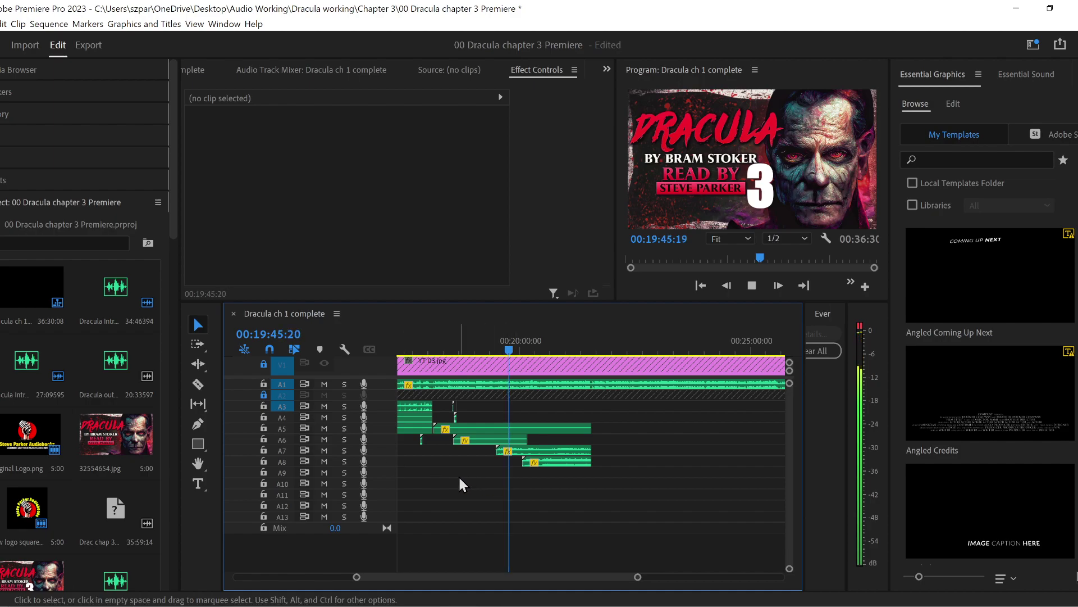
- Increase the heights of audio tracks A5 to A8 so their waveforms and volume lines can be read
{"action": "left_click_drag", "start_coordinate": [357, 578], "coordinate": [423, 584]}
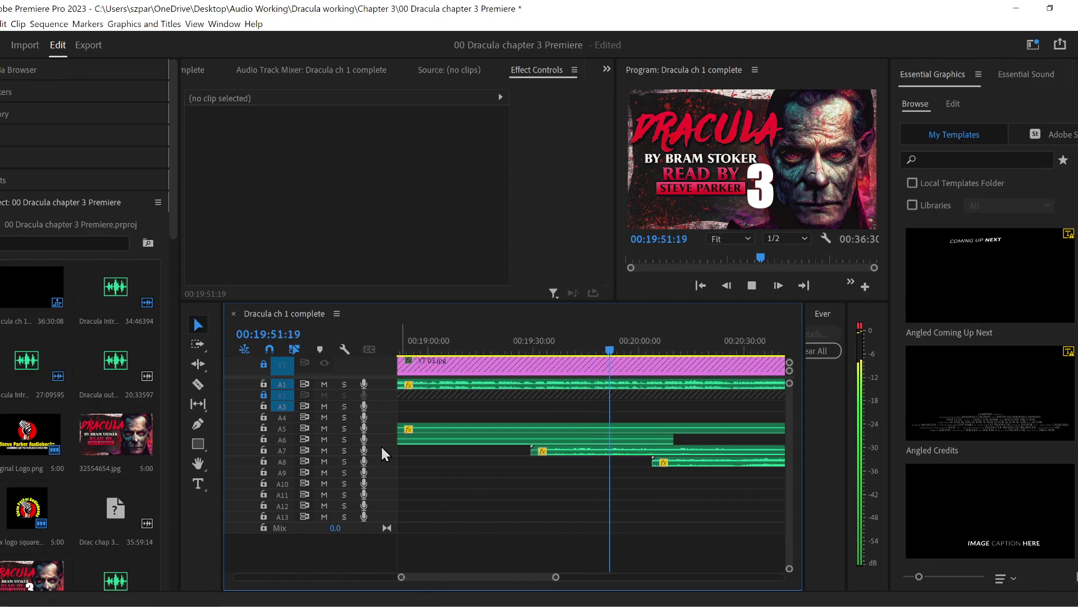
{"action": "left_click_drag", "start_coordinate": [384, 447], "coordinate": [386, 483]}
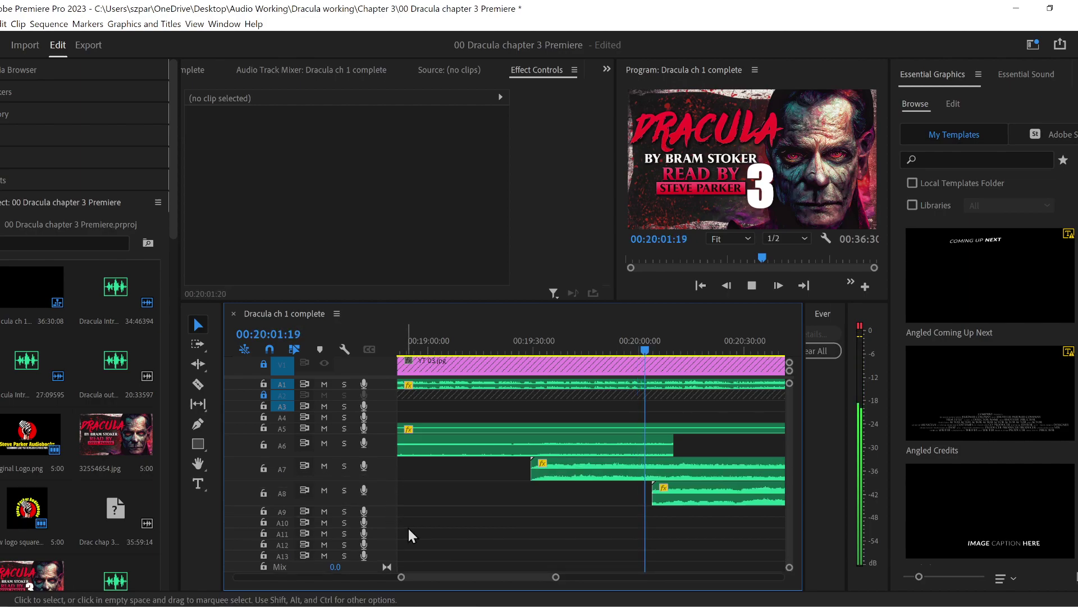
{"action": "left_click_drag", "start_coordinate": [514, 573], "coordinate": [524, 572]}
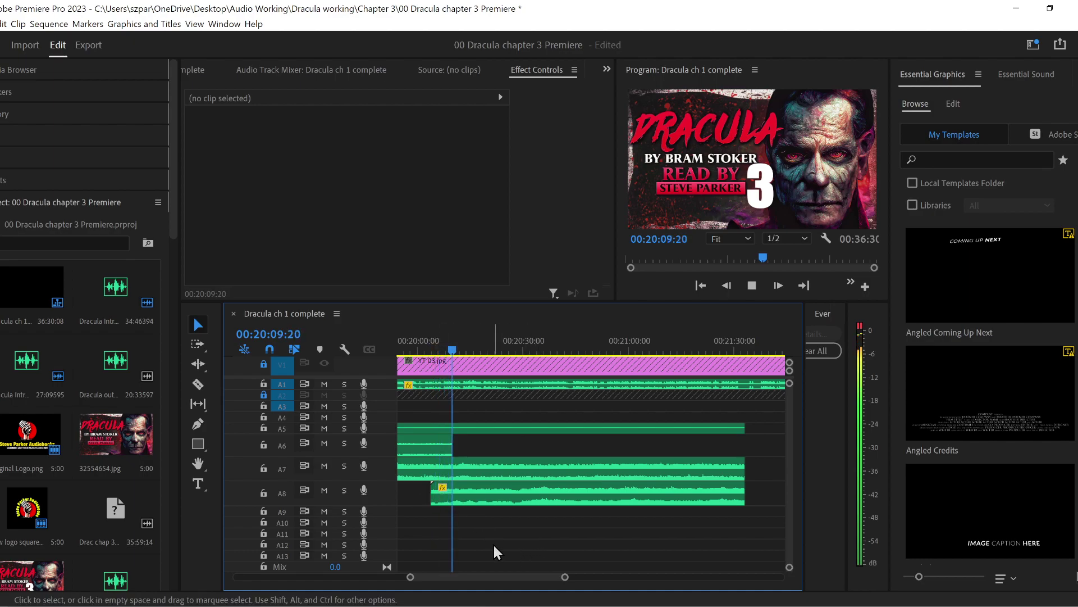
{"action": "left_click_drag", "start_coordinate": [383, 505], "coordinate": [382, 522]}
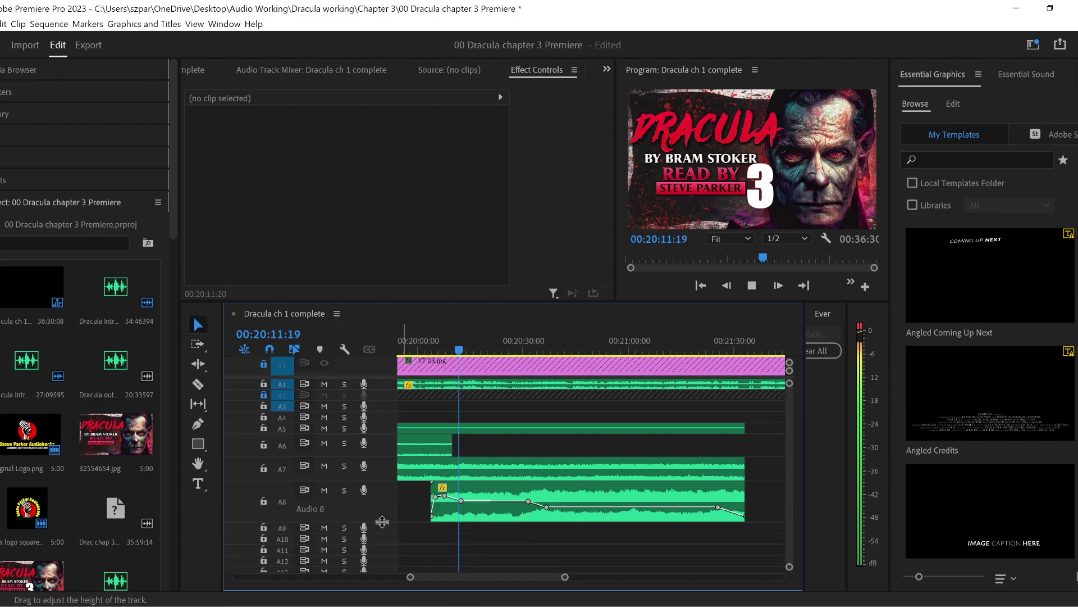
{"action": "left_click_drag", "start_coordinate": [382, 481], "coordinate": [385, 496]}
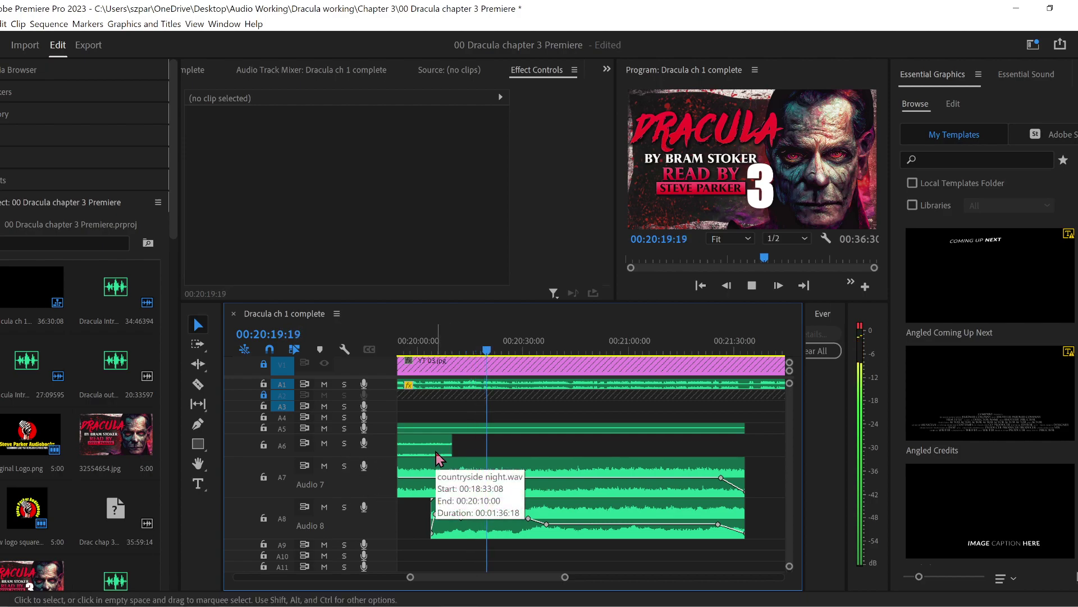
{"action": "left_click_drag", "start_coordinate": [381, 456], "coordinate": [381, 480]}
{"action": "left_click_drag", "start_coordinate": [379, 433], "coordinate": [384, 461]}
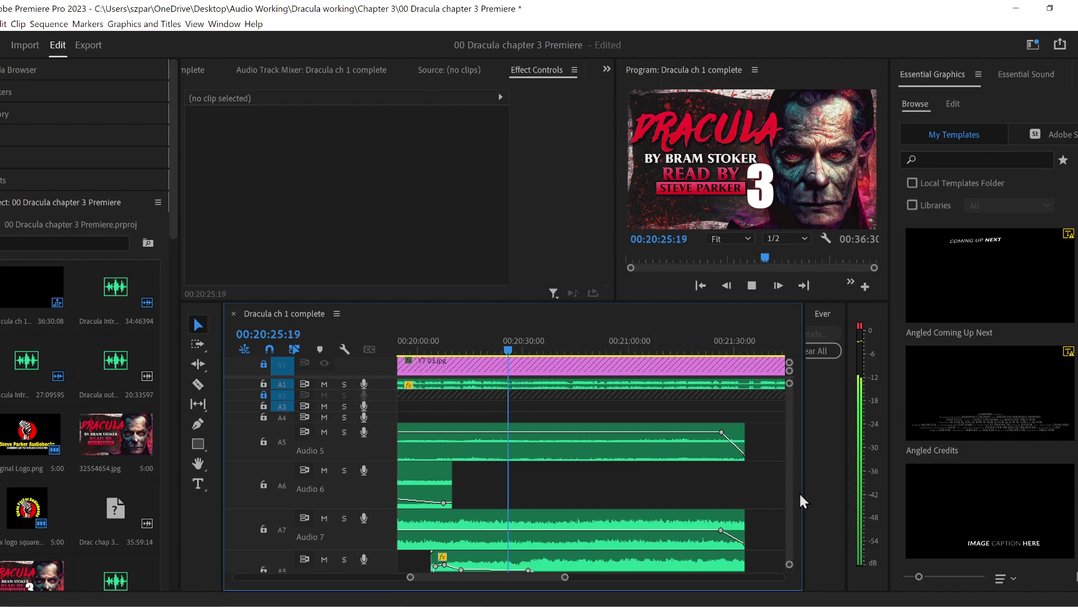
{"action": "scroll", "coordinate": [792, 480], "scroll_direction": "down", "scroll_amount": 2}
{"action": "scroll", "coordinate": [793, 483], "scroll_direction": "up", "scroll_amount": 2}
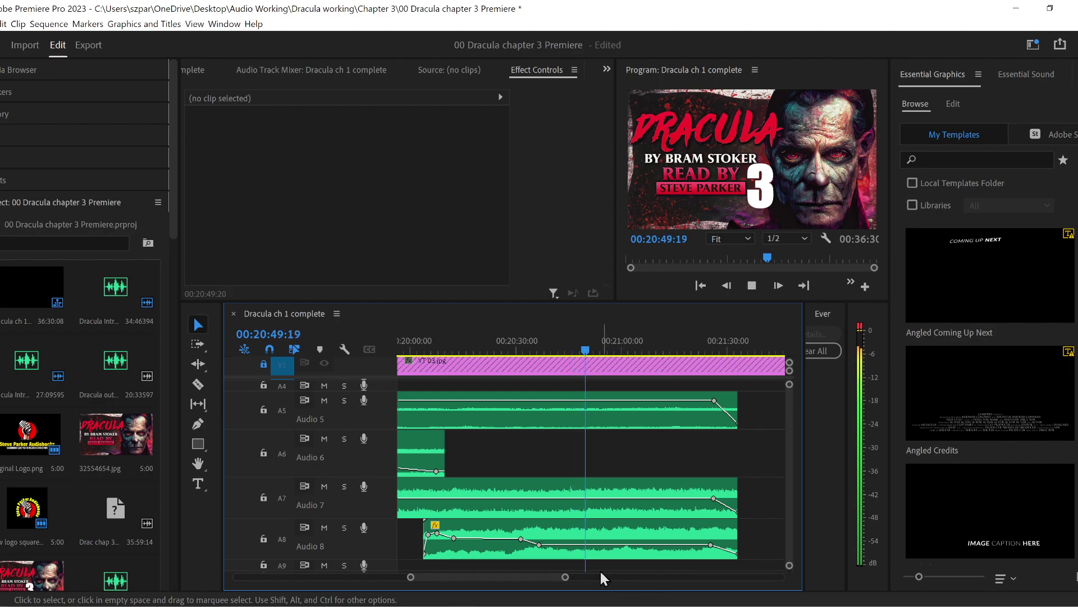
- Listen to the layered ambience on tracks A5 to A8 through to the end of the clips, and stop playback
{"action": "left_click_drag", "start_coordinate": [566, 578], "coordinate": [596, 577]}
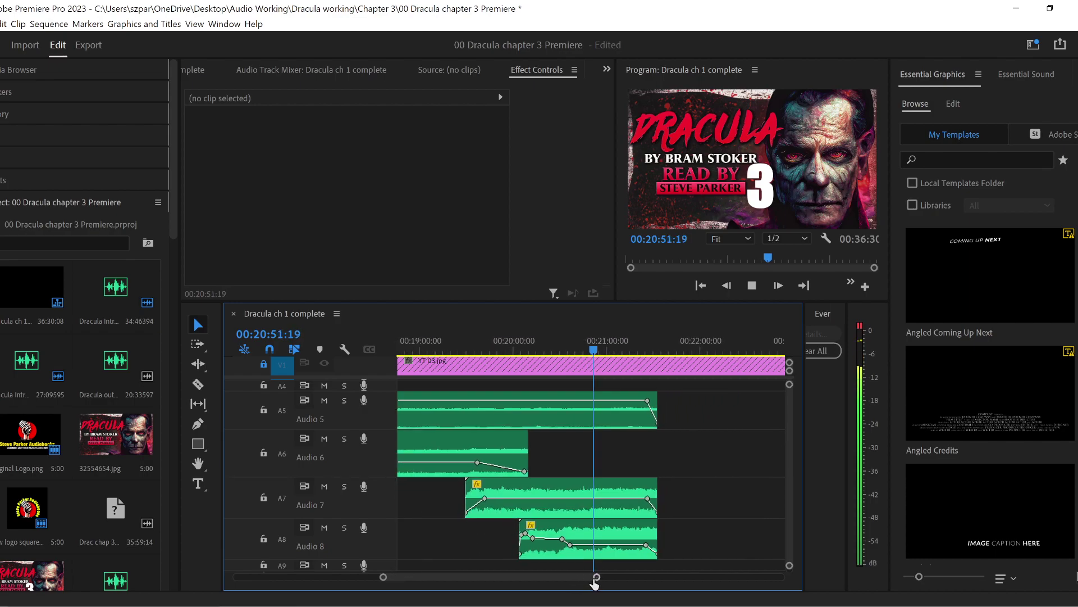
{"action": "left_click_drag", "start_coordinate": [497, 576], "coordinate": [503, 575]}
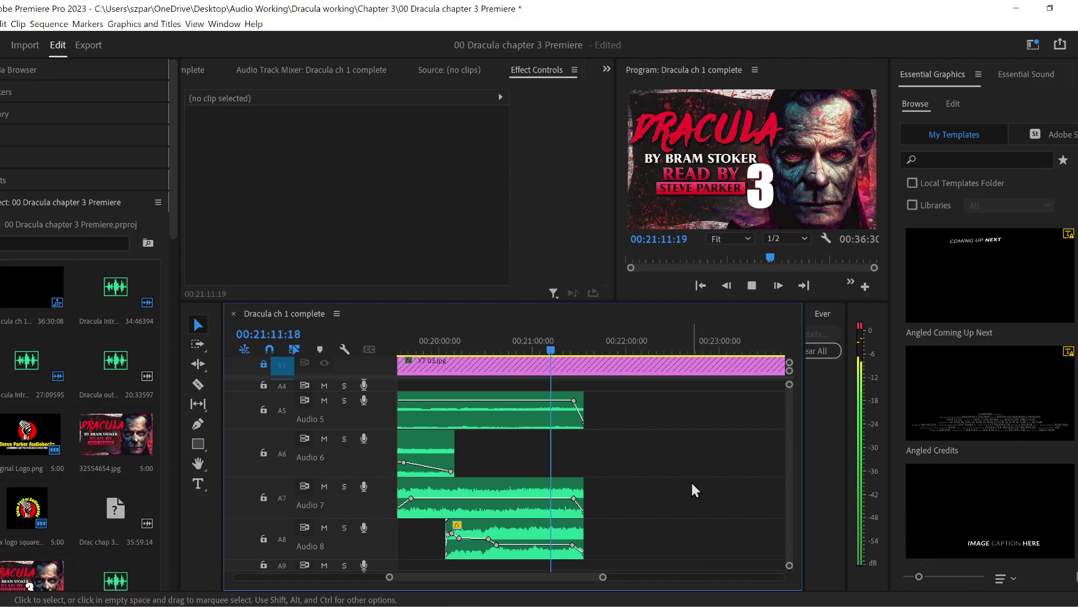
{"action": "key", "text": "alt+Tab"}
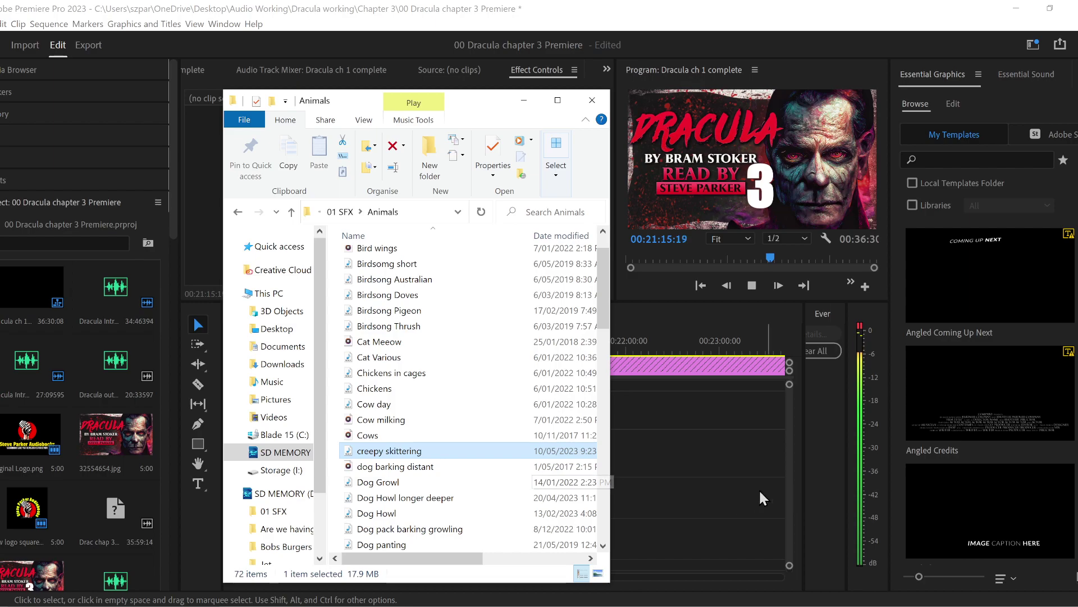
{"action": "left_click", "coordinate": [822, 458]}
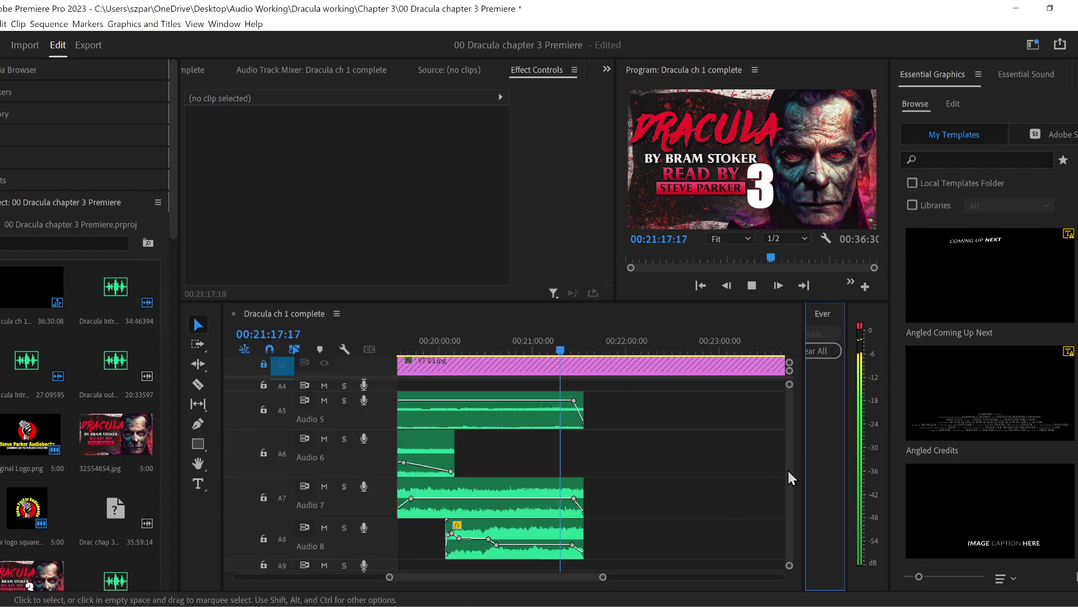
{"action": "scroll", "coordinate": [788, 473], "scroll_direction": "down", "scroll_amount": 2}
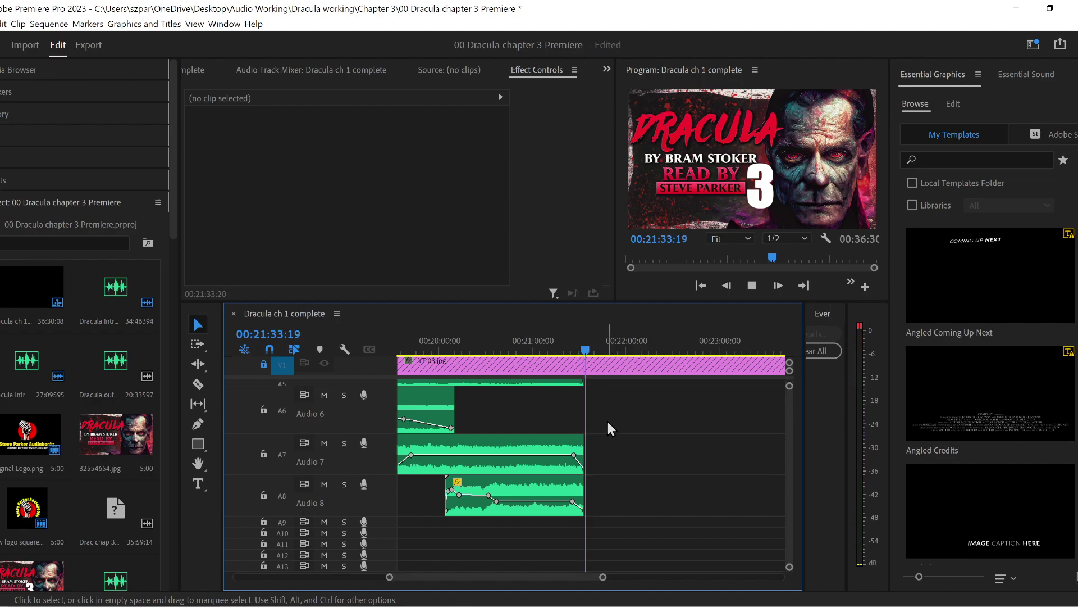
{"action": "key", "text": "space"}
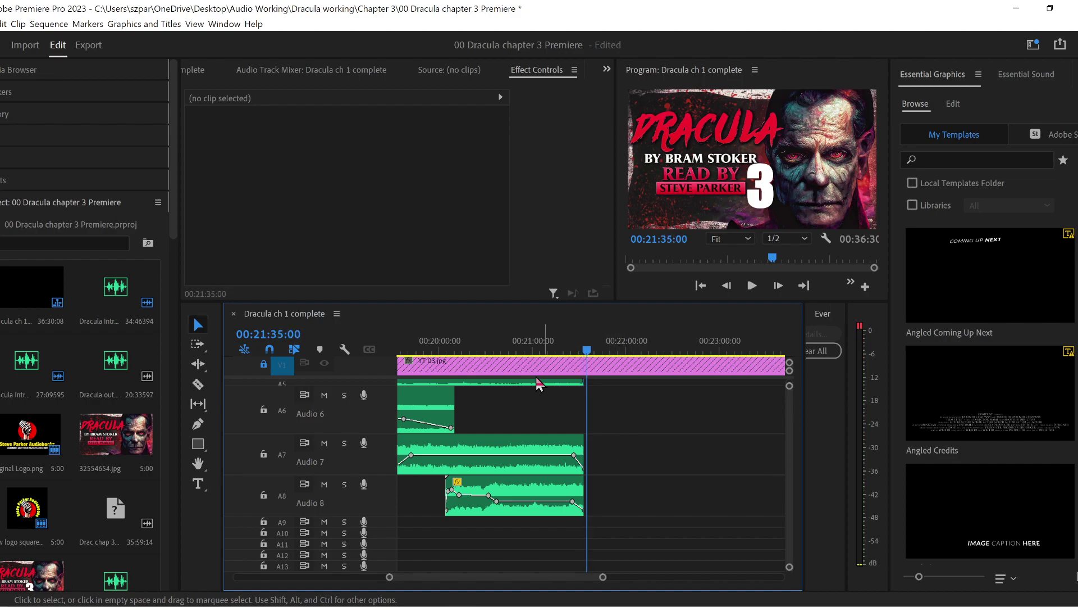
- Add the creepy skittering sound from the Animals sound effects folder to Audio 6, starting at about 00:20:27
{"action": "left_click_drag", "start_coordinate": [516, 349], "coordinate": [508, 350]}
{"action": "key", "text": "space"}
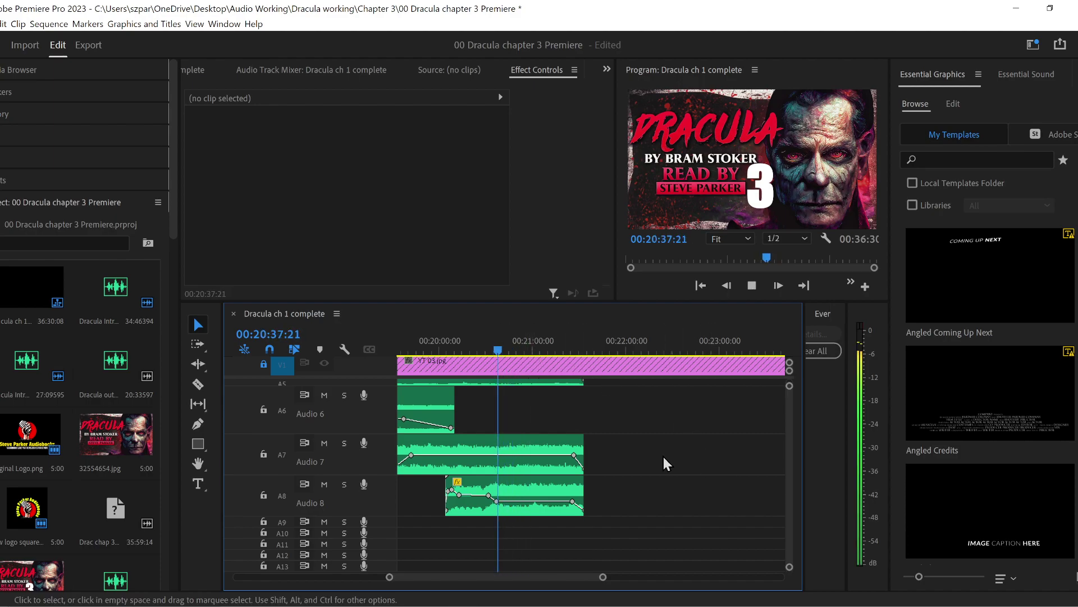
{"action": "key", "text": "space"}
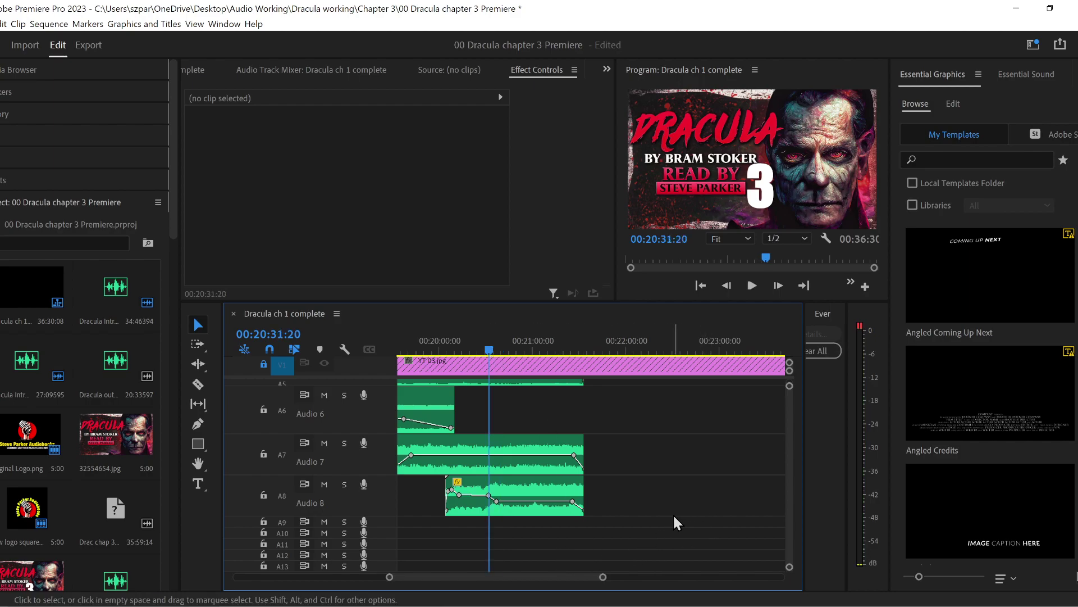
{"action": "key", "text": "space"}
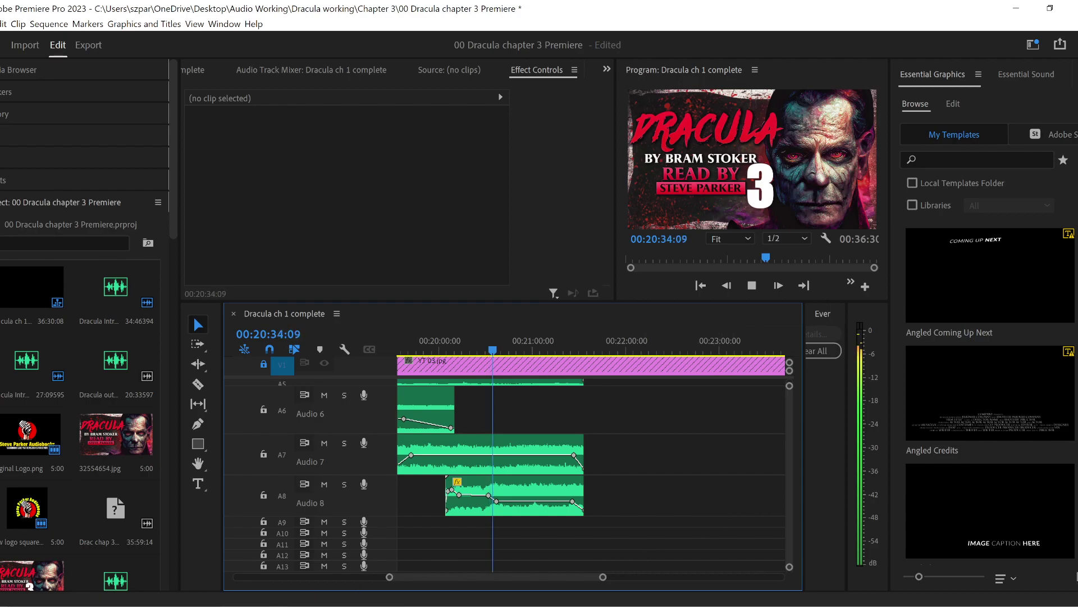
{"action": "key", "text": "alt+Tab"}
{"action": "left_click_drag", "start_coordinate": [399, 447], "coordinate": [523, 418]}
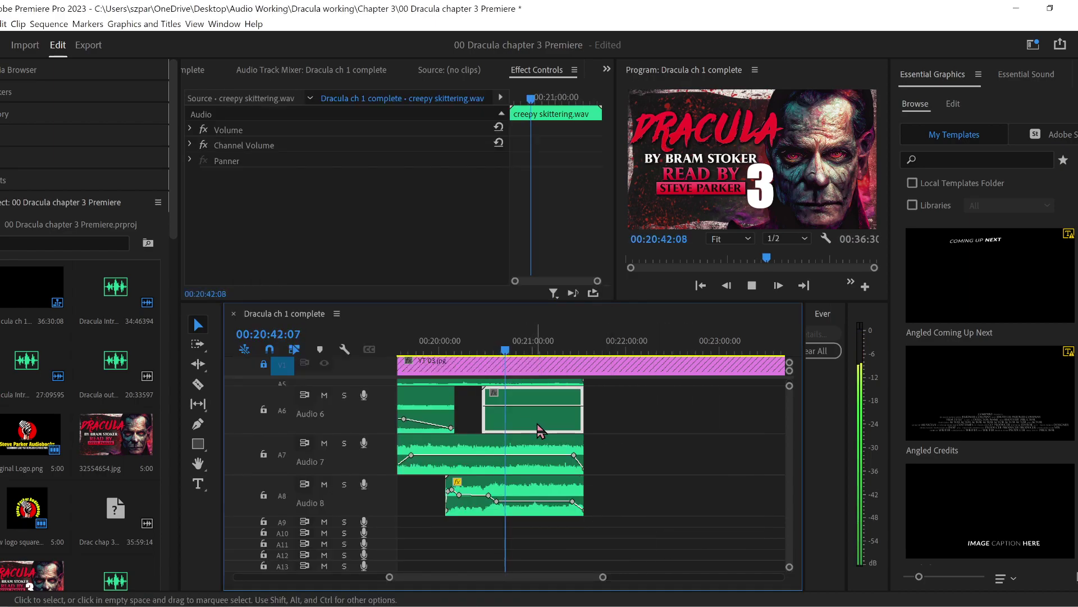
- Check the creepy skittering clip against the narration and shift it along Audio 6 to start at about 00:20:33
{"action": "key", "text": "space"}
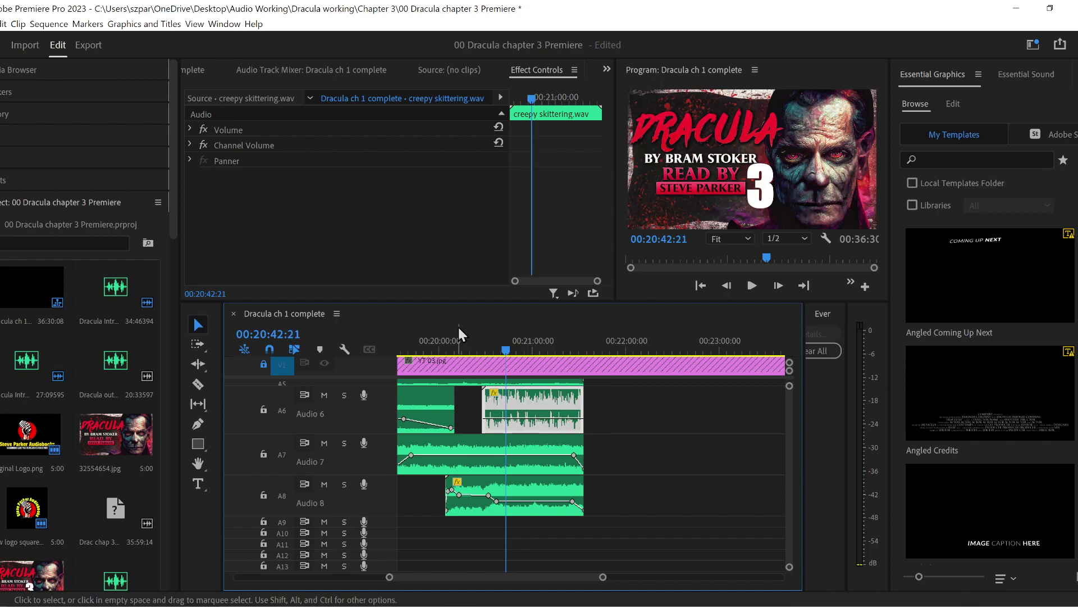
{"action": "left_click", "coordinate": [481, 349]}
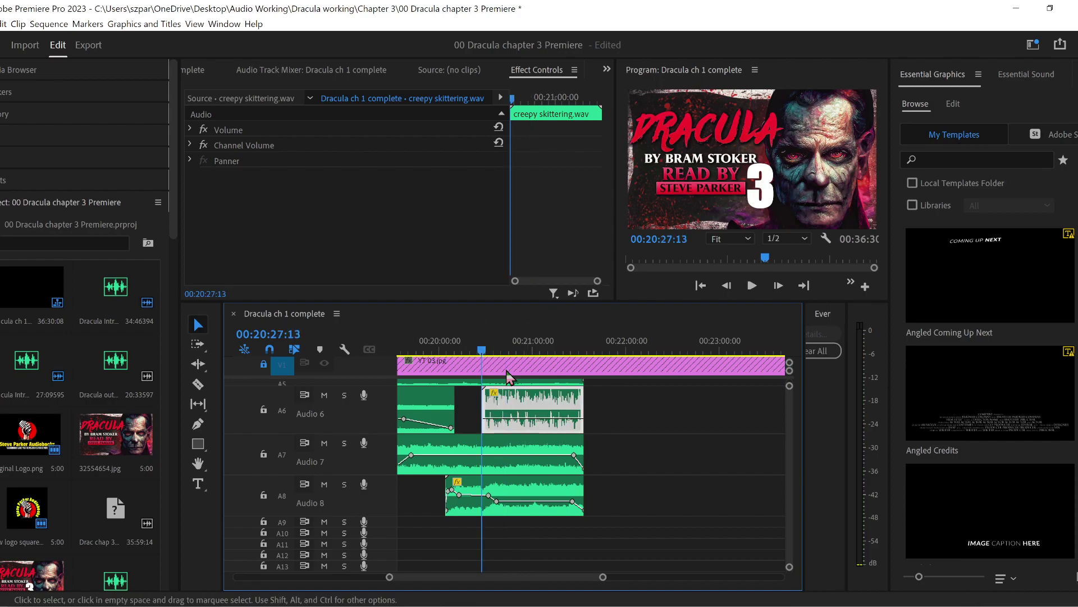
{"action": "key", "text": "space"}
{"action": "left_click_drag", "start_coordinate": [392, 576], "coordinate": [417, 581]}
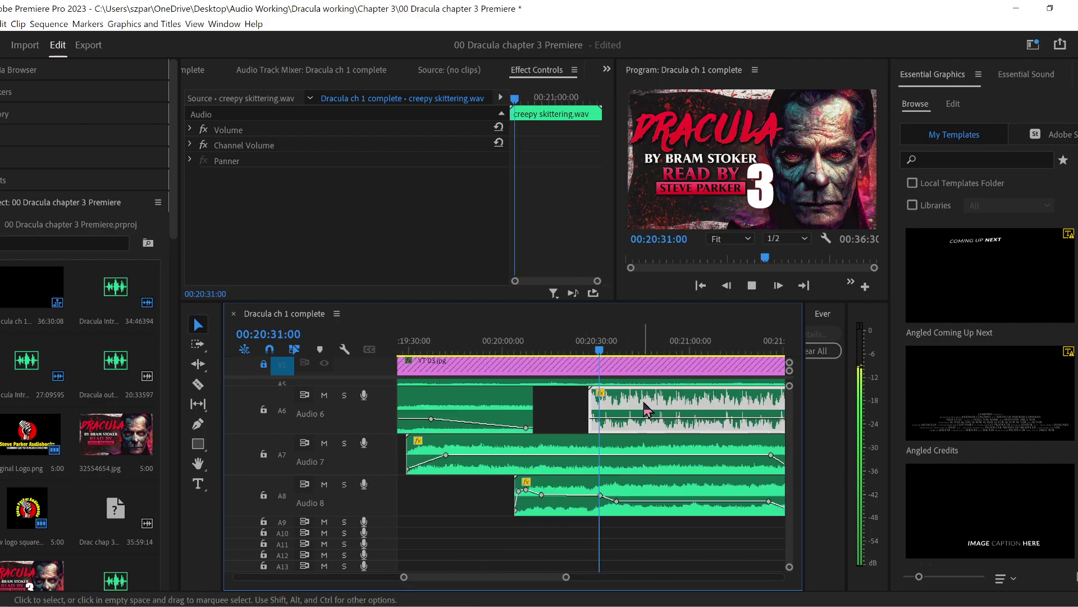
{"action": "left_click_drag", "start_coordinate": [637, 409], "coordinate": [665, 409]}
{"action": "key", "text": "space"}
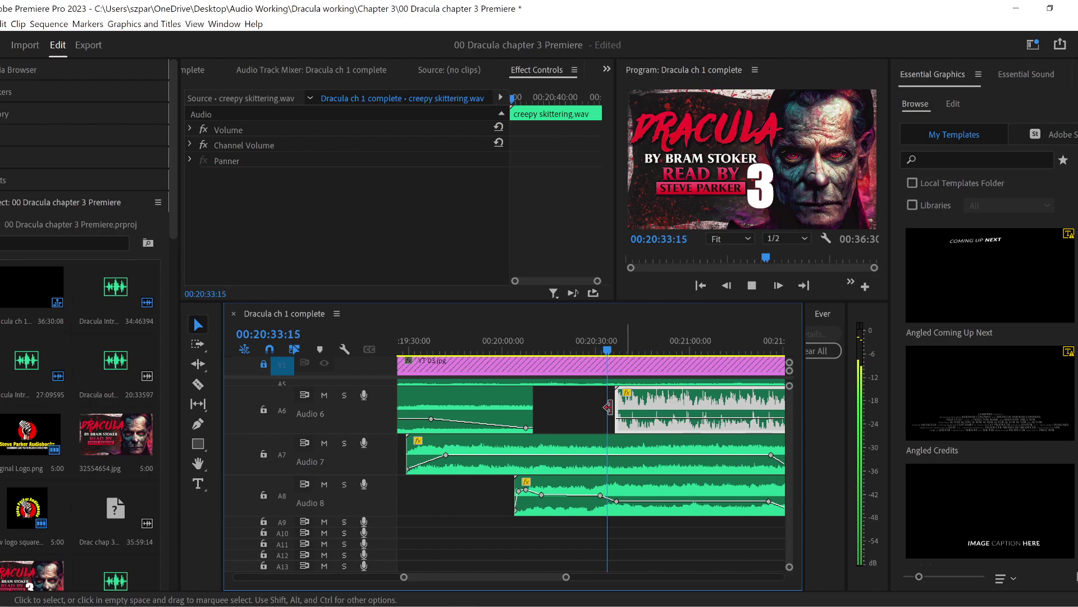
{"action": "left_click", "coordinate": [198, 424]}
{"action": "key", "text": "space"}
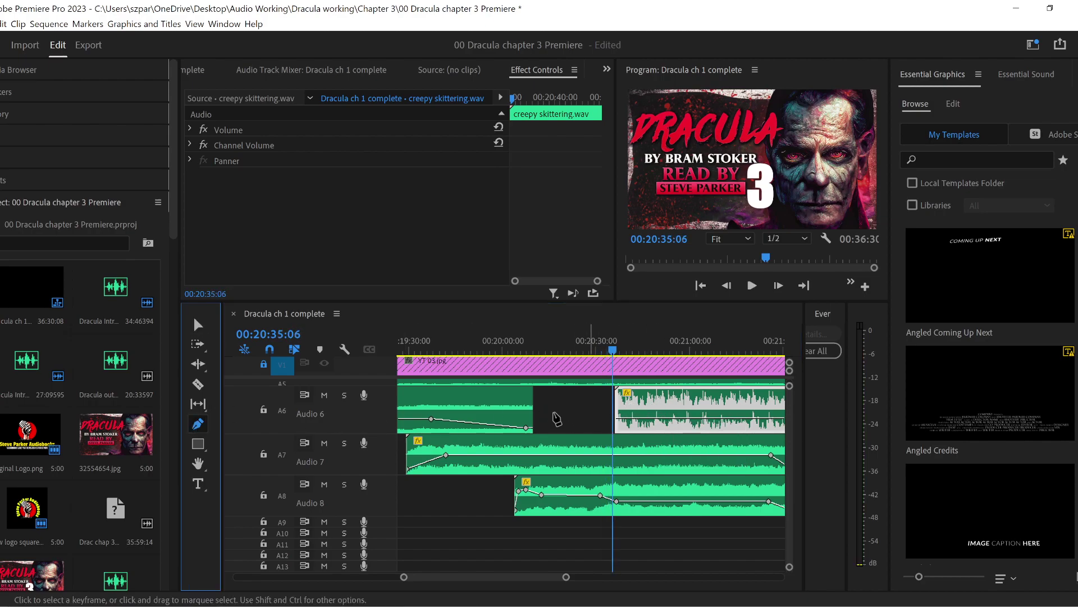
{"action": "left_click", "coordinate": [205, 329]}
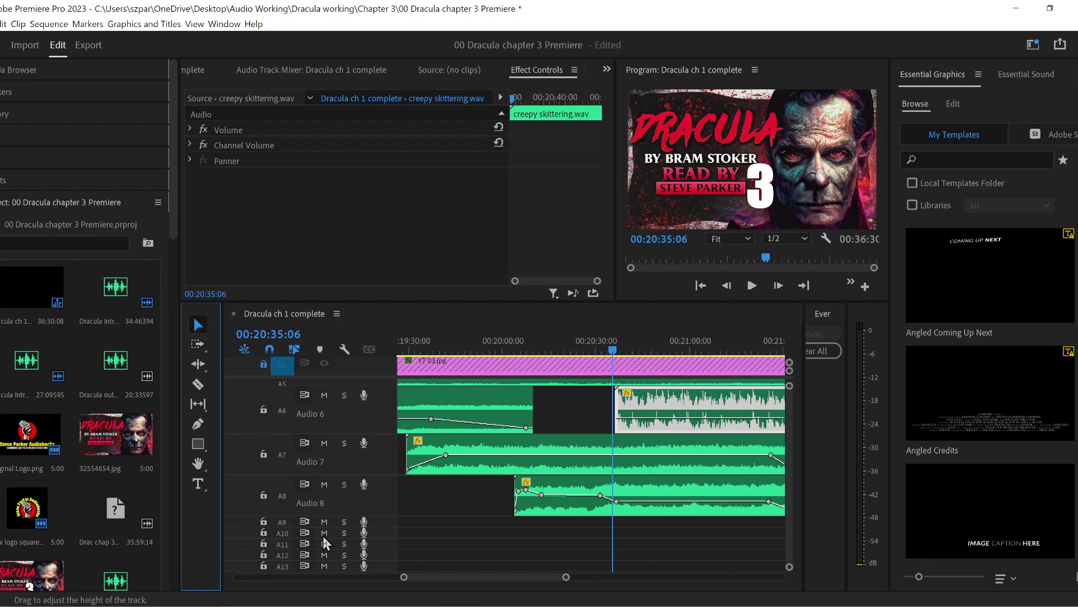
{"action": "left_click_drag", "start_coordinate": [403, 577], "coordinate": [440, 578]}
{"action": "left_click_drag", "start_coordinate": [670, 408], "coordinate": [630, 404]}
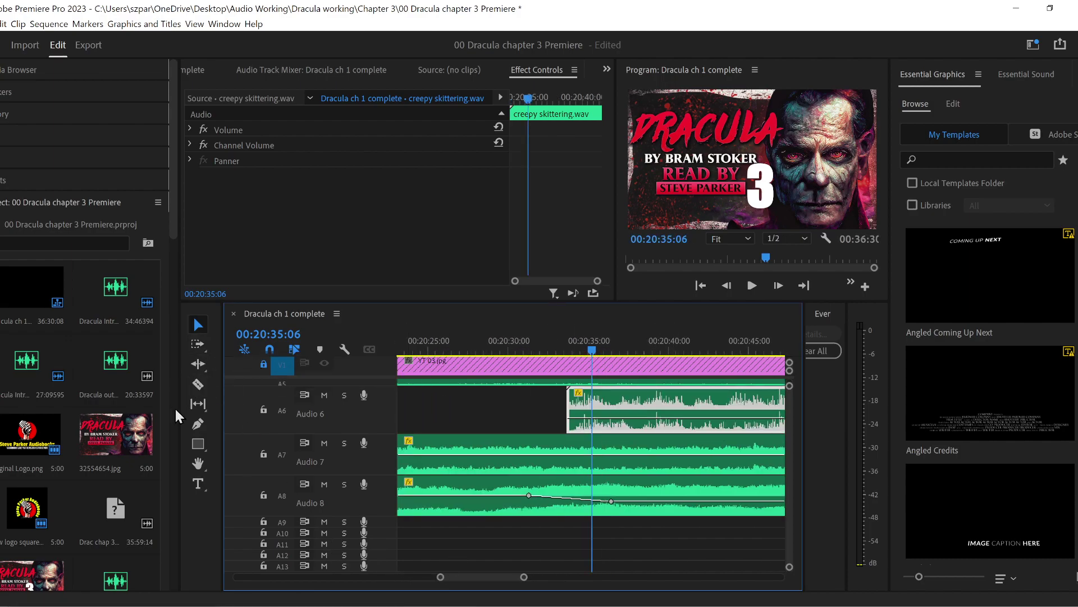
- Fade in the creepy skittering clip with volume keyframes at its start and at about 00:20:35, and play the result
{"action": "left_click", "coordinate": [197, 424]}
{"action": "left_click", "coordinate": [593, 419]}
{"action": "left_click_drag", "start_coordinate": [569, 418], "coordinate": [569, 430]}
{"action": "left_click", "coordinate": [556, 349]}
{"action": "key", "text": "space"}
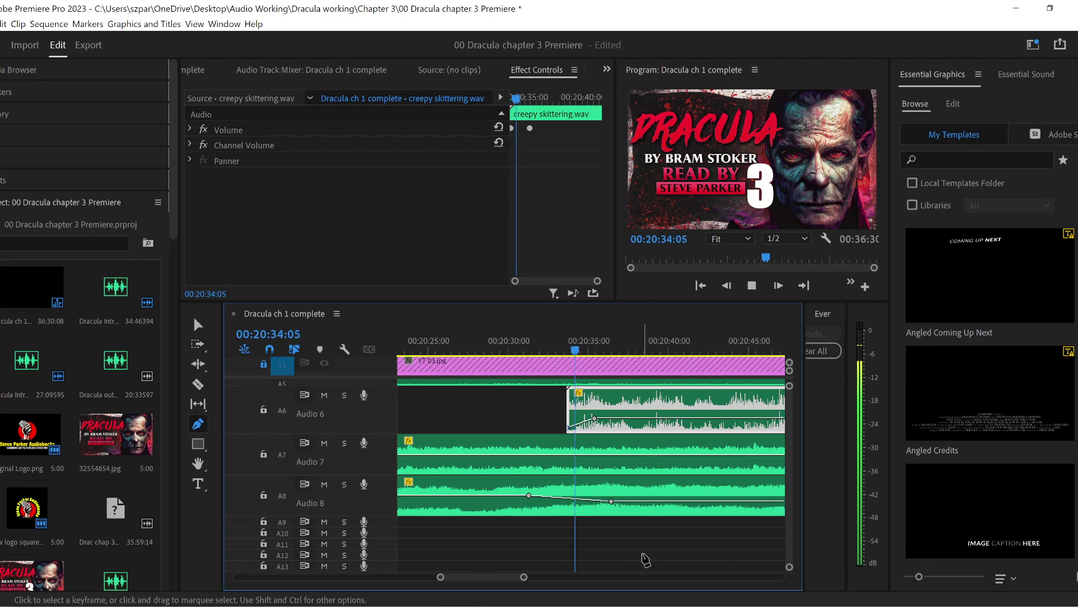
- Trim the end of the creepy skittering clip to line up with the ends of the Audio 7 and Audio 8 clips
{"action": "left_click", "coordinate": [198, 325]}
{"action": "mouse_move", "coordinate": [524, 576]}
{"action": "left_mouse_down"}
{"action": "mouse_move", "coordinate": [561, 578]}
{"action": "mouse_move", "coordinate": [517, 580]}
{"action": "left_mouse_up"}
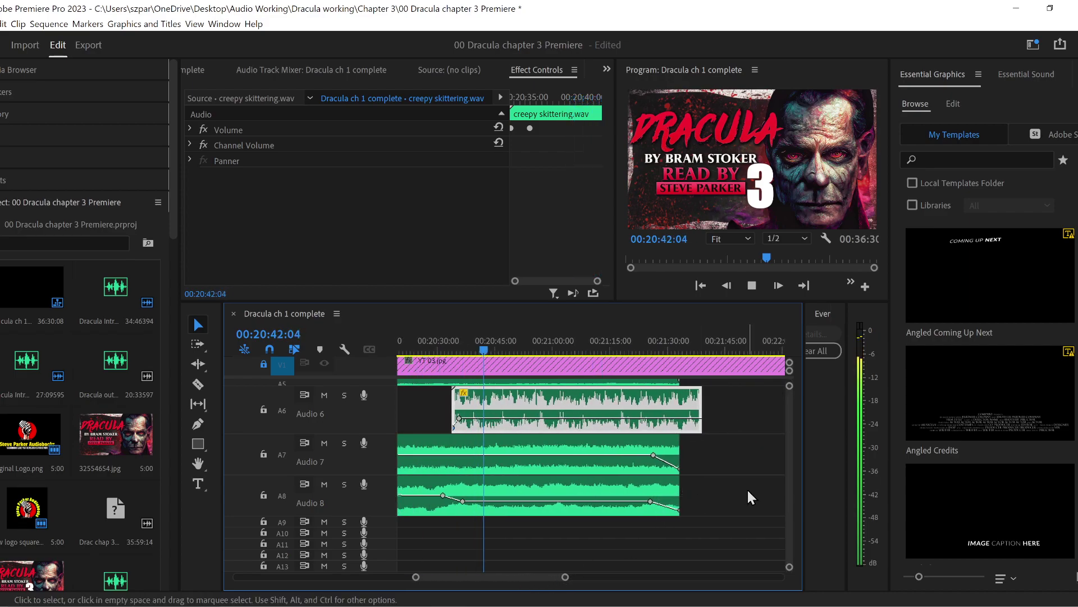
{"action": "left_click_drag", "start_coordinate": [707, 404], "coordinate": [679, 405]}
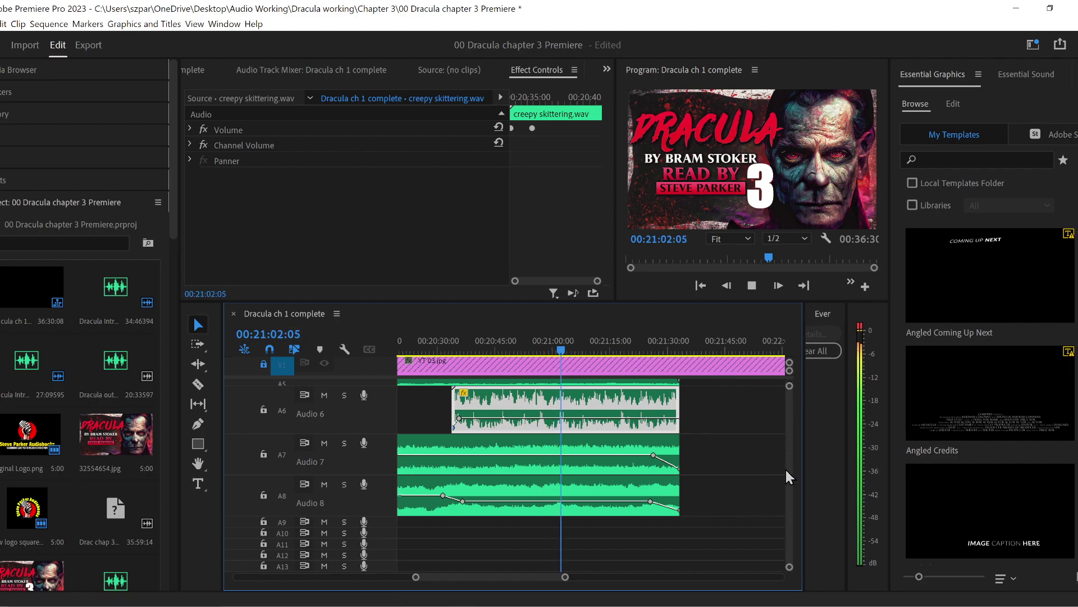
- Fade out the creepy skittering clip with volume keyframes at about 00:21:25 and at its end
{"action": "left_click", "coordinate": [197, 424]}
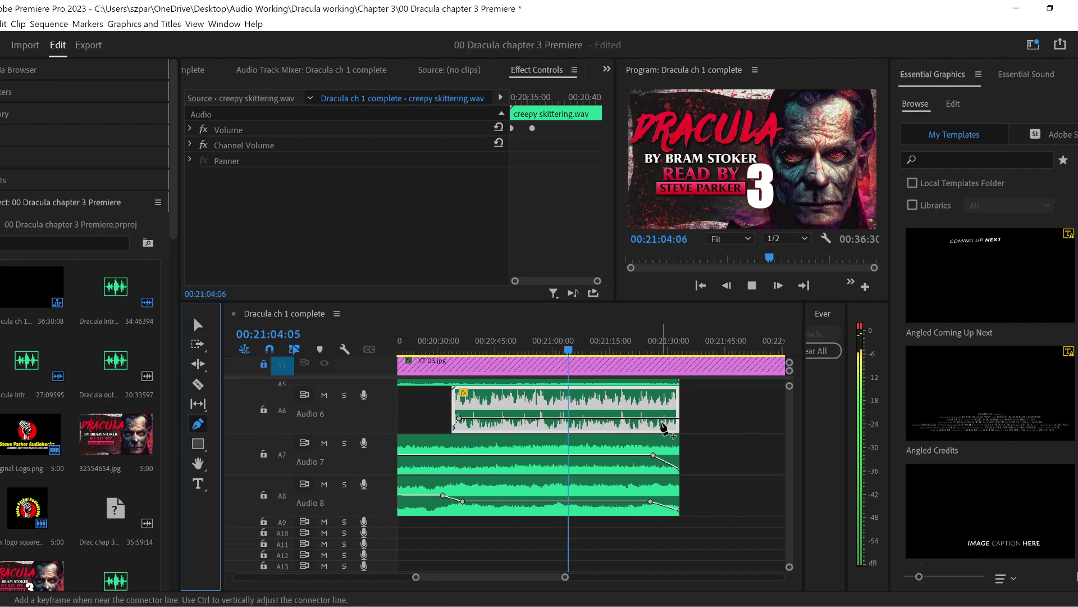
{"action": "left_click", "coordinate": [651, 418]}
{"action": "left_click_drag", "start_coordinate": [678, 420], "coordinate": [678, 427]}
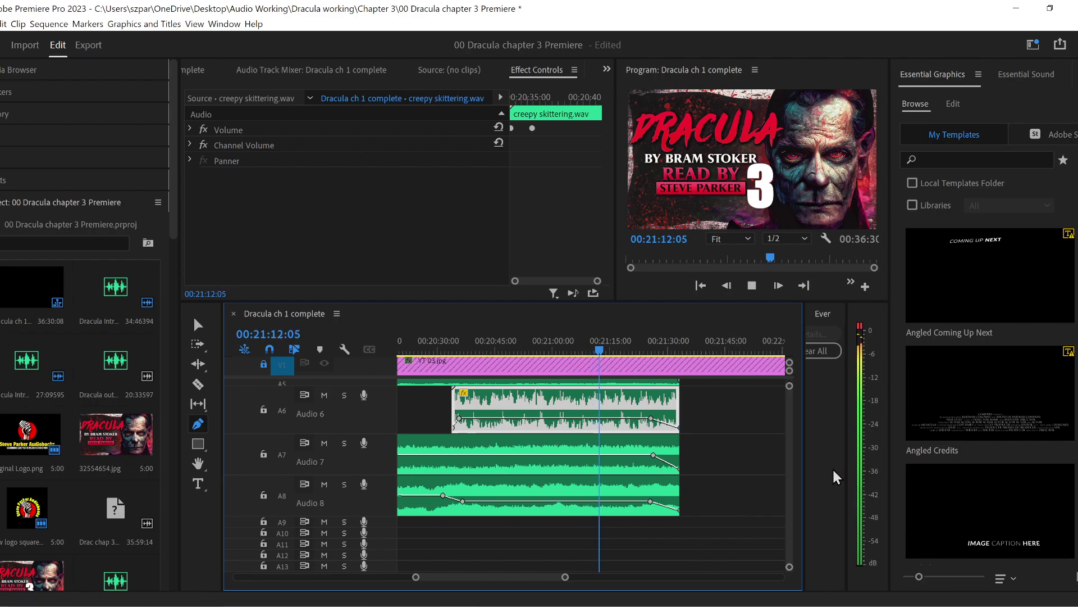
- Find the countryside night recording in the 01 SFX Places folder while the narration plays on, and stop playback at about 00:21:59
{"action": "left_click_drag", "start_coordinate": [501, 581], "coordinate": [507, 581]}
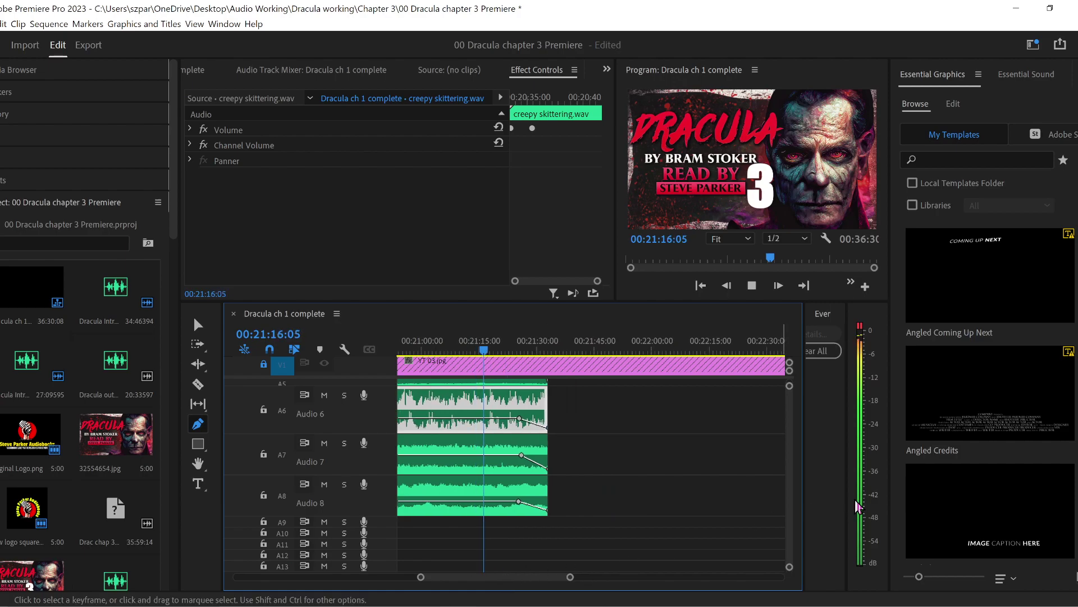
{"action": "scroll", "coordinate": [791, 482], "scroll_direction": "up", "scroll_amount": 3}
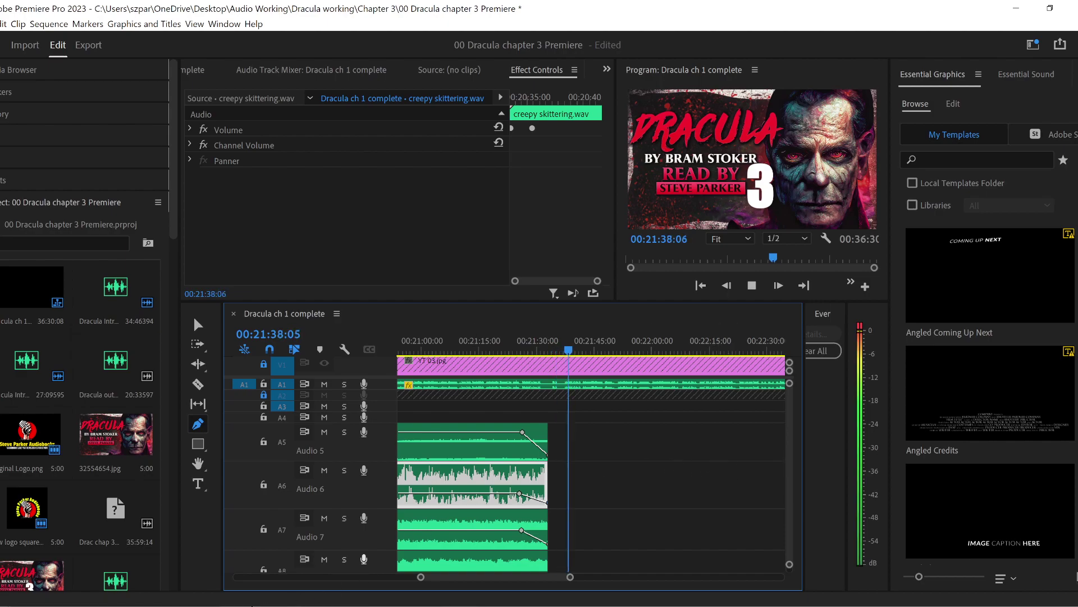
{"action": "left_click", "coordinate": [198, 324]}
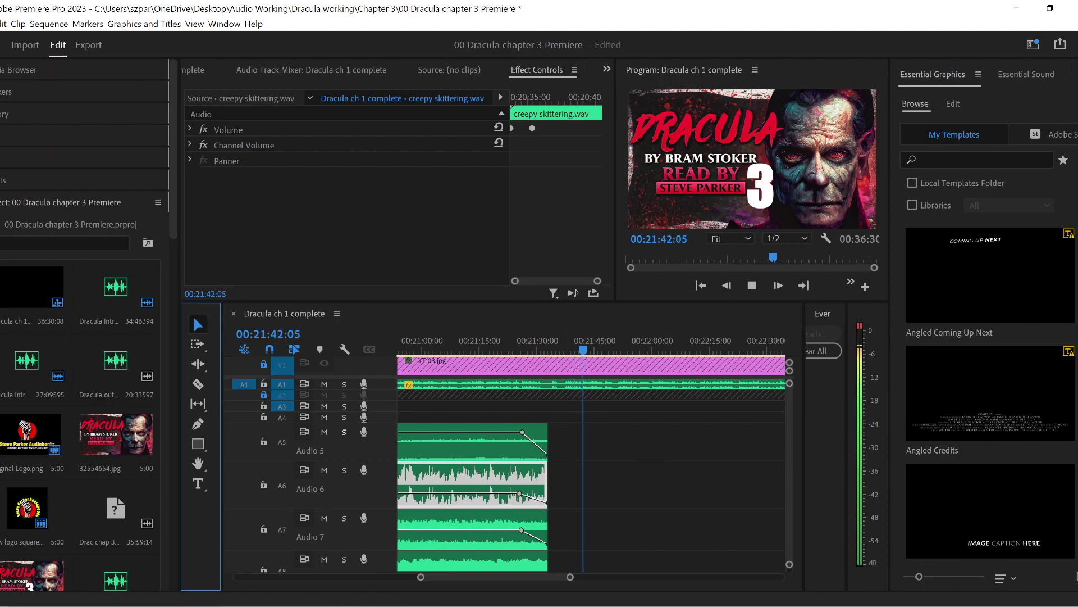
{"action": "key", "text": "alt+Tab"}
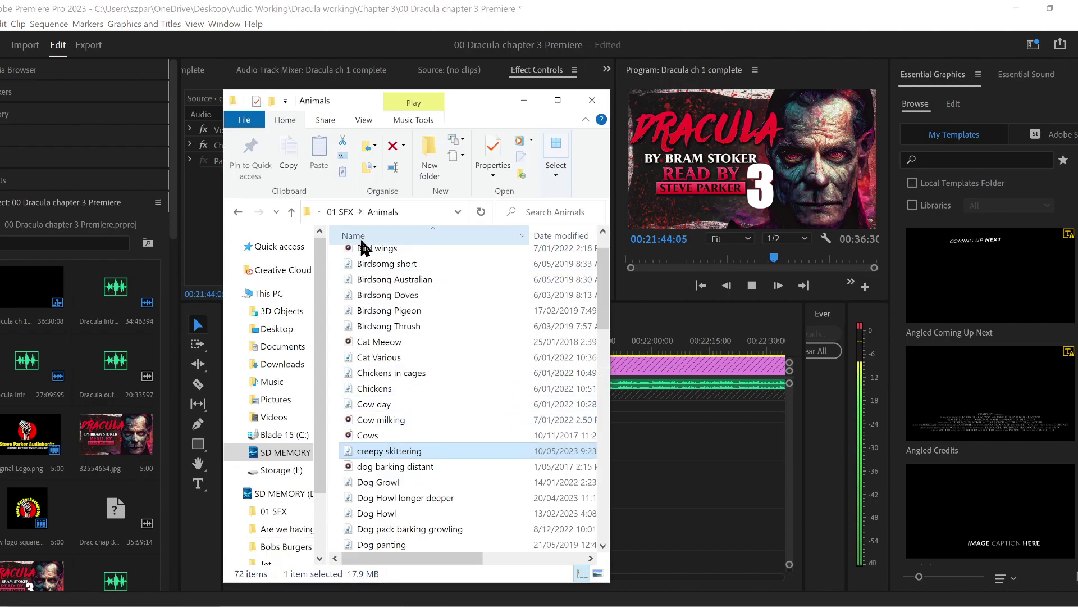
{"action": "left_click", "coordinate": [340, 211]}
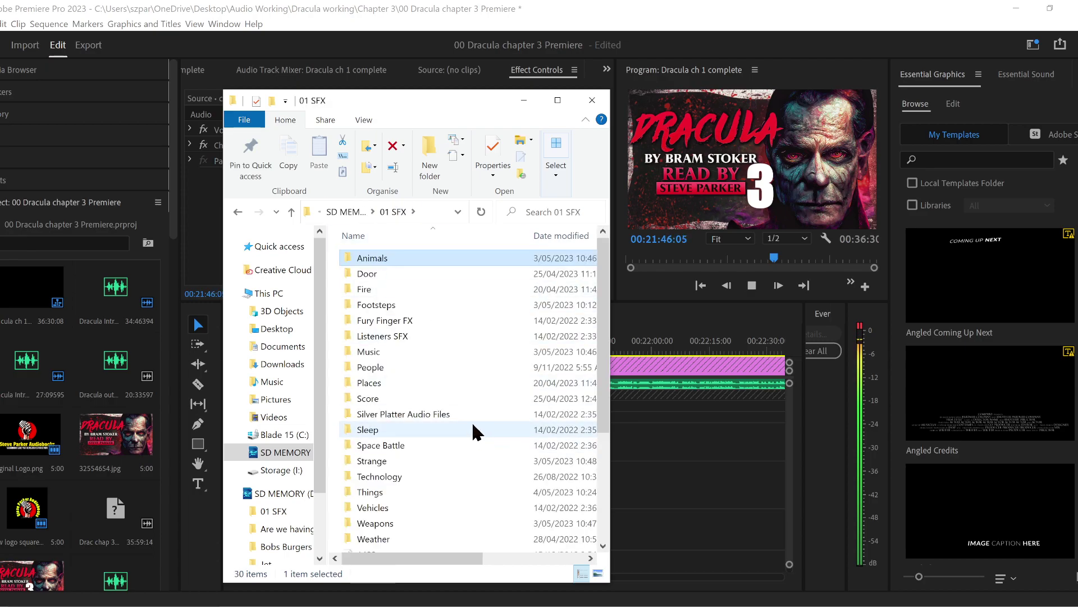
{"action": "double_click", "coordinate": [386, 383]}
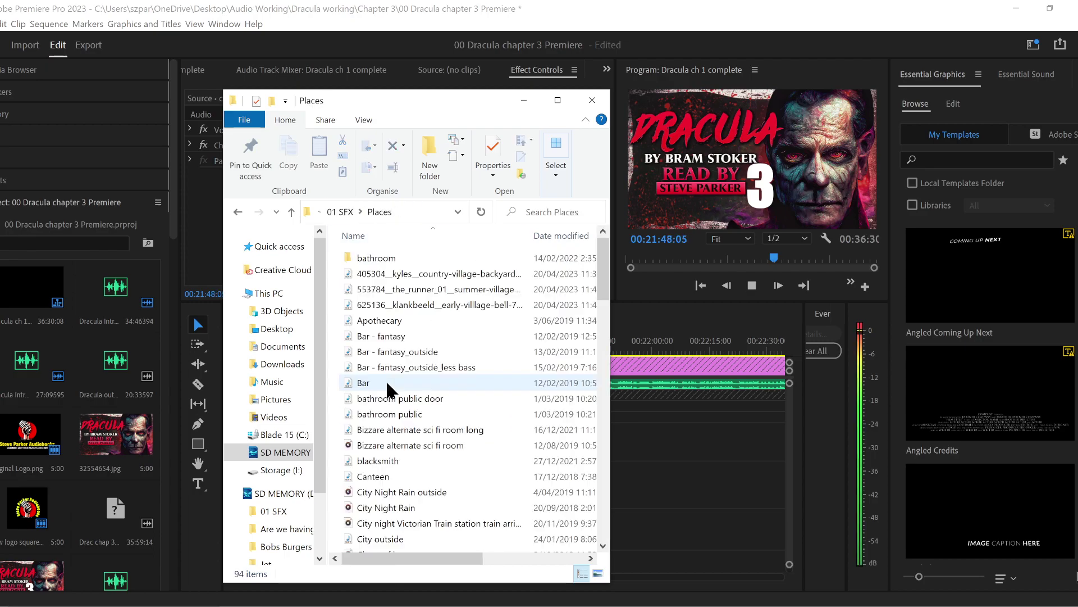
{"action": "scroll", "coordinate": [475, 446], "scroll_direction": "down", "scroll_amount": 4}
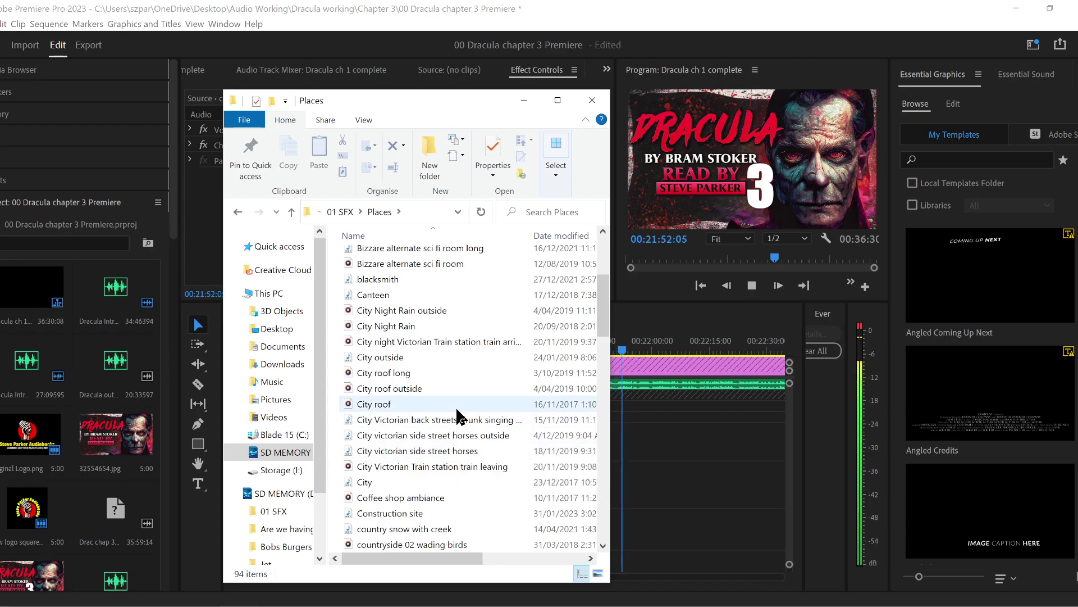
{"action": "scroll", "coordinate": [456, 412], "scroll_direction": "down", "scroll_amount": 5}
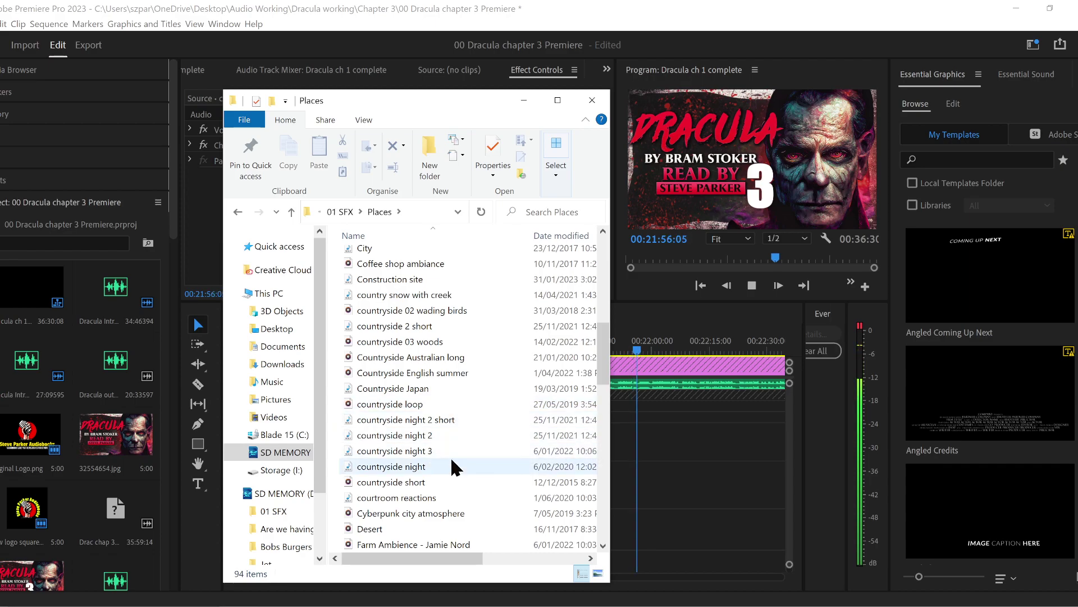
{"action": "left_click", "coordinate": [434, 465]}
{"action": "left_click", "coordinate": [792, 19]}
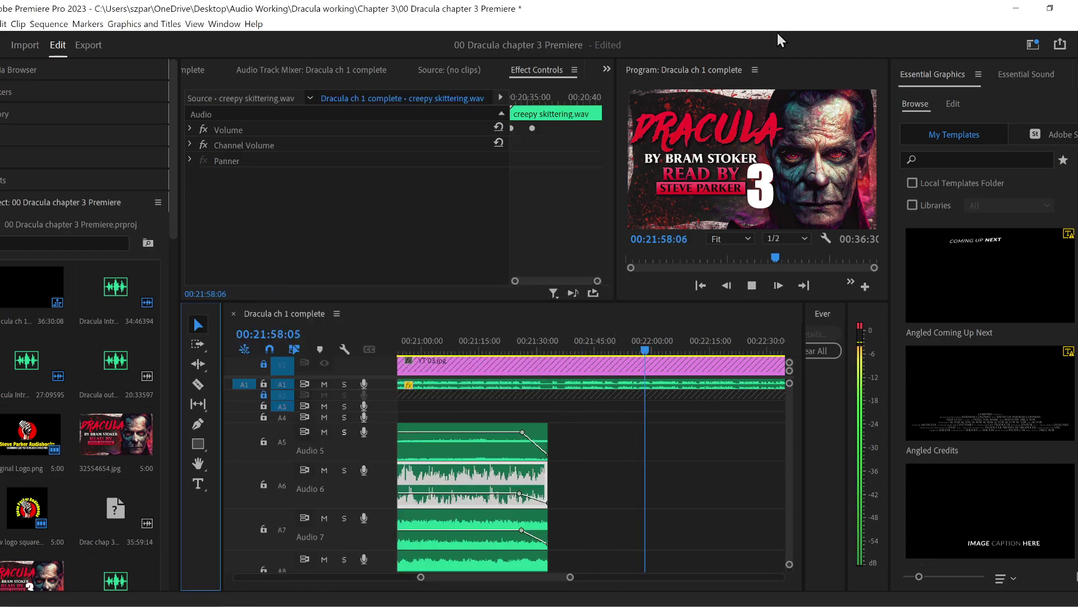
{"action": "key", "text": "space"}
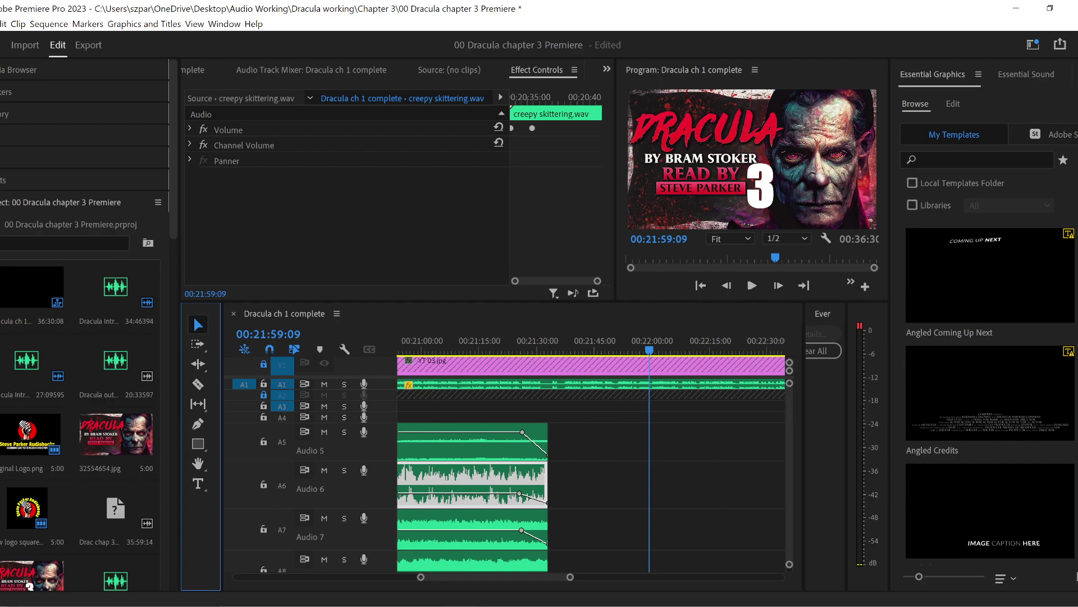
- Add the countryside night clip to Audio 5 and align its start with the playhead at 00:21:35:22
{"action": "key", "text": "alt+Tab"}
{"action": "left_click_drag", "start_coordinate": [393, 466], "coordinate": [650, 456]}
{"action": "left_click", "coordinate": [556, 423]}
{"action": "left_click", "coordinate": [559, 350]}
{"action": "left_click", "coordinate": [562, 354]}
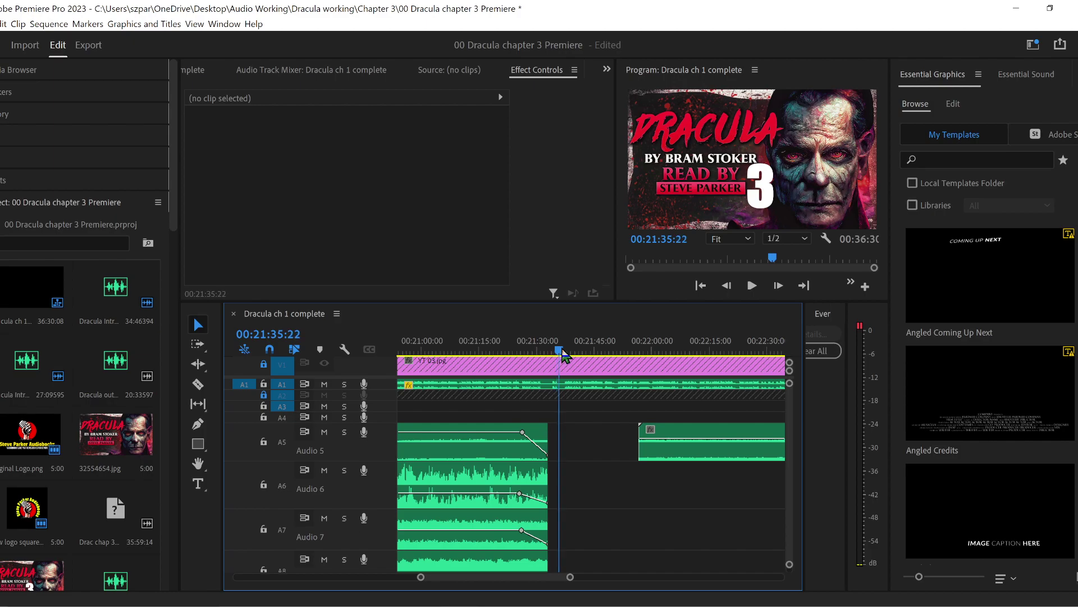
{"action": "left_click_drag", "start_coordinate": [680, 450], "coordinate": [600, 452]}
- Add Wind Howling long louder from the 01 SFX Weather folder to Audio 6, aligned with the start of the countryside night clip
{"action": "key", "text": "alt+Tab"}
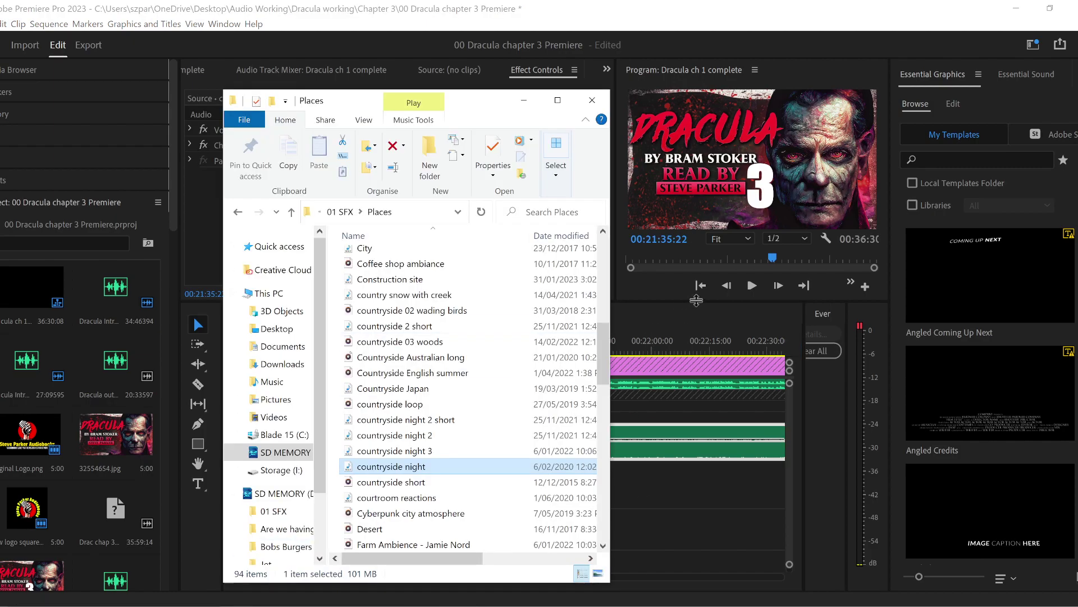
{"action": "scroll", "coordinate": [461, 449], "scroll_direction": "down", "scroll_amount": 5}
{"action": "scroll", "coordinate": [438, 441], "scroll_direction": "down", "scroll_amount": 9}
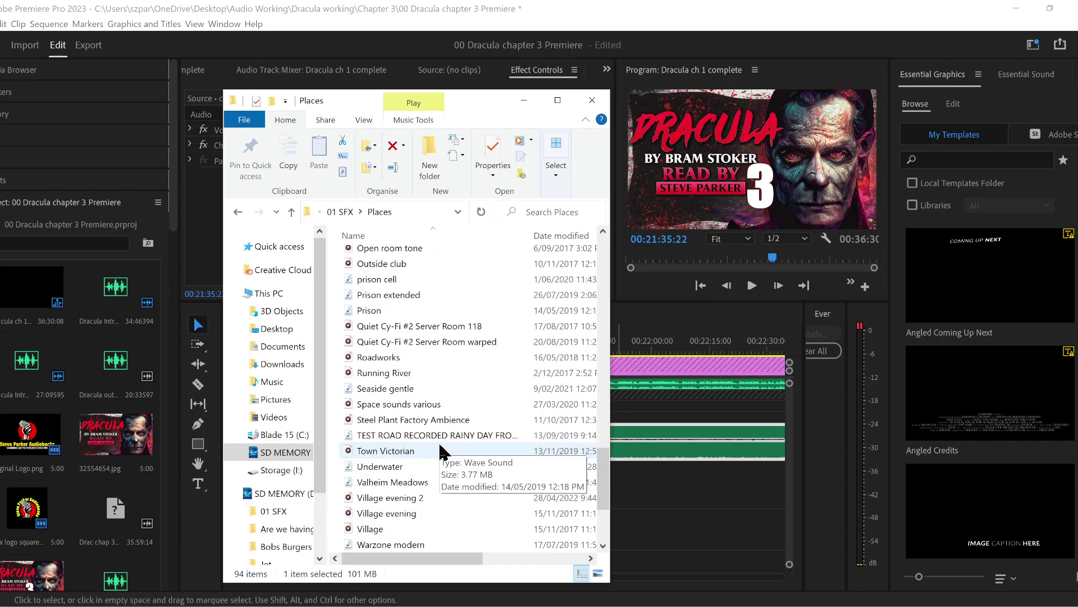
{"action": "scroll", "coordinate": [439, 440], "scroll_direction": "down", "scroll_amount": 2}
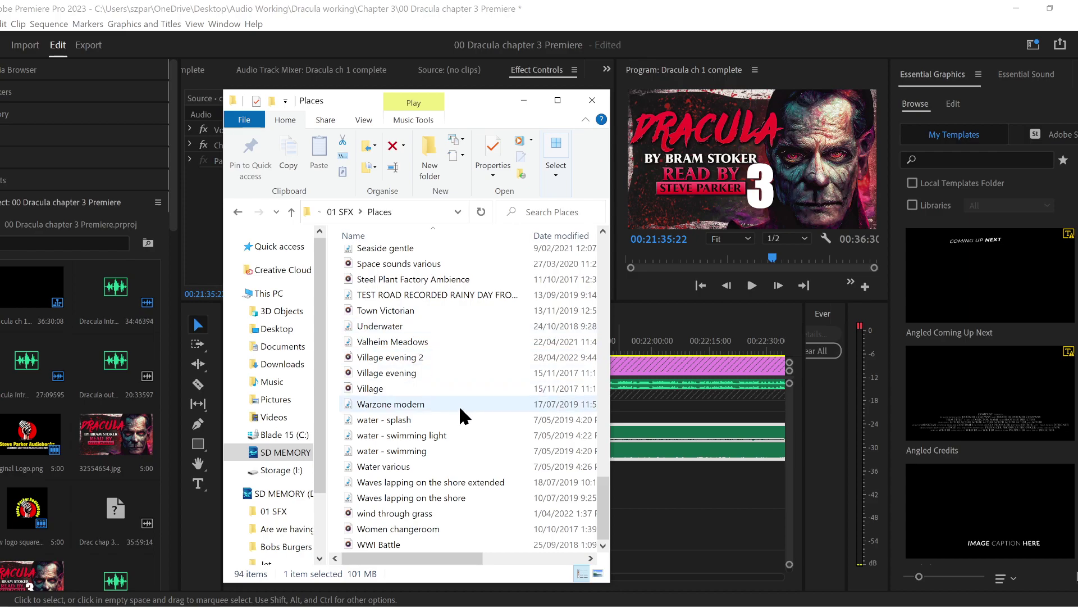
{"action": "scroll", "coordinate": [459, 406], "scroll_direction": "up", "scroll_amount": 2}
{"action": "left_click", "coordinate": [337, 212]}
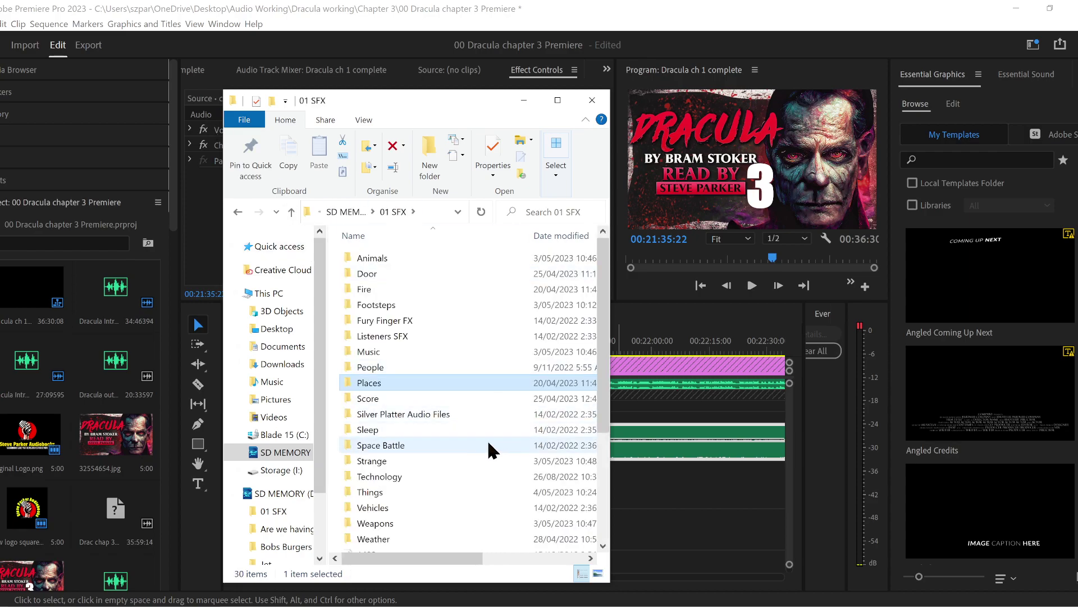
{"action": "scroll", "coordinate": [449, 449], "scroll_direction": "down", "scroll_amount": 2}
{"action": "double_click", "coordinate": [417, 449]}
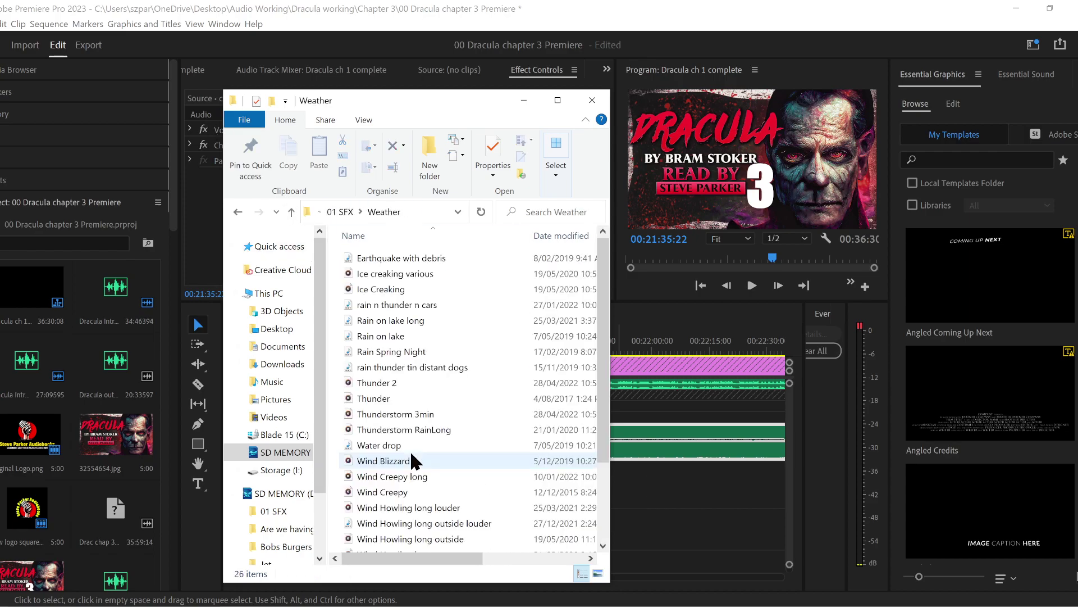
{"action": "scroll", "coordinate": [438, 452], "scroll_direction": "down", "scroll_amount": 2}
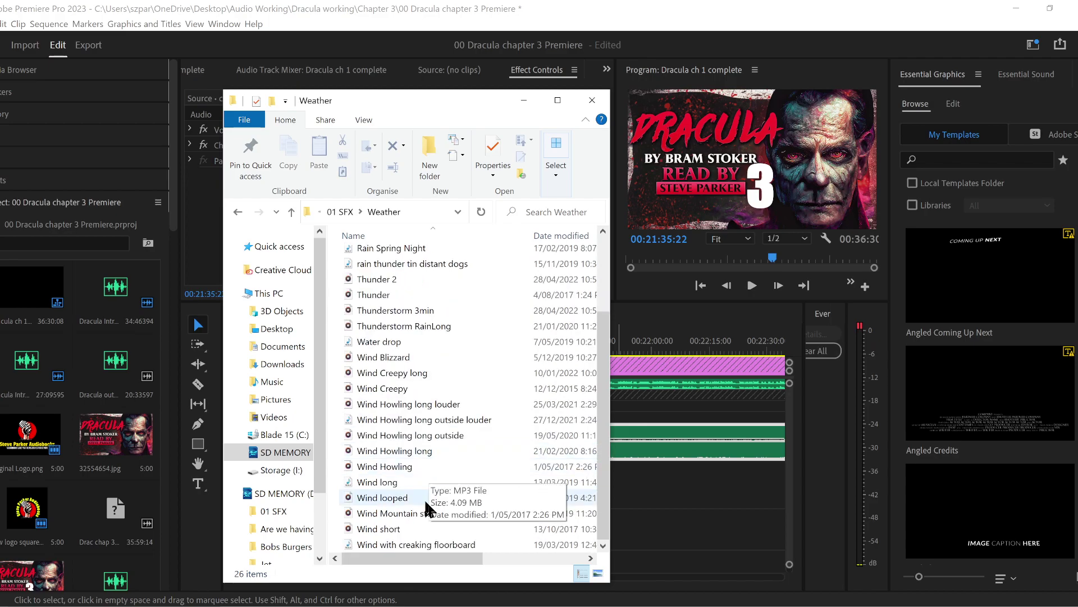
{"action": "left_click_drag", "start_coordinate": [434, 450], "coordinate": [646, 458]}
{"action": "left_click_drag", "start_coordinate": [682, 490], "coordinate": [691, 494]}
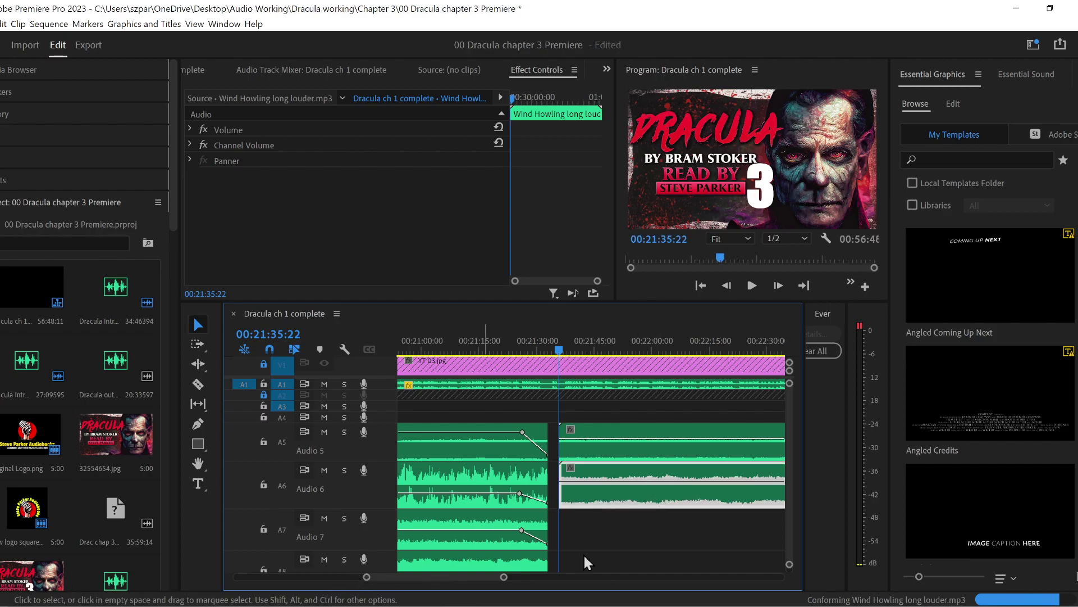
- Lower the overall volume of the wind howling and countryside night clips slightly while playing the mix
{"action": "left_click_drag", "start_coordinate": [610, 479], "coordinate": [610, 487]}
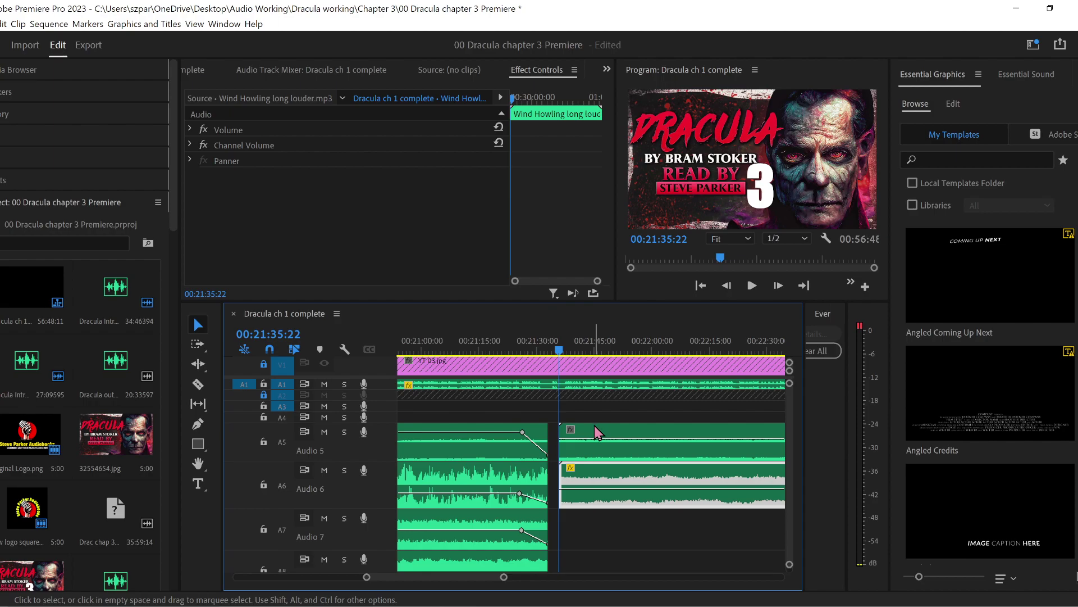
{"action": "key", "text": "space"}
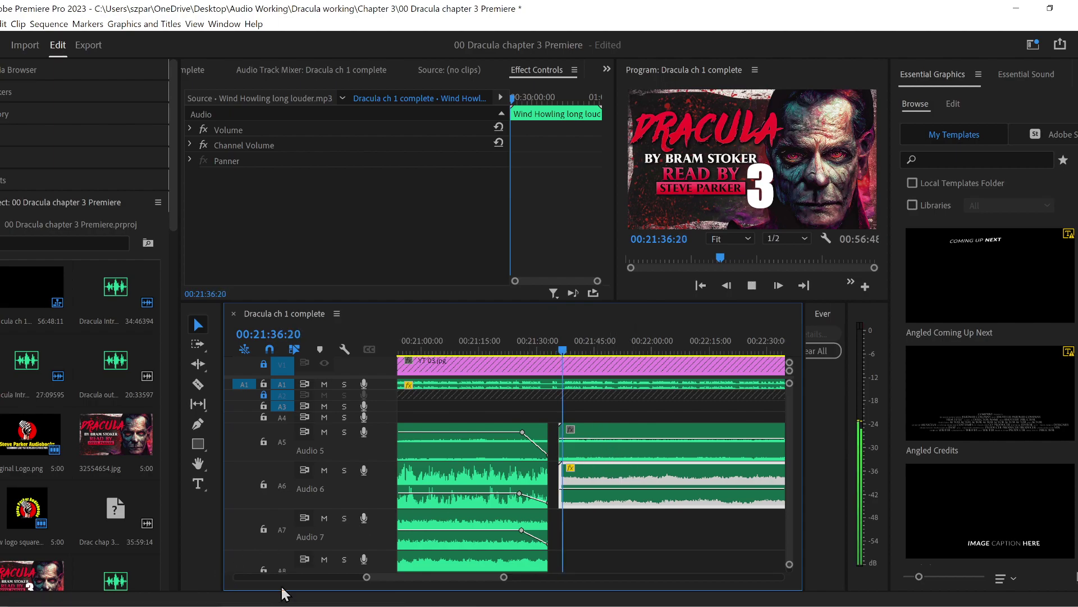
{"action": "left_click_drag", "start_coordinate": [366, 578], "coordinate": [386, 578]}
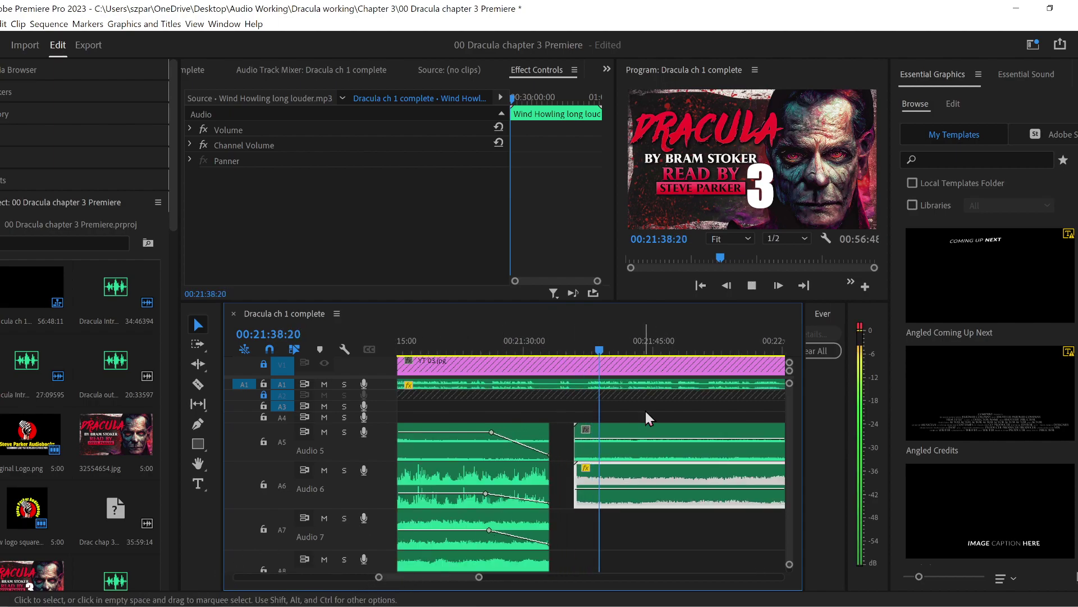
{"action": "left_click_drag", "start_coordinate": [662, 438], "coordinate": [672, 441]}
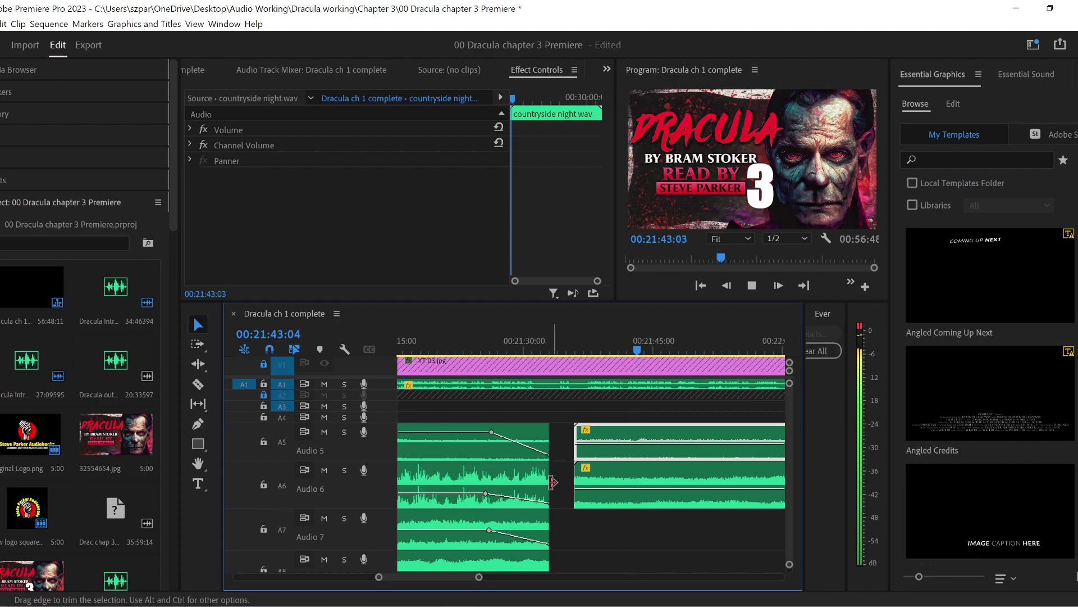
{"action": "key", "text": "space"}
- Fade in the countryside night and wind howling clips with volume keyframes at their starts and at about 00:21:37, and play the result
{"action": "left_click_drag", "start_coordinate": [612, 354], "coordinate": [594, 354]}
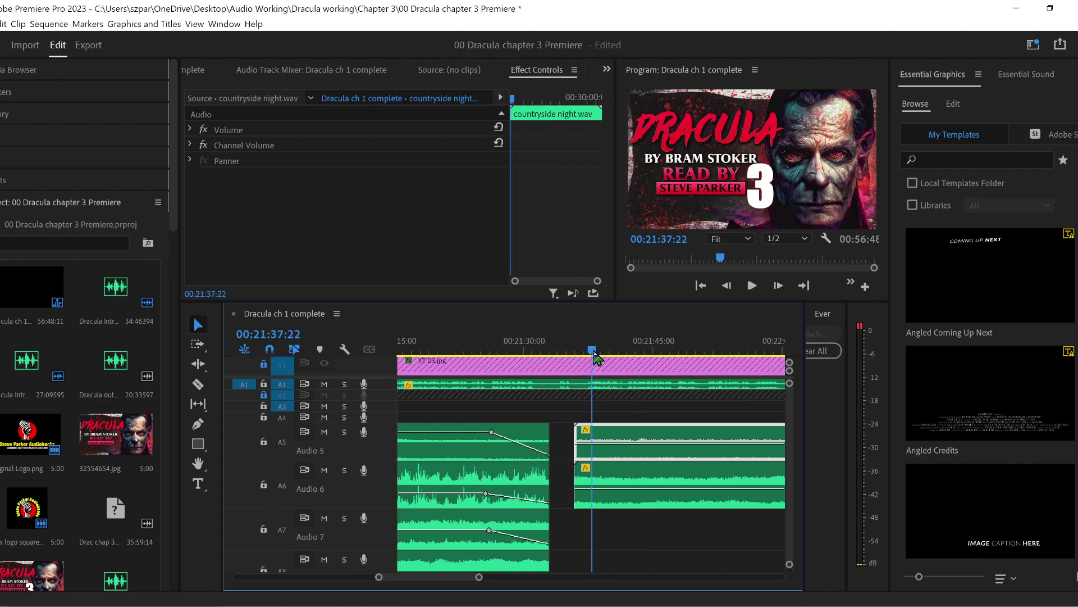
{"action": "left_click", "coordinate": [201, 423]}
{"action": "left_click", "coordinate": [588, 443]}
{"action": "left_click_drag", "start_coordinate": [577, 443], "coordinate": [578, 497]}
{"action": "left_click", "coordinate": [588, 489]}
{"action": "key", "text": "j"}
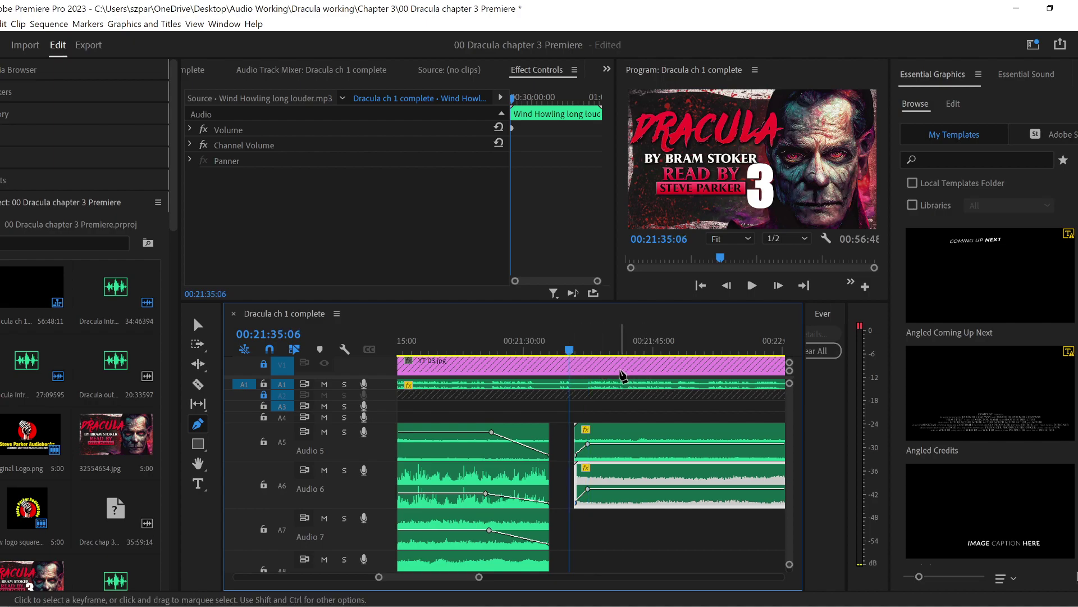
{"action": "key", "text": "l"}
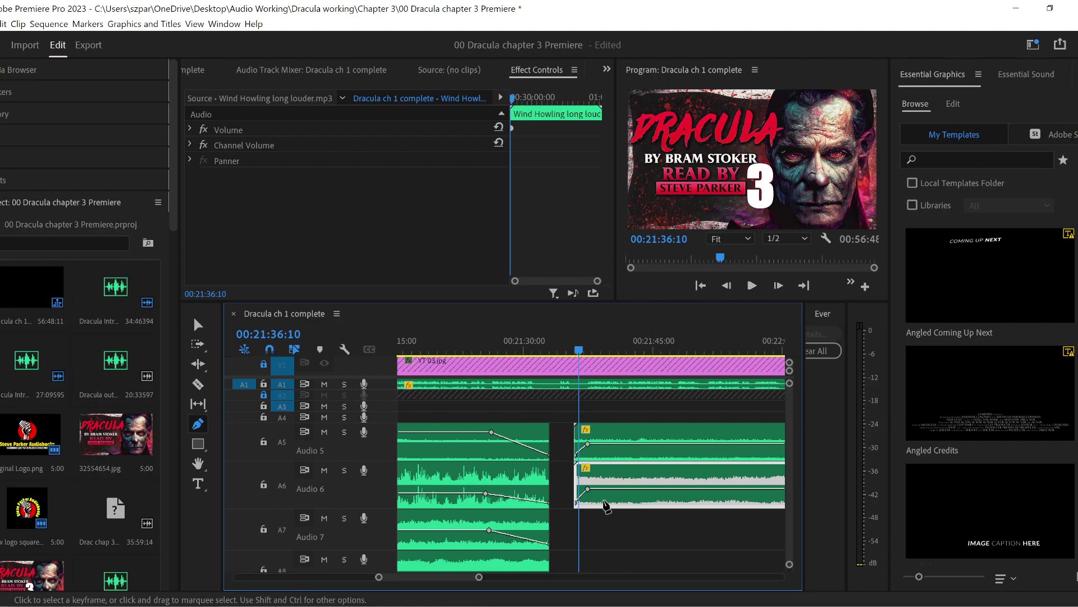
{"action": "key", "text": "alt+Tab"}
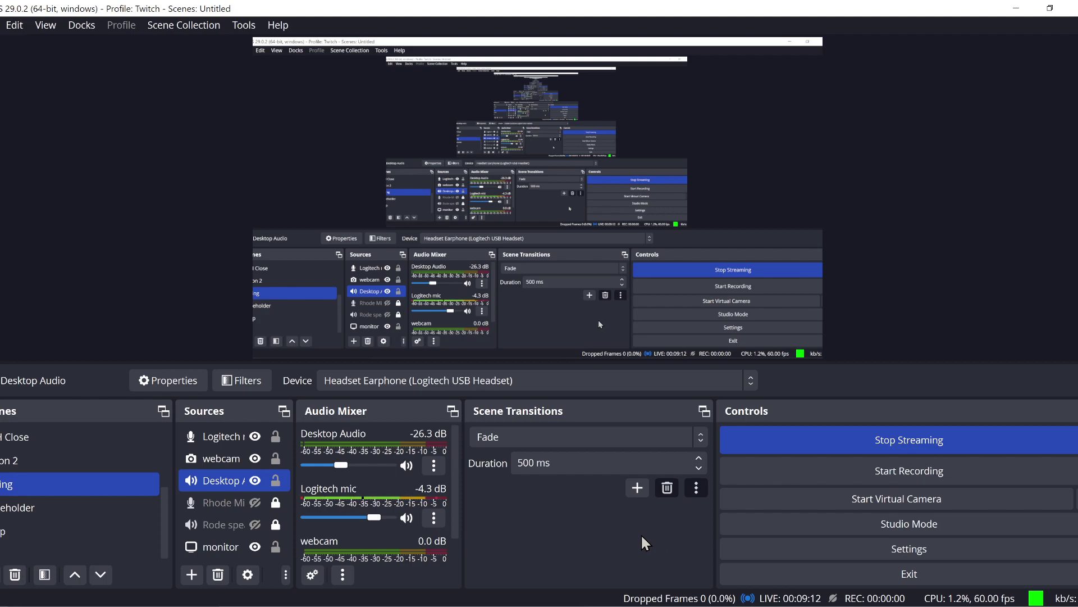
{"action": "key", "text": "alt+Tab"}
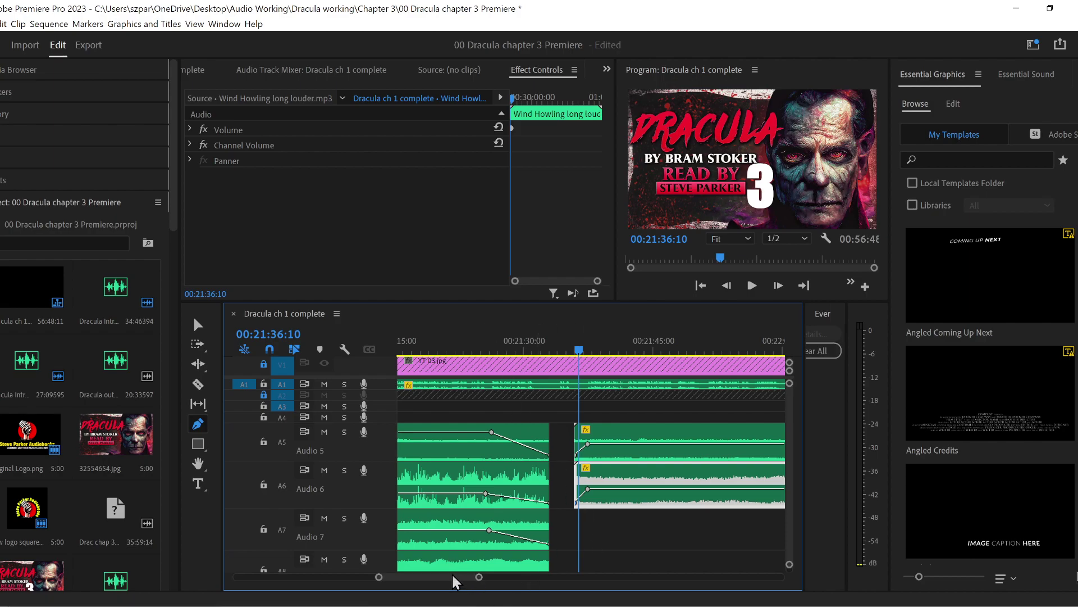
{"action": "scroll", "coordinate": [452, 572], "scroll_direction": "down", "scroll_amount": 5}
{"action": "scroll", "coordinate": [454, 574], "scroll_direction": "up", "scroll_amount": 4}
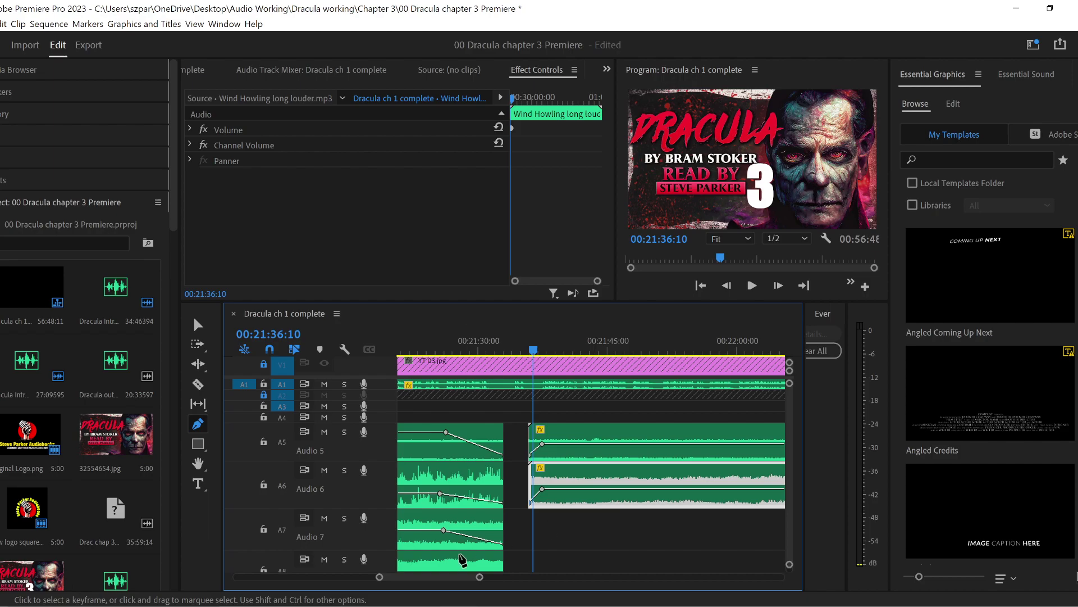
- Move the countryside night and wind howling clips together slightly earlier to start at about 00:21:35, and check the timing against the narration
{"action": "left_click_drag", "start_coordinate": [480, 577], "coordinate": [459, 577]}
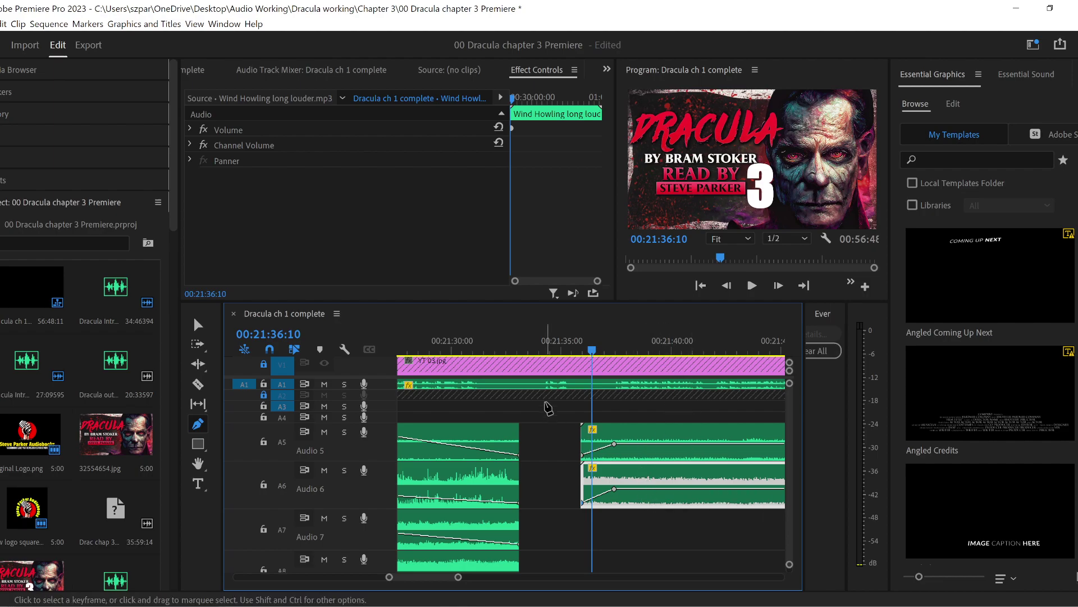
{"action": "left_click", "coordinate": [529, 345]}
{"action": "key", "text": "space"}
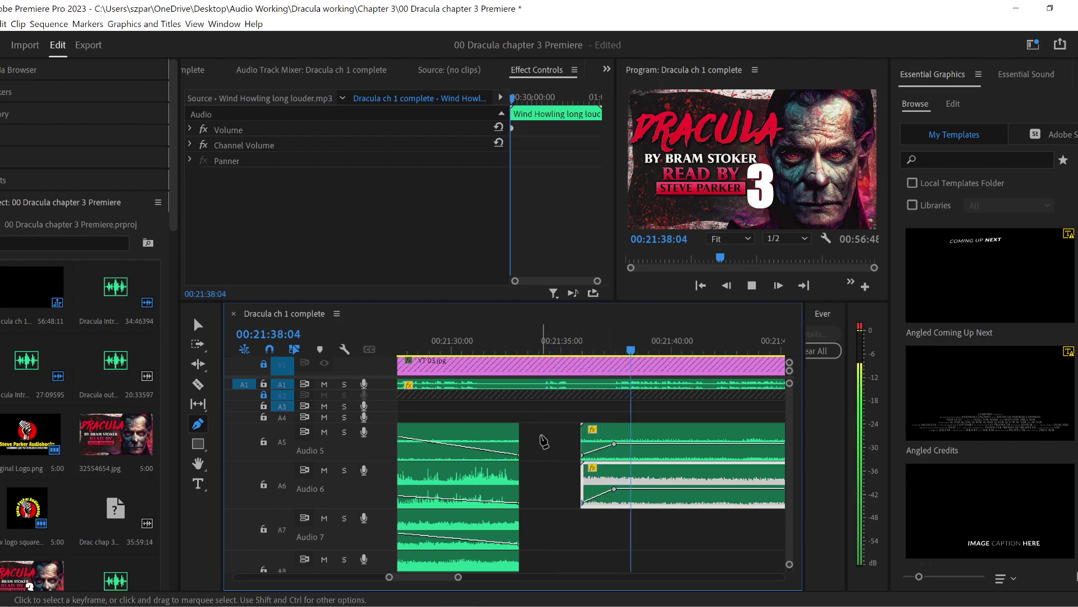
{"action": "key", "text": "space"}
{"action": "key", "text": "v"}
{"action": "left_click_drag", "start_coordinate": [556, 420], "coordinate": [636, 526]}
{"action": "left_click_drag", "start_coordinate": [665, 436], "coordinate": [654, 436]}
{"action": "key", "text": "Up"}
{"action": "key", "text": "space"}
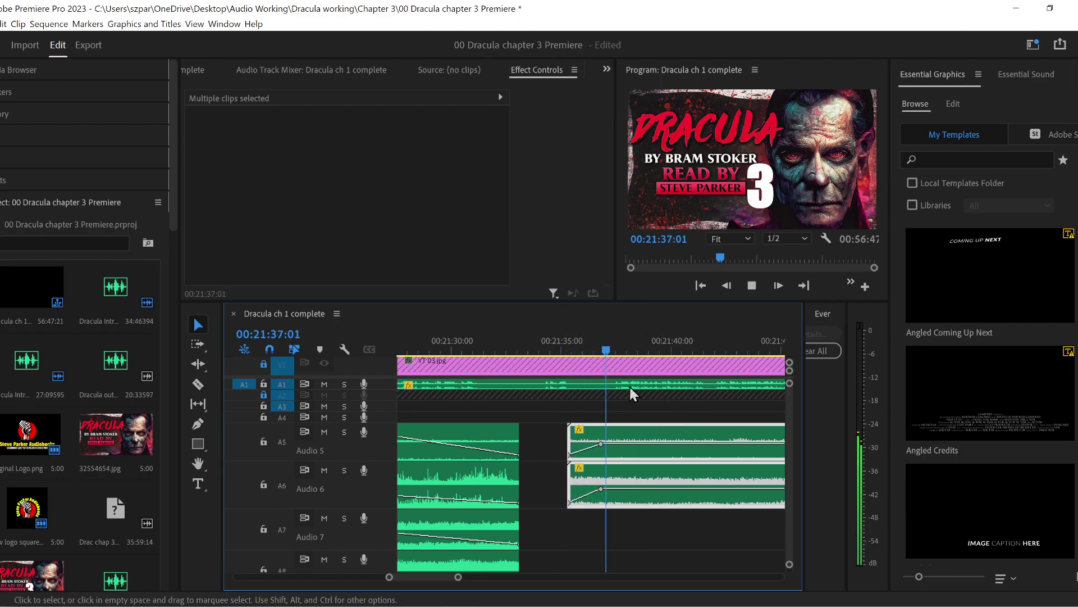
{"action": "key", "text": "space"}
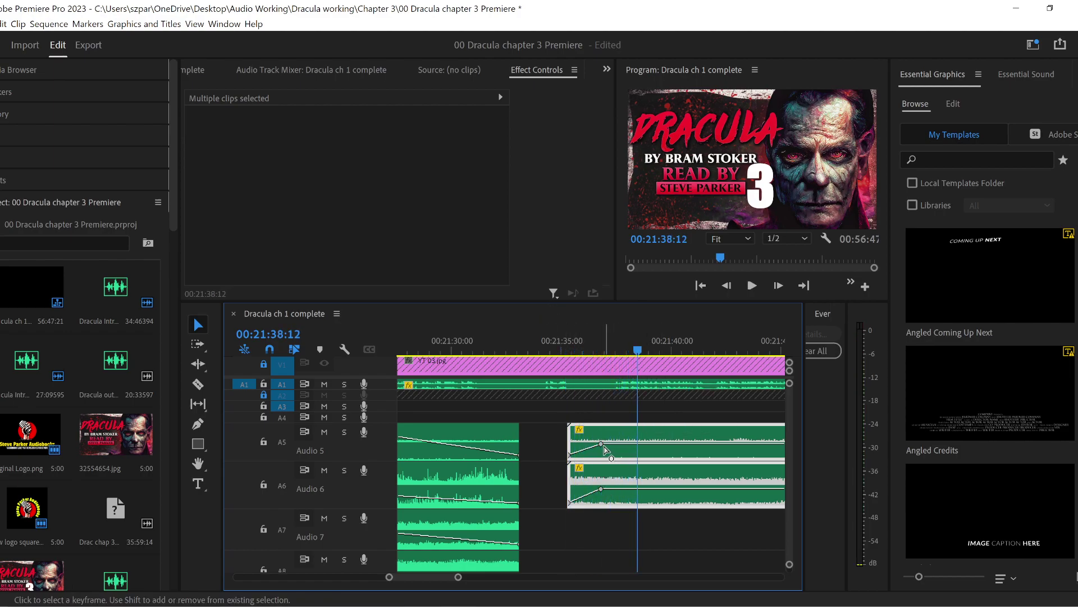
- Raise both clips' fade-in peaks, add volume keyframes at about 00:21:37 and 00:21:38 that lower the level again, and play the result
{"action": "left_click", "coordinate": [602, 445]}
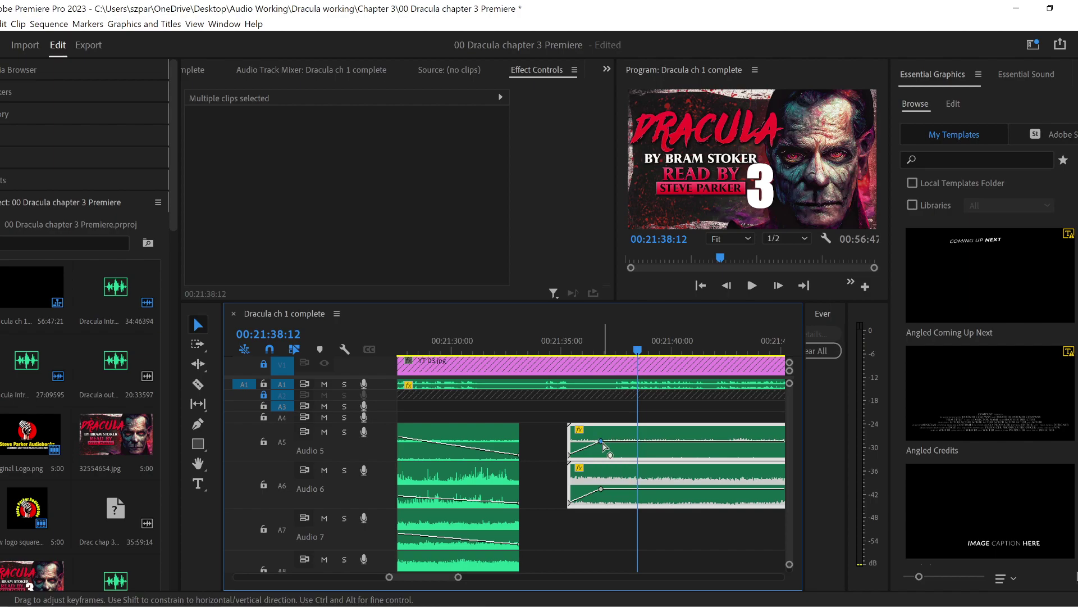
{"action": "left_click_drag", "start_coordinate": [598, 489], "coordinate": [599, 485]}
{"action": "left_click", "coordinate": [198, 424]}
{"action": "left_click", "coordinate": [616, 441]}
{"action": "left_click", "coordinate": [614, 485]}
{"action": "left_click", "coordinate": [627, 484]}
{"action": "left_click_drag", "start_coordinate": [627, 484], "coordinate": [627, 490]}
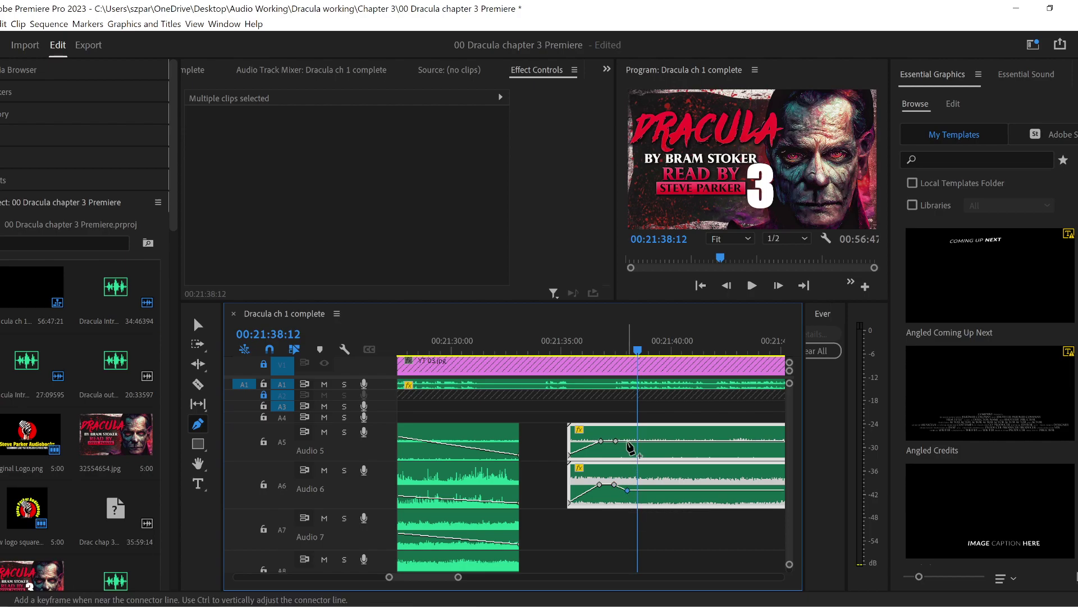
{"action": "left_click_drag", "start_coordinate": [628, 441], "coordinate": [628, 445]}
{"action": "left_click", "coordinate": [570, 350]}
{"action": "key", "text": "space"}
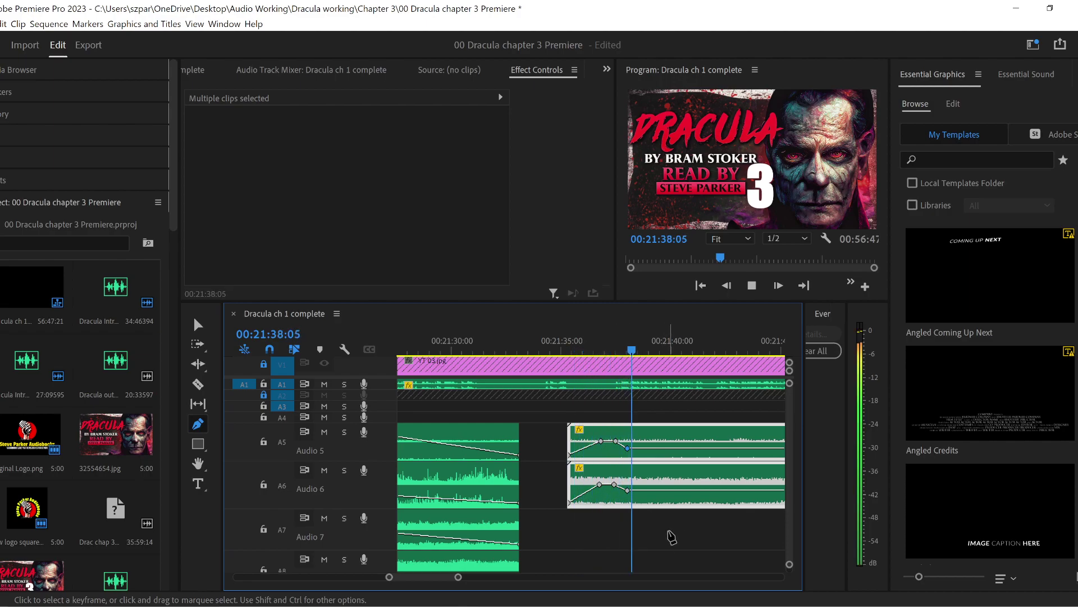
- Replace the volume keyframes at about 00:21:38 in both ambience clips with ones at about 00:21:39 for a slower drop, and play the result
{"action": "left_click", "coordinate": [643, 448]}
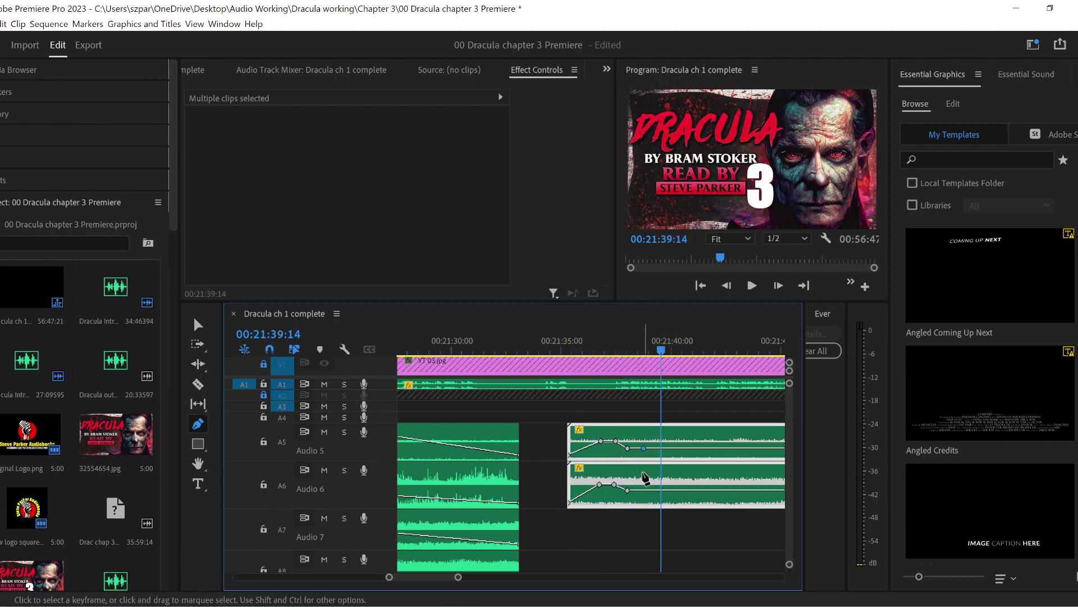
{"action": "left_click", "coordinate": [644, 490]}
{"action": "left_click", "coordinate": [628, 491]}
{"action": "key", "text": "Delete"}
{"action": "left_click", "coordinate": [628, 447]}
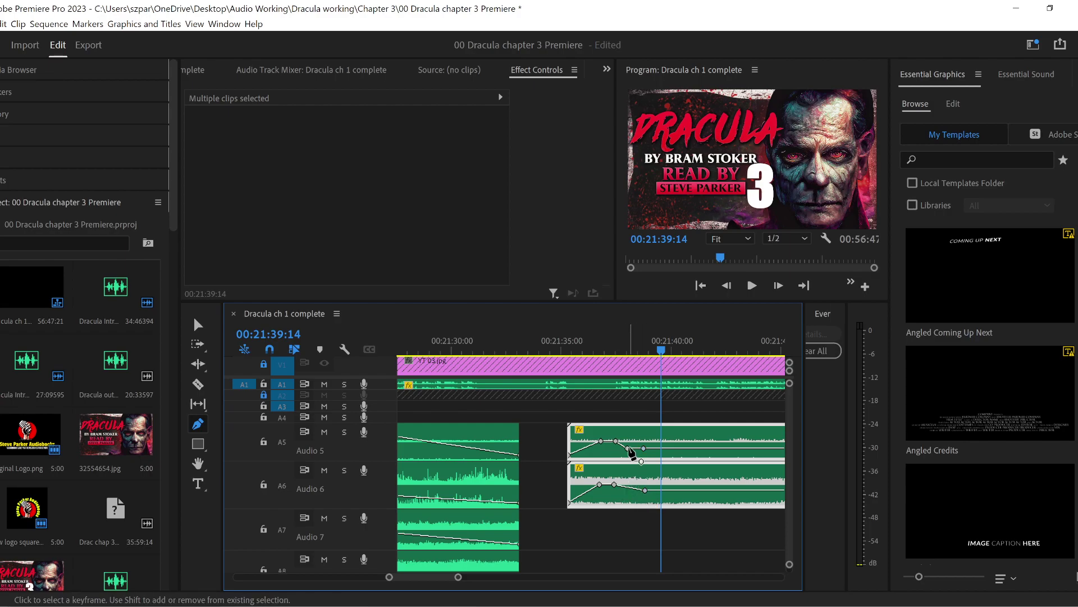
{"action": "key", "text": "Delete"}
{"action": "left_click", "coordinate": [545, 344]}
{"action": "key", "text": "space"}
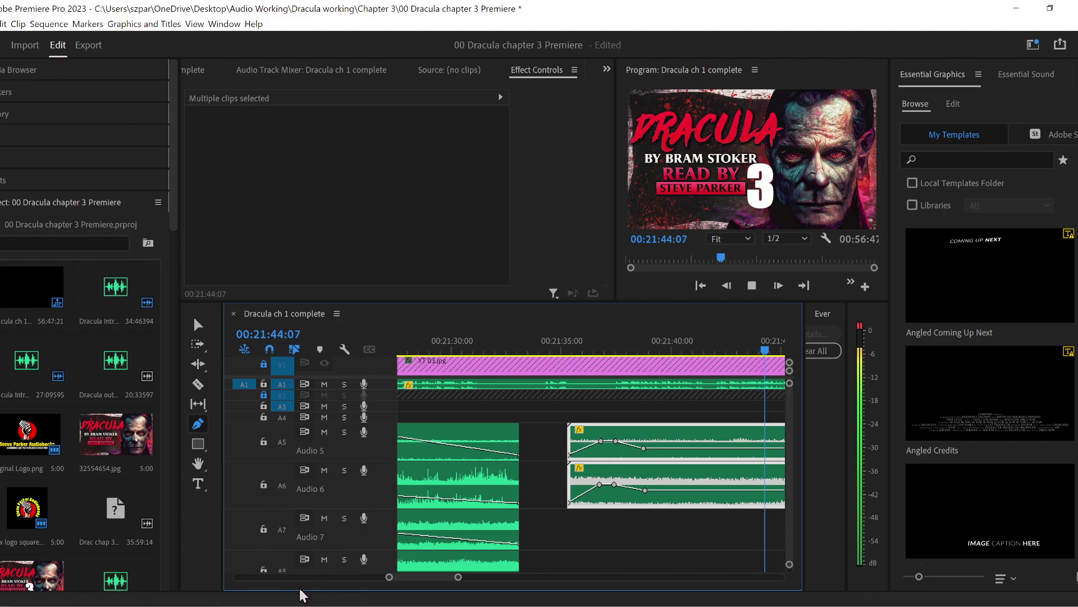
- Set the playhead to 00:21:41:22, switch to File Explorer, and audition the creepy skittering sound in the 01 SFX Animals folder
{"action": "left_click", "coordinate": [198, 325]}
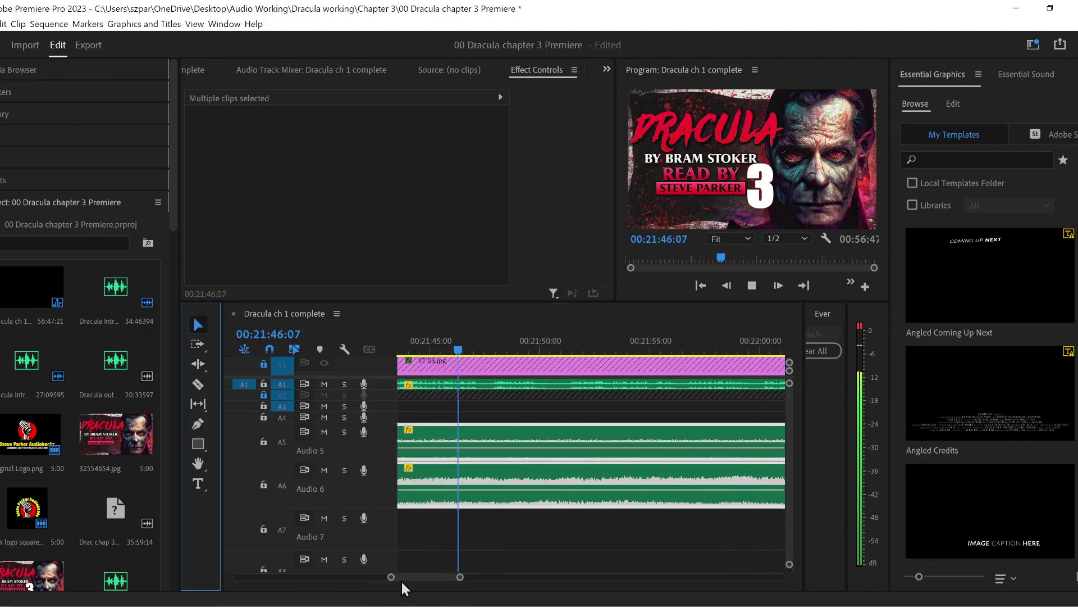
{"action": "left_click_drag", "start_coordinate": [391, 576], "coordinate": [356, 580]}
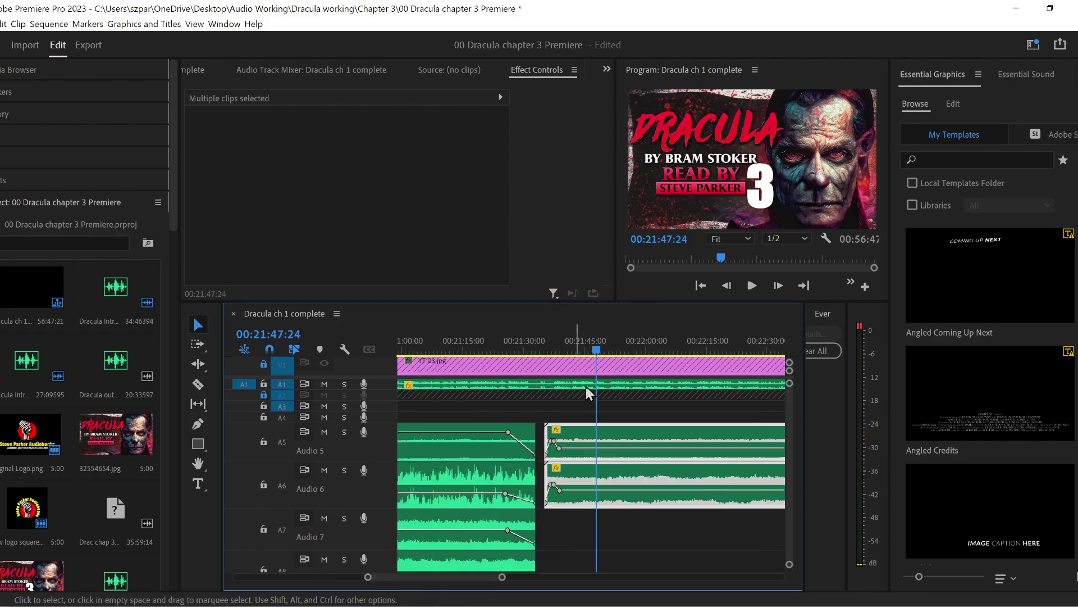
{"action": "left_click", "coordinate": [573, 341]}
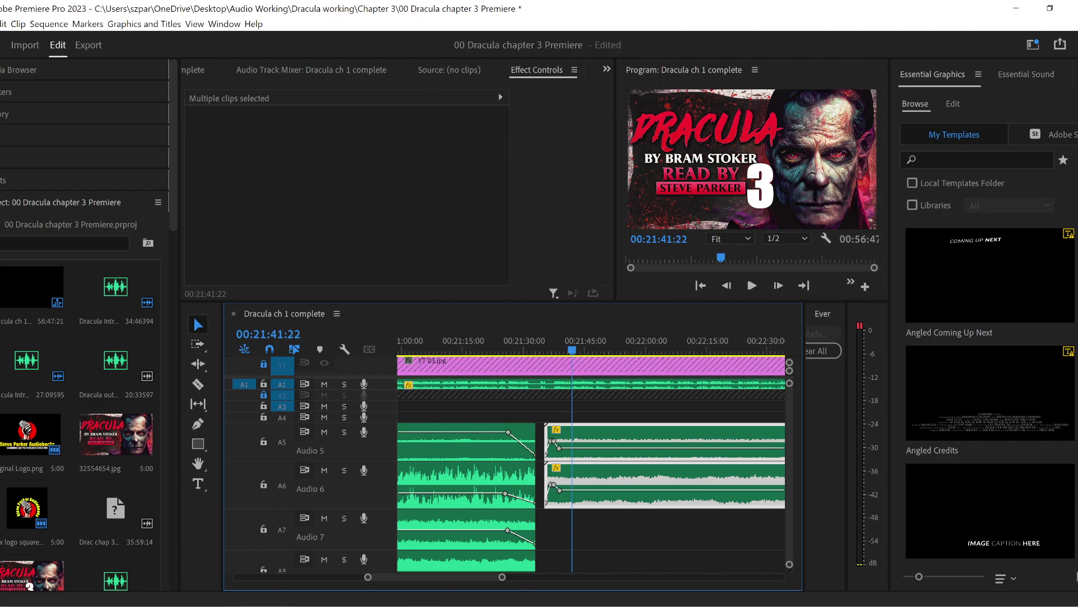
{"action": "key", "text": "alt+Tab"}
{"action": "left_click", "coordinate": [351, 209]}
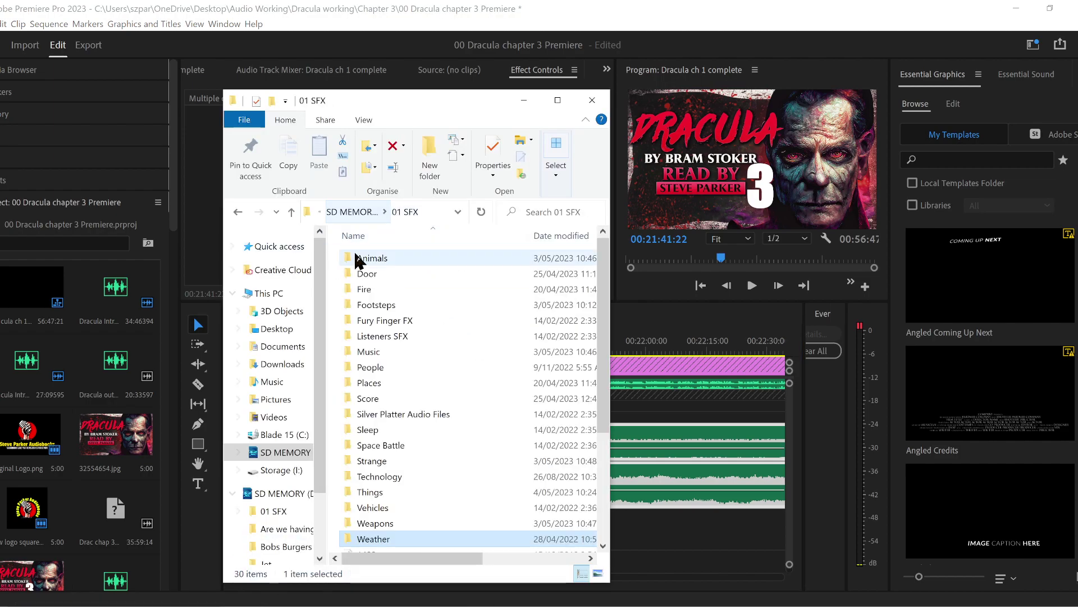
{"action": "double_click", "coordinate": [375, 256]}
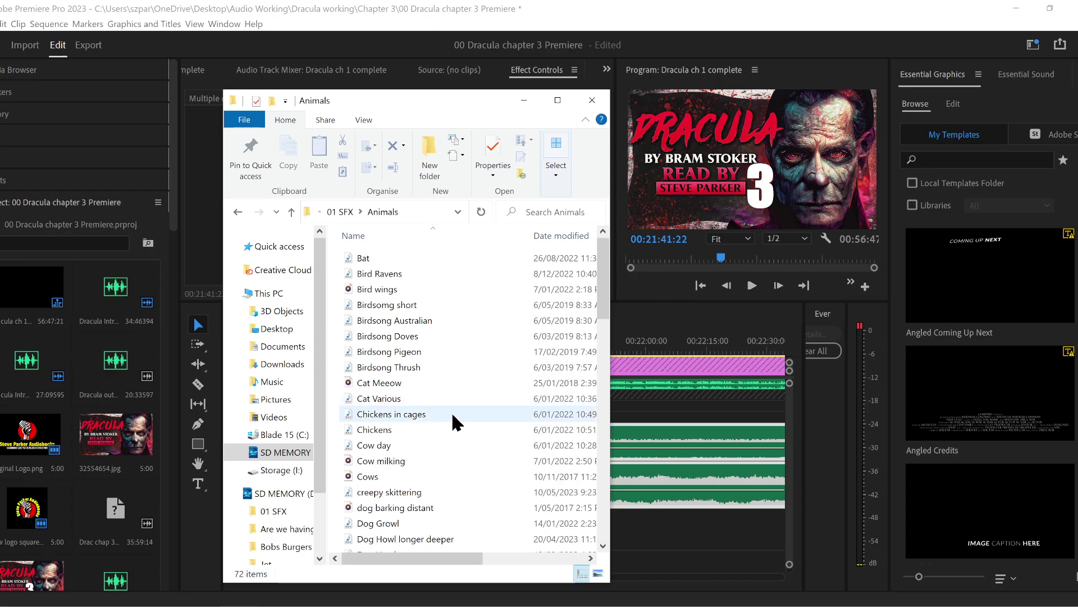
{"action": "scroll", "coordinate": [444, 450], "scroll_direction": "down", "scroll_amount": 1}
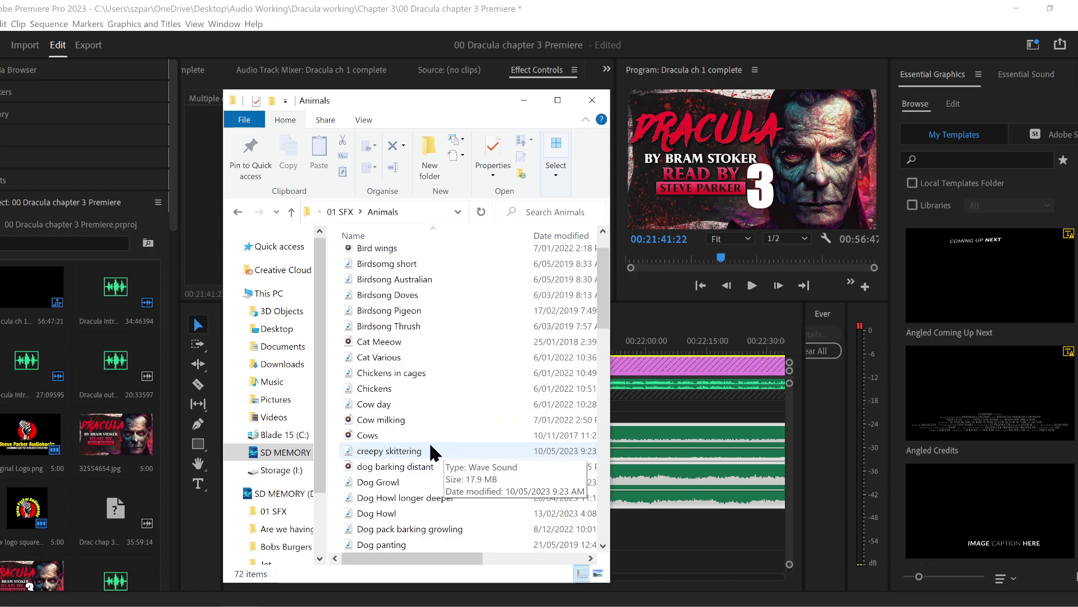
{"action": "double_click", "coordinate": [431, 448]}
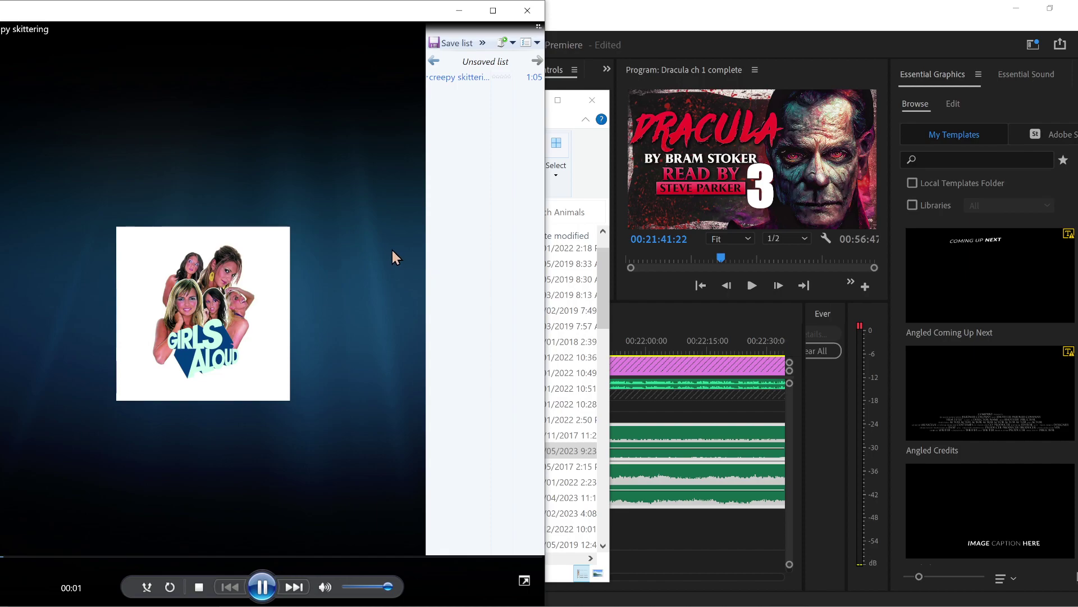
{"action": "left_click", "coordinate": [528, 10]}
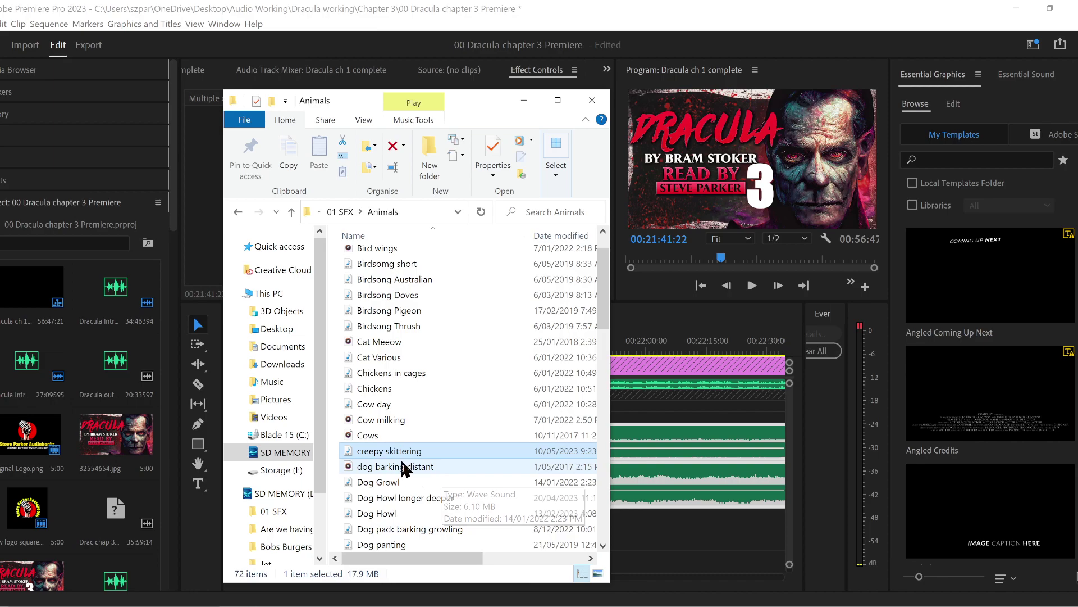
- Add the creepy skittering sound to track A4 starting at 00:21:41:22 and make that track taller
{"action": "left_click_drag", "start_coordinate": [410, 450], "coordinate": [638, 530]}
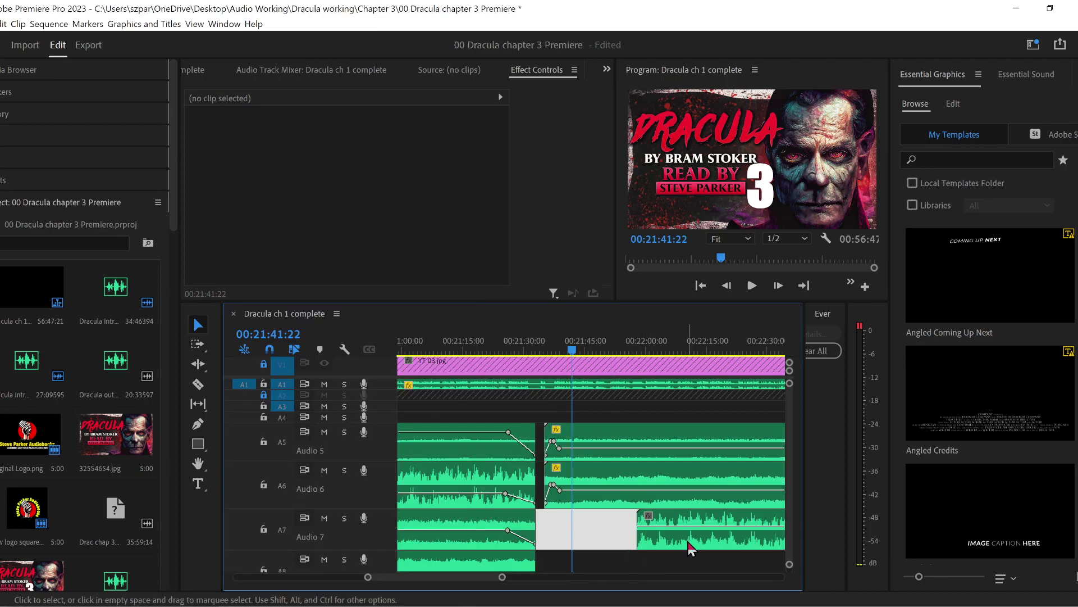
{"action": "left_click", "coordinate": [691, 548]}
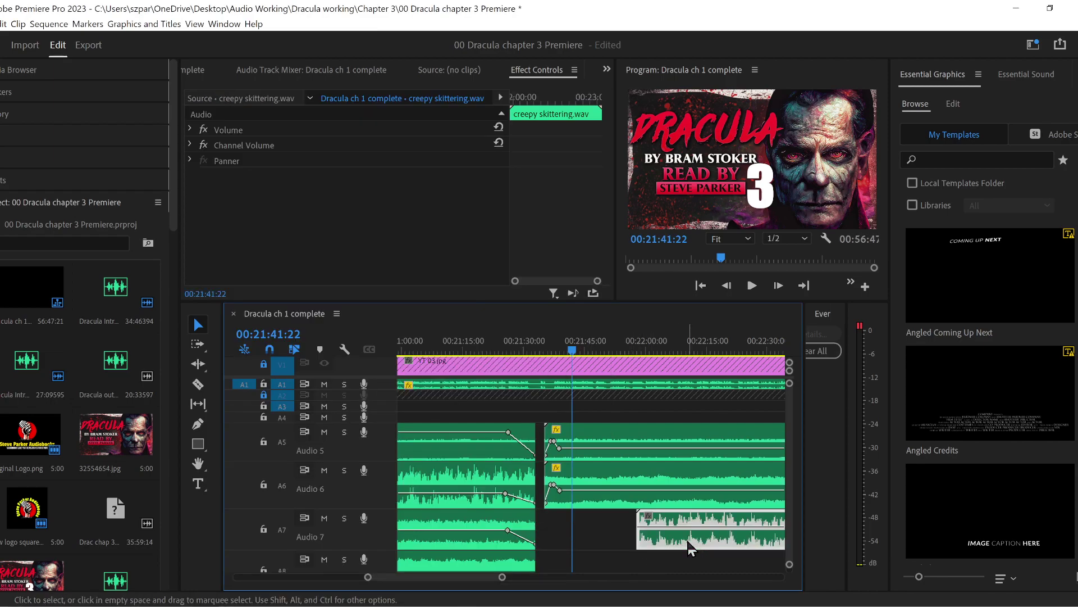
{"action": "left_click_drag", "start_coordinate": [691, 548], "coordinate": [616, 422]}
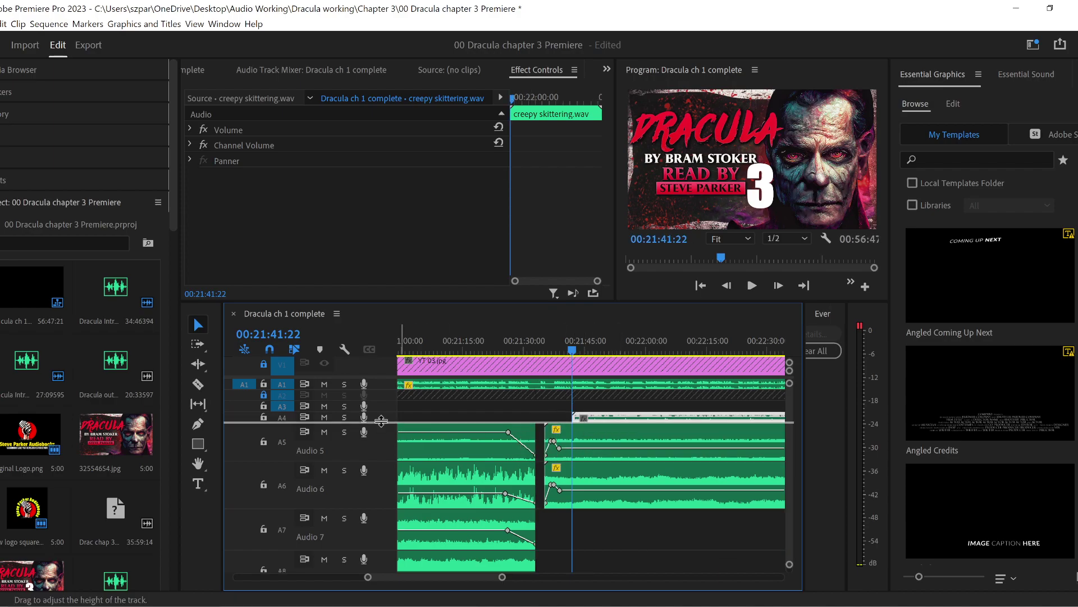
{"action": "left_click_drag", "start_coordinate": [382, 437], "coordinate": [382, 442]}
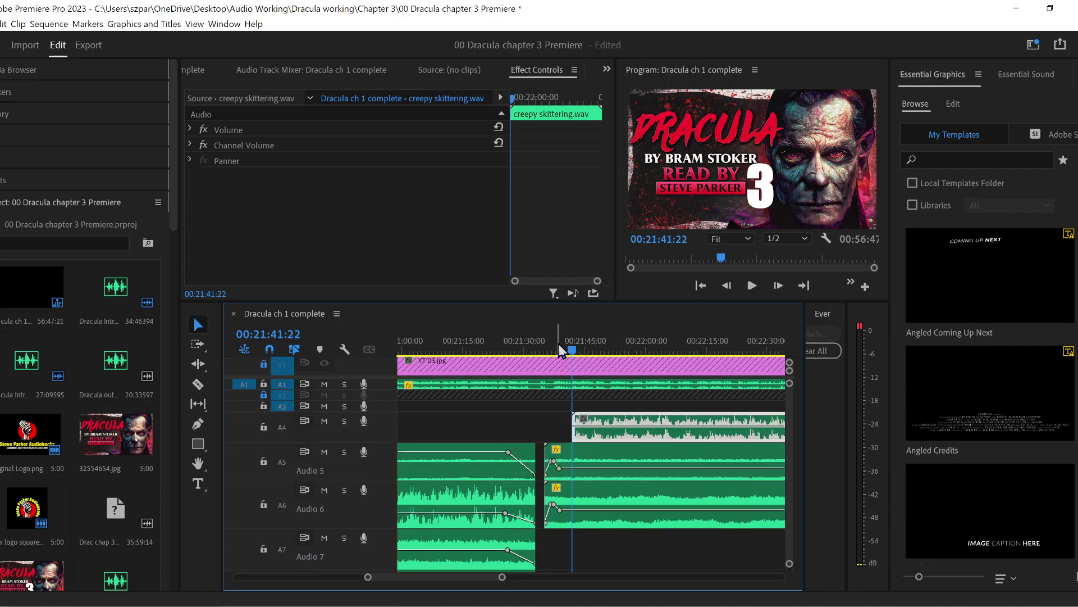
- Fade in the creepy skittering clip with volume keyframes at its start and at about 00:21:47, then play from 00:21:37:17
{"action": "left_click", "coordinate": [197, 424]}
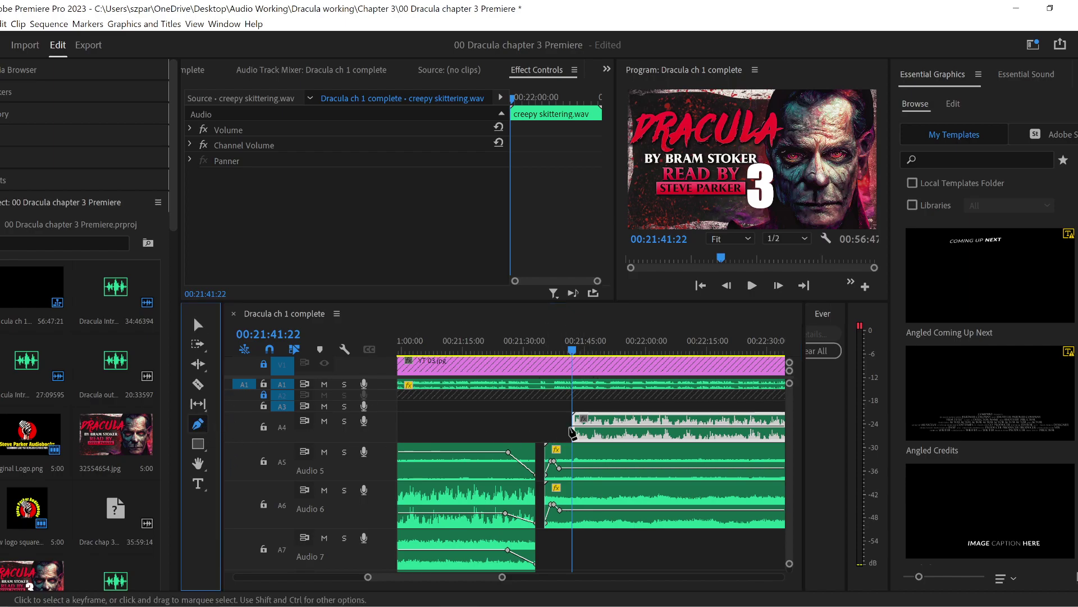
{"action": "left_click", "coordinate": [595, 426]}
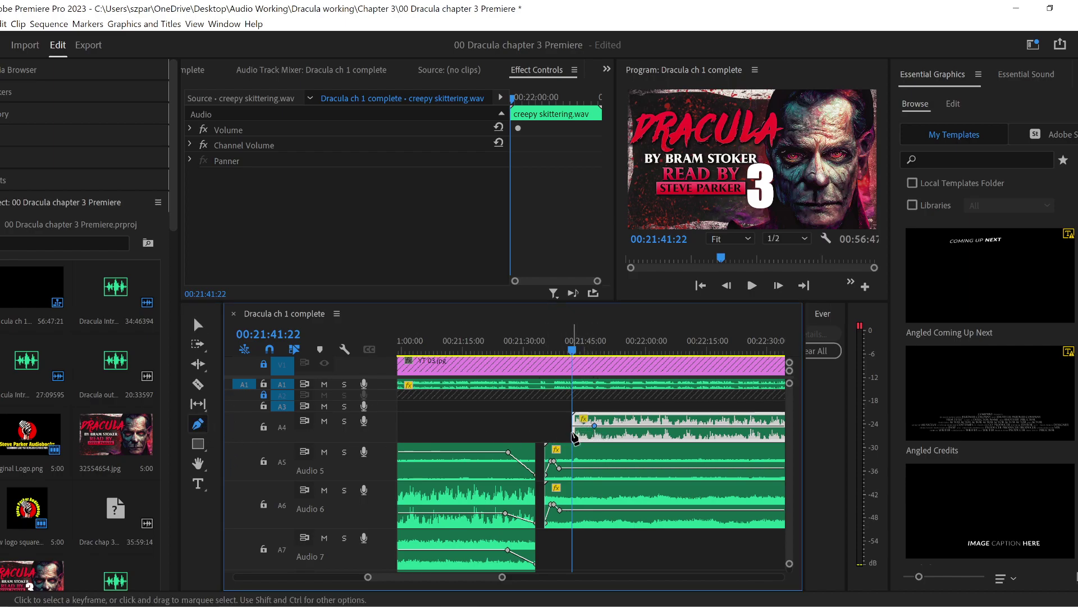
{"action": "left_click", "coordinate": [574, 435]}
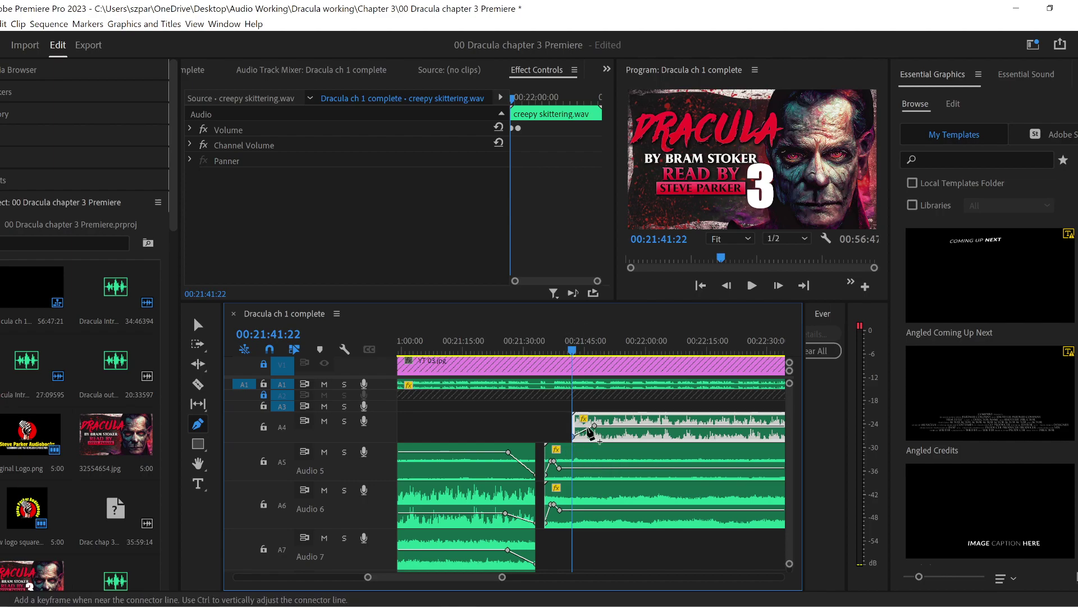
{"action": "left_click_drag", "start_coordinate": [594, 425], "coordinate": [593, 430]}
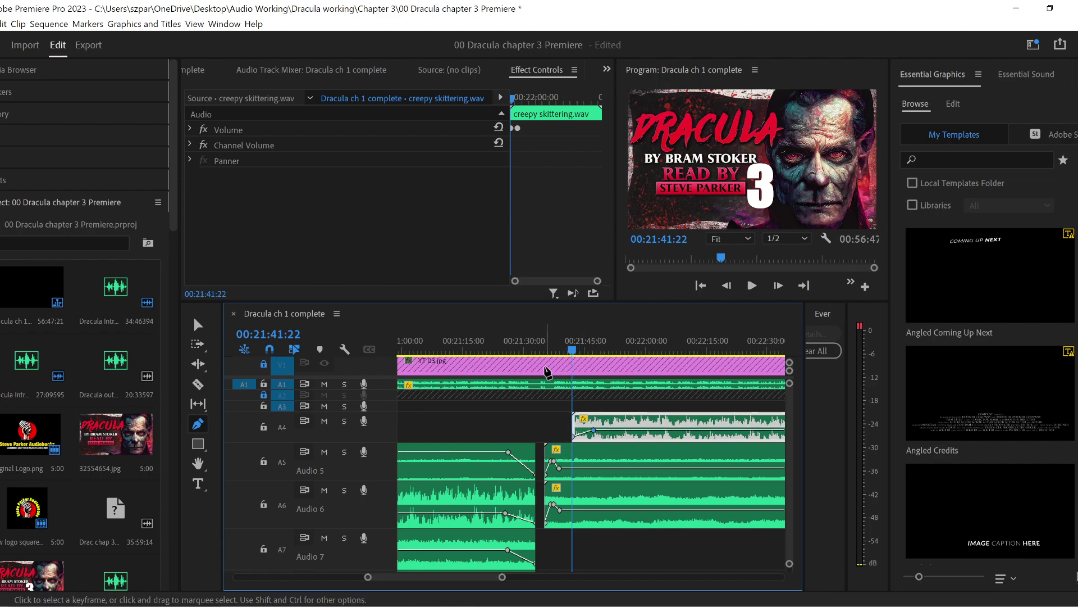
{"action": "left_click", "coordinate": [554, 347]}
{"action": "left_click", "coordinate": [197, 325]}
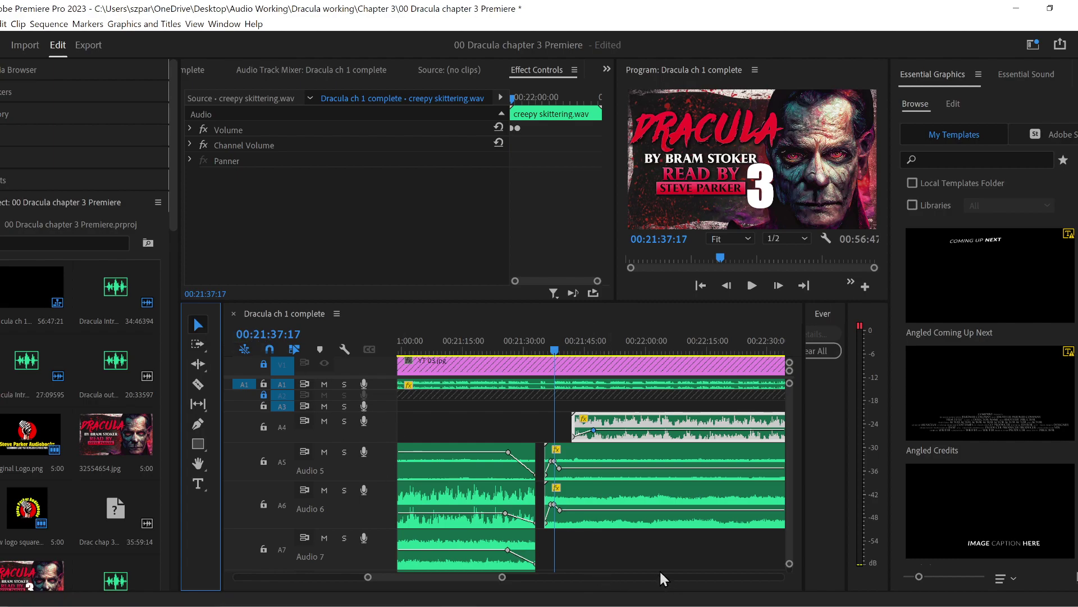
{"action": "key", "text": "space"}
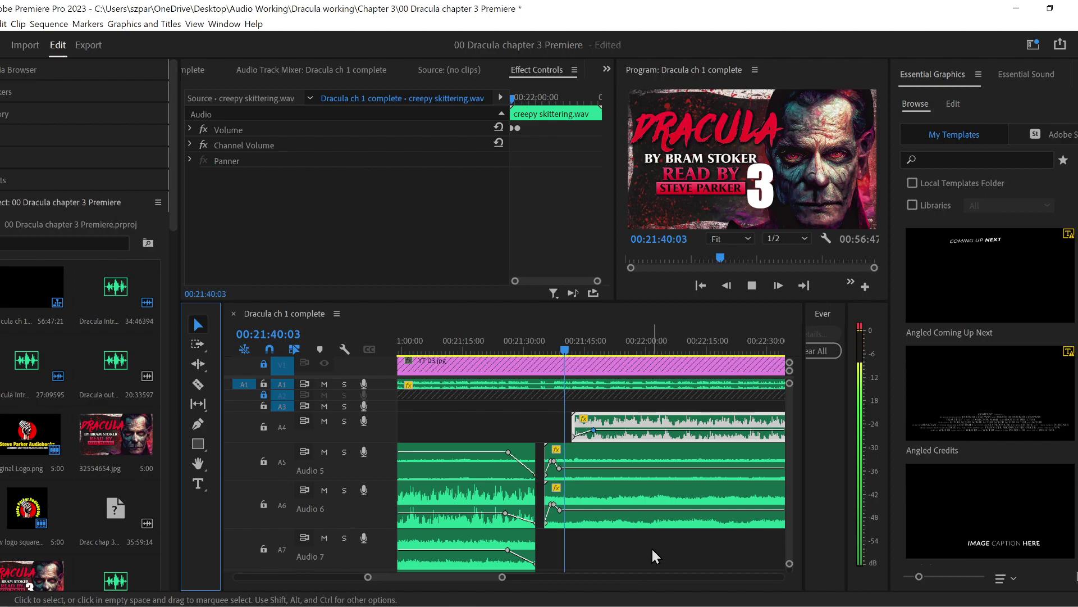
{"action": "key", "text": "space"}
- Move the creepy skittering clip to start at about 00:21:40, shorten its fade-in to peak at about 00:21:42, and play it
{"action": "left_click_drag", "start_coordinate": [623, 425], "coordinate": [620, 426]}
{"action": "left_click_drag", "start_coordinate": [369, 581], "coordinate": [390, 580]}
{"action": "left_click_drag", "start_coordinate": [701, 431], "coordinate": [618, 416]}
{"action": "key", "text": "shift+k"}
{"action": "key", "text": "space"}
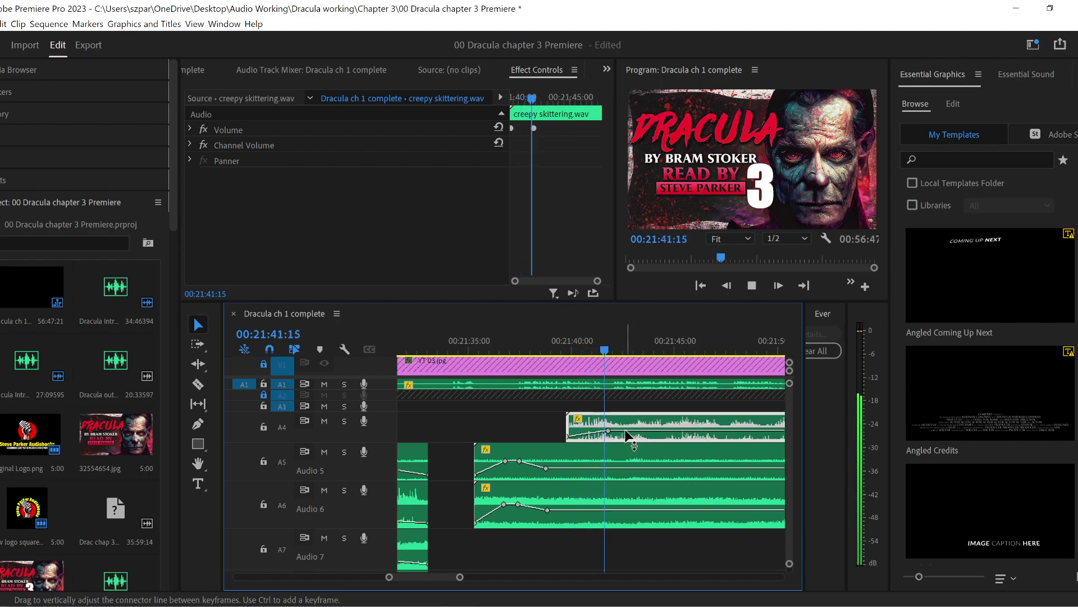
- Add a volume keyframe at about 00:21:43 on the creepy skittering clip that lowers its level slightly, and play the result
{"action": "key", "text": "space"}
{"action": "left_click", "coordinate": [198, 424]}
{"action": "left_click", "coordinate": [640, 432]}
{"action": "left_click_drag", "start_coordinate": [643, 436], "coordinate": [642, 434]}
{"action": "key", "text": "space"}
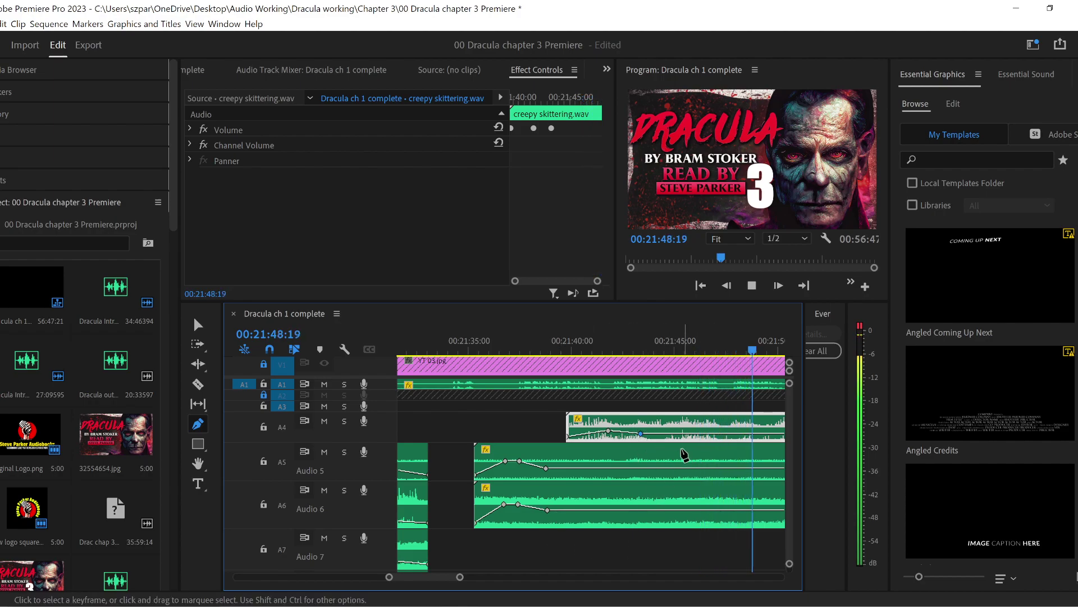
- Fade down the creepy skittering clip from about 00:21:49 to 00:21:51, split it there, and delete the remainder
{"action": "key", "text": "space"}
{"action": "left_click_drag", "start_coordinate": [447, 434], "coordinate": [447, 438]}
{"action": "left_click", "coordinate": [201, 385]}
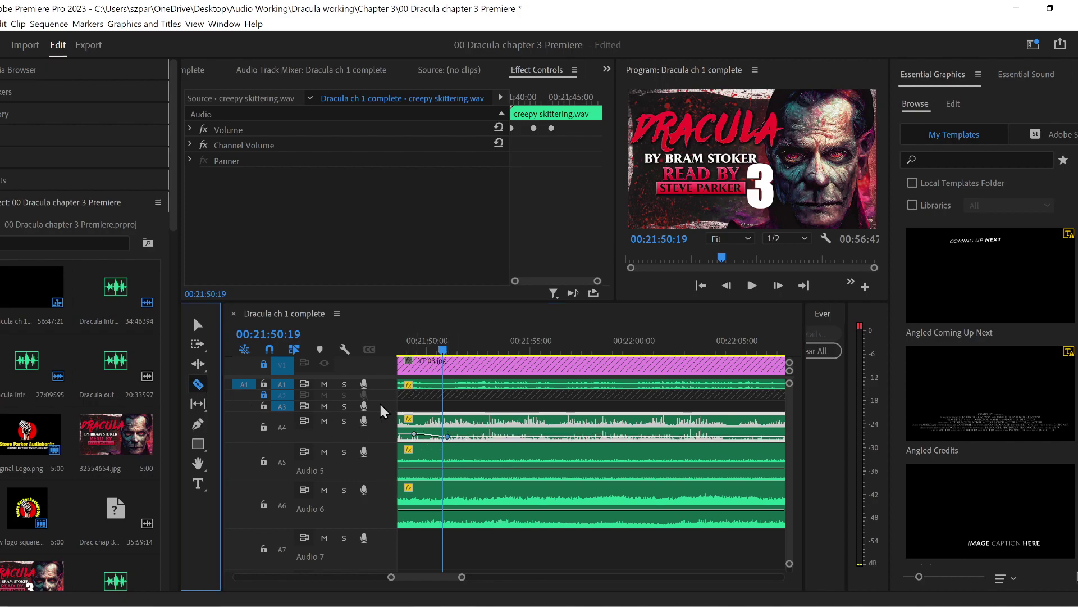
{"action": "left_click", "coordinate": [450, 427]}
{"action": "key", "text": "v"}
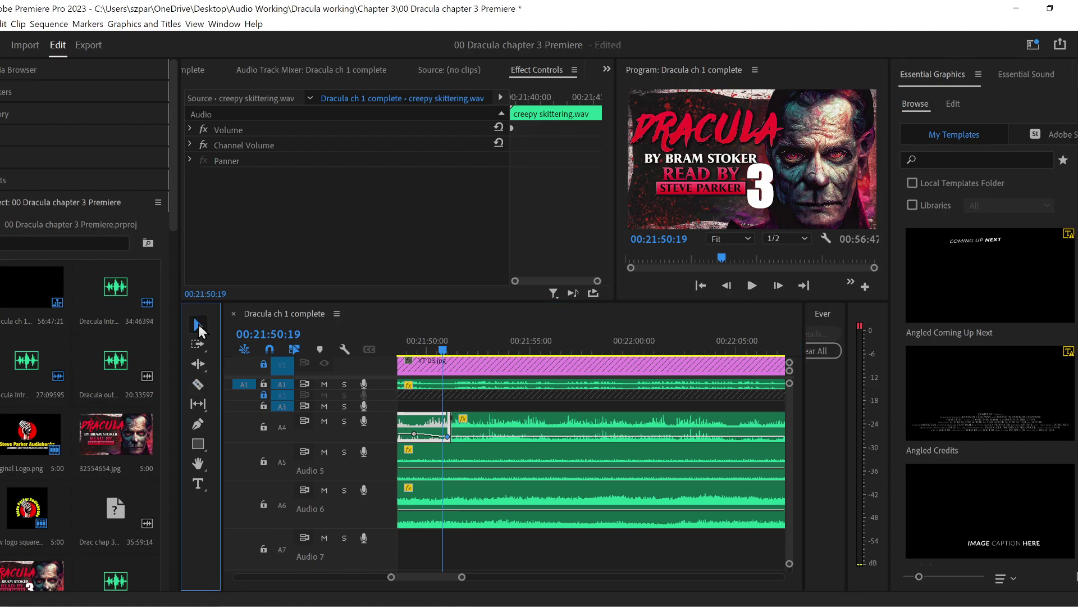
{"action": "left_click", "coordinate": [505, 428]}
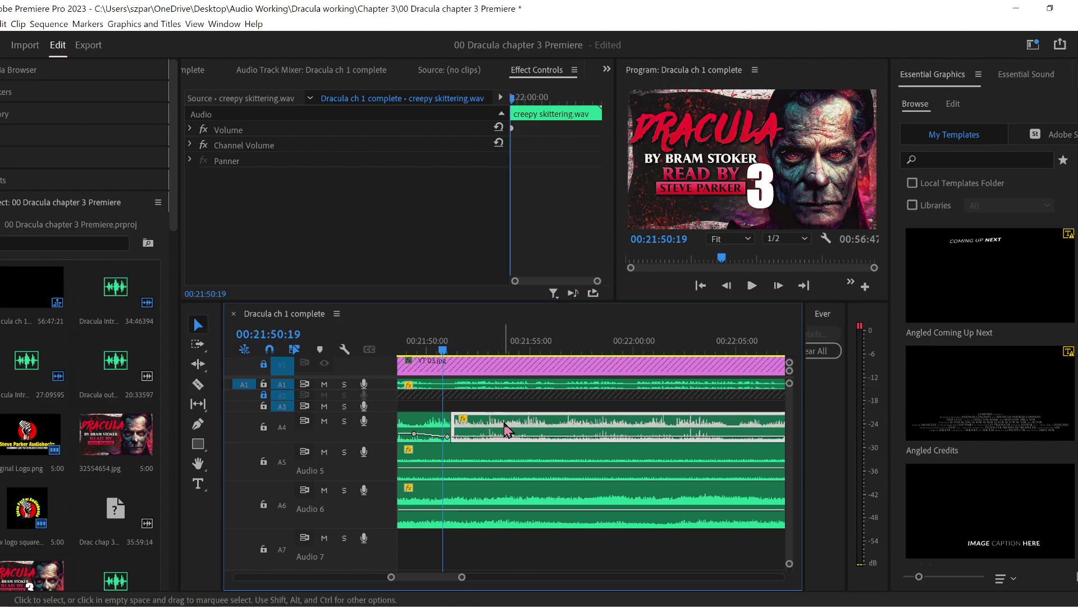
{"action": "key", "text": "Delete"}
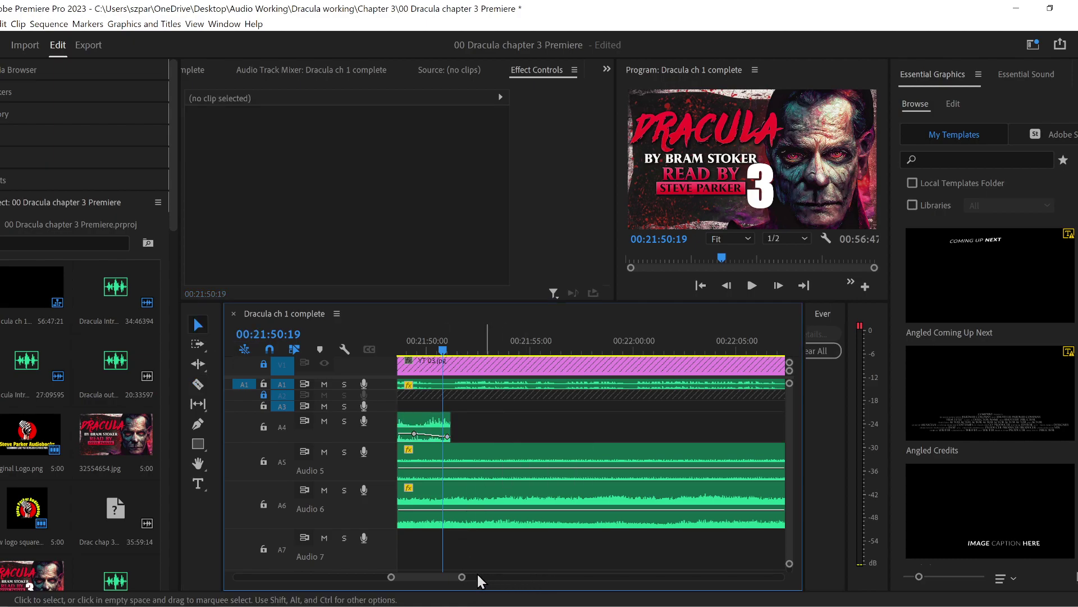
- Play the mix from 00:21:47:22 to about 00:22:10 to check the skittering's ending, then return the playhead to 00:21:58:13
{"action": "left_click_drag", "start_coordinate": [462, 578], "coordinate": [482, 578]}
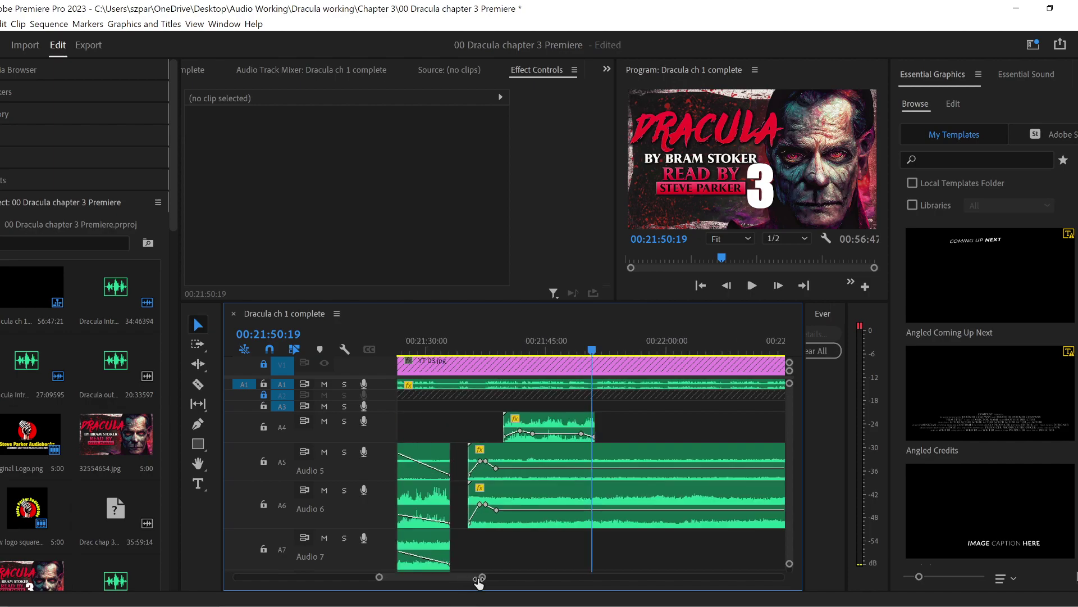
{"action": "left_click", "coordinate": [570, 349]}
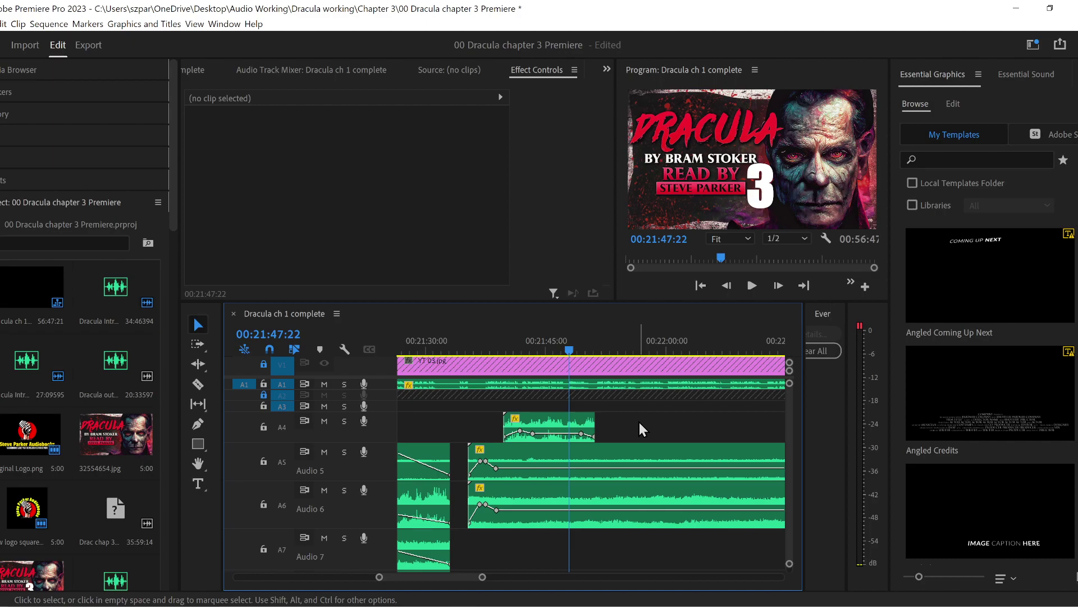
{"action": "key", "text": "space"}
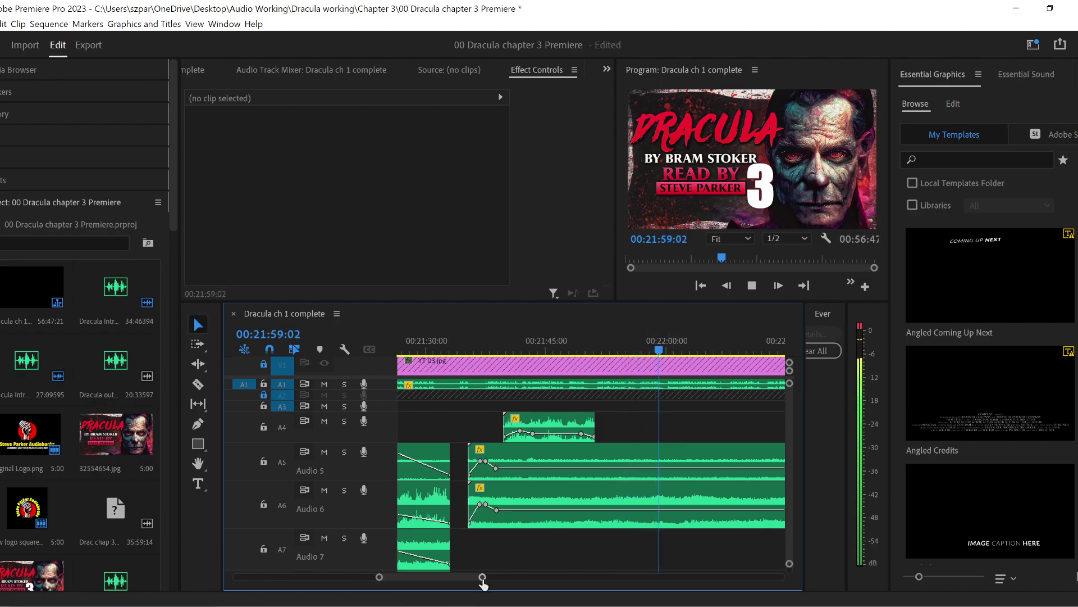
{"action": "scroll", "coordinate": [482, 578], "scroll_direction": "down", "scroll_amount": 3}
{"action": "scroll", "coordinate": [427, 578], "scroll_direction": "down", "scroll_amount": 3}
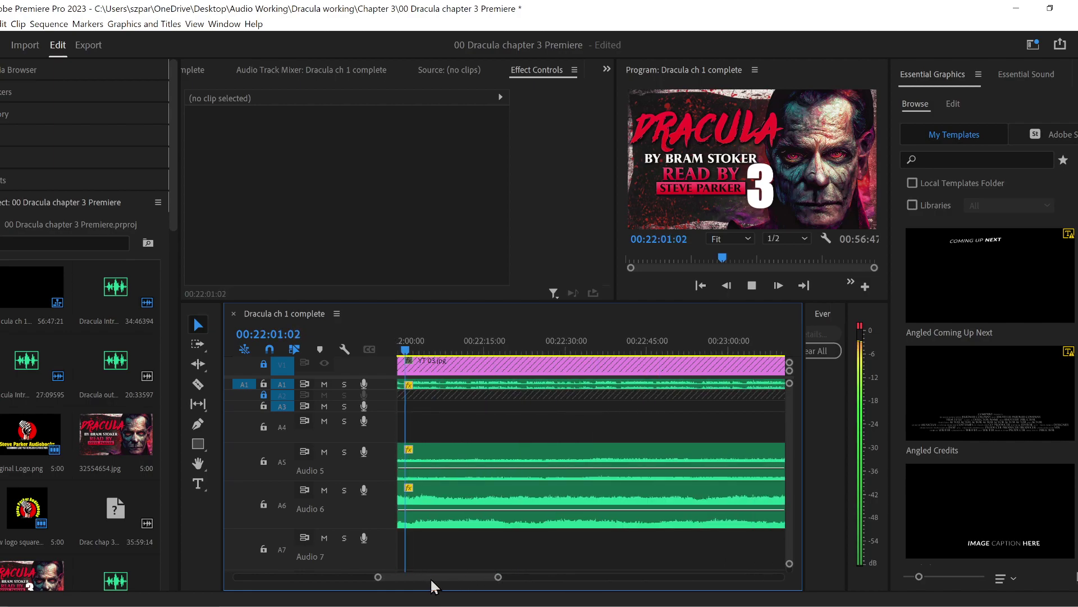
{"action": "scroll", "coordinate": [430, 577], "scroll_direction": "up", "scroll_amount": 3}
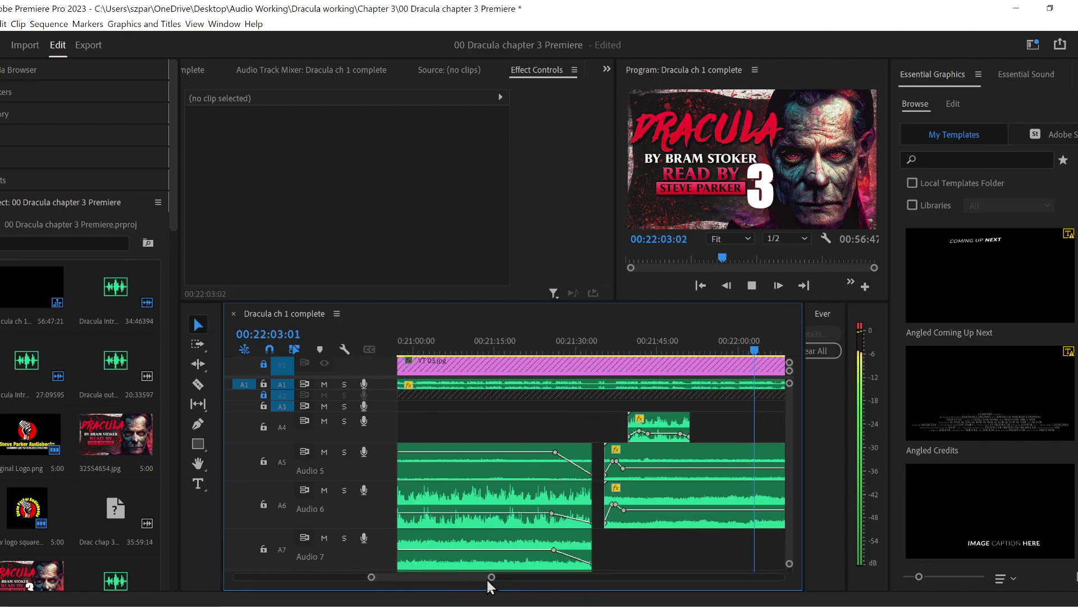
{"action": "scroll", "coordinate": [492, 582], "scroll_direction": "down", "scroll_amount": 3}
{"action": "scroll", "coordinate": [443, 581], "scroll_direction": "down", "scroll_amount": 3}
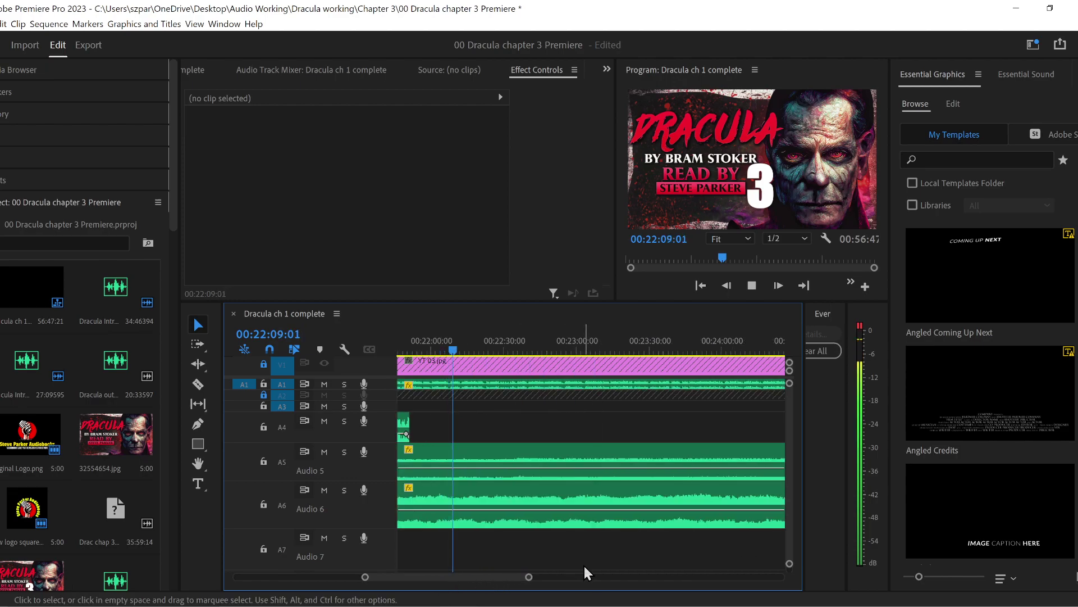
{"action": "key", "text": "space"}
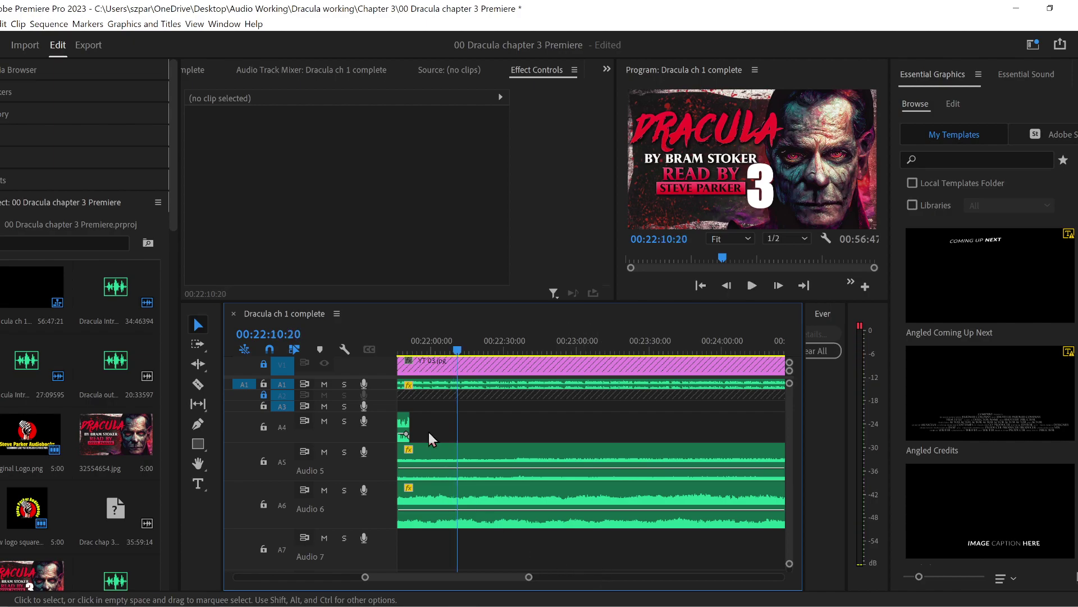
{"action": "left_click_drag", "start_coordinate": [443, 350], "coordinate": [434, 352]}
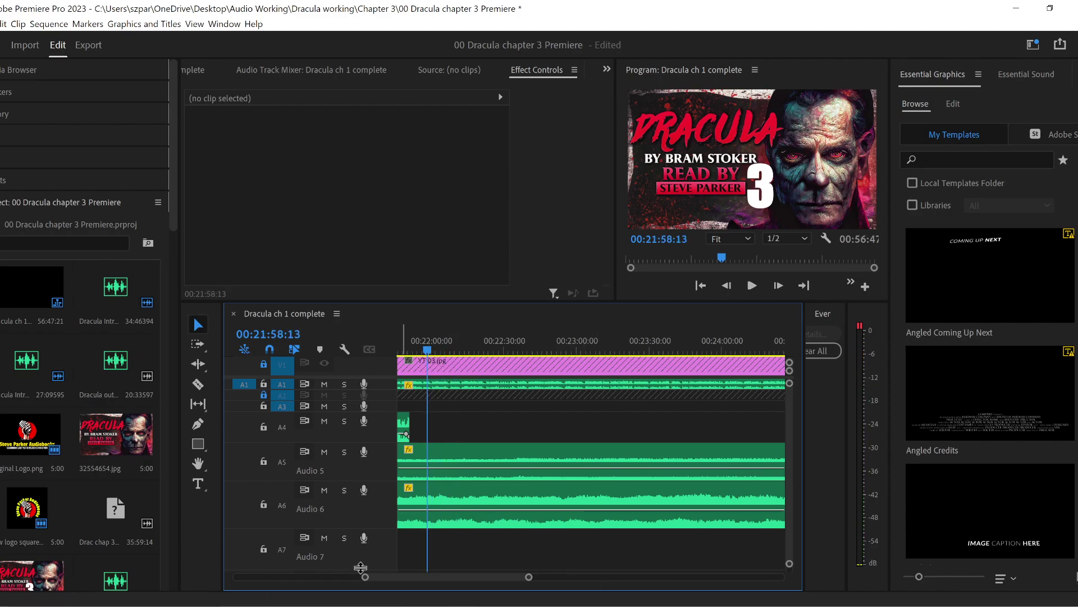
- Switch to File Explorer and look through the Footsteps folder inside 01 SFX for a suitable walking sound
{"action": "key", "text": "alt+Tab"}
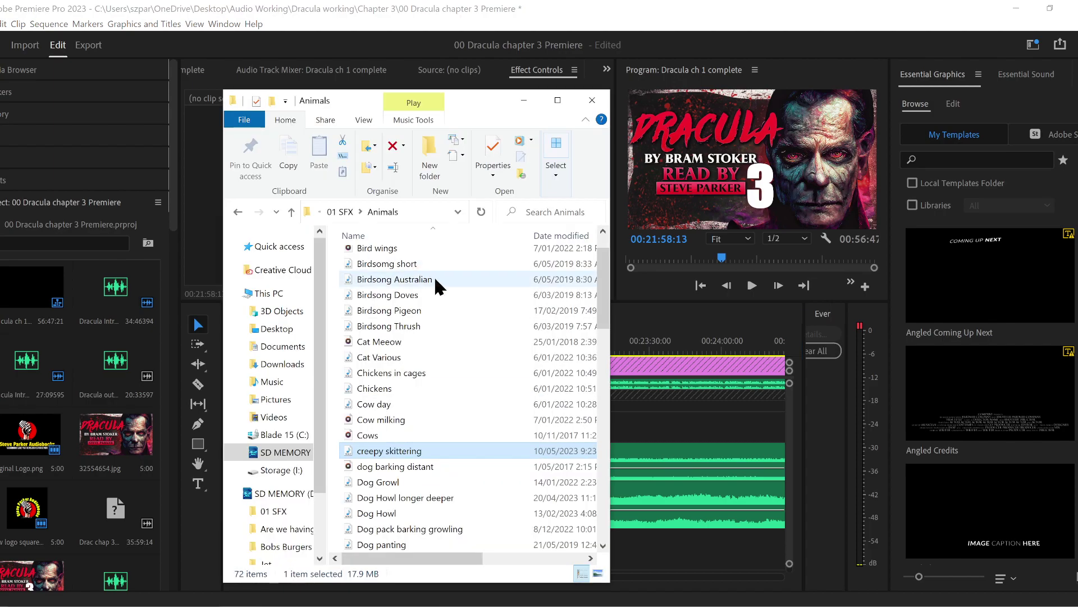
{"action": "left_click", "coordinate": [340, 212]}
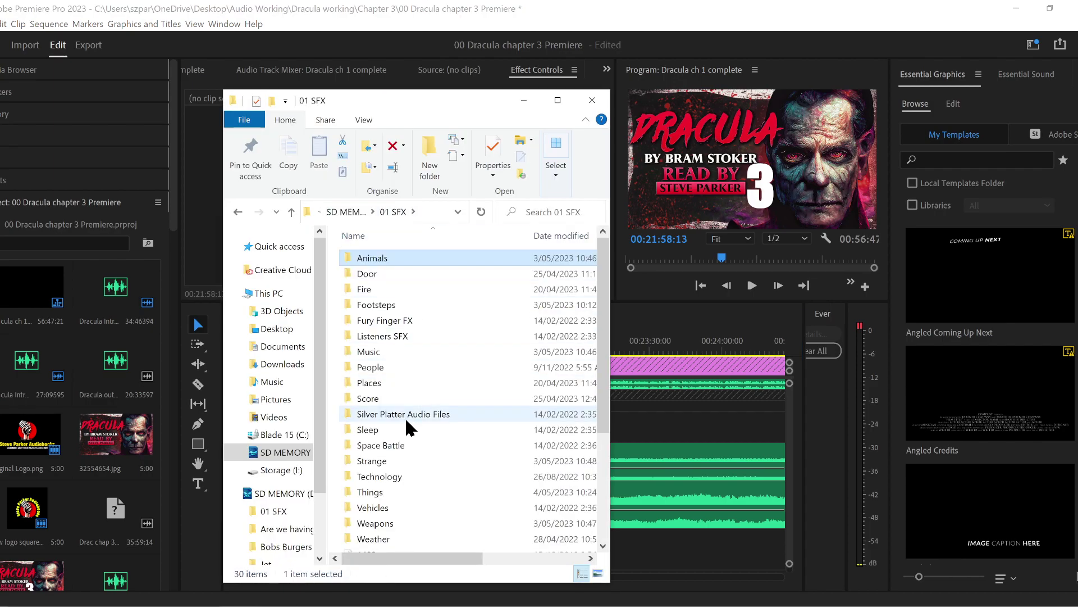
{"action": "double_click", "coordinate": [410, 308]}
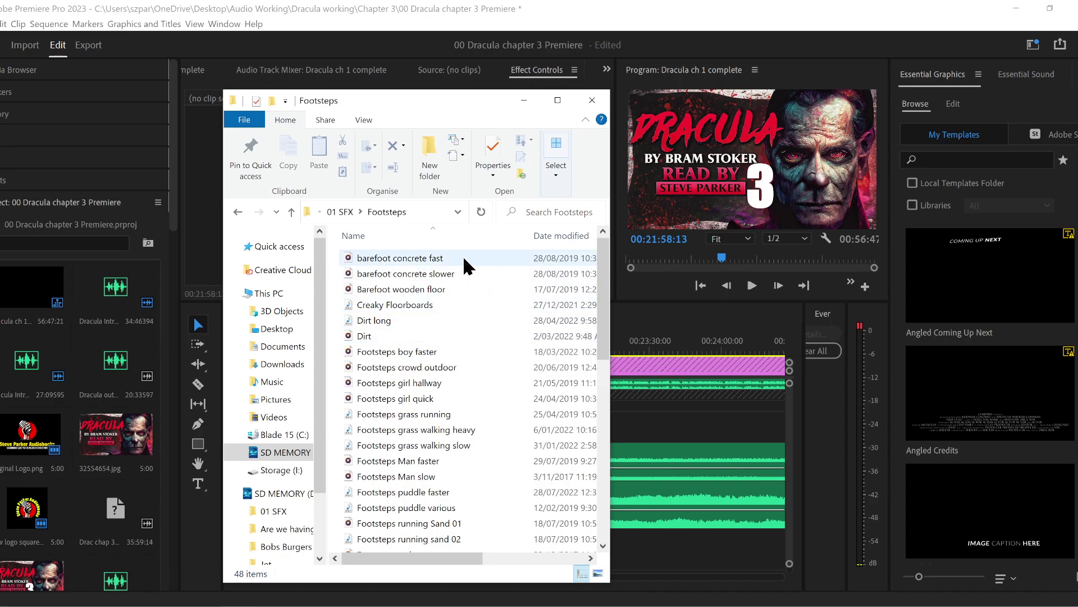
{"action": "scroll", "coordinate": [510, 469], "scroll_direction": "down", "scroll_amount": 3}
{"action": "scroll", "coordinate": [510, 470], "scroll_direction": "down", "scroll_amount": 4}
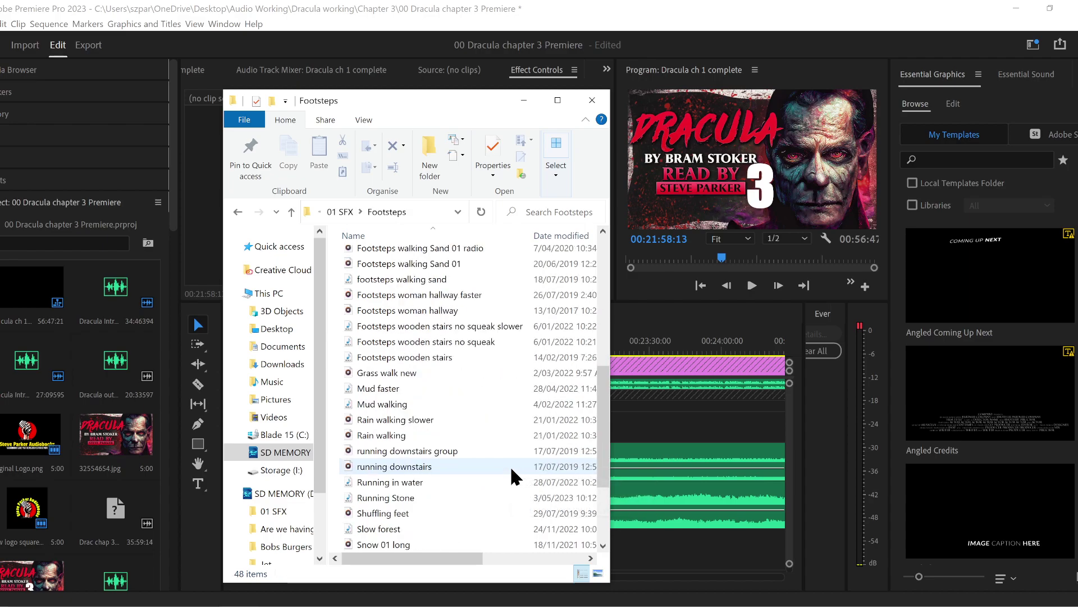
{"action": "scroll", "coordinate": [504, 490], "scroll_direction": "down", "scroll_amount": 3}
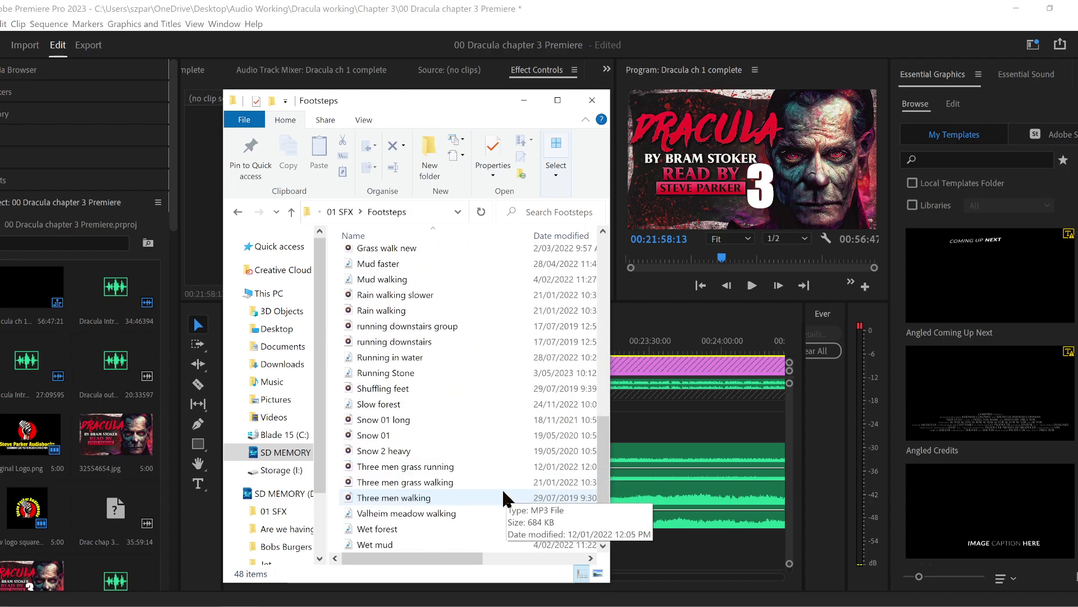
{"action": "left_click", "coordinate": [408, 369]}
{"action": "scroll", "coordinate": [463, 452], "scroll_direction": "up", "scroll_amount": 9}
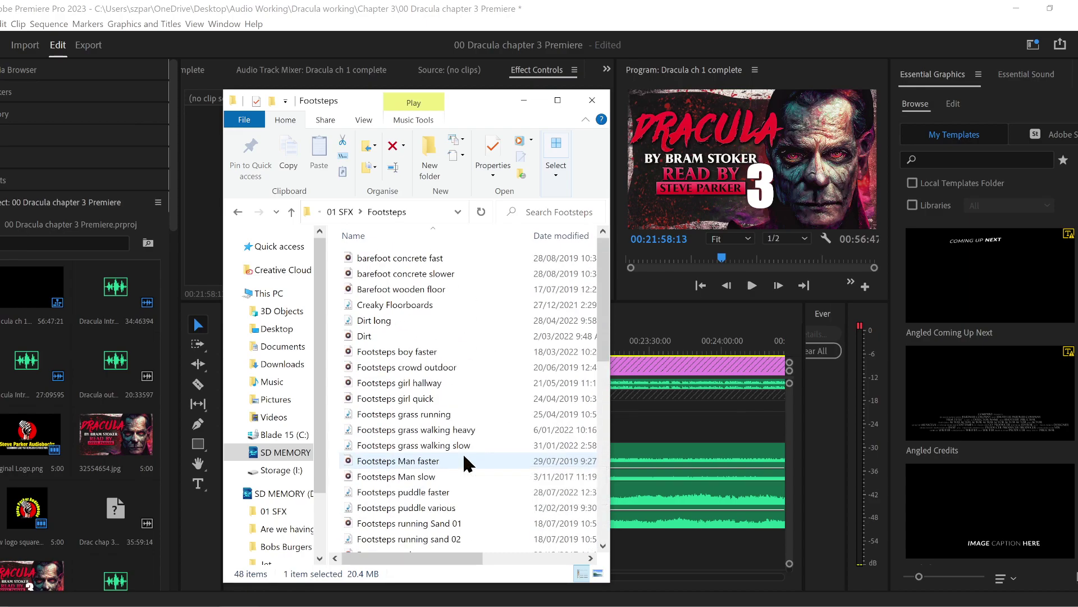
{"action": "left_click", "coordinate": [408, 264]}
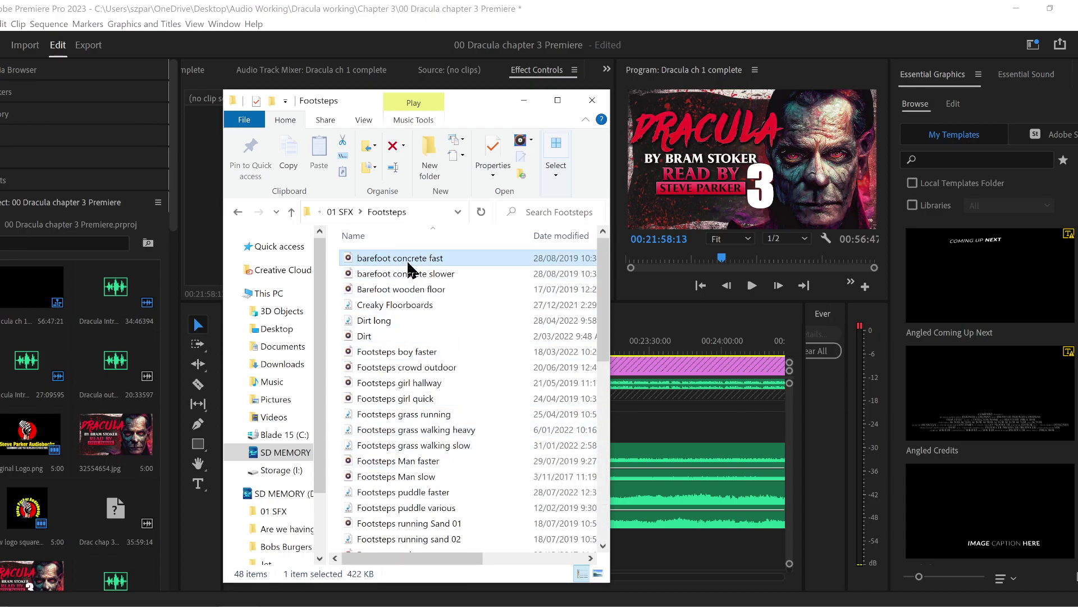
{"action": "scroll", "coordinate": [494, 362], "scroll_direction": "down", "scroll_amount": 2}
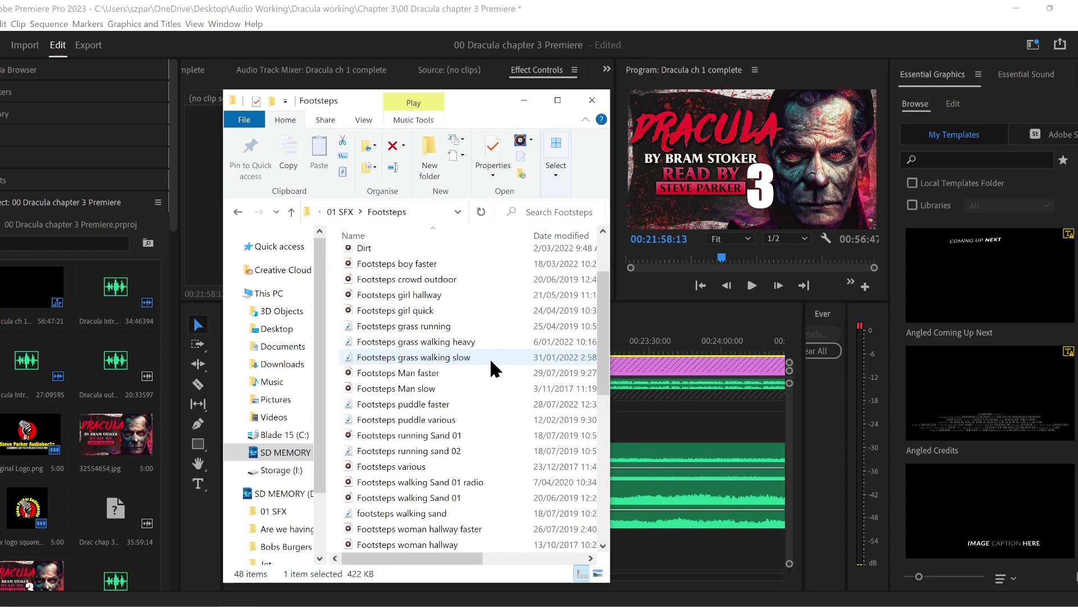
{"action": "scroll", "coordinate": [482, 393], "scroll_direction": "down", "scroll_amount": 5}
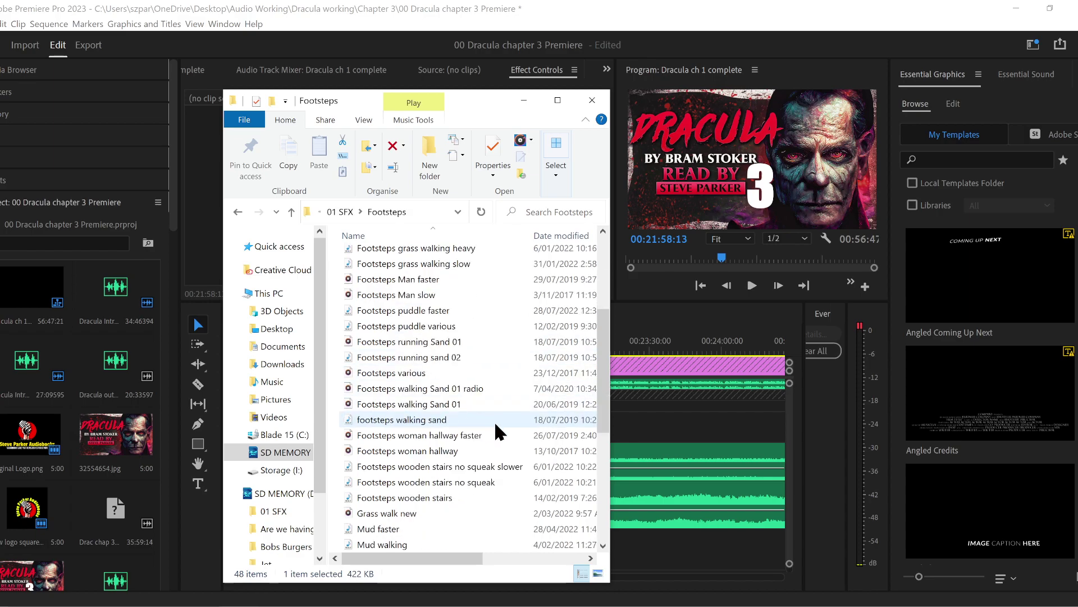
{"action": "scroll", "coordinate": [482, 492], "scroll_direction": "down", "scroll_amount": 3}
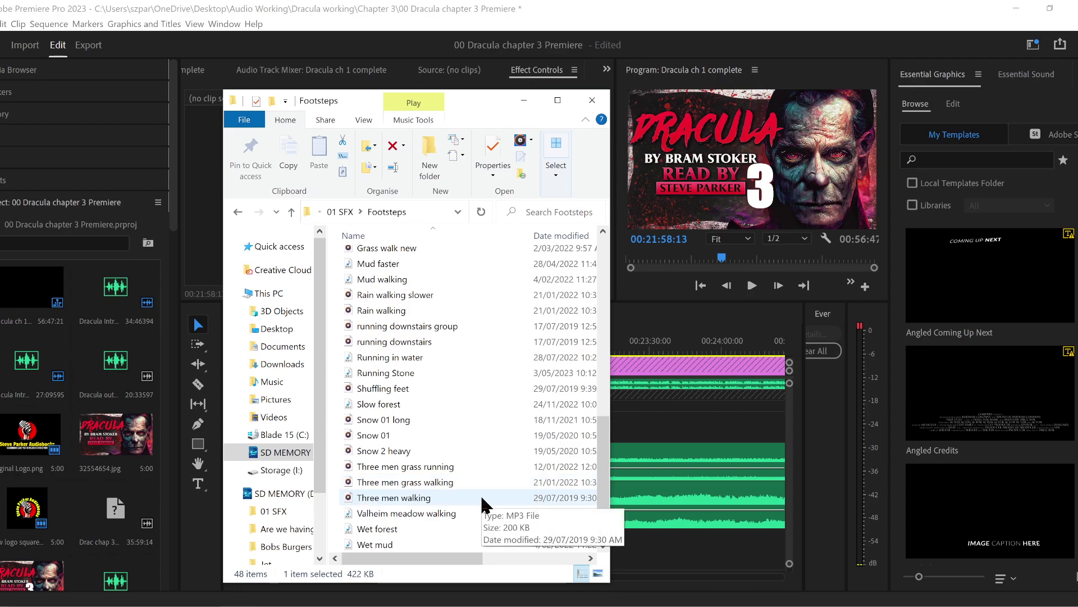
{"action": "scroll", "coordinate": [482, 494], "scroll_direction": "up", "scroll_amount": 2}
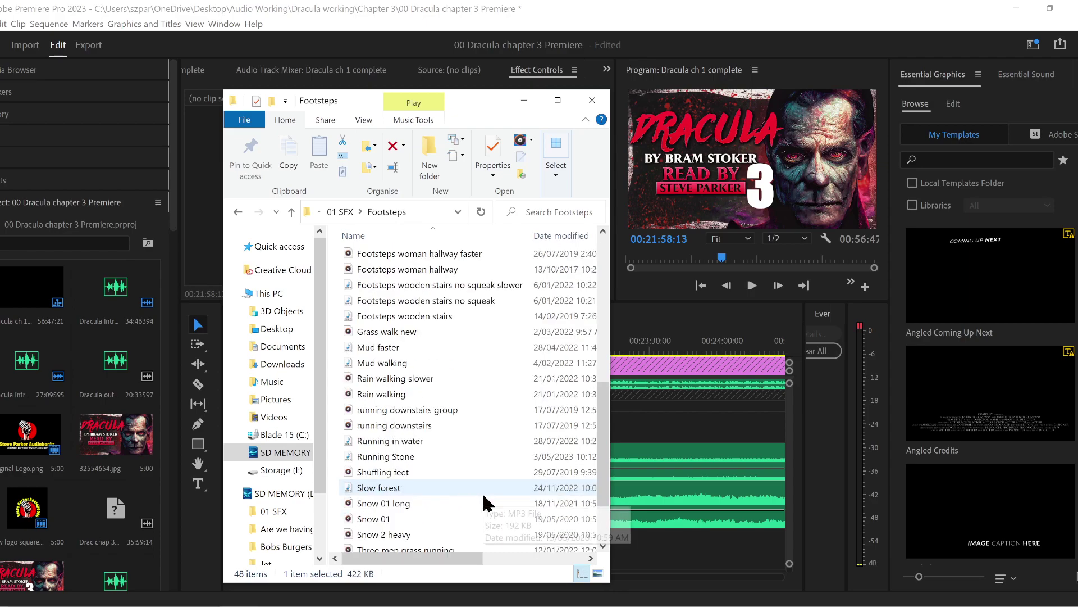
{"action": "scroll", "coordinate": [482, 494], "scroll_direction": "up", "scroll_amount": 3}
{"action": "scroll", "coordinate": [477, 492], "scroll_direction": "up", "scroll_amount": 3}
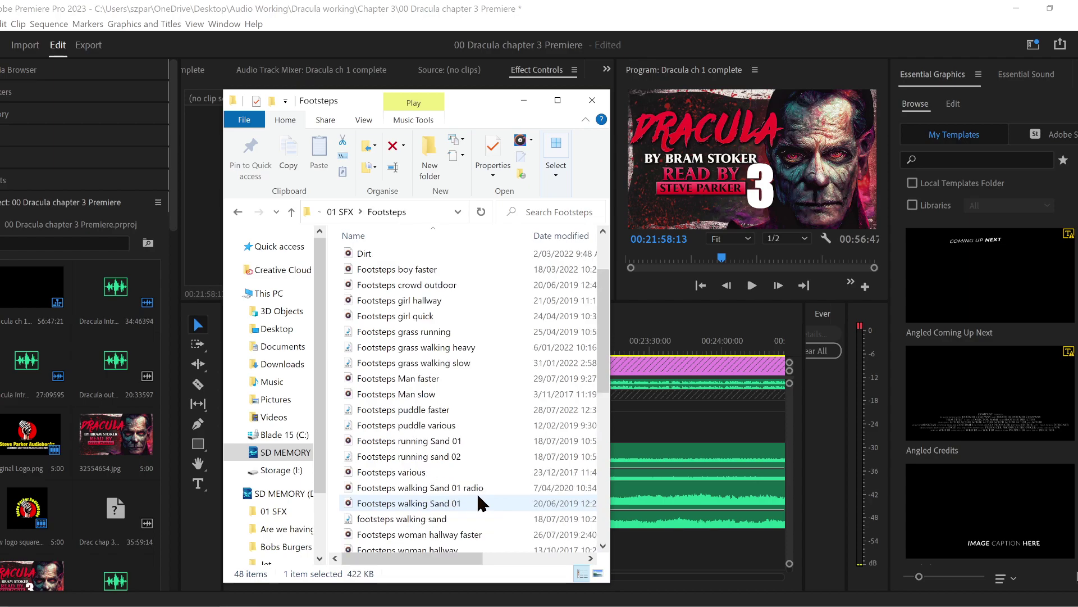
- Preview the Footsteps Man faster file and place it on track A4 in the Premiere Pro timeline at 00:21:58:13
{"action": "left_click", "coordinate": [422, 380]}
{"action": "double_click", "coordinate": [404, 379]}
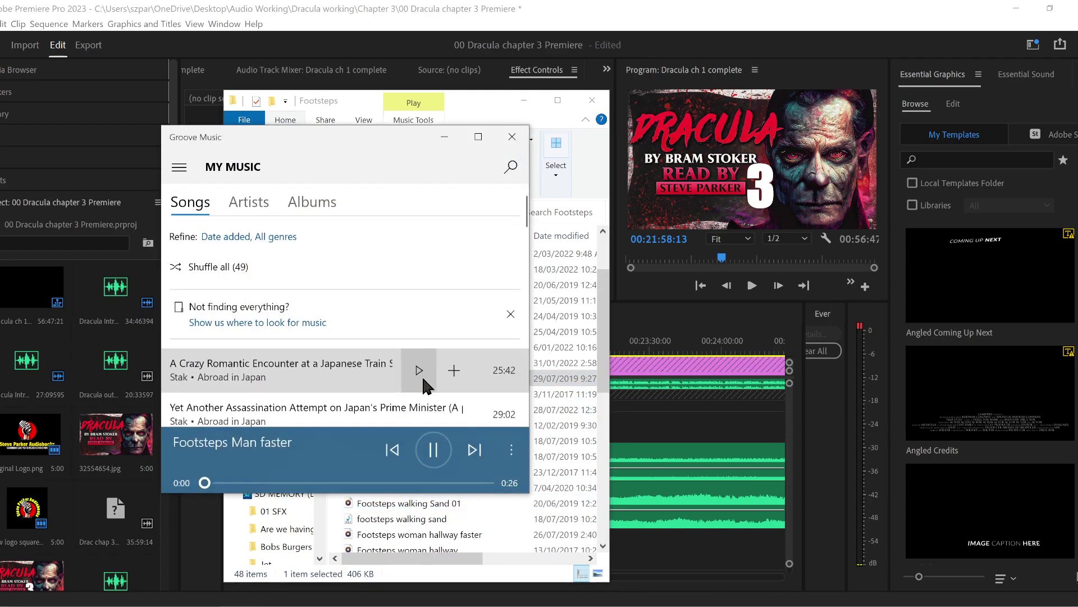
{"action": "left_click", "coordinate": [508, 141]}
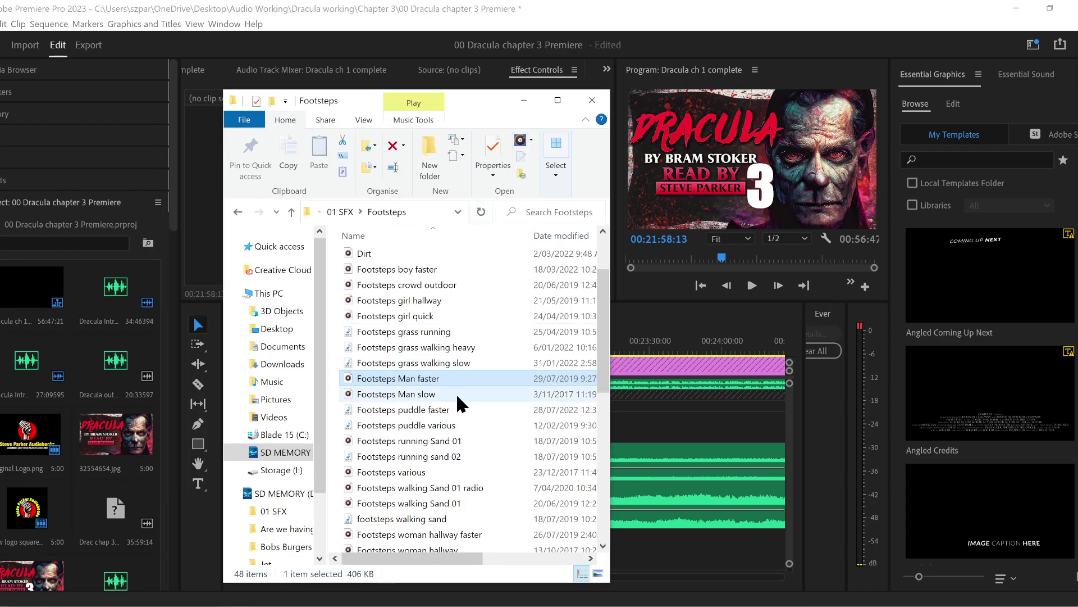
{"action": "left_click_drag", "start_coordinate": [480, 106], "coordinate": [268, 85]}
{"action": "left_click_drag", "start_coordinate": [217, 360], "coordinate": [437, 440]}
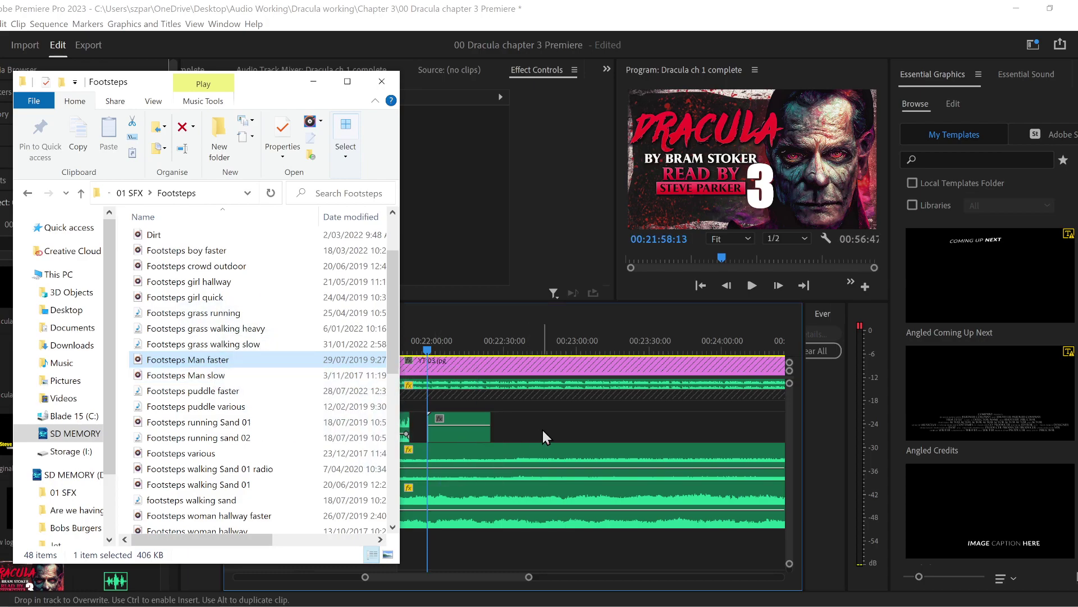
- Search the 01 SFX folder for "lantern" and place Carrying a lantern on track A4 at about 00:22:35, after the footsteps clip
{"action": "left_click", "coordinate": [28, 194]}
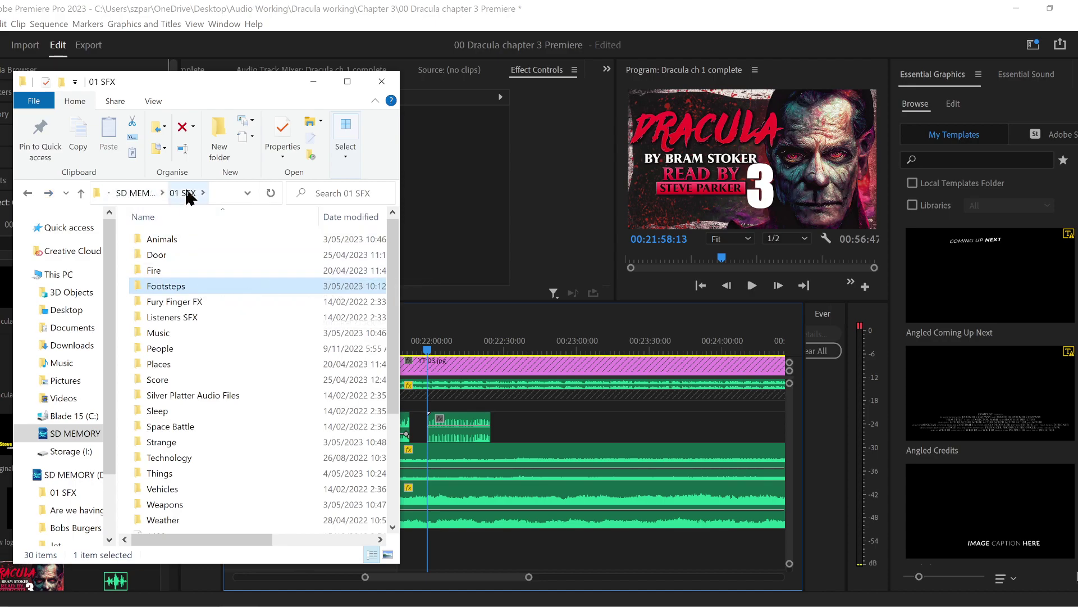
{"action": "left_click", "coordinate": [341, 193]}
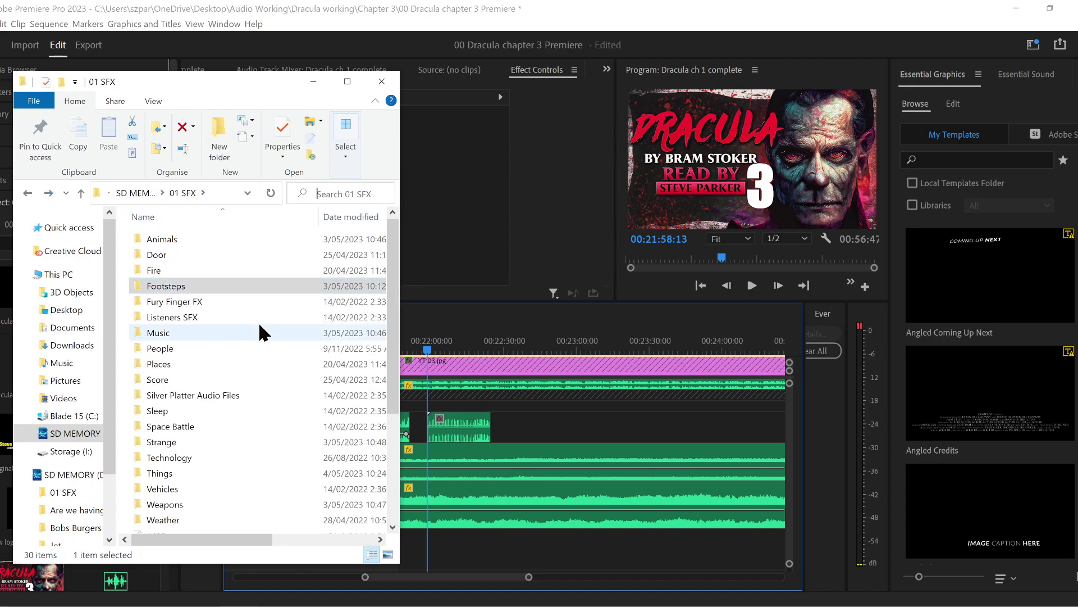
{"action": "type", "text": "lantern"}
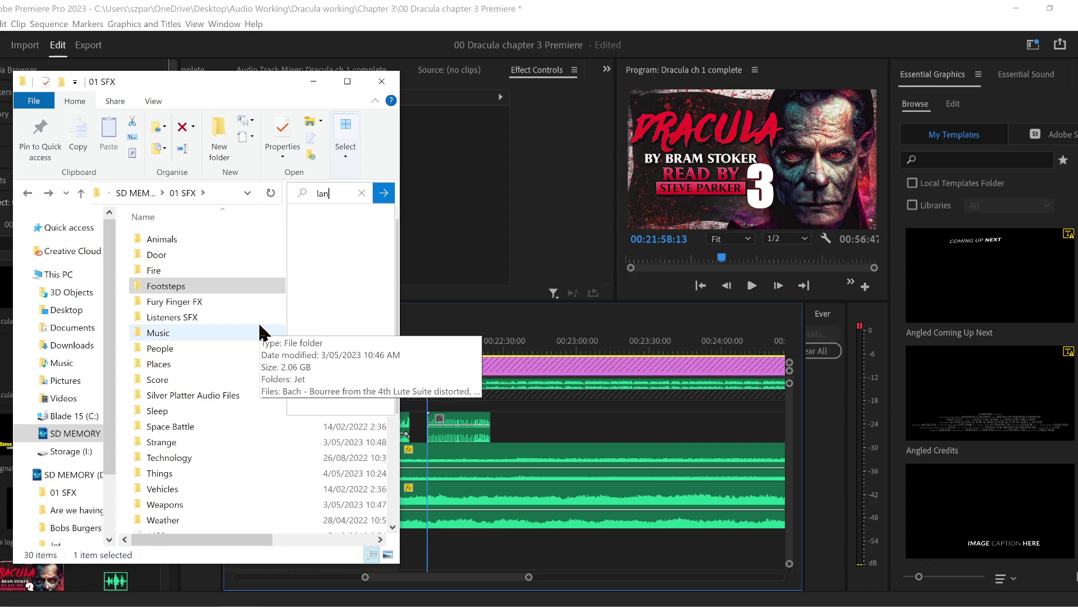
{"action": "key", "text": "Return"}
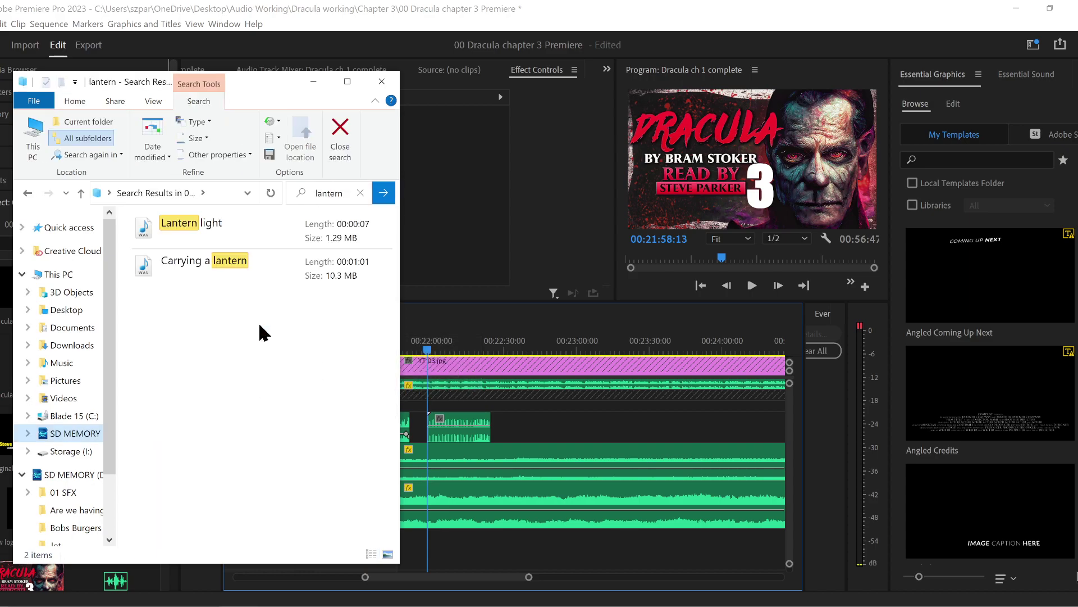
{"action": "left_click_drag", "start_coordinate": [188, 267], "coordinate": [516, 436]}
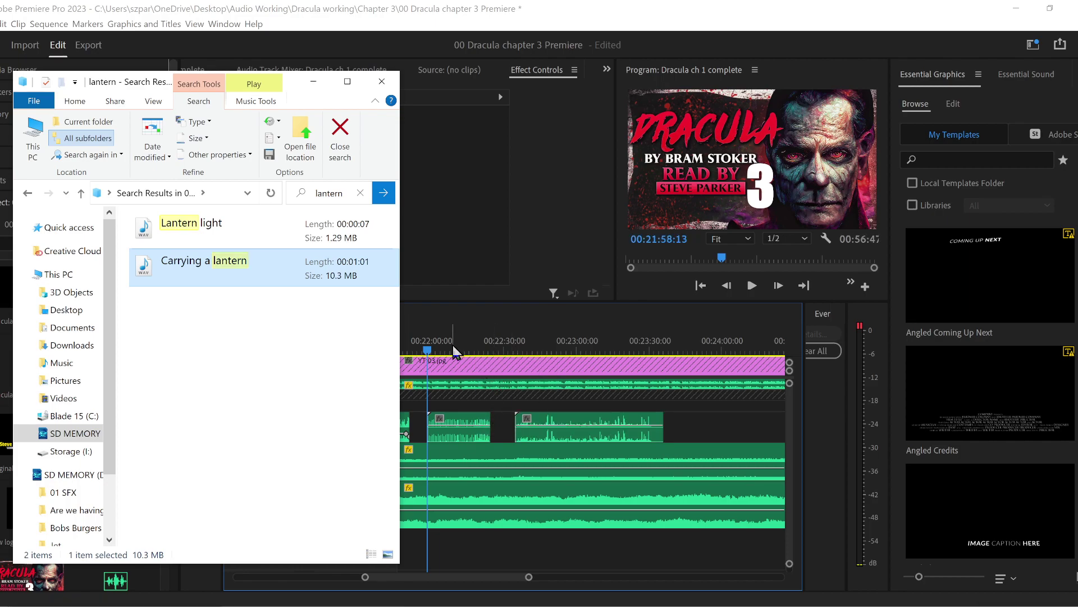
- Play the narration and reposition the Footsteps Man faster clip so it starts at about 00:22:06:13
{"action": "left_click", "coordinate": [623, 25]}
{"action": "key", "text": "space"}
{"action": "left_click_drag", "start_coordinate": [365, 577], "coordinate": [373, 577]}
{"action": "left_click", "coordinate": [629, 439]}
{"action": "left_click_drag", "start_coordinate": [630, 441], "coordinate": [681, 442]}
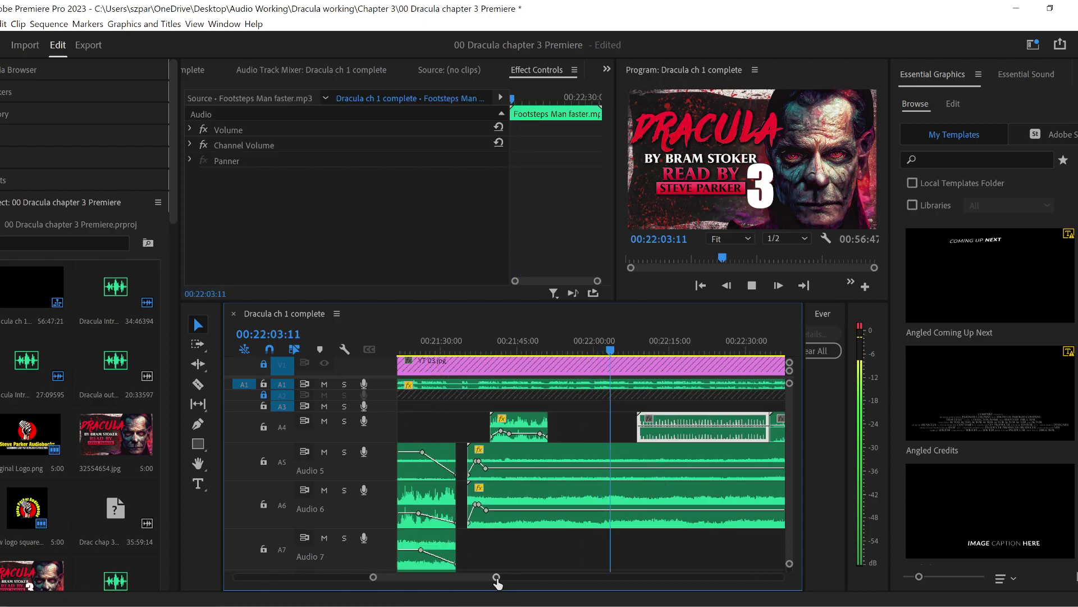
{"action": "left_click_drag", "start_coordinate": [476, 578], "coordinate": [481, 578]}
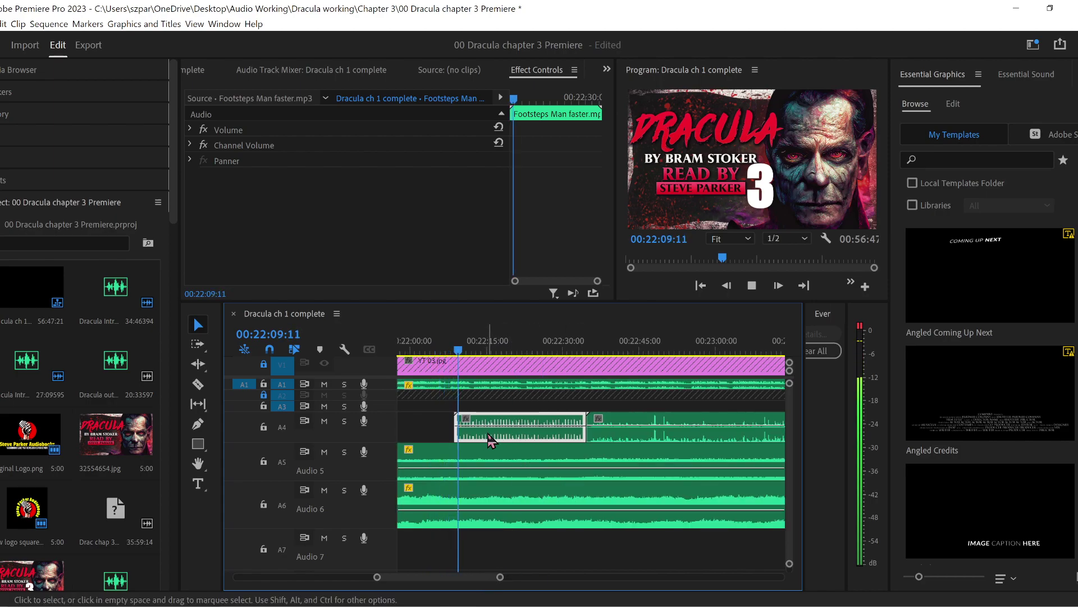
{"action": "left_click_drag", "start_coordinate": [492, 440], "coordinate": [487, 435]}
{"action": "key", "text": "space"}
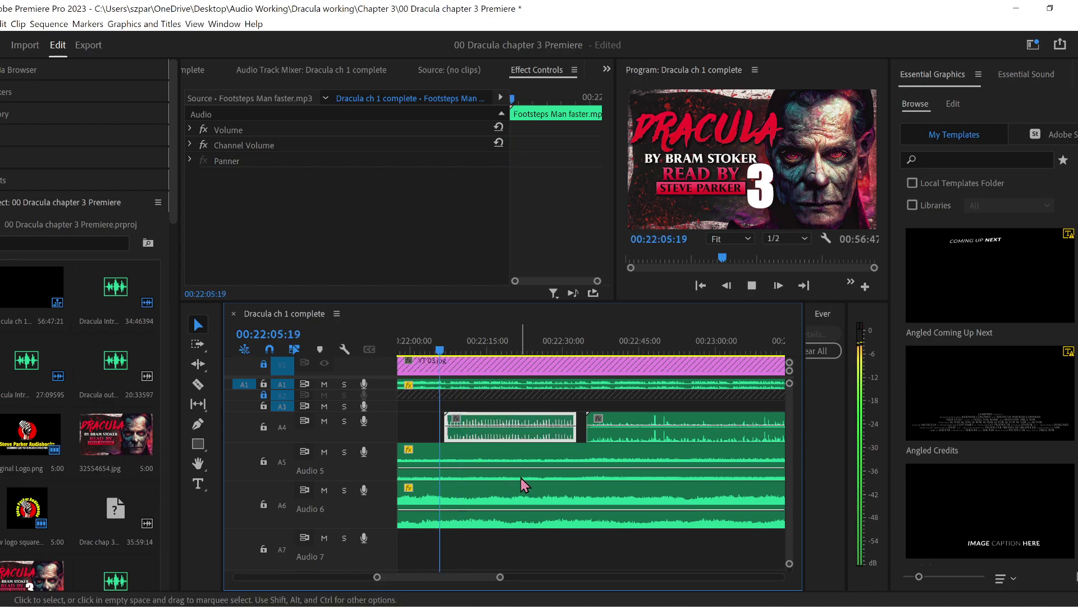
- Add a short volume fade-in at the start of the Footsteps Man faster clip, peaking at about 00:22:07, and play it
{"action": "left_click", "coordinate": [197, 424]}
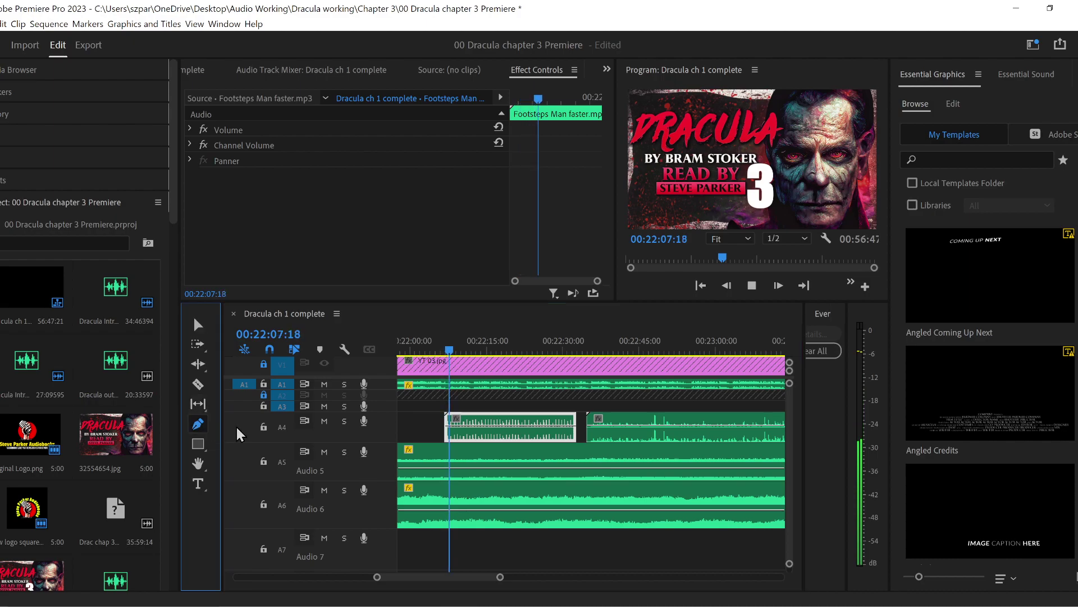
{"action": "left_click_drag", "start_coordinate": [377, 577], "coordinate": [386, 579]}
{"action": "key", "text": "space"}
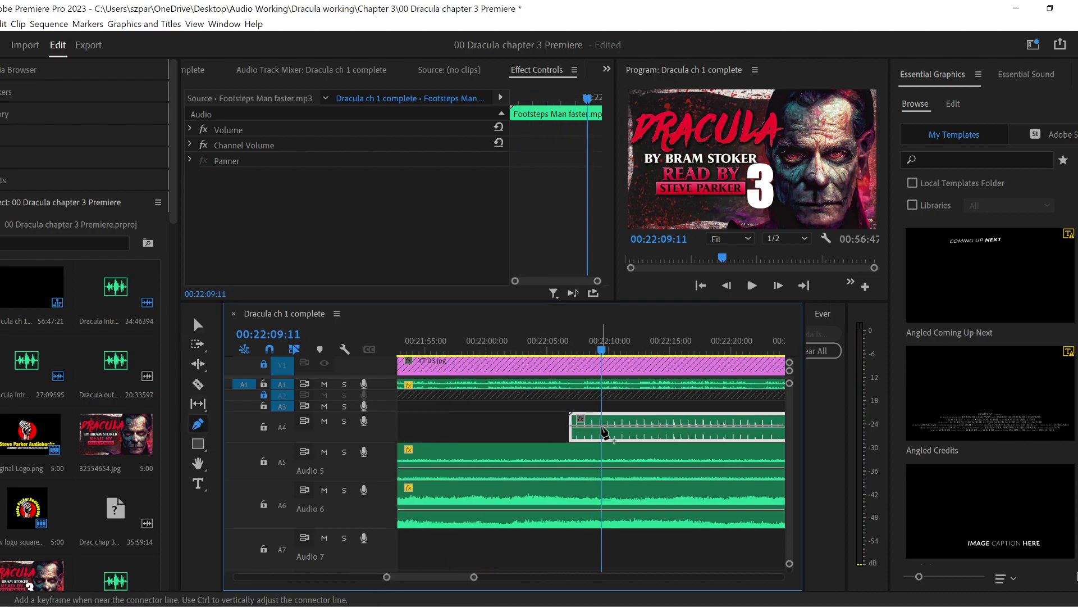
{"action": "left_click", "coordinate": [577, 426]}
{"action": "left_click_drag", "start_coordinate": [570, 425], "coordinate": [571, 437]}
{"action": "left_click", "coordinate": [560, 342]}
{"action": "key", "text": "space"}
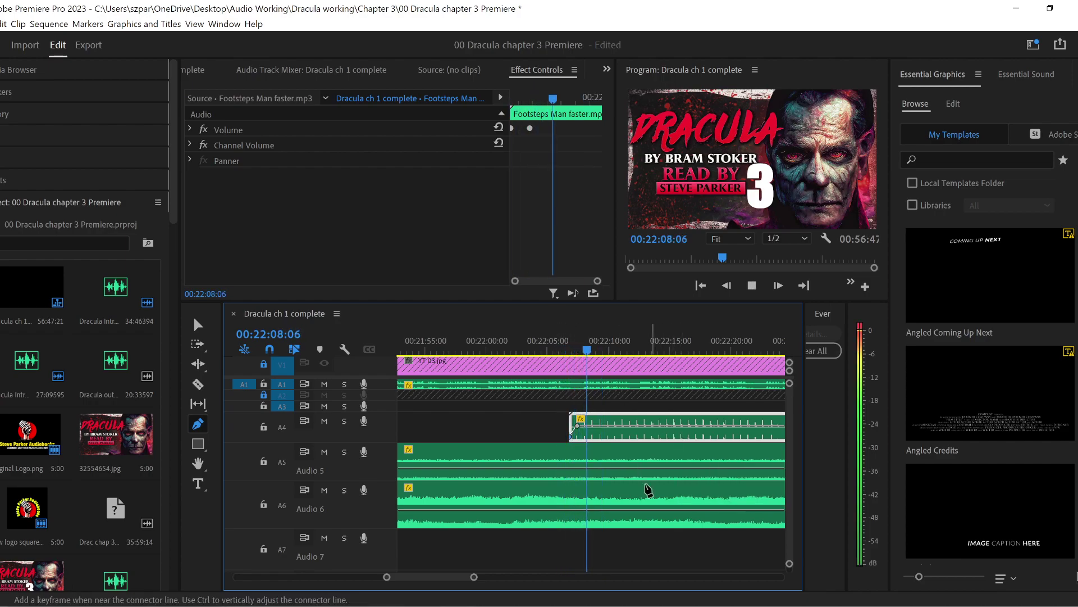
{"action": "key", "text": "space"}
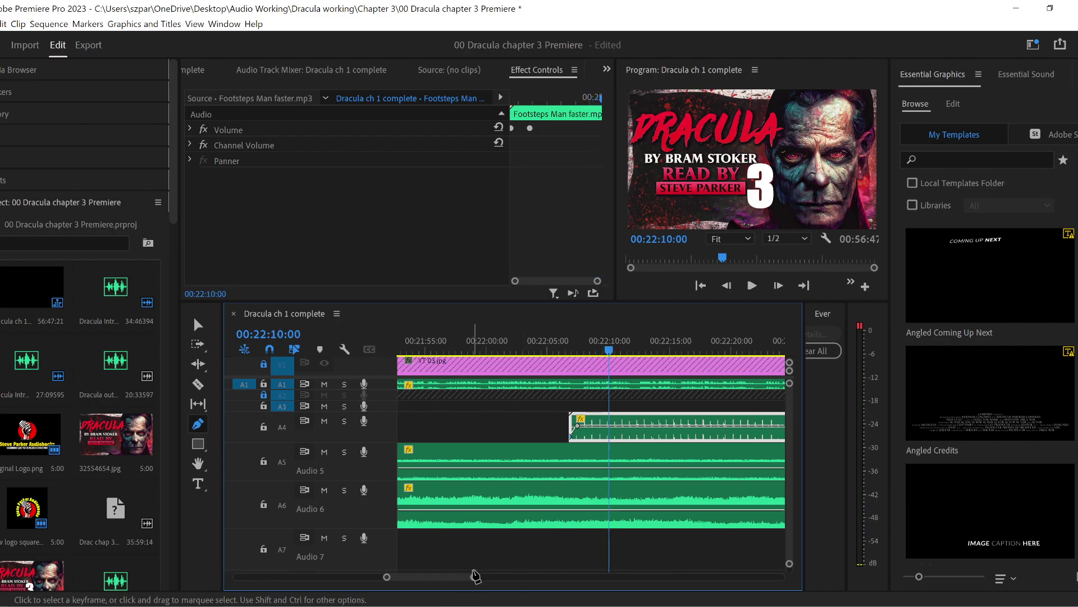
- Move the Carrying a lantern clip to track A3 starting at about 00:22:10, enlarge that track, and play the result
{"action": "left_click_drag", "start_coordinate": [474, 577], "coordinate": [526, 576]}
{"action": "left_click", "coordinate": [198, 325]}
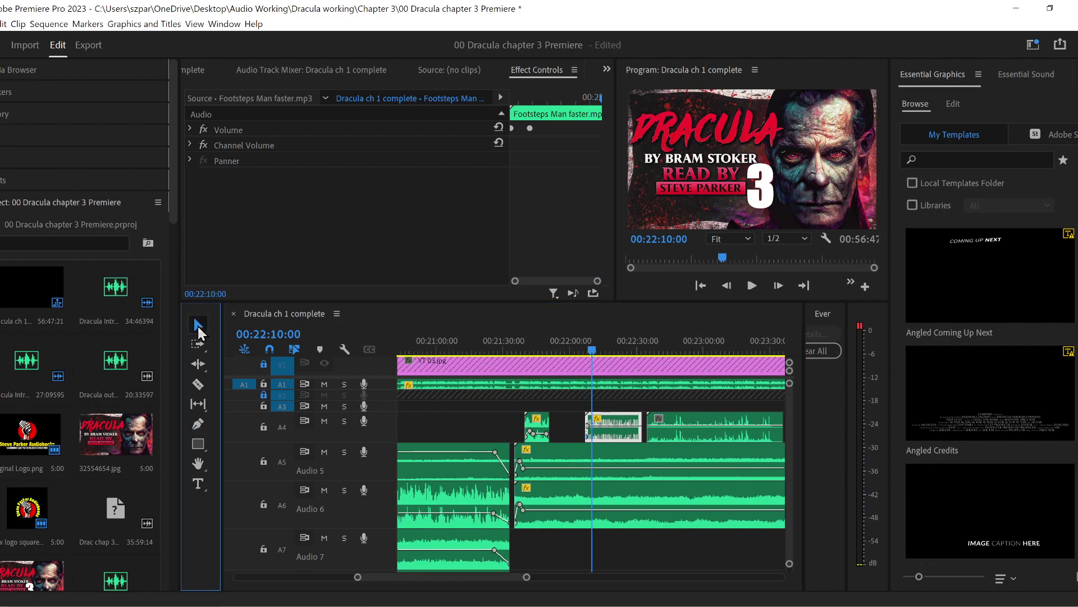
{"action": "left_click_drag", "start_coordinate": [682, 440], "coordinate": [625, 407]}
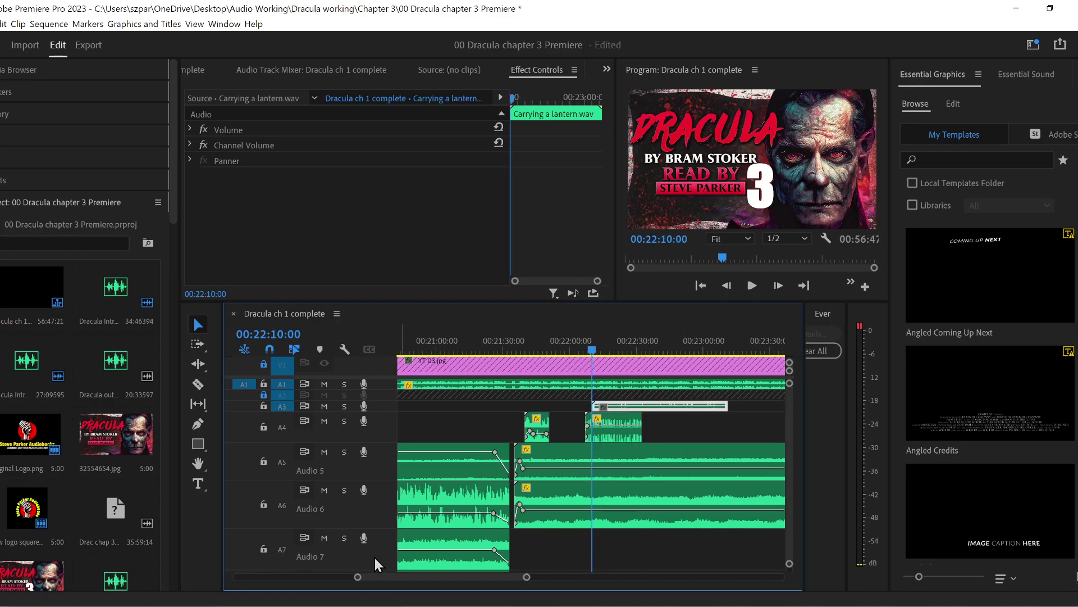
{"action": "left_click_drag", "start_coordinate": [386, 412], "coordinate": [387, 431]}
{"action": "key", "text": "space"}
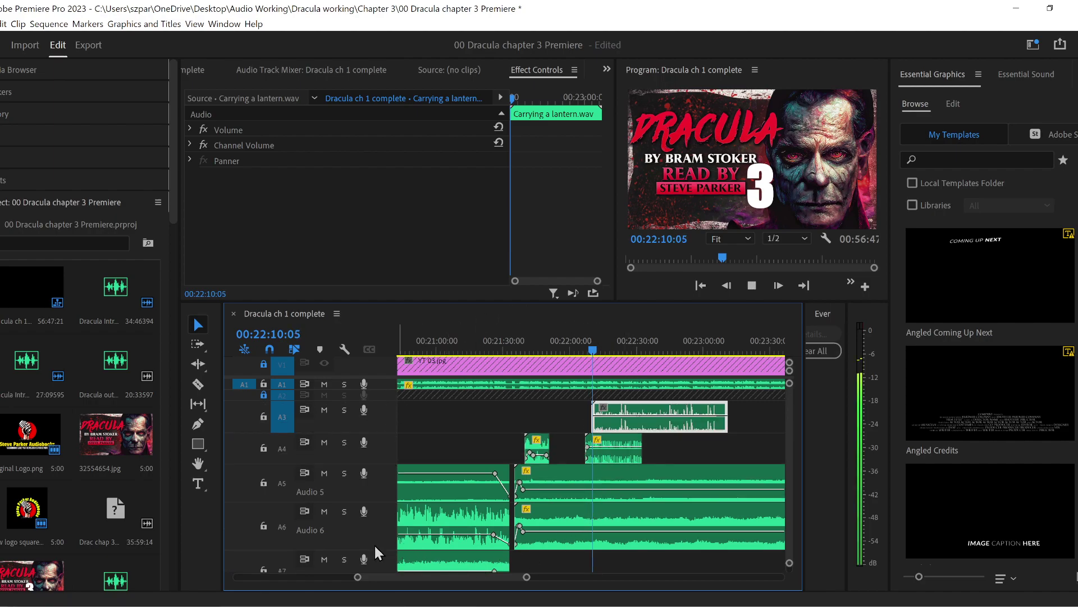
{"action": "left_click_drag", "start_coordinate": [357, 577], "coordinate": [374, 577]}
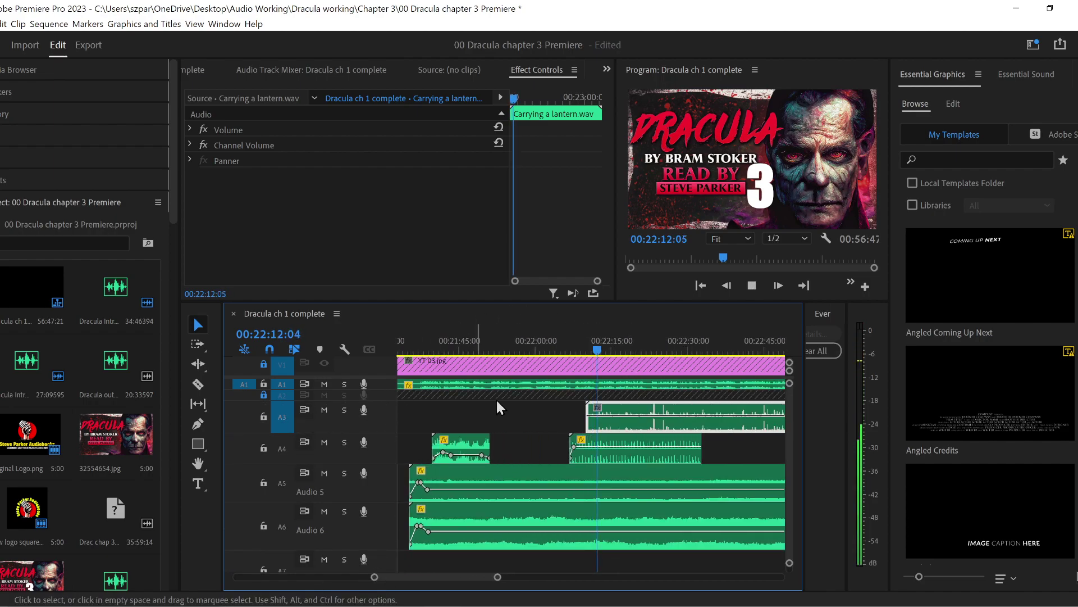
{"action": "key", "text": "space"}
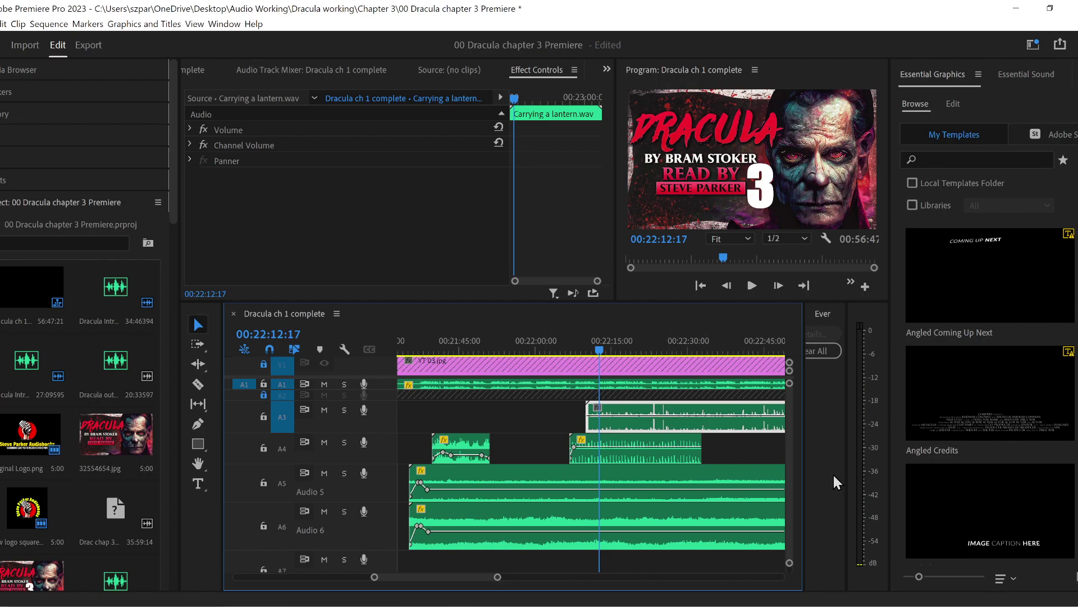
- Move the lantern and footsteps clips together down to tracks A7 and A8, keeping their timing, and play from 00:22:06:13
{"action": "scroll", "coordinate": [790, 456], "scroll_direction": "down", "scroll_amount": 3}
{"action": "scroll", "coordinate": [791, 459], "scroll_direction": "up", "scroll_amount": 3}
{"action": "left_click_drag", "start_coordinate": [560, 412], "coordinate": [703, 460]}
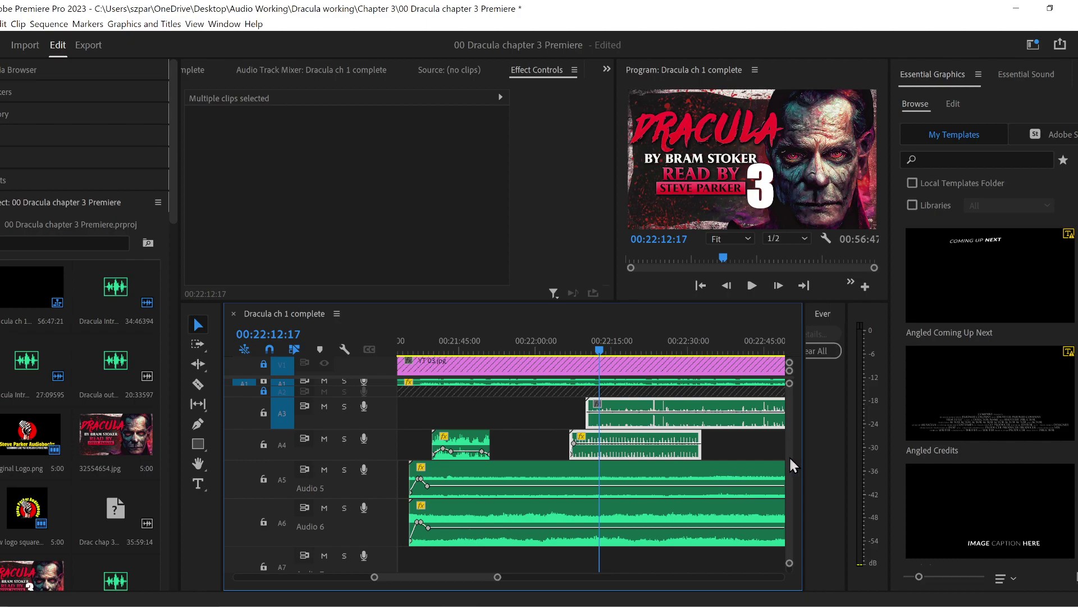
{"action": "scroll", "coordinate": [791, 458], "scroll_direction": "down", "scroll_amount": 3}
{"action": "scroll", "coordinate": [792, 459], "scroll_direction": "up", "scroll_amount": 1}
{"action": "left_click_drag", "start_coordinate": [622, 389], "coordinate": [620, 544]}
{"action": "key", "text": "Up"}
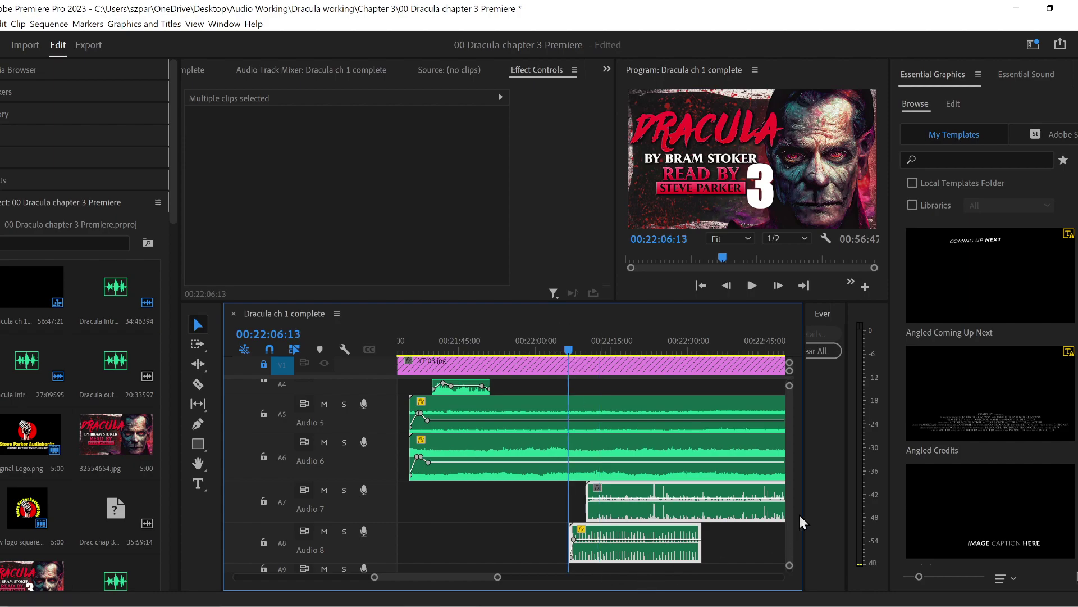
{"action": "scroll", "coordinate": [792, 504], "scroll_direction": "down", "scroll_amount": 3}
{"action": "key", "text": "space"}
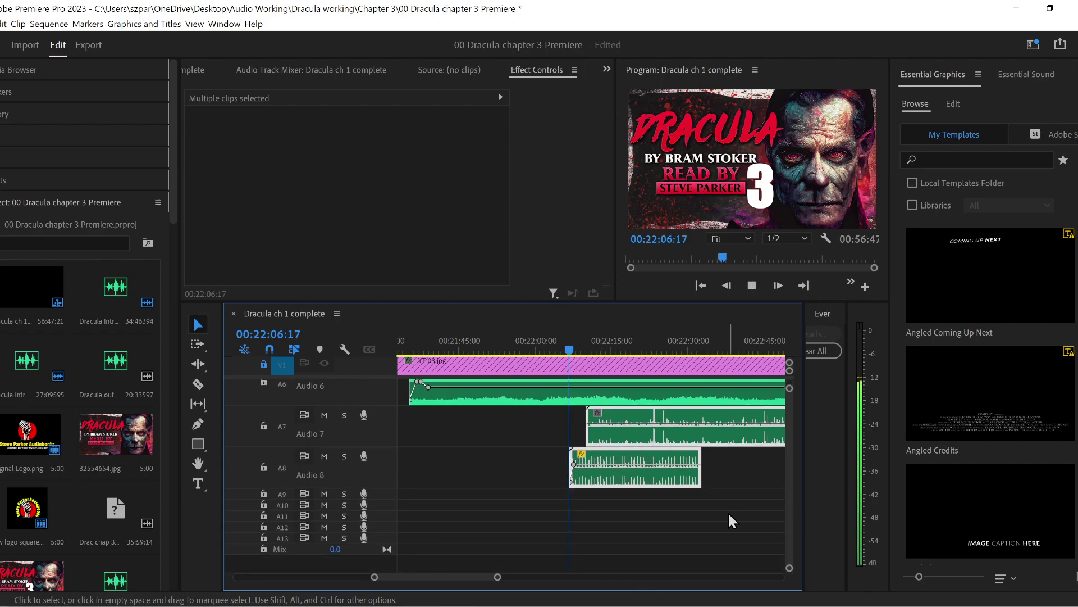
- Lengthen the Footsteps Man faster fade-in so it peaks at about 00:22:08, and play the transition
{"action": "key", "text": "space"}
{"action": "left_click", "coordinate": [574, 465]}
{"action": "left_click_drag", "start_coordinate": [577, 467], "coordinate": [580, 465]}
{"action": "left_click", "coordinate": [564, 342]}
{"action": "key", "text": "space"}
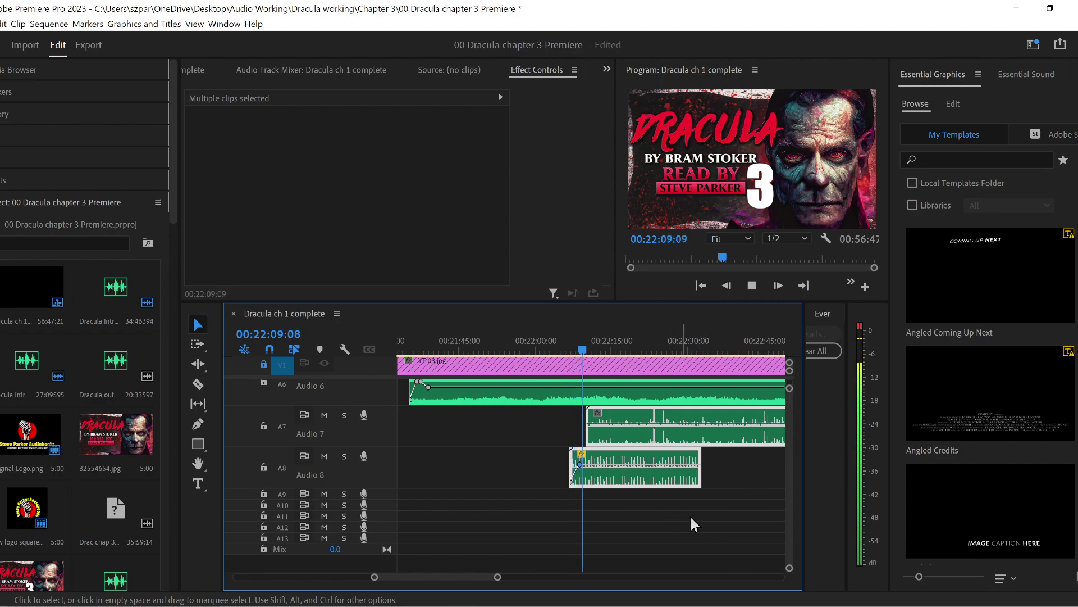
{"action": "key", "text": "space"}
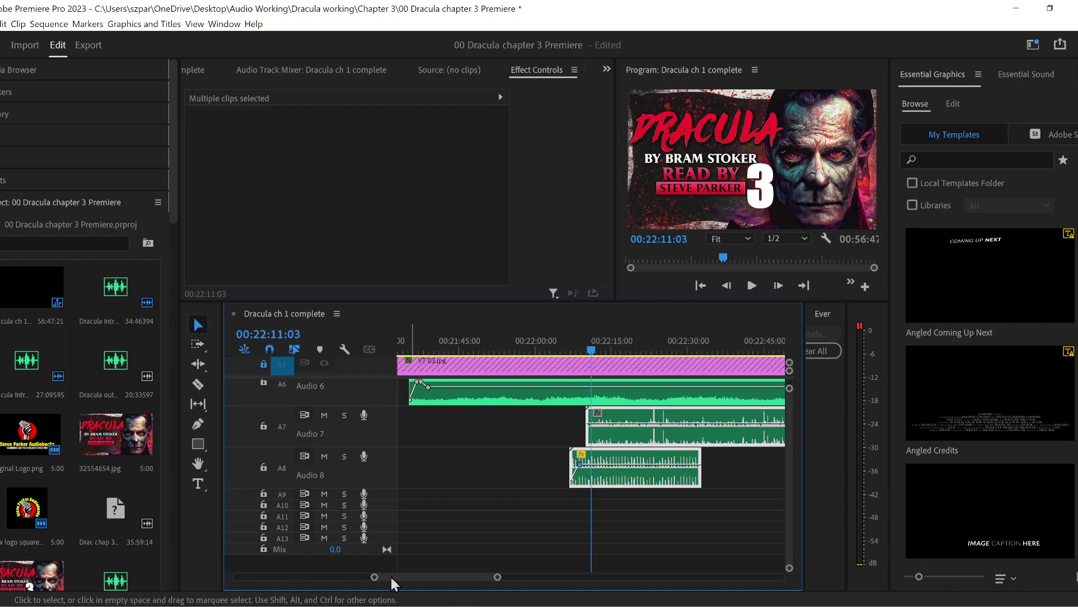
- Move the Carrying a lantern clip on track A7 earlier to start at about 00:22:08:12, and play the result
{"action": "mouse_move", "coordinate": [375, 577]}
{"action": "left_mouse_down"}
{"action": "mouse_move", "coordinate": [308, 578]}
{"action": "mouse_move", "coordinate": [389, 578]}
{"action": "left_mouse_up"}
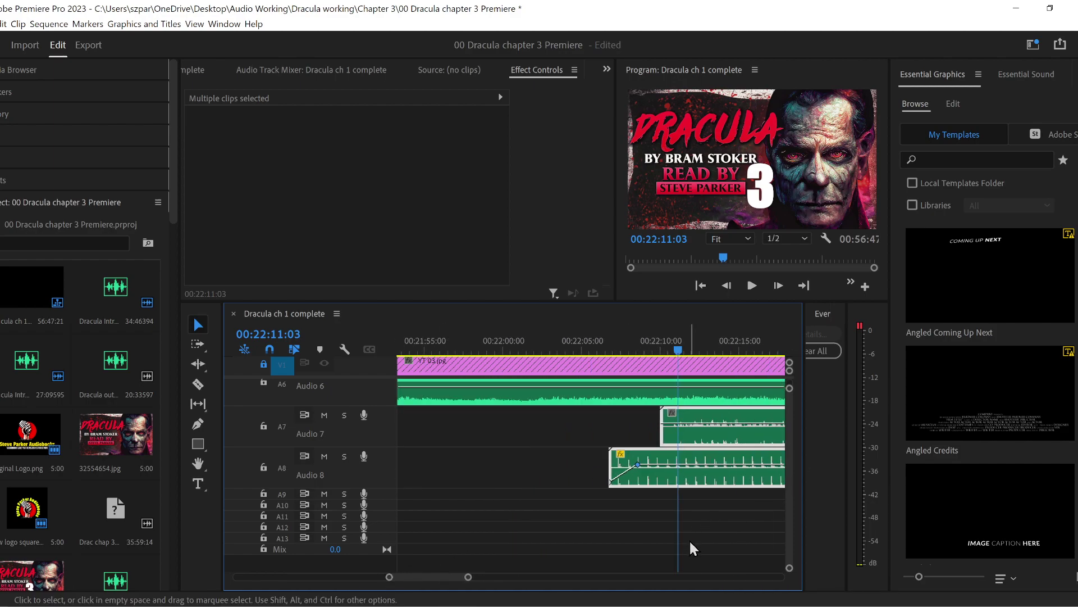
{"action": "scroll", "coordinate": [454, 584], "scroll_direction": "right", "scroll_amount": 2}
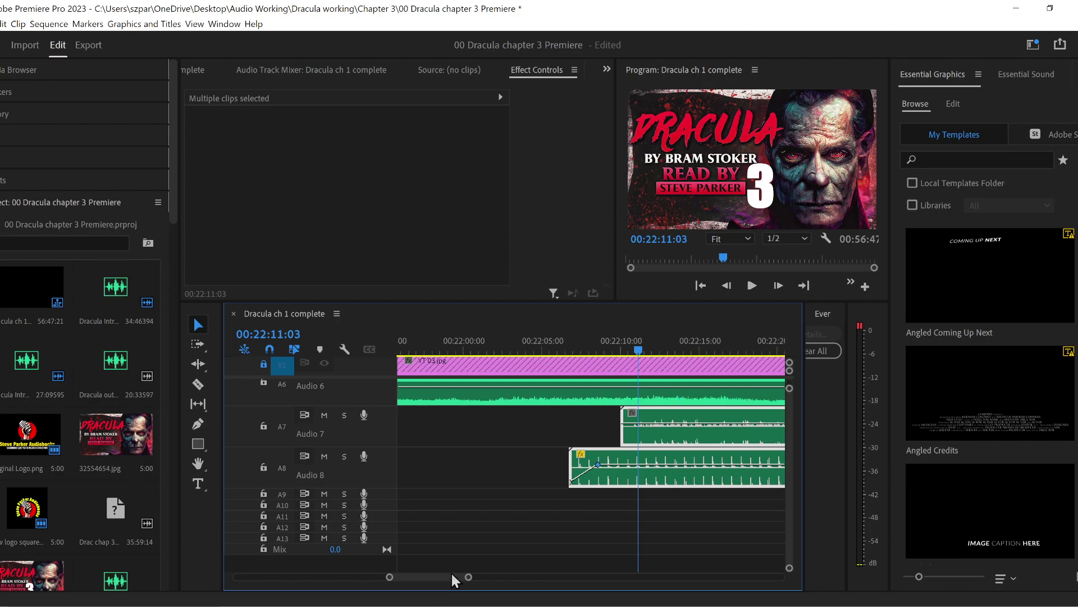
{"action": "key", "text": "space"}
{"action": "key", "text": "space"}
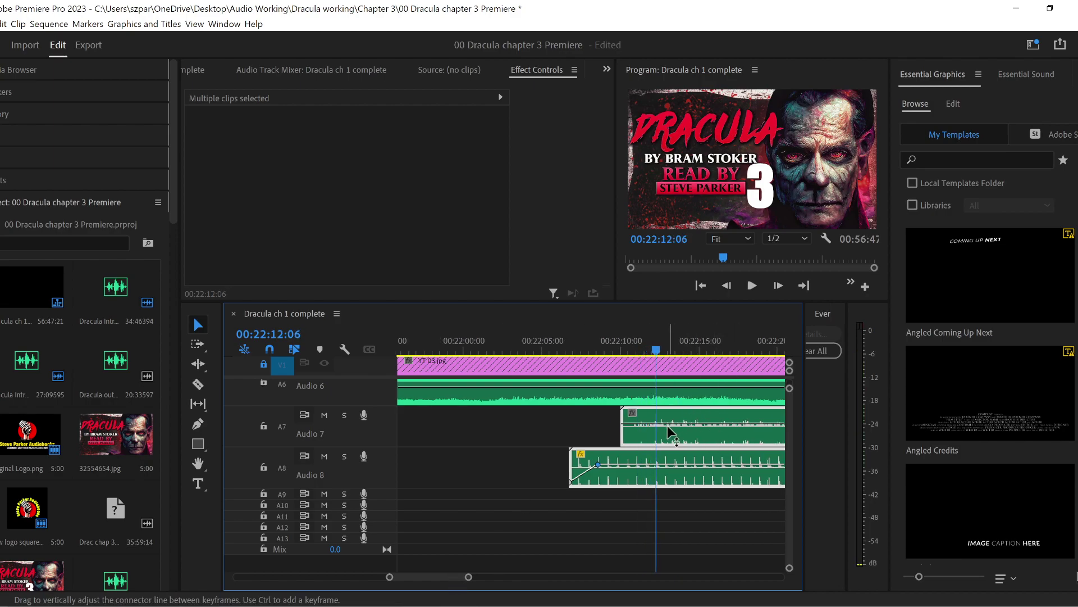
{"action": "left_click", "coordinate": [647, 445]}
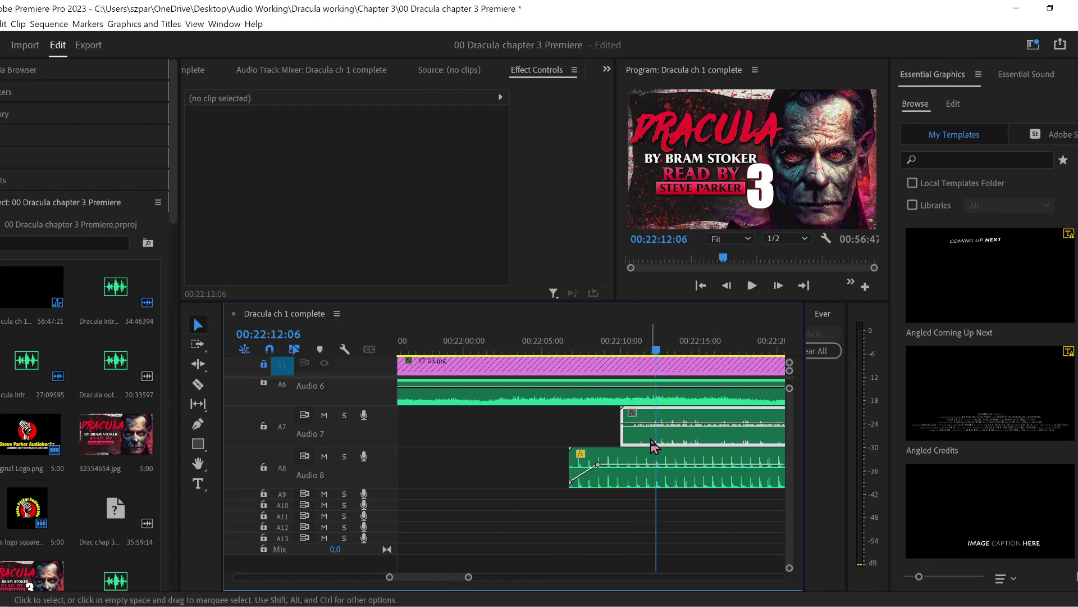
{"action": "left_click_drag", "start_coordinate": [701, 444], "coordinate": [679, 444]}
{"action": "left_click", "coordinate": [578, 349]}
{"action": "key", "text": "space"}
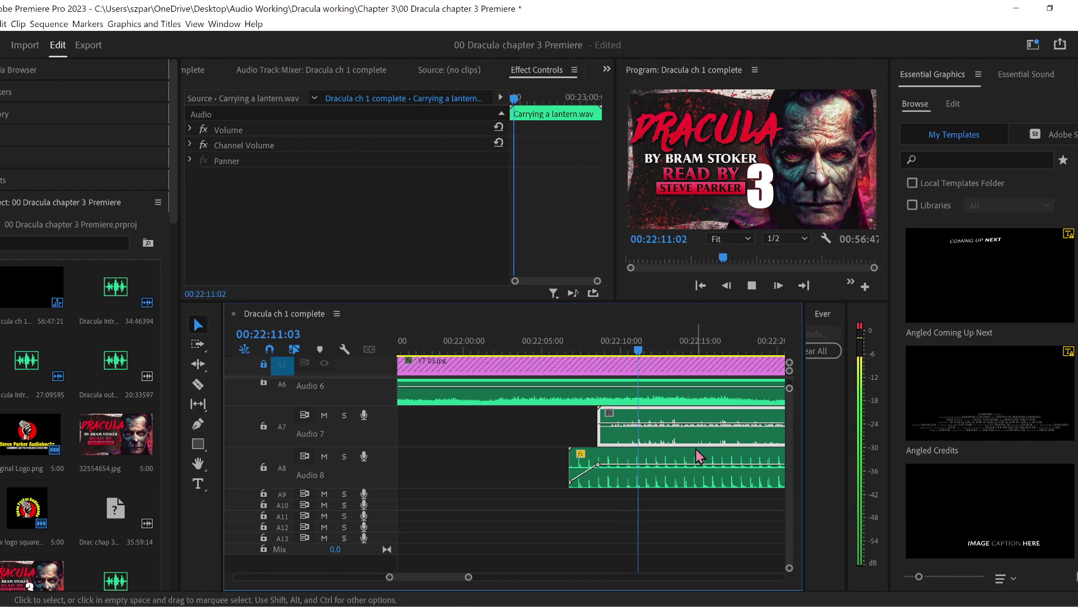
{"action": "key", "text": "space"}
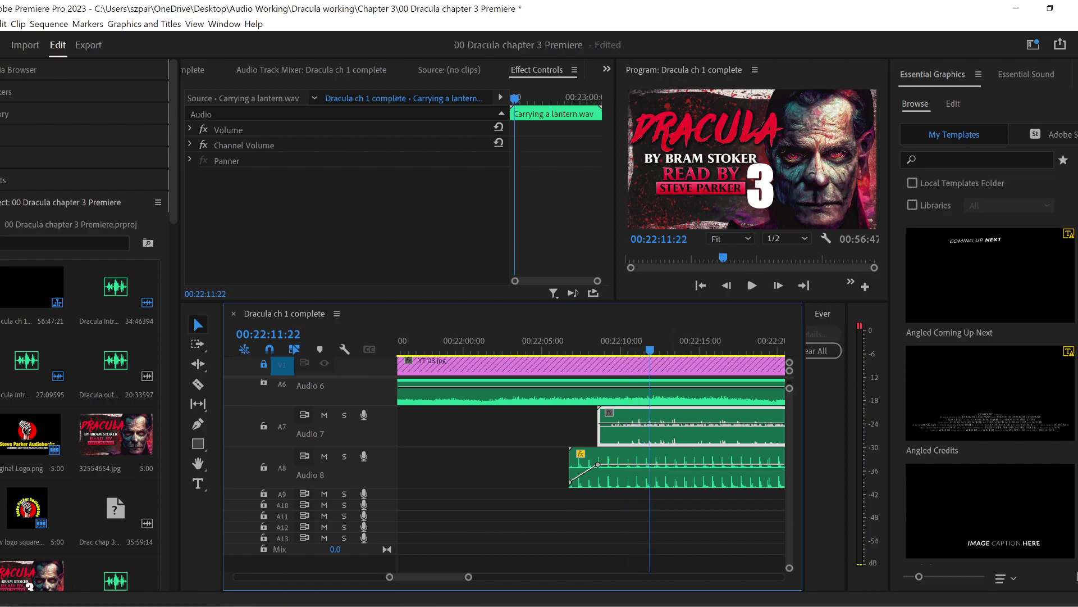
- Add Door handle jiggle from the 01 SFX Door folder in File Explorer to track A9 at 00:22:11:22, and enlarge that track
{"action": "key", "text": "alt+Tab"}
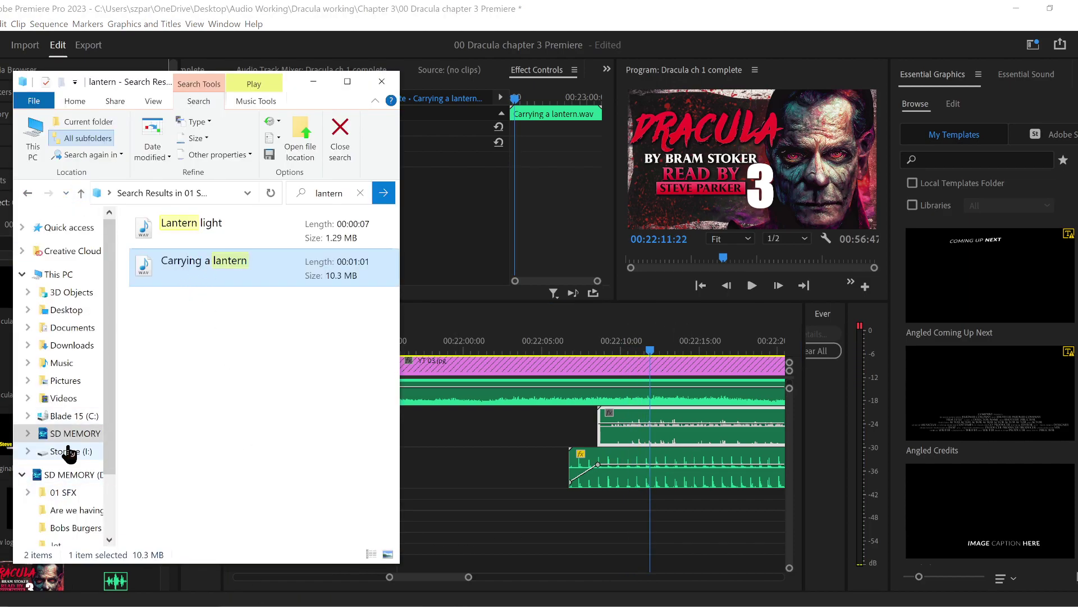
{"action": "left_click", "coordinate": [75, 433]}
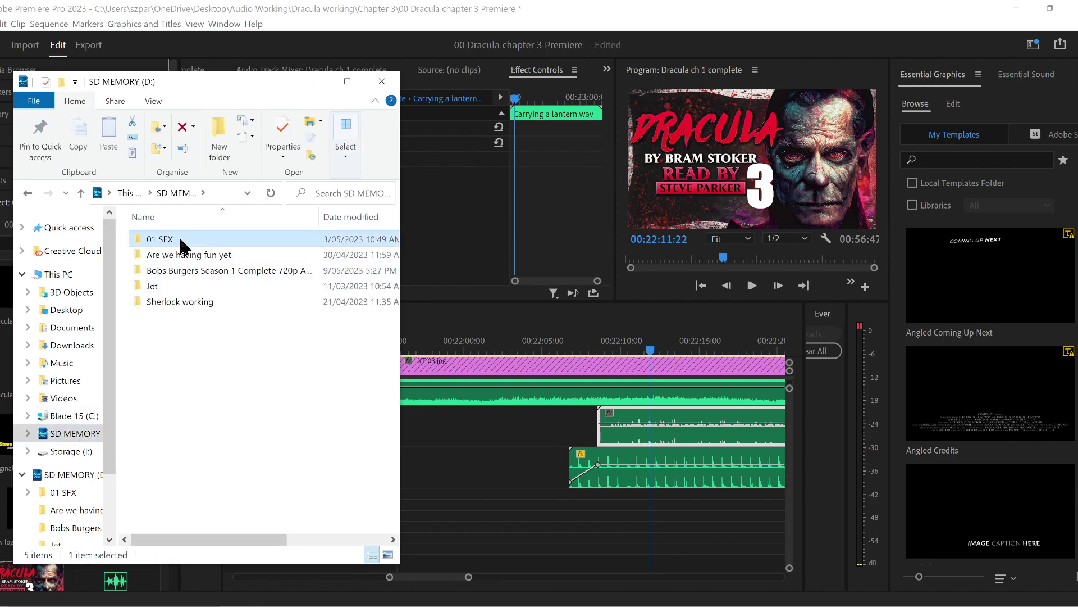
{"action": "double_click", "coordinate": [179, 237]}
{"action": "double_click", "coordinate": [170, 254]}
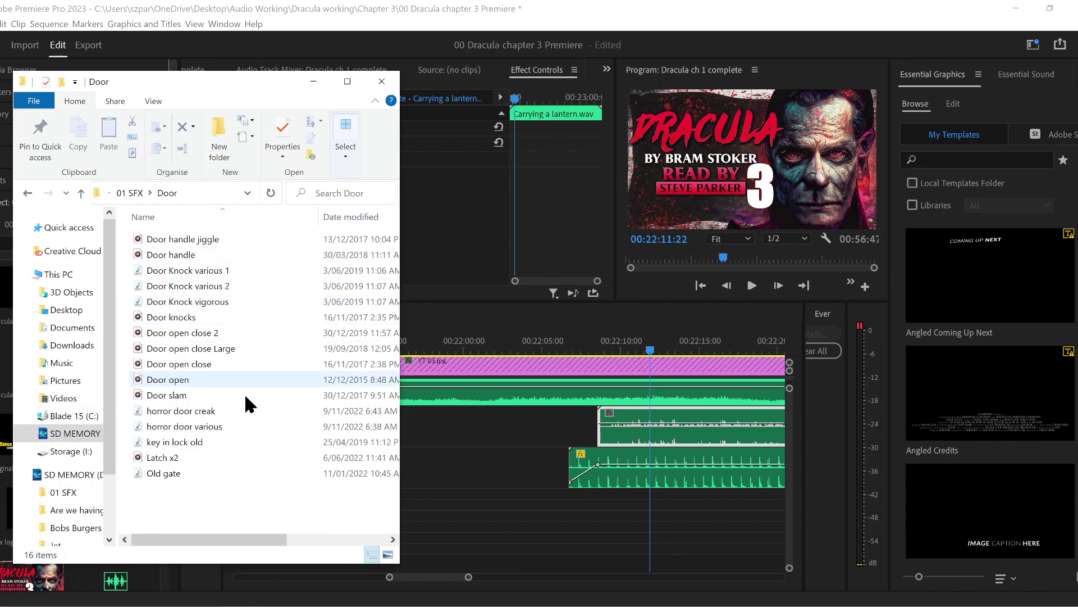
{"action": "left_click_drag", "start_coordinate": [207, 239], "coordinate": [646, 497]}
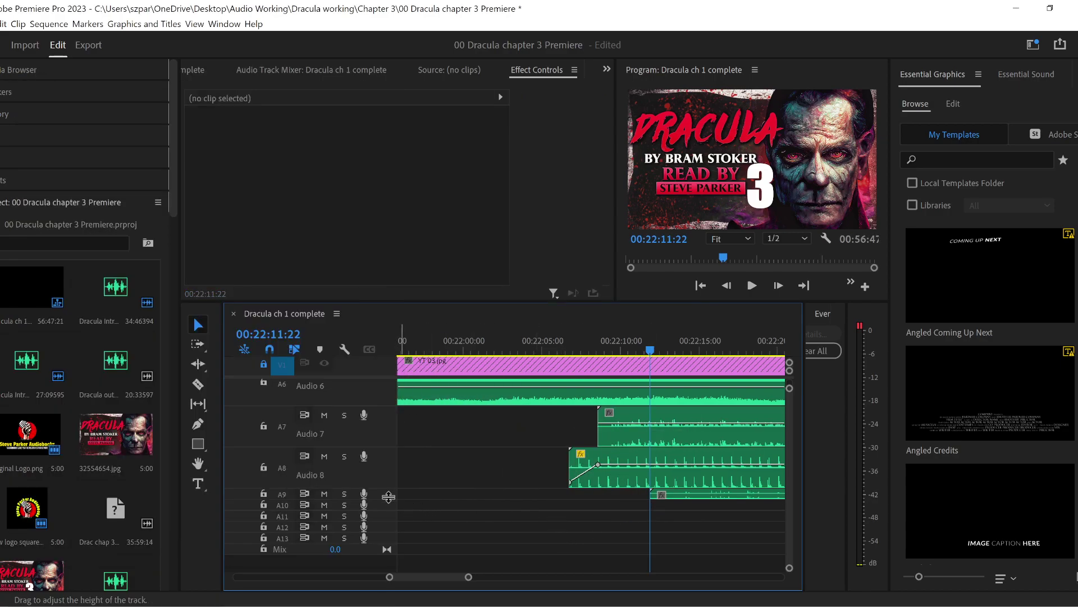
{"action": "left_click_drag", "start_coordinate": [387, 499], "coordinate": [387, 530]}
- Reposition the Door handle jiggle clip to start at about 00:22:08, checking its timing by playing it
{"action": "left_click_drag", "start_coordinate": [723, 530], "coordinate": [703, 545]}
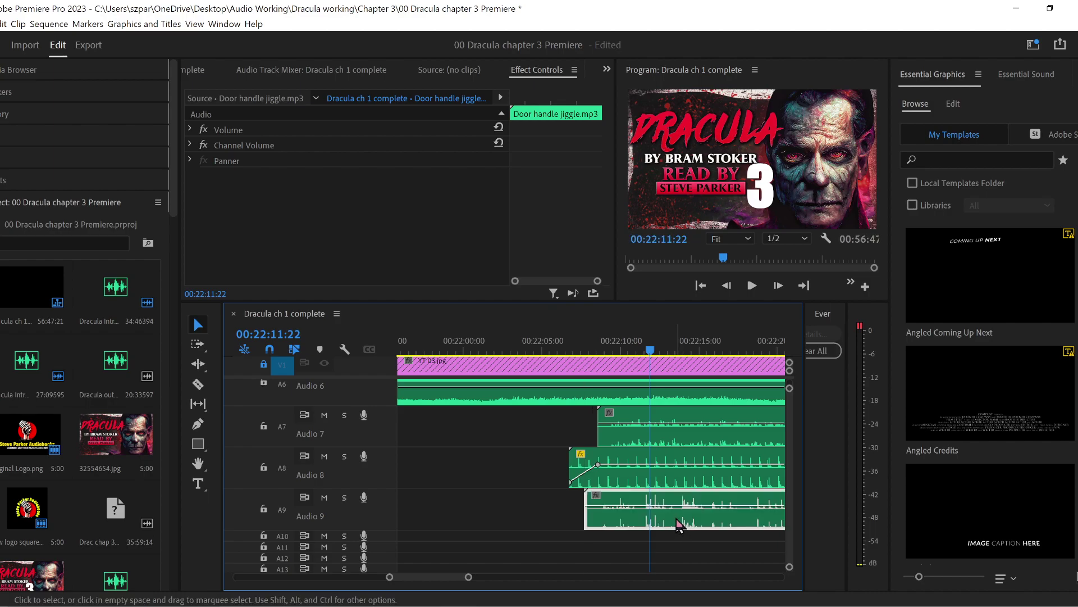
{"action": "left_click_drag", "start_coordinate": [678, 525], "coordinate": [682, 529]}
{"action": "key", "text": "space"}
{"action": "left_click_drag", "start_coordinate": [698, 518], "coordinate": [685, 517]}
{"action": "left_click_drag", "start_coordinate": [656, 341], "coordinate": [639, 340]}
{"action": "key", "text": "space"}
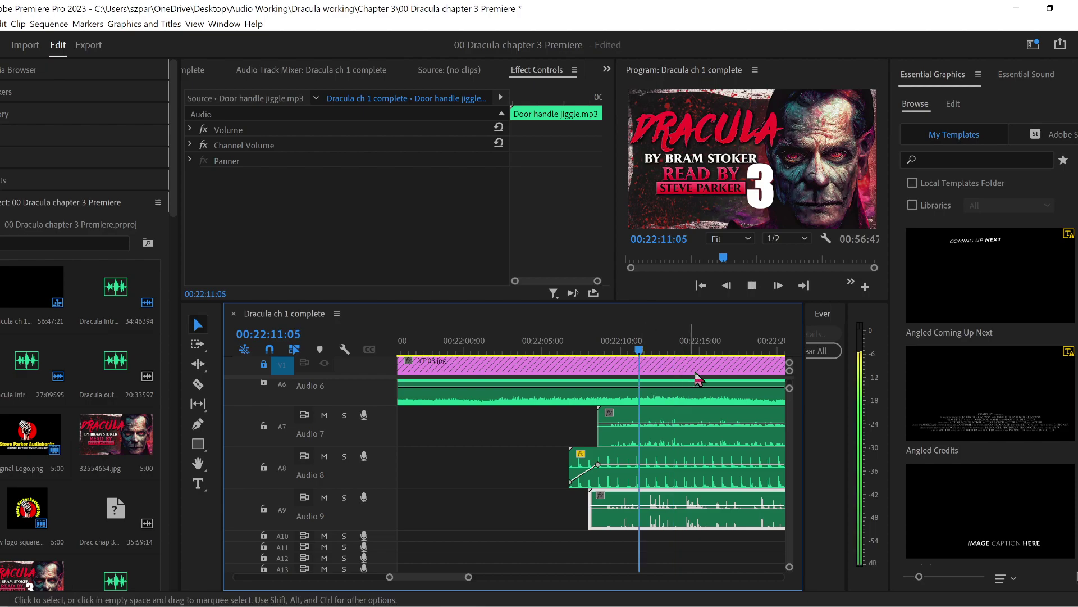
{"action": "key", "text": "space"}
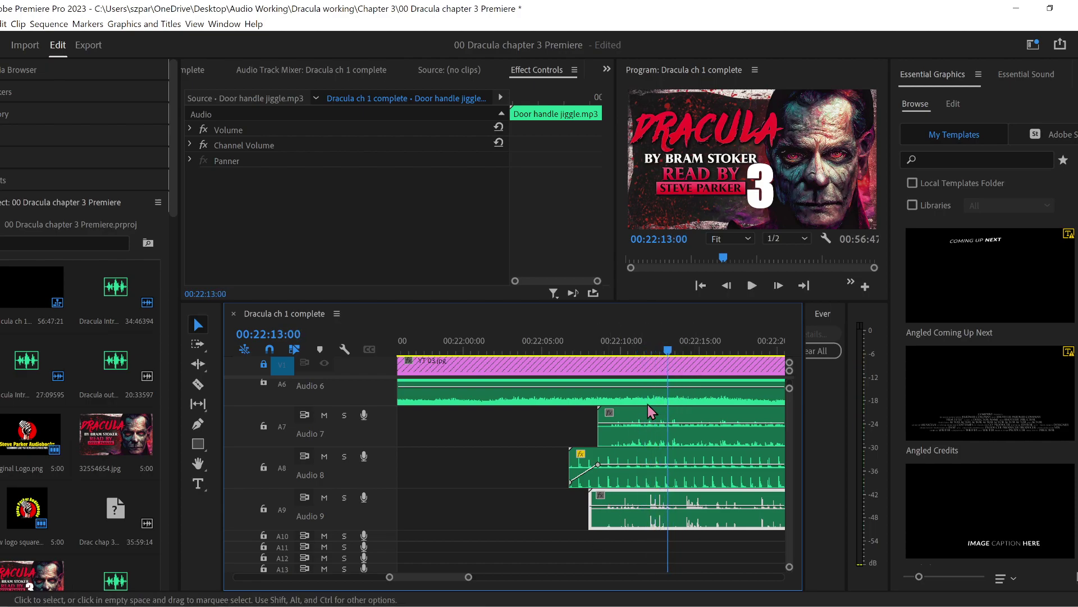
- Keyframe the Carrying a lantern volume to fade down between about 00:22:10 and 00:22:12, and play it
{"action": "left_click", "coordinate": [200, 425]}
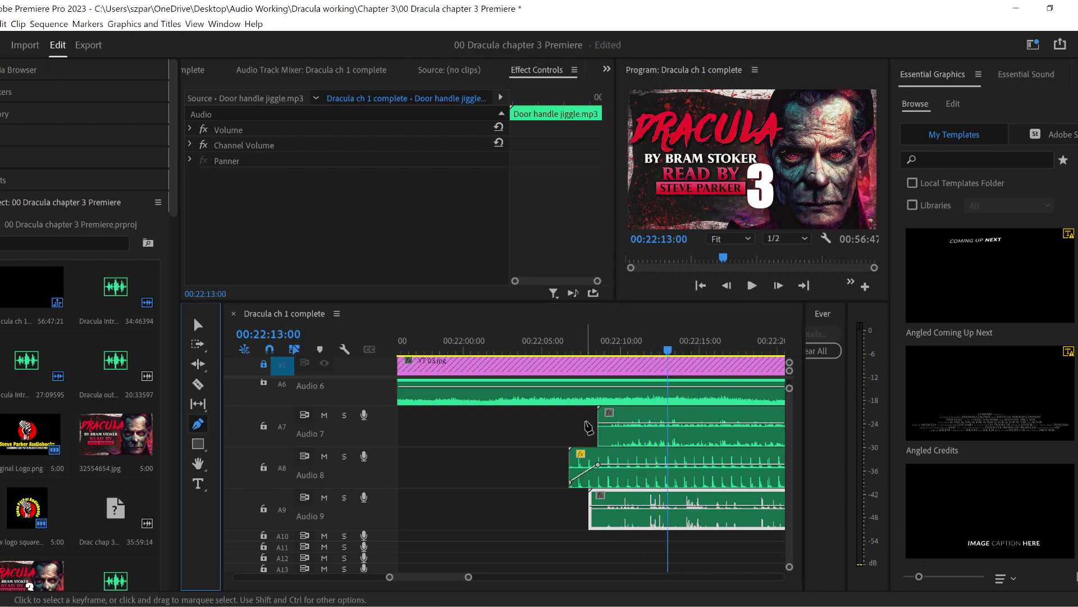
{"action": "left_click", "coordinate": [673, 431]}
{"action": "left_click", "coordinate": [652, 422]}
{"action": "left_click_drag", "start_coordinate": [670, 423], "coordinate": [670, 444]}
{"action": "key", "text": "shift+k"}
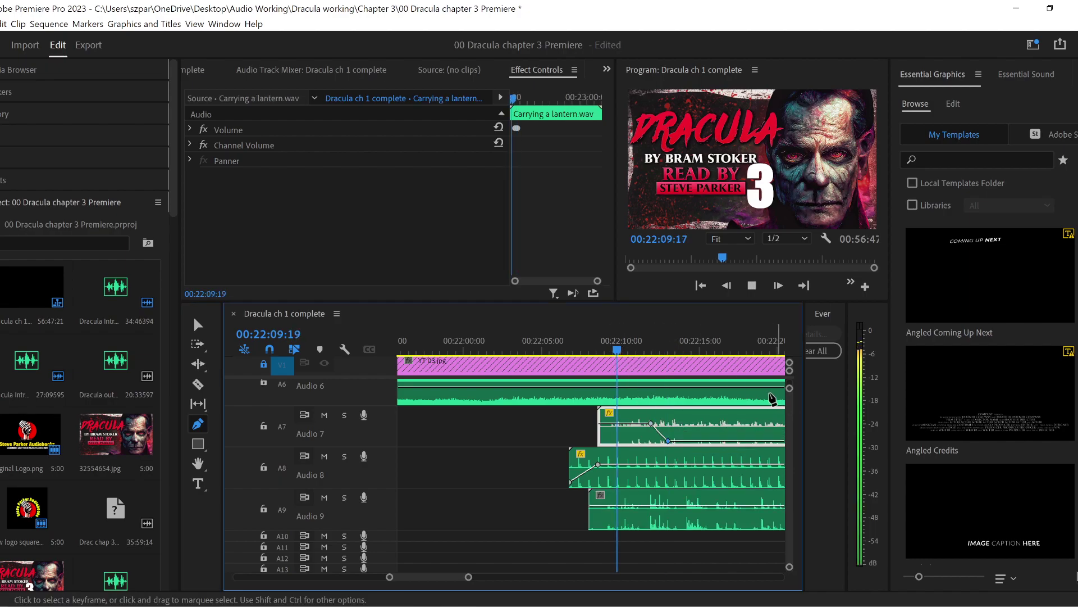
{"action": "left_click_drag", "start_coordinate": [670, 442], "coordinate": [651, 434]}
{"action": "key", "text": "space"}
{"action": "key", "text": "space"}
{"action": "left_click", "coordinate": [628, 422]}
{"action": "key", "text": "shift+k"}
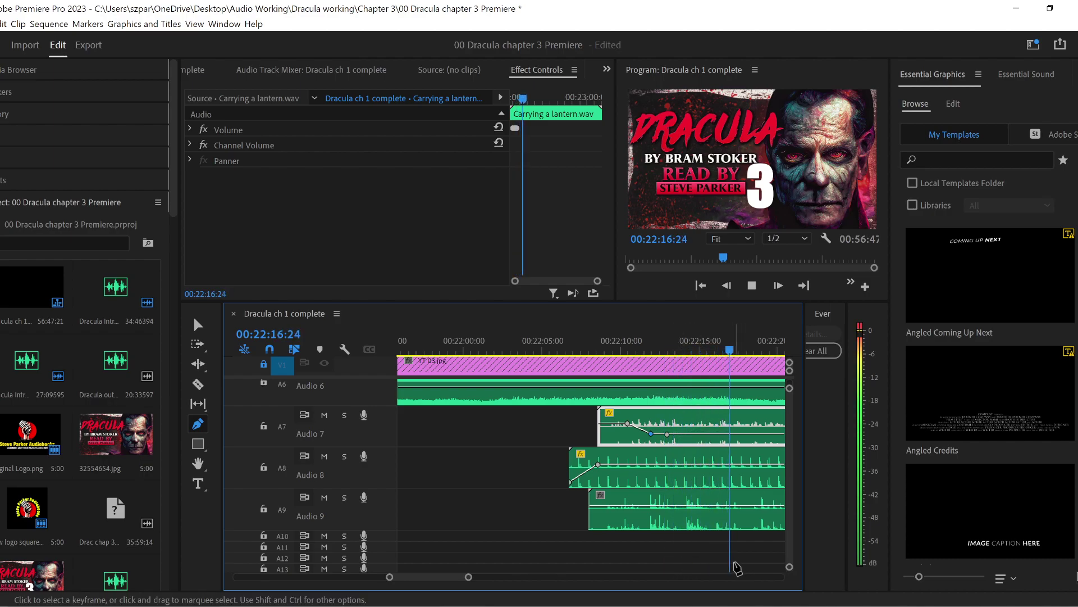
{"action": "key", "text": "space"}
- Split Door handle jiggle at about 00:22:11:15 and 00:22:14, and move its last section to start at about 00:22:16
{"action": "key", "text": "c"}
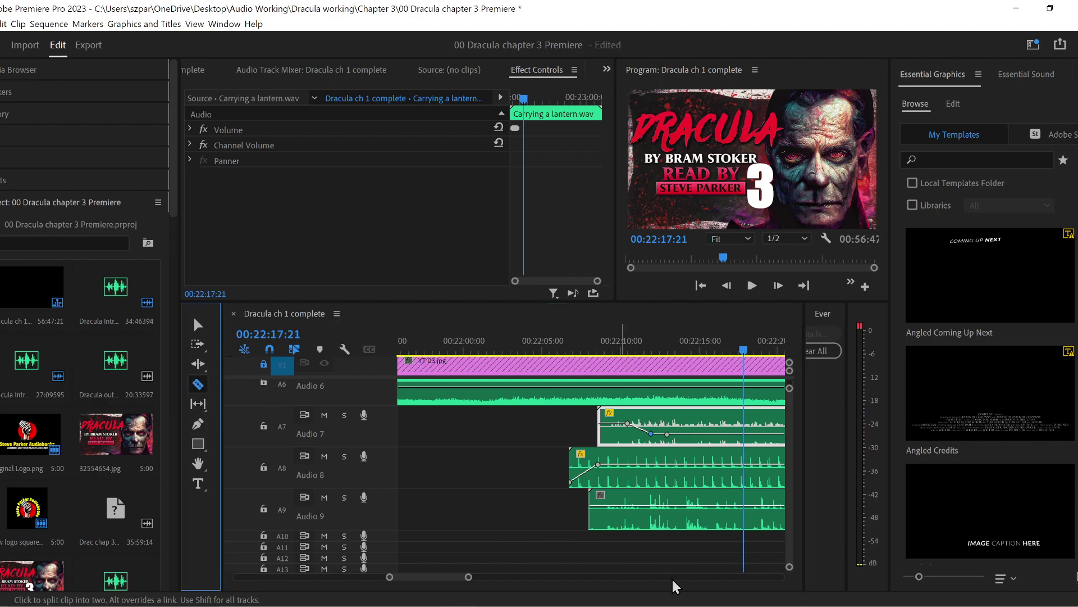
{"action": "left_click", "coordinate": [648, 525]}
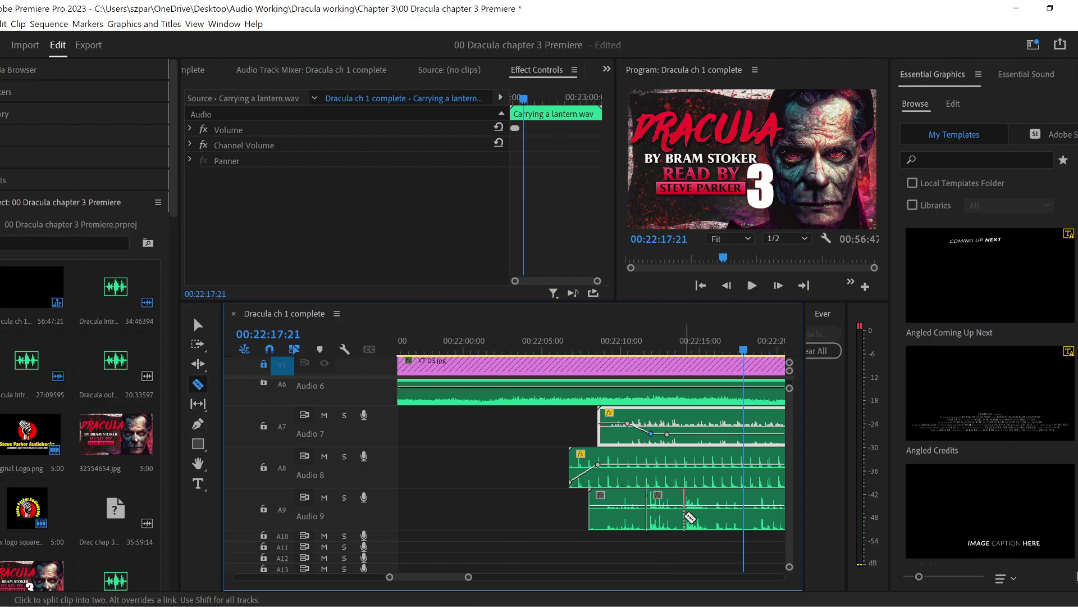
{"action": "left_click", "coordinate": [197, 325]}
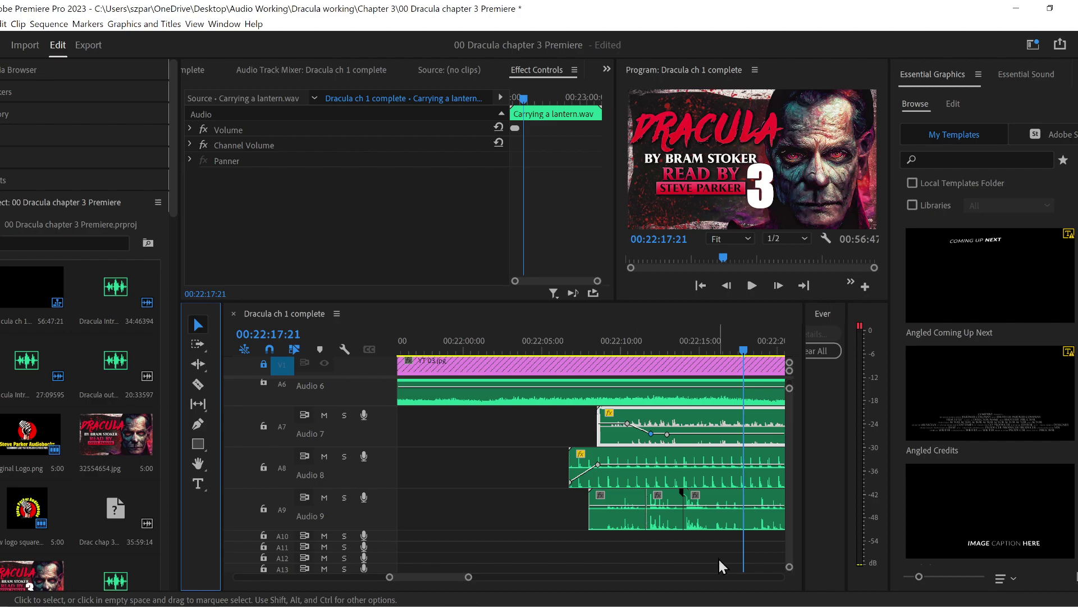
{"action": "left_click_drag", "start_coordinate": [718, 533], "coordinate": [753, 528]}
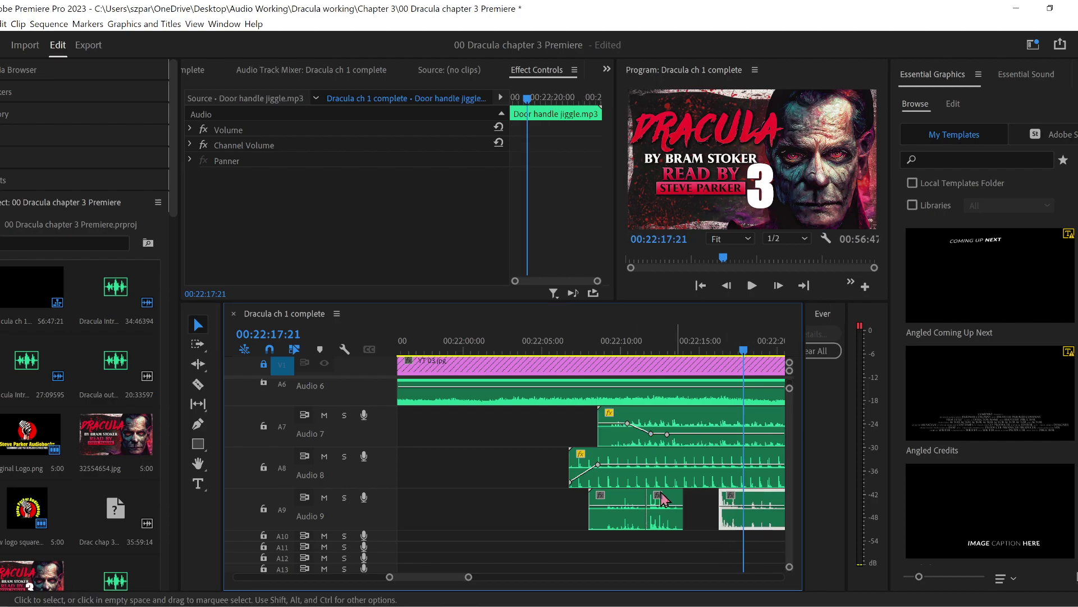
- Split the Footsteps Man faster clip at about 00:22:12, move its second part to start at about 00:22:13, and play the result
{"action": "left_click", "coordinate": [197, 384]}
{"action": "left_click", "coordinate": [655, 472]}
{"action": "left_click", "coordinate": [197, 325]}
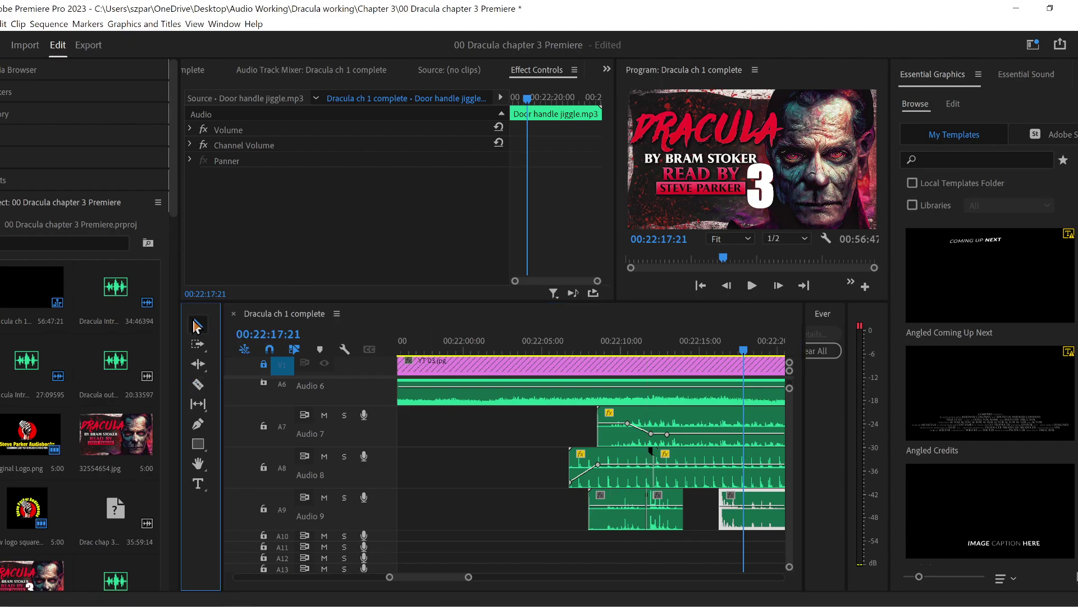
{"action": "left_click_drag", "start_coordinate": [683, 486], "coordinate": [697, 481]}
{"action": "left_click", "coordinate": [610, 344]}
{"action": "key", "text": "space"}
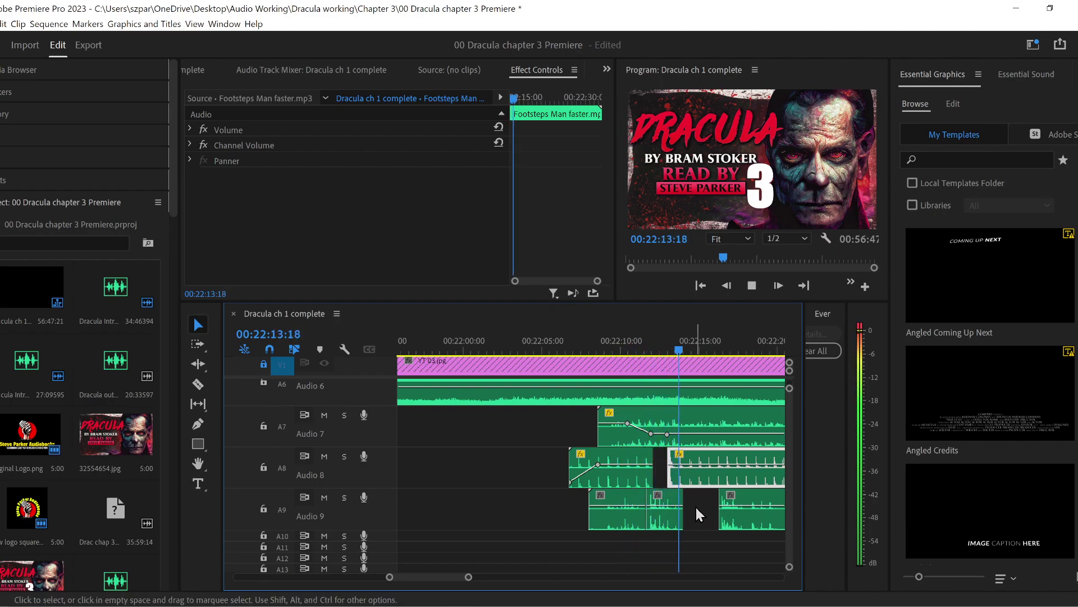
{"action": "key", "text": "space"}
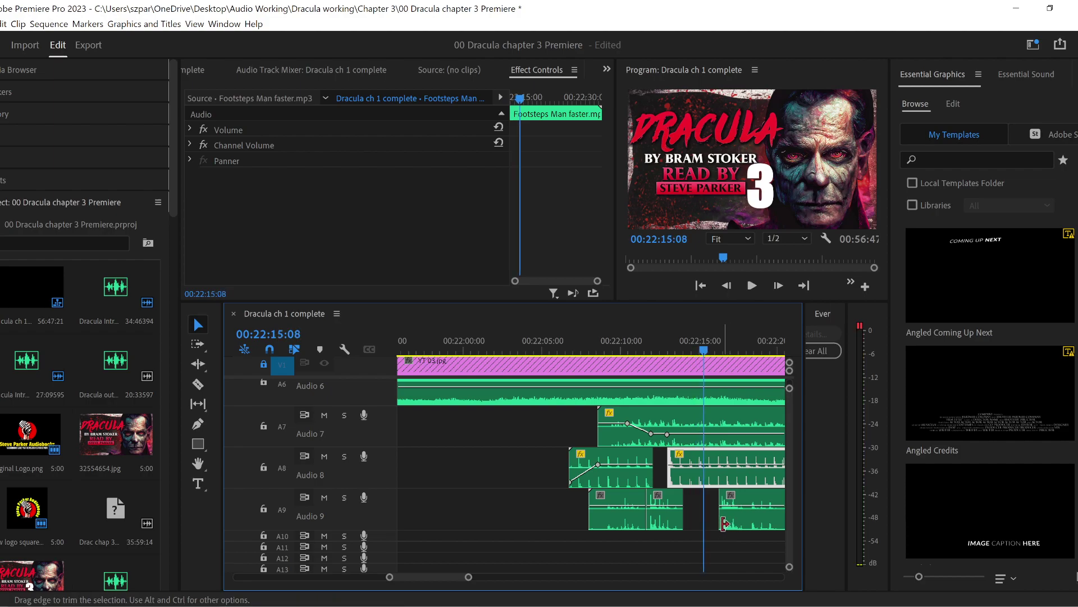
- Start the last Door handle jiggle section at 00:22:15:08, split the footsteps there, and shift their remainder to about 00:22:16:20
{"action": "left_click_drag", "start_coordinate": [724, 523], "coordinate": [705, 524]}
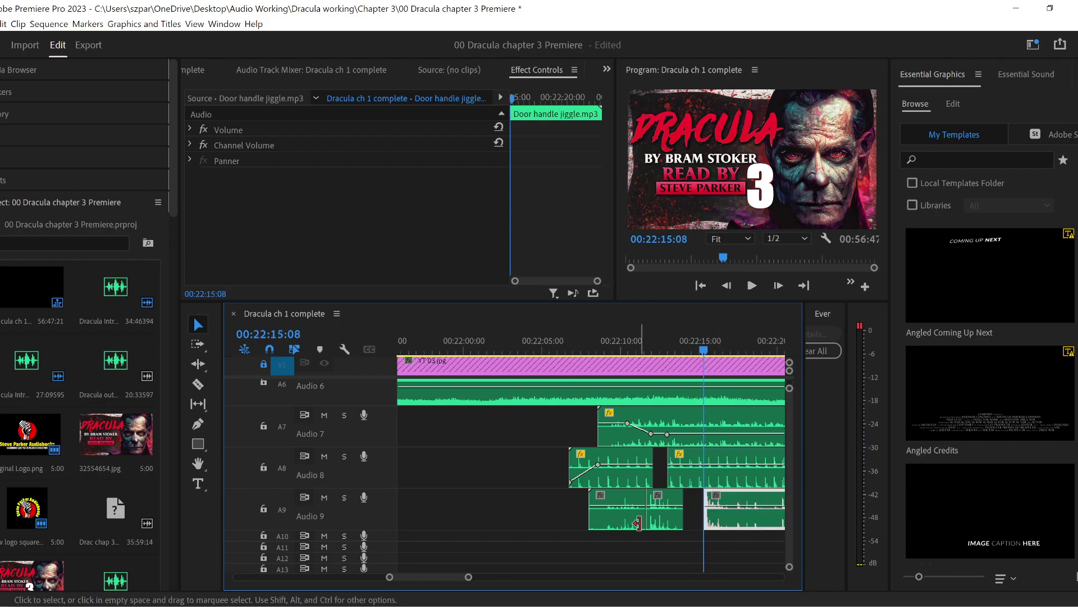
{"action": "left_click", "coordinate": [197, 384]}
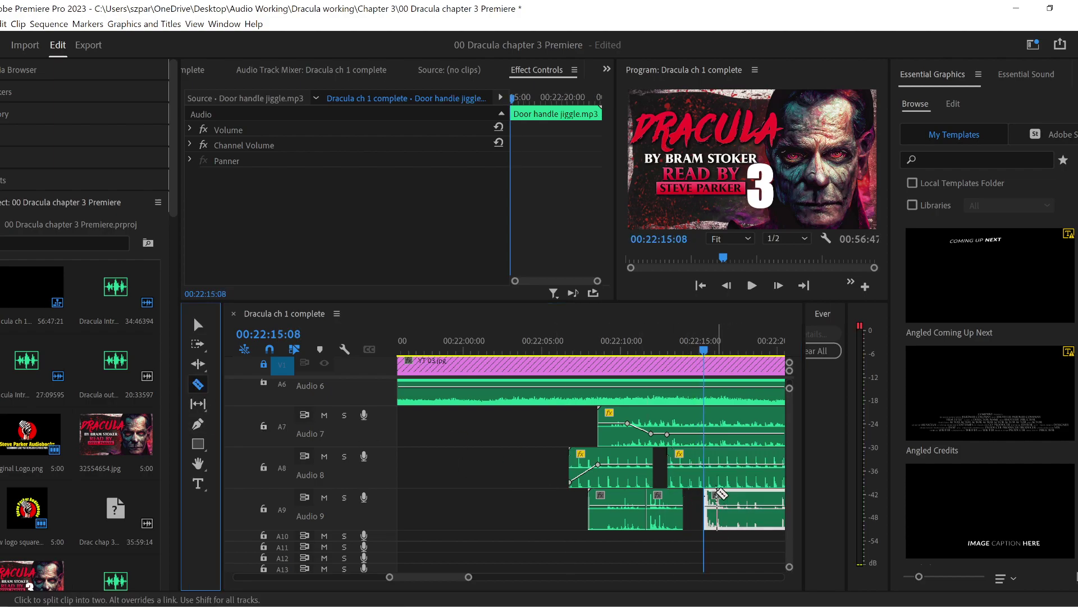
{"action": "left_click", "coordinate": [706, 471]}
{"action": "left_click", "coordinate": [198, 324]}
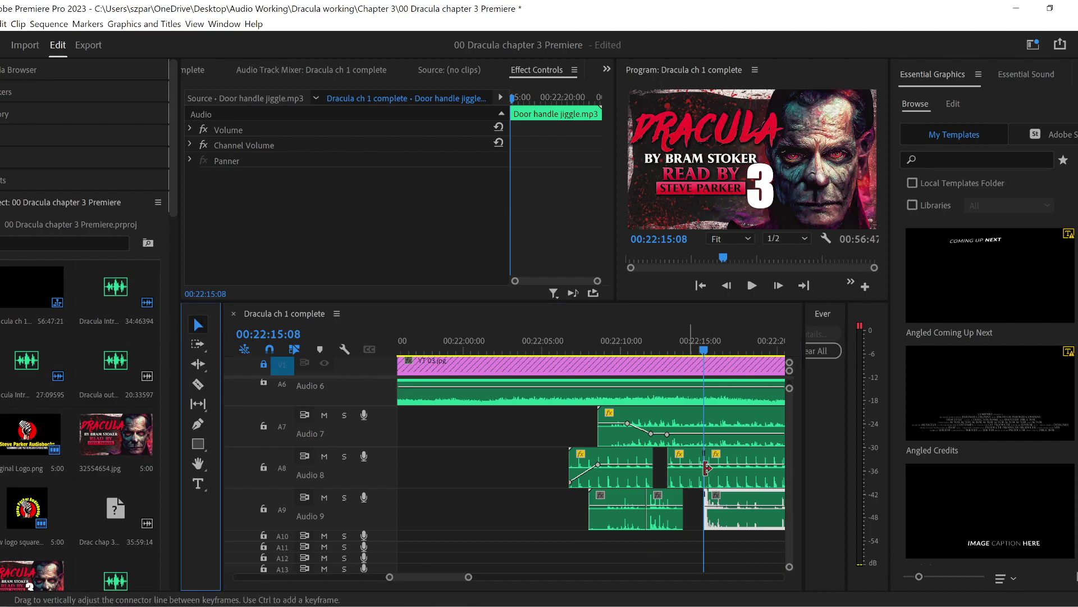
{"action": "left_click_drag", "start_coordinate": [734, 487], "coordinate": [756, 487]}
{"action": "key", "text": "space"}
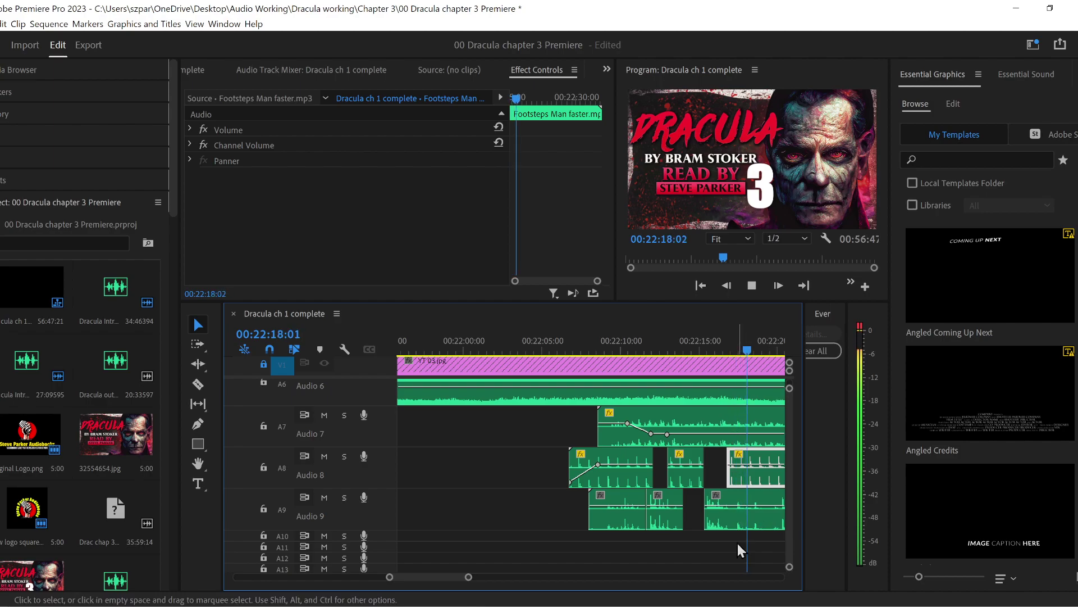
{"action": "key", "text": "space"}
- Split the last Door handle jiggle section at about 00:22:17 and delete the part after the cut
{"action": "left_click", "coordinate": [197, 384]}
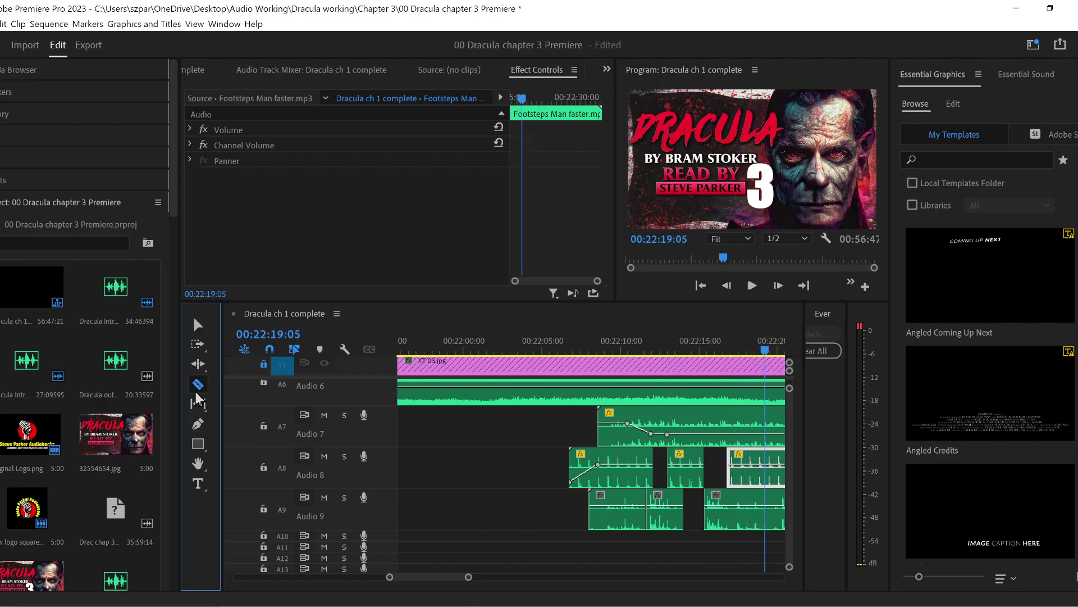
{"action": "left_click", "coordinate": [734, 509]}
{"action": "left_click", "coordinate": [197, 325]}
{"action": "left_click", "coordinate": [762, 553]}
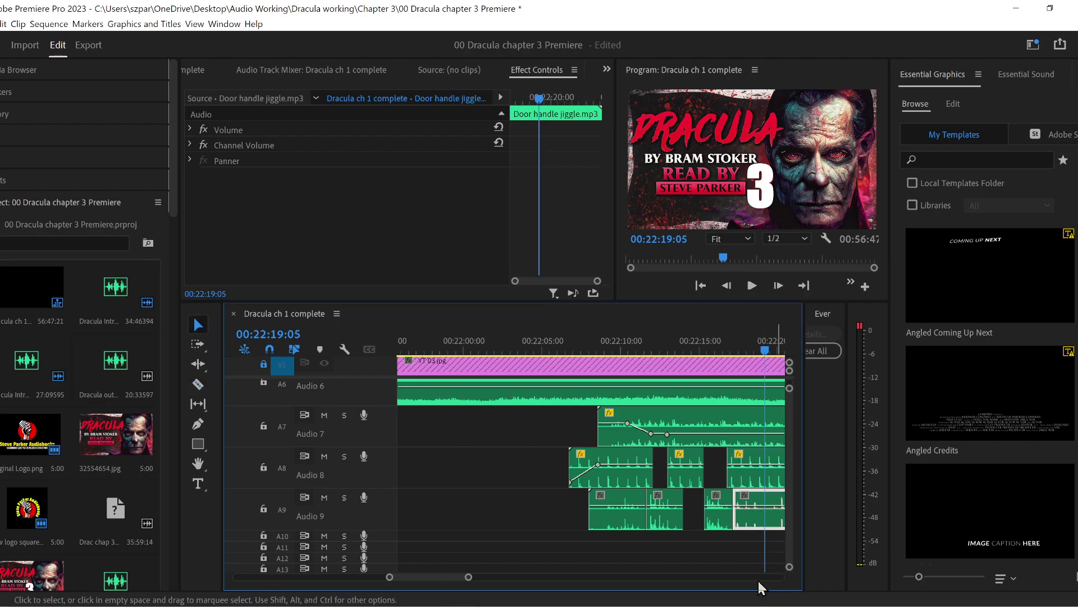
- Play the footsteps and lantern sounds from 00:22:19:05, and replay them from about 00:22:23
{"action": "key", "text": "space"}
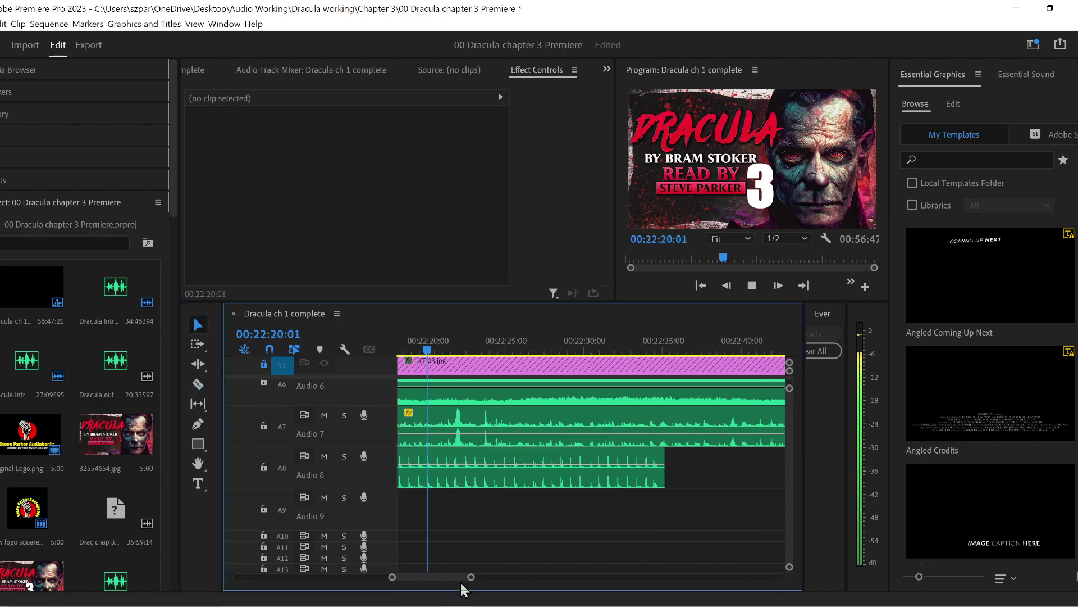
{"action": "left_click_drag", "start_coordinate": [472, 577], "coordinate": [500, 578]}
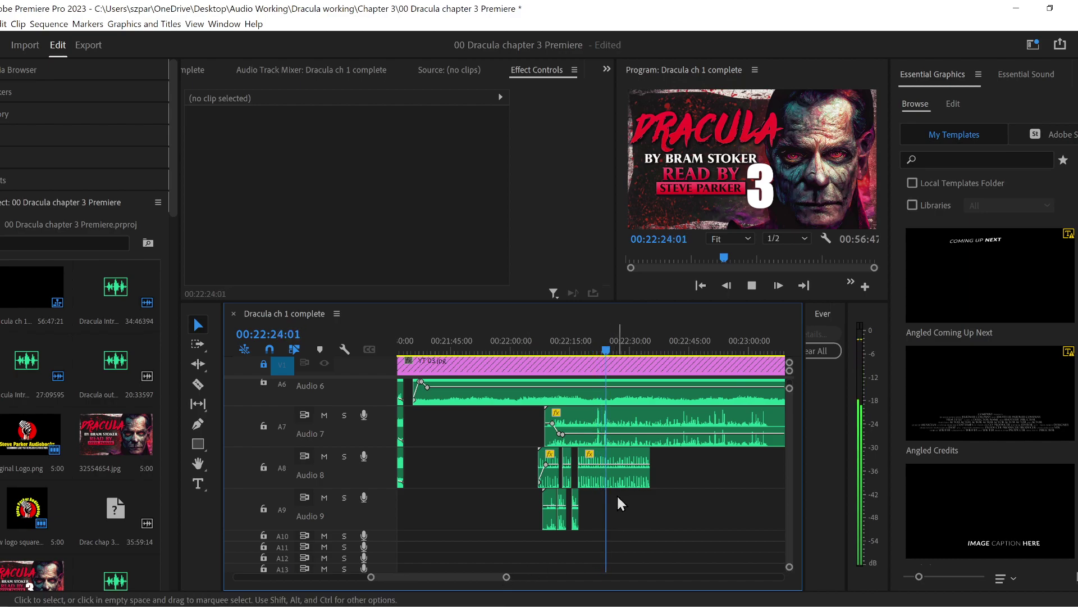
{"action": "key", "text": "space"}
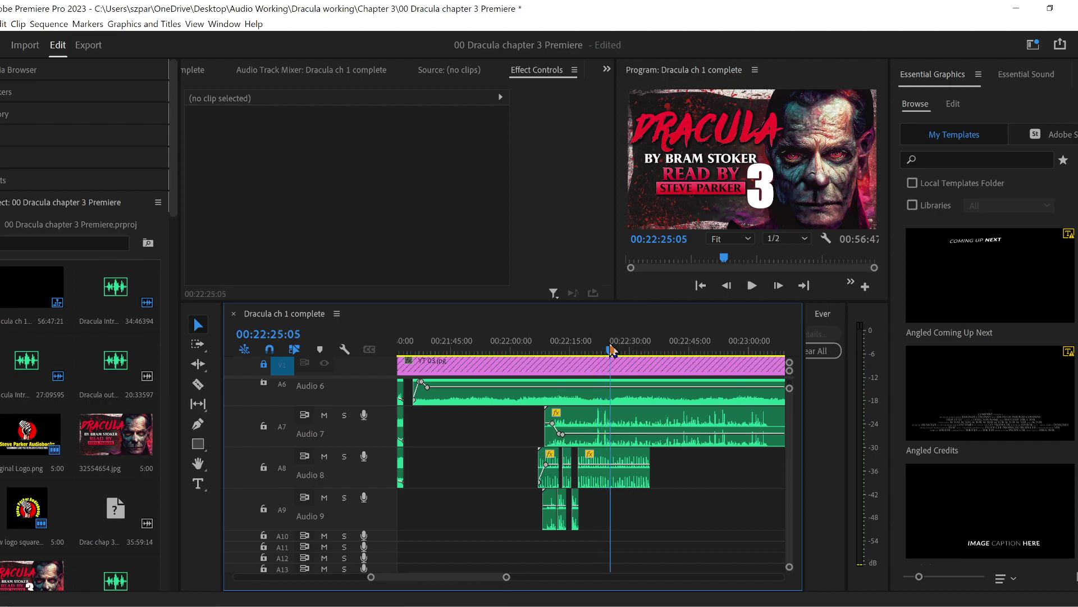
{"action": "left_click_drag", "start_coordinate": [612, 354], "coordinate": [604, 354]}
{"action": "key", "text": "space"}
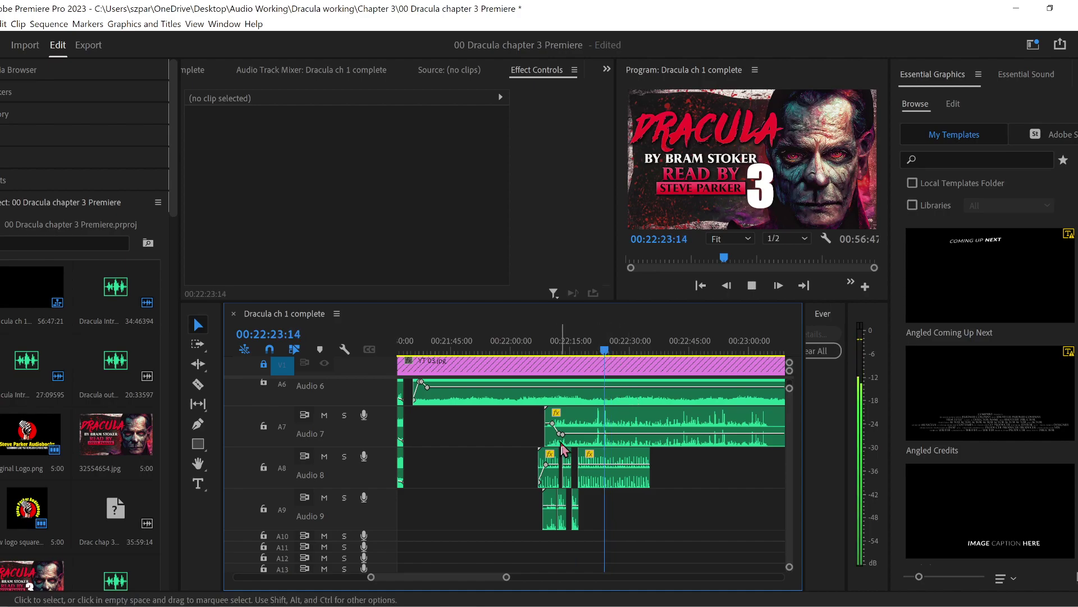
- Split the footsteps on Audio 8 at 00:22:22:05 and about 00:22:22:20, and delete everything after the second cut
{"action": "left_click_drag", "start_coordinate": [371, 577], "coordinate": [396, 577]}
{"action": "left_click_drag", "start_coordinate": [584, 341], "coordinate": [521, 346]}
{"action": "key", "text": "space"}
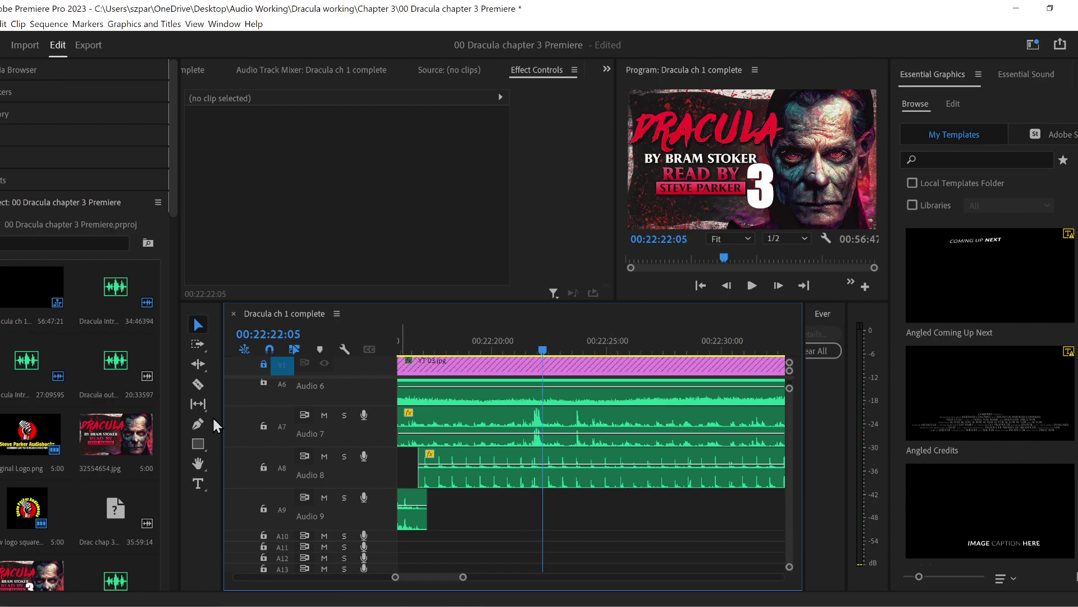
{"action": "left_click", "coordinate": [198, 385]}
{"action": "left_click", "coordinate": [549, 472]}
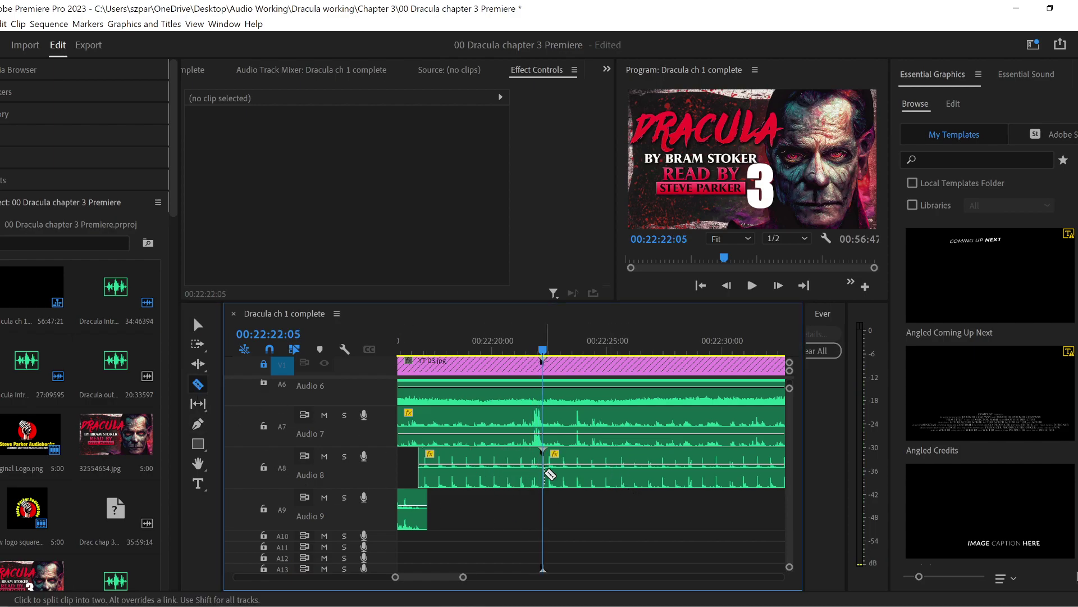
{"action": "left_click", "coordinate": [561, 478]}
{"action": "left_click", "coordinate": [198, 325]}
{"action": "left_click", "coordinate": [611, 482]}
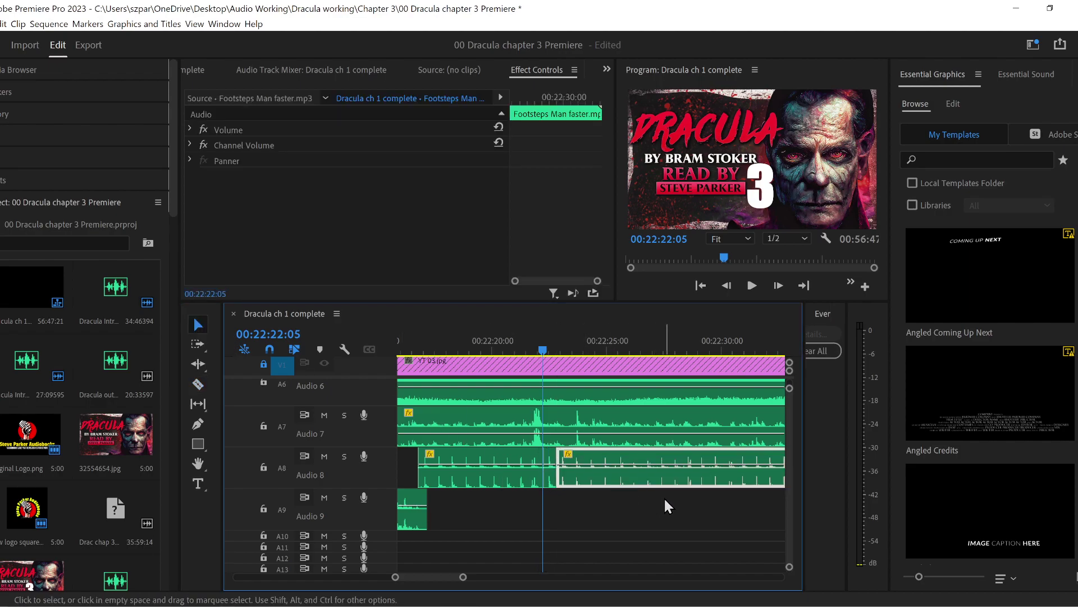
{"action": "key", "text": "Delete"}
- Move the short last footsteps section to Audio 9, starting at about 00:22:21:23, and play the result
{"action": "left_click_drag", "start_coordinate": [396, 578], "coordinate": [402, 578]}
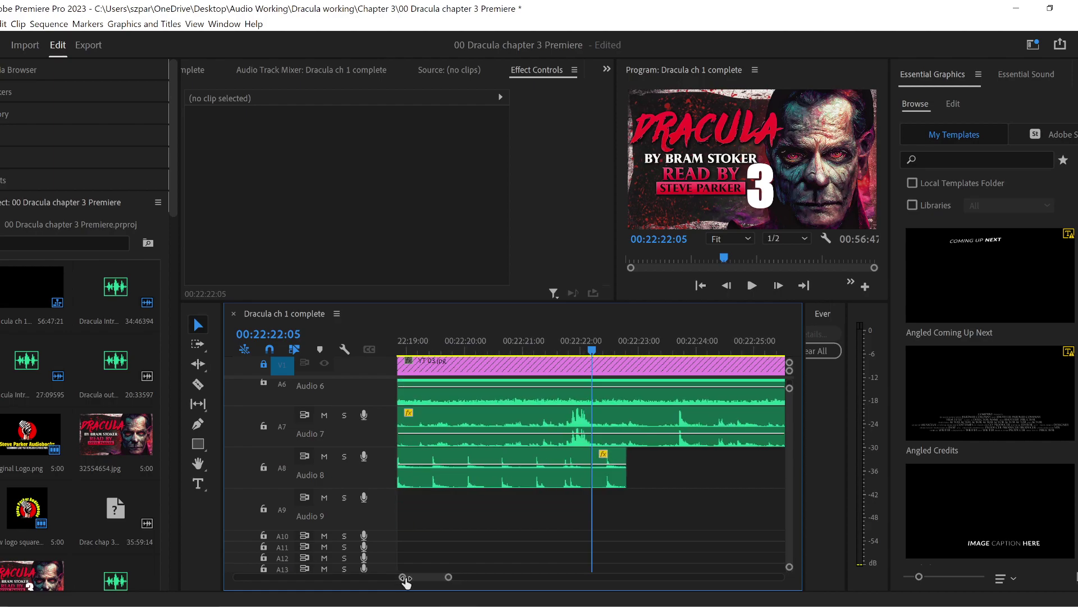
{"action": "left_click_drag", "start_coordinate": [615, 482], "coordinate": [590, 512]}
{"action": "left_click_drag", "start_coordinate": [403, 576], "coordinate": [410, 577]}
{"action": "left_click_drag", "start_coordinate": [528, 516], "coordinate": [579, 528]}
{"action": "left_click", "coordinate": [421, 341]}
{"action": "key", "text": "space"}
{"action": "left_click_drag", "start_coordinate": [566, 528], "coordinate": [599, 528]}
{"action": "left_click", "coordinate": [425, 339]}
{"action": "key", "text": "space"}
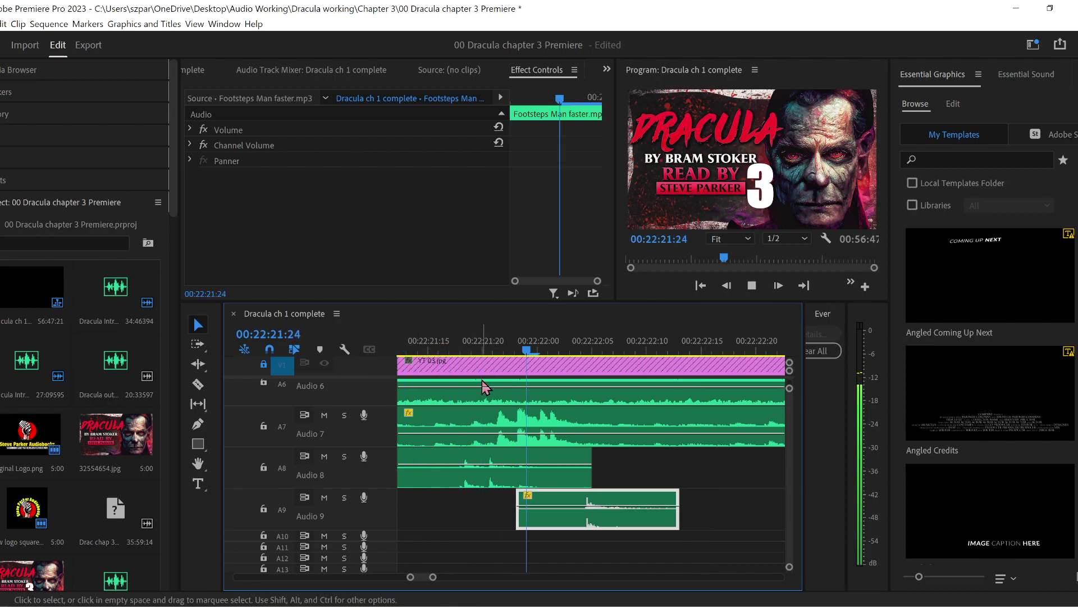
{"action": "key", "text": "space"}
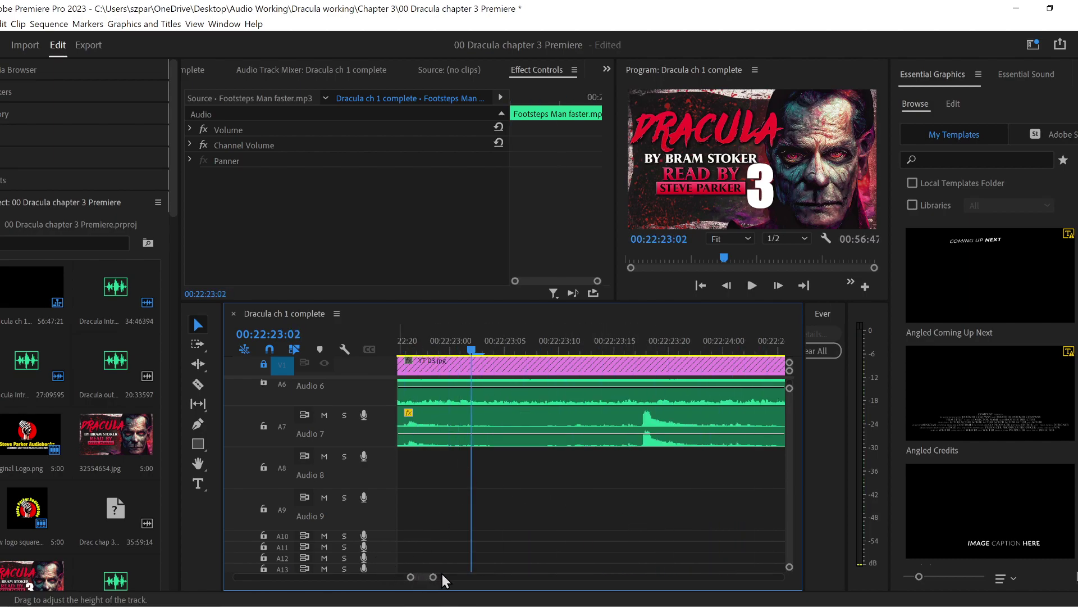
- Add volume keyframes to the Carrying a lantern clip, dipping its loud rattle around 00:22:22:00 and fading it down towards 00:22:23:02
{"action": "left_click_drag", "start_coordinate": [433, 577], "coordinate": [498, 577]}
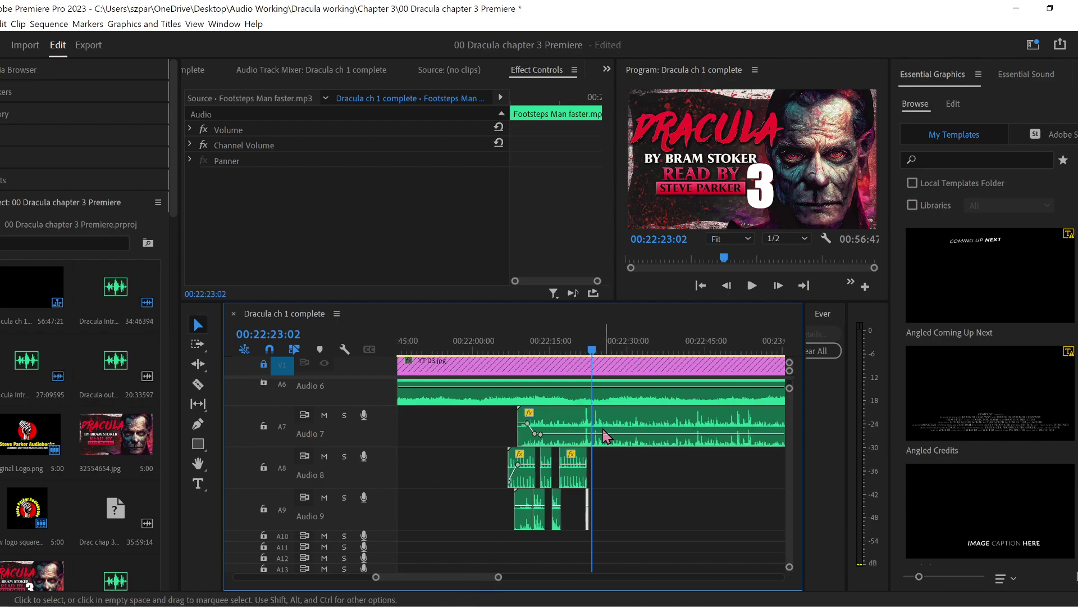
{"action": "left_click", "coordinate": [199, 424]}
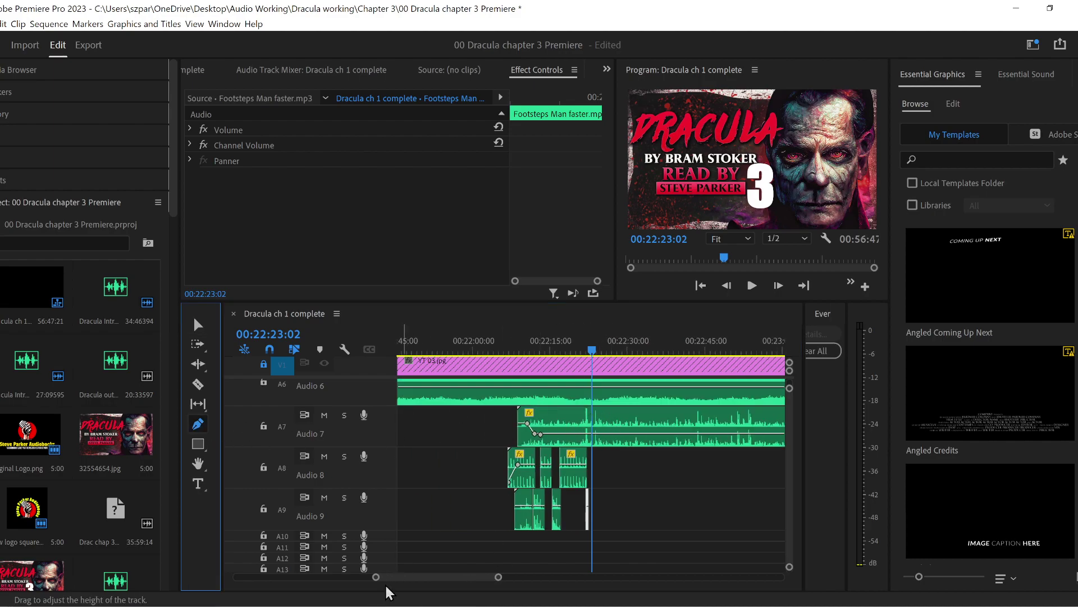
{"action": "left_click_drag", "start_coordinate": [383, 581], "coordinate": [414, 577]}
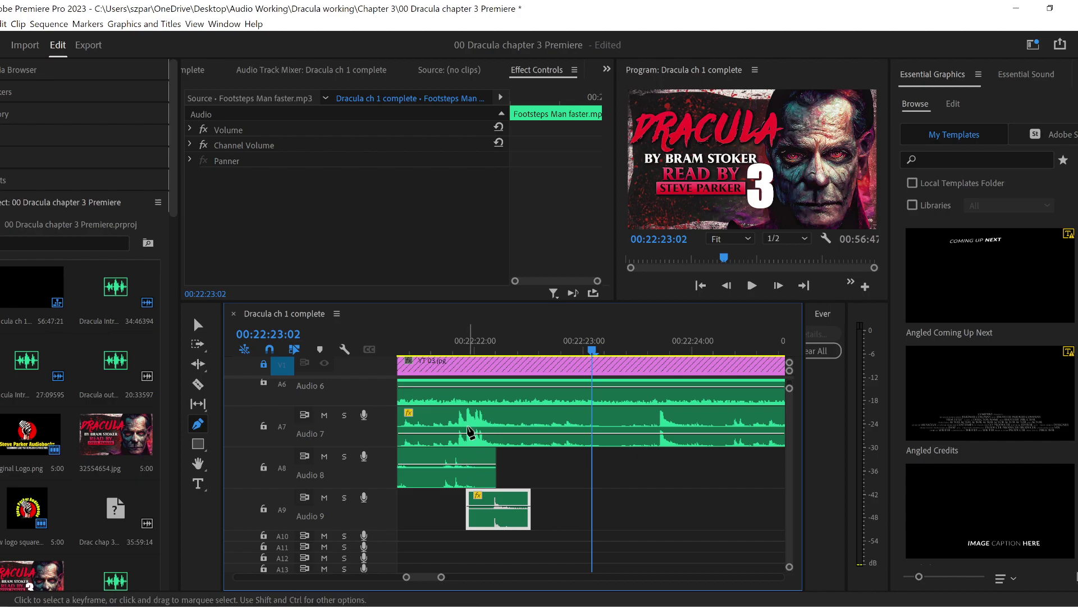
{"action": "left_click", "coordinate": [449, 435]}
{"action": "left_click", "coordinate": [493, 435]}
{"action": "left_click", "coordinate": [456, 434]}
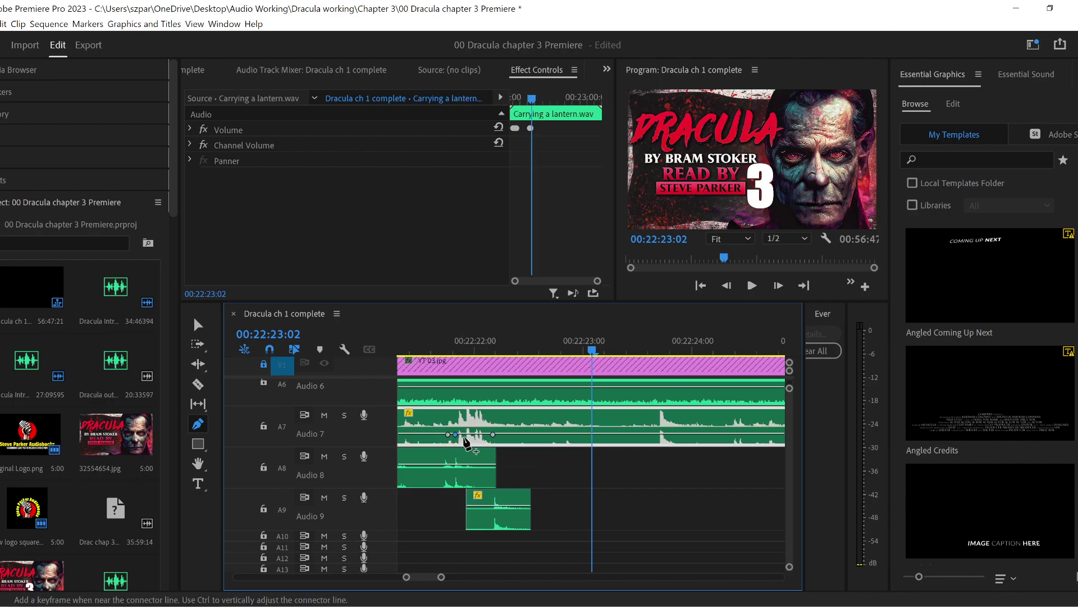
{"action": "left_click_drag", "start_coordinate": [487, 435], "coordinate": [487, 445]}
{"action": "left_click", "coordinate": [553, 434]}
{"action": "left_click_drag", "start_coordinate": [584, 434], "coordinate": [588, 442]}
- Split the Carrying a lantern clip at 00:22:23:02 and delete the part after the cut
{"action": "left_click", "coordinate": [198, 384]}
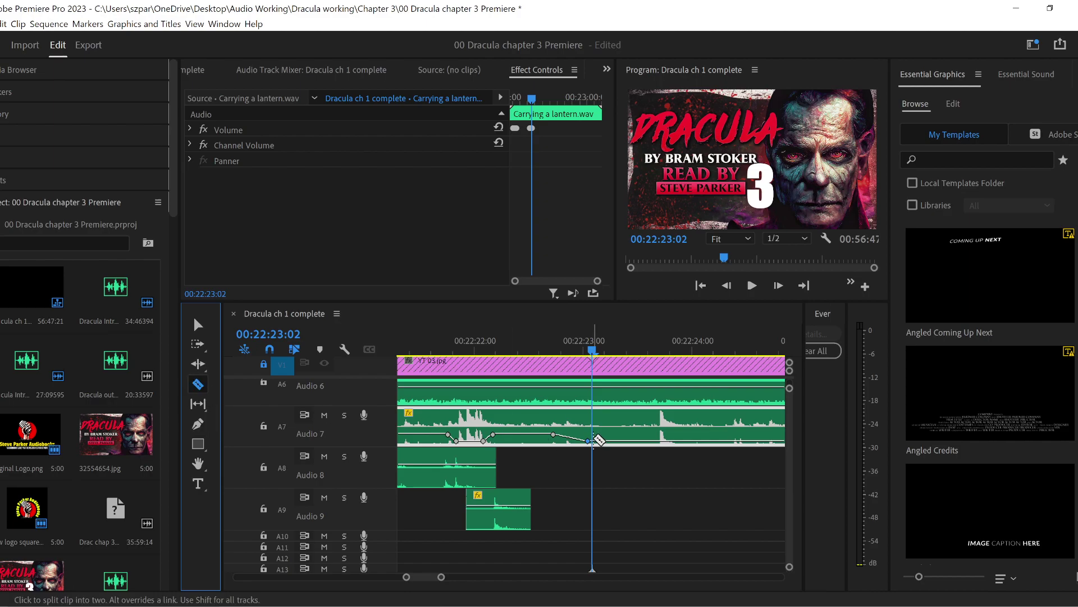
{"action": "left_click", "coordinate": [591, 434]}
{"action": "left_click", "coordinate": [198, 324]}
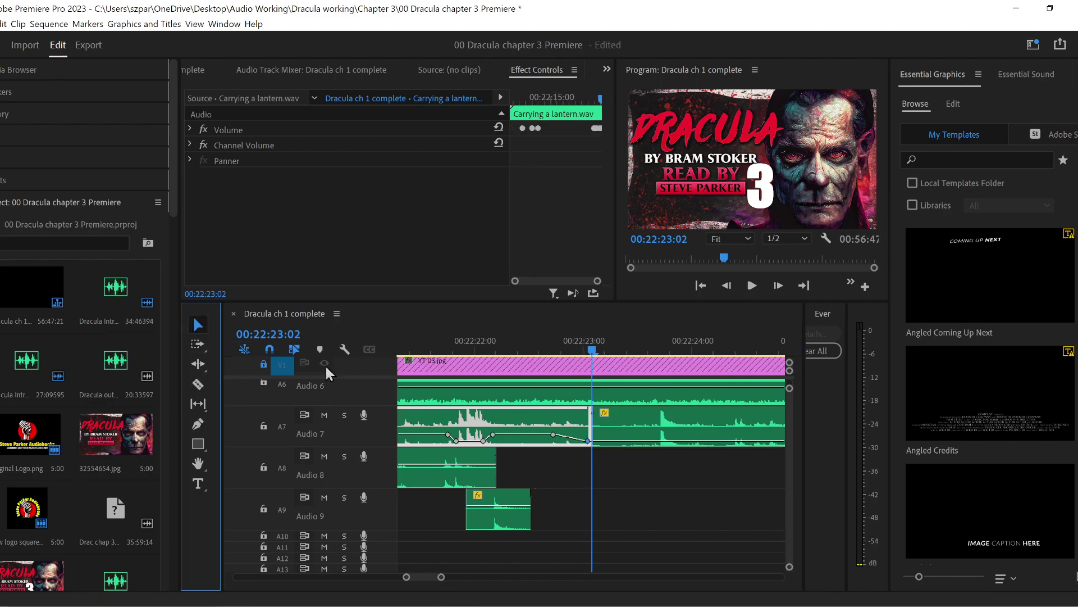
{"action": "left_click", "coordinate": [637, 428]}
{"action": "key", "text": "Delete"}
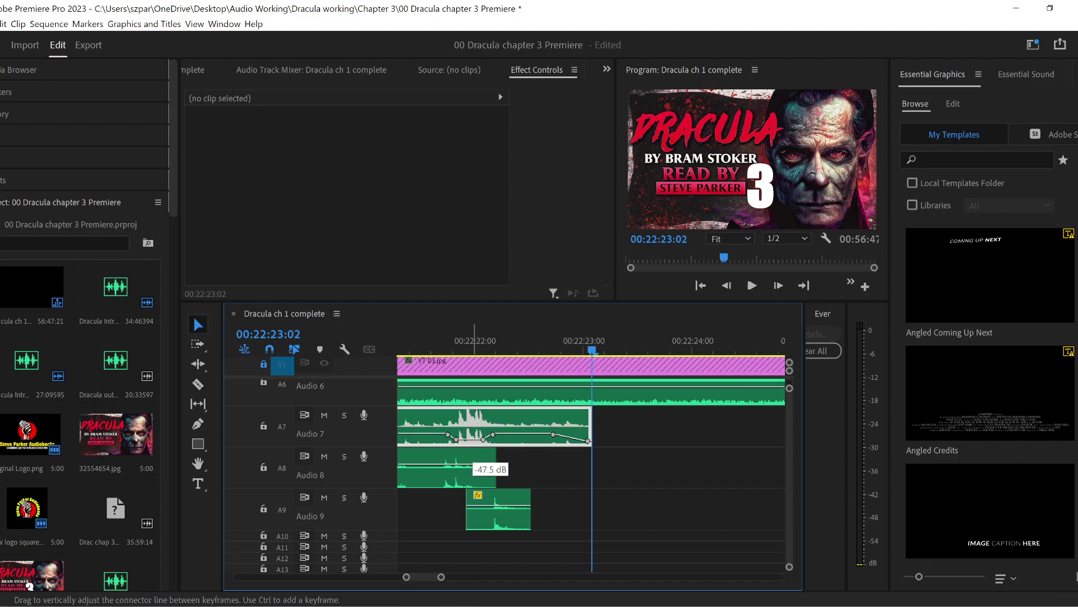
- Play the footsteps and lantern ending from about 00:22:18, and replay it from about 00:22:21
{"action": "left_click", "coordinate": [472, 440]}
{"action": "left_click", "coordinate": [432, 350]}
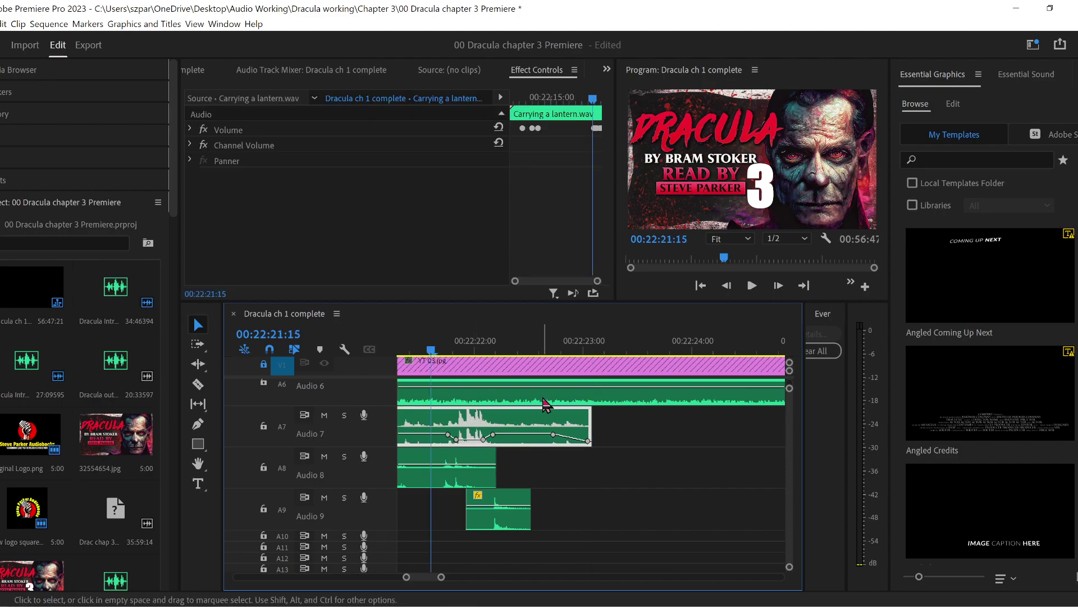
{"action": "left_click_drag", "start_coordinate": [443, 578], "coordinate": [483, 577]}
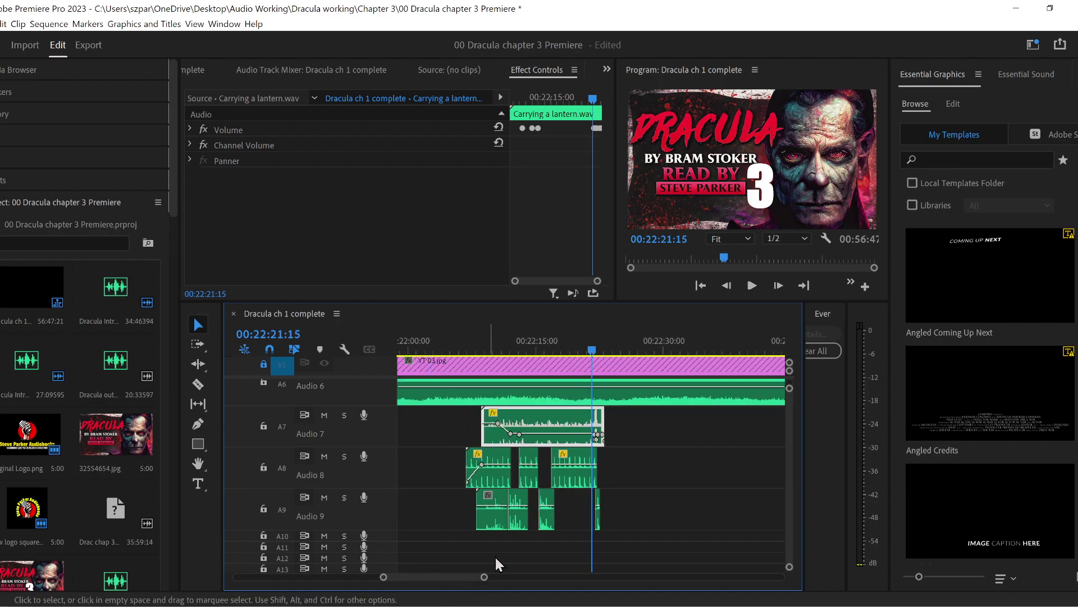
{"action": "left_click", "coordinate": [569, 350]}
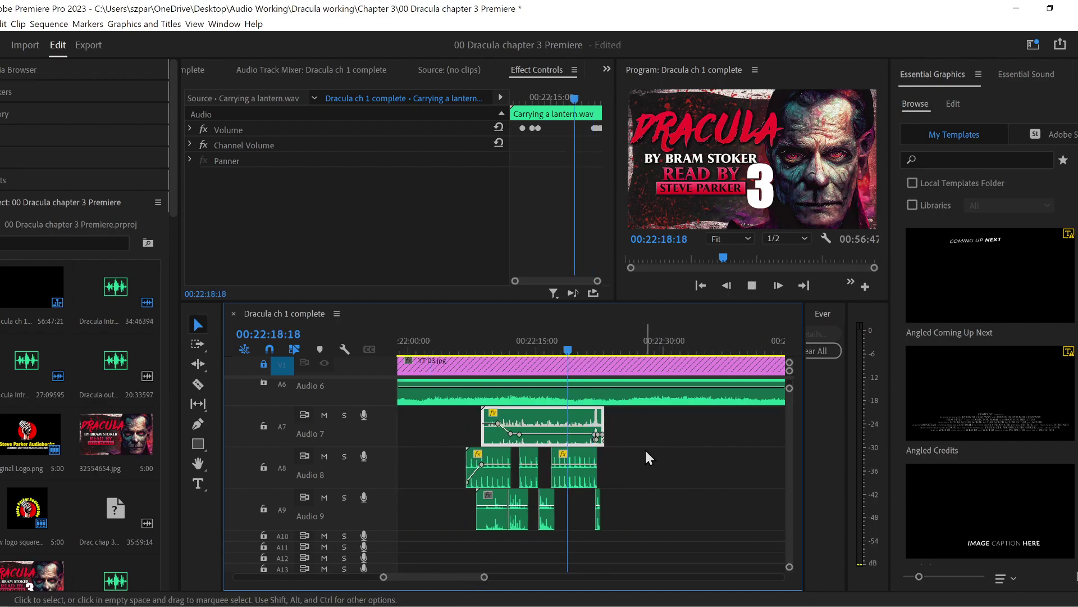
{"action": "key", "text": "space"}
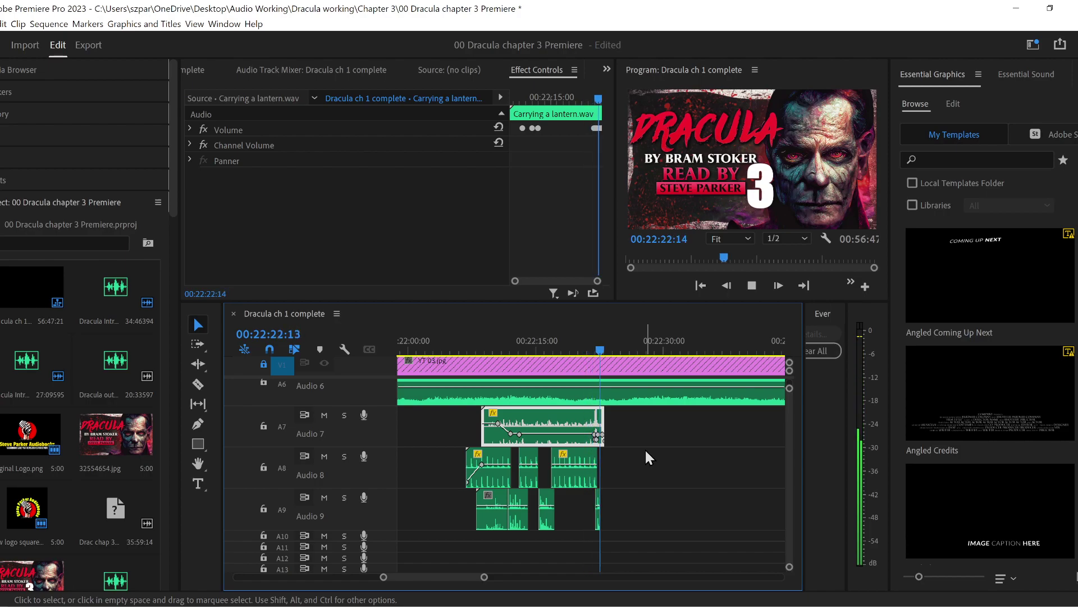
{"action": "key", "text": "space"}
{"action": "left_click", "coordinate": [587, 344]}
{"action": "key", "text": "space"}
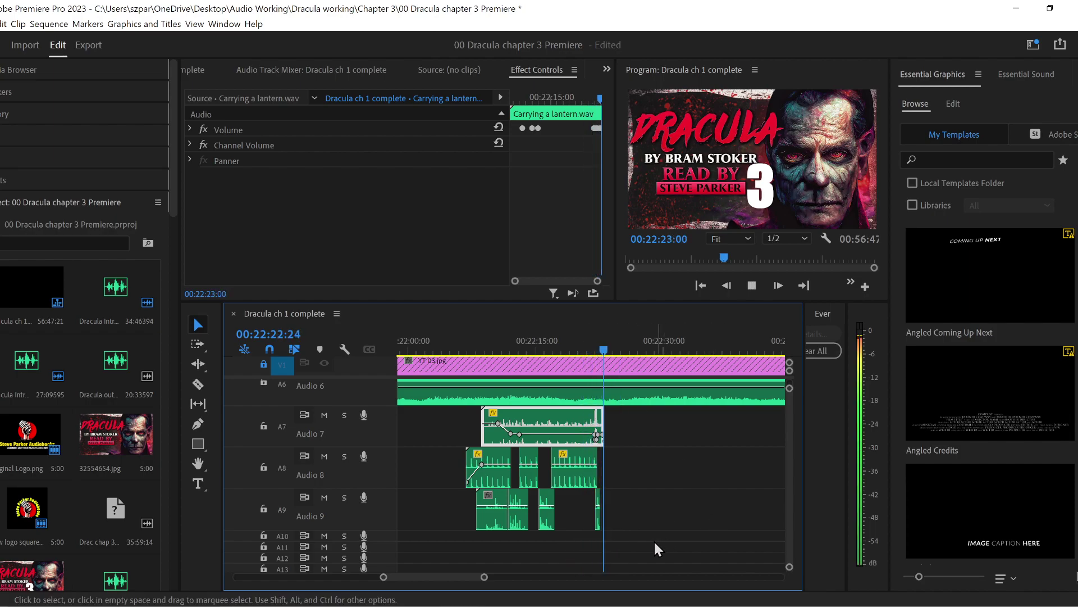
{"action": "key", "text": "space"}
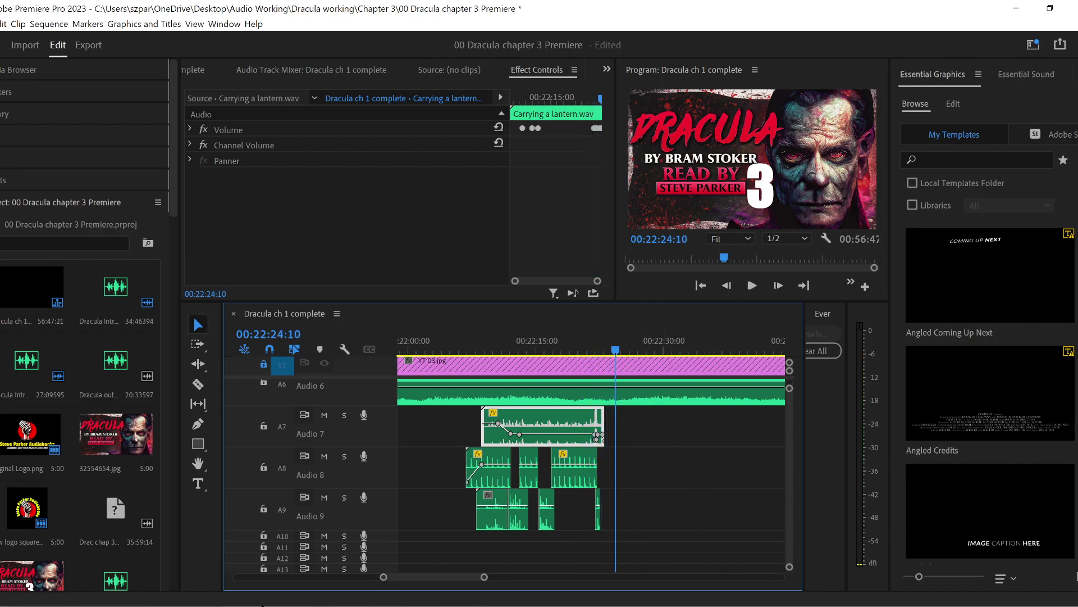
- Add the Latch x2 sound from the 01 SFX Door folder to Audio 9, starting at 00:22:24:10
{"action": "left_click", "coordinate": [264, 605]}
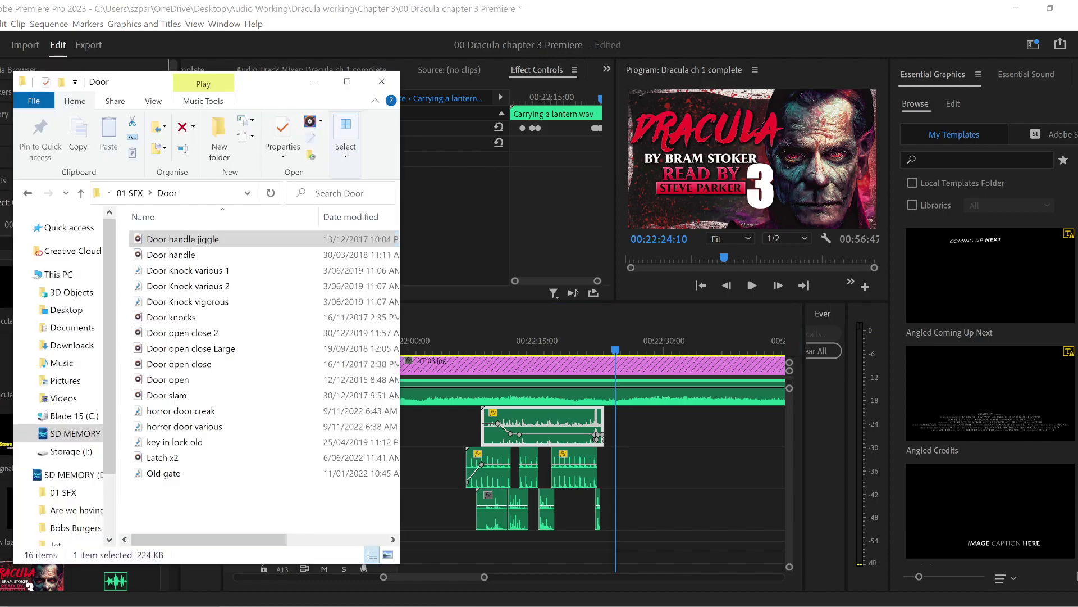
{"action": "left_click", "coordinate": [174, 458]}
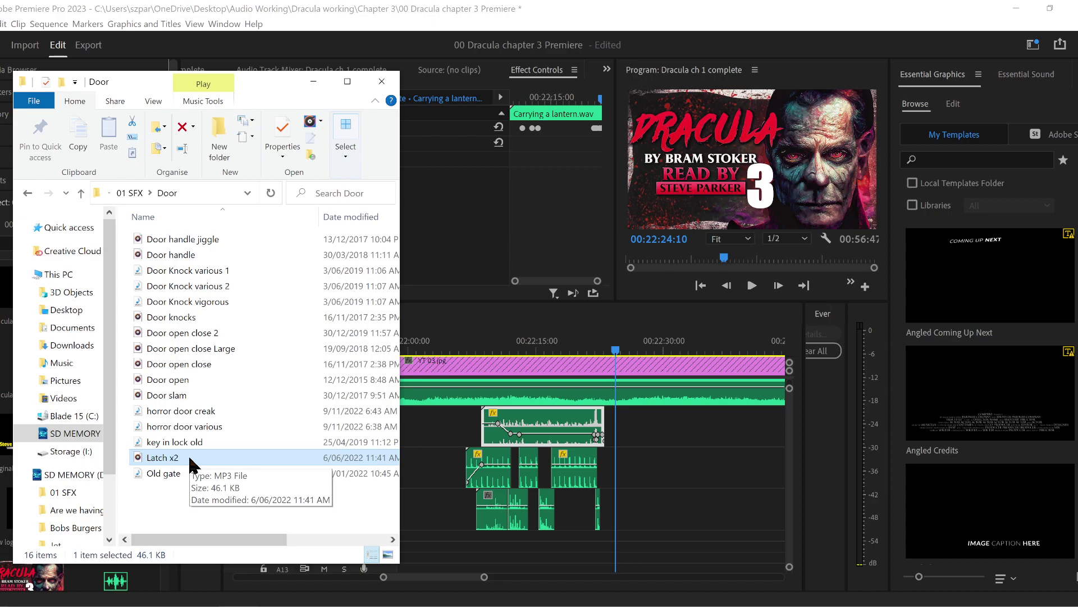
{"action": "left_click_drag", "start_coordinate": [178, 455], "coordinate": [629, 527]}
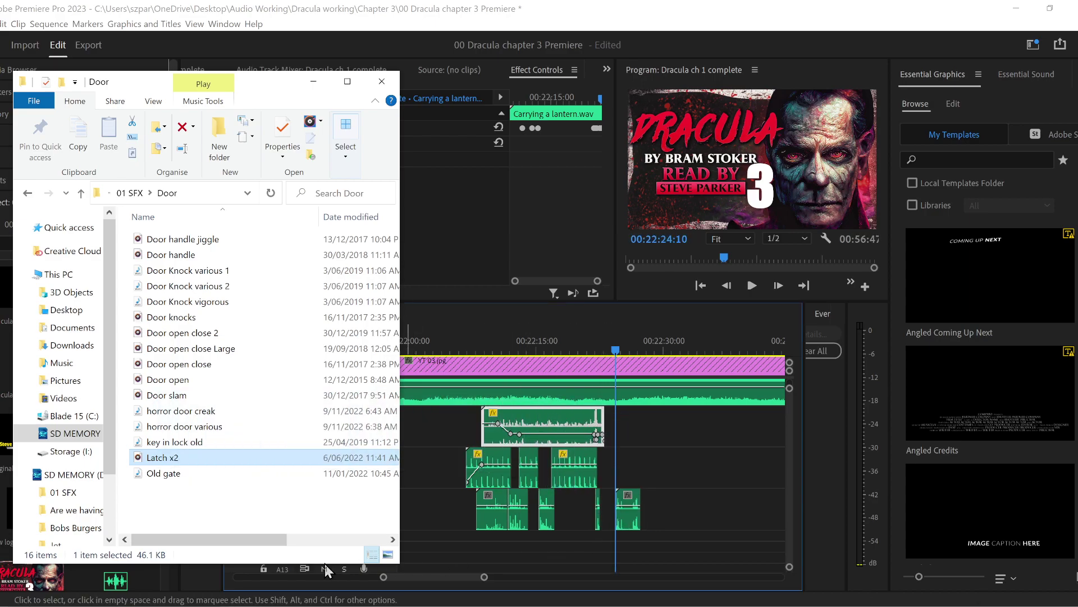
{"action": "left_click", "coordinate": [474, 568]}
- Play the Latch x2 clip and trim its end back to 00:22:25:17
{"action": "key", "text": "space"}
{"action": "left_click_drag", "start_coordinate": [383, 577], "coordinate": [412, 579]}
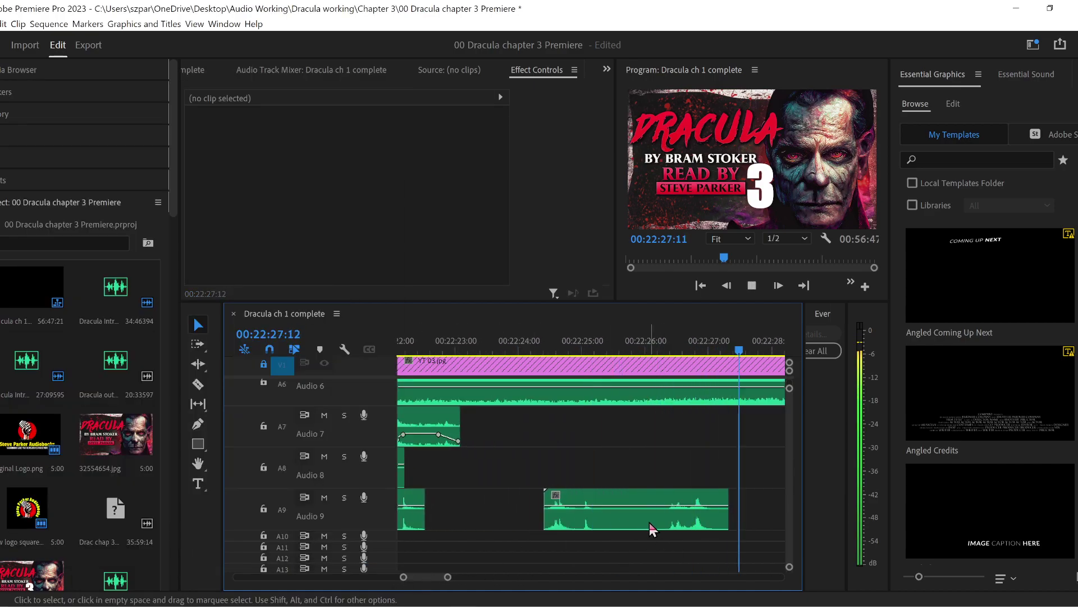
{"action": "key", "text": "space"}
{"action": "left_click", "coordinate": [626, 351]}
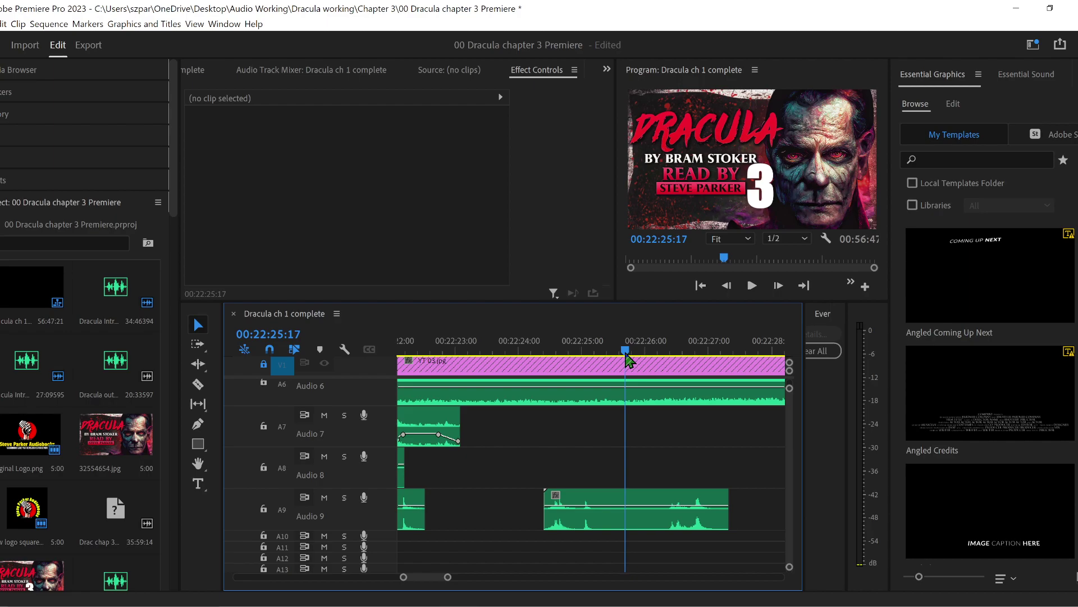
{"action": "left_click_drag", "start_coordinate": [734, 514], "coordinate": [626, 514]}
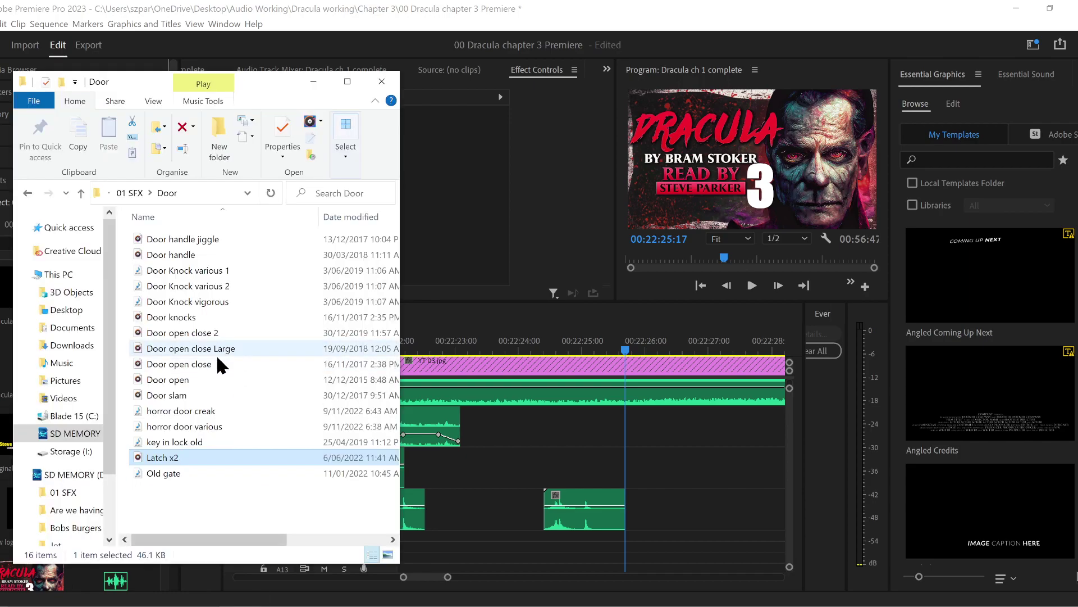
- Preview Chain 01 from the Things > Metal sound folder and place it on Audio 8, starting at about 00:22:24:21
{"action": "left_click", "coordinate": [130, 193]}
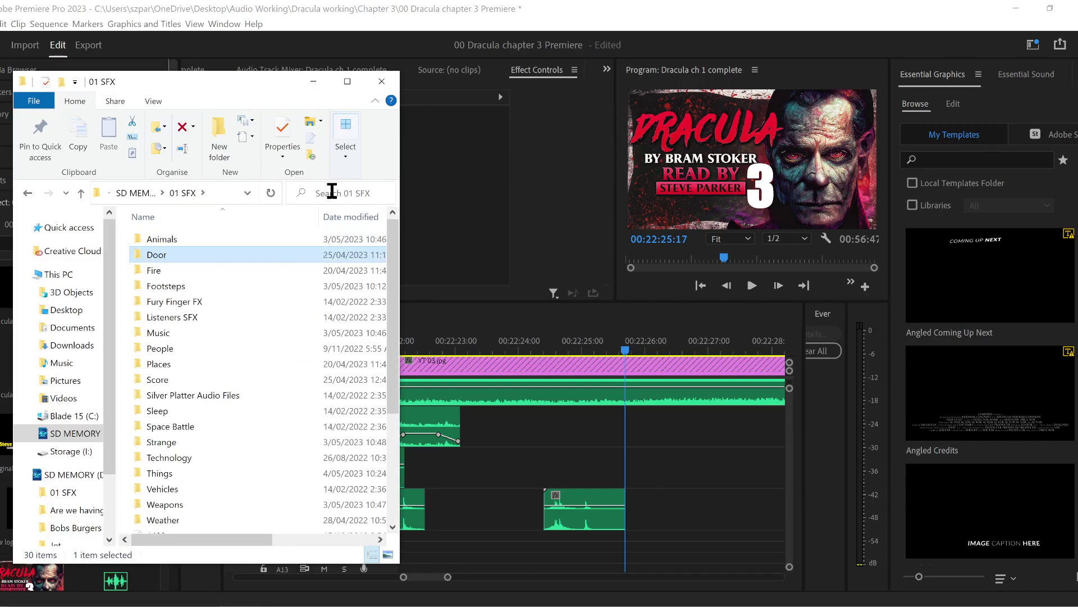
{"action": "double_click", "coordinate": [171, 475]}
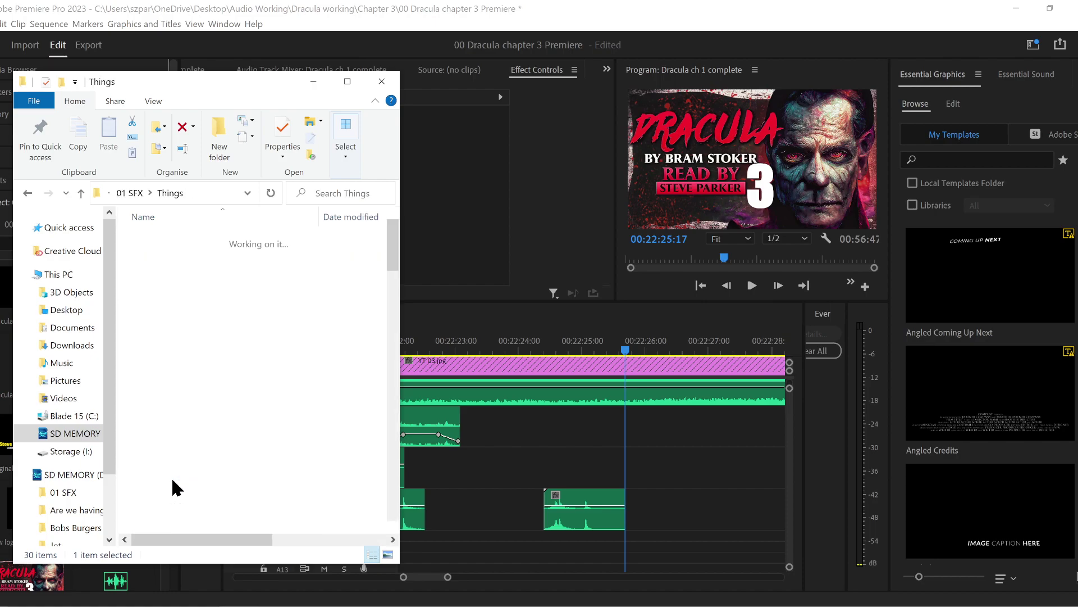
{"action": "double_click", "coordinate": [173, 302]}
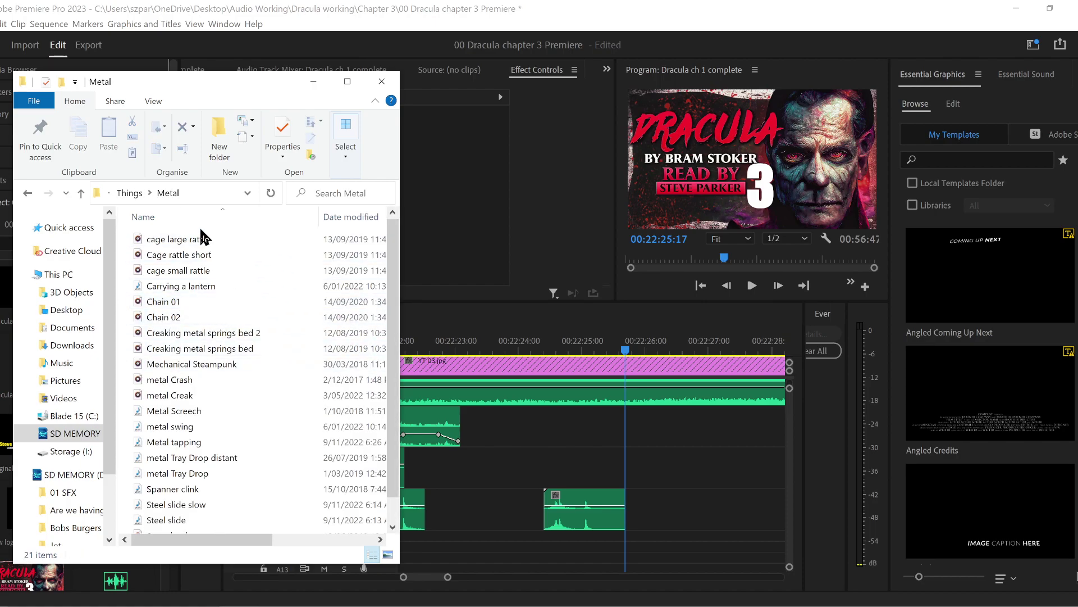
{"action": "double_click", "coordinate": [185, 301]}
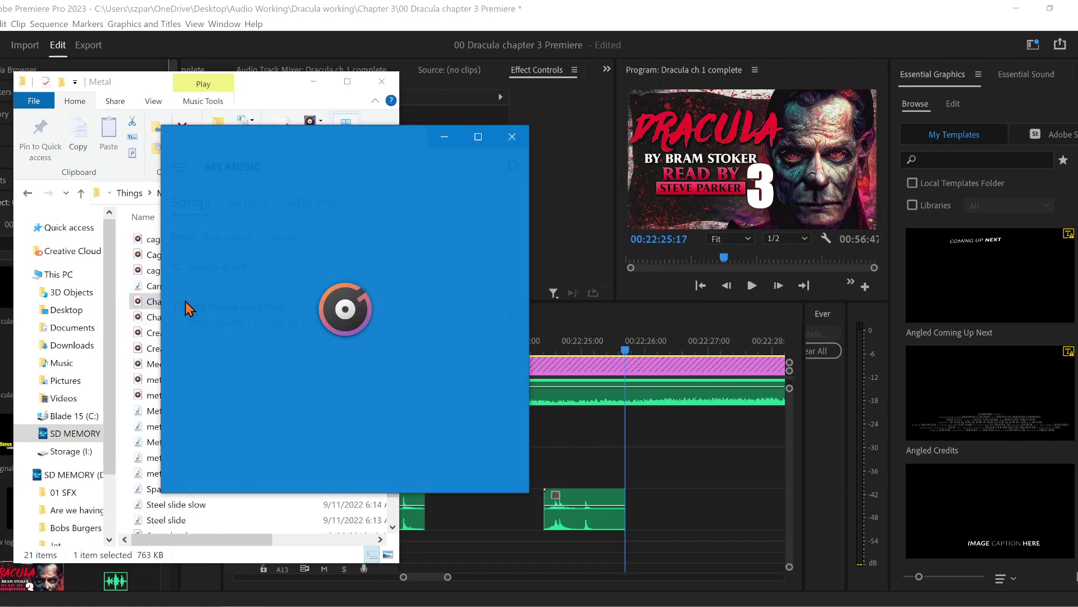
{"action": "left_click_drag", "start_coordinate": [361, 149], "coordinate": [437, 152]}
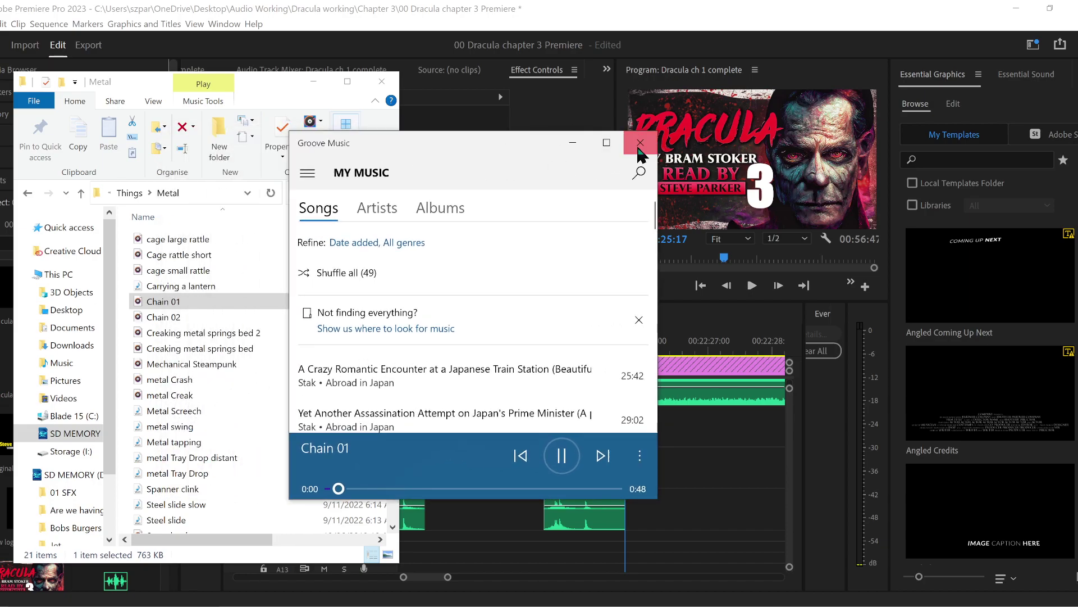
{"action": "left_click", "coordinate": [640, 145]}
{"action": "left_click_drag", "start_coordinate": [175, 303], "coordinate": [595, 481]}
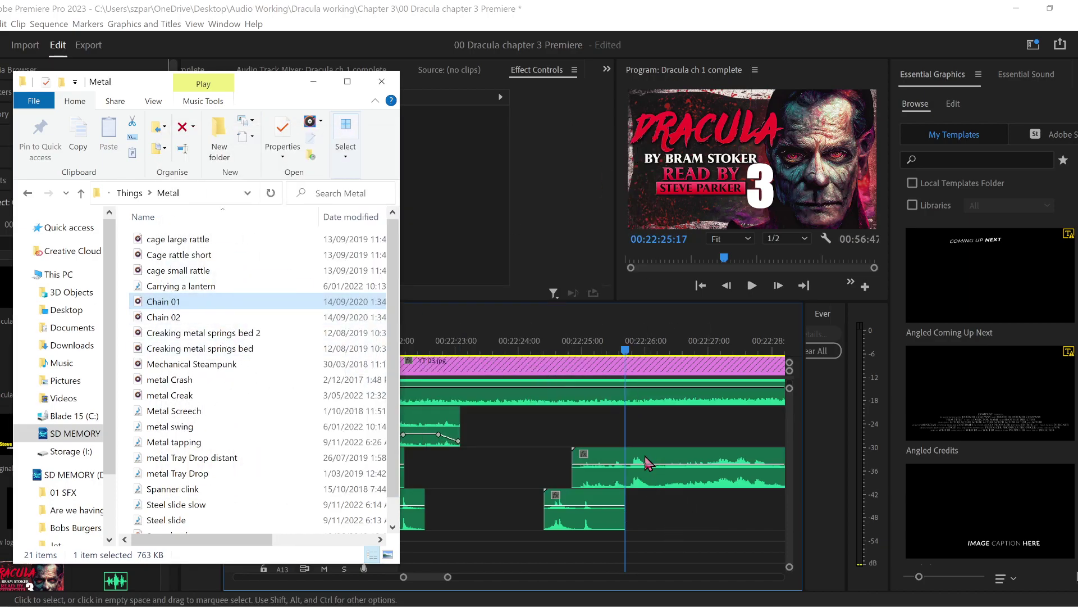
- Split the Chain 01 clip at 00:22:26:02 and delete the part after the cut
{"action": "left_click", "coordinate": [651, 350]}
{"action": "left_click", "coordinate": [198, 385]}
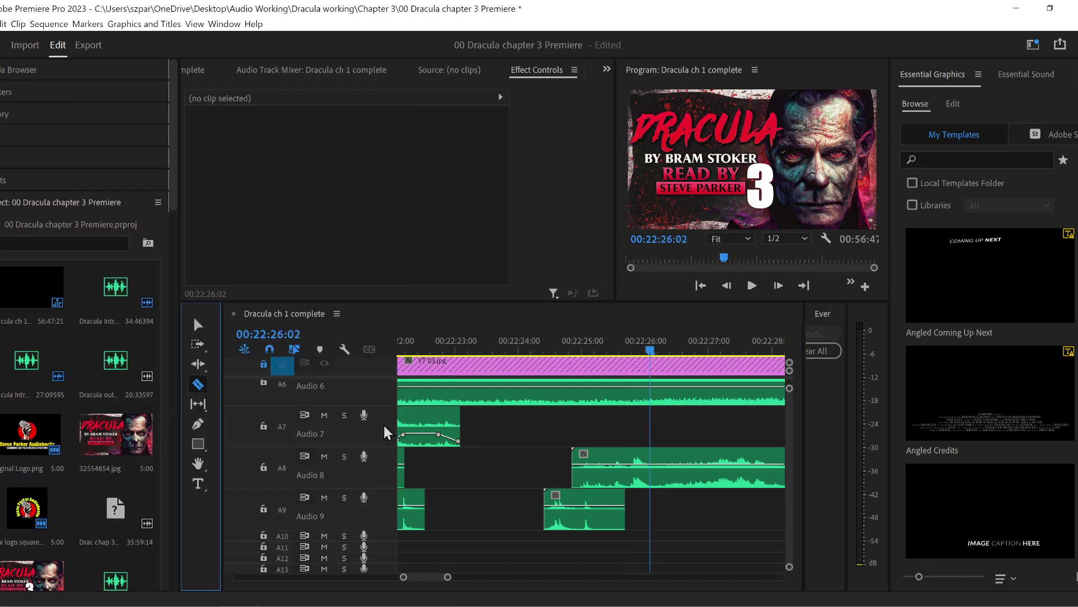
{"action": "left_click", "coordinate": [660, 475]}
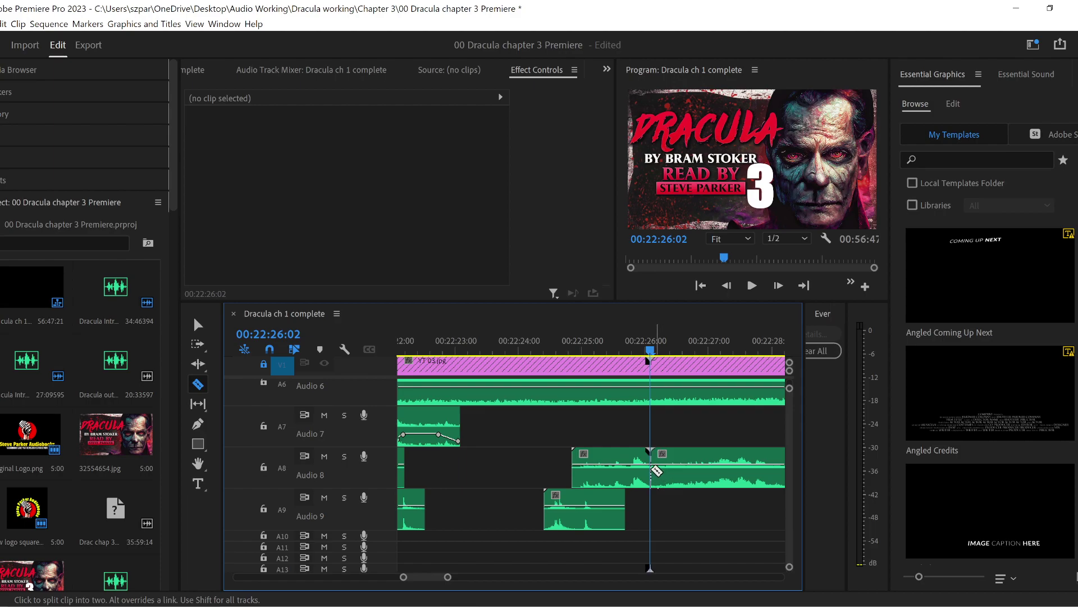
{"action": "left_click", "coordinate": [198, 325]}
{"action": "left_click", "coordinate": [699, 485]}
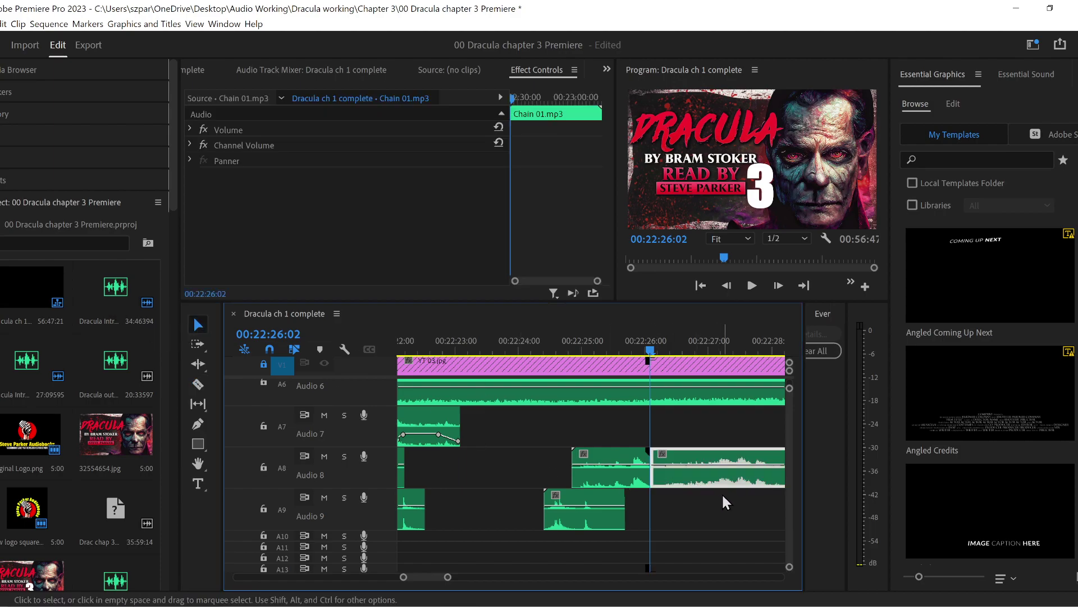
{"action": "key", "text": "Delete"}
{"action": "left_click_drag", "start_coordinate": [403, 581], "coordinate": [409, 578]}
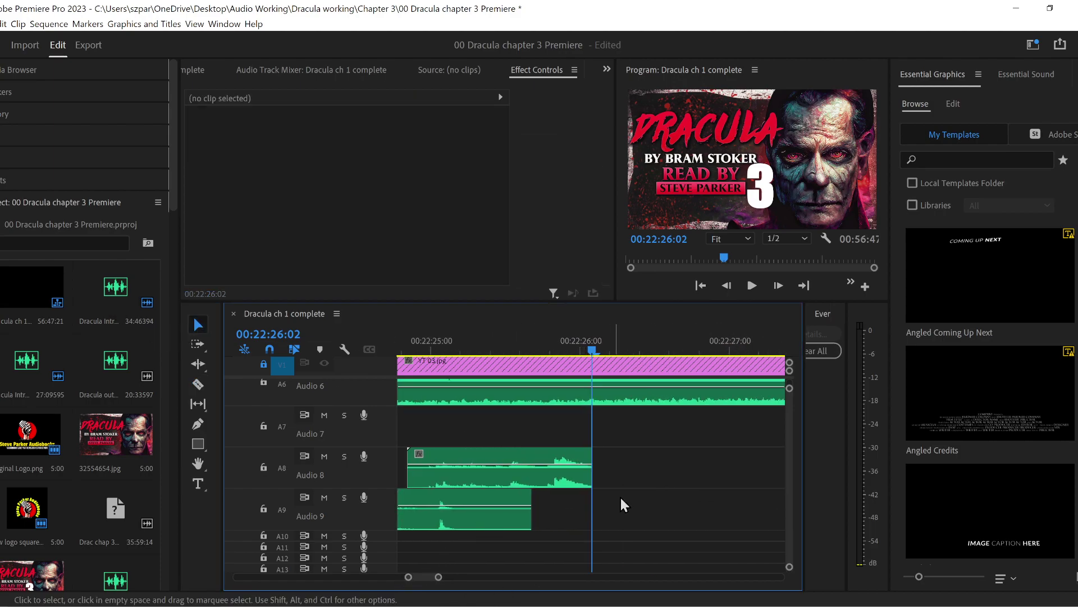
- Extend the end of the Chain 01 clip slightly on Audio 8, fade it out with two volume keyframes, and play it back
{"action": "left_click_drag", "start_coordinate": [596, 474], "coordinate": [610, 474]}
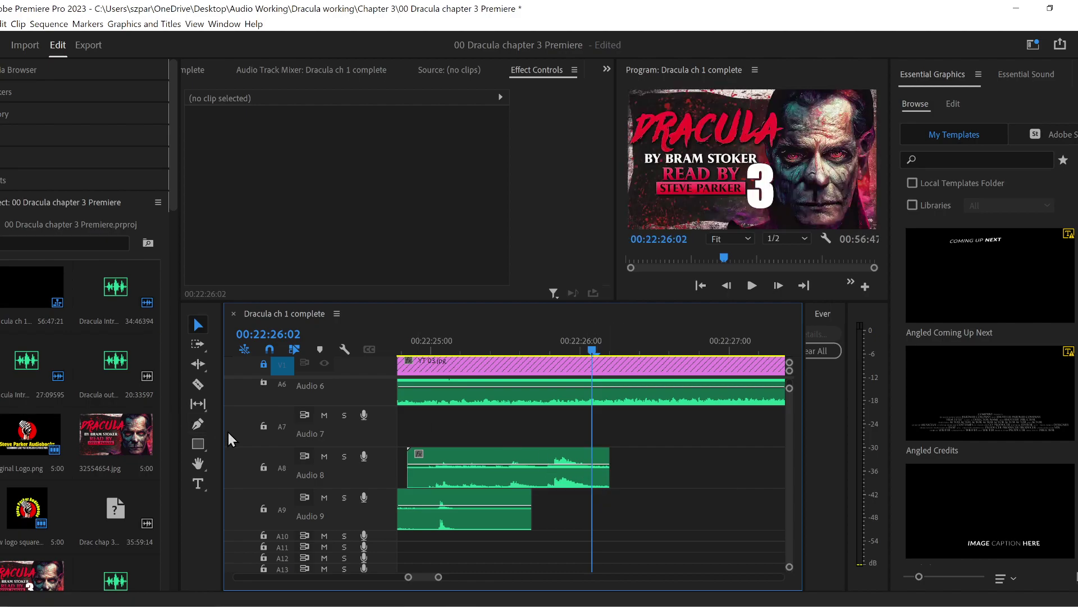
{"action": "left_click", "coordinate": [199, 425]}
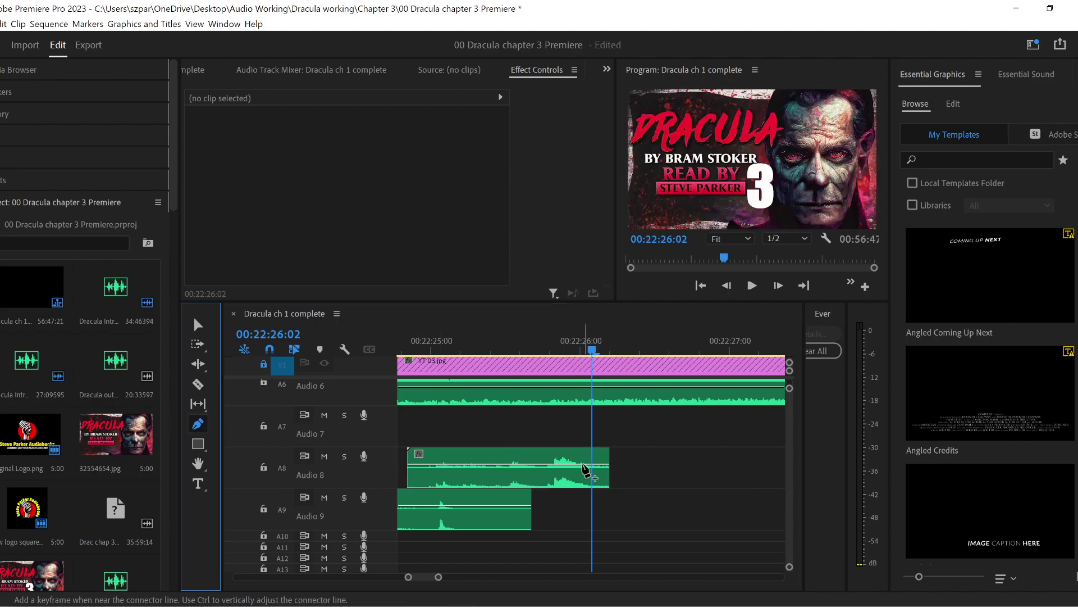
{"action": "left_click", "coordinate": [584, 464]}
{"action": "left_click_drag", "start_coordinate": [607, 464], "coordinate": [607, 470]}
{"action": "left_click", "coordinate": [486, 346]}
{"action": "key", "text": "space"}
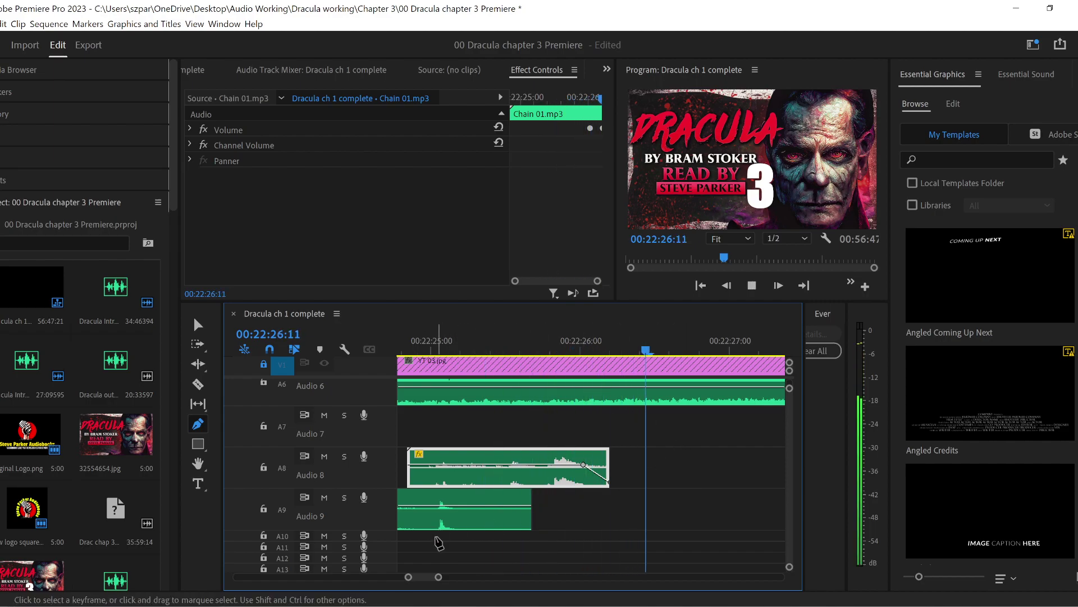
- Move the Chain 01 clip on Audio 8 to start at 00:22:26:12 and play the passage from before Latch x2
{"action": "left_click_drag", "start_coordinate": [441, 584], "coordinate": [469, 584]}
{"action": "left_click", "coordinate": [198, 325]}
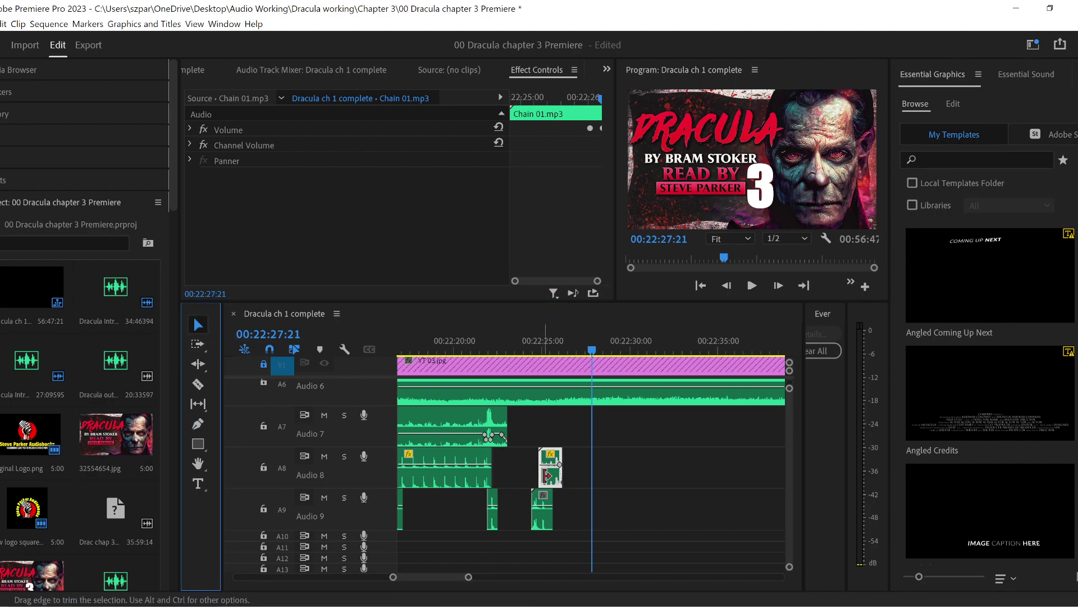
{"action": "left_click_drag", "start_coordinate": [553, 478], "coordinate": [594, 478]}
{"action": "left_click", "coordinate": [518, 345]}
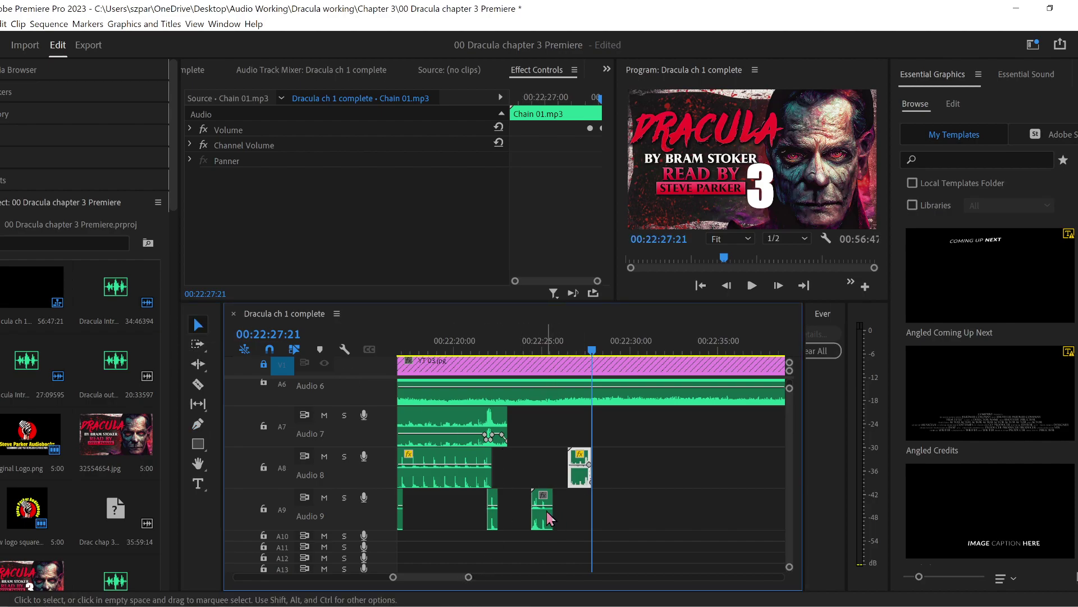
{"action": "key", "text": "space"}
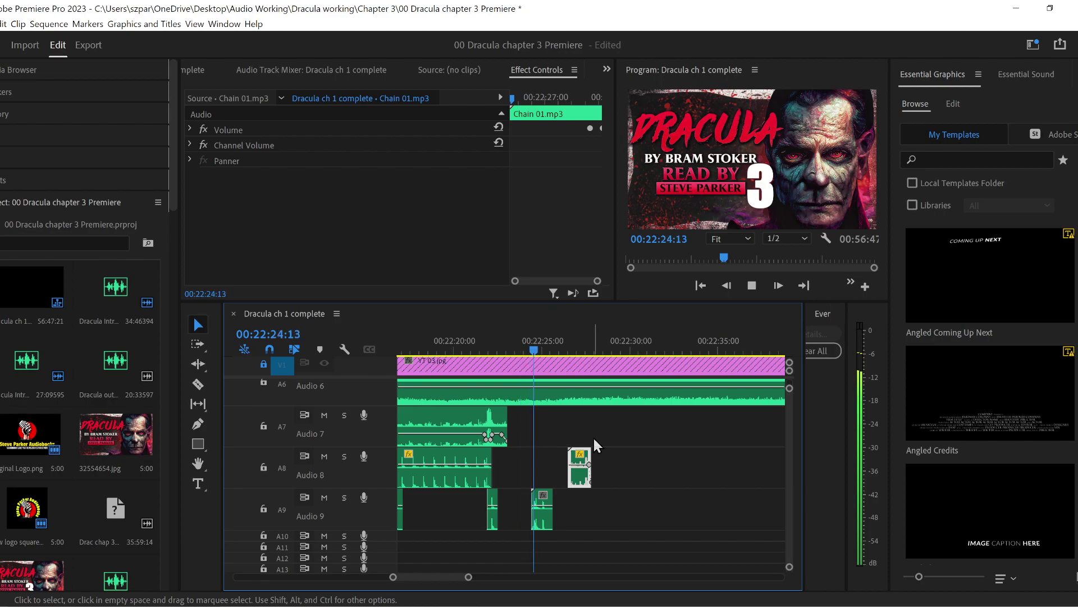
- Move the Latch x2 clip on Audio 9 so it ends where Chain 01 starts, and play both sounds
{"action": "mouse_move", "coordinate": [544, 520]}
{"action": "left_mouse_down"}
{"action": "mouse_move", "coordinate": [583, 520]}
{"action": "mouse_move", "coordinate": [529, 515]}
{"action": "mouse_move", "coordinate": [548, 515]}
{"action": "left_mouse_up"}
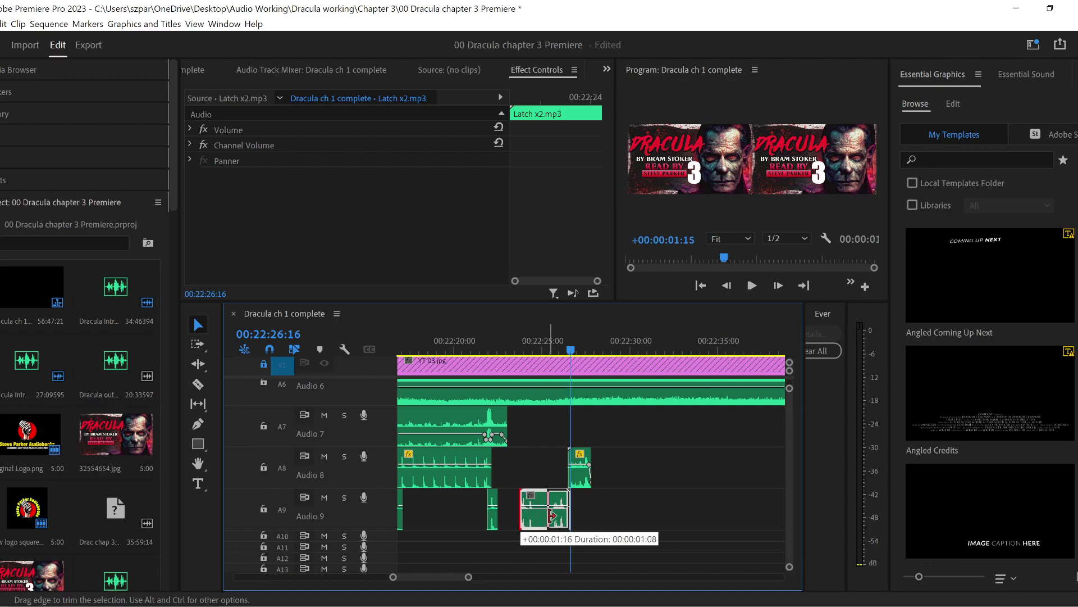
{"action": "left_click", "coordinate": [540, 345]}
{"action": "key", "text": "space"}
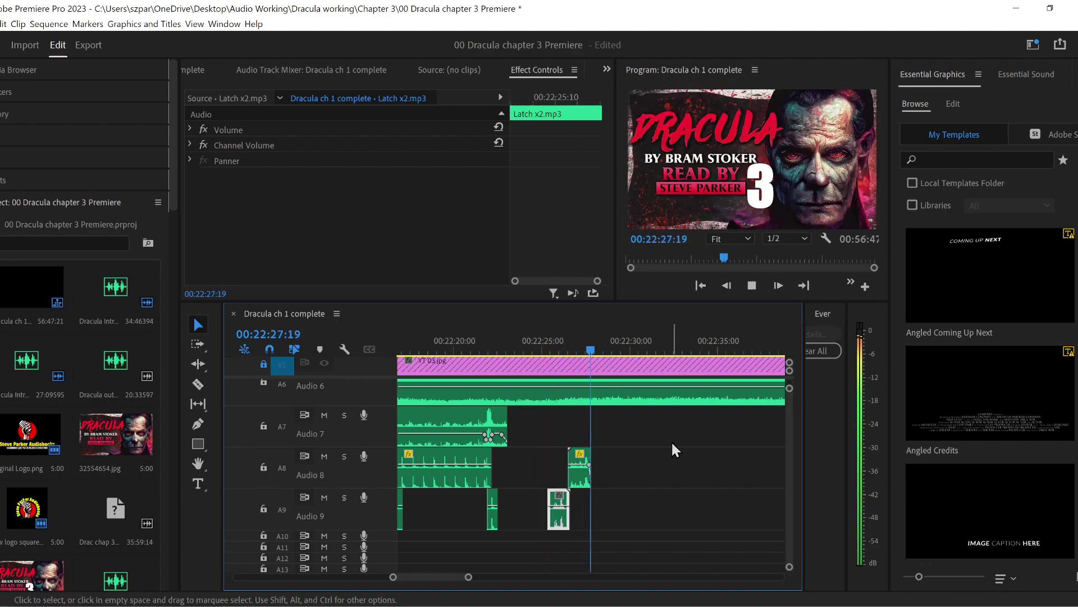
{"action": "key", "text": "space"}
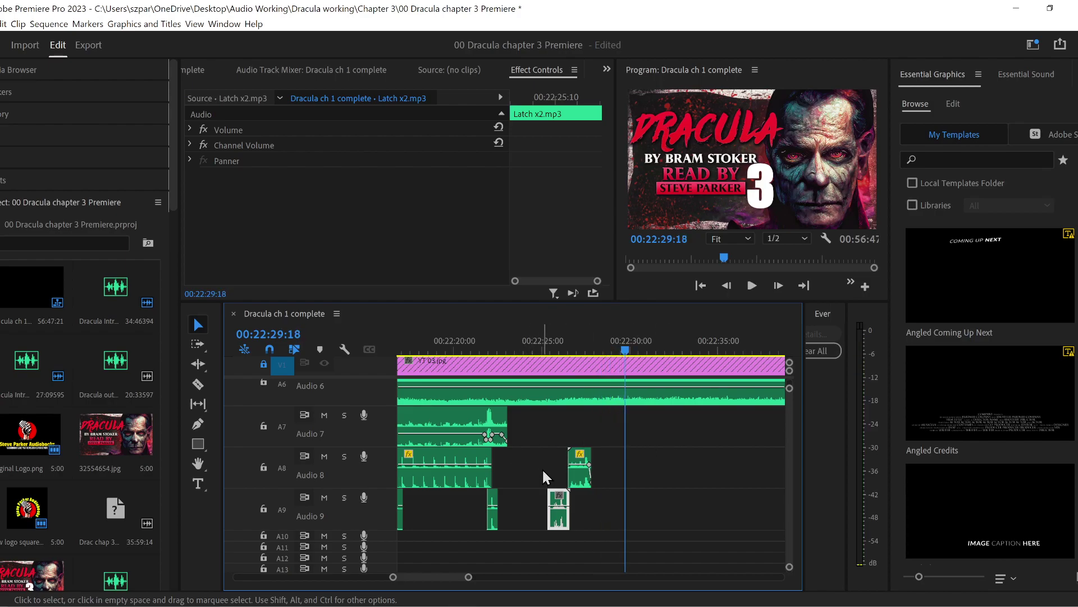
- Apply the Graphic Equalizer (10 Bands) effect to the Chain 01 clip and open its custom setup editor
{"action": "left_click", "coordinate": [577, 476]}
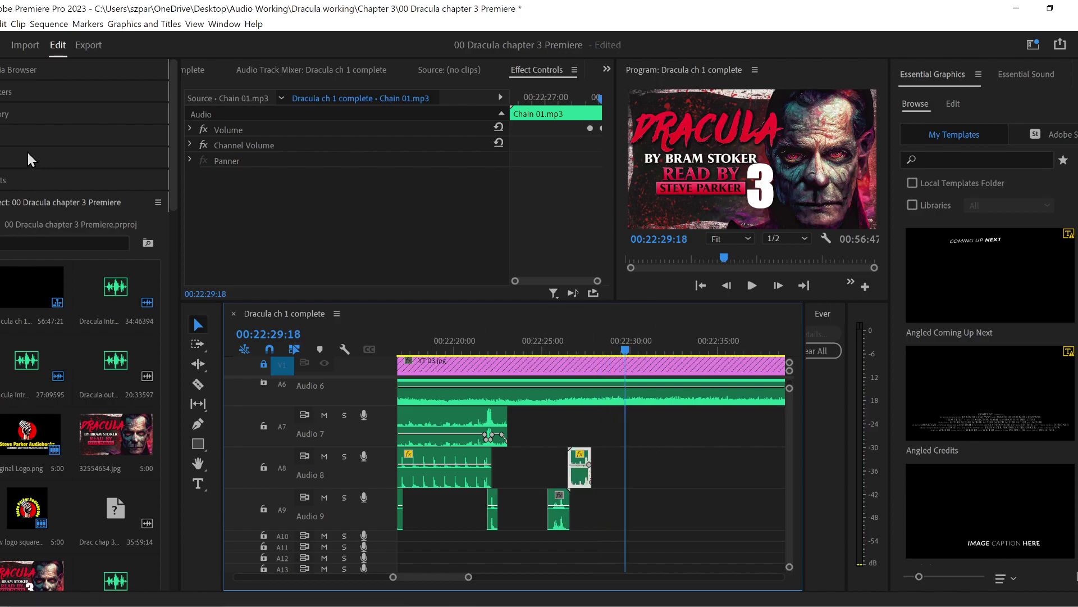
{"action": "left_click", "coordinate": [17, 180]}
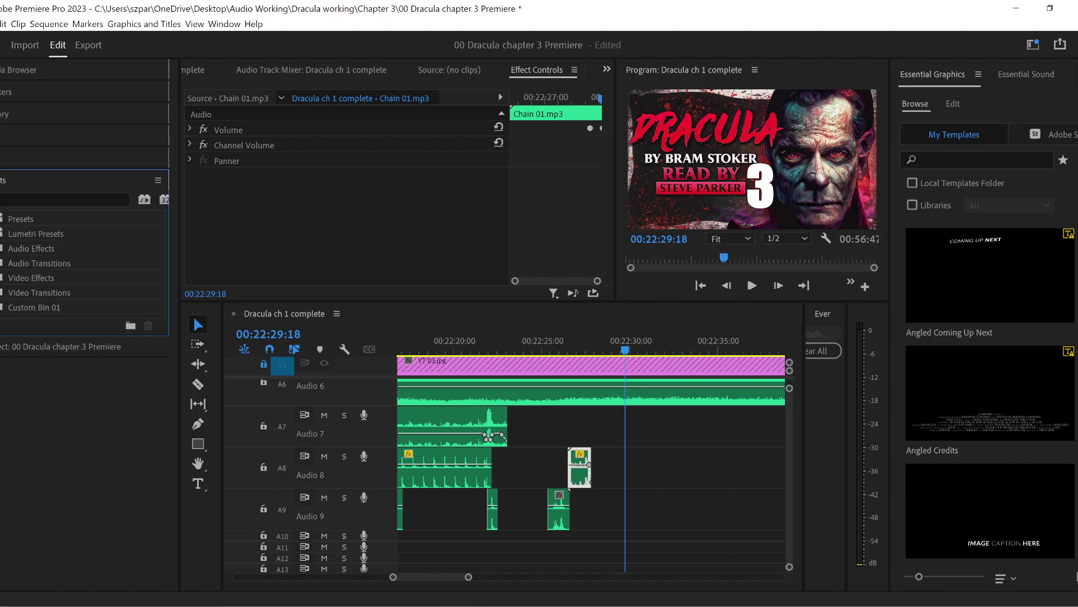
{"action": "left_click", "coordinate": [4, 248]}
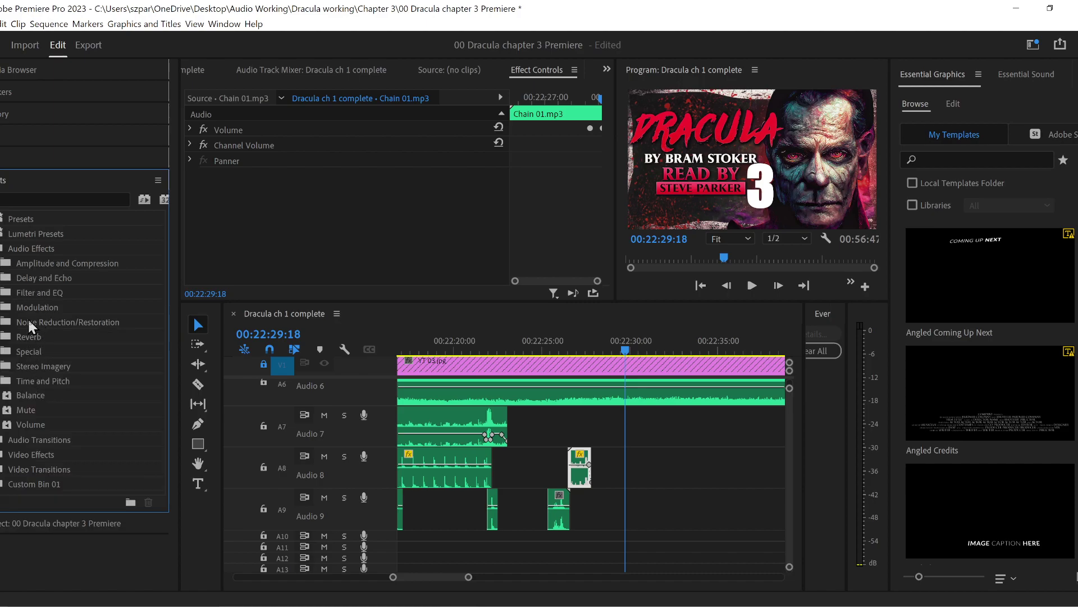
{"action": "left_click", "coordinate": [34, 291]}
{"action": "left_click_drag", "start_coordinate": [62, 350], "coordinate": [578, 483]}
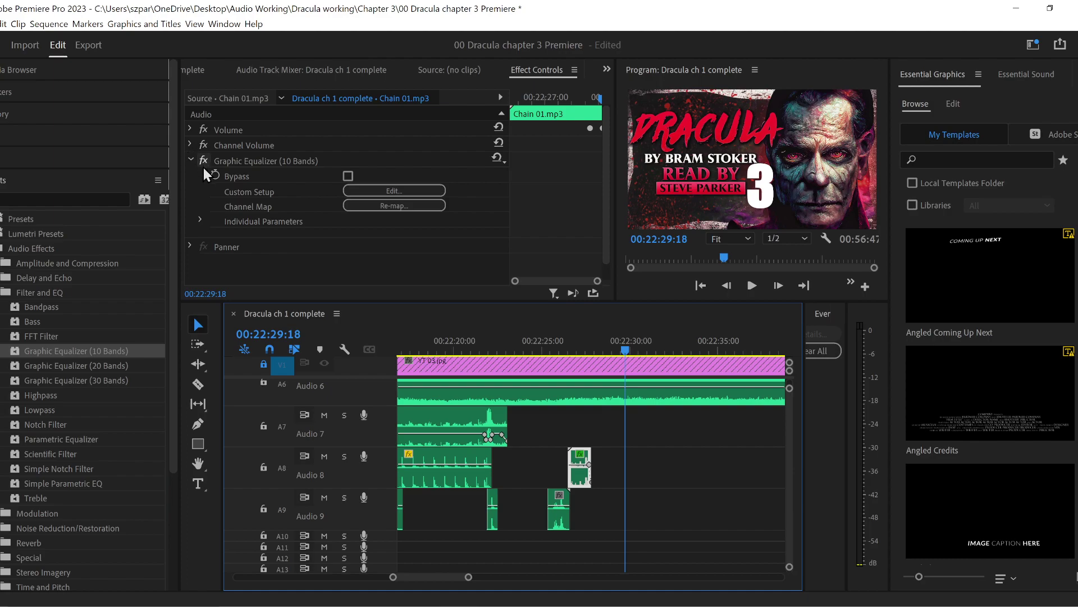
{"action": "left_click", "coordinate": [398, 190]}
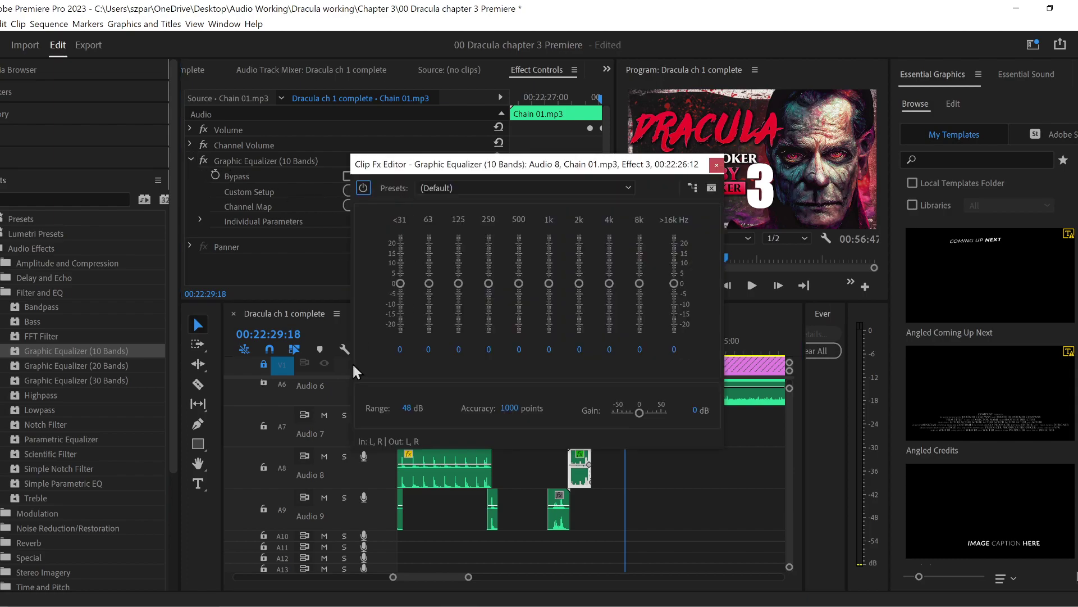
- Set Chain 01's equalizer bands to 9.6 at 63 Hz, 10.9 at 125 Hz and -9 above 16 kHz, checking by playback
{"action": "left_click_drag", "start_coordinate": [428, 283], "coordinate": [430, 275]}
{"action": "left_click_drag", "start_coordinate": [501, 165], "coordinate": [296, 55]}
{"action": "left_click", "coordinate": [538, 341]}
{"action": "key", "text": "space"}
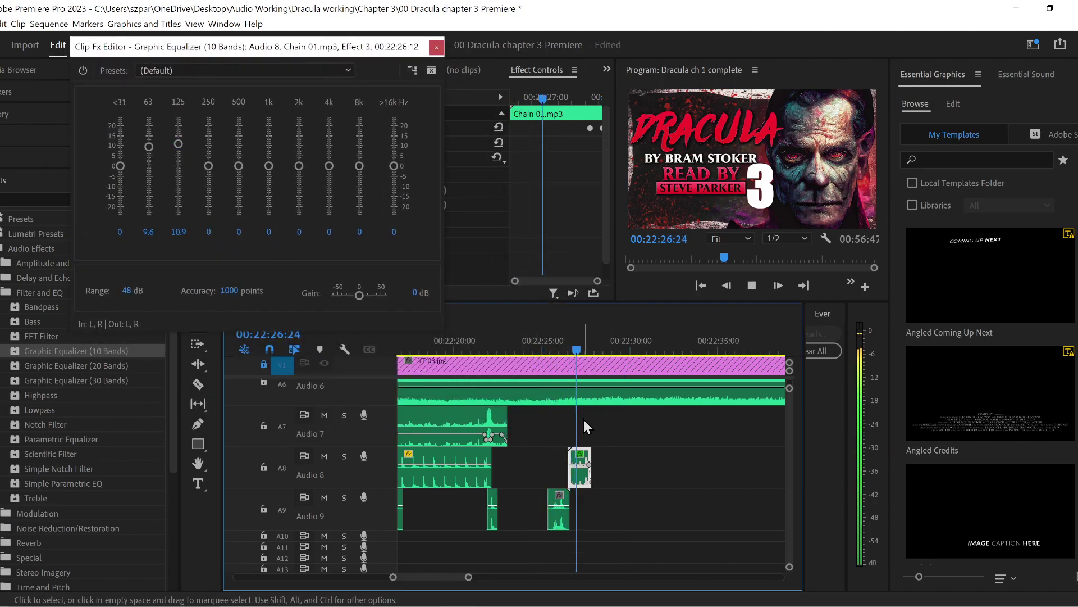
{"action": "left_click_drag", "start_coordinate": [394, 166], "coordinate": [395, 172]}
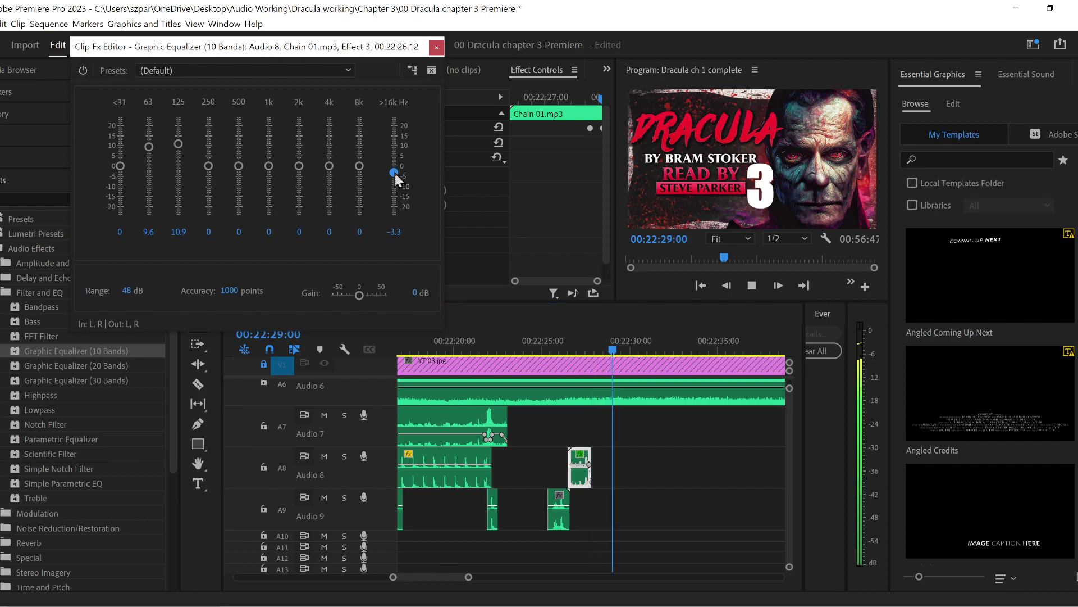
{"action": "left_click", "coordinate": [548, 341]}
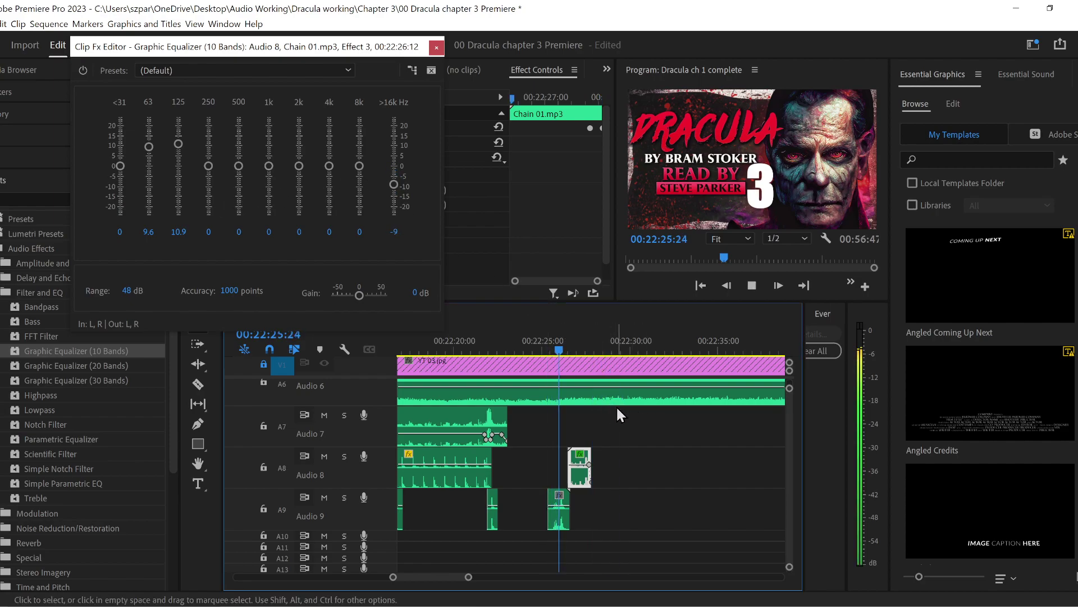
{"action": "key", "text": "space"}
- Set the Chain 01 clip's speed to 90% and play the result
{"action": "right_click", "coordinate": [586, 484]}
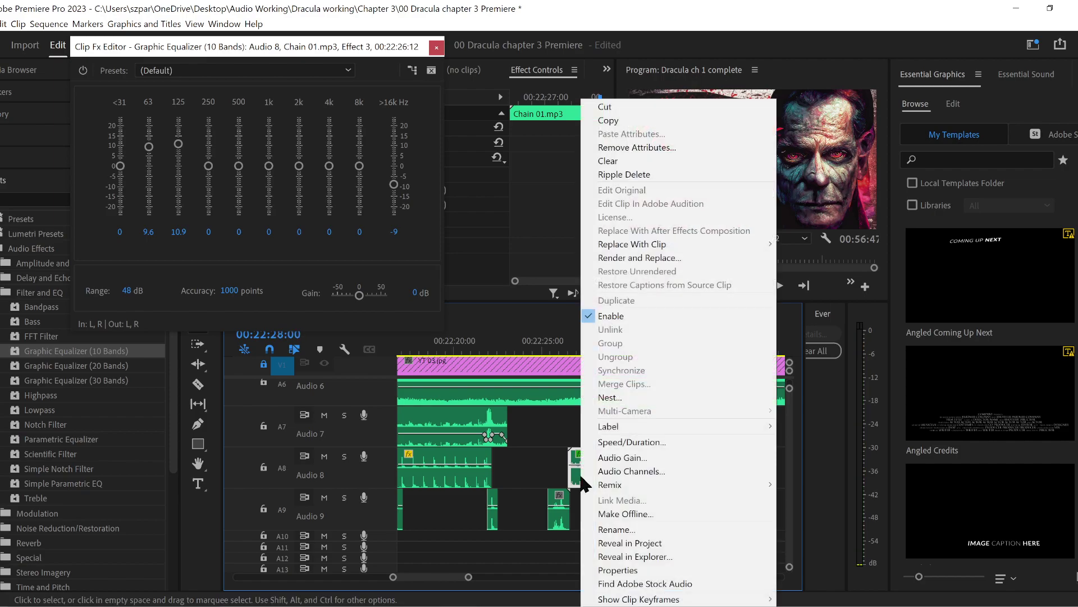
{"action": "left_click", "coordinate": [650, 444]}
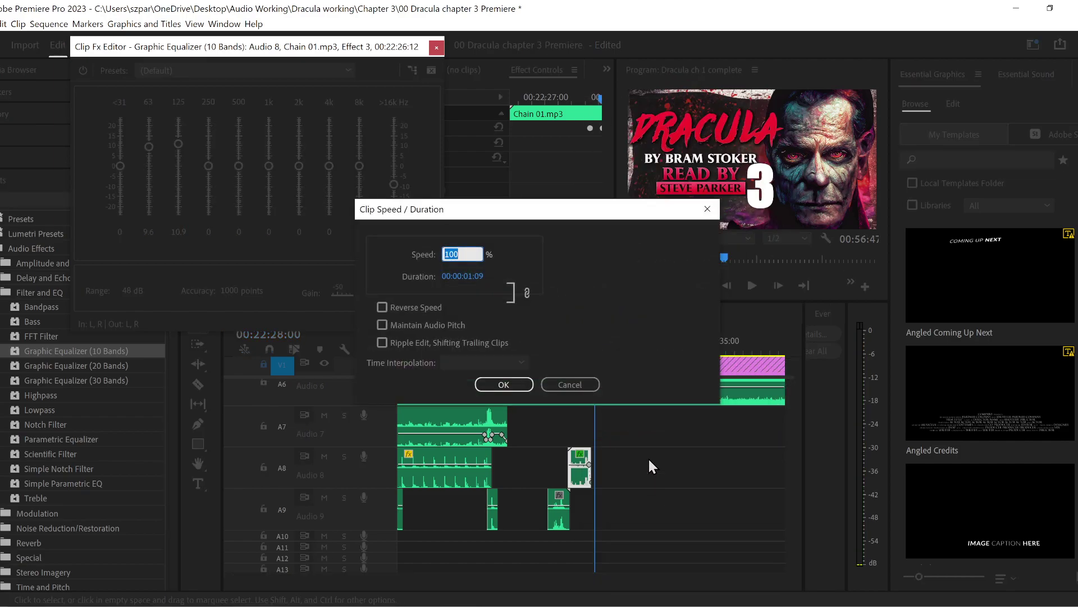
{"action": "type", "text": "90"}
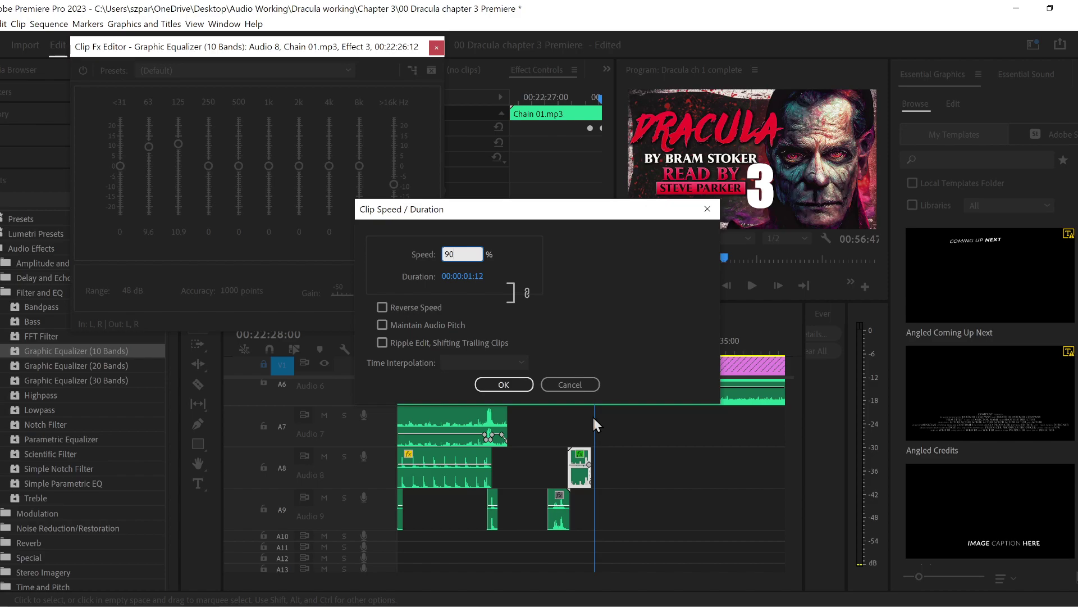
{"action": "left_click", "coordinate": [503, 384]}
{"action": "key", "text": "space"}
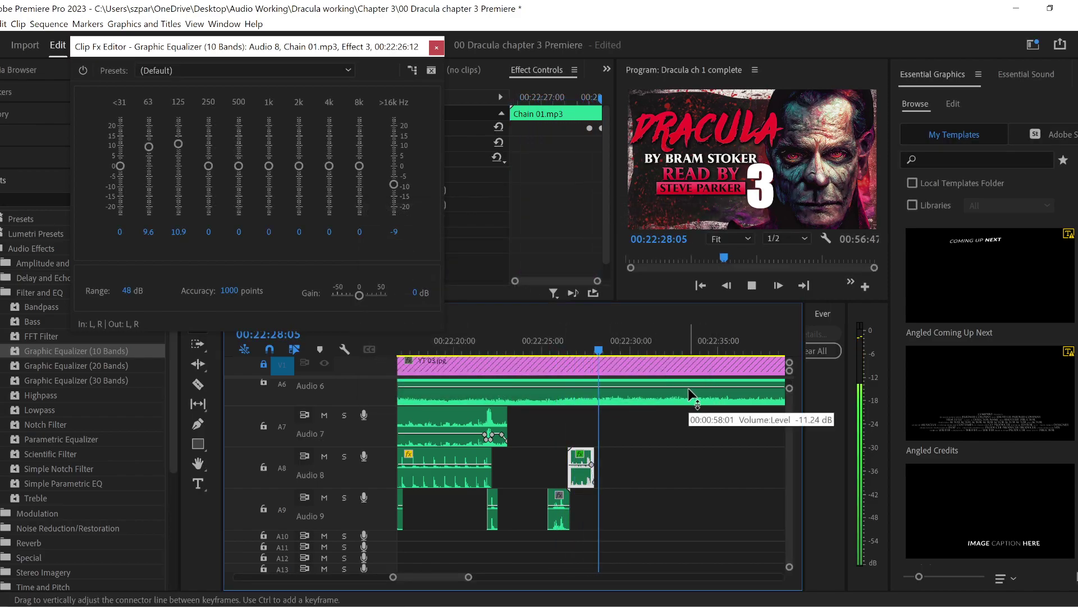
{"action": "key", "text": "space"}
- Raise Chain 01's equalizer bands to 9 at 250 Hz and 6.4 at 500 Hz, play the result, and close the editor
{"action": "left_click_drag", "start_coordinate": [214, 166], "coordinate": [240, 154]}
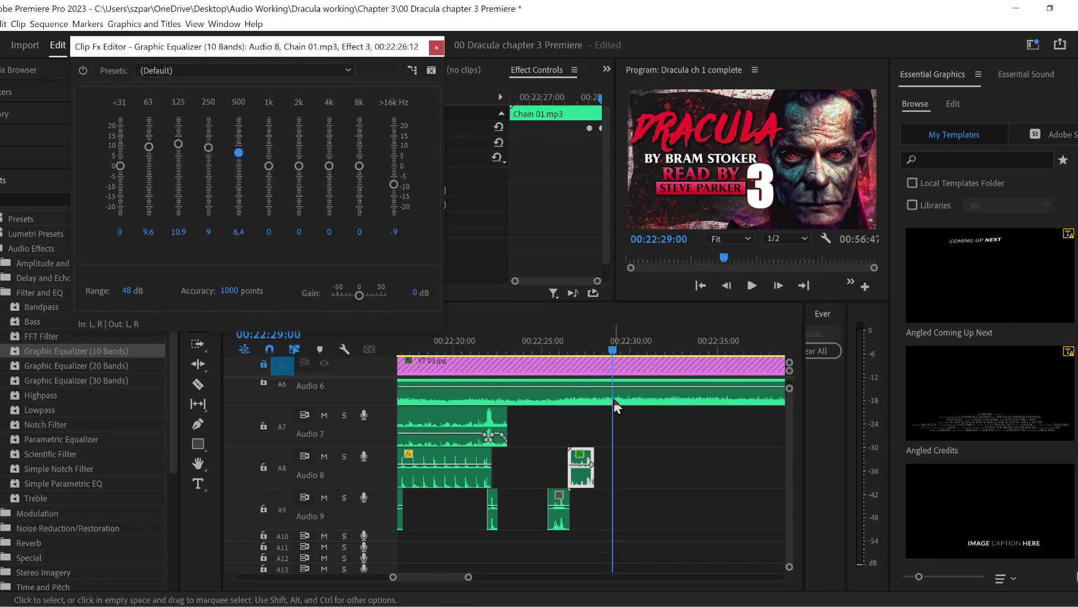
{"action": "left_click", "coordinate": [556, 341]}
{"action": "key", "text": "space"}
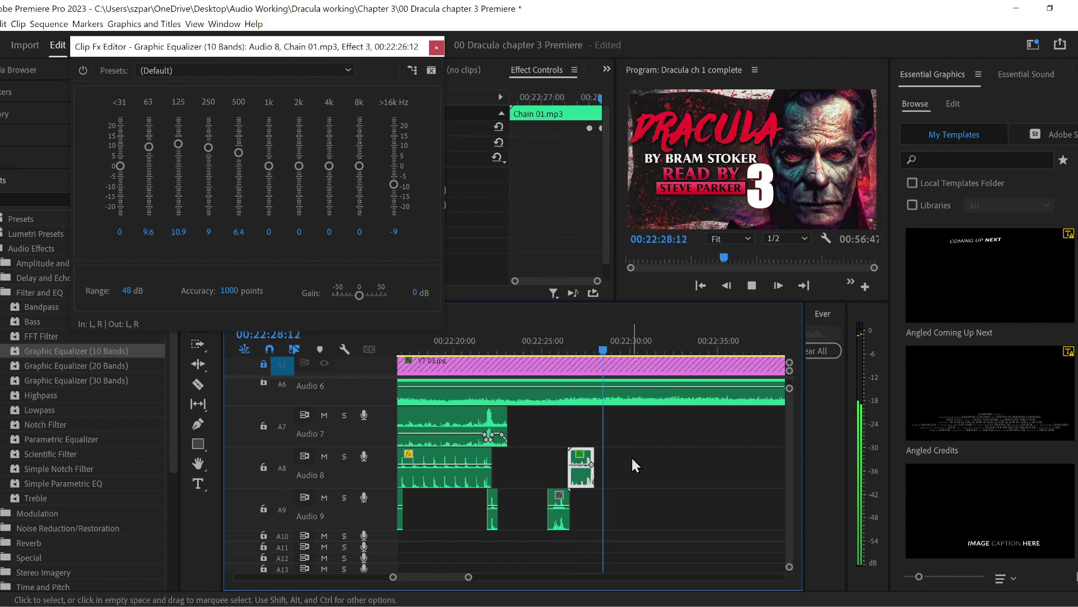
{"action": "key", "text": "space"}
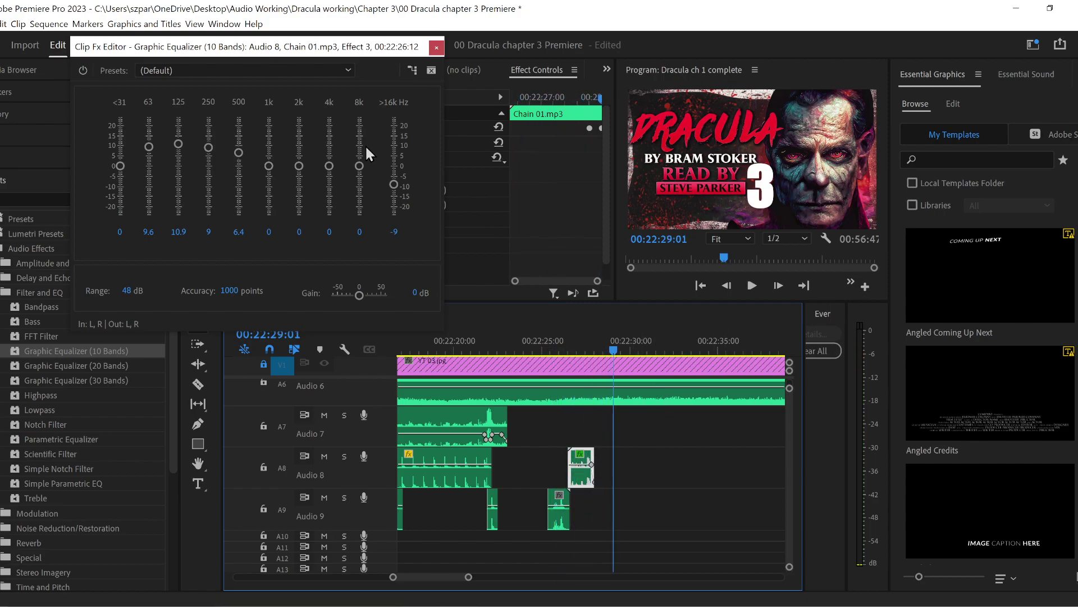
{"action": "left_click", "coordinate": [437, 48]}
- Extend the end of Chain 01 to 00:22:29:01, stretch its fade-out to the new clip end, and play it
{"action": "left_click_drag", "start_coordinate": [593, 474], "coordinate": [611, 484]}
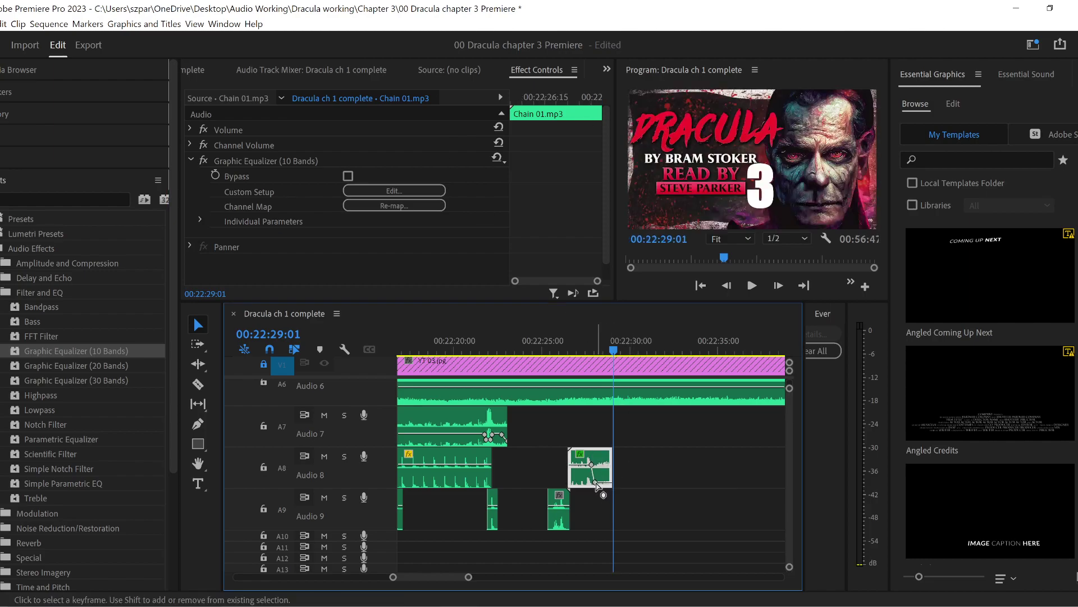
{"action": "left_click", "coordinate": [584, 340]}
{"action": "key", "text": "space"}
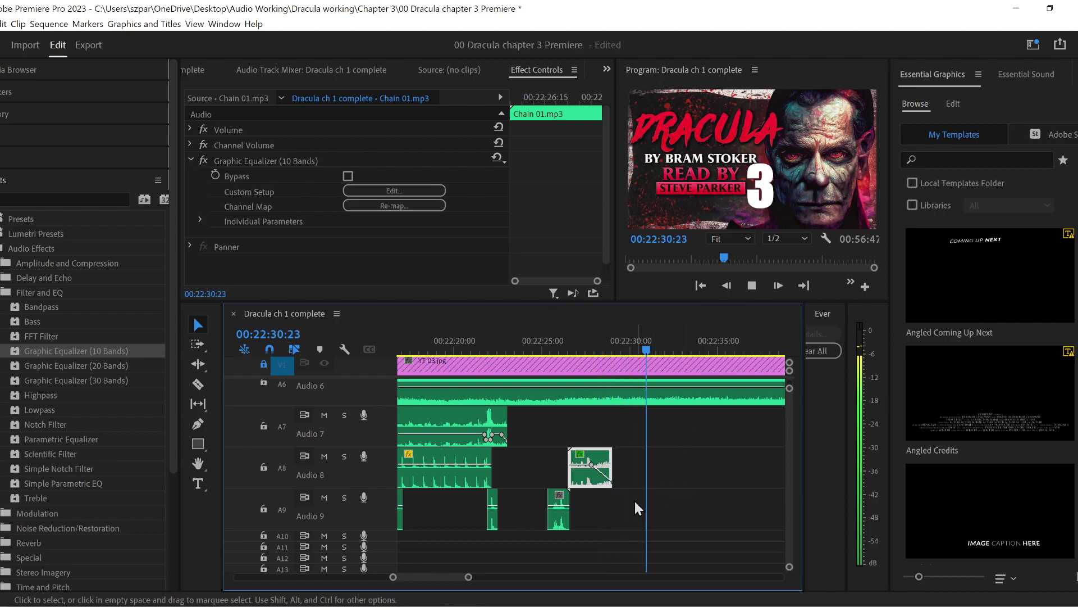
{"action": "key", "text": "space"}
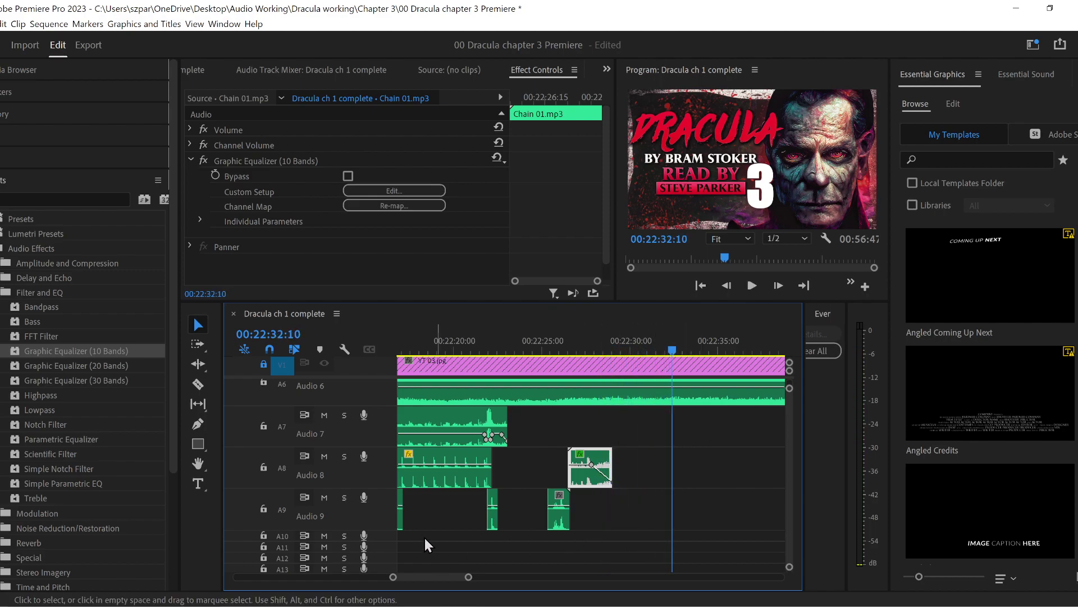
- Copy the Door handle jiggle clip on Audio 9 and paste it at 00:22:29:07
{"action": "scroll", "coordinate": [434, 577], "scroll_direction": "up", "scroll_amount": 5}
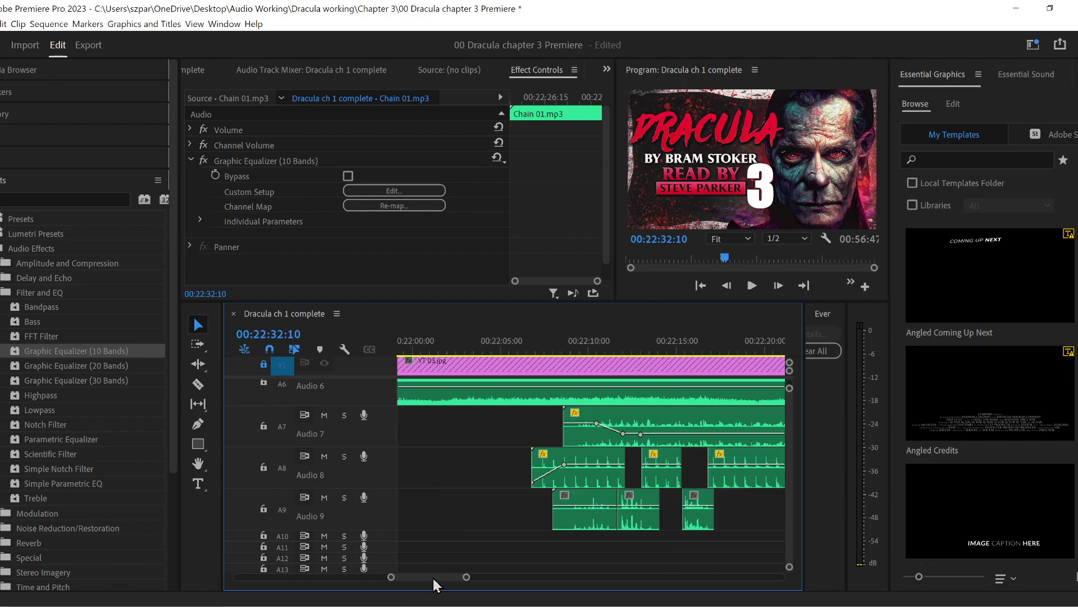
{"action": "left_click", "coordinate": [634, 527]}
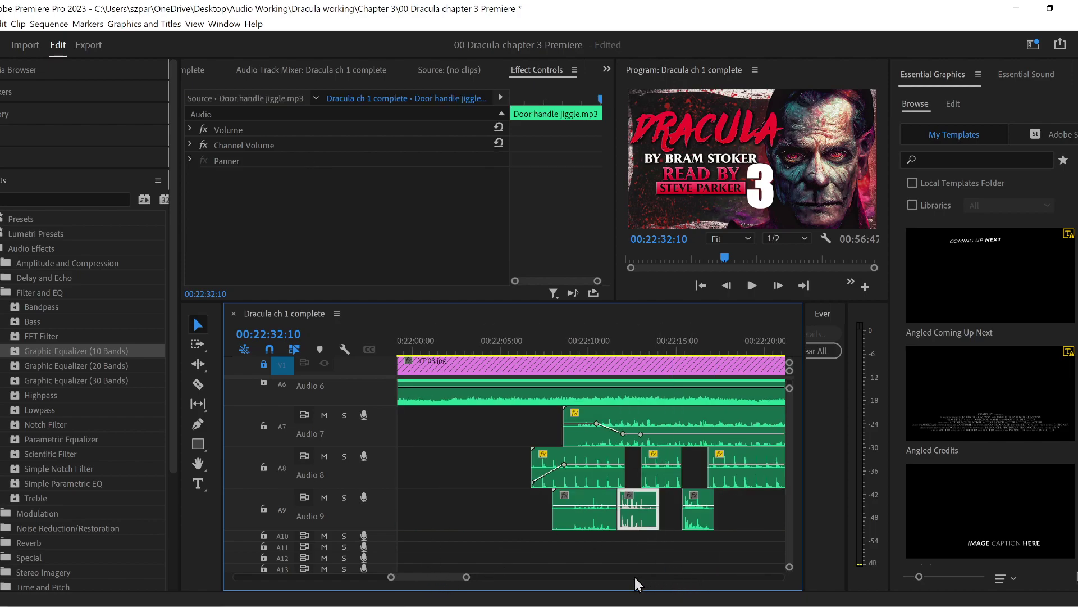
{"action": "scroll", "coordinate": [432, 573], "scroll_direction": "down", "scroll_amount": 5}
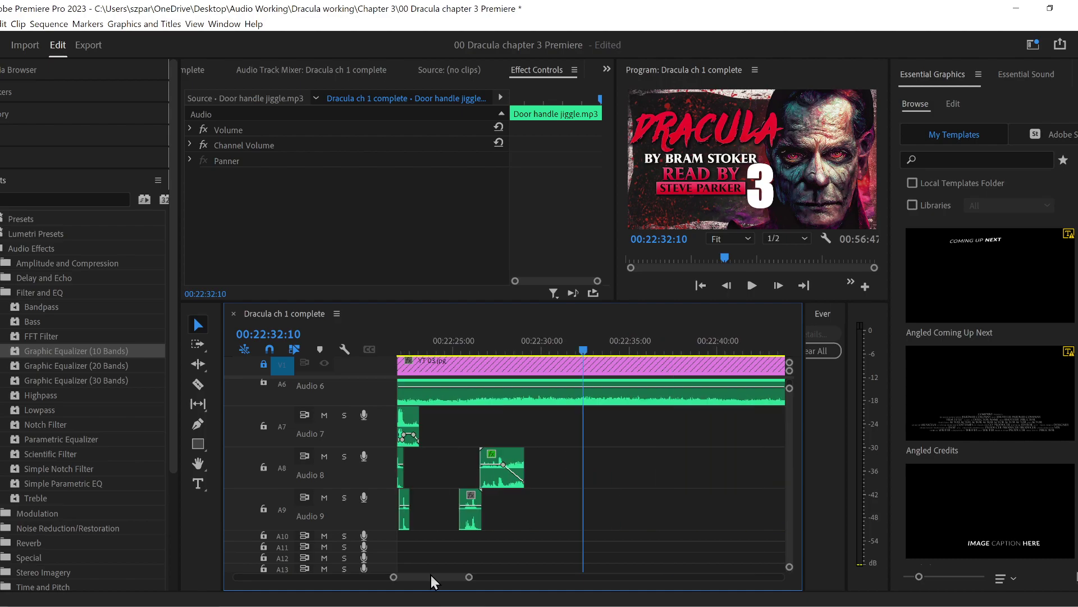
{"action": "left_click_drag", "start_coordinate": [556, 341], "coordinate": [529, 341]}
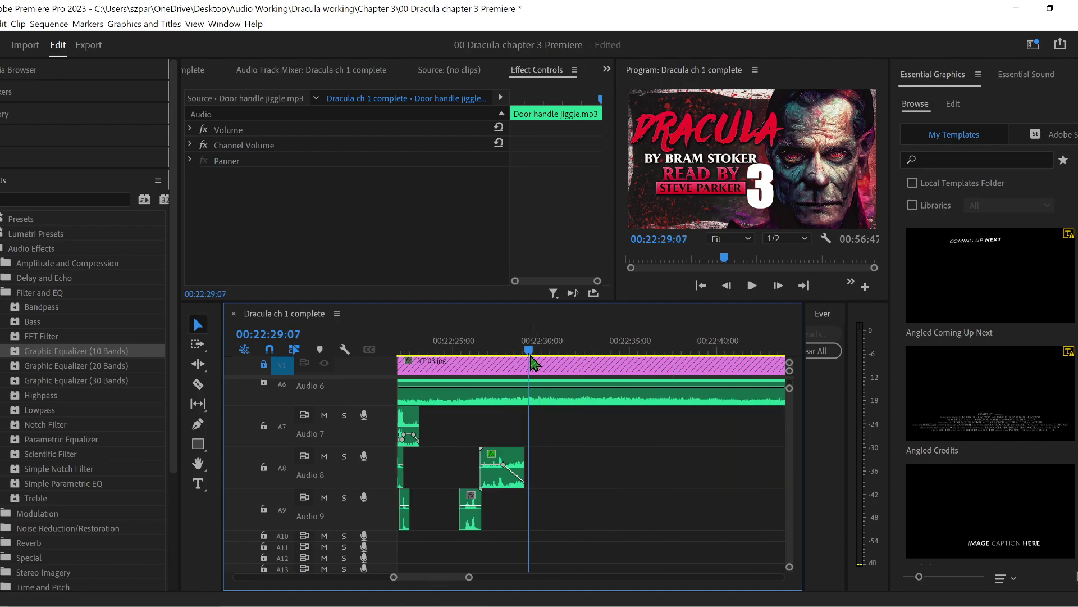
{"action": "key", "text": "ctrl+v"}
- Extend the pasted Door handle jiggle's end, trim its start, place it where Chain 01 ends, and play the passage
{"action": "left_click_drag", "start_coordinate": [576, 514], "coordinate": [635, 514]}
{"action": "left_click_drag", "start_coordinate": [532, 518], "coordinate": [581, 517]}
{"action": "left_click", "coordinate": [500, 342]}
{"action": "key", "text": "space"}
{"action": "left_click", "coordinate": [656, 485]}
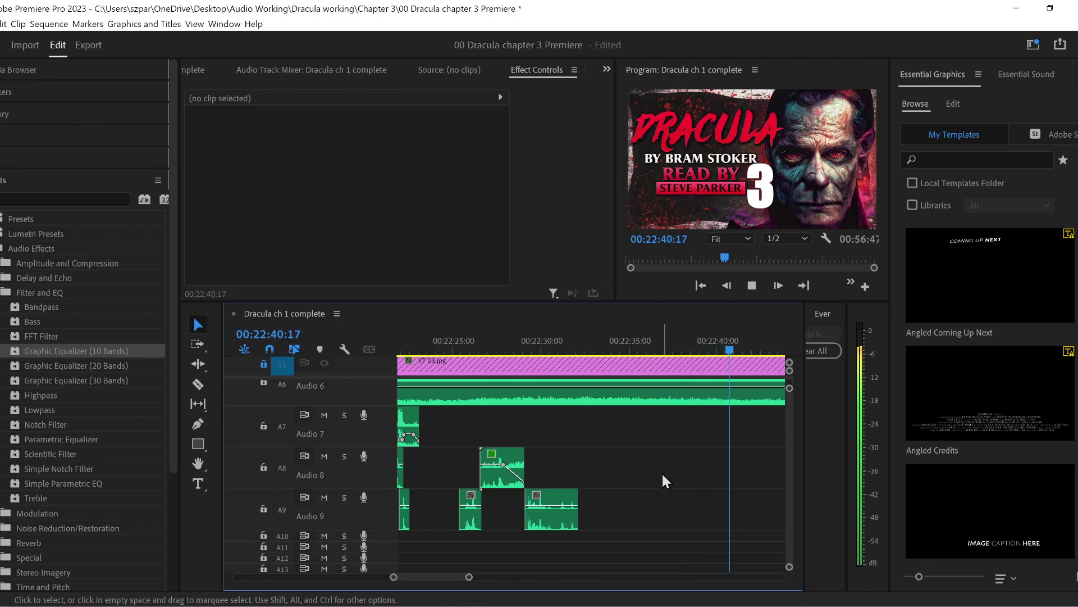
{"action": "key", "text": "space"}
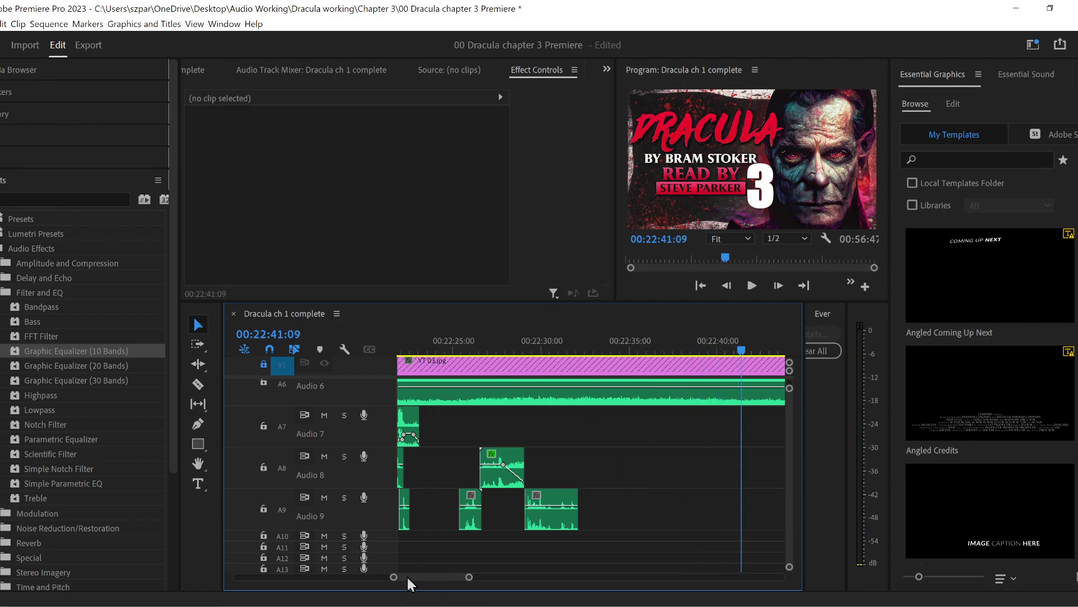
- Copy the last Footsteps Man faster clip before the latch sounds and paste it on Audio 8 at 00:22:41:09
{"action": "scroll", "coordinate": [407, 575], "scroll_direction": "left", "scroll_amount": 2}
{"action": "left_click", "coordinate": [444, 480]}
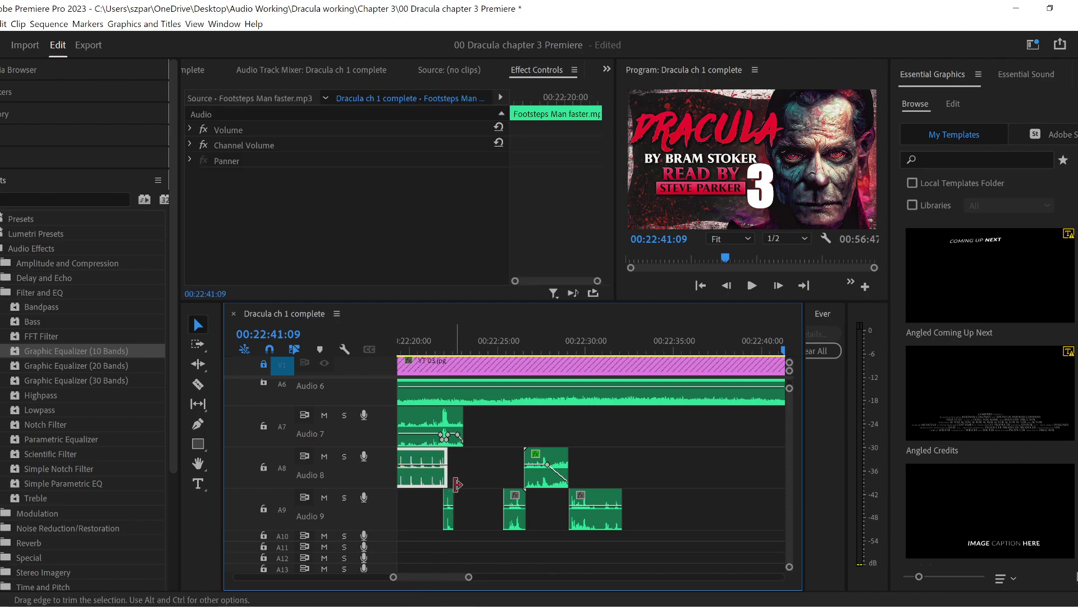
{"action": "key", "text": "ctrl+v"}
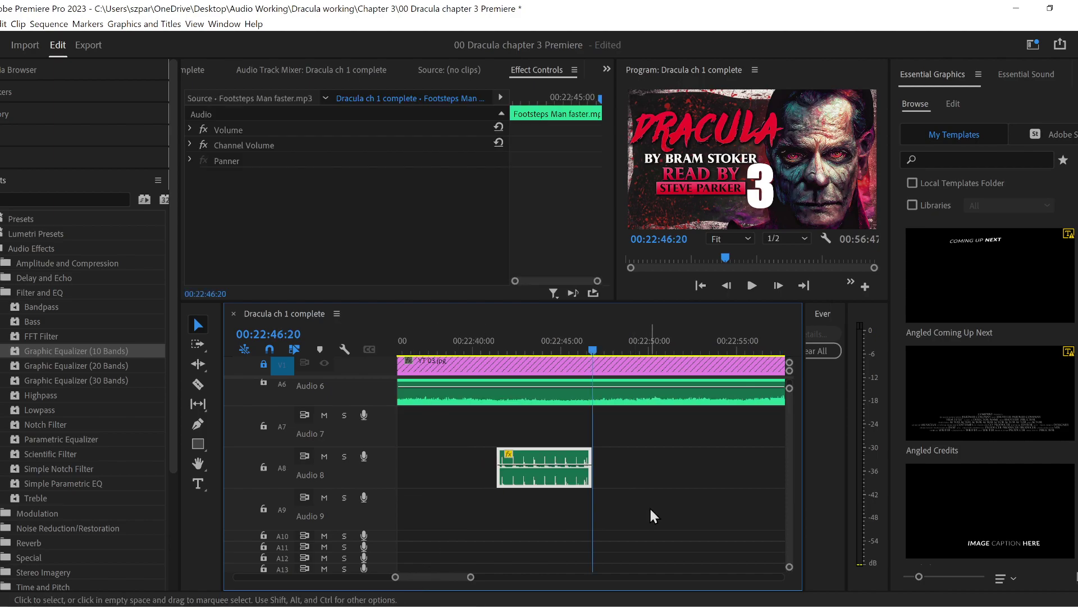
- Play the pasted Footsteps Man faster clip on Audio 8 and extend its start and end to a 00:00:12:22 duration
{"action": "left_click", "coordinate": [489, 341]}
{"action": "key", "text": "space"}
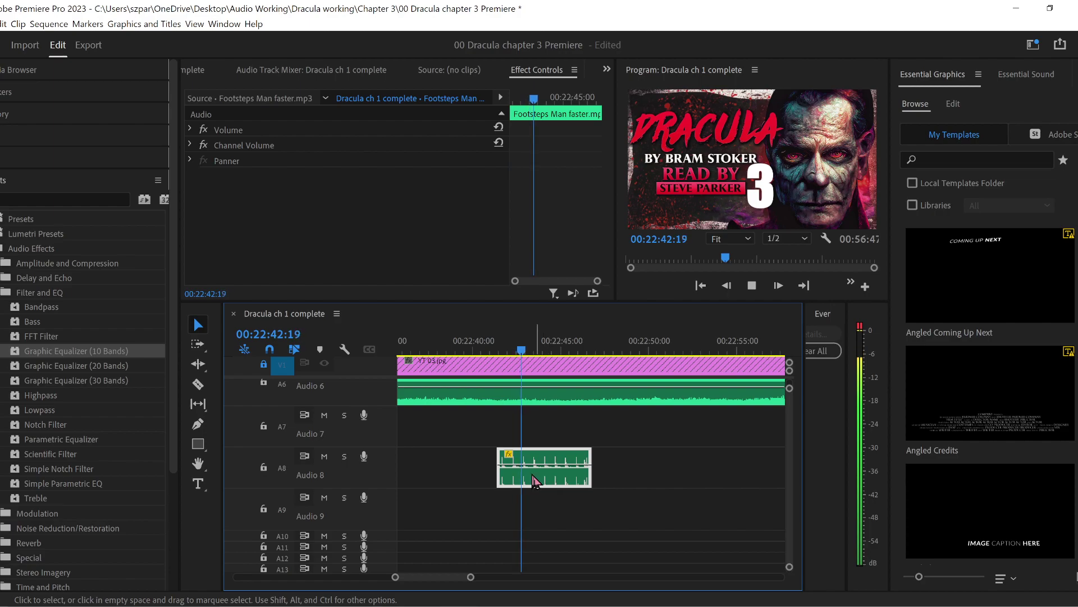
{"action": "left_click", "coordinate": [471, 341]}
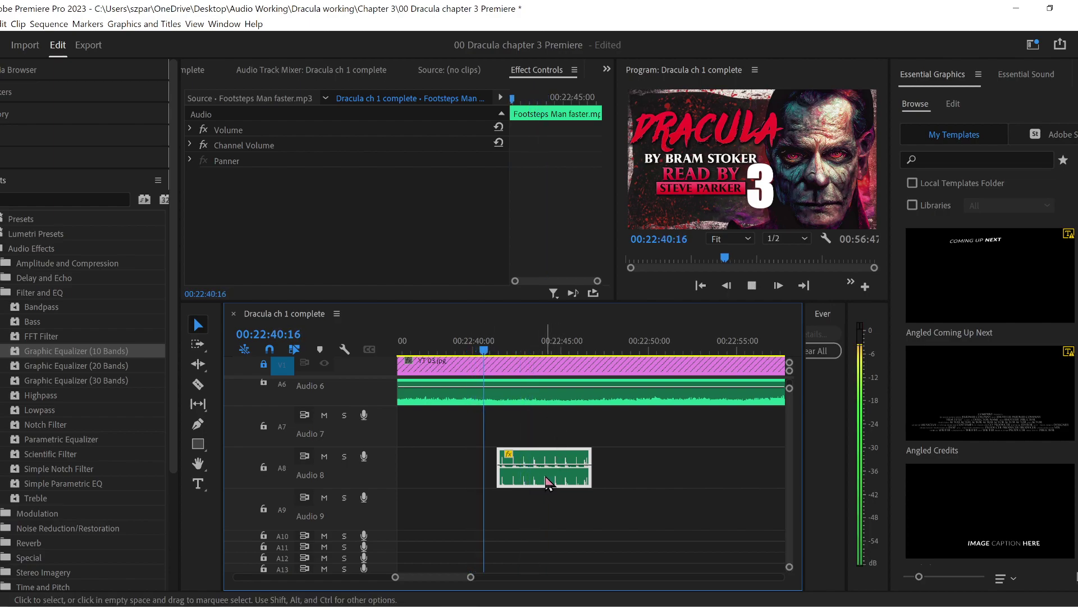
{"action": "left_click_drag", "start_coordinate": [548, 480], "coordinate": [714, 478]}
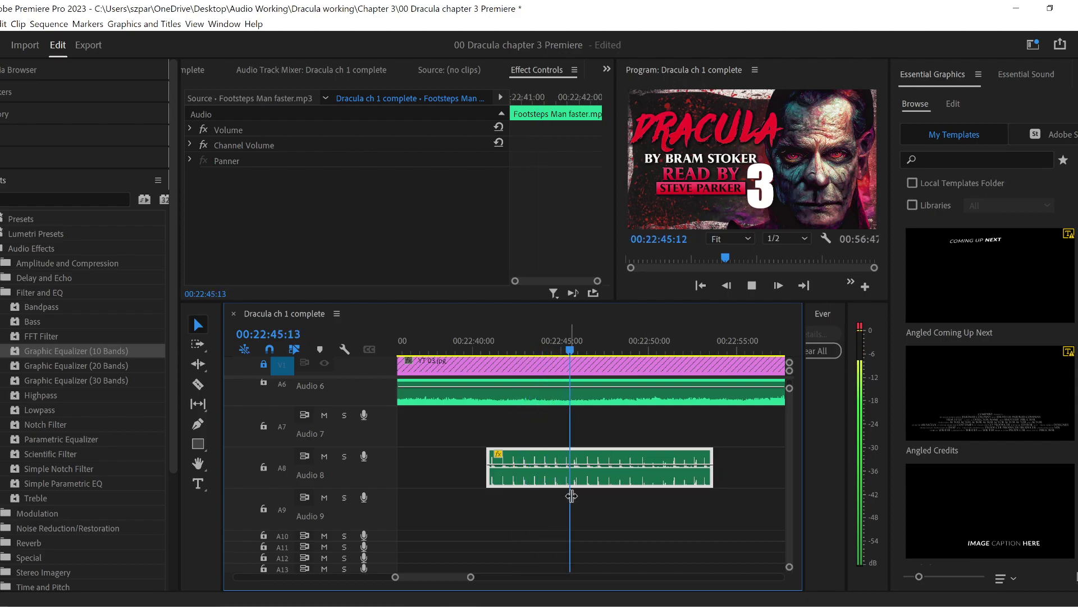
- Set the extended Footsteps Man faster clip's speed to 90% and play it from its start
{"action": "right_click", "coordinate": [611, 481]}
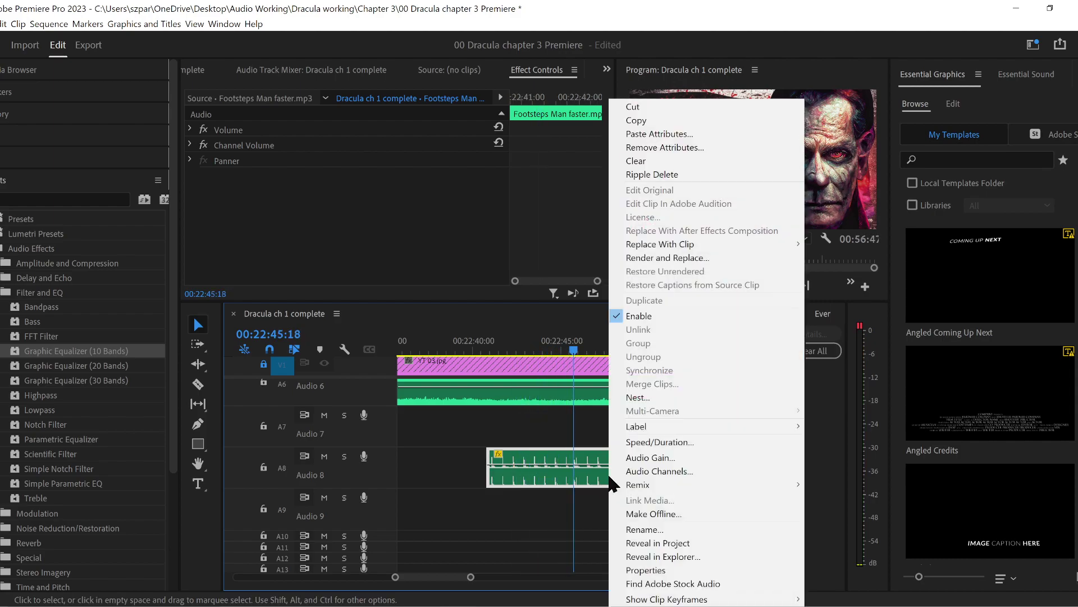
{"action": "left_click", "coordinate": [678, 441]}
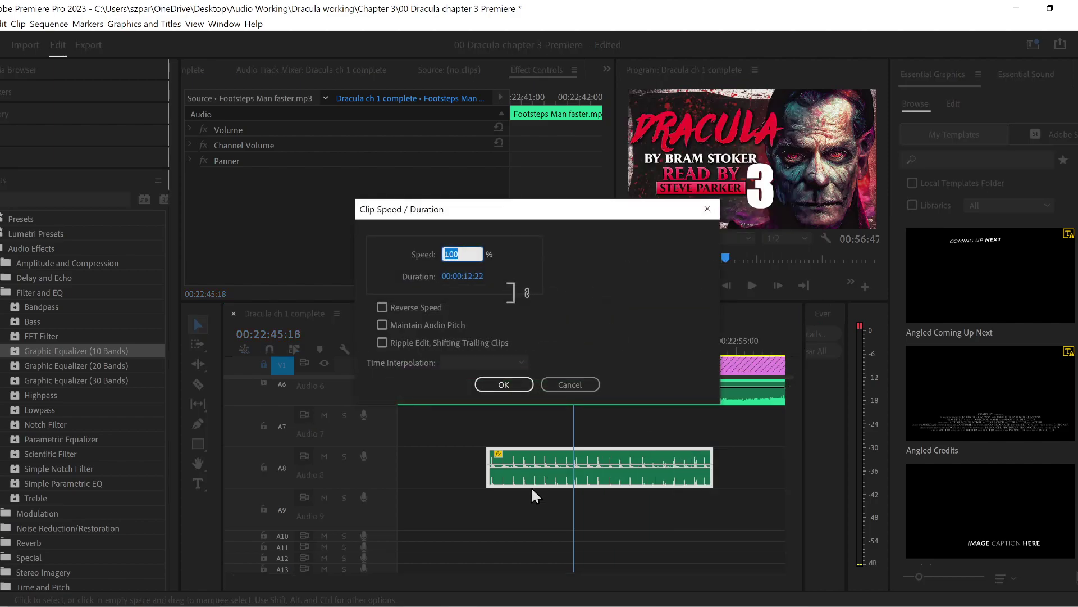
{"action": "type", "text": "90"}
{"action": "left_click", "coordinate": [503, 384]}
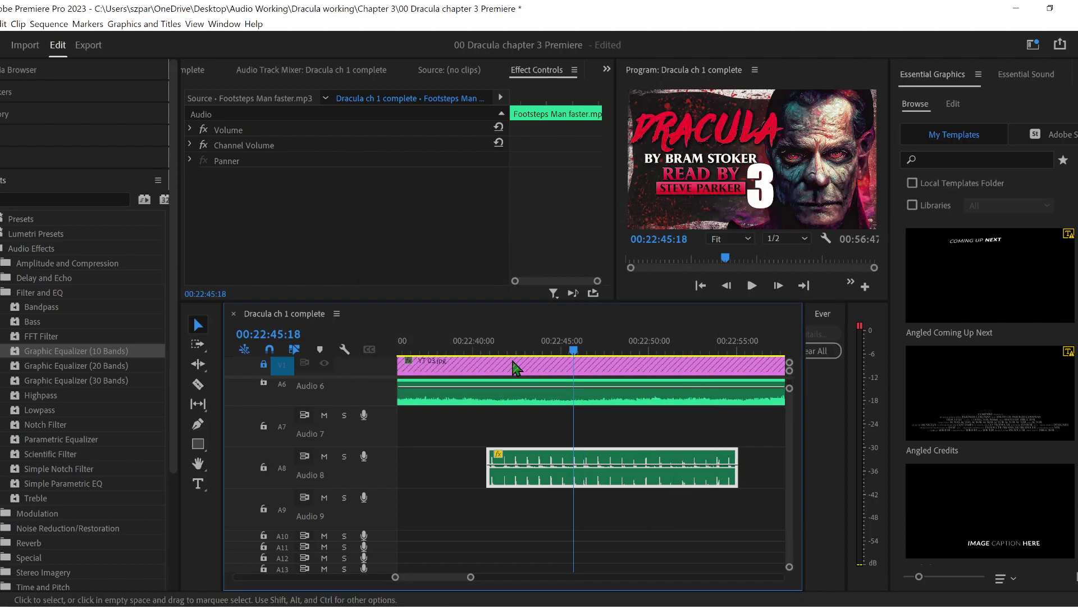
{"action": "left_click", "coordinate": [485, 349]}
{"action": "key", "text": "space"}
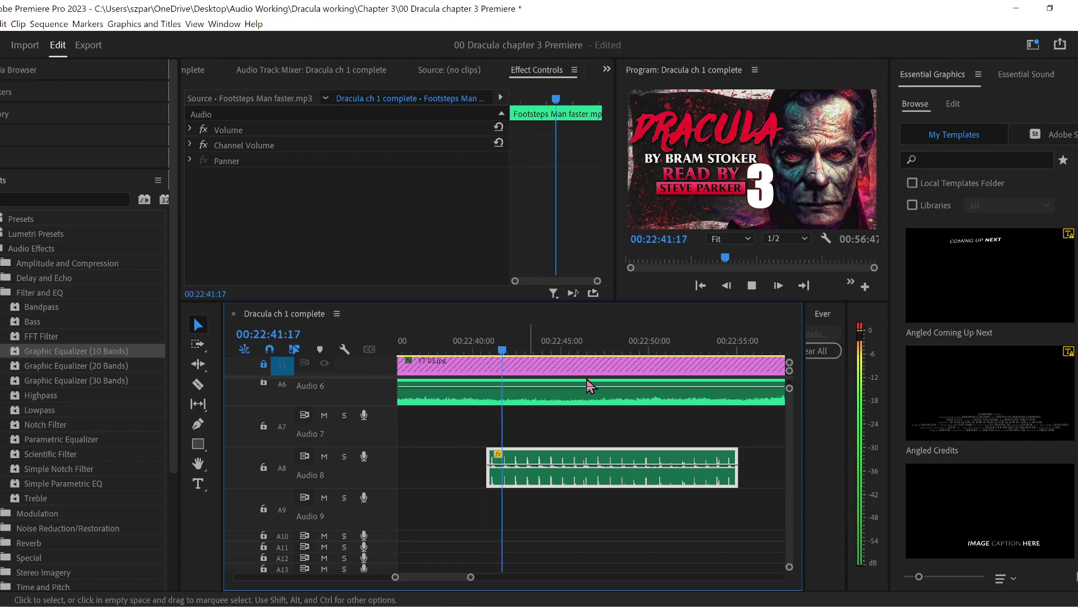
{"action": "key", "text": "space"}
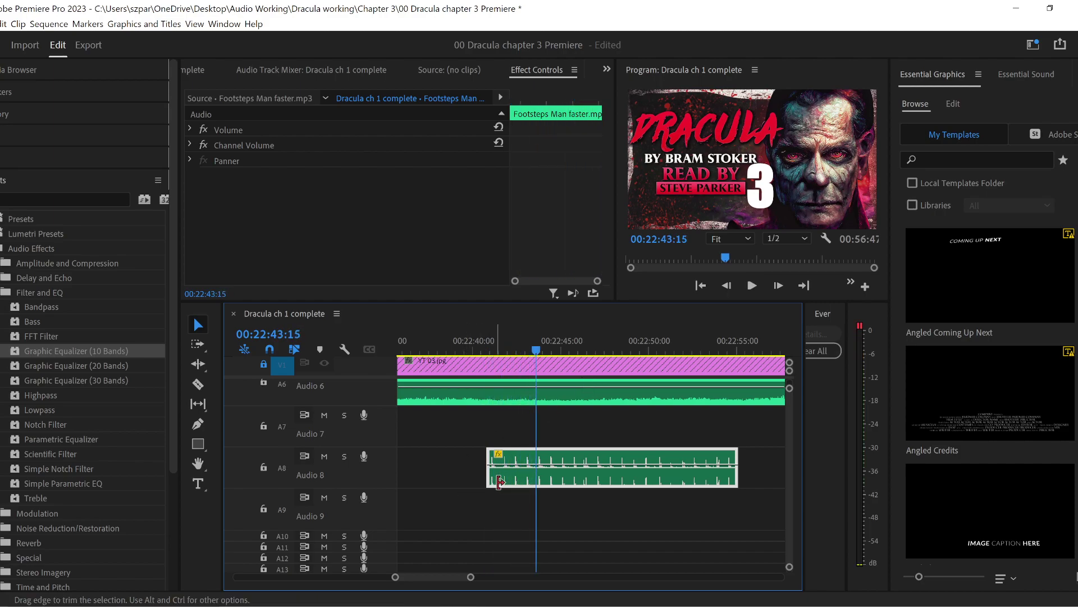
- Copy the Carrying a lantern clip on Audio 7 and paste it on the same track at 00:22:43:15
{"action": "left_click_drag", "start_coordinate": [395, 577], "coordinate": [371, 579]}
{"action": "left_click", "coordinate": [500, 430]}
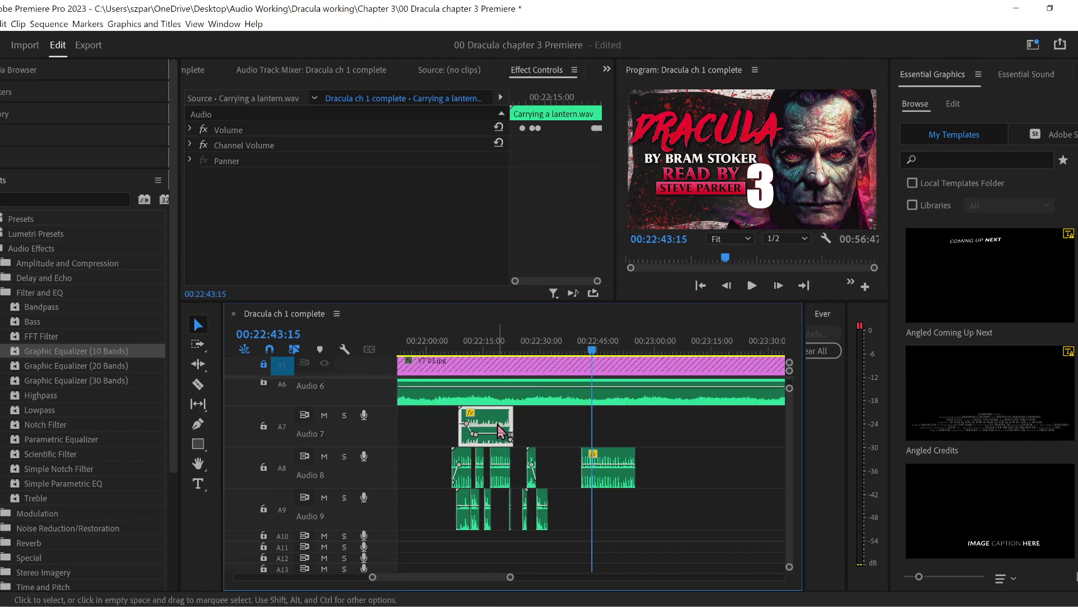
{"action": "key", "text": "ctrl+v"}
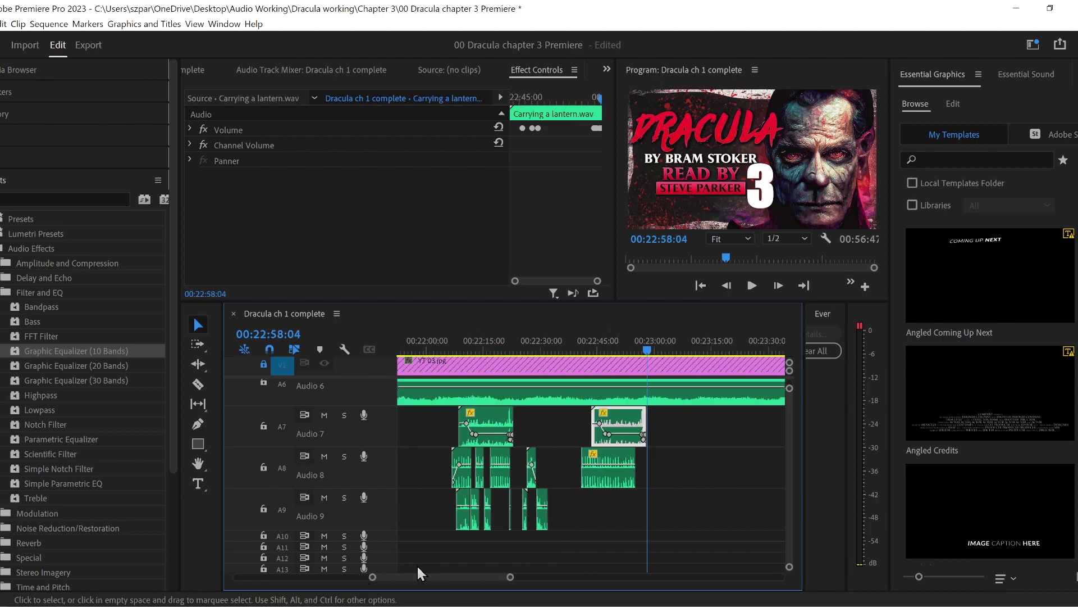
{"action": "left_click_drag", "start_coordinate": [372, 577], "coordinate": [391, 578]}
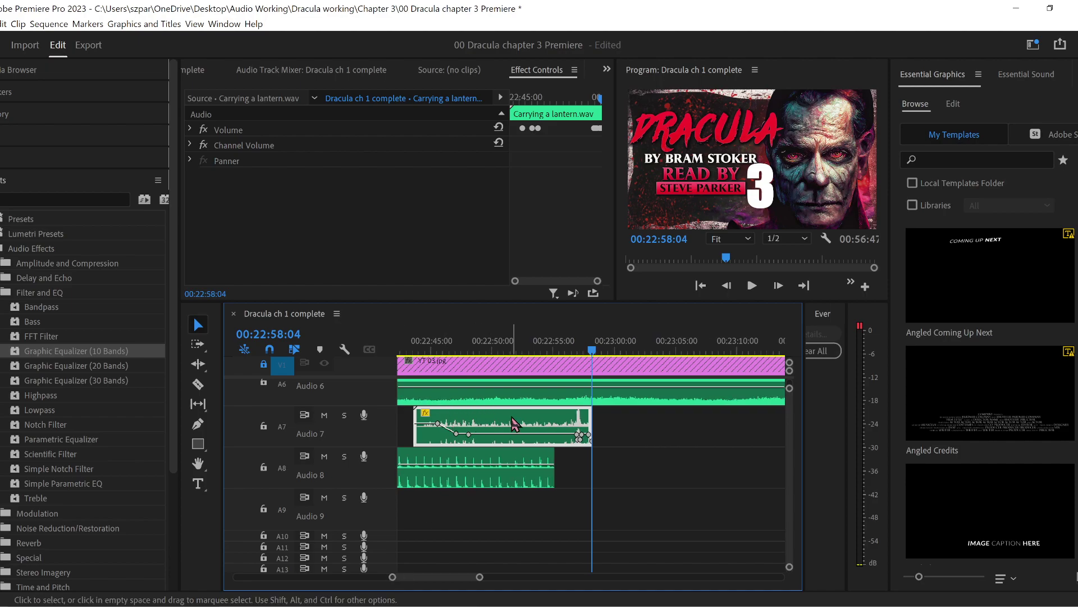
{"action": "scroll", "coordinate": [427, 578], "scroll_direction": "up", "scroll_amount": 2}
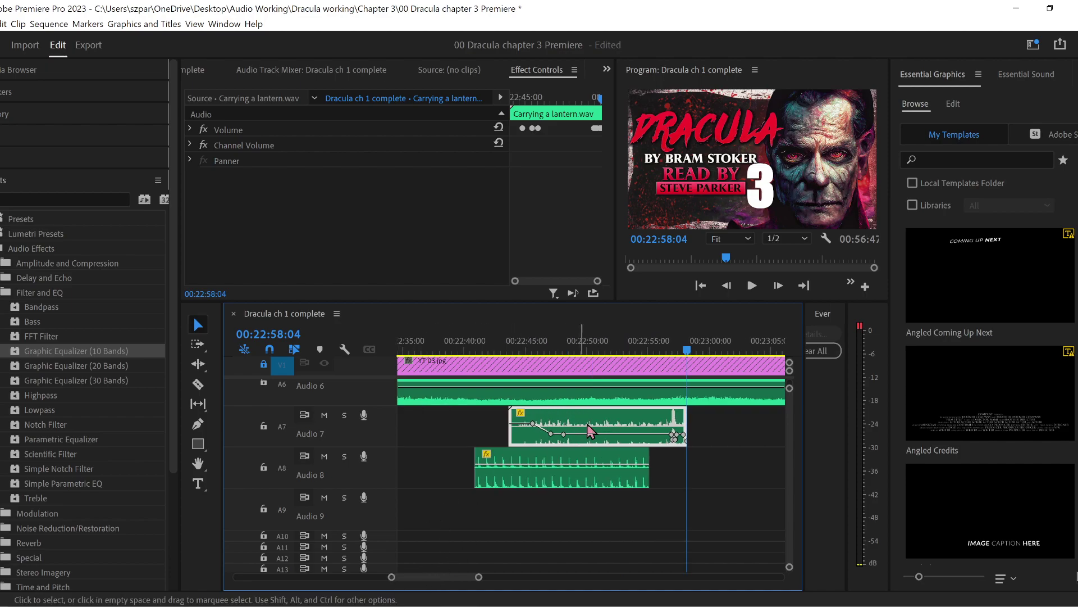
- Reposition the pasted Carrying a lantern clip, extend its end, and trim its start so it begins together with the Audio 8 footsteps
{"action": "left_click_drag", "start_coordinate": [660, 421], "coordinate": [419, 414]}
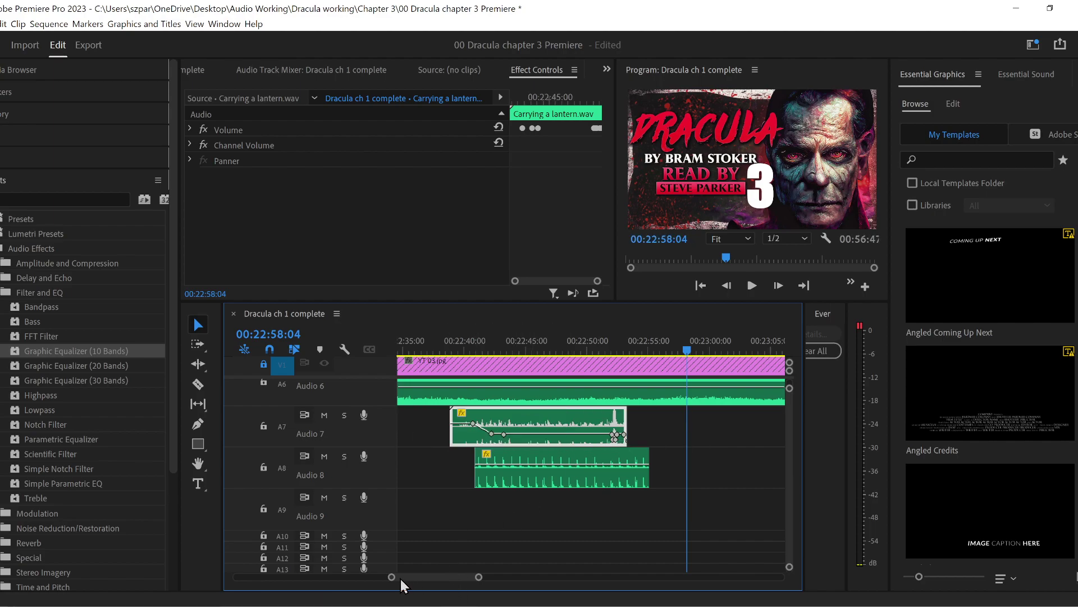
{"action": "left_click_drag", "start_coordinate": [394, 581], "coordinate": [387, 579]}
{"action": "left_click_drag", "start_coordinate": [551, 429], "coordinate": [735, 440]}
{"action": "left_click_drag", "start_coordinate": [588, 425], "coordinate": [526, 421]}
{"action": "left_click_drag", "start_coordinate": [454, 430], "coordinate": [594, 434]}
{"action": "left_click_drag", "start_coordinate": [544, 430], "coordinate": [493, 435]}
- Play the lantern and footsteps together and adjust the volume level of the Carrying a lantern clip on Audio 7
{"action": "left_click", "coordinate": [444, 349]}
{"action": "key", "text": "space"}
{"action": "left_click_drag", "start_coordinate": [388, 577], "coordinate": [395, 577]}
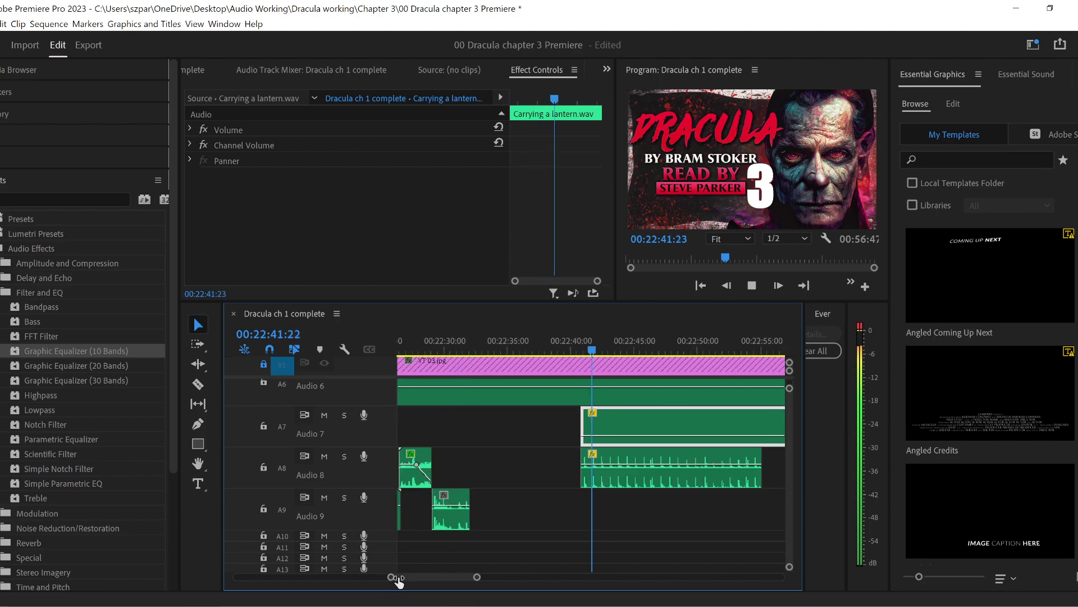
{"action": "key", "text": "space"}
{"action": "left_click_drag", "start_coordinate": [685, 437], "coordinate": [688, 452]}
{"action": "key", "text": "space"}
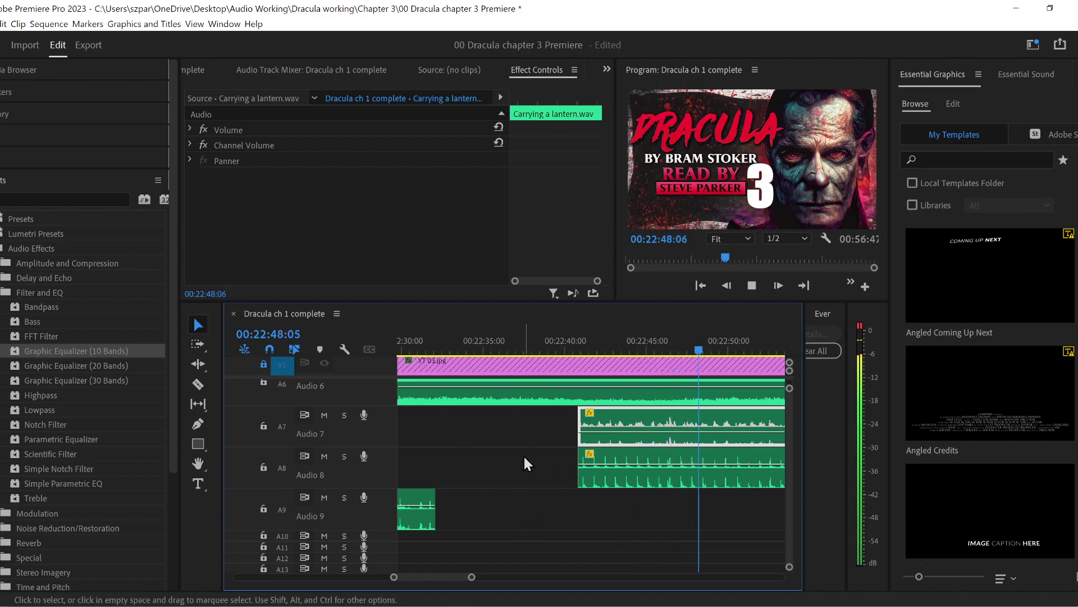
- Replay from about 00:22:40 and extend the Audio 8 footsteps to the end of the Carrying a lantern clip
{"action": "left_click", "coordinate": [561, 341]}
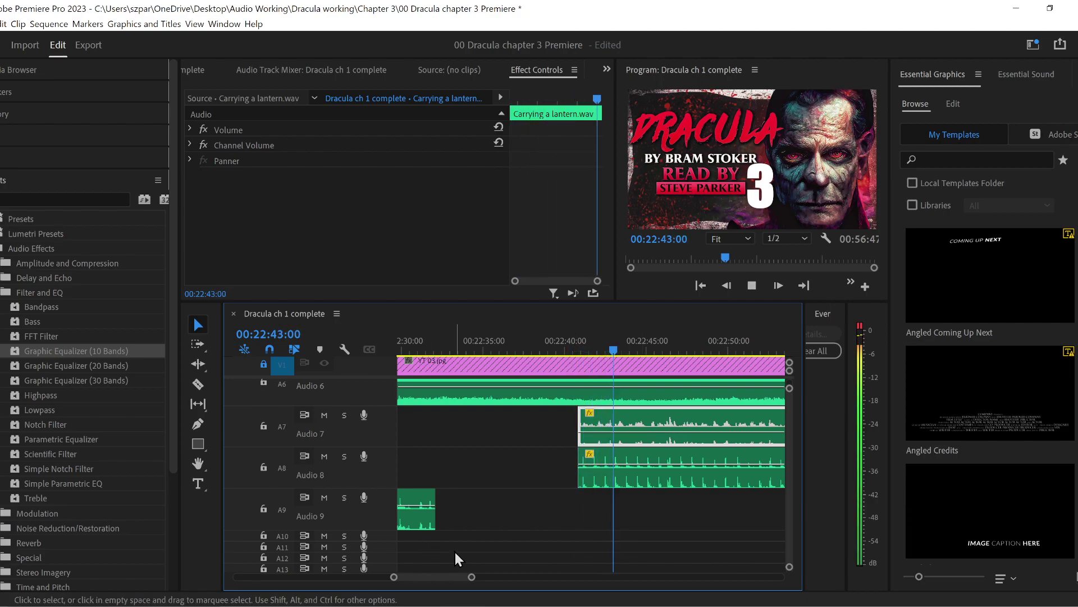
{"action": "left_click_drag", "start_coordinate": [472, 579], "coordinate": [494, 579]}
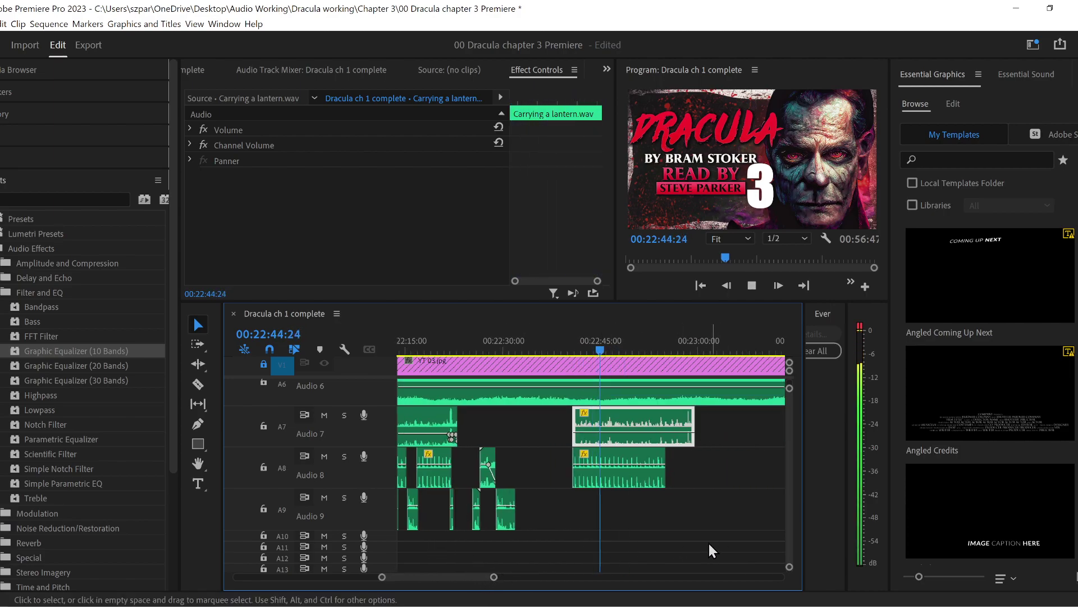
{"action": "left_click_drag", "start_coordinate": [676, 475], "coordinate": [695, 475]}
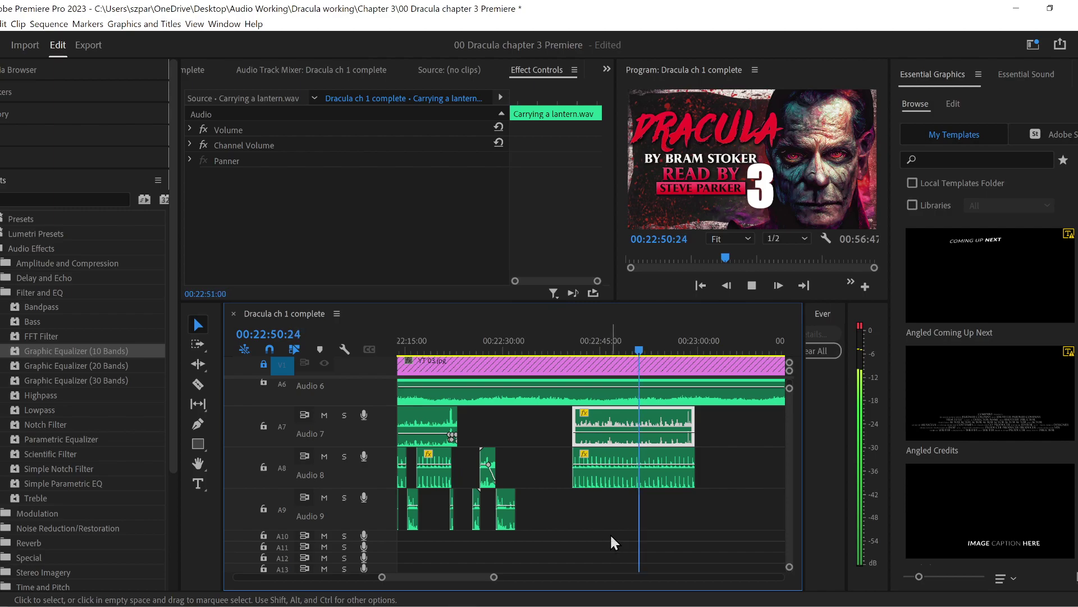
- Split the Footsteps Man faster clip on Audio 8 shortly after 00:22:50 and shift the remainder to start at about 00:22:54
{"action": "left_click_drag", "start_coordinate": [645, 349], "coordinate": [614, 369]}
{"action": "left_click_drag", "start_coordinate": [381, 582], "coordinate": [399, 580]}
{"action": "key", "text": "space"}
{"action": "key", "text": "Up"}
{"action": "left_click", "coordinate": [198, 383]}
{"action": "key", "text": "space"}
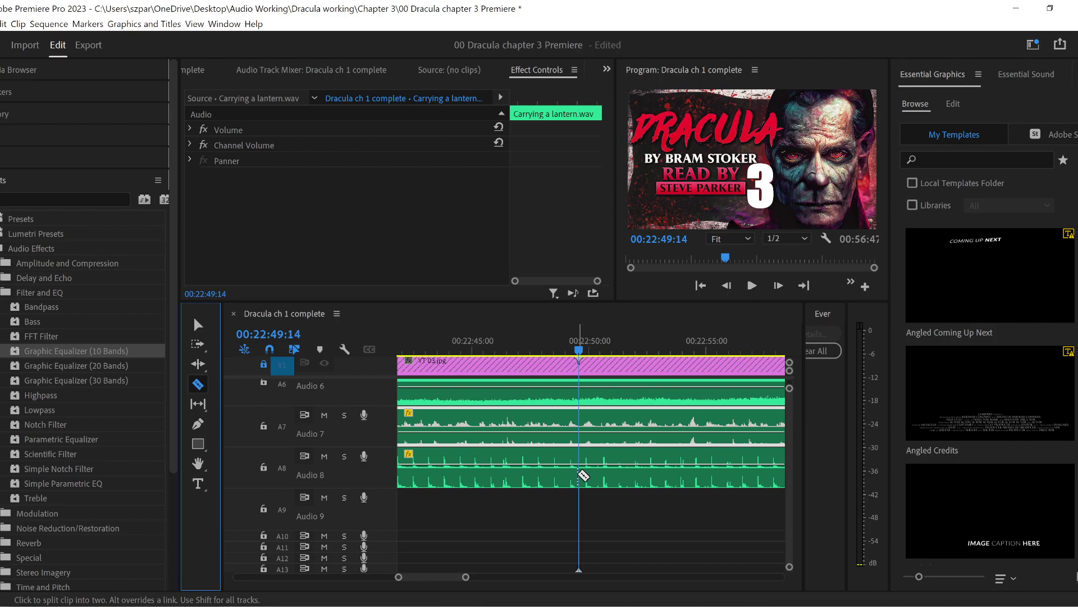
{"action": "left_click", "coordinate": [598, 466]}
{"action": "left_click", "coordinate": [198, 324]}
{"action": "left_click", "coordinate": [654, 465]}
{"action": "key", "text": "Delete"}
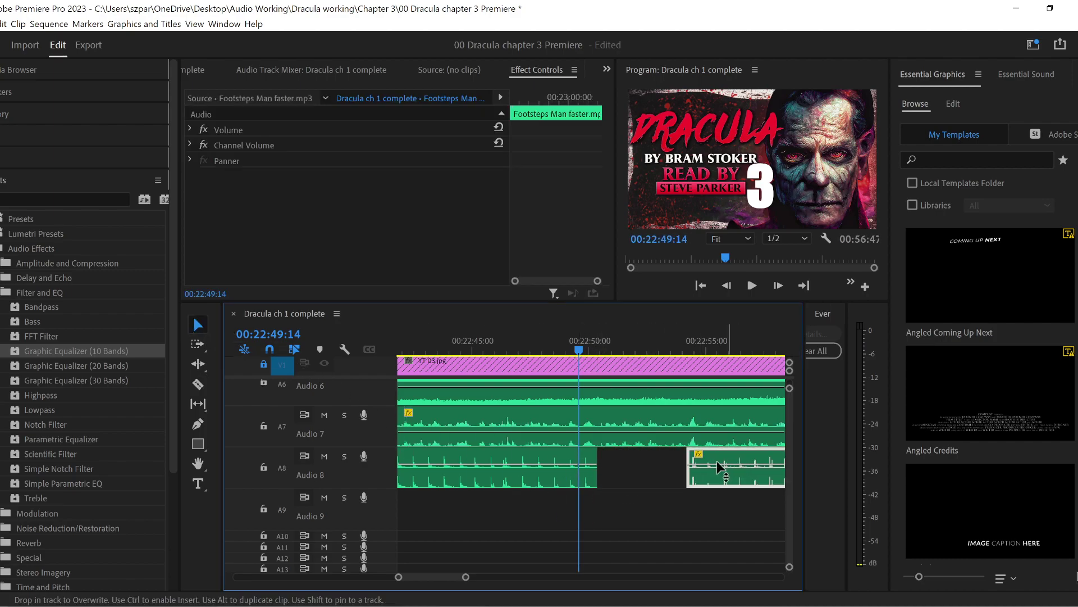
- Move the last footstep fragment after 00:22:49:14 to Audio 9, start it at 00:22:49:09, and play the passage
{"action": "left_click_drag", "start_coordinate": [399, 577], "coordinate": [410, 579]}
{"action": "left_click_drag", "start_coordinate": [627, 482], "coordinate": [592, 512]}
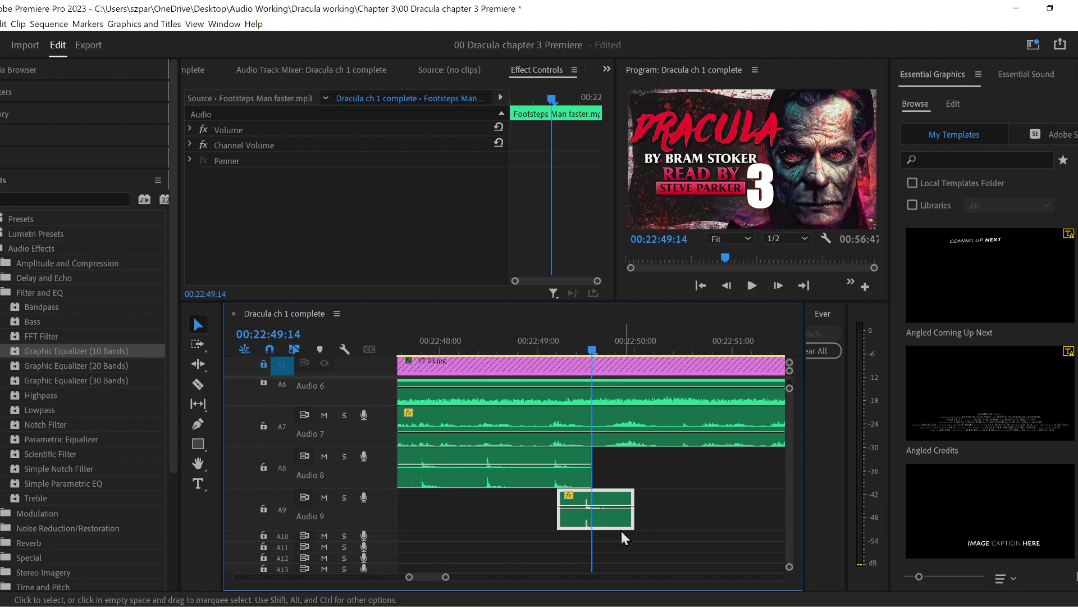
{"action": "left_click", "coordinate": [572, 349]}
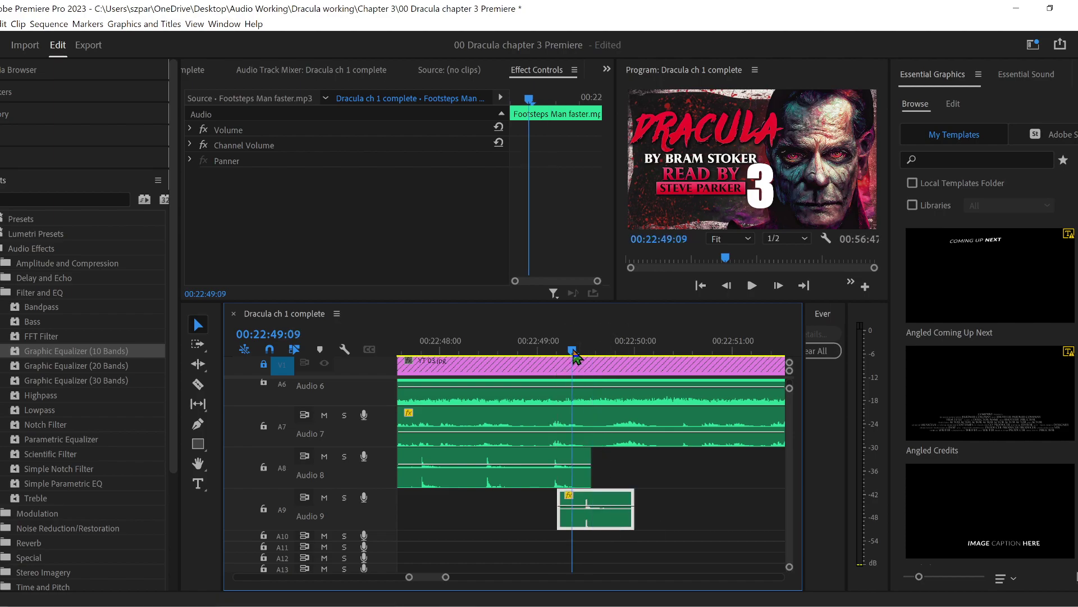
{"action": "left_click_drag", "start_coordinate": [604, 523], "coordinate": [619, 522]}
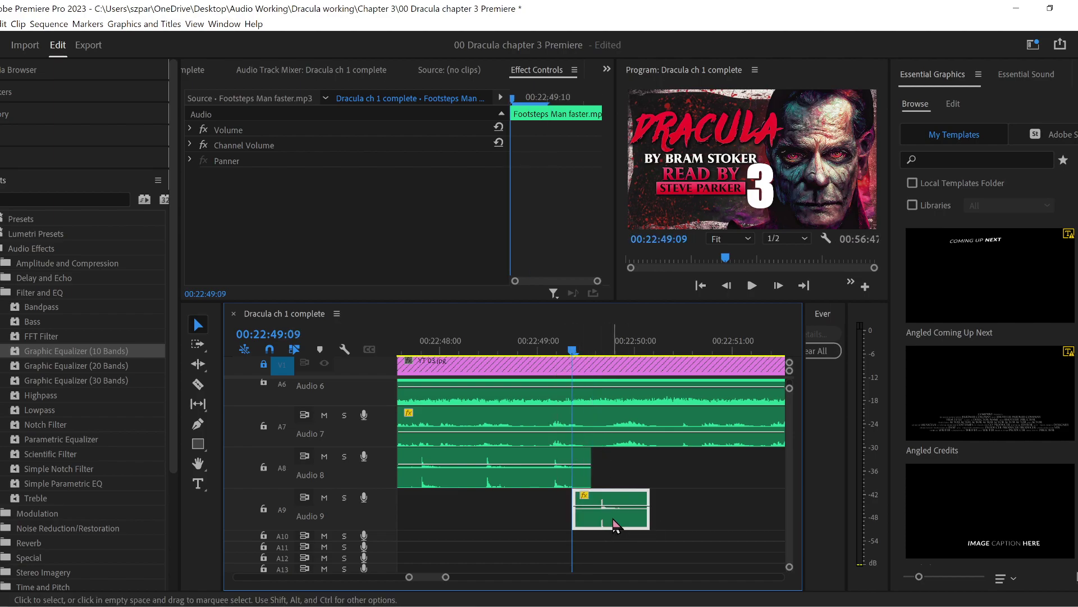
{"action": "key", "text": "space"}
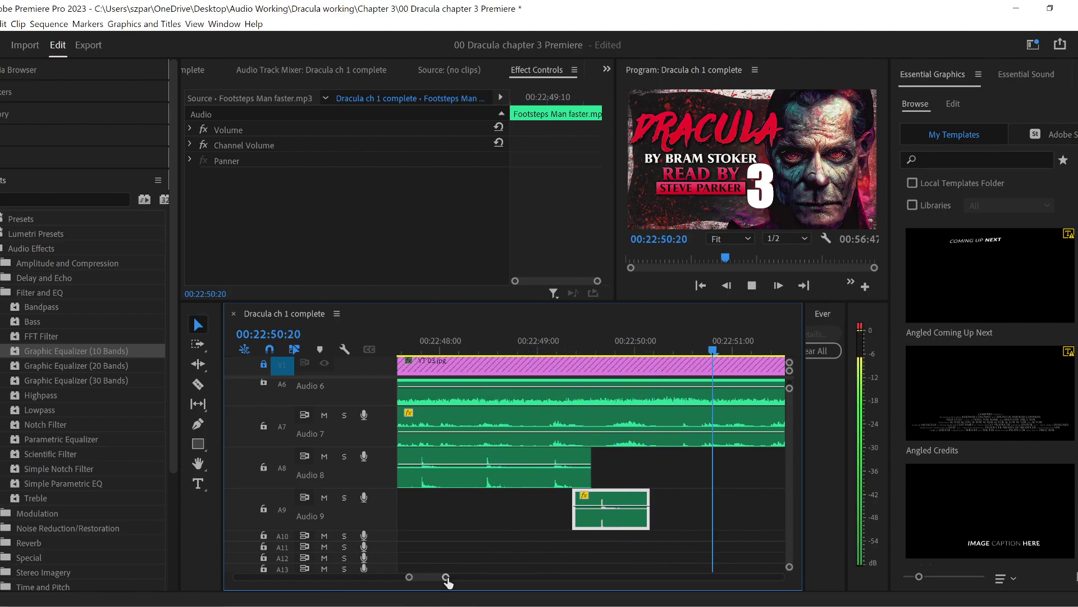
{"action": "left_click_drag", "start_coordinate": [445, 577], "coordinate": [466, 577]}
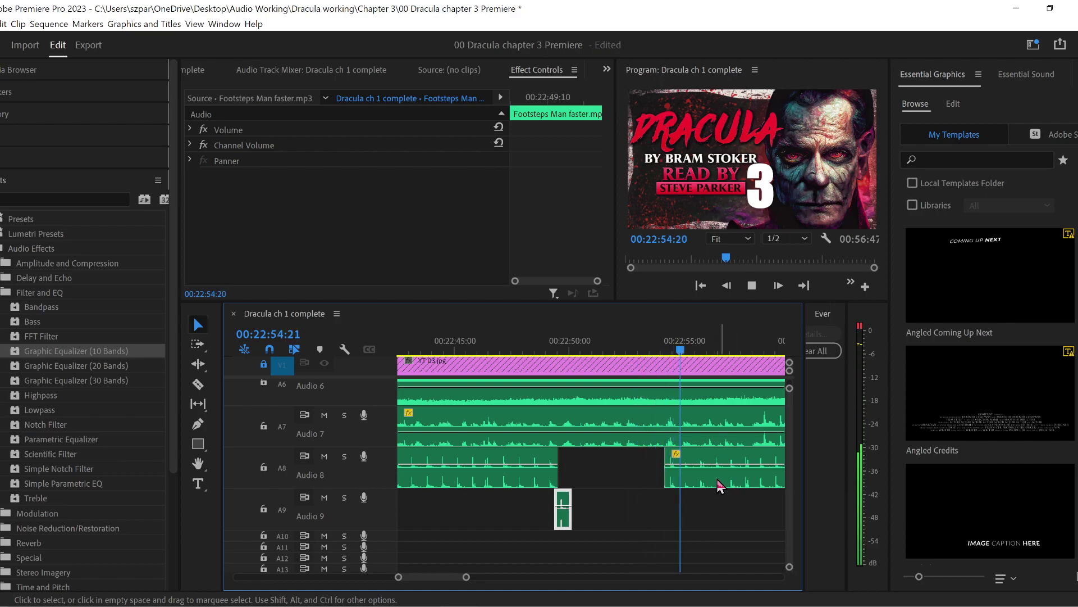
{"action": "left_click_drag", "start_coordinate": [466, 577], "coordinate": [492, 576]}
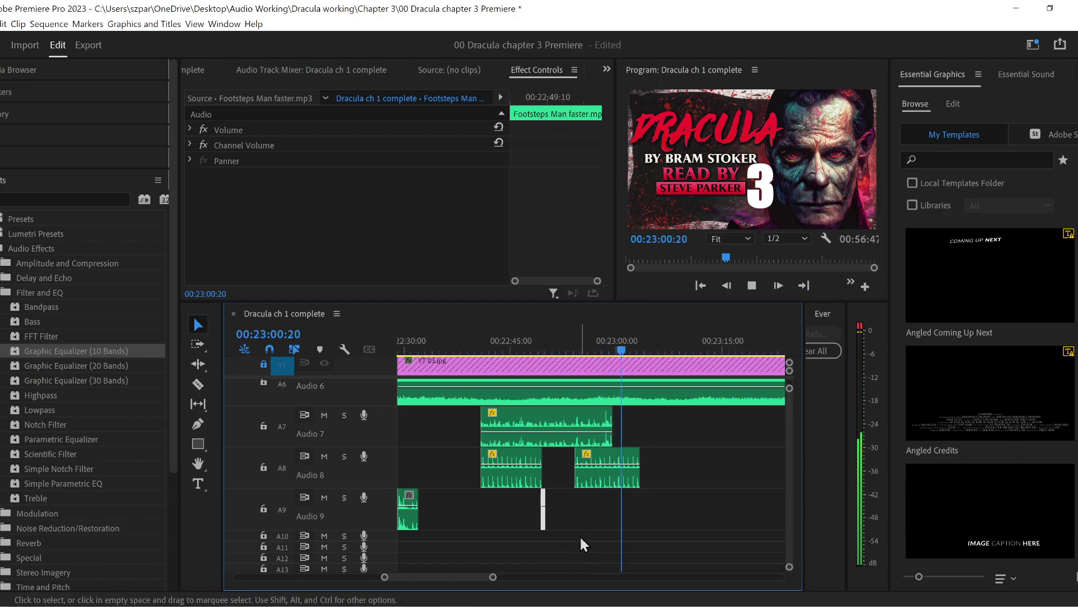
{"action": "key", "text": "space"}
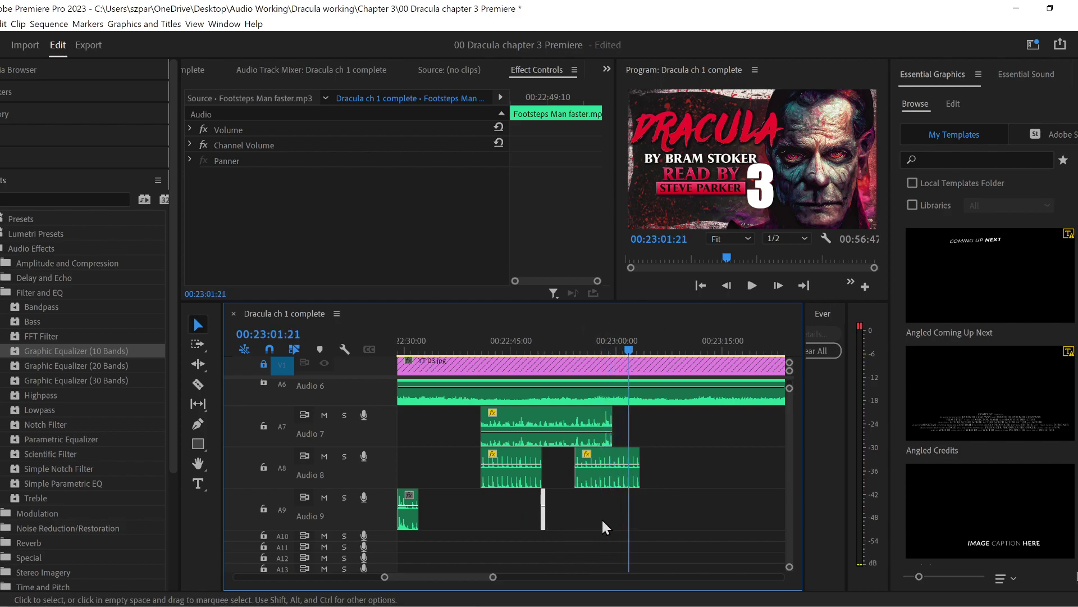
- Play up to 00:22:59:12, split the second Audio 8 footsteps clip near 00:23:00, and delete the remainder
{"action": "left_click_drag", "start_coordinate": [385, 577], "coordinate": [402, 577]}
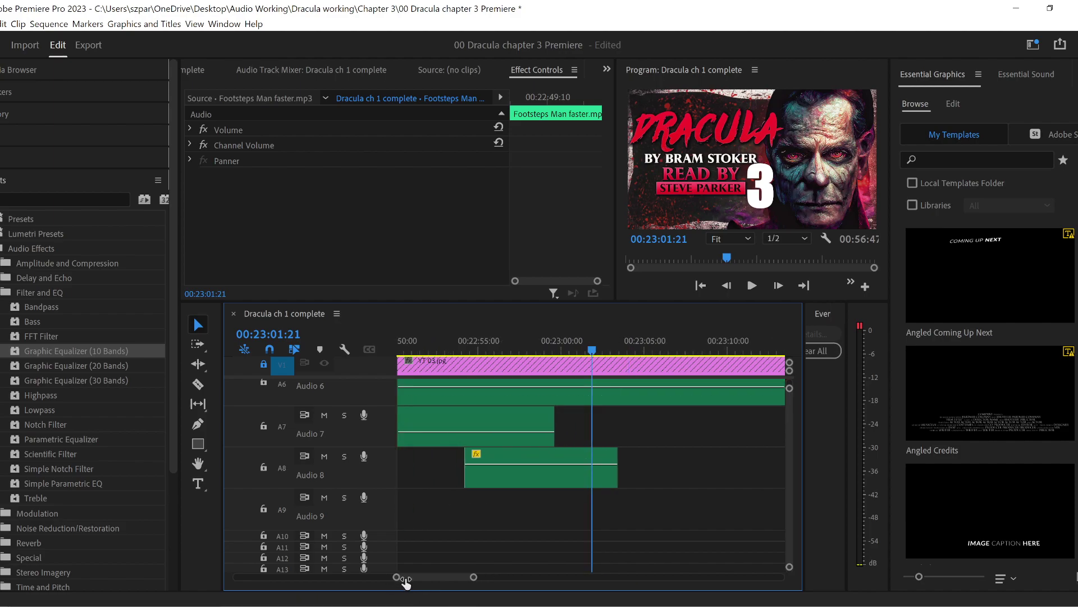
{"action": "left_click", "coordinate": [510, 350]}
{"action": "key", "text": "space"}
{"action": "key", "text": "space"}
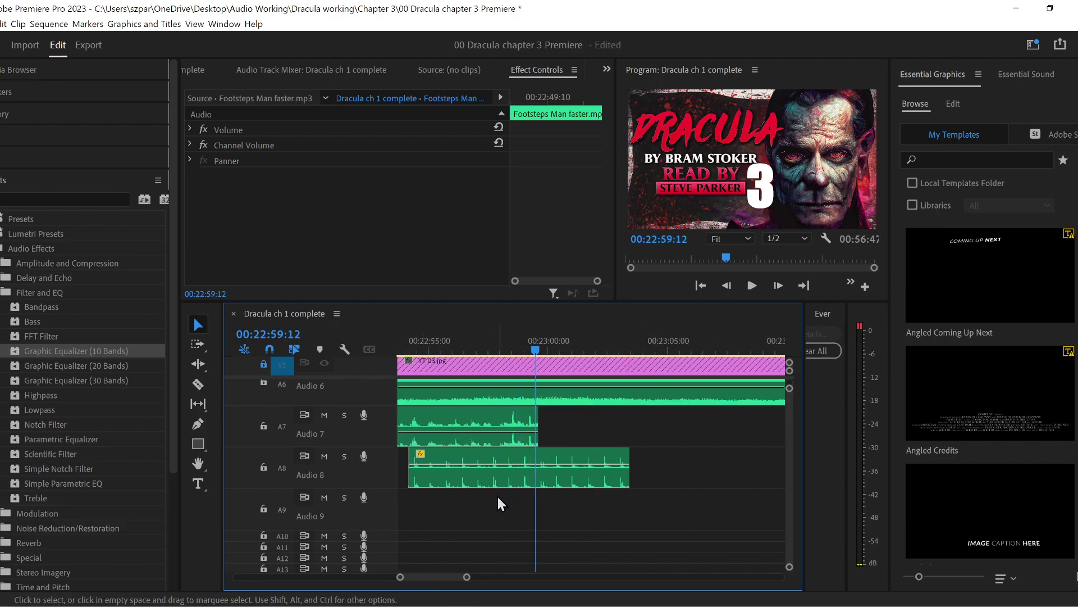
{"action": "left_click", "coordinate": [199, 384]}
{"action": "left_click", "coordinate": [548, 477]}
{"action": "left_click", "coordinate": [199, 325]}
{"action": "left_click", "coordinate": [601, 482]}
{"action": "key", "text": "Delete"}
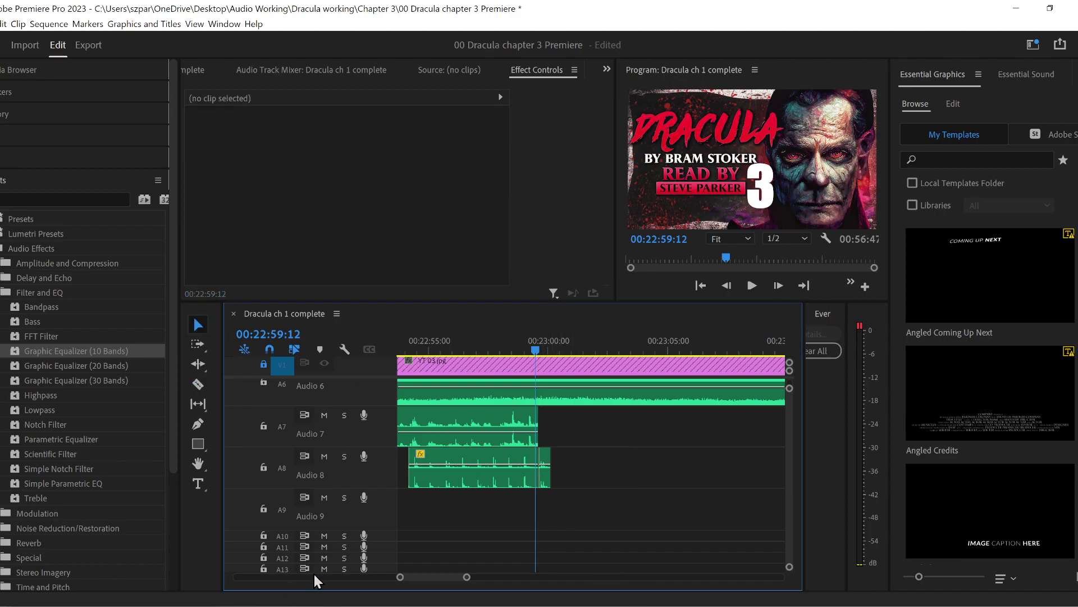
- Move the second footsteps clip's final fragment to Audio 9, start it at 00:22:59:10, and cue playback at 00:22:58:10
{"action": "left_click_drag", "start_coordinate": [399, 580], "coordinate": [410, 580]}
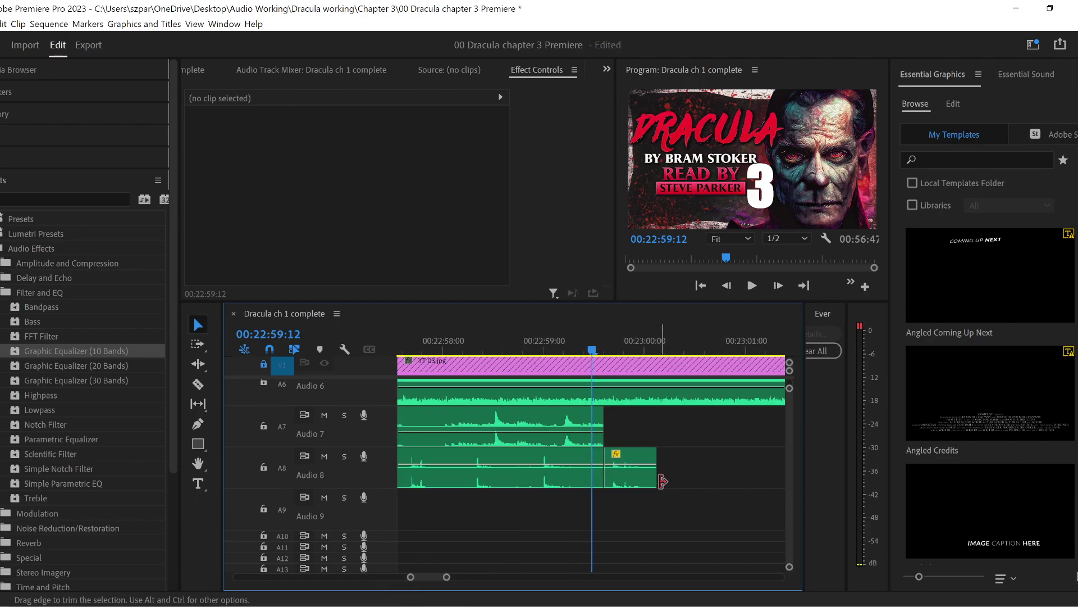
{"action": "left_click_drag", "start_coordinate": [632, 481], "coordinate": [629, 517]}
{"action": "left_click", "coordinate": [576, 348]}
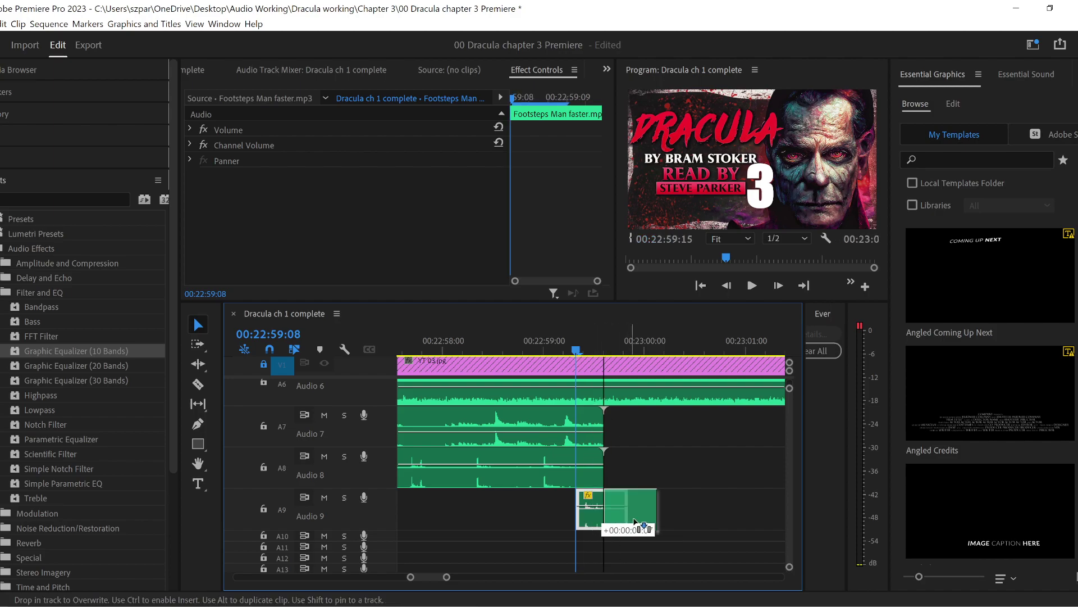
{"action": "left_click_drag", "start_coordinate": [578, 351], "coordinate": [585, 352]}
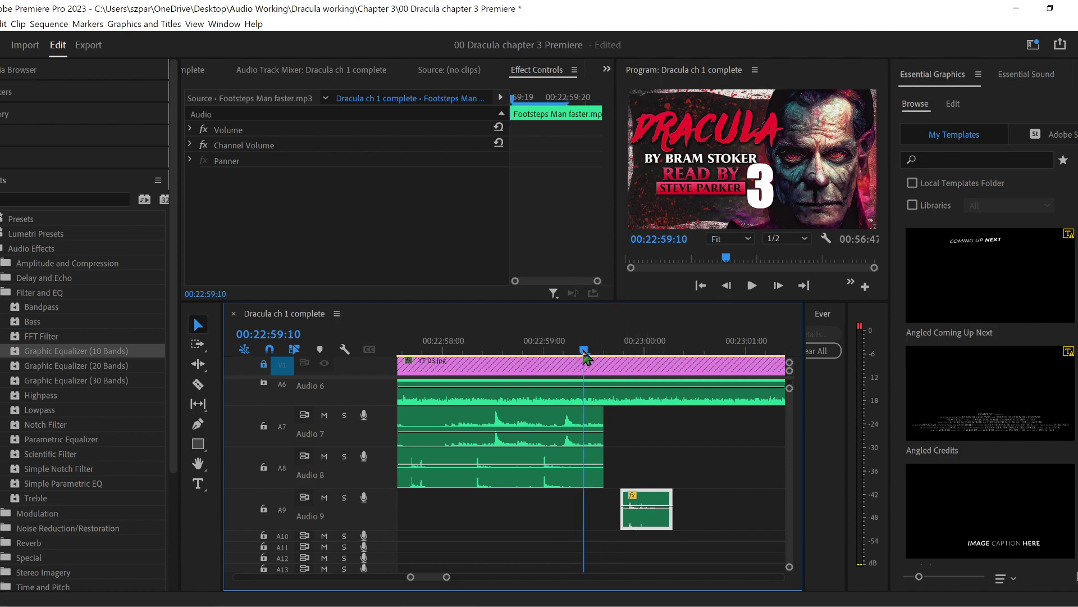
{"action": "left_click_drag", "start_coordinate": [656, 530], "coordinate": [619, 529]}
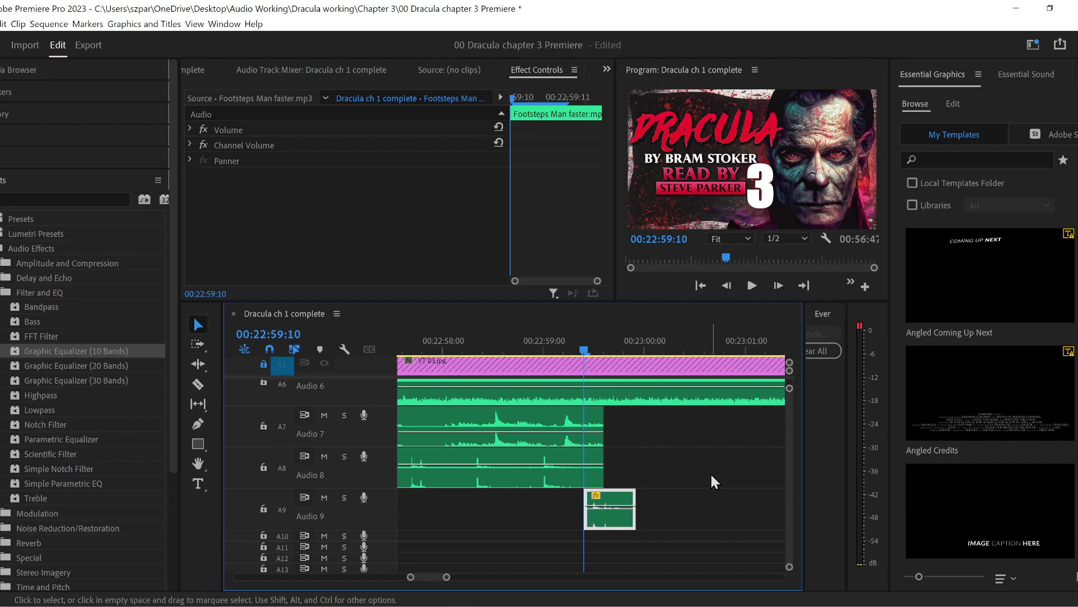
{"action": "left_click", "coordinate": [483, 345]}
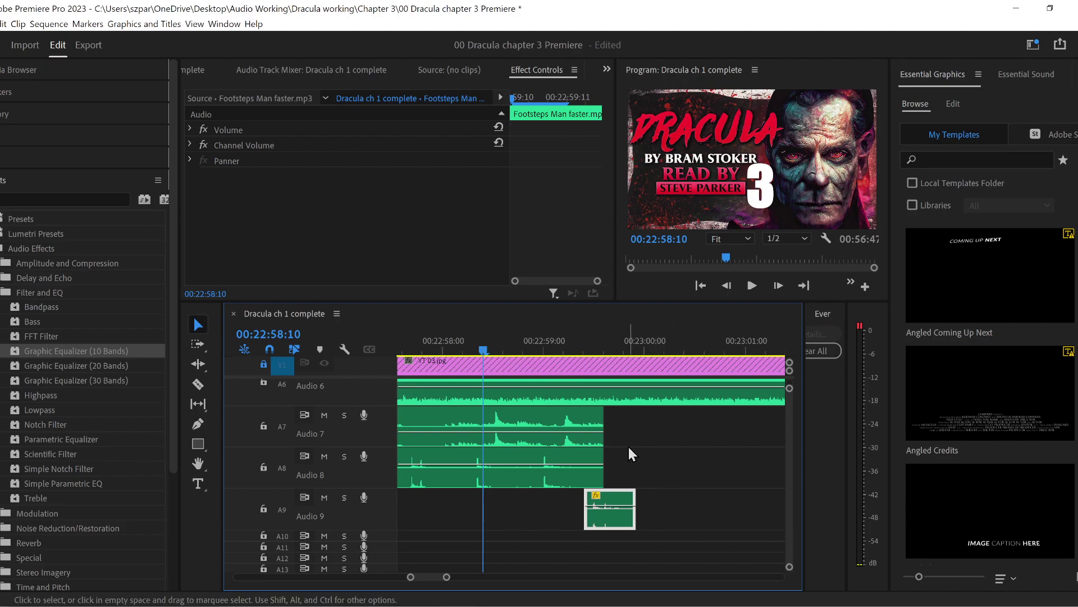
- Play the footsteps passage, extend the end of the Audio 7 lantern clip to about 00:23:00:15, and replay the ending
{"action": "key", "text": "space"}
{"action": "left_click_drag", "start_coordinate": [612, 431], "coordinate": [725, 433]}
{"action": "key", "text": "space"}
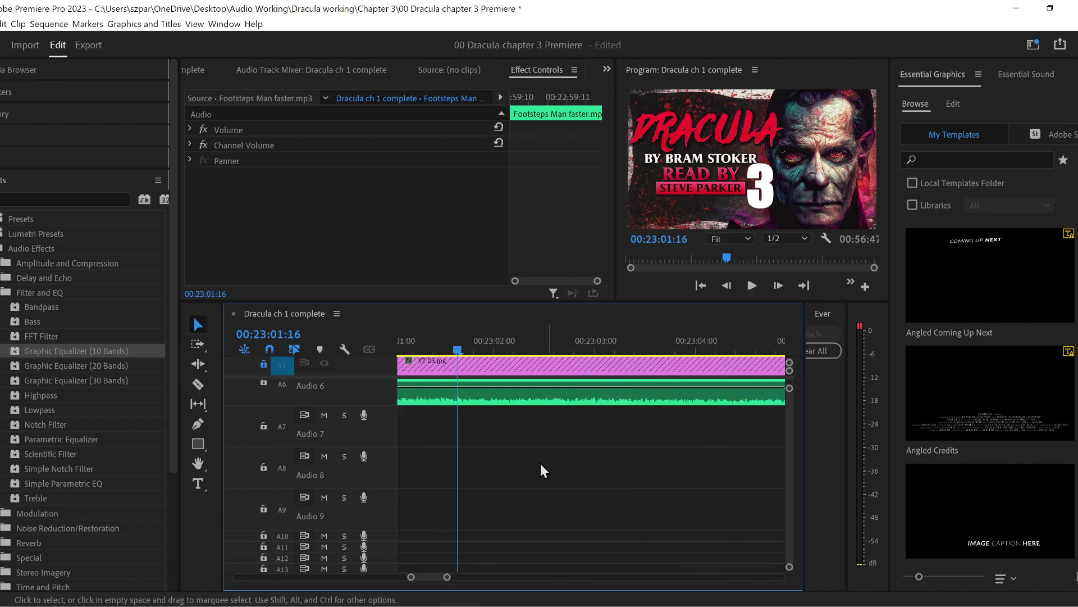
{"action": "left_click_drag", "start_coordinate": [411, 577], "coordinate": [394, 575]}
{"action": "left_click", "coordinate": [537, 344]}
{"action": "key", "text": "space"}
- Fade out the Audio 7 lantern clip from about 00:23:00:00 to its end with volume keyframes, and play past it
{"action": "left_click", "coordinate": [197, 424]}
{"action": "left_click", "coordinate": [556, 432]}
{"action": "left_click_drag", "start_coordinate": [570, 433], "coordinate": [569, 441]}
{"action": "key", "text": "space"}
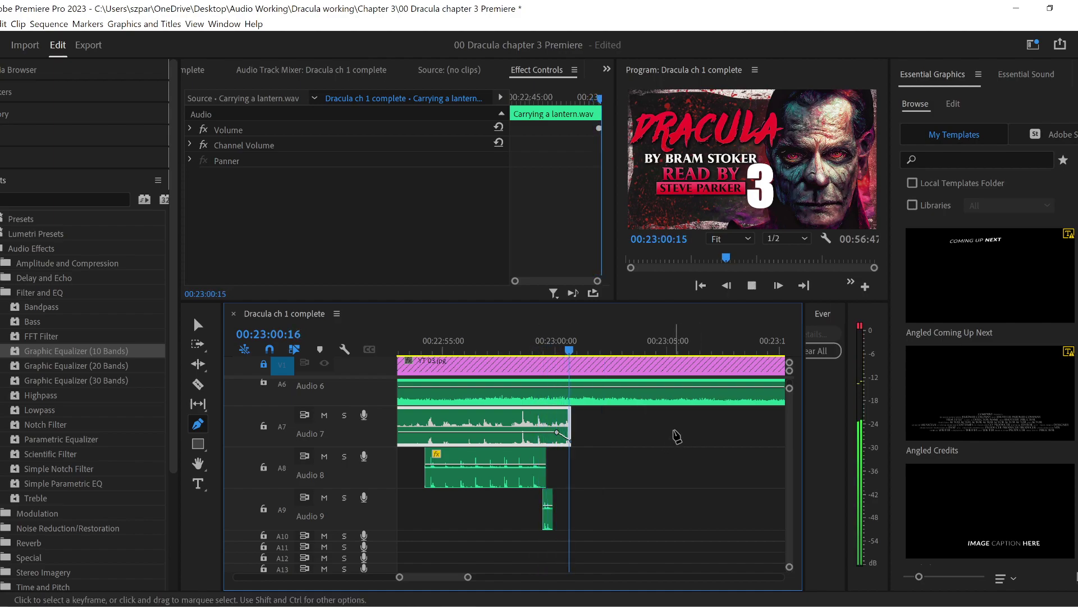
{"action": "key", "text": "space"}
{"action": "key", "text": "space"}
{"action": "left_click", "coordinate": [198, 325]}
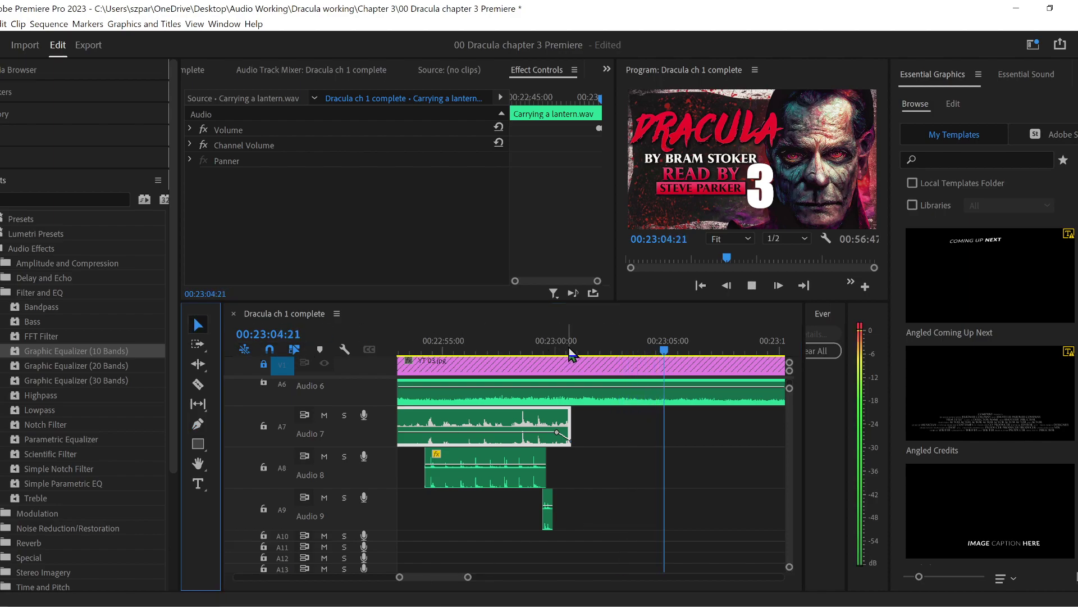
{"action": "key", "text": "space"}
{"action": "left_click", "coordinate": [605, 353]}
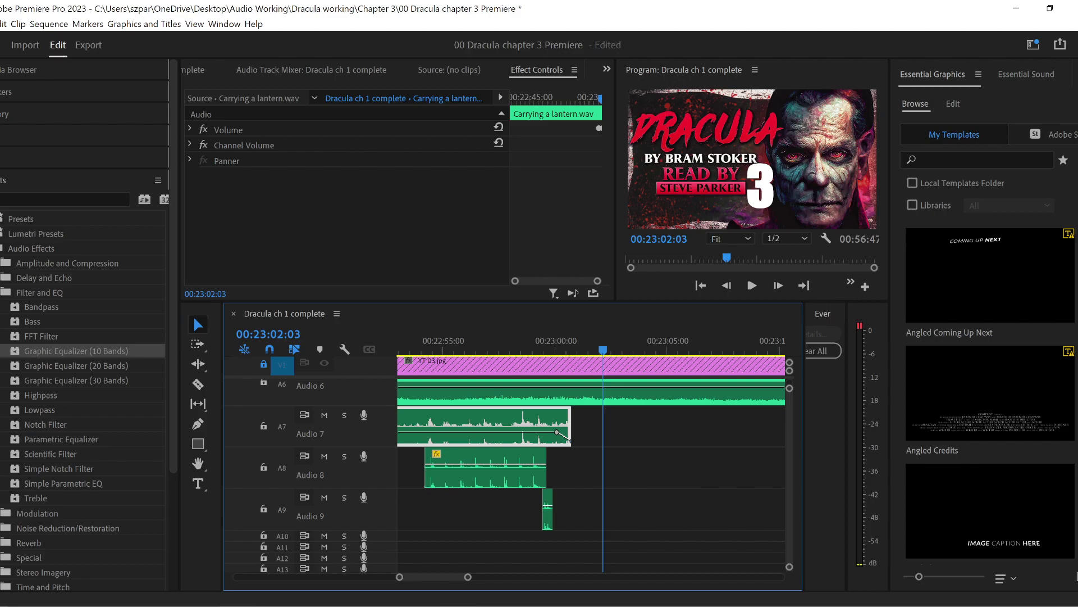
- Switch to File Explorer, go to the Wood folder in Things, and listen to the drawer sound
{"action": "key", "text": "alt+Tab"}
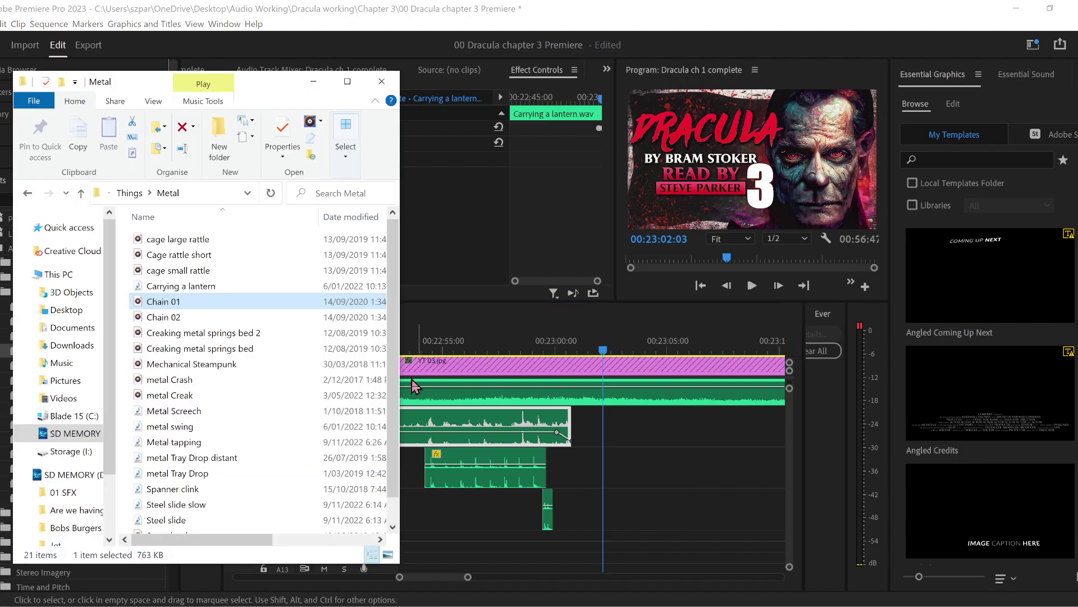
{"action": "left_click", "coordinate": [132, 193]}
{"action": "double_click", "coordinate": [184, 364]}
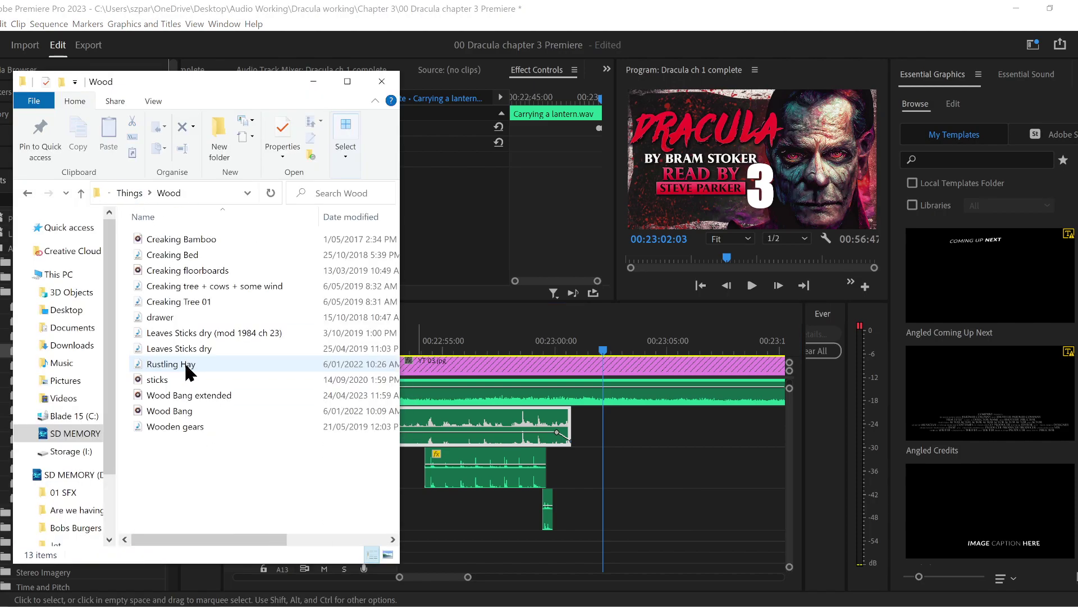
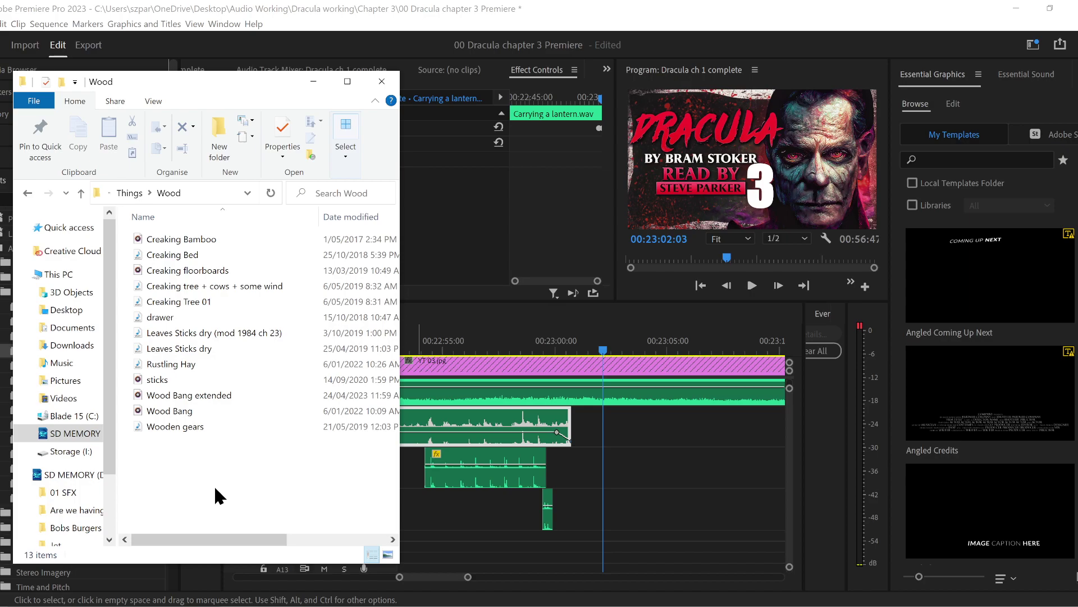
{"action": "left_click", "coordinate": [181, 323]}
{"action": "double_click", "coordinate": [181, 323]}
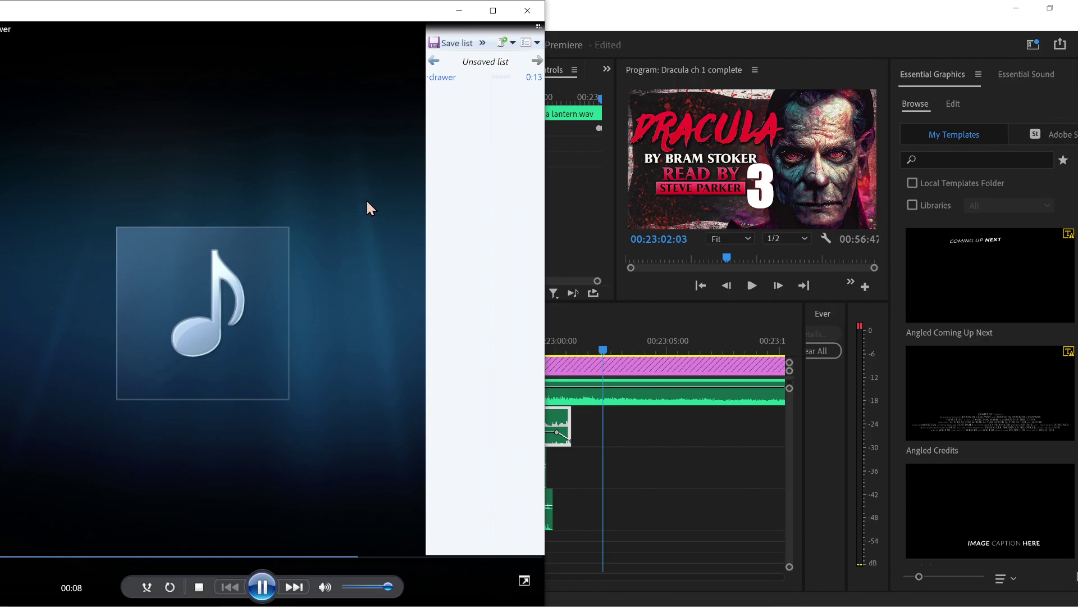
{"action": "left_click", "coordinate": [528, 11]}
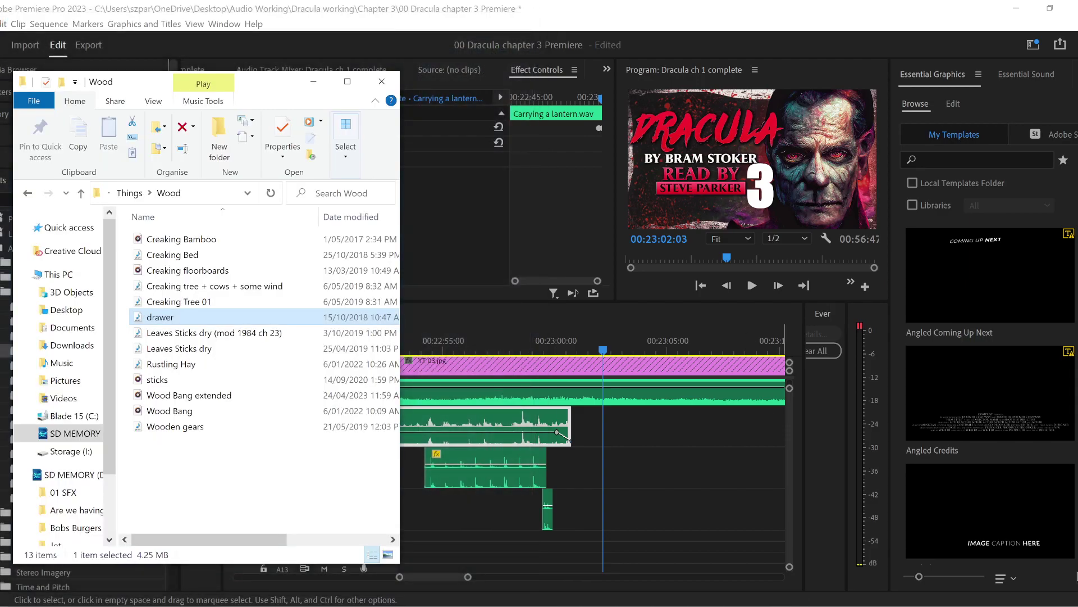
- Play the Premiere timeline from 00:23:00:01 and cue the playhead at 00:23:01:20
{"action": "key", "text": "alt+Tab"}
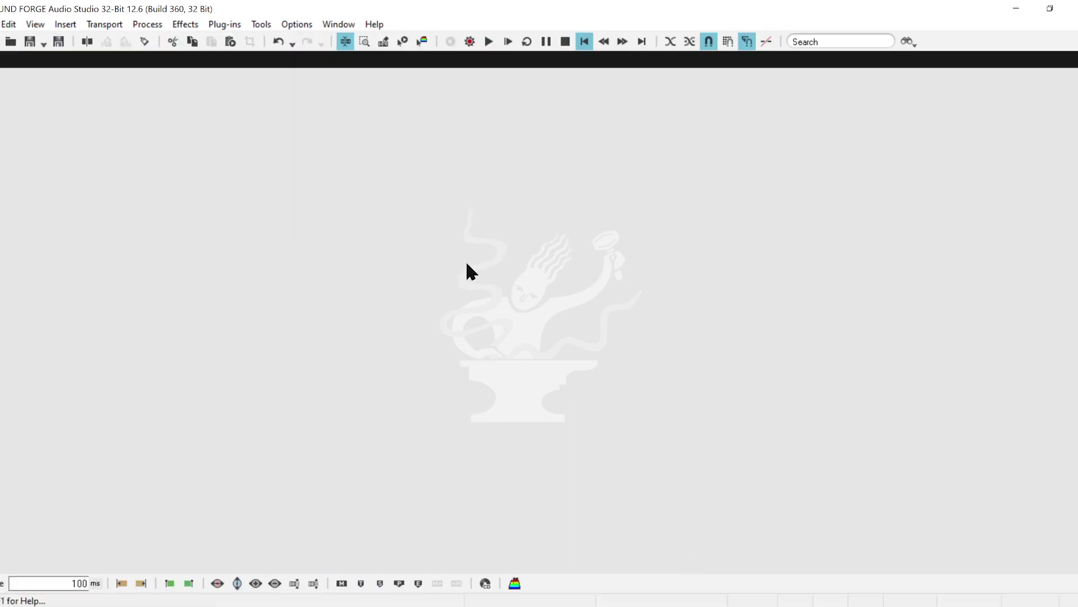
{"action": "key", "text": "alt+Tab"}
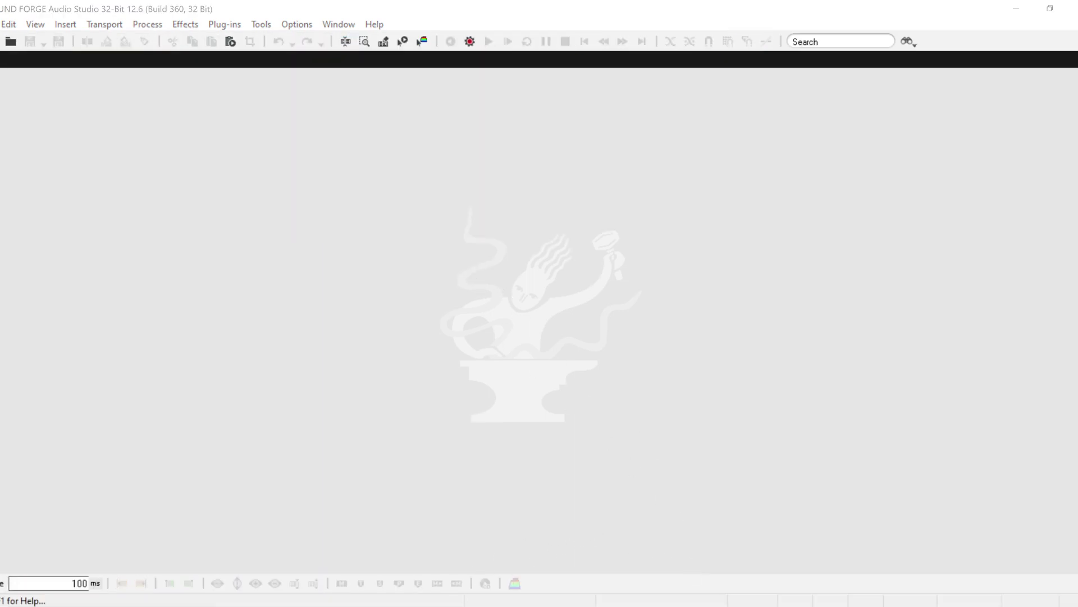
{"action": "left_click_drag", "start_coordinate": [566, 355], "coordinate": [558, 354]}
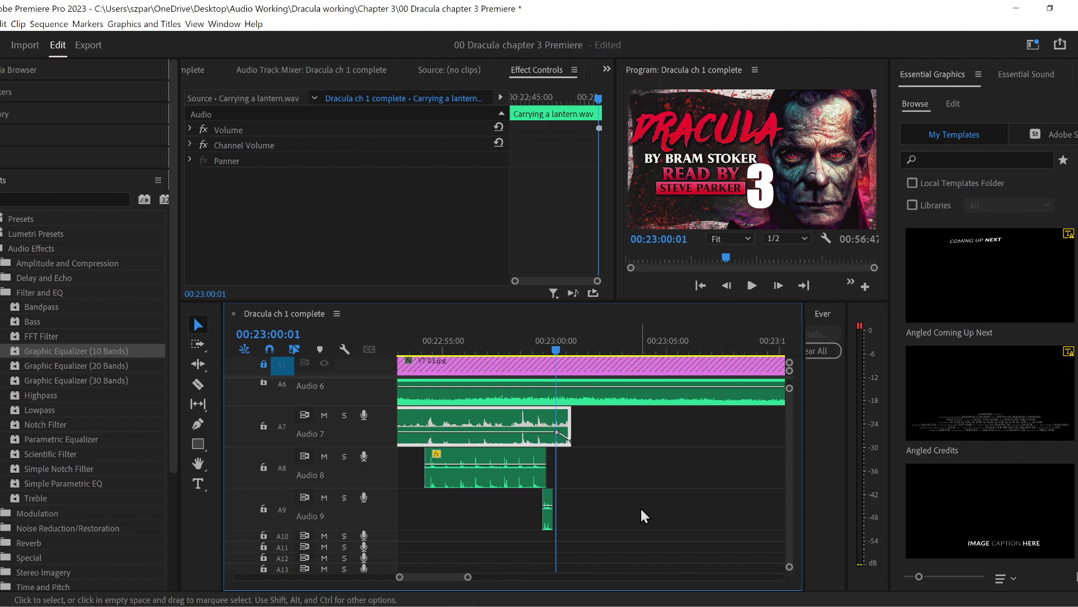
{"action": "key", "text": "space"}
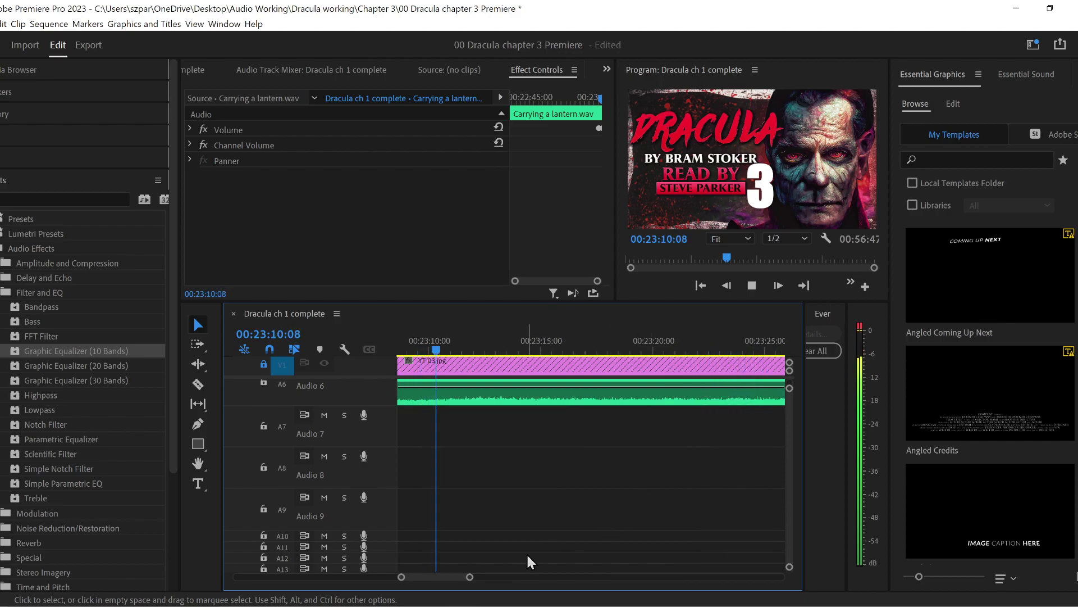
{"action": "left_click_drag", "start_coordinate": [472, 580], "coordinate": [506, 579]}
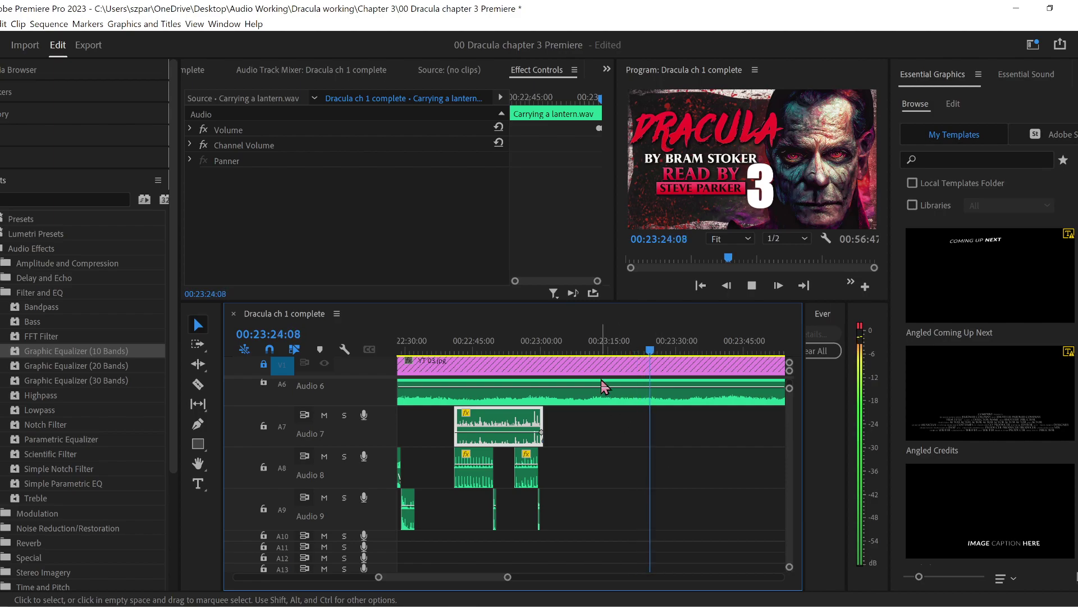
{"action": "left_click", "coordinate": [561, 352]}
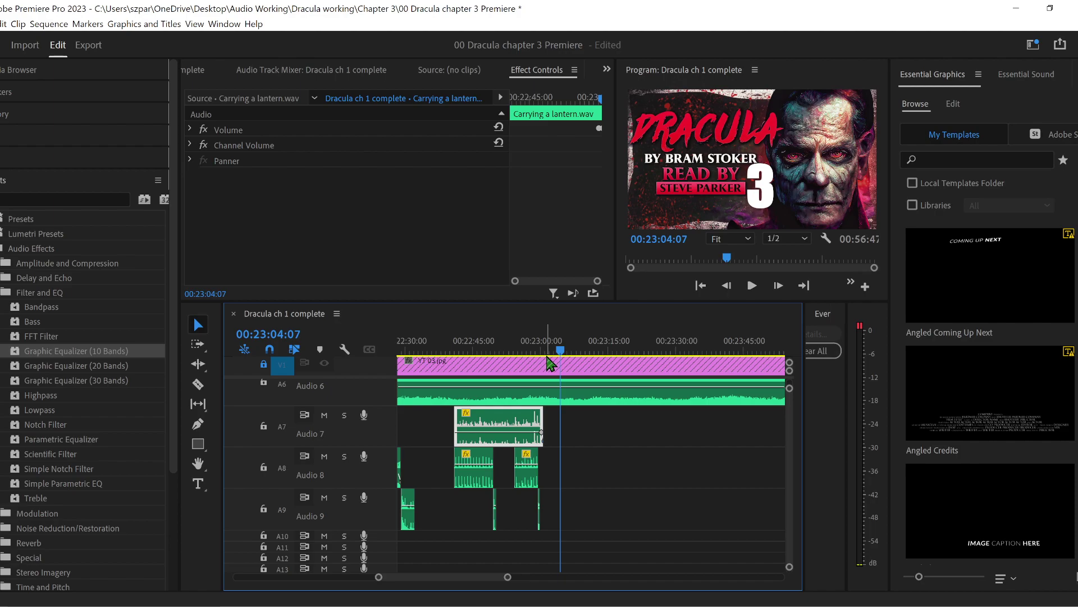
{"action": "left_click", "coordinate": [549, 353]}
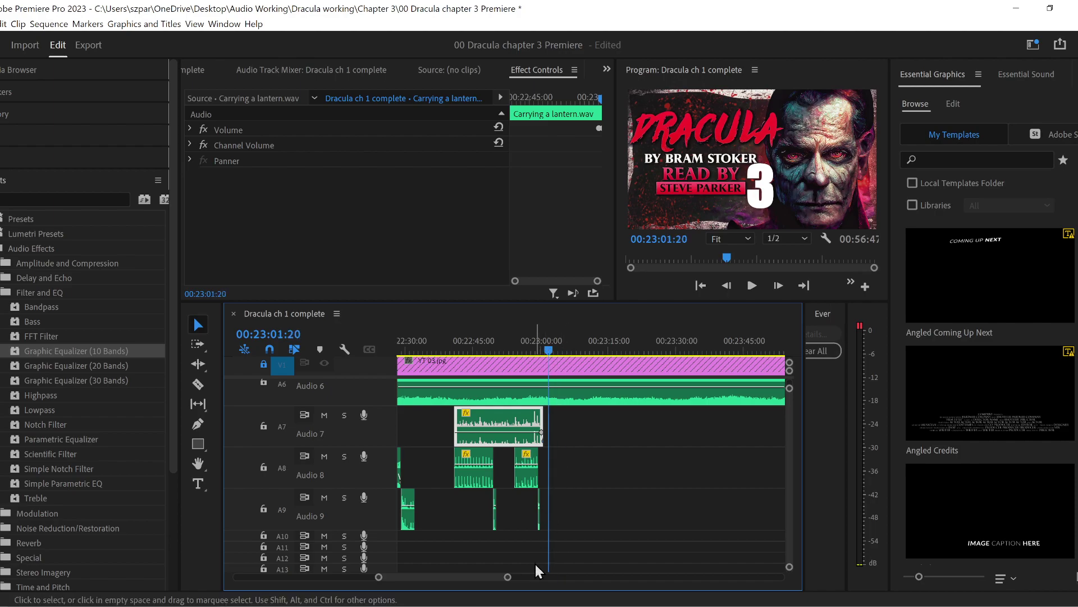
- Open the drawer sound file from File Explorer in SOUND FORGE Audio Studio
{"action": "left_click", "coordinate": [721, 597]}
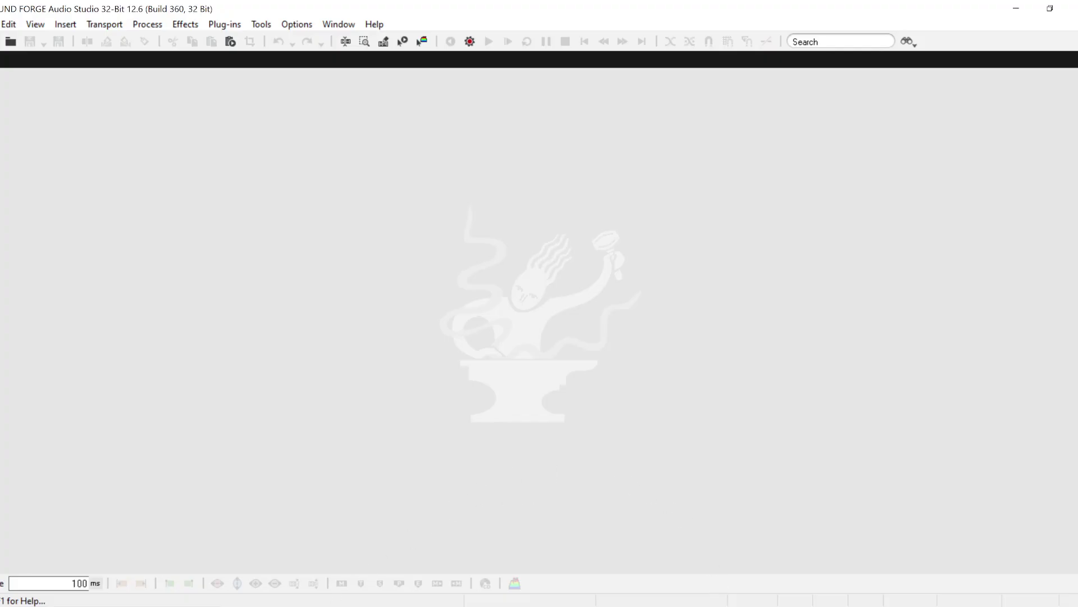
{"action": "key", "text": "alt+Tab"}
{"action": "left_click_drag", "start_coordinate": [184, 318], "coordinate": [547, 337]}
{"action": "left_click", "coordinate": [563, 8]}
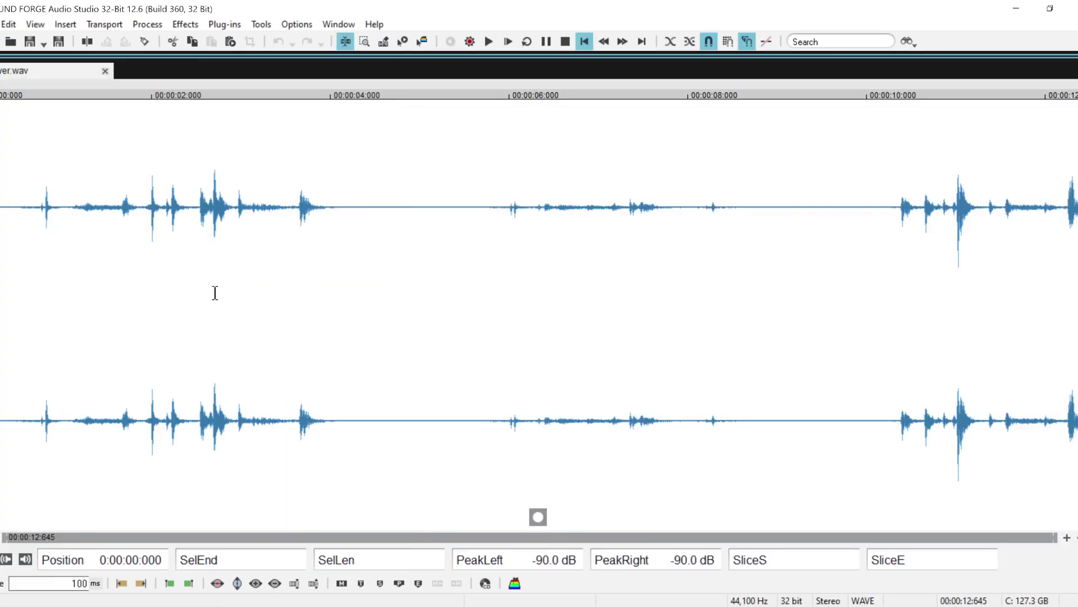
- Audition the opening of drawer.wav, delete the section from 0:00:00:477 to 0:00:01:037, and replay from the cut
{"action": "left_click", "coordinate": [19, 205]}
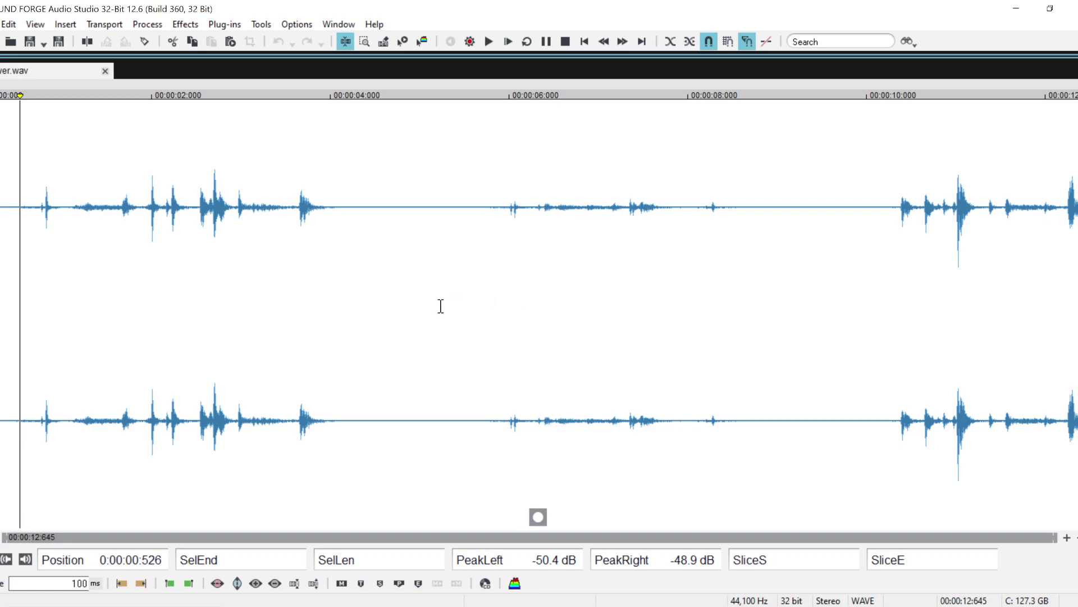
{"action": "key", "text": "space"}
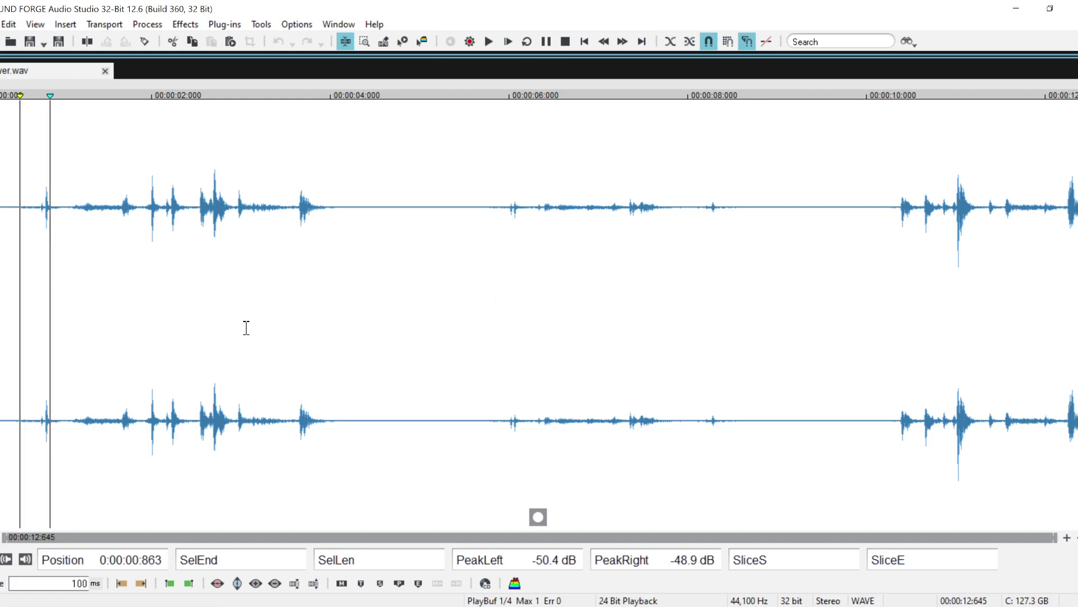
{"action": "left_click", "coordinate": [29, 203]}
{"action": "key", "text": "space"}
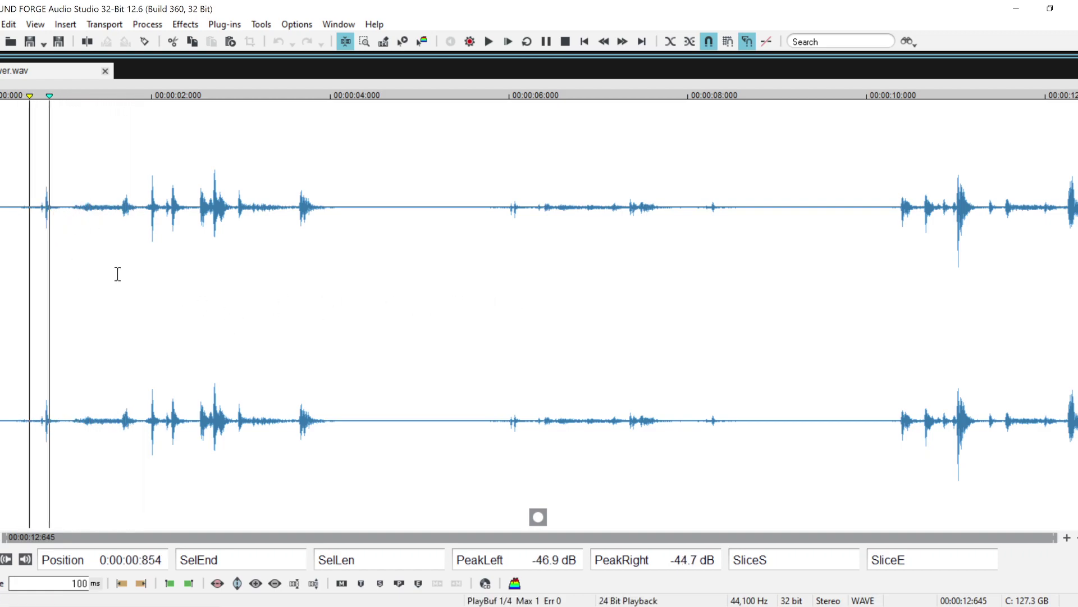
{"action": "left_click_drag", "start_coordinate": [65, 203], "coordinate": [12, 228]}
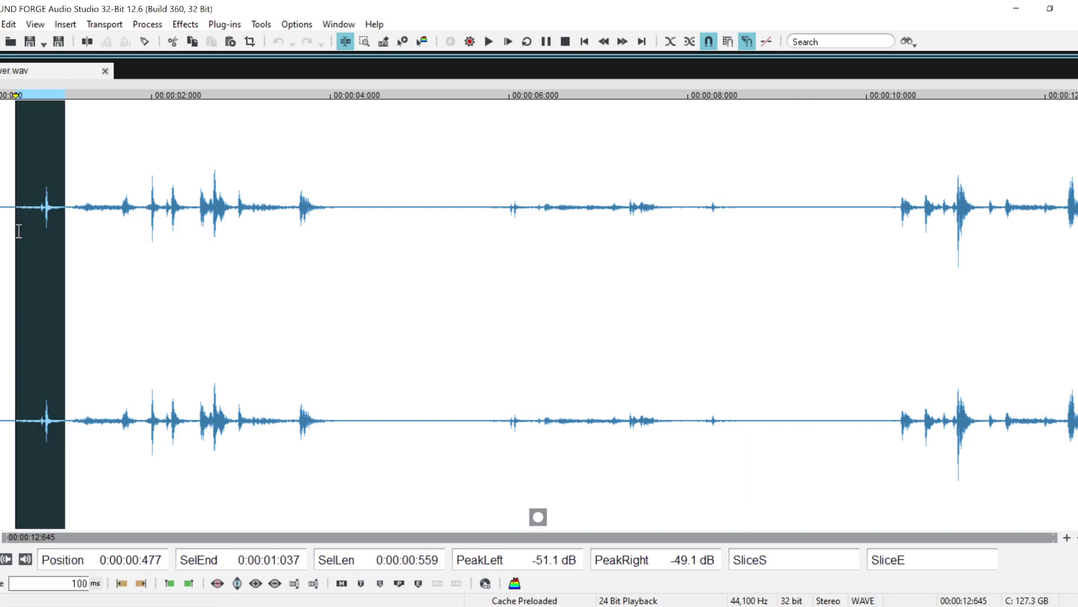
{"action": "key", "text": "Delete"}
{"action": "key", "text": "space"}
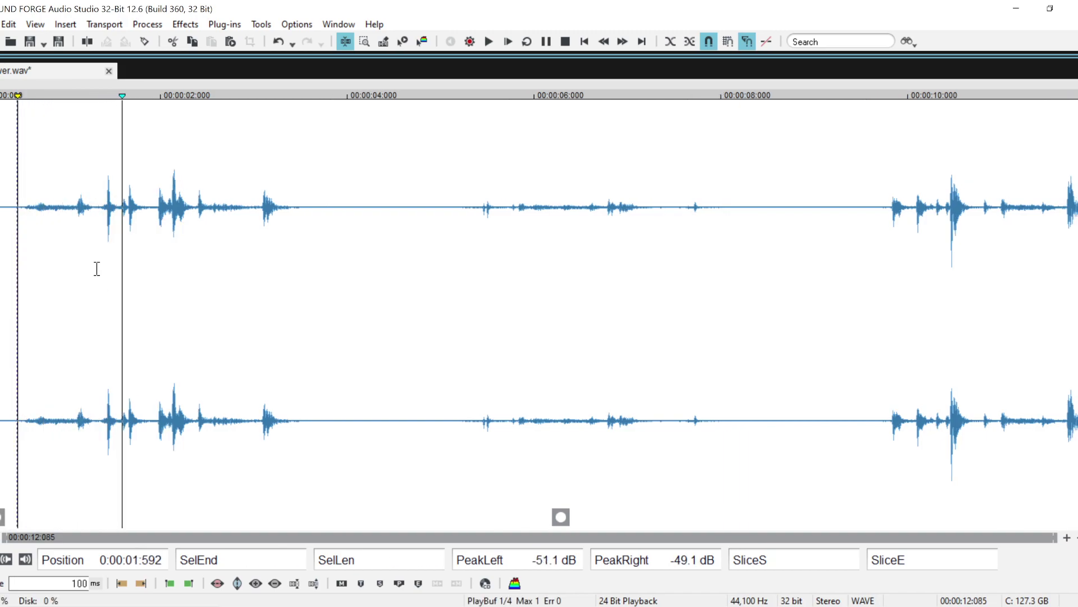
- Delete the drawer recording's double spike starting at 0:00:01:392, about 0.57 s long, and play on from the cut
{"action": "left_click_drag", "start_coordinate": [103, 224], "coordinate": [156, 251]}
{"action": "key", "text": "Delete"}
{"action": "key", "text": "space"}
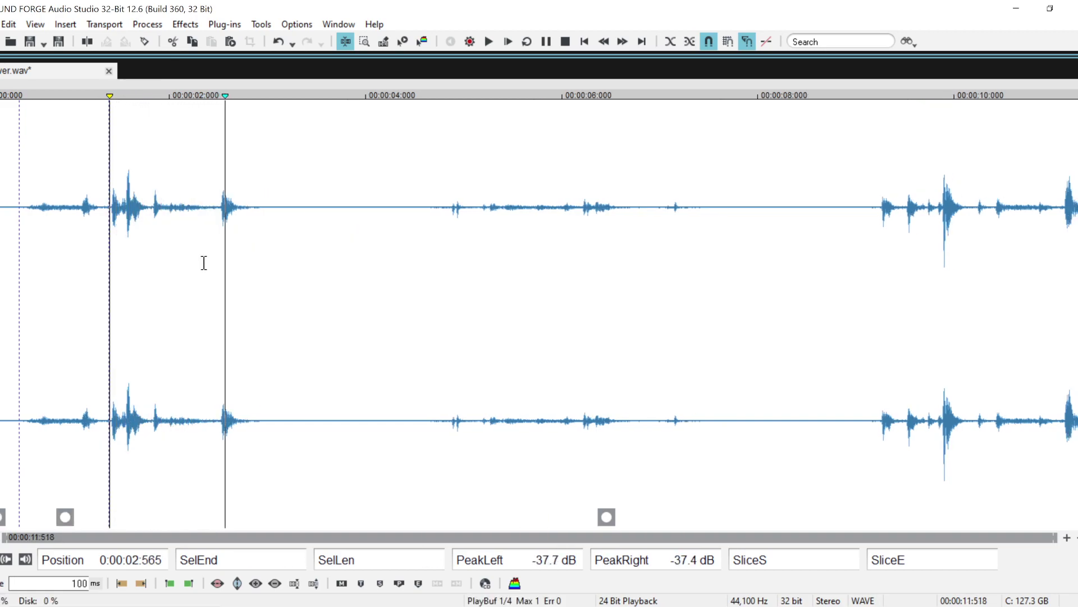
{"action": "key", "text": "space"}
{"action": "key", "text": "space"}
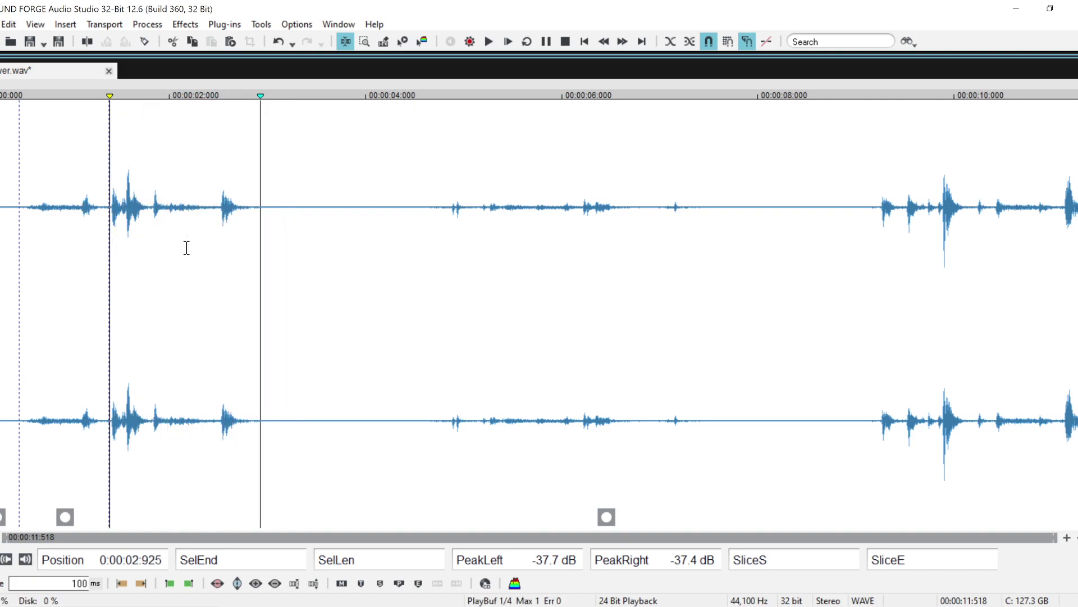
{"action": "key", "text": "space"}
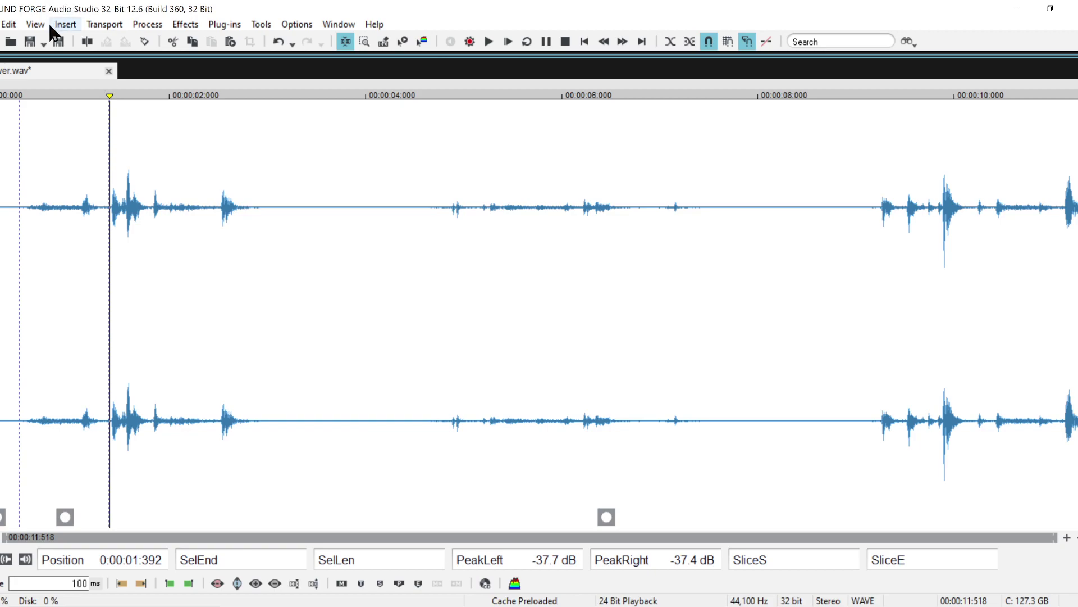
- Insert 0.500 s of silence at 0:00:01:392 in the drawer recording and play from near the start
{"action": "left_click", "coordinate": [59, 26]}
{"action": "left_click", "coordinate": [97, 147]}
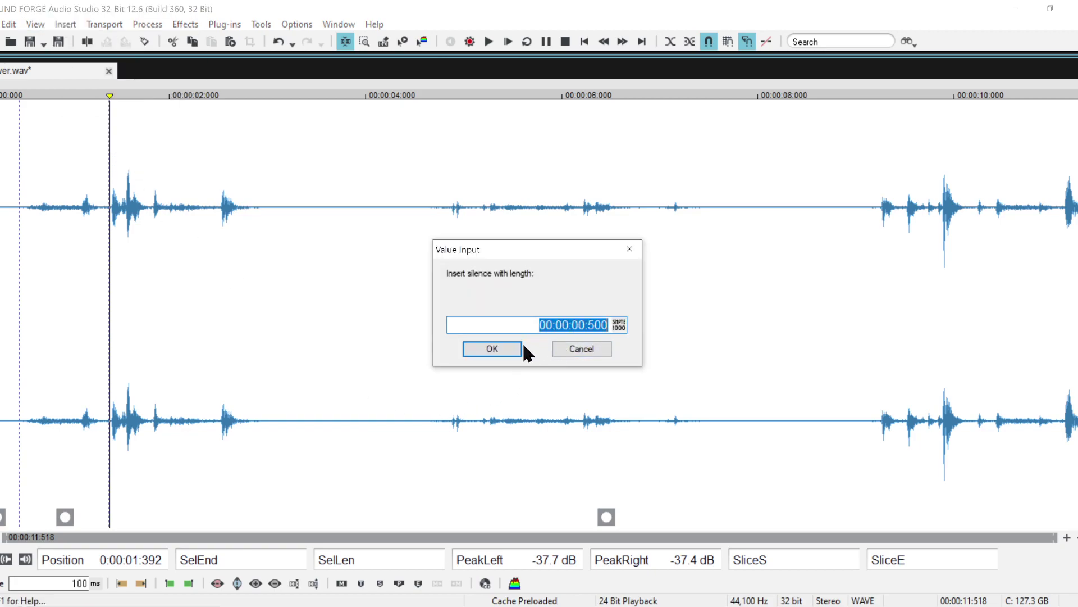
{"action": "left_click", "coordinate": [493, 349]}
{"action": "left_click", "coordinate": [10, 184]}
{"action": "key", "text": "space"}
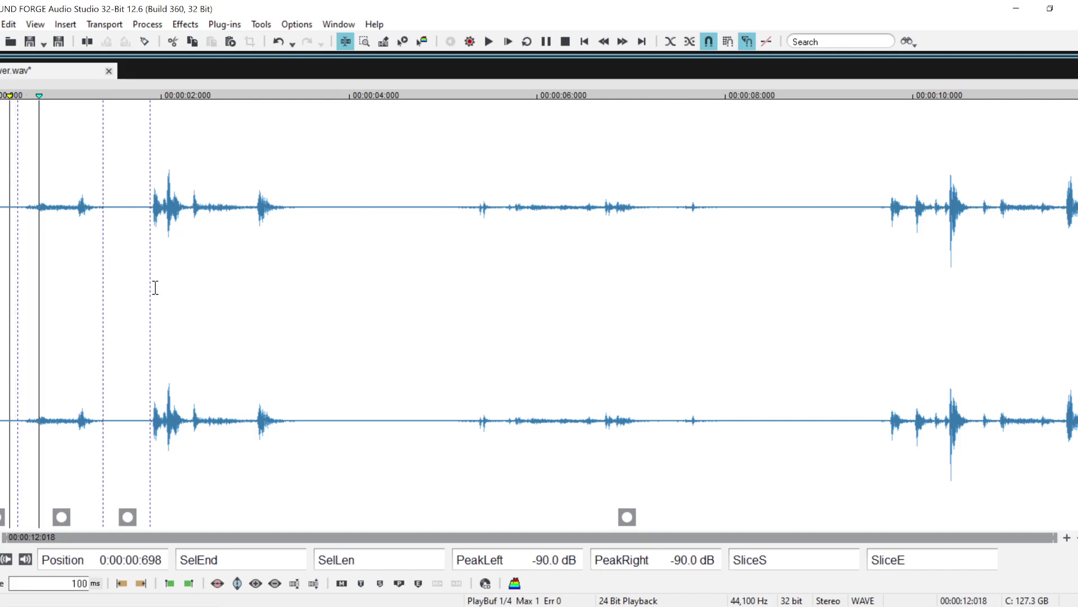
- Audition the remaining drawer sounds and copy the section from 0:00:09:718 to 0:00:10:007
{"action": "left_click", "coordinate": [466, 194]}
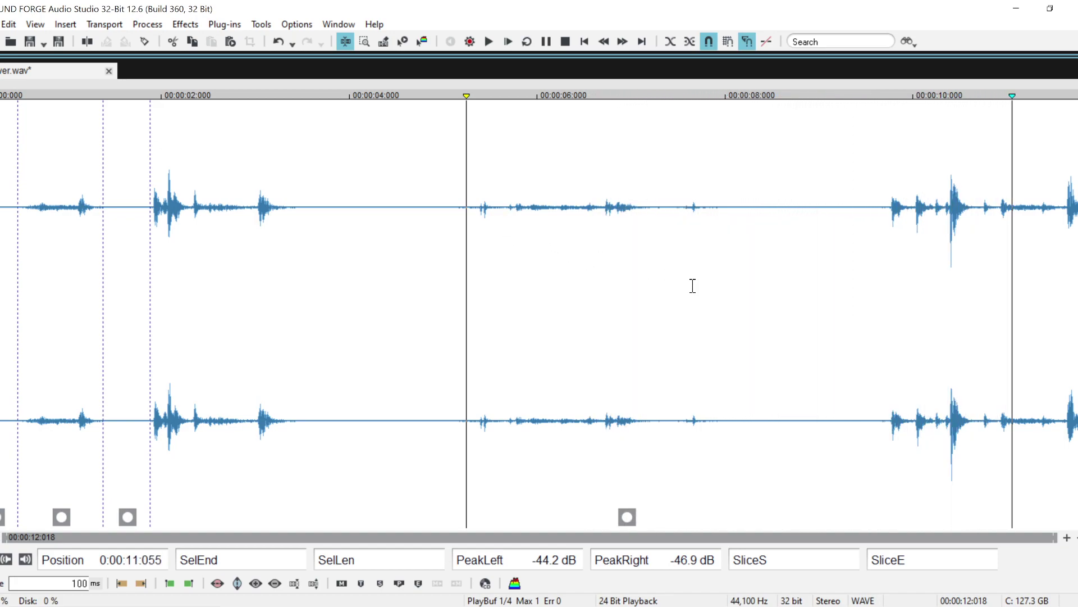
{"action": "left_click", "coordinate": [883, 201]}
{"action": "key", "text": "space"}
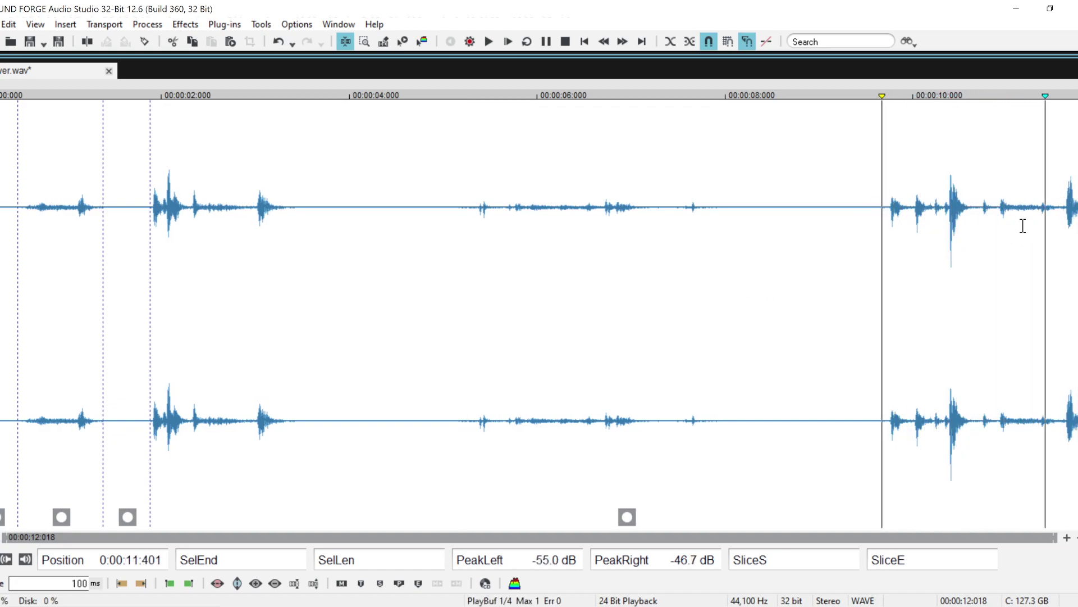
{"action": "left_click_drag", "start_coordinate": [976, 209], "coordinate": [887, 228]}
{"action": "left_click", "coordinate": [986, 243]}
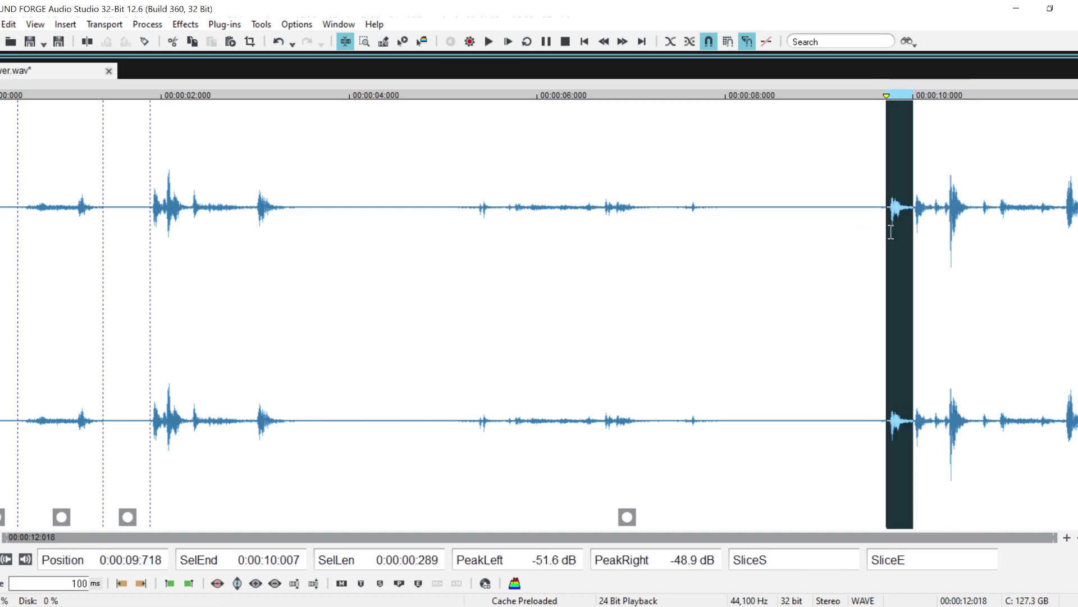
- Mix the copied drawer sound in at 0:00:00:954 with source and destination at -3.098 dB, previewing the mix before applying it
{"action": "left_click", "coordinate": [18, 187]}
{"action": "key", "text": "space"}
{"action": "key", "text": "space"}
{"action": "left_click", "coordinate": [62, 175]}
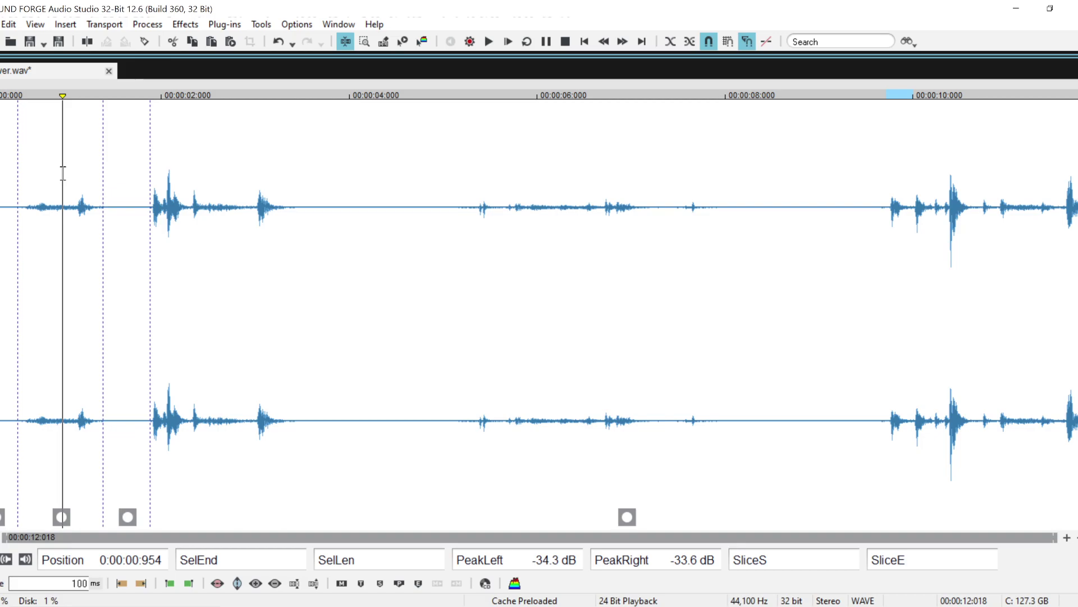
{"action": "right_click", "coordinate": [63, 148]}
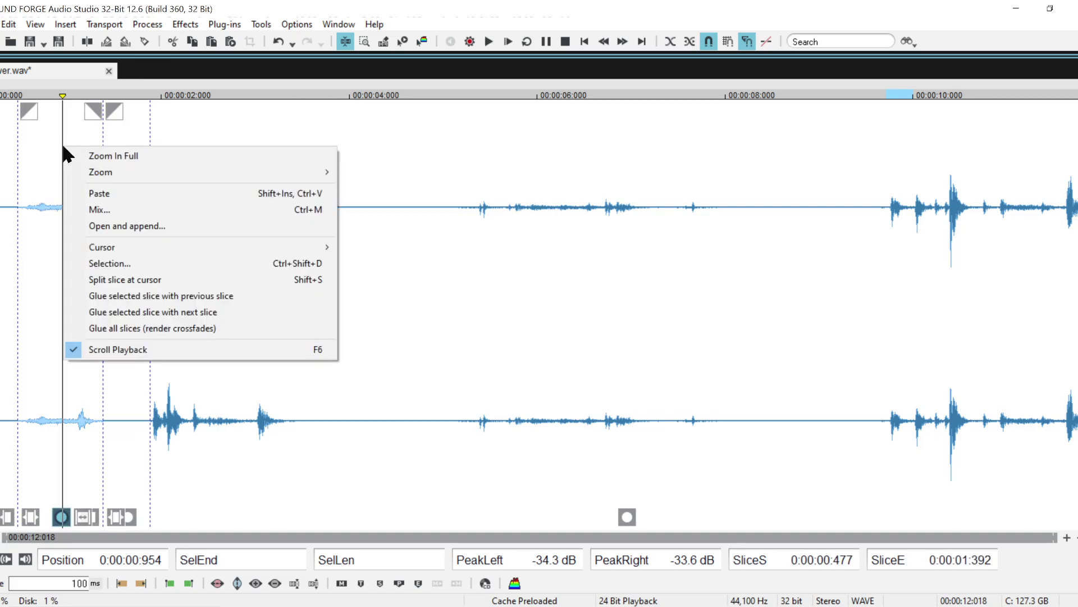
{"action": "left_click", "coordinate": [100, 209]}
{"action": "left_click", "coordinate": [371, 495]}
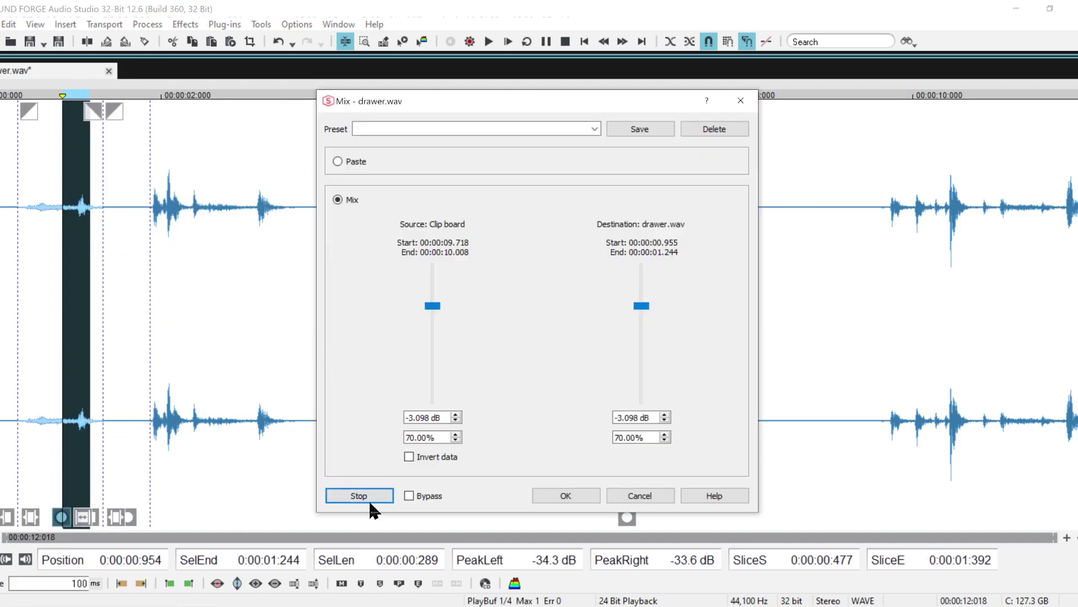
{"action": "left_click", "coordinate": [576, 495]}
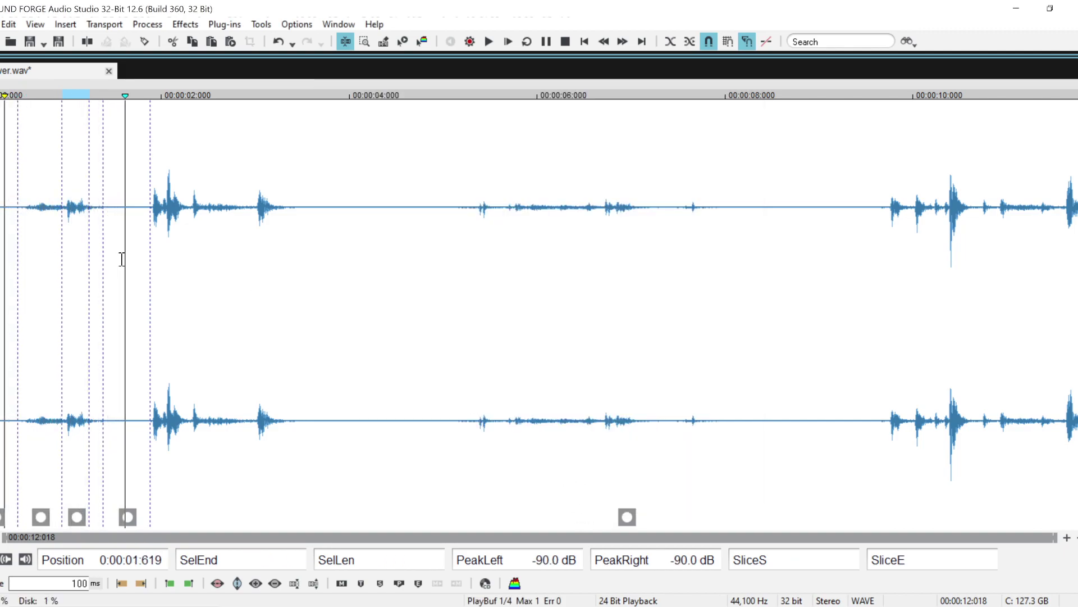
- Play the drawer recording from near the start and again from 0:00:02:464 to check the edited sounds
{"action": "left_click", "coordinate": [5, 202]}
{"action": "left_click", "coordinate": [18, 205]}
{"action": "key", "text": "space"}
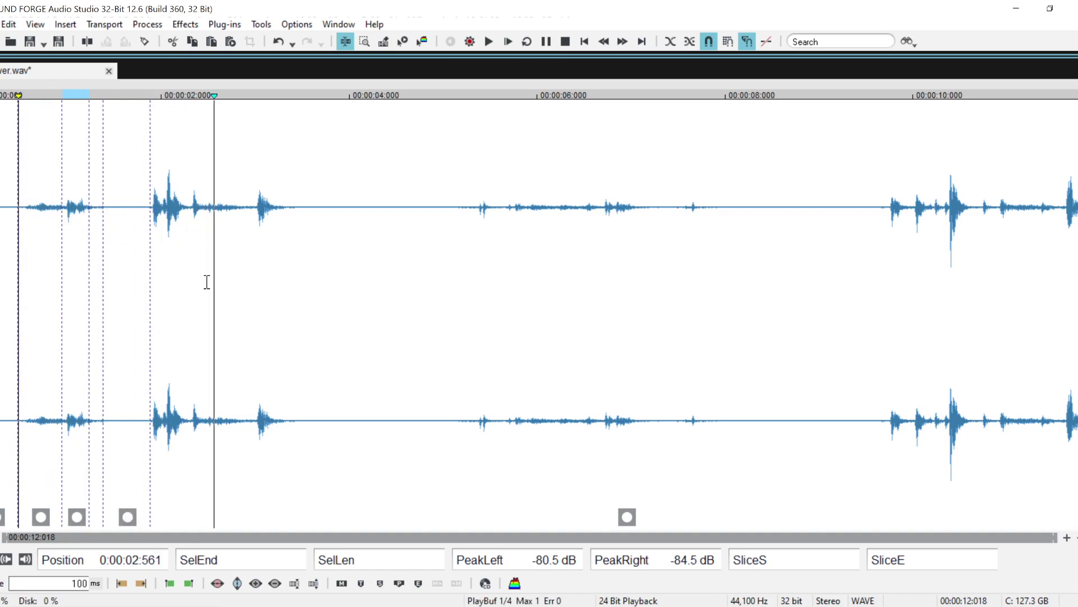
{"action": "left_click", "coordinate": [26, 190]}
{"action": "left_click", "coordinate": [205, 213]}
{"action": "key", "text": "space"}
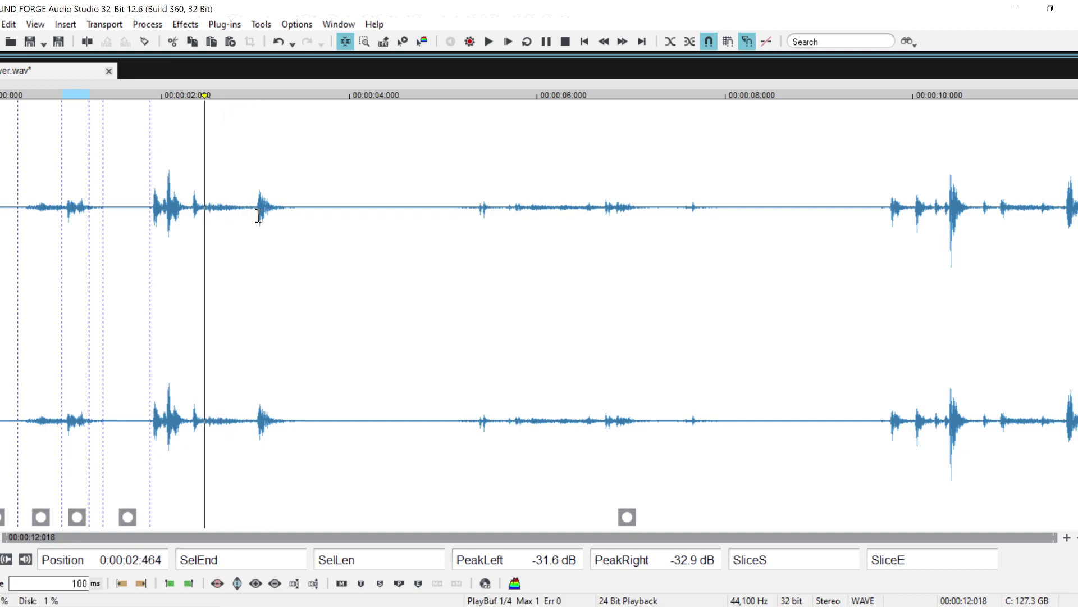
- Select 0:00:02:284 to 0:00:02:989 and pitch it by -11.808 half steps with the Resample algorithm, previewing before applying
{"action": "left_click_drag", "start_coordinate": [254, 219], "coordinate": [188, 239]}
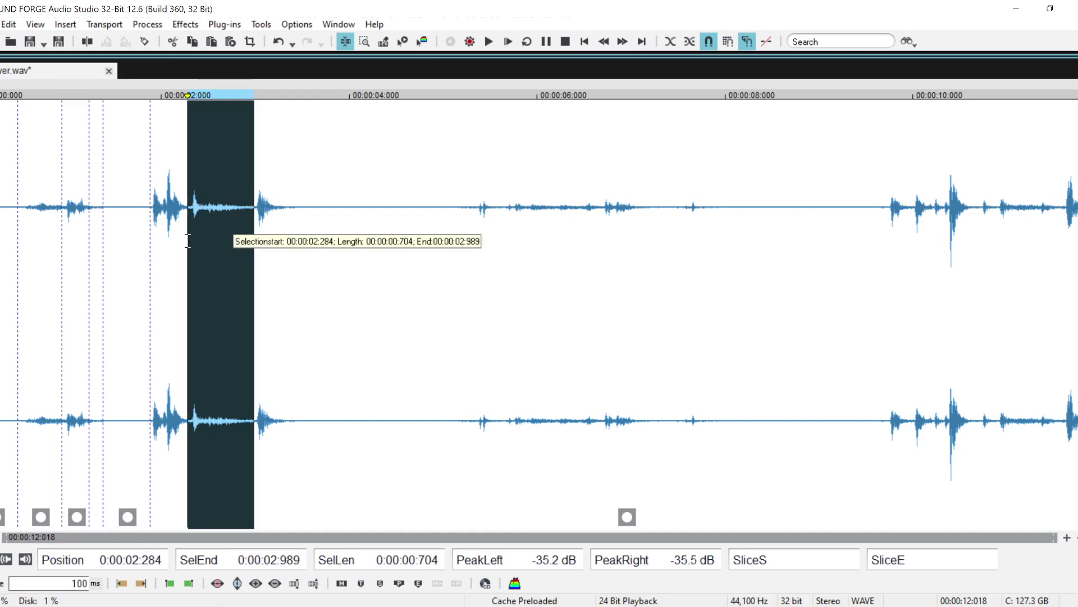
{"action": "key", "text": "space"}
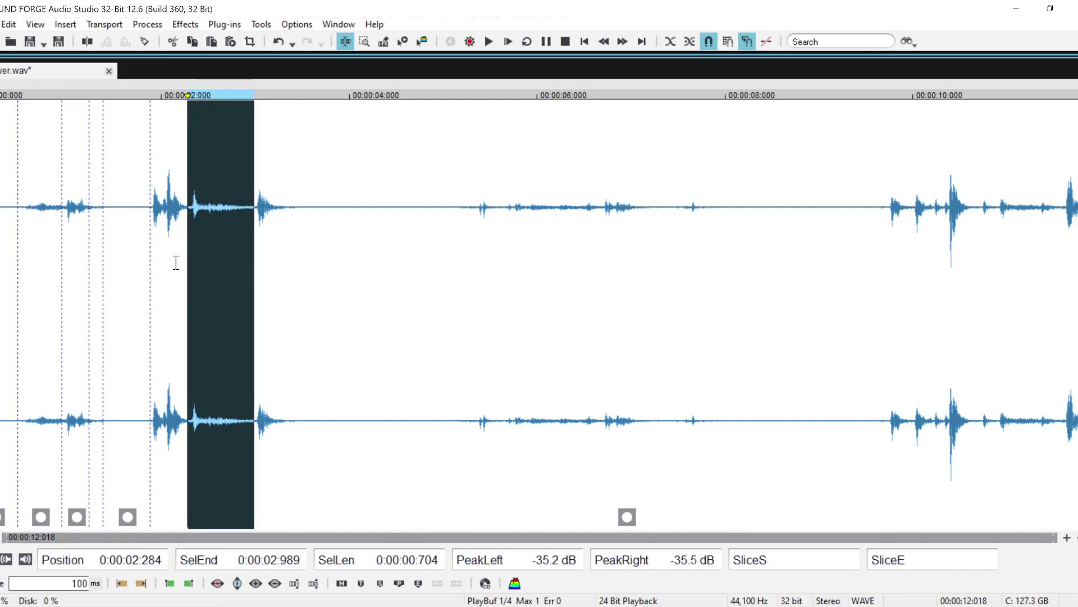
{"action": "left_click", "coordinate": [147, 24]}
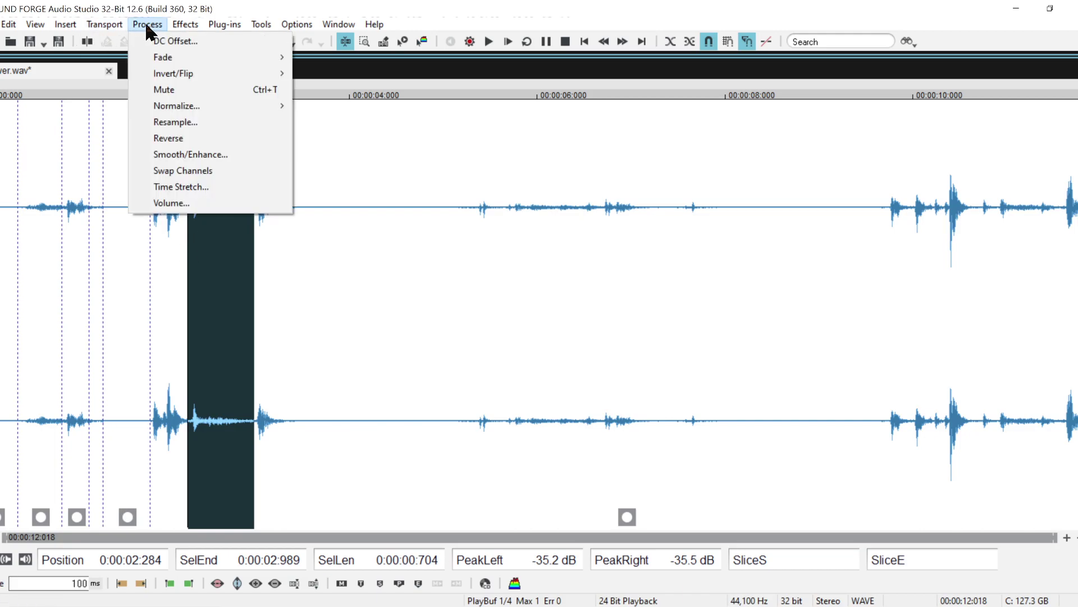
{"action": "left_click", "coordinate": [187, 186]}
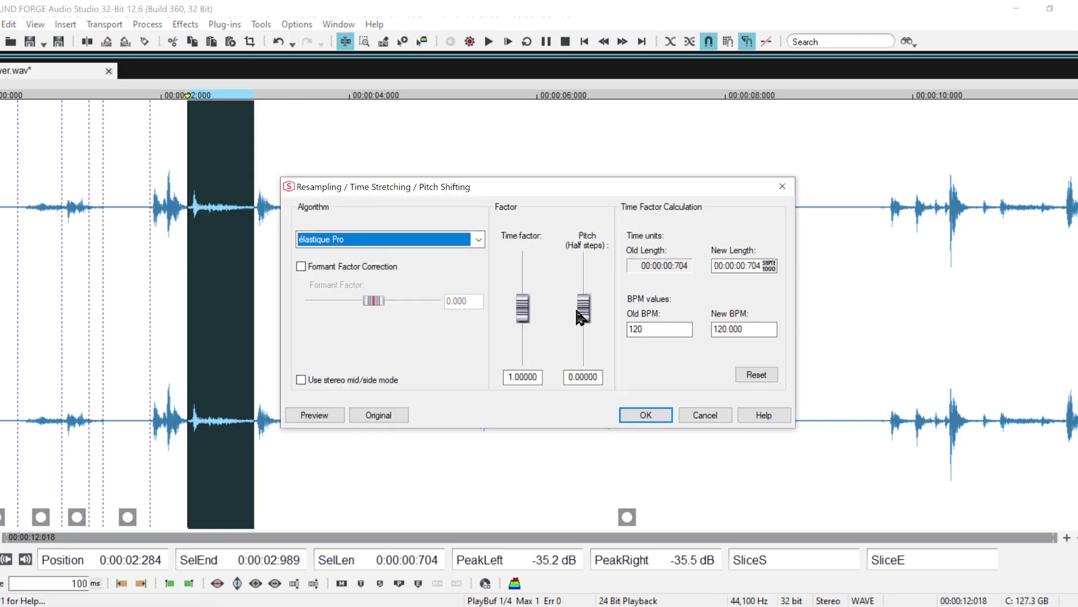
{"action": "left_click_drag", "start_coordinate": [577, 312], "coordinate": [585, 315]}
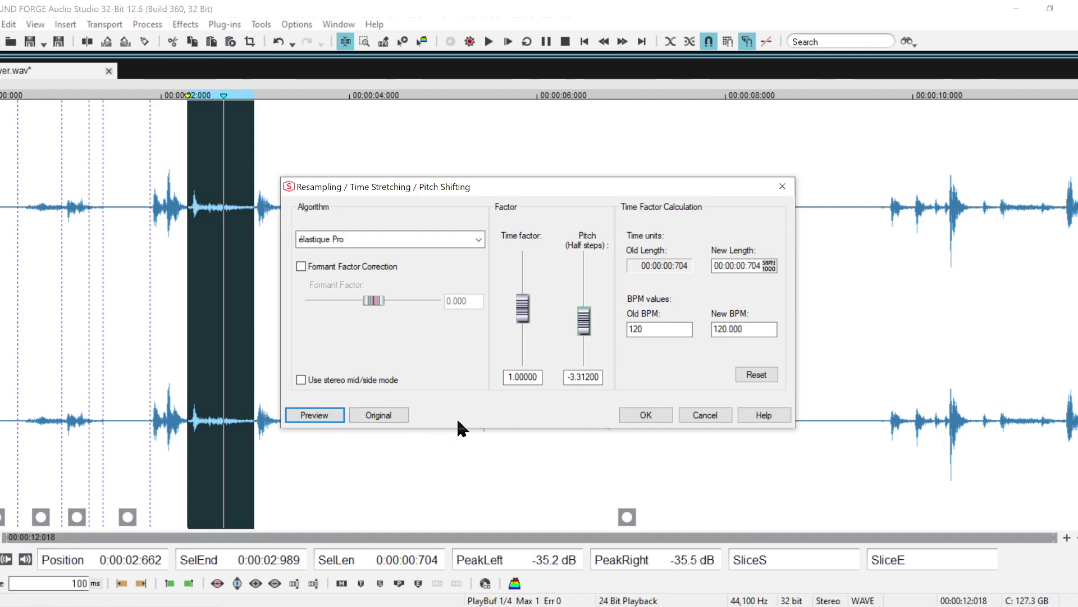
{"action": "left_click", "coordinate": [420, 239]}
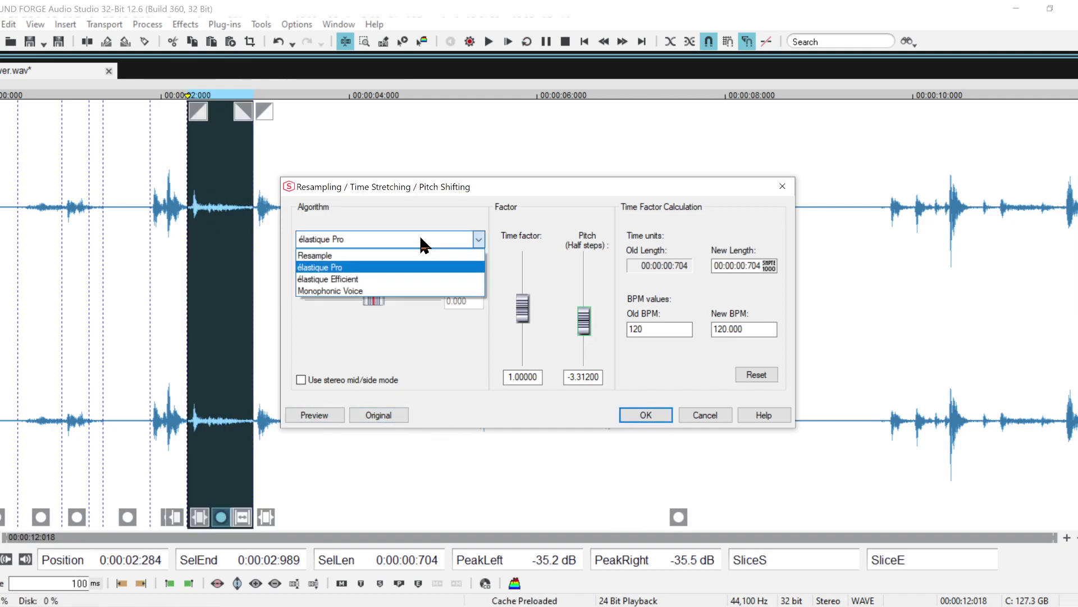
{"action": "left_click", "coordinate": [417, 257]}
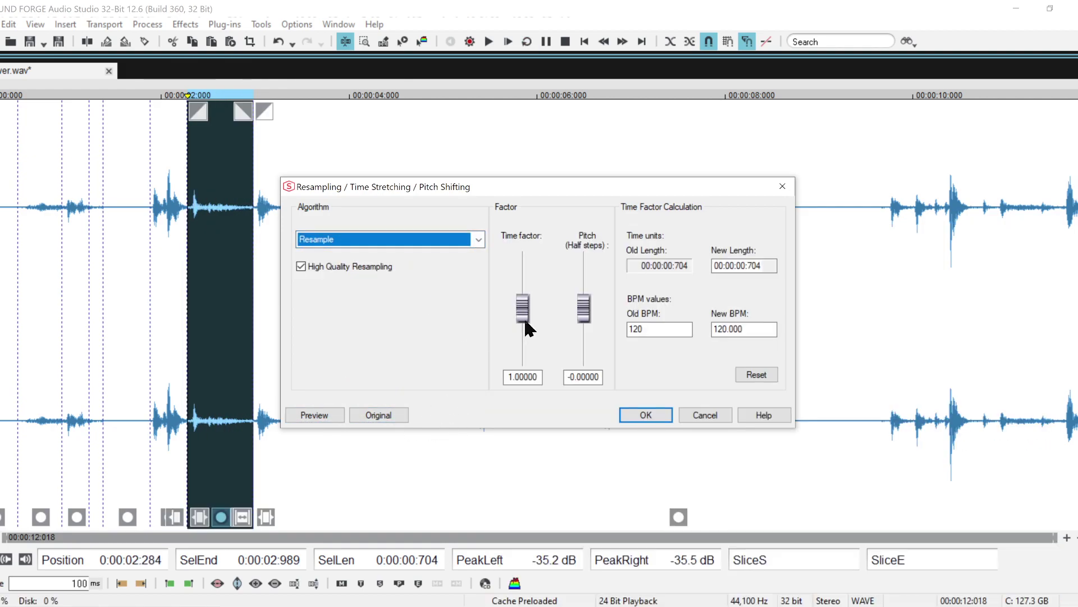
{"action": "left_click_drag", "start_coordinate": [583, 309], "coordinate": [587, 342]}
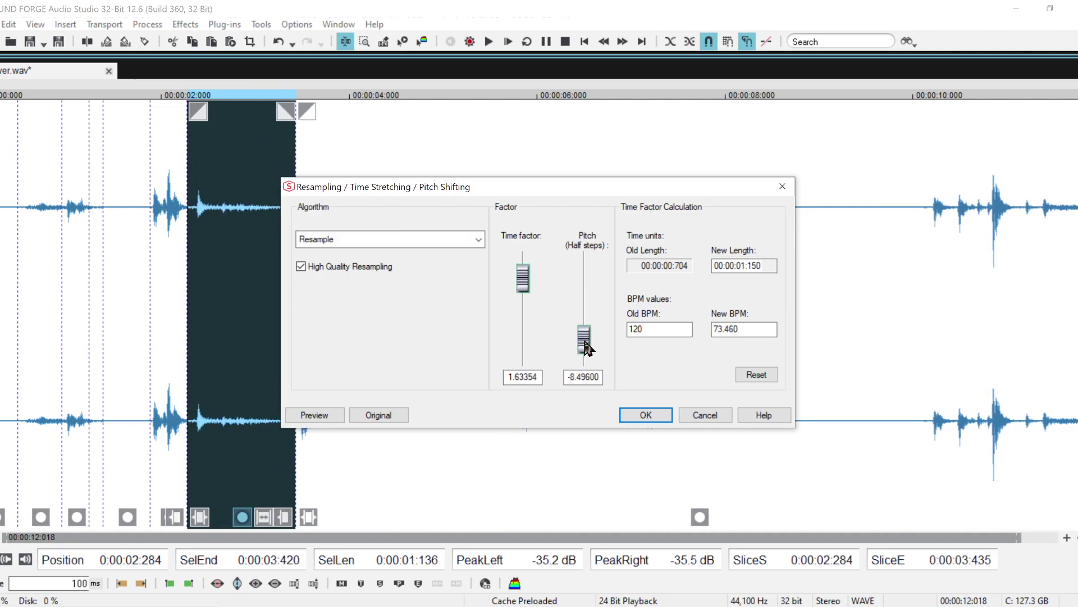
{"action": "left_click", "coordinate": [324, 421]}
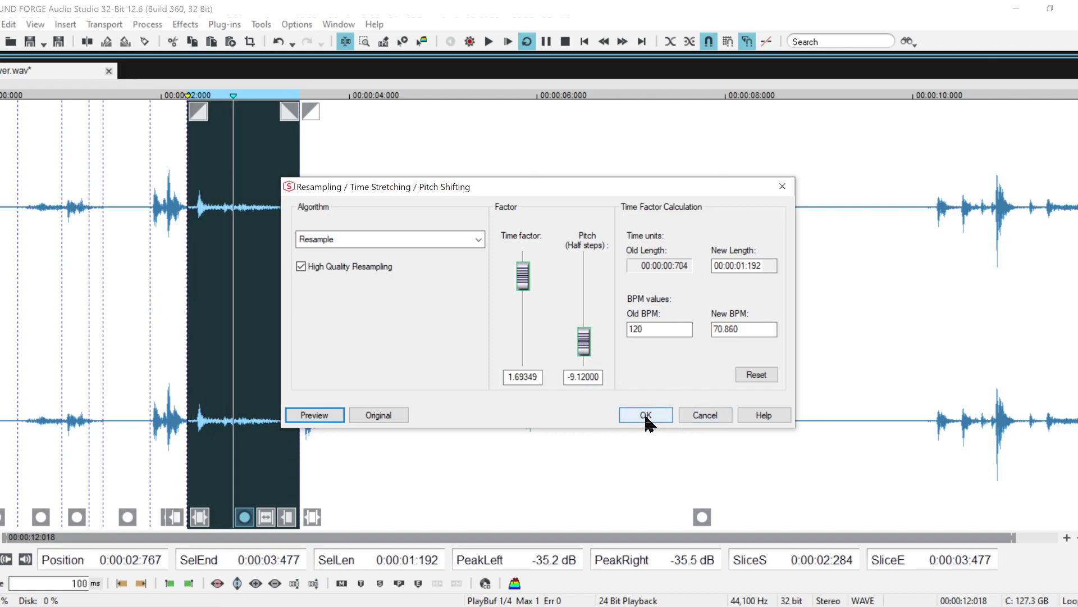
{"action": "left_click_drag", "start_coordinate": [584, 341], "coordinate": [585, 351]}
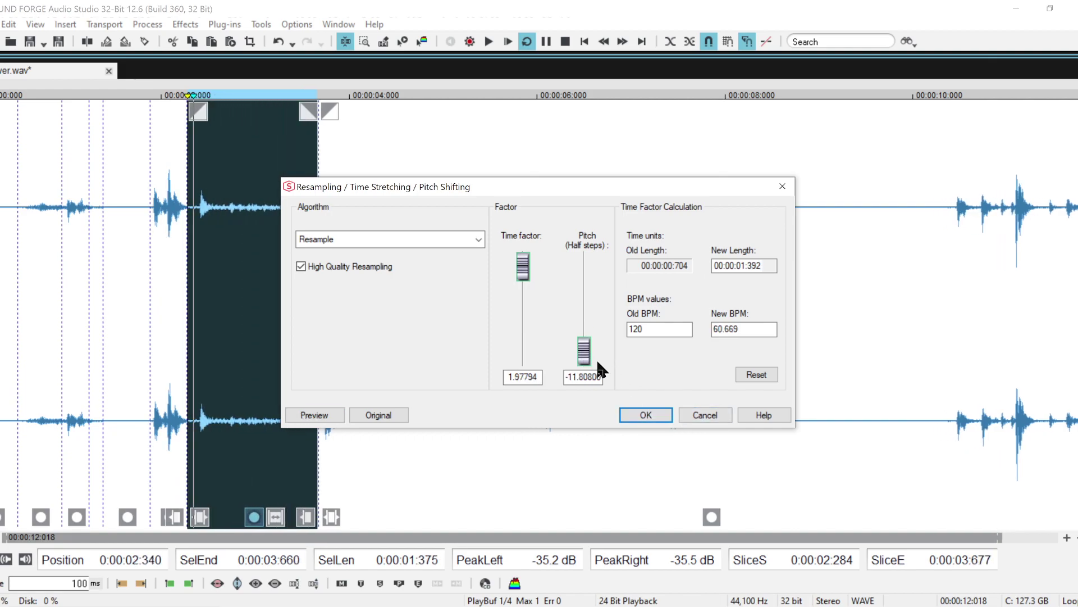
{"action": "left_click", "coordinate": [646, 416]}
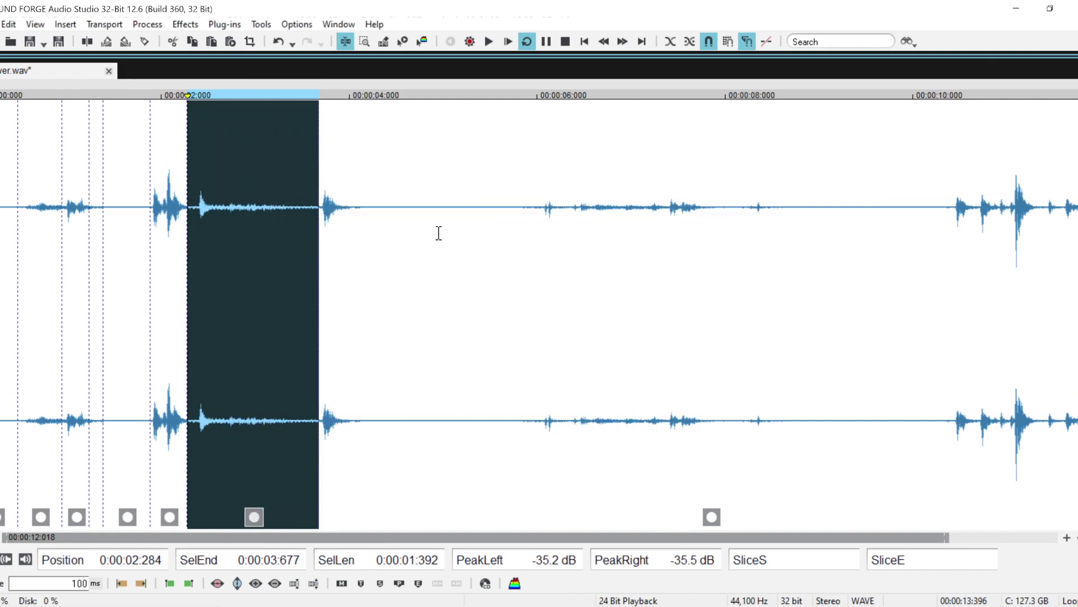
- Start a Graphic EQ on the stretched section, boosting 56 Hz to 8.33 dB, cutting 7.2 kHz to -18.68 dB and previewing
{"action": "left_click", "coordinate": [147, 24]}
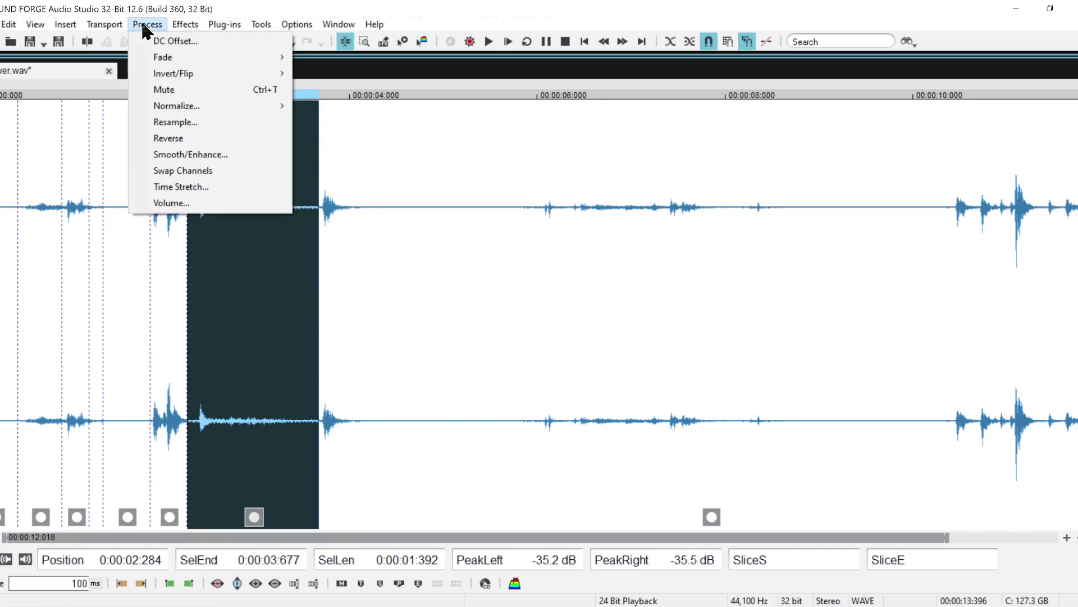
{"action": "mouse_move", "coordinate": [185, 24]}
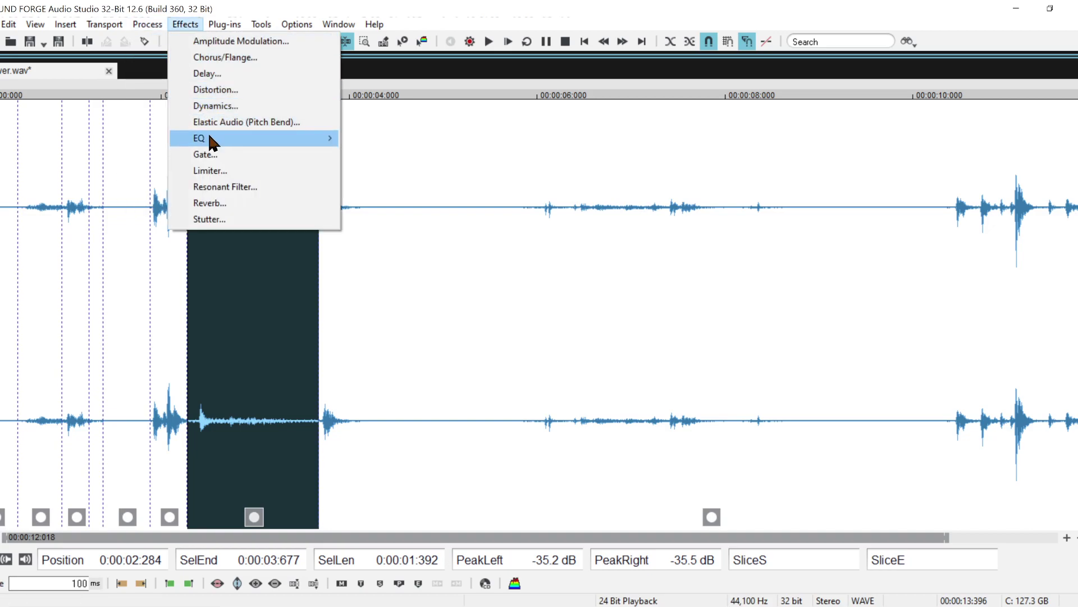
{"action": "mouse_move", "coordinate": [303, 138]}
{"action": "left_click", "coordinate": [397, 140]}
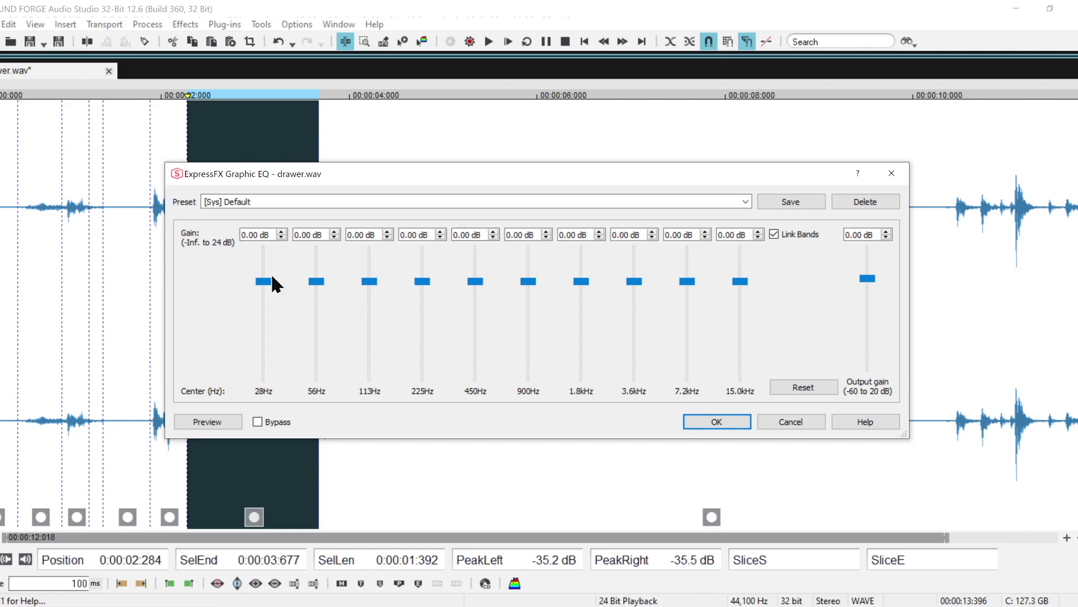
{"action": "left_click", "coordinate": [209, 422]}
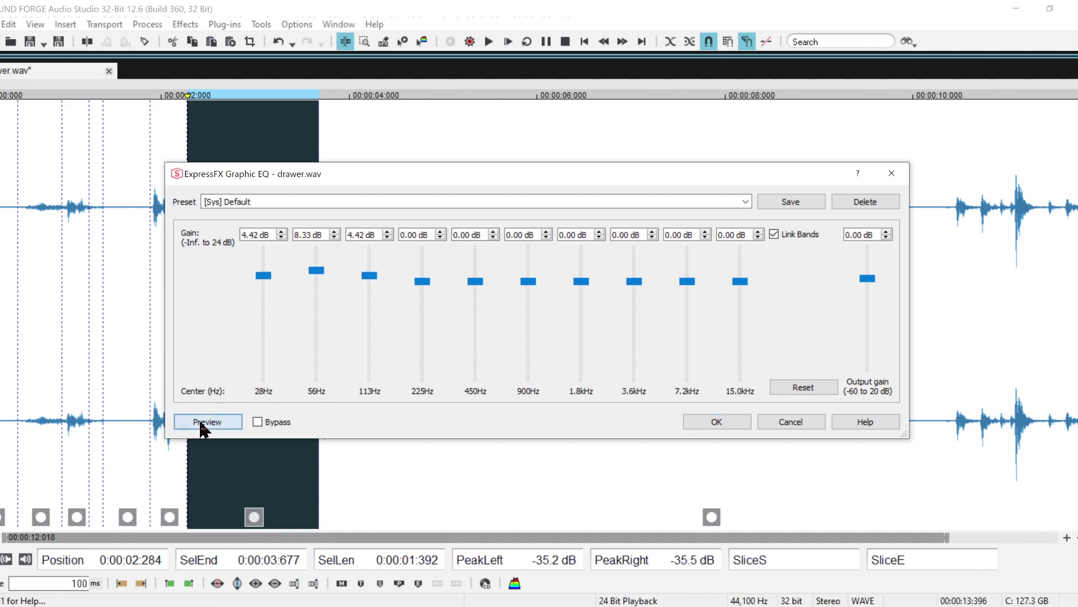
{"action": "left_click_drag", "start_coordinate": [688, 282], "coordinate": [686, 307]}
{"action": "left_click", "coordinate": [209, 422]}
- Raise the EQ's 56 Hz band to 11.03 dB and 450 Hz to 11.57 dB, preview, and apply it
{"action": "mouse_move", "coordinate": [316, 270]}
{"action": "left_mouse_down"}
{"action": "mouse_move", "coordinate": [316, 259]}
{"action": "mouse_move", "coordinate": [370, 265]}
{"action": "mouse_move", "coordinate": [313, 269]}
{"action": "left_mouse_up"}
{"action": "left_click", "coordinate": [207, 422]}
{"action": "left_click", "coordinate": [207, 422]}
{"action": "left_click_drag", "start_coordinate": [475, 281], "coordinate": [475, 265]}
{"action": "left_click", "coordinate": [215, 426]}
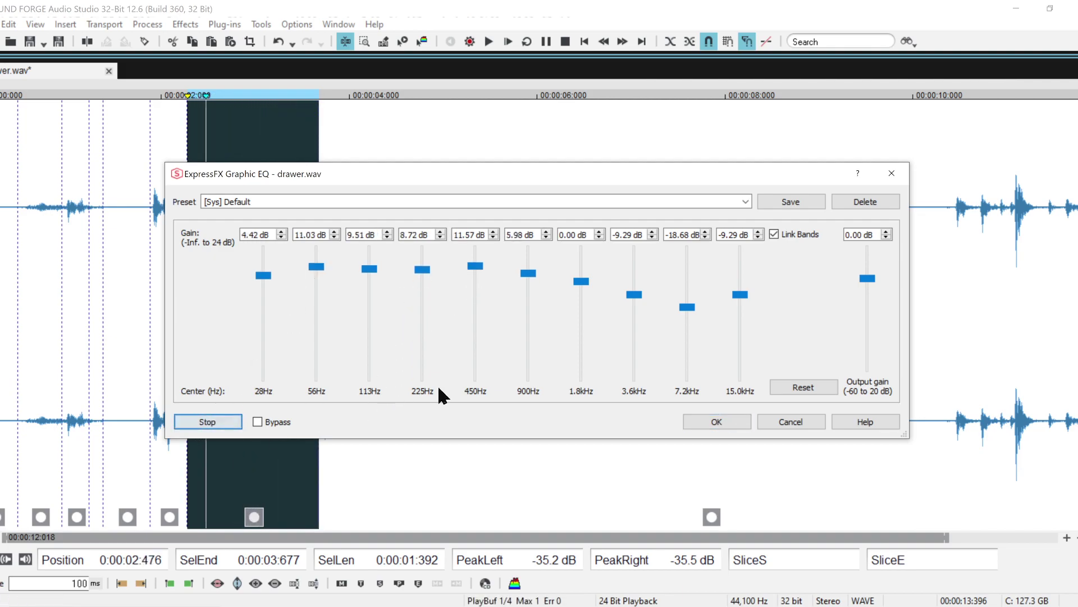
{"action": "left_click", "coordinate": [717, 422]}
- Delete the stretch before the last drawer spike, starting at about 0:00:11:408, and audition the final group of sounds
{"action": "left_click", "coordinate": [578, 219]}
{"action": "key", "text": "space"}
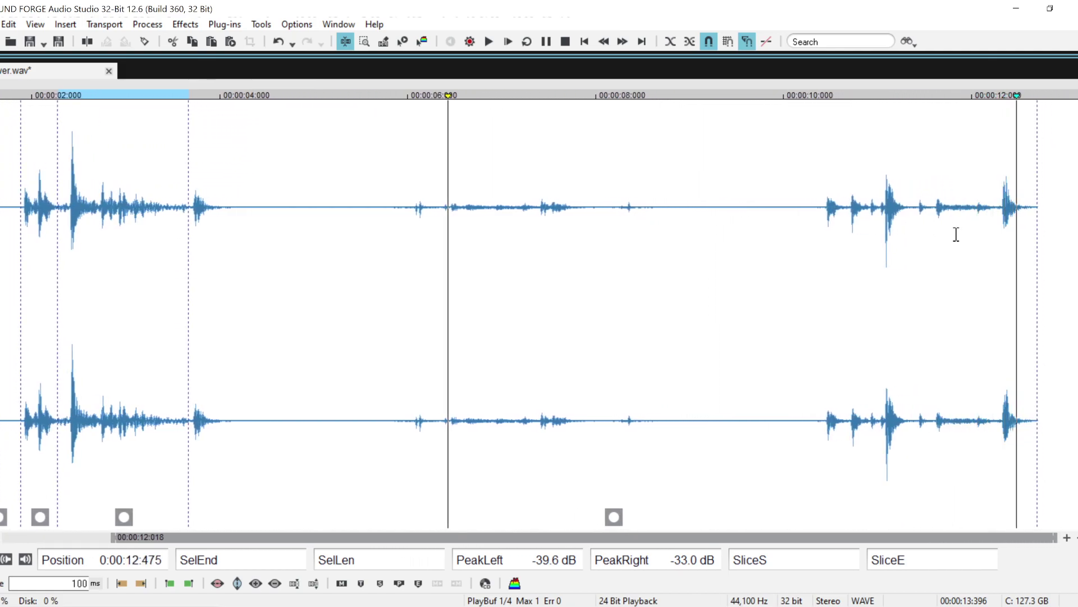
{"action": "left_click_drag", "start_coordinate": [999, 205], "coordinate": [916, 241]}
{"action": "key", "text": "Delete"}
{"action": "left_click_drag", "start_coordinate": [888, 191], "coordinate": [1023, 259]}
{"action": "key", "text": "space"}
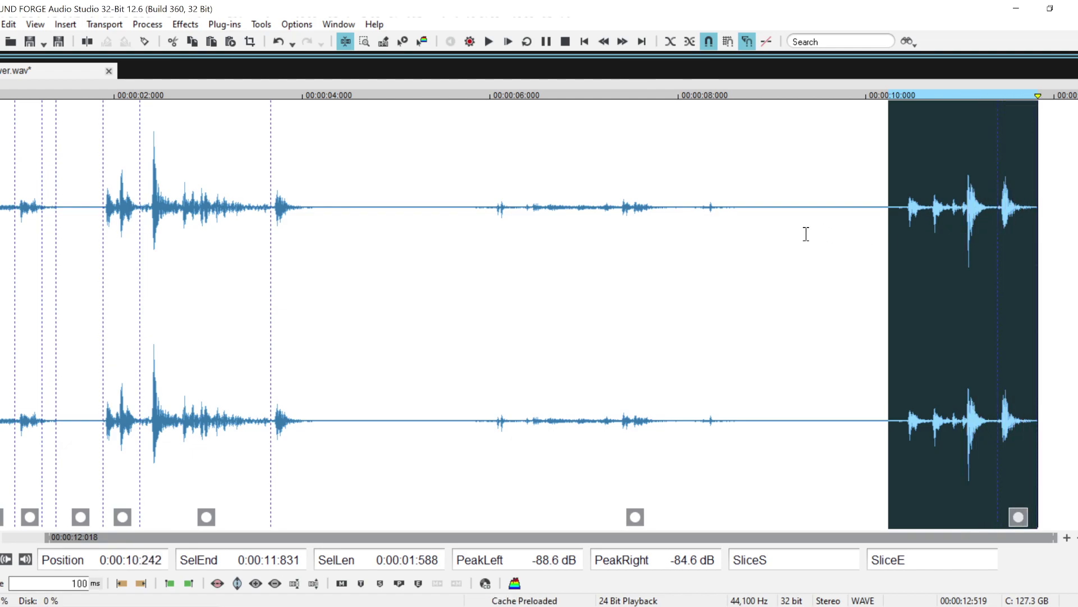
- Cut the tall spike from 0:00:11:009 to 0:00:11:408 and paste it into the silence at 0:00:09:108
{"action": "left_click", "coordinate": [997, 219]}
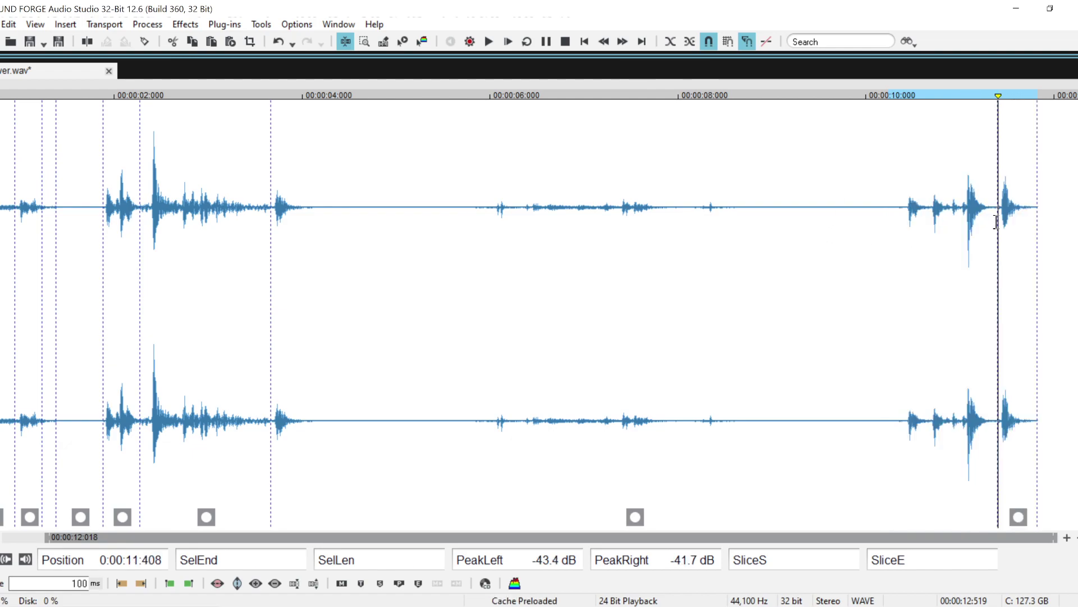
{"action": "left_click_drag", "start_coordinate": [963, 208], "coordinate": [985, 236]}
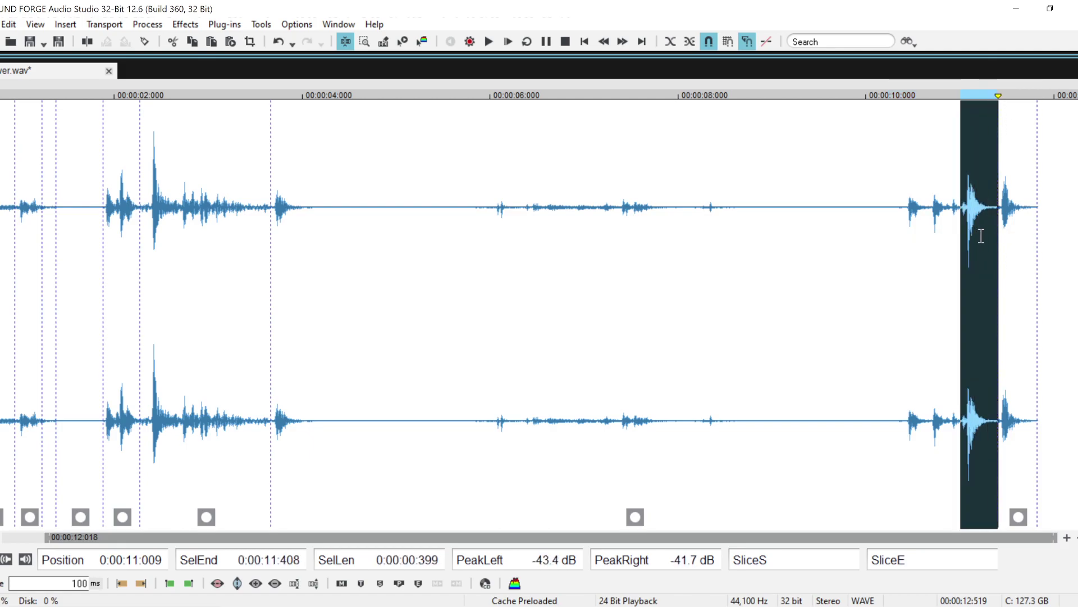
{"action": "key", "text": "Delete"}
{"action": "left_click", "coordinate": [819, 234]}
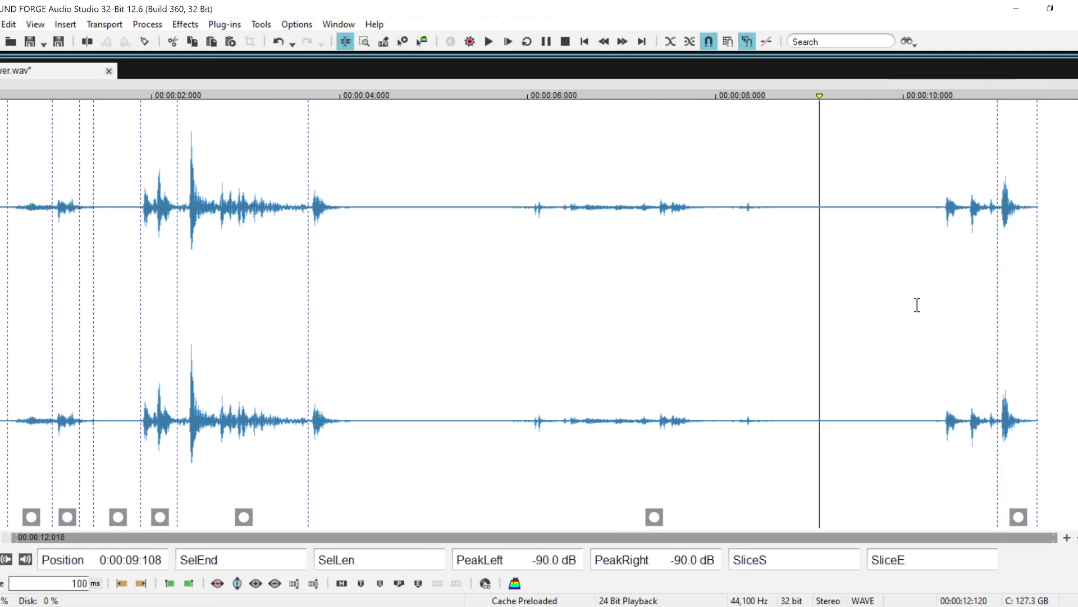
{"action": "key", "text": "ctrl+v"}
- Try mixing the section from 0:00:10:688 to 0:00:11:831 in at 0:00:02:723, source and destination at -3.098 dB
{"action": "left_click_drag", "start_coordinate": [969, 211], "coordinate": [1071, 264]}
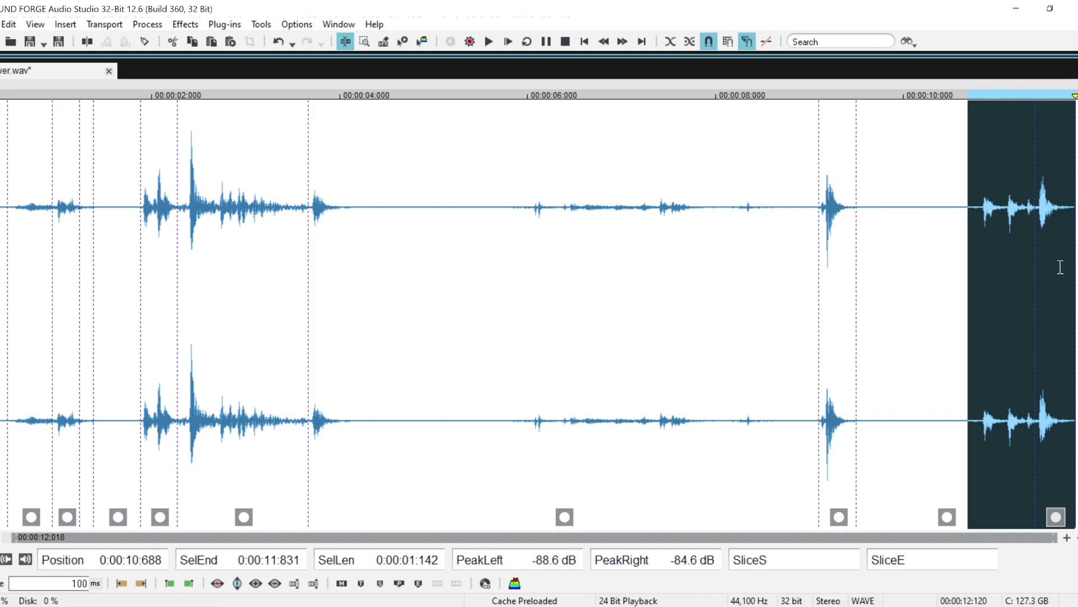
{"action": "left_click", "coordinate": [177, 165]}
{"action": "key", "text": "space"}
{"action": "key", "text": "space"}
{"action": "left_click", "coordinate": [220, 176]}
{"action": "right_click", "coordinate": [220, 149]}
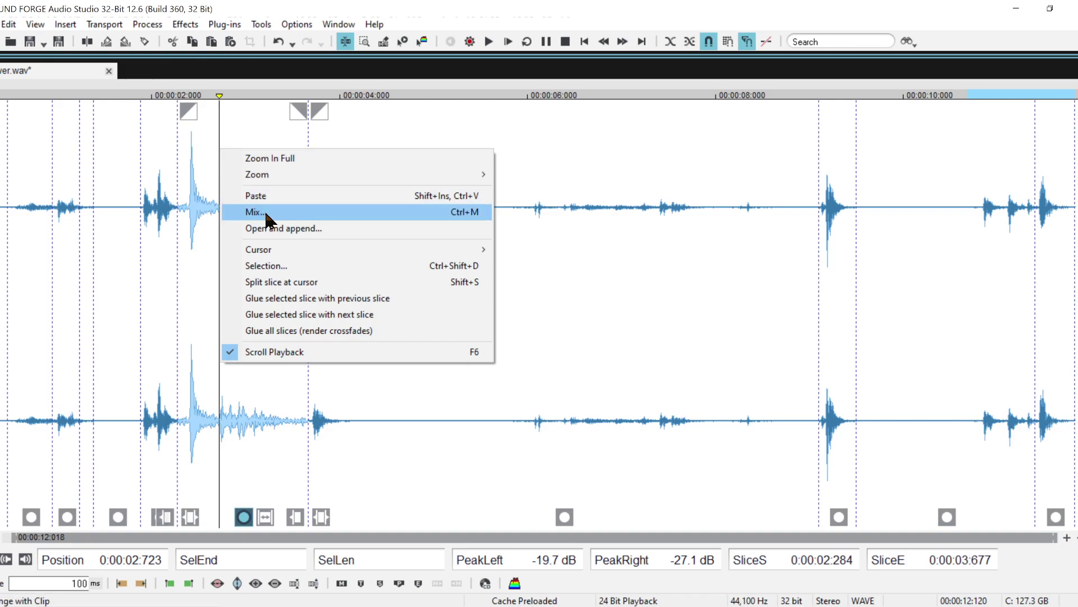
{"action": "left_click", "coordinate": [265, 211]}
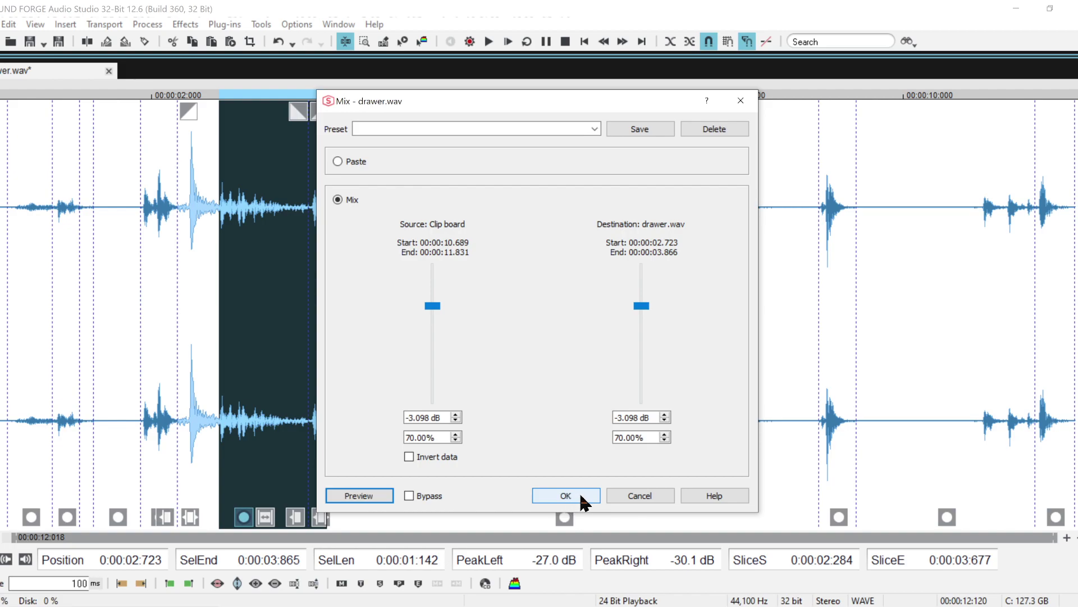
{"action": "left_click", "coordinate": [621, 492]}
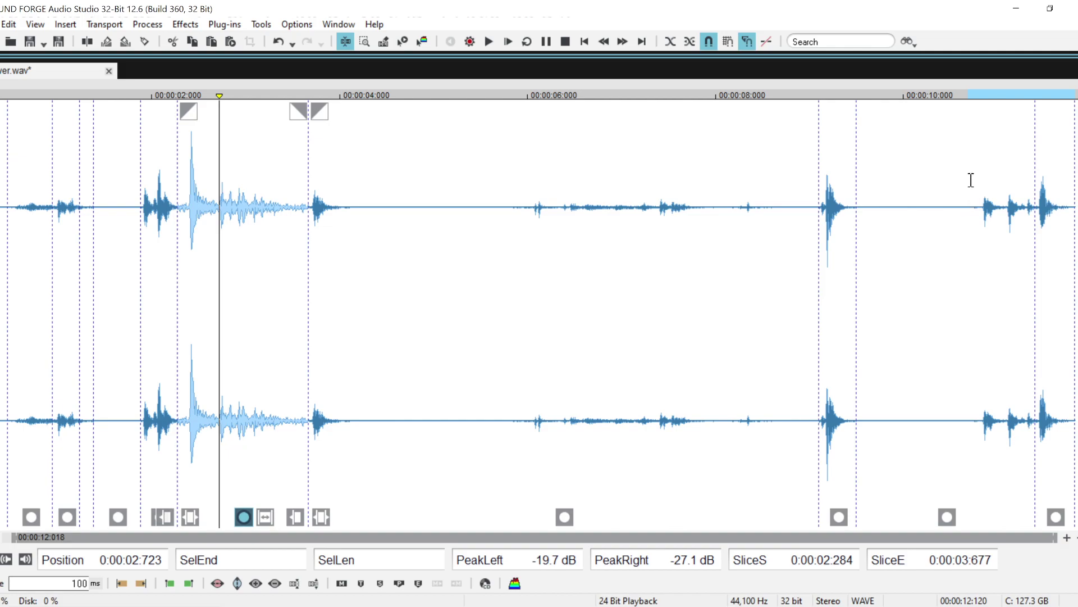
- Audition the final drawer sounds, then apply the Graphic EQ to the section from 0:00:10:712 to 0:00:11:831
{"action": "left_click", "coordinate": [950, 168]}
{"action": "key", "text": "space"}
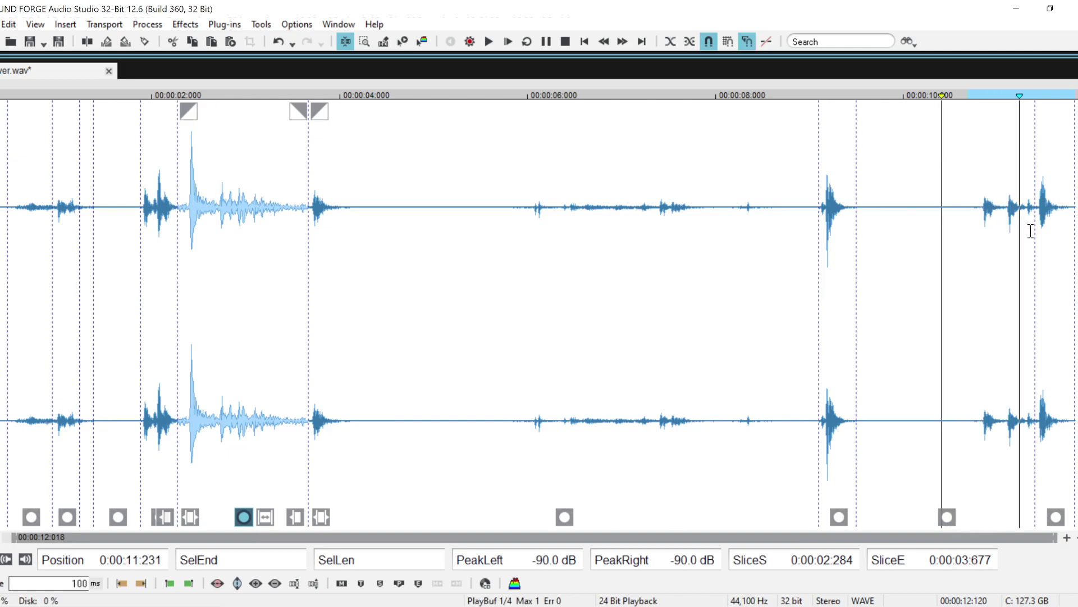
{"action": "left_click", "coordinate": [970, 194]}
{"action": "left_click_drag", "start_coordinate": [970, 193], "coordinate": [1075, 242]}
{"action": "left_click", "coordinate": [141, 22]}
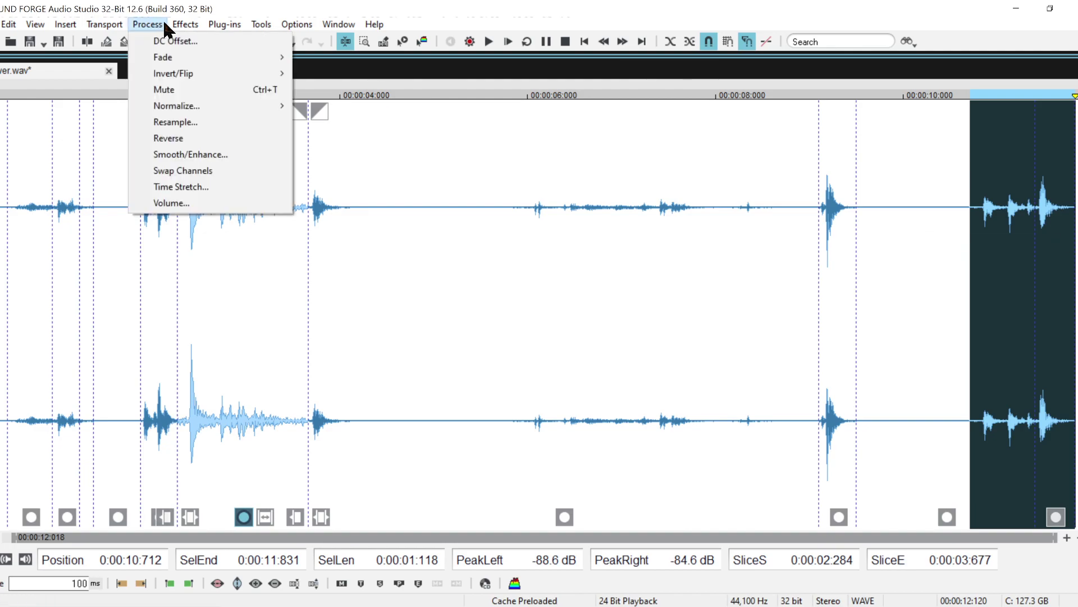
{"action": "mouse_move", "coordinate": [182, 27]}
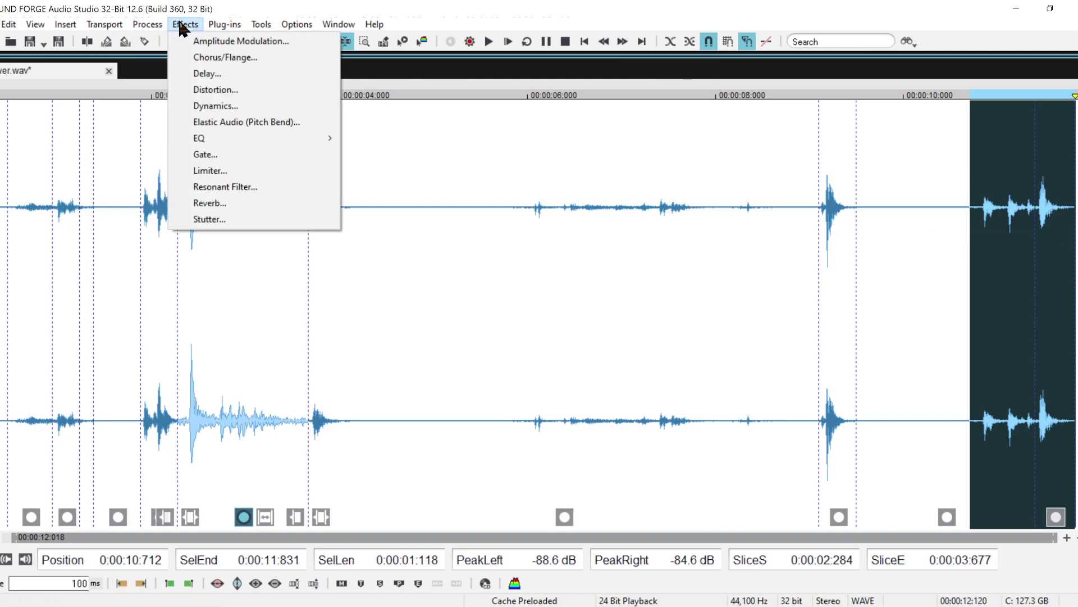
{"action": "mouse_move", "coordinate": [204, 140]}
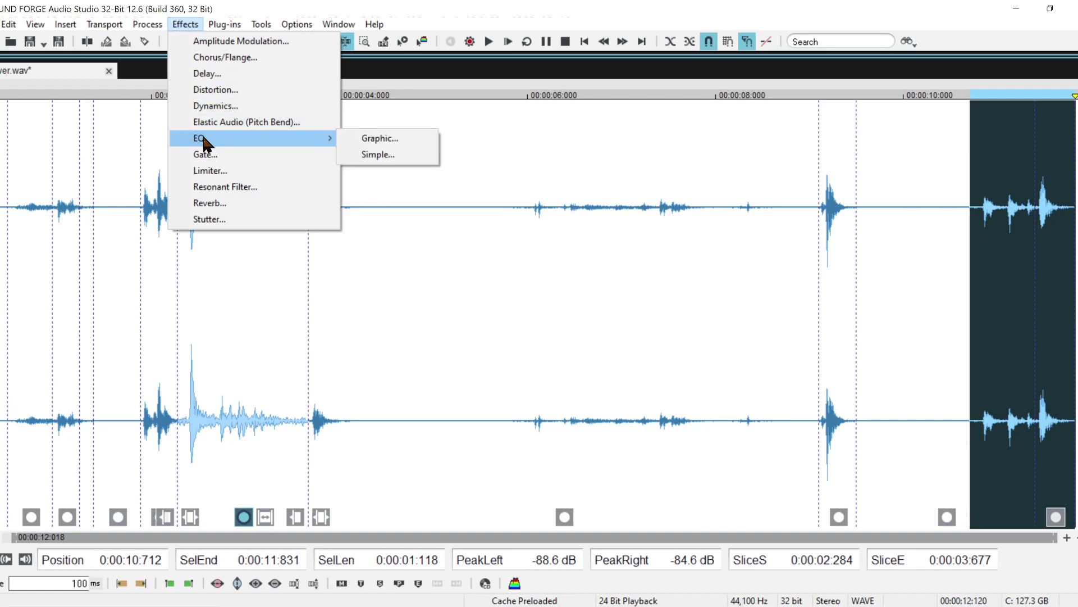
{"action": "left_click", "coordinate": [429, 139]}
{"action": "left_click", "coordinate": [209, 423]}
{"action": "left_click", "coordinate": [719, 421]}
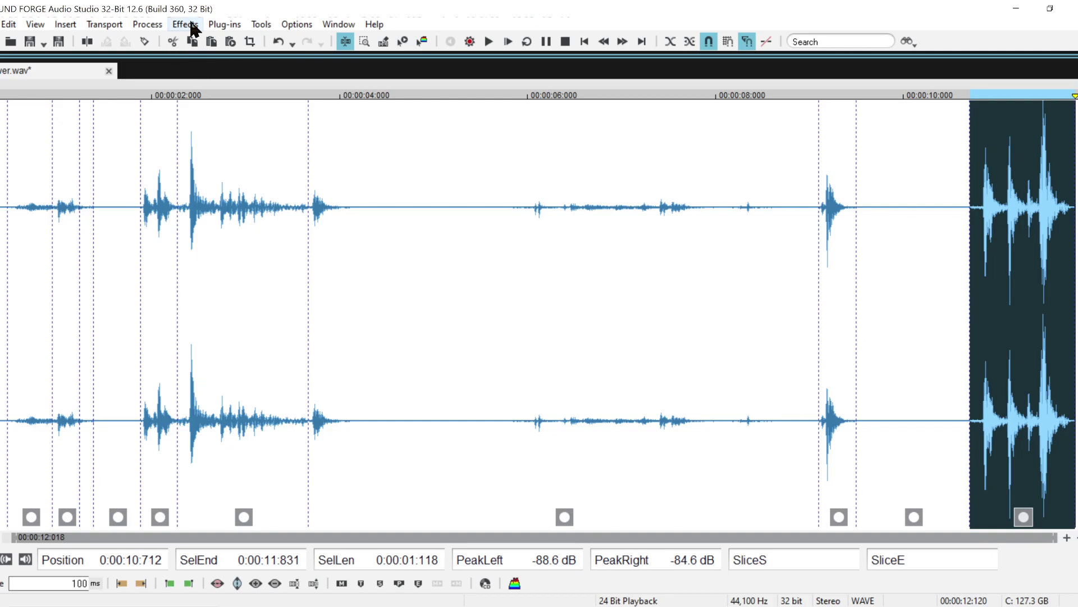
- Reduce the volume of the equalized final section and play it back
{"action": "left_click", "coordinate": [147, 25]}
{"action": "left_click", "coordinate": [180, 206]}
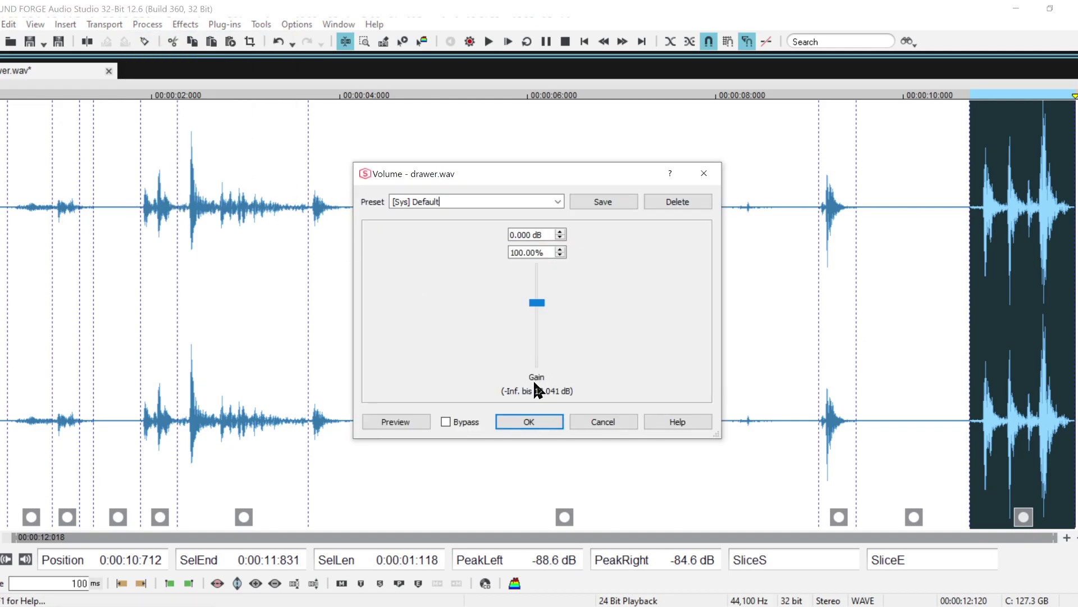
{"action": "type", "text": "8"}
{"action": "key", "text": "Return"}
{"action": "key", "text": "space"}
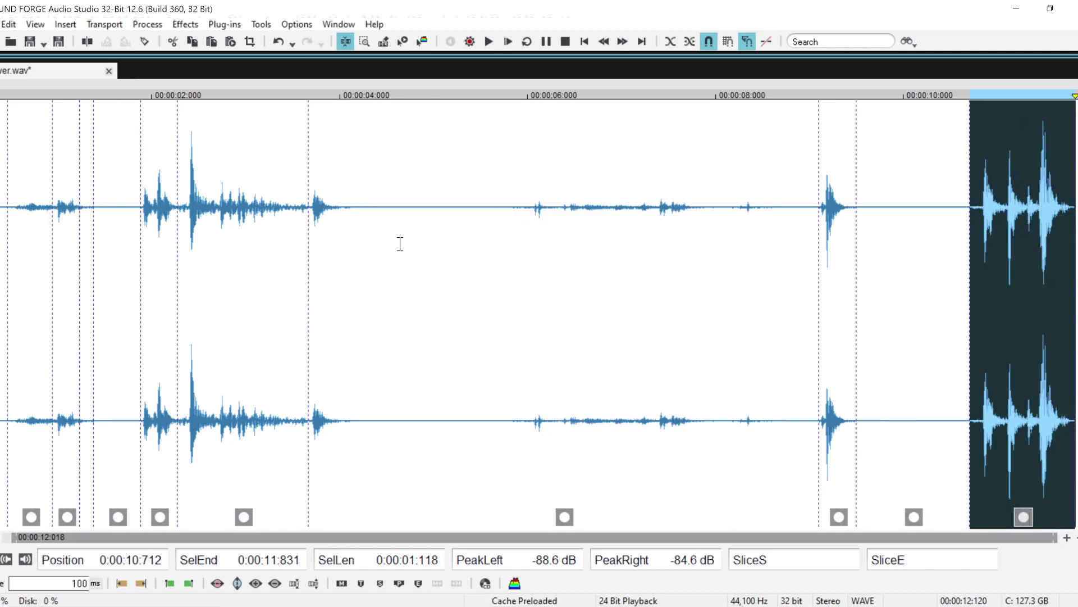
- Mix the copied section from 0:00:10:712 to 0:00:11:831 in at 0:00:02:668, source and destination at -3.098 dB
{"action": "left_click", "coordinate": [215, 181]}
{"action": "right_click", "coordinate": [221, 178]}
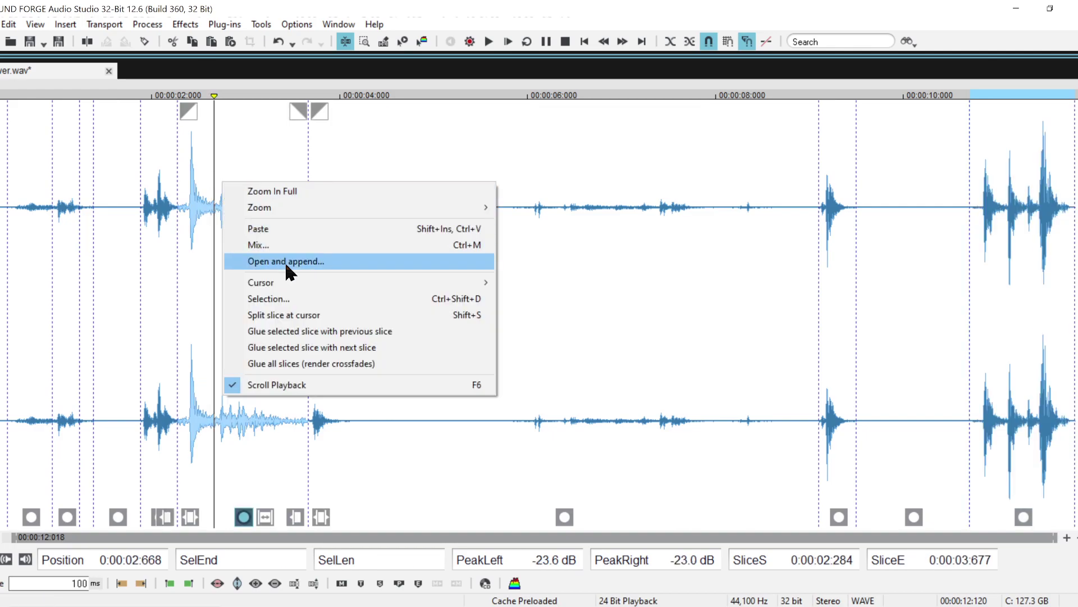
{"action": "left_click", "coordinate": [281, 245]}
{"action": "left_click", "coordinate": [361, 497]}
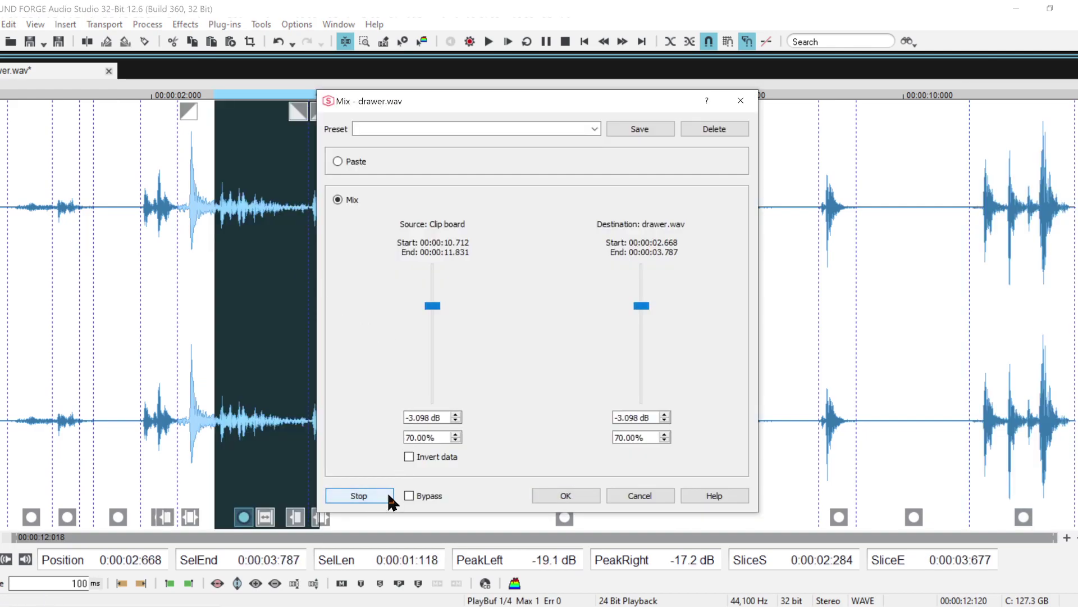
{"action": "left_click", "coordinate": [576, 494]}
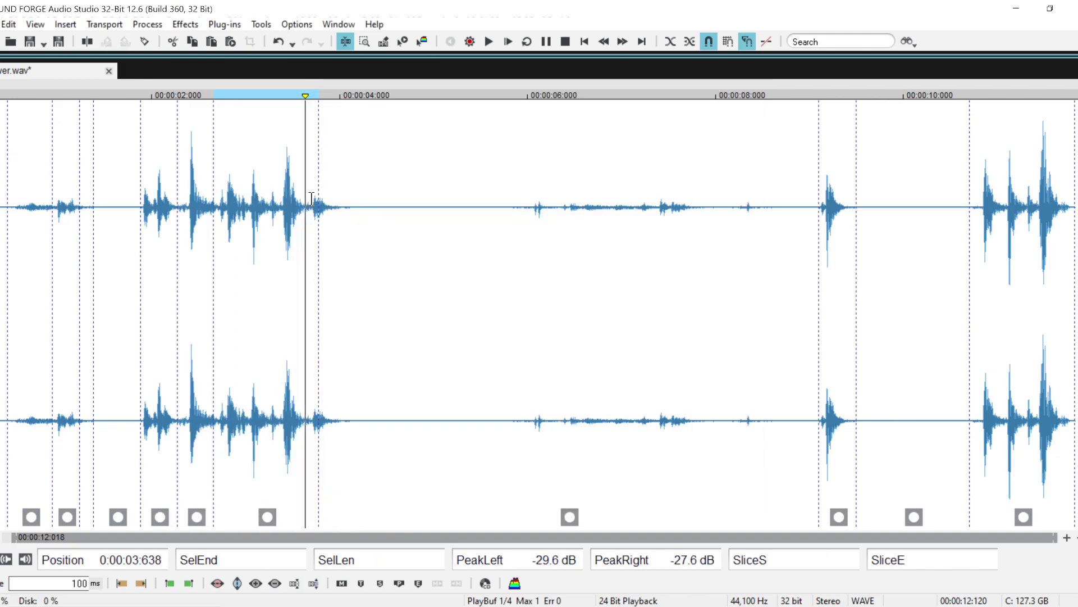
- Delete the small leftover thud right after the newly mixed section and play back the shortened drawer sound
{"action": "left_click_drag", "start_coordinate": [311, 194], "coordinate": [362, 238]}
{"action": "key", "text": "Delete"}
{"action": "left_click", "coordinate": [140, 176]}
{"action": "key", "text": "space"}
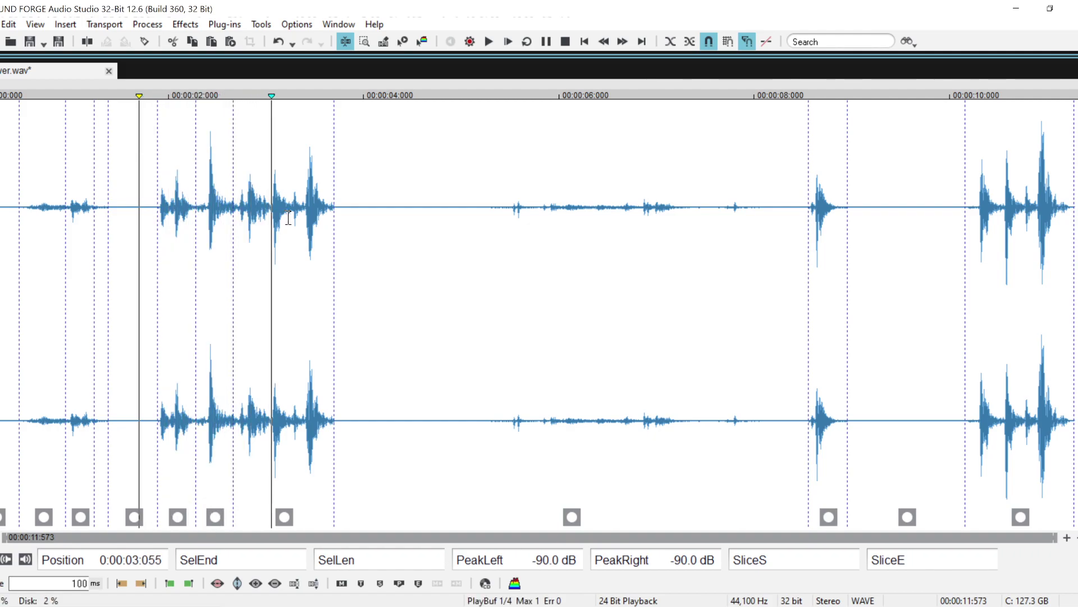
{"action": "left_click", "coordinate": [158, 161]}
{"action": "key", "text": "space"}
{"action": "key", "text": "space"}
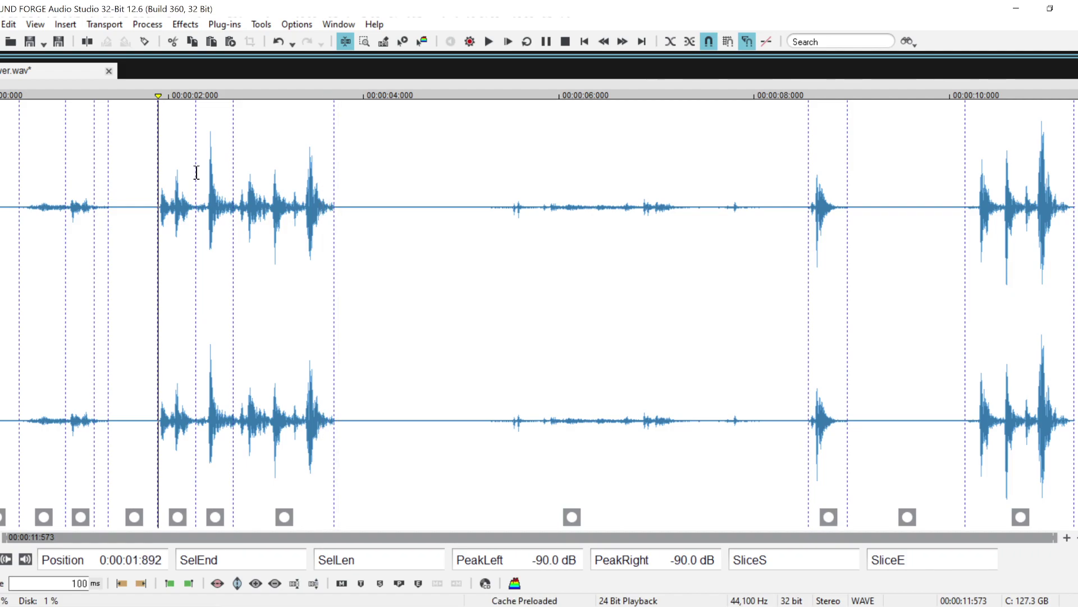
- Delete the short double-knock slice starting at 0:00:01:892 and play from the cut
{"action": "double_click", "coordinate": [195, 170]}
{"action": "key", "text": "Delete"}
{"action": "key", "text": "space"}
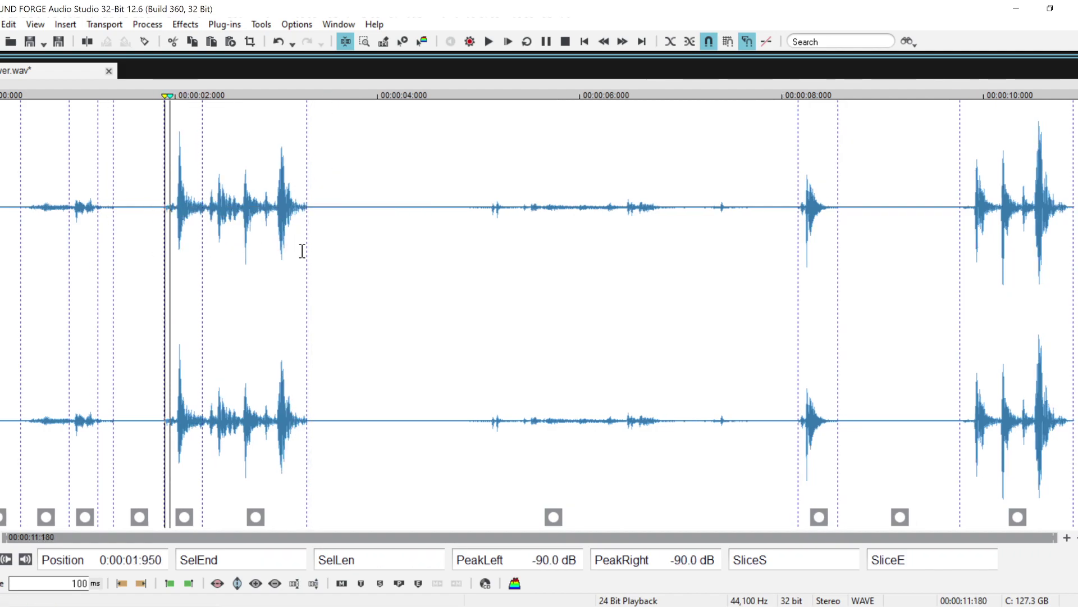
- Audition the quiet sounds between about 0:00:05 and 0:00:07 and the single thud just after 0:00:08
{"action": "left_click", "coordinate": [464, 224]}
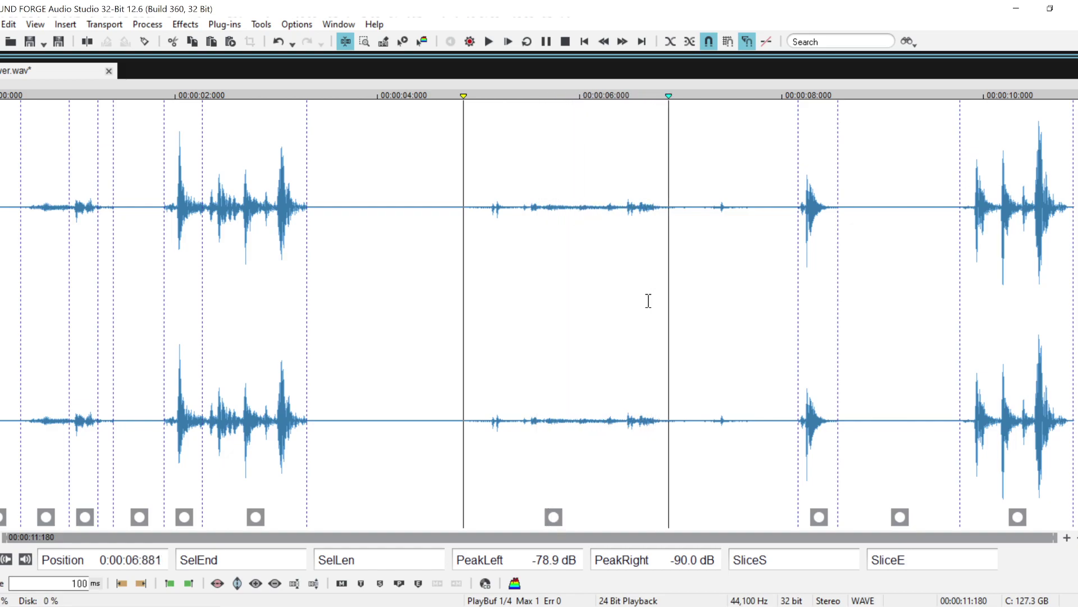
{"action": "key", "text": "space"}
{"action": "left_click_drag", "start_coordinate": [522, 199], "coordinate": [690, 309]}
{"action": "key", "text": "space"}
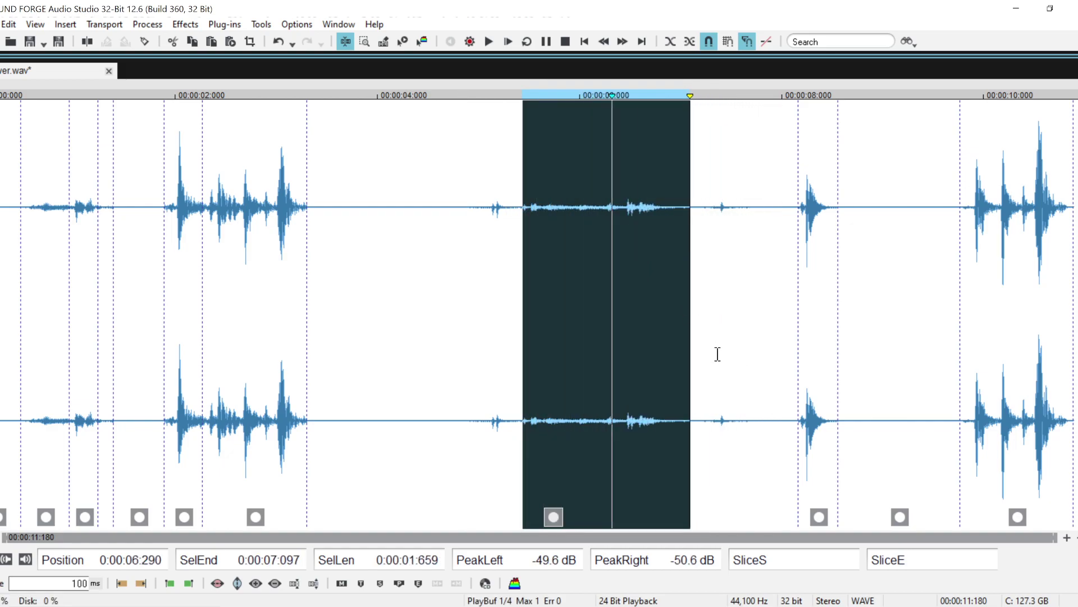
{"action": "left_click", "coordinate": [492, 267]}
{"action": "left_click", "coordinate": [693, 214]}
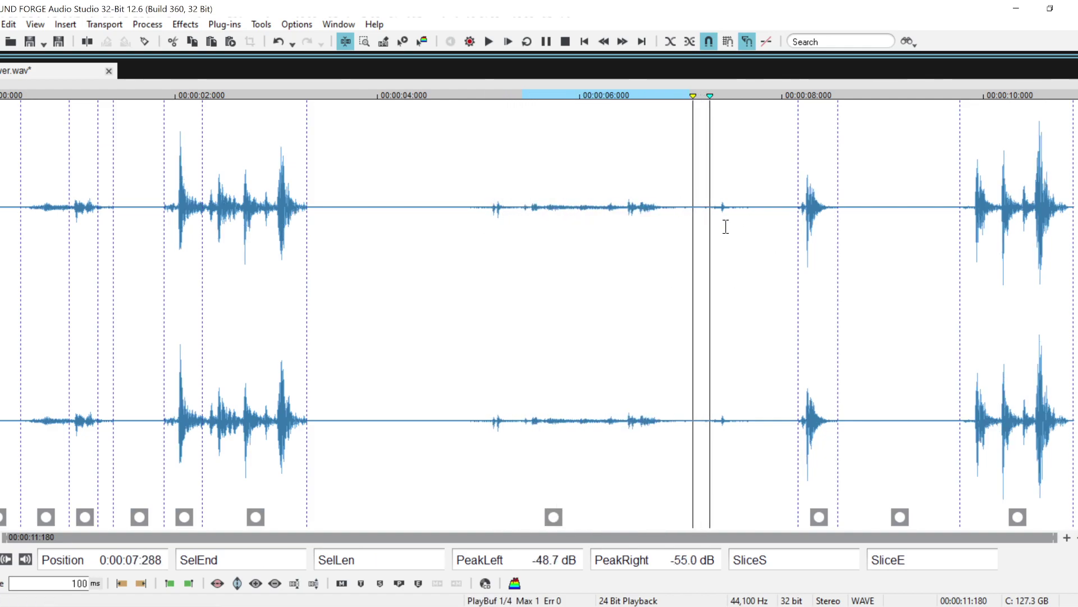
{"action": "key", "text": "space"}
{"action": "left_click", "coordinate": [799, 202]}
{"action": "key", "text": "space"}
{"action": "key", "text": "space"}
- Play back the mixed drawer section near 0:00:02 and the quiet opening sound before it
{"action": "left_click", "coordinate": [139, 164]}
{"action": "key", "text": "space"}
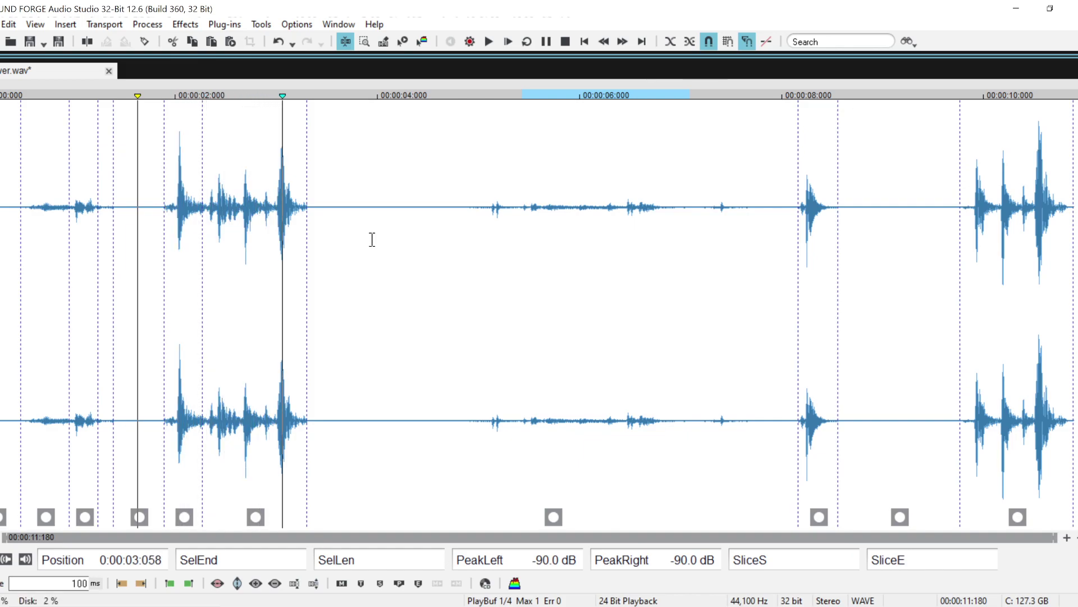
{"action": "key", "text": "space"}
{"action": "left_click", "coordinate": [26, 164]}
{"action": "key", "text": "space"}
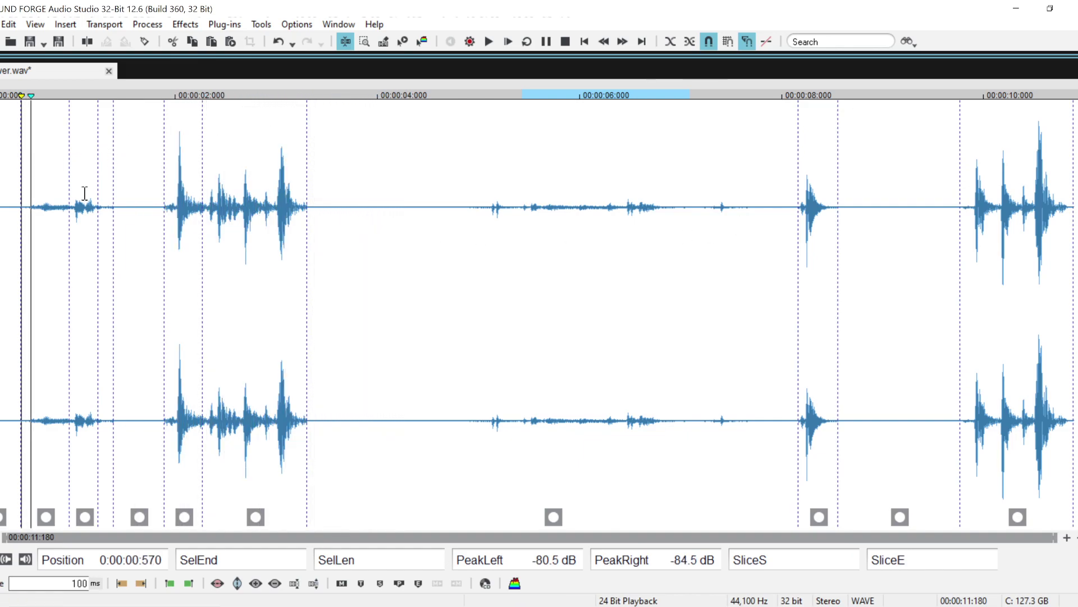
{"action": "key", "text": "space"}
- Mix the thud from 0:00:08:168 to 0:00:08:567 in at 0:00:00:727, source and destination at -3.098 dB, and play the result
{"action": "left_click_drag", "start_coordinate": [804, 163], "coordinate": [841, 236]}
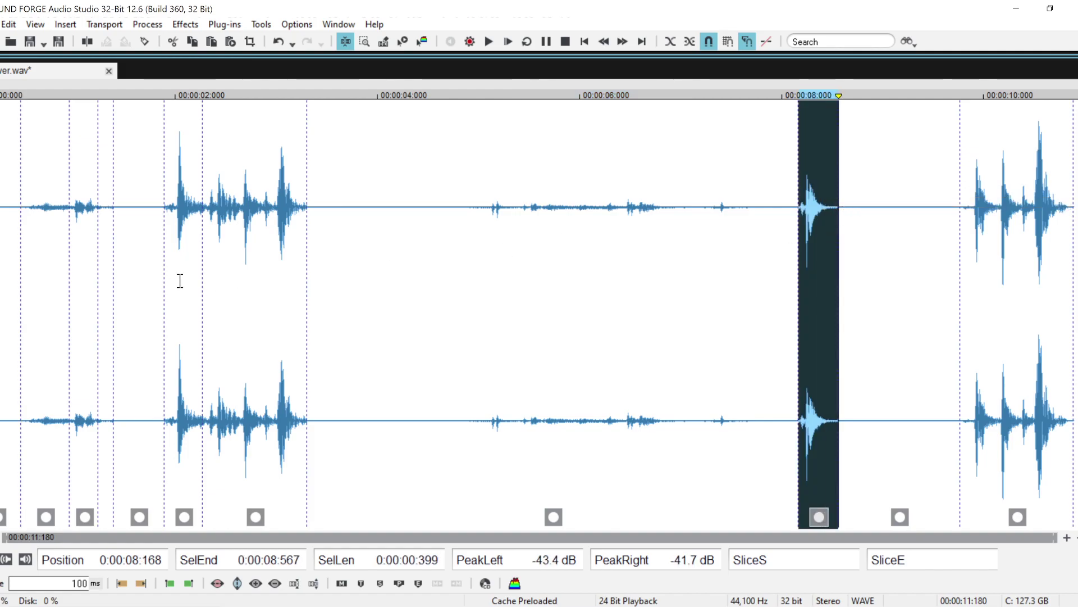
{"action": "left_click", "coordinate": [46, 194]}
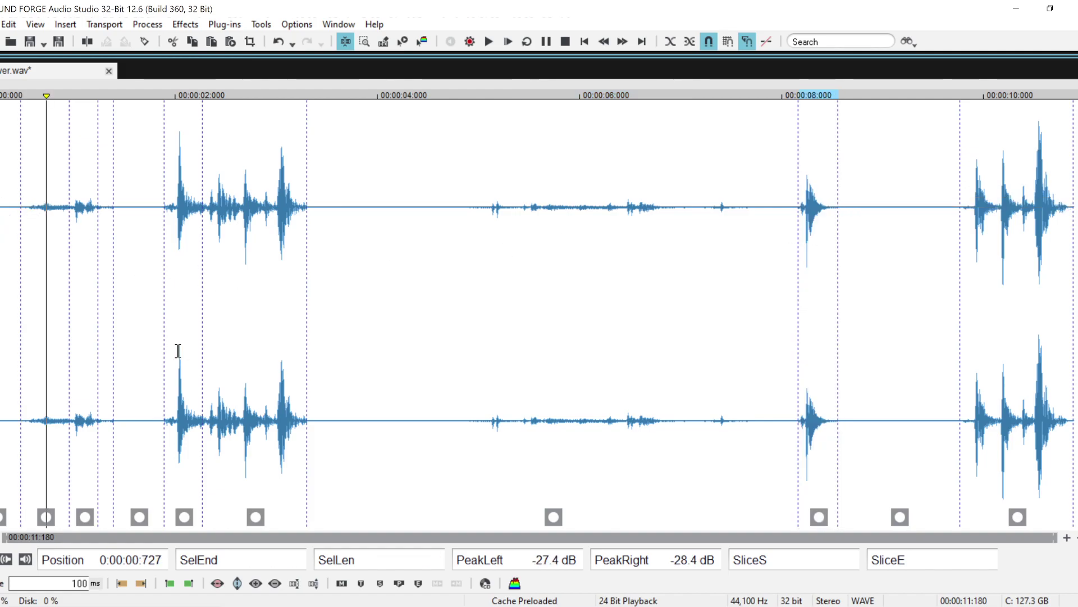
{"action": "right_click", "coordinate": [50, 152]}
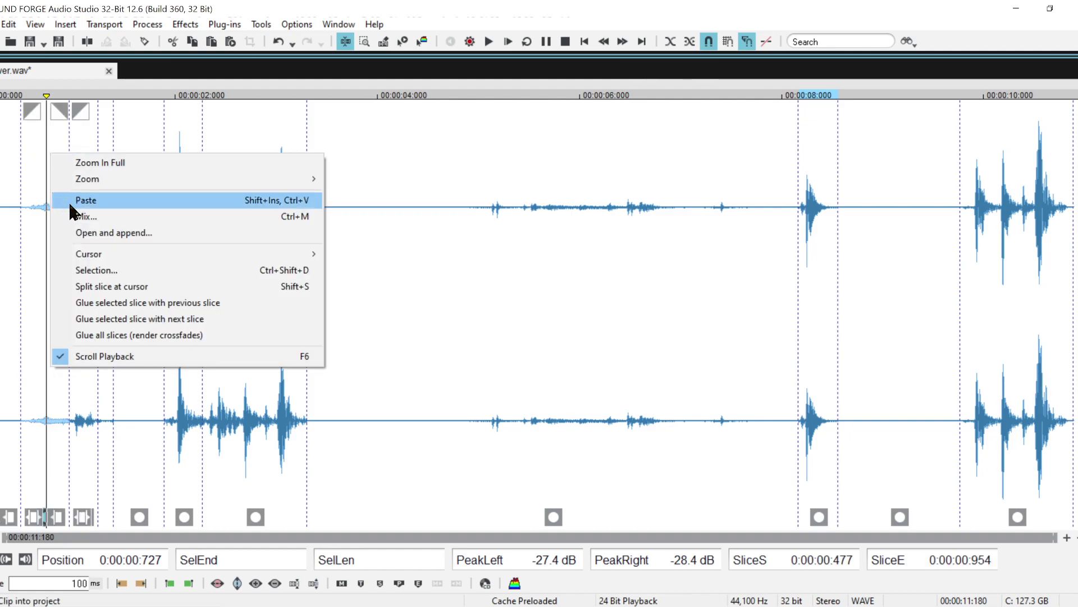
{"action": "left_click", "coordinate": [82, 217]}
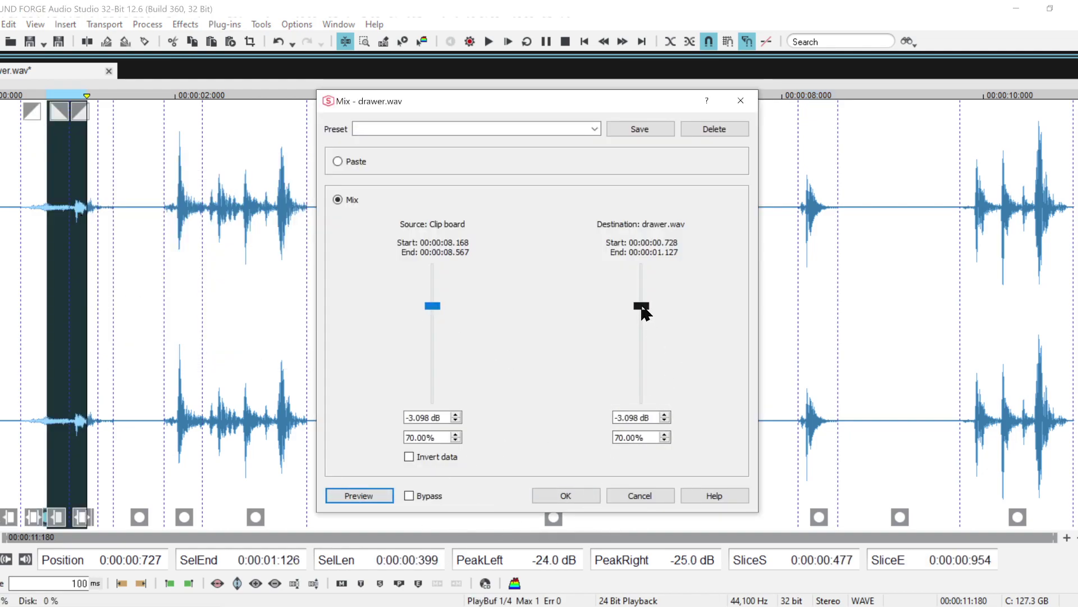
{"action": "left_click", "coordinate": [566, 495]}
{"action": "left_click", "coordinate": [12, 183]}
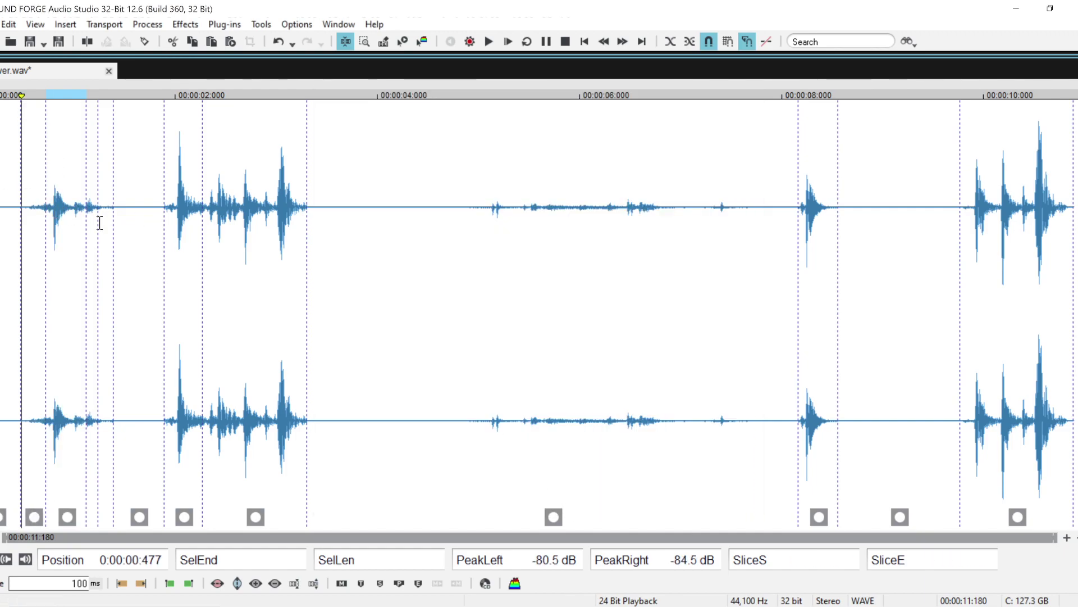
{"action": "key", "text": "space"}
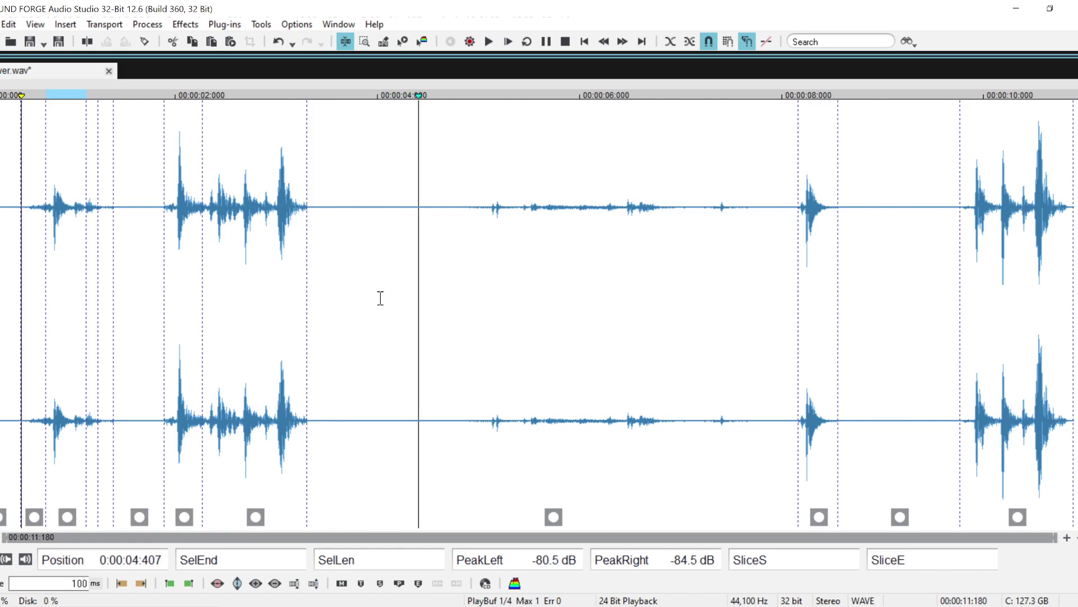
{"action": "key", "text": "space"}
- Delete all audio from 0:00:04:993 to the end of the file and audition the remaining sounds
{"action": "left_click_drag", "start_coordinate": [478, 208], "coordinate": [1076, 269]}
{"action": "key", "text": "Delete"}
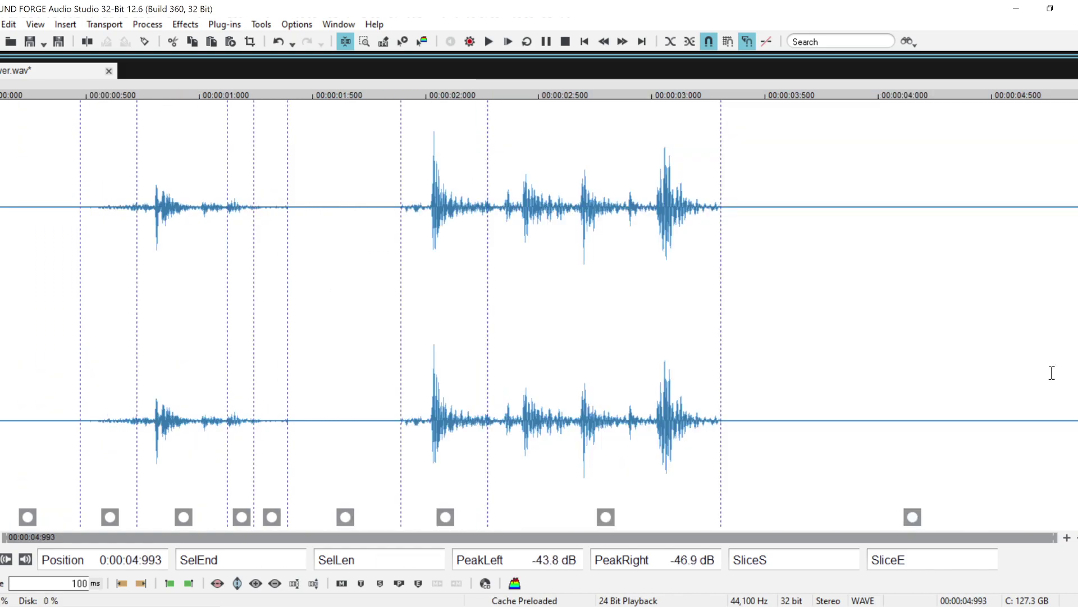
{"action": "left_click", "coordinate": [39, 228]}
{"action": "key", "text": "space"}
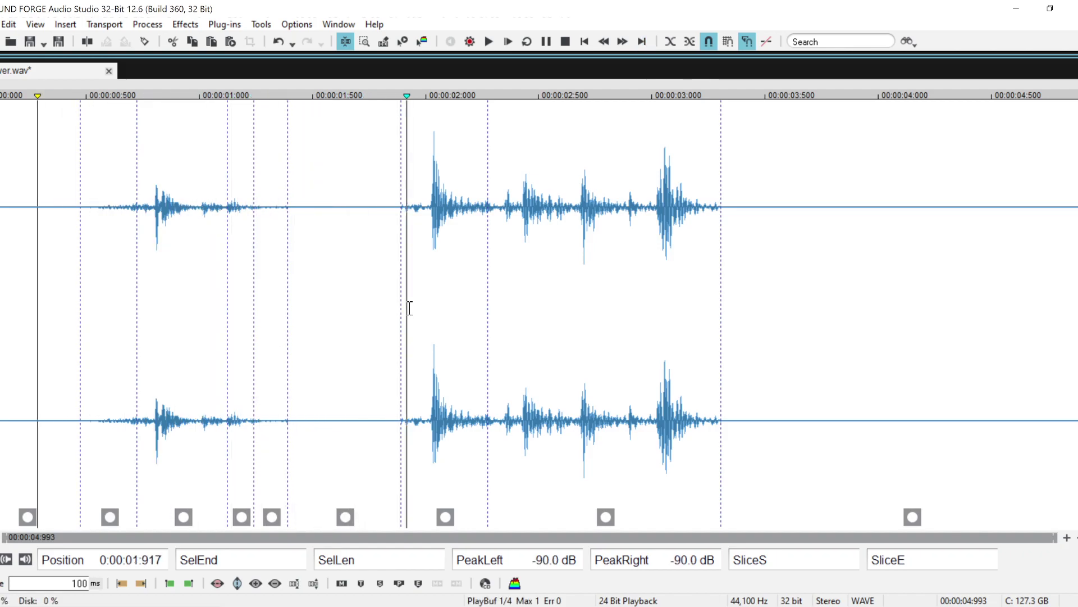
{"action": "left_click", "coordinate": [93, 239]}
{"action": "key", "text": "space"}
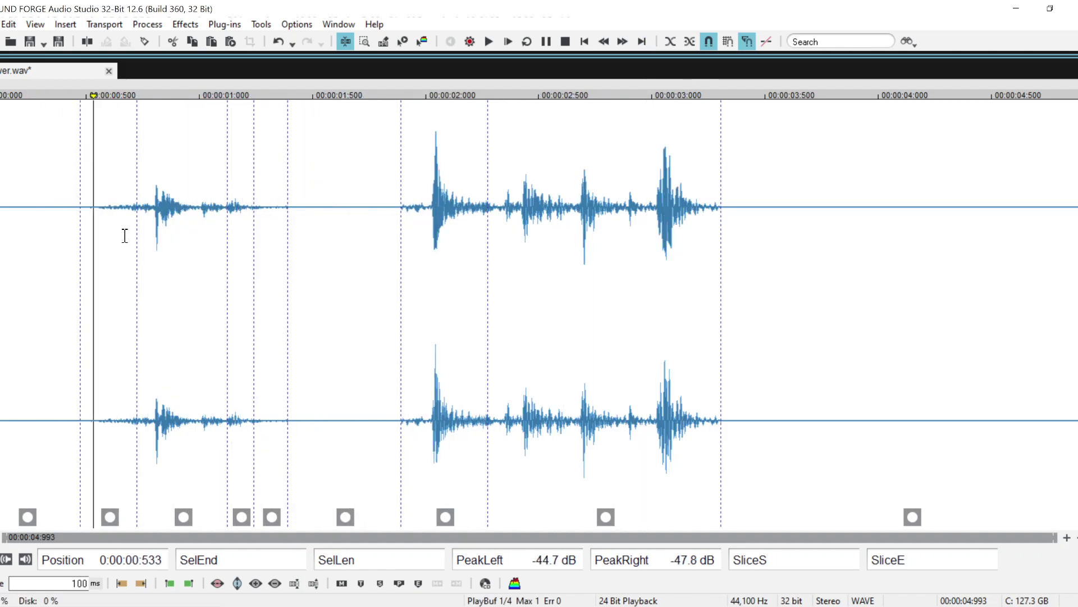
- Delete the sharp spike from 0:00:00:802 to 0:00:00:824 in the opening thud and play the whole sound back
{"action": "left_click", "coordinate": [152, 198]}
{"action": "key", "text": "space"}
{"action": "key", "text": "space"}
{"action": "key", "text": "Up"}
{"action": "key", "text": "Up"}
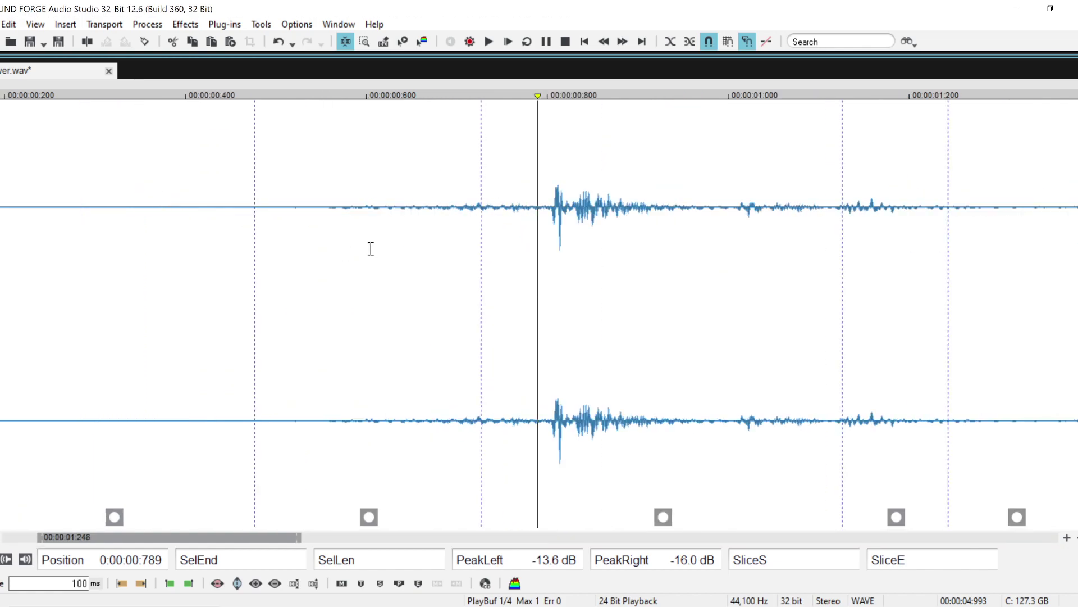
{"action": "left_click_drag", "start_coordinate": [551, 207], "coordinate": [569, 230]}
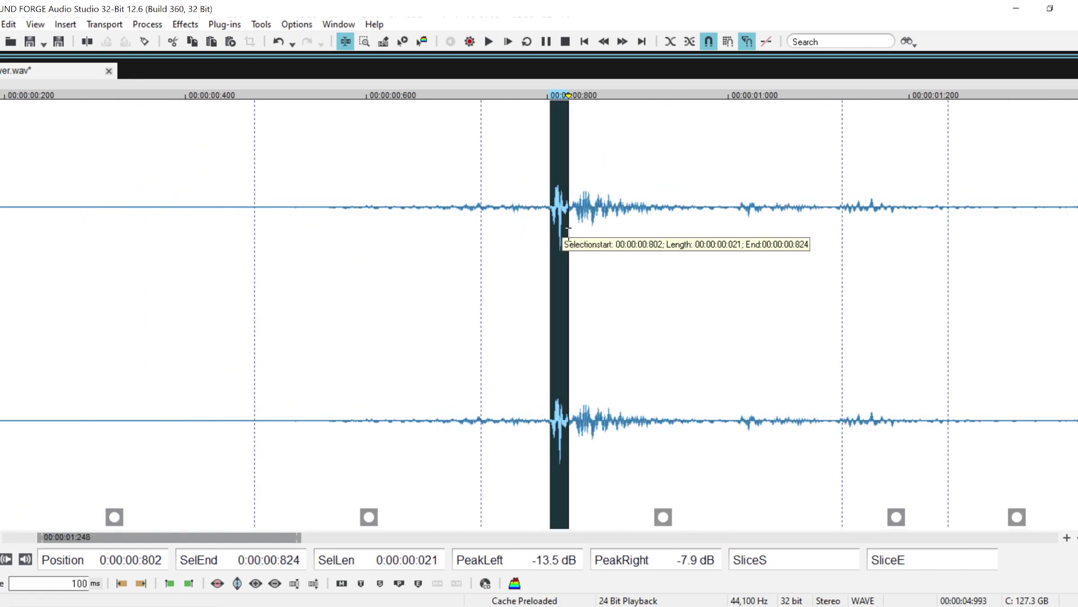
{"action": "left_click", "coordinate": [236, 202]}
{"action": "key", "text": "space"}
{"action": "key", "text": "Down"}
{"action": "key", "text": "Down"}
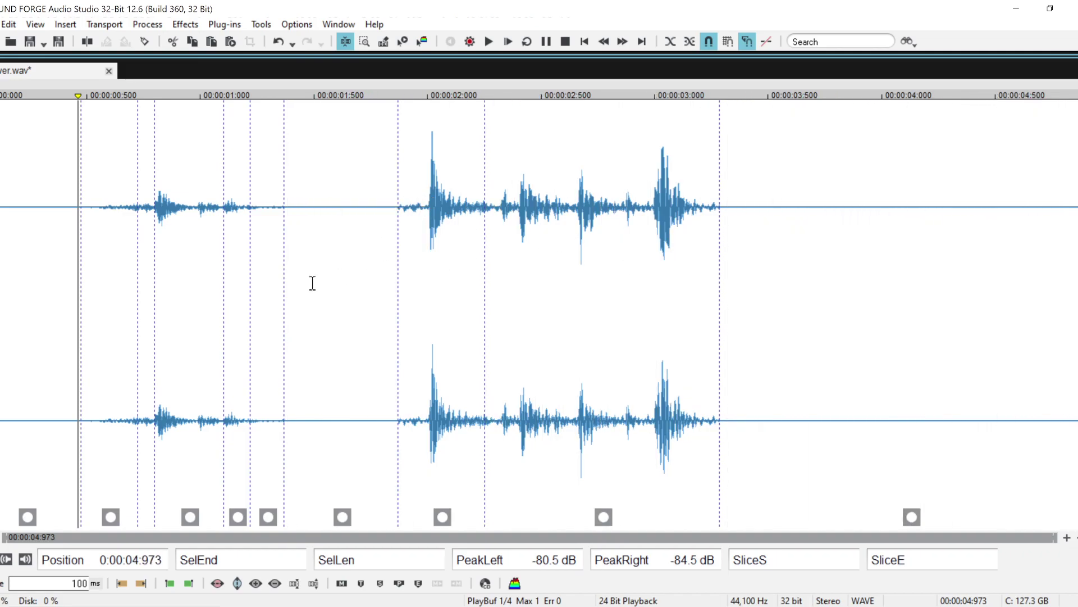
{"action": "left_click", "coordinate": [350, 189]}
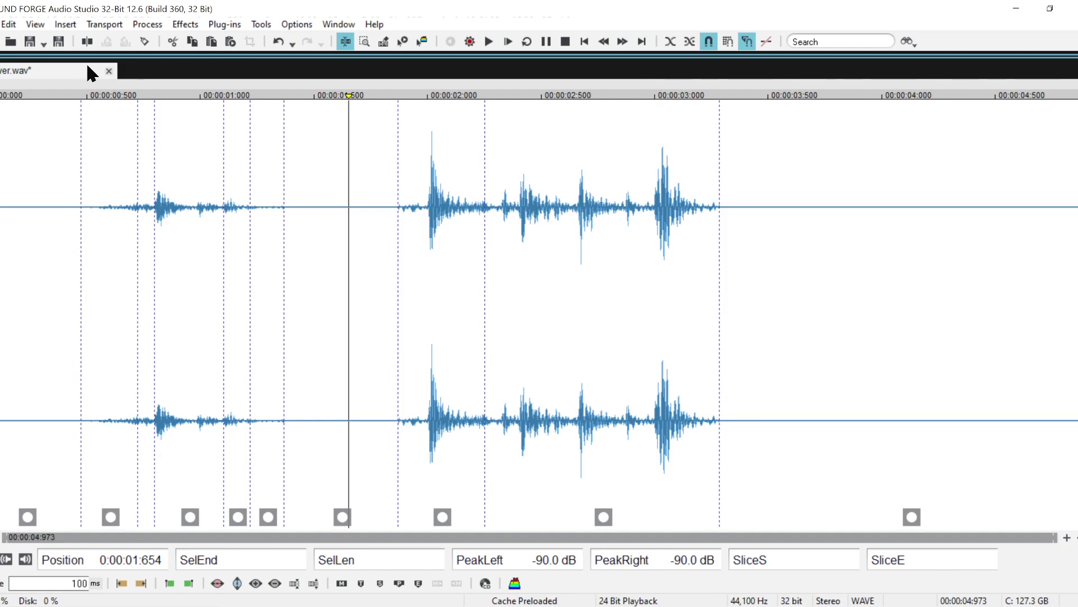
- Save the edited sound as the wave file "drawer mod door push" in the Wood folder under 01 SFX, Things on drive D
{"action": "left_click", "coordinate": [0, 24]}
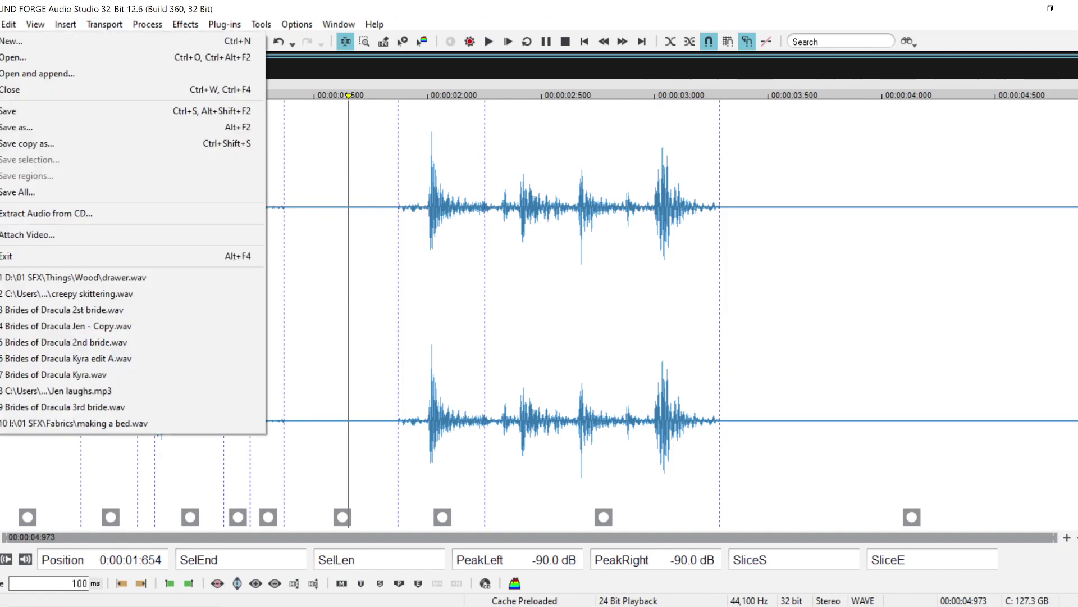
{"action": "left_click", "coordinate": [47, 130]}
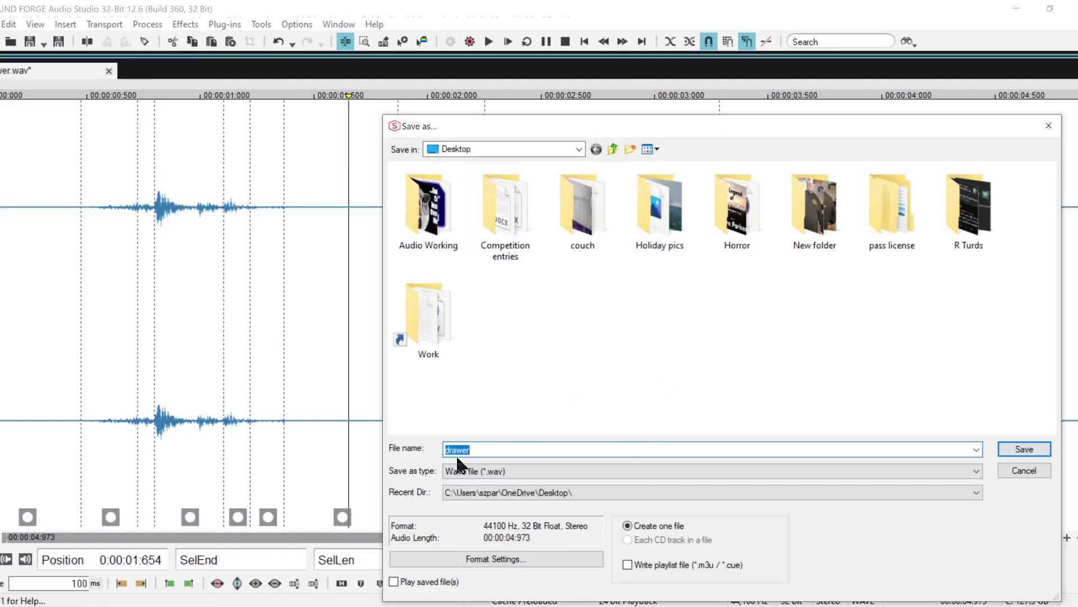
{"action": "left_click", "coordinate": [547, 471]}
{"action": "left_click", "coordinate": [547, 471]}
{"action": "left_click", "coordinate": [578, 148]}
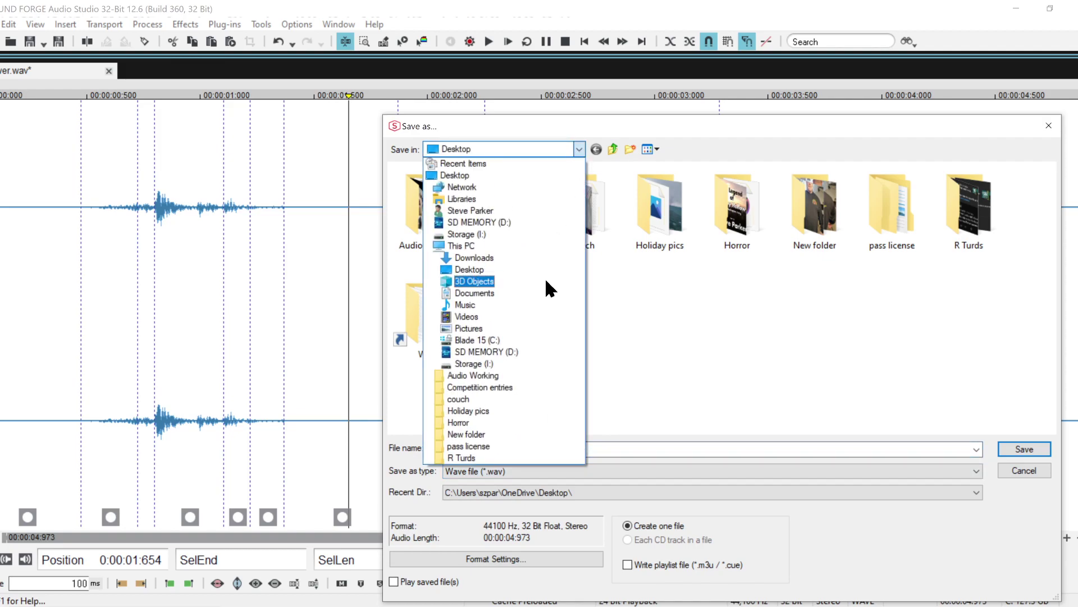
{"action": "left_click", "coordinate": [516, 352]}
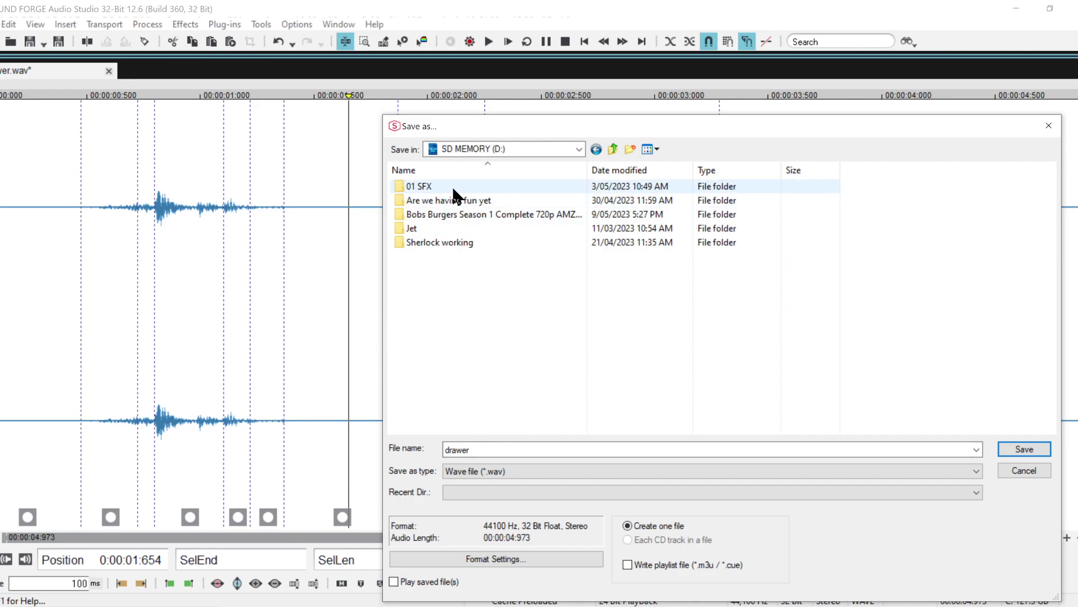
{"action": "double_click", "coordinate": [517, 186]}
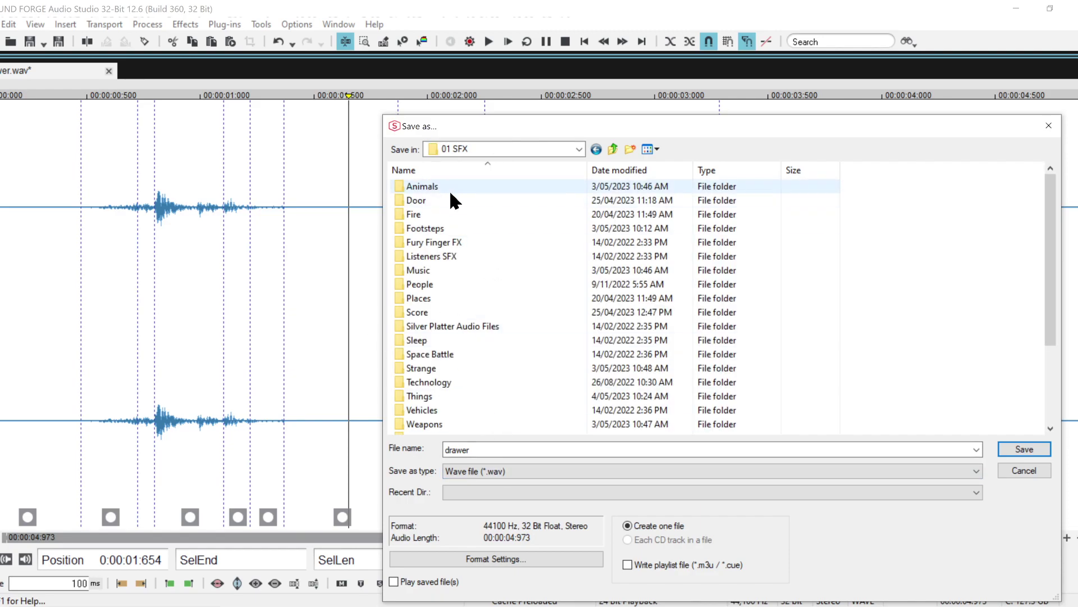
{"action": "scroll", "coordinate": [481, 328], "scroll_direction": "down", "scroll_amount": 2}
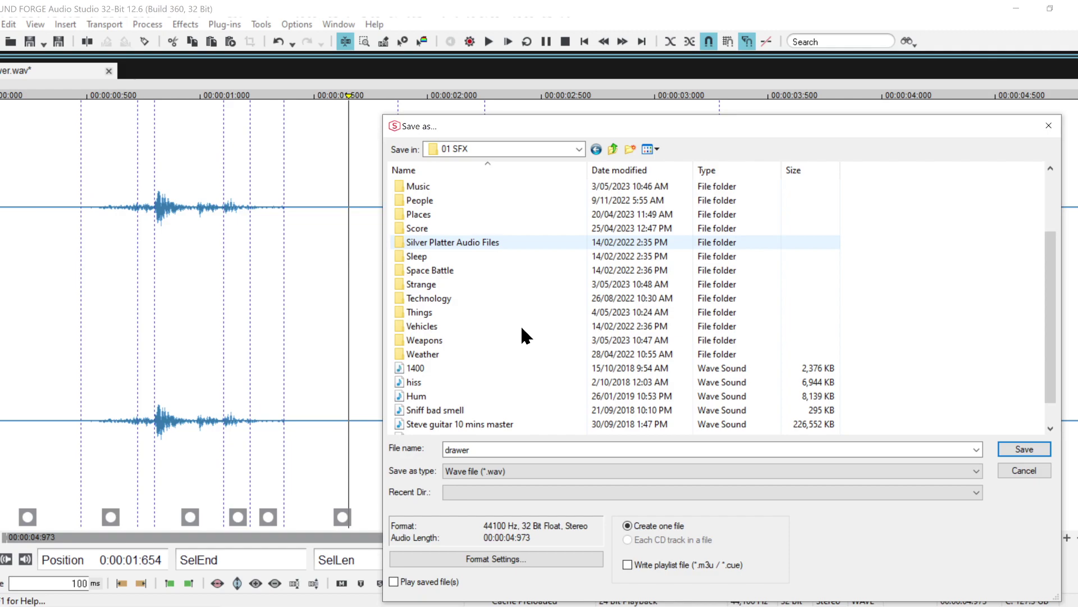
{"action": "double_click", "coordinate": [457, 311]}
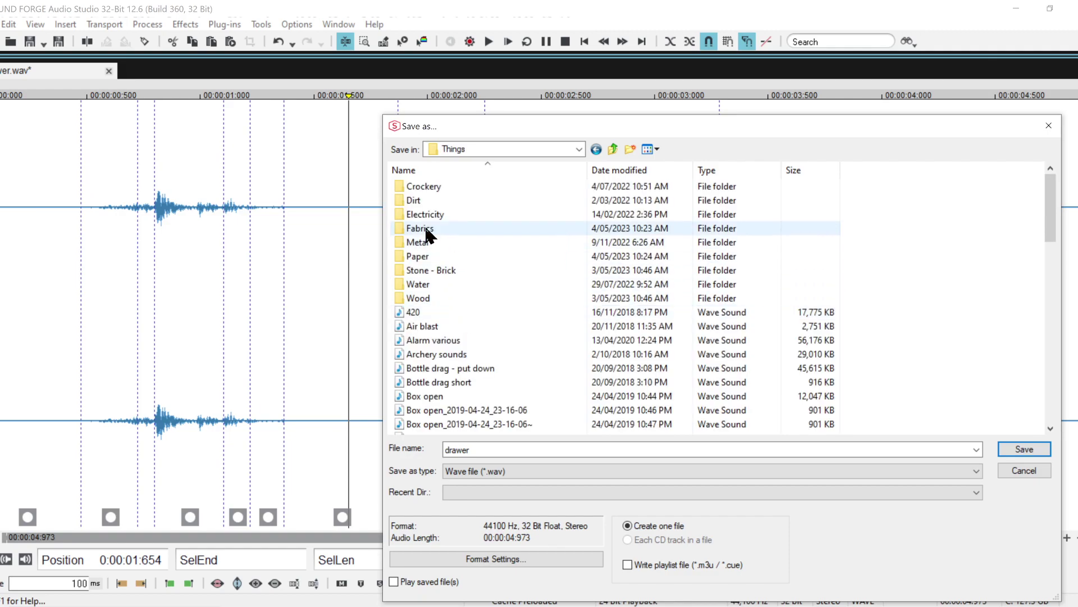
{"action": "double_click", "coordinate": [448, 295]}
{"action": "double_click", "coordinate": [499, 448]}
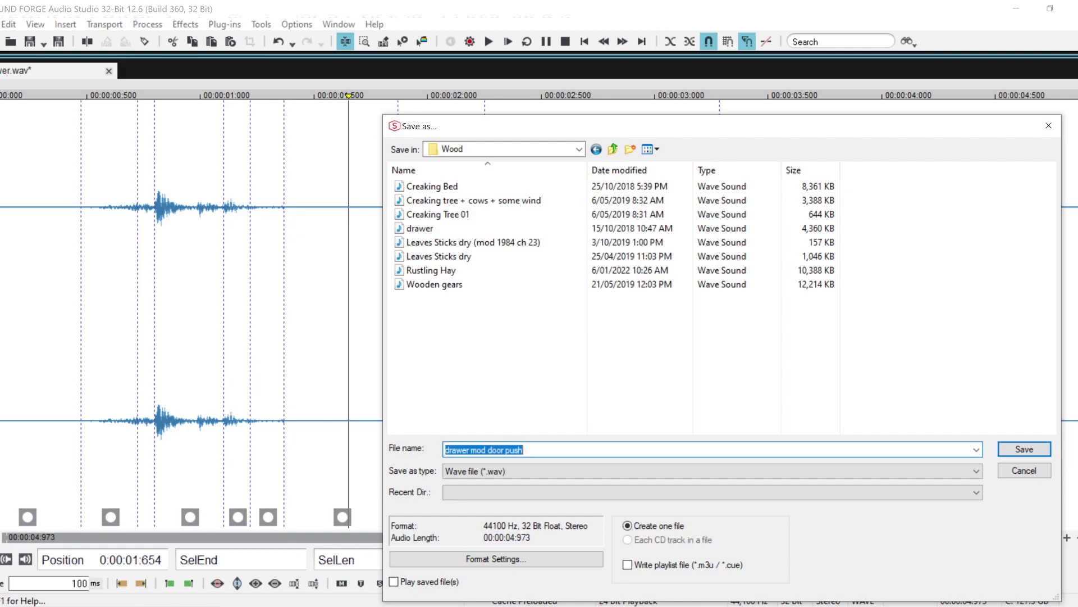
{"action": "key", "text": "Return"}
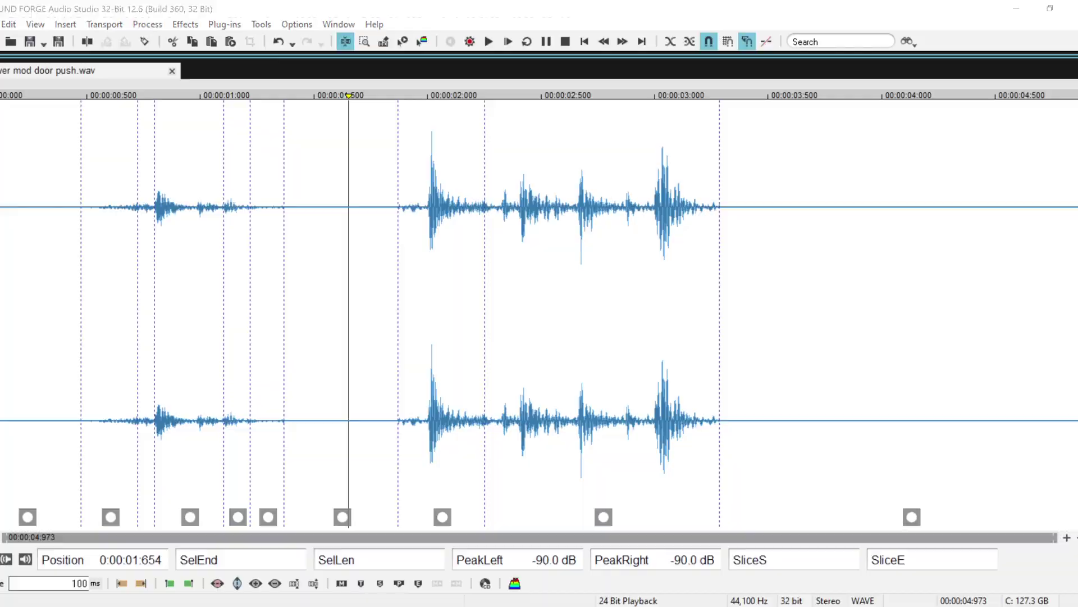
- Switch to Premiere Pro, place "drawer mod door push" from the Wood folder on Audio 8 at 00:23:01:20, and move the playhead to 00:22:59:09
{"action": "key", "text": "alt+Tab"}
{"action": "key", "text": "alt+Tab"}
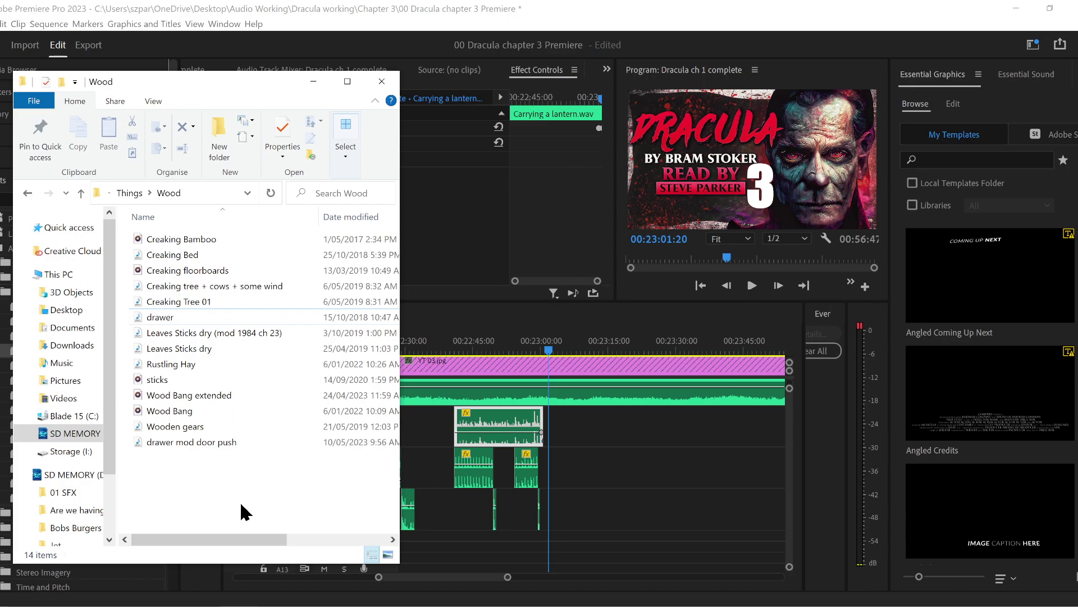
{"action": "left_click", "coordinate": [205, 324]}
{"action": "left_click_drag", "start_coordinate": [185, 321], "coordinate": [552, 472]}
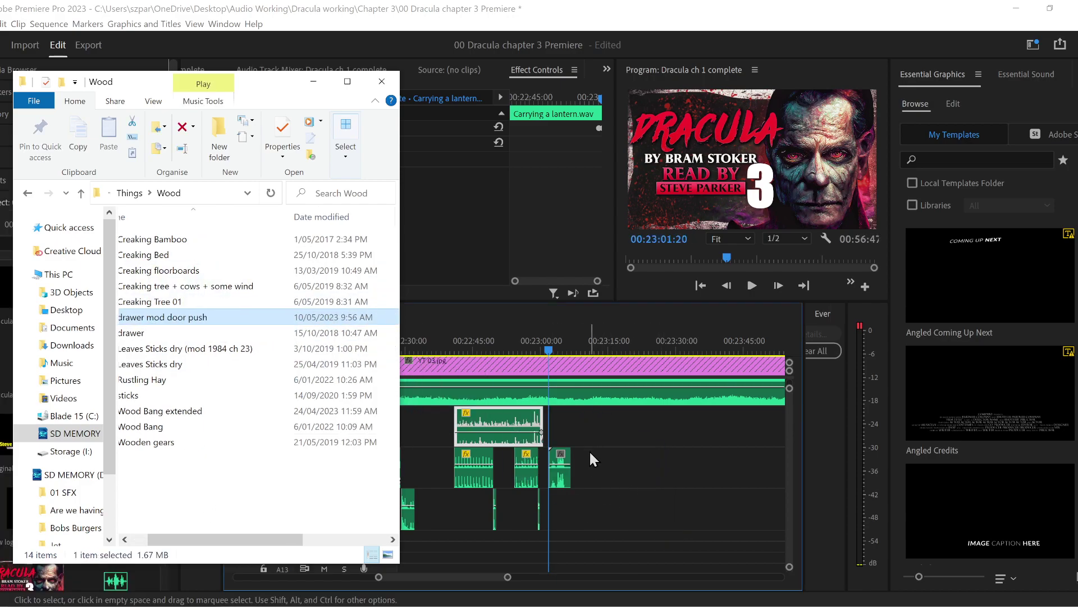
{"action": "left_click", "coordinate": [538, 344]}
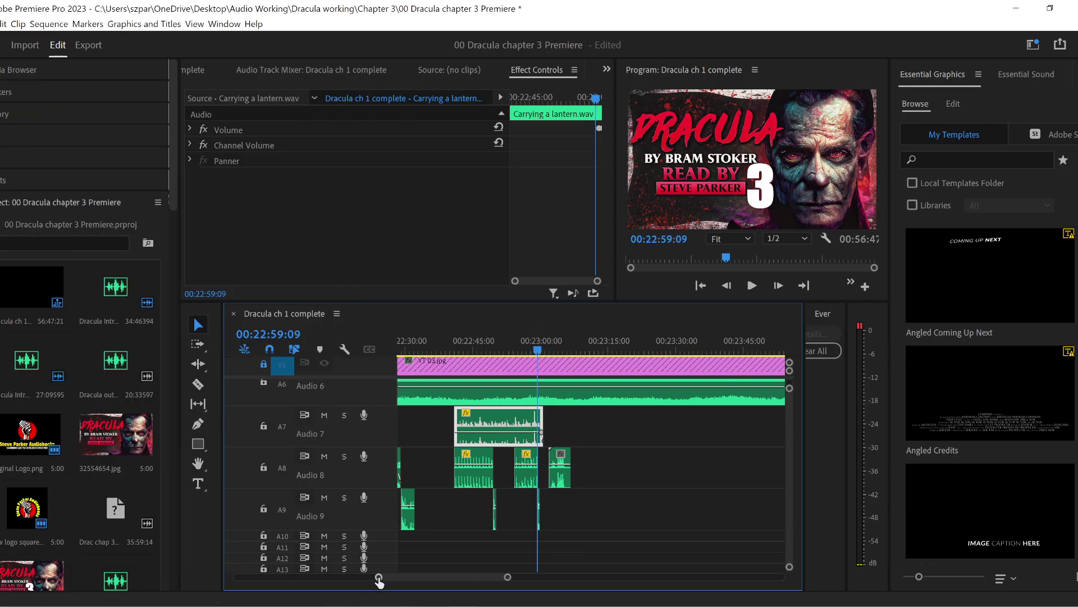
- Play past the lantern clip's end and move the drawer mod door push clip on Audio 8 slightly earlier
{"action": "left_click_drag", "start_coordinate": [379, 577], "coordinate": [403, 578]}
{"action": "key", "text": "space"}
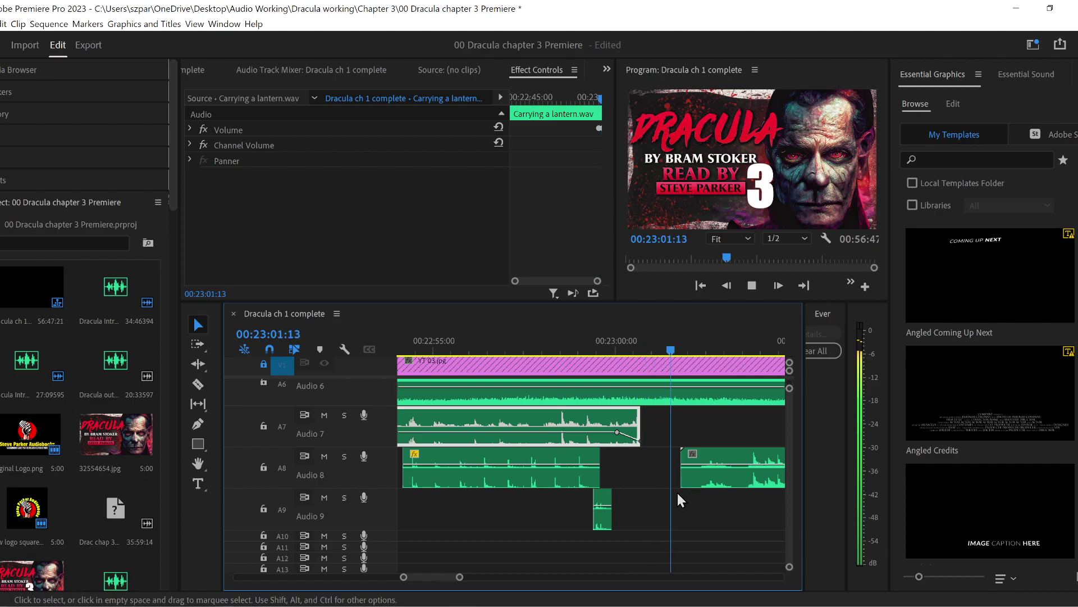
{"action": "left_click_drag", "start_coordinate": [712, 484], "coordinate": [686, 486]}
- Split the drawer mod door push clip at 00:23:02:17 and move its second part several seconds later on Audio 8
{"action": "key", "text": "space"}
{"action": "key", "text": "space"}
{"action": "left_click", "coordinate": [197, 384]}
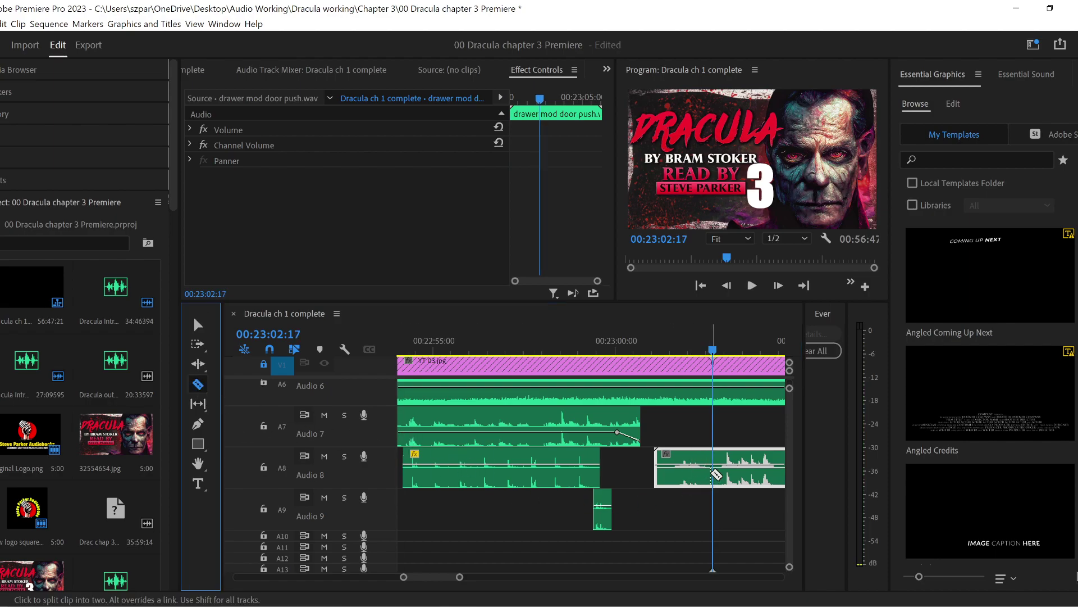
{"action": "left_click", "coordinate": [712, 467]}
{"action": "left_click", "coordinate": [198, 324]}
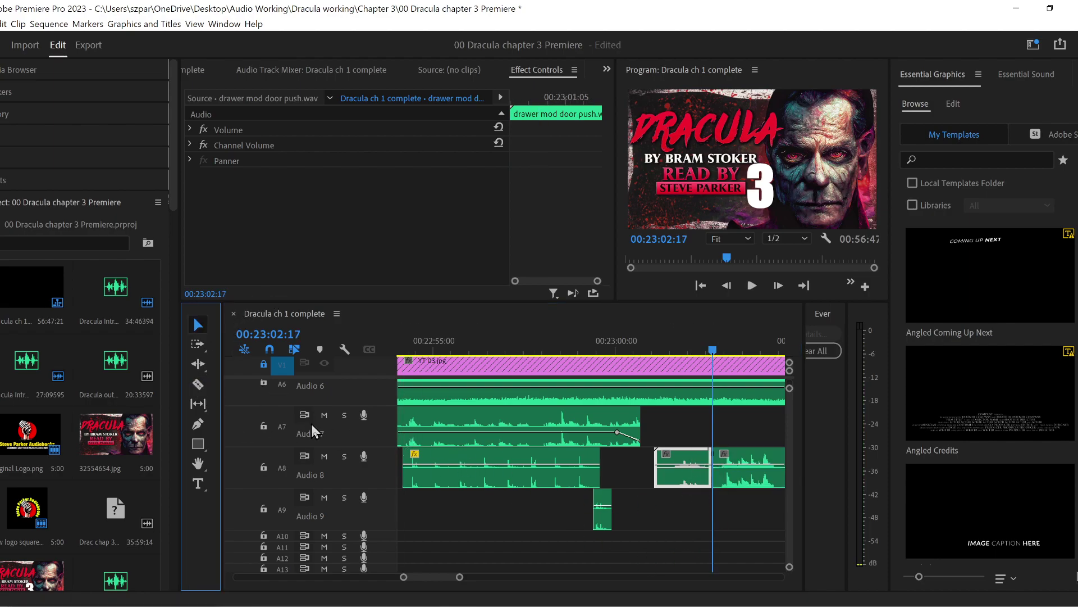
{"action": "left_click_drag", "start_coordinate": [459, 579], "coordinate": [505, 577]}
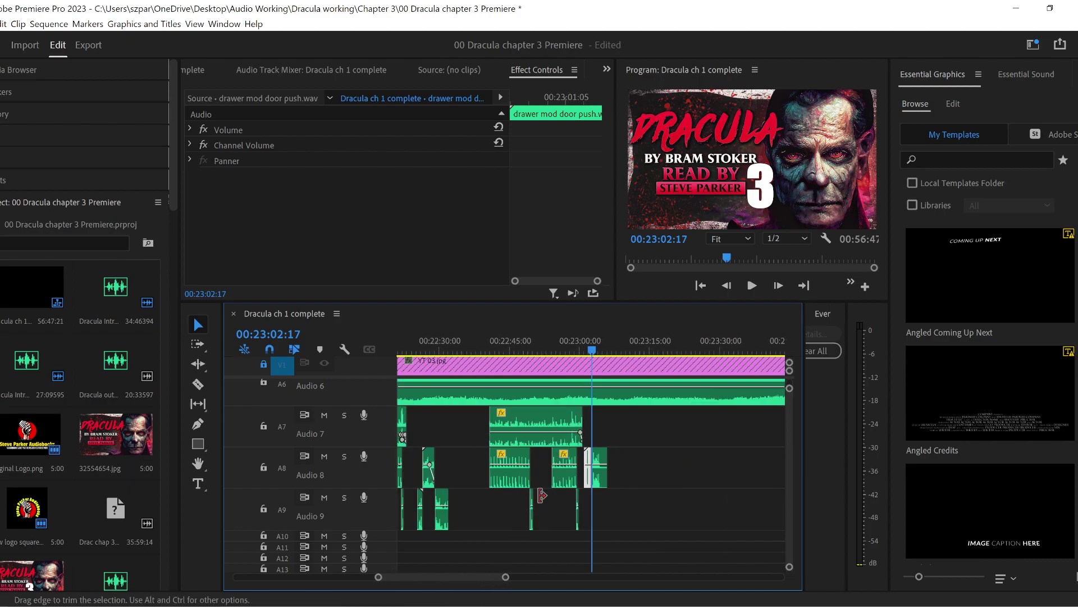
{"action": "left_click_drag", "start_coordinate": [601, 486], "coordinate": [634, 485]}
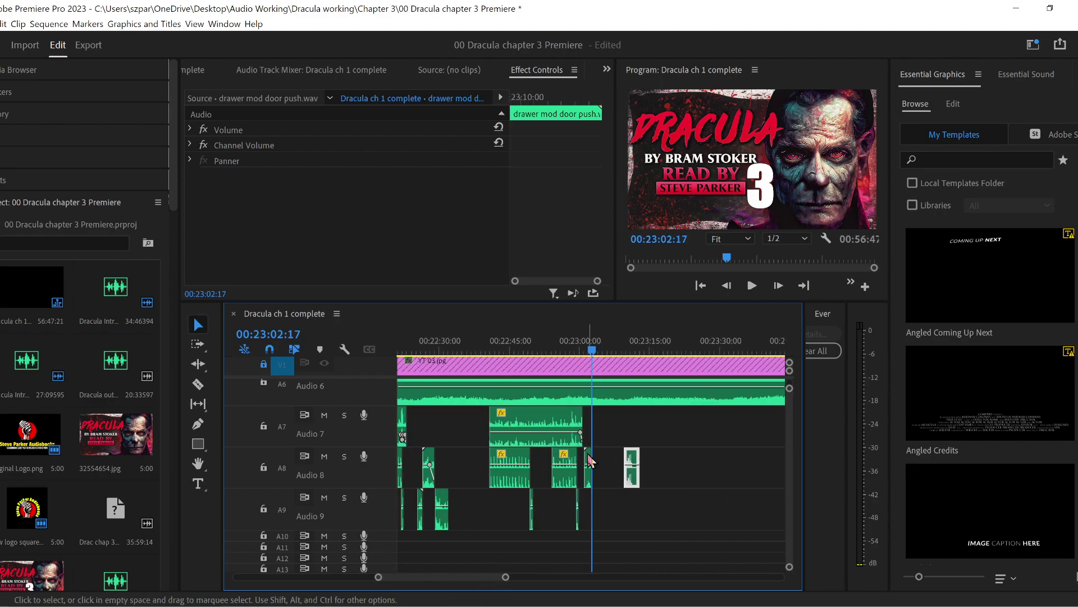
- Slow the first part of the drawer mod door push clip to 80% speed
{"action": "left_click", "coordinate": [577, 349]}
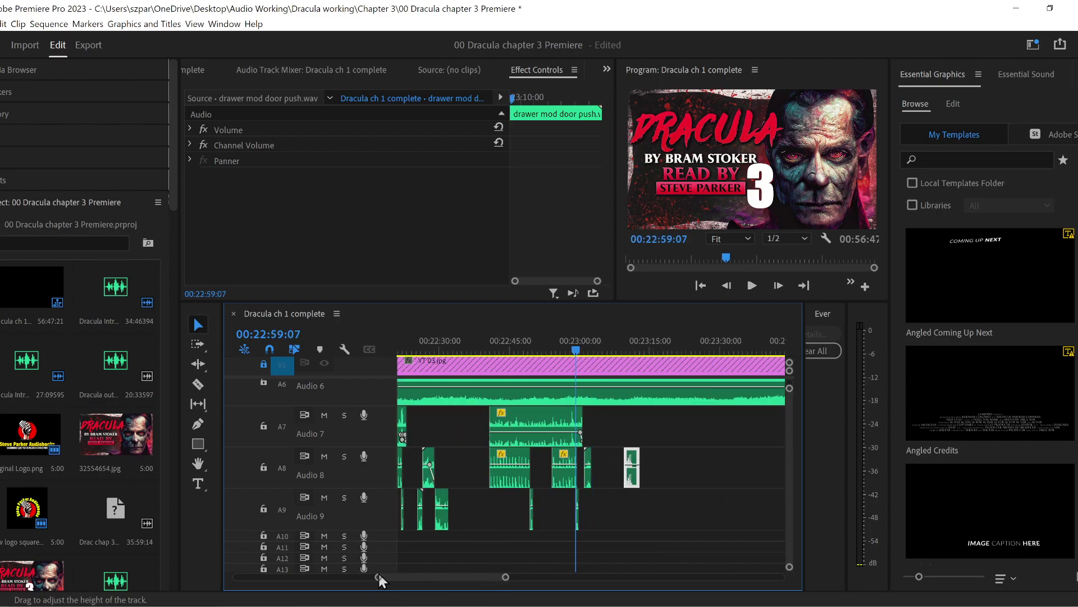
{"action": "key", "text": "="}
{"action": "key", "text": "="}
{"action": "key", "text": "="}
{"action": "right_click", "coordinate": [737, 483]}
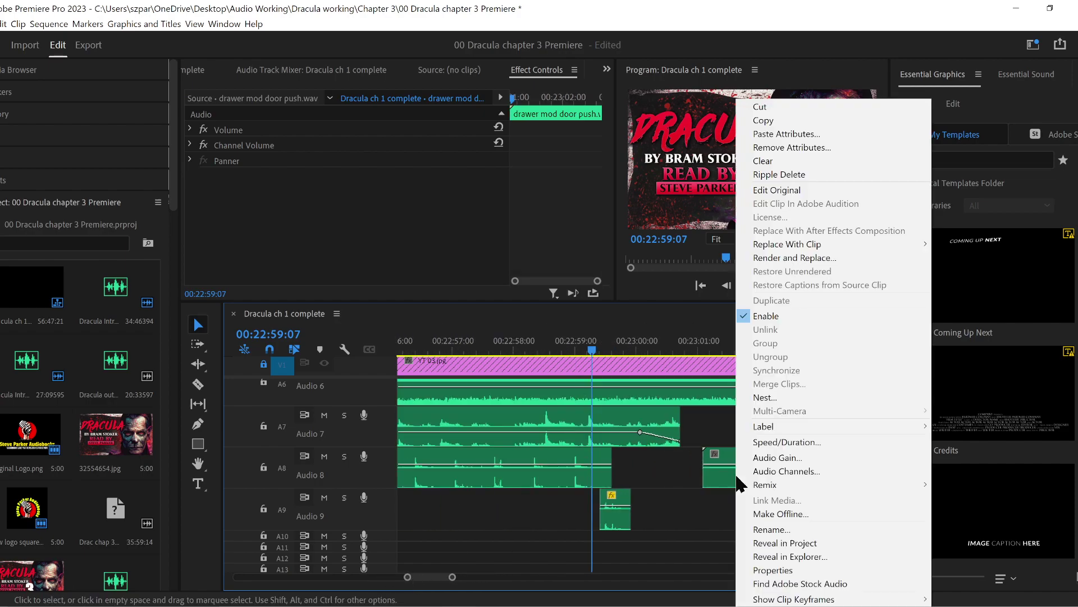
{"action": "left_click", "coordinate": [773, 441]}
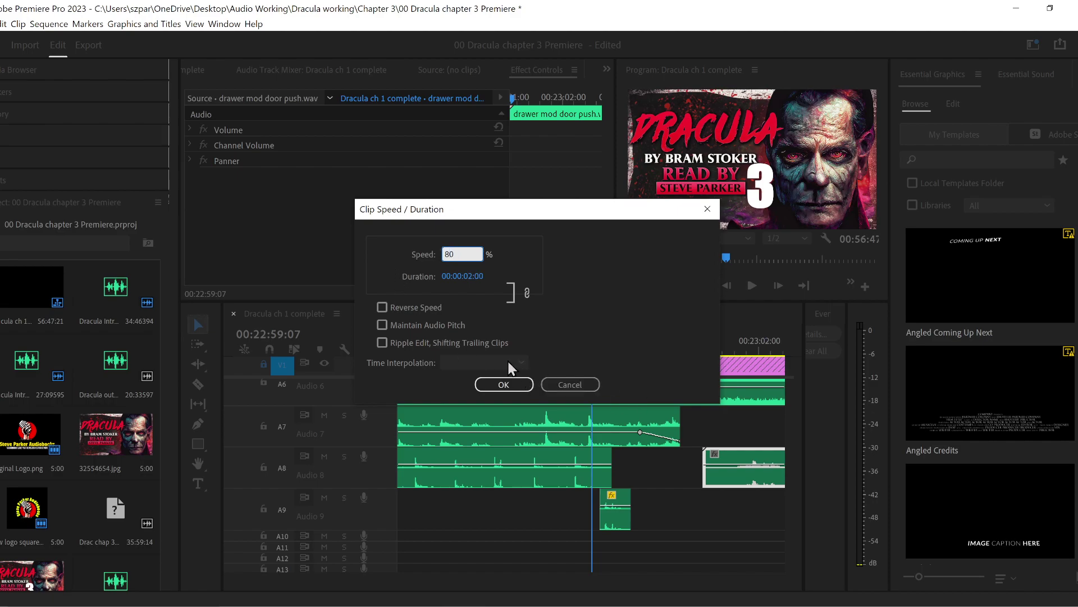
{"action": "left_click", "coordinate": [506, 386]}
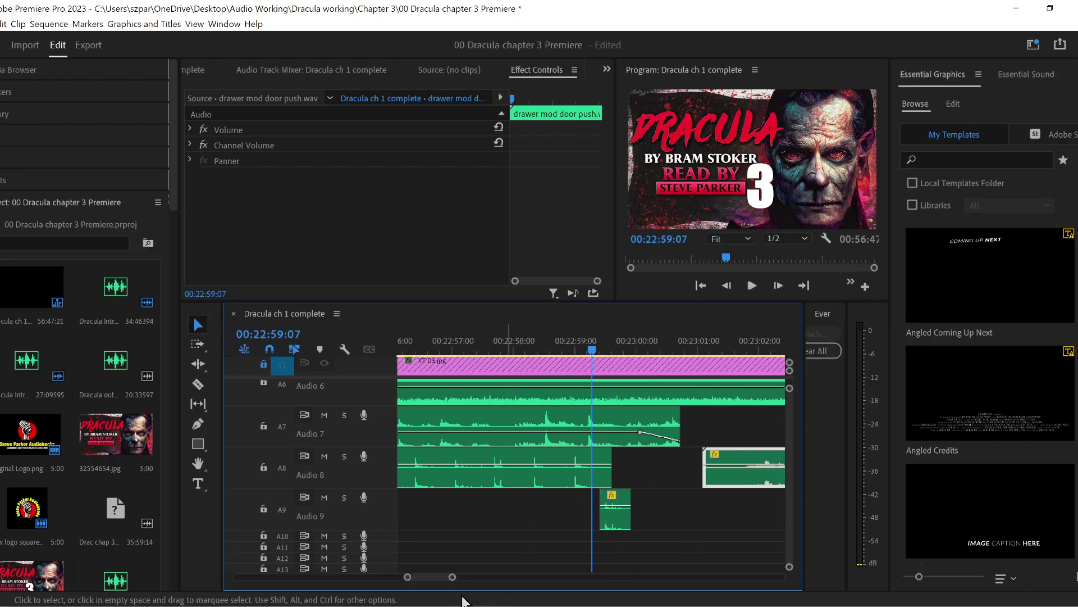
- Play back the slowed drawer clip on Audio 8 and extend its end to a duration of about 00:00:02:11
{"action": "left_click", "coordinate": [752, 286]}
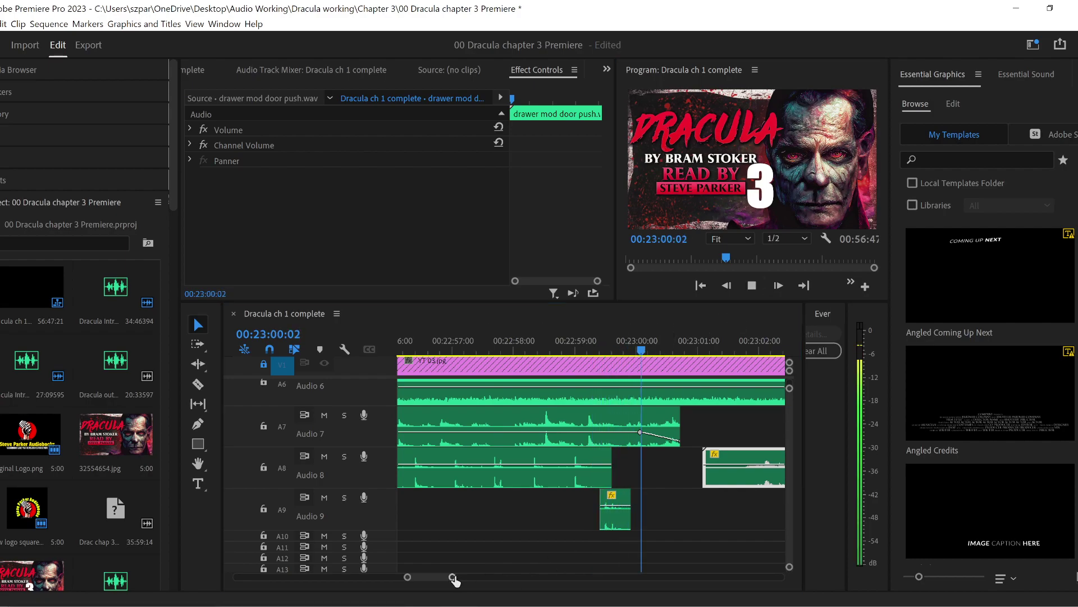
{"action": "left_click_drag", "start_coordinate": [452, 577], "coordinate": [472, 580]}
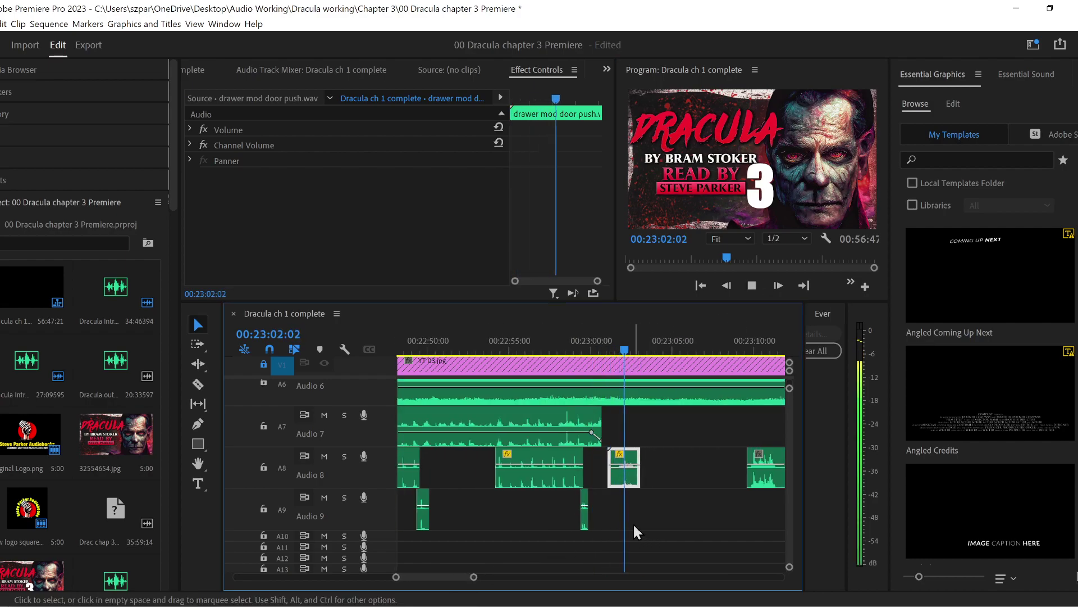
{"action": "key", "text": "space"}
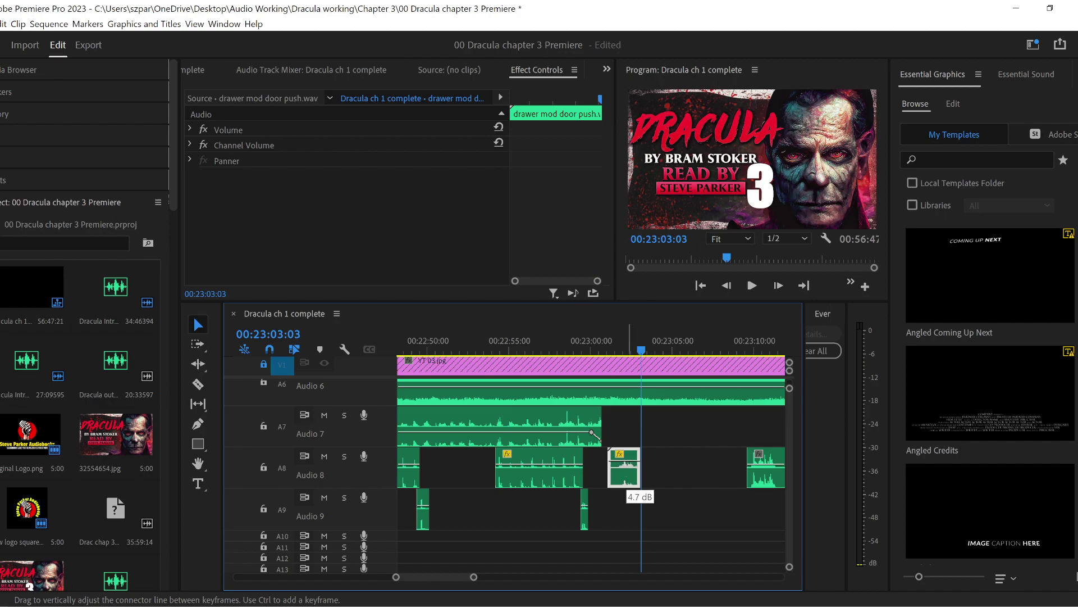
{"action": "key", "text": "Up"}
{"action": "key", "text": "space"}
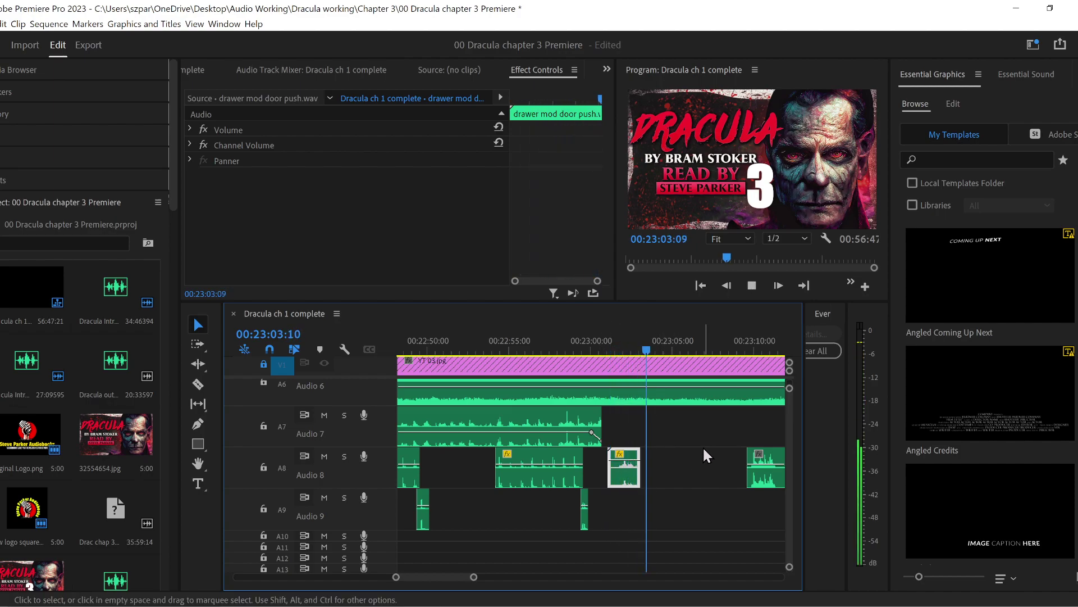
{"action": "left_click_drag", "start_coordinate": [641, 469], "coordinate": [647, 477]}
{"action": "left_click", "coordinate": [629, 343]}
{"action": "left_click_drag", "start_coordinate": [396, 576], "coordinate": [411, 579]}
{"action": "key", "text": "space"}
{"action": "key", "text": "space"}
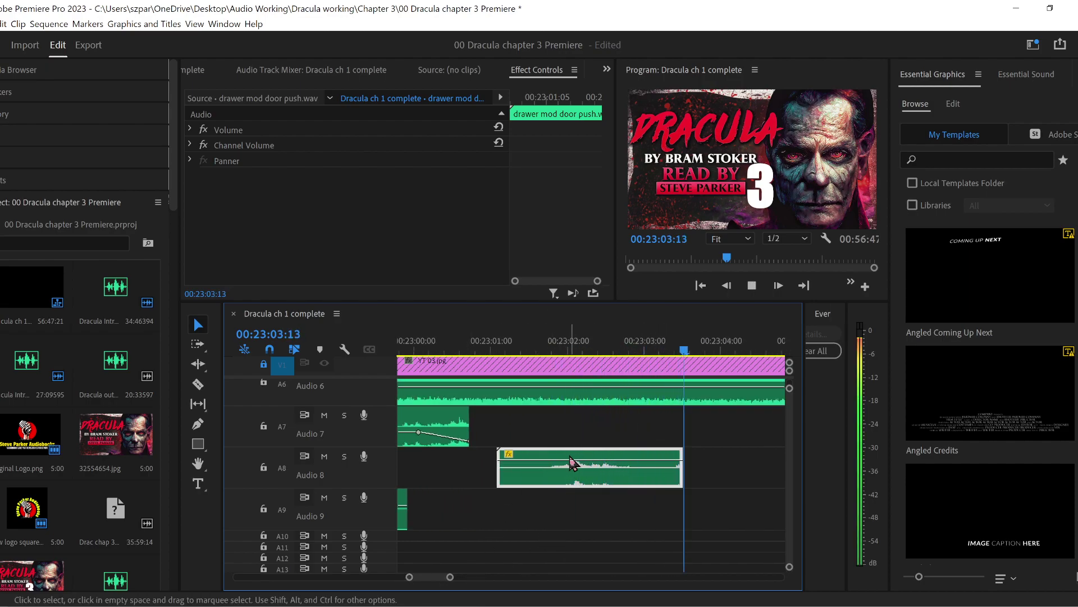
- Set the speed of the drawer mod door push clip's first part to 100%
{"action": "right_click", "coordinate": [551, 482]}
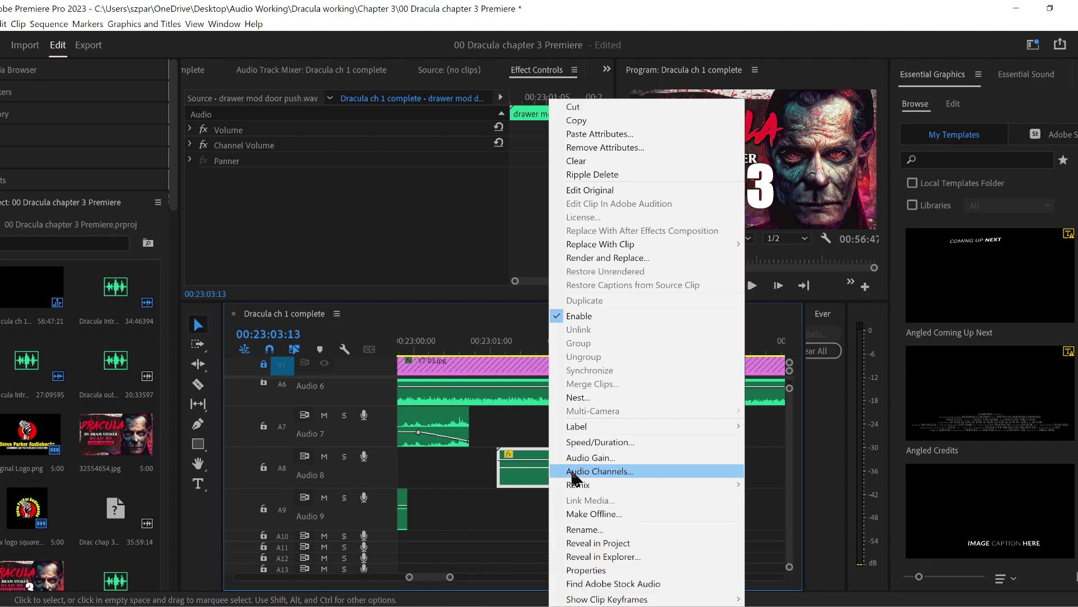
{"action": "left_click", "coordinate": [609, 443]}
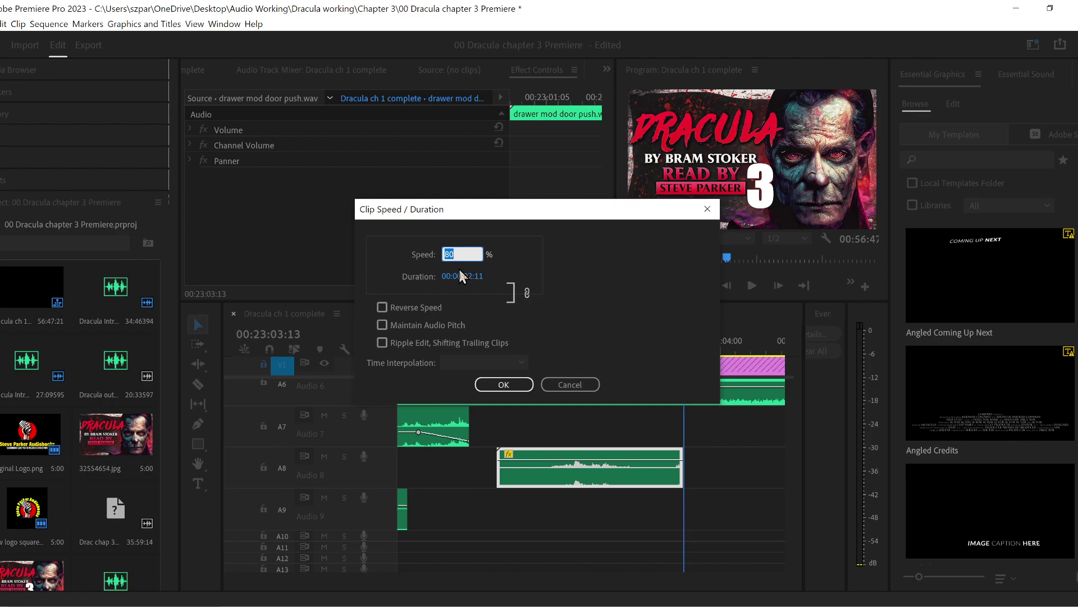
{"action": "type", "text": "100"}
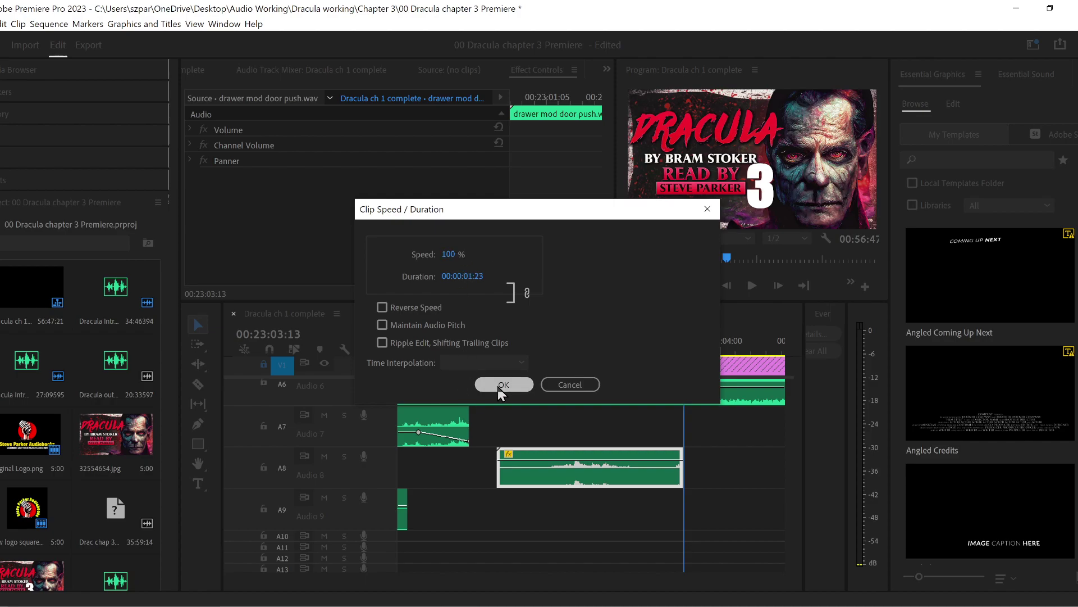
{"action": "left_click", "coordinate": [497, 384]}
- Switch to the Wood sound folder in File Explorer and audition Creaking Bed and Creaking floorboards in the media player
{"action": "key", "text": "alt+Tab"}
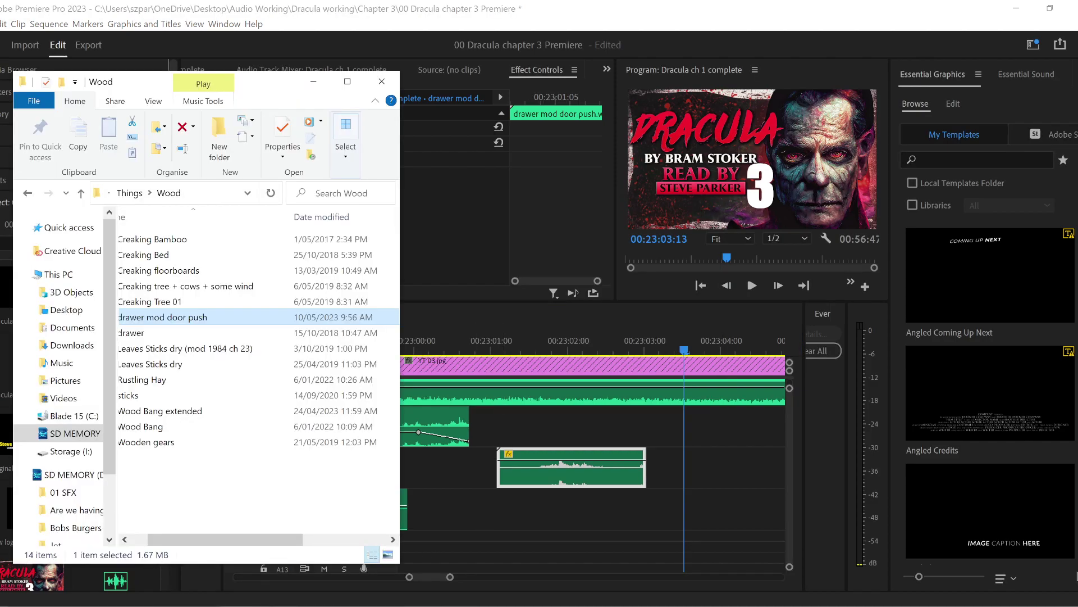
{"action": "scroll", "coordinate": [221, 544], "scroll_direction": "left", "scroll_amount": 1}
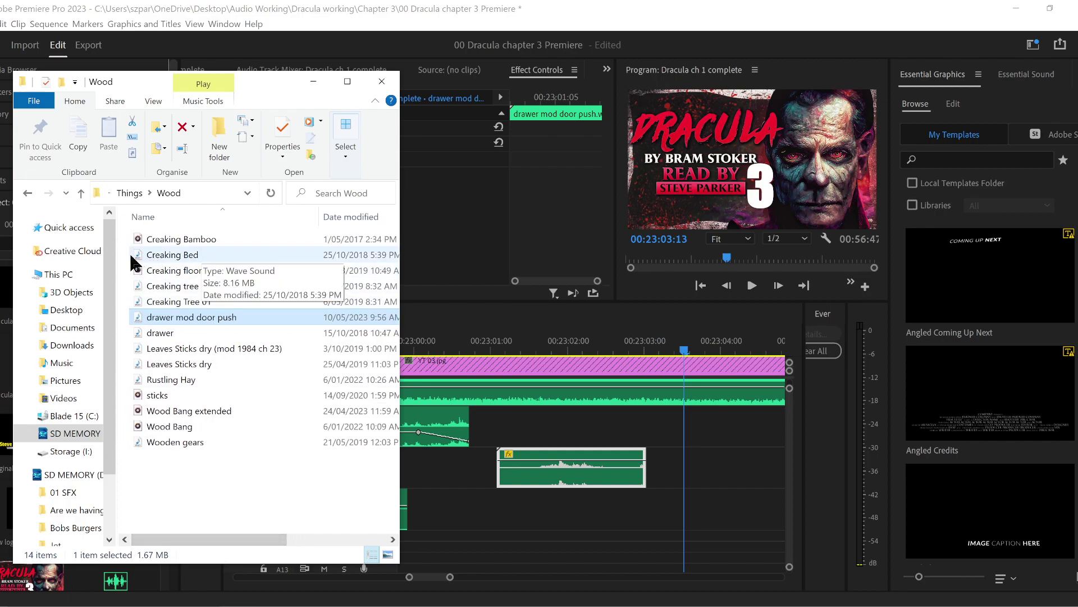
{"action": "left_click_drag", "start_coordinate": [125, 257], "coordinate": [161, 275]}
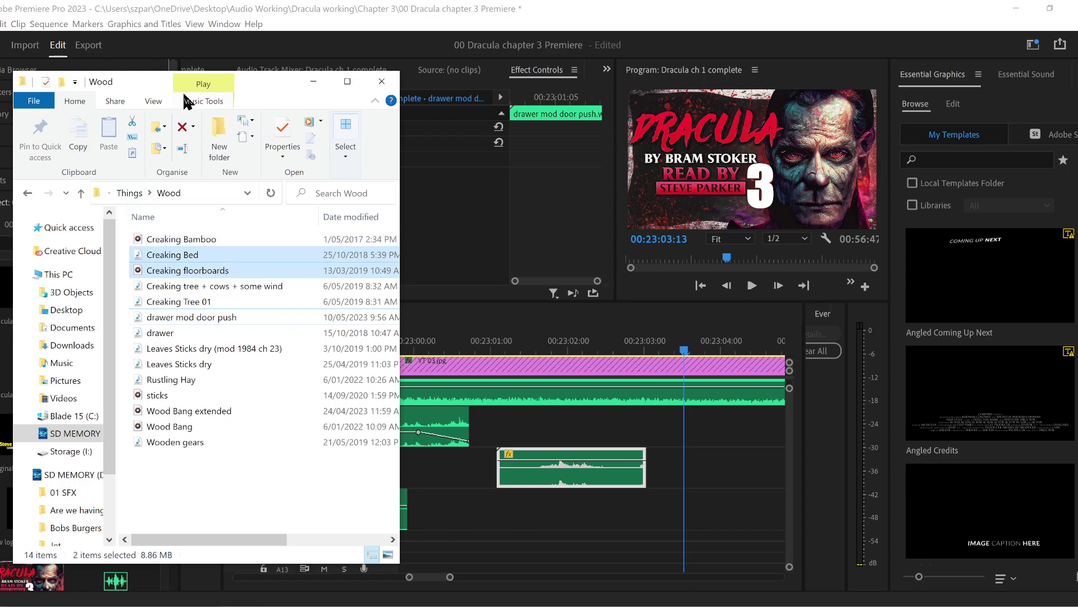
{"action": "left_click", "coordinate": [206, 91]}
{"action": "left_click", "coordinate": [33, 138]}
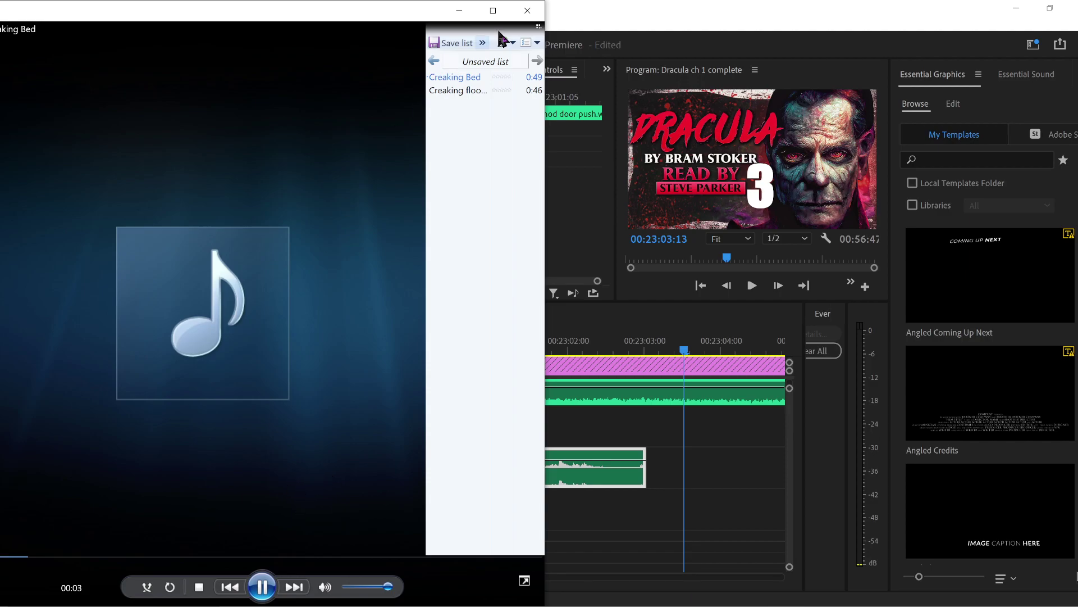
{"action": "double_click", "coordinate": [463, 91]}
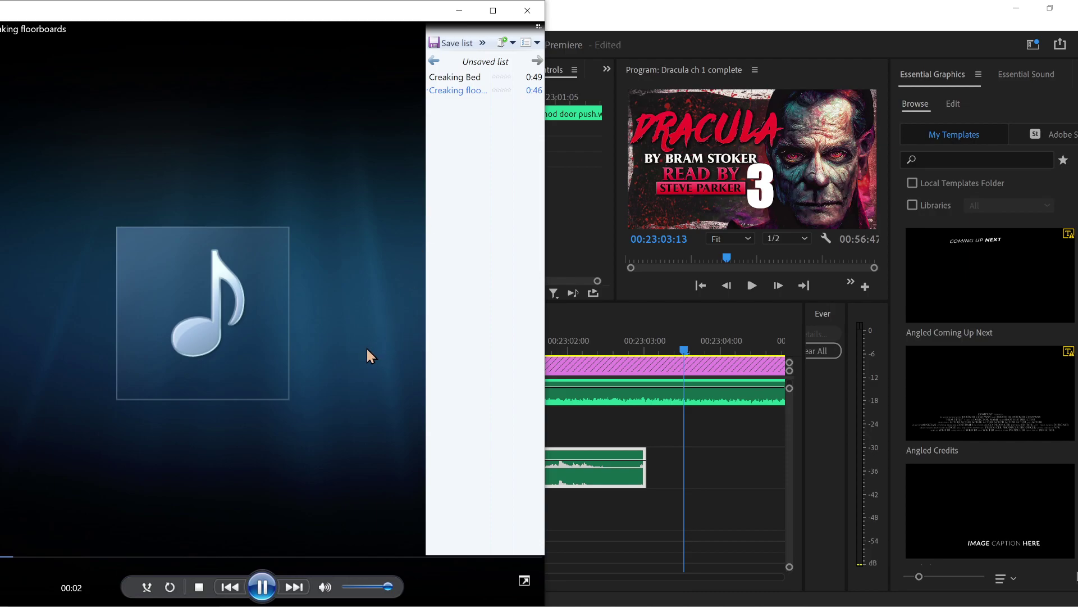
{"action": "left_click", "coordinate": [538, 18]}
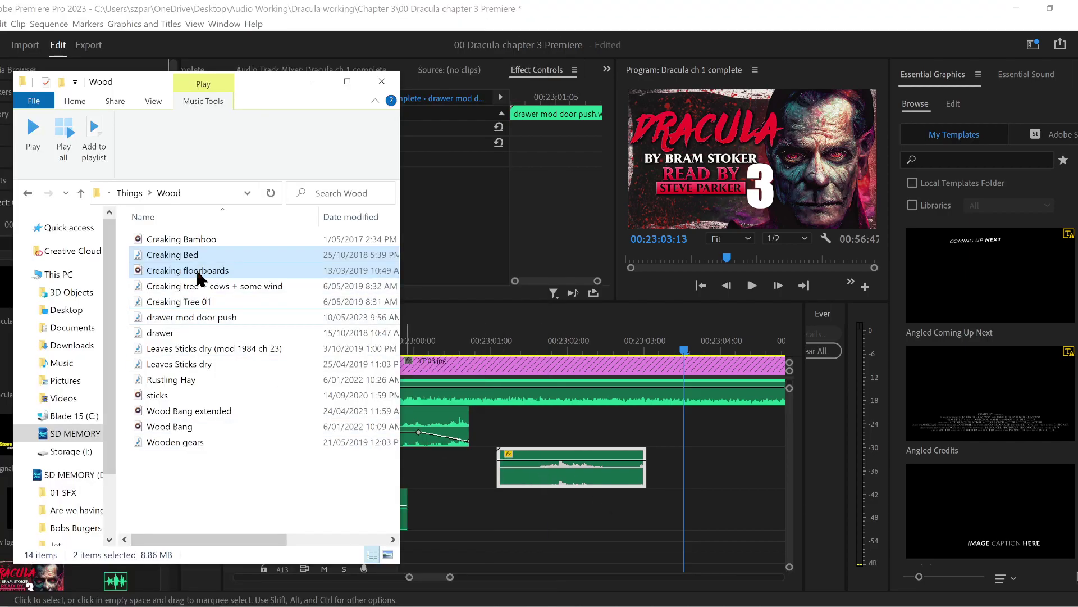
- Add Creaking Bed from the Wood folder to Audio 9 beneath the drawer clip and cut off everything past about 00:23:04:07
{"action": "left_click_drag", "start_coordinate": [198, 262], "coordinate": [488, 514]}
{"action": "left_click_drag", "start_coordinate": [487, 514], "coordinate": [584, 516]}
{"action": "left_click", "coordinate": [197, 384]}
{"action": "left_click", "coordinate": [744, 514]}
{"action": "key", "text": "v"}
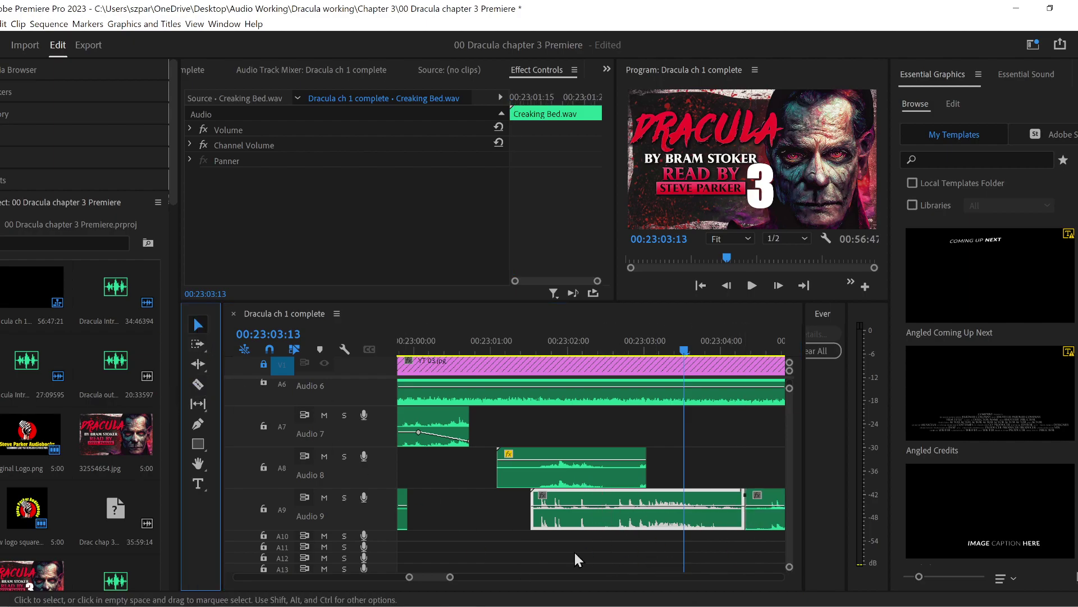
{"action": "left_click", "coordinate": [760, 527]}
{"action": "key", "text": "Delete"}
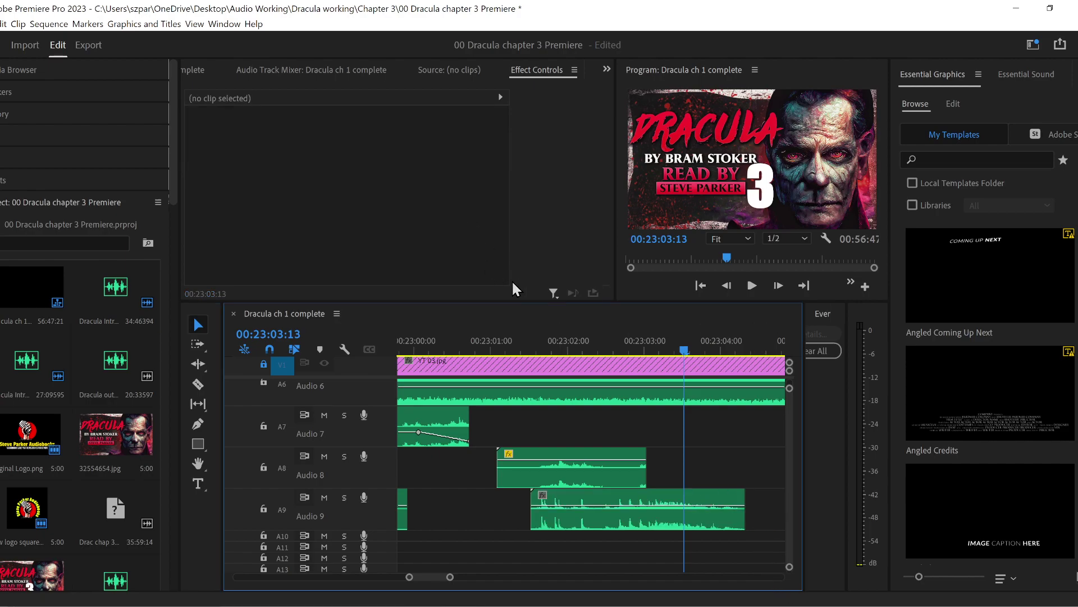
- Play back the Creaking Bed clip on Audio 9 and lower its volume slightly
{"action": "left_click", "coordinate": [528, 345]}
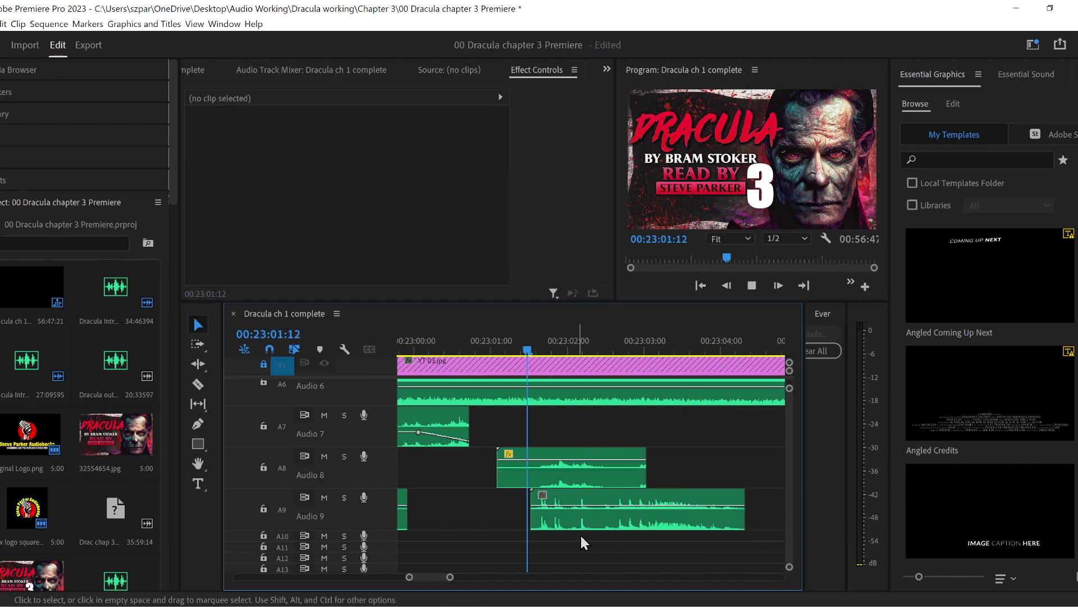
{"action": "key", "text": "space"}
{"action": "key", "text": "space"}
{"action": "left_click", "coordinate": [590, 505]}
{"action": "left_click_drag", "start_coordinate": [584, 528], "coordinate": [587, 521]}
- Shift the Creaking Bed clip on Audio 9 about four frames later
{"action": "left_click", "coordinate": [522, 340]}
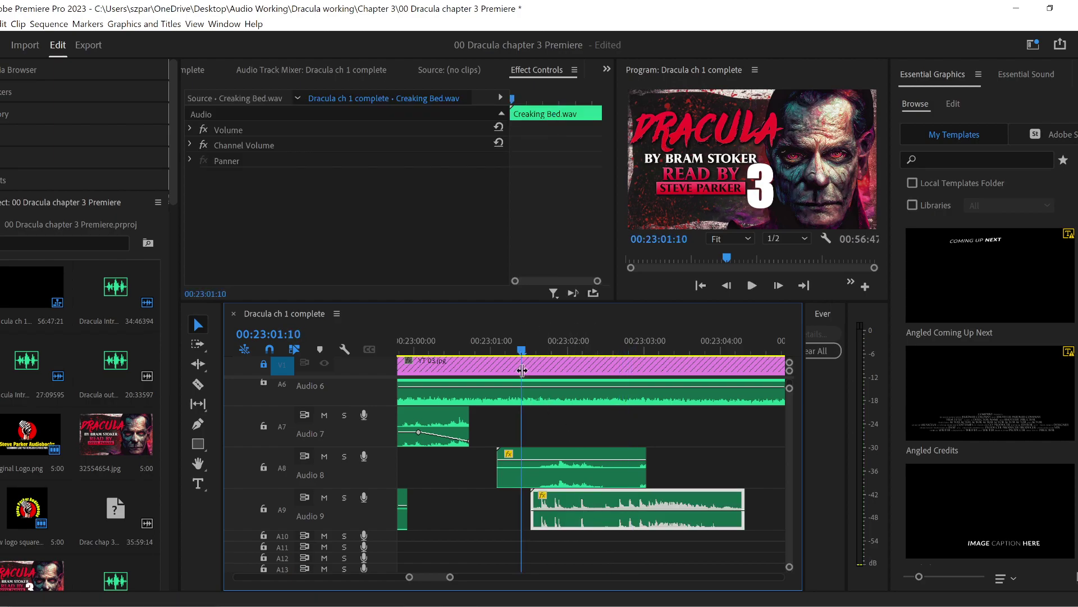
{"action": "left_click_drag", "start_coordinate": [406, 582], "coordinate": [410, 582]}
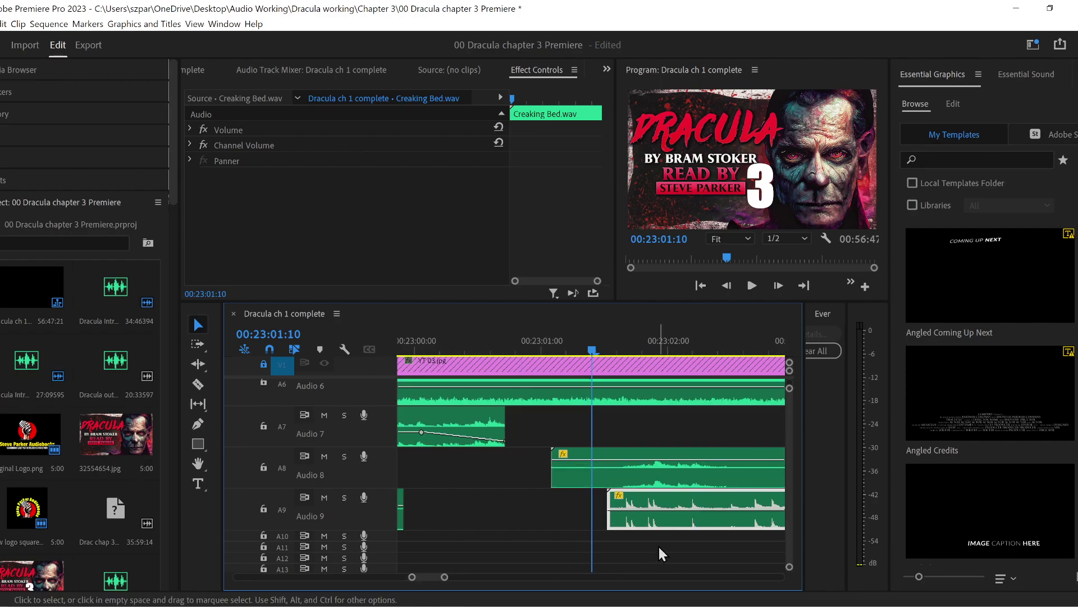
{"action": "left_click", "coordinate": [655, 530]}
{"action": "left_click_drag", "start_coordinate": [663, 531], "coordinate": [684, 521]}
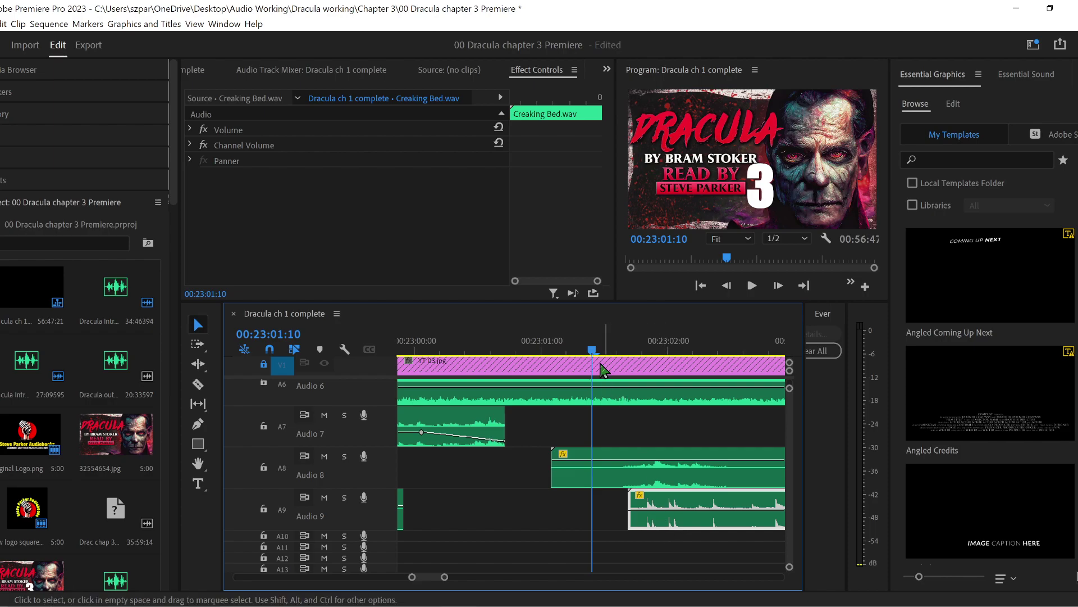
- Play the sequence to 00:23:03:06, split the Creaking Bed clip there and delete the remainder
{"action": "key", "text": "space"}
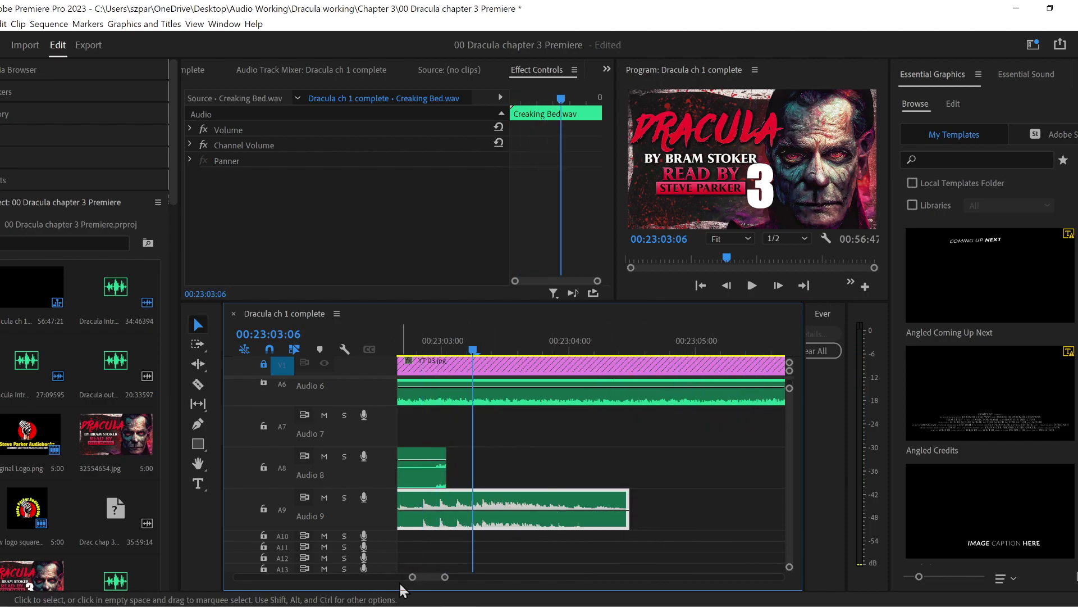
{"action": "left_click", "coordinate": [198, 384]}
{"action": "left_click", "coordinate": [473, 512]}
{"action": "left_click", "coordinate": [204, 326]}
{"action": "left_click", "coordinate": [553, 528]}
{"action": "key", "text": "Delete"}
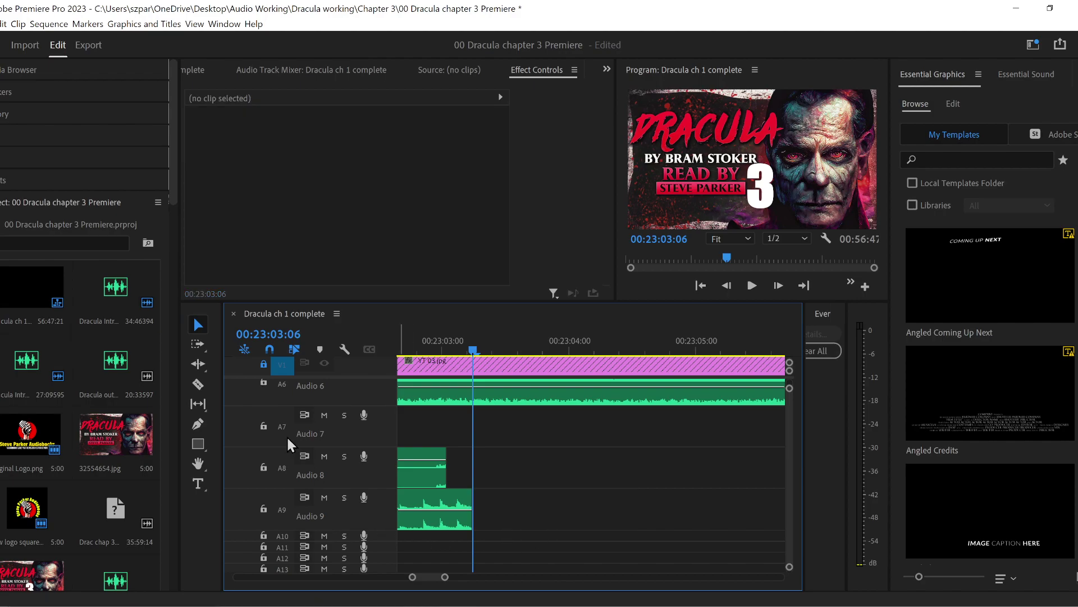
- Fade out the end of the Creaking Bed clip with Pen tool volume keyframes and play past it
{"action": "left_click", "coordinate": [199, 425]}
{"action": "left_click", "coordinate": [463, 511]}
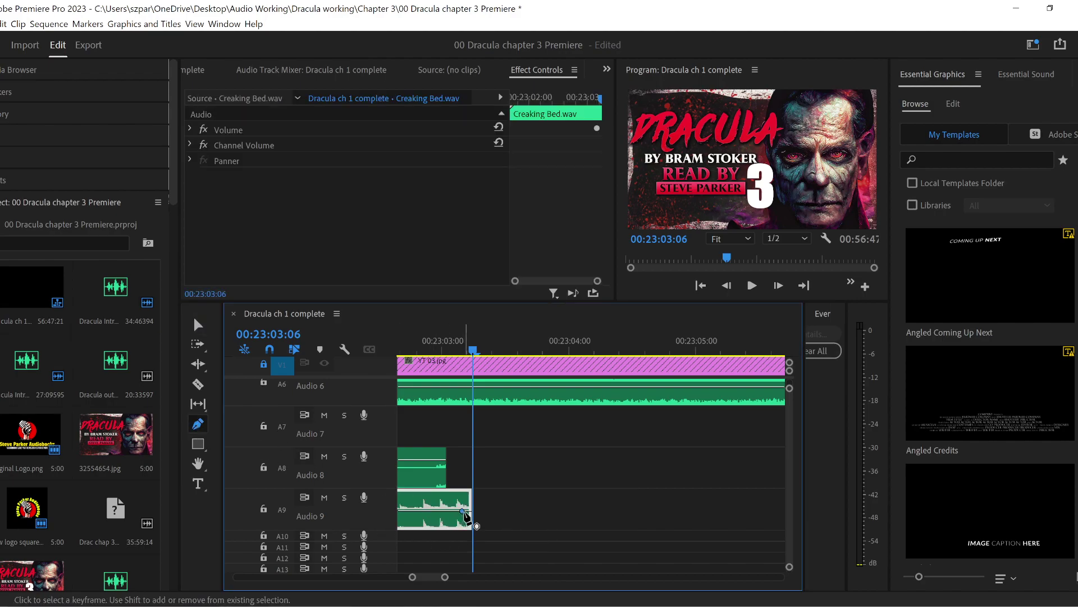
{"action": "left_click_drag", "start_coordinate": [471, 516], "coordinate": [471, 527]}
{"action": "key", "text": "space"}
{"action": "key", "text": "space"}
- Extend the end of the Creaking Bed clip on Audio 9 to about 00:23:03:12, lengthening its fade-out
{"action": "left_click_drag", "start_coordinate": [413, 577], "coordinate": [388, 578]}
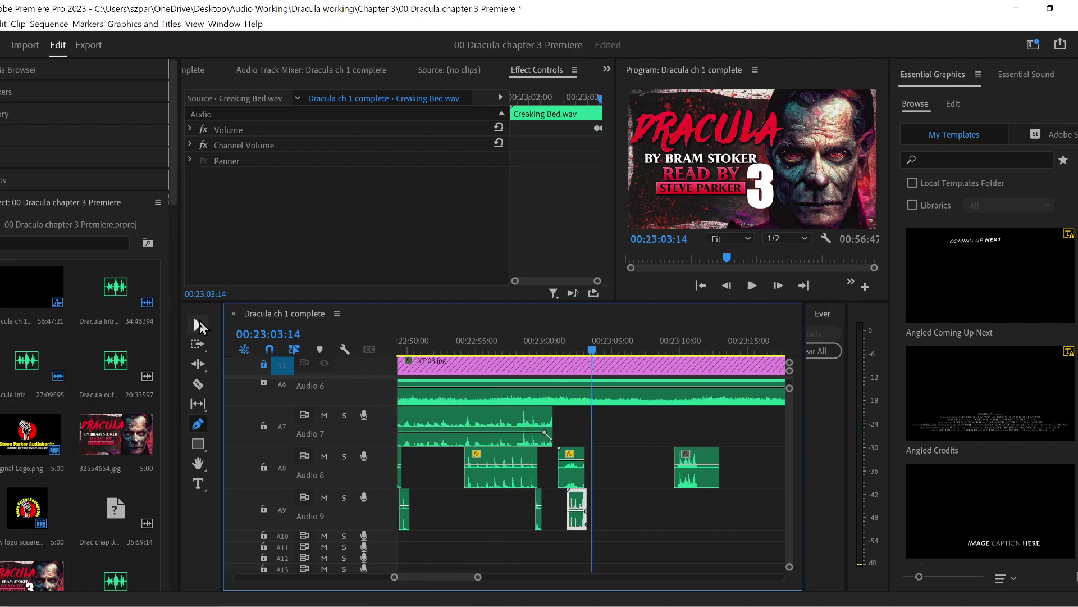
{"action": "left_click", "coordinate": [198, 325]}
{"action": "left_click_drag", "start_coordinate": [478, 577], "coordinate": [435, 577]}
{"action": "left_click_drag", "start_coordinate": [459, 506], "coordinate": [555, 508]}
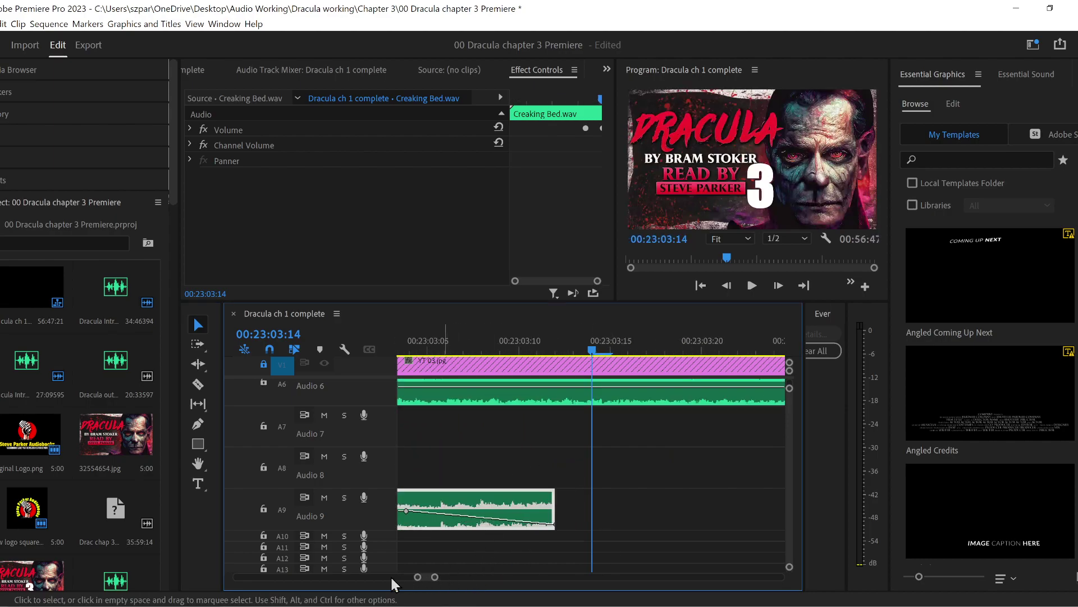
- Play back the edited drawer and creaking sounds from shortly after 00:23:00:00
{"action": "left_click_drag", "start_coordinate": [417, 577], "coordinate": [410, 578]}
{"action": "left_click", "coordinate": [414, 571]}
{"action": "scroll", "coordinate": [415, 572], "scroll_direction": "down", "scroll_amount": 1}
{"action": "left_click", "coordinate": [470, 344]}
{"action": "key", "text": "space"}
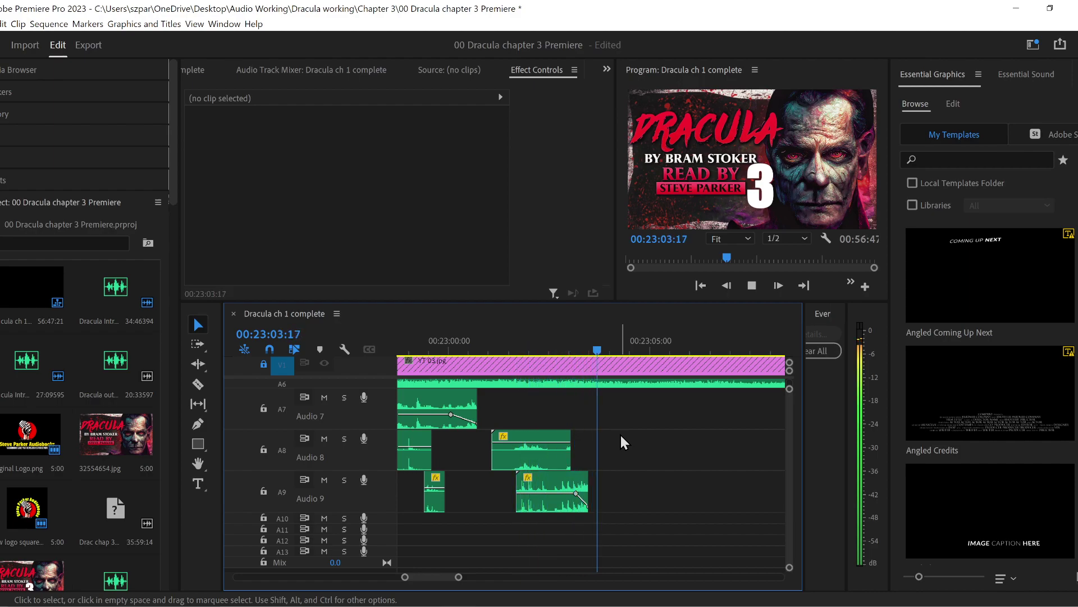
- Try moving the fade-out start keyframe of the Creaking Bed clip on Audio 9 earlier and slightly back, playing each version
{"action": "left_click", "coordinate": [575, 493]}
{"action": "left_click_drag", "start_coordinate": [576, 493], "coordinate": [562, 493]}
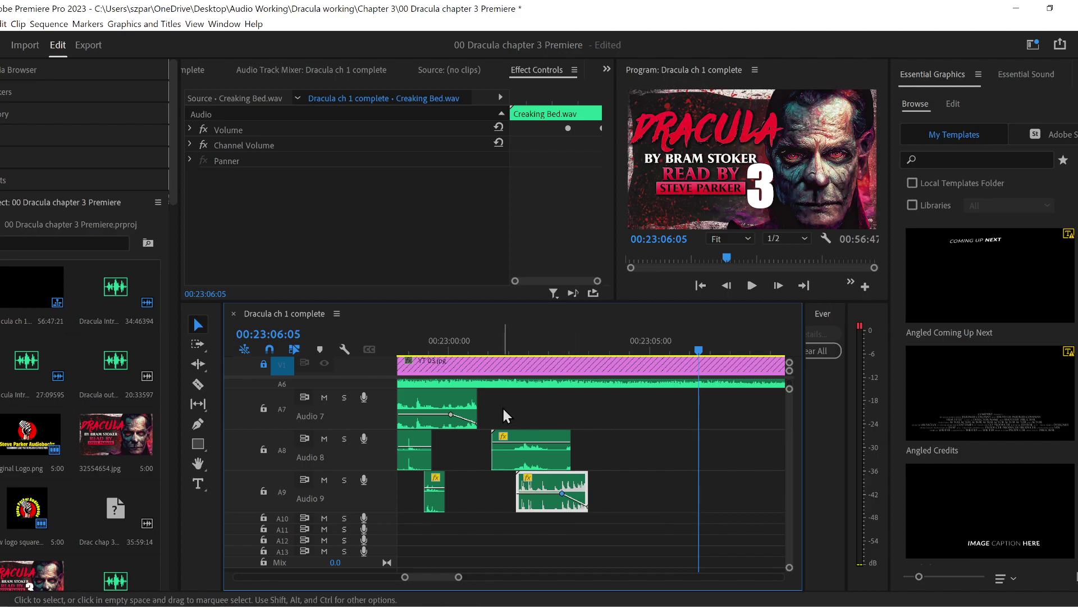
{"action": "left_click", "coordinate": [490, 345]}
{"action": "key", "text": "space"}
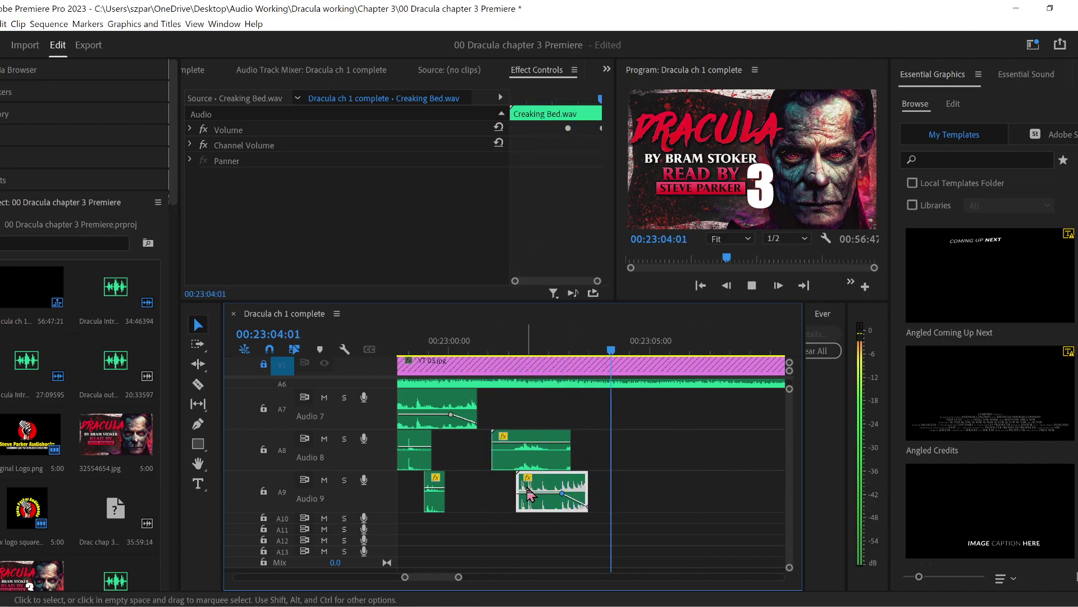
{"action": "key", "text": "space"}
{"action": "left_click_drag", "start_coordinate": [562, 494], "coordinate": [573, 493]}
{"action": "left_click", "coordinate": [504, 345]}
{"action": "key", "text": "space"}
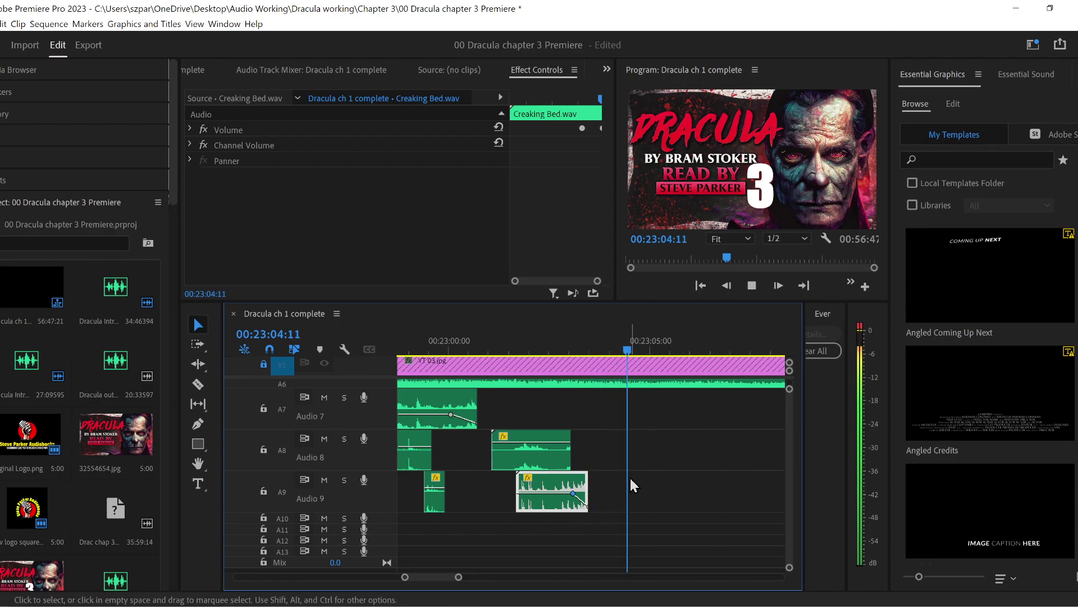
- Trim the end of the Creaking Bed clip on Audio 9 back to about 00:23:02:20 and play it
{"action": "key", "text": "space"}
{"action": "left_click_drag", "start_coordinate": [585, 484], "coordinate": [560, 484]}
{"action": "left_click", "coordinate": [494, 342]}
{"action": "key", "text": "space"}
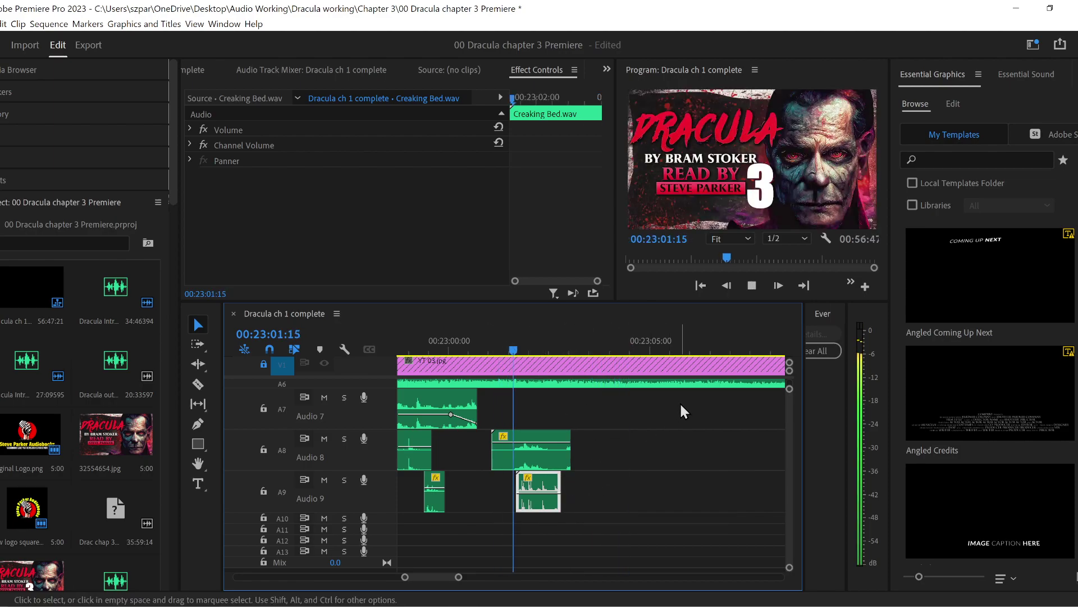
- Fade out the end of the shortened Creaking Bed clip on Audio 9 with Pen tool volume keyframes
{"action": "key", "text": "space"}
{"action": "left_click", "coordinate": [198, 424]}
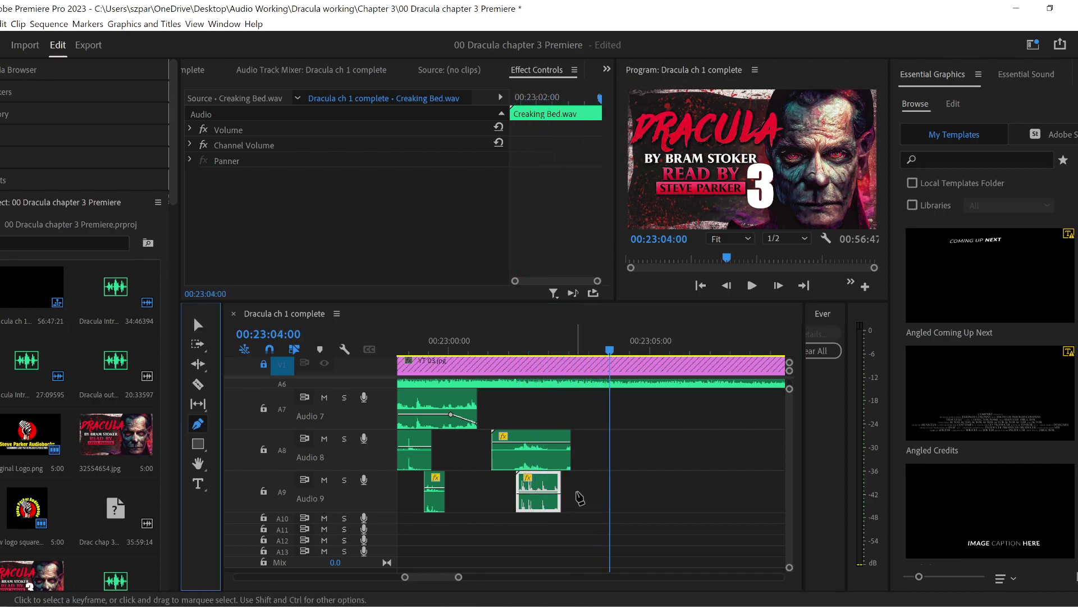
{"action": "left_click", "coordinate": [547, 494]}
{"action": "left_click_drag", "start_coordinate": [558, 498], "coordinate": [559, 510]}
- Fade out the end of the drawer mod door push clip on Audio 8 with volume keyframes and play it back
{"action": "left_click", "coordinate": [551, 442]}
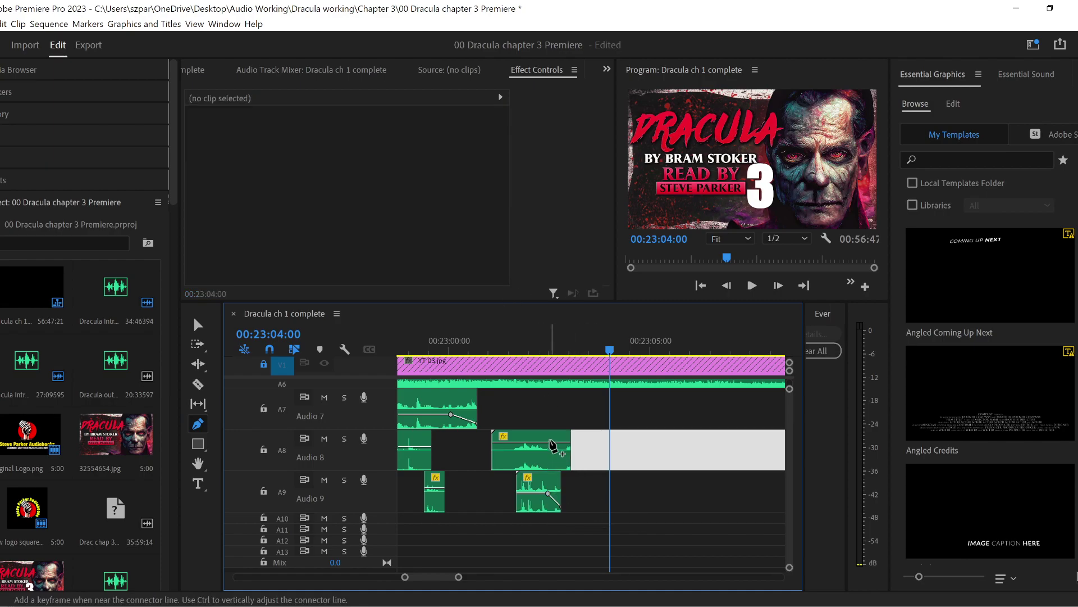
{"action": "left_click_drag", "start_coordinate": [569, 443], "coordinate": [569, 464]}
{"action": "left_click", "coordinate": [500, 344]}
{"action": "key", "text": "space"}
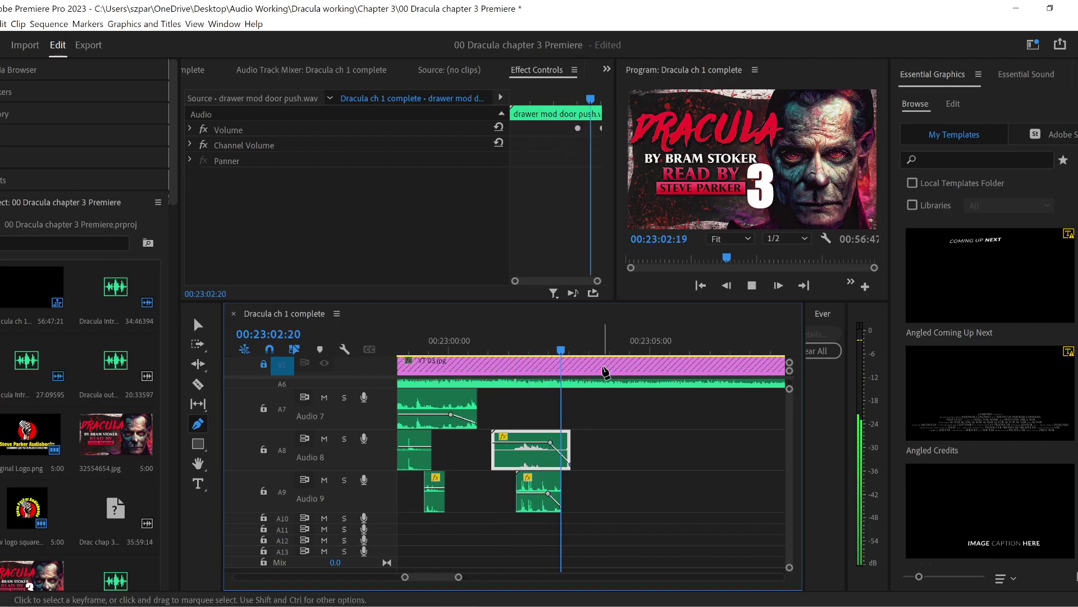
- Move the remaining drawer mod door push clip on Audio 8 to start at about 00:23:18:14, matching the narration during playback
{"action": "left_click", "coordinate": [198, 325]}
{"action": "left_click_drag", "start_coordinate": [459, 578], "coordinate": [486, 578]}
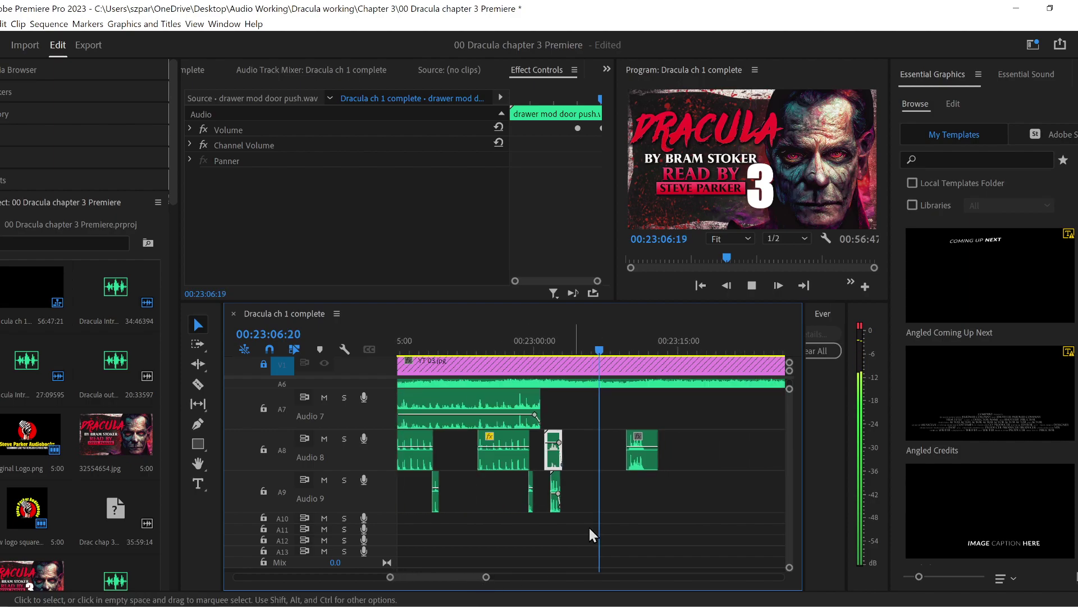
{"action": "left_click", "coordinate": [640, 499]}
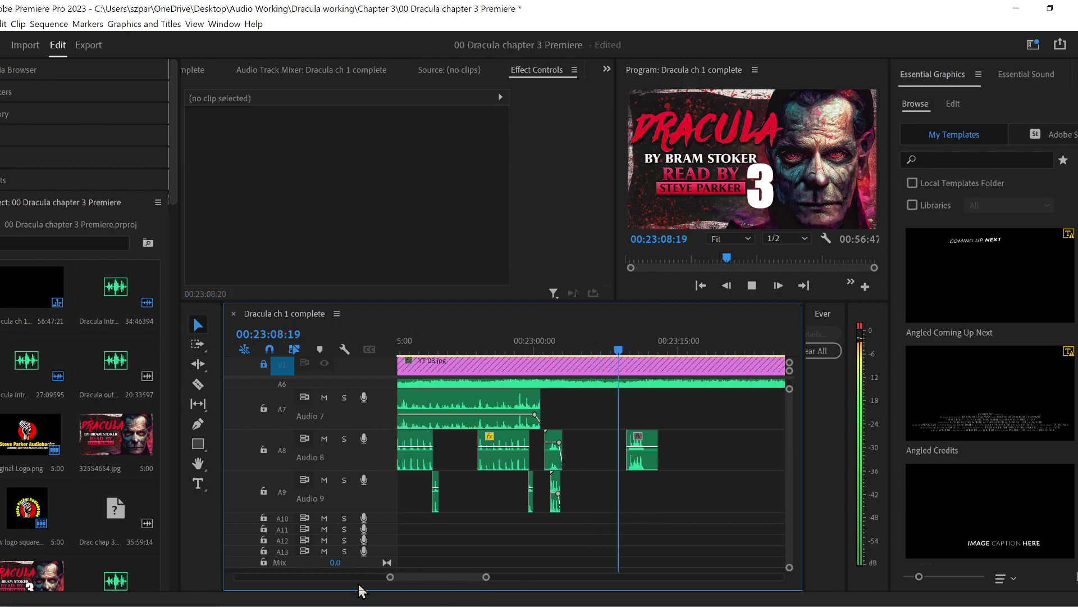
{"action": "left_click", "coordinate": [646, 464]}
{"action": "left_click_drag", "start_coordinate": [646, 464], "coordinate": [738, 464]}
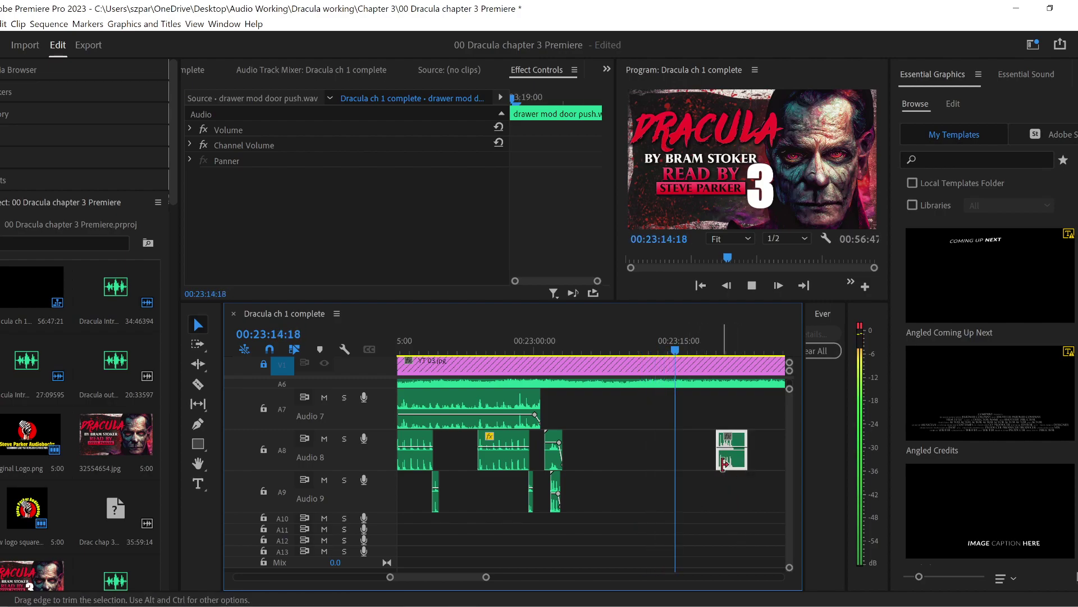
{"action": "mouse_move", "coordinate": [735, 460]}
{"action": "left_mouse_down"}
{"action": "mouse_move", "coordinate": [756, 468]}
{"action": "mouse_move", "coordinate": [736, 461]}
{"action": "left_mouse_up"}
{"action": "key", "text": "space"}
{"action": "key", "text": "space"}
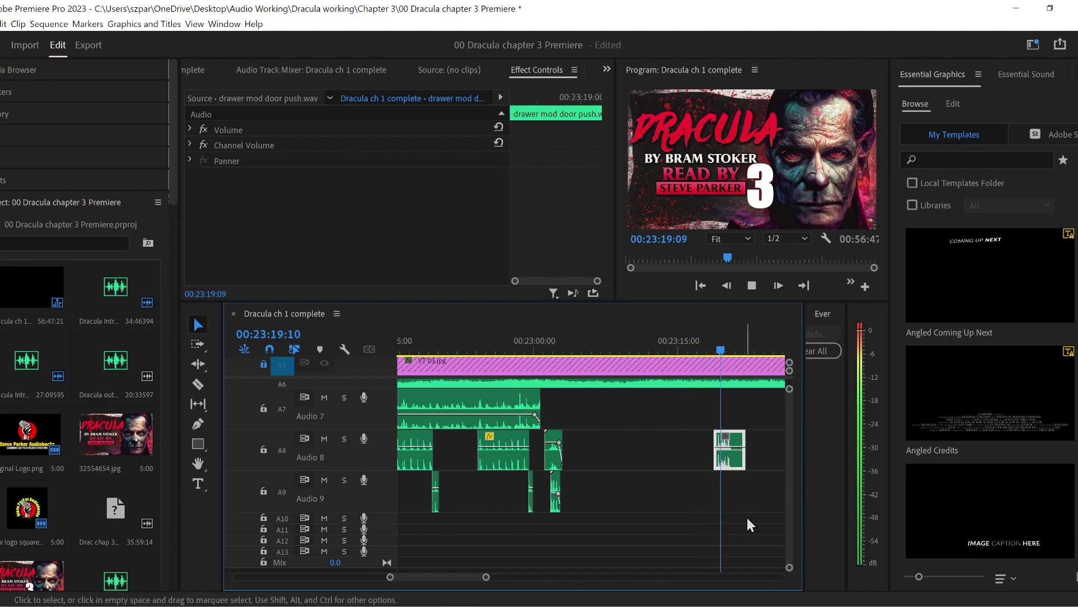
- Add the Creaking floorboards sound from the file browser to Audio 9 at 00:23:18:14 and play it
{"action": "left_click", "coordinate": [278, 604]}
{"action": "left_click", "coordinate": [175, 271]}
{"action": "left_click_drag", "start_coordinate": [202, 271], "coordinate": [717, 498]}
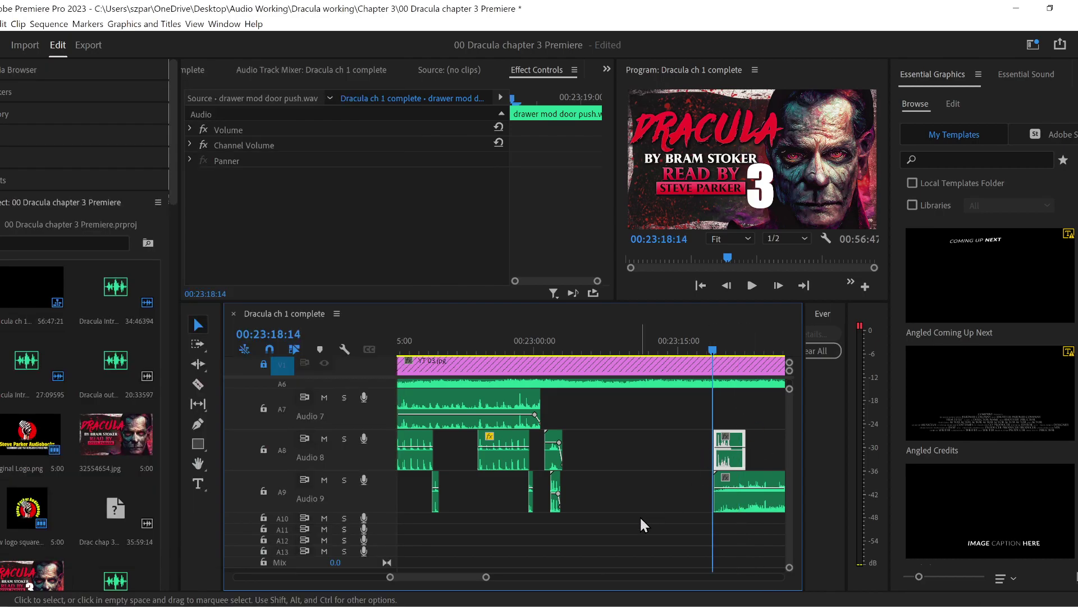
{"action": "key", "text": "space"}
- Slow the drawer mod door push clip near 00:23:19 on Audio 8 to 80% speed and play it back
{"action": "left_click_drag", "start_coordinate": [486, 579], "coordinate": [470, 578]}
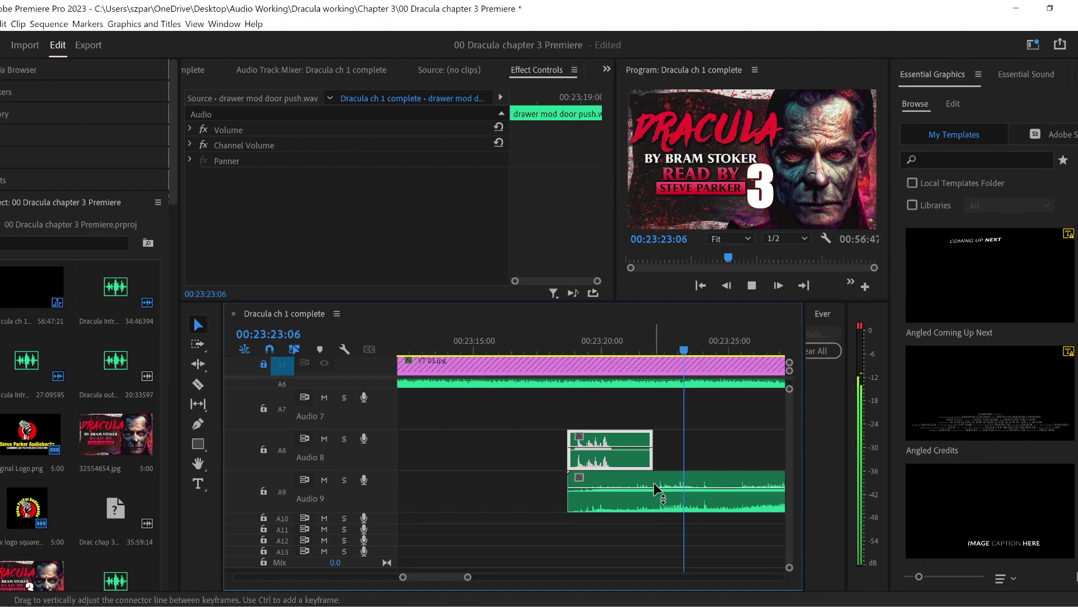
{"action": "right_click", "coordinate": [621, 465]}
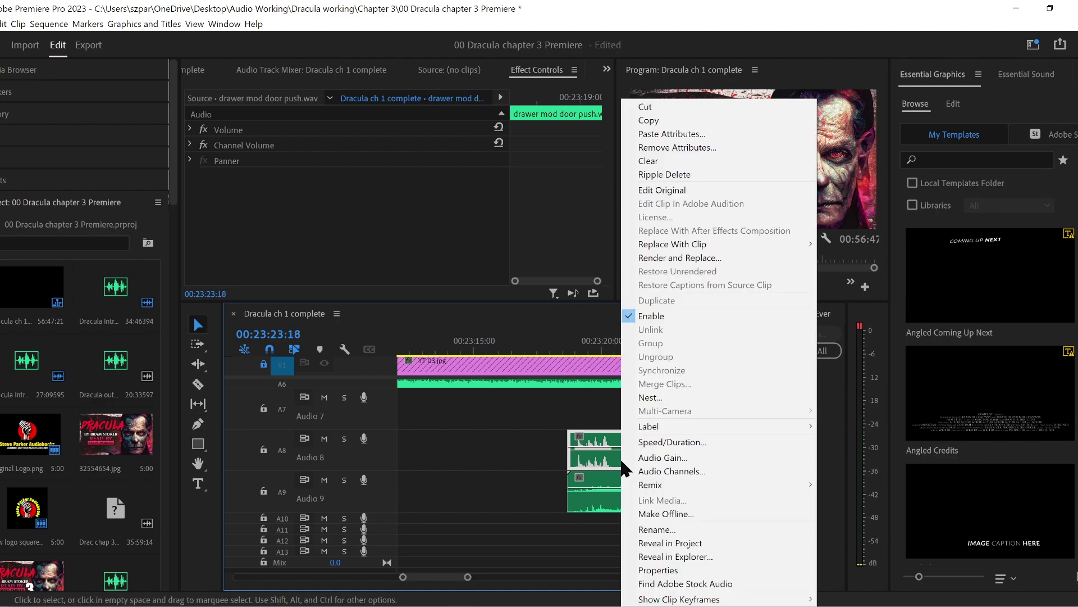
{"action": "left_click", "coordinate": [668, 443]}
{"action": "type", "text": "80"}
{"action": "left_click", "coordinate": [504, 387]}
{"action": "left_click", "coordinate": [555, 339]}
{"action": "key", "text": "space"}
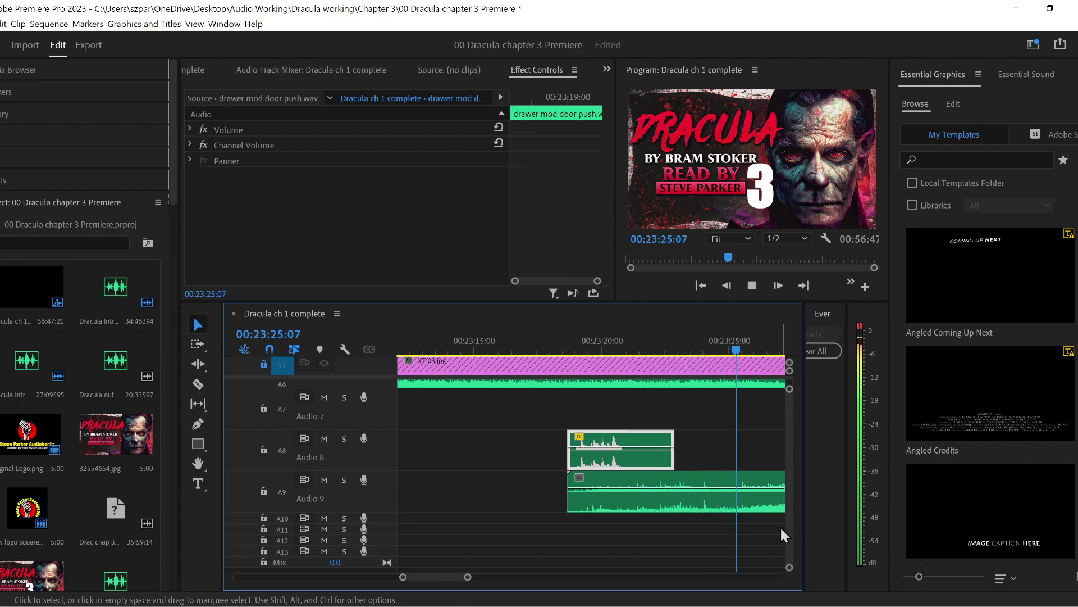
- Split the Creaking floorboards clip on Audio 9 at 00:23:25:12 and delete the remainder
{"action": "key", "text": "space"}
{"action": "left_click", "coordinate": [198, 386]}
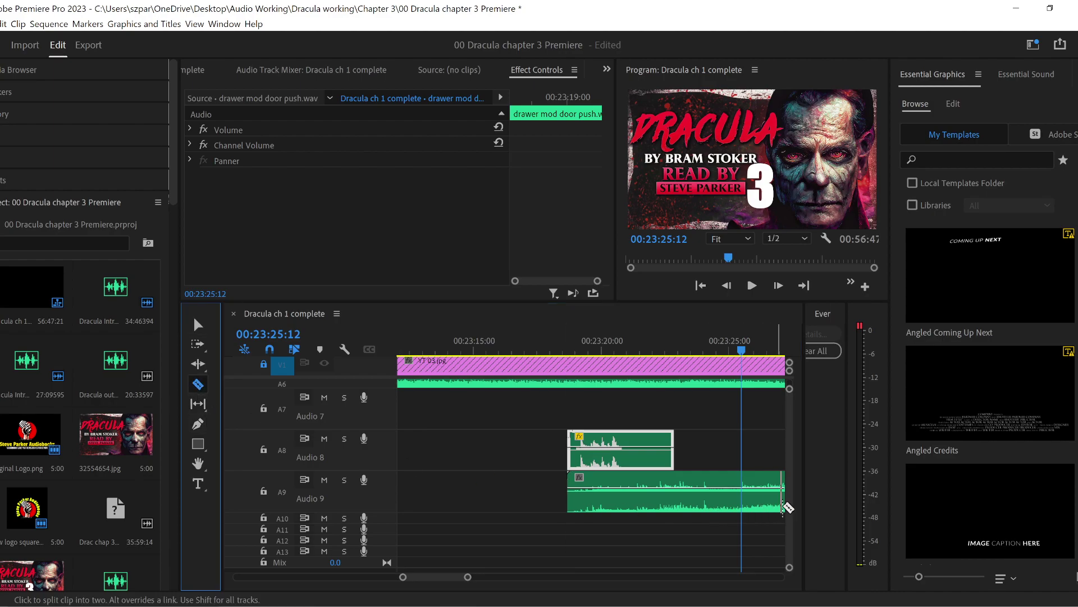
{"action": "left_click", "coordinate": [742, 499]}
{"action": "left_click", "coordinate": [197, 325]}
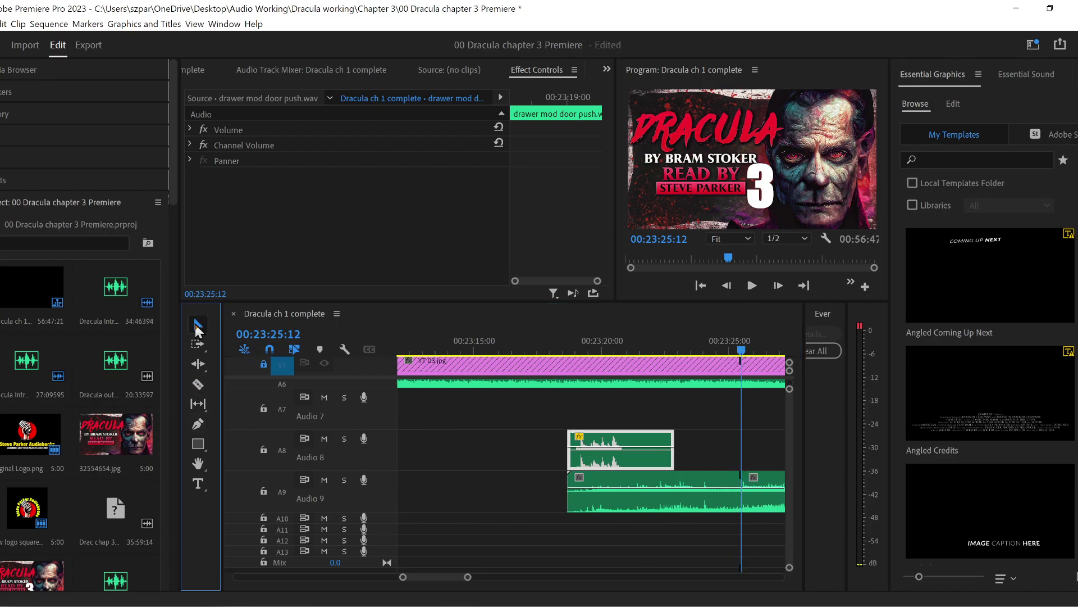
{"action": "left_click", "coordinate": [764, 494]}
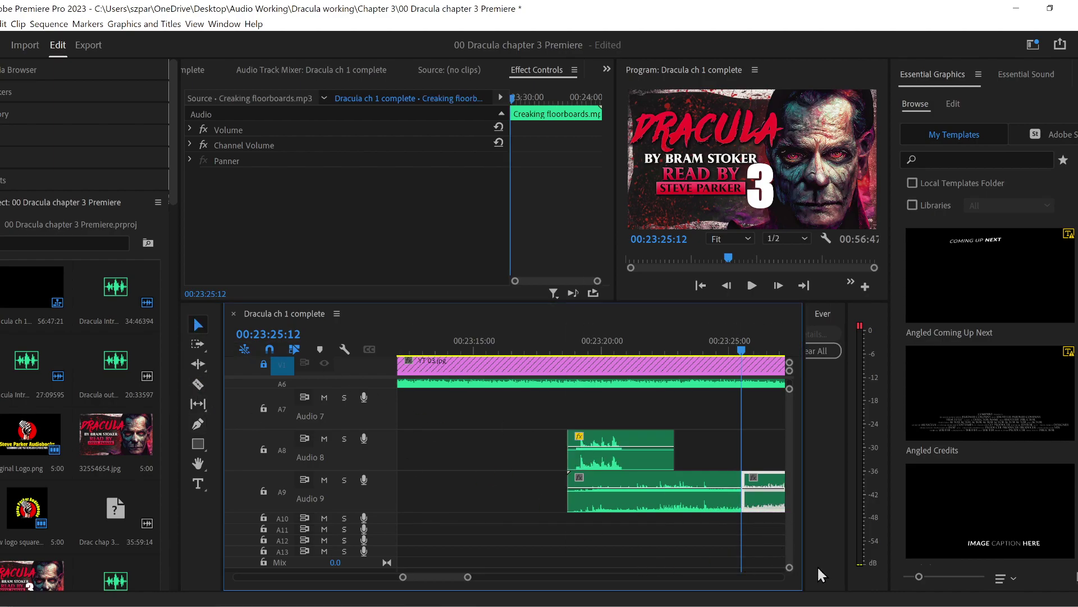
{"action": "key", "text": "Delete"}
- Fade out the end of the Creaking floorboards clip with Pen tool volume keyframes and save the project
{"action": "left_click", "coordinate": [198, 424]}
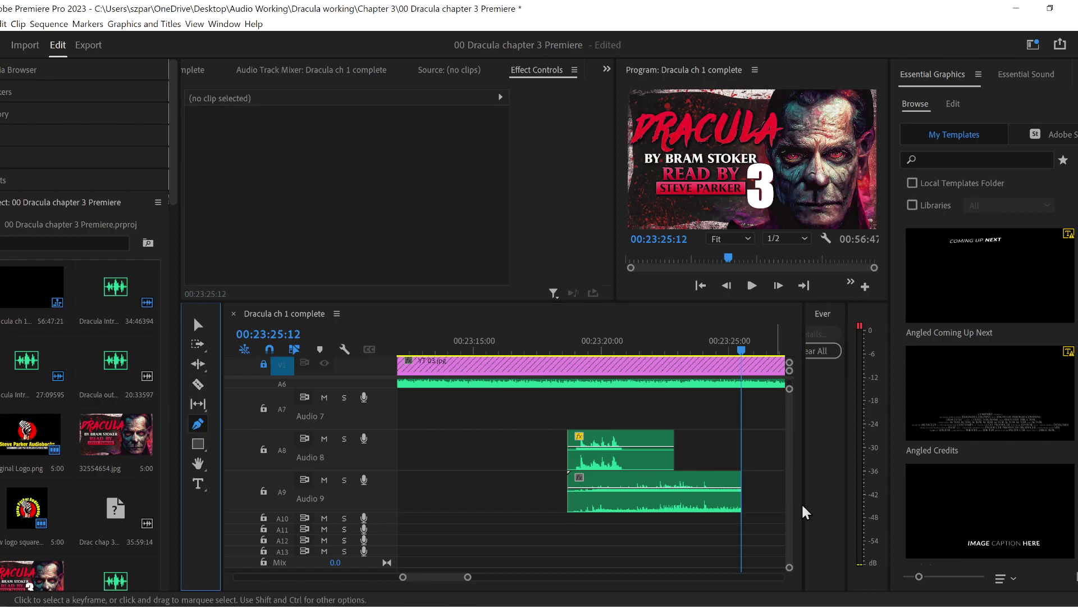
{"action": "left_click", "coordinate": [710, 488]}
{"action": "left_click_drag", "start_coordinate": [739, 488], "coordinate": [740, 508]}
{"action": "left_click", "coordinate": [197, 325]}
{"action": "left_click", "coordinate": [401, 571]}
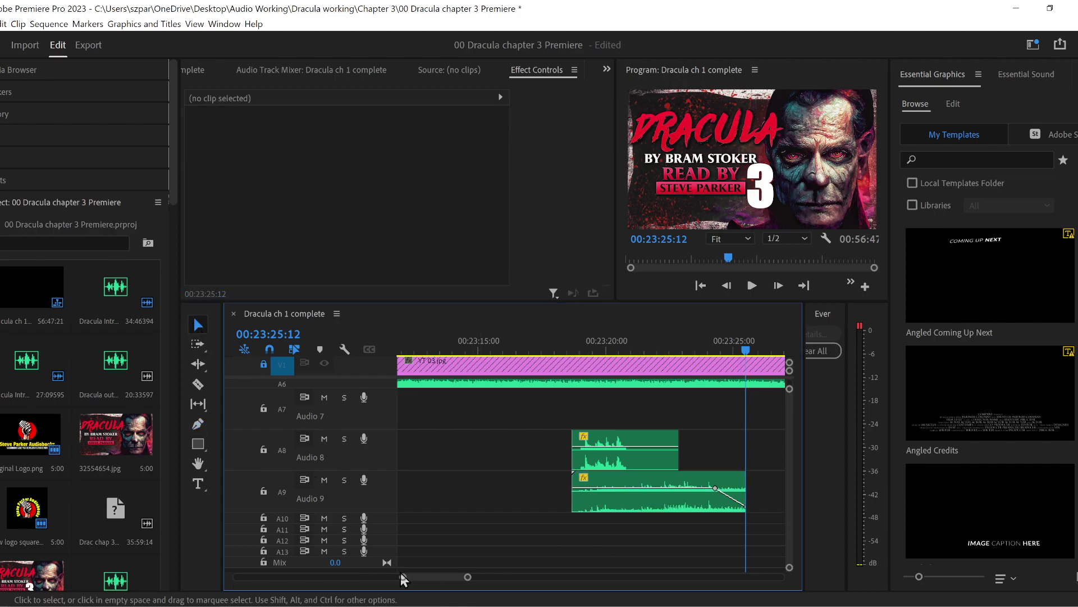
{"action": "left_click_drag", "start_coordinate": [402, 577], "coordinate": [348, 582]}
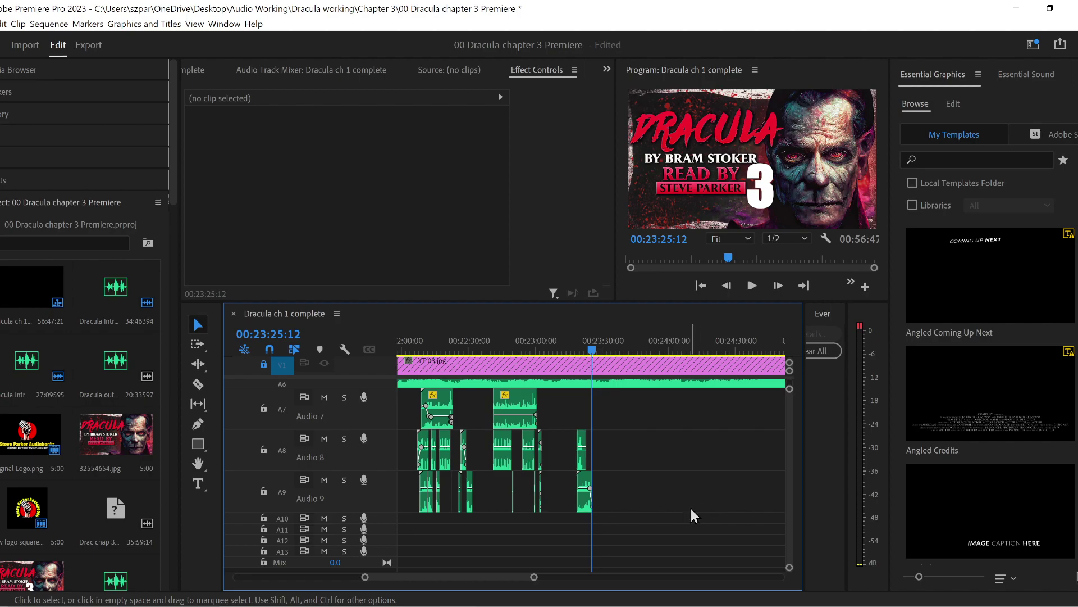
{"action": "key", "text": "ctrl+s"}
- Duplicate the lantern and Footsteps Man faster clips from about 00:22:40 to about 00:23:26 on Audio 7 and Audio 8
{"action": "key", "text": "Up"}
{"action": "key", "text": "space"}
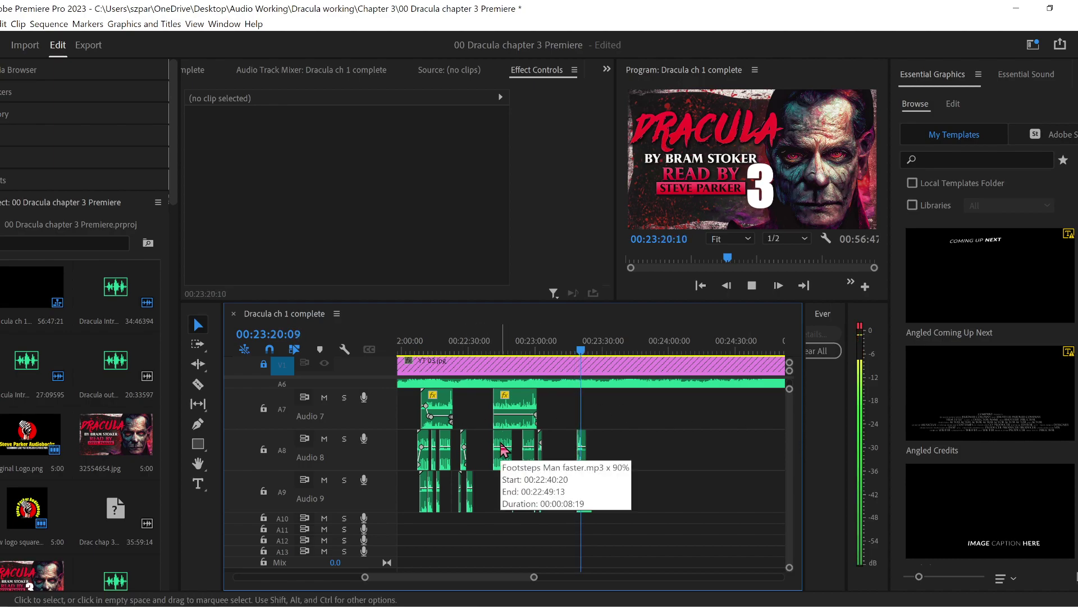
{"action": "left_click_drag", "start_coordinate": [481, 410], "coordinate": [500, 464]}
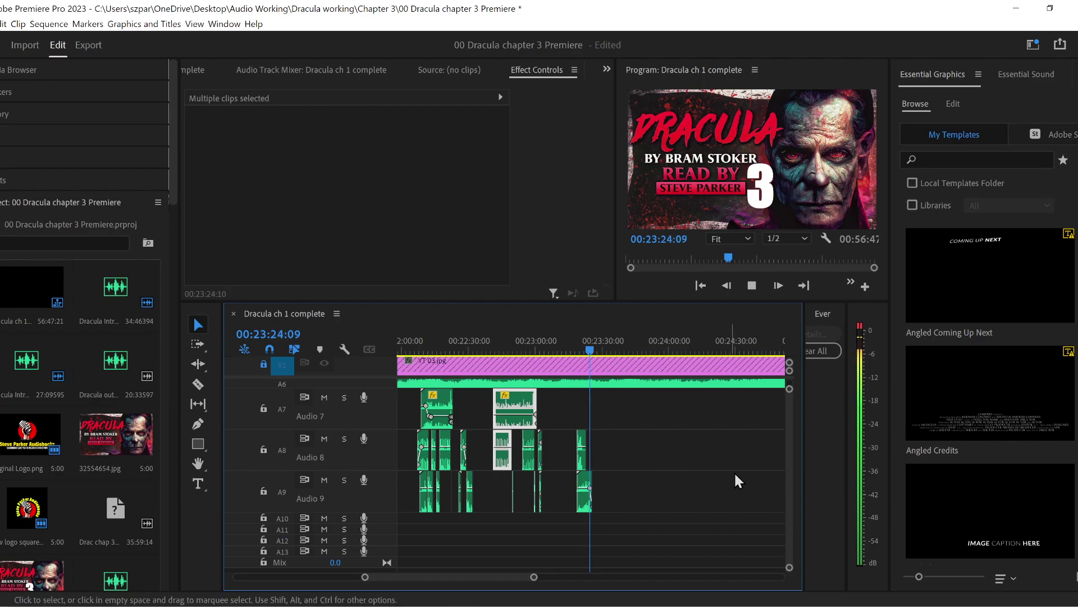
{"action": "key", "text": "ctrl+v"}
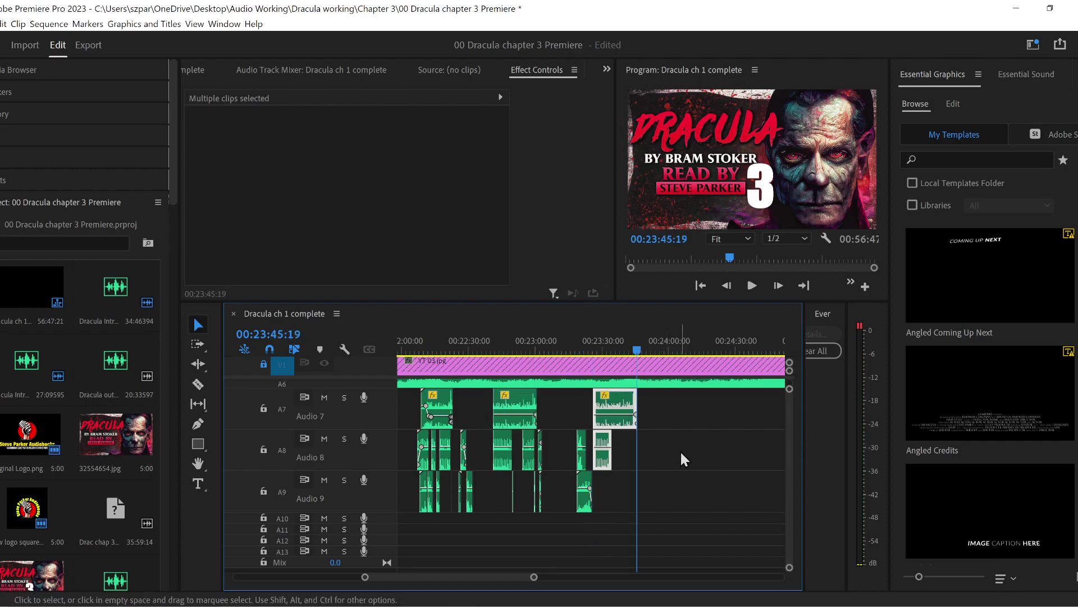
- Shift the pasted Footsteps Man faster clip to start at about 00:23:25:13 and extend it to a duration of 00:00:17:07
{"action": "left_click", "coordinate": [598, 347]}
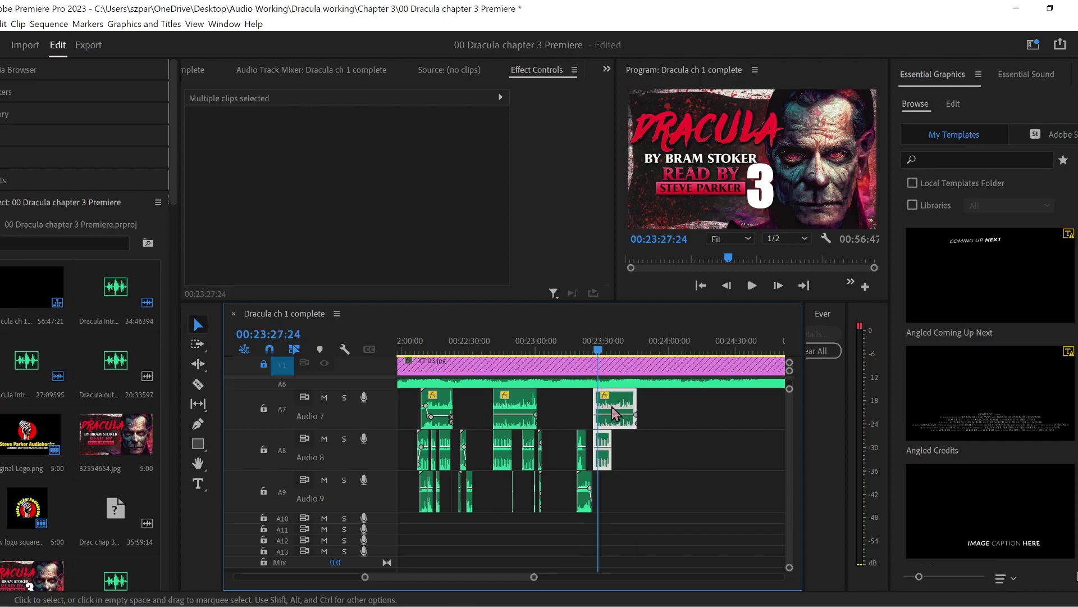
{"action": "left_click_drag", "start_coordinate": [365, 578], "coordinate": [393, 576]}
{"action": "left_click", "coordinate": [614, 461]}
{"action": "left_click_drag", "start_coordinate": [616, 461], "coordinate": [576, 456]}
{"action": "left_click_drag", "start_coordinate": [683, 461], "coordinate": [655, 461]}
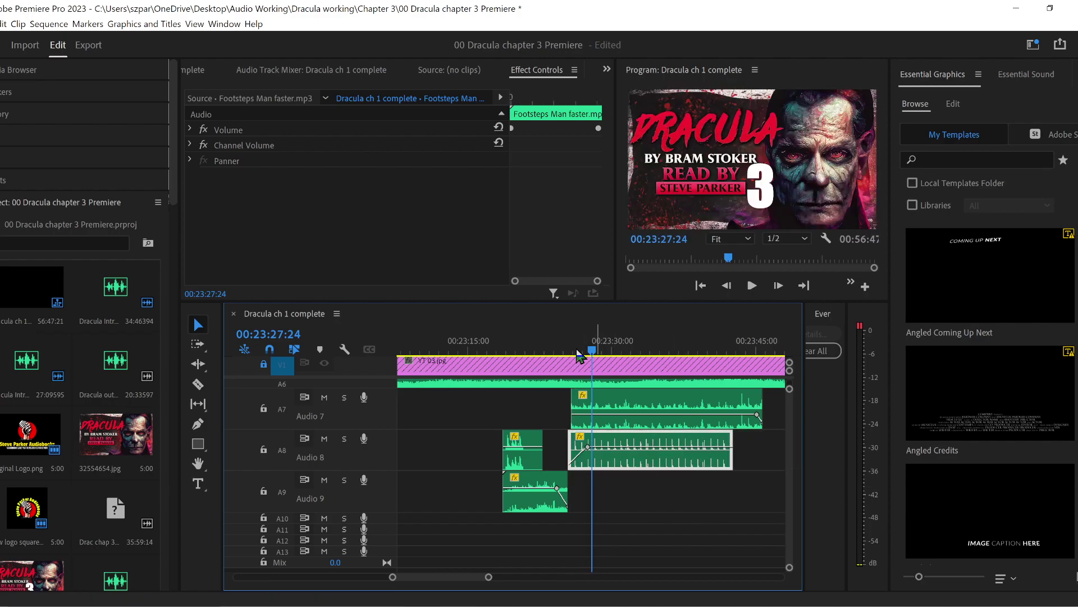
- Shorten the fade-in of the pasted Footsteps Man faster clip on Audio 8 and play back the footsteps and lantern sounds
{"action": "key", "text": "Up"}
{"action": "left_click_drag", "start_coordinate": [588, 446], "coordinate": [580, 447]}
{"action": "key", "text": "space"}
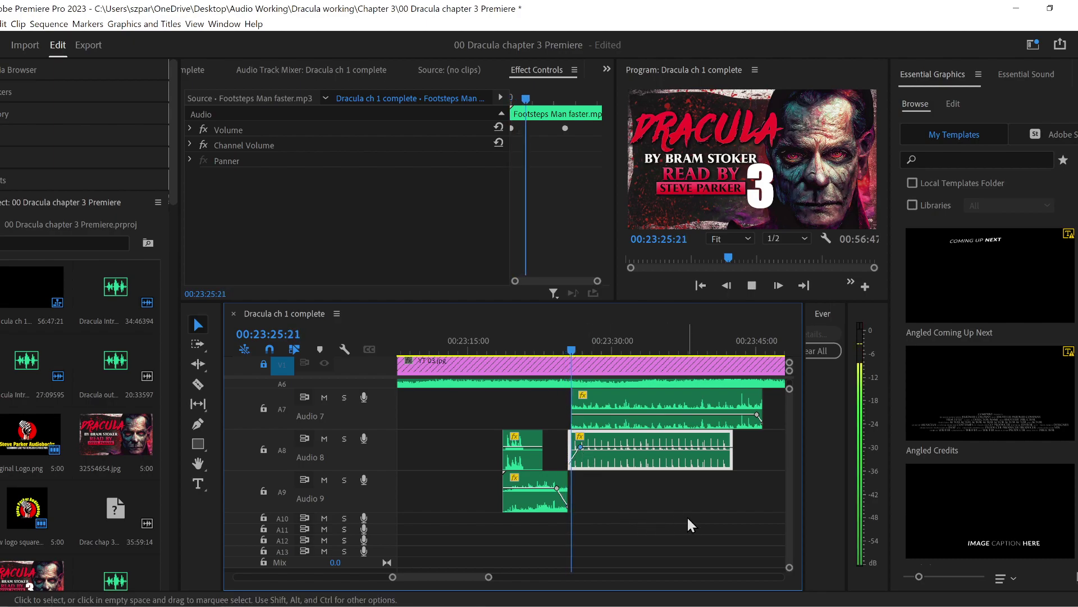
{"action": "left_click", "coordinate": [549, 343]}
{"action": "key", "text": "space"}
{"action": "key", "text": "space"}
{"action": "left_click_drag", "start_coordinate": [777, 414], "coordinate": [627, 484]}
{"action": "key", "text": "space"}
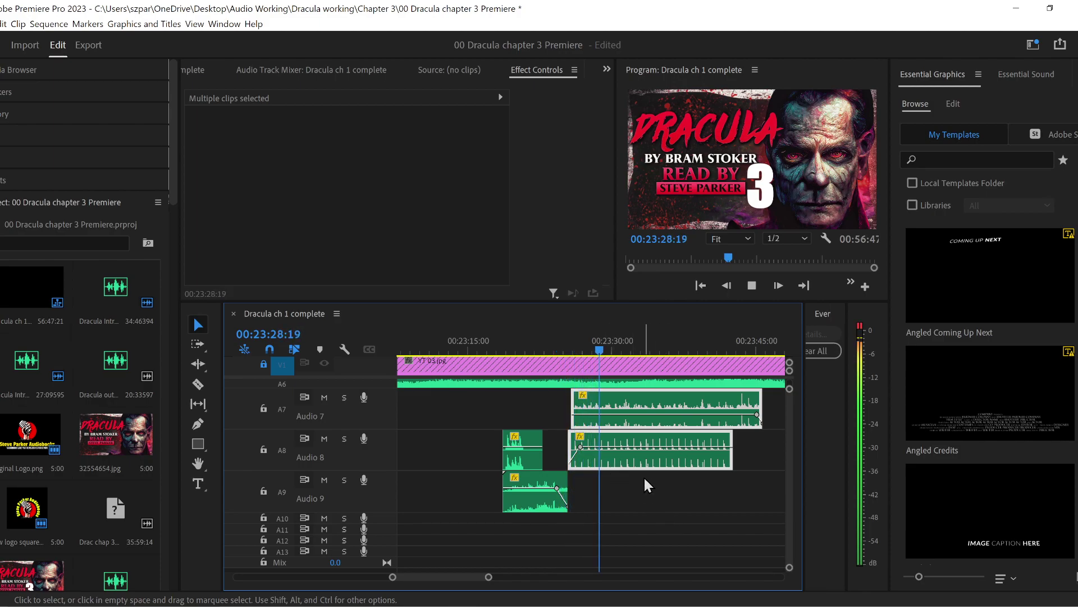
- Slow the pasted Footsteps Man faster clip on Audio 8 to 80% speed and play it back
{"action": "key", "text": "space"}
{"action": "left_click", "coordinate": [684, 500]}
{"action": "left_click", "coordinate": [672, 449]}
{"action": "right_click", "coordinate": [670, 450]}
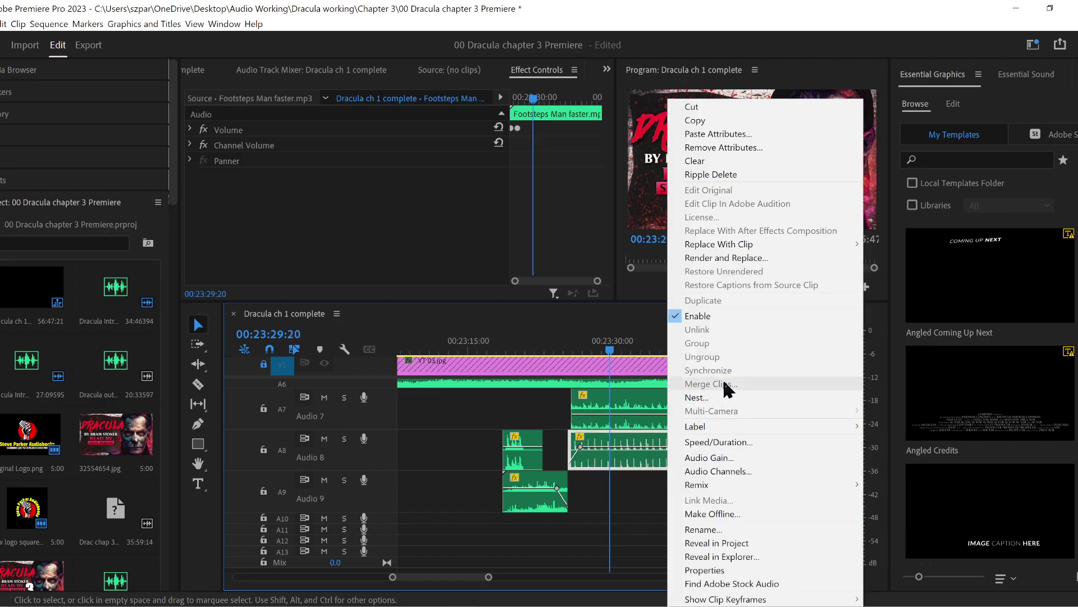
{"action": "left_click", "coordinate": [719, 442]}
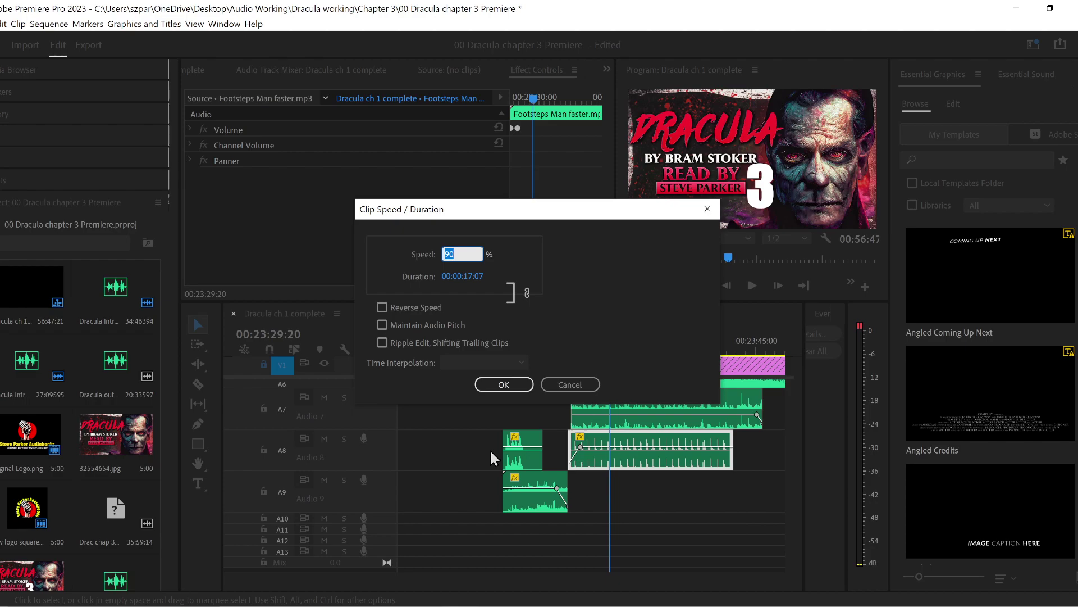
{"action": "type", "text": "80"}
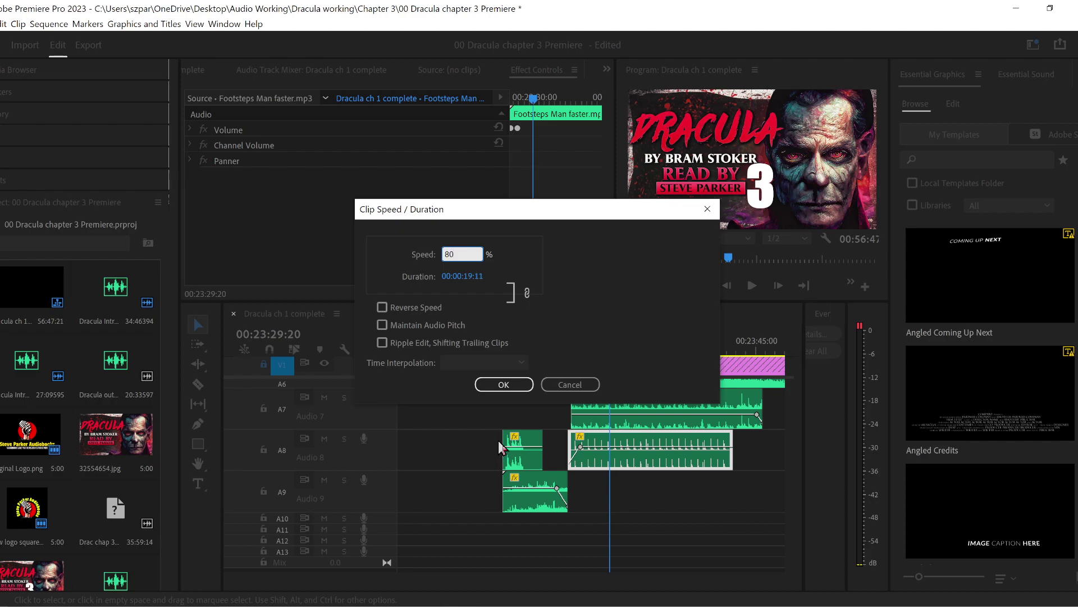
{"action": "left_click", "coordinate": [488, 384]}
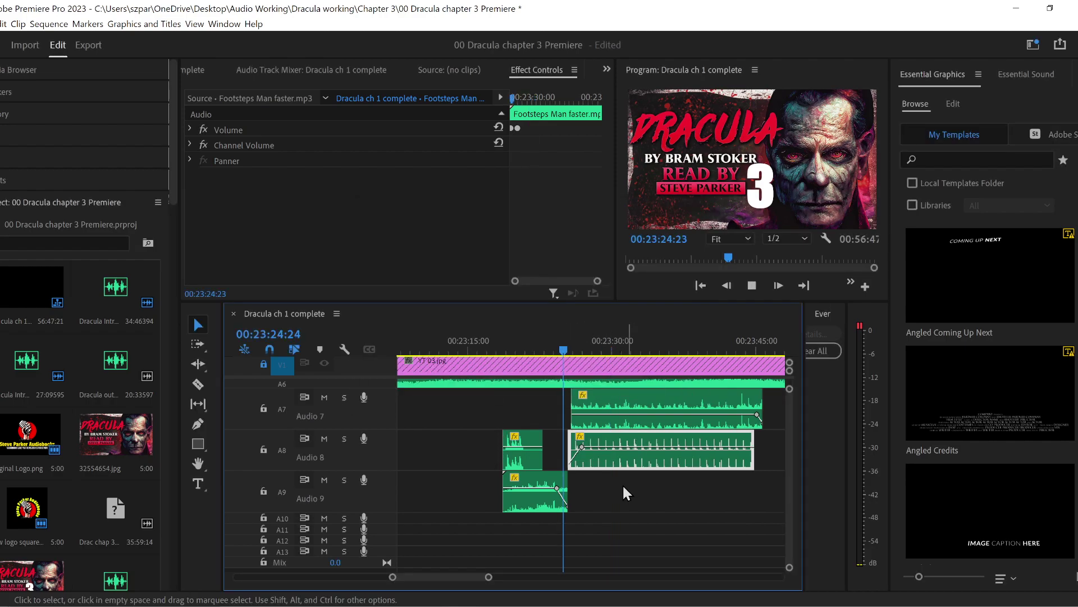
{"action": "key", "text": "space"}
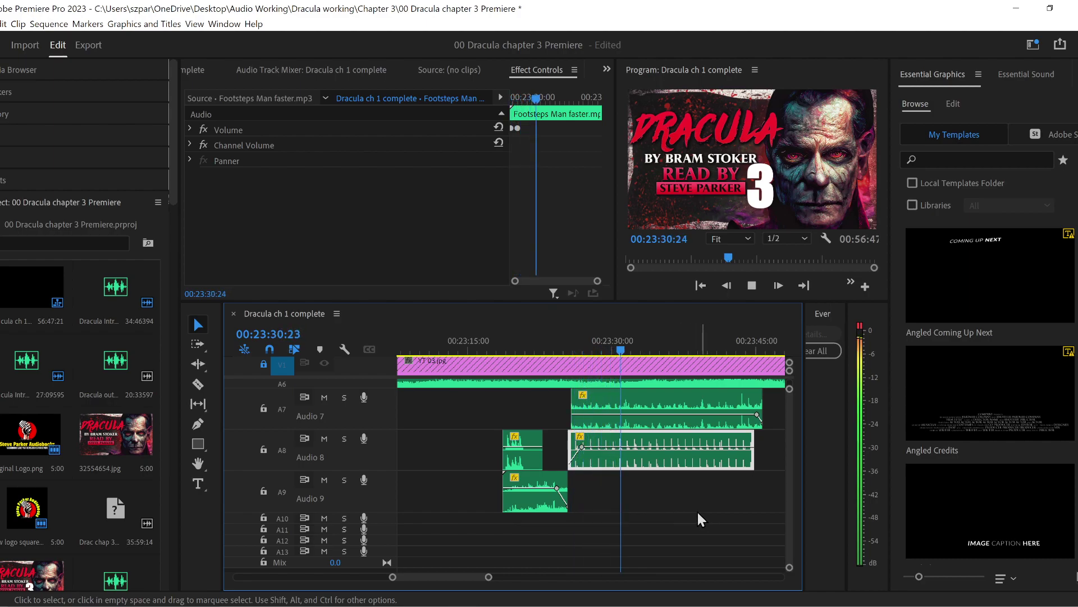
- Move the pasted Carrying a lantern clip on Audio 7 slightly earlier to align with the footsteps' start and play it
{"action": "left_click", "coordinate": [558, 410]}
{"action": "left_click_drag", "start_coordinate": [600, 425], "coordinate": [597, 425]}
{"action": "key", "text": "space"}
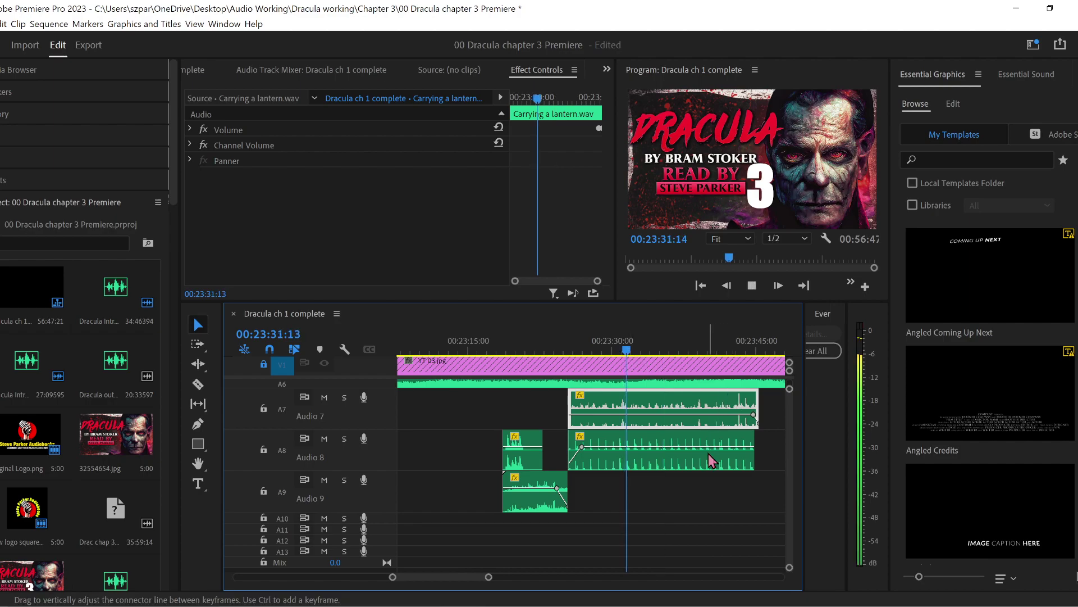
- Split the Footsteps Man faster clip on Audio 8 at about 00:23:31:07 and 00:23:32:03, and move the remainder past the cut away to the right
{"action": "key", "text": "space"}
{"action": "left_click", "coordinate": [198, 384]}
{"action": "left_click", "coordinate": [641, 458]}
{"action": "left_click_drag", "start_coordinate": [392, 578], "coordinate": [415, 577]}
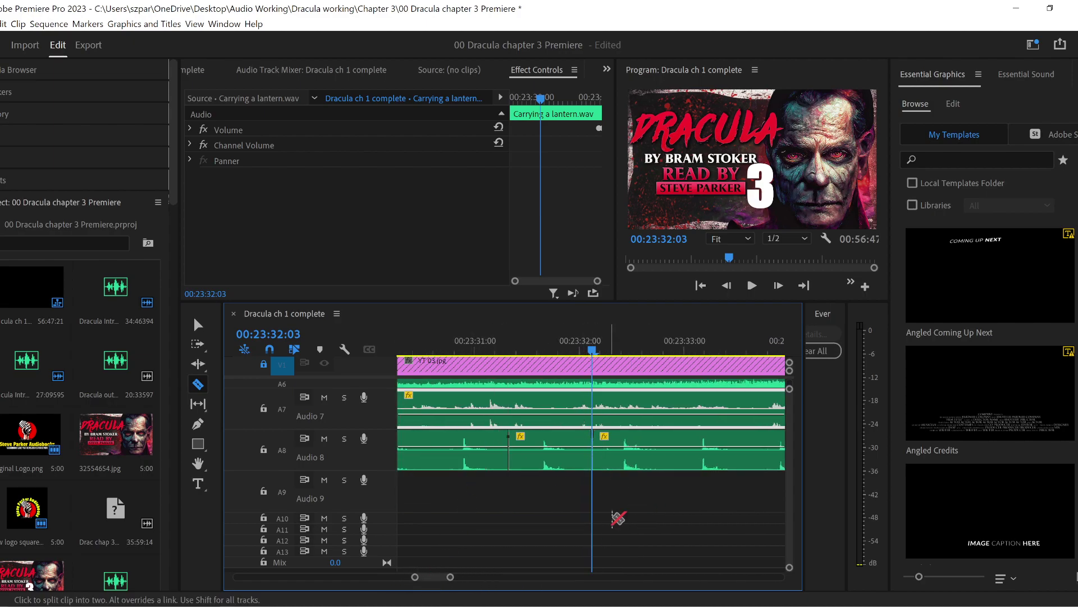
{"action": "left_click", "coordinate": [198, 324]}
{"action": "left_click_drag", "start_coordinate": [450, 577], "coordinate": [519, 577]}
{"action": "left_click_drag", "start_coordinate": [609, 463], "coordinate": [637, 462]}
- Move the short Footsteps Man faster piece to Audio 9 so it slightly overlaps the end of the Audio 8 clip, and play it
{"action": "left_click_drag", "start_coordinate": [376, 578], "coordinate": [414, 580]}
{"action": "left_click", "coordinate": [539, 349]}
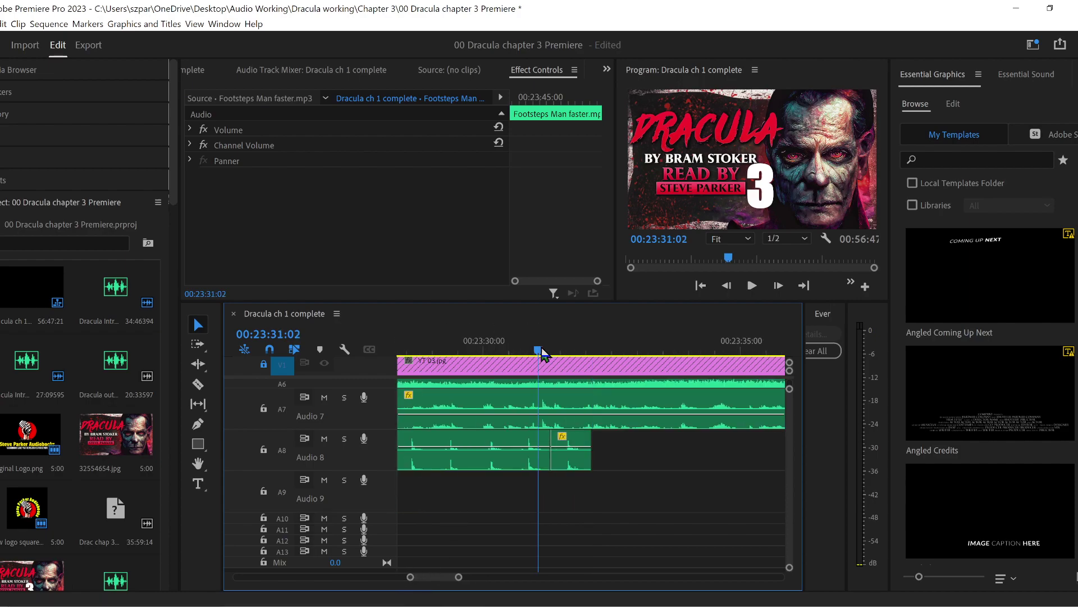
{"action": "left_click", "coordinate": [541, 347]}
{"action": "left_click_drag", "start_coordinate": [571, 471], "coordinate": [563, 512]}
{"action": "left_click", "coordinate": [485, 349]}
{"action": "key", "text": "space"}
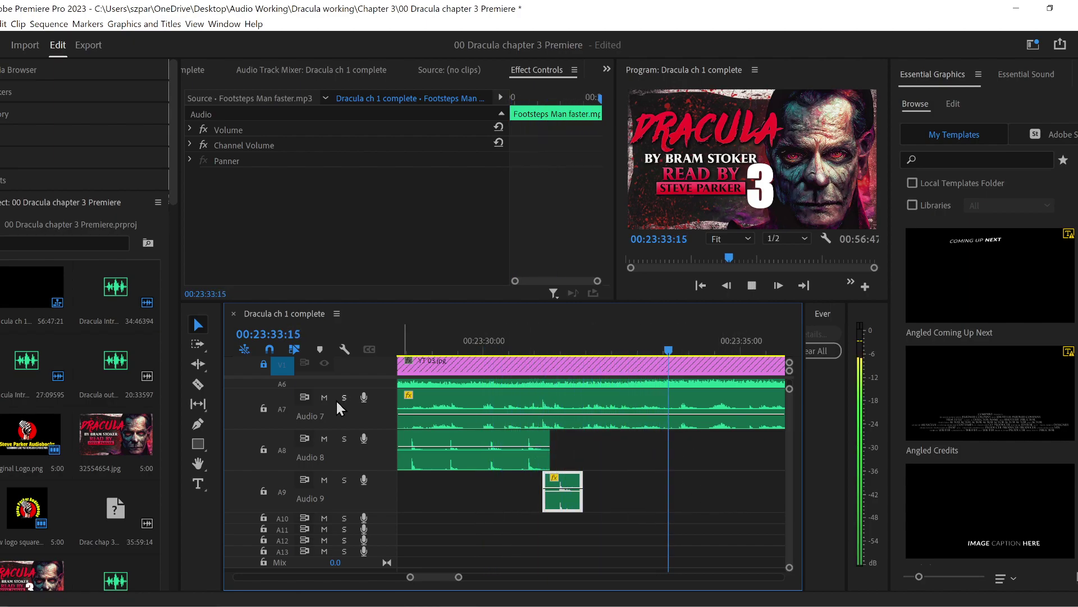
- Split the Carrying a lantern clip on Audio 7 at 00:23:33:21 and move the remainder to Audio 8 at about 00:23:35:00
{"action": "key", "text": "space"}
{"action": "left_click", "coordinate": [197, 384]}
{"action": "left_click", "coordinate": [681, 403]}
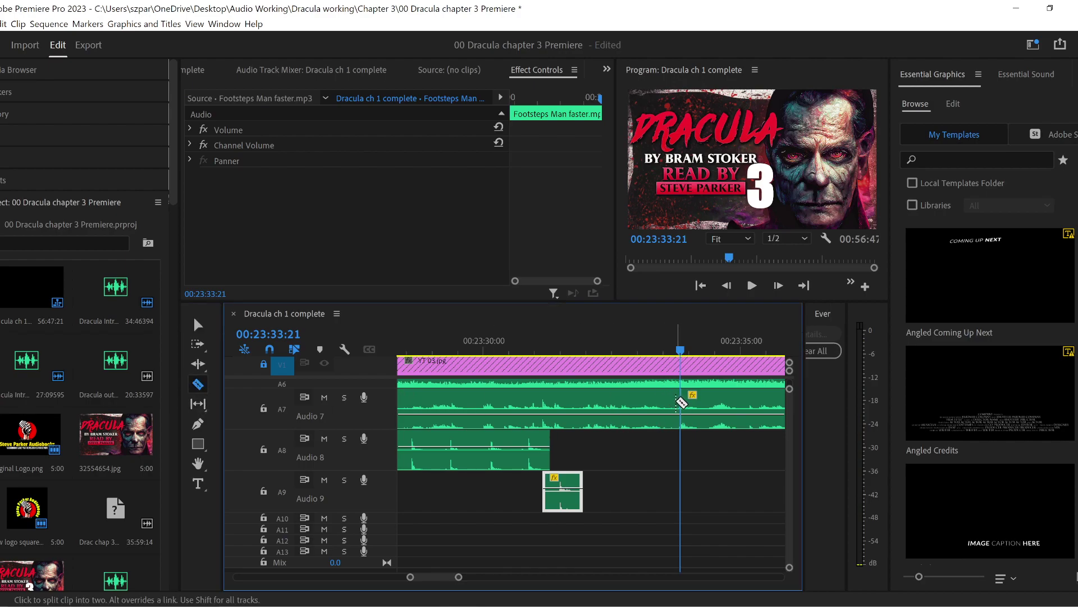
{"action": "left_click", "coordinate": [198, 324]}
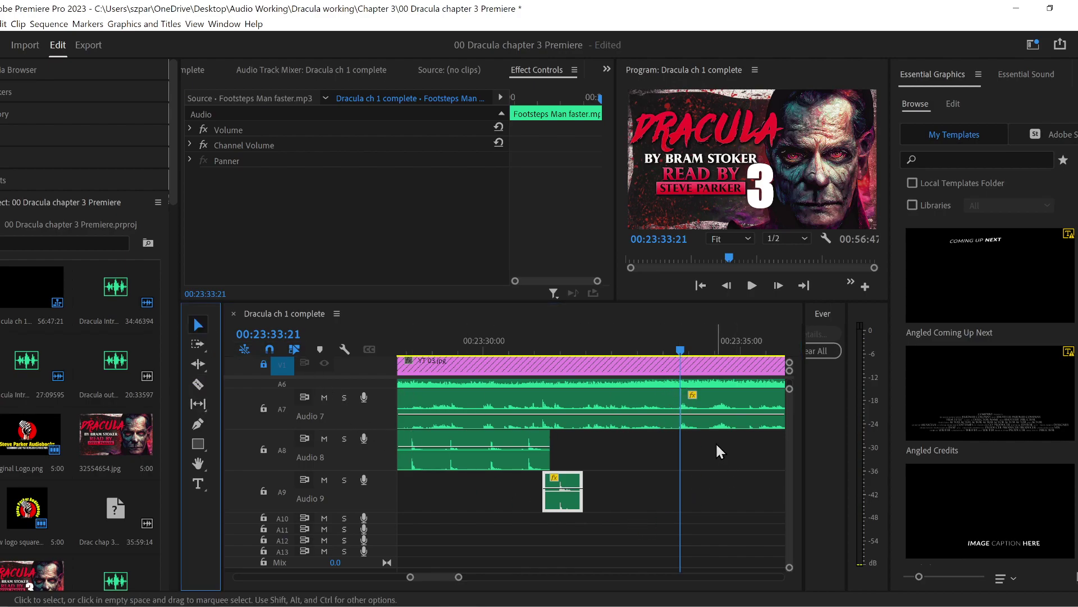
{"action": "left_click_drag", "start_coordinate": [717, 429], "coordinate": [776, 449]}
- Play back the shortened lantern clip on Audio 7 from about 00:23:30 and fine-tune its volume level
{"action": "key", "text": "space"}
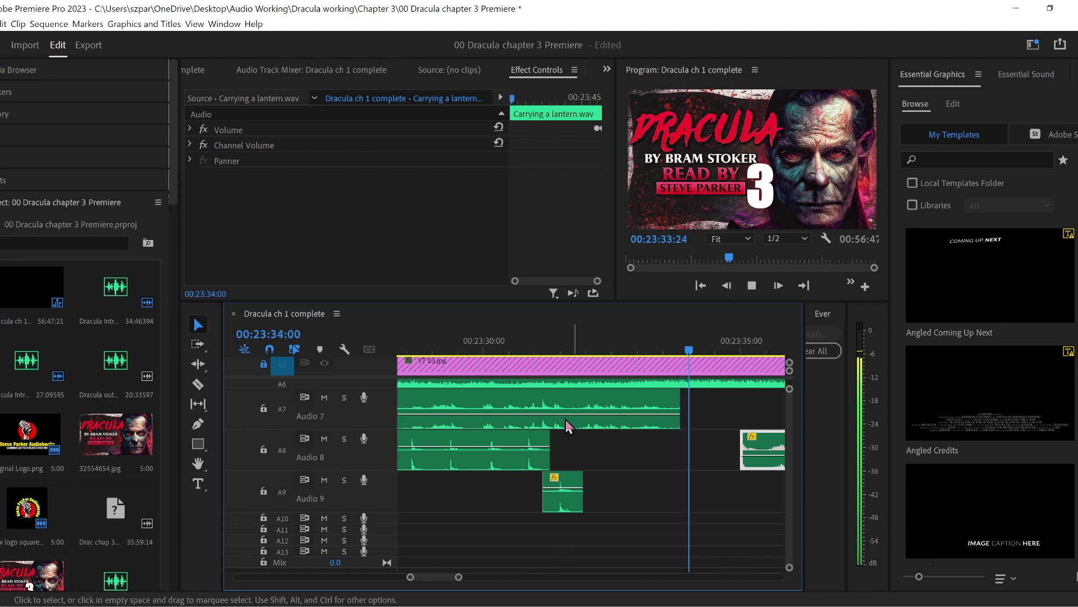
{"action": "key", "text": "Up"}
{"action": "key", "text": "Up"}
{"action": "key", "text": "Up"}
{"action": "key", "text": "Up"}
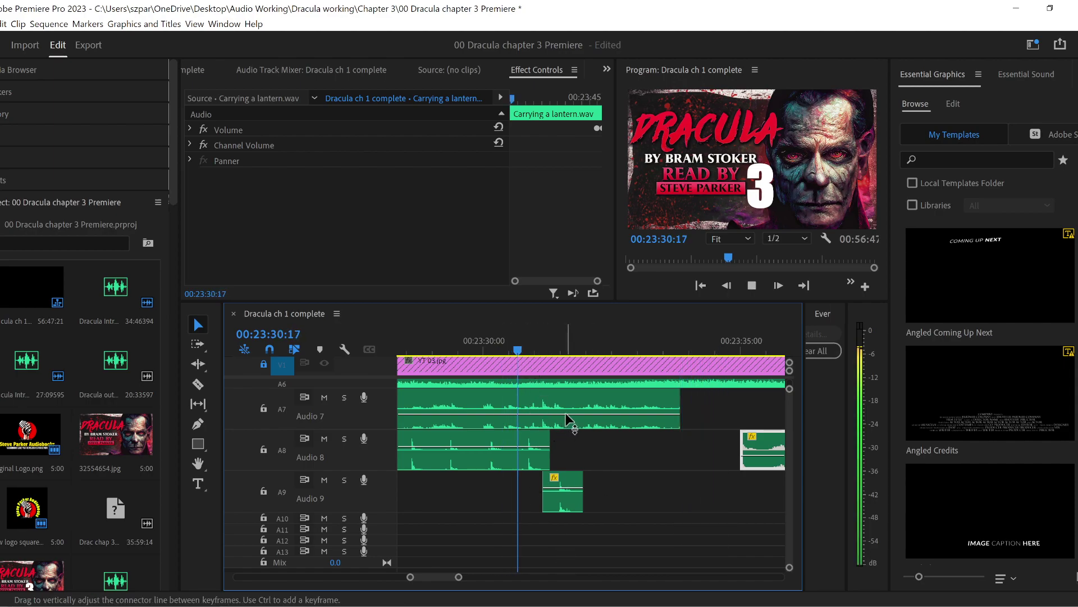
{"action": "left_click", "coordinate": [581, 416]}
{"action": "left_click_drag", "start_coordinate": [581, 416], "coordinate": [581, 417]}
{"action": "key", "text": "Up"}
{"action": "key", "text": "space"}
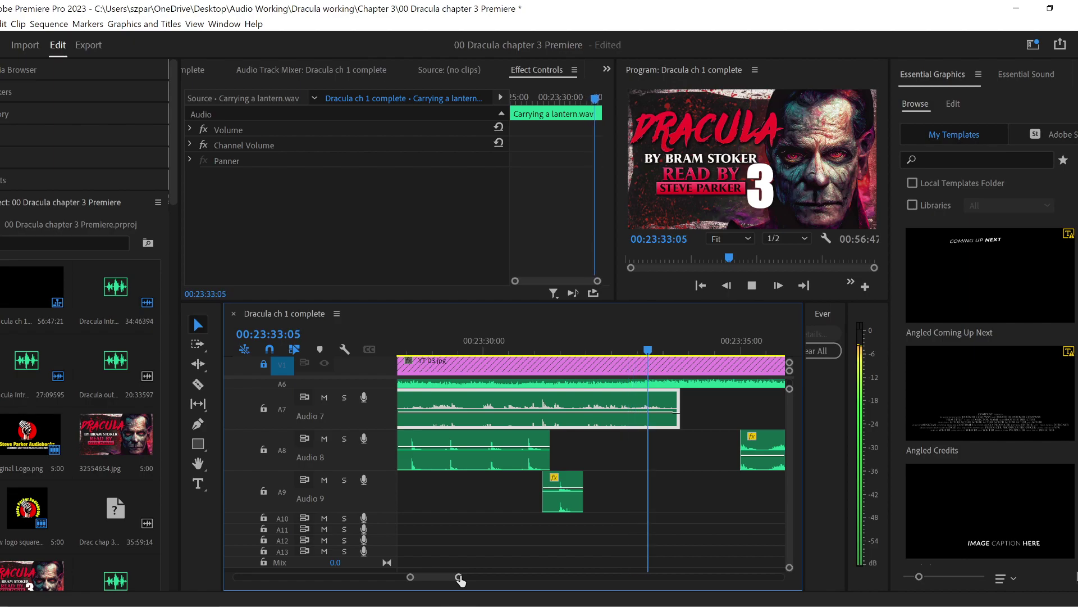
- Add volume keyframes to fade out the end of the Carrying a lantern clip on Audio 7 before 00:23:33:21
{"action": "left_click", "coordinate": [198, 425]}
{"action": "left_click", "coordinate": [651, 412]}
{"action": "left_click_drag", "start_coordinate": [677, 413], "coordinate": [680, 425]}
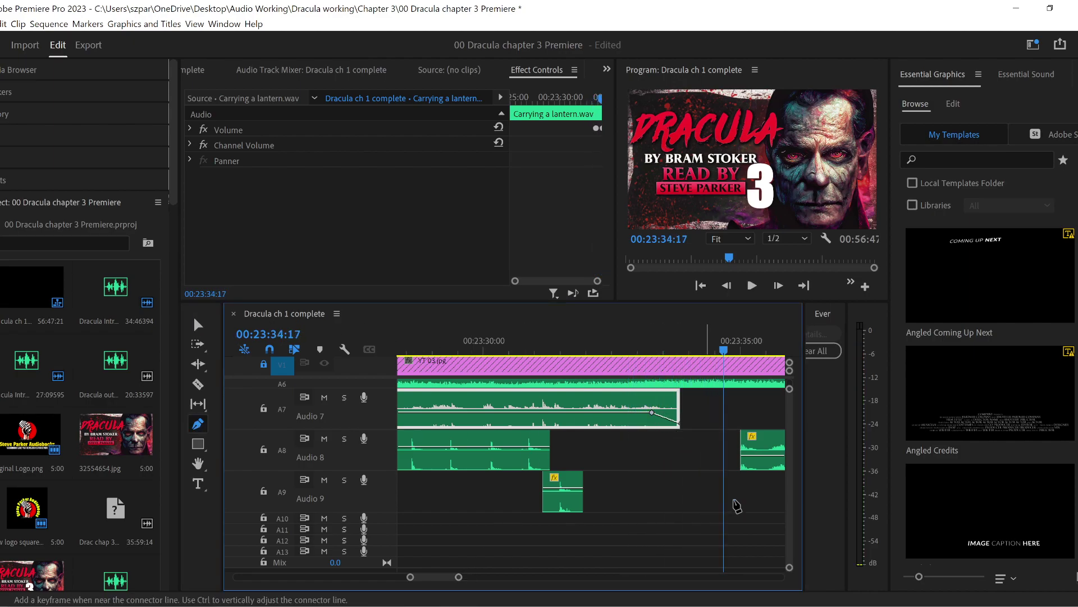
{"action": "key", "text": "space"}
- Move the remaining lantern clip to Audio 7 and align the remaining footsteps on Audio 8 with it at about 00:23:39:10
{"action": "left_click_drag", "start_coordinate": [459, 577], "coordinate": [481, 576]}
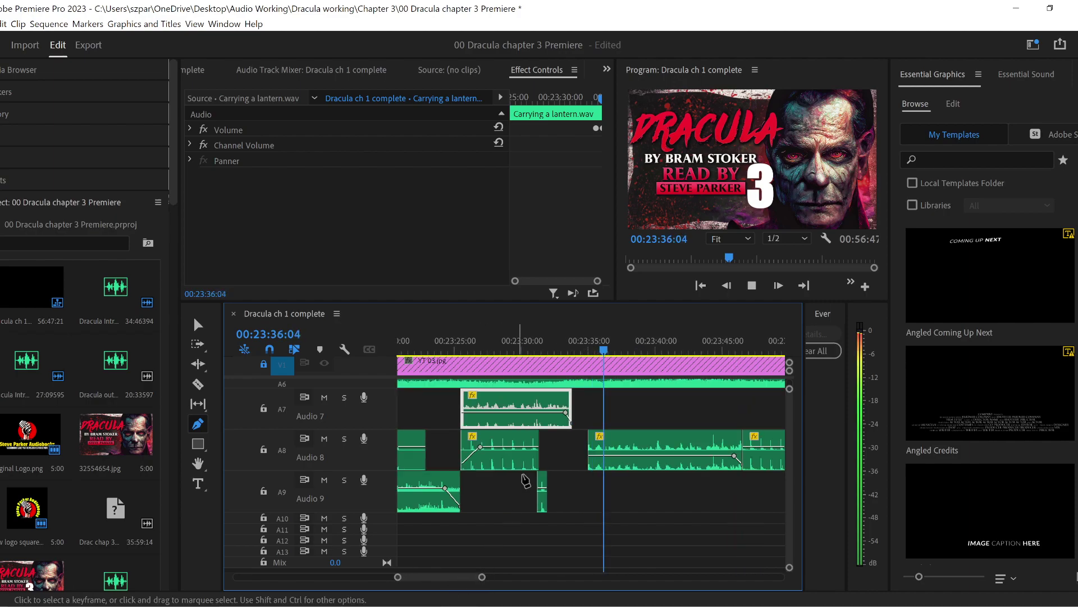
{"action": "key", "text": "v"}
{"action": "left_click_drag", "start_coordinate": [662, 454], "coordinate": [725, 413]}
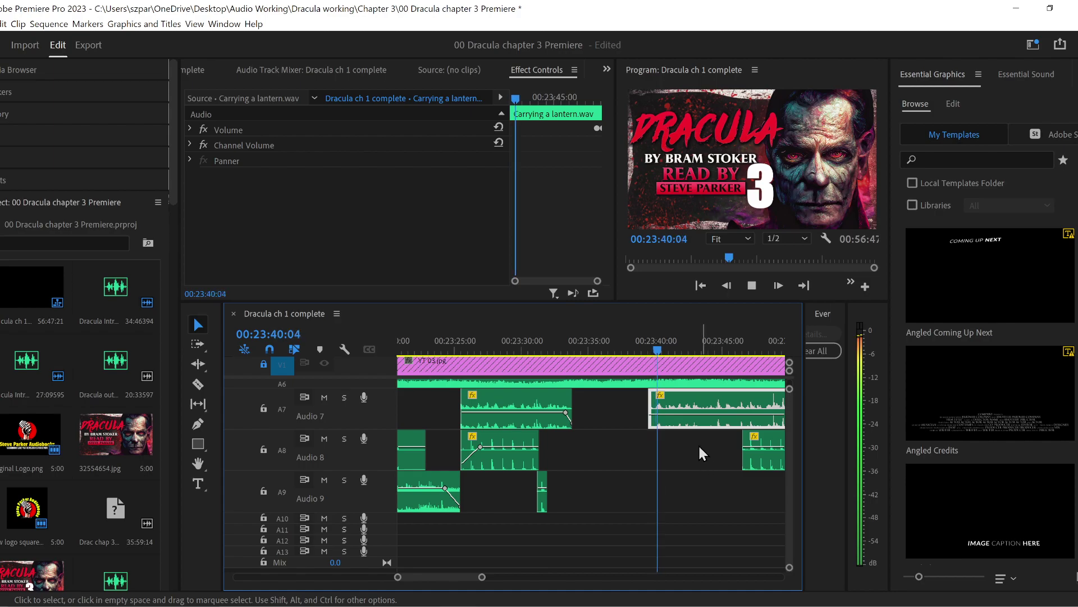
{"action": "key", "text": "space"}
{"action": "left_click_drag", "start_coordinate": [781, 444], "coordinate": [687, 443]}
{"action": "key", "text": "space"}
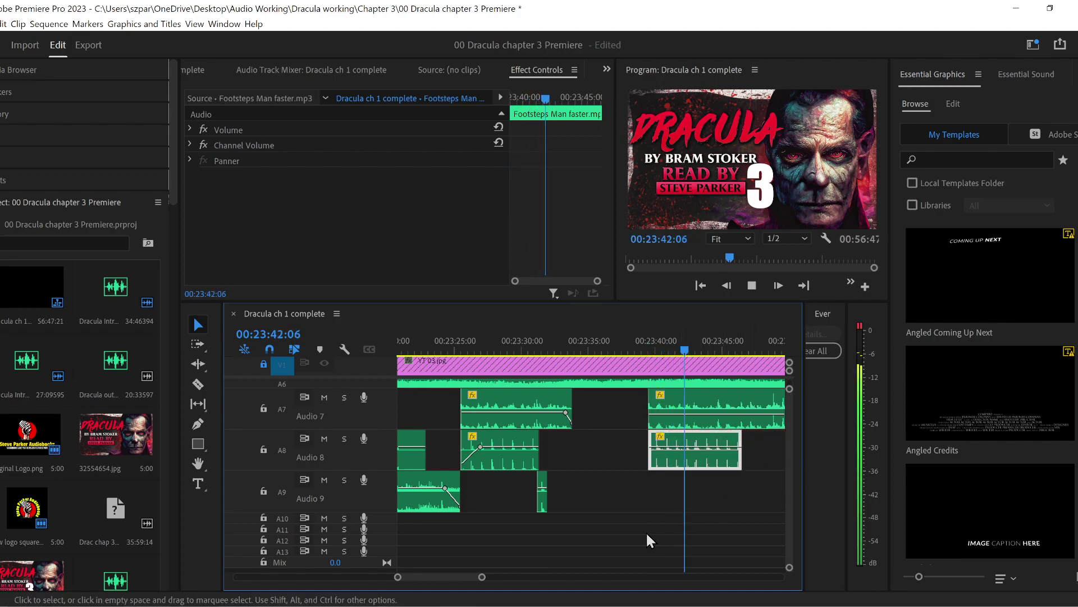
- Split the second Footsteps Man faster clip on Audio 8 at 00:23:43:08
{"action": "left_click_drag", "start_coordinate": [443, 575], "coordinate": [446, 574]}
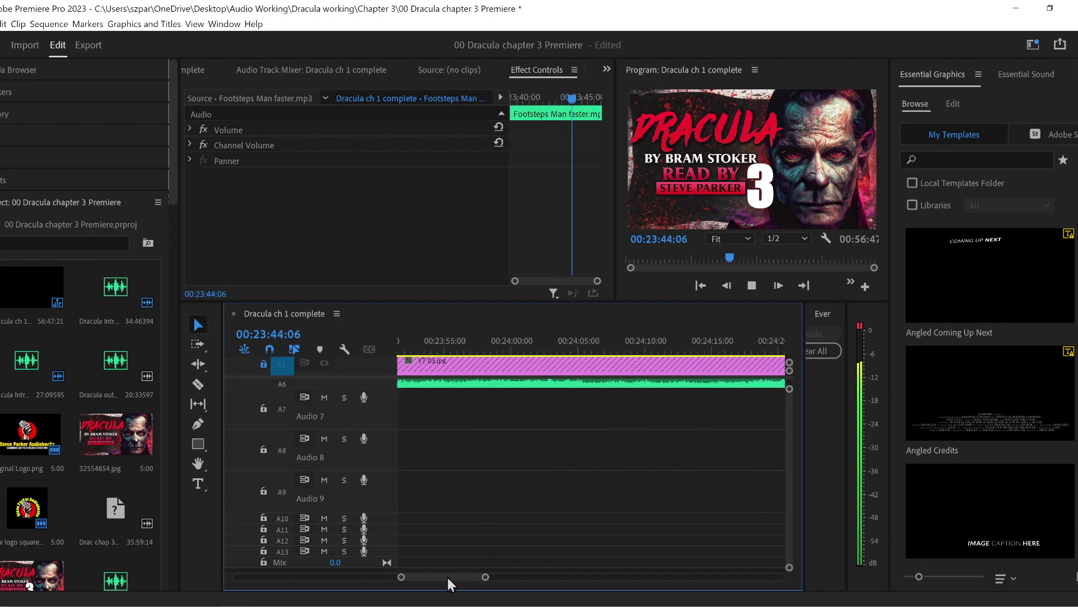
{"action": "left_click", "coordinate": [720, 340]}
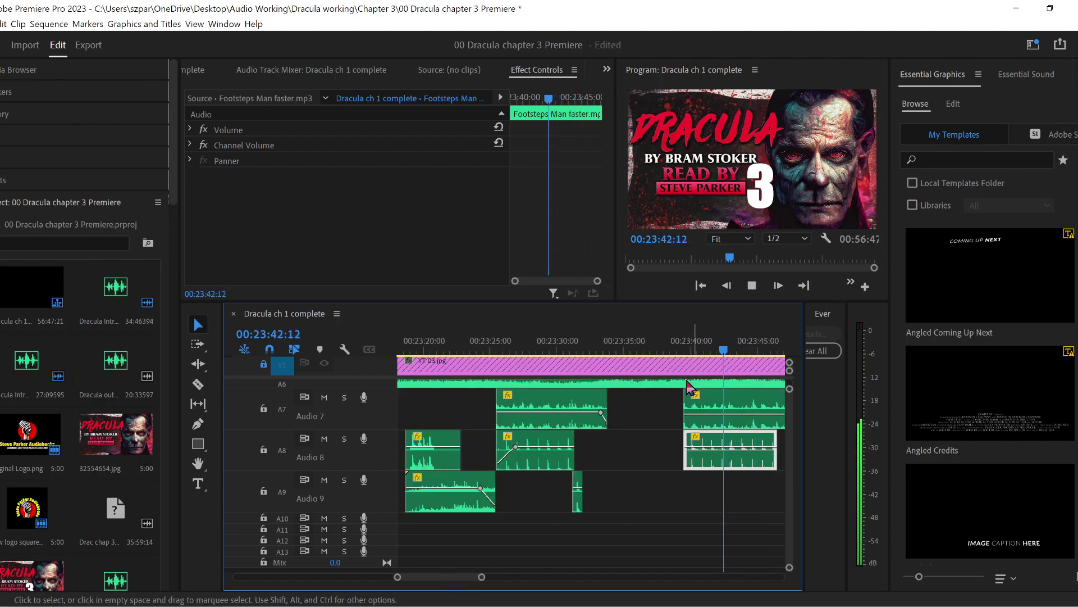
{"action": "key", "text": "space"}
{"action": "left_click_drag", "start_coordinate": [397, 576], "coordinate": [420, 585]}
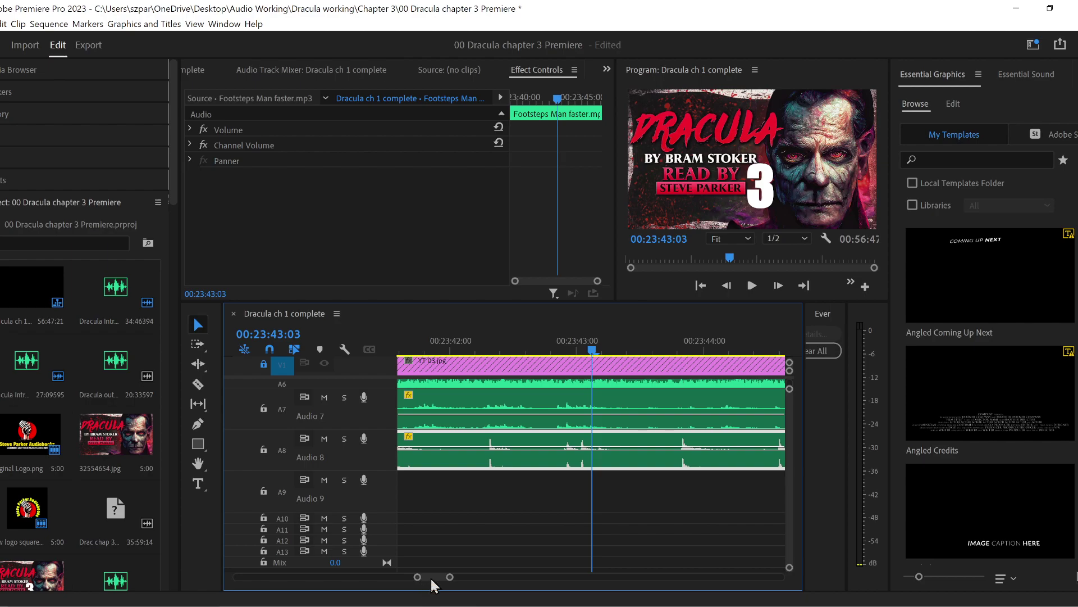
{"action": "left_click_drag", "start_coordinate": [579, 351], "coordinate": [620, 353]}
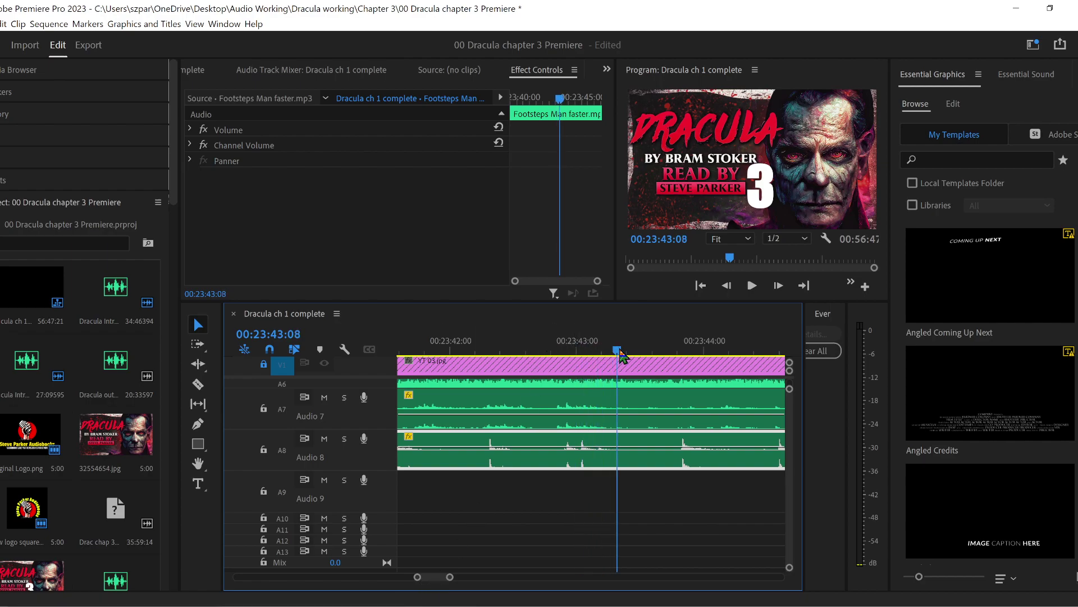
{"action": "left_click", "coordinate": [198, 384]}
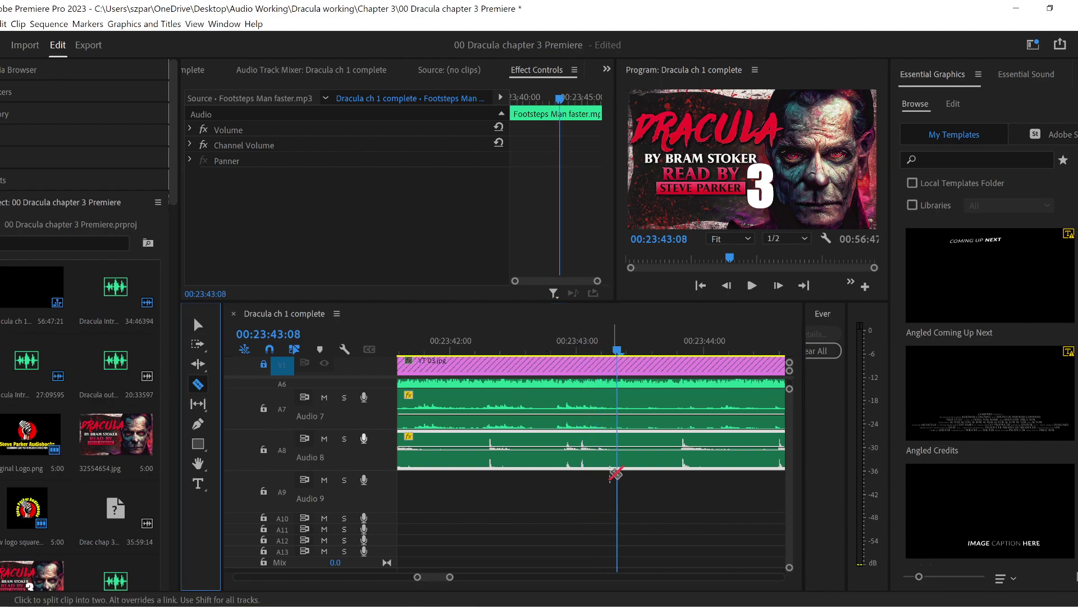
{"action": "left_click", "coordinate": [618, 452]}
{"action": "left_click", "coordinate": [196, 324]}
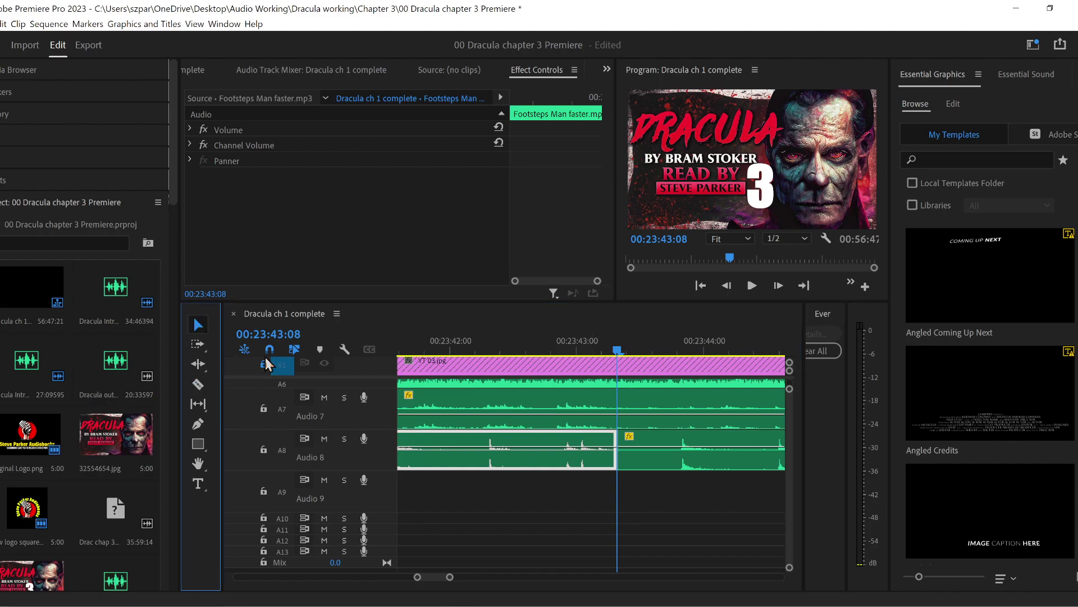
- Move the split-off footsteps to Audio 9 at about 00:23:43:01, overlapping the Audio 8 clip's end, and play them
{"action": "left_click_drag", "start_coordinate": [671, 471], "coordinate": [631, 495]}
{"action": "left_click", "coordinate": [556, 346]}
{"action": "key", "text": "space"}
{"action": "key", "text": "space"}
- Split the Audio 9 footsteps at 00:23:44:03, move the remainder to Audio 10 further along, and play the section
{"action": "left_click", "coordinate": [198, 384]}
{"action": "left_click", "coordinate": [719, 494]}
{"action": "left_click", "coordinate": [197, 324]}
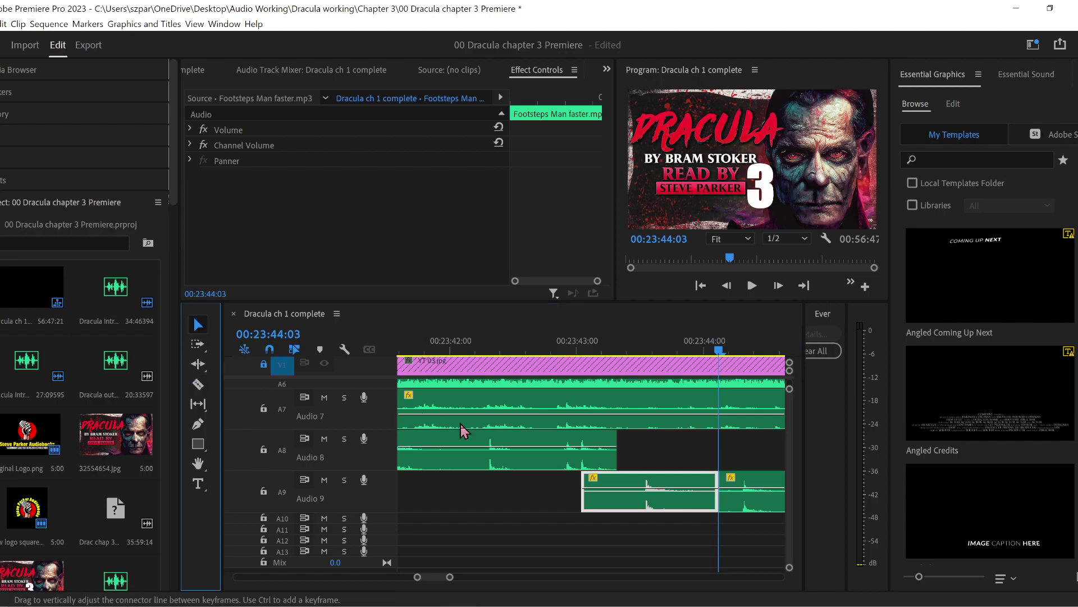
{"action": "left_click", "coordinate": [743, 501]}
{"action": "left_click_drag", "start_coordinate": [450, 578], "coordinate": [493, 578]}
{"action": "left_click_drag", "start_coordinate": [603, 509], "coordinate": [700, 517]}
{"action": "left_click", "coordinate": [544, 351]}
{"action": "key", "text": "space"}
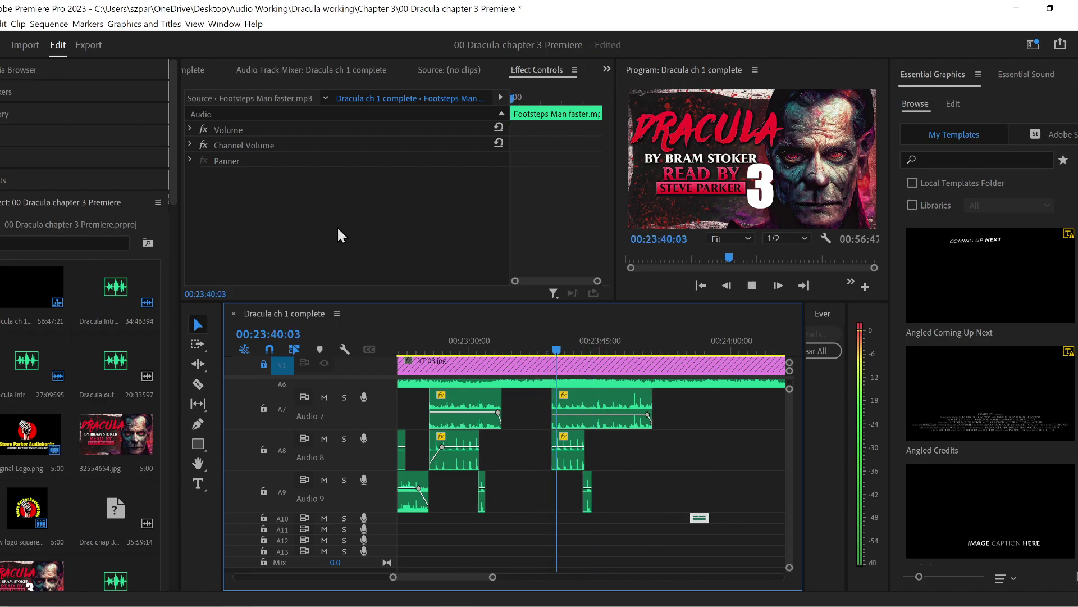
- Try shifting the second lantern and footsteps clips on Audio 7, 8 and 9 together about one second earlier
{"action": "left_click", "coordinate": [530, 351]}
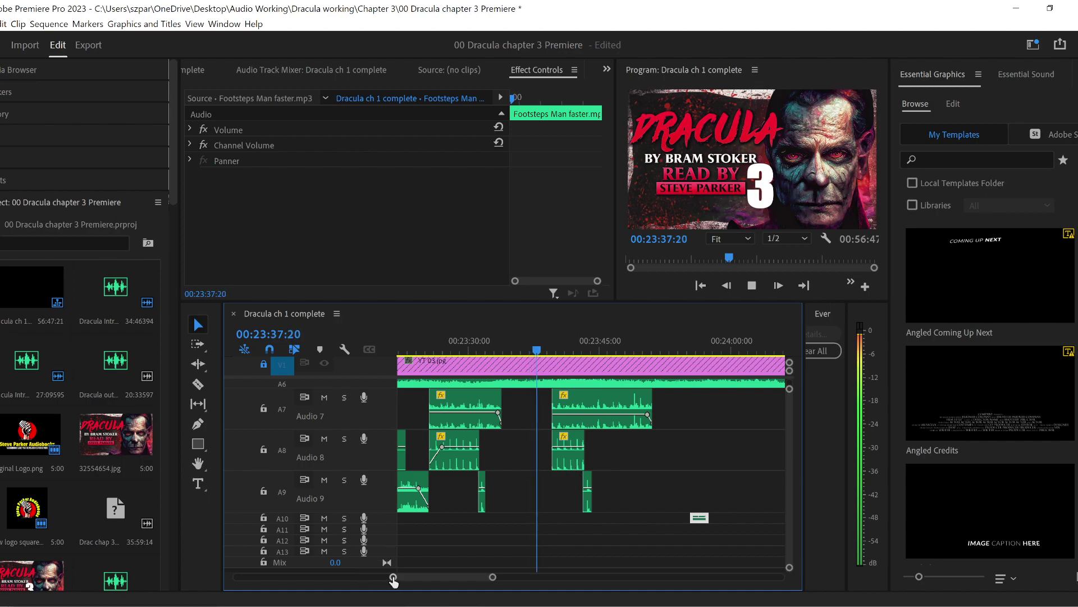
{"action": "left_click_drag", "start_coordinate": [393, 577], "coordinate": [409, 577]}
{"action": "key", "text": "space"}
{"action": "left_click_drag", "start_coordinate": [700, 487], "coordinate": [651, 458]}
{"action": "key", "text": "space"}
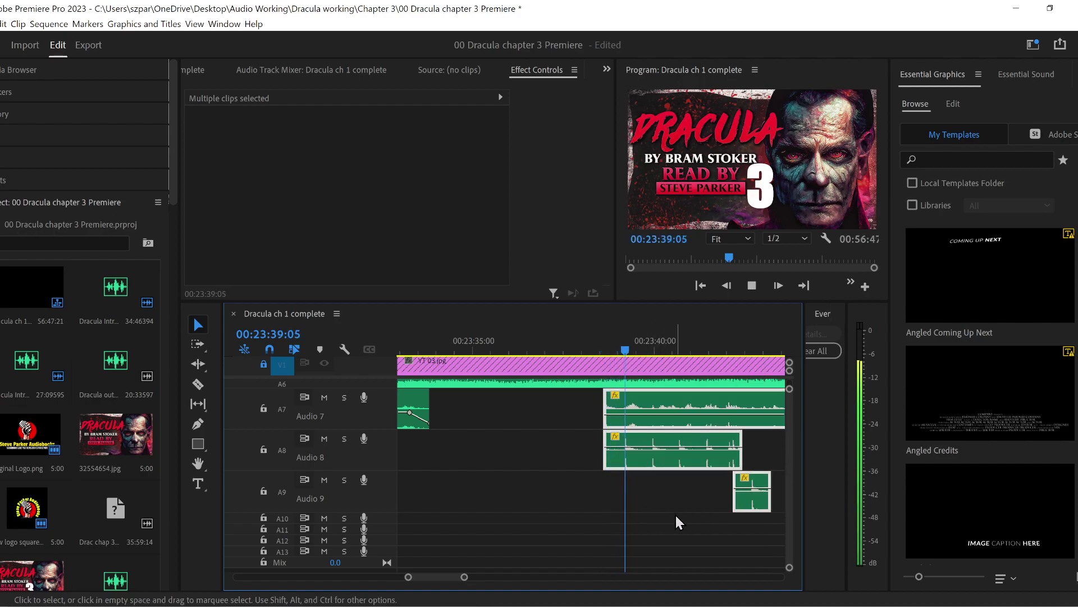
{"action": "key", "text": "space"}
{"action": "key", "text": "ctrl+z"}
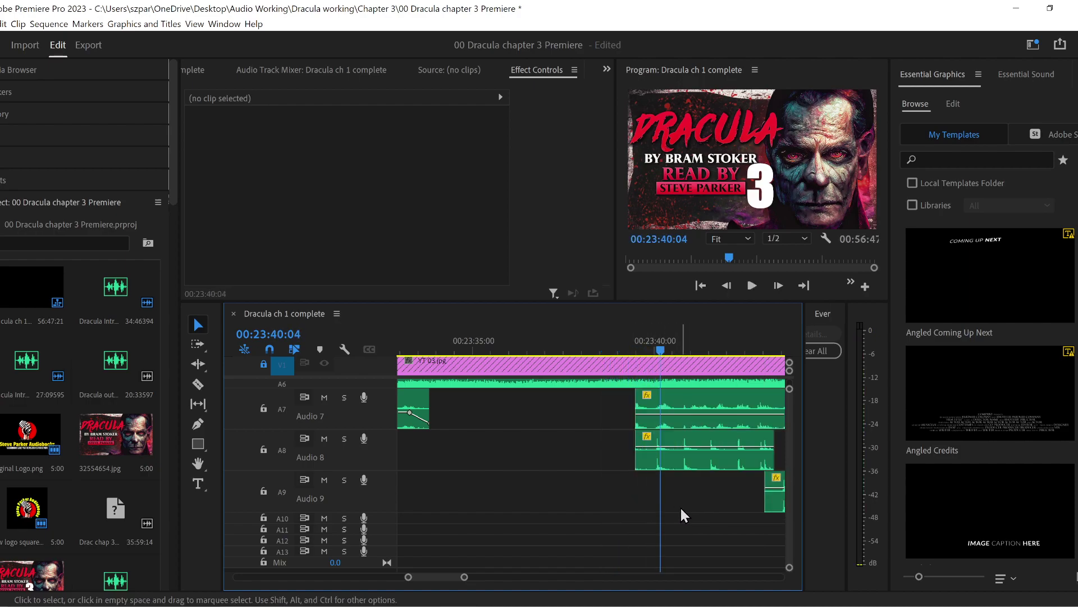
- Extend the starts of the second footsteps clip on Audio 8 and lantern clip on Audio 7 back to 00:23:38:13, and play them
{"action": "left_click_drag", "start_coordinate": [599, 344], "coordinate": [583, 344]}
{"action": "key", "text": "space"}
{"action": "key", "text": "space"}
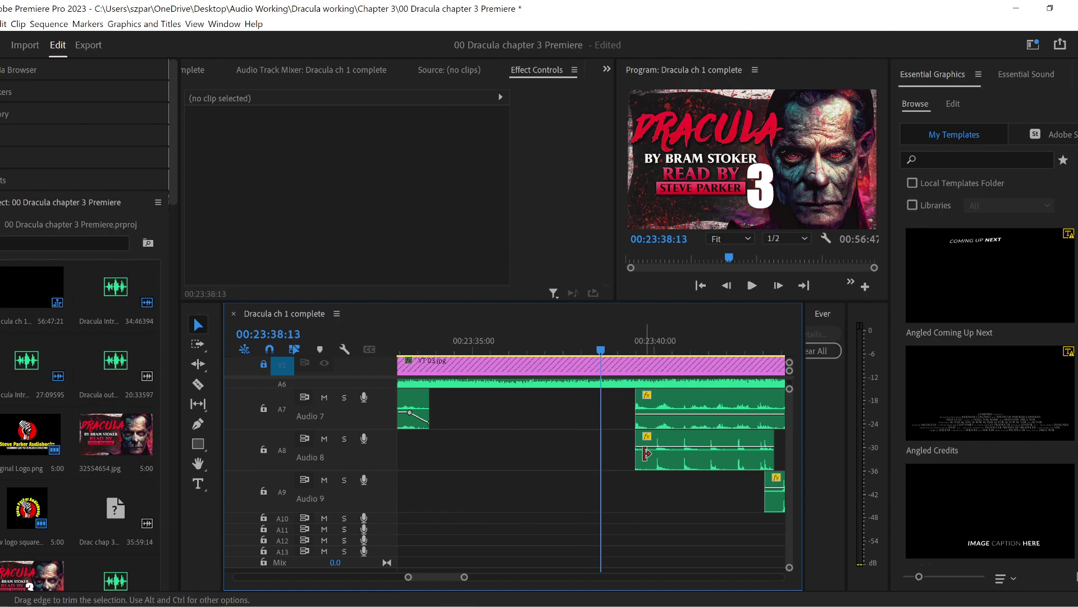
{"action": "left_click_drag", "start_coordinate": [635, 447], "coordinate": [594, 445]}
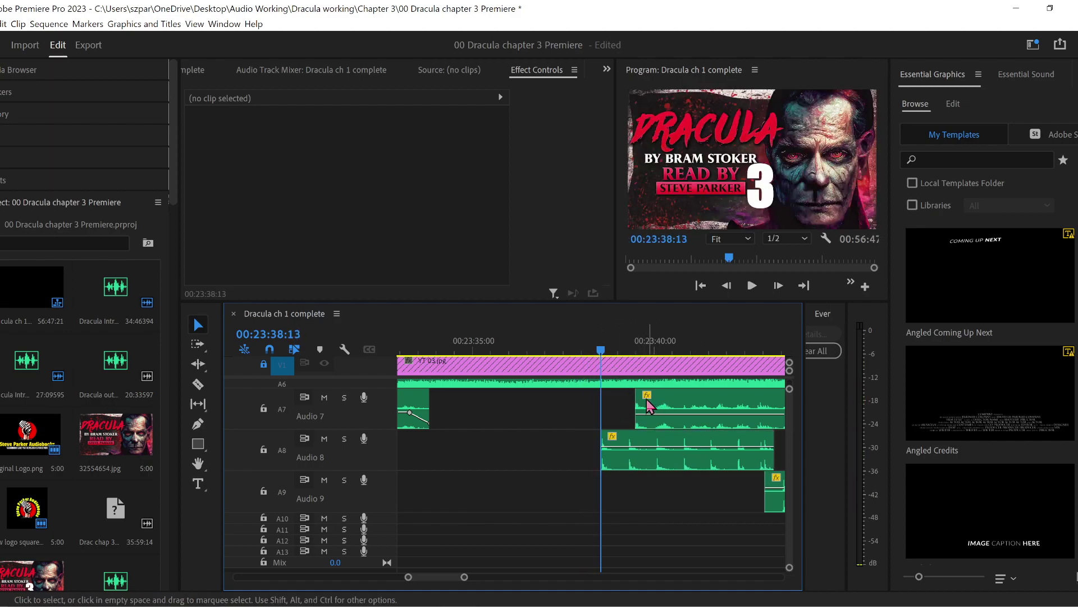
{"action": "left_click_drag", "start_coordinate": [635, 409], "coordinate": [600, 409]}
{"action": "left_click", "coordinate": [555, 348]}
{"action": "key", "text": "space"}
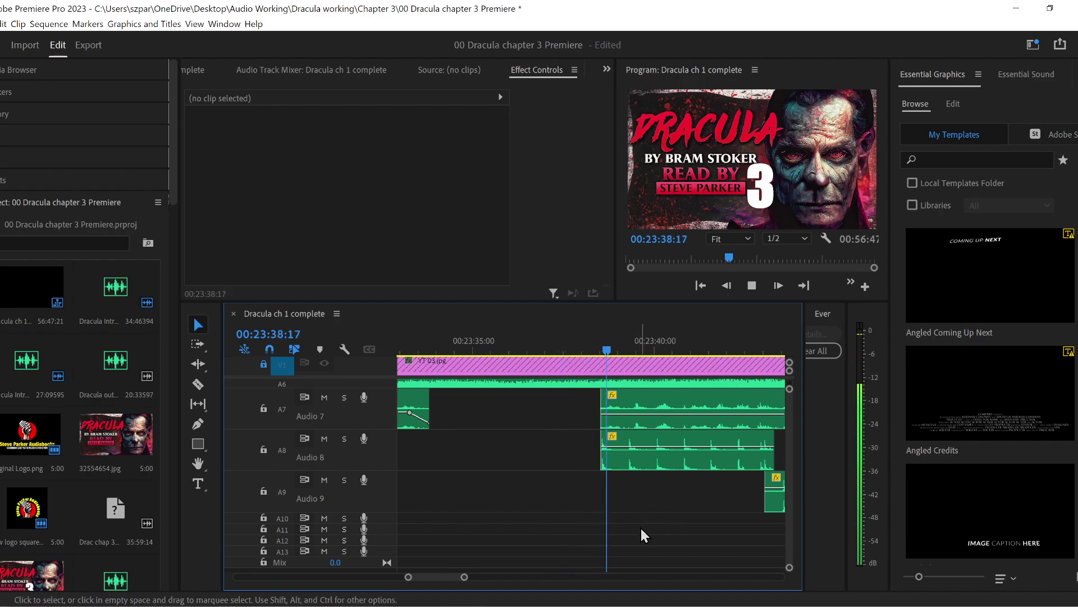
- Split the second lantern clip on Audio 7 at 00:23:45:05 and move the remainder to Audio 8 at about 00:23:51:00
{"action": "left_click_drag", "start_coordinate": [466, 579], "coordinate": [484, 579]}
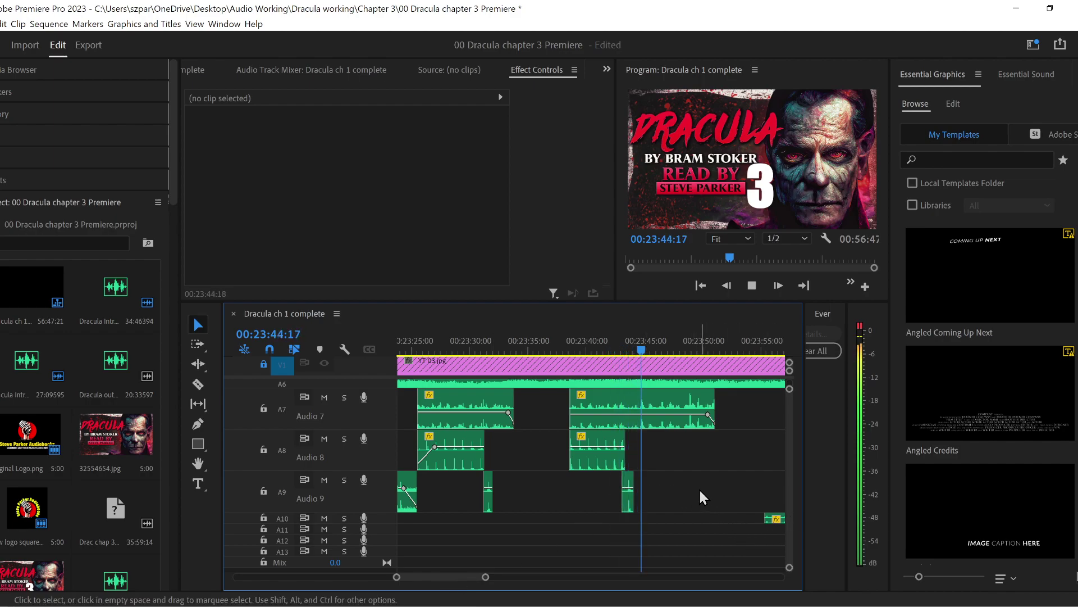
{"action": "left_click_drag", "start_coordinate": [398, 579], "coordinate": [407, 578]}
{"action": "left_click", "coordinate": [556, 350]}
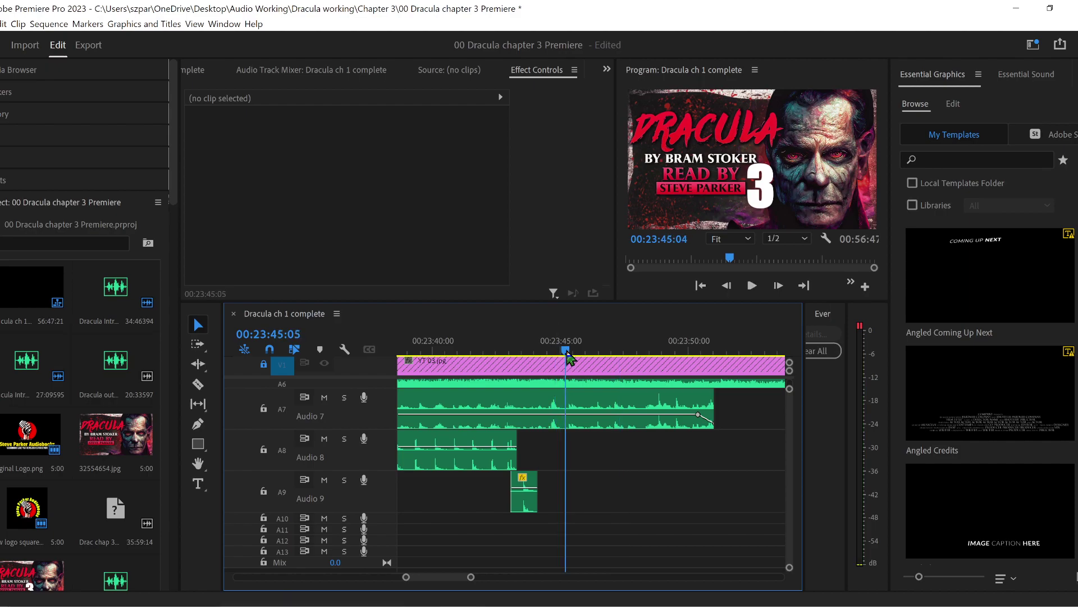
{"action": "left_click", "coordinate": [198, 386]}
{"action": "left_click", "coordinate": [568, 413]}
{"action": "left_click", "coordinate": [197, 327]}
{"action": "left_click_drag", "start_coordinate": [597, 428], "coordinate": [747, 469]}
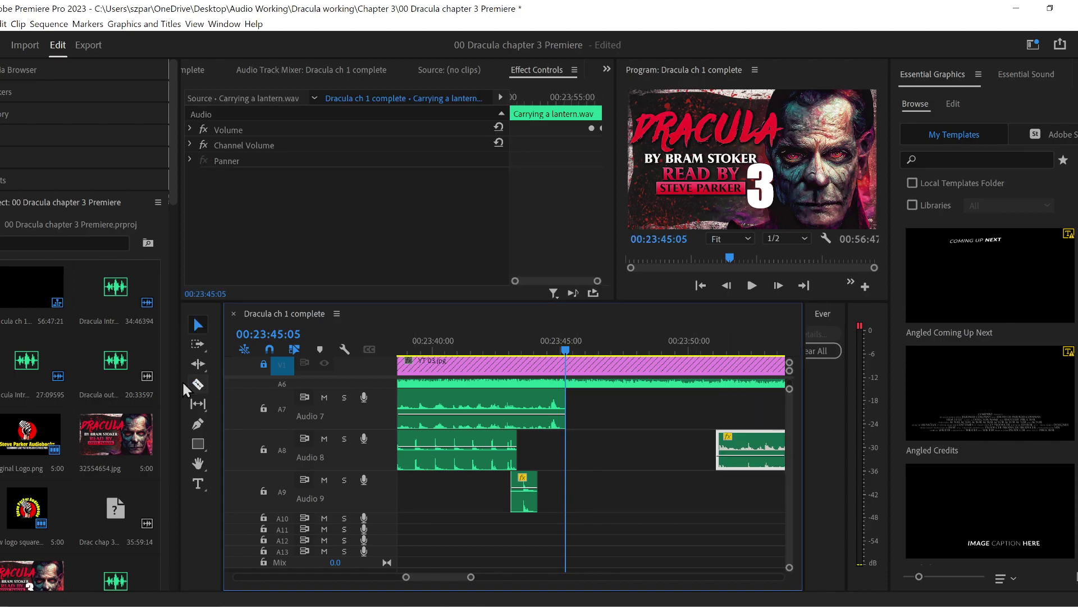
- Add volume keyframes to fade out the second lantern clip's end on Audio 7 before 00:23:45:05, and play back the section
{"action": "left_click", "coordinate": [198, 424]}
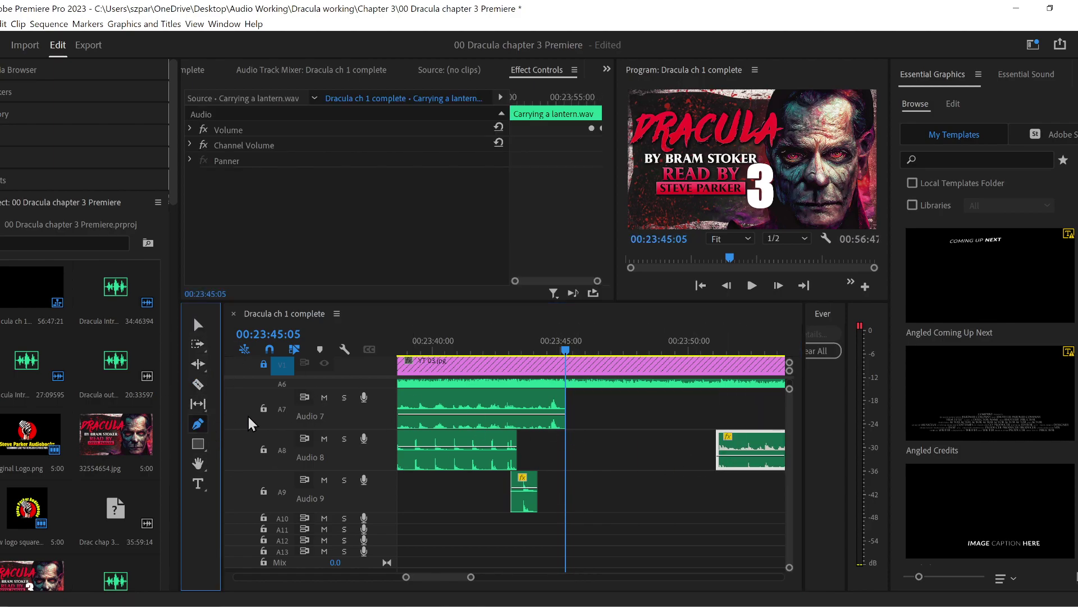
{"action": "left_click", "coordinate": [550, 414]}
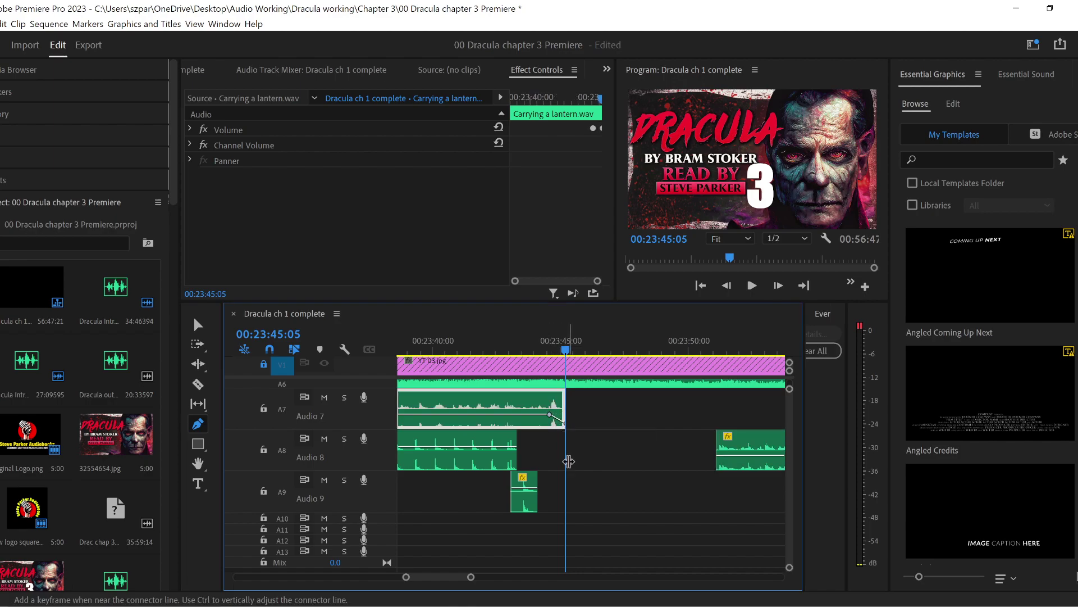
{"action": "key", "text": "shift+k"}
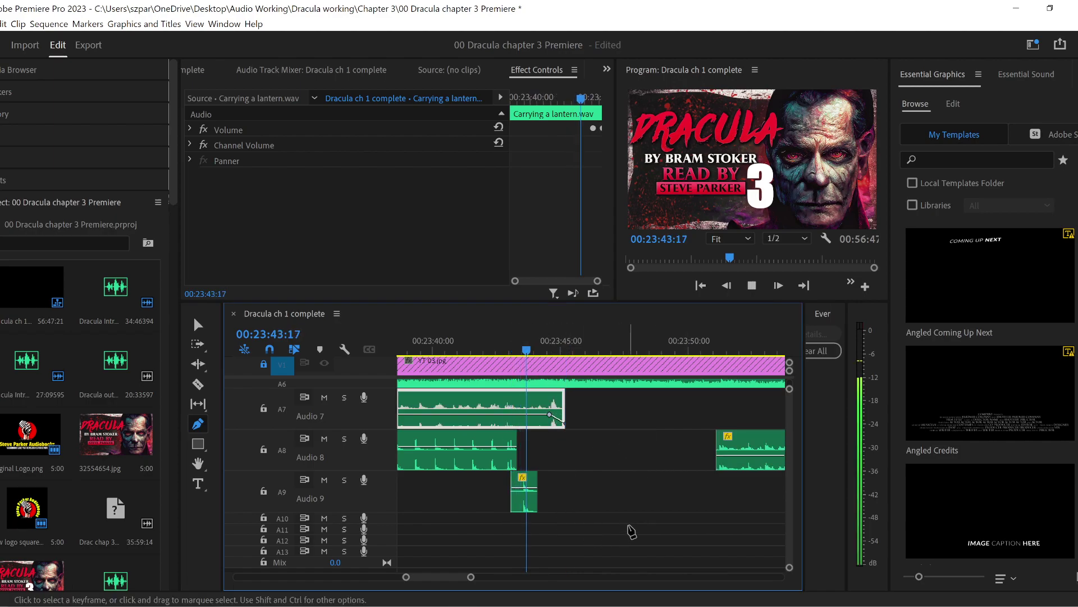
{"action": "left_click_drag", "start_coordinate": [471, 578], "coordinate": [529, 578]}
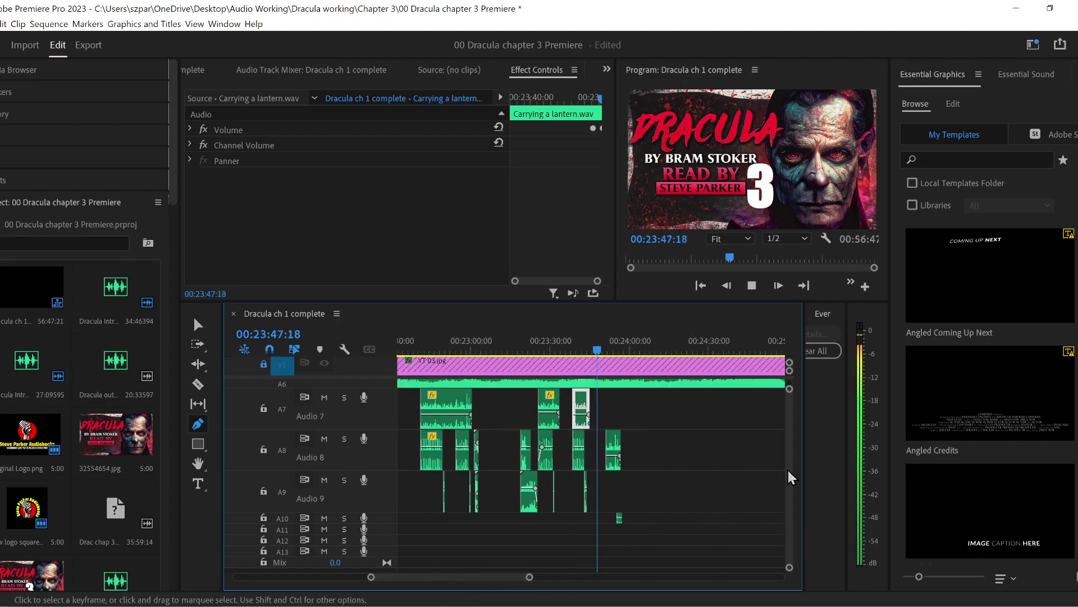
{"action": "scroll", "coordinate": [793, 463], "scroll_direction": "up", "scroll_amount": 5}
{"action": "scroll", "coordinate": [794, 463], "scroll_direction": "down", "scroll_amount": 5}
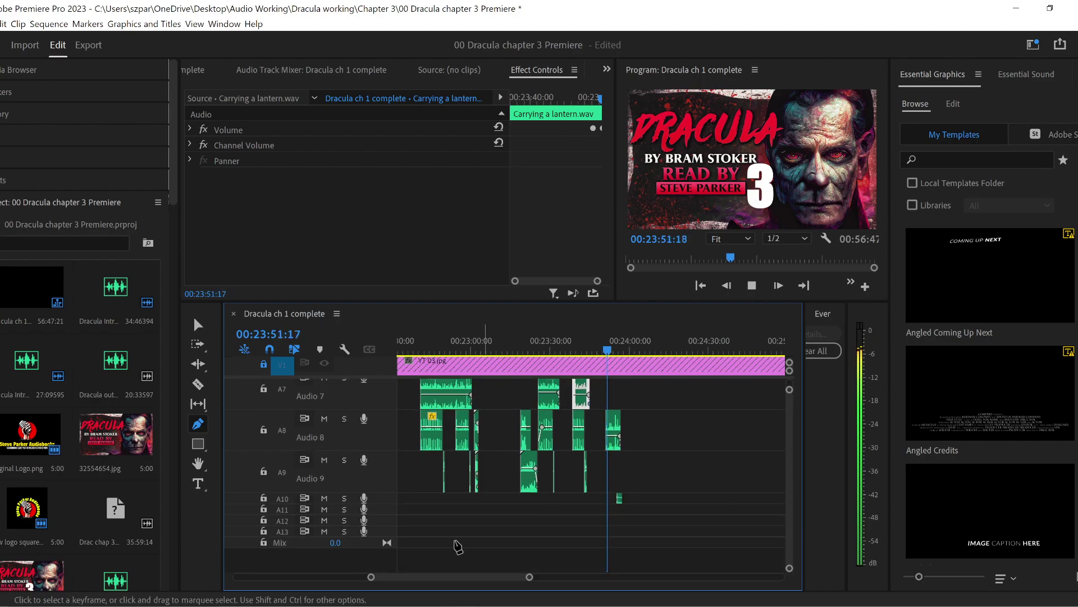
{"action": "left_click", "coordinate": [198, 323]}
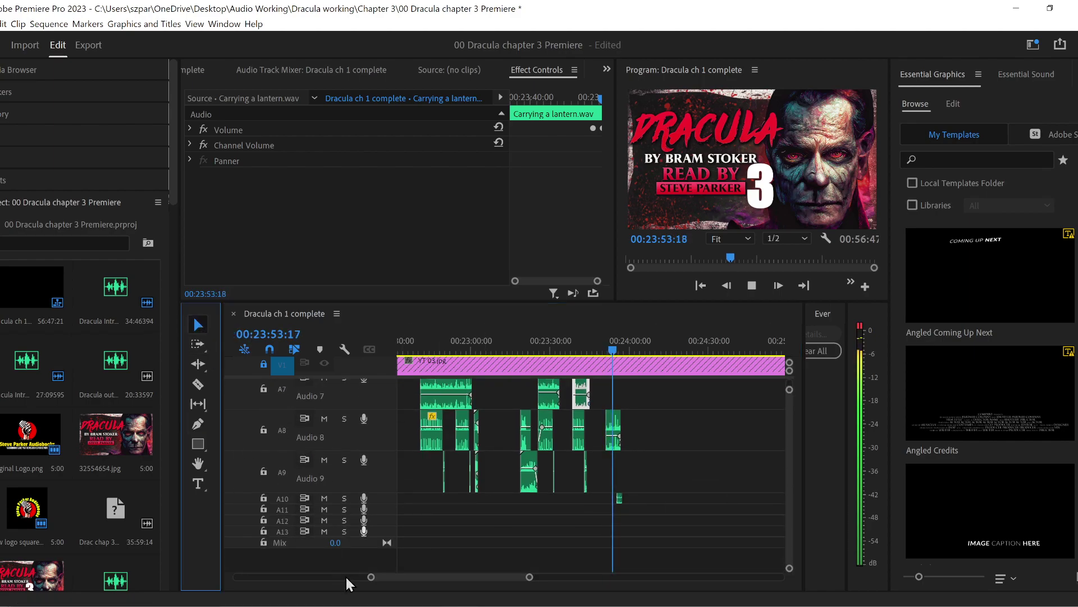
- Move the footsteps clip on Audio 10 to Audio 9 under the lantern clip, and shift both clips together to about 00:24:20
{"action": "left_click_drag", "start_coordinate": [377, 581], "coordinate": [426, 583]}
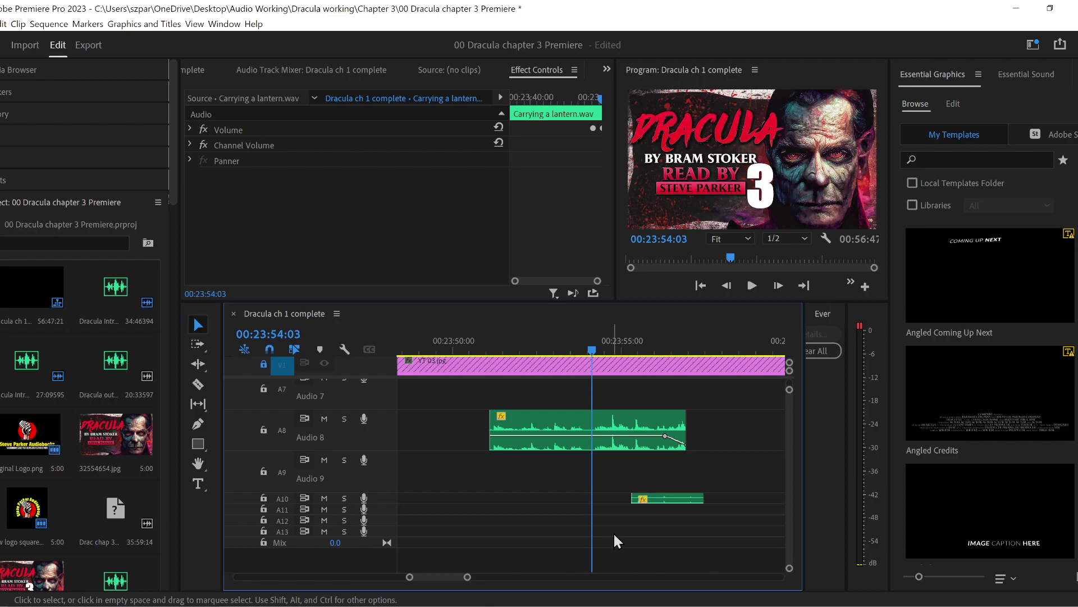
{"action": "left_click_drag", "start_coordinate": [674, 504], "coordinate": [572, 471]}
{"action": "left_click_drag", "start_coordinate": [451, 398], "coordinate": [727, 432]}
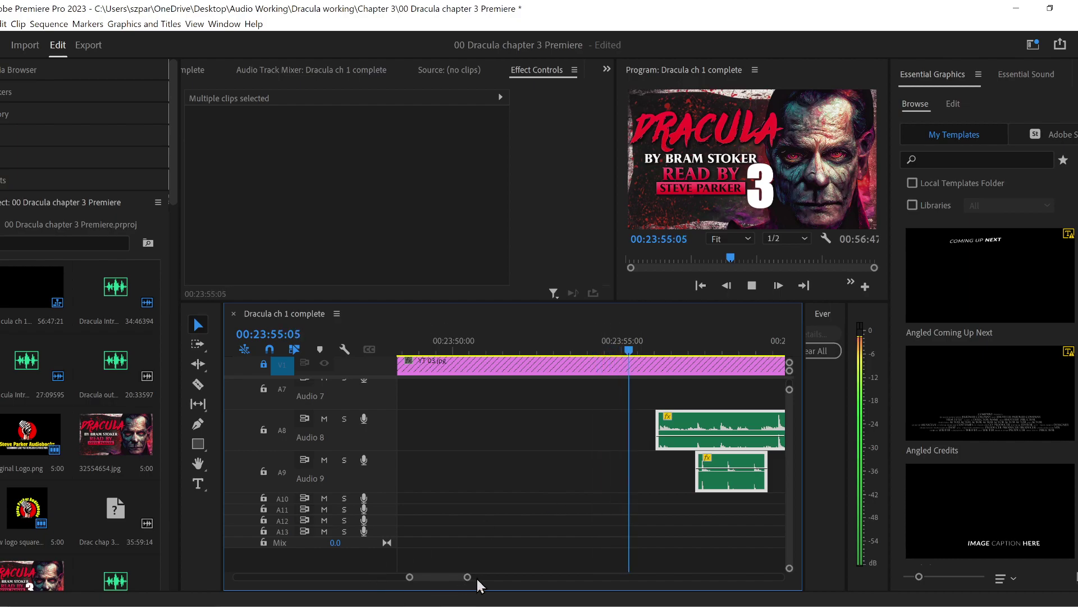
{"action": "left_click_drag", "start_coordinate": [469, 577], "coordinate": [507, 577]}
{"action": "left_click_drag", "start_coordinate": [662, 404], "coordinate": [748, 429]}
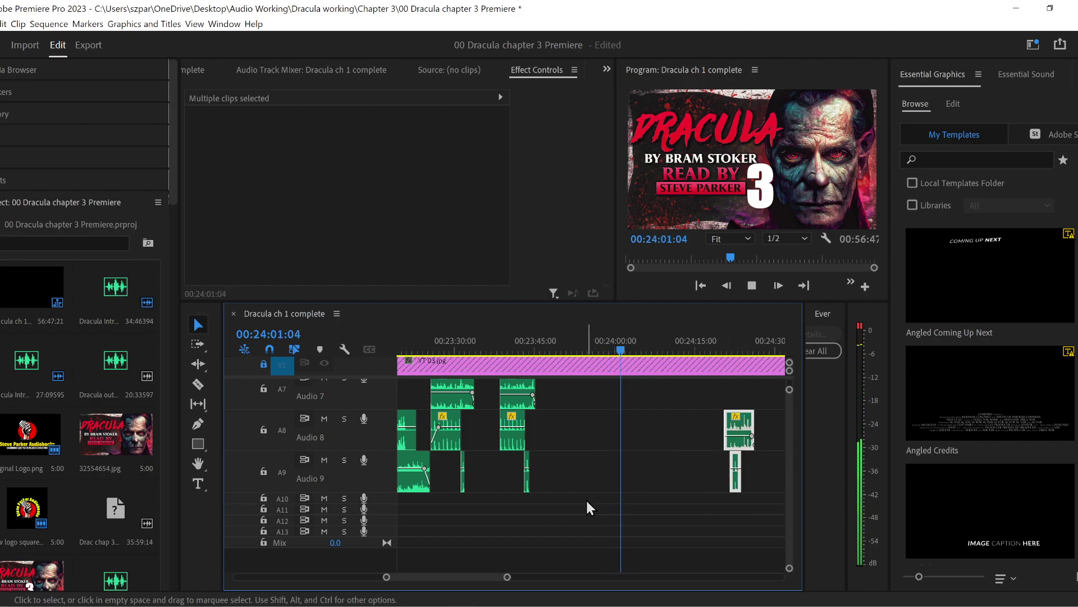
- Play the narration around 00:24:00 to find the cue, and move the lantern and footsteps clips to Audio 7 and 8 from 00:24:00:16
{"action": "key", "text": "space"}
{"action": "left_click", "coordinate": [601, 346]}
{"action": "key", "text": "space"}
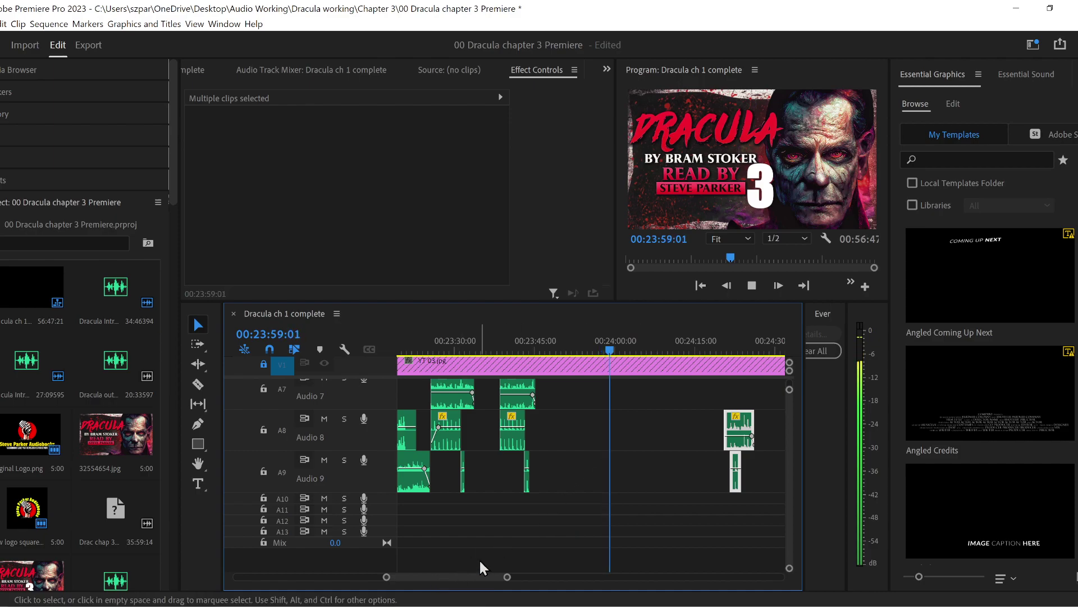
{"action": "key", "text": "space"}
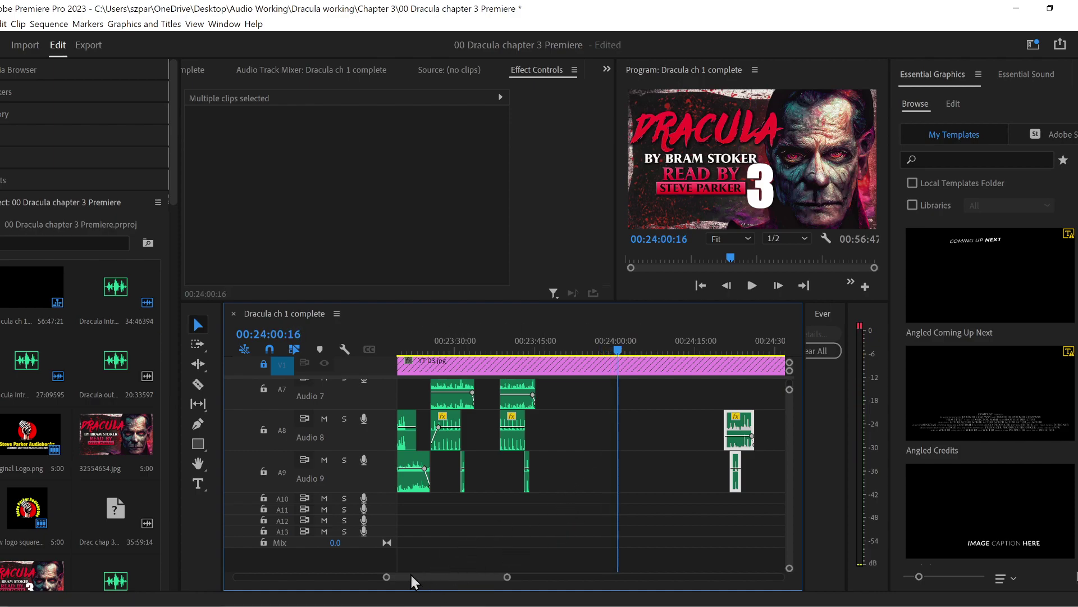
{"action": "left_click_drag", "start_coordinate": [732, 424], "coordinate": [626, 384]}
{"action": "left_click_drag", "start_coordinate": [386, 577], "coordinate": [432, 578]}
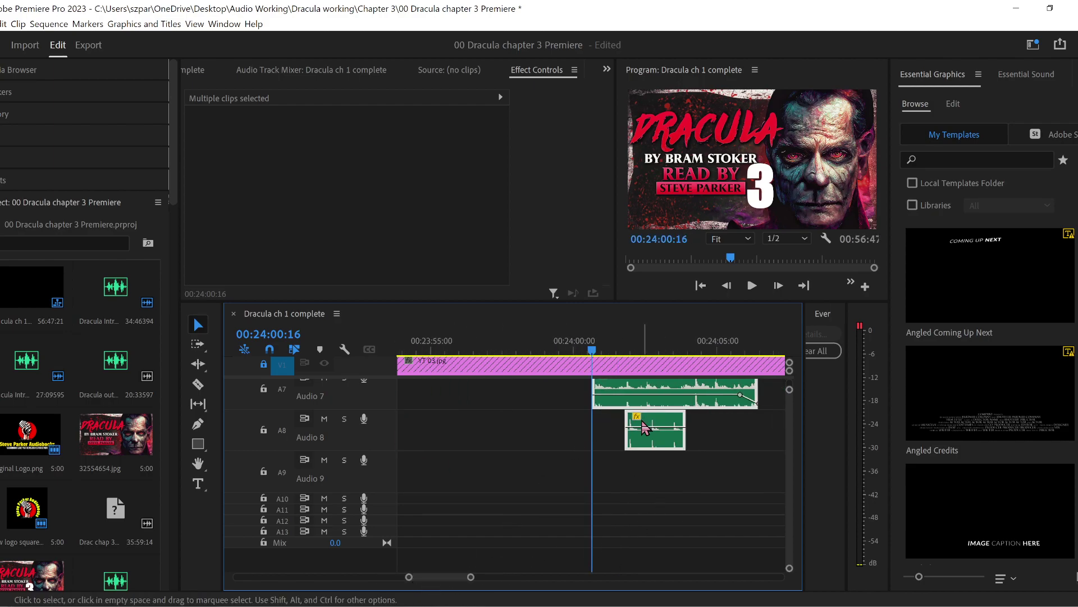
- Extend the footsteps clip on Audio 8, trim its opening so that it starts at 00:24:00:16, and play it against the narration
{"action": "left_click", "coordinate": [618, 434]}
{"action": "left_click_drag", "start_coordinate": [621, 440], "coordinate": [661, 445]}
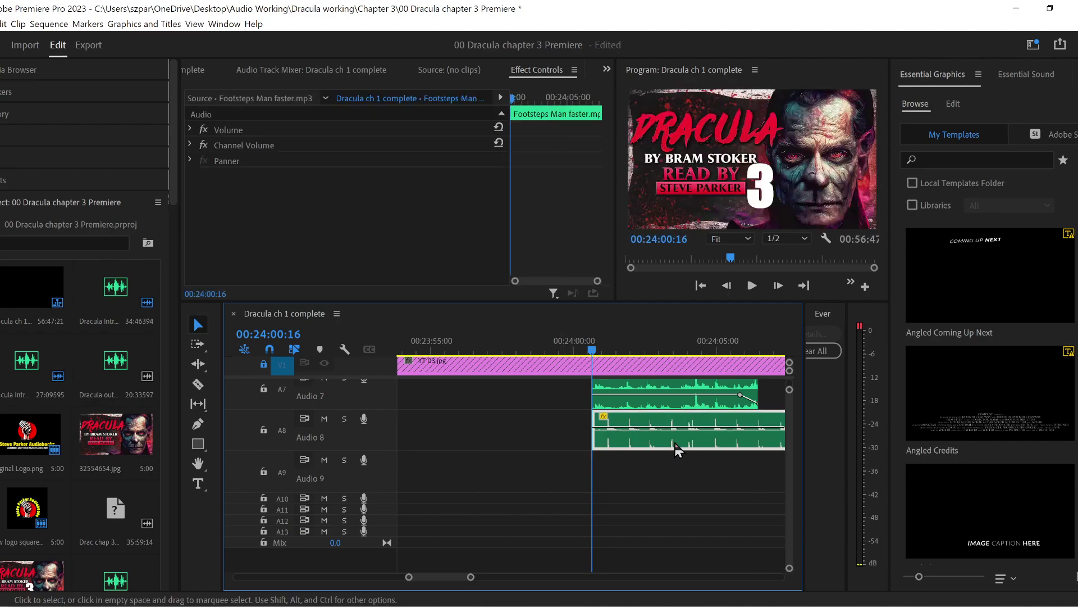
{"action": "mouse_move", "coordinate": [594, 438]}
{"action": "left_mouse_down"}
{"action": "mouse_move", "coordinate": [618, 439]}
{"action": "mouse_move", "coordinate": [594, 438]}
{"action": "left_mouse_up"}
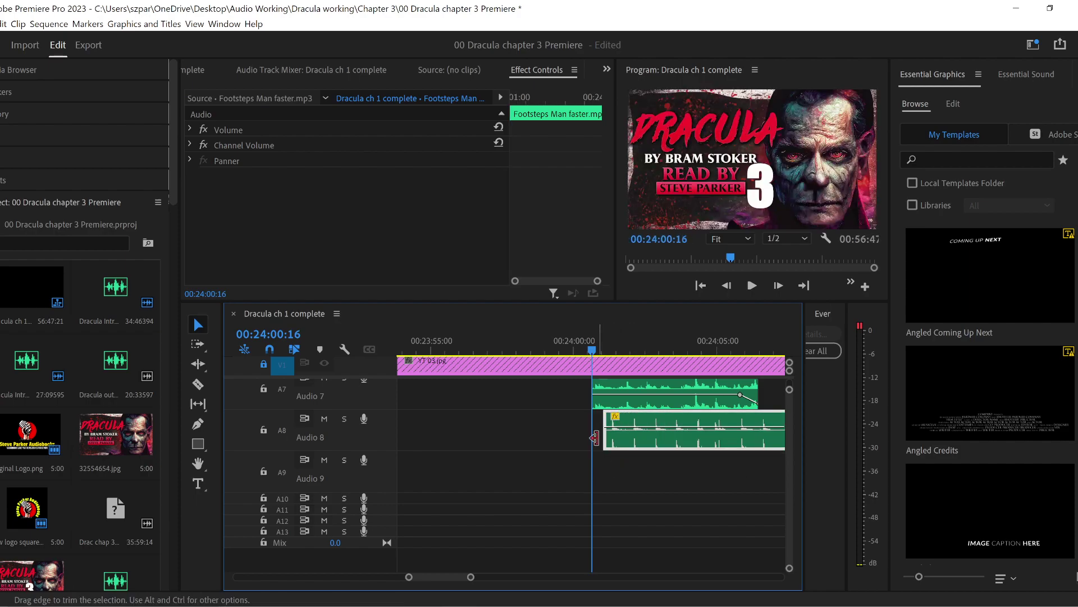
{"action": "key", "text": "space"}
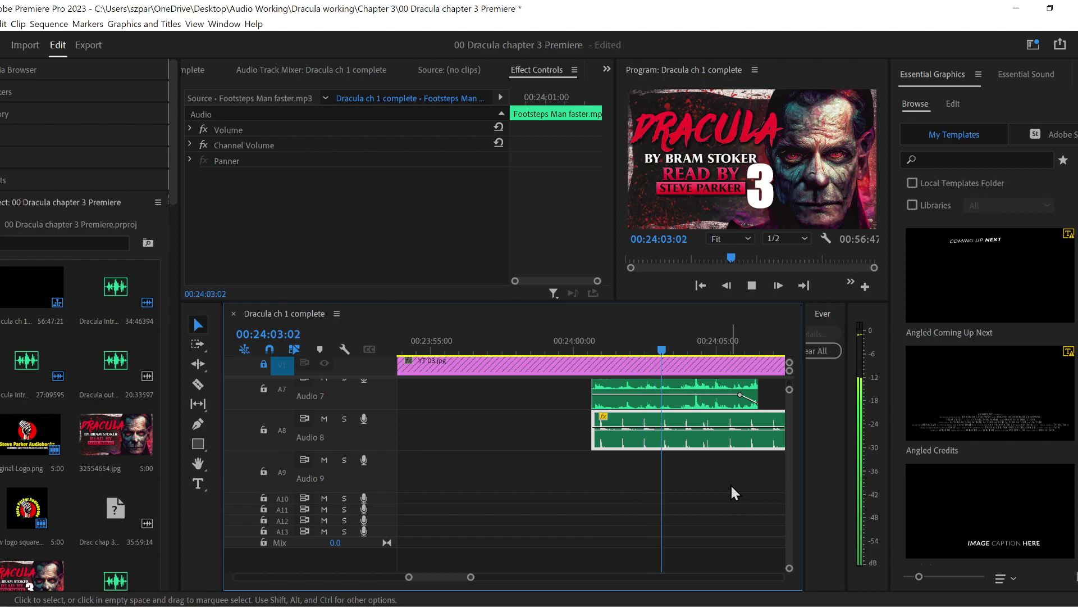
{"action": "key", "text": "space"}
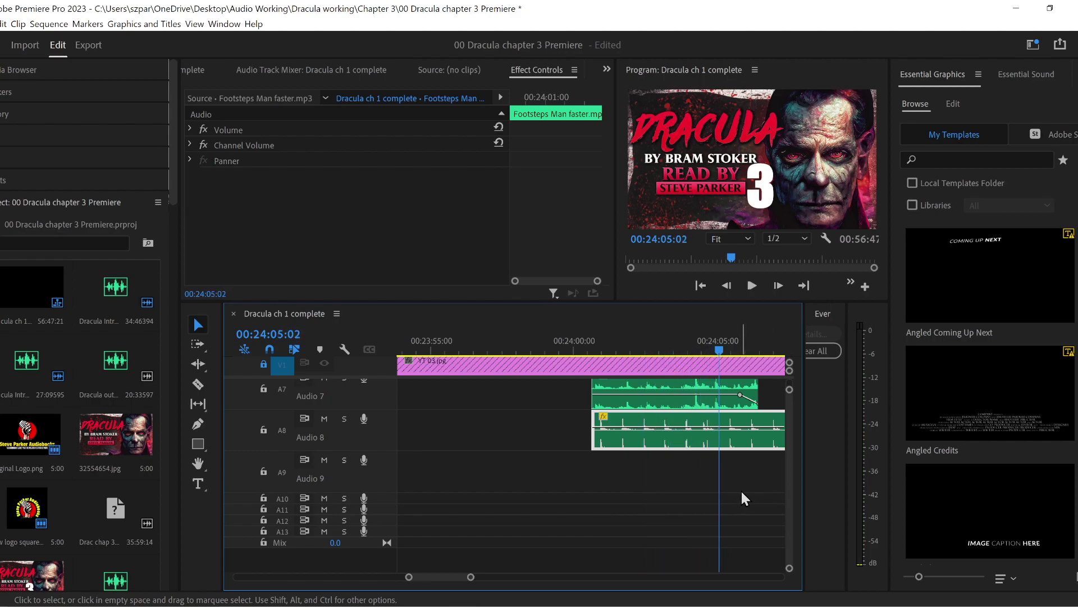
- Split the footsteps clip at about 00:24:04 and at 00:24:05:02, and move the middle piece to Audio 9 at 00:24:04:01
{"action": "left_click", "coordinate": [198, 385]}
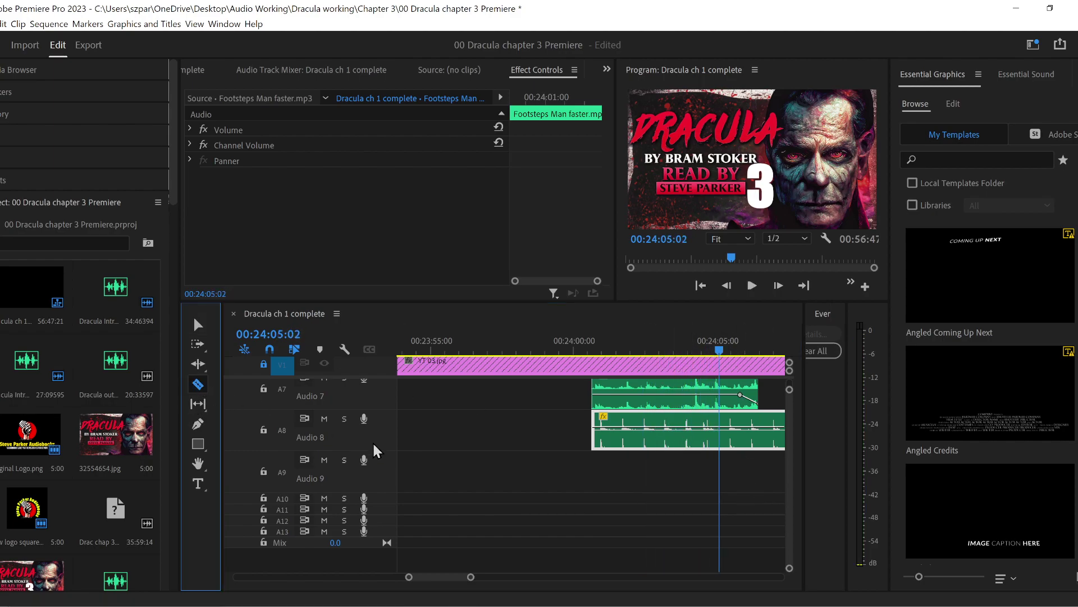
{"action": "left_click", "coordinate": [697, 436]}
{"action": "left_click", "coordinate": [728, 440]}
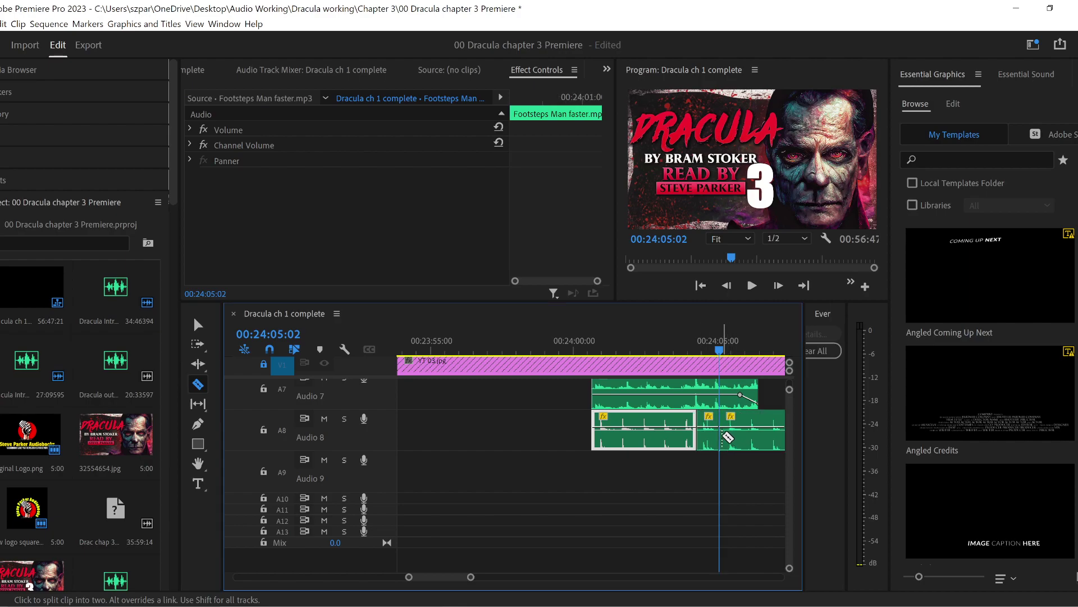
{"action": "left_click", "coordinate": [202, 330]}
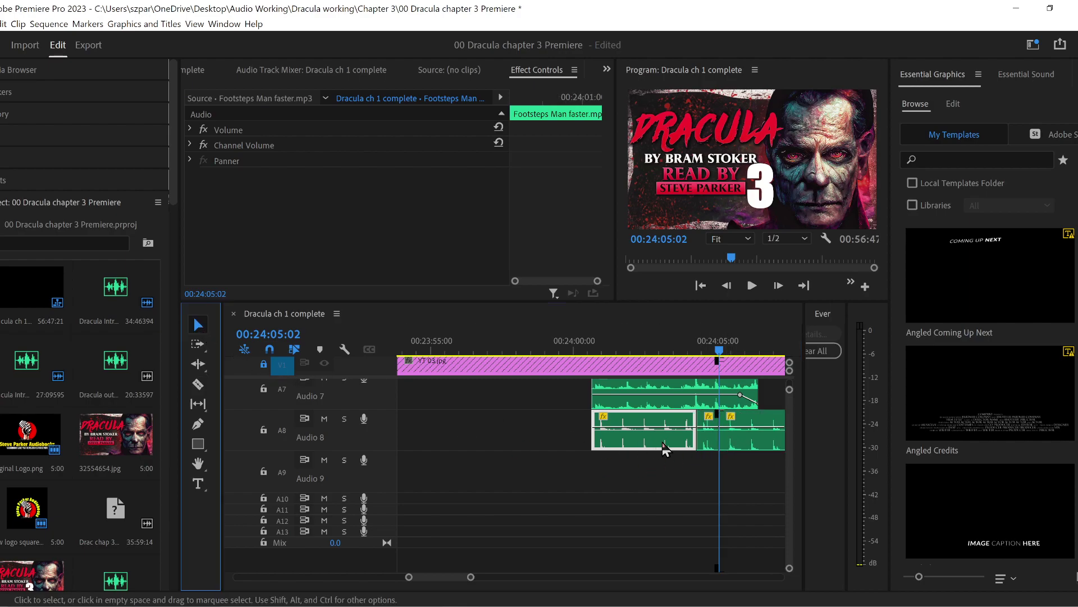
{"action": "left_click", "coordinate": [752, 445]}
{"action": "left_click", "coordinate": [688, 350]}
{"action": "left_click", "coordinate": [690, 350]}
{"action": "left_click_drag", "start_coordinate": [709, 438], "coordinate": [698, 462]}
- Move the leftover footsteps piece on Audio 8 after 00:24:05:02 out to about 00:24:29
{"action": "left_click", "coordinate": [747, 448]}
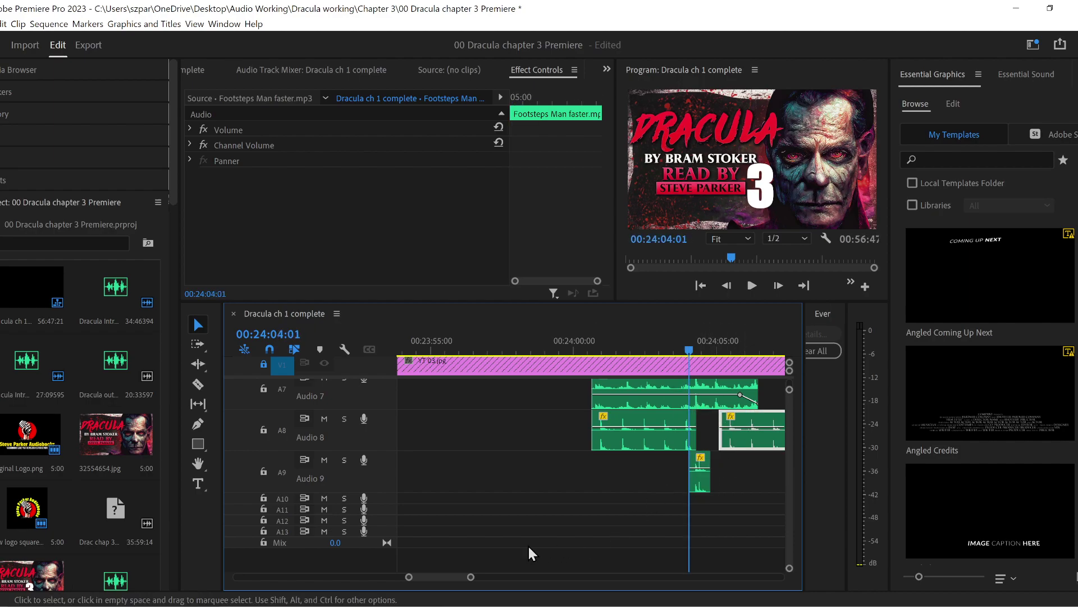
{"action": "key", "text": "minus"}
{"action": "key", "text": "minus"}
{"action": "key", "text": "minus"}
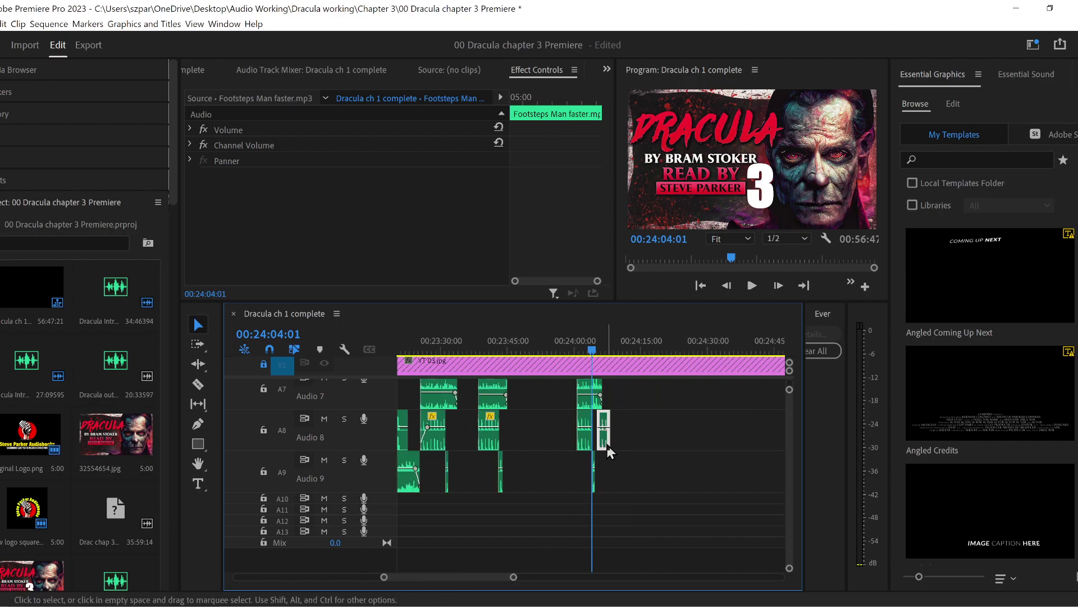
{"action": "left_click", "coordinate": [608, 449]}
{"action": "left_click_drag", "start_coordinate": [602, 441], "coordinate": [712, 451]}
- Trim the lantern clip on Audio 7 to the end of the Audio 9 footsteps piece, fade it out from 00:24:04:01, and play it
{"action": "left_click_drag", "start_coordinate": [383, 577], "coordinate": [410, 578]}
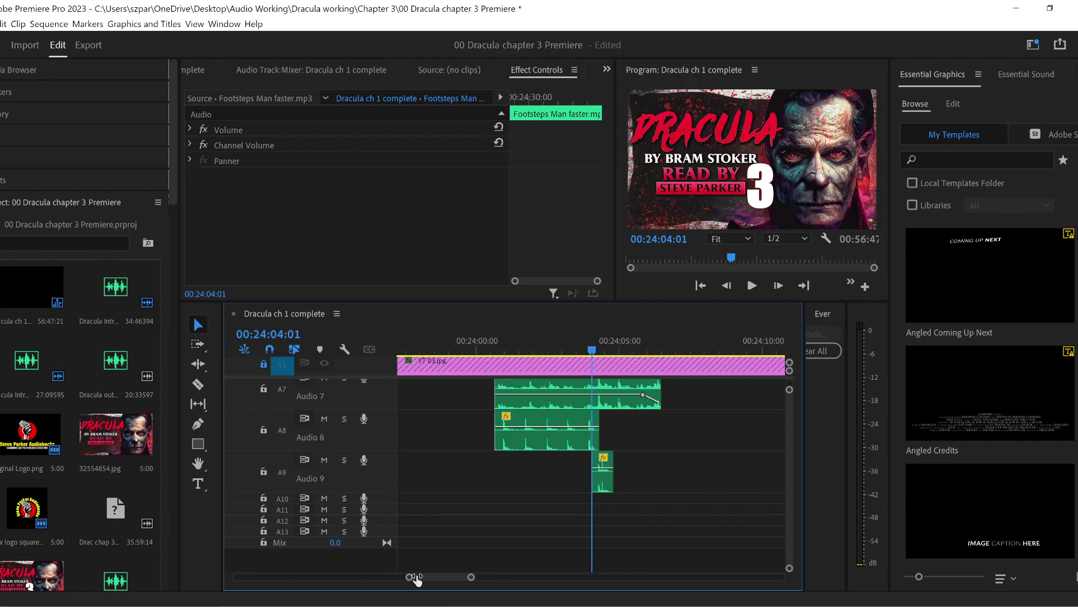
{"action": "left_click_drag", "start_coordinate": [667, 397], "coordinate": [614, 396]}
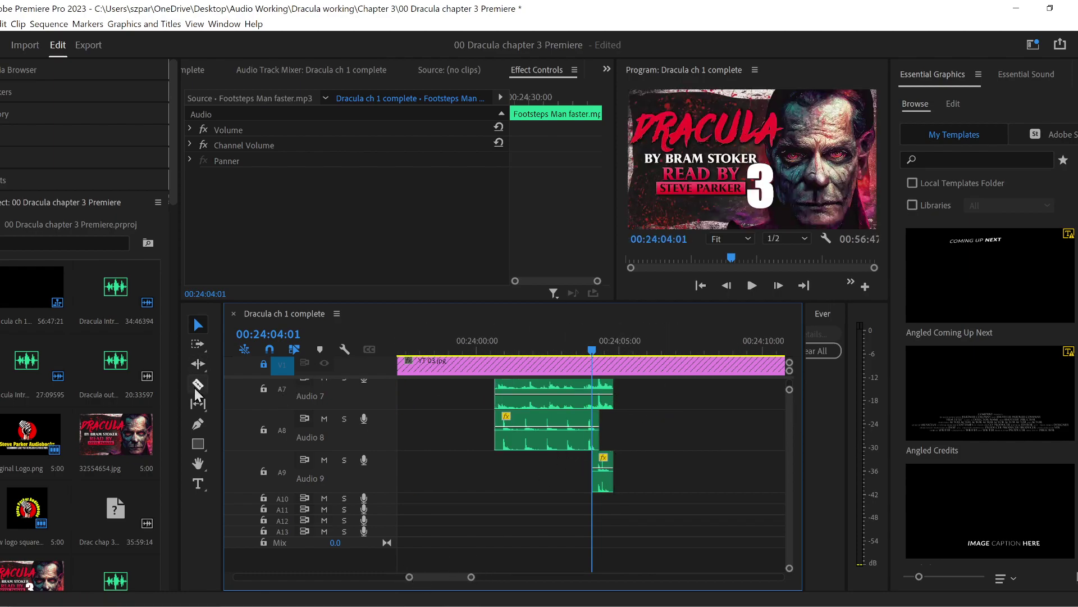
{"action": "left_click", "coordinate": [201, 426]}
{"action": "left_click", "coordinate": [594, 395]}
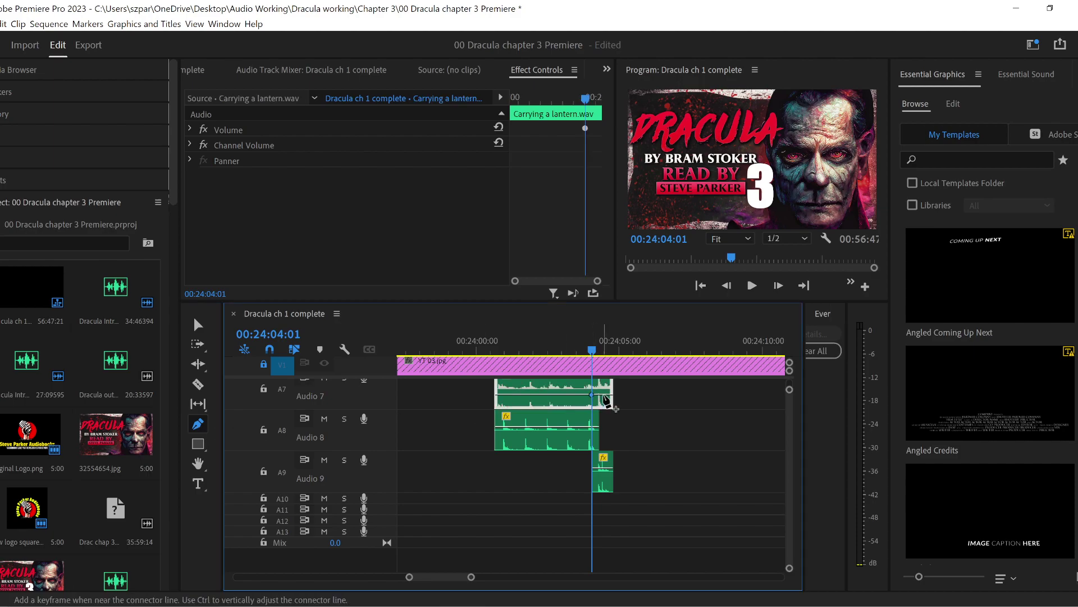
{"action": "left_click_drag", "start_coordinate": [610, 398], "coordinate": [613, 403]}
{"action": "left_click", "coordinate": [553, 340]}
{"action": "key", "text": "space"}
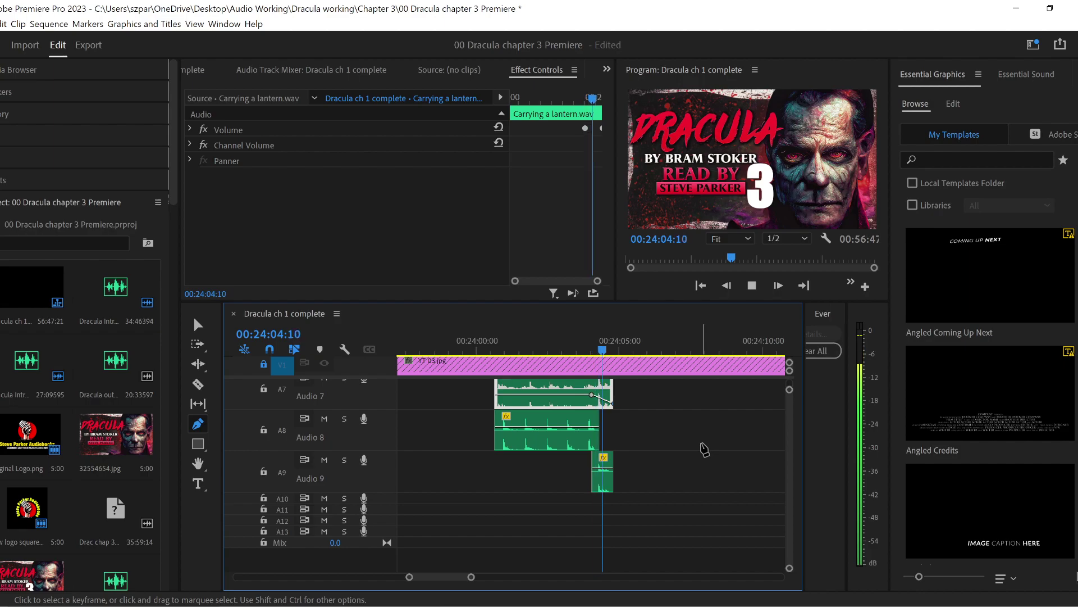
{"action": "key", "text": "space"}
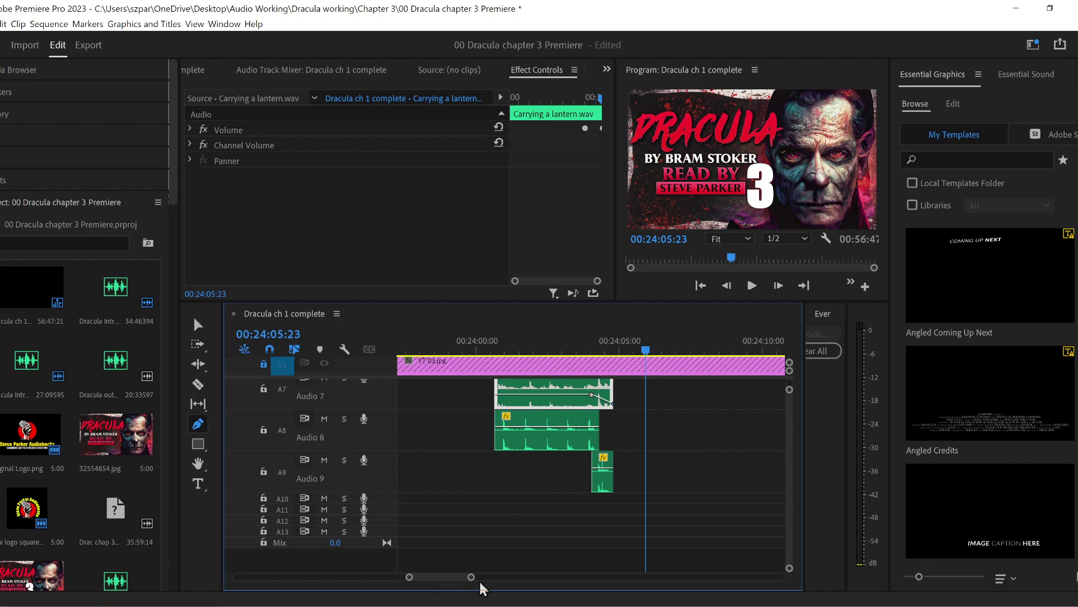
- Examine the whole sequence to check how far the sound effects reach through the chapter
{"action": "key", "text": "minus"}
{"action": "key", "text": "minus"}
{"action": "key", "text": "minus"}
{"action": "key", "text": "minus"}
{"action": "key", "text": "minus"}
{"action": "key", "text": "minus"}
{"action": "key", "text": "minus"}
{"action": "key", "text": "minus"}
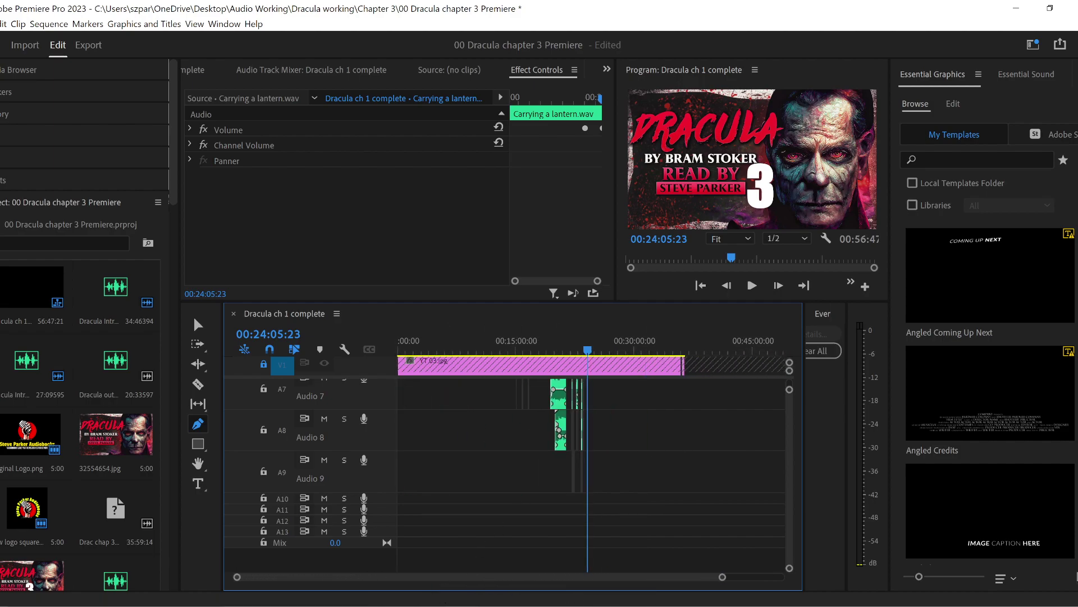
{"action": "key", "text": "equal"}
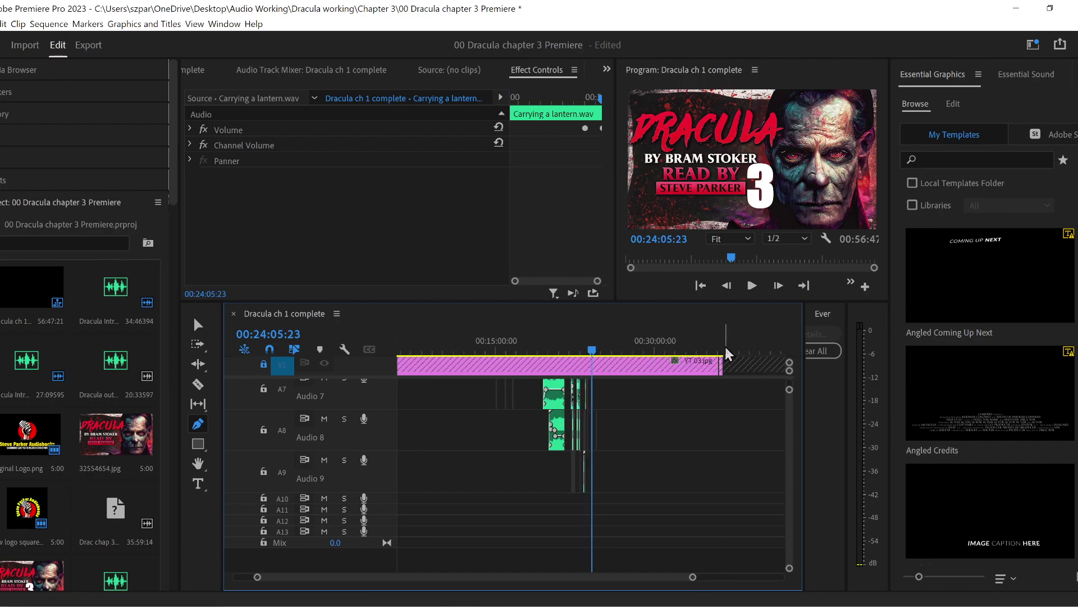
{"action": "left_click_drag", "start_coordinate": [693, 577], "coordinate": [726, 578]}
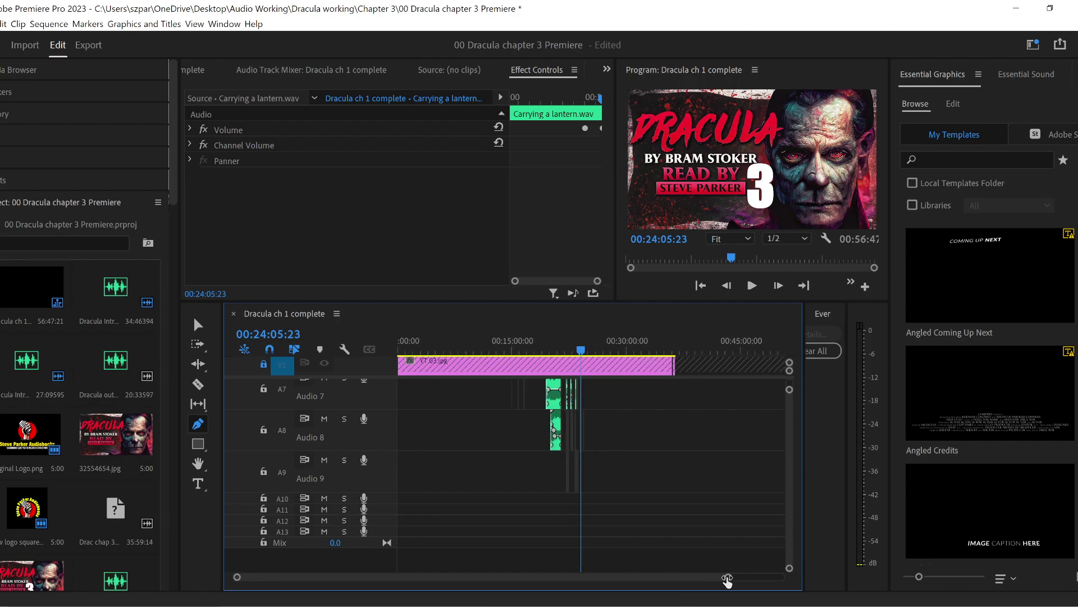
{"action": "left_click_drag", "start_coordinate": [727, 579], "coordinate": [571, 574]}
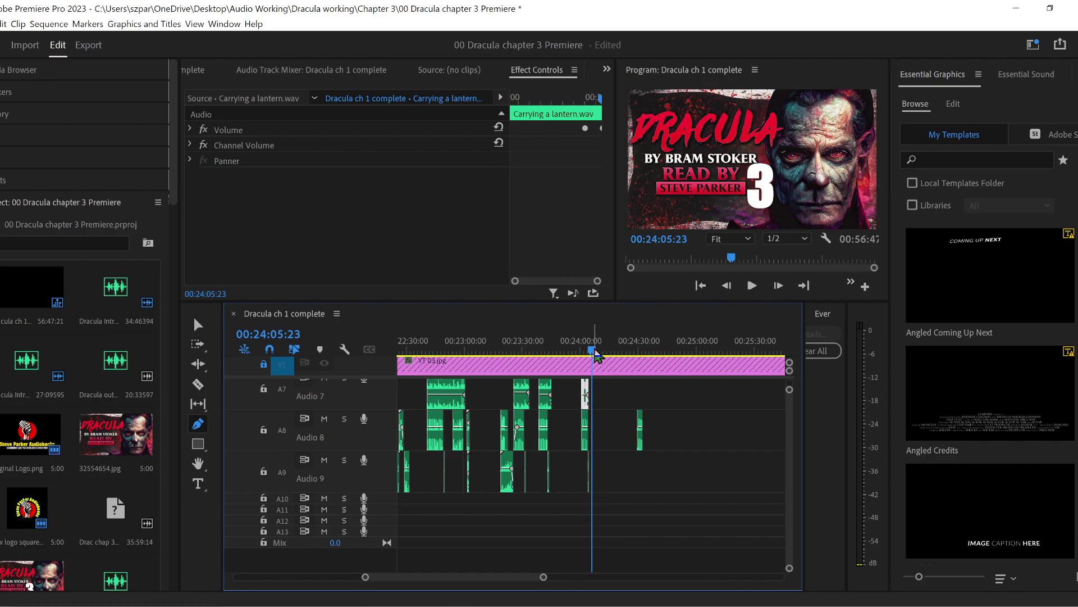
- Play the sequence from about 00:23:59 to review the third lantern and footsteps effects and find the next cue
{"action": "left_click", "coordinate": [578, 349]}
{"action": "key", "text": "space"}
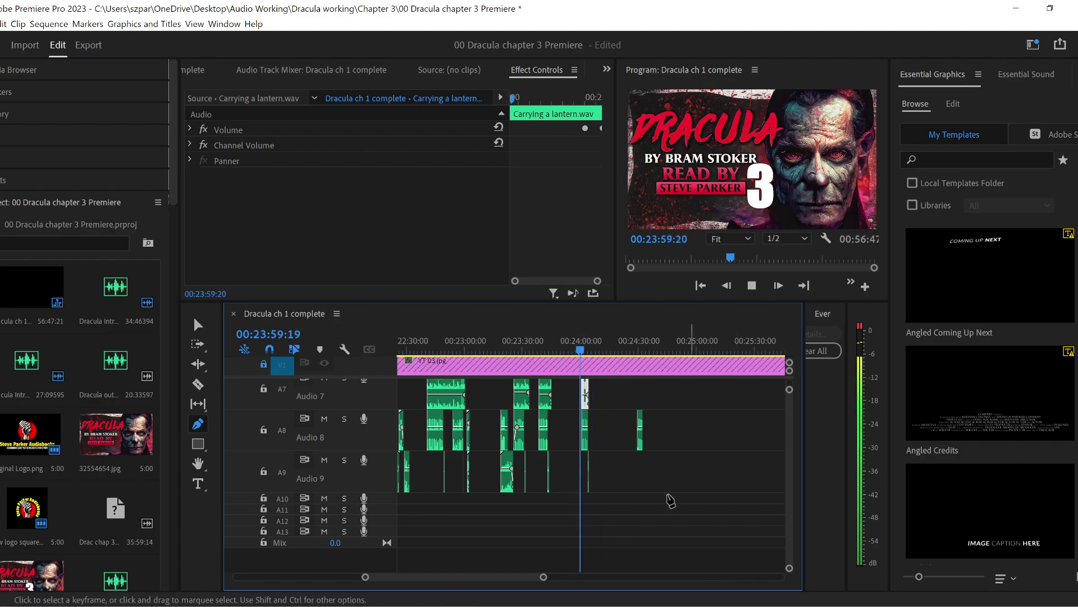
{"action": "scroll", "coordinate": [387, 581], "scroll_direction": "up", "scroll_amount": 5}
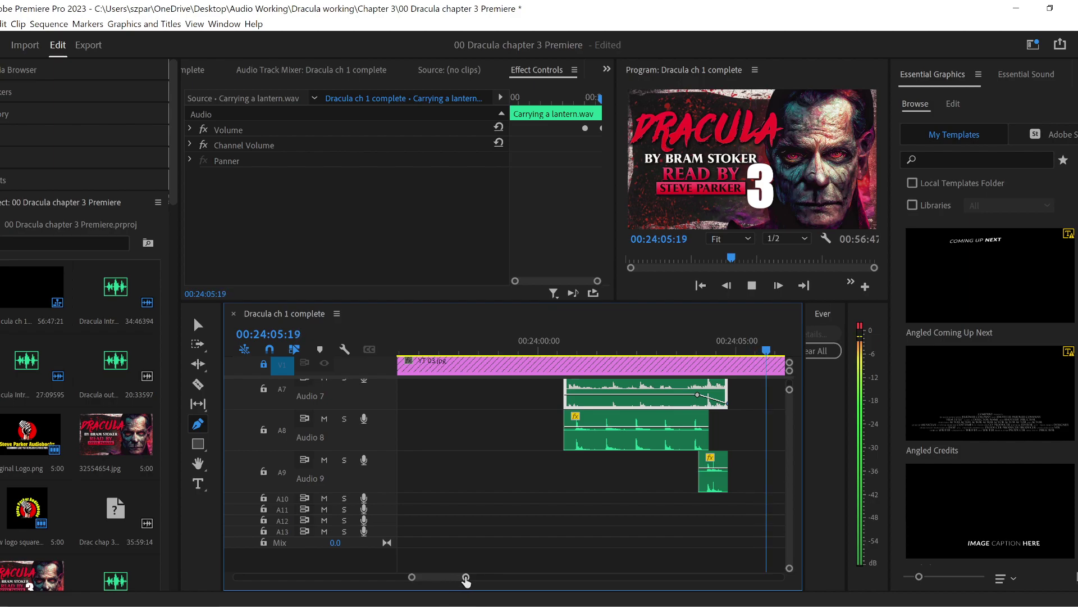
{"action": "scroll", "coordinate": [484, 584], "scroll_direction": "down", "scroll_amount": 3}
{"action": "scroll", "coordinate": [484, 585], "scroll_direction": "down", "scroll_amount": 2}
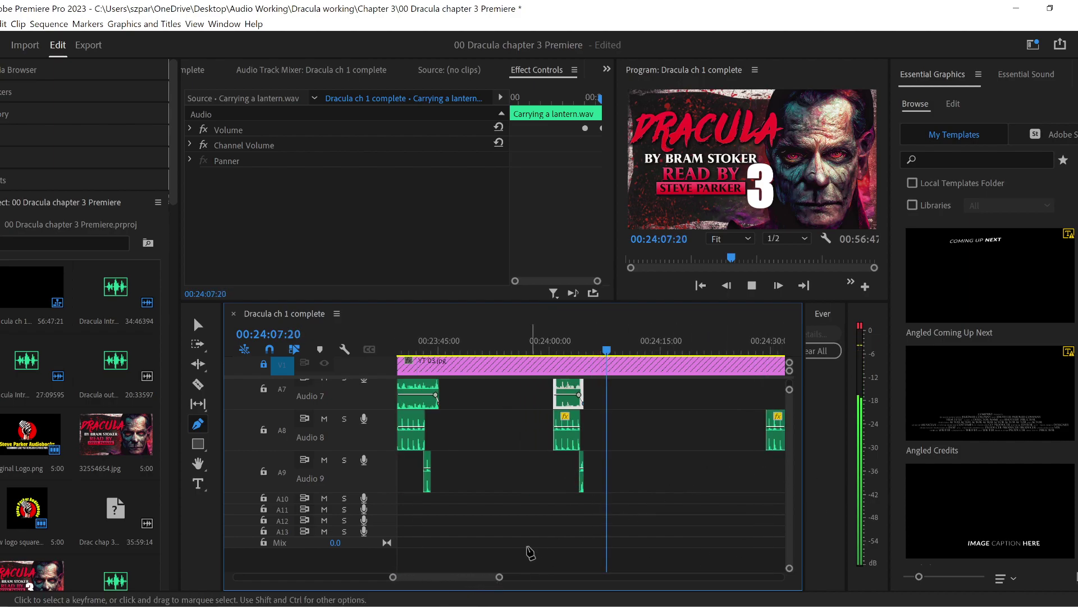
{"action": "left_click_drag", "start_coordinate": [467, 578], "coordinate": [468, 578]}
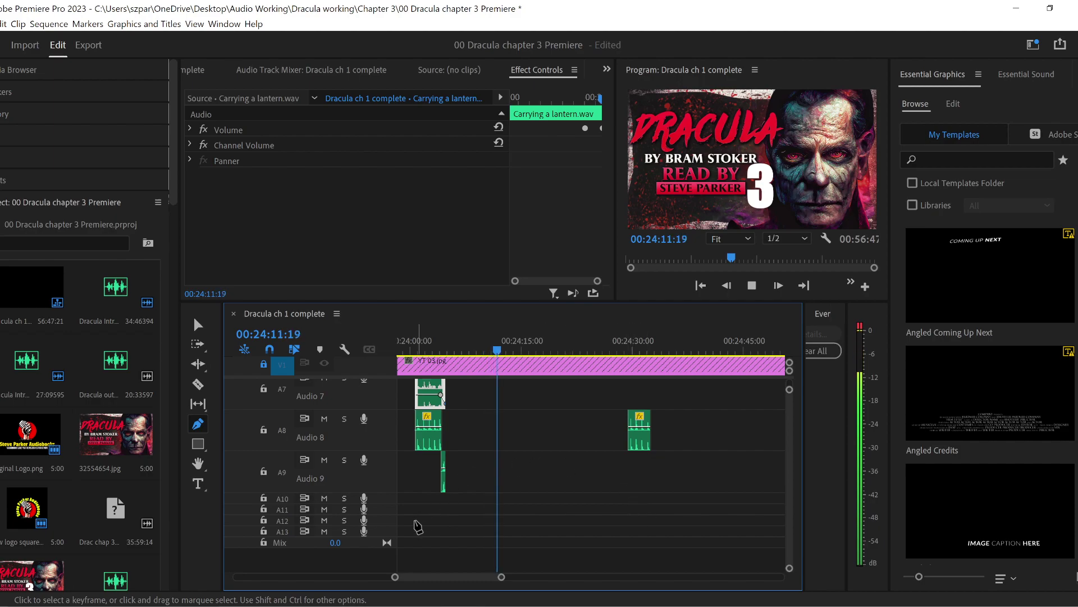
- Move the leftover footsteps clip on Audio 8 to about 00:24:42, and extend its start back to the cue at 00:24:26:17
{"action": "left_click", "coordinate": [198, 325]}
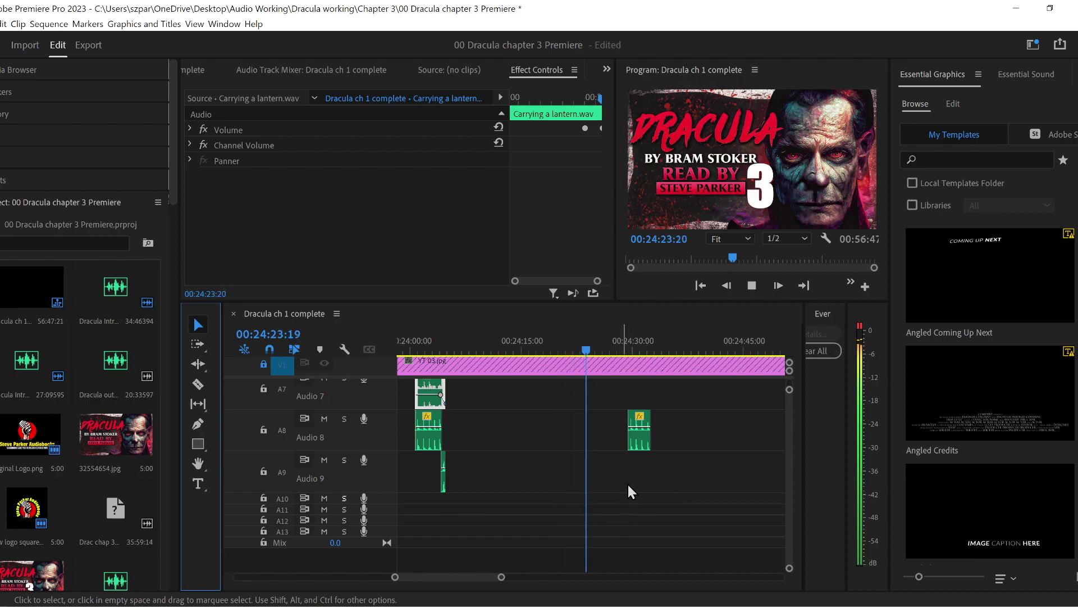
{"action": "left_click_drag", "start_coordinate": [641, 444], "coordinate": [735, 444]}
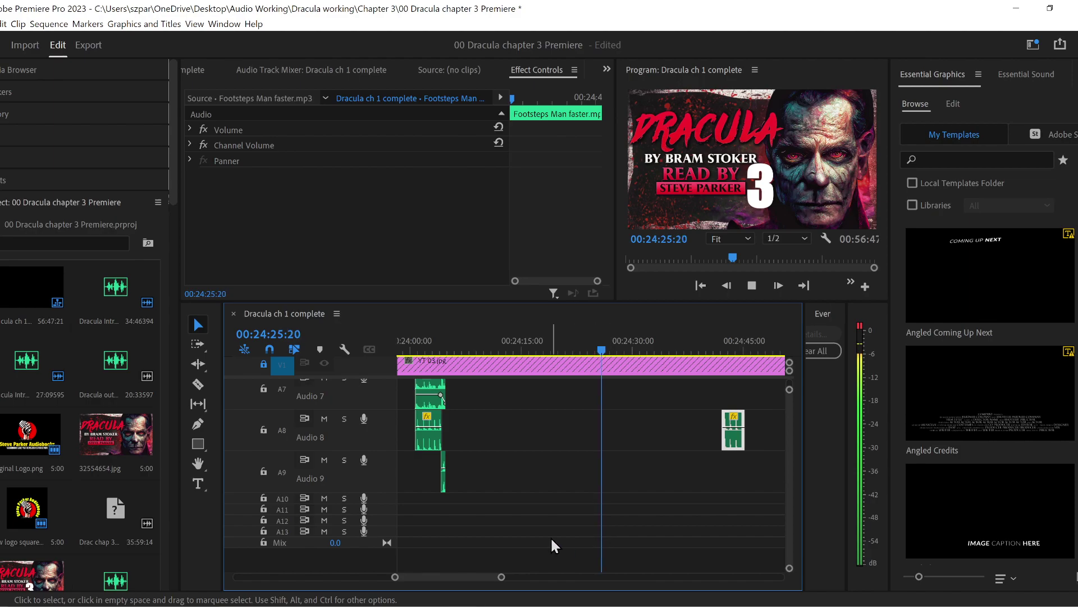
{"action": "scroll", "coordinate": [457, 574], "scroll_direction": "down", "scroll_amount": 2}
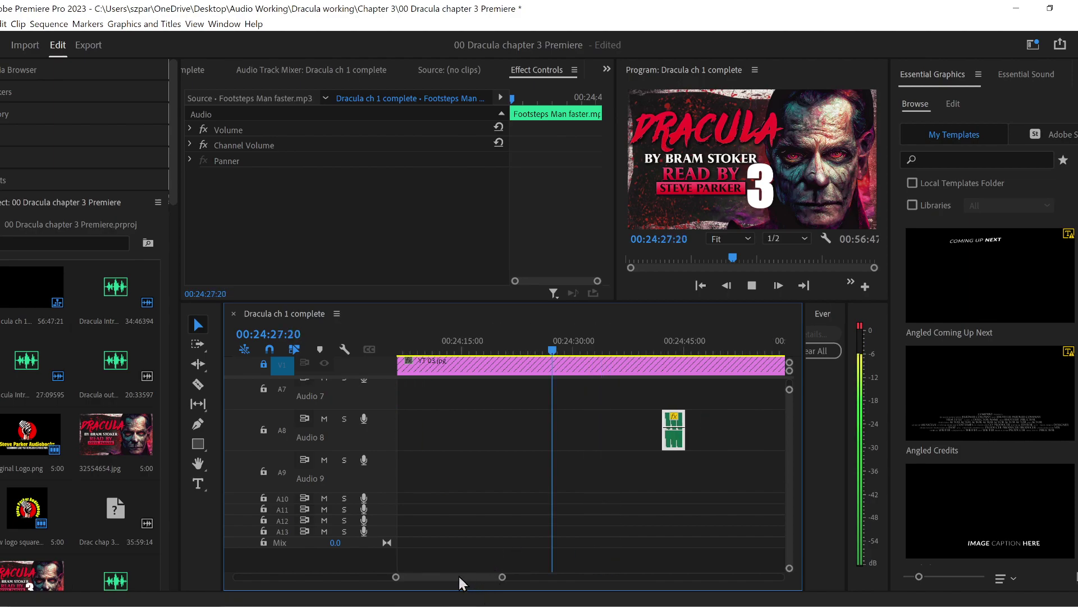
{"action": "key", "text": "space"}
{"action": "key", "text": "Up"}
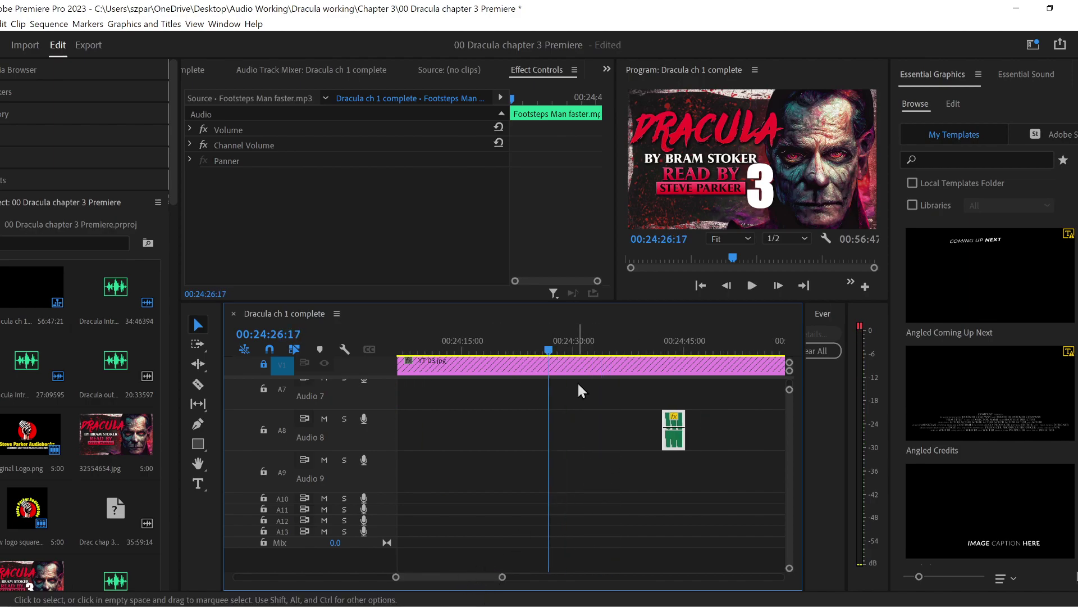
{"action": "left_click_drag", "start_coordinate": [664, 444], "coordinate": [550, 443]}
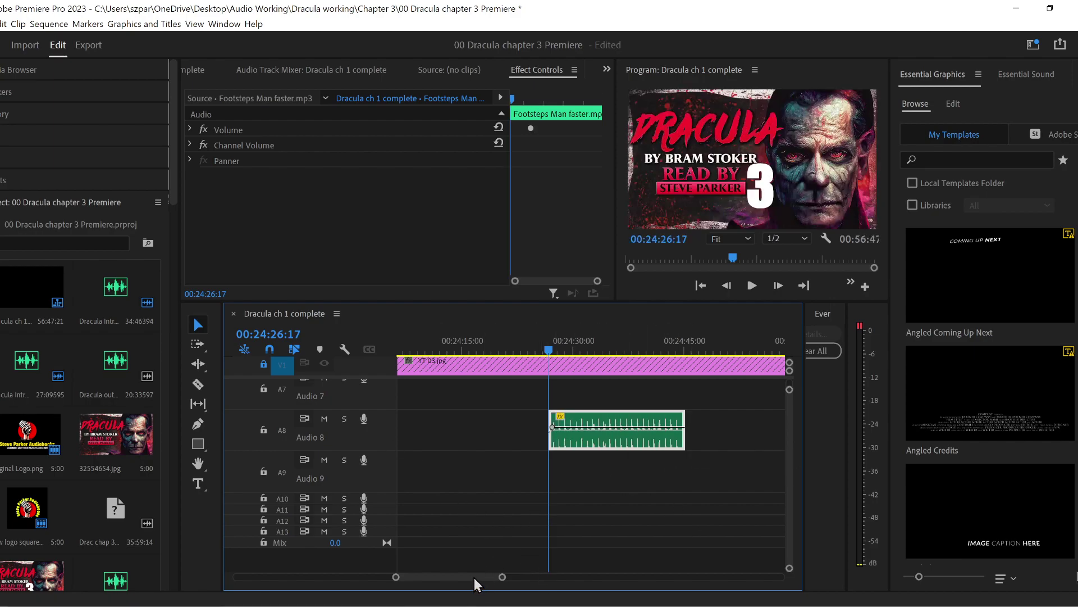
- Copy the longer lantern clip near 00:23:40 on Audio 7 and paste it on the same track at 00:24:26:17
{"action": "left_click_drag", "start_coordinate": [474, 577], "coordinate": [470, 574]}
{"action": "left_click", "coordinate": [649, 401]}
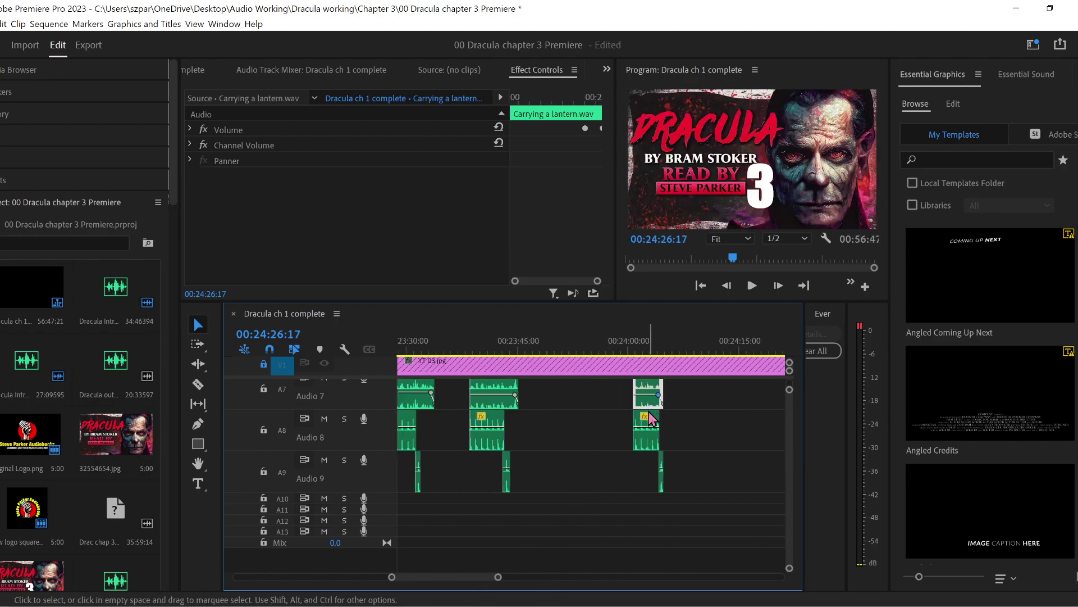
{"action": "left_click_drag", "start_coordinate": [470, 575], "coordinate": [477, 576]}
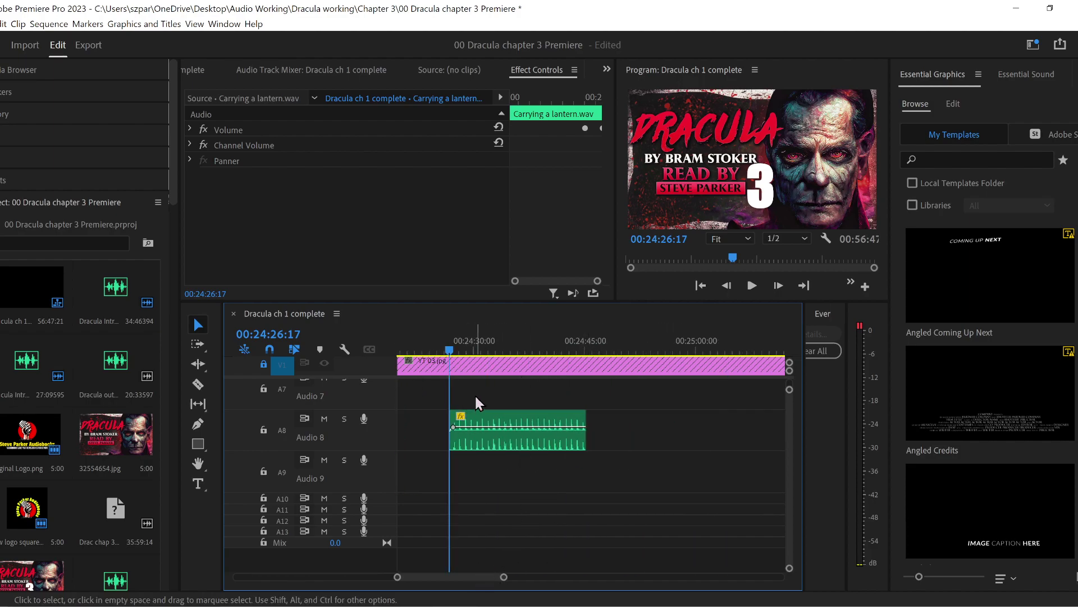
{"action": "left_click_drag", "start_coordinate": [458, 581], "coordinate": [453, 578]}
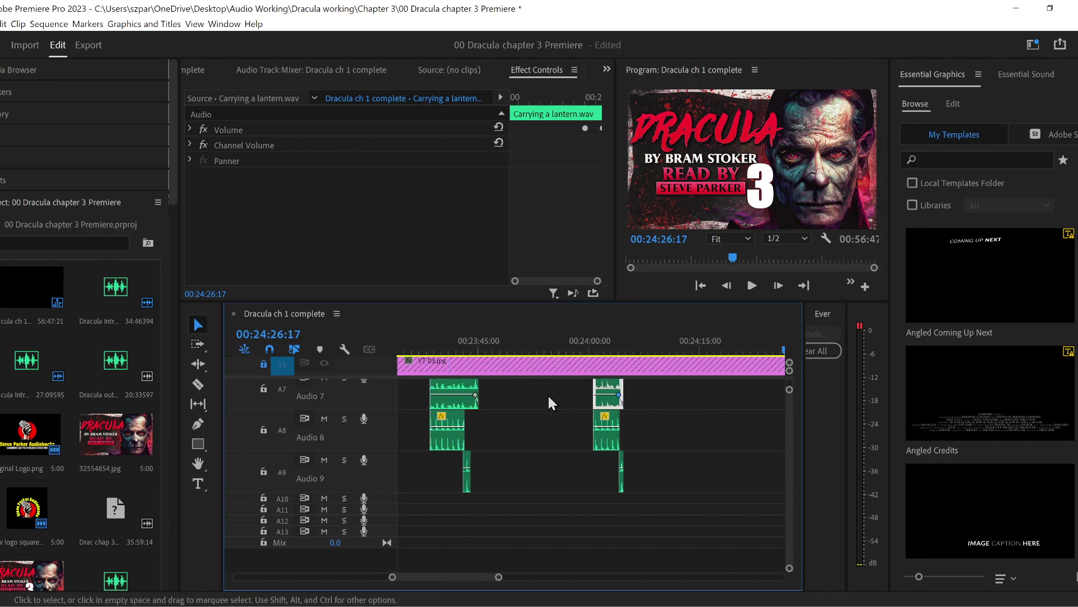
{"action": "left_click", "coordinate": [455, 400]}
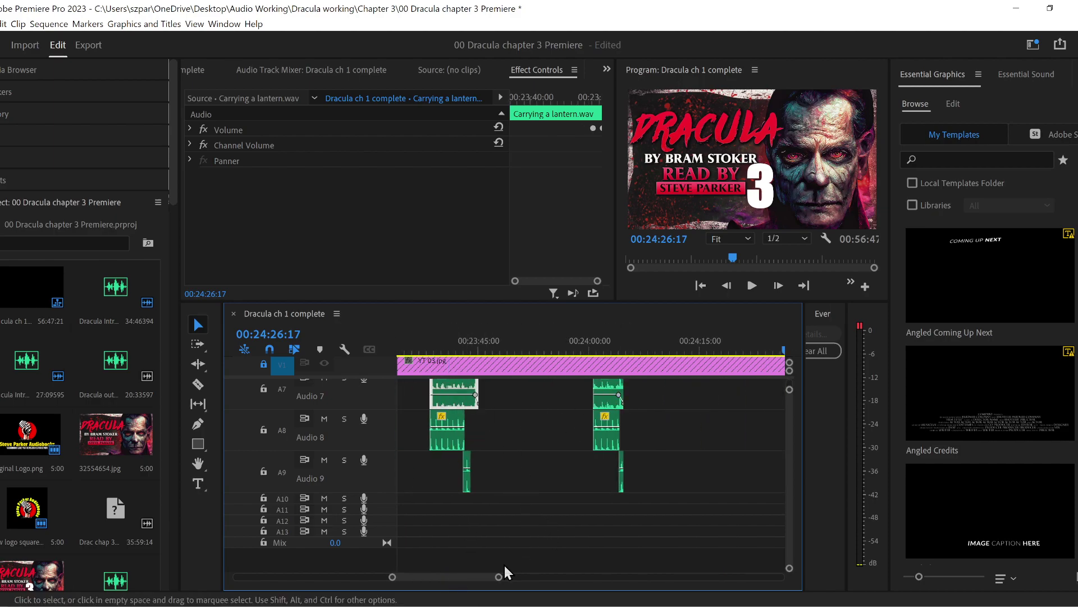
{"action": "mouse_move", "coordinate": [467, 576]}
{"action": "left_mouse_down"}
{"action": "mouse_move", "coordinate": [480, 577]}
{"action": "mouse_move", "coordinate": [469, 577]}
{"action": "left_mouse_up"}
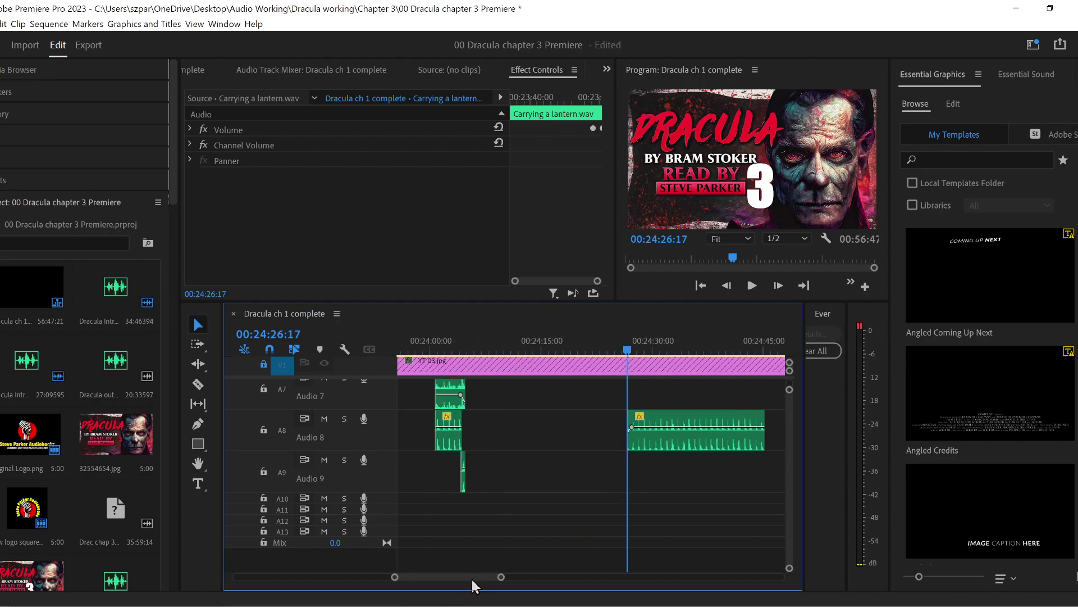
{"action": "left_click", "coordinate": [699, 392]}
{"action": "key", "text": "Down"}
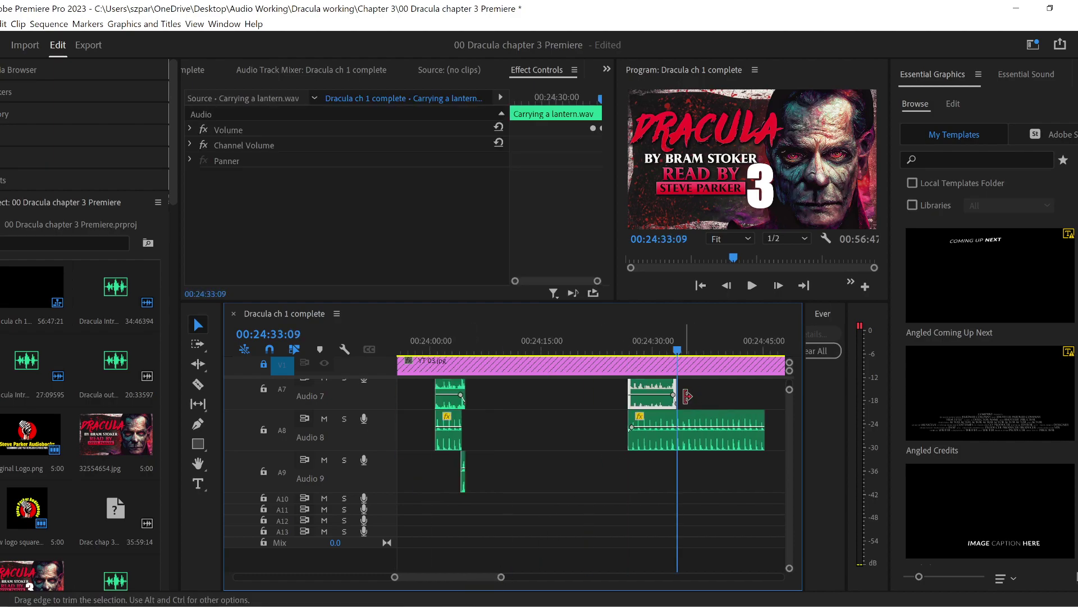
- Extend the pasted lantern clip on Audio 7 to the end of the footsteps clip and delete all its volume keyframes
{"action": "left_click_drag", "start_coordinate": [679, 397], "coordinate": [765, 402]}
{"action": "left_click", "coordinate": [715, 394], "text": "ctrl"}
{"action": "left_click", "coordinate": [721, 404], "text": "ctrl"}
{"action": "left_click", "coordinate": [679, 404], "text": "ctrl"}
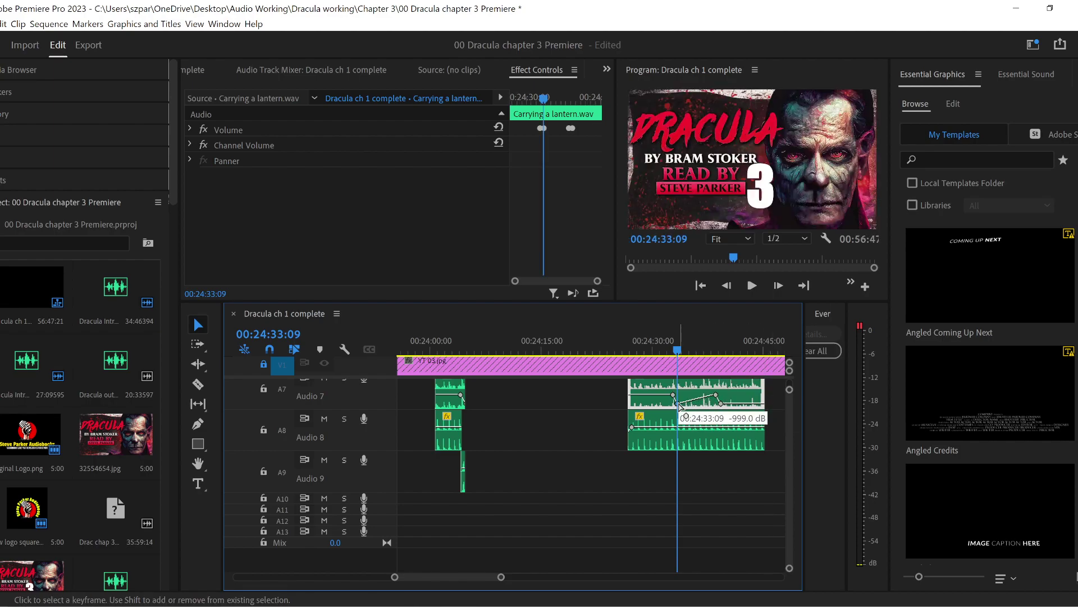
{"action": "key", "text": "Delete"}
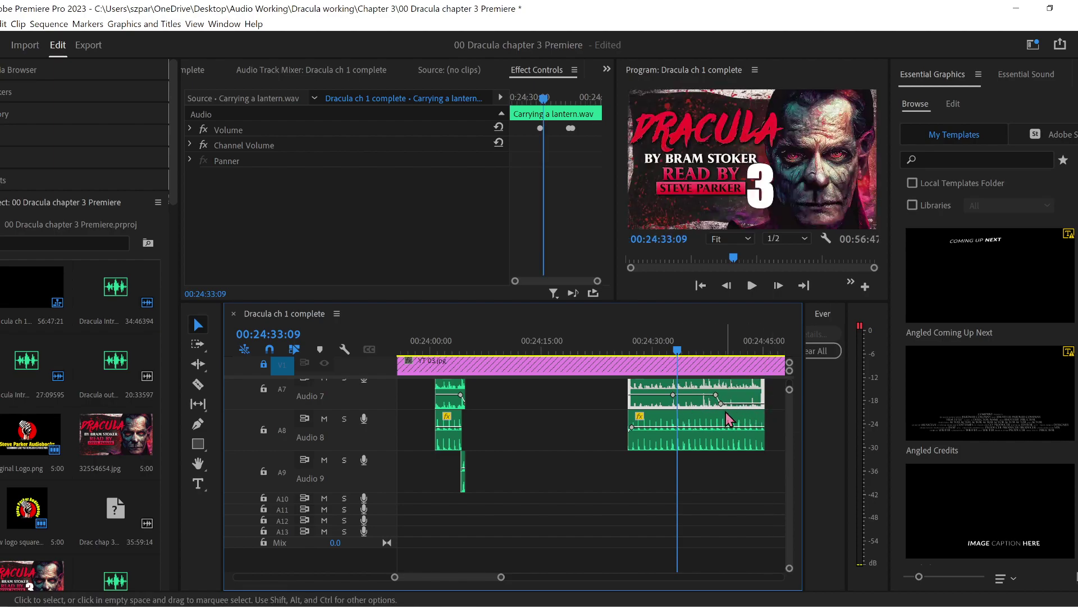
{"action": "left_click_drag", "start_coordinate": [722, 406], "coordinate": [715, 397]}
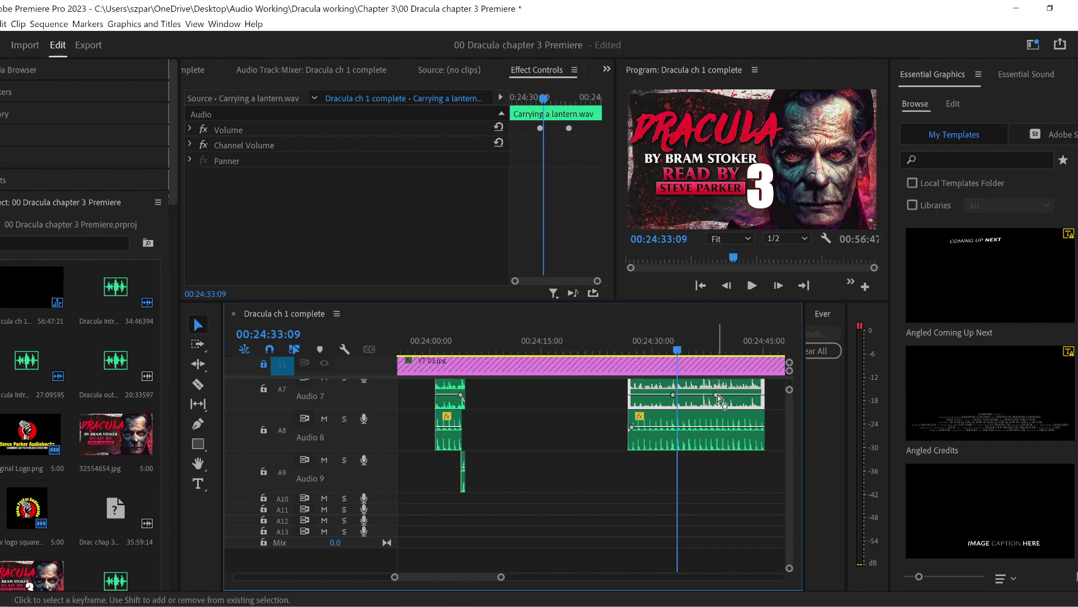
{"action": "key", "text": "Delete"}
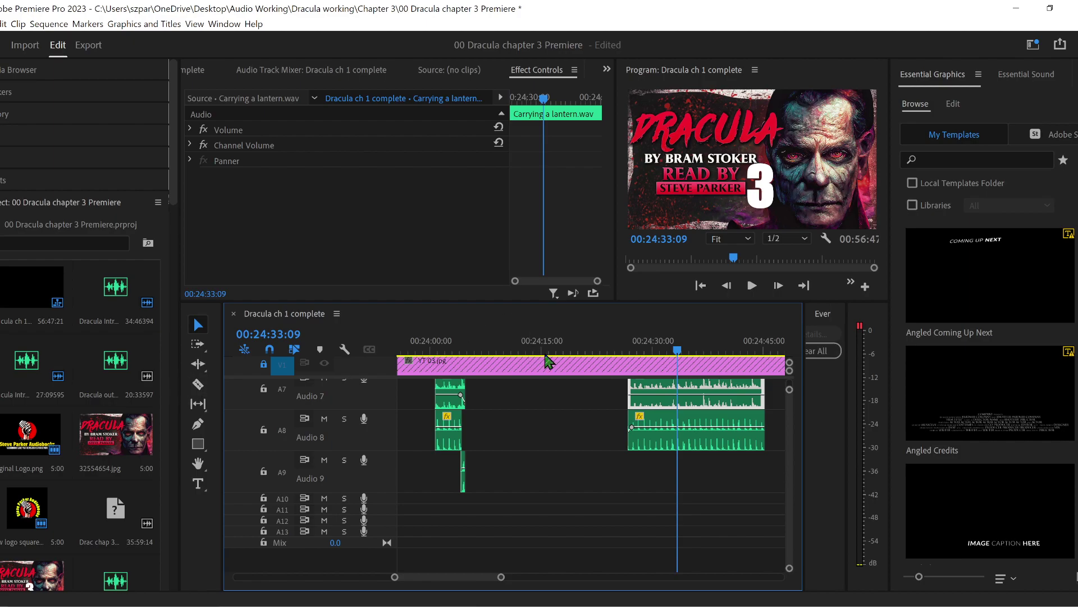
- Play the new lantern and footsteps passage, set the Audio 8 footsteps clip's speed to 70%, and replay it
{"action": "left_click", "coordinate": [622, 349]}
{"action": "key", "text": "space"}
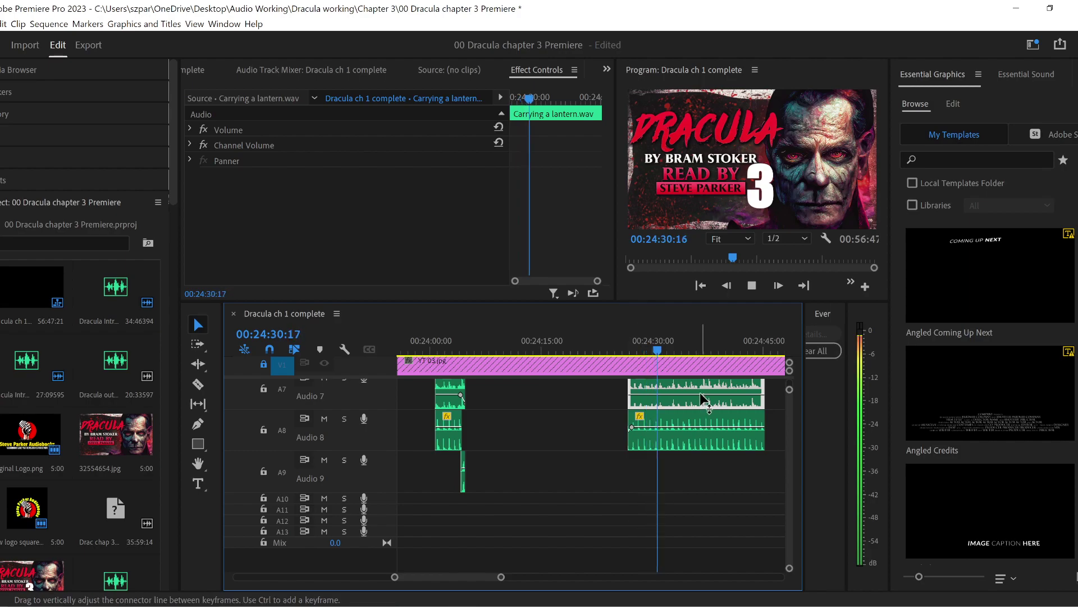
{"action": "right_click", "coordinate": [702, 449]}
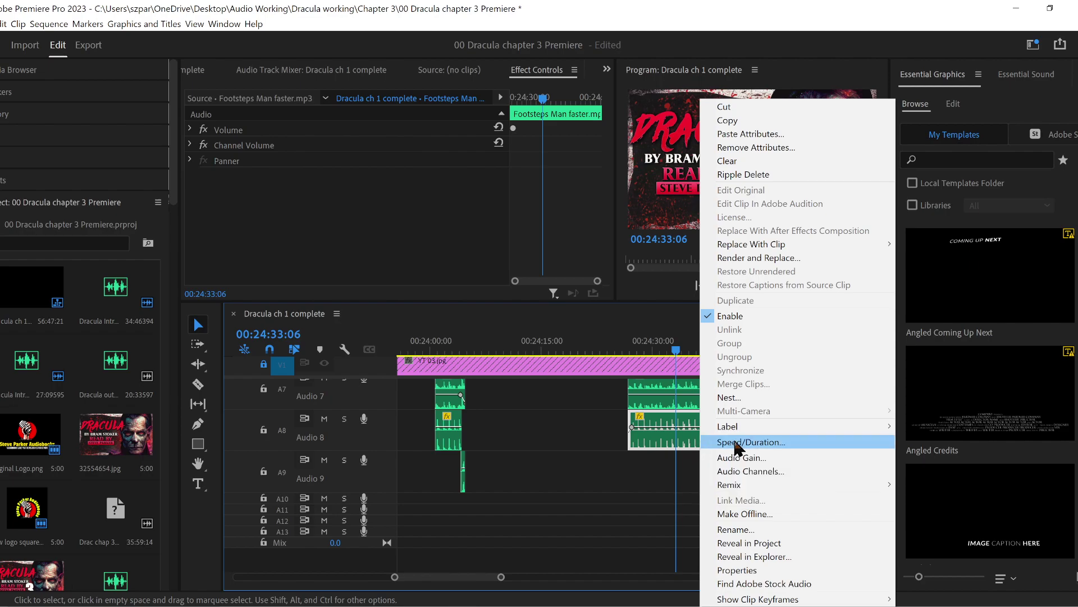
{"action": "left_click", "coordinate": [736, 442]}
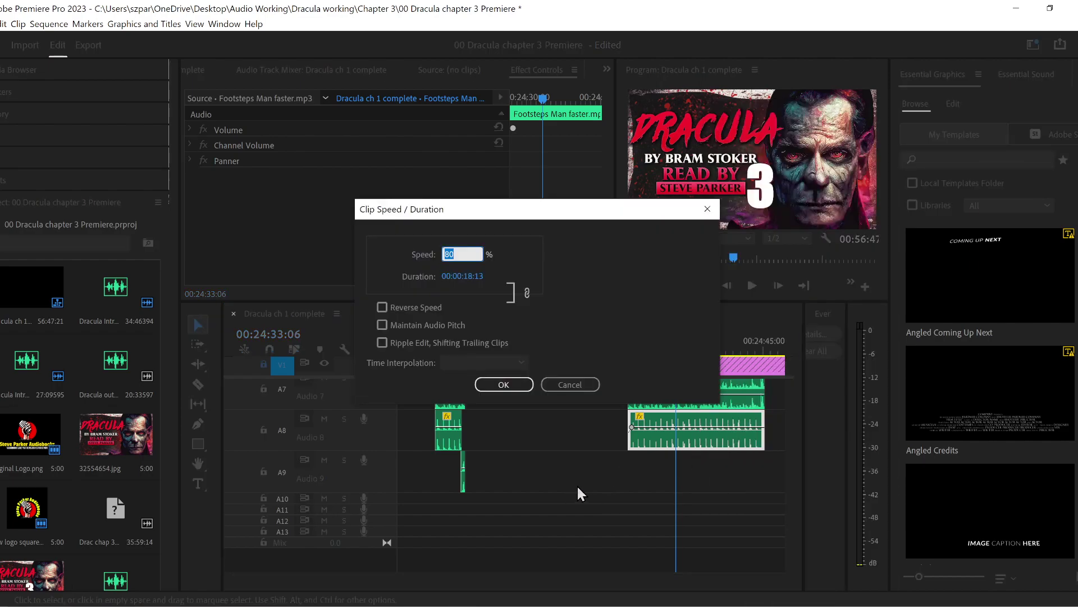
{"action": "type", "text": "70"}
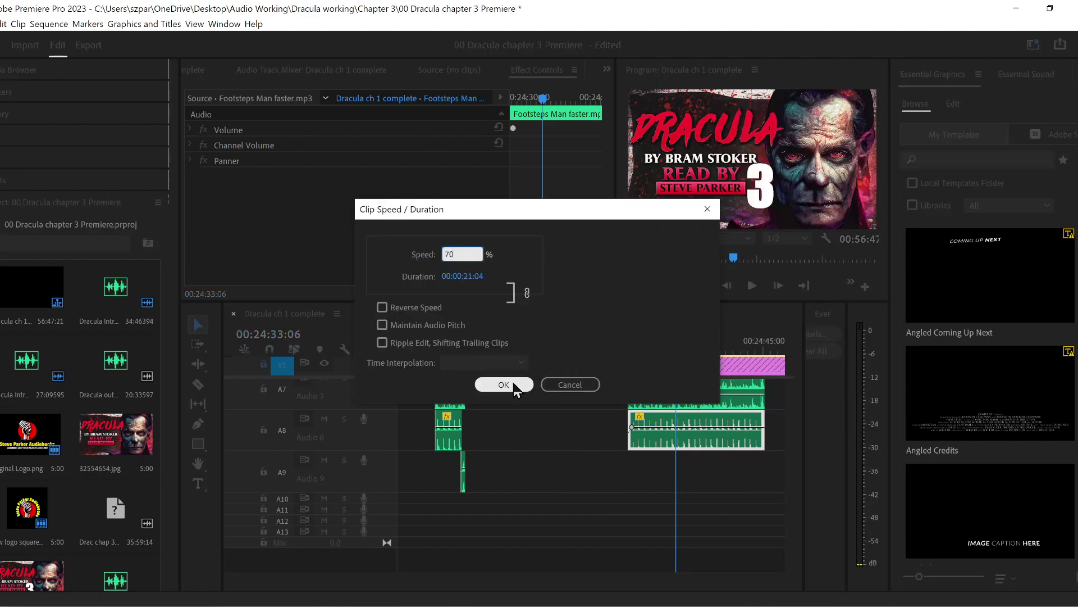
{"action": "left_click", "coordinate": [504, 384]}
{"action": "left_click", "coordinate": [623, 343]}
{"action": "key", "text": "space"}
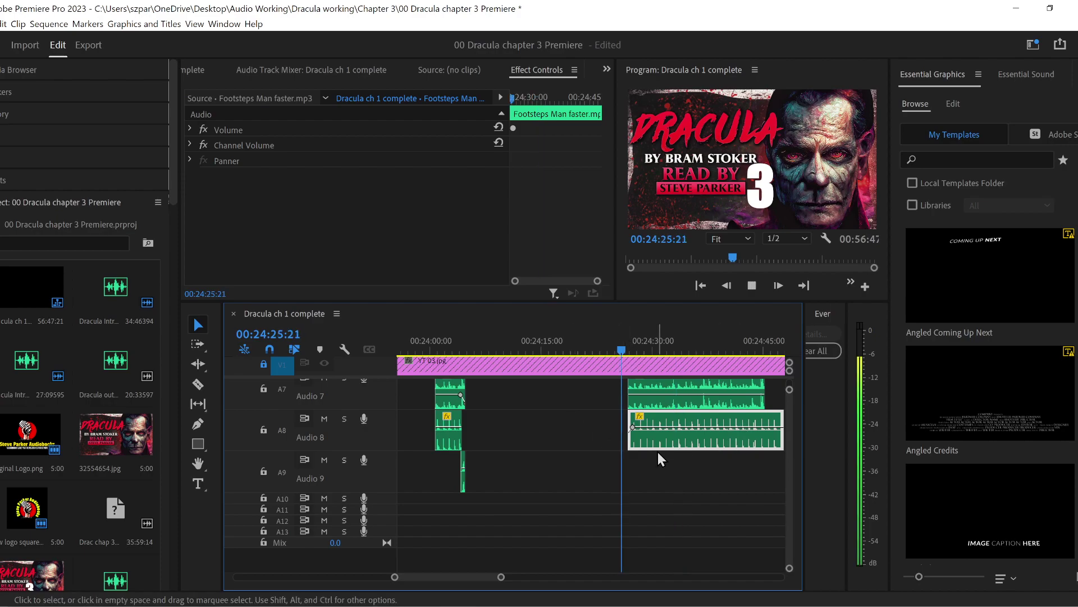
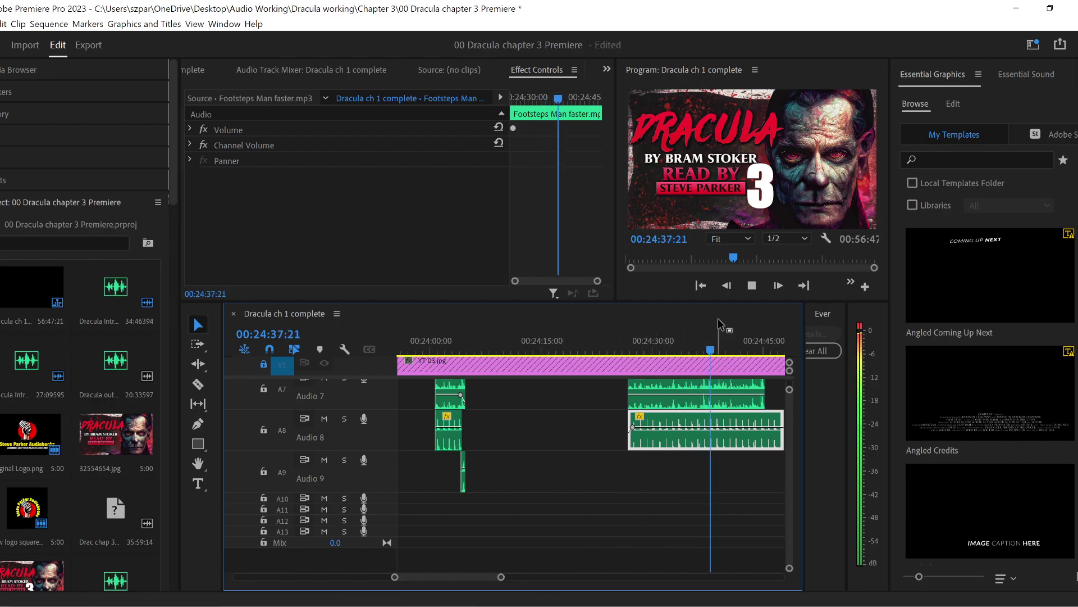
- Split the Audio 8 footsteps at 00:24:31:07, shift the remainder to start at about 00:24:32:15, and play the passage
{"action": "left_click_drag", "start_coordinate": [702, 350], "coordinate": [657, 350]}
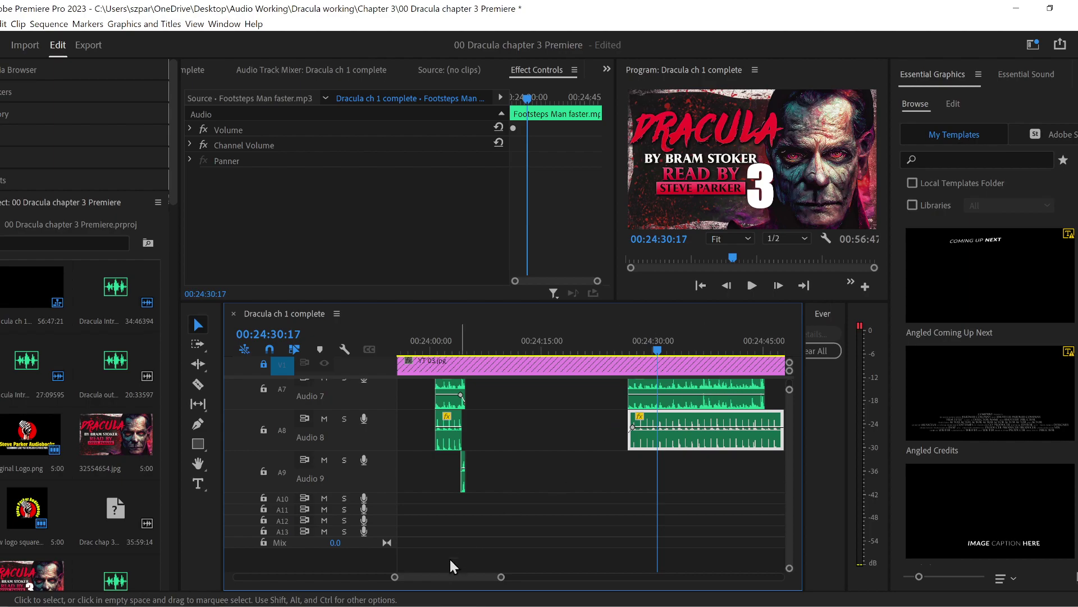
{"action": "key", "text": "space"}
{"action": "key", "text": "space"}
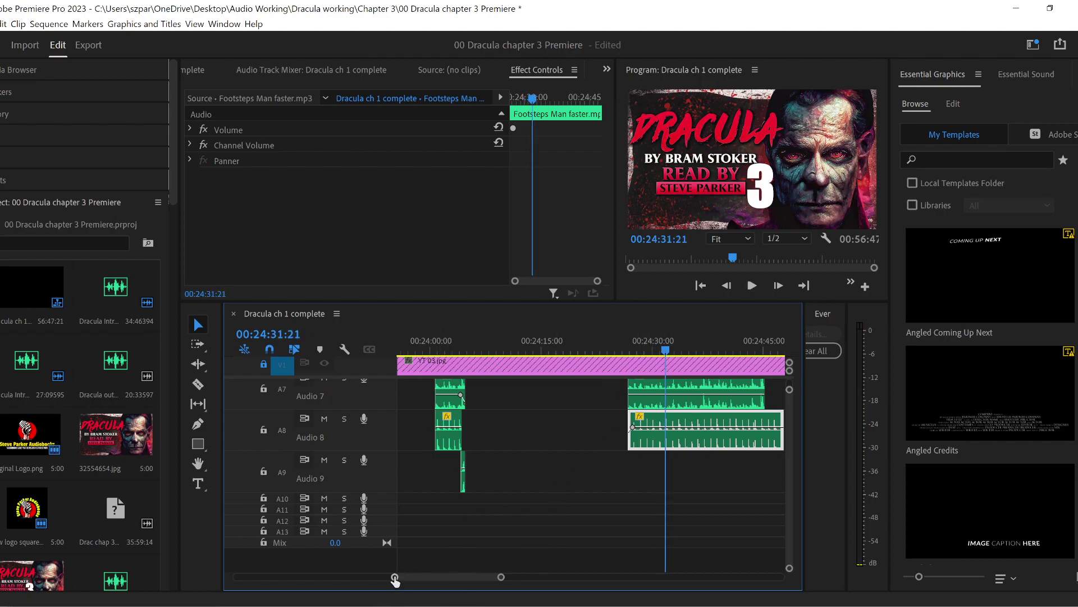
{"action": "left_click_drag", "start_coordinate": [394, 578], "coordinate": [402, 578]}
{"action": "left_click_drag", "start_coordinate": [594, 358], "coordinate": [588, 359]}
{"action": "left_click", "coordinate": [198, 383]}
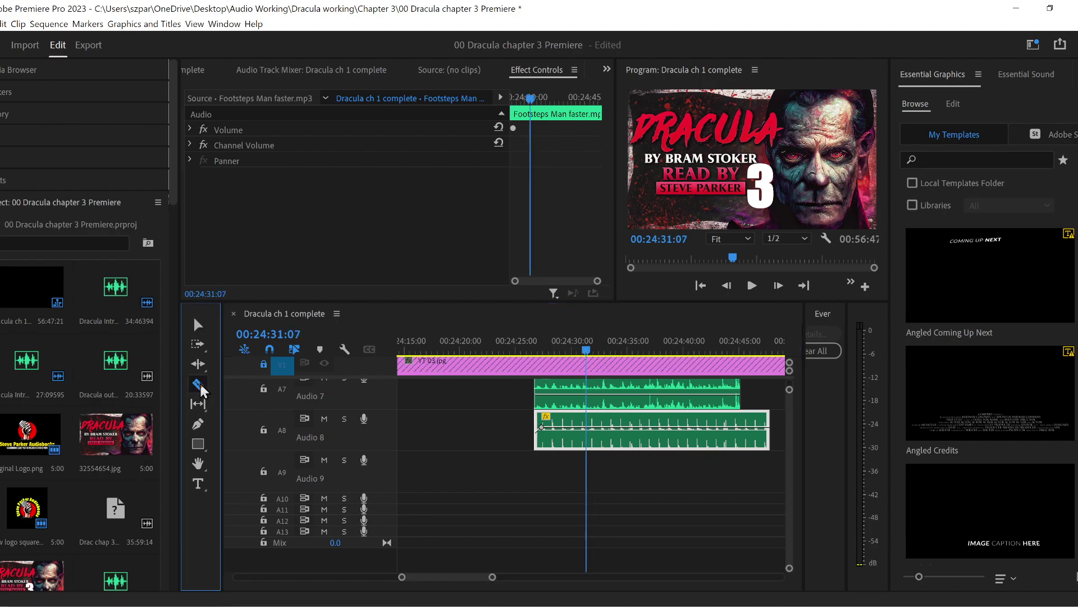
{"action": "left_click", "coordinate": [592, 441]}
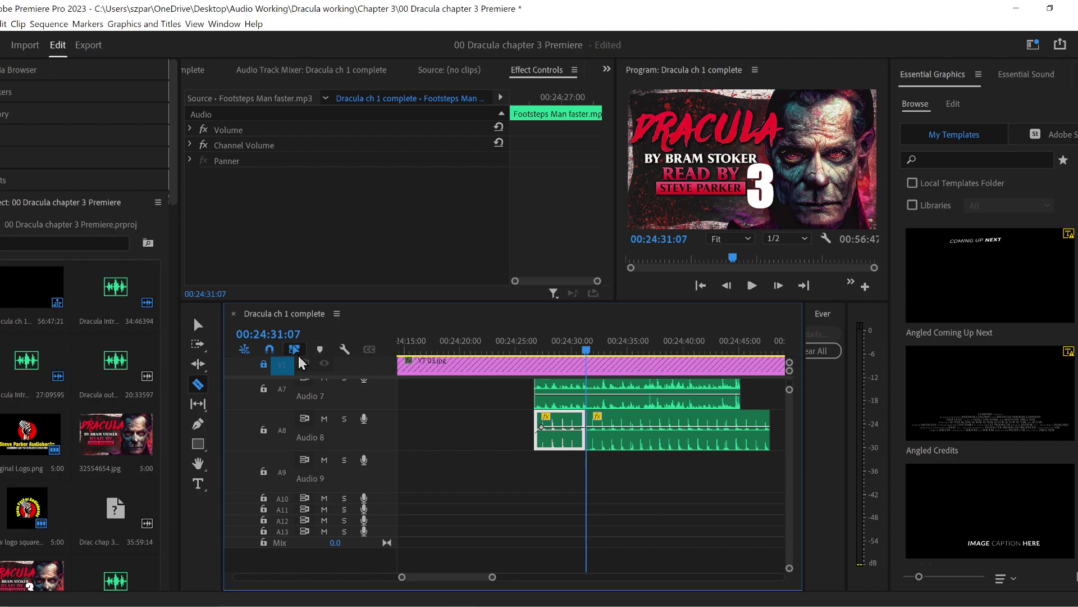
{"action": "left_click", "coordinate": [198, 324]}
{"action": "left_click_drag", "start_coordinate": [650, 449], "coordinate": [665, 449]}
{"action": "left_click", "coordinate": [530, 348]}
{"action": "key", "text": "space"}
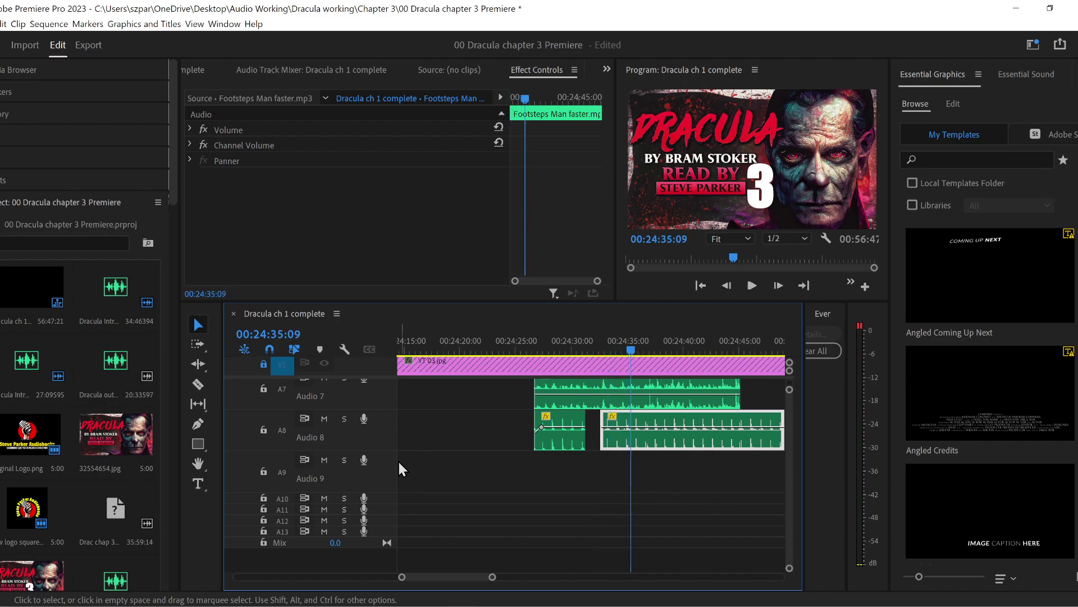
- Split the last footsteps piece at about 00:24:34:12, move the remainder to start at 00:24:35:09, and replay the passage
{"action": "left_click", "coordinate": [197, 386]}
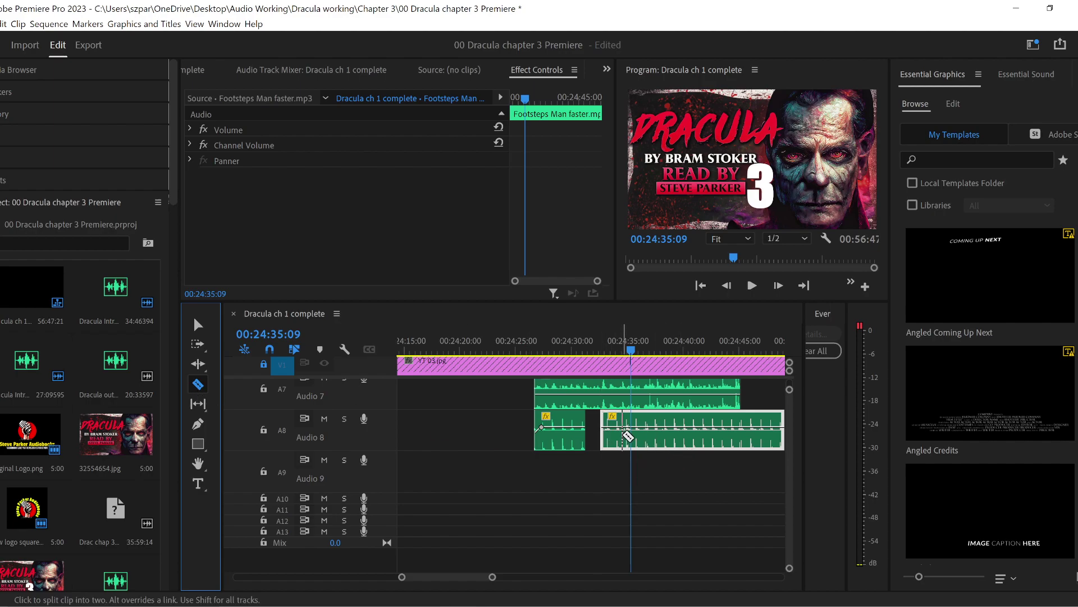
{"action": "left_click", "coordinate": [628, 436]}
{"action": "key", "text": "v"}
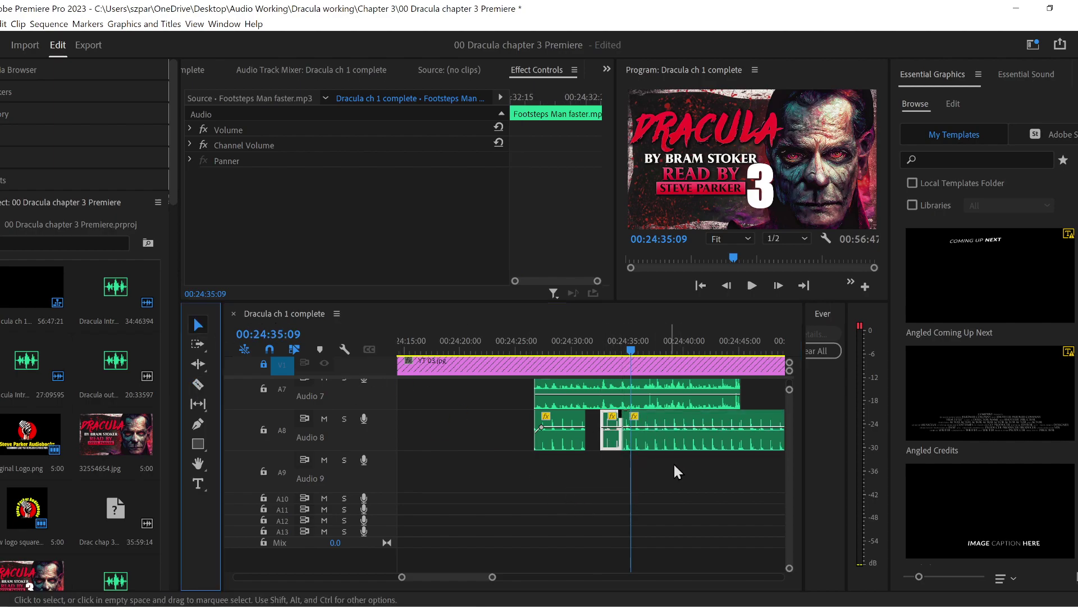
{"action": "left_click_drag", "start_coordinate": [651, 446], "coordinate": [661, 443]}
{"action": "key", "text": "space"}
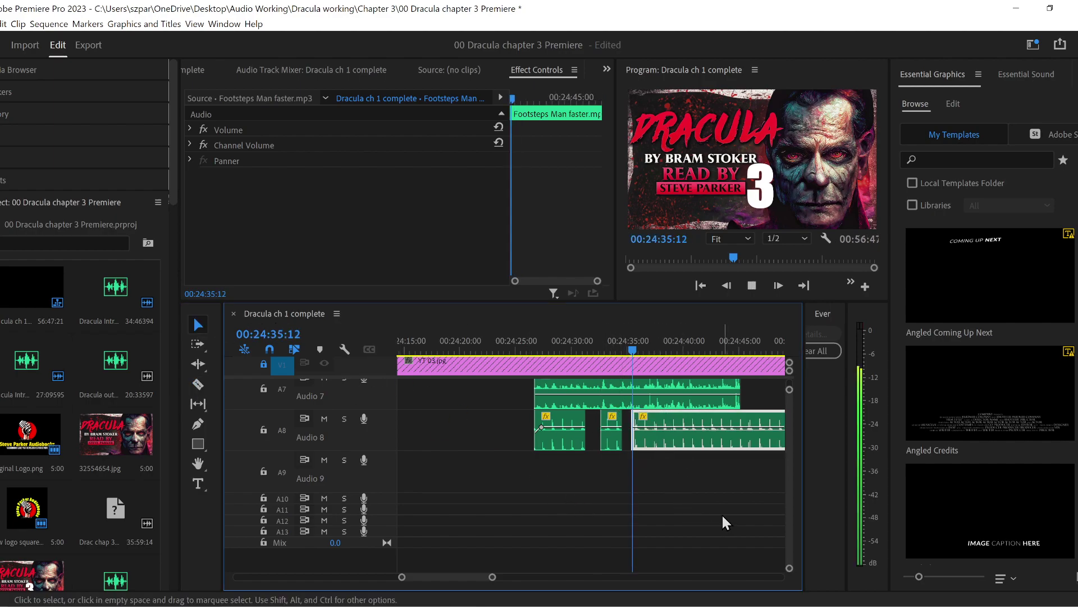
{"action": "key", "text": "Up"}
{"action": "key", "text": "Up"}
{"action": "key", "text": "Up"}
{"action": "key", "text": "space"}
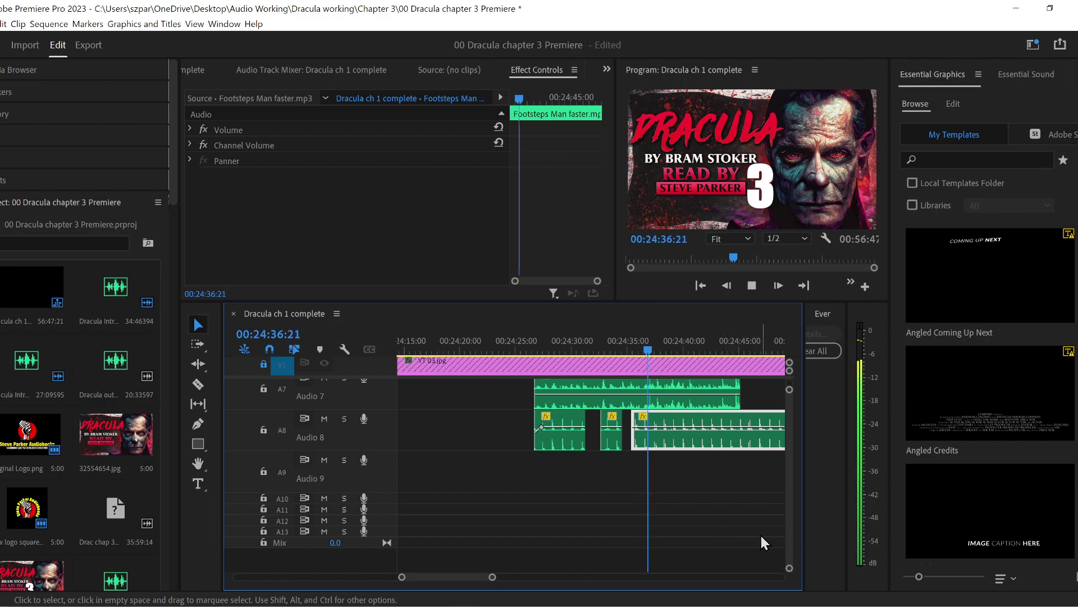
- Split the last footsteps piece at 00:24:39:14, shift the remainder to start at about 00:24:41, and play on
{"action": "key", "text": "space"}
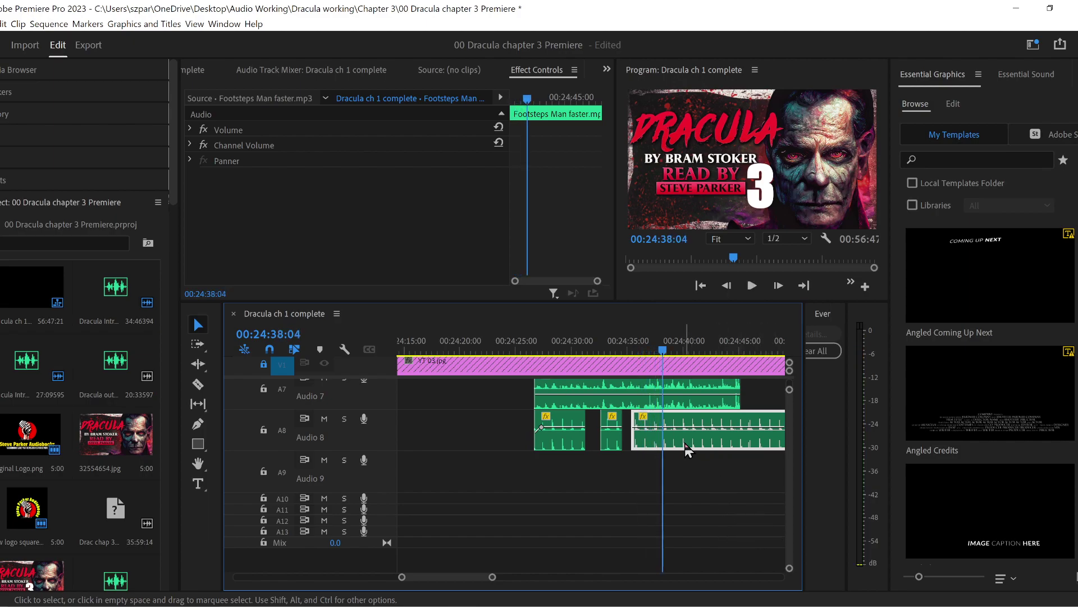
{"action": "key", "text": "space"}
{"action": "key", "text": "space"}
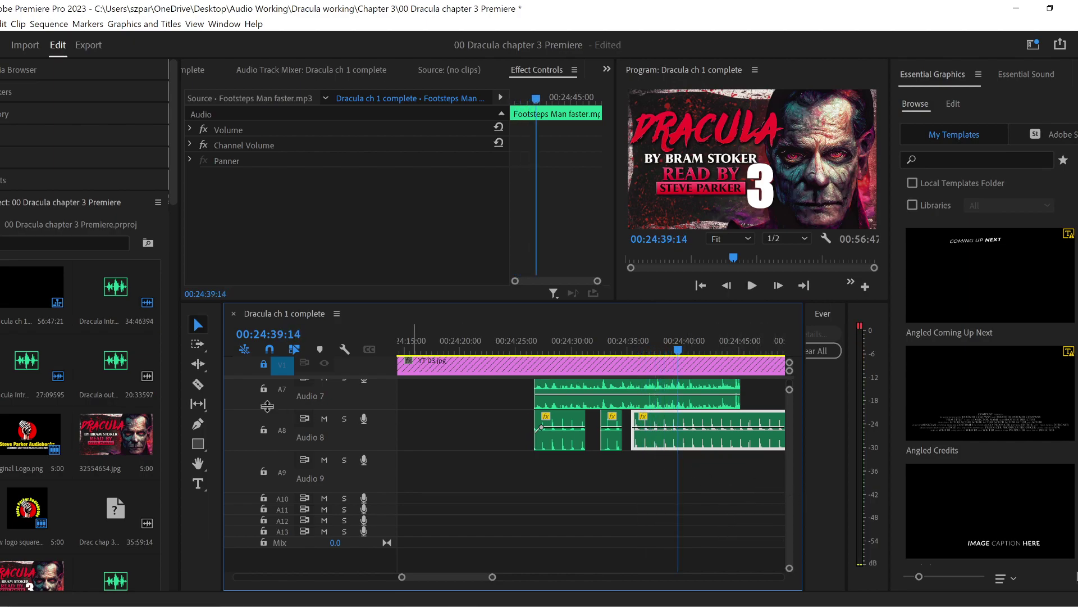
{"action": "left_click", "coordinate": [199, 385]}
{"action": "left_click", "coordinate": [678, 443]}
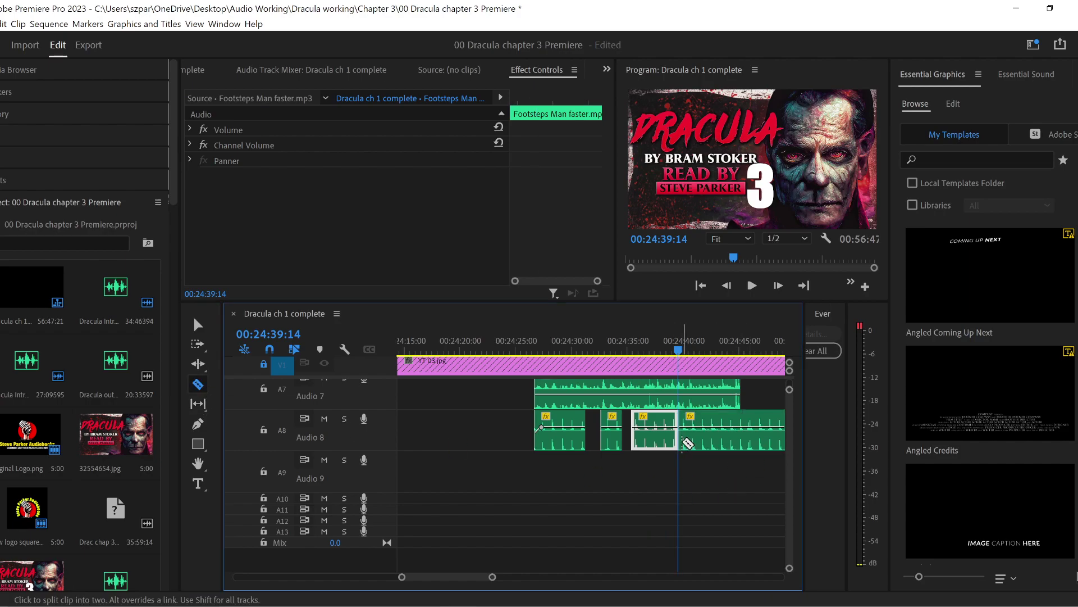
{"action": "key", "text": "v"}
{"action": "left_click_drag", "start_coordinate": [691, 443], "coordinate": [706, 445]}
{"action": "key", "text": "space"}
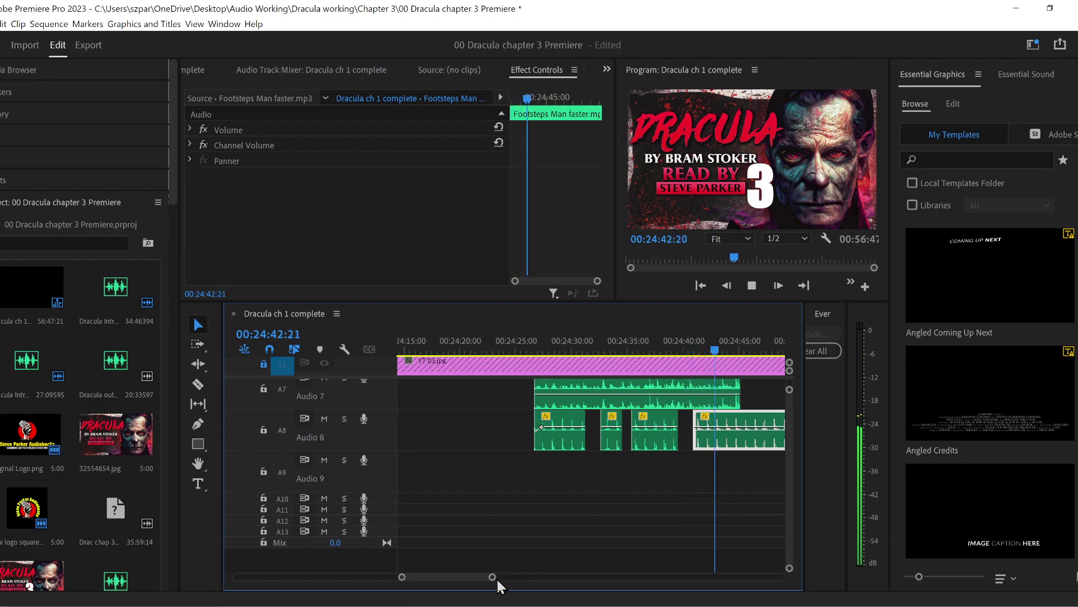
- Extend the end of the lantern clip on Audio 7 to about 00:25:03 and stop playback at 00:24:49:13
{"action": "scroll", "coordinate": [496, 577], "scroll_direction": "down", "scroll_amount": 2}
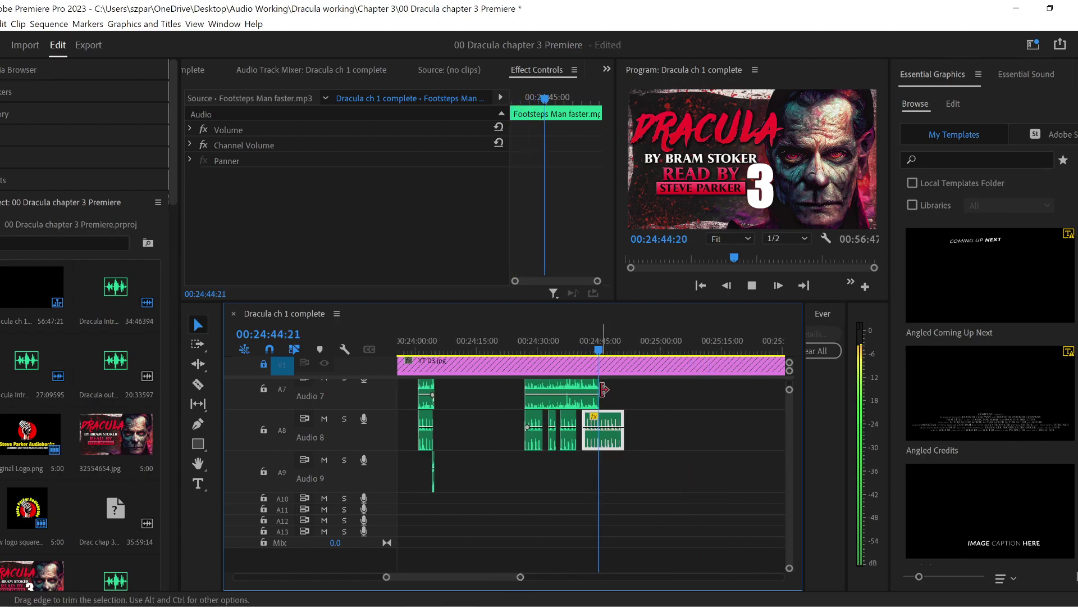
{"action": "left_click_drag", "start_coordinate": [599, 395], "coordinate": [673, 394]}
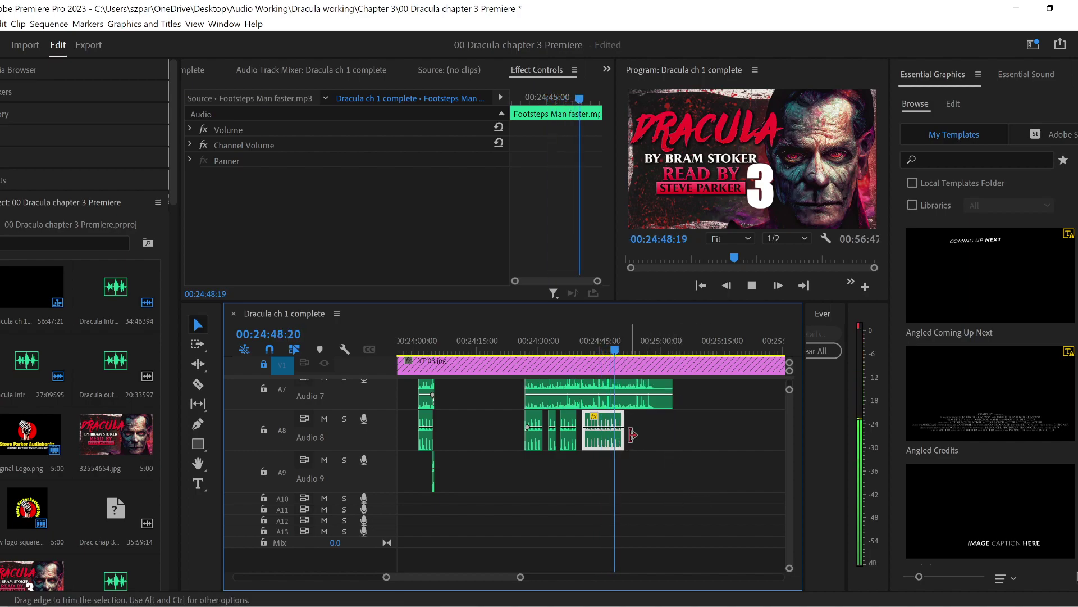
{"action": "key", "text": "space"}
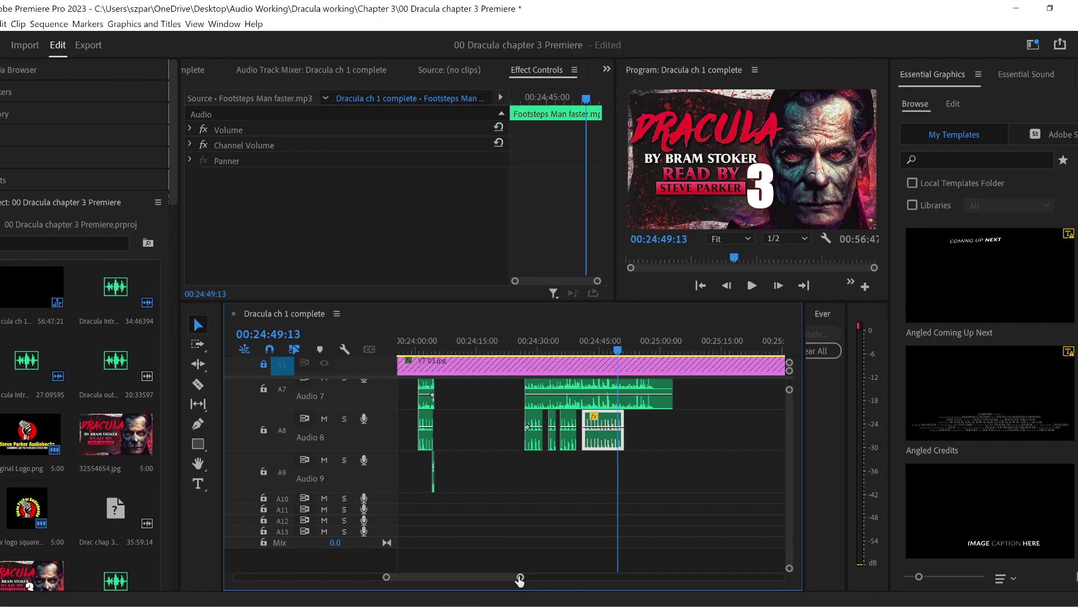
- Split the last footsteps piece at about 00:24:47:20, move the remainder to start at about 00:24:48:20, and replay the passage
{"action": "left_click_drag", "start_coordinate": [520, 579], "coordinate": [479, 577]}
{"action": "left_click", "coordinate": [197, 384]}
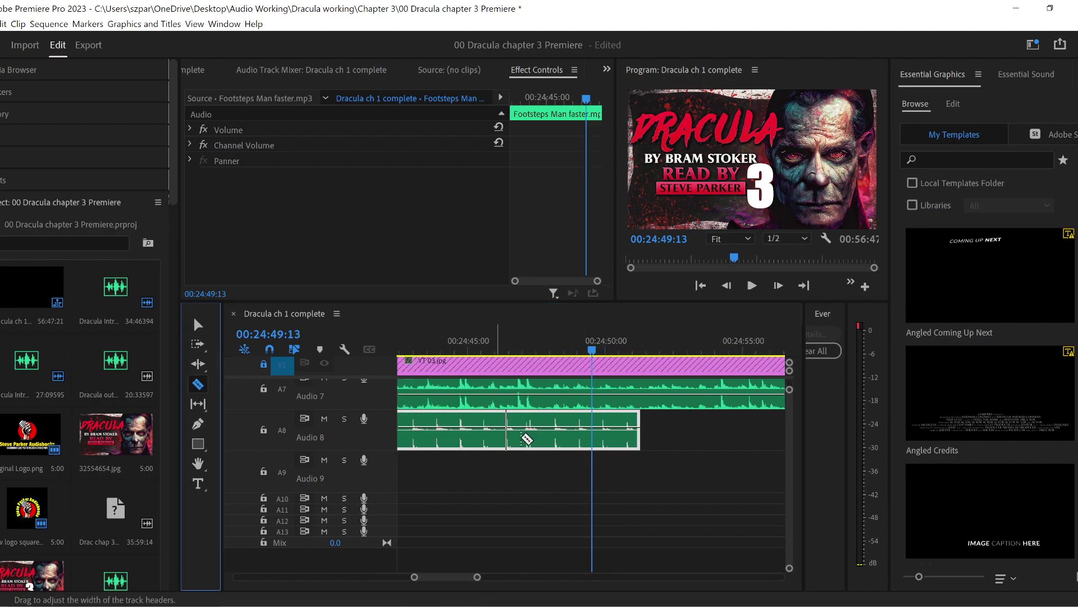
{"action": "left_click", "coordinate": [545, 439]}
{"action": "left_click", "coordinate": [197, 325]}
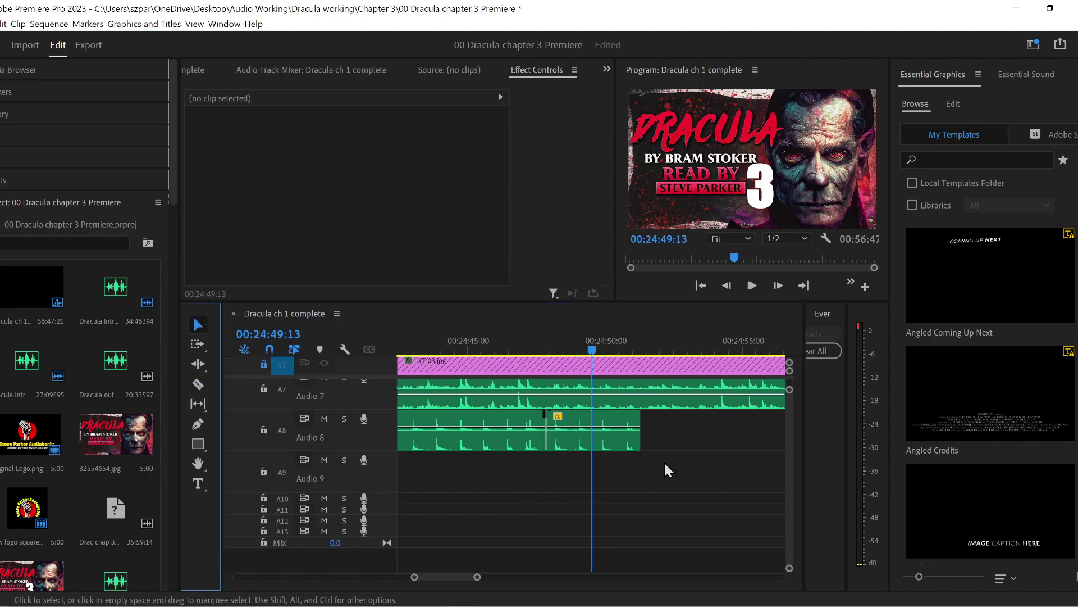
{"action": "left_click_drag", "start_coordinate": [625, 447], "coordinate": [648, 447]}
{"action": "left_click", "coordinate": [501, 343]}
{"action": "key", "text": "space"}
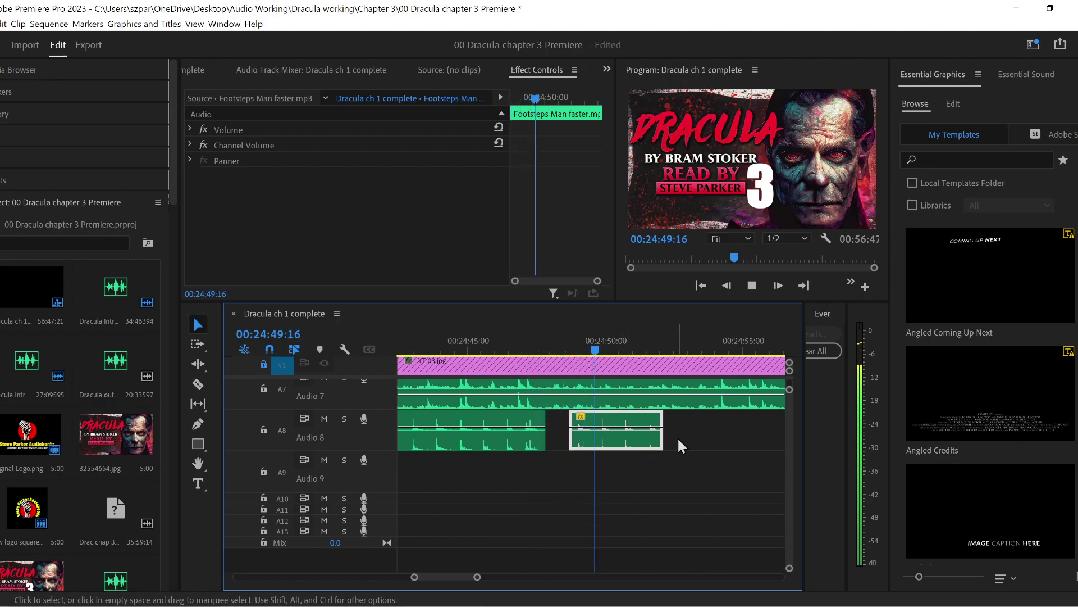
- Extend the end of the last footsteps piece to about 00:24:55:12 and stop playback at 00:24:54:02
{"action": "left_click_drag", "start_coordinate": [664, 436], "coordinate": [777, 444]}
{"action": "left_click_drag", "start_coordinate": [477, 577], "coordinate": [493, 579]}
{"action": "key", "text": "space"}
- Split the last footsteps piece at about 00:24:52:20 and move the remainder to start at about 00:24:55:10
{"action": "left_click", "coordinate": [198, 384]}
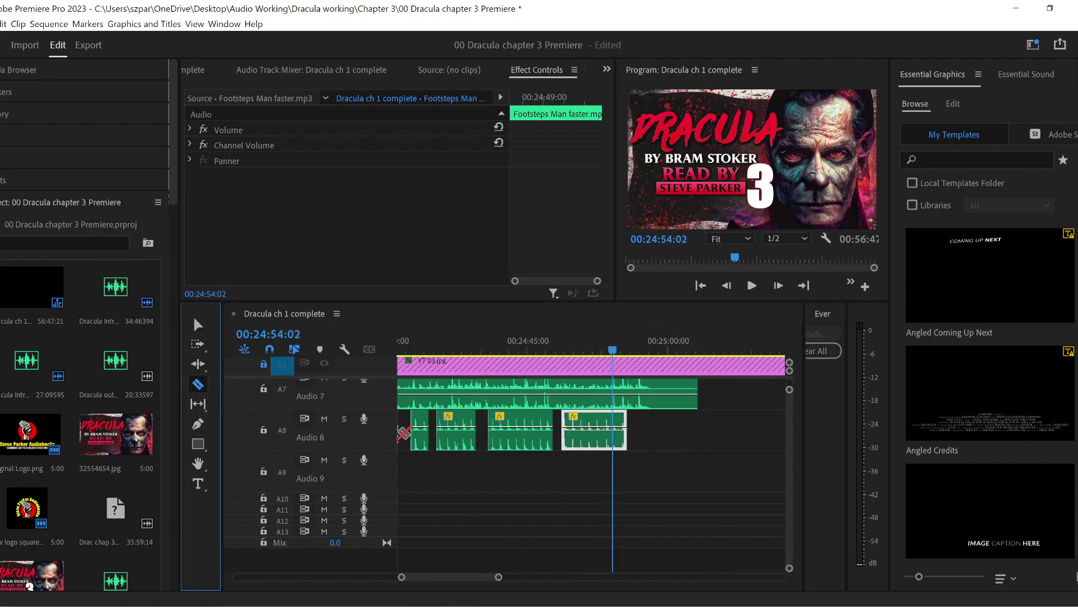
{"action": "left_click", "coordinate": [606, 436]}
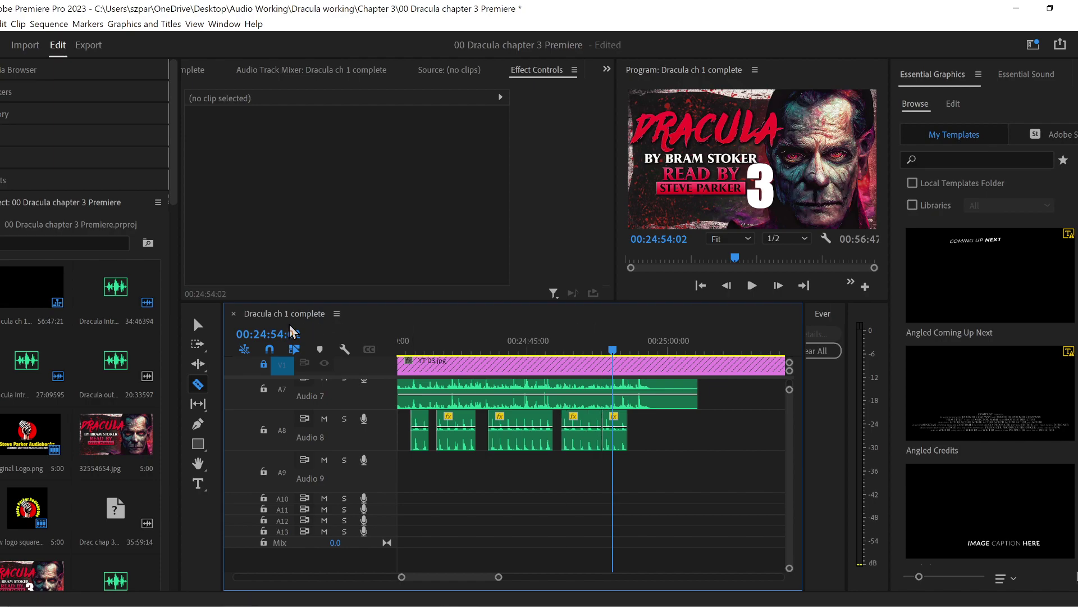
{"action": "key", "text": "v"}
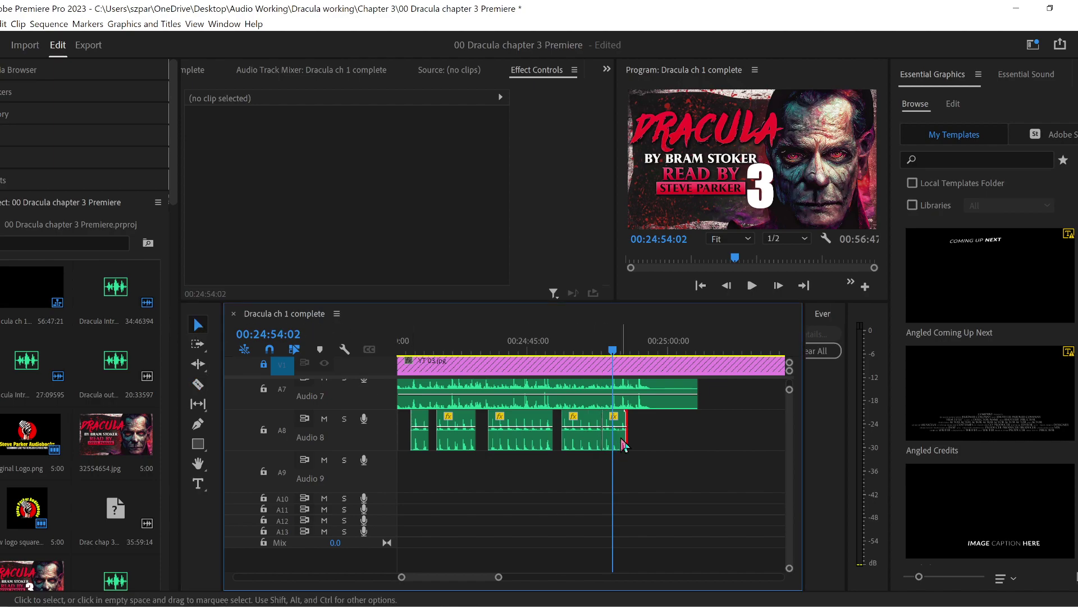
{"action": "left_click_drag", "start_coordinate": [618, 442], "coordinate": [641, 442]}
- Play on, extend the end of the last footsteps piece to about 00:25:03, and stop at 00:25:00:13
{"action": "key", "text": "space"}
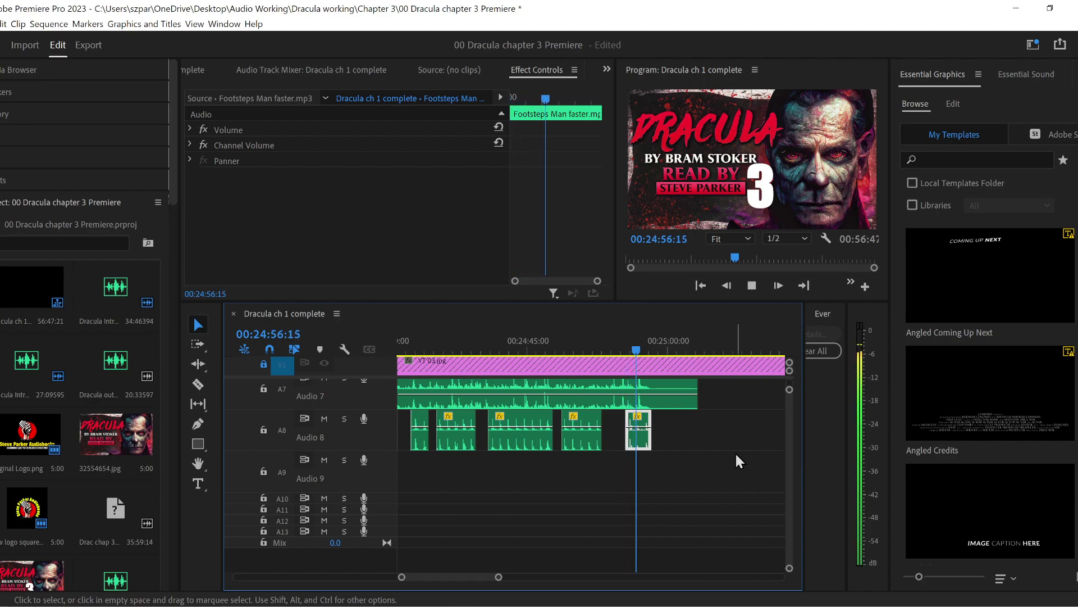
{"action": "left_click_drag", "start_coordinate": [651, 429], "coordinate": [698, 429]}
{"action": "key", "text": "space"}
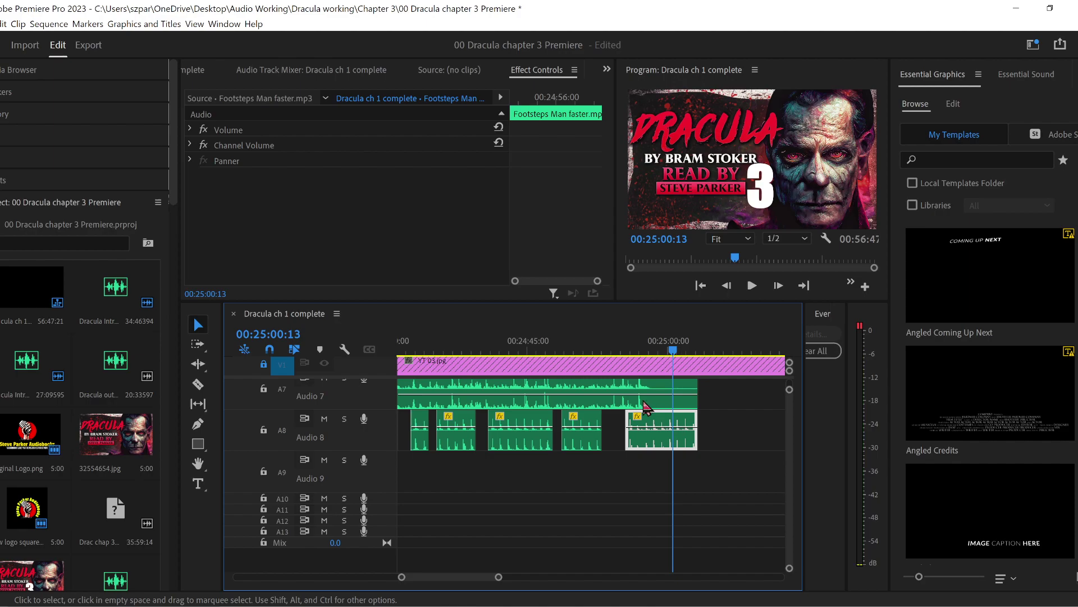
- Trim the lantern clip's end on Audio 7 back to about 00:24:58 and paste a copy of it at 00:25:00:13
{"action": "left_click_drag", "start_coordinate": [704, 403], "coordinate": [652, 401]}
{"action": "left_click", "coordinate": [643, 396]}
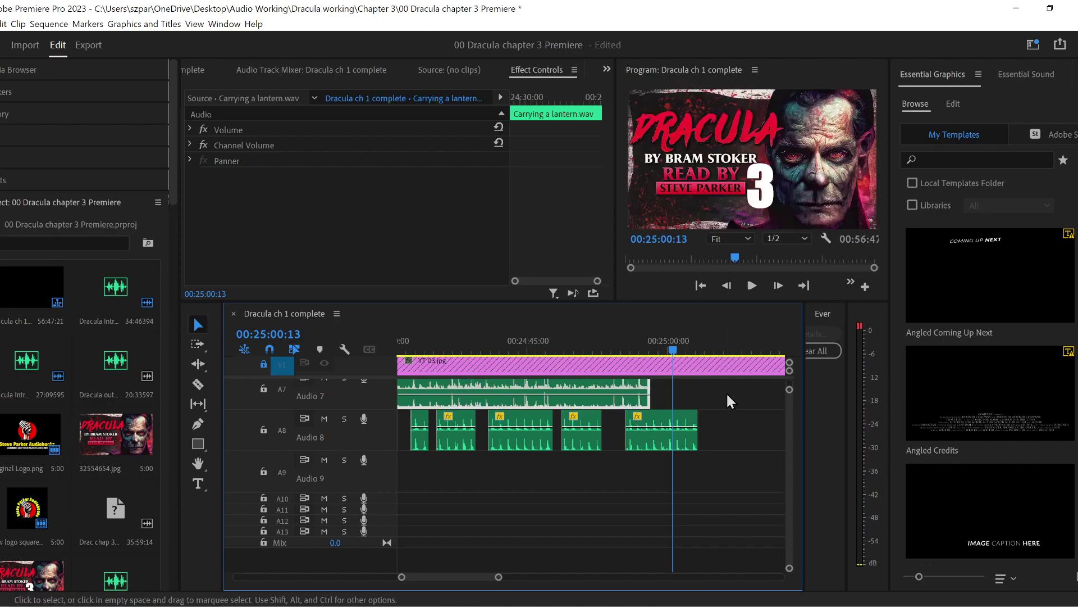
{"action": "key", "text": "ctrl+z"}
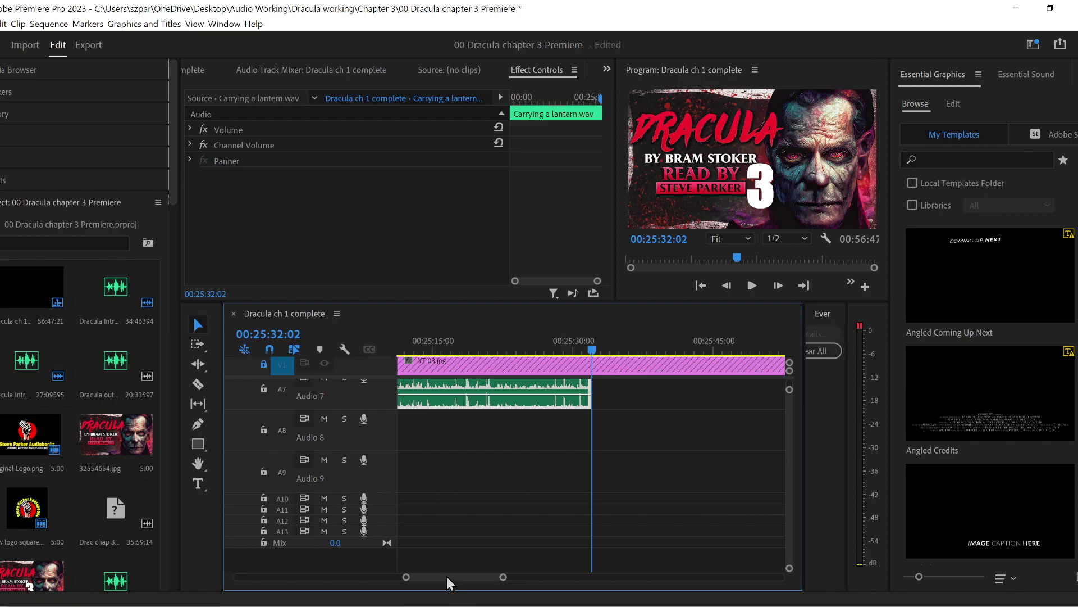
- Extend the end of the pasted lantern clip and move it against the first one, spanning about 00:24:58 to 00:25:54
{"action": "left_click_drag", "start_coordinate": [407, 577], "coordinate": [377, 577]}
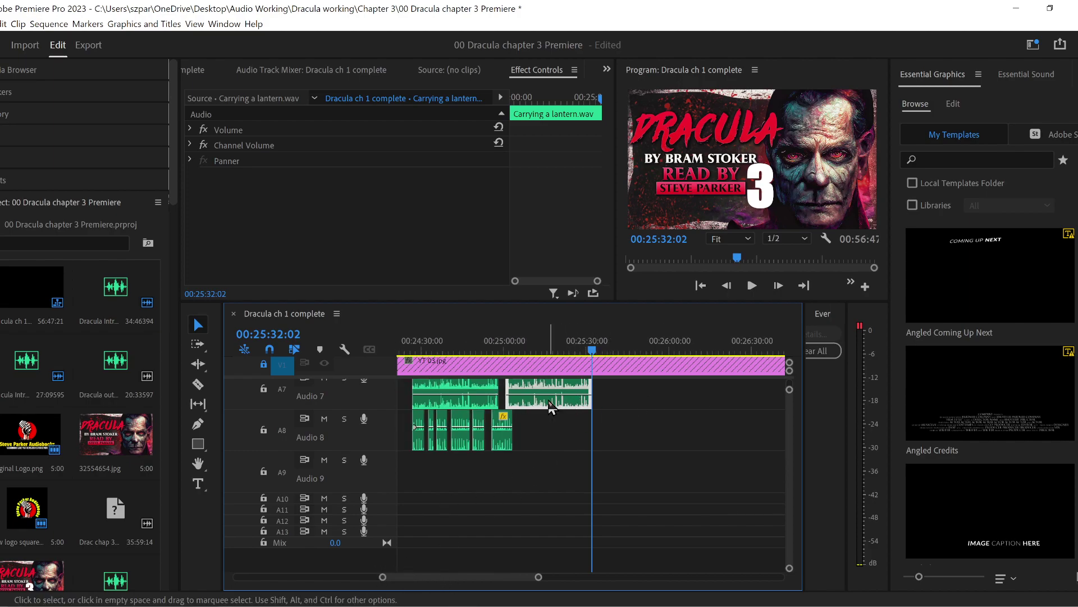
{"action": "left_click_drag", "start_coordinate": [570, 390], "coordinate": [701, 422]}
{"action": "left_click_drag", "start_coordinate": [625, 433], "coordinate": [578, 403]}
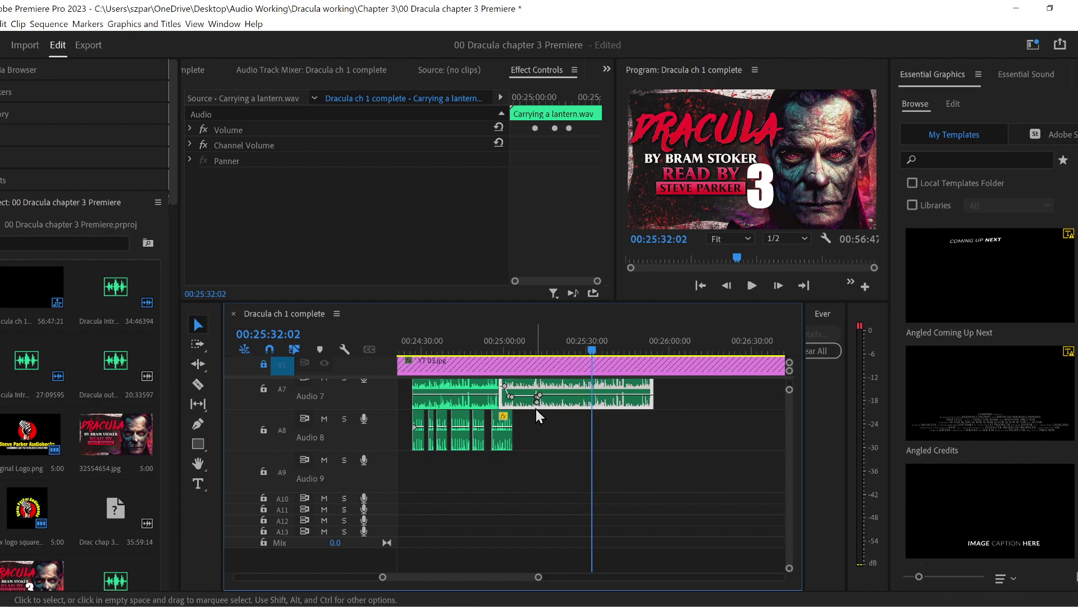
- Delete all the volume keyframes from the second lantern clip on Audio 7
{"action": "left_click", "coordinate": [539, 345]}
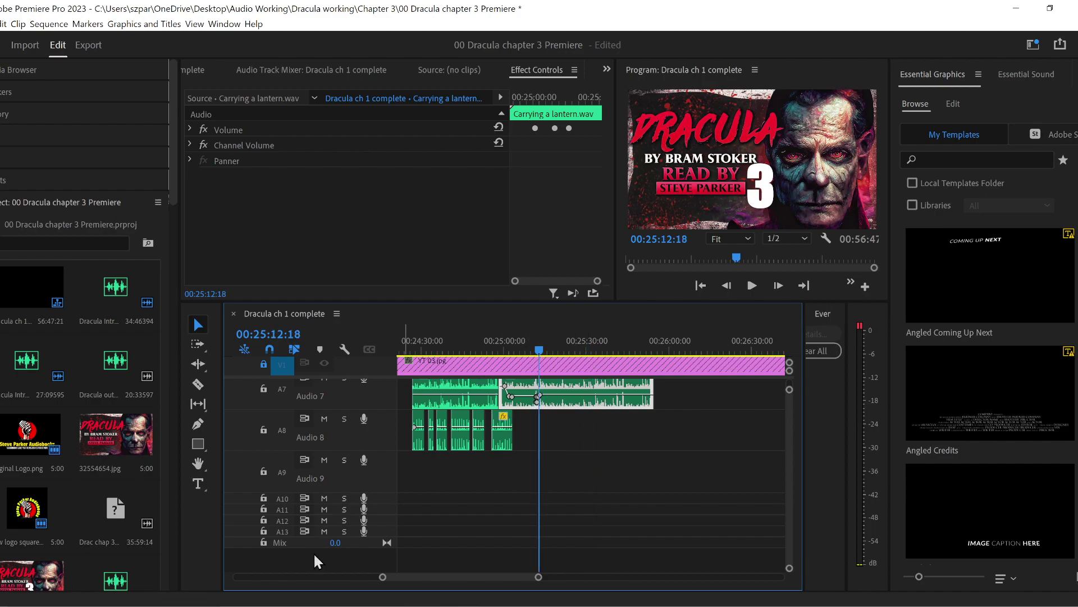
{"action": "left_click_drag", "start_coordinate": [379, 578], "coordinate": [431, 579]}
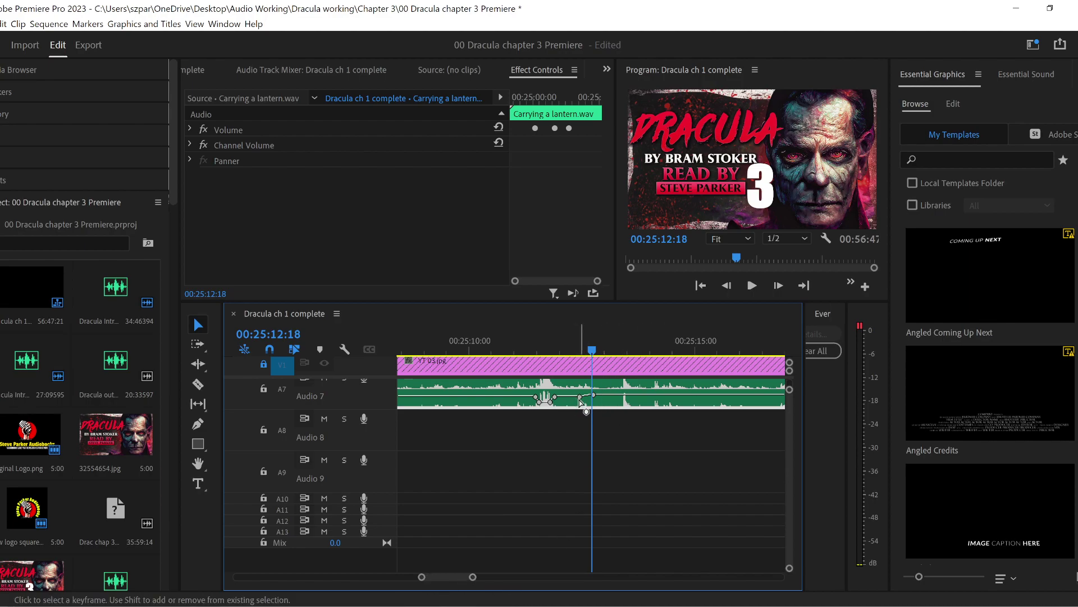
{"action": "left_click_drag", "start_coordinate": [567, 405], "coordinate": [555, 409]}
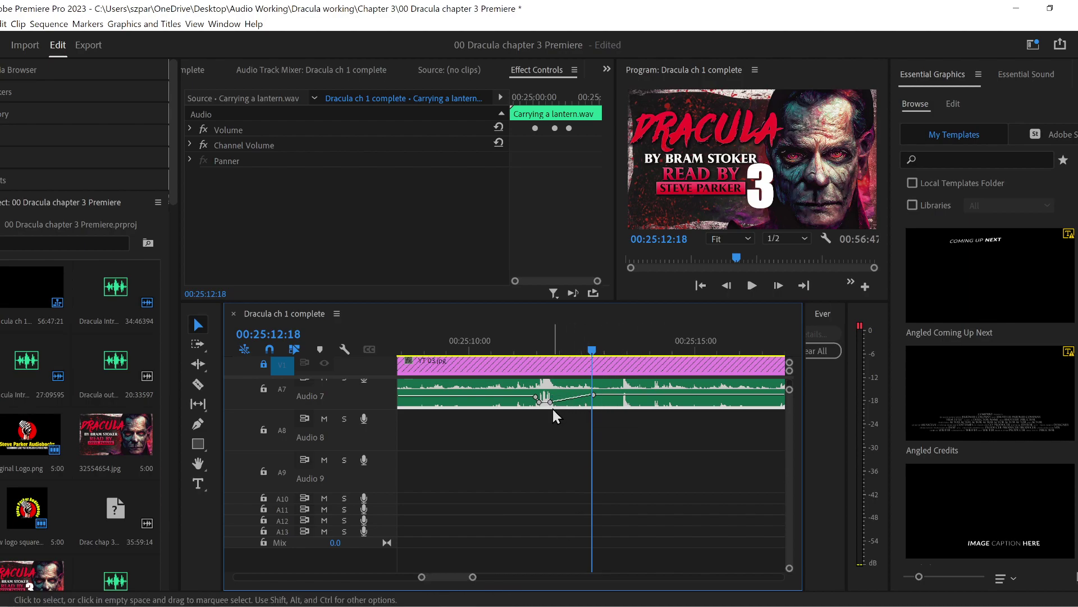
{"action": "key", "text": "ctrl+z"}
{"action": "key", "text": "ctrl+z"}
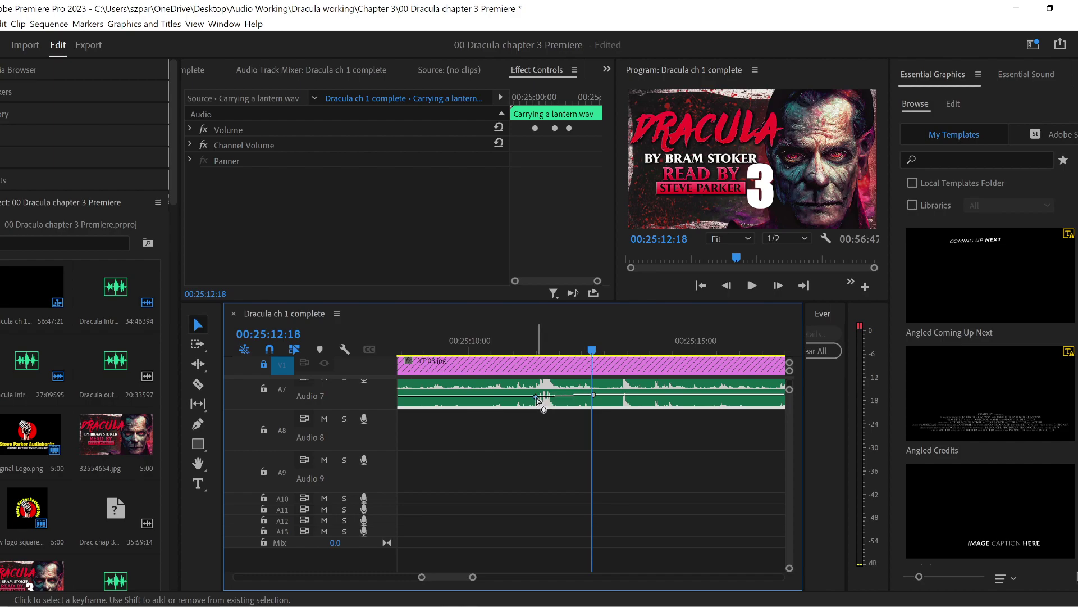
{"action": "scroll", "coordinate": [444, 574], "scroll_direction": "up", "scroll_amount": 5}
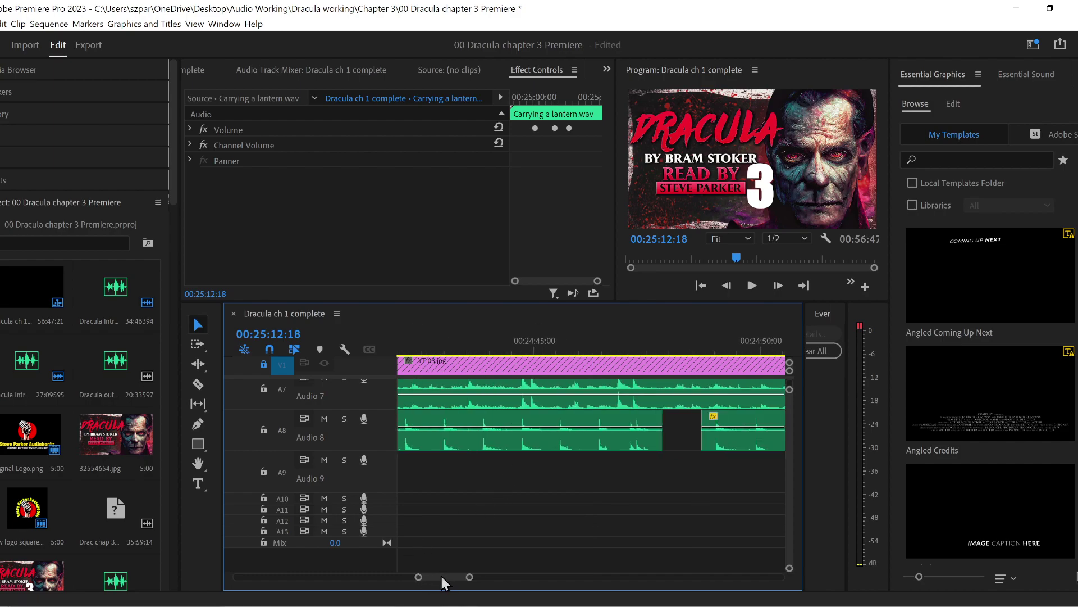
{"action": "left_click_drag", "start_coordinate": [471, 579], "coordinate": [614, 578]}
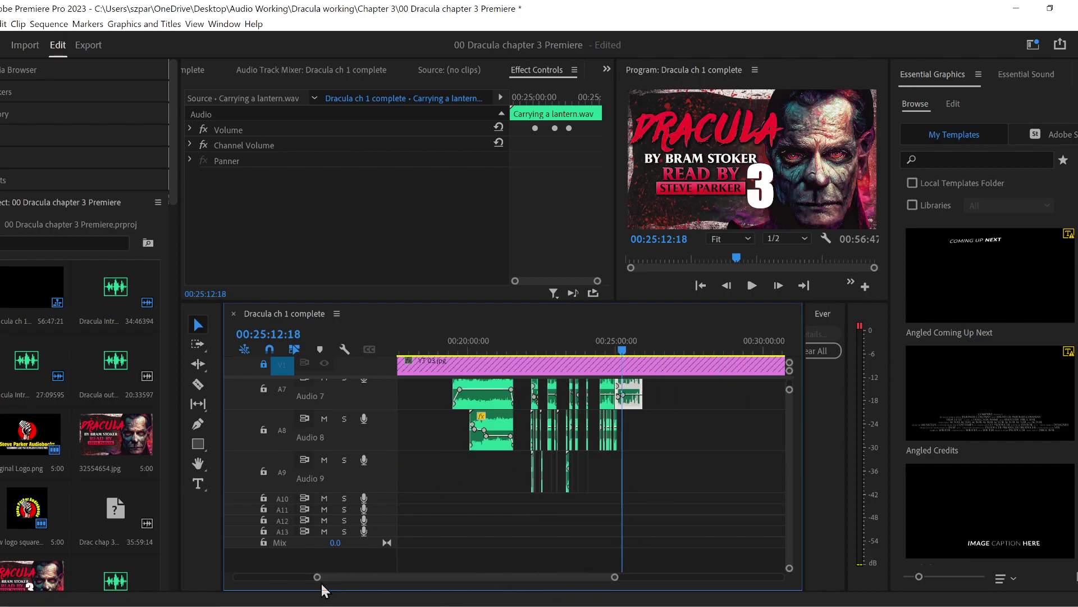
{"action": "left_click_drag", "start_coordinate": [318, 579], "coordinate": [408, 582]}
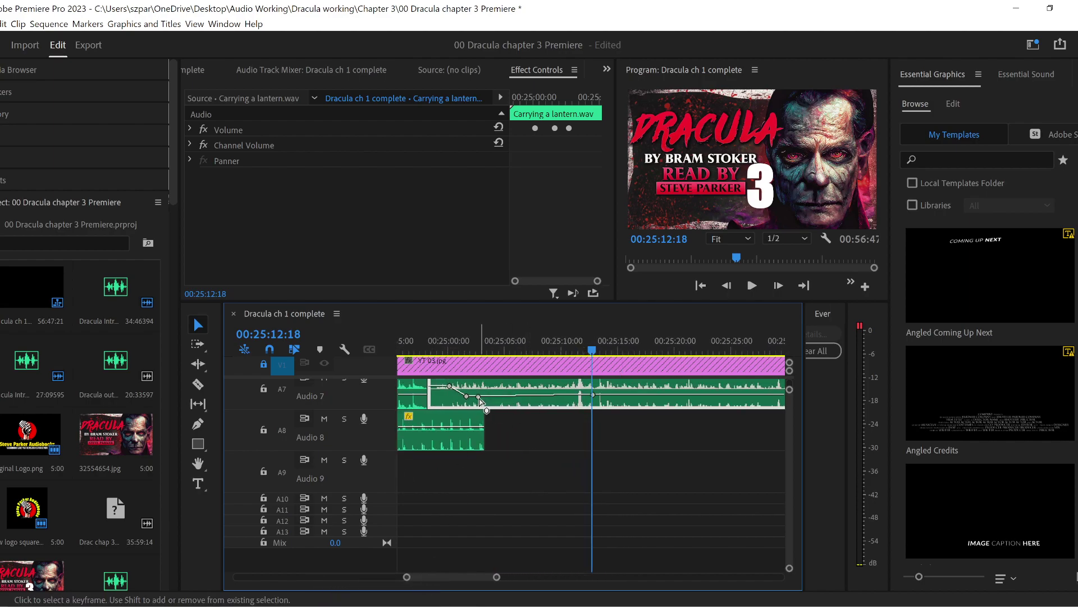
{"action": "left_click_drag", "start_coordinate": [468, 398], "coordinate": [450, 388]}
{"action": "key", "text": "Delete"}
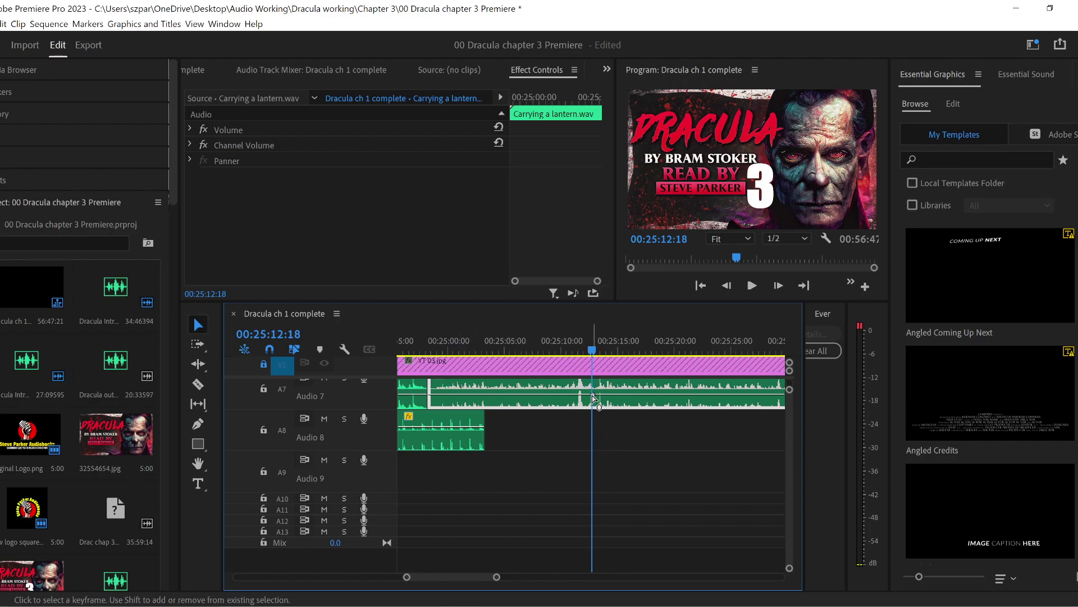
{"action": "key", "text": "Delete"}
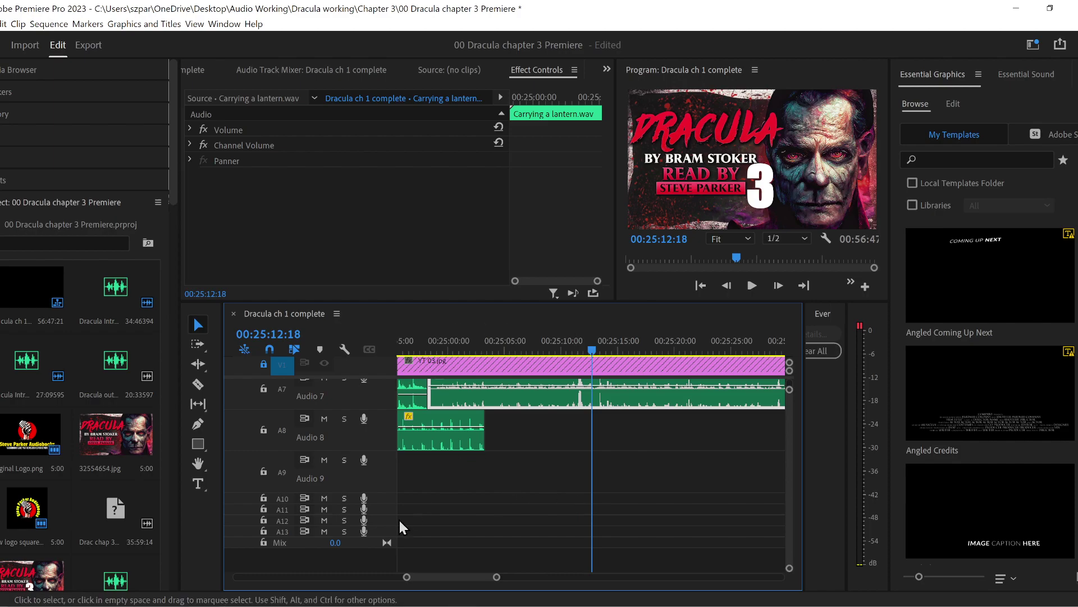
- Move the playhead to 00:24:58:04 near the join of the lantern clips and save the project
{"action": "key", "text": "Up"}
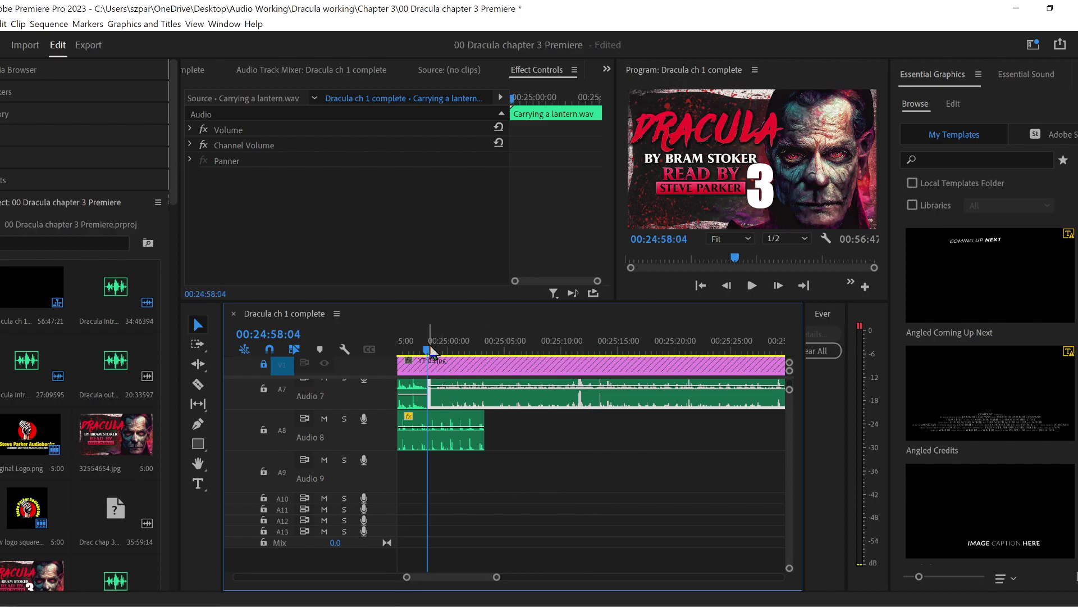
{"action": "key", "text": "ctrl+s"}
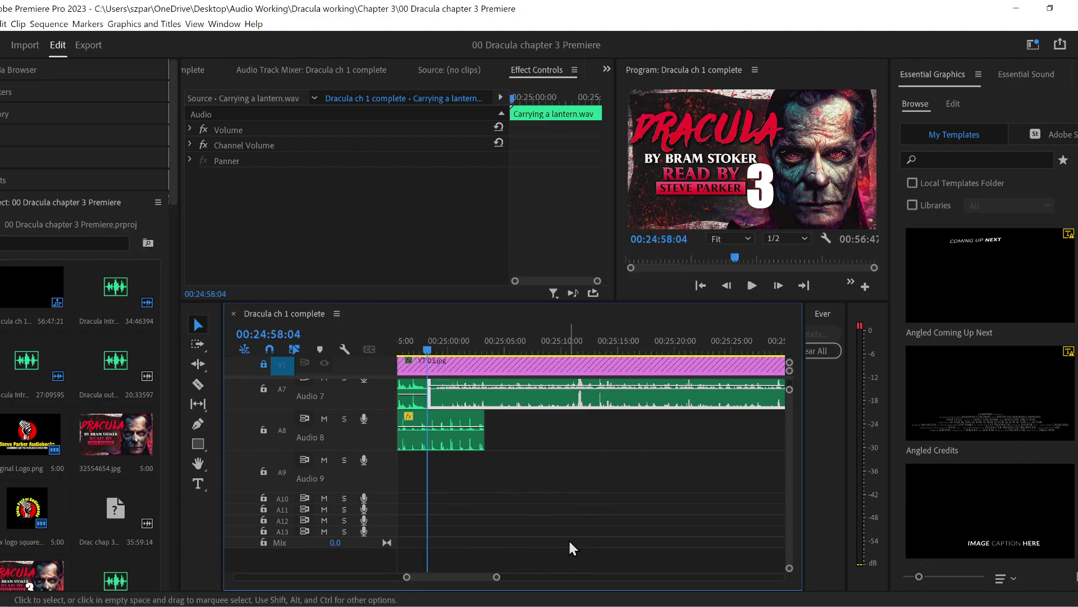
{"action": "key", "text": "ctrl+alt+s"}
{"action": "key", "text": "Escape"}
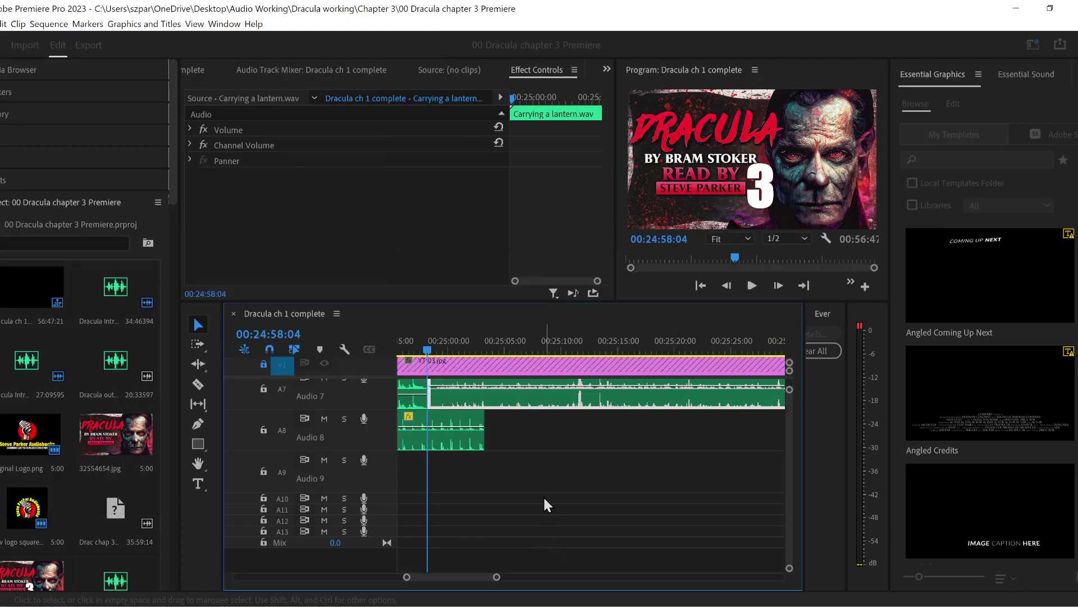
- Lower the second lantern clip's volume to match the first and shift its start back to about 00:24:57:13
{"action": "left_click_drag", "start_coordinate": [407, 579], "coordinate": [430, 578]}
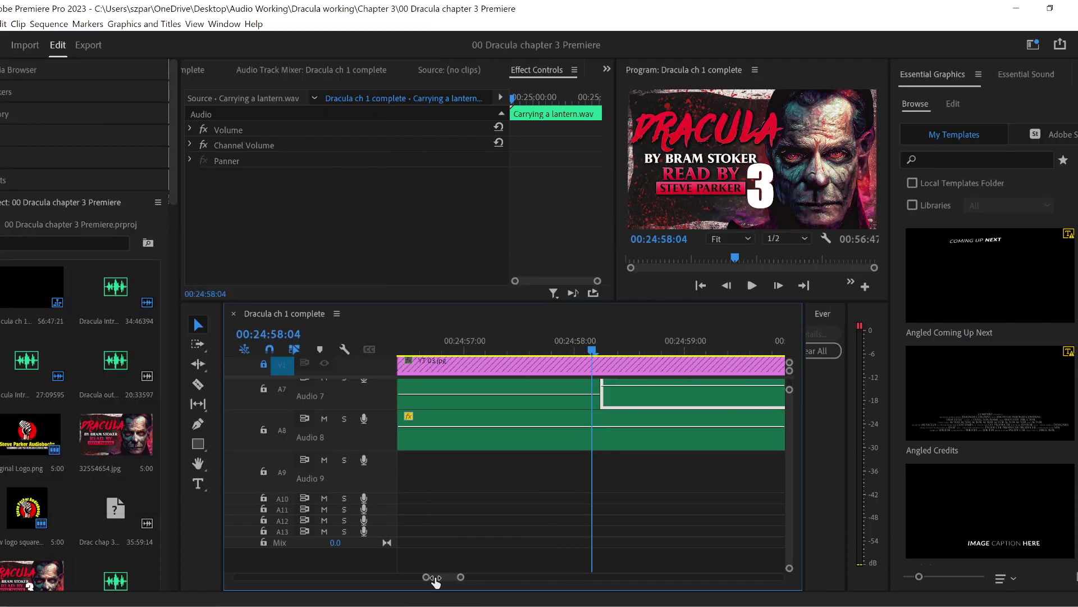
{"action": "left_click_drag", "start_coordinate": [628, 386], "coordinate": [532, 396]}
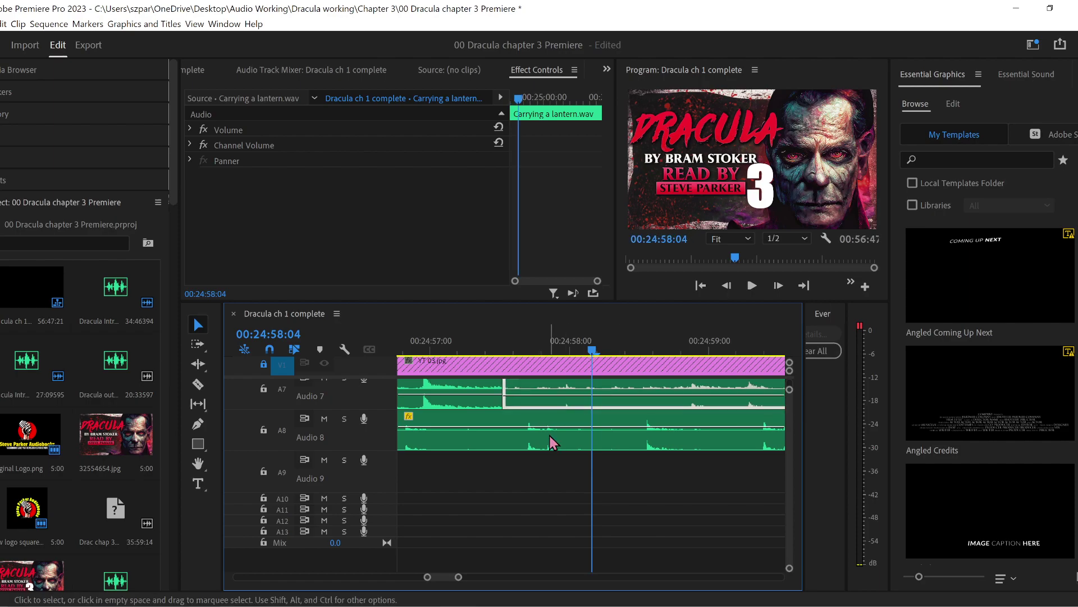
- Apply a Constant Gain crossfade between the two lantern clips on Audio 7
{"action": "left_click", "coordinate": [9, 183]}
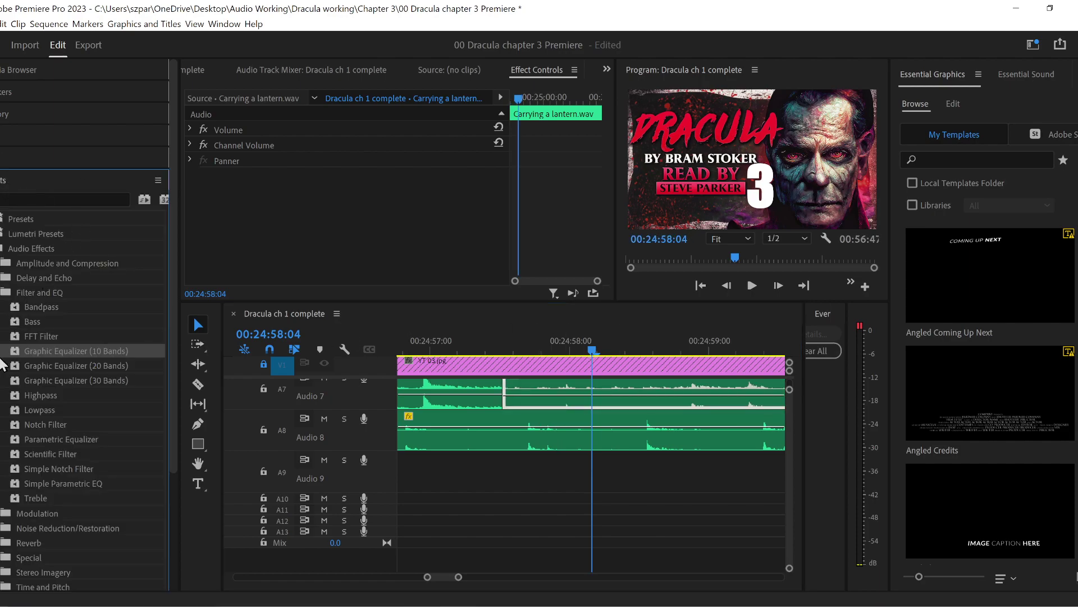
{"action": "left_click", "coordinate": [3, 263]}
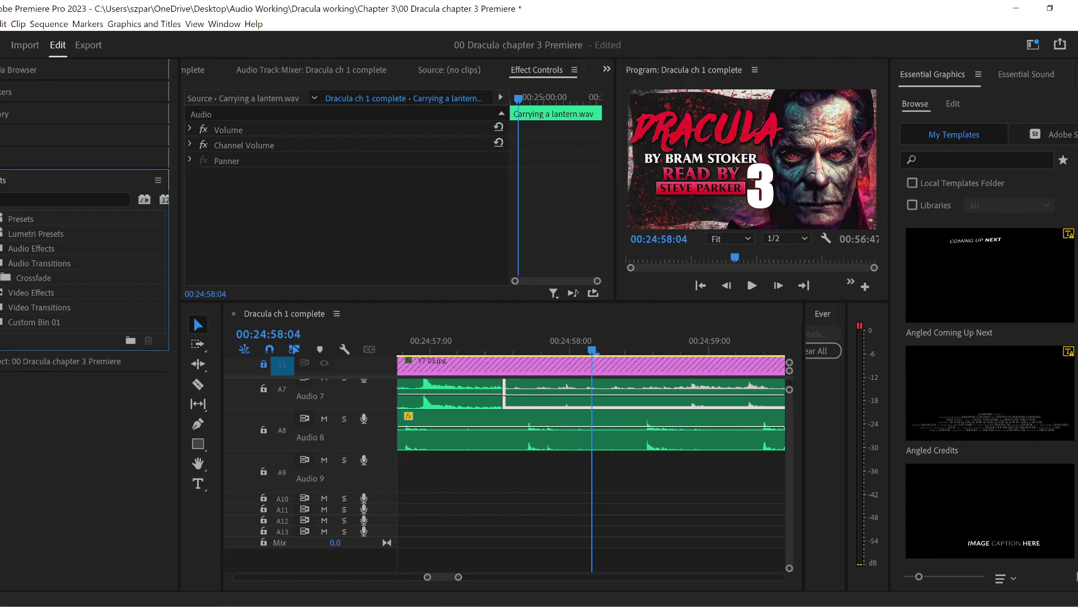
{"action": "left_click", "coordinate": [3, 277]}
{"action": "left_click", "coordinate": [52, 292]}
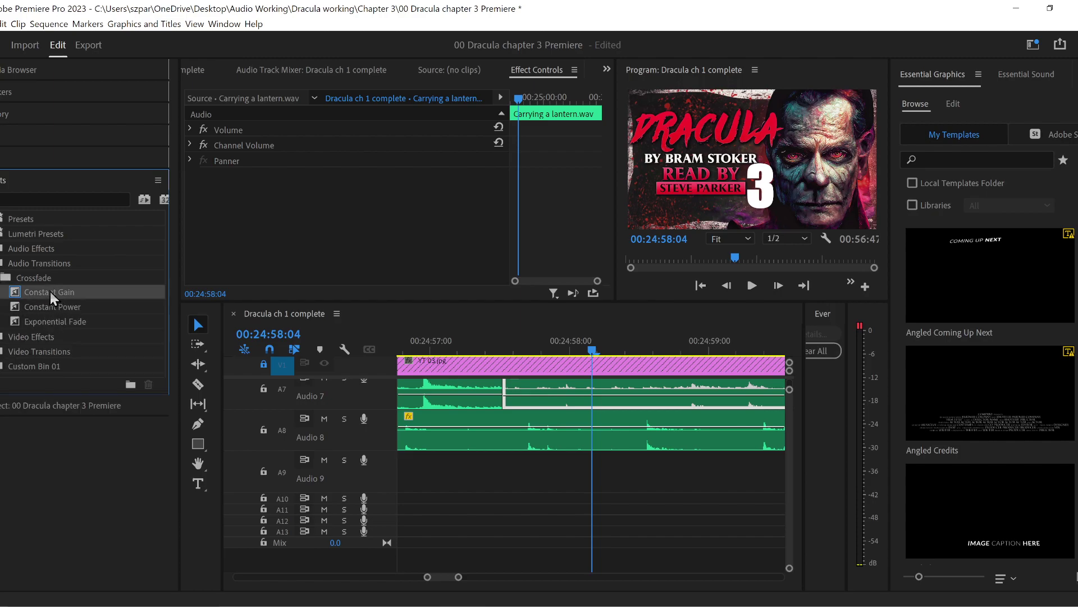
{"action": "left_click_drag", "start_coordinate": [495, 401], "coordinate": [503, 396]}
- Play through the lantern crossfade, replay the end of the last footsteps piece, and stop at 00:25:03:11
{"action": "key", "text": "shift+space"}
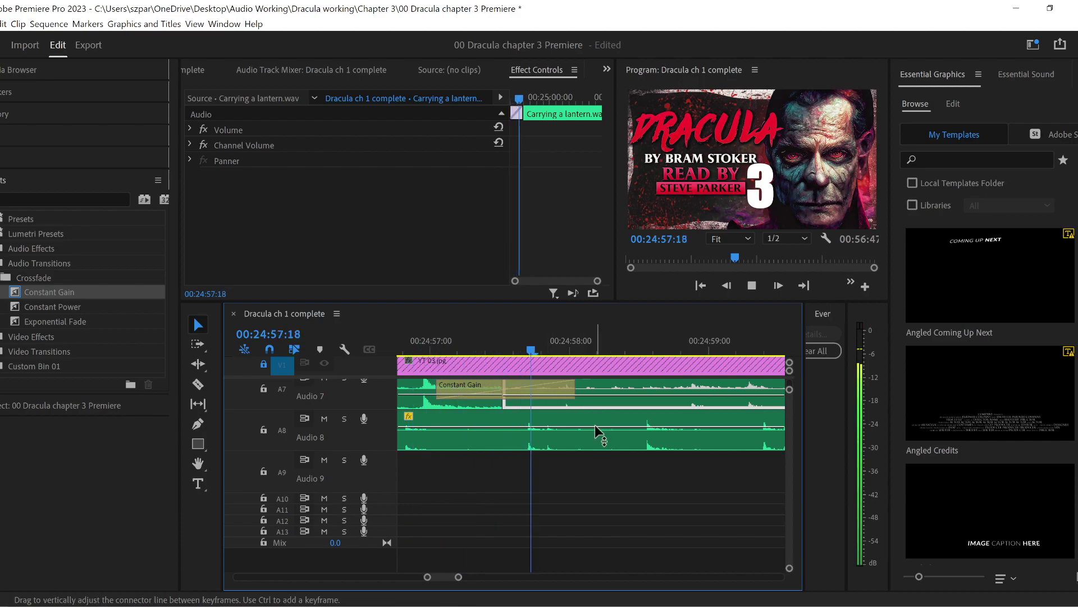
{"action": "left_click_drag", "start_coordinate": [458, 577], "coordinate": [538, 577]}
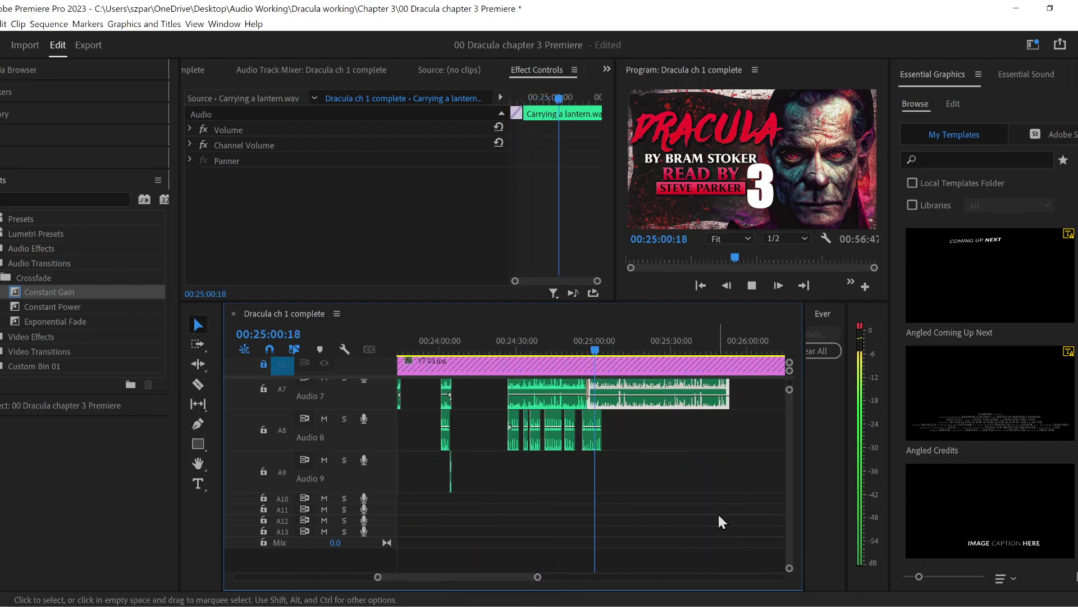
{"action": "left_click", "coordinate": [594, 449]}
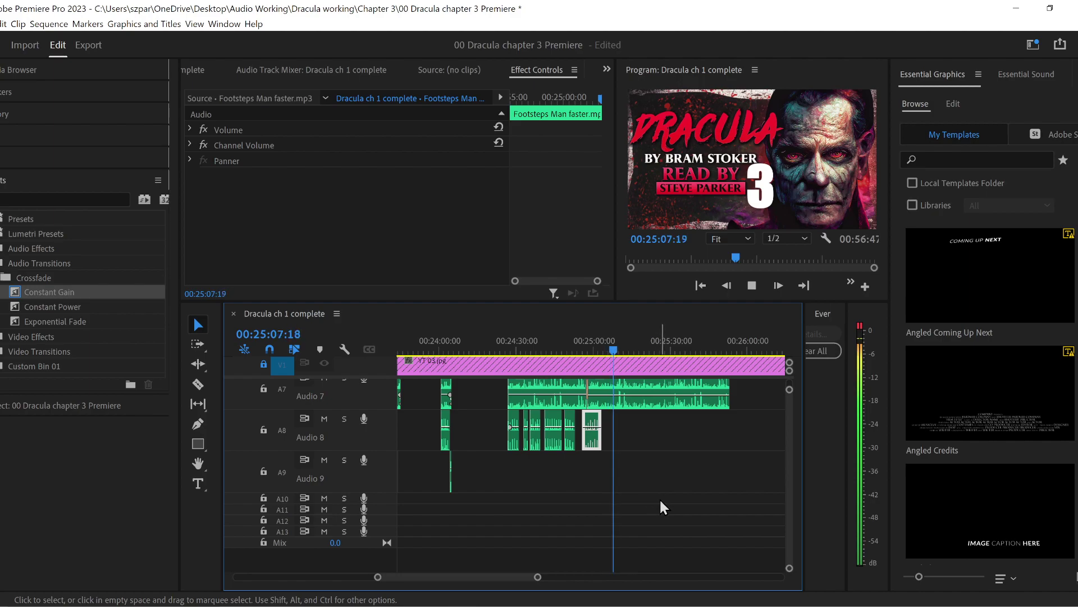
{"action": "left_click_drag", "start_coordinate": [611, 351], "coordinate": [602, 354]}
{"action": "left_click_drag", "start_coordinate": [378, 583], "coordinate": [426, 579]}
{"action": "key", "text": "space"}
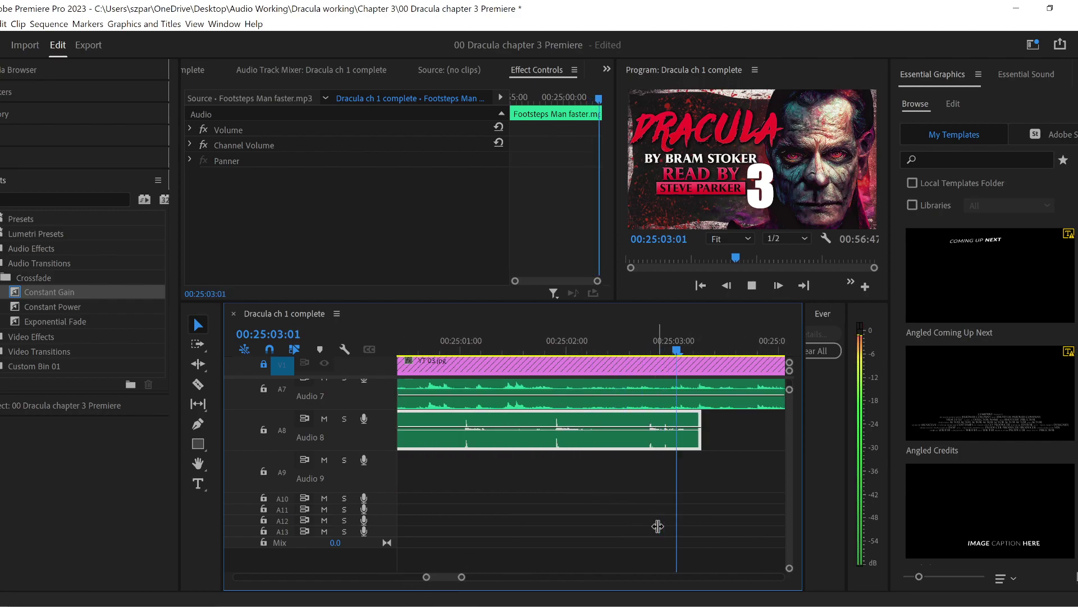
{"action": "key", "text": "space"}
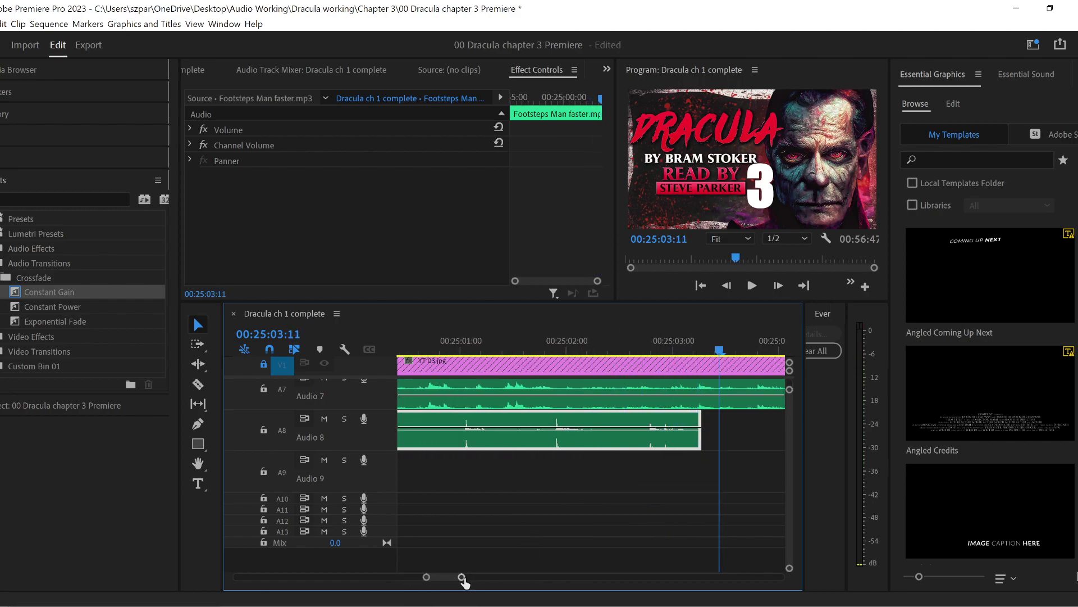
- Extend the end of the last footsteps piece to about 00:25:09:15 and play on to 00:25:06:05
{"action": "left_click_drag", "start_coordinate": [465, 577], "coordinate": [525, 578]}
{"action": "left_click_drag", "start_coordinate": [589, 445], "coordinate": [615, 444]}
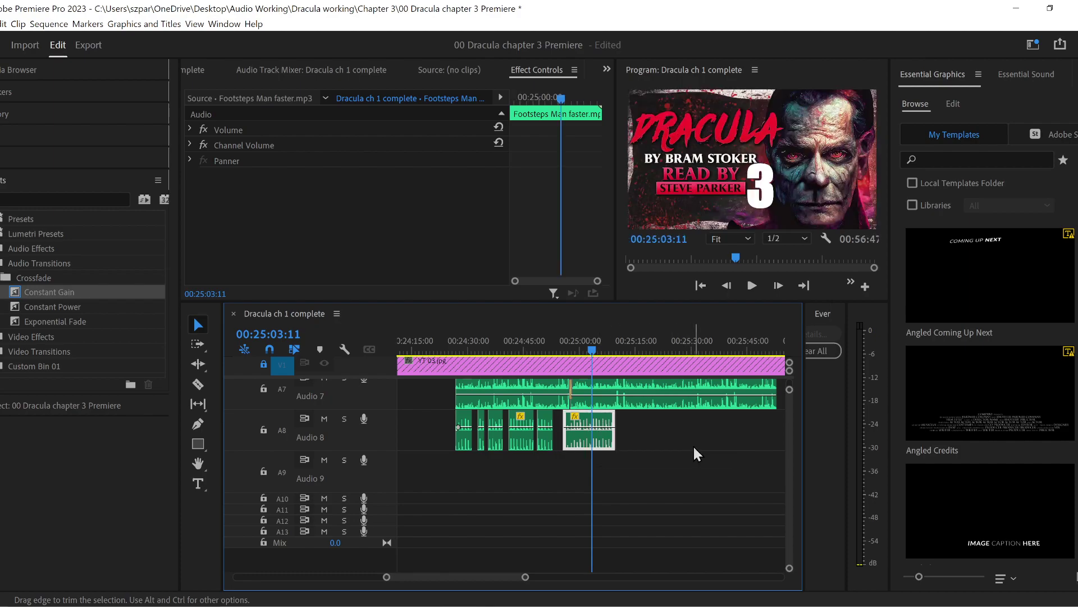
{"action": "key", "text": "space"}
{"action": "left_click_drag", "start_coordinate": [385, 578], "coordinate": [407, 577]}
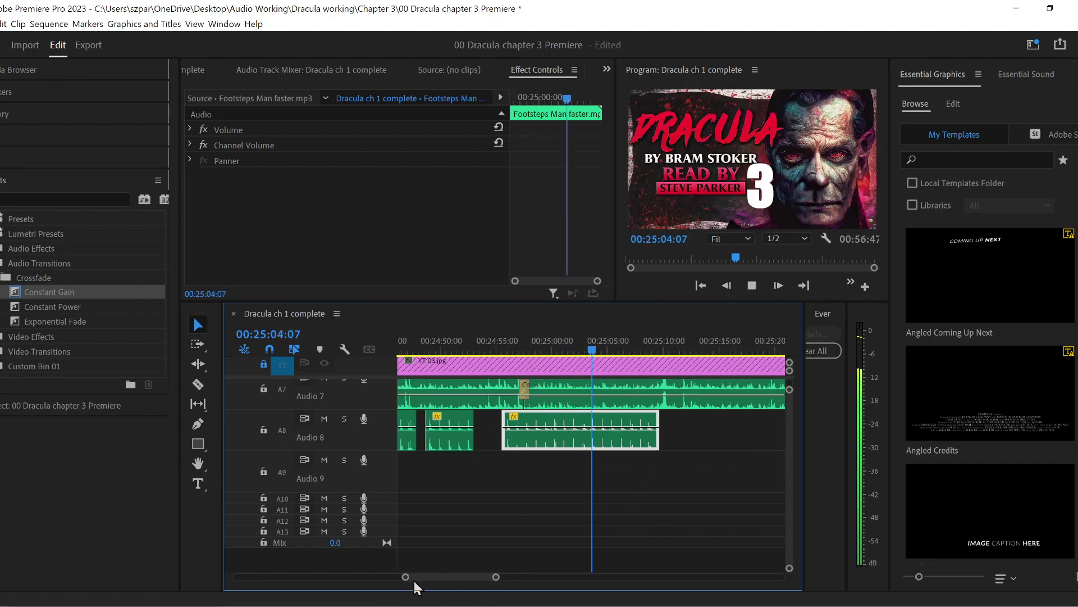
{"action": "key", "text": "space"}
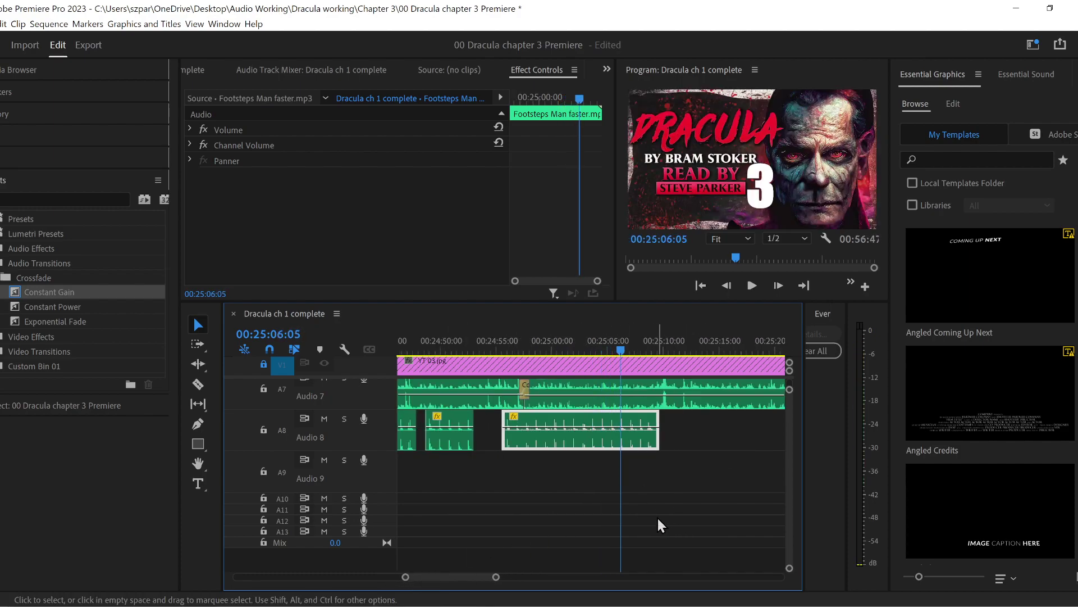
{"action": "left_click_drag", "start_coordinate": [410, 576], "coordinate": [424, 576]}
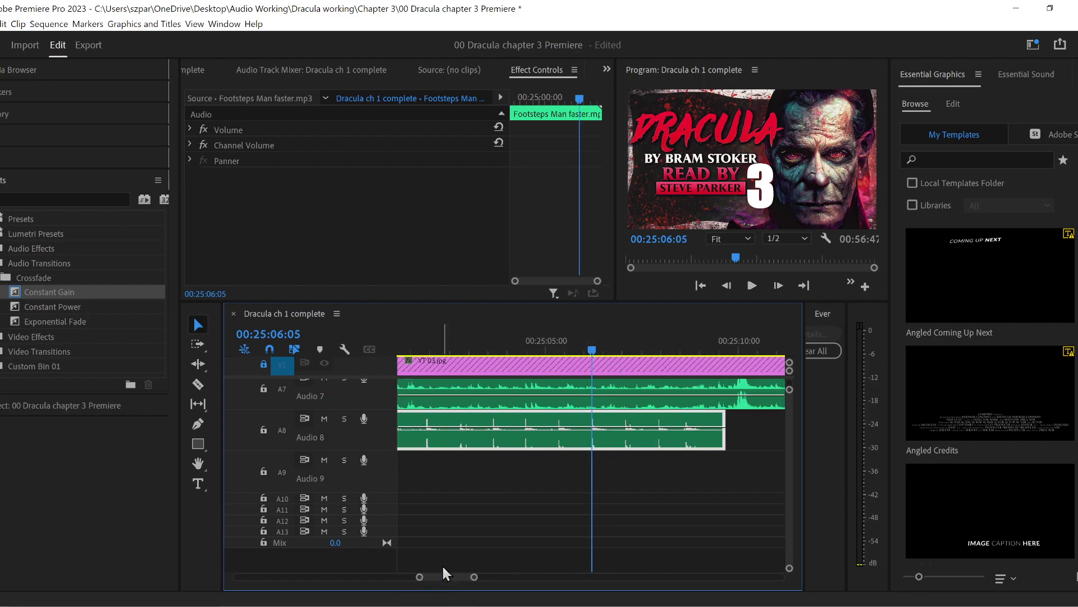
- Shorten the last footsteps piece, split it at 00:25:06:01, shift the final step to about 00:25:06:10, and play the result
{"action": "left_click_drag", "start_coordinate": [591, 353], "coordinate": [586, 354]}
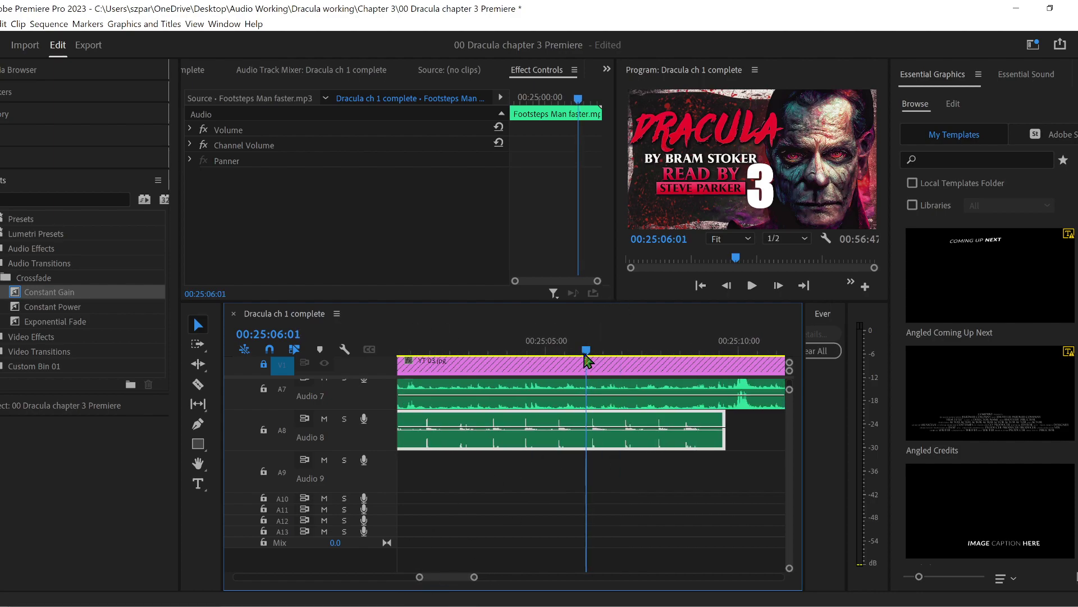
{"action": "left_click_drag", "start_coordinate": [725, 439], "coordinate": [622, 438]}
{"action": "left_click", "coordinate": [199, 388]}
{"action": "left_click", "coordinate": [593, 436]}
{"action": "key", "text": "v"}
{"action": "left_click_drag", "start_coordinate": [598, 435], "coordinate": [612, 436]}
{"action": "left_click", "coordinate": [428, 352]}
{"action": "key", "text": "space"}
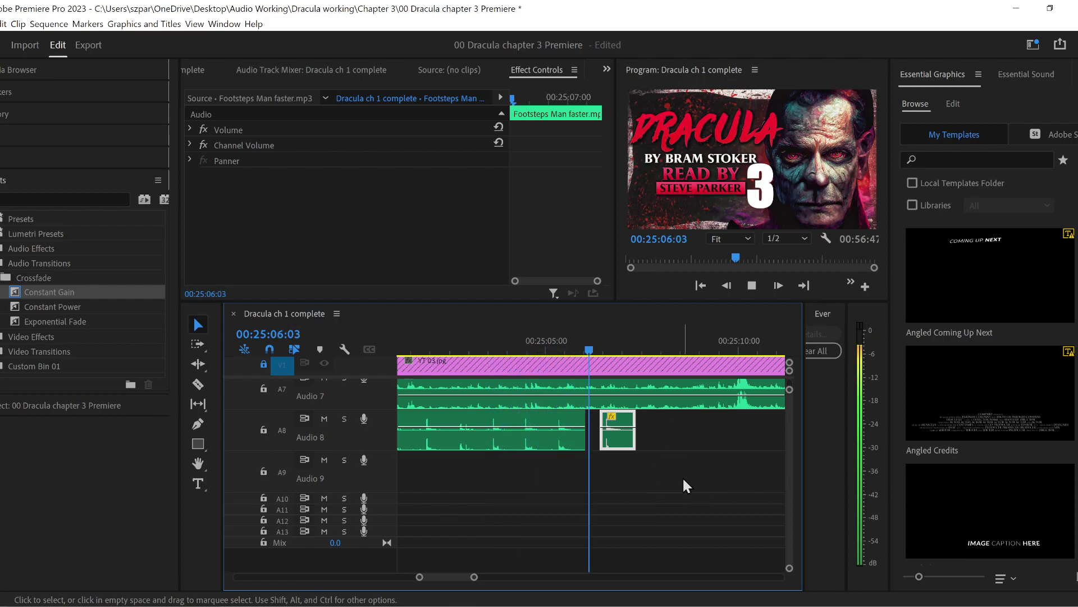
{"action": "key", "text": "space"}
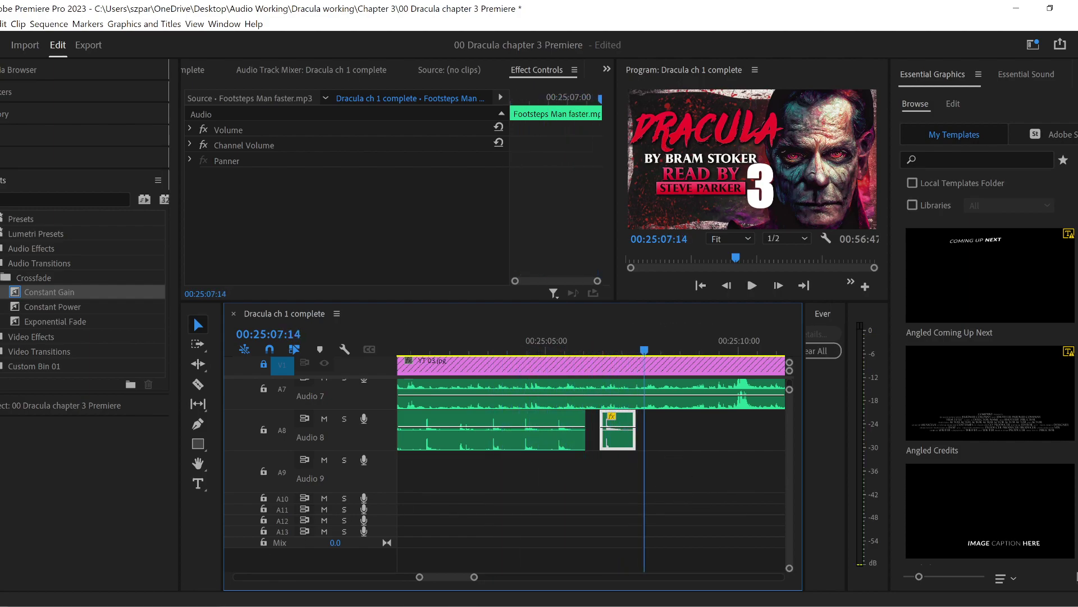
- Browse the 01 SFX library to the Things folder and add the chair creaks sound to Audio 9 at about 00:25:07:08
{"action": "left_click", "coordinate": [240, 553]}
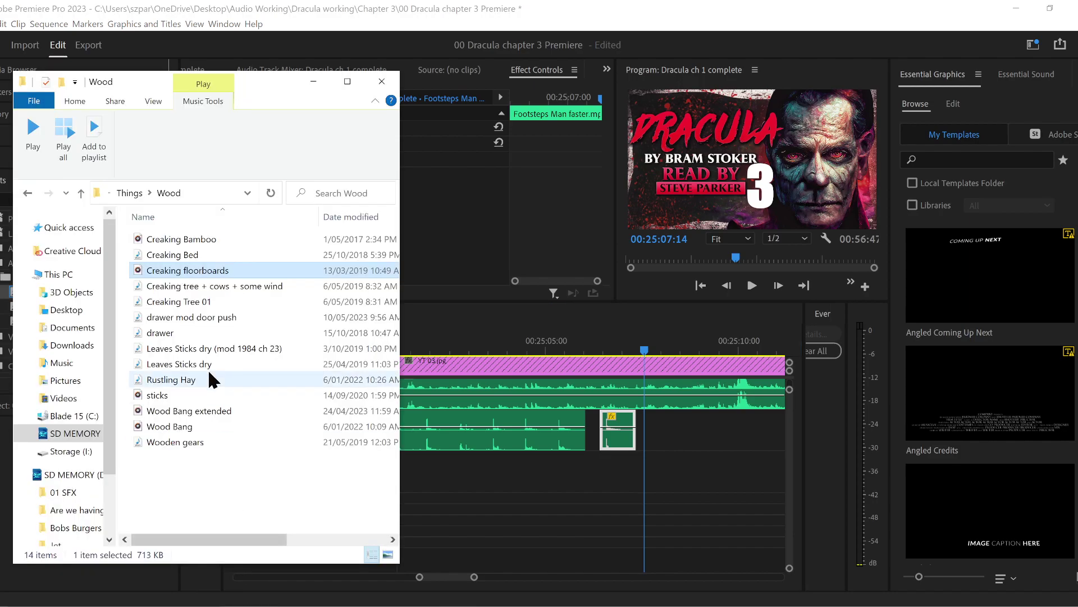
{"action": "left_click", "coordinate": [230, 467]}
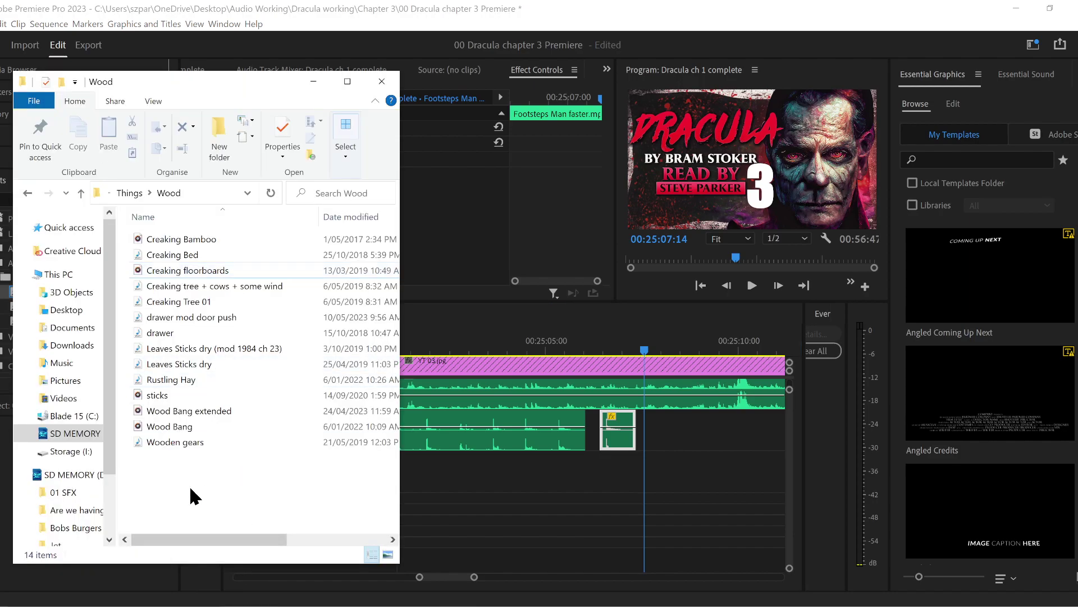
{"action": "left_click", "coordinate": [130, 192]}
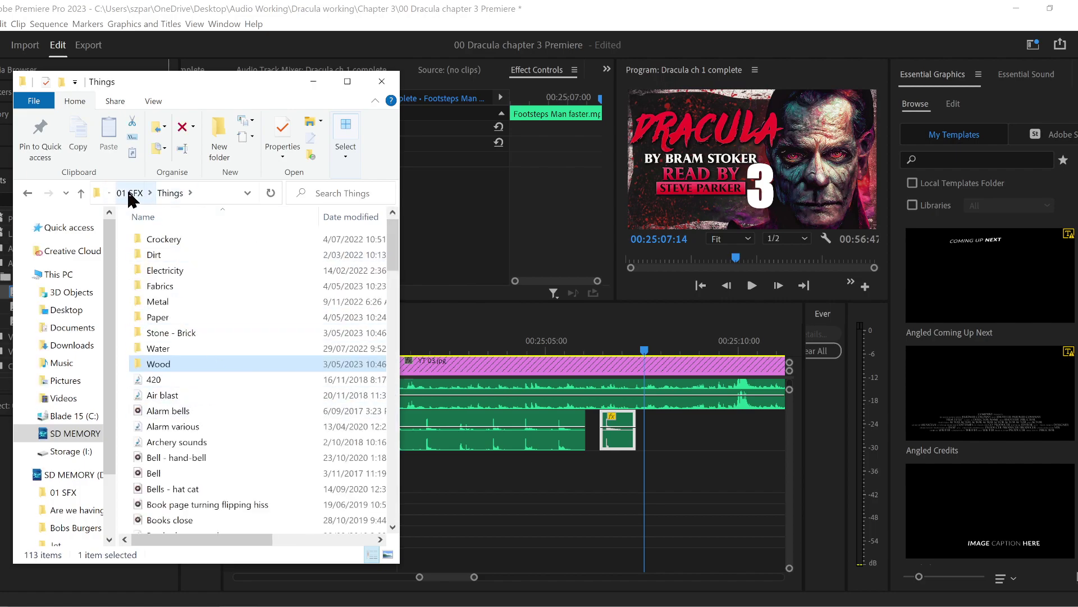
{"action": "left_click", "coordinate": [130, 193]}
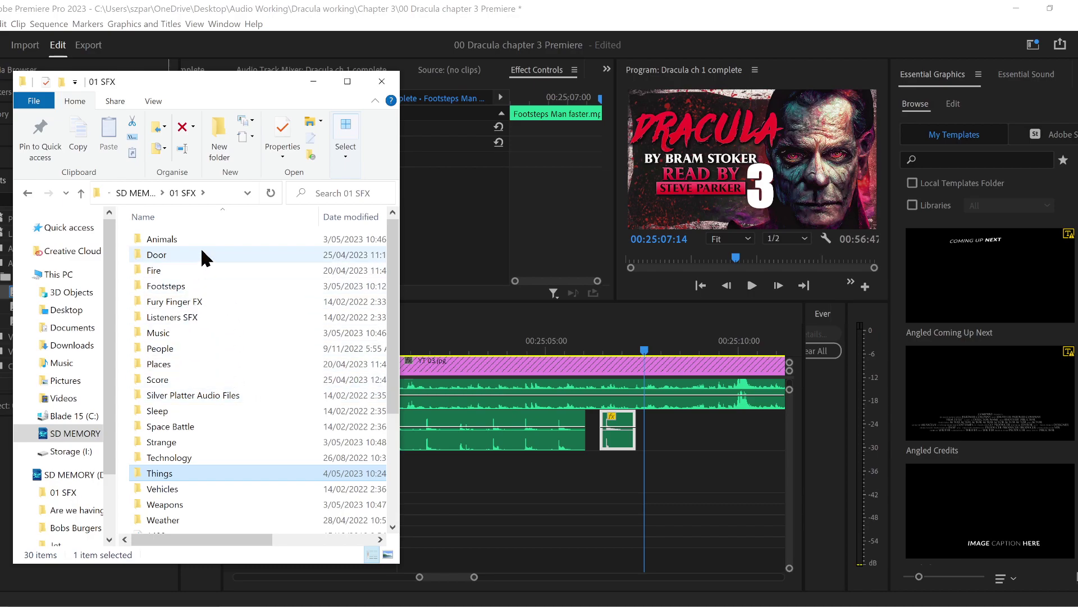
{"action": "scroll", "coordinate": [227, 444], "scroll_direction": "down", "scroll_amount": 2}
{"action": "scroll", "coordinate": [202, 449], "scroll_direction": "up", "scroll_amount": 2}
{"action": "scroll", "coordinate": [180, 460], "scroll_direction": "down", "scroll_amount": 2}
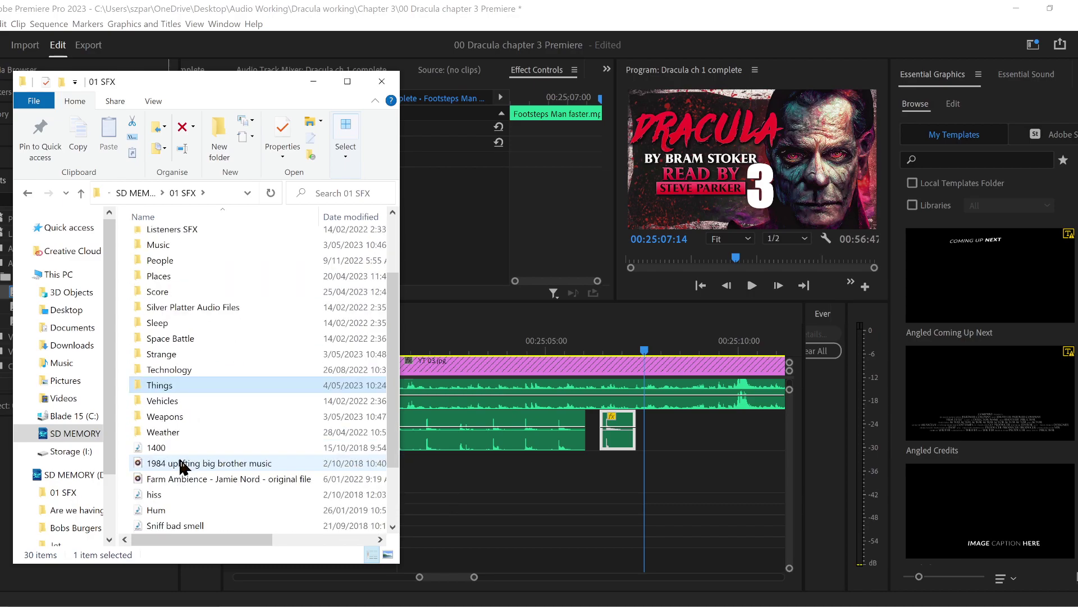
{"action": "double_click", "coordinate": [197, 385]}
{"action": "scroll", "coordinate": [213, 393], "scroll_direction": "down", "scroll_amount": 5}
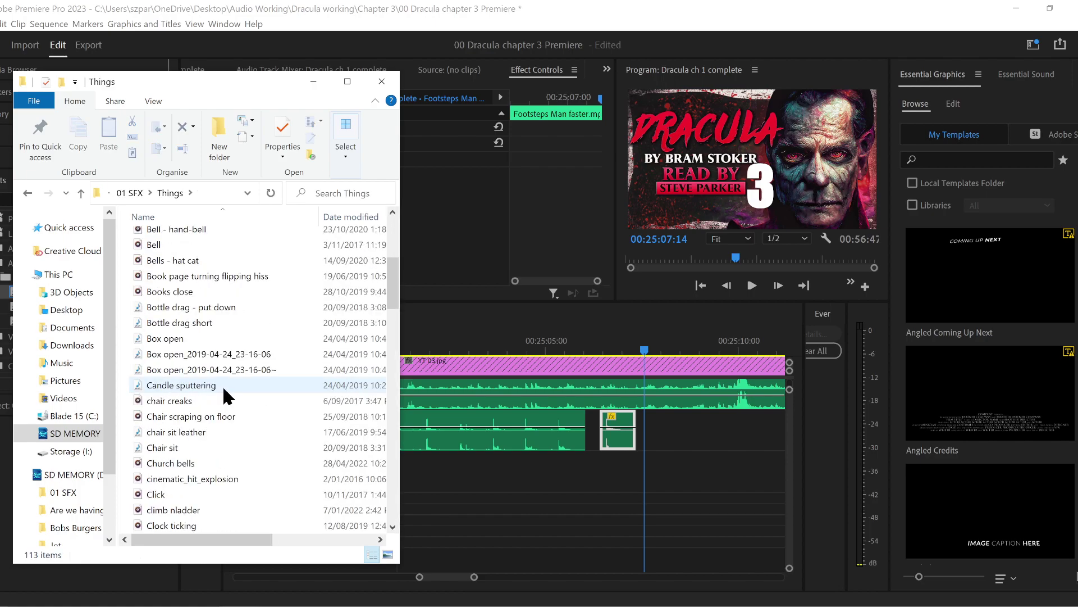
{"action": "left_click", "coordinate": [203, 398]}
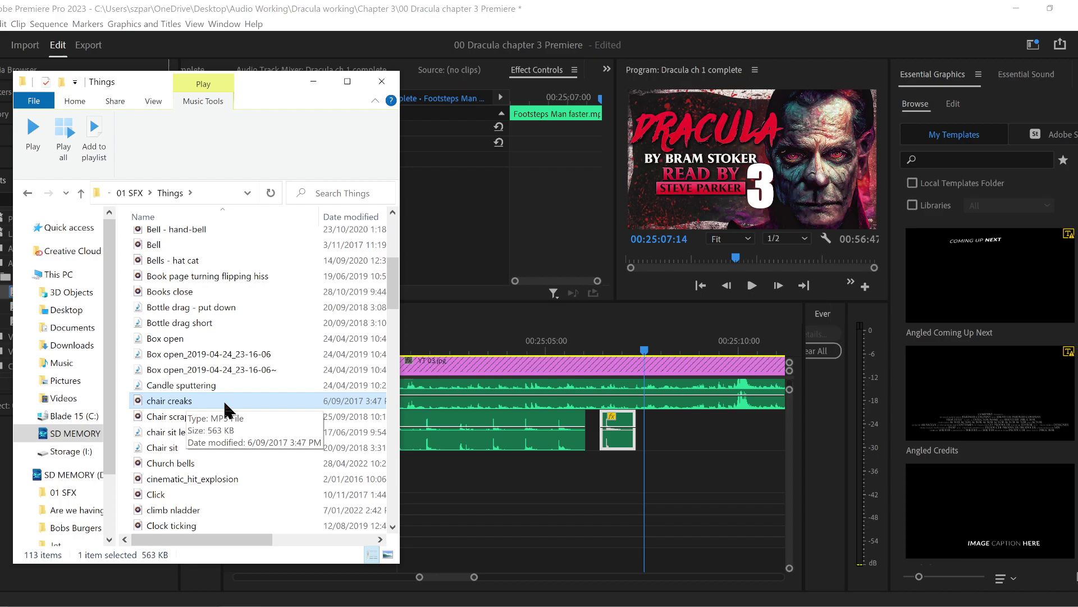
{"action": "left_click_drag", "start_coordinate": [224, 399], "coordinate": [655, 477]}
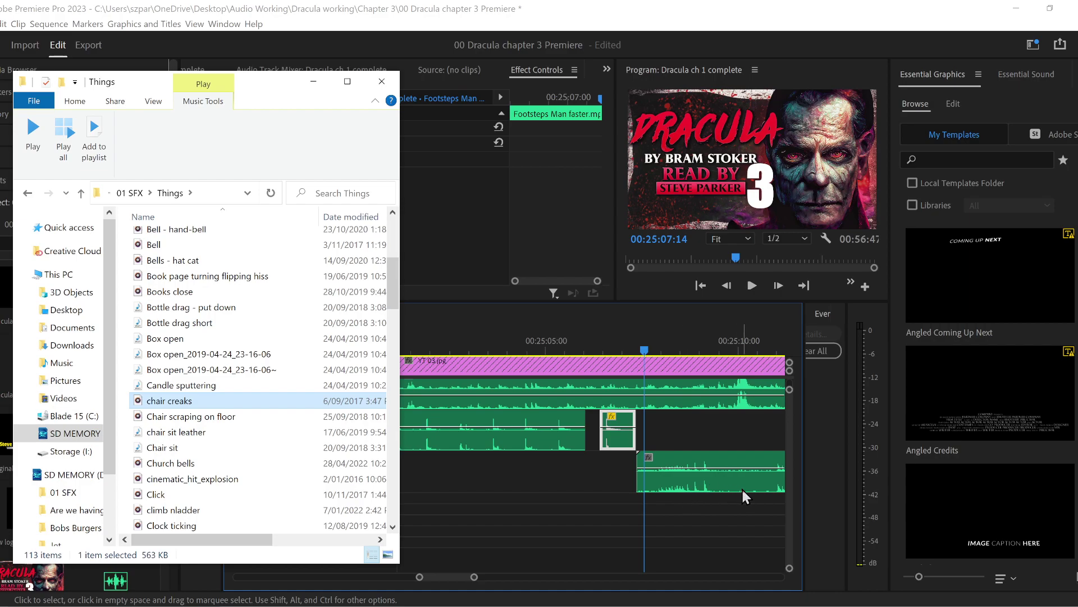
- Move the chair creaks clip back to start at about 00:25:06:21 and play on to 00:25:09:07
{"action": "left_click", "coordinate": [556, 490]}
{"action": "key", "text": "space"}
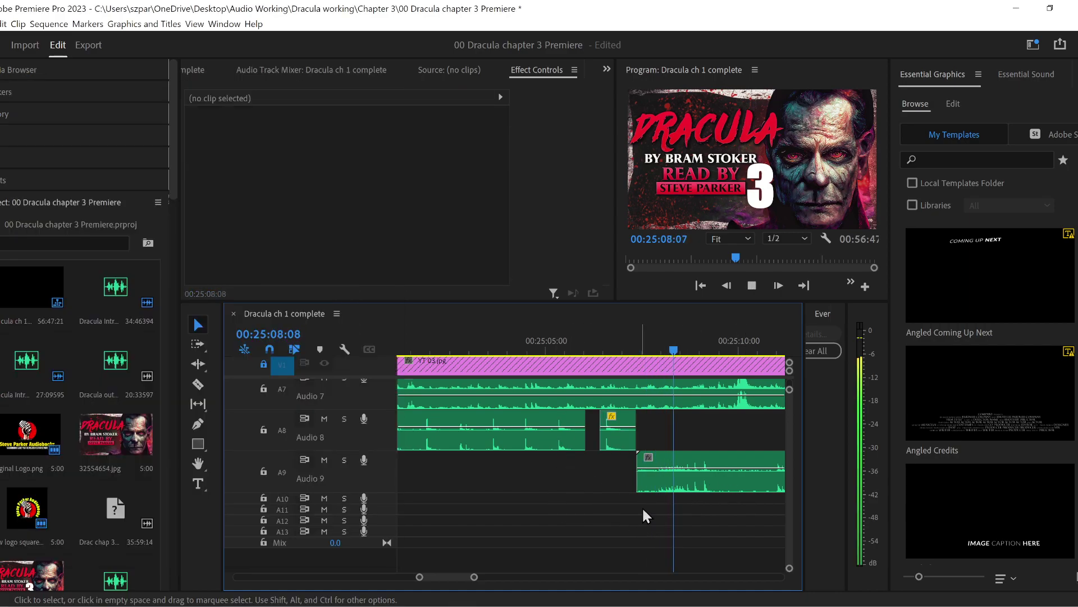
{"action": "left_click_drag", "start_coordinate": [713, 491], "coordinate": [705, 491]}
{"action": "key", "text": "space"}
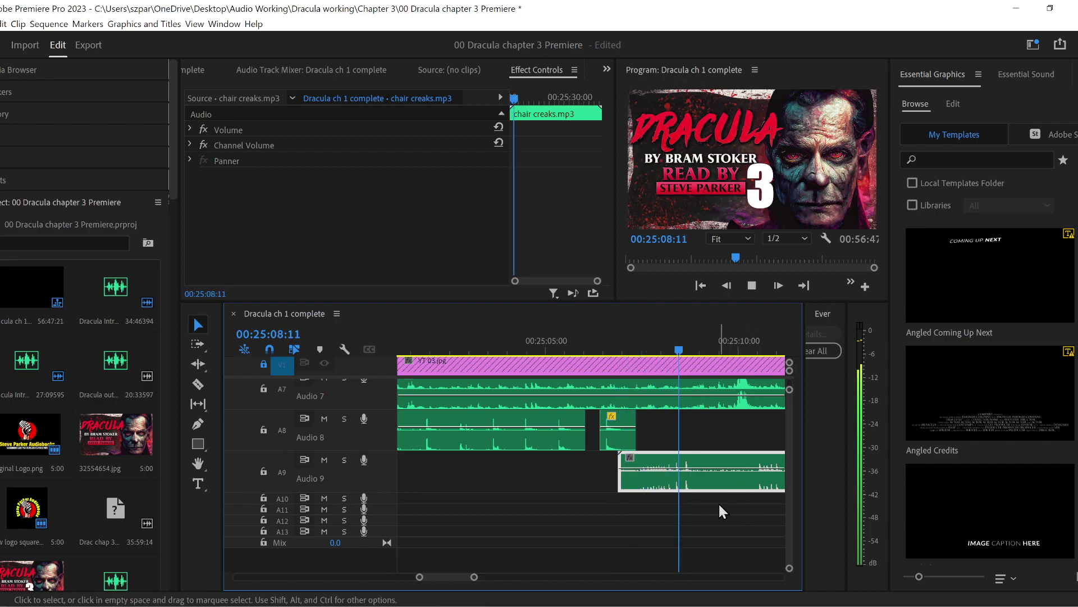
{"action": "key", "text": "space"}
- Split the chair creaks clip at 00:25:09:07, delete the remainder, and replay the section
{"action": "left_click", "coordinate": [198, 384]}
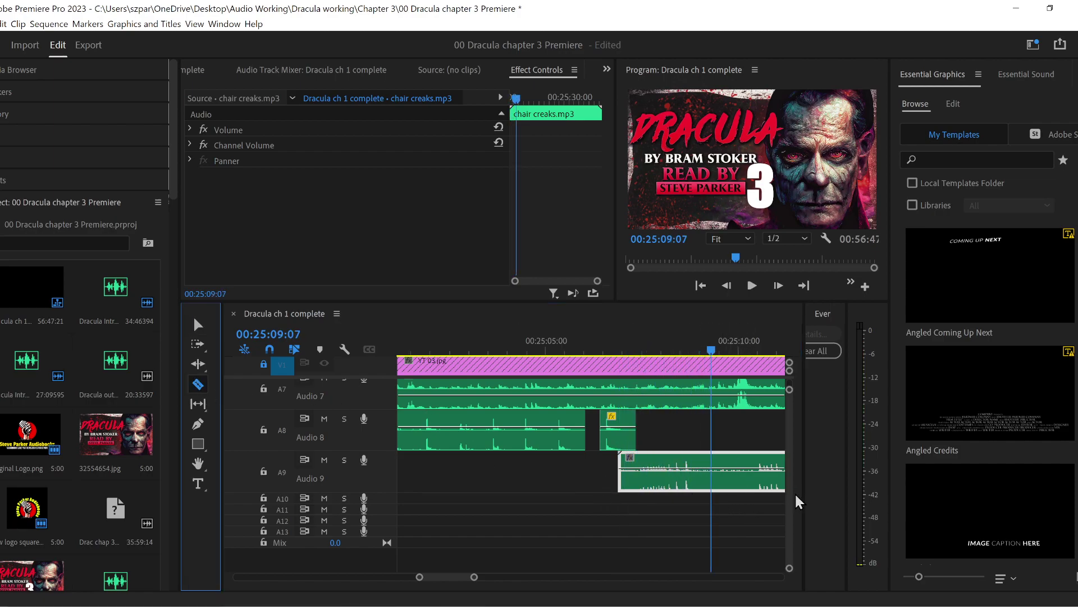
{"action": "left_click", "coordinate": [712, 479]}
{"action": "left_click", "coordinate": [198, 324]}
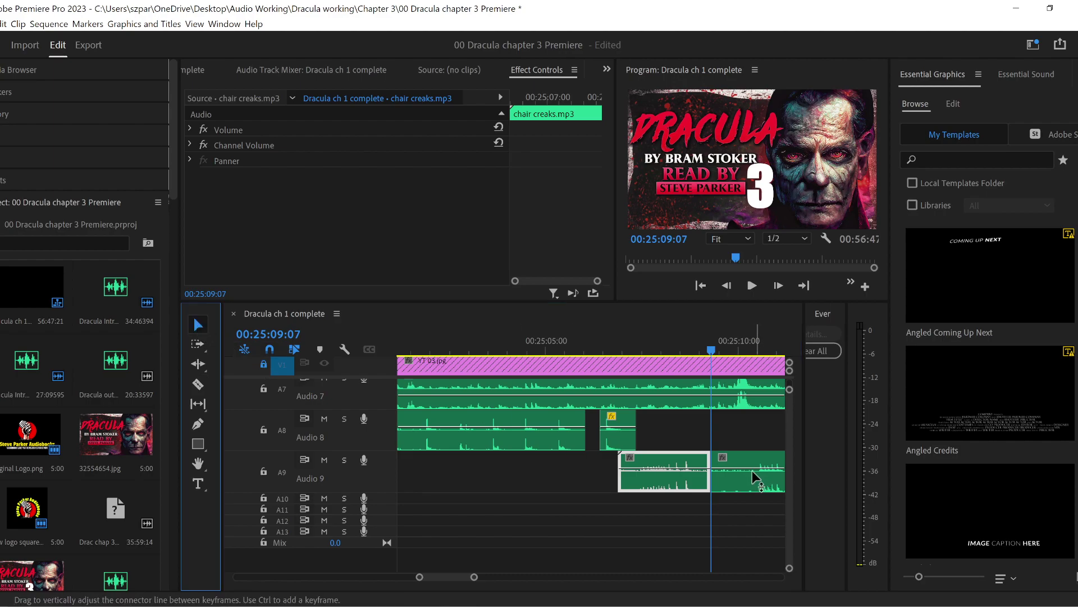
{"action": "left_click", "coordinate": [752, 479]}
{"action": "key", "text": "Delete"}
{"action": "left_click", "coordinate": [597, 341]}
{"action": "key", "text": "space"}
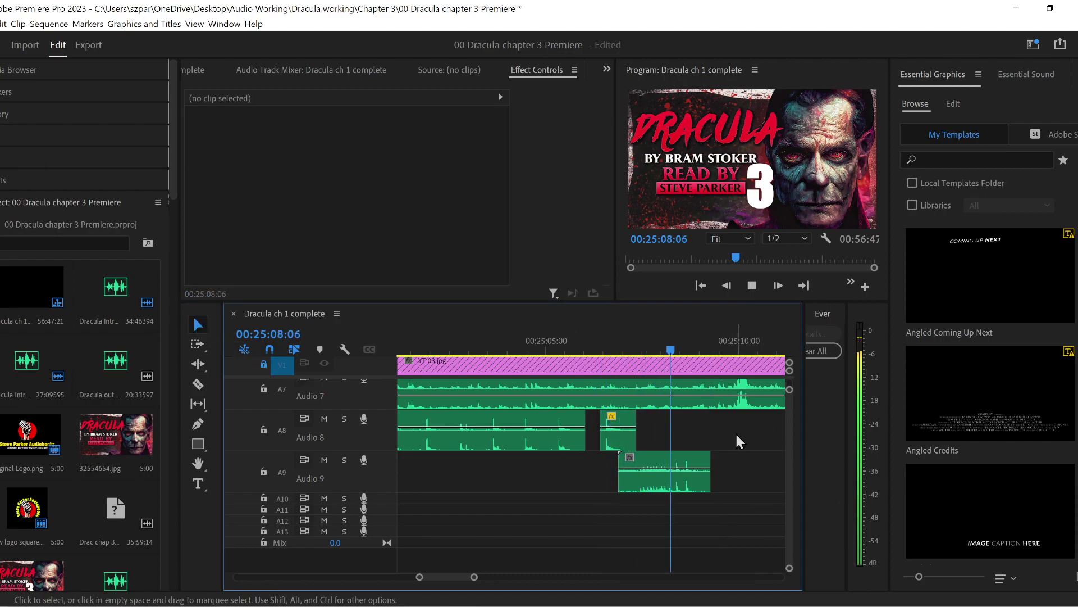
- Cut the lantern clip on Audio 7 from about 00:25:08:21 to 00:25:09:21, delete that section, and move the rest back to about 00:25:08:18
{"action": "left_click_drag", "start_coordinate": [474, 577], "coordinate": [494, 577]}
{"action": "left_click", "coordinate": [589, 348]}
{"action": "left_click_drag", "start_coordinate": [593, 353], "coordinate": [573, 352]}
{"action": "left_click_drag", "start_coordinate": [407, 579], "coordinate": [428, 579]}
{"action": "left_click_drag", "start_coordinate": [671, 353], "coordinate": [702, 355]}
{"action": "left_click", "coordinate": [198, 384]}
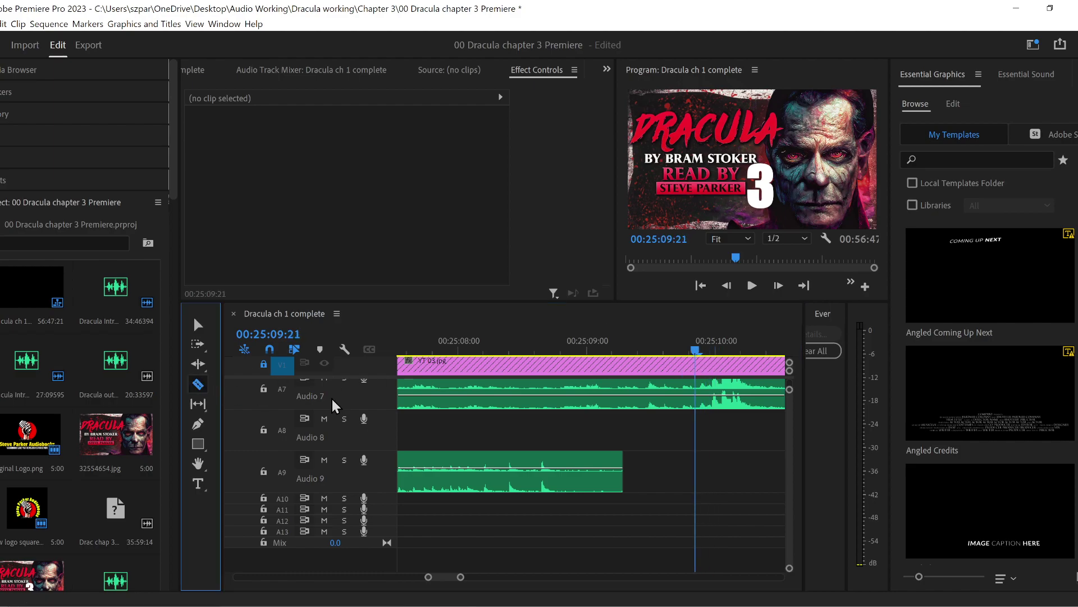
{"action": "left_click", "coordinate": [705, 402]}
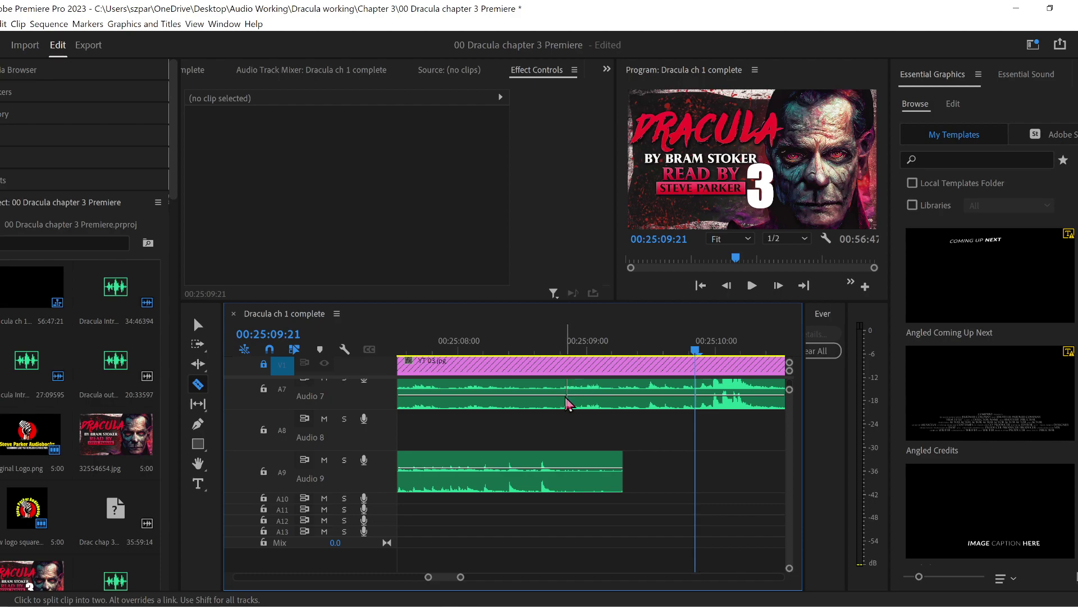
{"action": "left_click", "coordinate": [197, 325]}
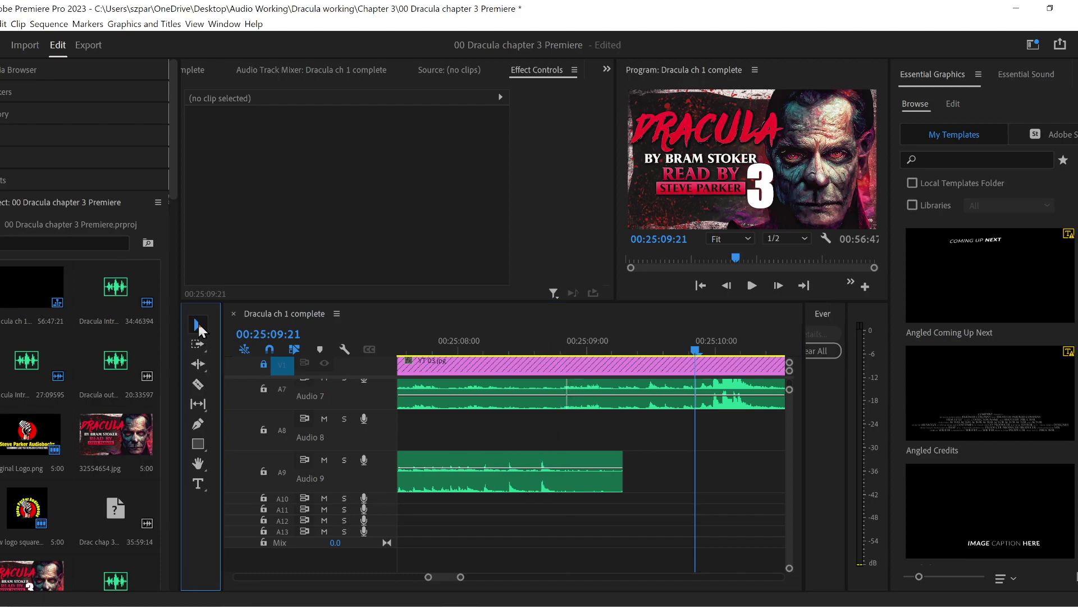
{"action": "left_click", "coordinate": [636, 405]}
{"action": "key", "text": "Delete"}
{"action": "left_click_drag", "start_coordinate": [748, 401], "coordinate": [609, 399]}
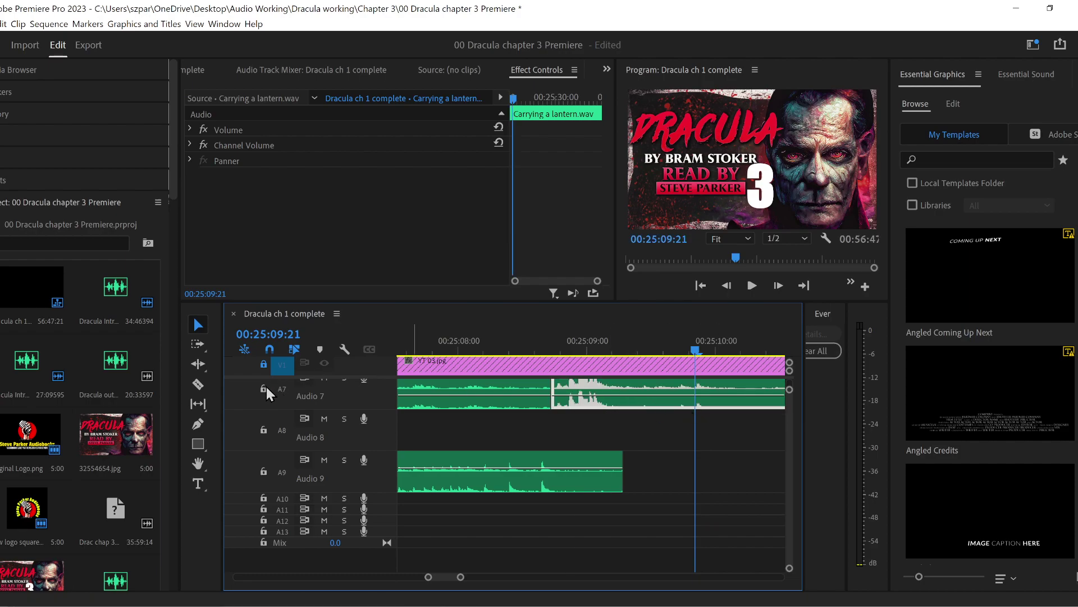
- Try a Constant Gain crossfade of 3 frames at the lantern cut near 00:25:08:18 and play through it
{"action": "left_click", "coordinate": [2, 180]}
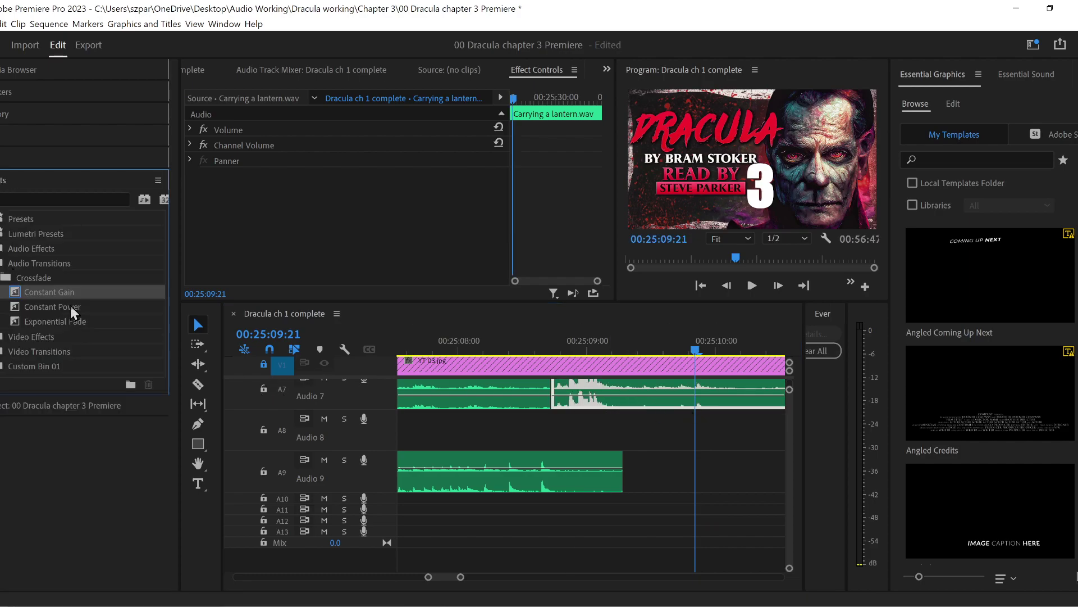
{"action": "left_click_drag", "start_coordinate": [68, 298], "coordinate": [617, 388]}
{"action": "left_click_drag", "start_coordinate": [617, 388], "coordinate": [556, 387]}
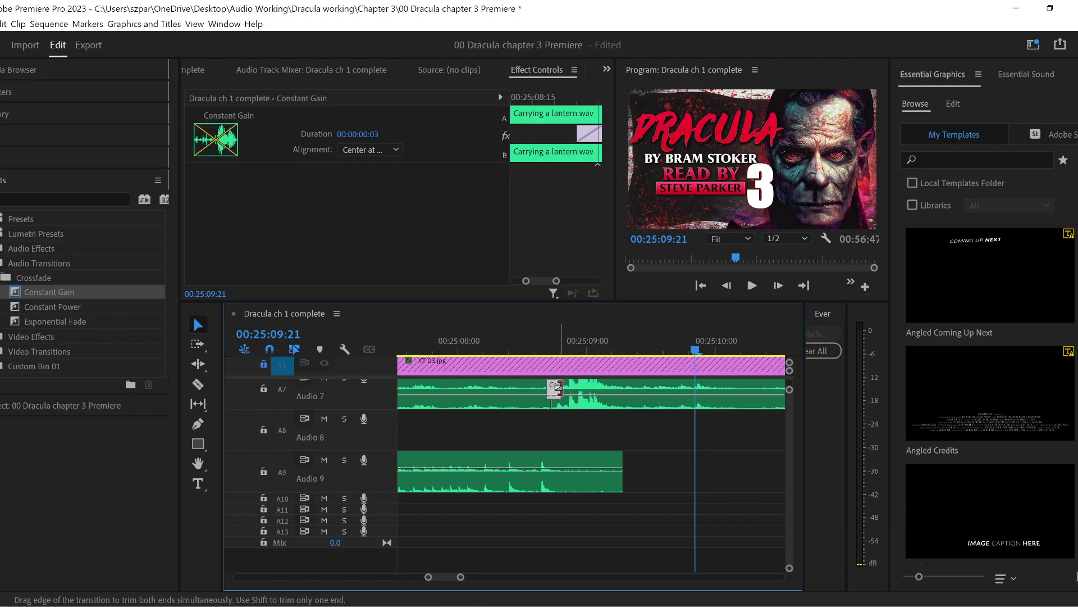
{"action": "key", "text": "Up"}
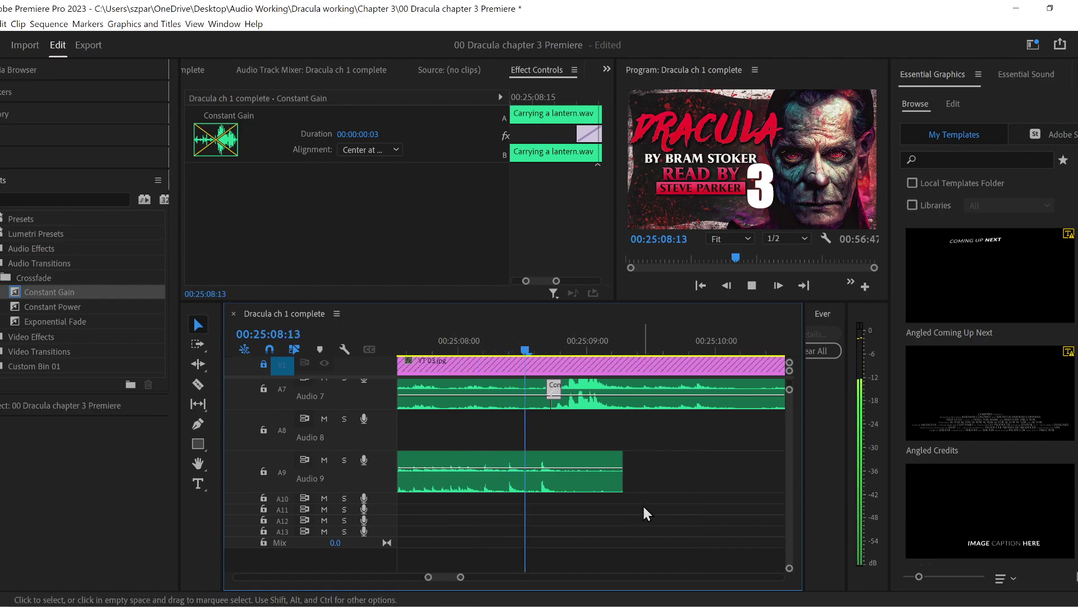
{"action": "key", "text": "space"}
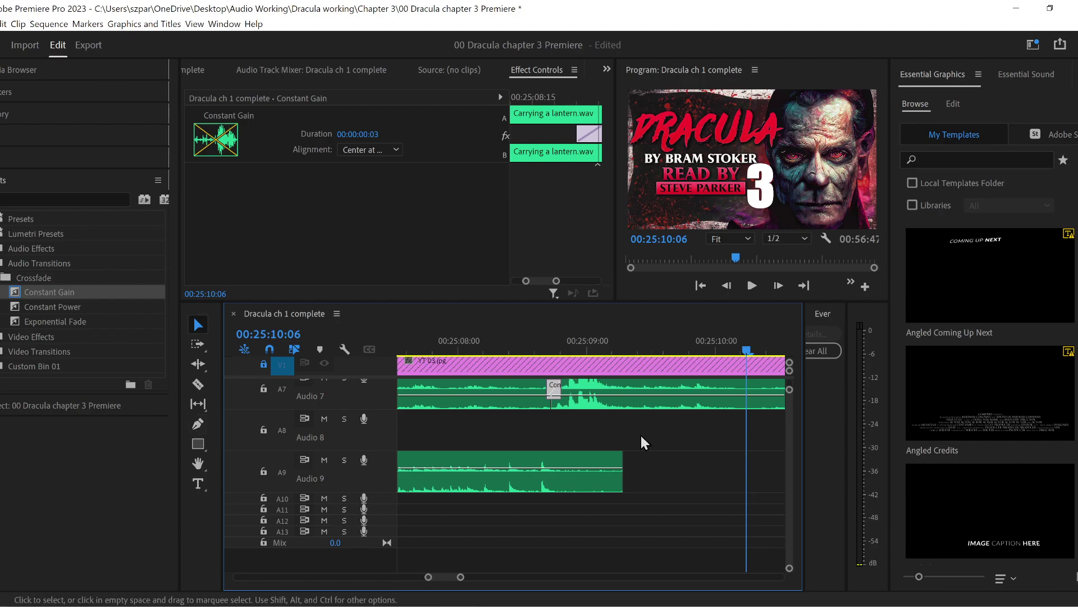
- Move the lantern cut back to about 00:25:08:10, join it with a 5-frame Constant Gain crossfade, and play it through
{"action": "left_click_drag", "start_coordinate": [544, 404], "coordinate": [510, 404]}
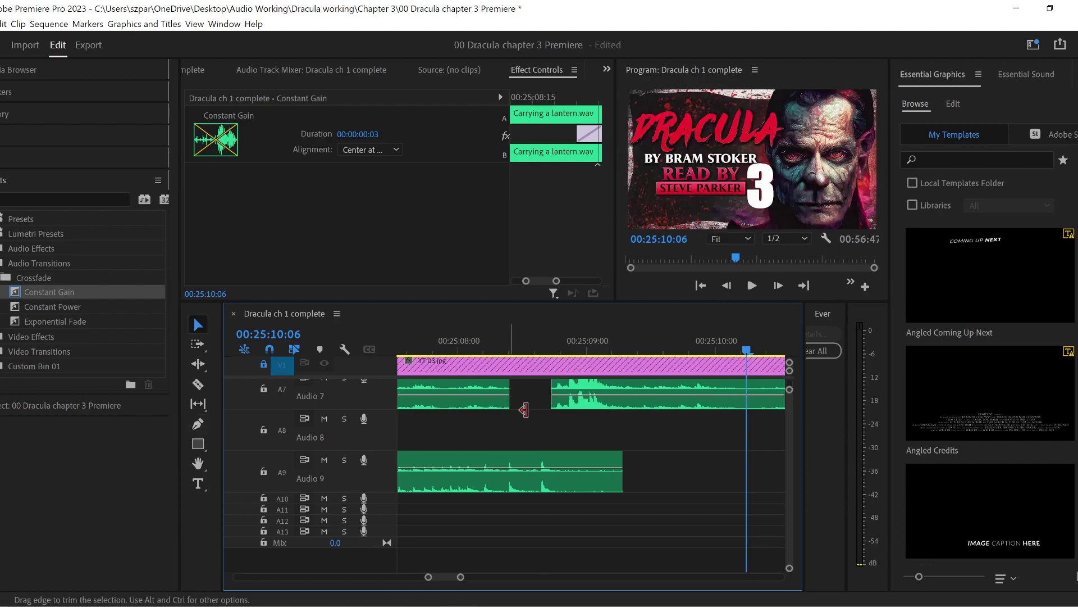
{"action": "left_click_drag", "start_coordinate": [597, 414], "coordinate": [511, 405]}
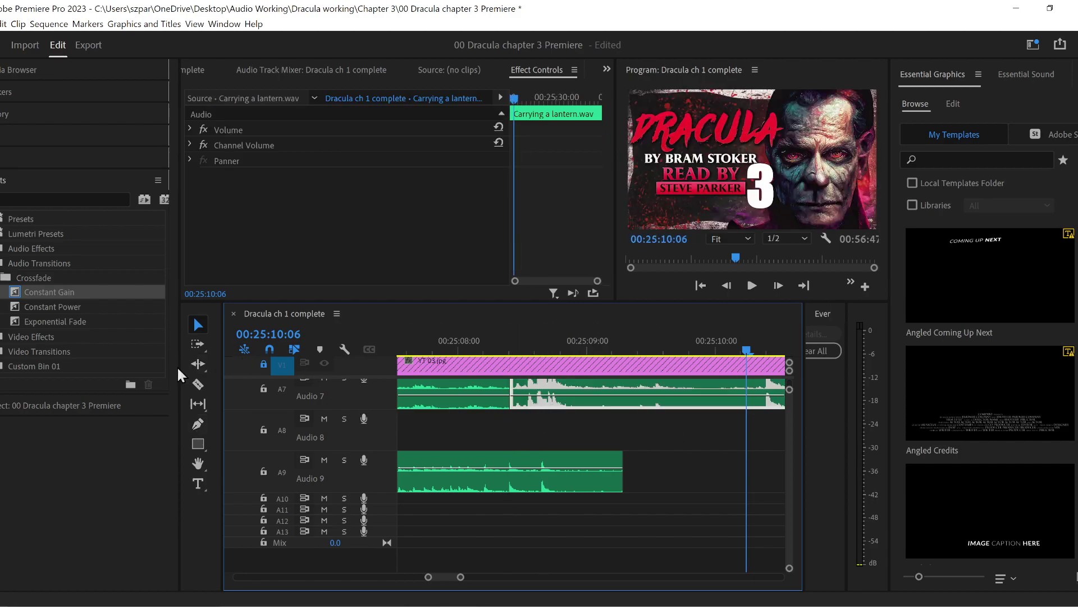
{"action": "left_click_drag", "start_coordinate": [58, 288], "coordinate": [512, 409]}
{"action": "left_click_drag", "start_coordinate": [575, 394], "coordinate": [525, 389]}
{"action": "left_click", "coordinate": [443, 343]}
{"action": "key", "text": "space"}
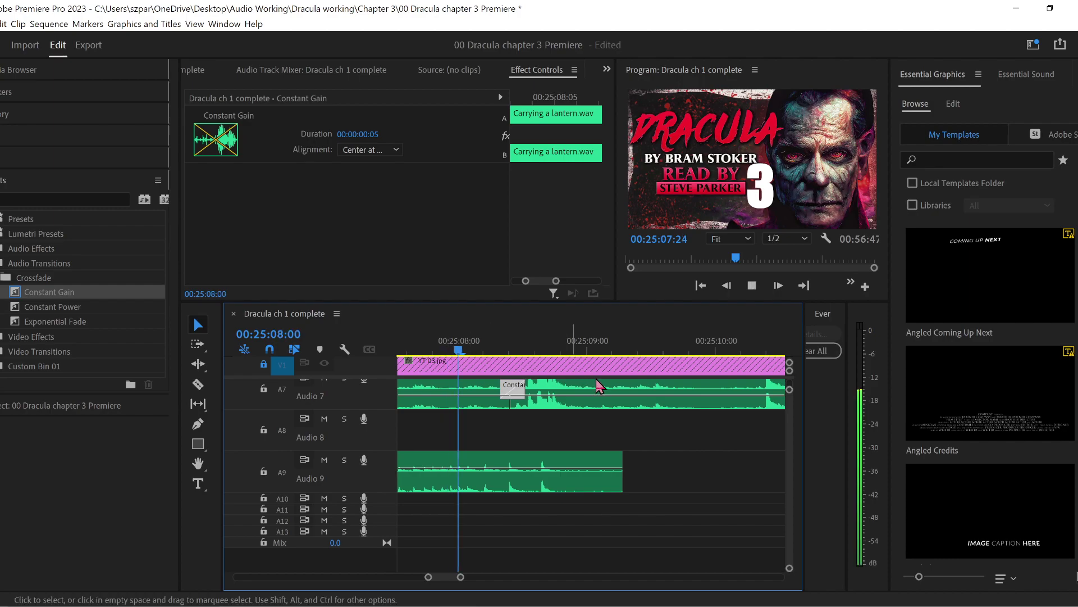
{"action": "key", "text": "space"}
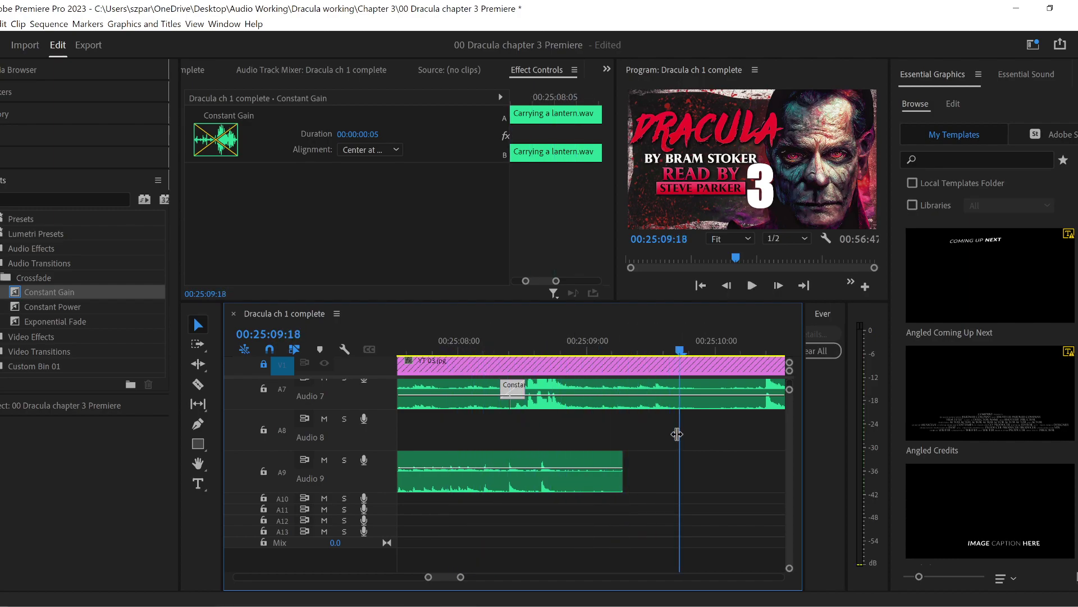
- Split the lantern clip on Audio 7 at 00:25:09:18 and delete the part after the cut
{"action": "left_click", "coordinate": [199, 387]}
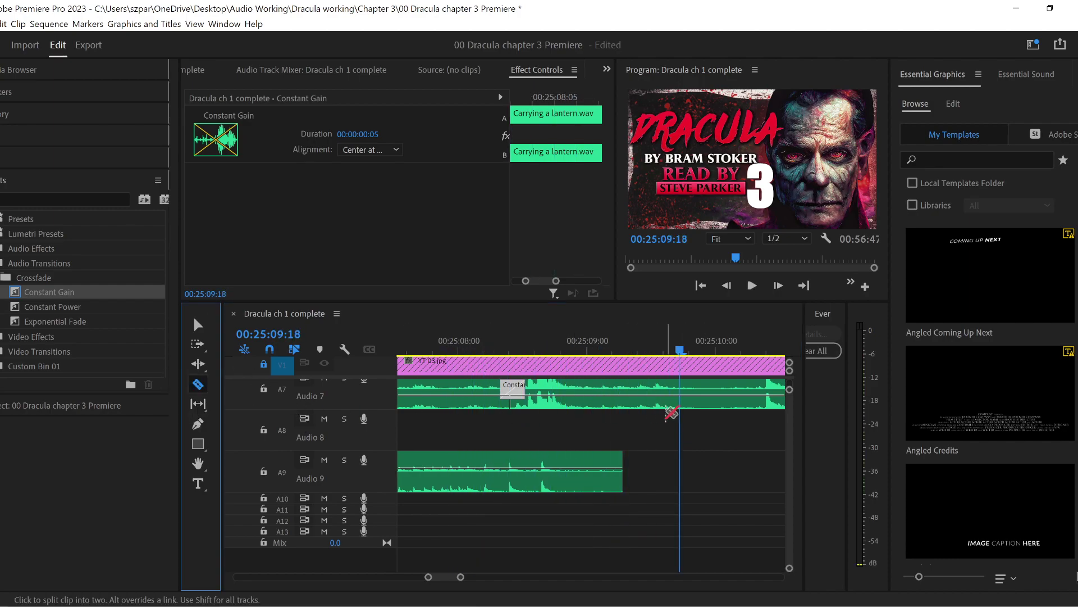
{"action": "left_click", "coordinate": [684, 407]}
{"action": "left_click", "coordinate": [204, 327]}
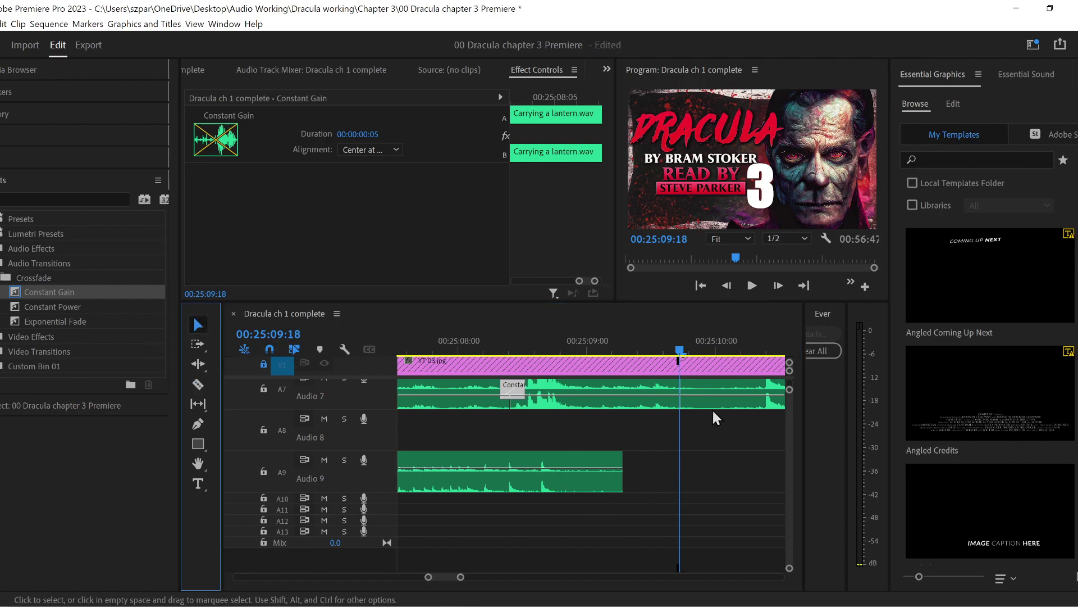
{"action": "left_click", "coordinate": [727, 406]}
{"action": "key", "text": "Delete"}
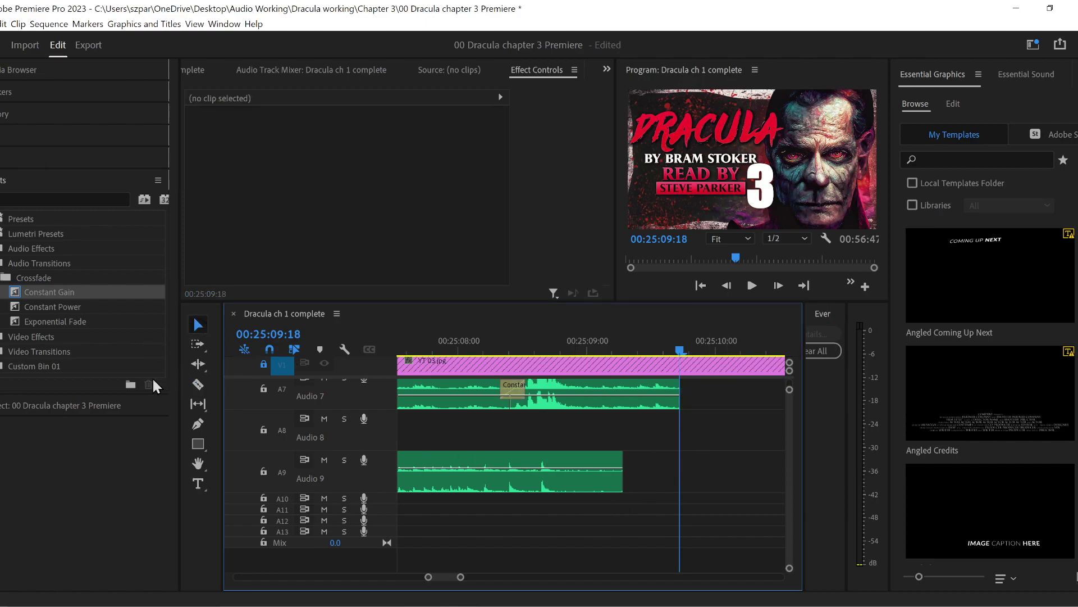
- Fade out the lantern clip with volume keyframes from about 00:25:09:05 to its end, and play from 00:25:08:03 onward
{"action": "left_click", "coordinate": [197, 424]}
{"action": "left_click", "coordinate": [614, 396]}
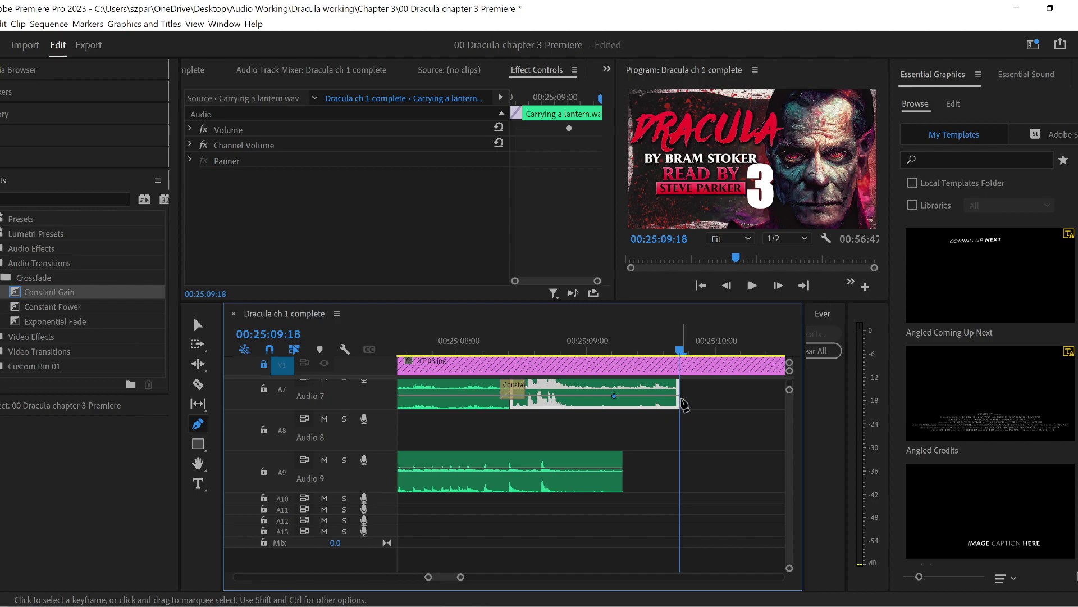
{"action": "left_click_drag", "start_coordinate": [678, 401], "coordinate": [678, 403]}
{"action": "left_click", "coordinate": [536, 349]}
{"action": "left_click", "coordinate": [474, 350]}
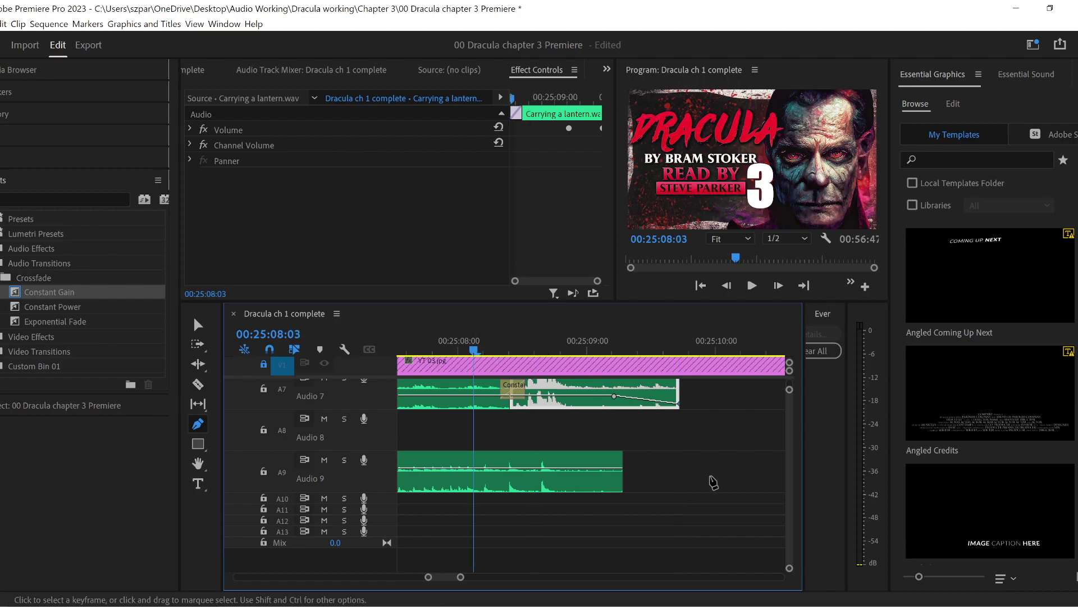
{"action": "key", "text": "space"}
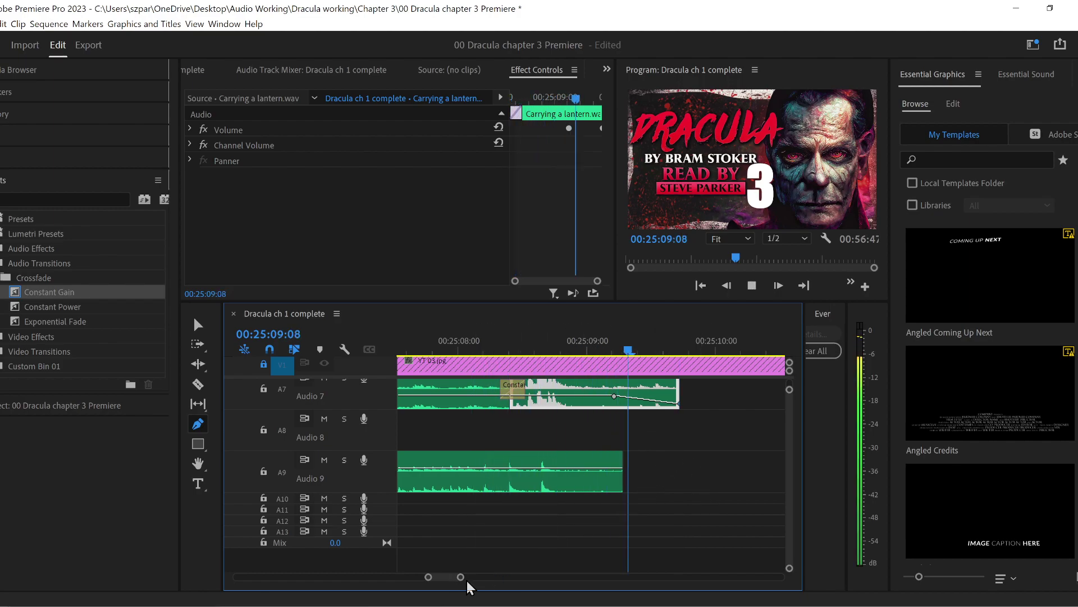
{"action": "scroll", "coordinate": [462, 579], "scroll_direction": "down", "scroll_amount": 1}
{"action": "left_click_drag", "start_coordinate": [462, 580], "coordinate": [490, 581]}
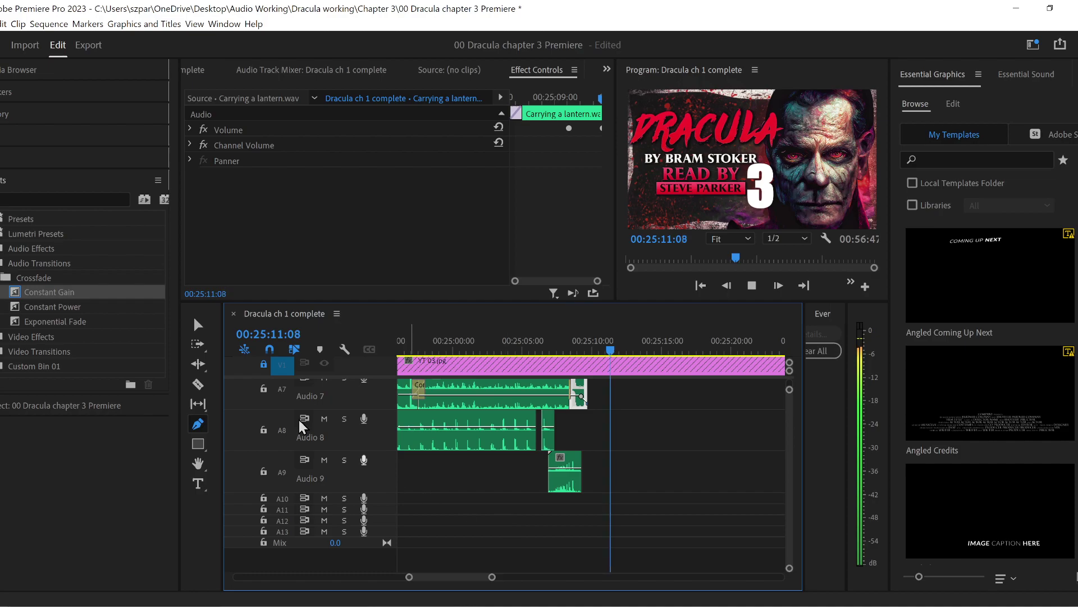
- Play the narration on past the lantern clip from 00:25:11 to about 00:25:21 to find where the next sound effect belongs
{"action": "left_click", "coordinate": [197, 325]}
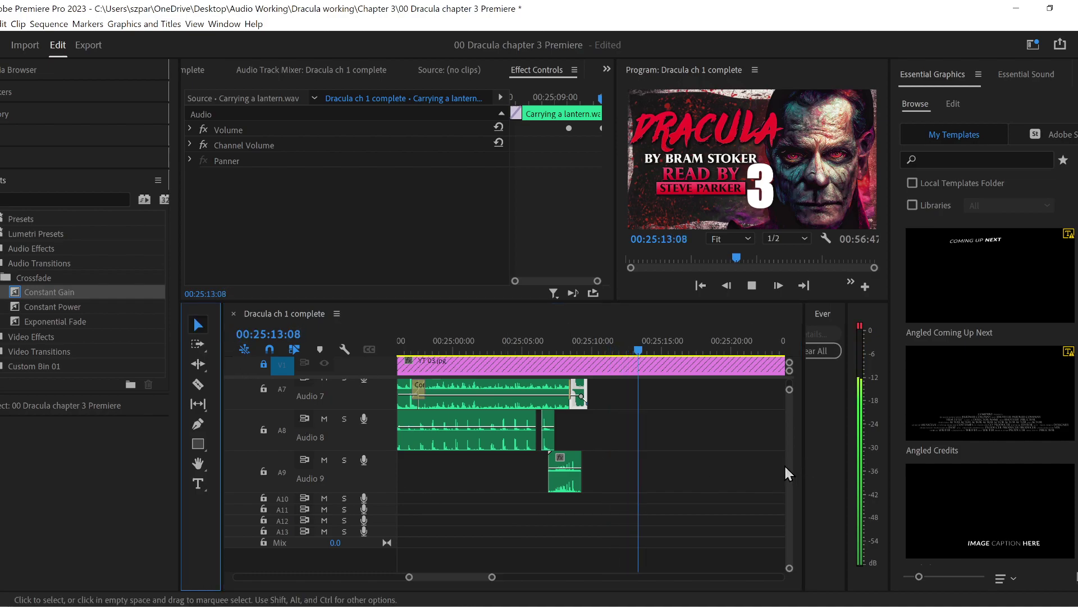
{"action": "scroll", "coordinate": [792, 469], "scroll_direction": "up", "scroll_amount": 4}
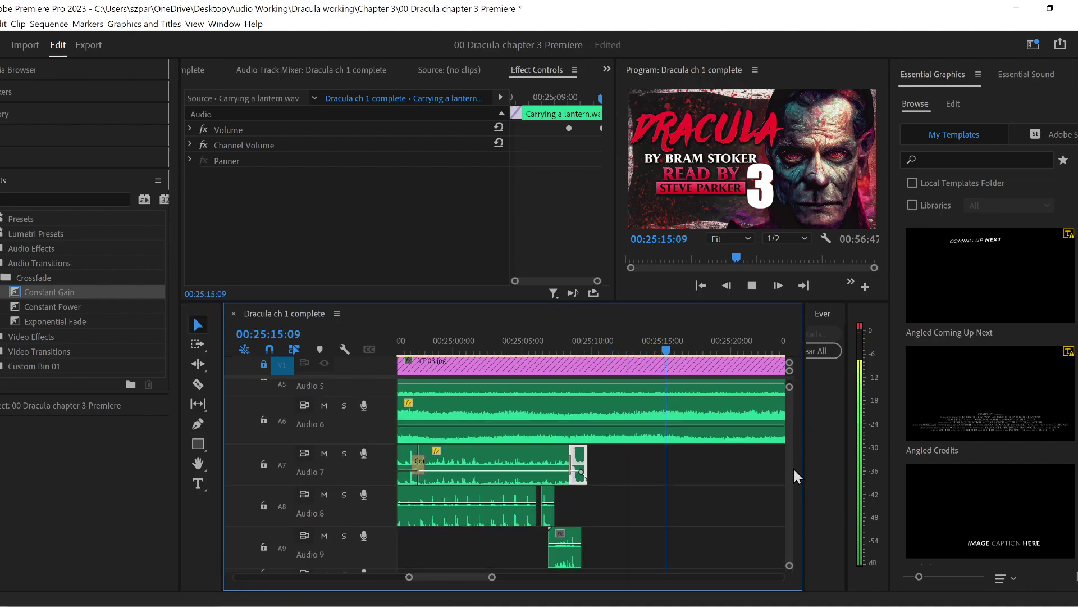
{"action": "scroll", "coordinate": [449, 576], "scroll_direction": "down", "scroll_amount": 5}
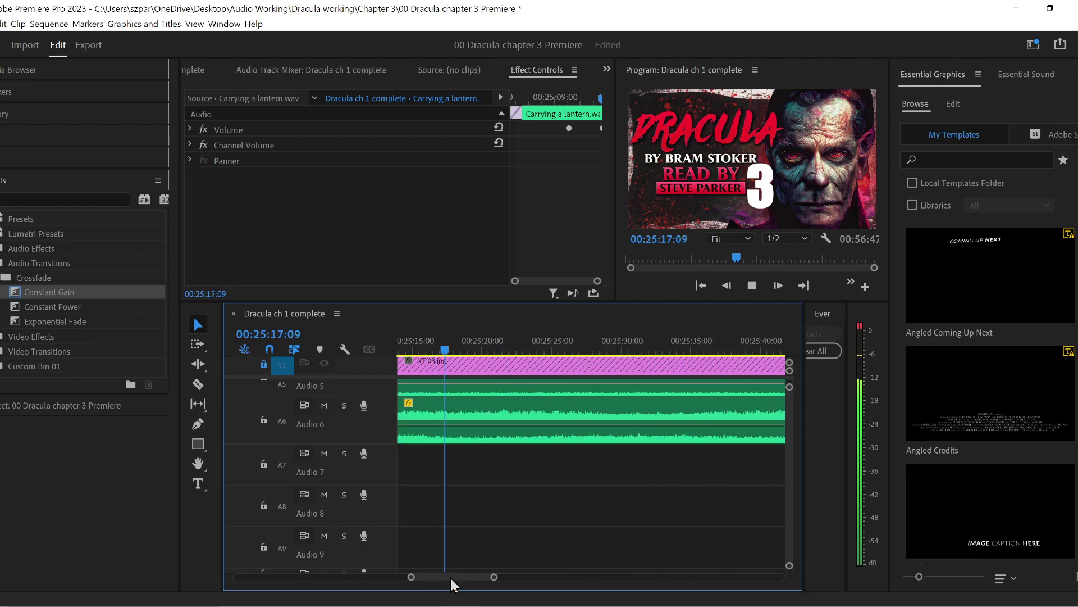
{"action": "key", "text": "space"}
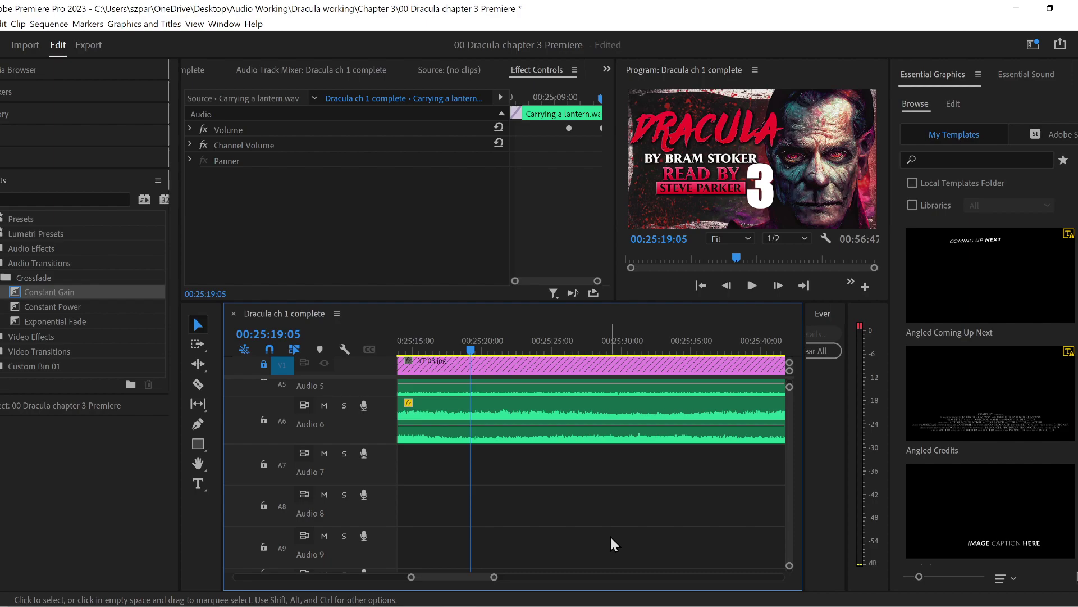
{"action": "key", "text": "space"}
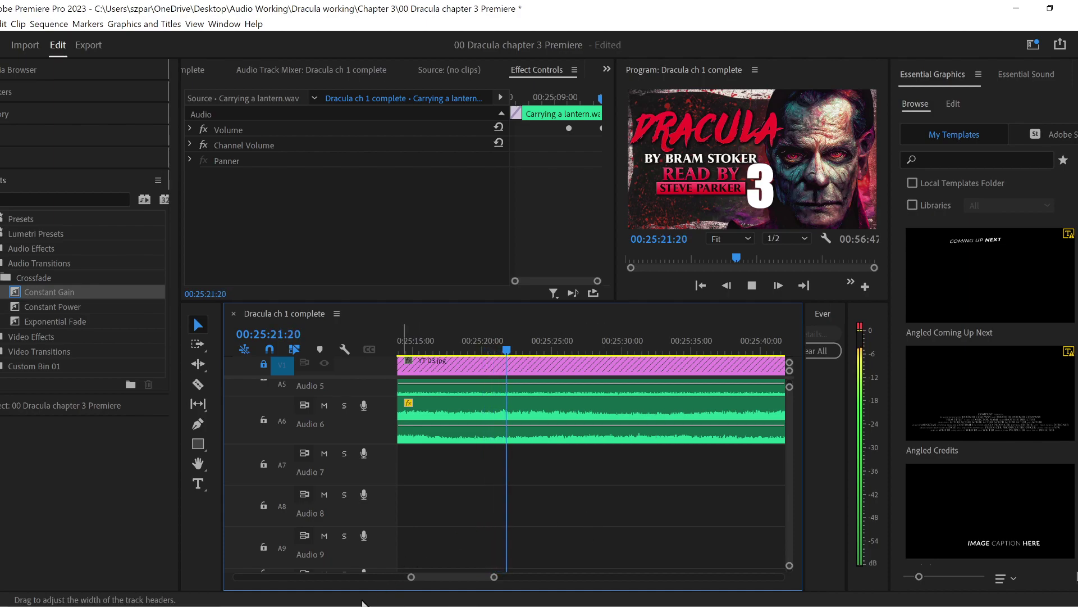
{"action": "key", "text": "space"}
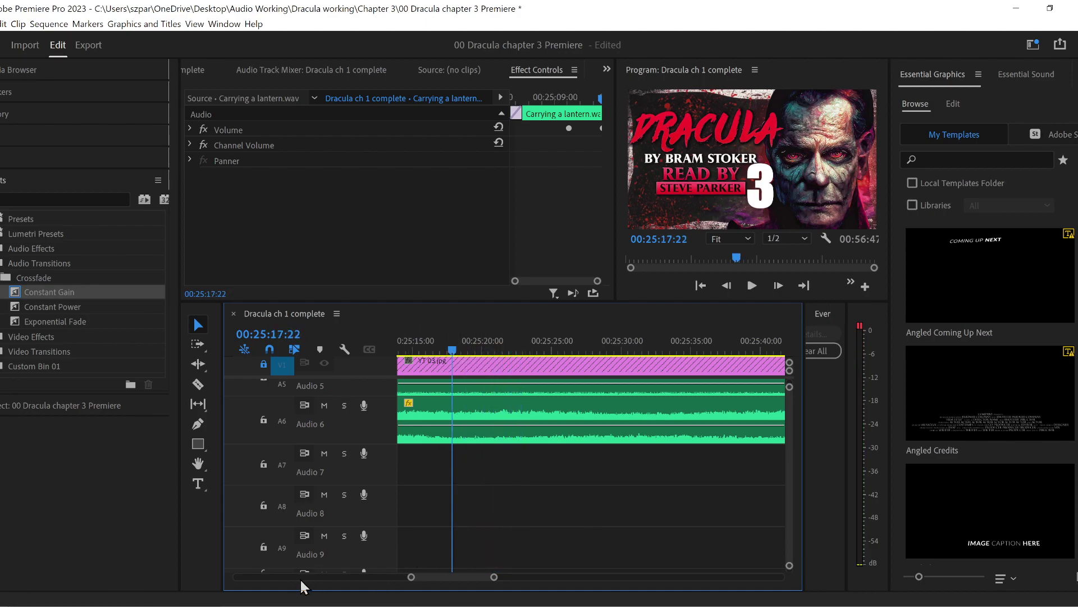
- Add the "writing louder" sound from the Paper folder inside Things to Audio 7 at about 00:25:18
{"action": "left_click", "coordinate": [308, 598]}
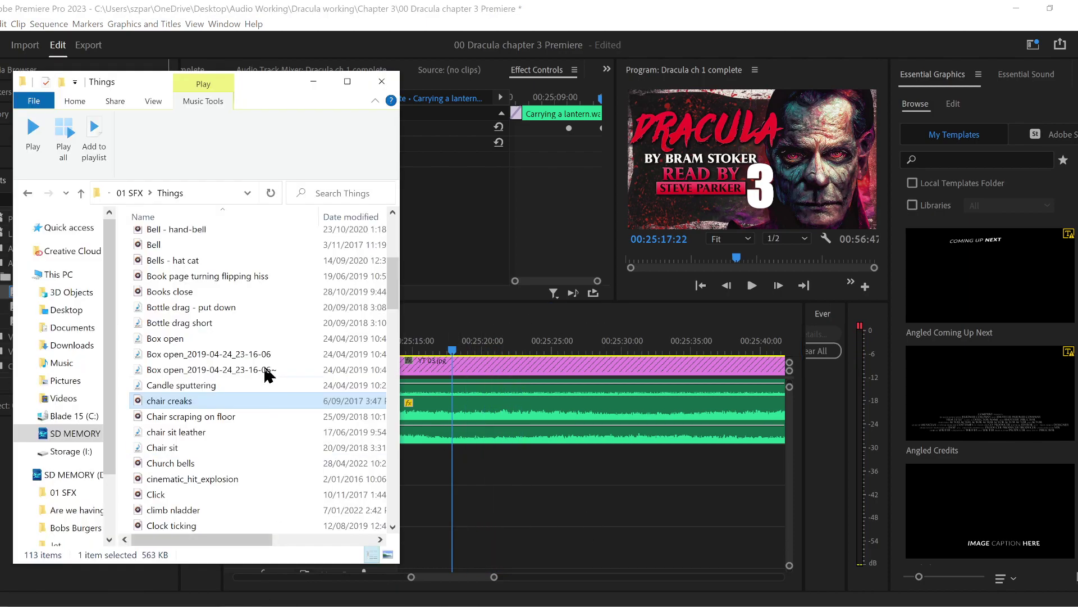
{"action": "left_click", "coordinate": [130, 193]}
{"action": "scroll", "coordinate": [230, 452], "scroll_direction": "down", "scroll_amount": 2}
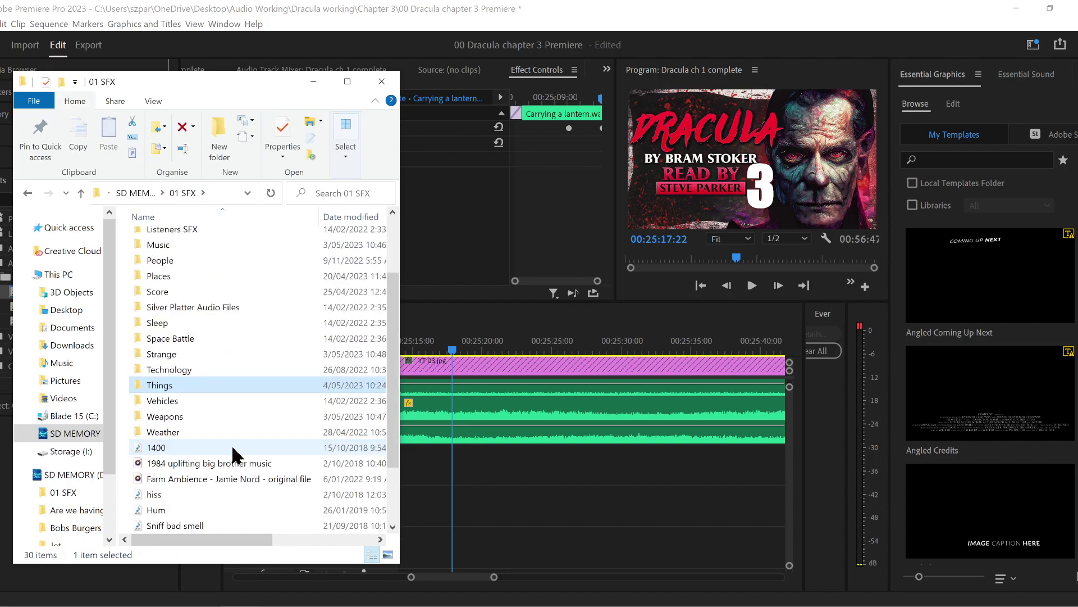
{"action": "scroll", "coordinate": [231, 443], "scroll_direction": "up", "scroll_amount": 1}
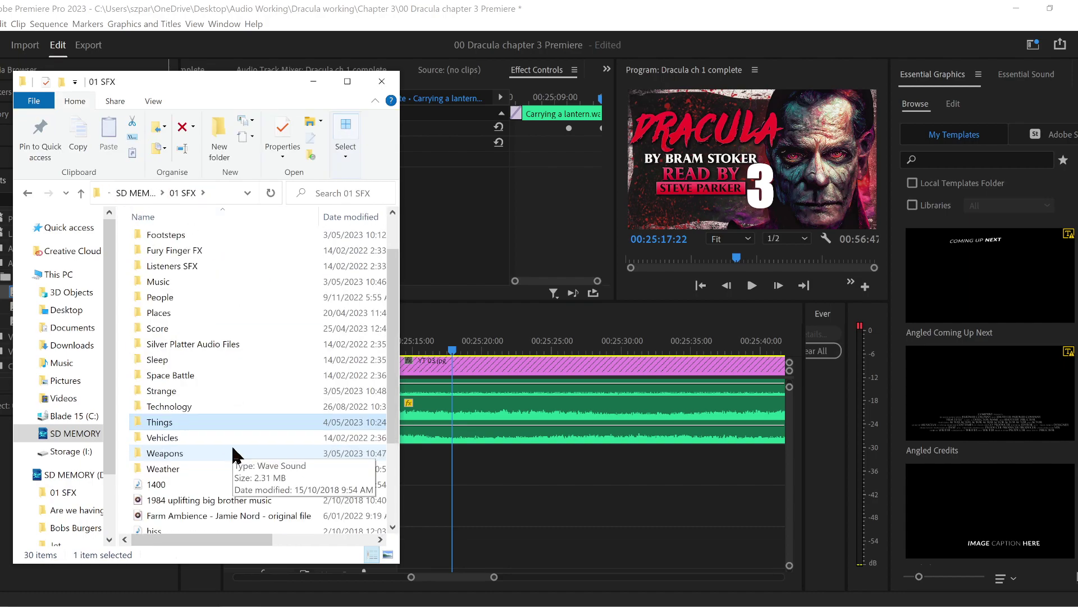
{"action": "double_click", "coordinate": [174, 420]}
{"action": "double_click", "coordinate": [196, 317]}
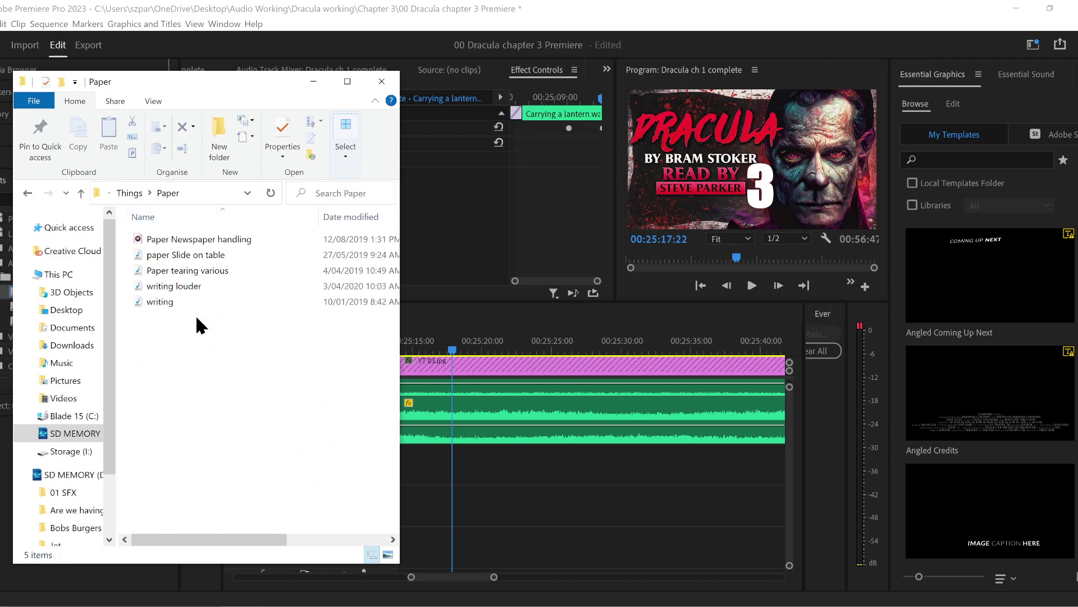
{"action": "left_click_drag", "start_coordinate": [194, 287], "coordinate": [452, 449]}
{"action": "left_click", "coordinate": [463, 490]}
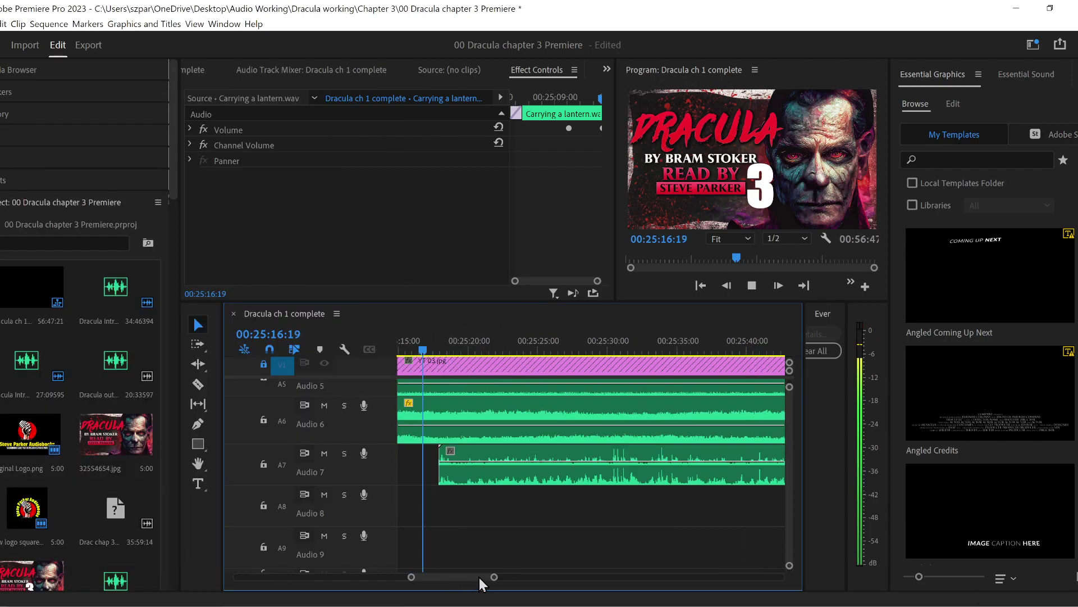
- Shift the writing clip on Audio 7 to start at about 00:25:18:18 and play it with the narration
{"action": "mouse_move", "coordinate": [488, 482]}
{"action": "left_mouse_down"}
{"action": "mouse_move", "coordinate": [510, 488]}
{"action": "mouse_move", "coordinate": [497, 477]}
{"action": "left_mouse_up"}
{"action": "key", "text": "space"}
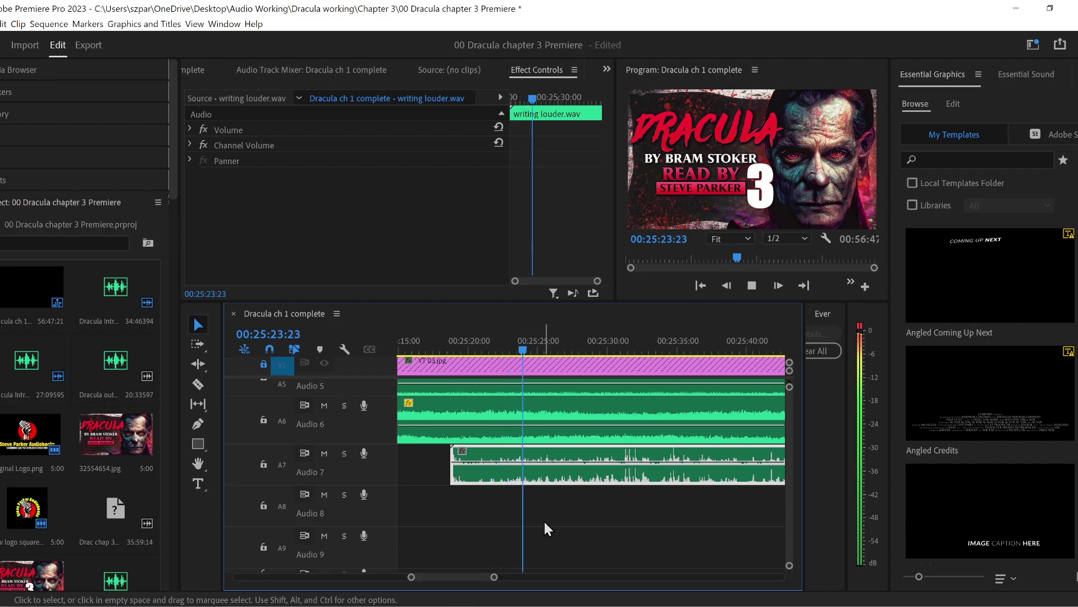
{"action": "key", "text": "space"}
- Lower the writing clip's volume with keyframes from about 00:25:23 to -7.5 dB at 00:25:24:16, and play on to 00:25:33:10
{"action": "left_click", "coordinate": [197, 423]}
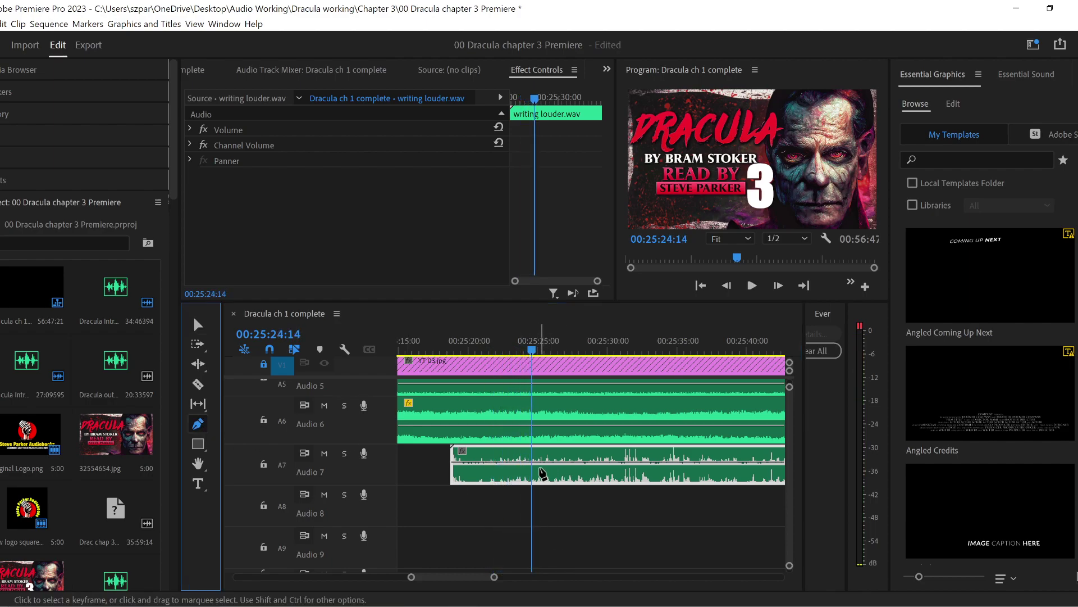
{"action": "left_click", "coordinate": [511, 461]}
{"action": "left_click_drag", "start_coordinate": [532, 462], "coordinate": [533, 467]}
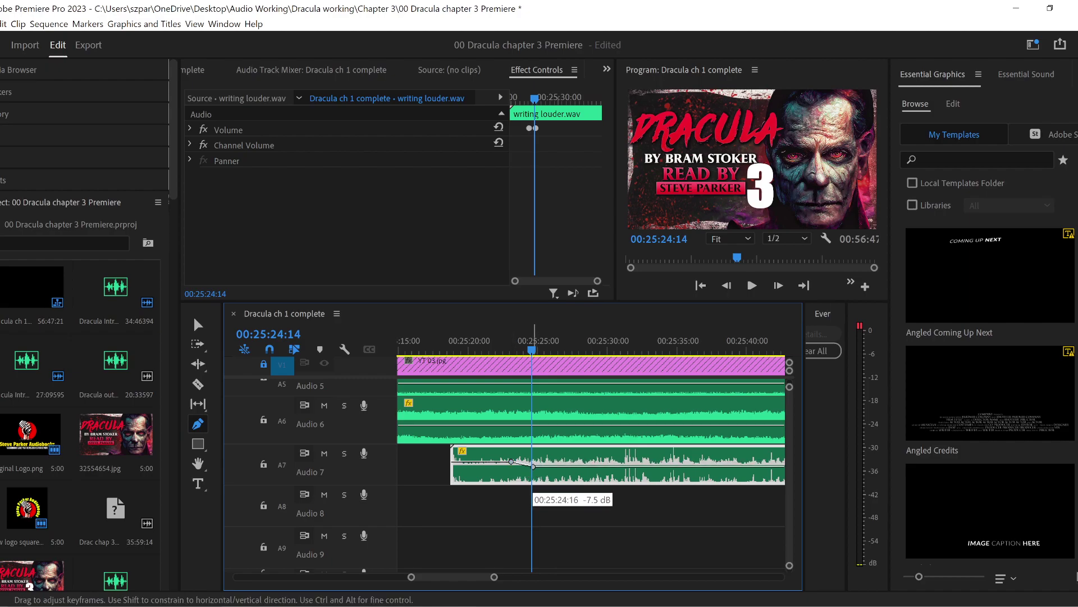
{"action": "key", "text": "space"}
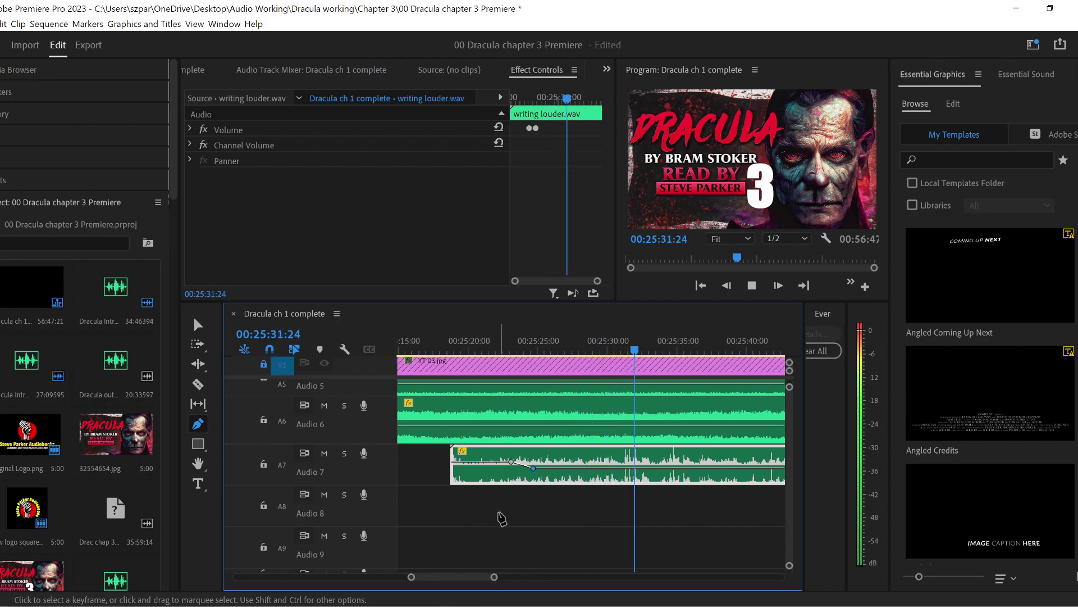
{"action": "key", "text": "space"}
- Cut out the writing section from about 00:25:31 to 00:25:32:16, close the gap, and play through the join
{"action": "left_click", "coordinate": [197, 384]}
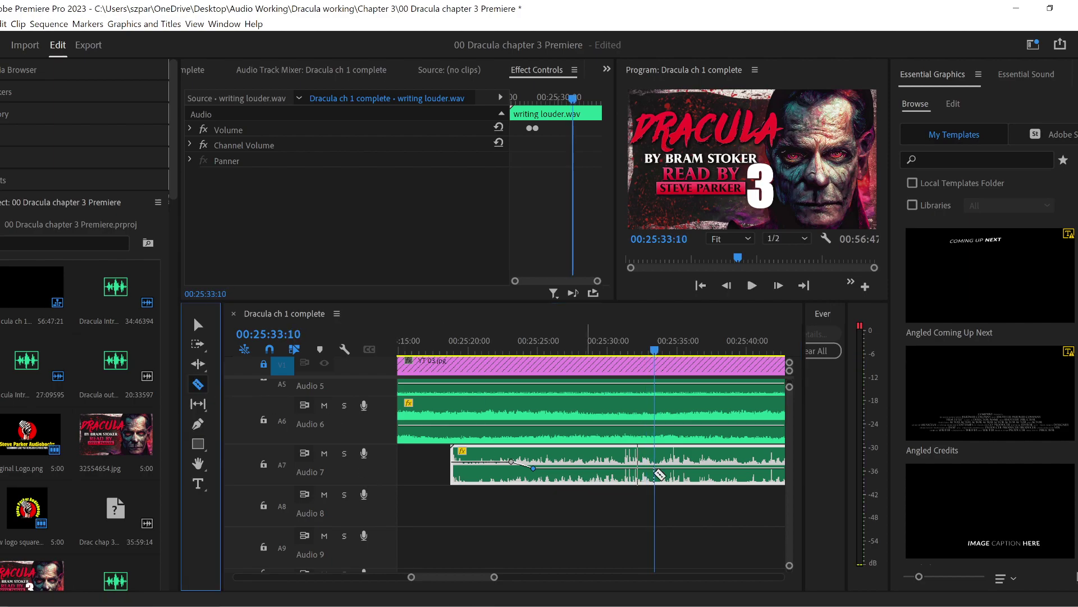
{"action": "left_click", "coordinate": [621, 468]}
{"action": "left_click", "coordinate": [643, 467]}
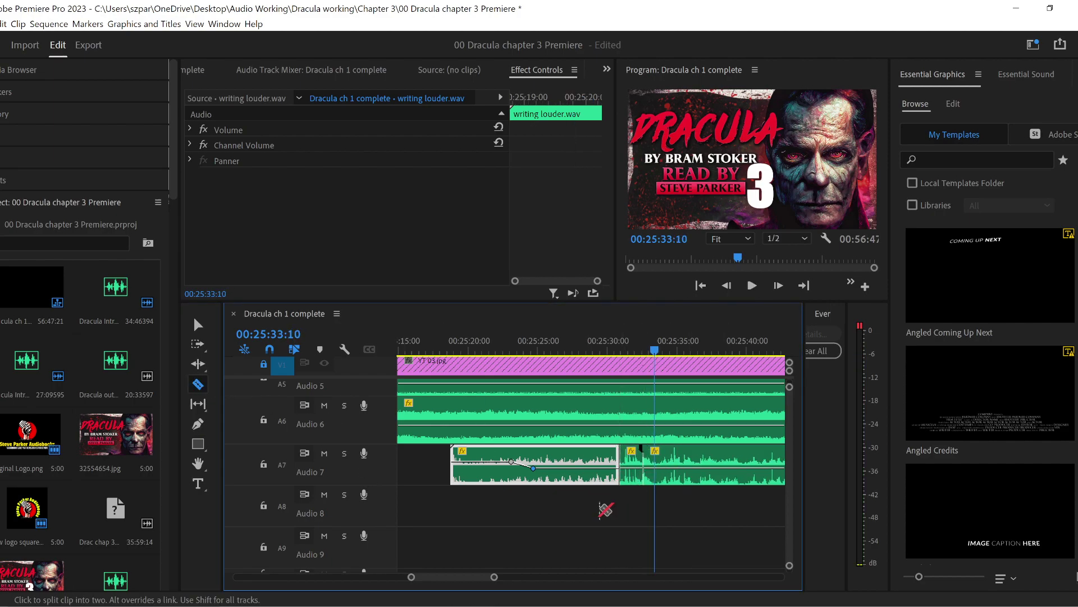
{"action": "left_click", "coordinate": [200, 326]}
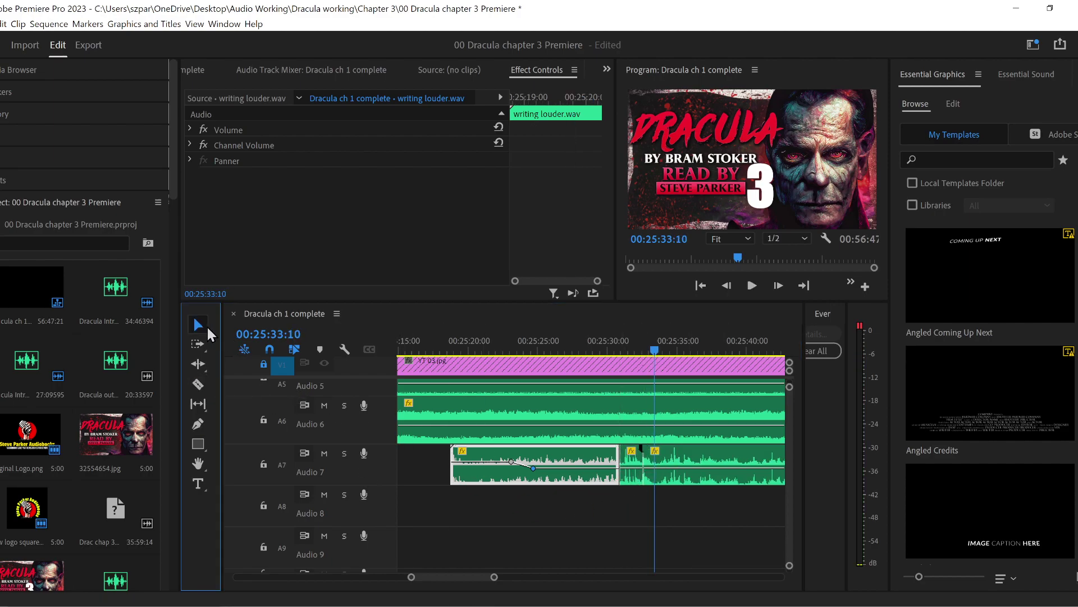
{"action": "left_click", "coordinate": [633, 478]}
{"action": "key", "text": "Delete"}
{"action": "left_click_drag", "start_coordinate": [676, 475], "coordinate": [650, 475]}
{"action": "left_click", "coordinate": [601, 353]}
{"action": "key", "text": "space"}
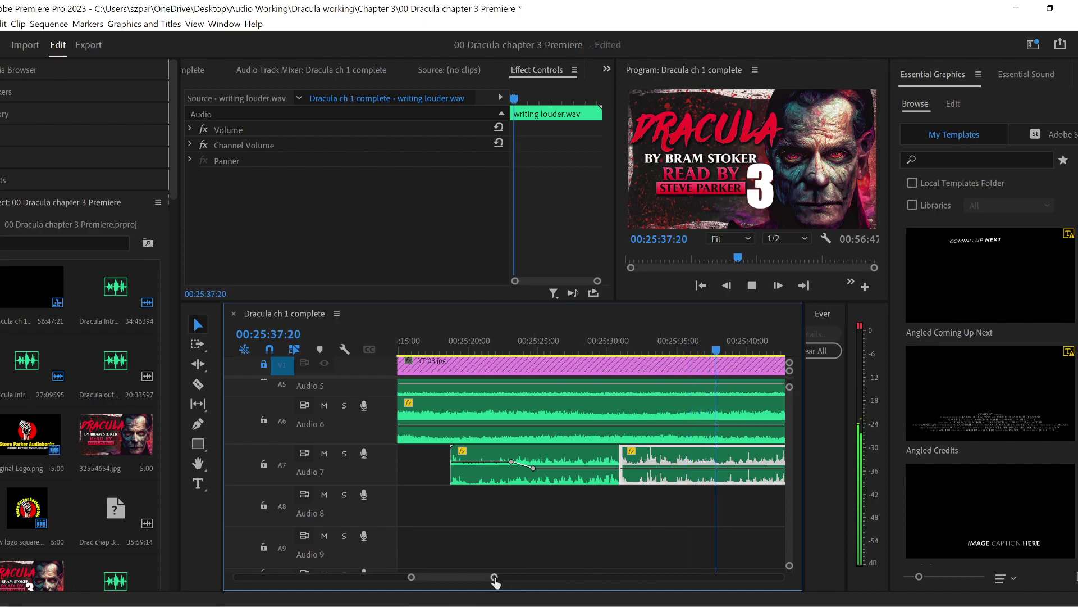
{"action": "key", "text": "space"}
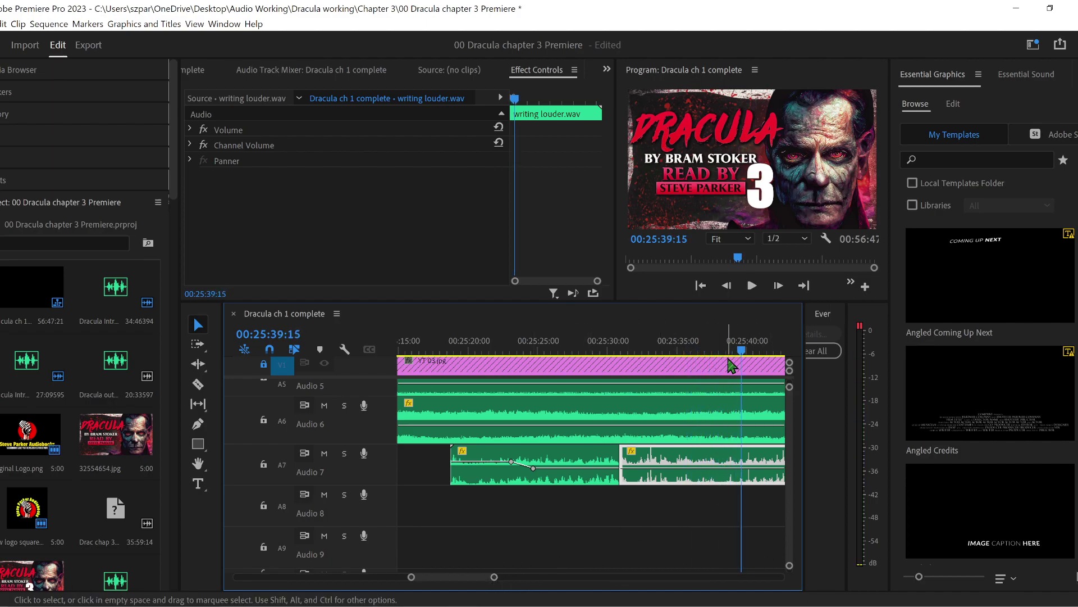
- Replay the narration near 00:25:38 and split the clips on Audio 5, Audio 6 and Audio 7 at 00:25:38:13
{"action": "left_click_drag", "start_coordinate": [737, 353], "coordinate": [703, 351]}
{"action": "key", "text": "space"}
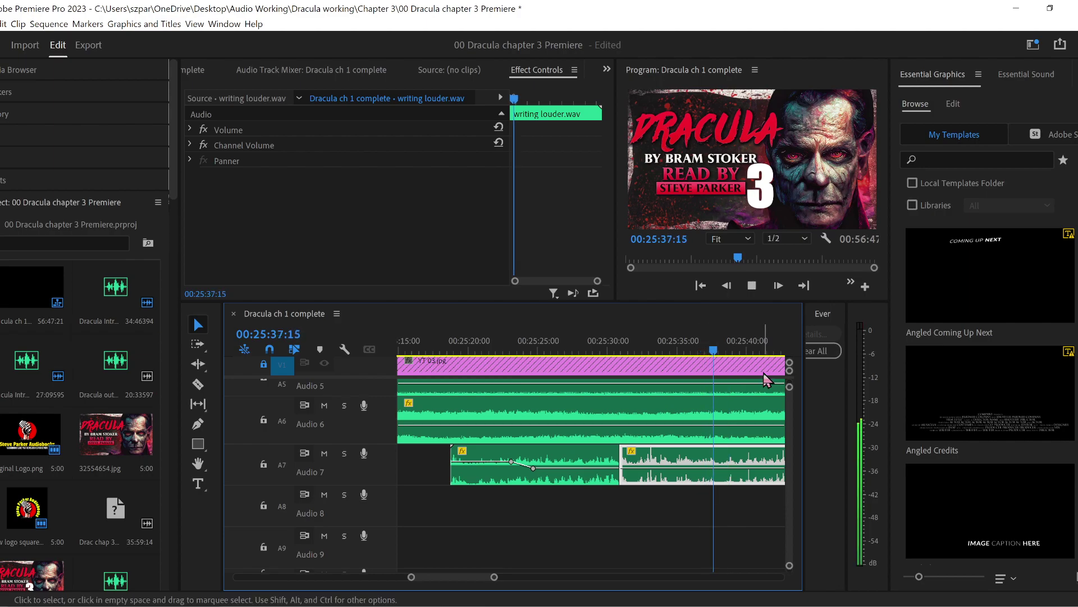
{"action": "key", "text": "space"}
{"action": "scroll", "coordinate": [793, 427], "scroll_direction": "up", "scroll_amount": 3}
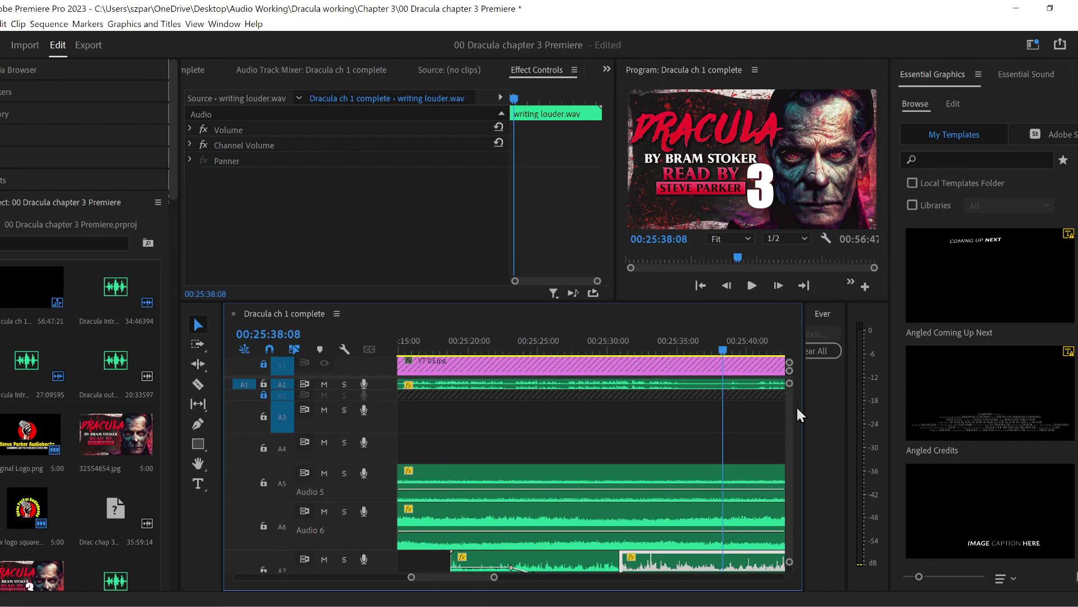
{"action": "left_click_drag", "start_coordinate": [723, 350], "coordinate": [727, 351]}
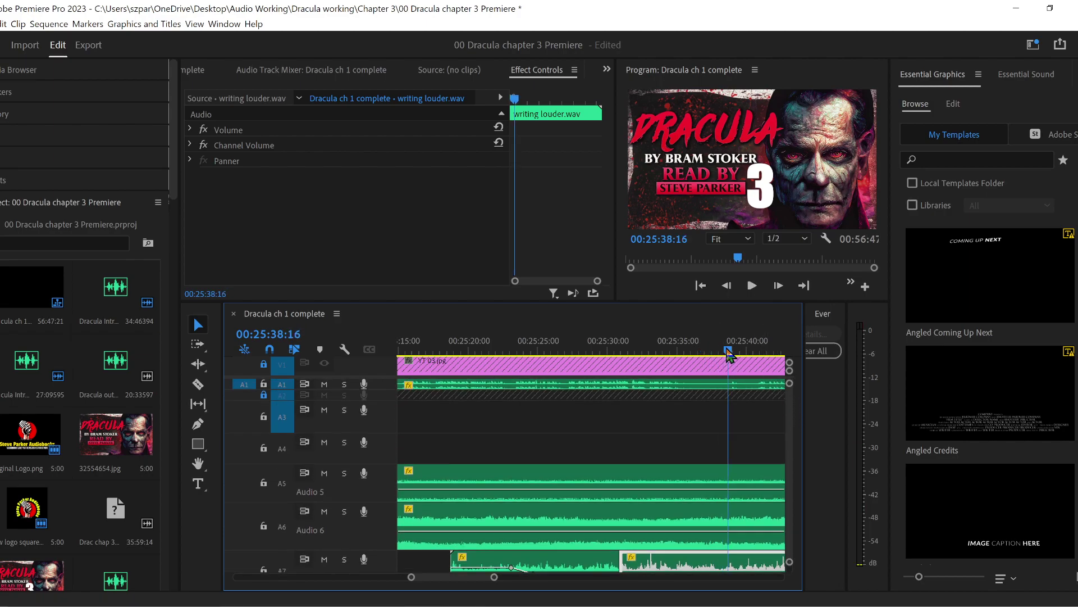
{"action": "left_click", "coordinate": [198, 384]}
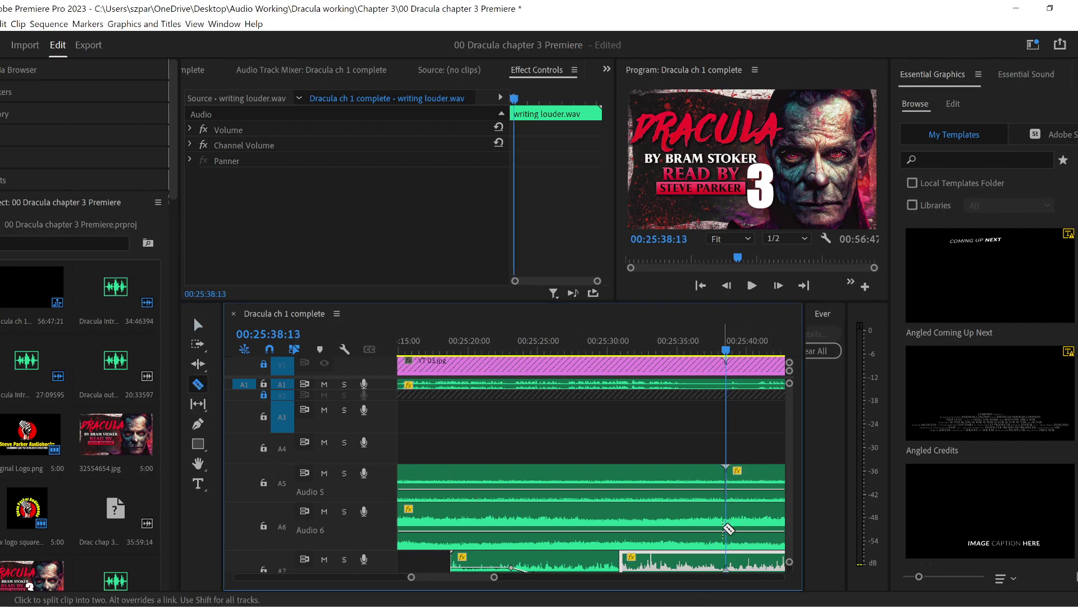
{"action": "left_click", "coordinate": [725, 568]}
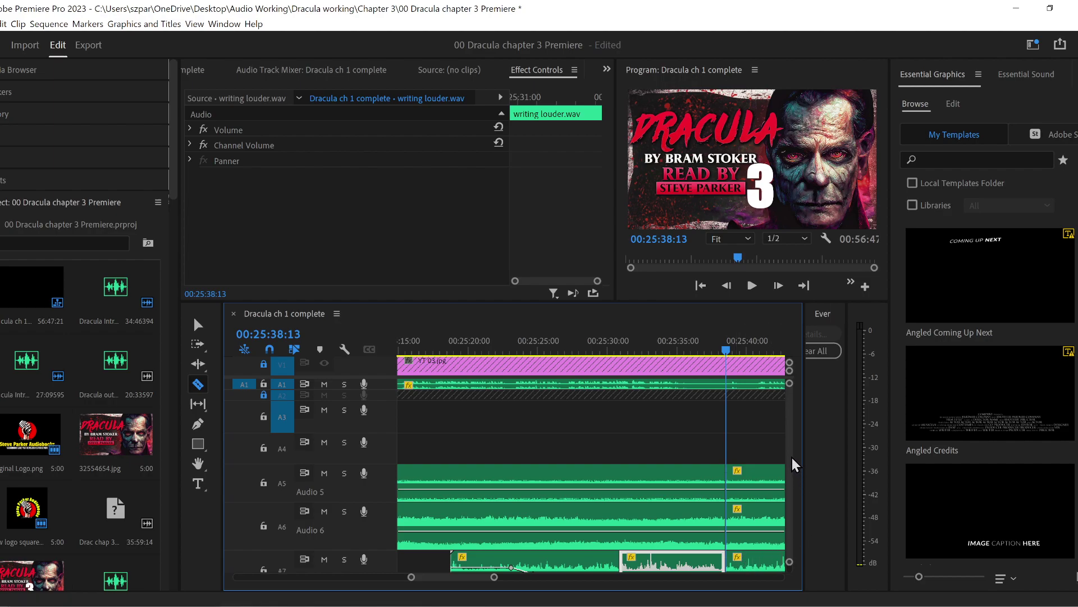
- Shift all the sound clips after the 00:25:38:13 cut together so they start at about 00:25:42
{"action": "scroll", "coordinate": [792, 457], "scroll_direction": "down", "scroll_amount": 3}
{"action": "scroll", "coordinate": [791, 459], "scroll_direction": "up", "scroll_amount": 3}
{"action": "left_click", "coordinate": [198, 325]}
{"action": "left_click_drag", "start_coordinate": [754, 417], "coordinate": [778, 573]}
{"action": "left_click_drag", "start_coordinate": [737, 430], "coordinate": [790, 433]}
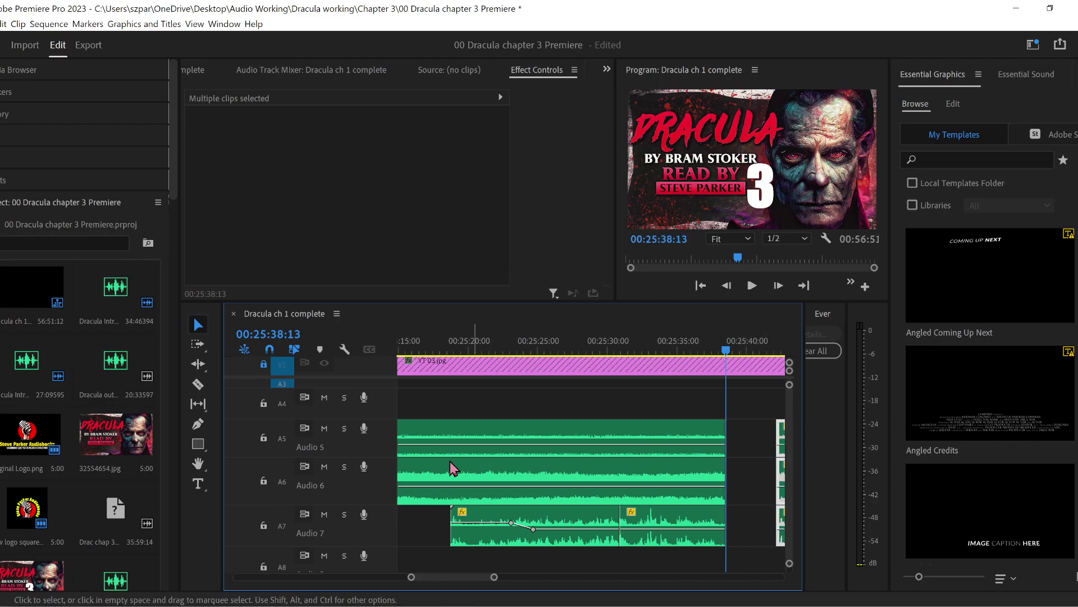
- Add volume keyframes at about 00:25:33:06 to the countryside night, wind howling and writing clips on Audio 5 to 7
{"action": "left_click", "coordinate": [207, 427]}
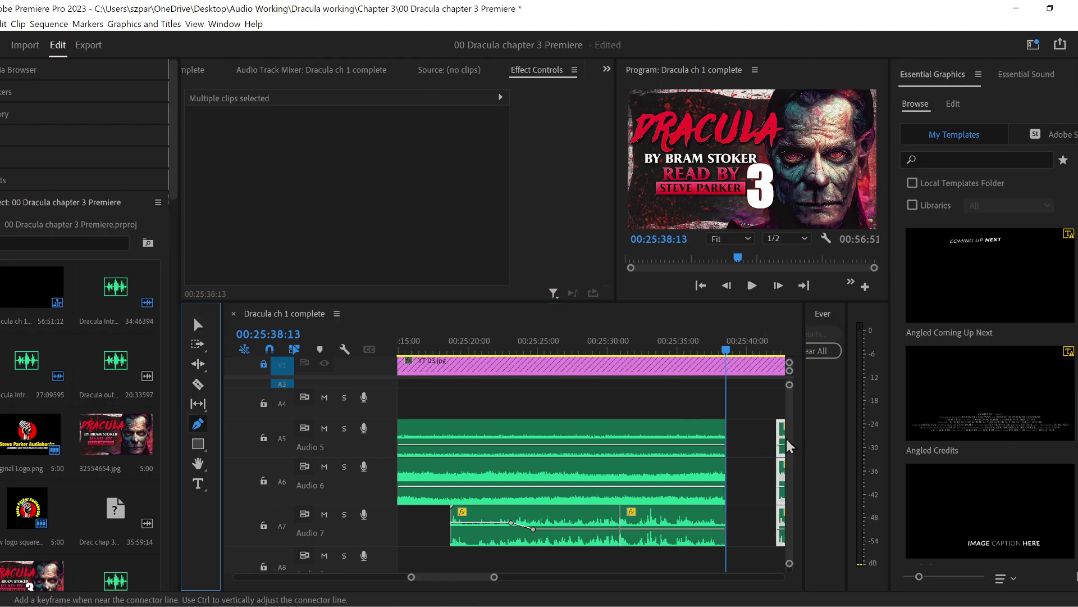
{"action": "scroll", "coordinate": [794, 426], "scroll_direction": "up", "scroll_amount": 2}
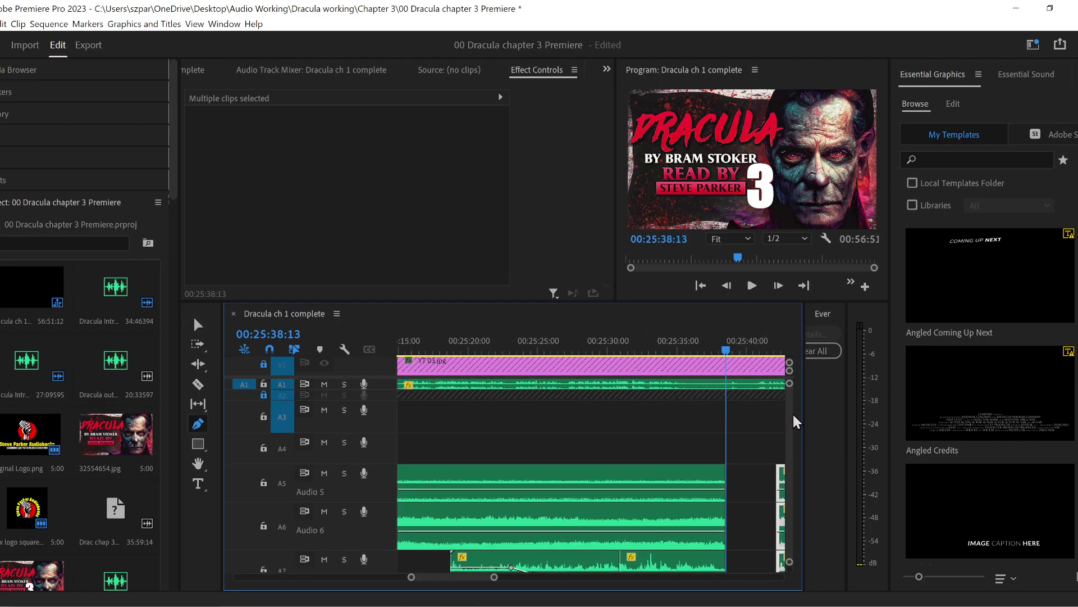
{"action": "left_click", "coordinate": [679, 344]}
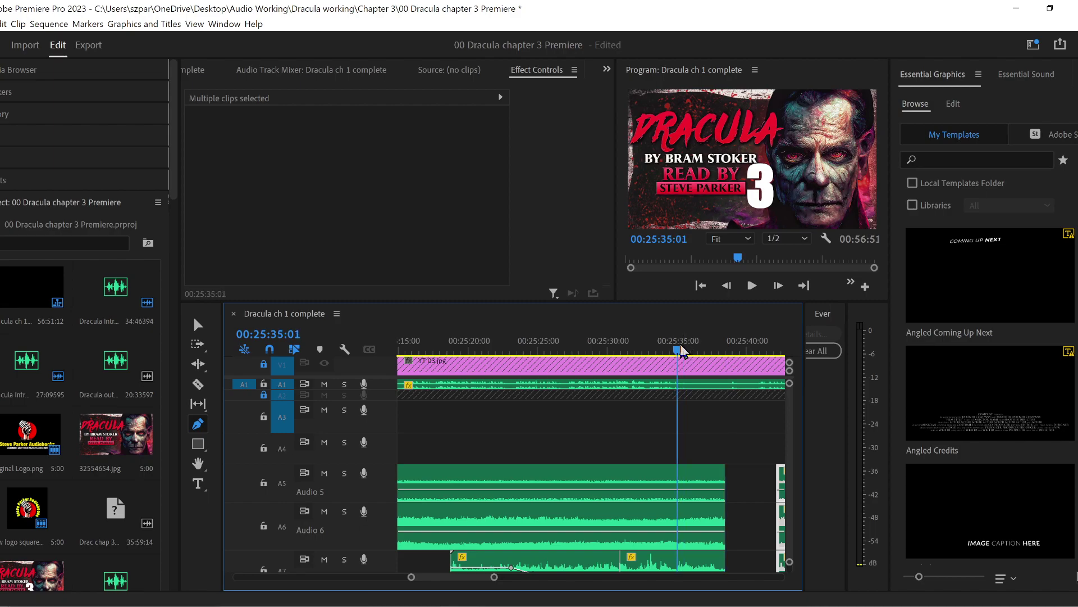
{"action": "left_click", "coordinate": [678, 488]}
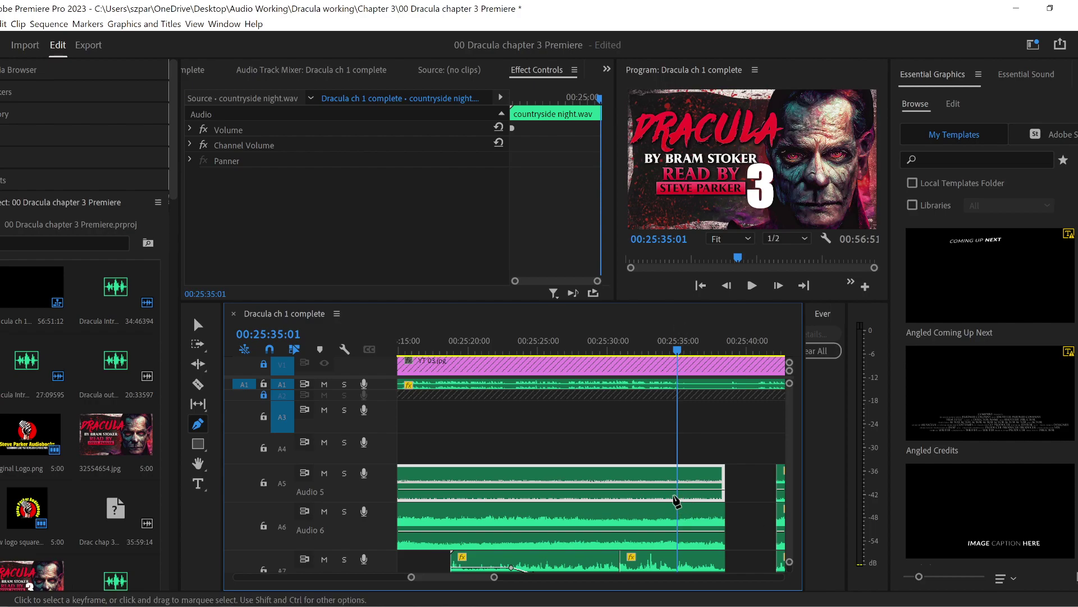
{"action": "left_click", "coordinate": [652, 489]}
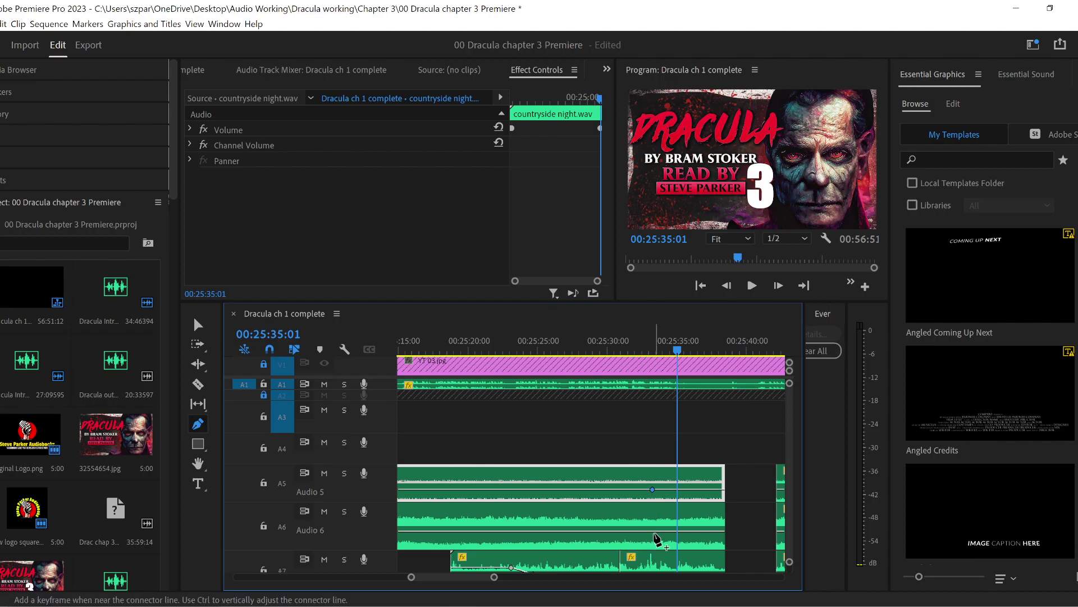
{"action": "left_click", "coordinate": [655, 532]}
{"action": "scroll", "coordinate": [792, 477], "scroll_direction": "down", "scroll_amount": 3}
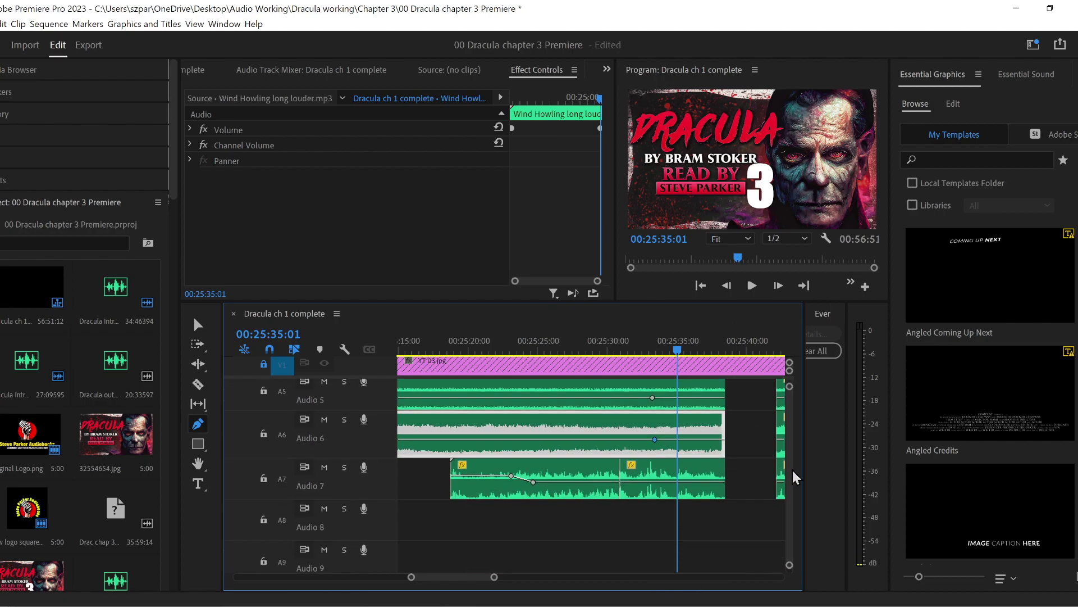
{"action": "left_click", "coordinate": [652, 481]}
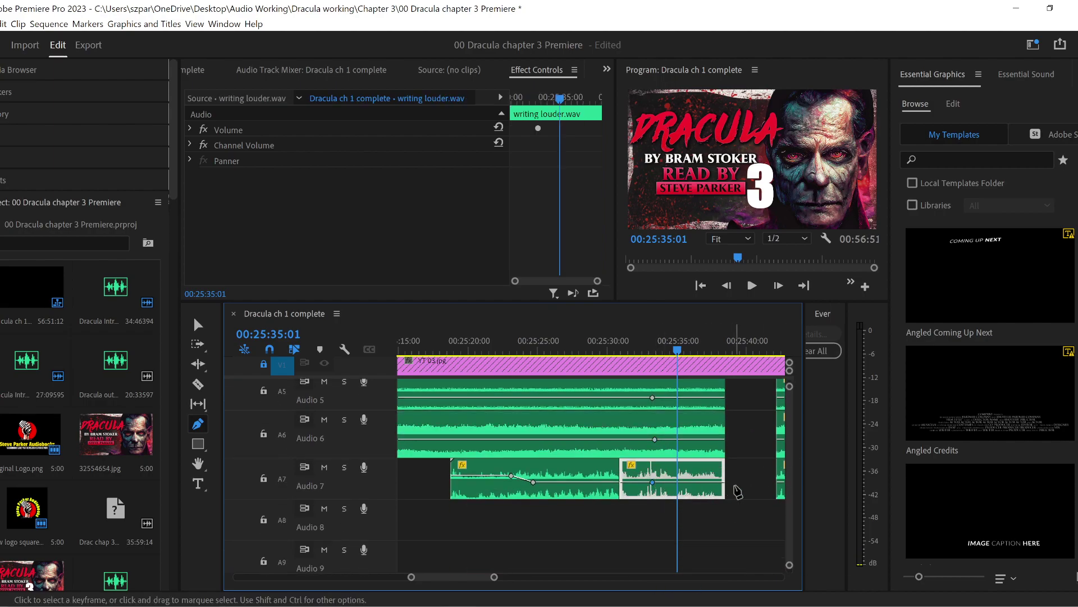
- Fade out the clips on Audio 5, 6 and 7 by lowering their volume at 00:25:38:13, and play through the fade
{"action": "left_click_drag", "start_coordinate": [723, 482], "coordinate": [724, 495]}
{"action": "left_click_drag", "start_coordinate": [723, 439], "coordinate": [724, 451]}
{"action": "left_click_drag", "start_coordinate": [723, 397], "coordinate": [724, 404]}
{"action": "key", "text": "shift+k"}
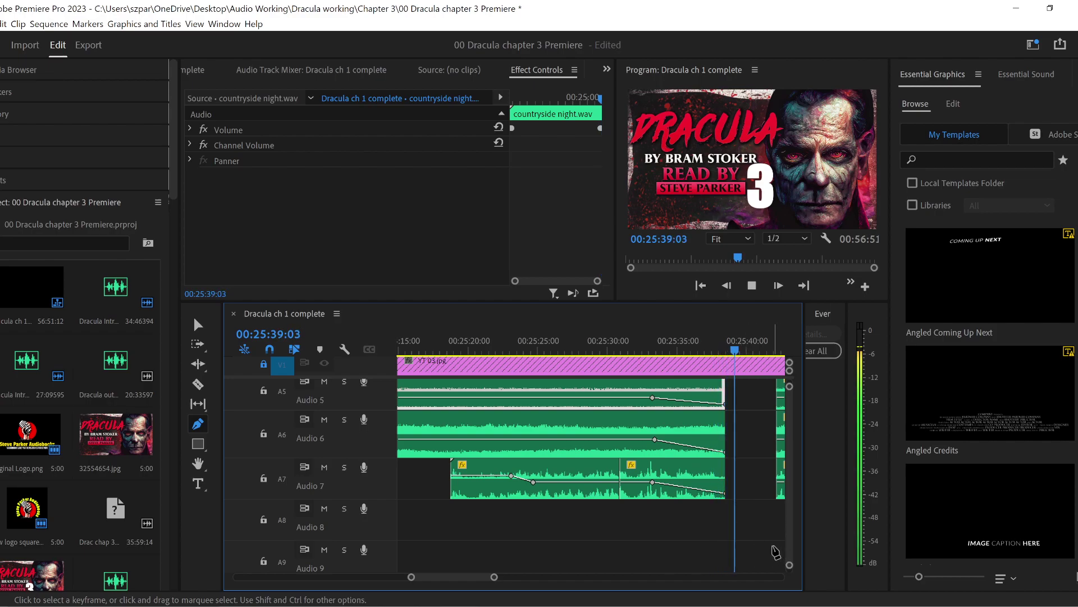
{"action": "key", "text": "space"}
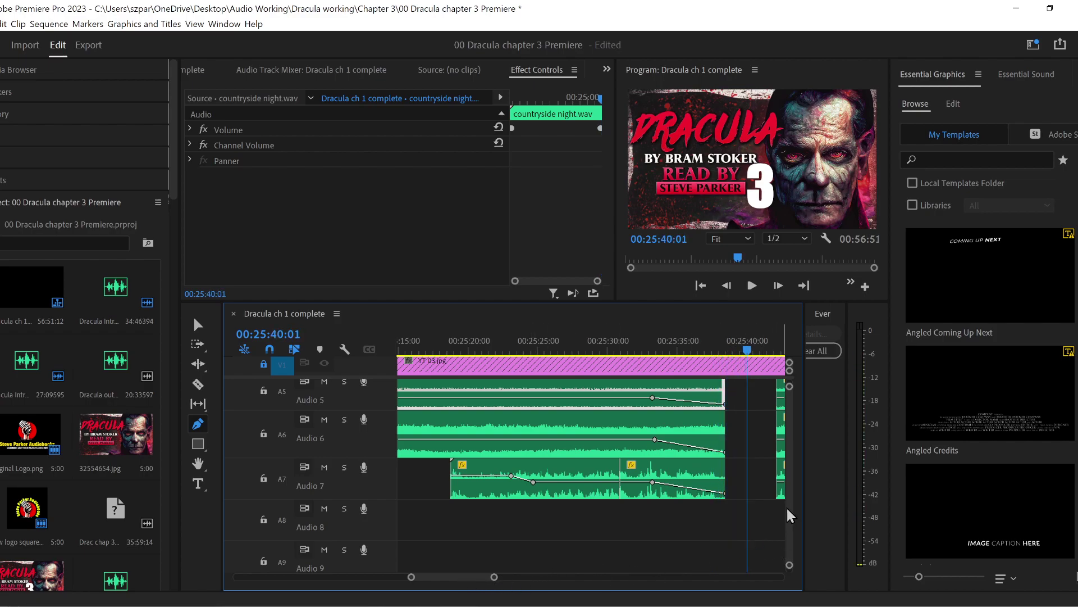
- Delete the writing louder clip that follows the gap on Audio 7
{"action": "left_click", "coordinate": [203, 326]}
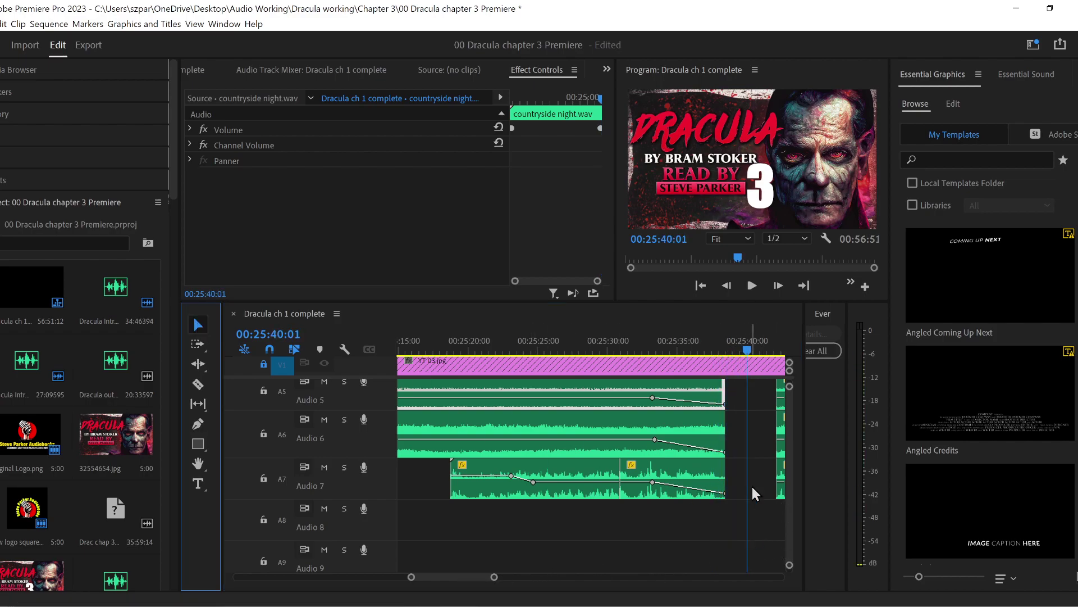
{"action": "left_click", "coordinate": [780, 468]}
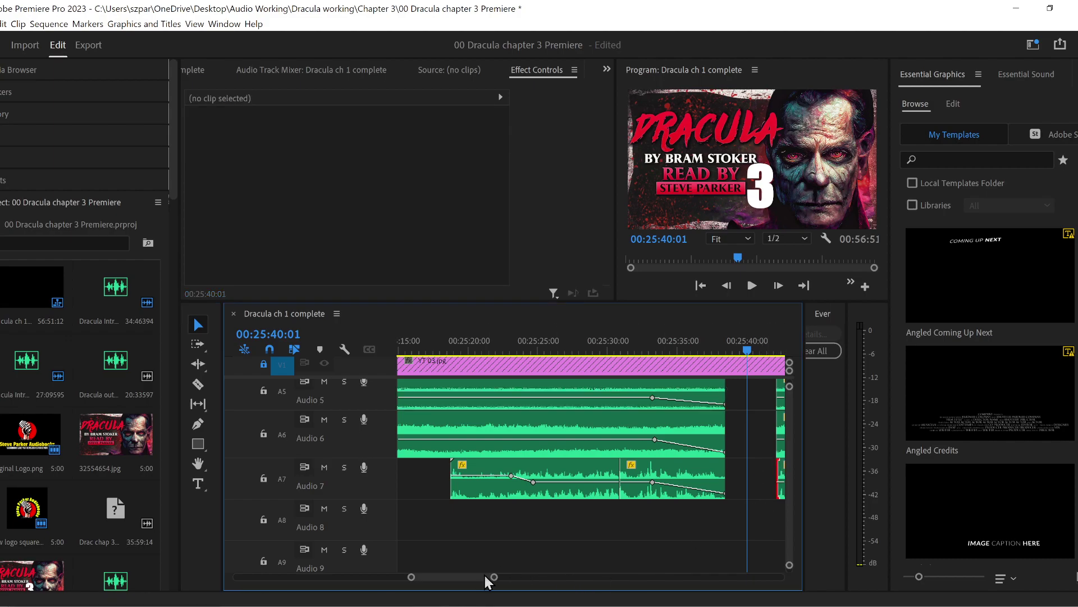
{"action": "left_click_drag", "start_coordinate": [493, 580], "coordinate": [504, 578]}
{"action": "left_click", "coordinate": [686, 472]}
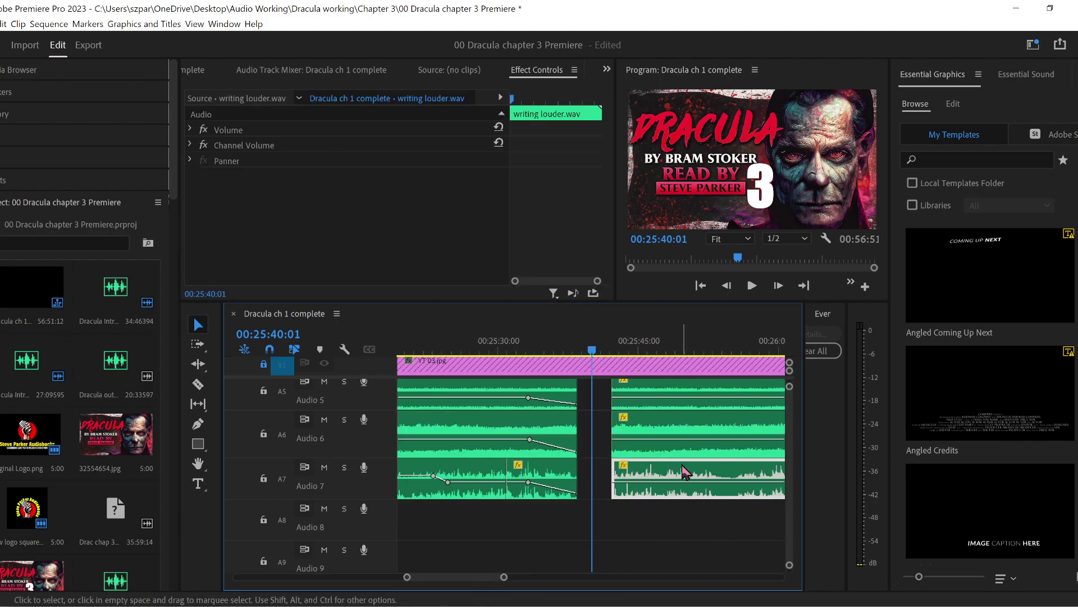
{"action": "key", "text": "Delete"}
- Move the countryside night and wind howling clips after the gap on Audio 5 and Audio 6 together to start at 00:25:39:08
{"action": "left_click_drag", "start_coordinate": [664, 482], "coordinate": [650, 388]}
{"action": "left_click", "coordinate": [198, 424]}
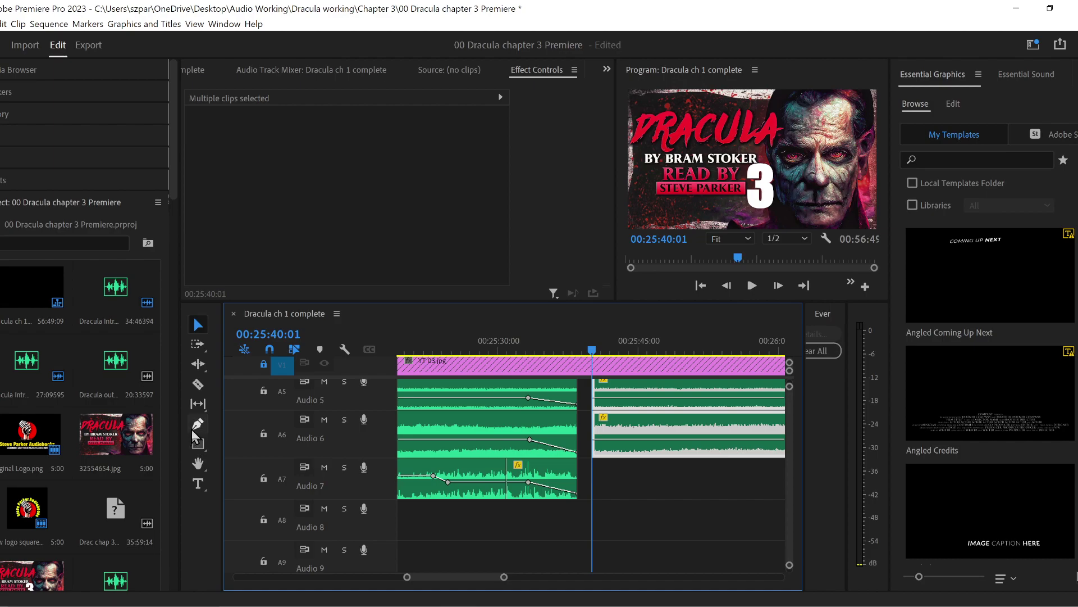
{"action": "scroll", "coordinate": [793, 507], "scroll_direction": "up", "scroll_amount": 3}
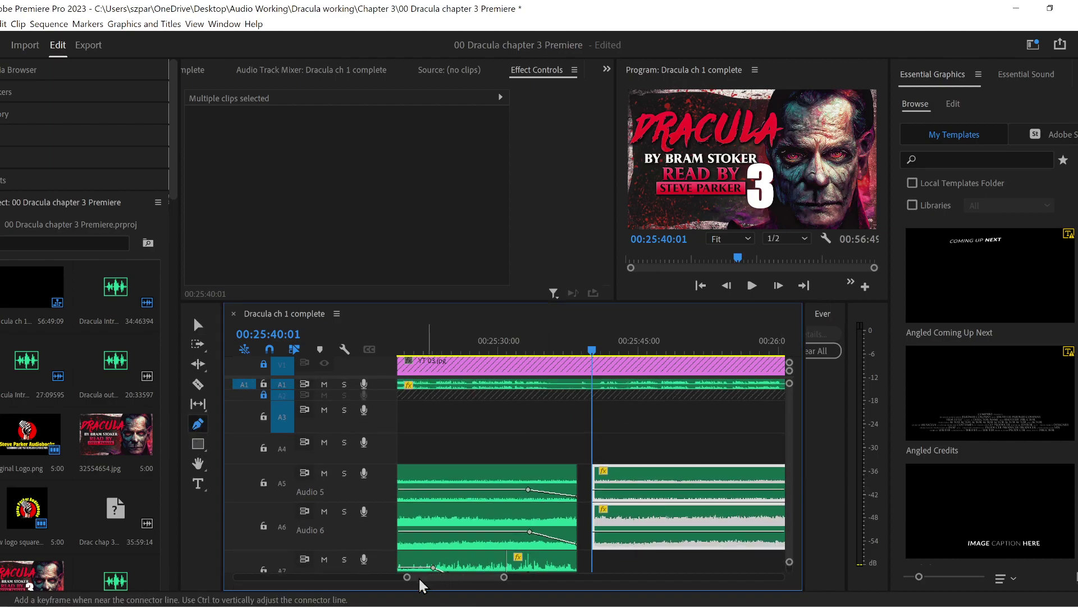
{"action": "left_click_drag", "start_coordinate": [407, 577], "coordinate": [428, 578]}
{"action": "left_click", "coordinate": [554, 350]}
{"action": "left_click", "coordinate": [198, 325]}
{"action": "left_click", "coordinate": [543, 486]}
{"action": "left_click_drag", "start_coordinate": [620, 517], "coordinate": [581, 518]}
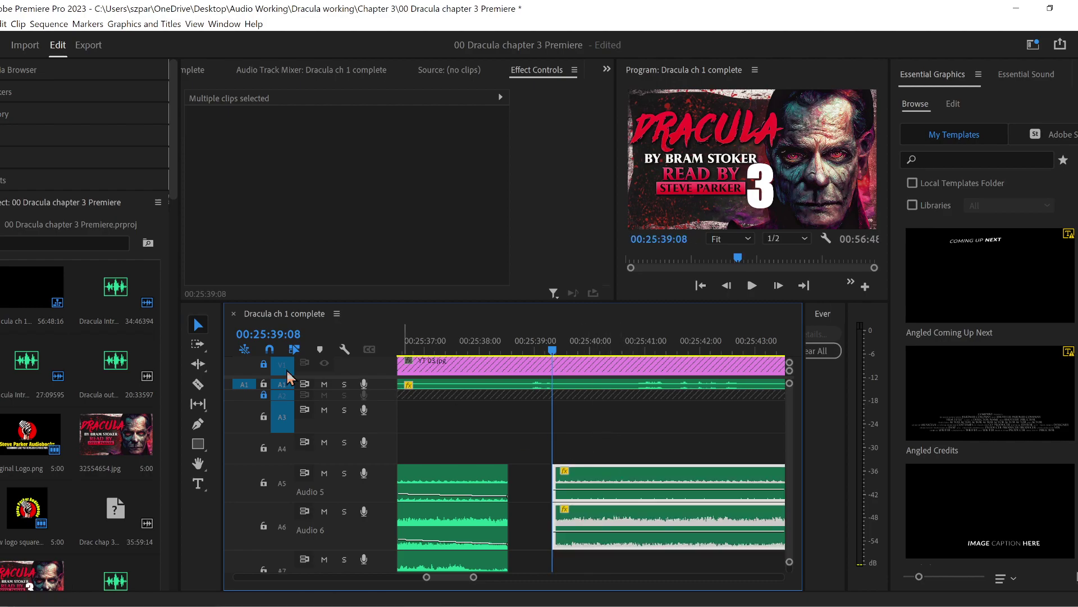
- Add volume keyframes to the Audio 5 and Audio 6 clips at their start and at three points up to about 00:25:42
{"action": "left_click", "coordinate": [196, 424]}
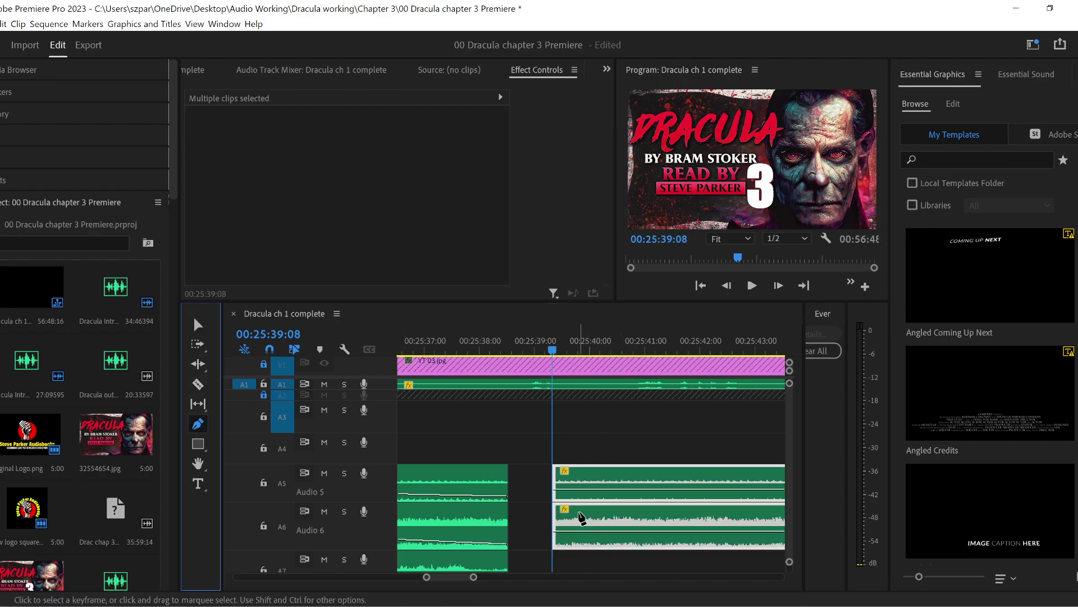
{"action": "left_click", "coordinate": [554, 497]}
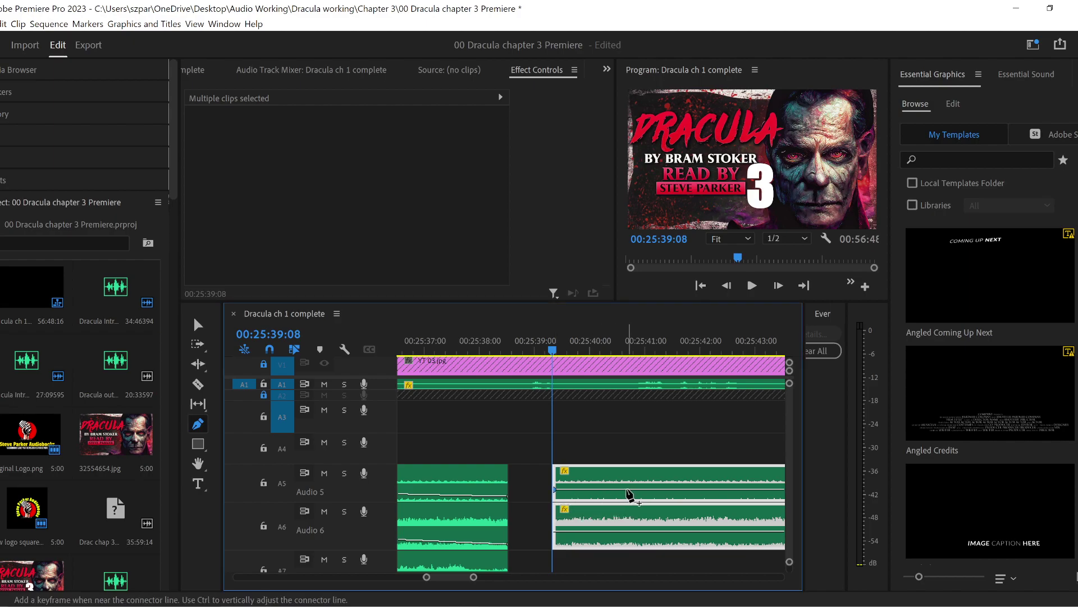
{"action": "left_click", "coordinate": [630, 489]}
{"action": "left_click", "coordinate": [629, 531]}
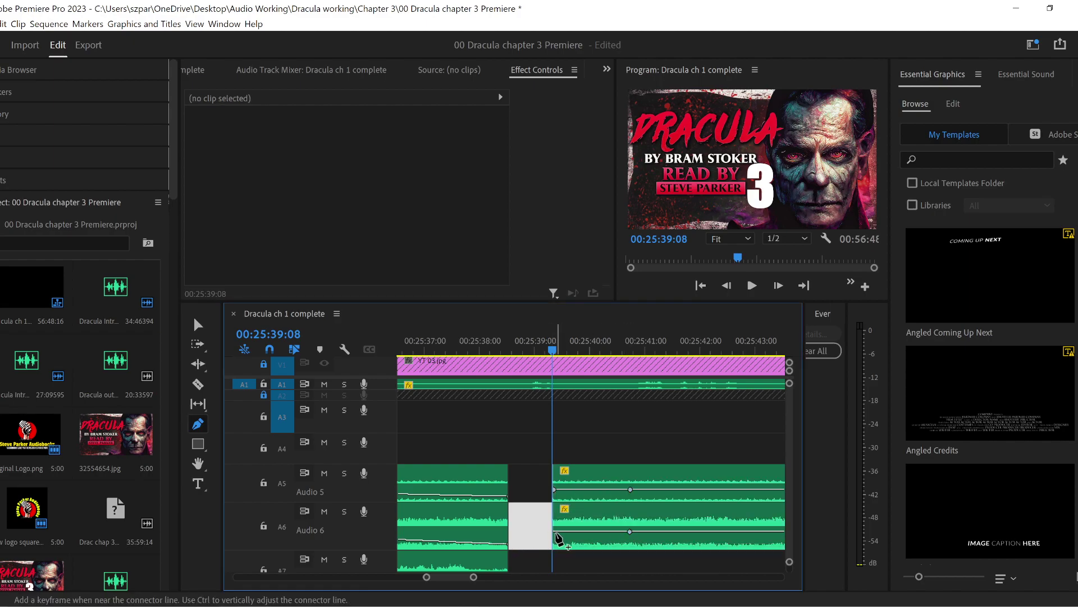
{"action": "left_click", "coordinate": [571, 525]}
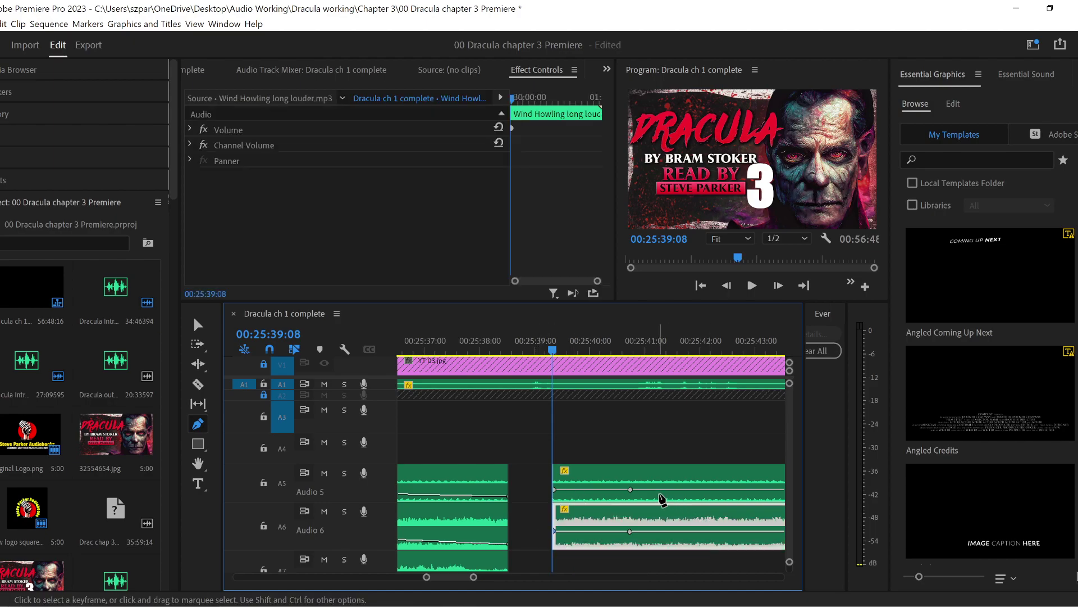
{"action": "left_click", "coordinate": [680, 493]}
{"action": "left_click", "coordinate": [675, 530]}
{"action": "left_click", "coordinate": [722, 531]}
{"action": "left_click", "coordinate": [721, 489]}
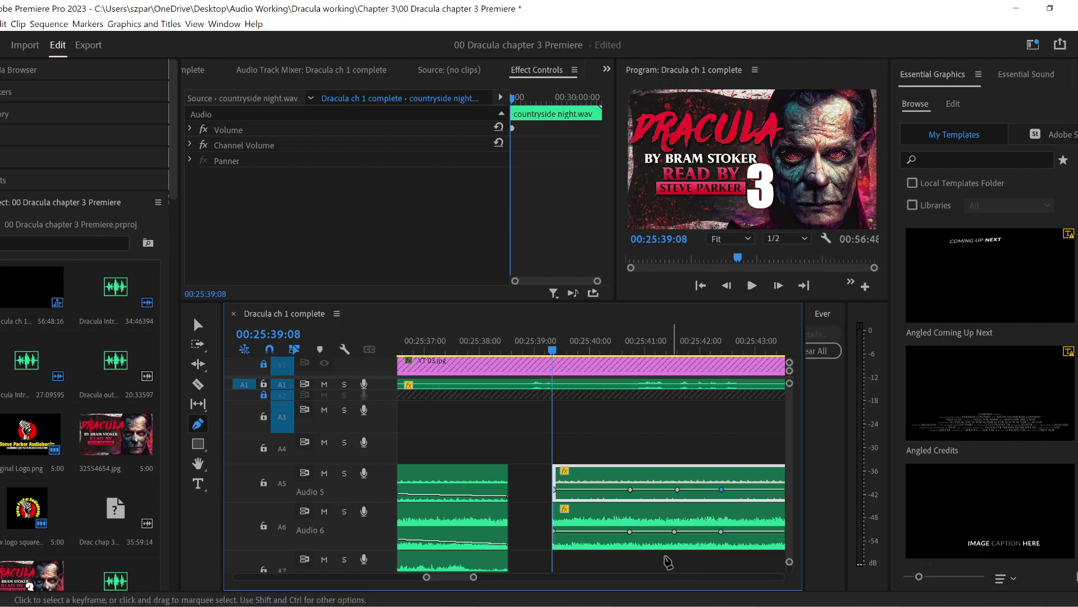
- Raise the volume between the two middle keyframes and lower the first keyframe on both ambience clips, and play through the fade-in
{"action": "left_click", "coordinate": [198, 325]}
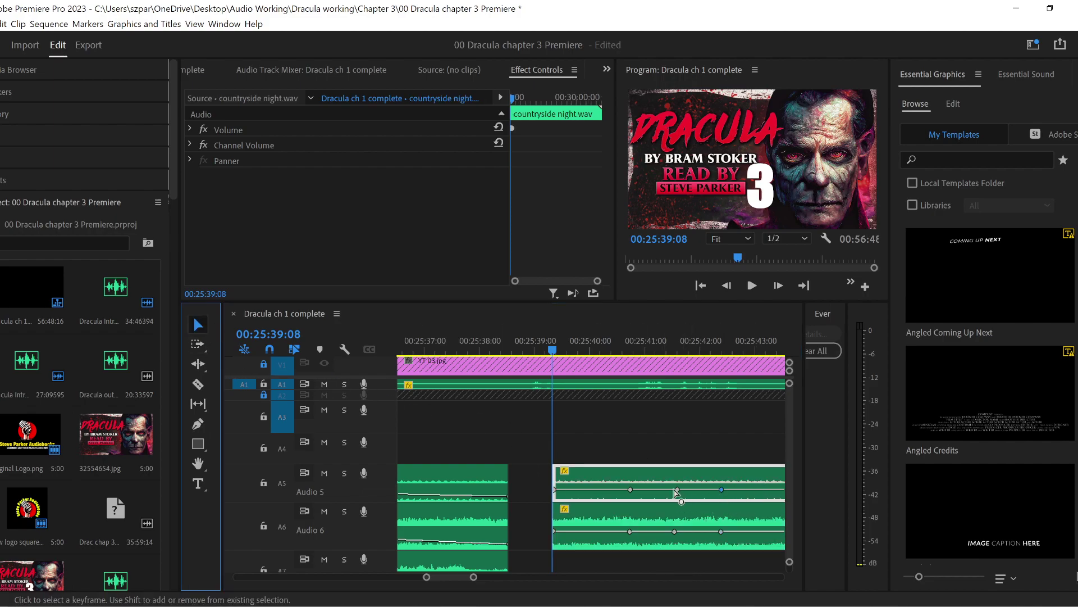
{"action": "left_click_drag", "start_coordinate": [648, 489], "coordinate": [648, 484]}
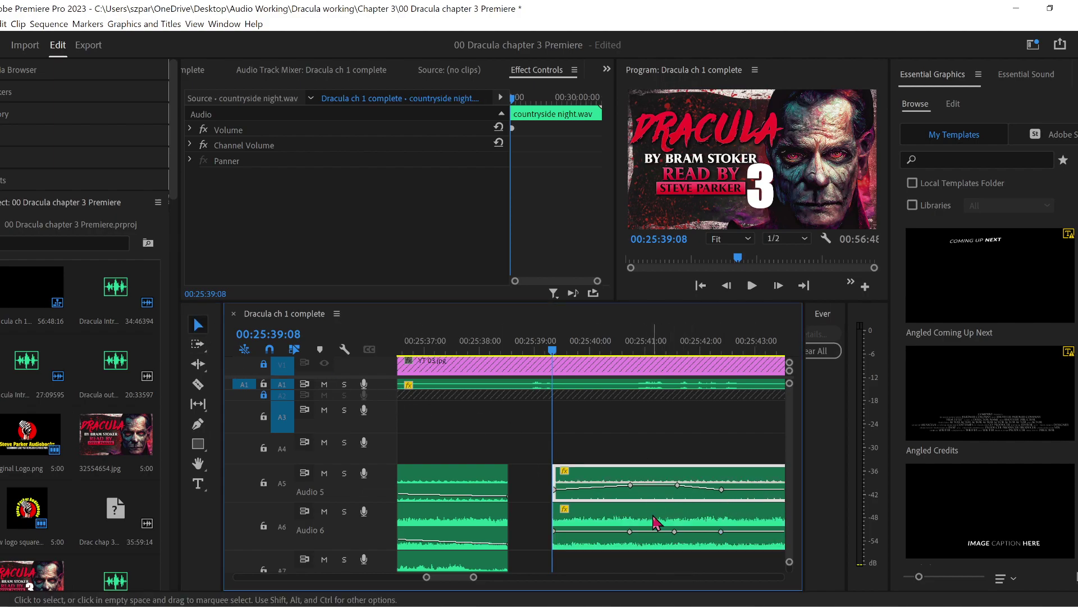
{"action": "left_click_drag", "start_coordinate": [652, 531], "coordinate": [652, 526]}
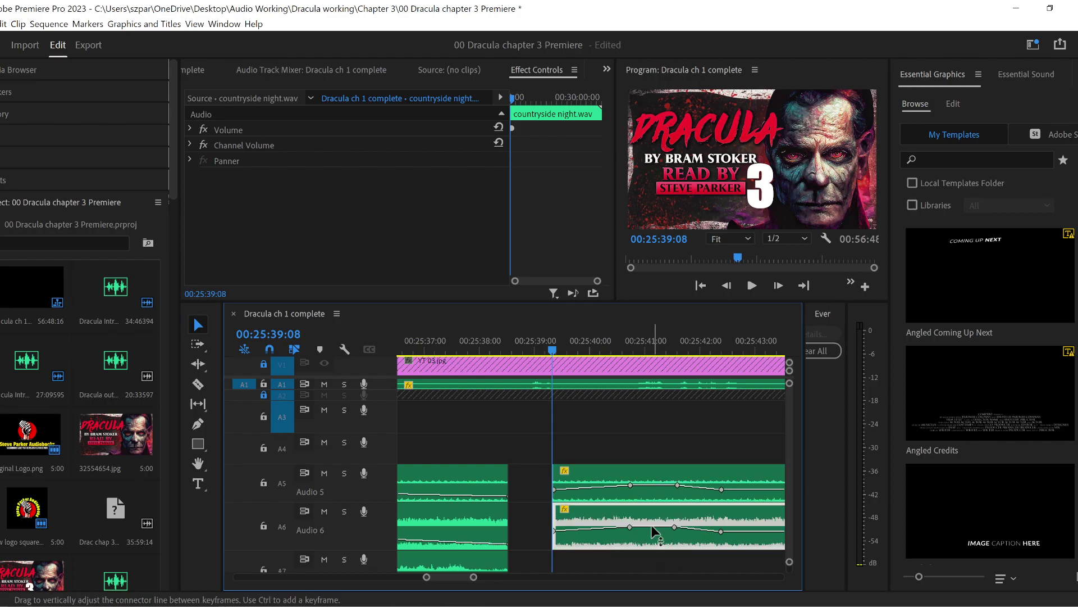
{"action": "mouse_move", "coordinate": [553, 530]}
{"action": "left_click_drag", "start_coordinate": [554, 533], "coordinate": [553, 544]}
{"action": "left_click_drag", "start_coordinate": [554, 488], "coordinate": [555, 496]}
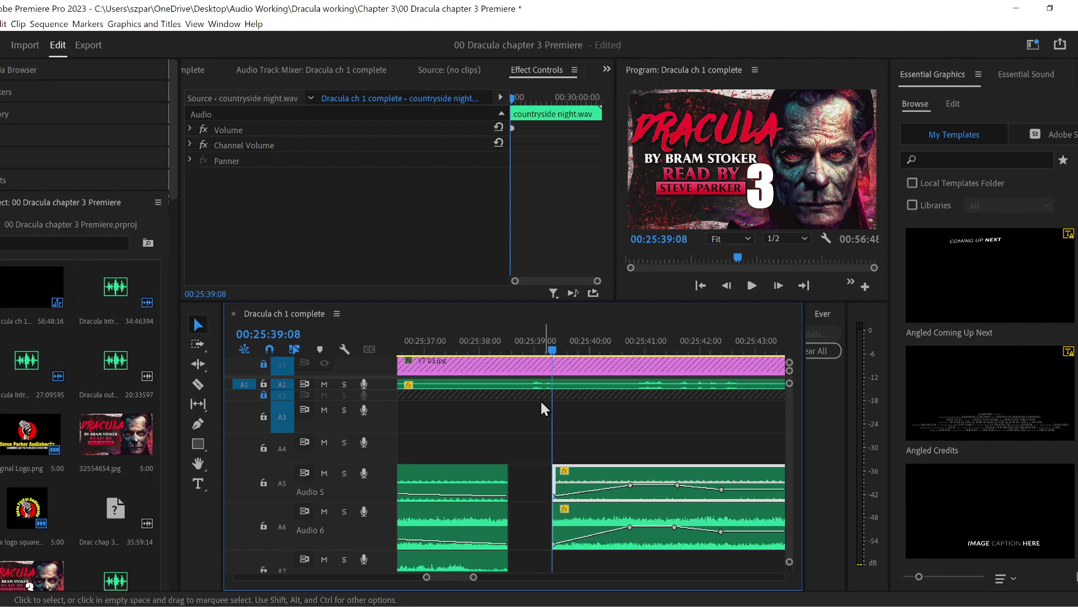
{"action": "left_click", "coordinate": [526, 344]}
{"action": "key", "text": "space"}
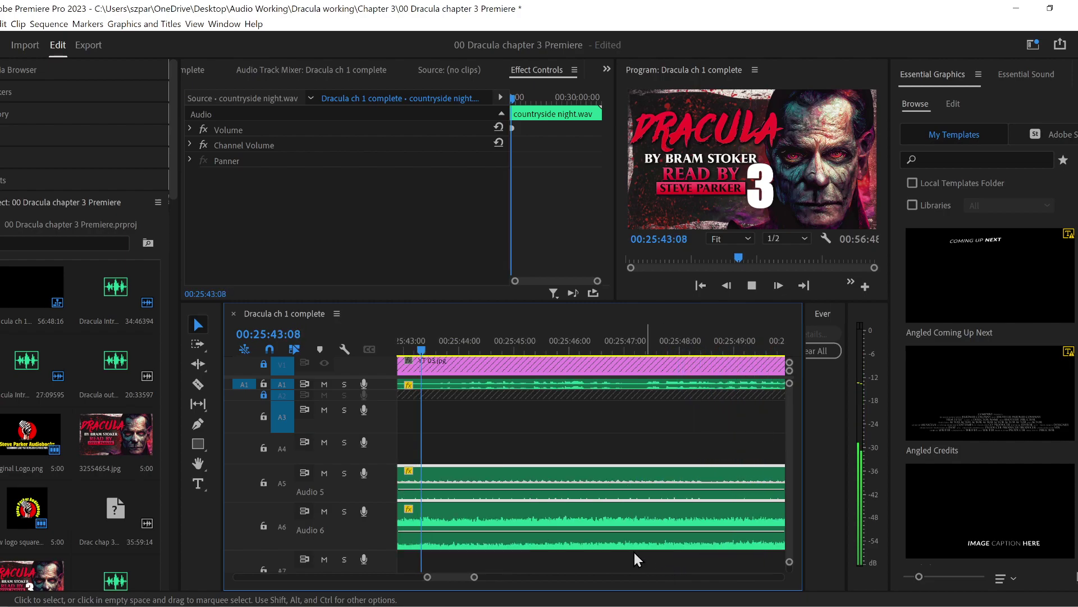
{"action": "key", "text": "space"}
- Move the last volume keyframe of the Audio 5 and Audio 6 clips to about 00:25:43:10 for a slower fall-off
{"action": "left_click_drag", "start_coordinate": [428, 577], "coordinate": [422, 579]}
{"action": "left_click", "coordinate": [575, 348]}
{"action": "left_click", "coordinate": [571, 349]}
{"action": "left_click_drag", "start_coordinate": [532, 489], "coordinate": [569, 489]}
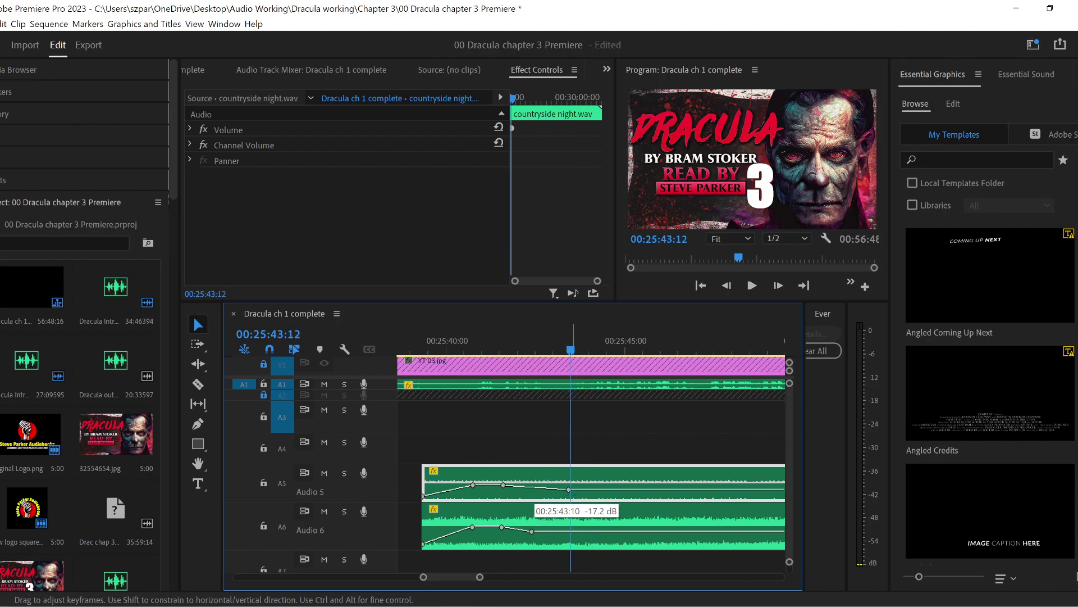
{"action": "left_click", "coordinate": [532, 532]}
{"action": "left_click_drag", "start_coordinate": [532, 535], "coordinate": [571, 531]}
- Listen to the narration with the background ambience from about 00:25:43 to 00:26:59
{"action": "key", "text": "shift+k"}
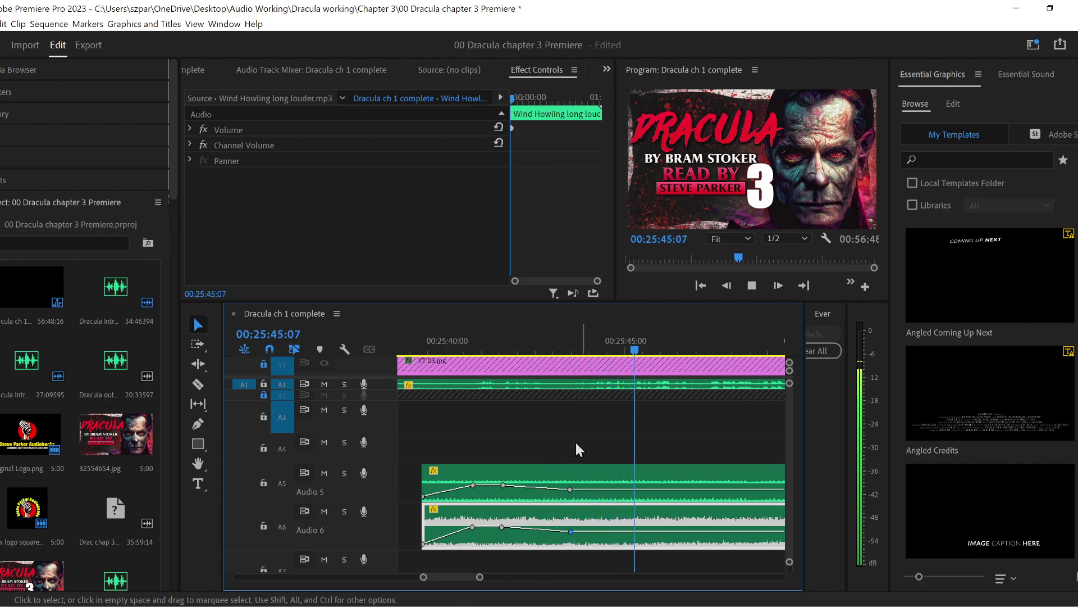
{"action": "mouse_move", "coordinate": [480, 582]}
{"action": "left_mouse_down"}
{"action": "mouse_move", "coordinate": [517, 579]}
{"action": "mouse_move", "coordinate": [497, 577]}
{"action": "left_mouse_up"}
{"action": "left_click", "coordinate": [670, 432]}
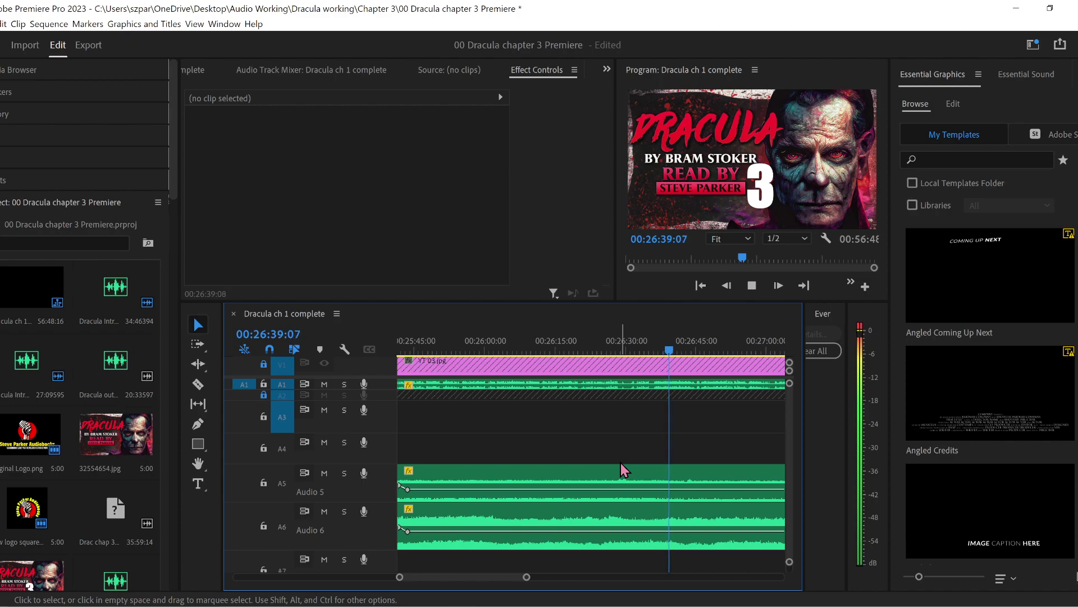
{"action": "left_click_drag", "start_coordinate": [525, 578], "coordinate": [571, 579]}
{"action": "left_click_drag", "start_coordinate": [660, 480], "coordinate": [657, 483]}
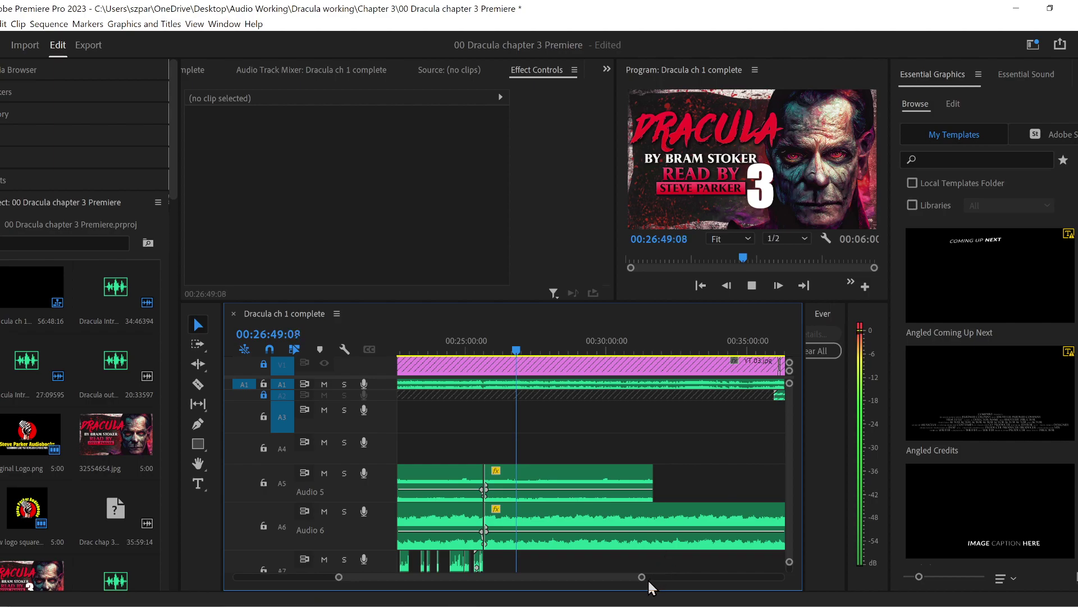
{"action": "left_click_drag", "start_coordinate": [644, 579], "coordinate": [553, 575]}
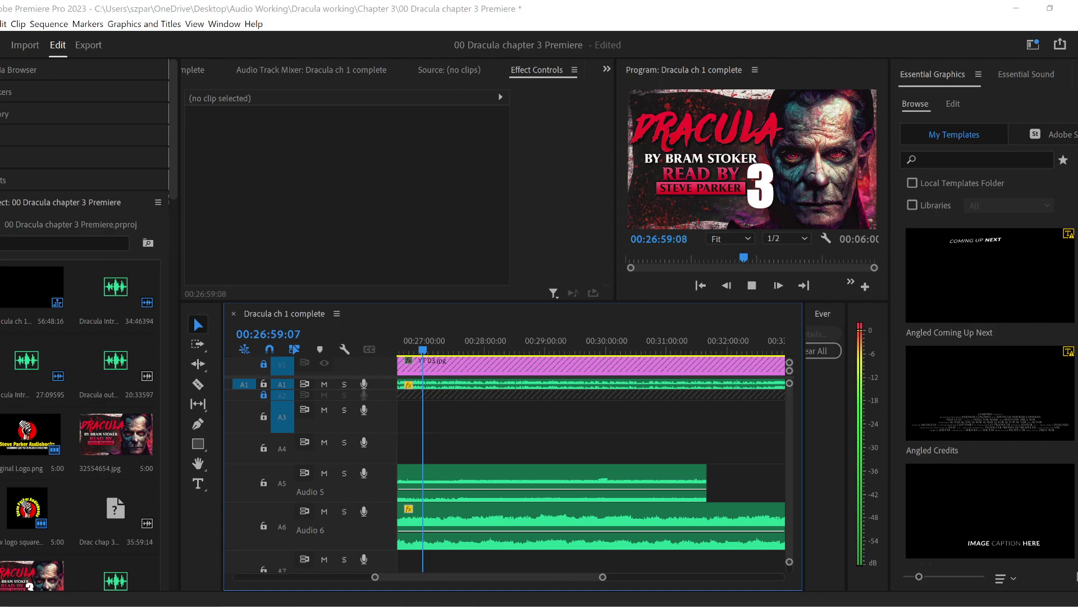
- Switch to the sound effects window in File Explorer and look through the Things and 01 SFX folders for a suitable sound
{"action": "key", "text": "alt+Tab"}
{"action": "left_click", "coordinate": [298, 364]}
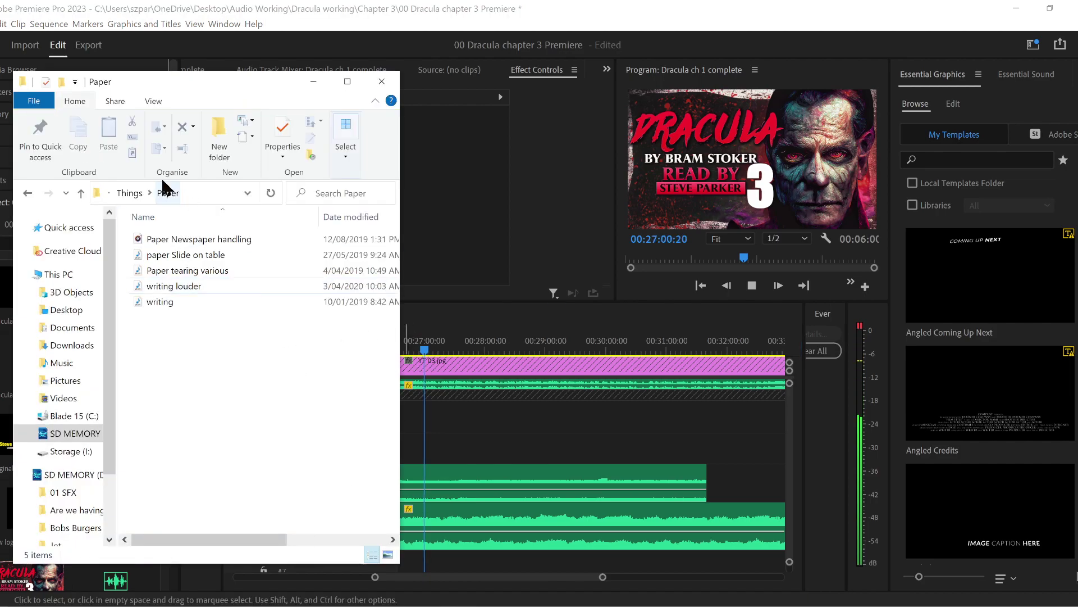
{"action": "left_click", "coordinate": [130, 192]}
{"action": "left_click_drag", "start_coordinate": [125, 328], "coordinate": [200, 436]}
{"action": "left_click", "coordinate": [186, 334]}
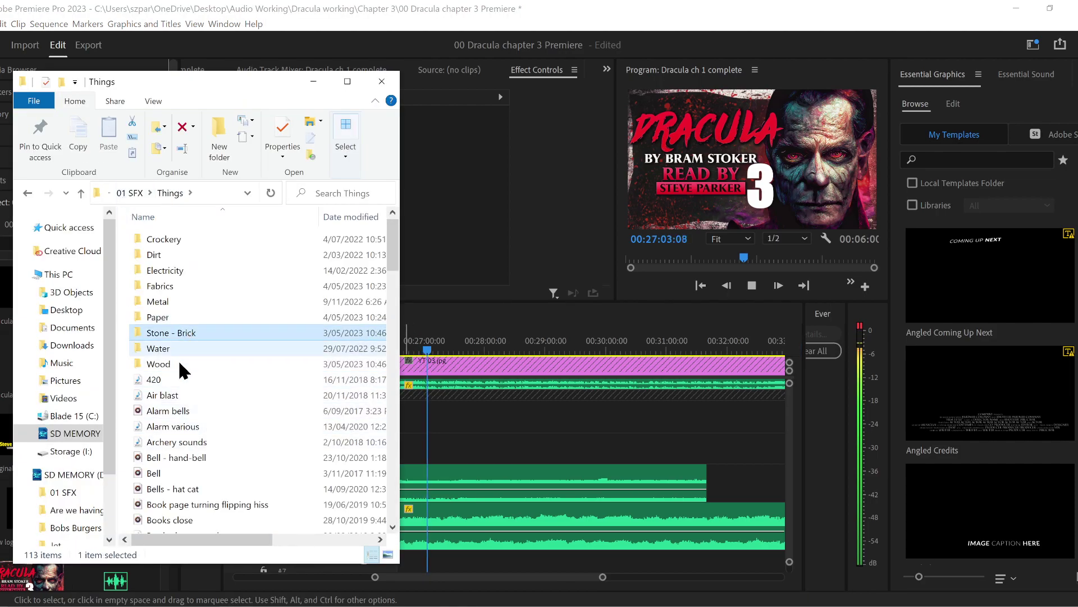
{"action": "left_click", "coordinate": [138, 193]}
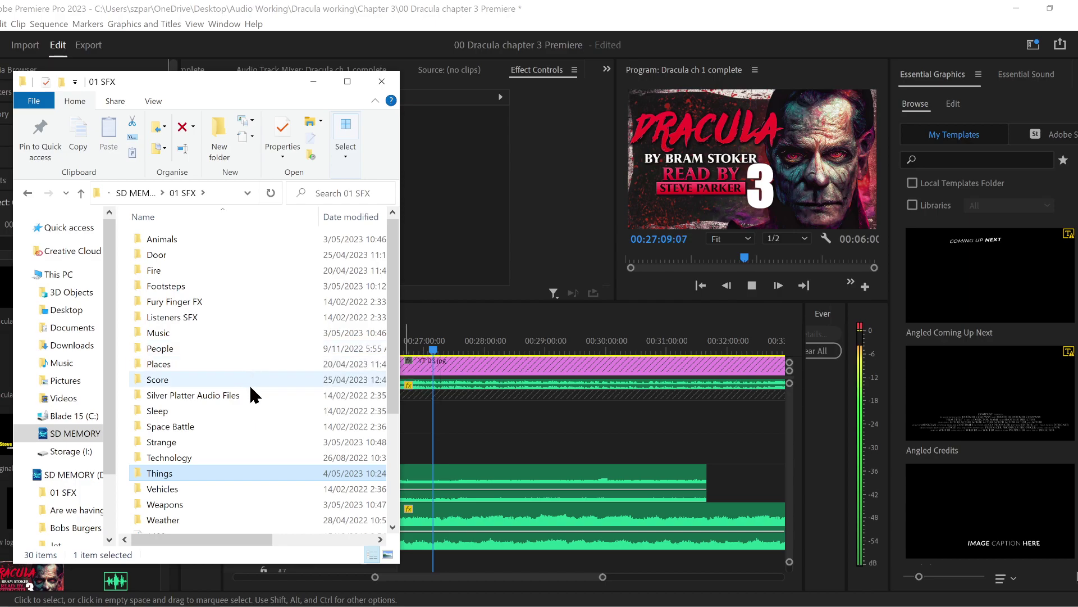
{"action": "scroll", "coordinate": [239, 379], "scroll_direction": "down", "scroll_amount": 3}
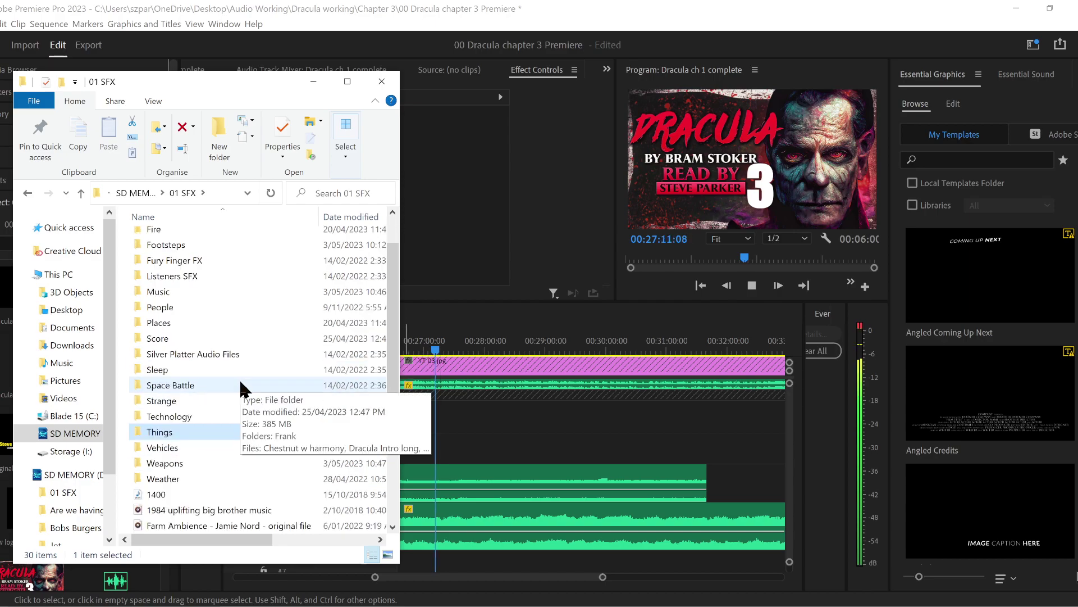
{"action": "scroll", "coordinate": [240, 386], "scroll_direction": "up", "scroll_amount": 1}
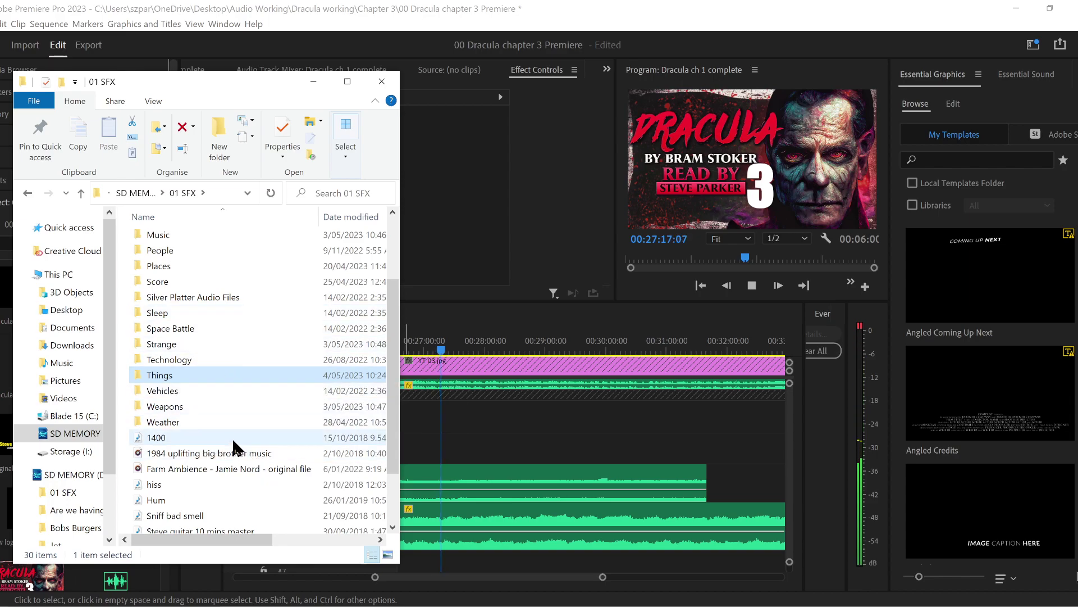
{"action": "scroll", "coordinate": [233, 440], "scroll_direction": "down", "scroll_amount": 2}
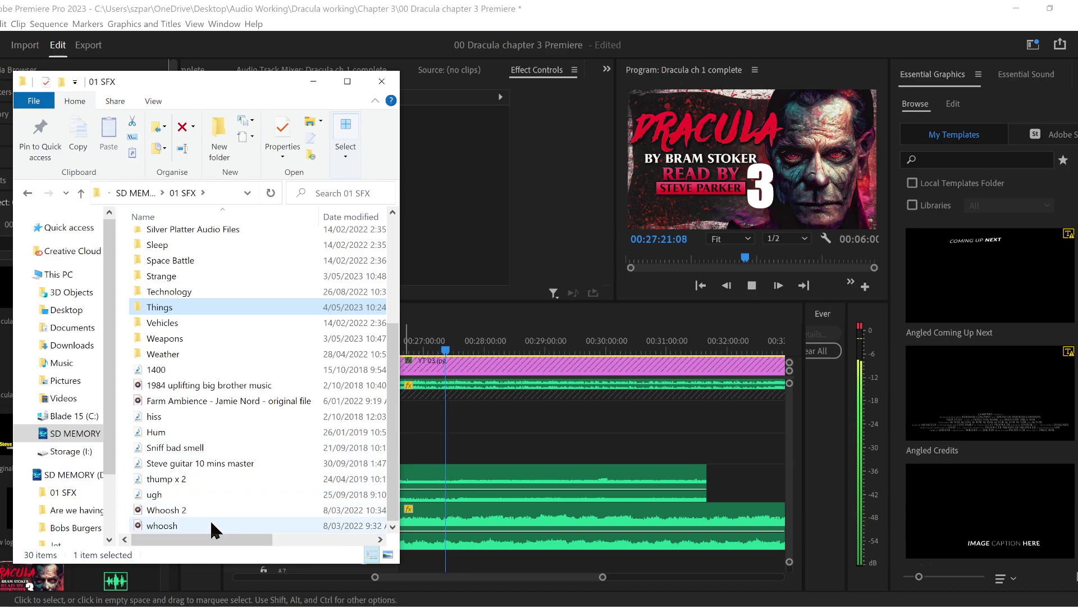
{"action": "scroll", "coordinate": [219, 505], "scroll_direction": "up", "scroll_amount": 1}
{"action": "scroll", "coordinate": [223, 504], "scroll_direction": "up", "scroll_amount": 3}
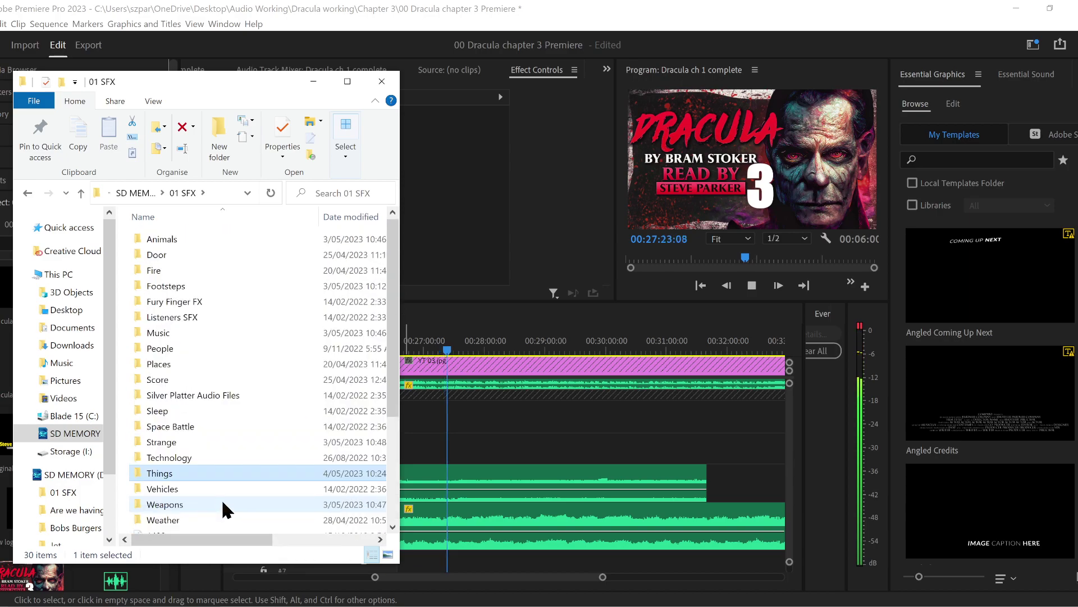
- Look through the Things folder in File Explorer for a sound effect to put under the narration
{"action": "double_click", "coordinate": [191, 473]}
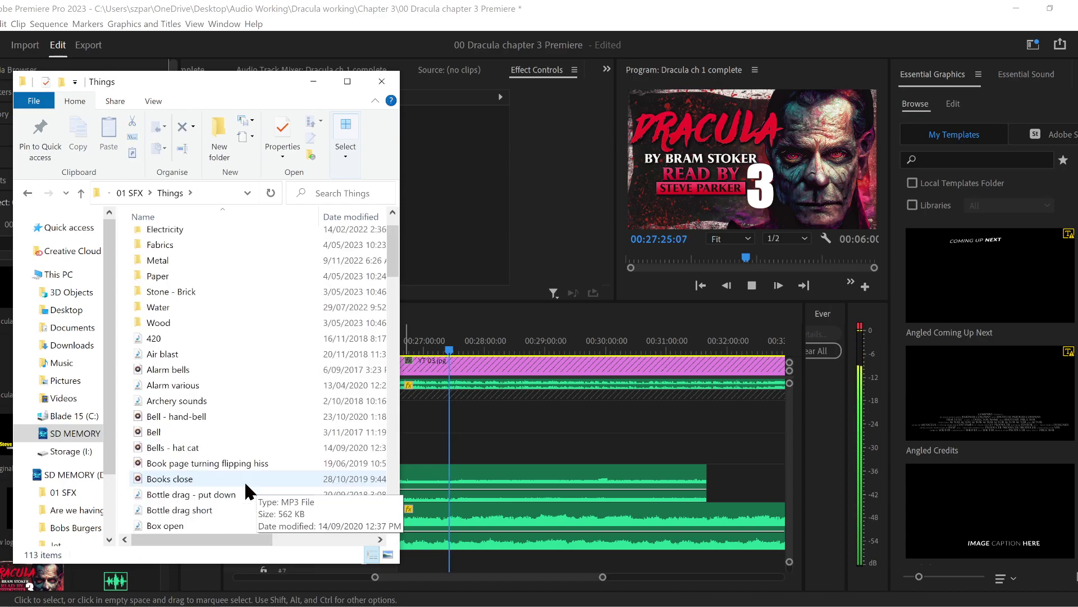
{"action": "scroll", "coordinate": [245, 490], "scroll_direction": "down", "scroll_amount": 2}
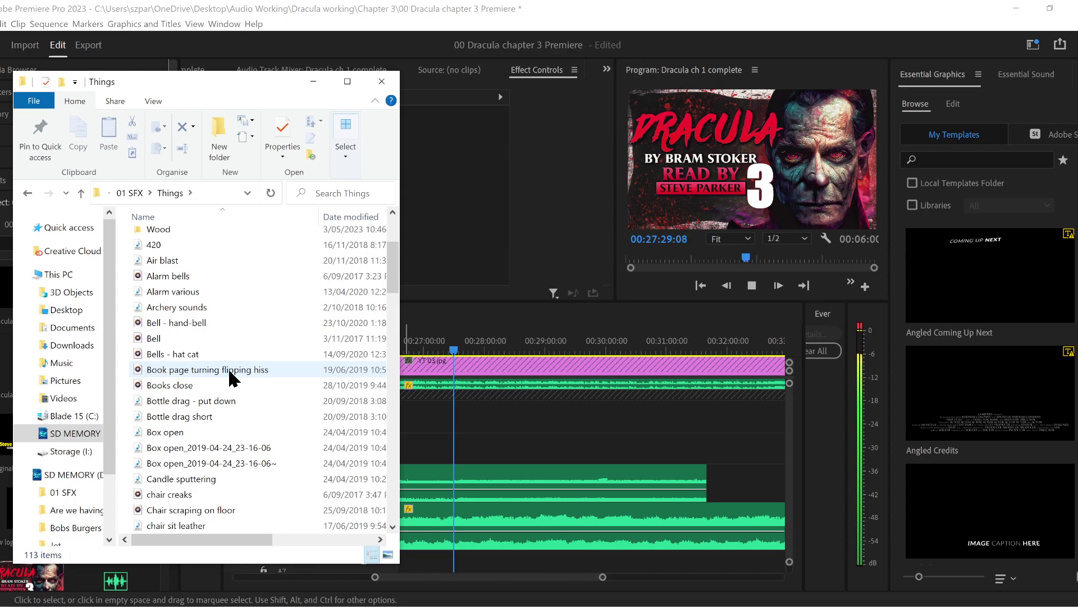
{"action": "scroll", "coordinate": [250, 347], "scroll_direction": "down", "scroll_amount": 5}
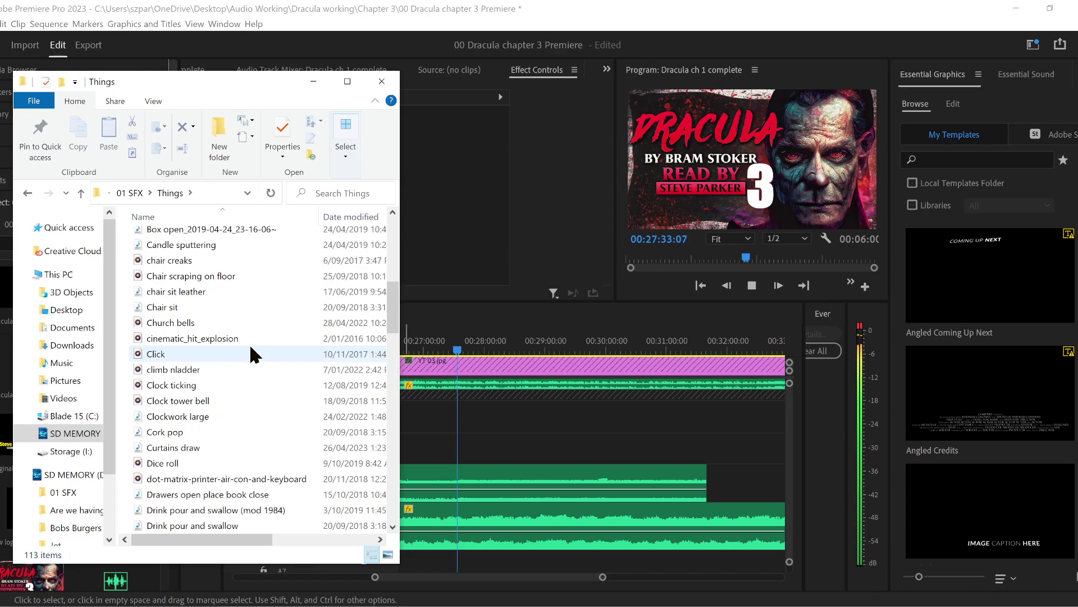
{"action": "scroll", "coordinate": [249, 344], "scroll_direction": "down", "scroll_amount": 1}
{"action": "scroll", "coordinate": [251, 347], "scroll_direction": "down", "scroll_amount": 3}
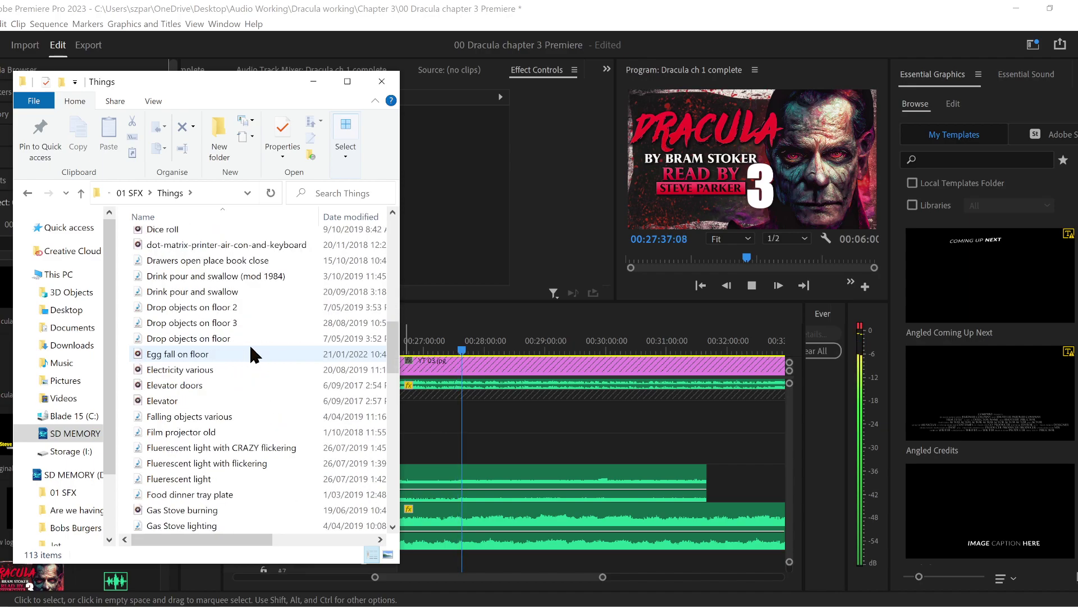
{"action": "scroll", "coordinate": [252, 348], "scroll_direction": "down", "scroll_amount": 1}
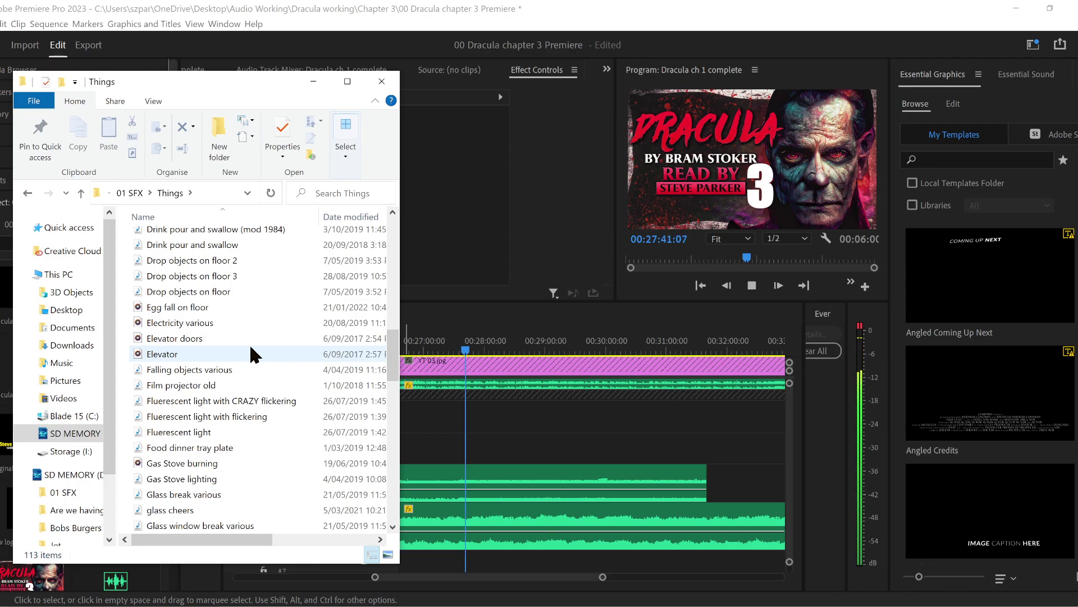
{"action": "scroll", "coordinate": [251, 348], "scroll_direction": "down", "scroll_amount": 1}
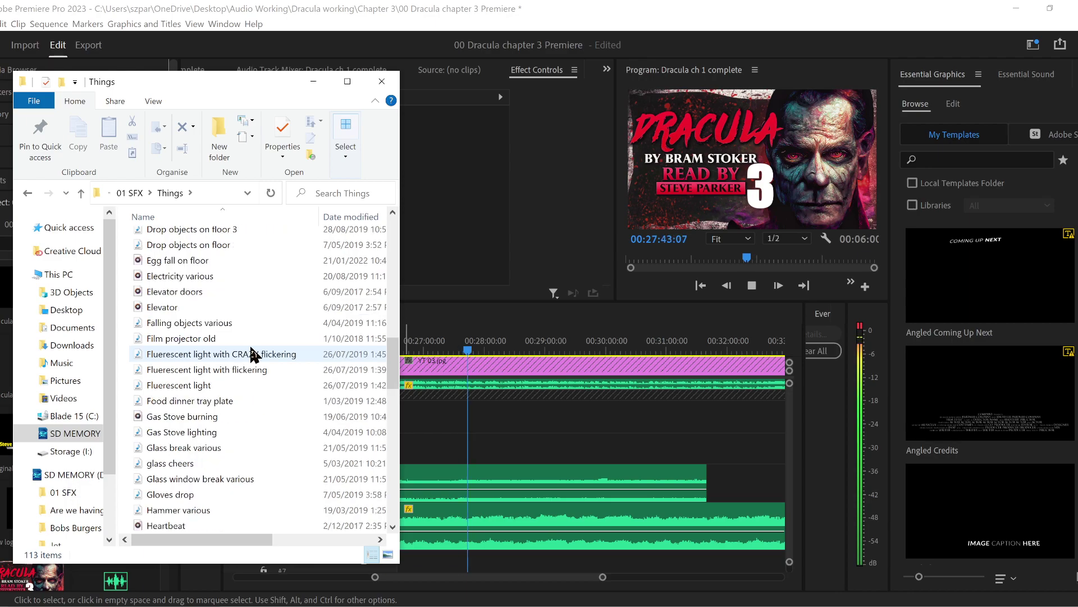
{"action": "scroll", "coordinate": [251, 354], "scroll_direction": "down", "scroll_amount": 1}
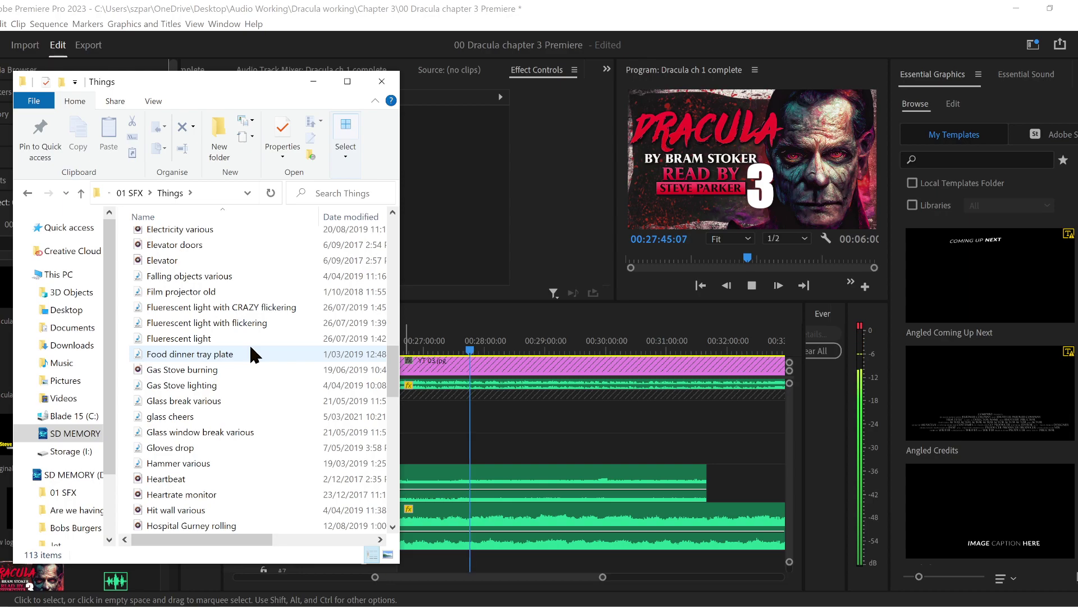
{"action": "scroll", "coordinate": [251, 353], "scroll_direction": "down", "scroll_amount": 1}
{"action": "scroll", "coordinate": [251, 348], "scroll_direction": "down", "scroll_amount": 1}
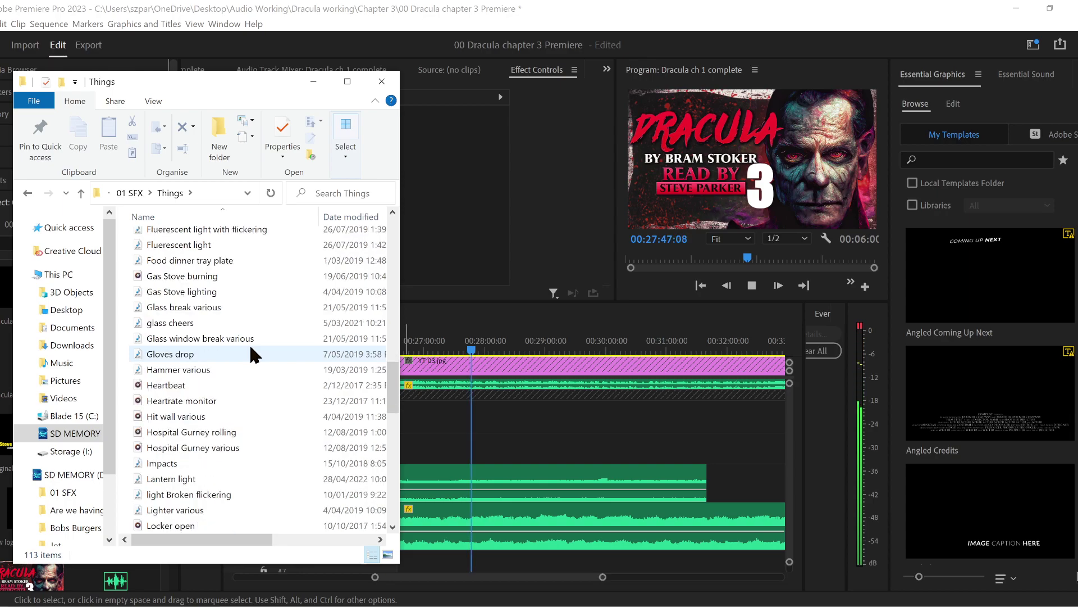
{"action": "scroll", "coordinate": [251, 349], "scroll_direction": "down", "scroll_amount": 1}
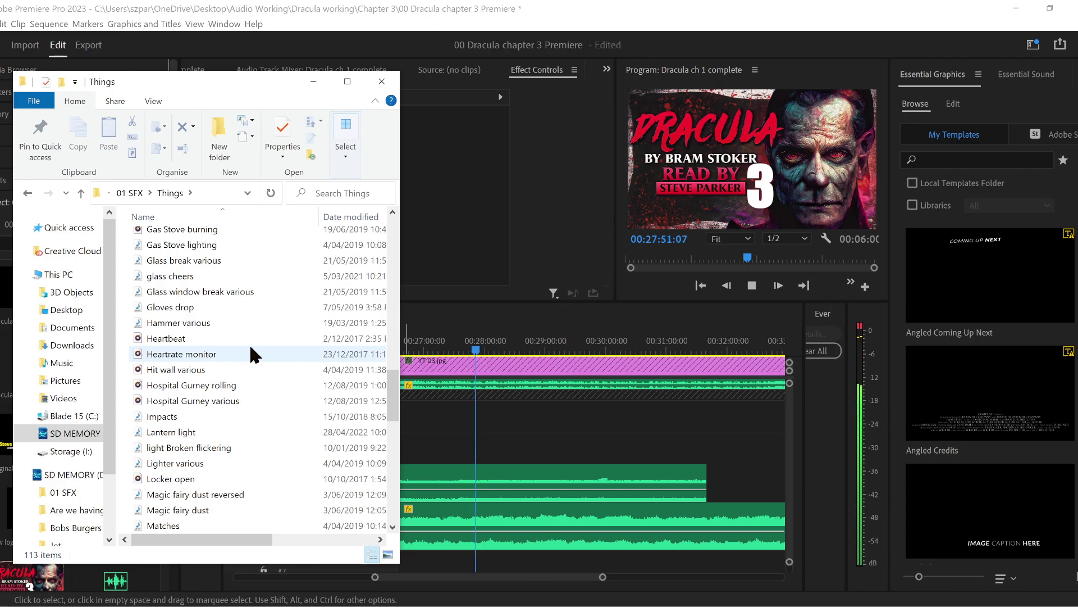
{"action": "scroll", "coordinate": [243, 352], "scroll_direction": "down", "scroll_amount": 1}
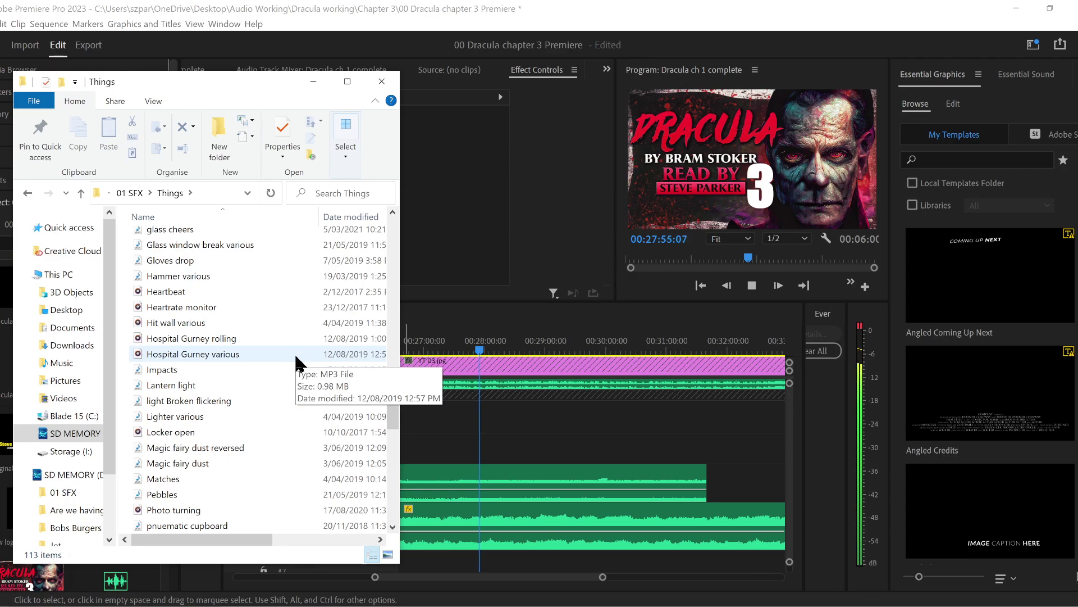
{"action": "scroll", "coordinate": [295, 355], "scroll_direction": "down", "scroll_amount": 1}
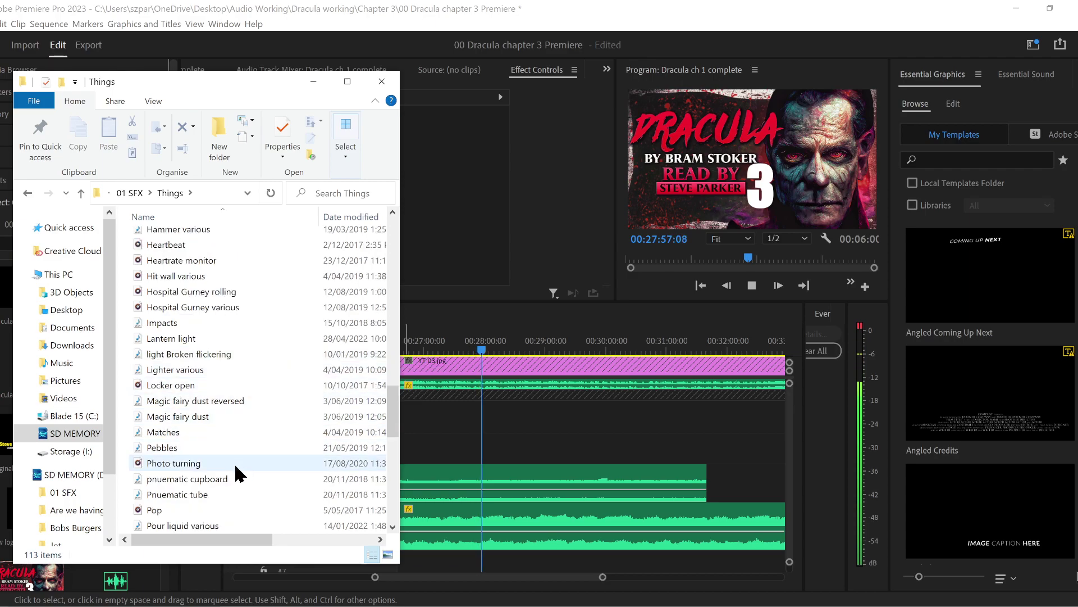
- Audition the Magic fairy dust sound from the Things folder and close the media player
{"action": "left_click", "coordinate": [201, 422]}
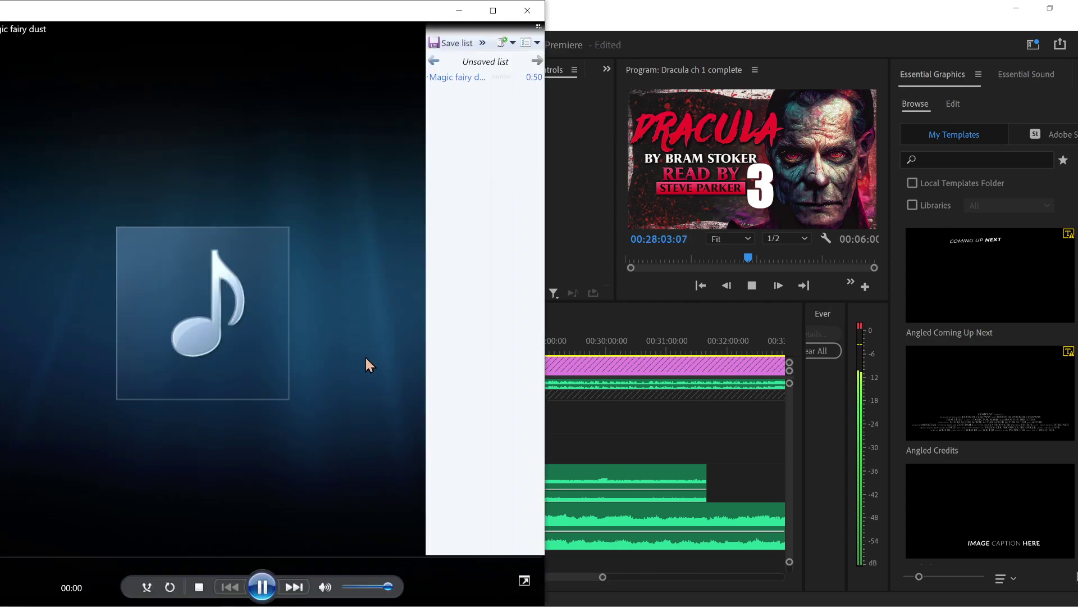
{"action": "left_click", "coordinate": [528, 10]}
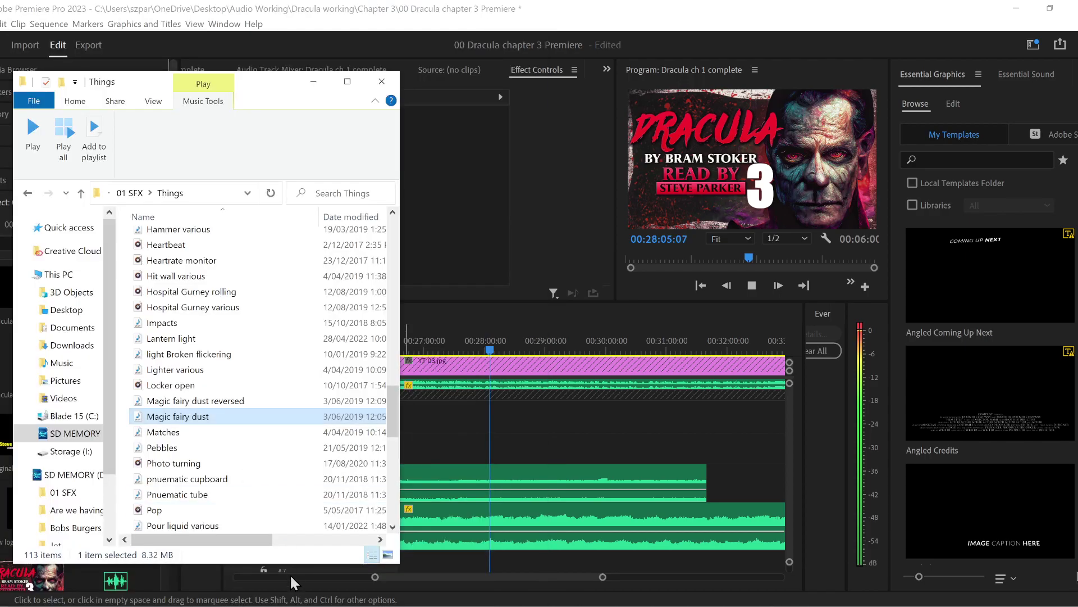
{"action": "scroll", "coordinate": [191, 429], "scroll_direction": "down", "scroll_amount": 1}
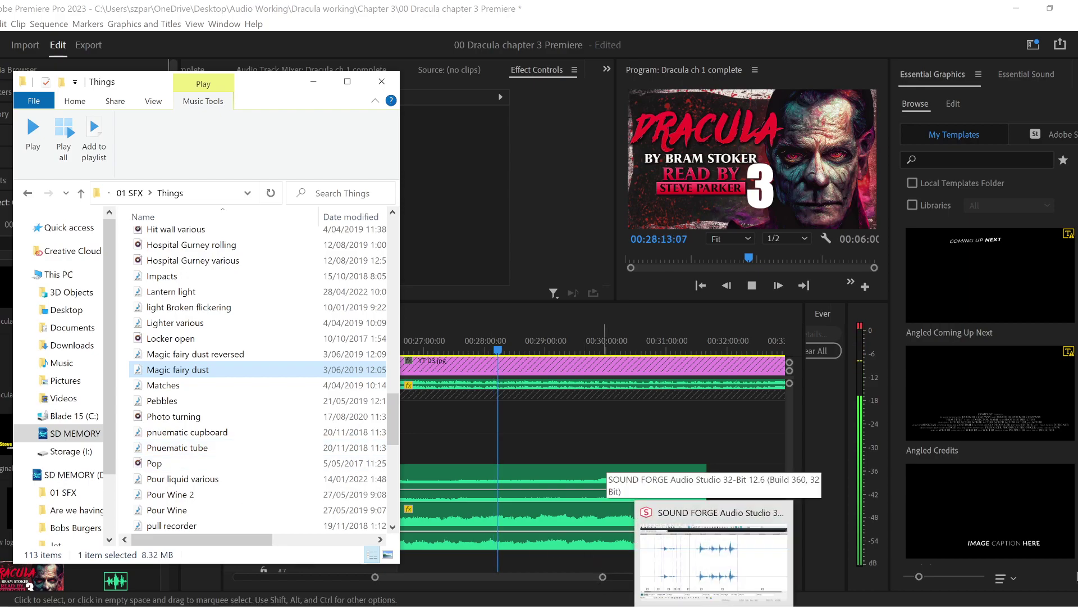
- Switch to SOUND FORGE Audio Studio, close the open drawer sound, and load Magic fairy dust from the Things folder
{"action": "left_click", "coordinate": [730, 556]}
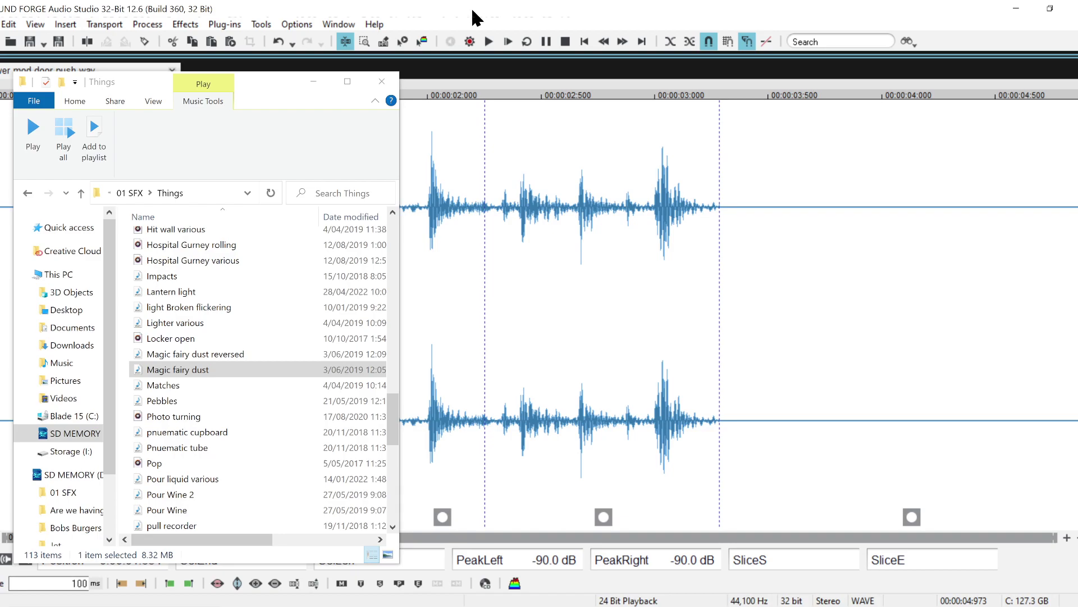
{"action": "left_click", "coordinate": [147, 69]}
{"action": "left_click", "coordinate": [171, 71]}
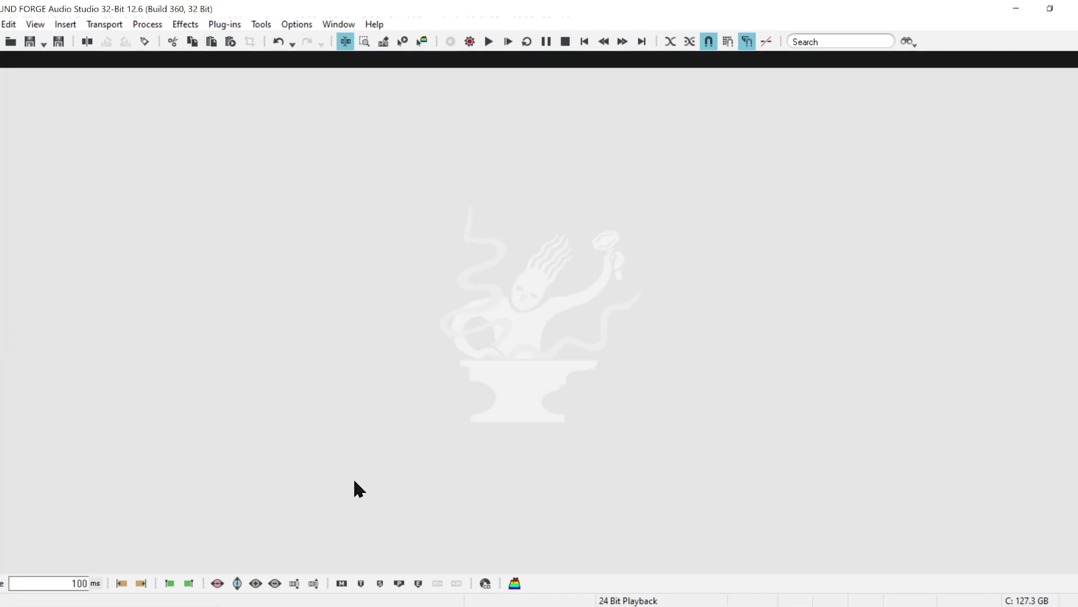
{"action": "key", "text": "alt+Tab"}
{"action": "left_click_drag", "start_coordinate": [176, 367], "coordinate": [553, 390]}
{"action": "left_click", "coordinate": [486, 65]}
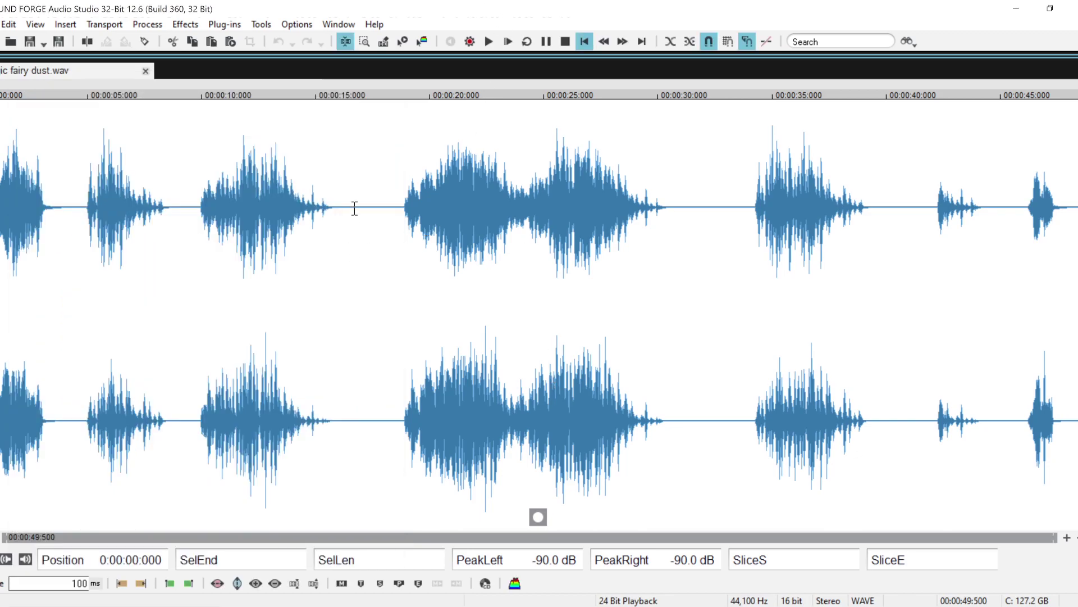
- Time-stretch Magic fairy dust with the Resample algorithm to a time factor of 2.00000 and pitch of -12.00000 half steps, previewing before applying
{"action": "left_click", "coordinate": [185, 24]}
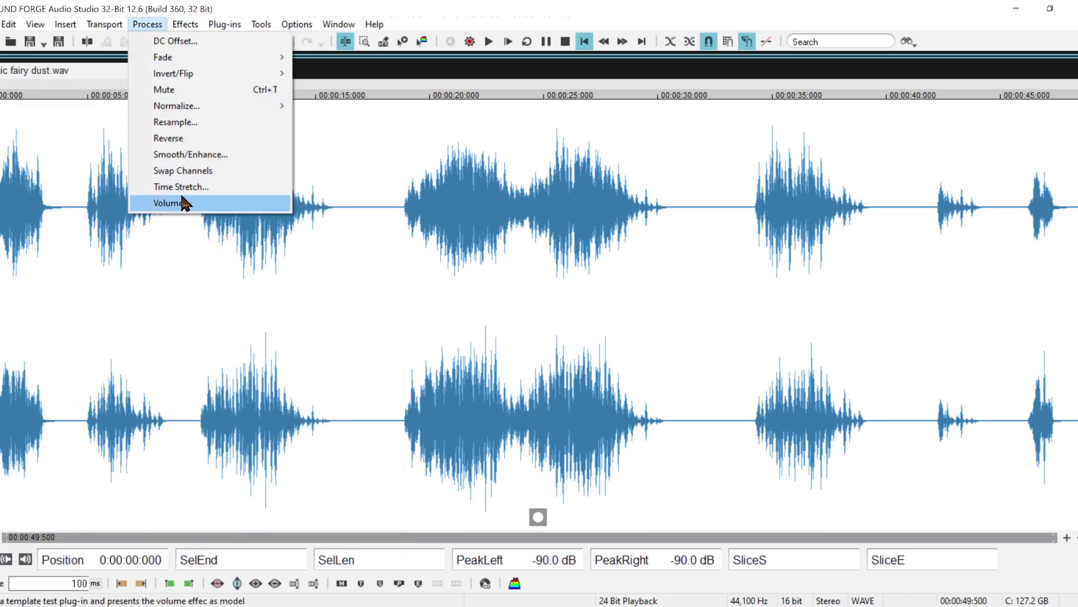
{"action": "left_click", "coordinate": [181, 187]}
{"action": "left_click_drag", "start_coordinate": [582, 323], "coordinate": [583, 331]}
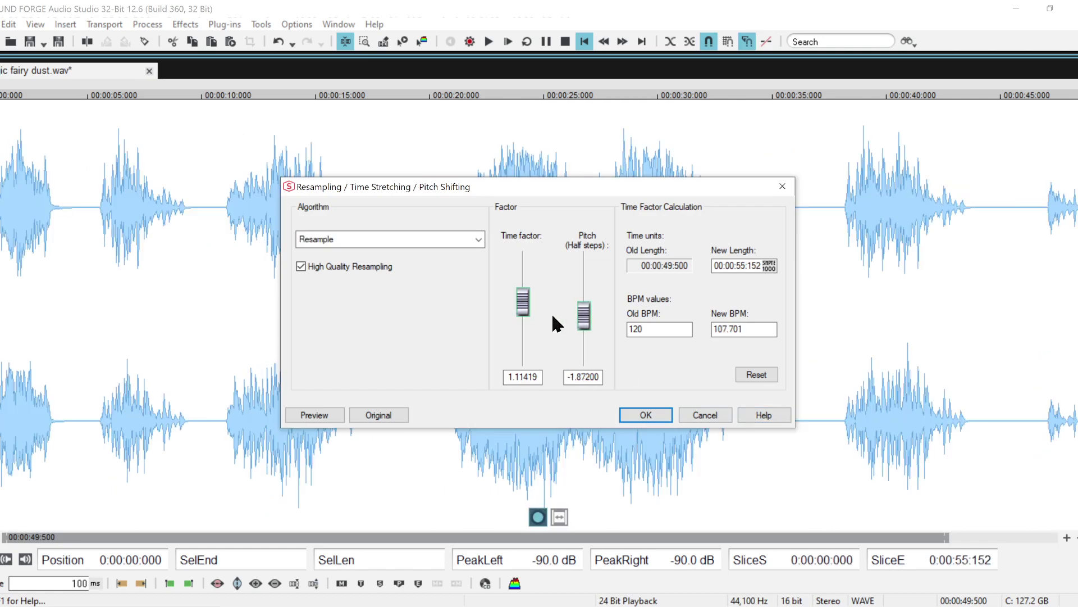
{"action": "left_click_drag", "start_coordinate": [526, 306], "coordinate": [525, 280]}
{"action": "left_click", "coordinate": [313, 416]}
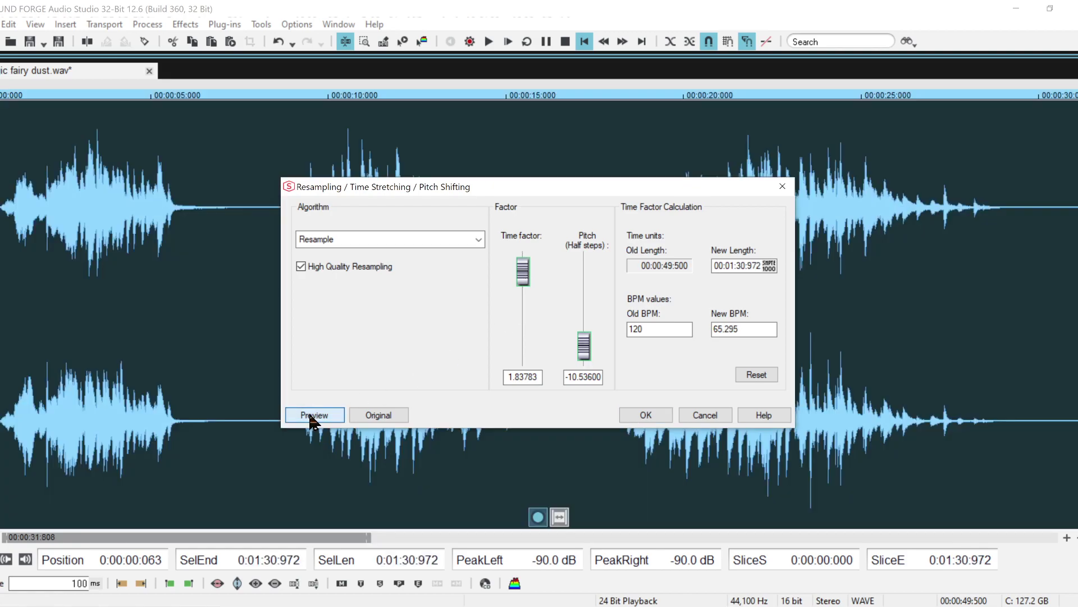
{"action": "left_click_drag", "start_coordinate": [523, 274], "coordinate": [523, 264]}
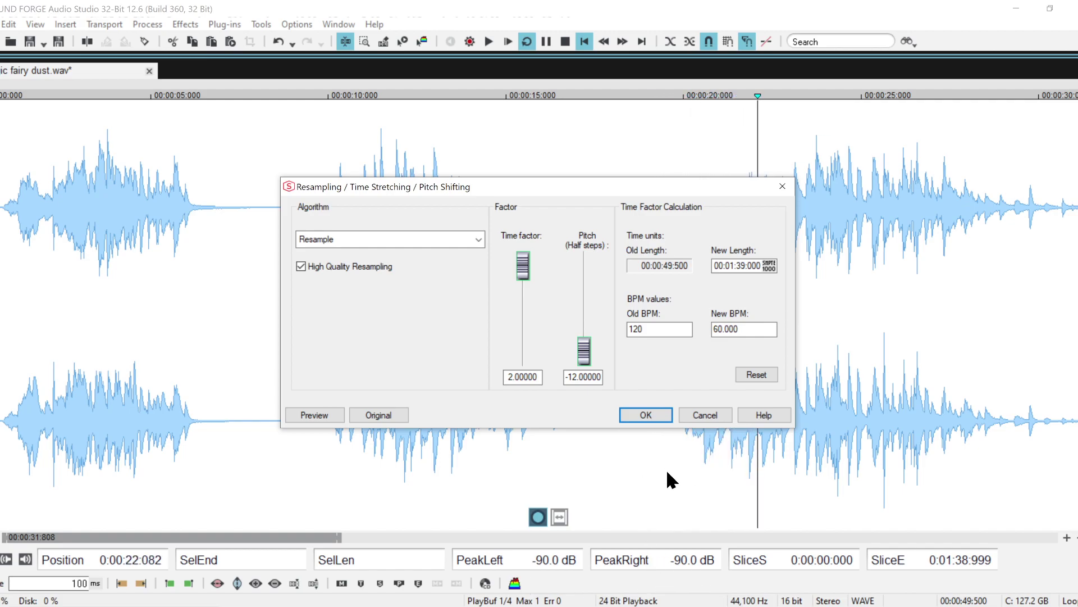
{"action": "left_click", "coordinate": [645, 415]}
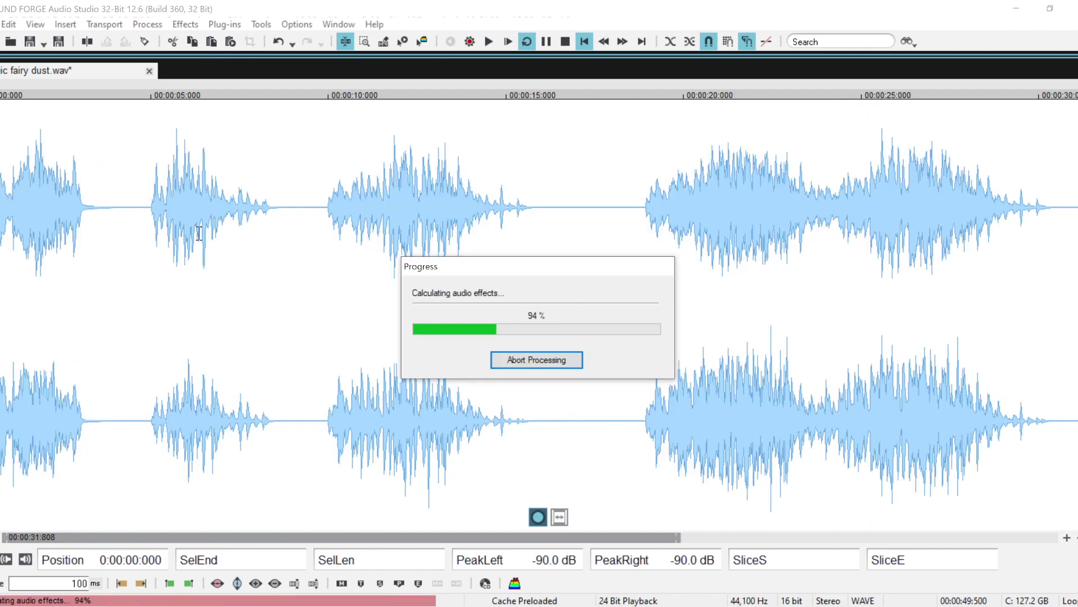
- Start saving the stretched sound as a new file in the 01 SFX Strange folder, and stop the sequence playback in Premiere Pro
{"action": "key", "text": "alt+f"}
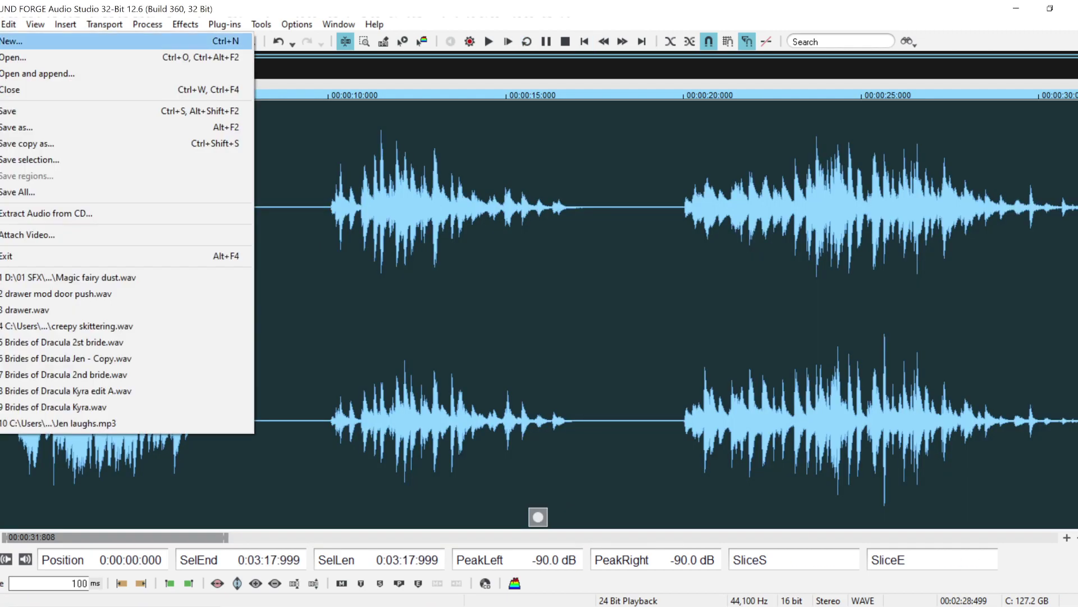
{"action": "left_click", "coordinate": [17, 128]}
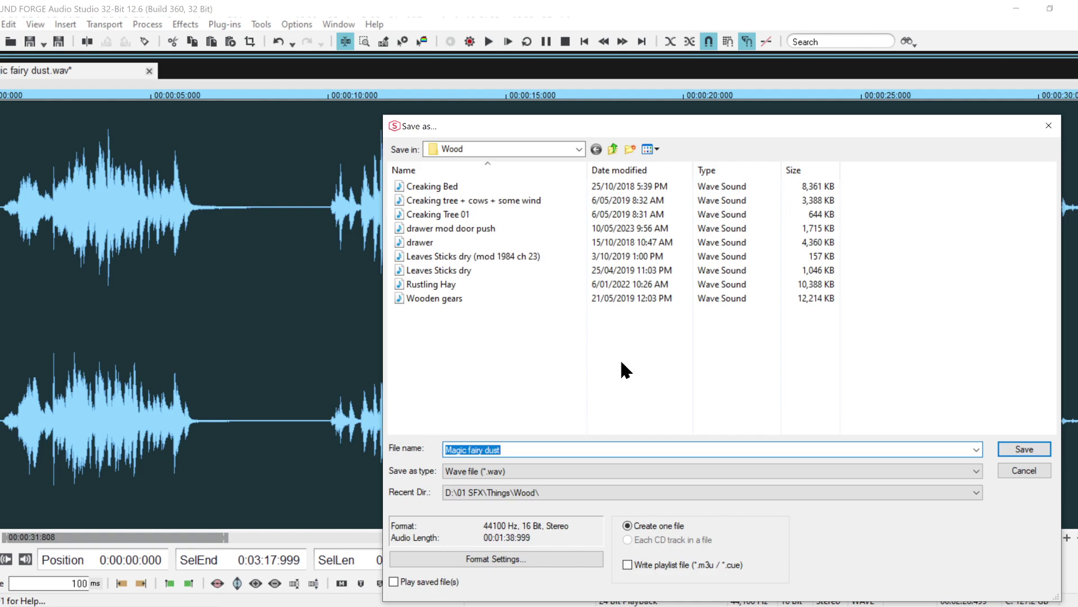
{"action": "left_click", "coordinate": [613, 148]}
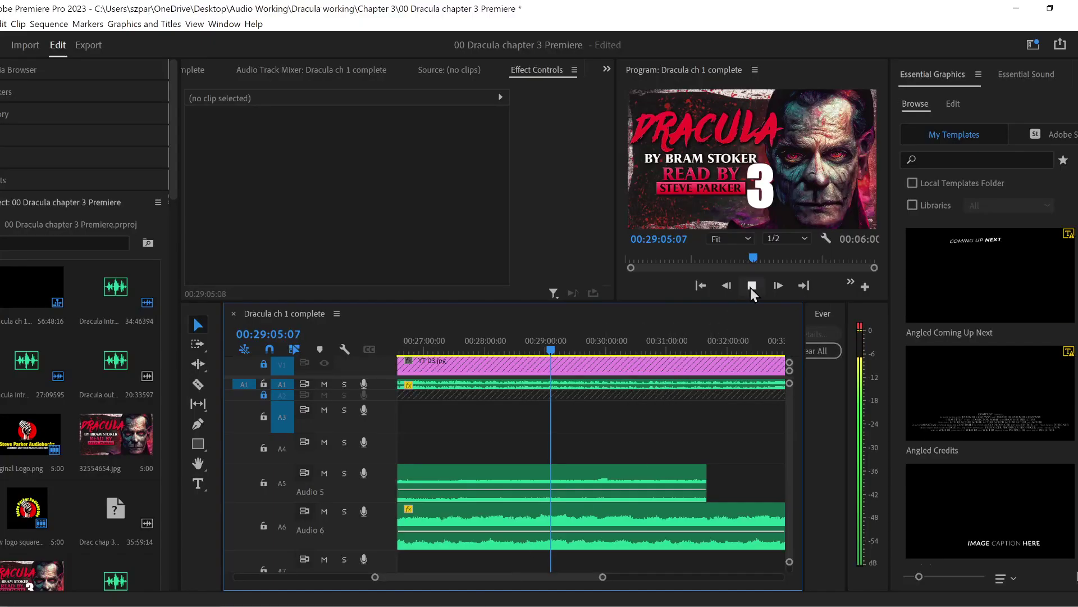
{"action": "left_click", "coordinate": [751, 287]}
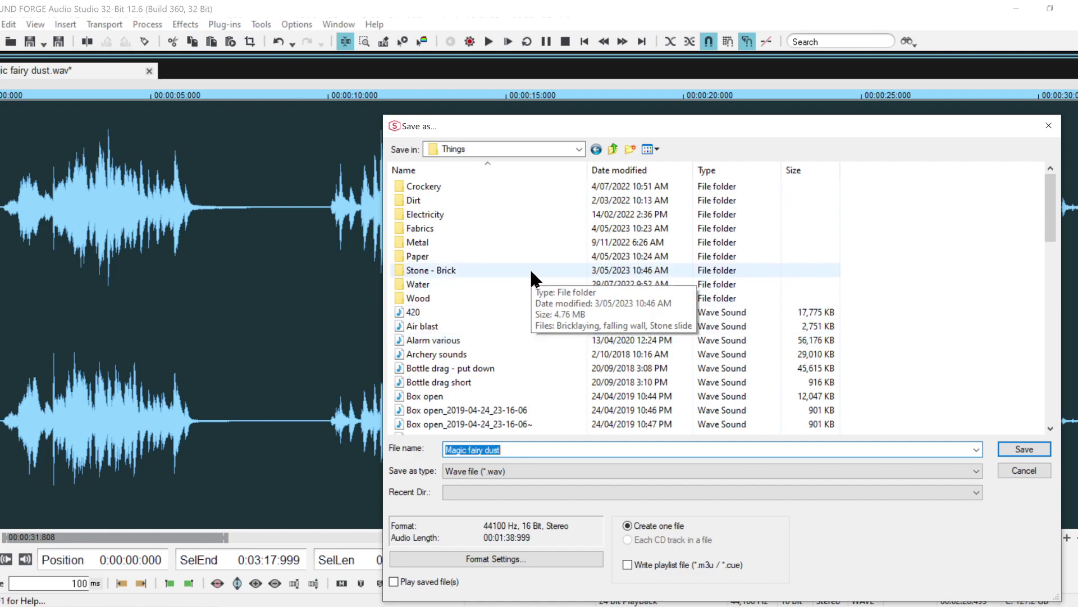
{"action": "scroll", "coordinate": [531, 318], "scroll_direction": "down", "scroll_amount": 3}
{"action": "scroll", "coordinate": [540, 308], "scroll_direction": "up", "scroll_amount": 3}
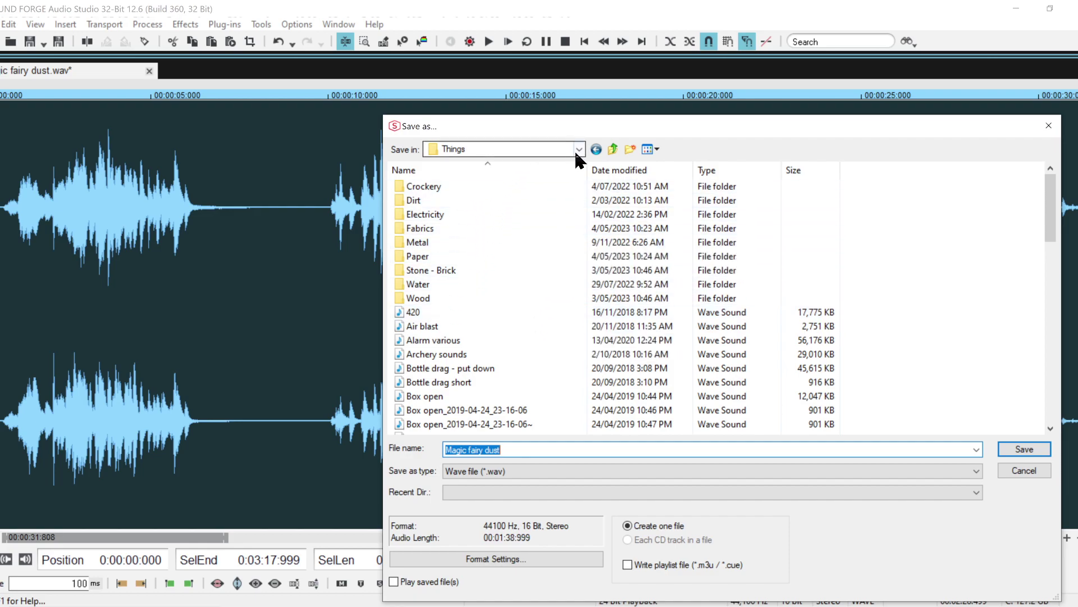
{"action": "left_click", "coordinate": [614, 150]}
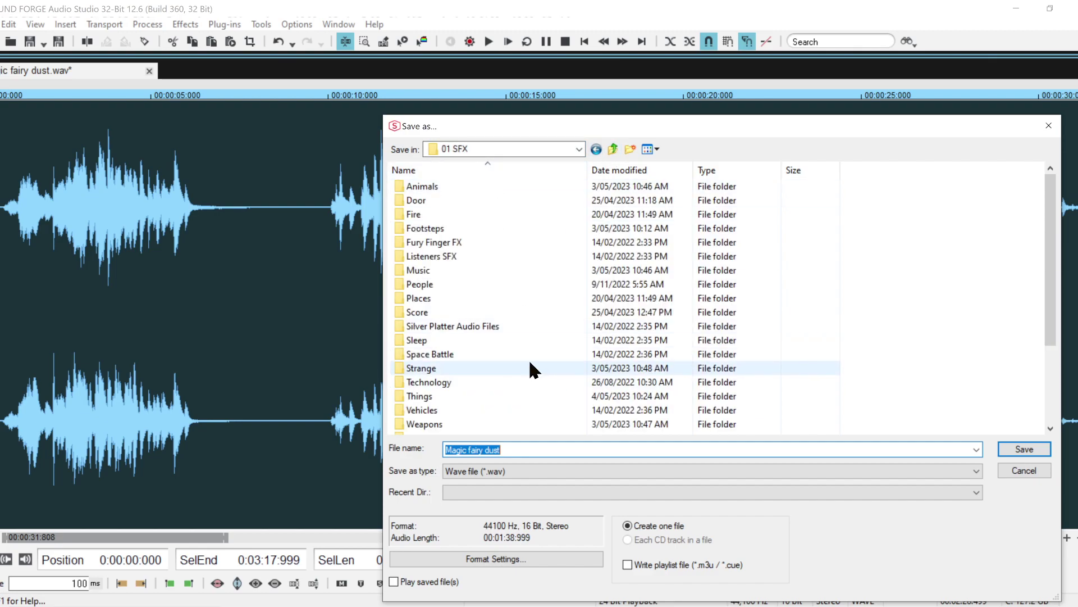
{"action": "double_click", "coordinate": [438, 368]}
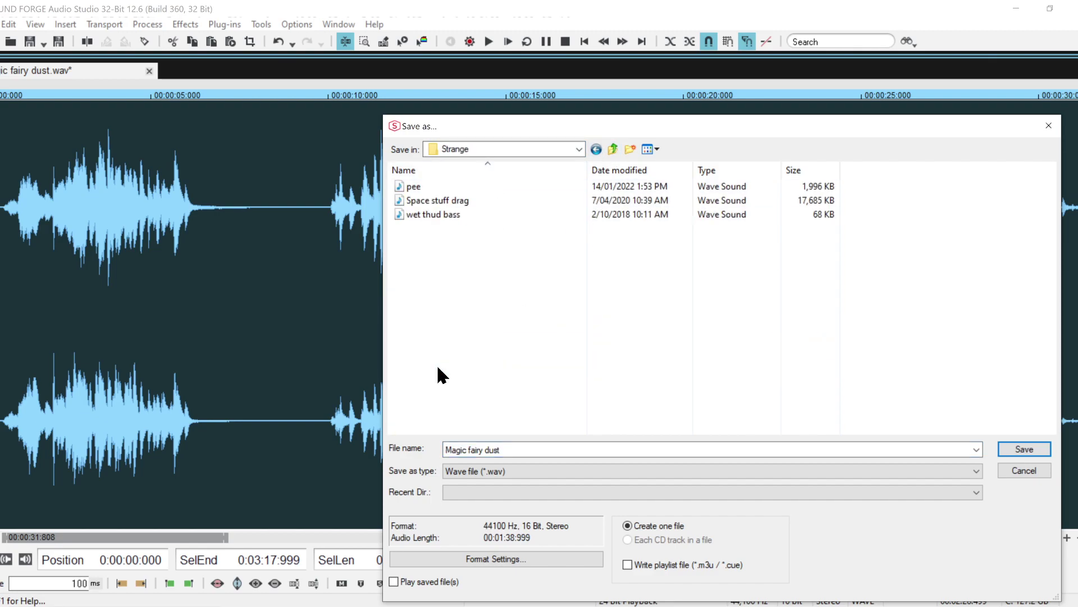
- Save the sound as "Magic fairy dust slow warped" and close the file
{"action": "left_click", "coordinate": [518, 450]}
{"action": "left_click", "coordinate": [533, 449]}
{"action": "type", "text": "slow warped"}
{"action": "key", "text": "Return"}
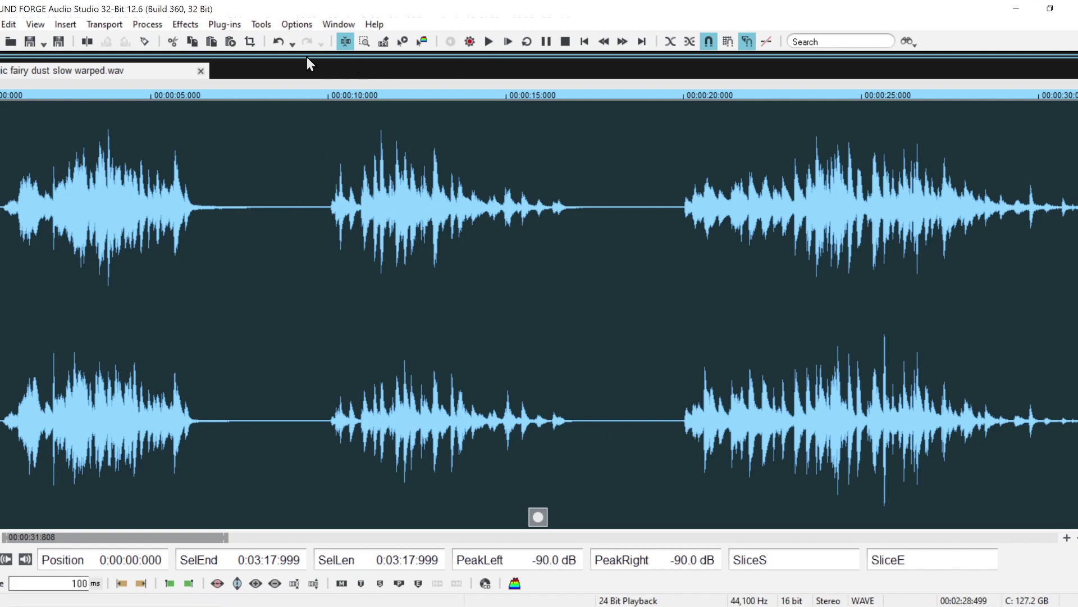
{"action": "left_click", "coordinate": [200, 70]}
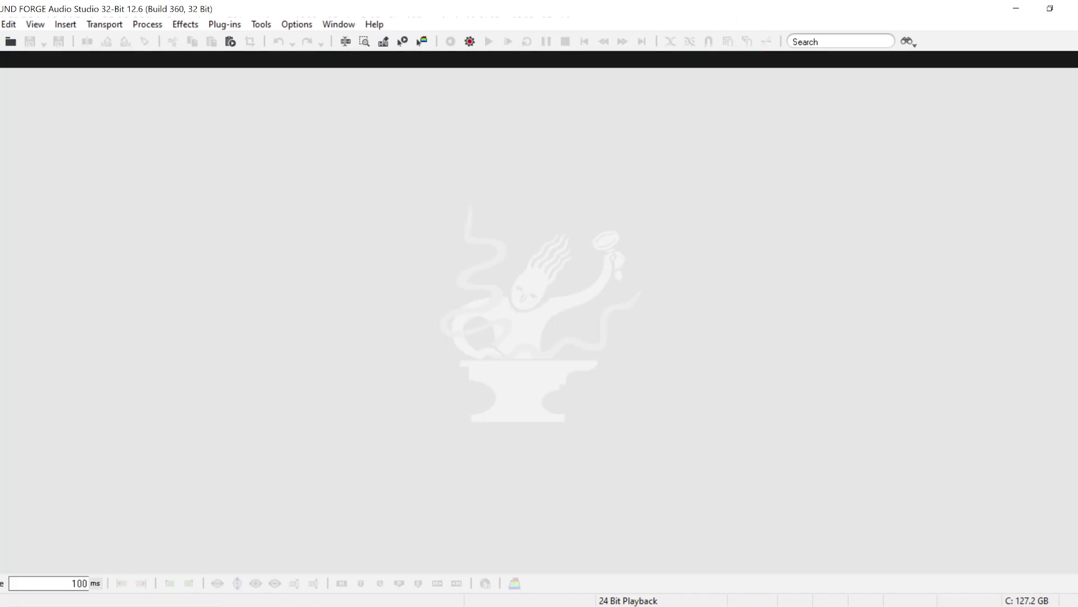
- Switch to the Freesound page in the browser and search for "girls whispering"
{"action": "key", "text": "alt+Tab"}
{"action": "left_click", "coordinate": [440, 15]}
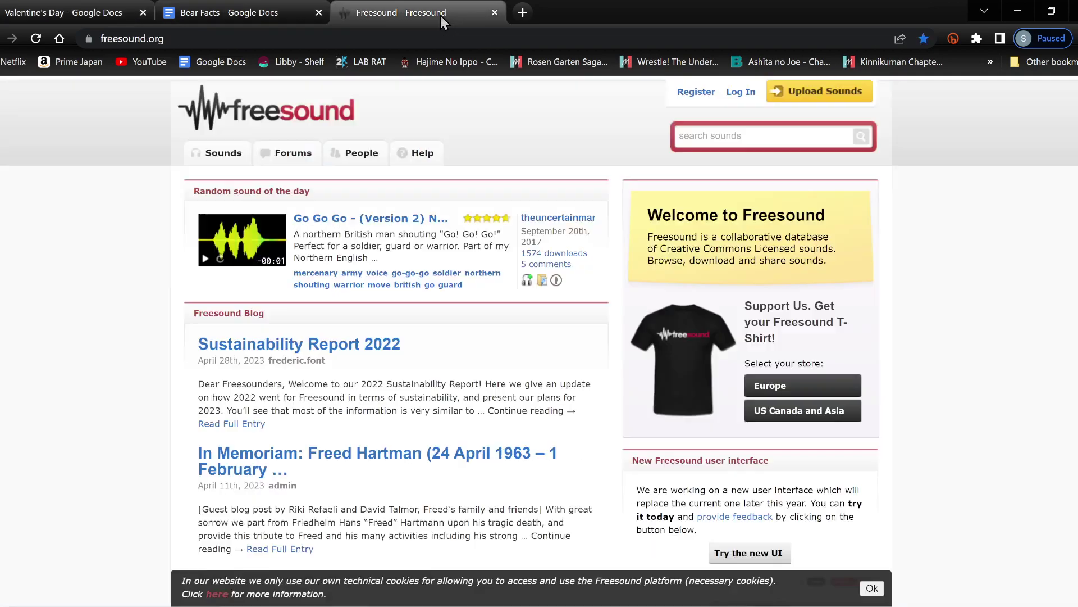
{"action": "left_click", "coordinate": [769, 138]}
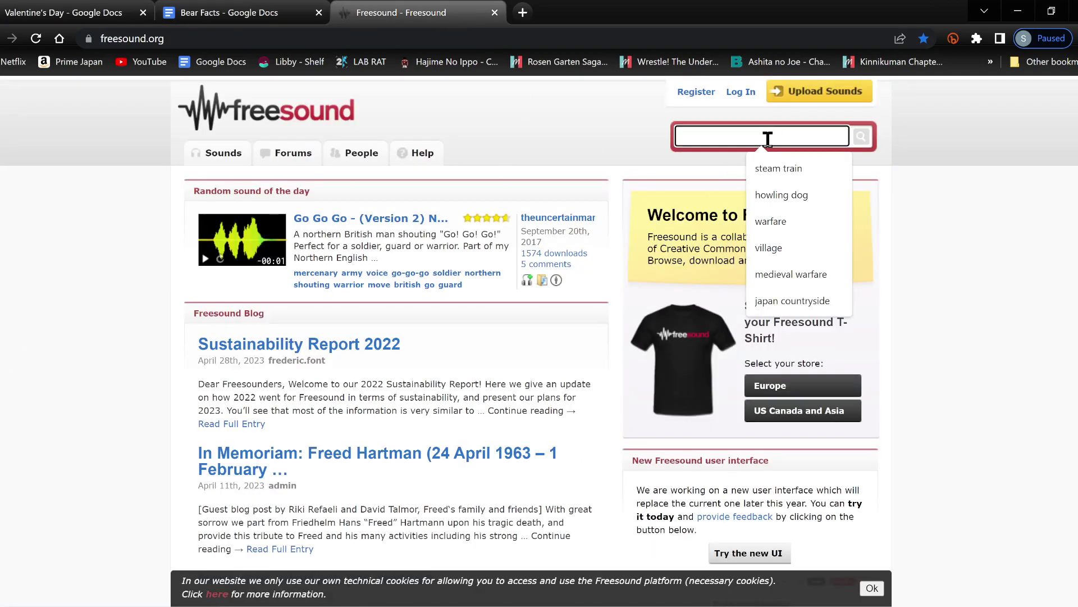
{"action": "type", "text": "girls whispering"}
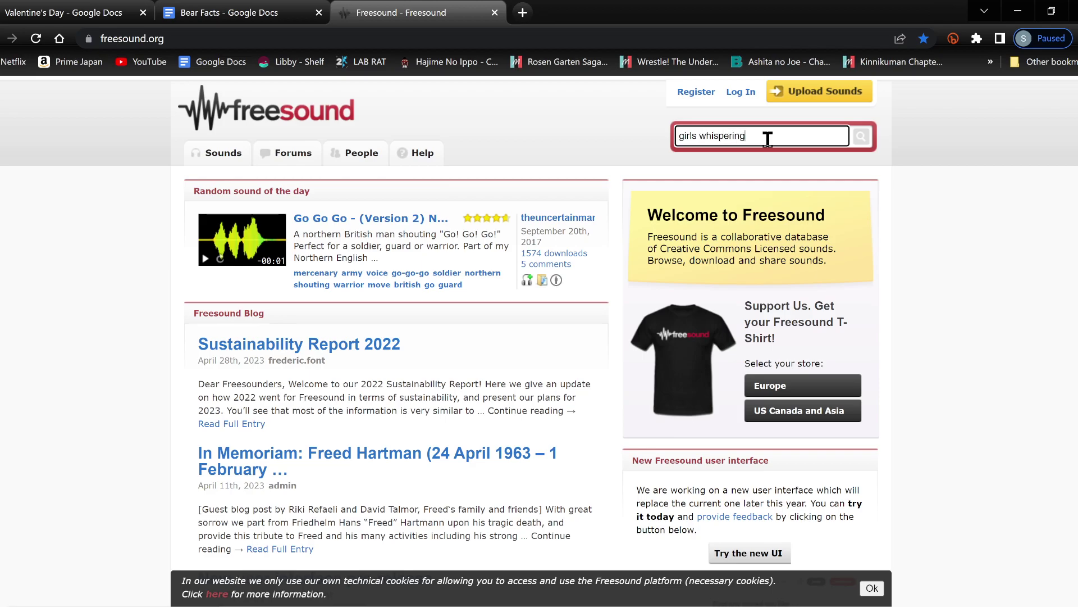
{"action": "key", "text": "Return"}
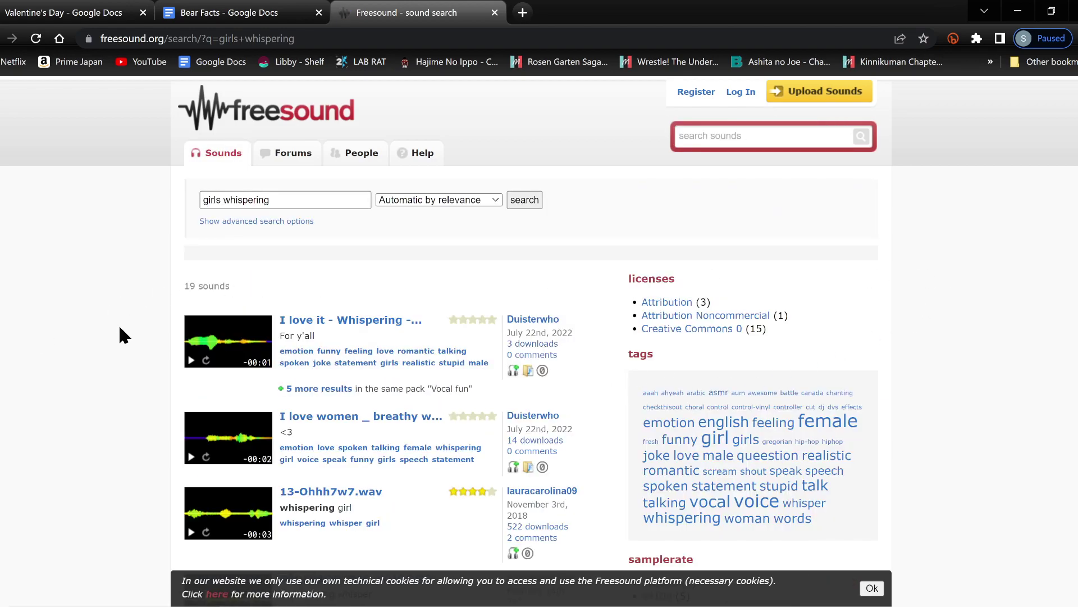
- Sort the "girls whispering" search results by Duration (longest first)
{"action": "scroll", "coordinate": [95, 432], "scroll_direction": "down", "scroll_amount": 4}
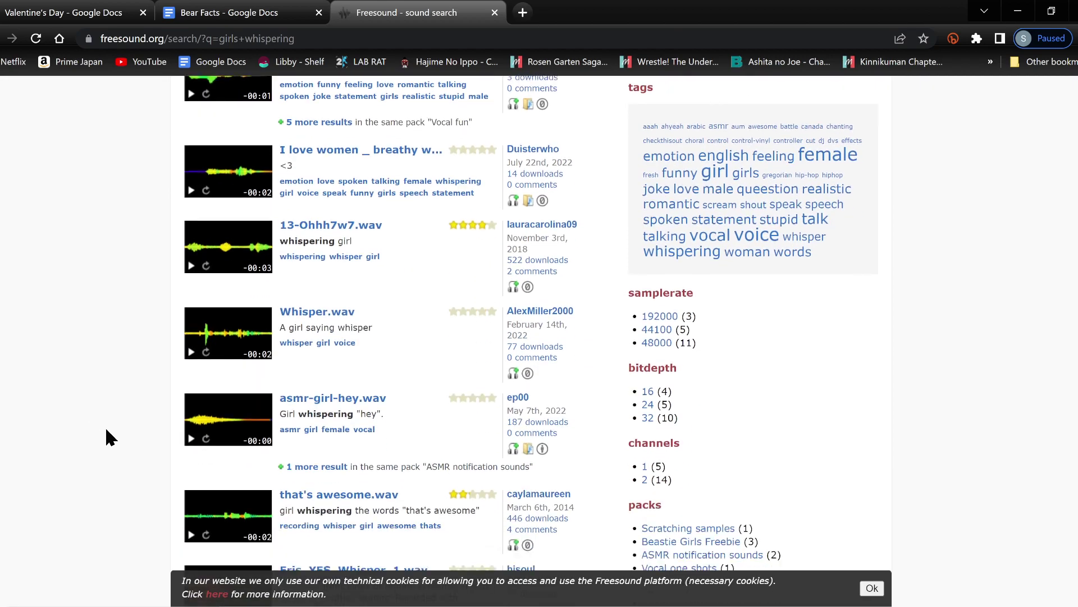
{"action": "scroll", "coordinate": [106, 432], "scroll_direction": "up", "scroll_amount": 5}
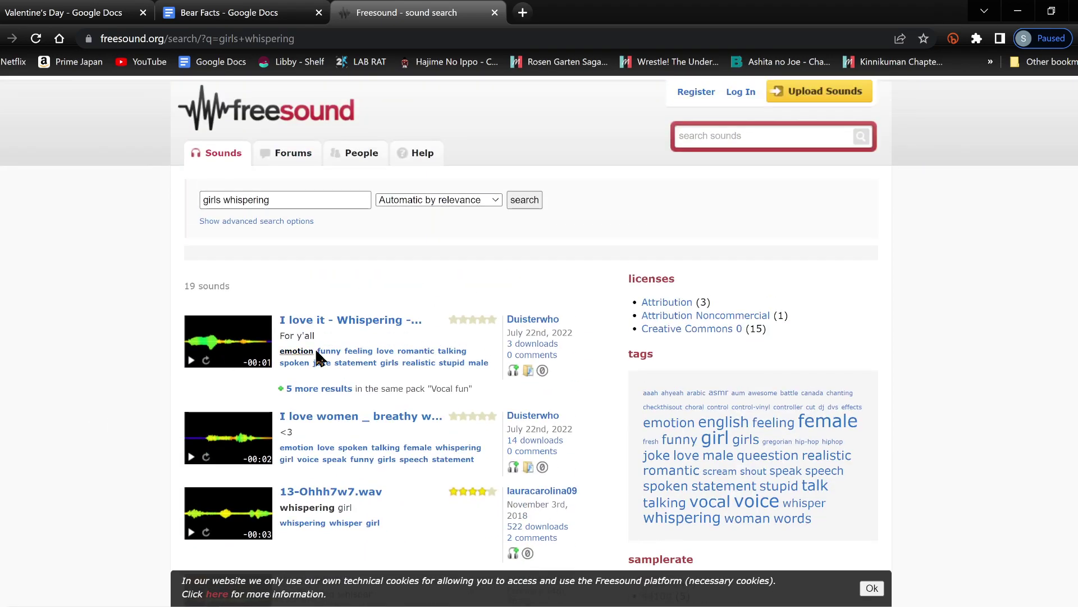
{"action": "left_click", "coordinate": [498, 201]}
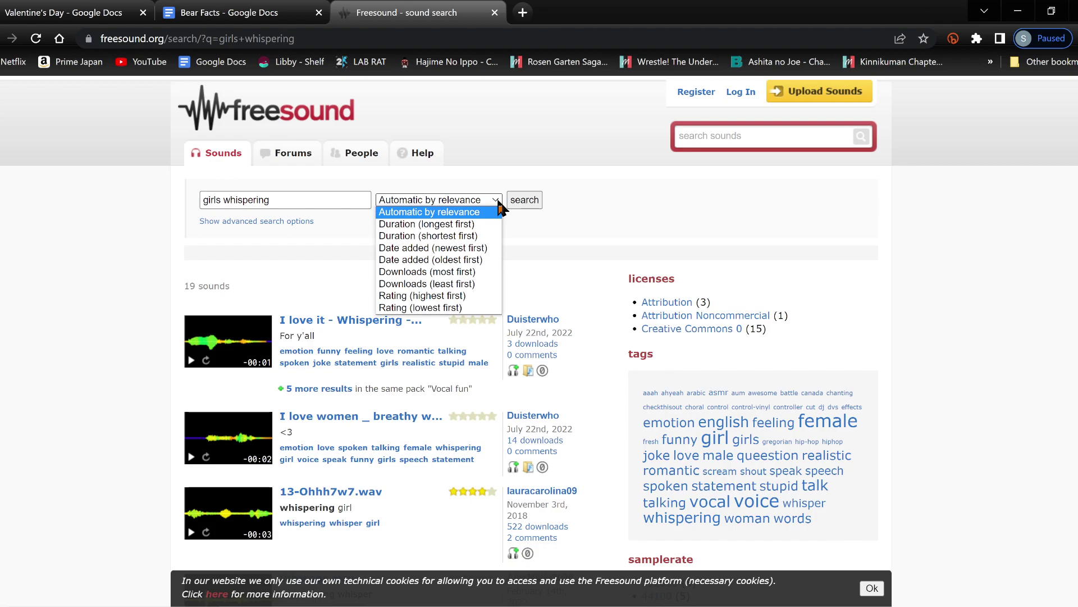
{"action": "left_click", "coordinate": [489, 225]}
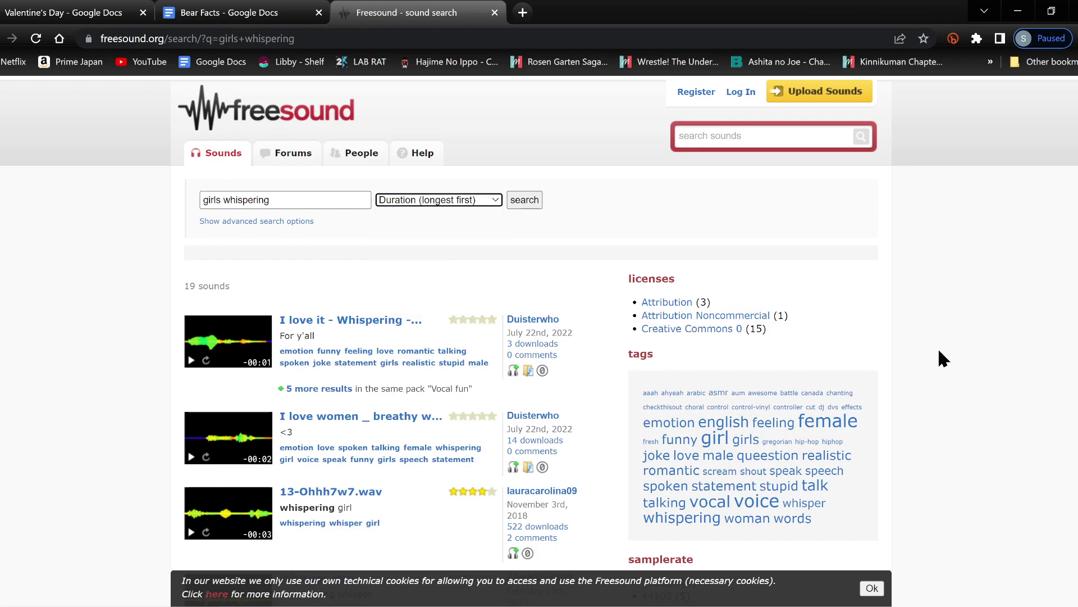
{"action": "left_click", "coordinate": [525, 204]}
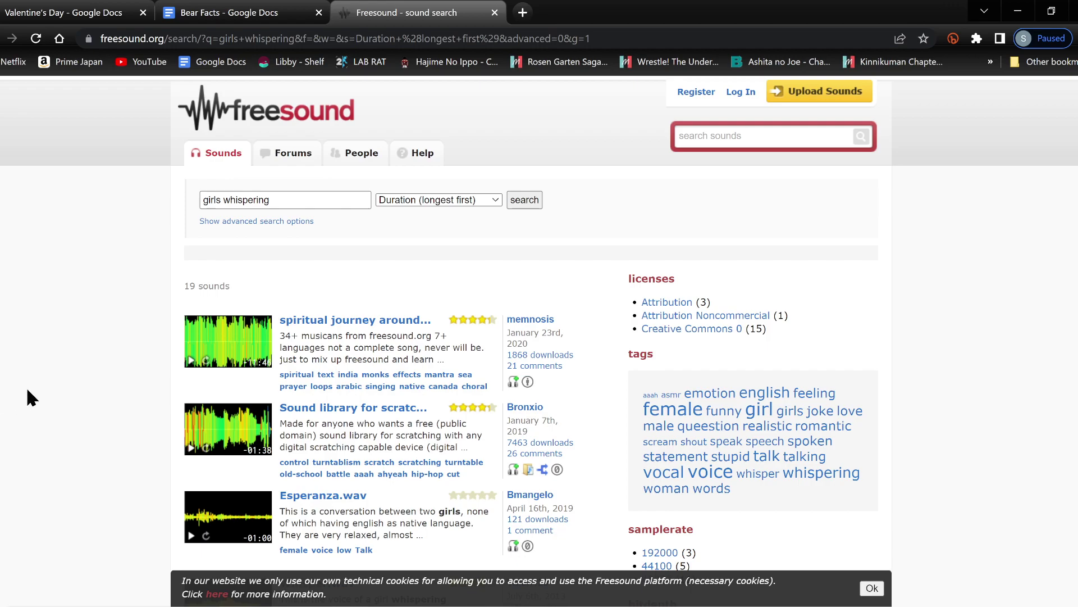
- Preview the three longest results: spiritual journey, the scratching sound library and Esperanza.wav
{"action": "left_click", "coordinate": [191, 361]}
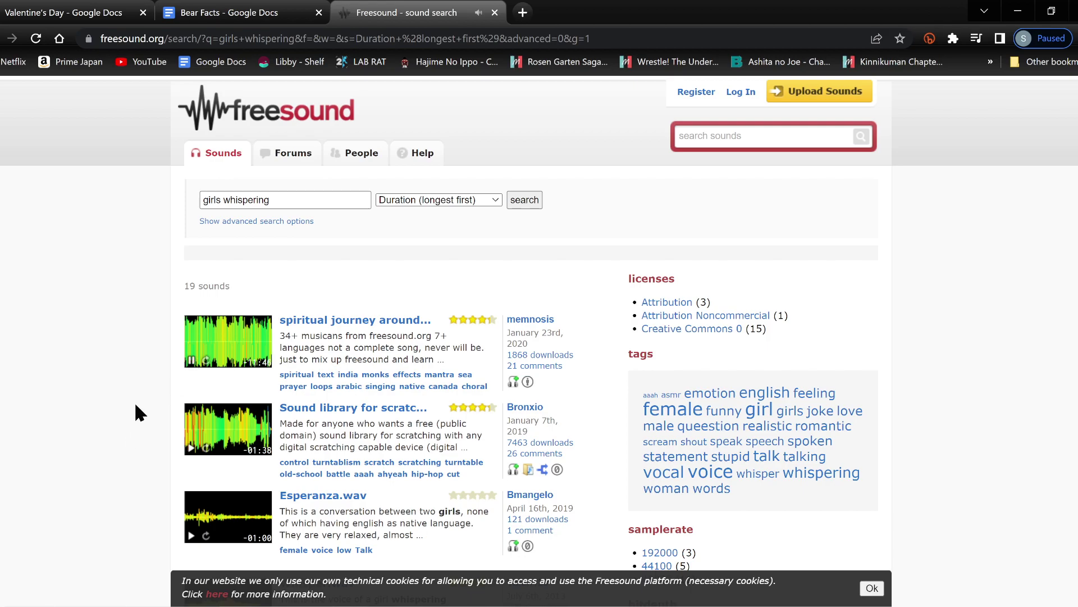
{"action": "left_click", "coordinate": [192, 361]}
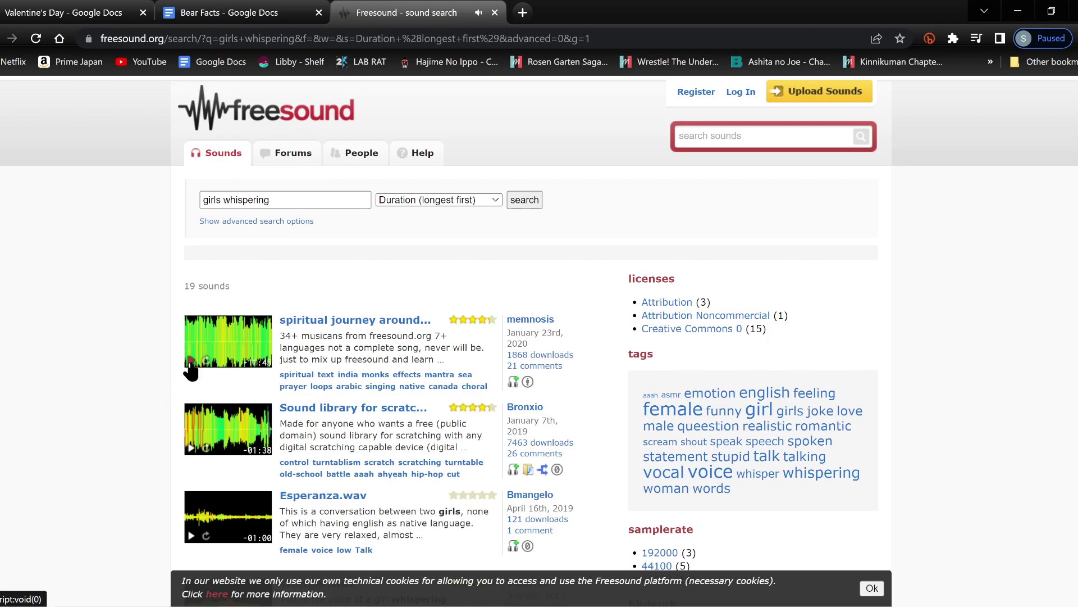
{"action": "left_click", "coordinate": [191, 449]}
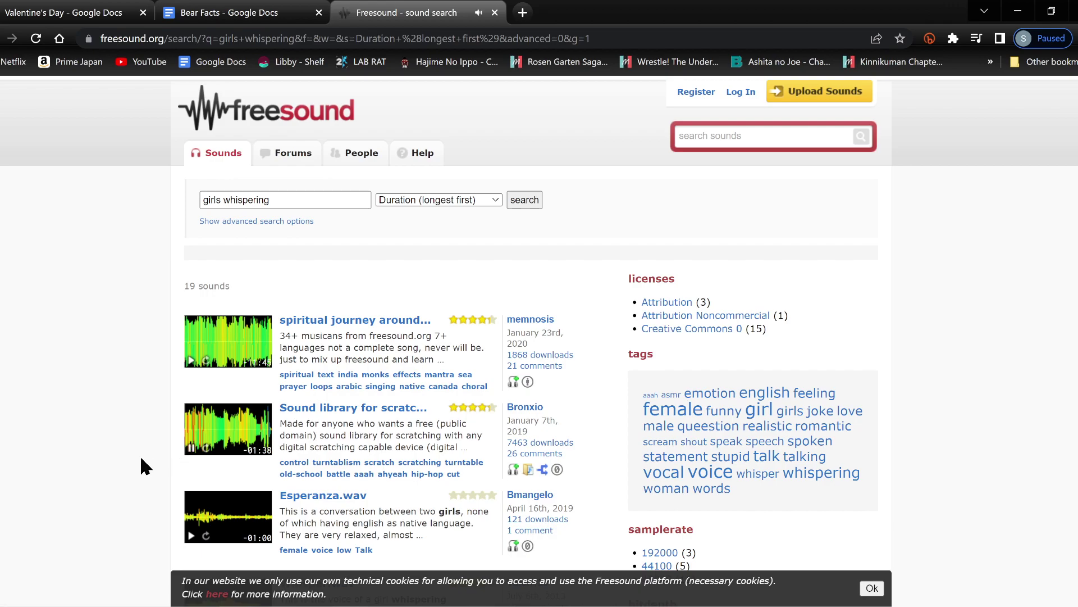
{"action": "scroll", "coordinate": [141, 458], "scroll_direction": "down", "scroll_amount": 1}
{"action": "scroll", "coordinate": [141, 458], "scroll_direction": "down", "scroll_amount": 1}
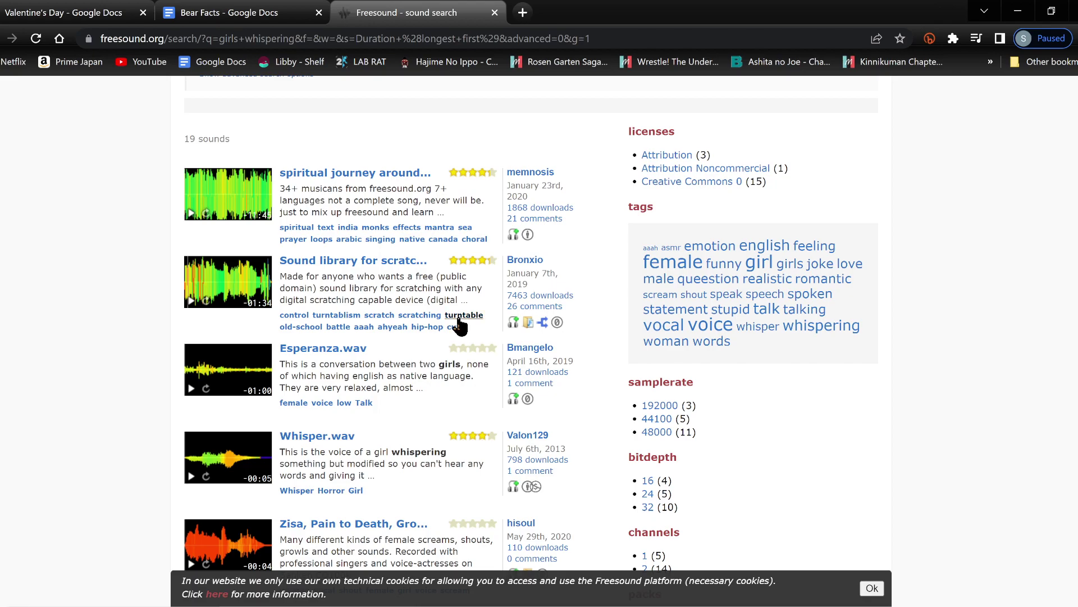
{"action": "left_click", "coordinate": [191, 388]}
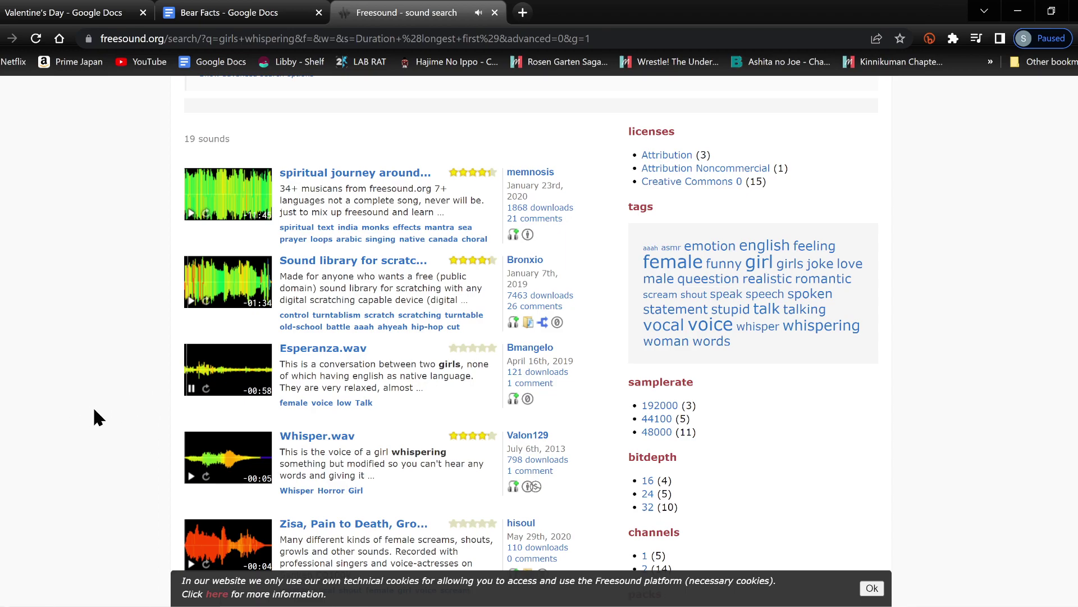
{"action": "left_click", "coordinate": [192, 390]}
- Preview the horror-tagged Whisper.wav, the "Zisa, Pain to Death" scream and the "Intimate I love it" whisper
{"action": "scroll", "coordinate": [144, 475], "scroll_direction": "down", "scroll_amount": 3}
{"action": "left_click", "coordinate": [191, 328]}
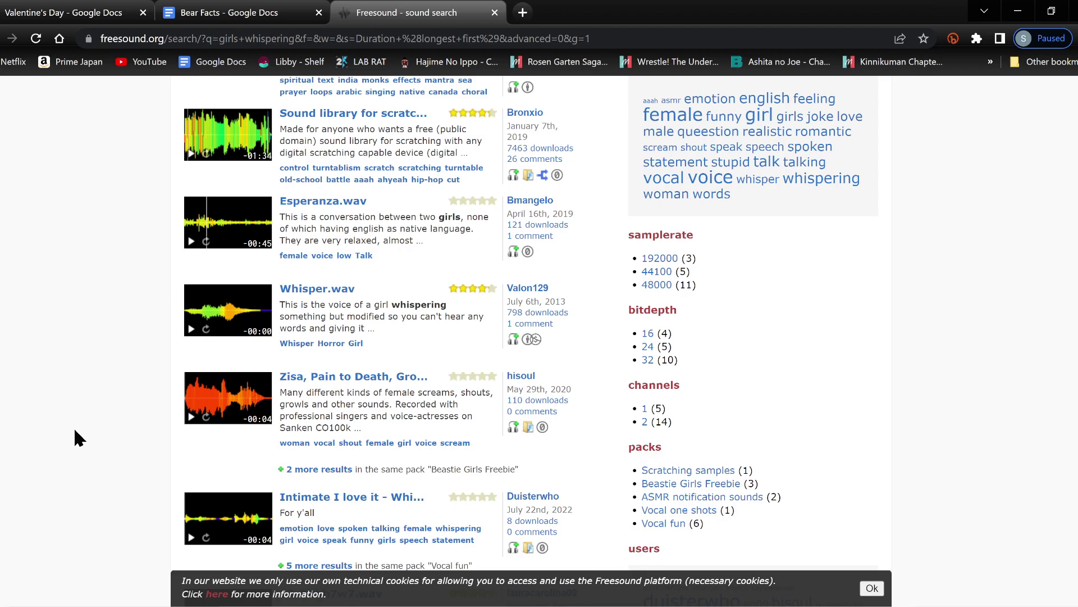
{"action": "left_click", "coordinate": [191, 418]}
{"action": "left_click", "coordinate": [191, 416]}
{"action": "scroll", "coordinate": [161, 438], "scroll_direction": "down", "scroll_amount": 2}
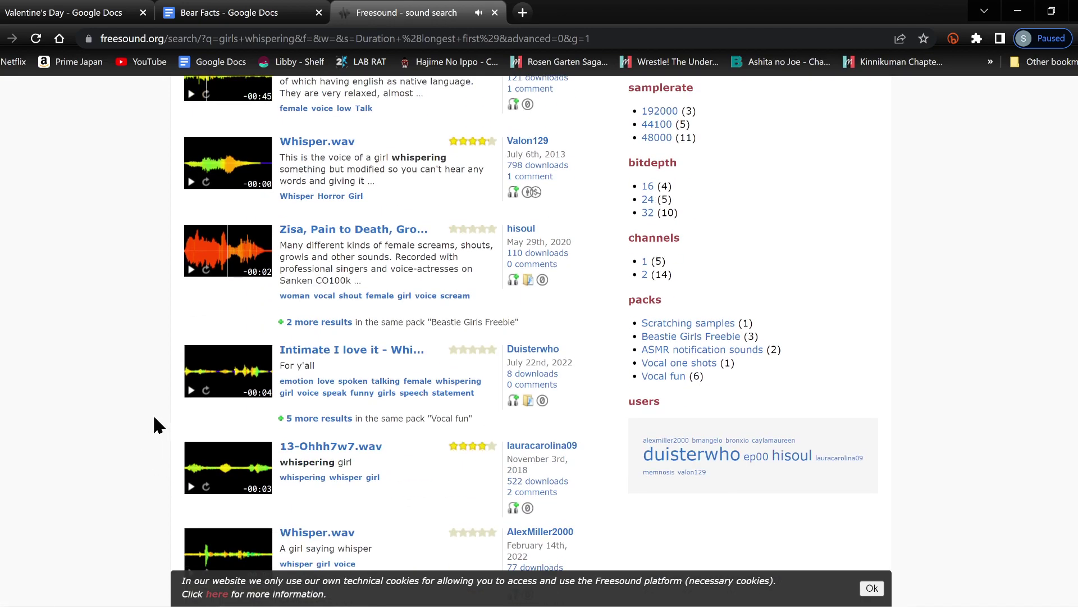
{"action": "left_click", "coordinate": [192, 390]}
{"action": "scroll", "coordinate": [141, 423], "scroll_direction": "down", "scroll_amount": 1}
{"action": "scroll", "coordinate": [138, 423], "scroll_direction": "down", "scroll_amount": 3}
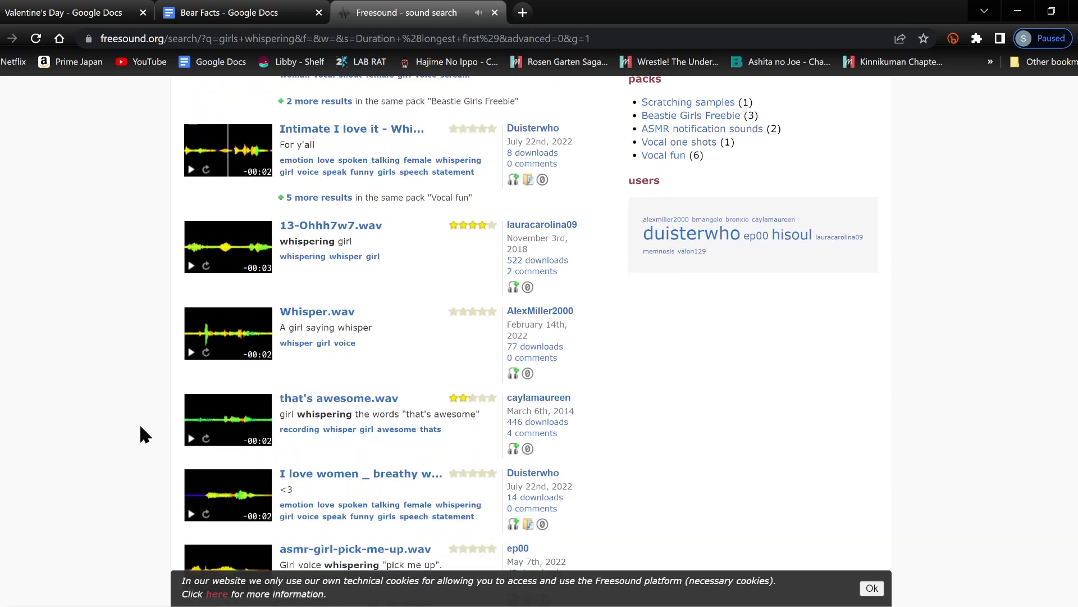
{"action": "scroll", "coordinate": [118, 402], "scroll_direction": "up", "scroll_amount": 3}
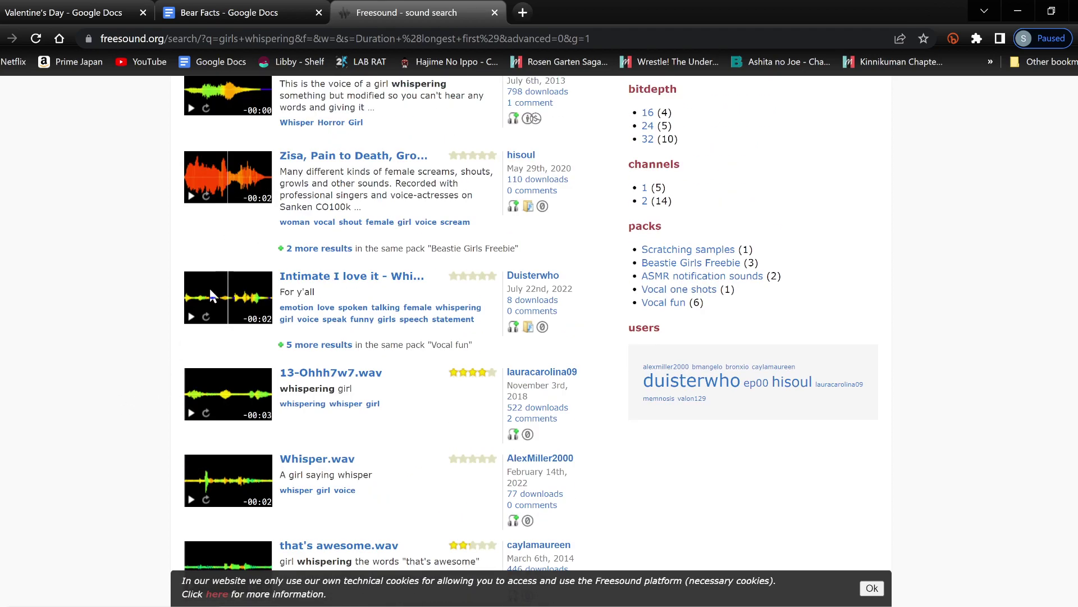
- Replay "Intimate I love it", listen to the breathy "I love women" clip, and check the remaining whispering results
{"action": "left_click", "coordinate": [192, 318]}
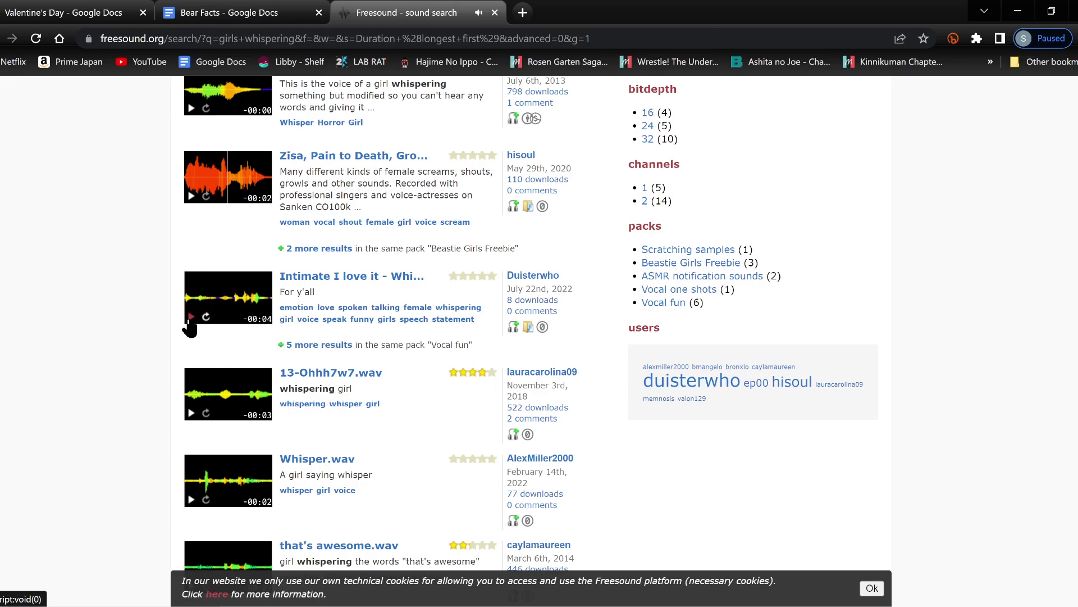
{"action": "scroll", "coordinate": [146, 344], "scroll_direction": "down", "scroll_amount": 2}
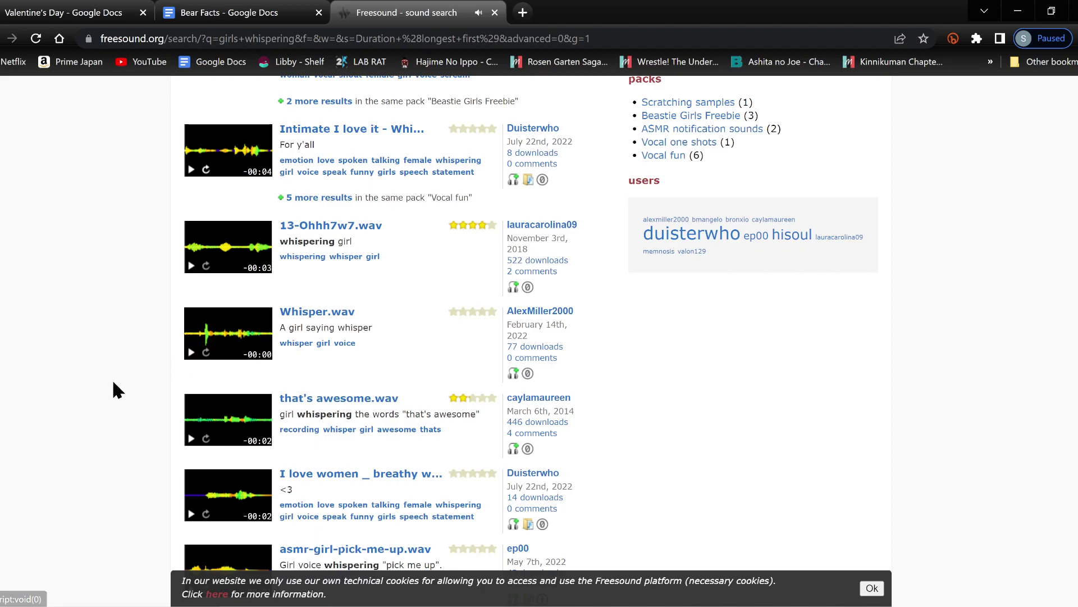
{"action": "scroll", "coordinate": [113, 388], "scroll_direction": "down", "scroll_amount": 3}
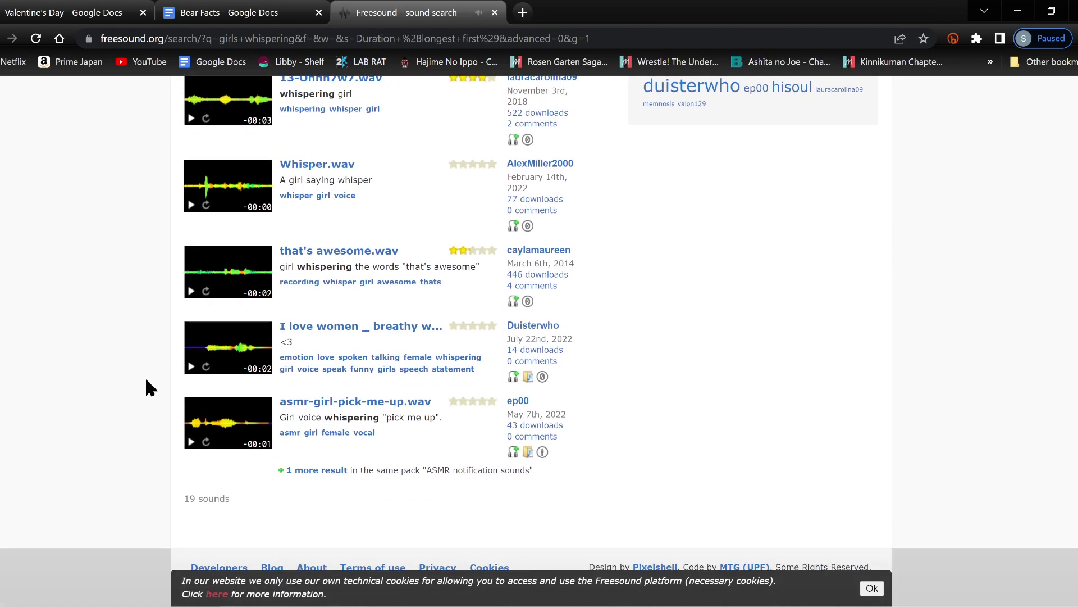
{"action": "left_click", "coordinate": [191, 368]}
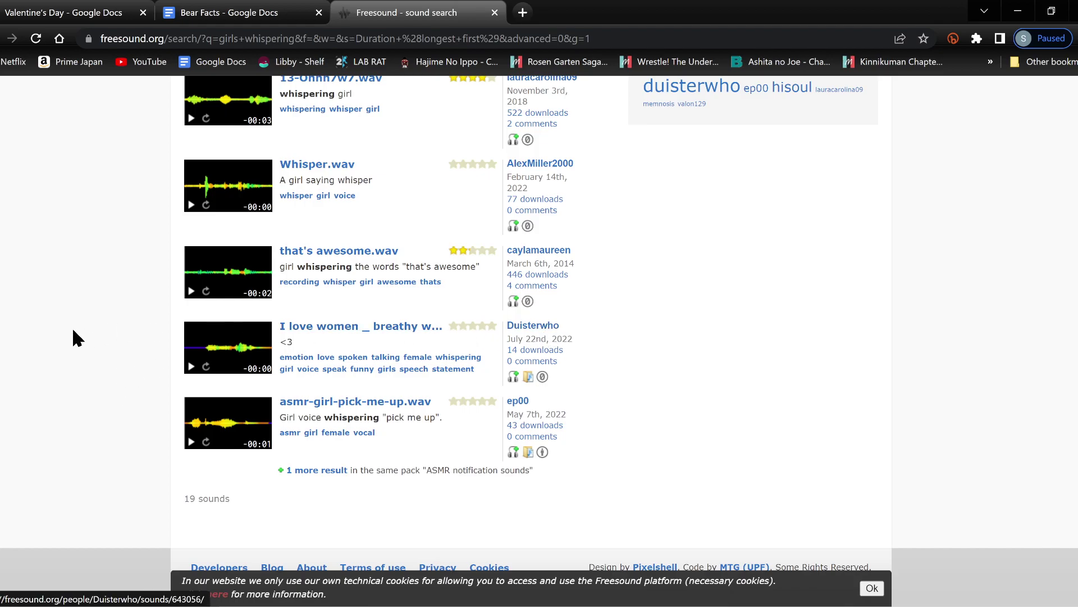
{"action": "scroll", "coordinate": [86, 319], "scroll_direction": "up", "scroll_amount": 1}
{"action": "scroll", "coordinate": [85, 319], "scroll_direction": "up", "scroll_amount": 2}
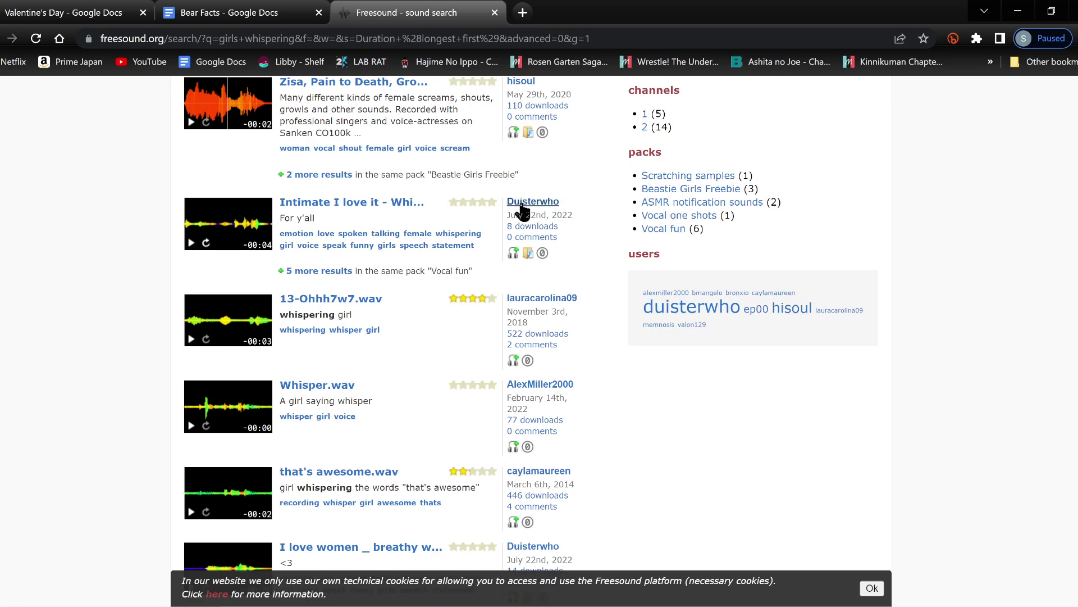
{"action": "scroll", "coordinate": [114, 412], "scroll_direction": "down", "scroll_amount": 3}
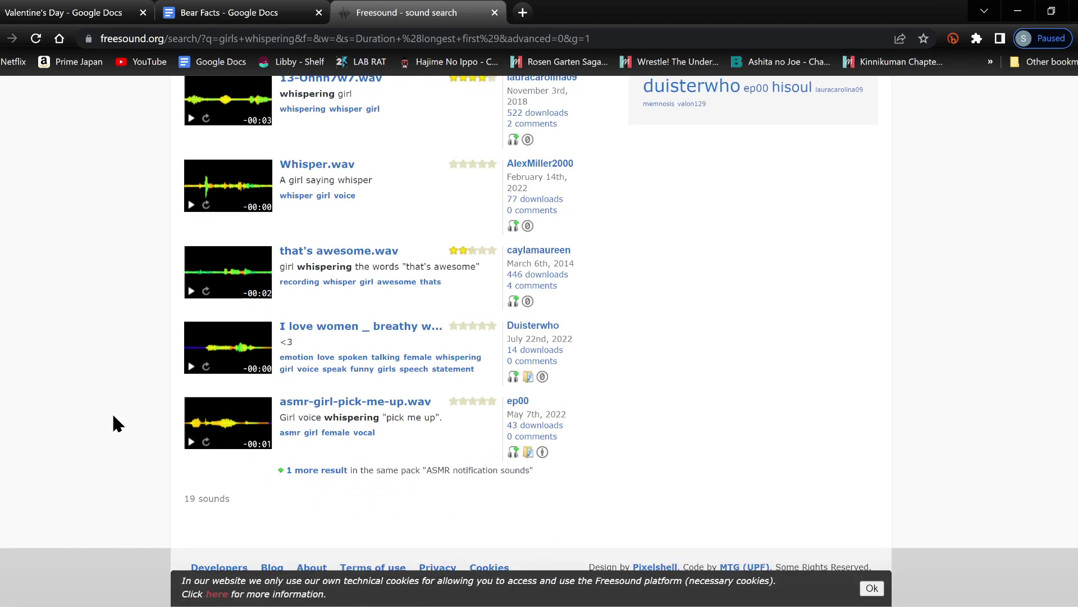
{"action": "scroll", "coordinate": [112, 413], "scroll_direction": "up", "scroll_amount": 15}
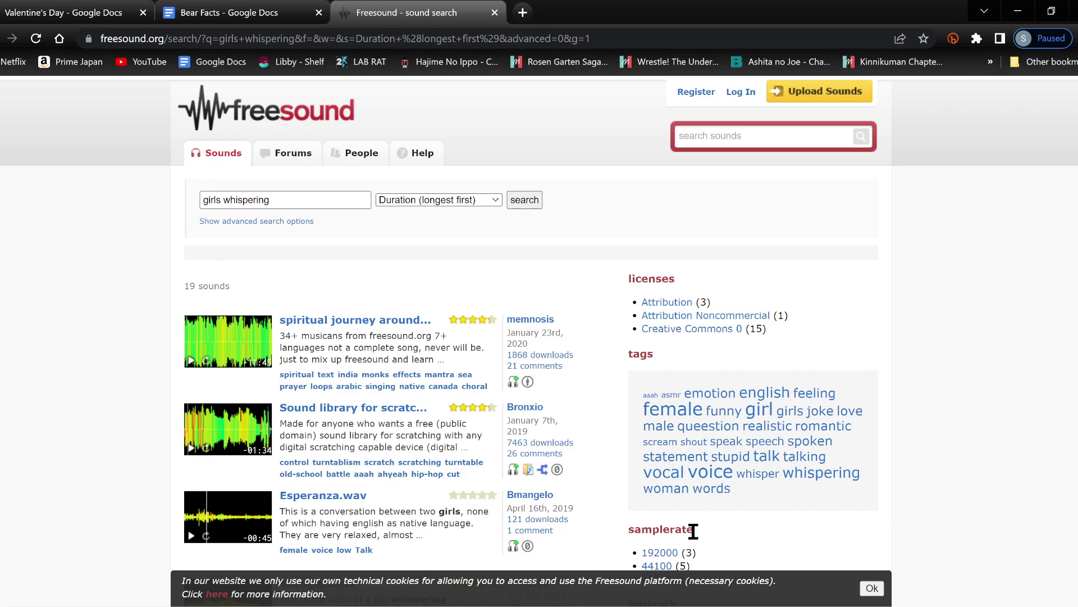
- Replace the Notepad contents with the reminder "Drac chap 3 29:00 girls whispering", briefly playing the Premiere Pro sequence at that point
{"action": "key", "text": "alt+Tab"}
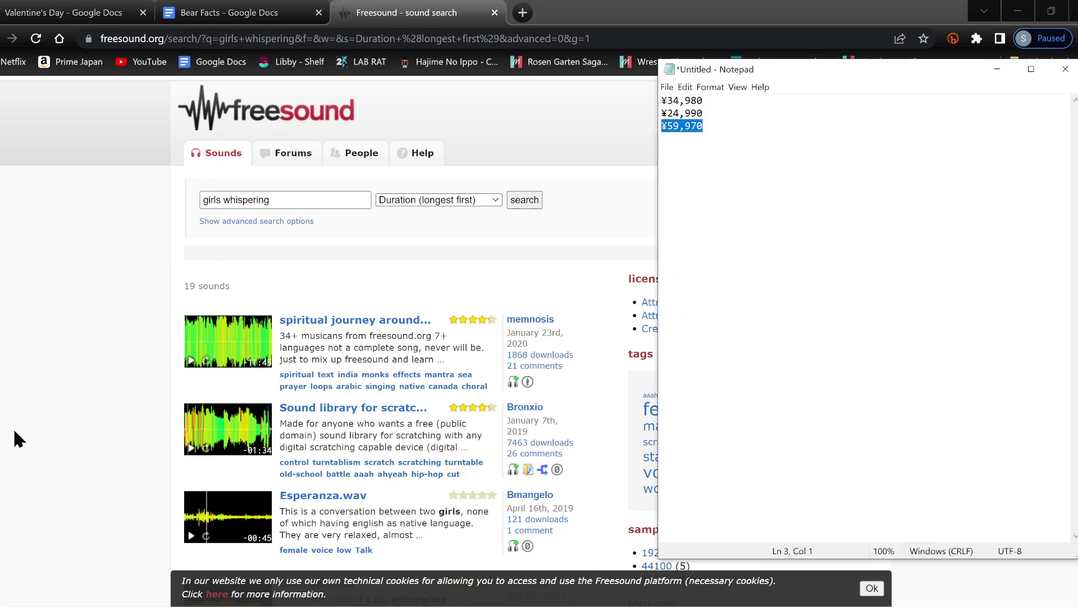
{"action": "key", "text": "ctrl+a"}
{"action": "key", "text": "BackSpace"}
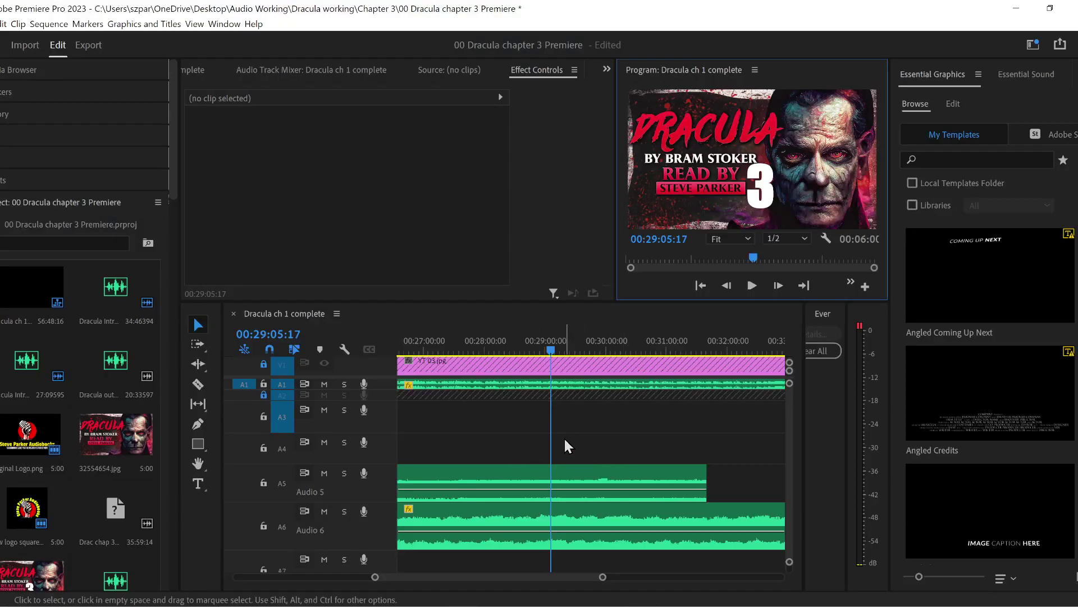
{"action": "key", "text": "space"}
{"action": "key", "text": "space"}
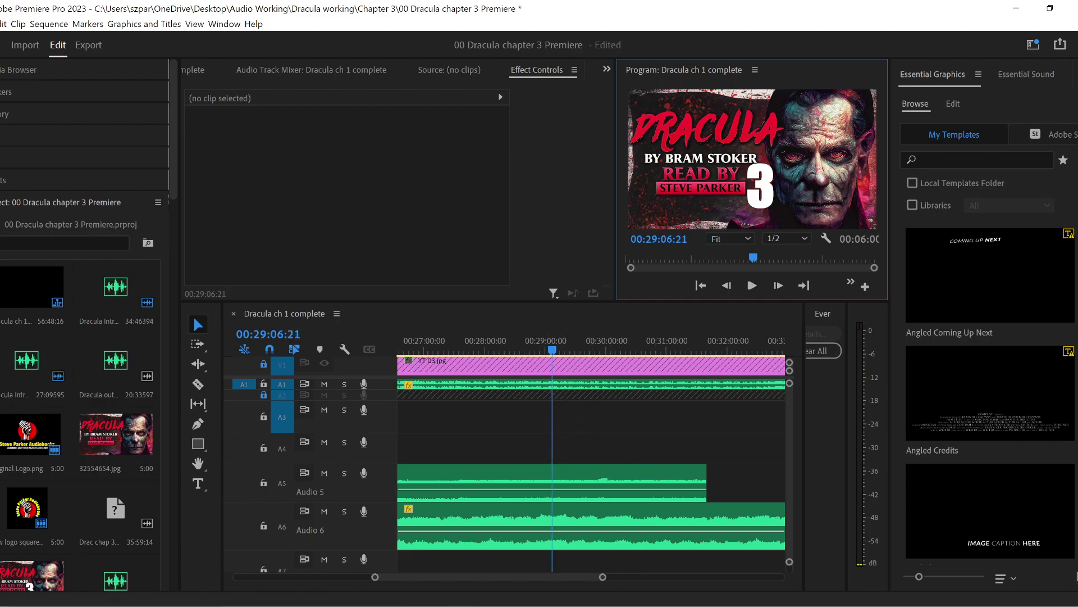
{"action": "key", "text": "alt+Tab"}
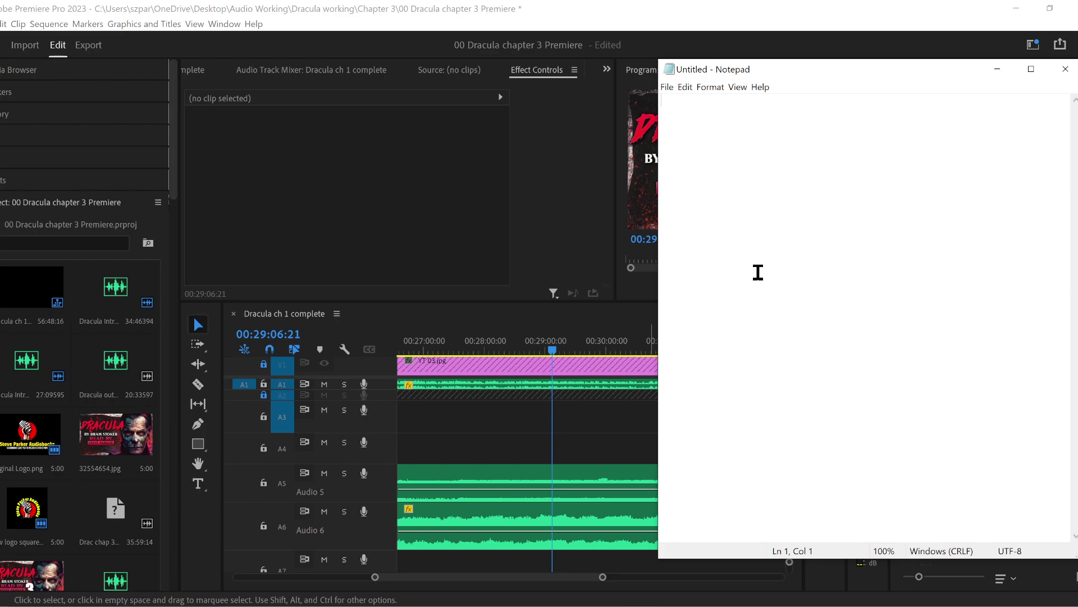
{"action": "type", "text": "Dra"}
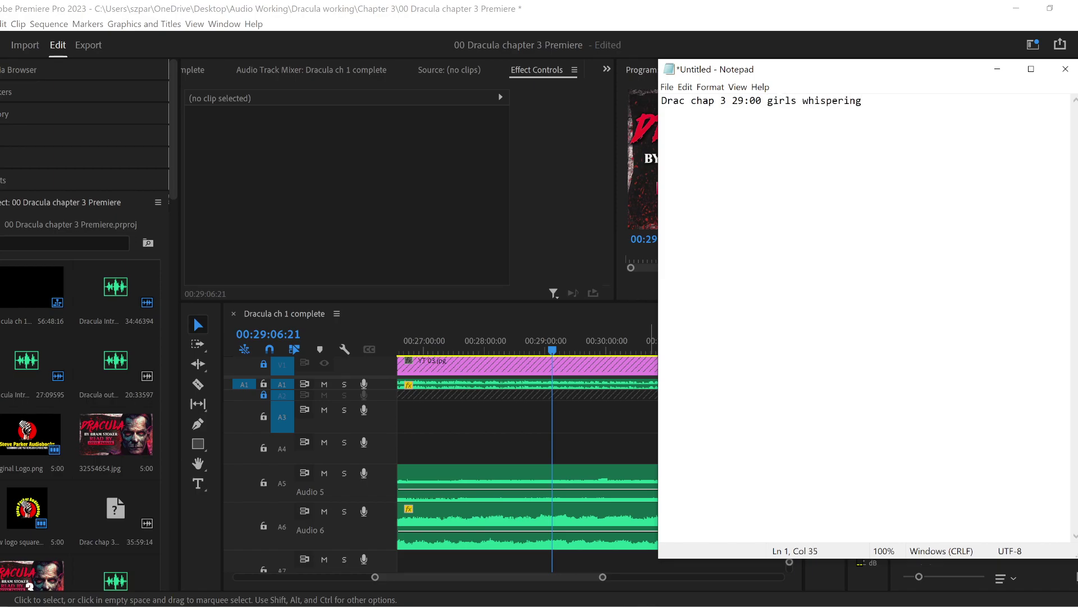
- Play the Premiere Pro sequence from 00:27:36:12 and open the Strange folder inside 01 SFX in File Explorer
{"action": "left_click", "coordinate": [831, 17]}
{"action": "left_click", "coordinate": [460, 343]}
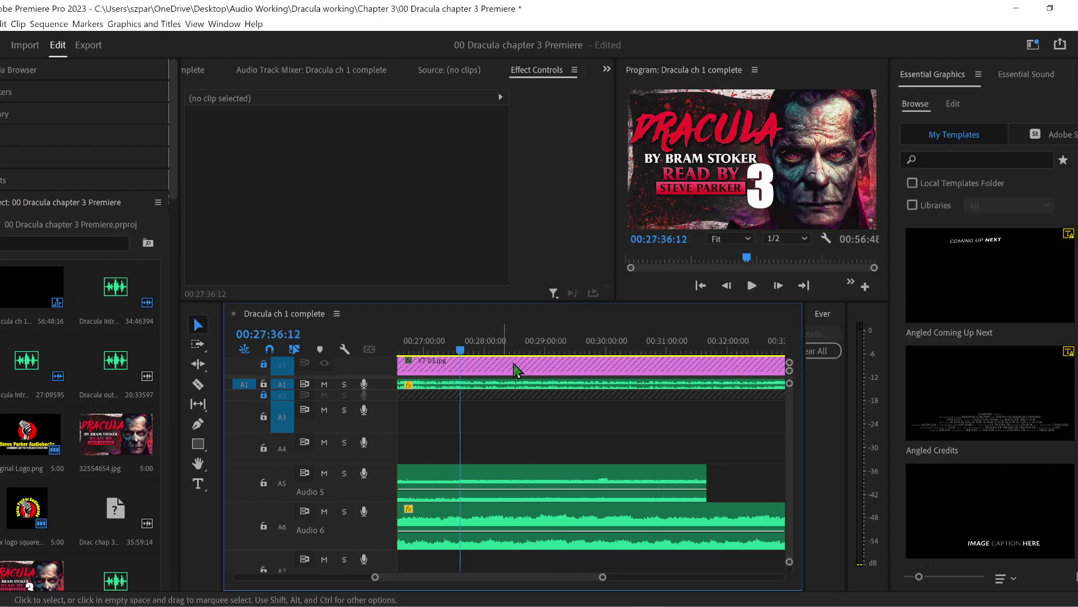
{"action": "key", "text": "space"}
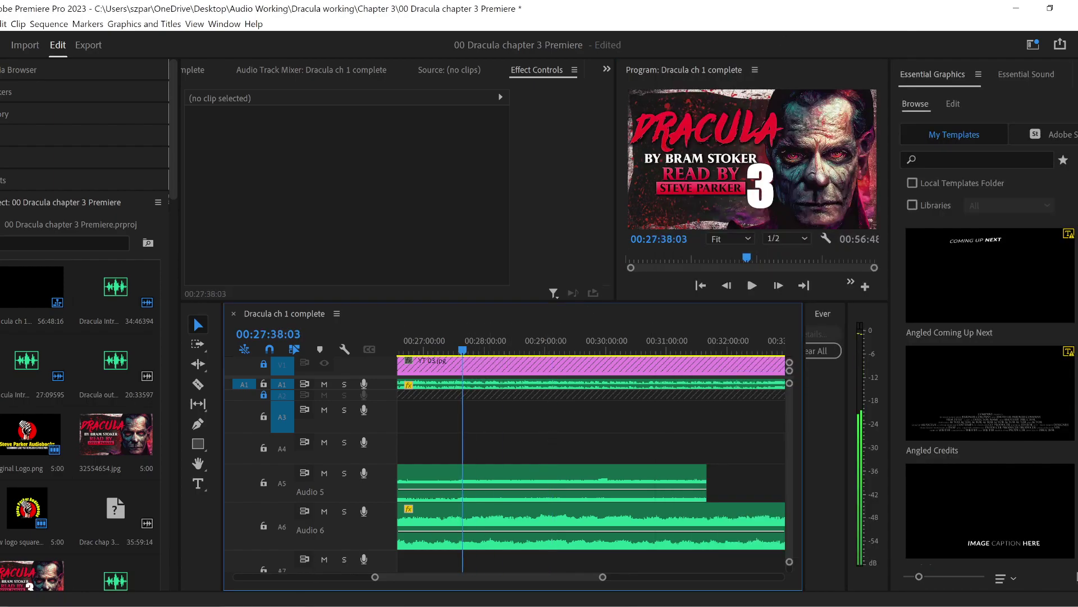
{"action": "key", "text": "alt+Tab"}
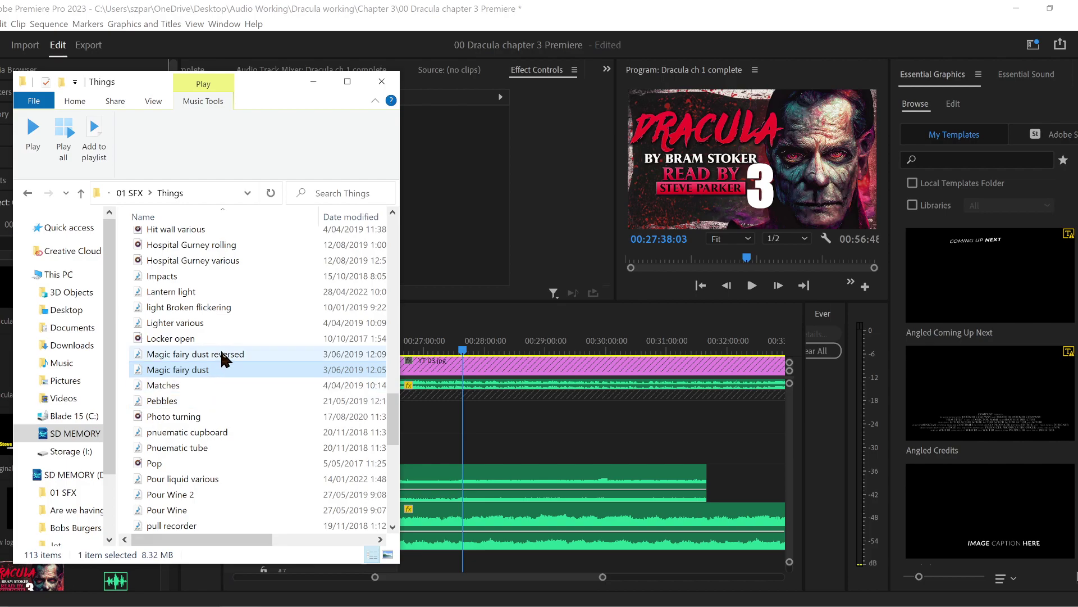
{"action": "left_click", "coordinate": [135, 193]}
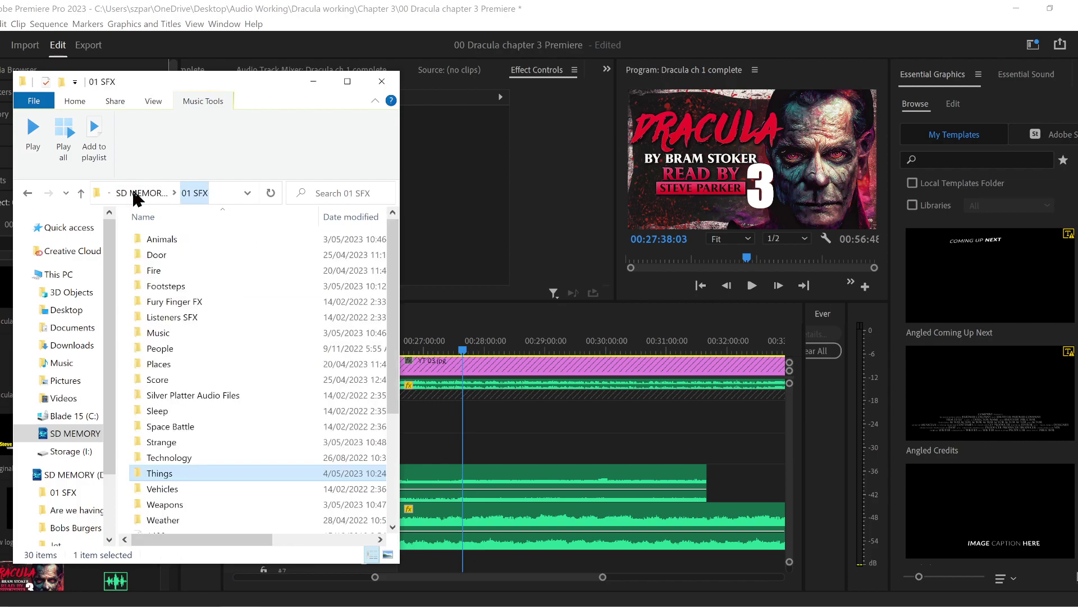
{"action": "double_click", "coordinate": [185, 442]}
{"action": "key", "text": "alt+Tab"}
{"action": "key", "text": "space"}
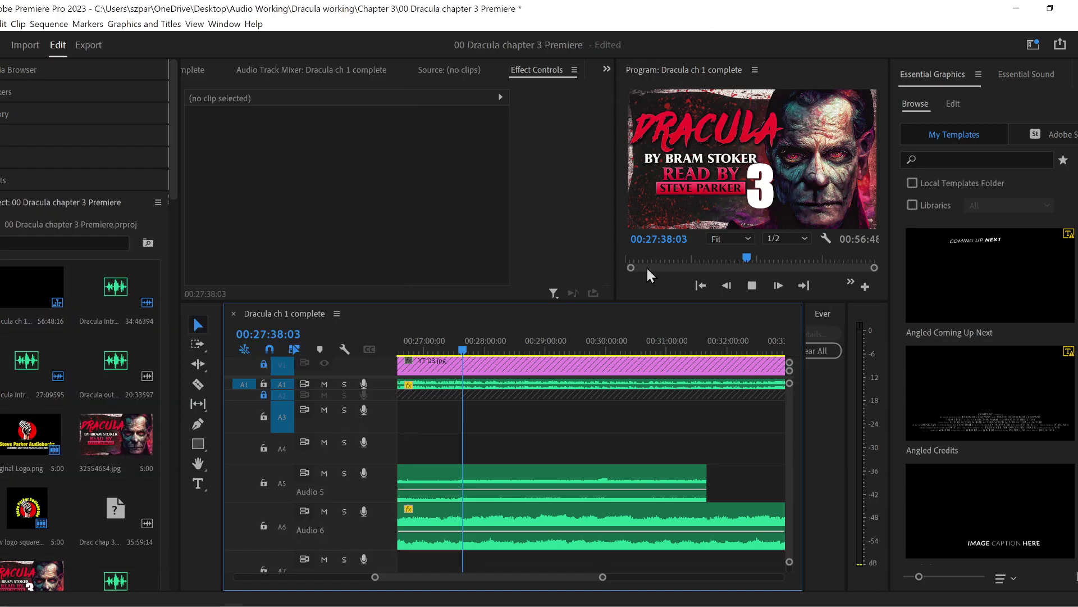
- Add "Magic fairy dust slow warped" from the Strange folder to audio track A4, starting at about 00:28:06
{"action": "key", "text": "alt+Tab"}
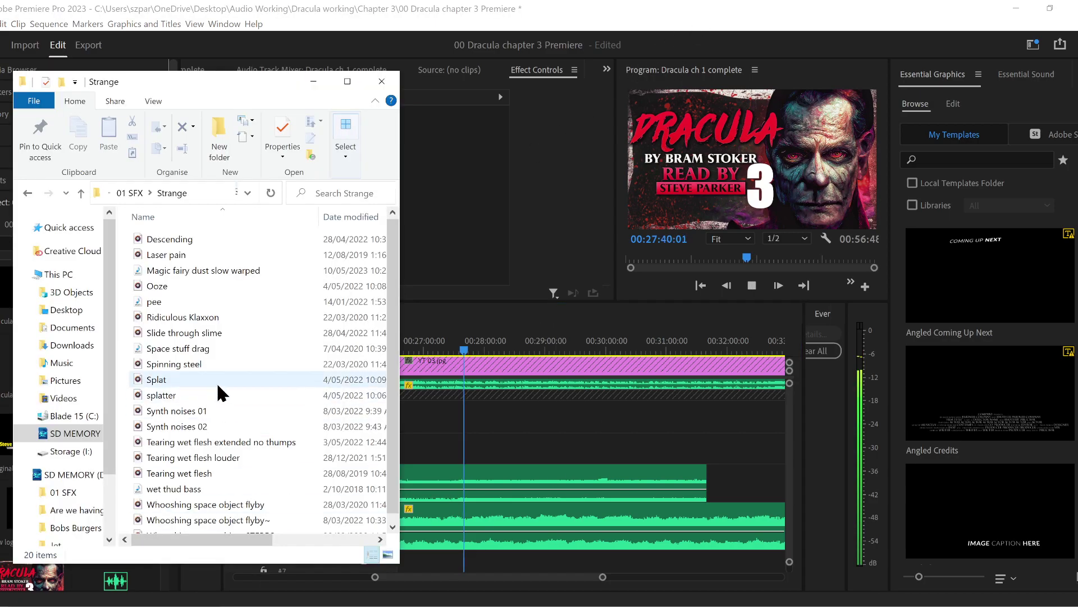
{"action": "left_click", "coordinate": [222, 272]}
{"action": "left_click_drag", "start_coordinate": [222, 272], "coordinate": [492, 448]}
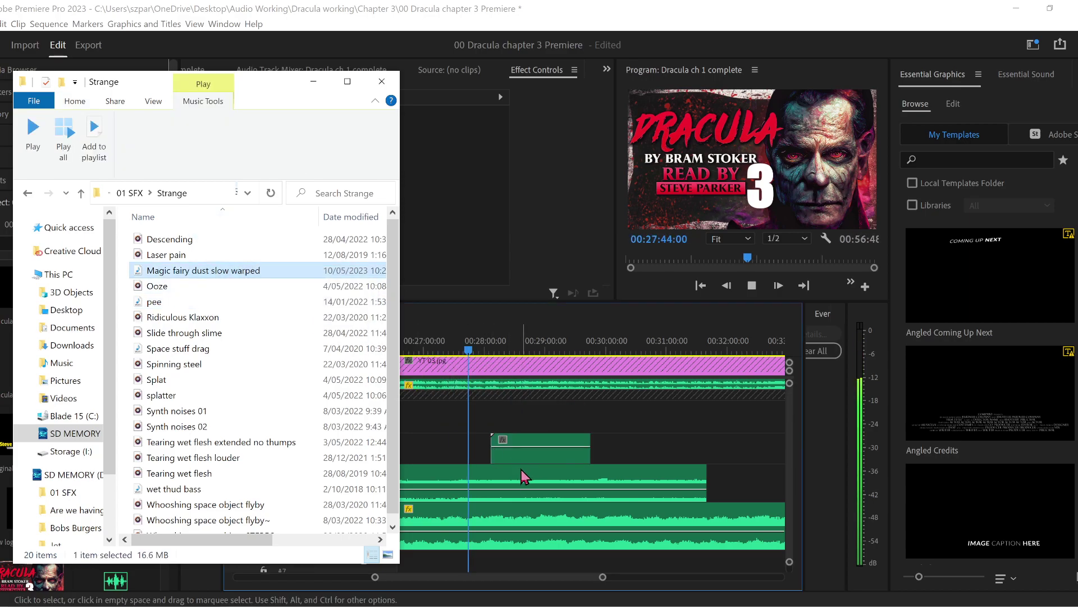
- Increase the height of audio track A4 in the timeline
{"action": "left_click_drag", "start_coordinate": [377, 579], "coordinate": [401, 579]}
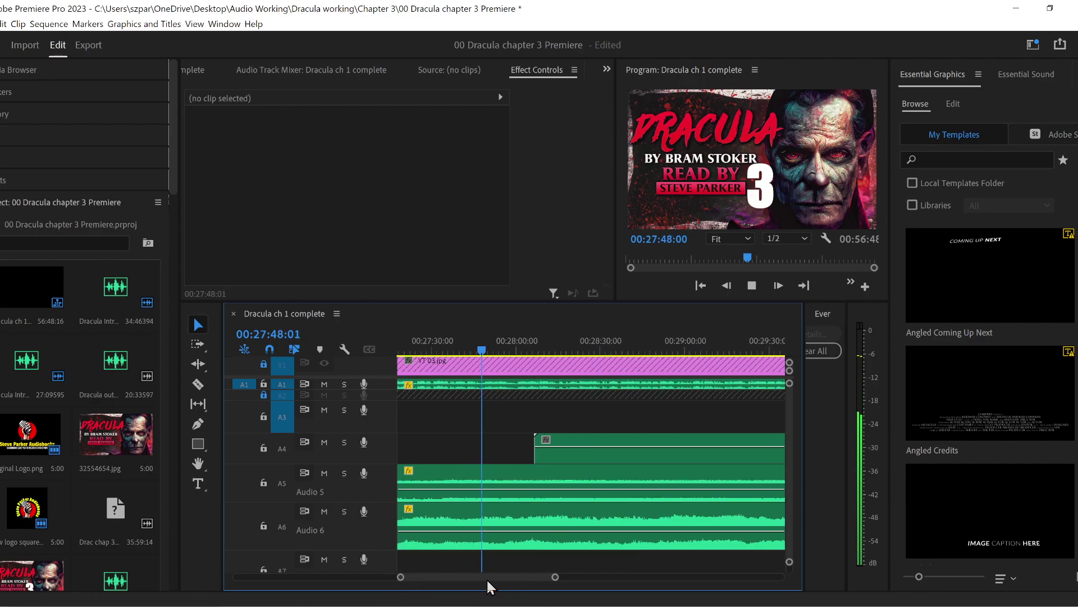
{"action": "scroll", "coordinate": [487, 584], "scroll_direction": "up", "scroll_amount": 5}
{"action": "left_click_drag", "start_coordinate": [388, 465], "coordinate": [387, 482]}
{"action": "scroll", "coordinate": [508, 584], "scroll_direction": "down", "scroll_amount": 3}
{"action": "scroll", "coordinate": [511, 576], "scroll_direction": "down", "scroll_amount": 5}
{"action": "scroll", "coordinate": [528, 578], "scroll_direction": "up", "scroll_amount": 7}
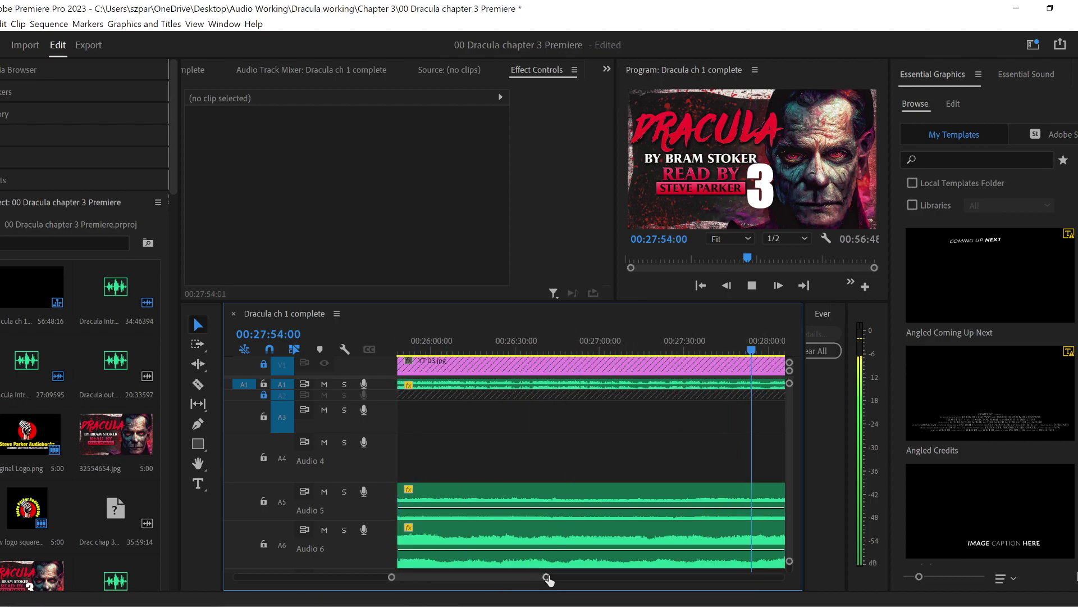
- Move the Magic fairy dust slow warped clip on A4 to start at 00:28:36:12, stop playback and return to the Strange folder
{"action": "left_click_drag", "start_coordinate": [548, 579], "coordinate": [568, 577]}
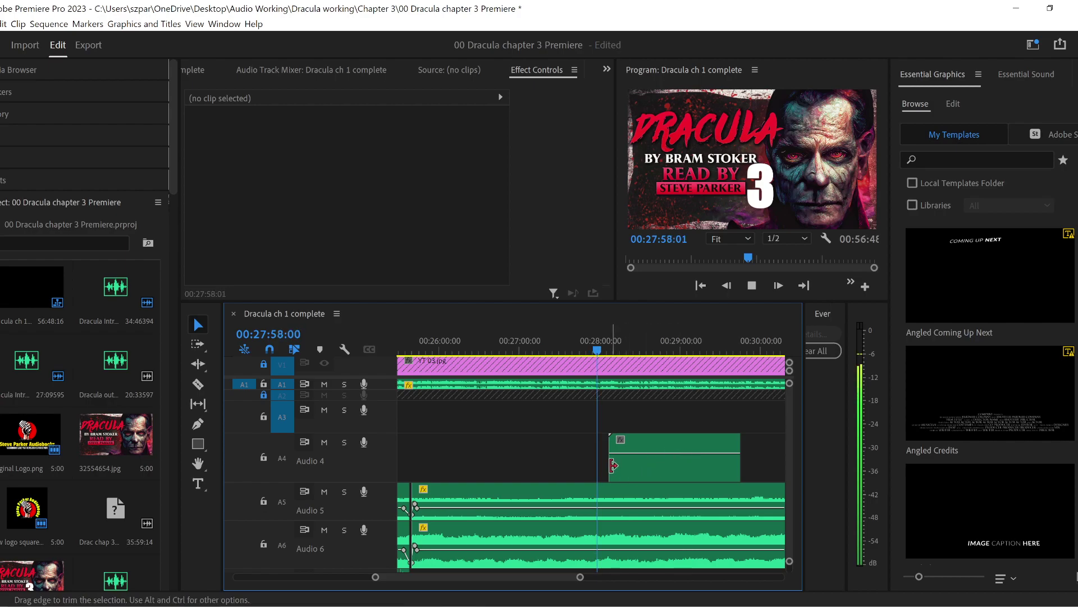
{"action": "left_click_drag", "start_coordinate": [682, 474], "coordinate": [724, 473]}
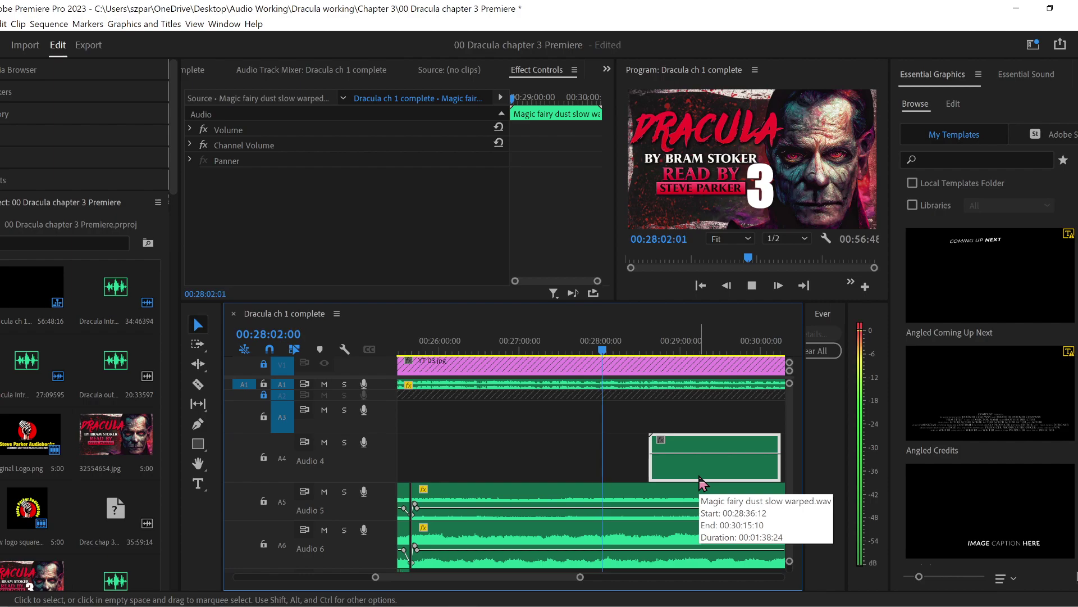
{"action": "key", "text": "space"}
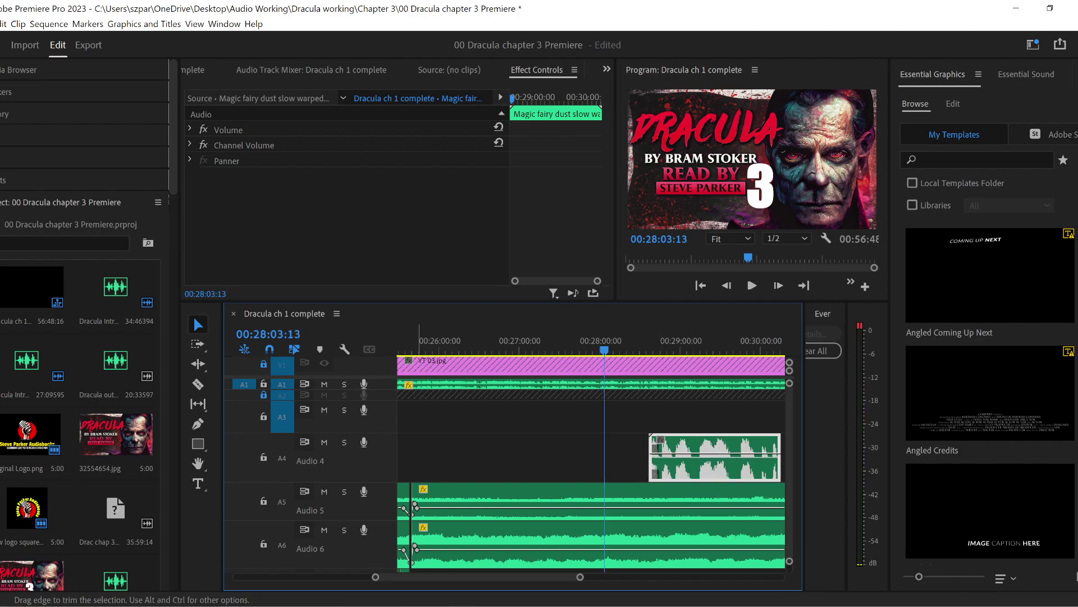
{"action": "key", "text": "alt+Tab"}
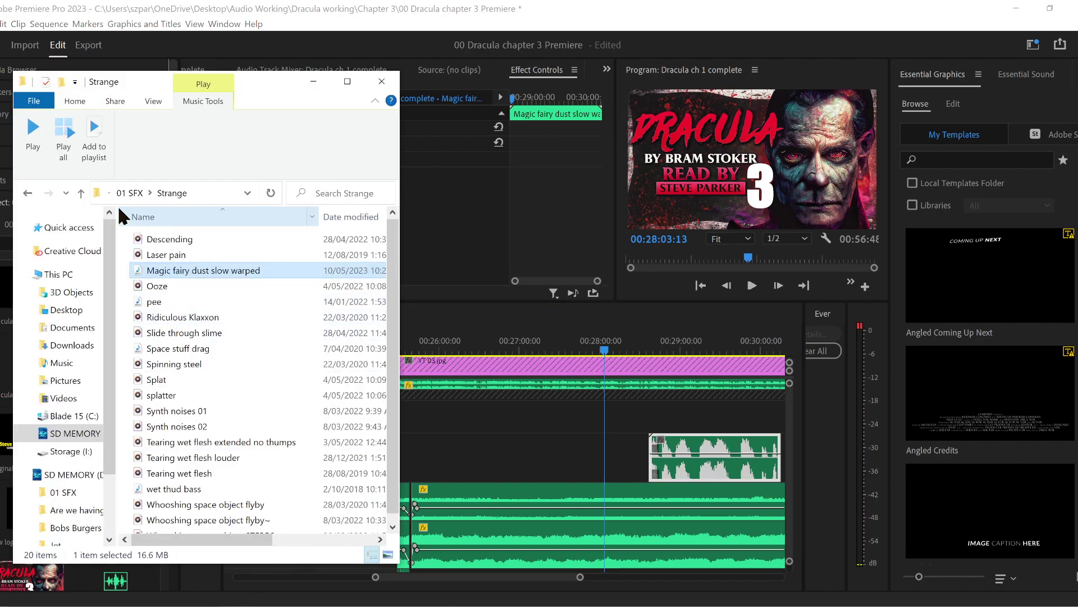
- Add the "Chair scraping on floor" sound effect from the 01 SFX Things folder to audio track A3
{"action": "left_click", "coordinate": [128, 192]}
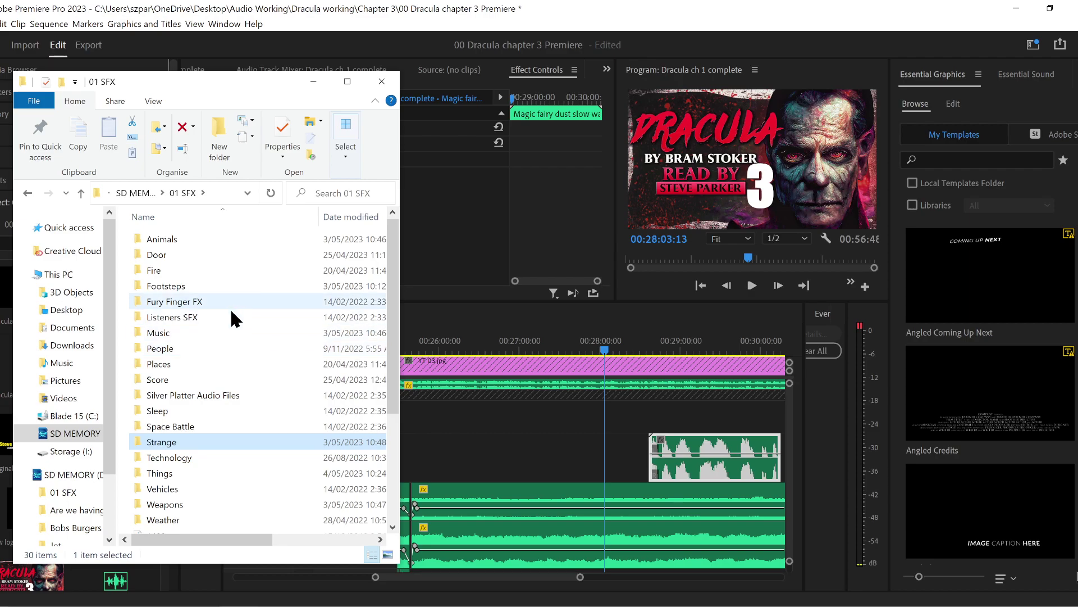
{"action": "double_click", "coordinate": [201, 475]}
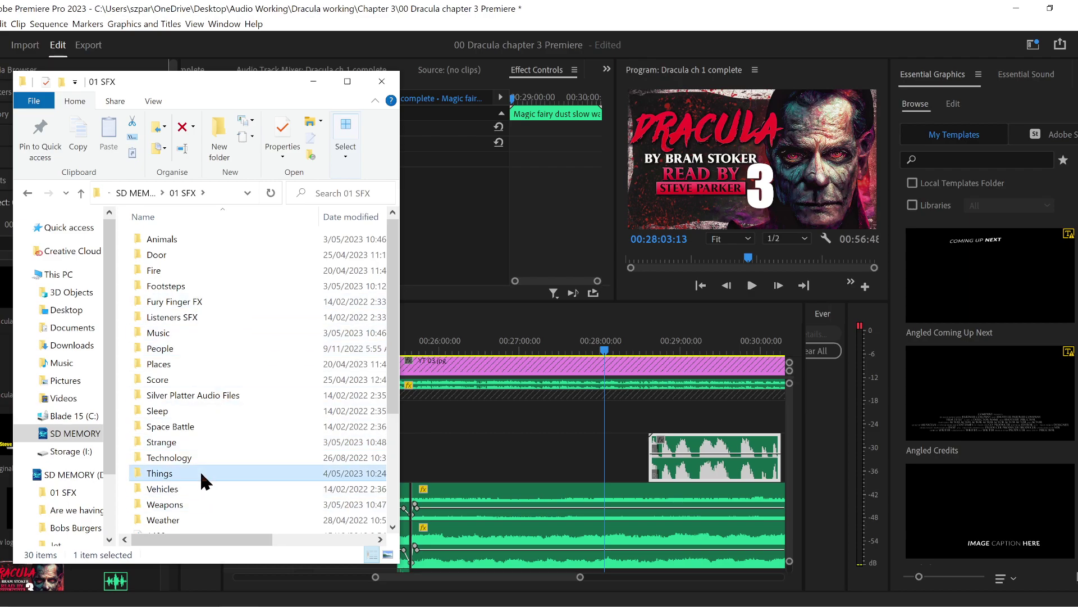
{"action": "scroll", "coordinate": [251, 419], "scroll_direction": "down", "scroll_amount": 5}
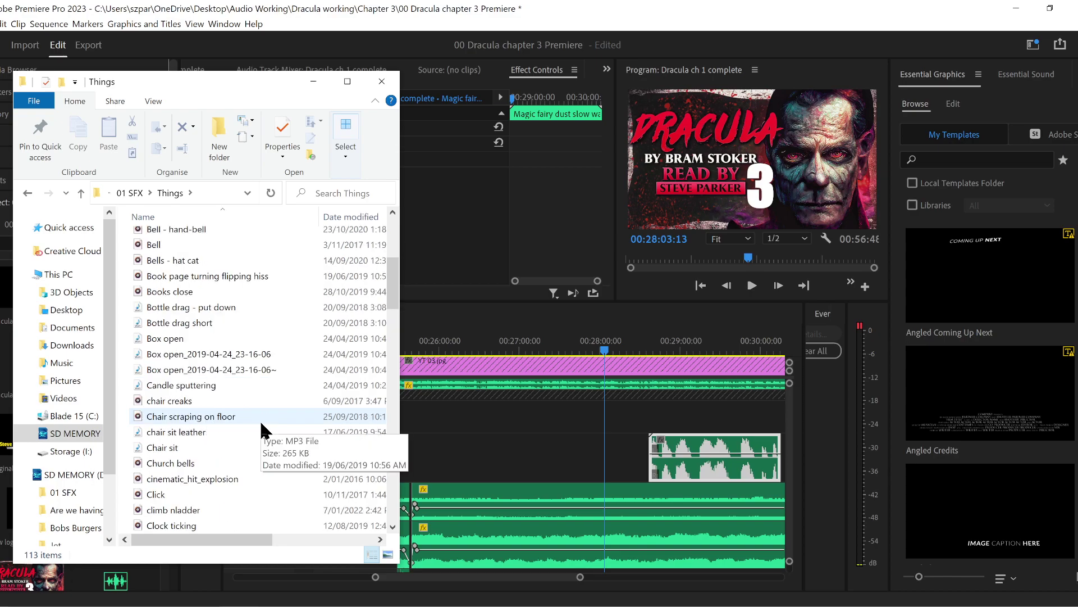
{"action": "left_click", "coordinate": [213, 417]}
{"action": "left_click_drag", "start_coordinate": [441, 435], "coordinate": [557, 415]}
- Play the narration before the chair scraping clip and move the clip along A3 to start at about 00:27:47
{"action": "left_click_drag", "start_coordinate": [579, 358], "coordinate": [542, 350]}
{"action": "key", "text": "space"}
{"action": "left_click_drag", "start_coordinate": [376, 577], "coordinate": [394, 577]}
{"action": "left_click_drag", "start_coordinate": [680, 418], "coordinate": [745, 420]}
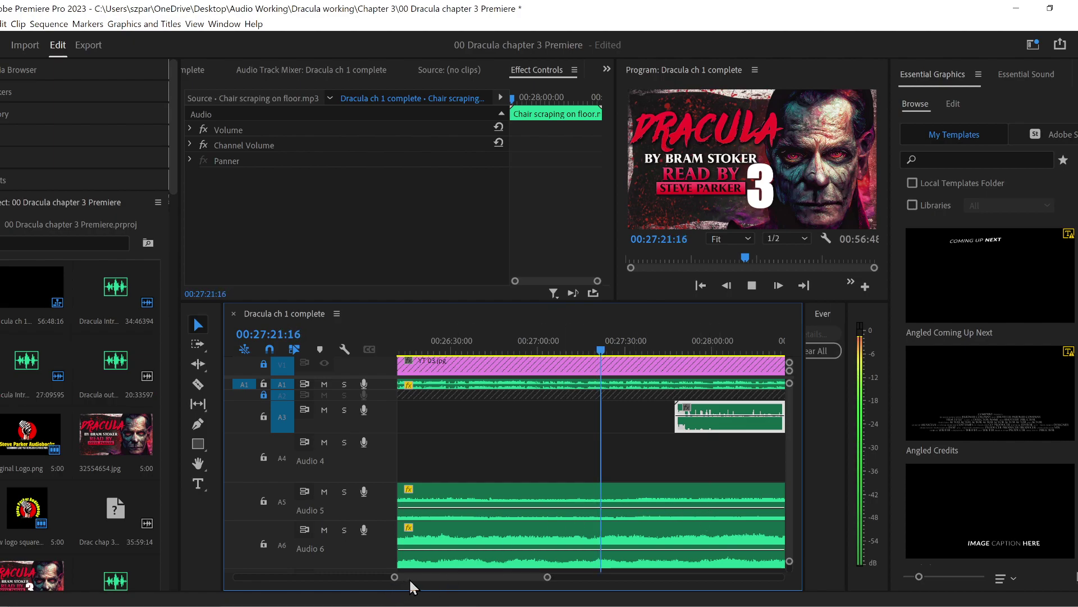
{"action": "scroll", "coordinate": [427, 574], "scroll_direction": "up", "scroll_amount": 5}
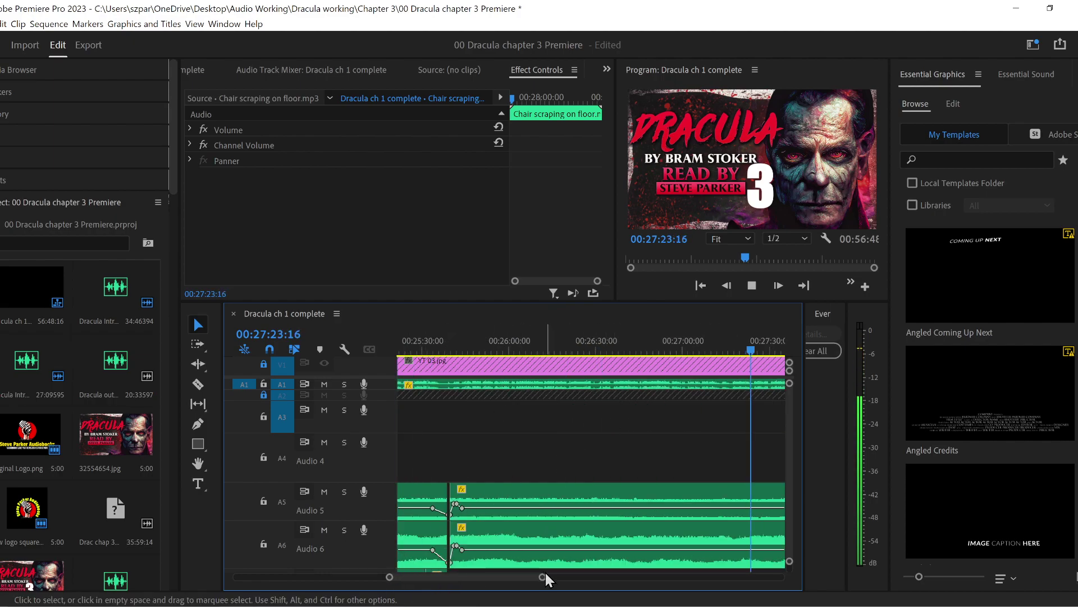
{"action": "left_click_drag", "start_coordinate": [545, 578], "coordinate": [559, 578]}
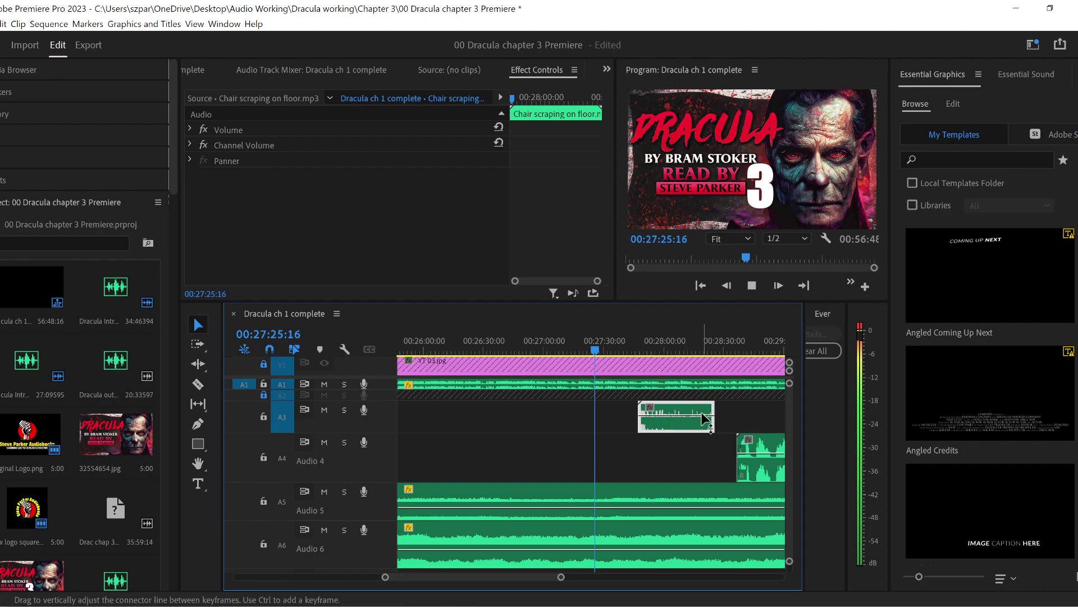
- Try trimming the start of the chair scraping clip to about 00:28:04 and play the narration leading up to it
{"action": "key", "text": "Down"}
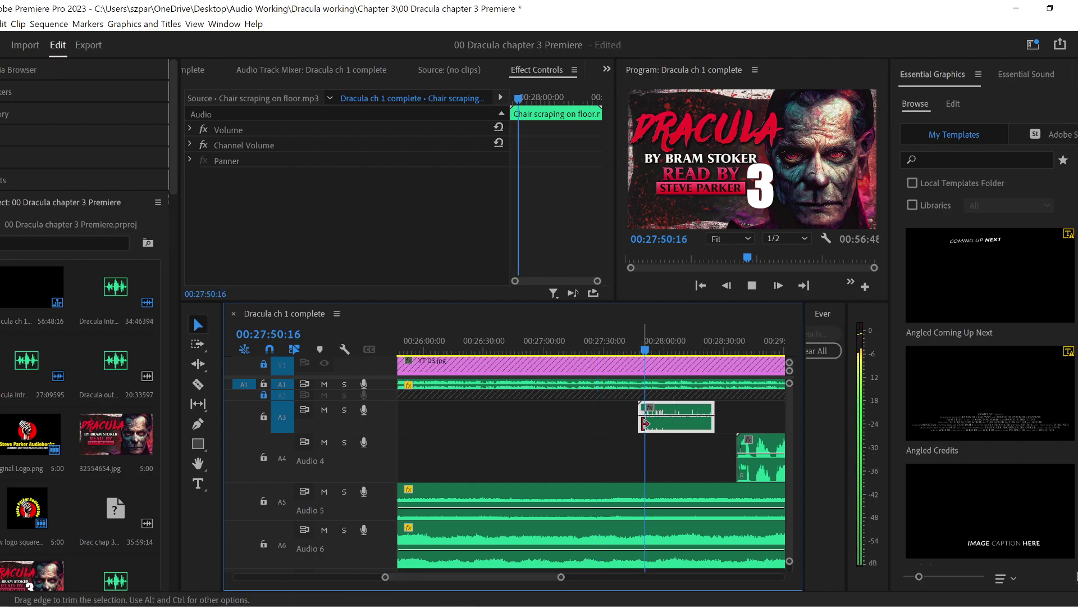
{"action": "left_click_drag", "start_coordinate": [646, 422], "coordinate": [673, 425]}
{"action": "left_click_drag", "start_coordinate": [386, 577], "coordinate": [412, 577]}
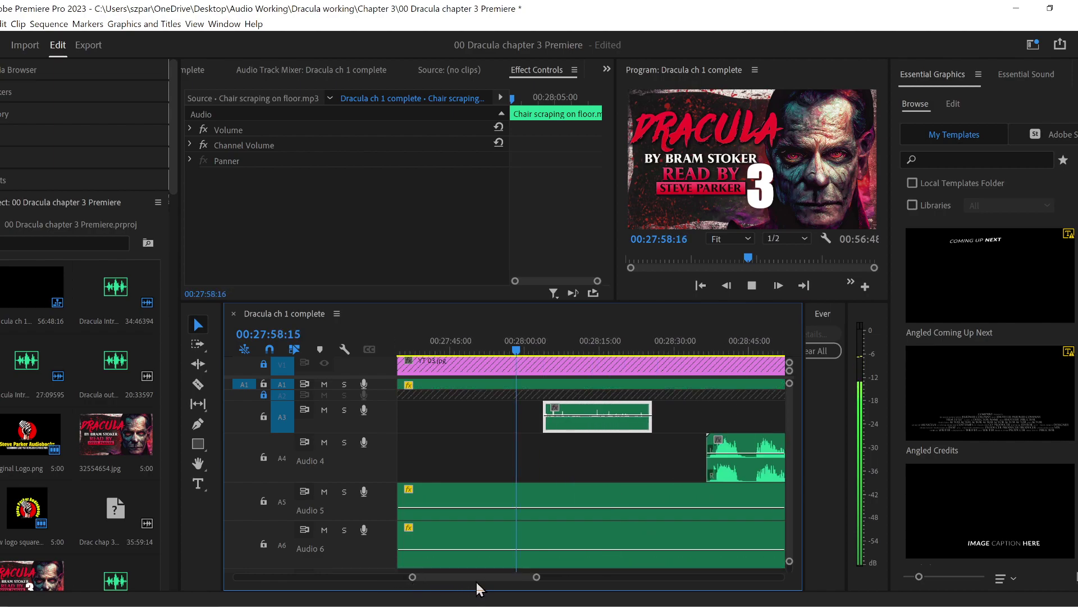
{"action": "scroll", "coordinate": [586, 435], "scroll_direction": "up", "scroll_amount": 5}
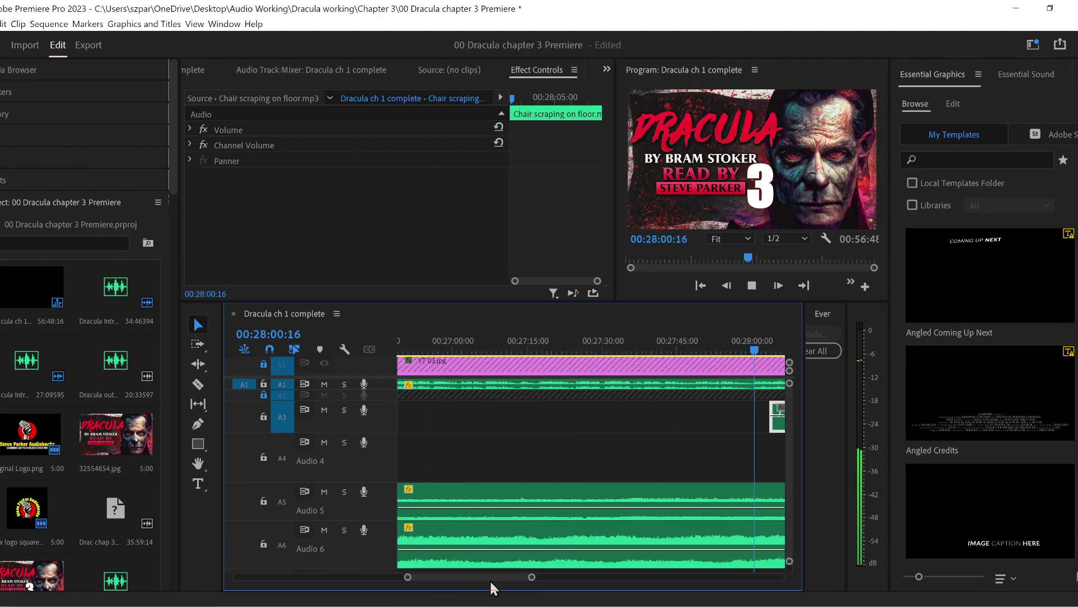
{"action": "key", "text": "space"}
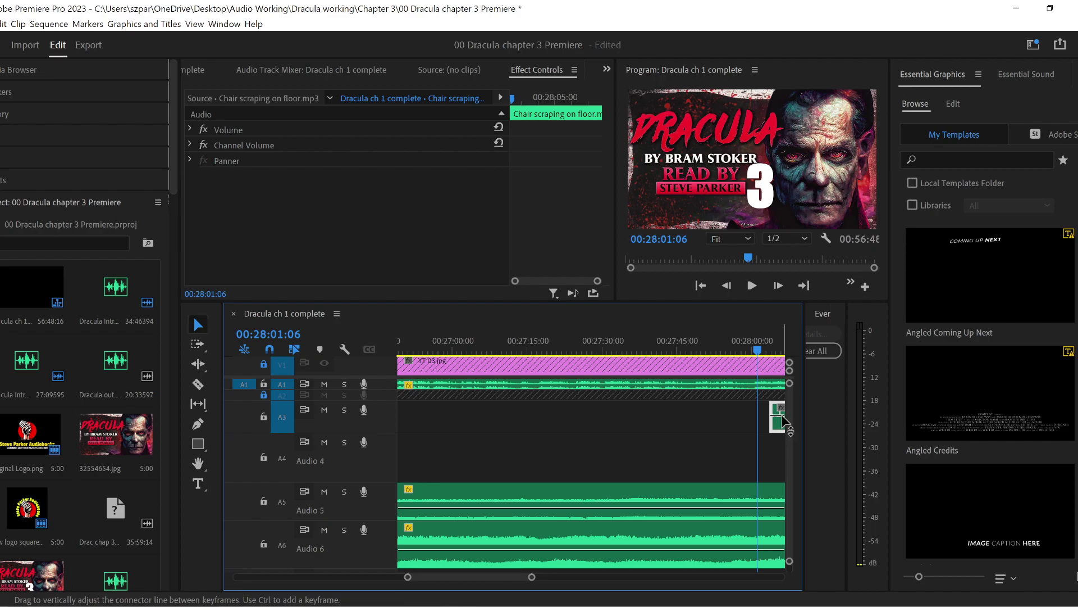
- Move the chair scraping clip earlier to start at about 00:28:01 and play it against the narration
{"action": "left_click_drag", "start_coordinate": [780, 414], "coordinate": [769, 414]}
{"action": "key", "text": "space"}
{"action": "left_click_drag", "start_coordinate": [533, 578], "coordinate": [552, 579]}
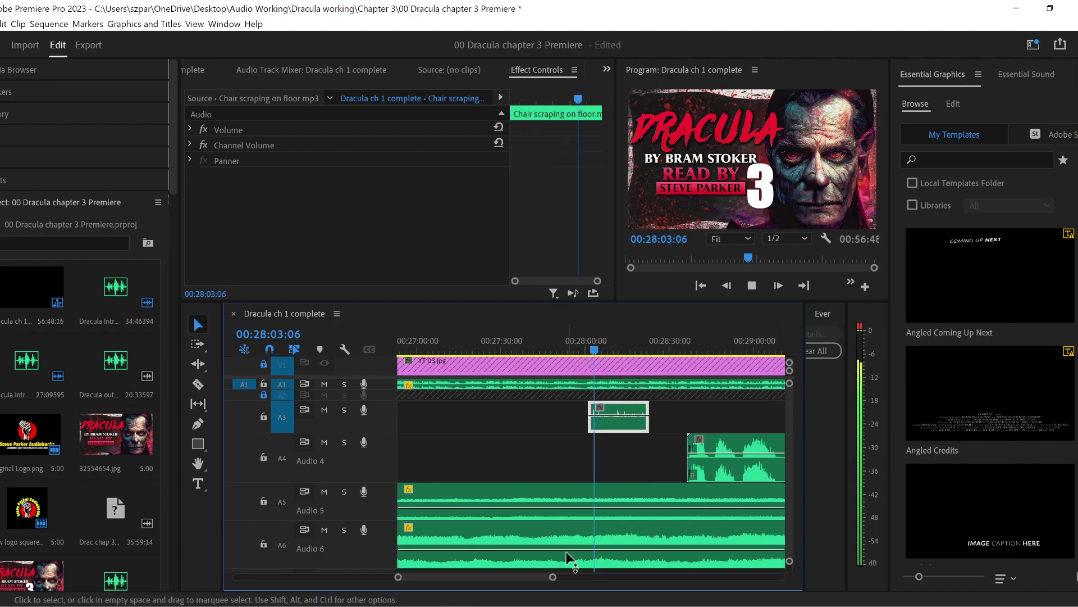
{"action": "key", "text": "space"}
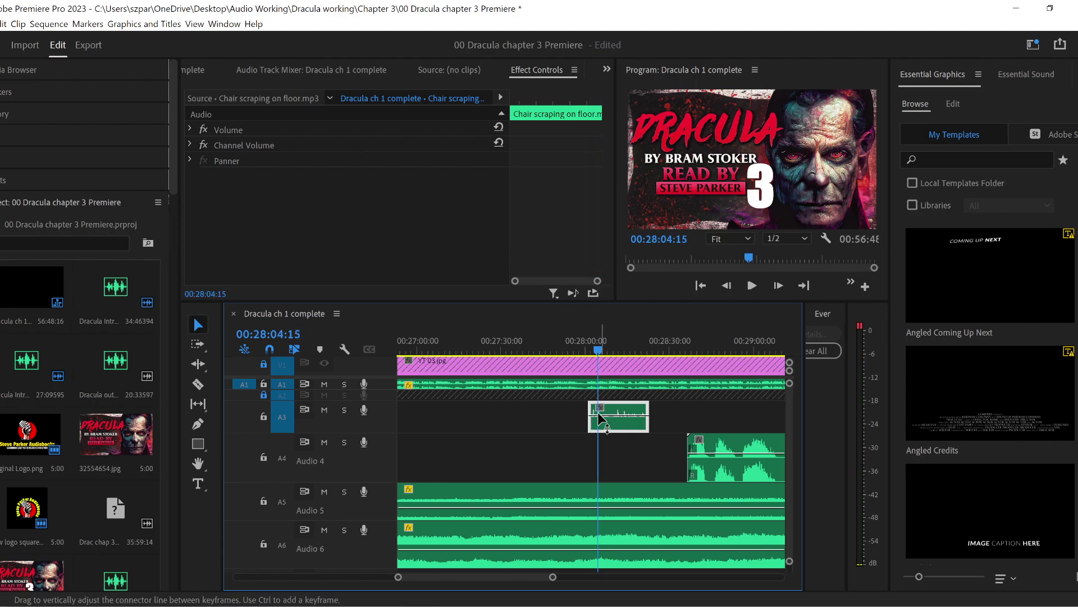
- Extend the chair scraping clip's start back out and move the clip to begin at about 00:27:58
{"action": "left_click_drag", "start_coordinate": [592, 422], "coordinate": [542, 423]}
{"action": "left_click_drag", "start_coordinate": [564, 430], "coordinate": [603, 428]}
{"action": "key", "text": "Up"}
- Shift the chair scraping clip to start at about 00:28:01, lower its volume to about -10 dB and play it back
{"action": "key", "text": "space"}
{"action": "left_click_drag", "start_coordinate": [398, 577], "coordinate": [421, 577]}
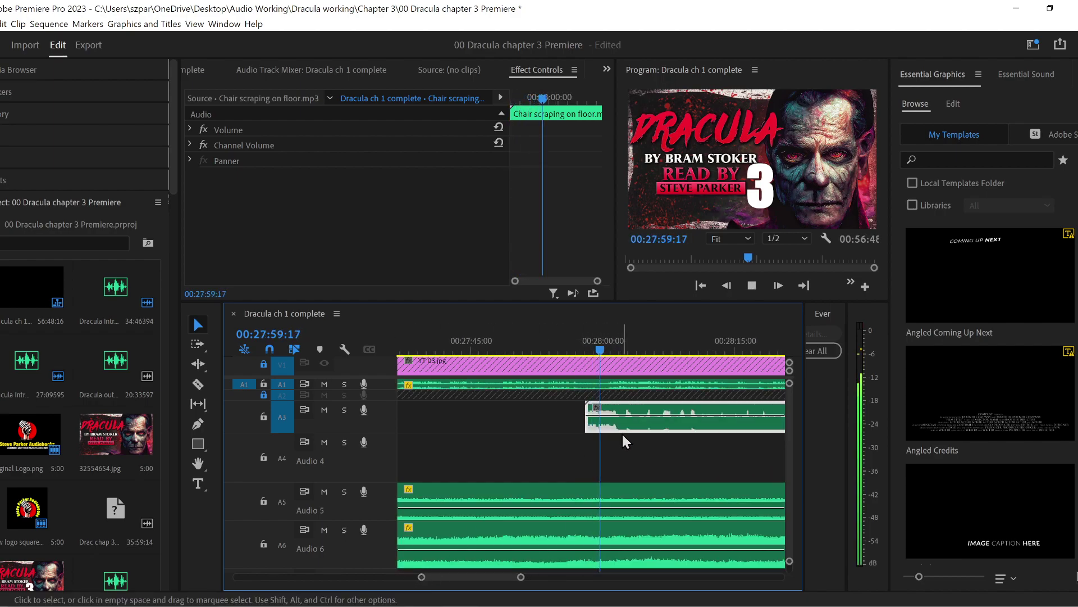
{"action": "left_click_drag", "start_coordinate": [628, 428], "coordinate": [703, 430]}
{"action": "key", "text": "space"}
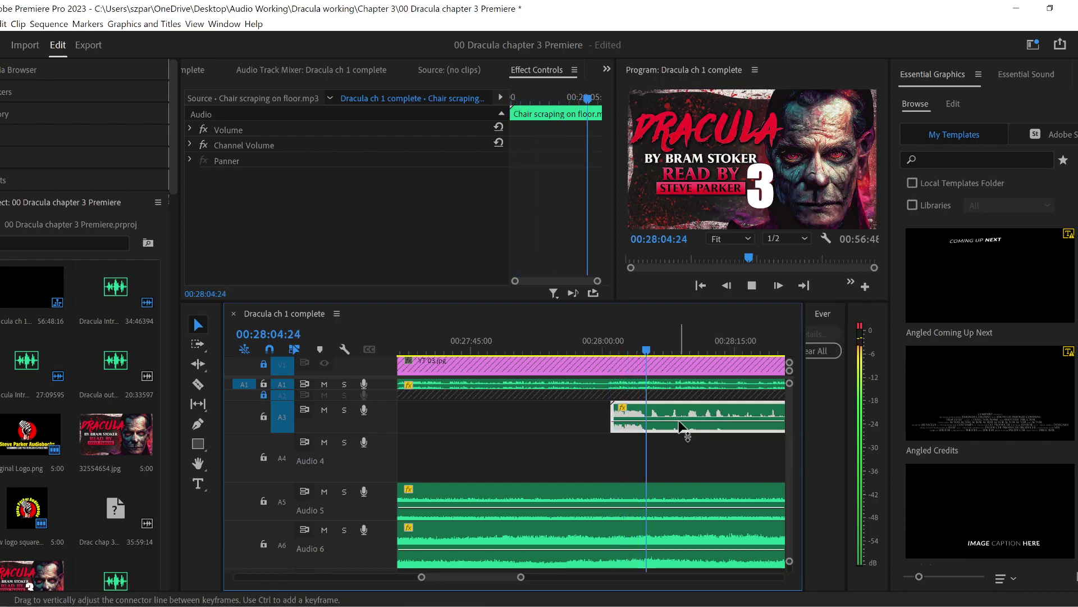
{"action": "key", "text": "space"}
{"action": "left_click_drag", "start_coordinate": [679, 419], "coordinate": [678, 423]}
{"action": "key", "text": "space"}
{"action": "key", "text": "space"}
- Split the chair scraping clip on A3 at 00:28:06:15 and delete the part after the cut
{"action": "left_click", "coordinate": [200, 383]}
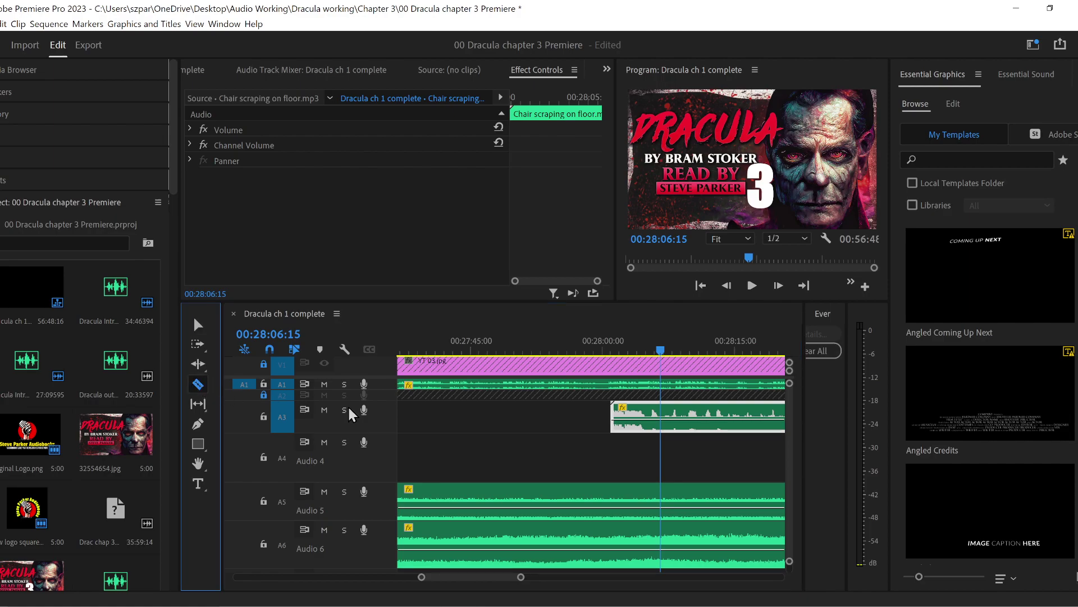
{"action": "left_click", "coordinate": [663, 423]}
{"action": "left_click", "coordinate": [197, 325]}
{"action": "left_click", "coordinate": [730, 431]}
{"action": "key", "text": "Delete"}
- Play back the shortened chair scraping clip and trim its end to about 00:28:05
{"action": "left_click", "coordinate": [585, 340]}
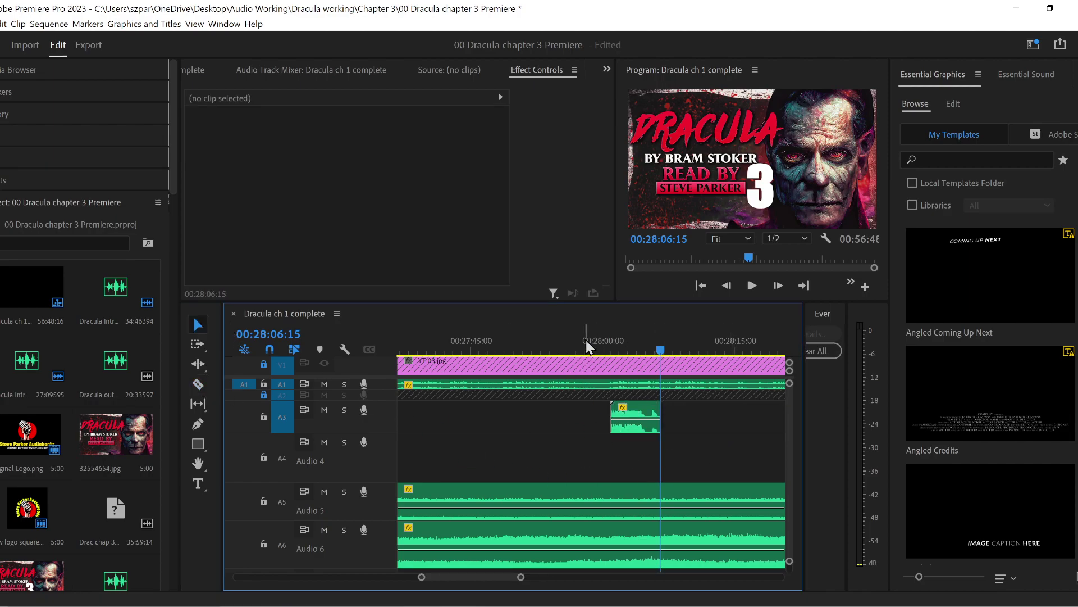
{"action": "key", "text": "space"}
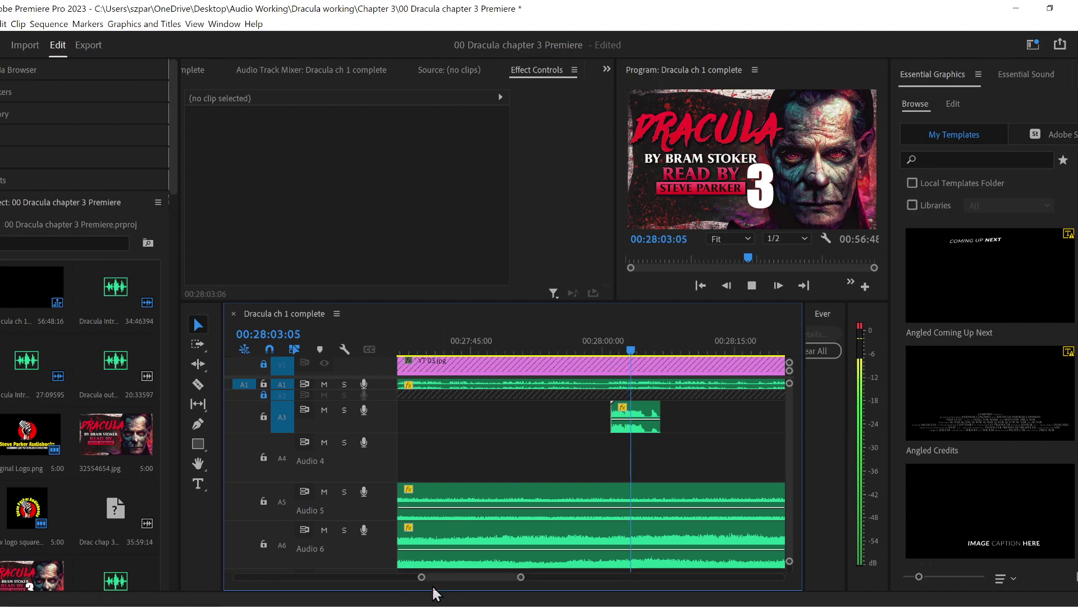
{"action": "left_click_drag", "start_coordinate": [422, 578], "coordinate": [427, 578]}
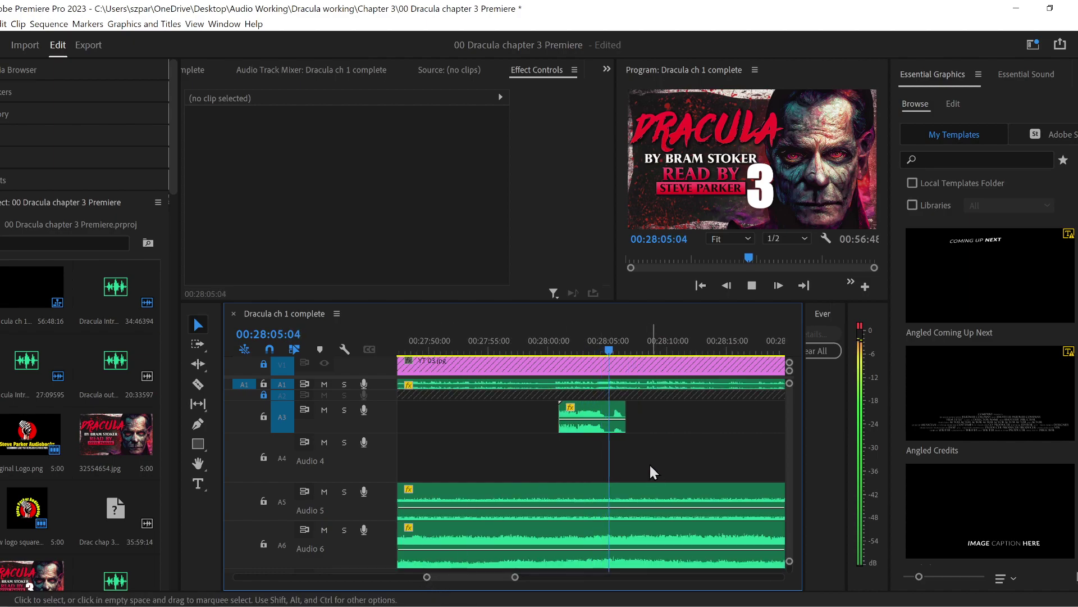
{"action": "left_click_drag", "start_coordinate": [631, 429], "coordinate": [618, 428]}
{"action": "left_click", "coordinate": [676, 477]}
{"action": "key", "text": "space"}
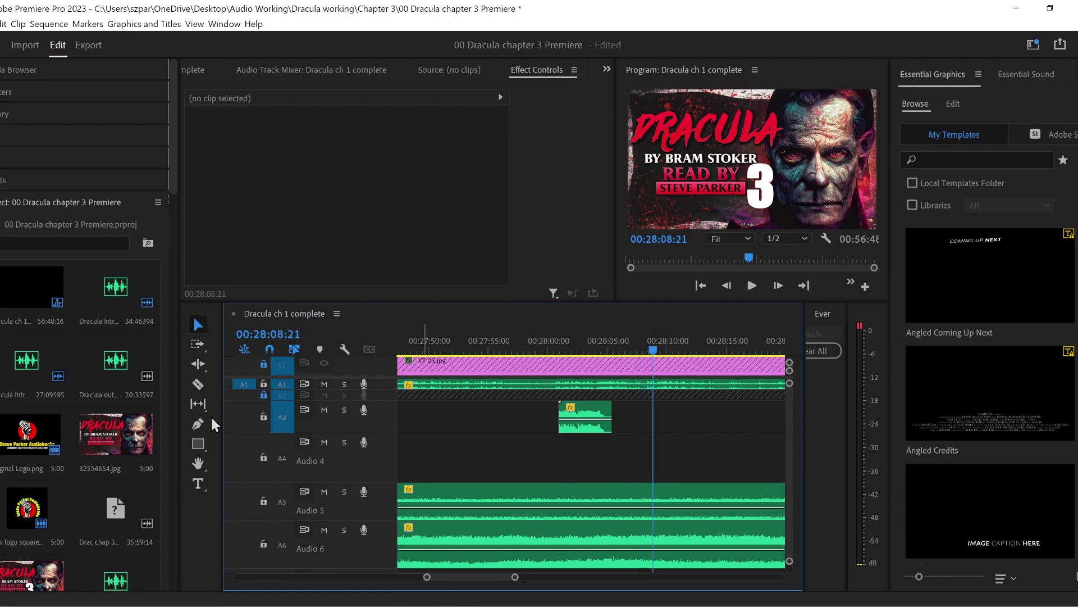
- Add two volume keyframes near the end of the chair scraping clip to fade it out, and play the result
{"action": "left_click", "coordinate": [197, 425]}
{"action": "left_click_drag", "start_coordinate": [426, 577], "coordinate": [437, 577]}
{"action": "left_click_drag", "start_coordinate": [509, 419], "coordinate": [509, 426]}
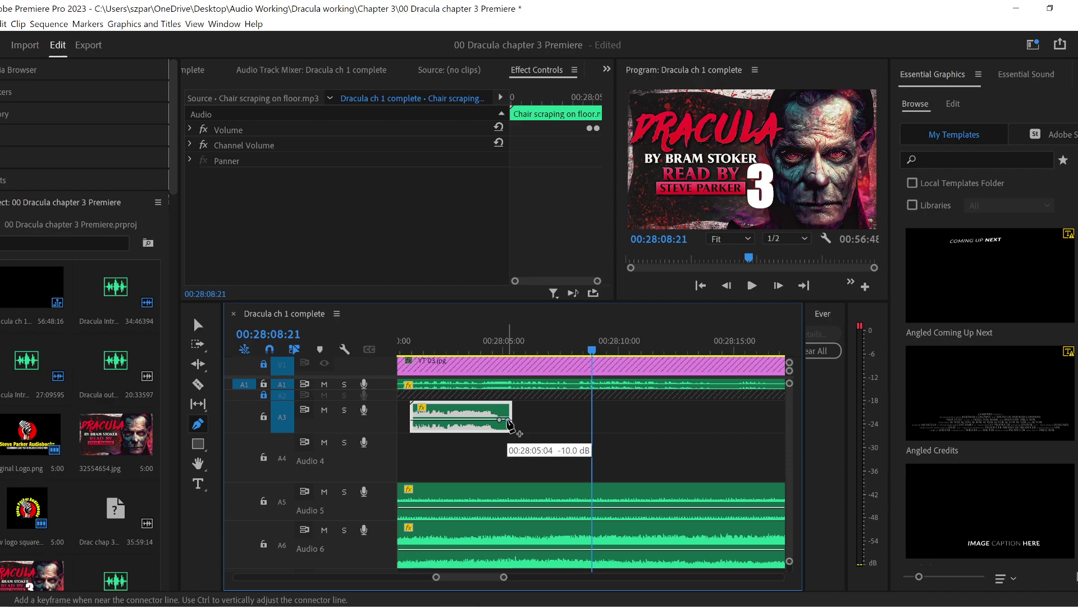
{"action": "left_click", "coordinate": [465, 340]}
{"action": "key", "text": "space"}
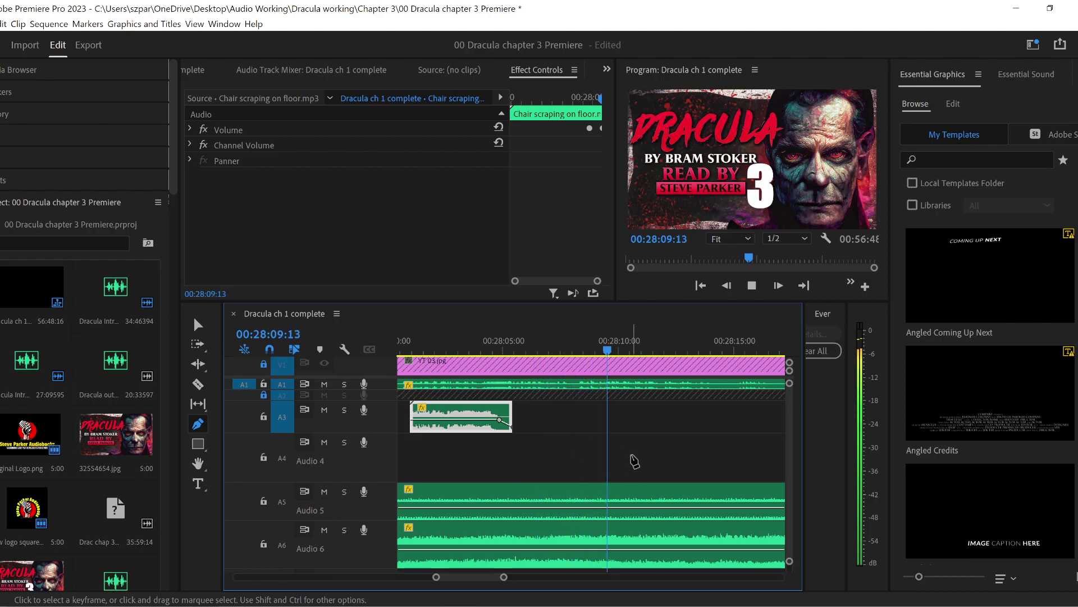
- Add the "chair sit leather" sound effect from the Things folder to audio track A4 at about 00:28:09
{"action": "key", "text": "alt+Tab"}
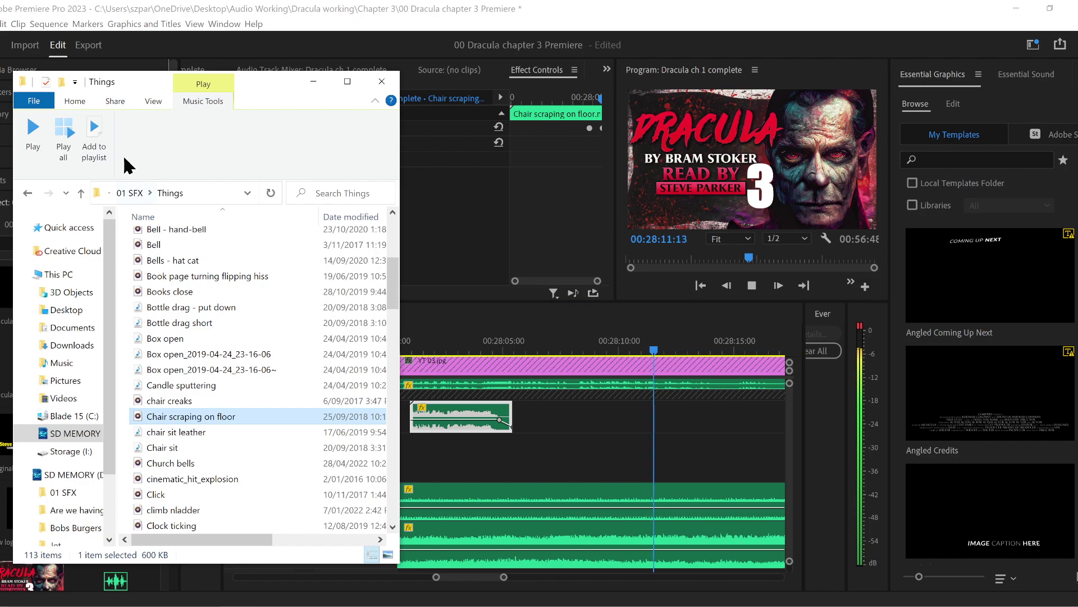
{"action": "left_click", "coordinate": [194, 431]}
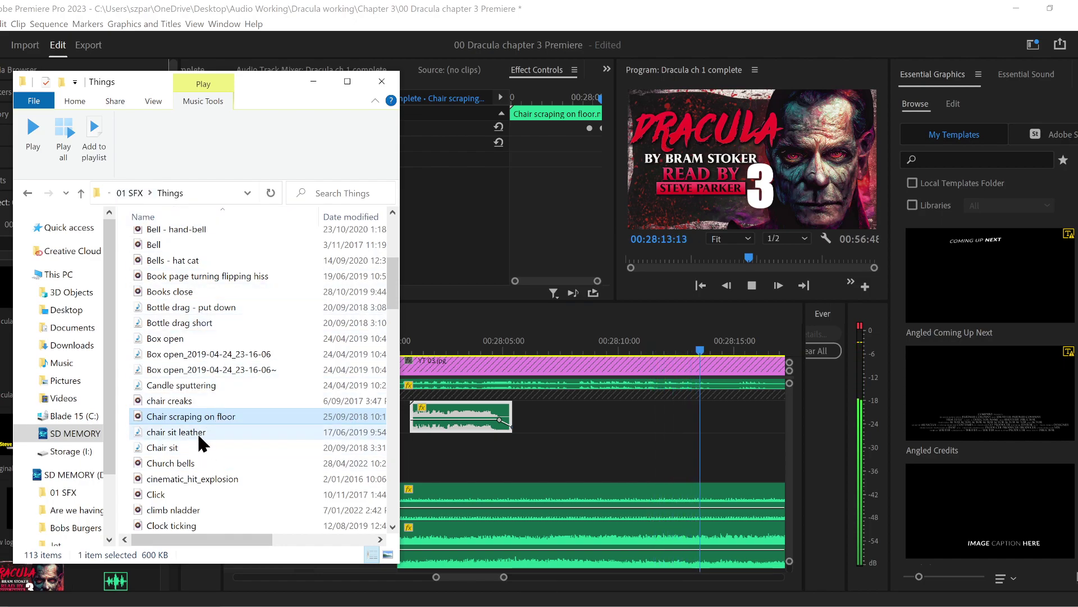
{"action": "left_click_drag", "start_coordinate": [191, 429], "coordinate": [594, 455]}
- Move the chair sit leather clip on A4 to start at about 00:28:12 and play it with the narration
{"action": "left_click", "coordinate": [617, 354]}
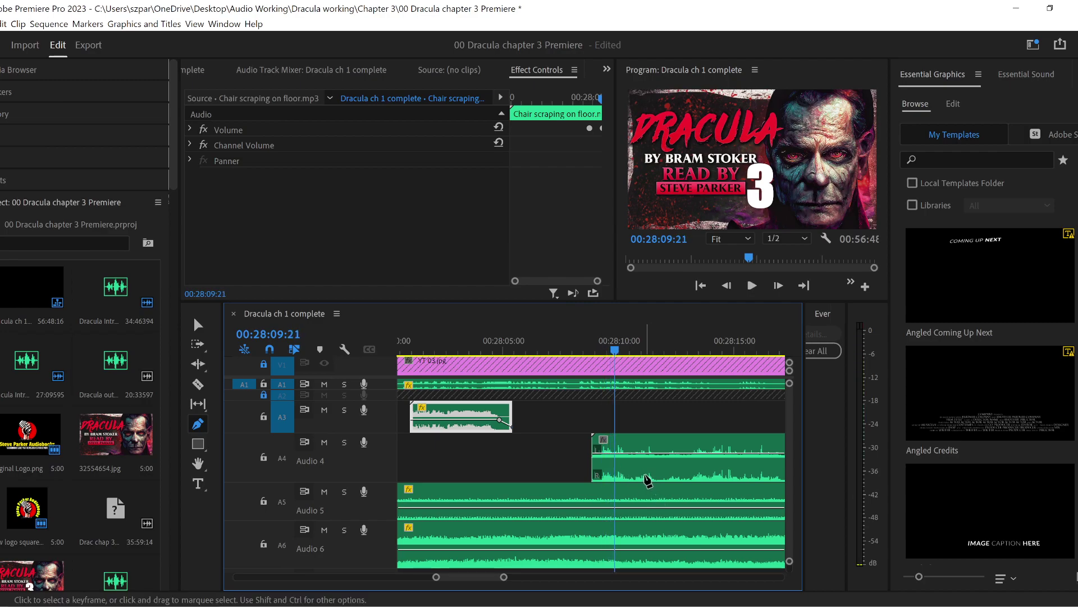
{"action": "left_click", "coordinate": [657, 474]}
{"action": "left_click", "coordinate": [197, 325]}
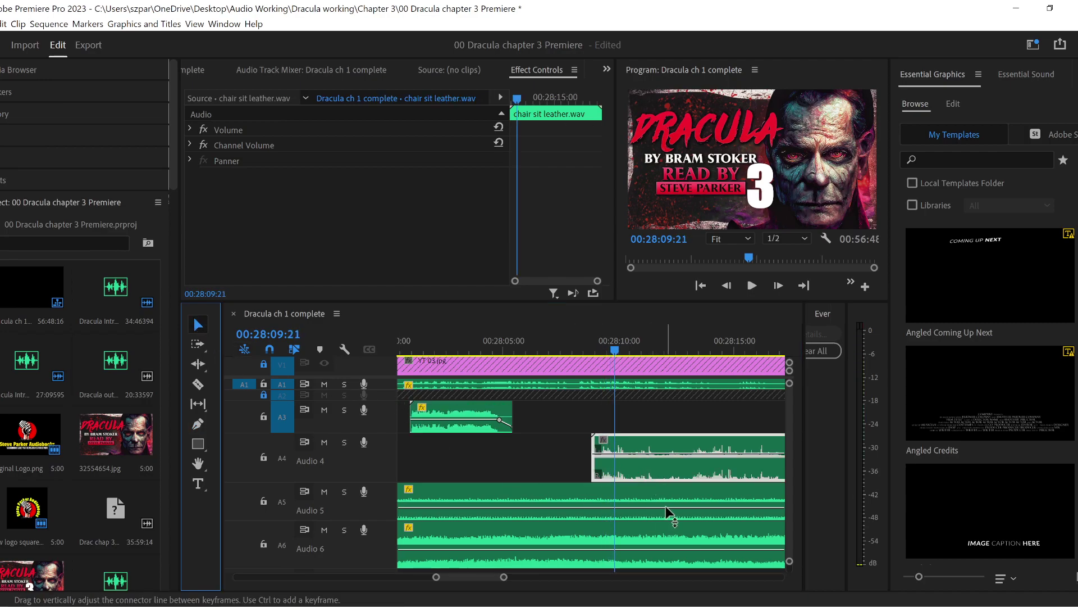
{"action": "left_click_drag", "start_coordinate": [650, 481], "coordinate": [715, 478]}
{"action": "key", "text": "space"}
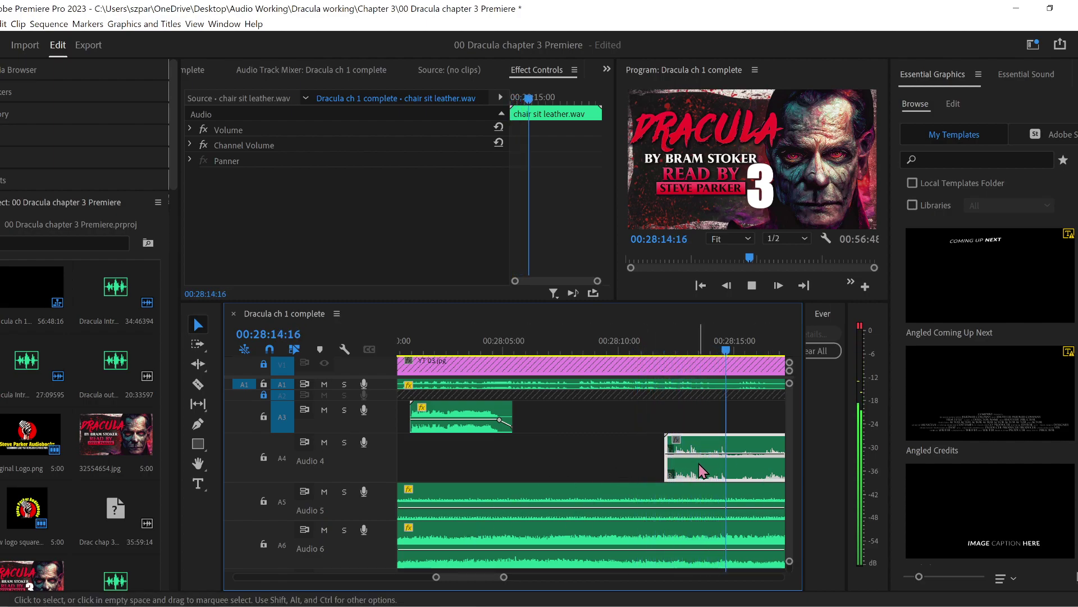
- Split the chair sit leather clip at 00:28:15:07 and delete the part after the cut
{"action": "key", "text": "space"}
{"action": "left_click_drag", "start_coordinate": [755, 351], "coordinate": [744, 353]}
{"action": "left_click", "coordinate": [197, 384]}
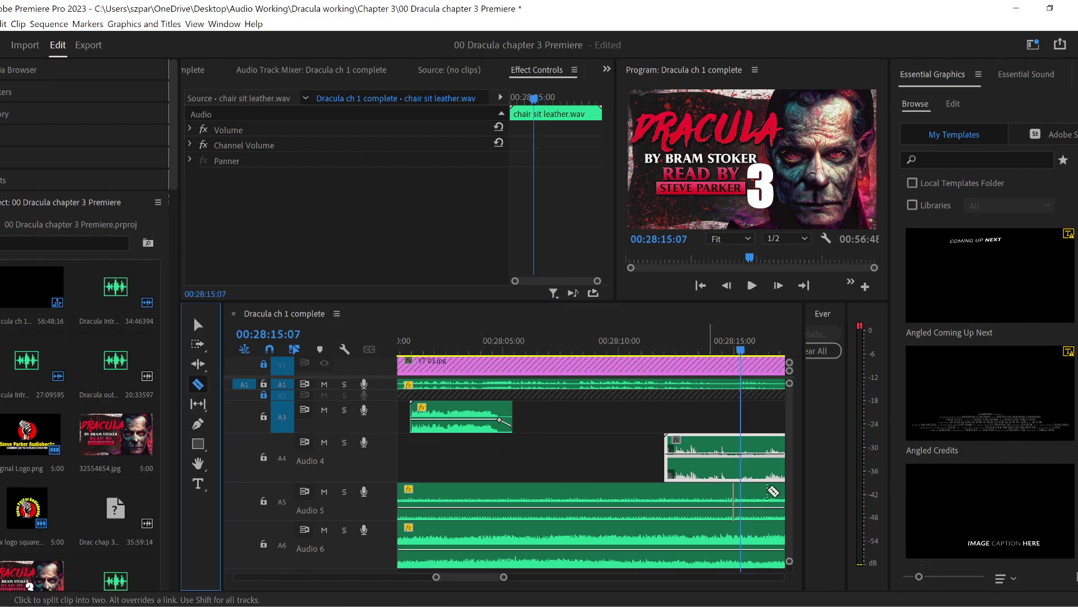
{"action": "left_click", "coordinate": [741, 459]}
{"action": "left_click", "coordinate": [197, 325]}
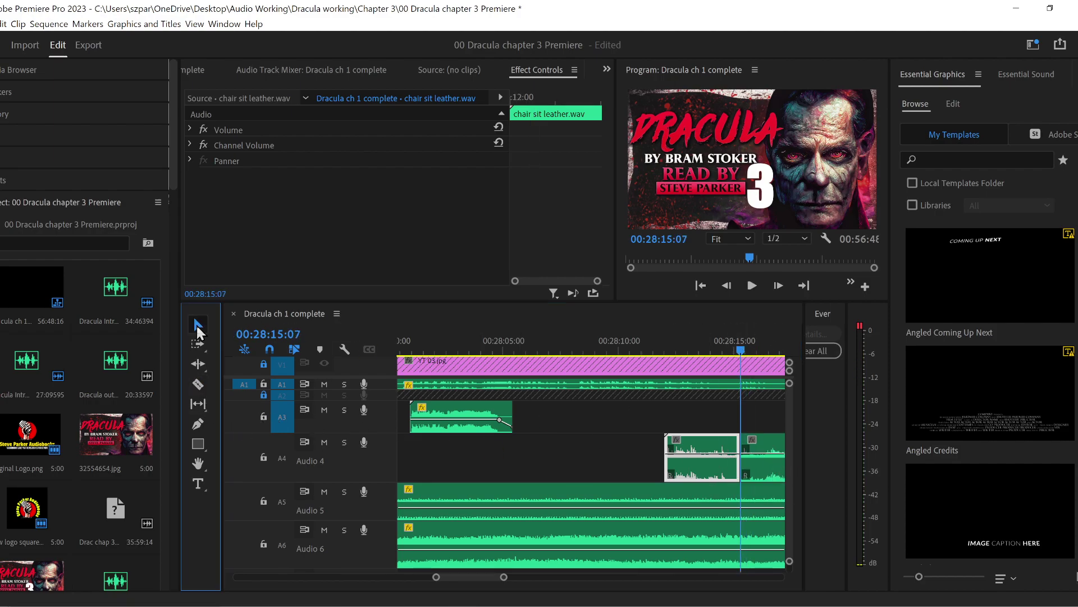
{"action": "left_click", "coordinate": [769, 441]}
{"action": "key", "text": "Delete"}
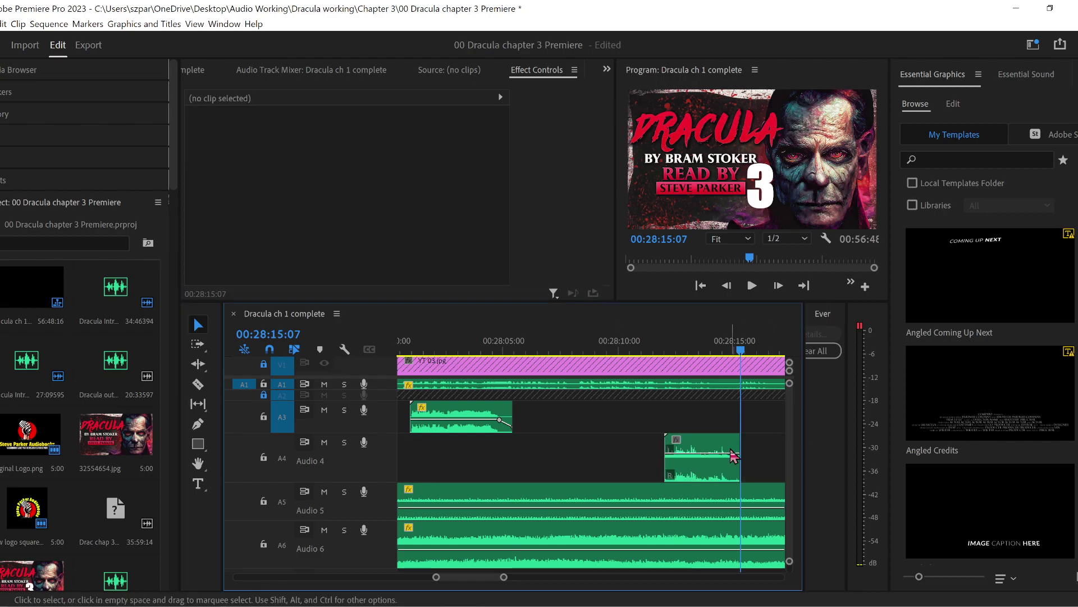
- Lower the chair sit leather clip's volume, fade out its end with volume keyframes and start playback before it
{"action": "left_click", "coordinate": [703, 453]}
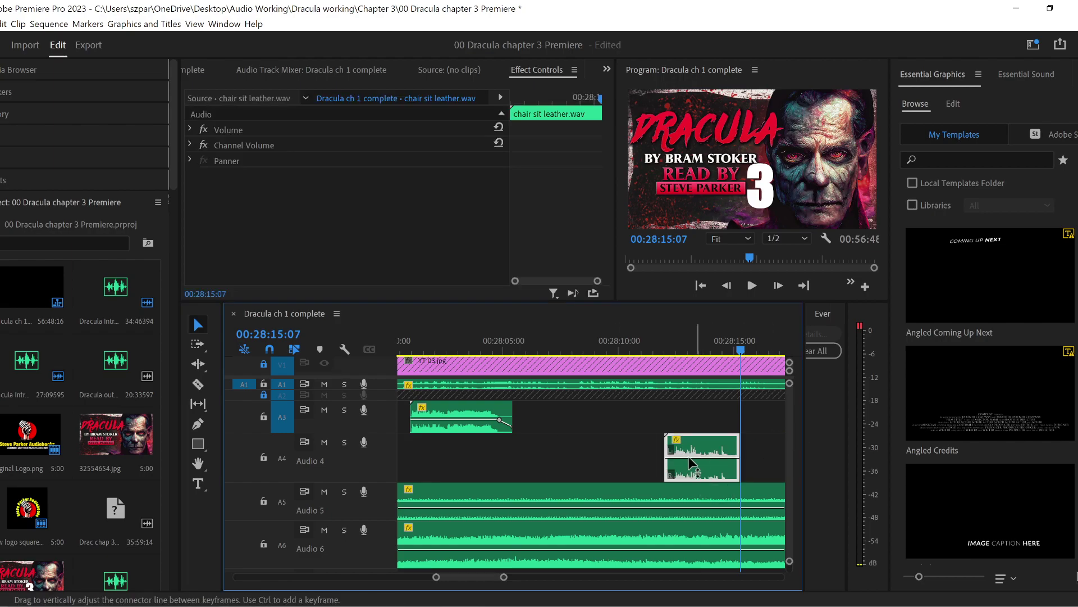
{"action": "left_click", "coordinate": [198, 423]}
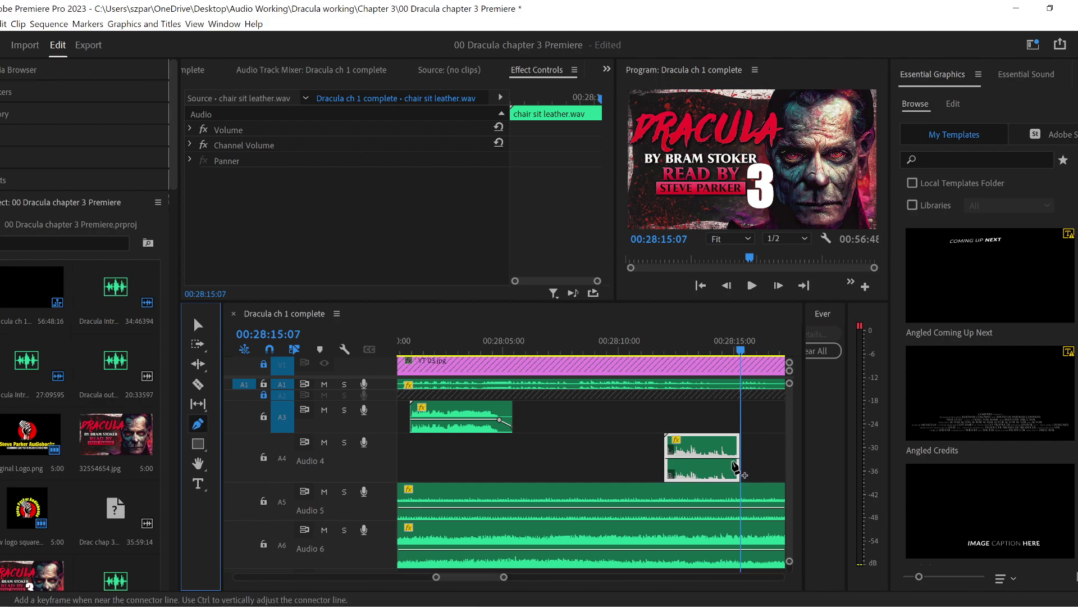
{"action": "left_click", "coordinate": [723, 458]}
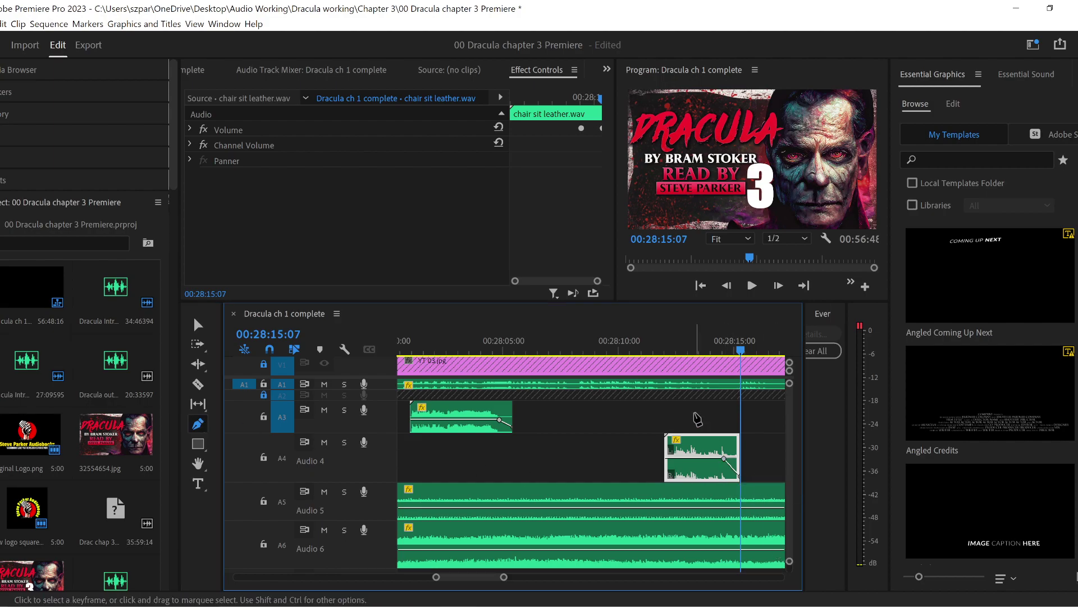
{"action": "left_click", "coordinate": [639, 343]}
{"action": "key", "text": "space"}
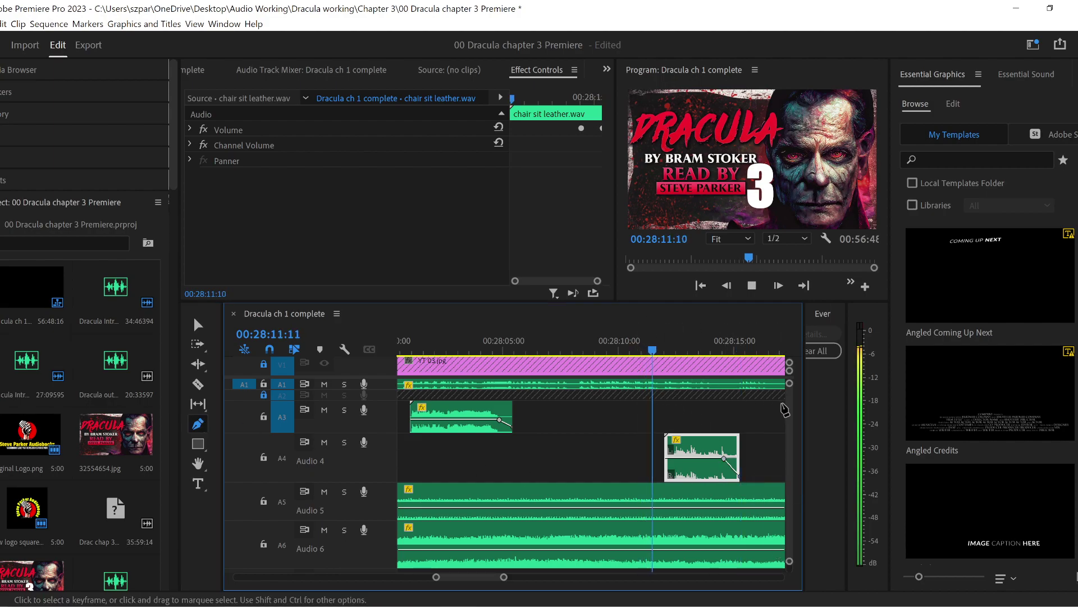
- Fade in the start of the chair sit leather clip with volume keyframes and play it through
{"action": "key", "text": "space"}
{"action": "left_click", "coordinate": [675, 458]}
{"action": "left_click", "coordinate": [661, 343]}
{"action": "key", "text": "space"}
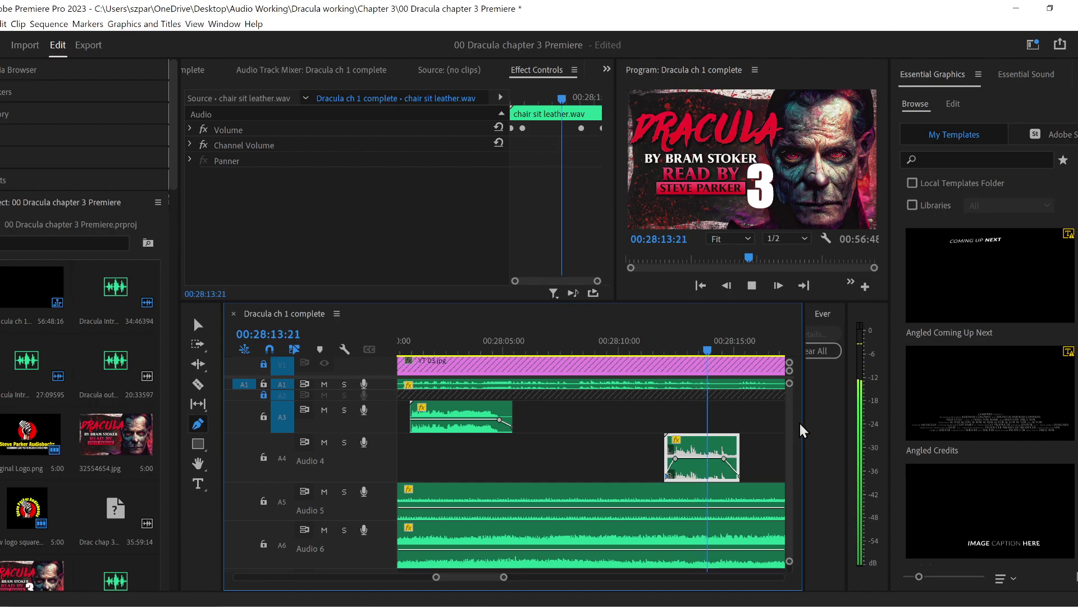
{"action": "key", "text": "space"}
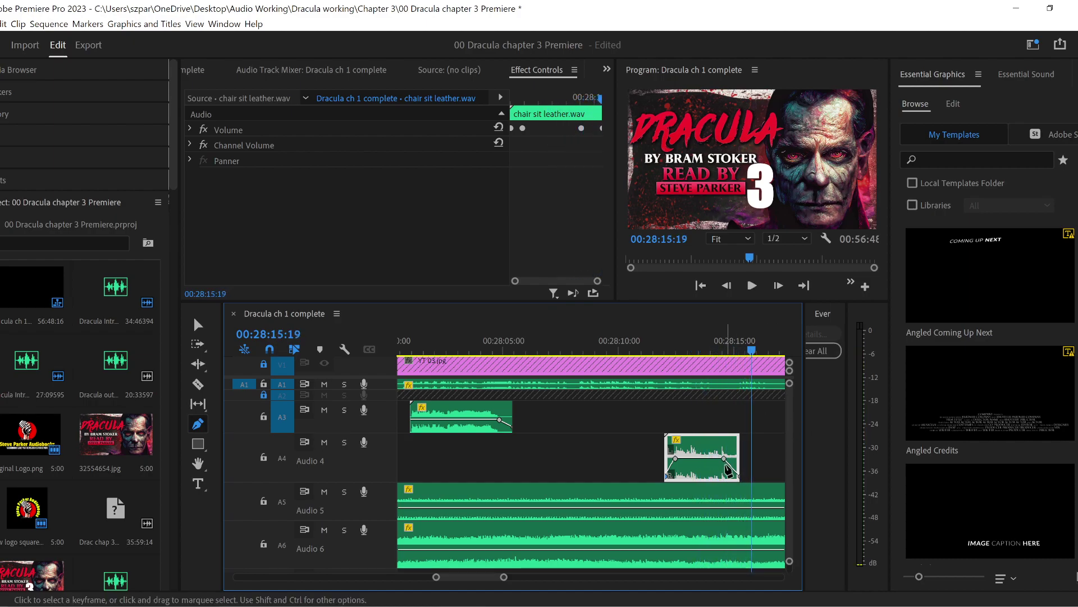
- Move the chair sit leather clip's fade-out keyframe earlier to lengthen the fade and play it through
{"action": "left_click_drag", "start_coordinate": [724, 458], "coordinate": [714, 458]}
{"action": "key", "text": "shift+k"}
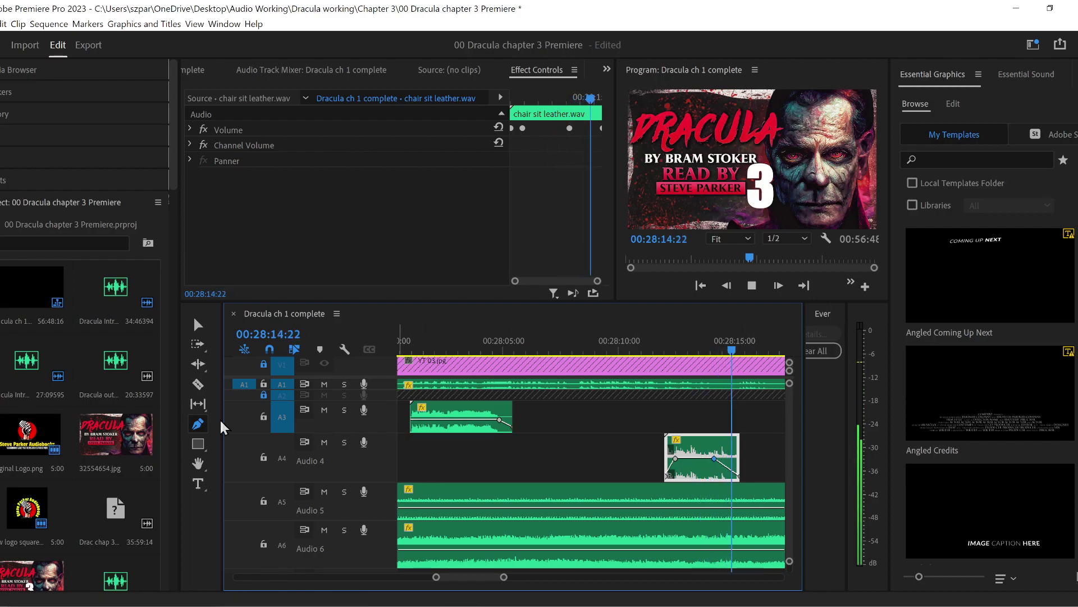
{"action": "key", "text": "space"}
- Split the chair sit leather clip on A4 at 00:28:14:07
{"action": "left_click", "coordinate": [198, 384]}
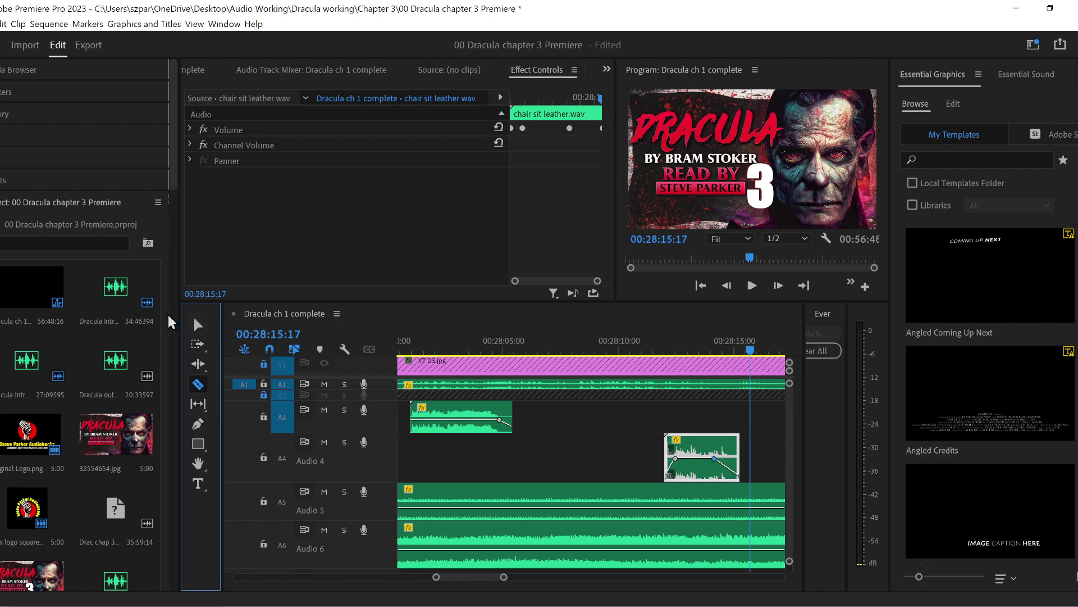
{"action": "left_click", "coordinate": [199, 325]}
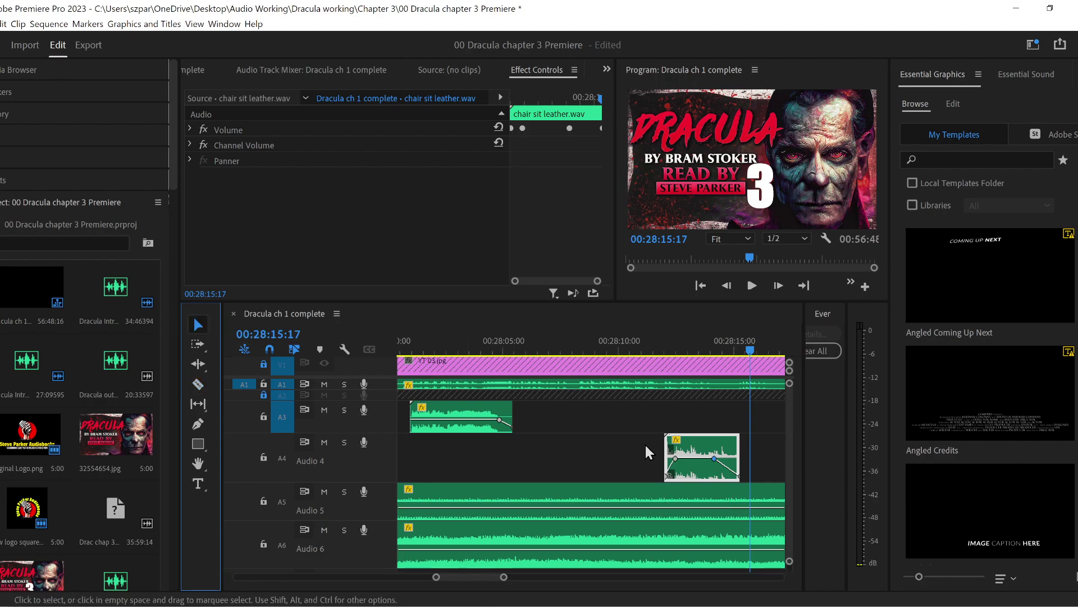
{"action": "left_click", "coordinate": [741, 476]}
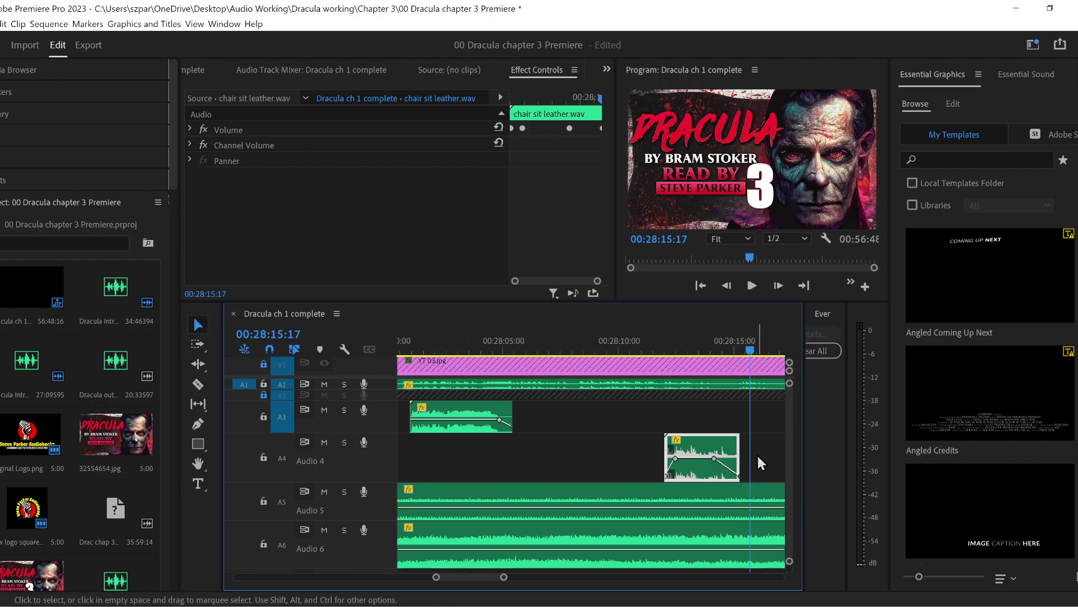
{"action": "left_click_drag", "start_coordinate": [711, 349], "coordinate": [719, 350]}
{"action": "left_click", "coordinate": [199, 385]}
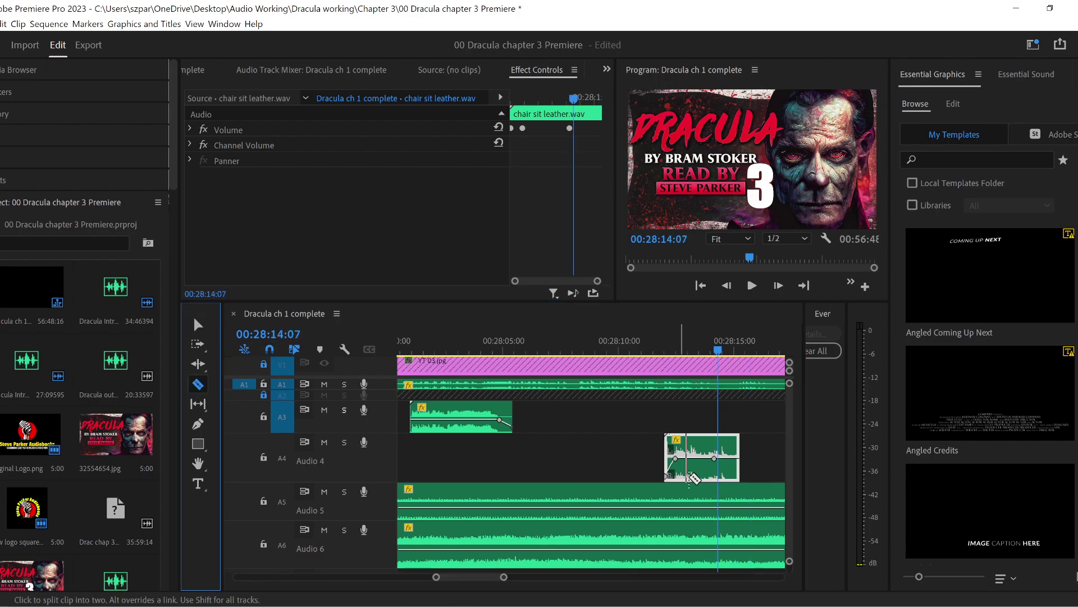
{"action": "left_click", "coordinate": [724, 459]}
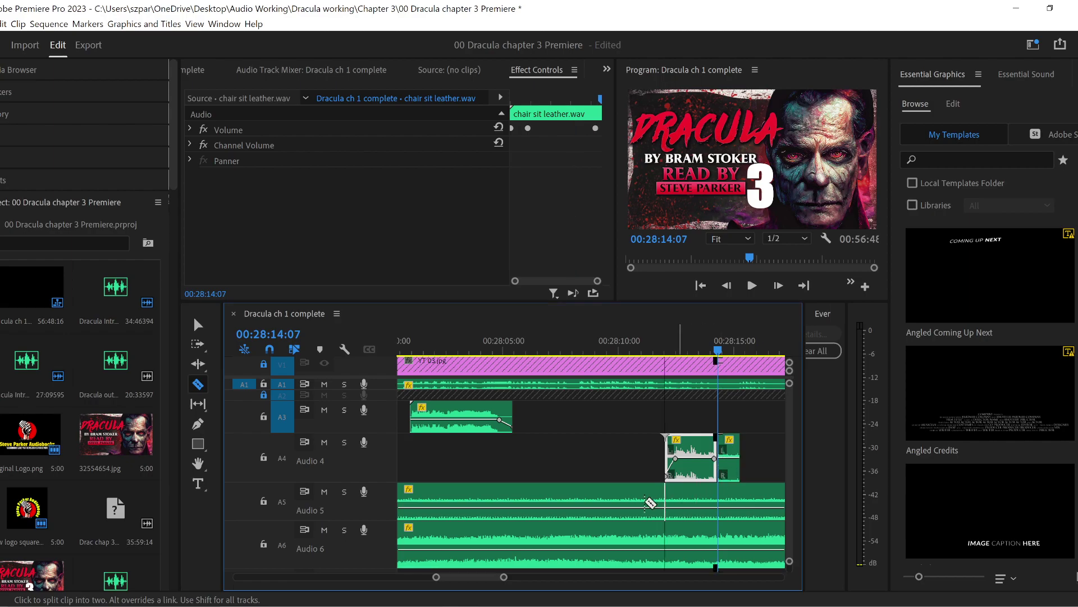
- Set the speed of the chair sit leather part after the cut to 80%
{"action": "left_click", "coordinate": [198, 324]}
{"action": "left_click", "coordinate": [729, 469]}
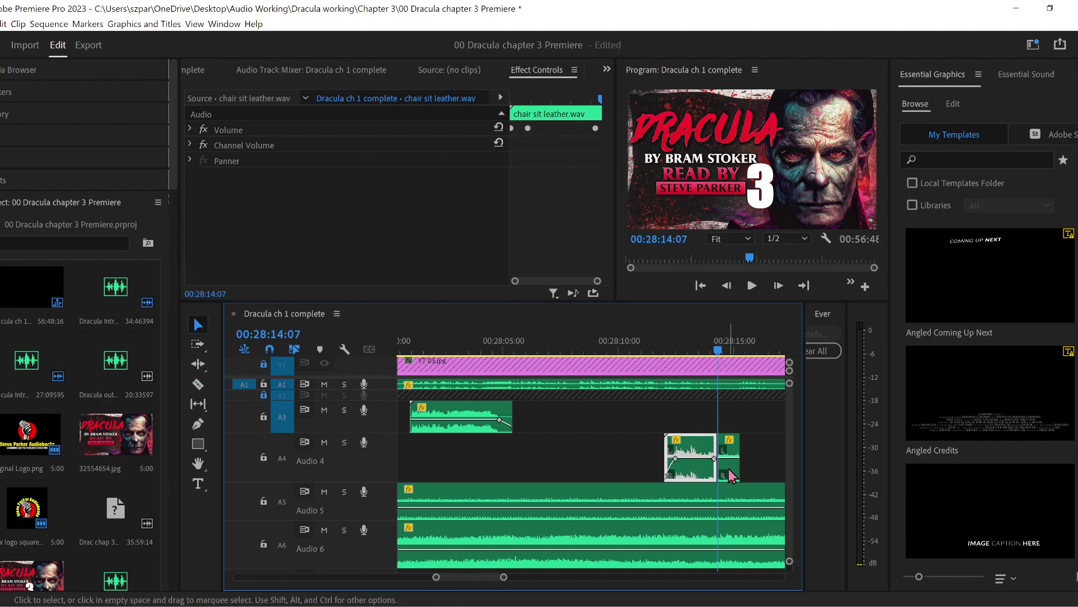
{"action": "right_click", "coordinate": [729, 468]}
{"action": "left_click", "coordinate": [768, 439]}
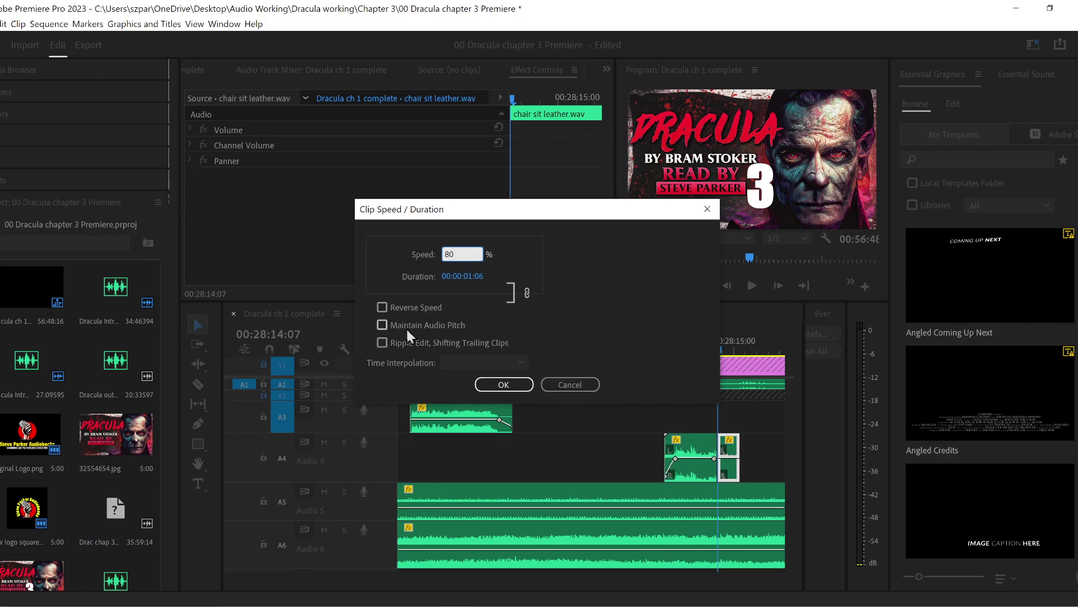
{"action": "left_click", "coordinate": [514, 384]}
- Play the narration again from about 00:28:12 to hear both chair sit leather parts
{"action": "key", "text": "space"}
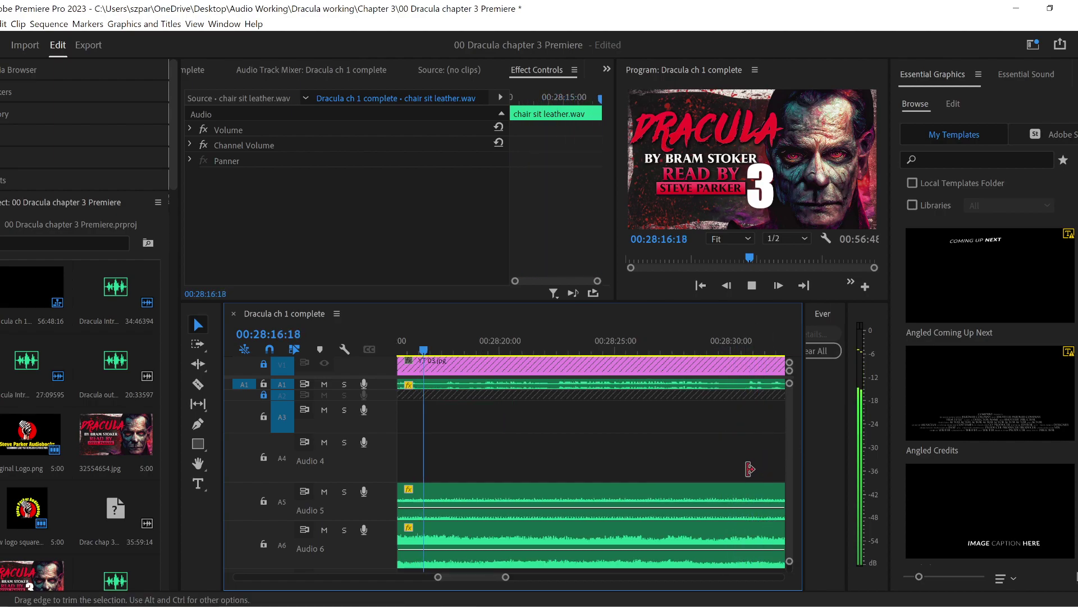
{"action": "key", "text": "space"}
{"action": "left_click_drag", "start_coordinate": [470, 575], "coordinate": [470, 575]}
{"action": "left_click", "coordinate": [666, 344]}
{"action": "key", "text": "space"}
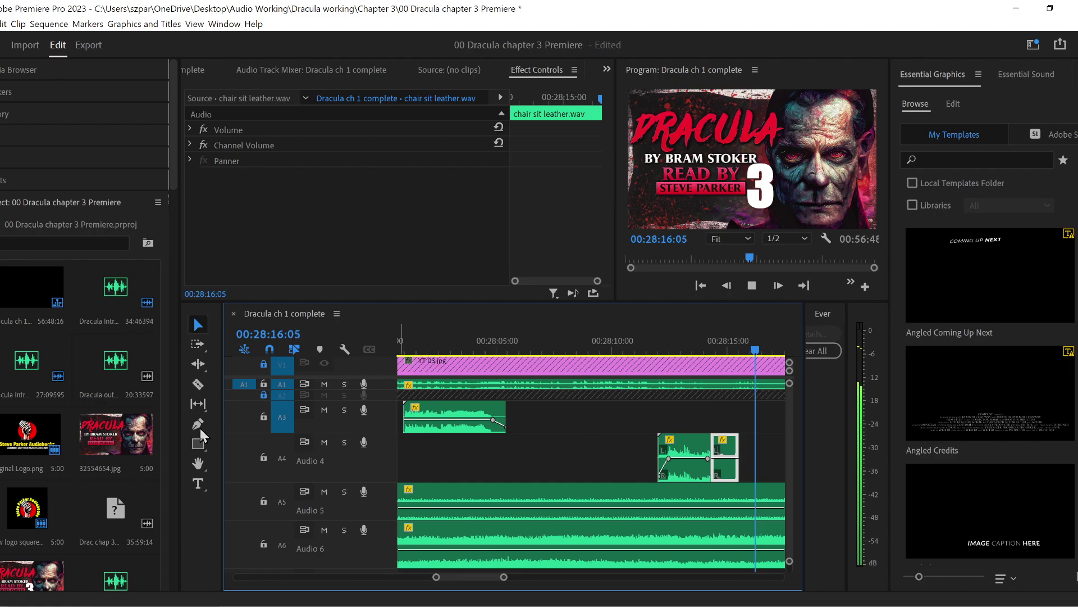
- Trim the start of the Magic fairy dust clip on A4 to about 00:28:55 and move the clip to about 00:28:36
{"action": "scroll", "coordinate": [509, 579], "scroll_direction": "down", "scroll_amount": 3}
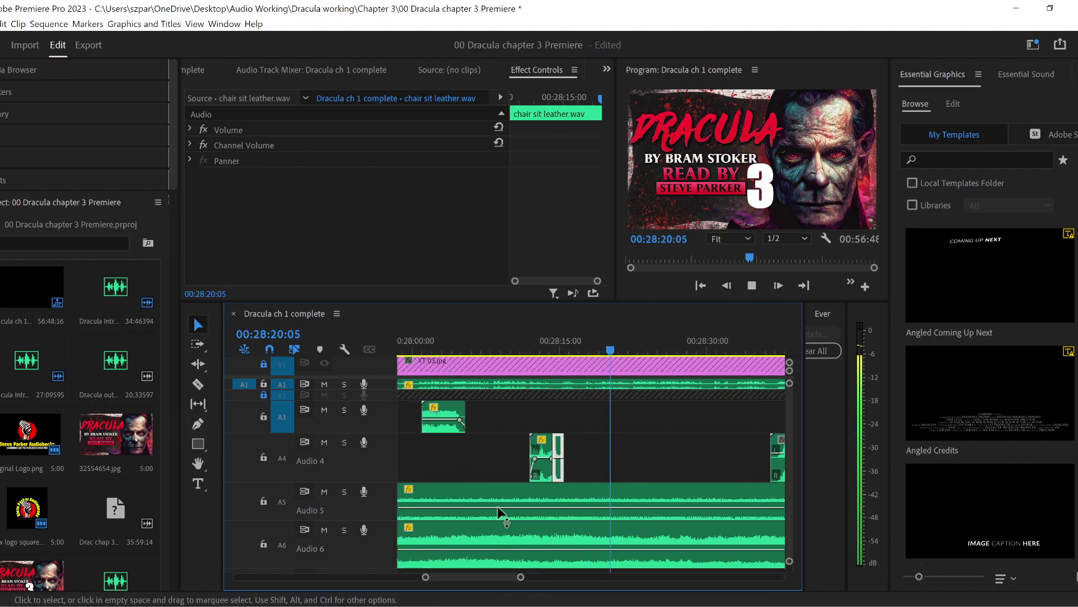
{"action": "left_click", "coordinate": [679, 452]}
{"action": "left_click", "coordinate": [686, 451]}
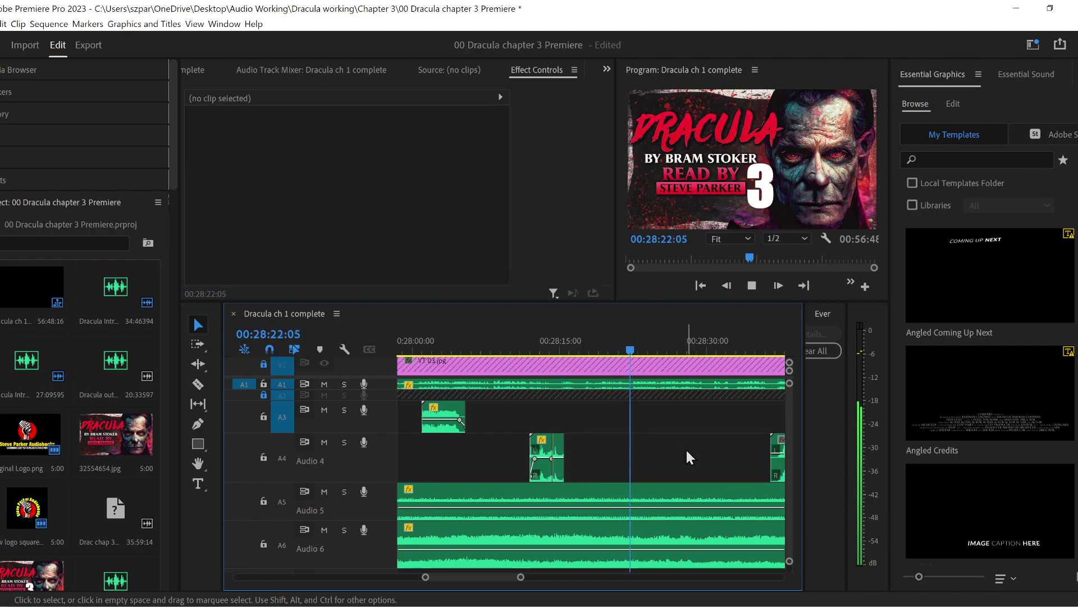
{"action": "scroll", "coordinate": [520, 578], "scroll_direction": "down", "scroll_amount": 2}
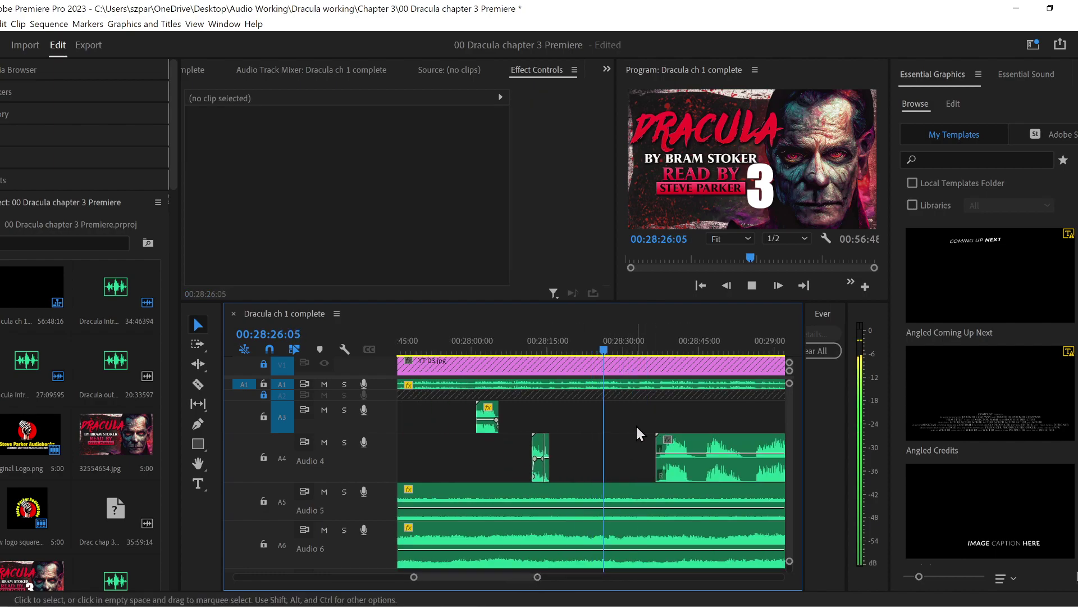
{"action": "left_click_drag", "start_coordinate": [657, 460], "coordinate": [751, 467]}
{"action": "left_click", "coordinate": [767, 481]}
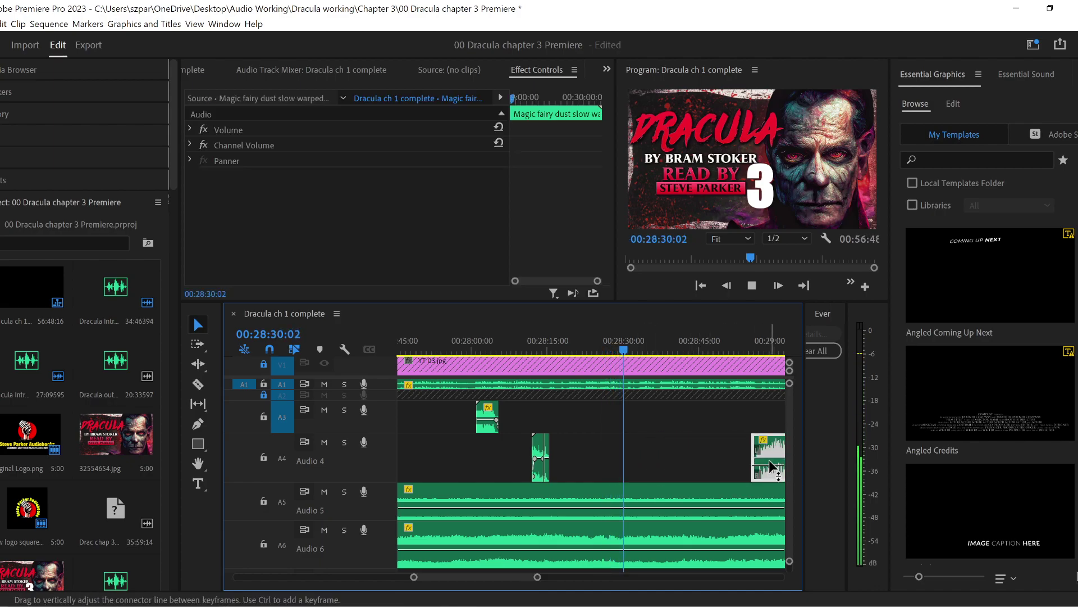
{"action": "left_click_drag", "start_coordinate": [752, 460], "coordinate": [652, 460]}
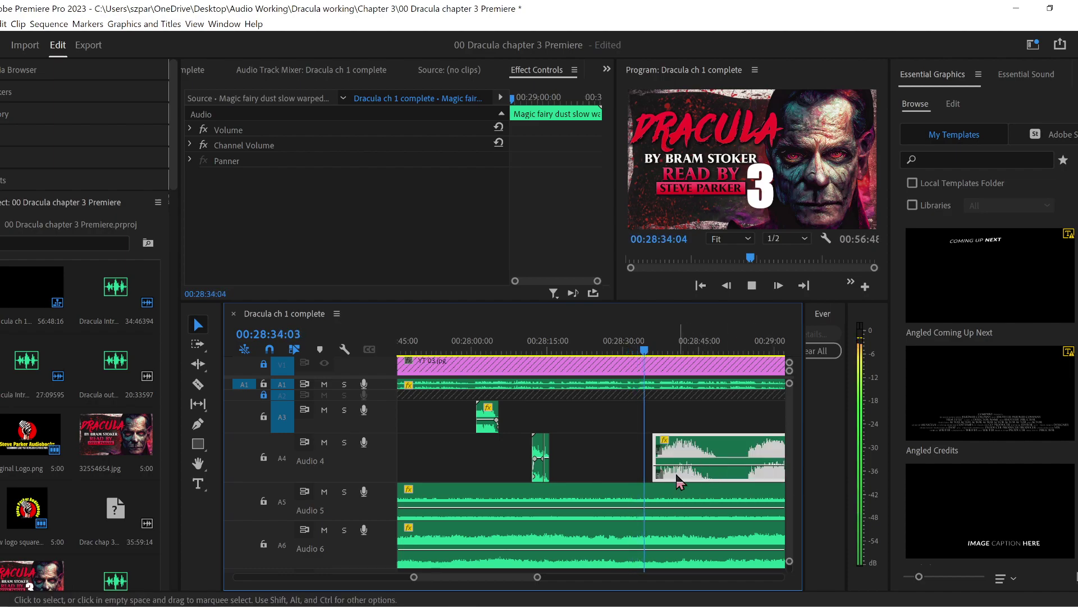
- Trim about 17 seconds more off the start of the Magic fairy dust clip and move it to about 00:28:45
{"action": "left_click_drag", "start_coordinate": [538, 579], "coordinate": [551, 577]}
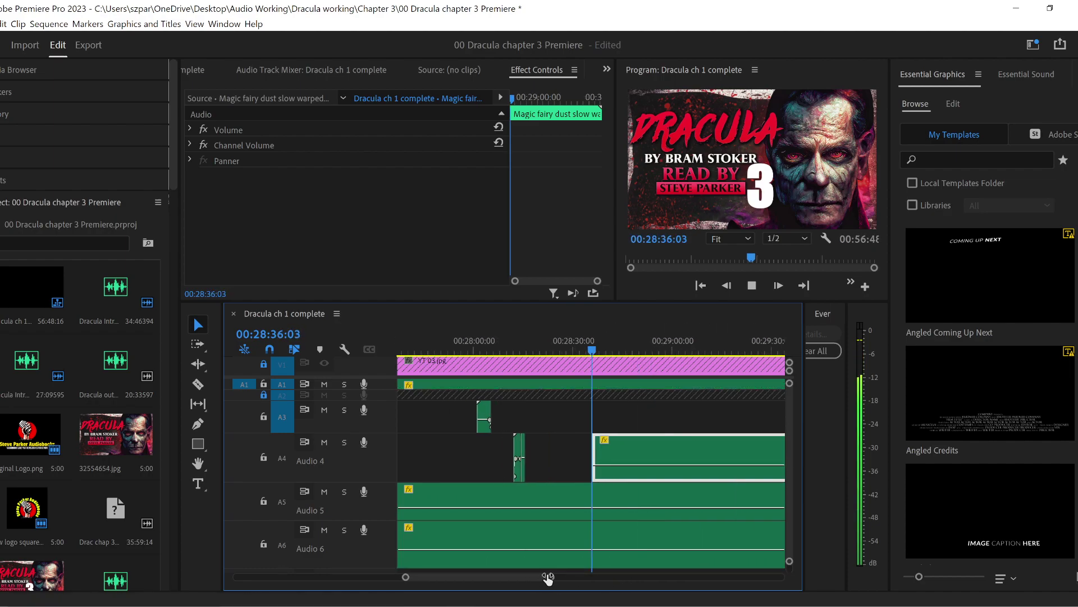
{"action": "key", "text": "space"}
{"action": "left_click_drag", "start_coordinate": [589, 459], "coordinate": [650, 459]}
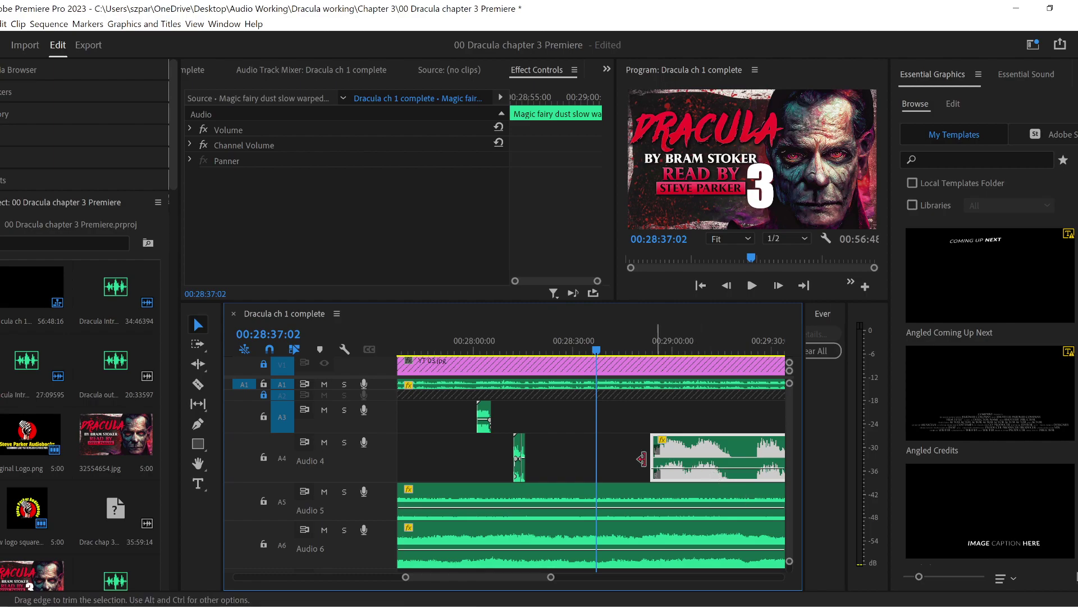
{"action": "mouse_move", "coordinate": [713, 460]}
{"action": "left_mouse_down"}
{"action": "mouse_move", "coordinate": [682, 452]}
{"action": "mouse_move", "coordinate": [697, 453]}
{"action": "left_mouse_up"}
- Split the Magic fairy dust clip about 28 seconds after its start and delete the part after the cut
{"action": "key", "text": "c"}
{"action": "key", "text": "space"}
{"action": "key", "text": "v"}
{"action": "left_click", "coordinate": [750, 456]}
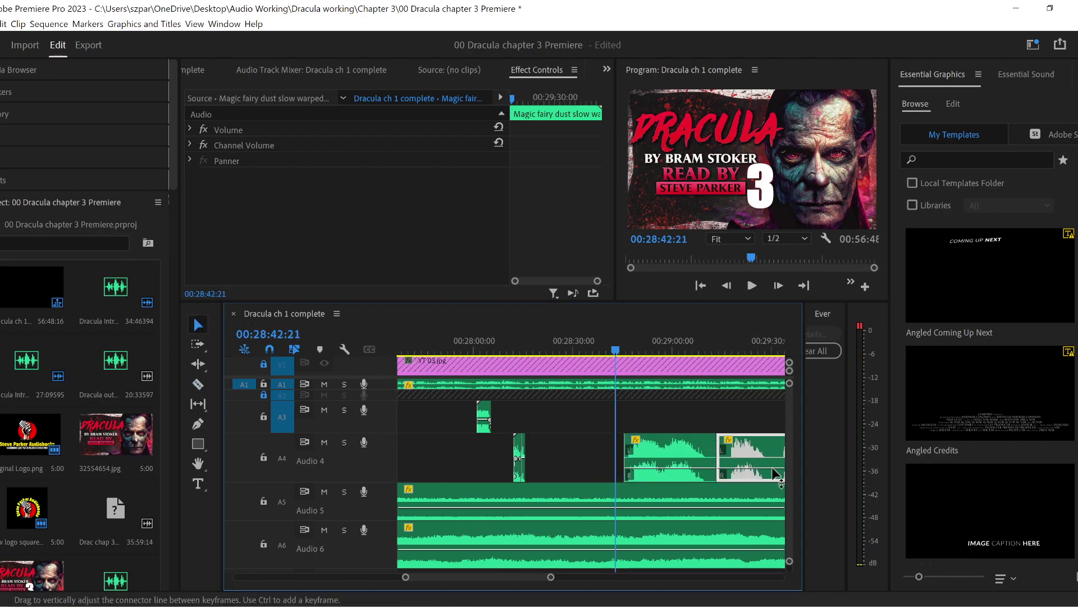
{"action": "key", "text": "Delete"}
- Play the narration and move the Magic fairy dust clip to start at about 00:28:51
{"action": "key", "text": "space"}
{"action": "left_click_drag", "start_coordinate": [662, 433], "coordinate": [683, 433]}
{"action": "key", "text": "space"}
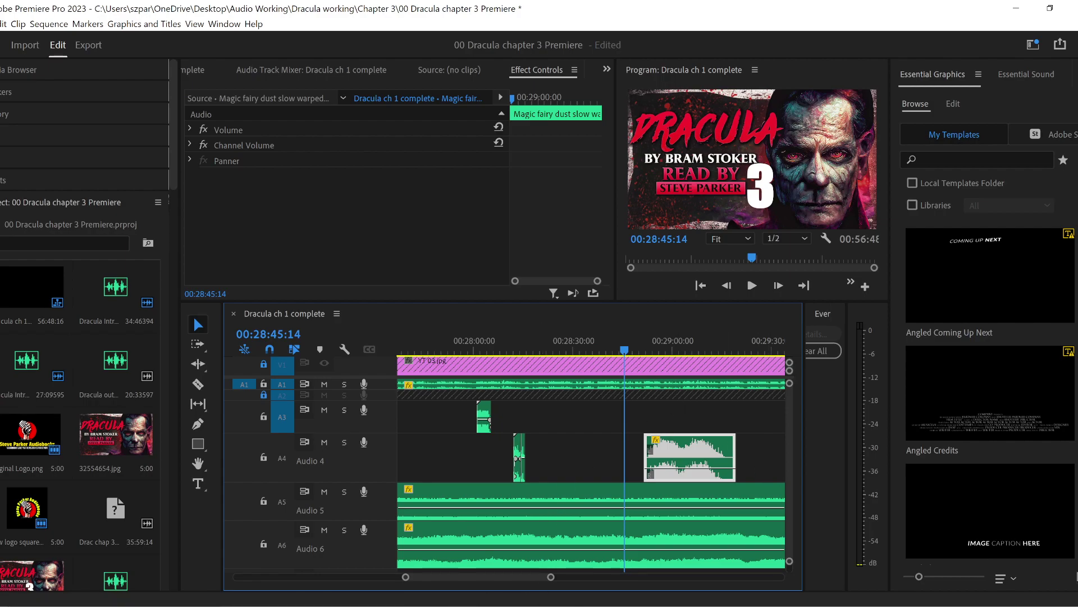
- Switch to OBS and change the live scene to the placeholder
{"action": "key", "text": "alt+Tab"}
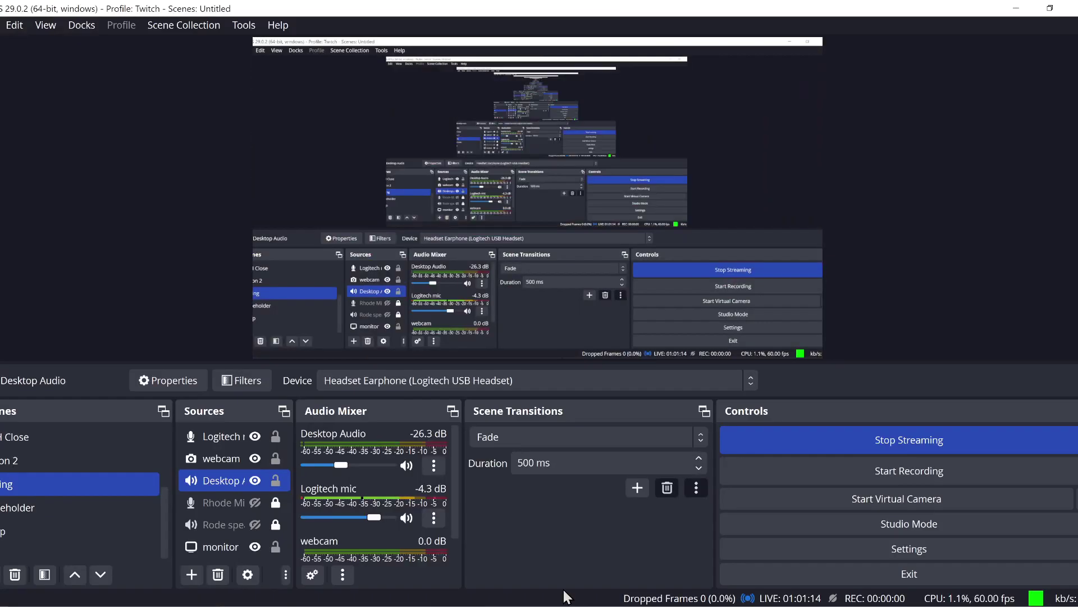
{"action": "left_click", "coordinate": [42, 508]}
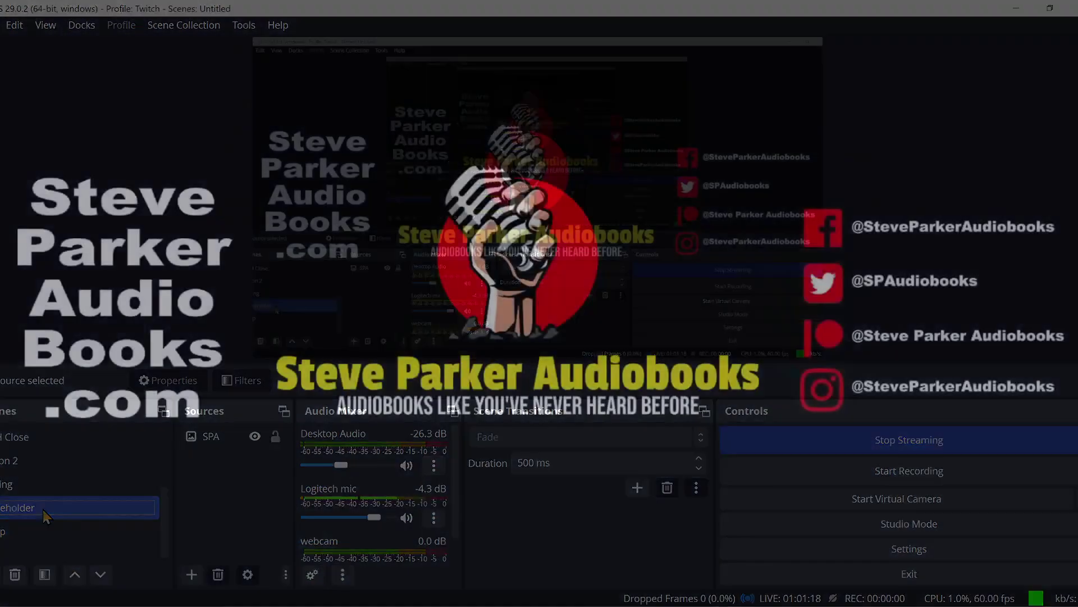
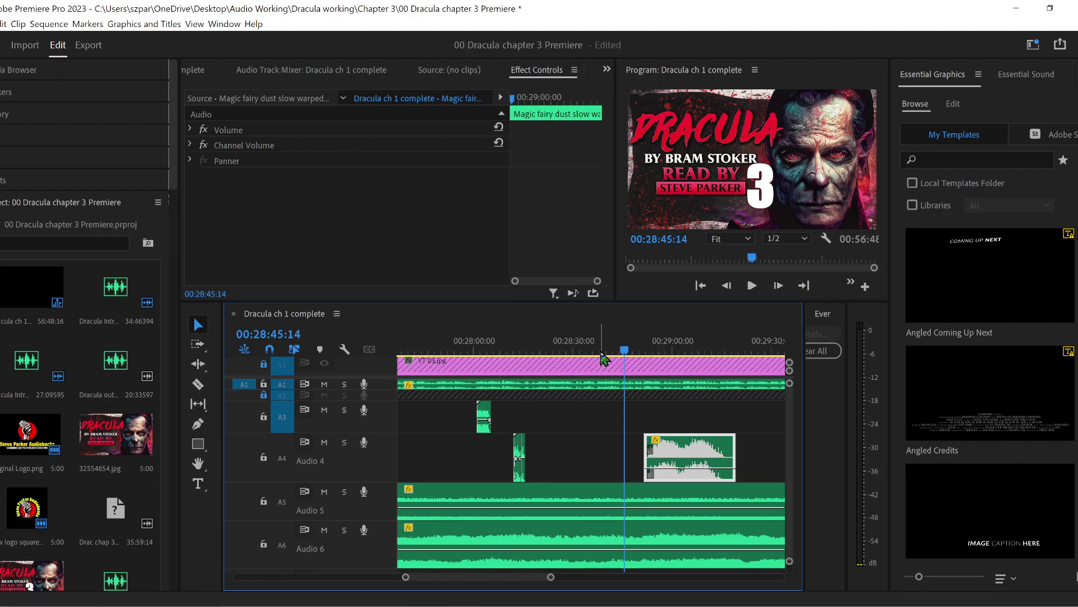
- Move the Magic fairy dust clip to start at about 00:28:48 and adjust its volume while playing it with the narration
{"action": "key", "text": "space"}
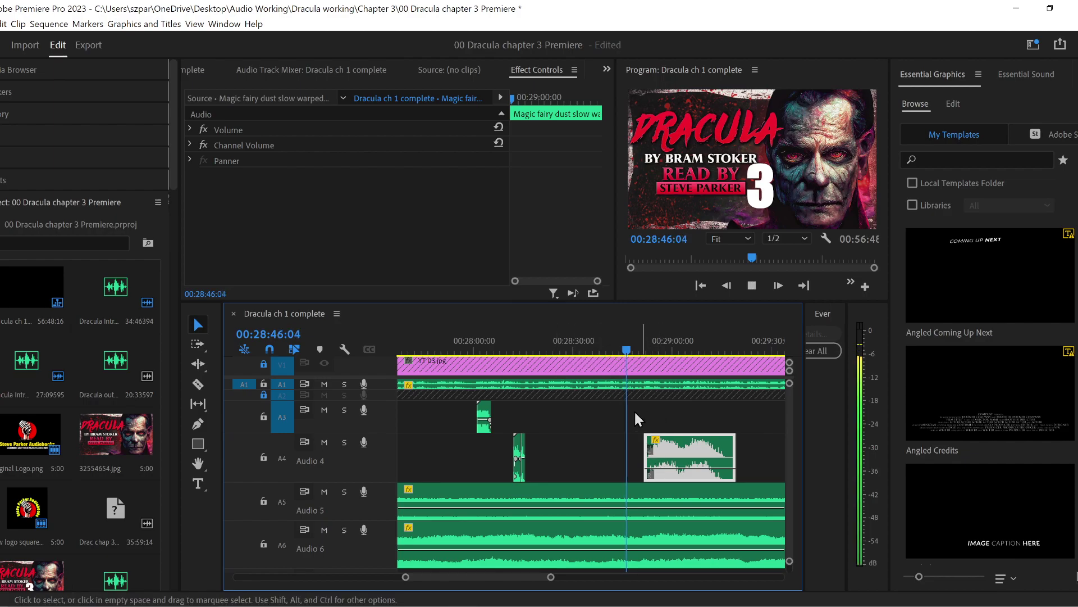
{"action": "left_click_drag", "start_coordinate": [684, 462], "coordinate": [672, 462]}
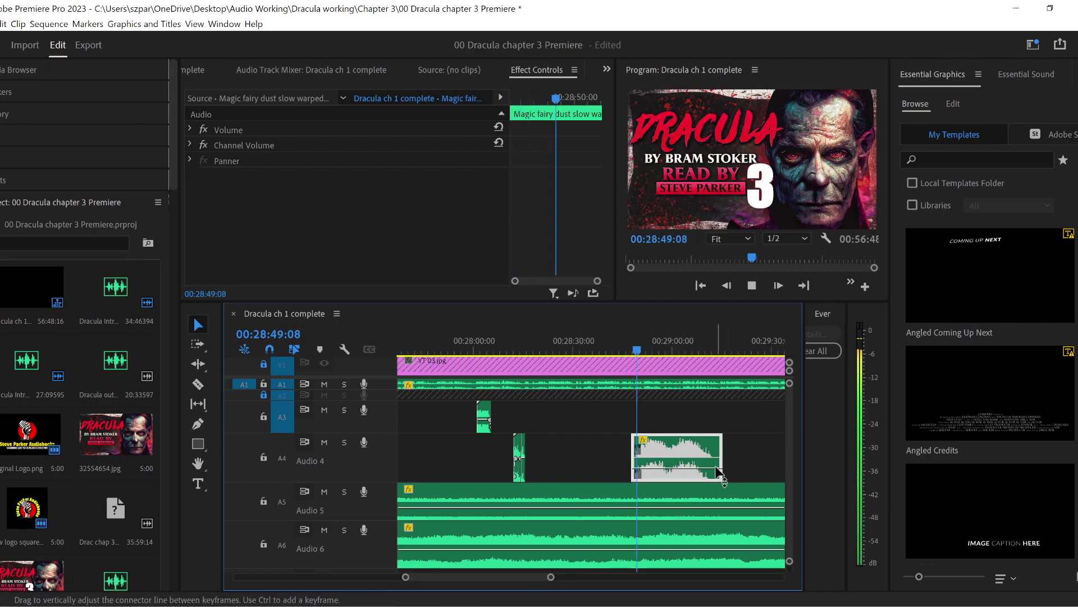
{"action": "key", "text": "space"}
{"action": "left_click_drag", "start_coordinate": [679, 477], "coordinate": [681, 475]}
{"action": "key", "text": "space"}
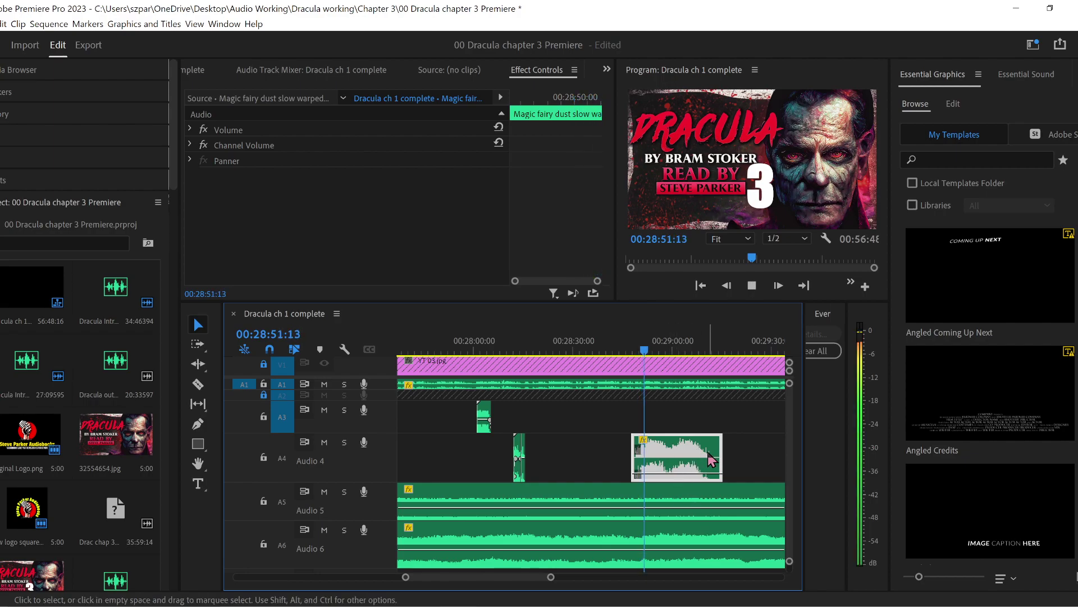
{"action": "key", "text": "space"}
{"action": "left_click_drag", "start_coordinate": [681, 470], "coordinate": [681, 469]}
{"action": "key", "text": "space"}
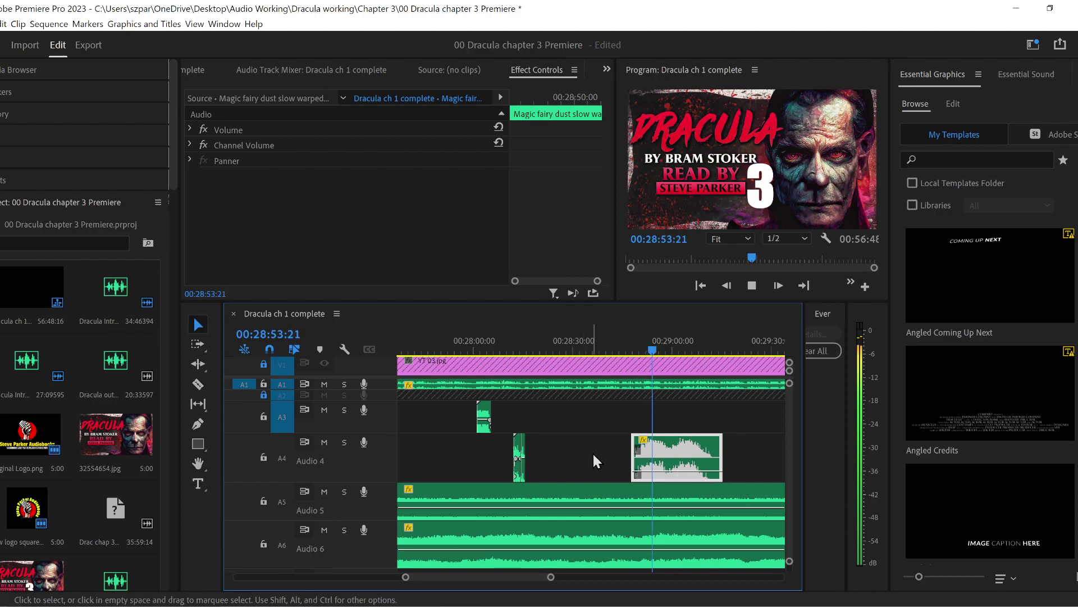
- Show the Filter and EQ audio effects and return the playhead to 00:28:48:00
{"action": "left_click", "coordinate": [6, 185]}
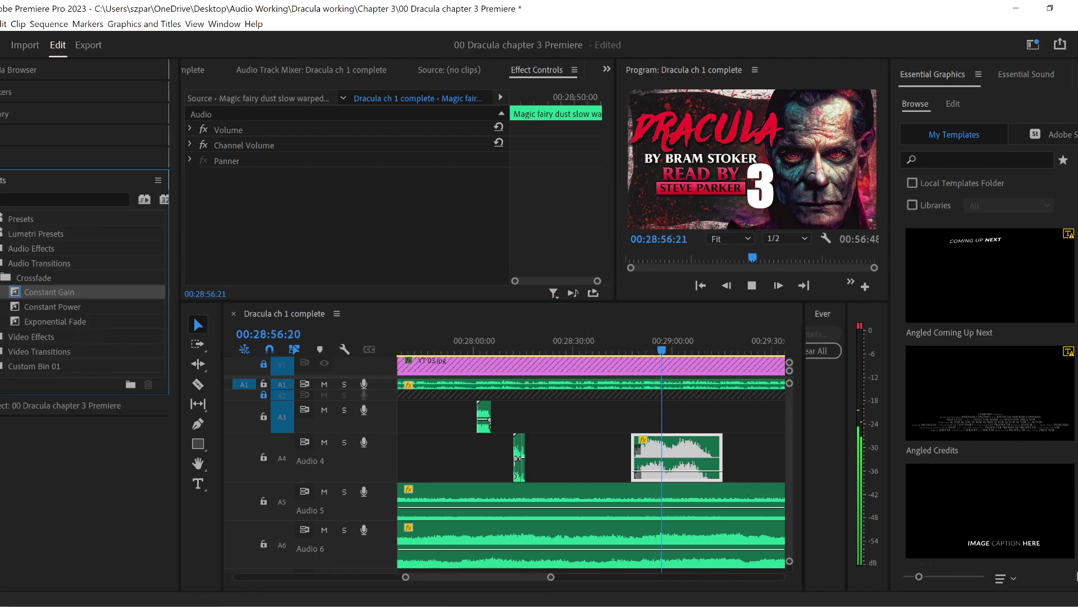
{"action": "left_click", "coordinate": [4, 248]}
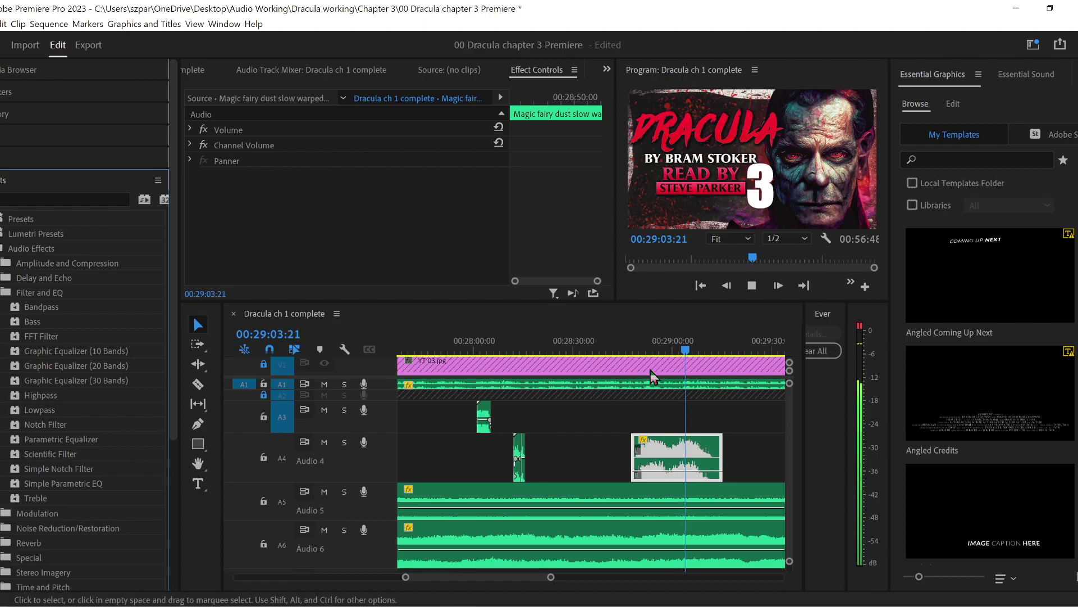
{"action": "left_click_drag", "start_coordinate": [662, 350], "coordinate": [633, 382]}
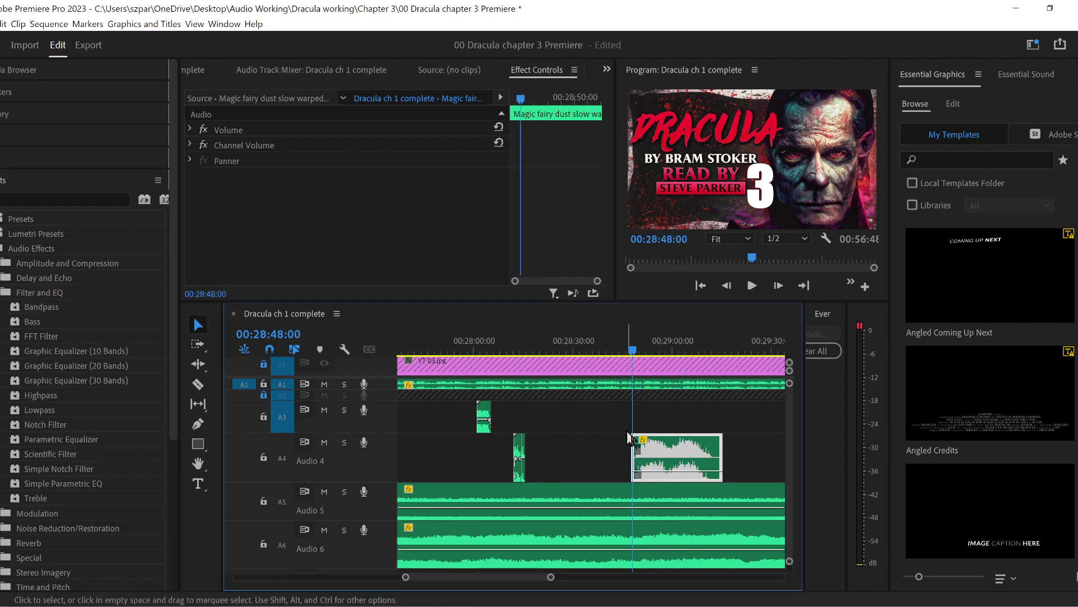
- Extend the Magic fairy dust clip on A4 and trim its start to about 00:28:50
{"action": "left_click_drag", "start_coordinate": [686, 467], "coordinate": [741, 464]}
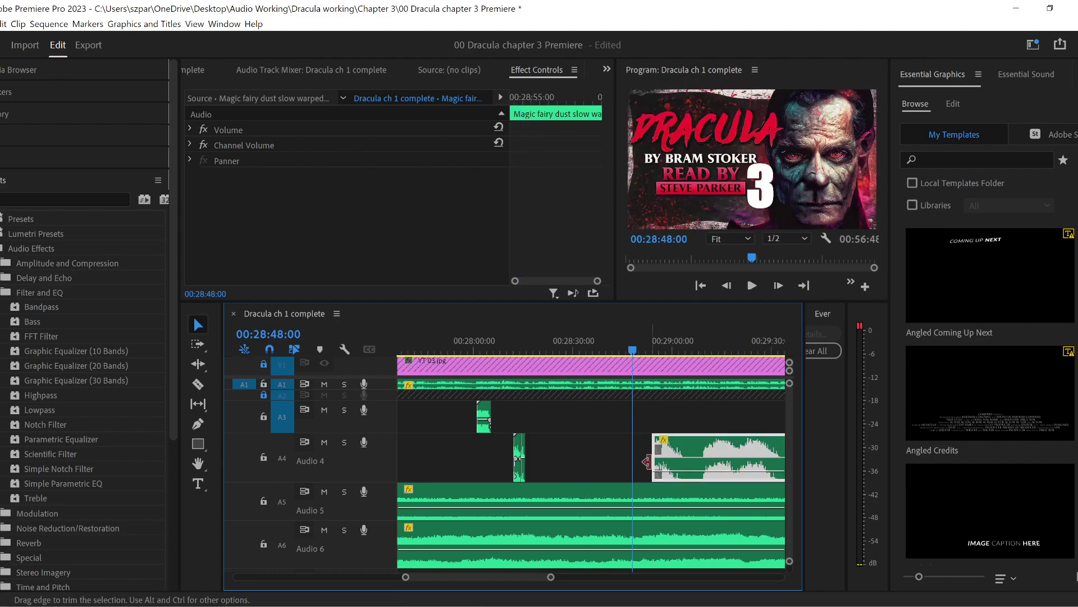
{"action": "mouse_move", "coordinate": [646, 462]}
{"action": "left_mouse_down"}
{"action": "mouse_move", "coordinate": [606, 462]}
{"action": "mouse_move", "coordinate": [640, 458]}
{"action": "left_mouse_up"}
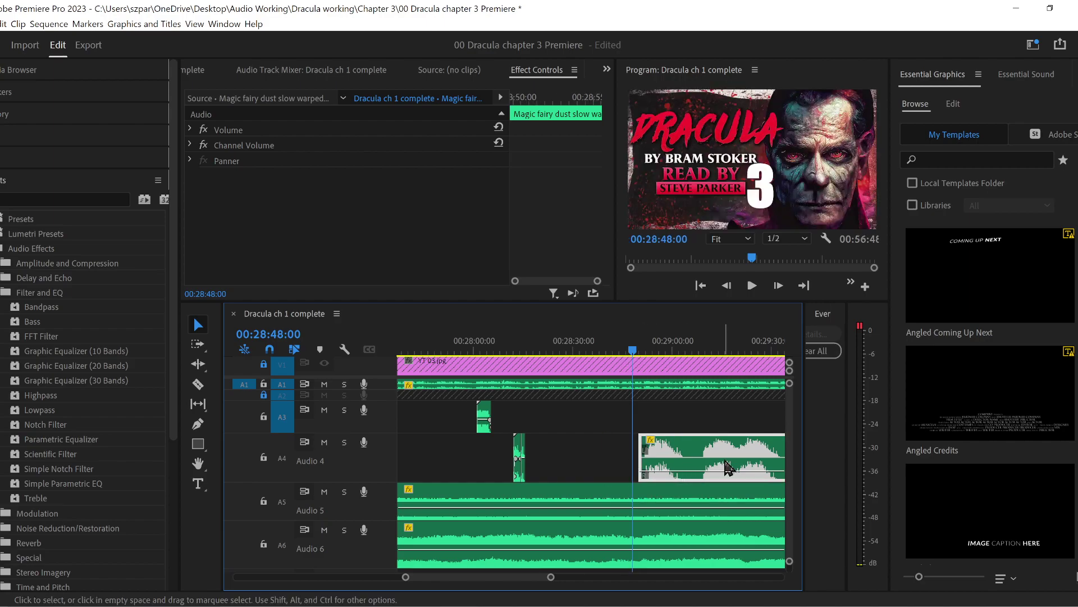
- Split the Magic fairy dust clip at about 00:29:05, delete the part after the cut and start playback before the clip
{"action": "left_click", "coordinate": [199, 386]}
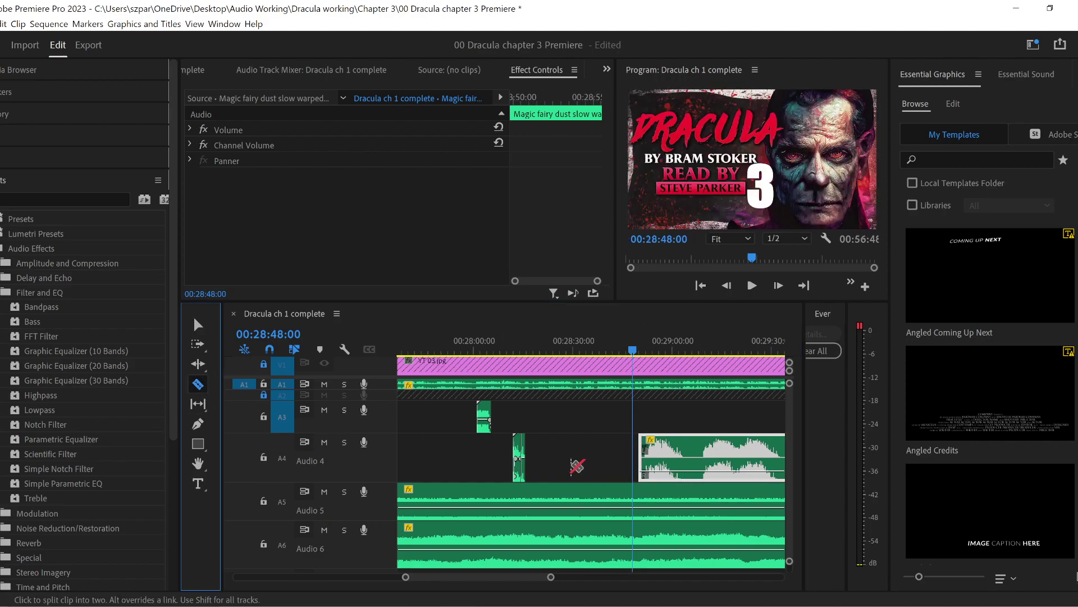
{"action": "left_click", "coordinate": [690, 458]}
{"action": "key", "text": "v"}
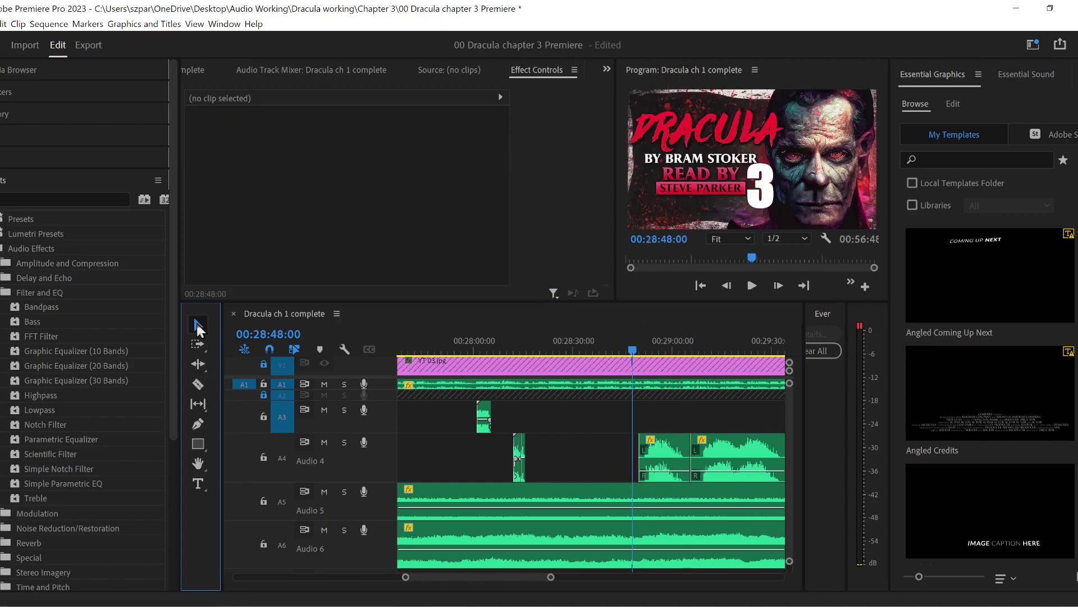
{"action": "left_click", "coordinate": [729, 453]}
{"action": "key", "text": "Delete"}
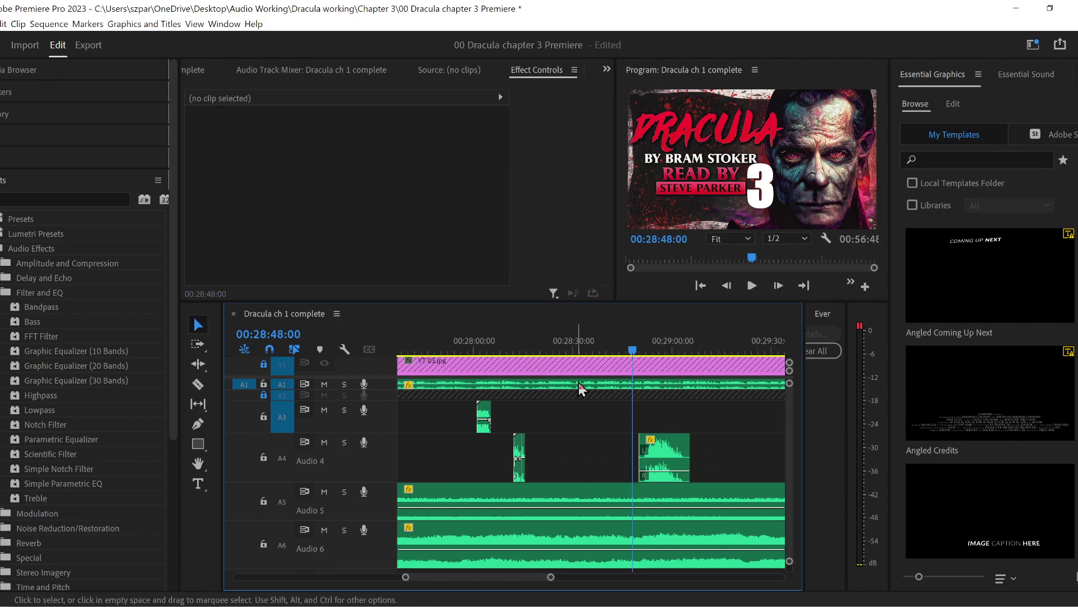
{"action": "left_click", "coordinate": [607, 341]}
{"action": "key", "text": "space"}
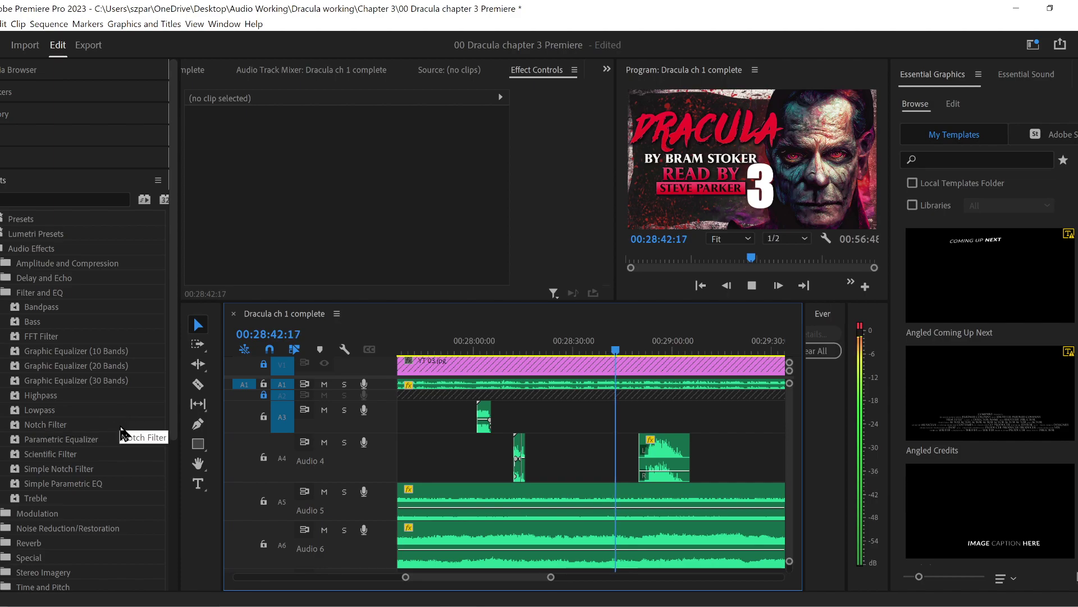
- Apply the Chorus/Flanger modulation effect to the Magic fairy dust clip on A4
{"action": "left_click", "coordinate": [34, 293]}
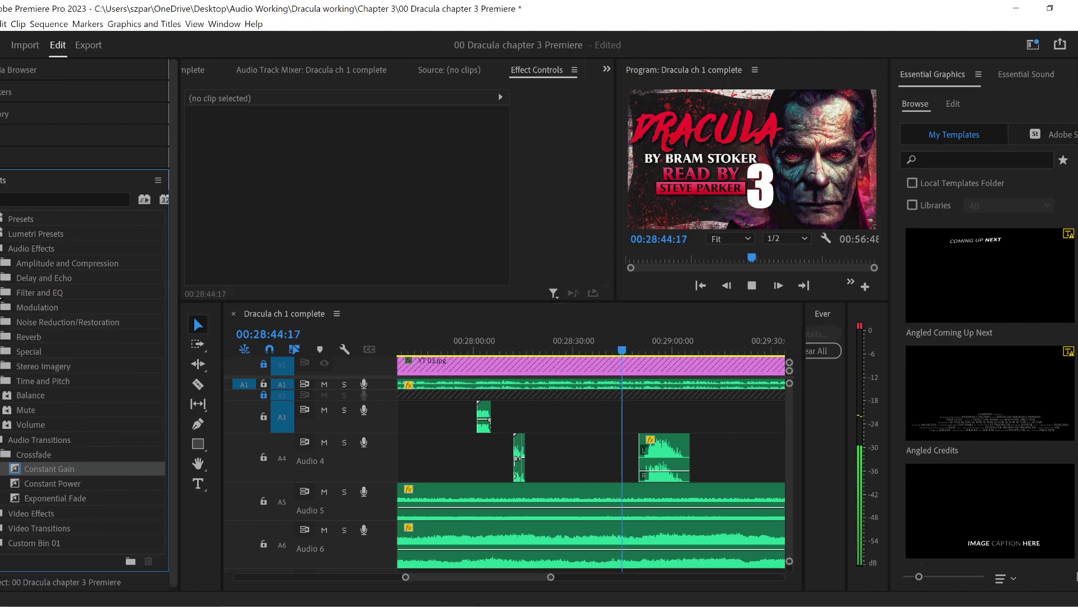
{"action": "left_click", "coordinate": [34, 307]}
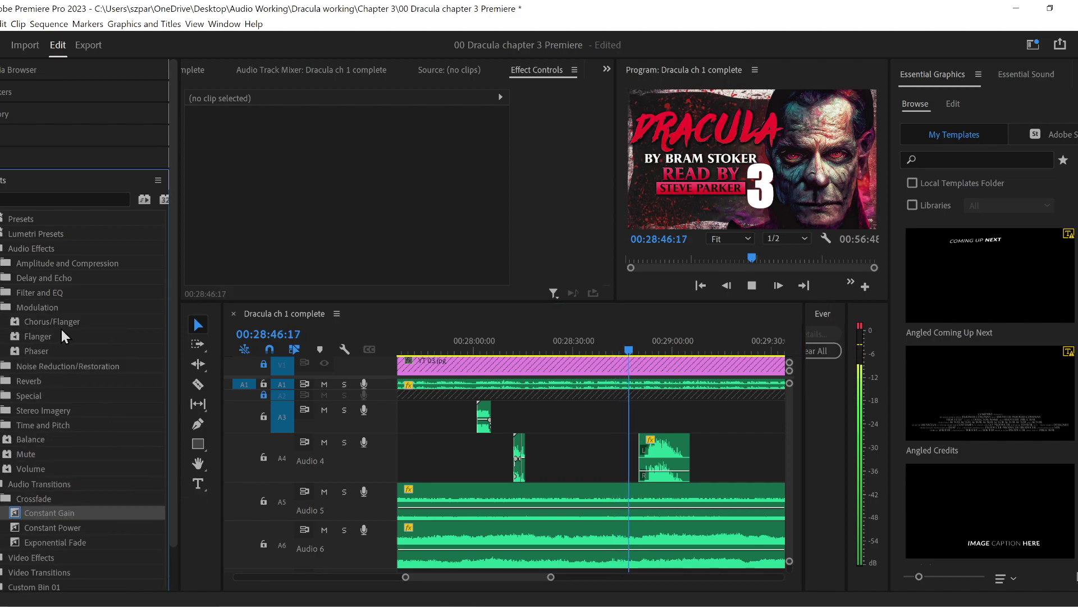
{"action": "left_click_drag", "start_coordinate": [52, 322], "coordinate": [673, 470]}
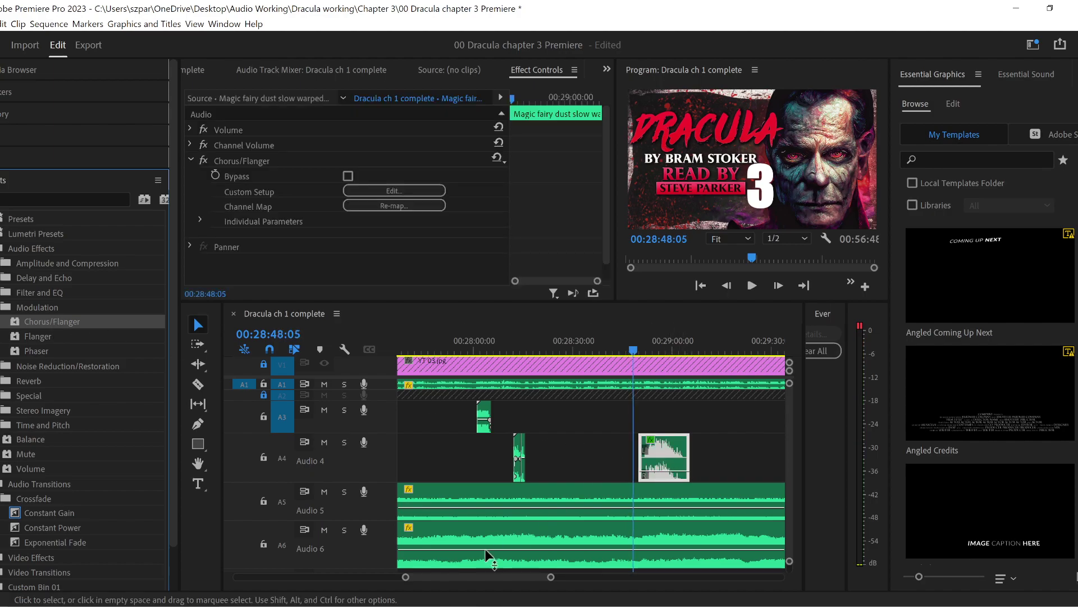
- Move the Magic fairy dust clip earlier to start at about 00:28:46 and play it with the narration
{"action": "left_click_drag", "start_coordinate": [405, 577], "coordinate": [448, 581]}
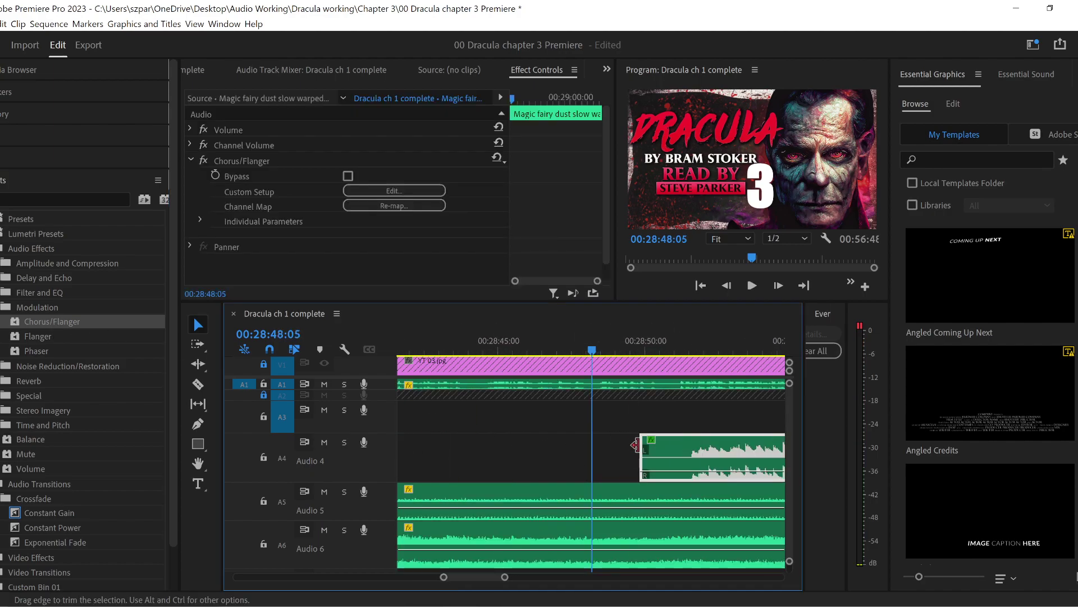
{"action": "left_click_drag", "start_coordinate": [730, 469], "coordinate": [627, 474]}
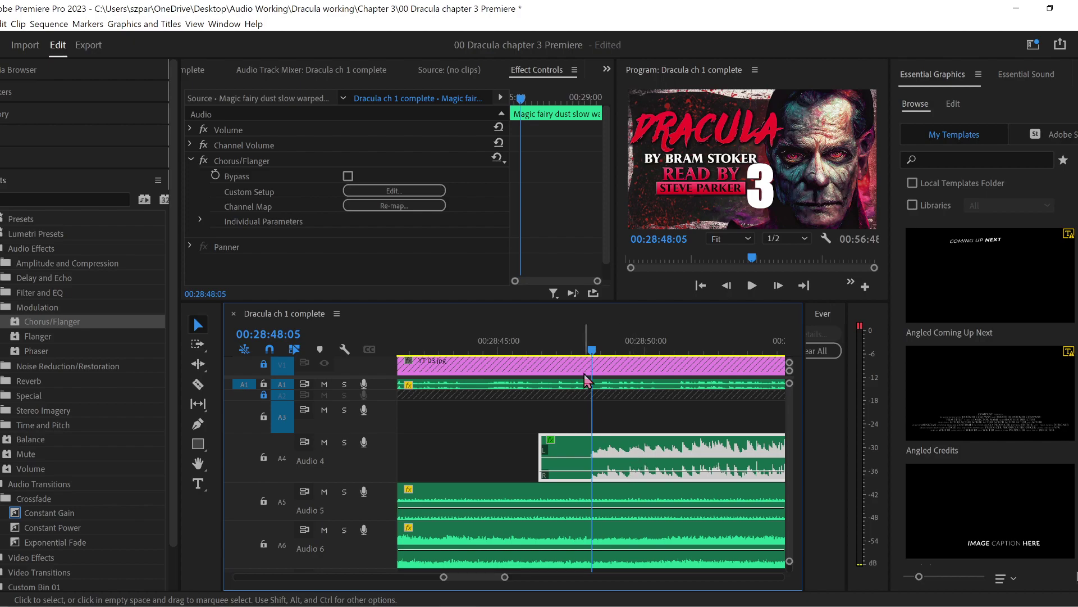
{"action": "key", "text": "space"}
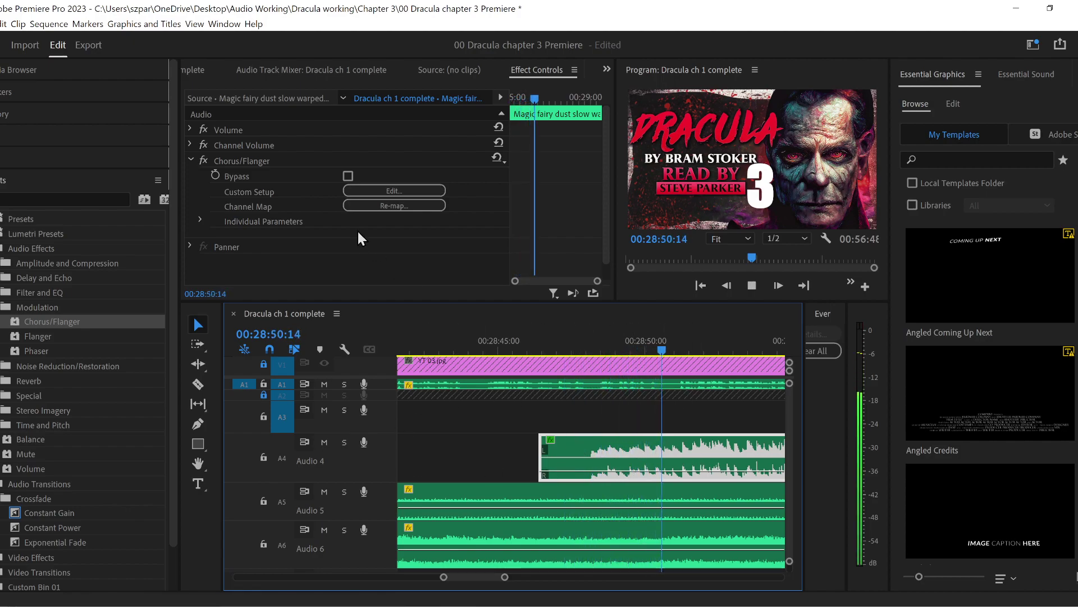
{"action": "key", "text": "space"}
- Set the clip's Chorus/Flanger to the Swirl Pool preset, listen to it during playback and close the effect editor
{"action": "left_click", "coordinate": [394, 192]}
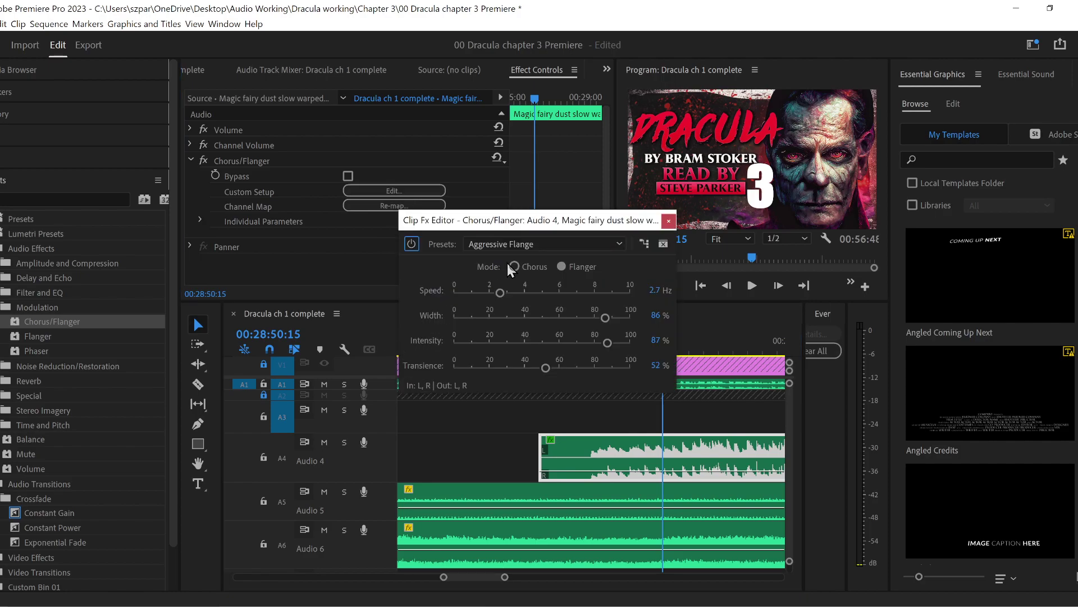
{"action": "left_click_drag", "start_coordinate": [501, 291], "coordinate": [488, 292]}
{"action": "left_click", "coordinate": [614, 247]}
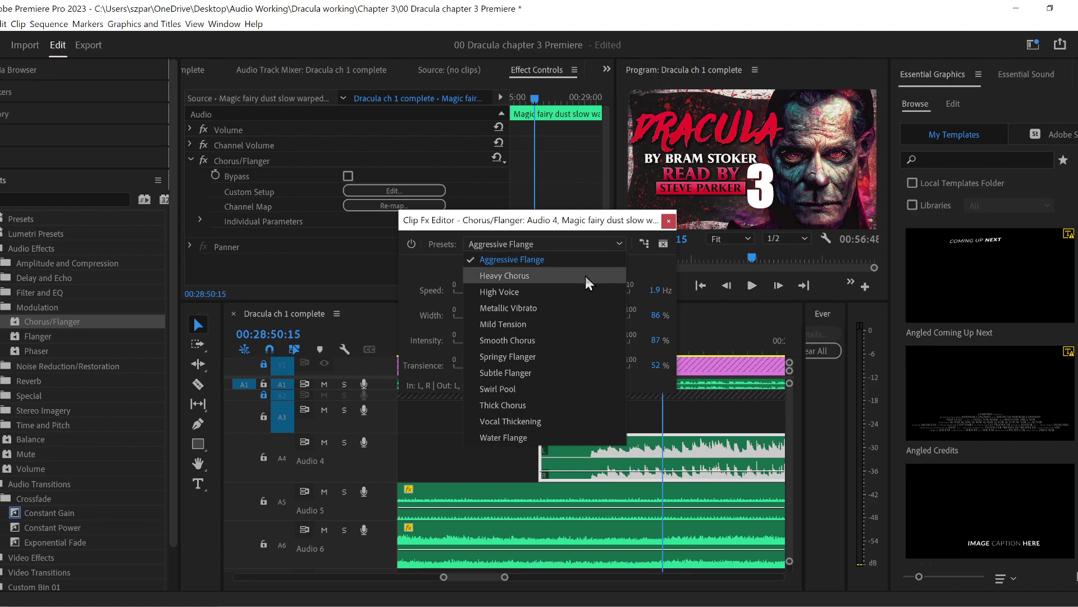
{"action": "left_click", "coordinate": [550, 388]}
{"action": "key", "text": "space"}
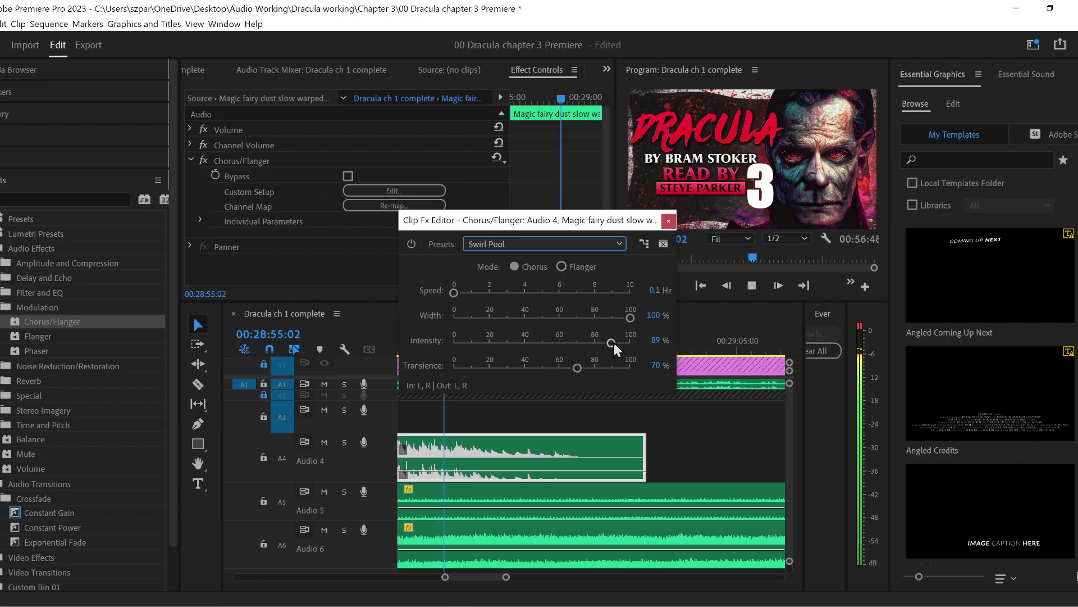
{"action": "left_click", "coordinate": [669, 220]}
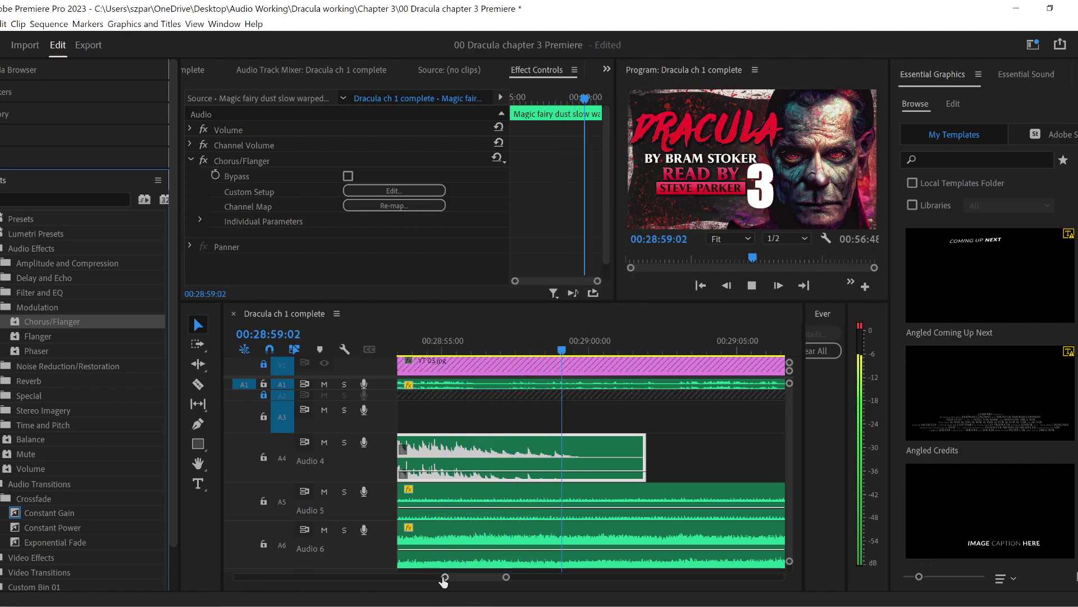
- Add the Phaser effect to the Magic fairy dust clip and start playback from its beginning at 00:28:46:20
{"action": "left_click_drag", "start_coordinate": [444, 577], "coordinate": [414, 577]}
{"action": "left_click_drag", "start_coordinate": [564, 351], "coordinate": [538, 349]}
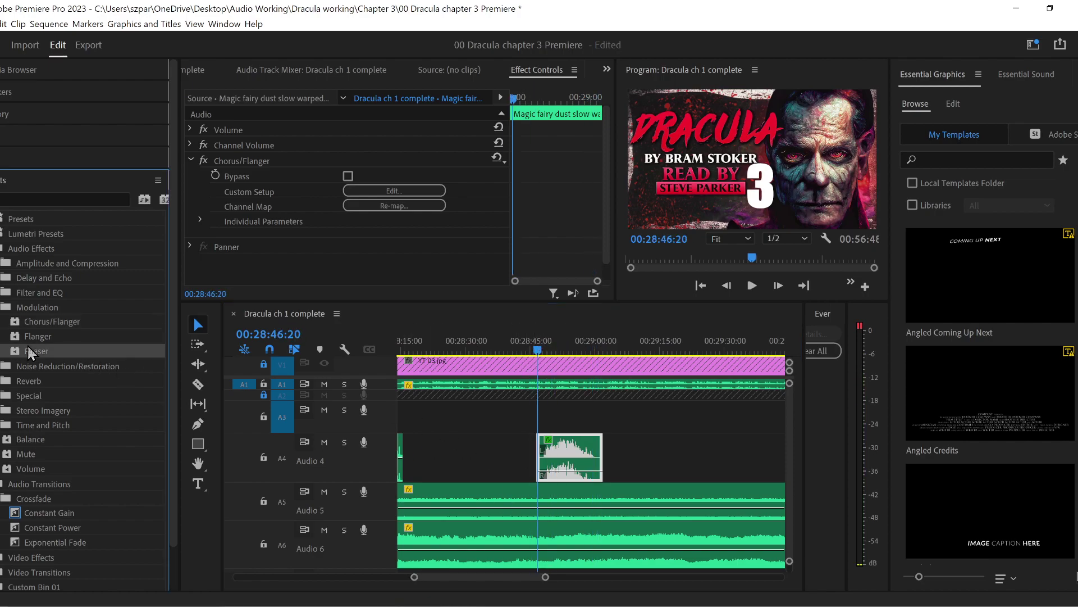
{"action": "left_click_drag", "start_coordinate": [28, 349], "coordinate": [576, 466]}
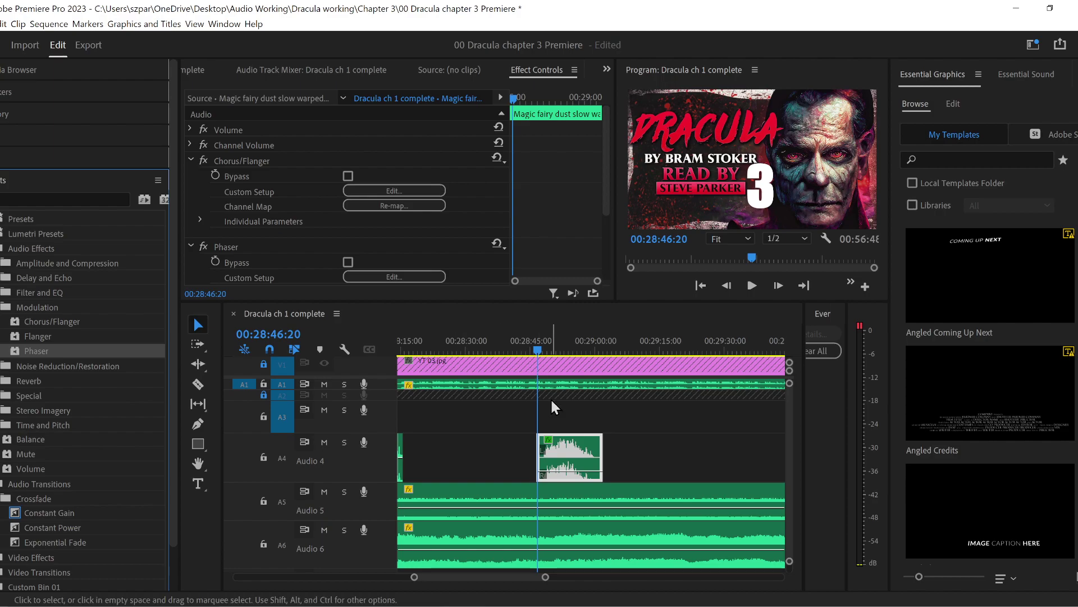
{"action": "key", "text": "space"}
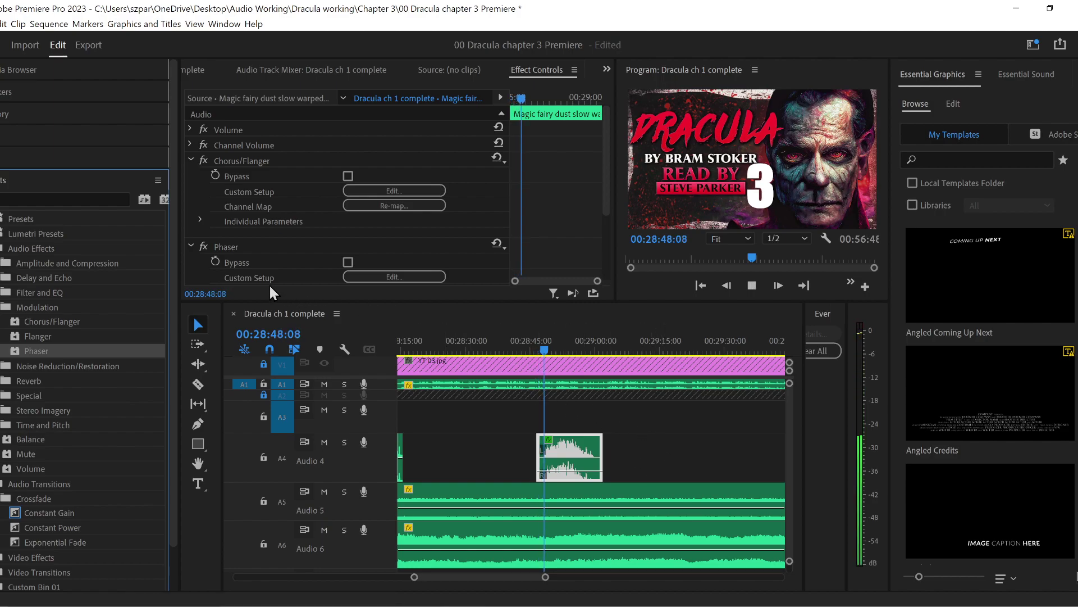
- Set the clip's Phaser to the Rubber Monster preset, replay the passage to hear it, close the effect editor and stop playback
{"action": "left_click", "coordinate": [395, 277]}
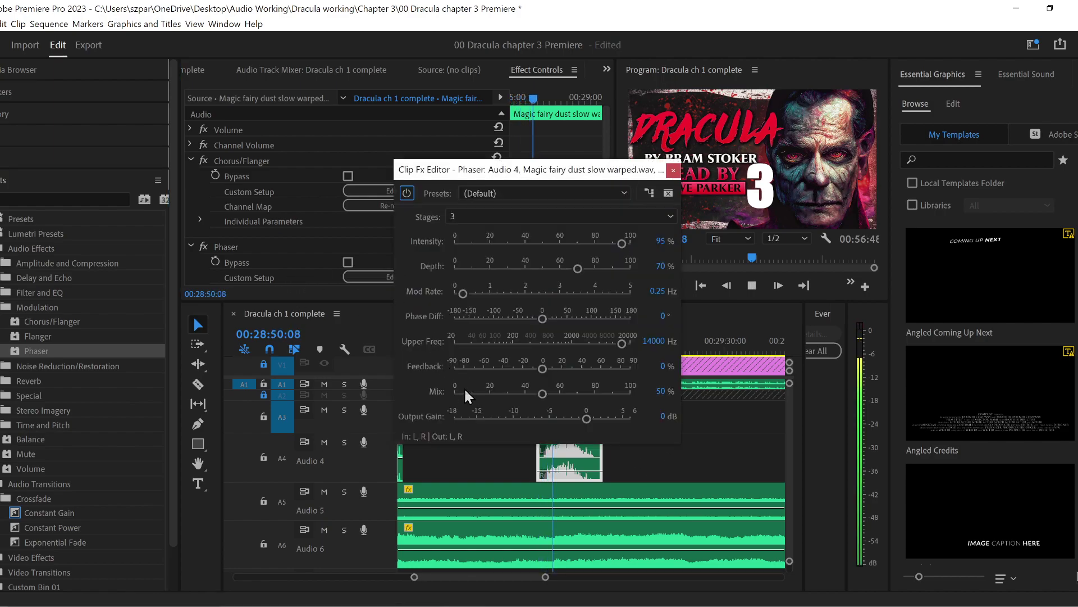
{"action": "left_click_drag", "start_coordinate": [551, 169], "coordinate": [329, 162]}
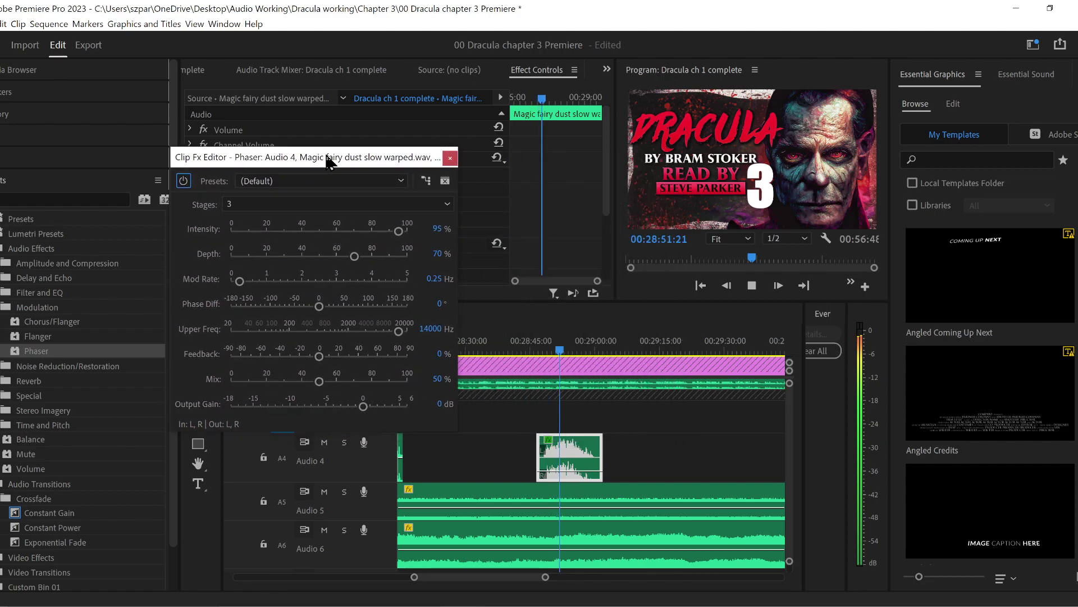
{"action": "left_click", "coordinate": [400, 179]}
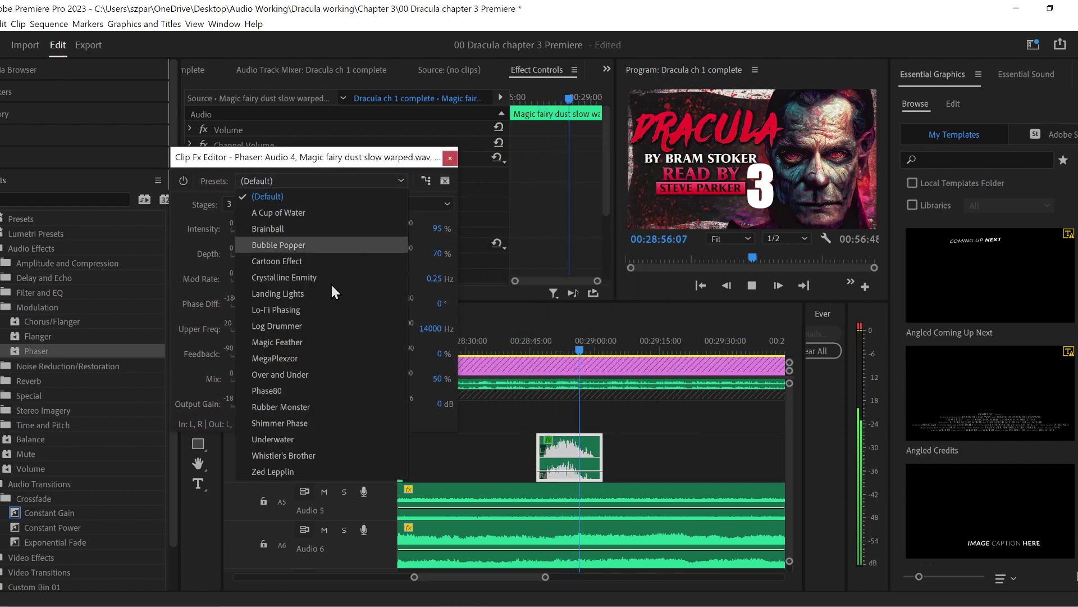
{"action": "left_click", "coordinate": [309, 406]}
{"action": "left_click", "coordinate": [535, 336]}
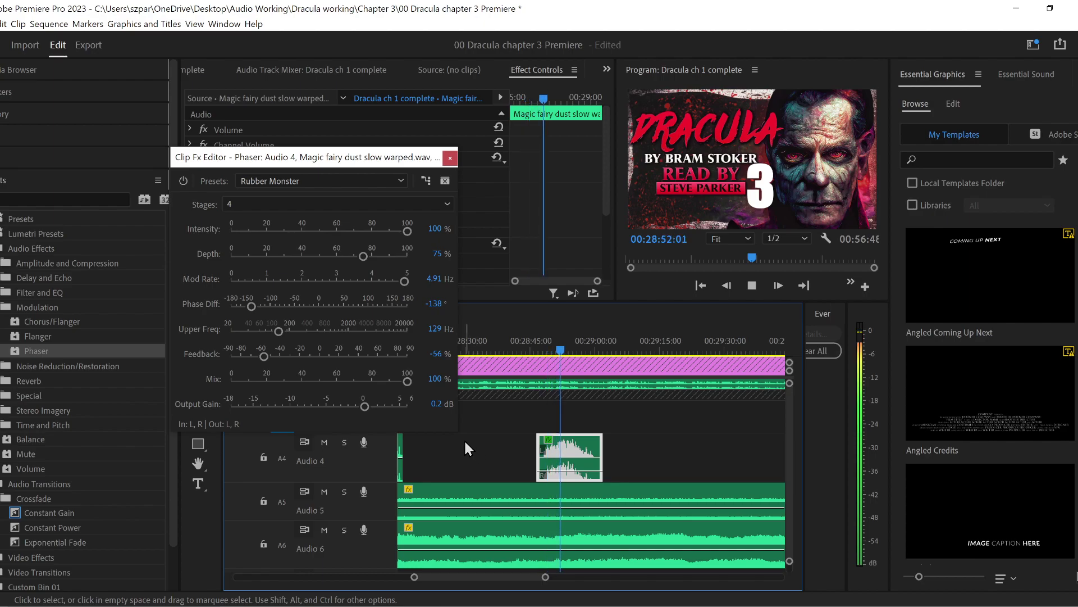
{"action": "left_click", "coordinate": [450, 158]}
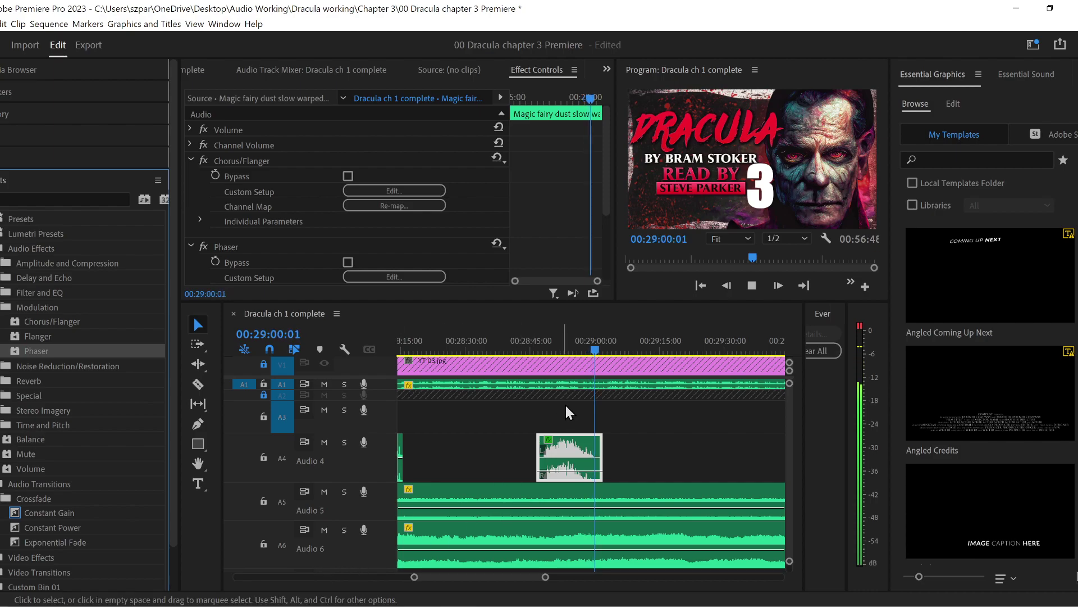
{"action": "key", "text": "space"}
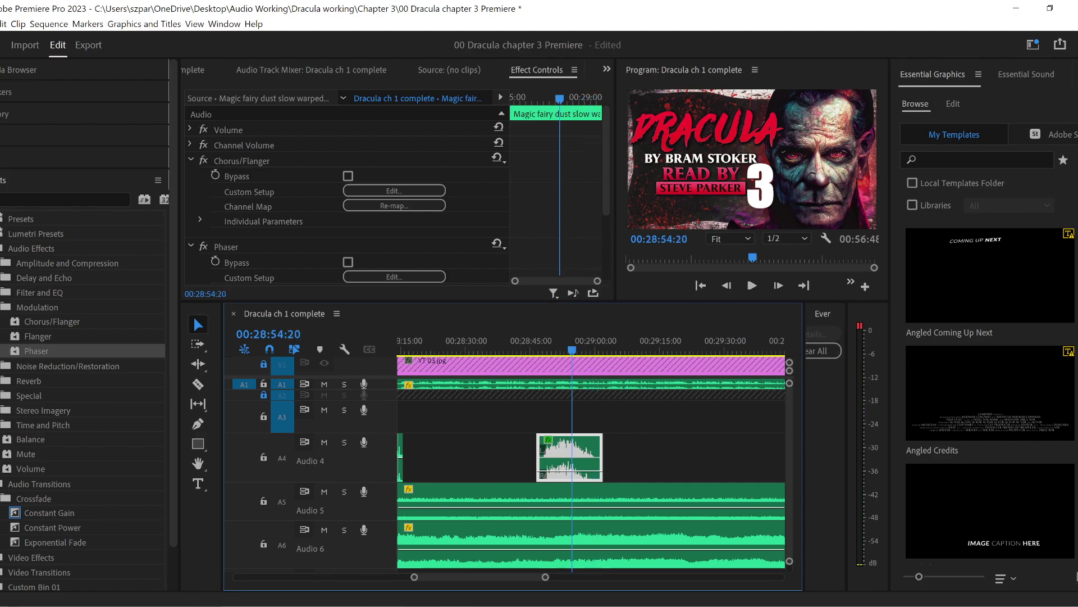
- Switch to File Explorer, open the Footsteps folder in 01 SFX and preview the barefoot concrete slower sound
{"action": "key", "text": "alt+Tab"}
{"action": "left_click", "coordinate": [135, 194]}
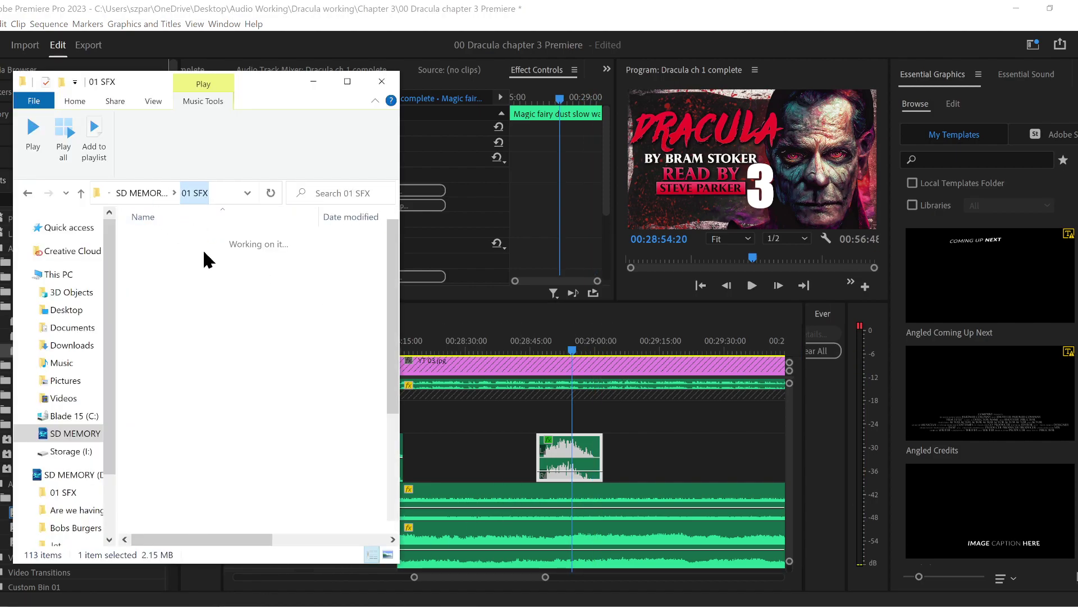
{"action": "double_click", "coordinate": [207, 287]}
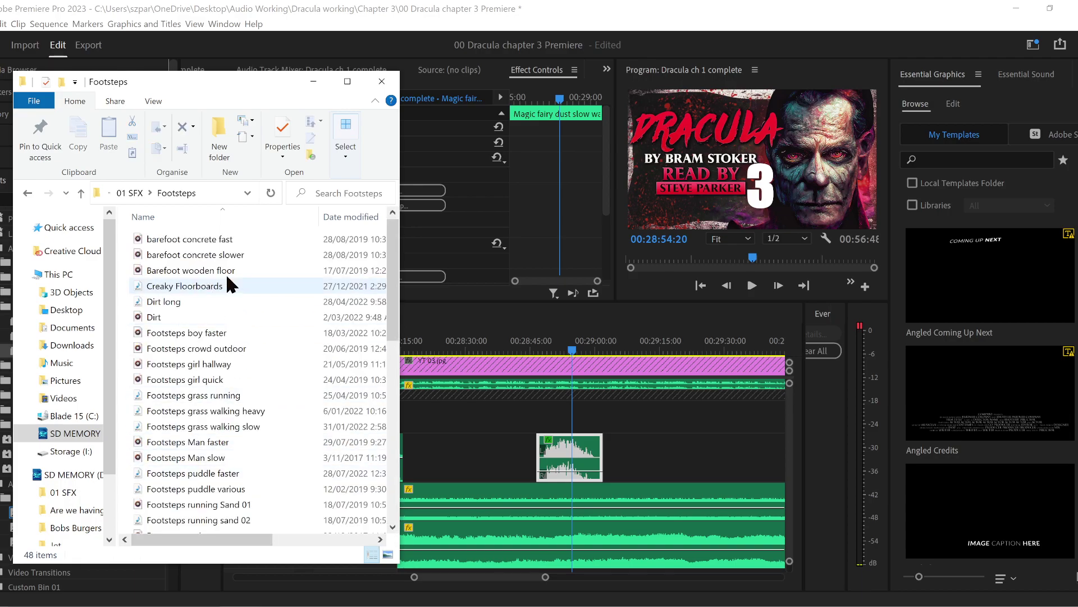
{"action": "left_click", "coordinate": [198, 253]}
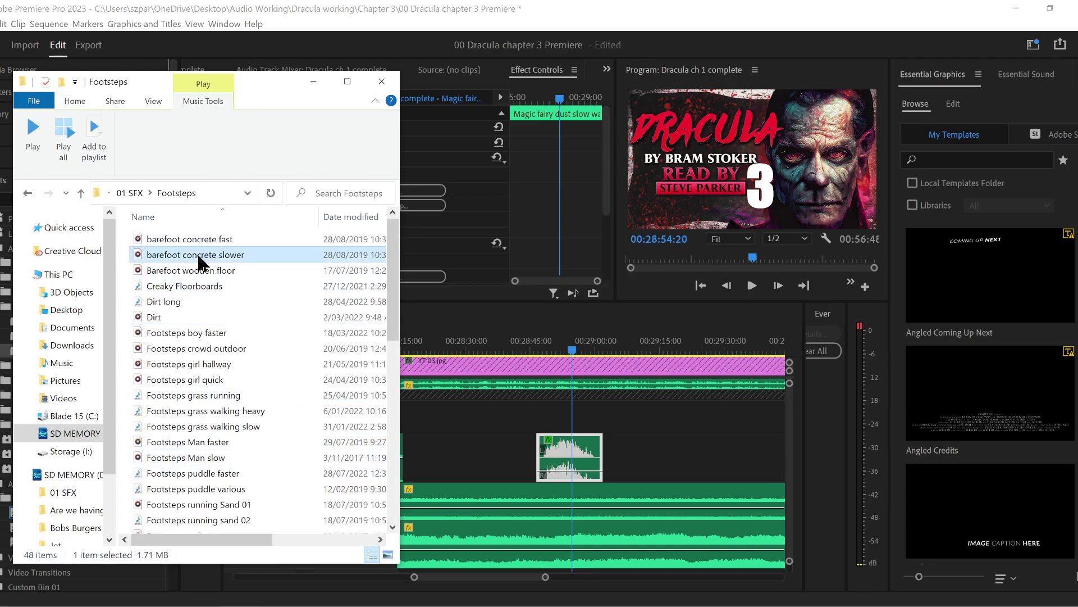
{"action": "double_click", "coordinate": [198, 253]}
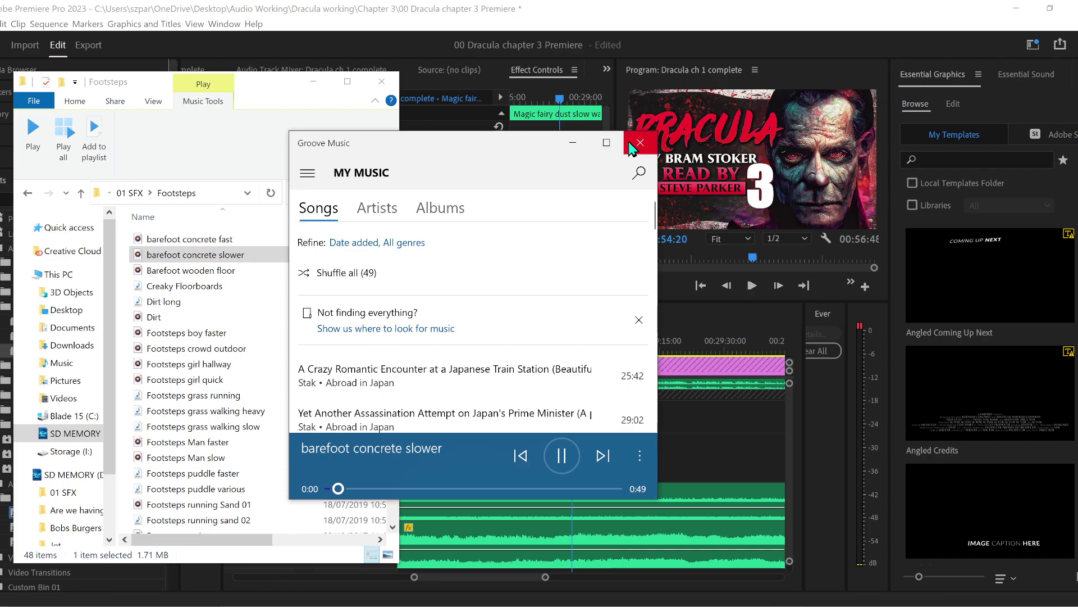
{"action": "left_click", "coordinate": [639, 144]}
- Open barefoot concrete slower.mp3 in SOUND FORGE Audio Studio and dismiss the Show Me How tutorials
{"action": "left_click", "coordinate": [230, 241]}
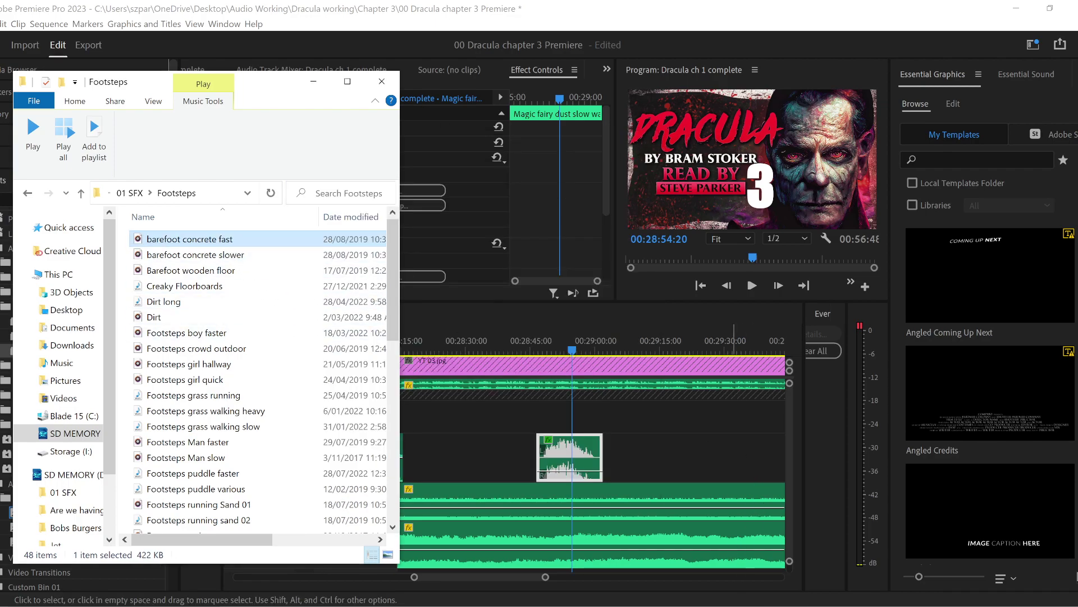
{"action": "double_click", "coordinate": [238, 256]}
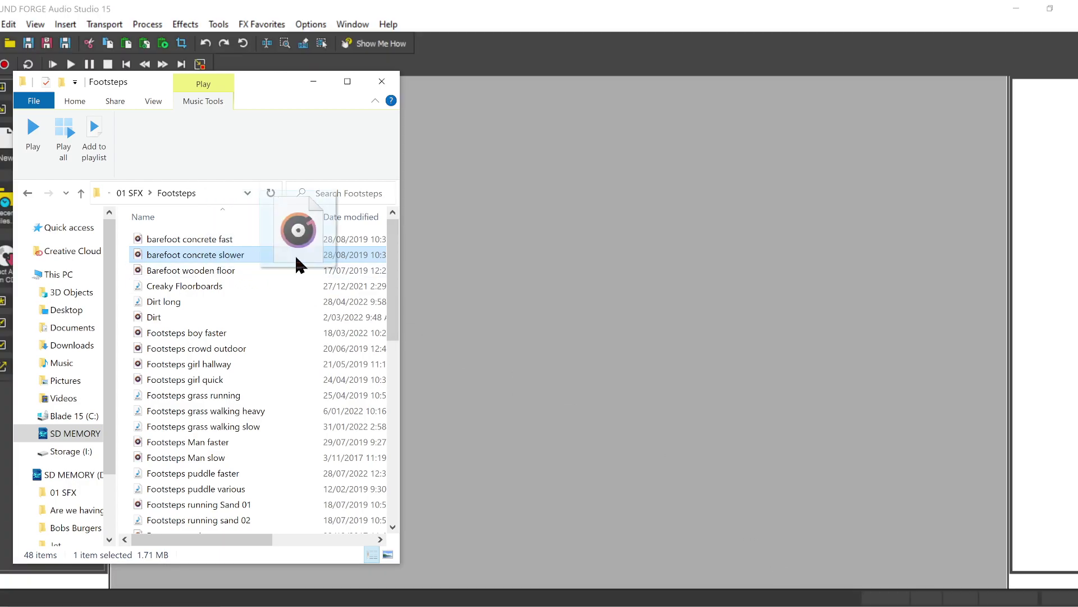
{"action": "left_click", "coordinate": [605, 40]}
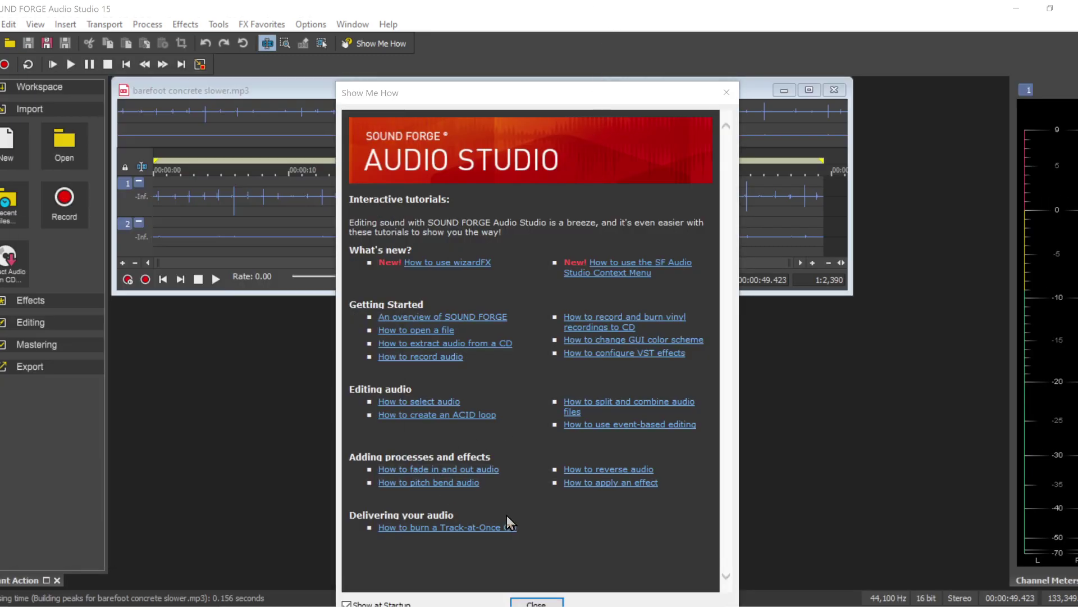
{"action": "left_click", "coordinate": [538, 602]}
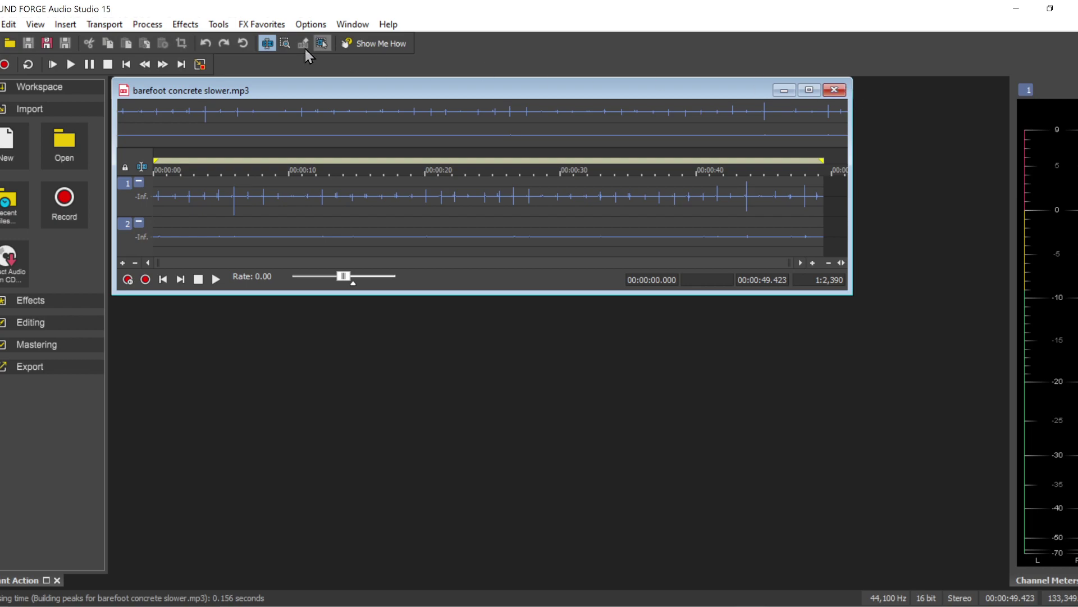
- Preview a Time Stretch of the footsteps audio with the "Time expand 110 % of original" preset, then cancel it
{"action": "left_click", "coordinate": [136, 25]}
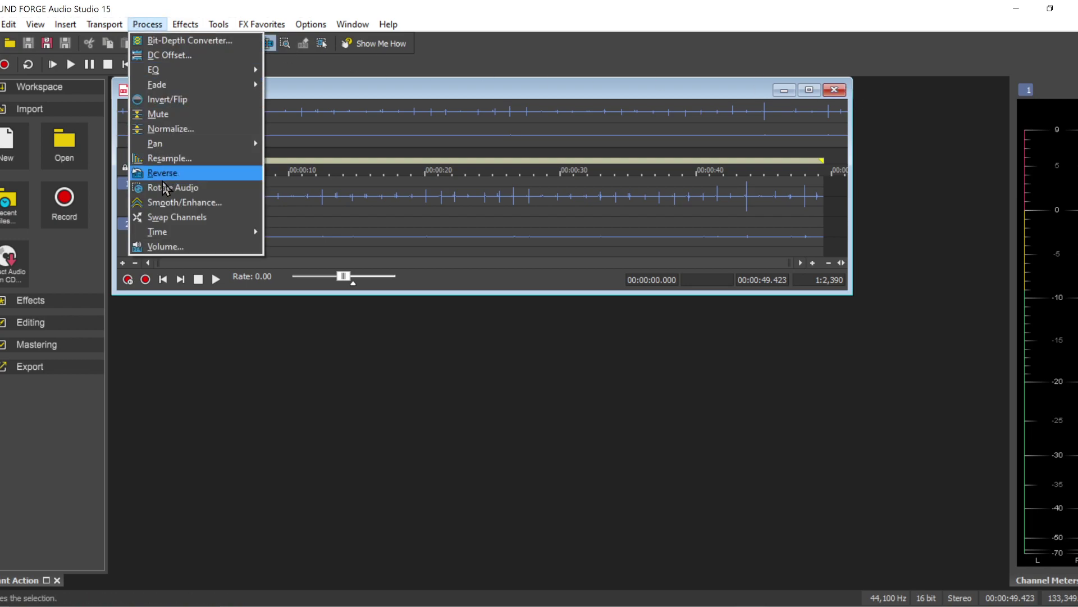
{"action": "mouse_move", "coordinate": [225, 232]}
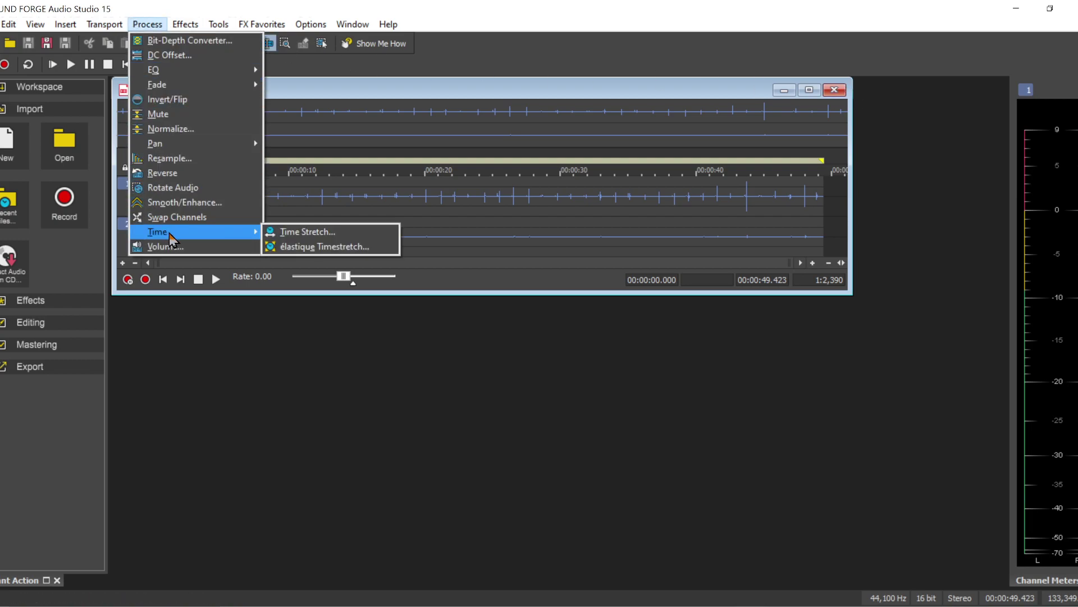
{"action": "left_click", "coordinate": [368, 234]}
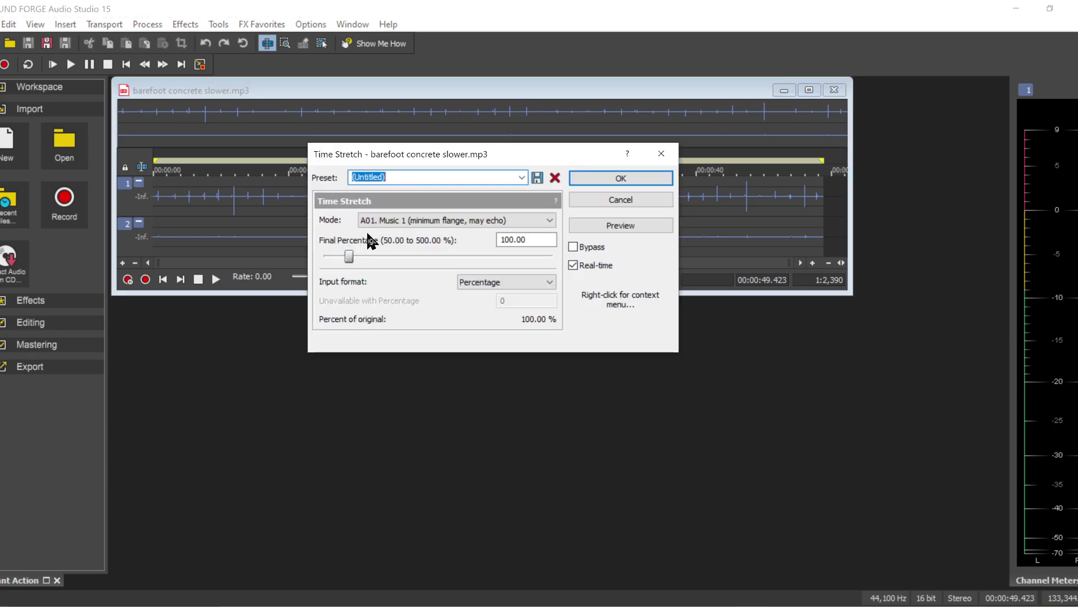
{"action": "left_click", "coordinate": [522, 178]}
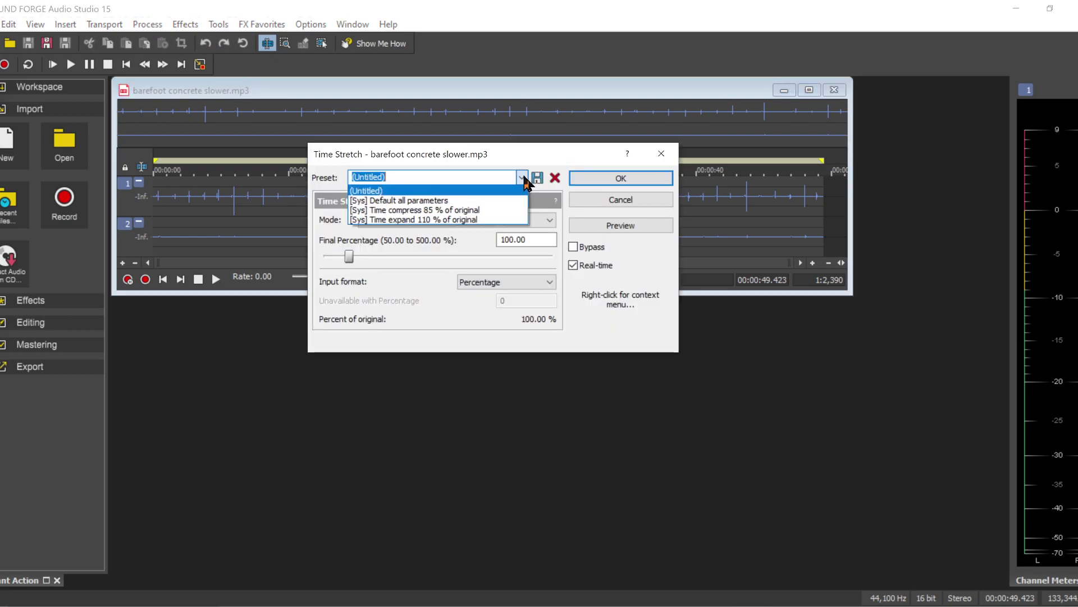
{"action": "left_click", "coordinate": [495, 220]}
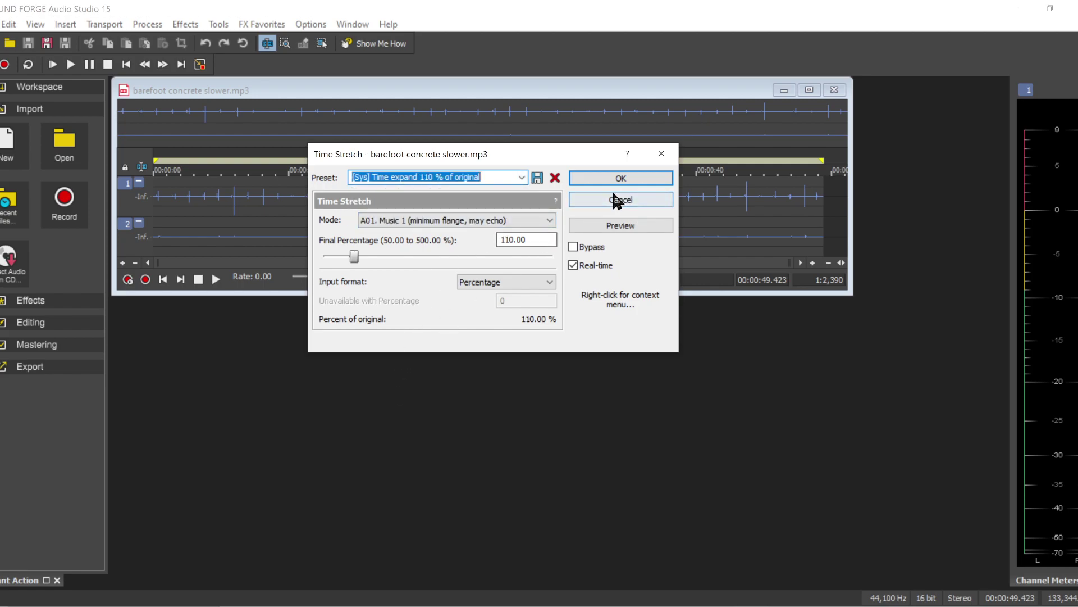
{"action": "left_click", "coordinate": [632, 227]}
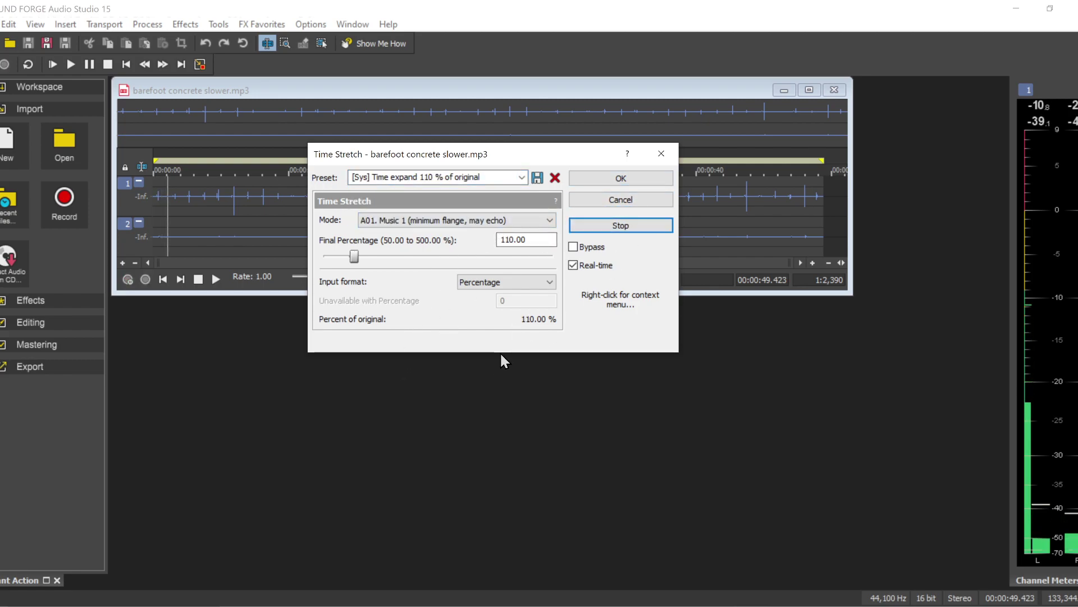
{"action": "left_click", "coordinate": [625, 198]}
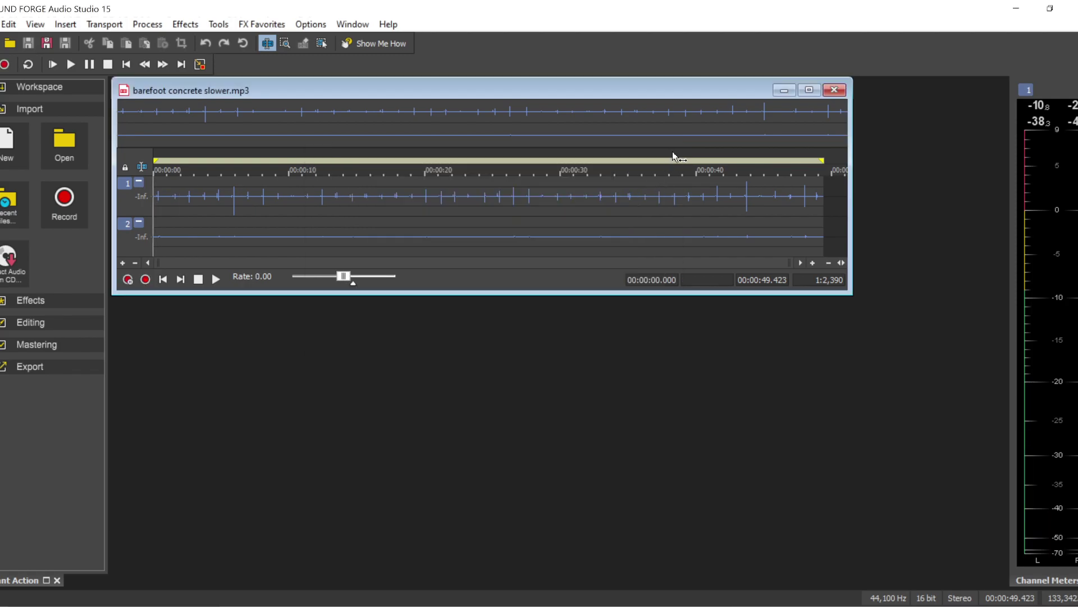
- Close the footsteps audio file and exit SOUND FORGE Audio Studio
{"action": "left_click", "coordinate": [835, 90]}
{"action": "key", "text": "alt+F4"}
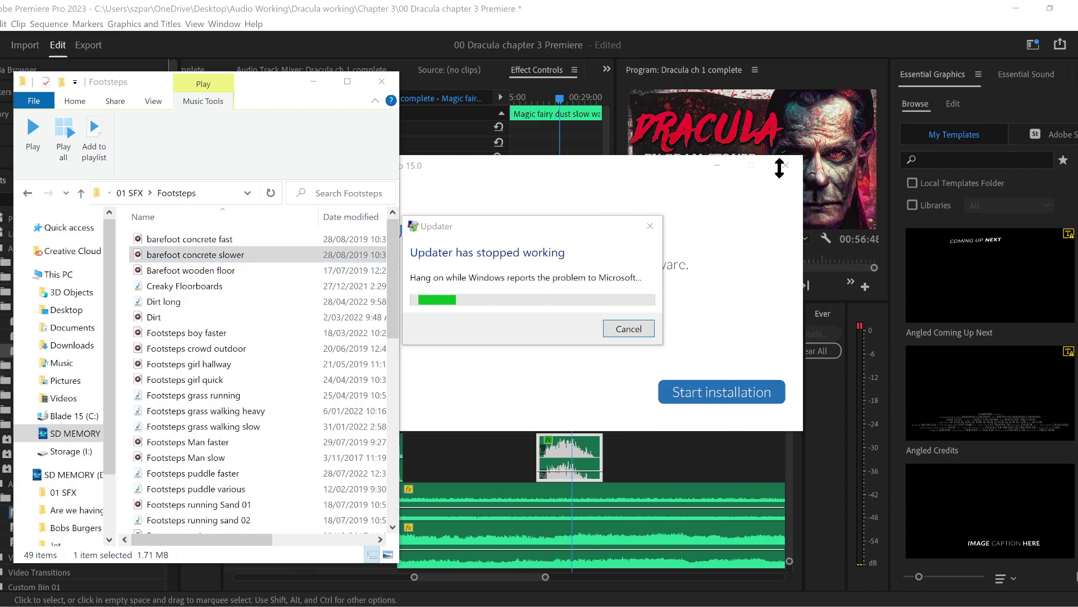
- Cancel the updater's problem report and open barefoot concrete fast from the Footsteps folder in SOUND FORGE Audio Studio
{"action": "left_click", "coordinate": [637, 331]}
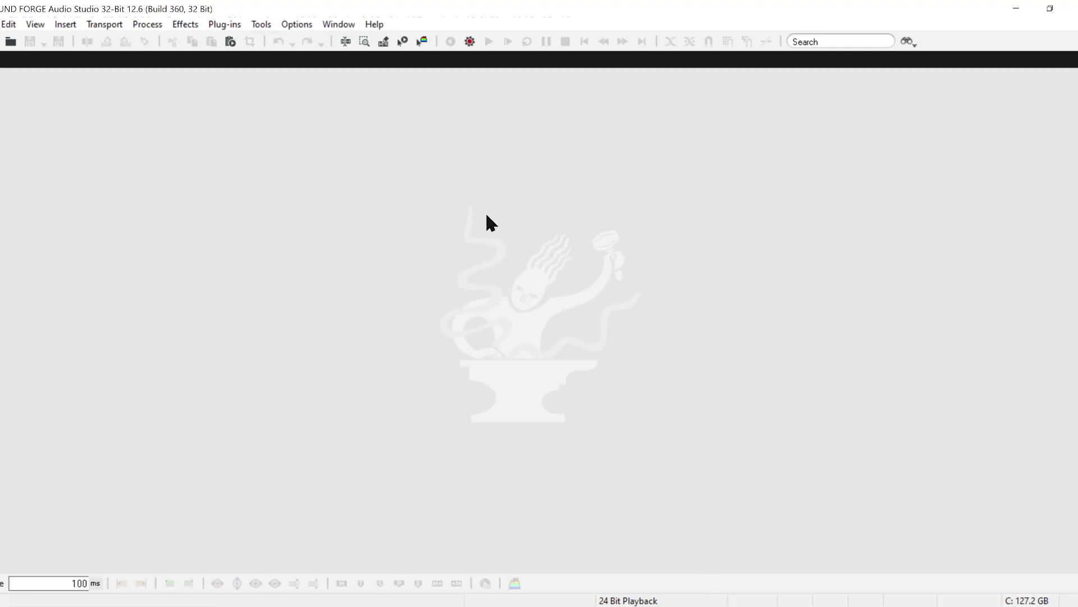
{"action": "key", "text": "alt+Tab"}
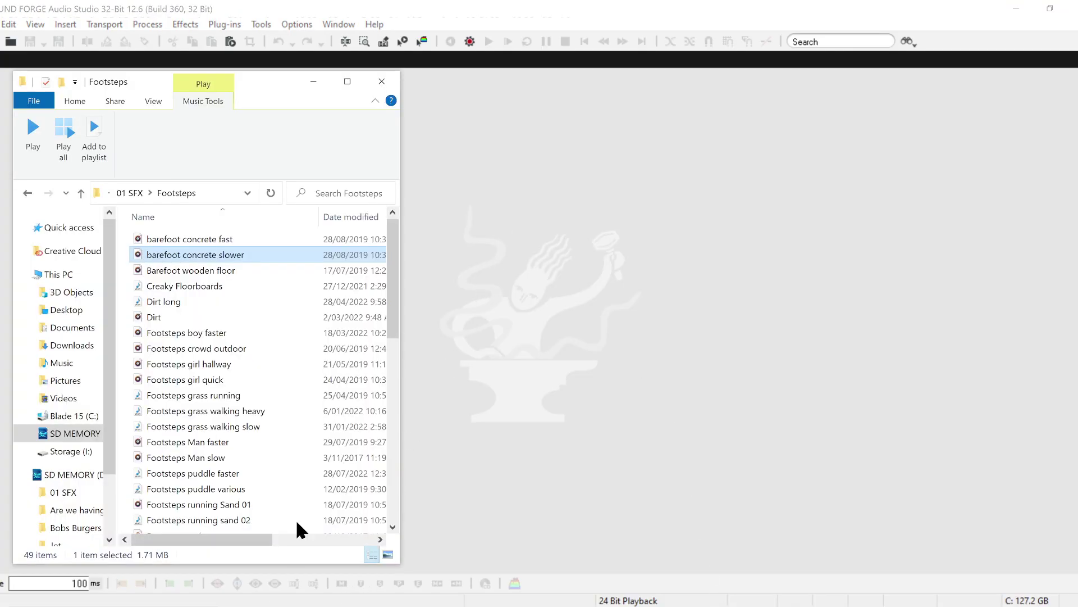
{"action": "left_click", "coordinate": [207, 240]}
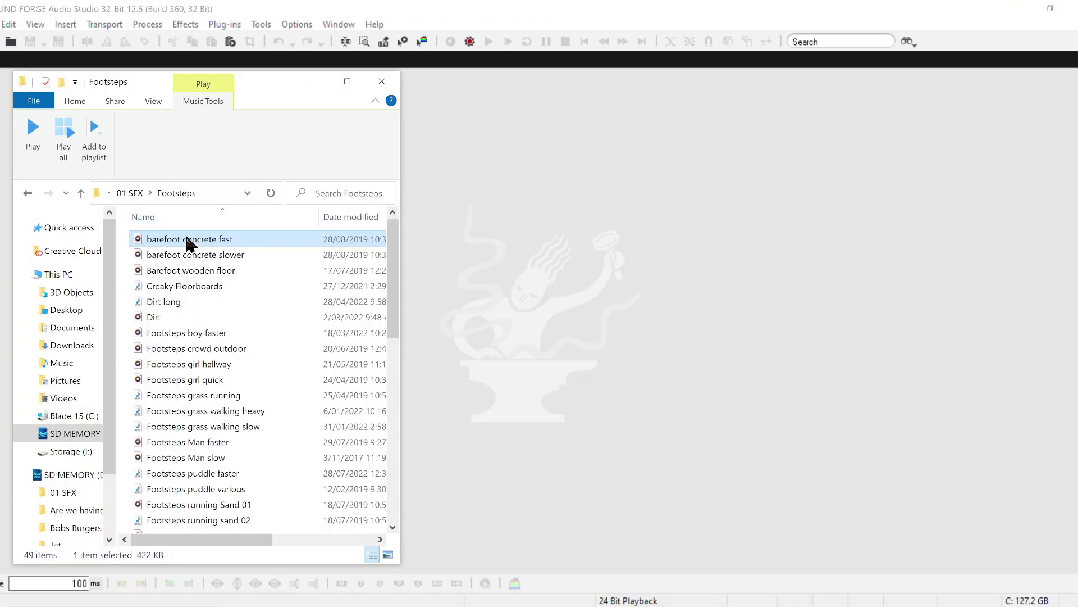
{"action": "left_click_drag", "start_coordinate": [189, 243], "coordinate": [645, 274]}
{"action": "left_click", "coordinate": [618, 19]}
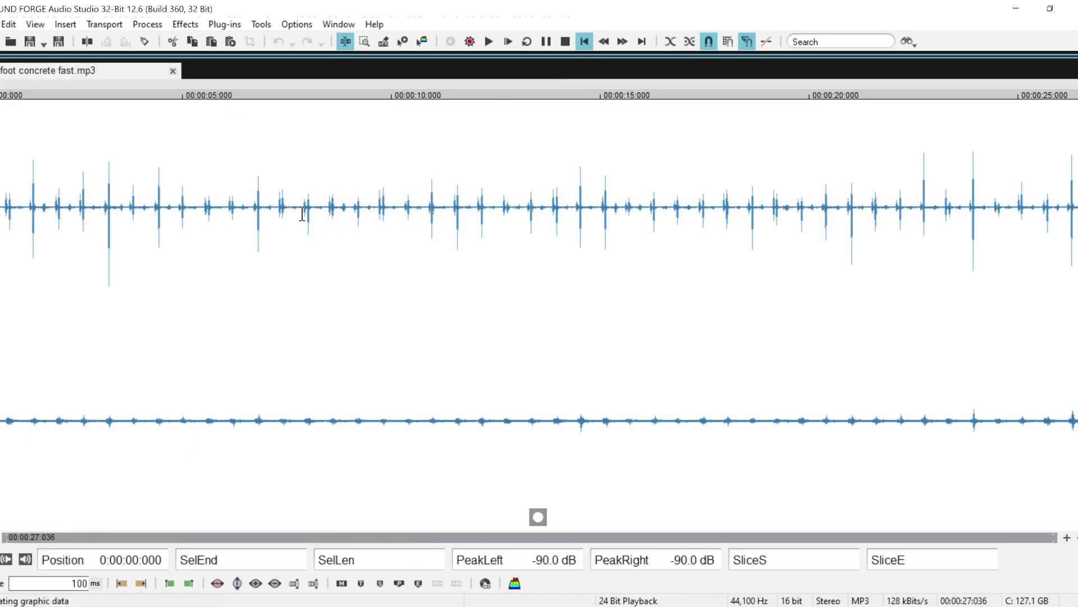
{"action": "key", "text": "space"}
{"action": "key", "text": "space"}
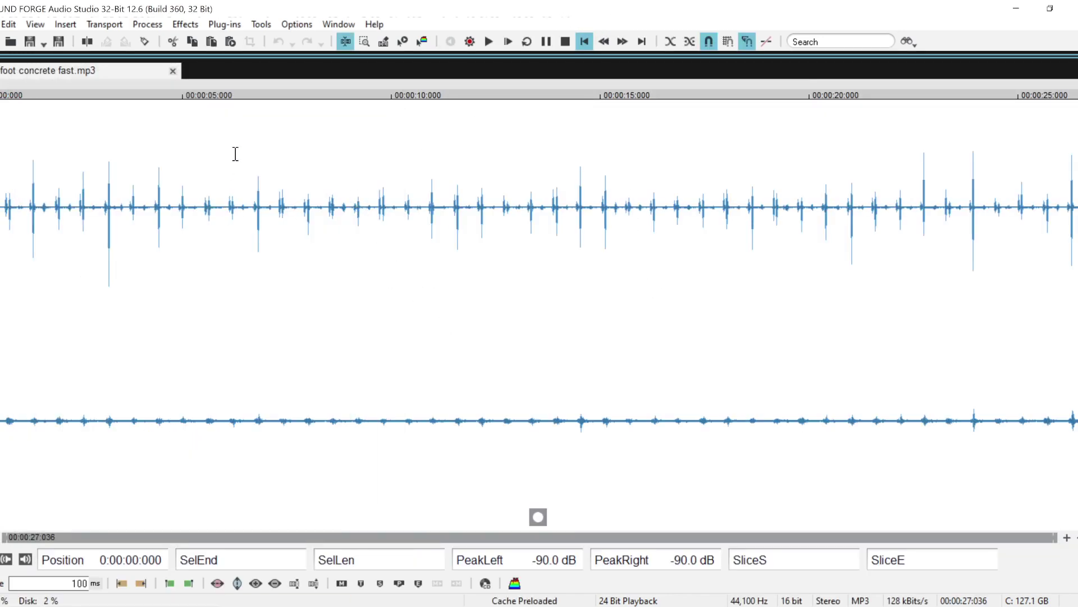
- Apply a time stretch with the Resample algorithm to the footsteps, at pitch -6.84 half steps and time factor 1.48452, auditioning it while adjusting
{"action": "left_click", "coordinate": [151, 24]}
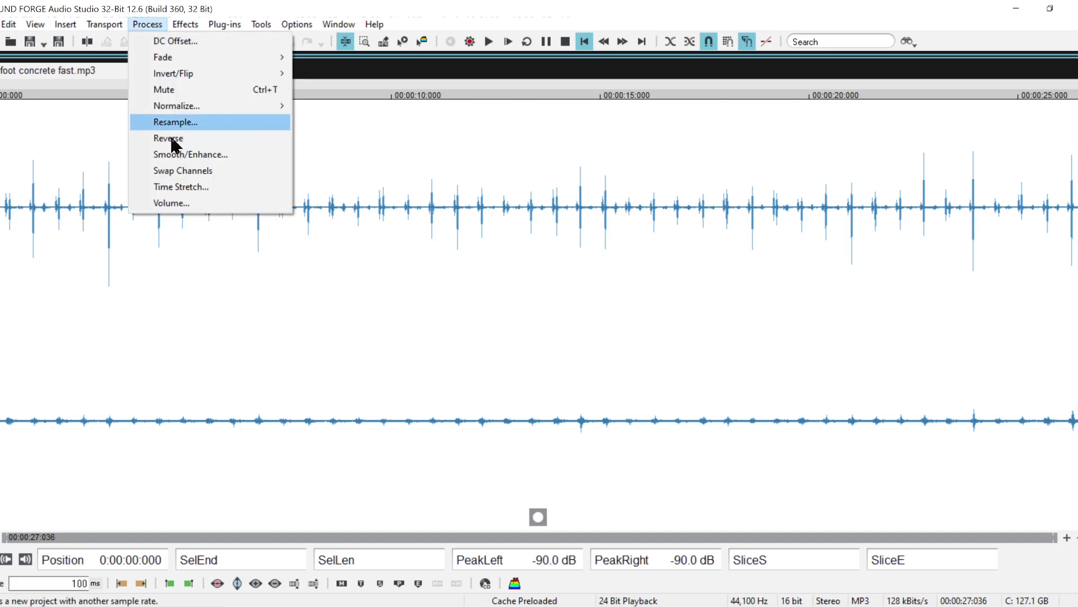
{"action": "left_click", "coordinate": [185, 189]}
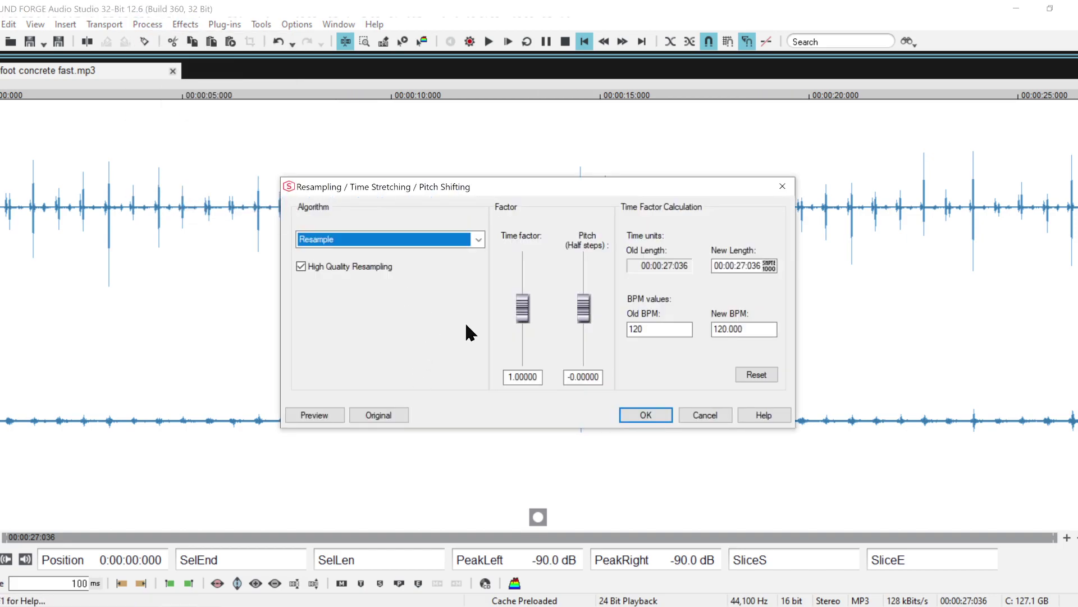
{"action": "left_click_drag", "start_coordinate": [589, 315], "coordinate": [589, 326]}
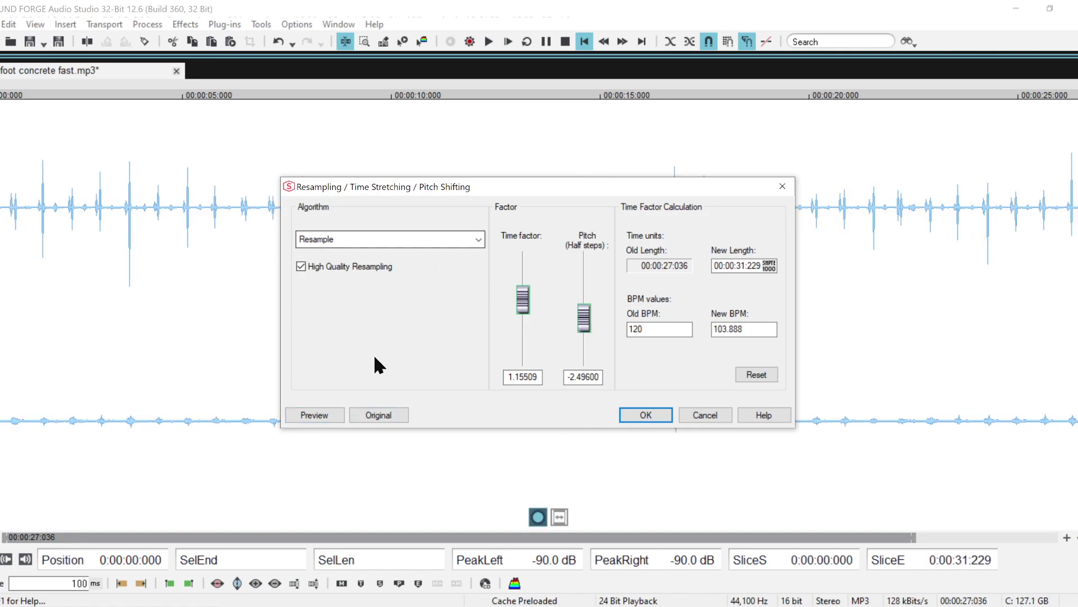
{"action": "key", "text": "space"}
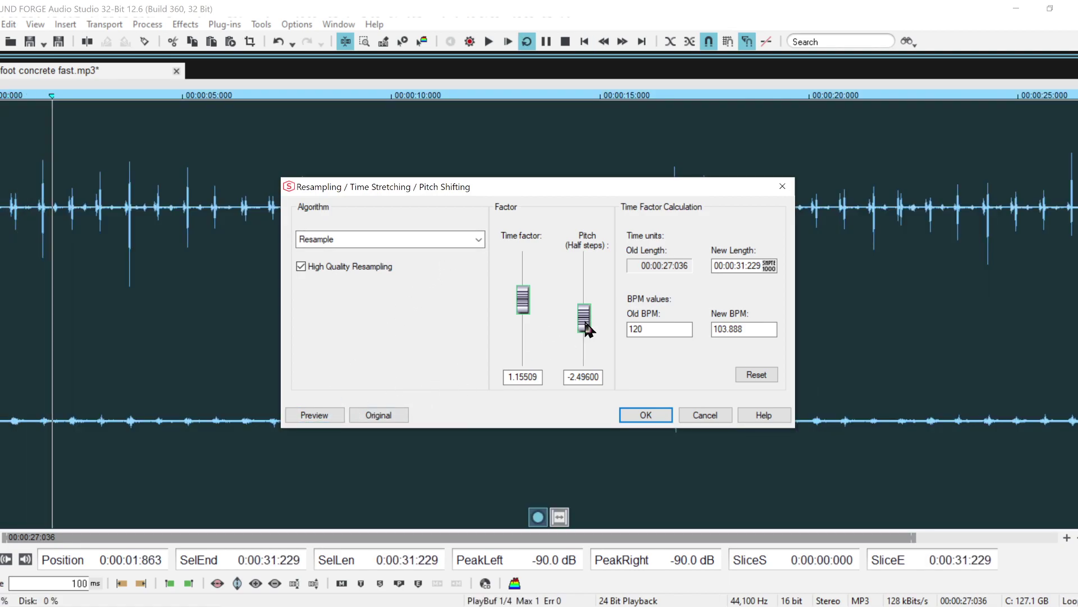
{"action": "left_click_drag", "start_coordinate": [586, 325], "coordinate": [585, 336]}
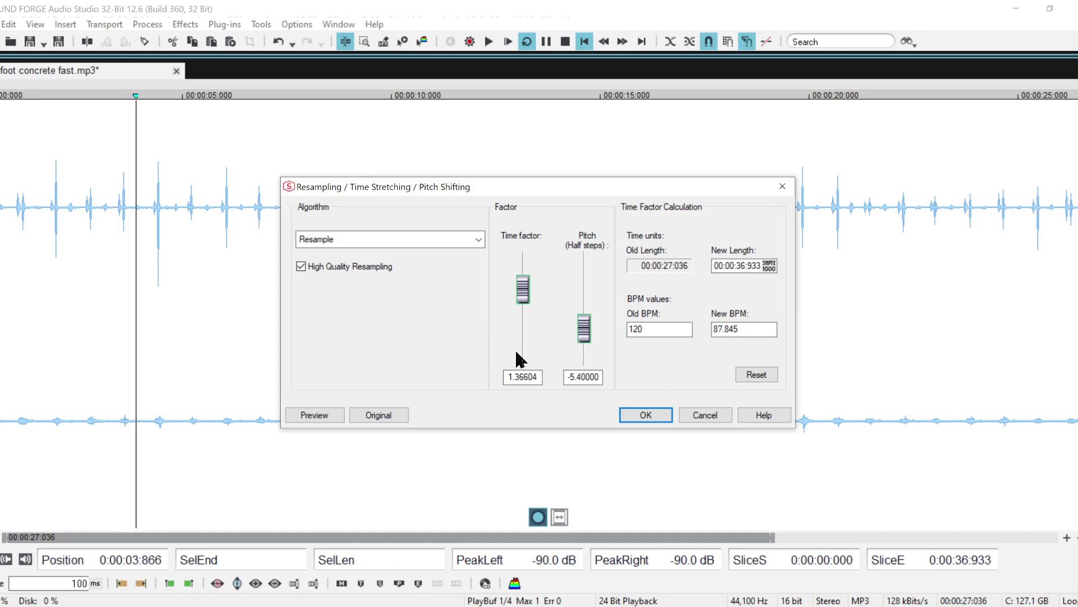
{"action": "scroll", "coordinate": [517, 353], "scroll_direction": "up", "scroll_amount": 5}
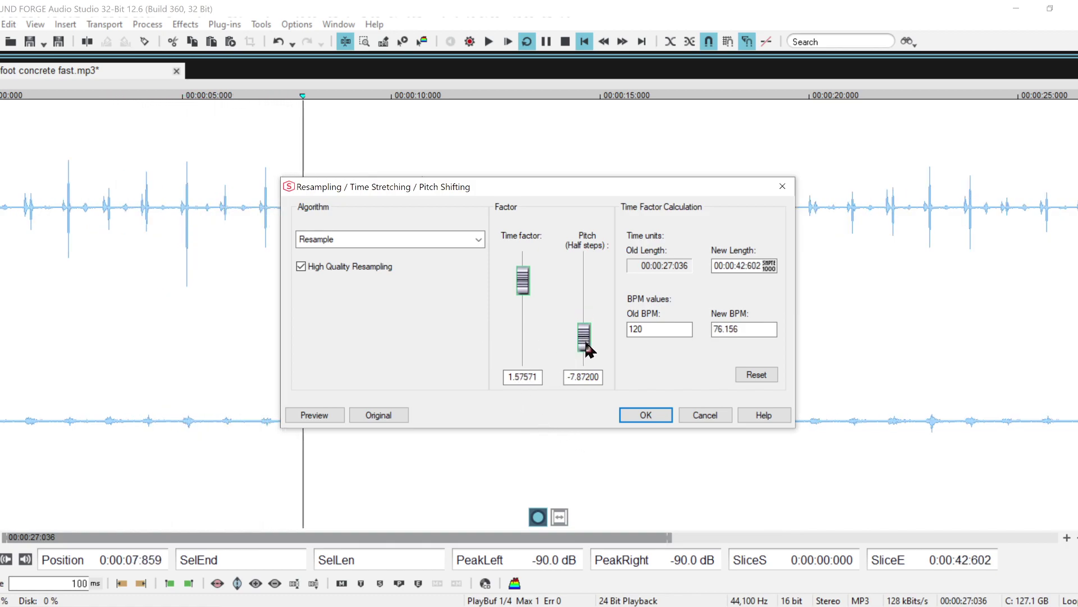
{"action": "left_click_drag", "start_coordinate": [587, 349], "coordinate": [587, 345]}
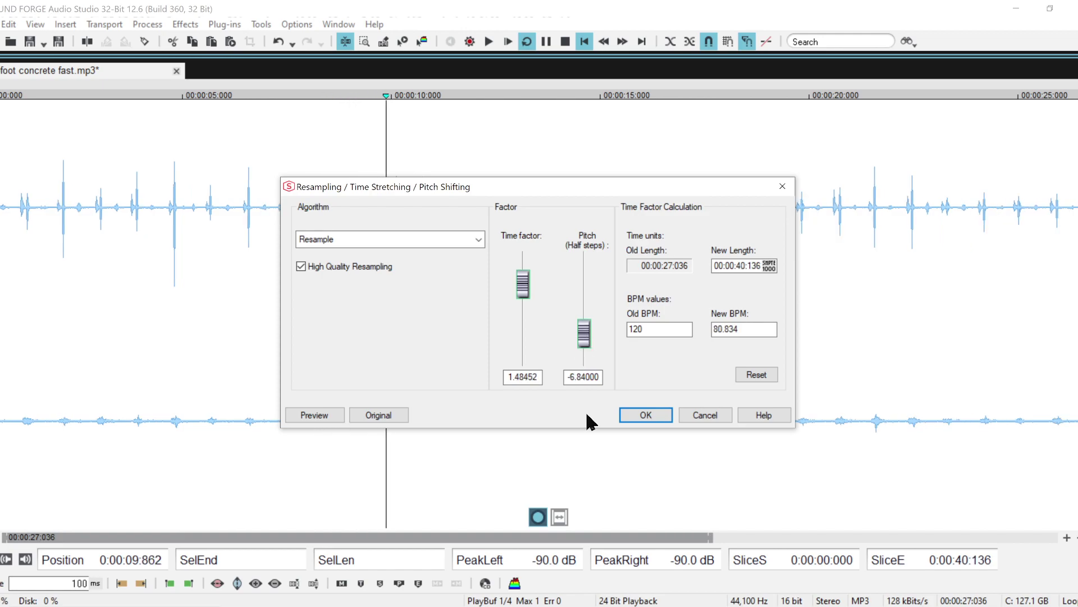
{"action": "left_click", "coordinate": [646, 414]}
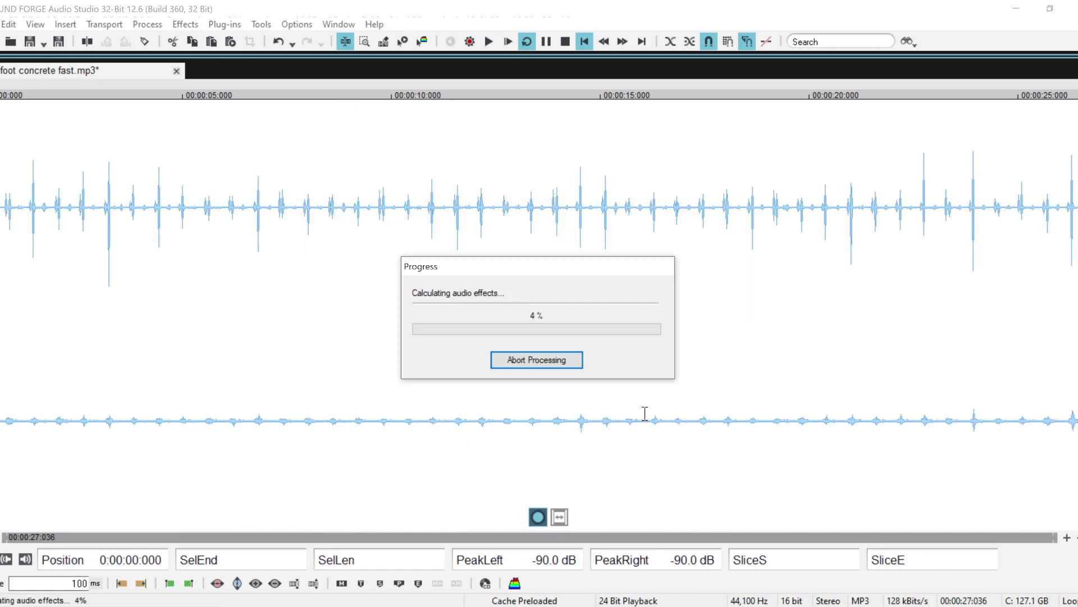
- Open the Graphic EQ for the footsteps, preview band adjustments and reset all bands to 0 dB
{"action": "left_click", "coordinate": [147, 24]}
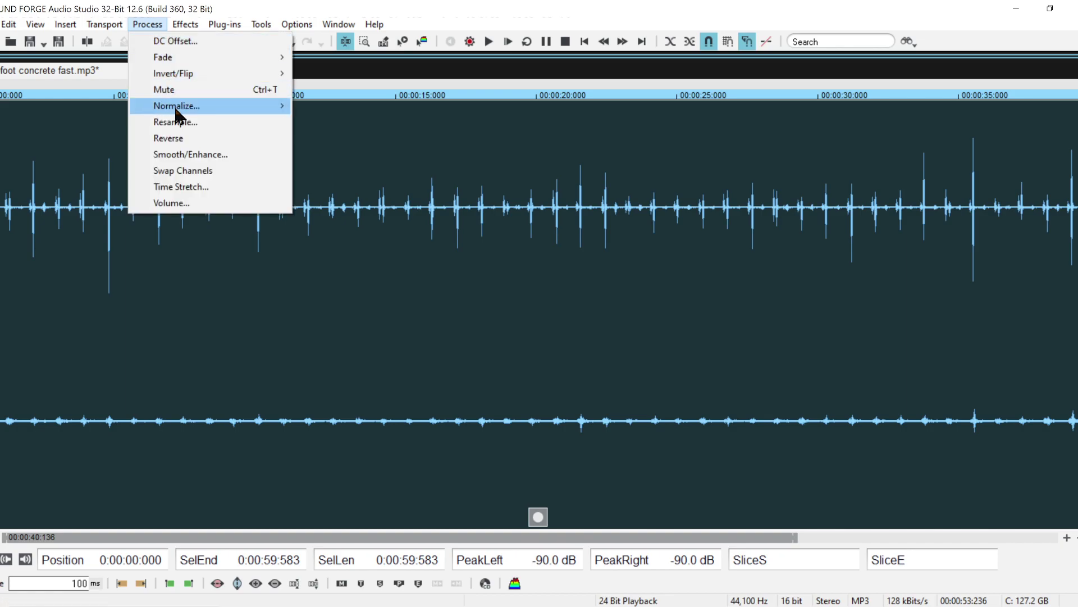
{"action": "mouse_move", "coordinate": [187, 25]}
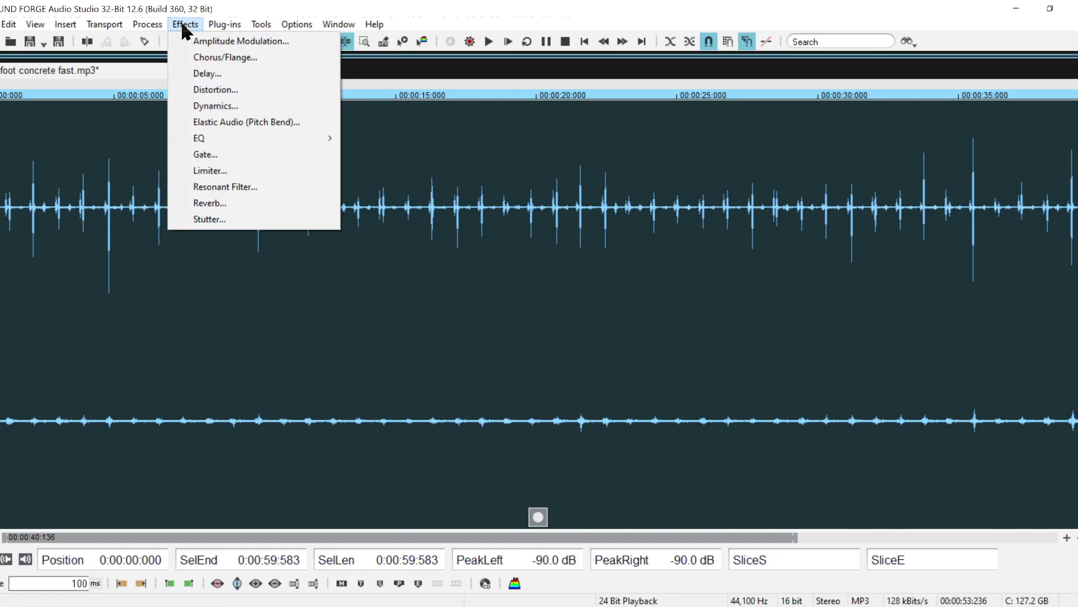
{"action": "mouse_move", "coordinate": [212, 140]}
{"action": "left_click", "coordinate": [399, 141]}
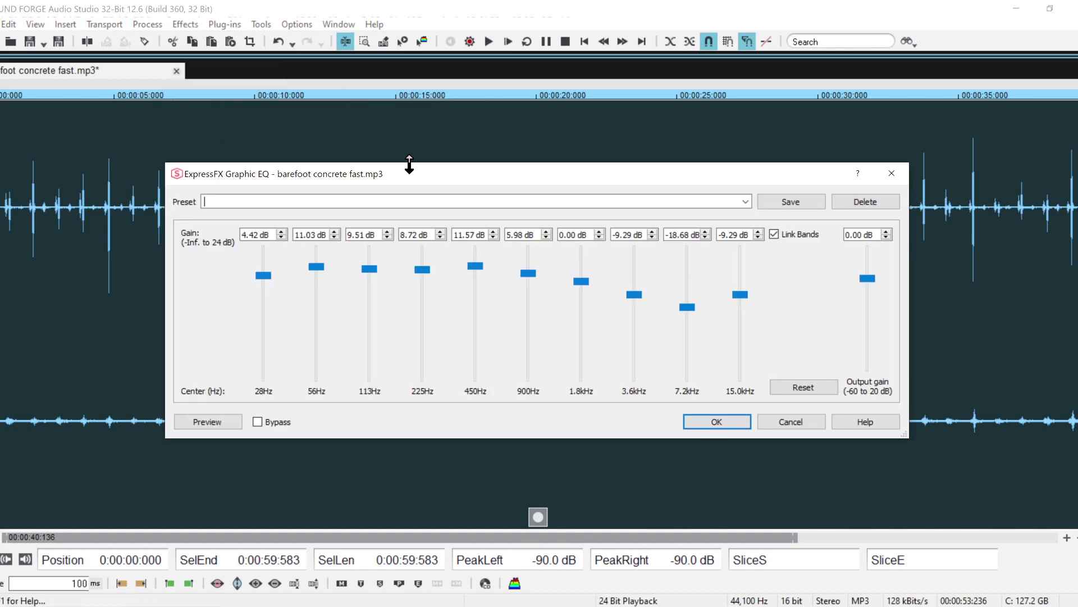
{"action": "left_click_drag", "start_coordinate": [316, 269], "coordinate": [269, 303]}
{"action": "left_click", "coordinate": [205, 423]}
{"action": "left_click_drag", "start_coordinate": [475, 272], "coordinate": [474, 297]}
{"action": "left_click", "coordinate": [802, 389]}
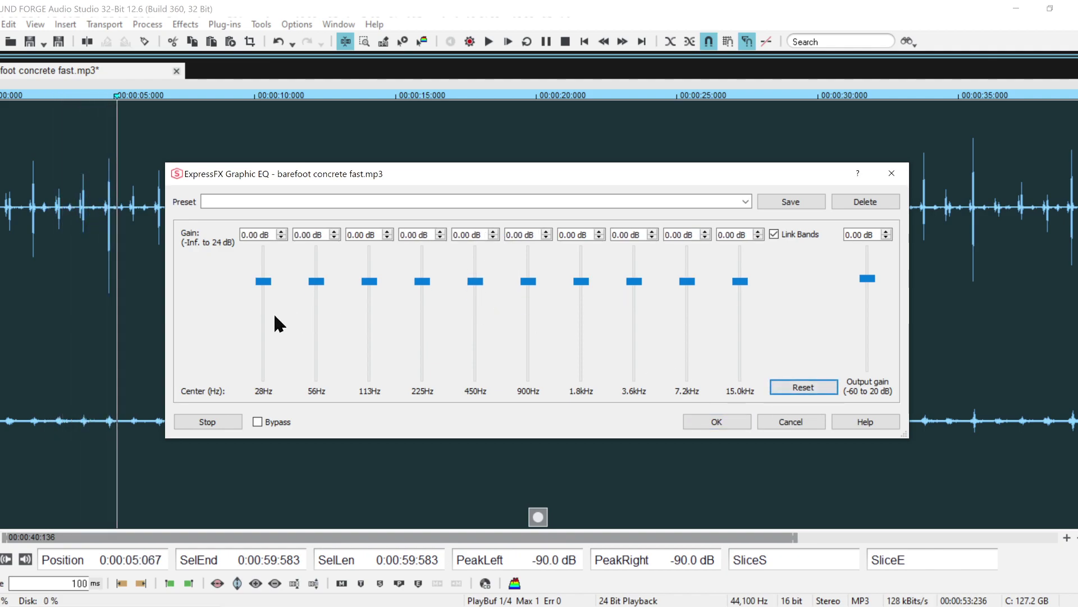
- Cut the low EQ bands from about -17 dB at 28 Hz to -6.25 dB at 900 Hz and apply the equalizer
{"action": "left_click_drag", "start_coordinate": [263, 281], "coordinate": [529, 297]}
{"action": "left_click", "coordinate": [528, 286]}
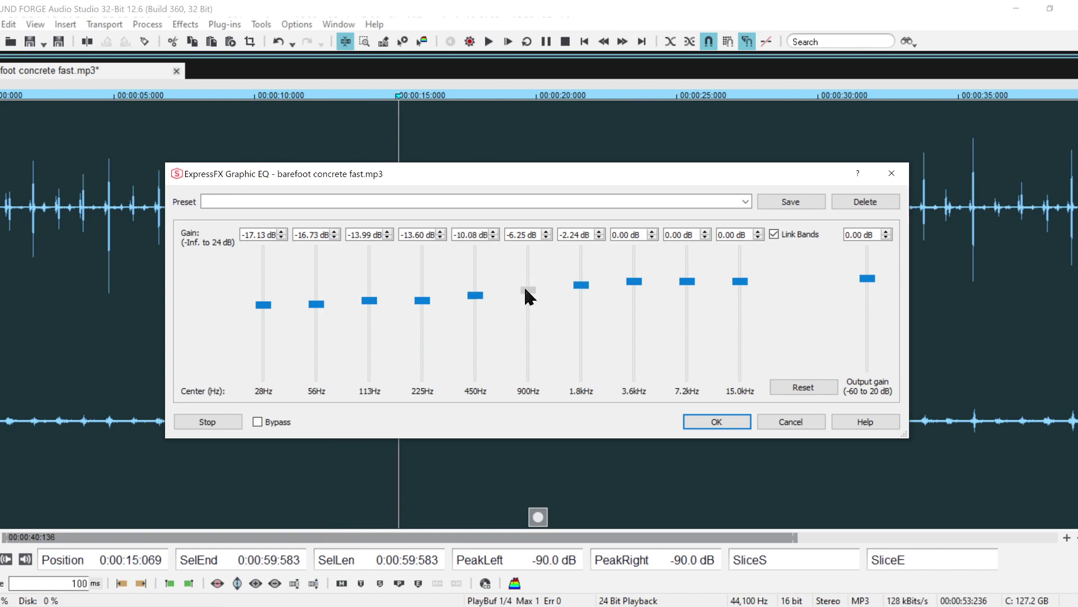
{"action": "left_click", "coordinate": [719, 424]}
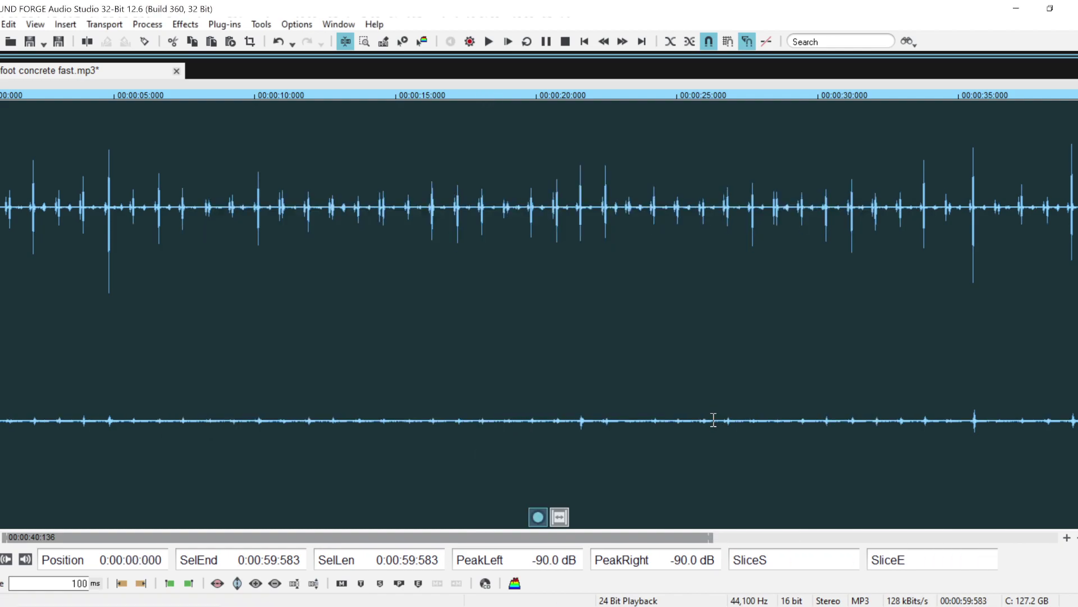
- Save the processed audio as an MP3 named "barefoot concrete slower lighter" in the 01 SFX Footsteps folder
{"action": "left_click", "coordinate": [9, 29]}
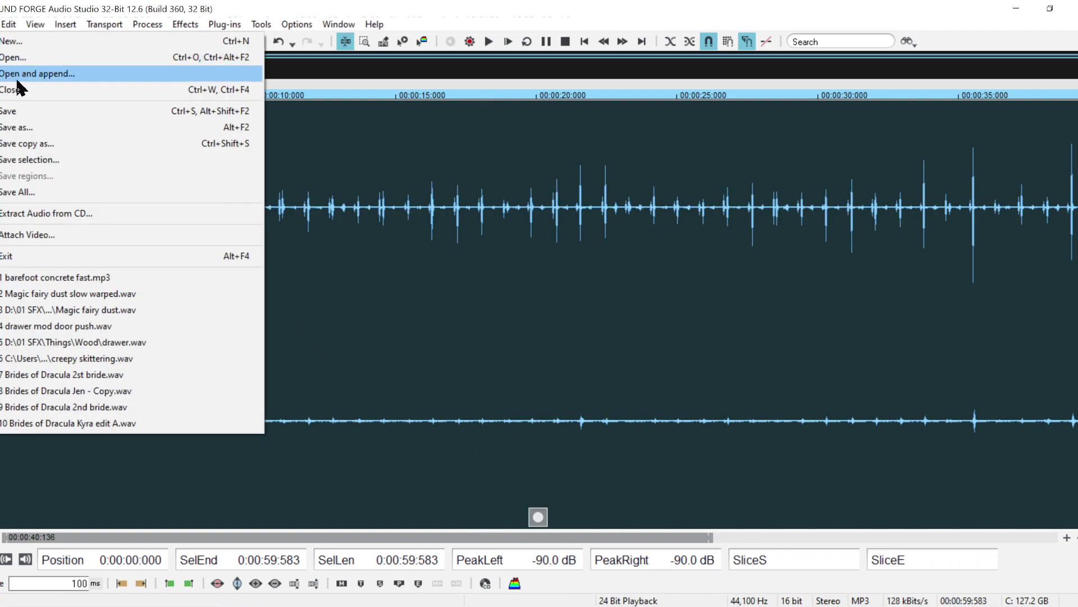
{"action": "left_click", "coordinate": [34, 126]}
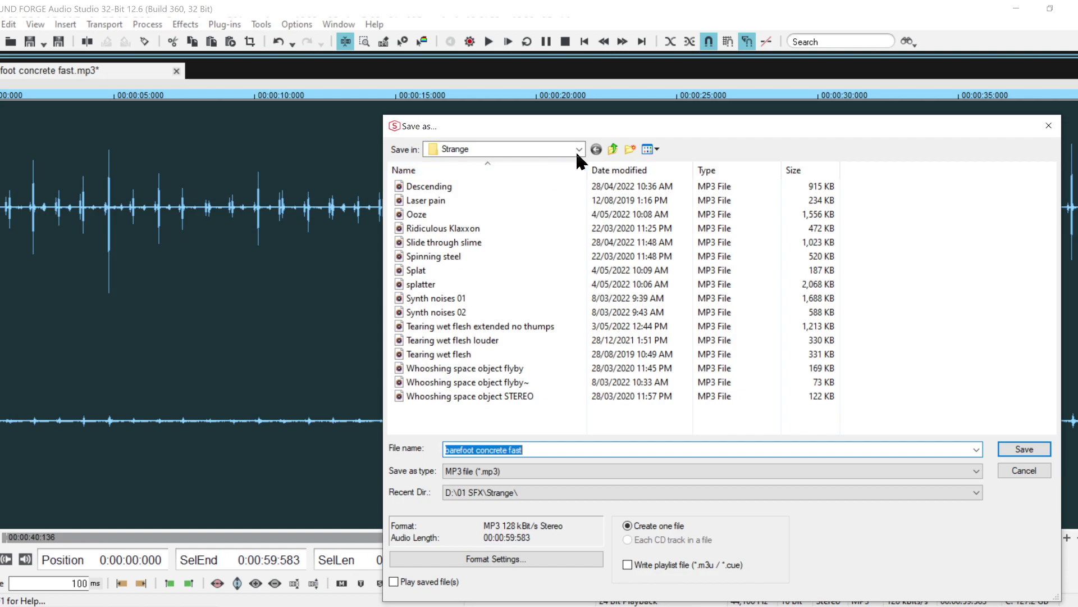
{"action": "left_click", "coordinate": [612, 148]}
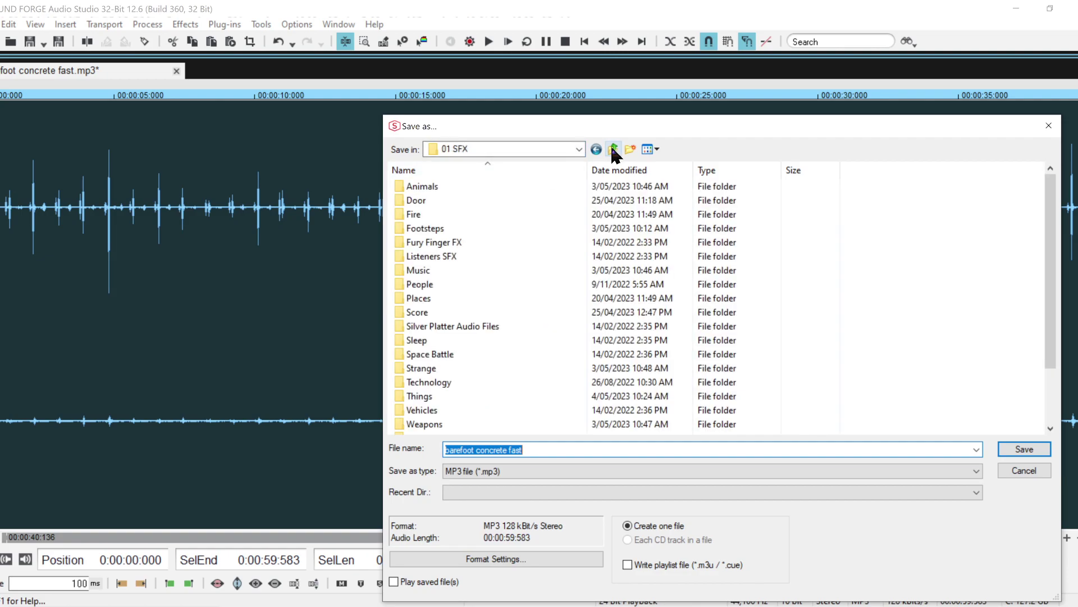
{"action": "double_click", "coordinate": [458, 228]}
{"action": "left_click", "coordinate": [479, 200]}
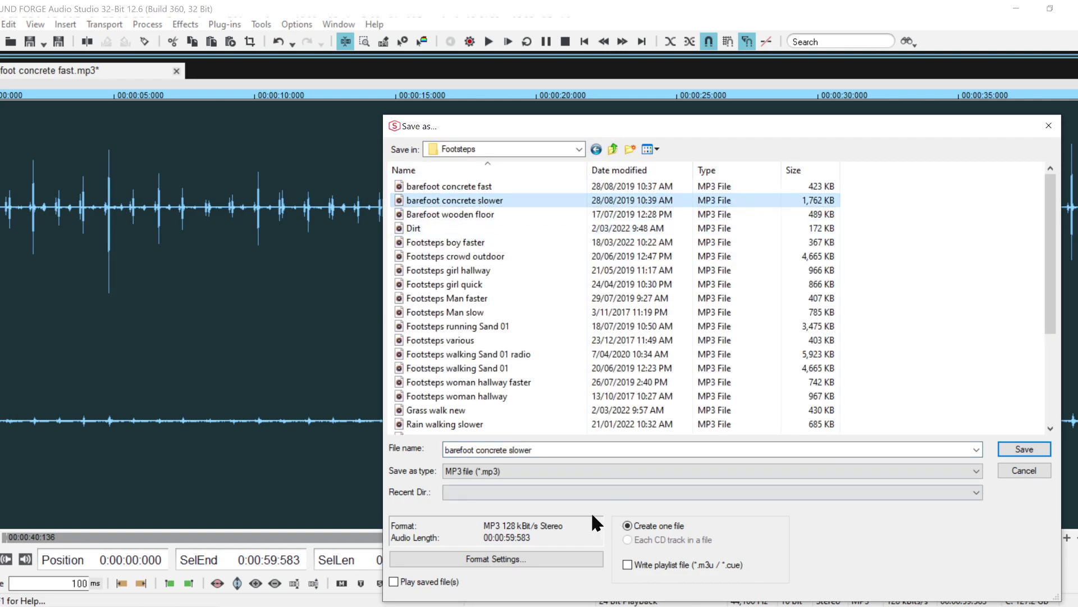
{"action": "left_click", "coordinate": [590, 449]}
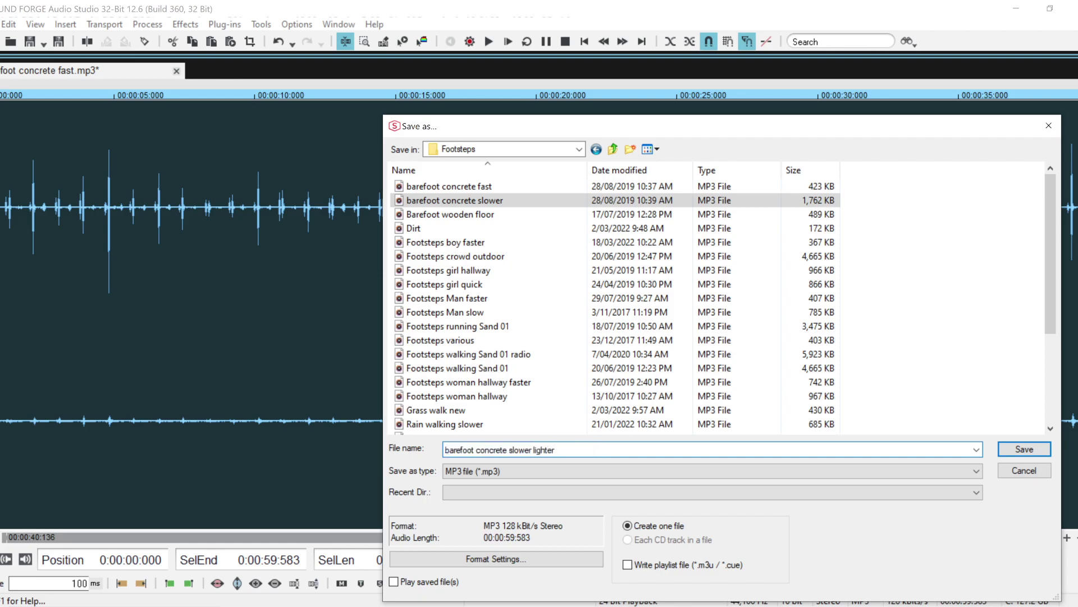
{"action": "left_click", "coordinate": [1015, 452]}
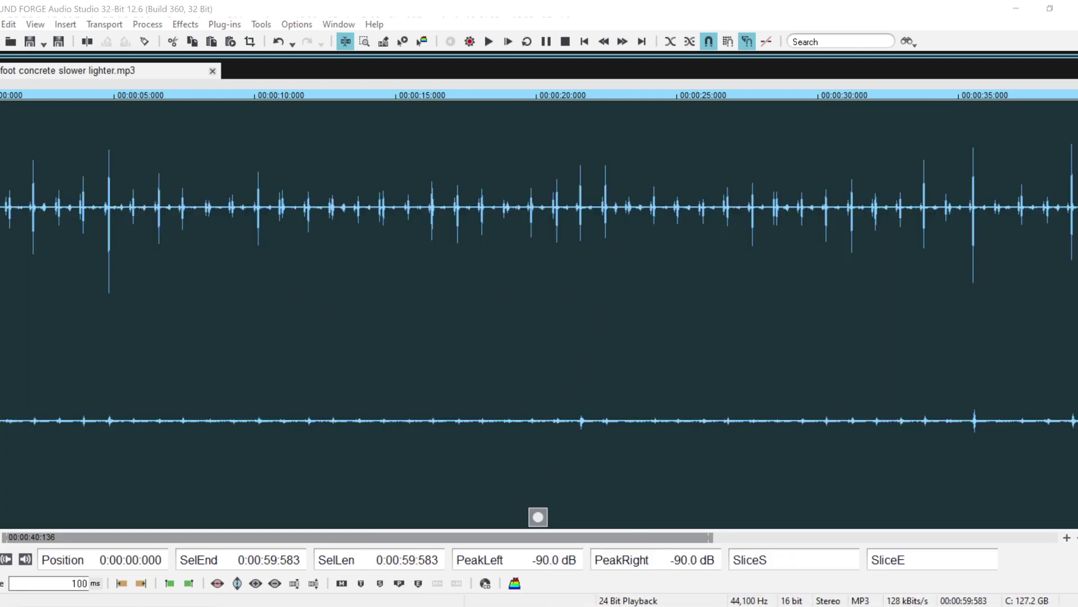
- Switch to Premiere Pro and place barefoot concrete slower from the Footsteps folder on track A3 at about 00:28:57
{"action": "key", "text": "alt+Tab"}
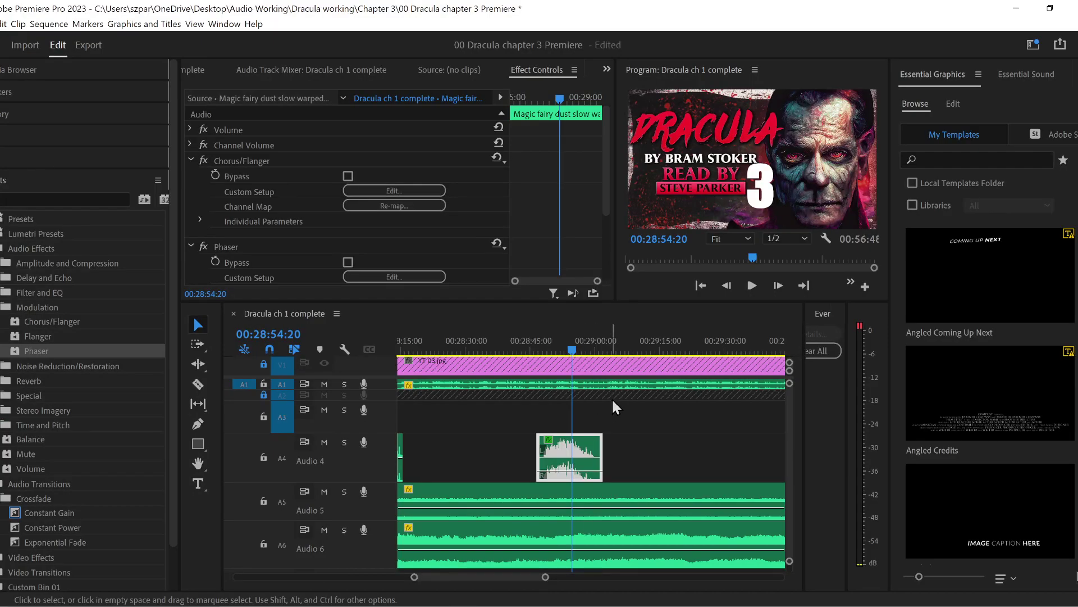
{"action": "key", "text": "alt+Tab"}
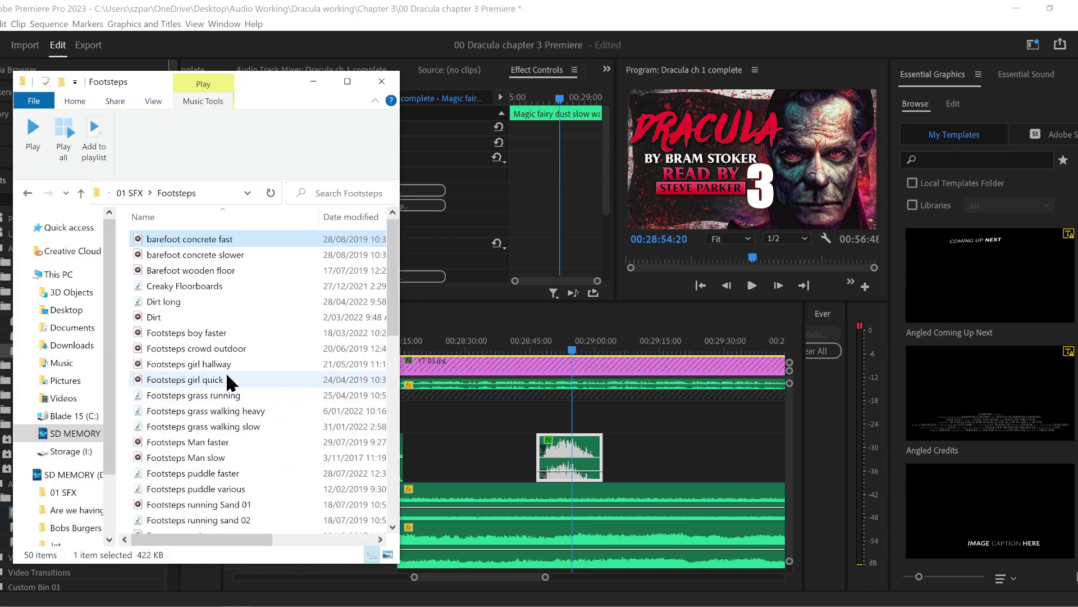
{"action": "left_click_drag", "start_coordinate": [205, 261], "coordinate": [584, 417]}
{"action": "left_click", "coordinate": [560, 396]}
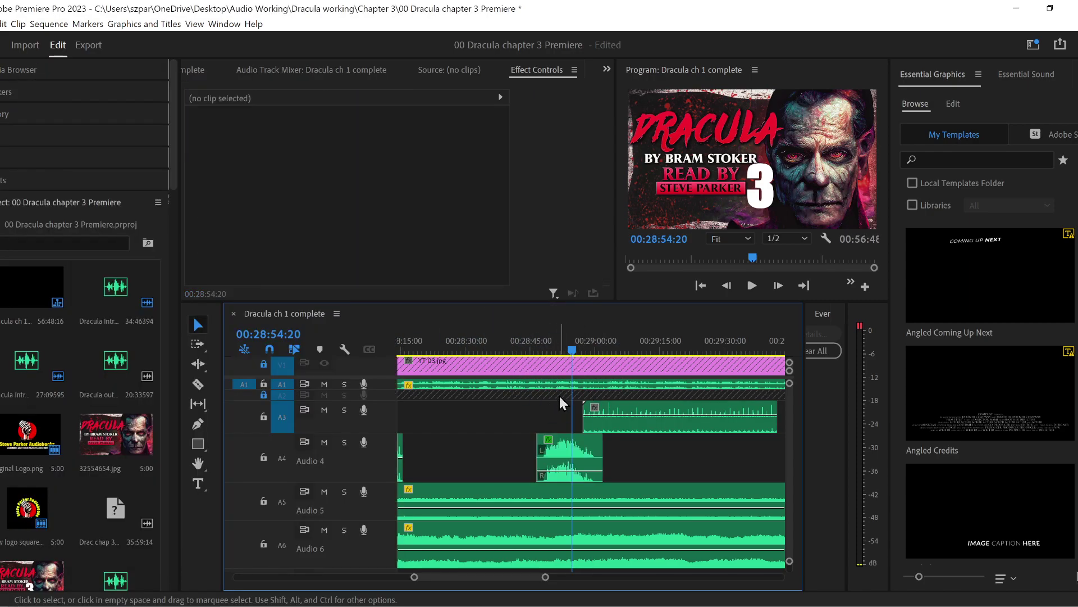
- Play the sequence from 00:28:54:20 and lower the volume of the footsteps clip on track A3
{"action": "key", "text": "space"}
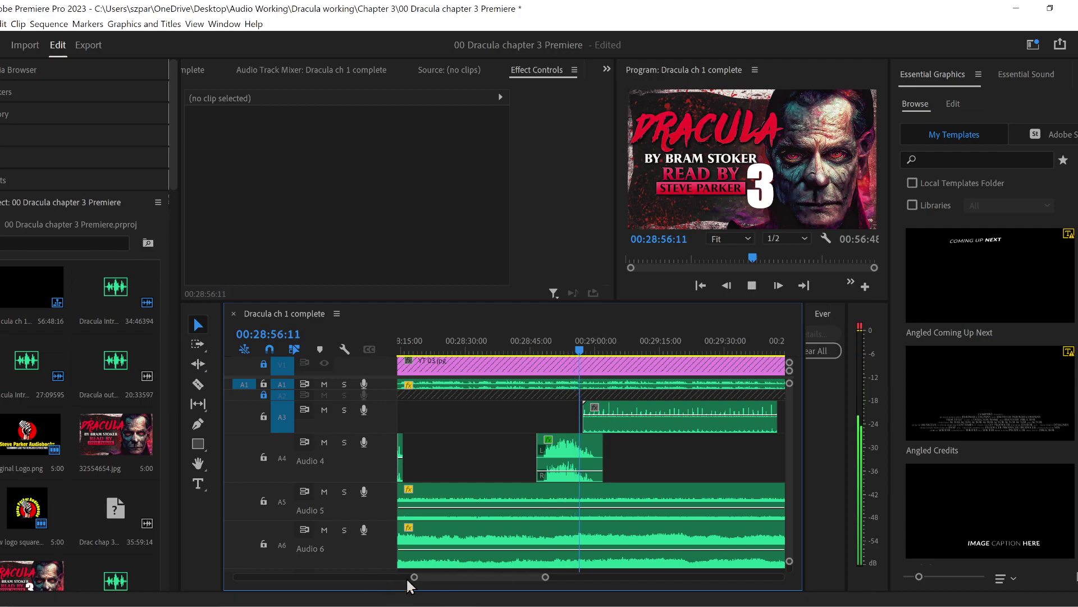
{"action": "left_click_drag", "start_coordinate": [414, 581], "coordinate": [425, 578]}
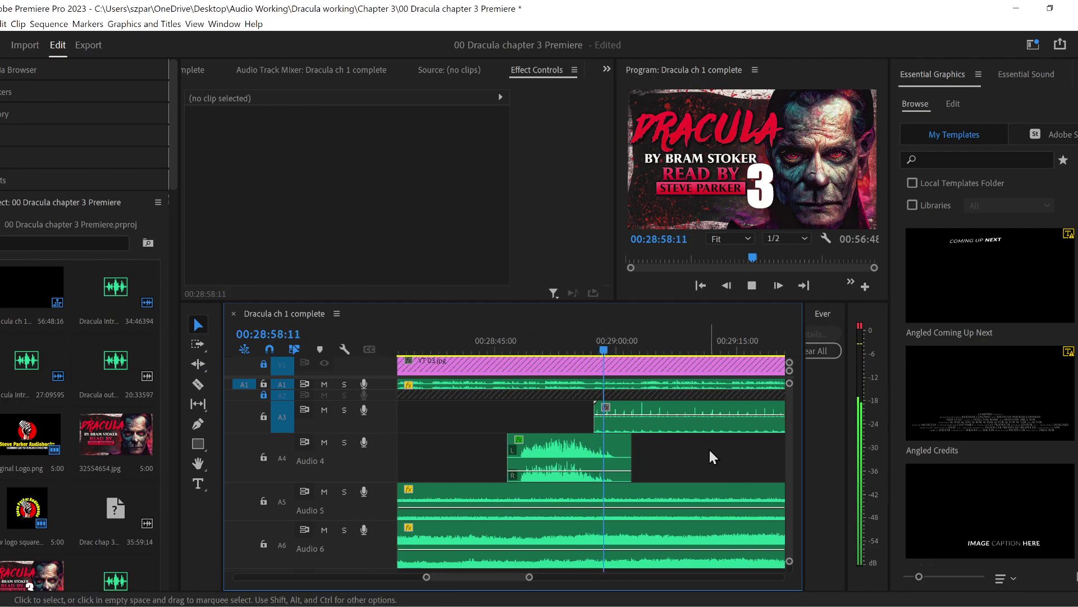
{"action": "left_click_drag", "start_coordinate": [686, 413], "coordinate": [686, 427]}
{"action": "key", "text": "space"}
- Delete the barefoot concrete slower clip from track A3 in the timeline
{"action": "key", "text": "alt+Tab"}
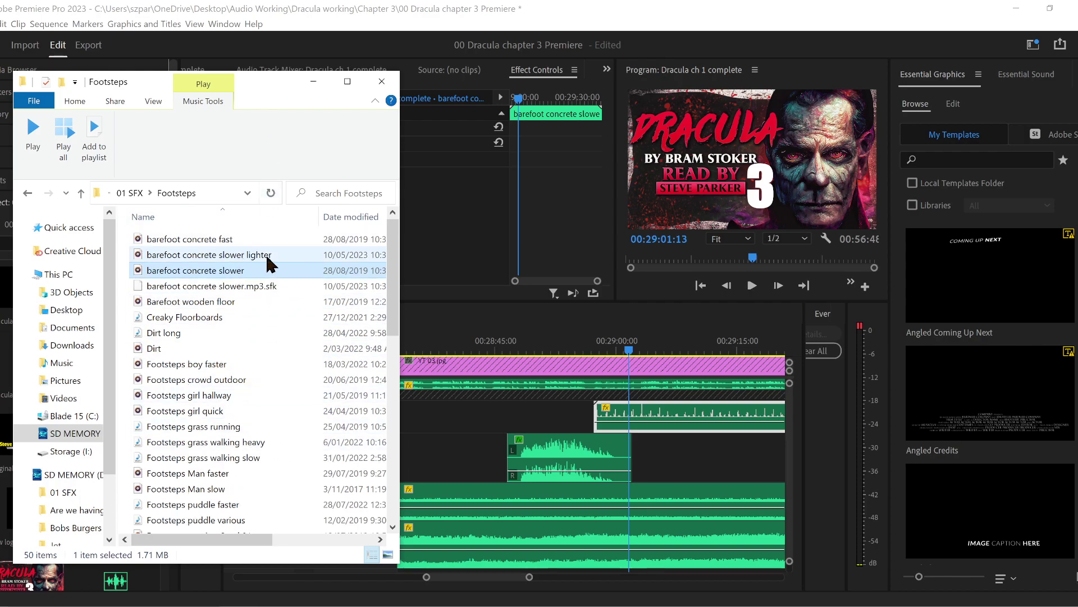
{"action": "left_click", "coordinate": [716, 423]}
{"action": "key", "text": "Delete"}
- Switch to File Explorer and delete the barefoot concrete slower file from the Footsteps folder
{"action": "left_click", "coordinate": [231, 604]}
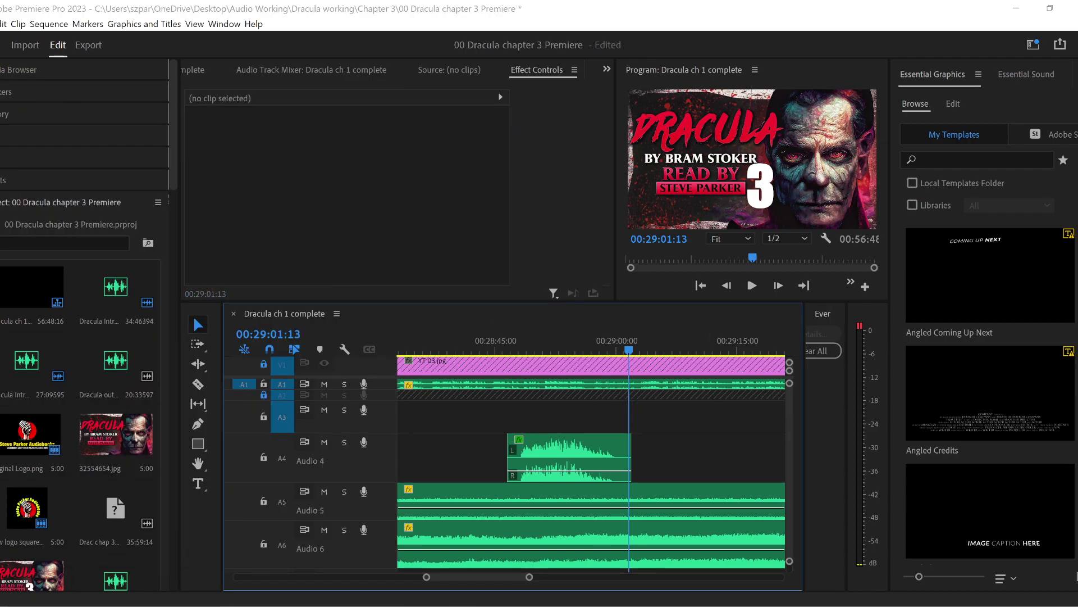
{"action": "left_click", "coordinate": [241, 254]}
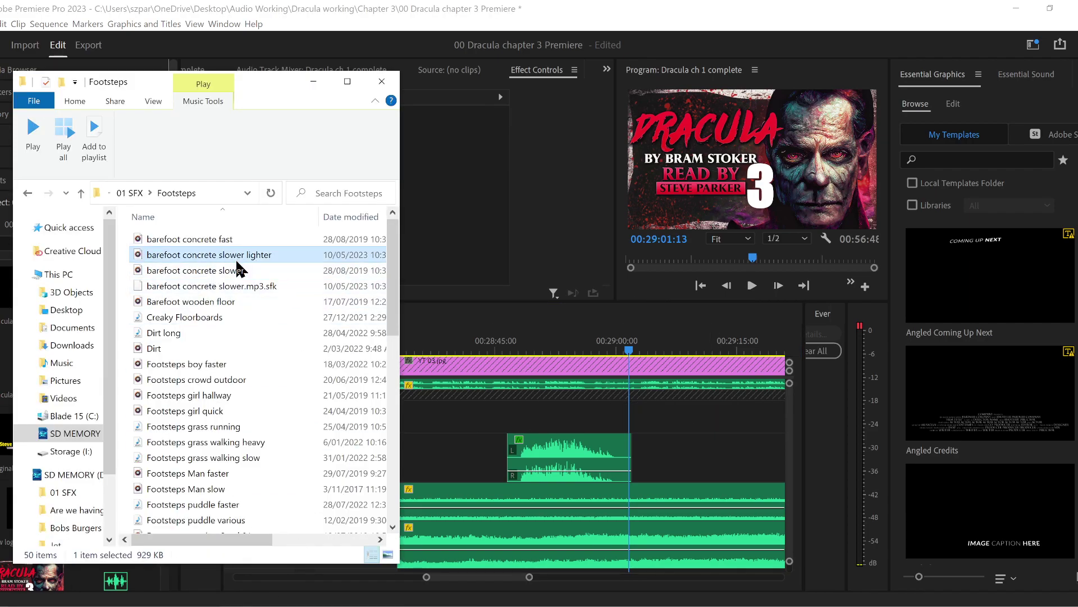
{"action": "left_click", "coordinate": [248, 270]}
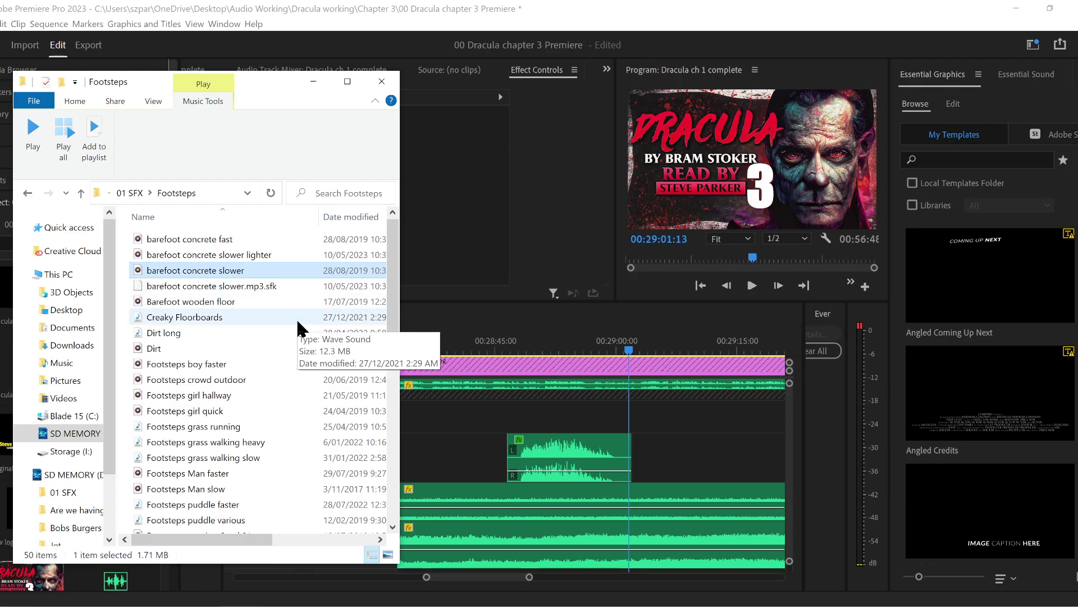
{"action": "key", "text": "Delete"}
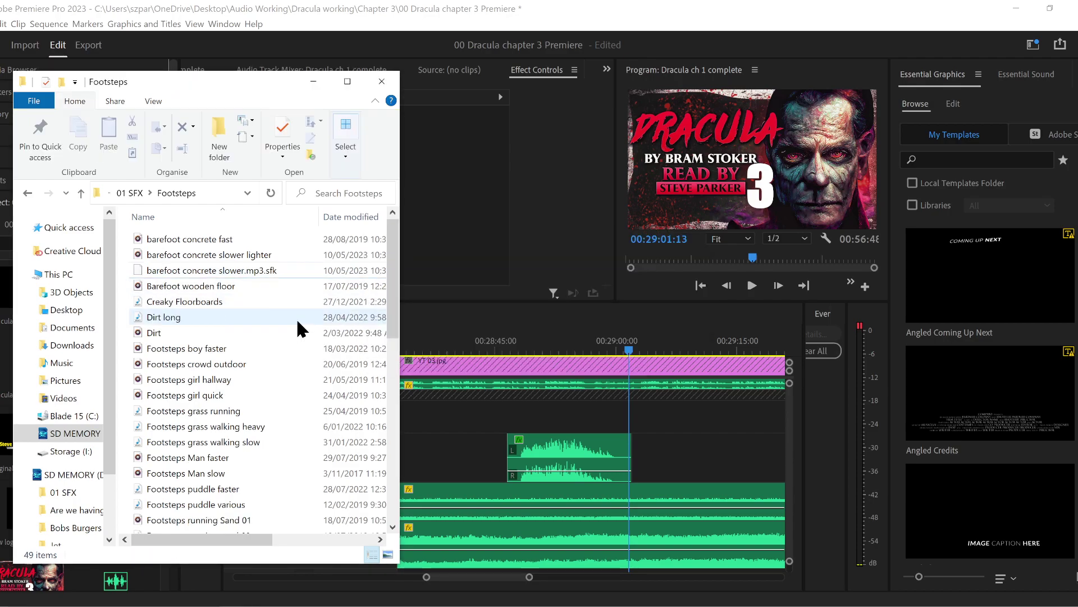
- Delete the barefoot concrete slower.mp3.sfk file from the Footsteps folder
{"action": "left_click", "coordinate": [225, 270]}
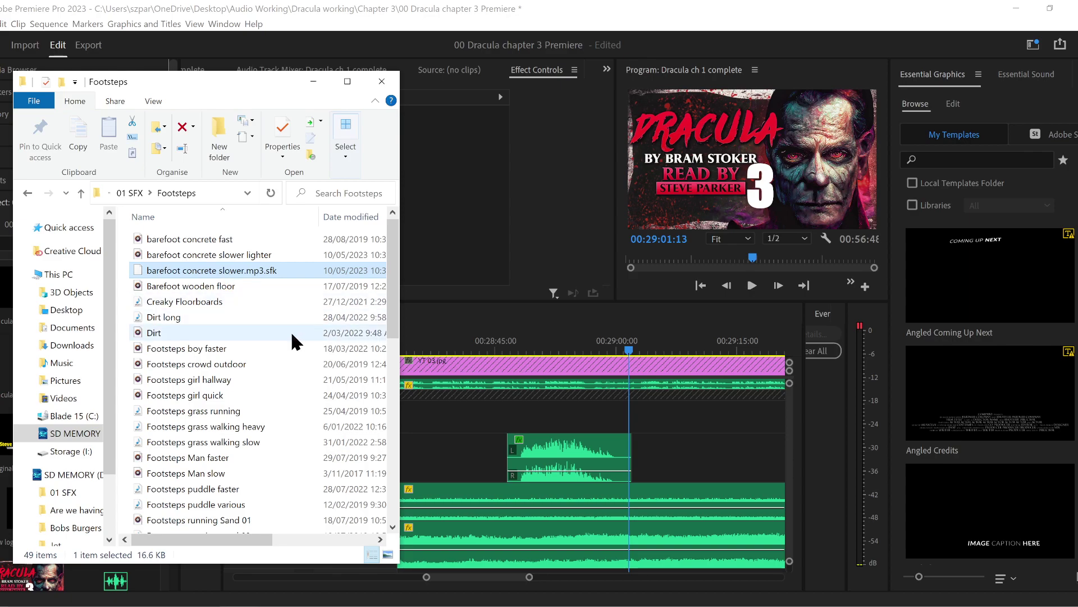
{"action": "key", "text": "Delete"}
{"action": "key", "text": "Return"}
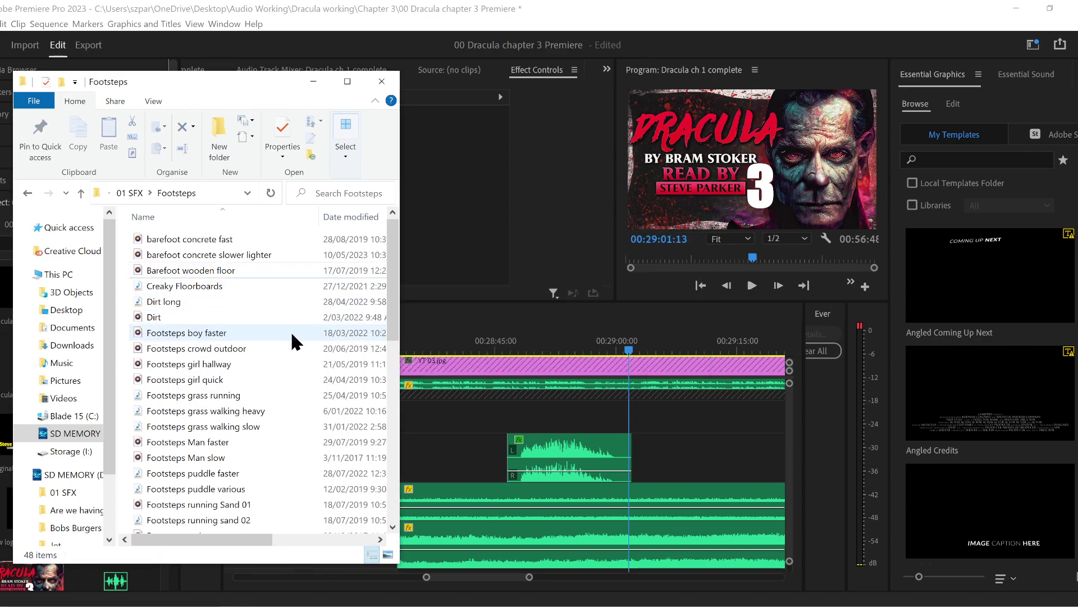
- Place barefoot concrete slower lighter on track A3 at about 00:28:57 in Premiere Pro and lower its volume while playing from about 00:28:55
{"action": "left_click_drag", "start_coordinate": [241, 257], "coordinate": [605, 422]}
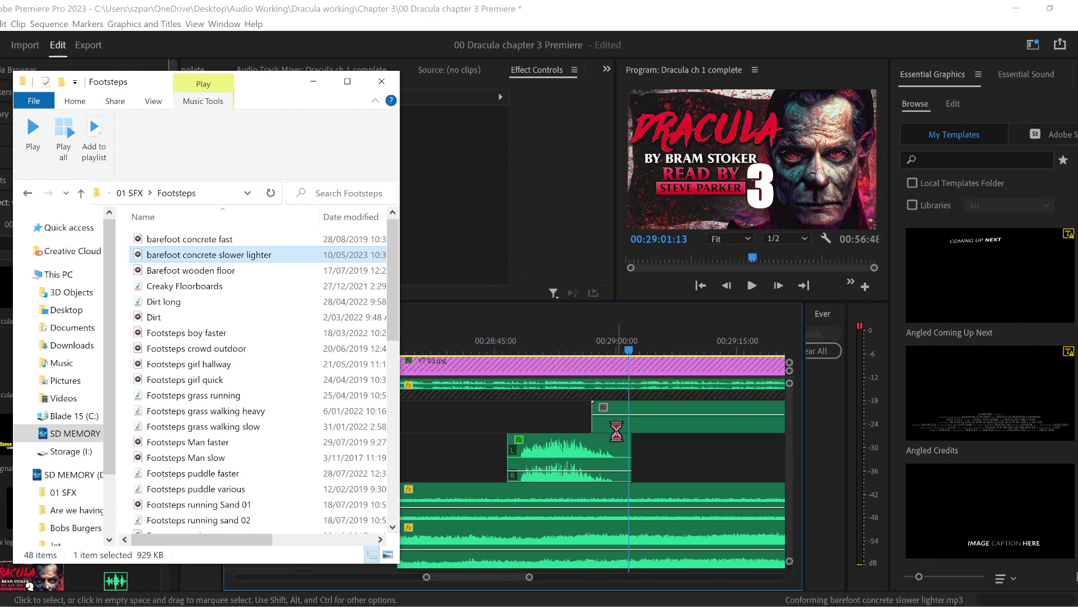
{"action": "left_click", "coordinate": [585, 341]}
{"action": "key", "text": "space"}
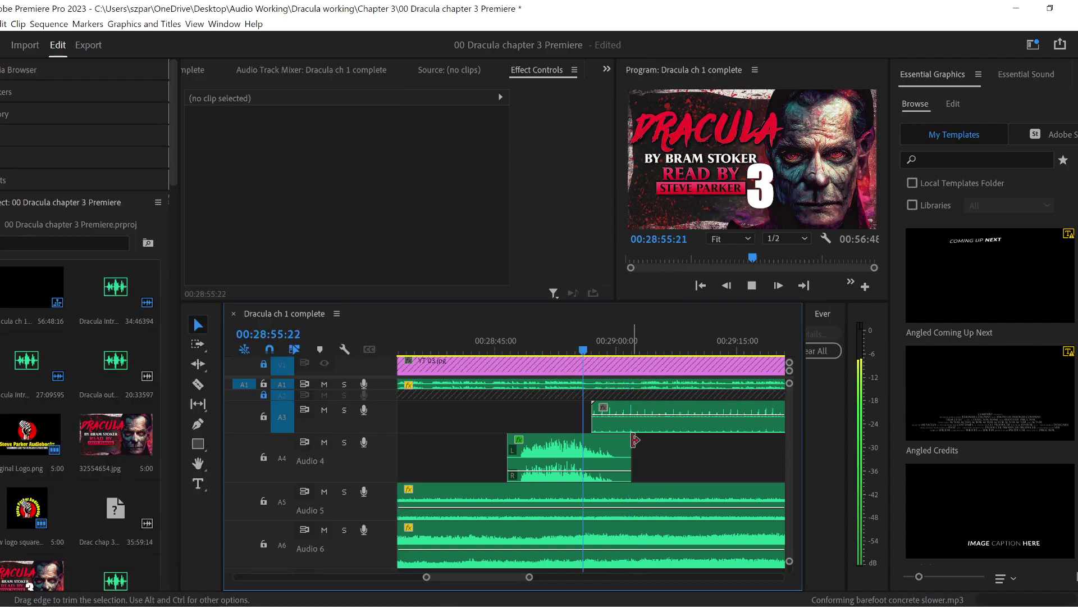
{"action": "left_click_drag", "start_coordinate": [651, 416], "coordinate": [653, 444]}
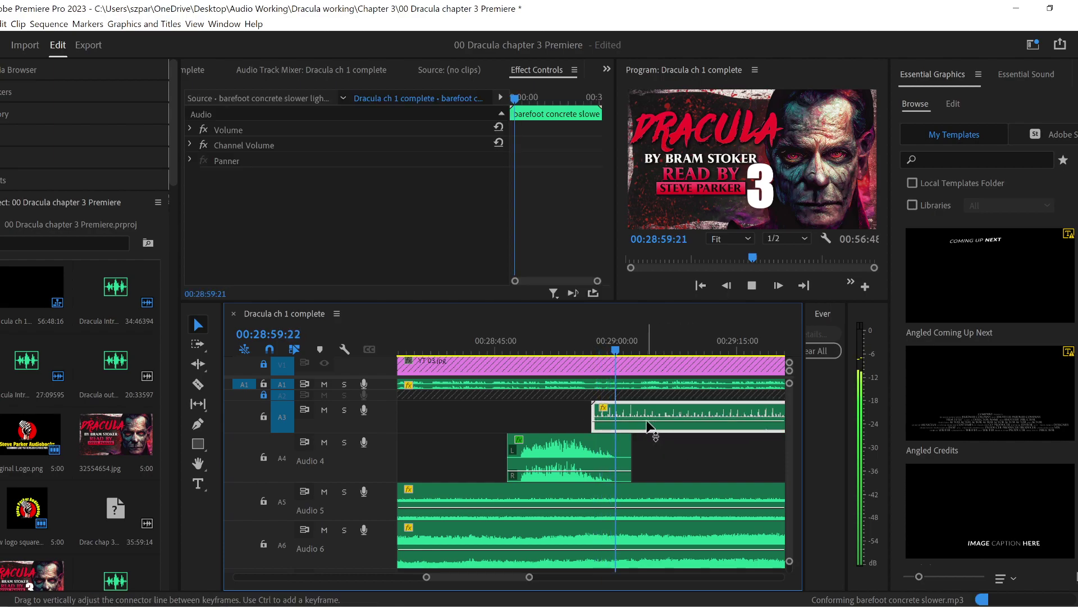
{"action": "key", "text": "space"}
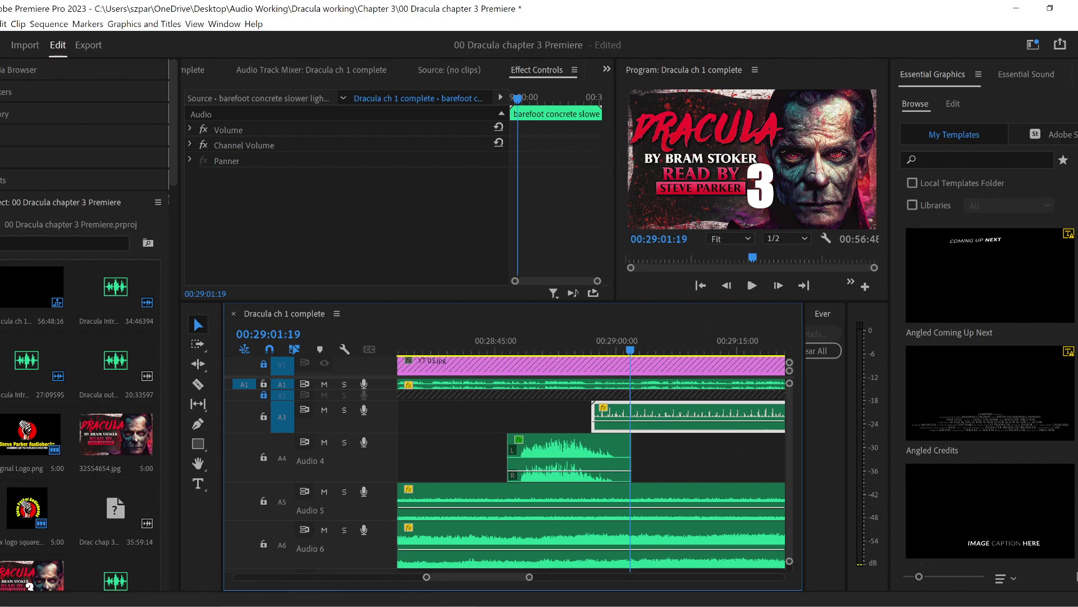
- Switch to Notepad to check the girls whispering note for chapter 3, and return to Premiere Pro
{"action": "key", "text": "alt+Tab"}
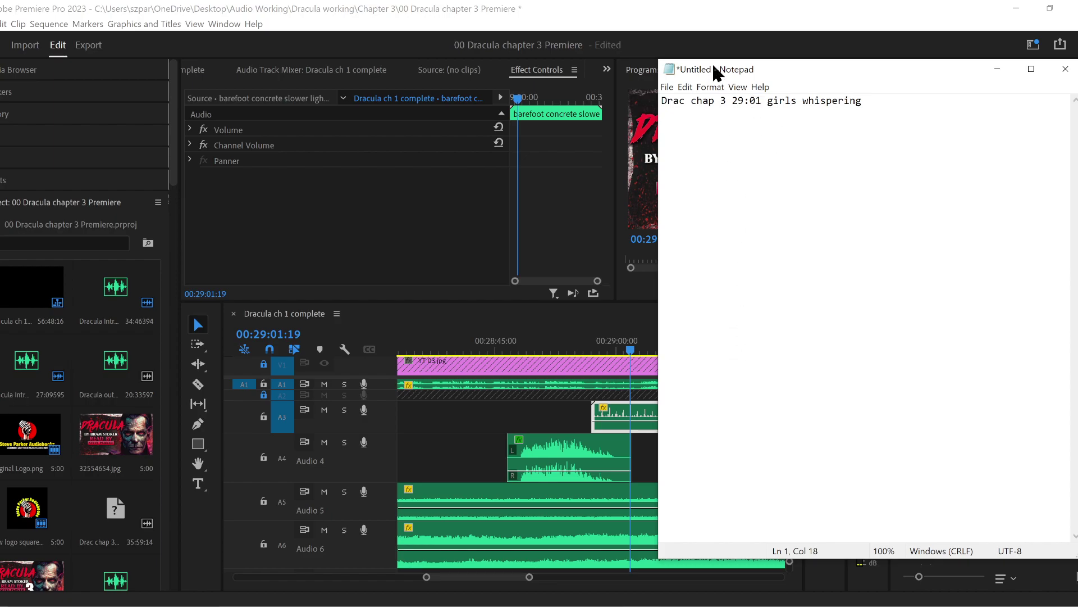
{"action": "left_click", "coordinate": [695, 23]}
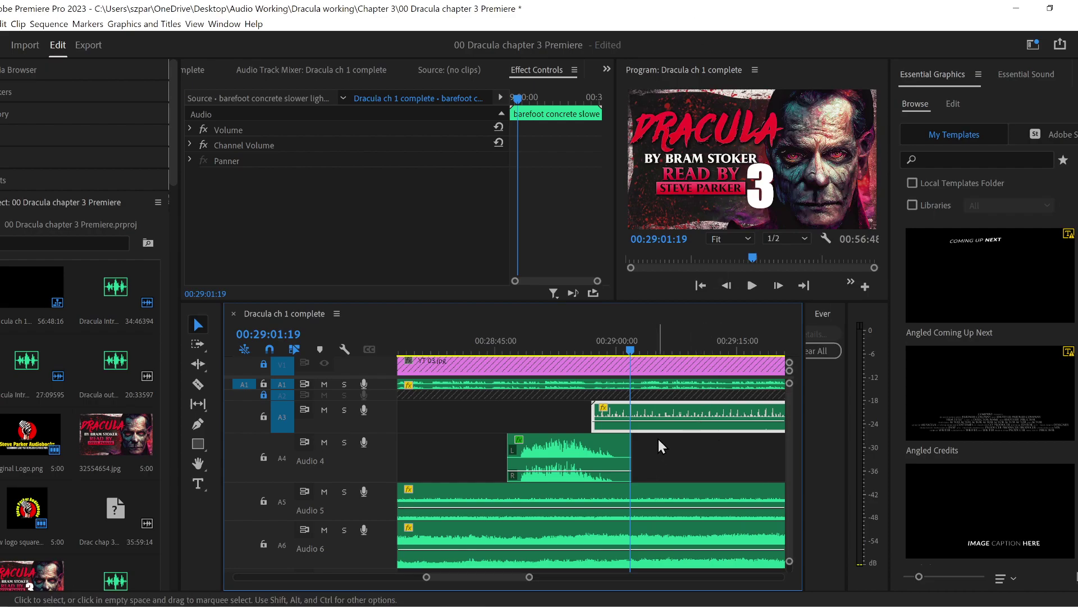
- Split the footsteps clip on track A3 at about 00:29:01 and delete the part after the cut
{"action": "left_click", "coordinate": [202, 387]}
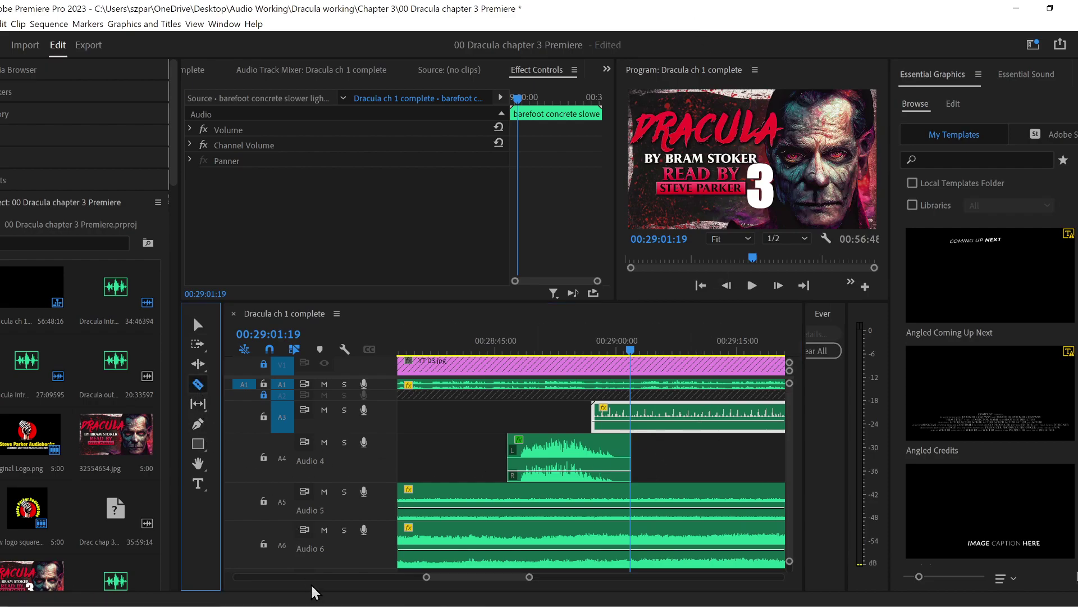
{"action": "left_click_drag", "start_coordinate": [428, 578], "coordinate": [449, 578]}
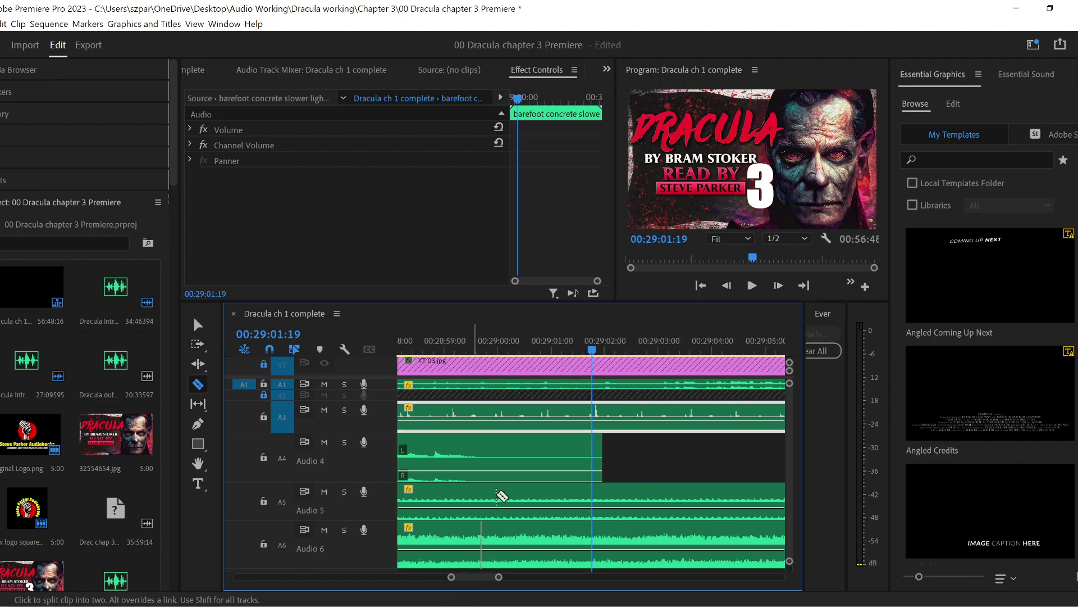
{"action": "left_click", "coordinate": [578, 421]}
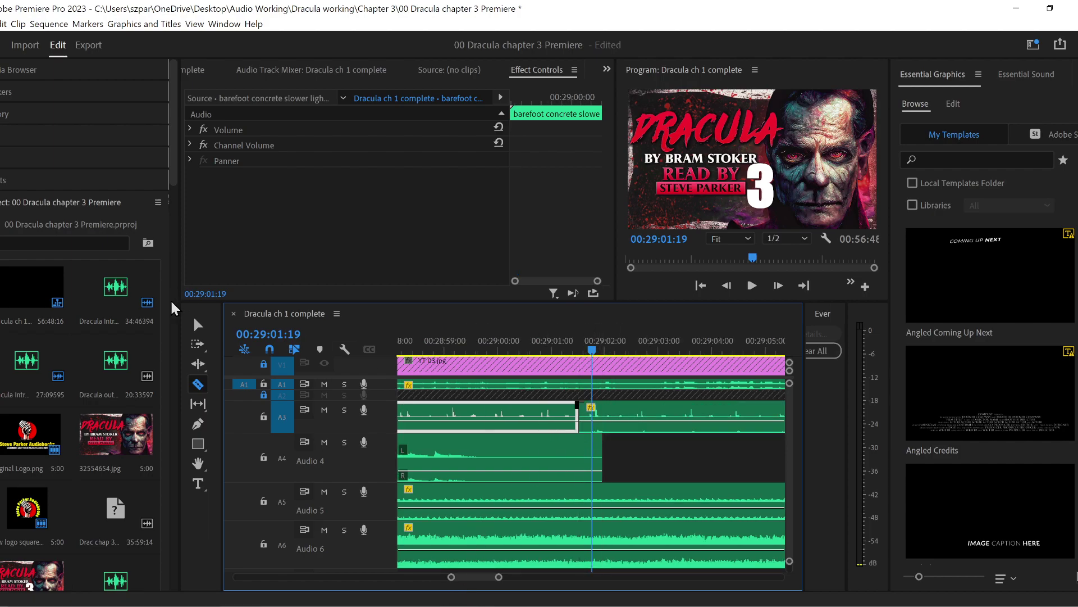
{"action": "left_click", "coordinate": [197, 324]}
{"action": "left_click", "coordinate": [699, 414]}
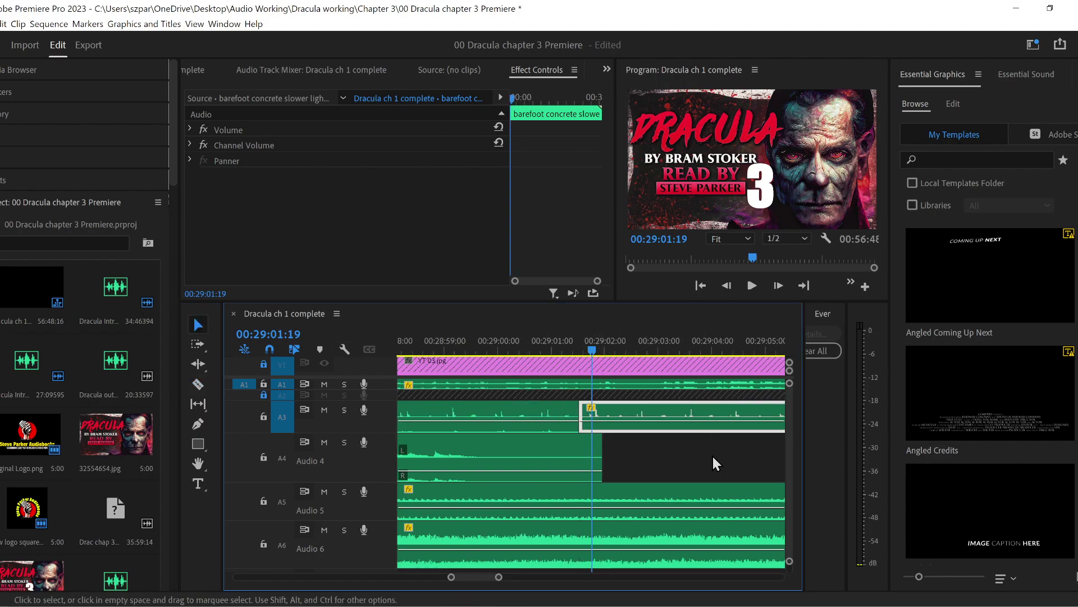
{"action": "key", "text": "Delete"}
- Play the sequence from about 00:29:00 to listen to the trimmed footsteps and the narration that follows
{"action": "left_click", "coordinate": [501, 349]}
{"action": "key", "text": "space"}
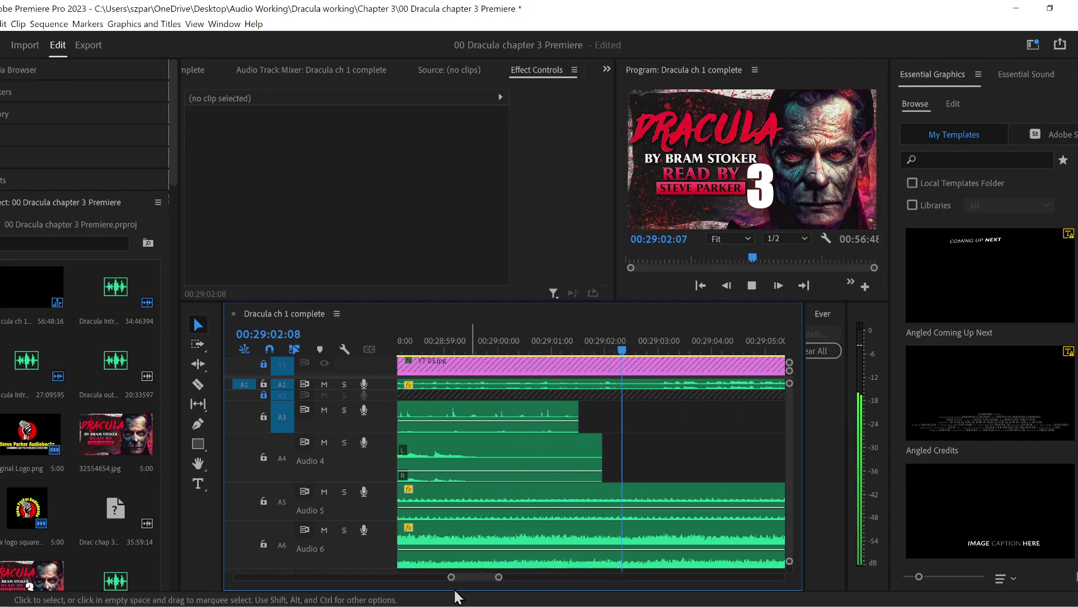
{"action": "left_click_drag", "start_coordinate": [499, 577], "coordinate": [553, 578]}
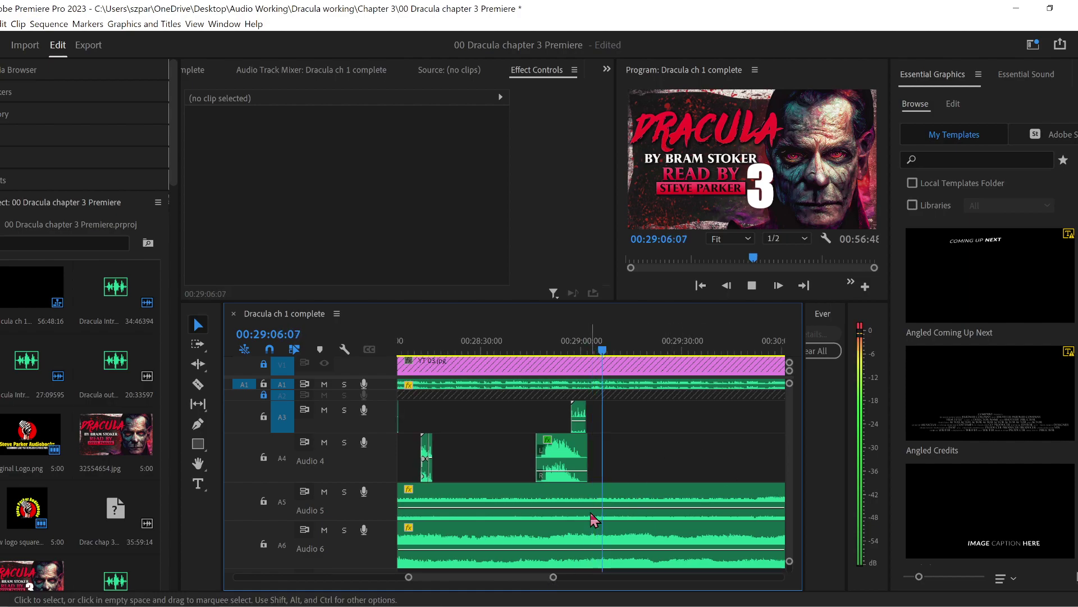
{"action": "left_click_drag", "start_coordinate": [553, 577], "coordinate": [616, 578]}
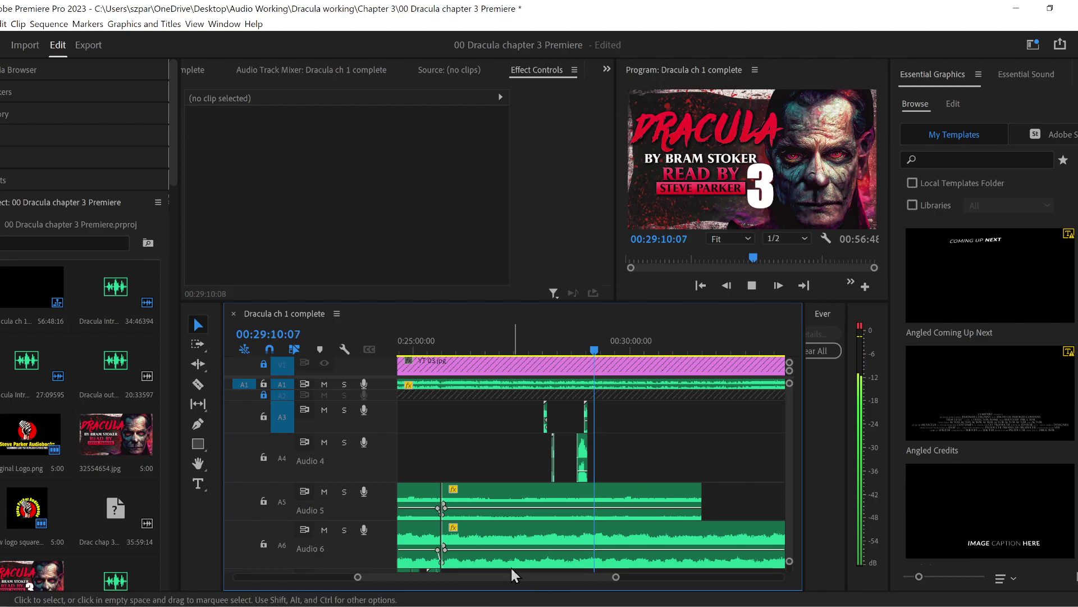
{"action": "left_click_drag", "start_coordinate": [509, 577], "coordinate": [523, 579]}
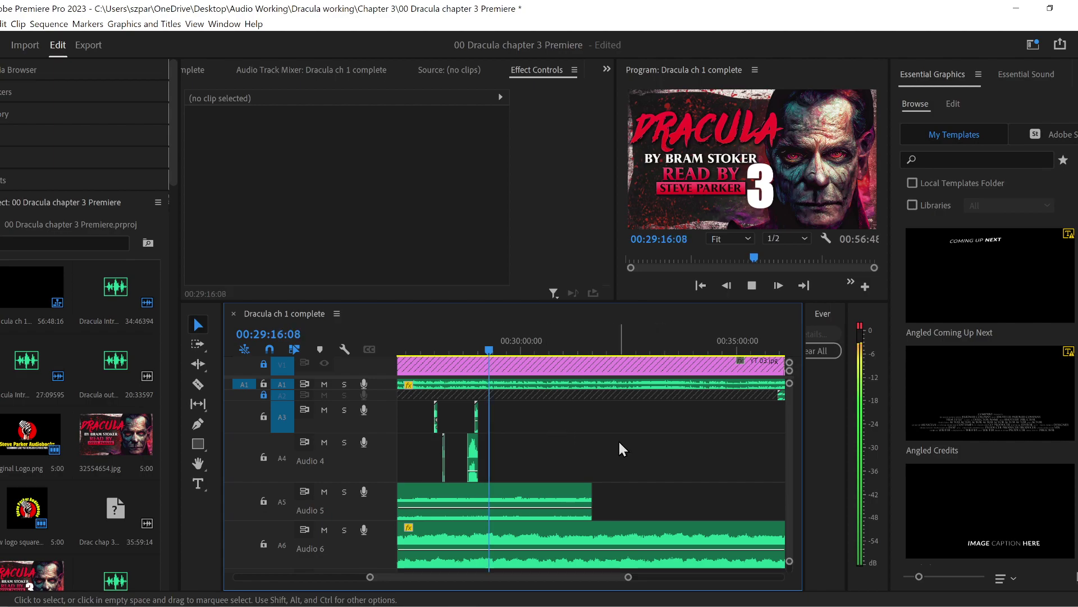
- Save the project and save a copy over the existing 00 Dracula chapter 3 Premiere Copy file
{"action": "key", "text": "ctrl+s"}
{"action": "key", "text": "ctrl+alt+s"}
{"action": "key", "text": "Return"}
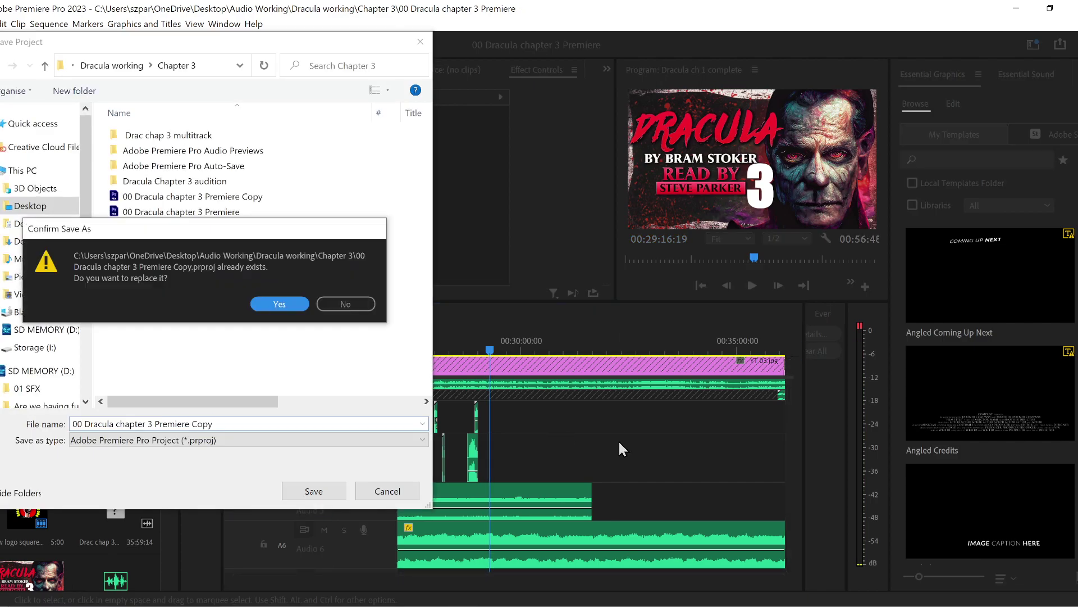
{"action": "key", "text": "Return"}
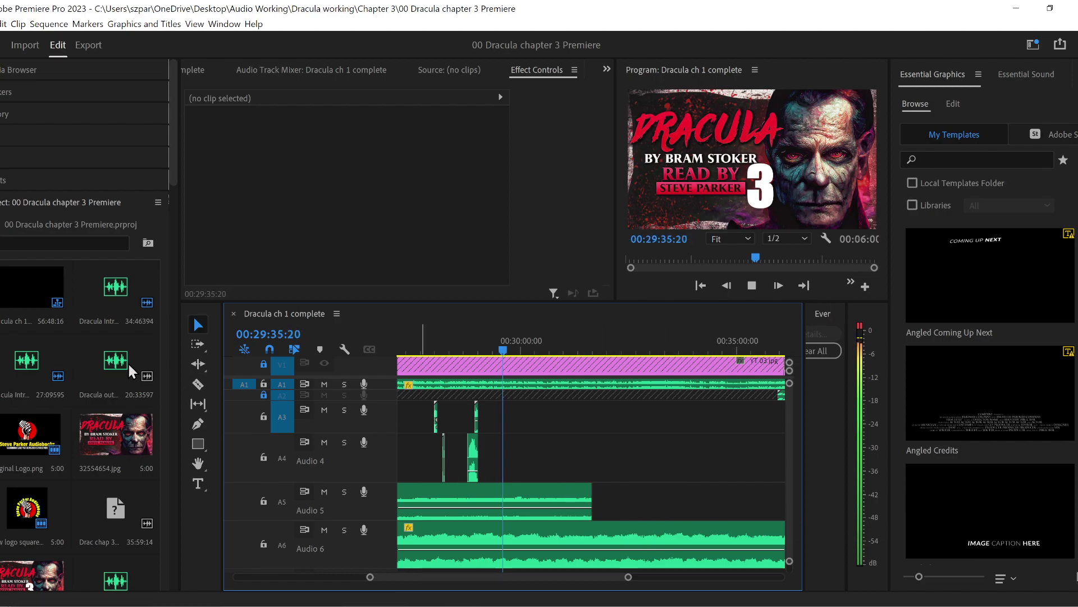
- Fade down the countryside night clip on track A5 with volume keyframes from about 00:29:39 to the clip's end
{"action": "left_click", "coordinate": [198, 424]}
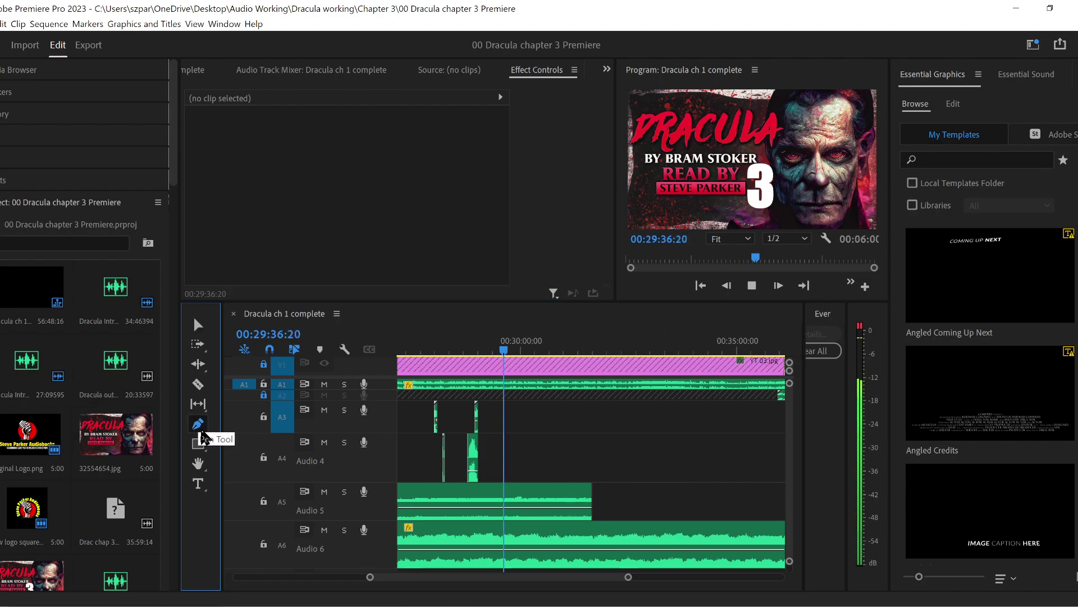
{"action": "left_click", "coordinate": [507, 512]}
{"action": "left_click_drag", "start_coordinate": [587, 508], "coordinate": [646, 513]}
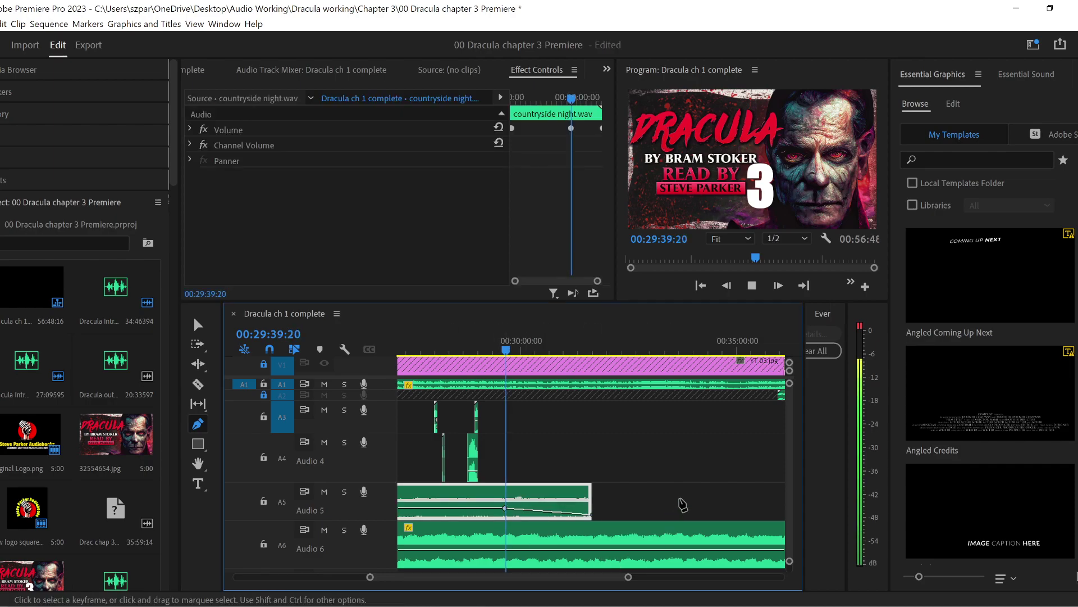
{"action": "left_click", "coordinate": [198, 325]}
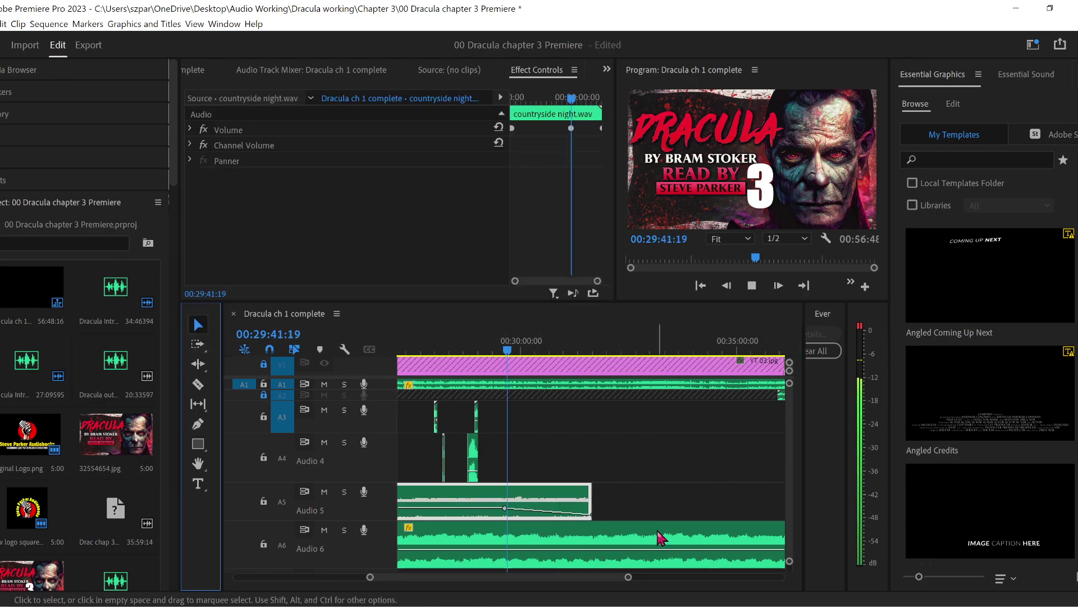
{"action": "key", "text": "space"}
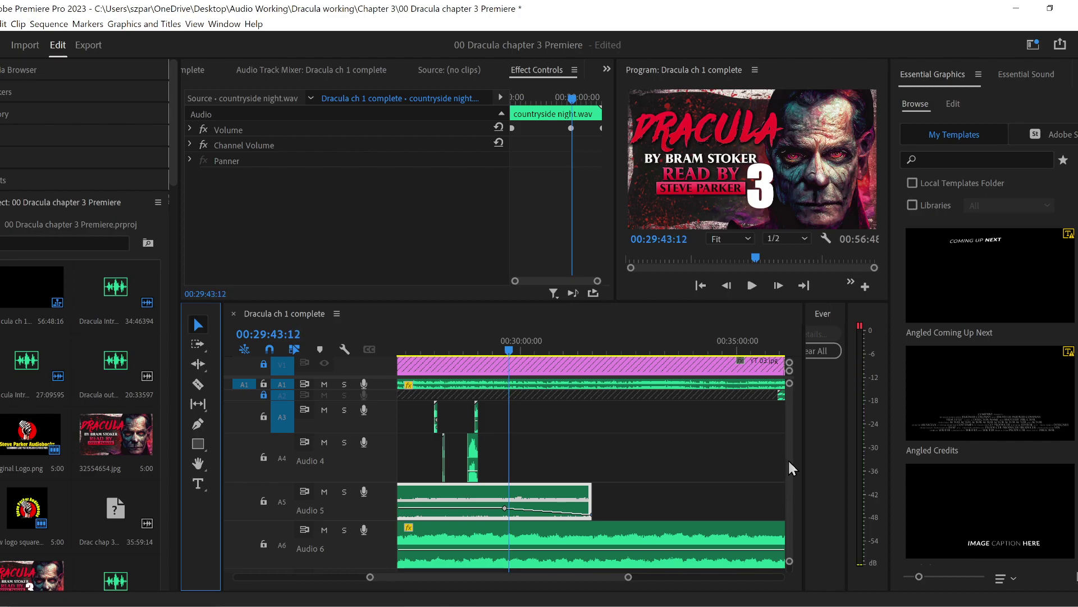
- Switch to File Explorer and open the Strange folder inside 01 SFX
{"action": "scroll", "coordinate": [788, 459], "scroll_direction": "down", "scroll_amount": 3}
{"action": "key", "text": "alt+Tab"}
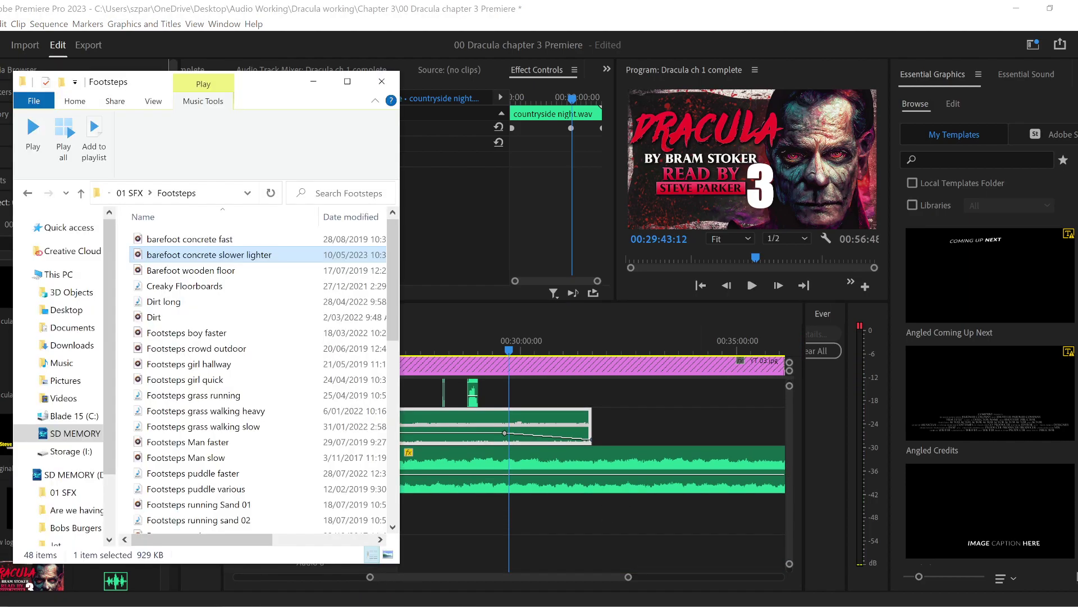
{"action": "left_click", "coordinate": [131, 193]}
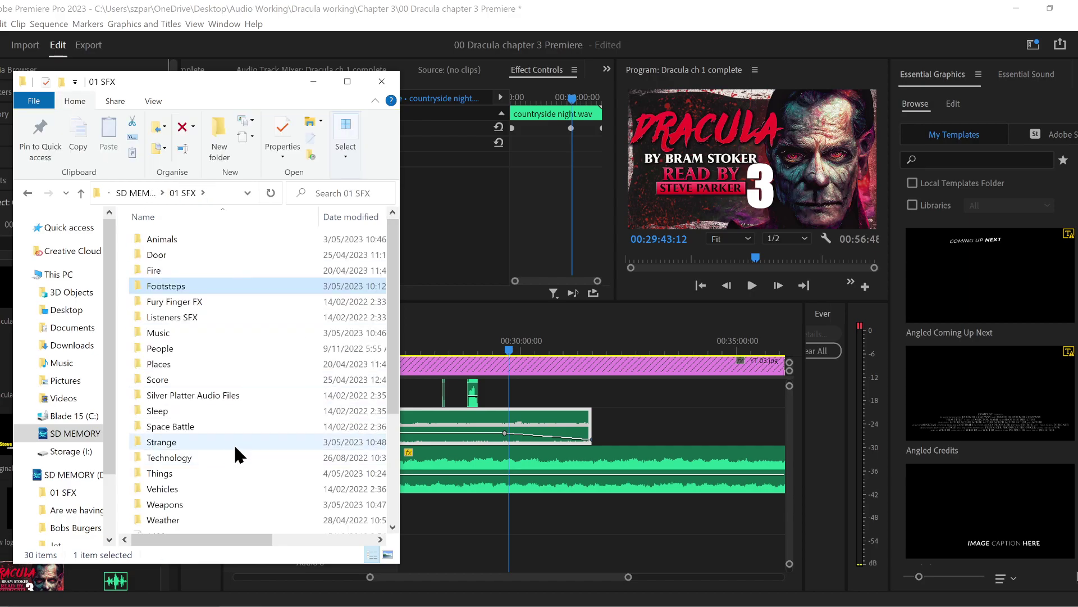
{"action": "scroll", "coordinate": [258, 379], "scroll_direction": "down", "scroll_amount": 1}
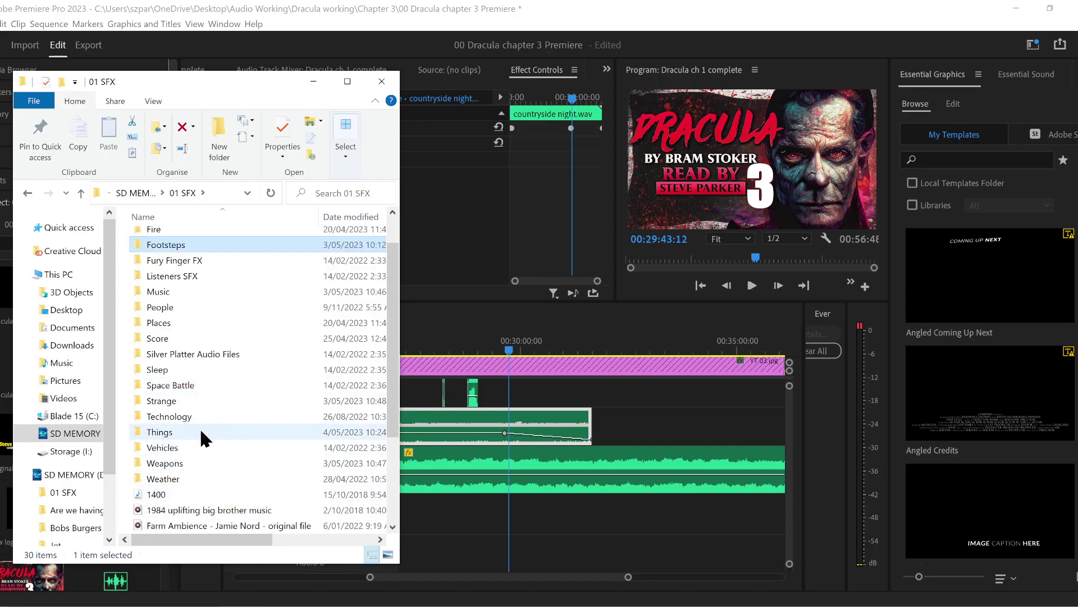
{"action": "mouse_move", "coordinate": [200, 433]}
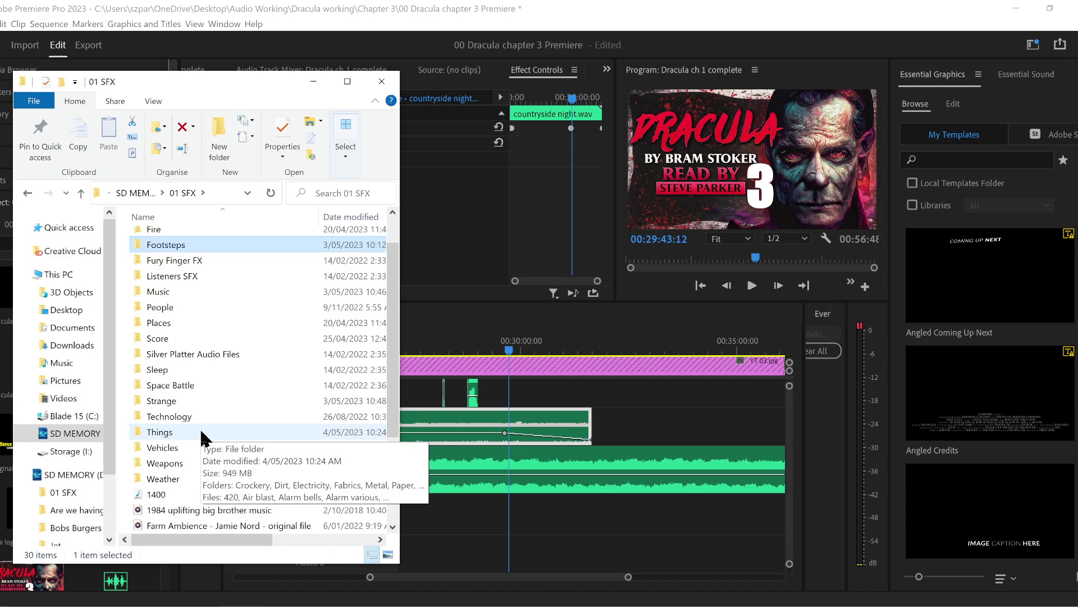
{"action": "double_click", "coordinate": [196, 400]}
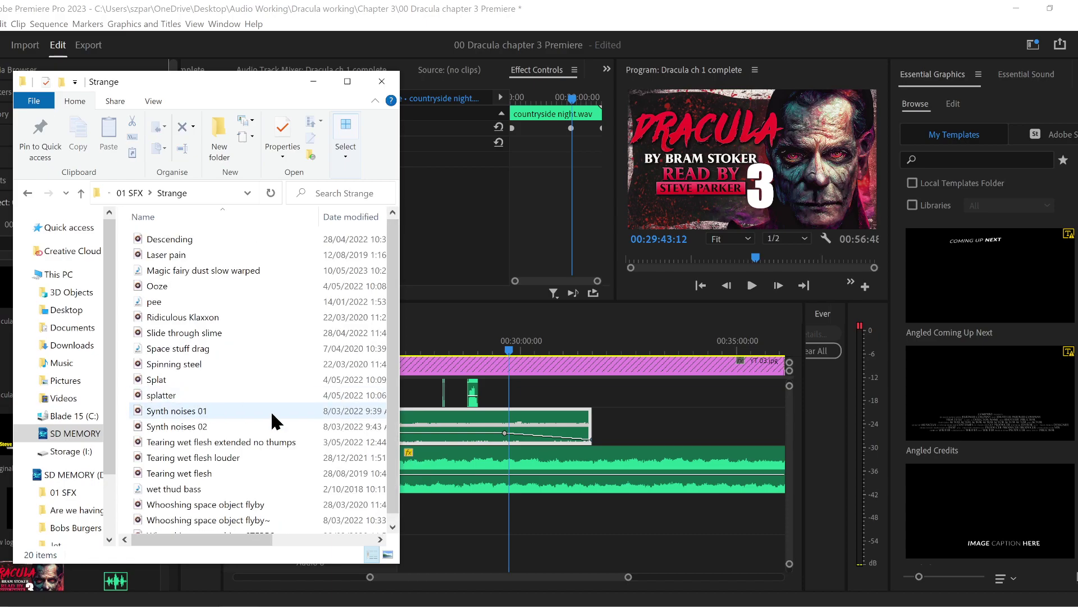
- Find Whooshing space object STEREO in the Strange folder, listen to it in Groove Music and close the player
{"action": "mouse_move", "coordinate": [238, 389]}
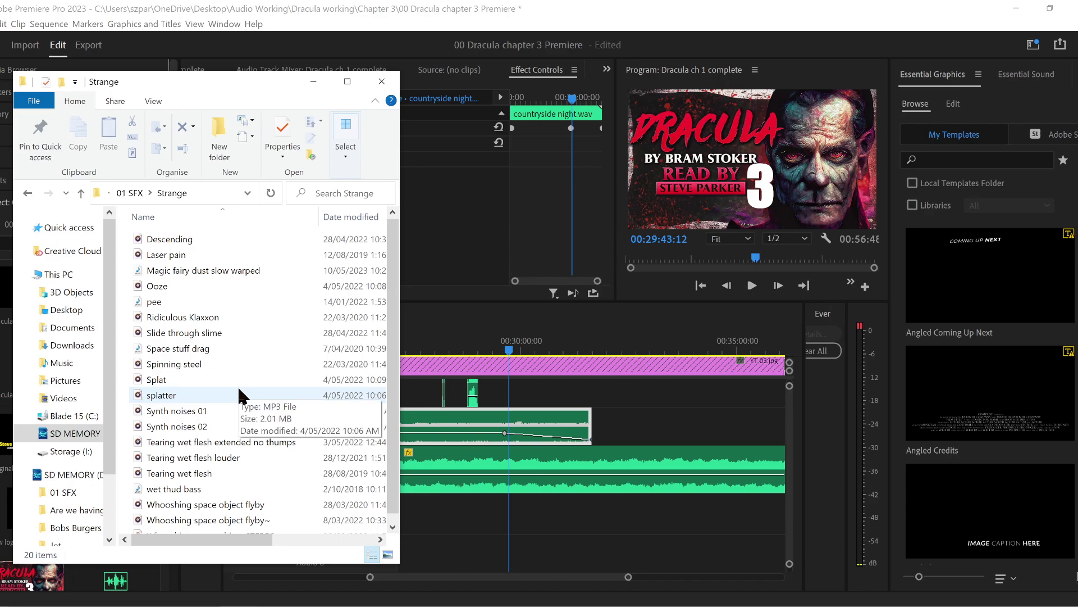
{"action": "scroll", "coordinate": [248, 389], "scroll_direction": "down", "scroll_amount": 1}
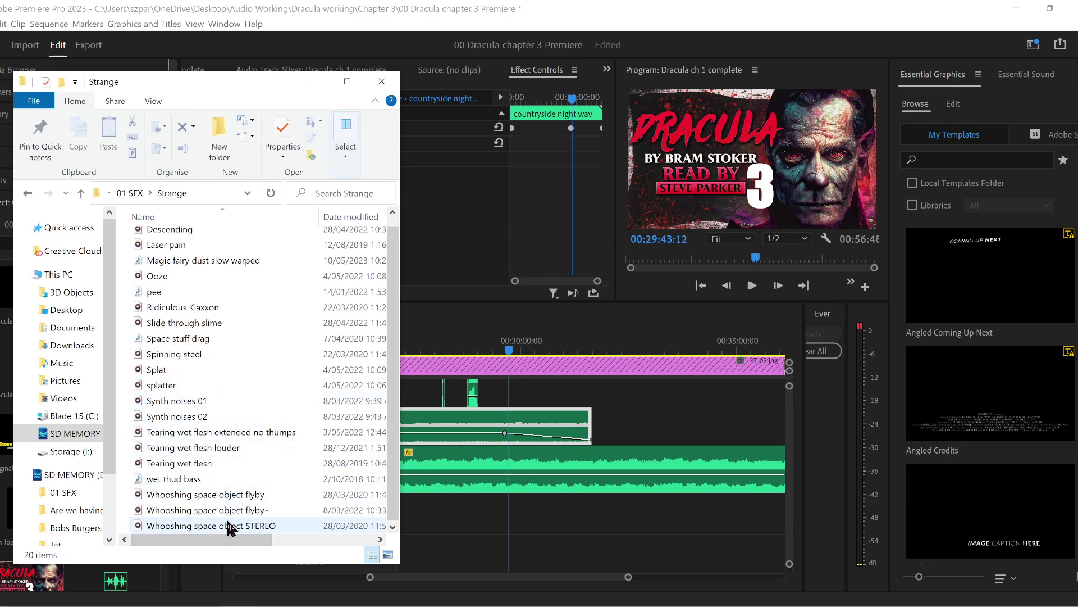
{"action": "left_click", "coordinate": [247, 434]}
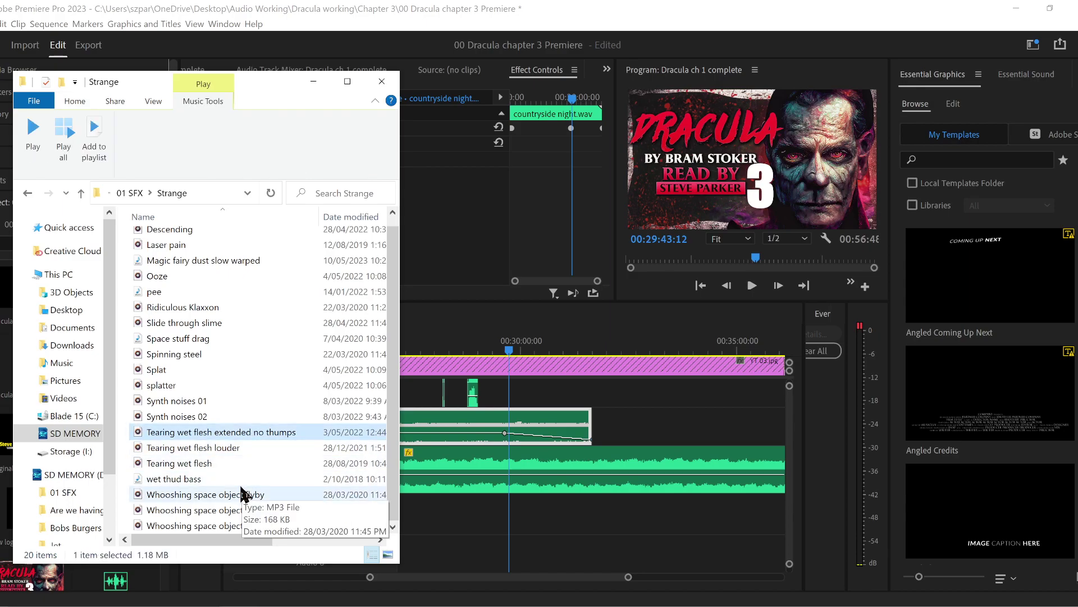
{"action": "left_click", "coordinate": [234, 447]}
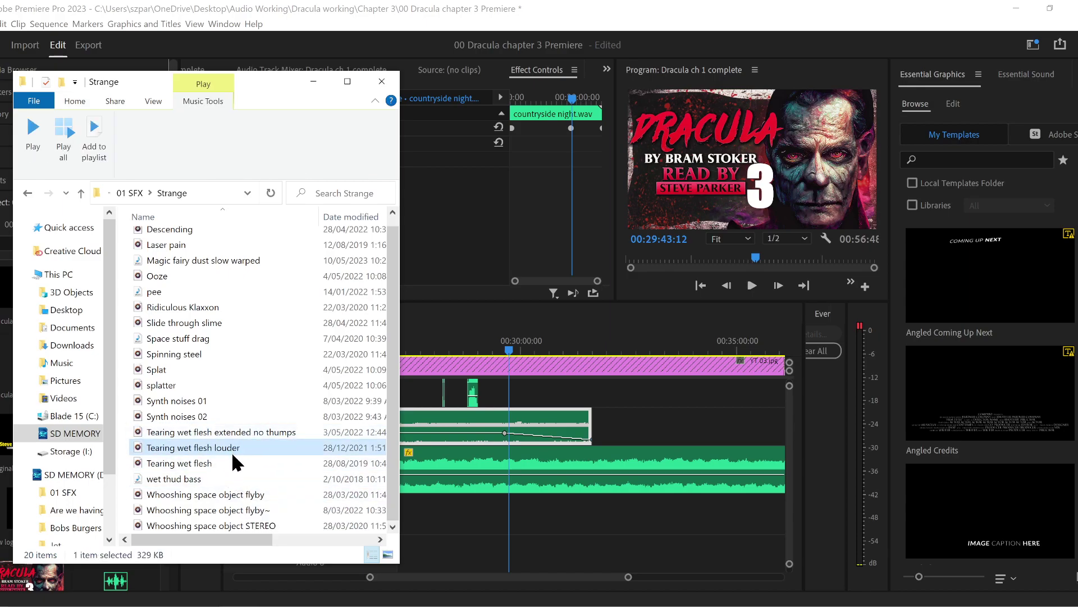
{"action": "left_click", "coordinate": [227, 524]}
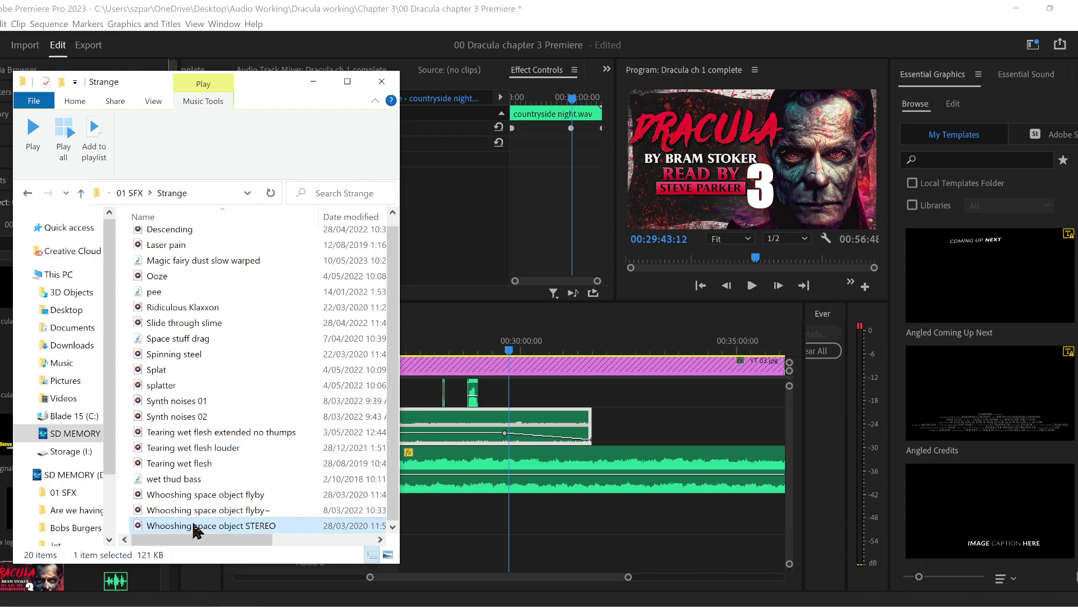
{"action": "double_click", "coordinate": [236, 527]}
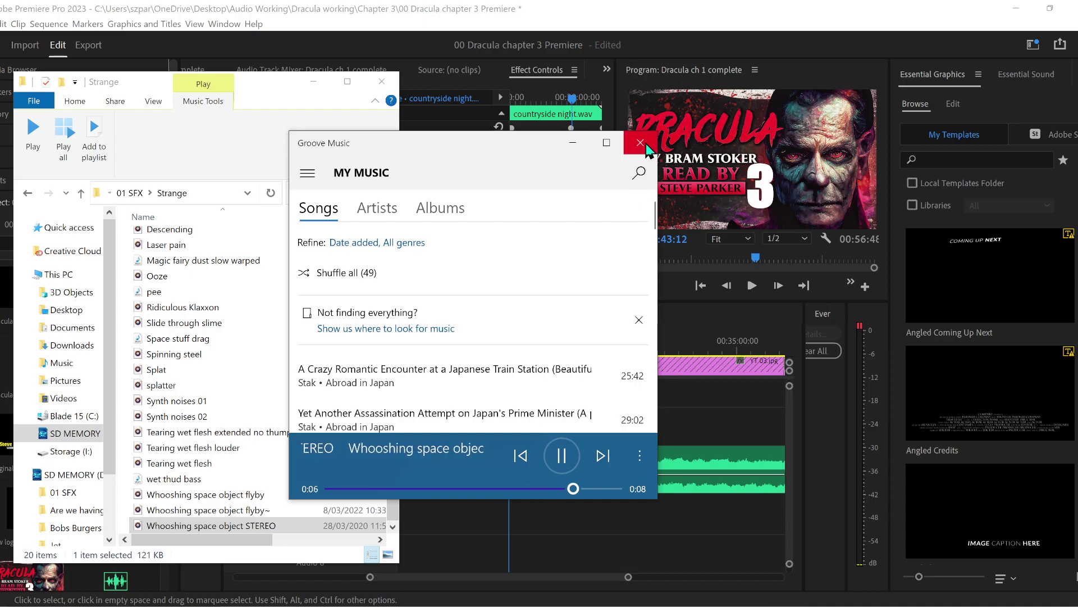
{"action": "left_click", "coordinate": [564, 461]}
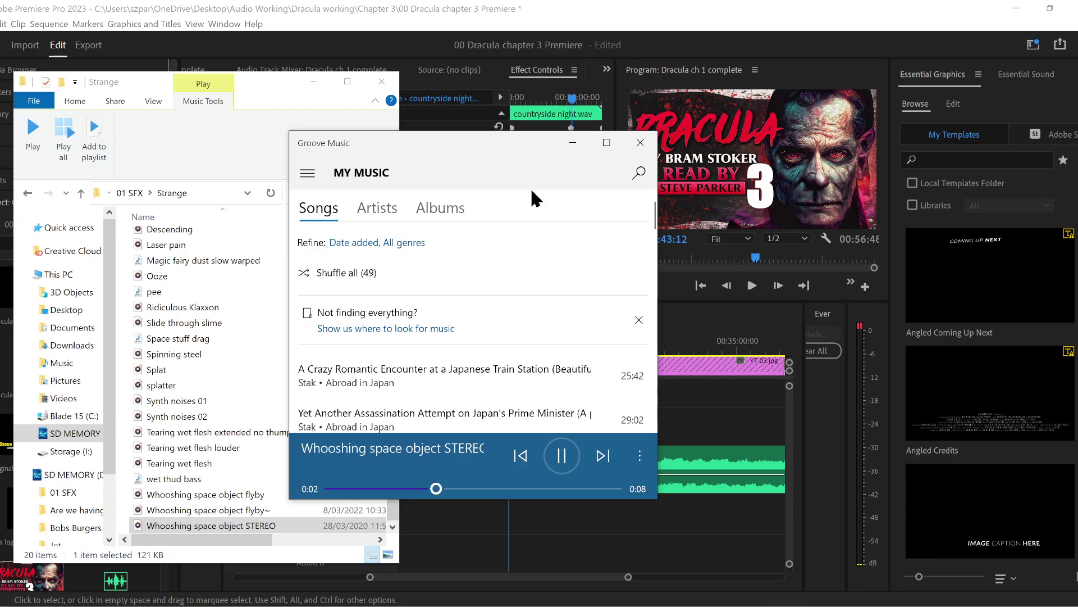
{"action": "left_click", "coordinate": [641, 144]}
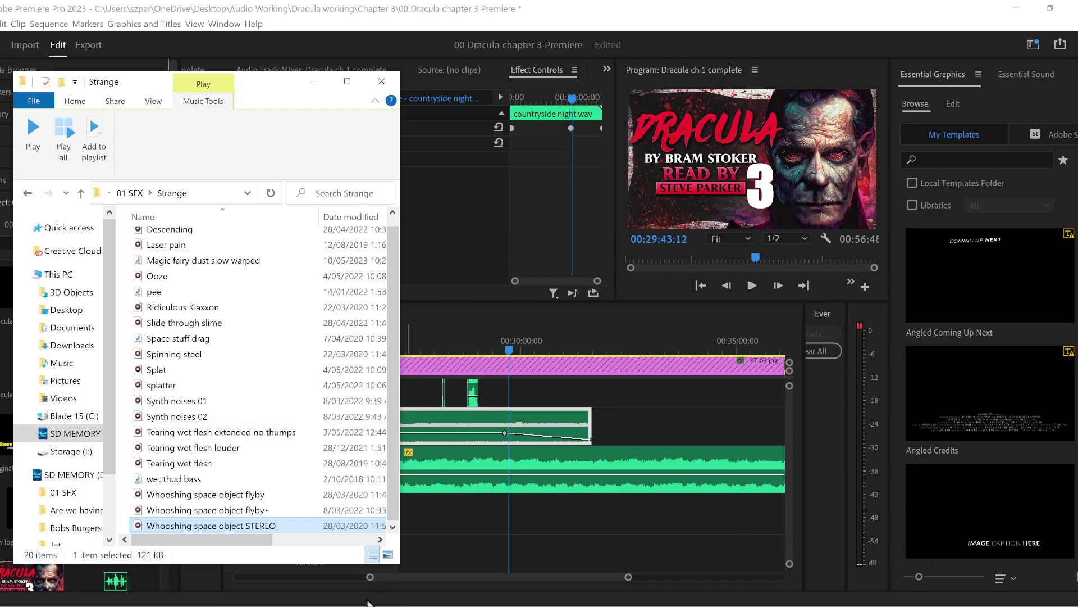
- Switch to the web browser, open YouTube in a new tab and go to the account's own channel page
{"action": "key", "text": "alt+Tab"}
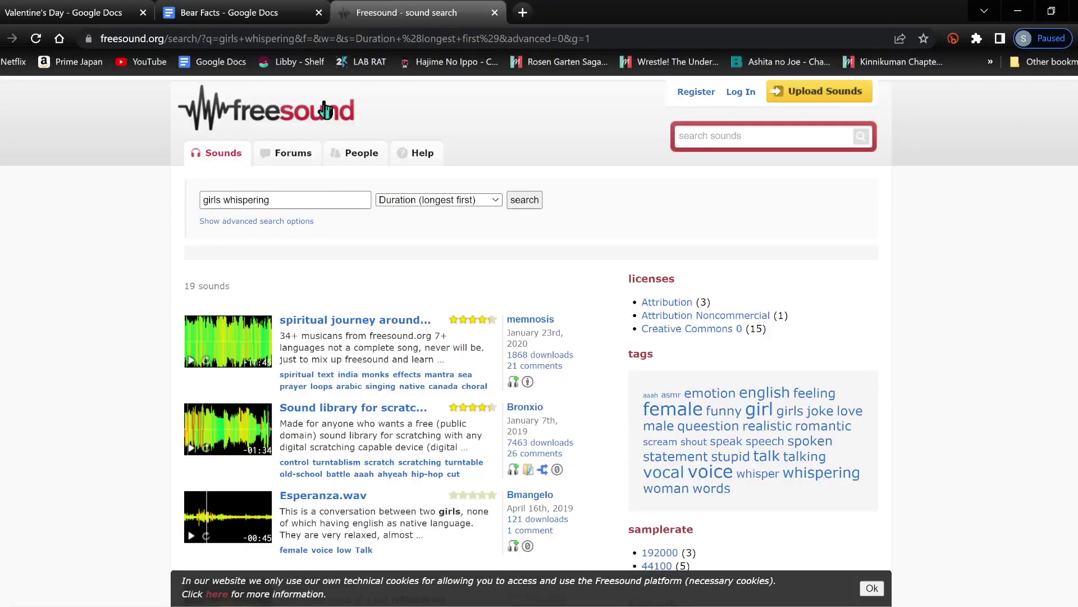
{"action": "middle_click", "coordinate": [144, 62]}
{"action": "left_click", "coordinate": [565, 11]}
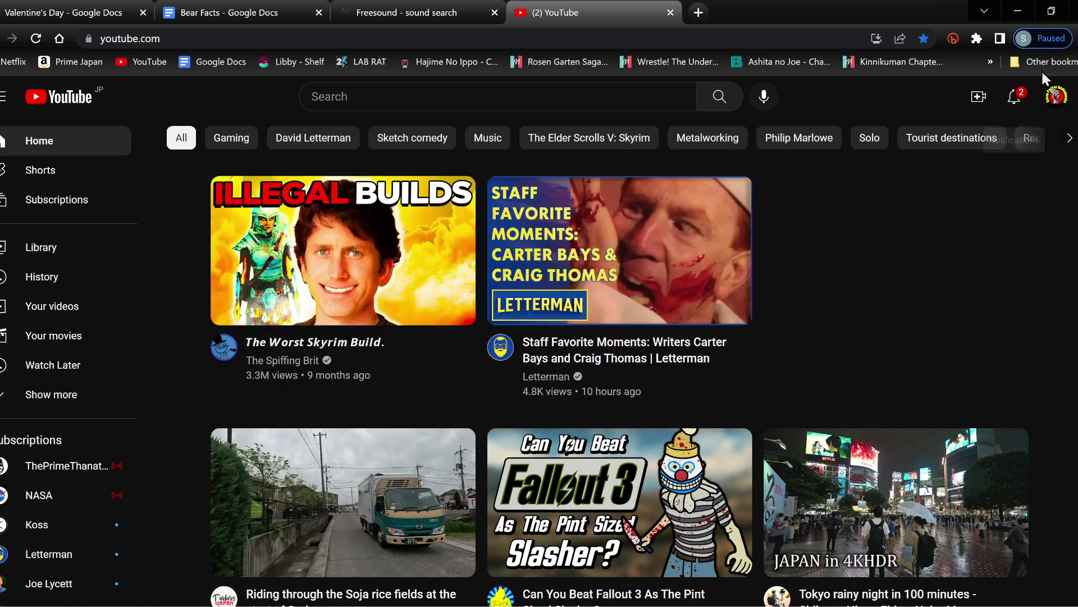
{"action": "left_click", "coordinate": [1057, 96]}
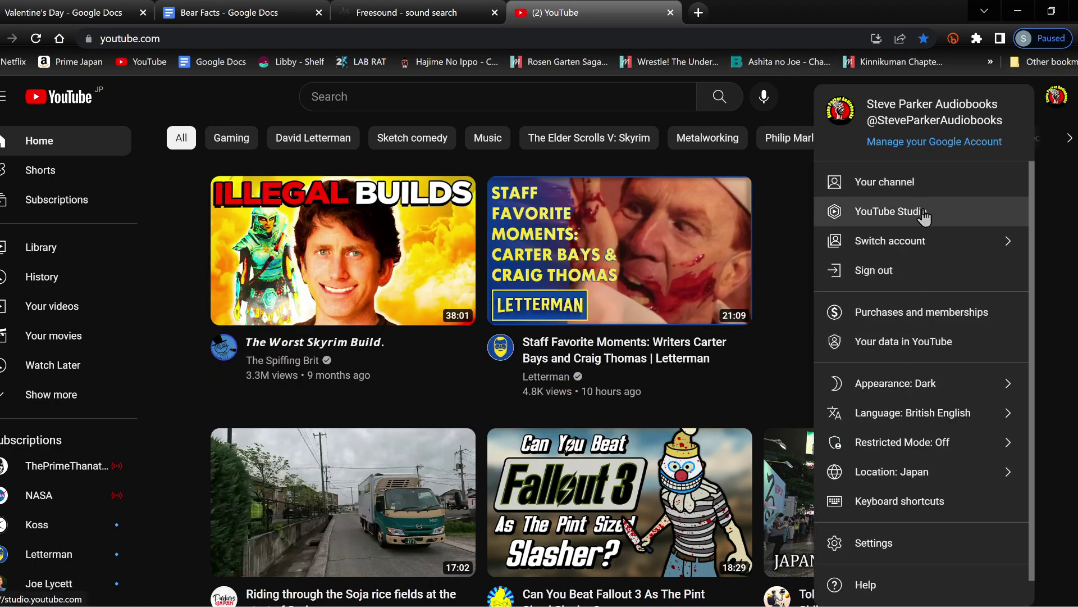
{"action": "left_click", "coordinate": [882, 182]}
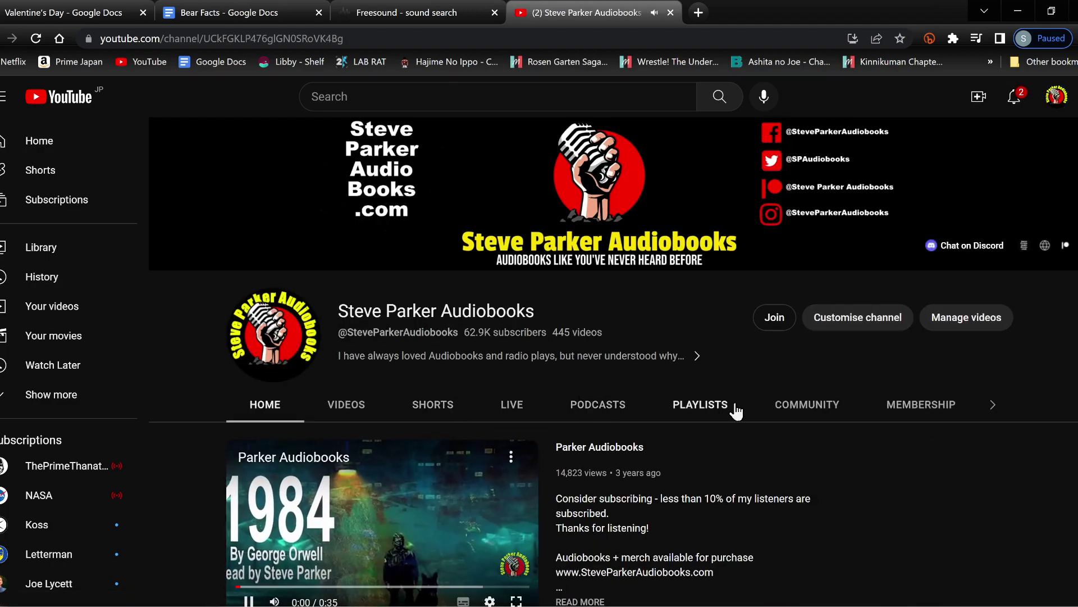
- Browse the channel's created playlists and open the full Parker Originals playlist
{"action": "left_click", "coordinate": [698, 406]}
{"action": "scroll", "coordinate": [622, 458], "scroll_direction": "down", "scroll_amount": 3}
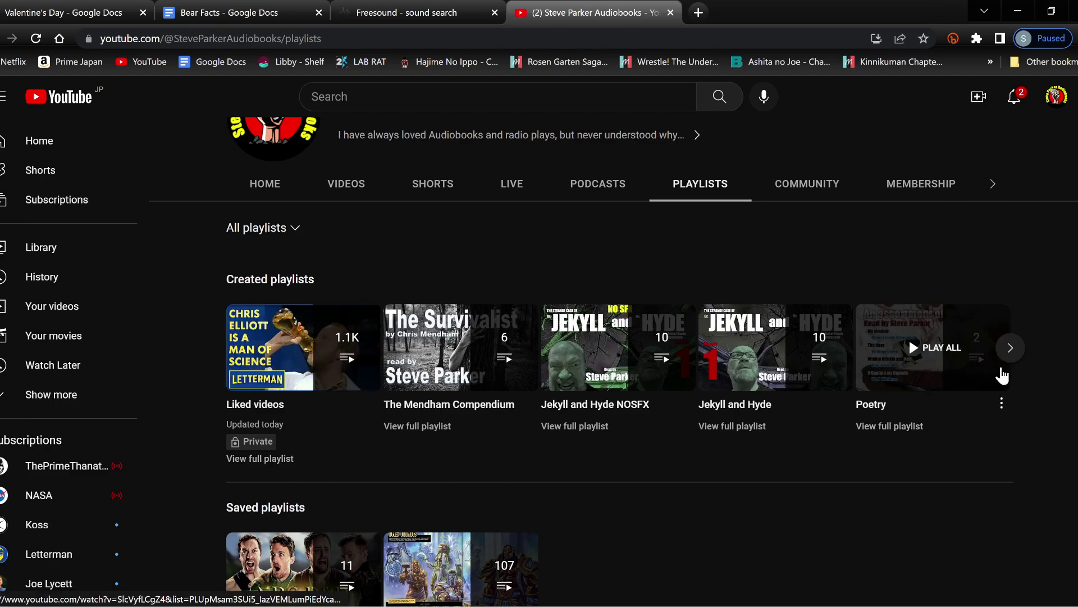
{"action": "left_click", "coordinate": [1014, 350]}
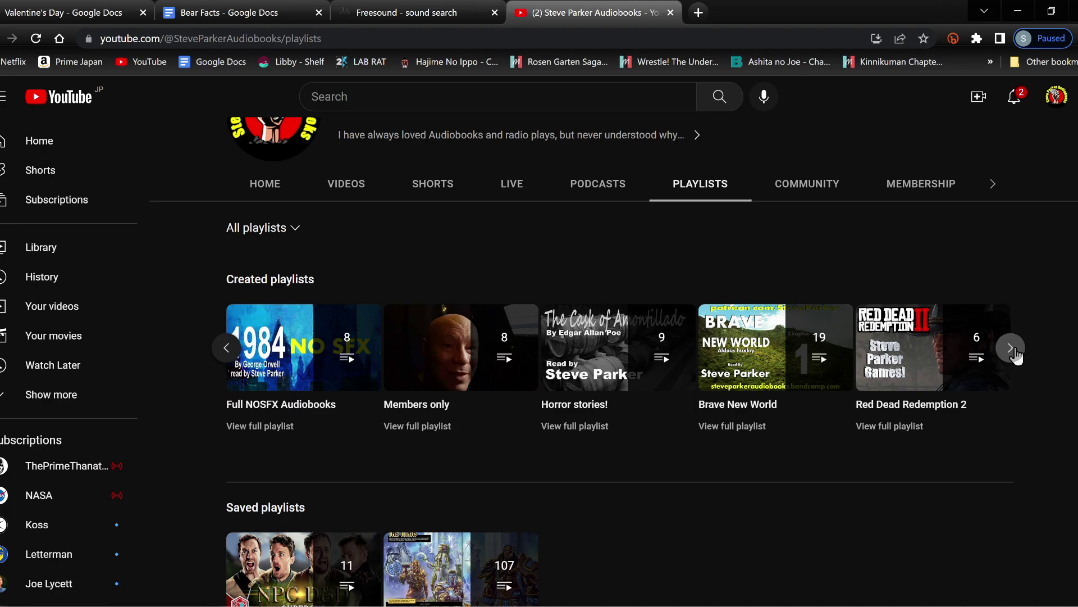
{"action": "left_click", "coordinate": [1011, 348]}
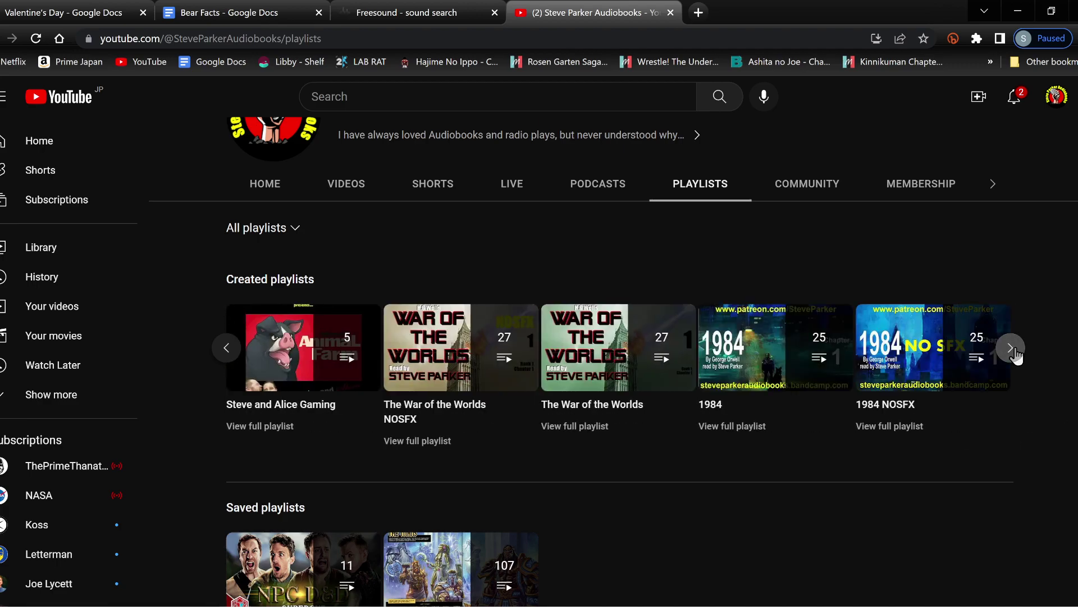
{"action": "left_click", "coordinate": [1014, 350]}
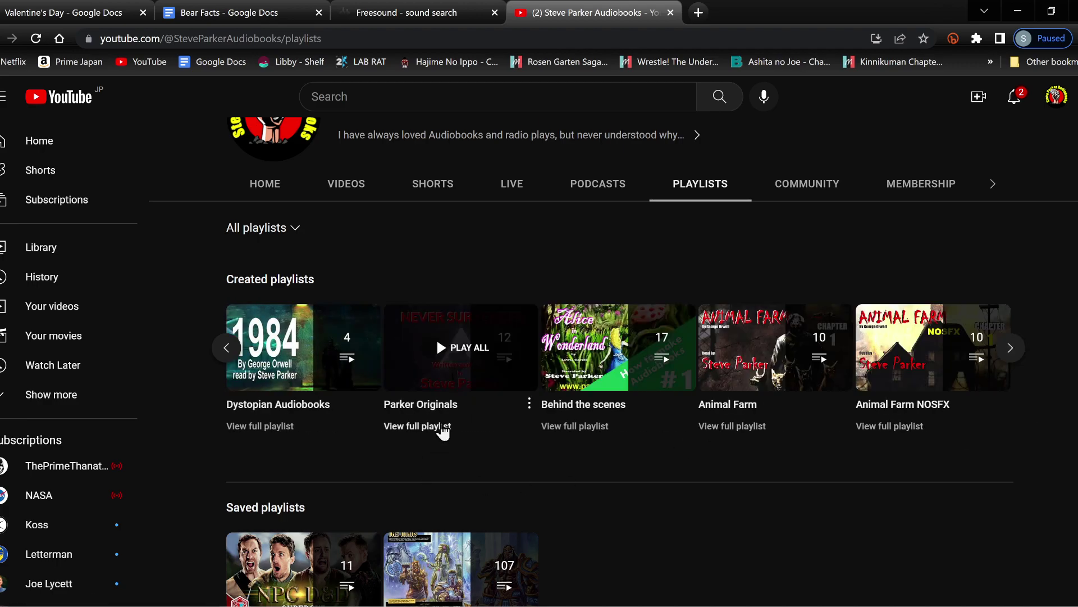
{"action": "left_click", "coordinate": [443, 428]}
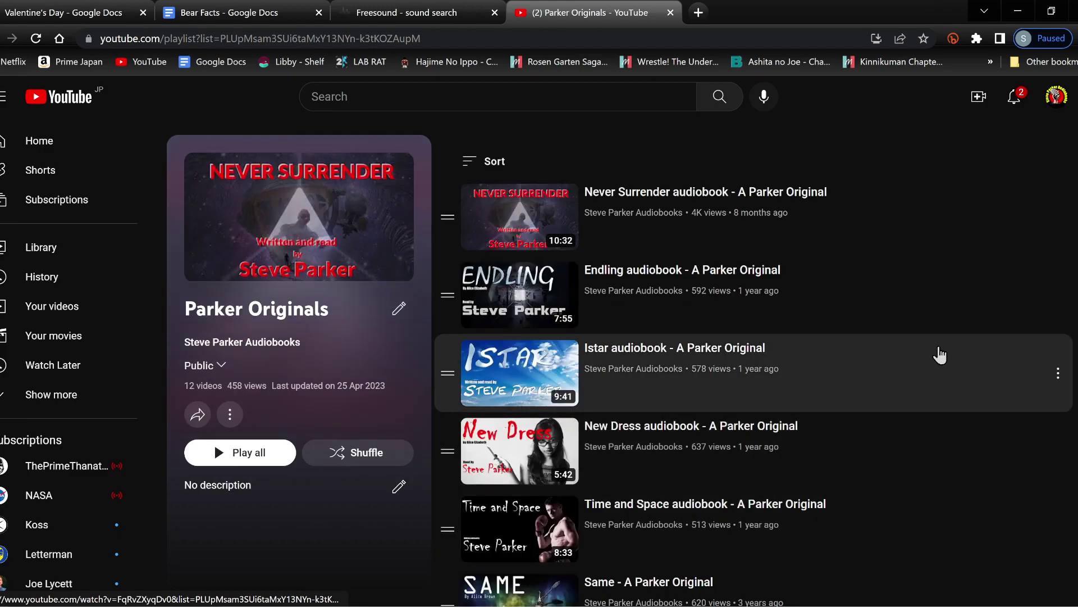
- Examine the audiobooks listed in the Parker Originals playlist and their view counts
{"action": "scroll", "coordinate": [958, 325], "scroll_direction": "down", "scroll_amount": 5}
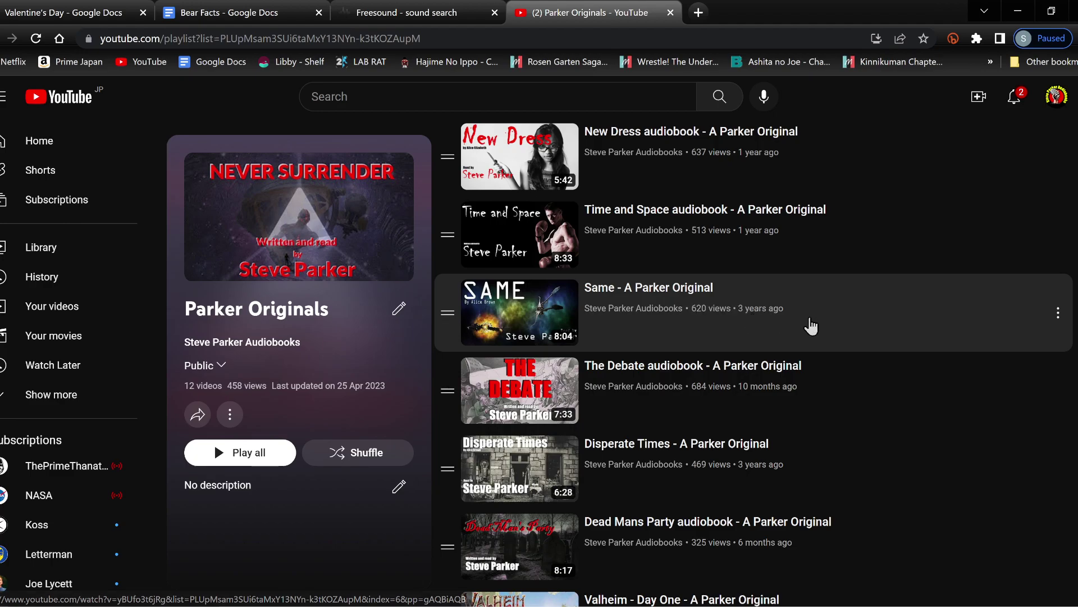
{"action": "scroll", "coordinate": [808, 323], "scroll_direction": "up", "scroll_amount": 5}
{"action": "scroll", "coordinate": [812, 323], "scroll_direction": "down", "scroll_amount": 4}
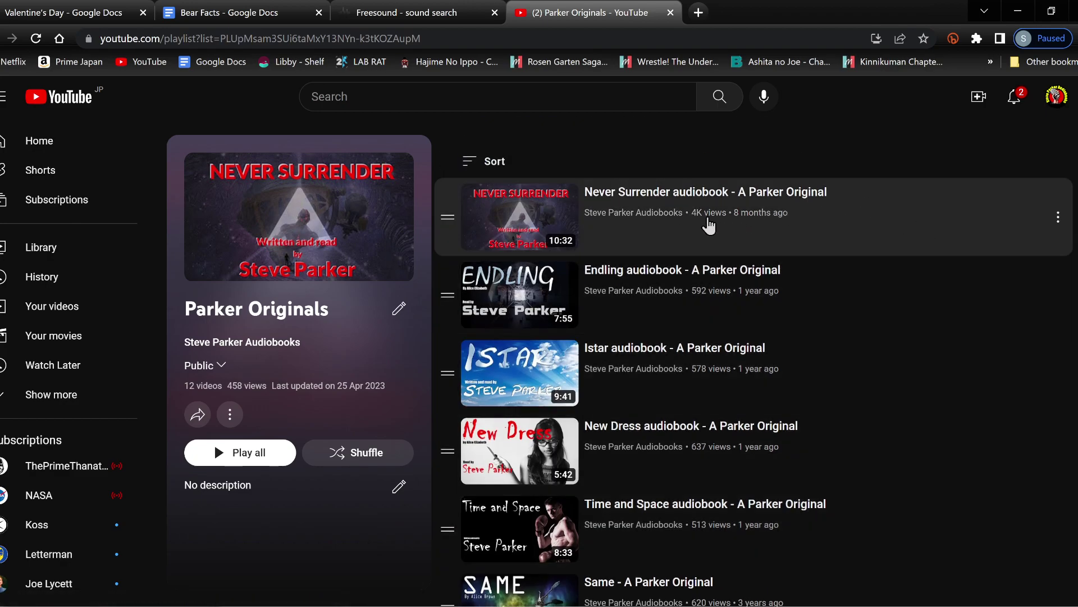
{"action": "scroll", "coordinate": [942, 328], "scroll_direction": "down", "scroll_amount": 7}
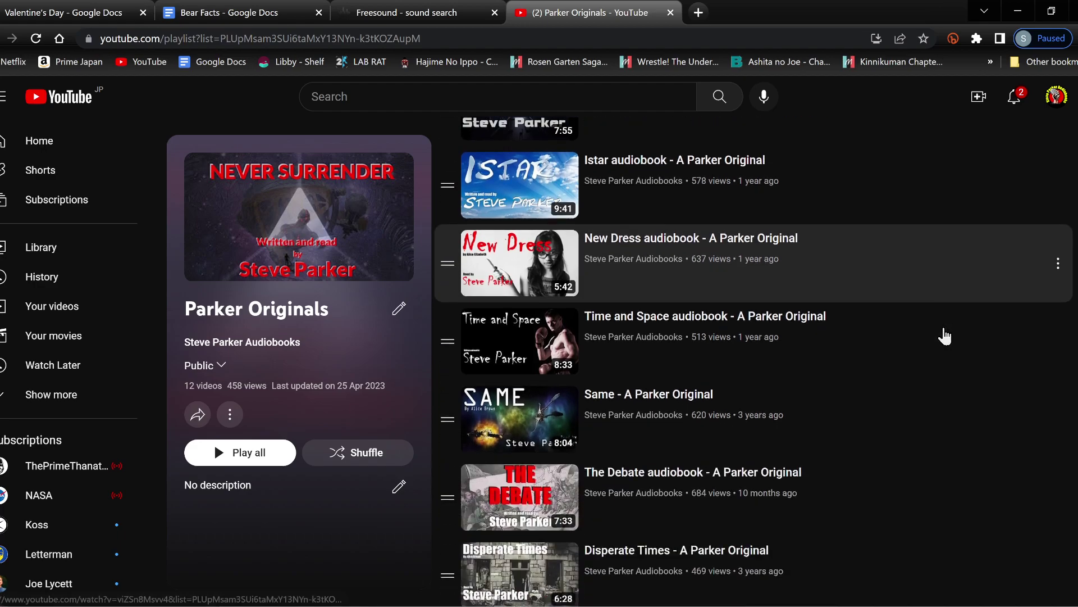
{"action": "scroll", "coordinate": [936, 330], "scroll_direction": "down", "scroll_amount": 1}
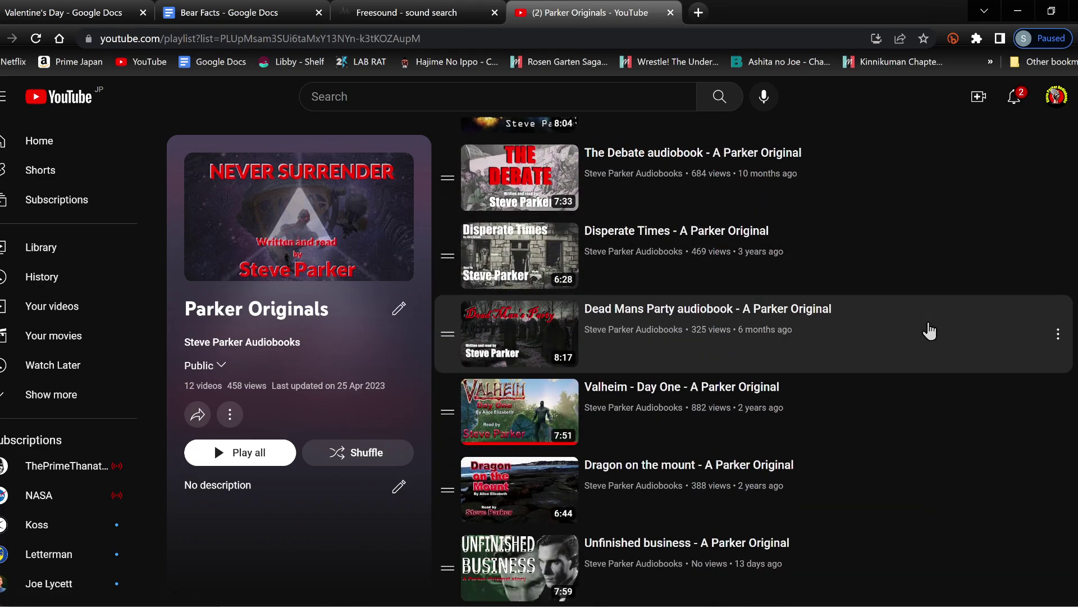
{"action": "scroll", "coordinate": [930, 332], "scroll_direction": "up", "scroll_amount": 2}
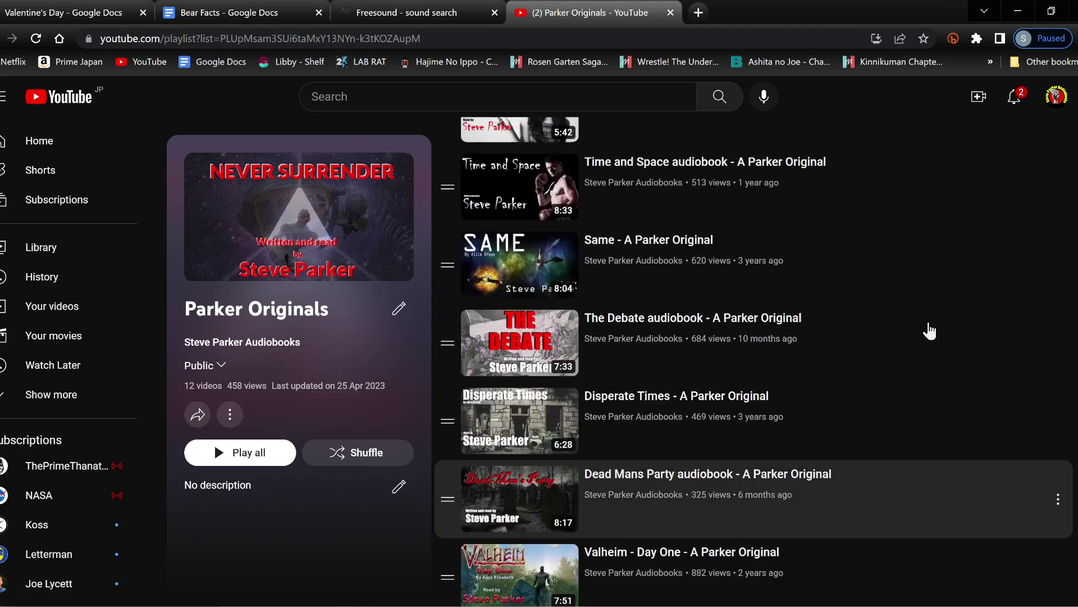
{"action": "scroll", "coordinate": [929, 330], "scroll_direction": "down", "scroll_amount": 2}
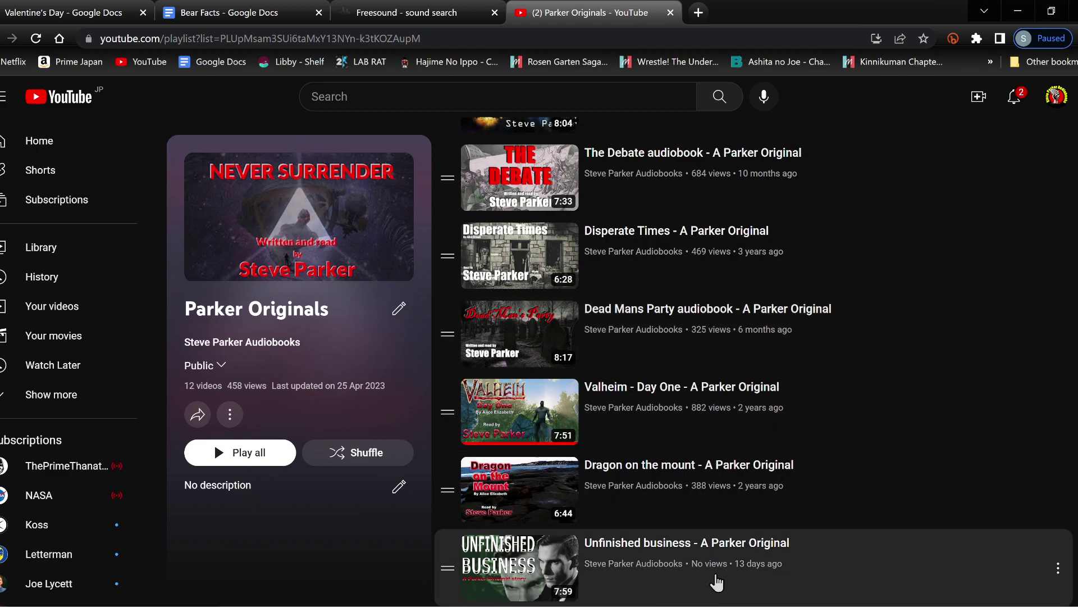
{"action": "scroll", "coordinate": [820, 570], "scroll_direction": "up", "scroll_amount": 8}
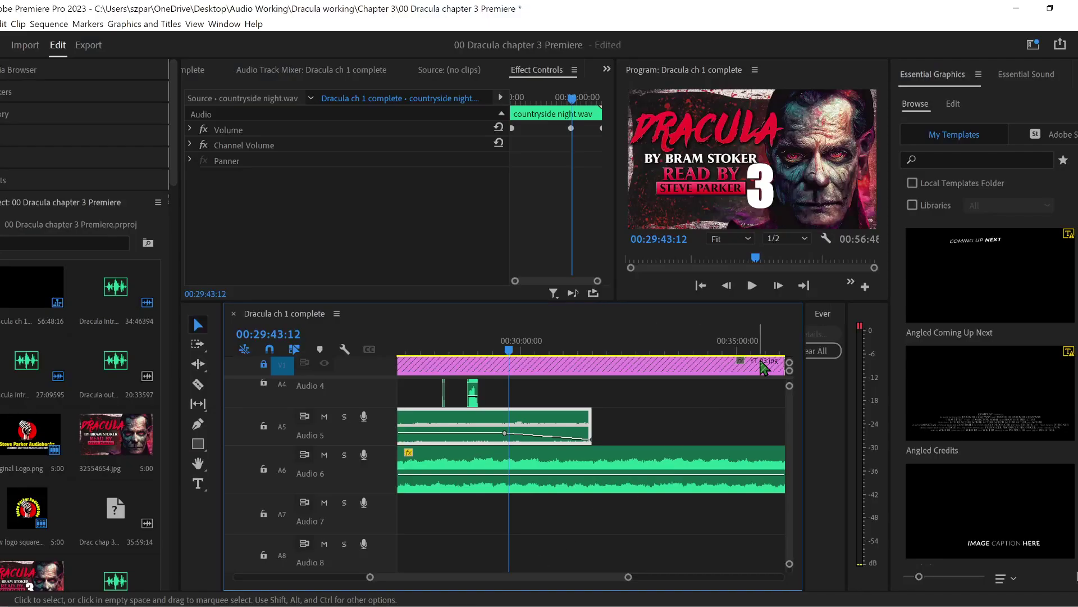
- Back in Premiere Pro, play the sequence from about 00:29:26, return File Explorer to 01 SFX and move the playhead to 00:28:54:06
{"action": "key", "text": "space"}
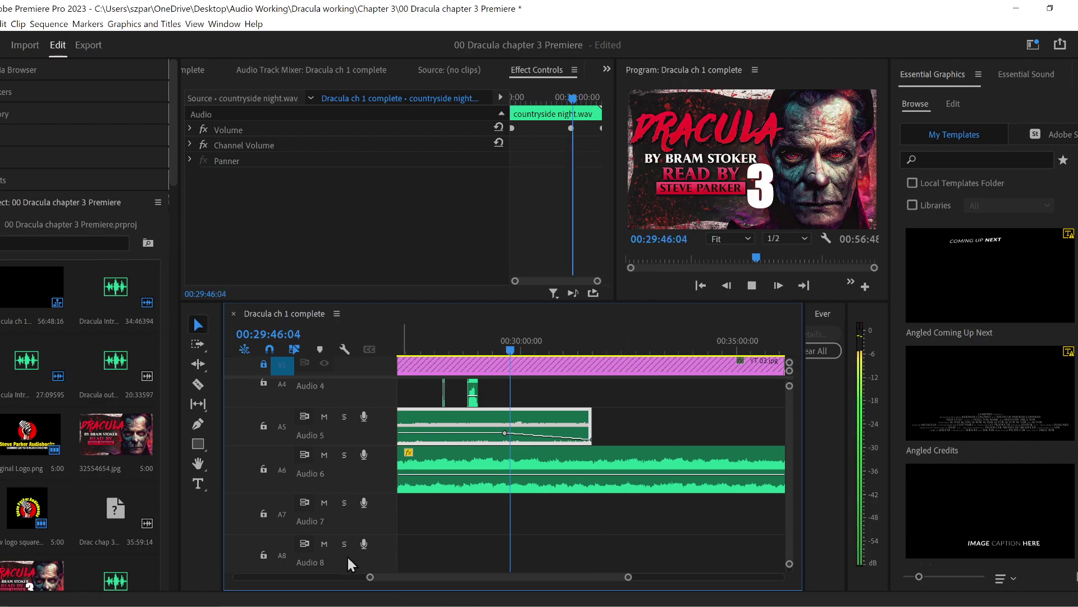
{"action": "left_click", "coordinate": [499, 351]}
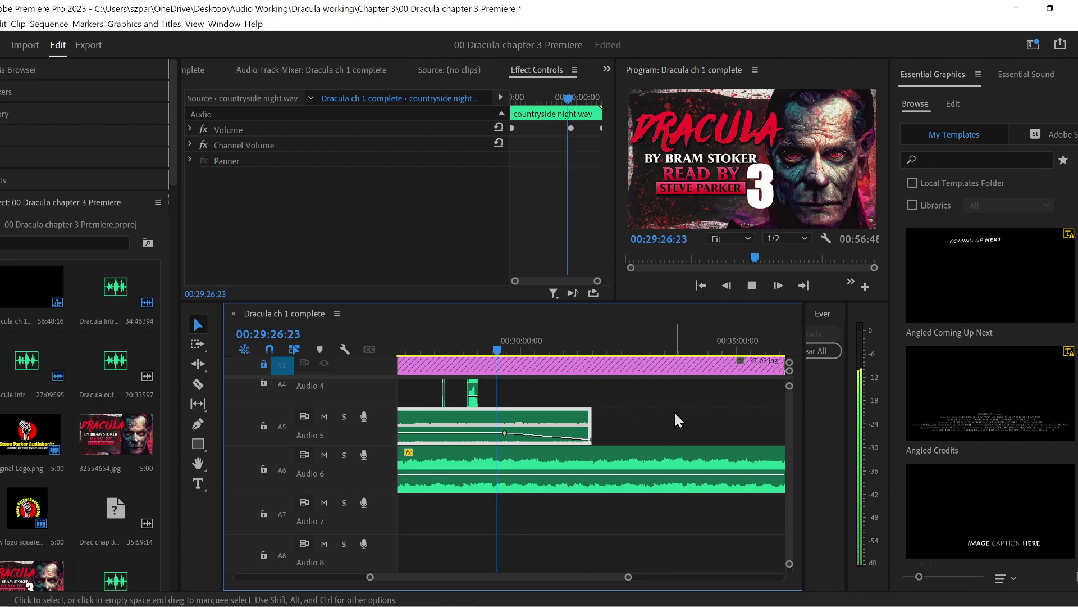
{"action": "left_click", "coordinate": [308, 602]}
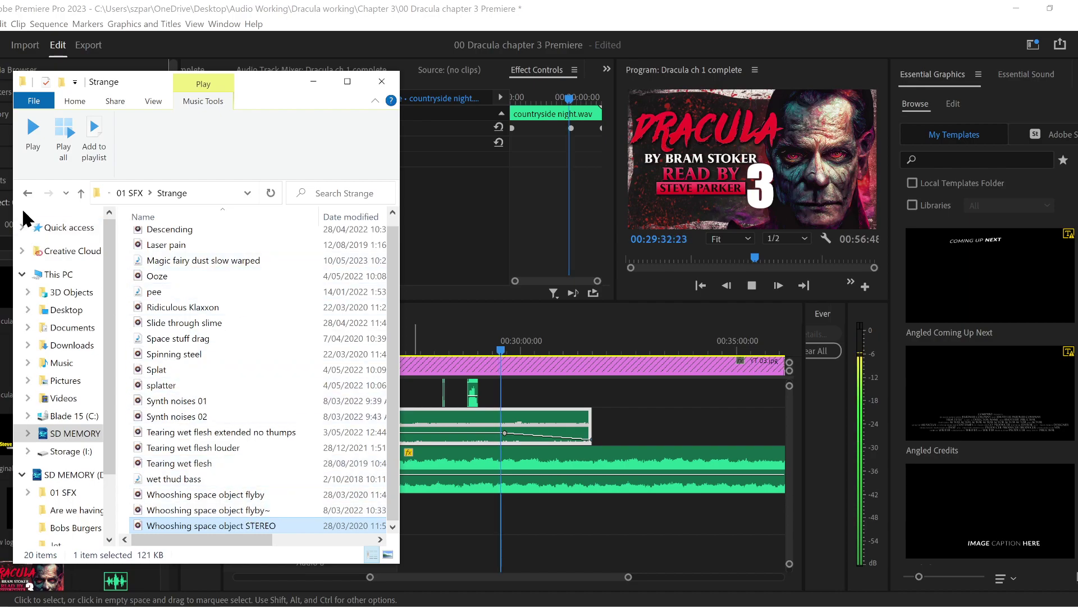
{"action": "left_click", "coordinate": [27, 193]}
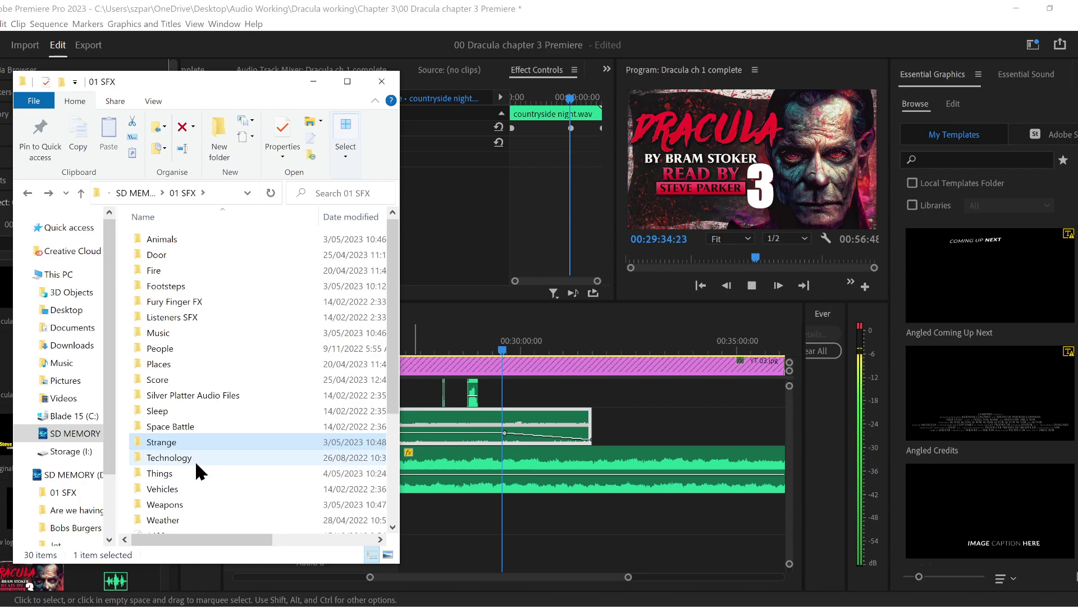
{"action": "left_click", "coordinate": [473, 343]}
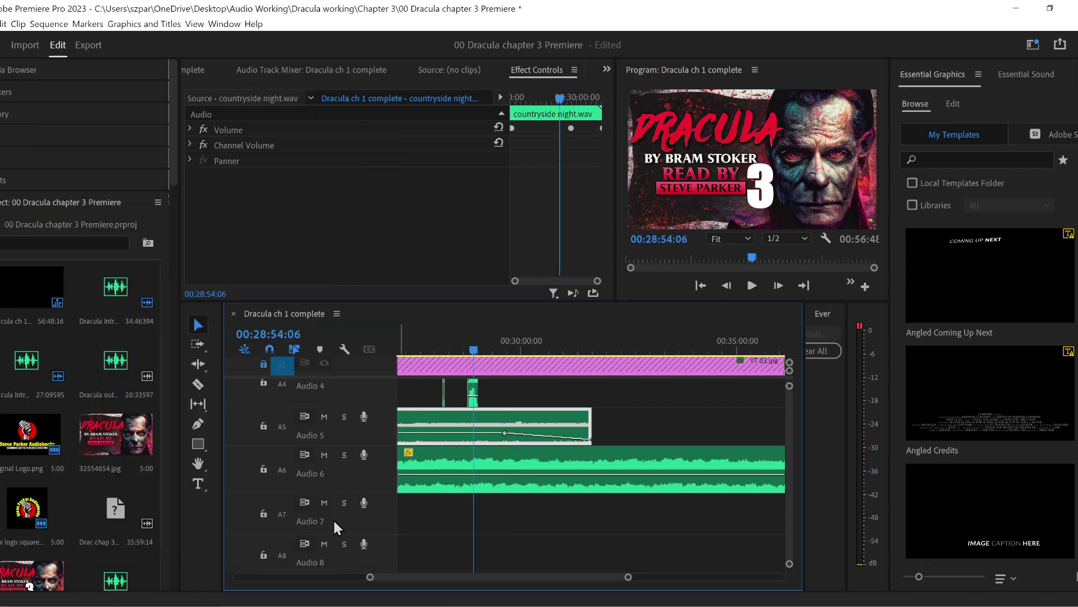
- Switch to File Explorer, open the Music folder in 01 SFX and audition spooky ambience and Spooky atmosphere, closing each player
{"action": "key", "text": "alt+Tab"}
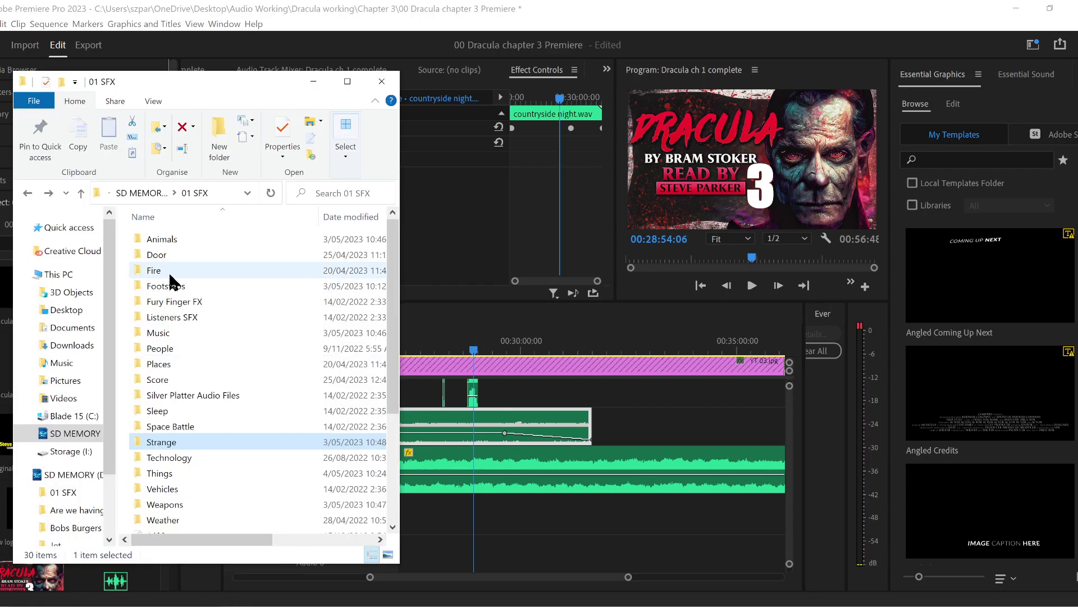
{"action": "double_click", "coordinate": [200, 331]}
{"action": "scroll", "coordinate": [251, 383], "scroll_direction": "down", "scroll_amount": 18}
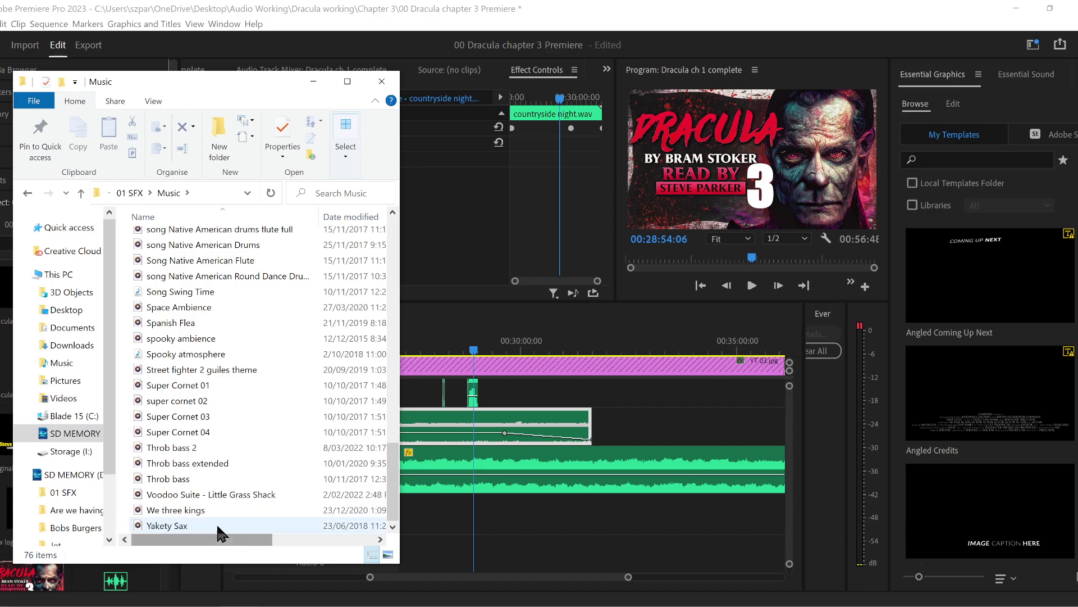
{"action": "double_click", "coordinate": [193, 340]}
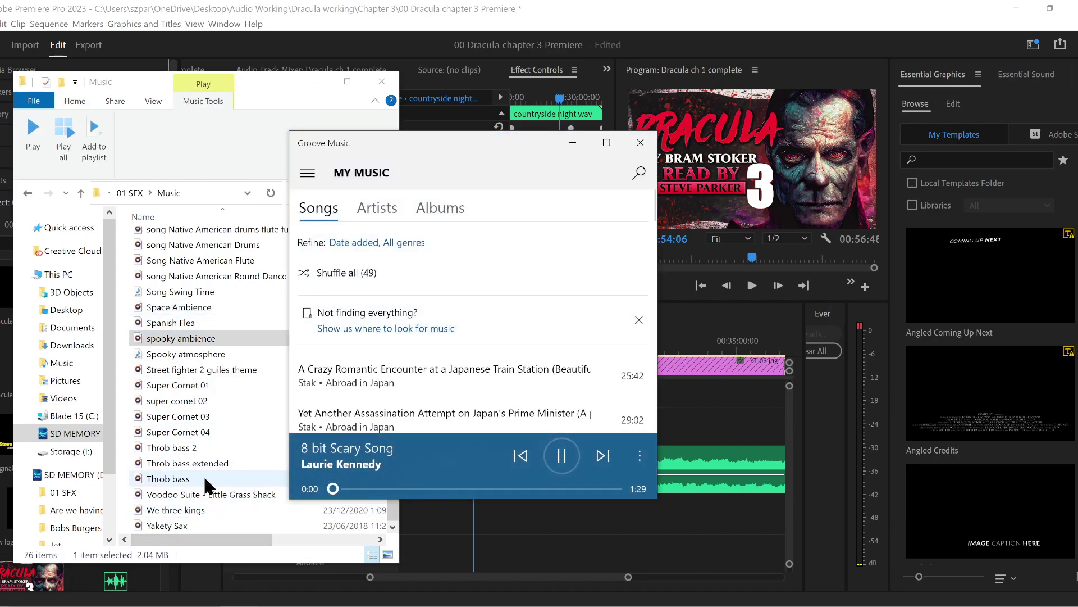
{"action": "left_click", "coordinate": [640, 143]}
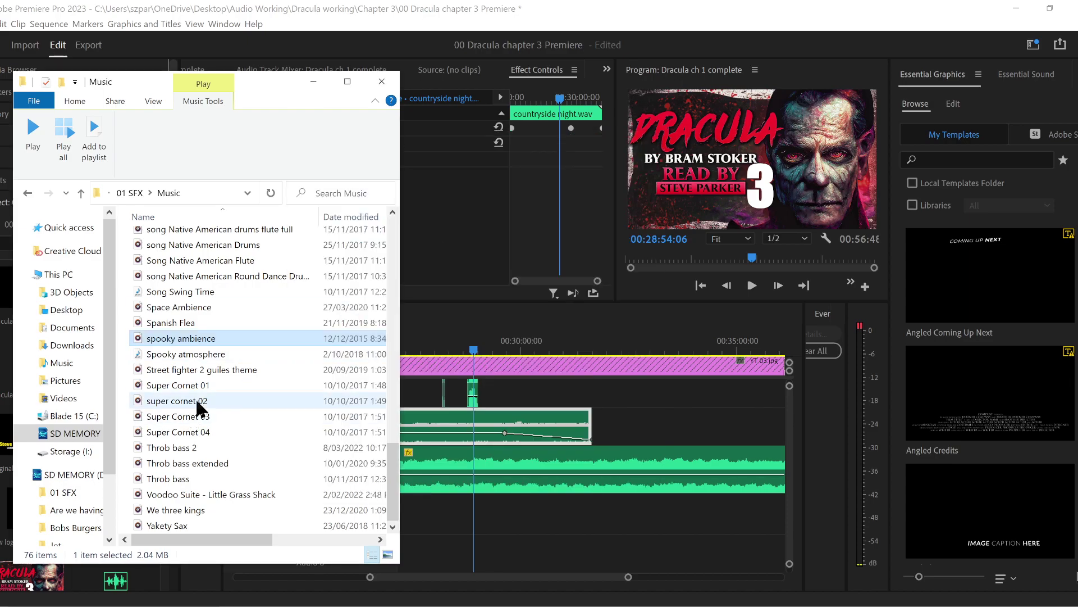
{"action": "double_click", "coordinate": [233, 353]}
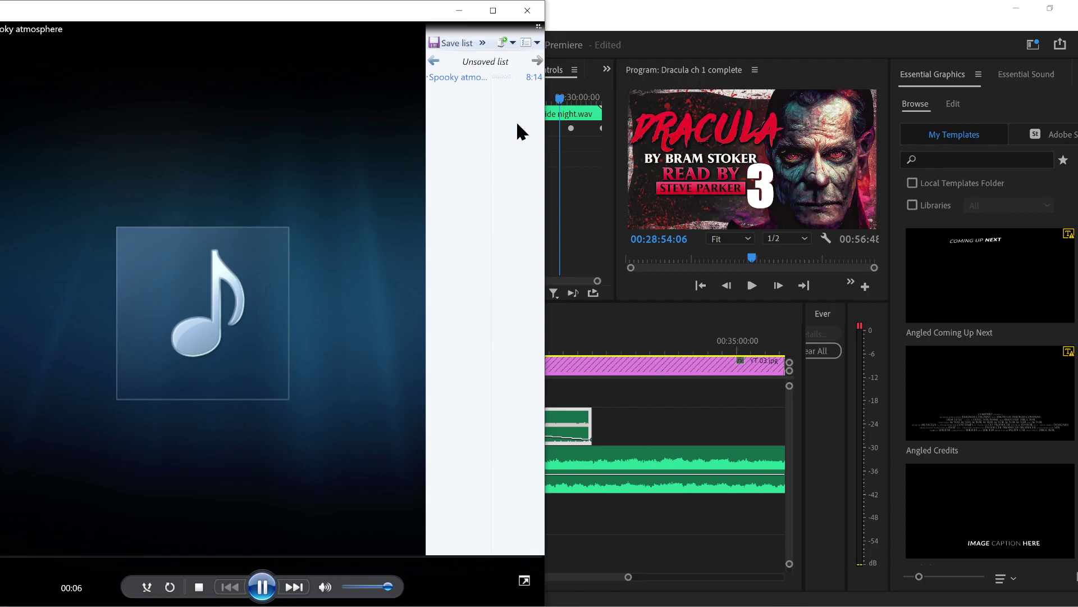
{"action": "left_click", "coordinate": [527, 10]}
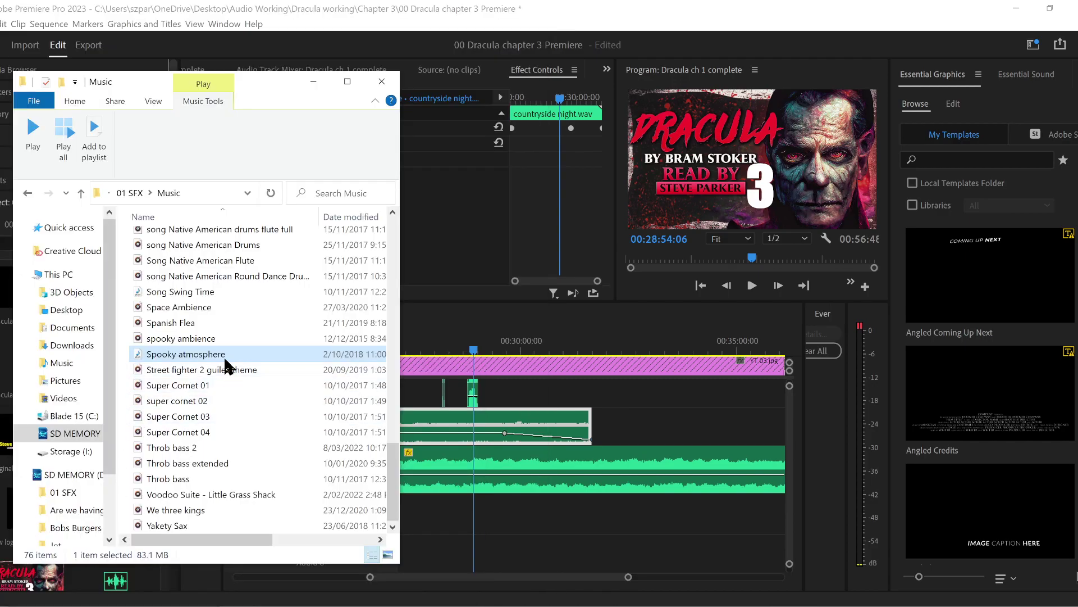
- Add Spooky atmosphere to track A7 starting at about 00:29:02 and play the sequence from 00:28:41:15
{"action": "left_click_drag", "start_coordinate": [191, 359], "coordinate": [480, 497]}
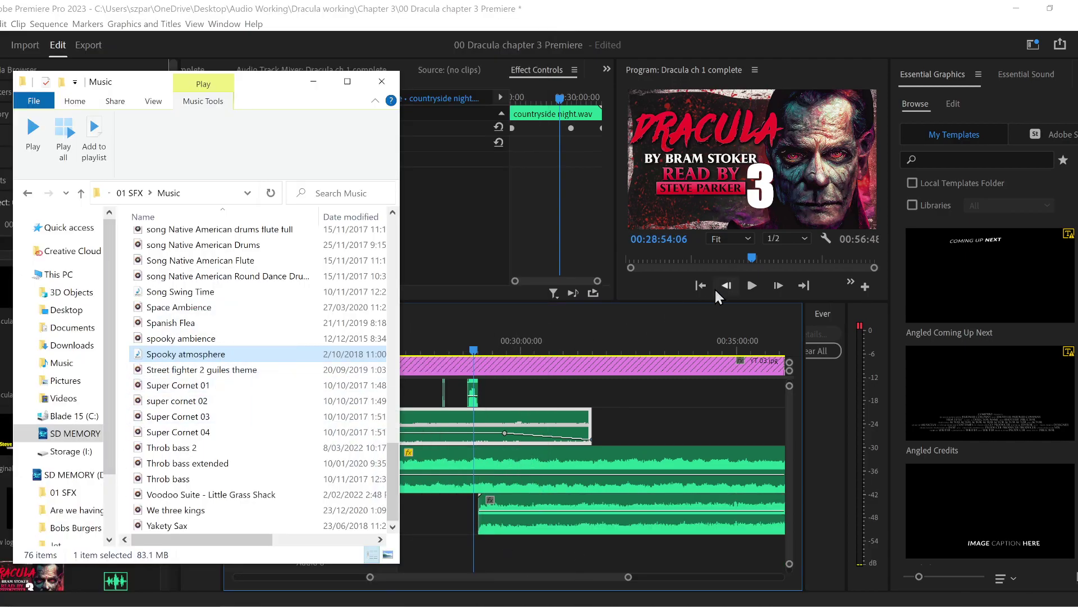
{"action": "left_click_drag", "start_coordinate": [626, 336], "coordinate": [464, 351]}
{"action": "key", "text": "space"}
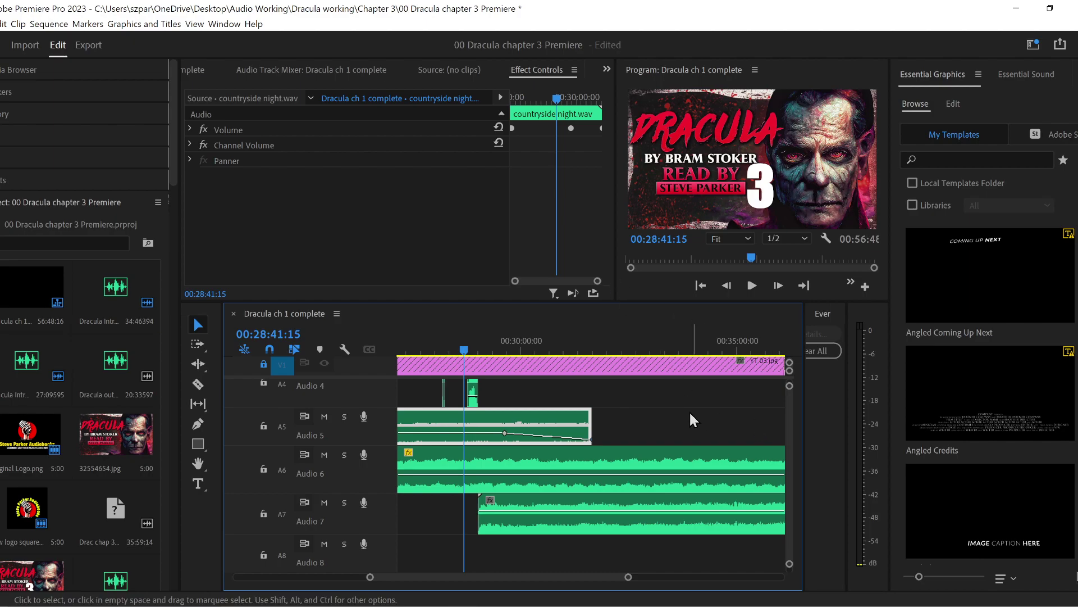
{"action": "key", "text": "space"}
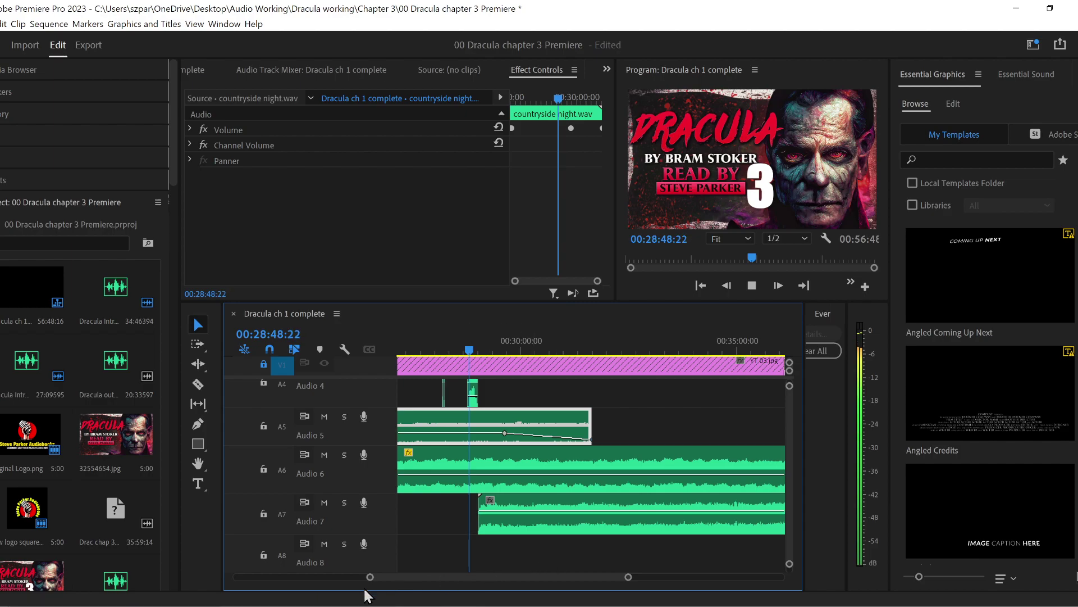
- Move the Magic fairy dust slow warped clip on track A4 slightly earlier, to start at about 00:28:46, and play it back
{"action": "left_click_drag", "start_coordinate": [370, 577], "coordinate": [389, 579]}
{"action": "left_click_drag", "start_coordinate": [403, 582], "coordinate": [444, 582]}
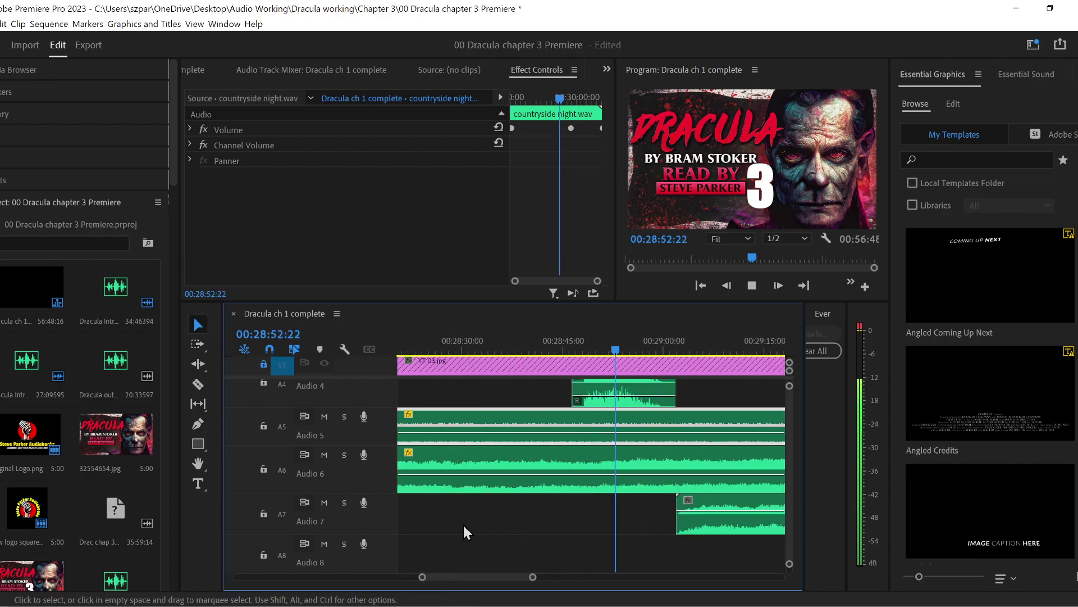
{"action": "key", "text": "space"}
{"action": "left_click_drag", "start_coordinate": [605, 395], "coordinate": [589, 385]}
{"action": "left_click", "coordinate": [568, 350]}
{"action": "key", "text": "space"}
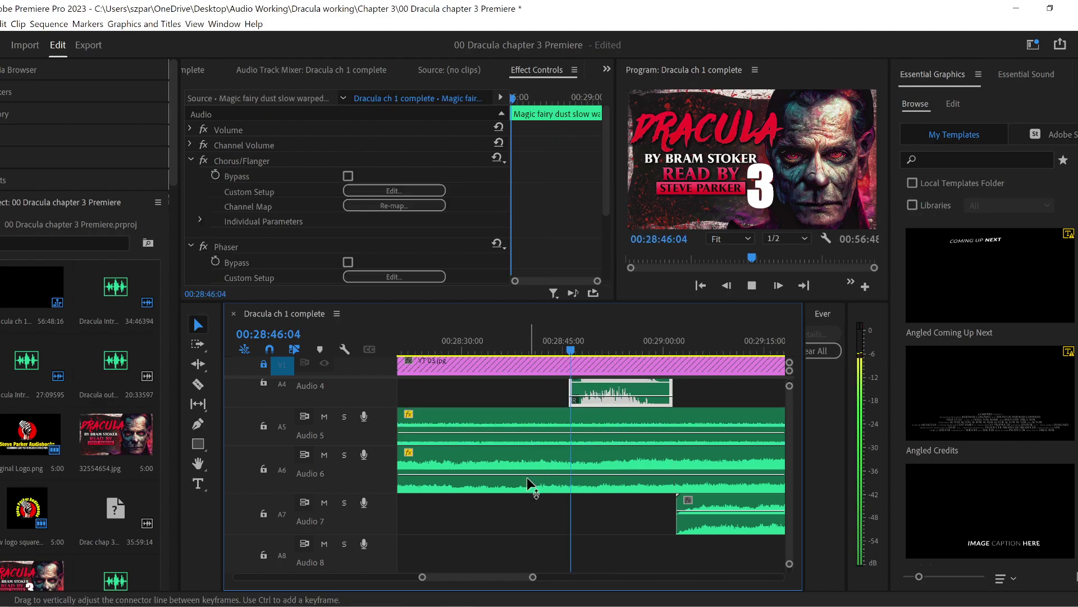
- Shift the Magic fairy dust slow warped clip about half a second earlier on track A4 and play it again
{"action": "left_click_drag", "start_coordinate": [421, 579], "coordinate": [450, 578]}
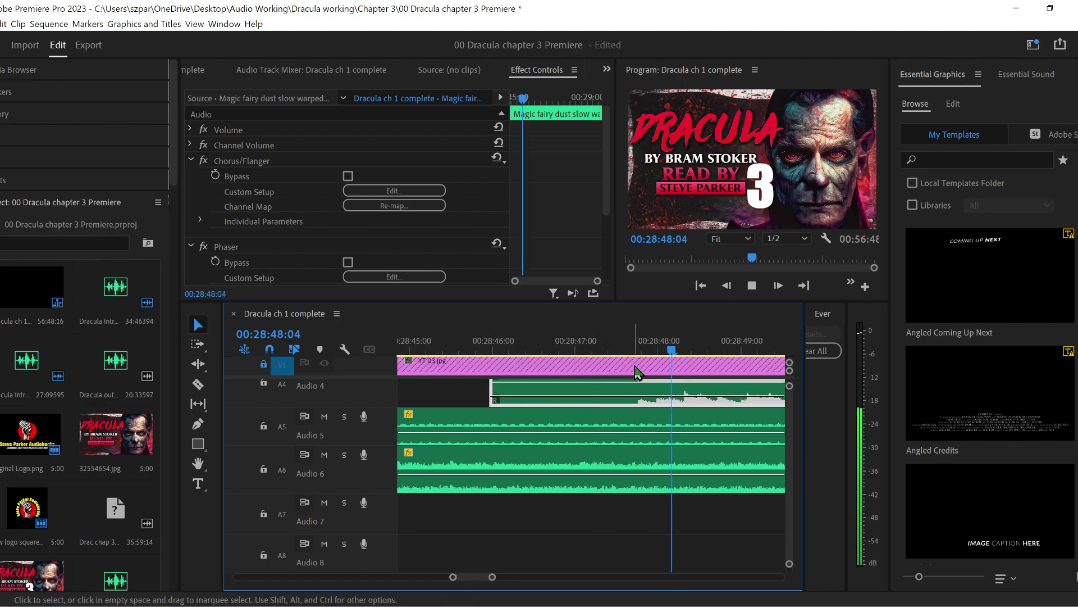
{"action": "left_click_drag", "start_coordinate": [643, 387], "coordinate": [605, 387]}
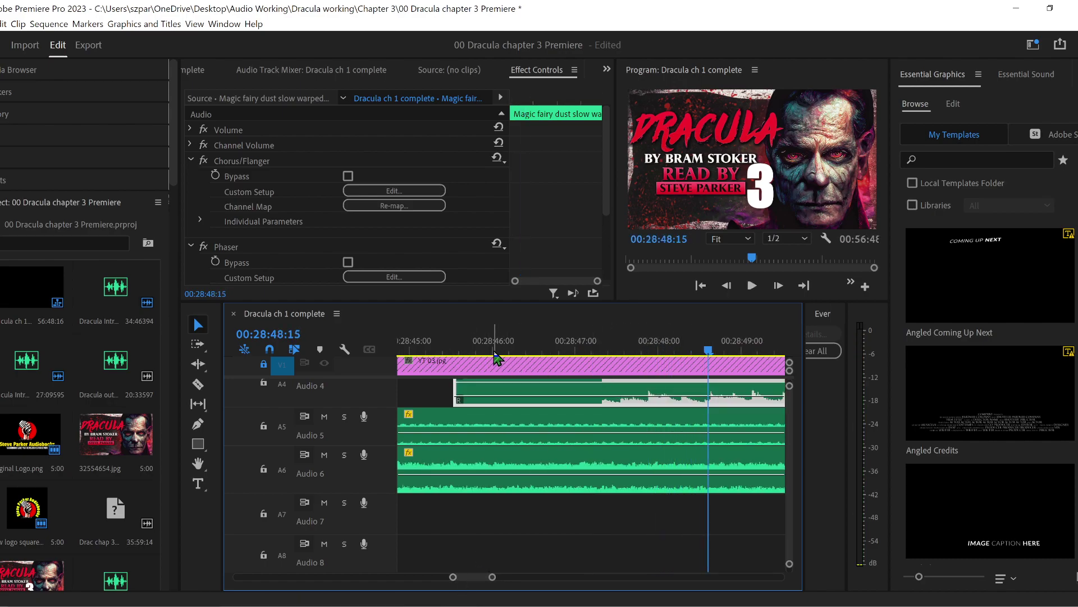
{"action": "left_click", "coordinate": [476, 346]}
{"action": "key", "text": "space"}
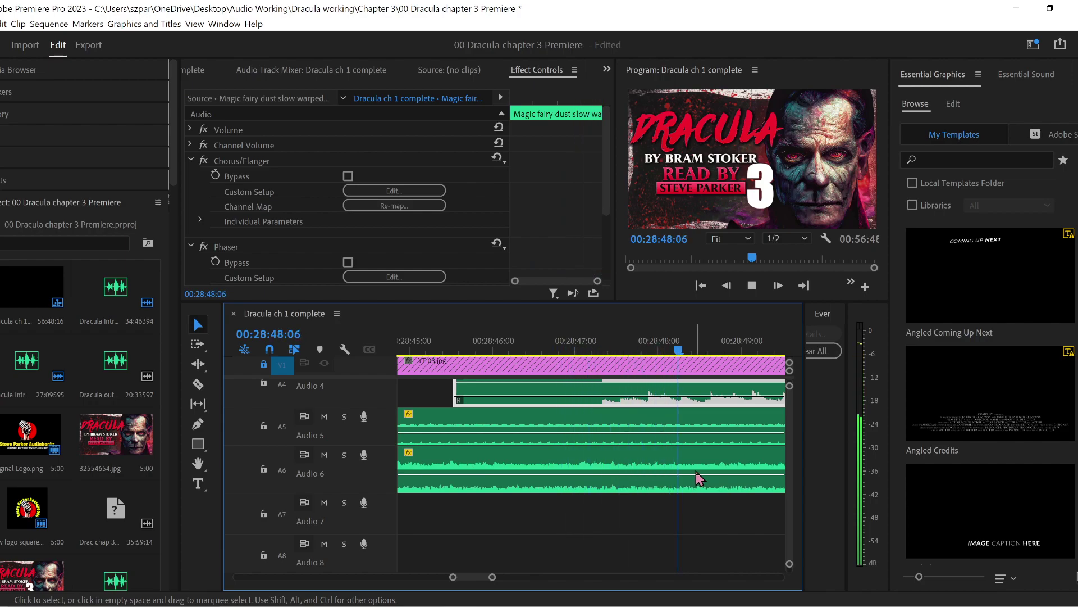
- Move the Spooky atmosphere clip on track A7 later while the sequence plays, so it starts at about 00:29:22
{"action": "left_click_drag", "start_coordinate": [492, 578], "coordinate": [551, 580]}
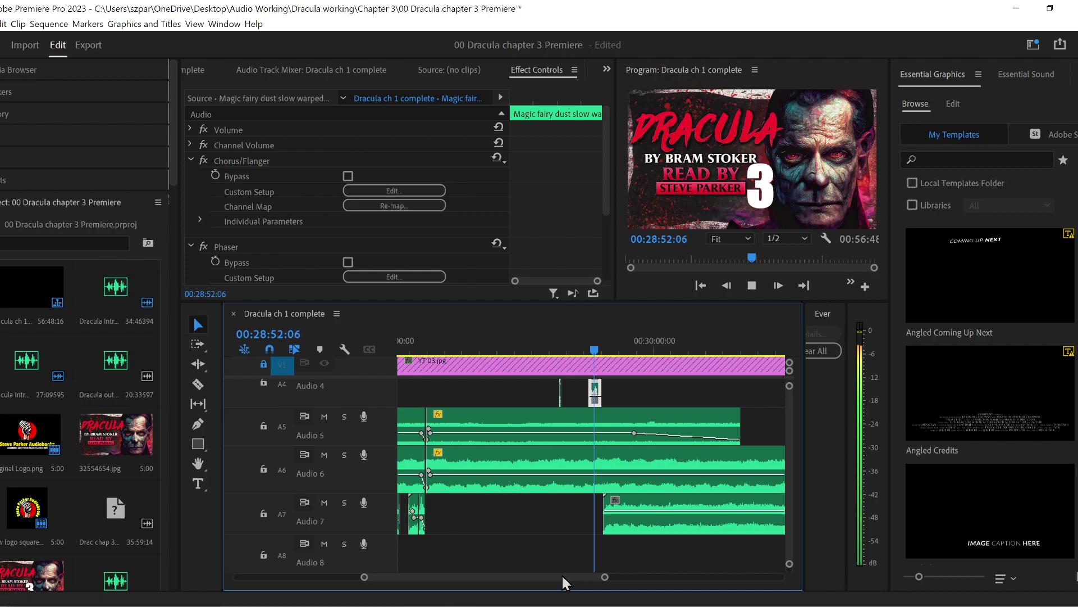
{"action": "scroll", "coordinate": [561, 575], "scroll_direction": "down", "scroll_amount": 3}
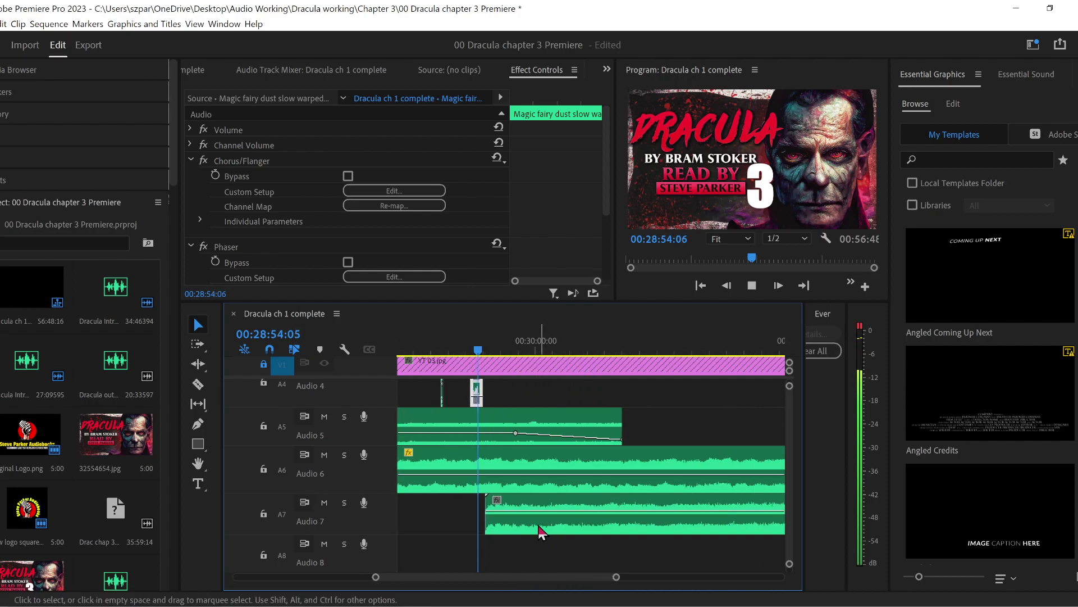
{"action": "left_click_drag", "start_coordinate": [376, 579], "coordinate": [446, 578]}
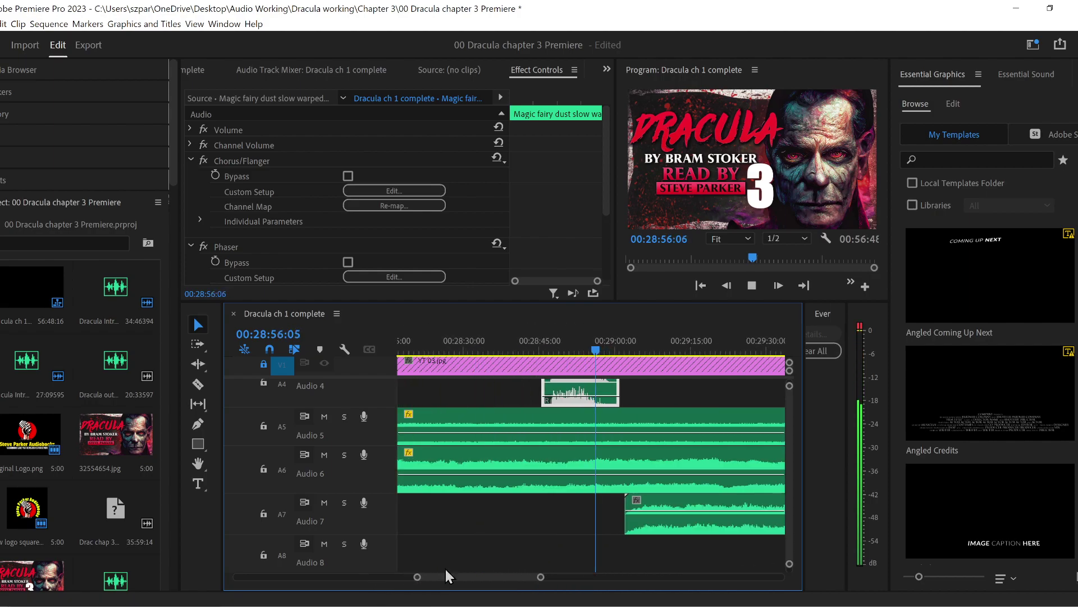
{"action": "scroll", "coordinate": [502, 575], "scroll_direction": "up", "scroll_amount": 3}
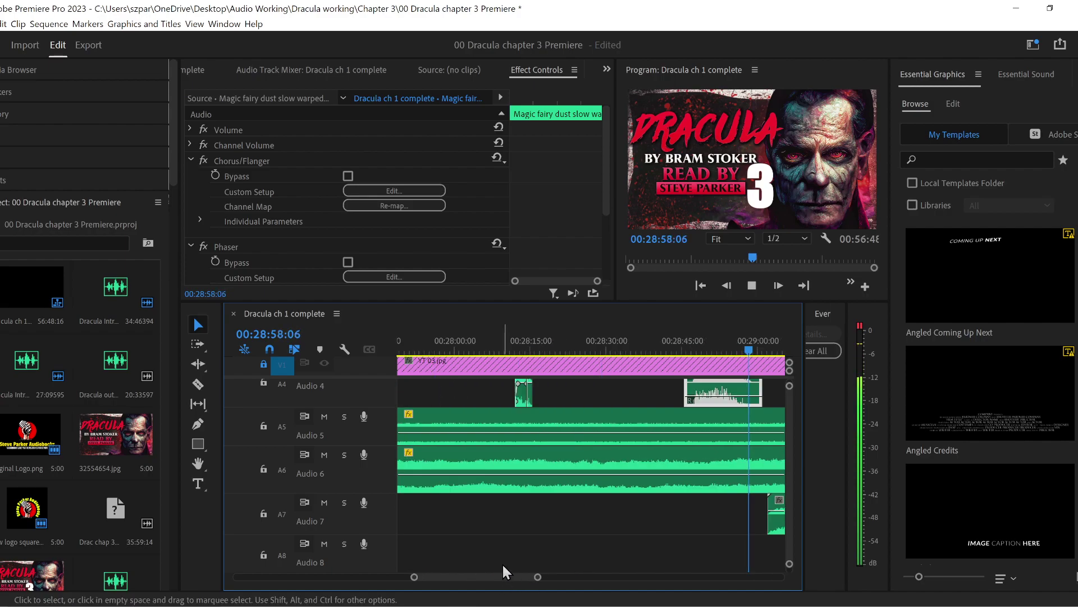
{"action": "left_click_drag", "start_coordinate": [539, 577], "coordinate": [558, 576]}
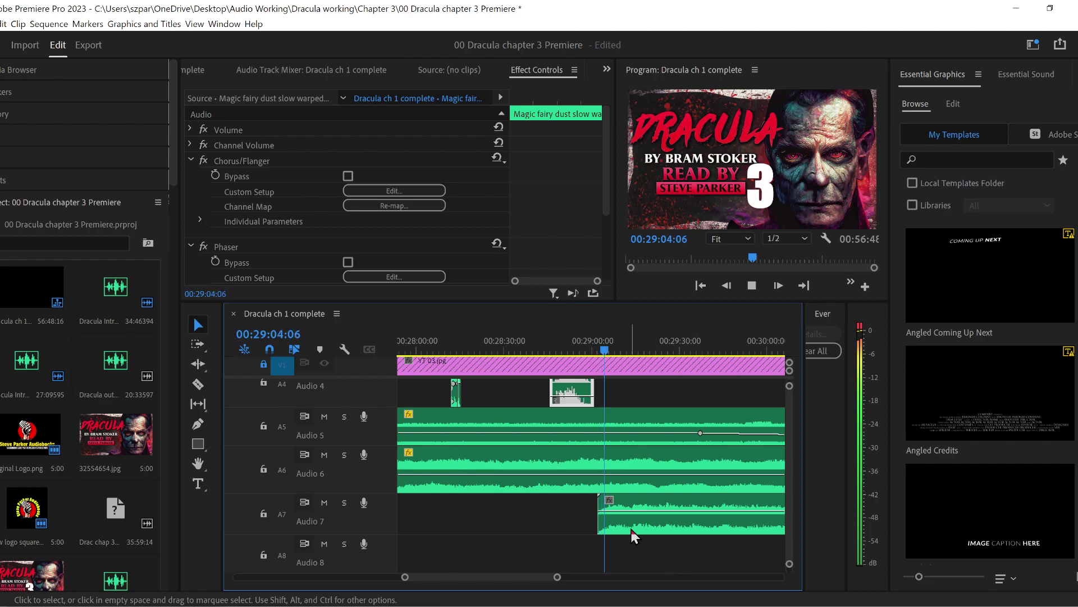
{"action": "left_click_drag", "start_coordinate": [629, 531], "coordinate": [667, 531]}
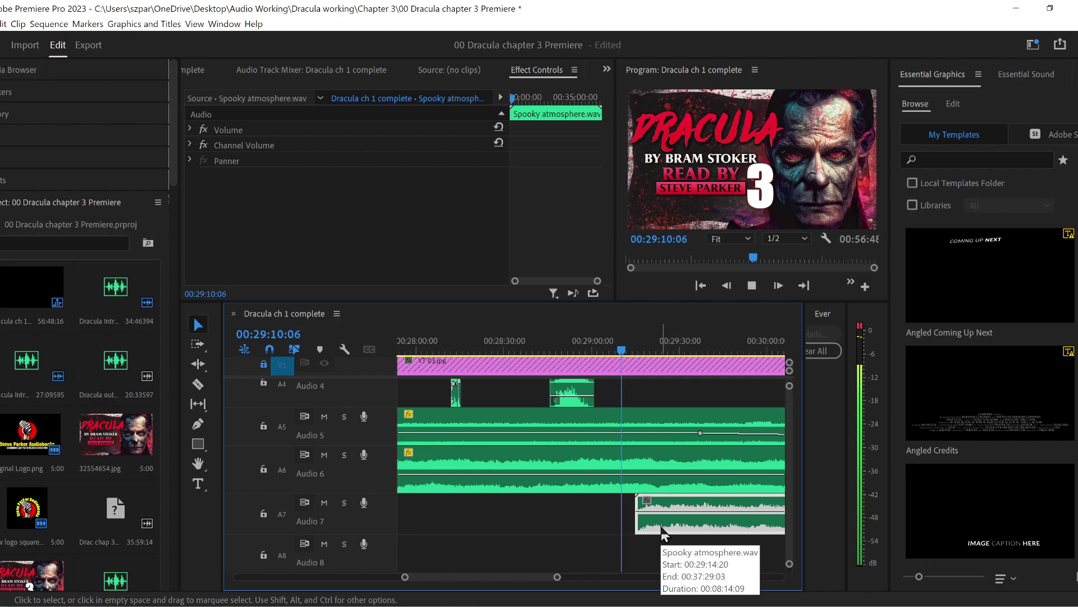
{"action": "left_click_drag", "start_coordinate": [684, 533], "coordinate": [706, 534]}
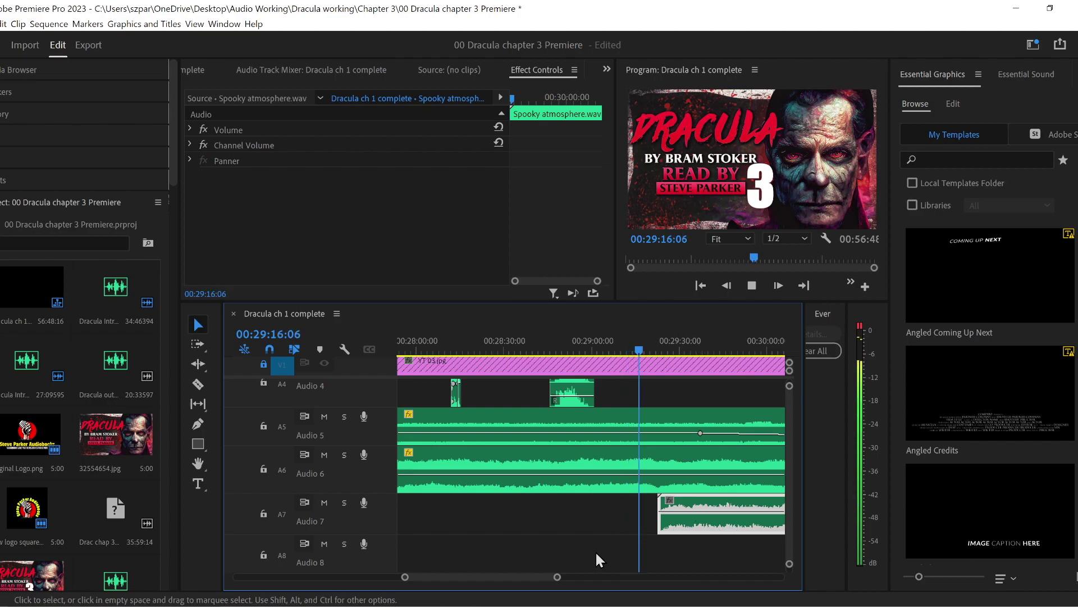
- Keep shifting Spooky atmosphere later on track A7 ahead of the playhead to about 00:29:44, and pull it back to about 00:29:41
{"action": "left_click_drag", "start_coordinate": [537, 577], "coordinate": [545, 576]}
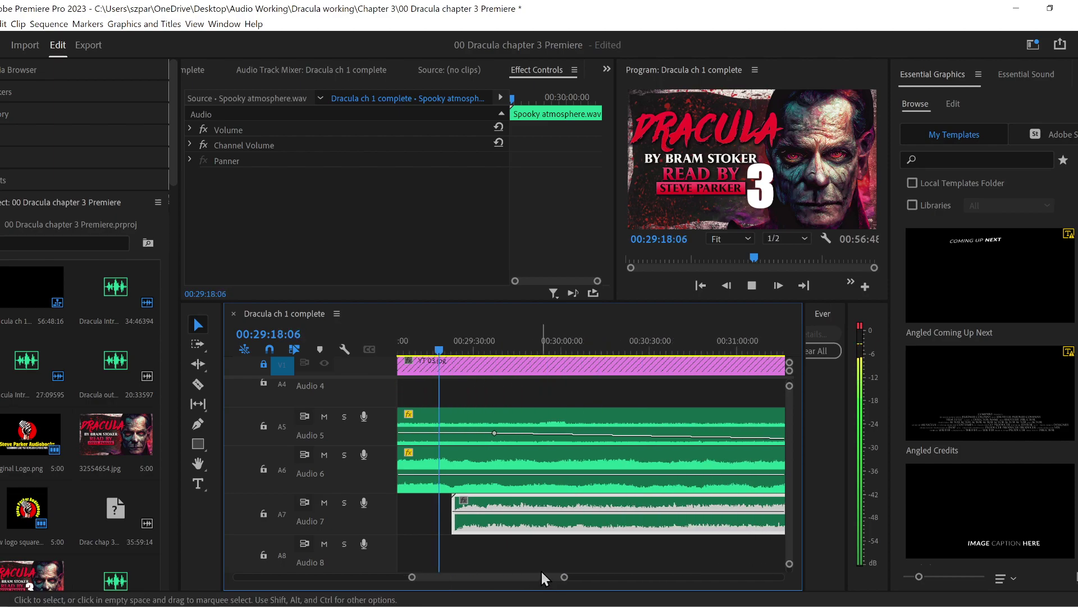
{"action": "left_click_drag", "start_coordinate": [516, 534], "coordinate": [534, 535]}
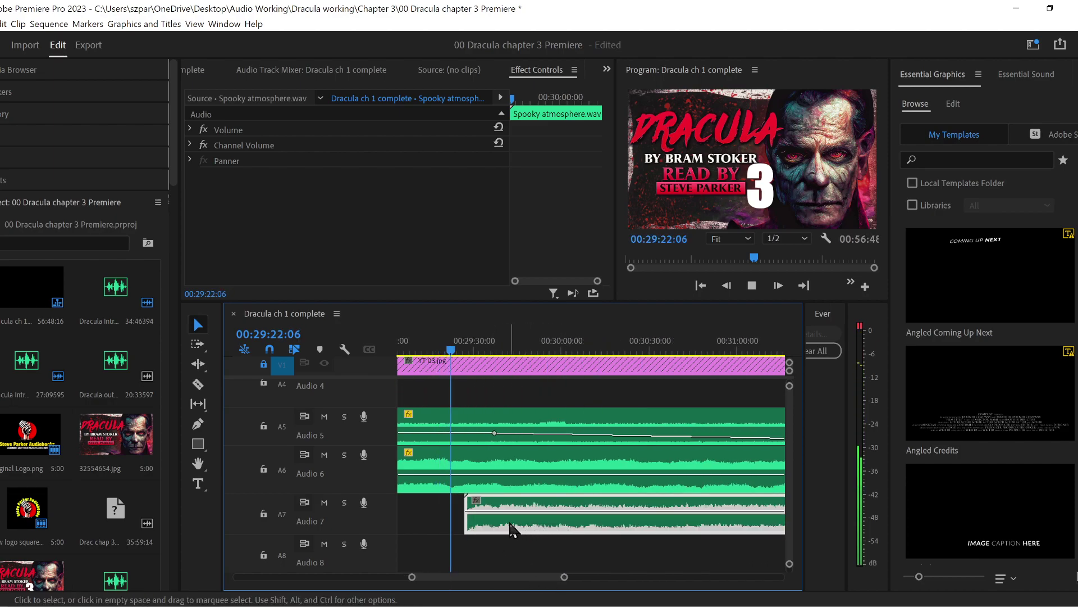
{"action": "left_click", "coordinate": [517, 528]}
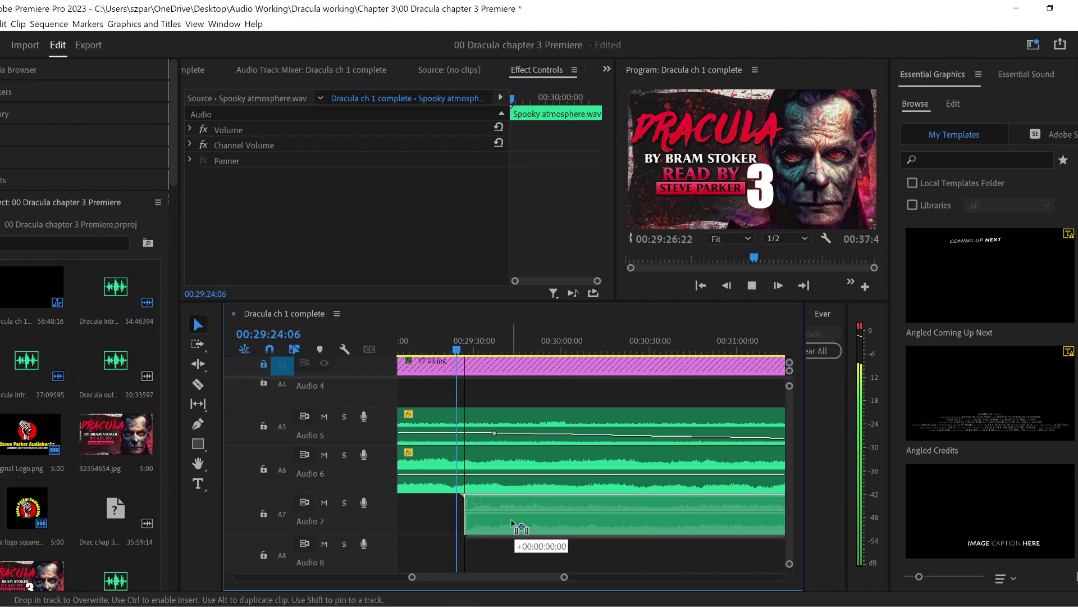
{"action": "left_click_drag", "start_coordinate": [517, 528], "coordinate": [527, 528]}
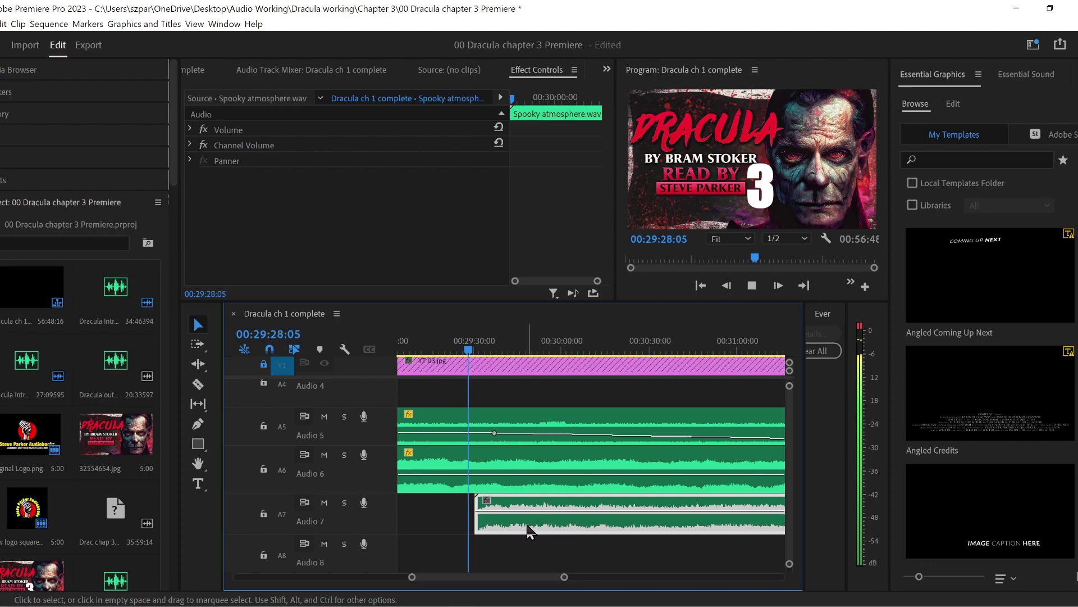
{"action": "left_click_drag", "start_coordinate": [527, 531], "coordinate": [549, 531]}
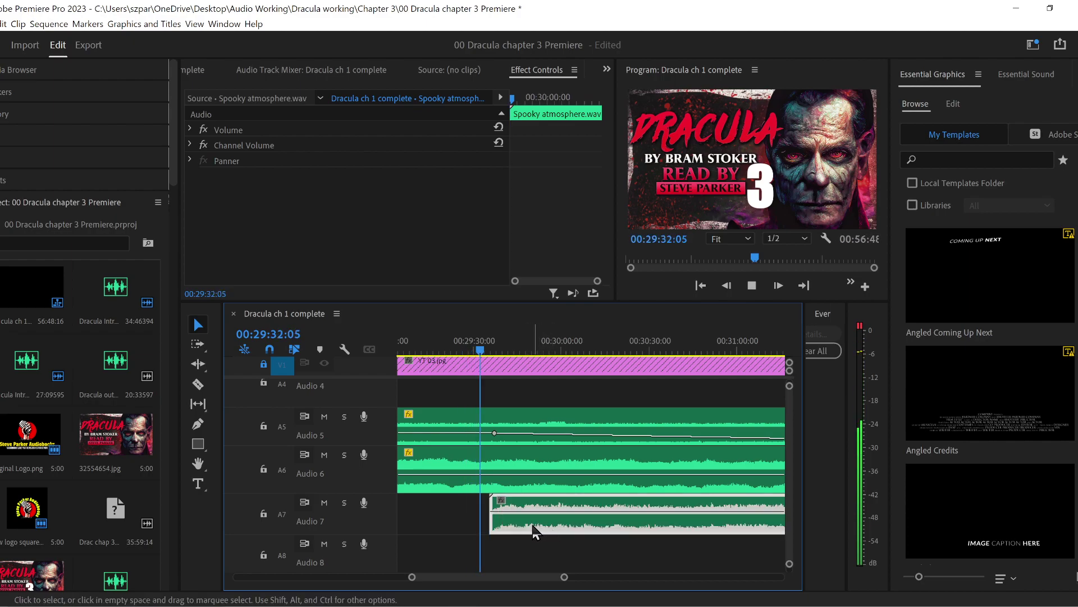
{"action": "left_click_drag", "start_coordinate": [541, 531], "coordinate": [555, 531]}
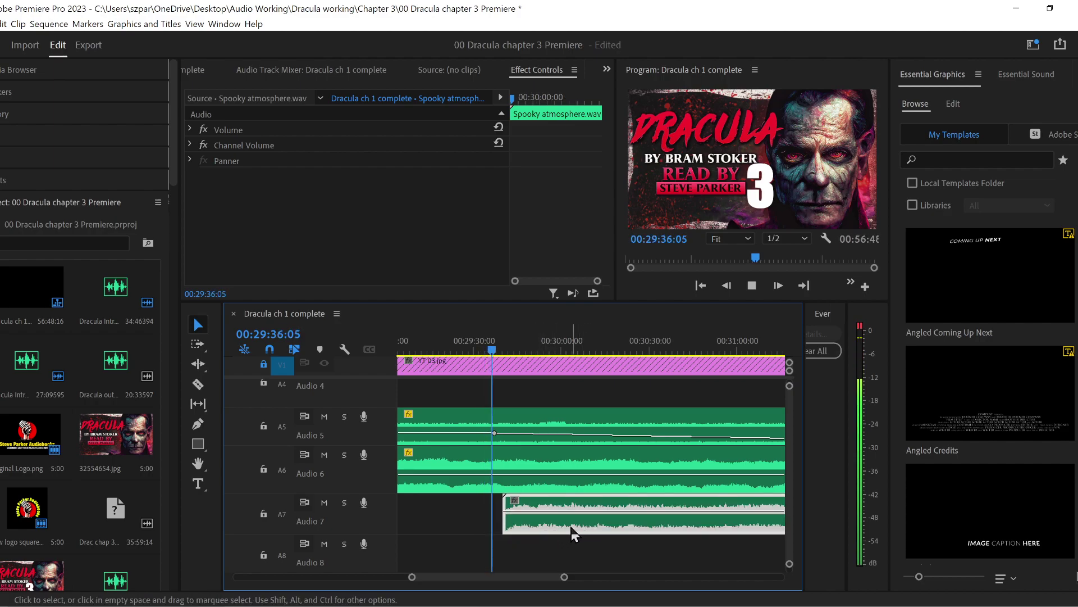
{"action": "left_click_drag", "start_coordinate": [567, 533], "coordinate": [579, 532]}
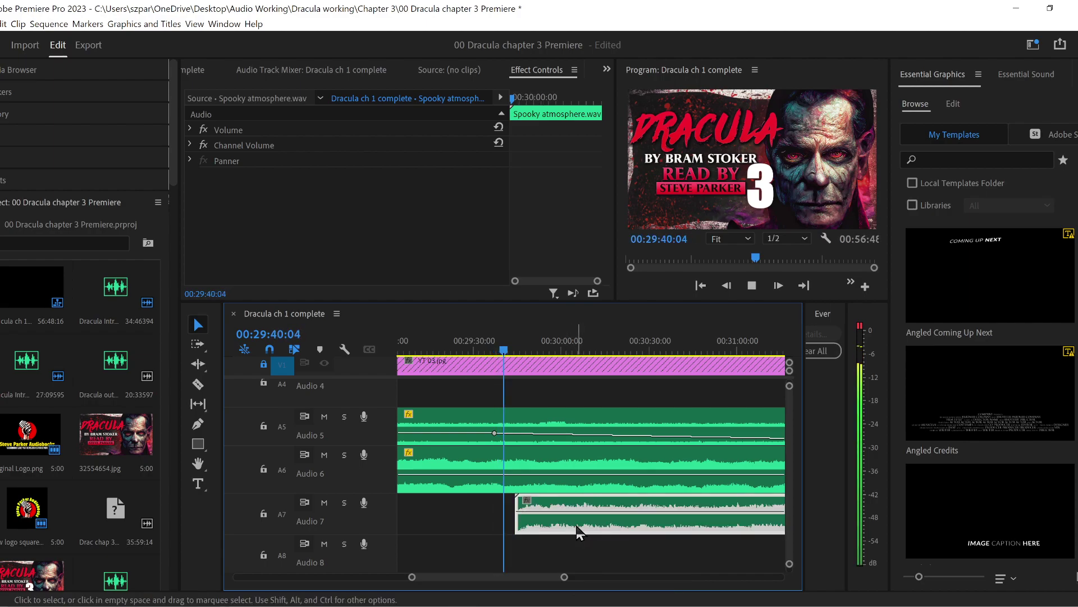
{"action": "left_click_drag", "start_coordinate": [568, 527], "coordinate": [557, 531]}
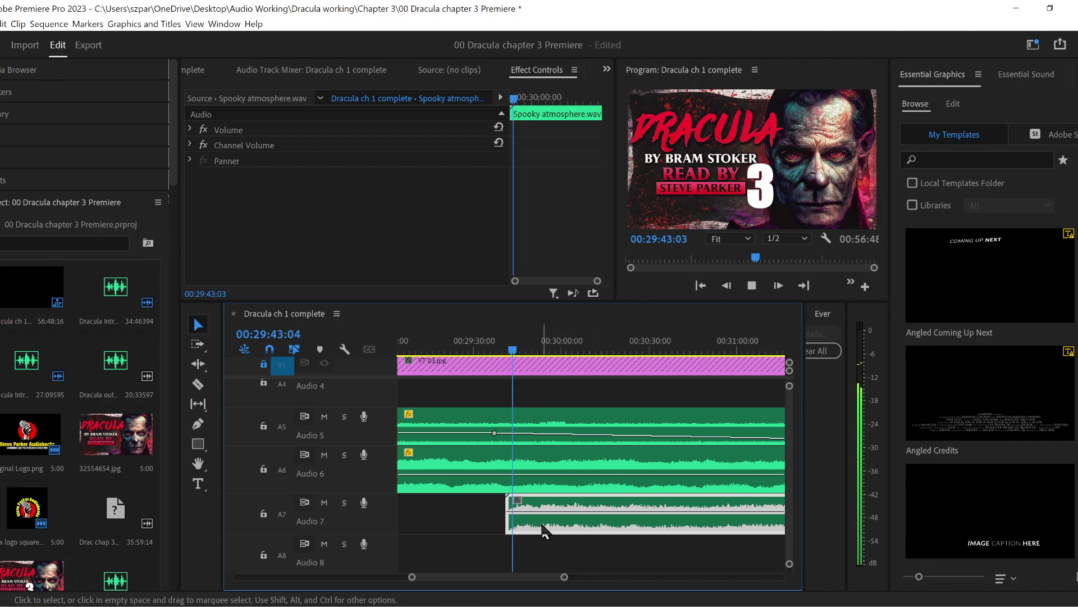
- Replay the start of Spooky atmosphere, move the clip earlier to start at about 00:29:38, and play from there
{"action": "key", "text": "space"}
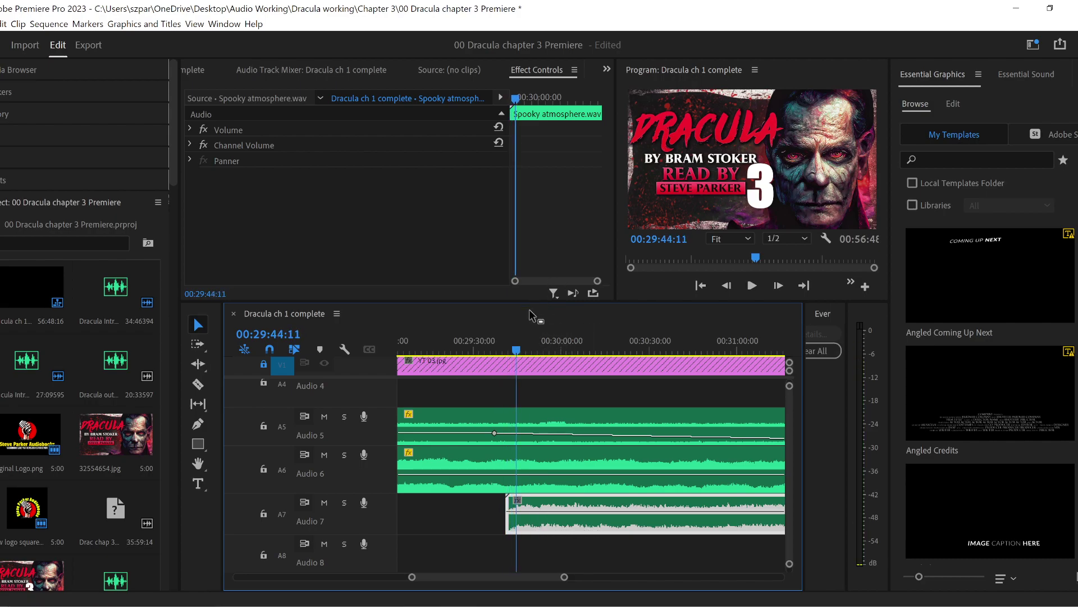
{"action": "left_click_drag", "start_coordinate": [517, 358], "coordinate": [500, 392]}
{"action": "key", "text": "space"}
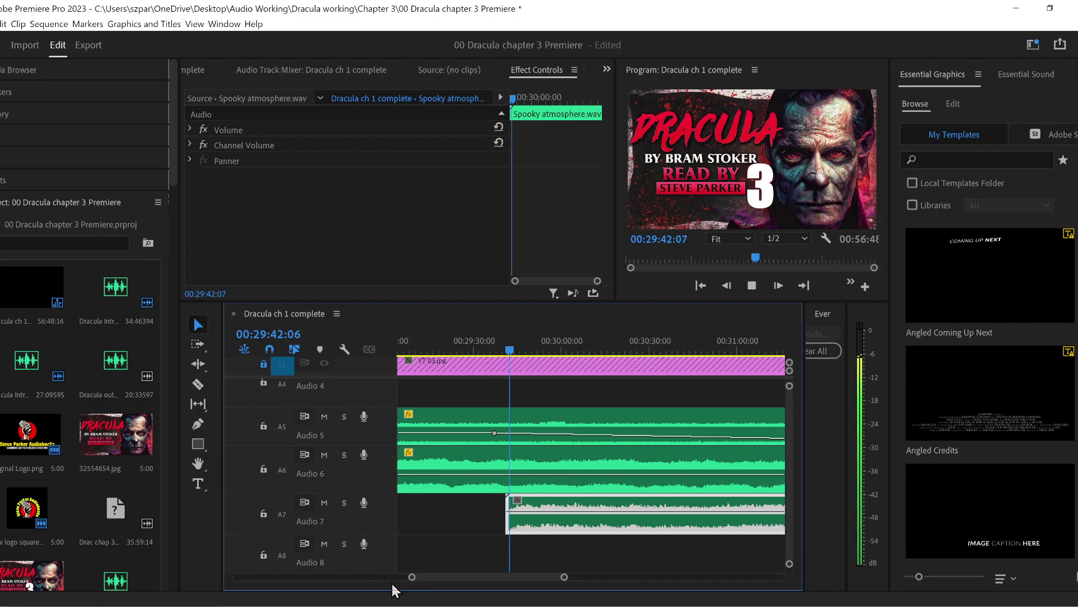
{"action": "left_click_drag", "start_coordinate": [414, 577], "coordinate": [424, 577]}
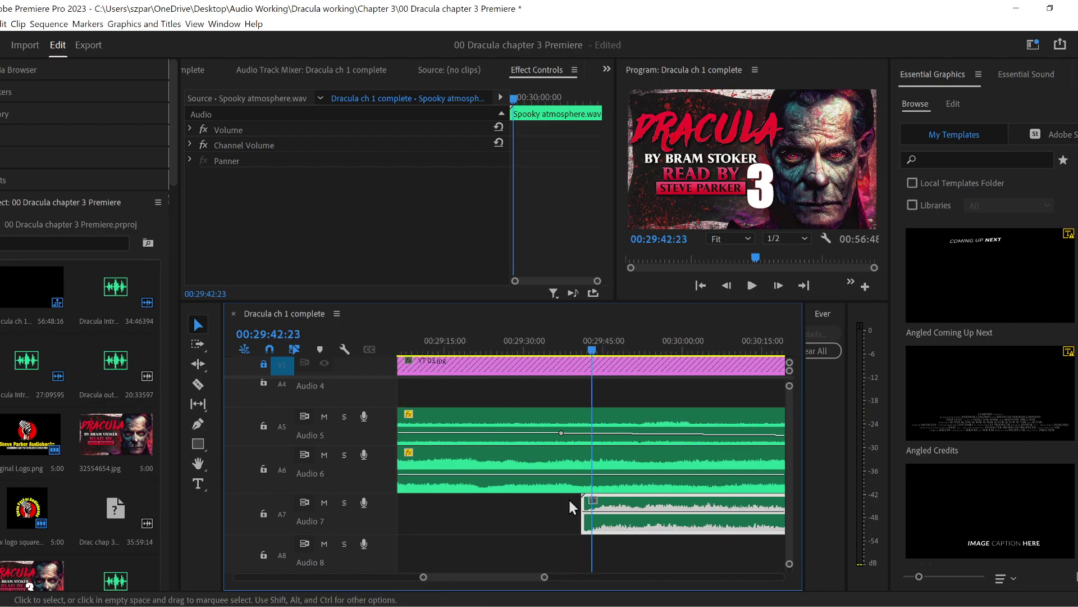
{"action": "left_click_drag", "start_coordinate": [623, 533], "coordinate": [609, 534]}
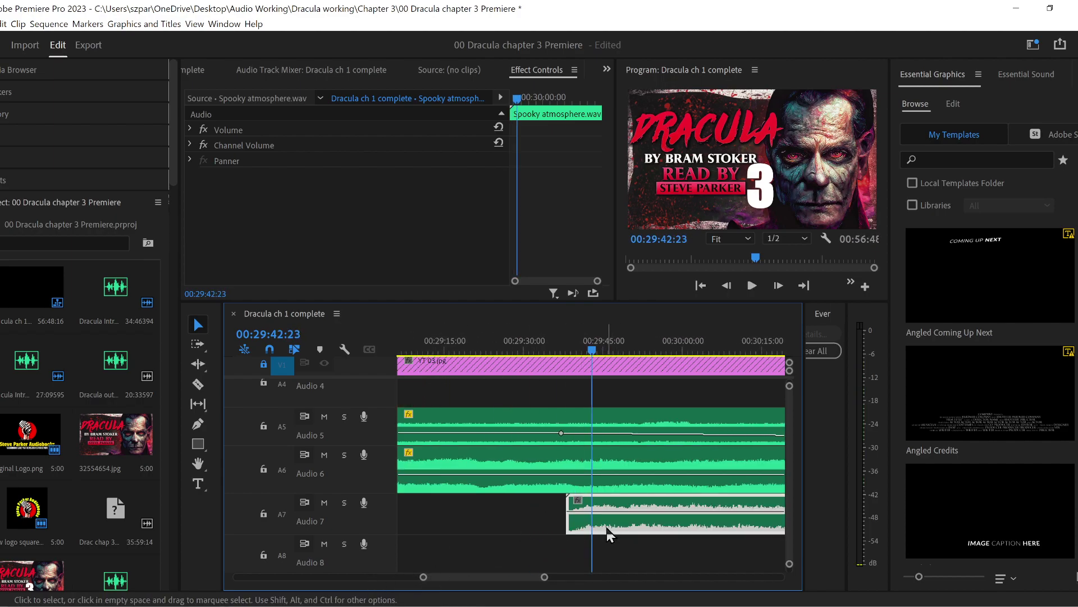
{"action": "left_click", "coordinate": [569, 350]}
{"action": "key", "text": "space"}
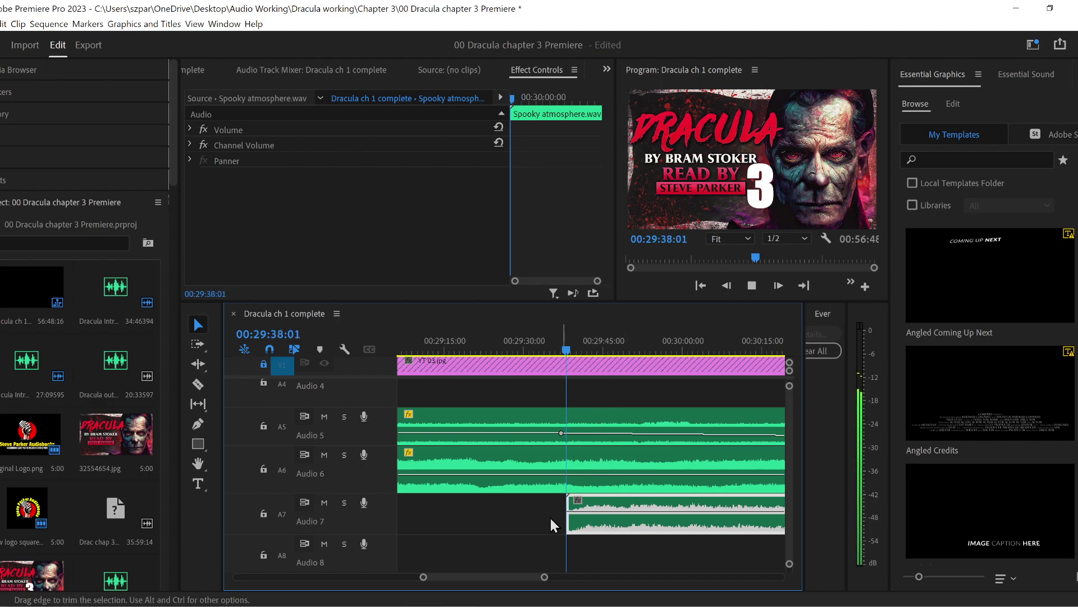
- Fade in the start of Spooky atmosphere over about 3 seconds with Pen tool volume keyframes, and return to the Selection tool
{"action": "left_click", "coordinate": [197, 424]}
{"action": "left_click", "coordinate": [585, 511]}
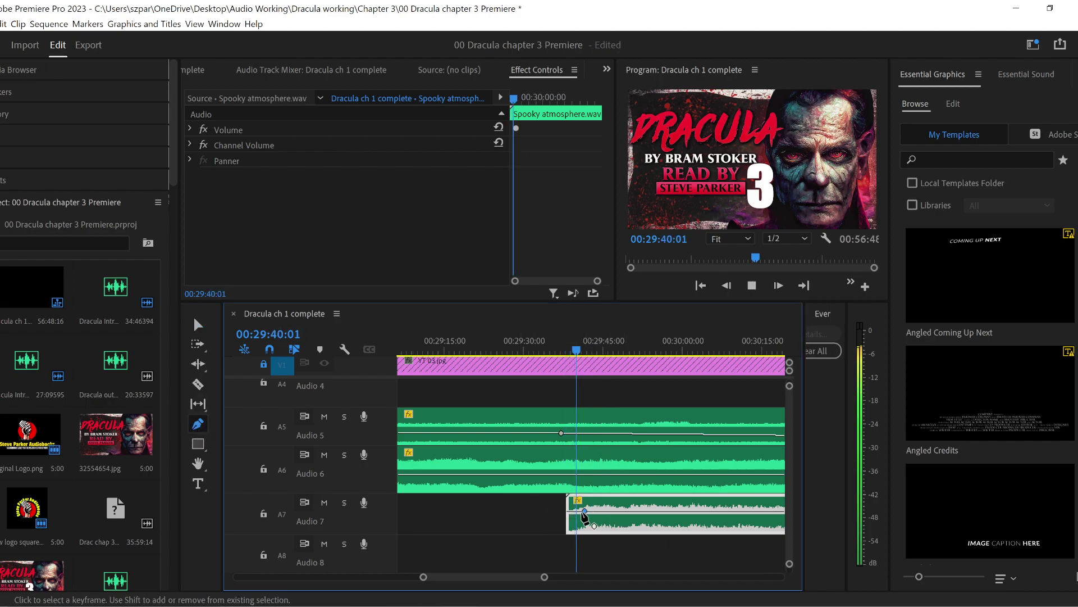
{"action": "left_click_drag", "start_coordinate": [567, 517], "coordinate": [568, 567]}
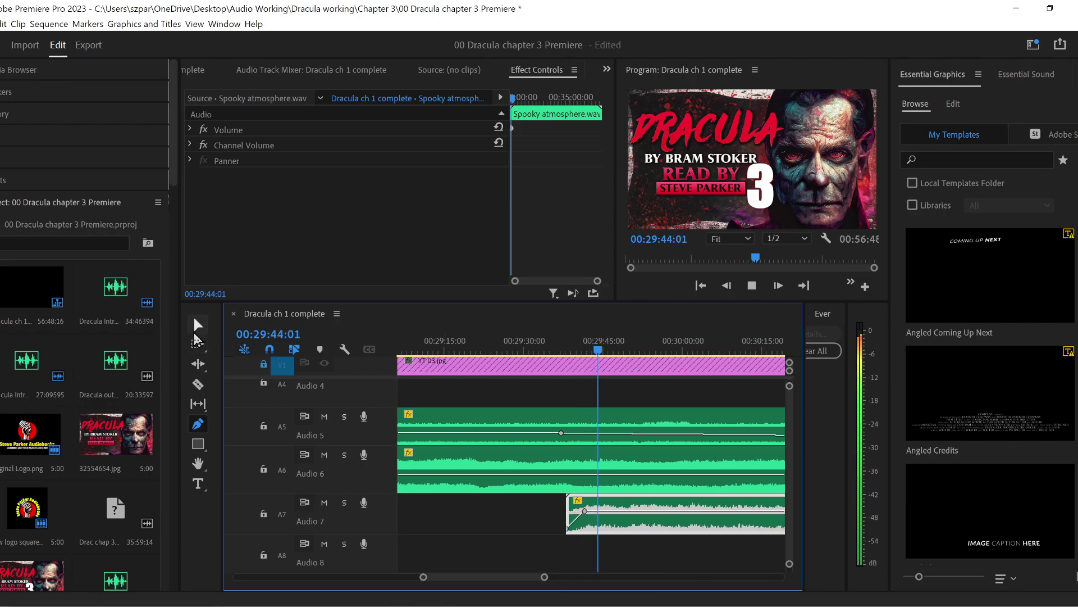
{"action": "left_click", "coordinate": [198, 325]}
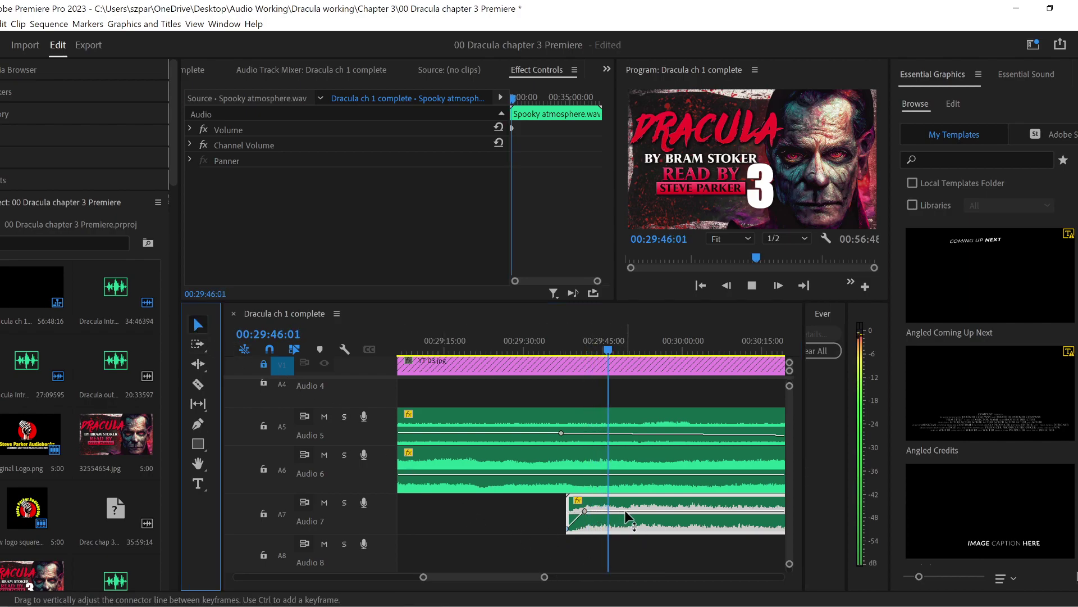
- Trim the ends of the last clips on tracks A7 and A6 to the title image's end at about 00:36:30, and stop playback
{"action": "mouse_move", "coordinate": [543, 577]}
{"action": "left_mouse_down"}
{"action": "mouse_move", "coordinate": [589, 577]}
{"action": "mouse_move", "coordinate": [555, 576]}
{"action": "left_mouse_up"}
{"action": "left_click", "coordinate": [667, 553]}
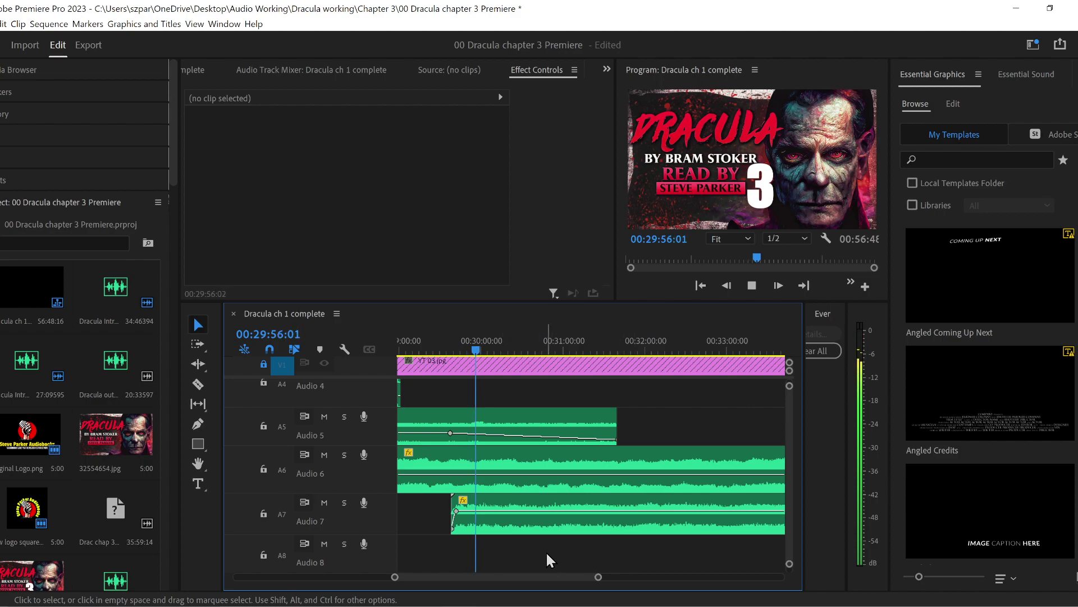
{"action": "left_click_drag", "start_coordinate": [599, 577], "coordinate": [735, 590]}
{"action": "left_click_drag", "start_coordinate": [603, 577], "coordinate": [629, 577]}
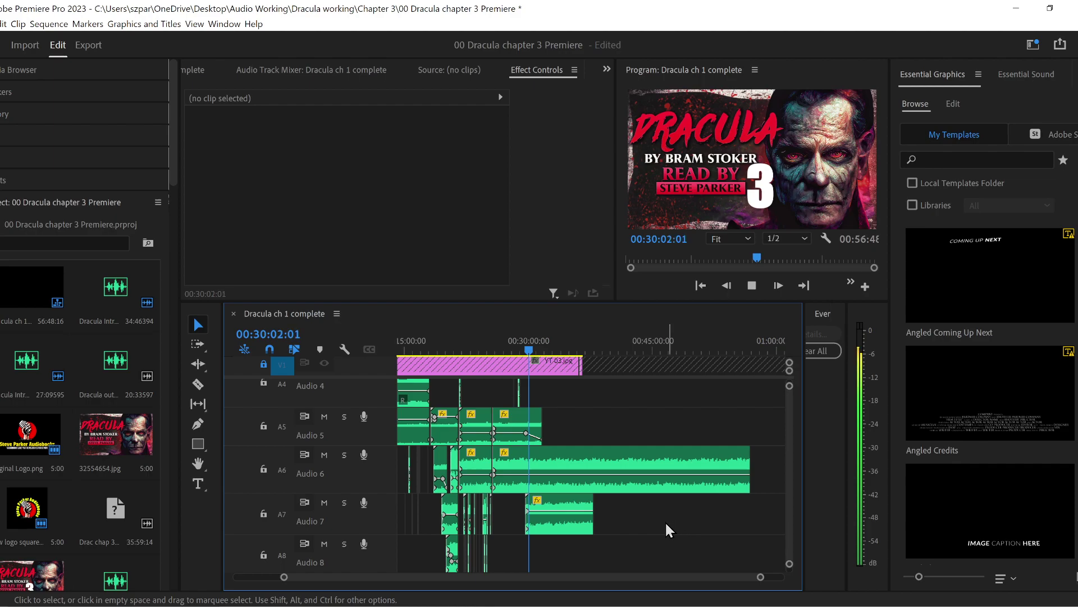
{"action": "left_click_drag", "start_coordinate": [600, 523], "coordinate": [588, 524]}
{"action": "left_click_drag", "start_coordinate": [756, 486], "coordinate": [583, 485]}
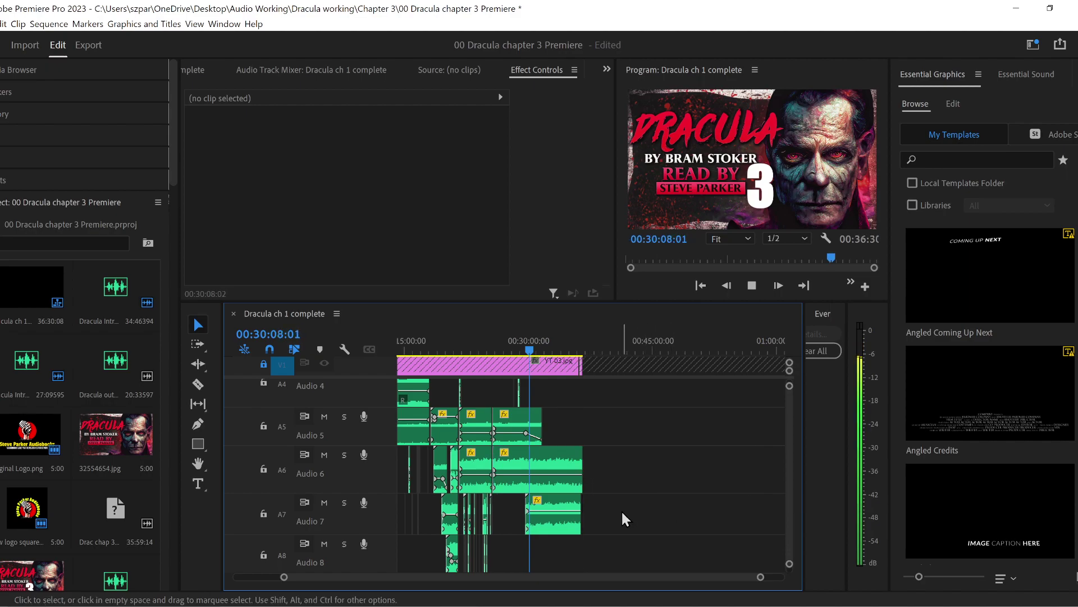
{"action": "key", "text": "space"}
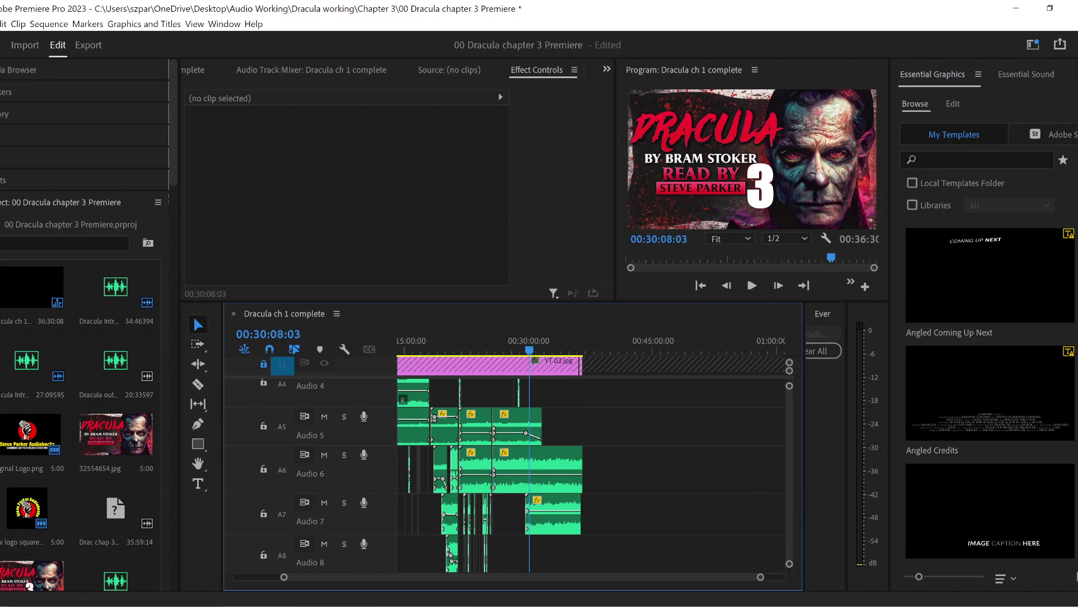
- Switch to File Explorer and open the Chapter 3 folder from Desktop, Audio Working, Dracula working in a new window
{"action": "left_click", "coordinate": [247, 548]}
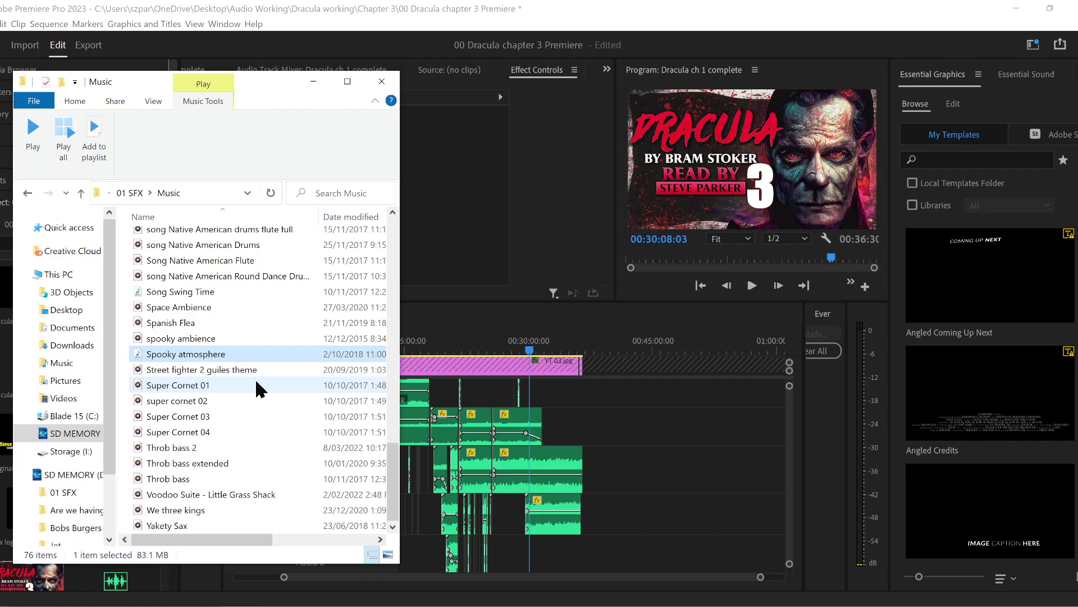
{"action": "right_click", "coordinate": [241, 605]}
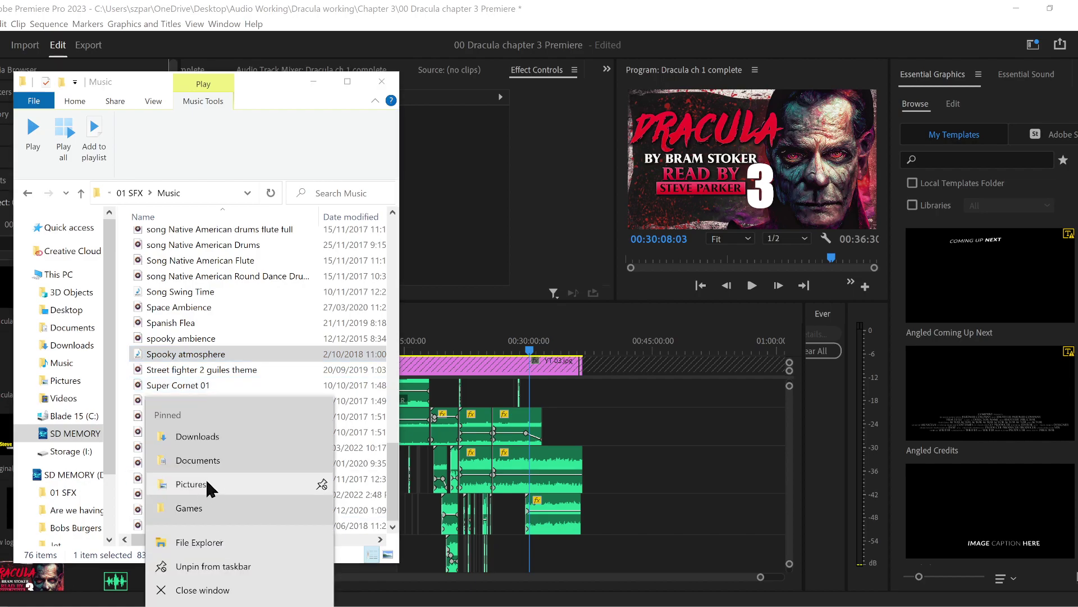
{"action": "left_click", "coordinate": [225, 441]}
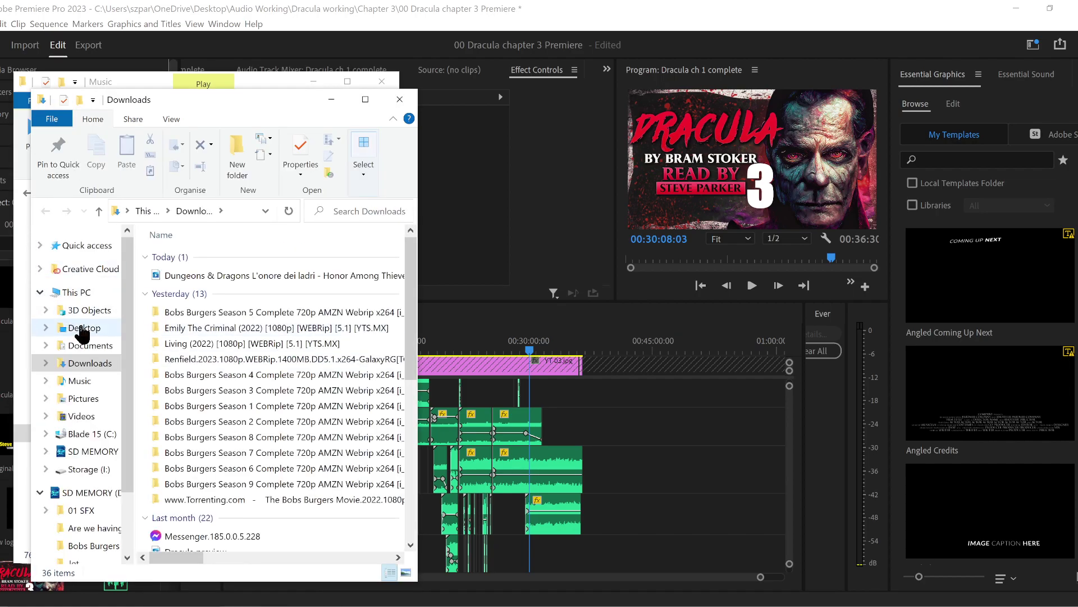
{"action": "left_click", "coordinate": [83, 327]}
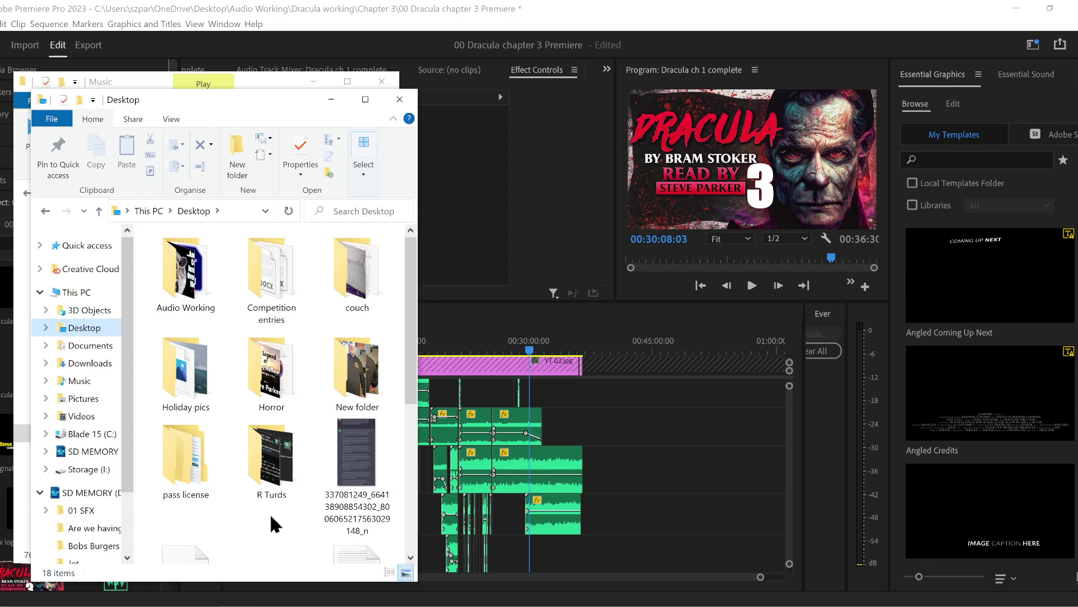
{"action": "double_click", "coordinate": [206, 318]}
{"action": "left_click", "coordinate": [208, 337]}
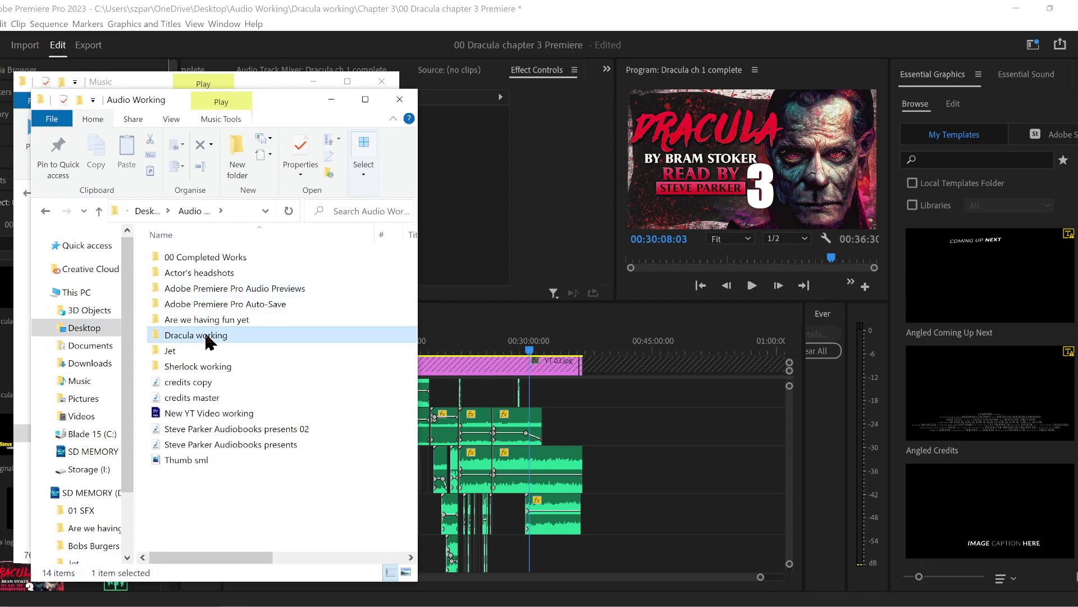
{"action": "double_click", "coordinate": [208, 337]}
{"action": "double_click", "coordinate": [211, 320]}
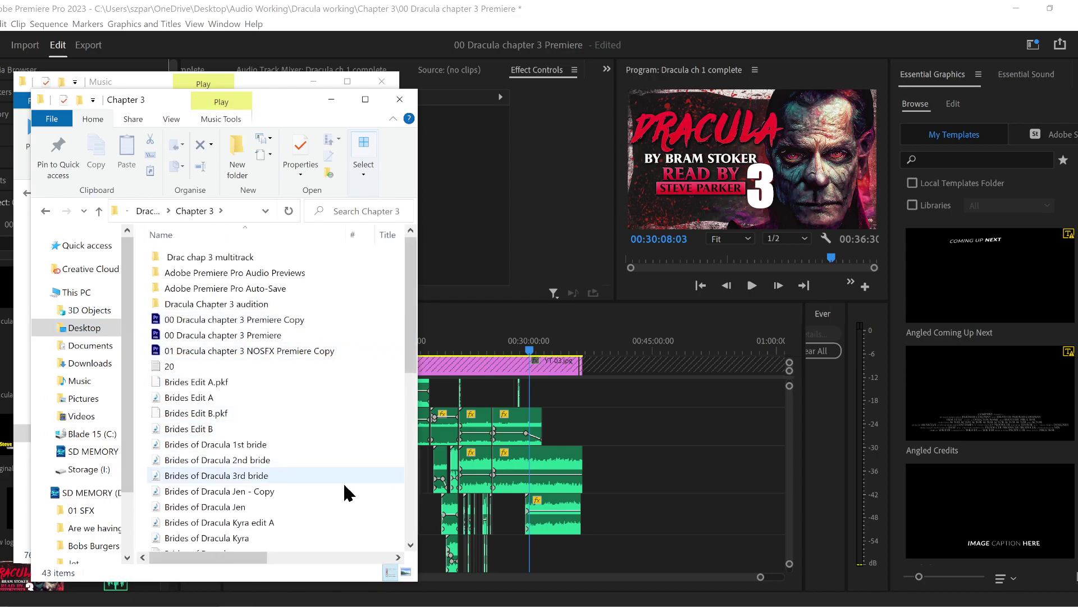
- Add Brides of Dracula 1st bride, 2nd bride and 3rd bride to track A6 in empty space at about 00:44:00
{"action": "scroll", "coordinate": [352, 438], "scroll_direction": "down", "scroll_amount": 1}
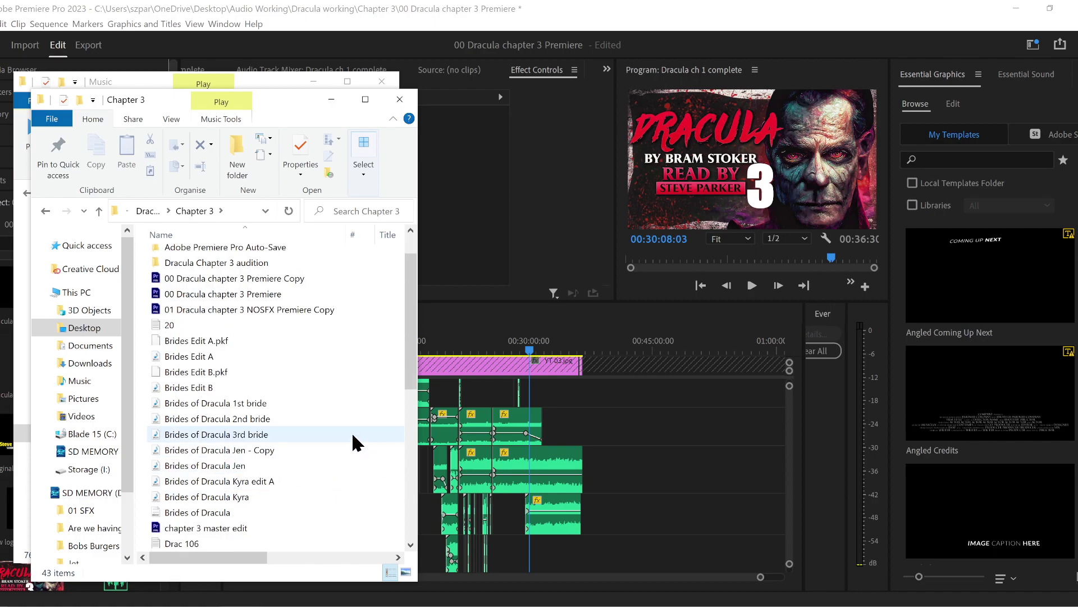
{"action": "left_click", "coordinate": [263, 402]}
{"action": "left_click", "coordinate": [267, 430], "text": "shift"}
{"action": "left_click_drag", "start_coordinate": [261, 403], "coordinate": [658, 487]}
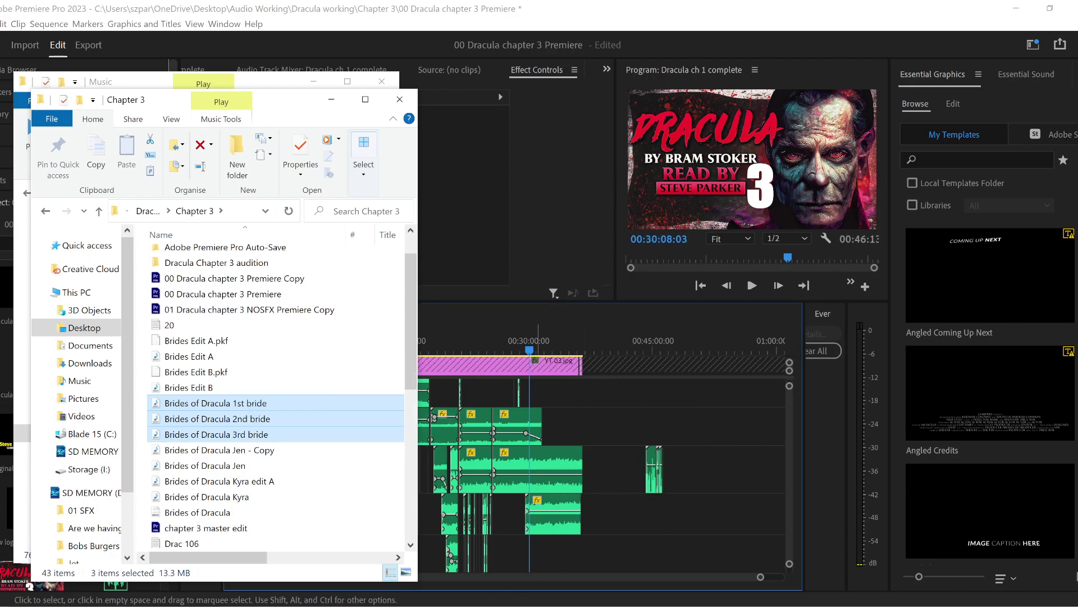
- Switch back to Premiere Pro and move the three bride clips from A6 to track A8 at about 00:31:40
{"action": "left_click", "coordinate": [669, 7]}
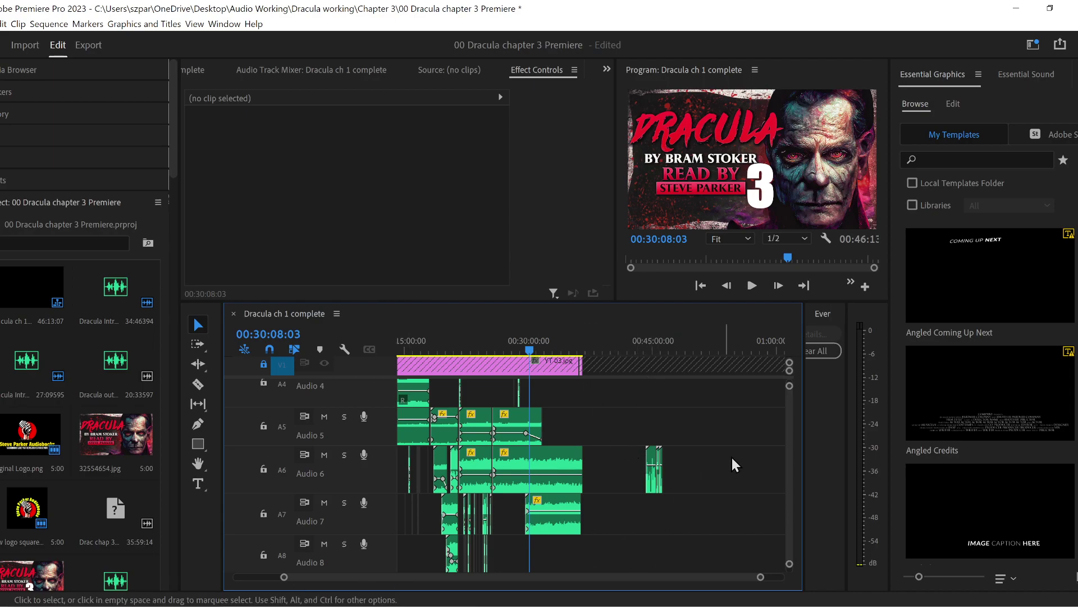
{"action": "left_click_drag", "start_coordinate": [532, 353], "coordinate": [526, 354]}
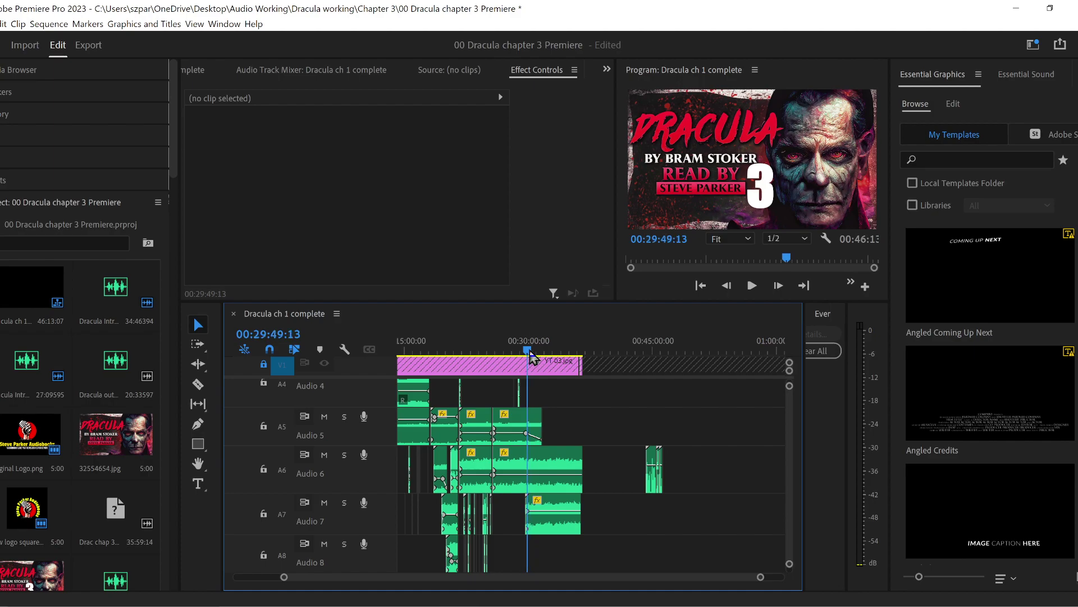
{"action": "key", "text": "space"}
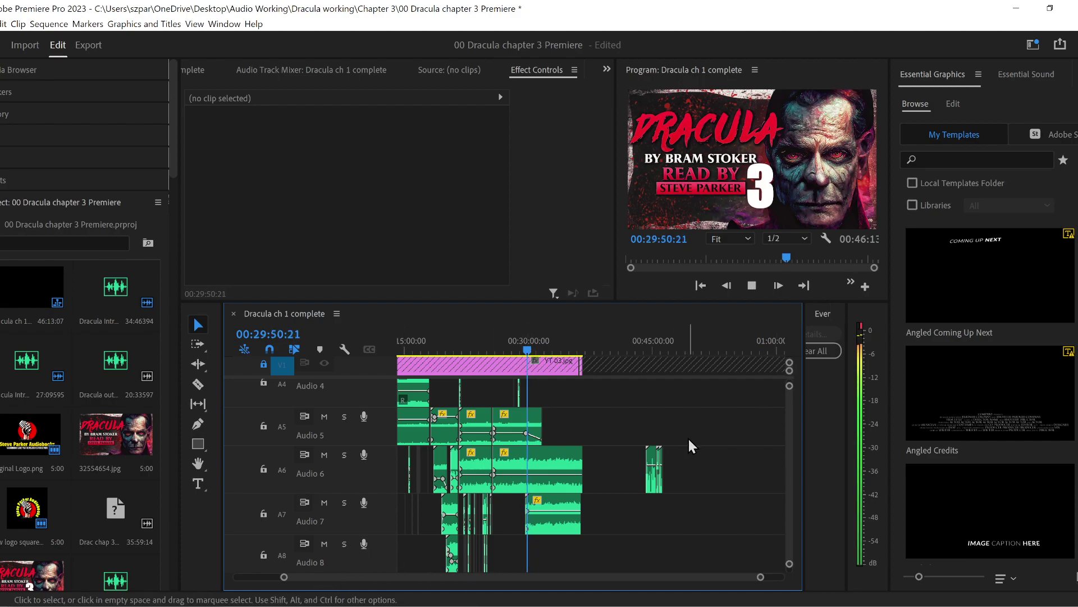
{"action": "left_click_drag", "start_coordinate": [284, 579], "coordinate": [313, 580]}
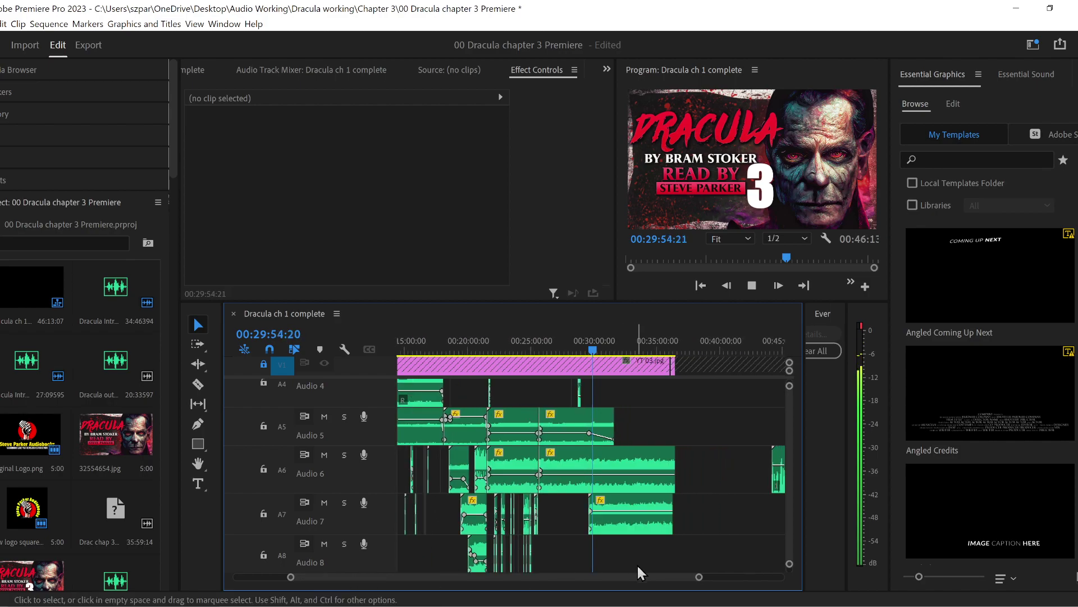
{"action": "scroll", "coordinate": [604, 584], "scroll_direction": "down", "scroll_amount": 1}
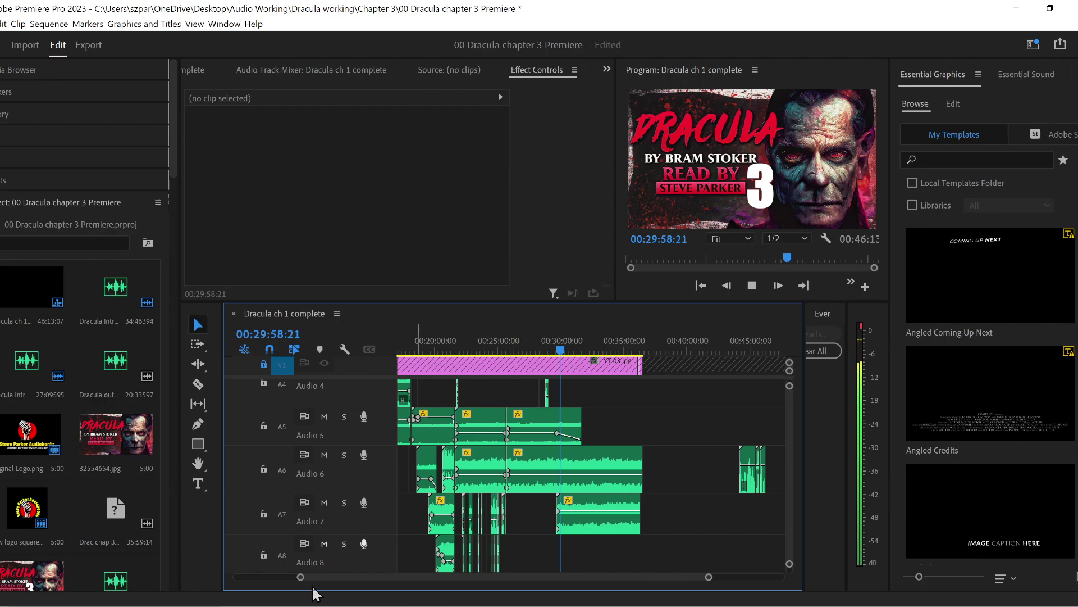
{"action": "left_click_drag", "start_coordinate": [721, 428], "coordinate": [780, 528]}
{"action": "left_click_drag", "start_coordinate": [749, 465], "coordinate": [596, 561]}
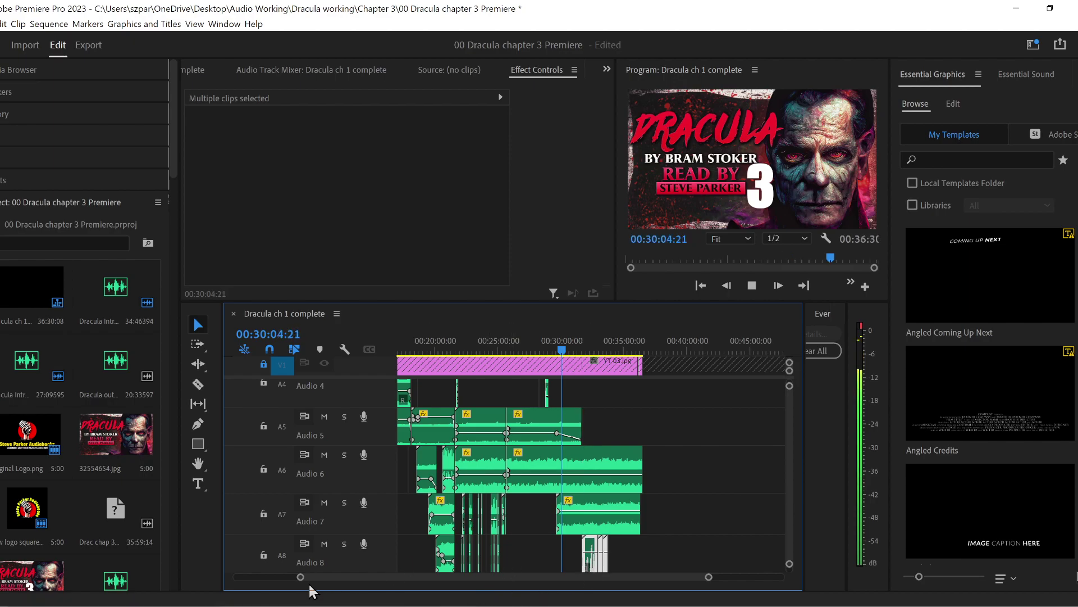
- Stop playback at 00:30:07:08 and add a sequence marker at that point
{"action": "left_click_drag", "start_coordinate": [301, 577], "coordinate": [380, 576]}
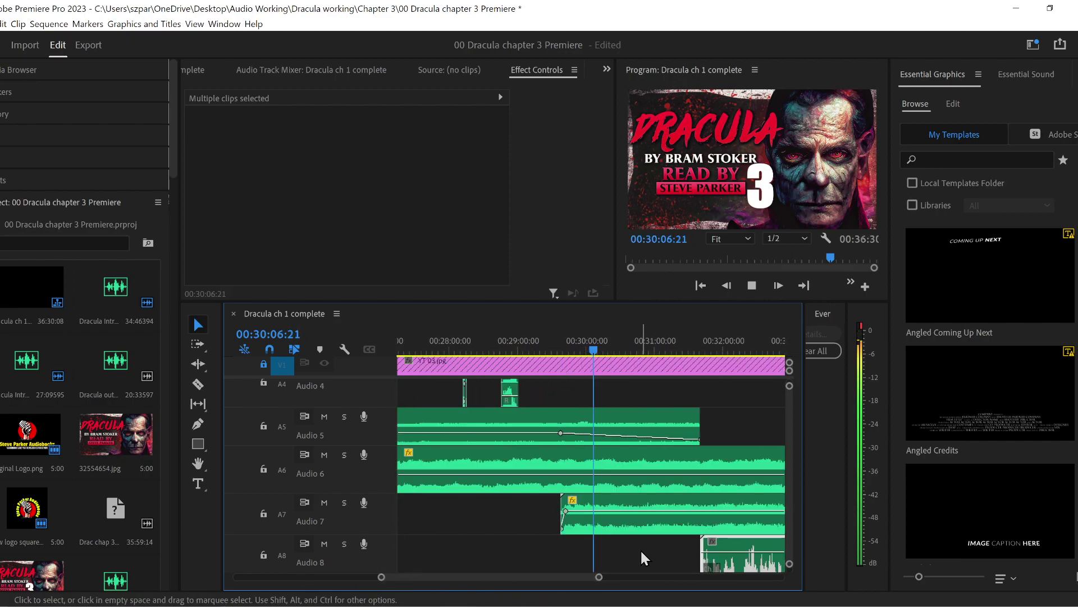
{"action": "key", "text": "space"}
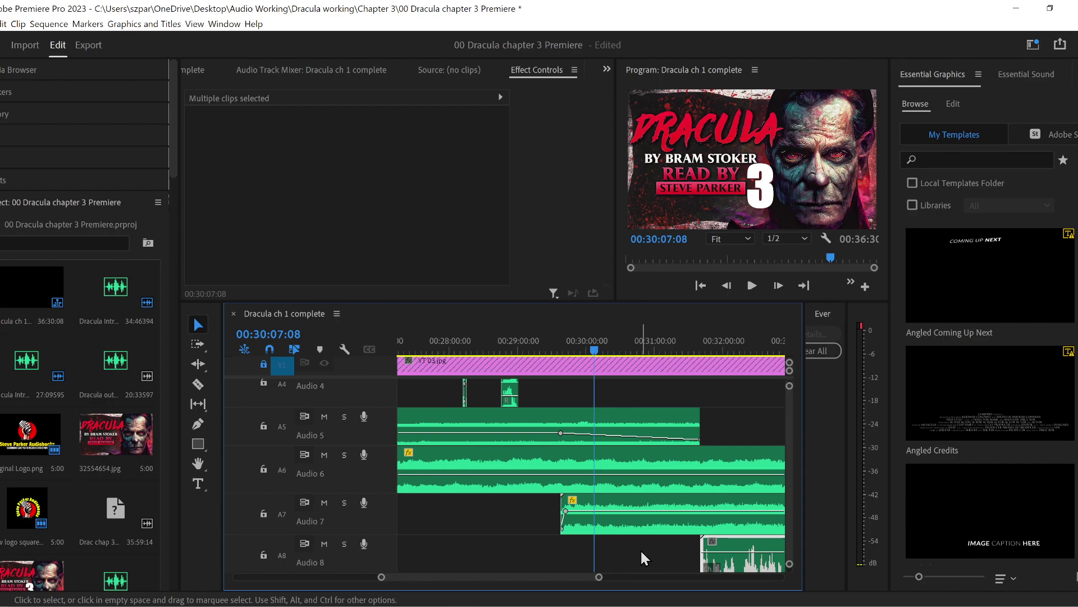
{"action": "key", "text": "m"}
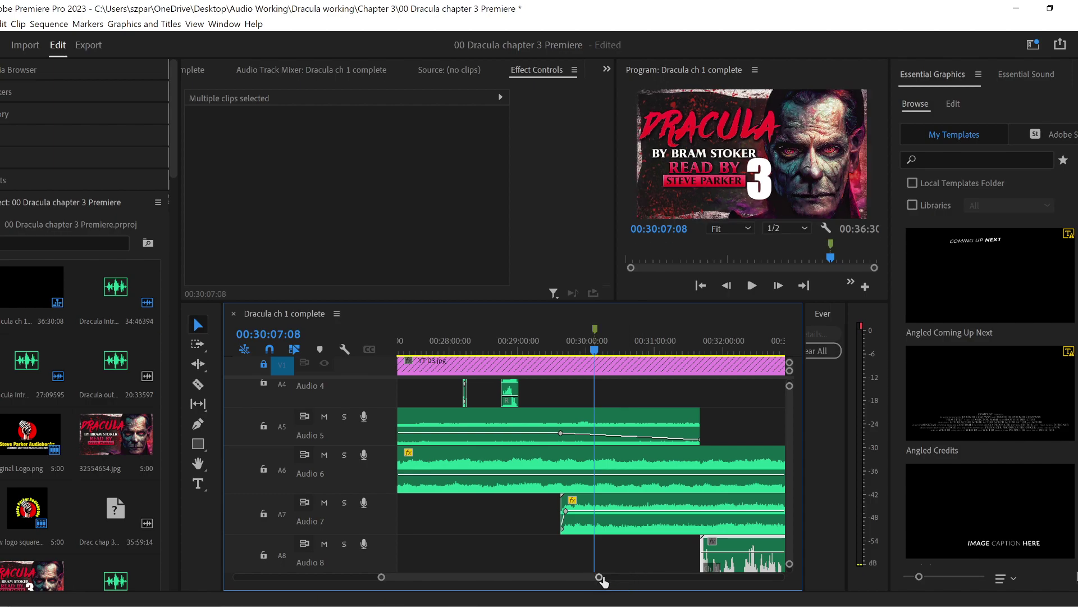
- On track A8, move the 1st bride clip to about 00:30:55 and the 3rd bride clip to the marker at 00:30:07:08
{"action": "scroll", "coordinate": [787, 495], "scroll_direction": "down", "scroll_amount": 4}
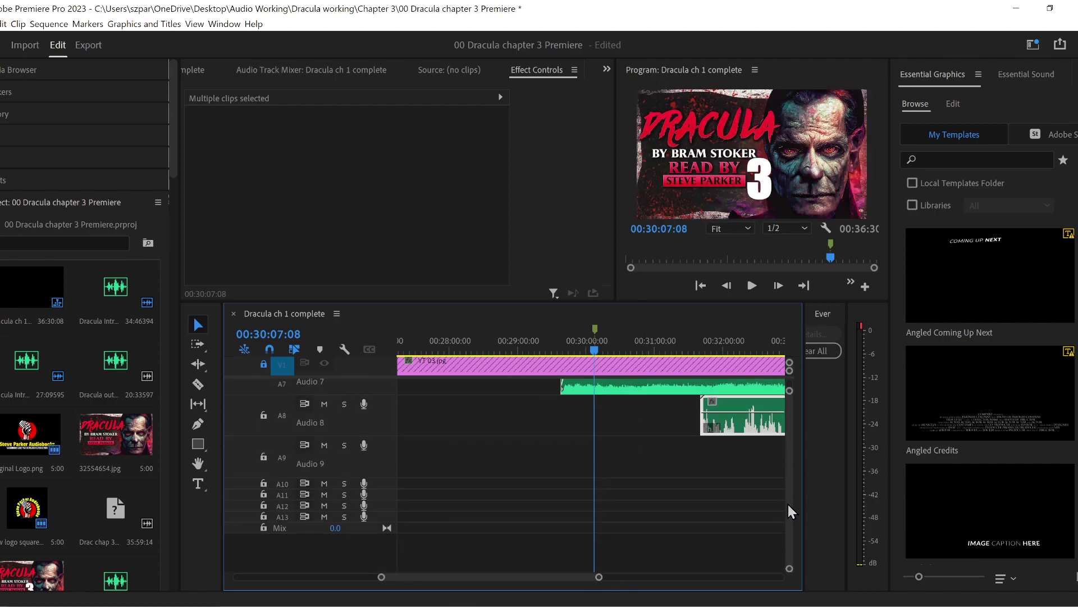
{"action": "scroll", "coordinate": [792, 497], "scroll_direction": "up", "scroll_amount": 3}
{"action": "left_click_drag", "start_coordinate": [565, 575], "coordinate": [571, 576]}
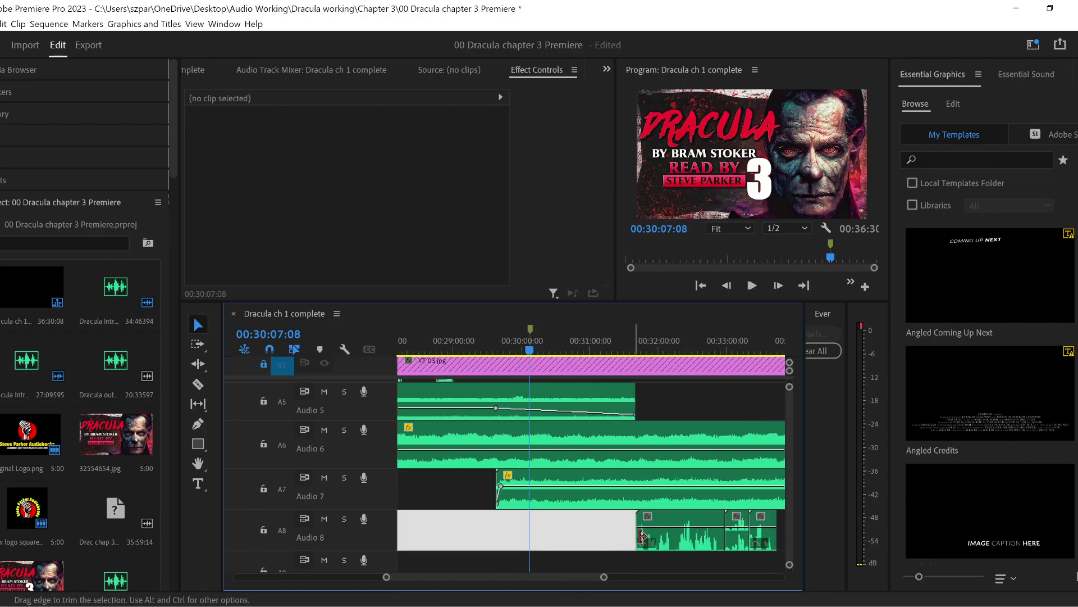
{"action": "left_click_drag", "start_coordinate": [687, 545], "coordinate": [636, 544]}
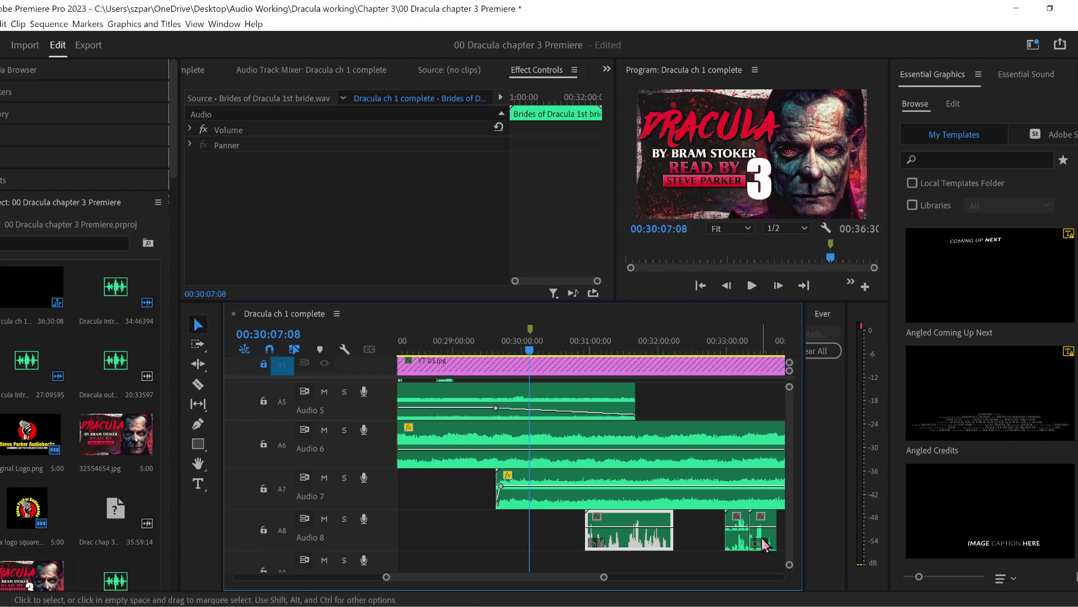
{"action": "left_click_drag", "start_coordinate": [771, 541], "coordinate": [550, 541]}
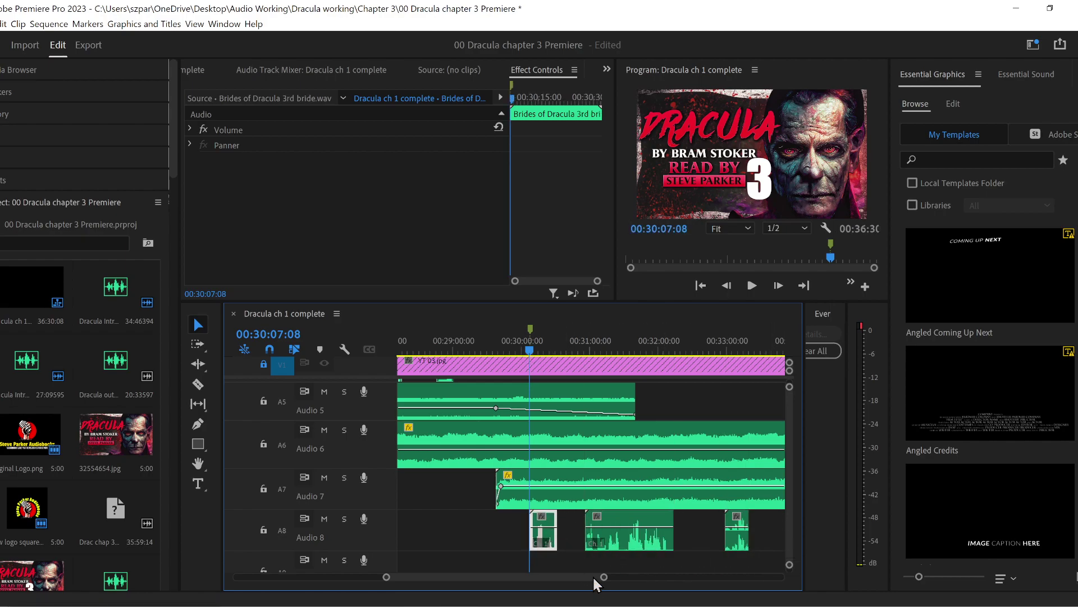
- Split the 3rd bride clip after its first burst of sound at about 00:30:12 and move the remainder to about 00:30:22
{"action": "left_click_drag", "start_coordinate": [387, 579], "coordinate": [428, 577]}
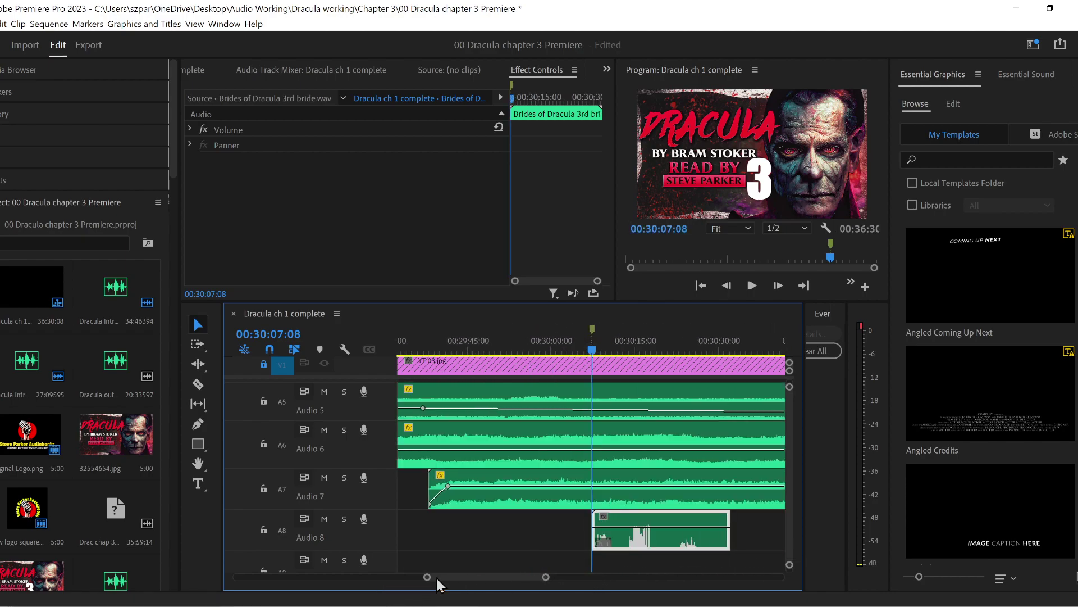
{"action": "key", "text": "space"}
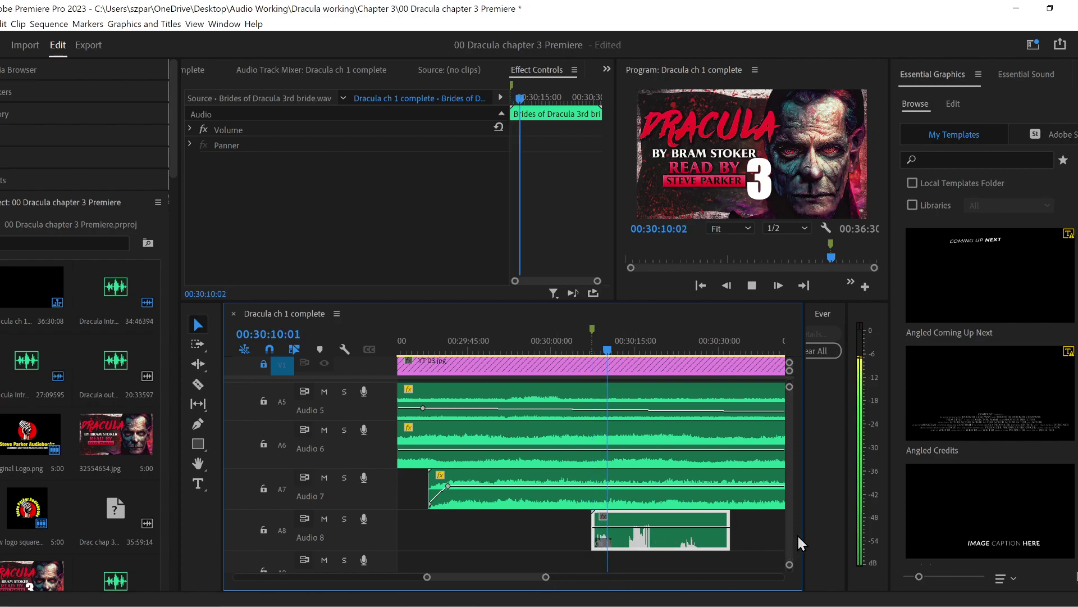
{"action": "key", "text": "space"}
{"action": "scroll", "coordinate": [786, 531], "scroll_direction": "down", "scroll_amount": 3}
{"action": "scroll", "coordinate": [787, 533], "scroll_direction": "down", "scroll_amount": 1}
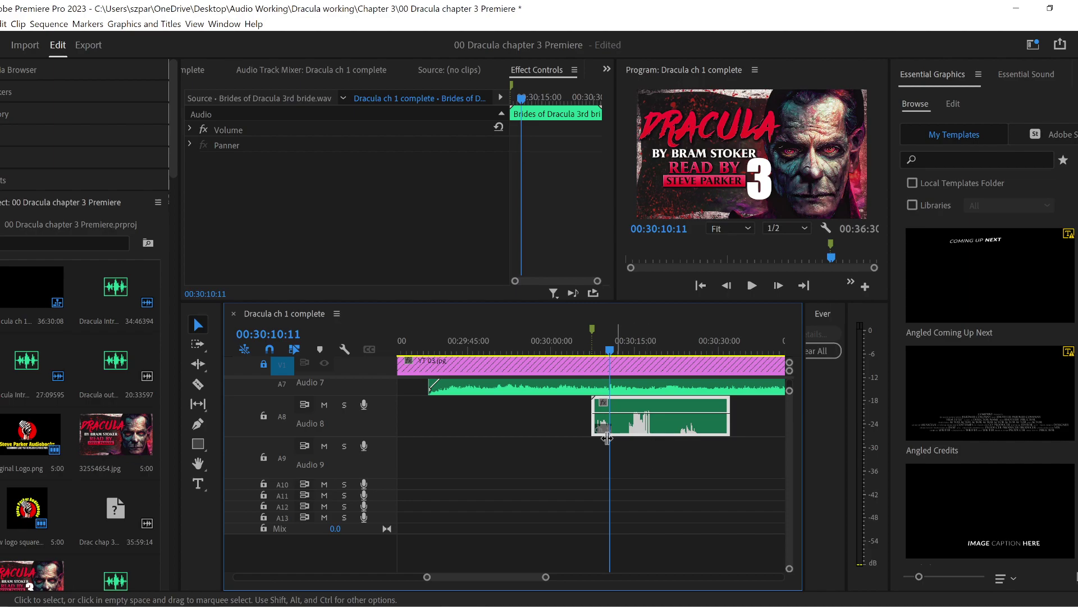
{"action": "left_click", "coordinate": [198, 386]}
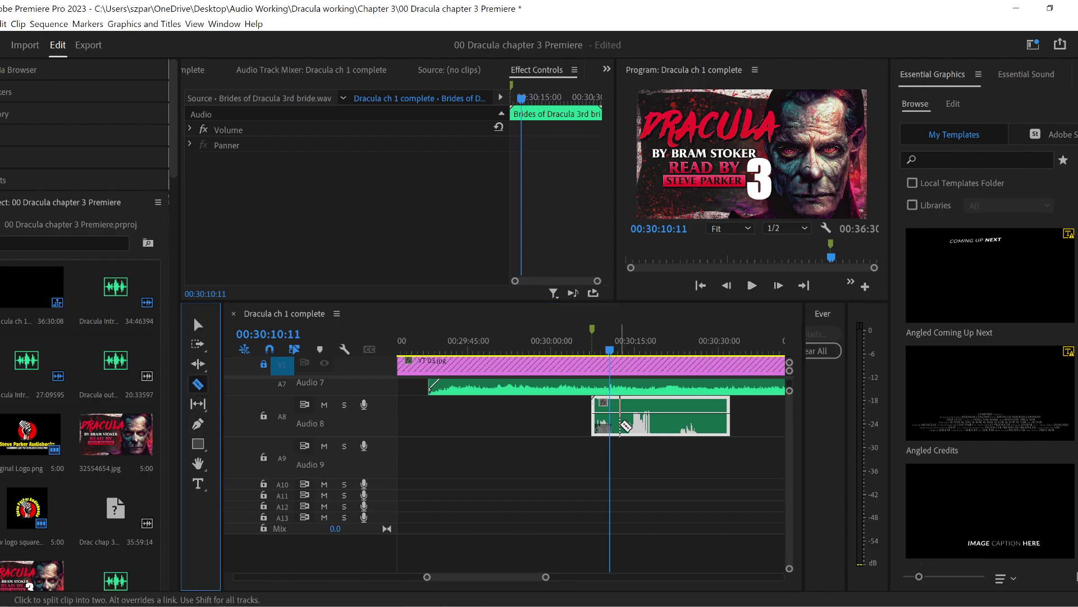
{"action": "left_click", "coordinate": [619, 418]}
{"action": "left_click", "coordinate": [196, 325]}
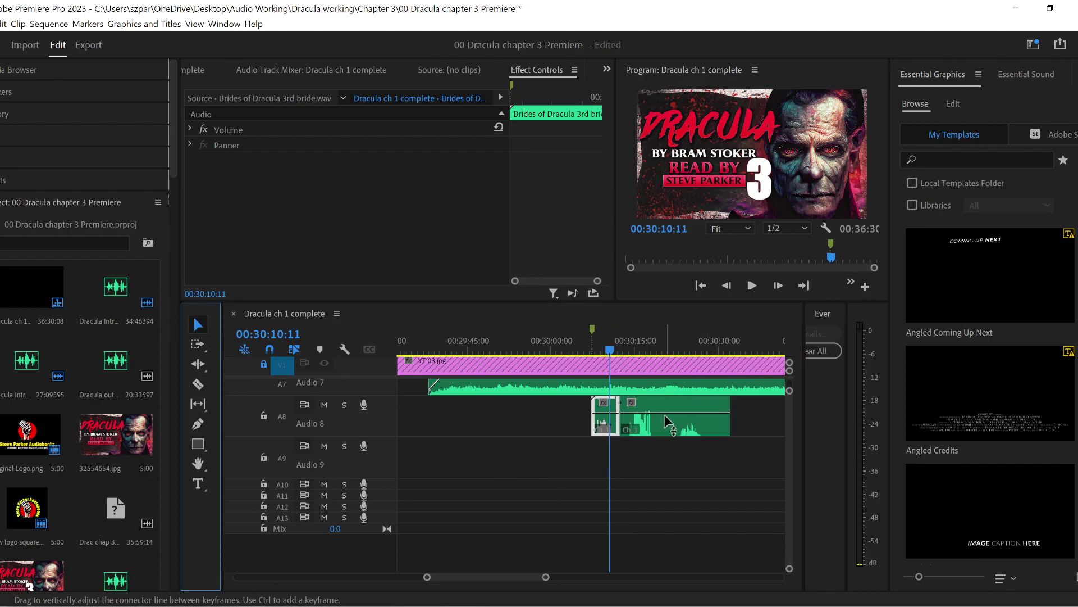
{"action": "left_click", "coordinate": [674, 432]}
{"action": "left_click_drag", "start_coordinate": [674, 432], "coordinate": [727, 432]}
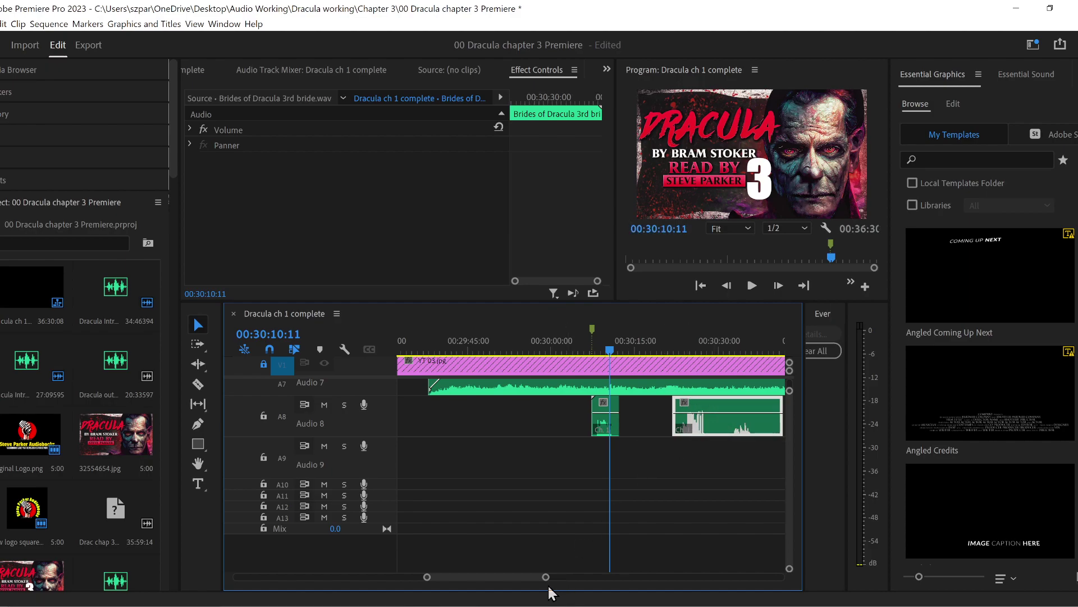
- Move the 1st bride clip to track A9 starting at the marker, and split it at about 00:30:16:10 with the Razor tool
{"action": "left_click_drag", "start_coordinate": [545, 580], "coordinate": [580, 578]}
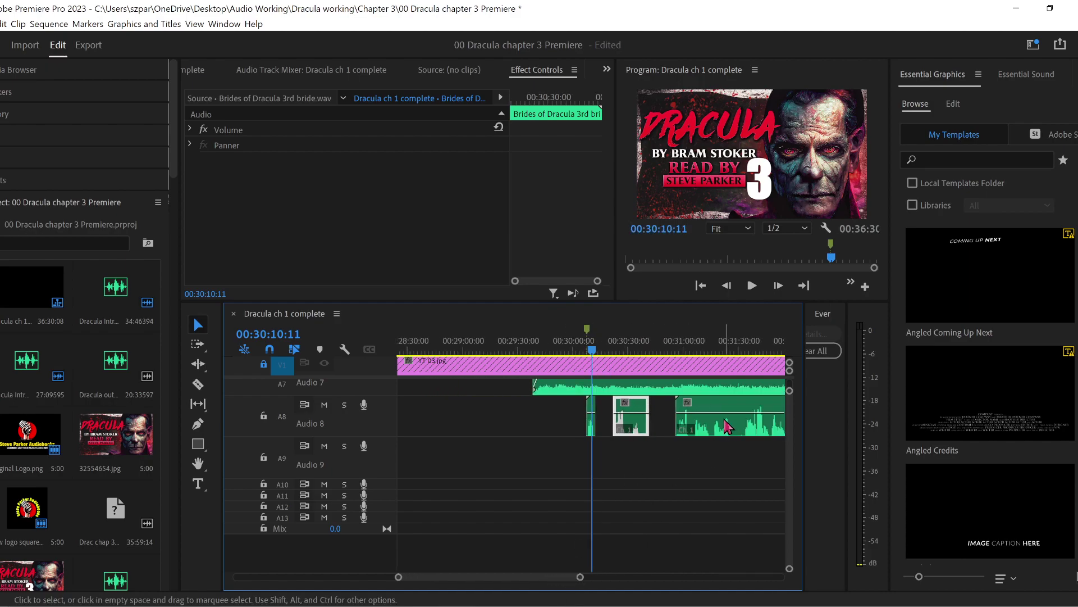
{"action": "left_click_drag", "start_coordinate": [728, 427], "coordinate": [651, 452]}
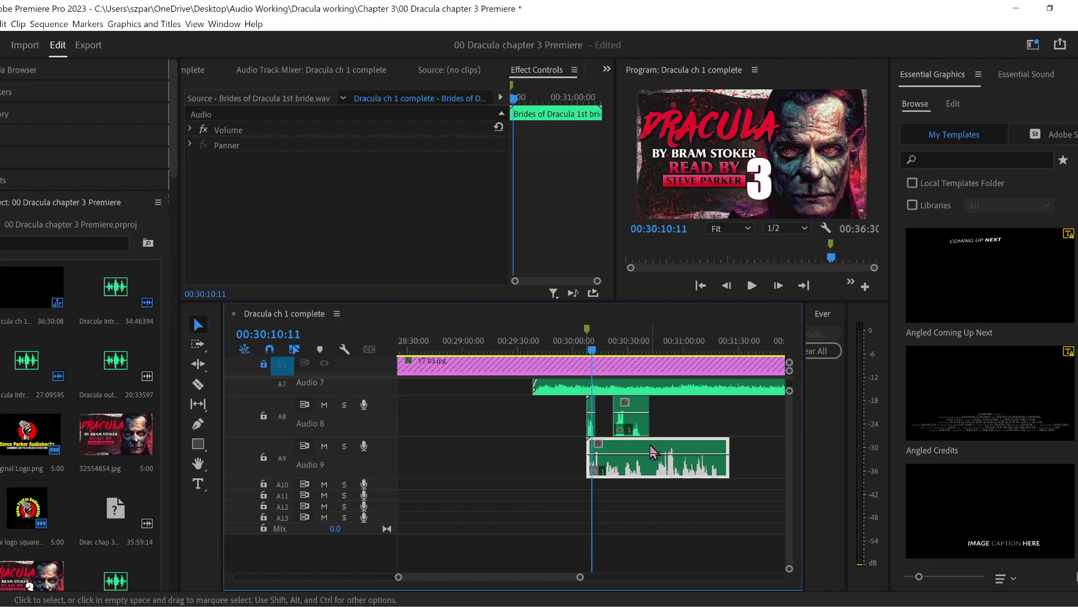
{"action": "key", "text": "space"}
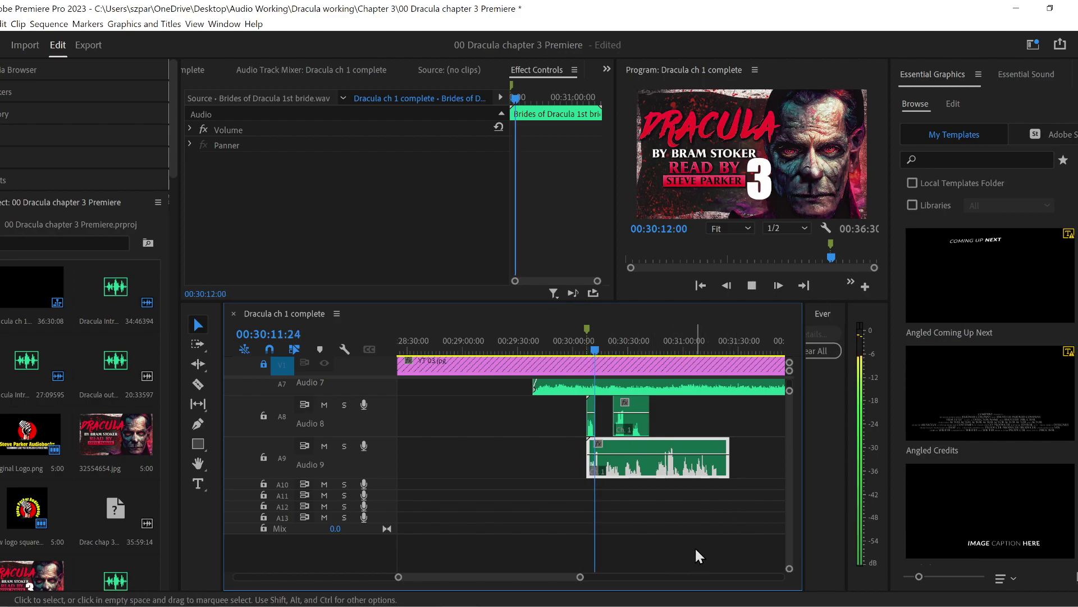
{"action": "left_click_drag", "start_coordinate": [398, 579], "coordinate": [421, 579]}
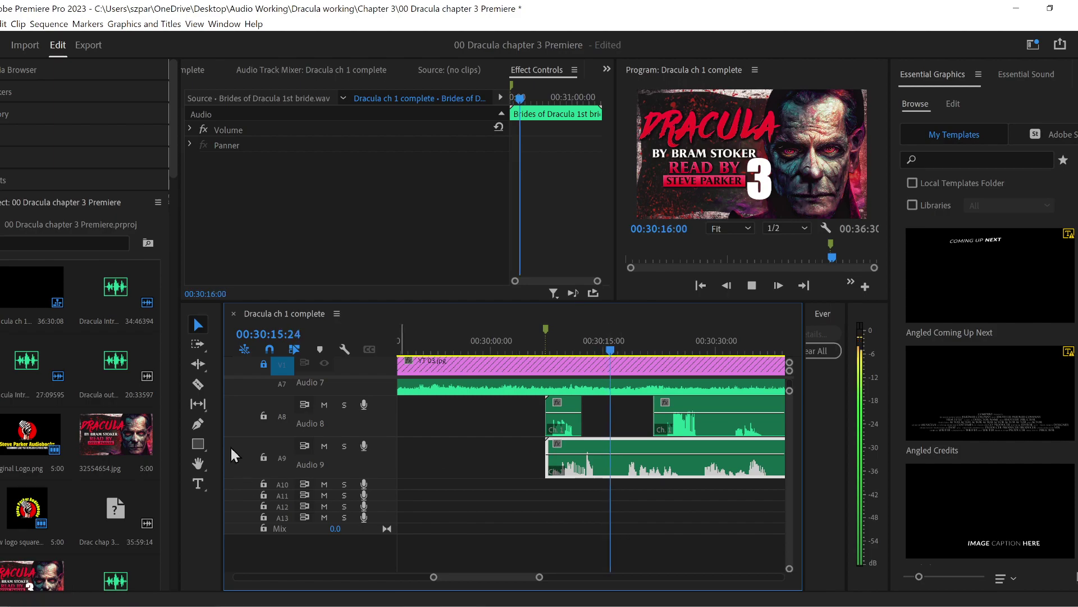
{"action": "key", "text": "space"}
{"action": "left_click", "coordinate": [198, 385]}
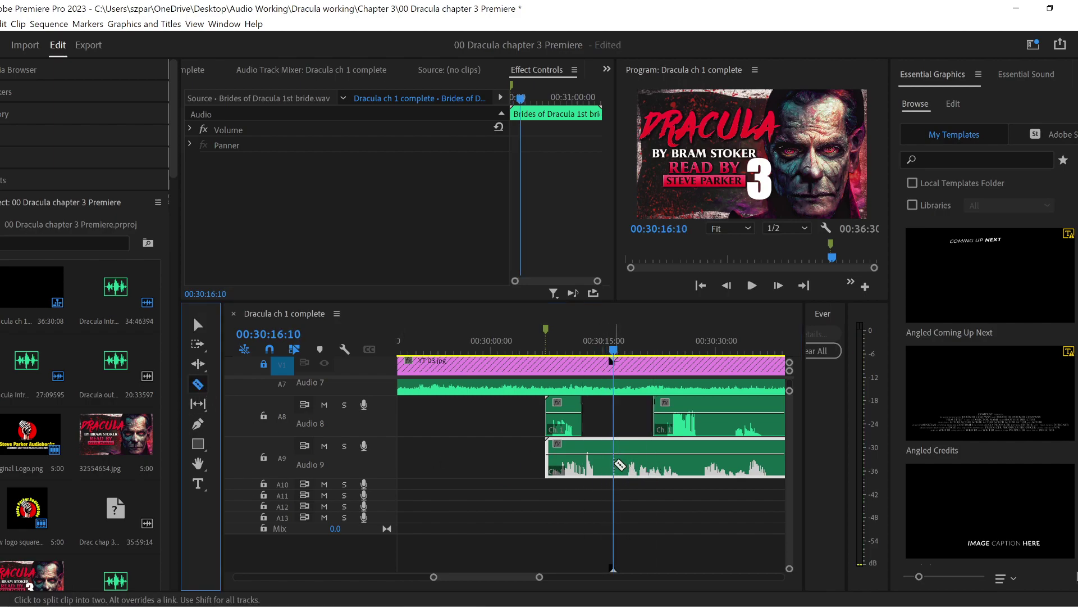
{"action": "left_click", "coordinate": [617, 464]}
{"action": "left_click", "coordinate": [198, 326]}
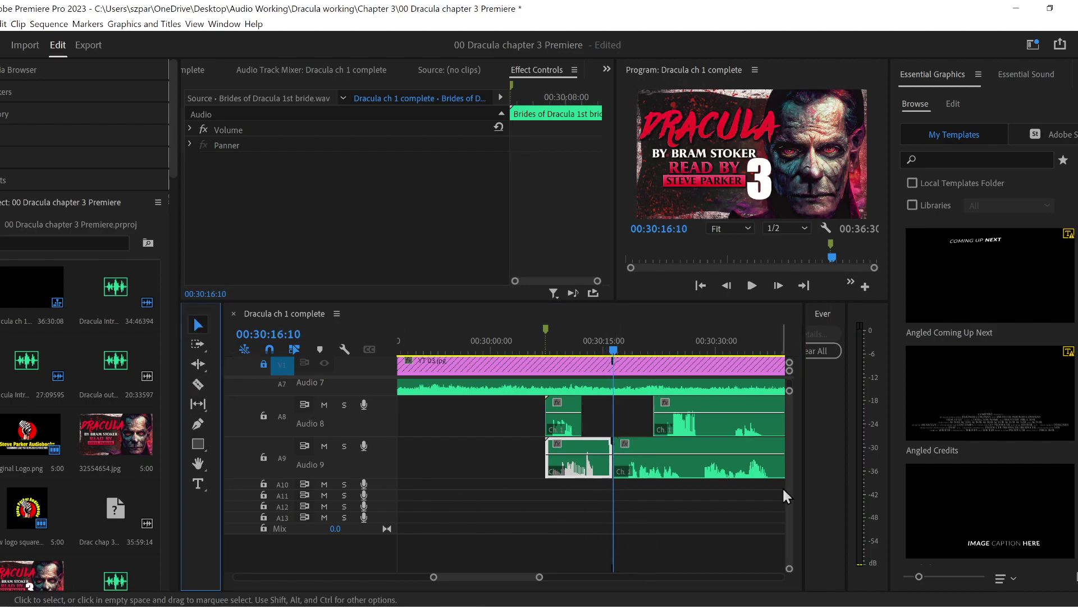
- Move the leftover parts of the 3rd and 1st bride clips further along tracks A8 and A9 to about 00:34:20
{"action": "left_click", "coordinate": [664, 465]}
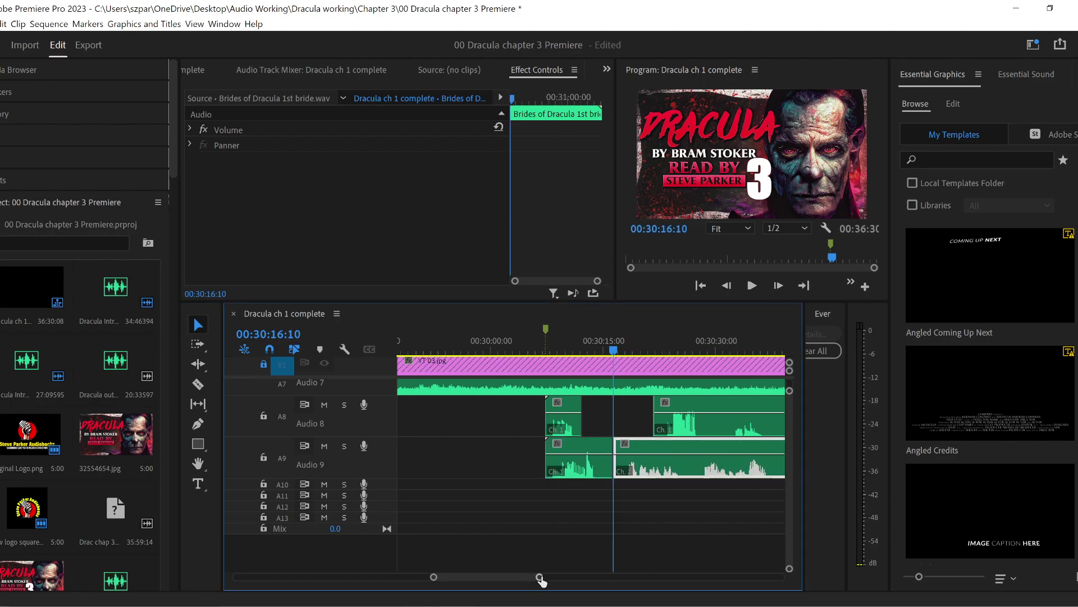
{"action": "left_click_drag", "start_coordinate": [541, 578], "coordinate": [630, 579]}
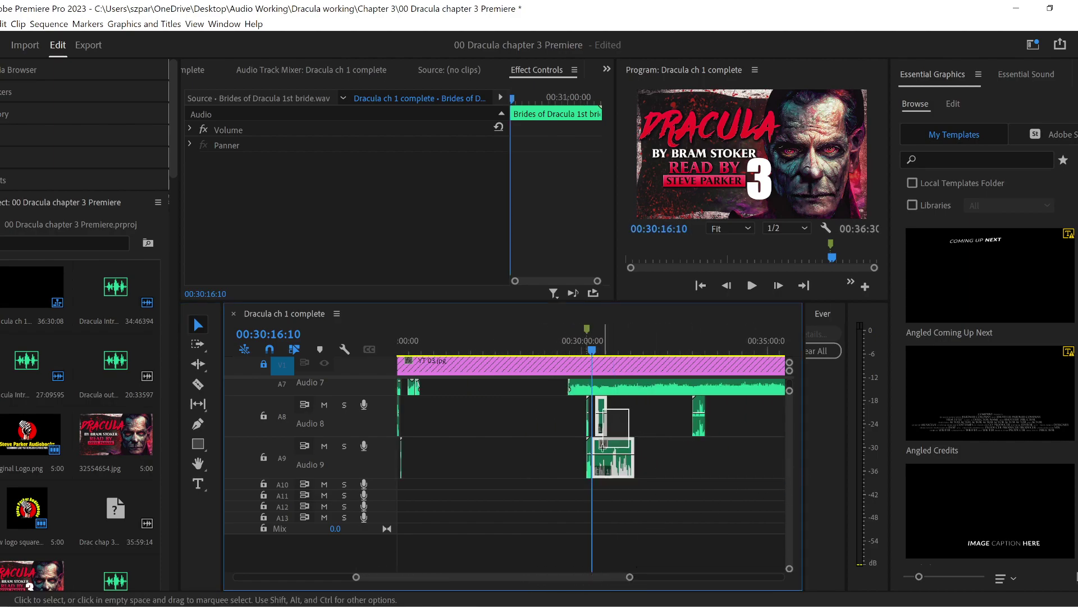
{"action": "left_click_drag", "start_coordinate": [603, 446], "coordinate": [760, 456]}
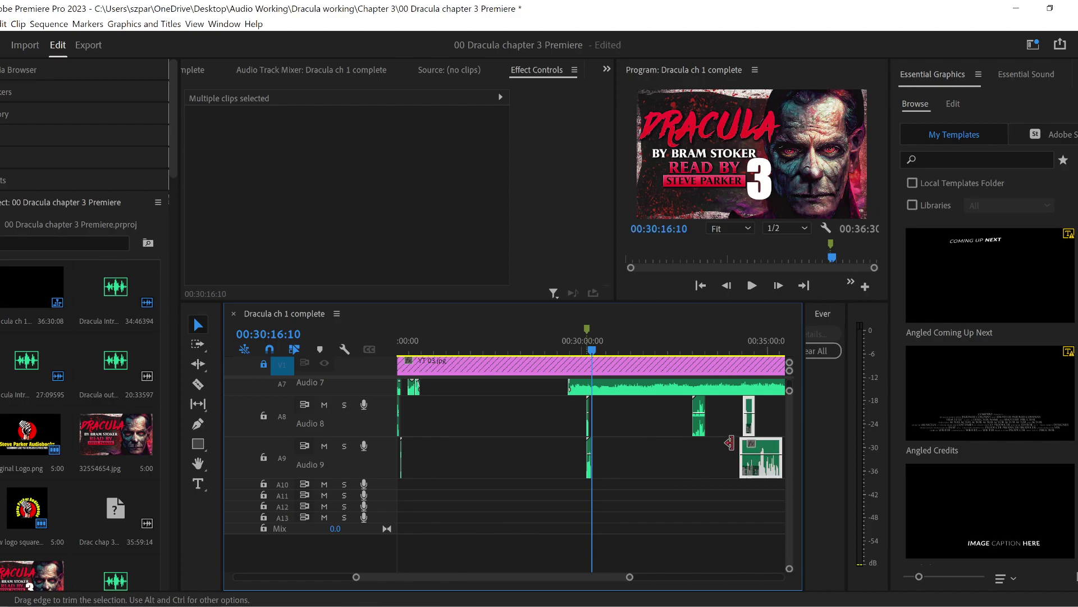
- Move the 2nd bride clip to track A10 starting at the marker, and make track A10 taller
{"action": "left_click", "coordinate": [698, 433]}
{"action": "left_click_drag", "start_coordinate": [698, 433], "coordinate": [615, 460]}
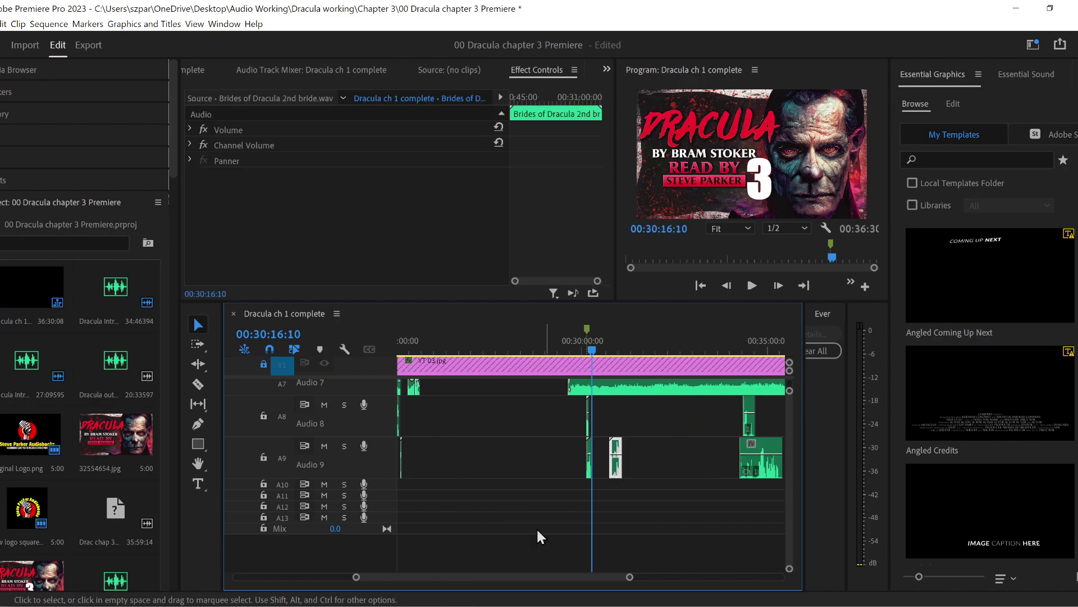
{"action": "left_click_drag", "start_coordinate": [358, 579], "coordinate": [424, 580]}
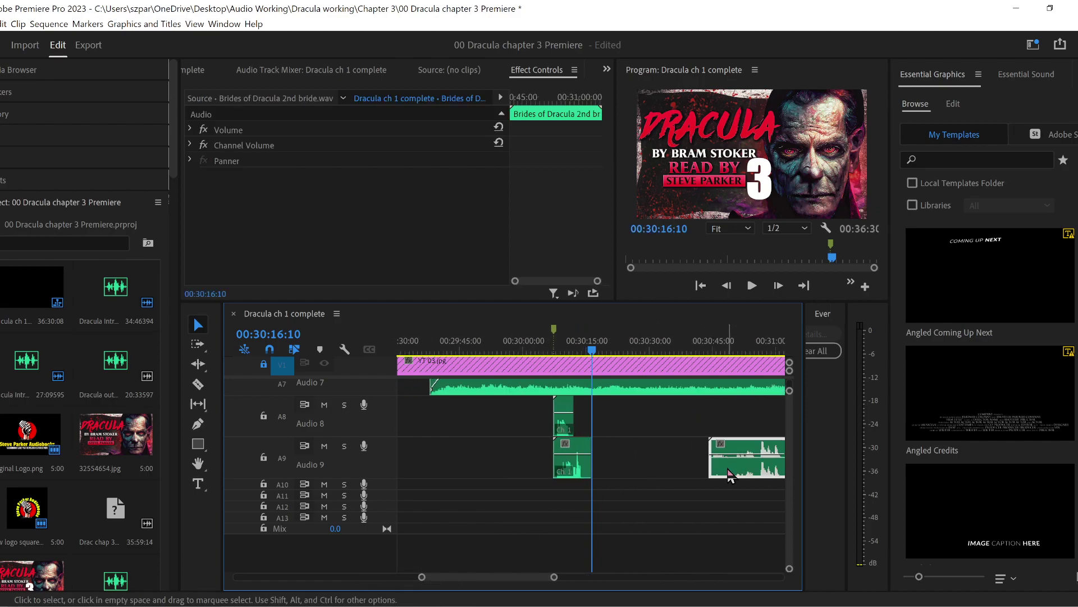
{"action": "left_click_drag", "start_coordinate": [731, 472], "coordinate": [597, 485]}
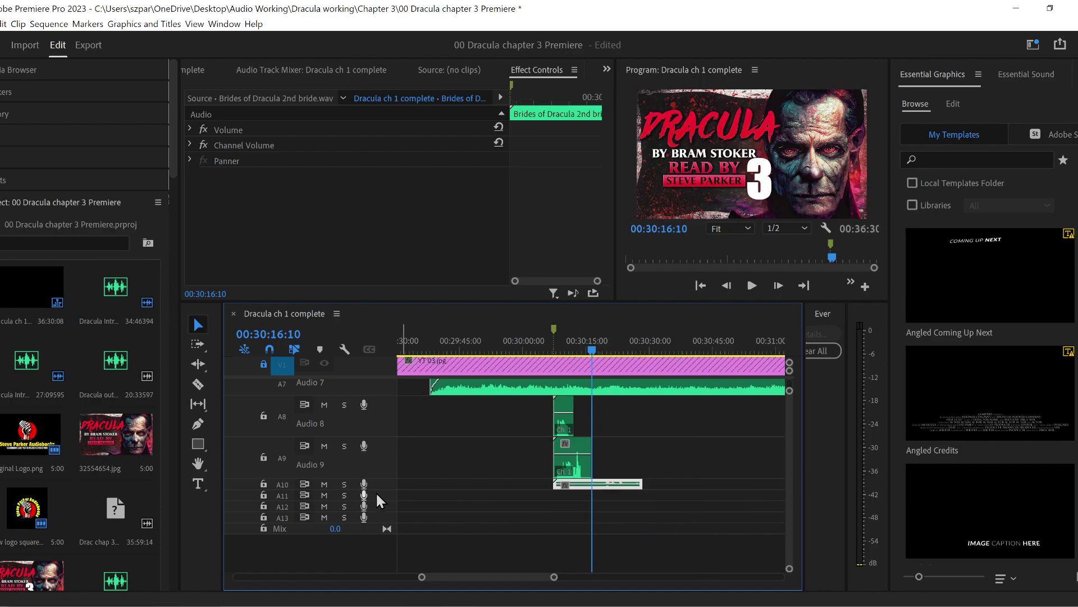
{"action": "left_click_drag", "start_coordinate": [384, 489], "coordinate": [384, 512]}
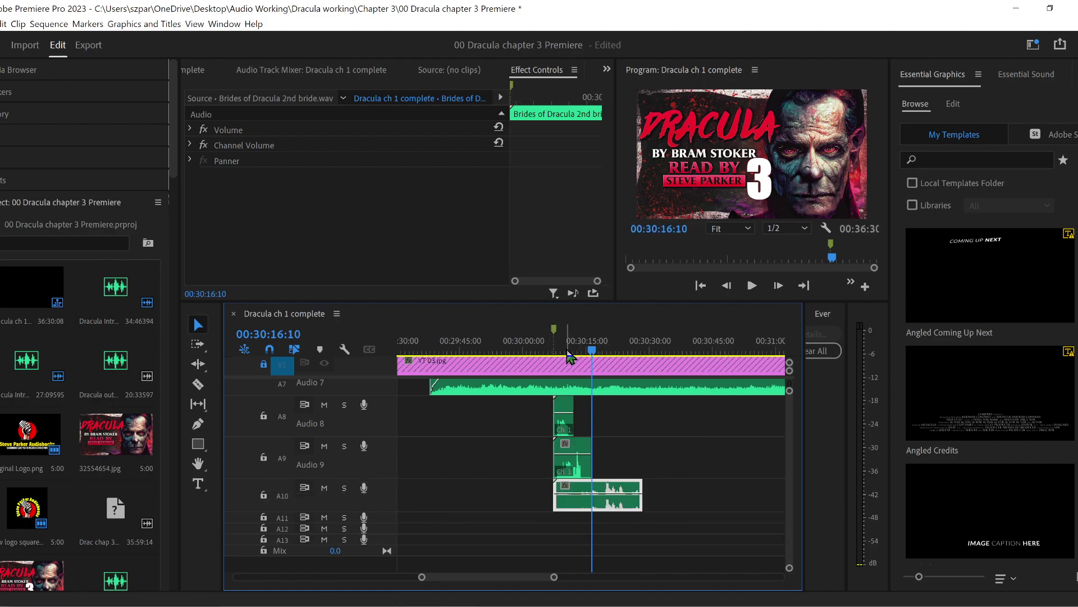
- Split the 2nd bride clip on track A10 at about 00:30:13 and move the remainder to track A11 at about 00:30:32
{"action": "key", "text": "space"}
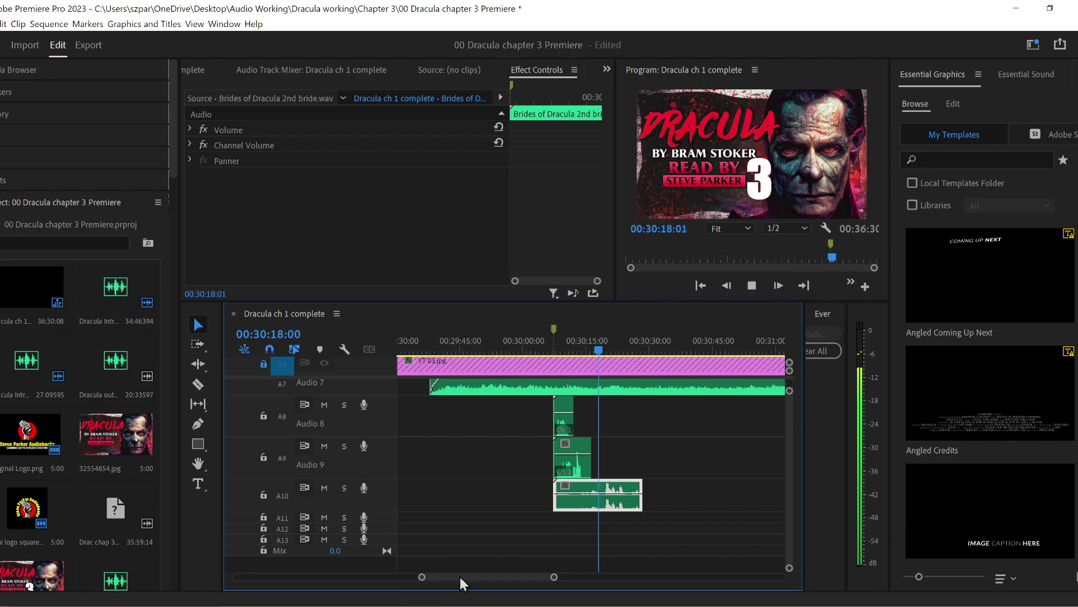
{"action": "mouse_move", "coordinate": [421, 578]}
{"action": "left_mouse_down"}
{"action": "mouse_move", "coordinate": [448, 580]}
{"action": "mouse_move", "coordinate": [433, 583]}
{"action": "left_mouse_up"}
{"action": "left_click", "coordinate": [493, 343]}
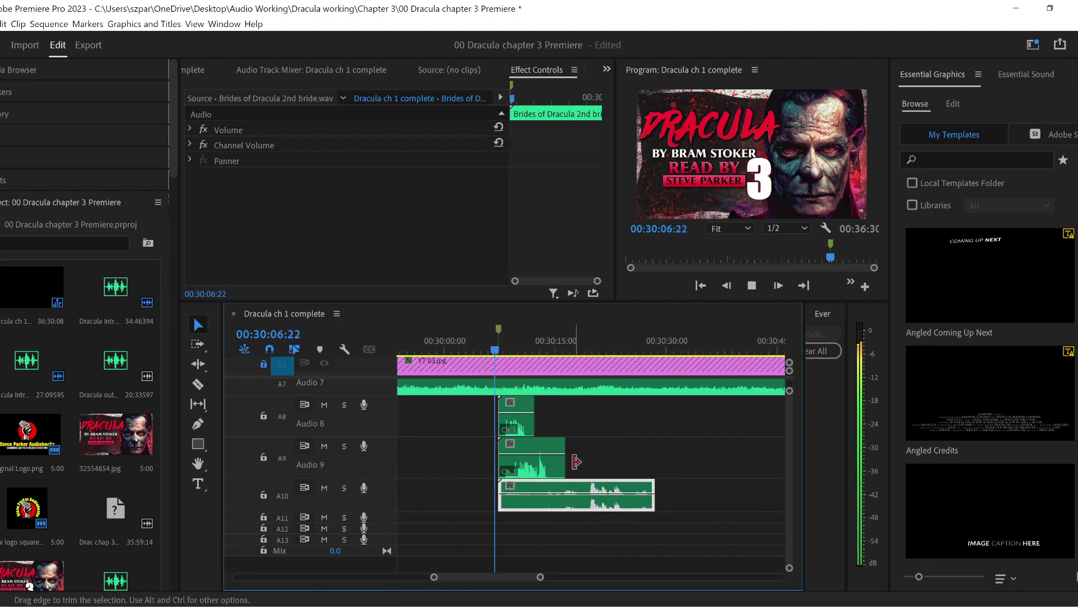
{"action": "left_click", "coordinate": [198, 386]}
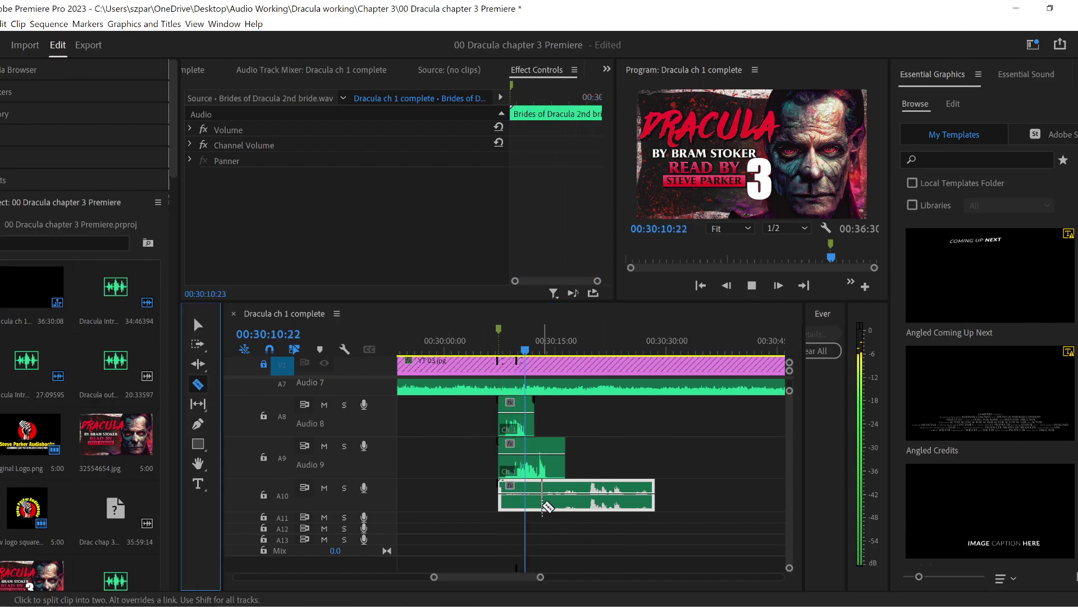
{"action": "left_click", "coordinate": [541, 502]}
{"action": "left_click", "coordinate": [198, 324]}
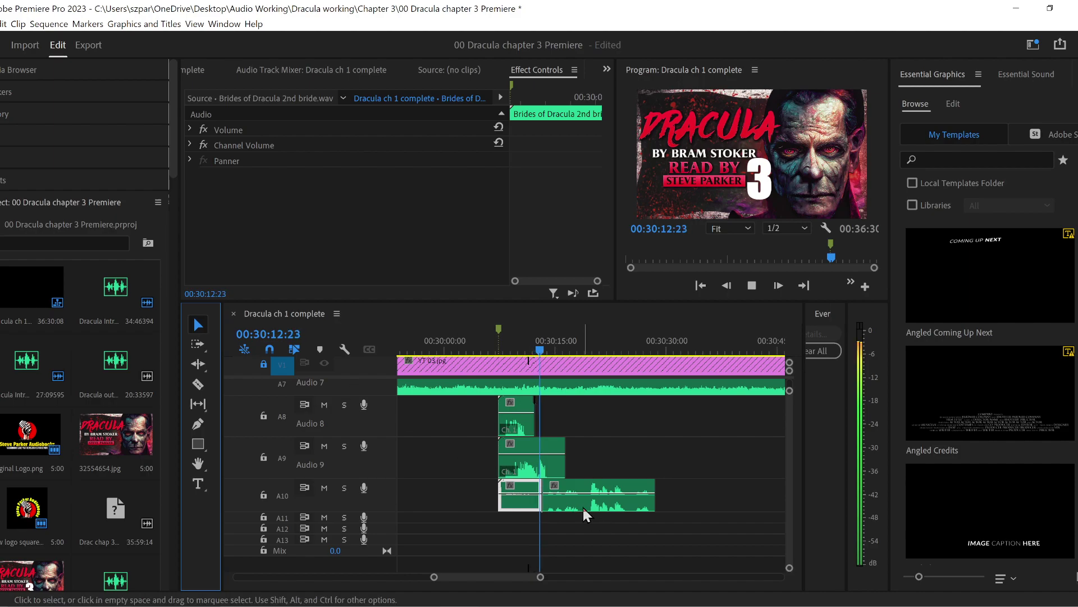
{"action": "left_click_drag", "start_coordinate": [582, 505], "coordinate": [732, 520]}
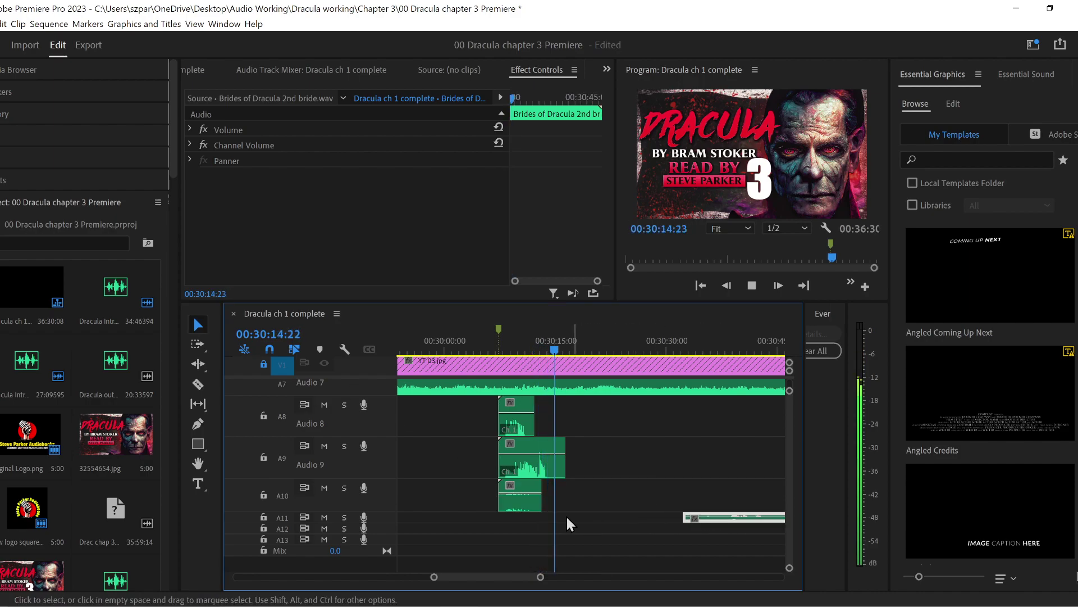
{"action": "key", "text": "space"}
- Split the 1st bride clip on track A9 at about 00:30:13 and delete the part after the cut
{"action": "mouse_move", "coordinate": [433, 576]}
{"action": "left_mouse_down"}
{"action": "mouse_move", "coordinate": [464, 579]}
{"action": "mouse_move", "coordinate": [455, 578]}
{"action": "left_mouse_up"}
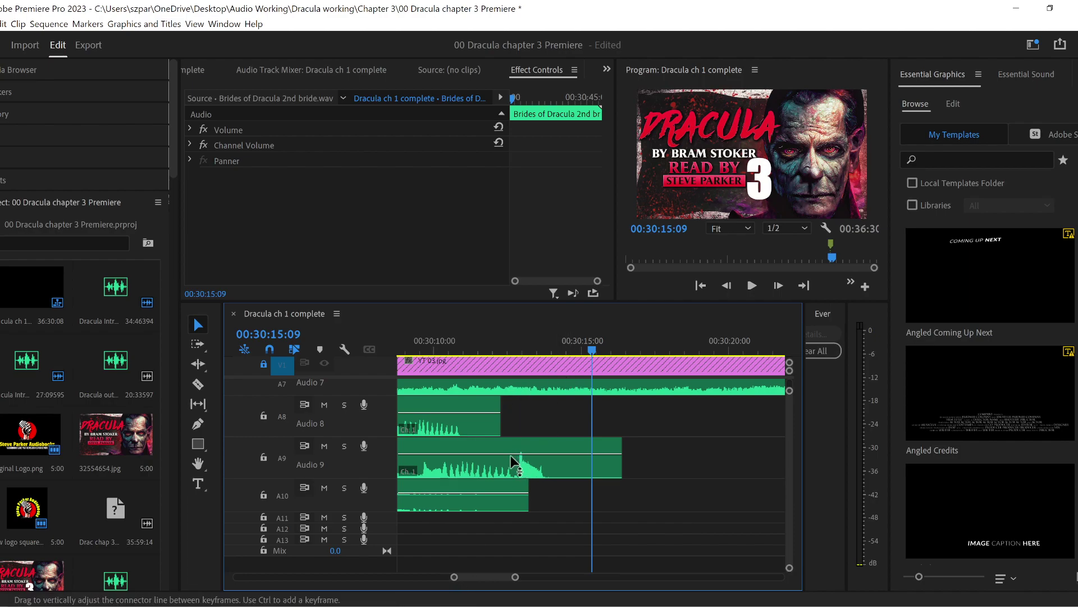
{"action": "left_click", "coordinate": [197, 384]}
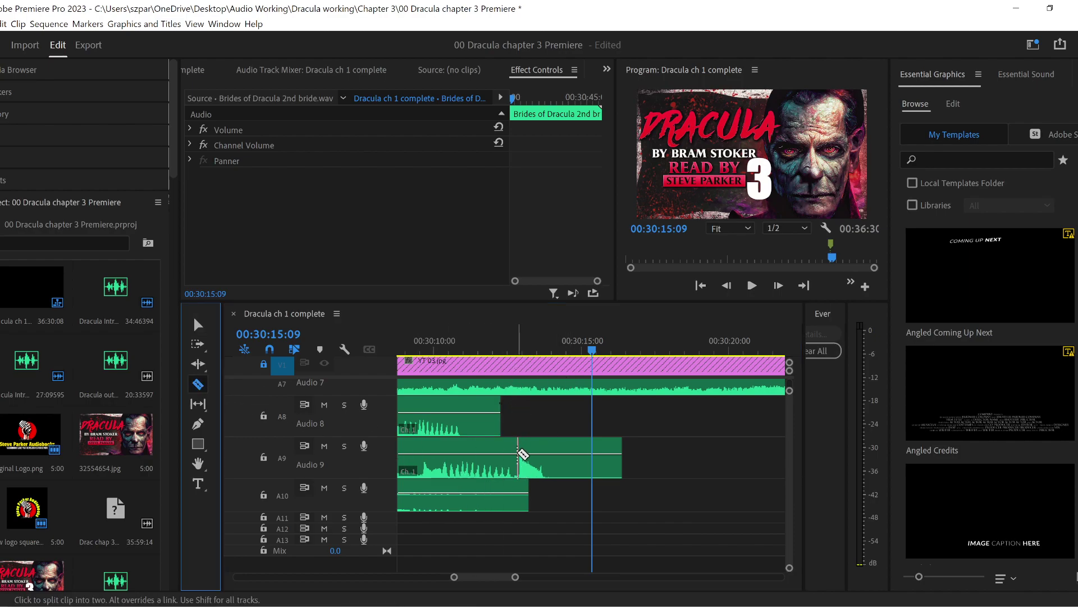
{"action": "left_click", "coordinate": [519, 455]}
{"action": "left_click", "coordinate": [198, 324]}
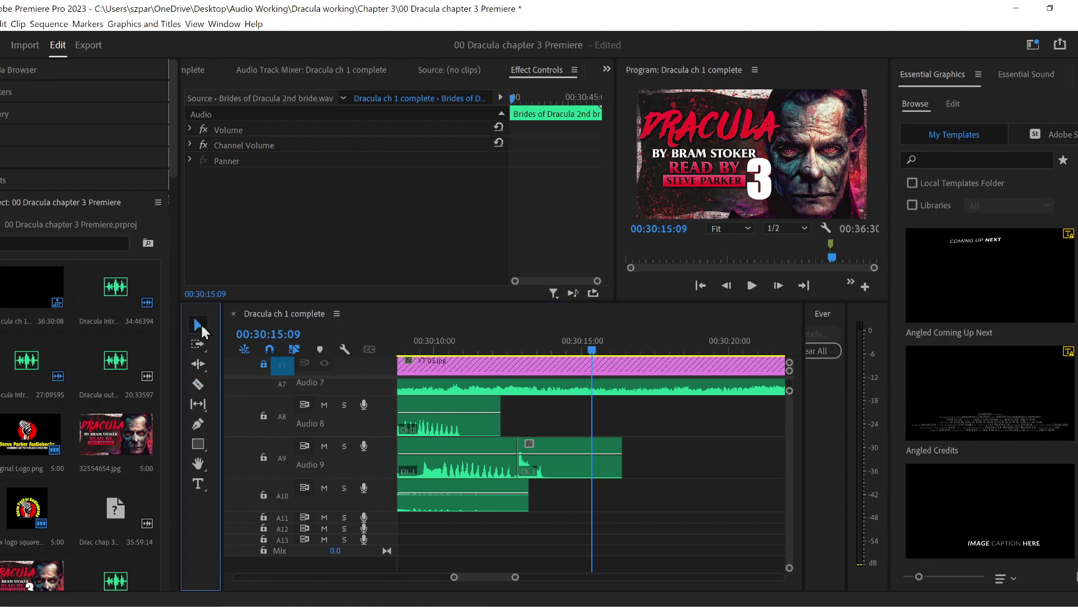
{"action": "left_click", "coordinate": [578, 477]}
{"action": "key", "text": "Delete"}
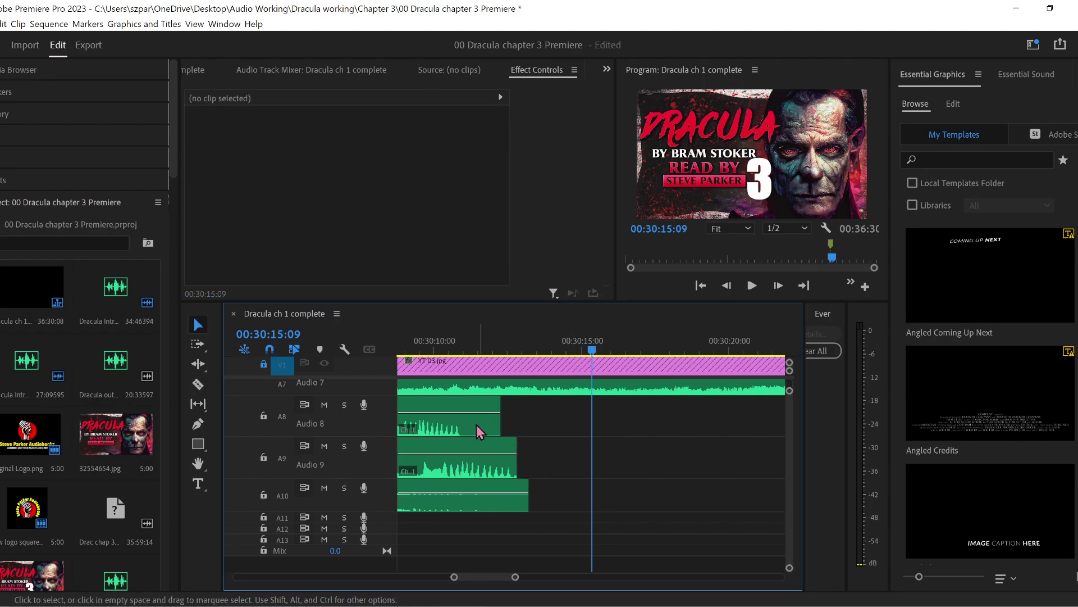
- Play the layered brides' voices and move the 2nd bride clip on track A10 to start at about 00:30:11
{"action": "left_click", "coordinate": [410, 344]}
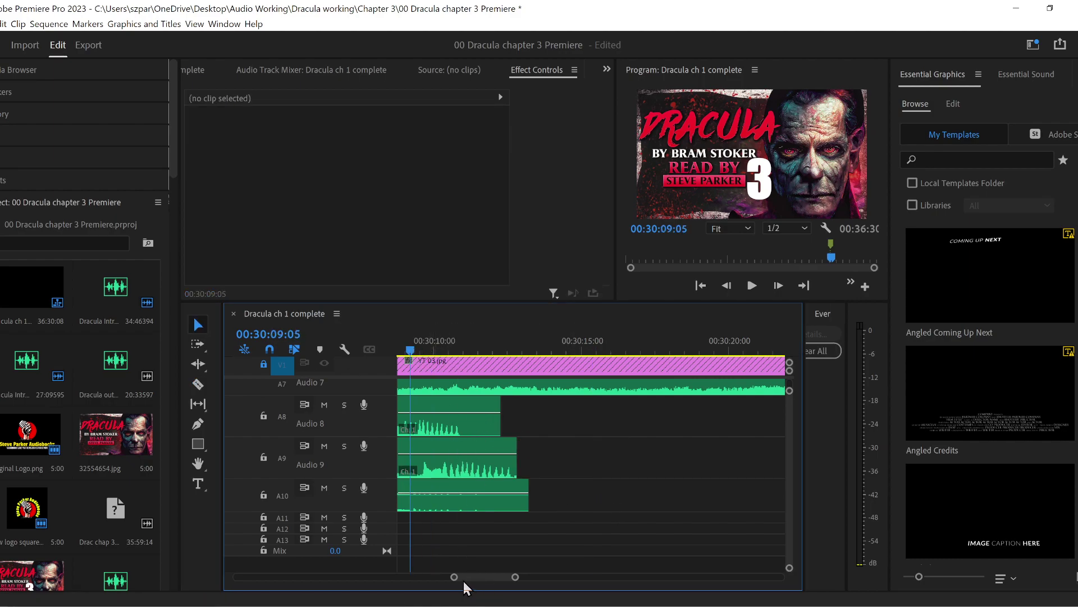
{"action": "left_click_drag", "start_coordinate": [456, 580], "coordinate": [446, 577]}
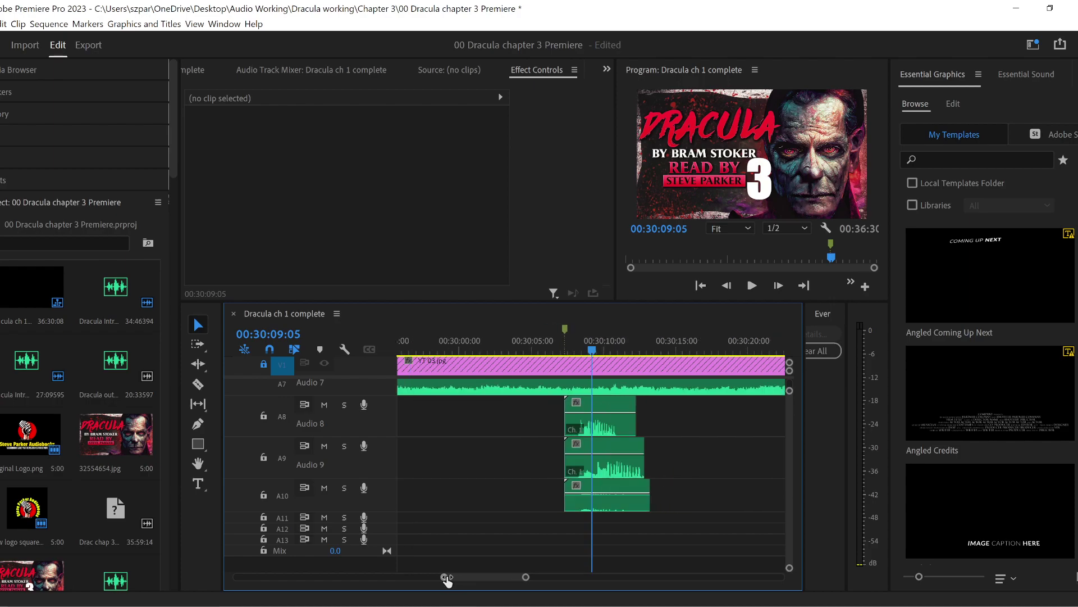
{"action": "left_click", "coordinate": [602, 509]}
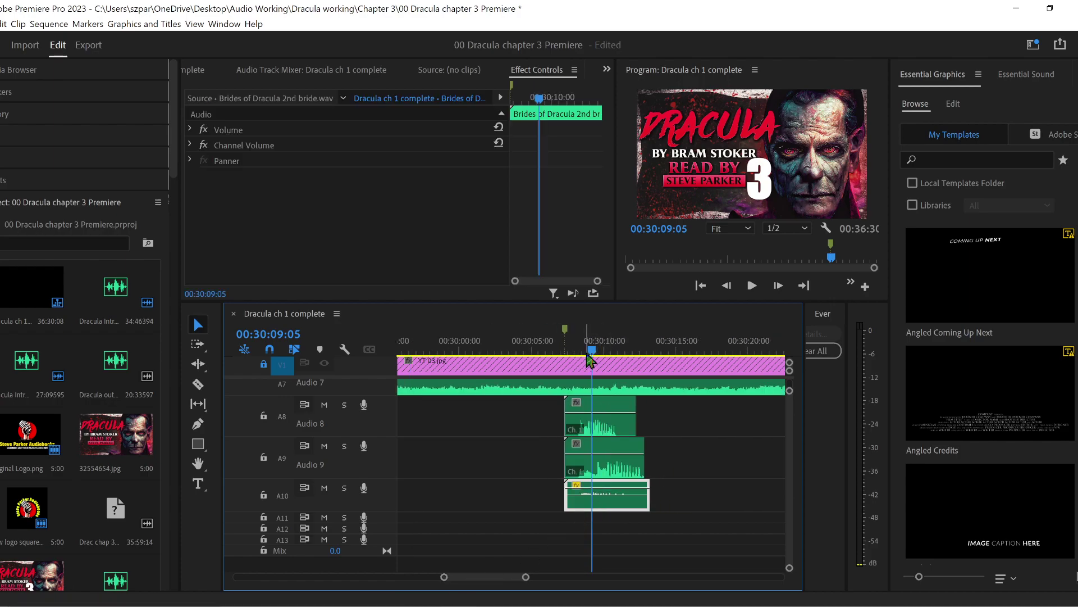
{"action": "left_click_drag", "start_coordinate": [589, 357], "coordinate": [571, 354]}
{"action": "key", "text": "space"}
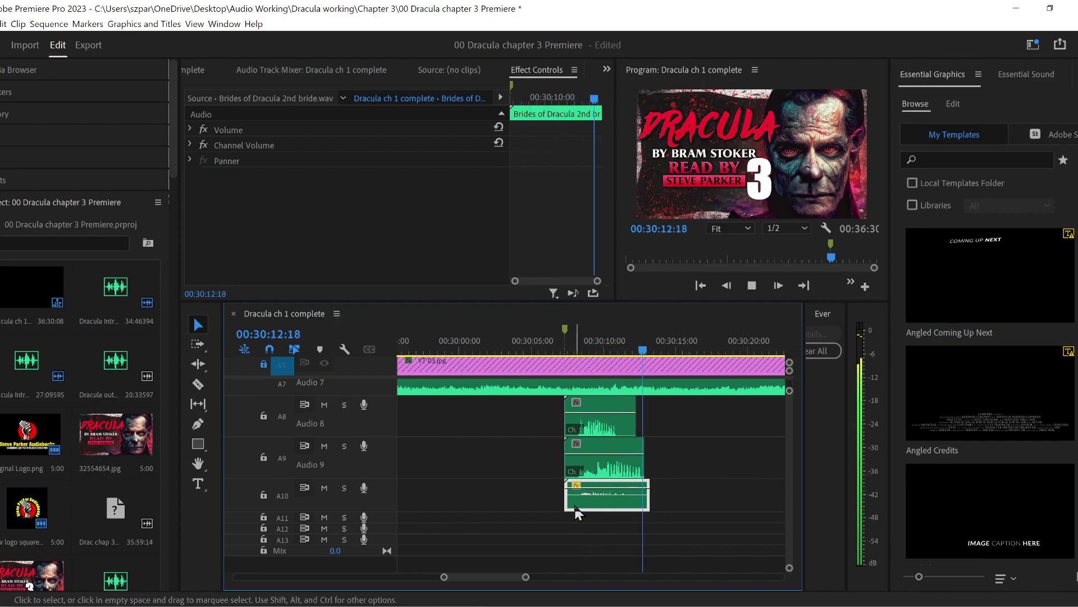
{"action": "left_click_drag", "start_coordinate": [576, 512], "coordinate": [627, 512]}
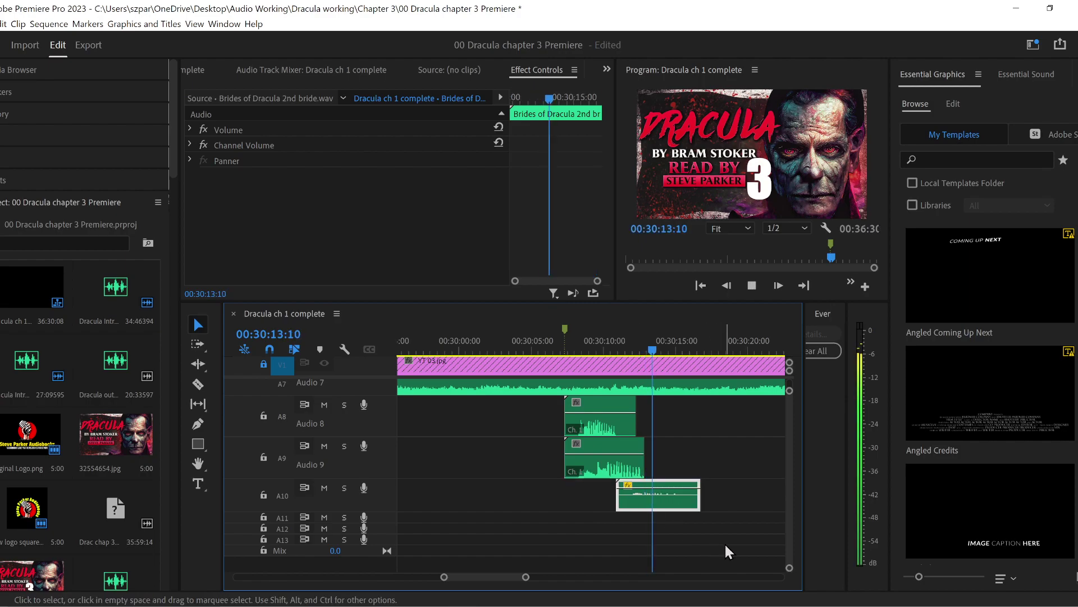
{"action": "key", "text": "space"}
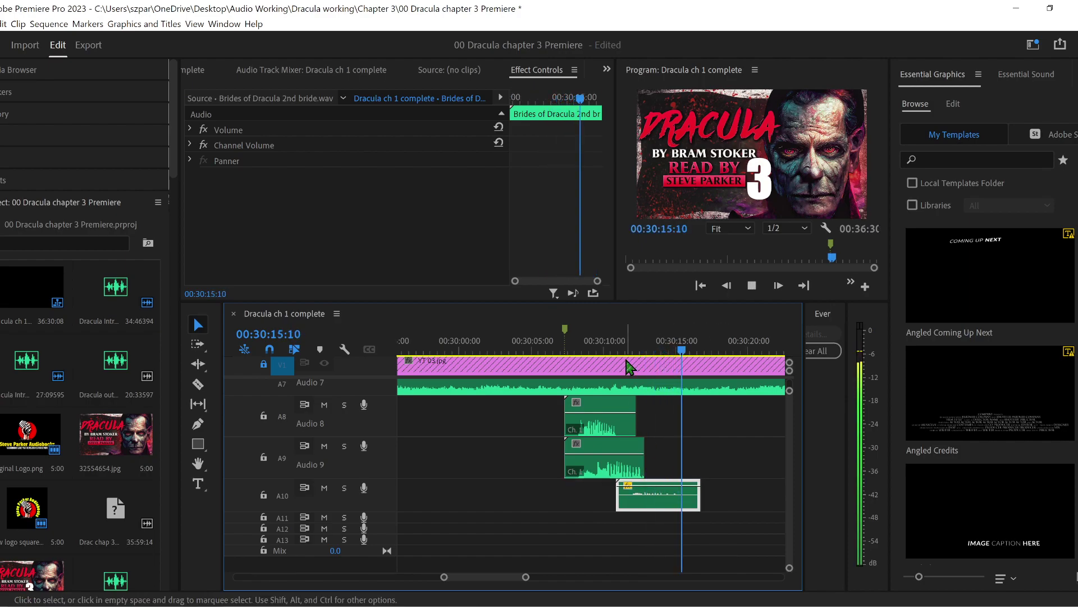
- Move the 3rd bride clip on track A8 to start level with the 2nd bride clip, and play back the new timing
{"action": "left_click", "coordinate": [621, 341]}
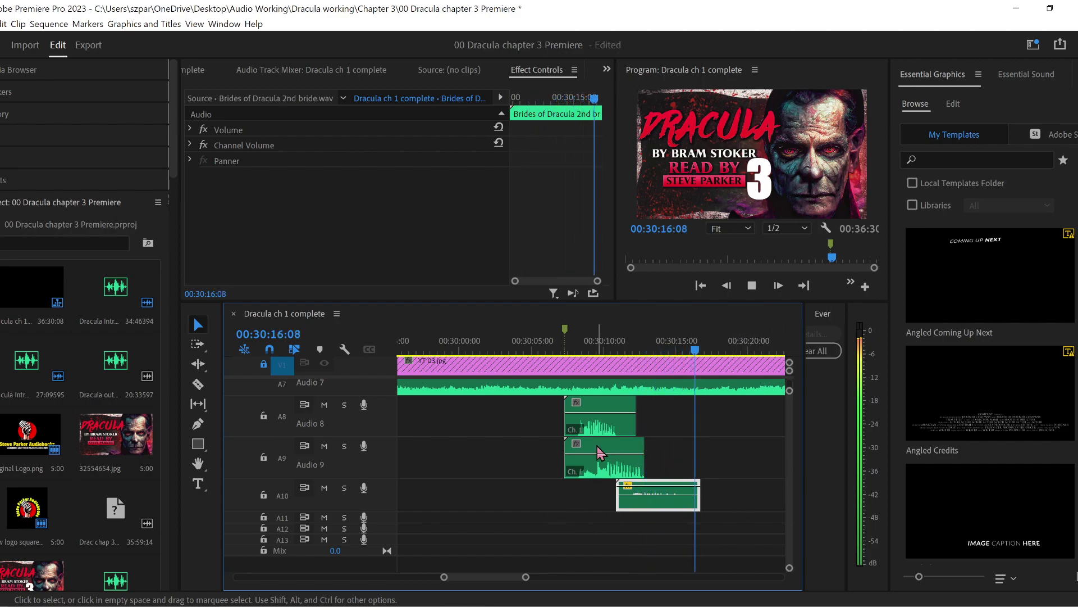
{"action": "left_click", "coordinate": [602, 426]}
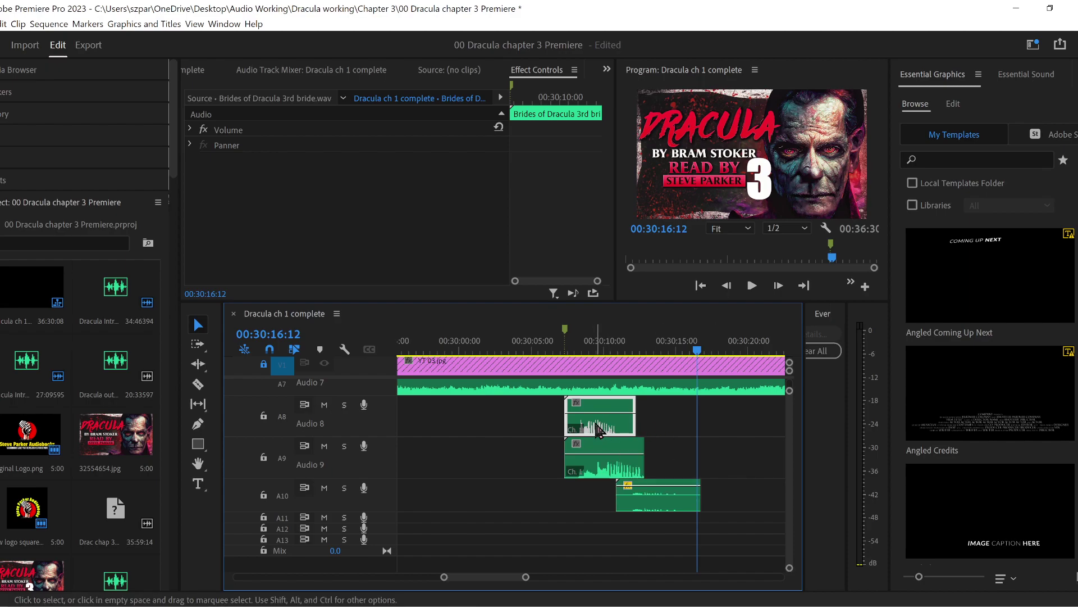
{"action": "left_click_drag", "start_coordinate": [598, 430], "coordinate": [649, 428]}
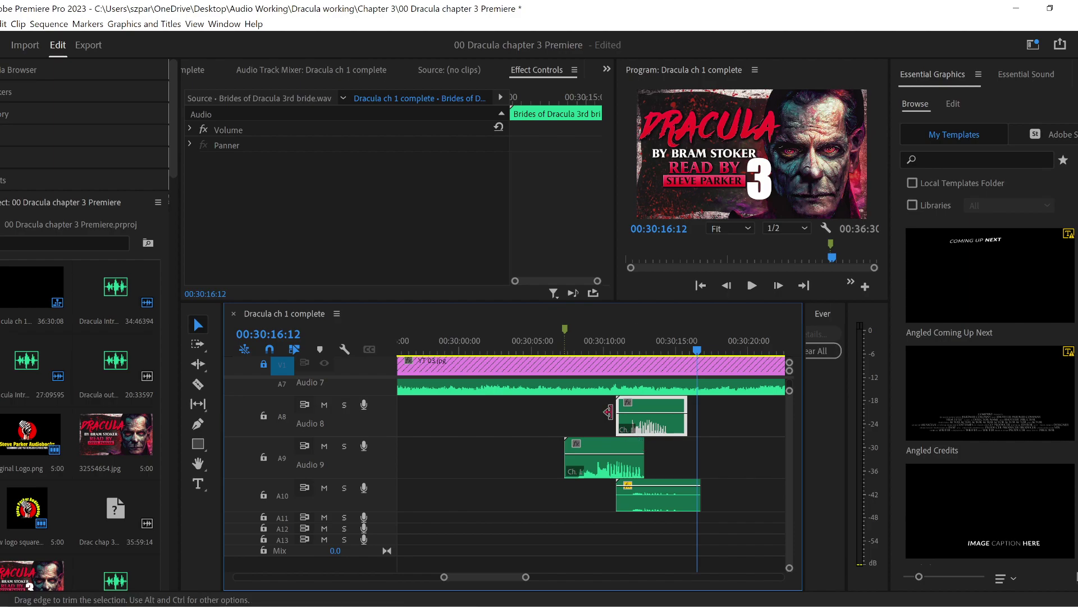
{"action": "key", "text": "ctrl+shift+m"}
{"action": "key", "text": "space"}
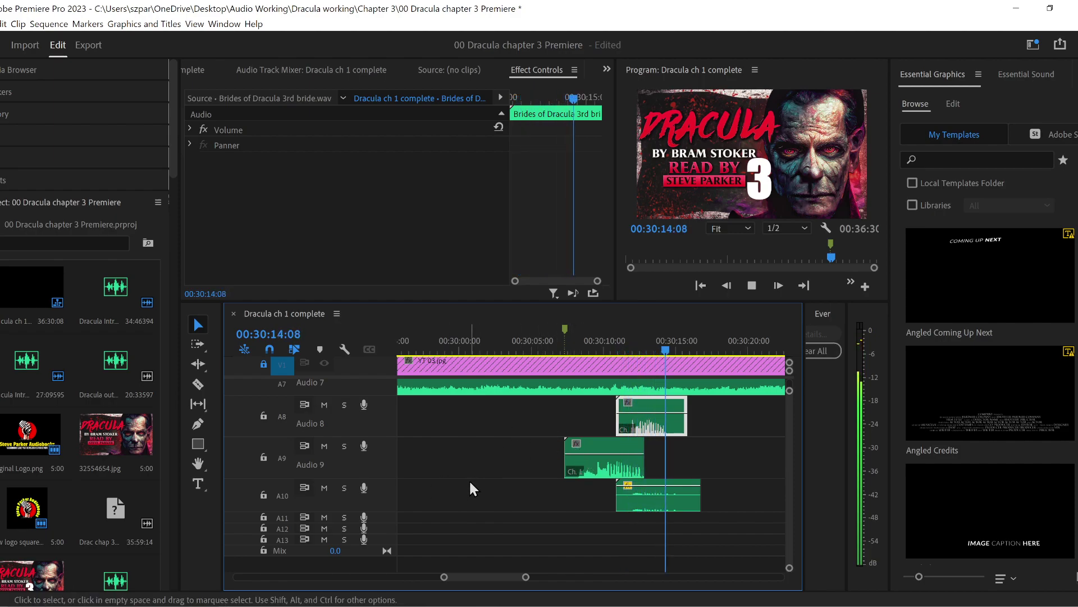
{"action": "left_click", "coordinate": [663, 487]}
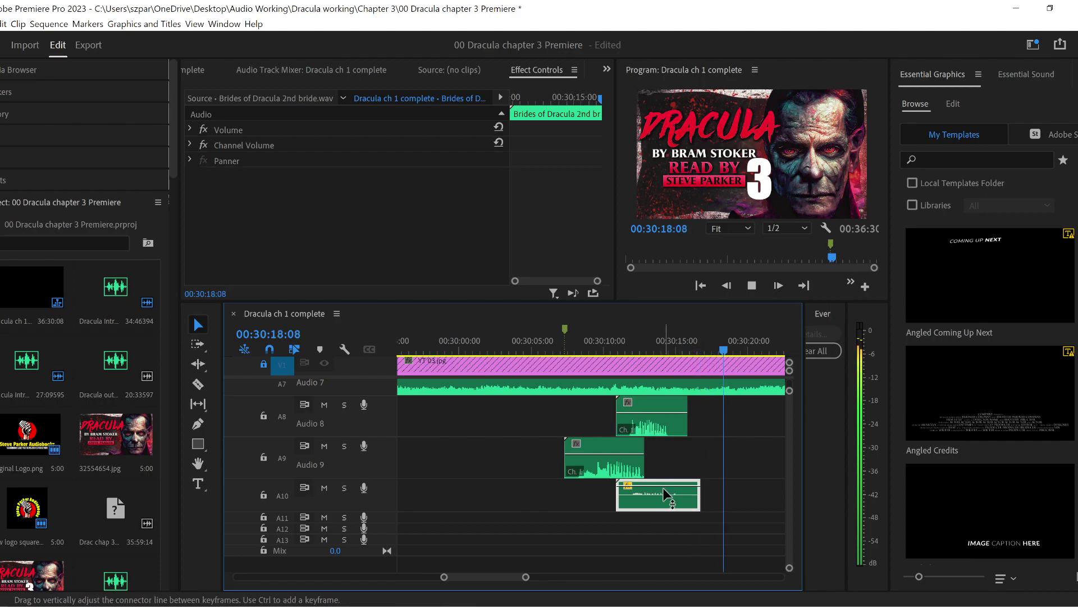
- Move the leftover part of the 2nd bride clip to track A10 at about 00:34:15, level with the leftover 1st bride clip
{"action": "left_click_drag", "start_coordinate": [522, 578], "coordinate": [601, 577]}
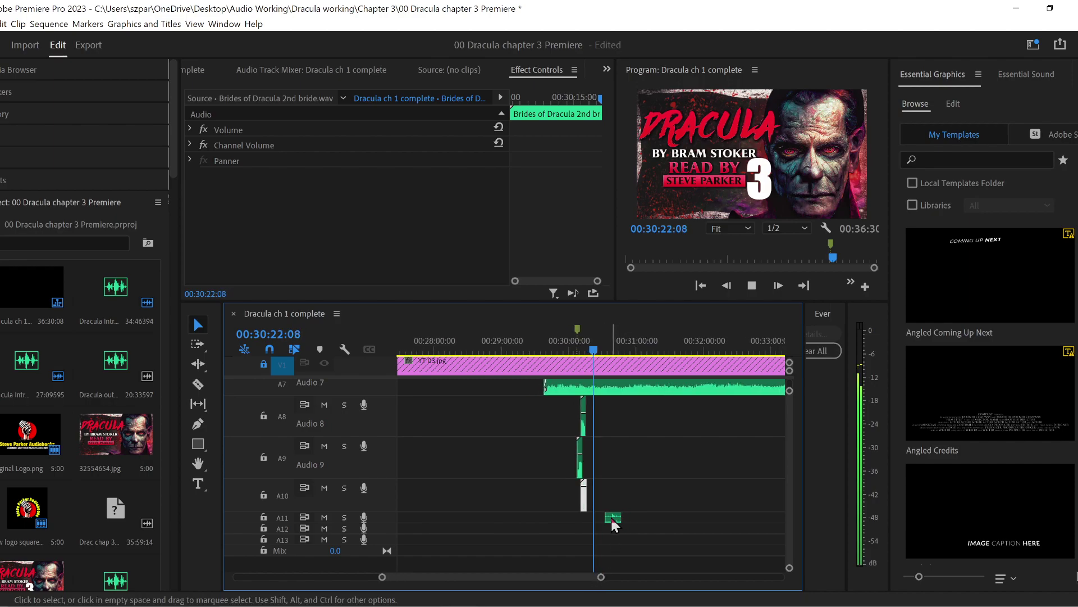
{"action": "left_click_drag", "start_coordinate": [613, 524], "coordinate": [730, 530]}
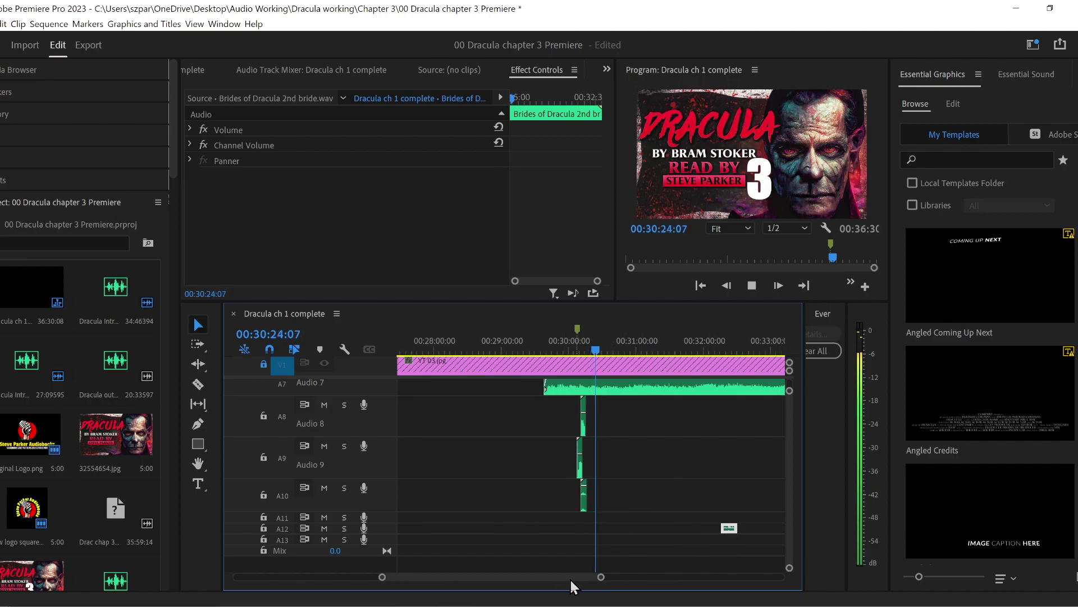
{"action": "mouse_move", "coordinate": [600, 578]}
{"action": "left_mouse_down"}
{"action": "mouse_move", "coordinate": [578, 577]}
{"action": "mouse_move", "coordinate": [605, 578]}
{"action": "mouse_move", "coordinate": [591, 578]}
{"action": "left_mouse_up"}
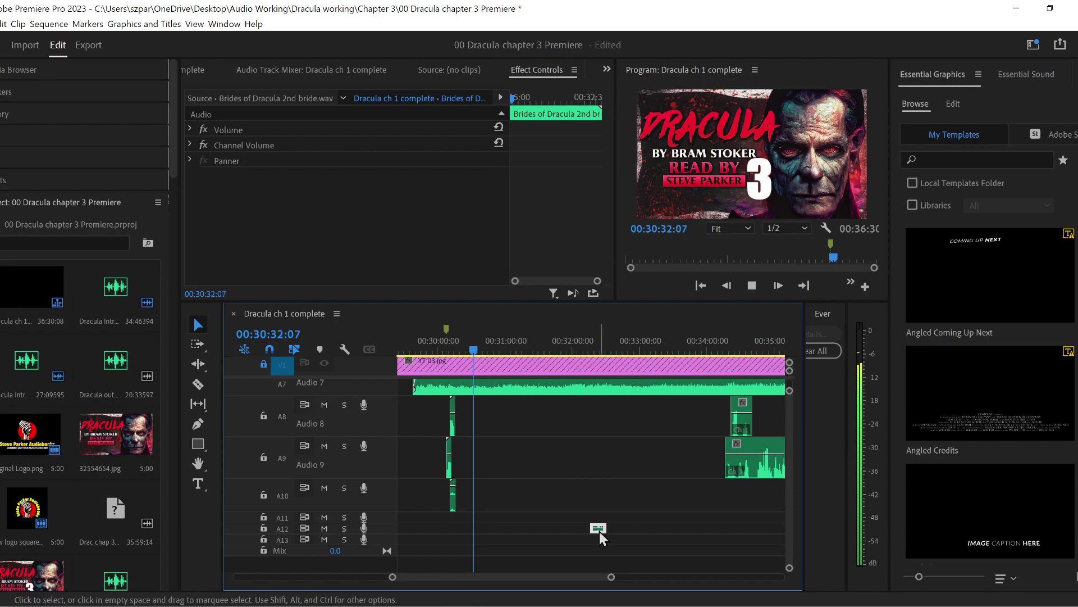
{"action": "left_click_drag", "start_coordinate": [598, 531], "coordinate": [733, 497]}
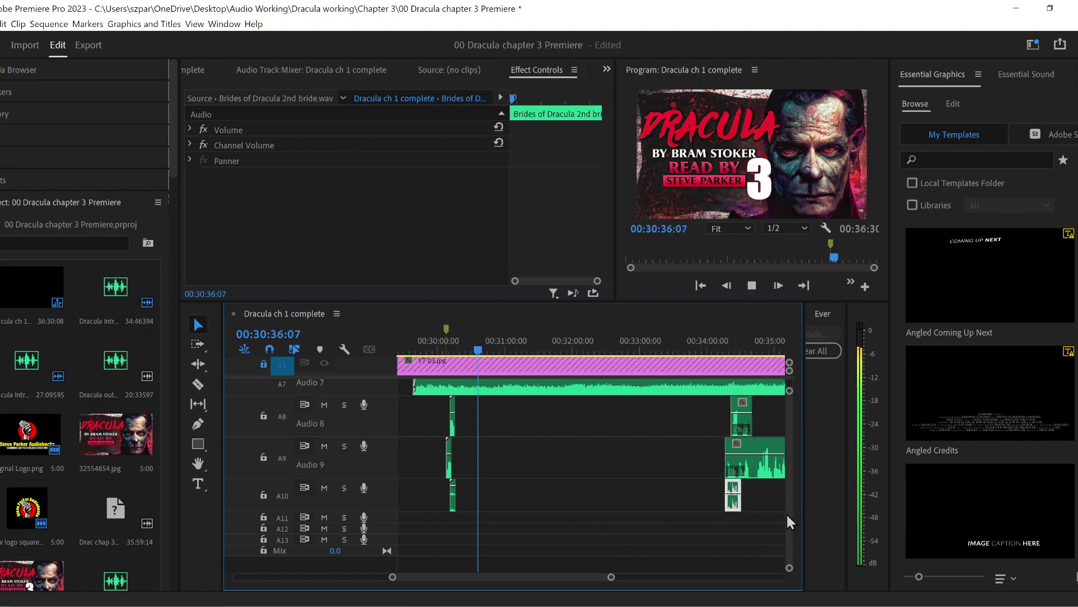
- Make the narration track A1 taller so its waveform can be read at about 00:30:45
{"action": "scroll", "coordinate": [787, 512], "scroll_direction": "up", "scroll_amount": 5}
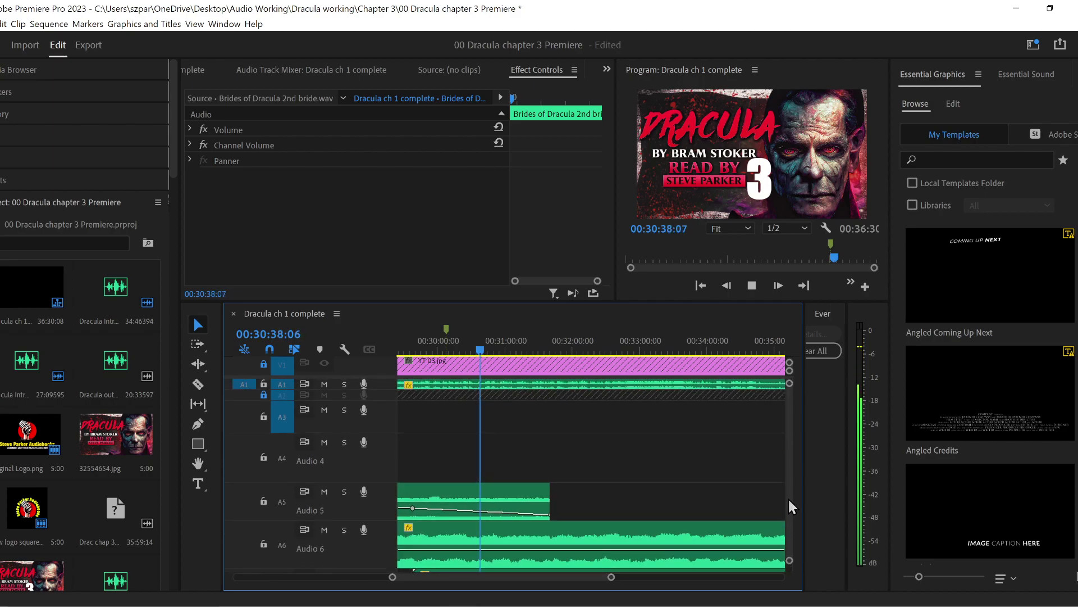
{"action": "left_click_drag", "start_coordinate": [392, 577], "coordinate": [433, 581]}
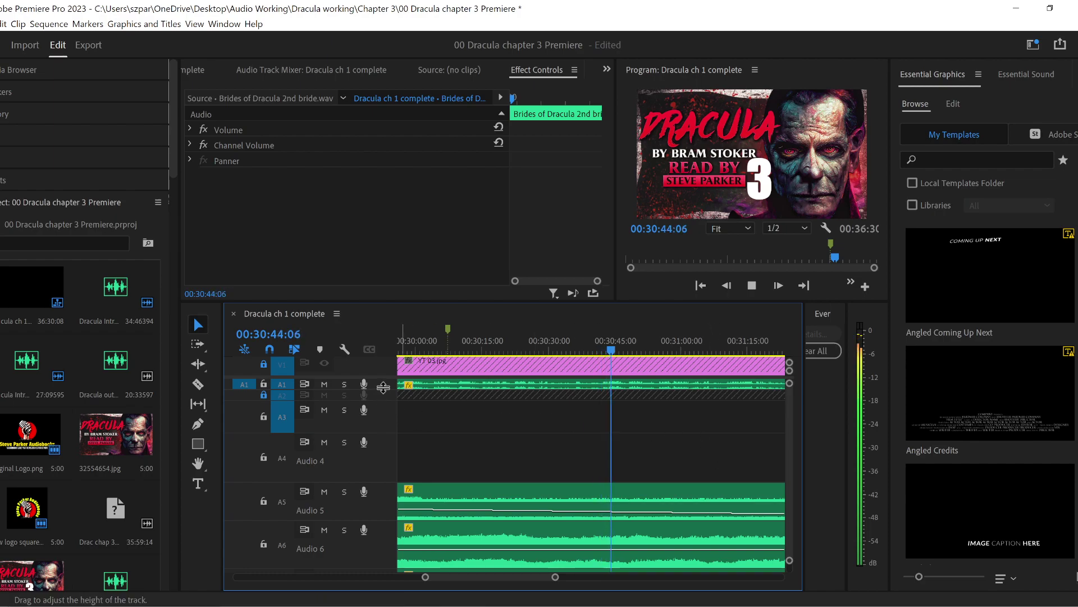
{"action": "left_click_drag", "start_coordinate": [382, 393], "coordinate": [386, 412]}
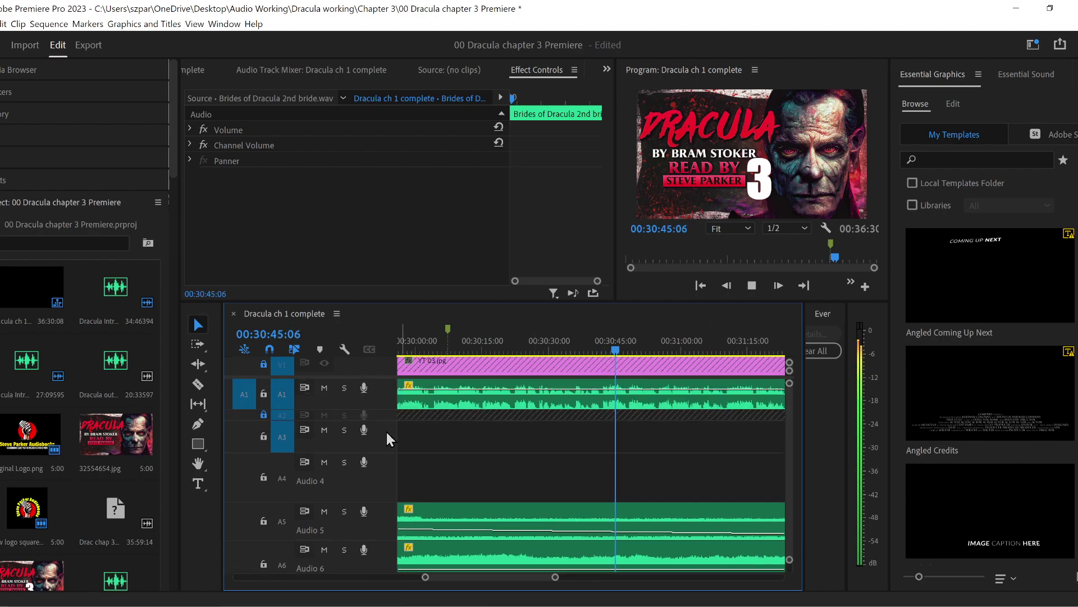
- Listen to the narration between about 00:30:27 and 00:30:41 and examine its waveform on track A1
{"action": "left_click", "coordinate": [571, 344]}
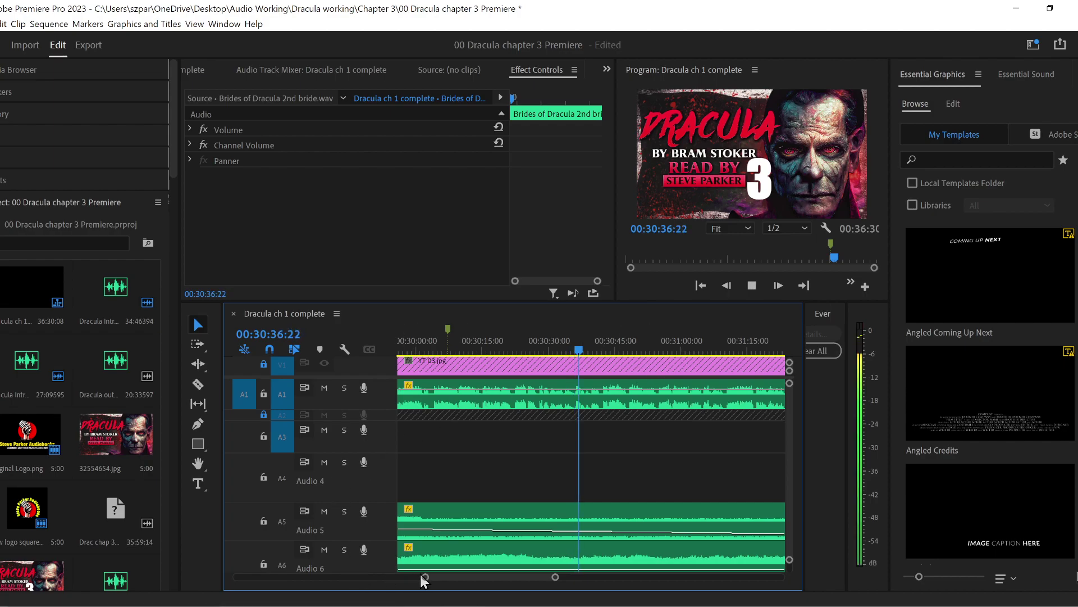
{"action": "left_click_drag", "start_coordinate": [425, 577], "coordinate": [450, 577]}
{"action": "key", "text": "space"}
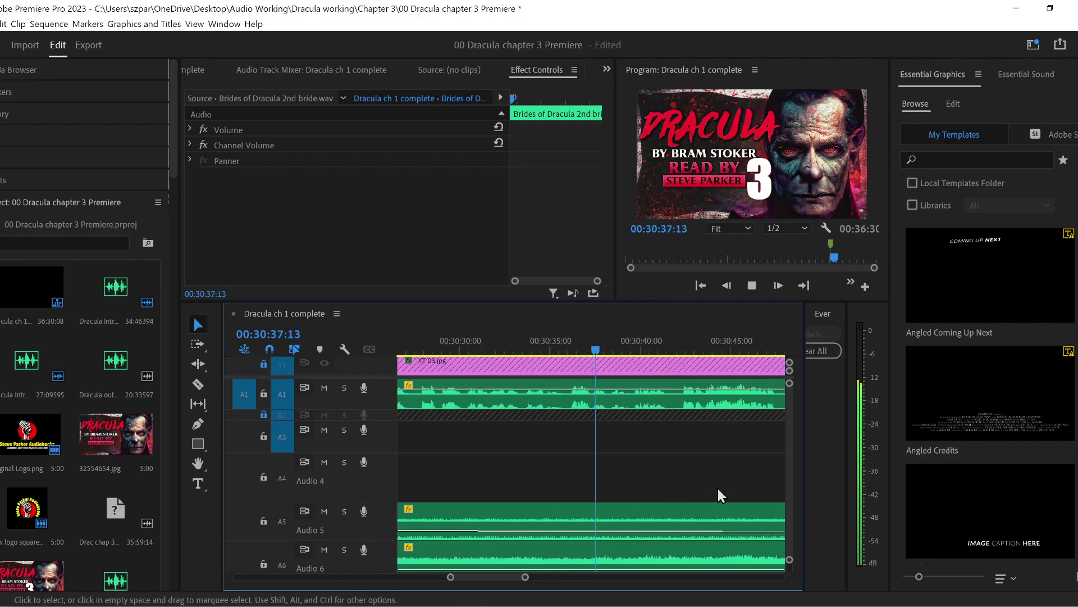
{"action": "left_click", "coordinate": [198, 385]}
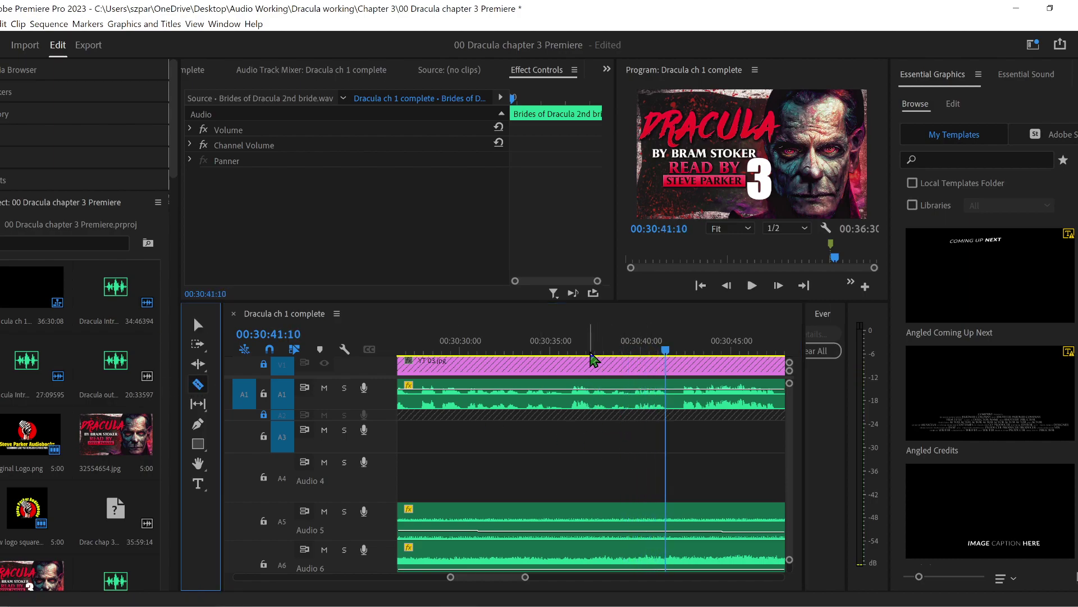
{"action": "left_click_drag", "start_coordinate": [592, 352], "coordinate": [414, 353]}
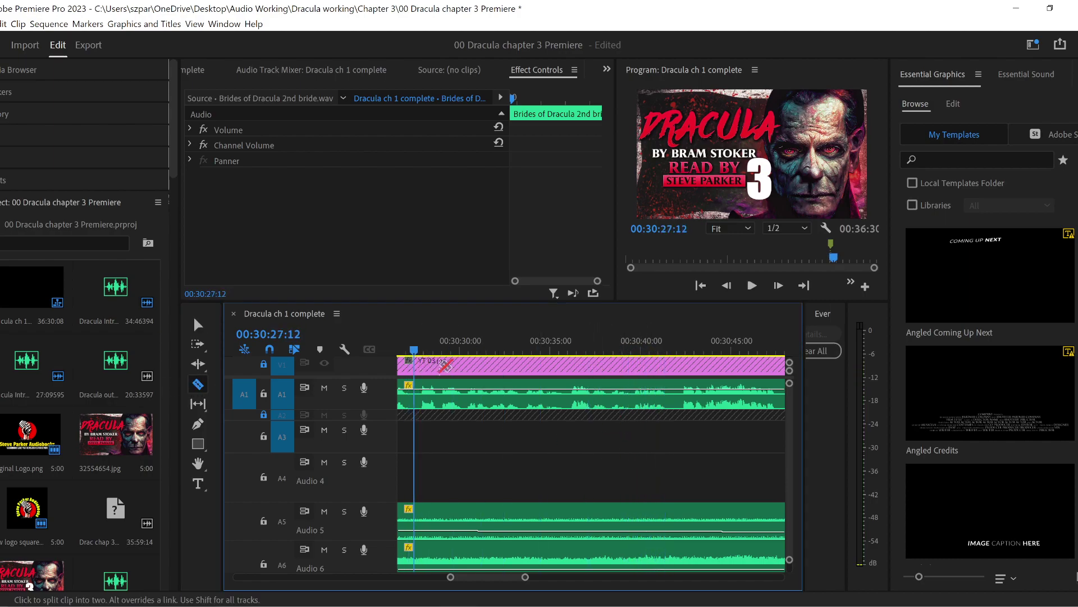
{"action": "key", "text": "space"}
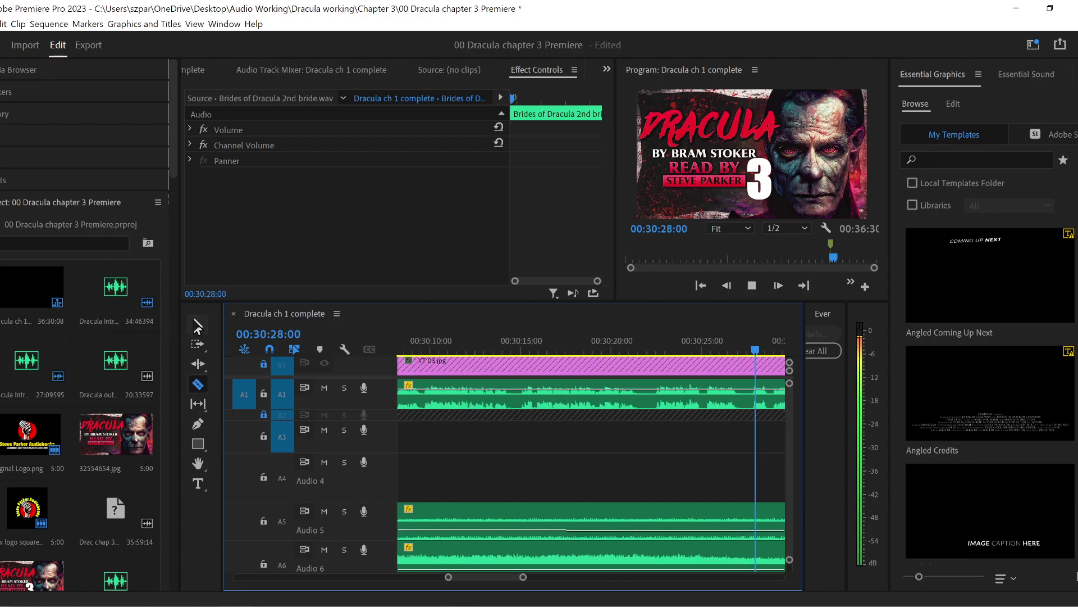
{"action": "left_click", "coordinate": [197, 325]}
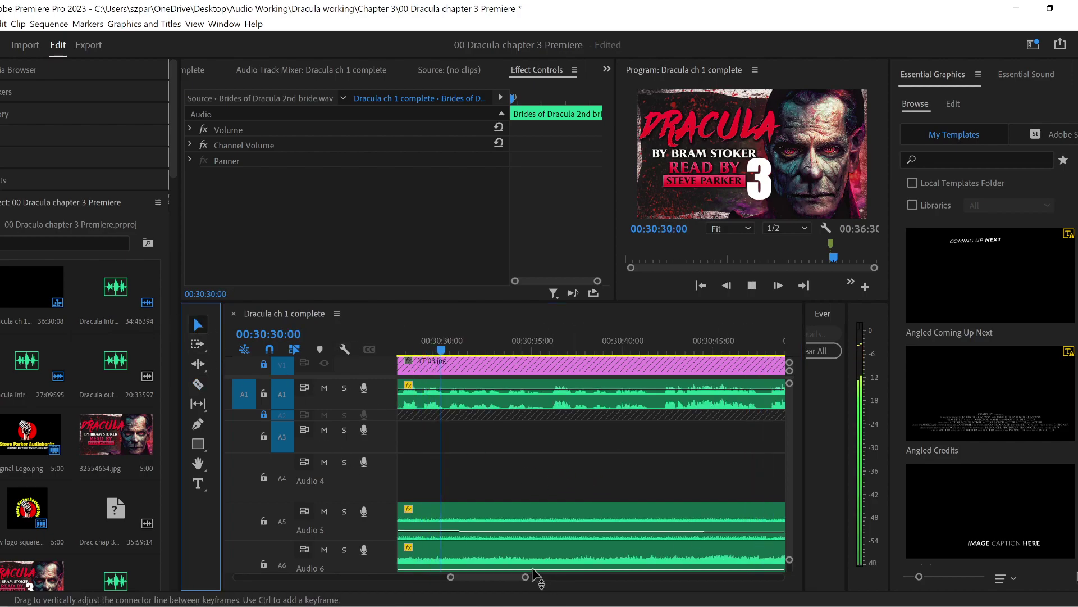
{"action": "left_click_drag", "start_coordinate": [505, 575], "coordinate": [534, 578]}
{"action": "scroll", "coordinate": [507, 584], "scroll_direction": "up", "scroll_amount": 5}
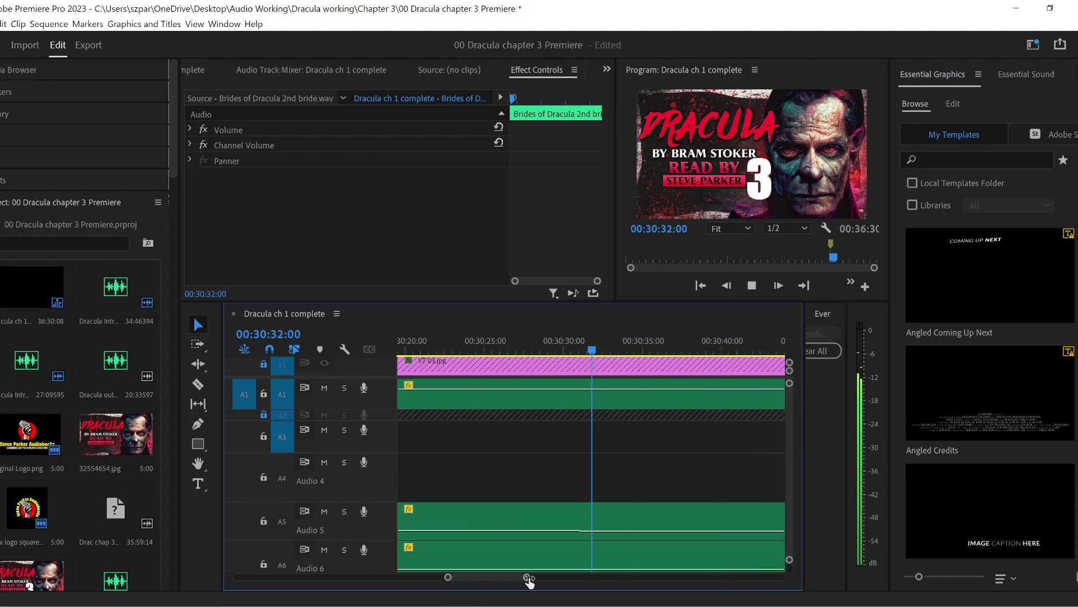
{"action": "key", "text": "space"}
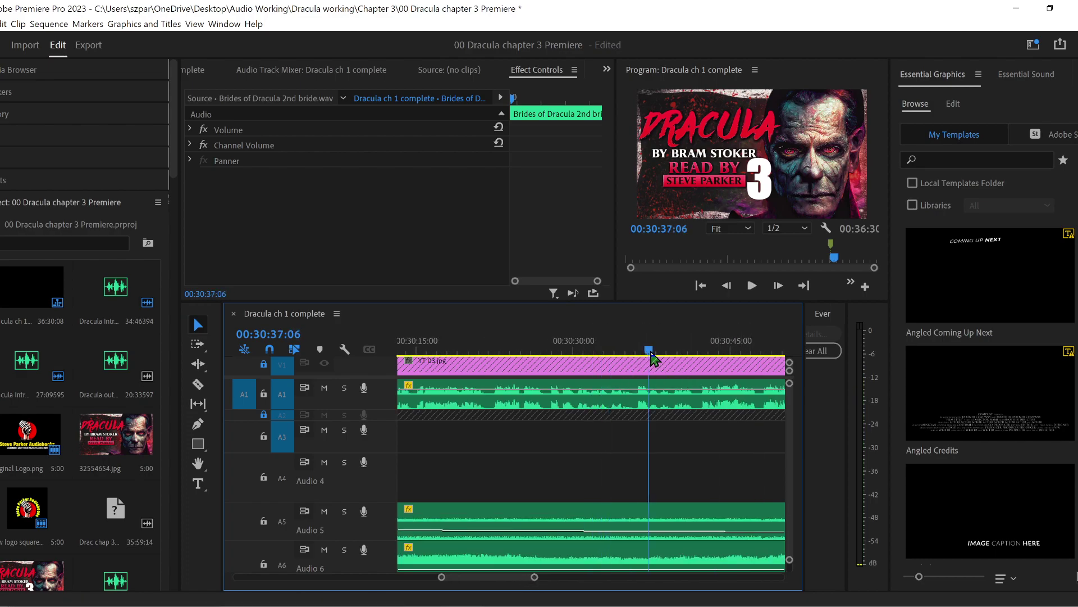
- Play the narration from about 00:30:37 and split the track A1 clip at about 00:30:37 and 00:30:42
{"action": "key", "text": "Left"}
{"action": "key", "text": "space"}
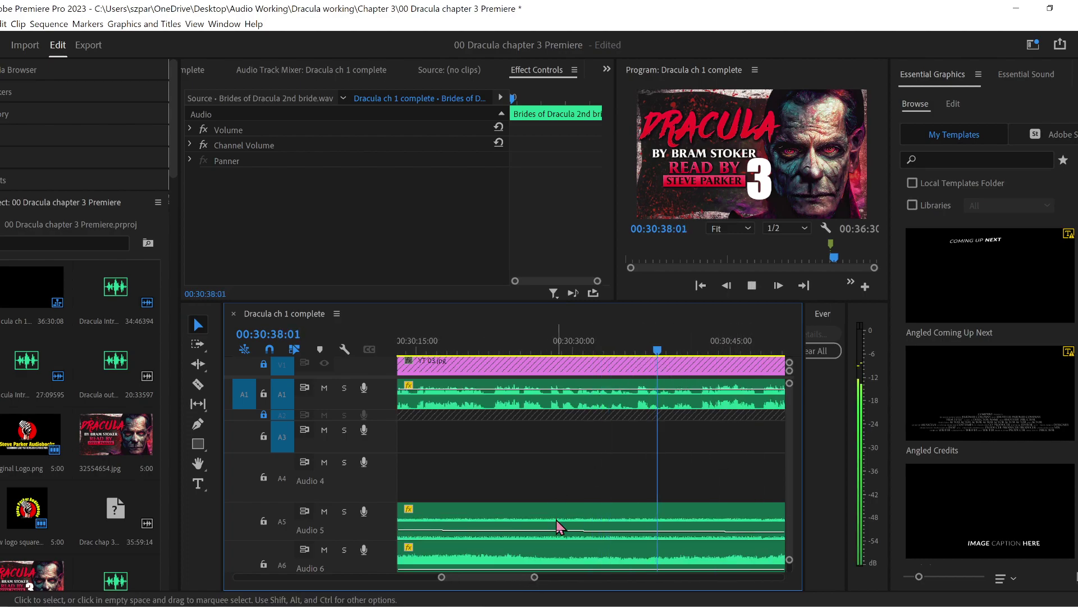
{"action": "key", "text": "space"}
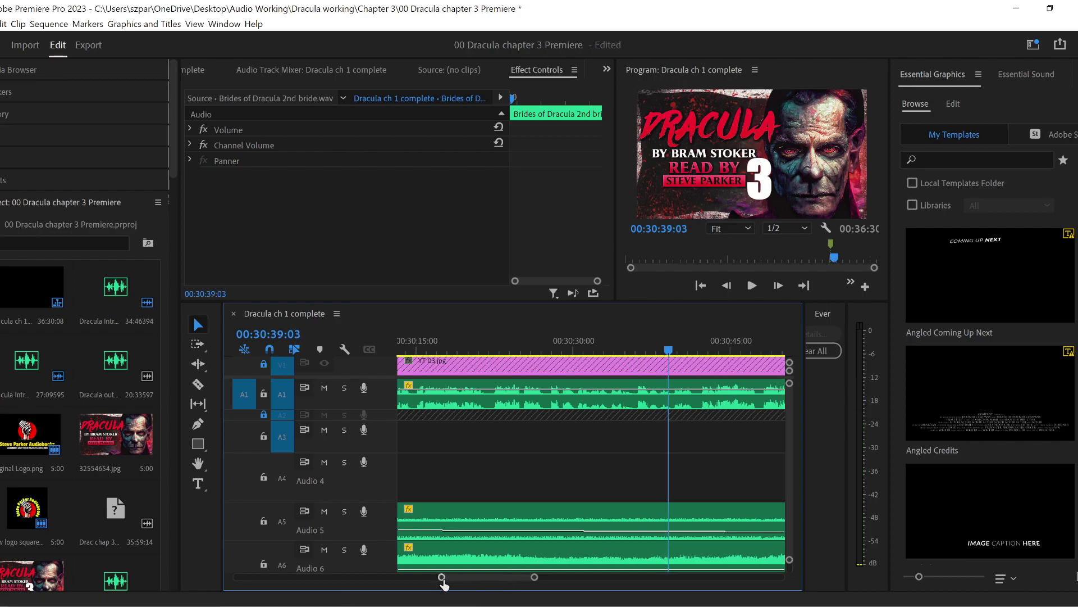
{"action": "left_click_drag", "start_coordinate": [442, 579], "coordinate": [454, 580]}
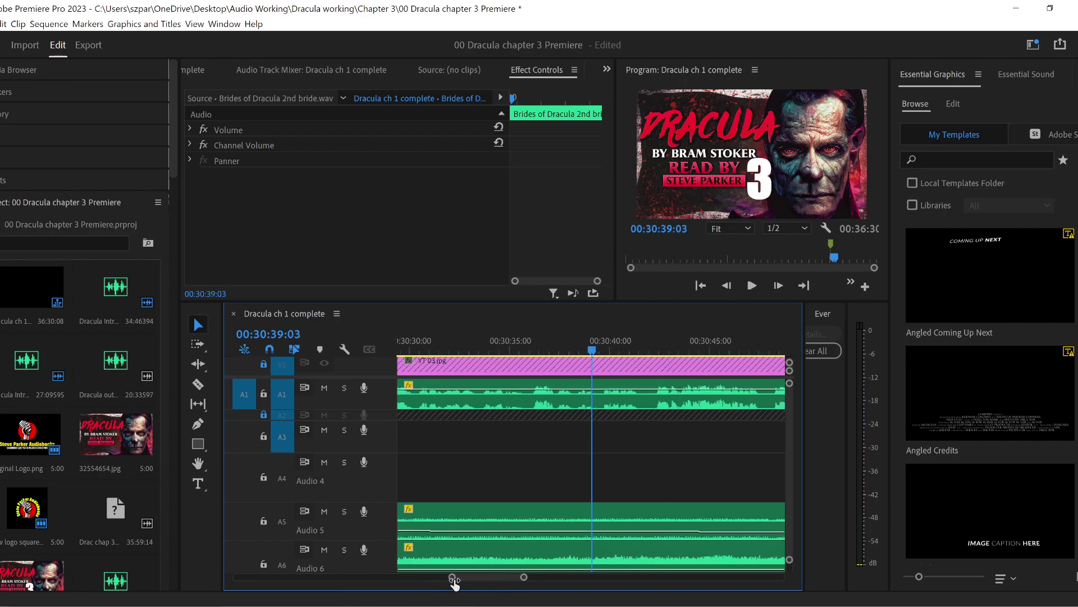
{"action": "left_click", "coordinate": [195, 385]}
{"action": "left_click", "coordinate": [556, 396]}
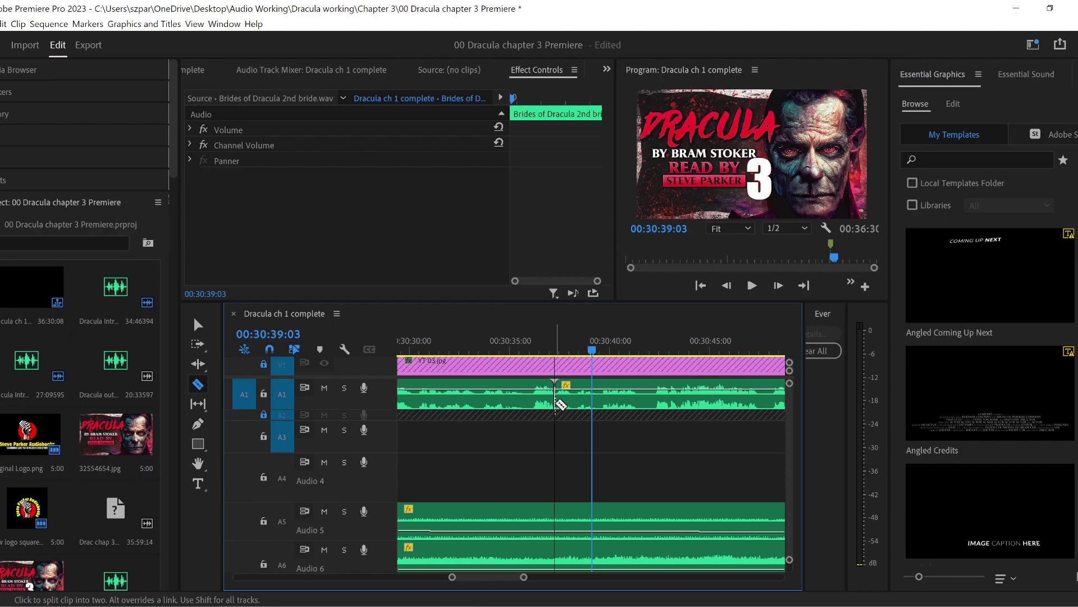
{"action": "left_click", "coordinate": [648, 402]}
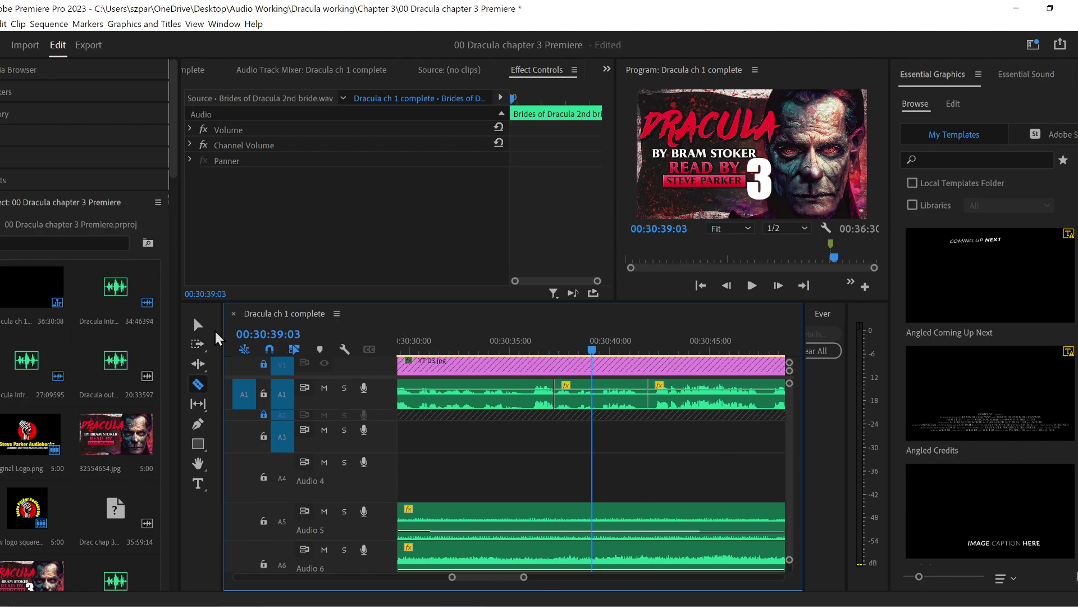
- Listen to the isolated narration section between the two cuts on track A1, and apply the Pitch Shifter effect to it
{"action": "left_click", "coordinate": [197, 325]}
{"action": "left_click", "coordinate": [616, 407]}
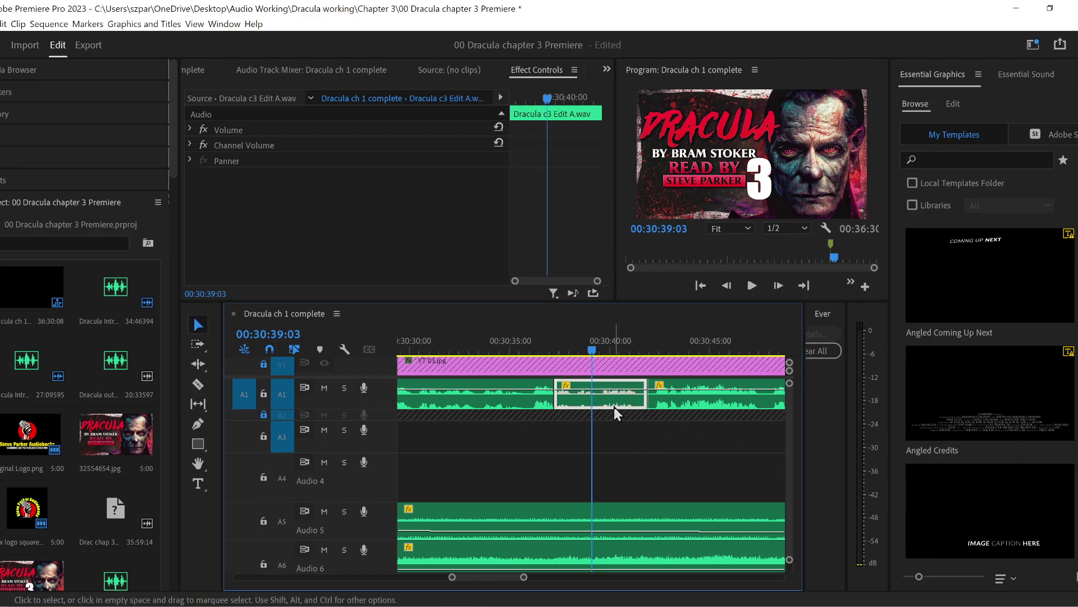
{"action": "left_click", "coordinate": [546, 342]}
{"action": "key", "text": "space"}
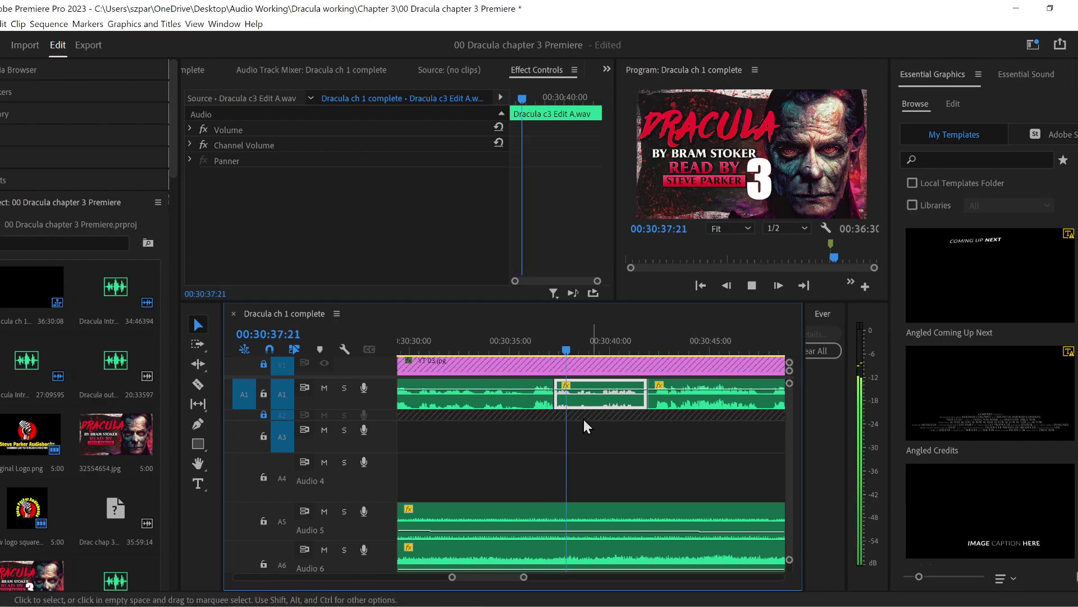
{"action": "key", "text": "space"}
{"action": "left_click", "coordinate": [13, 179]}
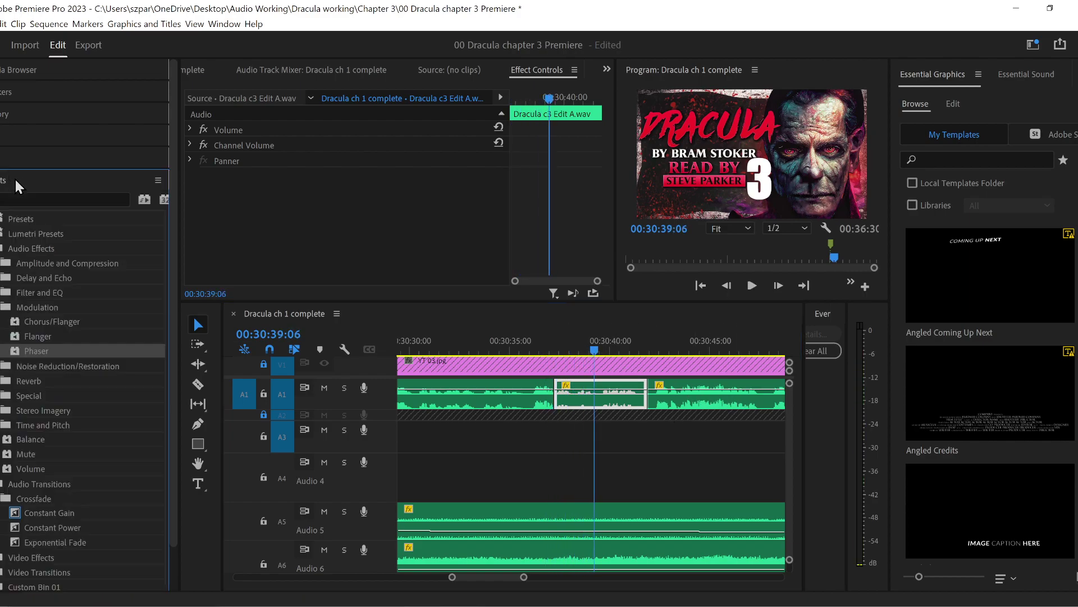
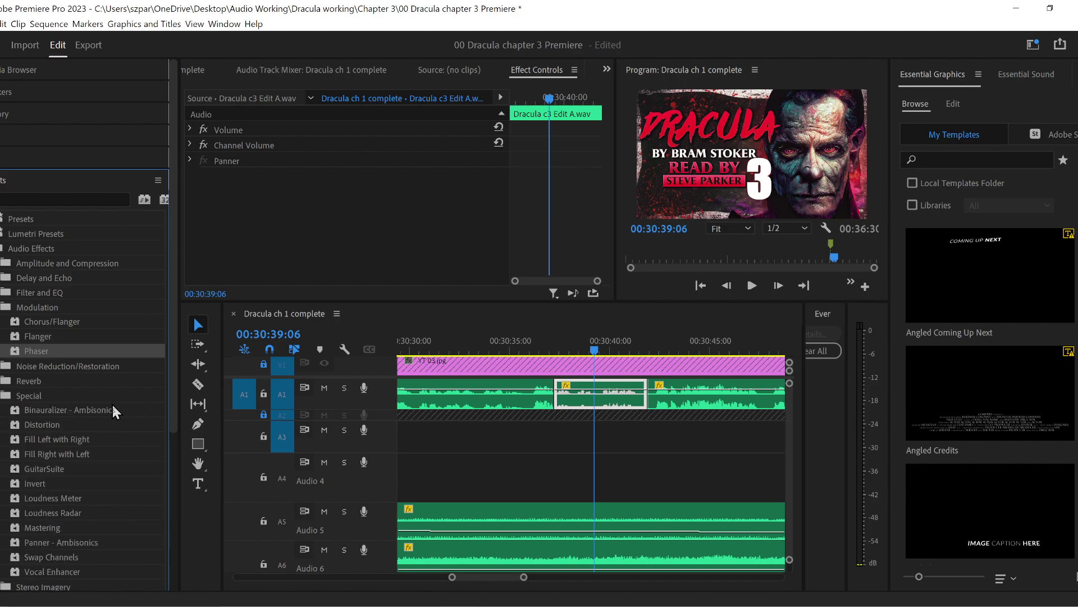
{"action": "left_click", "coordinate": [112, 403]}
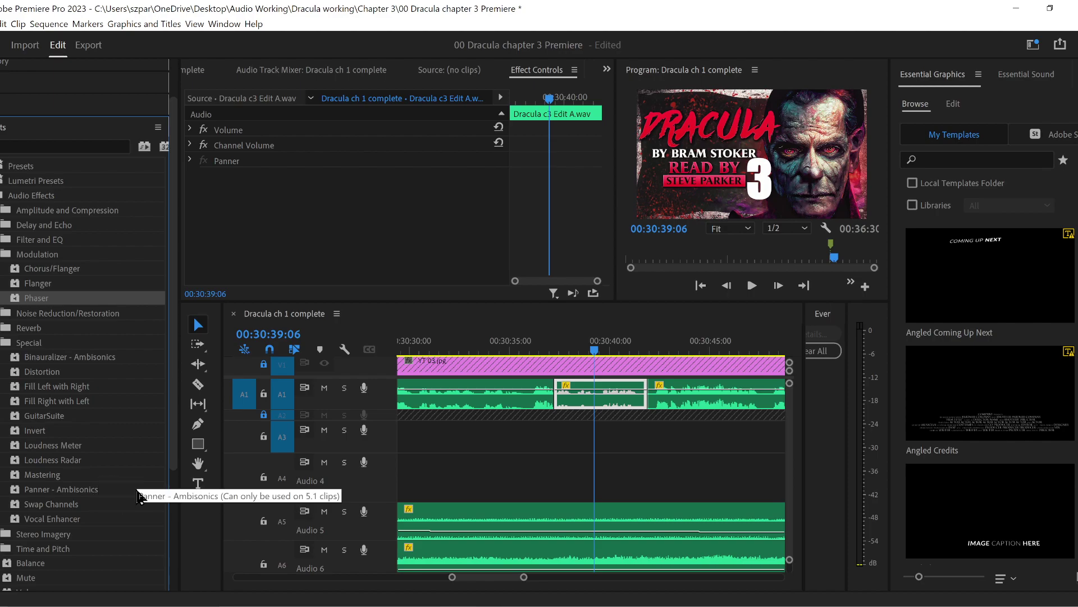
{"action": "left_click", "coordinate": [34, 549]}
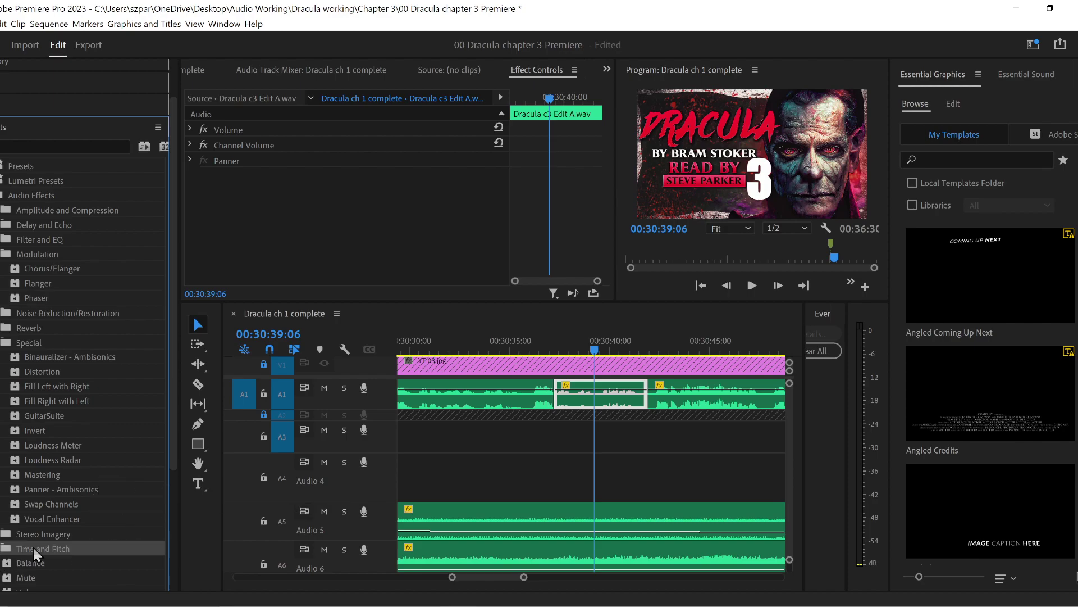
{"action": "scroll", "coordinate": [90, 548], "scroll_direction": "down", "scroll_amount": 3}
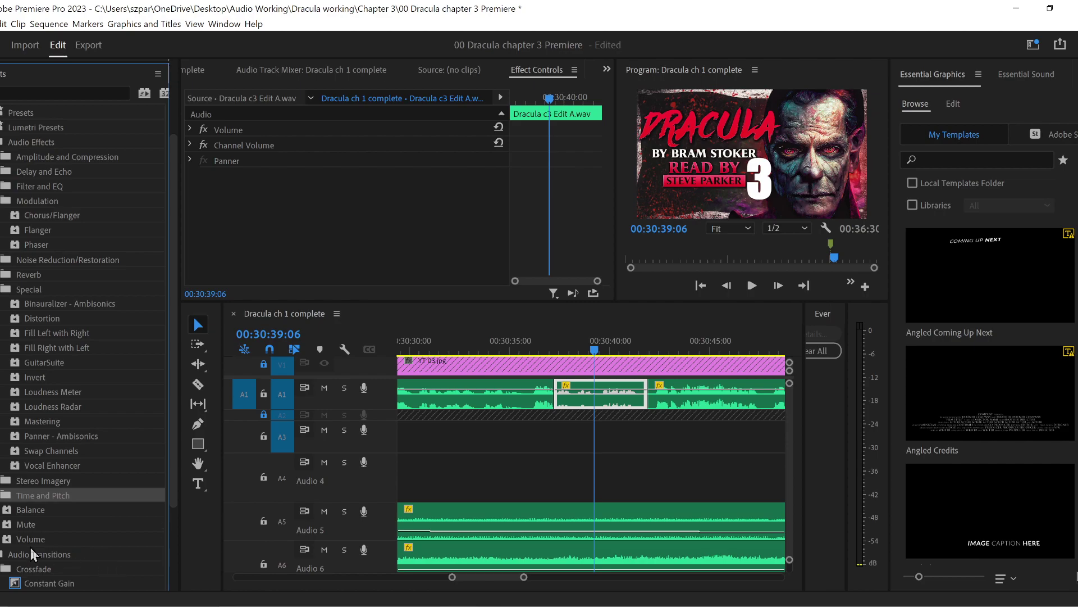
{"action": "key", "text": "Right"}
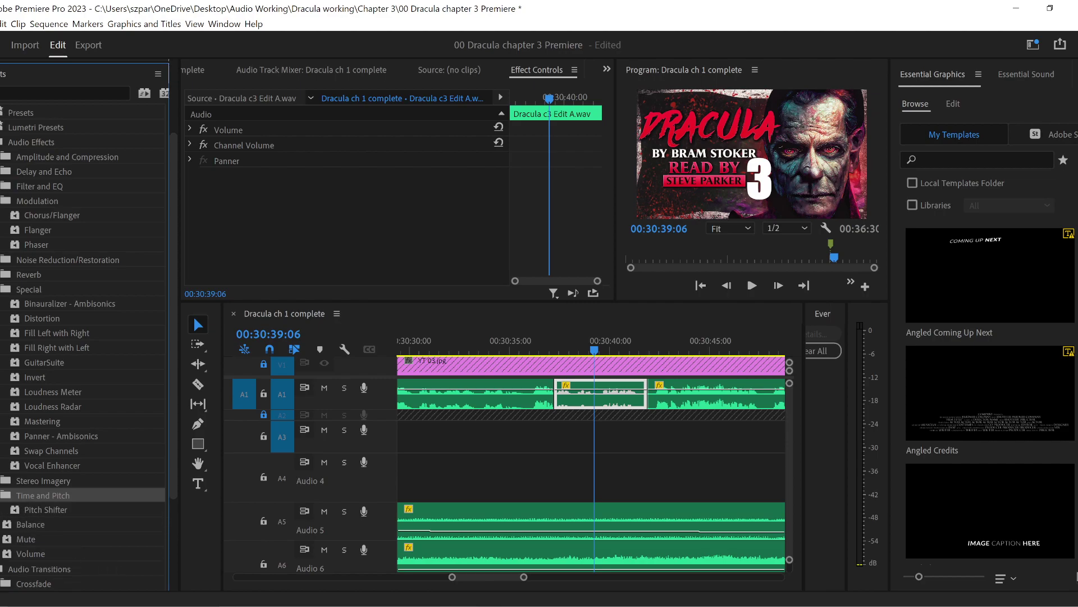
{"action": "left_click_drag", "start_coordinate": [50, 509], "coordinate": [413, 462]}
{"action": "left_click_drag", "start_coordinate": [588, 402], "coordinate": [591, 402]}
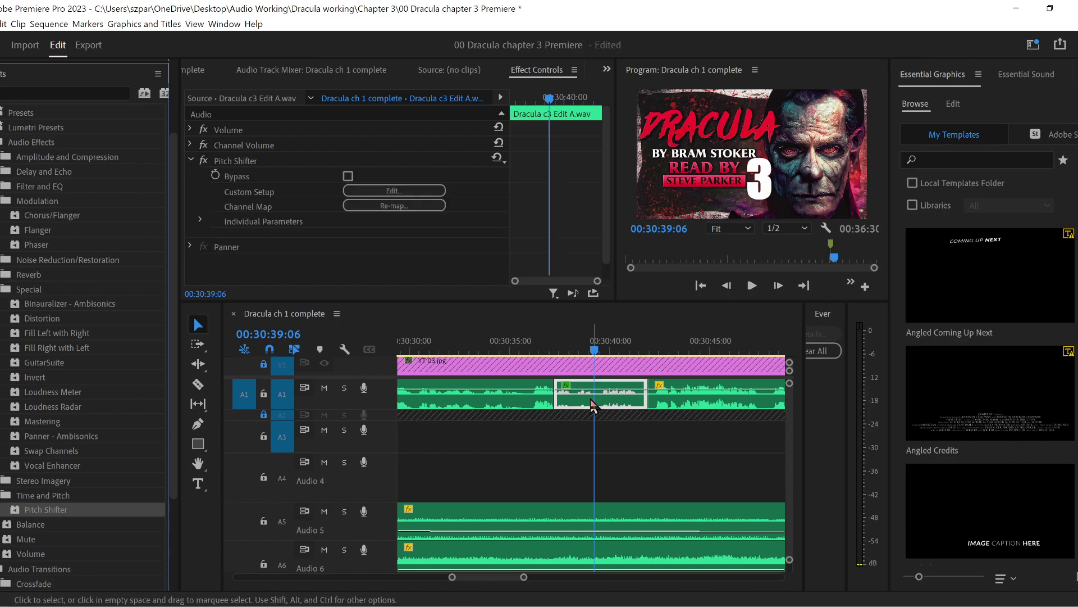
- Open the Pitch Shifter's custom setup for the isolated narration section and play the section at its default pitch
{"action": "left_click", "coordinate": [386, 191]}
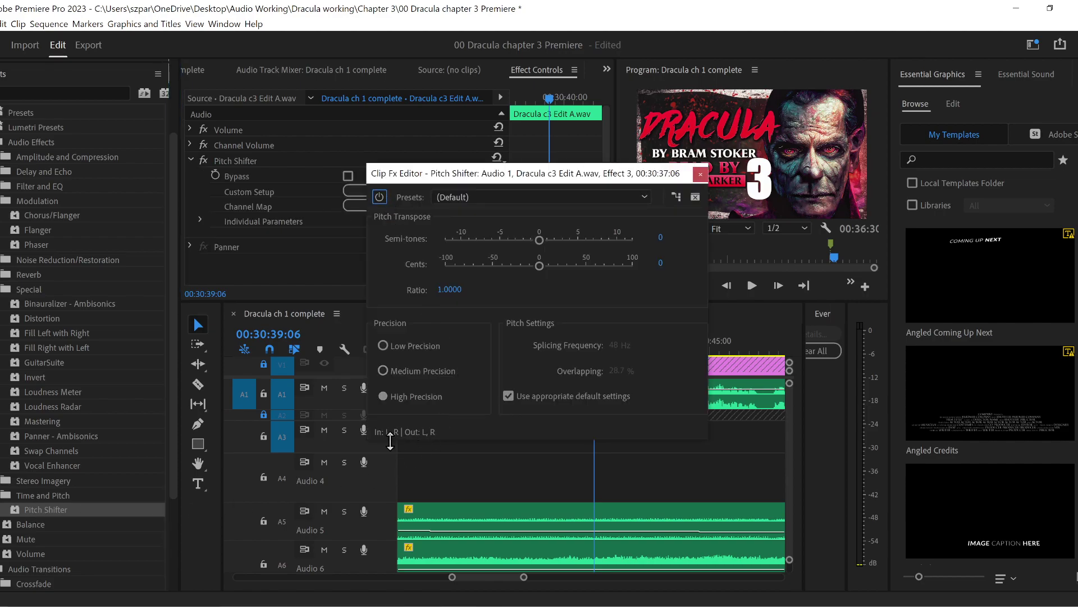
{"action": "left_click_drag", "start_coordinate": [508, 185], "coordinate": [317, 75]}
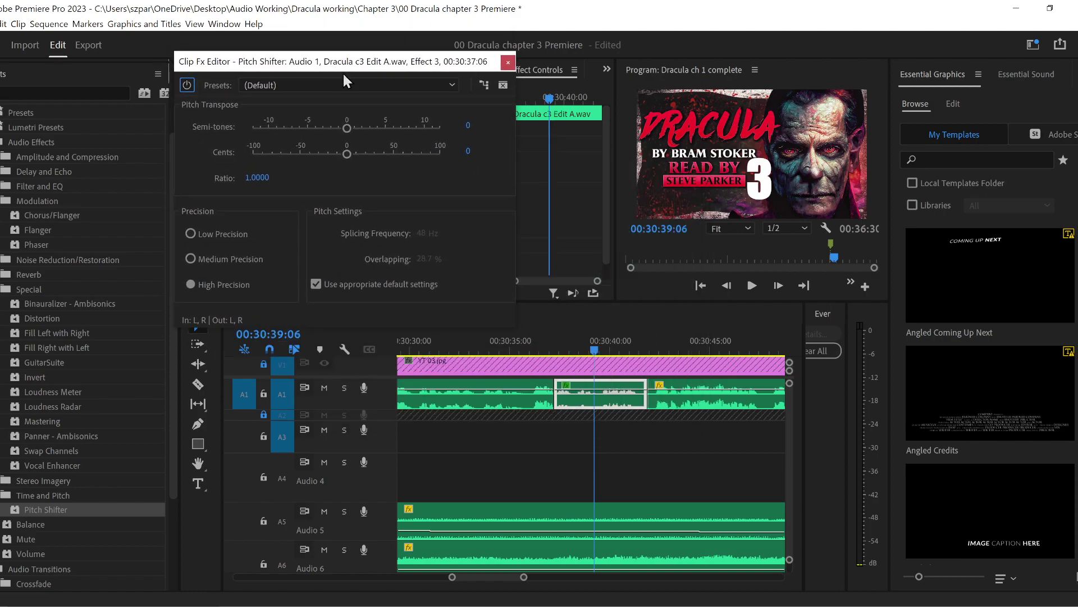
{"action": "left_click", "coordinate": [558, 349]}
{"action": "key", "text": "space"}
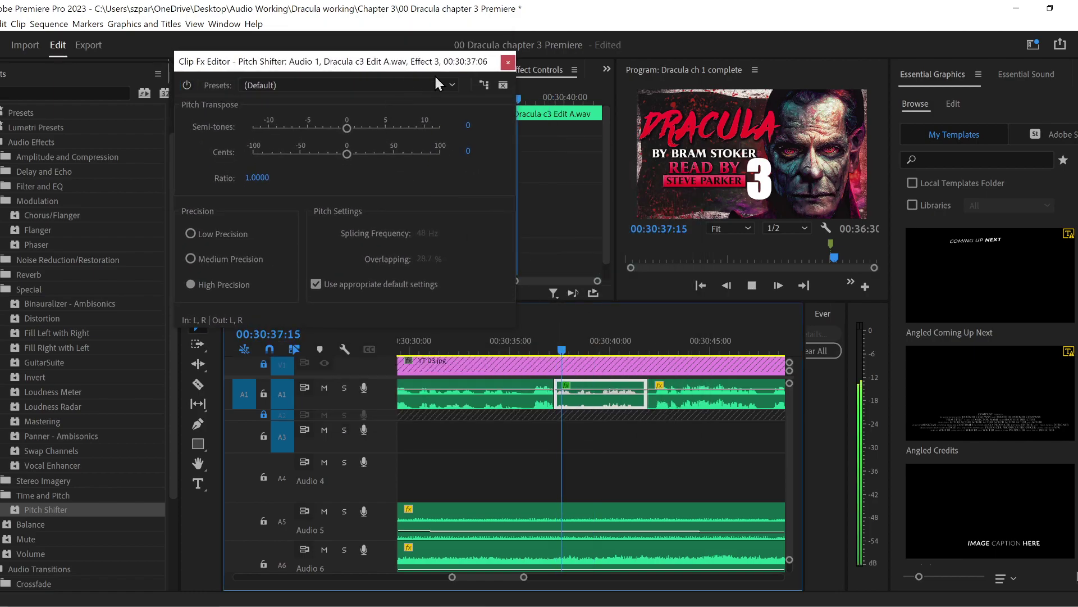
{"action": "key", "text": "space"}
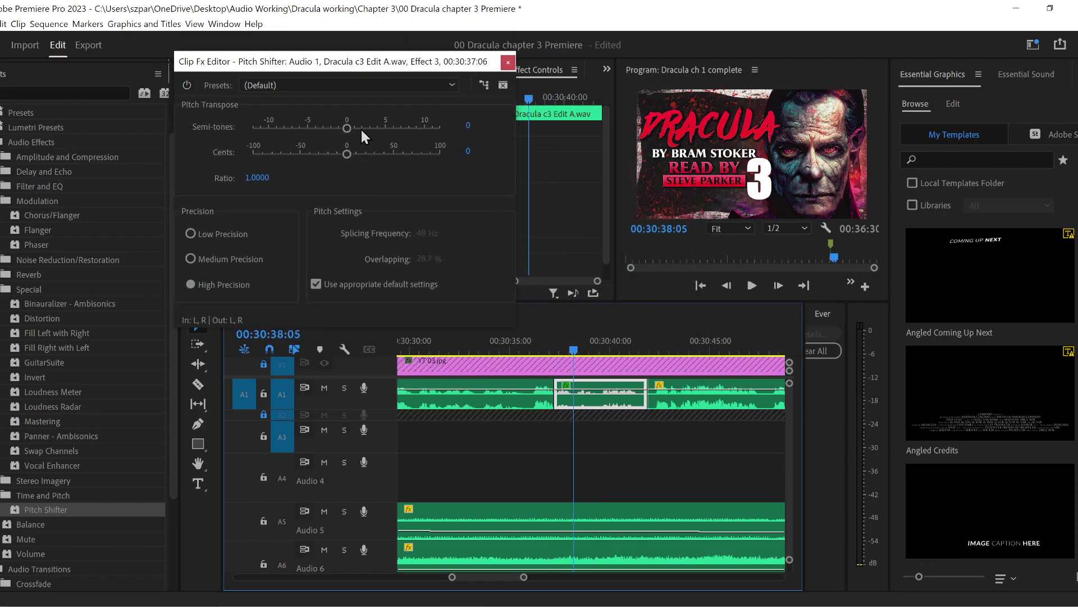
- Try raising the narration section's pitch by 3 and by 2 semi-tones during playback
{"action": "left_click_drag", "start_coordinate": [347, 128], "coordinate": [366, 128]}
{"action": "key", "text": "space"}
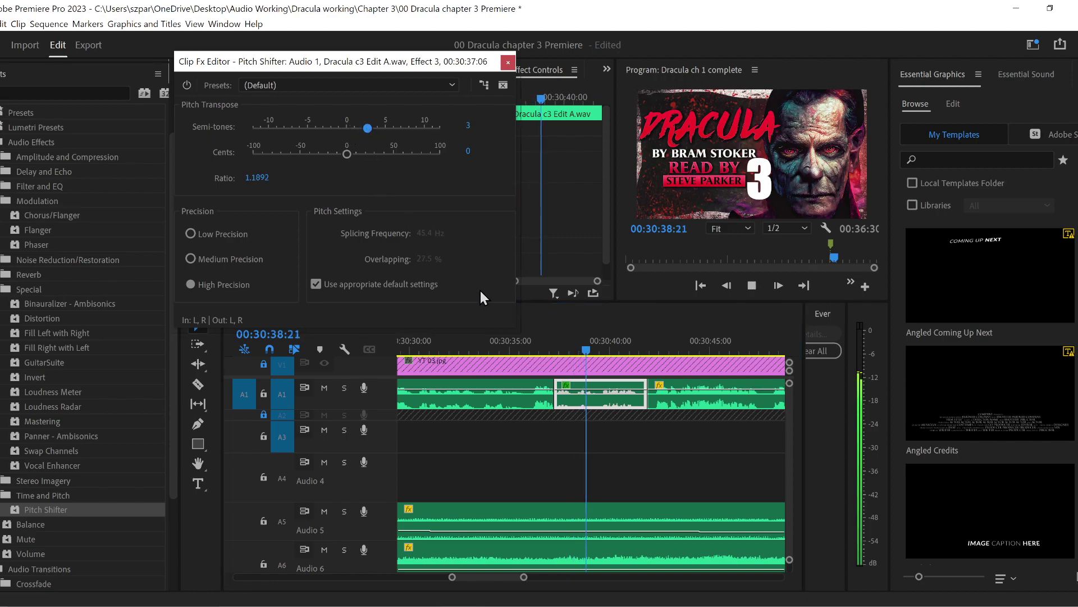
{"action": "left_click_drag", "start_coordinate": [362, 129], "coordinate": [356, 128]}
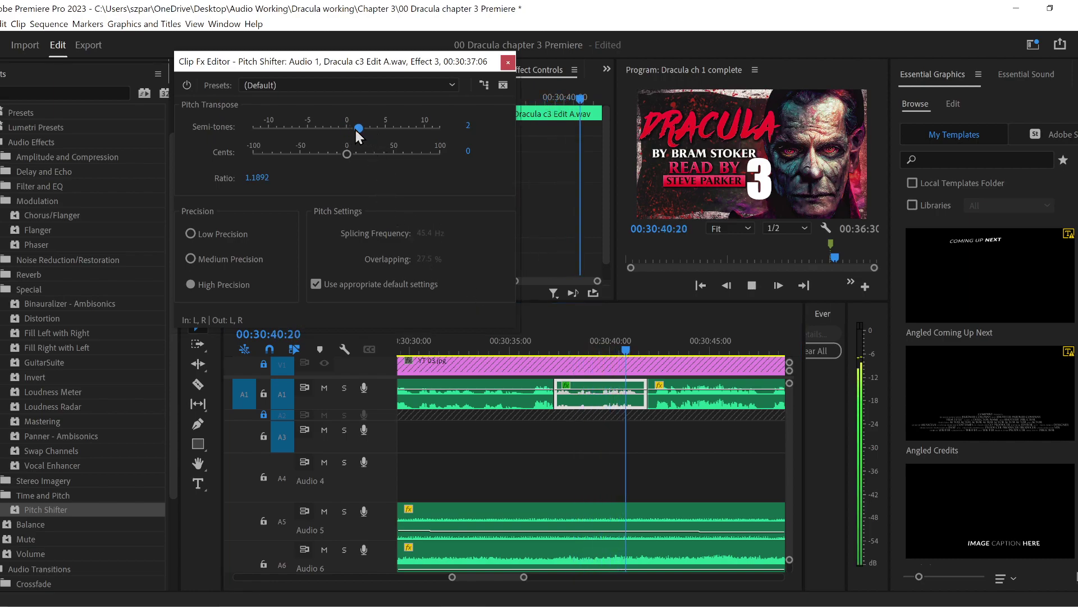
{"action": "left_click", "coordinate": [458, 341]}
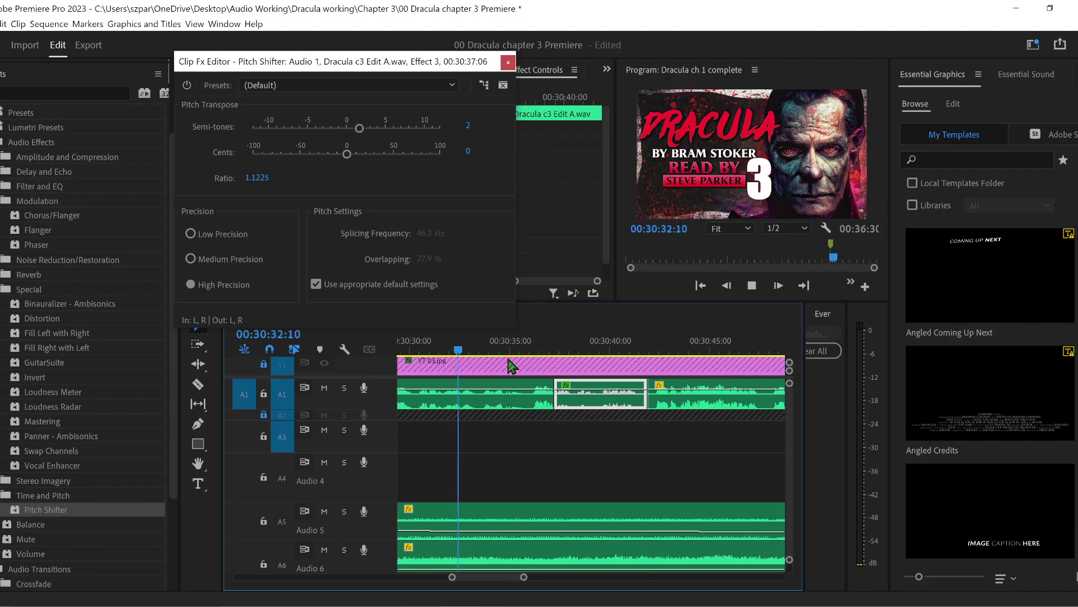
- Set the Pitch Shifter to 1 semi-tone, replay the passage with its lead-in and close the effect editor
{"action": "left_click_drag", "start_coordinate": [359, 128], "coordinate": [358, 129]}
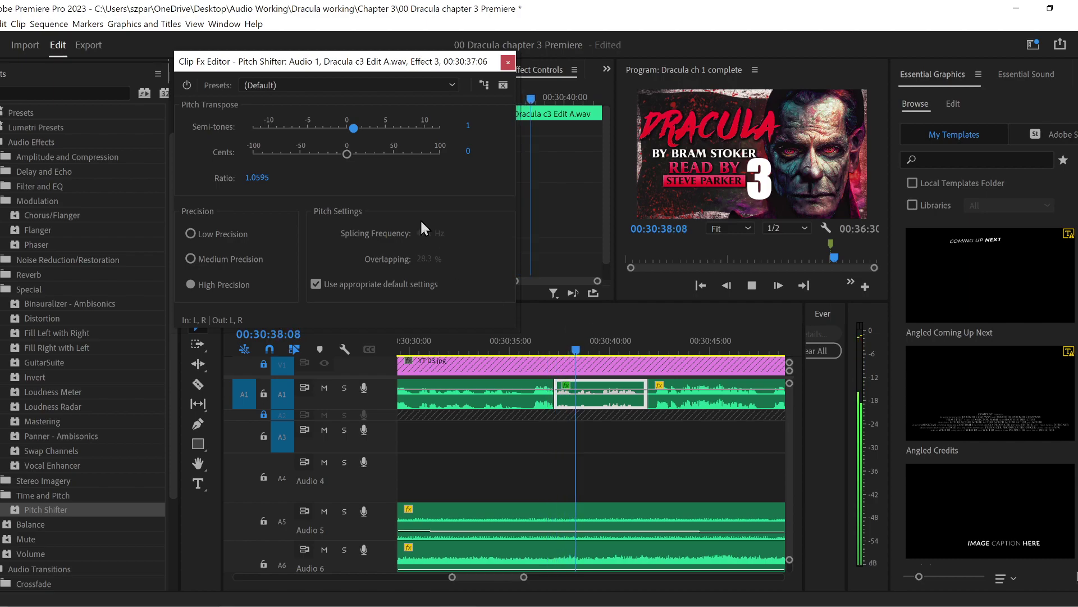
{"action": "key", "text": "space"}
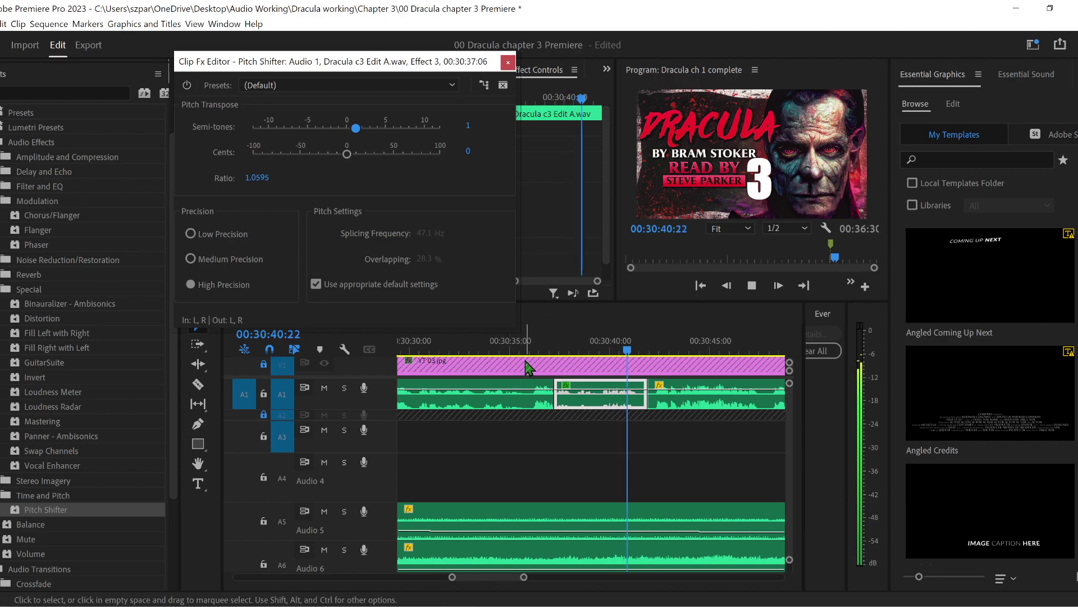
{"action": "left_click", "coordinate": [490, 366]}
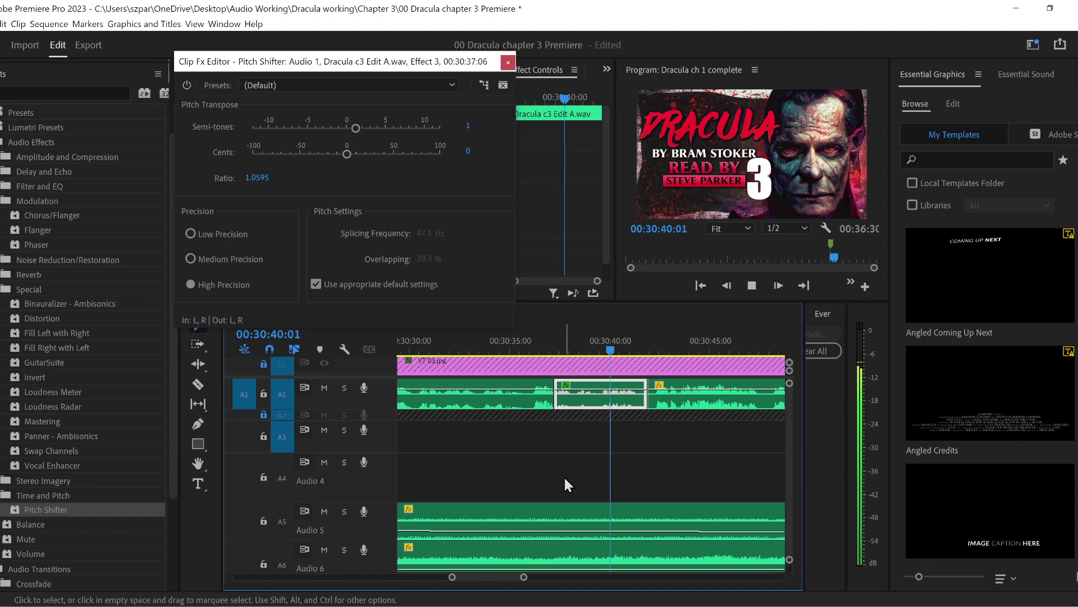
{"action": "left_click", "coordinate": [509, 64]}
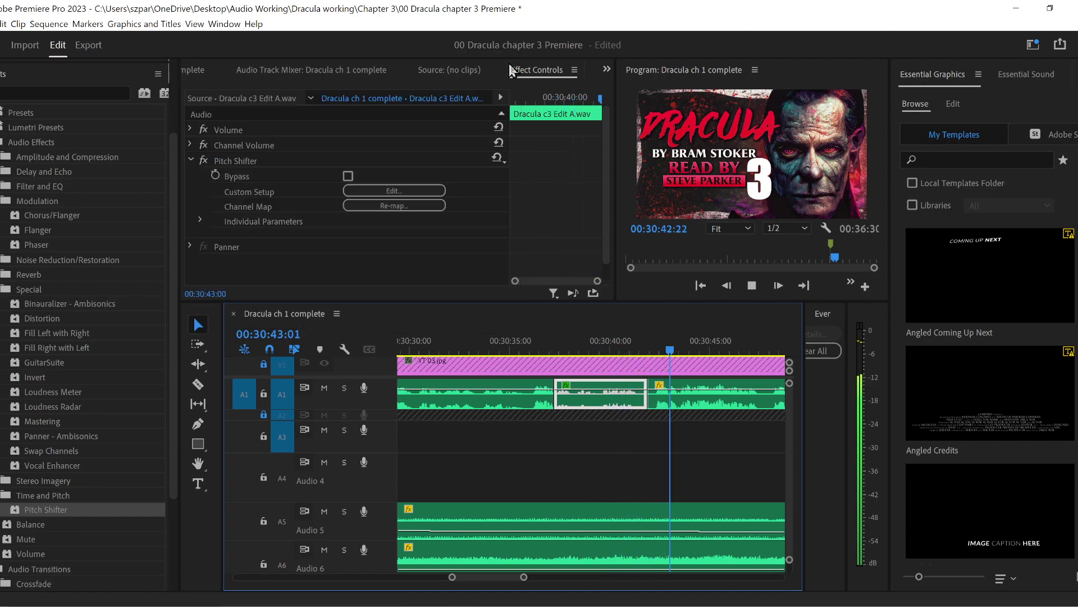
- Locate the barefoot concrete footsteps clip on track A3 at about 00:29:00 and copy it
{"action": "left_click", "coordinate": [563, 462]}
{"action": "left_click_drag", "start_coordinate": [524, 577], "coordinate": [550, 577]}
{"action": "key", "text": "space"}
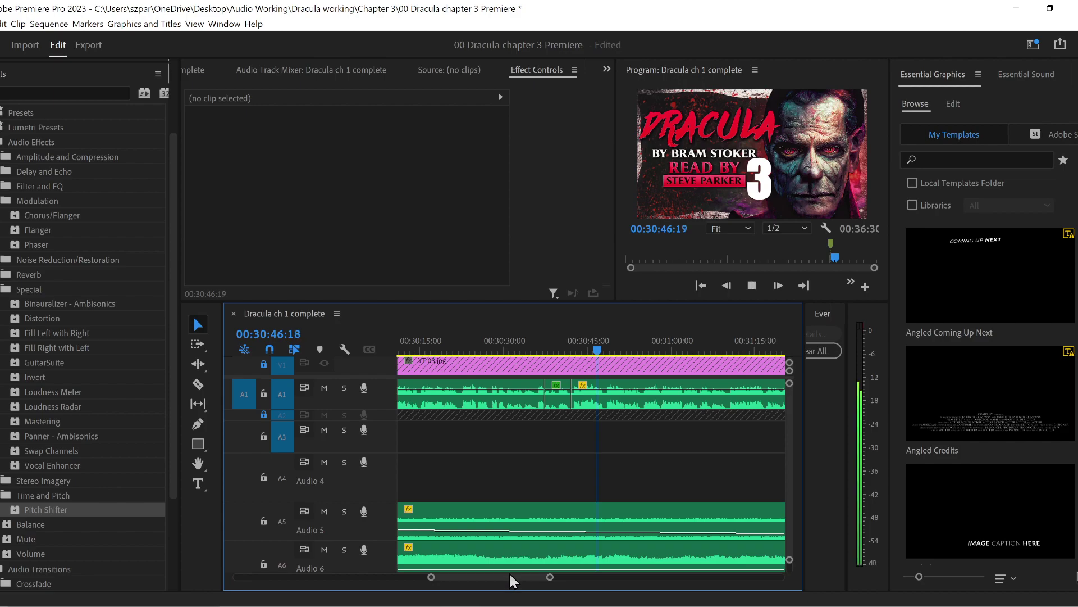
{"action": "key", "text": "space"}
{"action": "scroll", "coordinate": [503, 573], "scroll_direction": "up", "scroll_amount": 3}
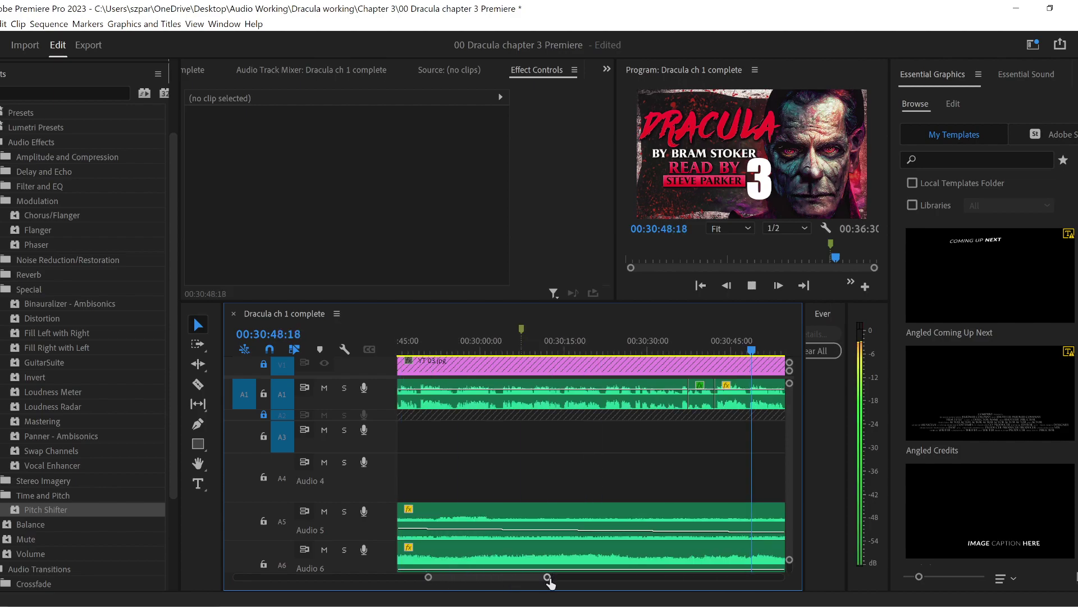
{"action": "left_click_drag", "start_coordinate": [549, 577], "coordinate": [647, 577]}
{"action": "key", "text": "space"}
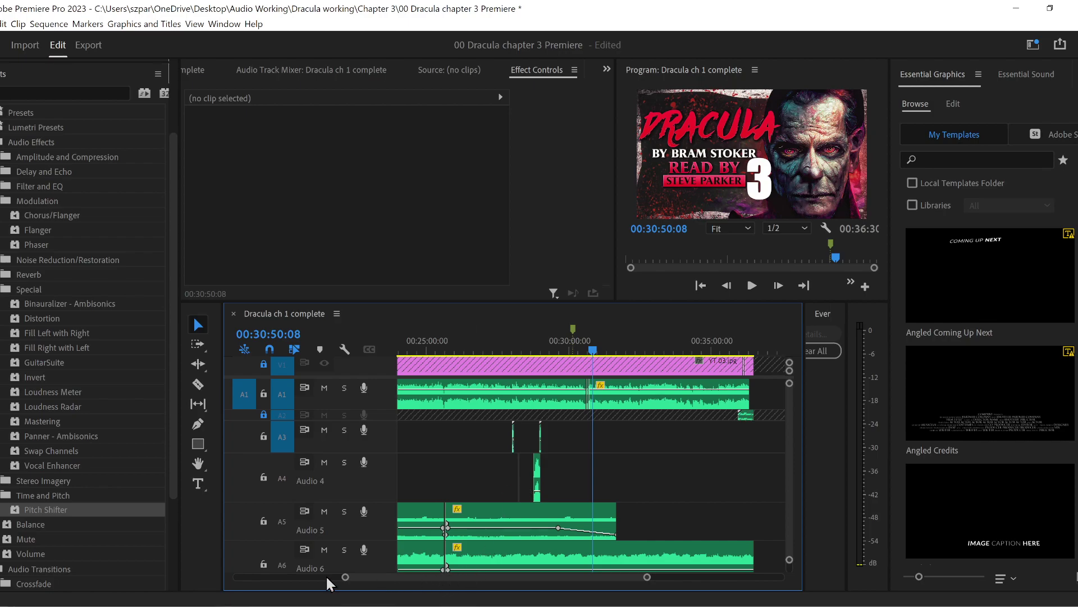
{"action": "left_click_drag", "start_coordinate": [346, 579], "coordinate": [405, 578]}
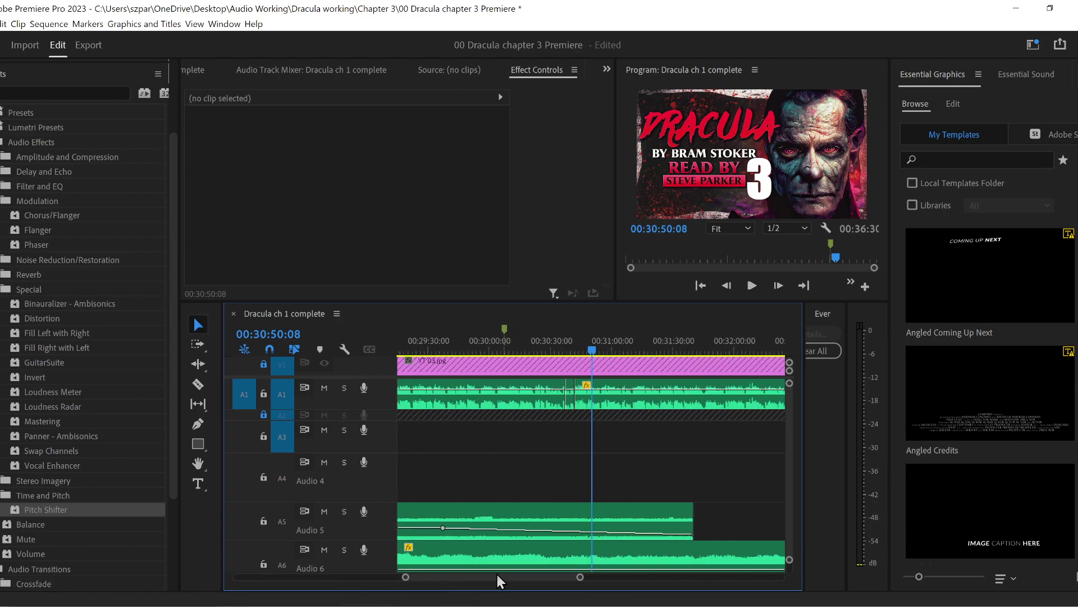
{"action": "left_click_drag", "start_coordinate": [497, 574], "coordinate": [490, 574]}
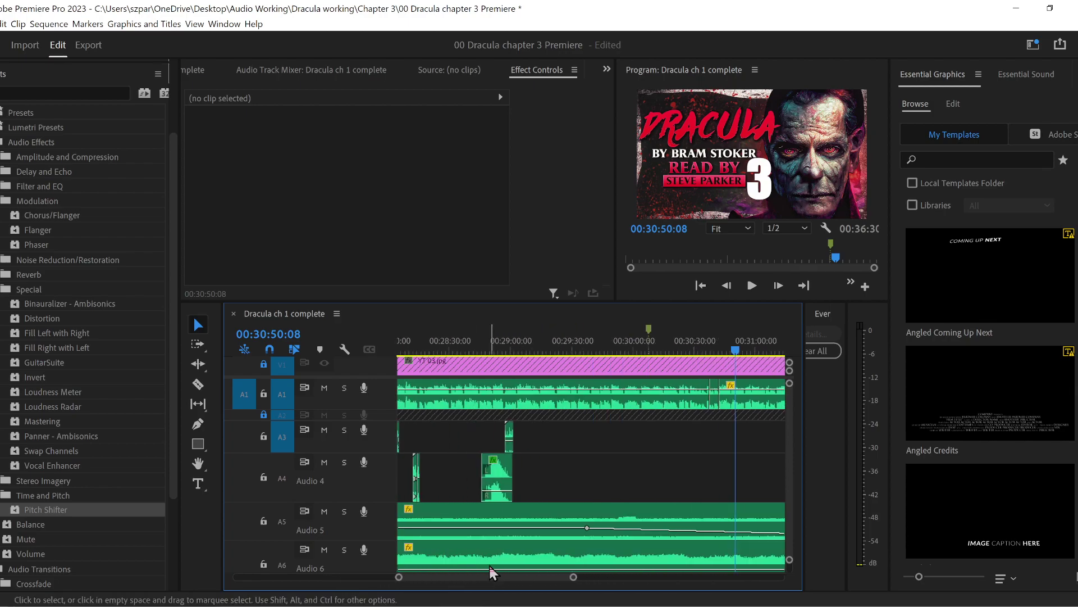
{"action": "left_click", "coordinate": [511, 440]}
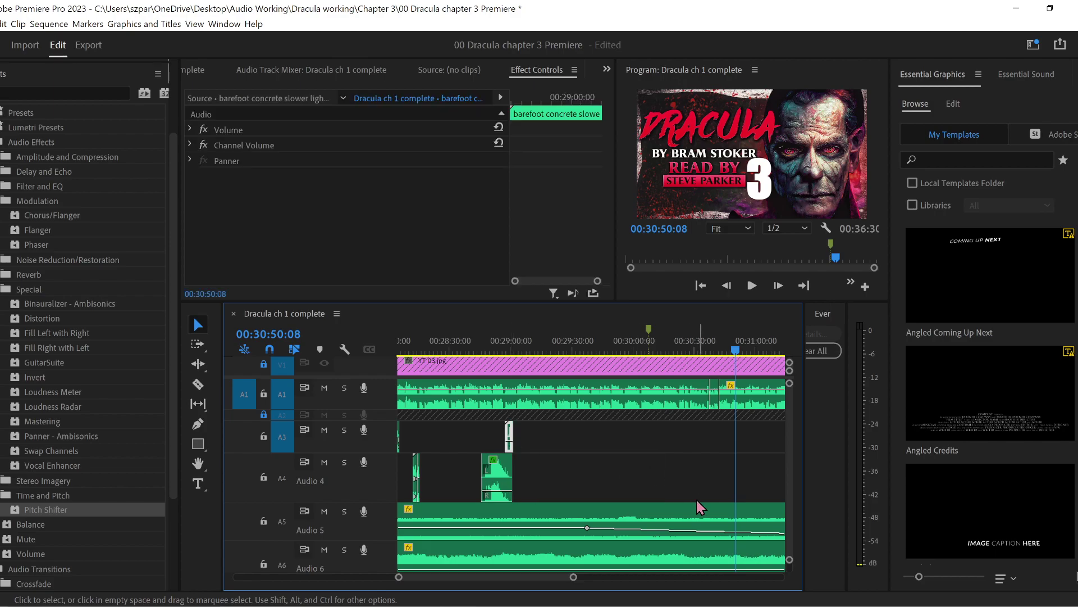
- Review the narration around 00:30:47 and paste the footsteps clip there on track A3
{"action": "key", "text": "j"}
{"action": "key", "text": "j"}
{"action": "key", "text": "j"}
{"action": "key", "text": "l"}
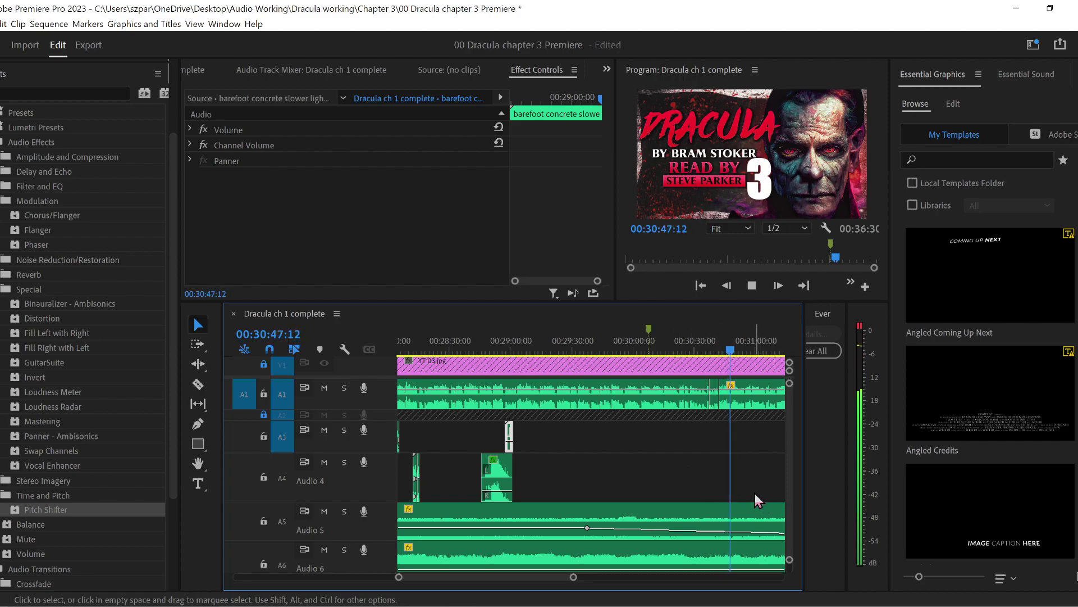
{"action": "key", "text": "ctrl+v"}
- Return the playhead to about 00:30:45 and extend the end of the pasted footsteps clip to about 00:31:01
{"action": "left_click", "coordinate": [726, 341]}
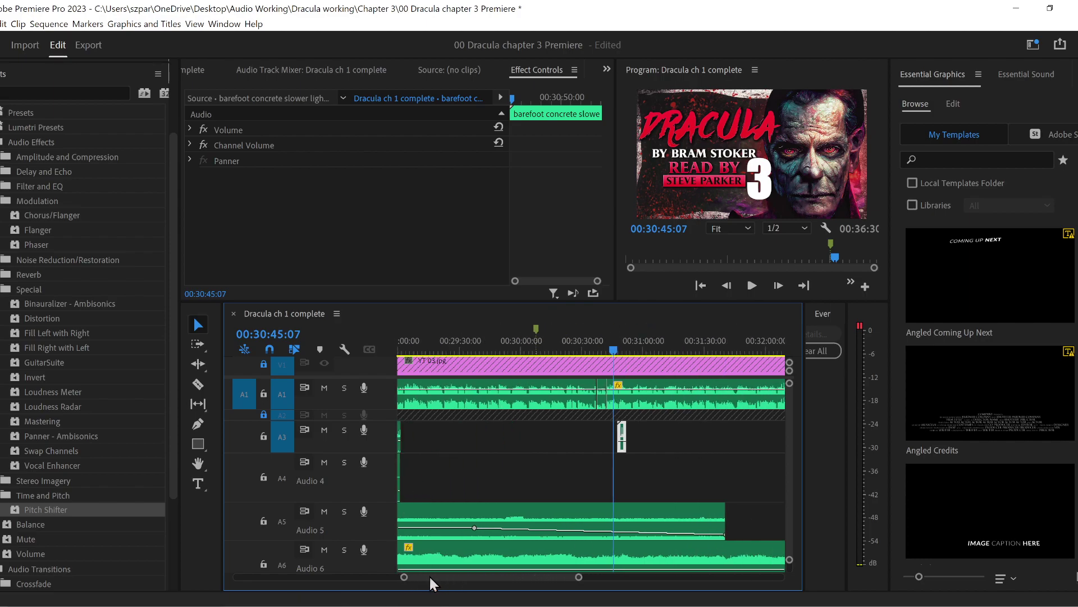
{"action": "scroll", "coordinate": [433, 577], "scroll_direction": "up", "scroll_amount": 4}
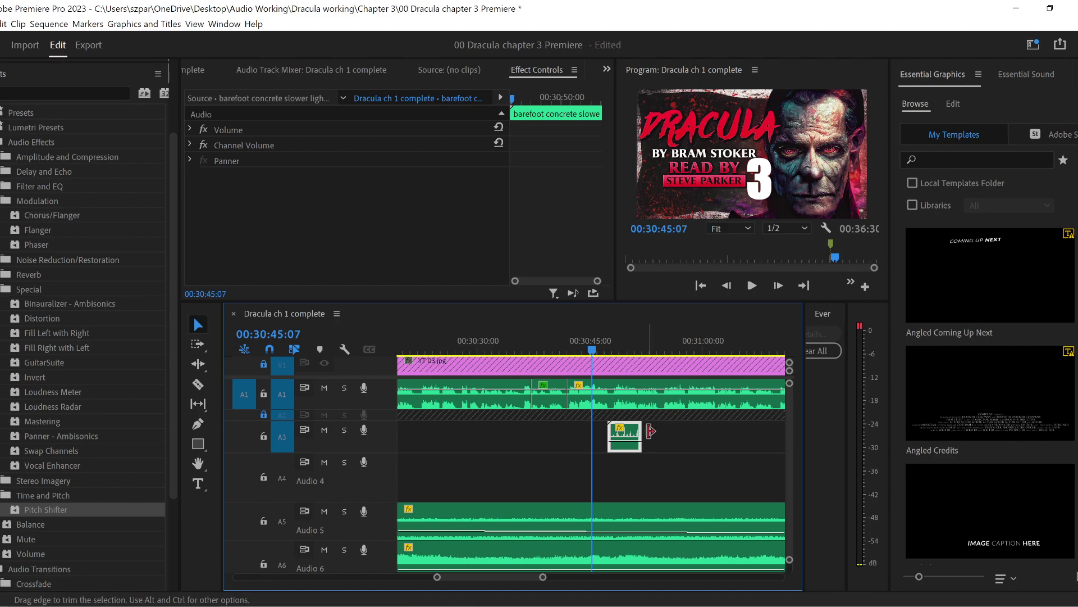
{"action": "left_click_drag", "start_coordinate": [640, 435], "coordinate": [718, 435]}
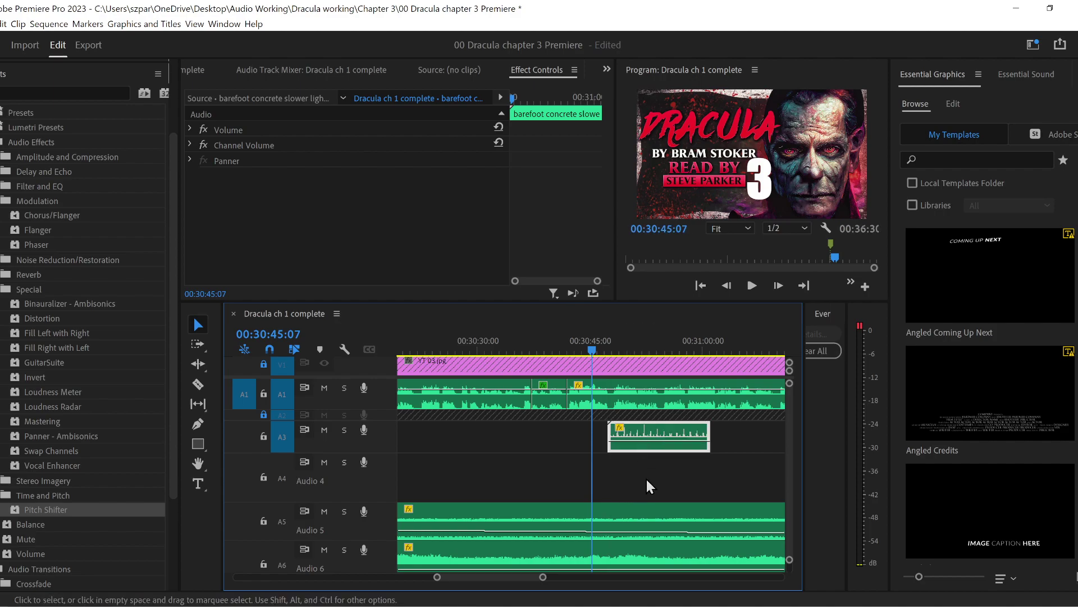
- Play the narration from about 00:30:45 and move the footsteps clip on A3 slightly later to start at about 00:30:48
{"action": "key", "text": "space"}
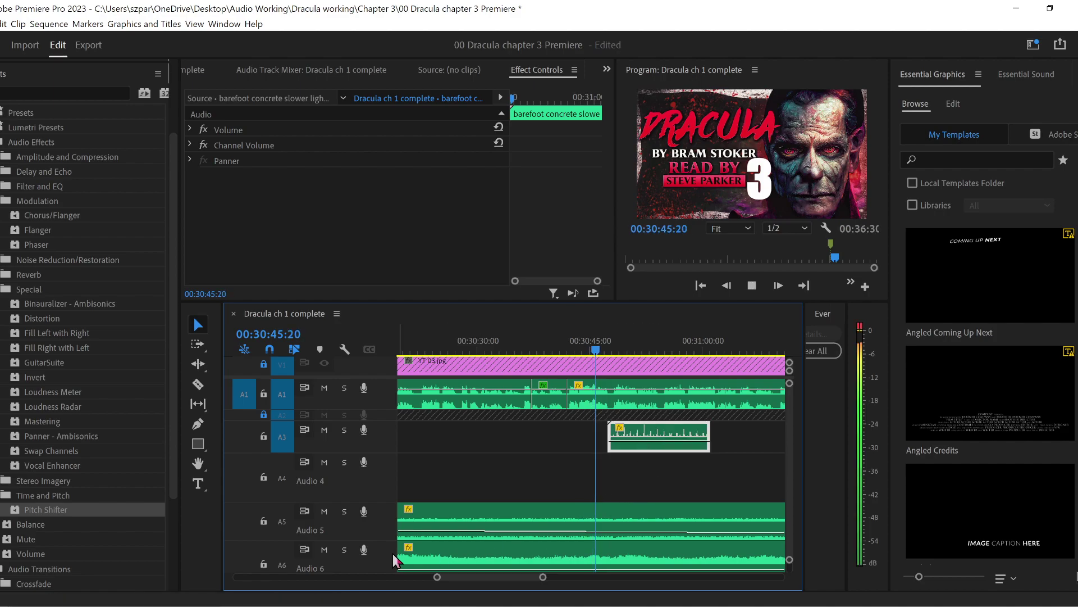
{"action": "left_click_drag", "start_coordinate": [438, 580], "coordinate": [451, 577]}
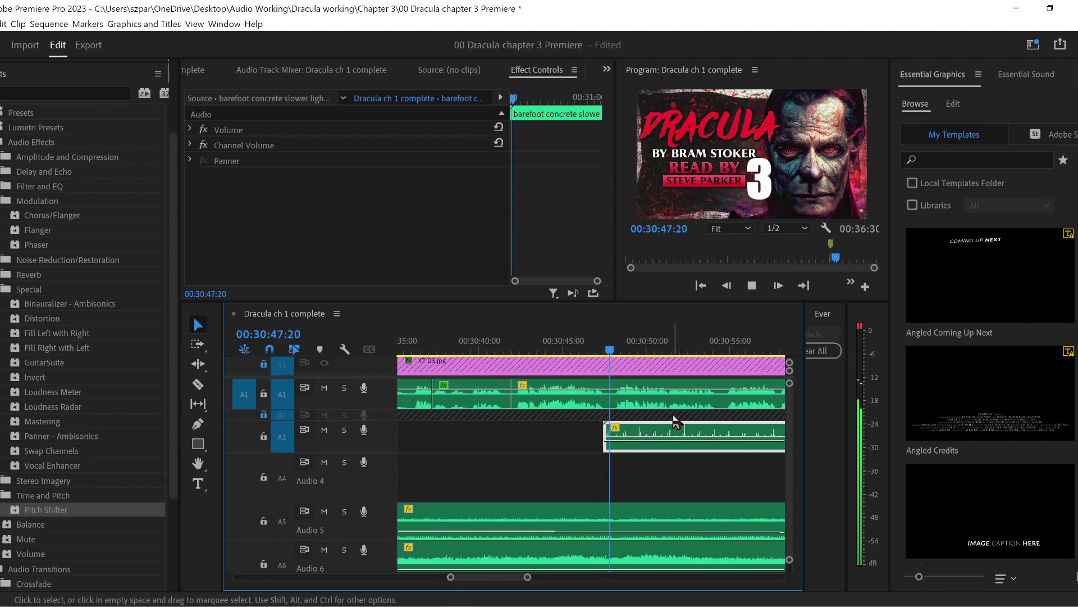
{"action": "left_click_drag", "start_coordinate": [659, 437], "coordinate": [668, 434]}
{"action": "key", "text": "space"}
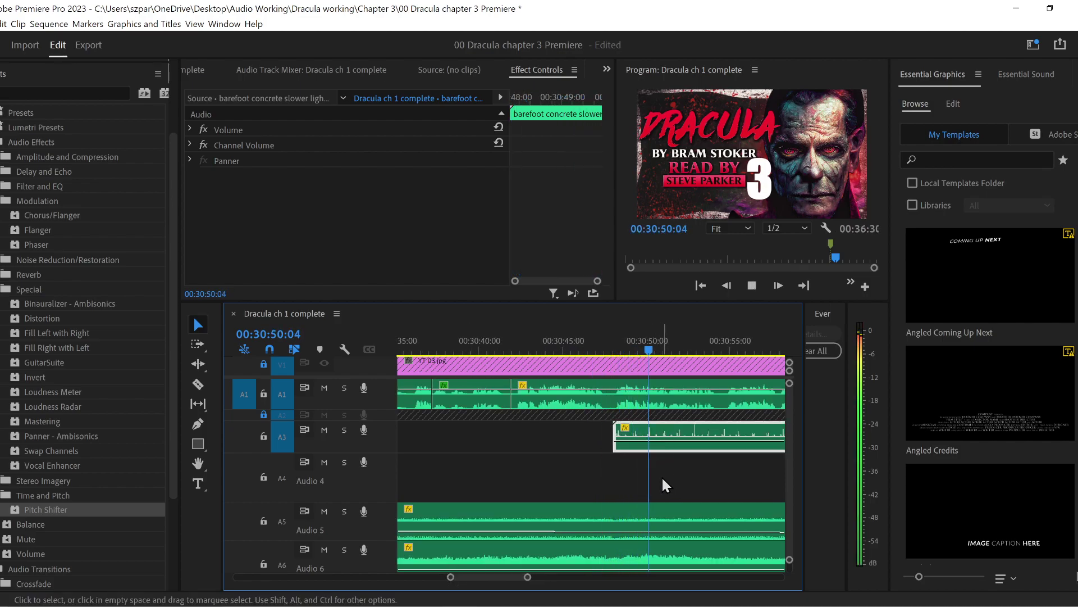
- Split the footsteps clip on A3 at 00:30:51:14 and delete the part after the cut
{"action": "key", "text": "space"}
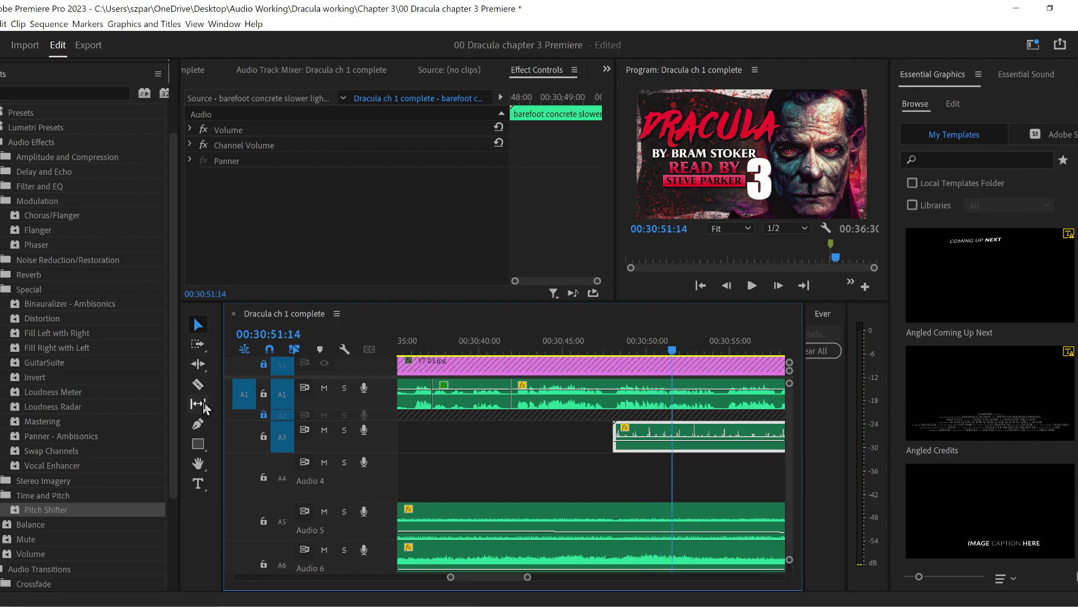
{"action": "left_click", "coordinate": [198, 384]}
{"action": "left_click", "coordinate": [672, 437]}
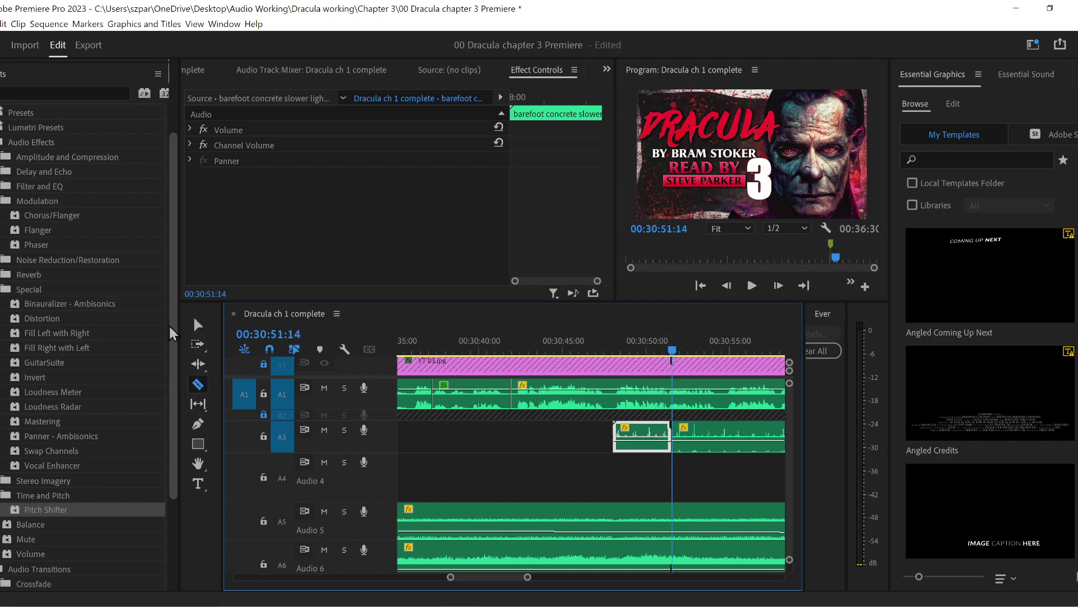
{"action": "left_click", "coordinate": [198, 324]}
{"action": "left_click", "coordinate": [716, 446]}
{"action": "key", "text": "Delete"}
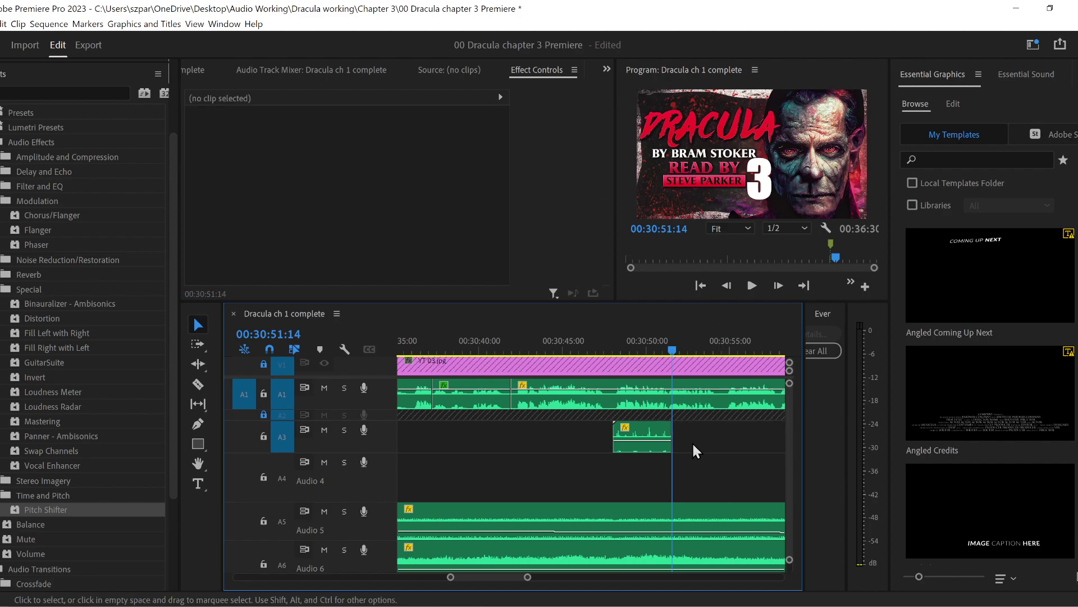
- Replay the shortened footsteps on A3 against the narration from about 00:30:47
{"action": "left_click", "coordinate": [604, 352]}
{"action": "key", "text": "space"}
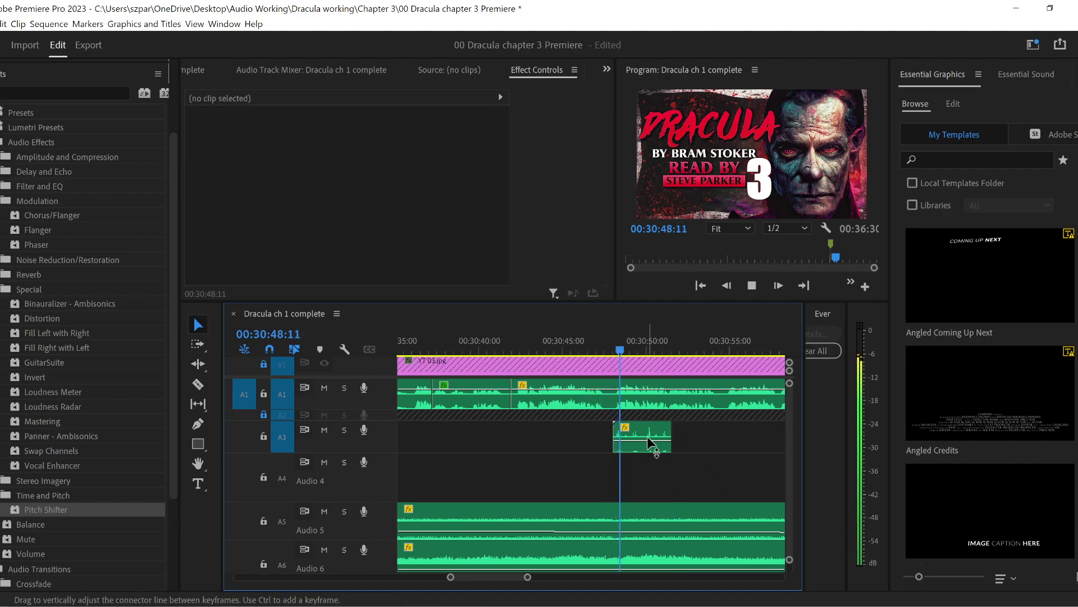
{"action": "left_click", "coordinate": [647, 438]}
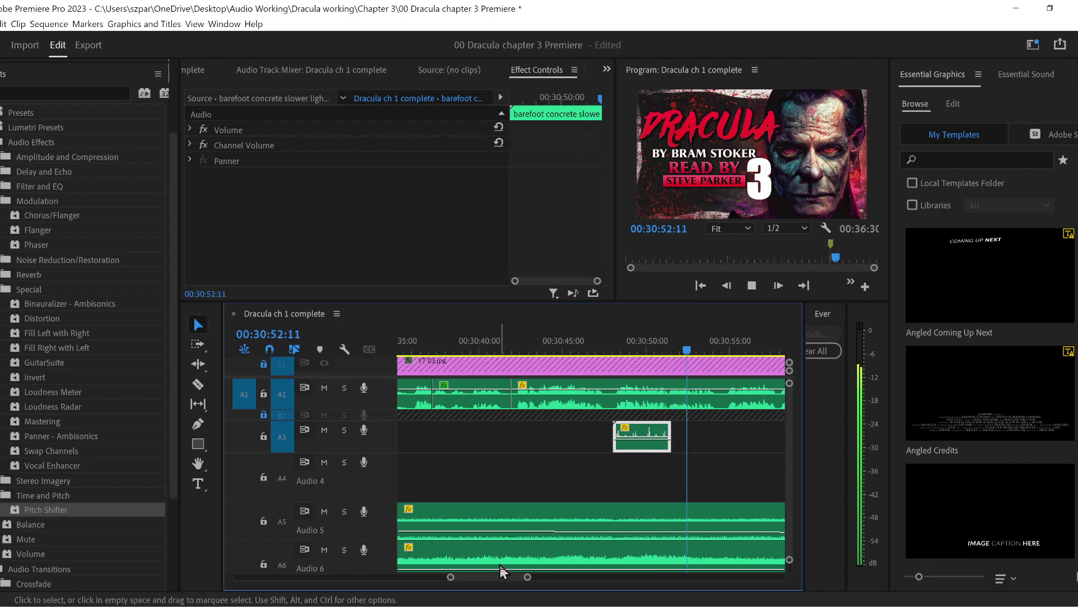
- Locate the bride voice clips on A8 to A10 around 00:34:30 and move the 2nd bride clip from A10 to A8
{"action": "left_click_drag", "start_coordinate": [527, 577], "coordinate": [593, 579]}
{"action": "left_click", "coordinate": [642, 469]}
{"action": "scroll", "coordinate": [790, 471], "scroll_direction": "down", "scroll_amount": 3}
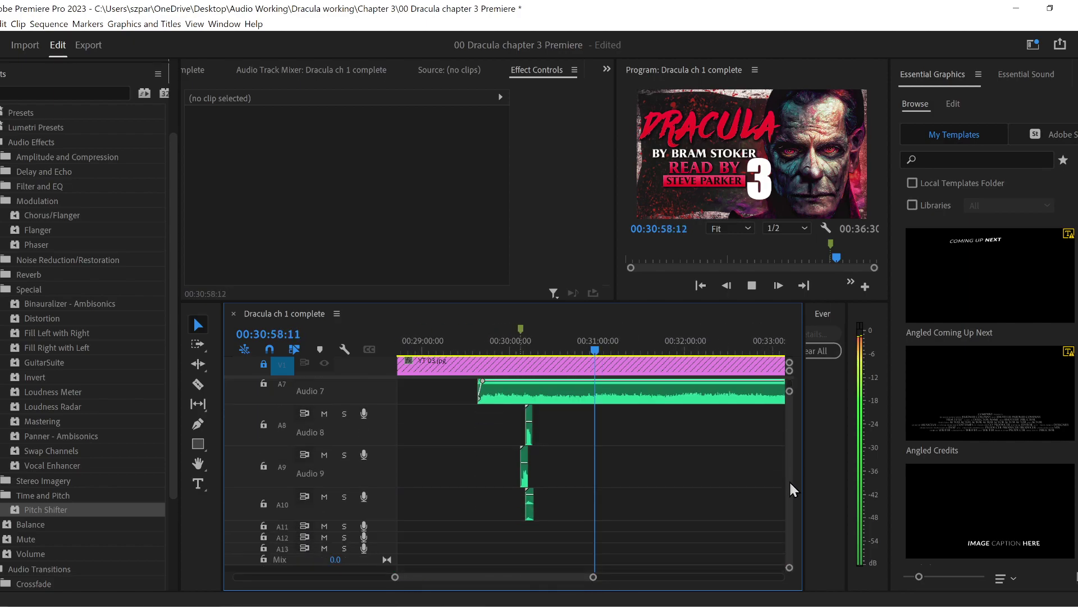
{"action": "scroll", "coordinate": [790, 477], "scroll_direction": "down", "scroll_amount": 5}
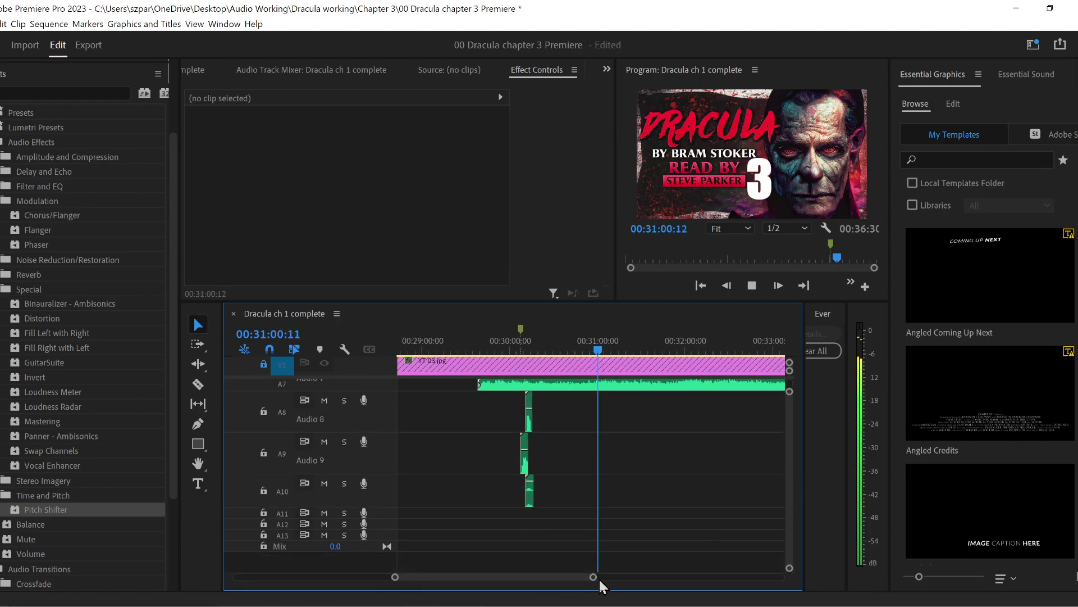
{"action": "left_click_drag", "start_coordinate": [599, 577], "coordinate": [688, 576]}
{"action": "left_click_drag", "start_coordinate": [614, 393], "coordinate": [705, 507]}
{"action": "key", "text": "space"}
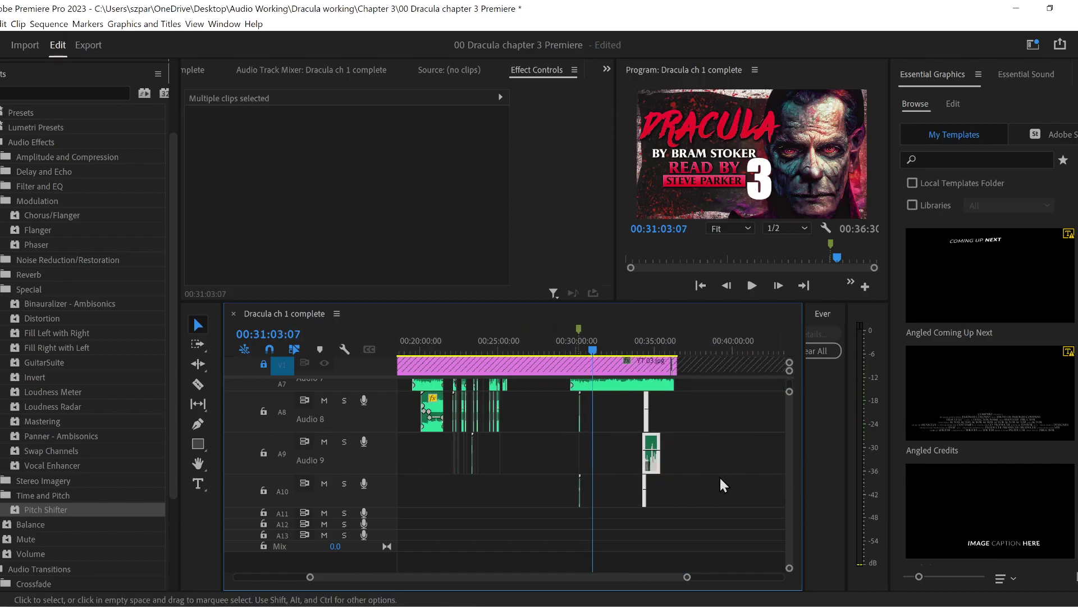
{"action": "left_click", "coordinate": [668, 489]}
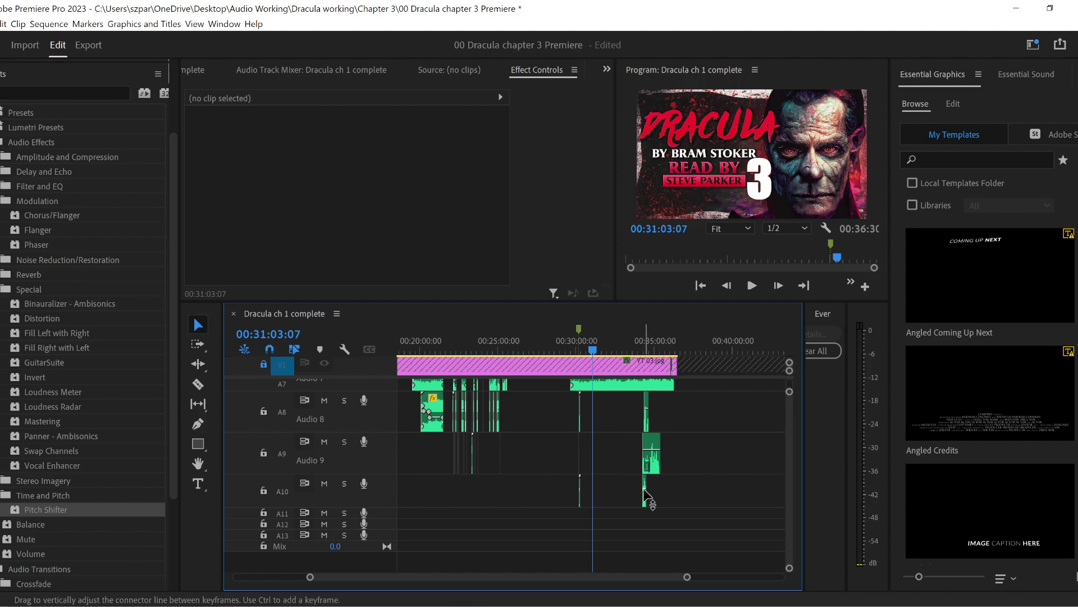
{"action": "left_click", "coordinate": [654, 454]}
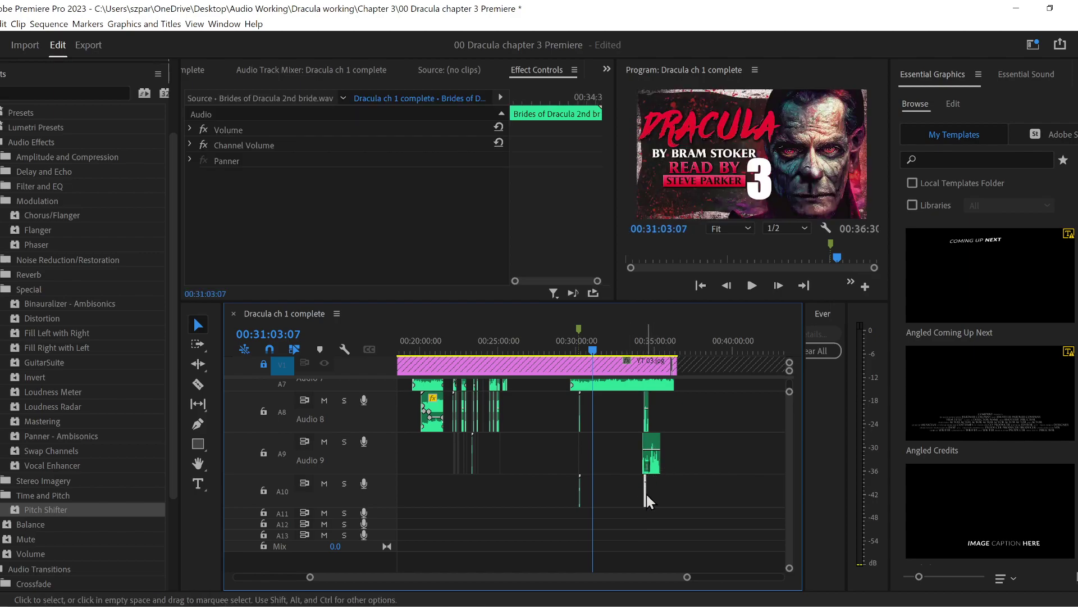
{"action": "left_click_drag", "start_coordinate": [646, 497], "coordinate": [607, 472]}
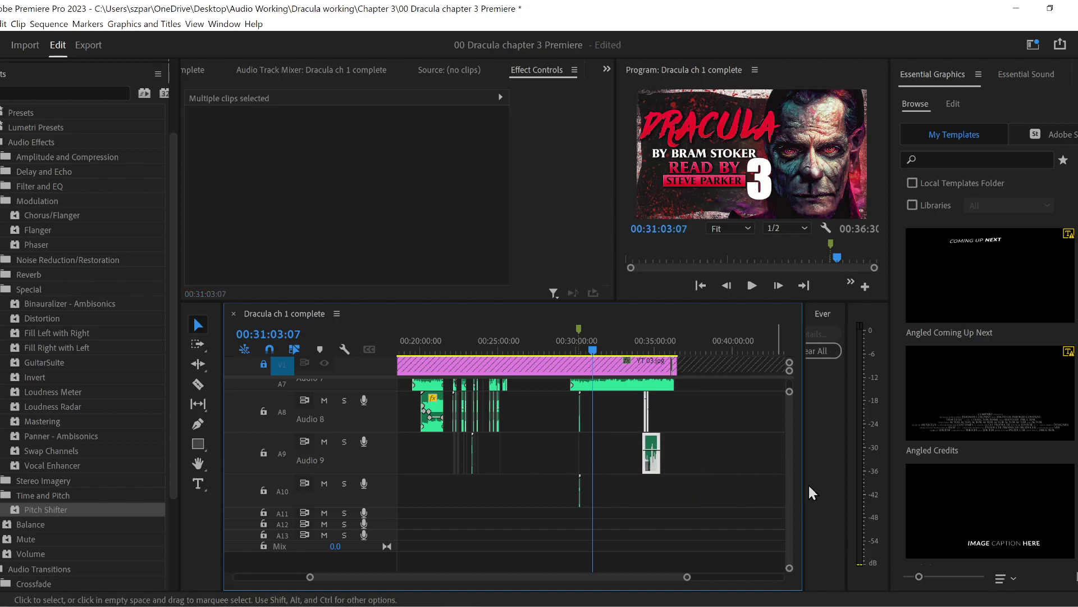
- Move the bride voice clips from tracks A8 and A9 up to A4 and A5, starting at about 00:33:55
{"action": "scroll", "coordinate": [788, 500], "scroll_direction": "up", "scroll_amount": 5}
{"action": "scroll", "coordinate": [790, 497], "scroll_direction": "down", "scroll_amount": 3}
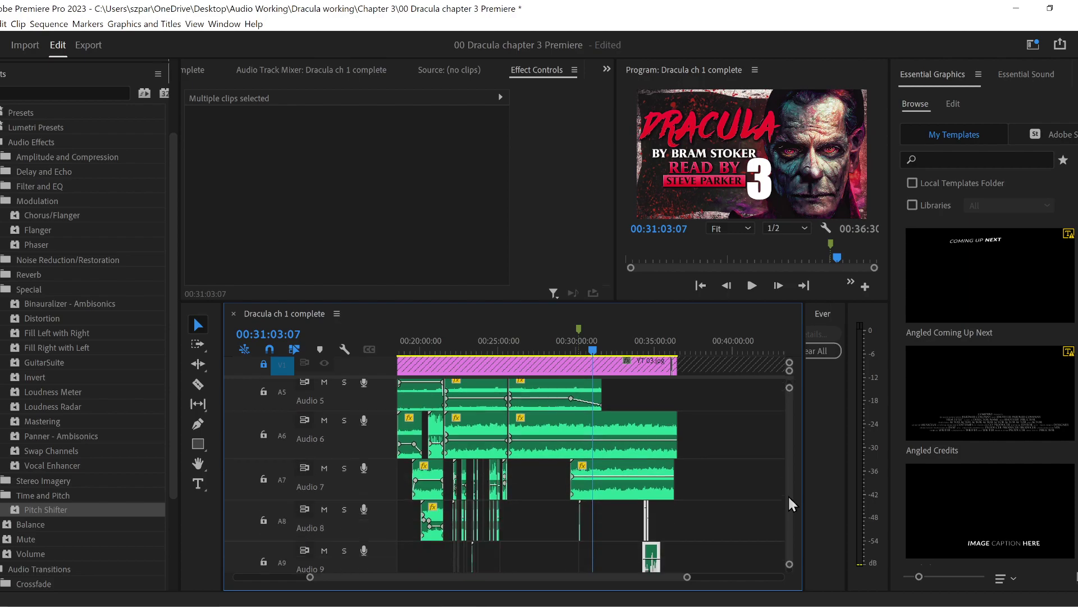
{"action": "left_click_drag", "start_coordinate": [652, 556], "coordinate": [648, 399]}
{"action": "scroll", "coordinate": [793, 468], "scroll_direction": "up", "scroll_amount": 3}
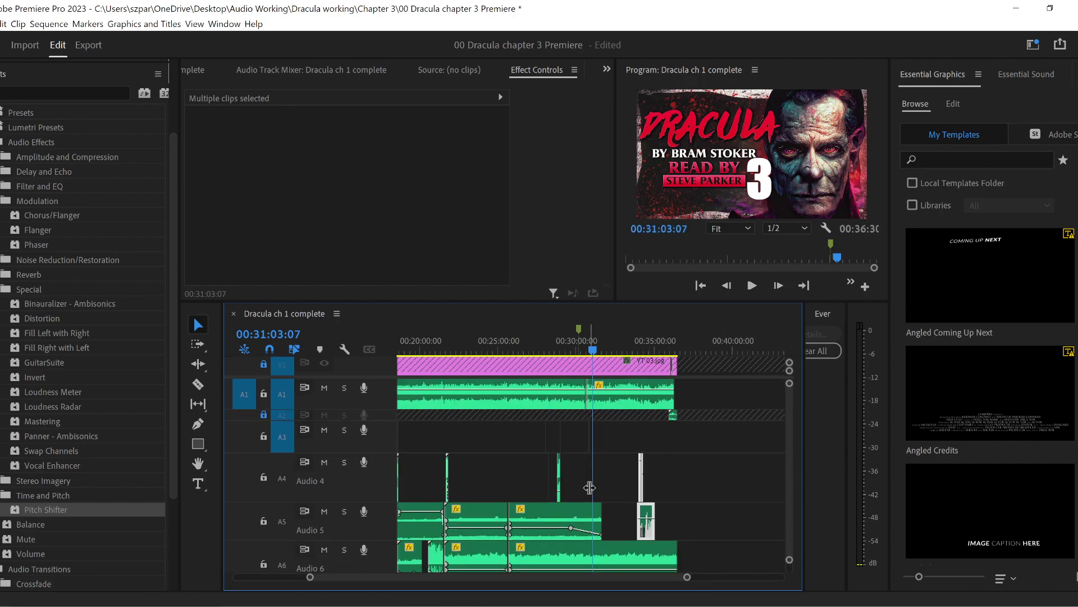
- Play the bride voice clips on A4 and A5 from 00:33:56:07 and clear the clip selection
{"action": "left_click_drag", "start_coordinate": [310, 576], "coordinate": [385, 578]}
{"action": "left_click_drag", "start_coordinate": [718, 348], "coordinate": [473, 377]}
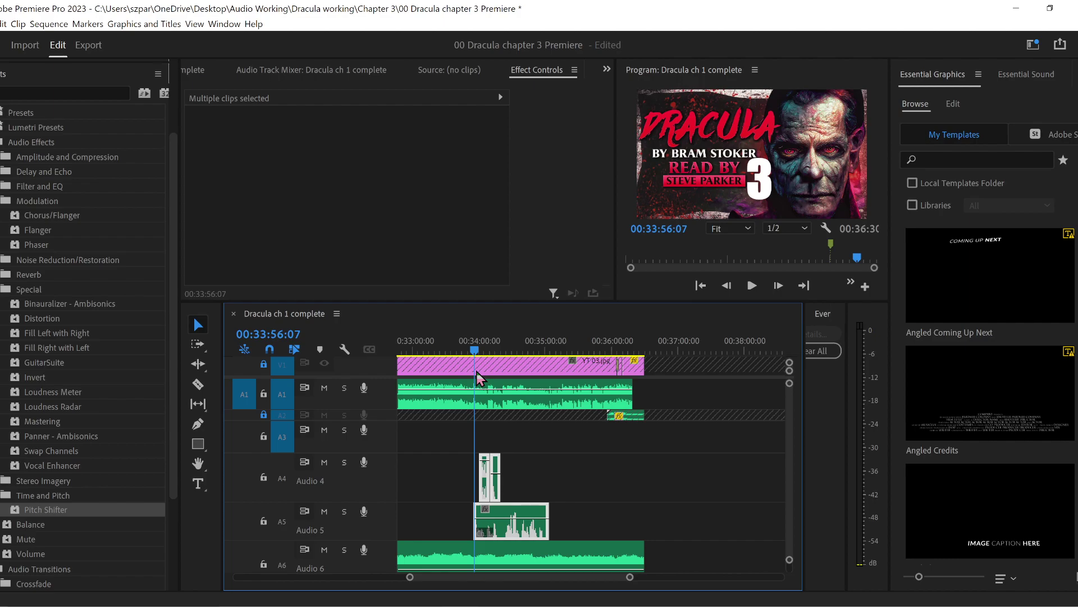
{"action": "left_click_drag", "start_coordinate": [410, 577], "coordinate": [454, 577]}
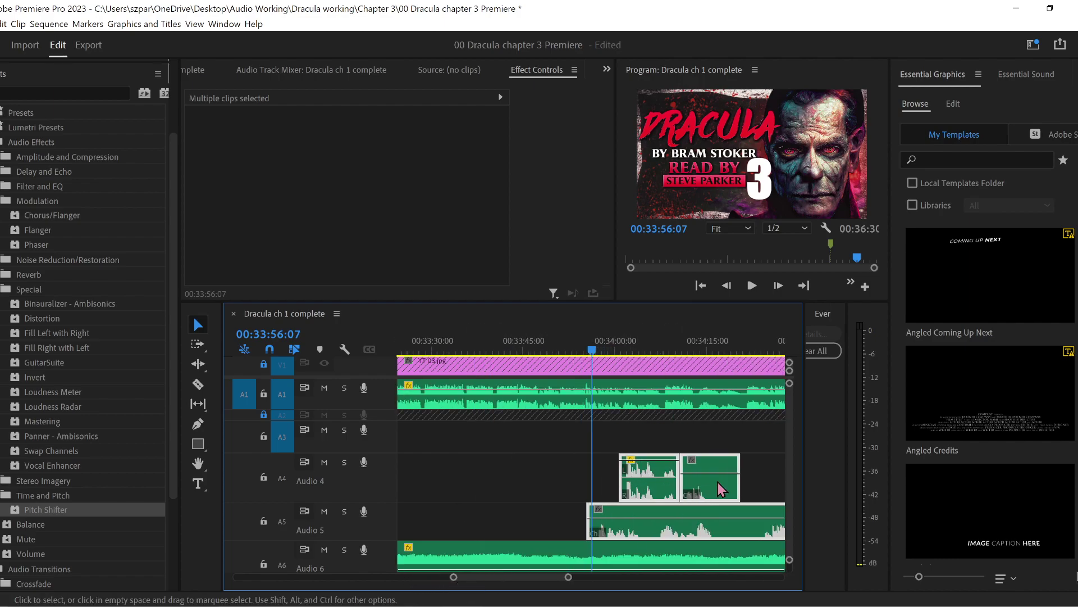
{"action": "key", "text": "space"}
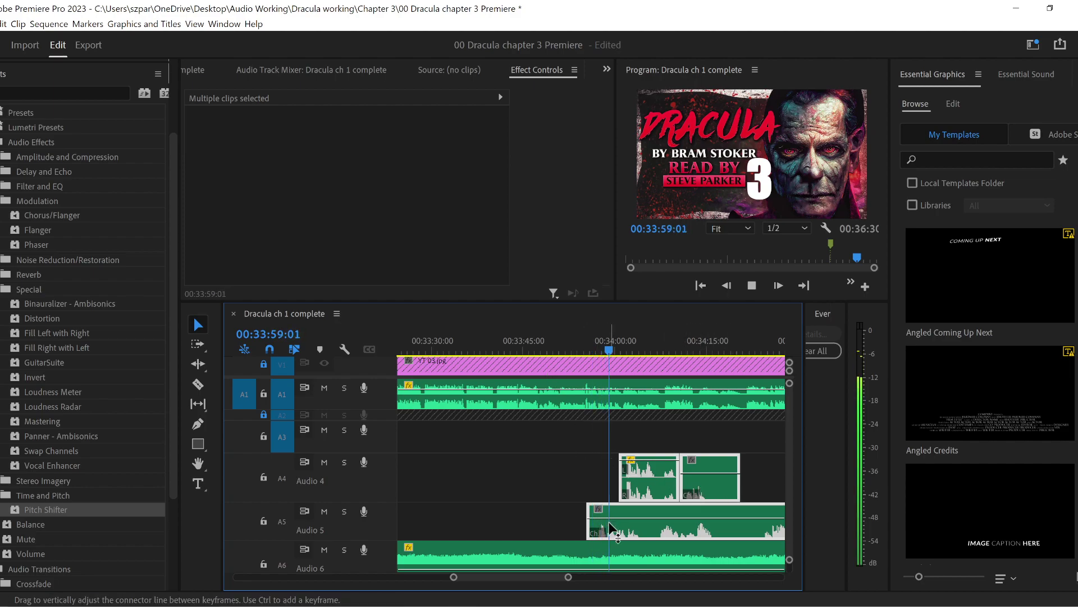
{"action": "mouse_move", "coordinate": [588, 519]}
{"action": "left_mouse_down"}
{"action": "mouse_move", "coordinate": [653, 528]}
{"action": "mouse_move", "coordinate": [588, 523]}
{"action": "left_mouse_up"}
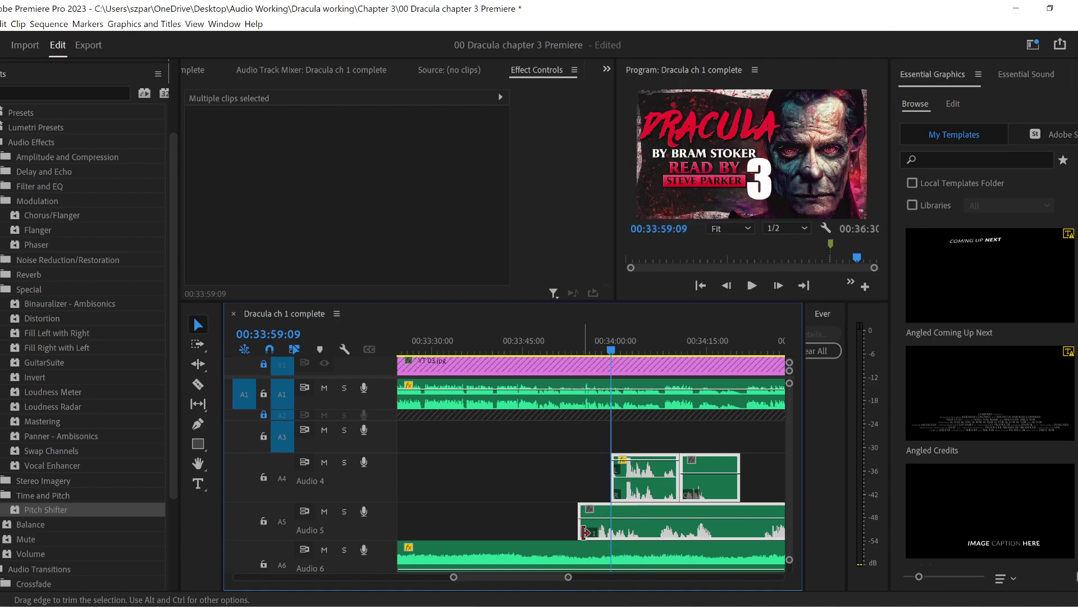
{"action": "left_click", "coordinate": [554, 489]}
{"action": "left_click", "coordinate": [536, 484]}
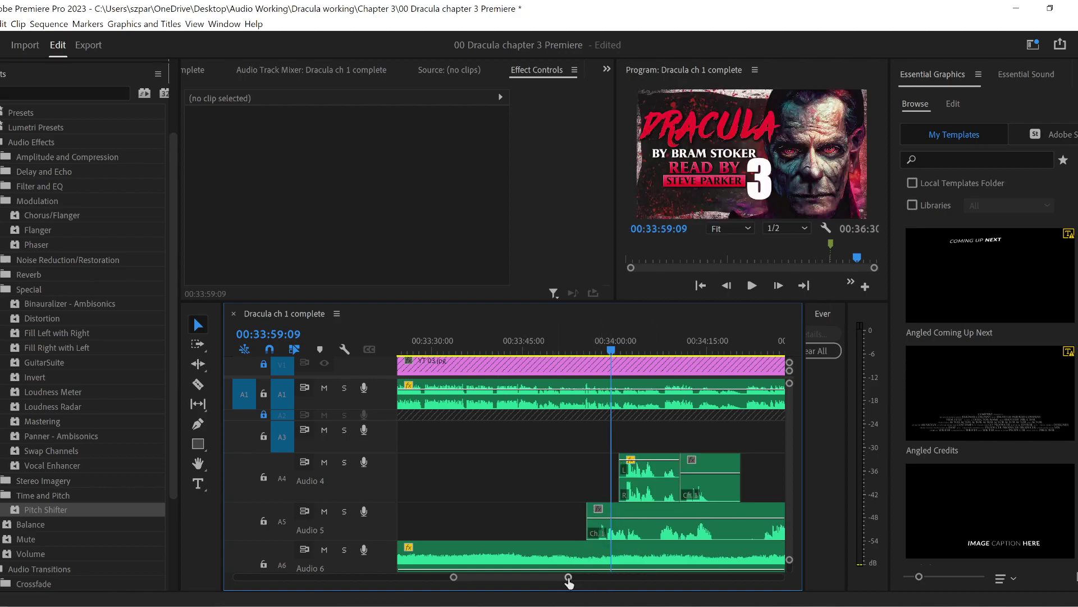
- Play the narration from about 00:31:04 and return the playhead to about 00:30:44
{"action": "left_click_drag", "start_coordinate": [569, 579], "coordinate": [650, 582]}
{"action": "left_click", "coordinate": [492, 347]}
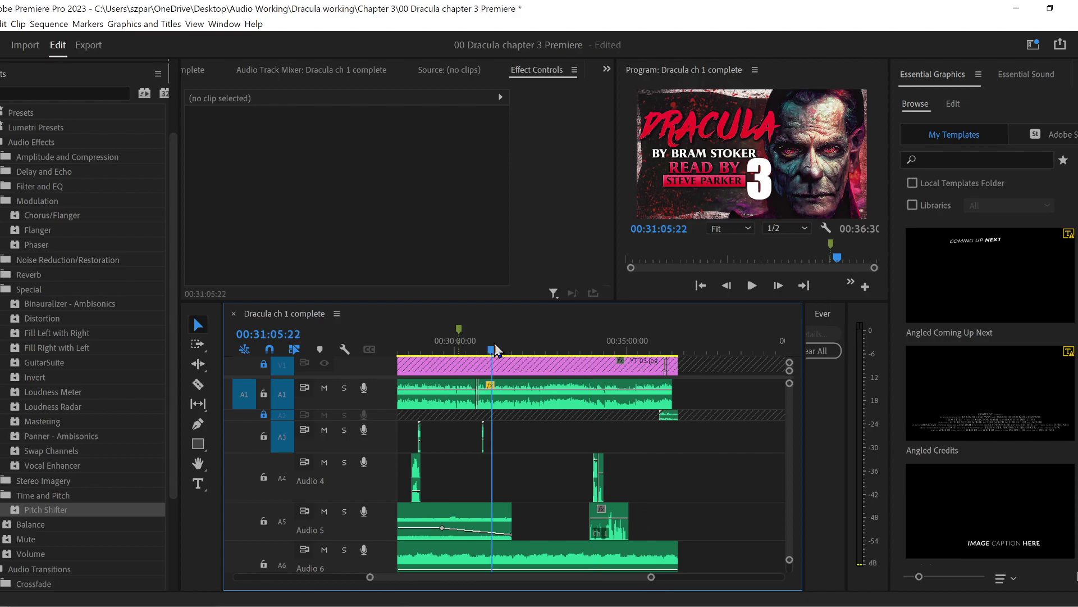
{"action": "key", "text": "space"}
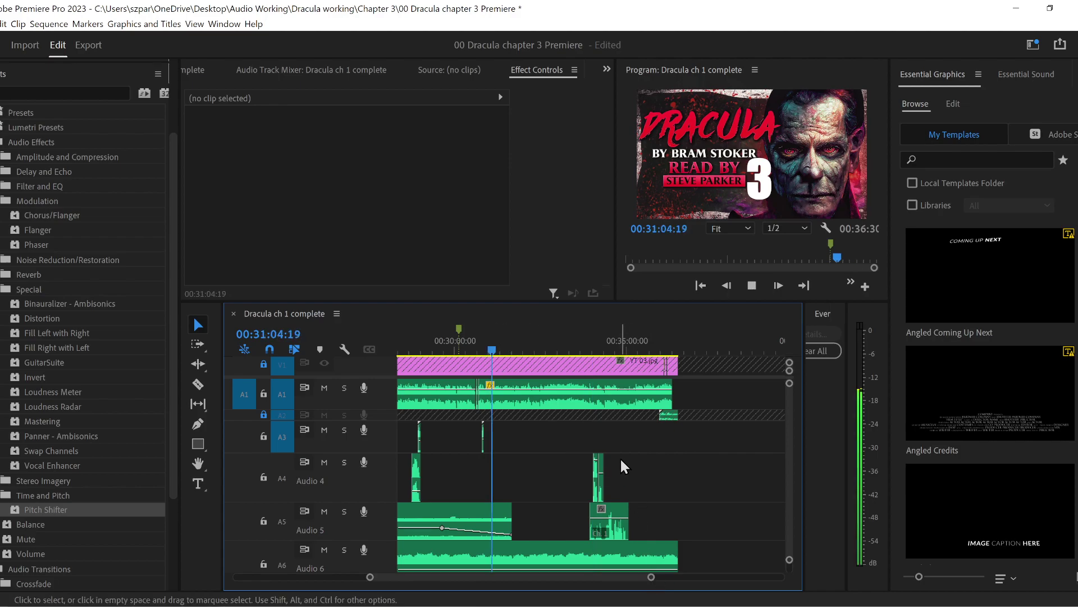
{"action": "left_click", "coordinate": [479, 348]}
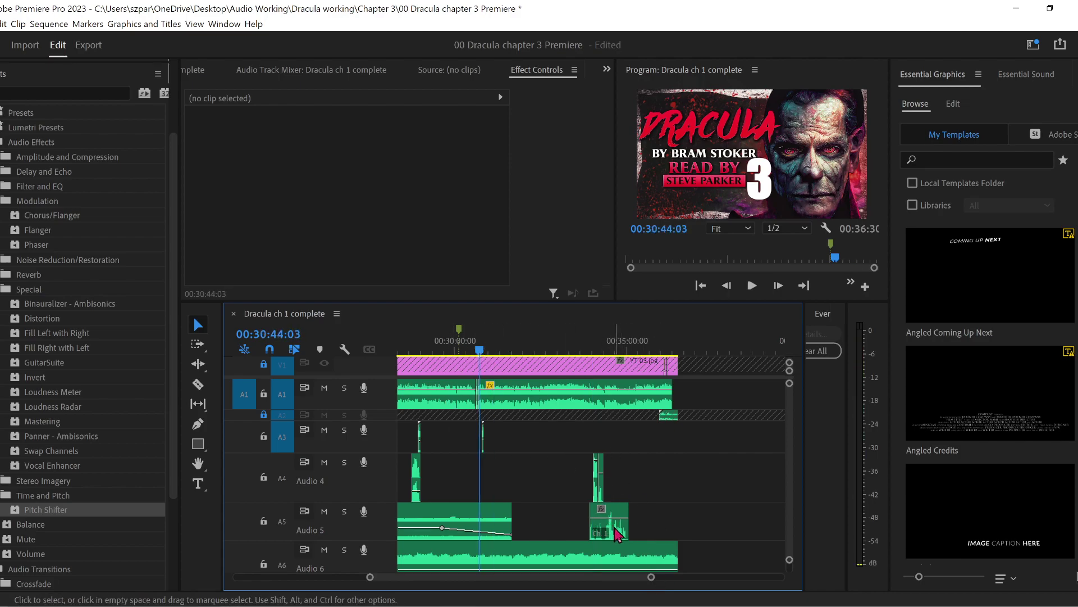
- Move the 1st bride clip on A5 to about 00:36:53 and the bride clips on A4 to about 00:38:03, beyond the narration
{"action": "left_click_drag", "start_coordinate": [616, 534], "coordinate": [719, 537]}
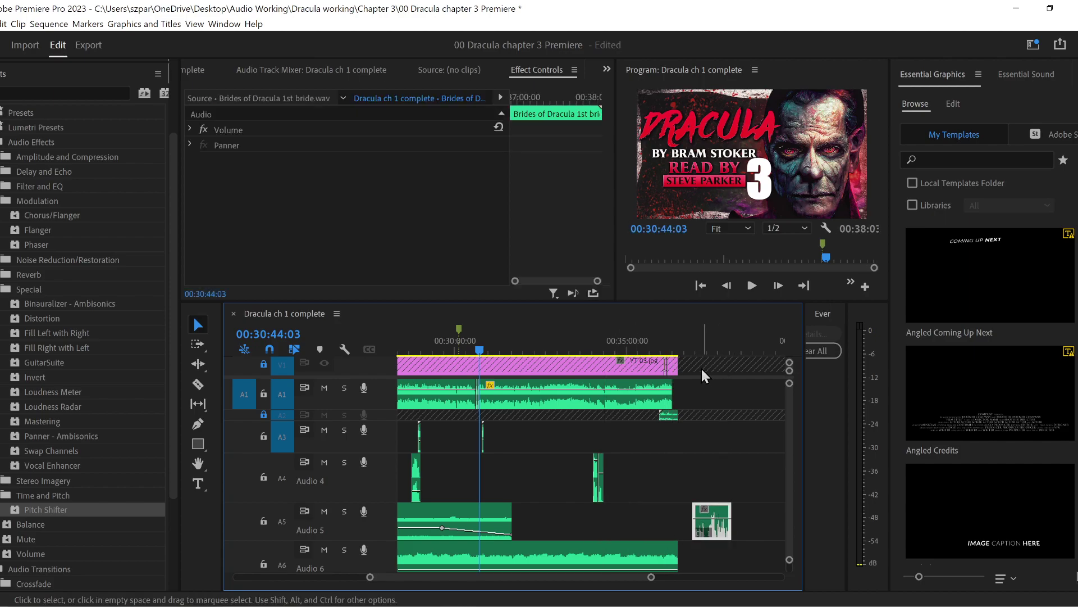
{"action": "left_click", "coordinate": [692, 347]}
{"action": "key", "text": "space"}
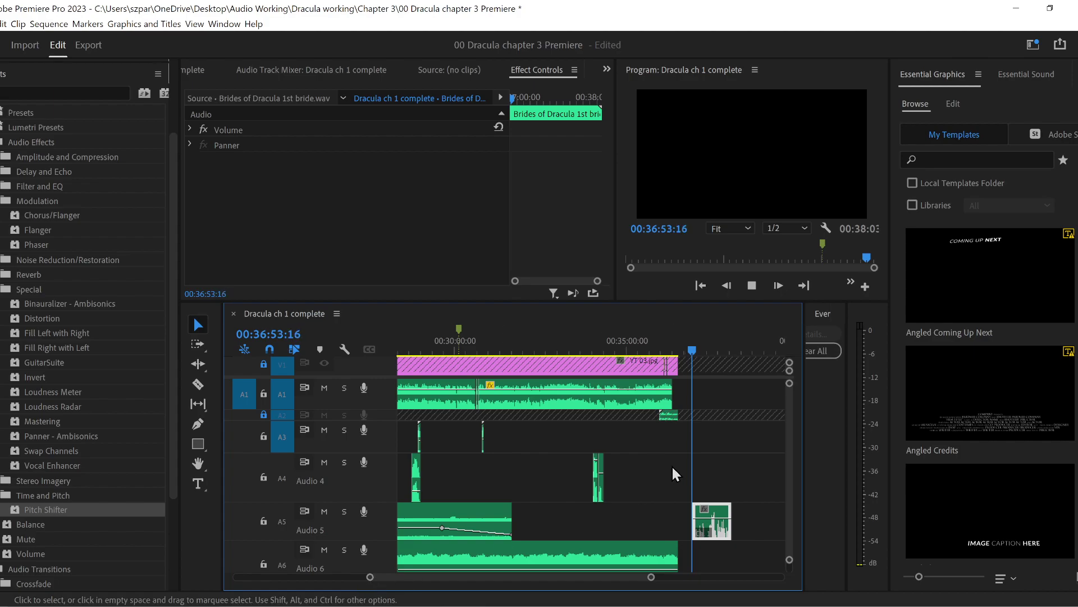
{"action": "left_click", "coordinate": [601, 495]}
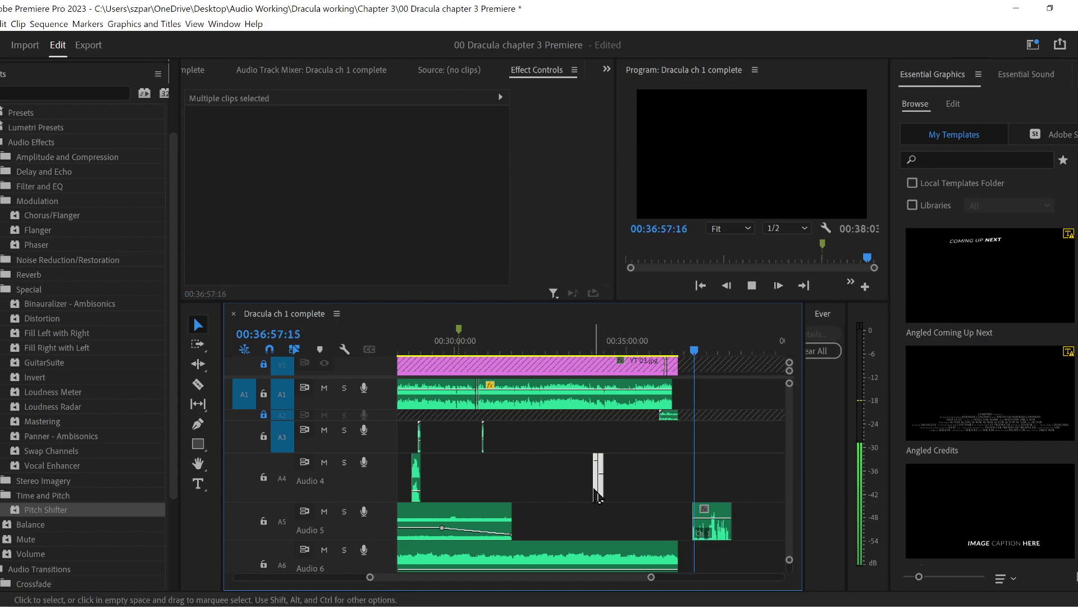
{"action": "left_click_drag", "start_coordinate": [597, 496], "coordinate": [735, 495]}
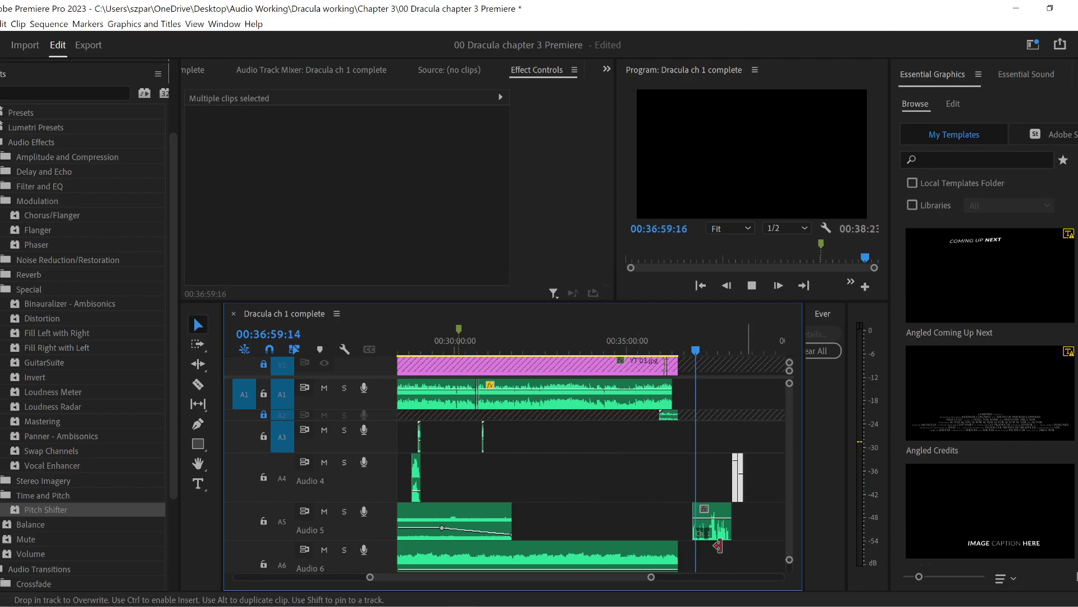
- Shift the 1st bride clip on A5 to start at about 00:37:05 and listen to its opening
{"action": "left_click_drag", "start_coordinate": [371, 579], "coordinate": [487, 576]}
{"action": "left_click_drag", "start_coordinate": [528, 531], "coordinate": [647, 531]}
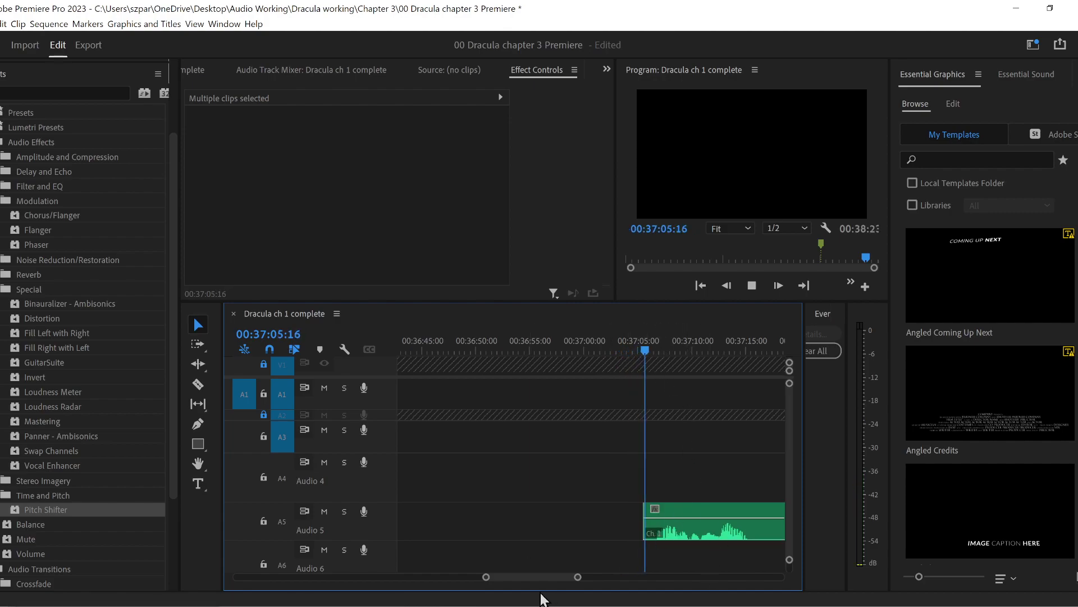
{"action": "scroll", "coordinate": [539, 574], "scroll_direction": "down", "scroll_amount": 3}
{"action": "scroll", "coordinate": [535, 571], "scroll_direction": "up", "scroll_amount": 4}
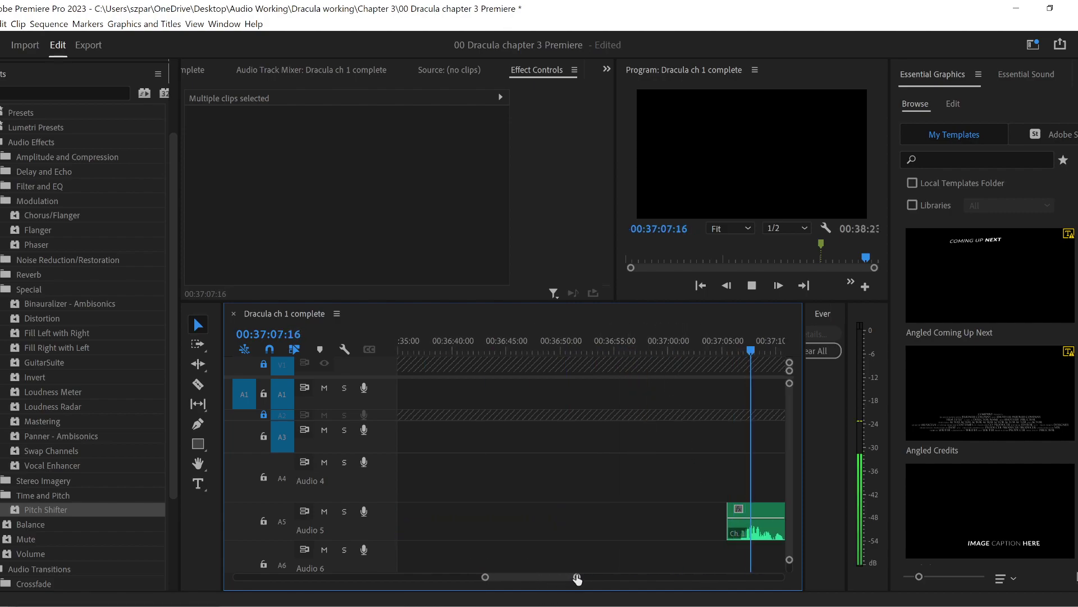
{"action": "left_click_drag", "start_coordinate": [578, 577], "coordinate": [592, 577]}
{"action": "mouse_move", "coordinate": [582, 531]}
{"action": "left_mouse_down"}
{"action": "mouse_move", "coordinate": [664, 529]}
{"action": "mouse_move", "coordinate": [581, 529]}
{"action": "left_mouse_up"}
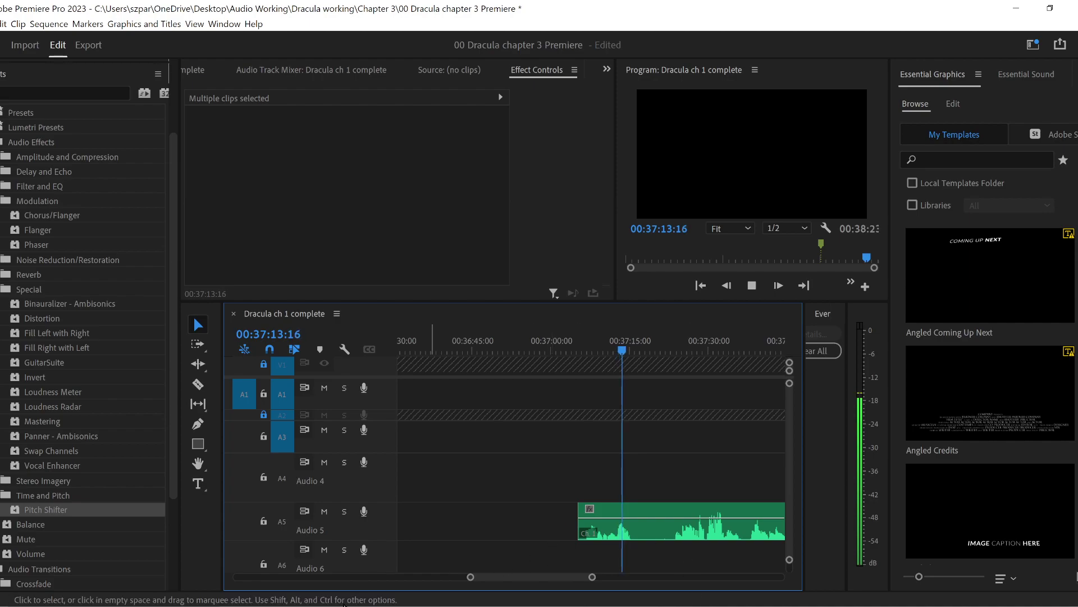
- Split the first bride clip on Audio 5 at about 00:37:20 with the Razor tool and return to the Selection tool
{"action": "left_click", "coordinate": [197, 385]}
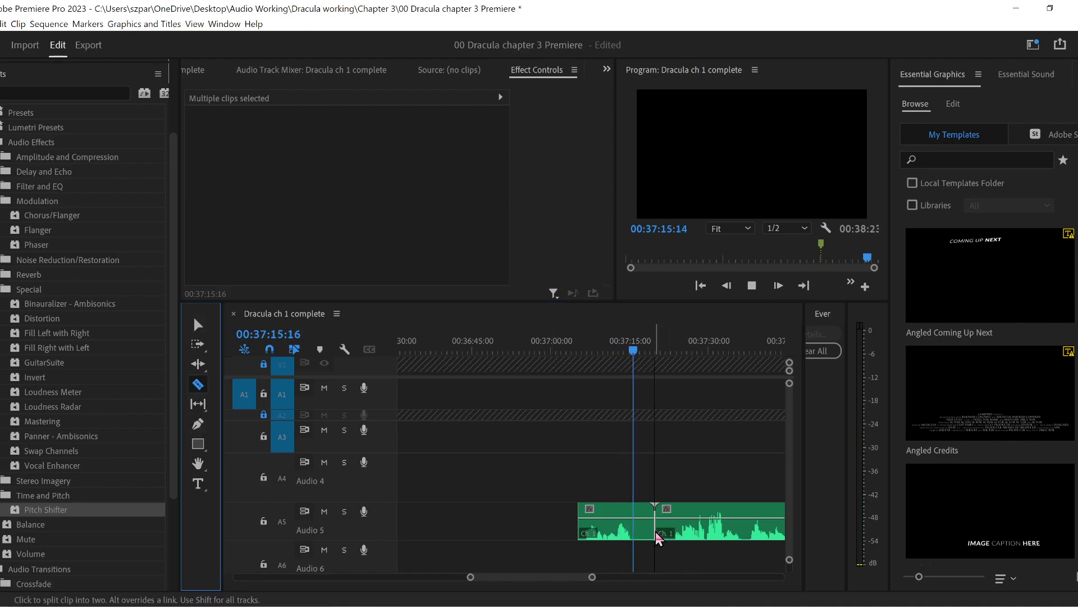
{"action": "left_click", "coordinate": [654, 530]}
{"action": "left_click", "coordinate": [199, 324]}
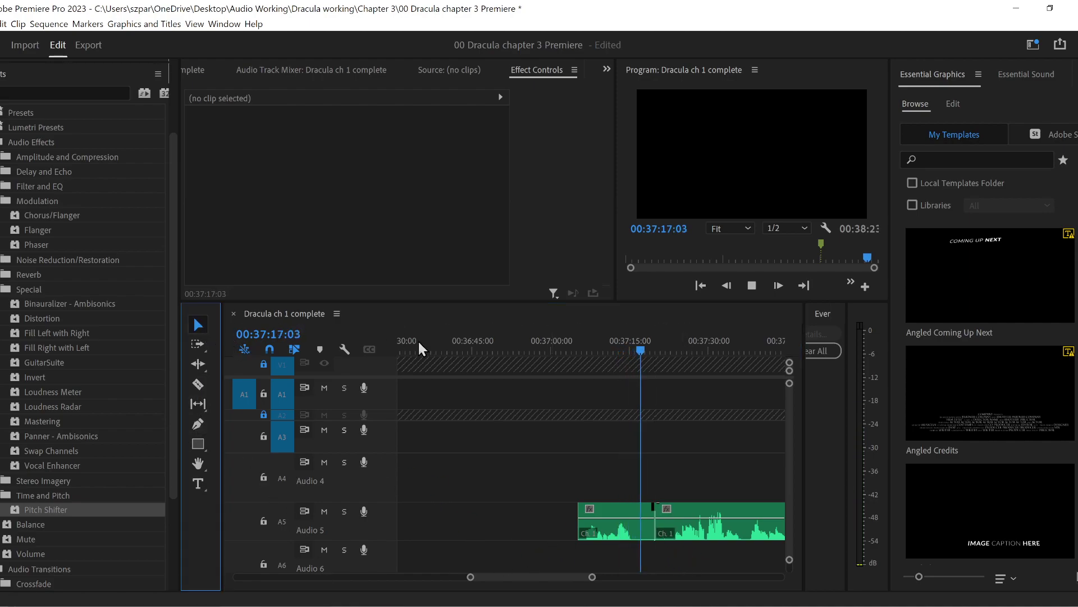
- Listen through the rest of the split clip on Audio 5 and the start of the following clip on Audio 4
{"action": "left_click", "coordinate": [679, 345]}
{"action": "left_click_drag", "start_coordinate": [592, 577], "coordinate": [605, 577]}
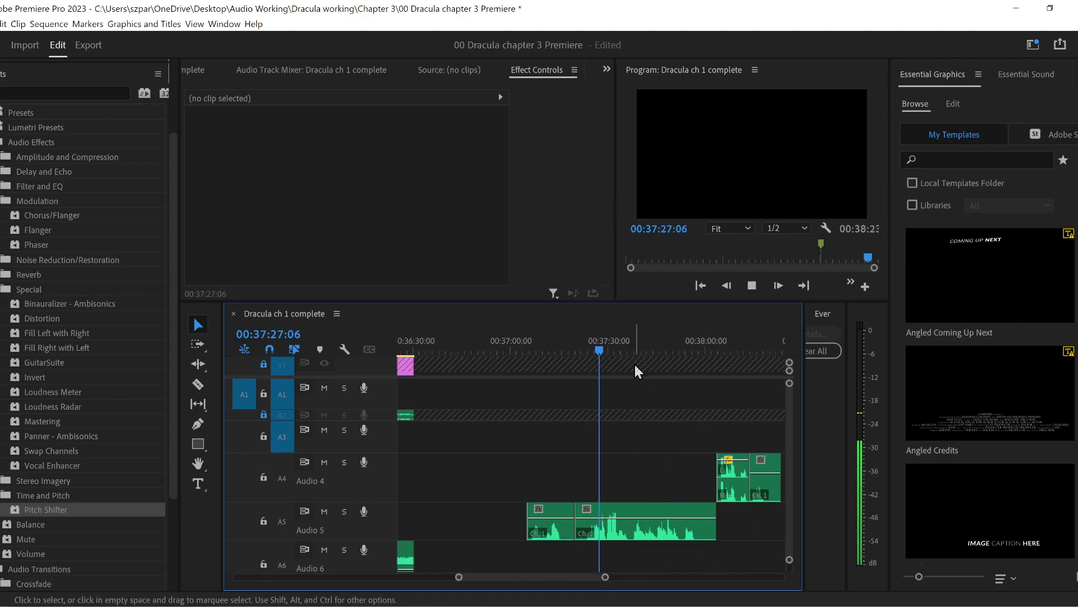
{"action": "left_click", "coordinate": [622, 344]}
{"action": "left_click", "coordinate": [635, 345]}
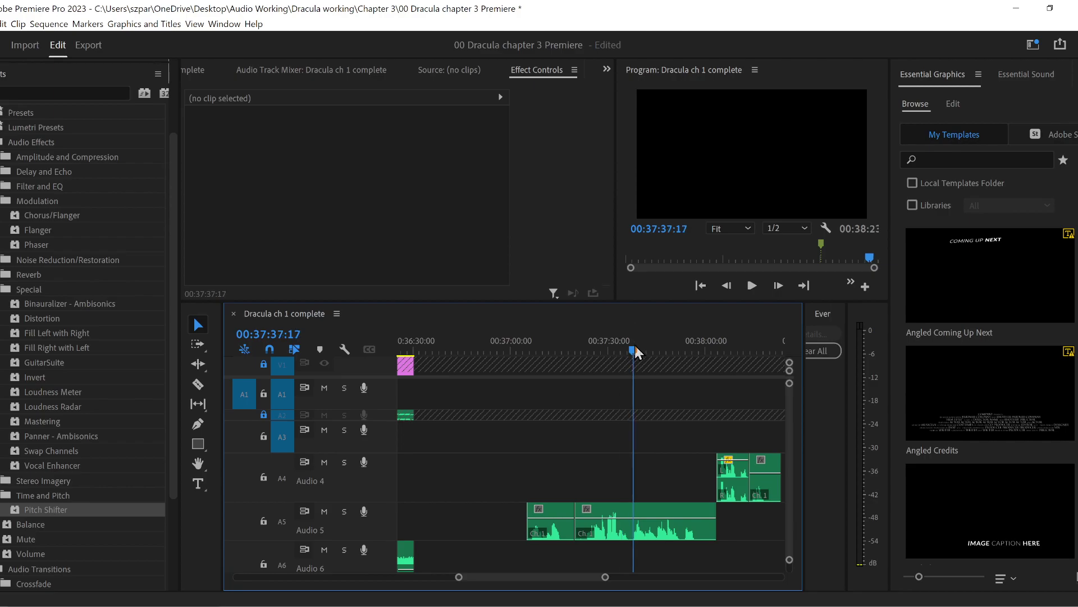
{"action": "key", "text": "space"}
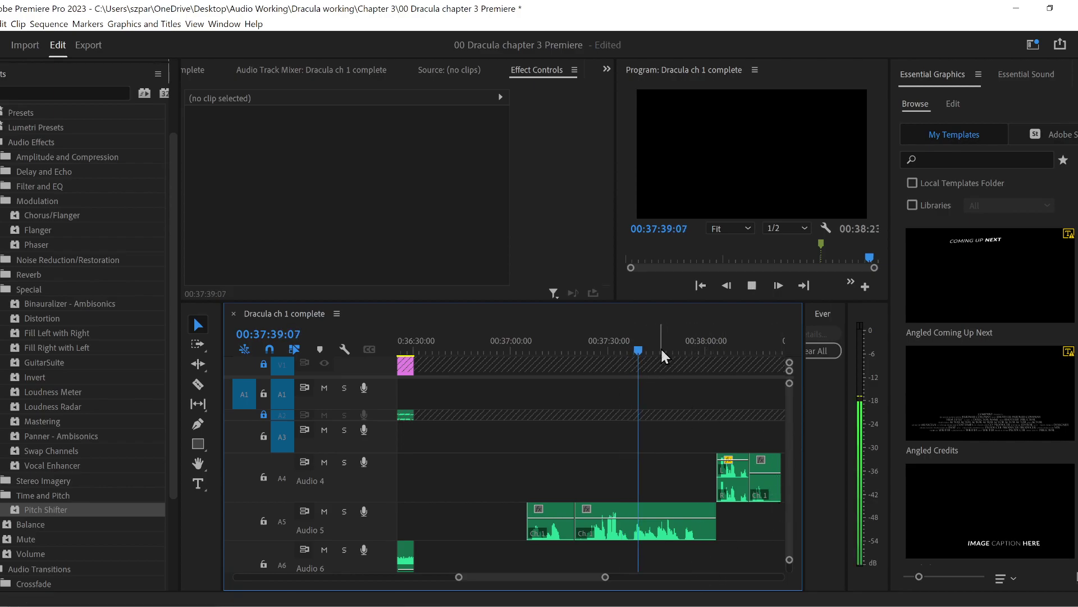
{"action": "mouse_move", "coordinate": [666, 347]}
{"action": "left_mouse_down"}
{"action": "mouse_move", "coordinate": [692, 351]}
{"action": "mouse_move", "coordinate": [682, 351]}
{"action": "left_mouse_up"}
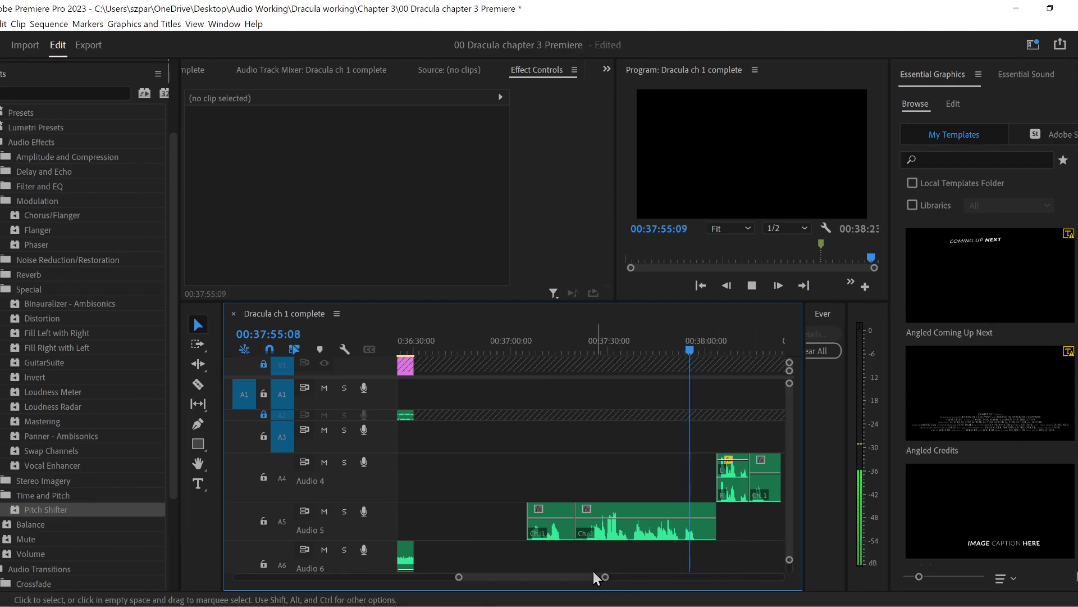
{"action": "scroll", "coordinate": [555, 579], "scroll_direction": "down", "scroll_amount": 2}
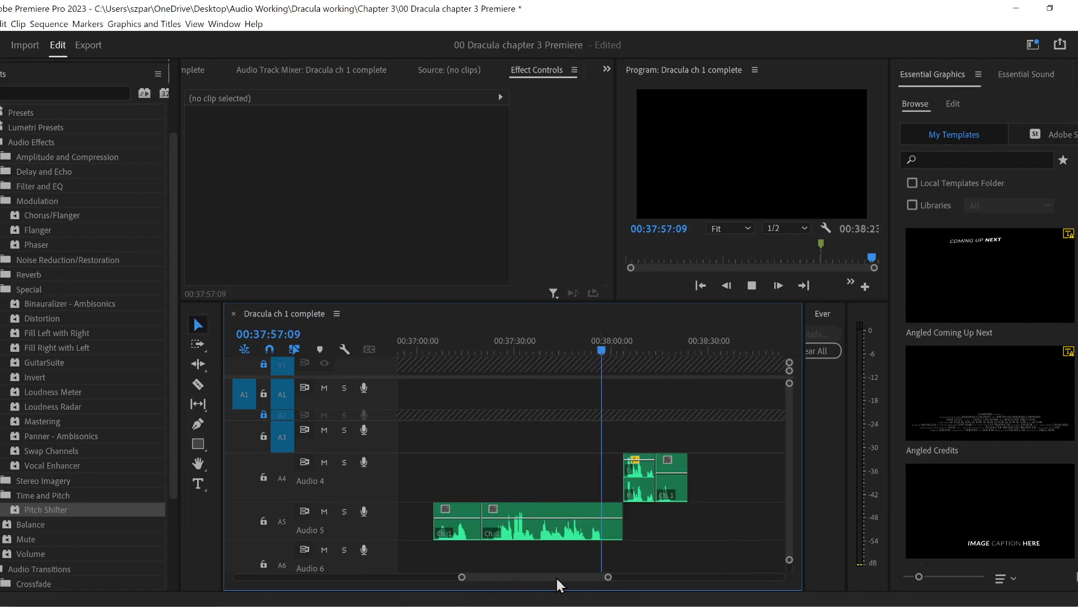
{"action": "left_click", "coordinate": [626, 349]}
{"action": "left_click_drag", "start_coordinate": [628, 350], "coordinate": [633, 350]}
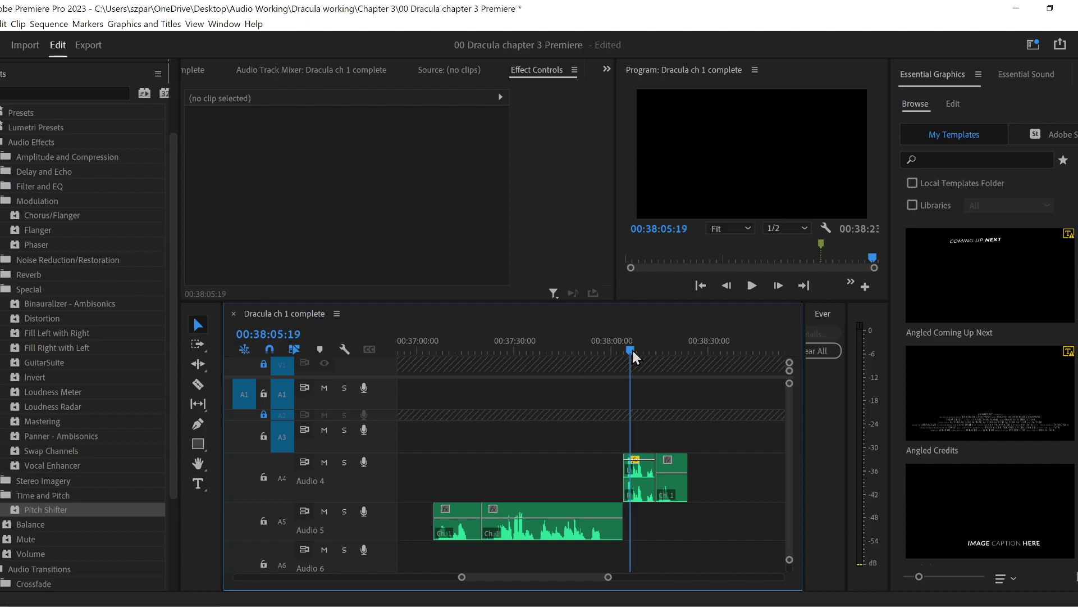
- Extend the Brides of Dracula 3rd bride clip and move it on Audio 4 to start at about 00:37:25
{"action": "left_click", "coordinate": [682, 482]}
{"action": "left_click_drag", "start_coordinate": [684, 483], "coordinate": [667, 525]}
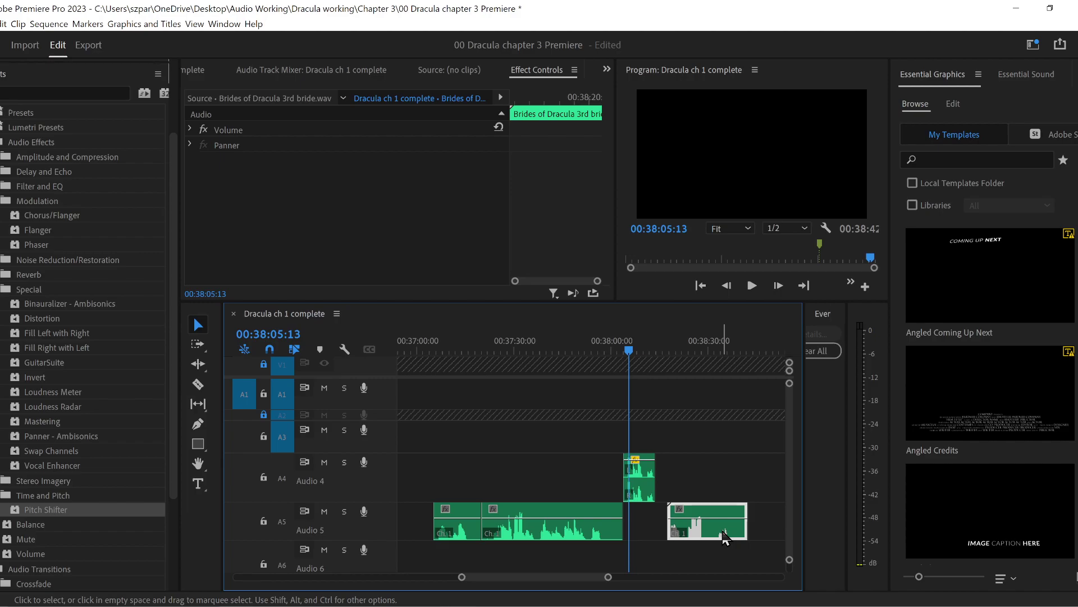
{"action": "left_click_drag", "start_coordinate": [698, 535], "coordinate": [531, 480]}
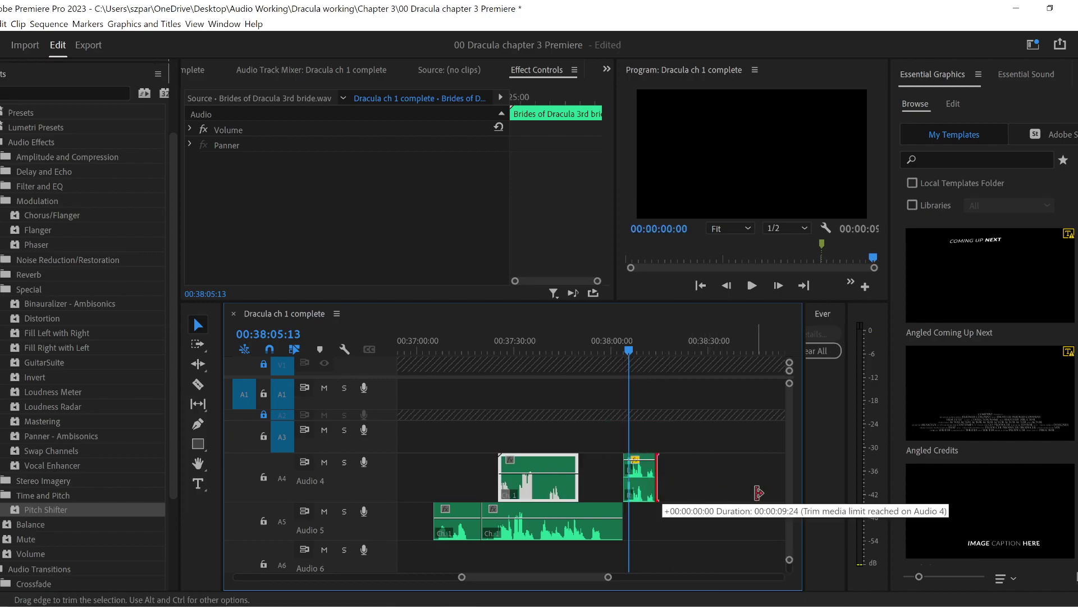
- Play the Brides of Dracula 2nd bride clip on Audio 4 and trim its start to about 00:38:10, isolating the last phrase
{"action": "key", "text": "space"}
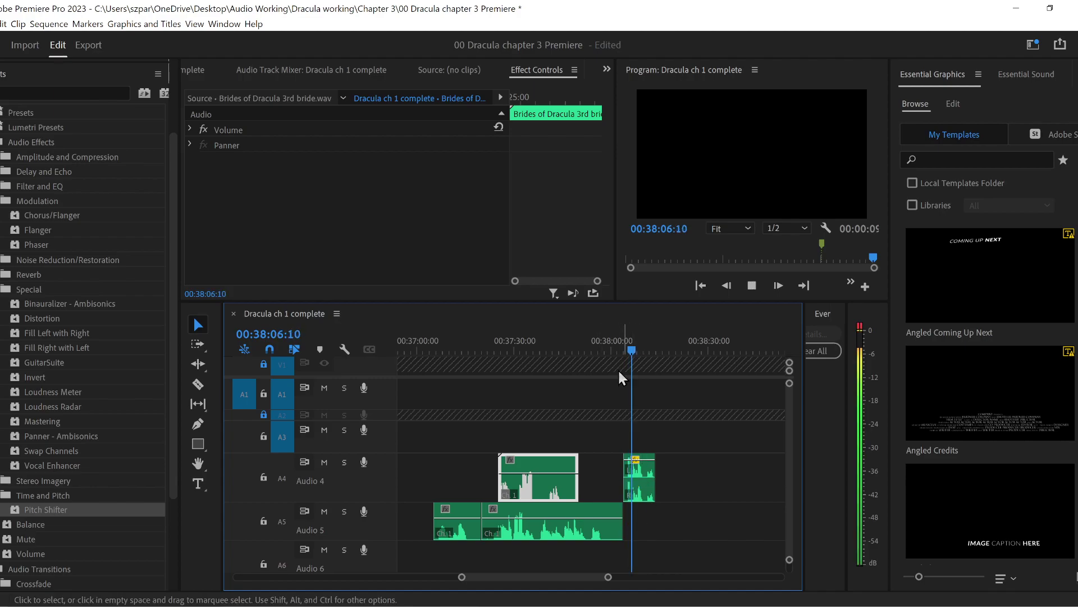
{"action": "left_click", "coordinate": [650, 350]}
{"action": "left_click", "coordinate": [645, 353]}
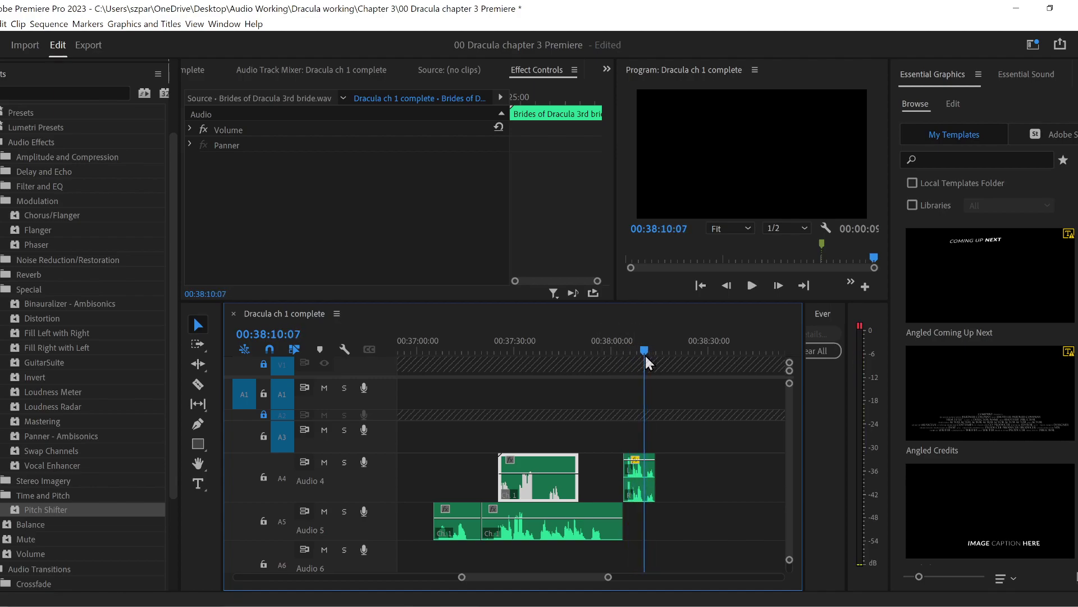
{"action": "key", "text": "space"}
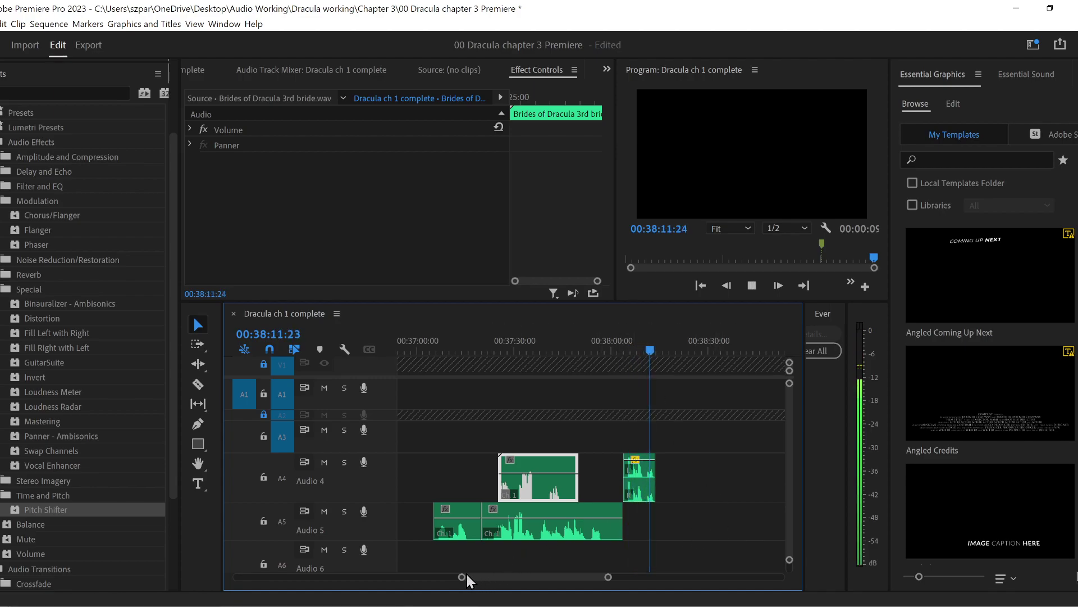
{"action": "left_click_drag", "start_coordinate": [462, 577], "coordinate": [503, 577]}
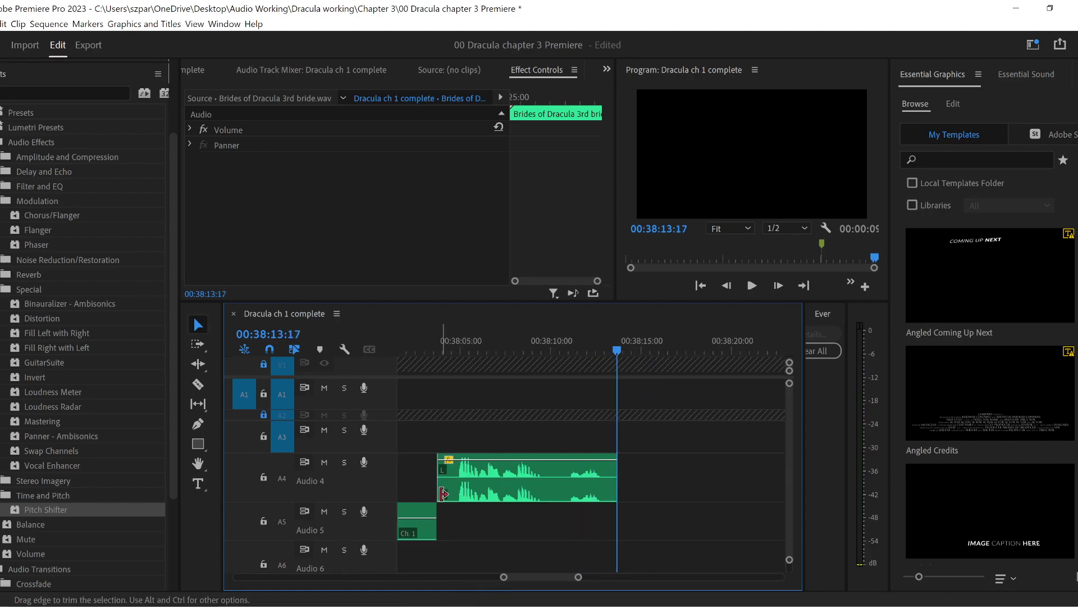
{"action": "left_click_drag", "start_coordinate": [442, 490], "coordinate": [559, 493]}
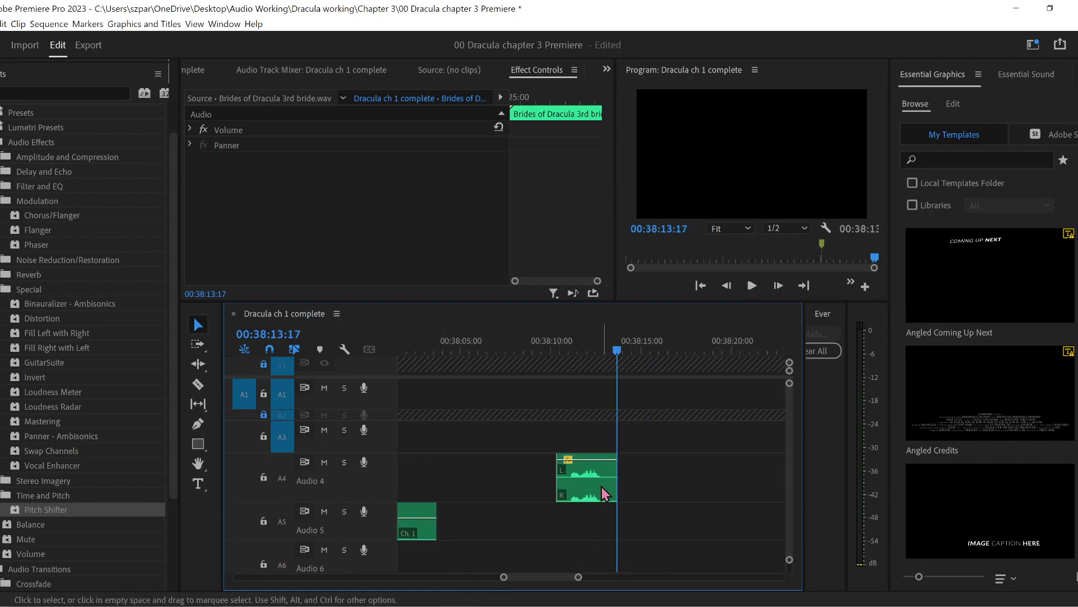
- Paste a copy of the trimmed second bride excerpt at 00:38:16:06 and extend the original clip's start back to about 00:37:57
{"action": "left_click", "coordinate": [665, 349]}
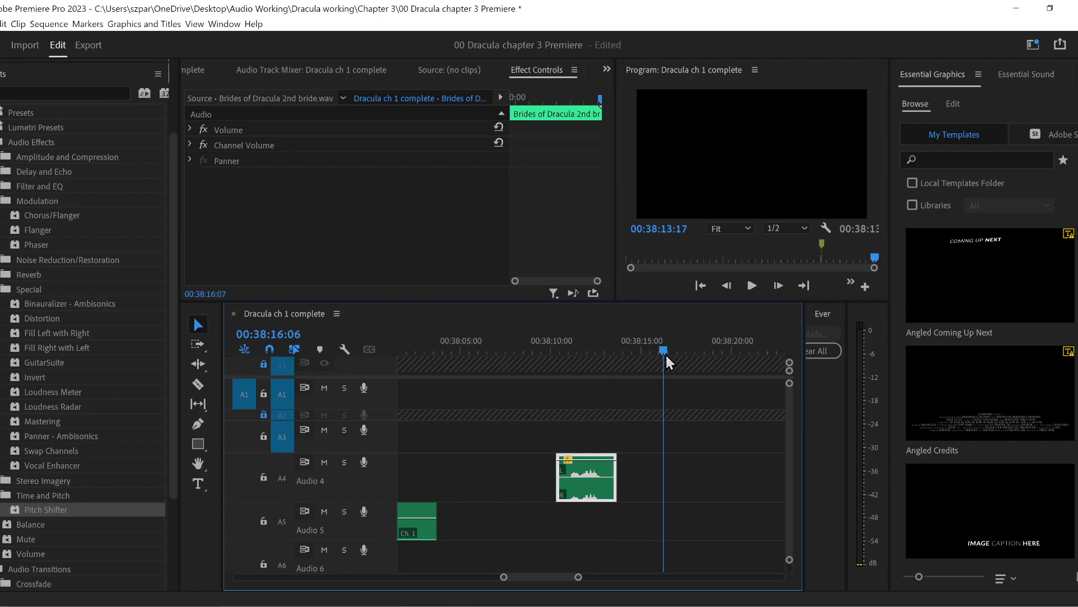
{"action": "key", "text": "ctrl+v"}
{"action": "left_click_drag", "start_coordinate": [553, 490], "coordinate": [393, 493]}
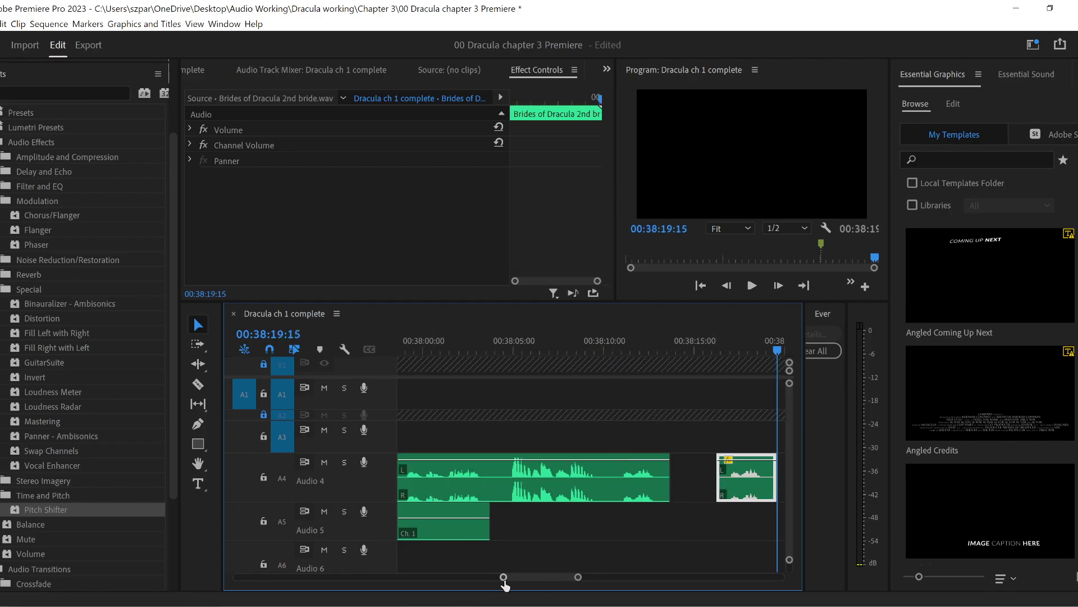
- Delete the pasted second bride excerpt that follows the original clip on Audio 4
{"action": "left_click_drag", "start_coordinate": [505, 586], "coordinate": [493, 584]}
{"action": "key", "text": "minus"}
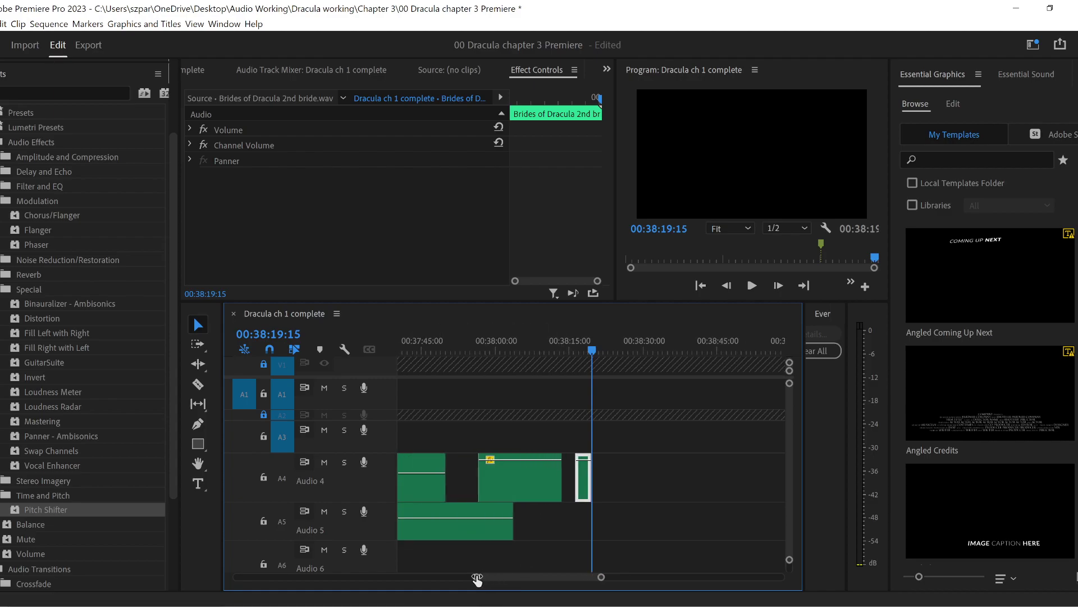
{"action": "key", "text": "minus"}
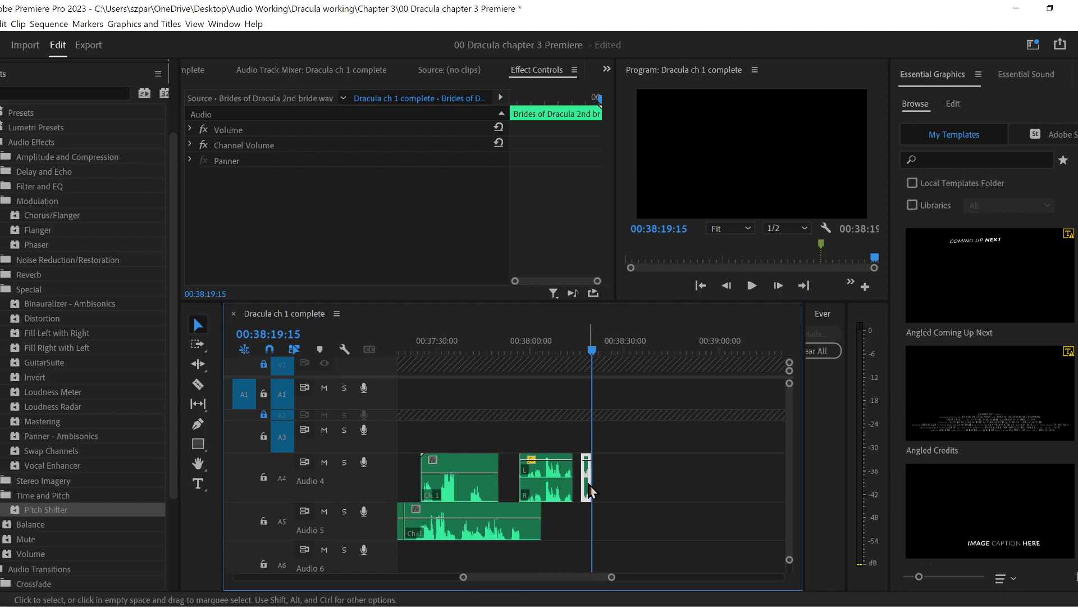
{"action": "key", "text": "Delete"}
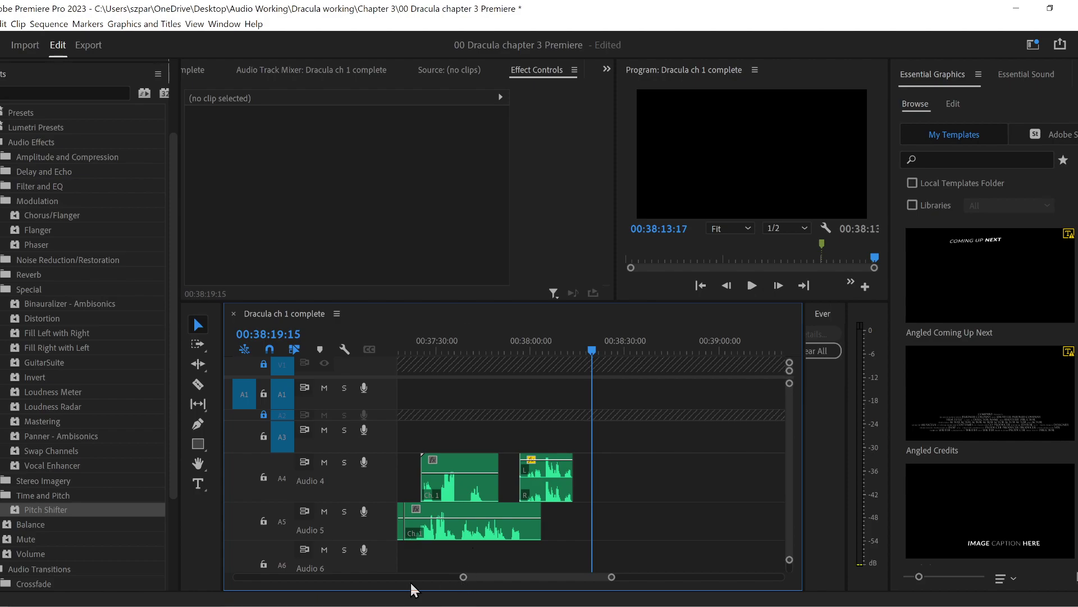
- Find the passage just after the short Audio 3 clip and paste the second bride excerpt on Audio 4 at about 00:30:54
{"action": "left_click_drag", "start_coordinate": [464, 580], "coordinate": [348, 578]}
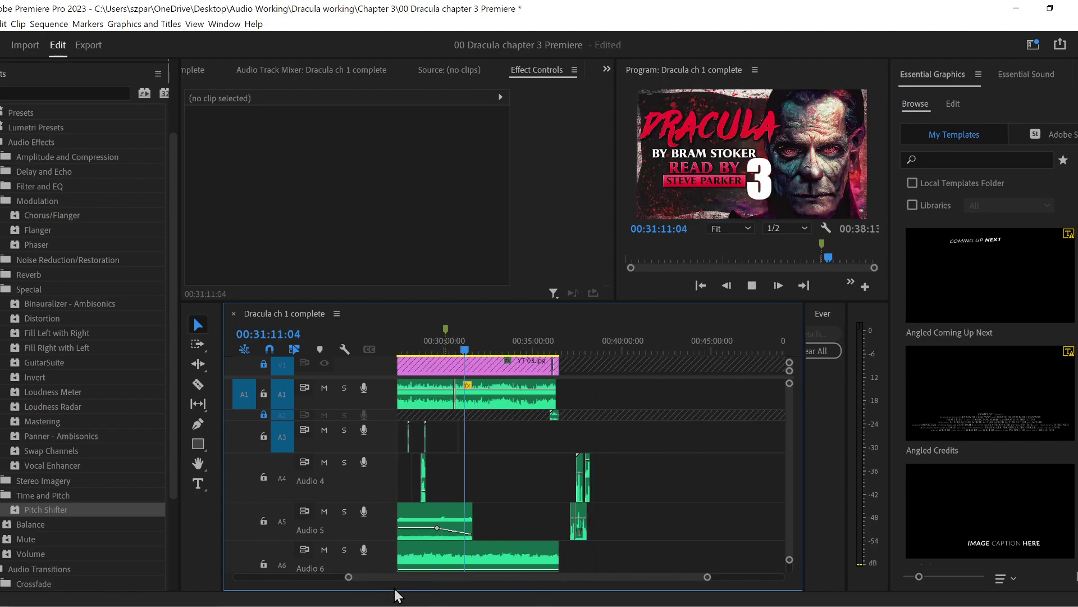
{"action": "key", "text": "space"}
{"action": "left_click_drag", "start_coordinate": [348, 577], "coordinate": [365, 577]}
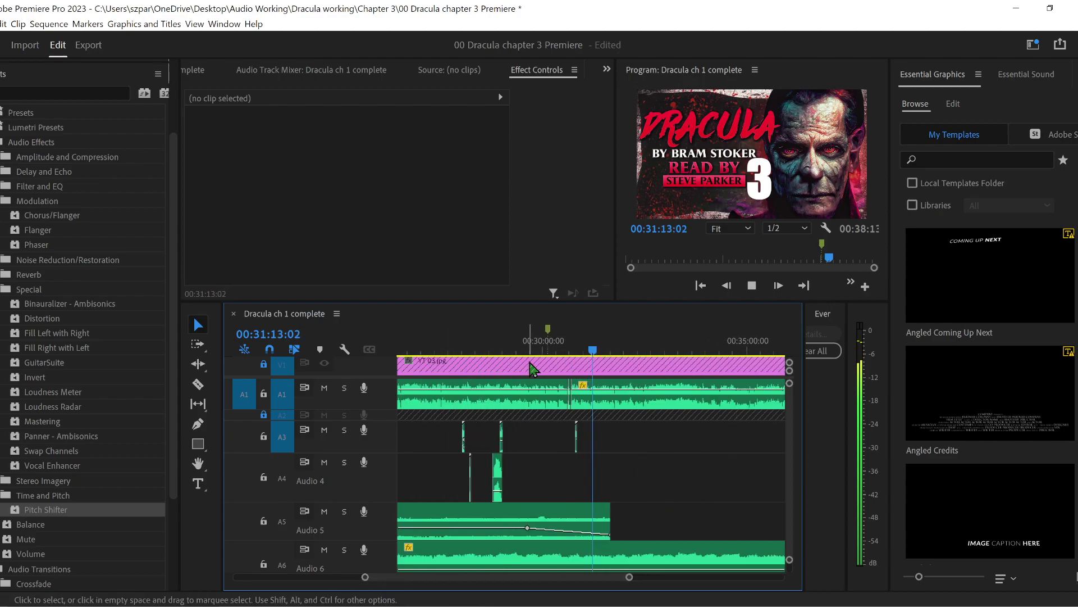
{"action": "left_click", "coordinate": [583, 349]}
{"action": "key", "text": "space"}
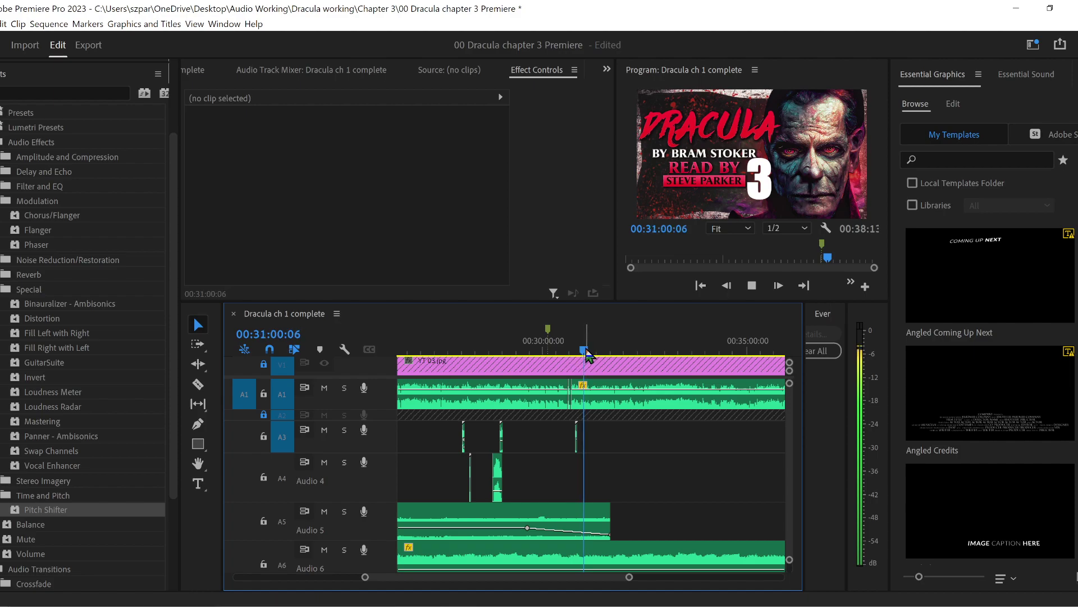
{"action": "key", "text": "space"}
{"action": "key", "text": "space"}
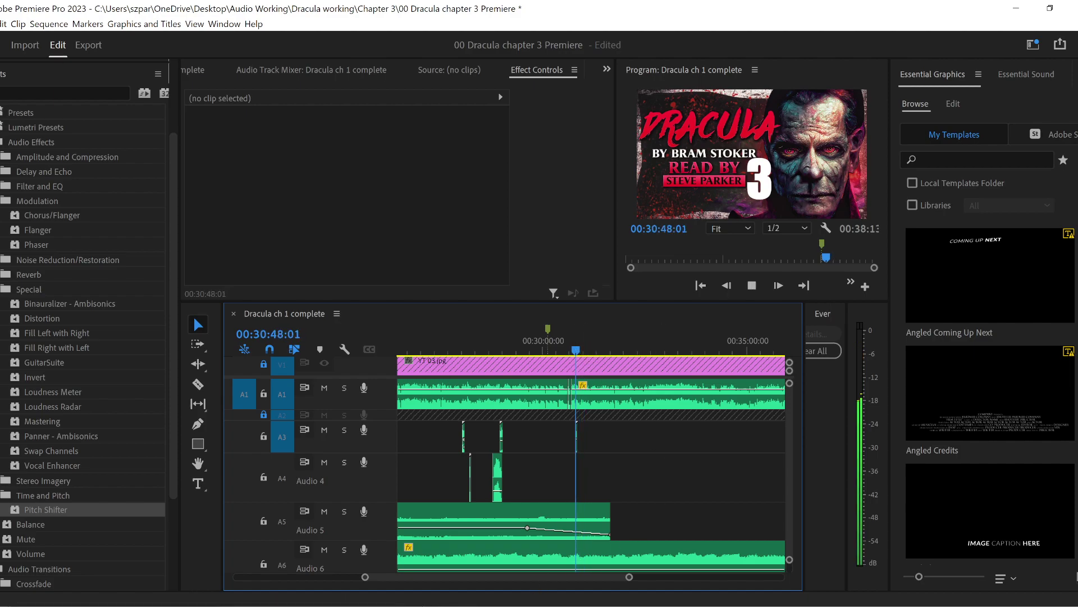
{"action": "left_click_drag", "start_coordinate": [364, 578], "coordinate": [427, 578]}
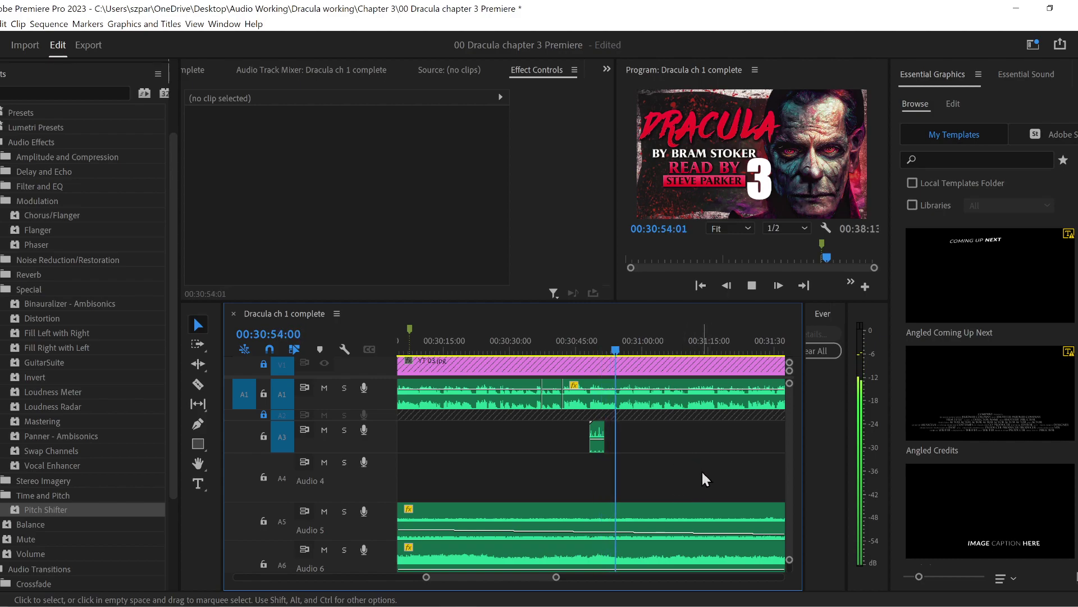
{"action": "key", "text": "ctrl+v"}
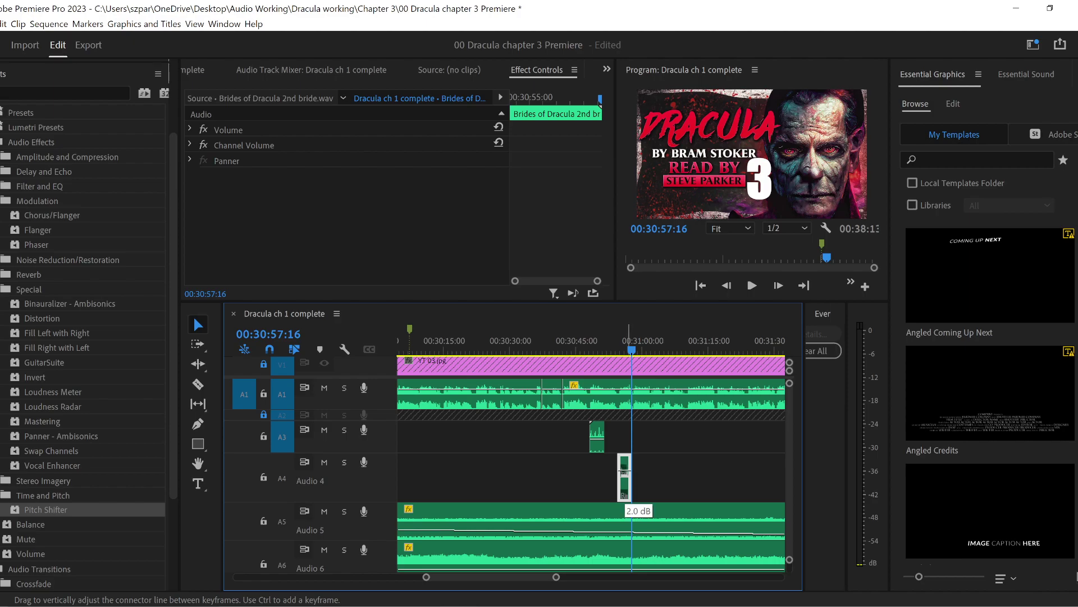
- Play back the pasted second bride excerpt against the narration and move it on Audio 4 to about 00:31:07
{"action": "left_click", "coordinate": [605, 335]}
{"action": "key", "text": "space"}
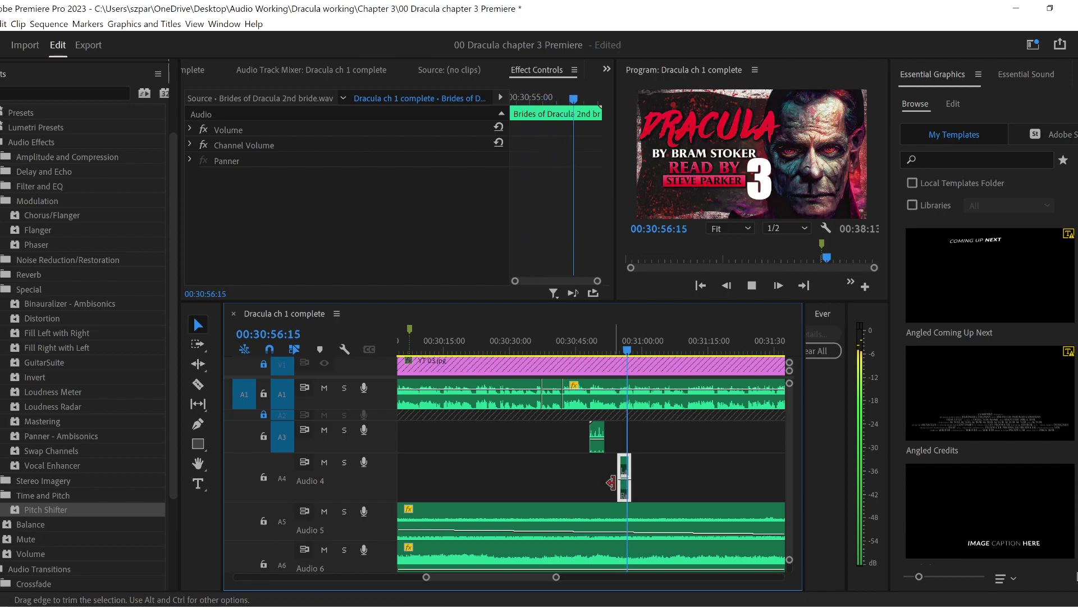
{"action": "left_click_drag", "start_coordinate": [627, 487], "coordinate": [627, 501]}
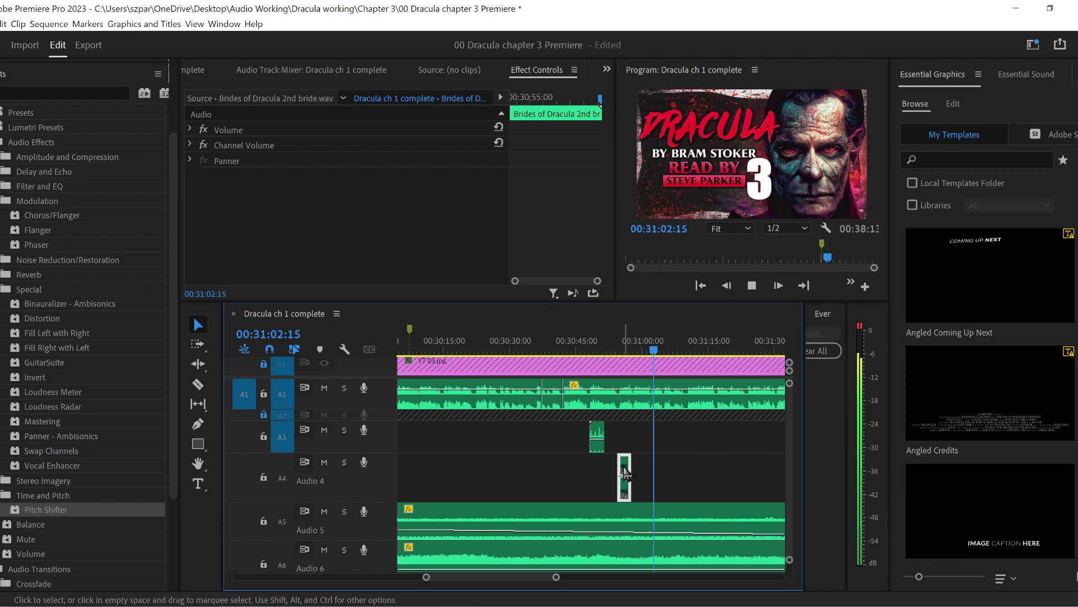
{"action": "left_click_drag", "start_coordinate": [625, 473], "coordinate": [694, 469]}
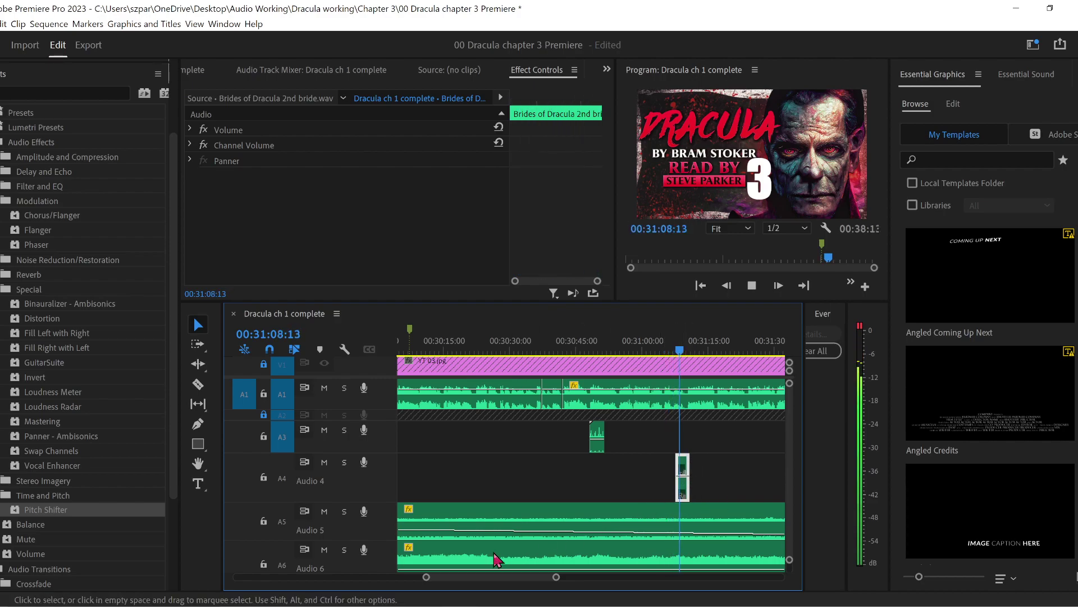
- Fine-tune the second bride excerpt's timing on Audio 4 so it starts at about 00:31:08, and play it back
{"action": "key", "text": "space"}
{"action": "left_click_drag", "start_coordinate": [425, 577], "coordinate": [469, 576]}
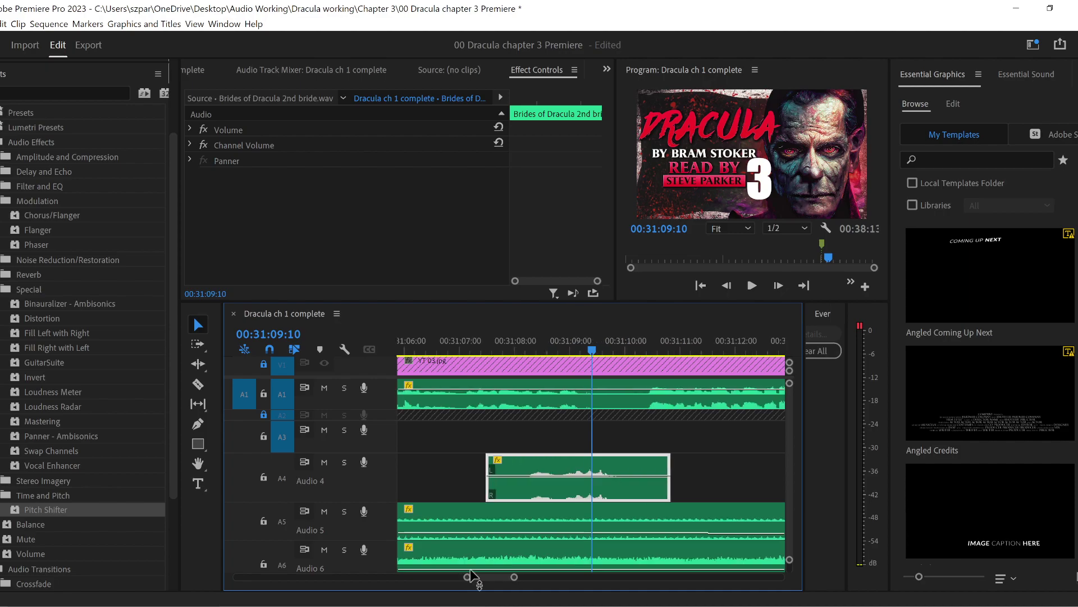
{"action": "left_click_drag", "start_coordinate": [565, 463], "coordinate": [608, 472]}
{"action": "key", "text": "space"}
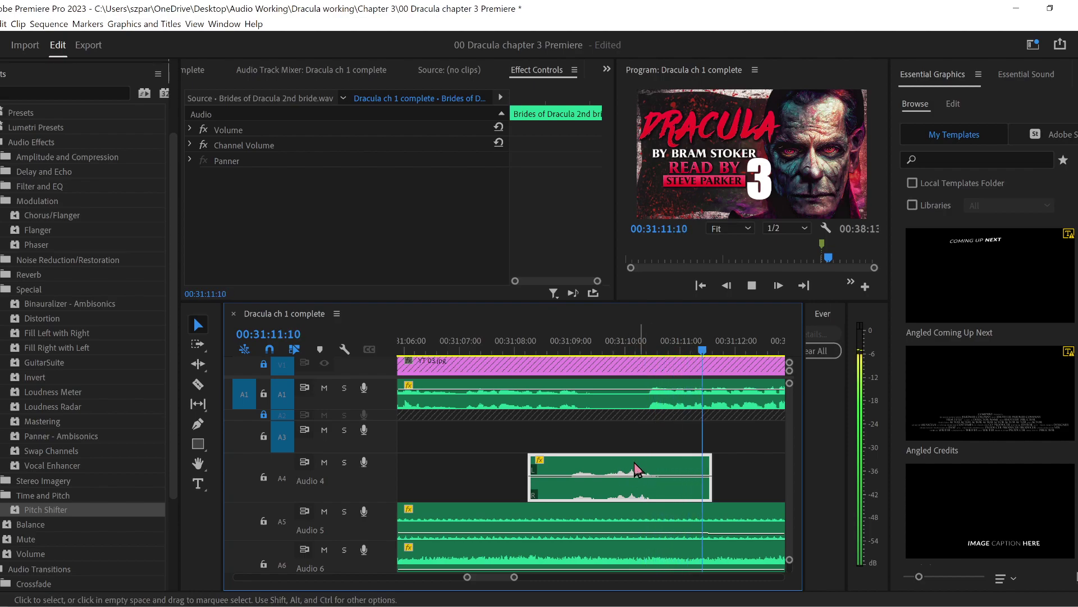
- Play the narration on past the second bride excerpt and add a sequence marker at 00:31:34:01
{"action": "left_click_drag", "start_coordinate": [512, 577], "coordinate": [603, 577]}
{"action": "left_click", "coordinate": [664, 462]}
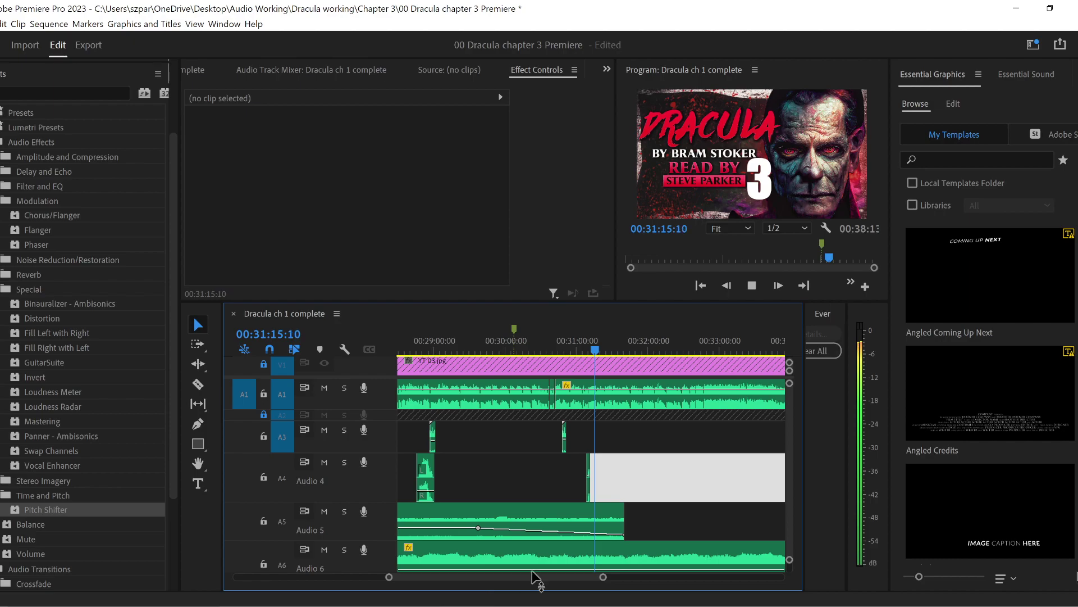
{"action": "left_click_drag", "start_coordinate": [470, 578], "coordinate": [481, 578]}
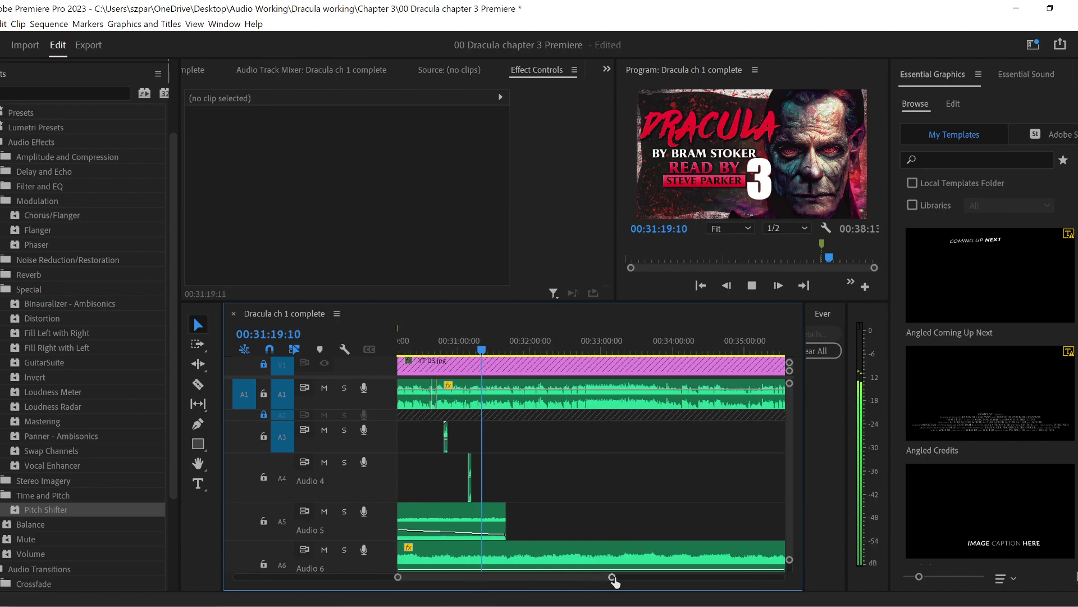
{"action": "left_click_drag", "start_coordinate": [612, 578], "coordinate": [681, 590]}
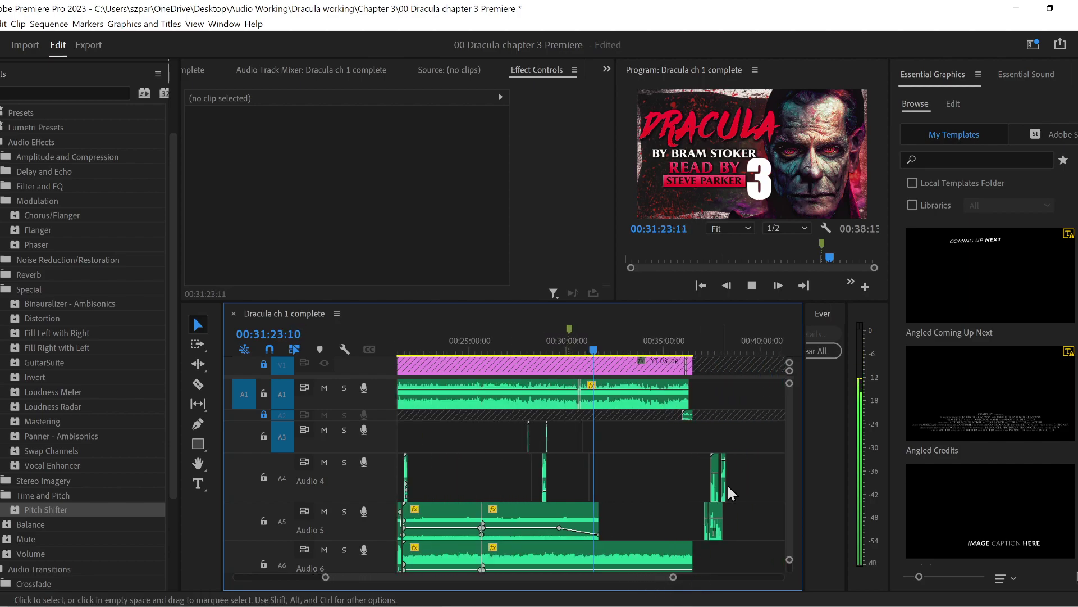
{"action": "left_click", "coordinate": [716, 531]}
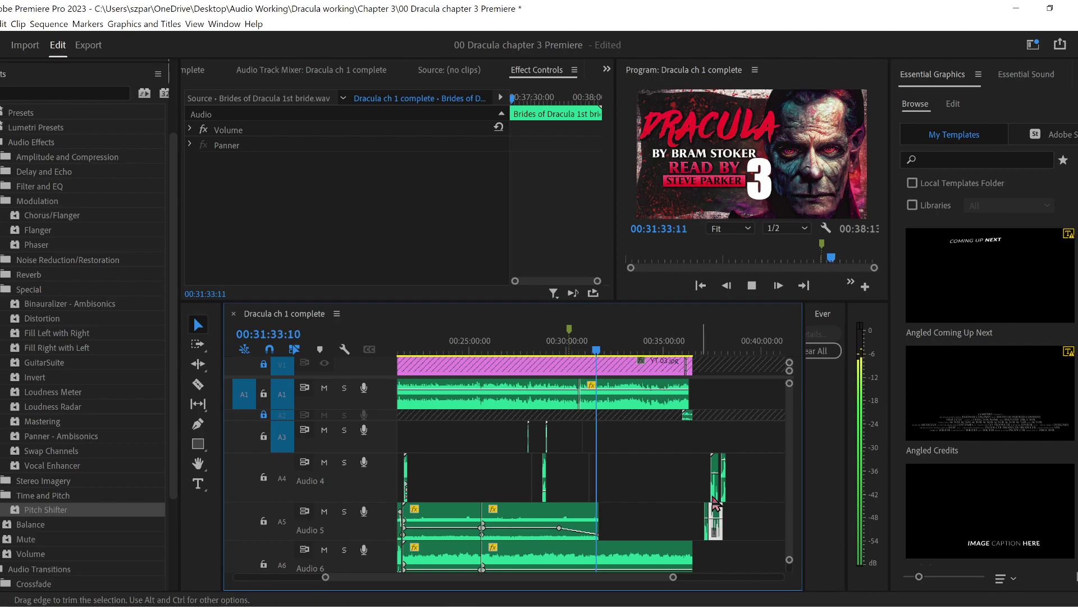
{"action": "key", "text": "space"}
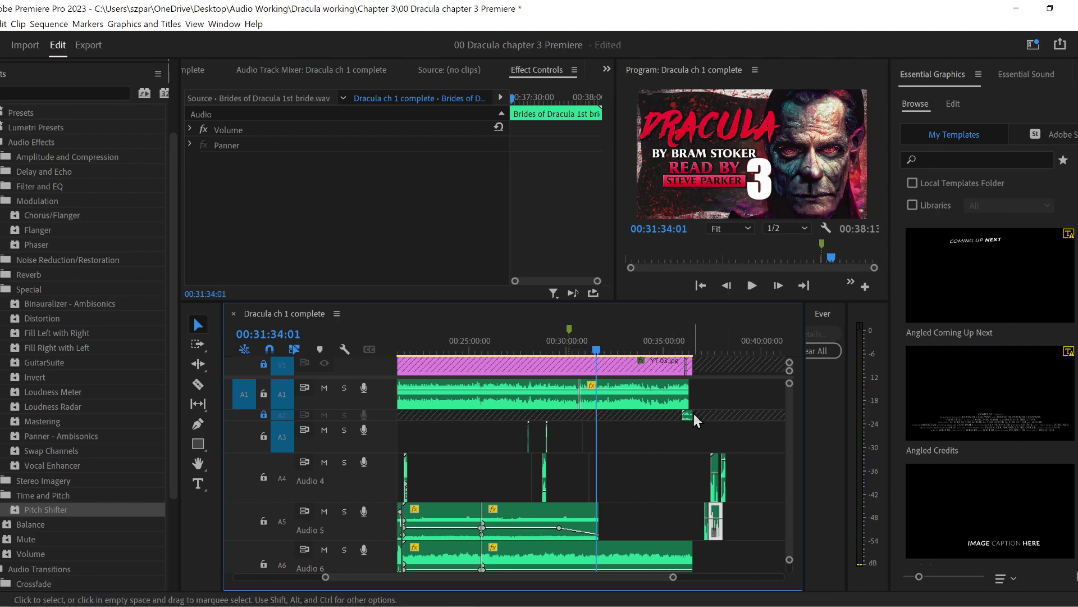
{"action": "key", "text": "m"}
- Move the first bride recording on Audio 5 clear of the other clips so it starts at 00:38:54:01
{"action": "left_click", "coordinate": [734, 350]}
{"action": "left_click_drag", "start_coordinate": [736, 350], "coordinate": [740, 350]}
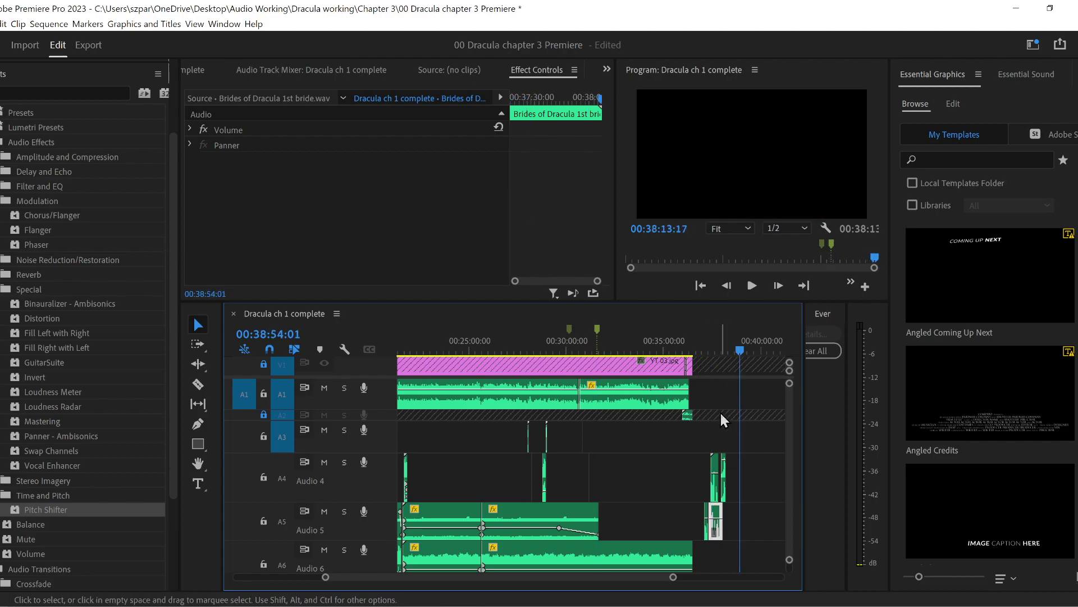
{"action": "left_click_drag", "start_coordinate": [719, 518], "coordinate": [749, 531]}
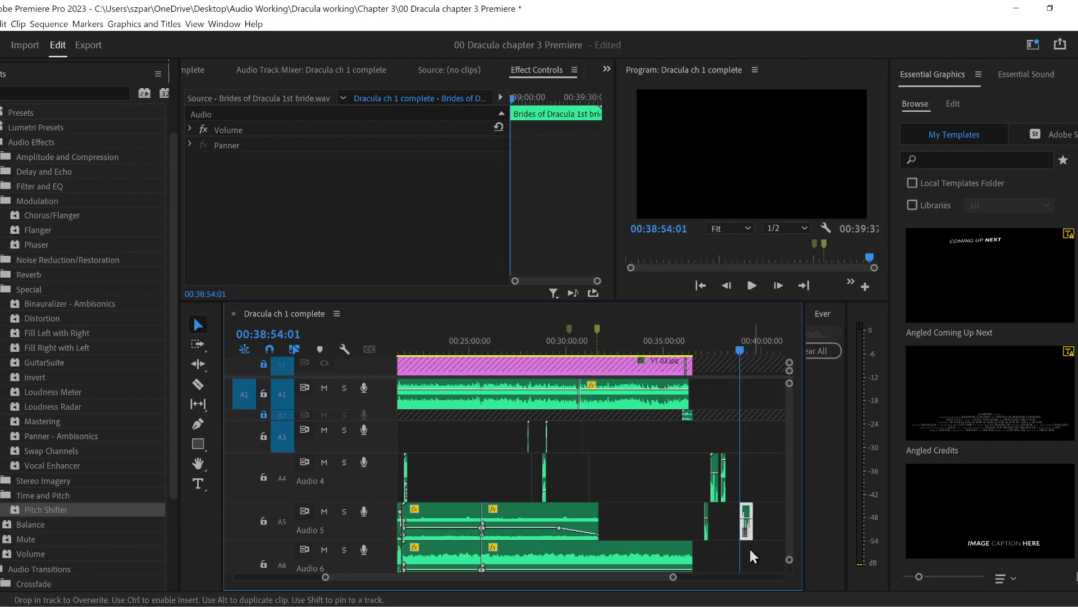
- Play through the moved first bride recording on Audio 5 to locate the line that matches the narration
{"action": "left_click_drag", "start_coordinate": [327, 579], "coordinate": [448, 581]}
{"action": "key", "text": "space"}
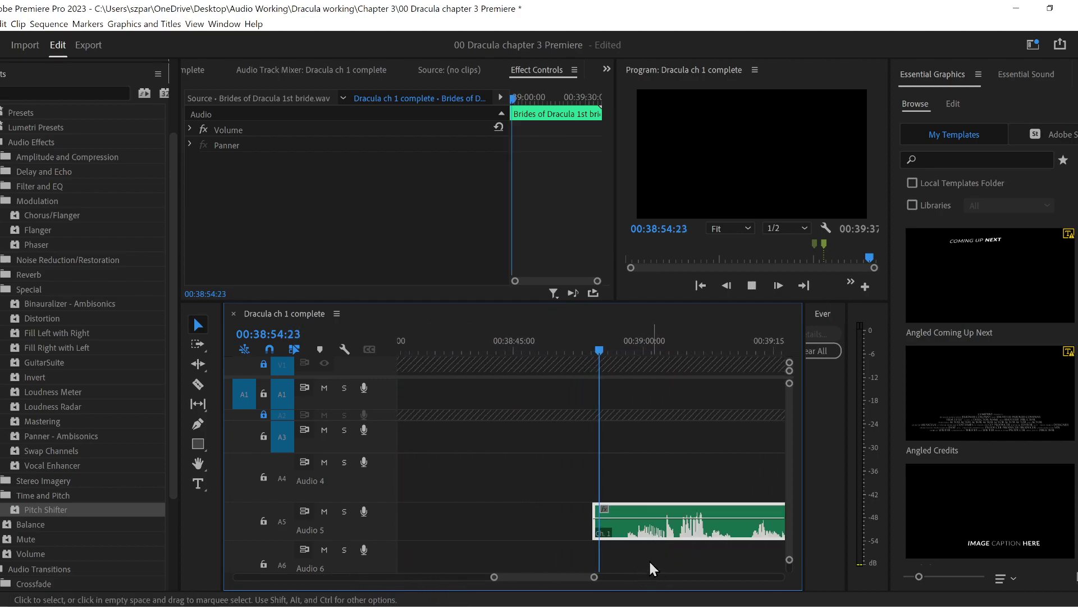
{"action": "scroll", "coordinate": [561, 575], "scroll_direction": "down", "scroll_amount": 2}
{"action": "scroll", "coordinate": [562, 575], "scroll_direction": "down", "scroll_amount": 6}
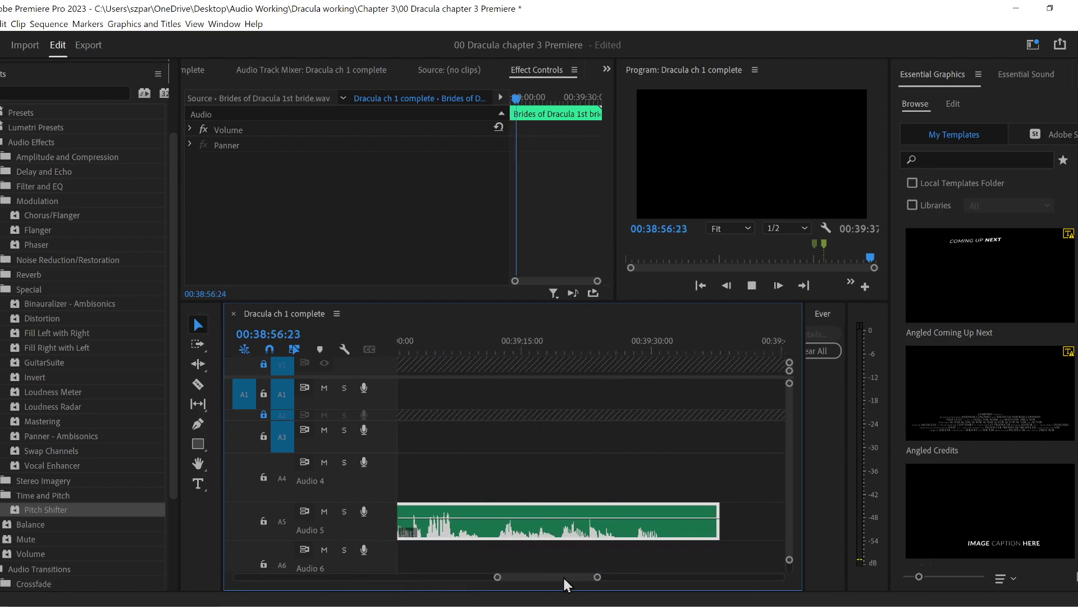
{"action": "scroll", "coordinate": [561, 575], "scroll_direction": "up", "scroll_amount": 5}
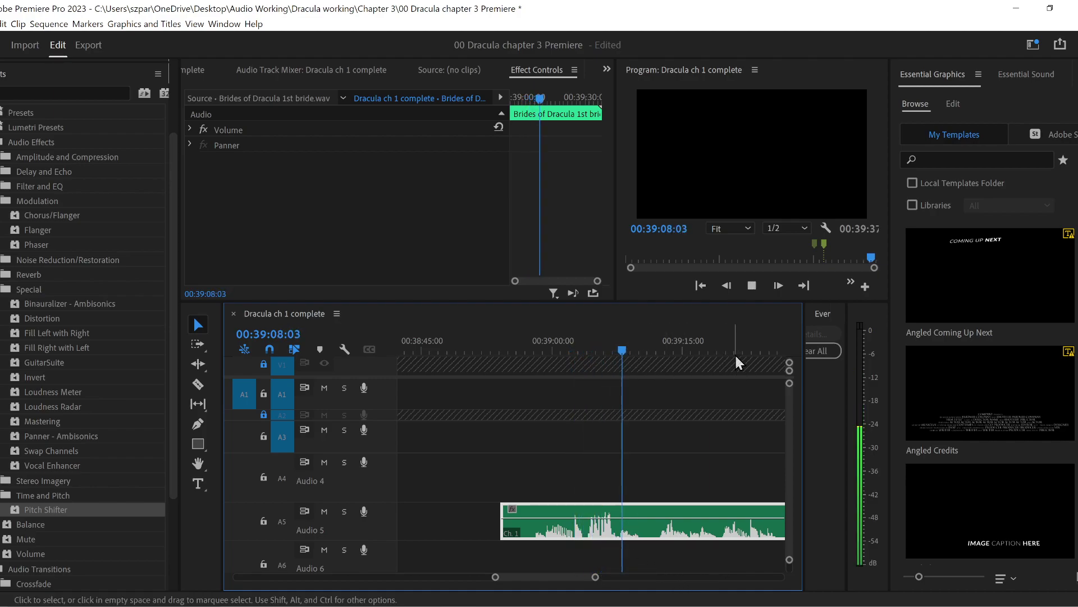
{"action": "left_click", "coordinate": [654, 349]}
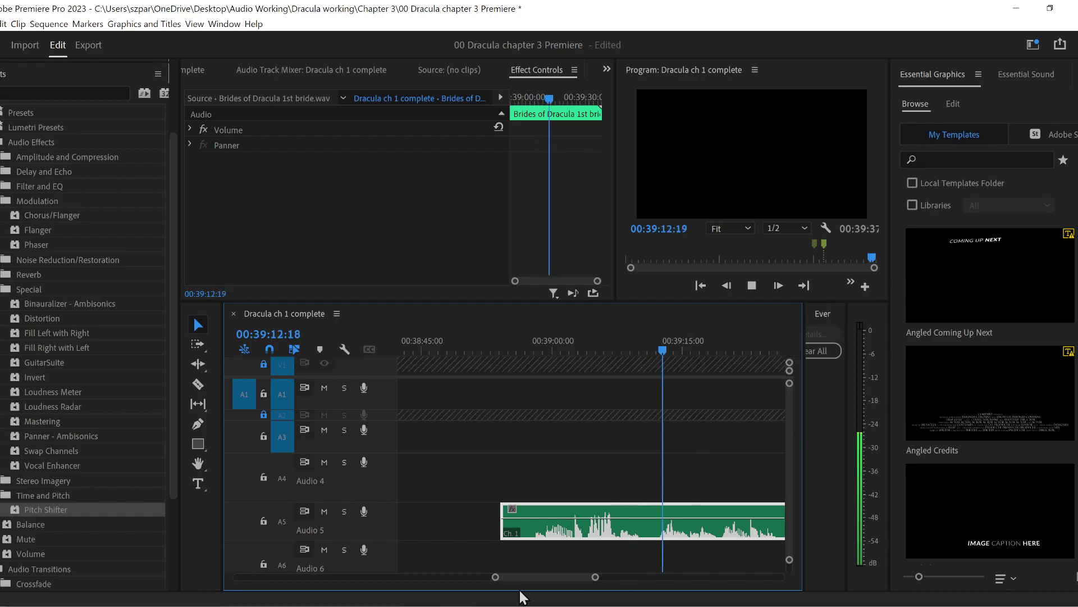
{"action": "scroll", "coordinate": [553, 577], "scroll_direction": "down", "scroll_amount": 3}
{"action": "left_click_drag", "start_coordinate": [564, 350], "coordinate": [591, 349]}
{"action": "key", "text": "space"}
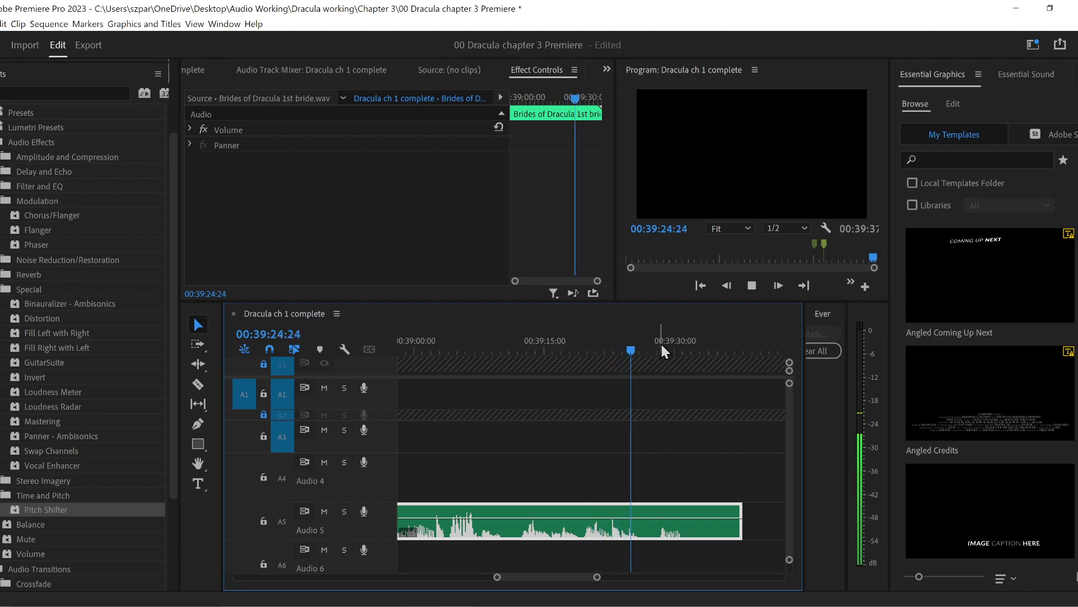
{"action": "left_click_drag", "start_coordinate": [618, 349], "coordinate": [612, 346]}
{"action": "key", "text": "space"}
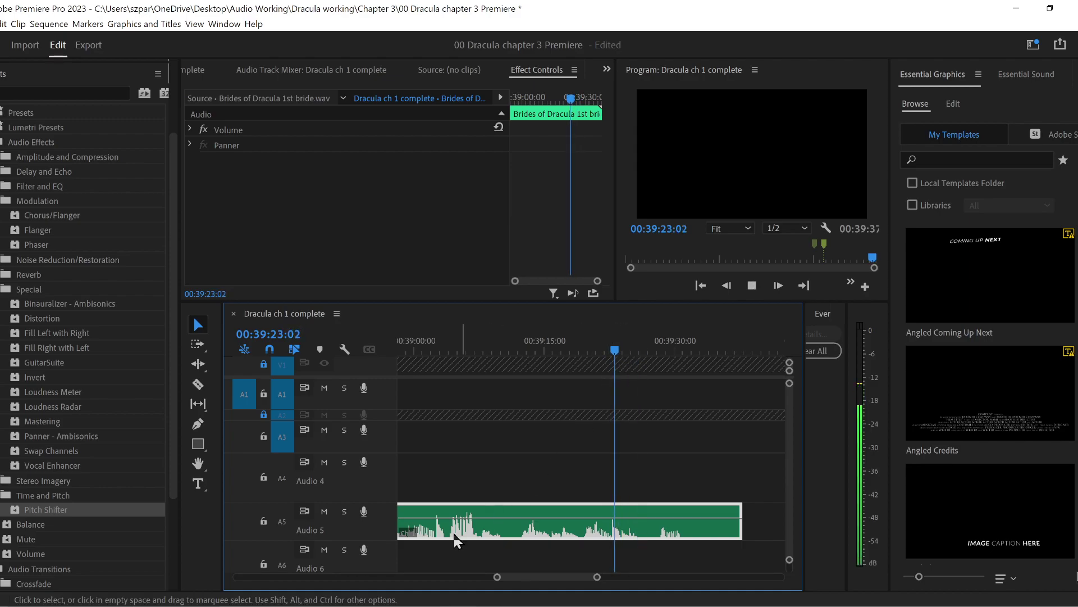
- Split the first bride recording on Audio 5 at 00:39:22:18 and at about 00:39:27 to isolate the line
{"action": "left_click_drag", "start_coordinate": [497, 578], "coordinate": [516, 578]}
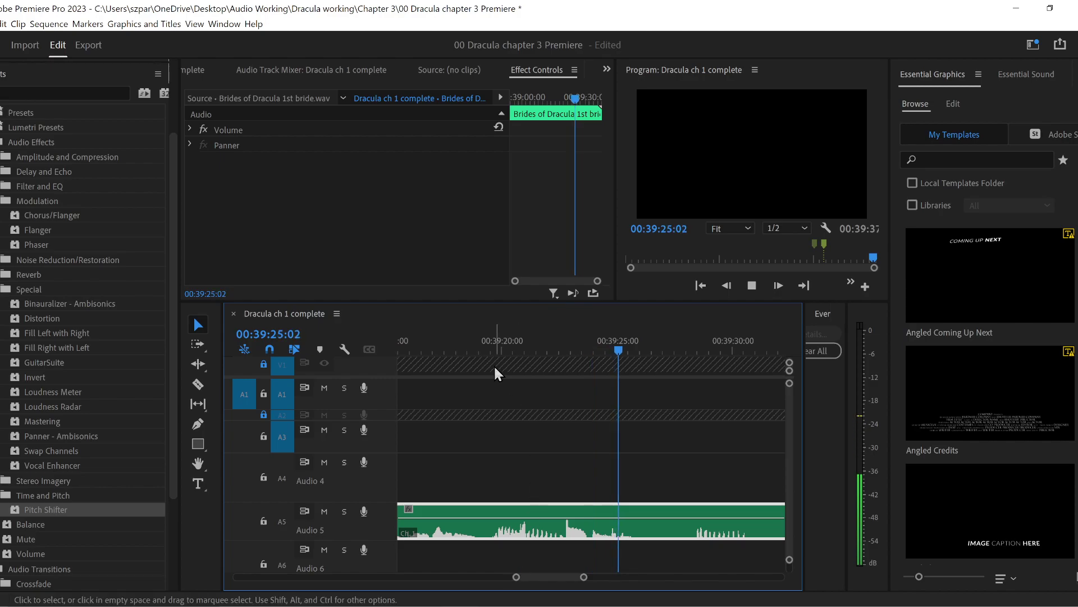
{"action": "left_click_drag", "start_coordinate": [587, 351], "coordinate": [564, 362]}
{"action": "left_click", "coordinate": [198, 384]}
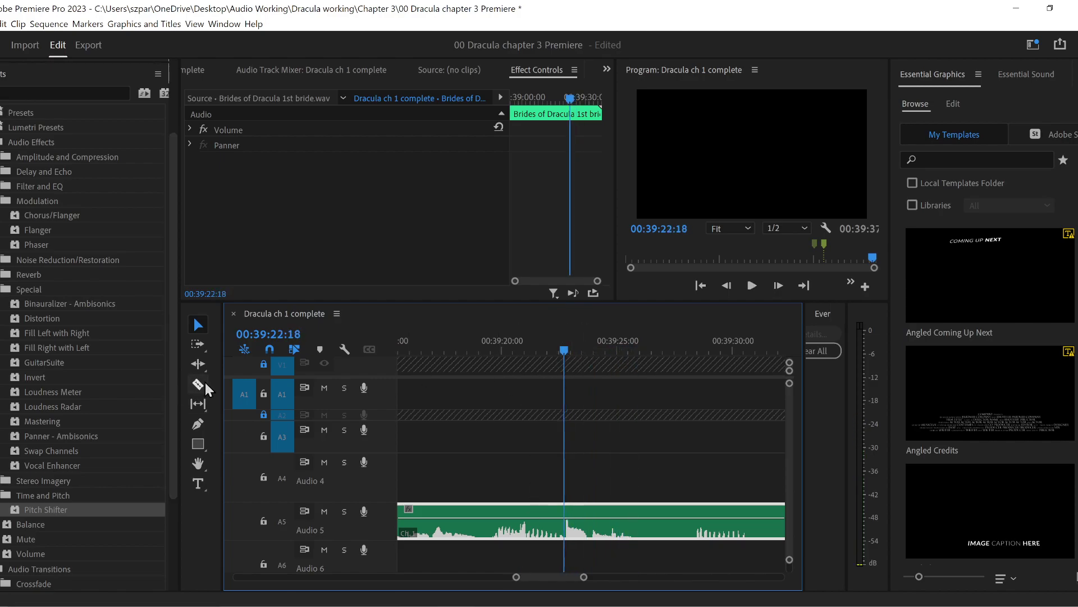
{"action": "left_click", "coordinate": [565, 526]}
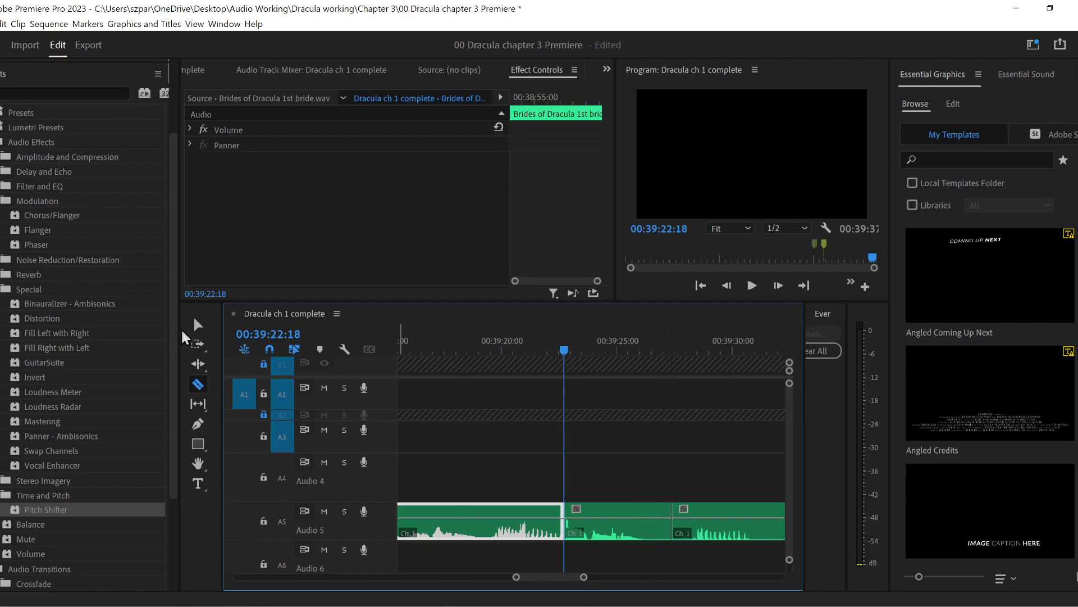
- Take the isolated line out of the first bride recording on Audio 5 and place it on Audio 3 at about 00:38:10
{"action": "left_click", "coordinate": [198, 324]}
{"action": "left_click", "coordinate": [629, 525]}
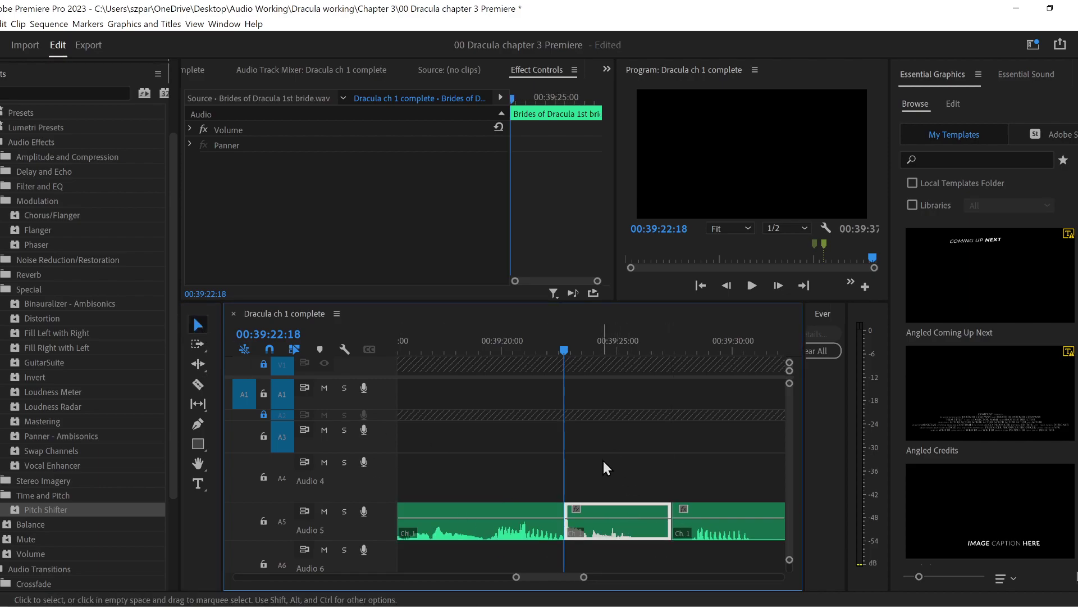
{"action": "key", "text": "Delete"}
{"action": "left_click_drag", "start_coordinate": [584, 576], "coordinate": [644, 580]}
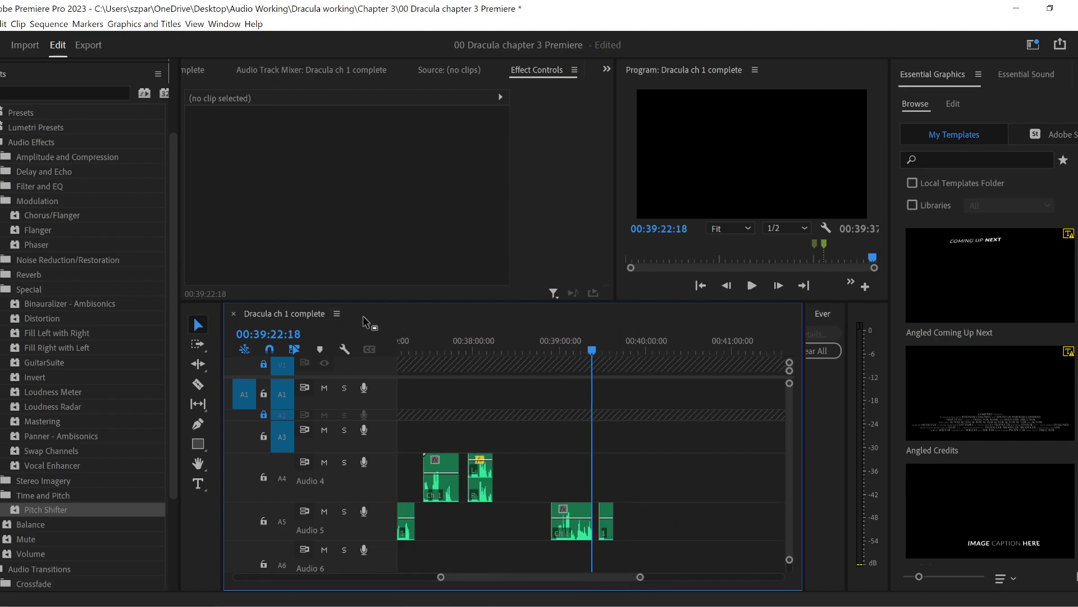
{"action": "left_click_drag", "start_coordinate": [643, 519], "coordinate": [508, 434]}
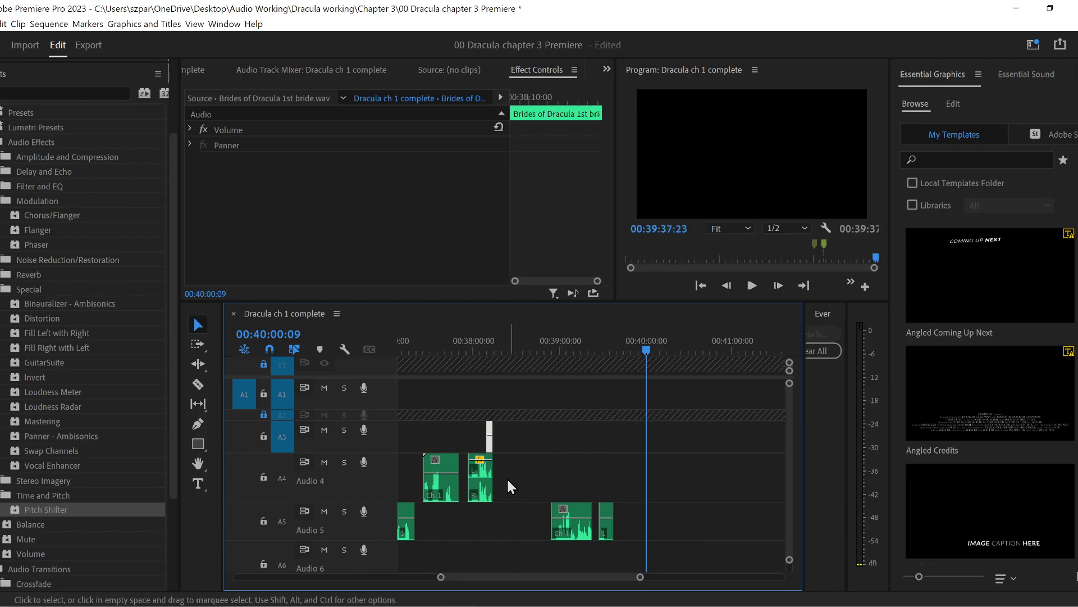
- Play the narration around the second marker and paste the first bride's line on Audio 3 just after it, at about 00:31:34
{"action": "left_click_drag", "start_coordinate": [440, 579], "coordinate": [356, 579]}
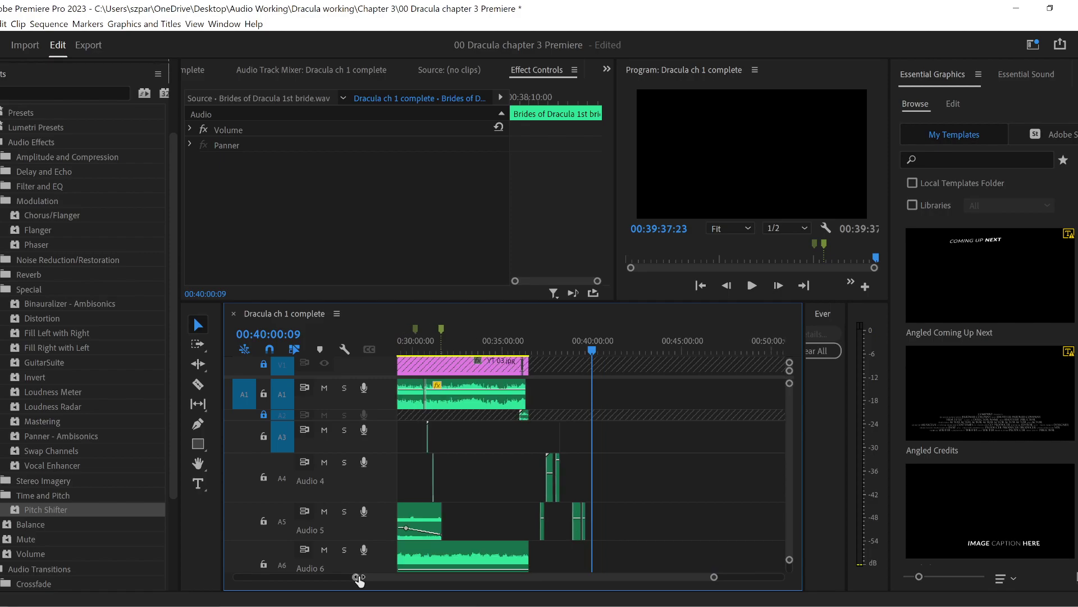
{"action": "left_click", "coordinate": [441, 350]}
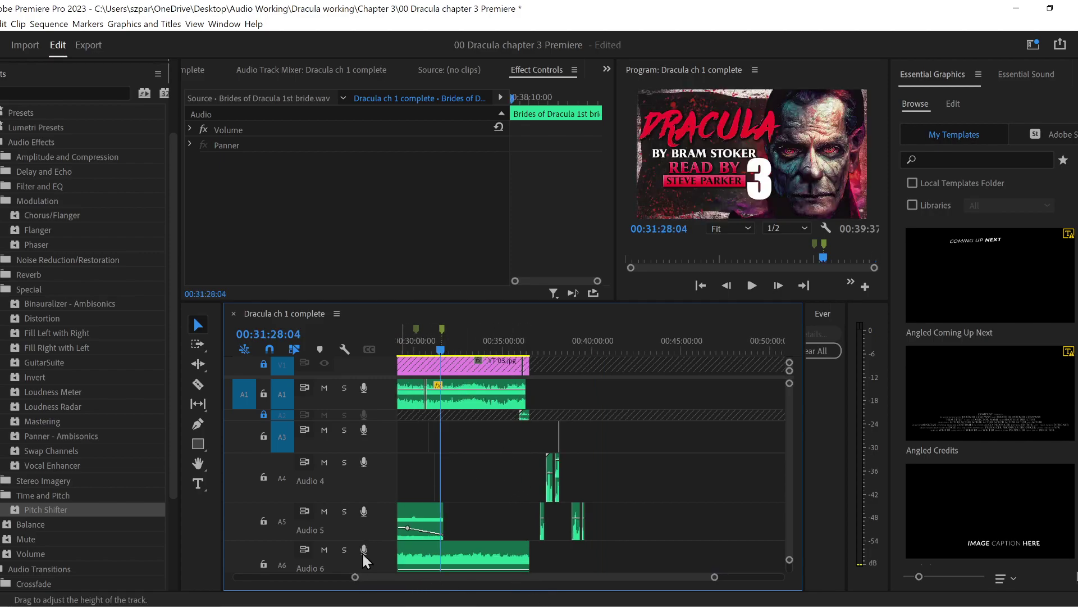
{"action": "left_click_drag", "start_coordinate": [354, 579], "coordinate": [446, 580]}
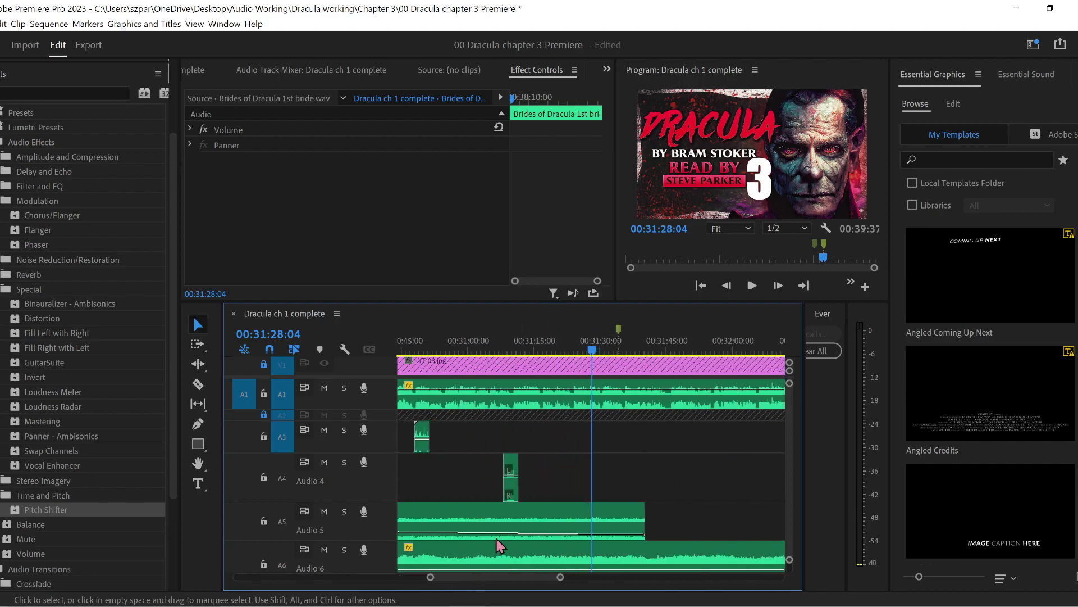
{"action": "key", "text": "space"}
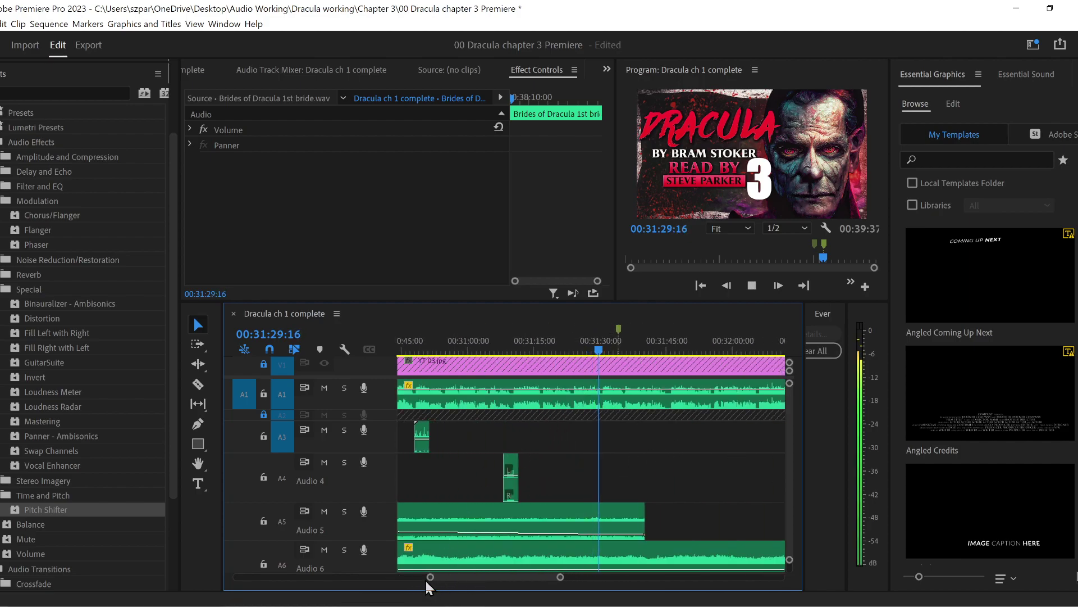
{"action": "left_click_drag", "start_coordinate": [429, 578], "coordinate": [460, 581]}
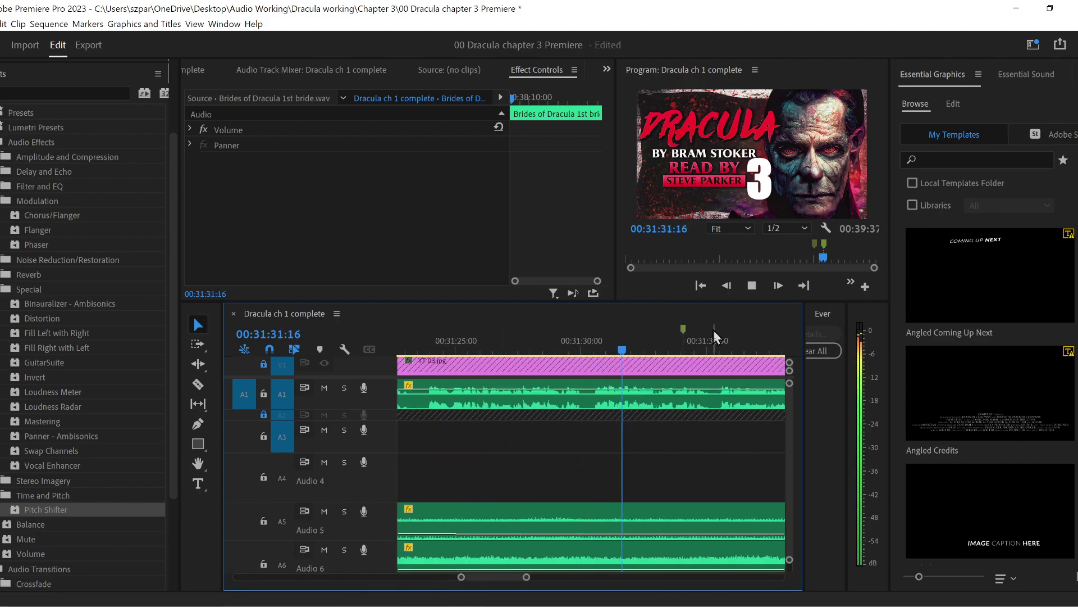
{"action": "left_click", "coordinate": [684, 349]}
{"action": "left_click_drag", "start_coordinate": [684, 353], "coordinate": [700, 354]}
{"action": "key", "text": "ctrl+v"}
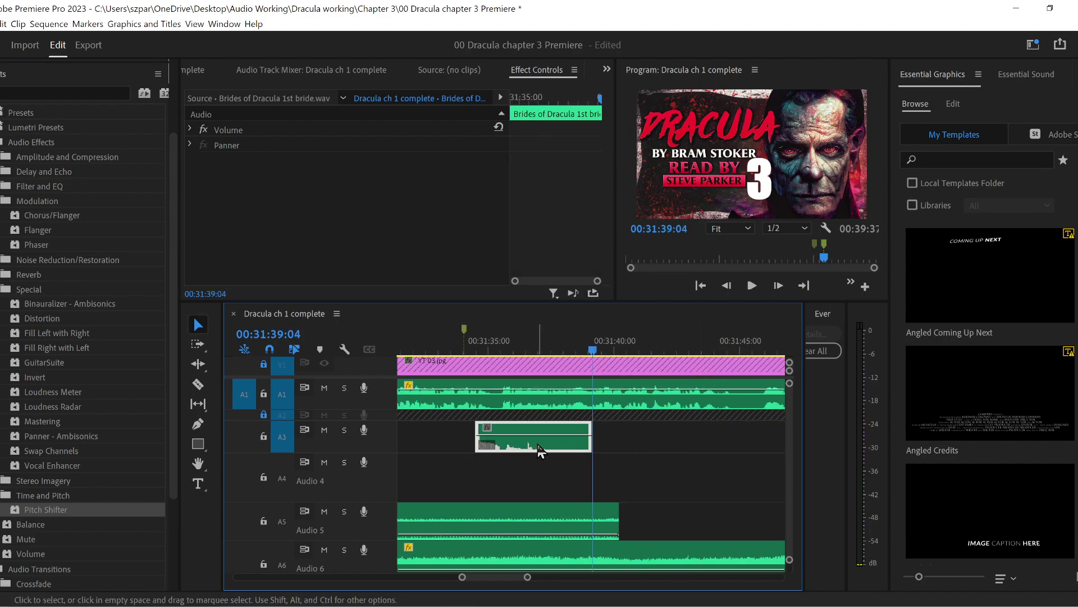
- Align the start of the pasted first bride line on Audio 3 with the 00:31:34:01 marker and play it back against the narration
{"action": "left_click_drag", "start_coordinate": [539, 449], "coordinate": [527, 450]}
{"action": "left_click", "coordinate": [441, 348]}
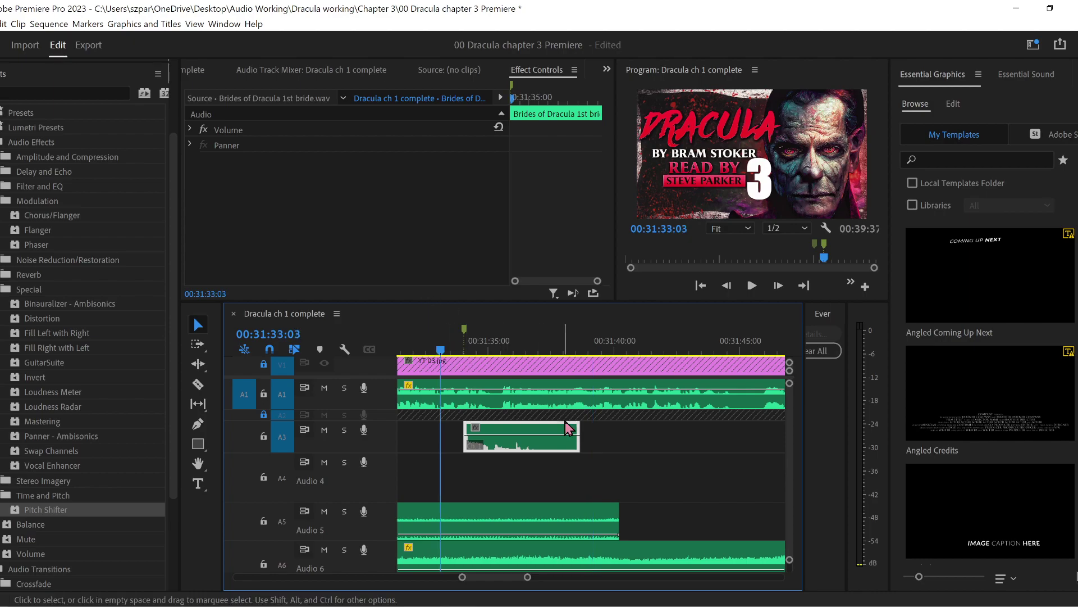
{"action": "key", "text": "space"}
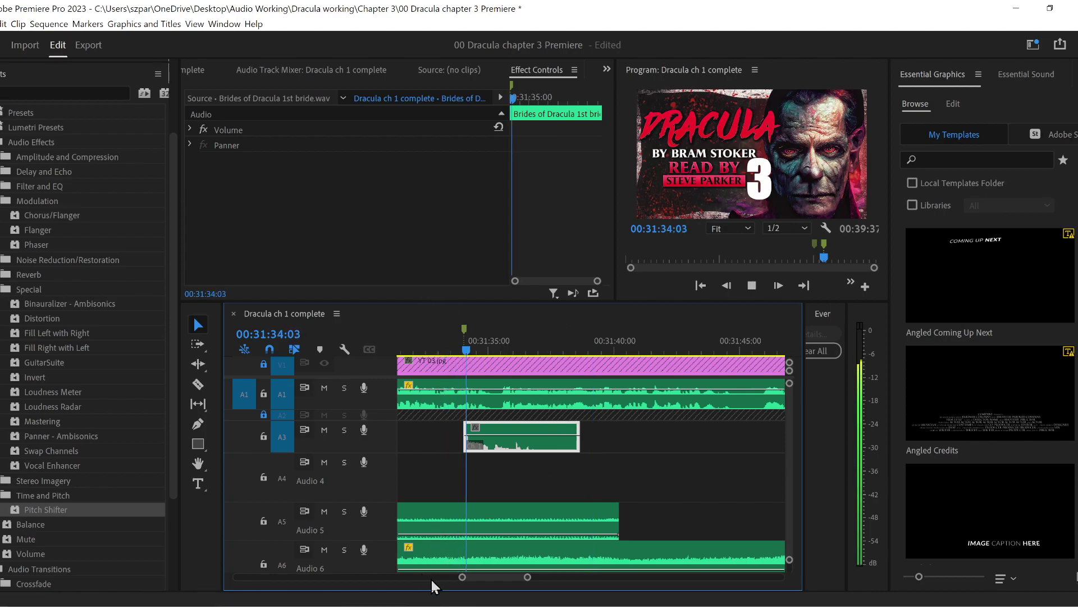
{"action": "left_click_drag", "start_coordinate": [461, 579], "coordinate": [474, 578]}
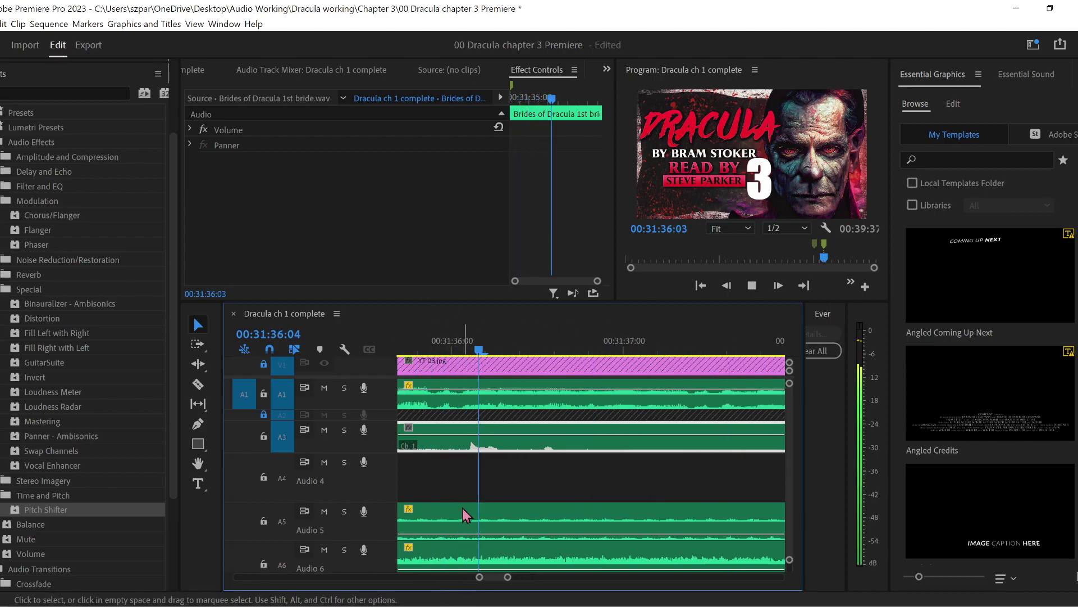
{"action": "left_click_drag", "start_coordinate": [479, 578], "coordinate": [464, 578]}
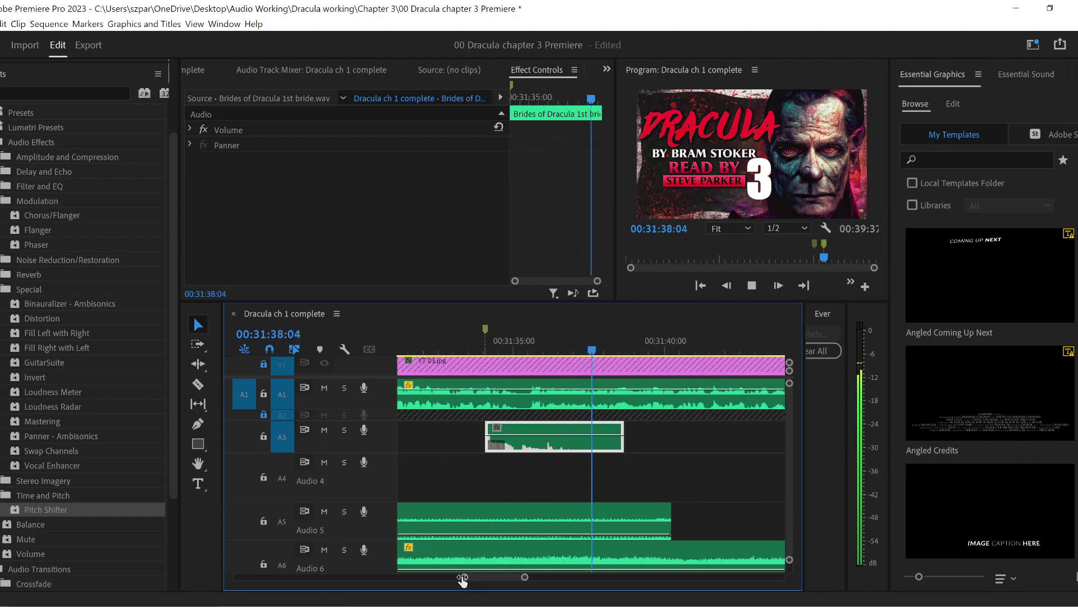
{"action": "key", "text": "space"}
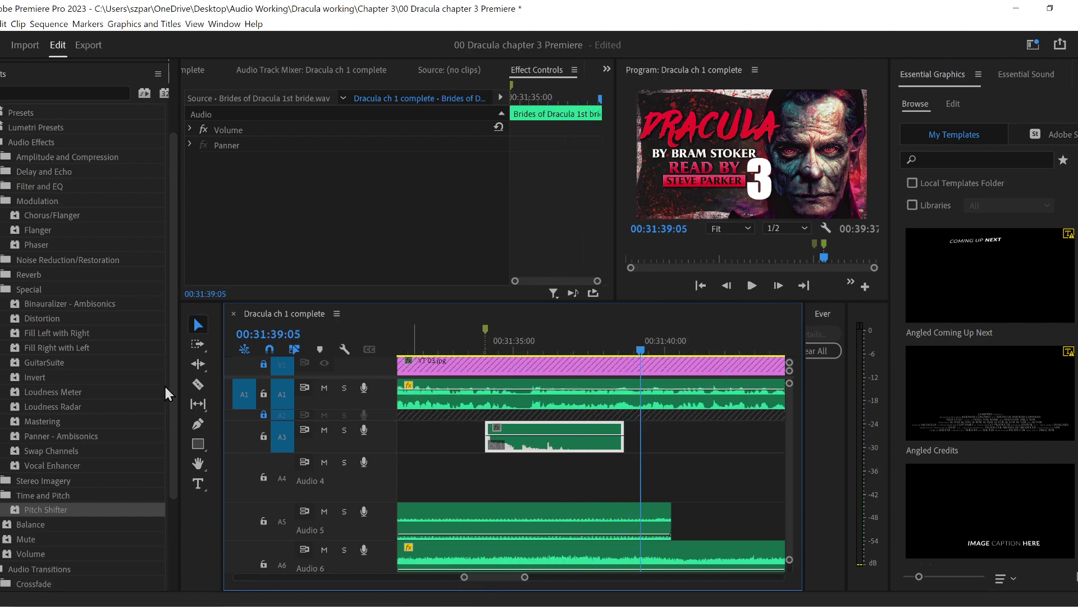
- Split the first bride line on Audio 3 at about 00:31:35 and move its second part to Audio 4 at about 00:31:39
{"action": "left_click", "coordinate": [206, 384]}
{"action": "left_click", "coordinate": [517, 438]}
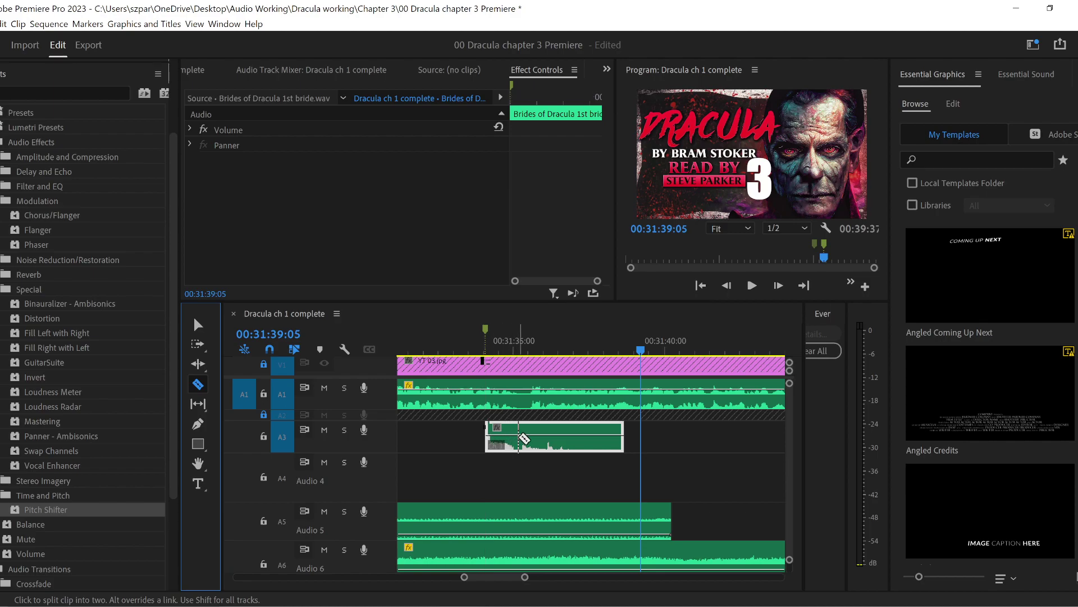
{"action": "left_click", "coordinate": [199, 326]}
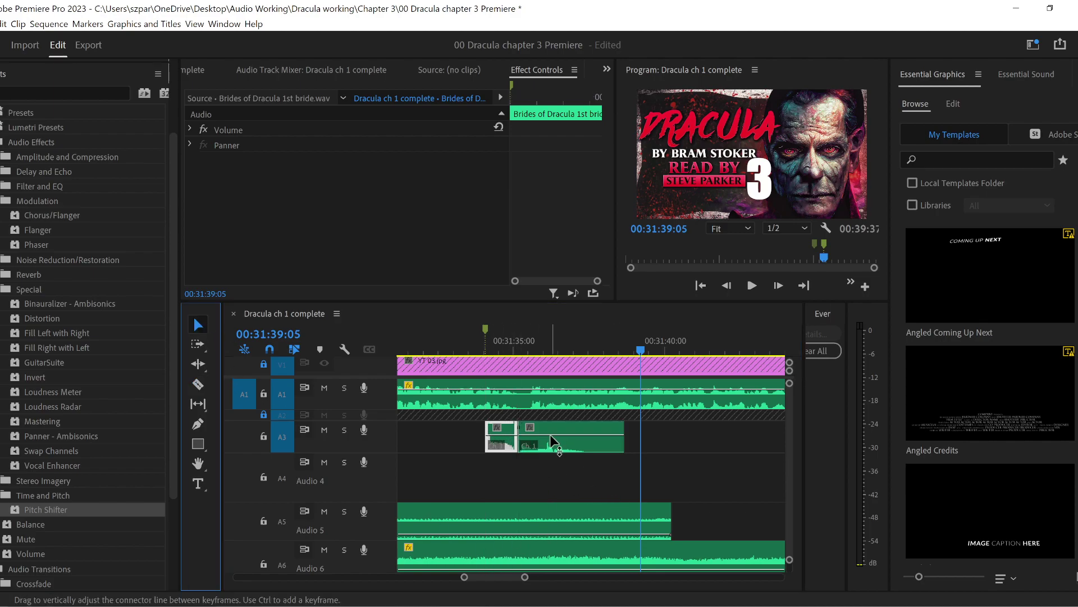
{"action": "left_click_drag", "start_coordinate": [550, 434], "coordinate": [684, 468]}
- Retime the two parts of the line against the narration, both on Audio 3, at about 00:31:35 and 00:31:40, lowering the first part's volume
{"action": "left_click_drag", "start_coordinate": [501, 447], "coordinate": [527, 446]}
{"action": "left_click", "coordinate": [491, 341]}
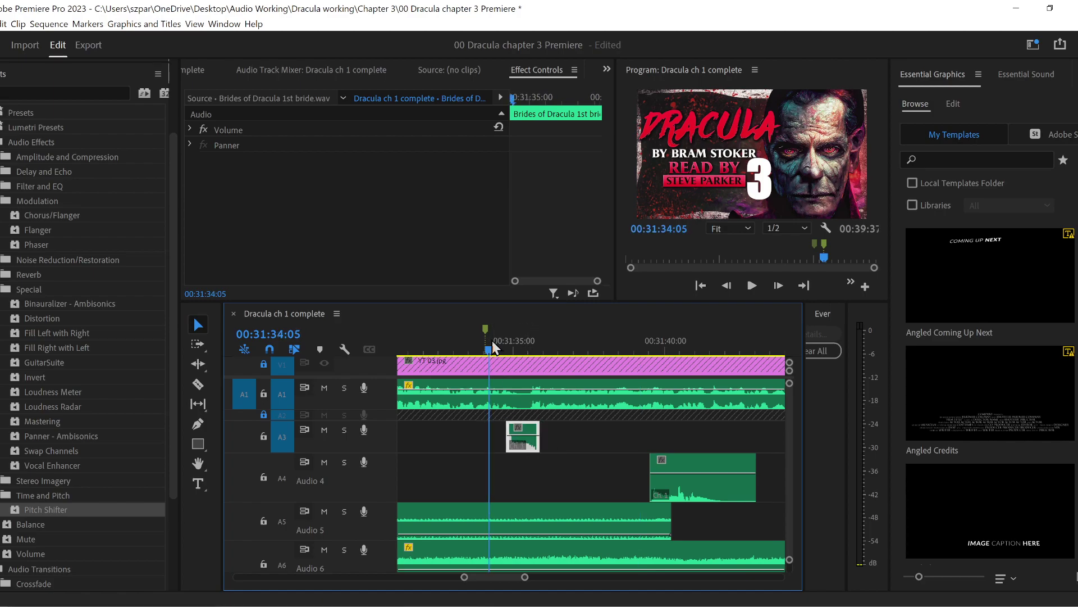
{"action": "key", "text": "space"}
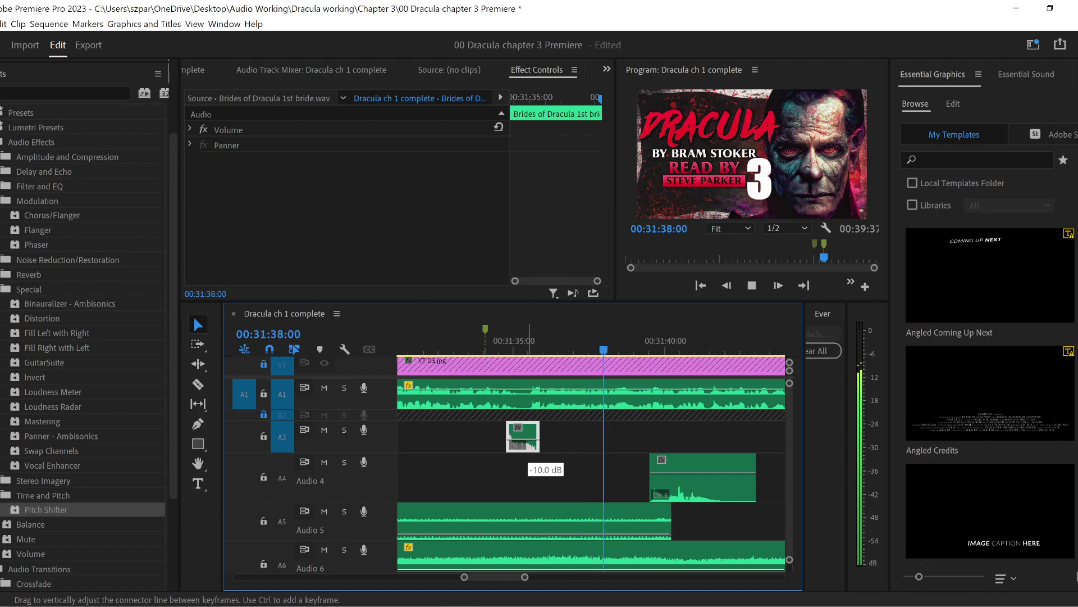
{"action": "left_click_drag", "start_coordinate": [696, 490], "coordinate": [717, 458]}
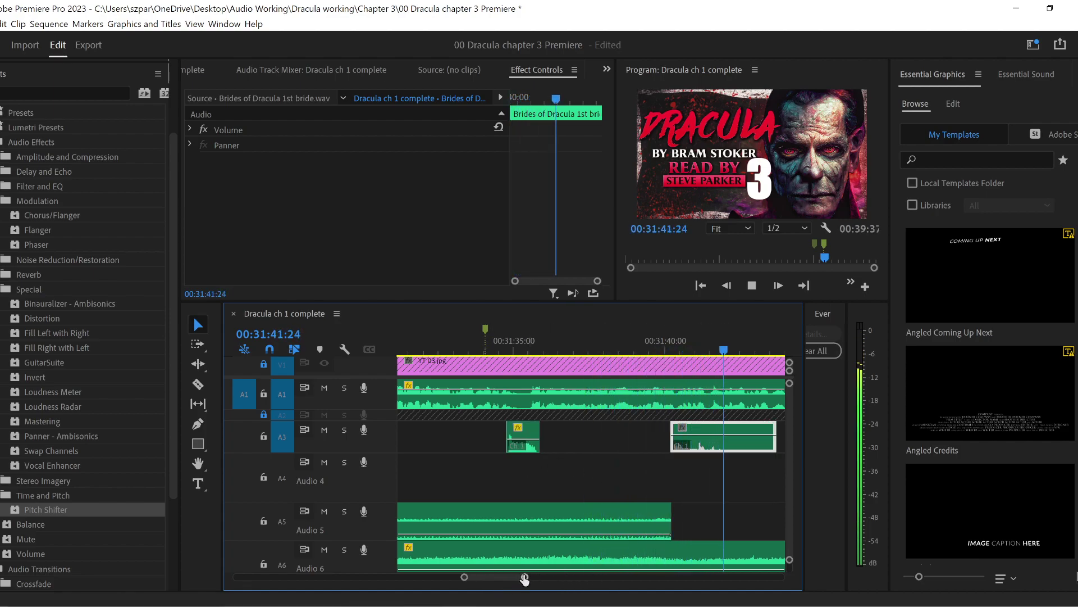
- Move the second part of the first bride's line on Audio 3 to about 00:31:44 and play it back against the narration
{"action": "left_click_drag", "start_coordinate": [524, 577], "coordinate": [536, 577]}
{"action": "left_click_drag", "start_coordinate": [590, 441], "coordinate": [652, 430]}
{"action": "key", "text": "space"}
{"action": "key", "text": "shift+k"}
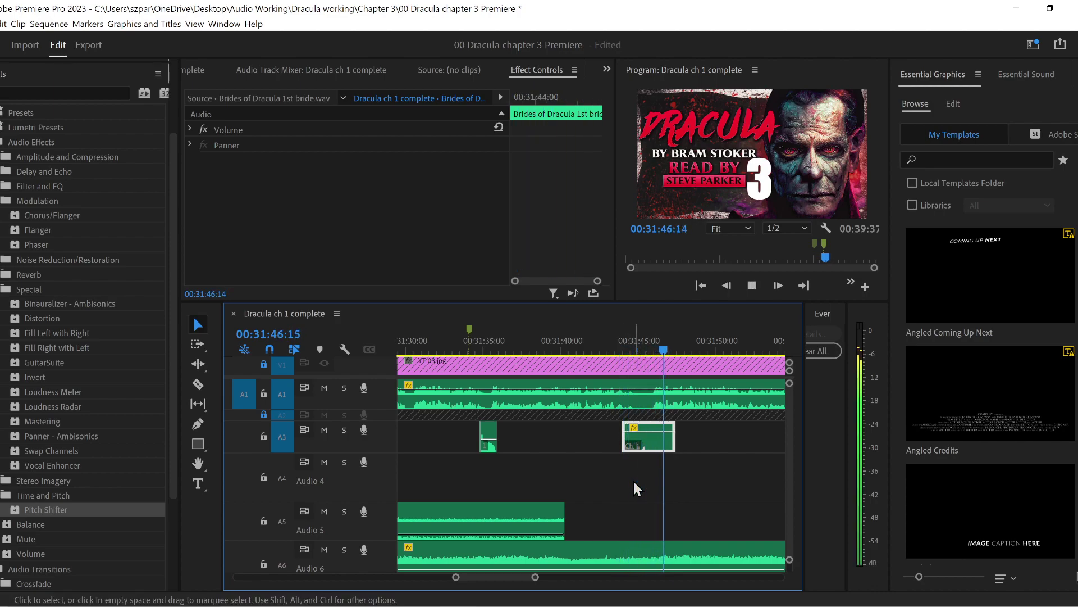
- Listen to the narration from about 00:31:48 to 00:32:40 and look over the clips along the timeline around it
{"action": "left_click_drag", "start_coordinate": [534, 578], "coordinate": [574, 578]}
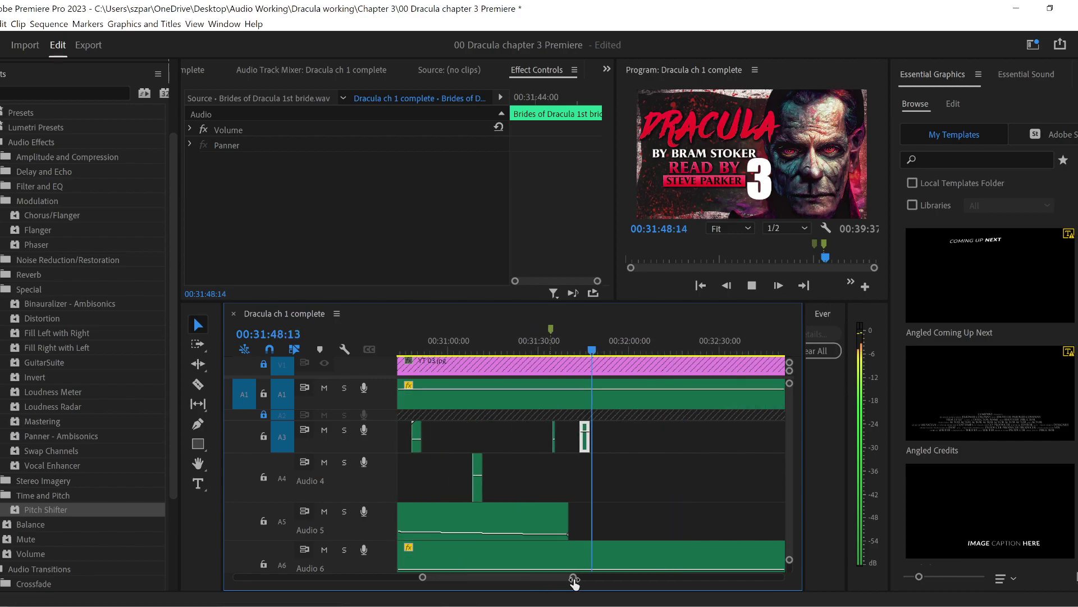
{"action": "left_click", "coordinate": [600, 517]}
{"action": "left_click", "coordinate": [696, 494]}
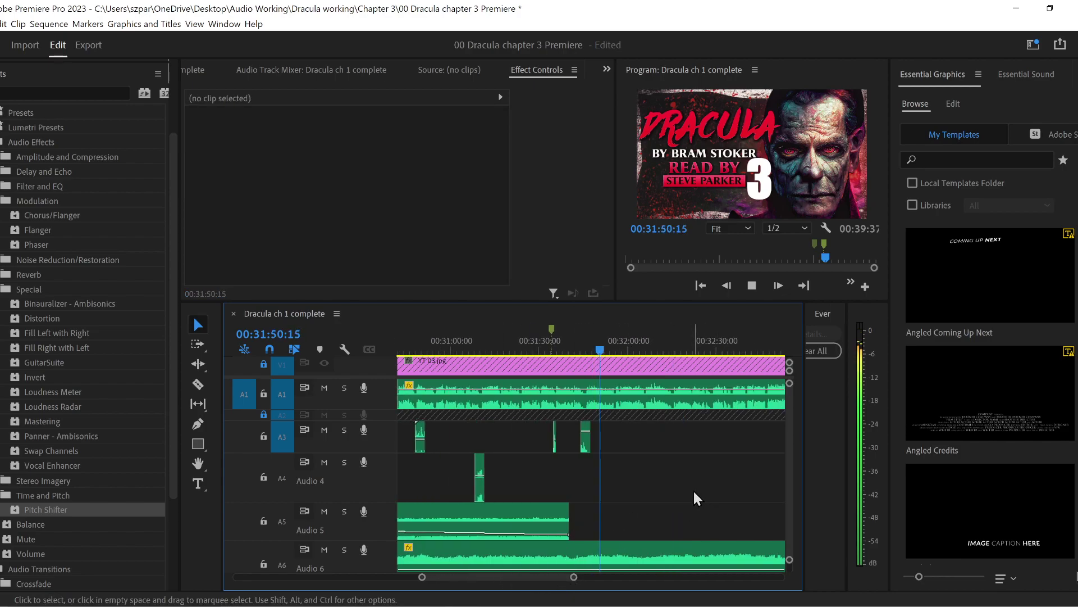
{"action": "scroll", "coordinate": [514, 575], "scroll_direction": "down", "scroll_amount": 5}
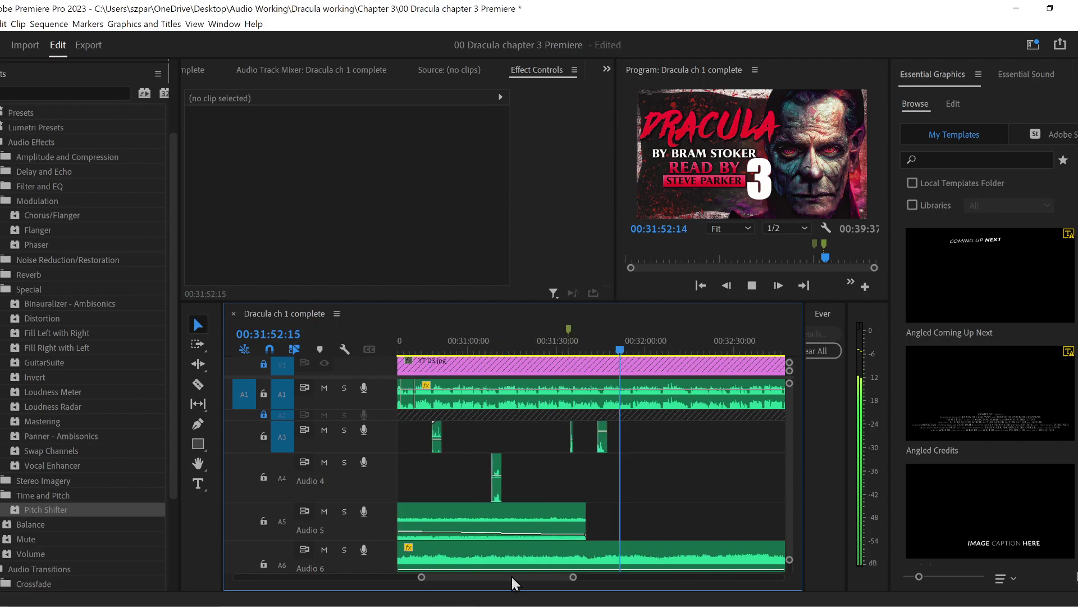
{"action": "left_click_drag", "start_coordinate": [578, 577], "coordinate": [627, 577]}
{"action": "left_click", "coordinate": [690, 497]}
{"action": "left_click", "coordinate": [693, 499]}
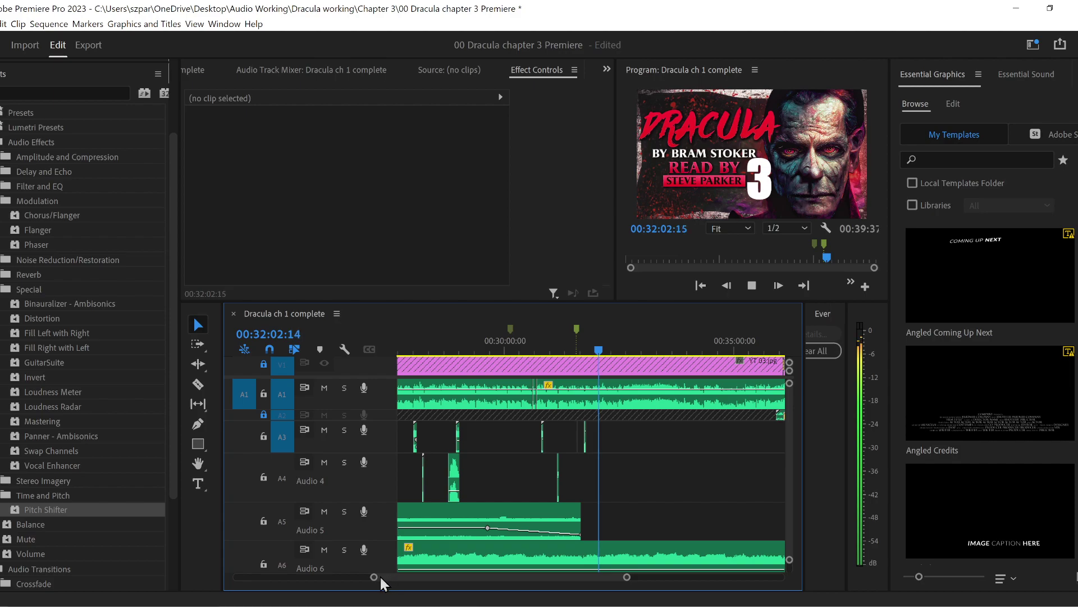
{"action": "left_click_drag", "start_coordinate": [375, 577], "coordinate": [427, 577]}
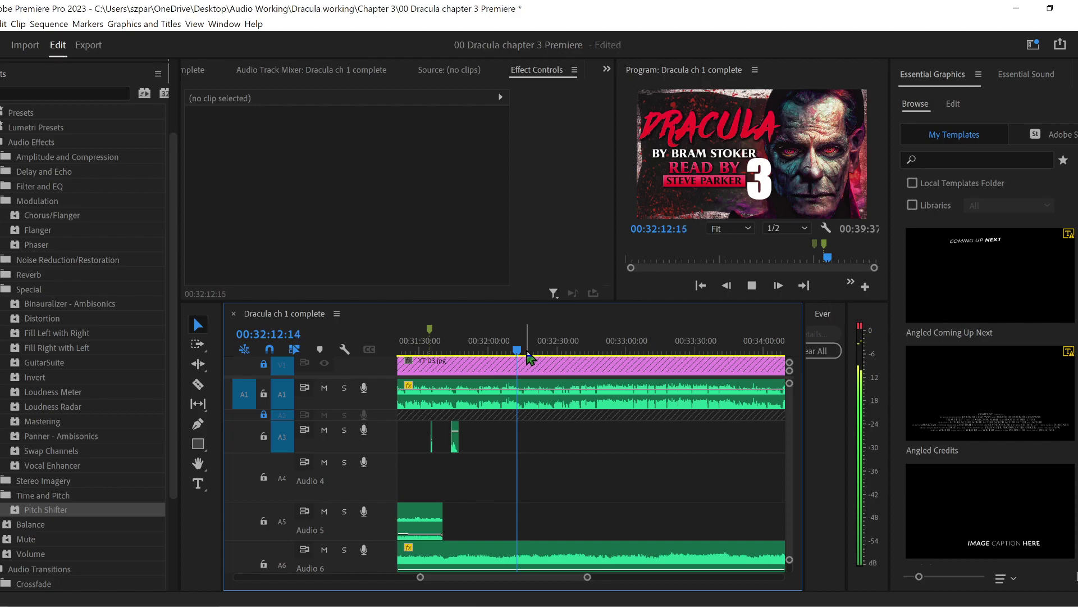
{"action": "key", "text": "space"}
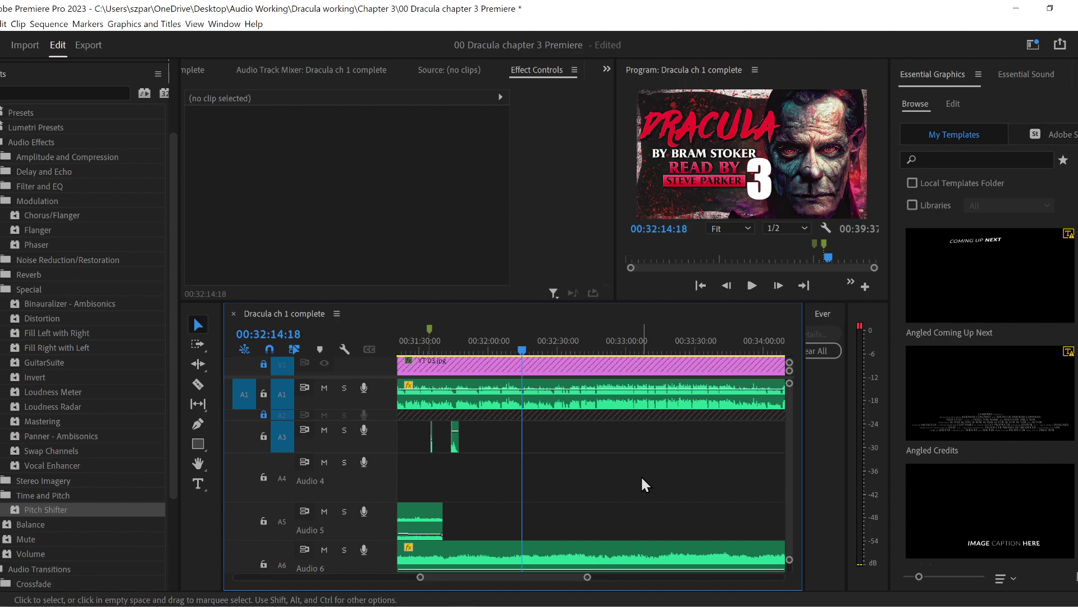
{"action": "key", "text": "space"}
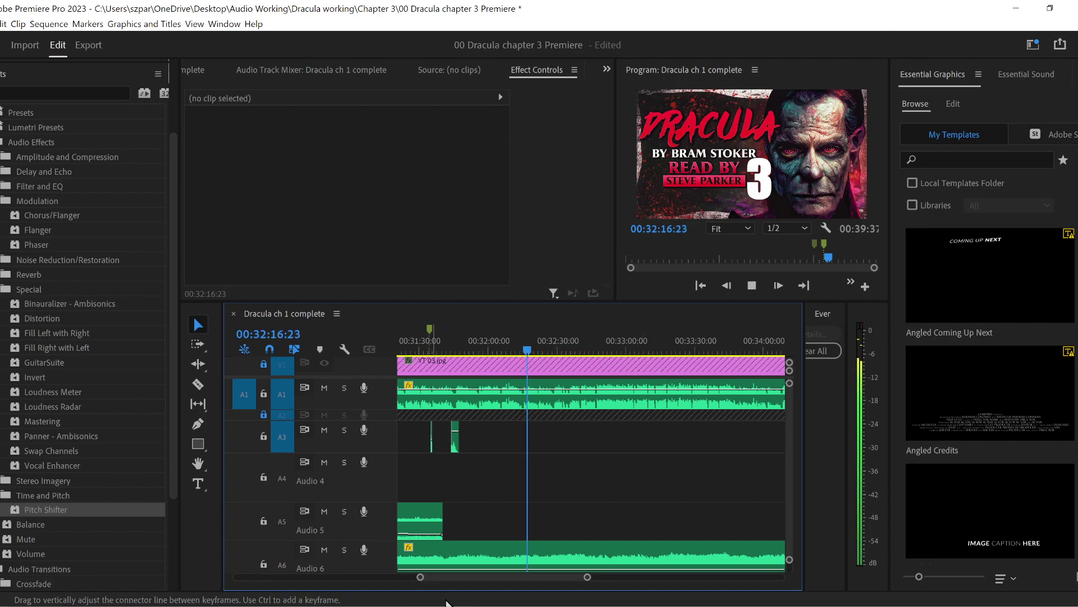
{"action": "scroll", "coordinate": [589, 579], "scroll_direction": "down", "scroll_amount": 4}
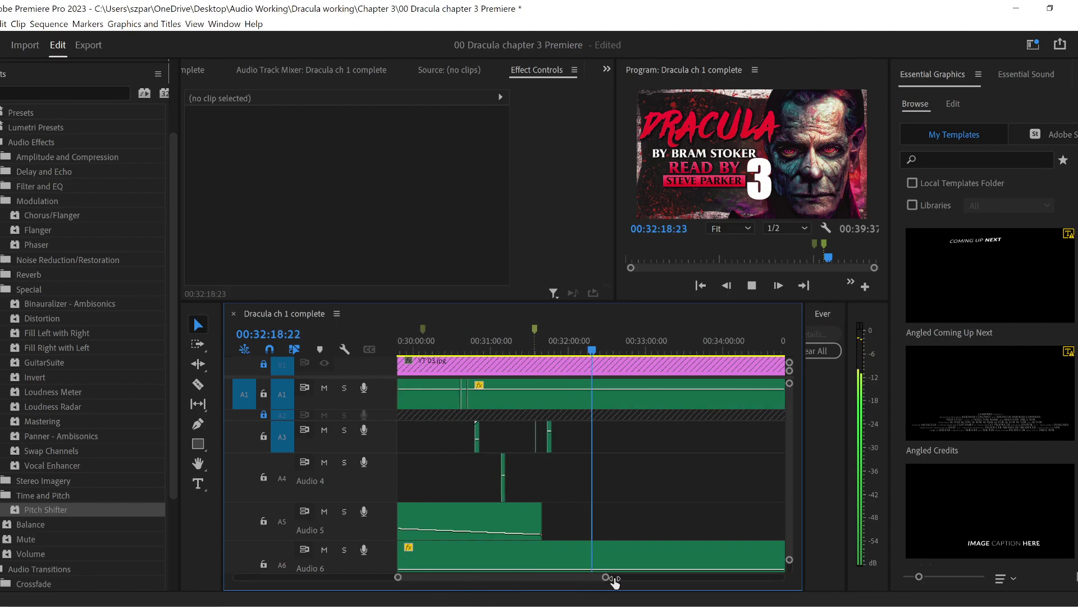
{"action": "left_click_drag", "start_coordinate": [568, 577], "coordinate": [591, 575]}
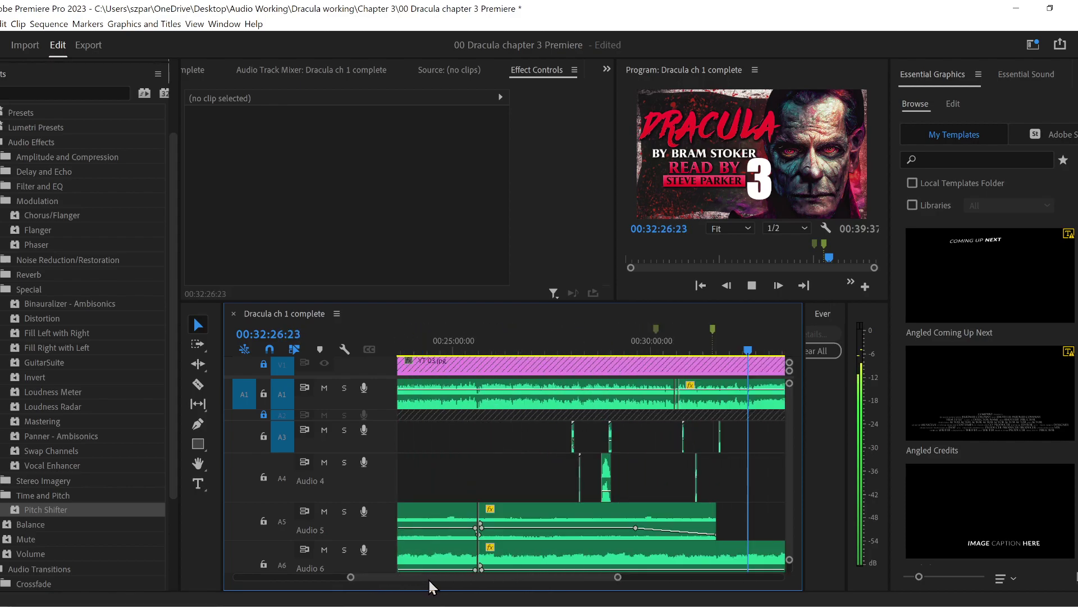
{"action": "scroll", "coordinate": [436, 578], "scroll_direction": "down", "scroll_amount": 5}
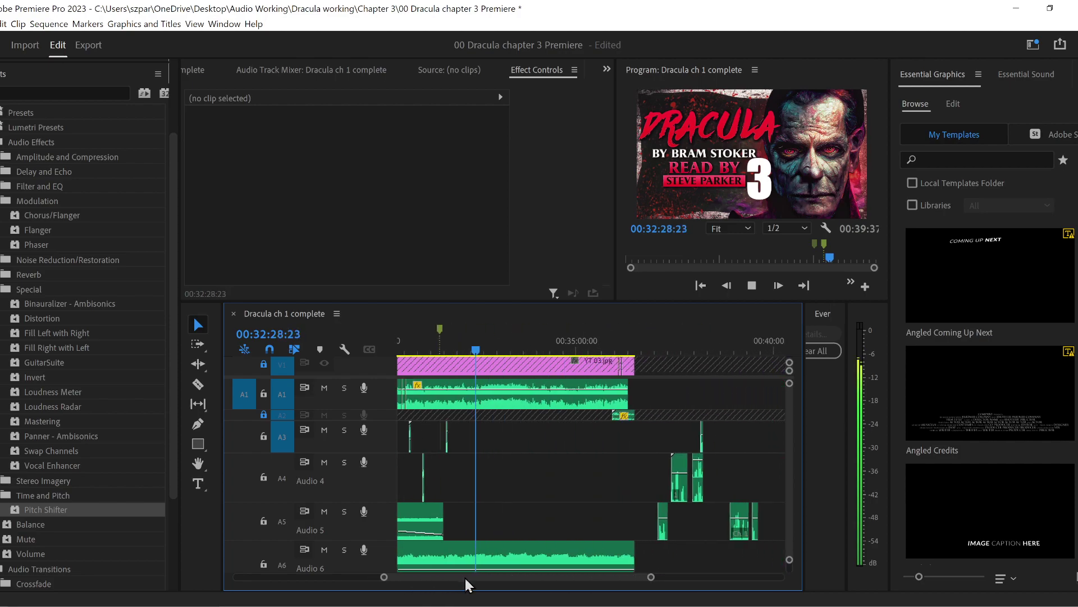
{"action": "scroll", "coordinate": [403, 582], "scroll_direction": "up", "scroll_amount": 3}
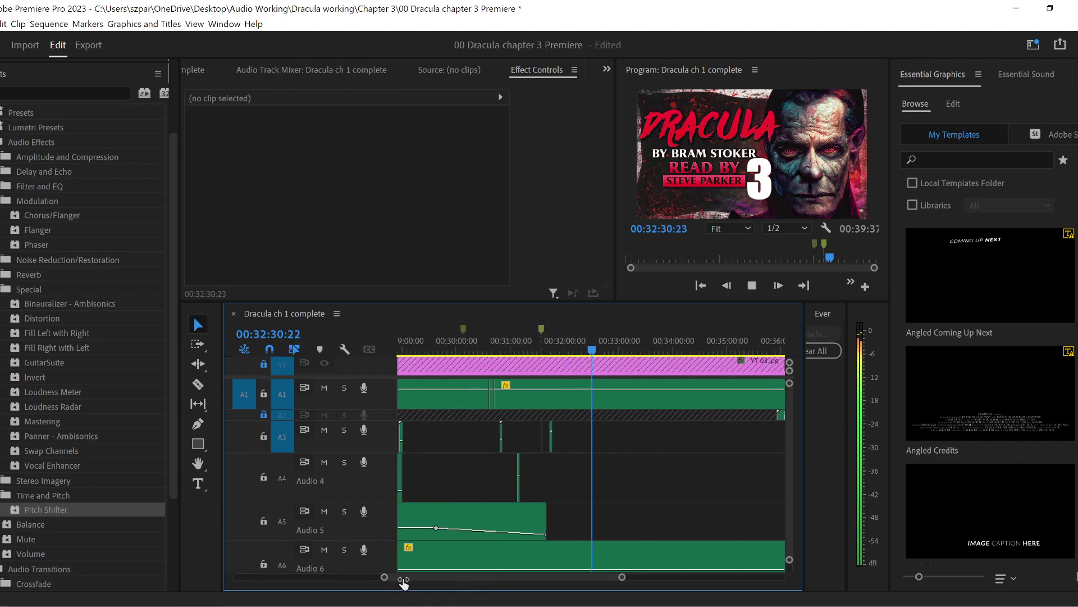
{"action": "scroll", "coordinate": [403, 581], "scroll_direction": "down", "scroll_amount": 2}
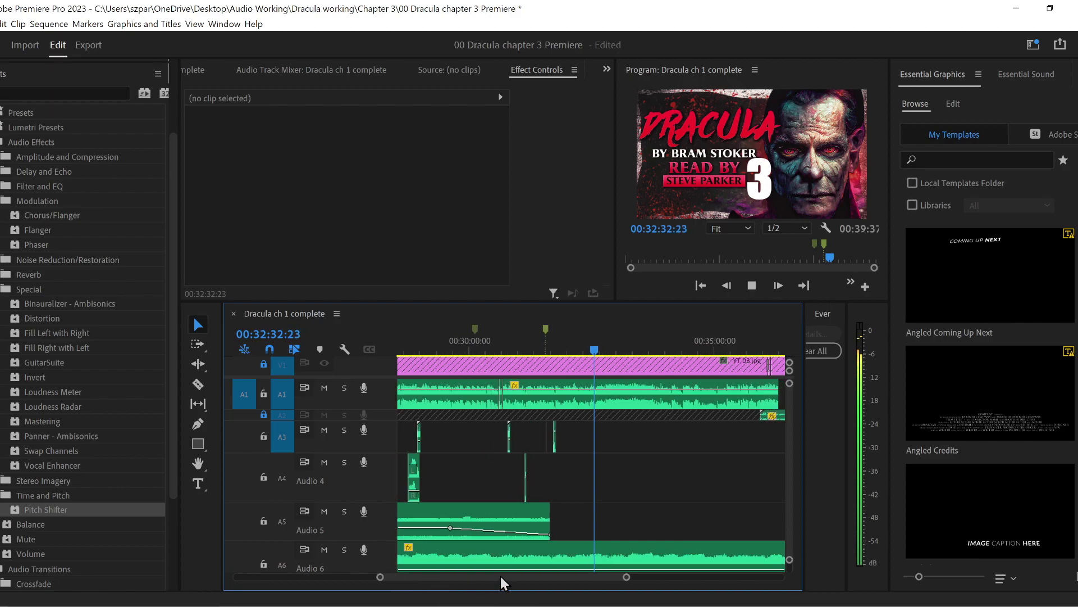
{"action": "scroll", "coordinate": [501, 575], "scroll_direction": "down", "scroll_amount": 3}
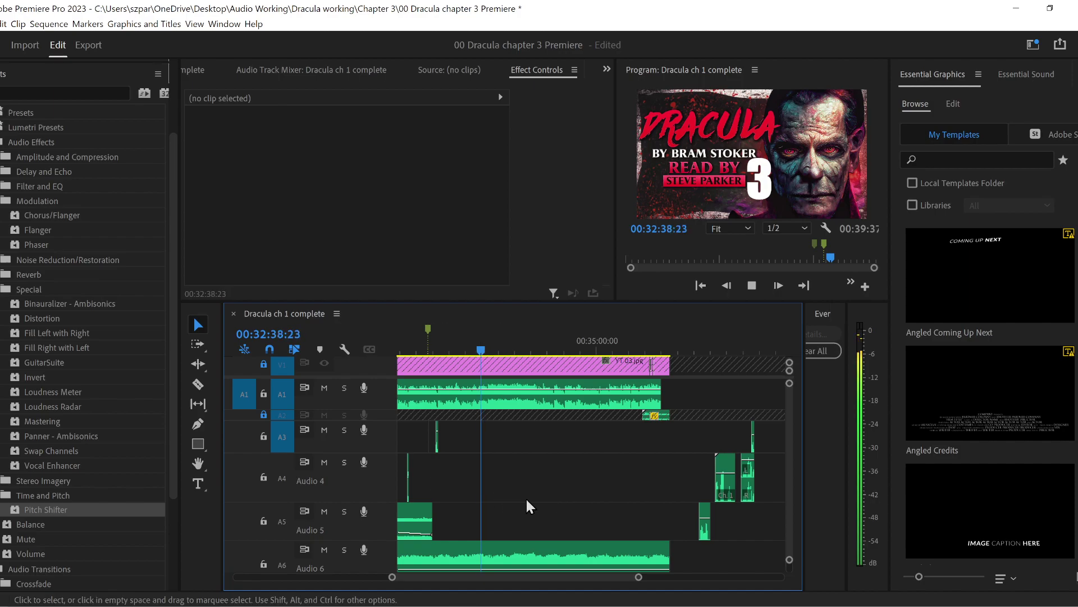
{"action": "key", "text": "space"}
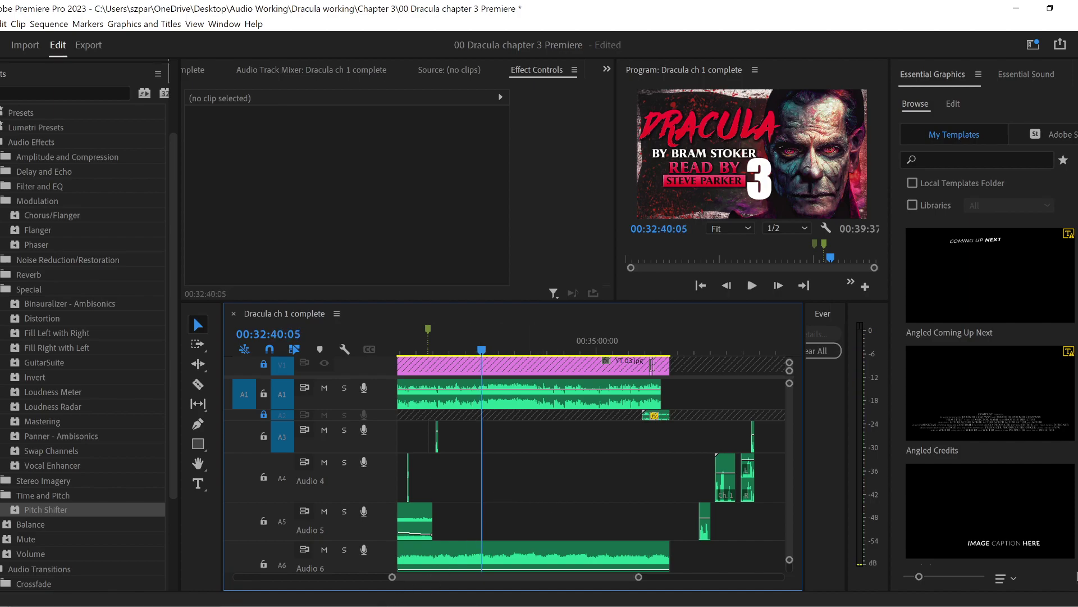
- Open the 01 SFX Music folder in File Explorer and preview the Street fighter 2 guiles theme track
{"action": "left_click", "coordinate": [239, 606]}
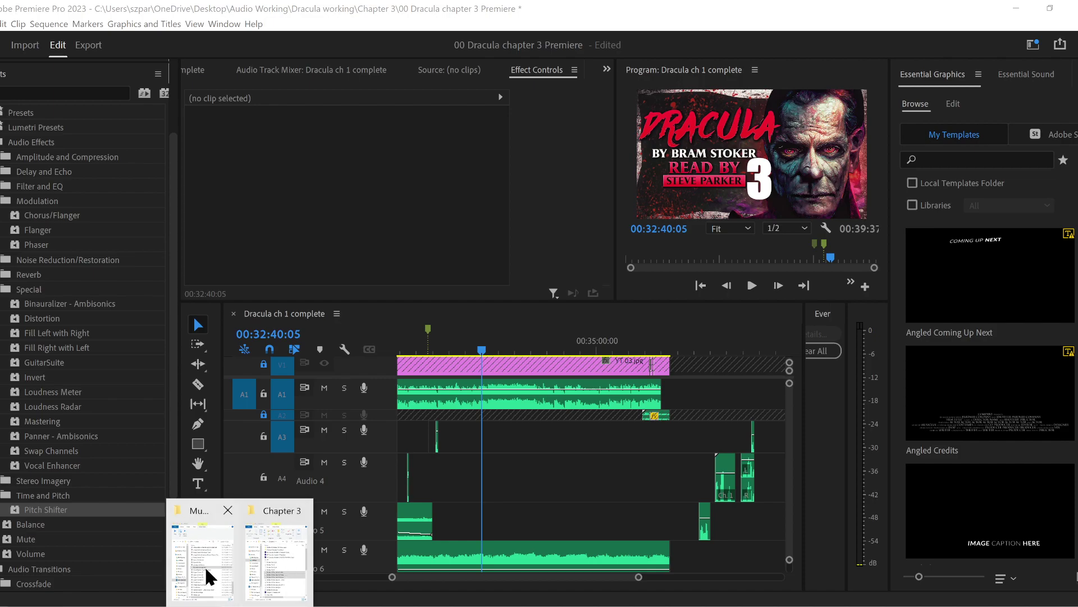
{"action": "left_click", "coordinate": [206, 569]}
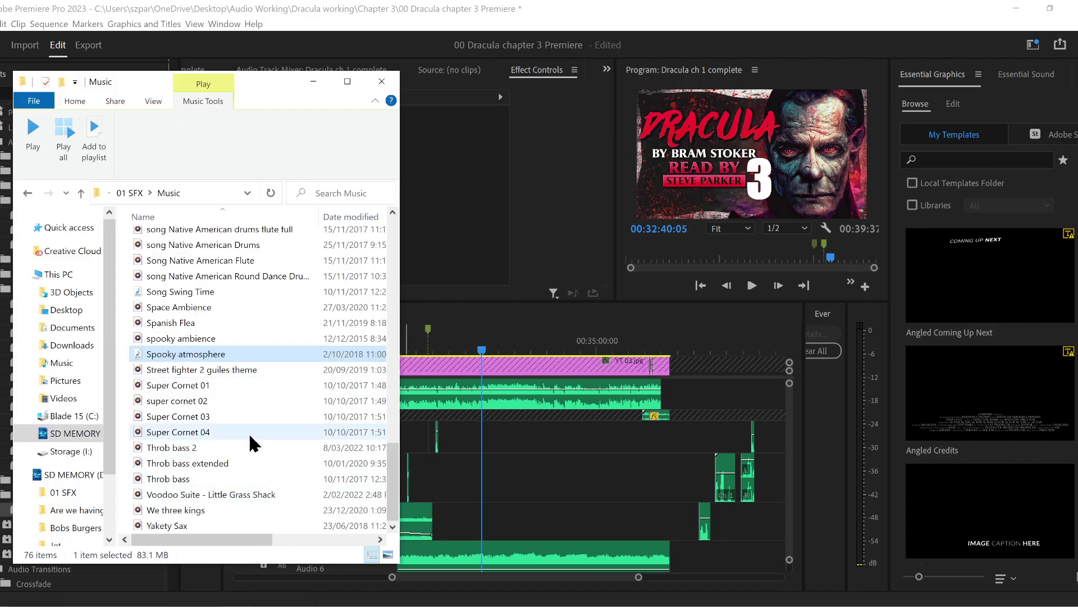
{"action": "double_click", "coordinate": [261, 367]}
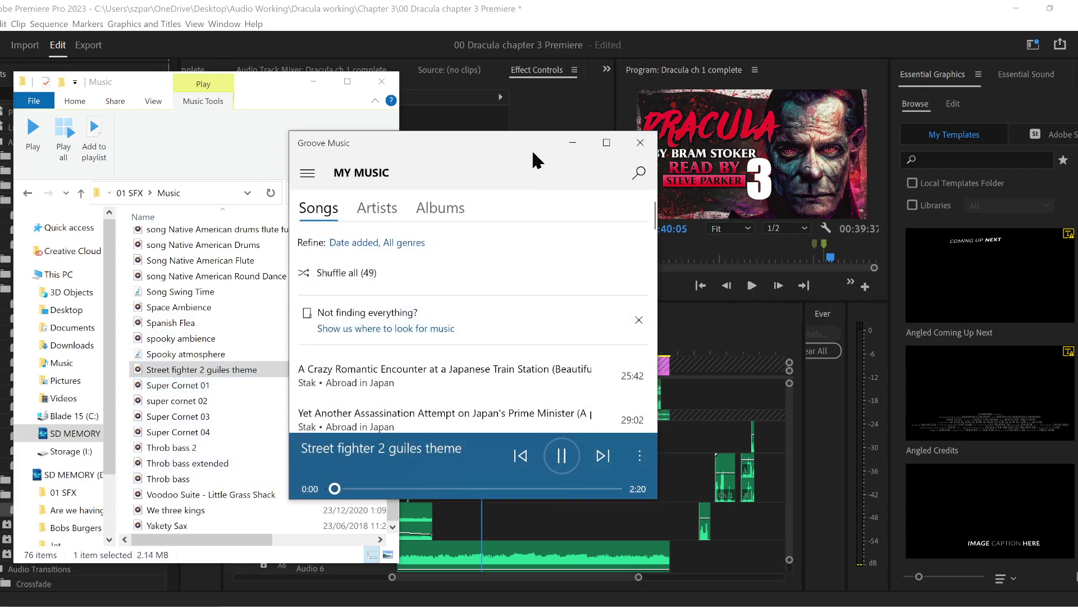
{"action": "left_click", "coordinate": [641, 142]}
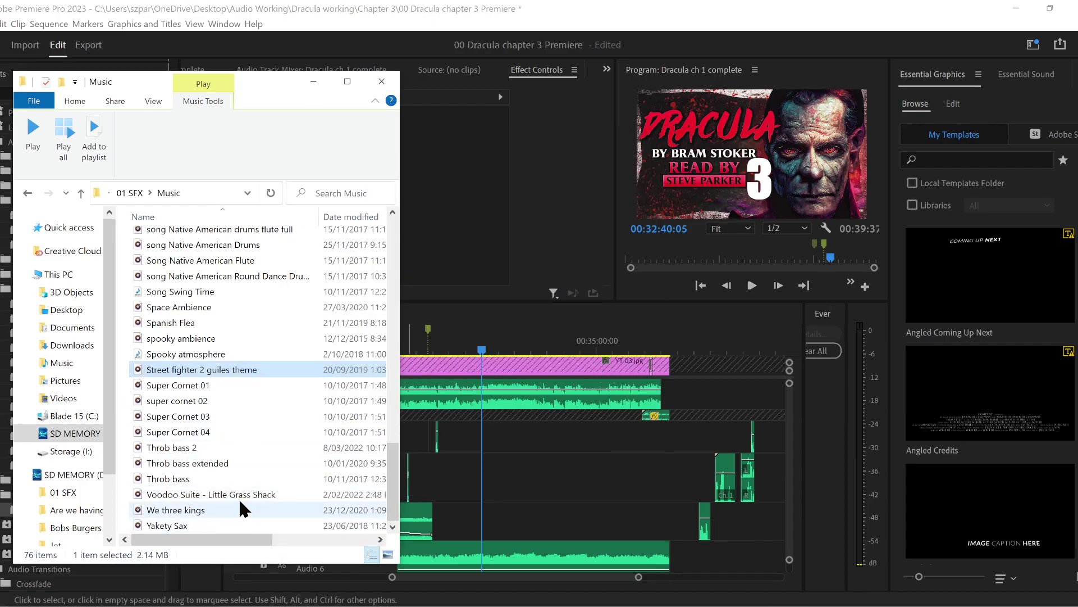
- Try Throb bass on Audio 5 at 00:32:40:05 against the narration and remove the clip
{"action": "left_click_drag", "start_coordinate": [210, 479], "coordinate": [484, 510]}
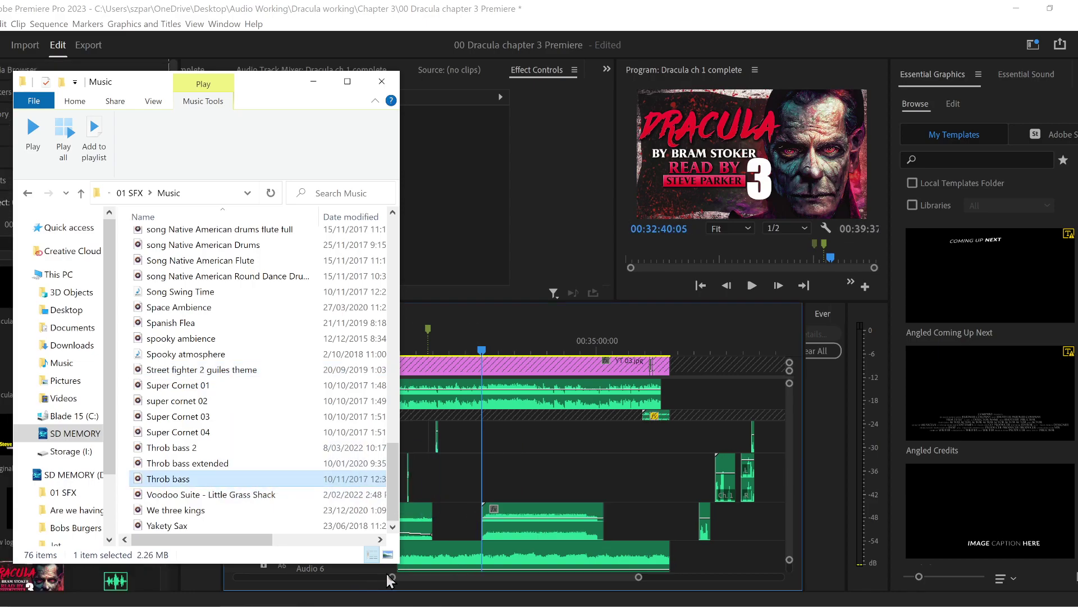
{"action": "left_click", "coordinate": [664, 5]}
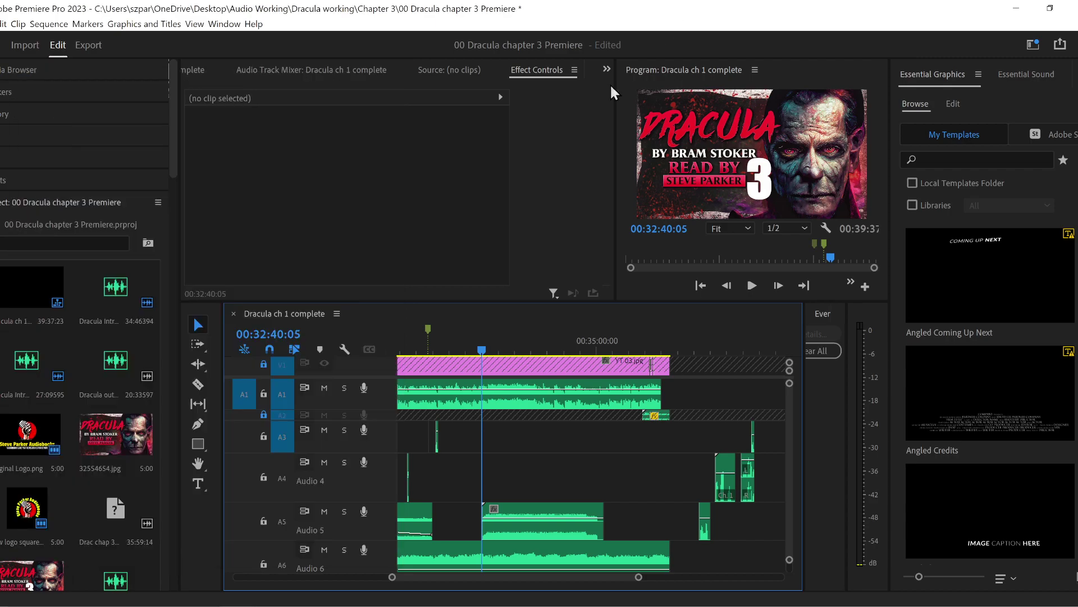
{"action": "left_click_drag", "start_coordinate": [392, 581], "coordinate": [444, 579]}
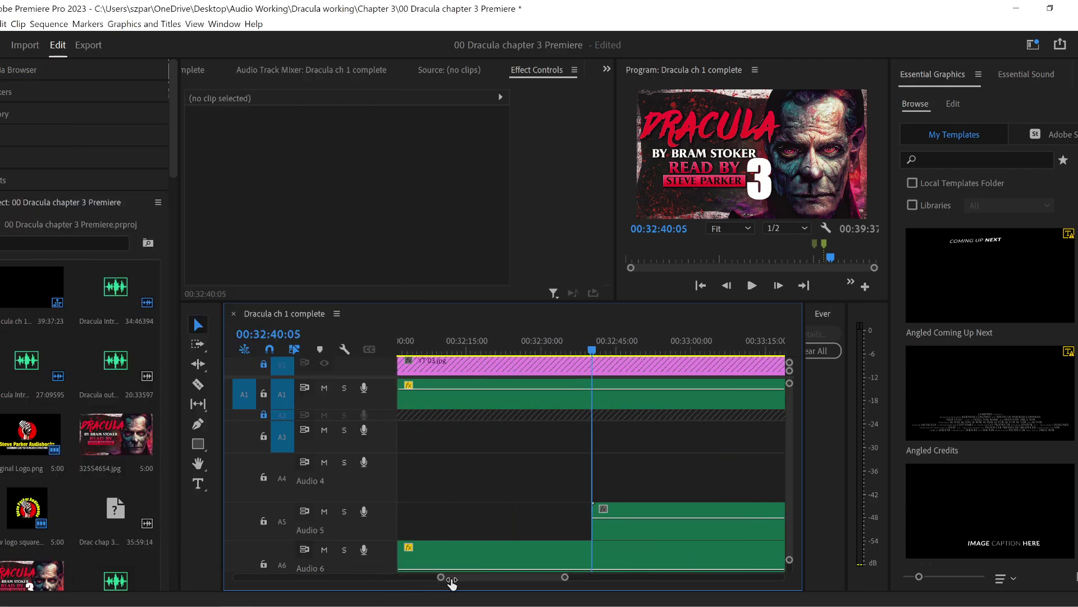
{"action": "key", "text": "space"}
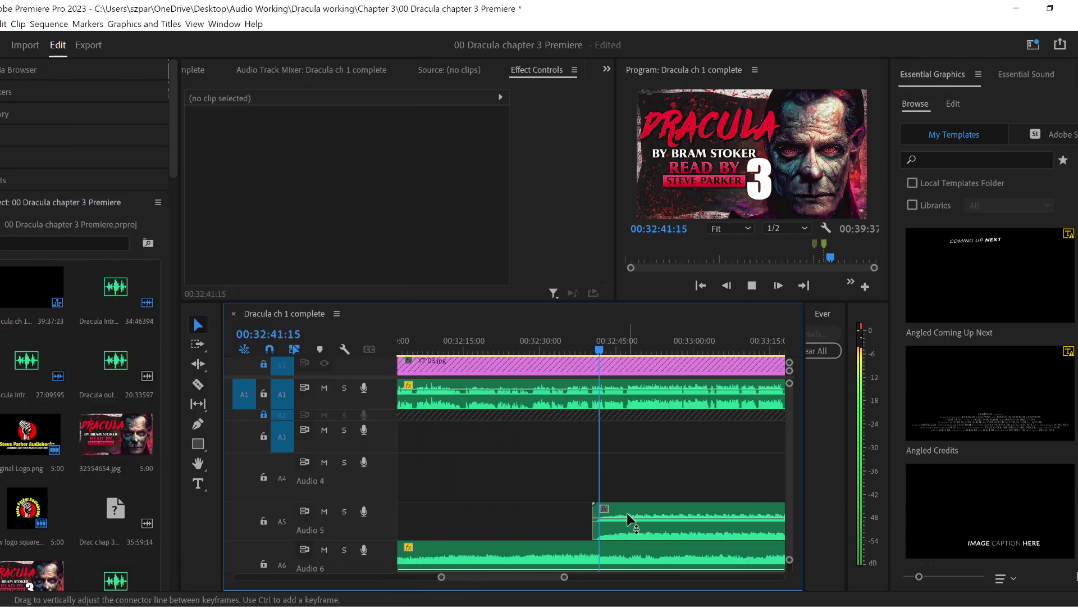
{"action": "left_click", "coordinate": [574, 350]}
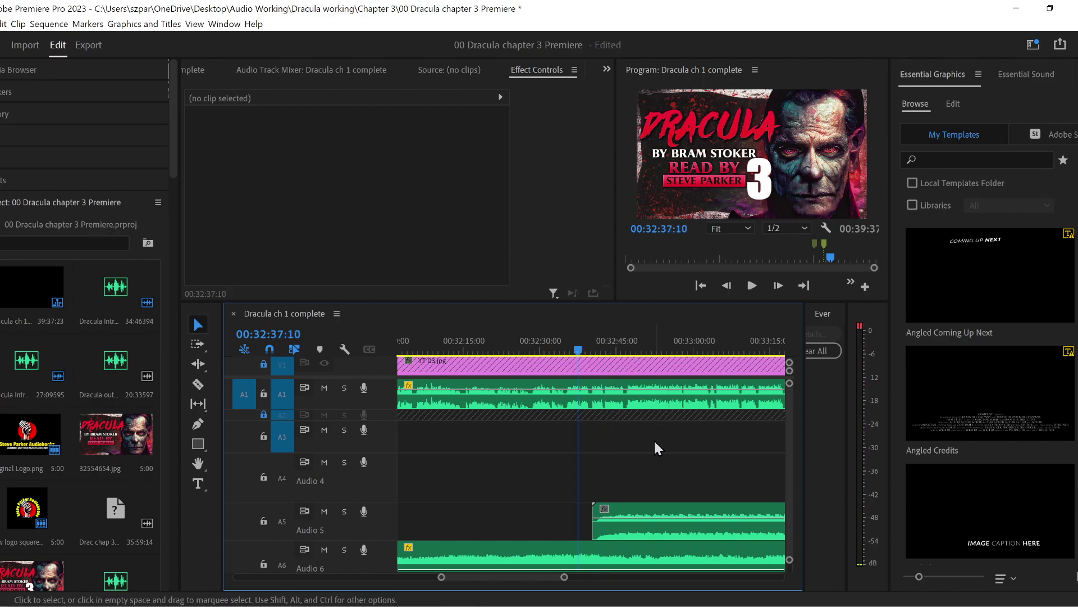
{"action": "left_click", "coordinate": [649, 516]}
{"action": "key", "text": "Delete"}
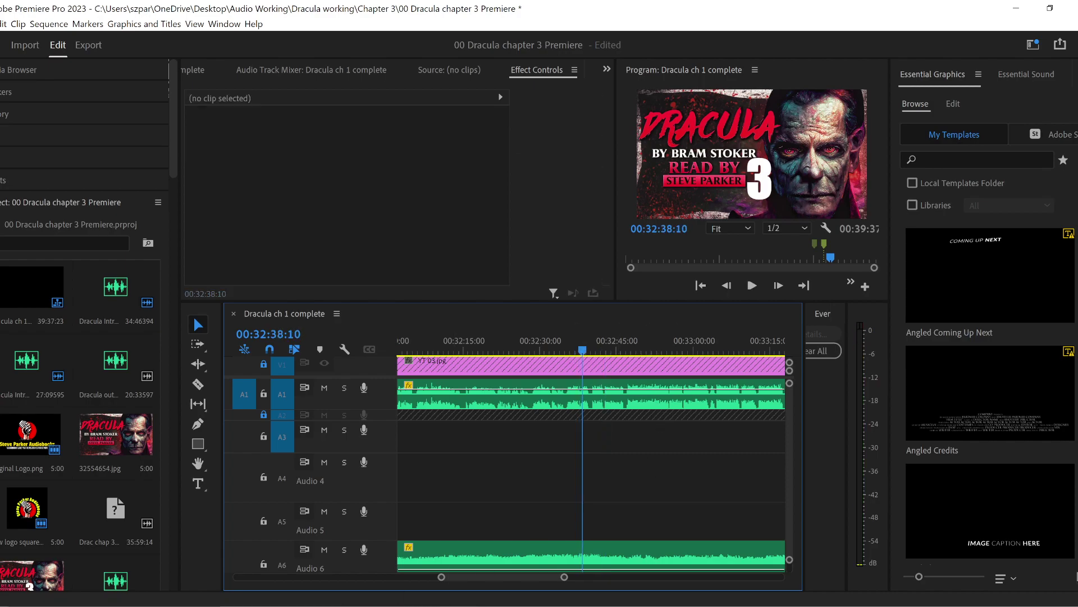
- Return to the Music folder in File Explorer and preview the Throb bass 2 track
{"action": "mouse_move", "coordinate": [240, 603]}
{"action": "left_click", "coordinate": [207, 561]}
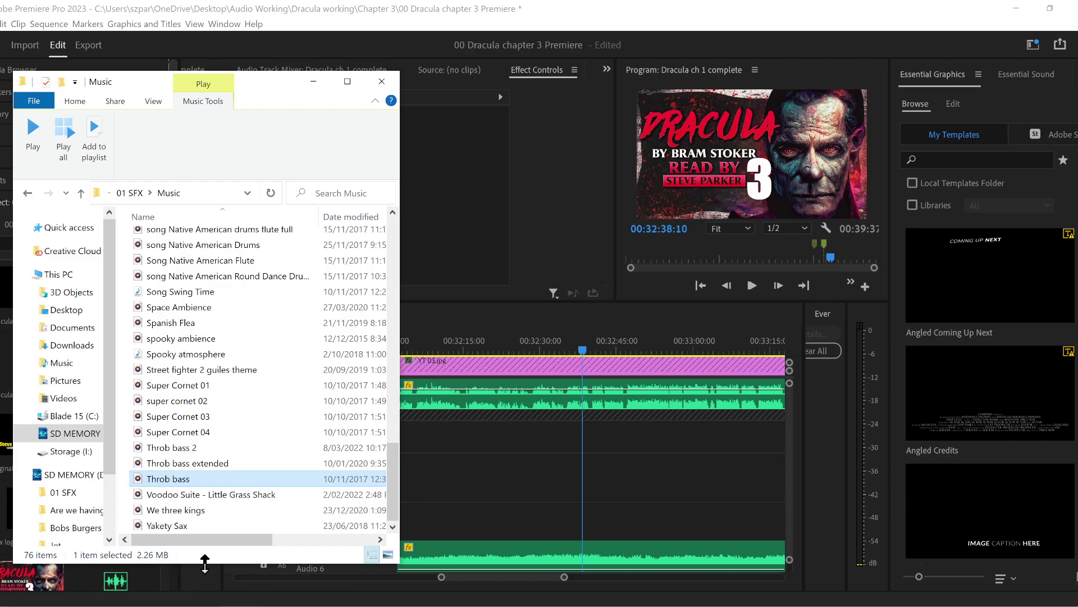
{"action": "double_click", "coordinate": [200, 447]}
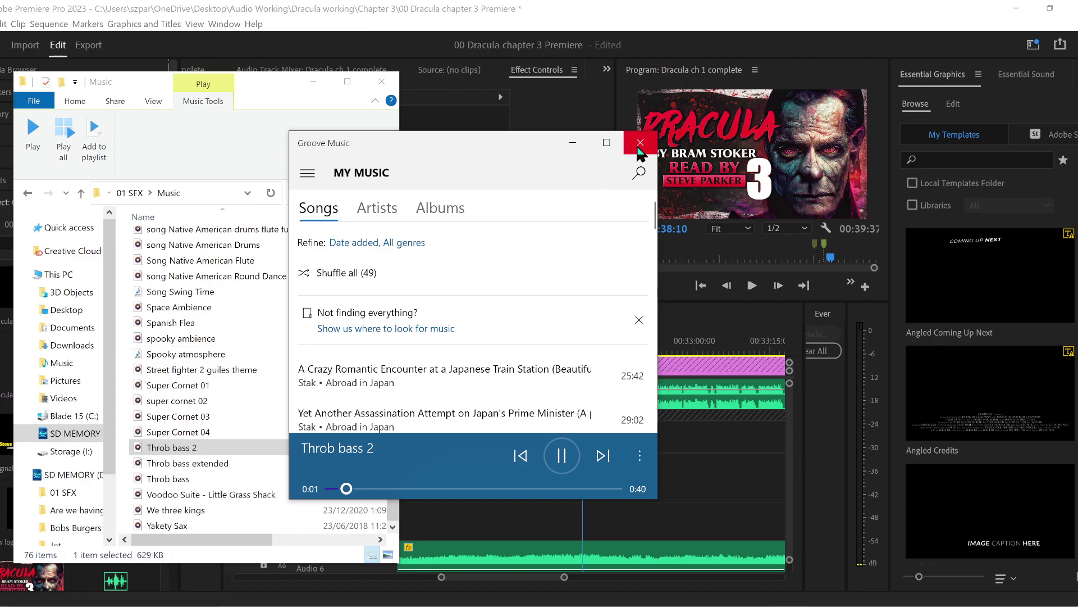
{"action": "left_click", "coordinate": [641, 143]}
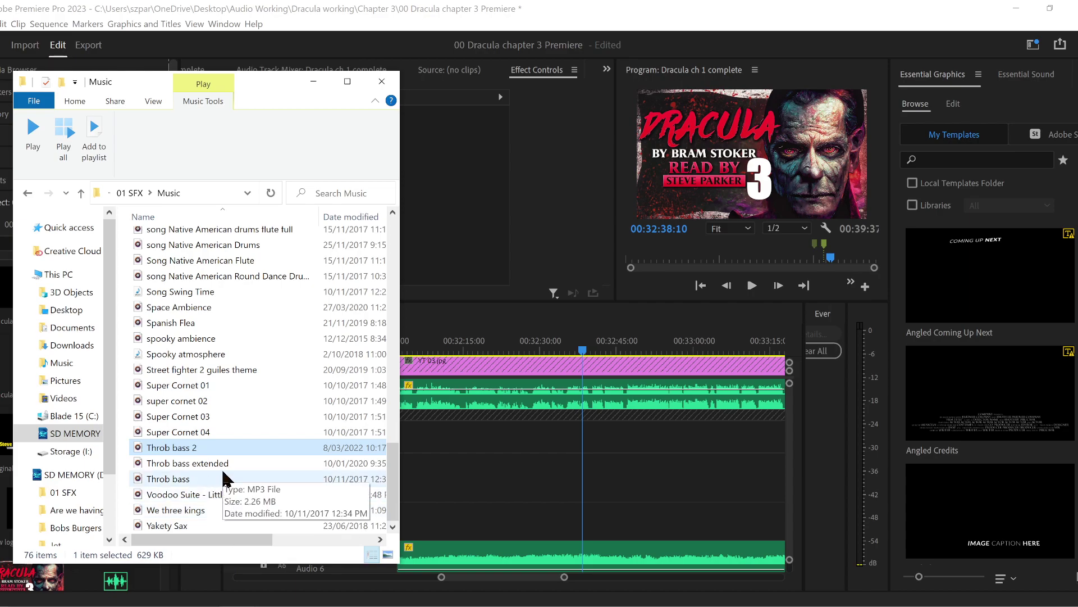
- Add Megabass wave extended from the Music folder to Audio 5 at about 00:32:34 and play from about 00:32:32
{"action": "scroll", "coordinate": [223, 473], "scroll_direction": "up", "scroll_amount": 2}
{"action": "scroll", "coordinate": [210, 473], "scroll_direction": "up", "scroll_amount": 3}
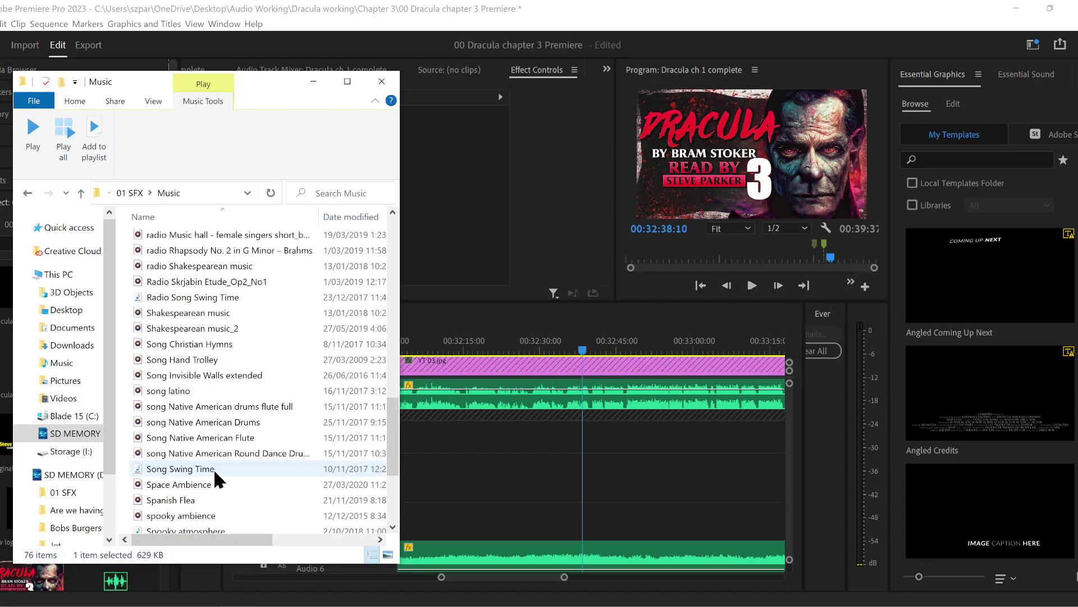
{"action": "scroll", "coordinate": [213, 468], "scroll_direction": "up", "scroll_amount": 2}
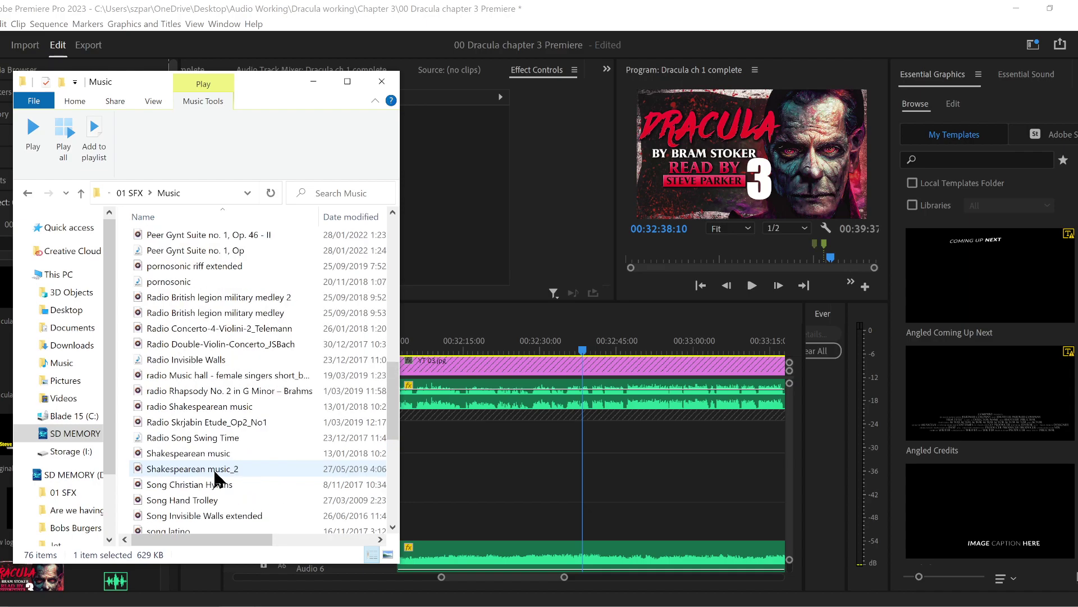
{"action": "scroll", "coordinate": [214, 468], "scroll_direction": "up", "scroll_amount": 3}
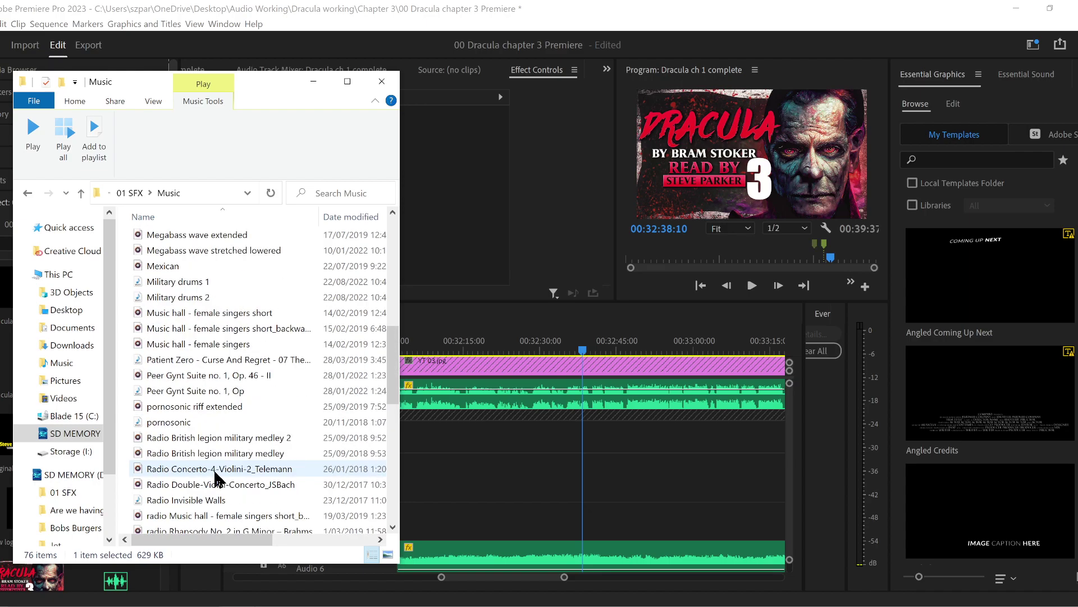
{"action": "scroll", "coordinate": [216, 478], "scroll_direction": "up", "scroll_amount": 2}
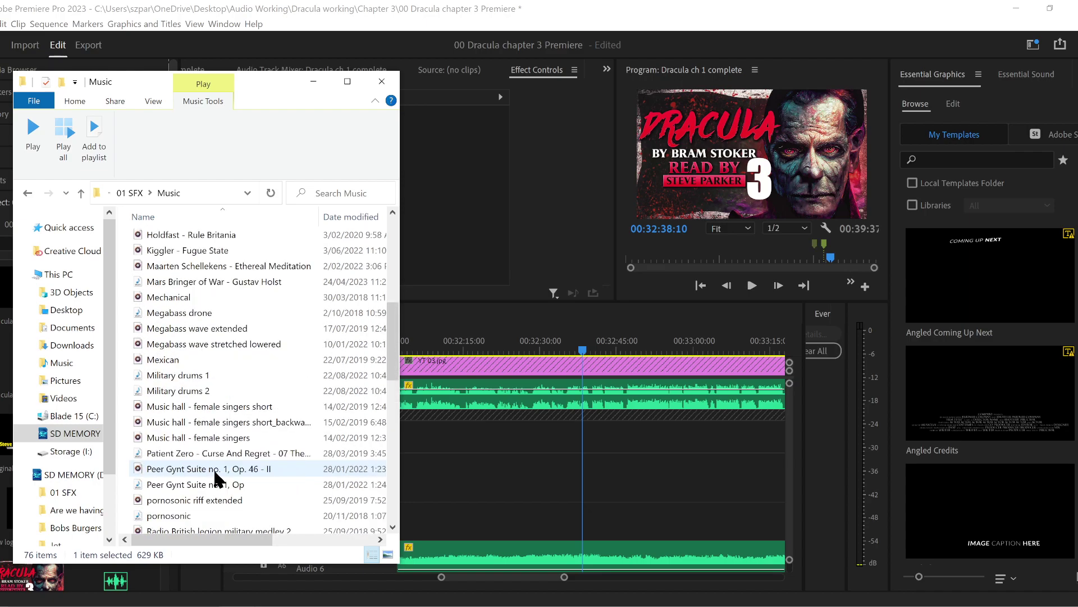
{"action": "scroll", "coordinate": [215, 478], "scroll_direction": "up", "scroll_amount": 2}
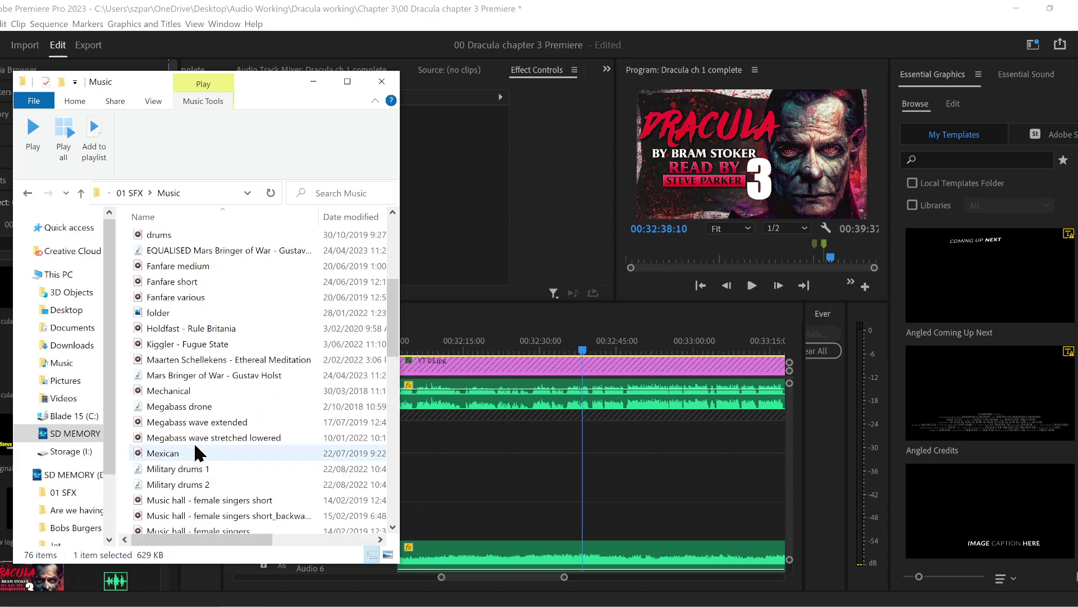
{"action": "left_click", "coordinate": [200, 426]}
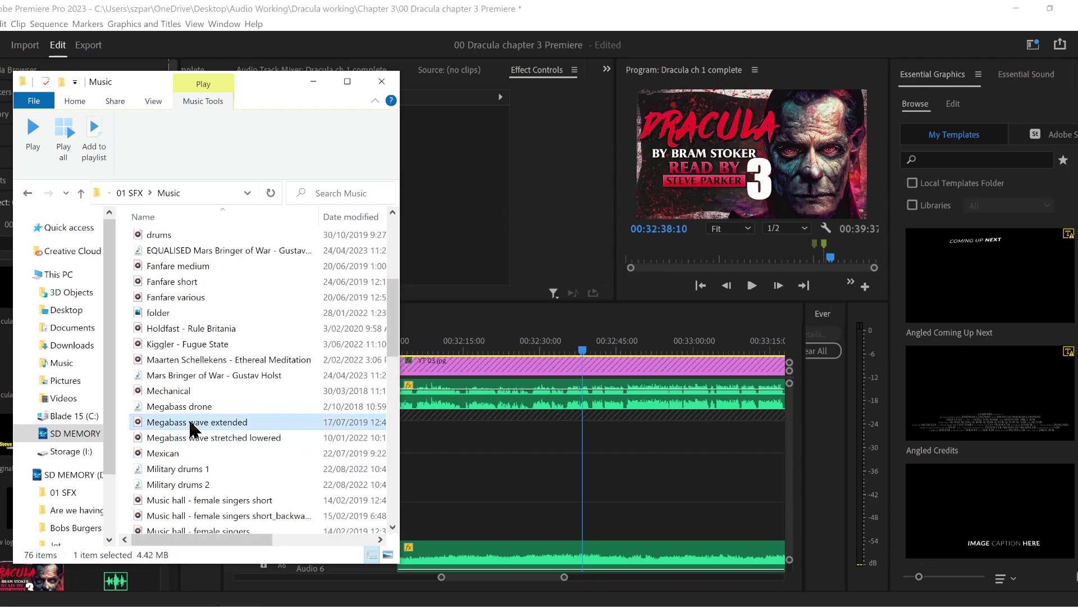
{"action": "left_click_drag", "start_coordinate": [190, 422], "coordinate": [563, 525]}
{"action": "left_click", "coordinate": [553, 343]}
{"action": "key", "text": "space"}
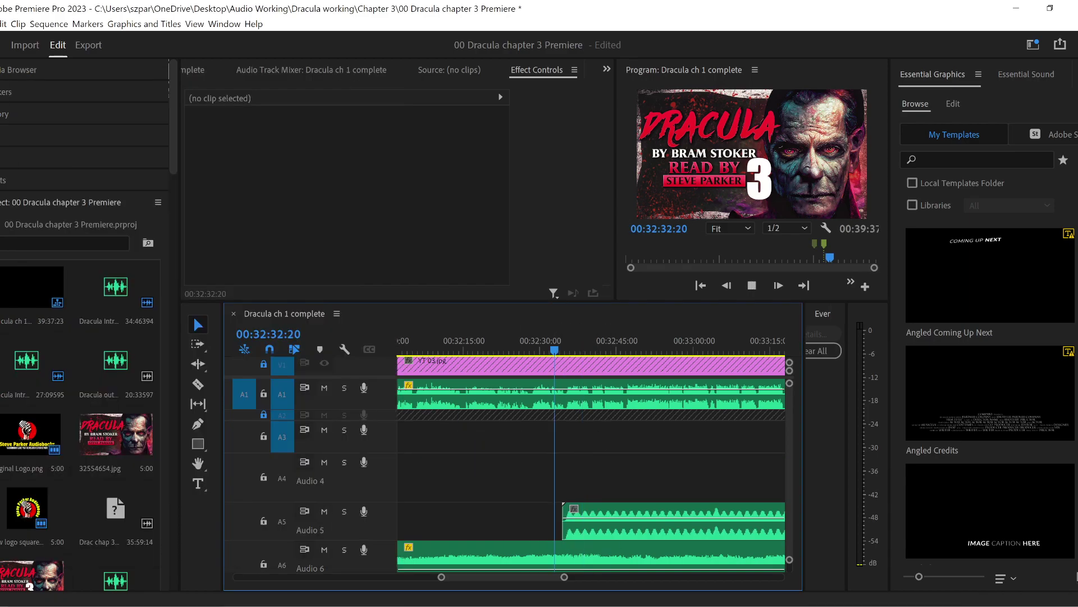
- Shift the Megabass wave extended clip on Audio 5 so it starts at about 00:32:37
{"action": "left_click_drag", "start_coordinate": [442, 577], "coordinate": [462, 577]}
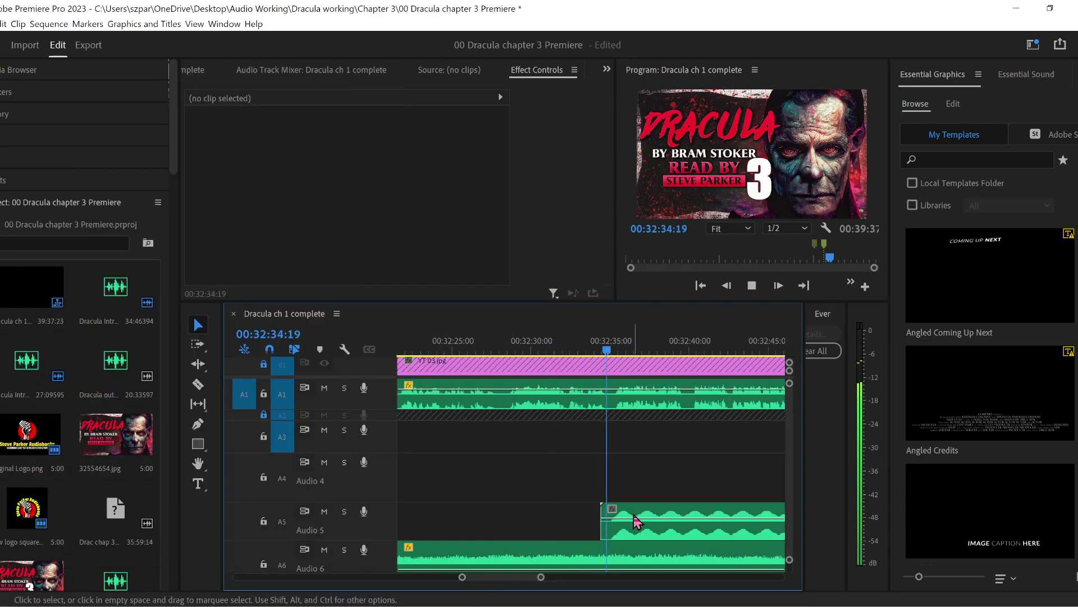
{"action": "left_click_drag", "start_coordinate": [637, 521], "coordinate": [679, 522]}
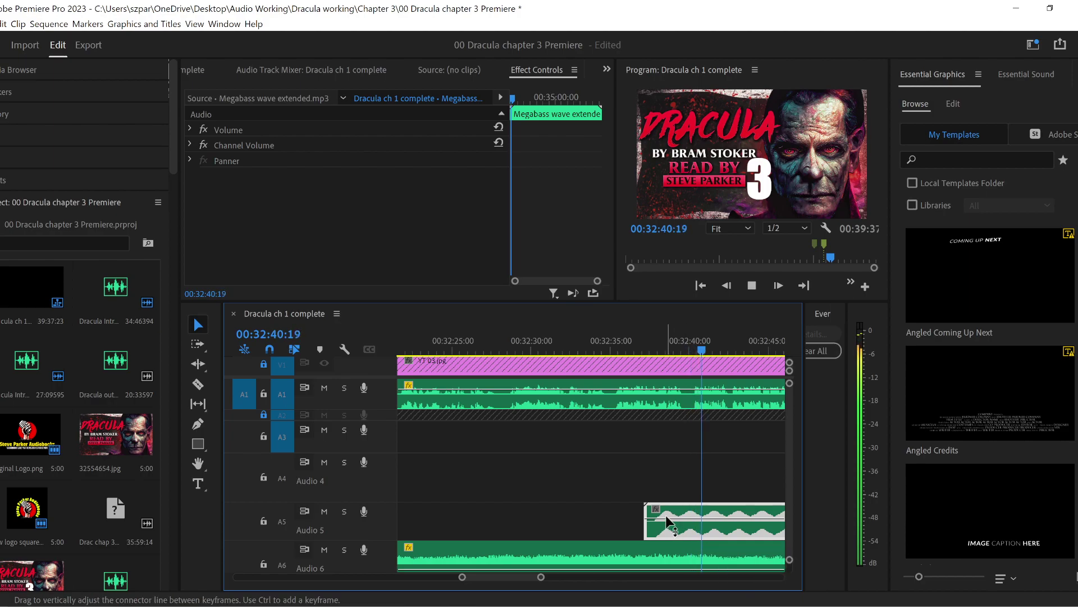
{"action": "key", "text": "space"}
- Fade the Megabass clip down with Pen tool volume keyframes at about 00:32:40 and 00:32:45, lowering the second one
{"action": "left_click", "coordinate": [197, 425]}
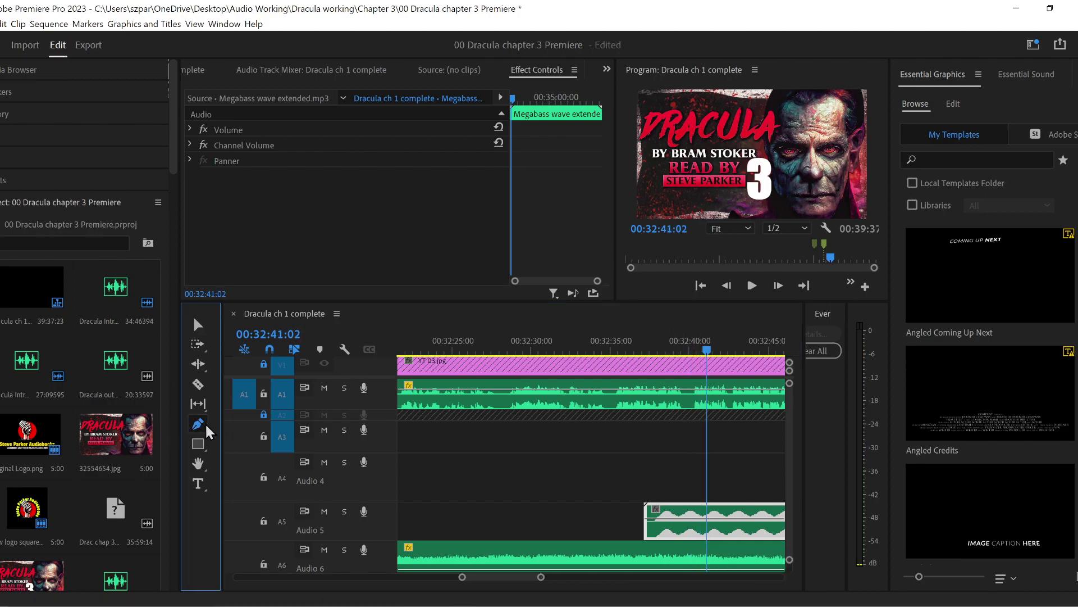
{"action": "left_click", "coordinate": [691, 517]}
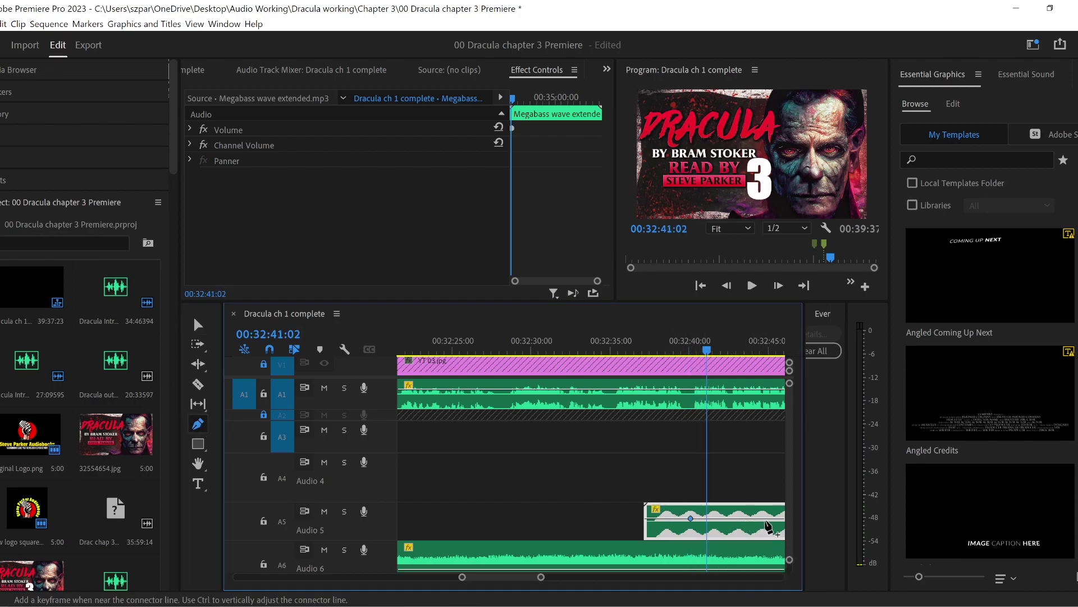
{"action": "left_click_drag", "start_coordinate": [766, 519], "coordinate": [765, 534]}
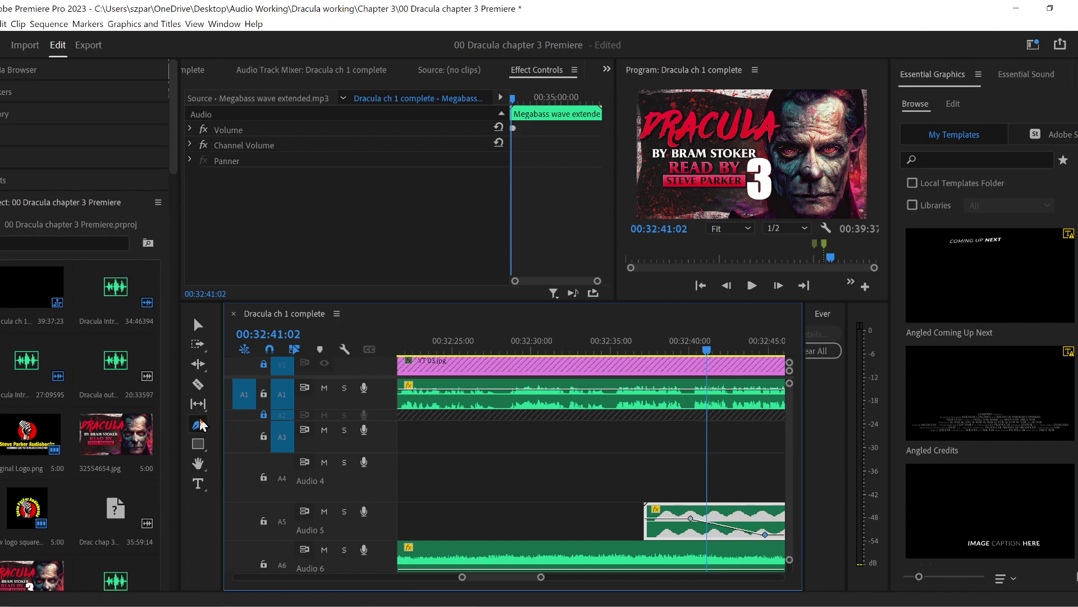
- Split the Megabass clip just after the fade's last keyframe at about 00:32:45 and delete the remainder
{"action": "left_click", "coordinate": [198, 384]}
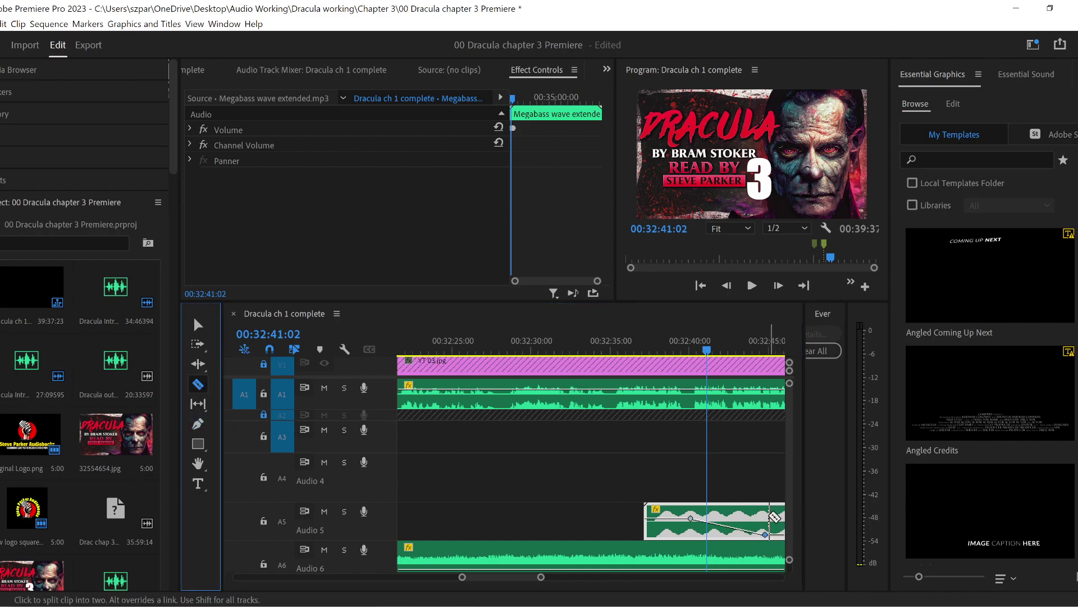
{"action": "left_click", "coordinate": [769, 518]}
{"action": "left_click", "coordinate": [198, 324]}
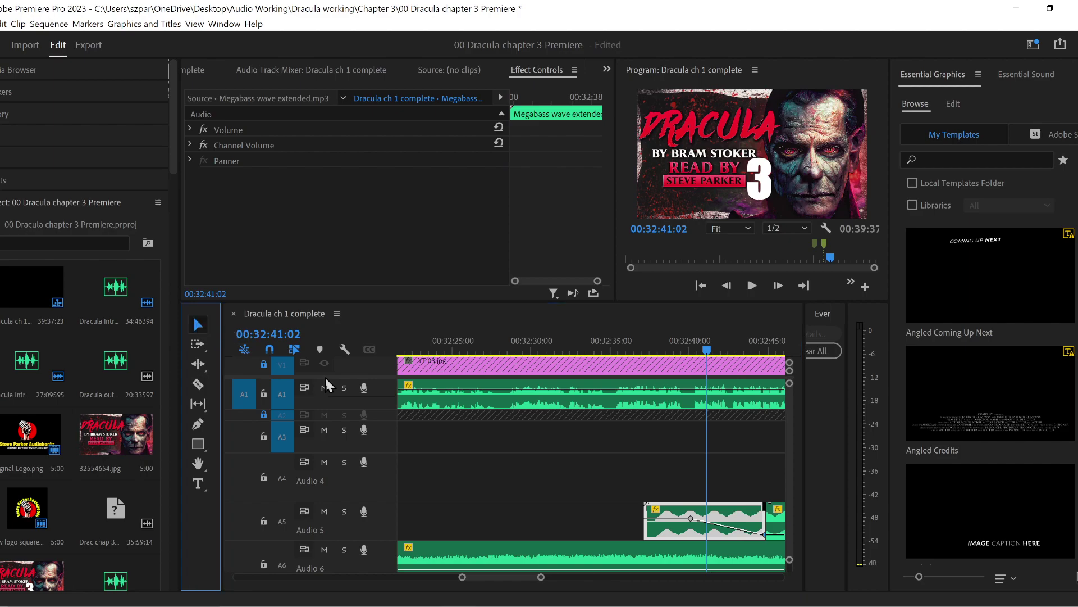
{"action": "left_click", "coordinate": [773, 527]}
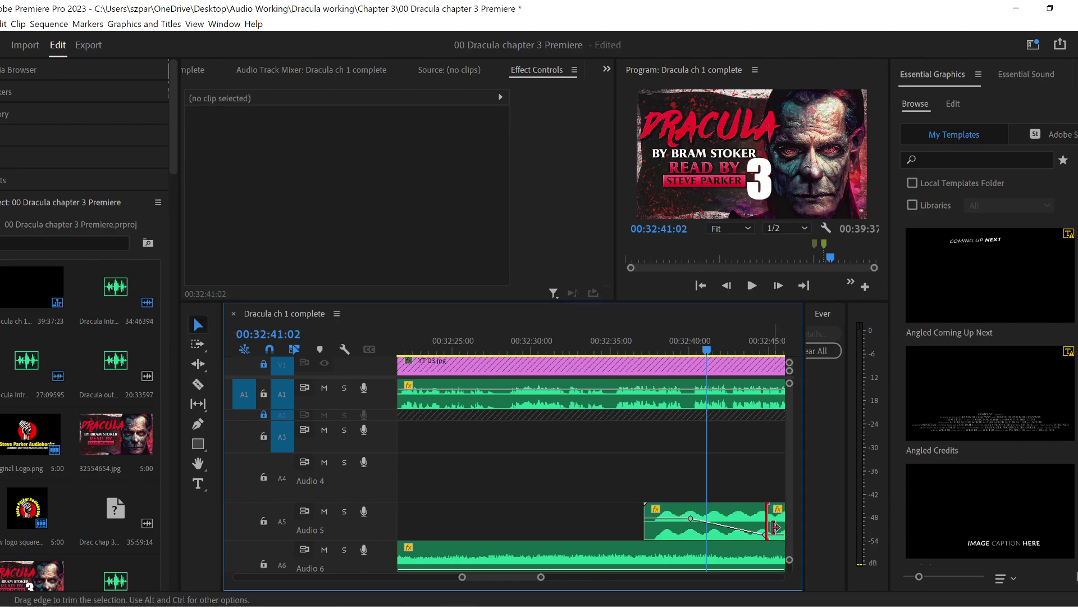
{"action": "left_click", "coordinate": [777, 525]}
{"action": "key", "text": "Delete"}
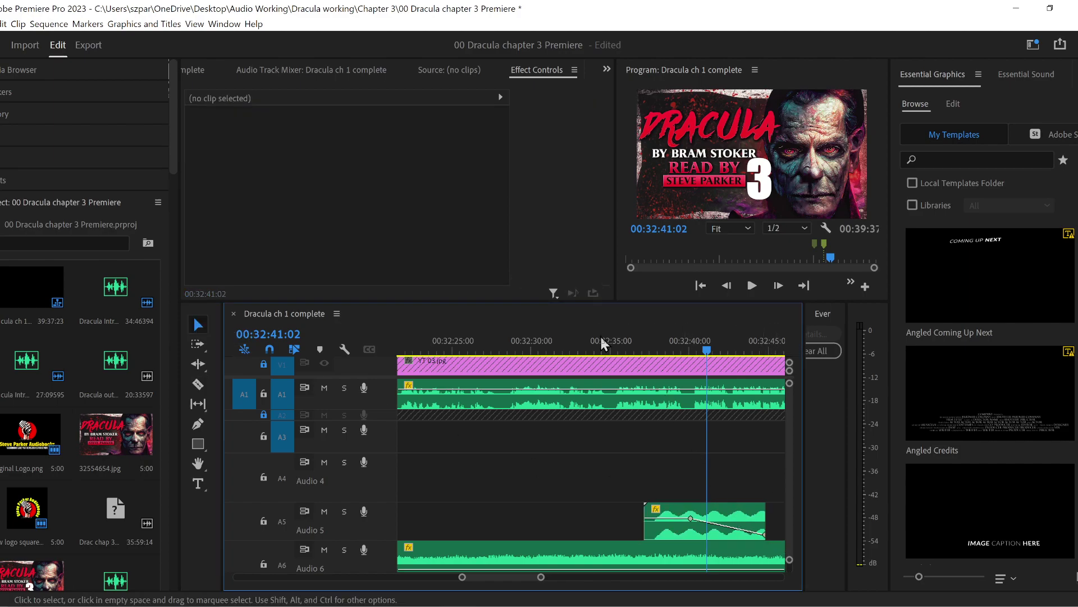
- Play the faded bass and narration from about 00:32:36 and add a sequence marker at 00:32:55:07
{"action": "left_click", "coordinate": [622, 342]}
{"action": "key", "text": "space"}
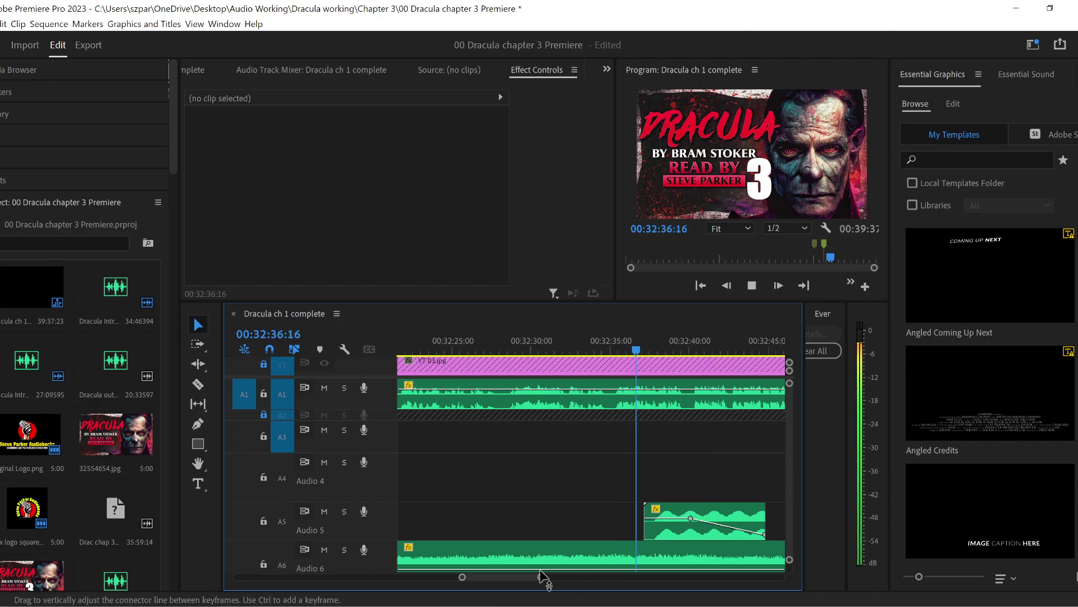
{"action": "left_click_drag", "start_coordinate": [540, 577], "coordinate": [565, 576]}
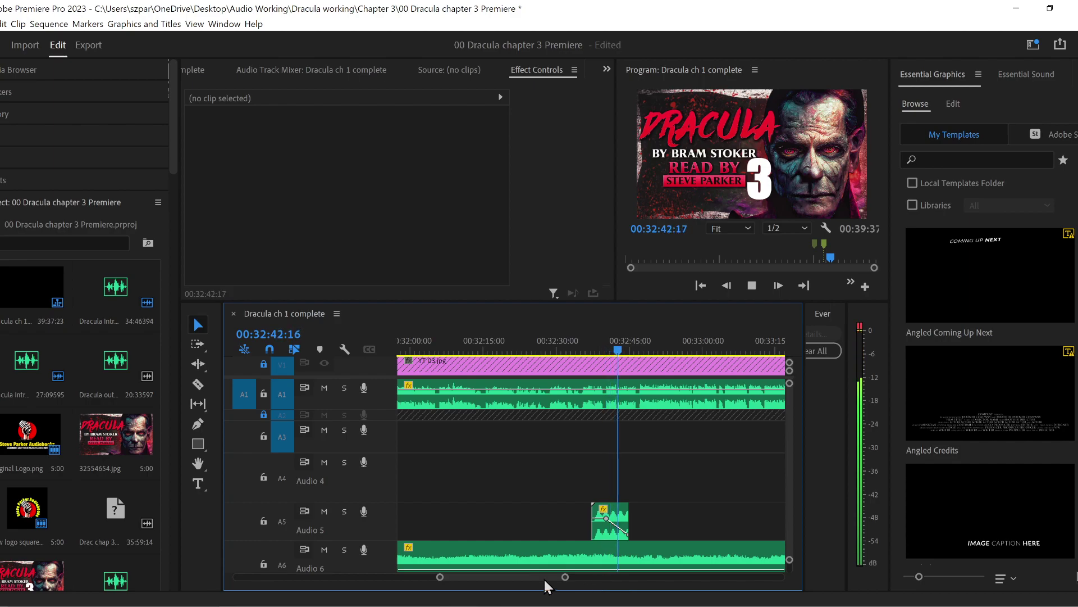
{"action": "scroll", "coordinate": [567, 579], "scroll_direction": "down", "scroll_amount": 3}
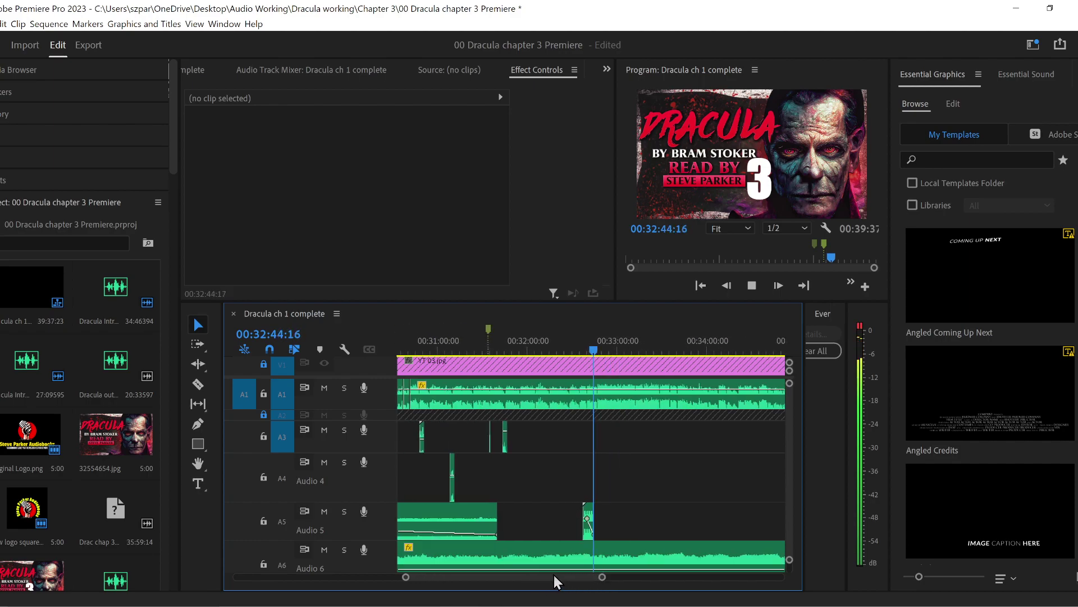
{"action": "scroll", "coordinate": [561, 574], "scroll_direction": "down", "scroll_amount": 2}
{"action": "left_click", "coordinate": [609, 509]}
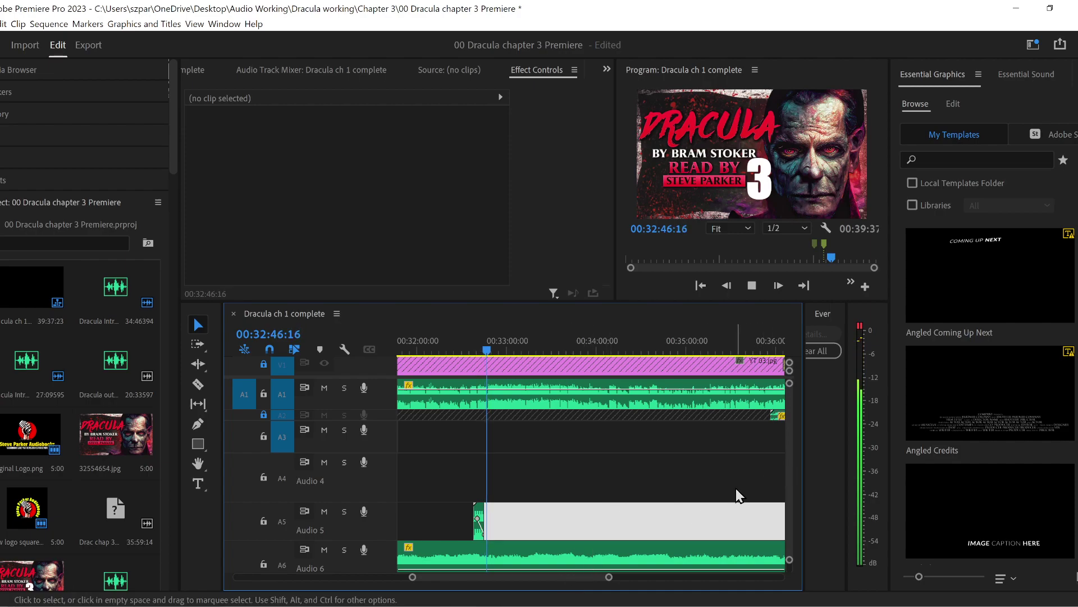
{"action": "left_click", "coordinate": [778, 477]}
{"action": "left_click", "coordinate": [702, 483]}
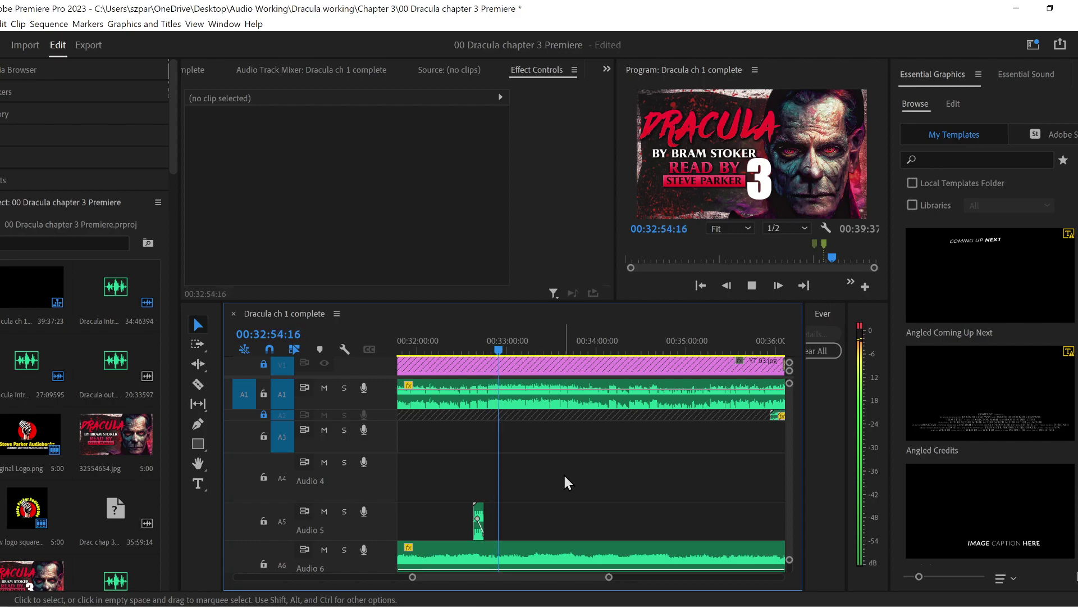
{"action": "key", "text": "space"}
{"action": "key", "text": "m"}
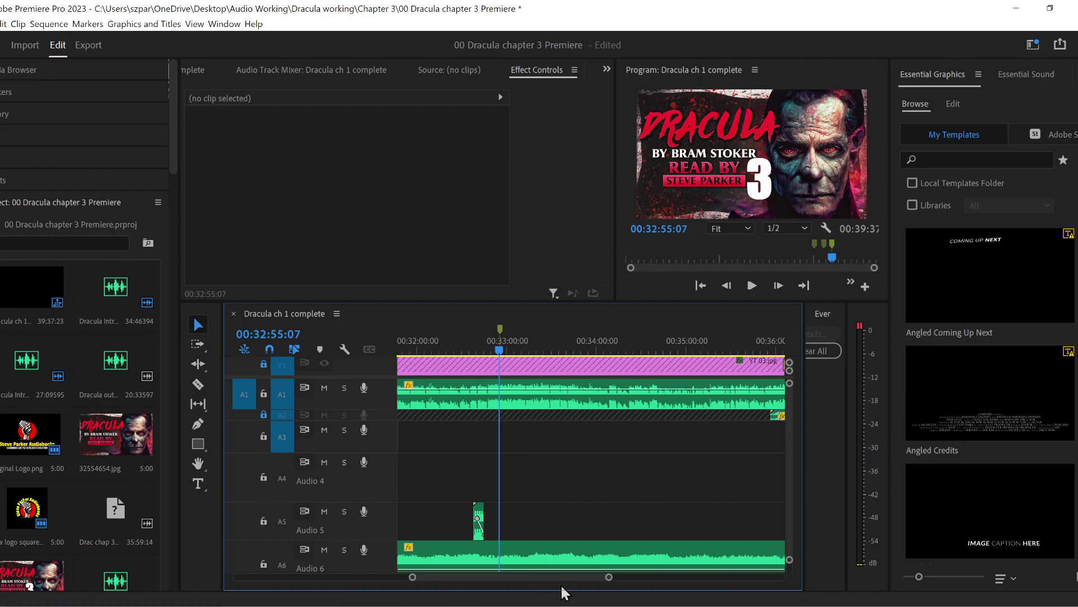
- Move the short Brides of Dracula 1st bride clip from Audio 3 to Audio 4 at about 00:38:40 and audition it
{"action": "left_click_drag", "start_coordinate": [568, 580], "coordinate": [592, 582]}
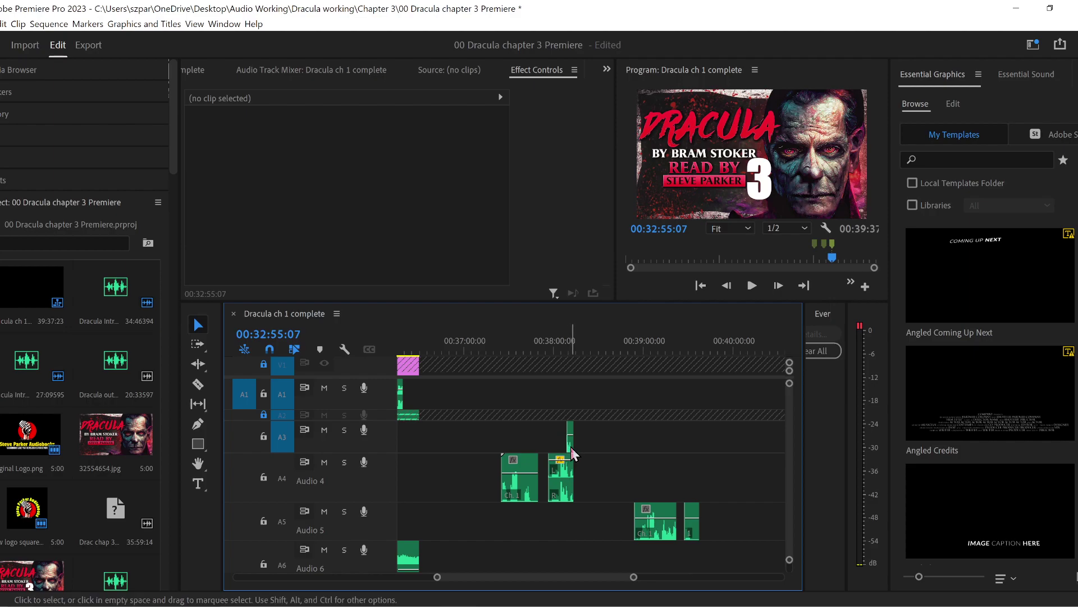
{"action": "left_click_drag", "start_coordinate": [571, 447], "coordinate": [616, 458]}
{"action": "left_click", "coordinate": [611, 343]}
{"action": "key", "text": "space"}
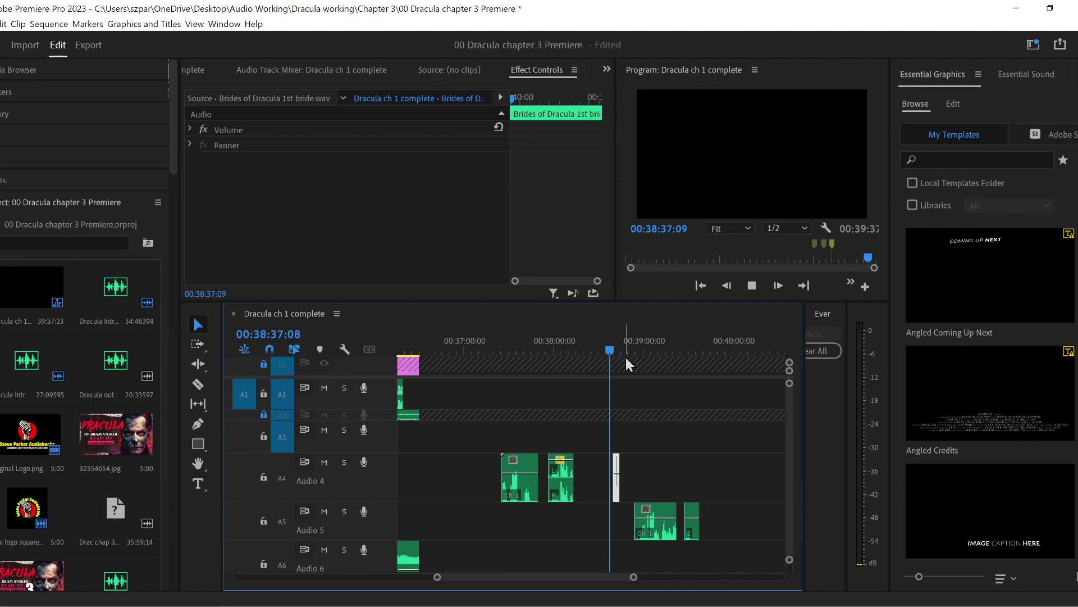
{"action": "left_click_drag", "start_coordinate": [438, 580], "coordinate": [480, 577]}
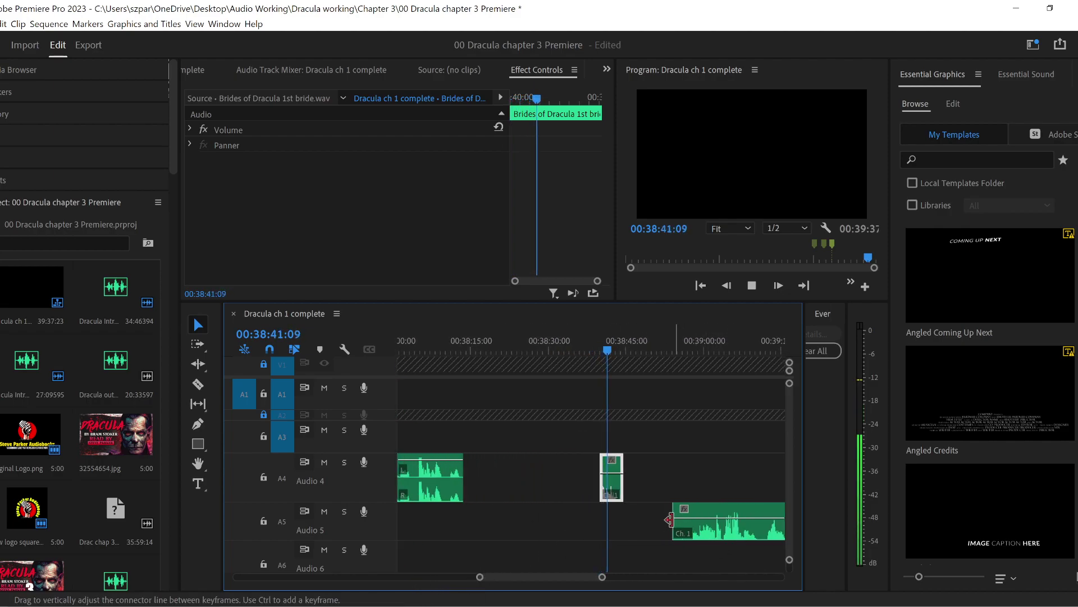
{"action": "key", "text": "space"}
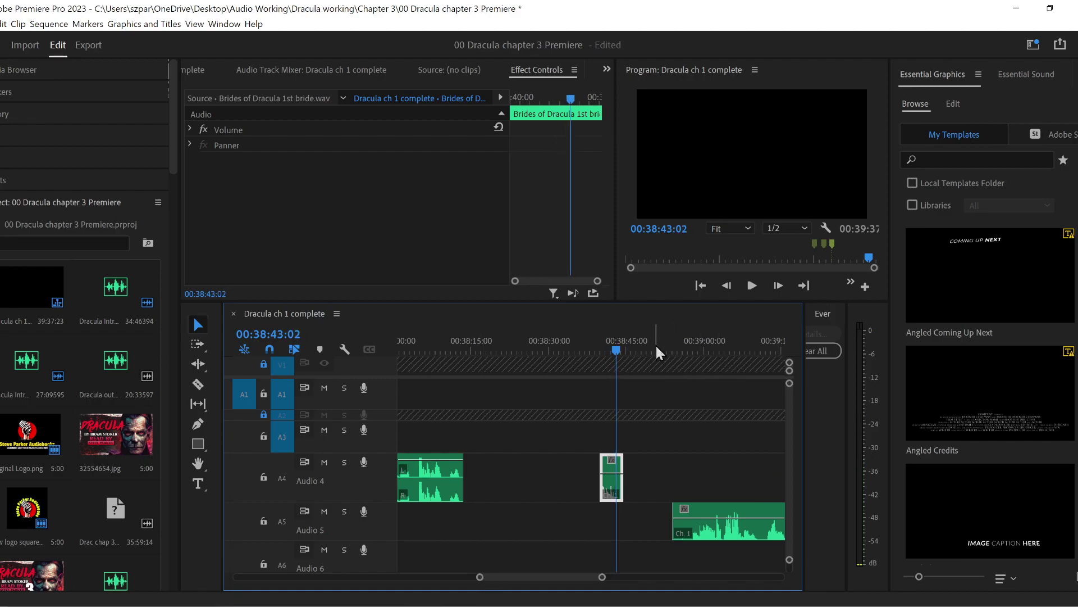
- Audition the bride recording on Audio 5 at about 00:39:02, split it at about 00:39:03:20 and cut out its first part
{"action": "left_click_drag", "start_coordinate": [656, 344], "coordinate": [717, 352]}
{"action": "key", "text": "space"}
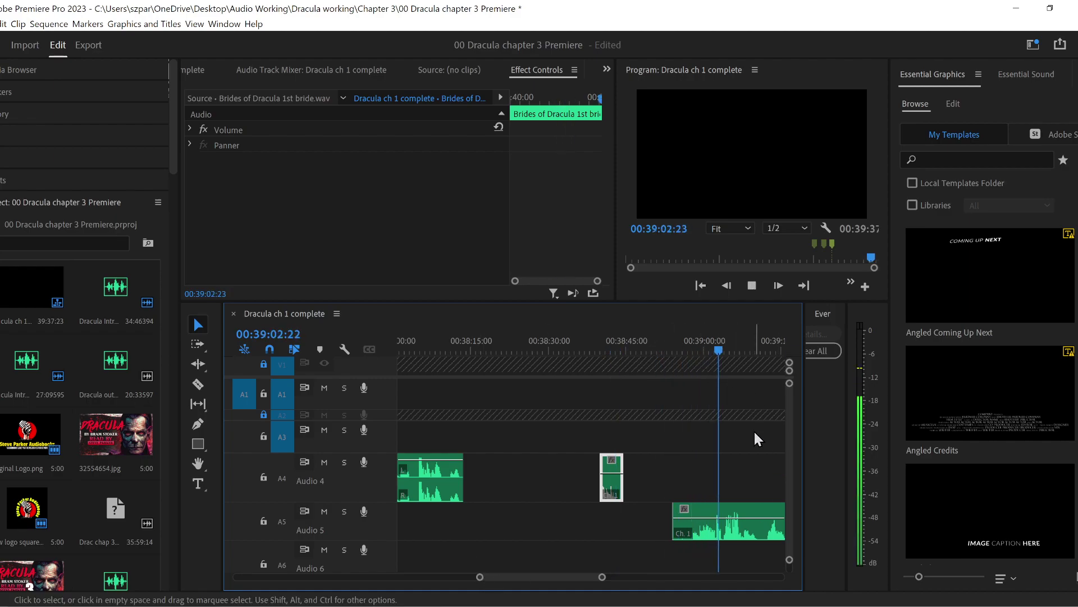
{"action": "key", "text": "space"}
{"action": "left_click_drag", "start_coordinate": [666, 528], "coordinate": [711, 528]}
{"action": "left_click_drag", "start_coordinate": [480, 577], "coordinate": [520, 577]}
{"action": "left_click_drag", "start_coordinate": [515, 529], "coordinate": [553, 530]}
{"action": "left_click", "coordinate": [198, 384]}
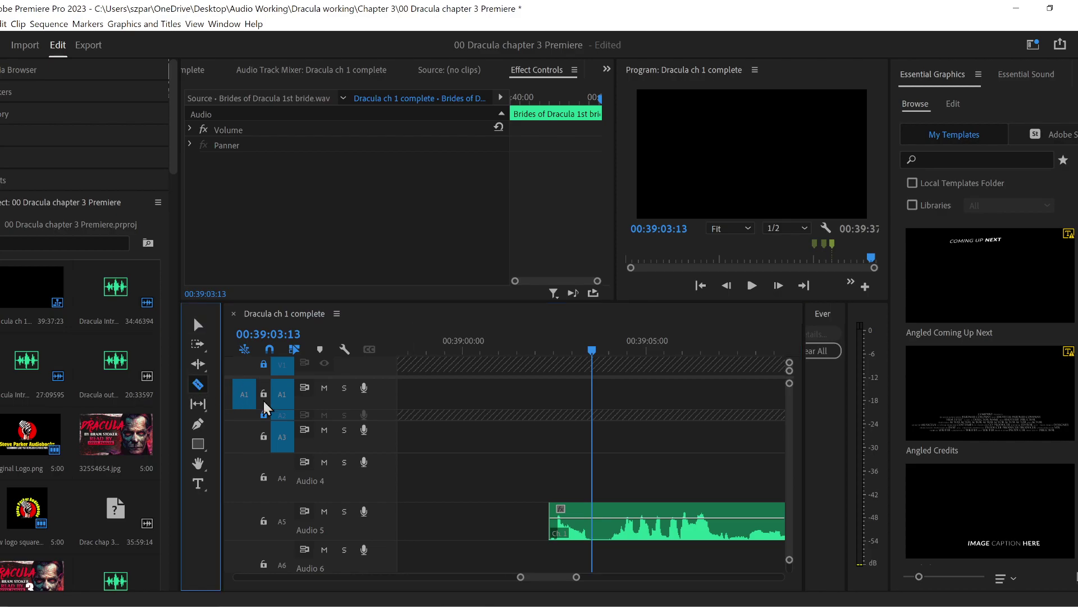
{"action": "left_click", "coordinate": [599, 521]}
{"action": "left_click", "coordinate": [198, 324]}
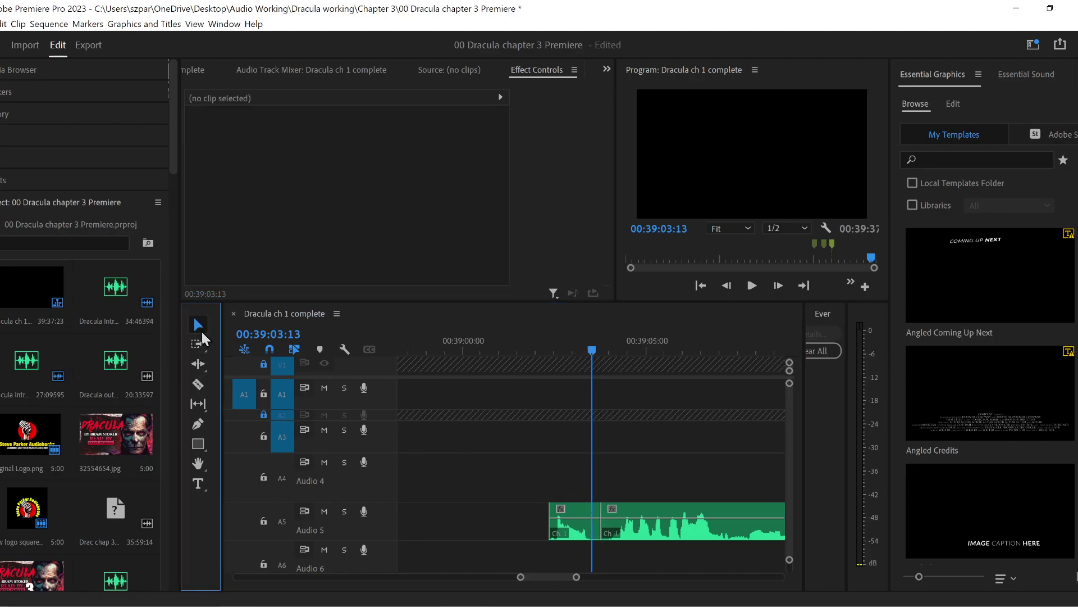
{"action": "left_click_drag", "start_coordinate": [595, 532], "coordinate": [582, 475]}
{"action": "left_click", "coordinate": [557, 512]}
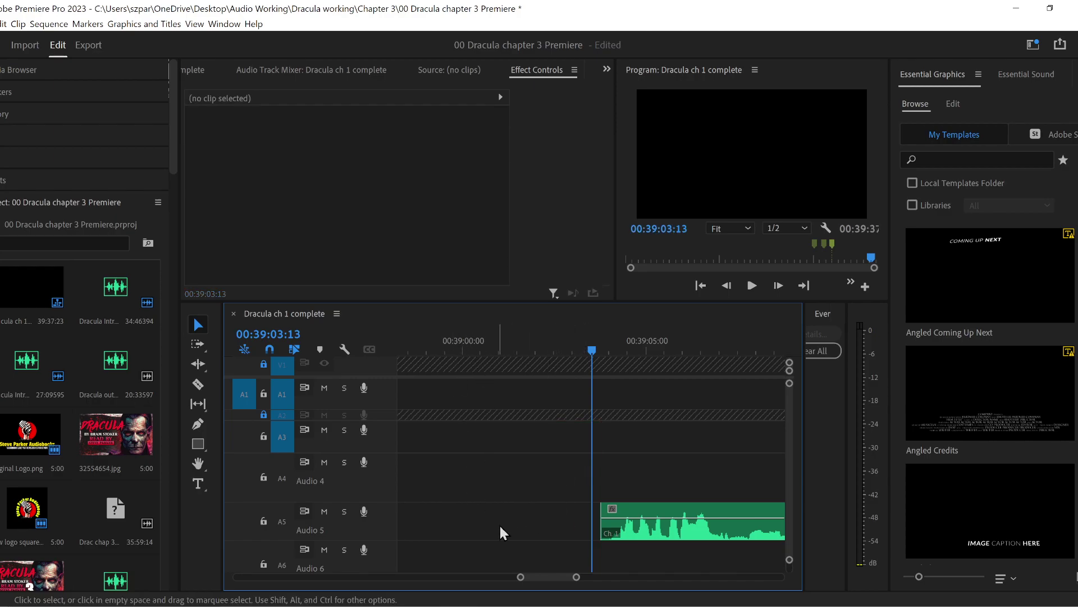
- Paste the cut 1st bride line onto Audio 3 at about 00:32:52, just before the newest marker
{"action": "left_click_drag", "start_coordinate": [520, 577], "coordinate": [375, 577]}
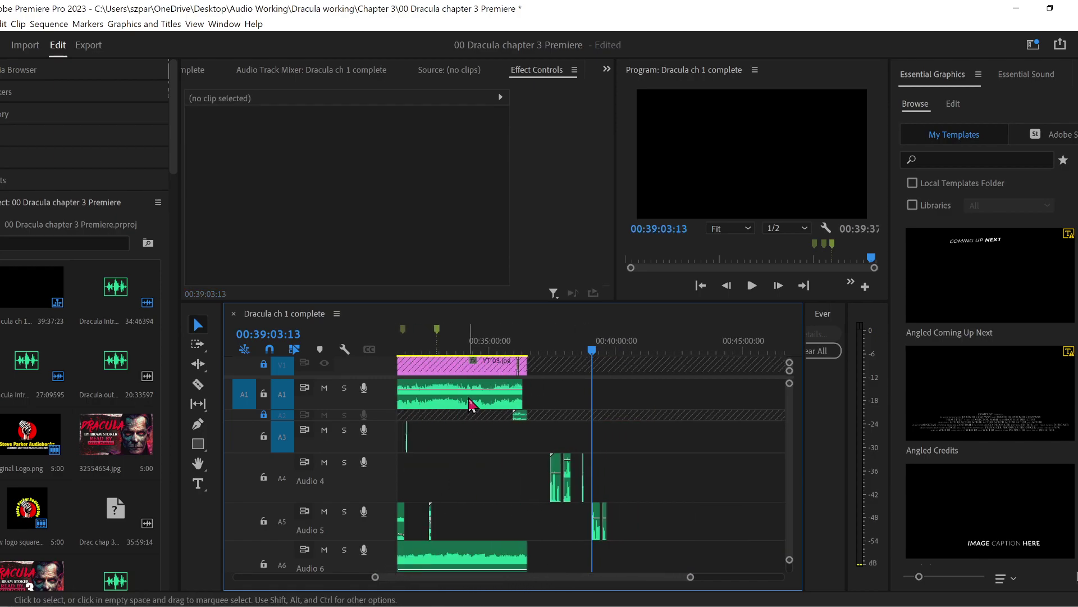
{"action": "left_click", "coordinate": [435, 352]}
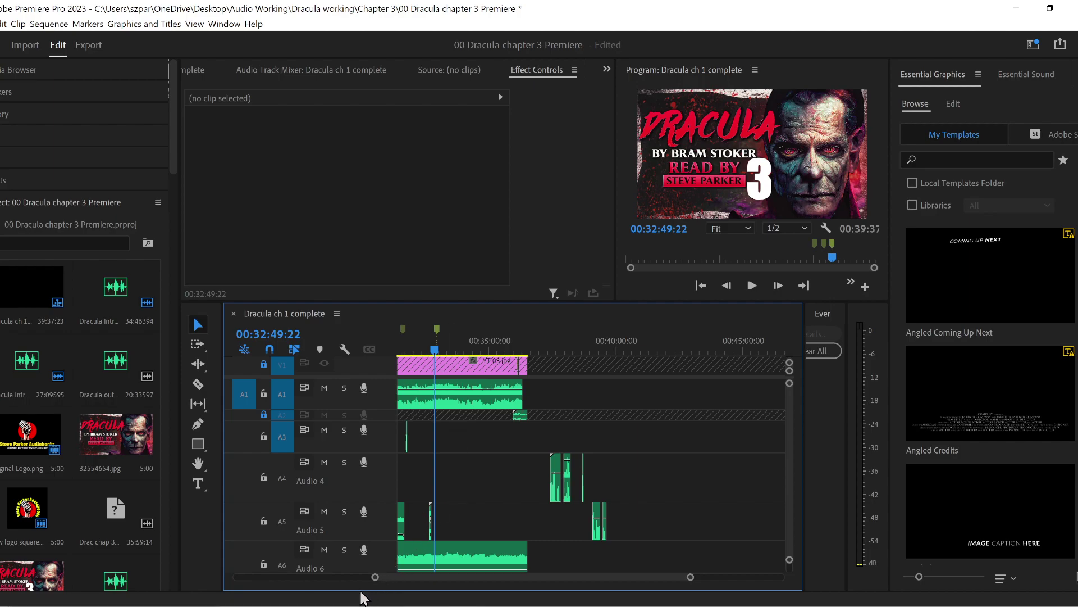
{"action": "key", "text": "space"}
{"action": "scroll", "coordinate": [434, 582], "scroll_direction": "up", "scroll_amount": 3}
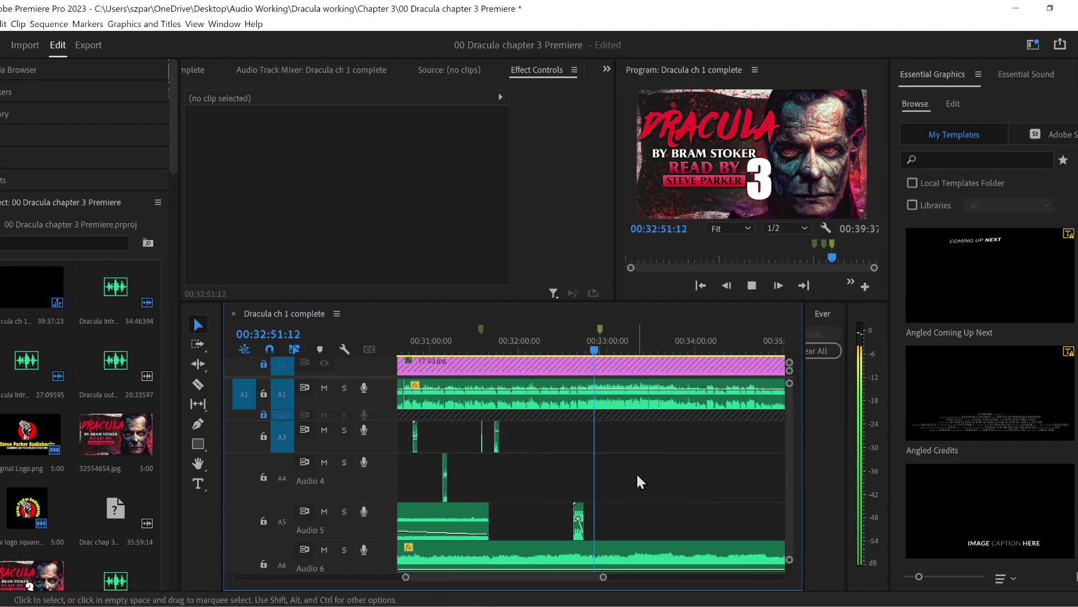
{"action": "key", "text": "ctrl+v"}
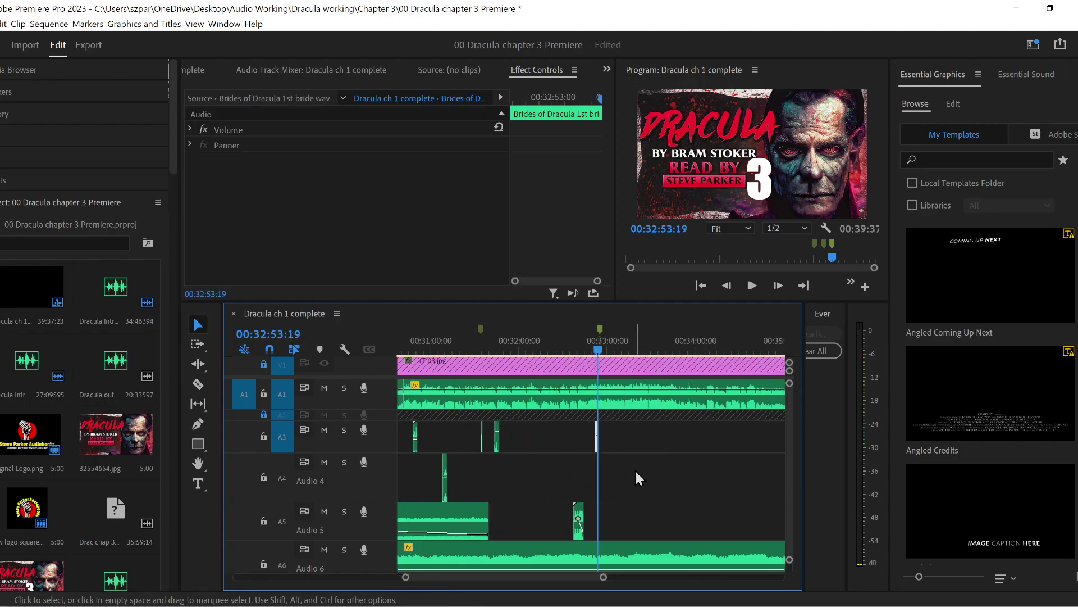
- Play the pasted bride line against the narration from about 00:32:48 and save the project
{"action": "left_click", "coordinate": [588, 350]}
{"action": "key", "text": "space"}
{"action": "left_click_drag", "start_coordinate": [405, 581], "coordinate": [466, 581]}
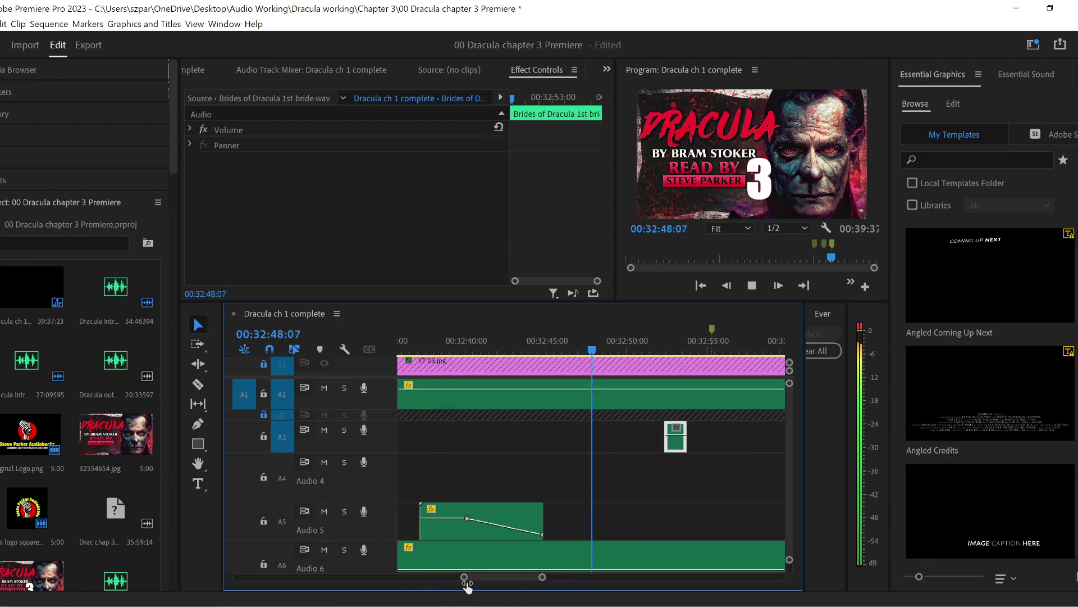
{"action": "scroll", "coordinate": [512, 575], "scroll_direction": "down", "scroll_amount": 3}
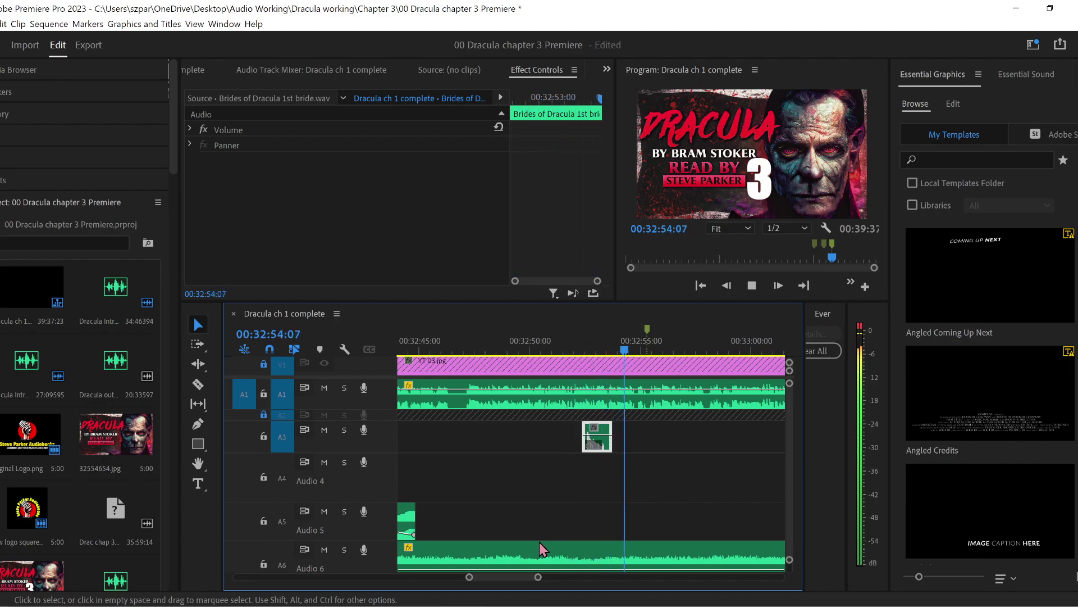
{"action": "left_click_drag", "start_coordinate": [539, 579], "coordinate": [647, 578]}
{"action": "left_click", "coordinate": [676, 461]}
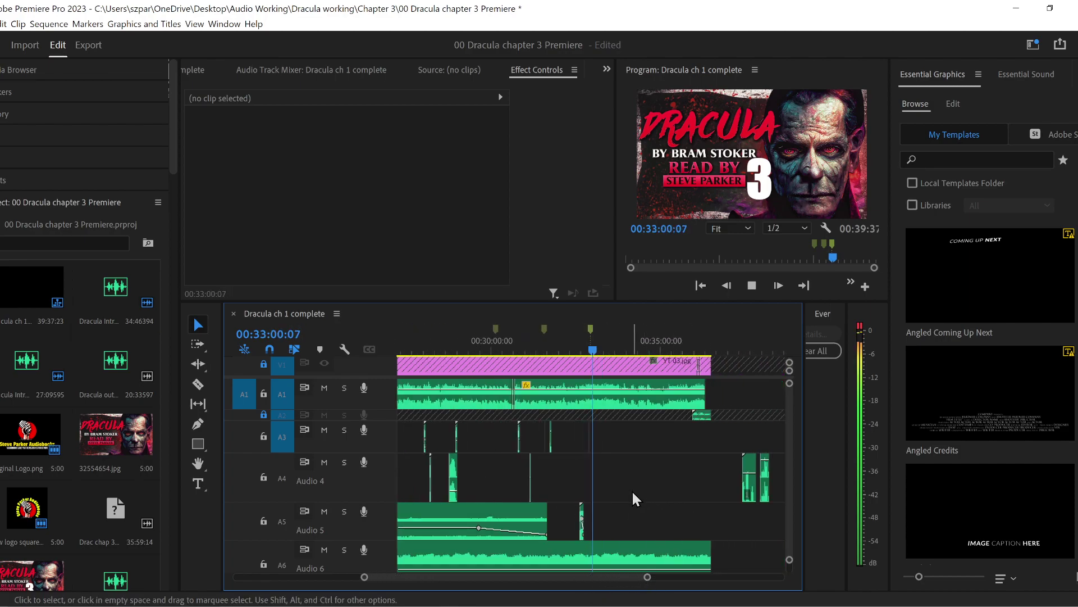
{"action": "key", "text": "ctrl+s"}
{"action": "key", "text": "Return"}
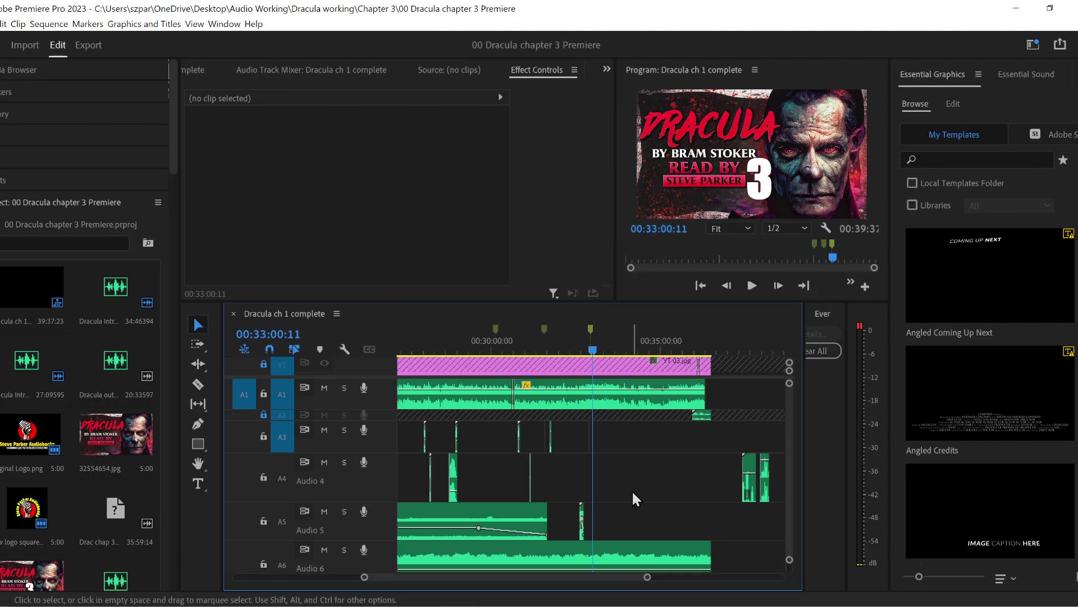
- Play the sequence from 00:33:00:11 to about 00:33:28 and check the background tracks beneath the narration
{"action": "key", "text": "space"}
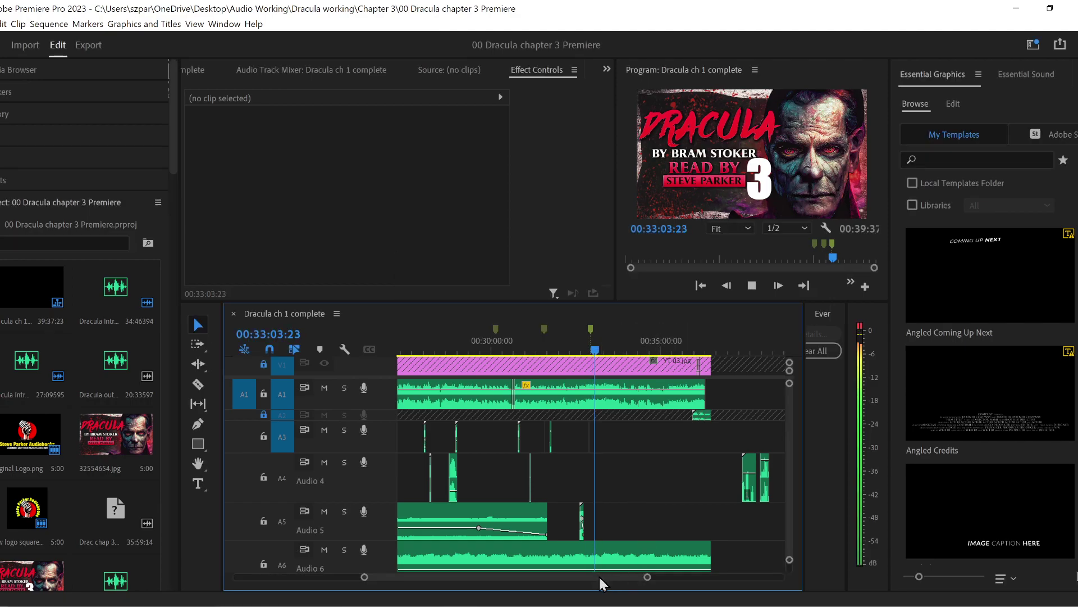
{"action": "left_click_drag", "start_coordinate": [599, 577], "coordinate": [610, 578]}
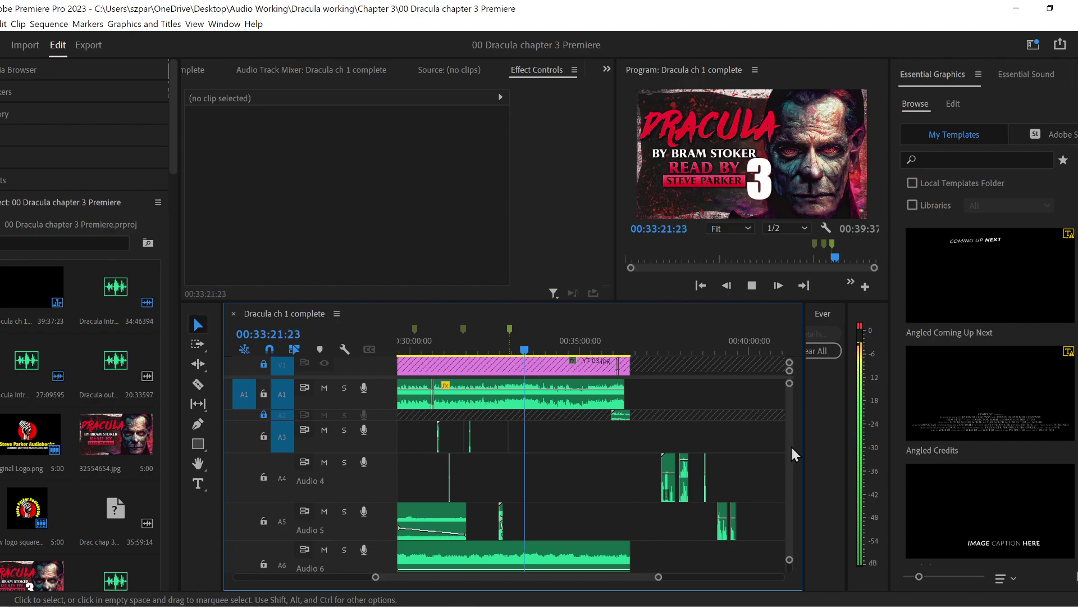
{"action": "scroll", "coordinate": [787, 450], "scroll_direction": "down", "scroll_amount": 3}
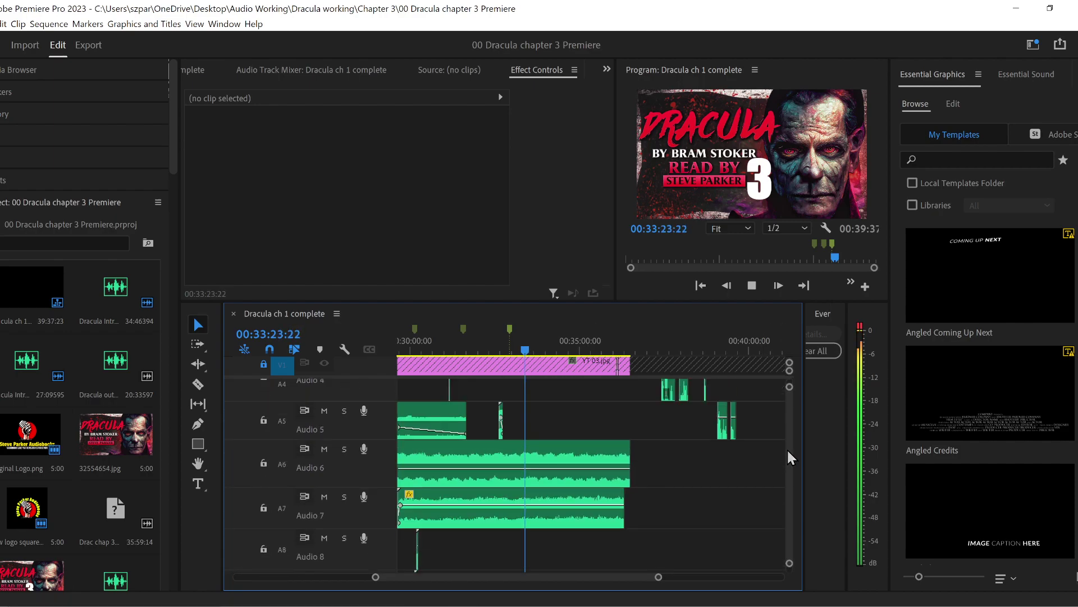
{"action": "scroll", "coordinate": [787, 448], "scroll_direction": "up", "scroll_amount": 3}
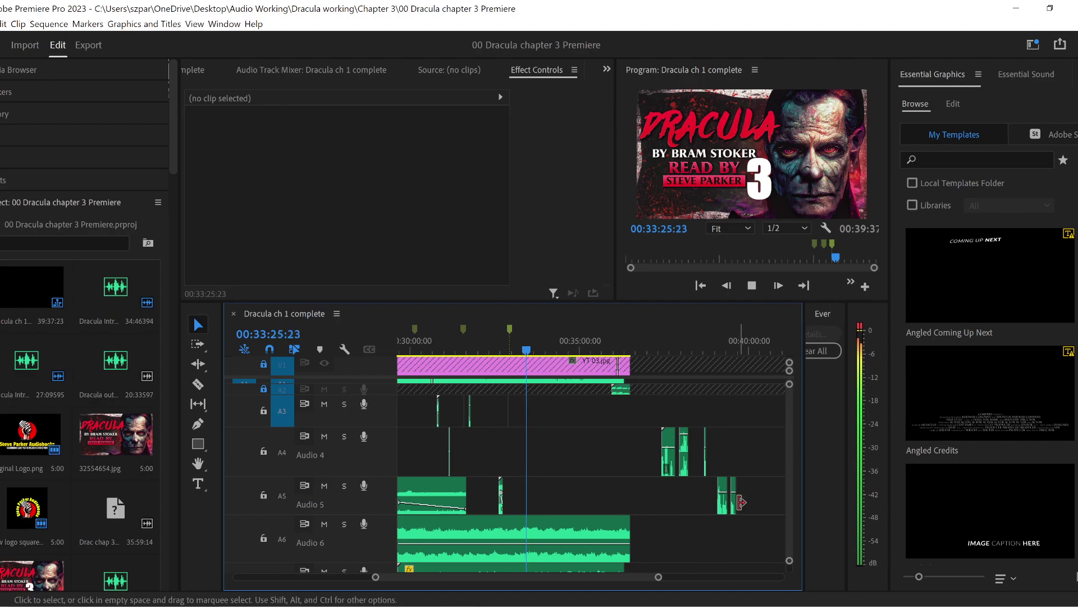
{"action": "scroll", "coordinate": [790, 470], "scroll_direction": "down", "scroll_amount": 3}
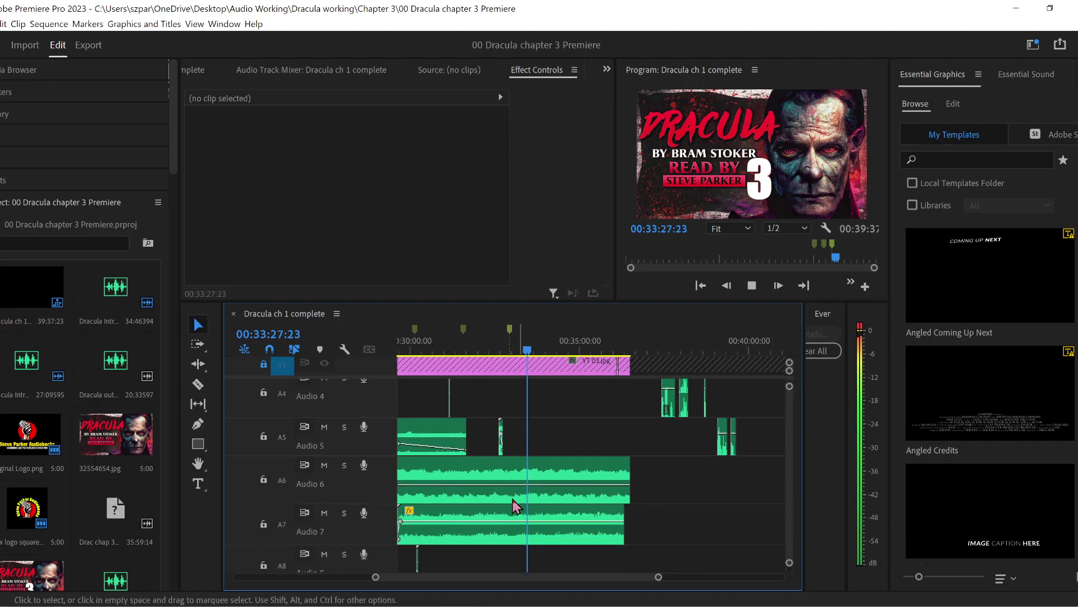
{"action": "key", "text": "space"}
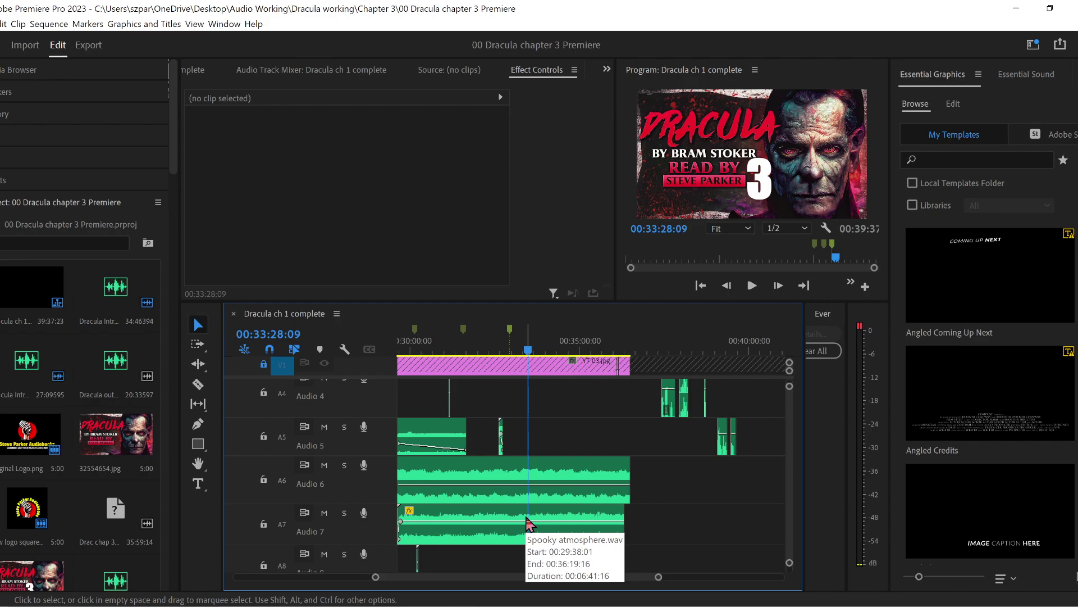
- Use the Pen tool to add two volume keyframes to Spooky atmosphere on Audio 7, raise the one at 00:33:28 to about 3.4 dB and play it
{"action": "left_click", "coordinate": [198, 424]}
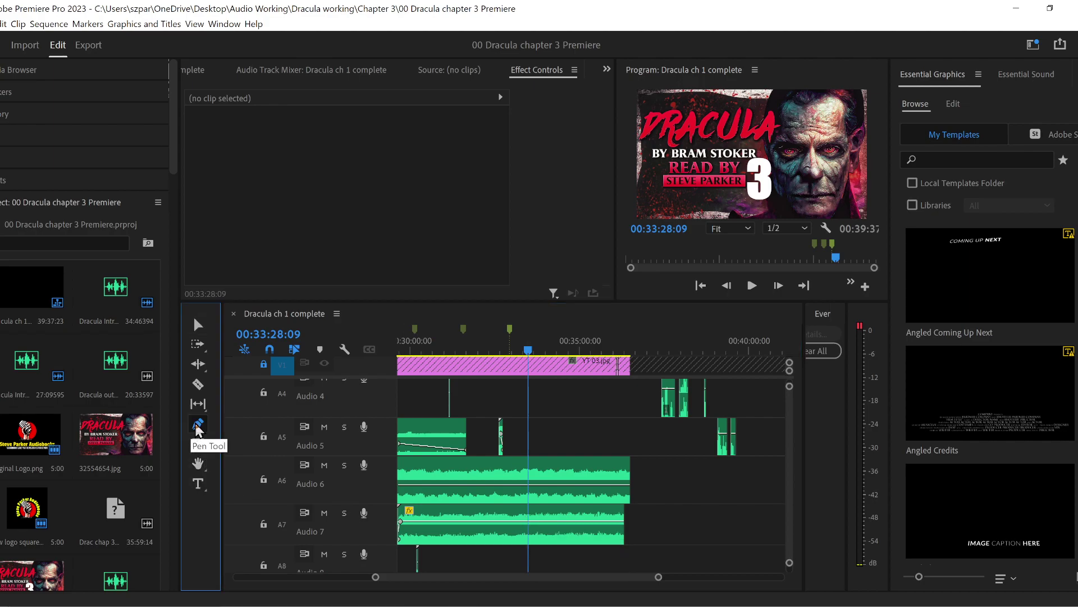
{"action": "left_click", "coordinate": [528, 521]}
{"action": "scroll", "coordinate": [789, 497], "scroll_direction": "up", "scroll_amount": 3}
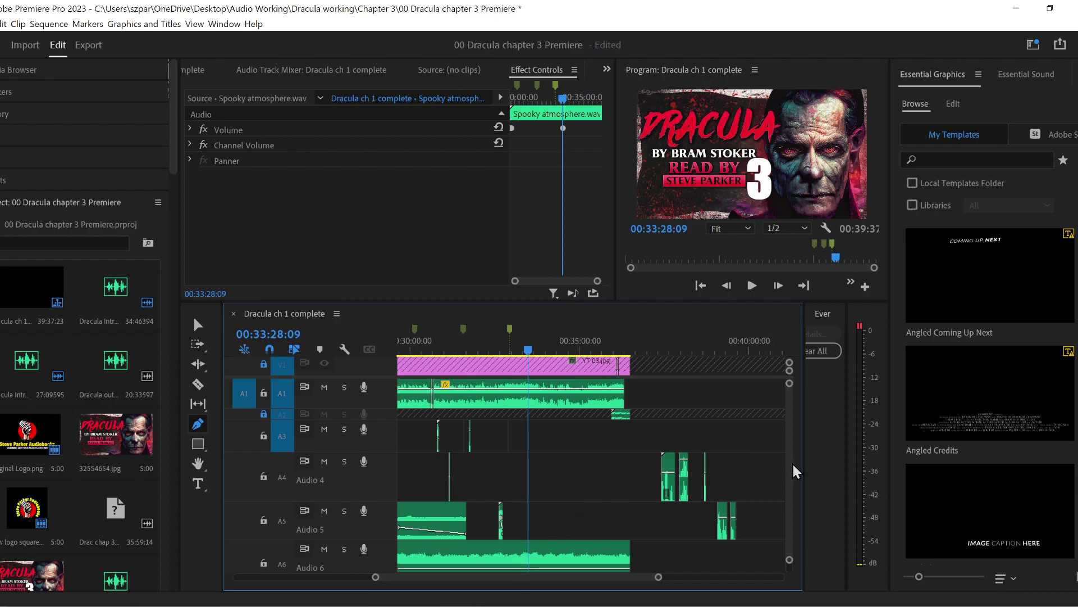
{"action": "scroll", "coordinate": [785, 464], "scroll_direction": "down", "scroll_amount": 3}
{"action": "left_click", "coordinate": [504, 437]}
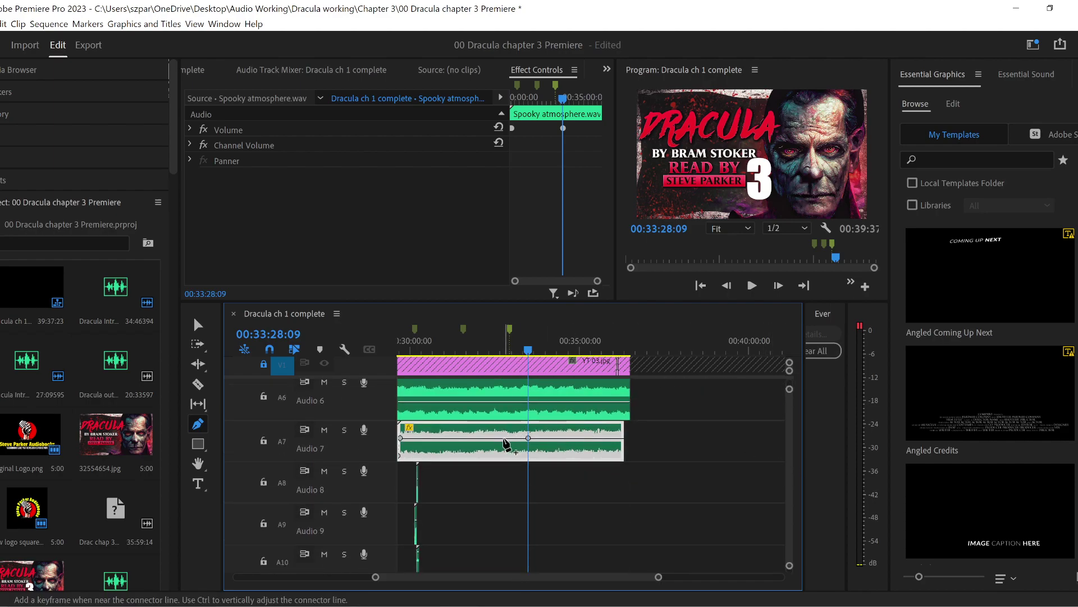
{"action": "left_click_drag", "start_coordinate": [530, 442], "coordinate": [529, 436]}
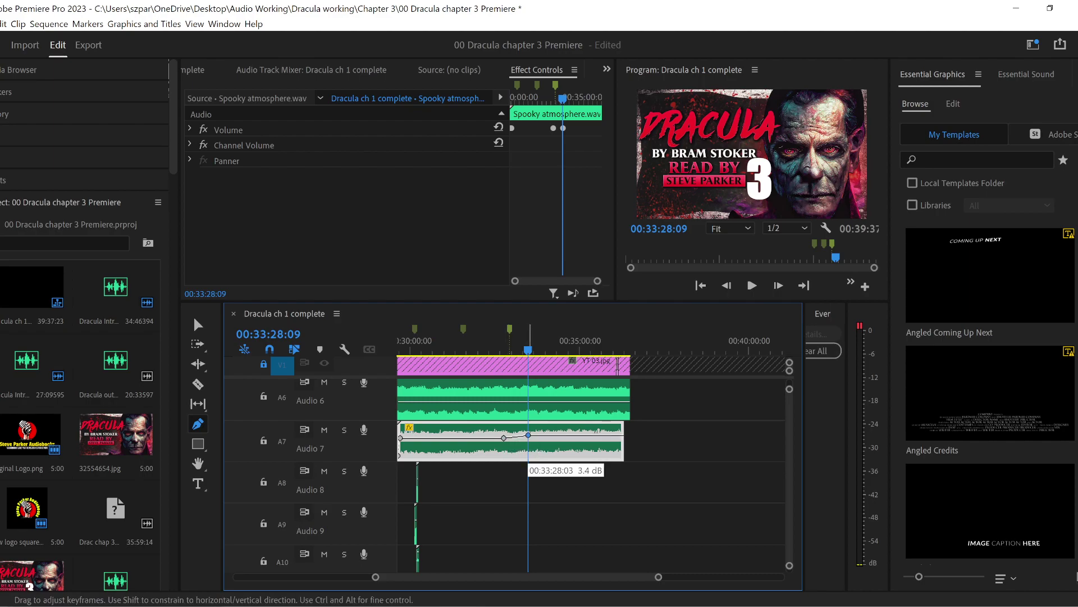
{"action": "key", "text": "space"}
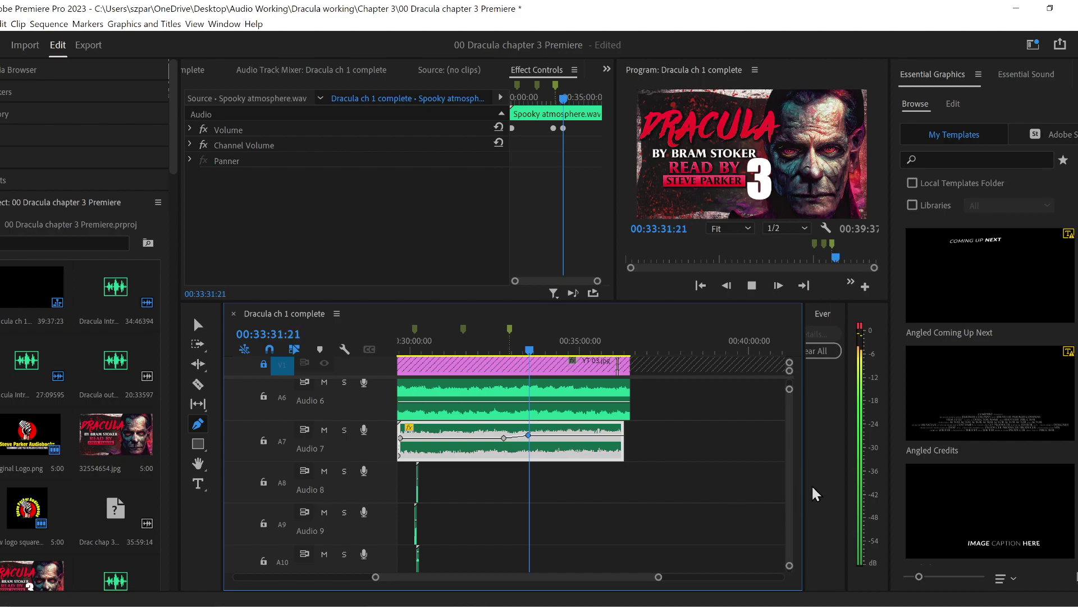
{"action": "key", "text": "space"}
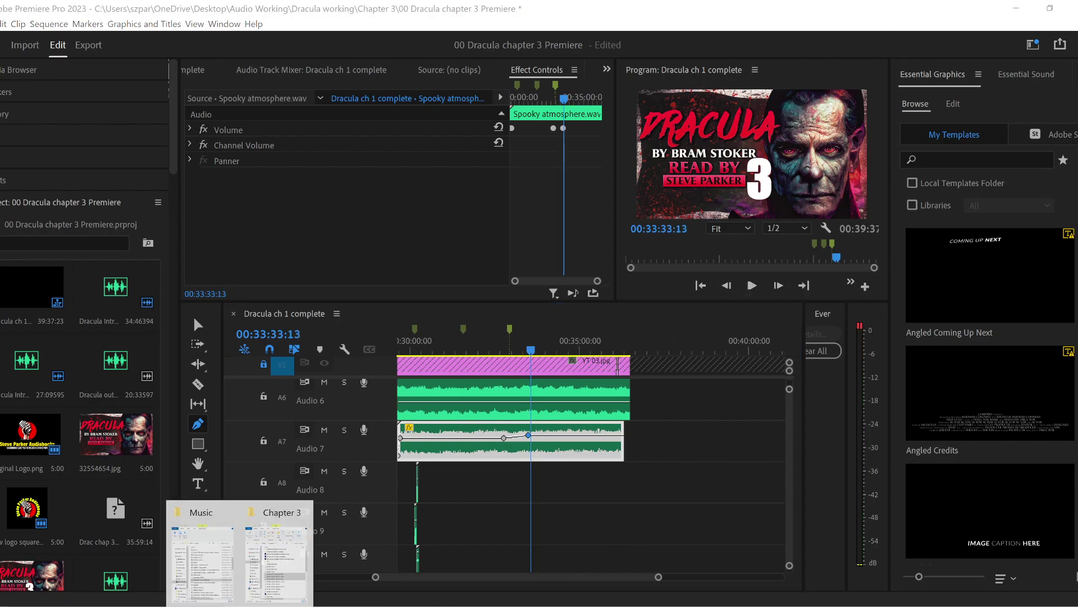
- Switch to the File Explorer window of the sound library and open the Weapons folder in 01 SFX
{"action": "left_click", "coordinate": [219, 584]}
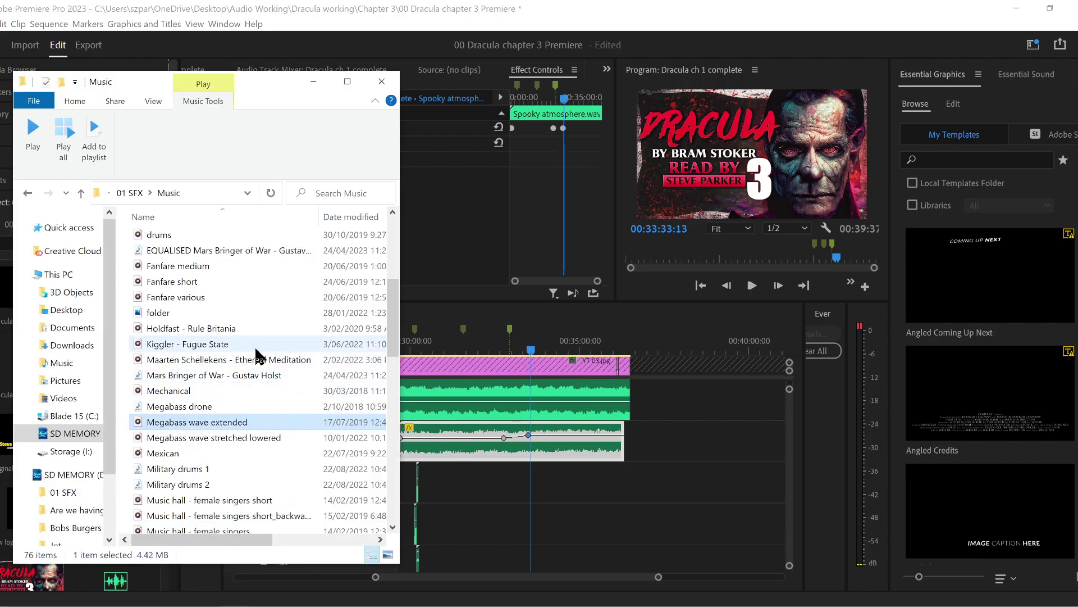
{"action": "scroll", "coordinate": [247, 360], "scroll_direction": "up", "scroll_amount": 5}
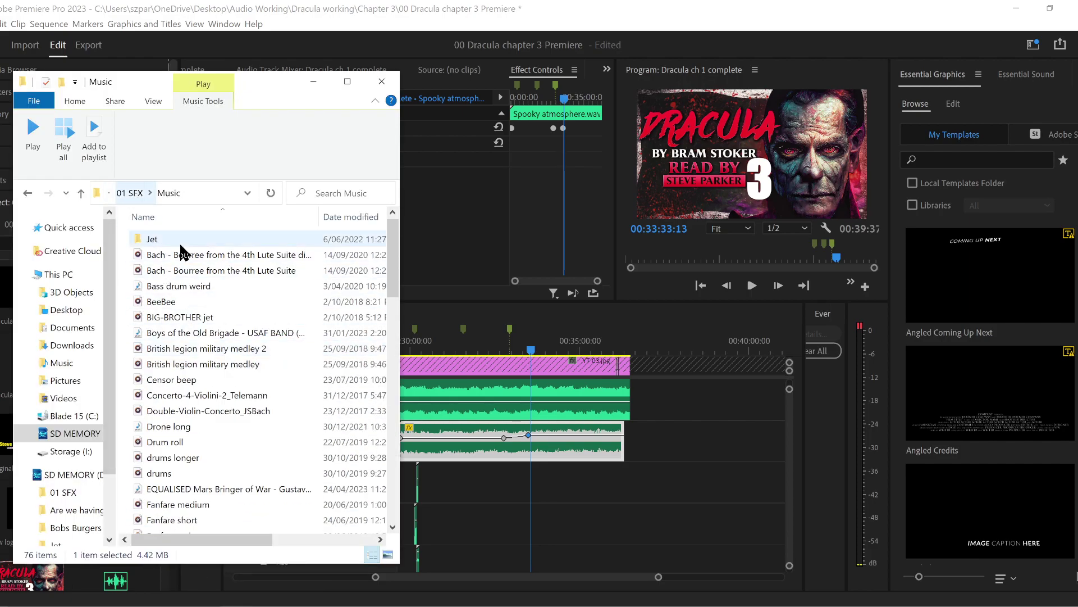
{"action": "left_click", "coordinate": [133, 194]}
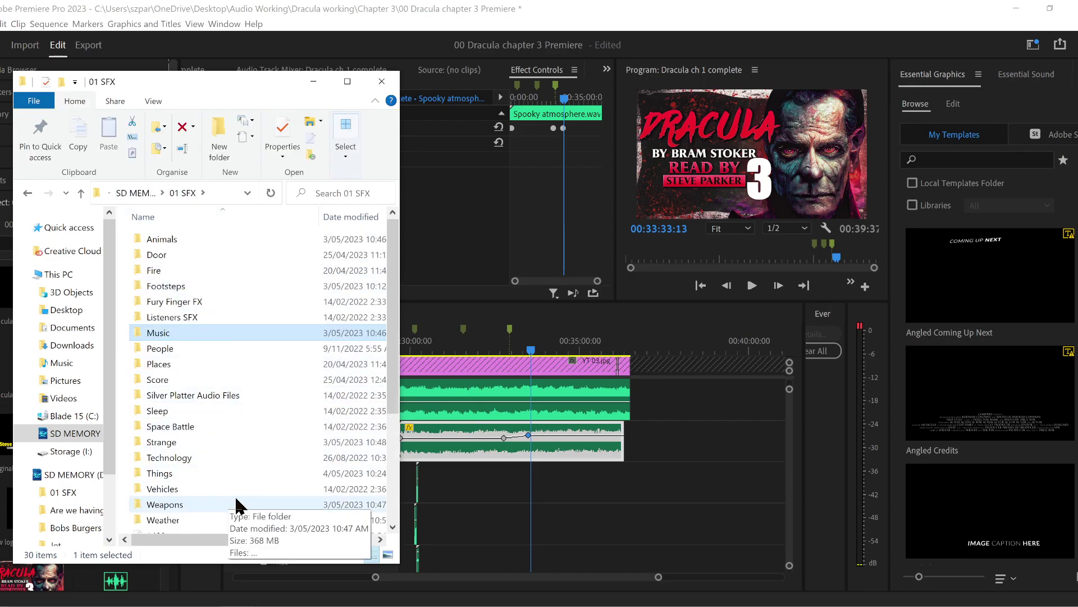
{"action": "scroll", "coordinate": [248, 397], "scroll_direction": "down", "scroll_amount": 1}
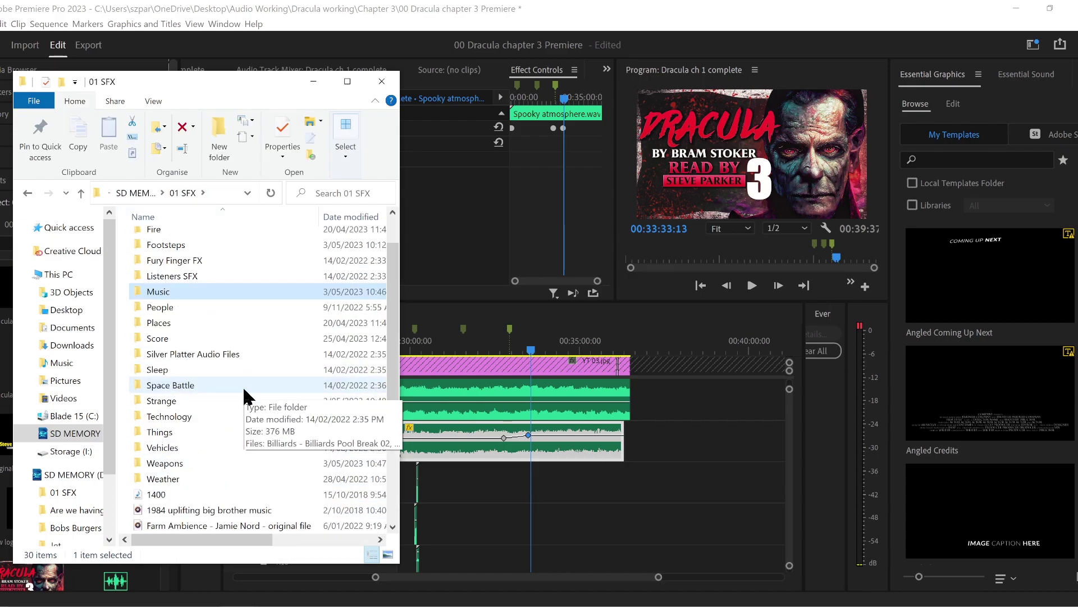
{"action": "double_click", "coordinate": [197, 465]}
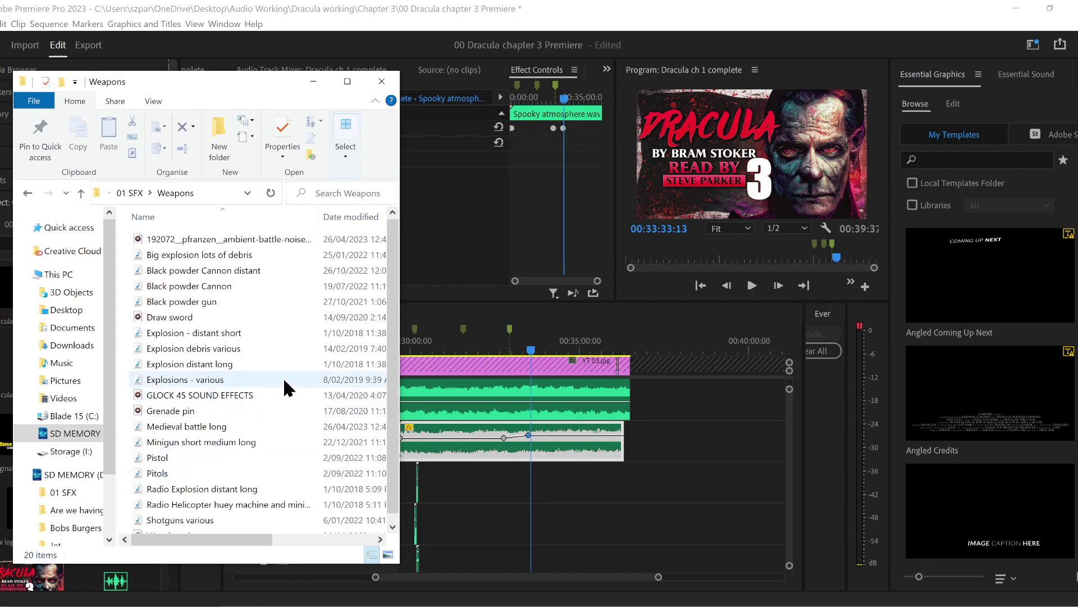
- Audition the Big explosion lots of debris sound from the Weapons folder and close the player
{"action": "left_click", "coordinate": [232, 253]}
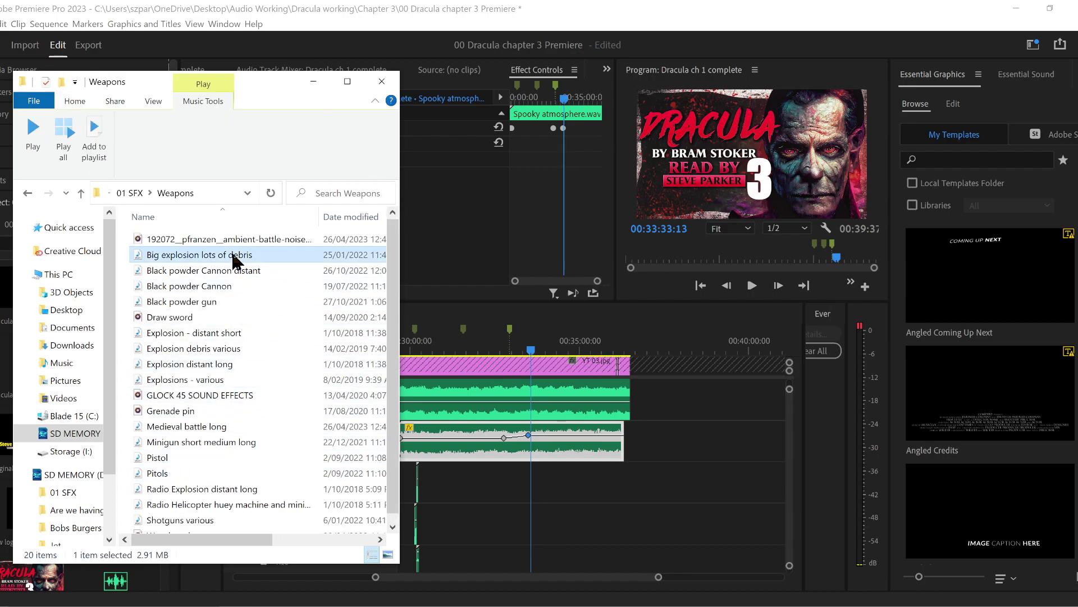
{"action": "double_click", "coordinate": [217, 254]}
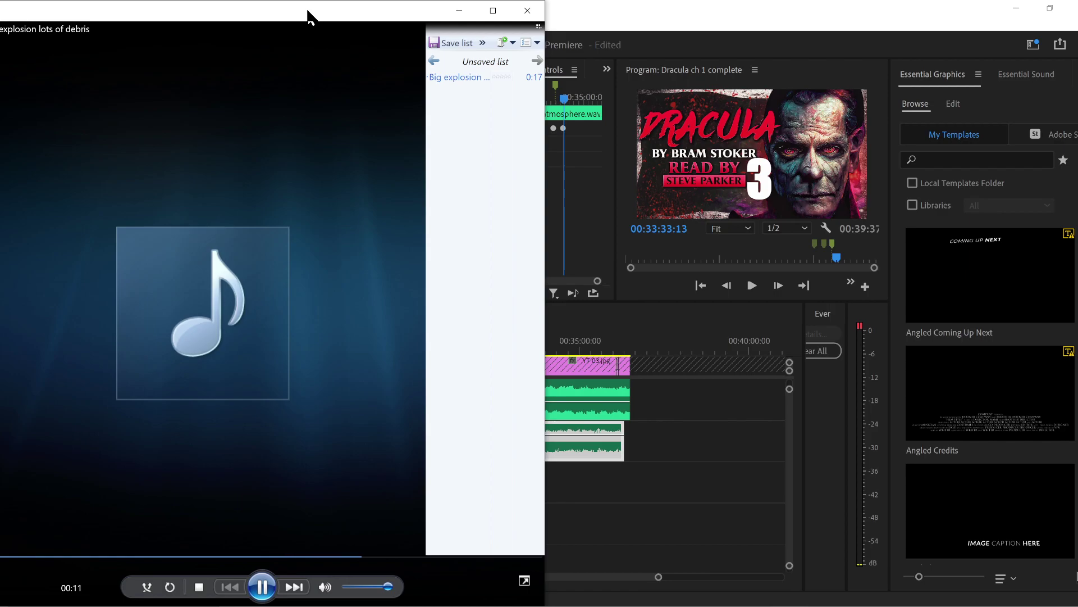
{"action": "left_click", "coordinate": [528, 11]}
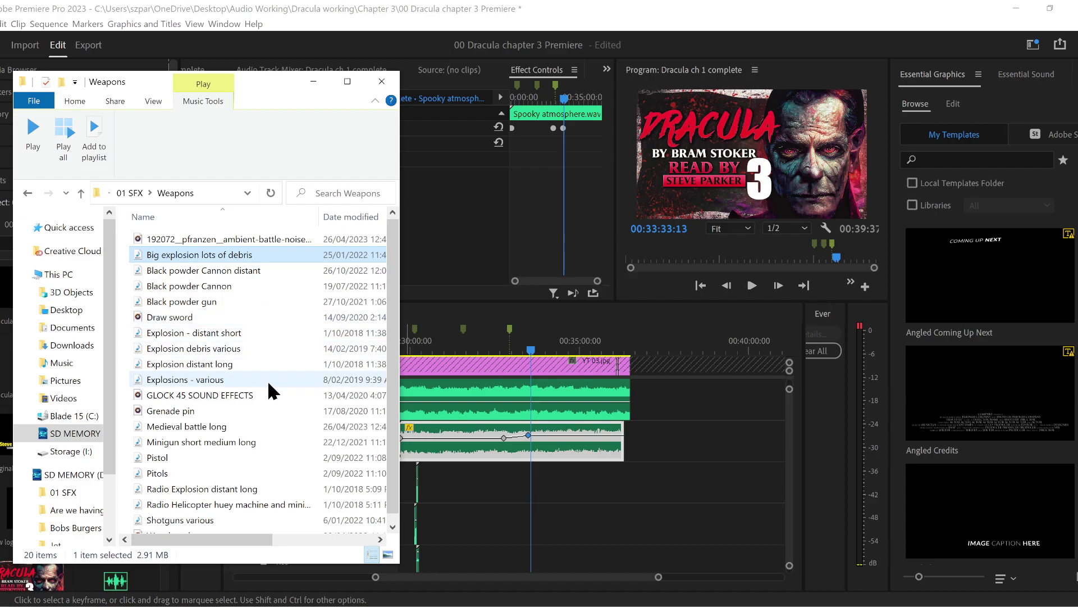
- Audition Explosion debris various beside the Weapons folder and add Wood crash to the player's list
{"action": "double_click", "coordinate": [233, 350]}
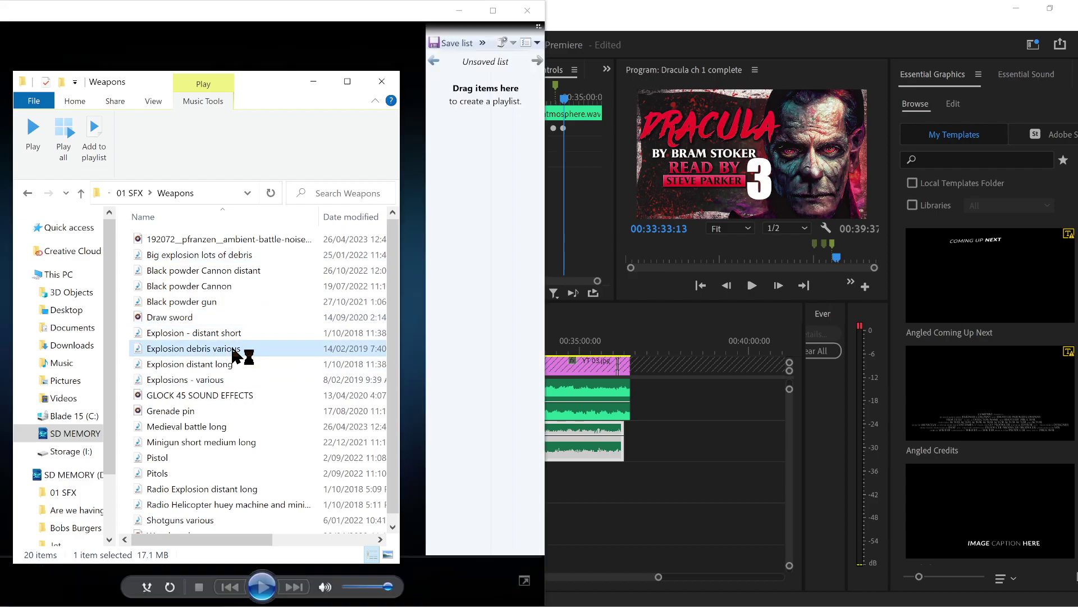
{"action": "left_click_drag", "start_coordinate": [314, 20], "coordinate": [770, 24]}
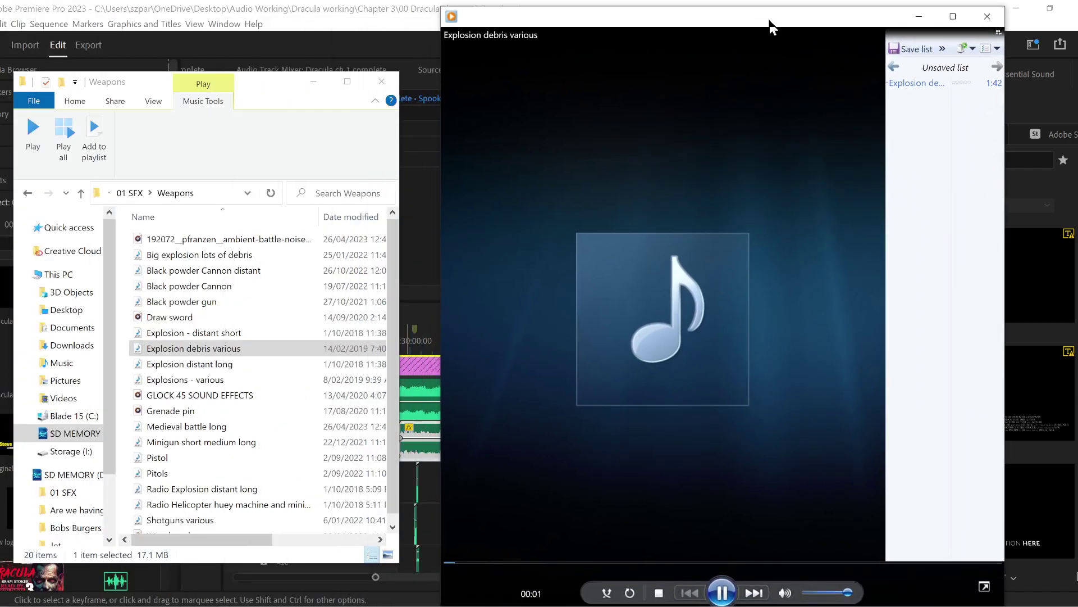
{"action": "left_click", "coordinate": [274, 348]}
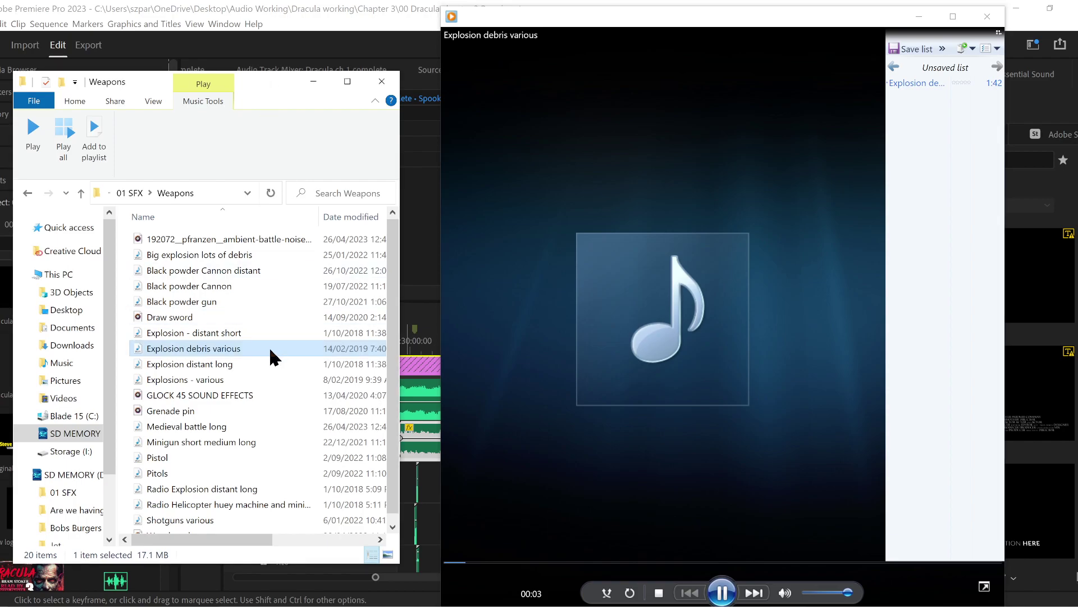
{"action": "scroll", "coordinate": [268, 347], "scroll_direction": "down", "scroll_amount": 1}
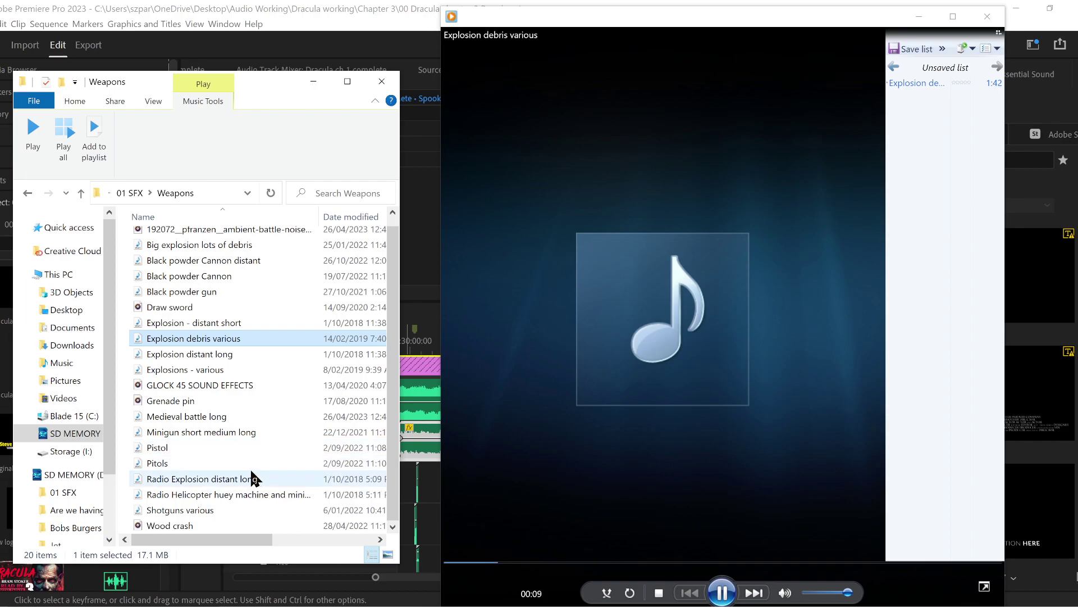
{"action": "left_click", "coordinate": [206, 520]}
{"action": "left_click_drag", "start_coordinate": [206, 523], "coordinate": [932, 186]}
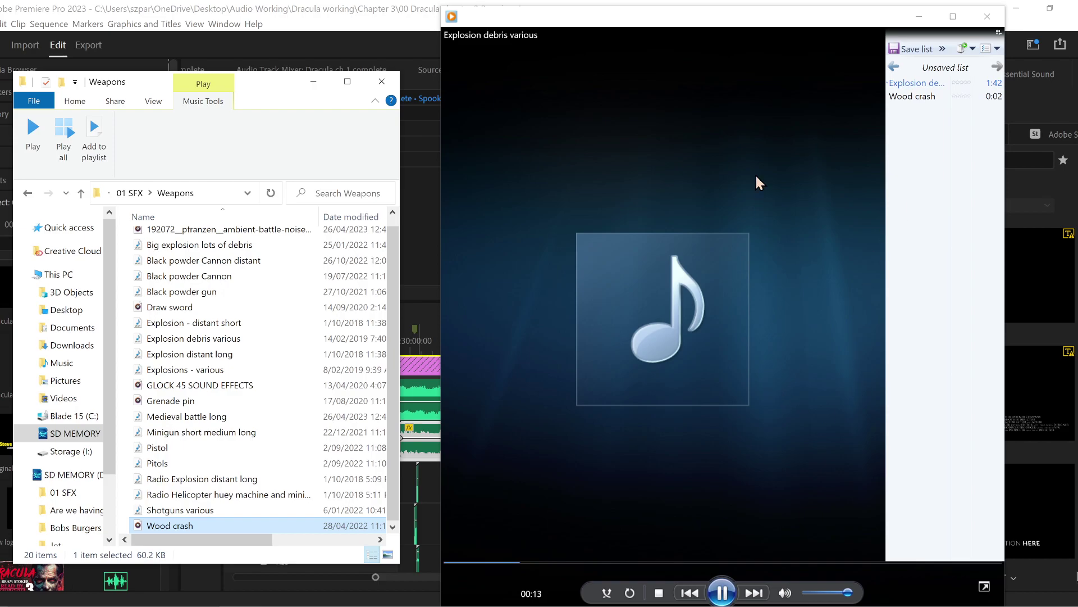
- Lower the player's volume, replay Explosion debris various from about half a minute in and close the player
{"action": "left_click", "coordinate": [824, 592]}
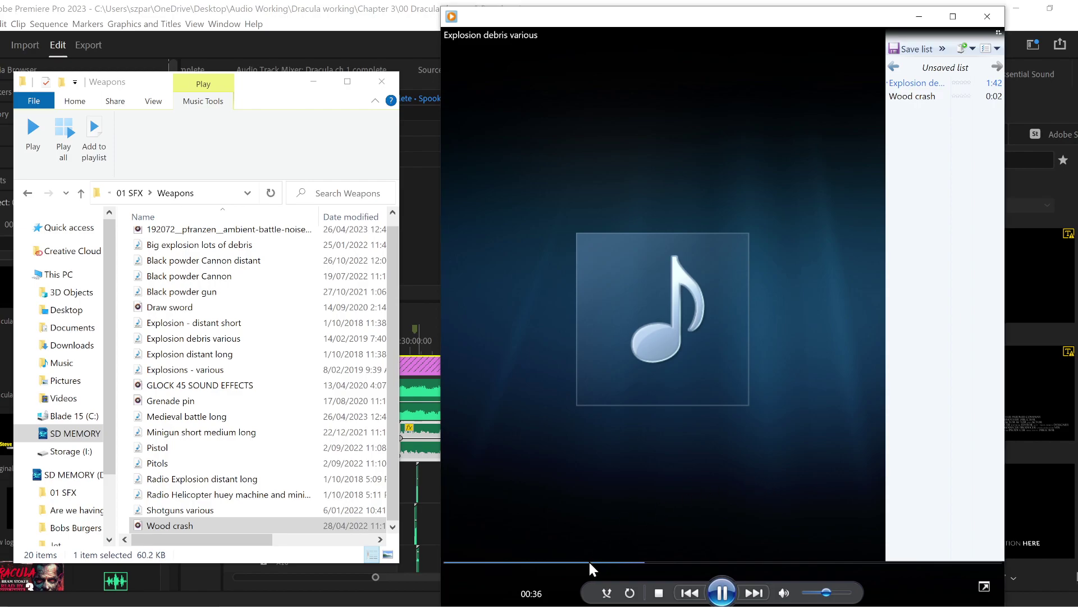
{"action": "left_click", "coordinate": [589, 562]}
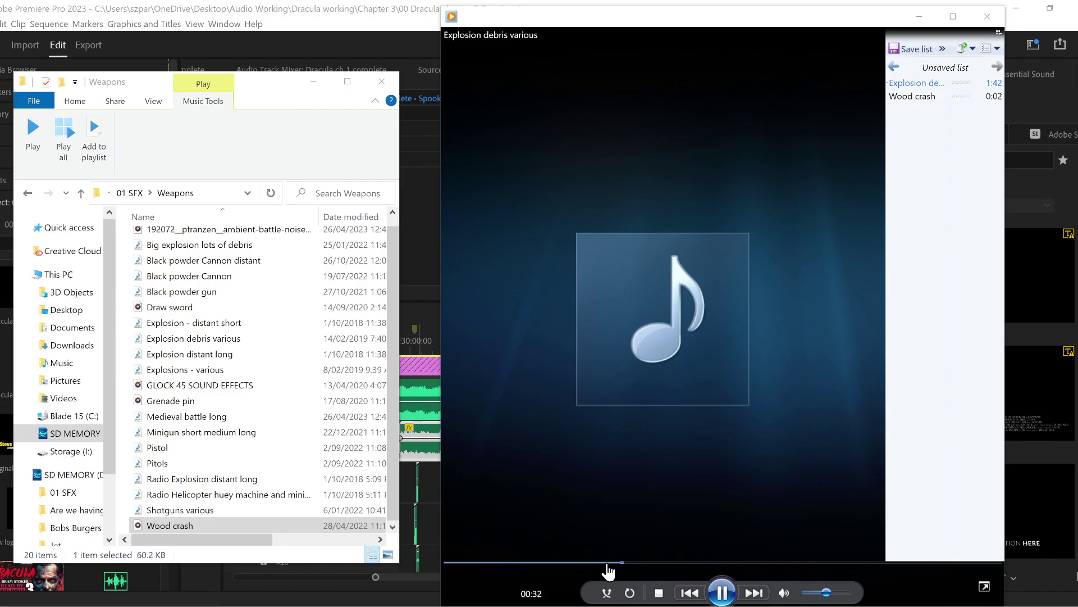
{"action": "left_click", "coordinate": [608, 562]}
{"action": "left_click", "coordinate": [987, 16]}
- Place Explosion debris various on Audio 8 in the empty area after the narration, starting at about 00:37:19:22
{"action": "scroll", "coordinate": [199, 469], "scroll_direction": "up", "scroll_amount": 1}
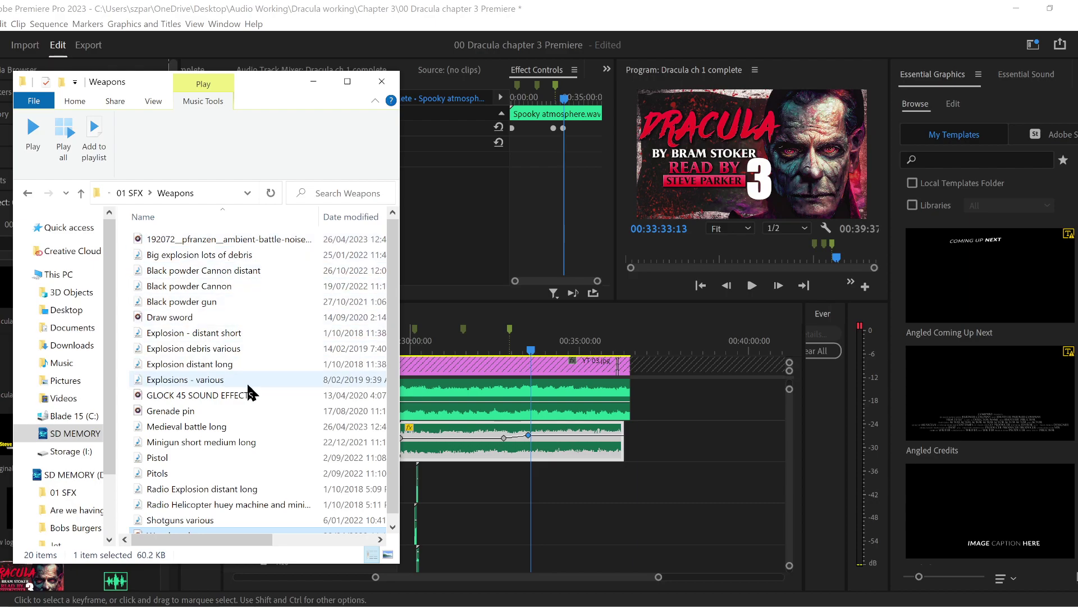
{"action": "left_click", "coordinate": [210, 353]}
{"action": "left_click_drag", "start_coordinate": [210, 356], "coordinate": [674, 482]}
{"action": "left_click", "coordinate": [674, 354]}
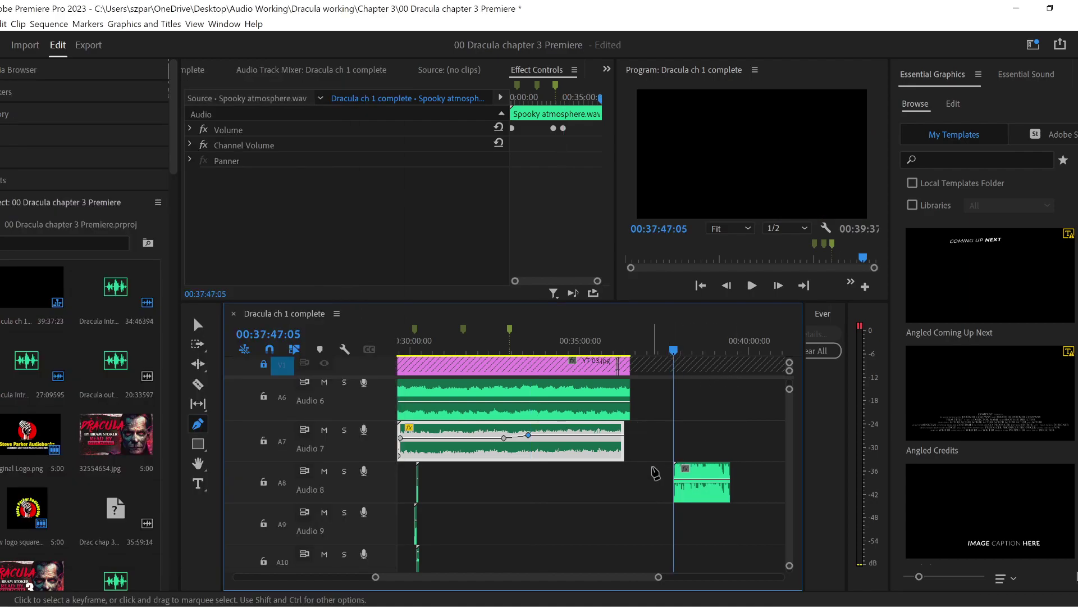
{"action": "left_click", "coordinate": [684, 491]}
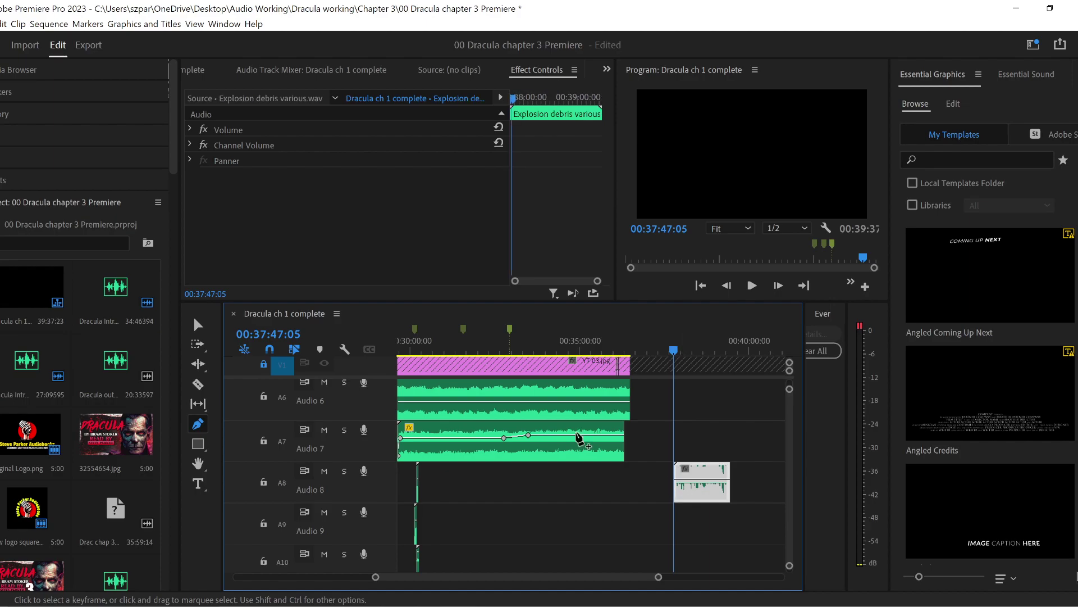
{"action": "left_click", "coordinate": [200, 325]}
{"action": "left_click_drag", "start_coordinate": [692, 494], "coordinate": [677, 493]}
{"action": "left_click", "coordinate": [659, 349]}
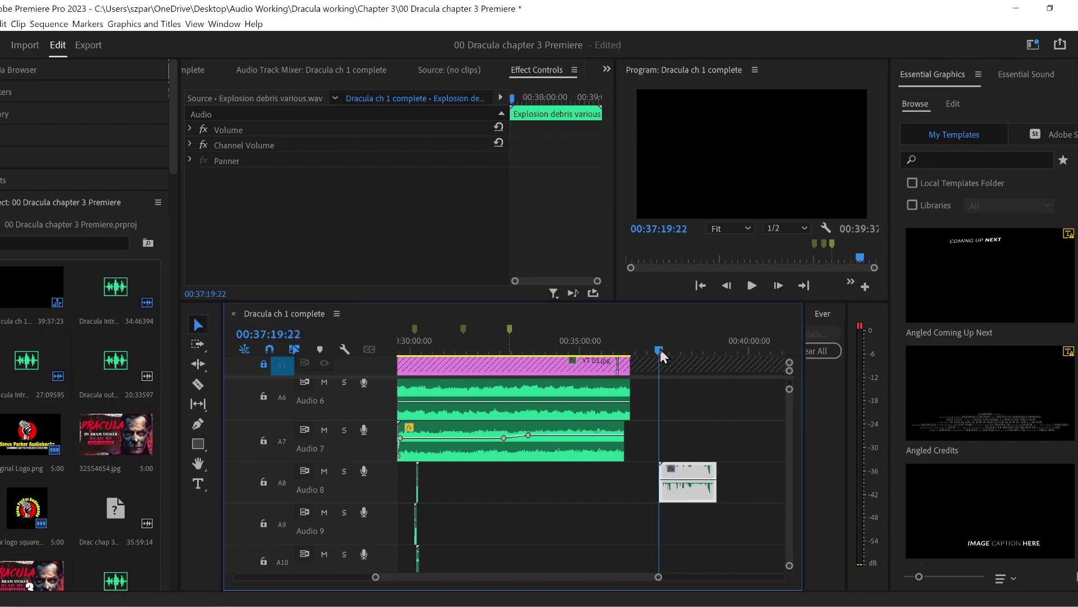
- Jump to 00:37:49:22, half a minute into the explosion debris clip, and play it from there with the timeline enlarged
{"action": "left_click", "coordinate": [666, 232]}
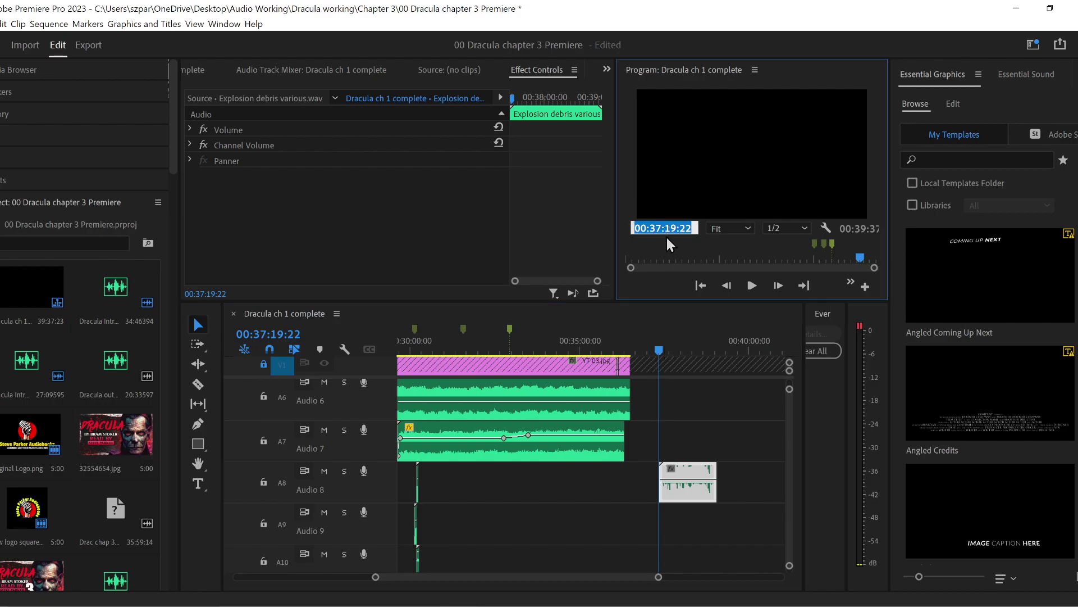
{"action": "left_click", "coordinate": [667, 229]}
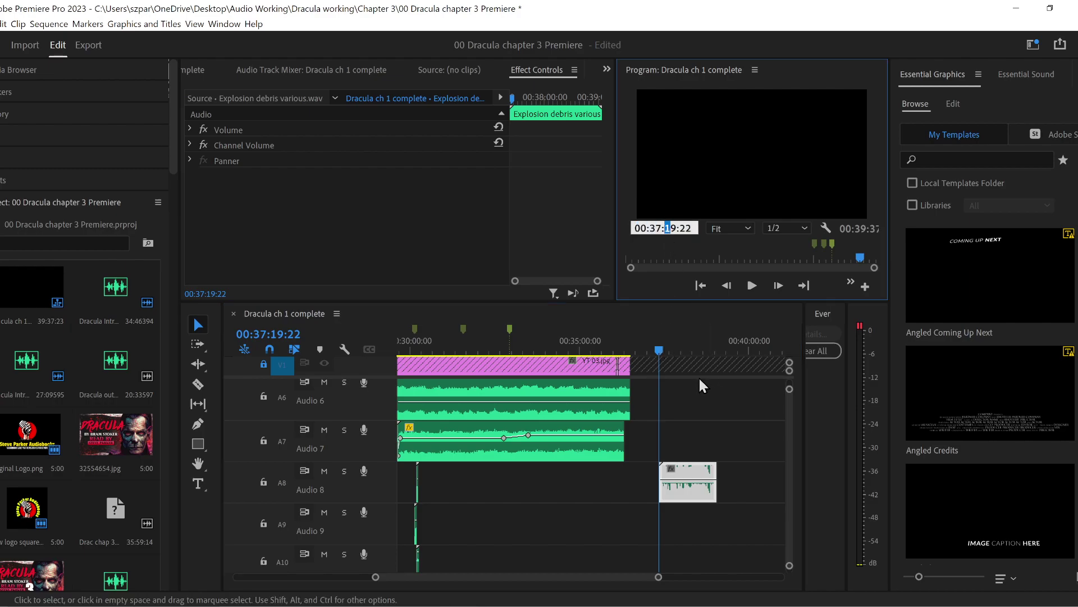
{"action": "key", "text": "Return"}
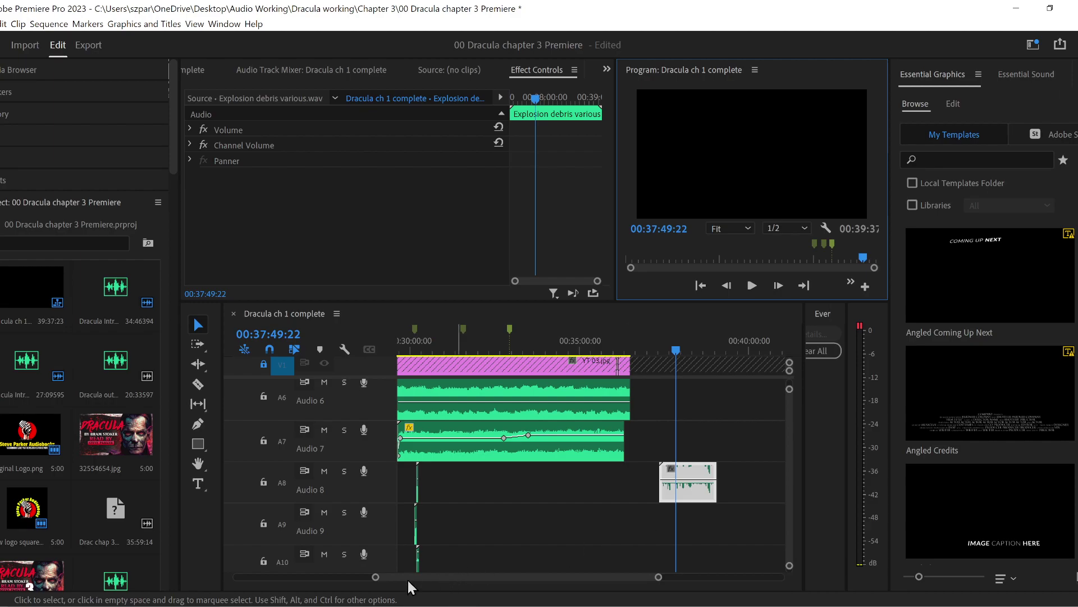
{"action": "left_click_drag", "start_coordinate": [376, 580], "coordinate": [469, 577]}
{"action": "key", "text": "space"}
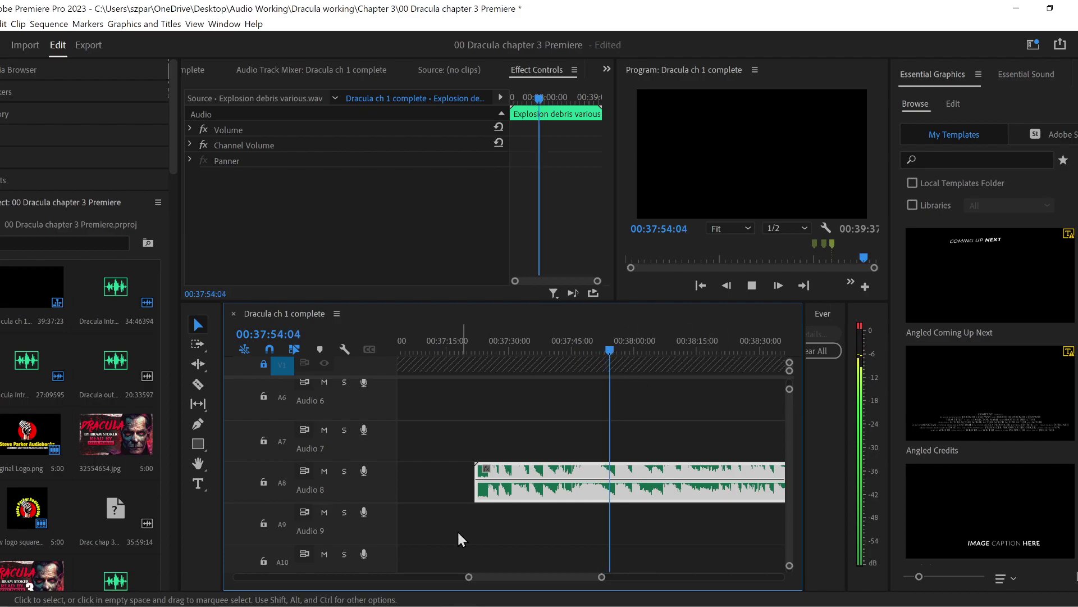
- Audition the explosion debris clip on Audio 8 from several points between about 00:37:35 and 00:38:08
{"action": "mouse_move", "coordinate": [473, 578]}
{"action": "left_mouse_down"}
{"action": "mouse_move", "coordinate": [495, 578]}
{"action": "mouse_move", "coordinate": [478, 578]}
{"action": "left_mouse_up"}
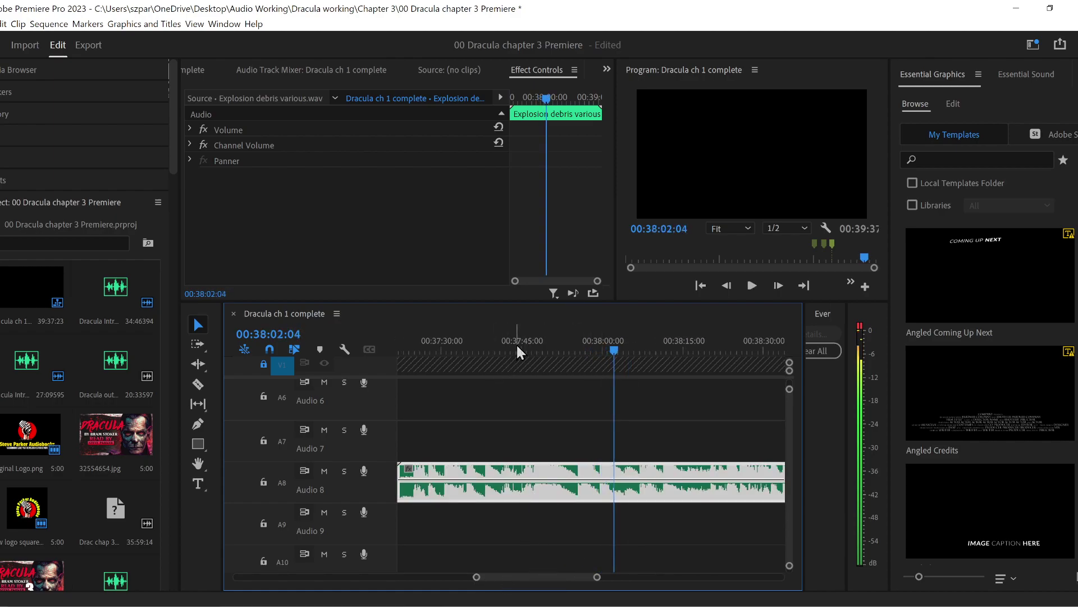
{"action": "left_click_drag", "start_coordinate": [517, 345], "coordinate": [484, 356]}
{"action": "key", "text": "space"}
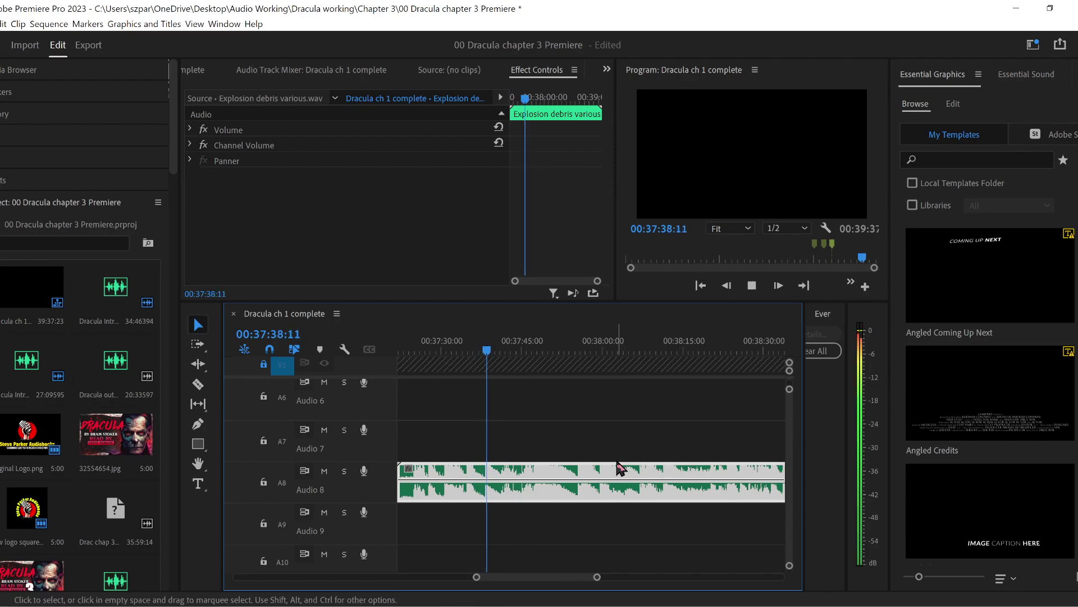
{"action": "left_click_drag", "start_coordinate": [473, 347], "coordinate": [470, 352]}
{"action": "key", "text": "space"}
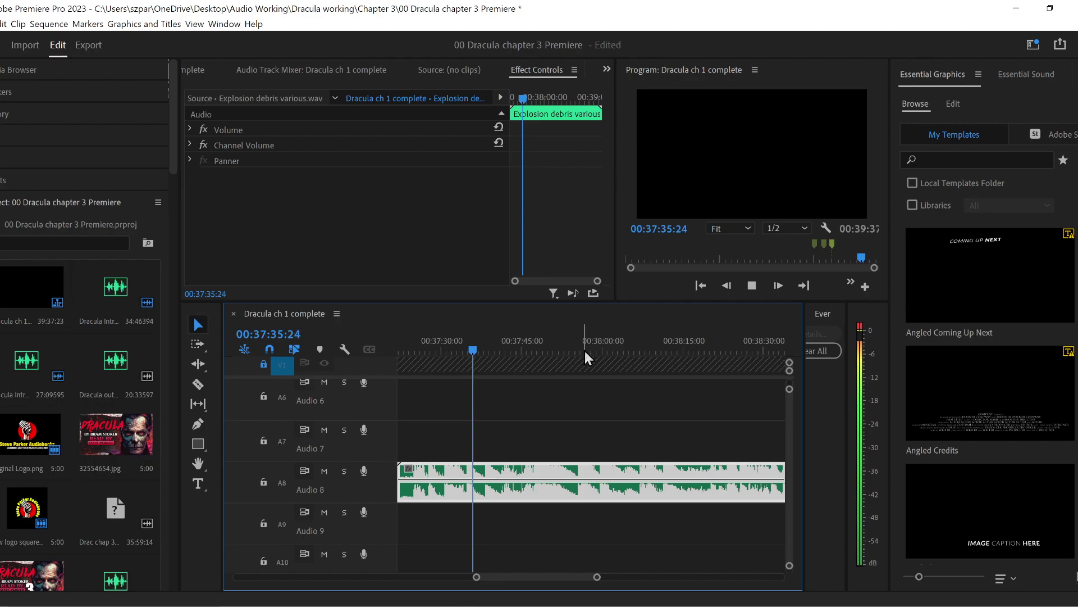
{"action": "left_click", "coordinate": [641, 355]}
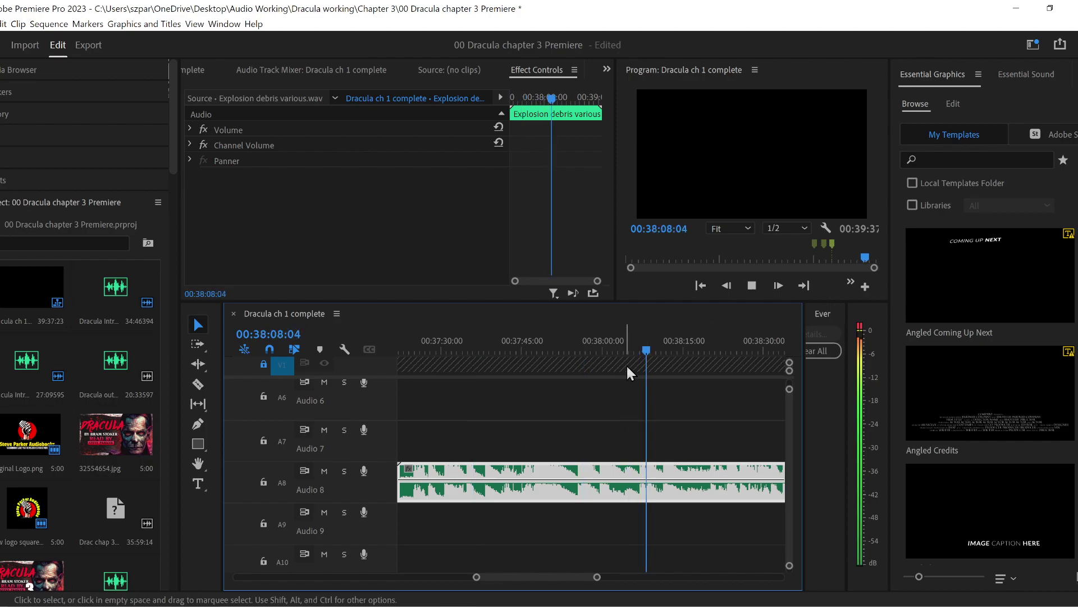
{"action": "left_click_drag", "start_coordinate": [638, 348], "coordinate": [623, 349]}
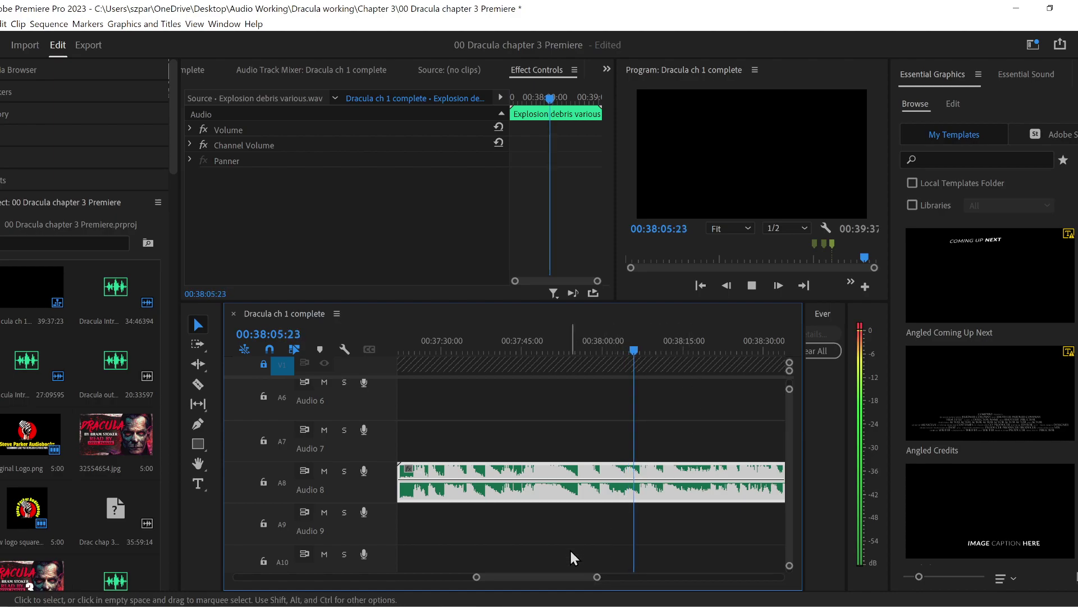
- Move the explosion debris clip to start at about 00:38:09 on Audio 8 and audition it from 00:38:52:03 and 00:39:07:23
{"action": "left_click_drag", "start_coordinate": [598, 577], "coordinate": [633, 578]}
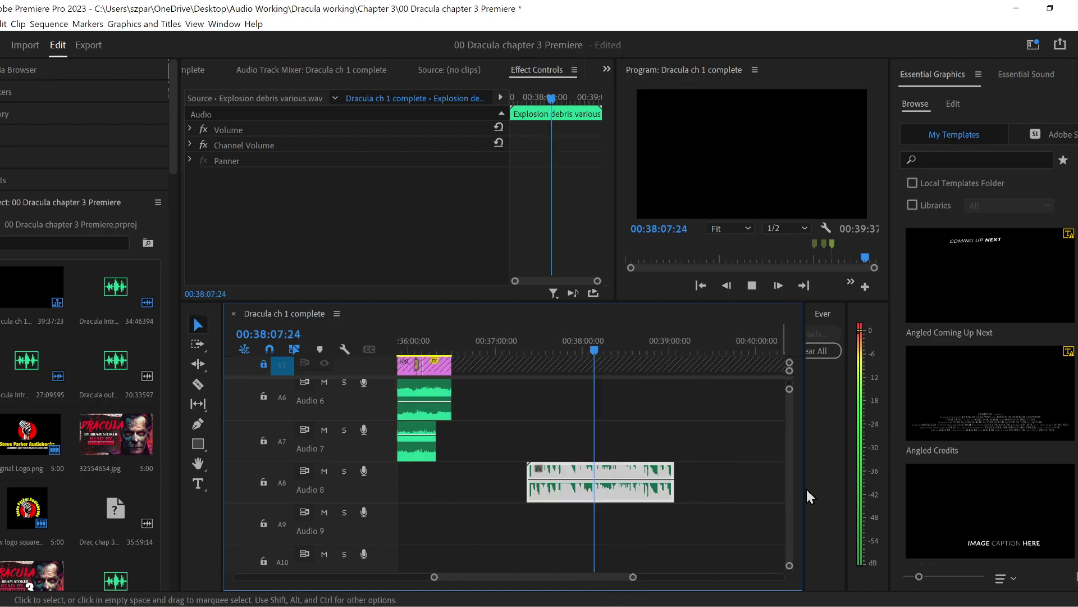
{"action": "left_click_drag", "start_coordinate": [627, 503], "coordinate": [696, 502]}
{"action": "left_click", "coordinate": [660, 344]}
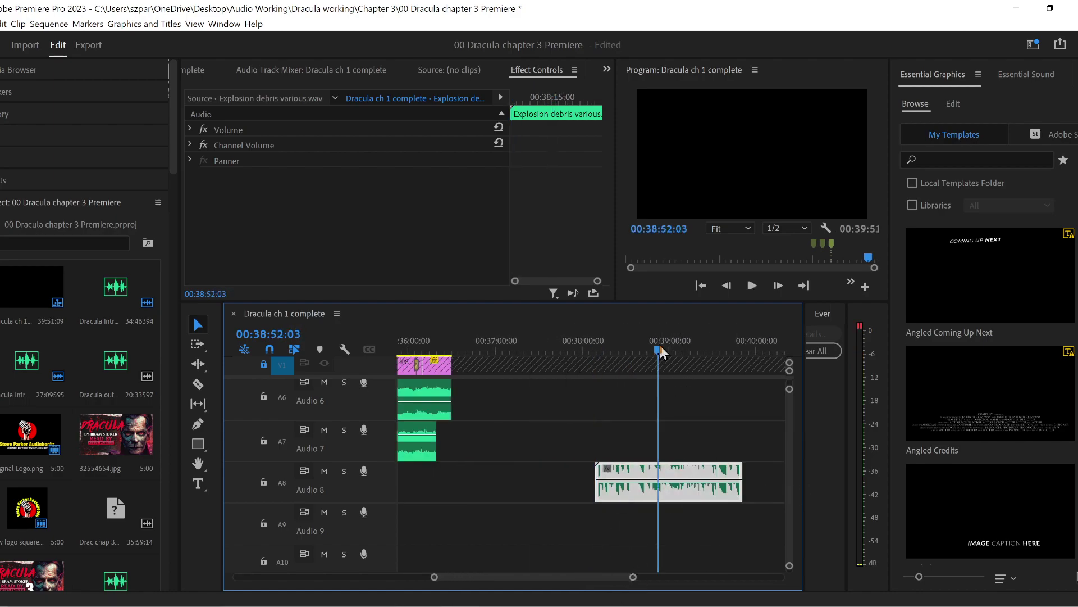
{"action": "key", "text": "space"}
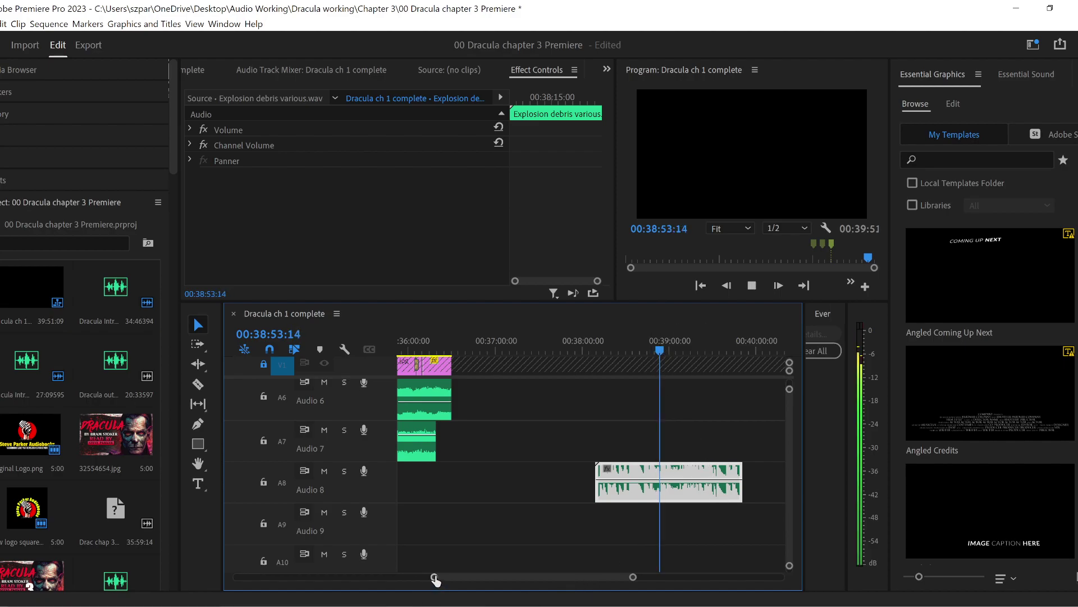
{"action": "left_click_drag", "start_coordinate": [435, 577], "coordinate": [470, 584]}
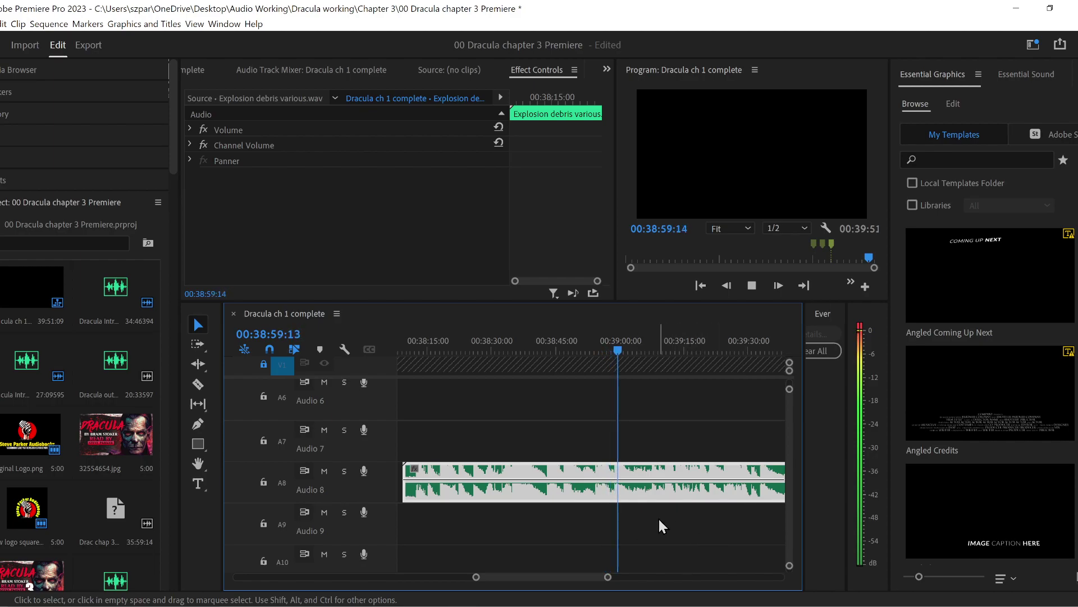
{"action": "left_click", "coordinate": [654, 344]}
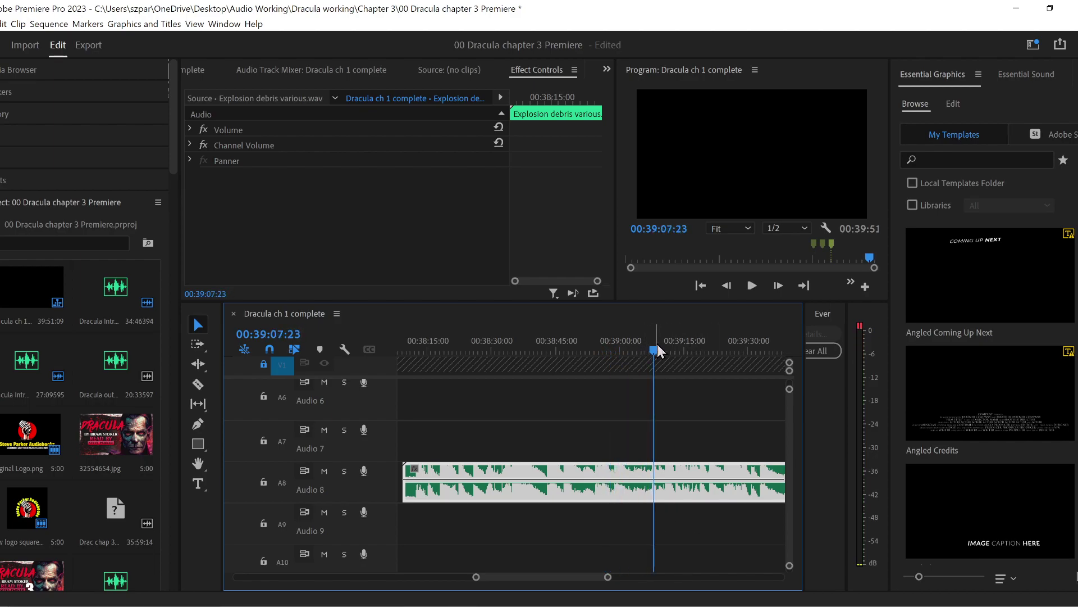
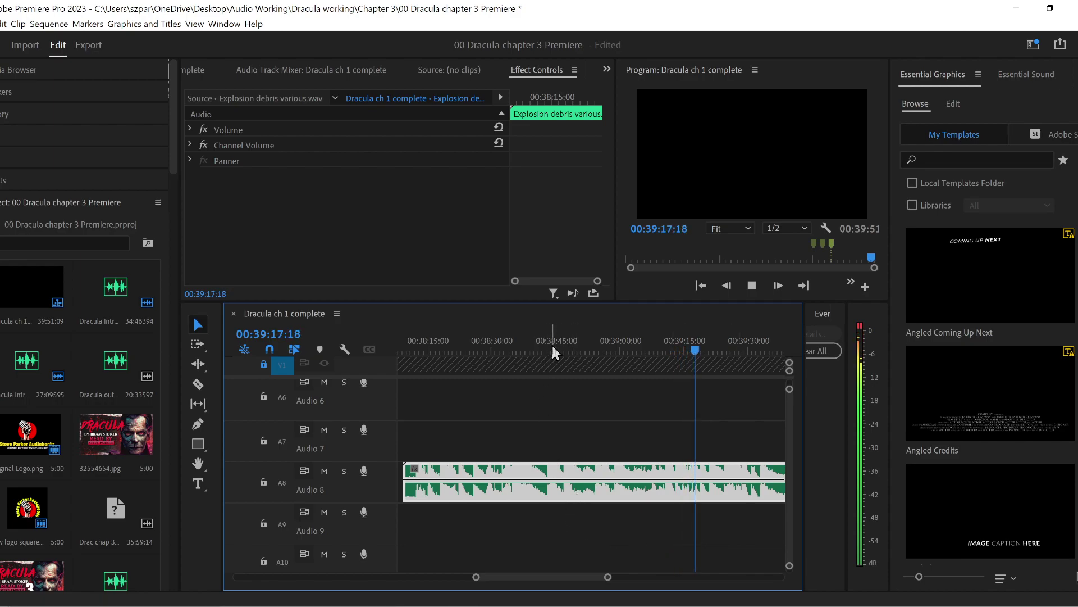
- Play the moved explosion debris clip again from near its start and park the playhead at 00:38:47:05
{"action": "left_click", "coordinate": [441, 349]}
{"action": "left_click_drag", "start_coordinate": [443, 350], "coordinate": [601, 360]}
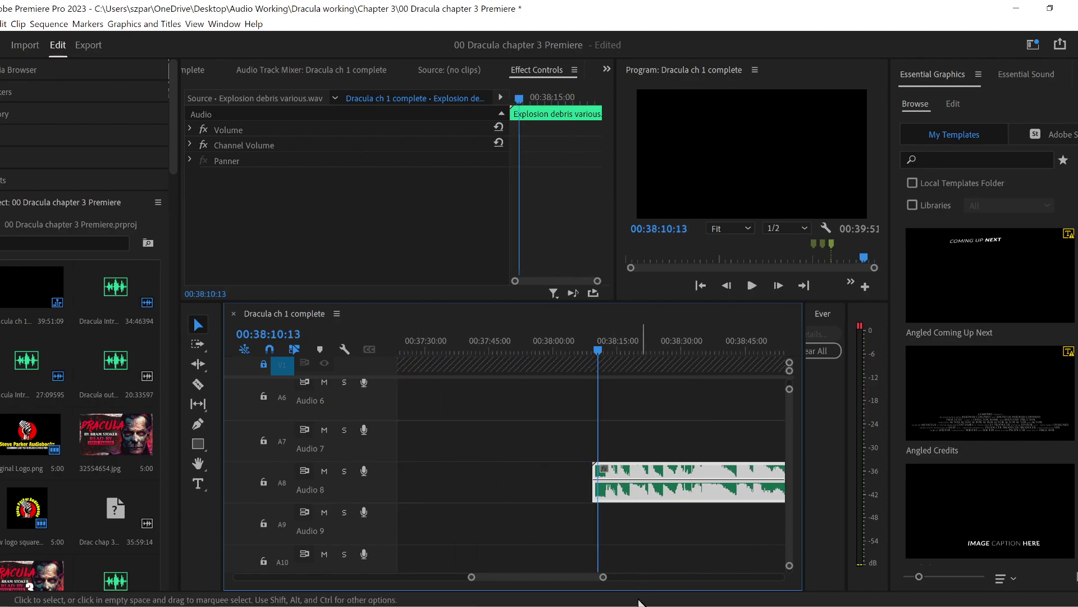
{"action": "scroll", "coordinate": [565, 575], "scroll_direction": "down", "scroll_amount": 5}
{"action": "scroll", "coordinate": [571, 575], "scroll_direction": "up", "scroll_amount": 5}
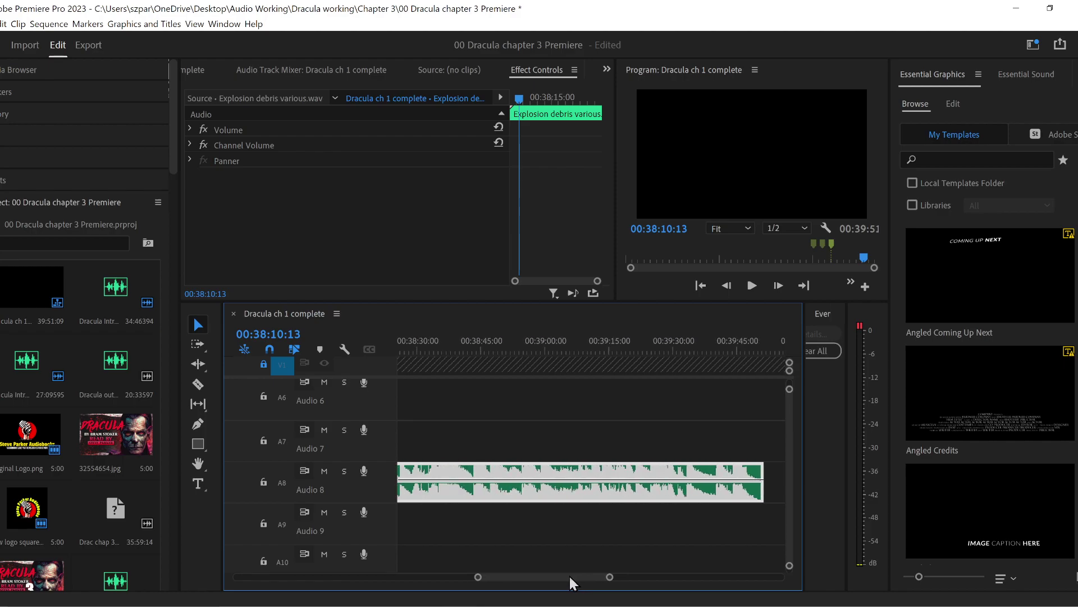
{"action": "mouse_move", "coordinate": [590, 349]}
{"action": "left_mouse_down"}
{"action": "mouse_move", "coordinate": [609, 349]}
{"action": "mouse_move", "coordinate": [595, 349]}
{"action": "left_mouse_up"}
{"action": "key", "text": "space"}
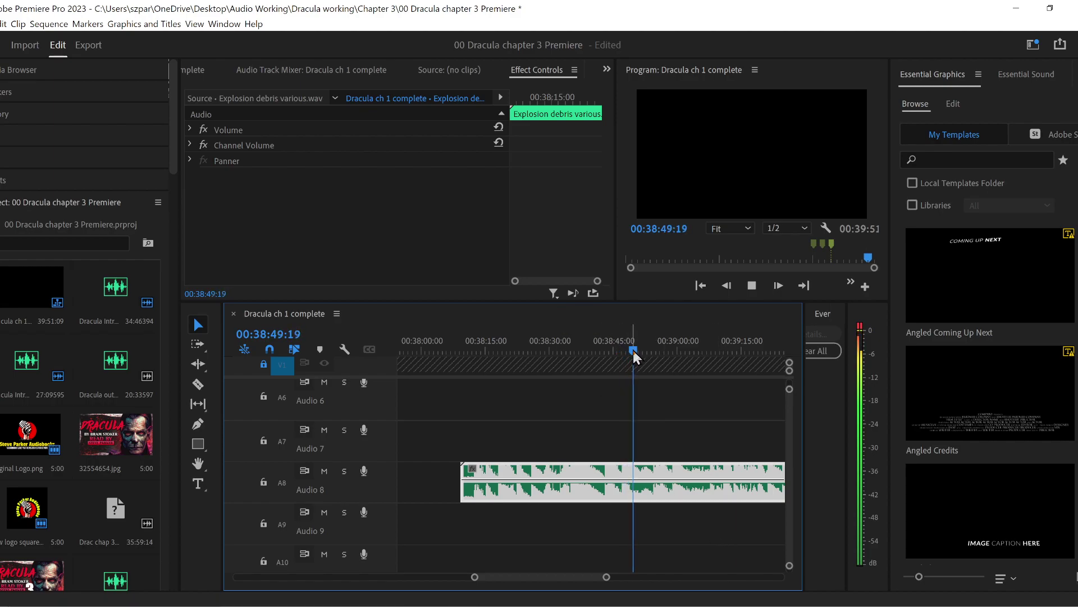
{"action": "left_click_drag", "start_coordinate": [632, 349], "coordinate": [622, 353]}
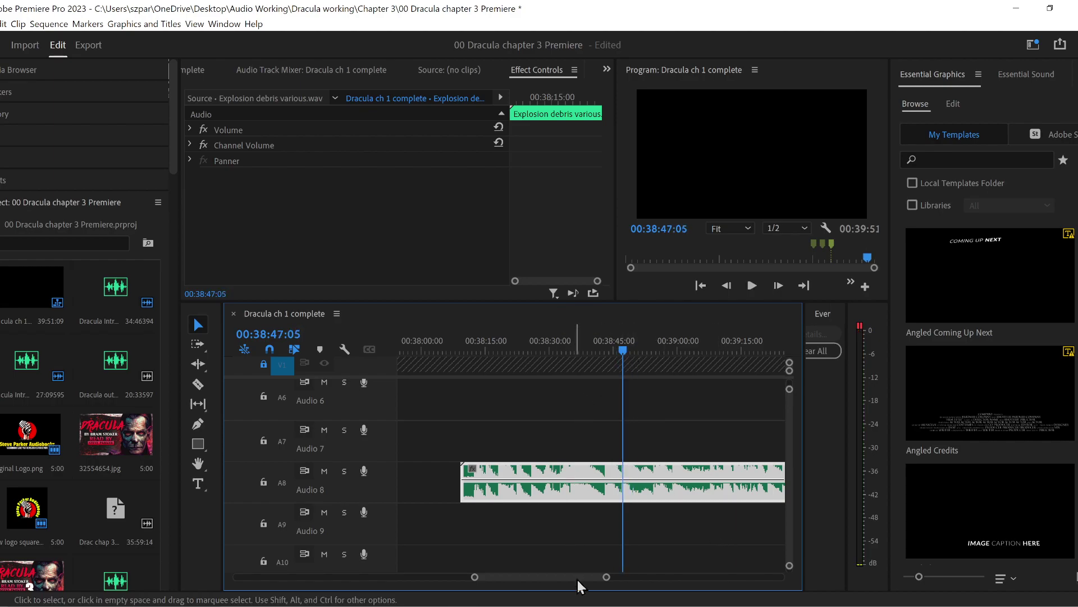
- Split the explosion debris clip at about 00:38:42 and delete the part before the cut
{"action": "left_click", "coordinate": [198, 385]}
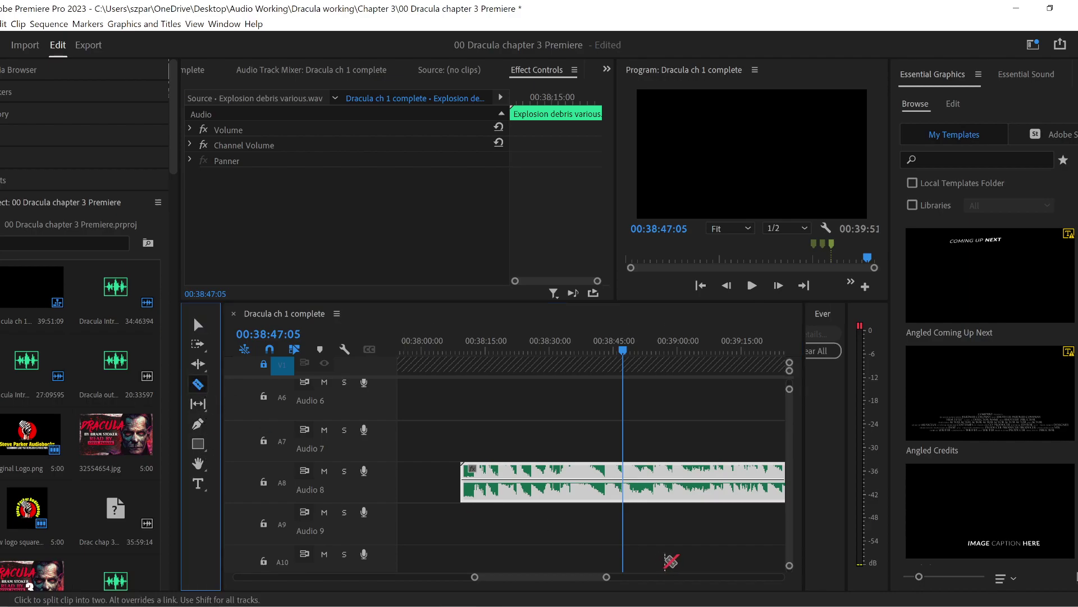
{"action": "left_click", "coordinate": [610, 486]}
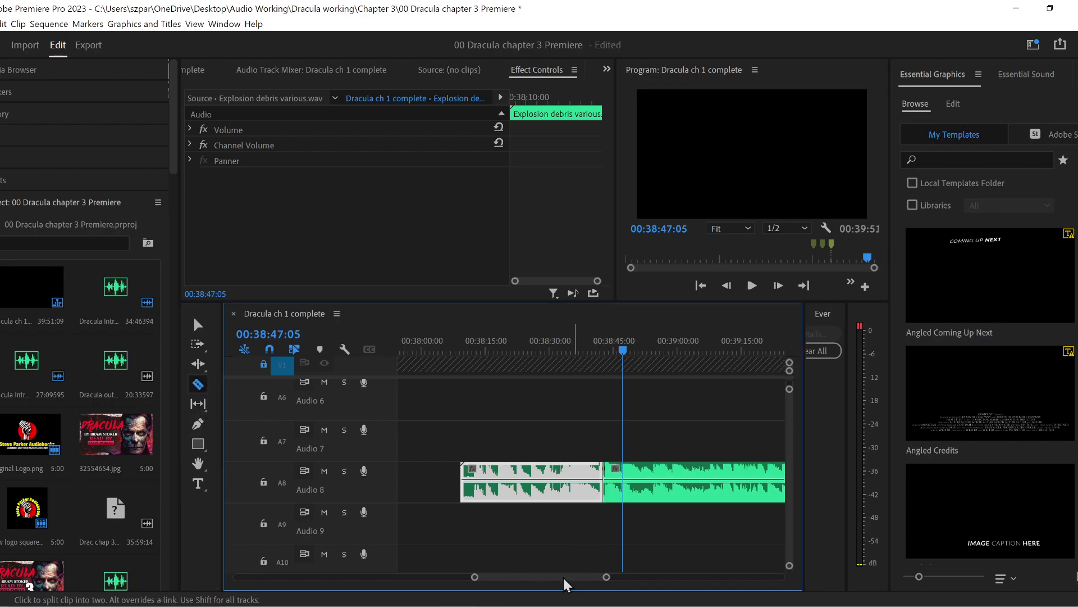
{"action": "left_click", "coordinate": [198, 324]}
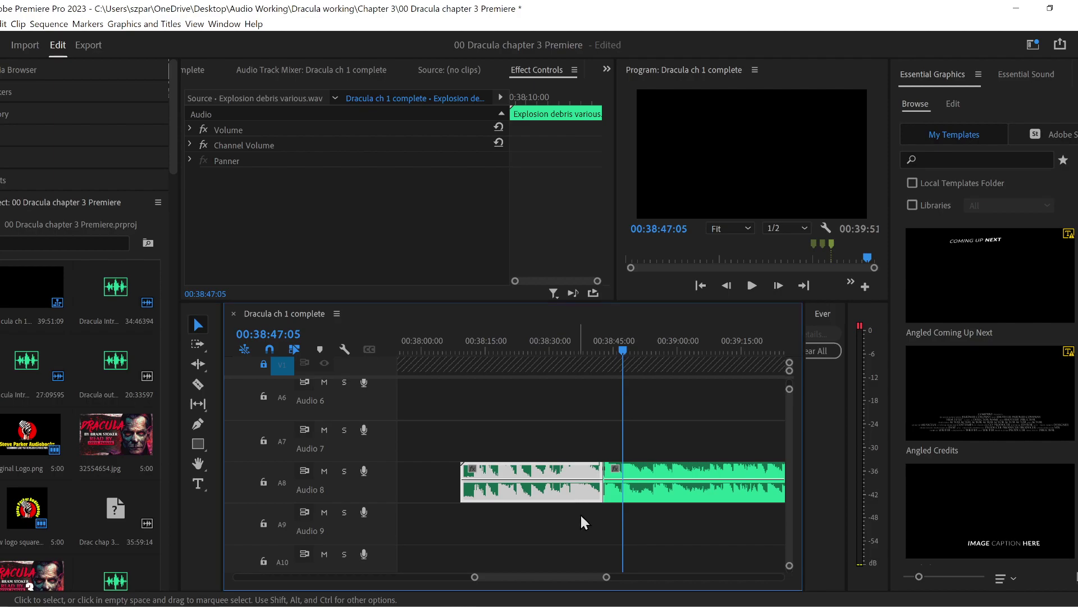
{"action": "key", "text": "Delete"}
{"action": "scroll", "coordinate": [474, 584], "scroll_direction": "up", "scroll_amount": 5}
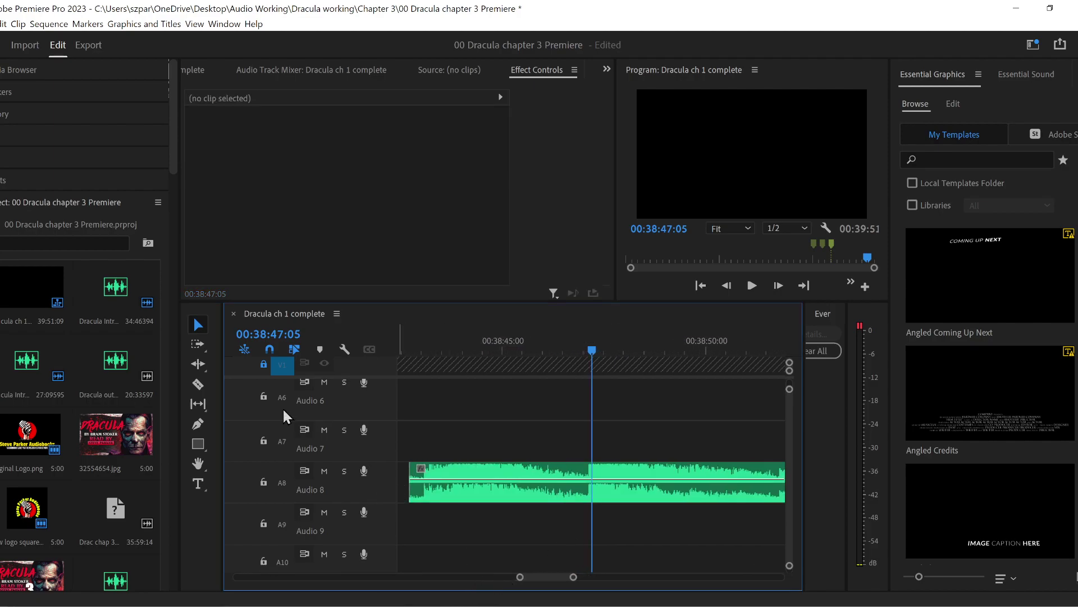
- Add volume keyframes at the start of the remaining debris clip to make a short fade-in
{"action": "left_click", "coordinate": [198, 424]}
{"action": "left_click", "coordinate": [424, 478]}
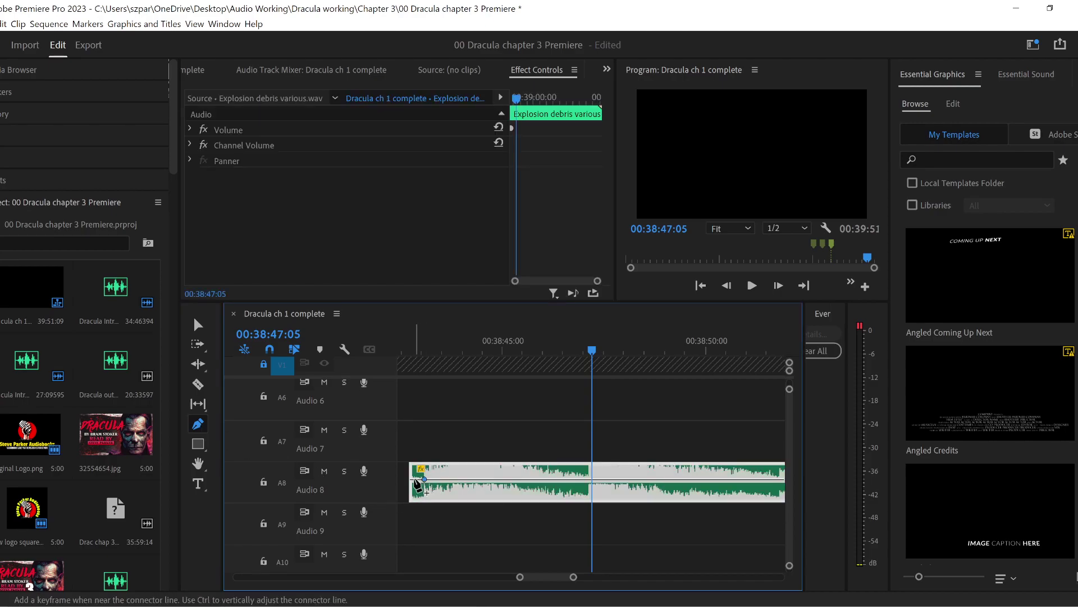
{"action": "scroll", "coordinate": [480, 366], "scroll_direction": "up", "scroll_amount": 2}
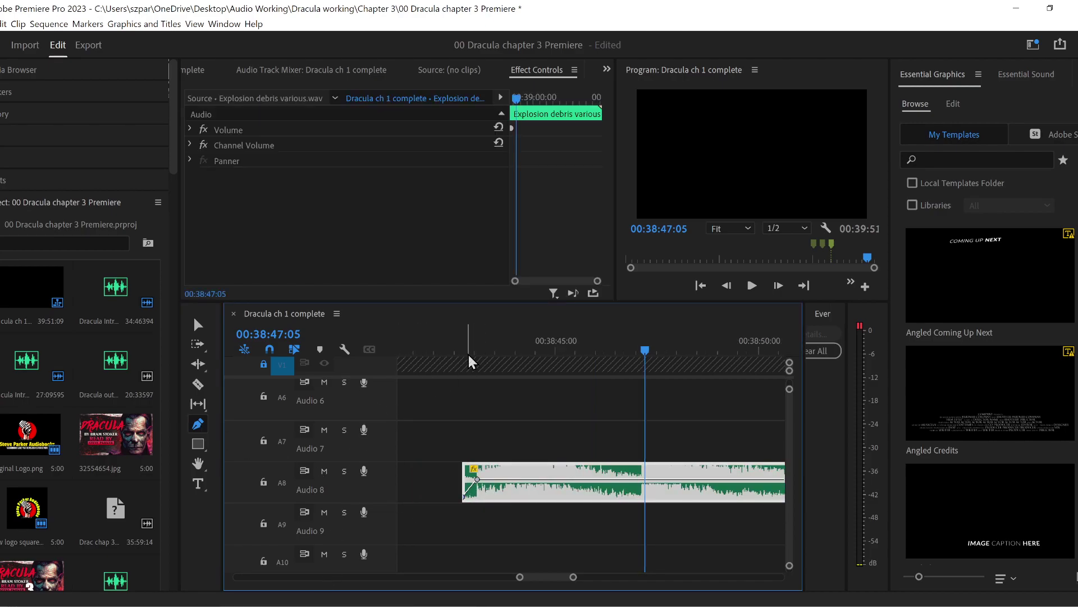
{"action": "left_click", "coordinate": [464, 369]}
- Play the faded-in debris clip from 00:38:42:13 to about 00:38:47:24
{"action": "left_click", "coordinate": [454, 347]}
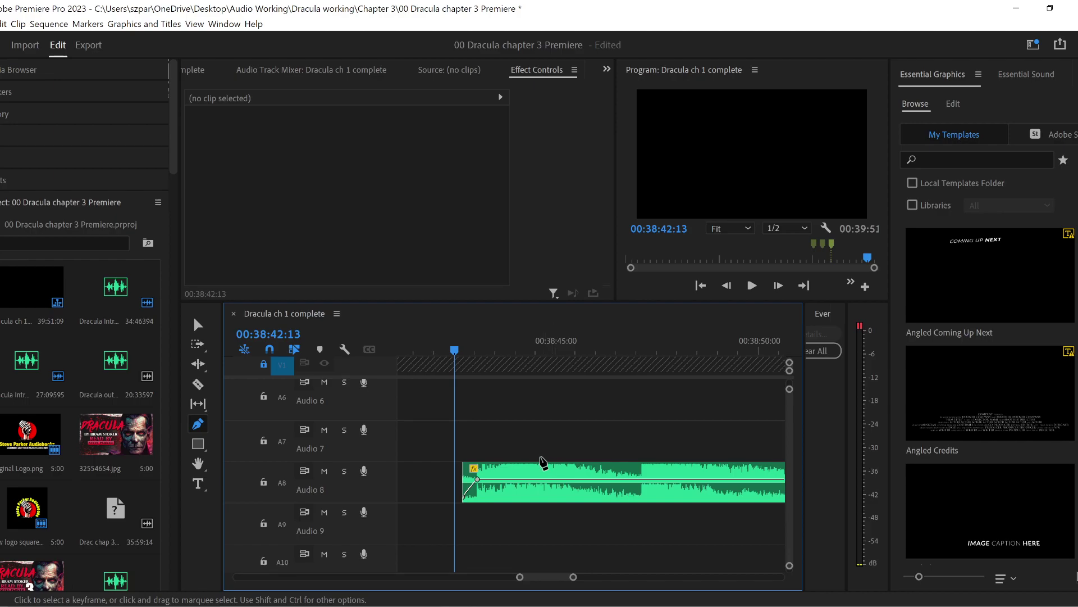
{"action": "left_click", "coordinate": [197, 324]}
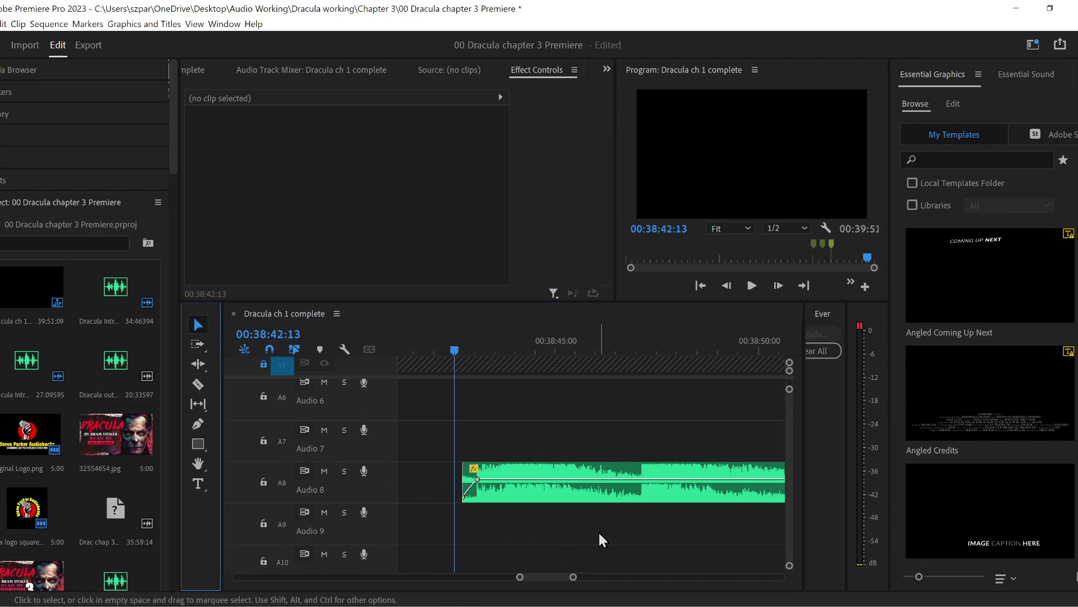
{"action": "key", "text": "space"}
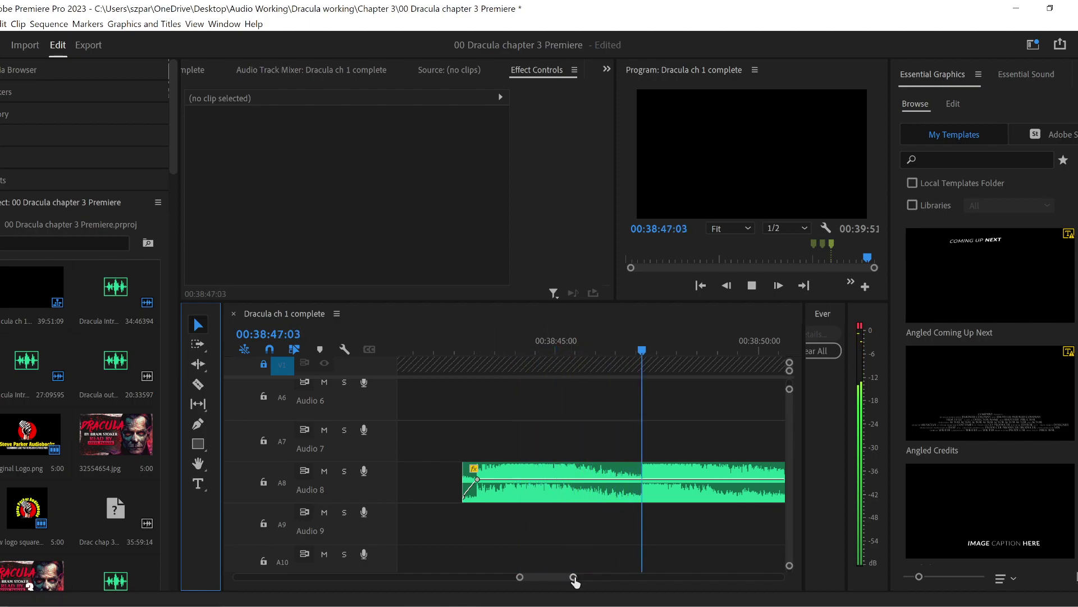
{"action": "key", "text": "space"}
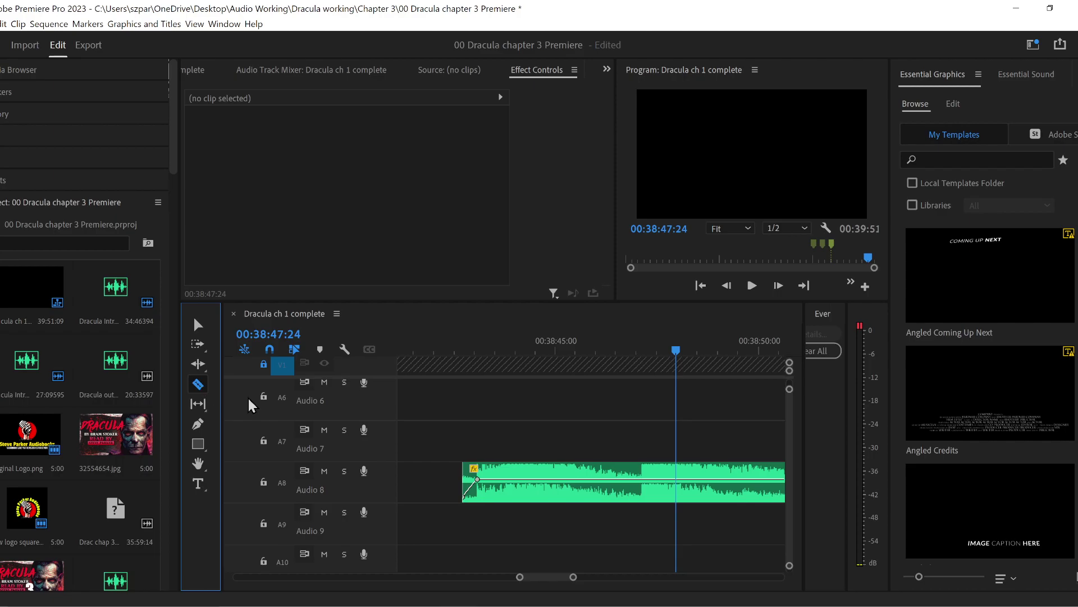
- Split the debris clip at about 00:38:47 and around two one-second pieces near 00:38:51 and 00:38:54
{"action": "left_click", "coordinate": [639, 482]}
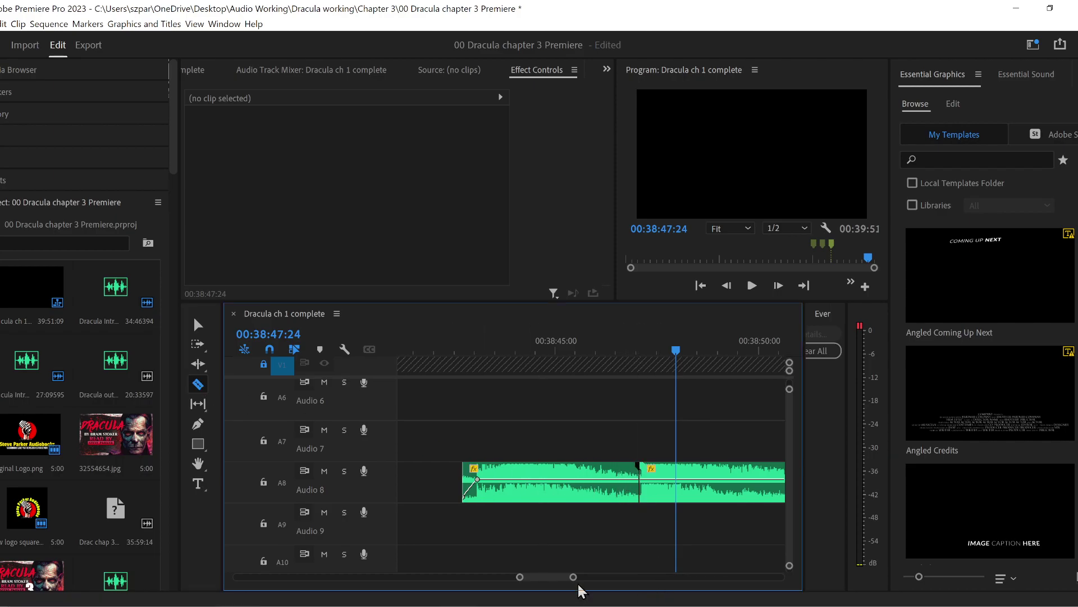
{"action": "left_click_drag", "start_coordinate": [577, 581], "coordinate": [579, 578]}
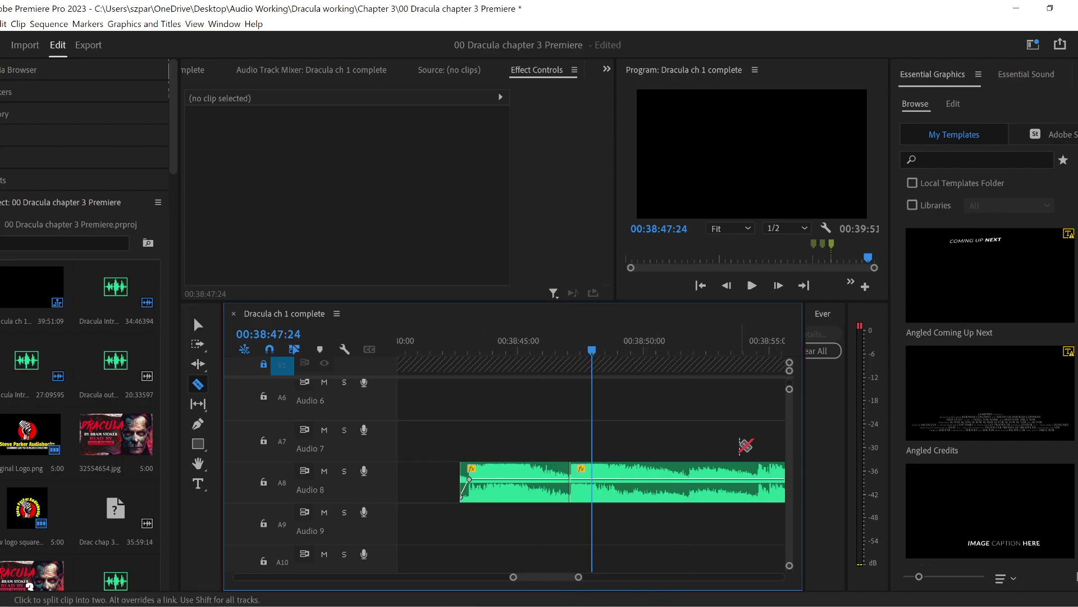
{"action": "left_click", "coordinate": [762, 484]}
{"action": "left_click", "coordinate": [737, 484]}
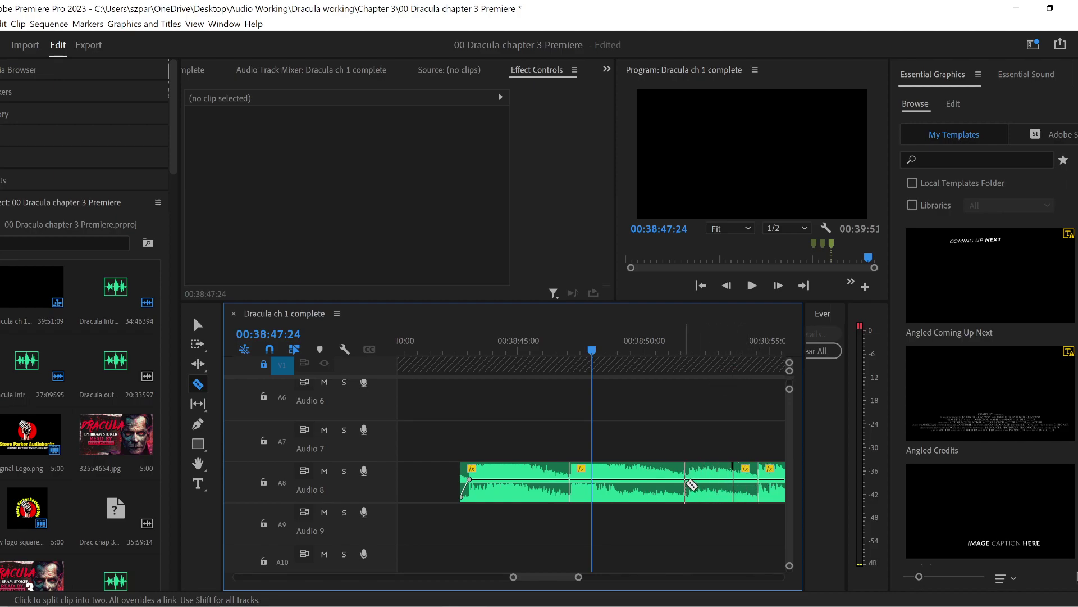
{"action": "left_click", "coordinate": [690, 485]}
{"action": "left_click", "coordinate": [665, 484]}
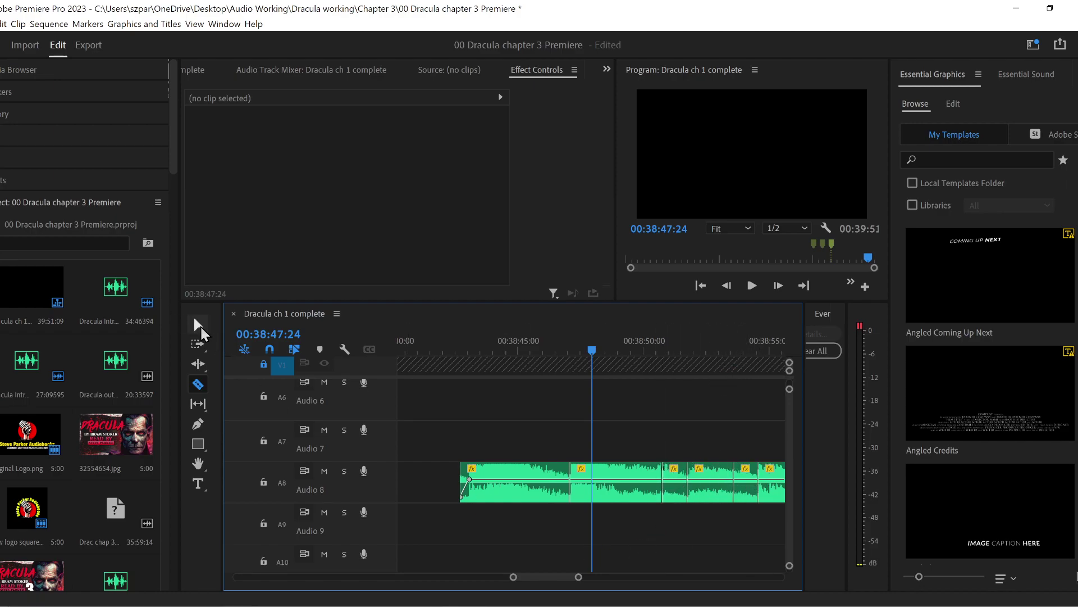
- Delete the debris segment after the 00:38:47 cut and the segment between the two one-second pieces
{"action": "left_click", "coordinate": [198, 325]}
{"action": "left_click", "coordinate": [623, 496]}
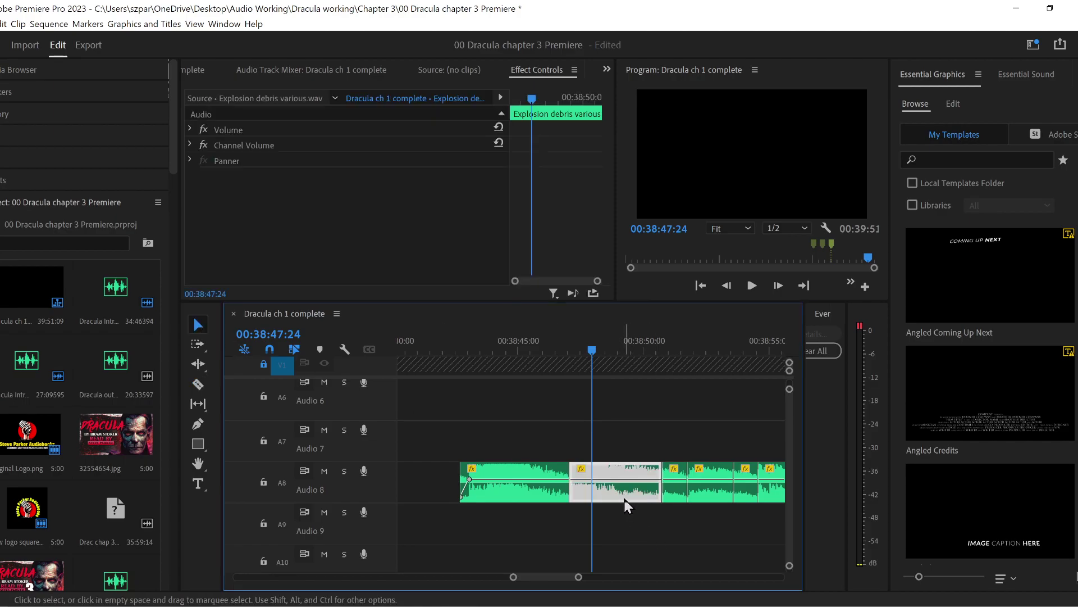
{"action": "key", "text": "Delete"}
{"action": "left_click", "coordinate": [706, 495]}
{"action": "key", "text": "Delete"}
- Place the first one-second piece on Audio 9 at about 00:38:47, the second on Audio 8 at 00:38:47:24, and delete the leftover debris
{"action": "left_click_drag", "start_coordinate": [673, 497], "coordinate": [573, 519]}
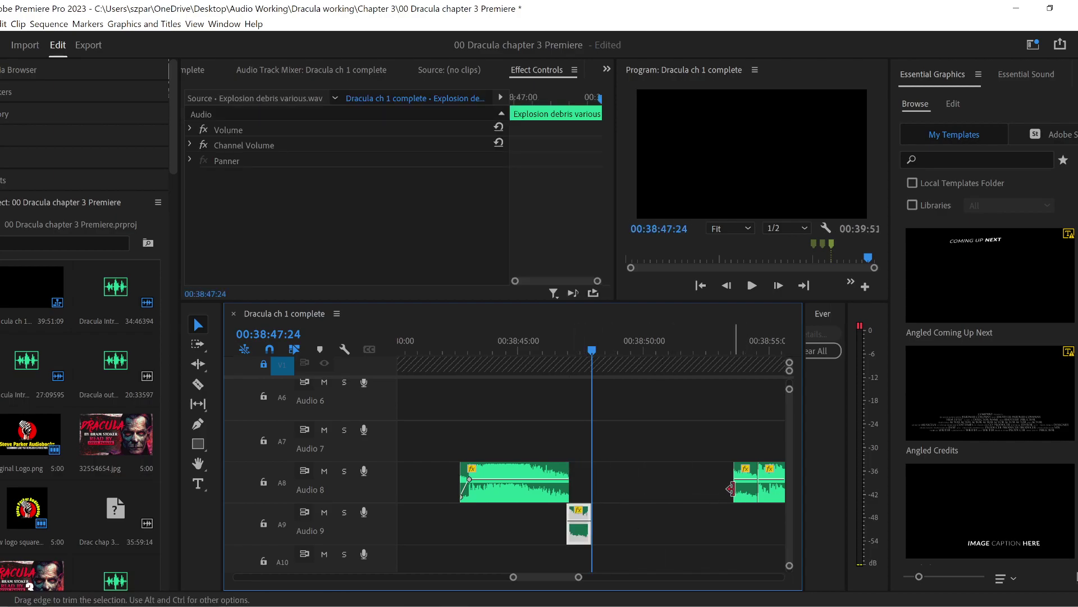
{"action": "left_click_drag", "start_coordinate": [746, 495], "coordinate": [607, 497]}
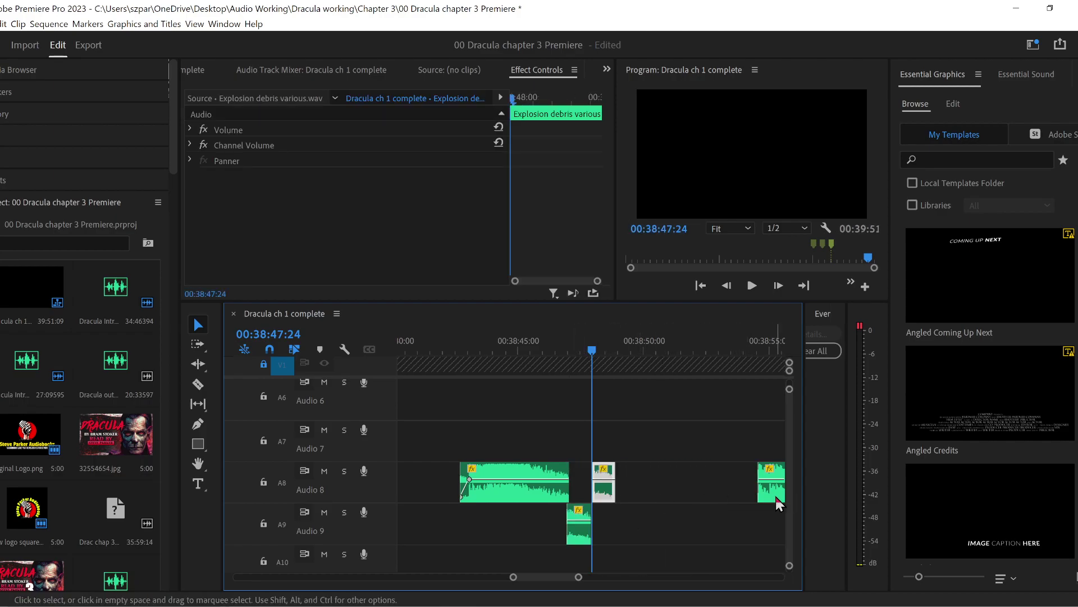
{"action": "left_click", "coordinate": [647, 506]}
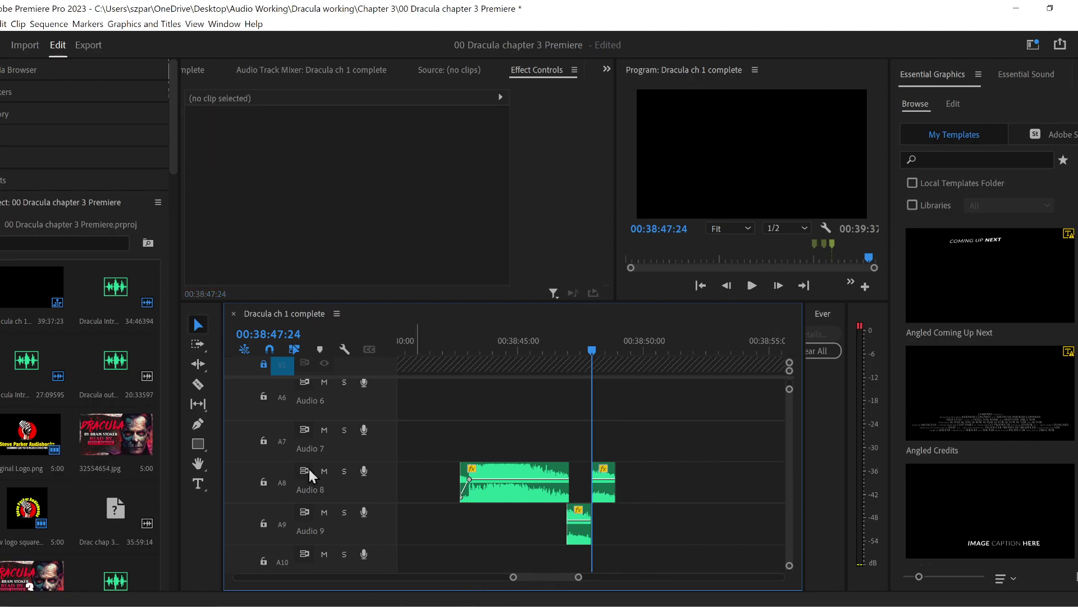
- Add volume keyframes to the last short debris piece on Audio 8 to fade it out at its end
{"action": "left_click", "coordinate": [198, 423]}
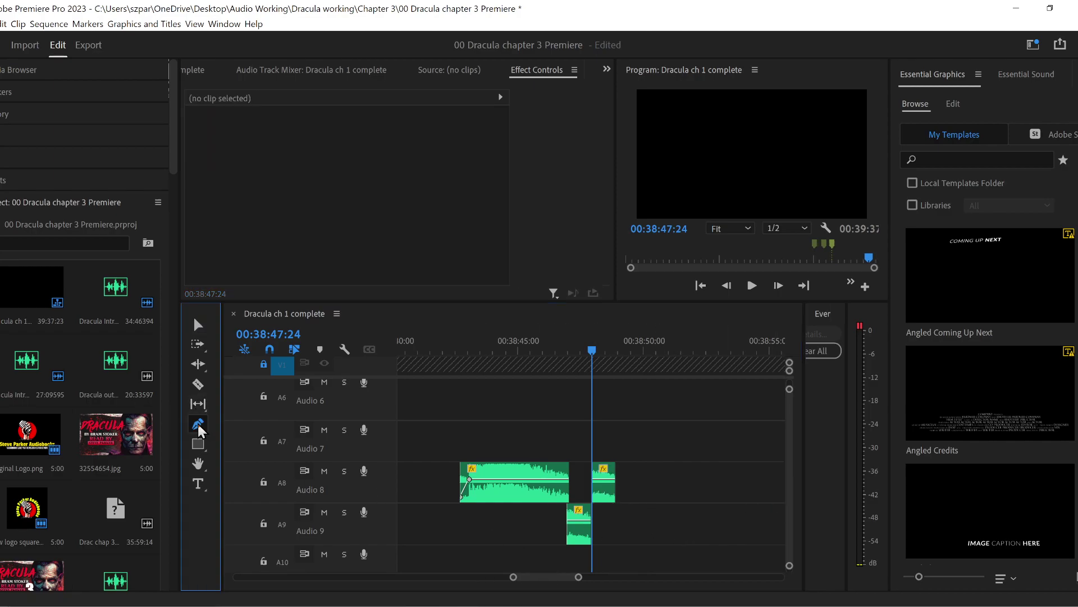
{"action": "left_click", "coordinate": [613, 483]}
{"action": "left_click_drag", "start_coordinate": [613, 483], "coordinate": [613, 497]}
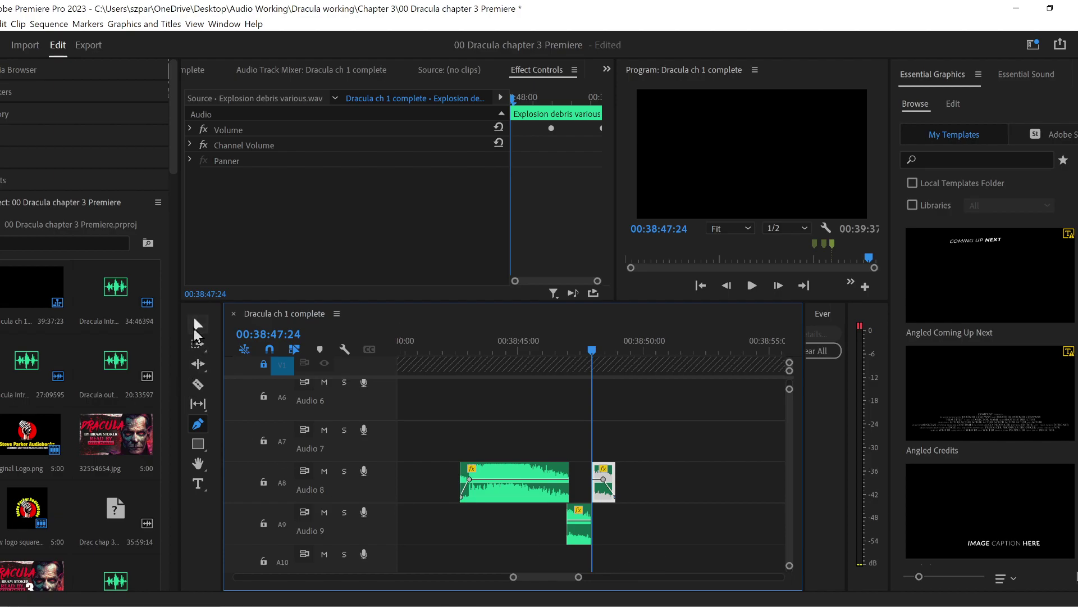
- Play the crash from about 00:38:46:15 and delete the faded last debris piece at 00:38:47:24 on Audio 8
{"action": "left_click", "coordinate": [198, 325]}
{"action": "left_click_drag", "start_coordinate": [513, 578], "coordinate": [528, 579]}
{"action": "left_click", "coordinate": [481, 365]}
{"action": "key", "text": "space"}
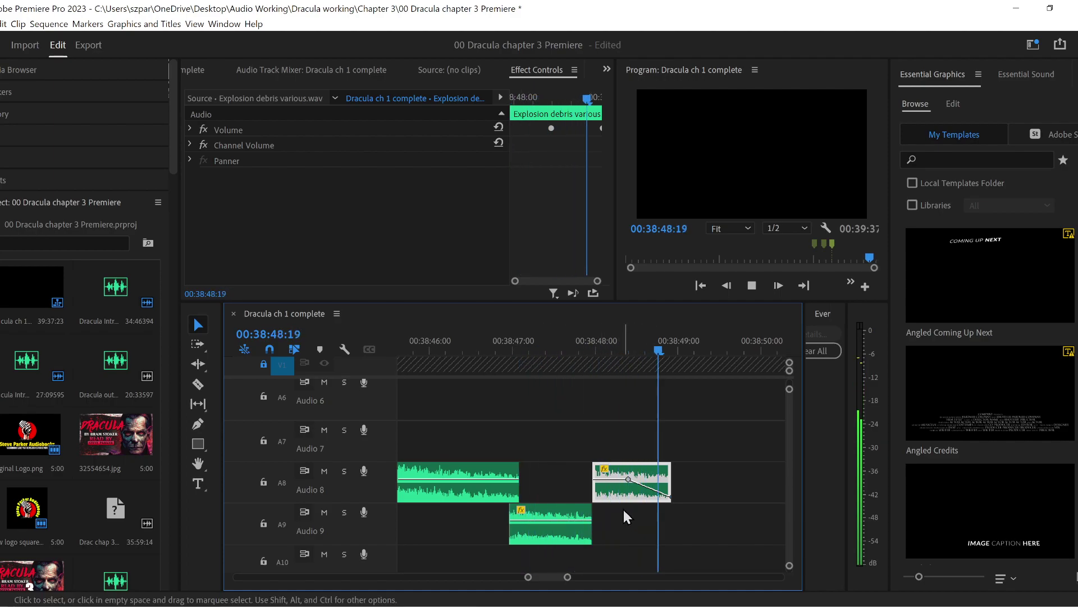
{"action": "key", "text": "space"}
{"action": "key", "text": "Delete"}
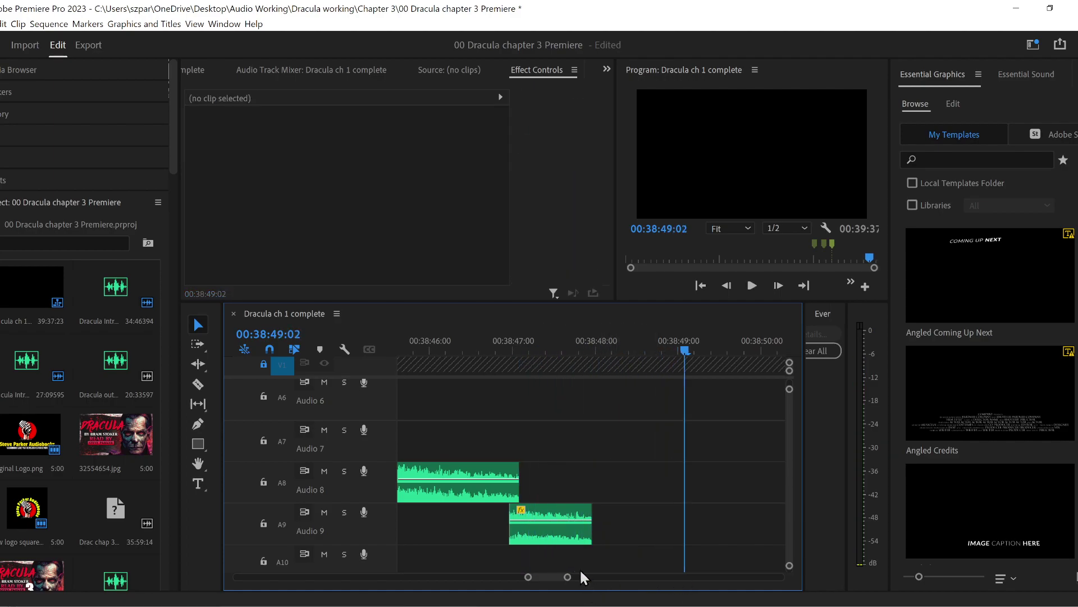
- Fade out the short debris piece on Audio 9 with volume keyframes at its start and end, and play it back
{"action": "left_click", "coordinate": [198, 423]}
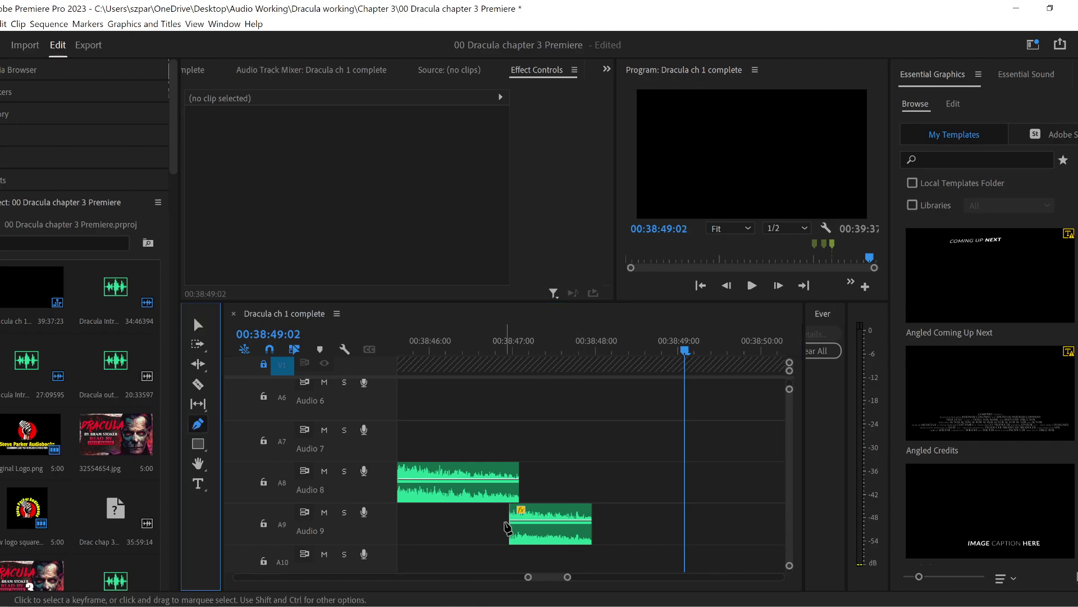
{"action": "left_click", "coordinate": [544, 530]}
{"action": "left_click_drag", "start_coordinate": [588, 521], "coordinate": [590, 539]}
{"action": "key", "text": "shift+k"}
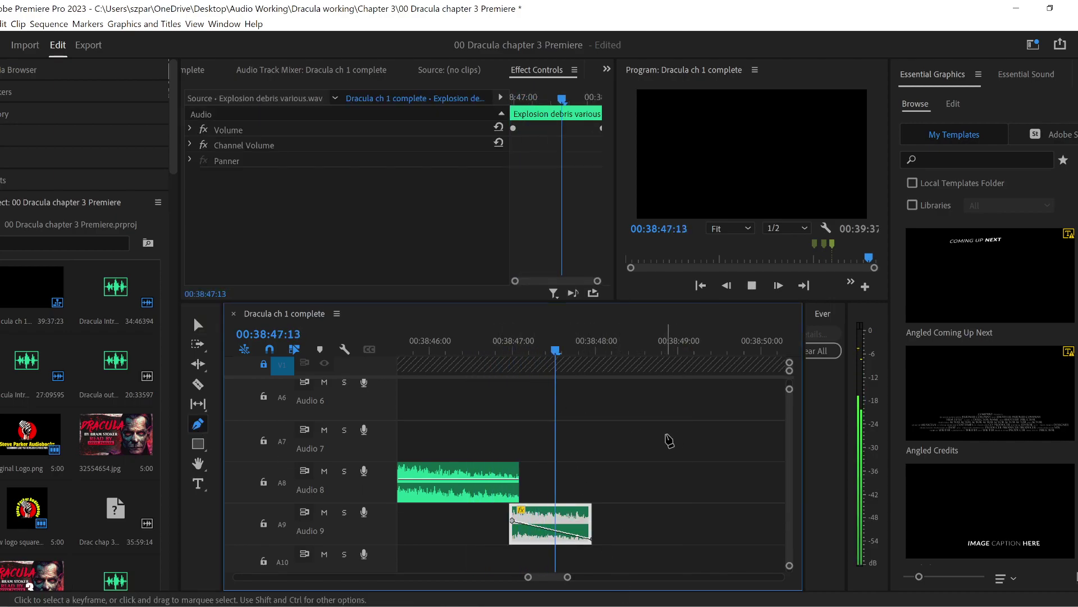
{"action": "key", "text": "space"}
- Fade out the long debris clip on Audio 8 with volume keyframes from about 00:38:46:10 to its end, and play it back
{"action": "left_click", "coordinate": [464, 479]}
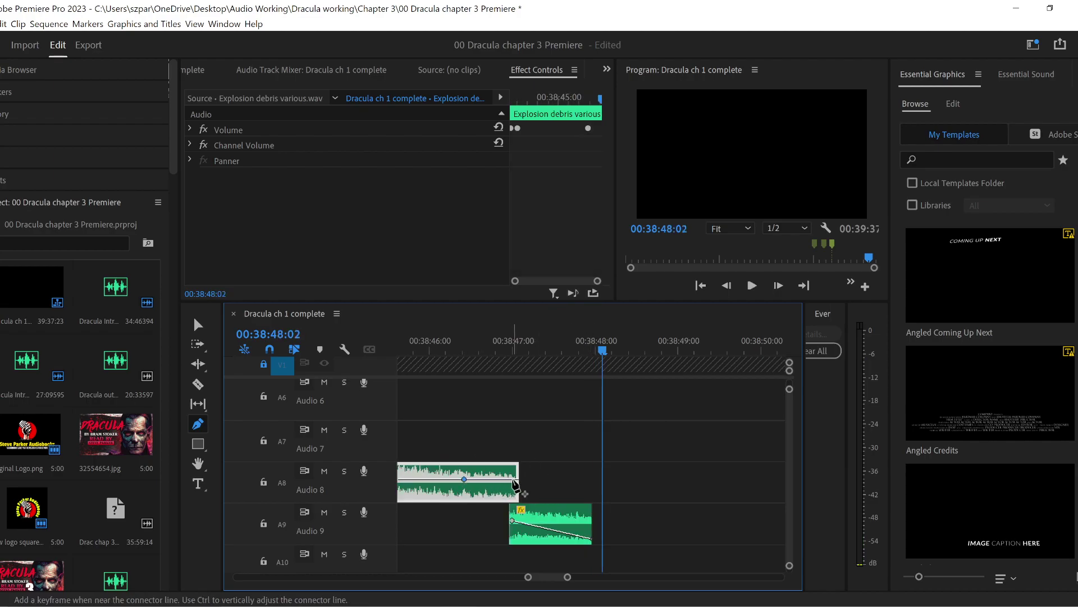
{"action": "left_click_drag", "start_coordinate": [517, 479], "coordinate": [517, 496]}
{"action": "key", "text": "shift+k"}
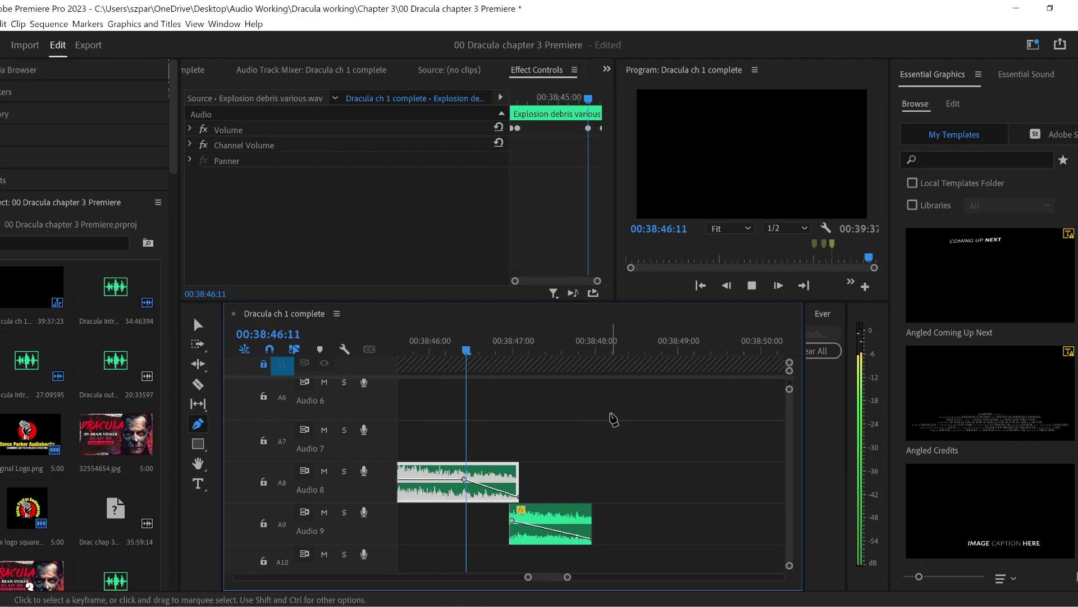
{"action": "key", "text": "space"}
- Delete the short debris piece on Audio 9 and play the remaining Audio 8 clip from just before its start
{"action": "key", "text": "v"}
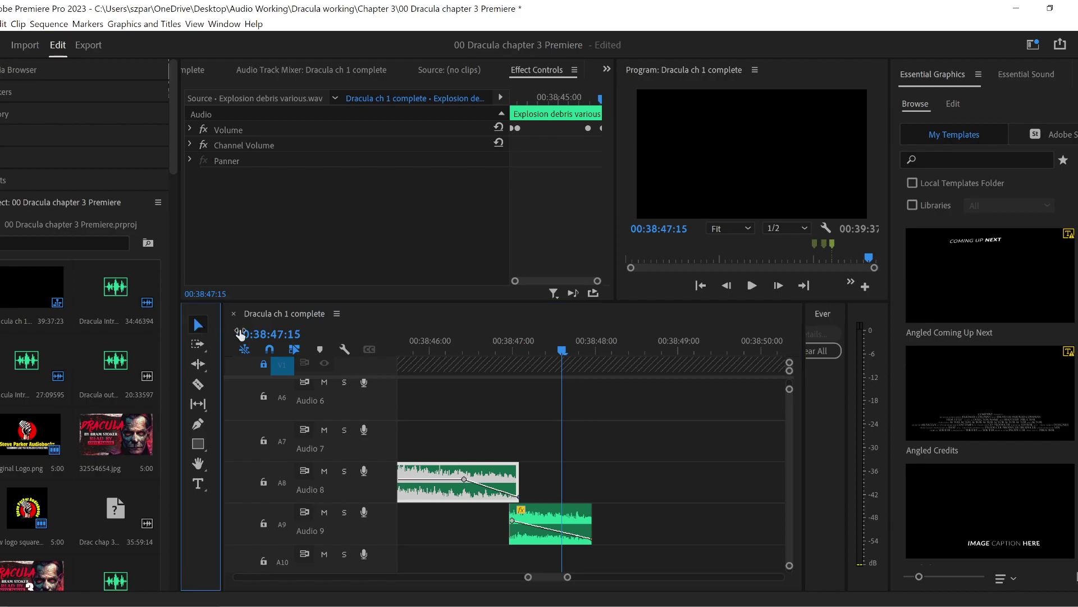
{"action": "left_click", "coordinate": [573, 523]}
{"action": "key", "text": "Delete"}
{"action": "key", "text": "shift+k"}
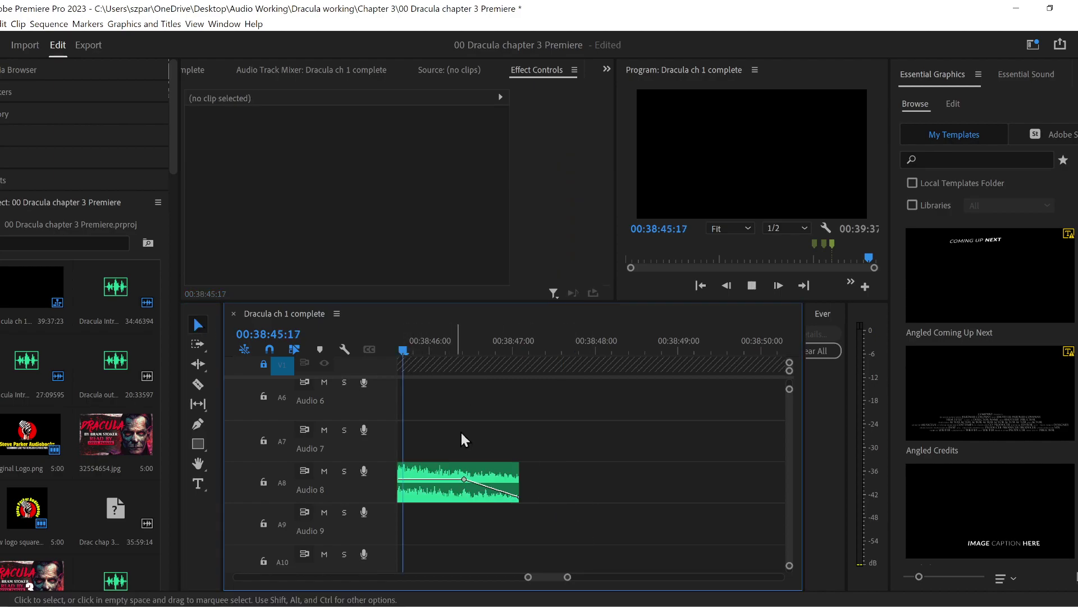
{"action": "left_click_drag", "start_coordinate": [528, 577], "coordinate": [517, 578]}
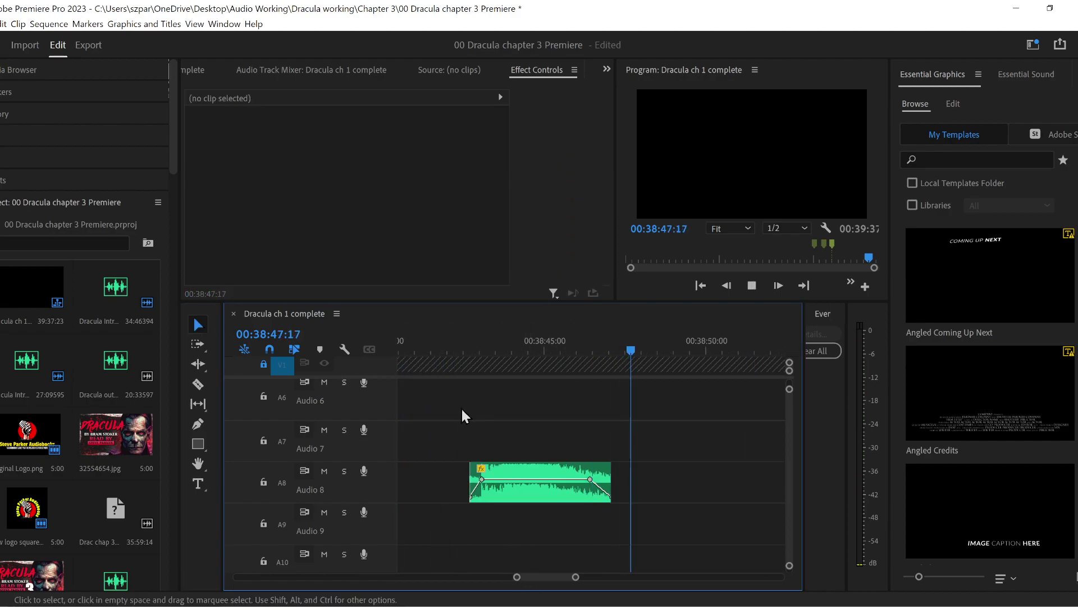
{"action": "left_click", "coordinate": [455, 345]}
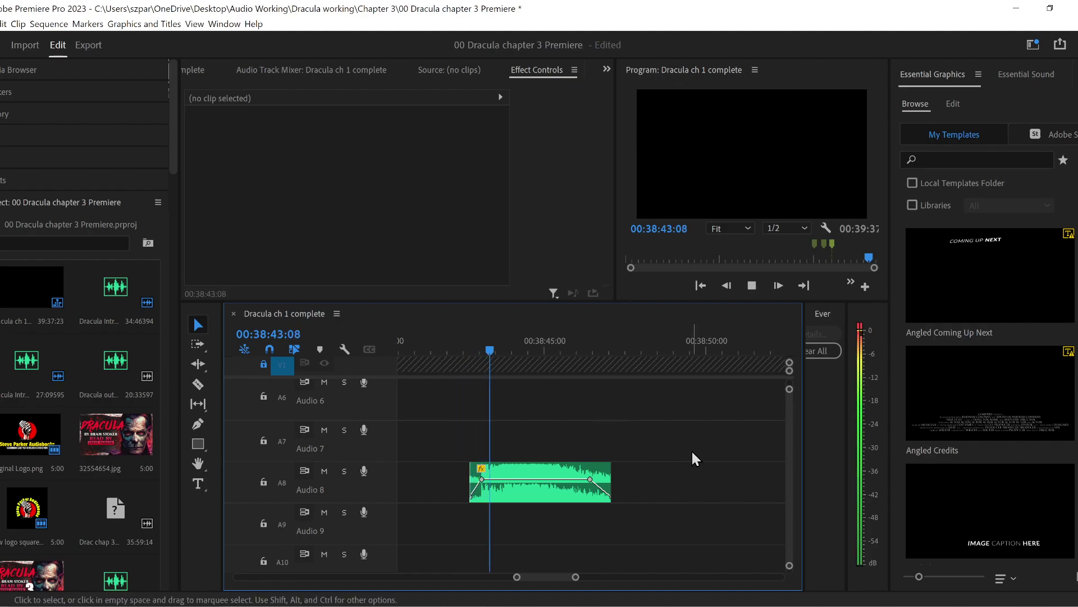
- Set the Audio 8 debris clip's speed to 125% with Maintain Audio Pitch enabled, and play the result
{"action": "left_click", "coordinate": [533, 479]}
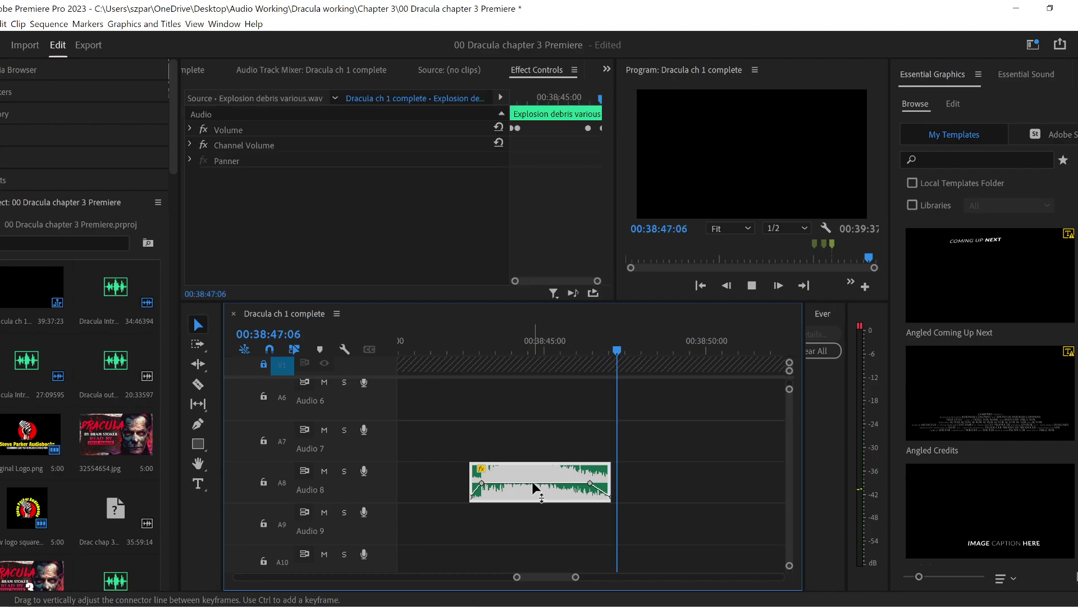
{"action": "right_click", "coordinate": [540, 470]}
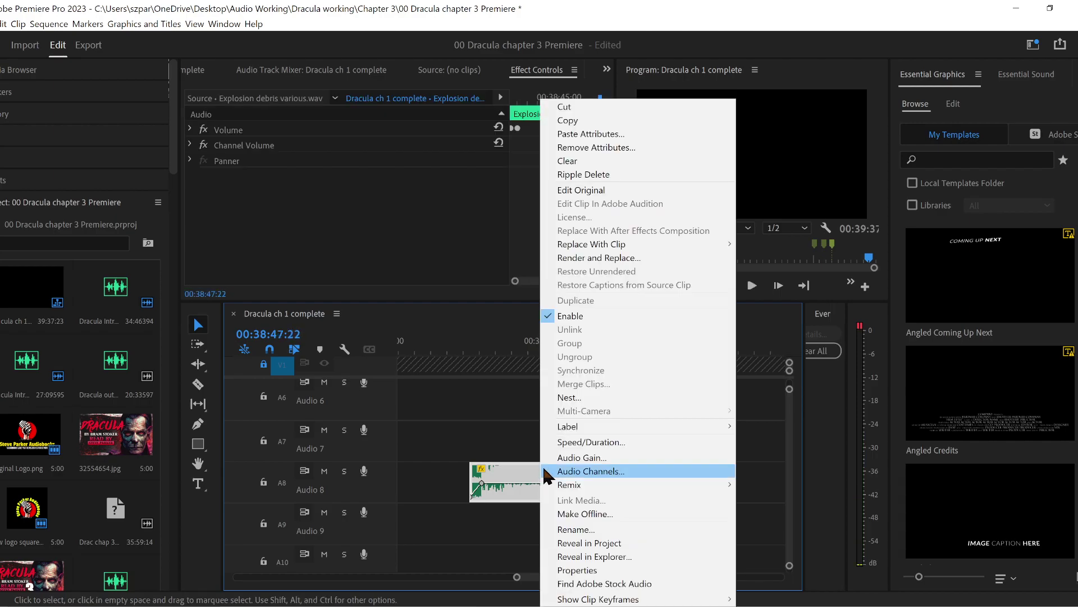
{"action": "left_click", "coordinate": [596, 442]}
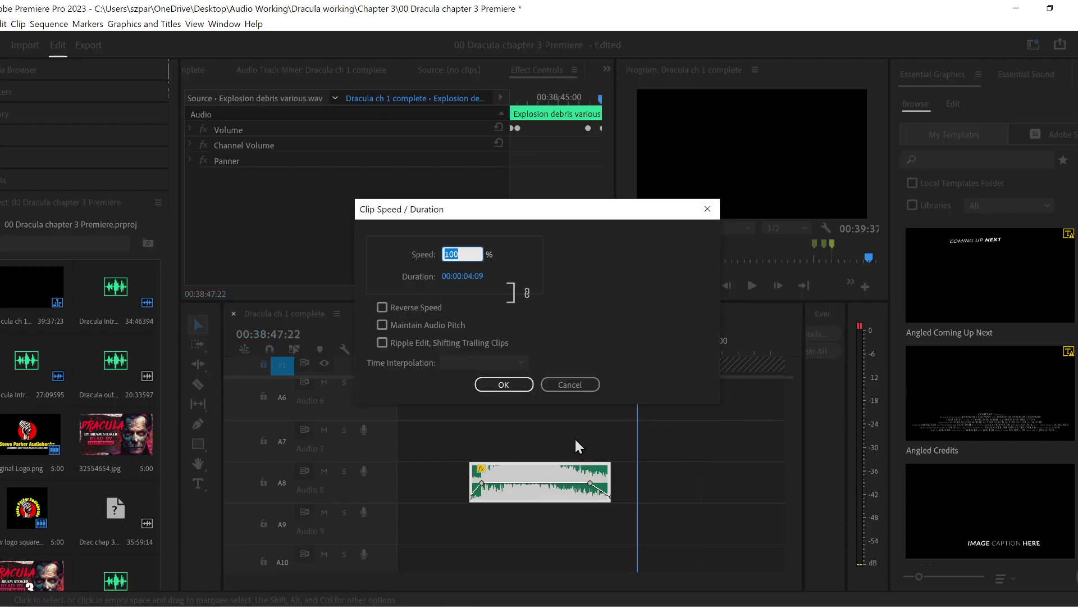
{"action": "type", "text": "125"}
{"action": "left_click", "coordinate": [382, 325]}
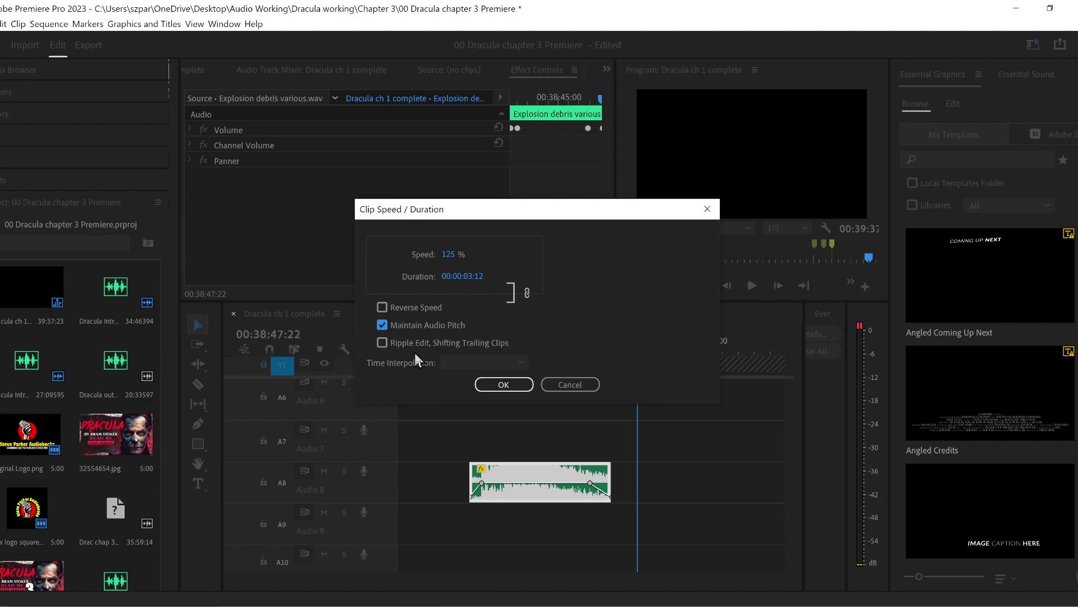
{"action": "left_click", "coordinate": [504, 384]}
{"action": "left_click", "coordinate": [466, 352]}
{"action": "key", "text": "space"}
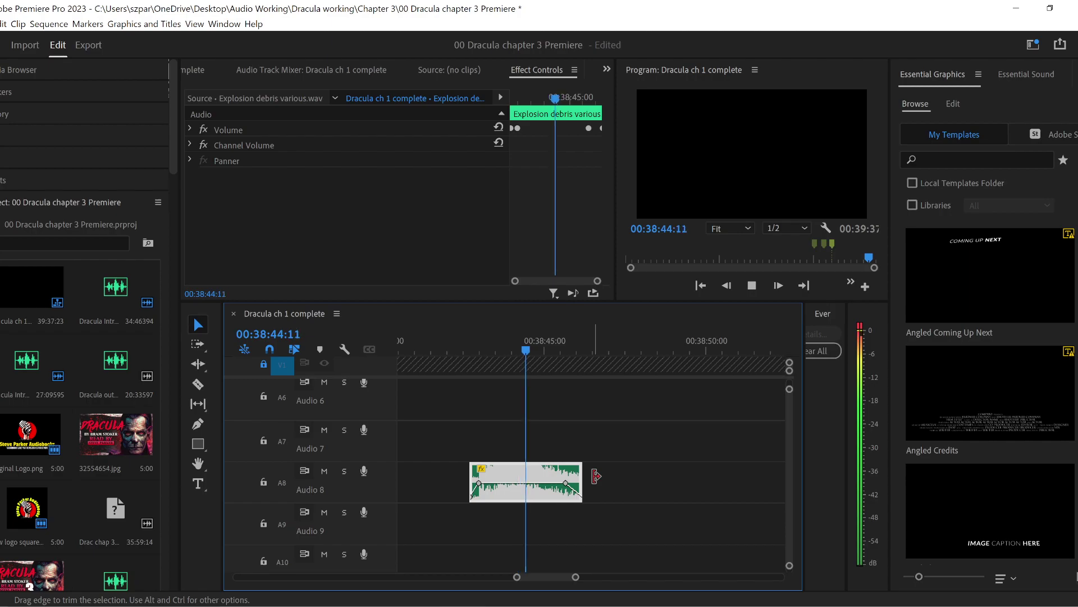
{"action": "key", "text": "space"}
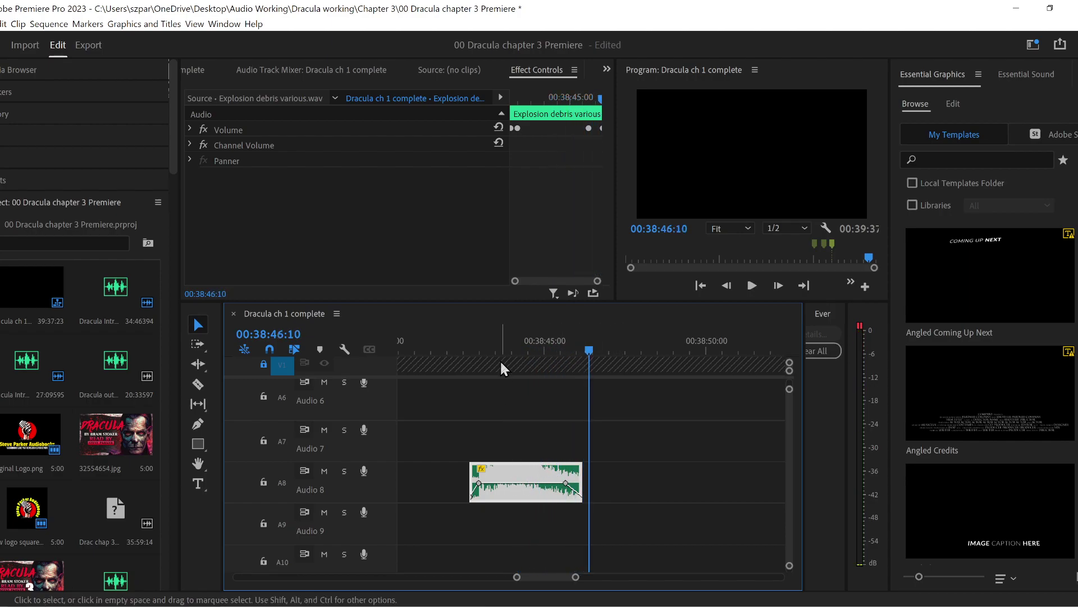
- Cut out about 0.8 seconds of the debris clip from 00:38:43:20 and move the end piece back to close the gap
{"action": "left_click", "coordinate": [501, 363]}
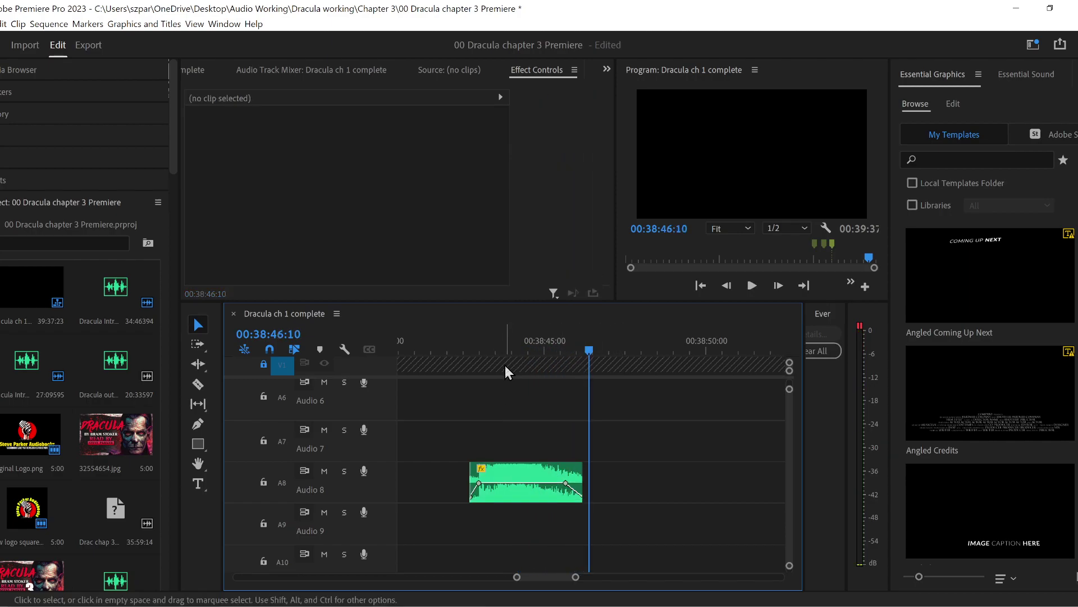
{"action": "left_click", "coordinate": [505, 345]}
{"action": "left_click", "coordinate": [198, 384]}
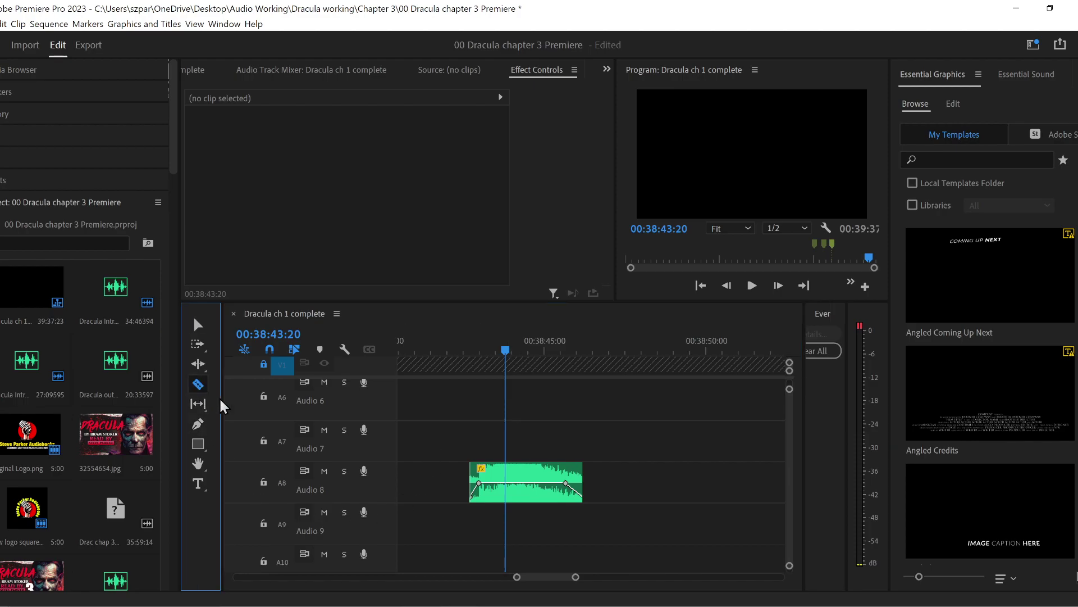
{"action": "left_click", "coordinate": [506, 492]}
{"action": "left_click", "coordinate": [532, 492]}
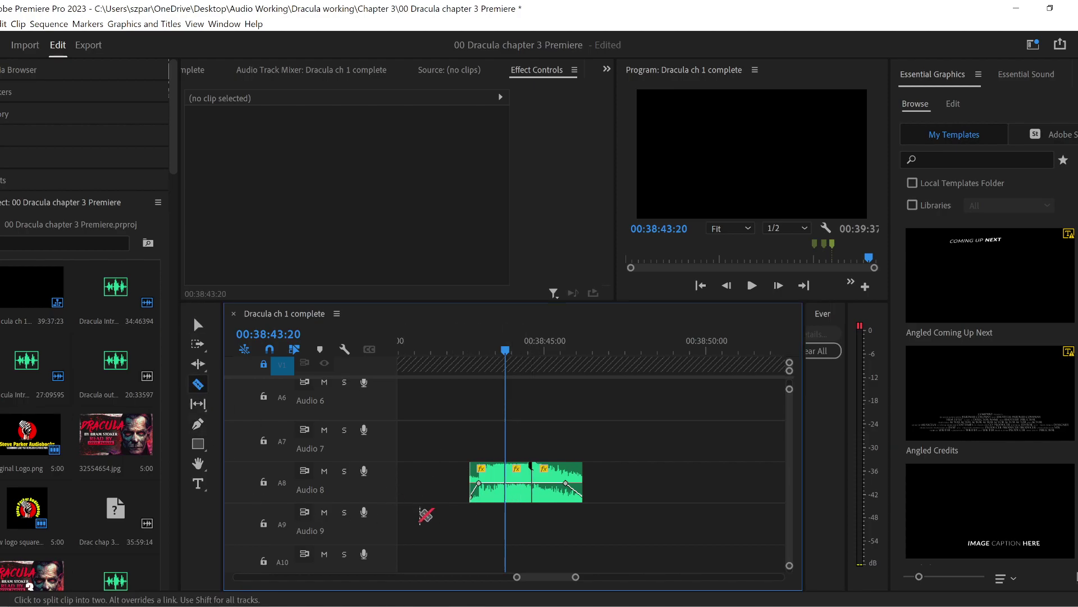
{"action": "left_click", "coordinate": [197, 325]}
{"action": "left_click", "coordinate": [519, 494]}
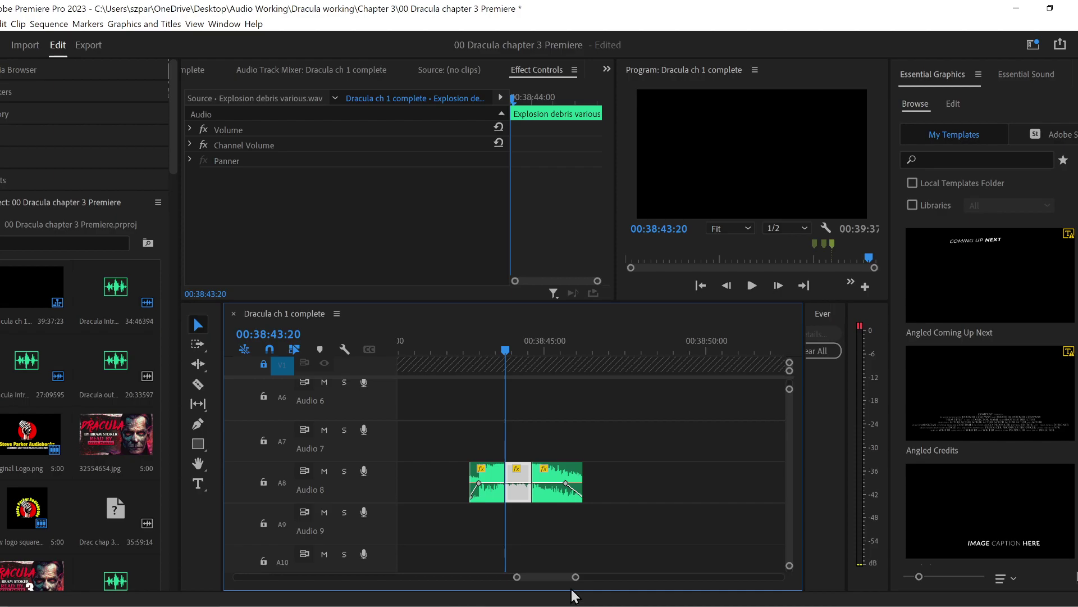
{"action": "key", "text": "Delete"}
{"action": "left_click_drag", "start_coordinate": [550, 494], "coordinate": [524, 494]}
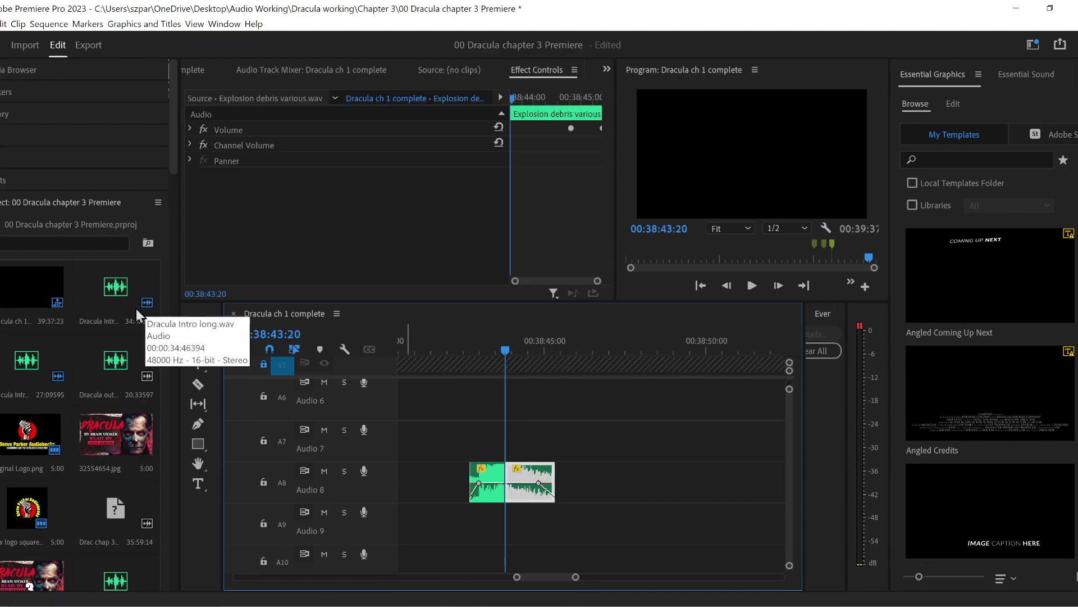
- Add a Constant Gain crossfade between the two debris pieces, shorten it to 9 frames, and play the joined clip
{"action": "scroll", "coordinate": [509, 577], "scroll_direction": "up", "scroll_amount": 5}
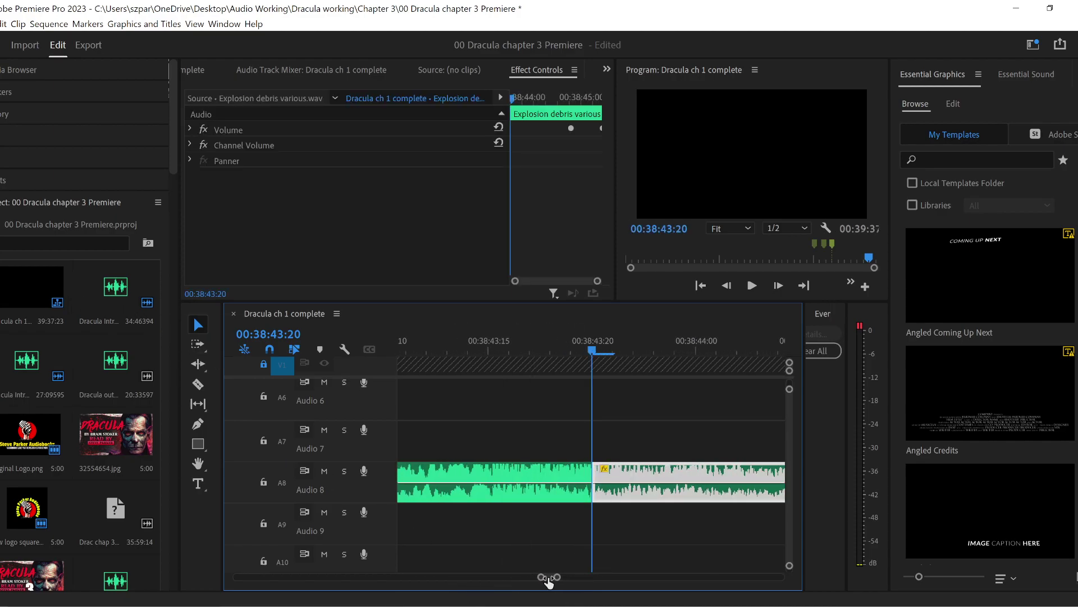
{"action": "left_click", "coordinate": [7, 180]}
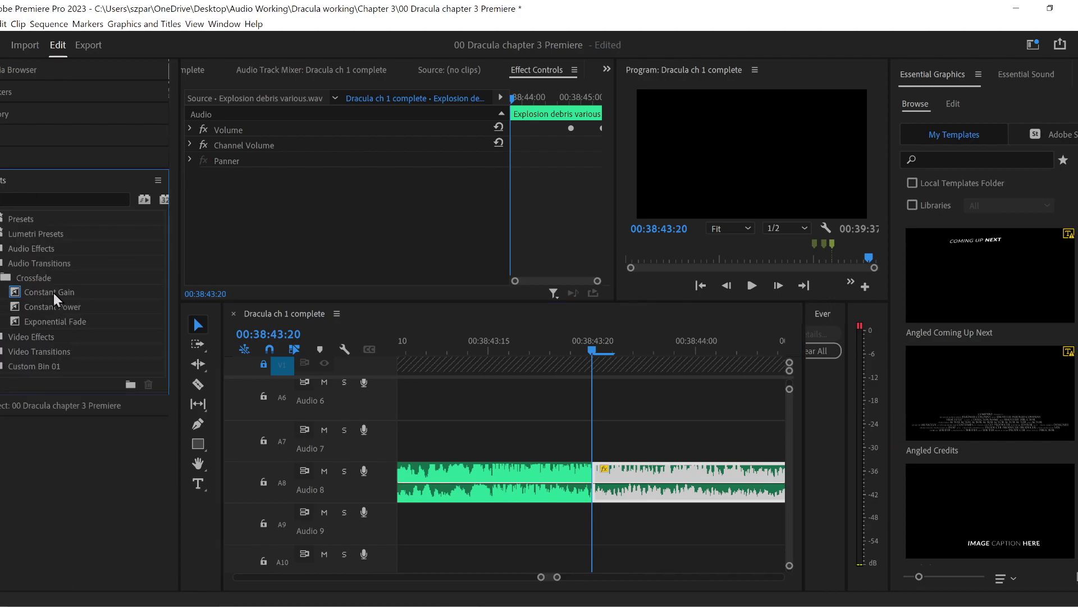
{"action": "left_click_drag", "start_coordinate": [53, 292], "coordinate": [593, 483]}
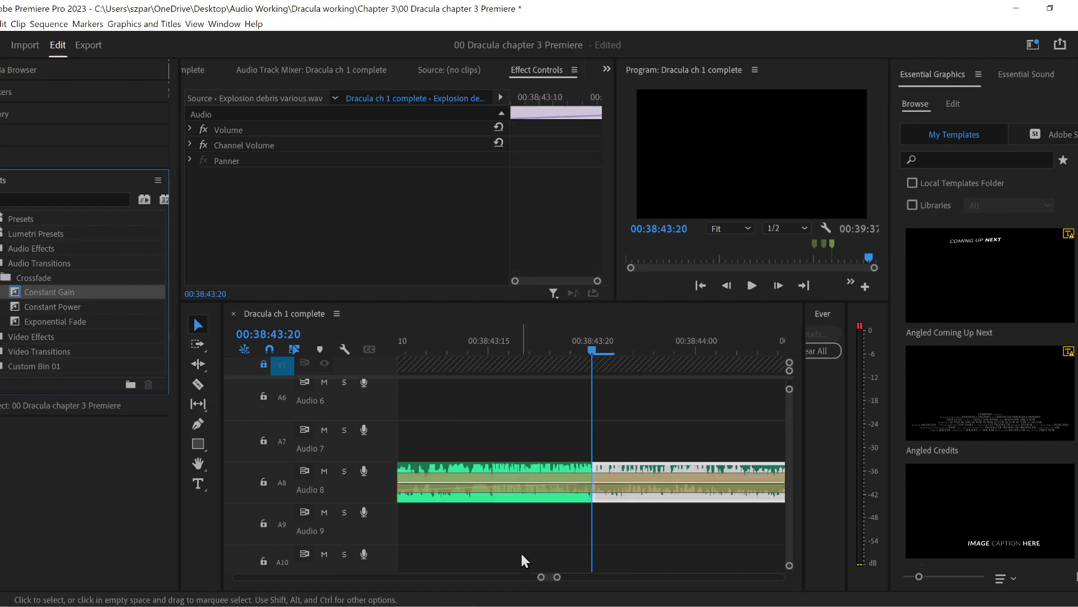
{"action": "left_click_drag", "start_coordinate": [541, 577], "coordinate": [512, 577]}
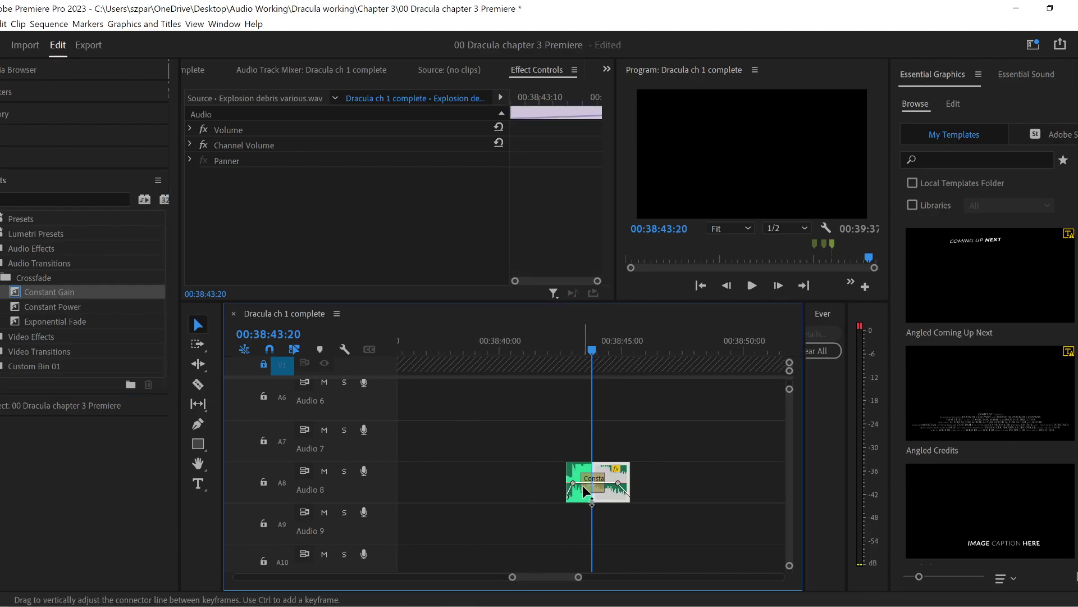
{"action": "left_click", "coordinate": [582, 490]}
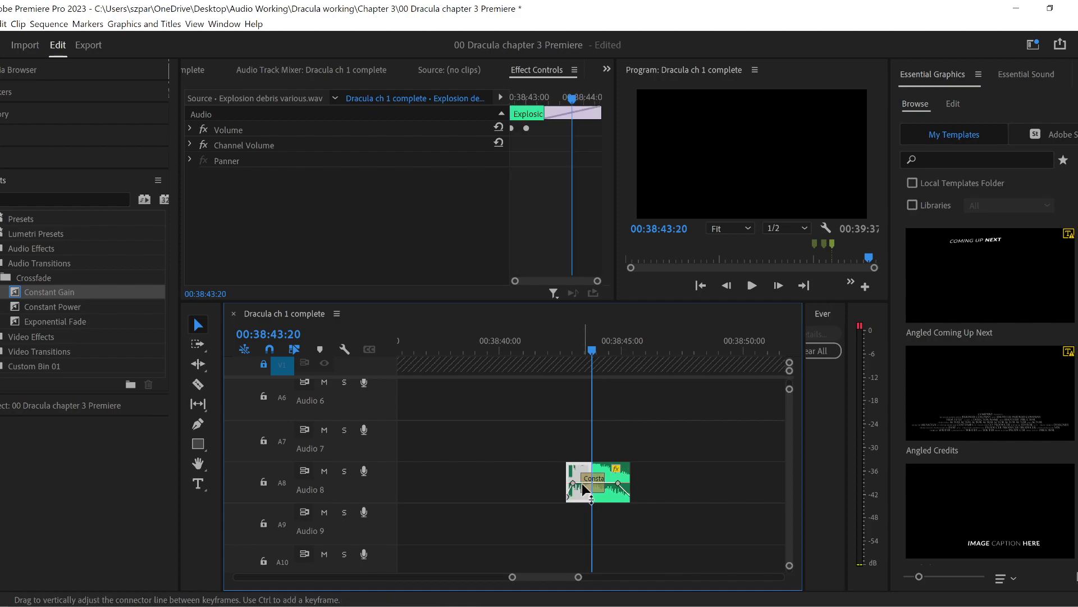
{"action": "left_click_drag", "start_coordinate": [584, 488], "coordinate": [594, 489]}
{"action": "left_click", "coordinate": [555, 349]}
{"action": "key", "text": "space"}
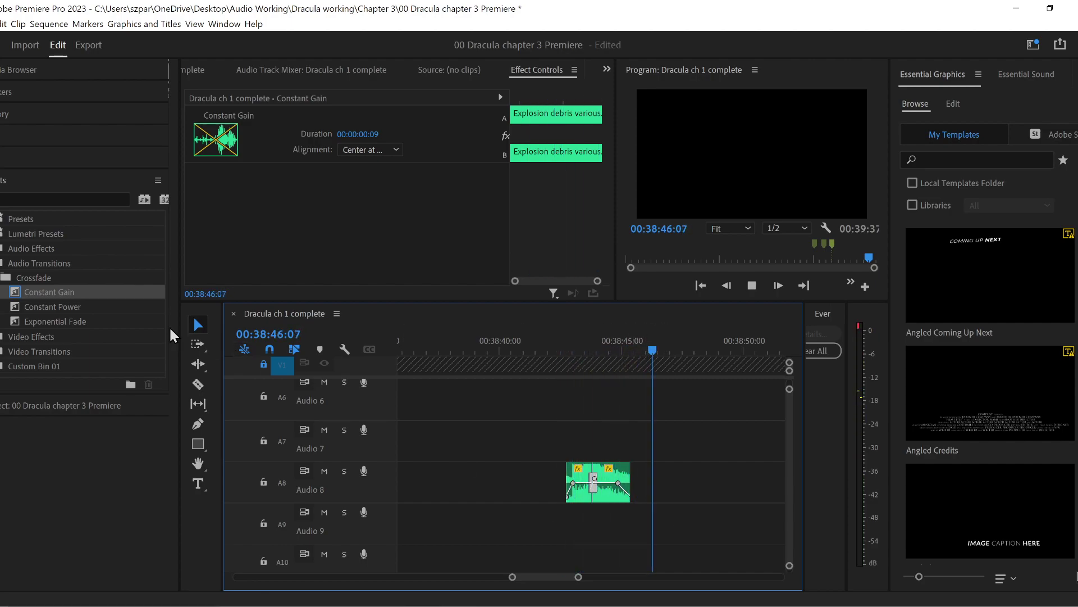
- Select the joined debris pieces, switch to the Weapons folder in File Explorer, and preview the Wood crash sound
{"action": "left_click_drag", "start_coordinate": [521, 464], "coordinate": [617, 495]}
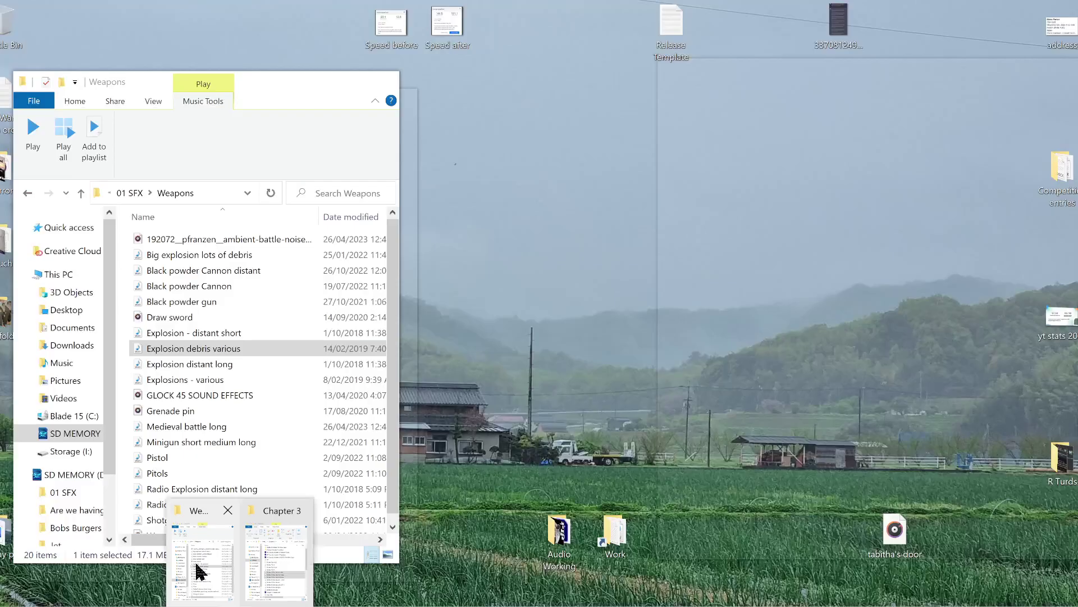
{"action": "left_click", "coordinate": [198, 570]}
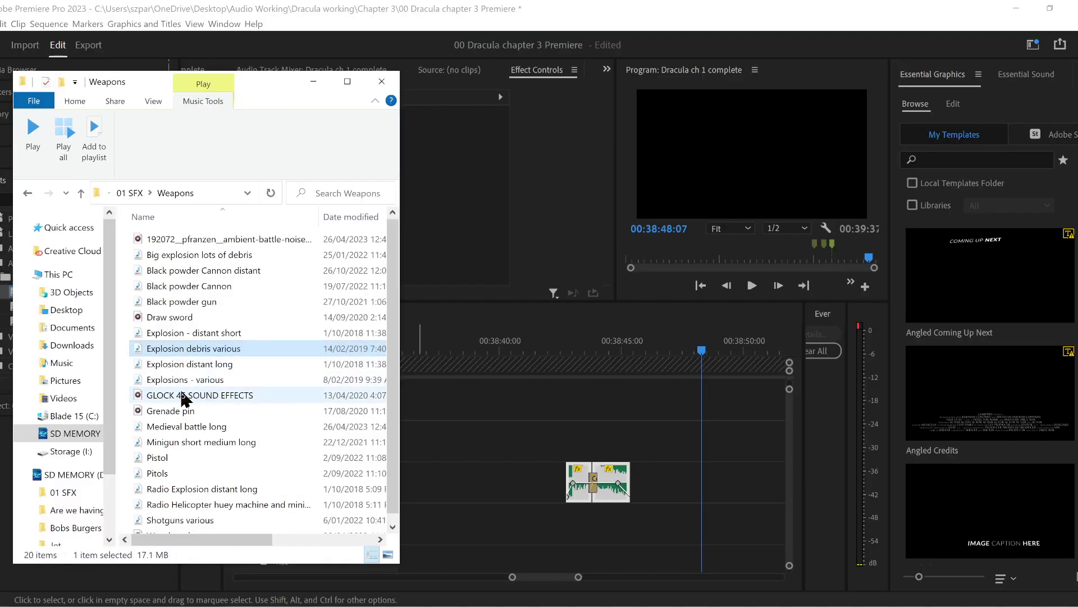
{"action": "scroll", "coordinate": [238, 430], "scroll_direction": "down", "scroll_amount": 1}
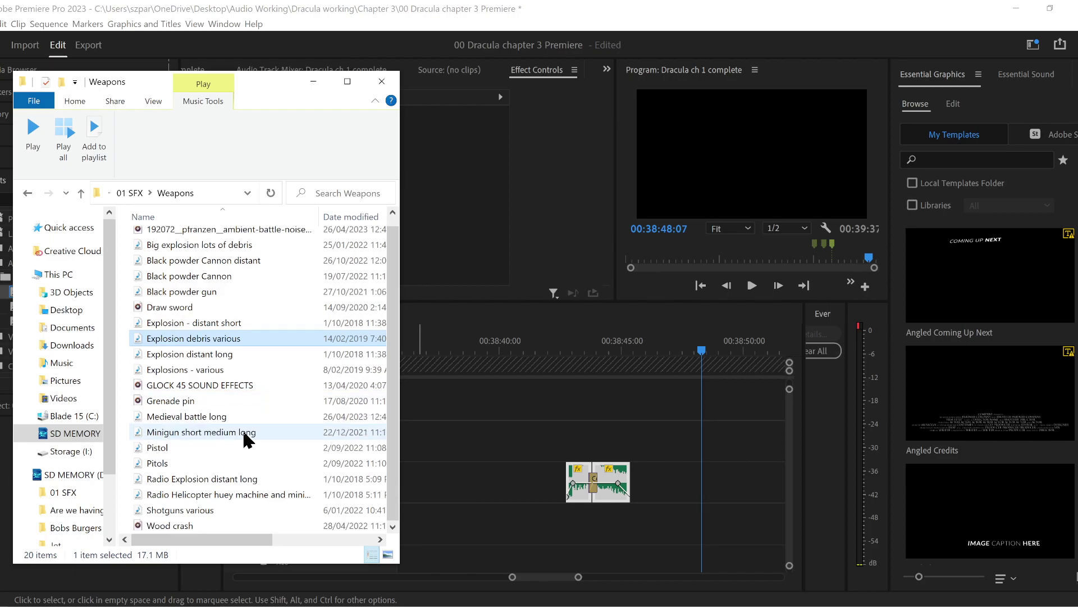
{"action": "double_click", "coordinate": [203, 523]}
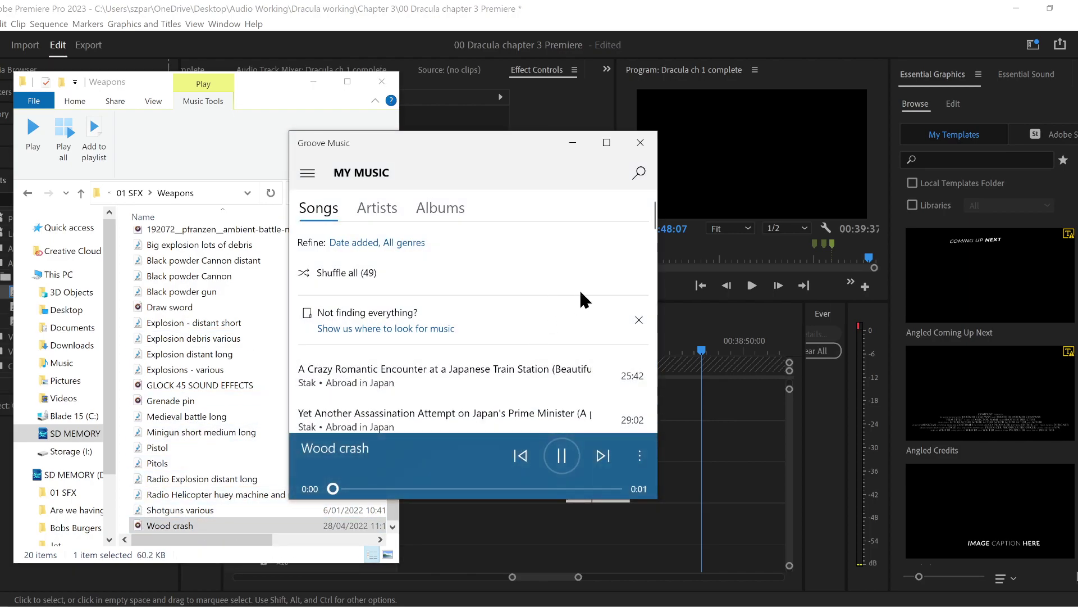
{"action": "left_click", "coordinate": [641, 150]}
- Place Wood crash on Audio 9 at about 00:38:44:00 beneath the debris and play the combined sound
{"action": "left_click_drag", "start_coordinate": [179, 524], "coordinate": [599, 514]}
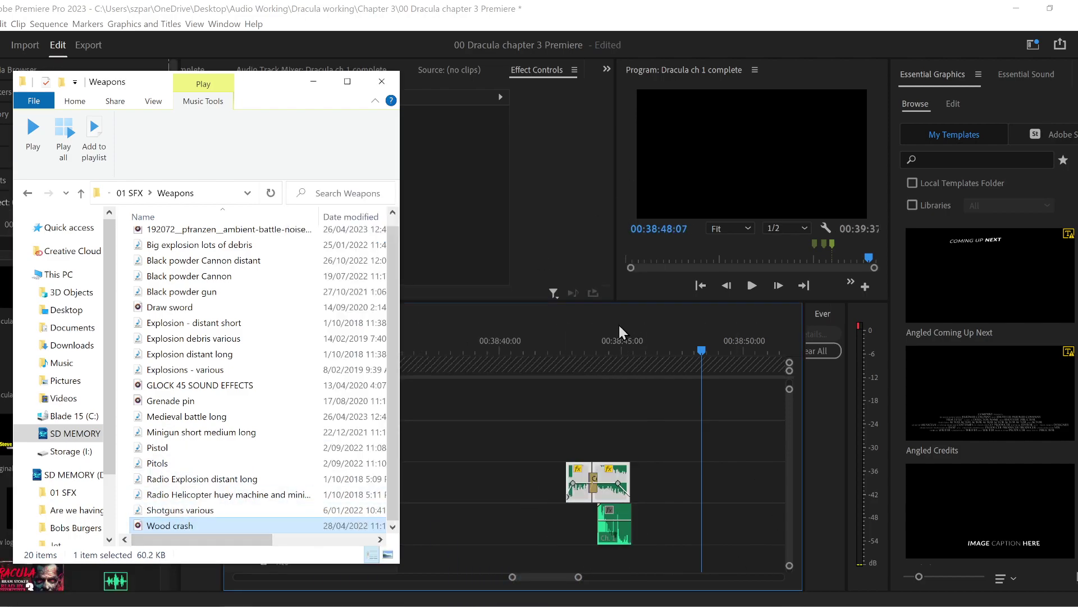
{"action": "left_click", "coordinate": [599, 345]}
{"action": "key", "text": "space"}
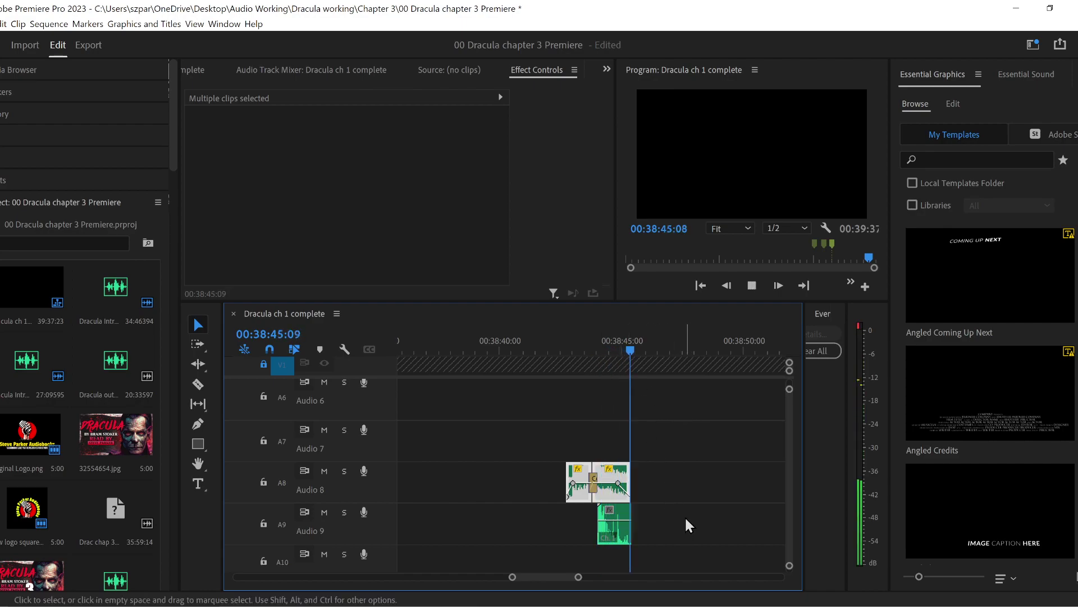
{"action": "left_click", "coordinate": [559, 345]}
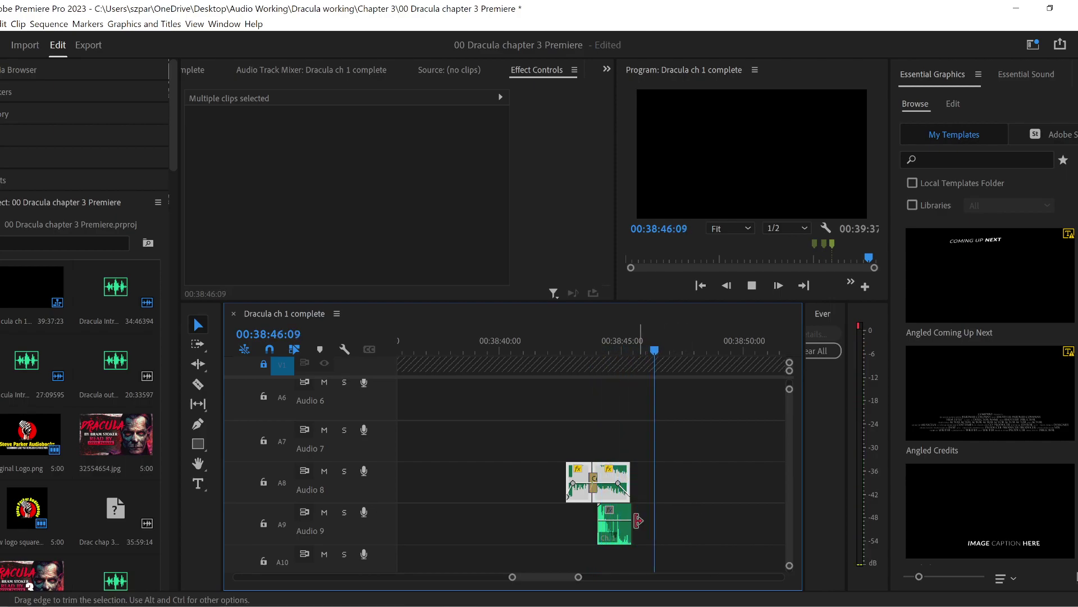
{"action": "key", "text": "space"}
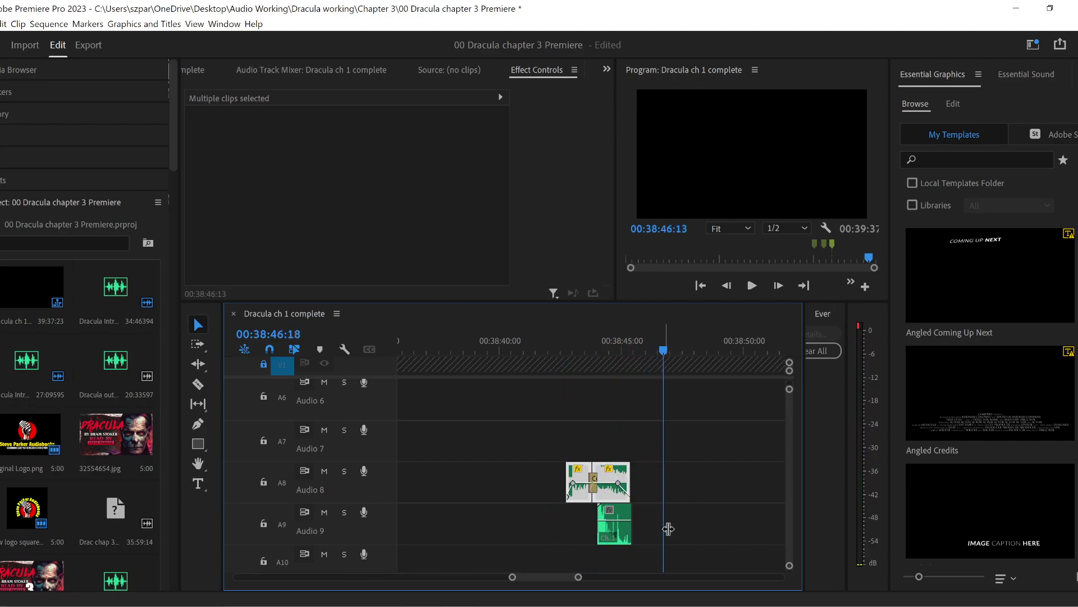
- Apply the Distortion audio effect to both debris pieces and the Wood crash clip, and play the distorted crash
{"action": "left_click_drag", "start_coordinate": [553, 435], "coordinate": [682, 549]}
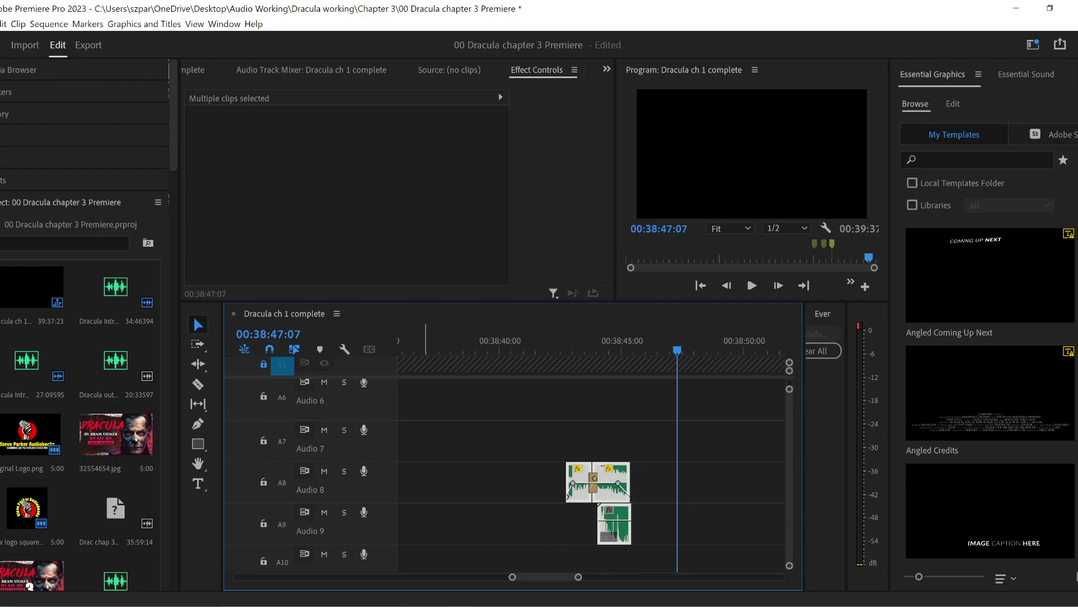
{"action": "left_click", "coordinate": [2, 177]}
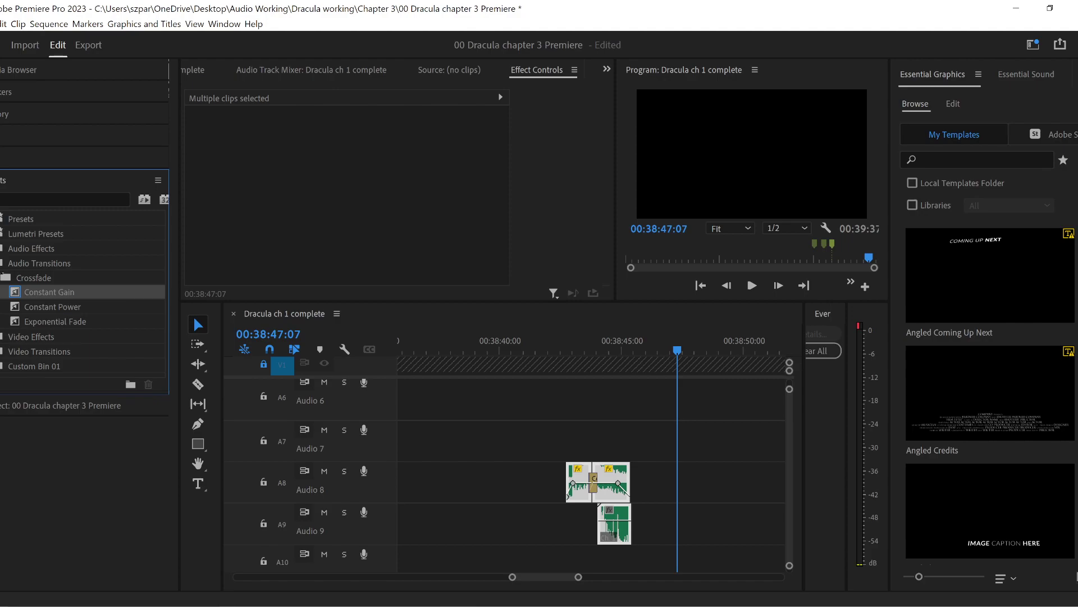
{"action": "left_click", "coordinate": [1, 263]}
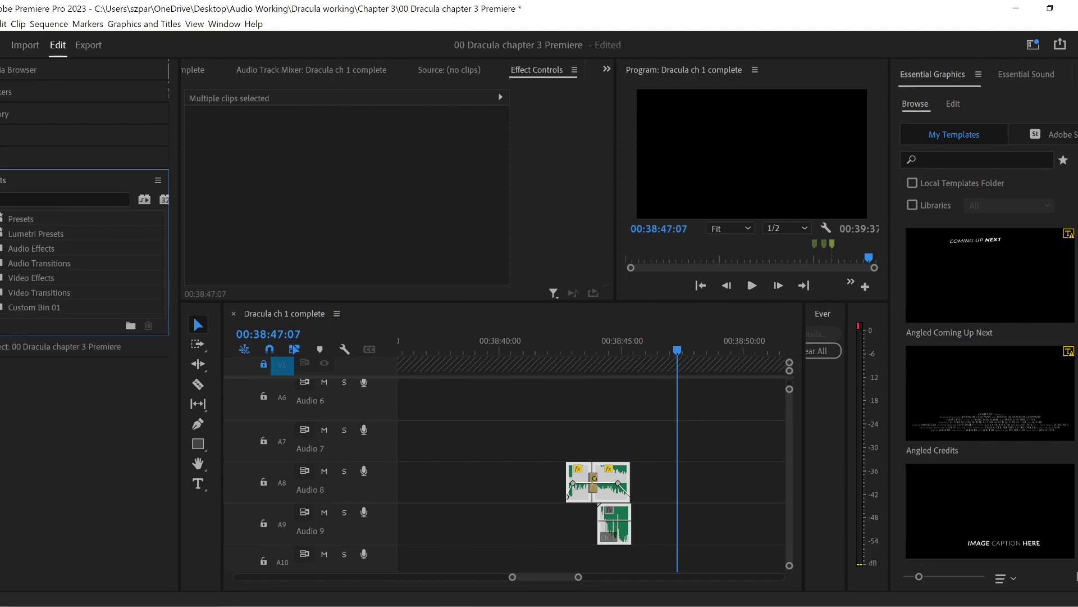
{"action": "left_click", "coordinate": [2, 248]}
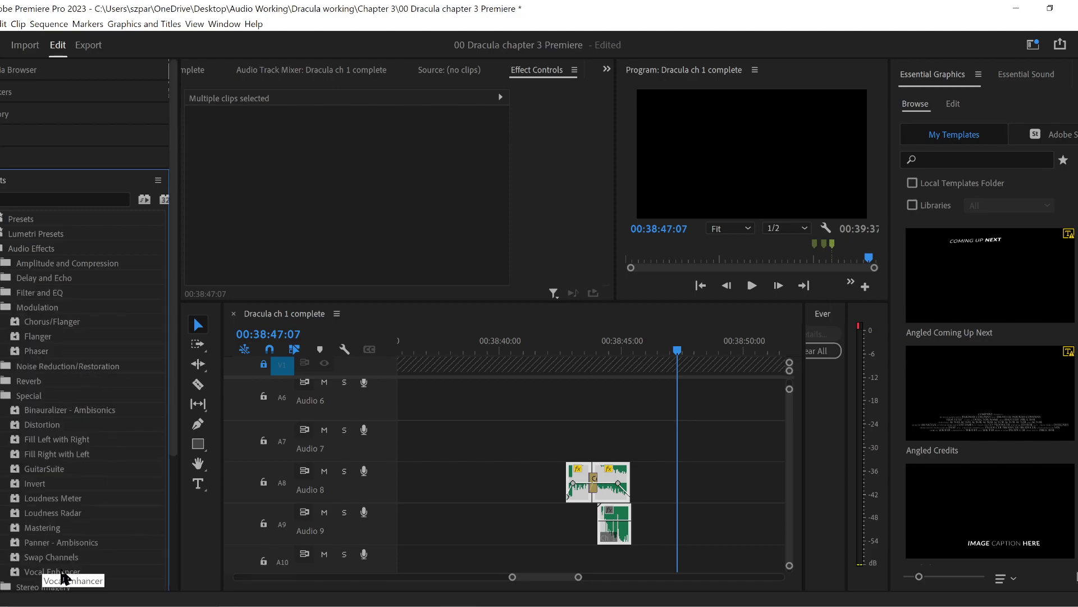
{"action": "left_click", "coordinate": [38, 425]}
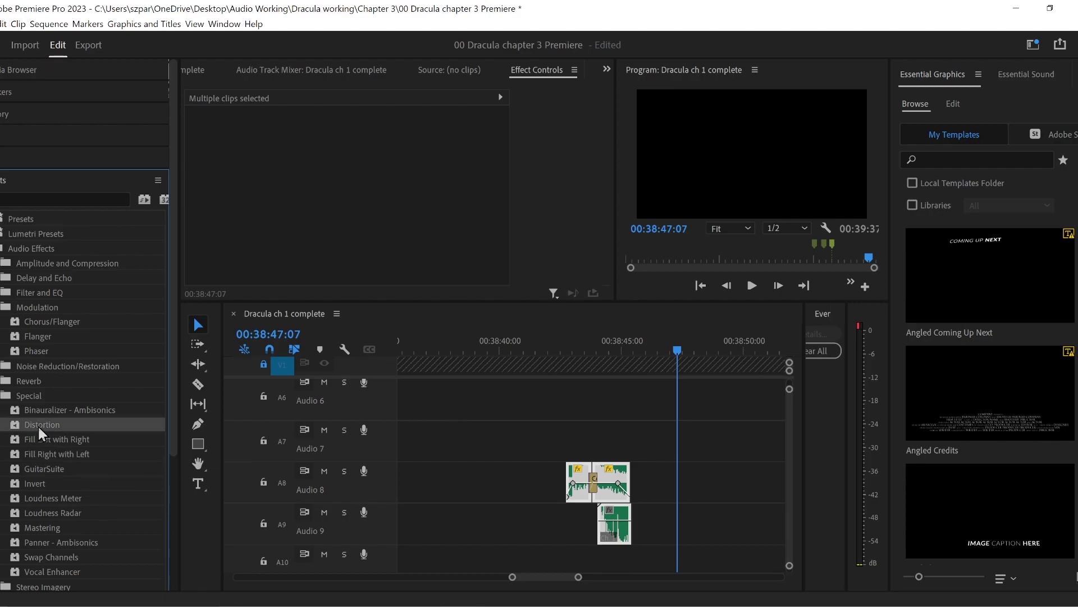
{"action": "left_click_drag", "start_coordinate": [41, 434], "coordinate": [614, 533]}
{"action": "left_click_drag", "start_coordinate": [615, 497], "coordinate": [615, 517]}
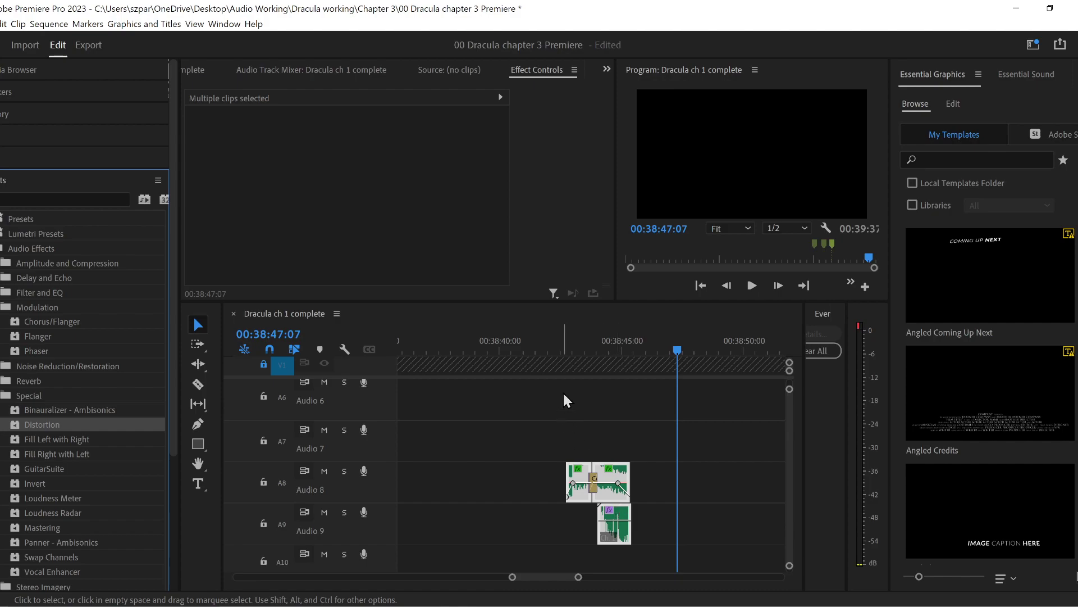
{"action": "left_click", "coordinate": [612, 474]}
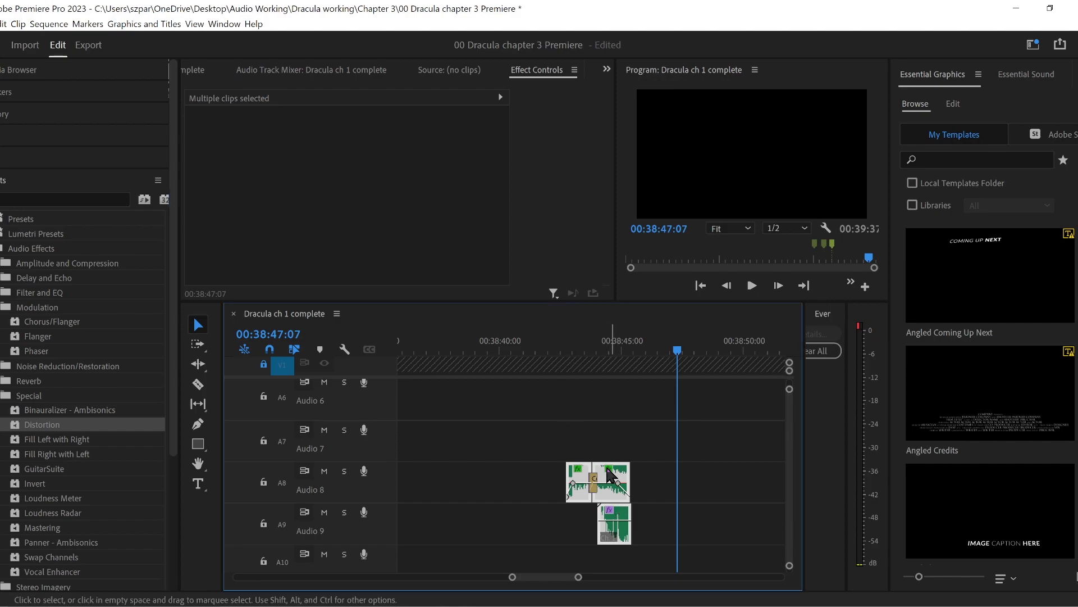
{"action": "left_click", "coordinate": [556, 359]}
{"action": "key", "text": "space"}
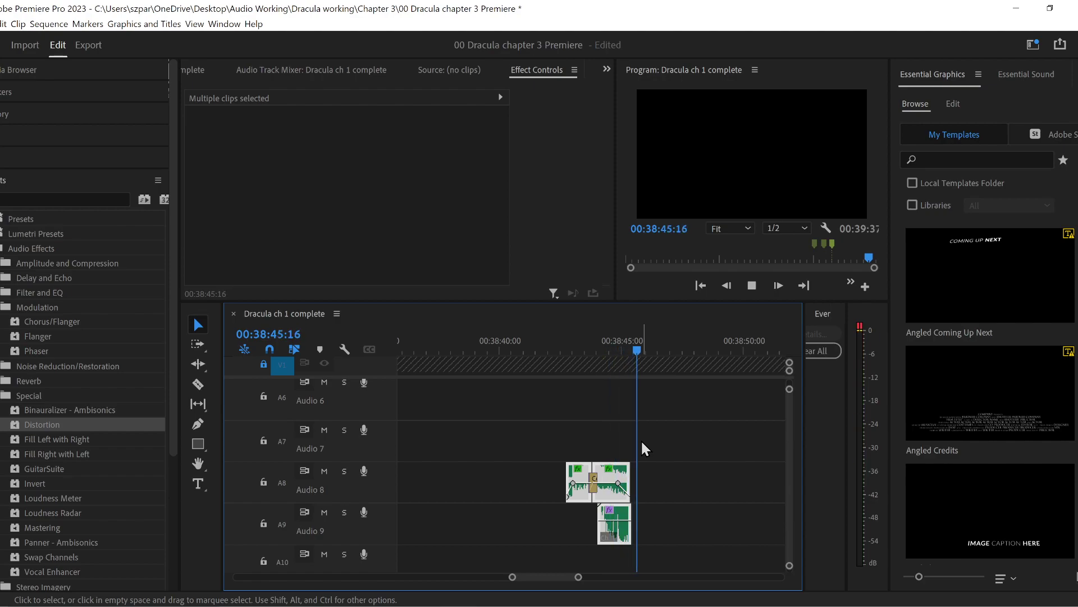
{"action": "key", "text": "space"}
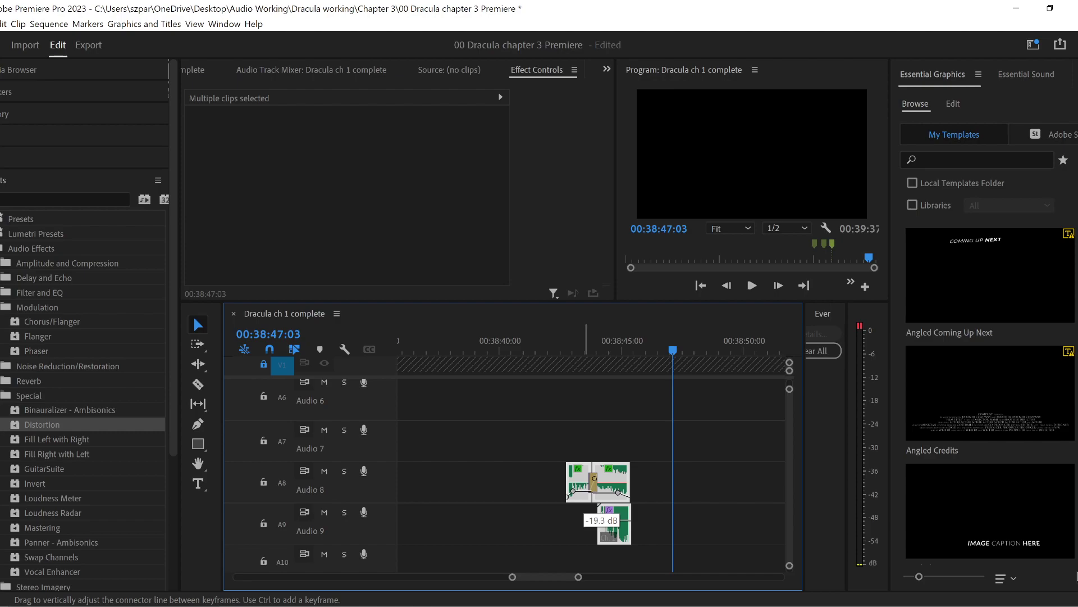
- Lower the volume of the debris pieces by about 19 dB, lower the Wood crash volume too, and play the mix
{"action": "left_click_drag", "start_coordinate": [586, 523], "coordinate": [623, 522]}
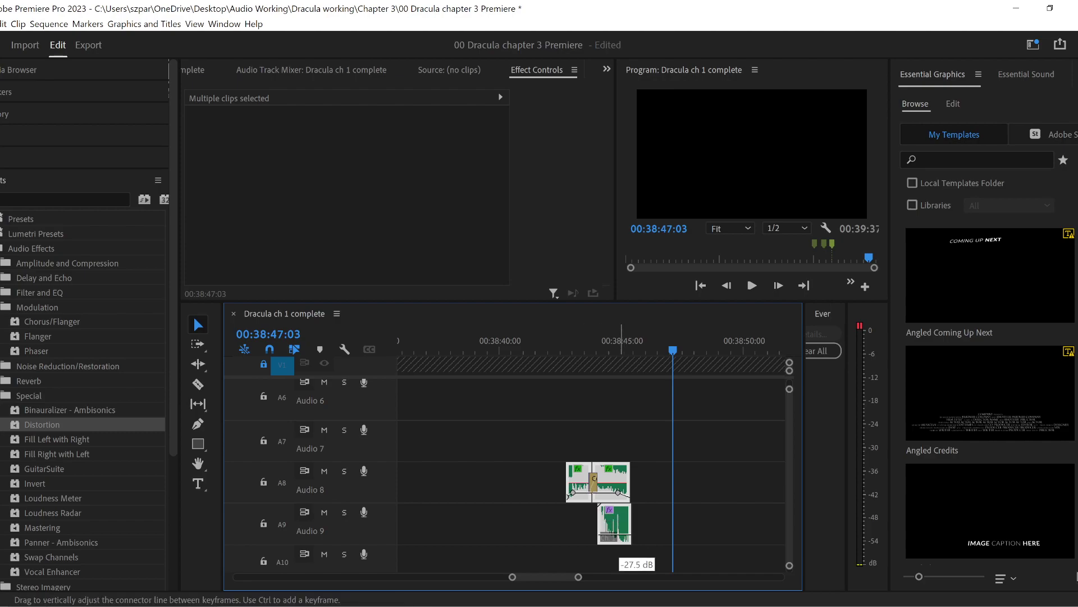
{"action": "left_click", "coordinate": [564, 349]}
{"action": "key", "text": "space"}
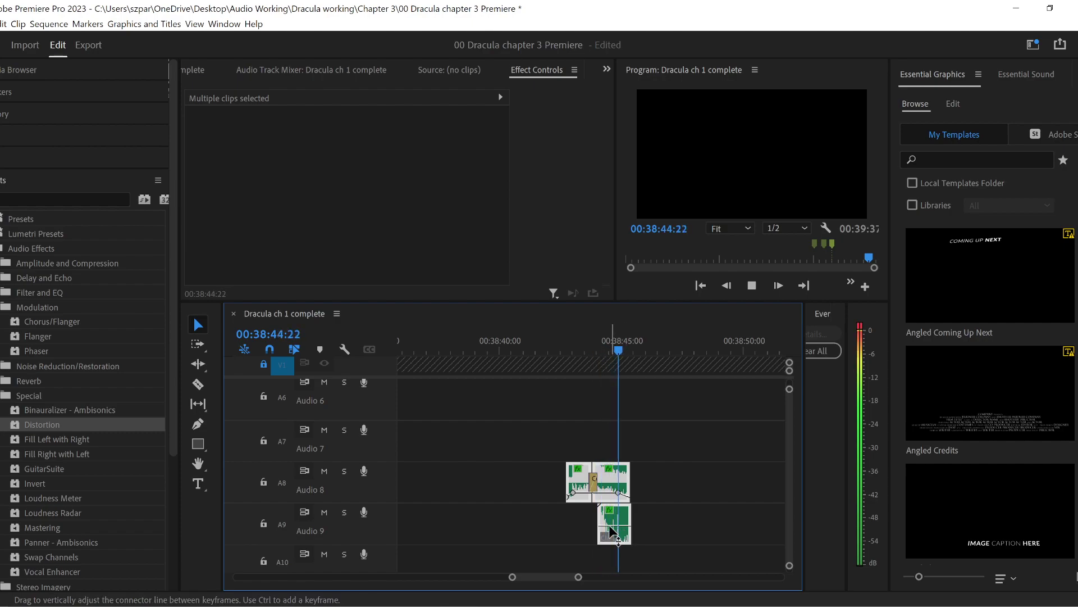
{"action": "left_click_drag", "start_coordinate": [612, 538], "coordinate": [612, 531]}
{"action": "left_click", "coordinate": [563, 357]}
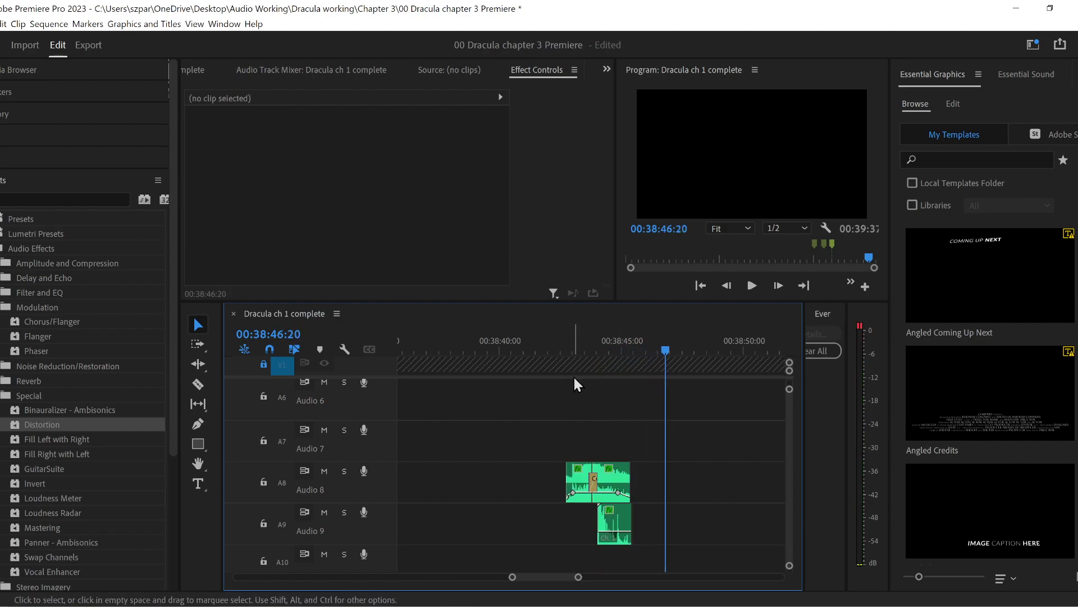
{"action": "left_click", "coordinate": [561, 348]}
{"action": "key", "text": "space"}
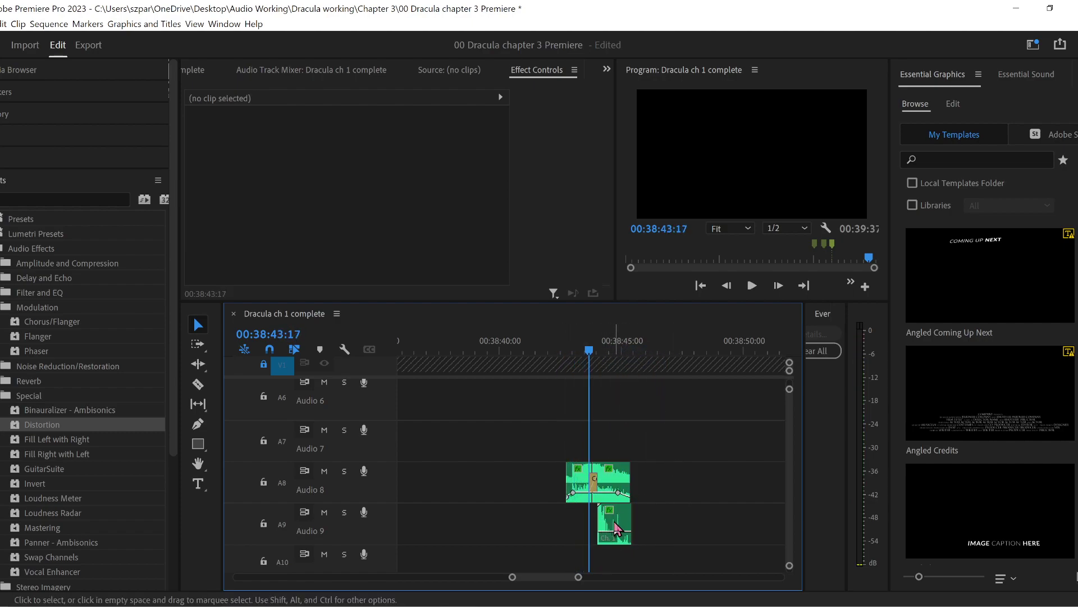
- Move the Wood crash clip on Audio 9 about 0.8 seconds earlier, to about 00:38:43:05, and play the mix
{"action": "left_click_drag", "start_coordinate": [613, 522], "coordinate": [593, 523]}
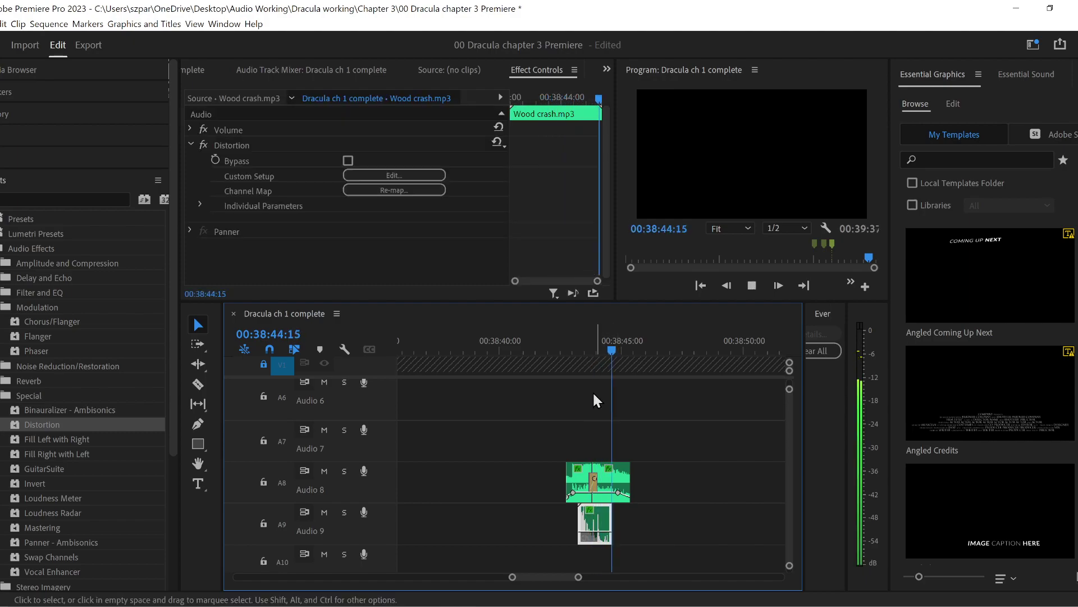
{"action": "left_click", "coordinate": [567, 347]}
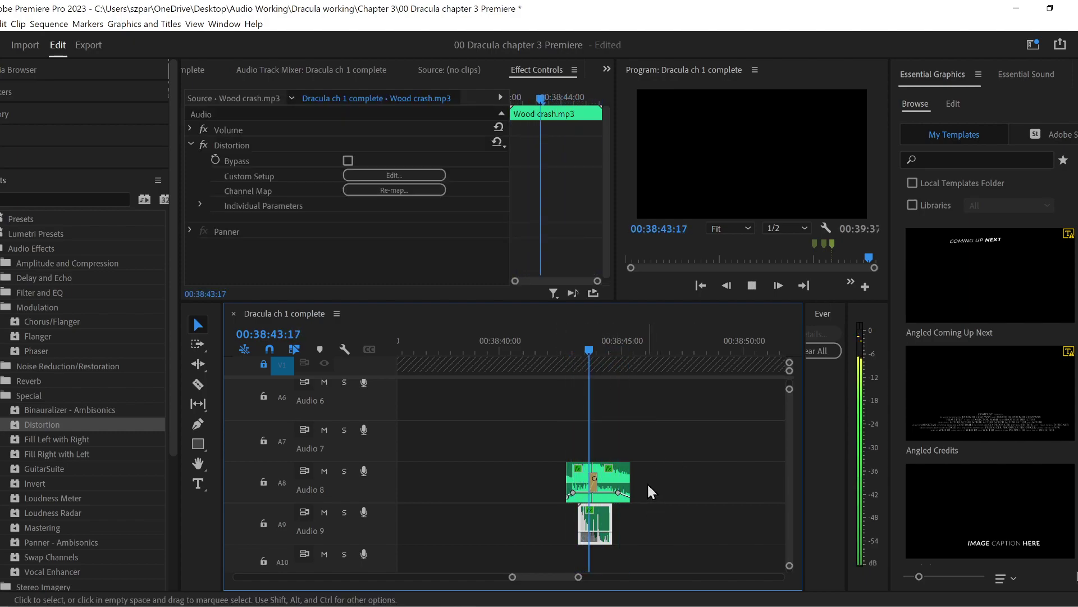
{"action": "key", "text": "space"}
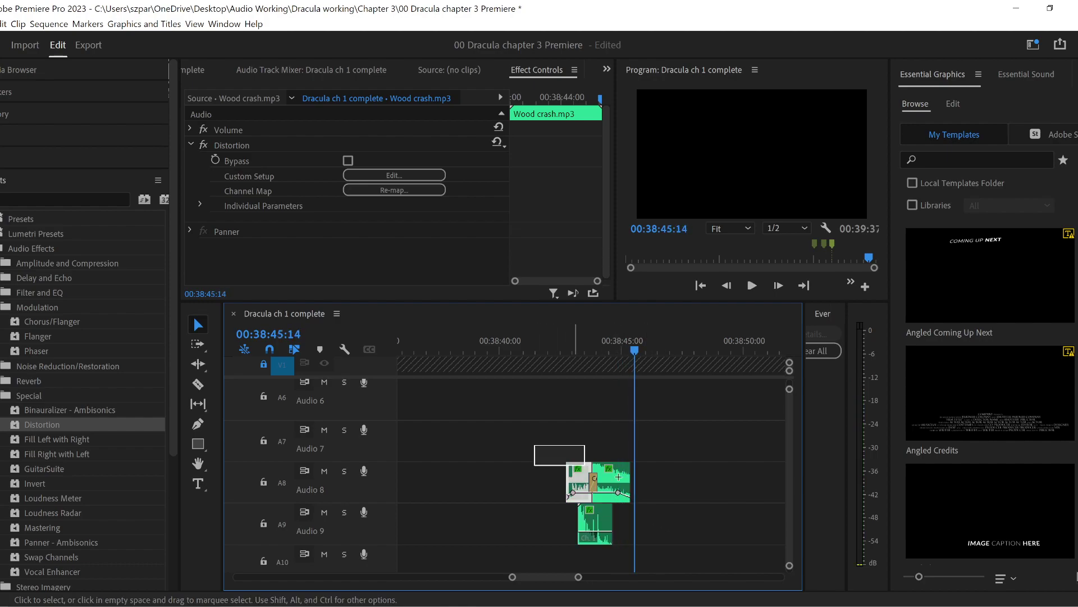
- Delete both debris pieces from Audio 8 and play the Wood crash on its own
{"action": "left_click_drag", "start_coordinate": [678, 445], "coordinate": [534, 502]}
{"action": "key", "text": "Delete"}
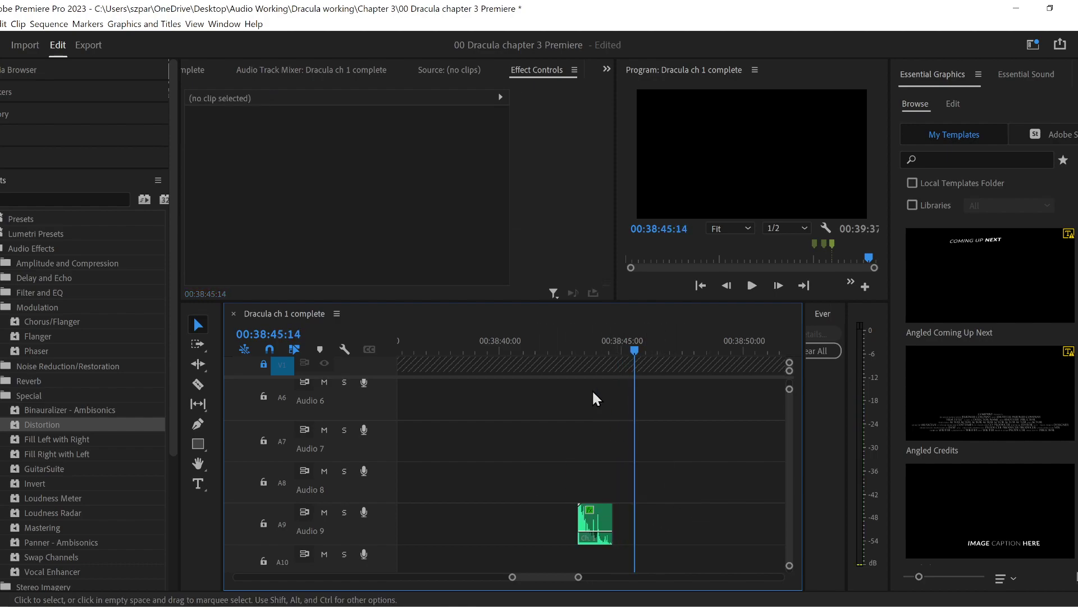
{"action": "left_click", "coordinate": [576, 353]}
{"action": "key", "text": "space"}
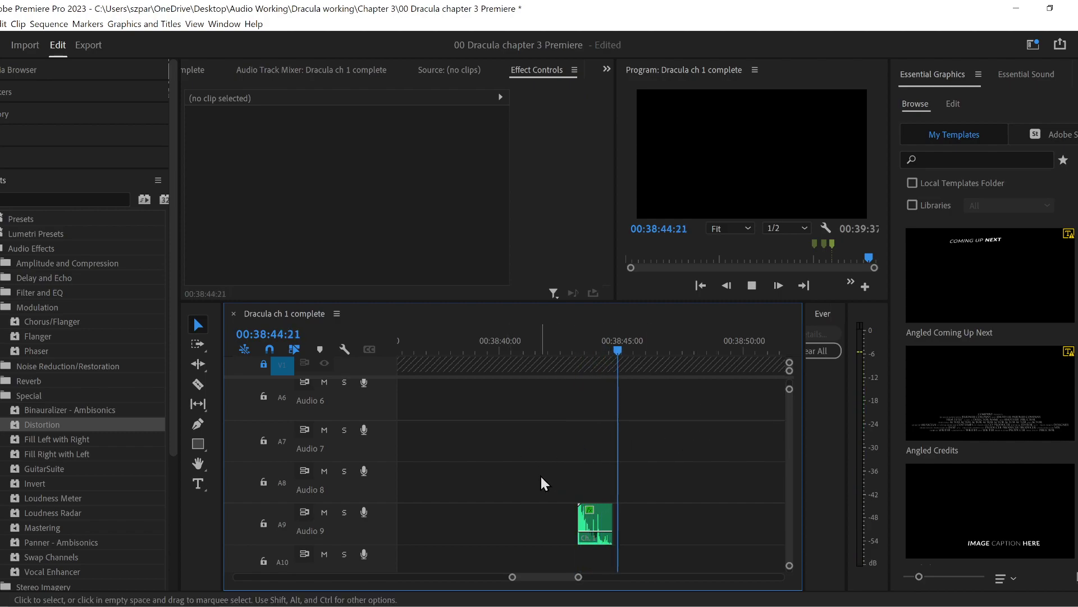
- Add Big explosion lots of debris from the Weapons folder in File Explorer to Audio 8 above the Wood crash
{"action": "left_click", "coordinate": [240, 606]}
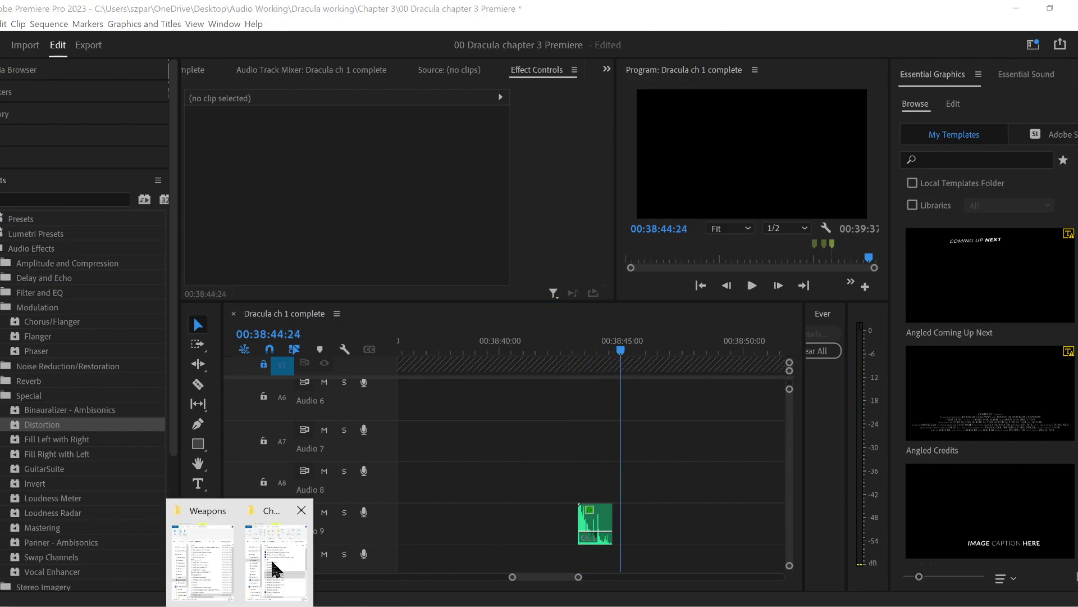
{"action": "left_click", "coordinate": [201, 582]}
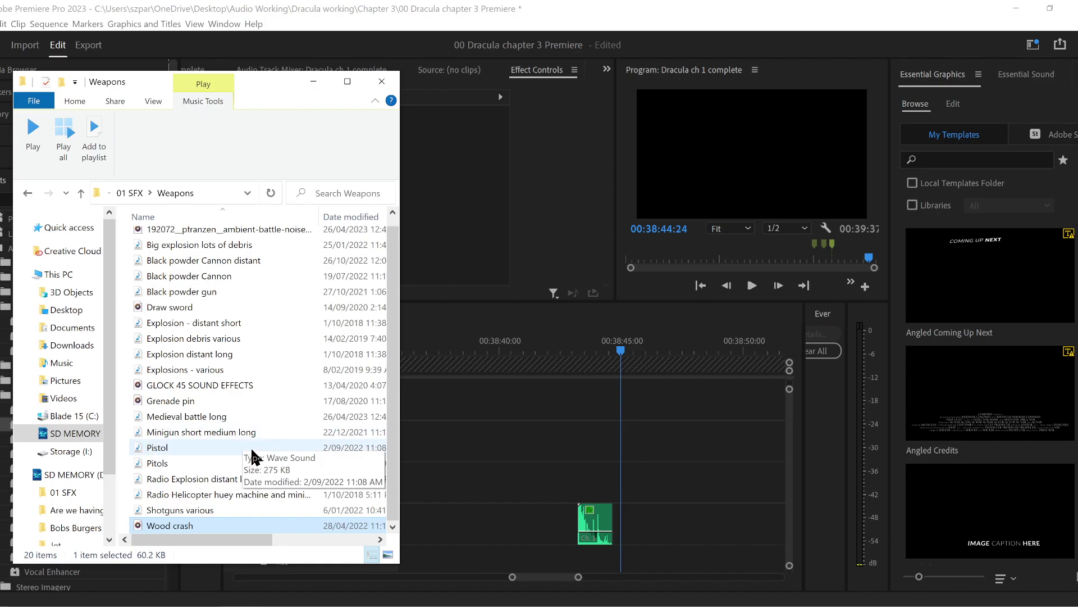
{"action": "scroll", "coordinate": [270, 512], "scroll_direction": "up", "scroll_amount": 1}
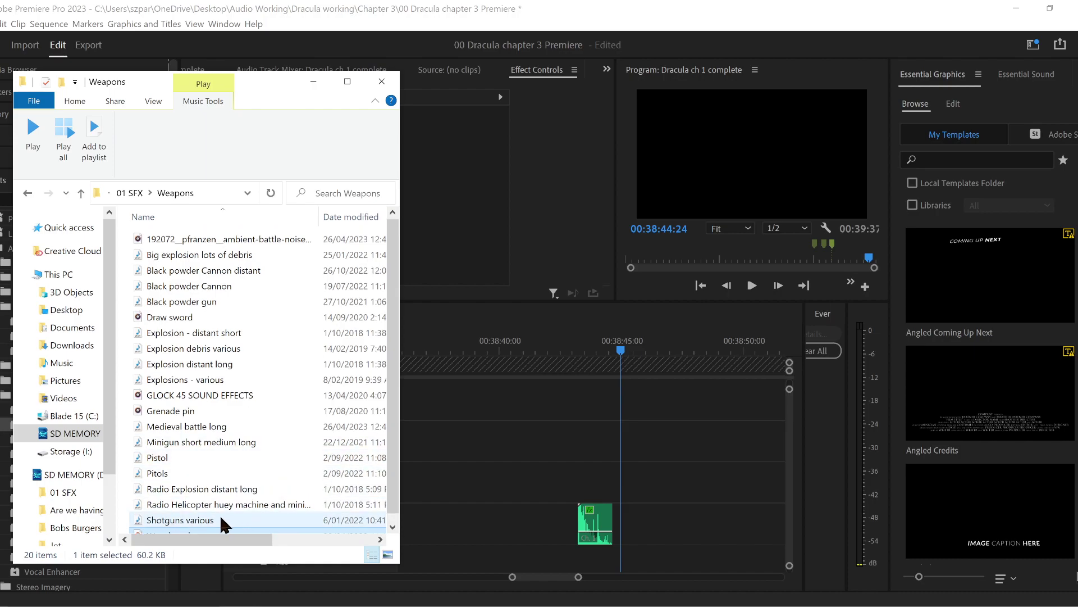
{"action": "left_click", "coordinate": [230, 260]}
{"action": "left_click_drag", "start_coordinate": [236, 261], "coordinate": [500, 482]}
{"action": "left_click_drag", "start_coordinate": [578, 577], "coordinate": [621, 577]}
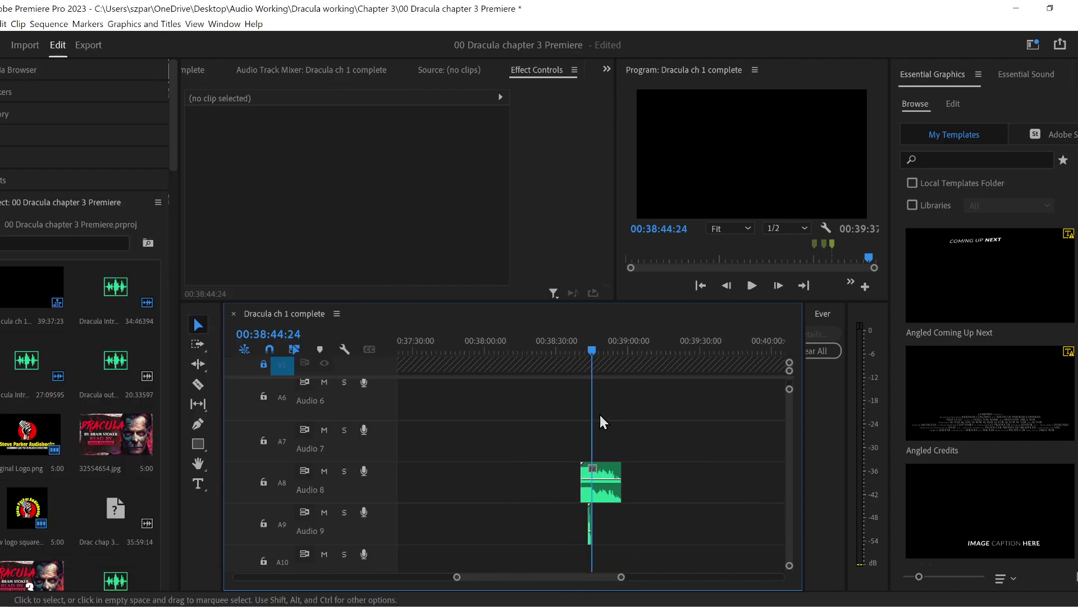
- Trim the start of the Big explosion clip to about 00:38:54:00 and play the remaining debris tail
{"action": "left_click_drag", "start_coordinate": [619, 354], "coordinate": [615, 354]}
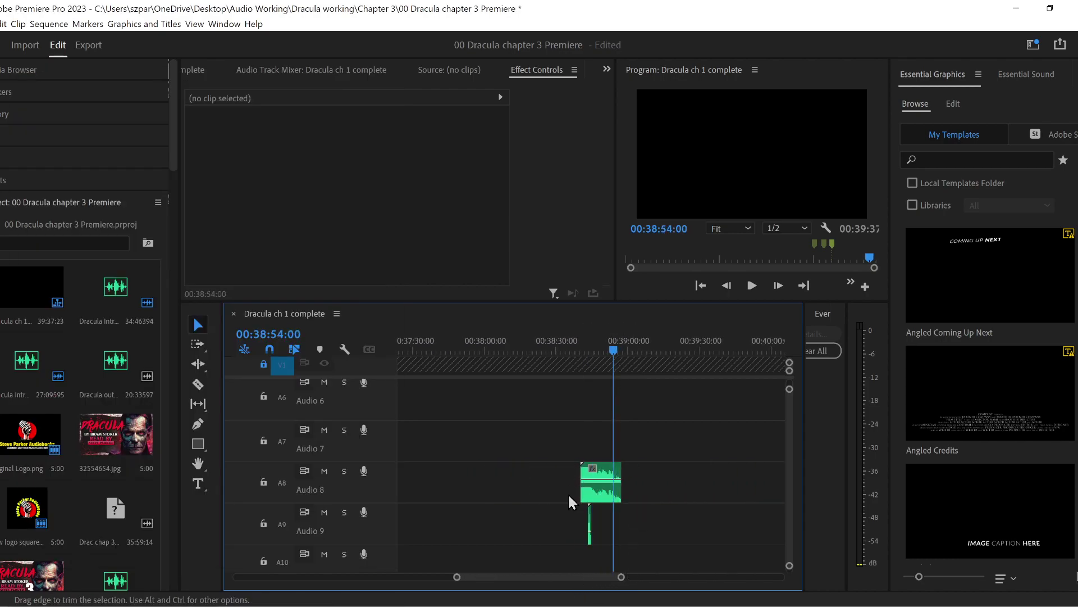
{"action": "left_click_drag", "start_coordinate": [577, 490], "coordinate": [613, 490]}
{"action": "left_click_drag", "start_coordinate": [456, 580], "coordinate": [495, 577]}
{"action": "key", "text": "space"}
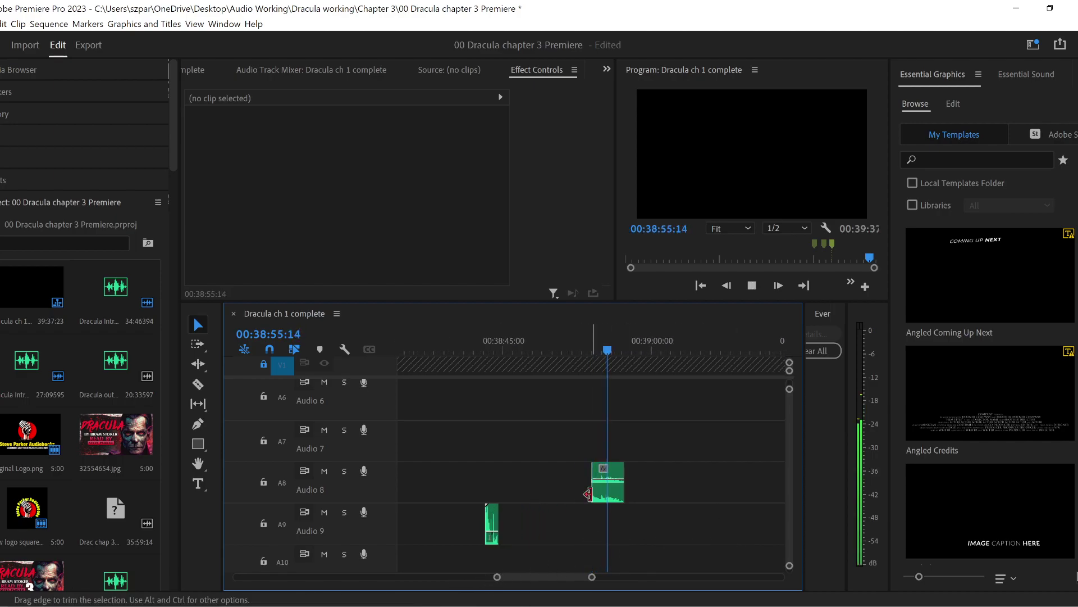
- Align the Big explosion clip's start with the Wood crash, play them together, and extend its start about 0.8 seconds earlier
{"action": "left_click_drag", "start_coordinate": [593, 483], "coordinate": [511, 484]}
{"action": "left_click", "coordinate": [483, 350]}
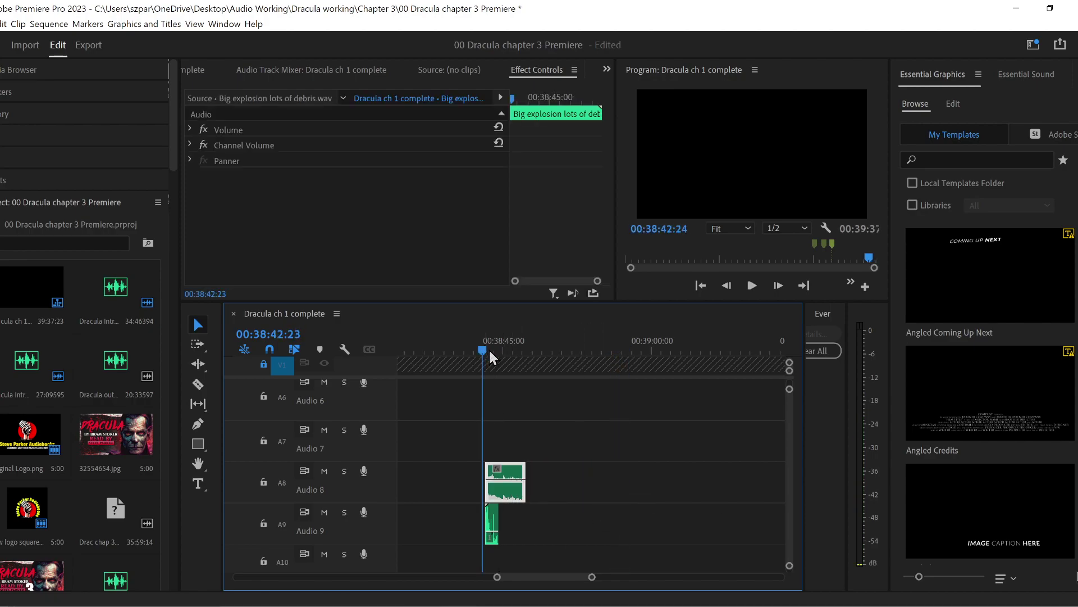
{"action": "key", "text": "space"}
{"action": "left_click_drag", "start_coordinate": [498, 577], "coordinate": [515, 578]}
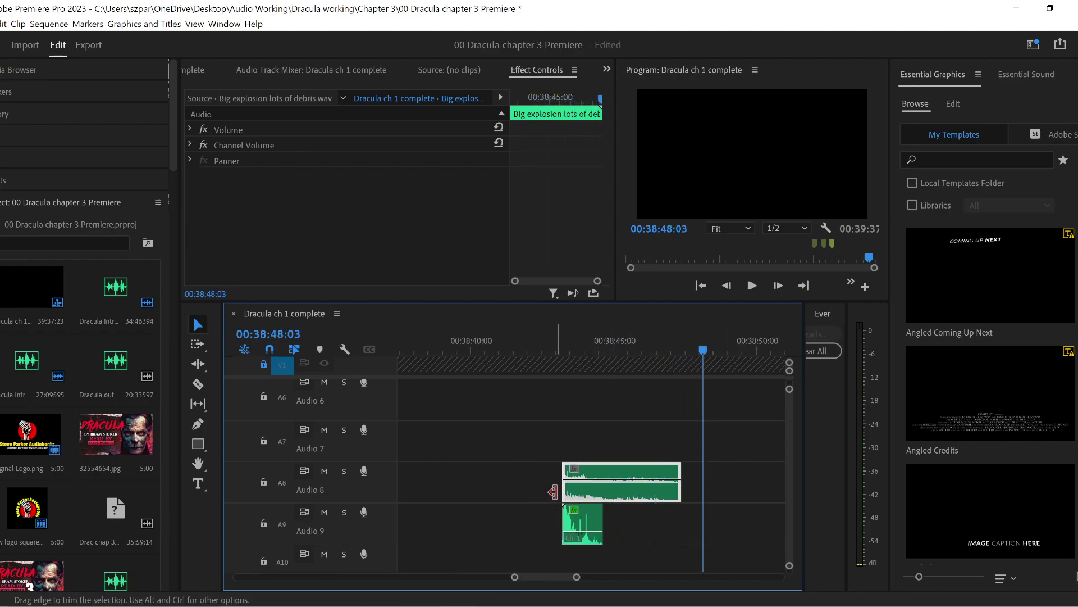
{"action": "left_click_drag", "start_coordinate": [562, 487], "coordinate": [540, 487]}
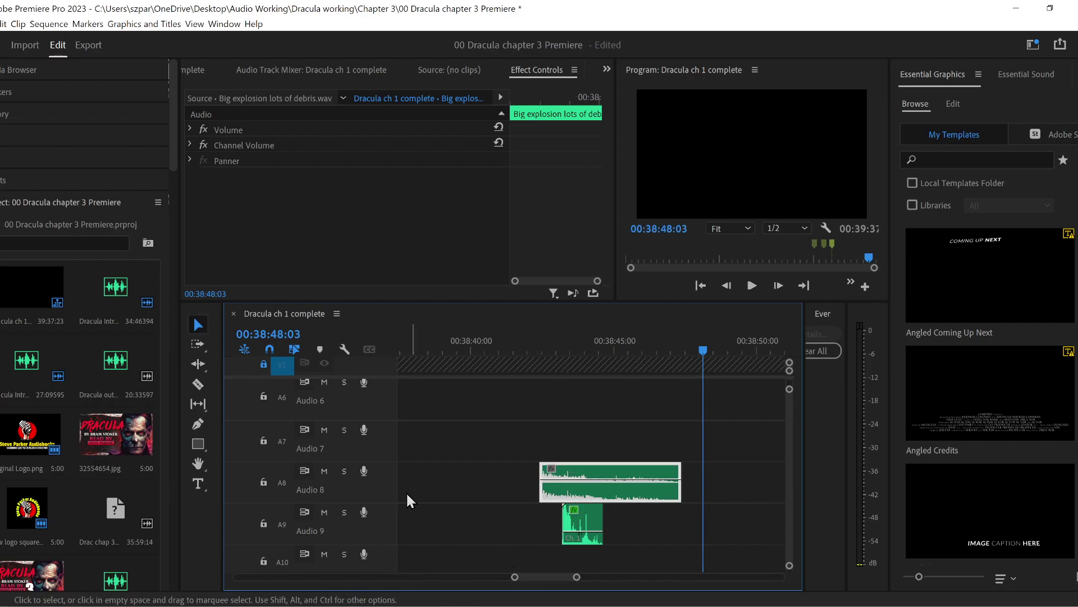
- Fade in the start of the Big explosion clip with two volume keyframes using the Pen tool, and play it
{"action": "left_click", "coordinate": [199, 425]}
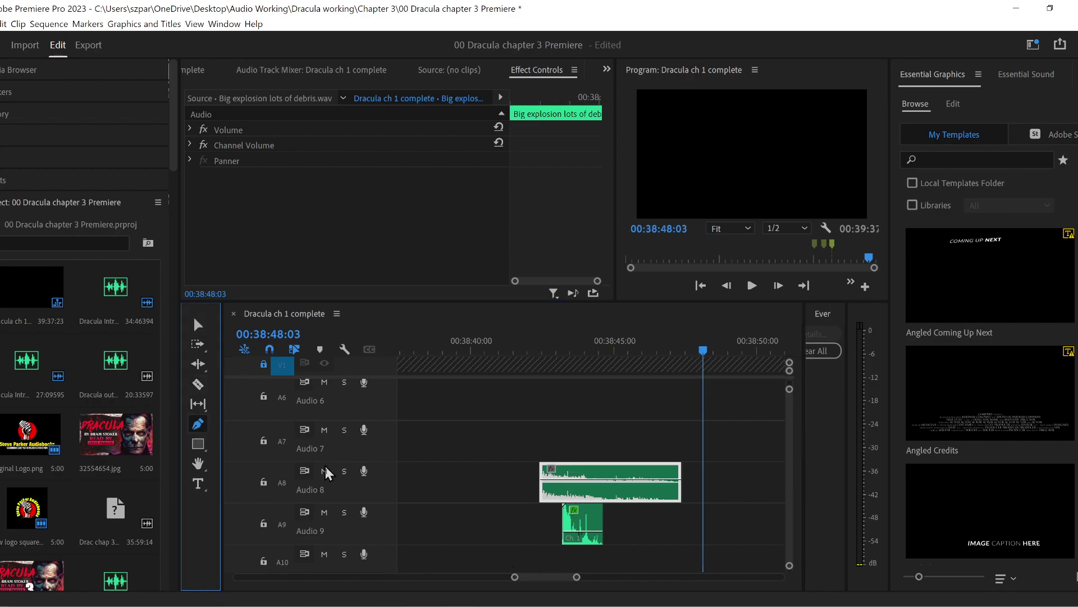
{"action": "left_click", "coordinate": [561, 478]}
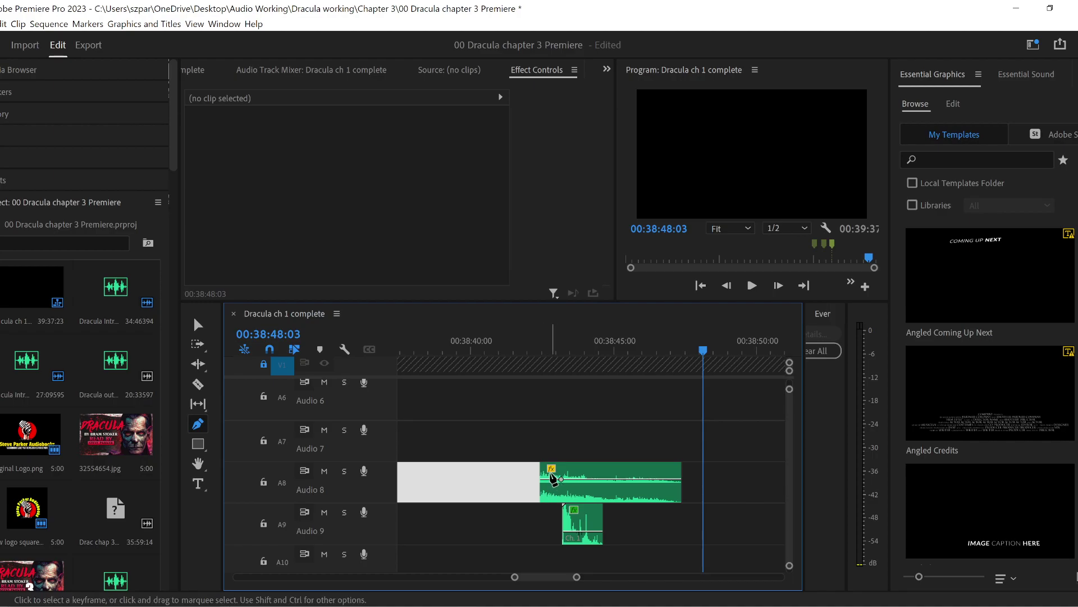
{"action": "left_click_drag", "start_coordinate": [541, 479], "coordinate": [506, 515]}
{"action": "left_click", "coordinate": [543, 355]}
{"action": "key", "text": "space"}
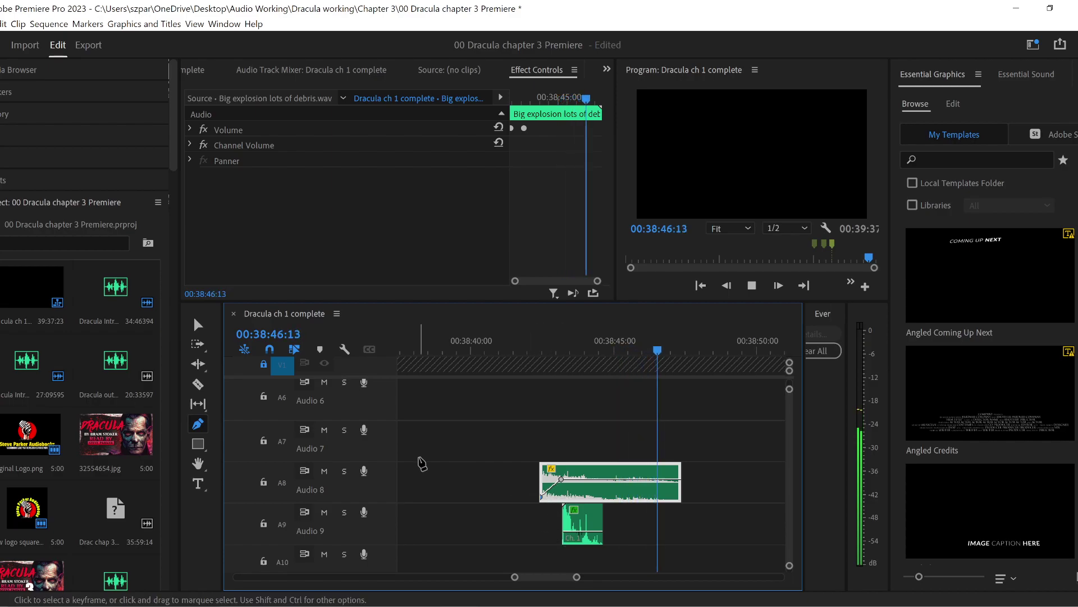
- Trim about 0.3 seconds off the start of the Big explosion clip on Audio 8 and switch to the Pen tool
{"action": "left_click", "coordinate": [198, 325]}
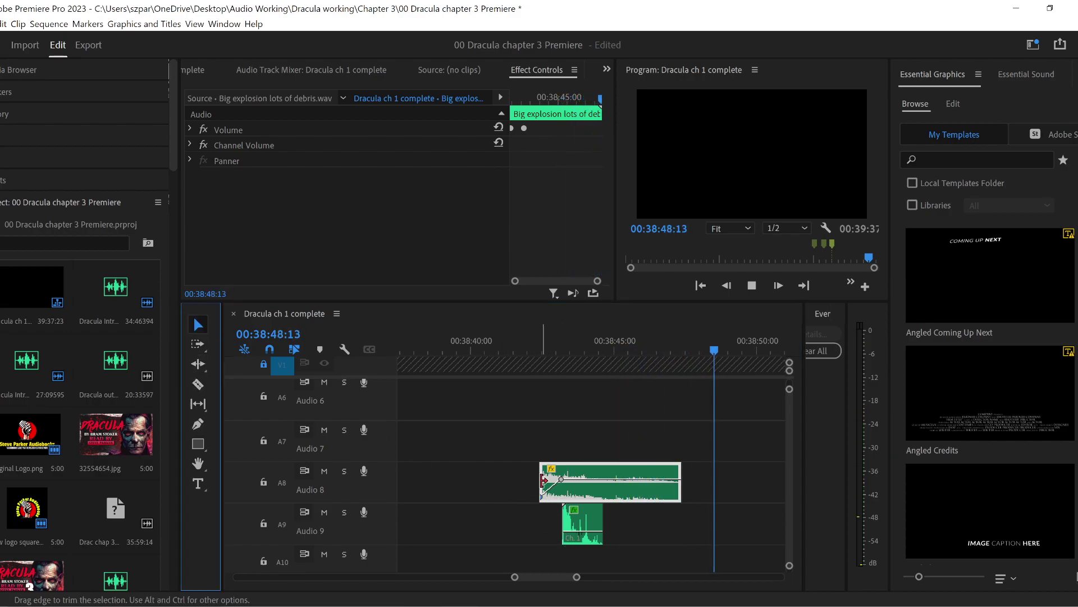
{"action": "left_click_drag", "start_coordinate": [541, 482], "coordinate": [550, 482]}
{"action": "left_click", "coordinate": [197, 423]}
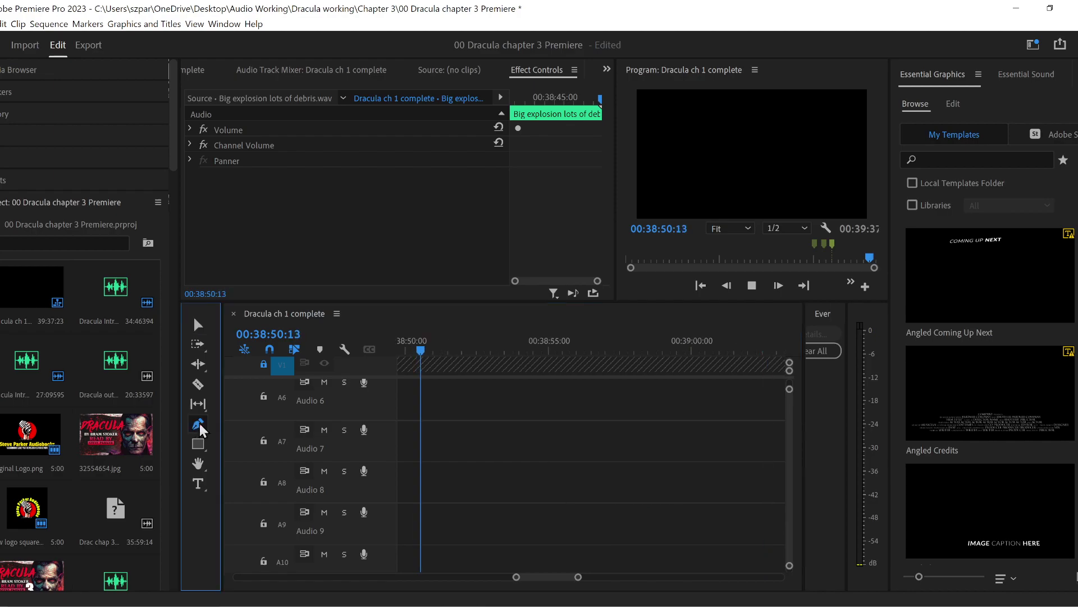
{"action": "key", "text": "space"}
- Add a low volume keyframe at the trimmed start of the Big explosion clip for a short fade-in, and play both clips
{"action": "left_click_drag", "start_coordinate": [518, 579], "coordinate": [494, 578]}
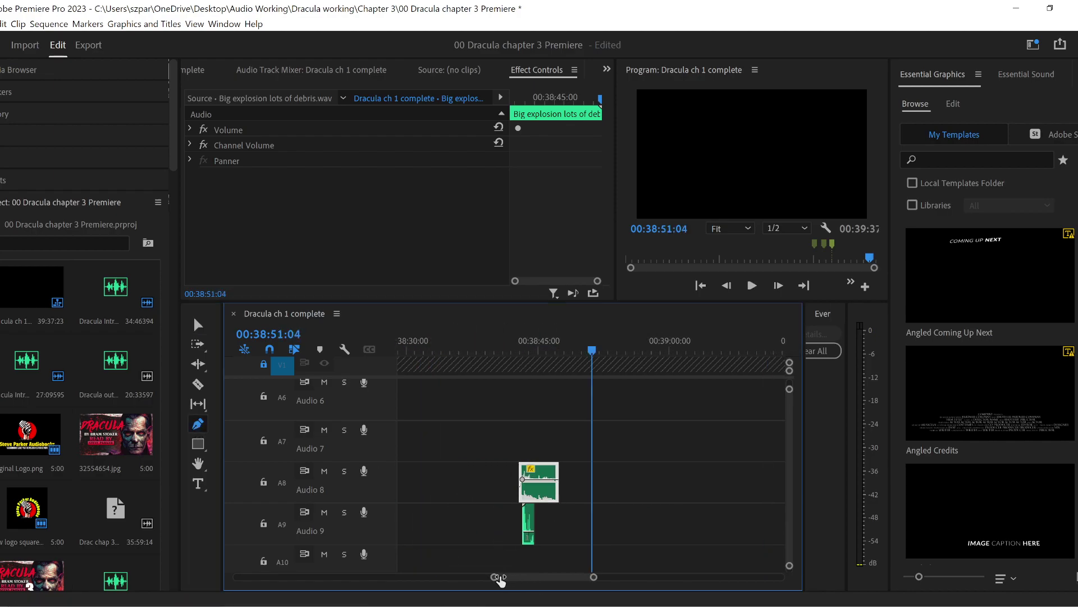
{"action": "left_click", "coordinate": [508, 345]}
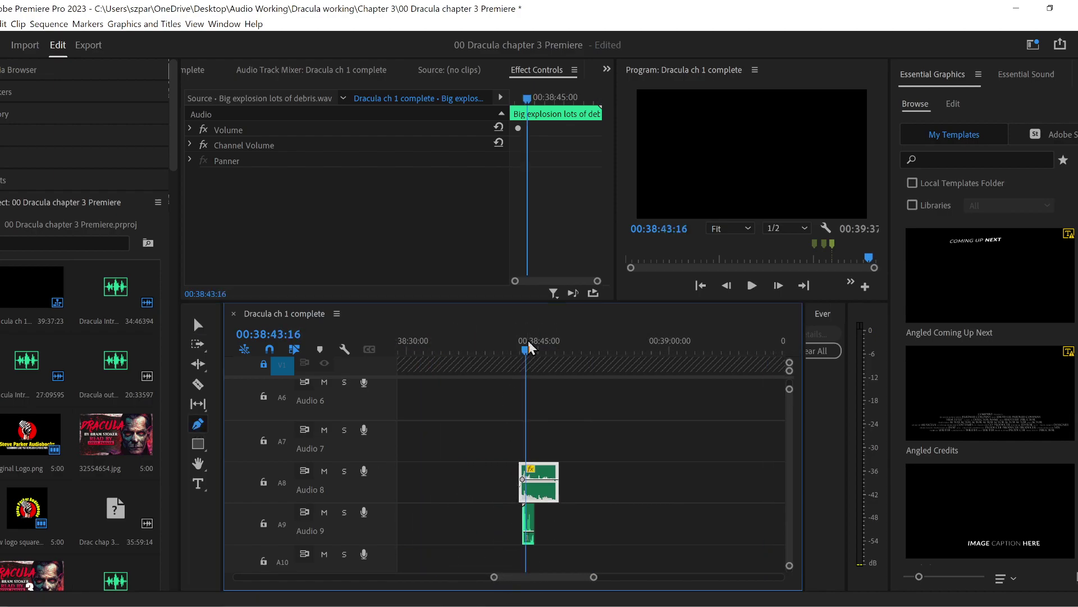
{"action": "left_click_drag", "start_coordinate": [493, 578], "coordinate": [526, 577]}
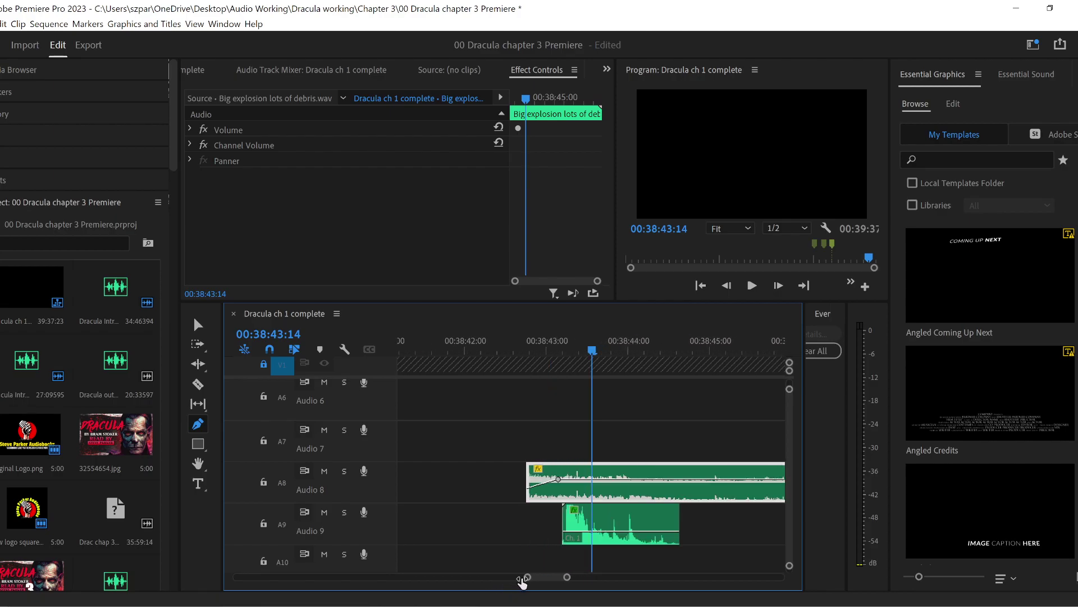
{"action": "left_click_drag", "start_coordinate": [528, 479], "coordinate": [528, 497]}
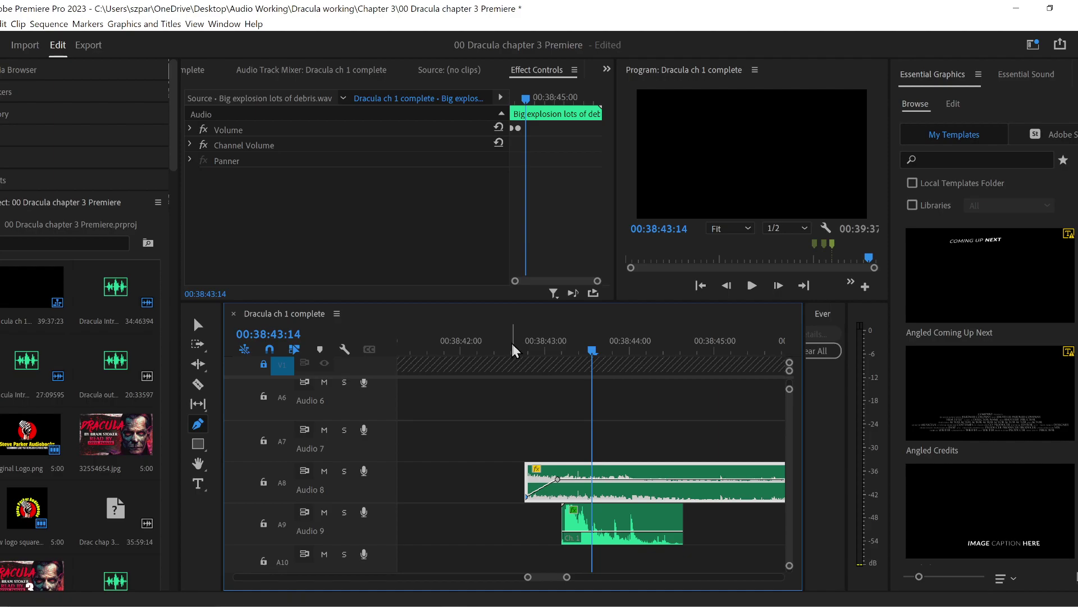
{"action": "left_click", "coordinate": [583, 434]}
{"action": "key", "text": "space"}
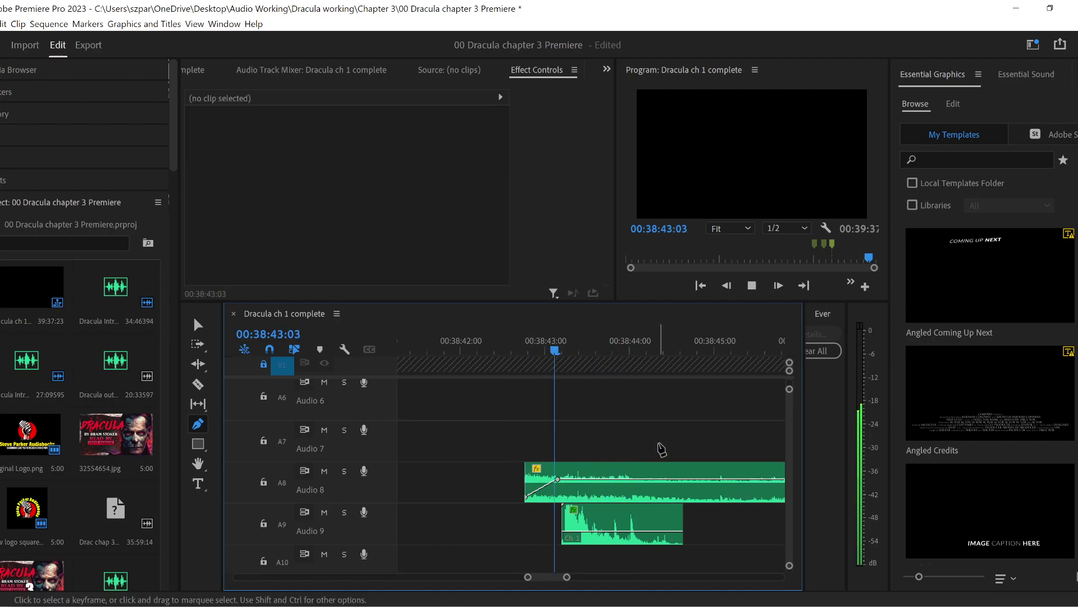
{"action": "key", "text": "space"}
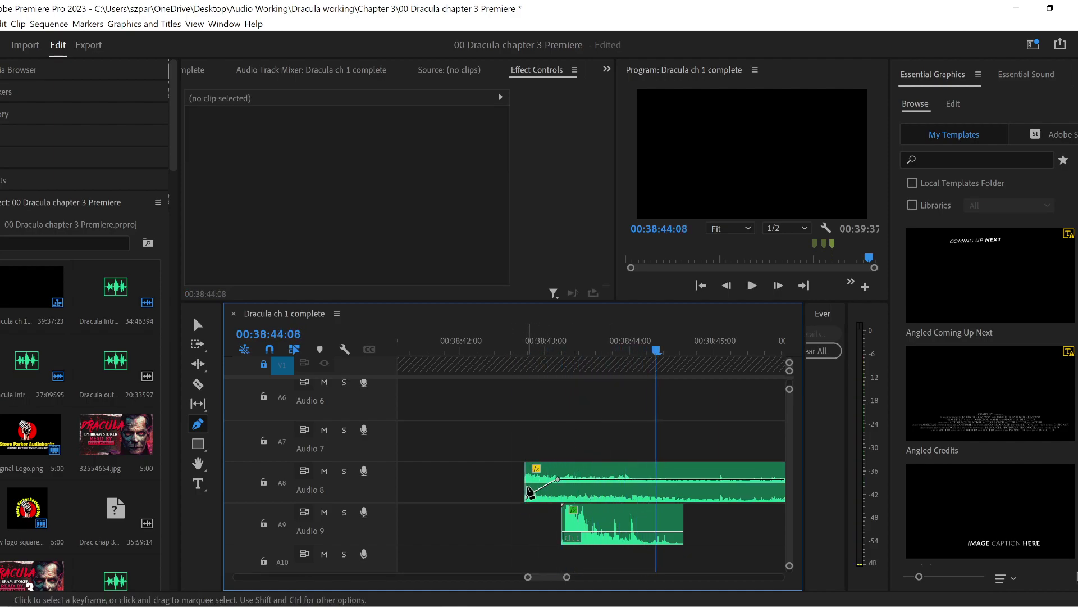
- Steepen the explosion's fade-in by adding a low volume keyframe just before the full-volume one, and play it
{"action": "left_click_drag", "start_coordinate": [530, 494], "coordinate": [542, 497]}
{"action": "left_click", "coordinate": [532, 350]}
{"action": "key", "text": "space"}
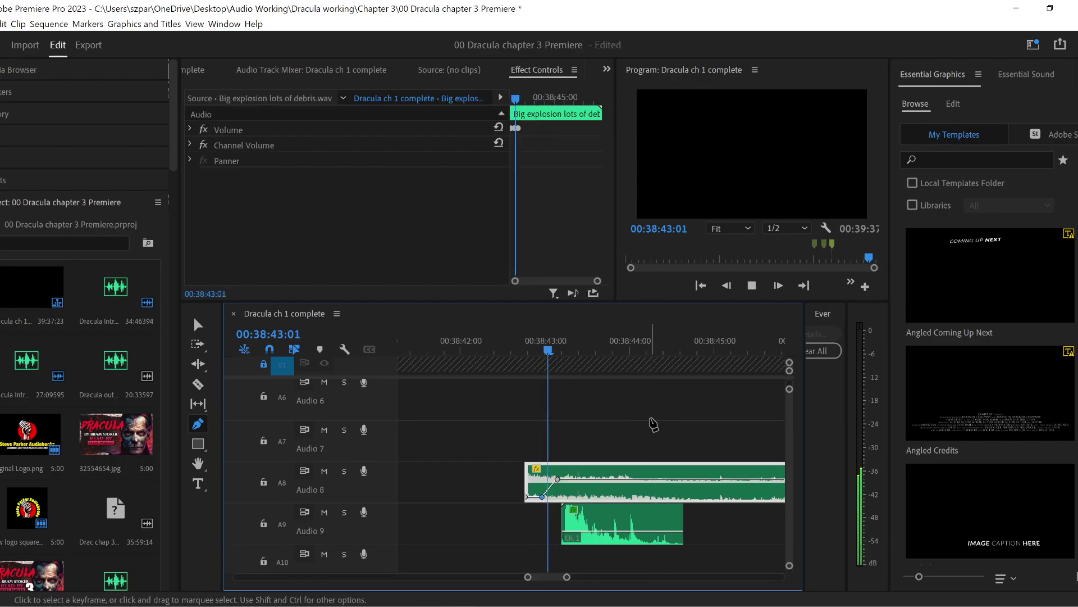
{"action": "key", "text": "space"}
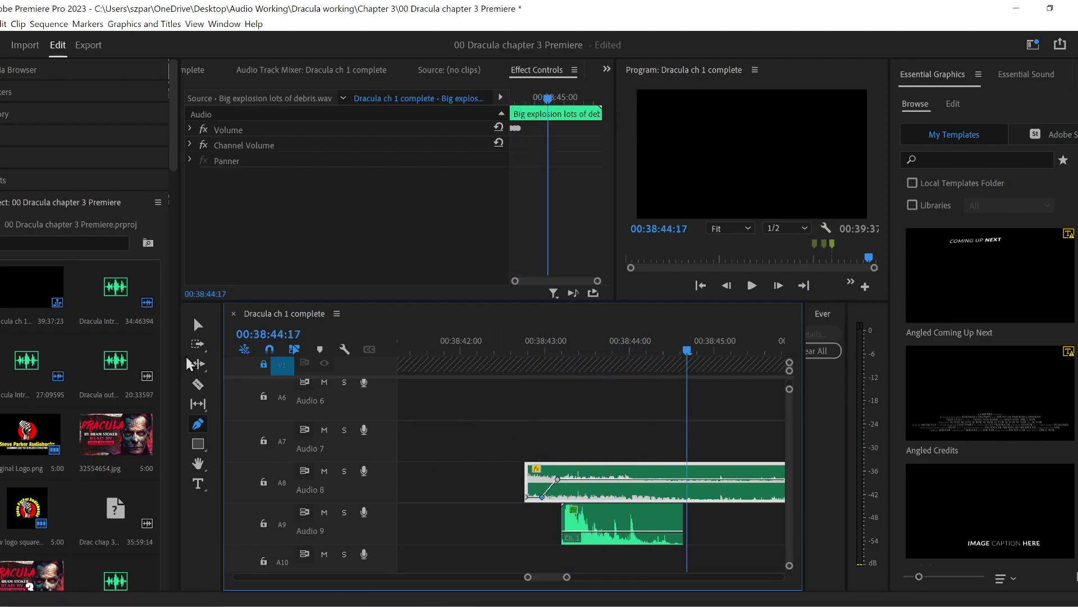
- Trim the start of the Big explosion clip to just before its low volume keyframe and play the layered crash through
{"action": "left_click", "coordinate": [197, 325]}
{"action": "left_click_drag", "start_coordinate": [525, 484], "coordinate": [538, 483]}
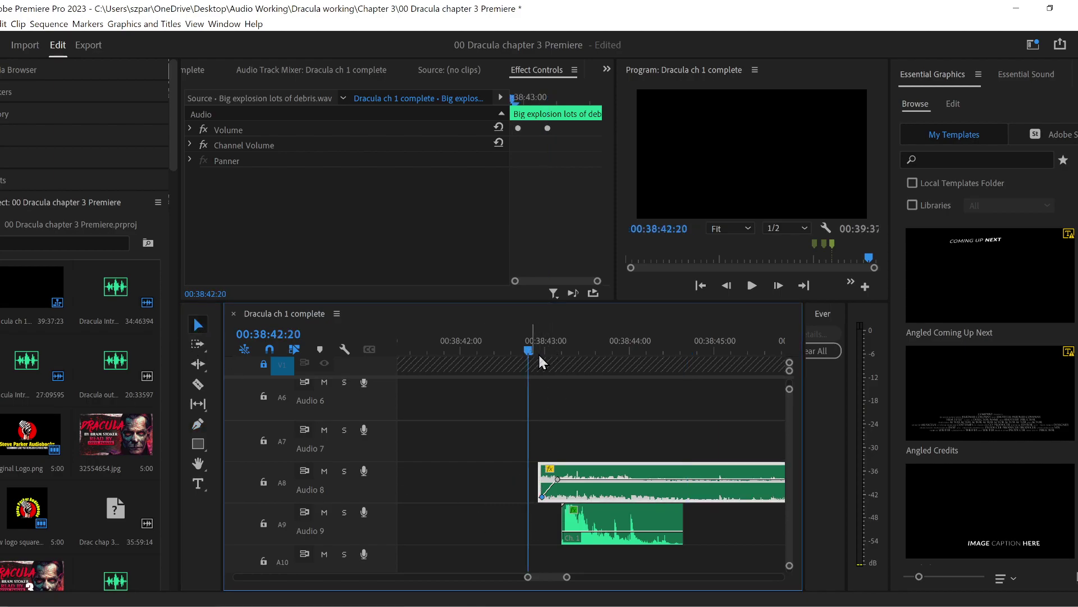
{"action": "key", "text": "space"}
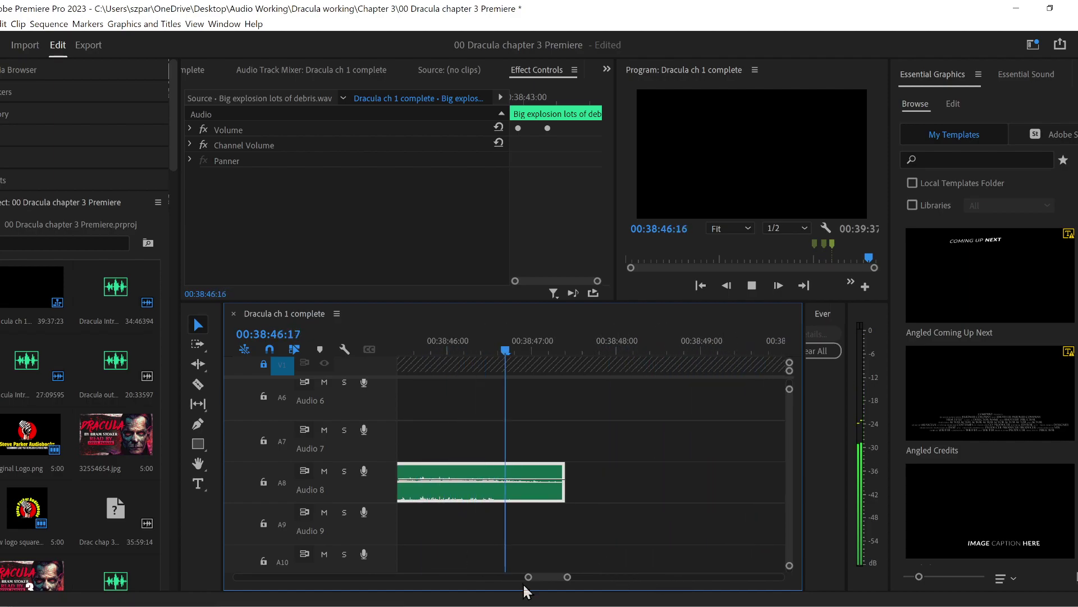
{"action": "left_click_drag", "start_coordinate": [528, 577], "coordinate": [488, 577]}
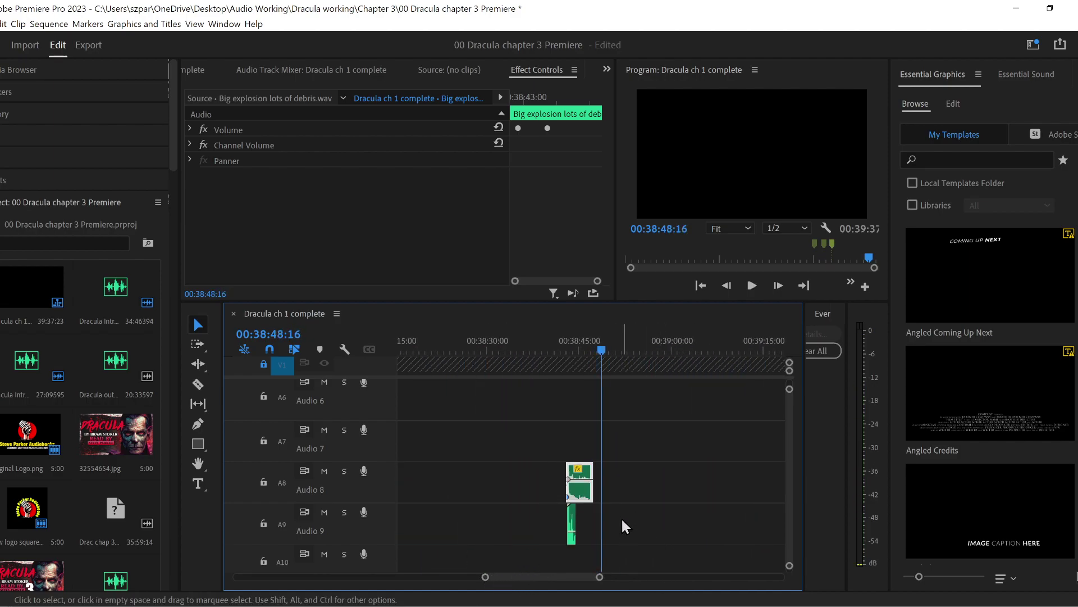
- Select the explosion and Wood crash clips, move them up to Audio 6 and Audio 7, and cut them from the timeline
{"action": "left_click_drag", "start_coordinate": [538, 450], "coordinate": [612, 552]}
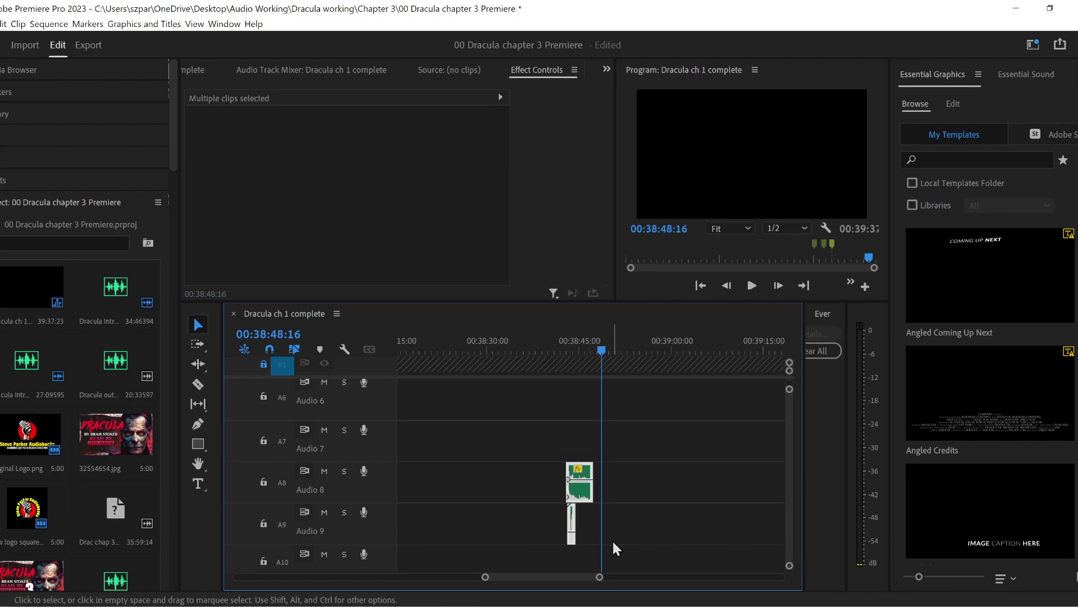
{"action": "left_click_drag", "start_coordinate": [582, 486], "coordinate": [579, 404]}
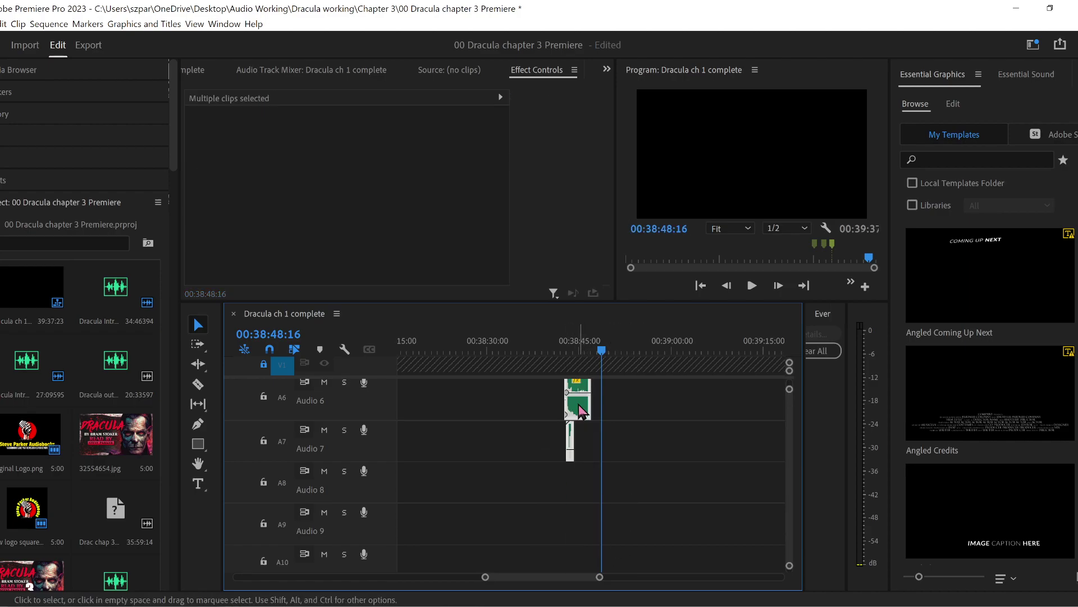
{"action": "key", "text": "Delete"}
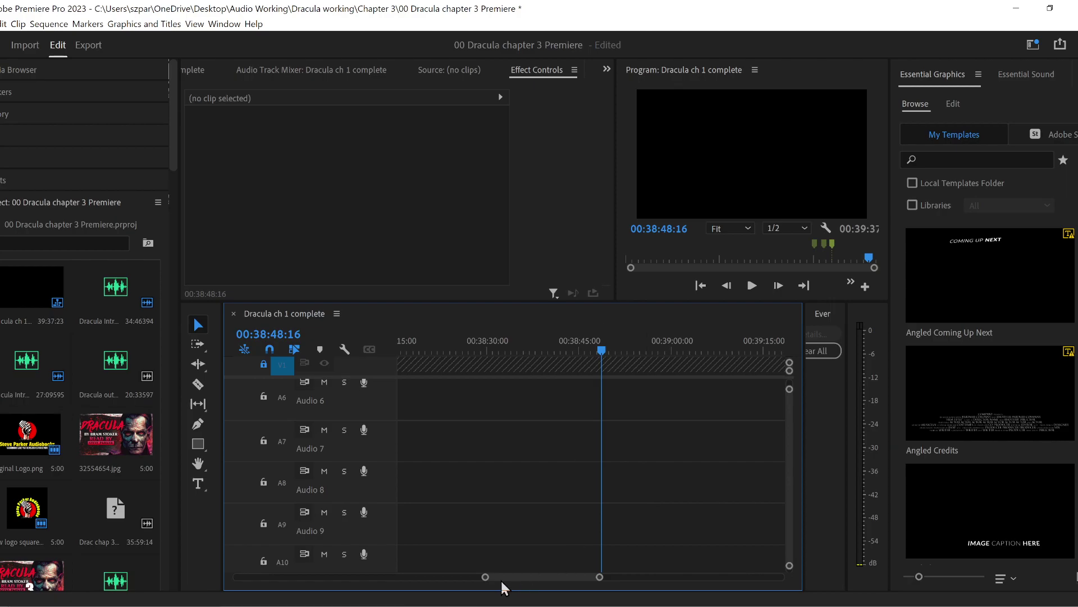
- Paste the two crash clips into the empty area past the chapter's end and move them down to Audio 9 and Audio 10
{"action": "left_click_drag", "start_coordinate": [487, 581], "coordinate": [397, 581]}
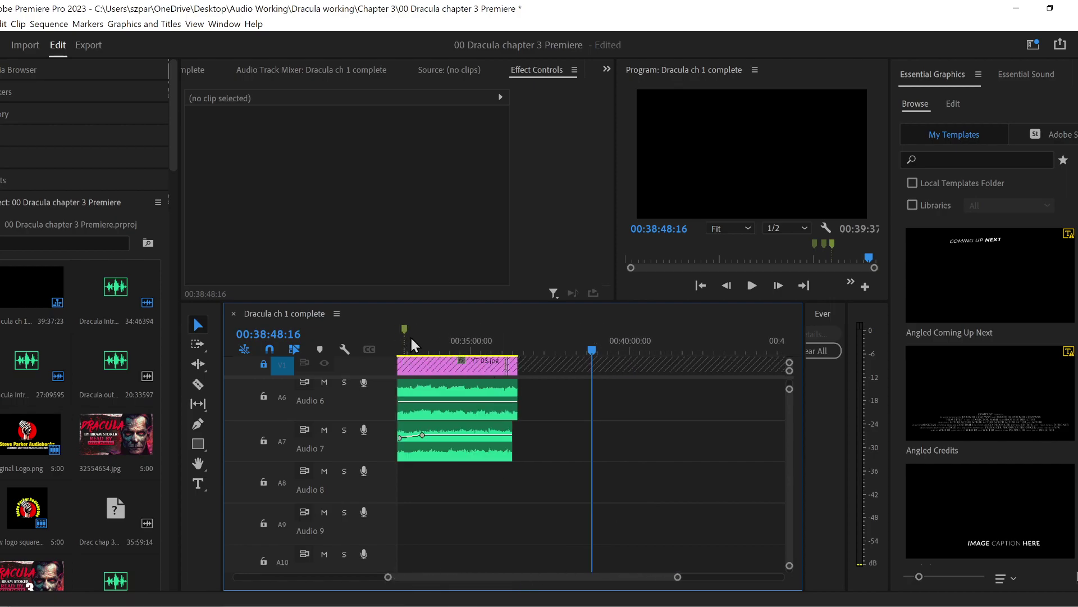
{"action": "key", "text": "space"}
{"action": "scroll", "coordinate": [392, 581], "scroll_direction": "up", "scroll_amount": 5}
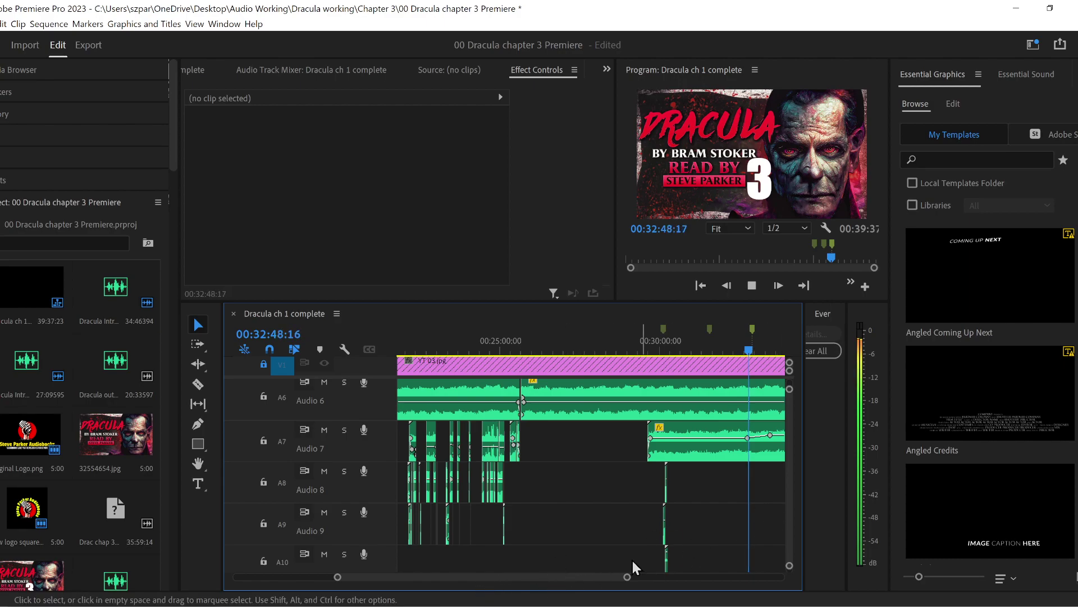
{"action": "left_click_drag", "start_coordinate": [567, 575], "coordinate": [605, 578]}
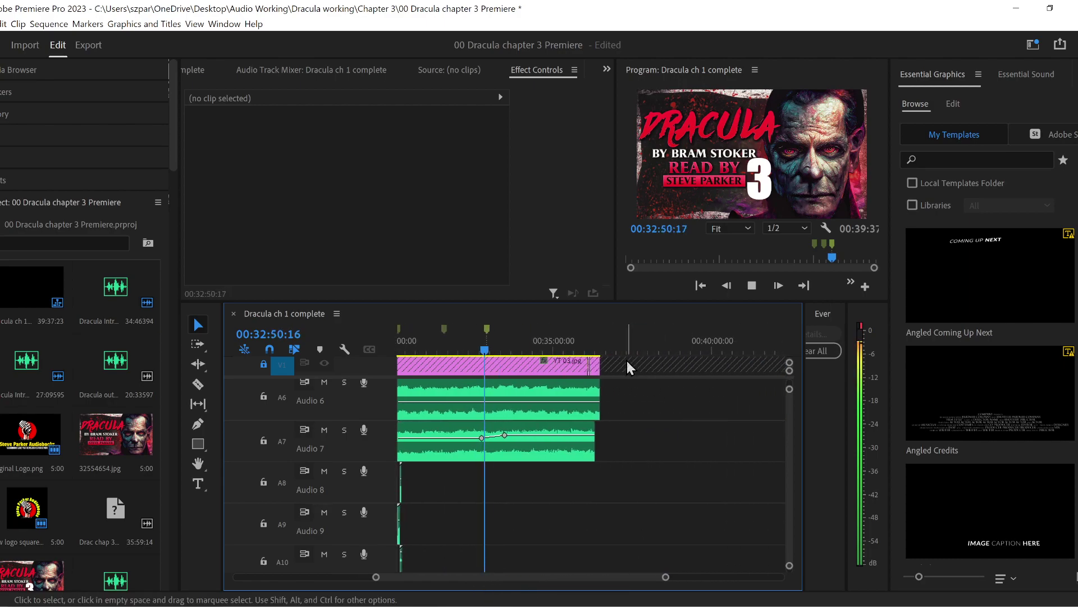
{"action": "left_click", "coordinate": [656, 349]}
{"action": "key", "text": "Down"}
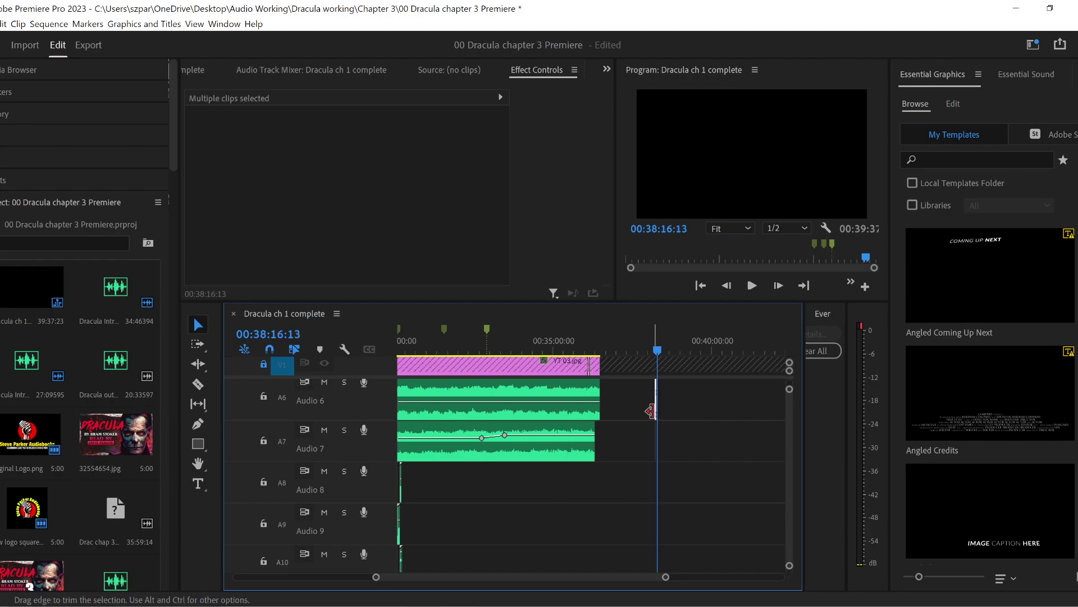
{"action": "left_click_drag", "start_coordinate": [376, 577], "coordinate": [489, 579]}
{"action": "left_click_drag", "start_coordinate": [580, 412], "coordinate": [578, 538]}
- Start playback near 00:32:43:00 and cut the two crash clips from Audio 9 and Audio 10
{"action": "left_click_drag", "start_coordinate": [488, 578], "coordinate": [335, 578]}
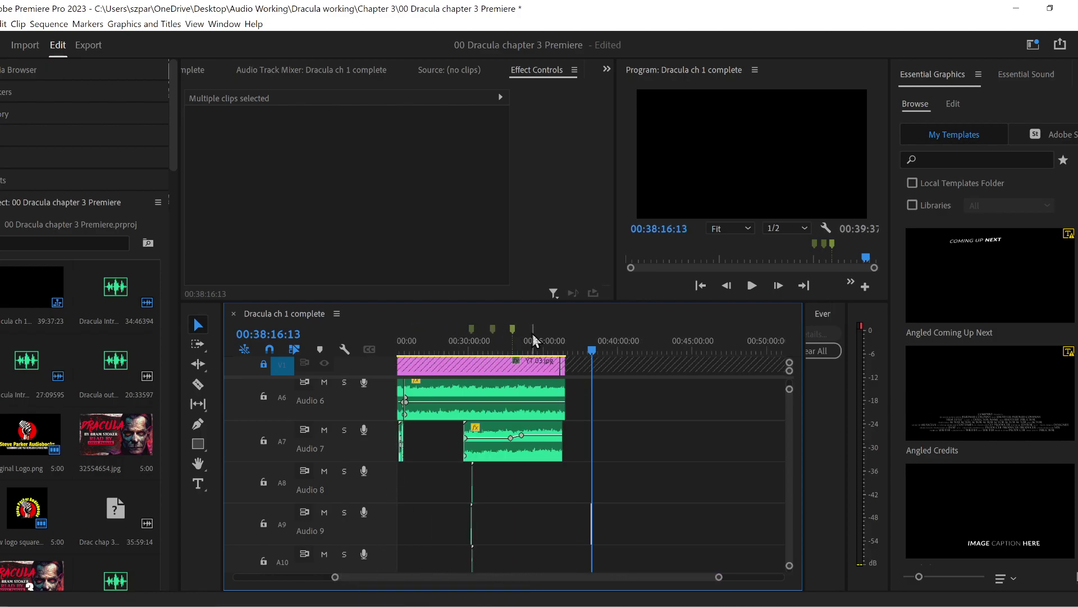
{"action": "left_click", "coordinate": [511, 344]}
{"action": "key", "text": "space"}
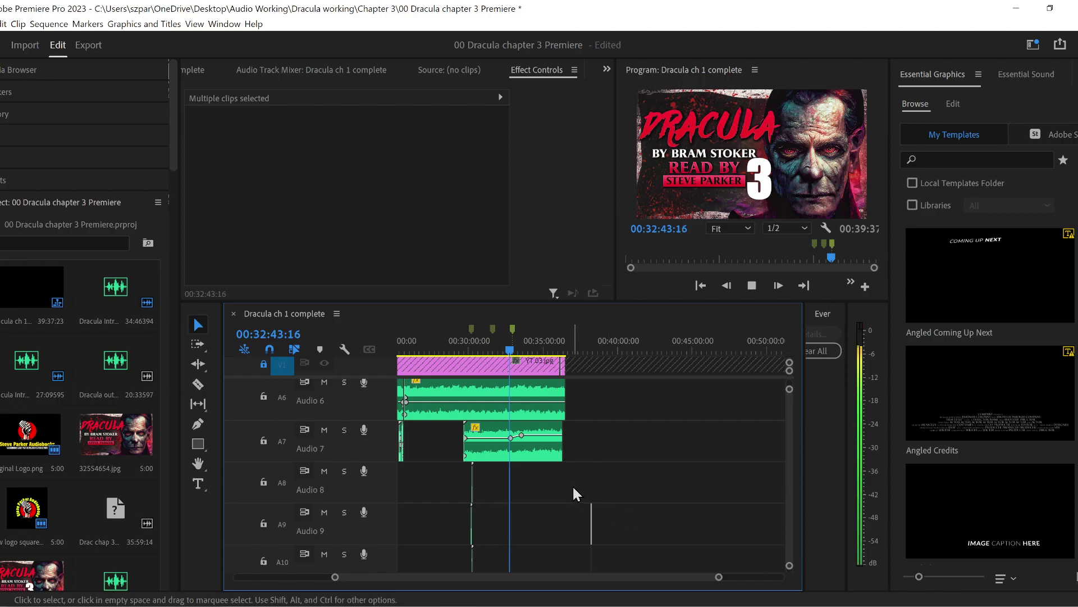
{"action": "left_click_drag", "start_coordinate": [572, 486], "coordinate": [630, 568]}
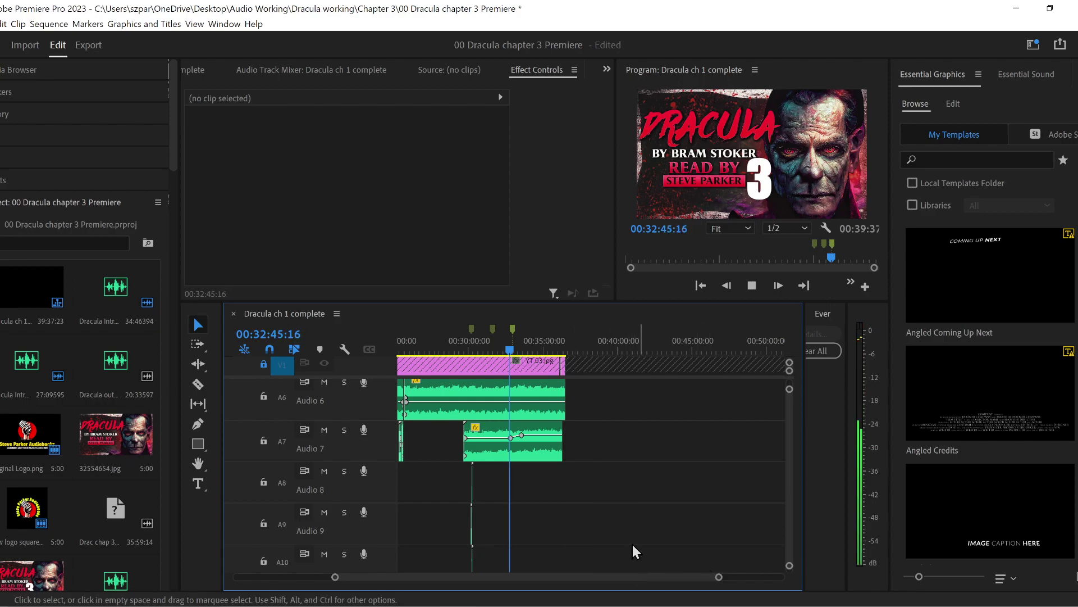
- Play the narration on to about 00:33:32:00 and paste the crash clips there on Audio 9 and Audio 10
{"action": "left_click_drag", "start_coordinate": [335, 581], "coordinate": [419, 578]}
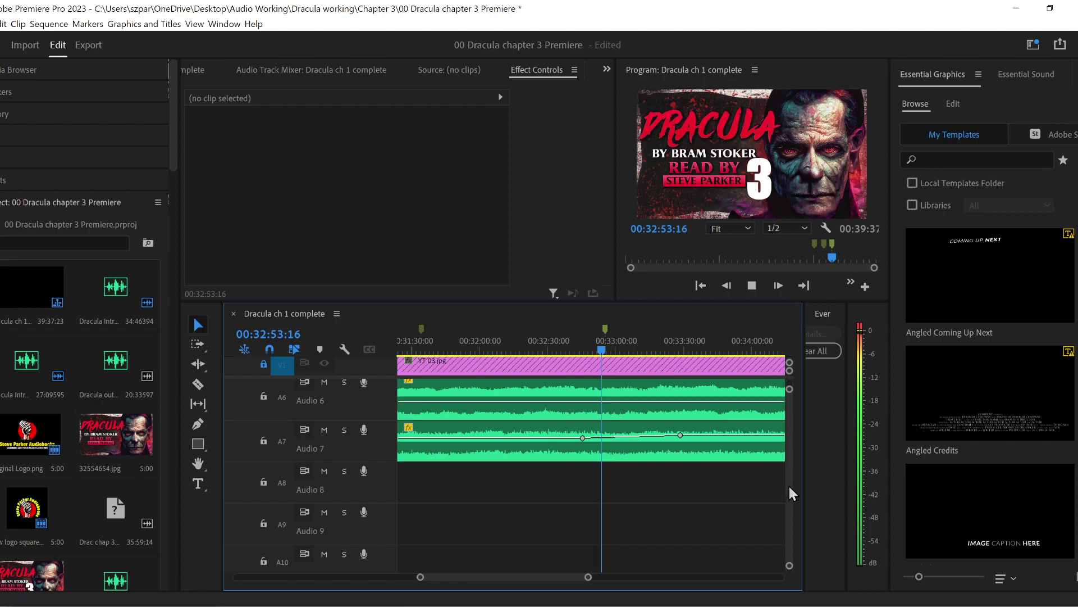
{"action": "scroll", "coordinate": [789, 485], "scroll_direction": "down", "scroll_amount": 3}
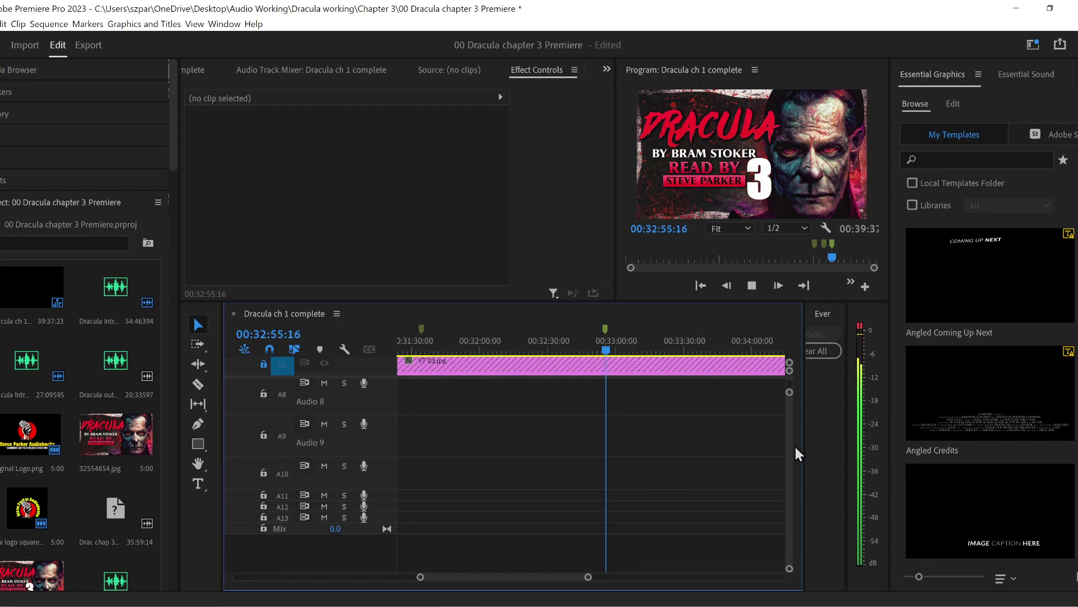
{"action": "scroll", "coordinate": [789, 451], "scroll_direction": "up", "scroll_amount": 5}
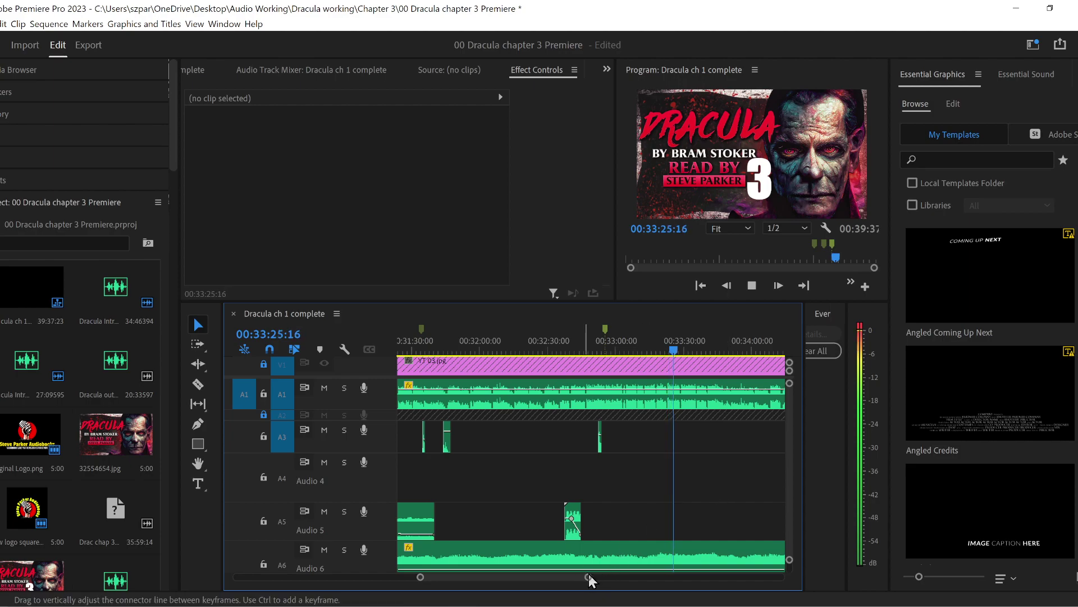
{"action": "scroll", "coordinate": [790, 469], "scroll_direction": "down", "scroll_amount": 4}
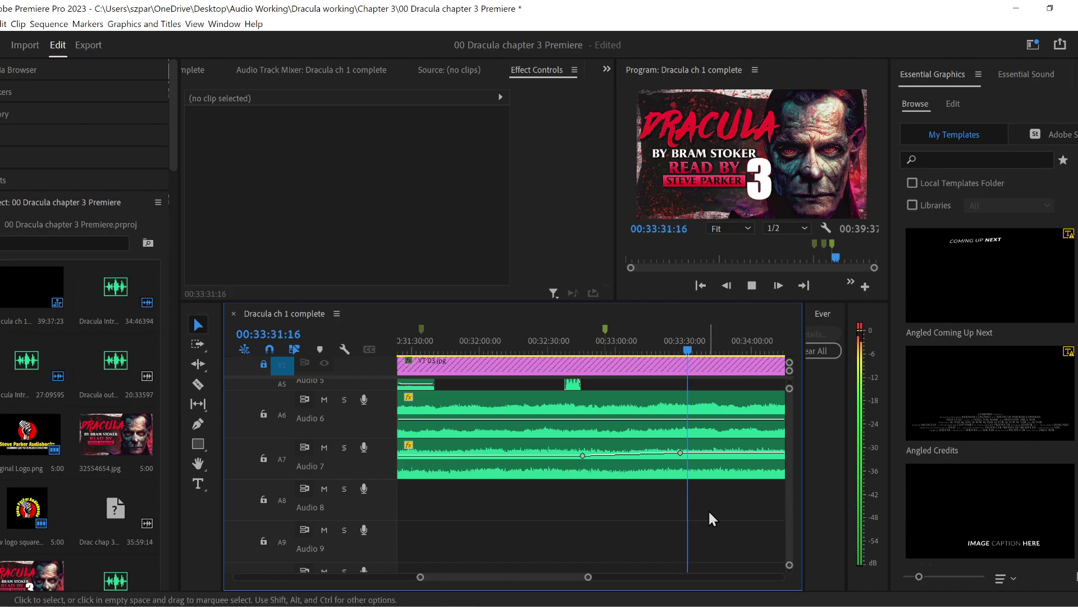
{"action": "key", "text": "space"}
{"action": "key", "text": "ctrl+v"}
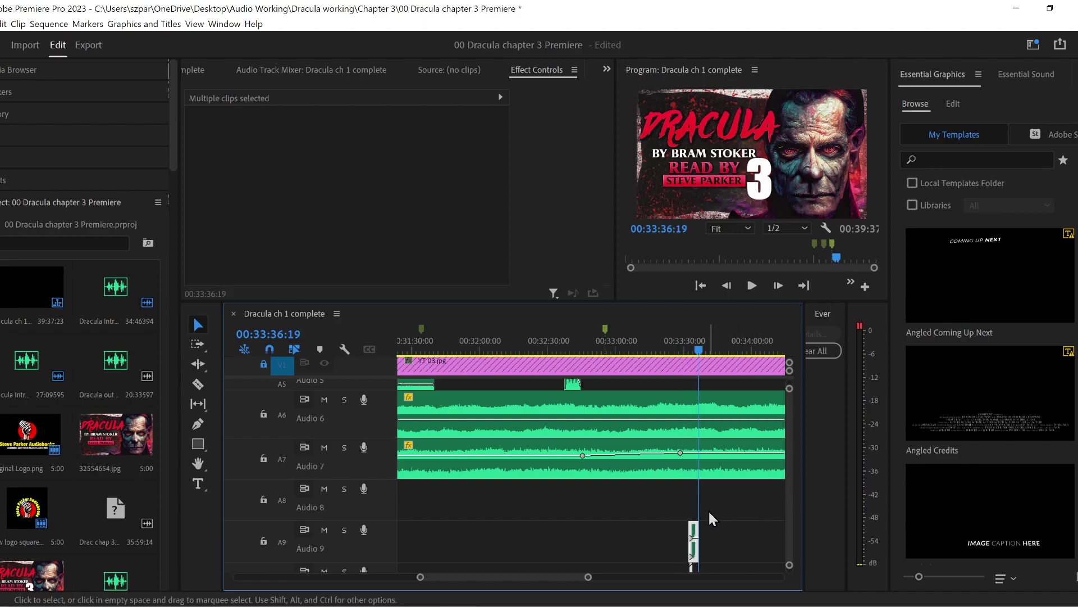
- Play the scene from about 00:33:29:00 through the pasted crash clips to check their timing against the narration
{"action": "key", "text": "shift+k"}
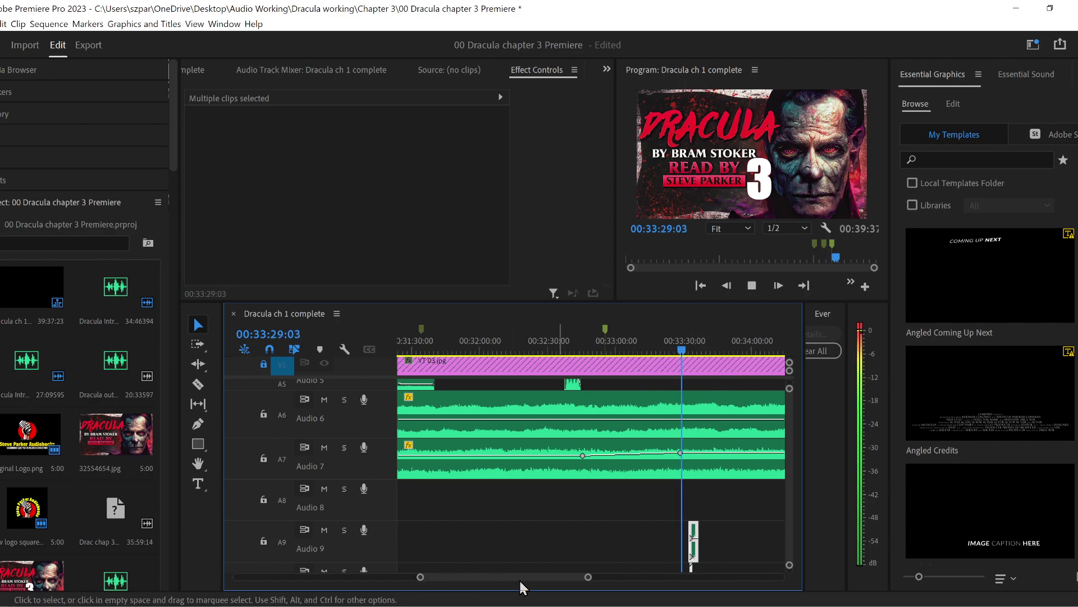
{"action": "left_click_drag", "start_coordinate": [421, 576], "coordinate": [472, 577]}
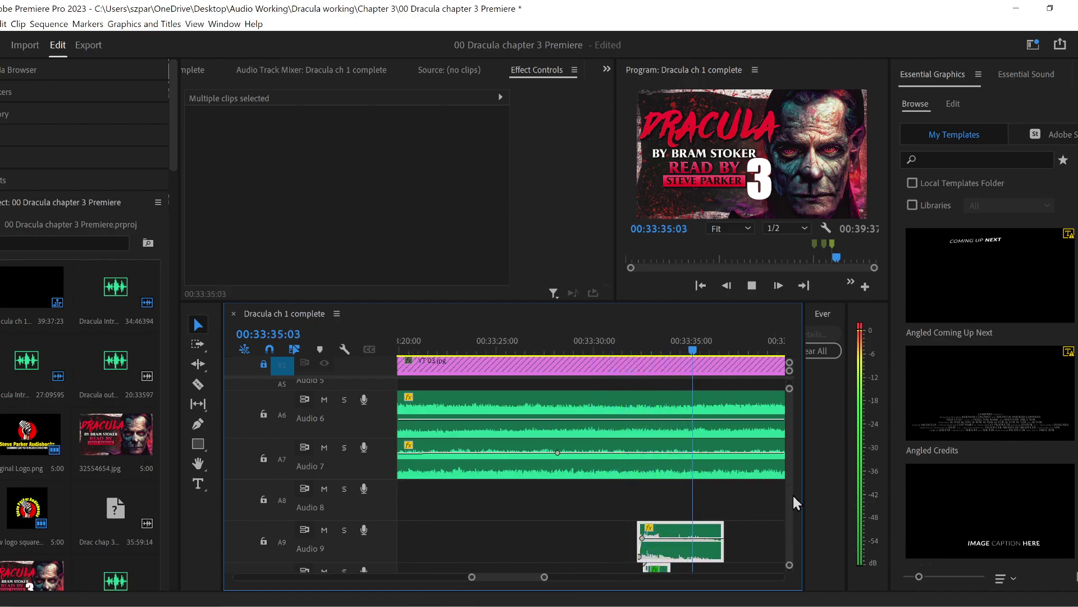
{"action": "scroll", "coordinate": [792, 497], "scroll_direction": "down", "scroll_amount": 2}
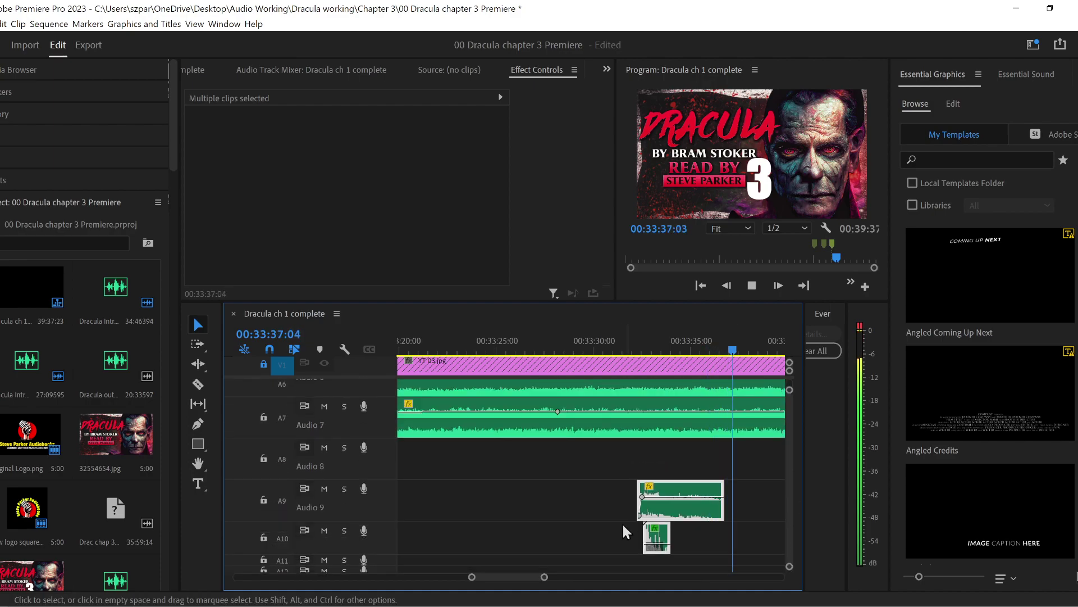
{"action": "key", "text": "space"}
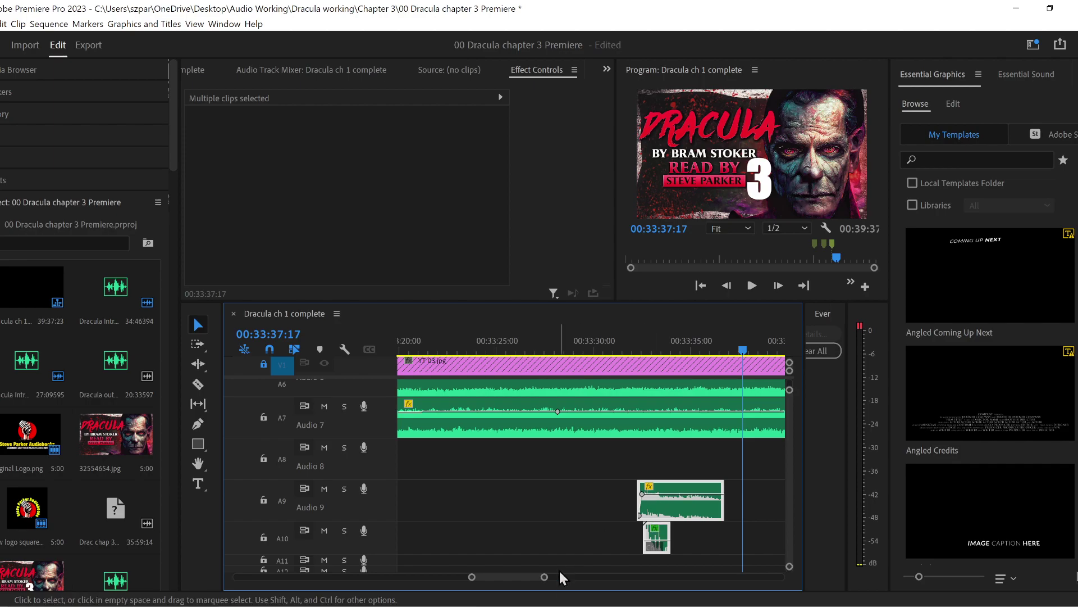
- Listen to the first leftover voice clip on Audio 4 past the chapter's end, between about 00:37:25:00 and 00:37:41:00
{"action": "left_click_drag", "start_coordinate": [543, 577], "coordinate": [786, 605]}
{"action": "scroll", "coordinate": [788, 519], "scroll_direction": "up", "scroll_amount": 5}
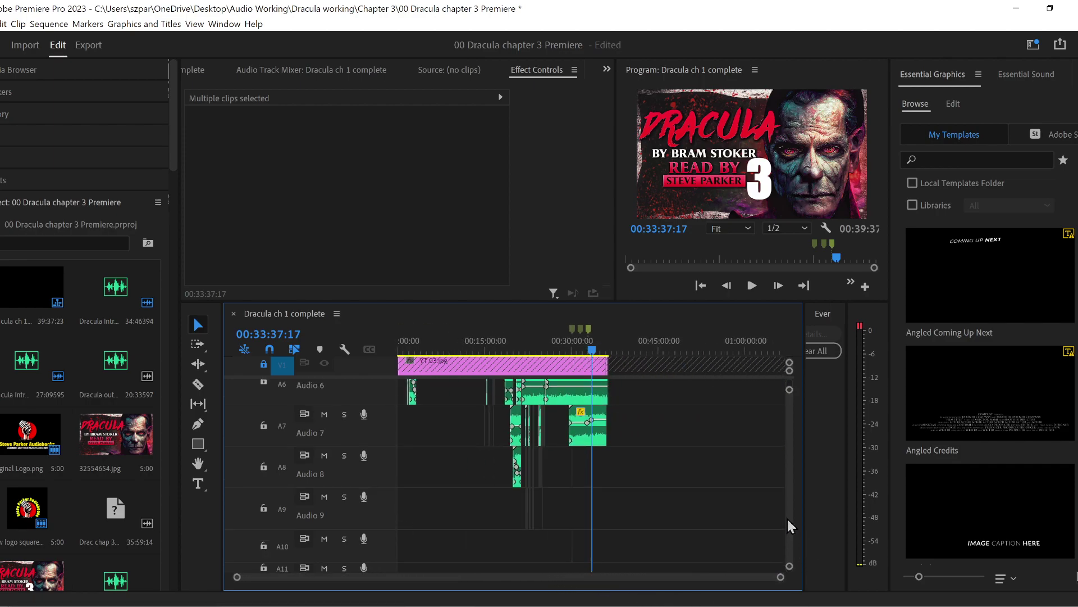
{"action": "left_click_drag", "start_coordinate": [602, 351], "coordinate": [616, 352]}
{"action": "key", "text": "space"}
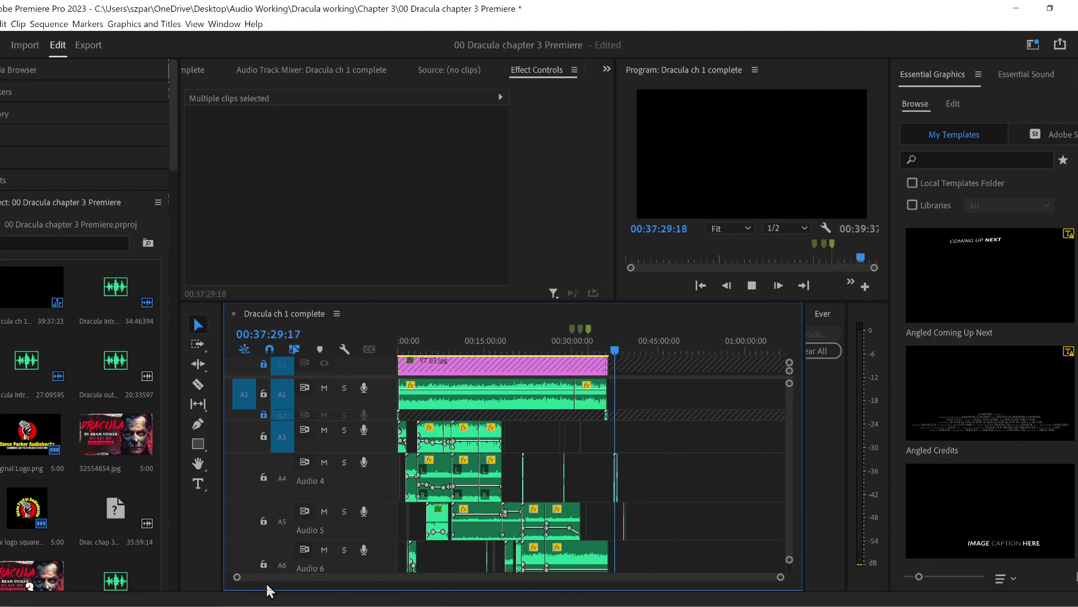
{"action": "left_click_drag", "start_coordinate": [237, 577], "coordinate": [498, 577]}
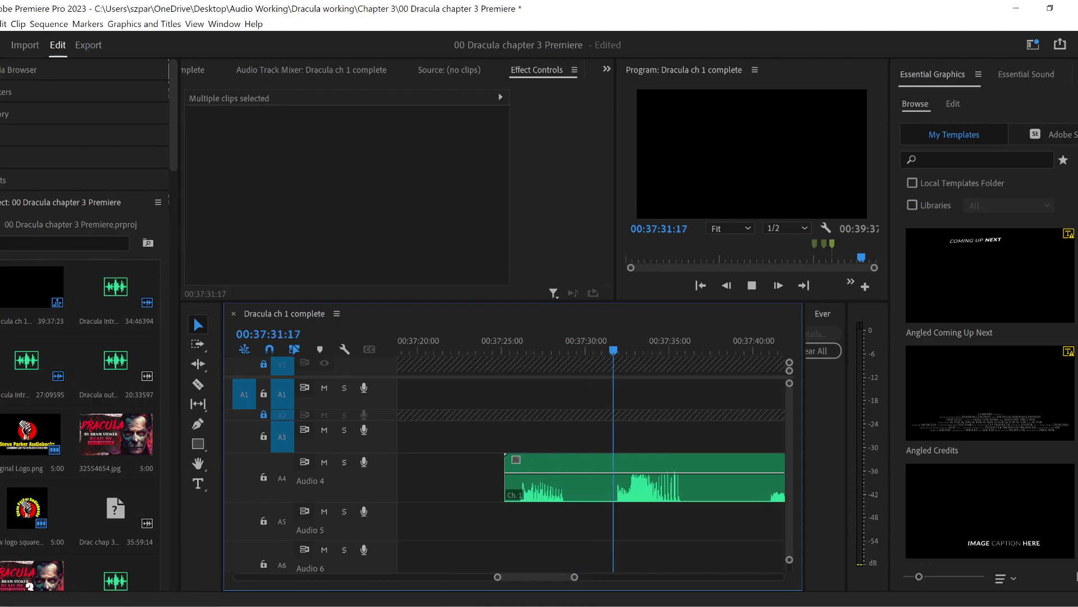
{"action": "left_click", "coordinate": [509, 347]}
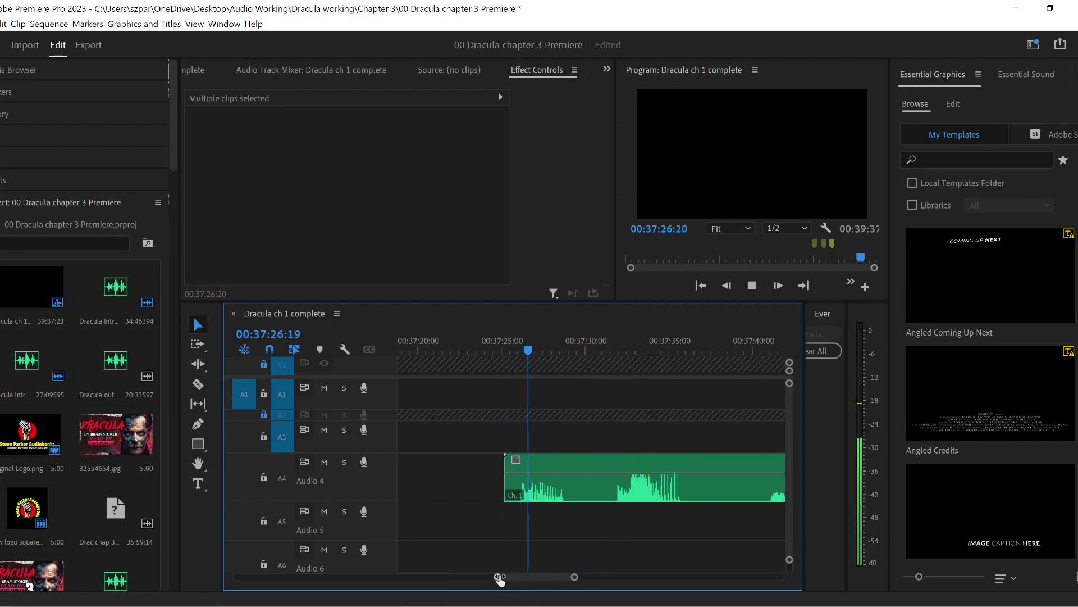
{"action": "left_click_drag", "start_coordinate": [499, 577], "coordinate": [449, 577]}
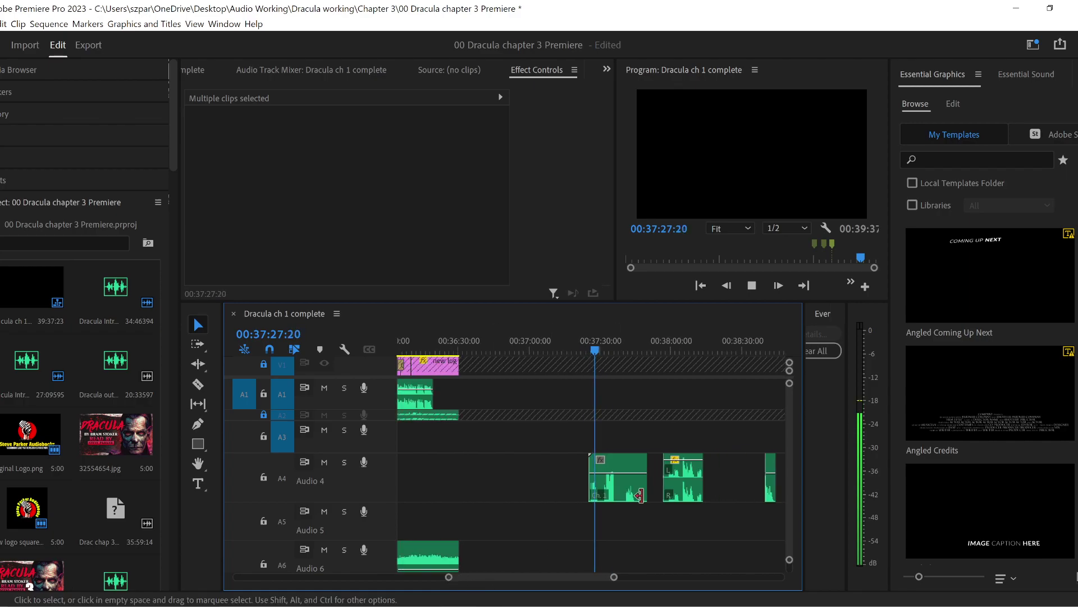
{"action": "left_click", "coordinate": [624, 350]}
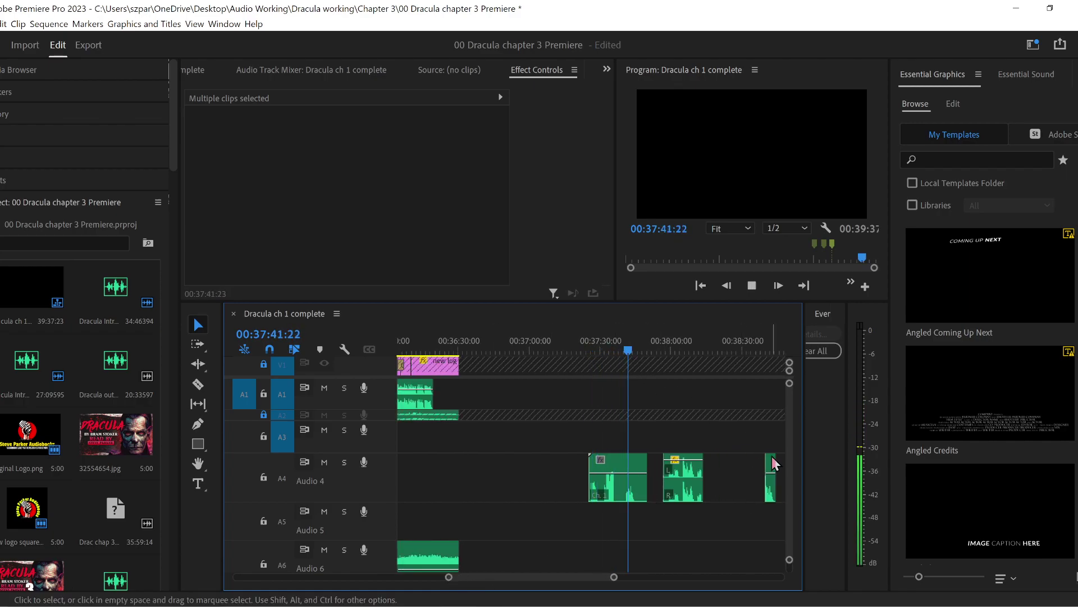
- Listen to the second leftover voice clip on Audio 4 at several points between about 00:37:58:00 and 00:38:12:00
{"action": "left_click_drag", "start_coordinate": [655, 344], "coordinate": [668, 345]}
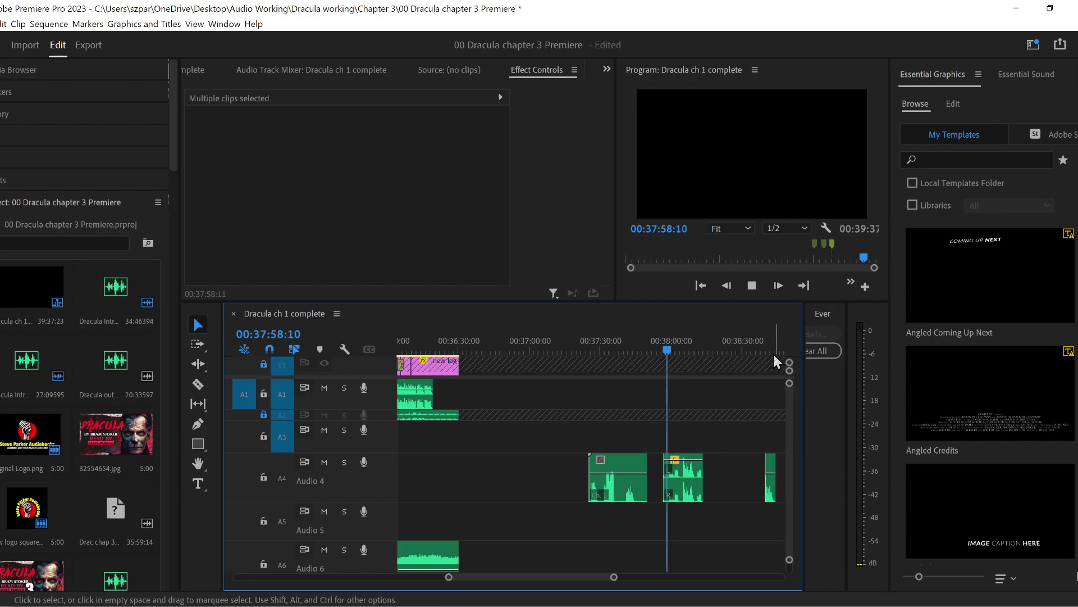
{"action": "key", "text": "space"}
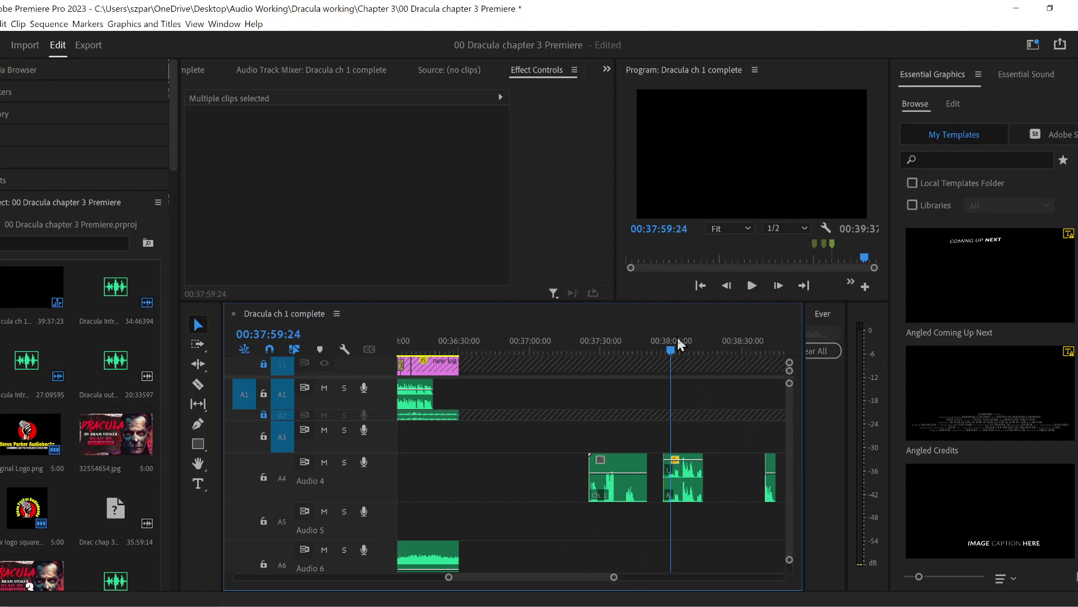
{"action": "left_click_drag", "start_coordinate": [673, 347], "coordinate": [682, 348]}
{"action": "key", "text": "space"}
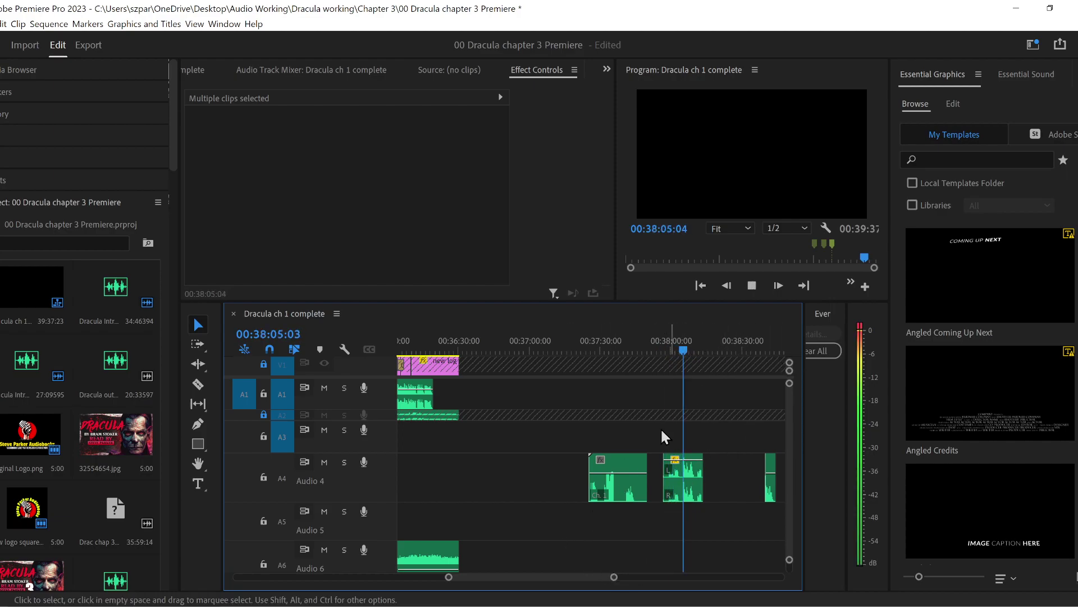
{"action": "key", "text": "space"}
{"action": "left_click", "coordinate": [693, 348]}
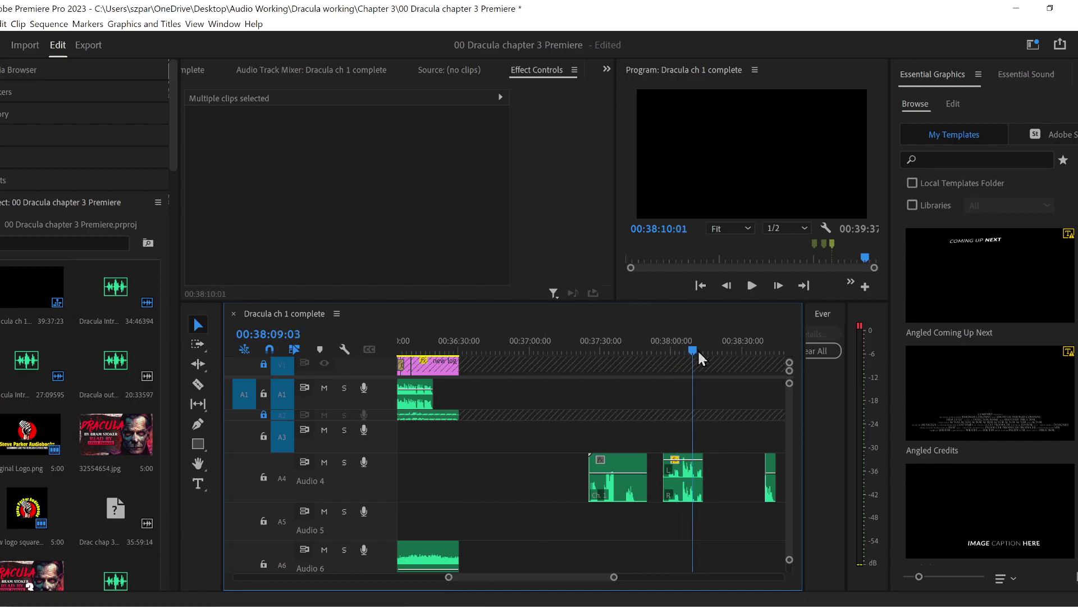
{"action": "key", "text": "space"}
{"action": "key", "text": "space"}
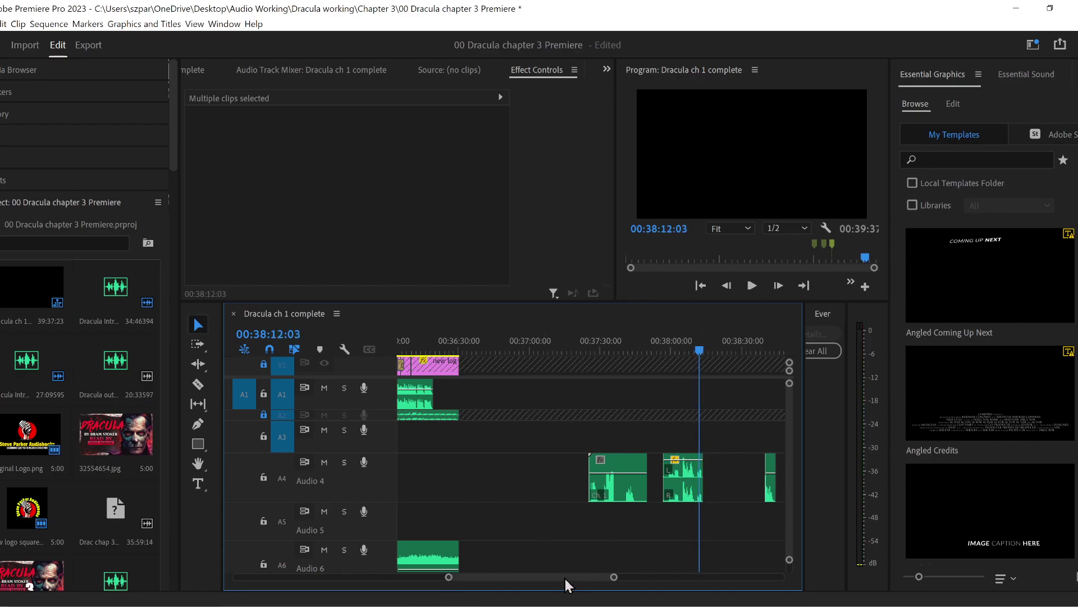
- Extend the start of the Brides of Dracula 1st bride clip on Audio 4 back to about 00:38:17:00 and listen to it
{"action": "mouse_move", "coordinate": [565, 577]}
{"action": "left_mouse_down"}
{"action": "mouse_move", "coordinate": [584, 574]}
{"action": "mouse_move", "coordinate": [573, 575]}
{"action": "left_mouse_up"}
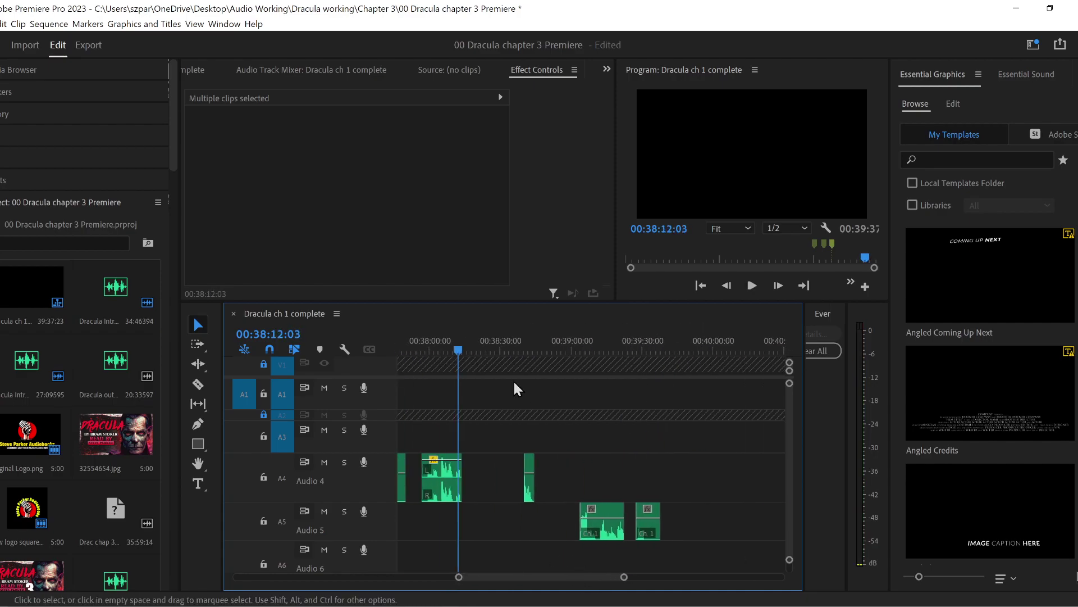
{"action": "left_click", "coordinate": [526, 347]}
{"action": "key", "text": "space"}
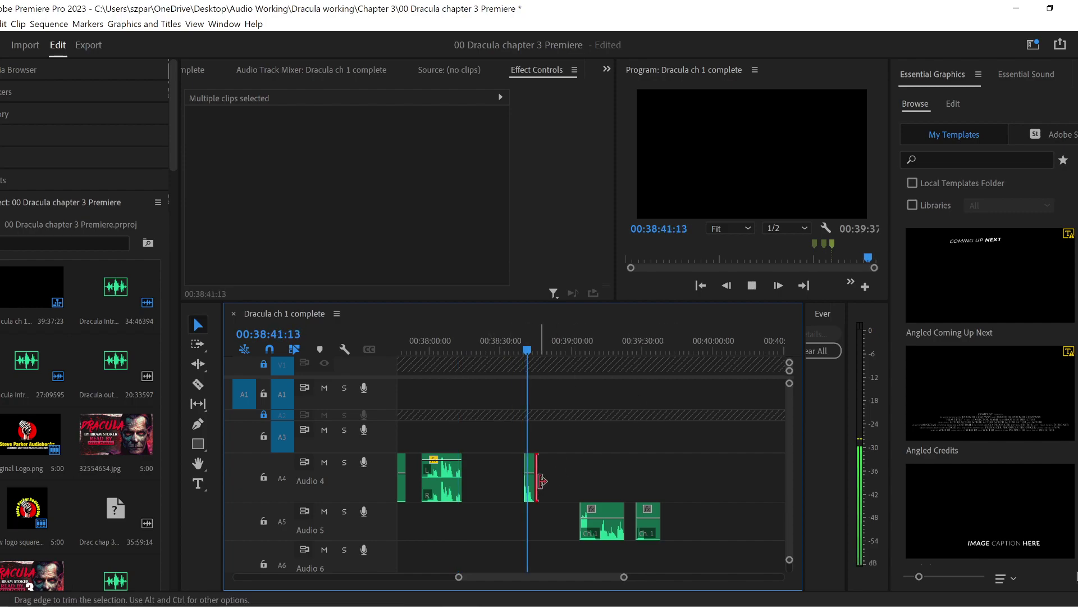
{"action": "left_click_drag", "start_coordinate": [525, 475], "coordinate": [441, 488]}
{"action": "left_click_drag", "start_coordinate": [525, 494], "coordinate": [468, 489]}
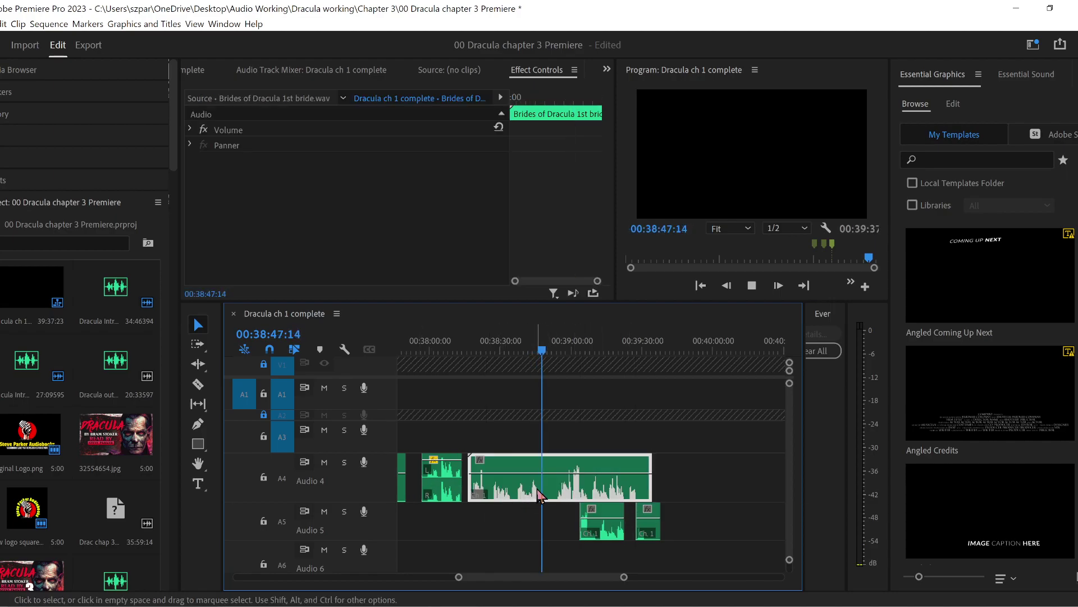
{"action": "left_click_drag", "start_coordinate": [500, 342], "coordinate": [481, 355]}
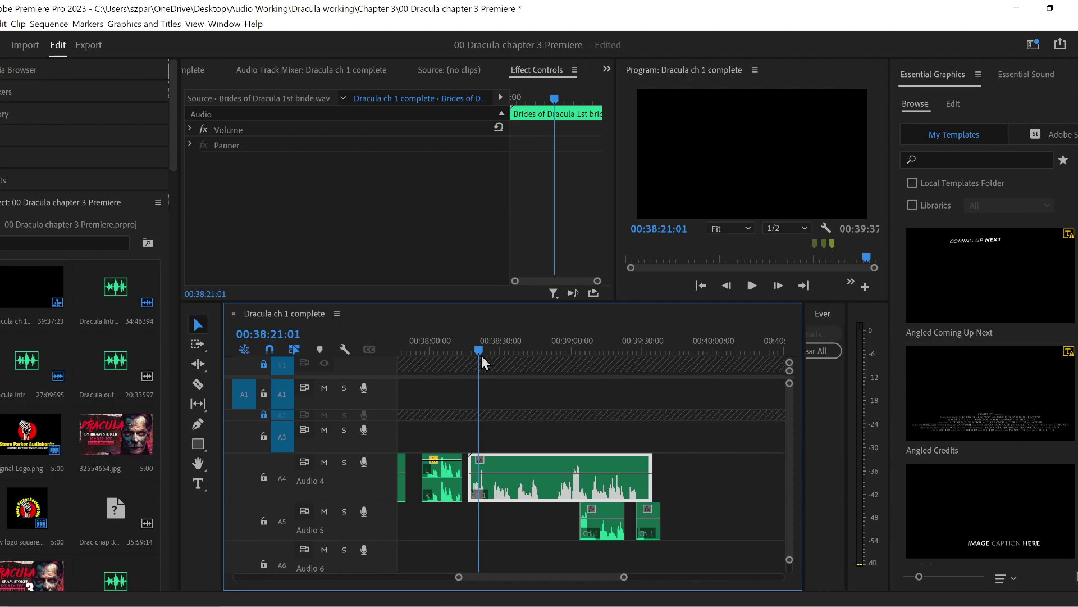
{"action": "scroll", "coordinate": [457, 577], "scroll_direction": "up", "scroll_amount": 3}
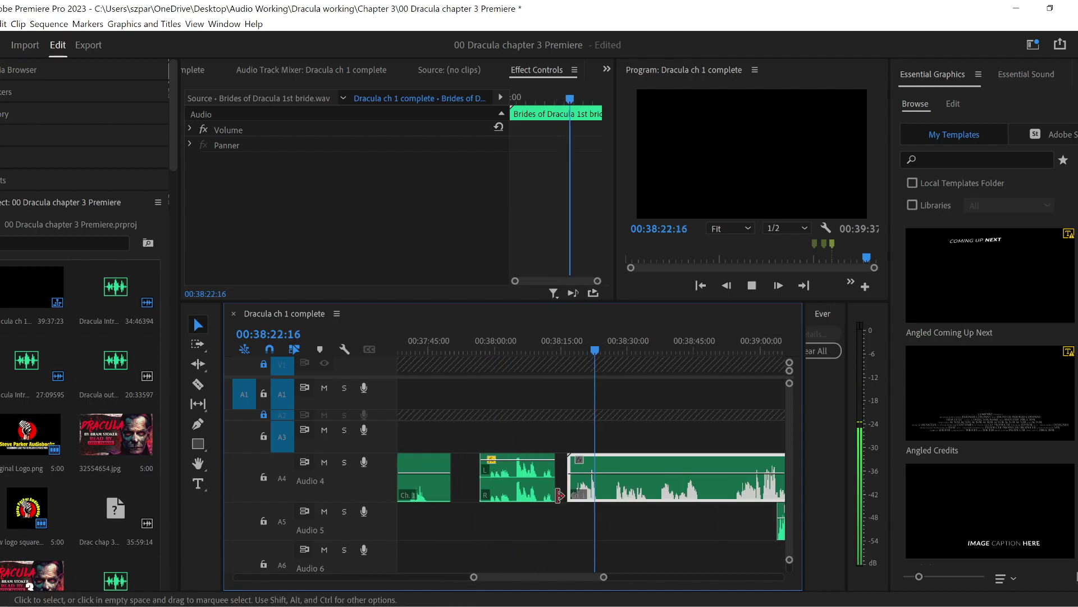
{"action": "key", "text": "space"}
{"action": "left_click_drag", "start_coordinate": [610, 341], "coordinate": [621, 342]}
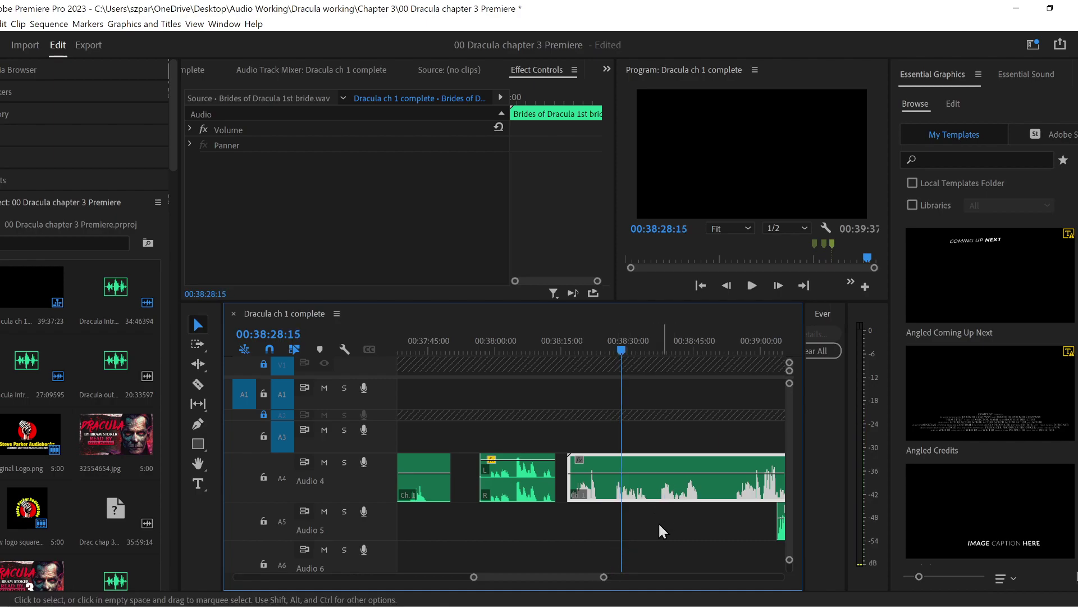
- Delete the 1st bride clip and all other leftover voice clips on Audio 4 and Audio 5 past the chapter's end
{"action": "key", "text": "Delete"}
{"action": "left_click_drag", "start_coordinate": [474, 577], "coordinate": [404, 578]}
{"action": "left_click_drag", "start_coordinate": [707, 446], "coordinate": [556, 548]}
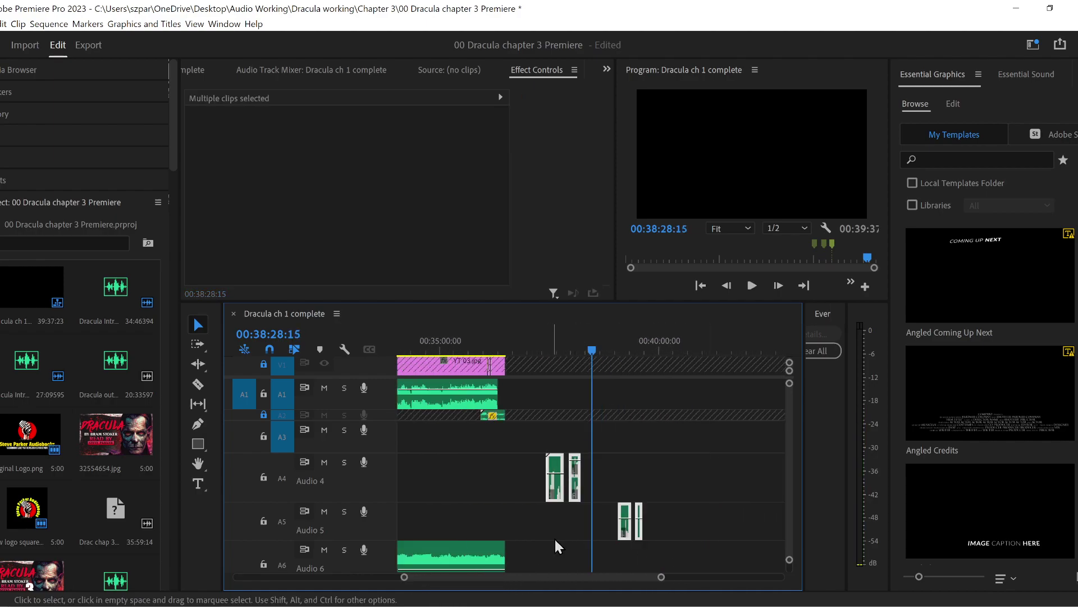
{"action": "key", "text": "Delete"}
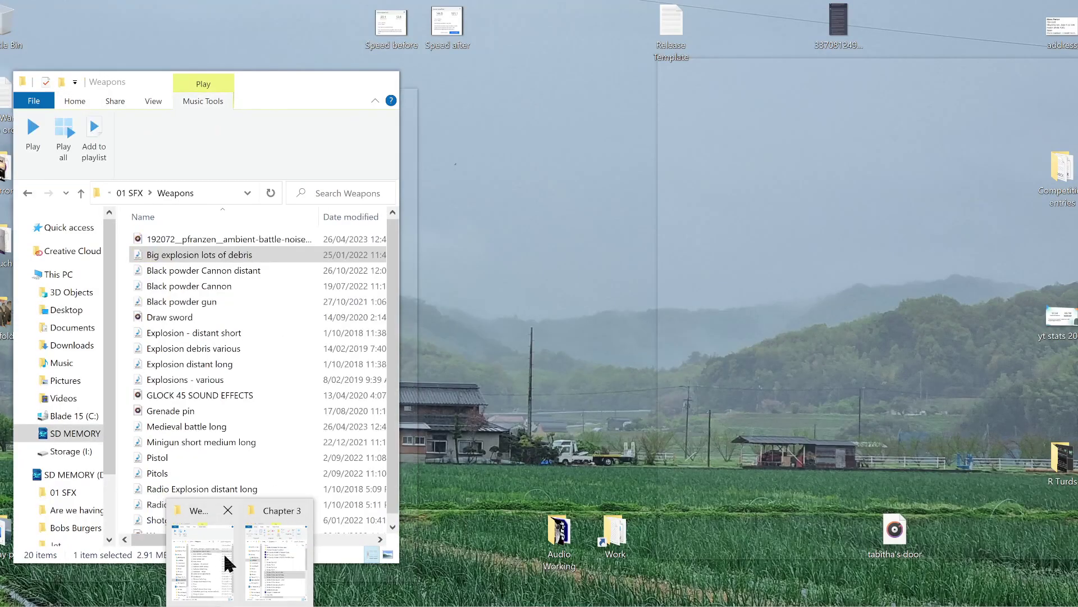
- Add the Brides of Dracula recording marked as Copy from the Chapter 3 folder to Audio 4 at 00:38:28:15
{"action": "left_click", "coordinate": [270, 567]}
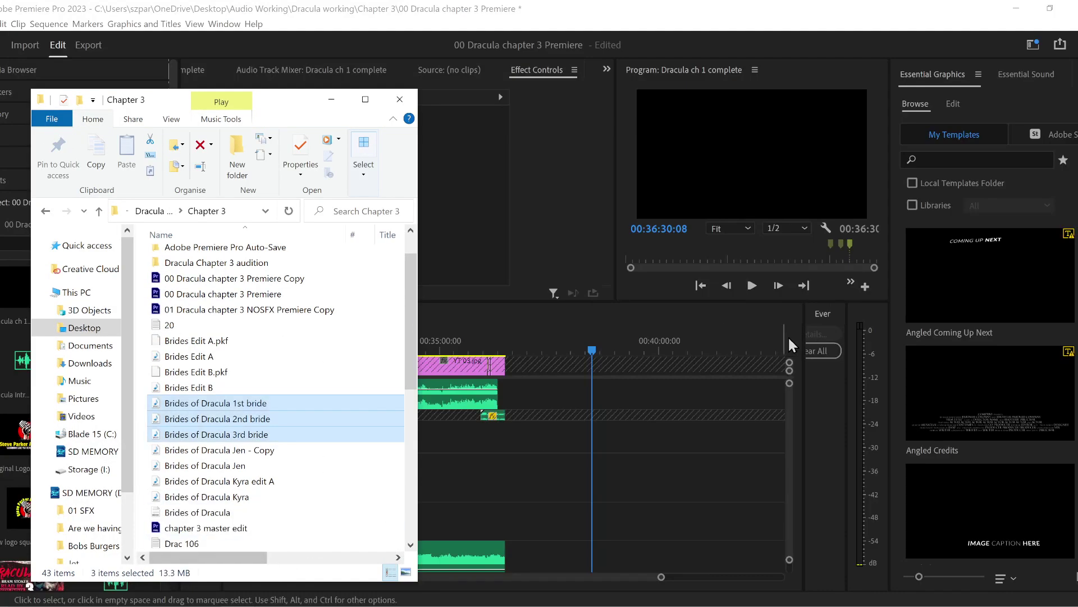
{"action": "left_click", "coordinate": [319, 358]}
{"action": "left_click", "coordinate": [275, 456]}
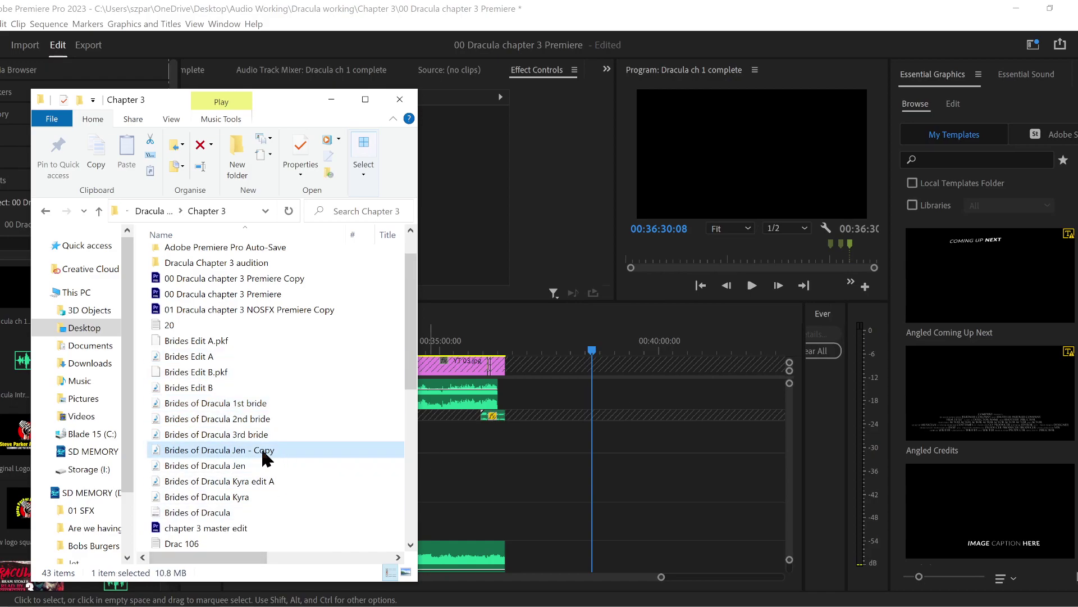
{"action": "left_click_drag", "start_coordinate": [264, 458], "coordinate": [600, 484]}
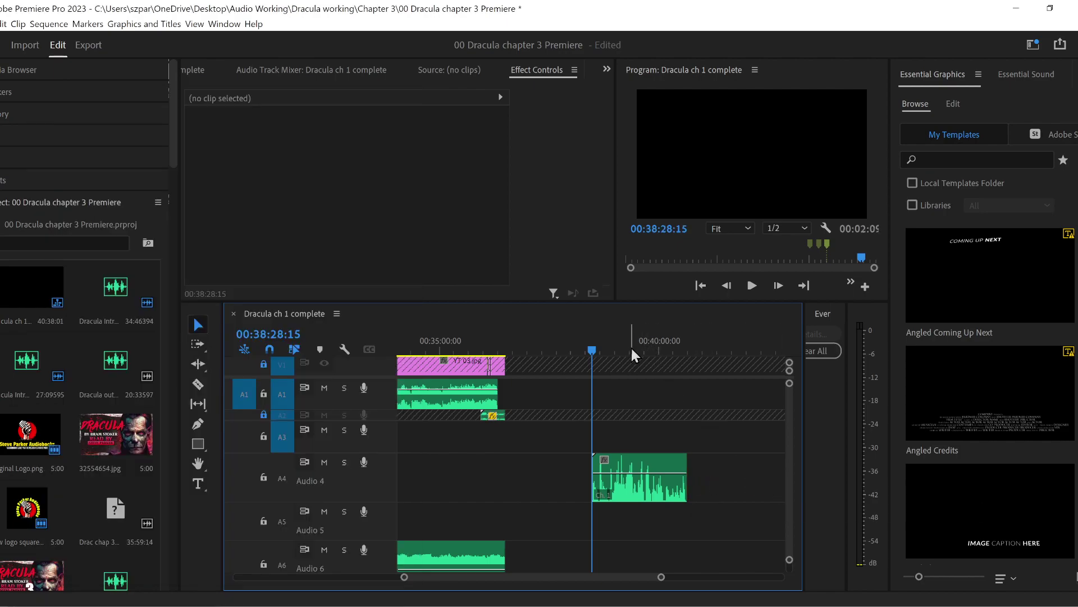
- Listen through the latter part of the added brides recording, between about 00:39:41:00 and 00:40:30:00
{"action": "left_click", "coordinate": [661, 352]}
{"action": "key", "text": "space"}
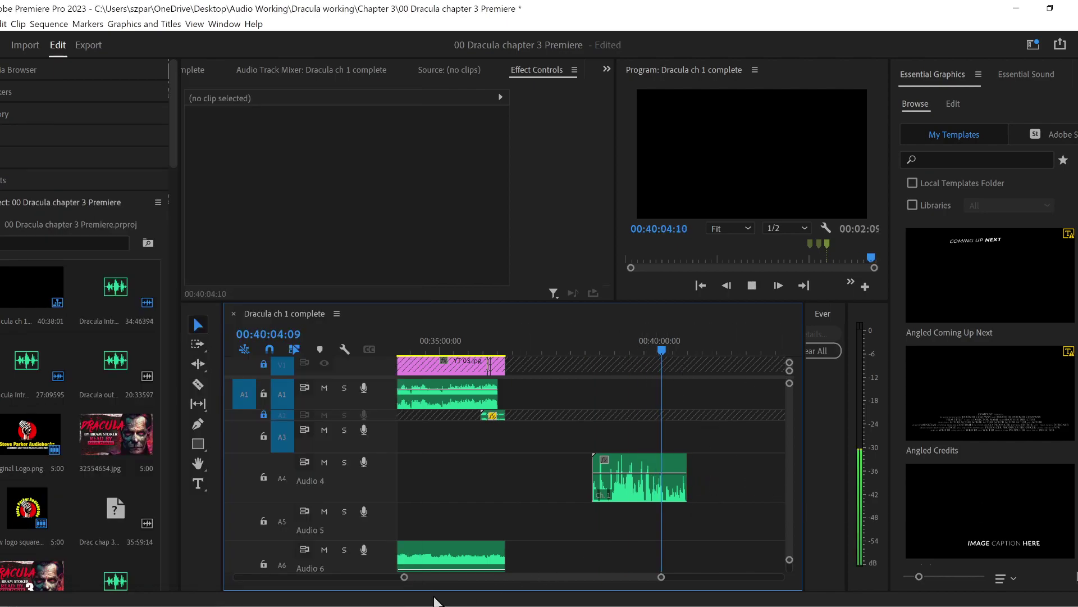
{"action": "left_click_drag", "start_coordinate": [405, 579], "coordinate": [488, 579]}
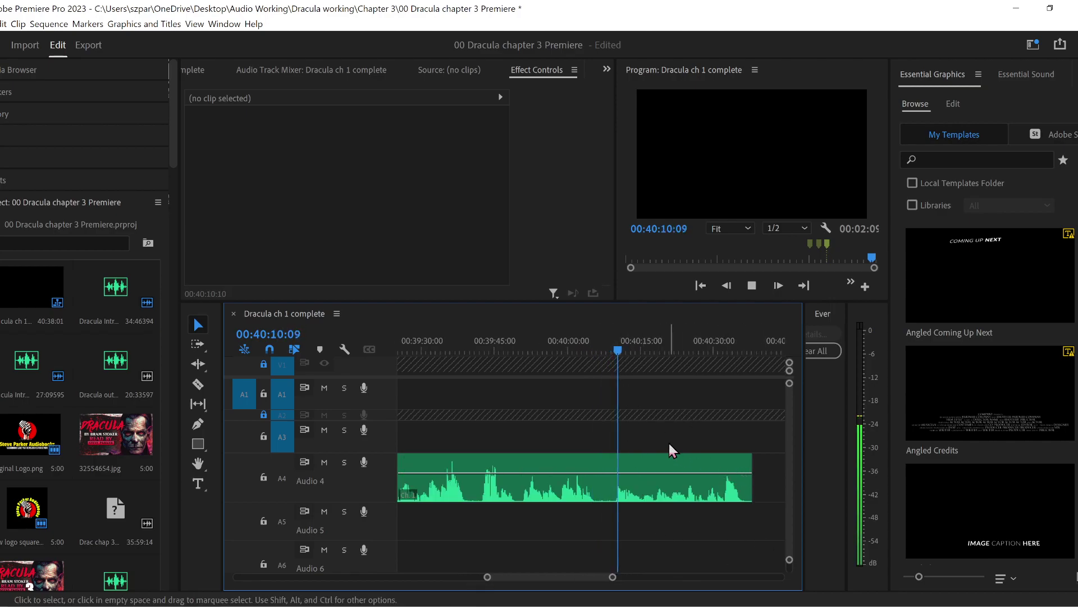
{"action": "left_click_drag", "start_coordinate": [644, 351], "coordinate": [509, 360]}
{"action": "key", "text": "space"}
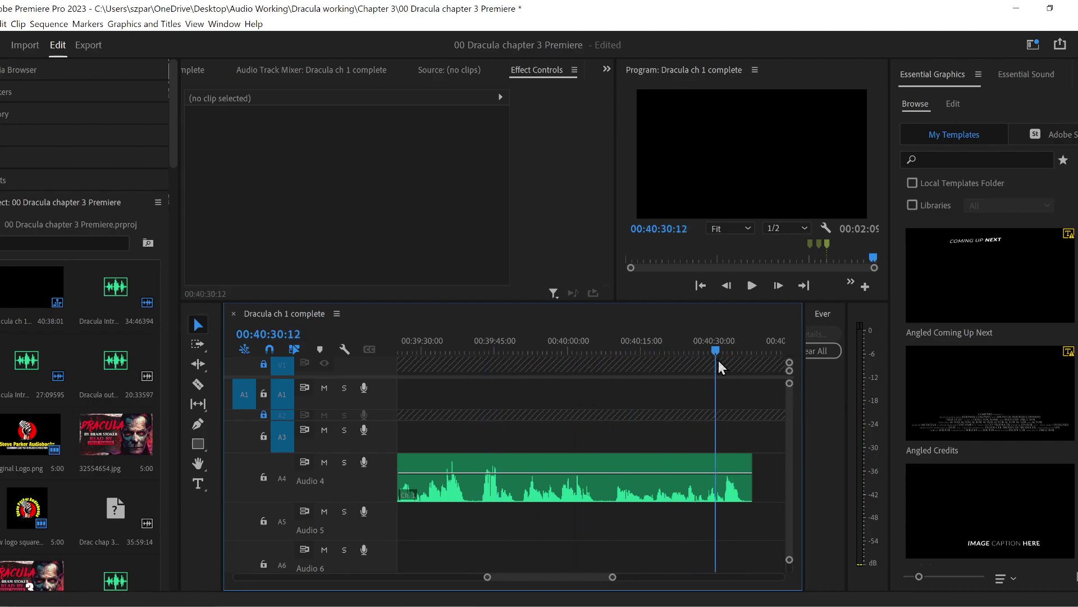
{"action": "left_click_drag", "start_coordinate": [719, 359], "coordinate": [477, 362]}
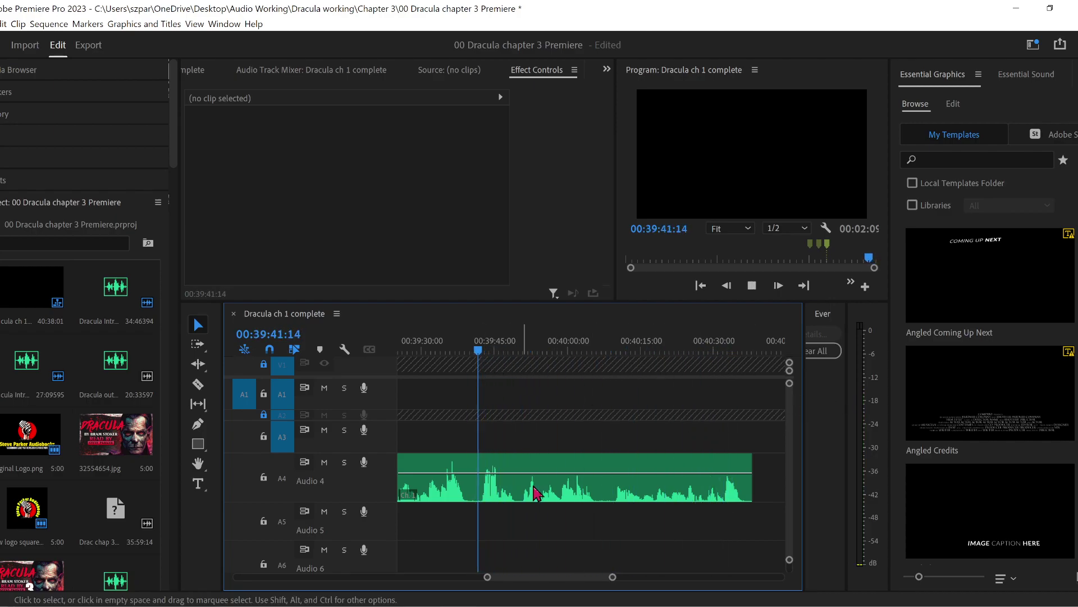
{"action": "scroll", "coordinate": [519, 579], "scroll_direction": "up", "scroll_amount": 5}
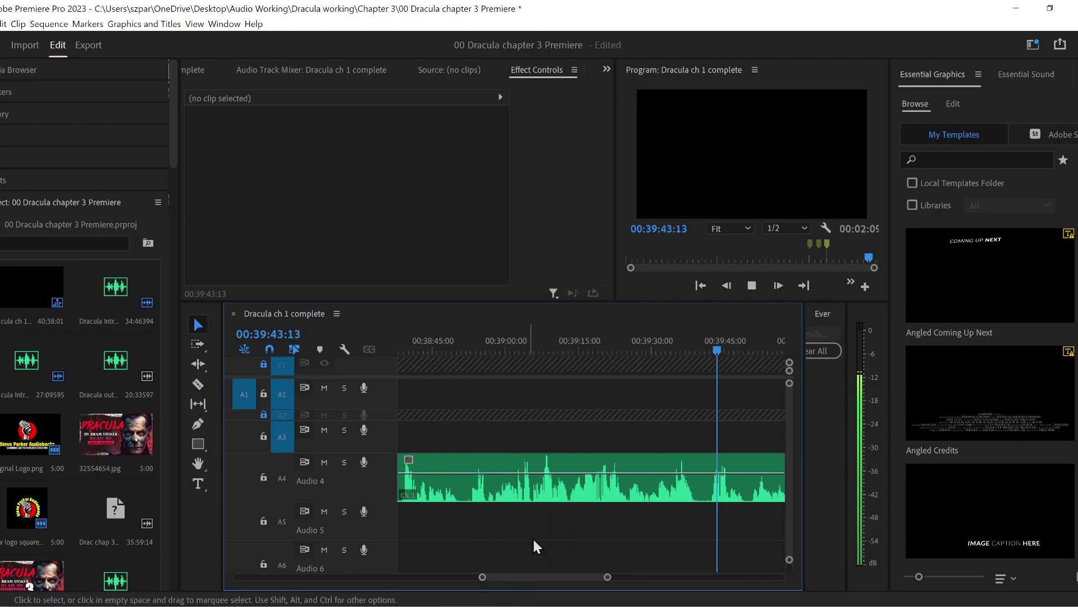
{"action": "key", "text": "space"}
- Listen to the brides recording at about 00:39:05:00 and from about 00:38:52:00
{"action": "left_click_drag", "start_coordinate": [554, 349], "coordinate": [523, 354]}
{"action": "key", "text": "space"}
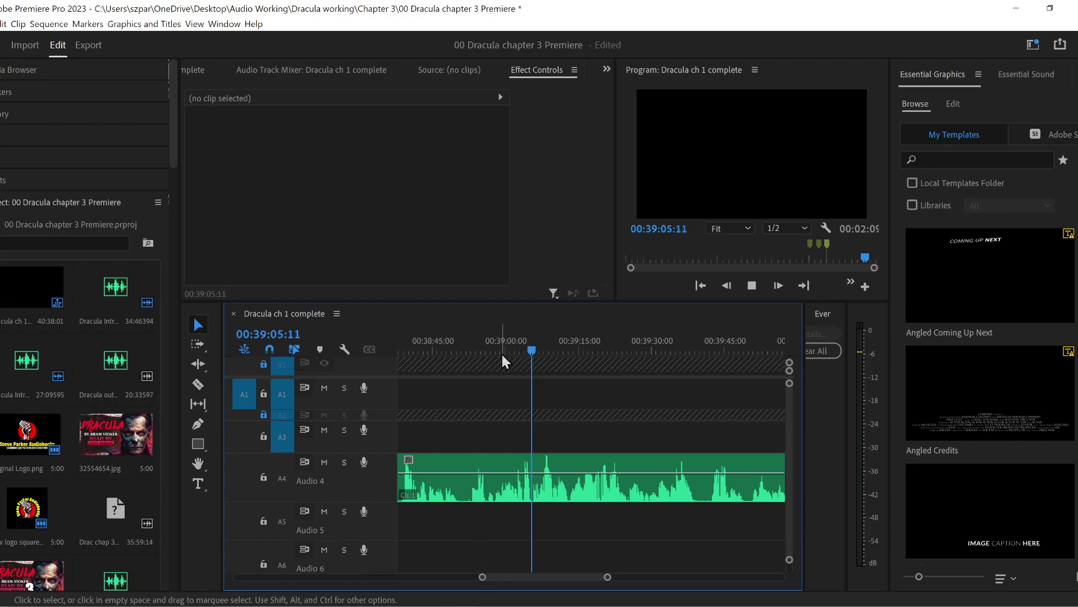
{"action": "key", "text": "space"}
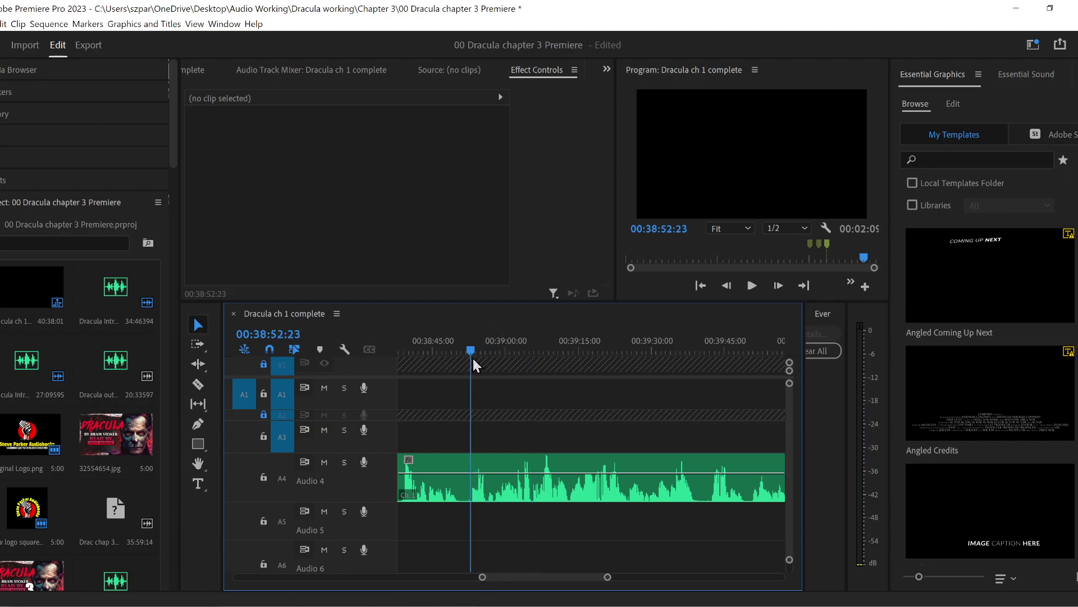
{"action": "key", "text": "space"}
{"action": "key", "text": "space"}
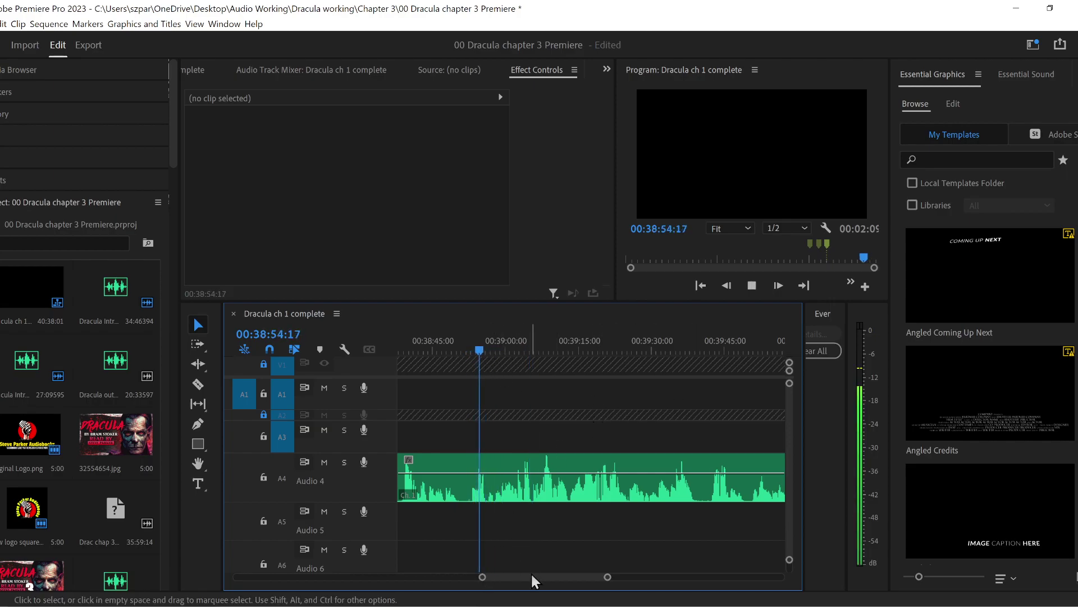
- Listen to the brides recording on Audio 4 from about 00:38:38:00 and again from about 00:39:03:00
{"action": "scroll", "coordinate": [520, 573], "scroll_direction": "up", "scroll_amount": 3}
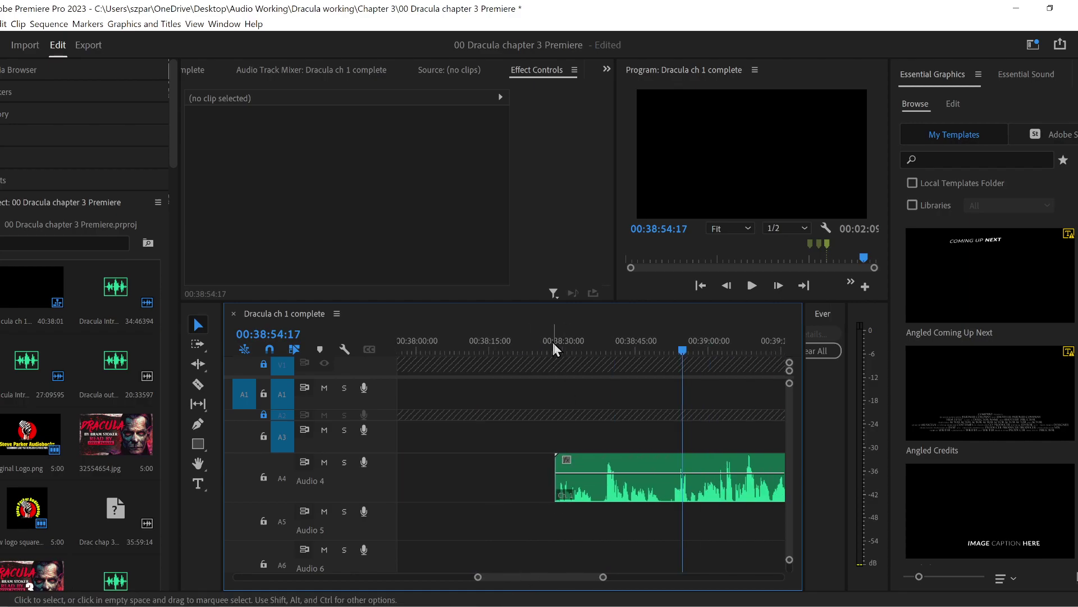
{"action": "left_click", "coordinate": [601, 344]}
{"action": "key", "text": "space"}
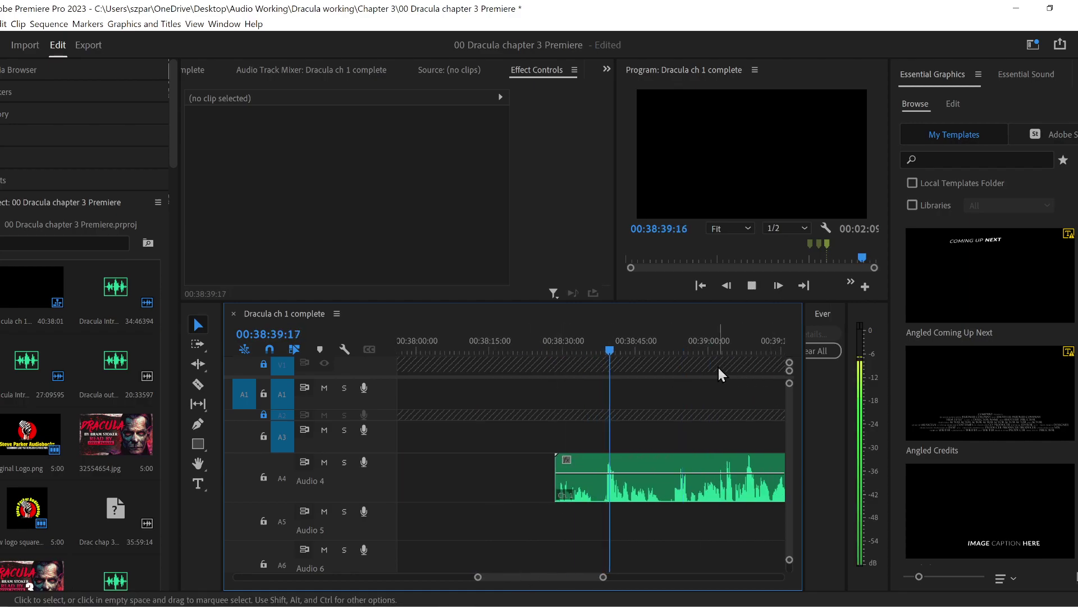
{"action": "key", "text": "space"}
{"action": "scroll", "coordinate": [597, 572], "scroll_direction": "down", "scroll_amount": 3}
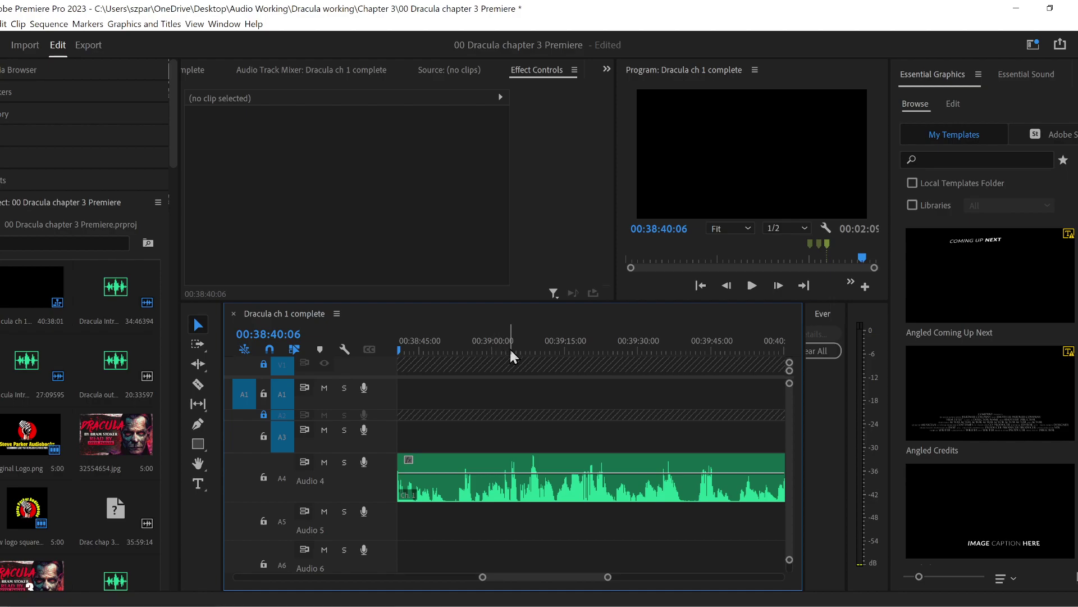
{"action": "left_click", "coordinate": [508, 348]}
{"action": "key", "text": "space"}
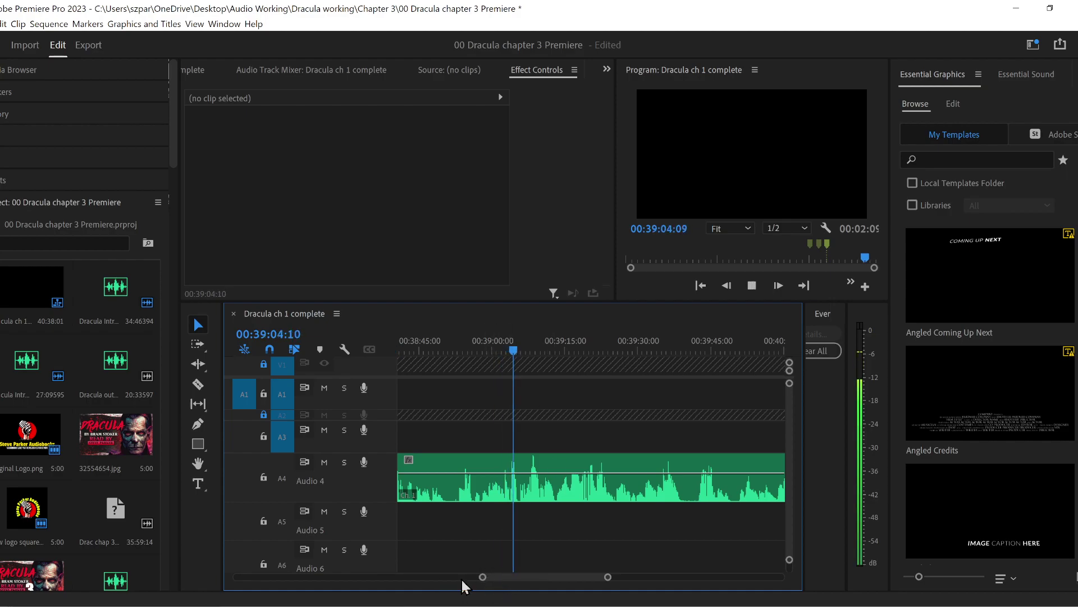
{"action": "key", "text": "space"}
- Split the brides recording at about 00:39:03:18 and 00:39:05:17, and delete the portions before and after that segment
{"action": "key", "text": "equal"}
{"action": "key", "text": "equal"}
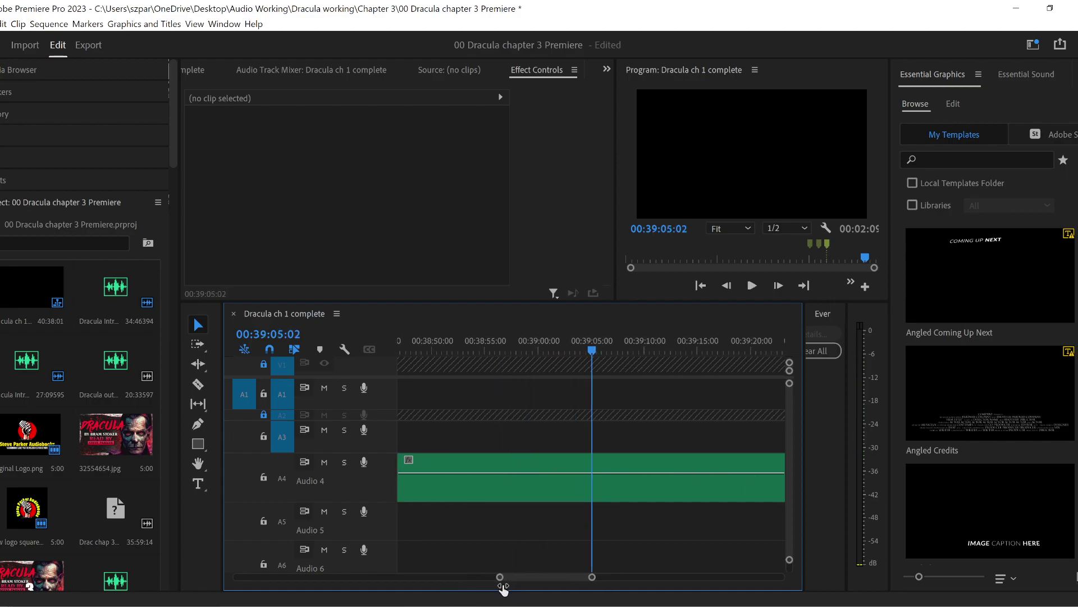
{"action": "left_click", "coordinate": [198, 385]}
{"action": "left_click", "coordinate": [554, 483]}
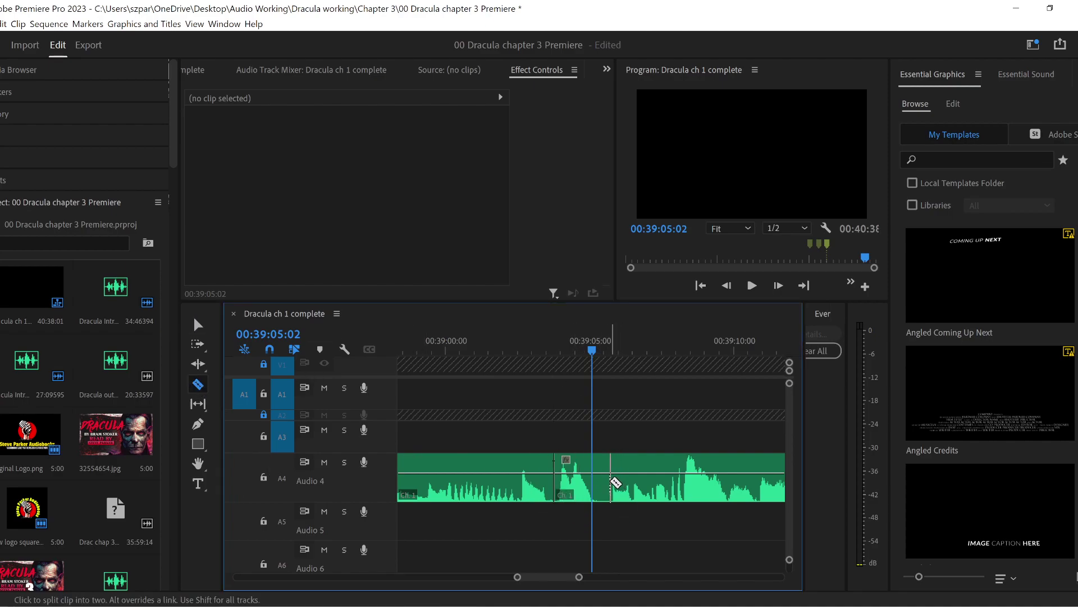
{"action": "left_click", "coordinate": [611, 482]}
{"action": "left_click", "coordinate": [198, 325]}
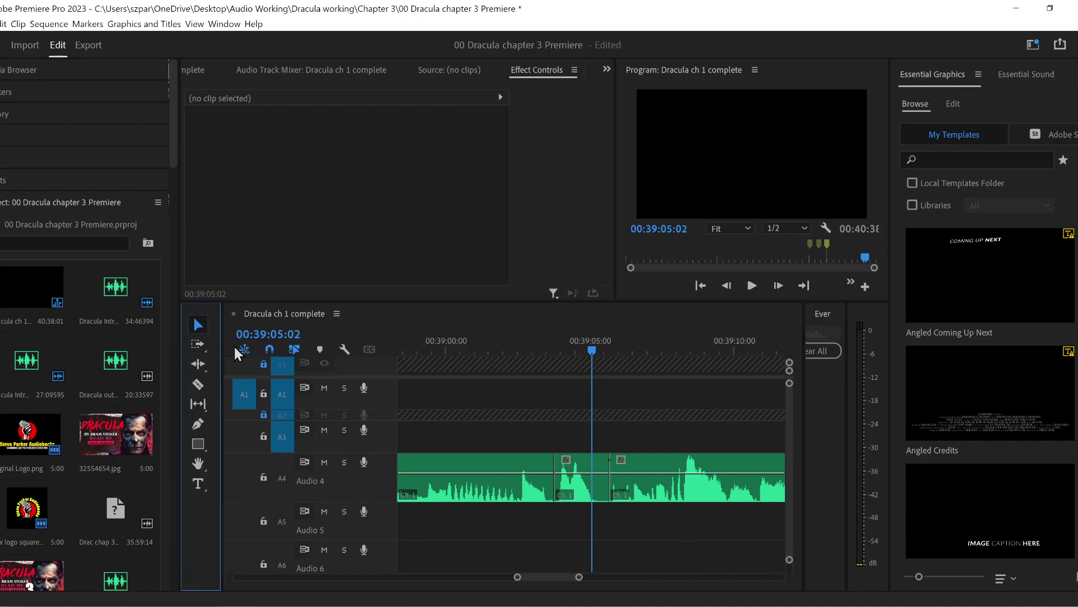
{"action": "left_click", "coordinate": [481, 498]}
{"action": "key", "text": "Delete"}
{"action": "left_click", "coordinate": [693, 498]}
{"action": "key", "text": "Delete"}
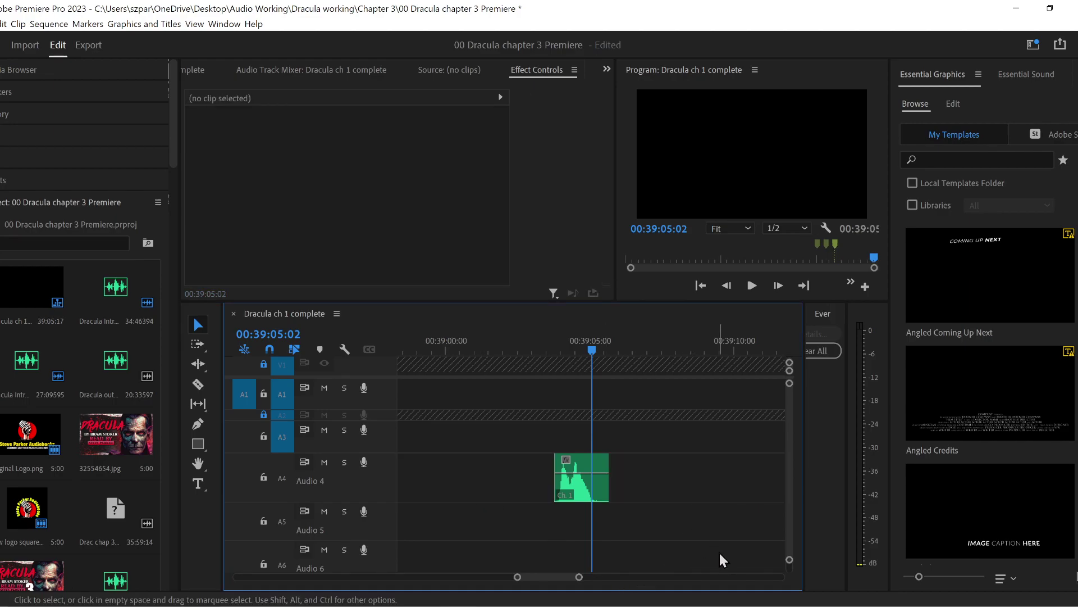
- Cut the isolated bride sound and paste it on Audio 4 so that it ends at 00:32:38:19
{"action": "key", "text": "d"}
{"action": "key", "text": "Delete"}
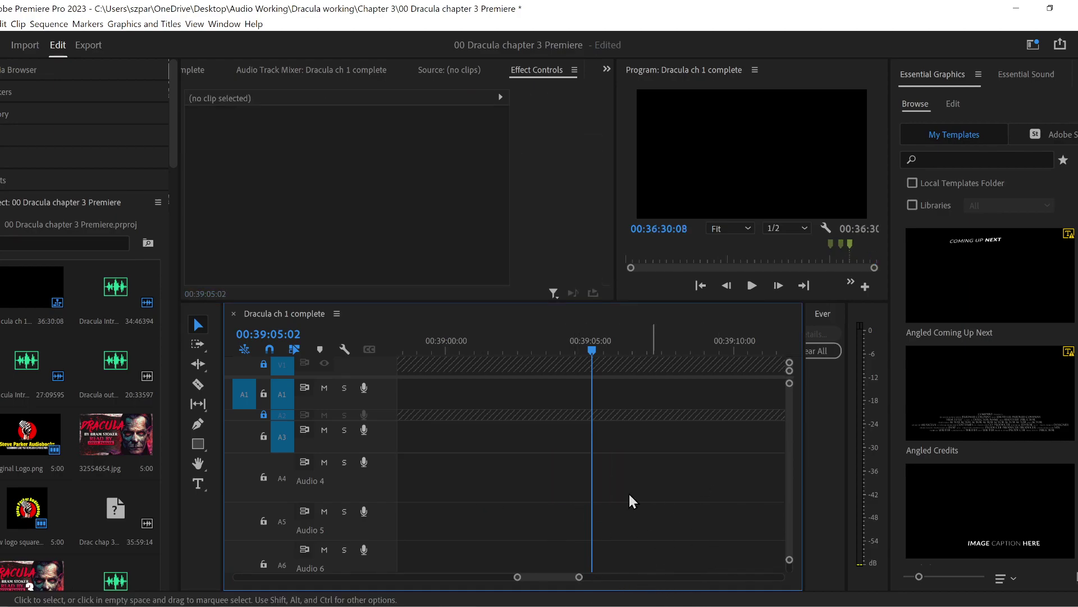
{"action": "left_click_drag", "start_coordinate": [515, 577], "coordinate": [351, 578]}
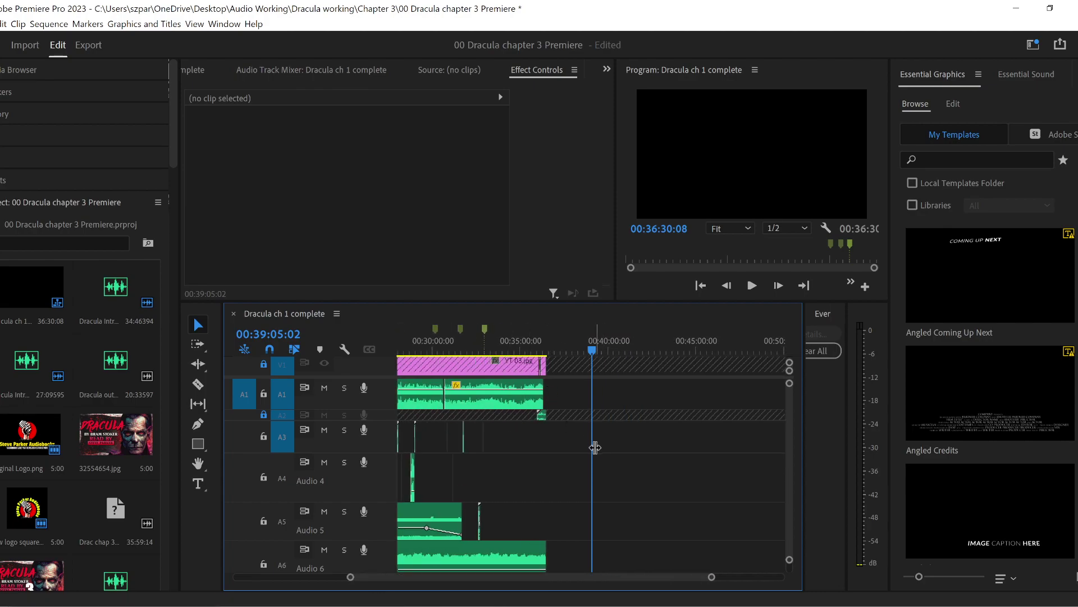
{"action": "key", "text": "Down"}
{"action": "key", "text": "Up"}
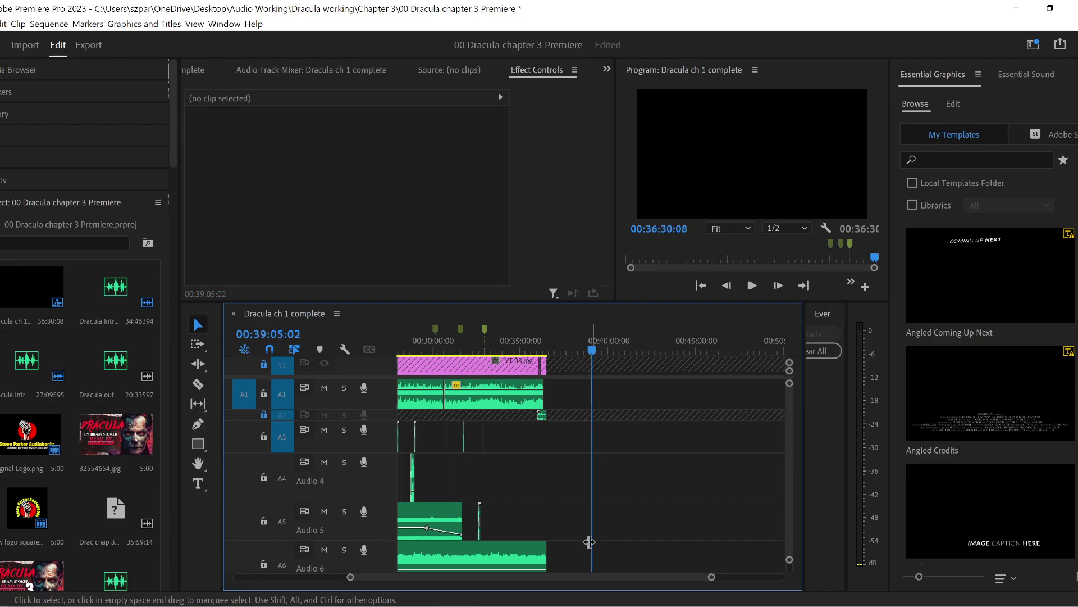
{"action": "left_click", "coordinate": [481, 338]}
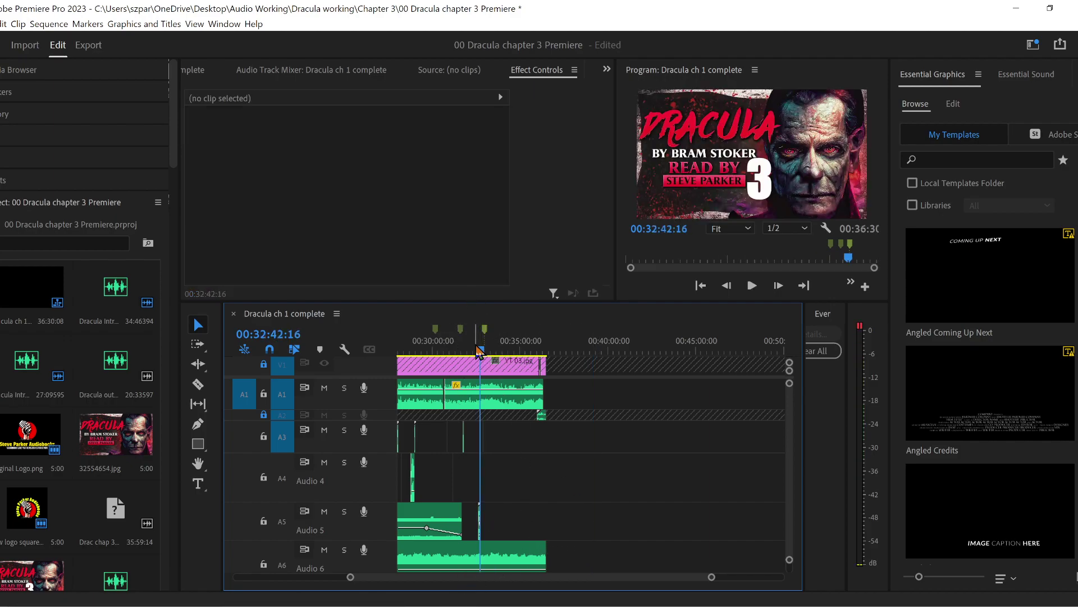
{"action": "left_click_drag", "start_coordinate": [480, 352], "coordinate": [481, 360]}
{"action": "left_click", "coordinate": [534, 388]}
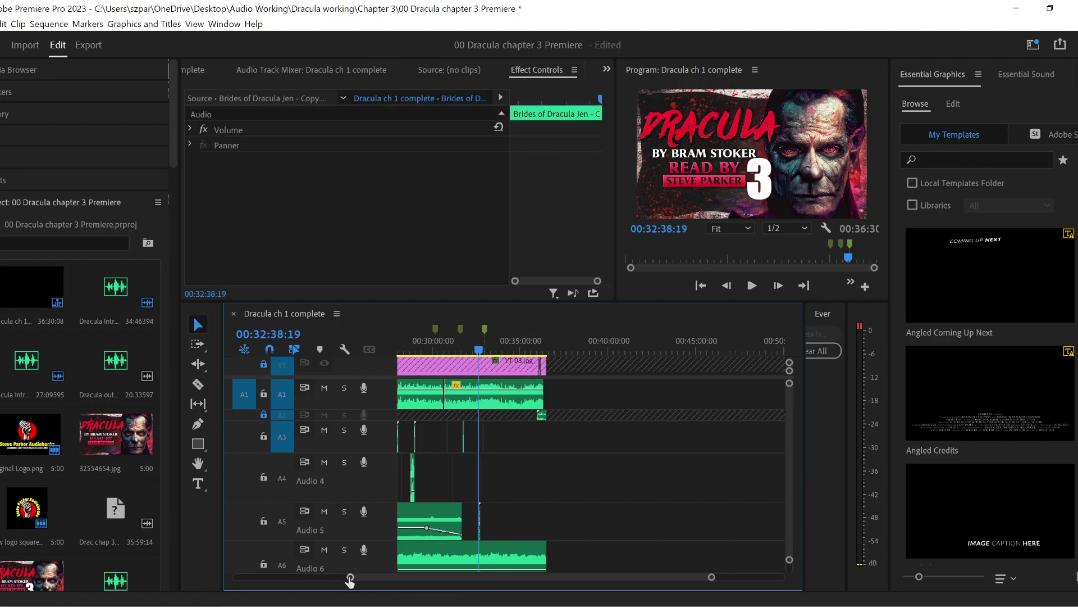
- Shift the bride clip on Audio 4 to about 00:32:38:12 and play the passage
{"action": "left_click_drag", "start_coordinate": [350, 580], "coordinate": [483, 579]}
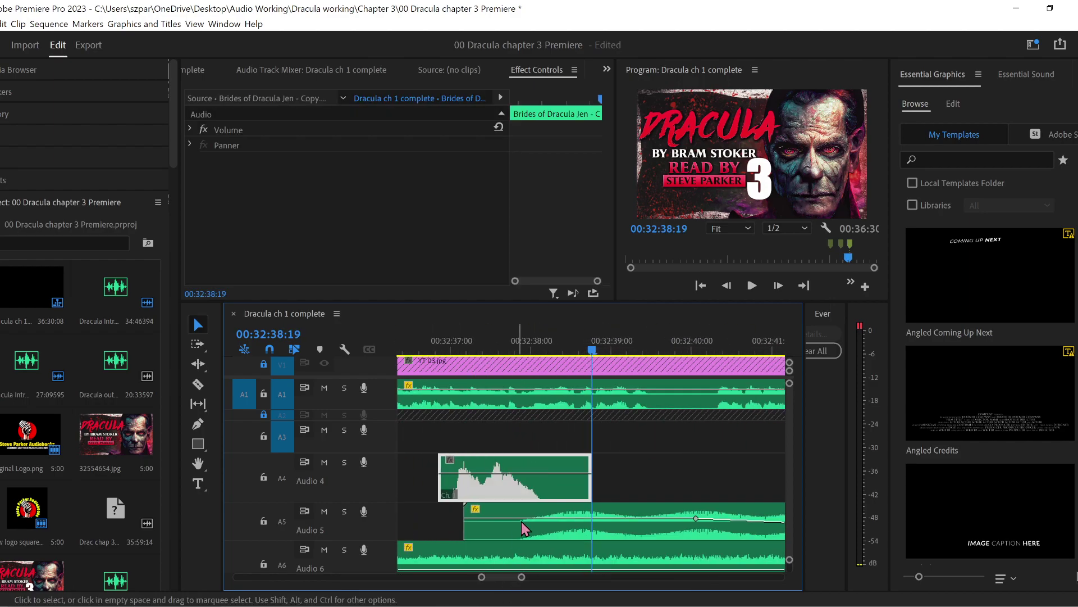
{"action": "left_click_drag", "start_coordinate": [474, 486], "coordinate": [606, 484]}
{"action": "key", "text": "shift+k"}
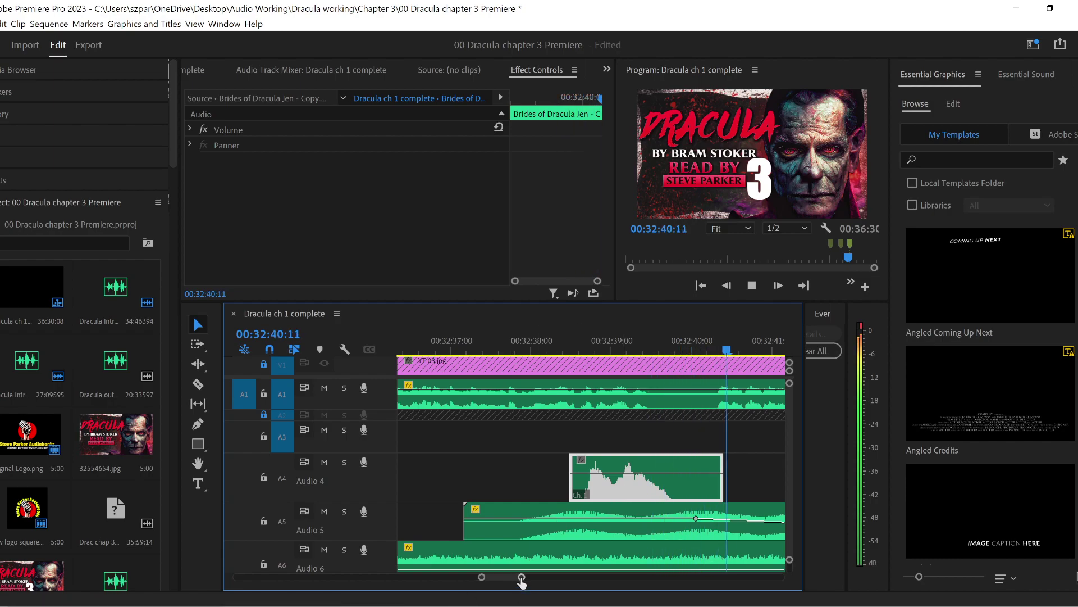
- Move the bride clip from Audio 4 down to Audio 8, at about 00:33:13:00
{"action": "left_click_drag", "start_coordinate": [522, 582], "coordinate": [571, 576]}
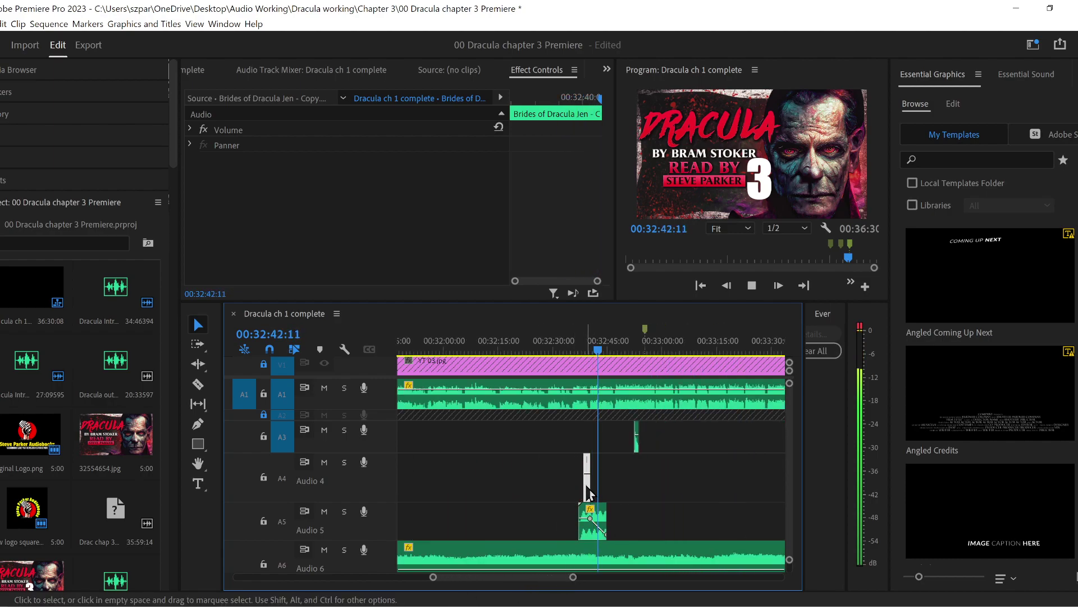
{"action": "left_click_drag", "start_coordinate": [587, 493], "coordinate": [683, 494]}
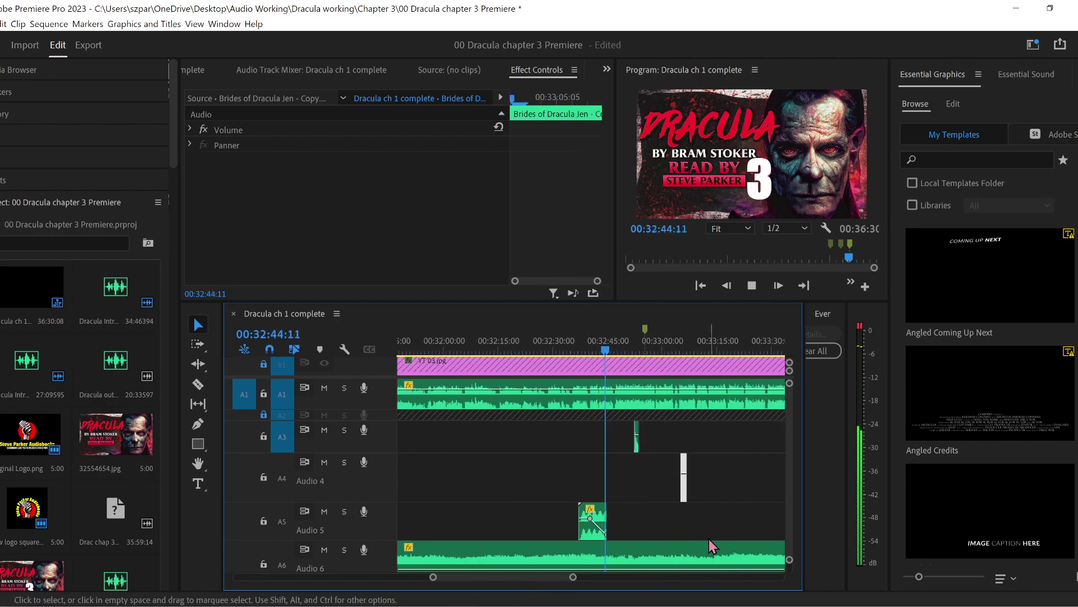
{"action": "left_click_drag", "start_coordinate": [574, 578], "coordinate": [626, 581]}
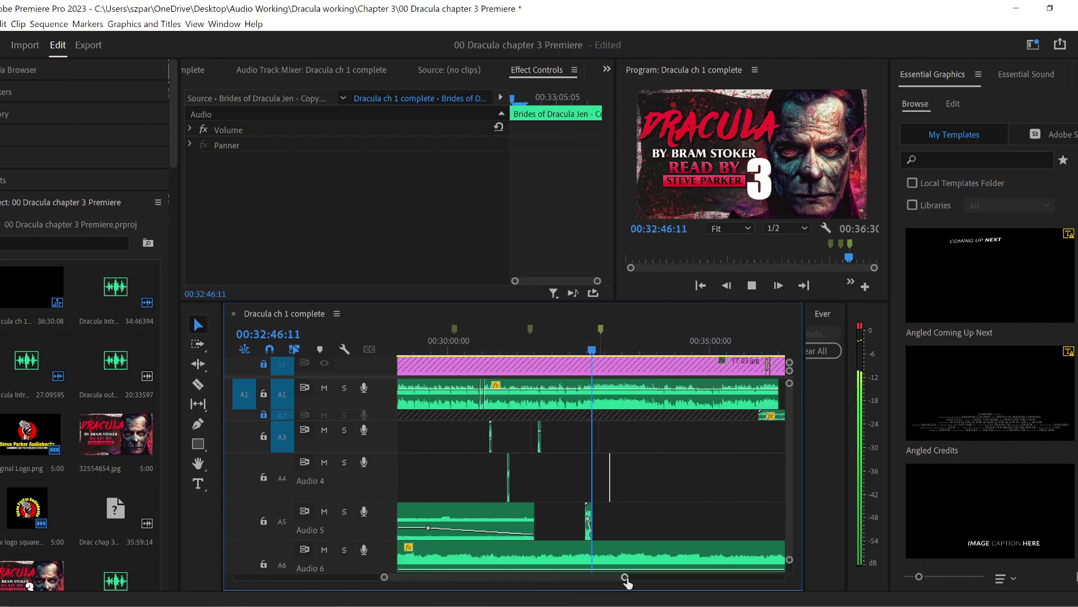
{"action": "scroll", "coordinate": [790, 505], "scroll_direction": "down", "scroll_amount": 2}
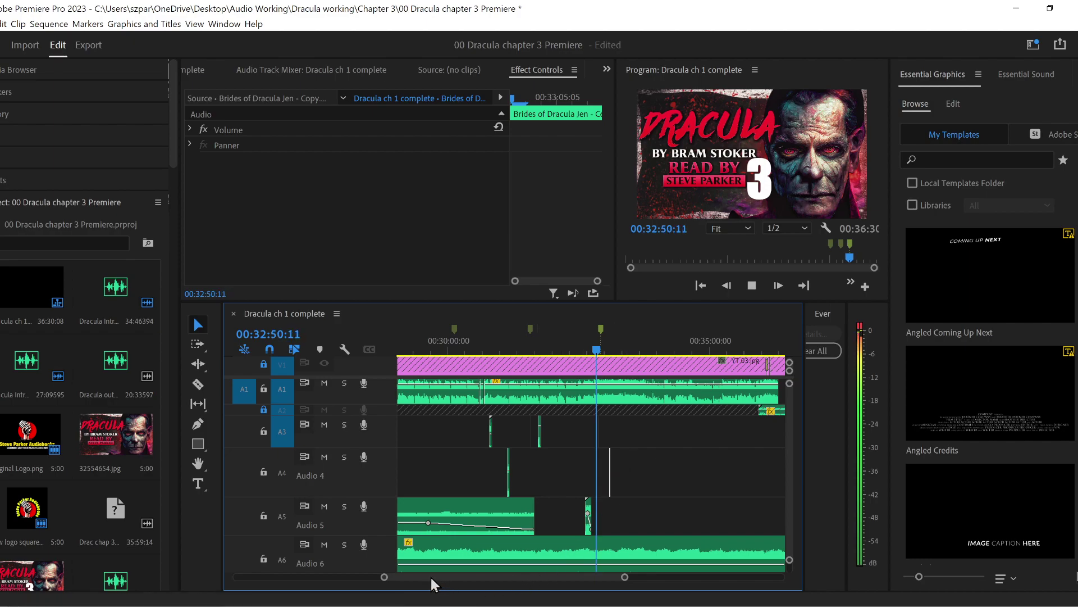
{"action": "key", "text": "space"}
{"action": "left_click_drag", "start_coordinate": [387, 583], "coordinate": [448, 580]}
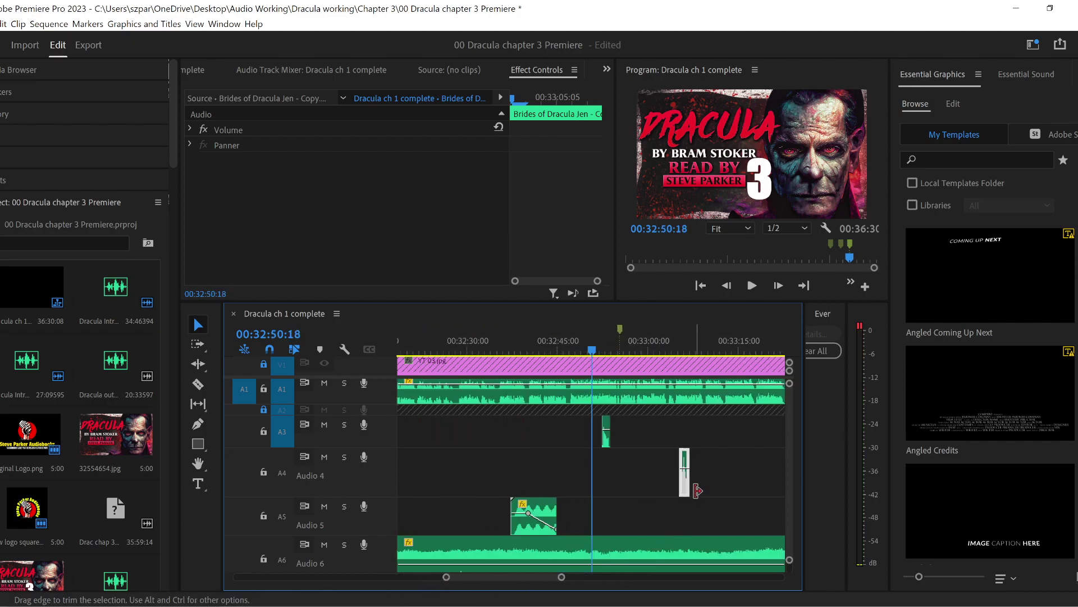
{"action": "left_click_drag", "start_coordinate": [687, 489], "coordinate": [748, 492]}
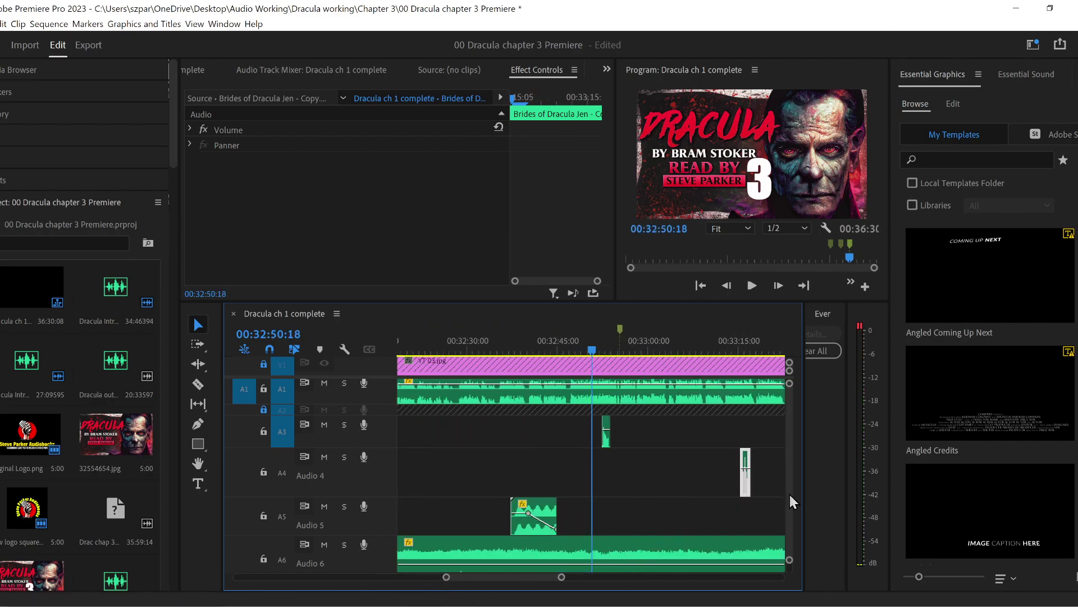
{"action": "scroll", "coordinate": [790, 494], "scroll_direction": "down", "scroll_amount": 3}
{"action": "left_click_drag", "start_coordinate": [747, 388], "coordinate": [733, 559]}
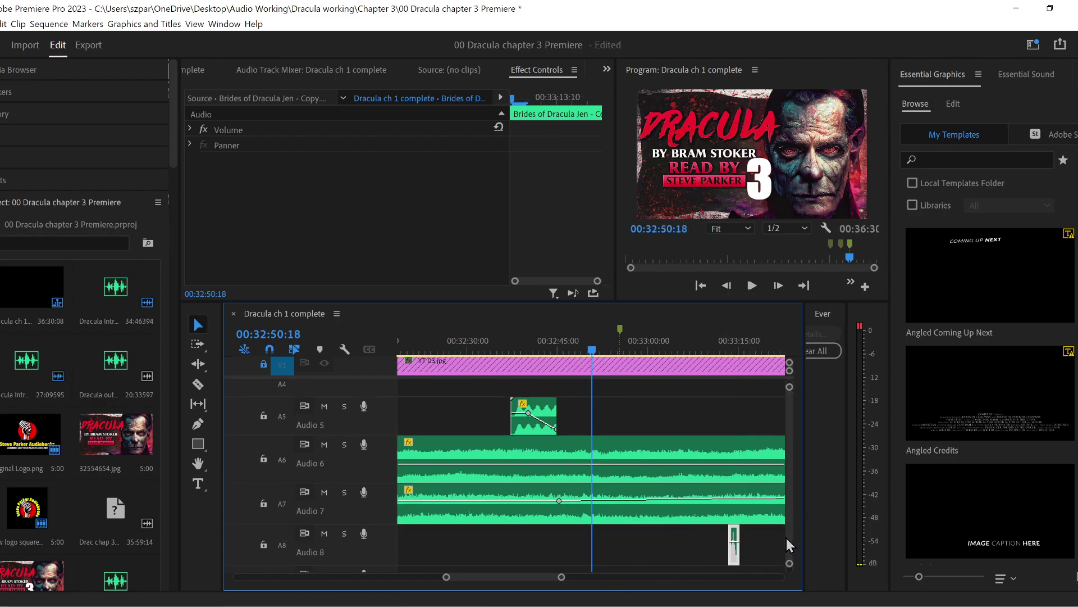
- Move the bride clip along Audio 8 to about 00:33:32:13, above the effects on Audio 9 and Audio 10
{"action": "scroll", "coordinate": [788, 539], "scroll_direction": "down", "scroll_amount": 4}
{"action": "left_click_drag", "start_coordinate": [561, 577], "coordinate": [612, 579]}
{"action": "left_click_drag", "start_coordinate": [622, 407], "coordinate": [646, 422]}
{"action": "left_click", "coordinate": [643, 345]}
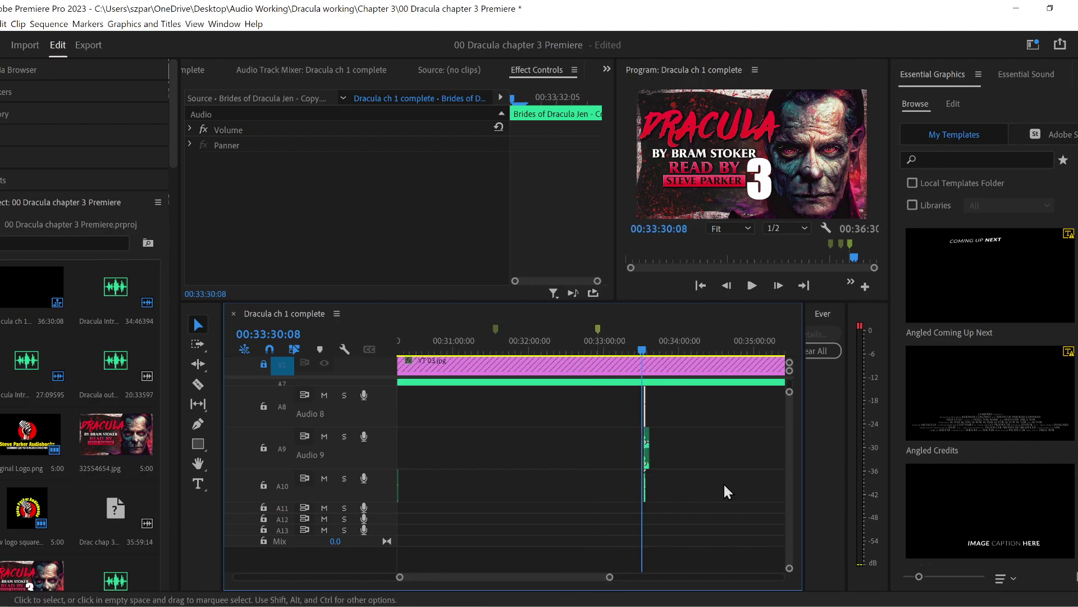
{"action": "left_click_drag", "start_coordinate": [400, 578], "coordinate": [474, 578]}
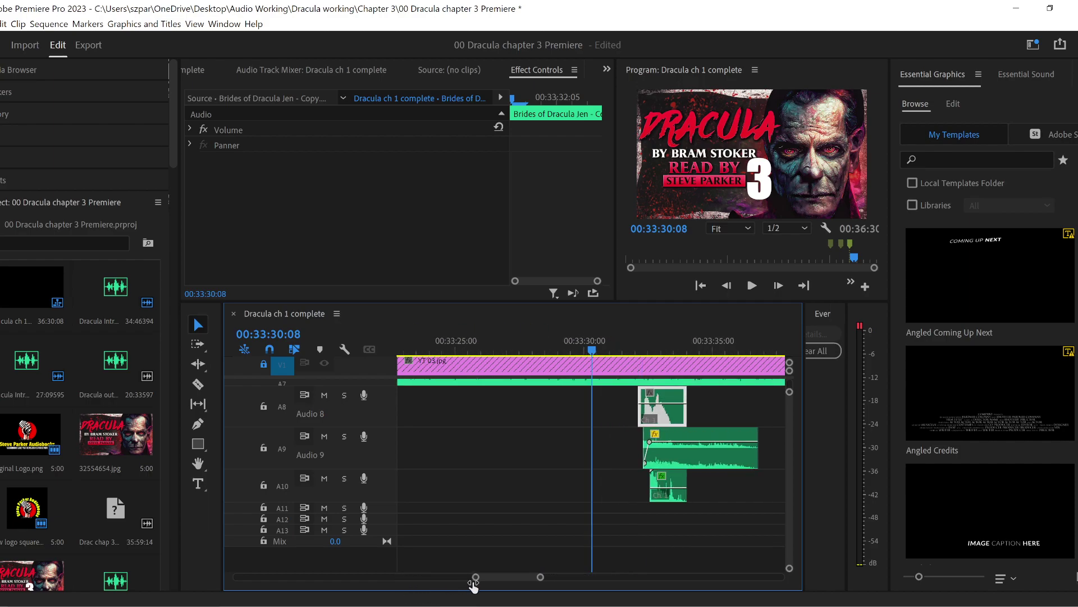
{"action": "left_click_drag", "start_coordinate": [660, 425], "coordinate": [672, 425]}
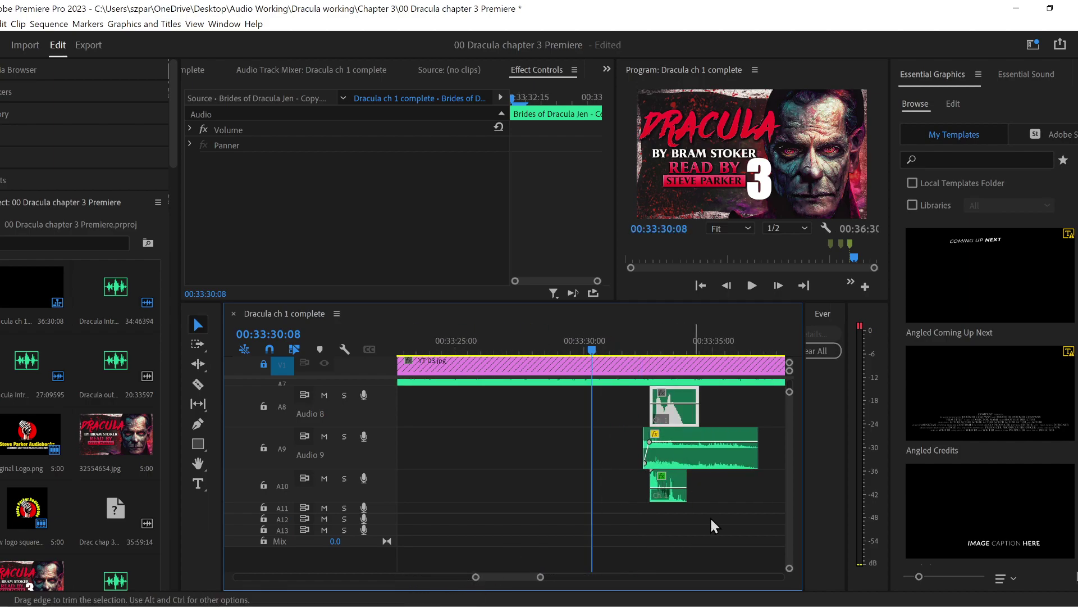
- Shift the Audio 8 bride clip to about 00:33:31:08 and lower its volume while playing the passage
{"action": "key", "text": "space"}
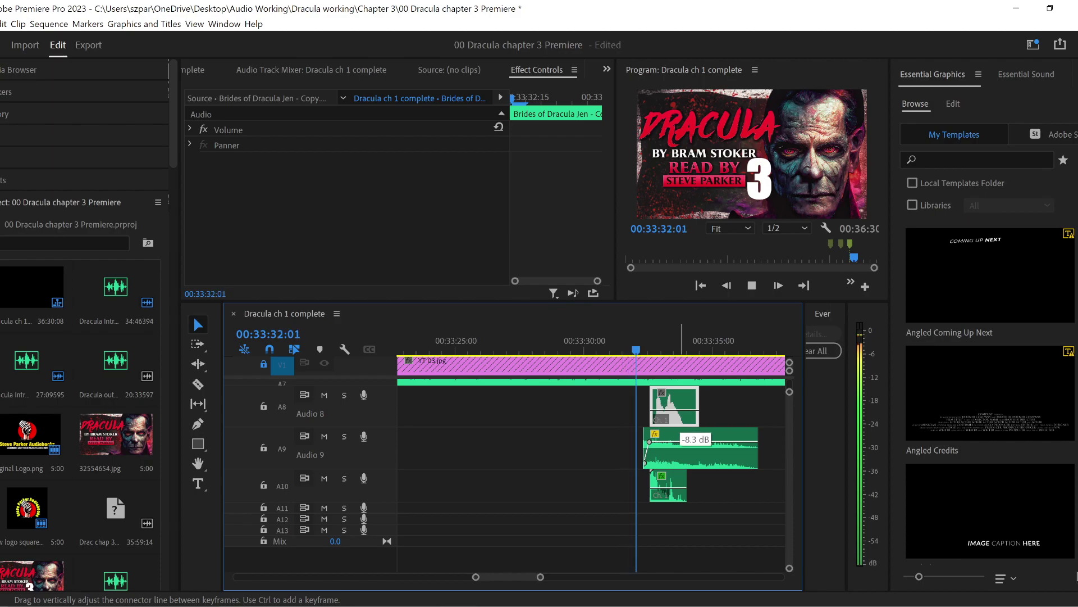
{"action": "key", "text": "space"}
{"action": "left_click_drag", "start_coordinate": [686, 403], "coordinate": [656, 404]}
{"action": "left_click", "coordinate": [612, 344]}
{"action": "key", "text": "space"}
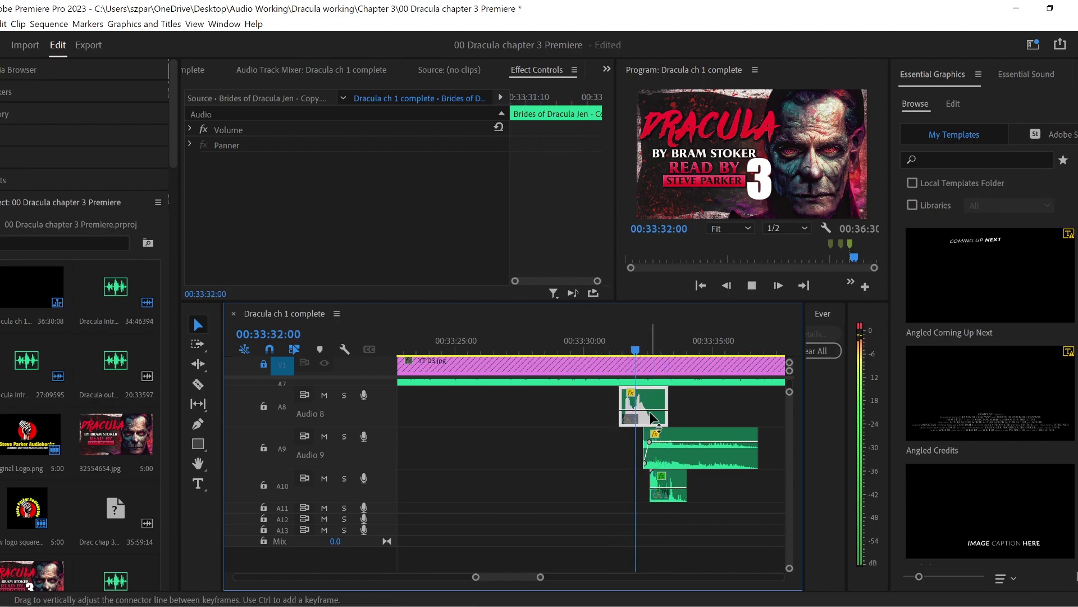
{"action": "left_click_drag", "start_coordinate": [652, 441], "coordinate": [652, 442]}
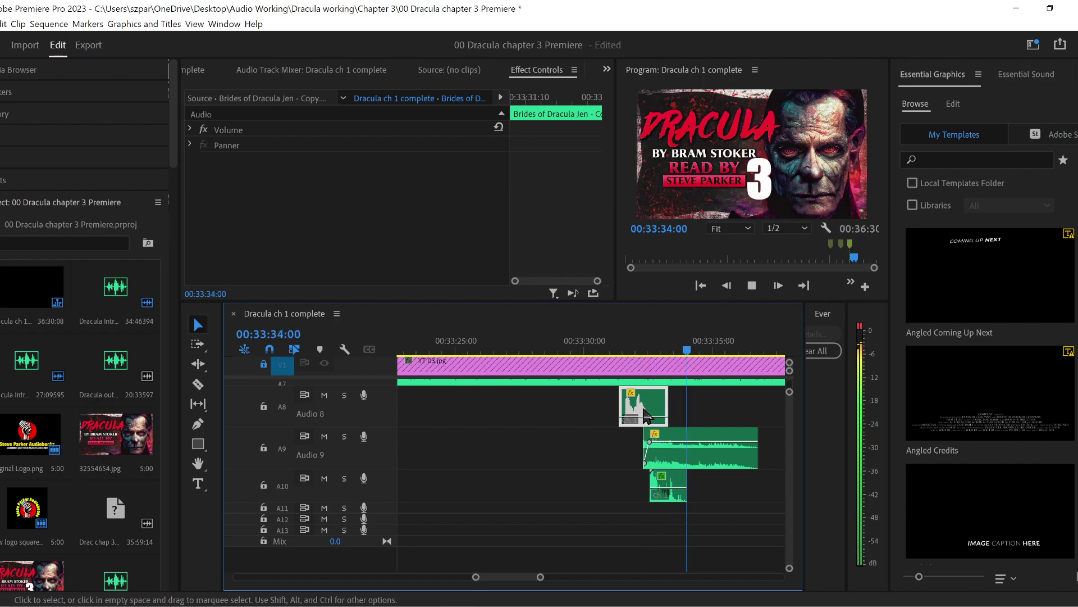
{"action": "key", "text": "space"}
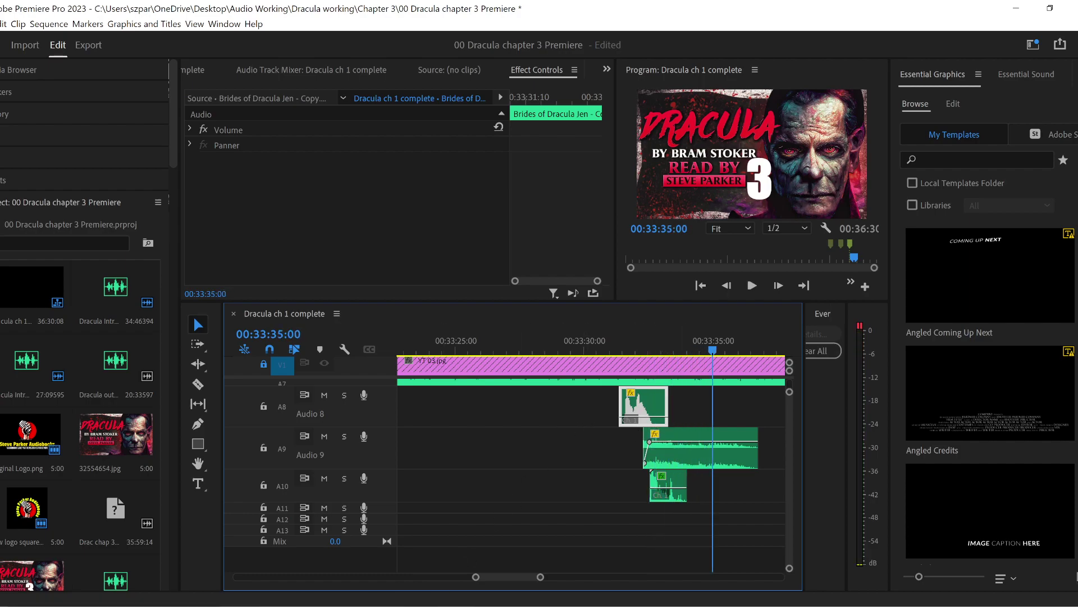
- Switch to File Explorer and preview the take off cover sound from the Fabrics folder in 01 SFX > Things
{"action": "left_click", "coordinate": [239, 606]}
{"action": "left_click", "coordinate": [205, 572]}
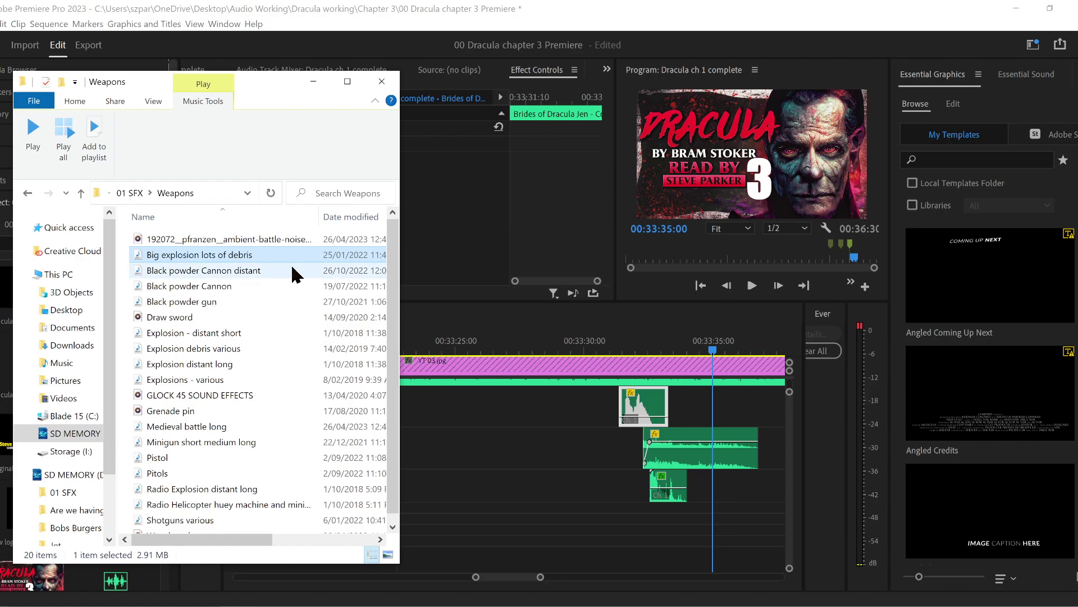
{"action": "left_click", "coordinate": [142, 197]}
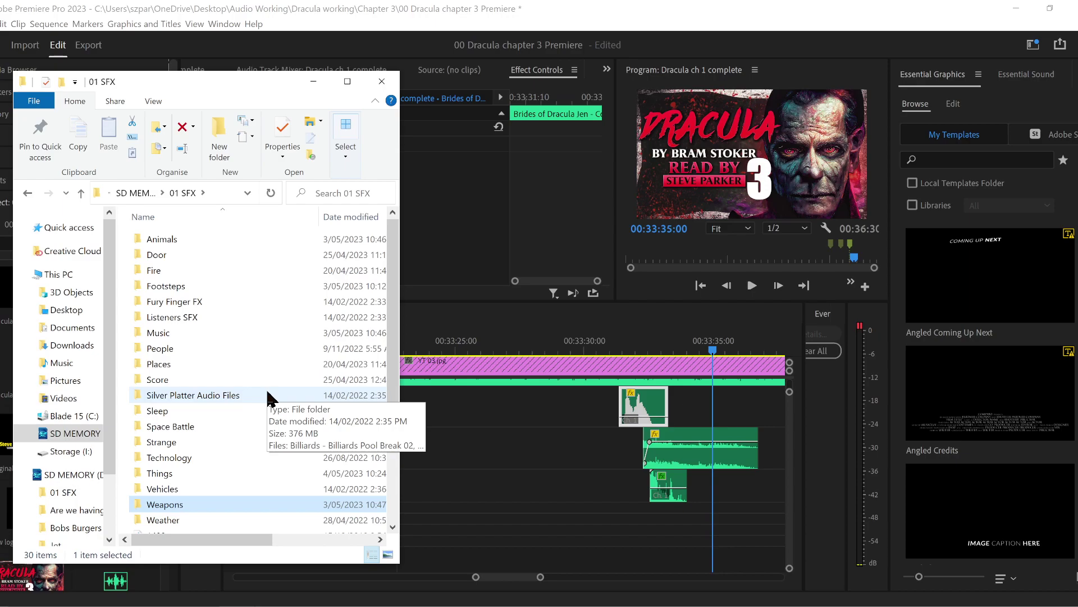
{"action": "double_click", "coordinate": [262, 473]}
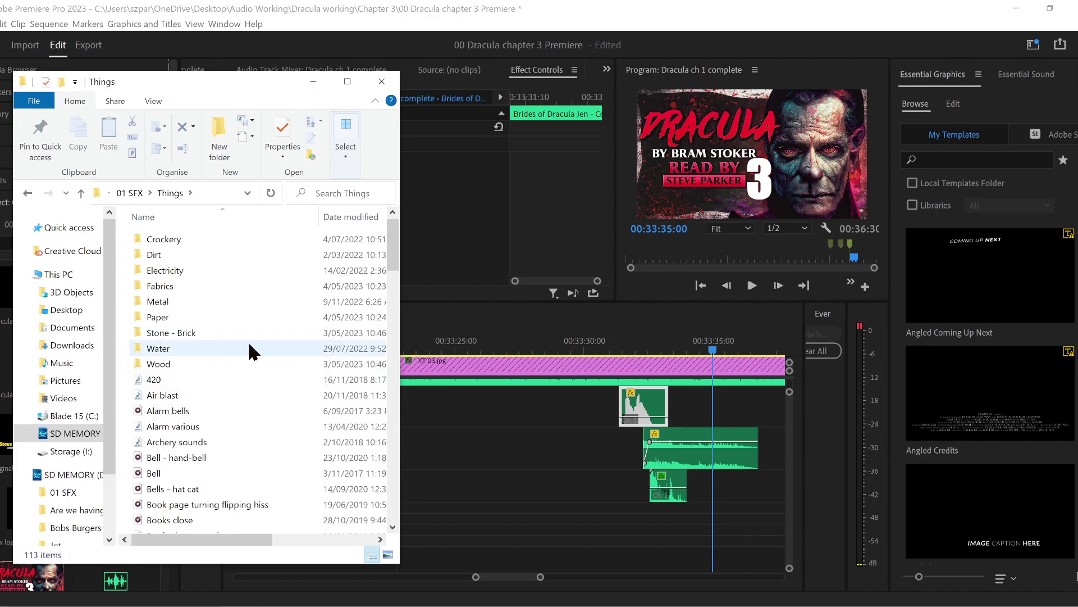
{"action": "left_click", "coordinate": [201, 284]}
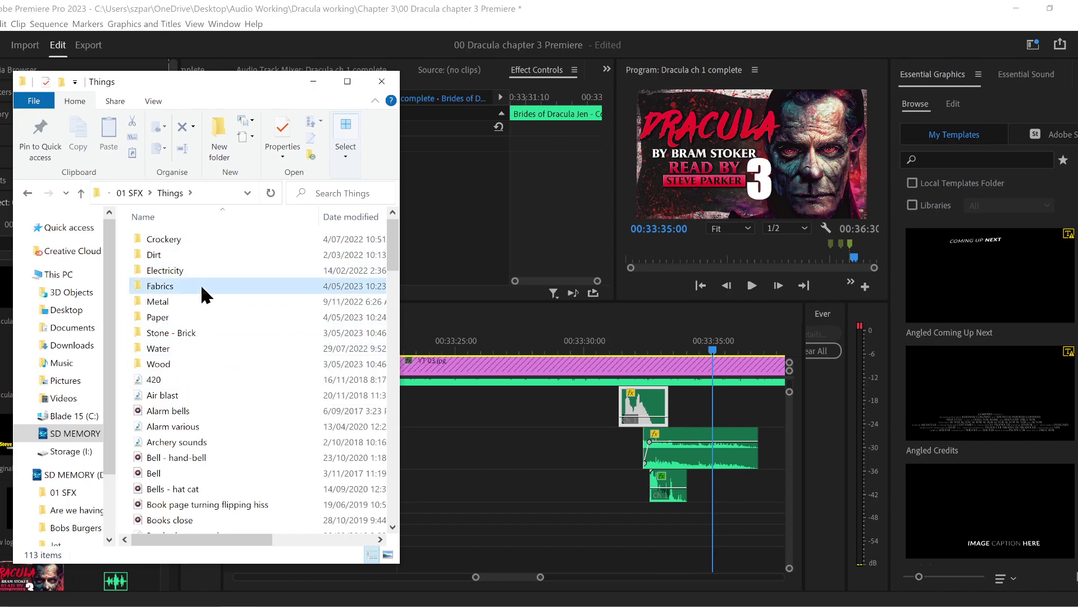
{"action": "double_click", "coordinate": [201, 284]}
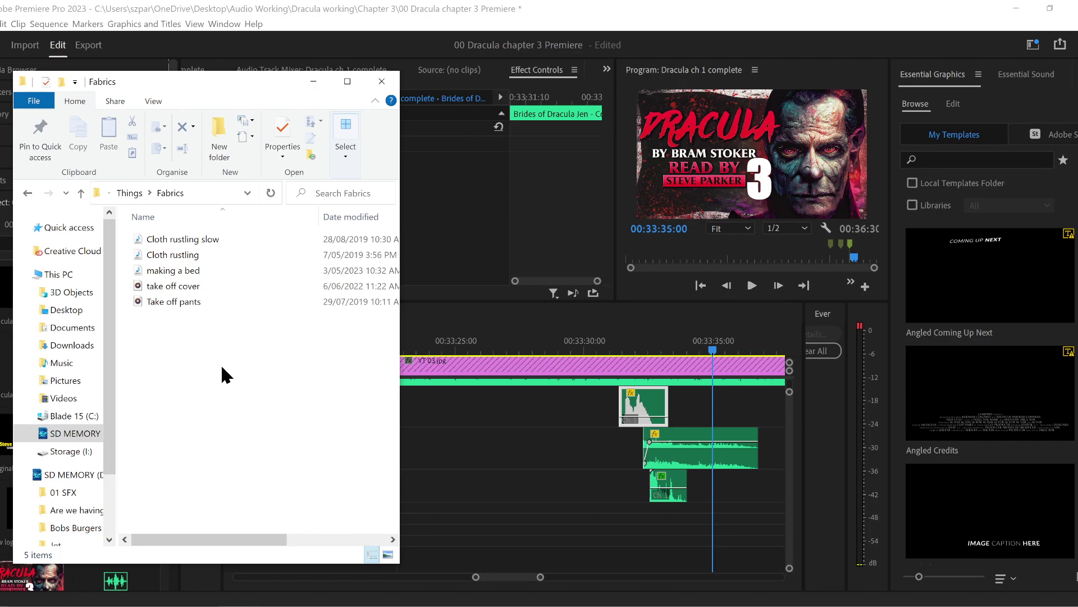
{"action": "double_click", "coordinate": [212, 285]}
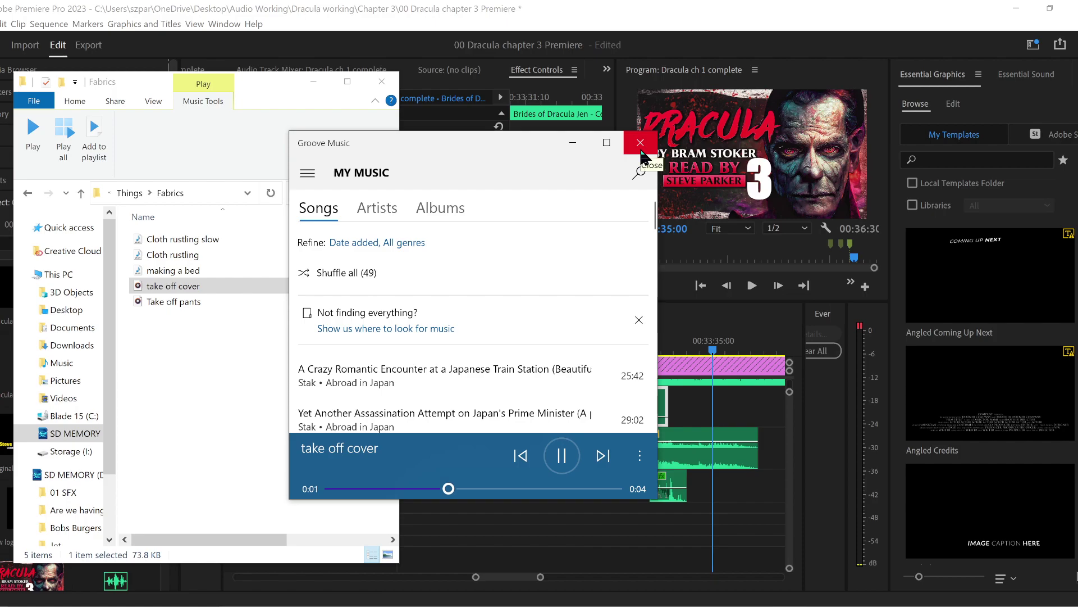
- Close the preview player and place the take off cover sound on Audio 11 at about 00:33:30:07
{"action": "left_click", "coordinate": [641, 149]}
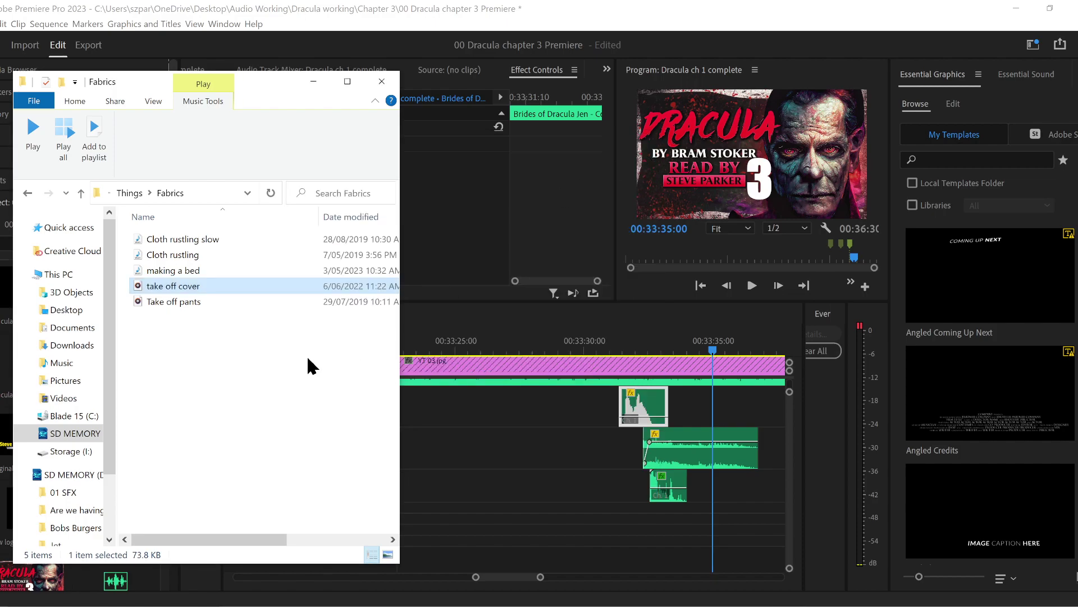
{"action": "left_click_drag", "start_coordinate": [186, 286], "coordinate": [596, 510]}
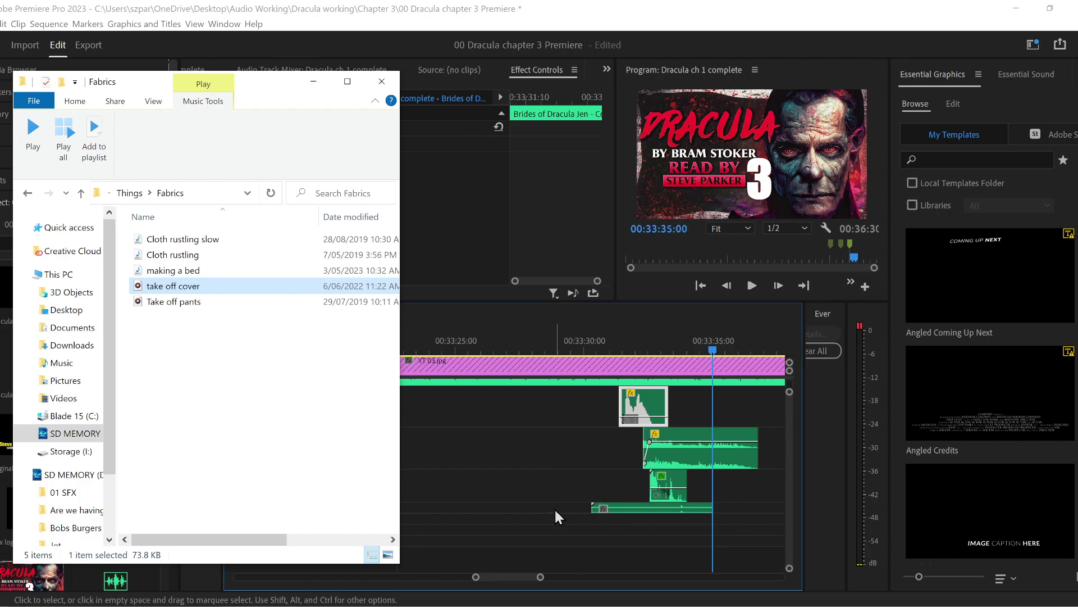
- Browse the 01 SFX library to the Strange folder and preview the Whooshing space object STEREO sound
{"action": "left_click", "coordinate": [28, 193]}
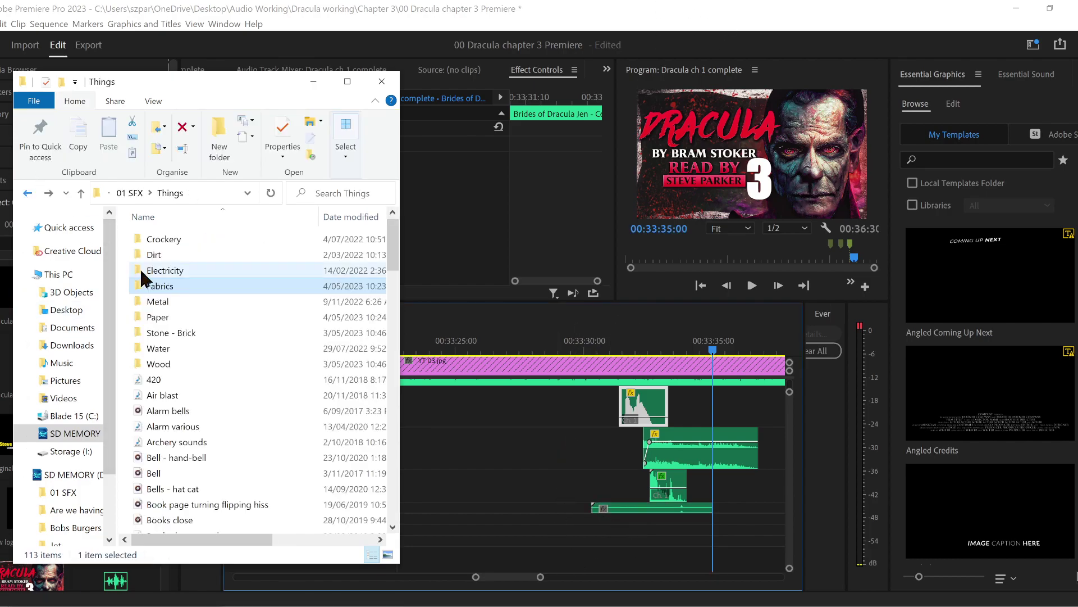
{"action": "left_click", "coordinate": [127, 195]}
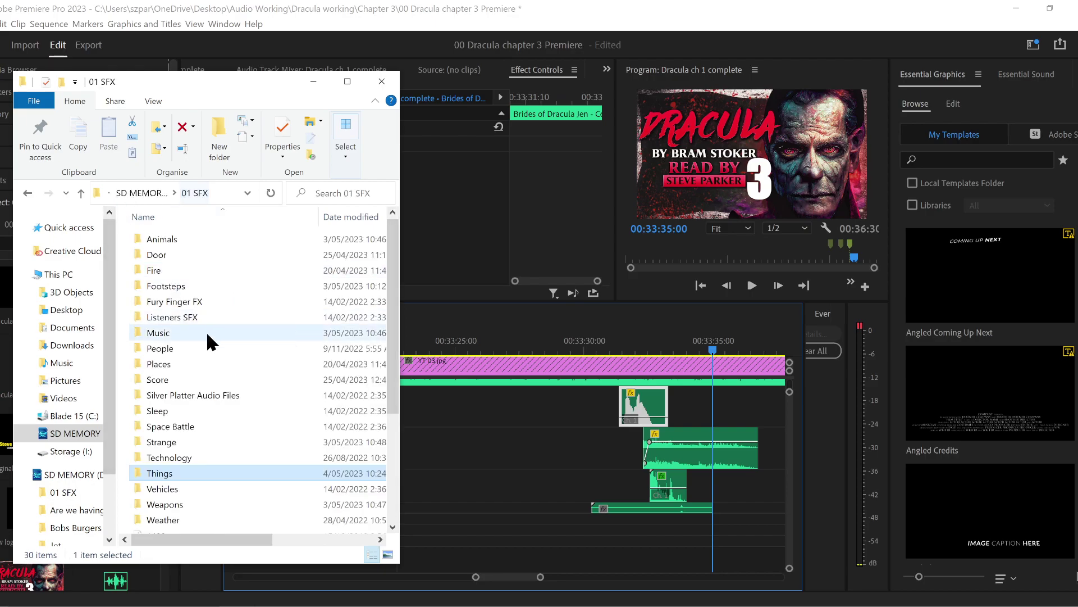
{"action": "scroll", "coordinate": [220, 359], "scroll_direction": "down", "scroll_amount": 2}
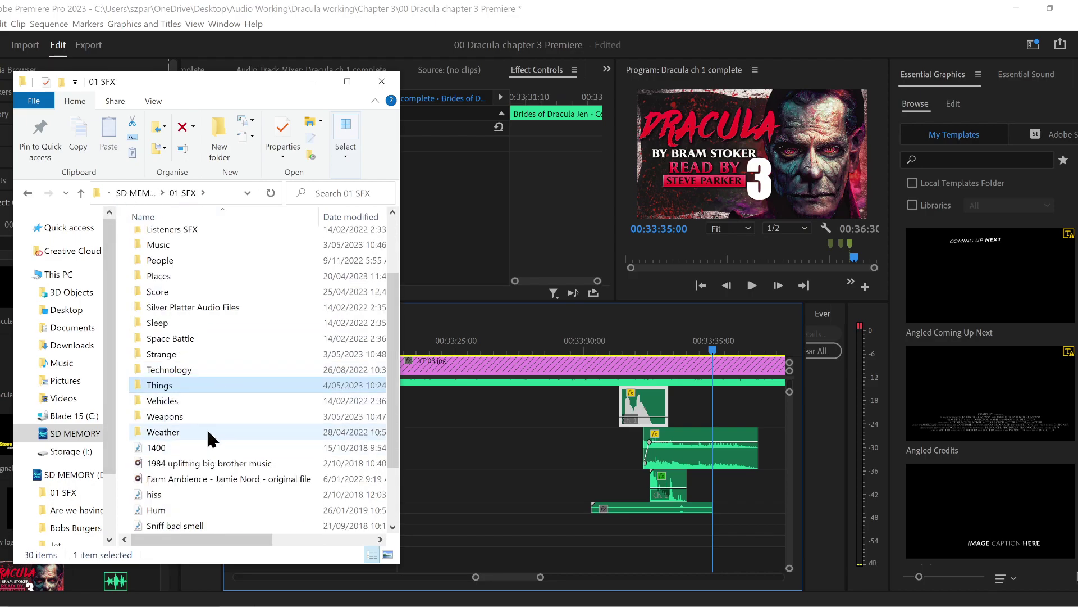
{"action": "double_click", "coordinate": [197, 339]}
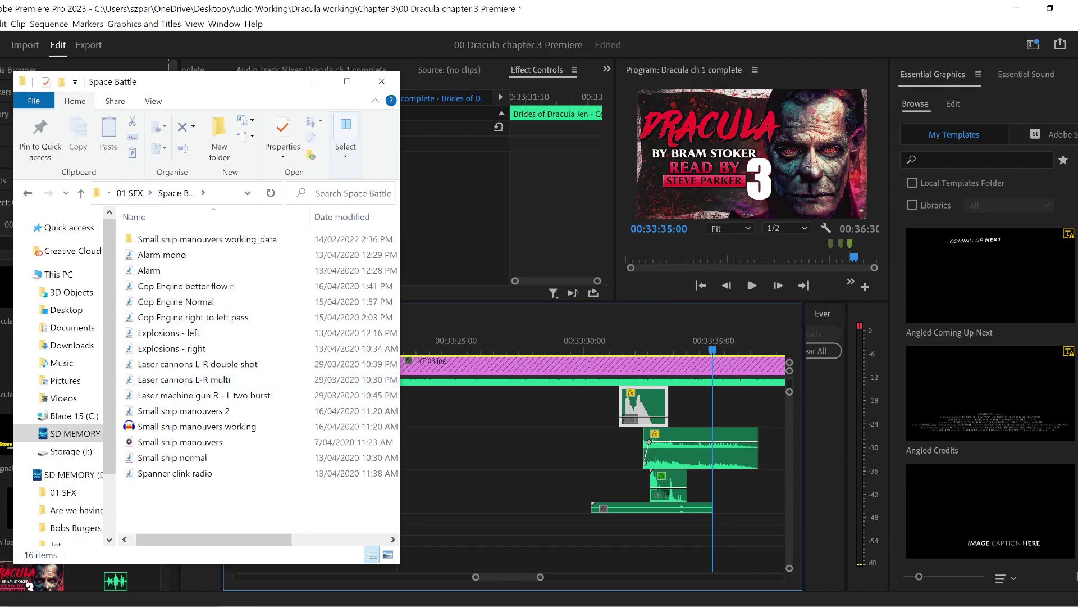
{"action": "left_click", "coordinate": [26, 193]}
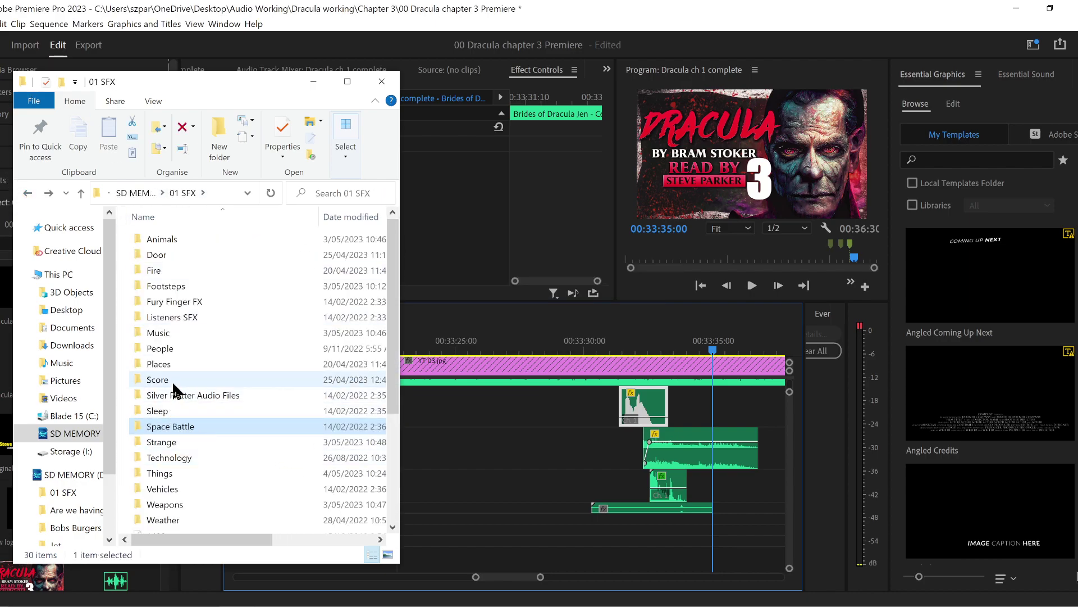
{"action": "double_click", "coordinate": [184, 442]}
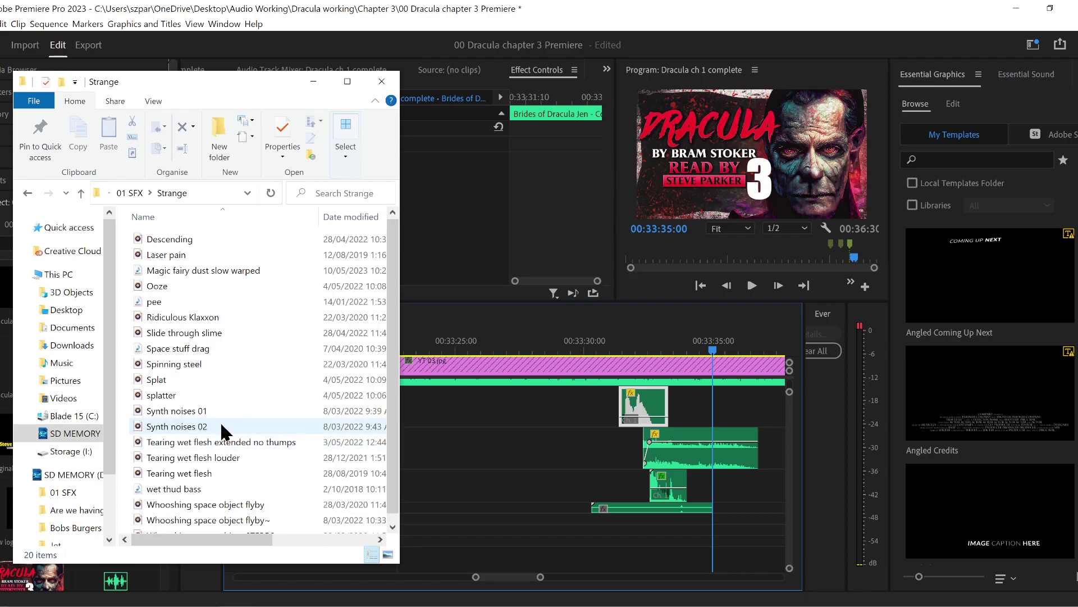
{"action": "scroll", "coordinate": [206, 463], "scroll_direction": "down", "scroll_amount": 1}
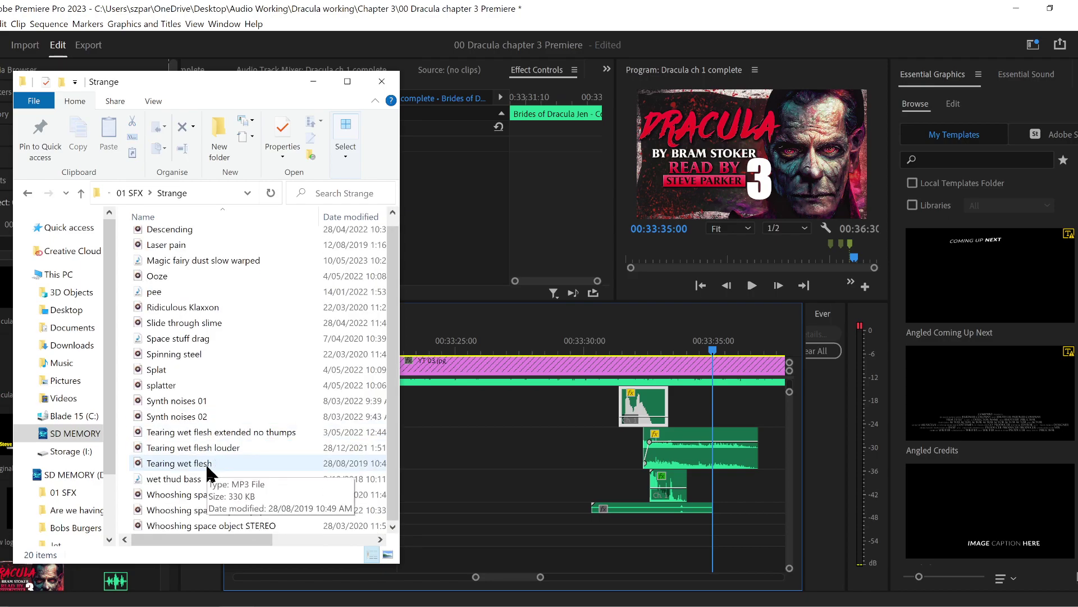
{"action": "double_click", "coordinate": [225, 529]}
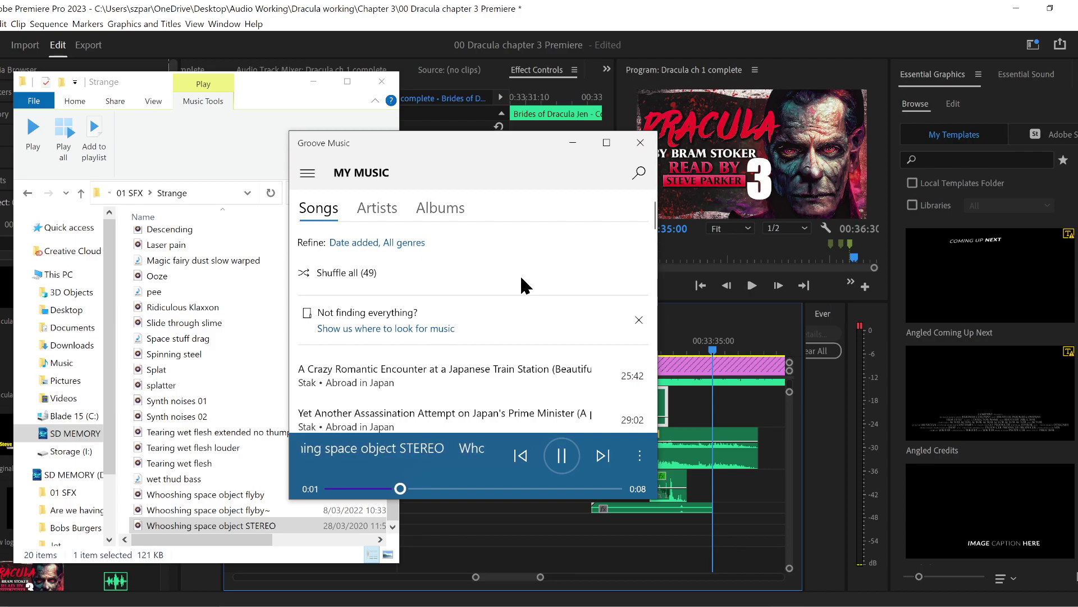
- Place Whooshing space object STEREO on Audio 12 at about 00:33:28:16 and enlarge the Audio 11 and Audio 12 tracks
{"action": "left_click", "coordinate": [640, 143]}
{"action": "left_click_drag", "start_coordinate": [244, 525], "coordinate": [551, 529]}
{"action": "left_click", "coordinate": [491, 559]}
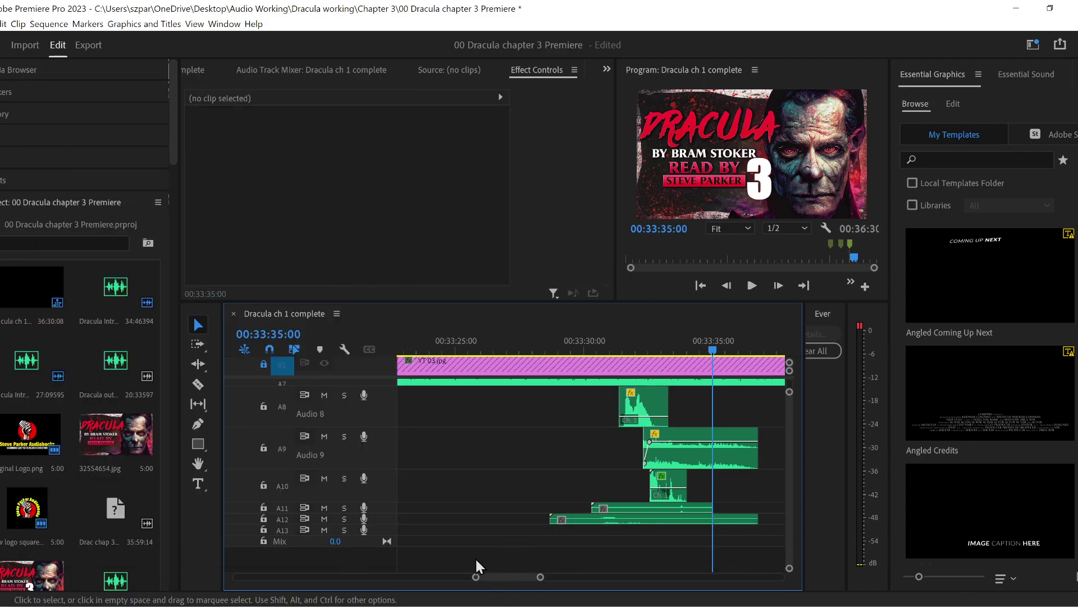
{"action": "scroll", "coordinate": [388, 525], "scroll_direction": "up", "scroll_amount": 5}
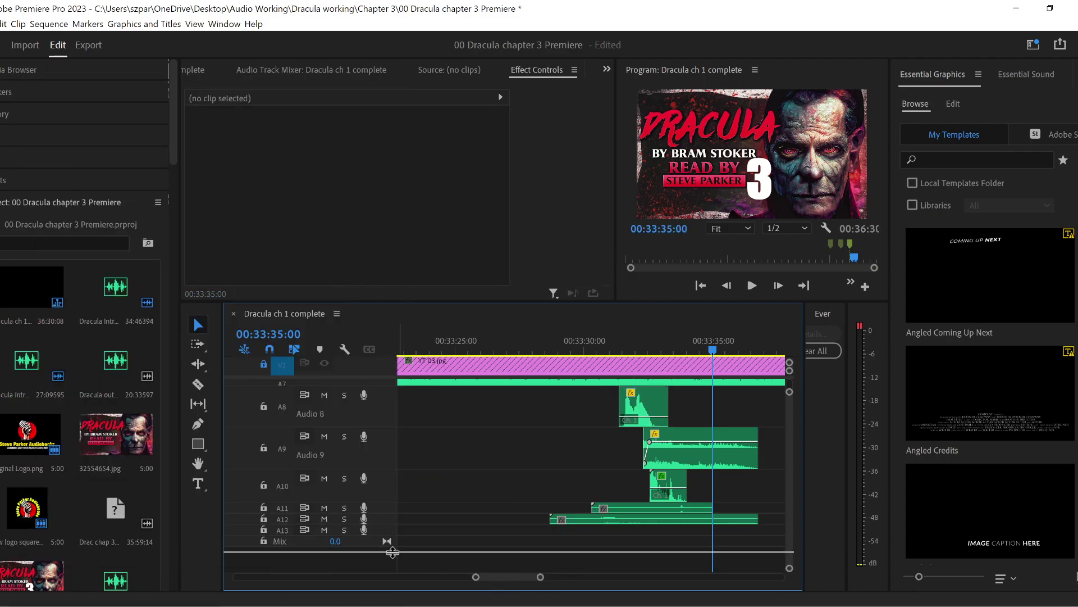
{"action": "left_click_drag", "start_coordinate": [390, 513], "coordinate": [388, 534]}
- Play the passage from 00:33:29:16, trim the start of the take off cover clip and shift it to span about 00:33:29:20 to 00:33:32:00
{"action": "left_click", "coordinate": [573, 340]}
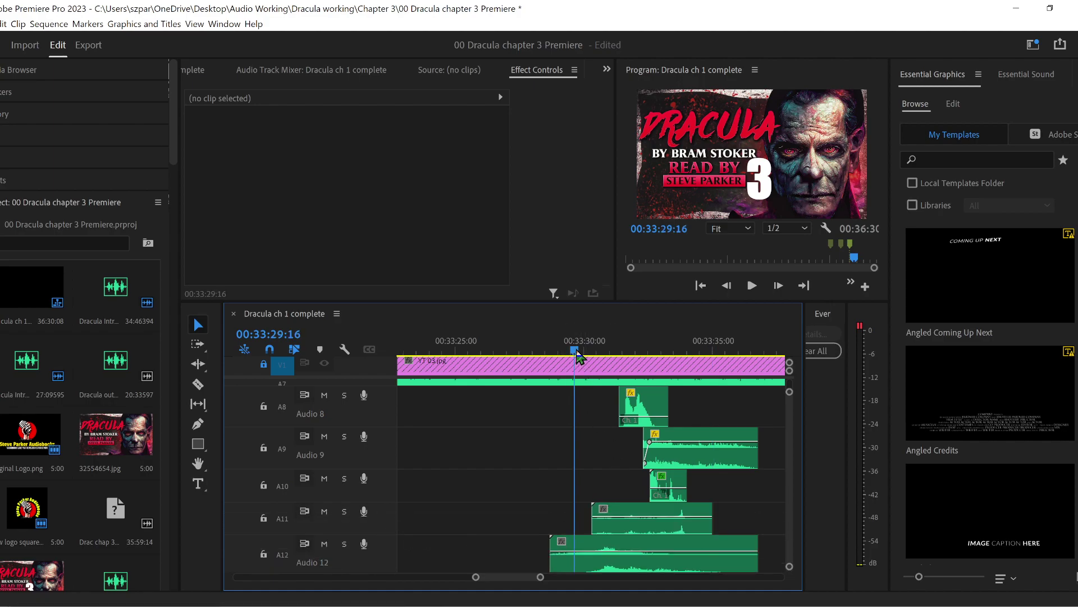
{"action": "key", "text": "space"}
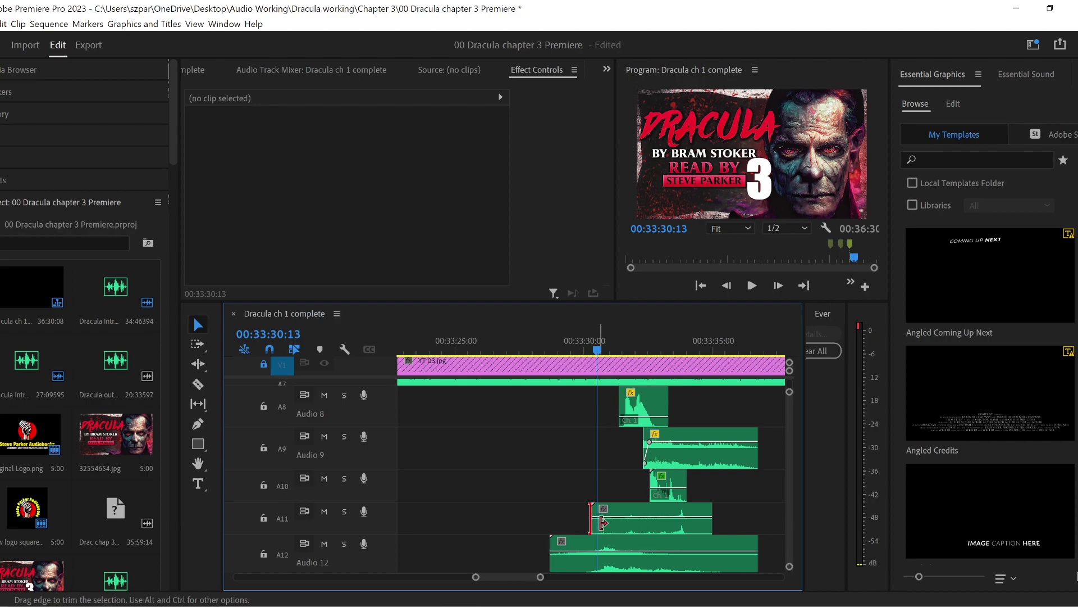
{"action": "mouse_move", "coordinate": [603, 523]}
{"action": "left_mouse_down"}
{"action": "mouse_move", "coordinate": [661, 524]}
{"action": "mouse_move", "coordinate": [599, 526]}
{"action": "mouse_move", "coordinate": [607, 532]}
{"action": "left_mouse_up"}
{"action": "key", "text": "space"}
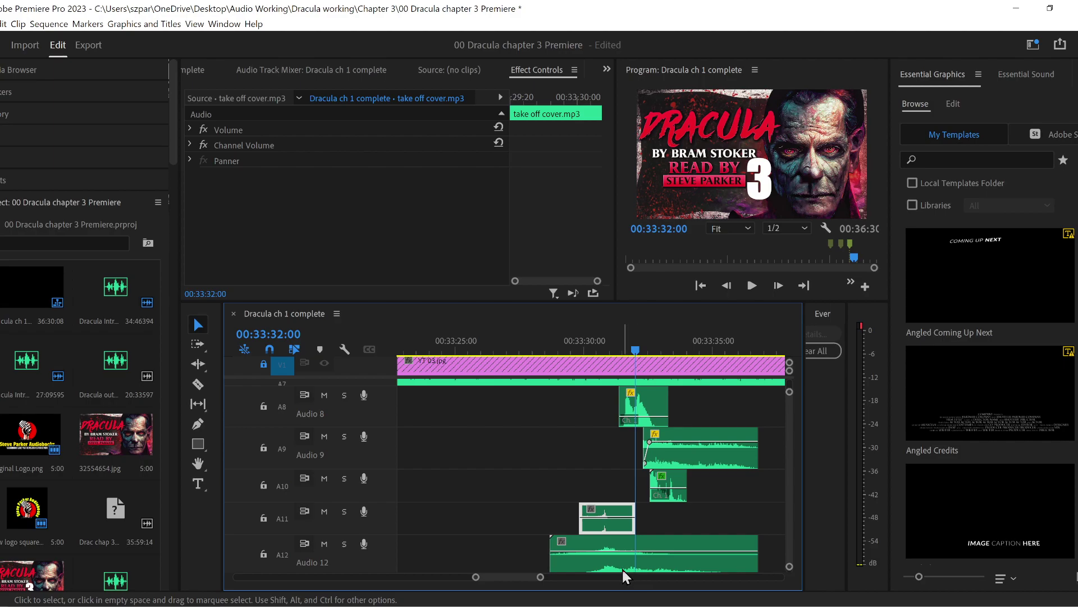
- Play back the sound effects, then move the whooshing clip on Audio 12 about half a second later
{"action": "key", "text": "space"}
{"action": "left_click", "coordinate": [570, 340]}
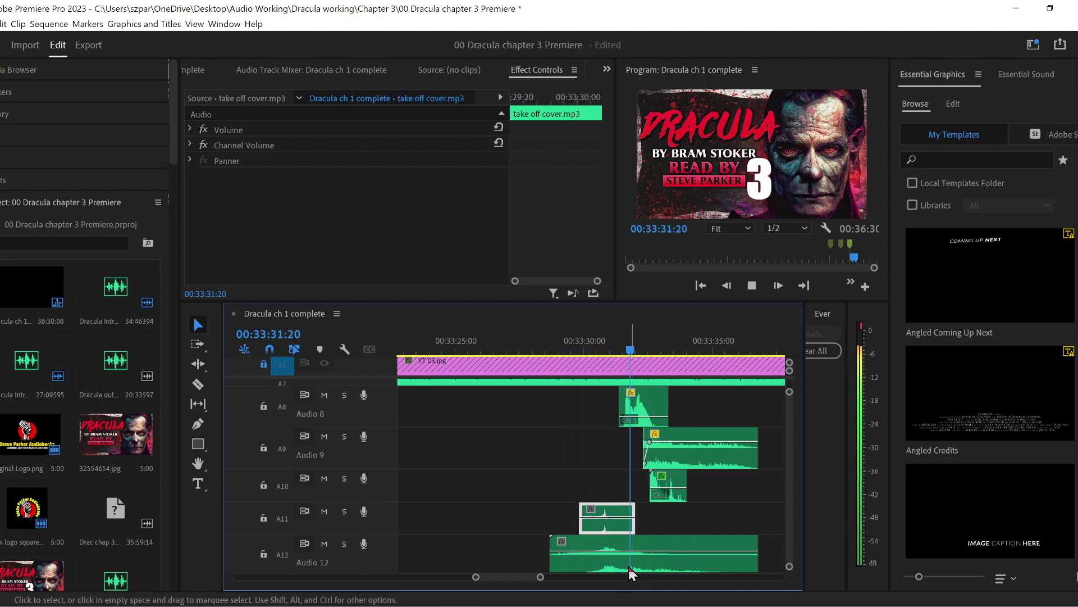
{"action": "left_click_drag", "start_coordinate": [631, 573], "coordinate": [642, 568]}
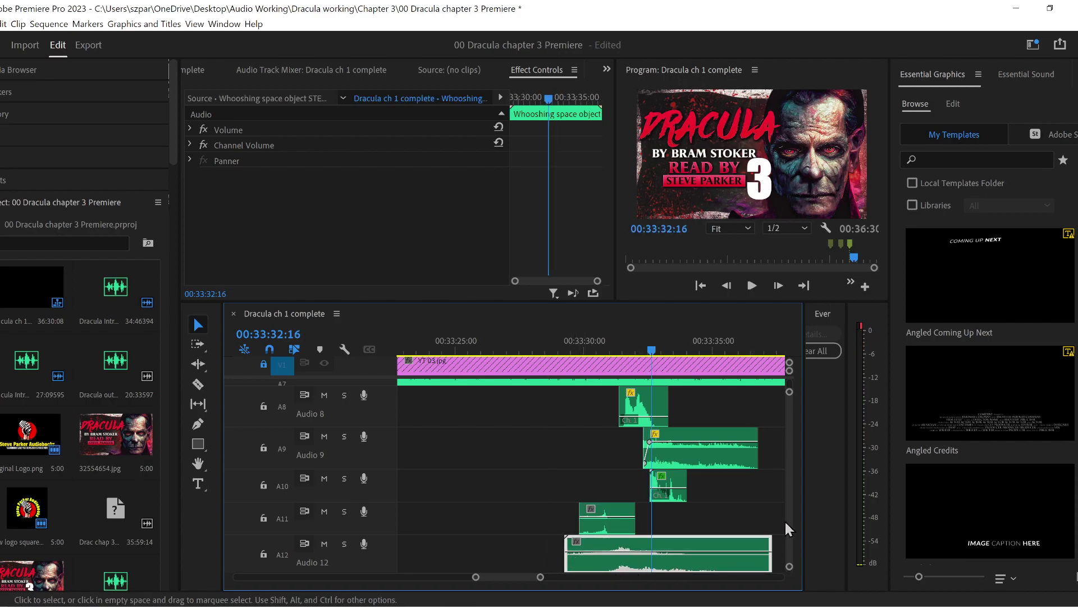
- Trim the Audio 12 whooshing clip to start at about 00:33:30:12 and end at about 00:33:33:06
{"action": "scroll", "coordinate": [787, 528], "scroll_direction": "down", "scroll_amount": 2}
{"action": "left_click", "coordinate": [565, 342]}
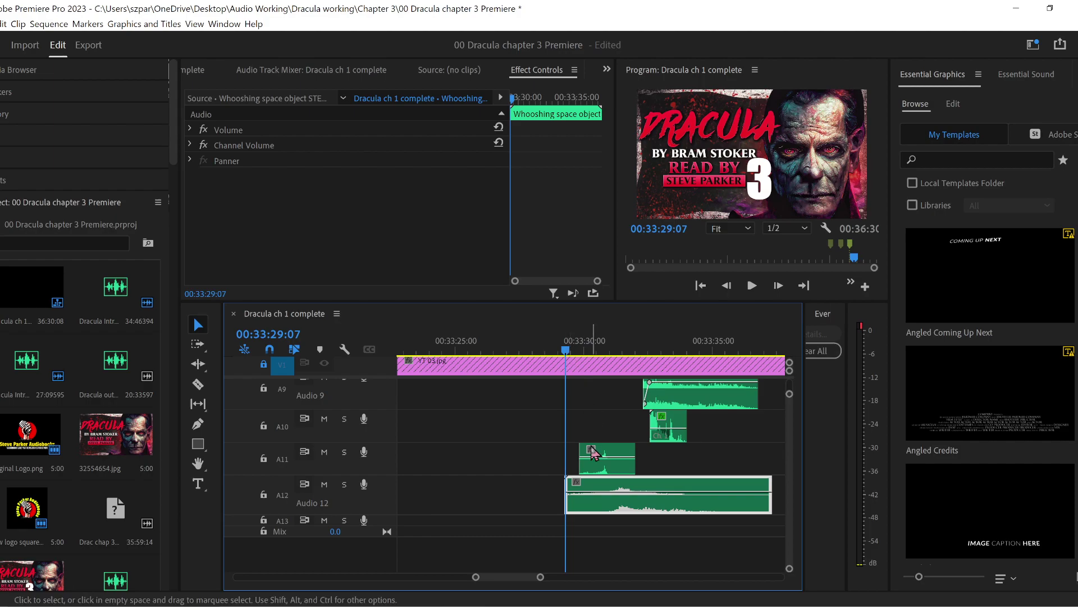
{"action": "left_click_drag", "start_coordinate": [580, 503], "coordinate": [611, 504]}
{"action": "key", "text": "space"}
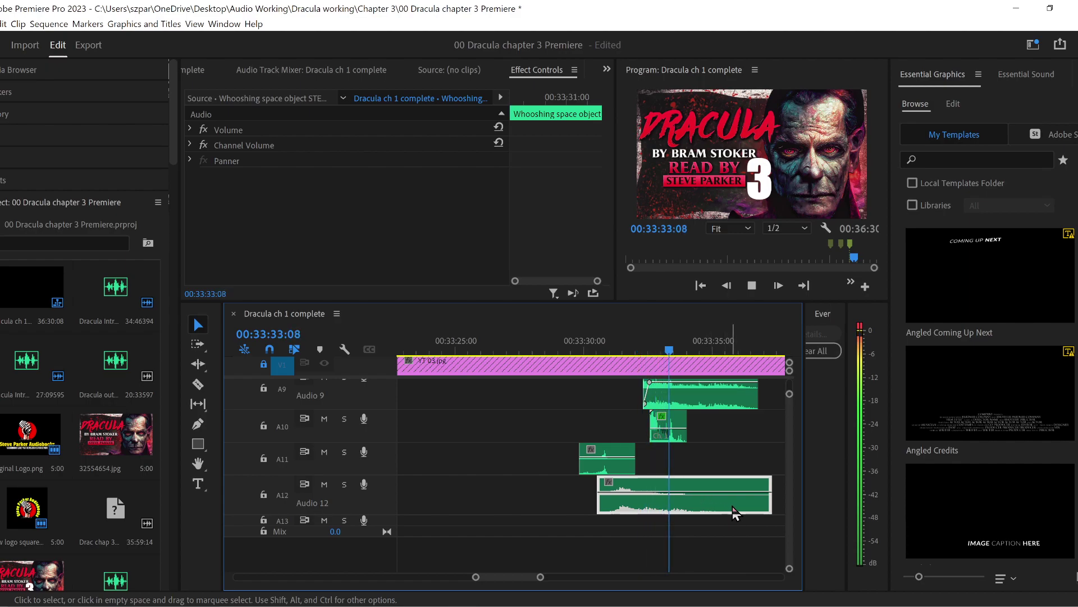
{"action": "left_click_drag", "start_coordinate": [771, 502], "coordinate": [646, 500]}
- Adjust the trimmed whooshing clip's volume and replay the transition from about 00:33:30
{"action": "left_click", "coordinate": [592, 349]}
{"action": "key", "text": "space"}
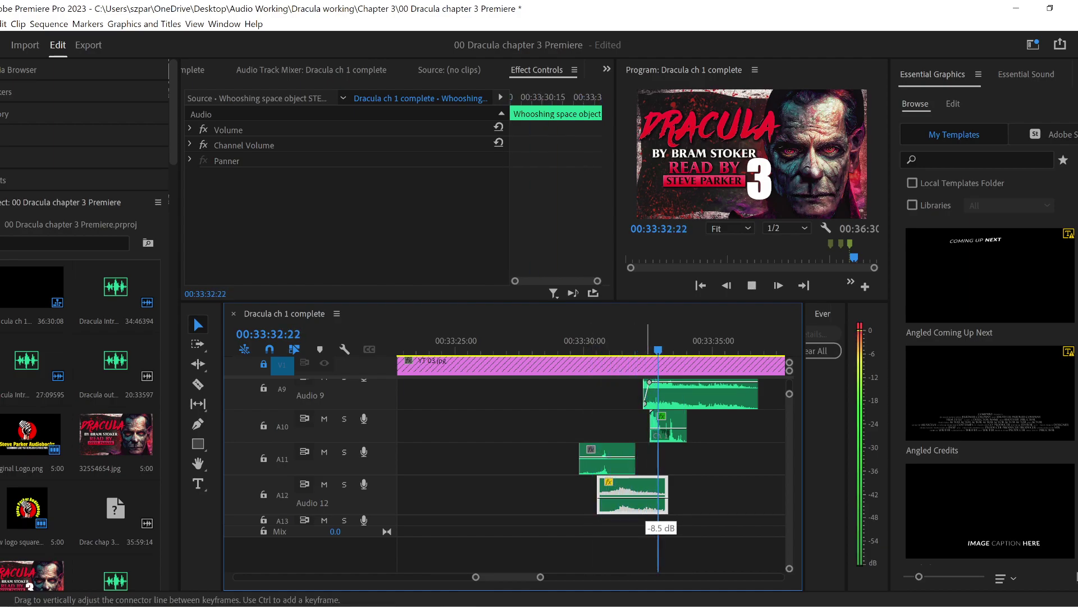
{"action": "left_click", "coordinate": [582, 346]}
{"action": "key", "text": "space"}
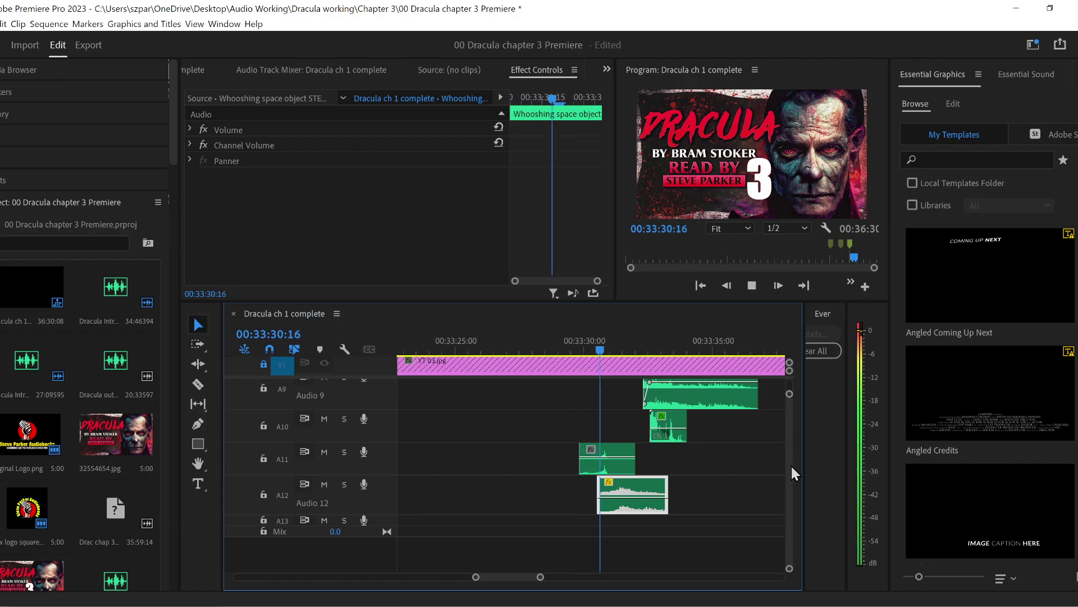
- Raise the volume of the short Brides of Dracula voice clip on Audio 8 slightly and replay it in the mix
{"action": "scroll", "coordinate": [790, 471], "scroll_direction": "up", "scroll_amount": 5}
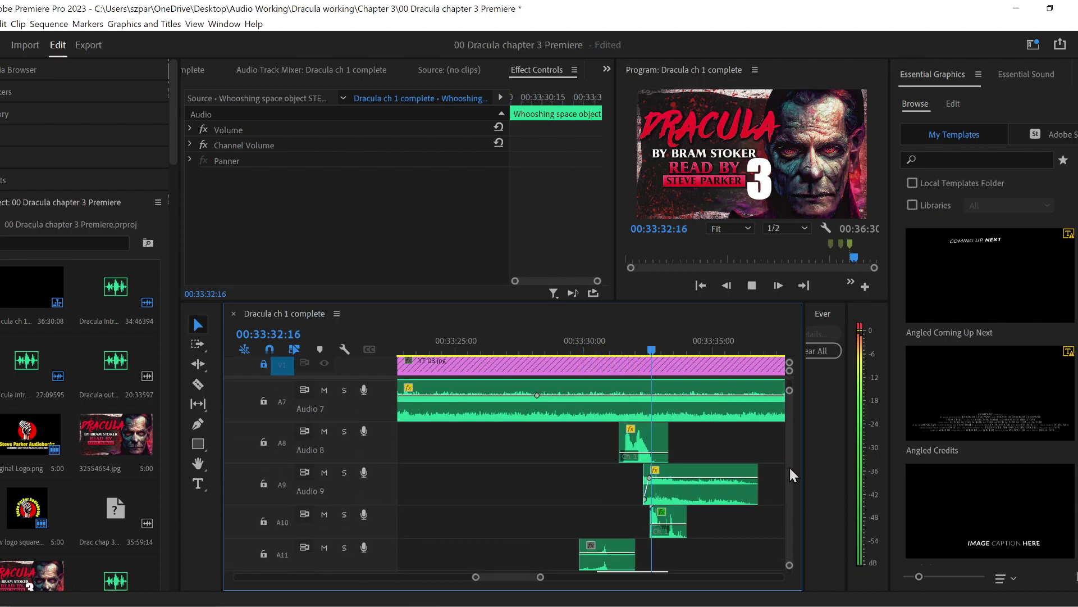
{"action": "key", "text": "space"}
{"action": "left_click", "coordinate": [652, 455]}
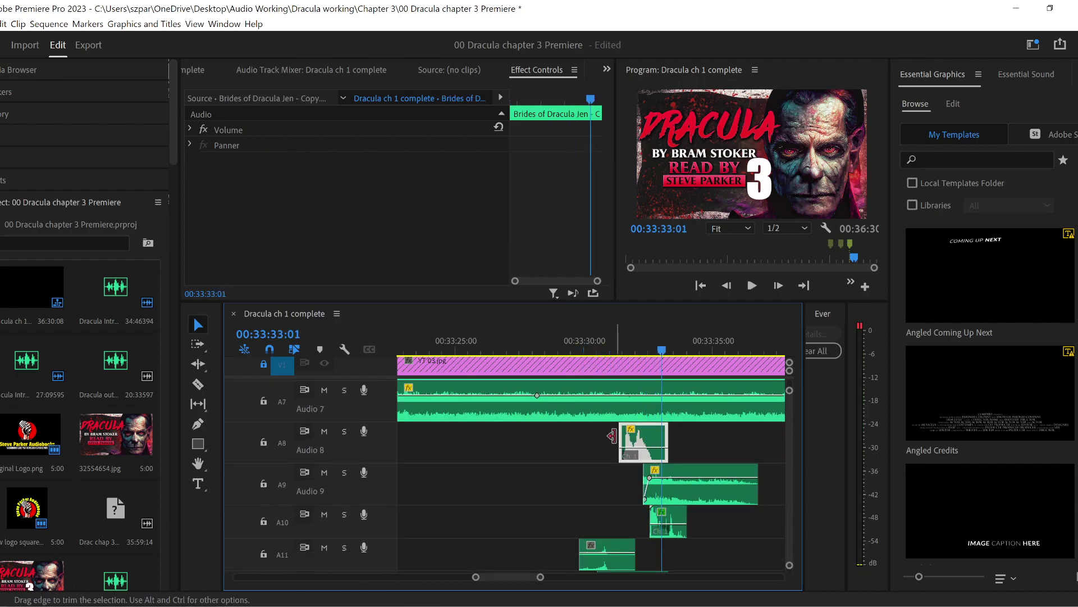
{"action": "key", "text": "shift+k"}
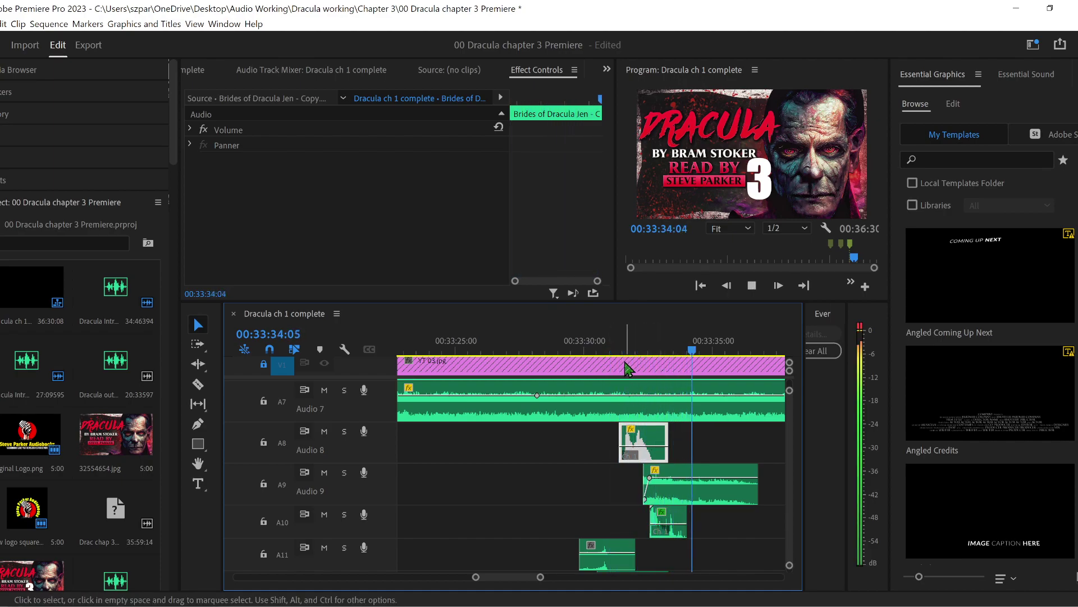
{"action": "left_click", "coordinate": [599, 347]}
{"action": "key", "text": "space"}
- Adjust the volume of the Wood crash clip on Audio 10 and play the sequence from about 00:33:28:12
{"action": "left_click", "coordinate": [674, 526]}
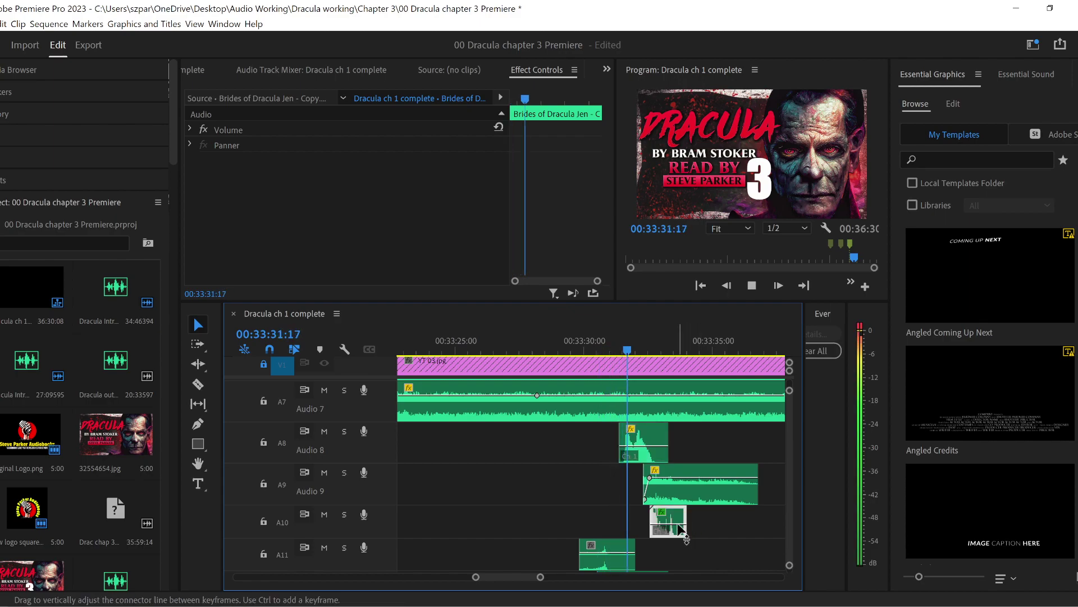
{"action": "key", "text": "space"}
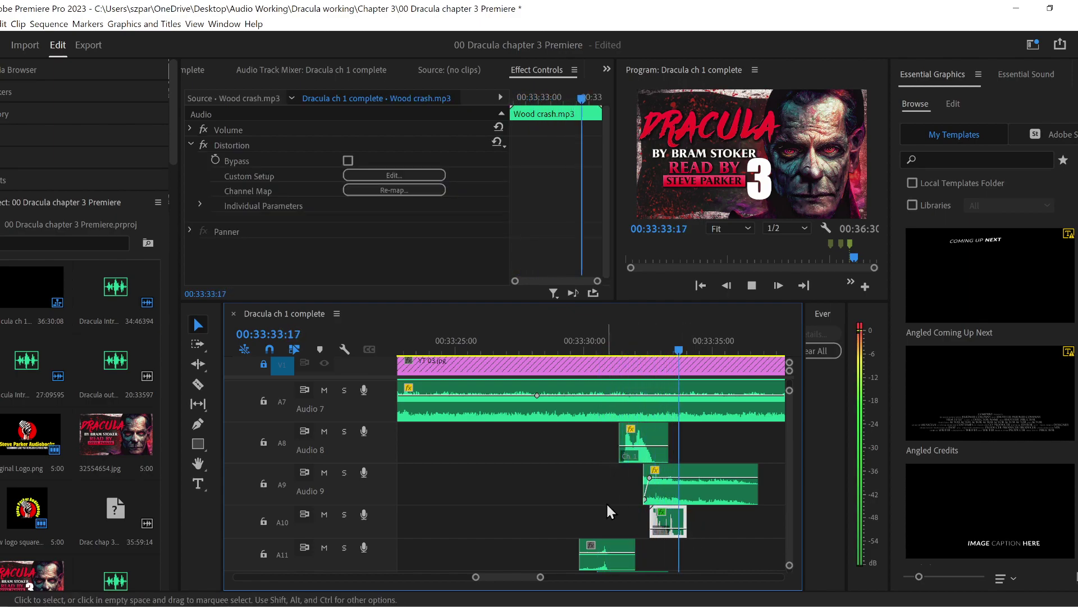
{"action": "left_click", "coordinate": [546, 350]}
{"action": "key", "text": "space"}
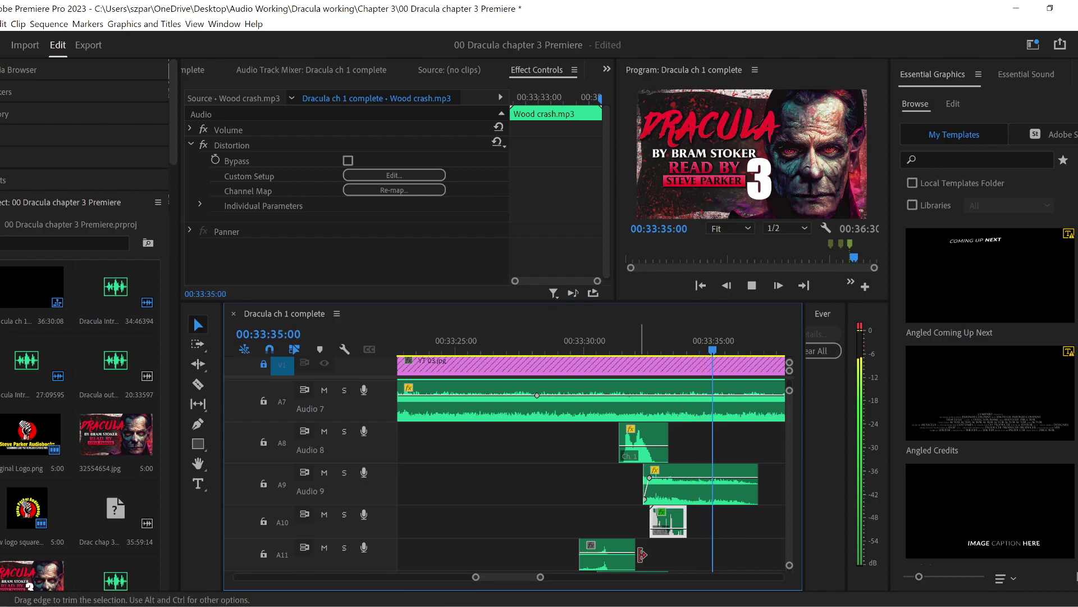
- Deselect the Wood crash clip and save the project
{"action": "scroll", "coordinate": [791, 510], "scroll_direction": "down", "scroll_amount": 2}
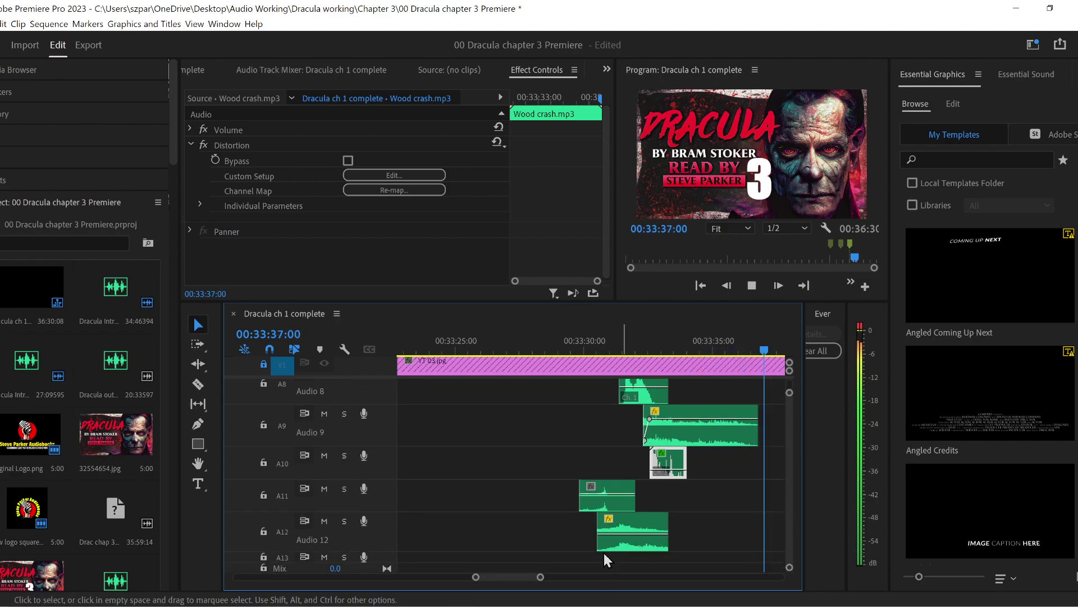
{"action": "left_click_drag", "start_coordinate": [541, 577], "coordinate": [607, 582]}
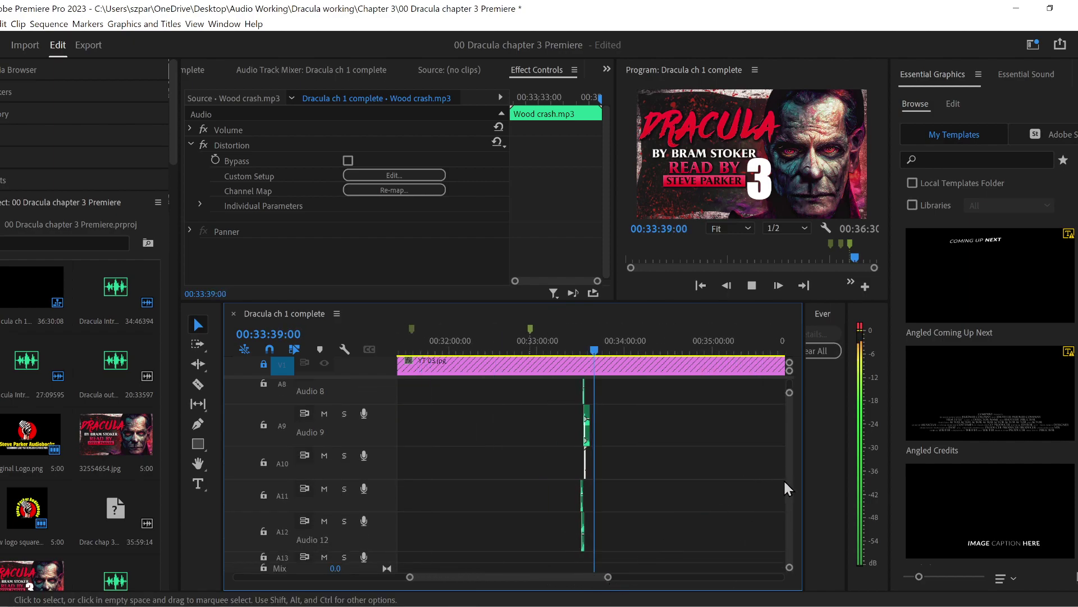
{"action": "scroll", "coordinate": [783, 480], "scroll_direction": "up", "scroll_amount": 3}
{"action": "left_click", "coordinate": [659, 478]}
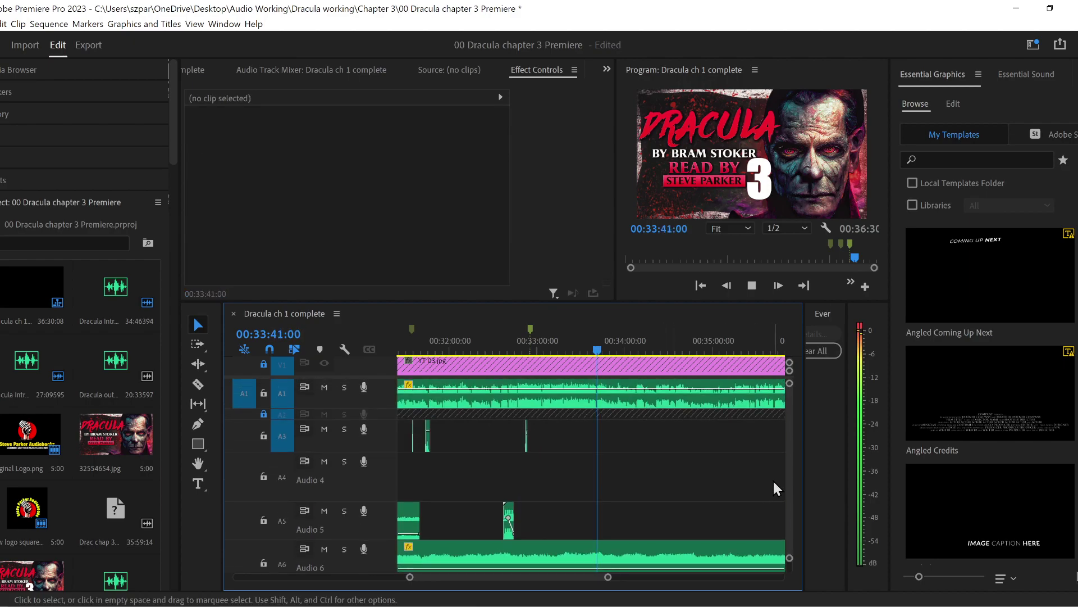
{"action": "scroll", "coordinate": [789, 480], "scroll_direction": "down", "scroll_amount": 2}
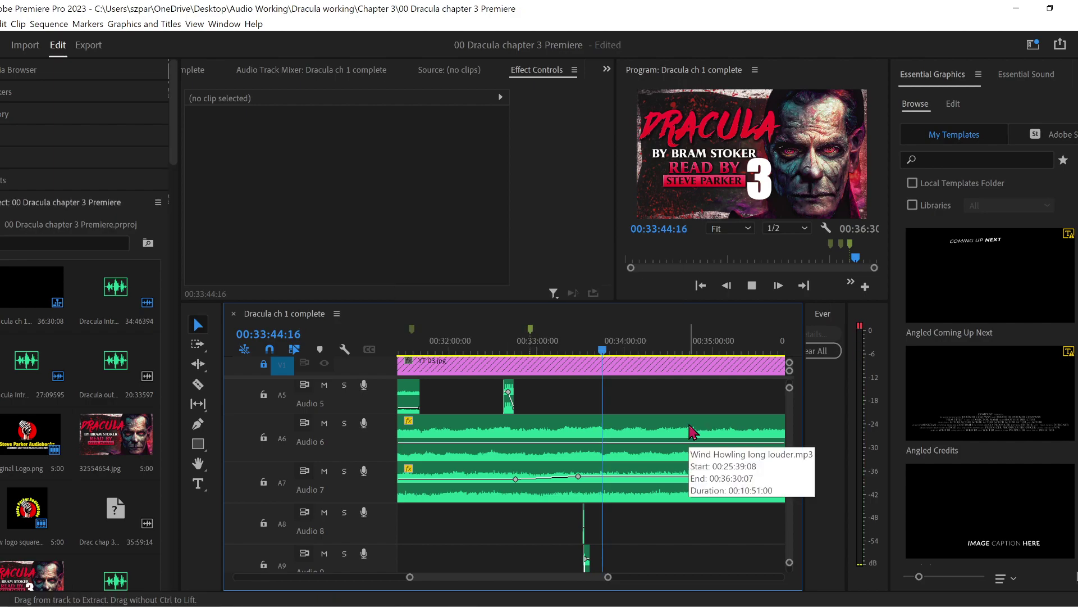
{"action": "key", "text": "ctrl+alt+s"}
{"action": "key", "text": "Escape"}
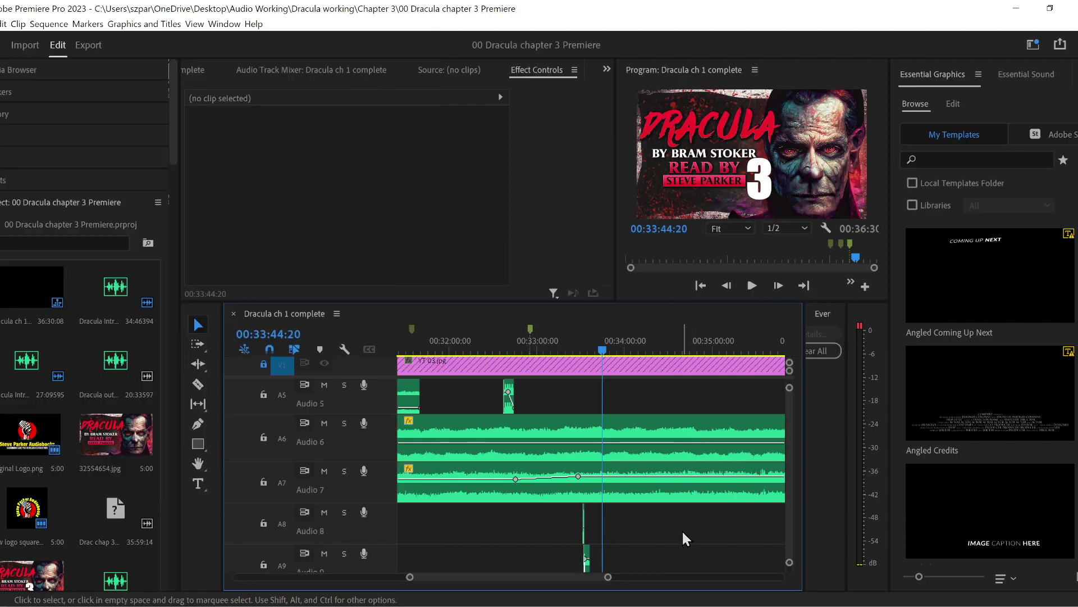
- Play the sequence in stretches from 00:33:44 to about 00:34:11 and review the audio tracks for the next sounds needed
{"action": "key", "text": "space"}
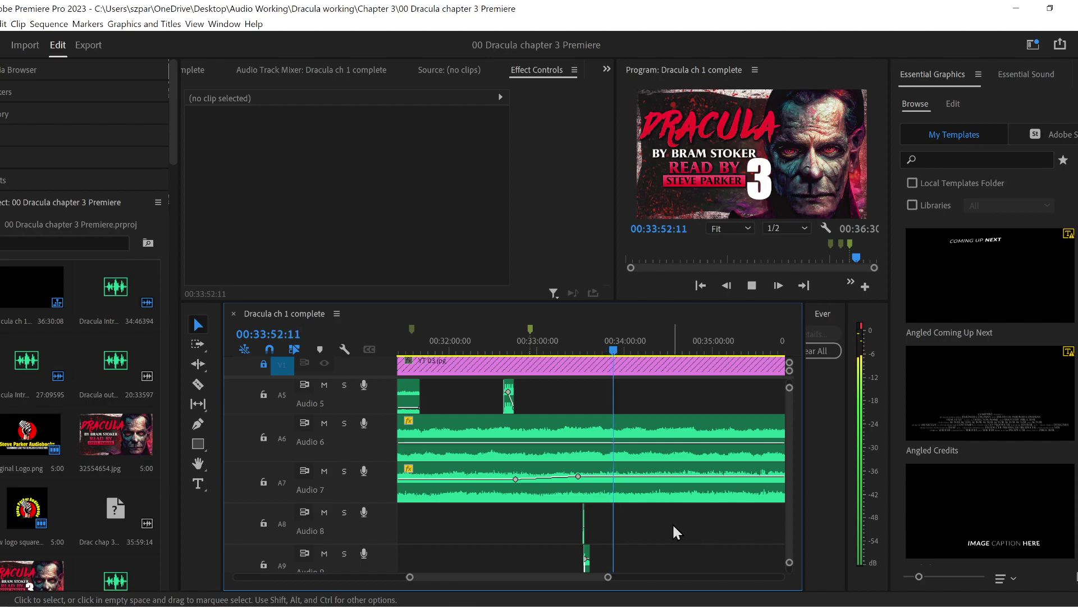
{"action": "key", "text": "space"}
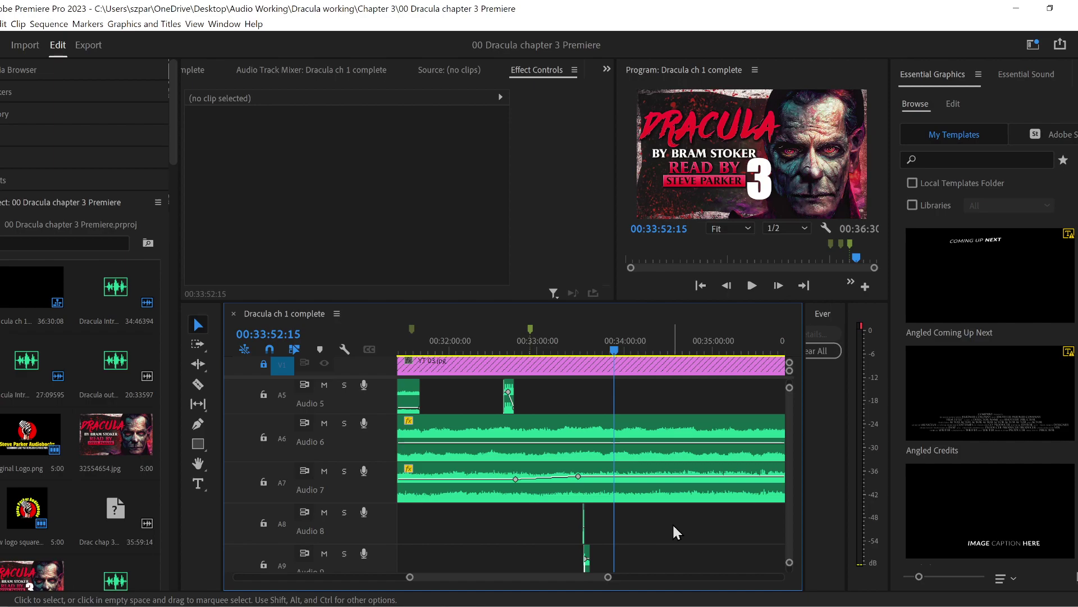
{"action": "scroll", "coordinate": [787, 504], "scroll_direction": "down", "scroll_amount": 3}
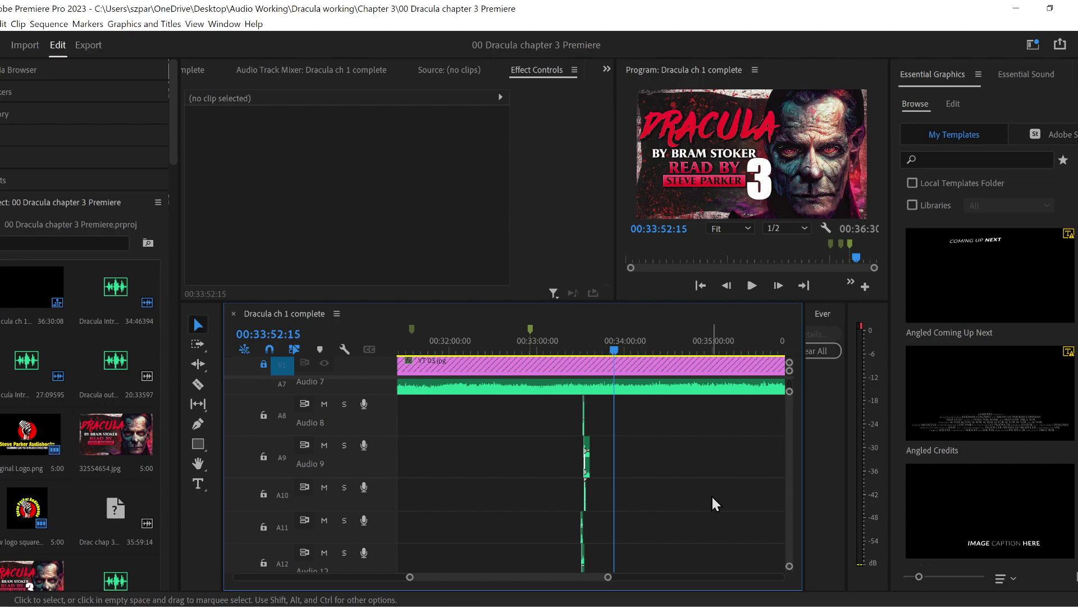
{"action": "left_click_drag", "start_coordinate": [606, 582], "coordinate": [701, 577]}
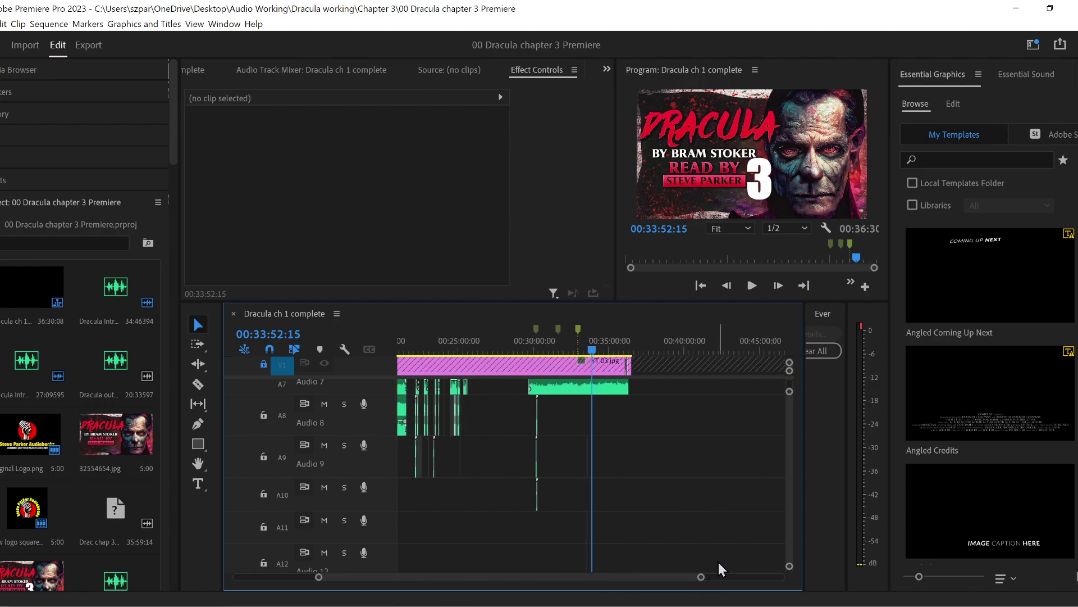
{"action": "scroll", "coordinate": [792, 510], "scroll_direction": "up", "scroll_amount": 5}
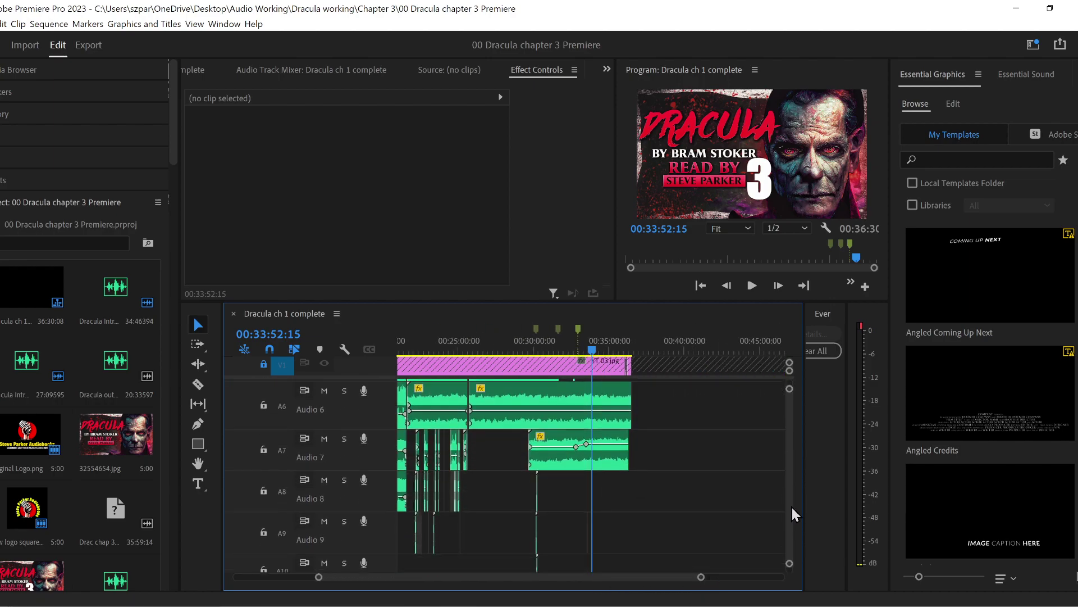
{"action": "scroll", "coordinate": [796, 498], "scroll_direction": "down", "scroll_amount": 1}
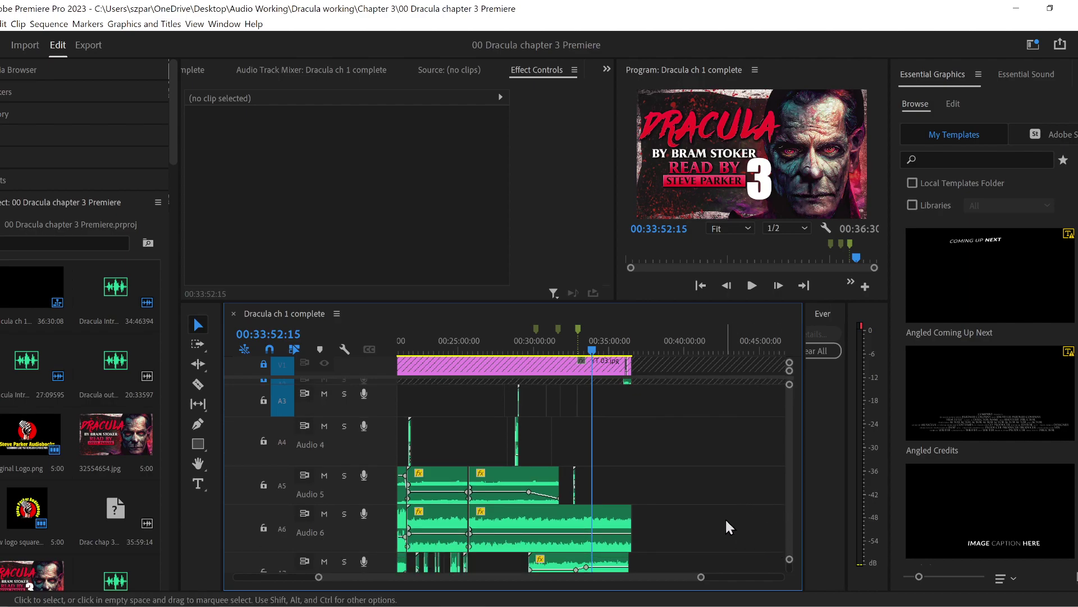
{"action": "key", "text": "space"}
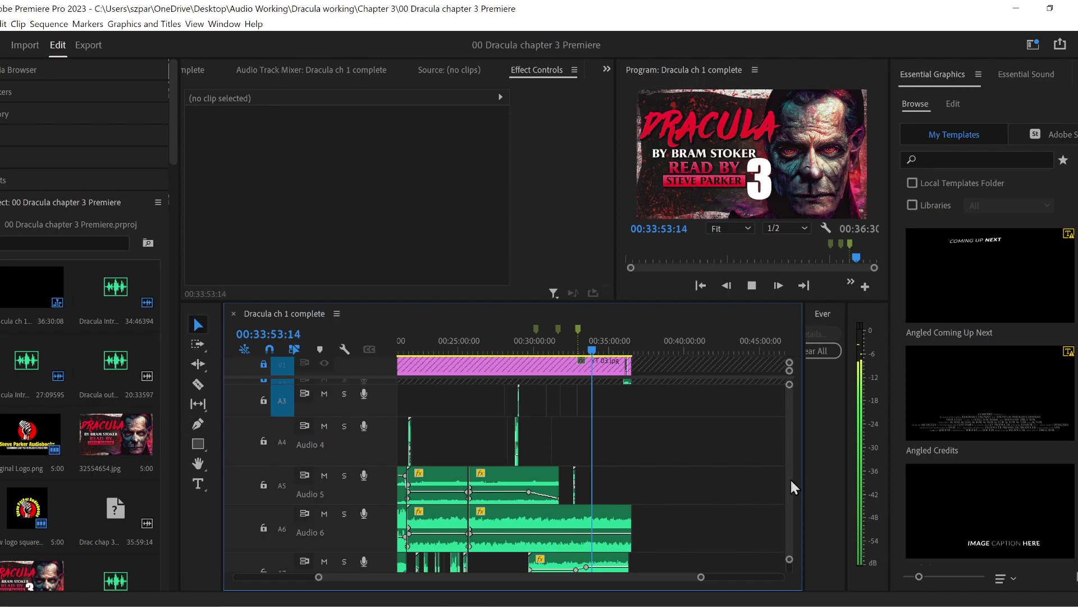
{"action": "scroll", "coordinate": [791, 482], "scroll_direction": "down", "scroll_amount": 2}
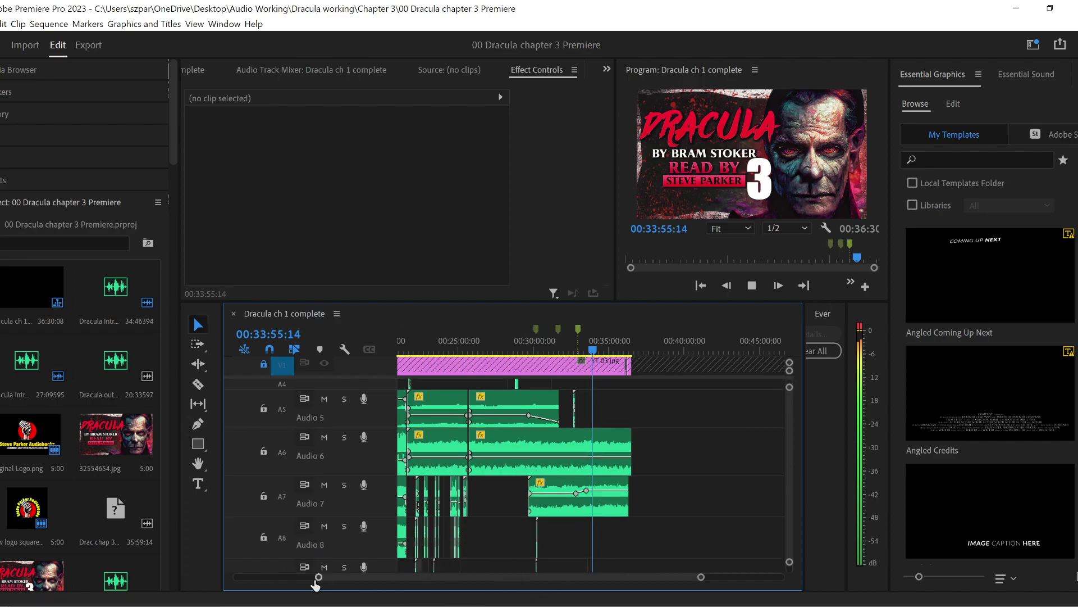
{"action": "left_click_drag", "start_coordinate": [316, 581], "coordinate": [392, 580]}
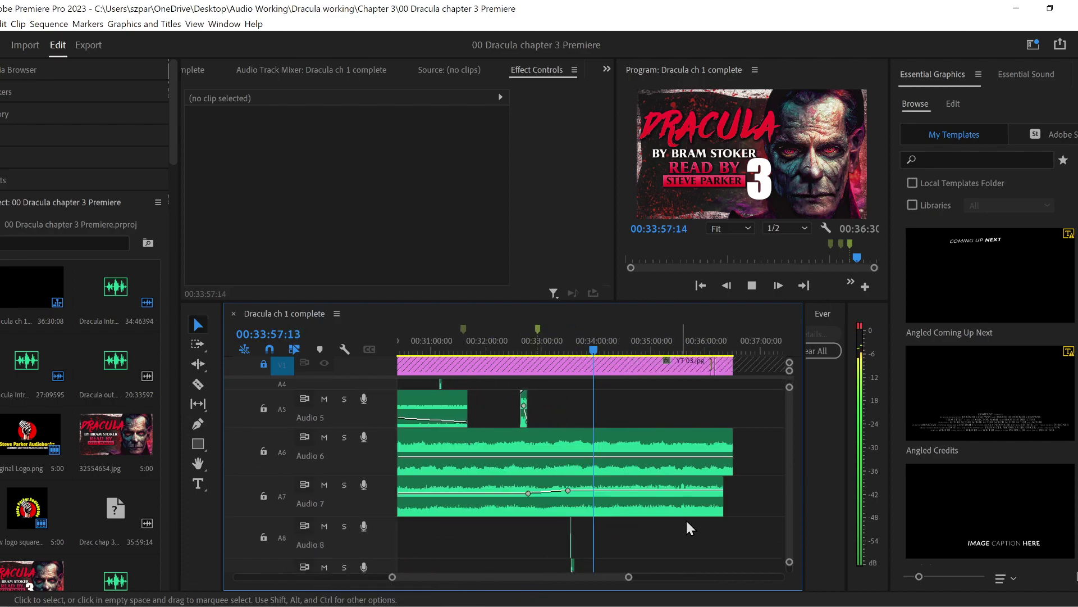
{"action": "scroll", "coordinate": [584, 574], "scroll_direction": "down", "scroll_amount": 3}
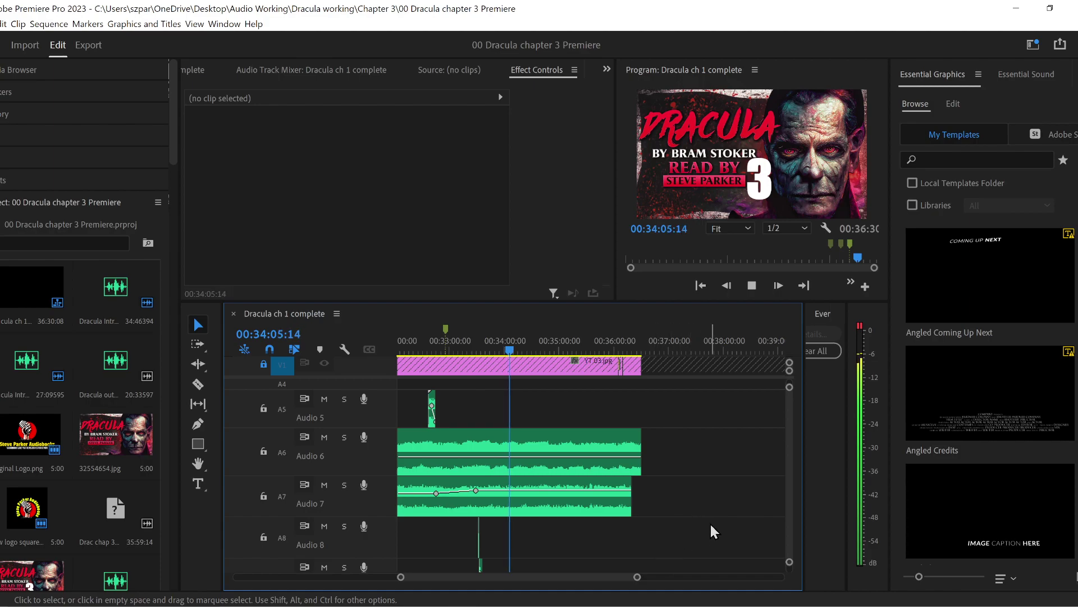
{"action": "key", "text": "space"}
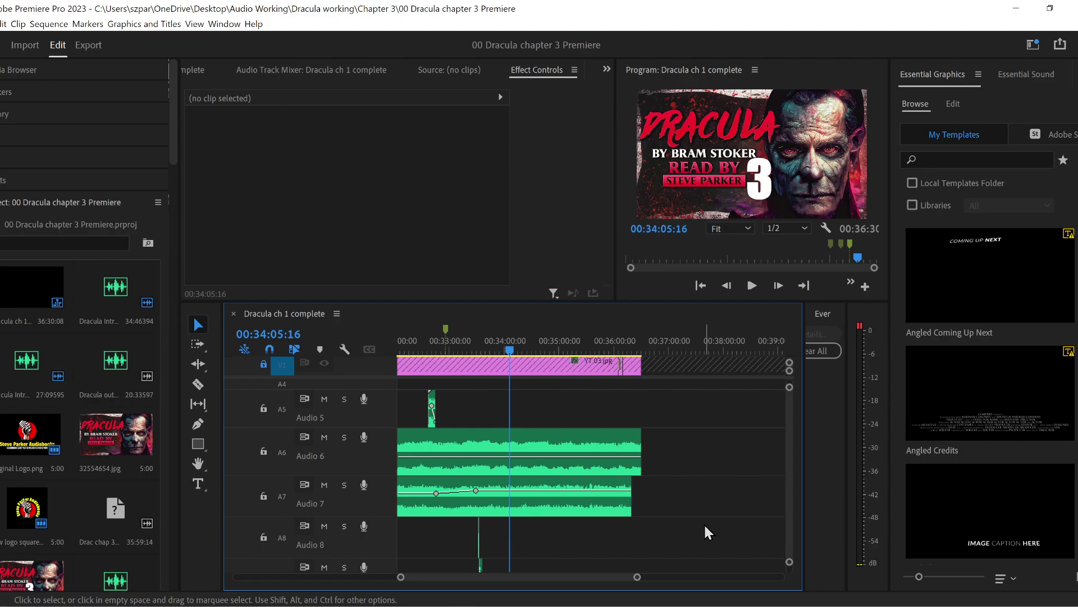
{"action": "key", "text": "space"}
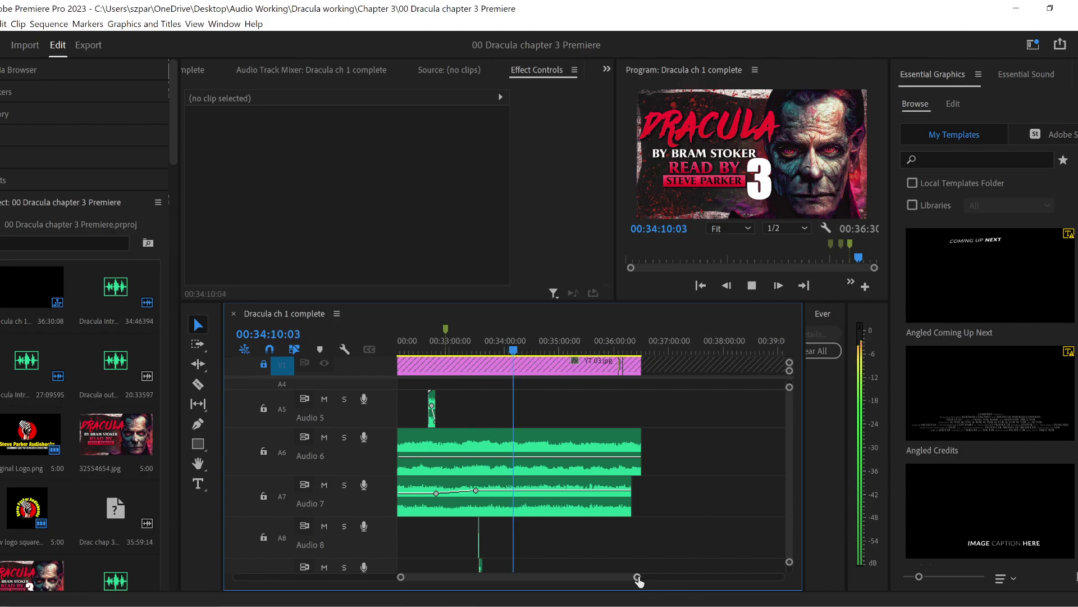
{"action": "key", "text": "space"}
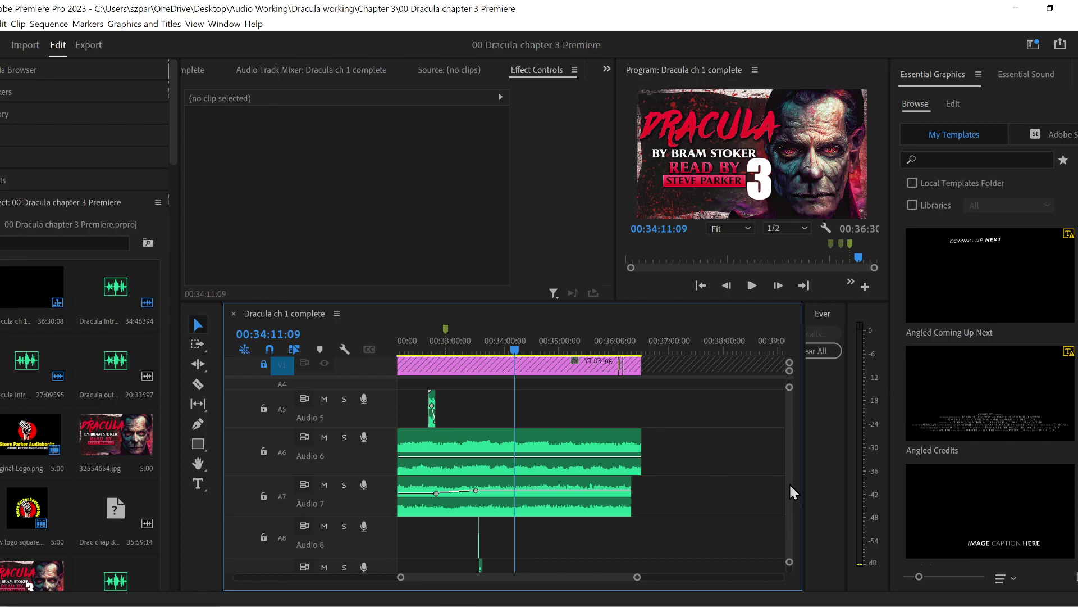
{"action": "scroll", "coordinate": [790, 485], "scroll_direction": "up", "scroll_amount": 1}
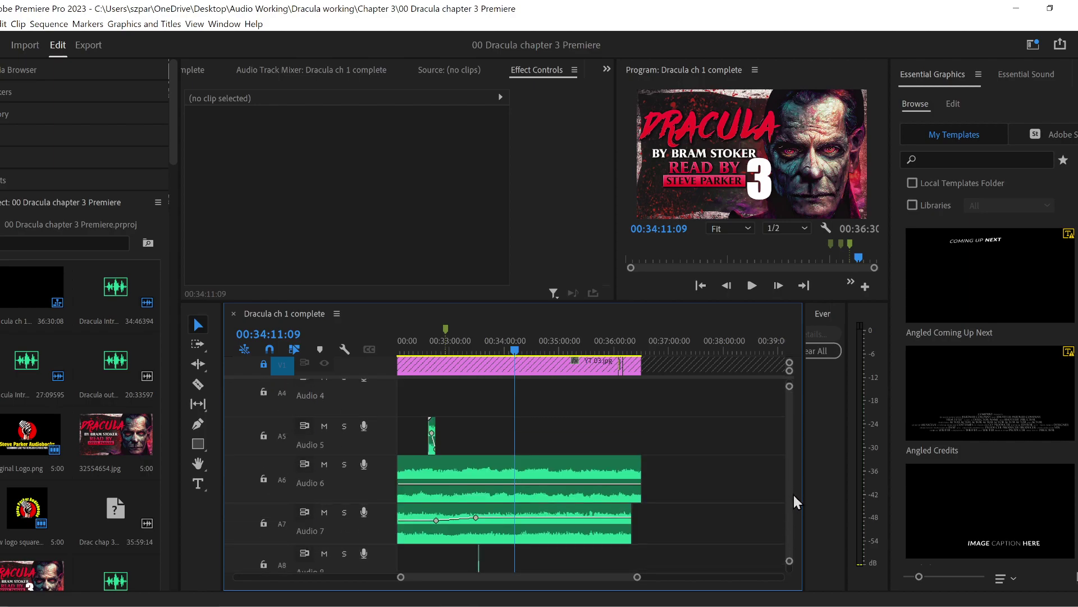
{"action": "scroll", "coordinate": [793, 494], "scroll_direction": "down", "scroll_amount": 4}
- From the Chapter 3 folder in File Explorer, add the Brides of Dracula 1st, 2nd and 3rd bride files to Audio 9 at about 00:34:48
{"action": "mouse_move", "coordinate": [240, 601]}
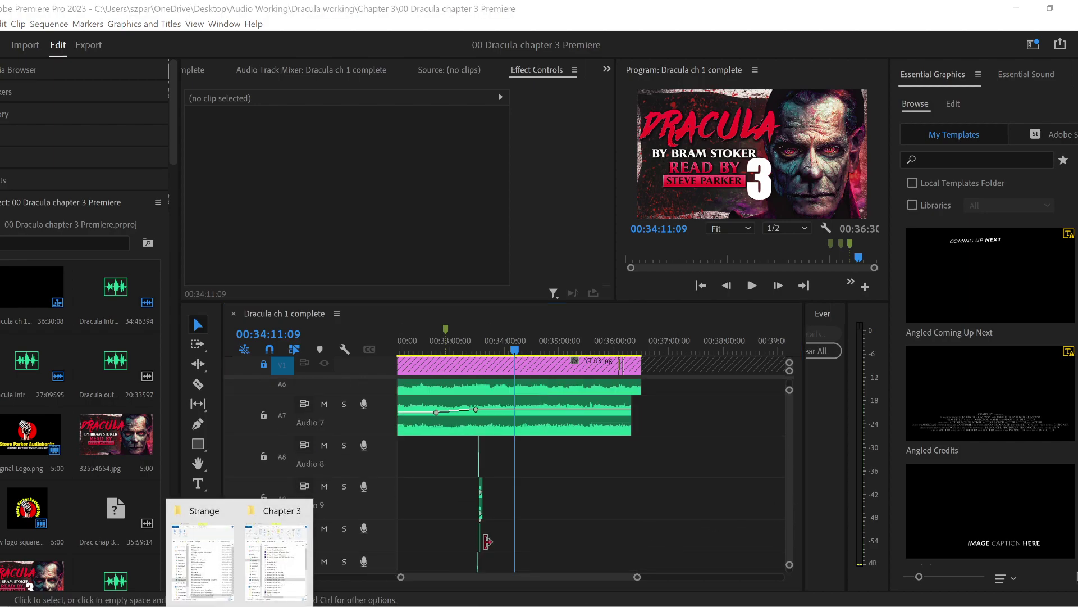
{"action": "left_click", "coordinate": [275, 564]}
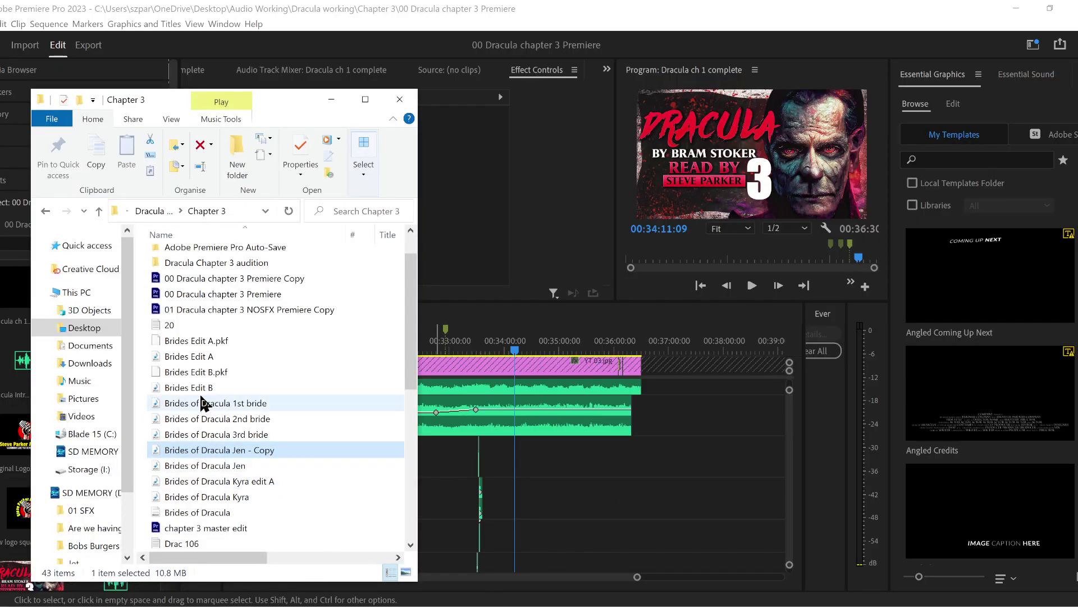
{"action": "left_click", "coordinate": [241, 403]}
{"action": "left_click", "coordinate": [251, 436], "text": "shift"}
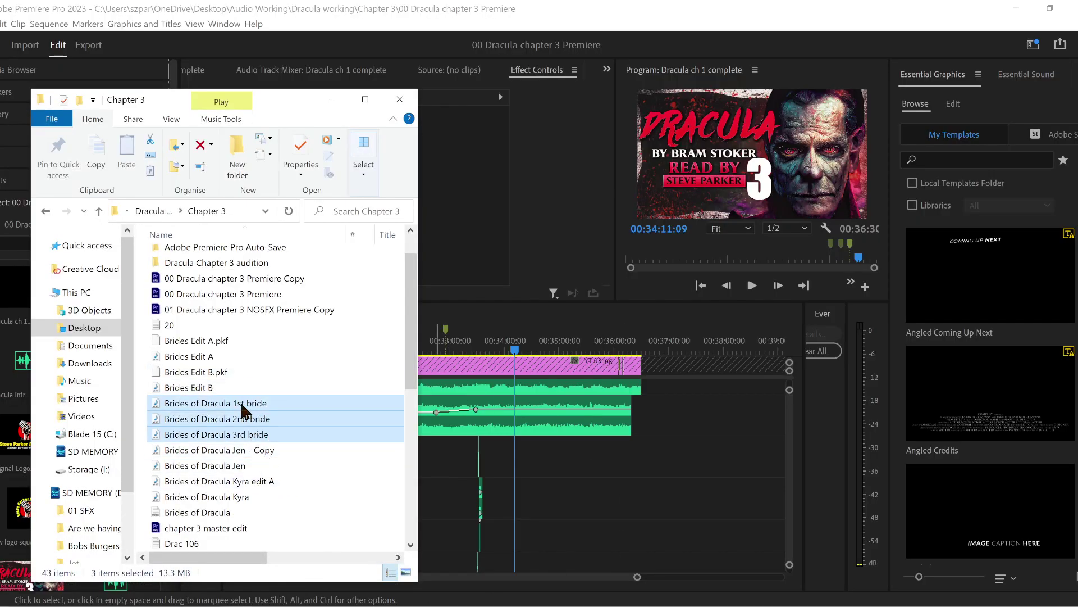
{"action": "left_click_drag", "start_coordinate": [240, 400], "coordinate": [607, 513]}
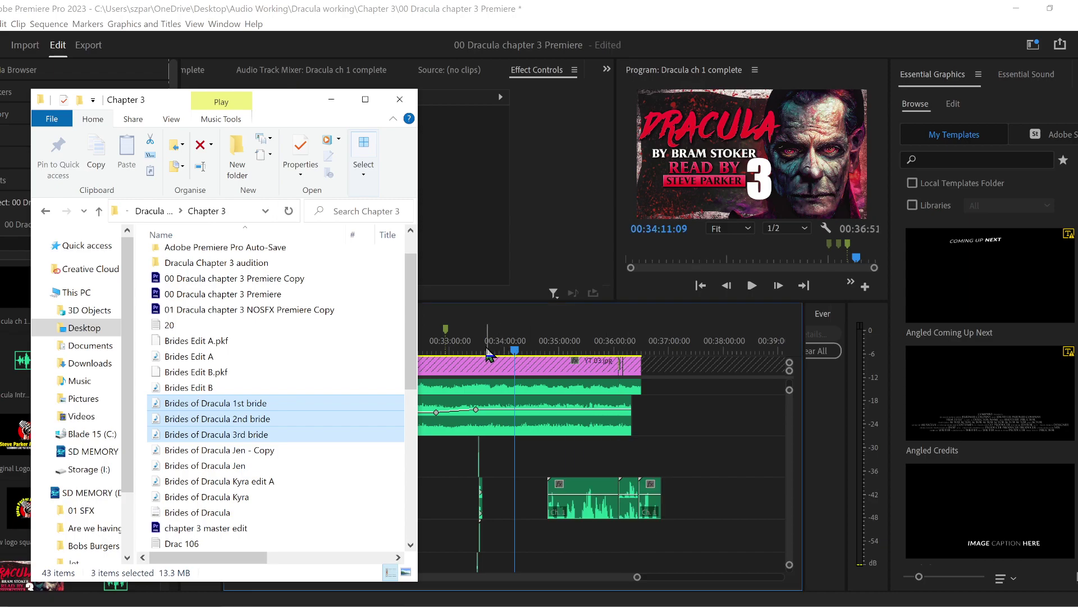
- Play the sequence from 00:34:04:18 and delete the second and third bride clips from Audio 9
{"action": "left_click", "coordinate": [515, 360]}
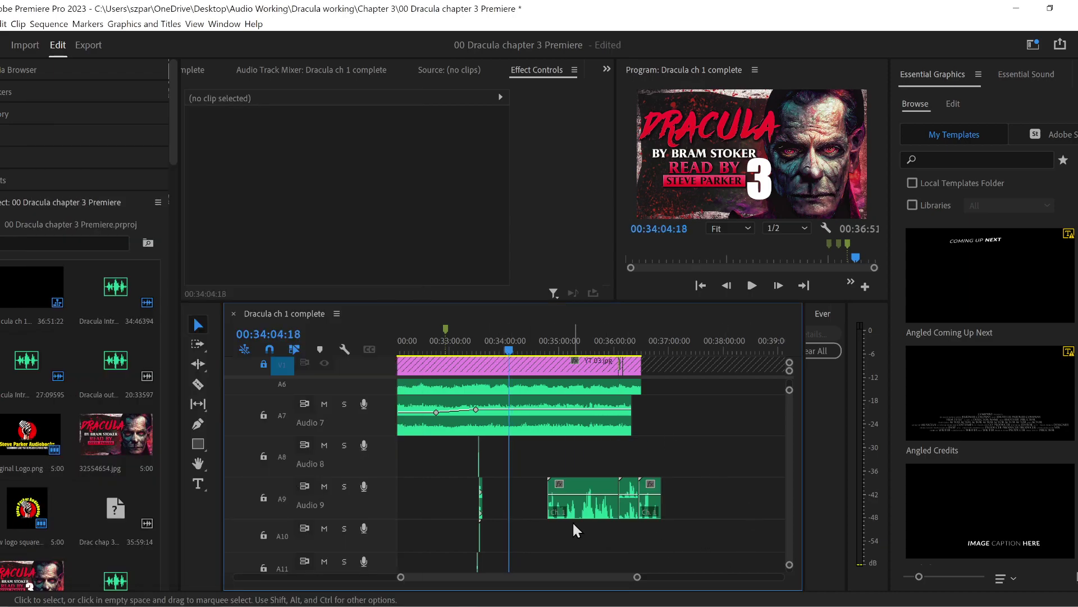
{"action": "left_click", "coordinate": [589, 514]}
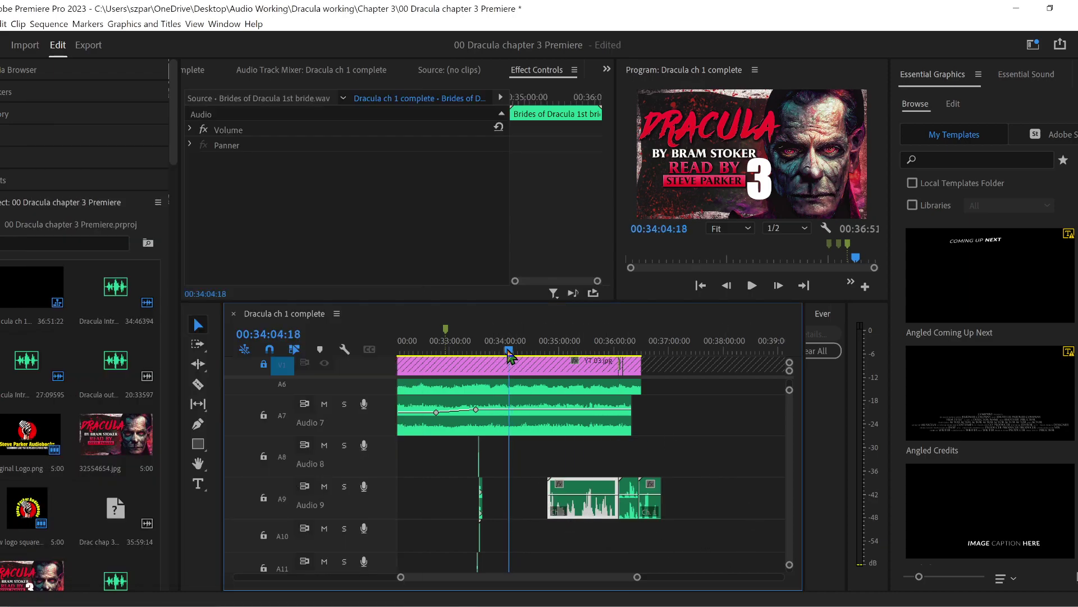
{"action": "key", "text": "space"}
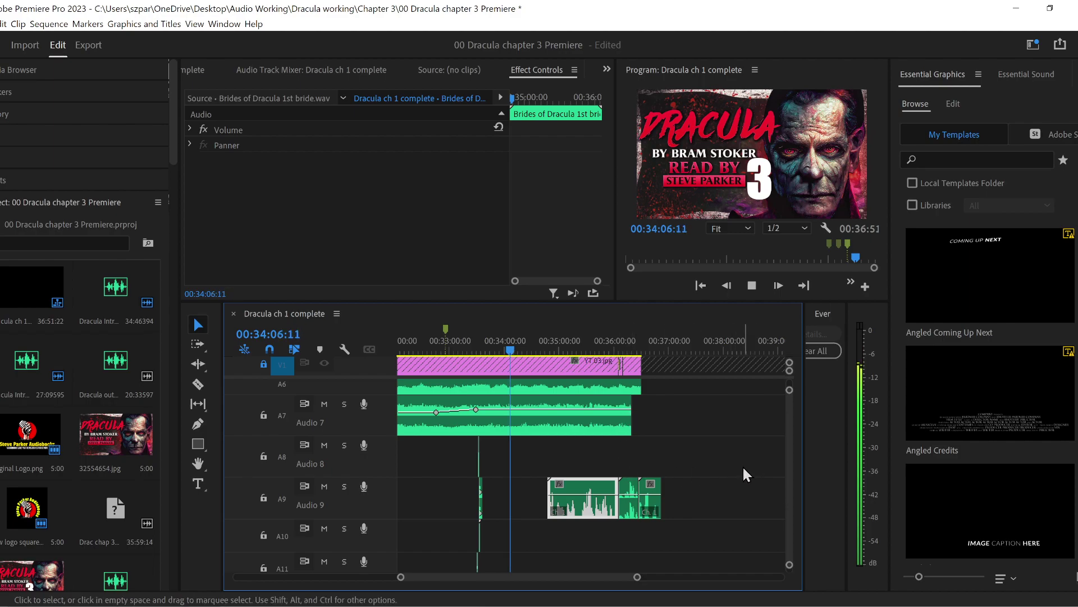
{"action": "left_click_drag", "start_coordinate": [704, 456], "coordinate": [620, 523]}
{"action": "key", "text": "Delete"}
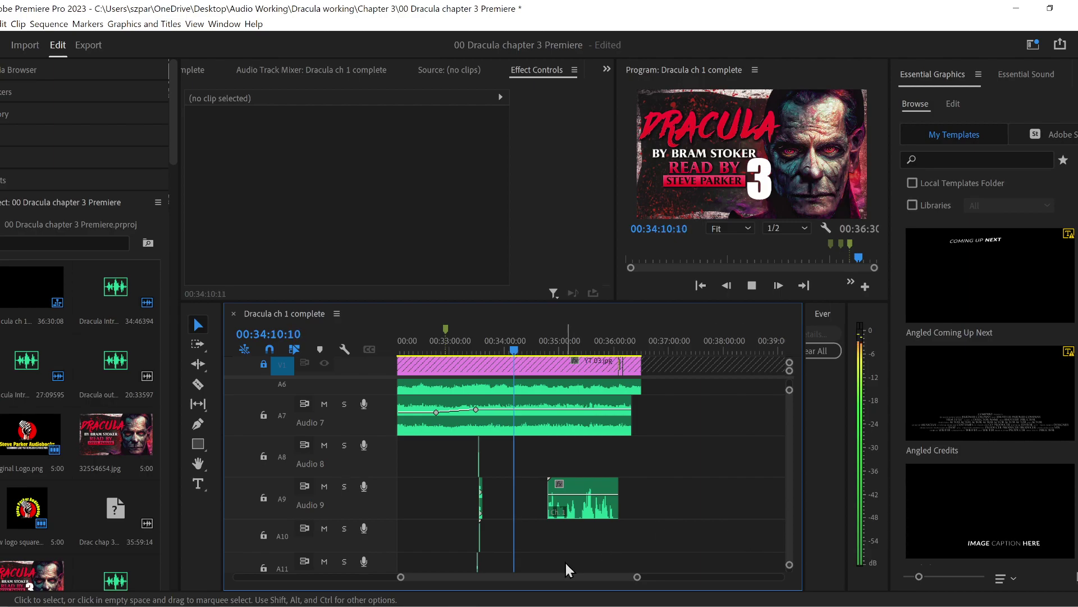
- Listen to the passage after 00:34:10 and place a marker at 00:34:20:21 for the bride's line
{"action": "left_click_drag", "start_coordinate": [401, 577], "coordinate": [423, 591]}
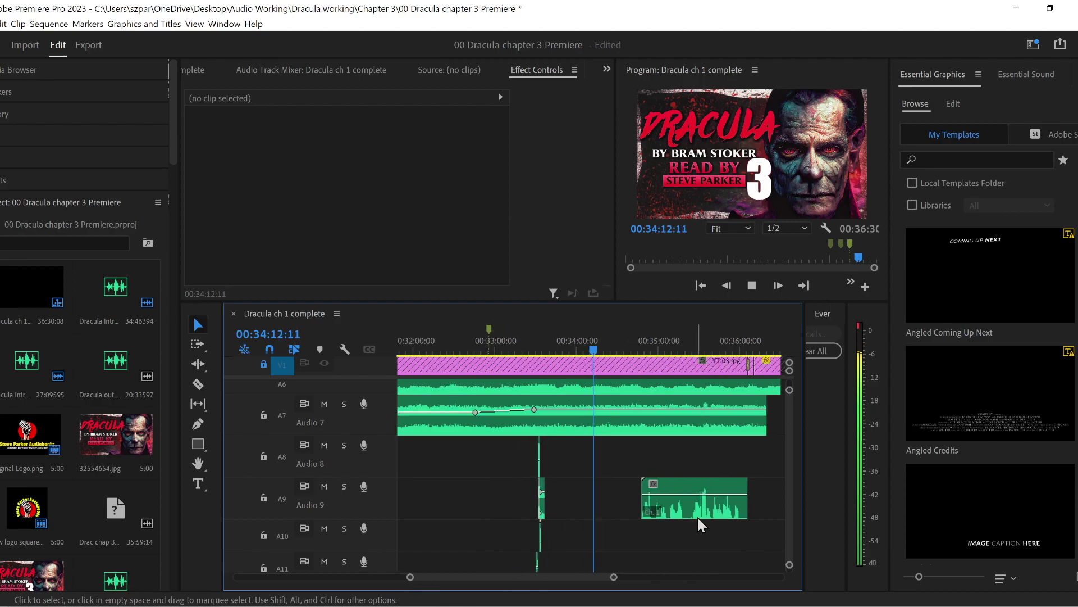
{"action": "left_click_drag", "start_coordinate": [671, 343], "coordinate": [700, 344]}
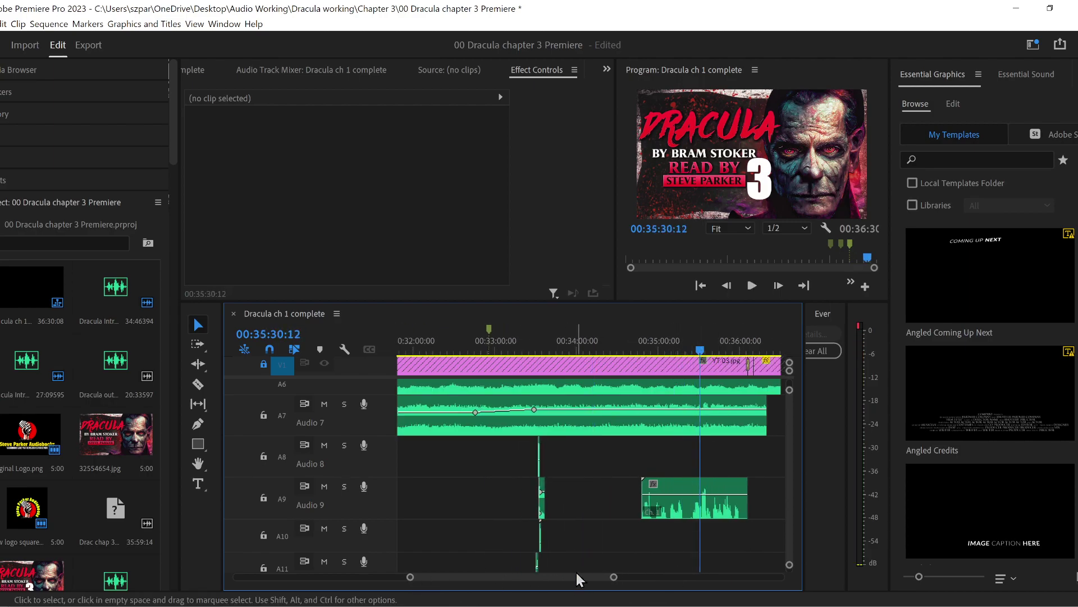
{"action": "scroll", "coordinate": [578, 505], "scroll_direction": "down", "scroll_amount": 1}
{"action": "left_click", "coordinate": [605, 344]}
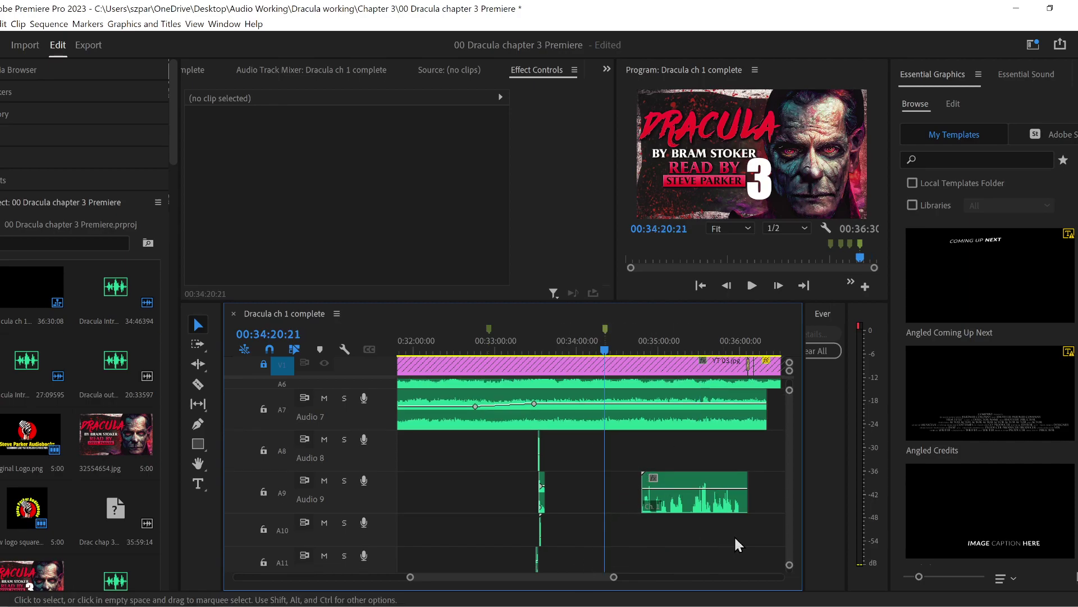
{"action": "key", "text": "space"}
- Play from the new marker and again from about 00:34:14 to check where the bride's line belongs
{"action": "scroll", "coordinate": [592, 575], "scroll_direction": "down", "scroll_amount": 1}
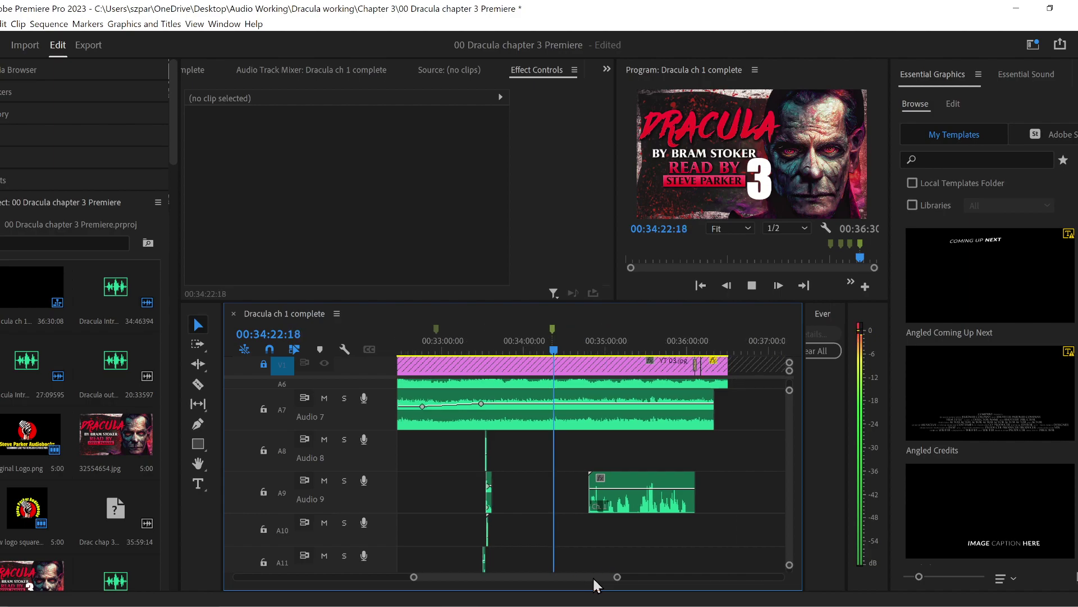
{"action": "key", "text": "space"}
{"action": "left_click", "coordinate": [542, 351]}
{"action": "key", "text": "space"}
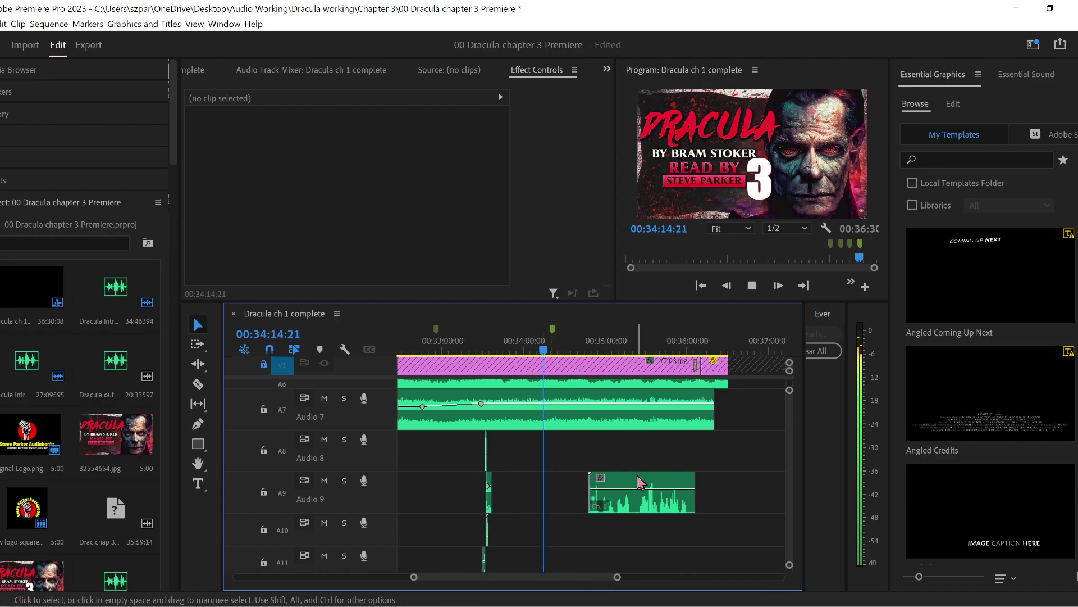
{"action": "key", "text": "space"}
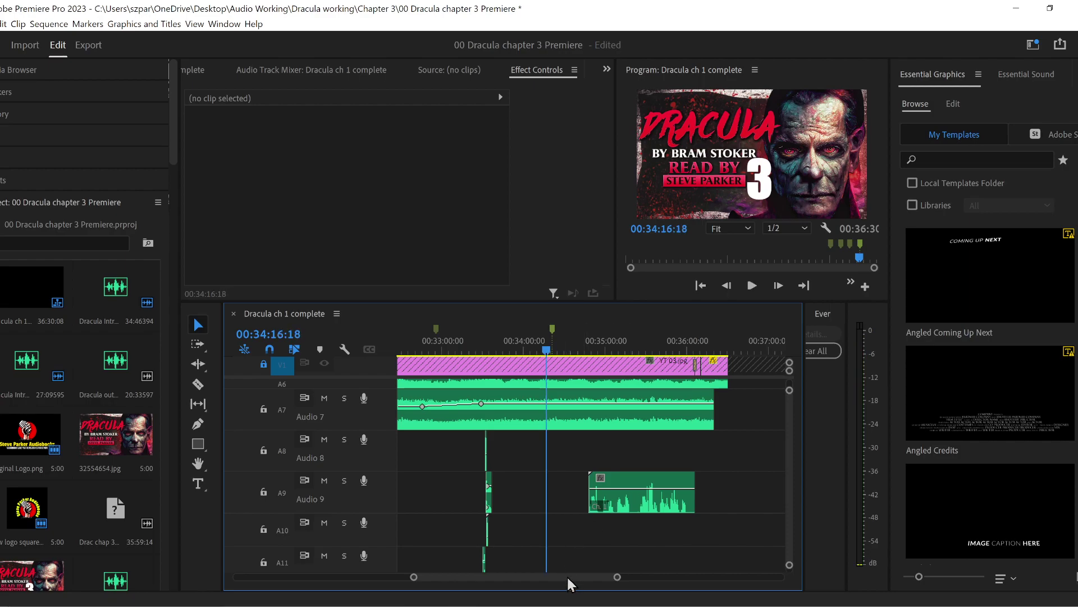
- Move the 1st bride clip on Audio 9 past the sequence's end, to about 00:37:00, and play it to locate the cut point at 00:37:42:01
{"action": "scroll", "coordinate": [568, 576], "scroll_direction": "down", "scroll_amount": 5}
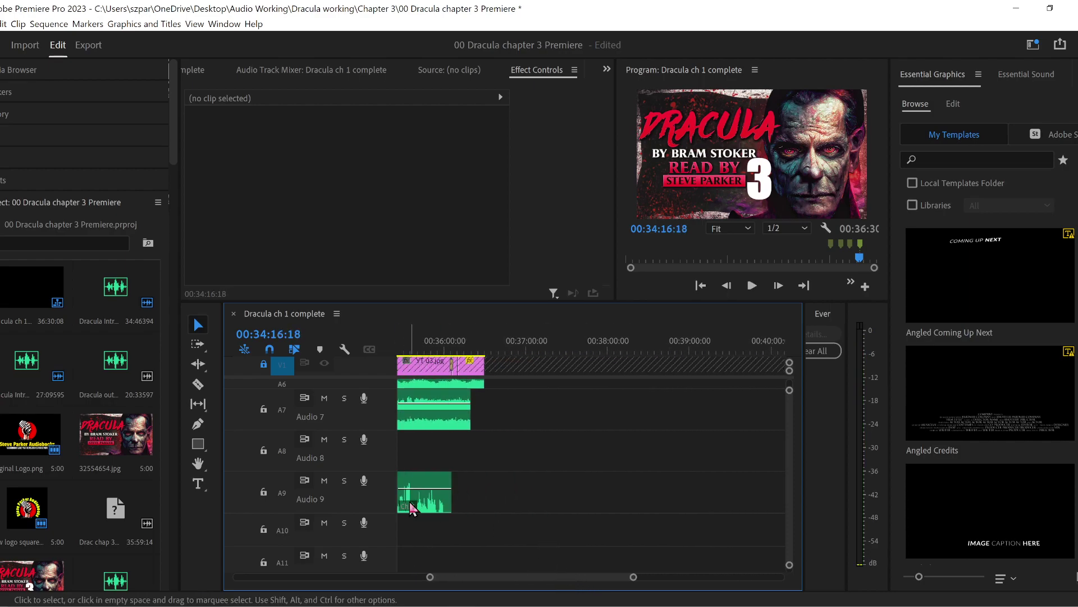
{"action": "left_click_drag", "start_coordinate": [427, 492], "coordinate": [603, 492]}
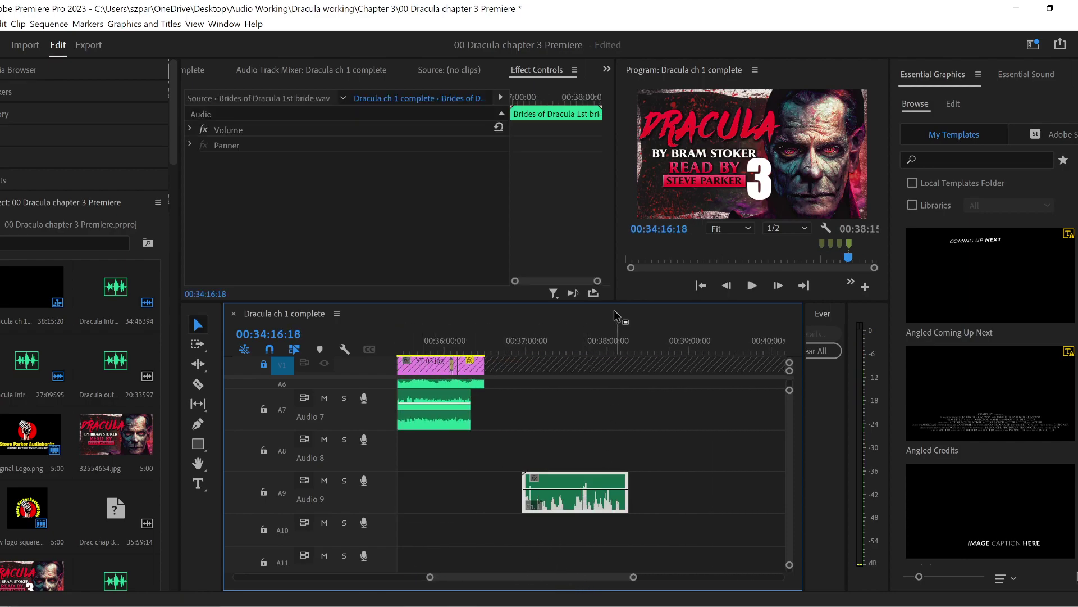
{"action": "left_click", "coordinate": [577, 348]}
{"action": "key", "text": "space"}
{"action": "left_click_drag", "start_coordinate": [430, 577], "coordinate": [484, 579]}
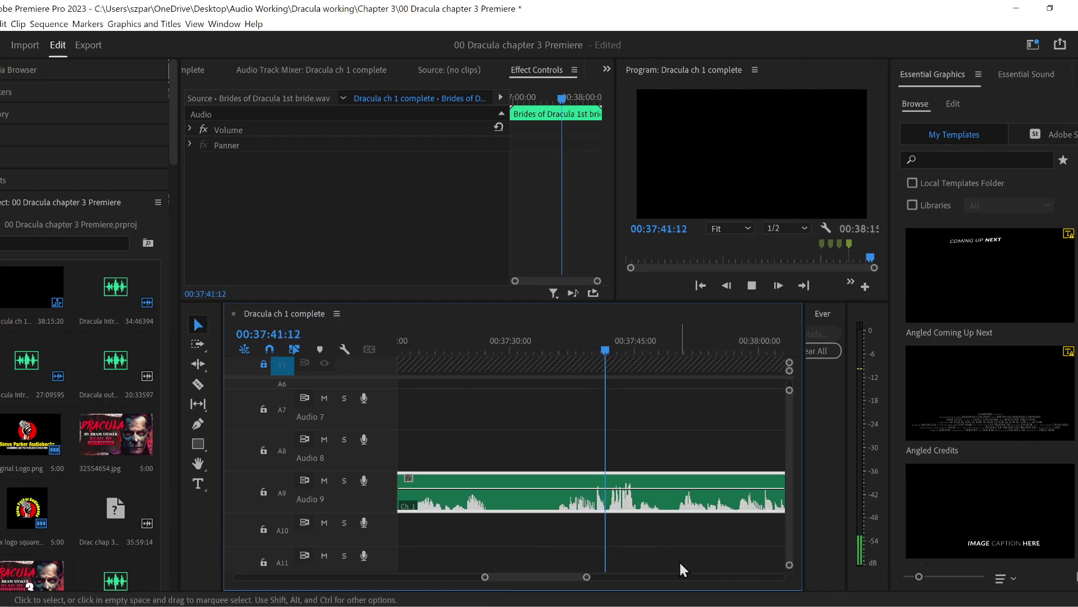
{"action": "left_click", "coordinate": [617, 351]}
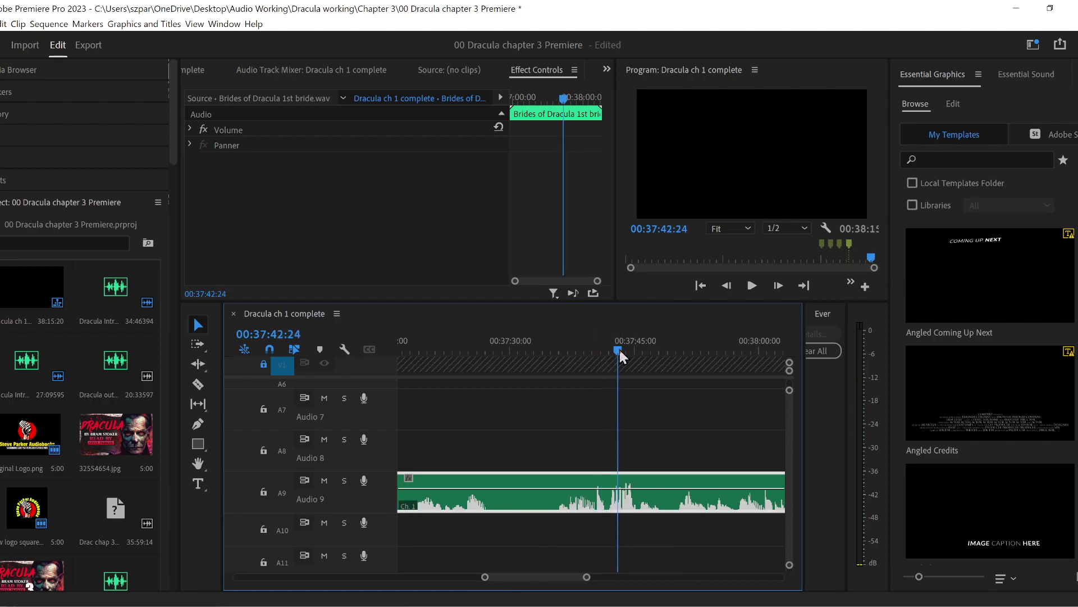
{"action": "left_click_drag", "start_coordinate": [619, 349], "coordinate": [610, 356]}
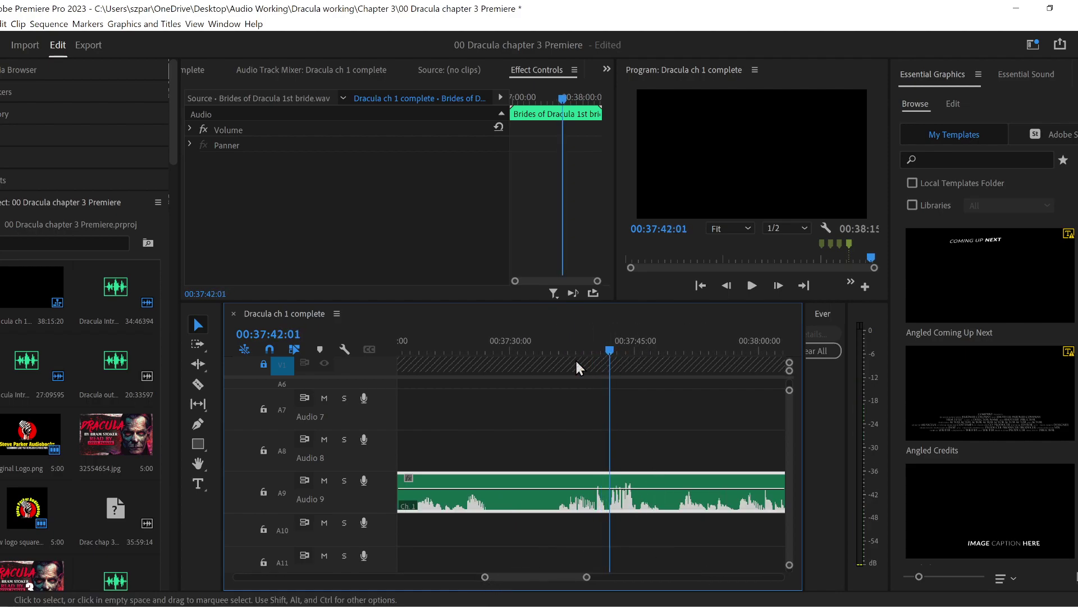
- Split the 1st bride clip at 00:37:42:01 and about 00:37:34, and delete the pieces before and after the middle section
{"action": "left_click", "coordinate": [198, 384]}
{"action": "left_click", "coordinate": [609, 494]}
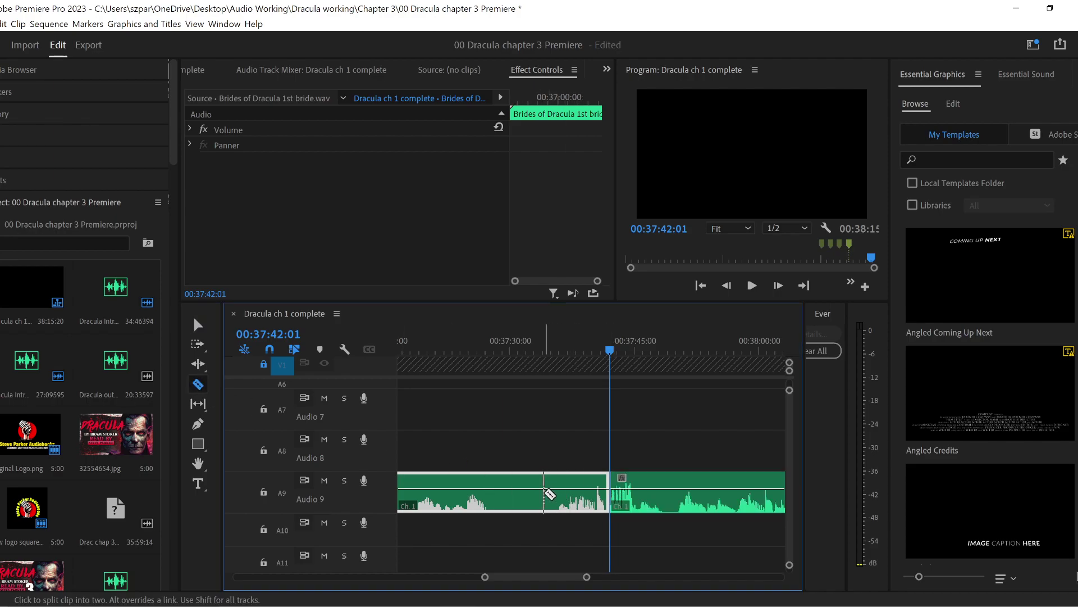
{"action": "left_click", "coordinate": [544, 493]}
{"action": "left_click", "coordinate": [198, 324]}
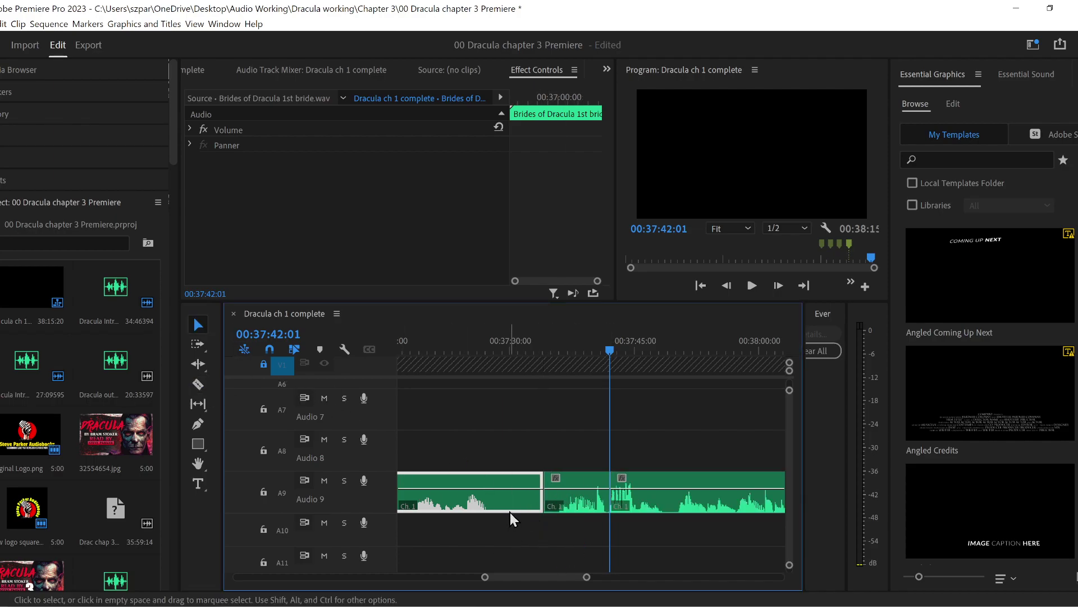
{"action": "key", "text": "Delete"}
{"action": "left_click", "coordinate": [707, 505]}
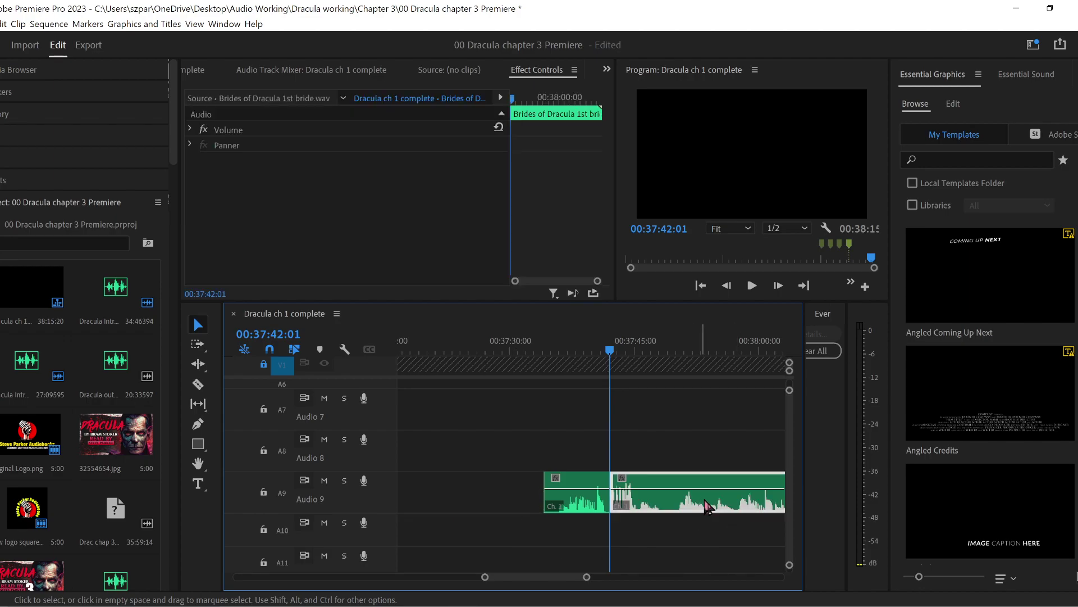
{"action": "key", "text": "Delete"}
- Move the remaining 1st bride section back along Audio 9 to start at the marker near 00:34:21
{"action": "left_click", "coordinate": [583, 505]}
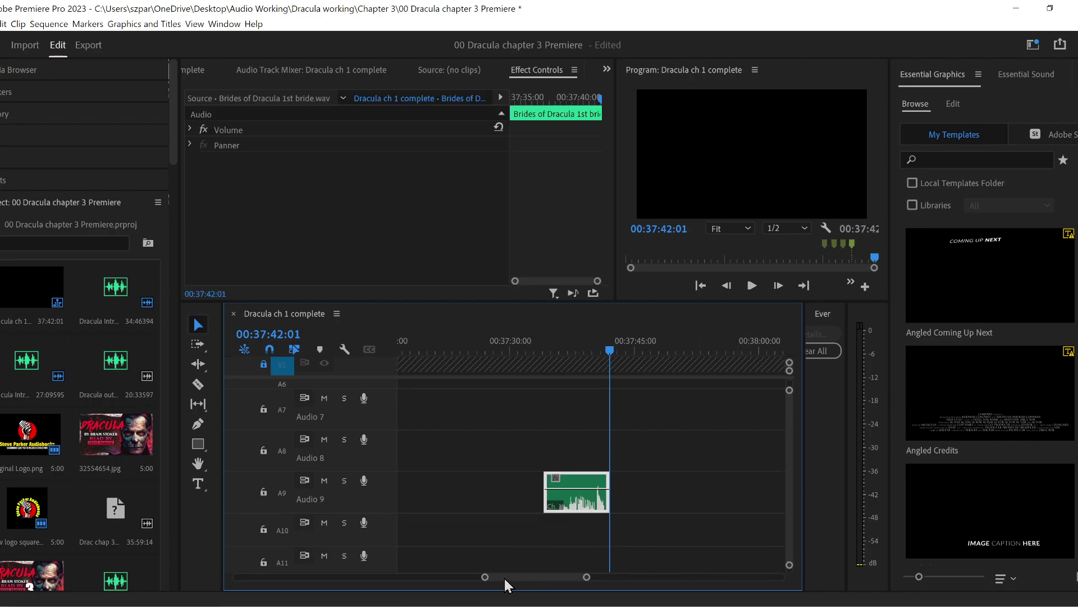
{"action": "mouse_move", "coordinate": [485, 577]}
{"action": "left_mouse_down"}
{"action": "mouse_move", "coordinate": [414, 577]}
{"action": "mouse_move", "coordinate": [489, 577]}
{"action": "left_mouse_up"}
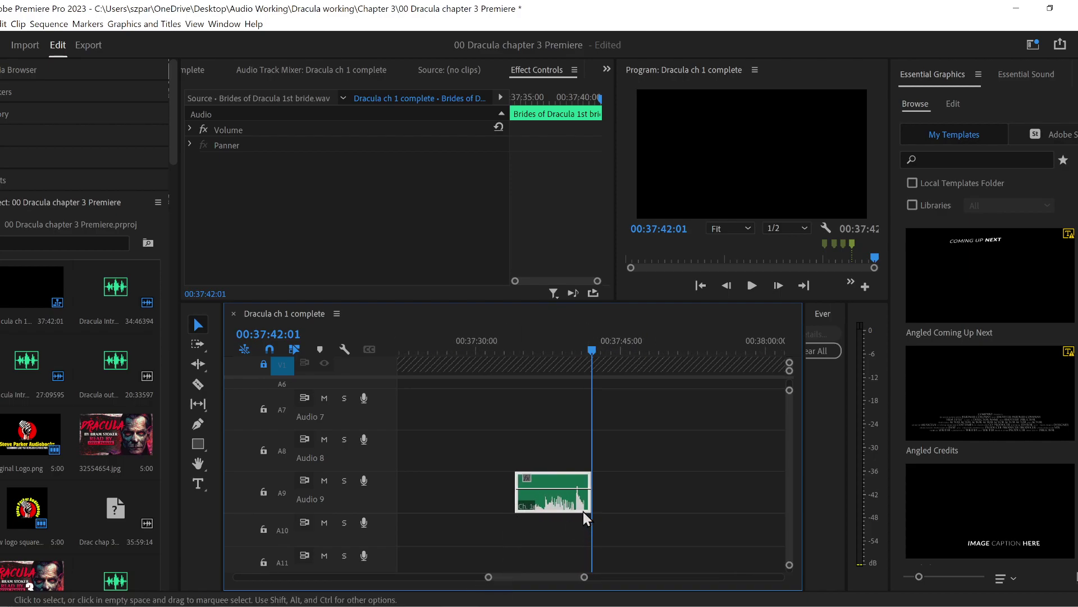
{"action": "left_click_drag", "start_coordinate": [554, 503], "coordinate": [437, 503]}
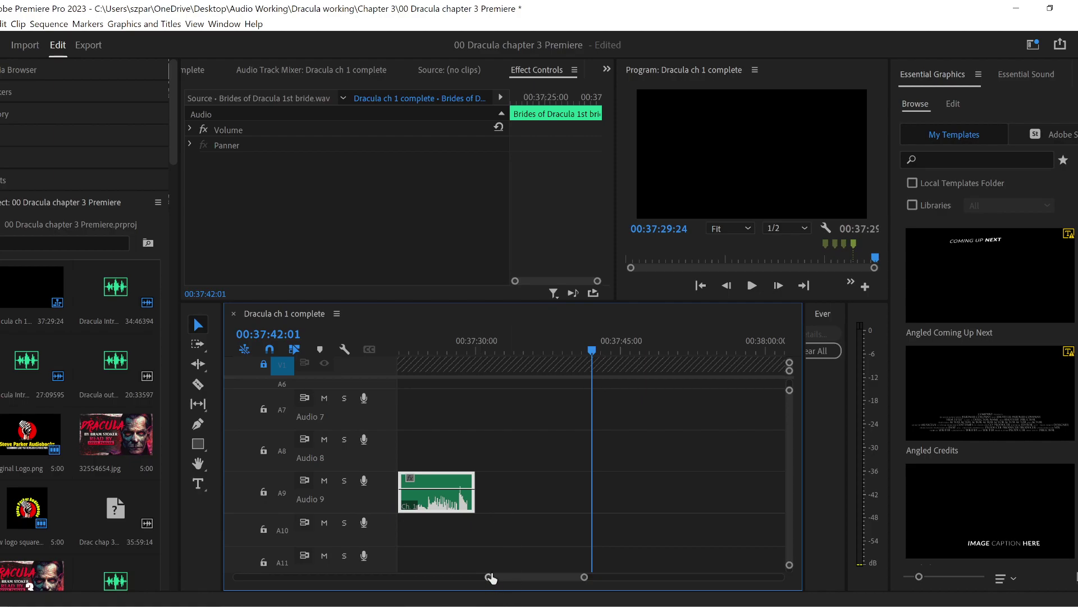
{"action": "left_click_drag", "start_coordinate": [488, 578], "coordinate": [458, 578]}
{"action": "left_click_drag", "start_coordinate": [547, 504], "coordinate": [442, 502]}
{"action": "left_click_drag", "start_coordinate": [482, 576], "coordinate": [422, 576]}
{"action": "left_click_drag", "start_coordinate": [532, 503], "coordinate": [422, 504]}
{"action": "left_click_drag", "start_coordinate": [476, 577], "coordinate": [457, 577]}
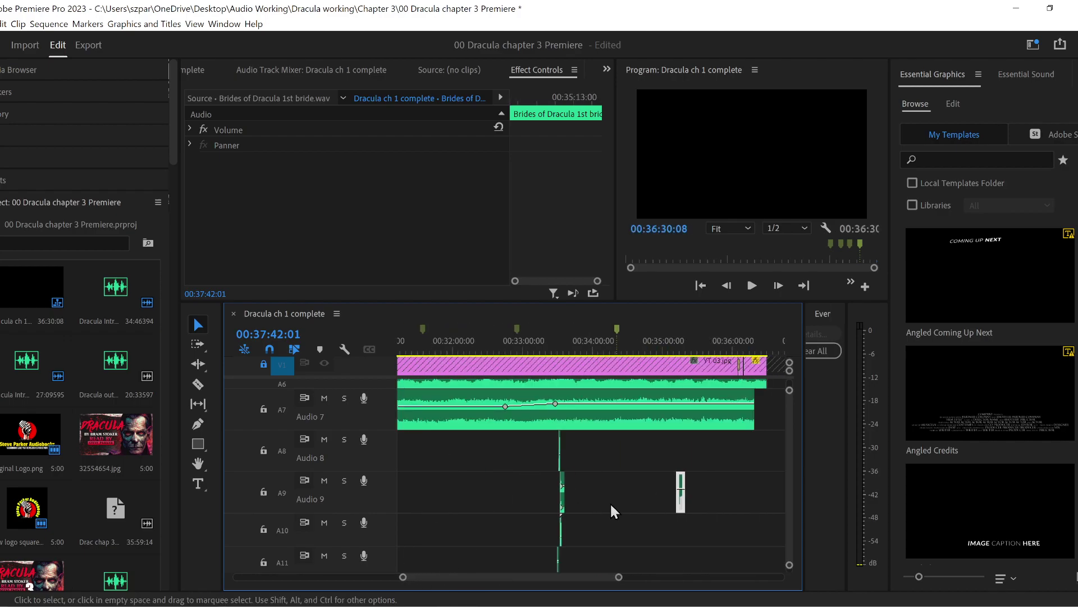
{"action": "left_click_drag", "start_coordinate": [680, 497], "coordinate": [625, 503]}
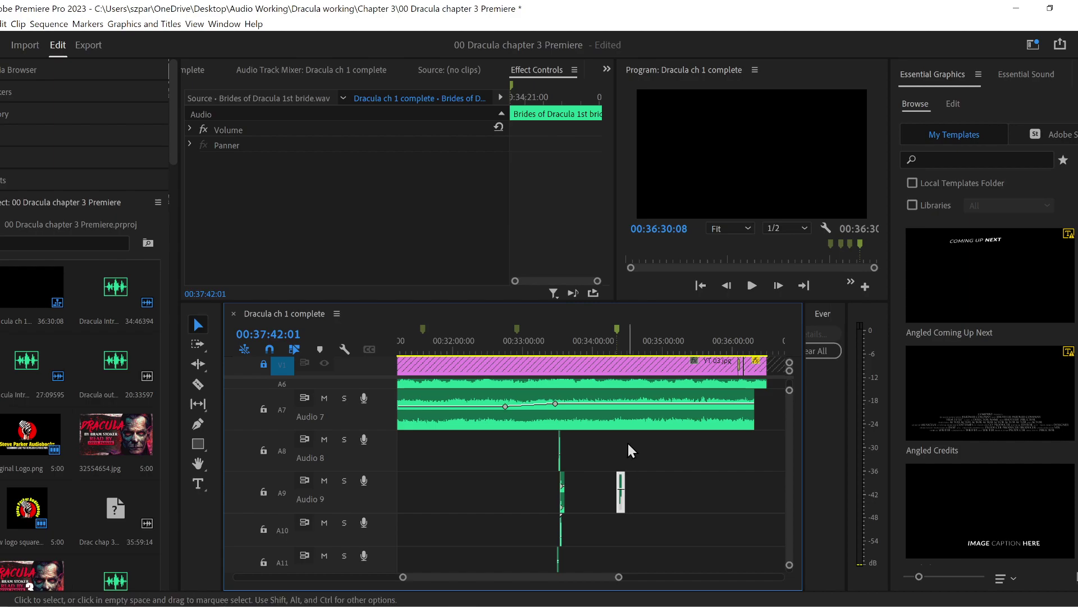
- Play from 00:34:18:22, shift the 1st bride section earlier to start at about 00:34:12, and replay it against the narration
{"action": "left_click", "coordinate": [615, 344]}
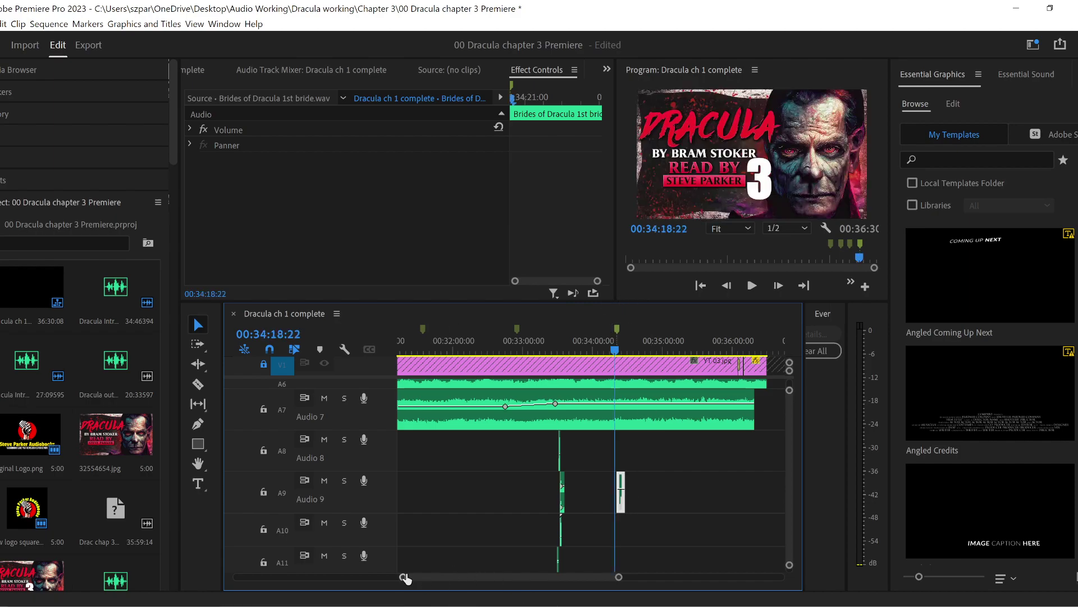
{"action": "left_click_drag", "start_coordinate": [403, 577], "coordinate": [472, 577]}
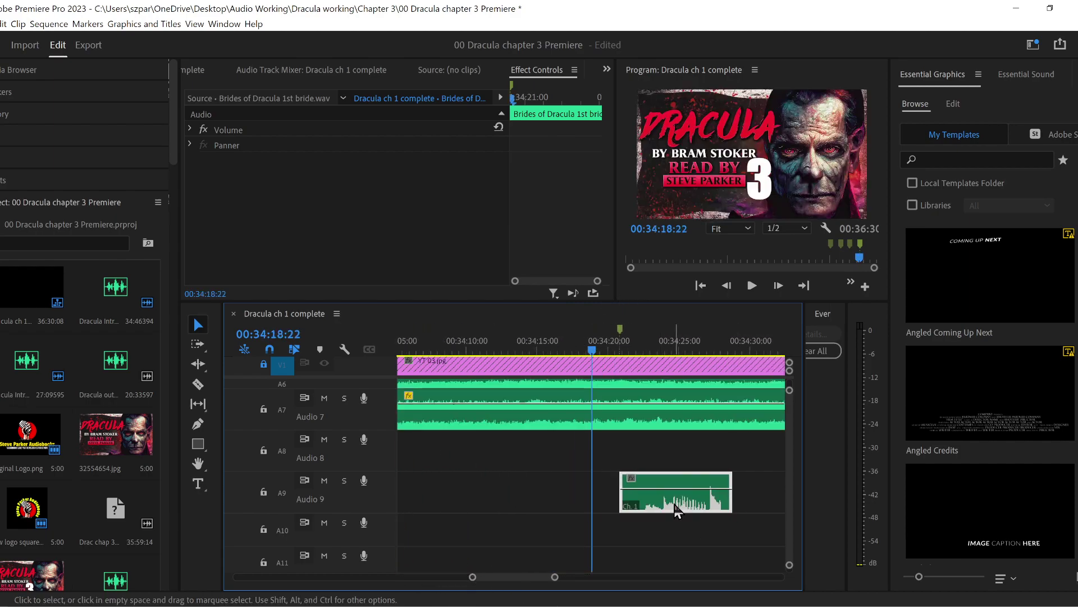
{"action": "key", "text": "space"}
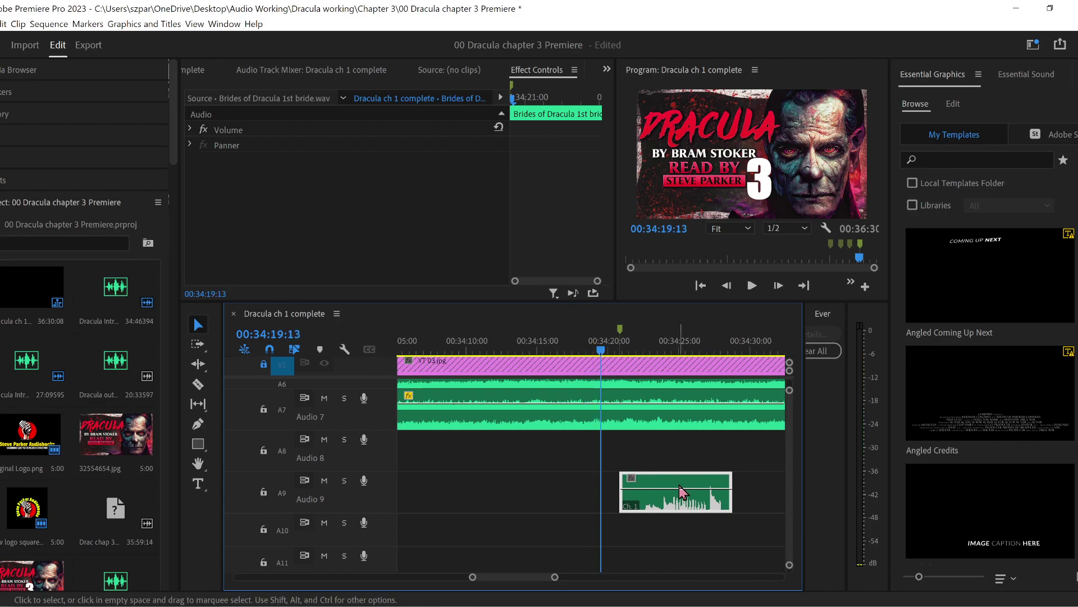
{"action": "left_click_drag", "start_coordinate": [674, 494], "coordinate": [544, 495]}
{"action": "left_click", "coordinate": [509, 337]}
{"action": "key", "text": "space"}
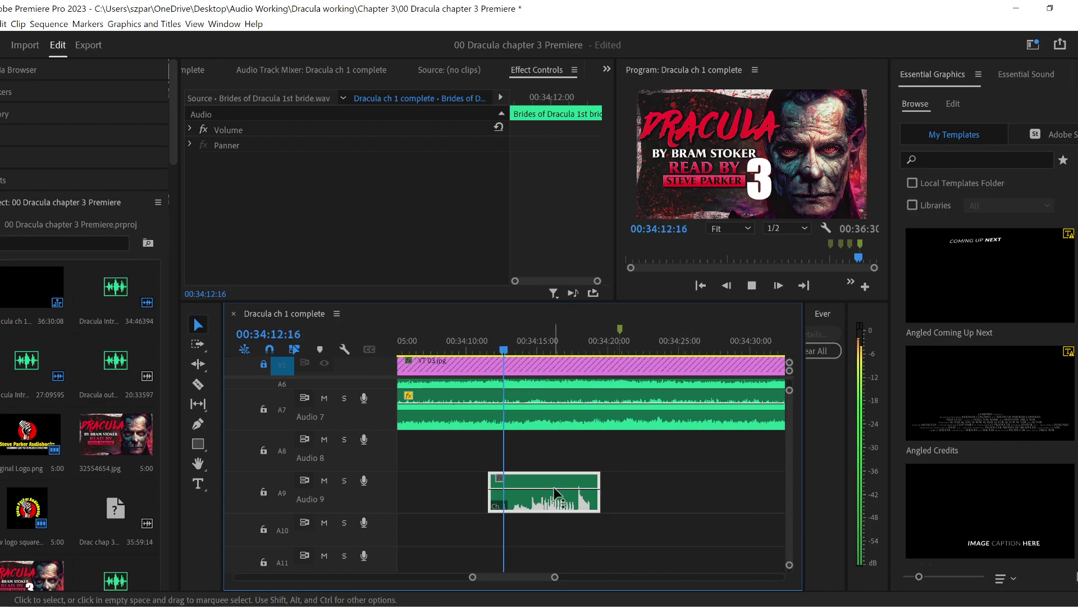
{"action": "key", "text": "space"}
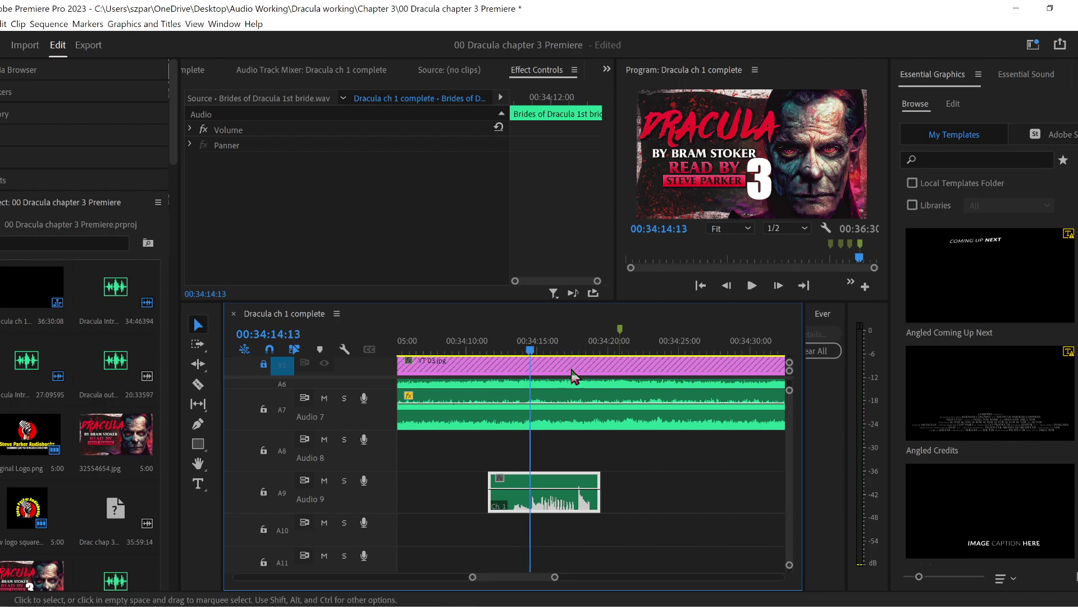
{"action": "left_click", "coordinate": [515, 348]}
{"action": "key", "text": "space"}
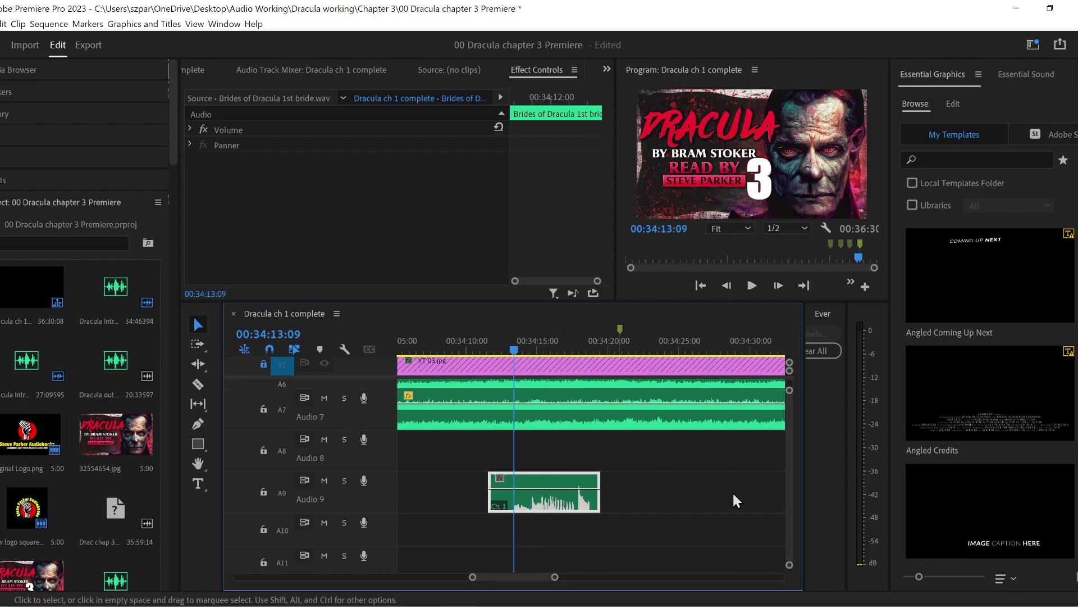
{"action": "key", "text": "space"}
- Shift the 1st bride section on Audio 9 earlier to start at about 00:34:06 and play to about 00:34:14
{"action": "left_click_drag", "start_coordinate": [562, 501], "coordinate": [480, 502]}
{"action": "left_click", "coordinate": [481, 344]}
{"action": "key", "text": "space"}
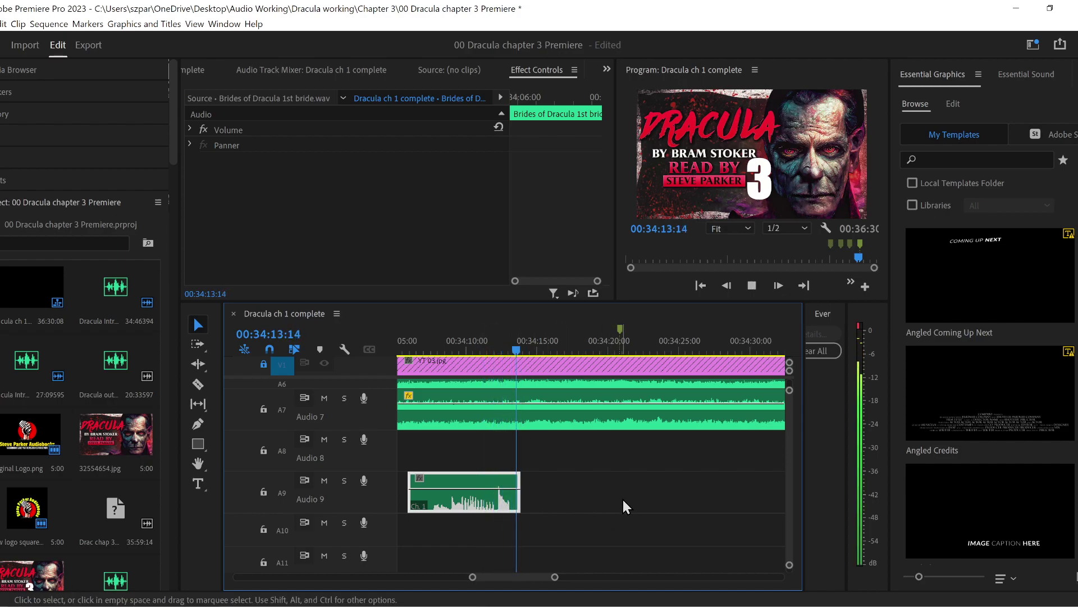
{"action": "key", "text": "space"}
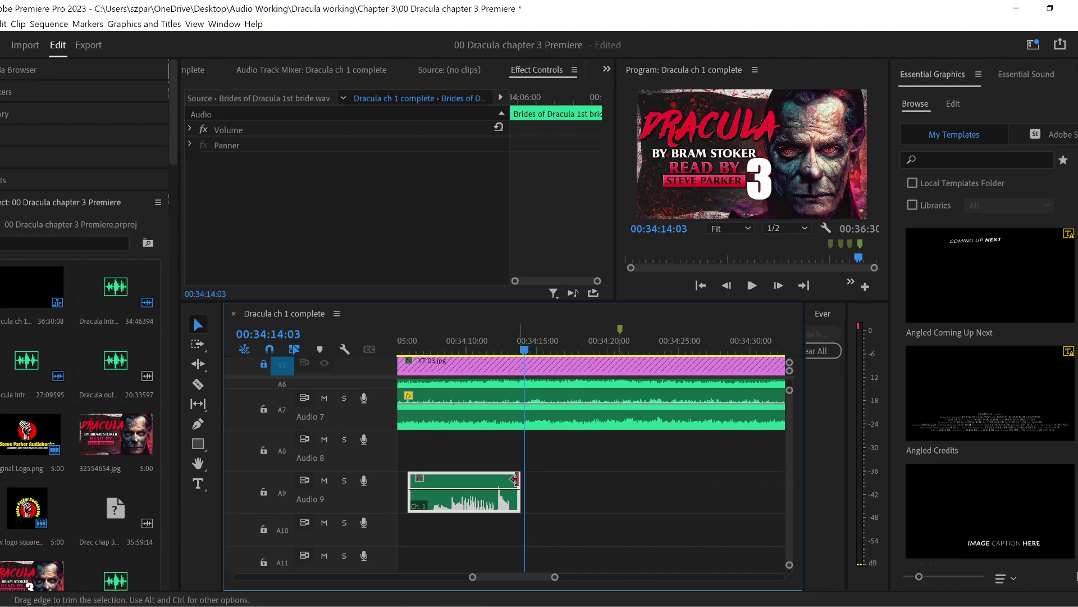
- Move the 1st bride section from Audio 9 up to Audio 3, with its end aligned to 00:34:14:03
{"action": "left_click_drag", "start_coordinate": [482, 504], "coordinate": [486, 465]}
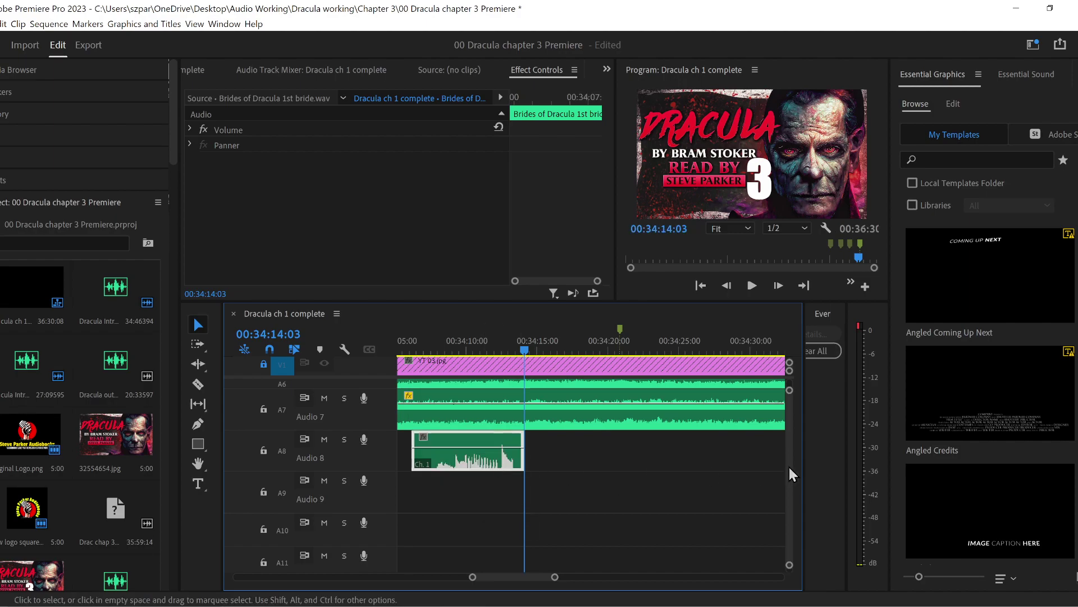
{"action": "scroll", "coordinate": [788, 465], "scroll_direction": "up", "scroll_amount": 3}
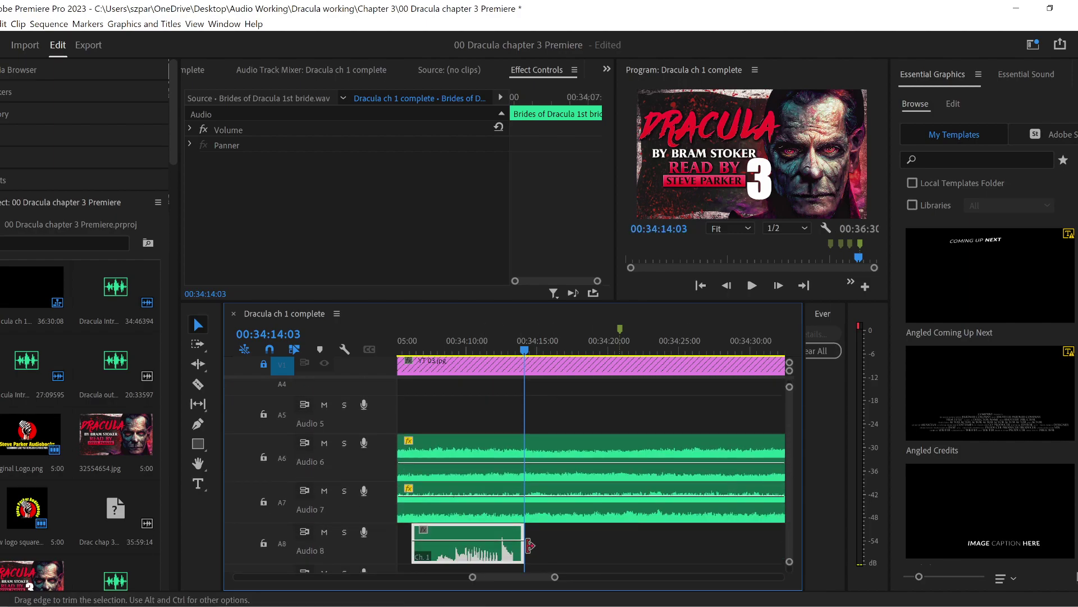
{"action": "left_click_drag", "start_coordinate": [483, 542], "coordinate": [483, 416]}
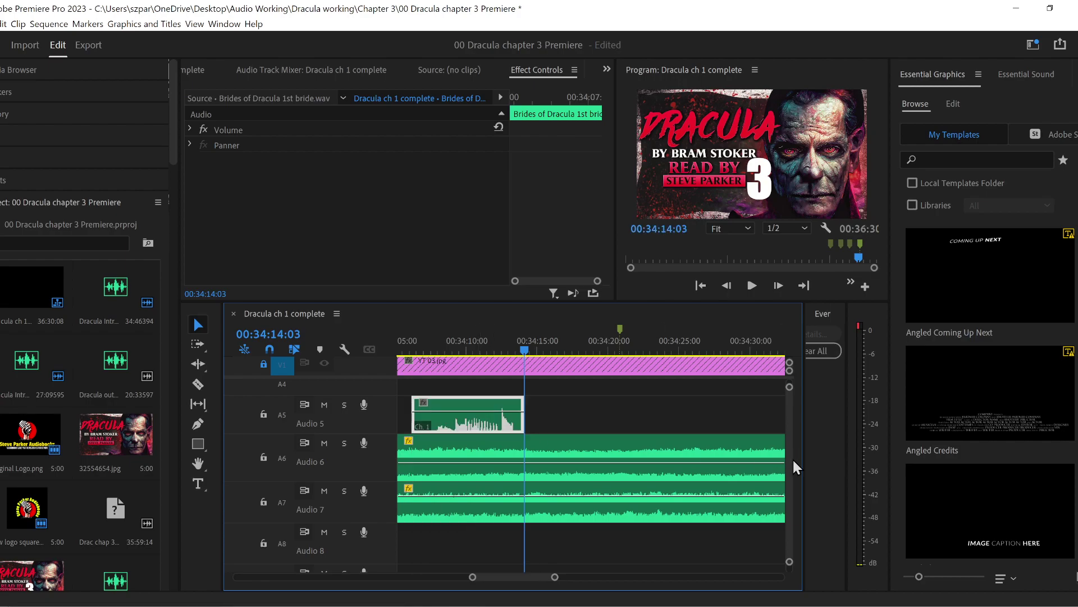
{"action": "scroll", "coordinate": [790, 458], "scroll_direction": "up", "scroll_amount": 5}
{"action": "left_click_drag", "start_coordinate": [493, 539], "coordinate": [493, 457]}
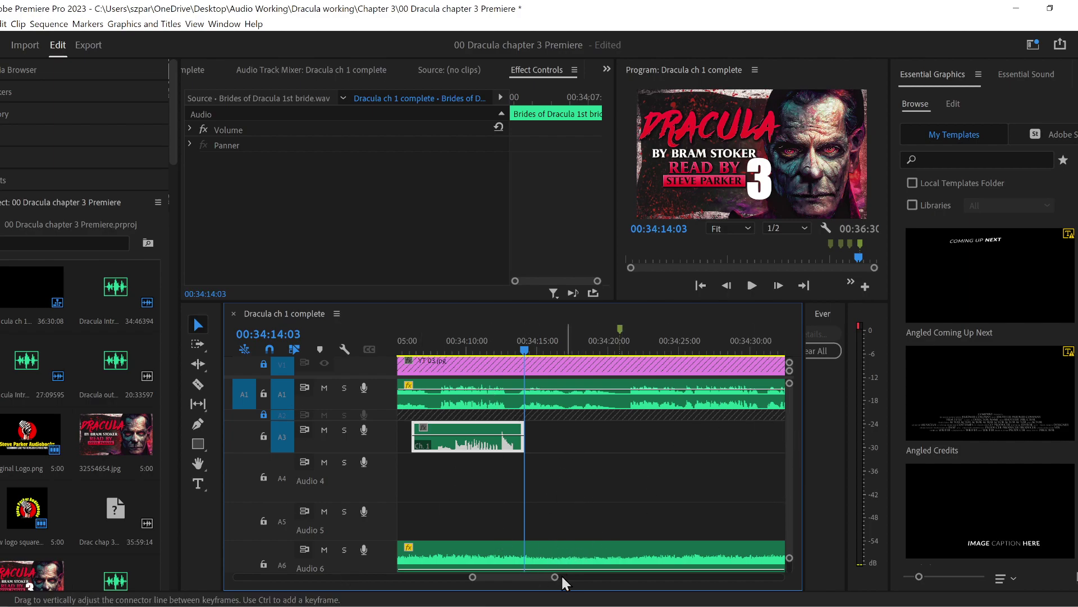
- Play the 1st bride section on Audio 3, nudge it slightly later to end at about 00:34:14:10, and replay it against the narration
{"action": "left_click_drag", "start_coordinate": [473, 576], "coordinate": [457, 577]}
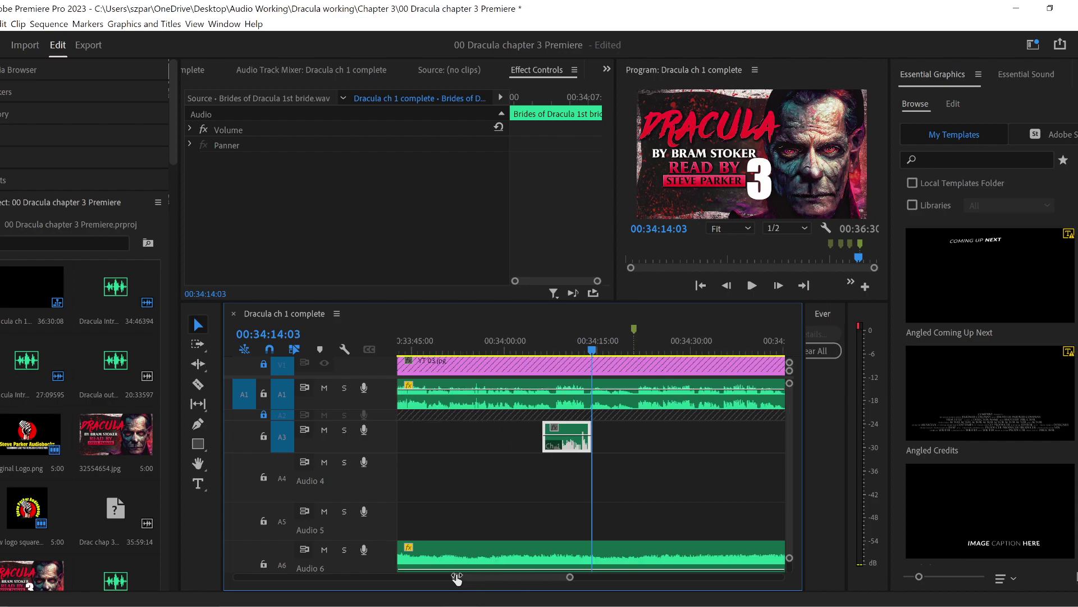
{"action": "left_click", "coordinate": [551, 349]}
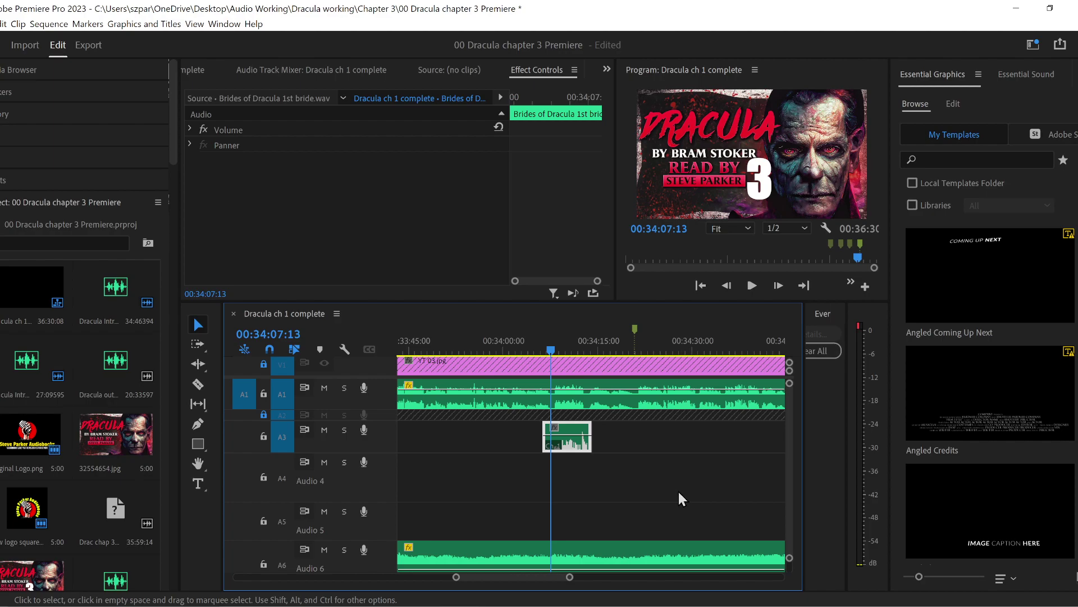
{"action": "key", "text": "space"}
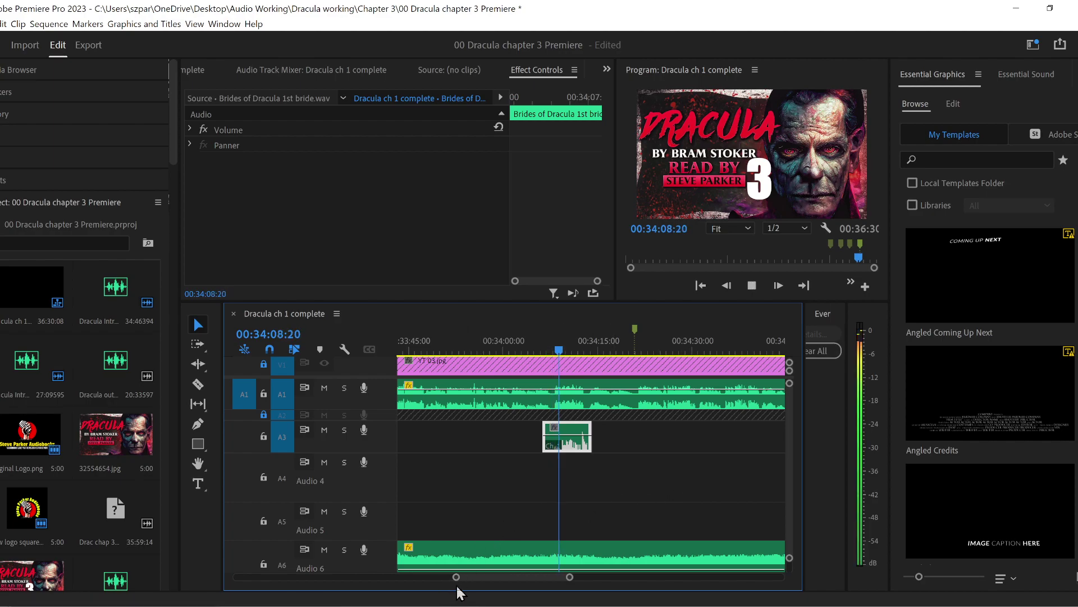
{"action": "left_click_drag", "start_coordinate": [455, 577], "coordinate": [475, 577]}
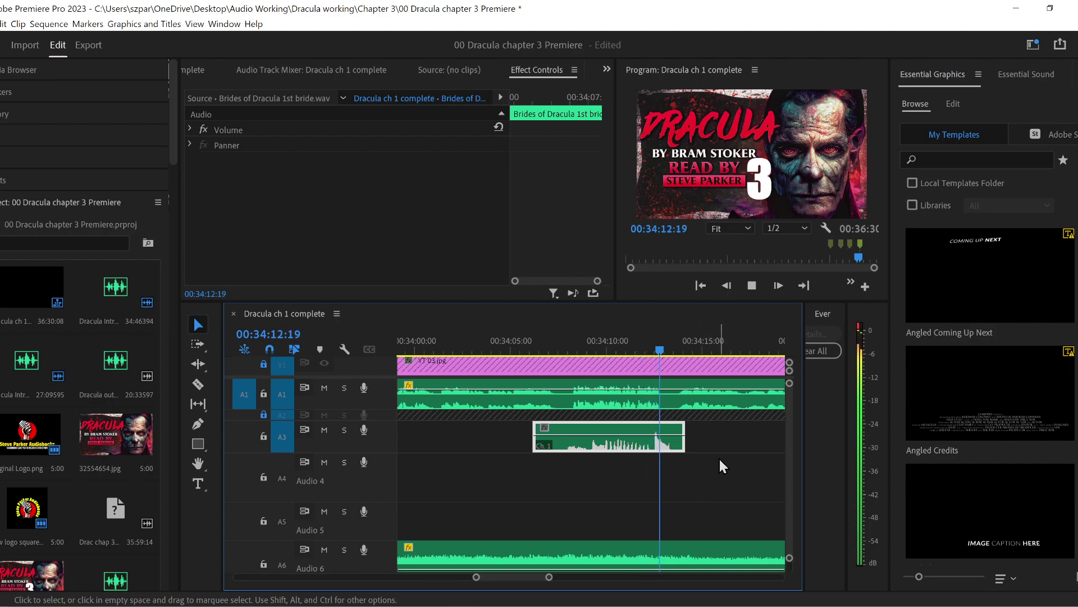
{"action": "key", "text": "space"}
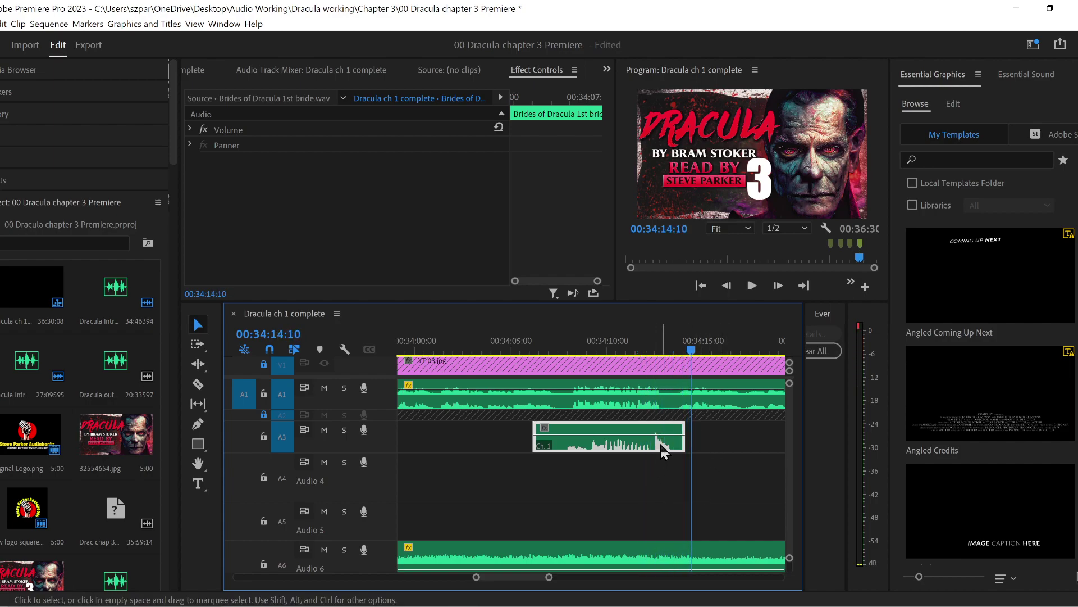
{"action": "left_click_drag", "start_coordinate": [664, 449], "coordinate": [670, 450]}
{"action": "left_click", "coordinate": [656, 348]}
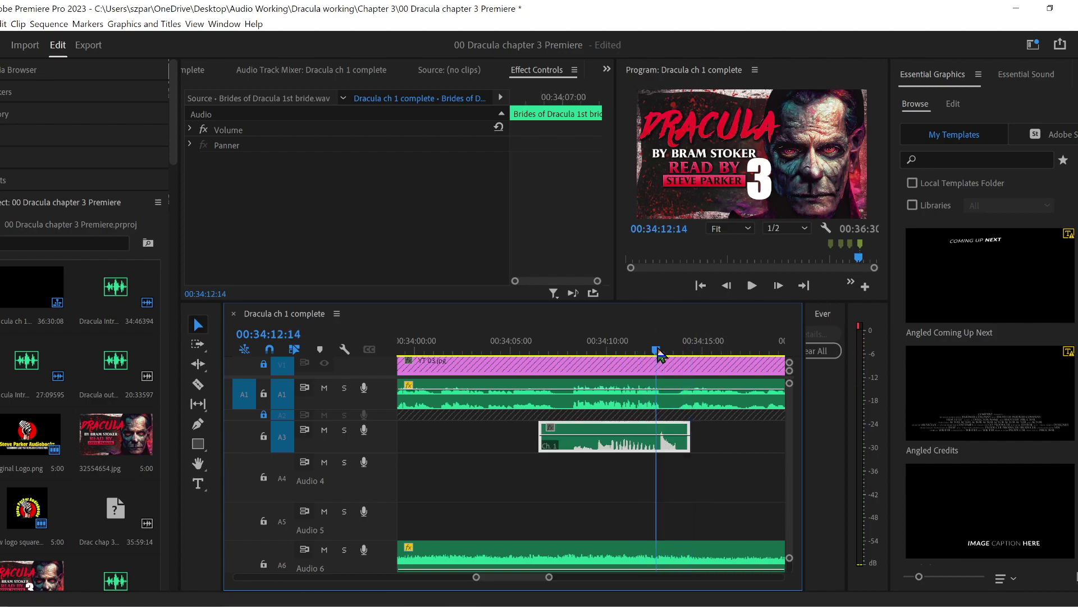
{"action": "key", "text": "space"}
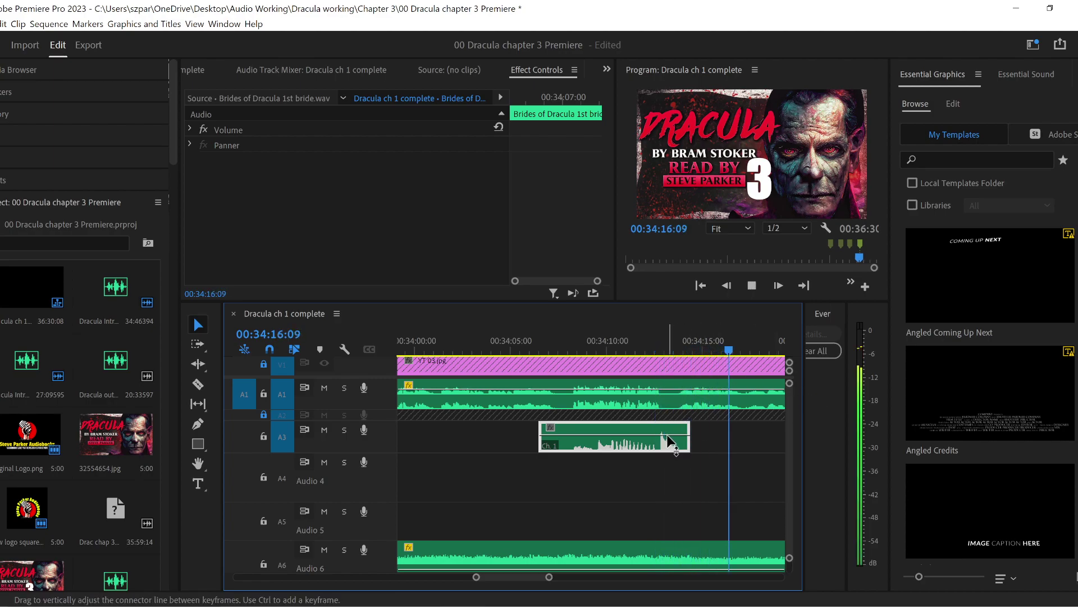
{"action": "left_click", "coordinate": [562, 344]}
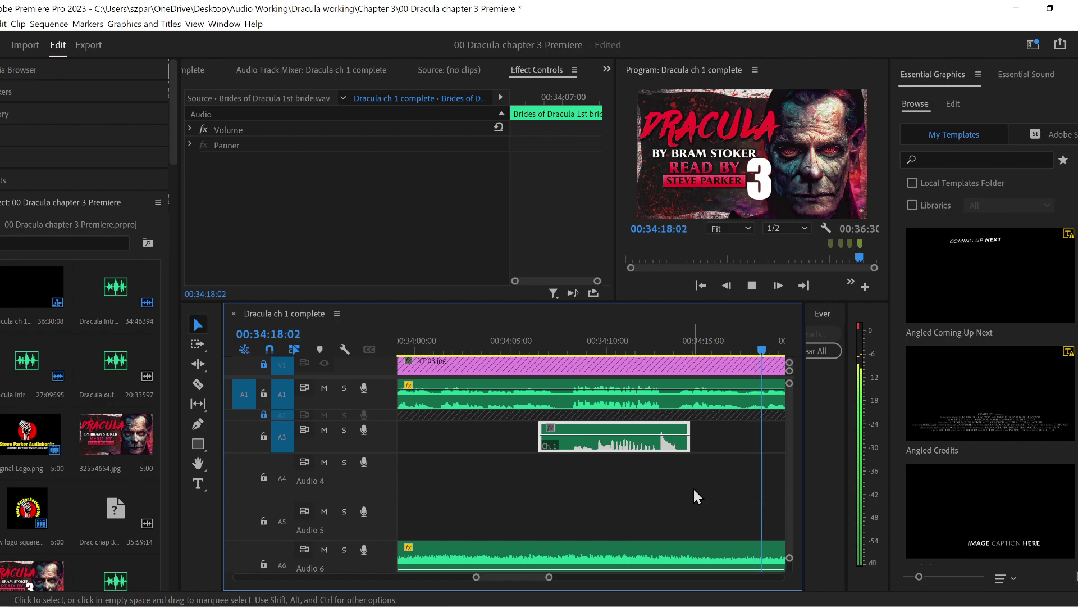
{"action": "key", "text": "space"}
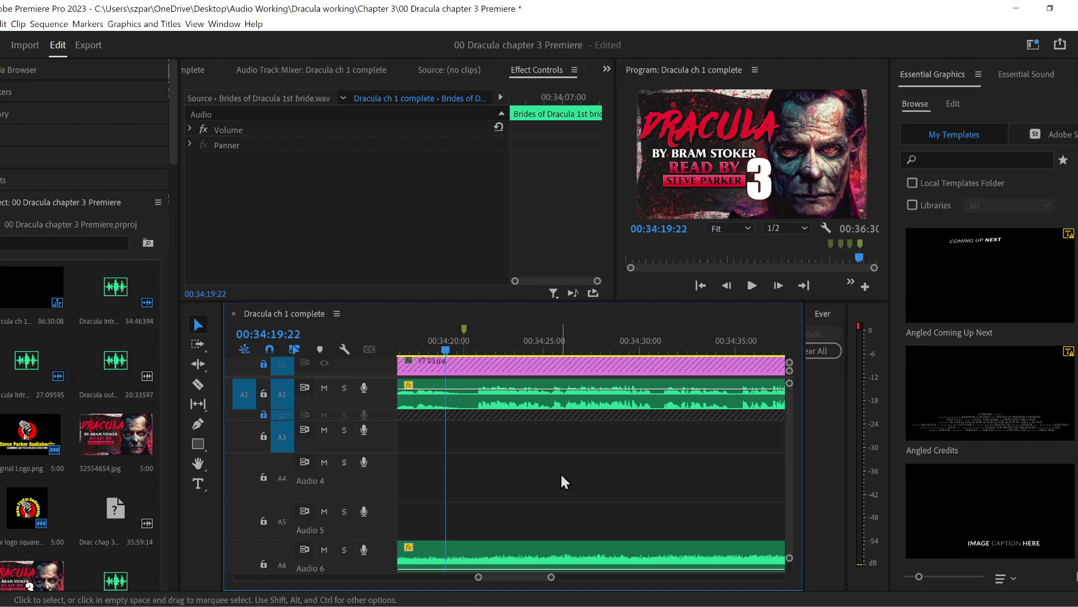
- Play from 00:34:19:22, then place the Brides of Dracula 1st, 2nd and 3rd bride files on Audio 4 starting at 00:34:21:11
{"action": "key", "text": "space"}
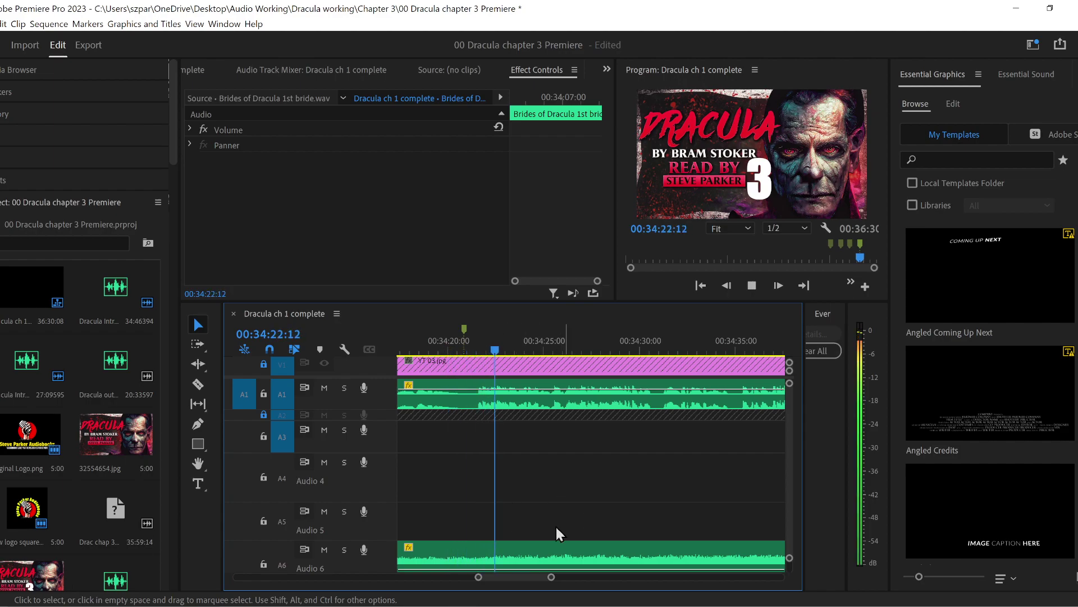
{"action": "left_click_drag", "start_coordinate": [551, 578], "coordinate": [560, 578]}
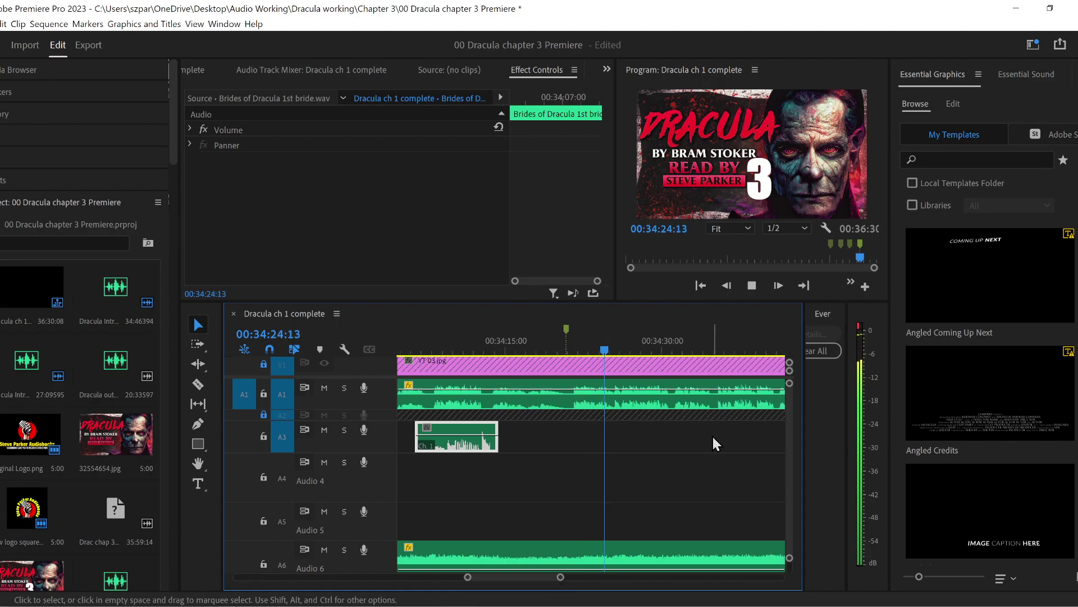
{"action": "left_click", "coordinate": [572, 344]}
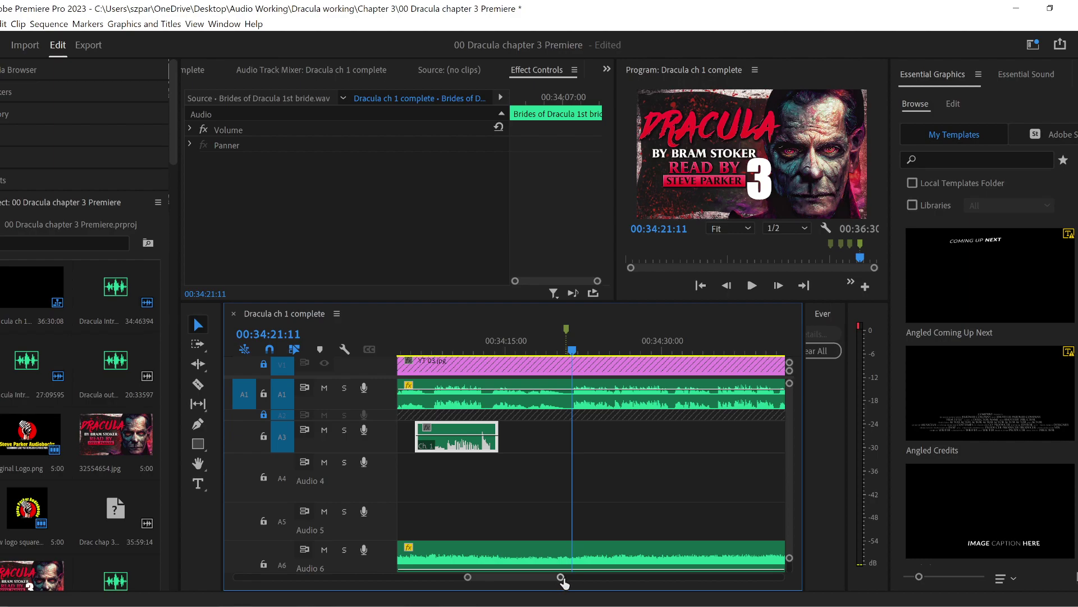
{"action": "left_click_drag", "start_coordinate": [563, 578], "coordinate": [749, 581]}
{"action": "left_click_drag", "start_coordinate": [814, 589], "coordinate": [584, 590]}
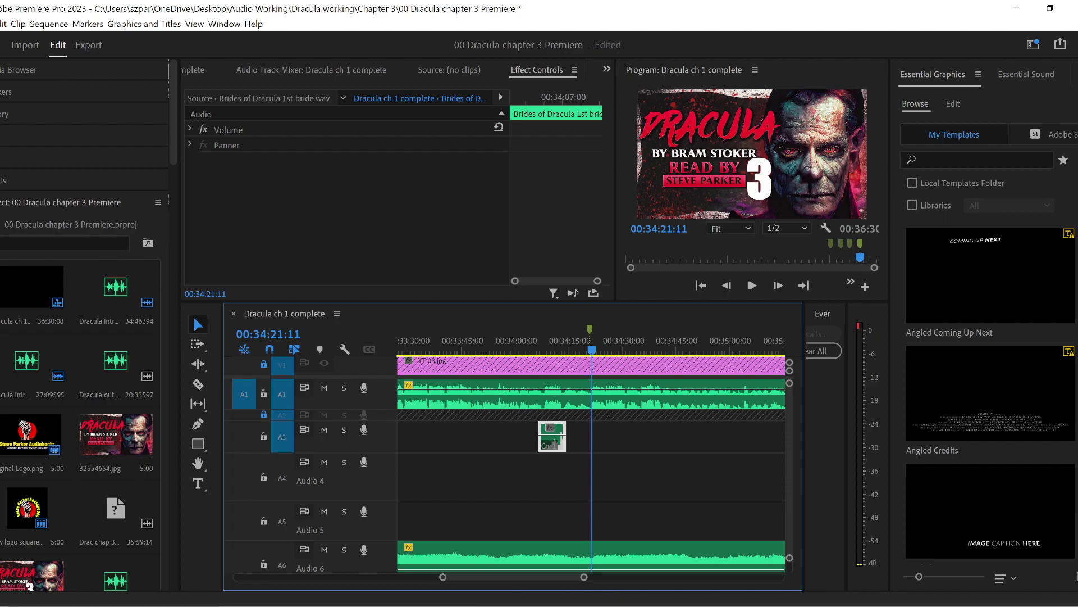
{"action": "left_click", "coordinate": [240, 605]}
{"action": "left_click", "coordinate": [290, 556]}
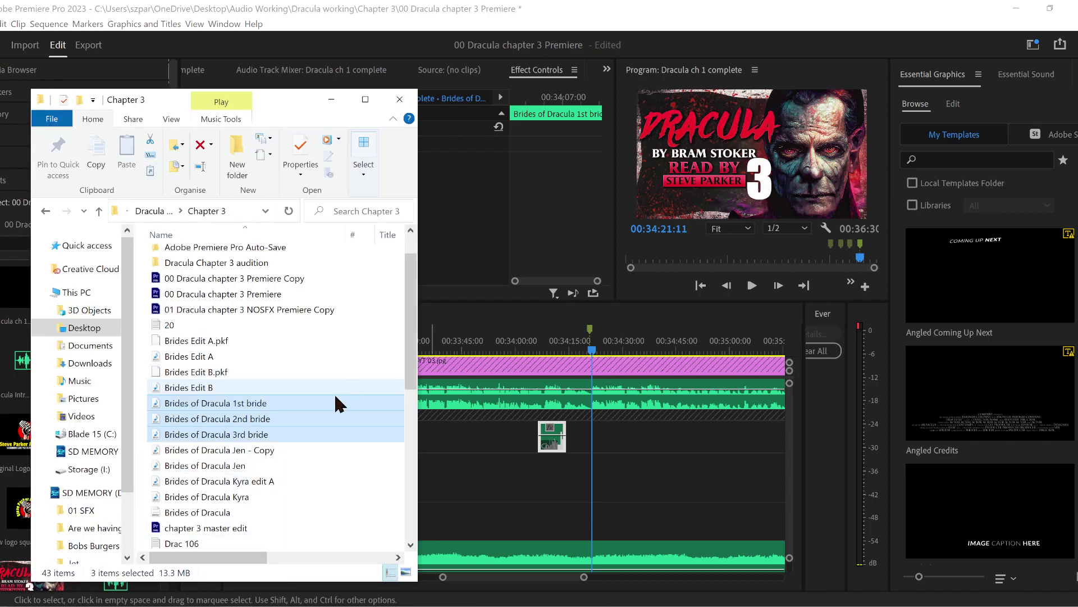
{"action": "left_click_drag", "start_coordinate": [265, 404], "coordinate": [579, 478]}
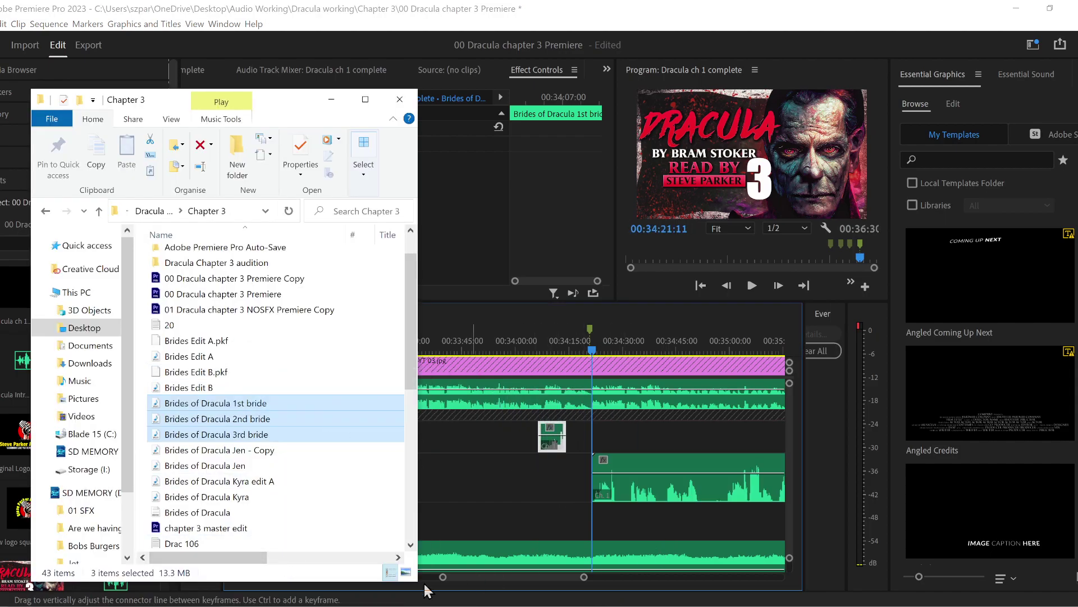
{"action": "left_click", "coordinate": [480, 579]}
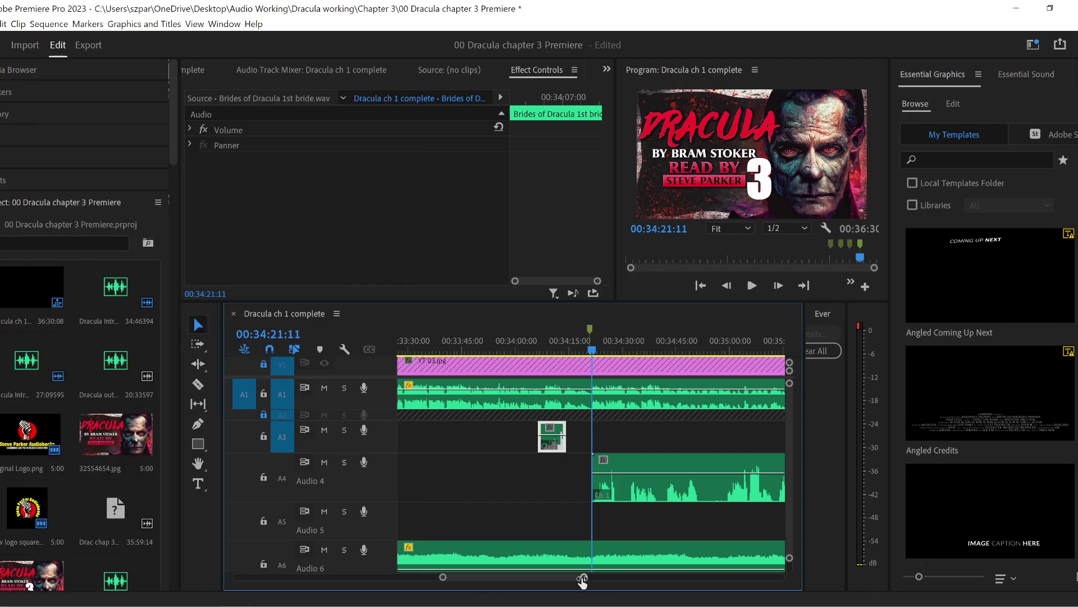
{"action": "left_click_drag", "start_coordinate": [583, 577], "coordinate": [628, 580]}
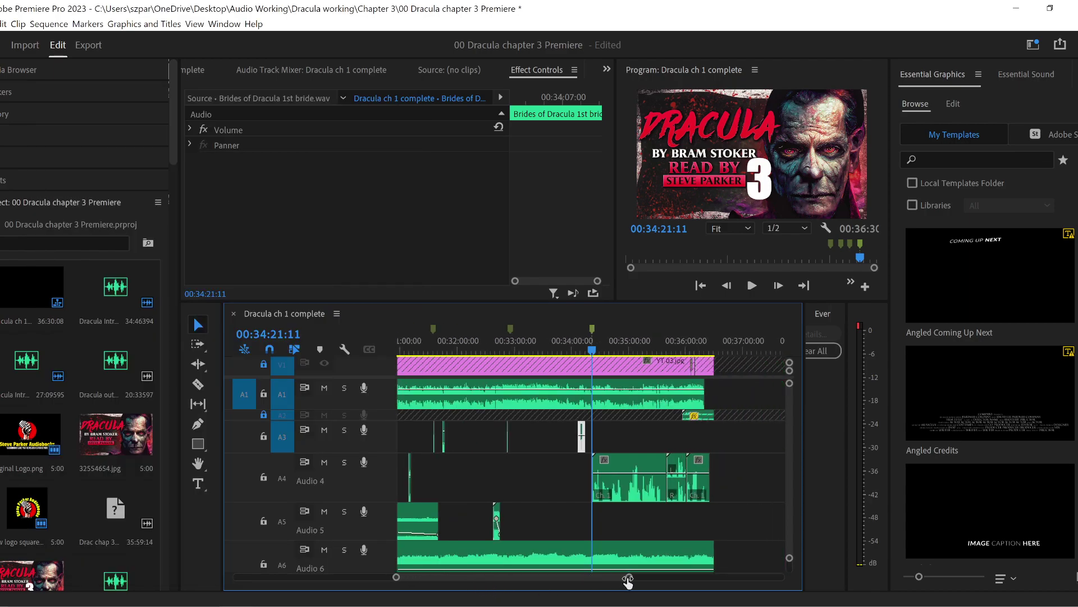
- Move the 3rd bride clip to Audio 3 and the 2nd bride clip to Audio 5, both starting at the marker near 00:34:21
{"action": "left_click", "coordinate": [701, 490]}
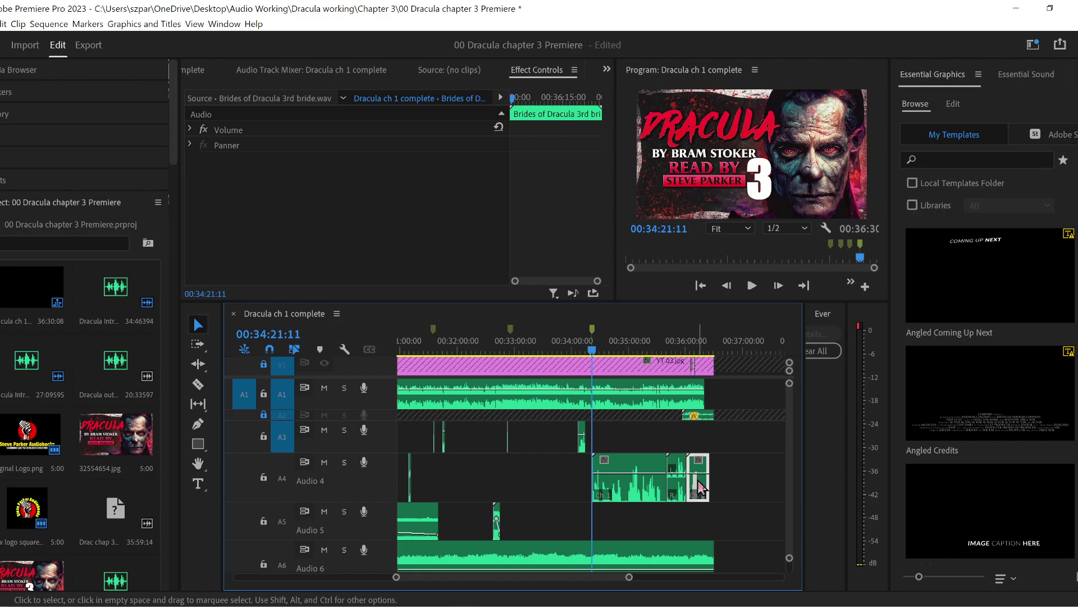
{"action": "left_click_drag", "start_coordinate": [701, 490], "coordinate": [604, 445]}
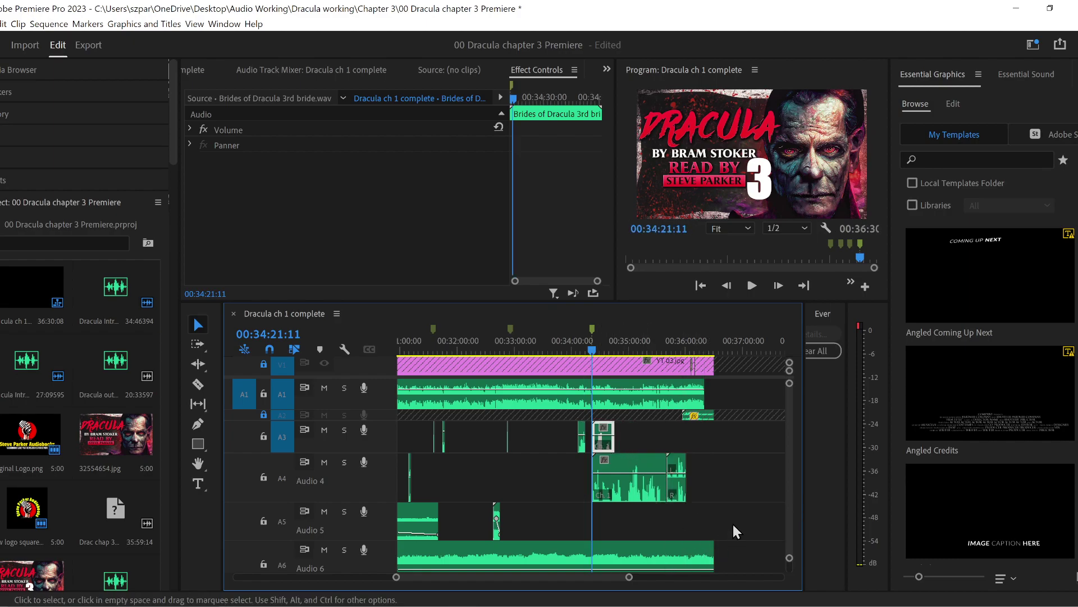
{"action": "left_click_drag", "start_coordinate": [673, 489], "coordinate": [594, 517]}
{"action": "left_click_drag", "start_coordinate": [398, 578], "coordinate": [482, 578]}
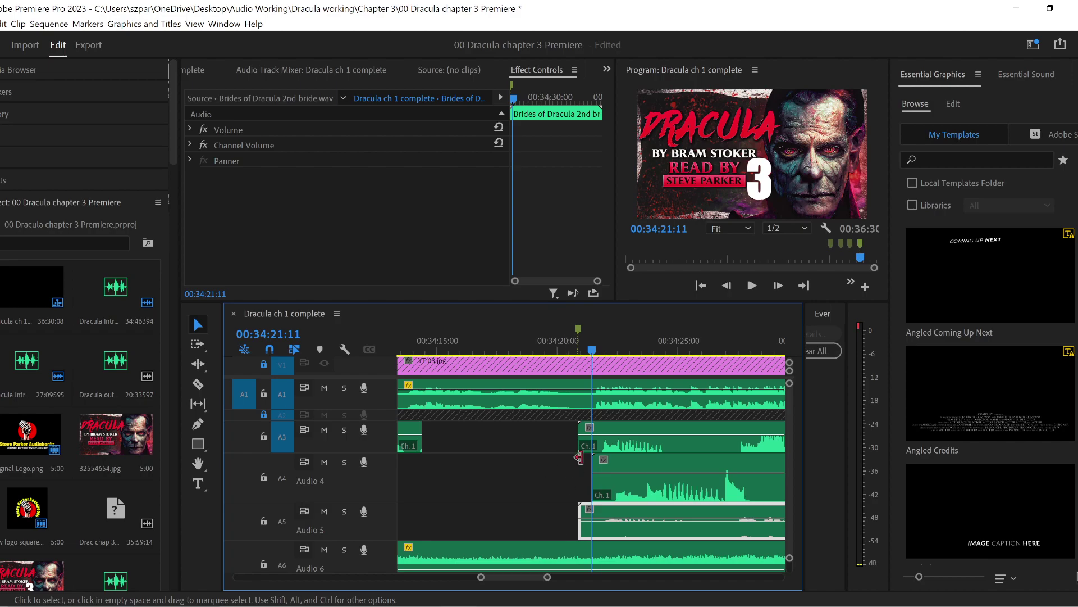
- Trim the start of the 3rd bride clip on Audio 3, align it to 00:34:21:11, and play the layered voices
{"action": "left_click_drag", "start_coordinate": [580, 445], "coordinate": [626, 456]}
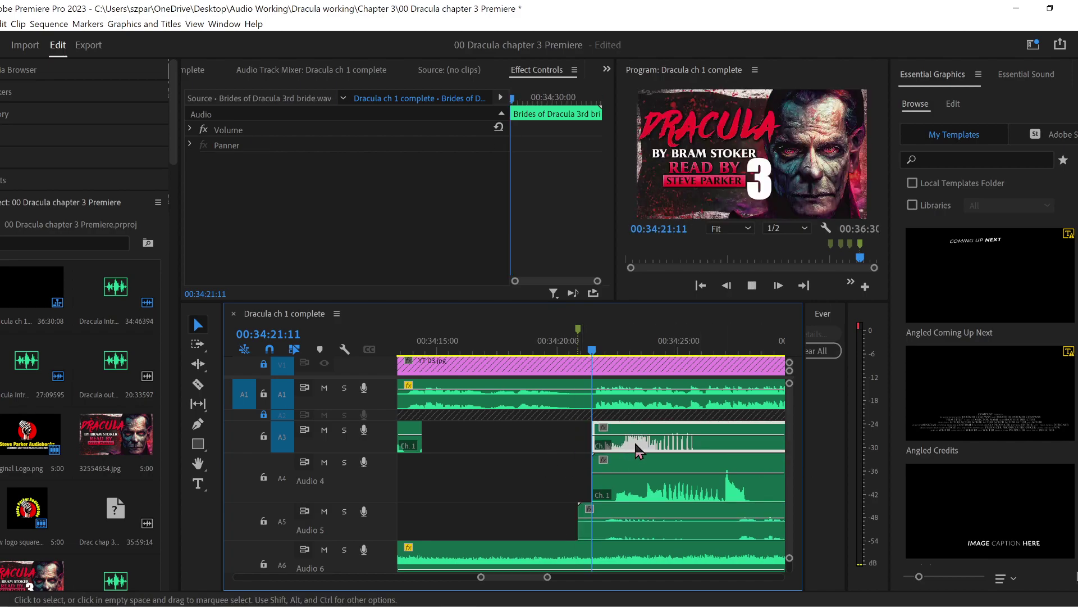
{"action": "key", "text": "space"}
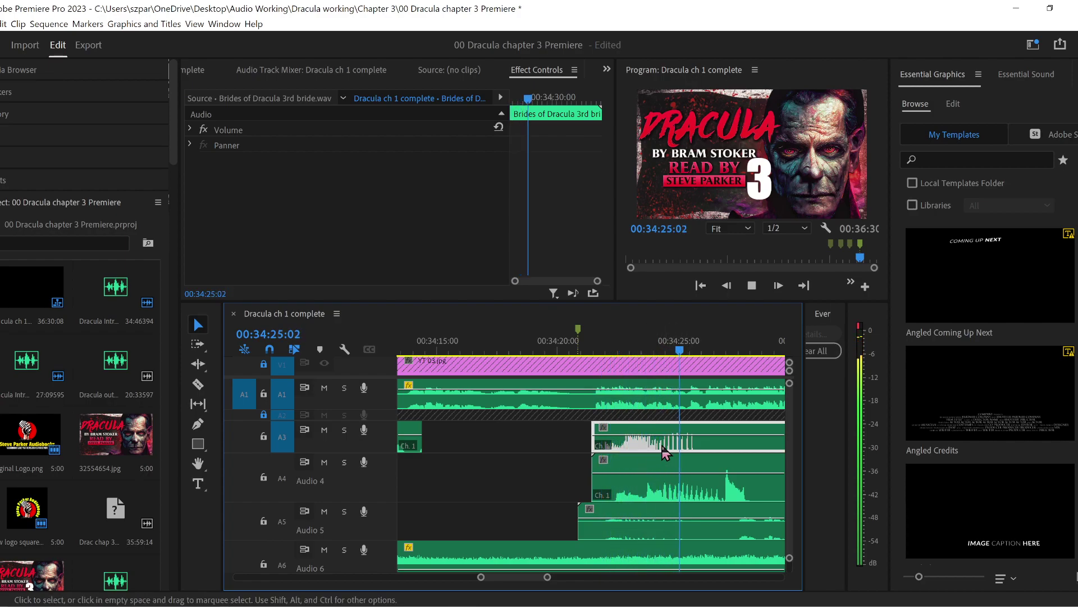
{"action": "key", "text": "space"}
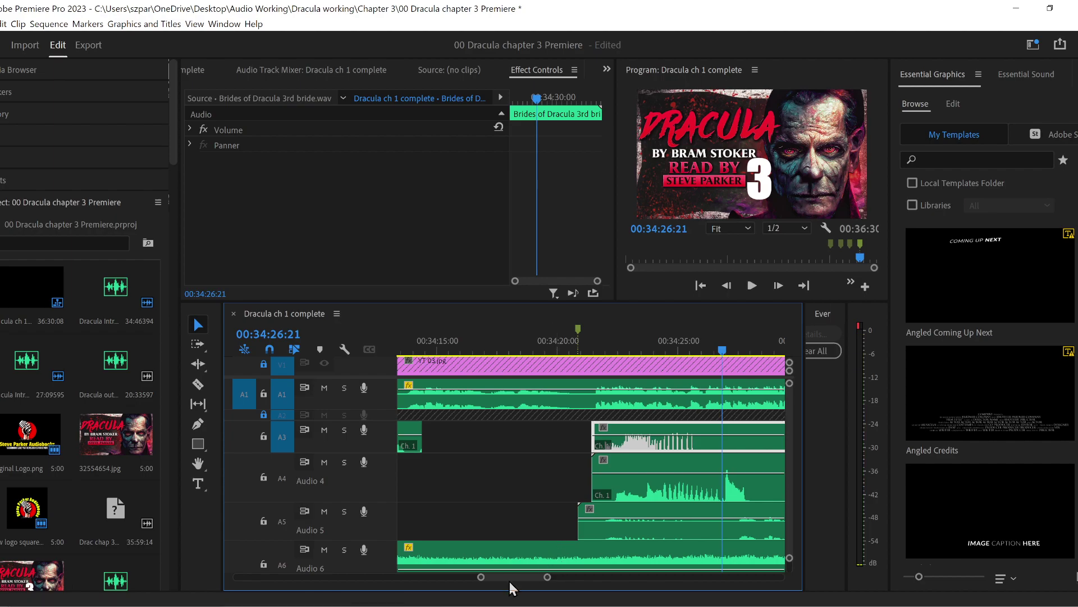
{"action": "left_click_drag", "start_coordinate": [548, 578], "coordinate": [571, 578]}
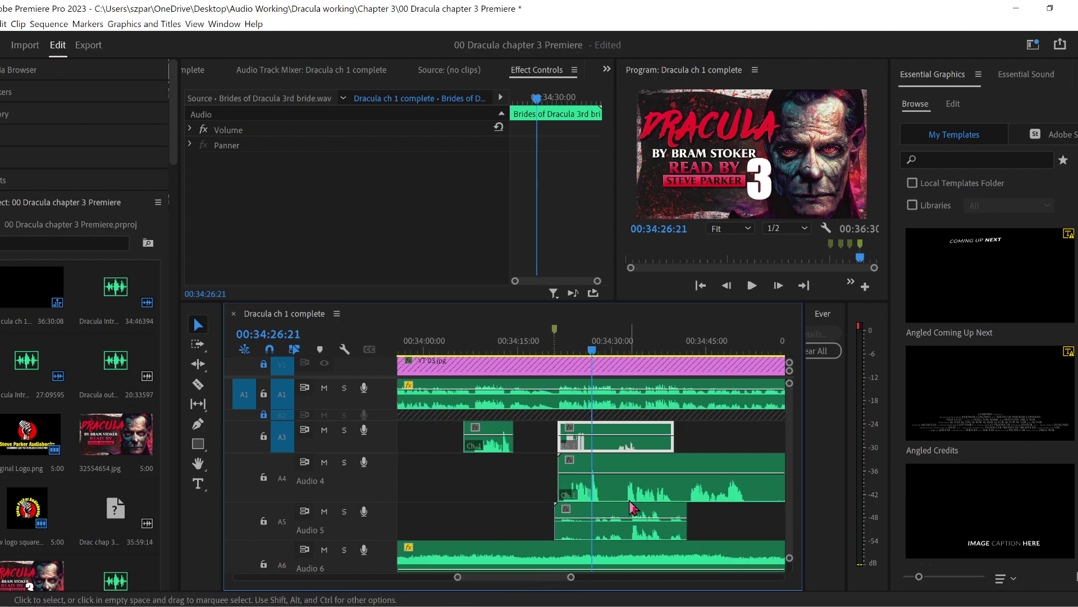
- Trim the 2nd bride clip on Audio 5, shift it to start at about 00:34:22, and play it with the other voices
{"action": "left_click", "coordinate": [633, 347]}
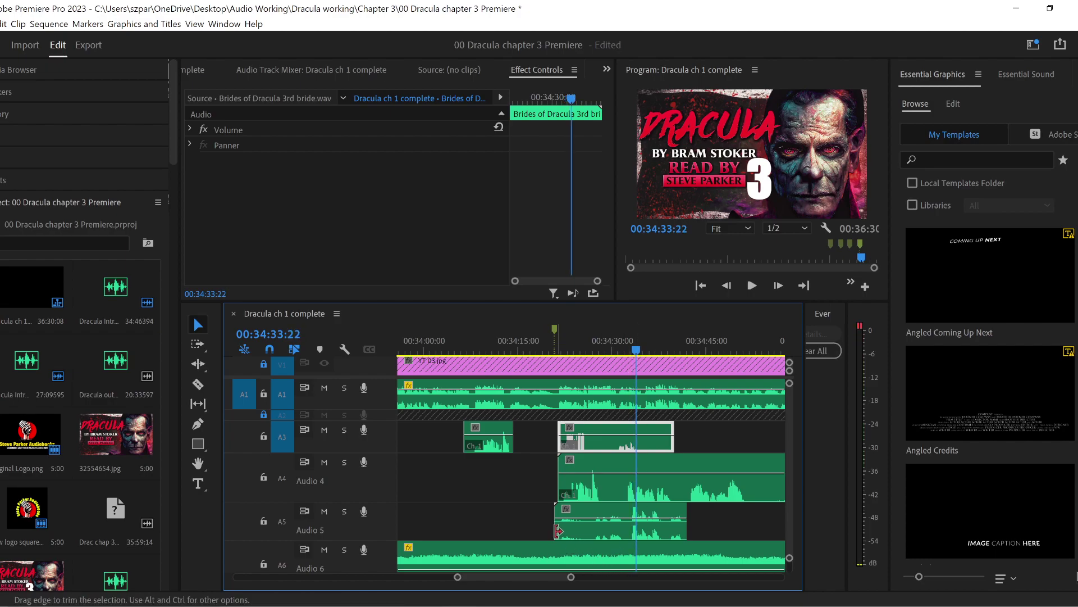
{"action": "left_click_drag", "start_coordinate": [556, 530], "coordinate": [588, 536]}
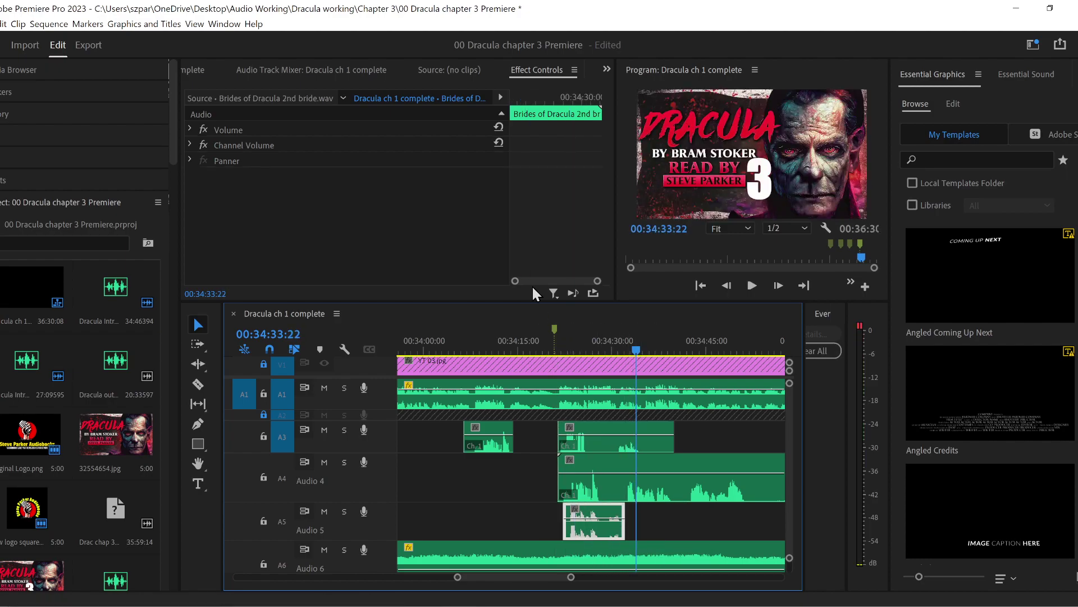
{"action": "left_click", "coordinate": [560, 347]}
{"action": "key", "text": "space"}
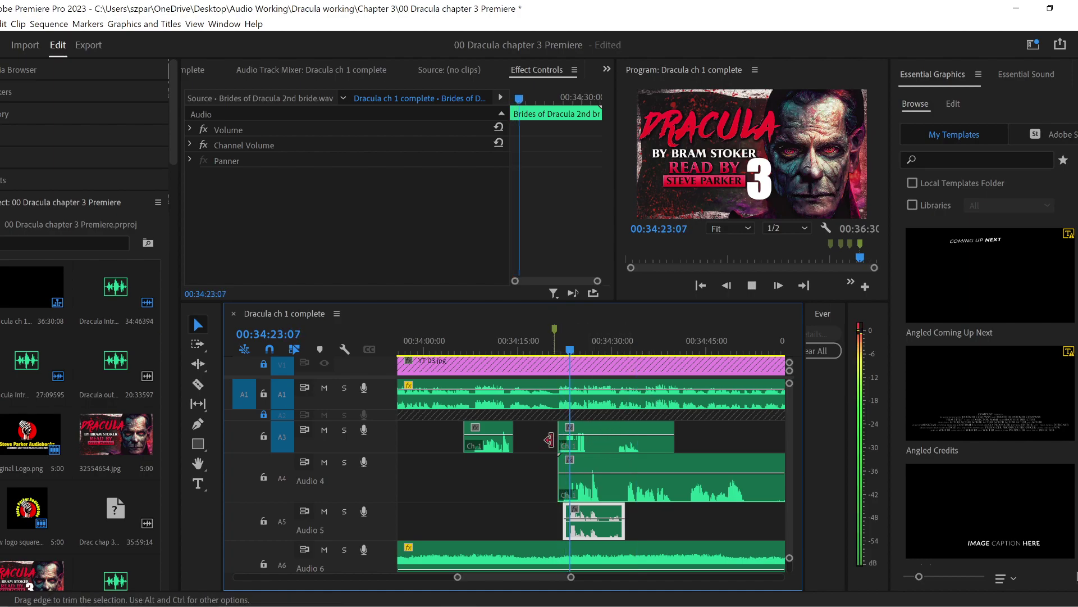
{"action": "left_click_drag", "start_coordinate": [458, 577], "coordinate": [469, 579]}
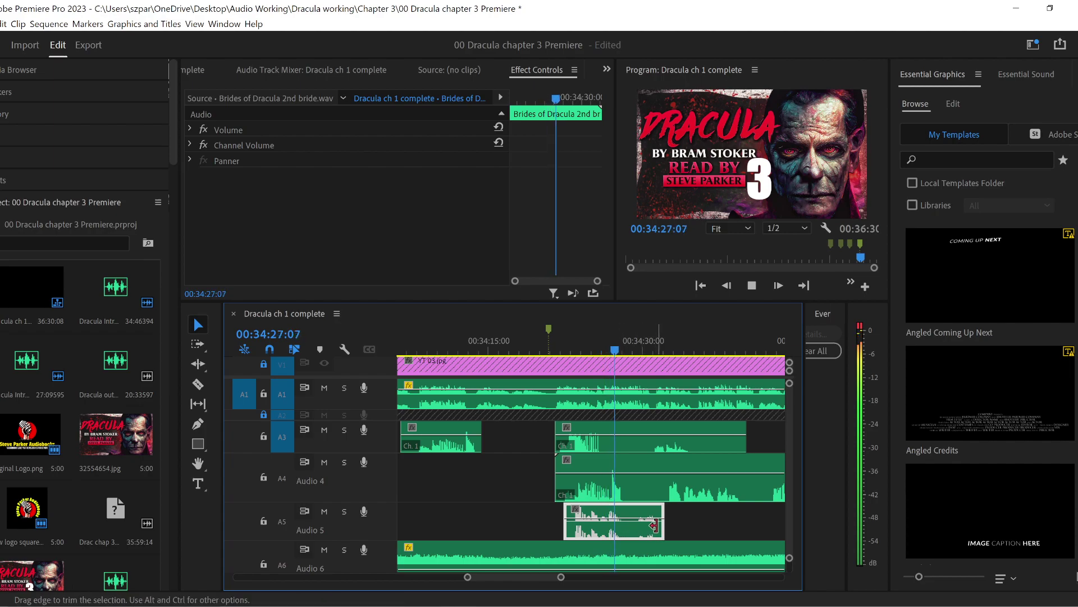
- Trim the ends of the 2nd bride clip on Audio 5 and the 3rd bride clip on Audio 3 to about 00:34:29
{"action": "left_click_drag", "start_coordinate": [655, 525], "coordinate": [630, 526]}
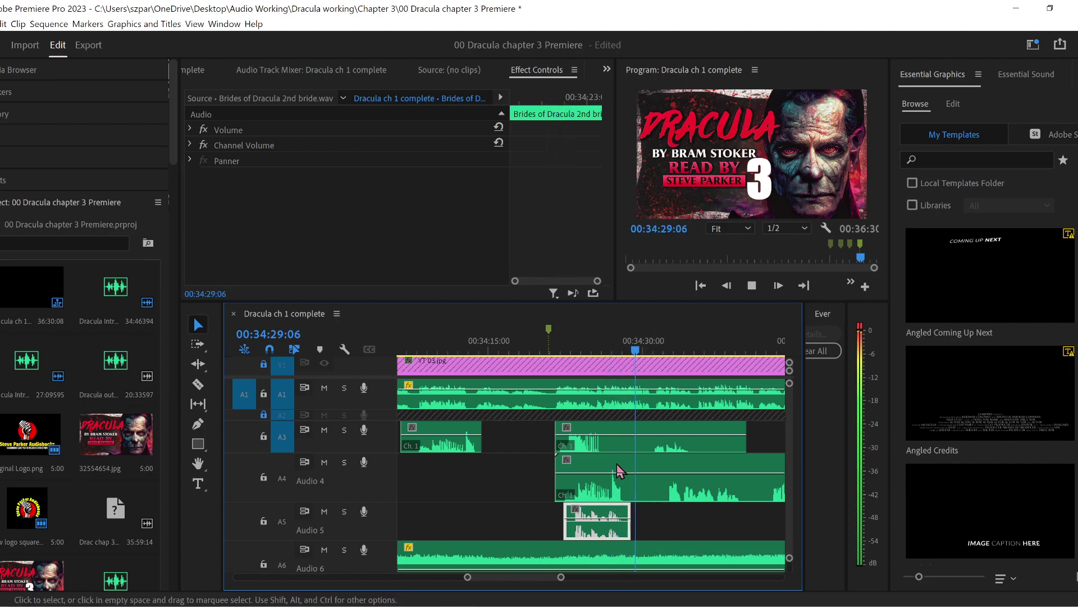
{"action": "left_click_drag", "start_coordinate": [746, 437], "coordinate": [630, 441]}
{"action": "key", "text": "space"}
- Split the 1st bride clip on Audio 4 at about 00:34:31 and delete the part after the cut
{"action": "left_click", "coordinate": [198, 384]}
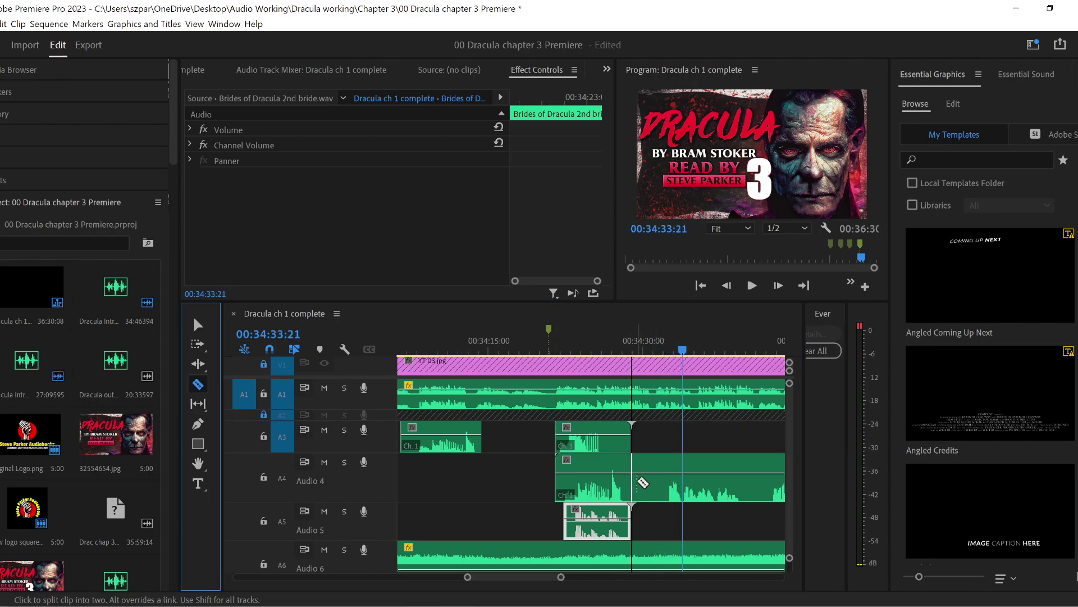
{"action": "left_click", "coordinate": [651, 478]}
{"action": "left_click", "coordinate": [198, 325]}
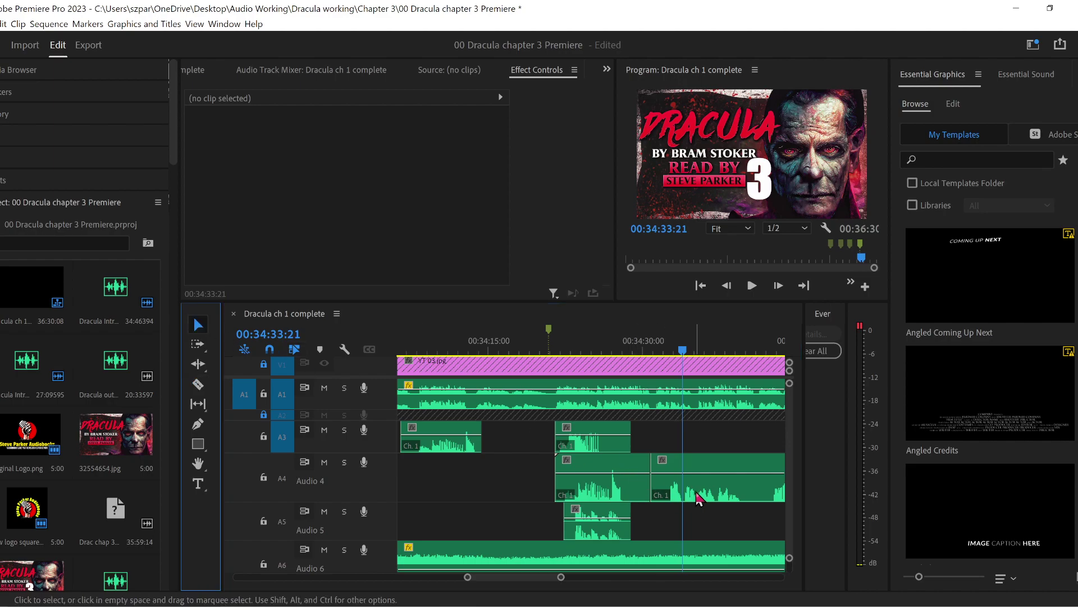
{"action": "left_click", "coordinate": [714, 494]}
{"action": "key", "text": "Delete"}
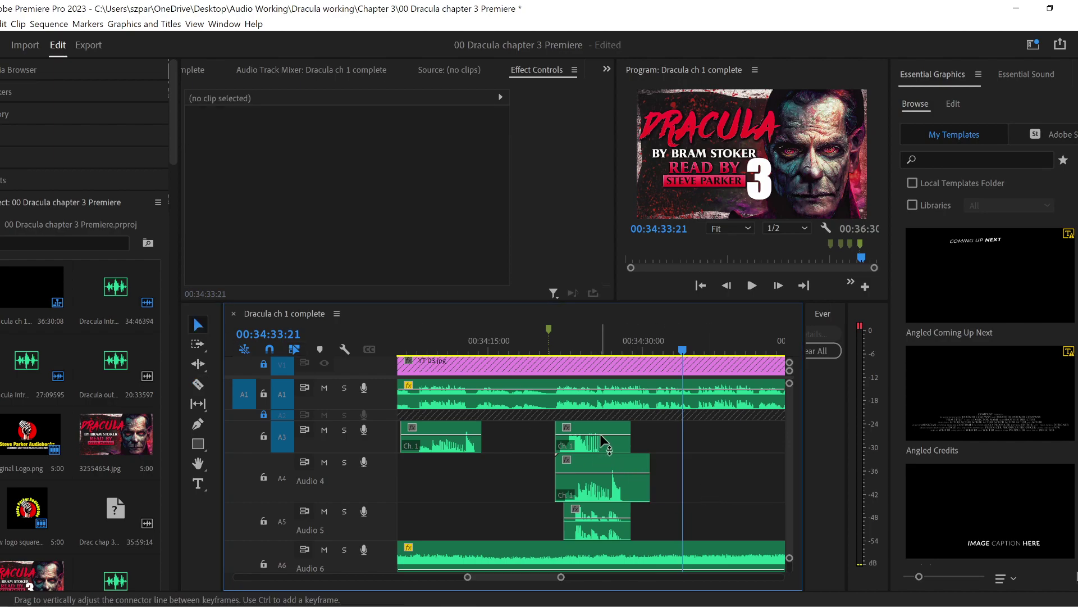
- Adjust the 3rd bride clip's volume on Audio 3 and shift the 1st bride clip on Audio 4 to start at about 00:34:24:12
{"action": "left_click", "coordinate": [596, 449]}
{"action": "left_click", "coordinate": [599, 493]}
{"action": "left_click_drag", "start_coordinate": [599, 497], "coordinate": [631, 497]}
{"action": "left_click", "coordinate": [545, 340]}
{"action": "key", "text": "space"}
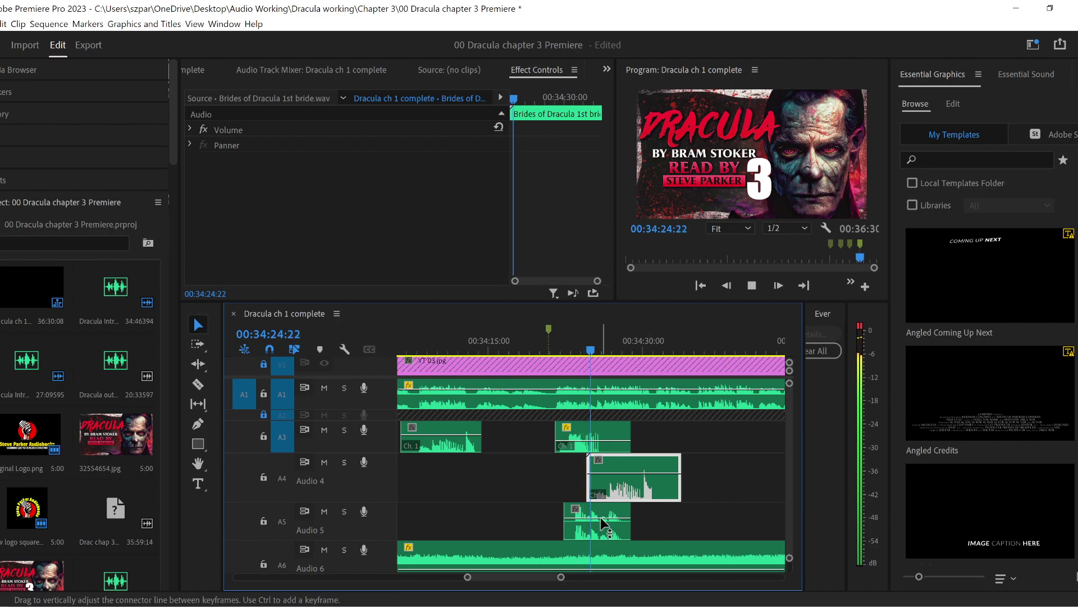
- Adjust the 2nd bride clip's volume on Audio 5 and trim the end of the 1st bride clip to about 00:34:30 during playback
{"action": "left_click", "coordinate": [606, 537]}
{"action": "left_click", "coordinate": [556, 348]}
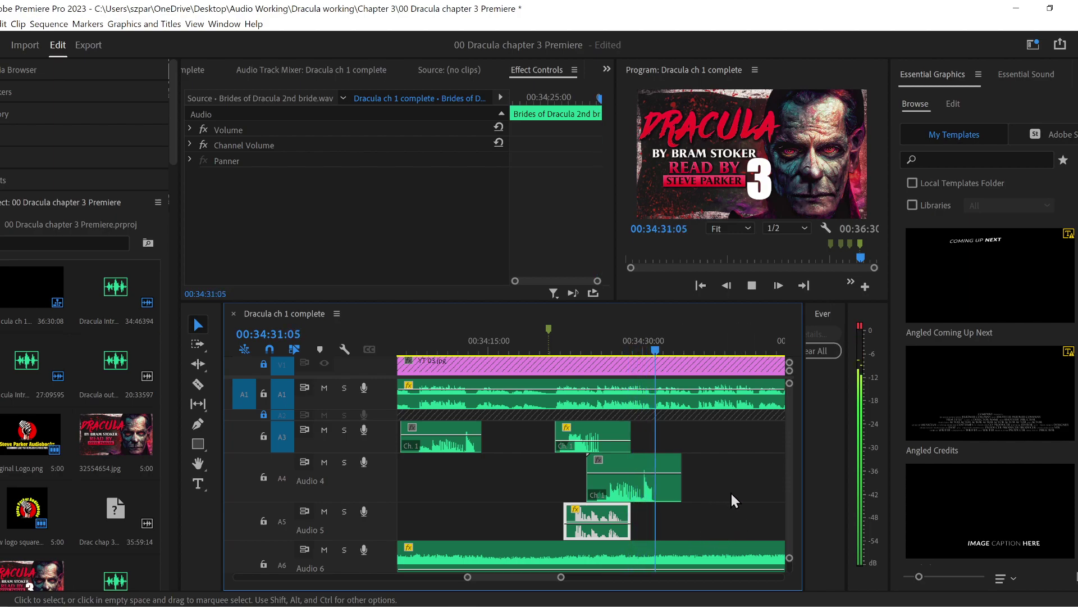
{"action": "left_click_drag", "start_coordinate": [680, 485], "coordinate": [645, 487]}
{"action": "key", "text": "space"}
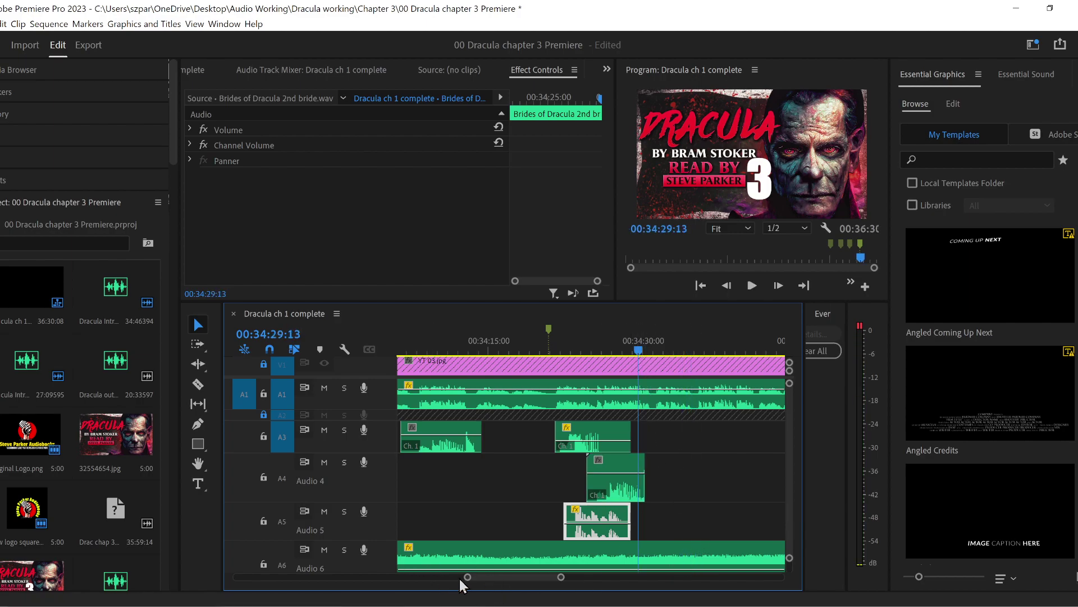
- Trim the end of the 1st bride clip on Audio 4 to about 00:34:30:01 and play back the transition
{"action": "left_click_drag", "start_coordinate": [468, 579], "coordinate": [533, 578]}
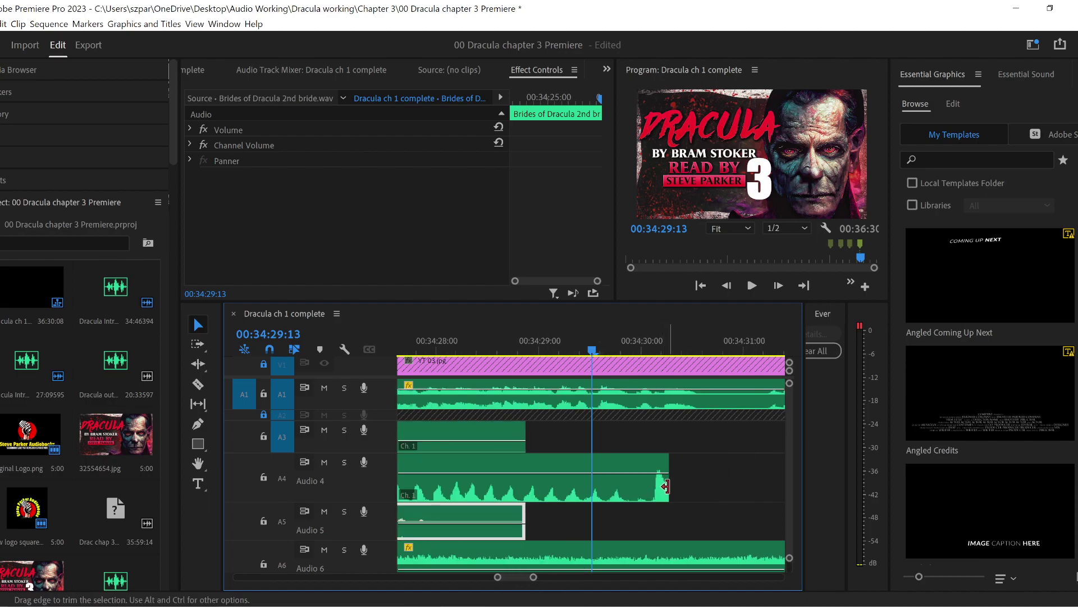
{"action": "left_click_drag", "start_coordinate": [667, 487], "coordinate": [646, 487]}
{"action": "left_click", "coordinate": [500, 349]}
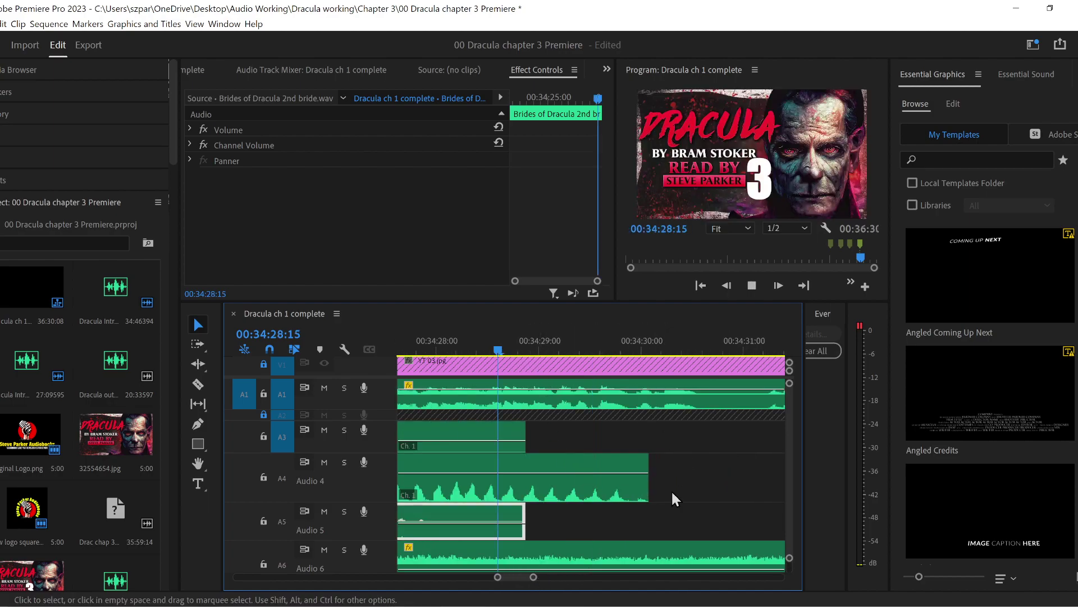
{"action": "key", "text": "space"}
{"action": "left_click_drag", "start_coordinate": [533, 579], "coordinate": [610, 578]}
{"action": "left_click", "coordinate": [686, 493]}
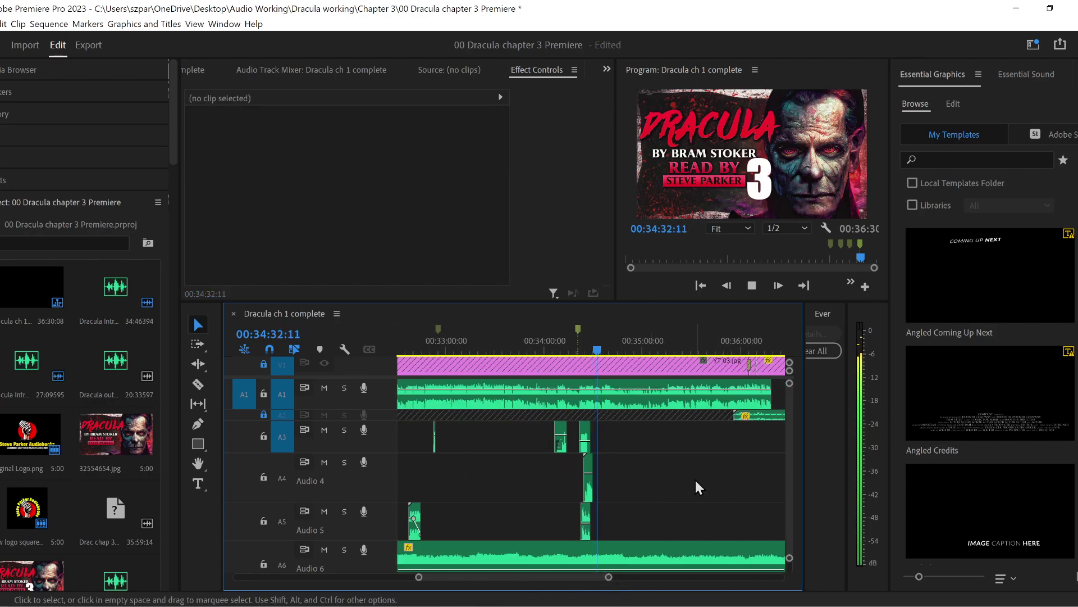
- Save the project and replace the backup copy named 00 Dracula chapter 3 Premiere Copy, continuing playback briefly
{"action": "key", "text": "ctrl+s"}
{"action": "key", "text": "ctrl+alt+s"}
{"action": "key", "text": "Return"}
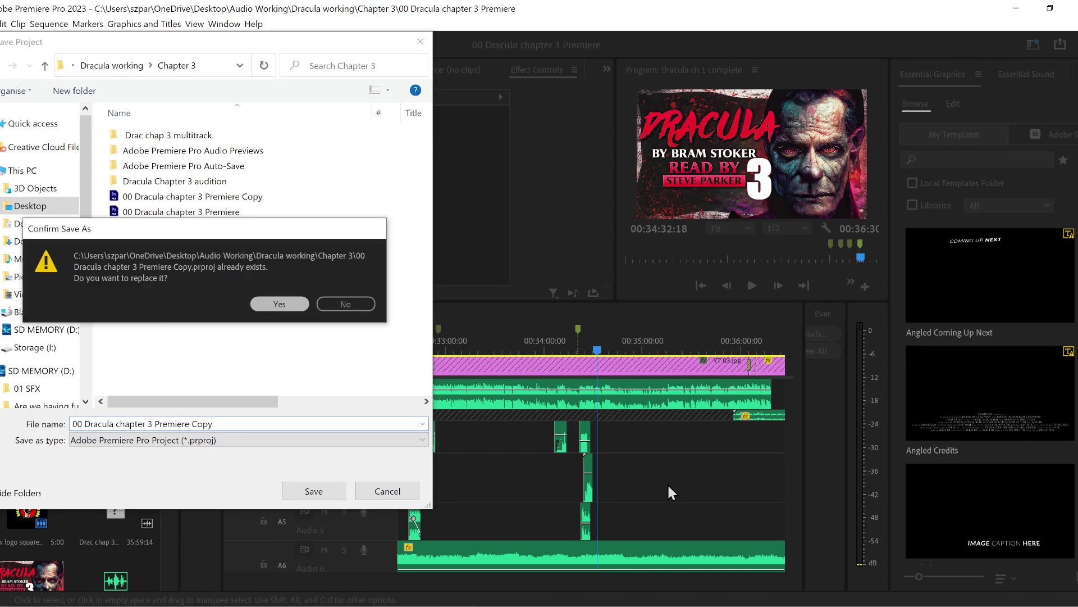
{"action": "key", "text": "Return"}
{"action": "key", "text": "space"}
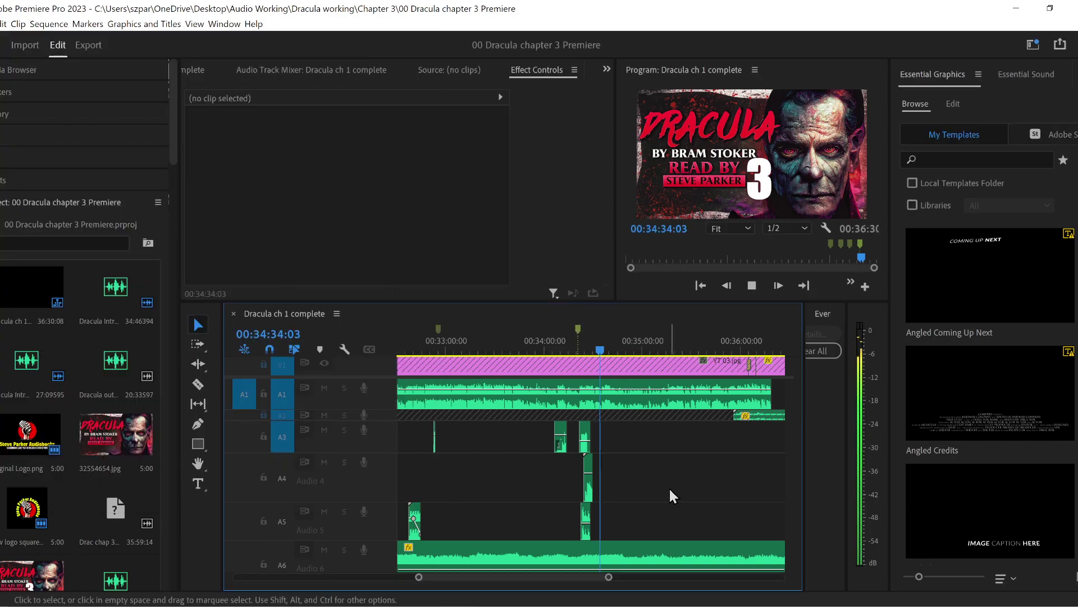
{"action": "key", "text": "space"}
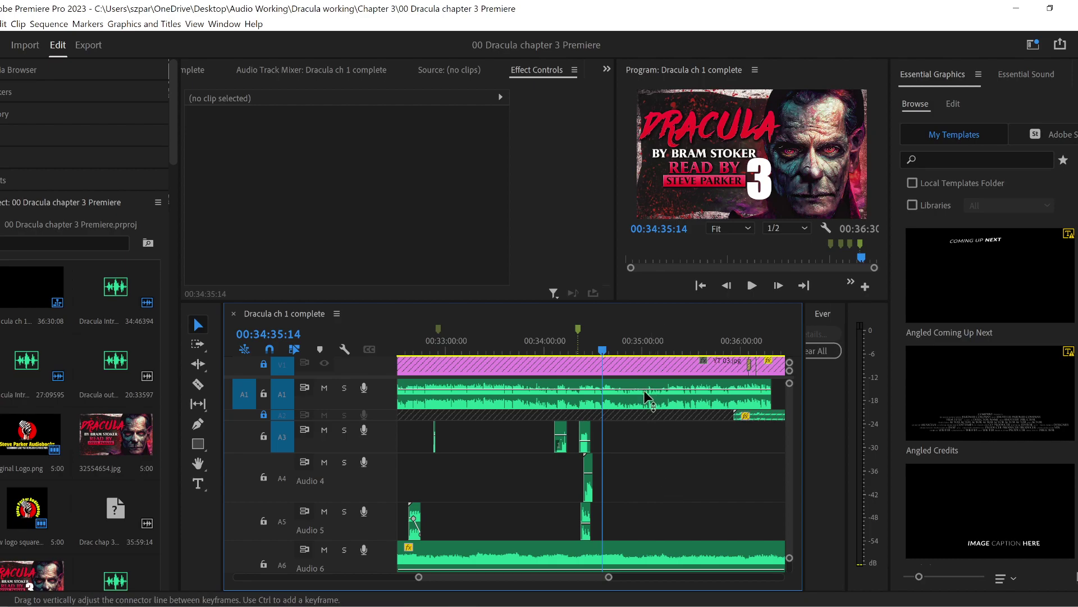
- Place the playhead at 00:34:21:12, where the bride voices begin, and inspect the 3rd and 1st bride clips
{"action": "left_click_drag", "start_coordinate": [419, 577], "coordinate": [466, 579]}
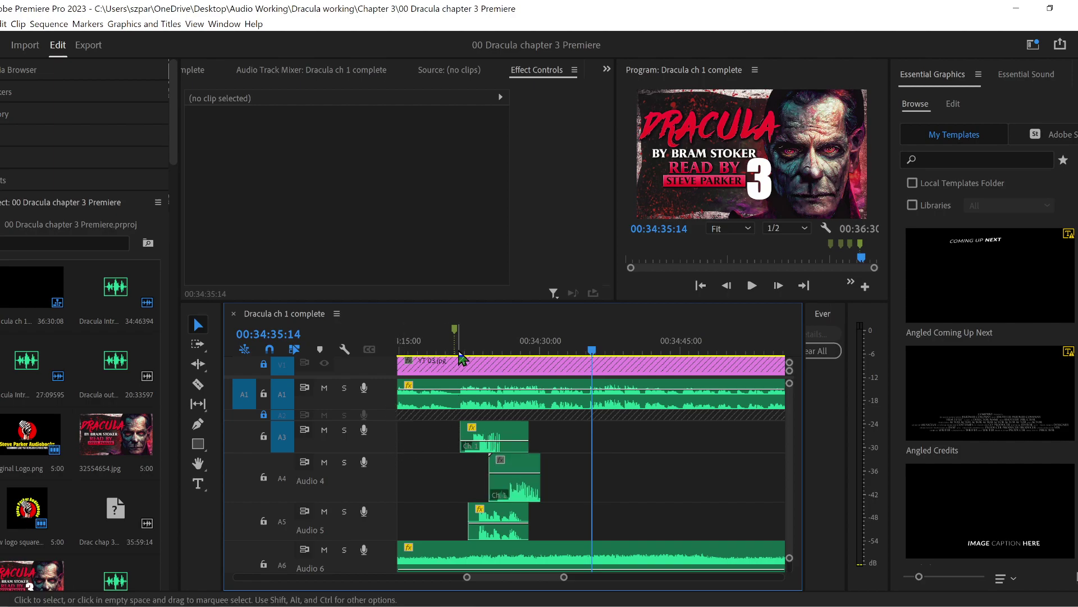
{"action": "left_click_drag", "start_coordinate": [459, 352], "coordinate": [465, 365]}
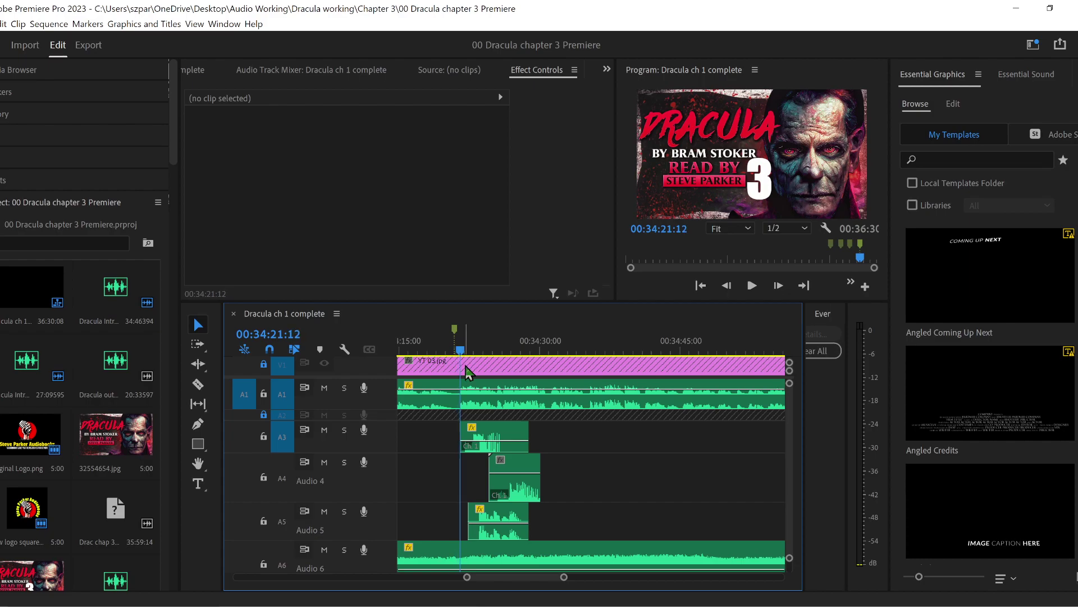
{"action": "left_click", "coordinate": [511, 447]}
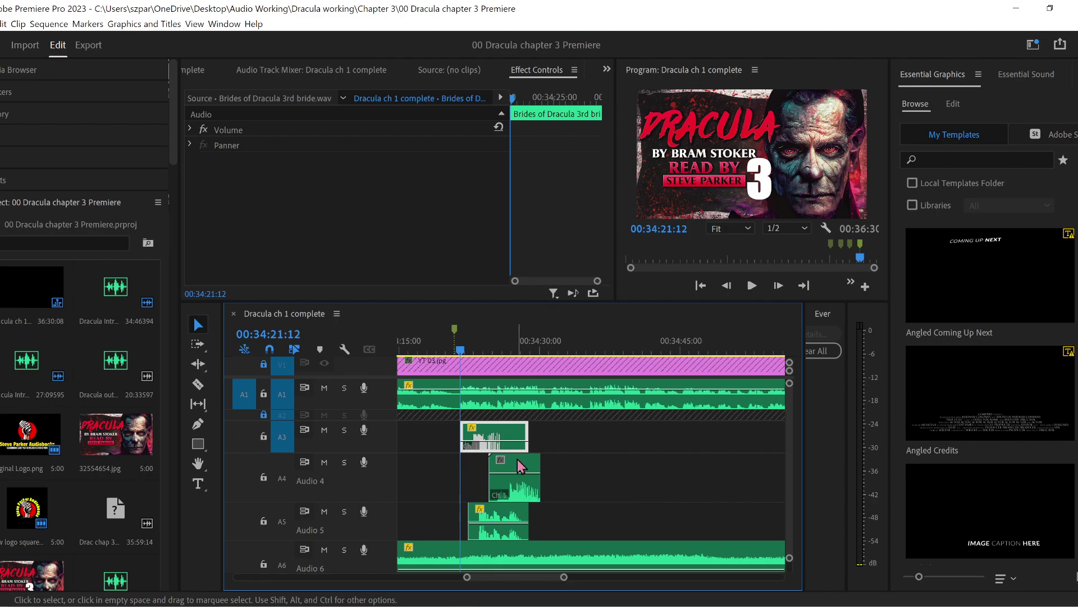
{"action": "left_click", "coordinate": [517, 459]}
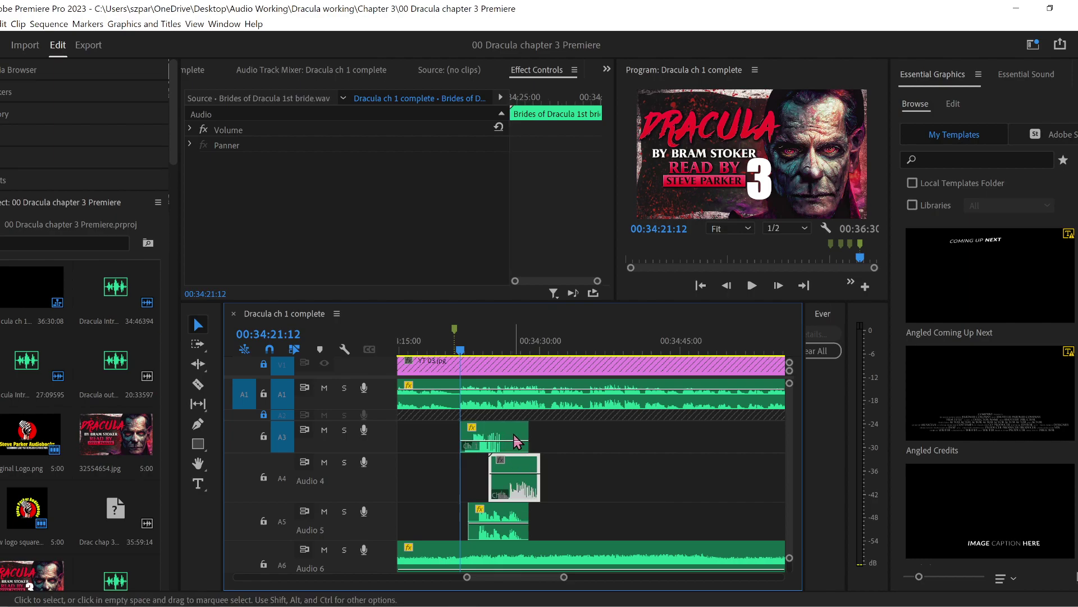
{"action": "left_click", "coordinate": [590, 499]}
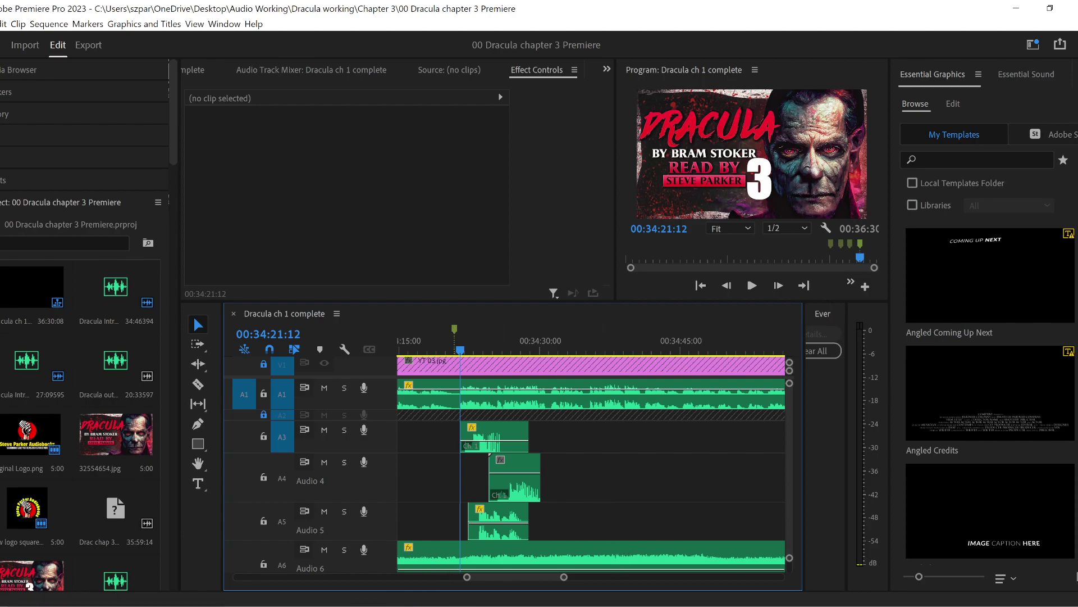
- Switch to File Explorer's Chapter 3 folder and listen to Brides of Dracula 3rd bride at a raised player volume, closing the player at the end
{"action": "left_click", "coordinate": [280, 562]}
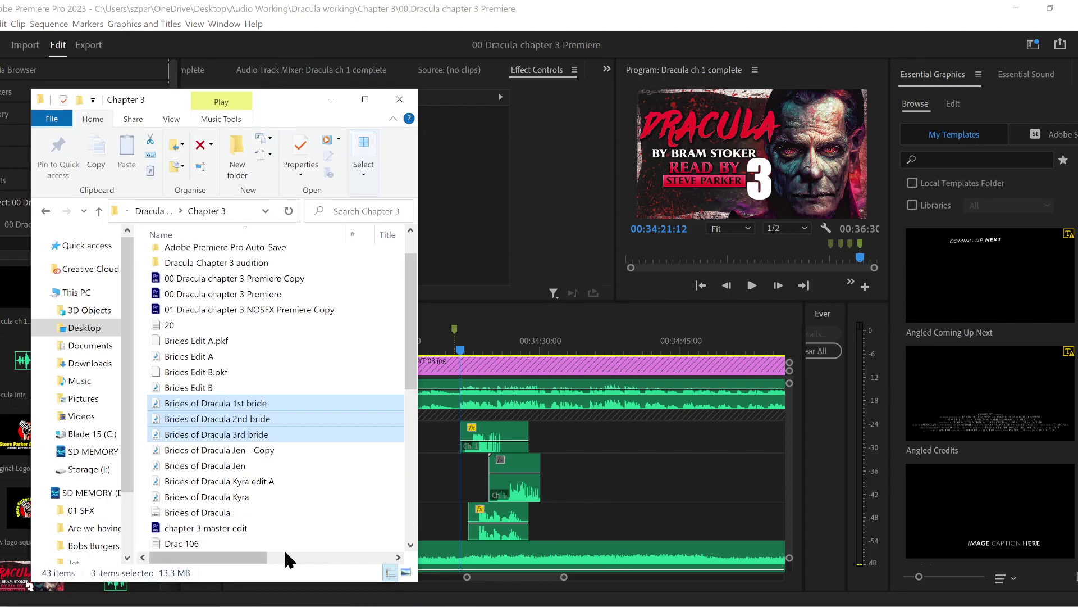
{"action": "double_click", "coordinate": [295, 433]}
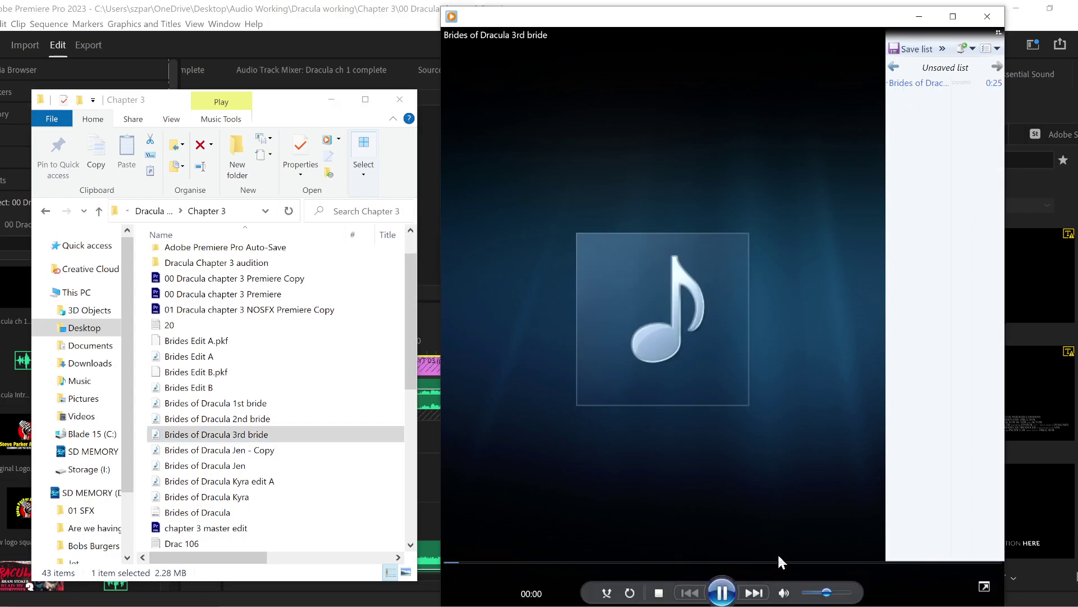
{"action": "left_click_drag", "start_coordinate": [837, 598], "coordinate": [863, 599]}
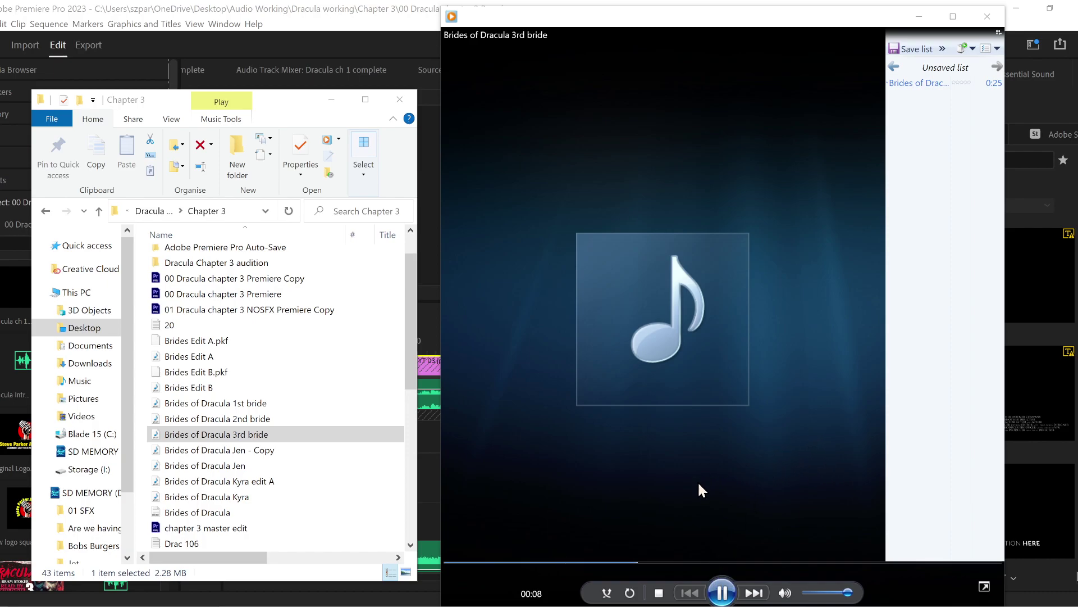
{"action": "left_click", "coordinate": [986, 22]}
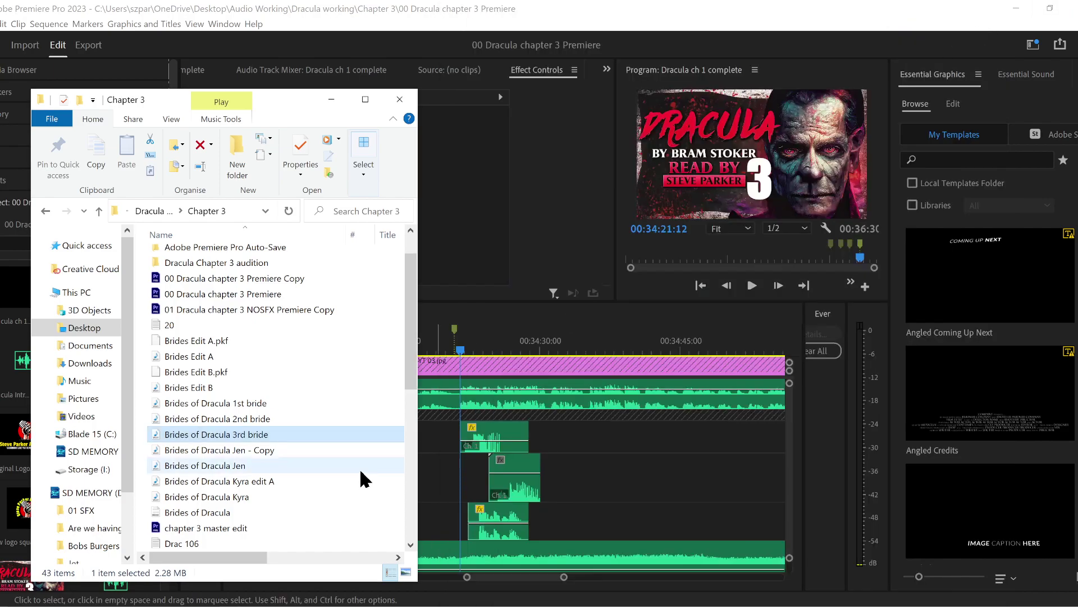
- Play the Jenlaughs recording from the Videos folder and close the player
{"action": "left_click", "coordinate": [83, 421]}
{"action": "double_click", "coordinate": [217, 393]}
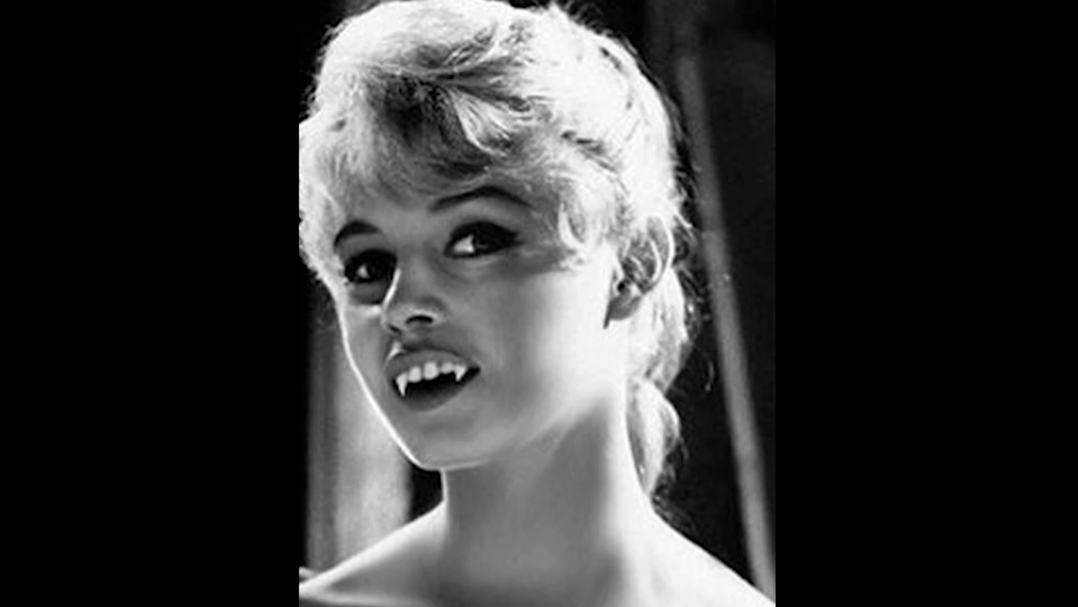
{"action": "mouse_move", "coordinate": [730, 325]}
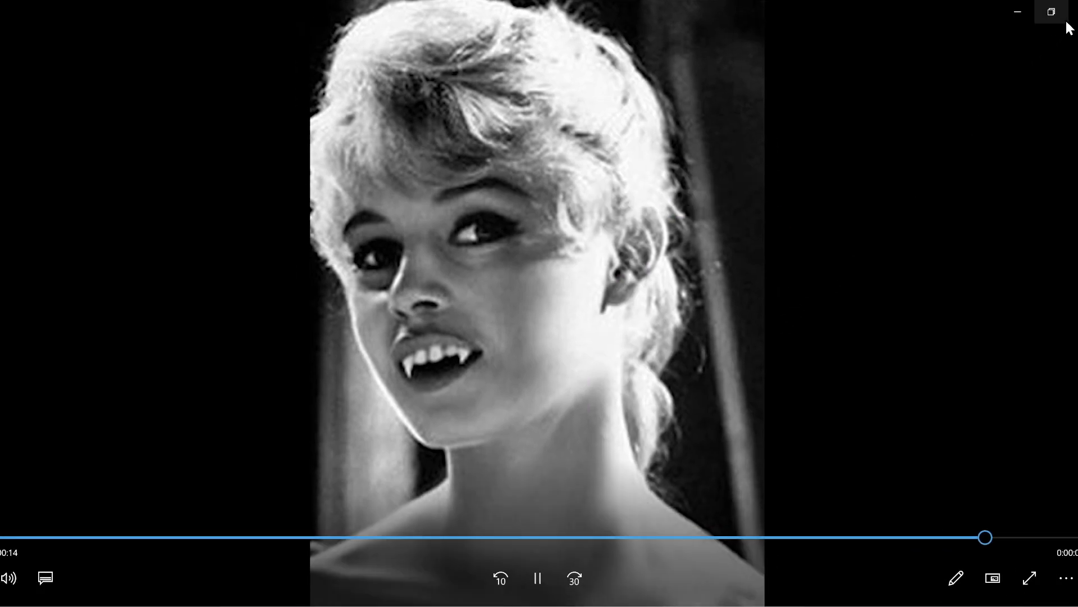
{"action": "left_click", "coordinate": [1070, 9]}
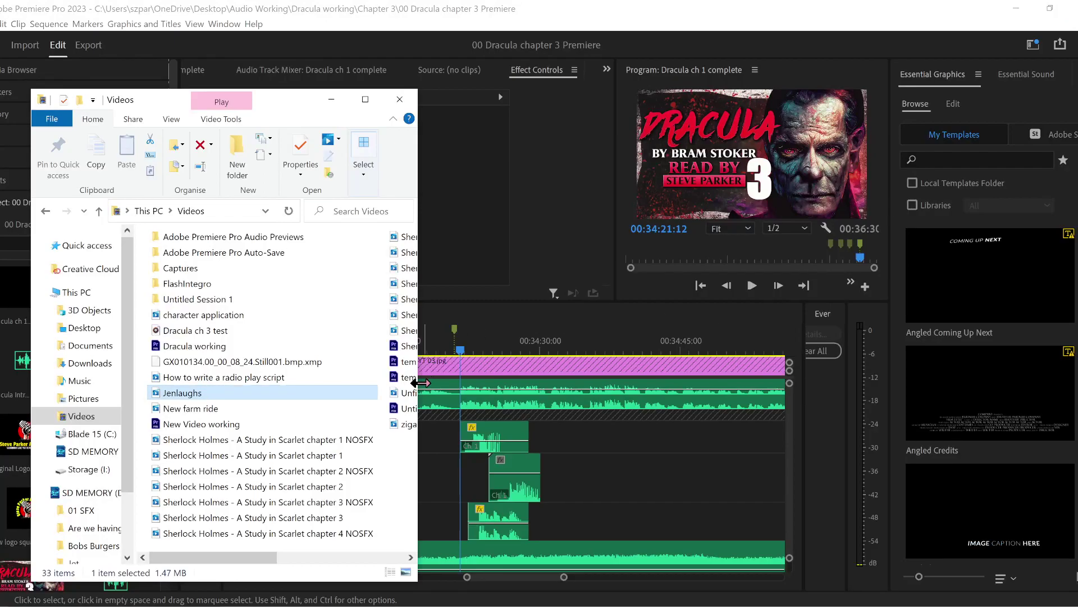
- Return to Premiere Pro and save the project along with its backup copy
{"action": "left_click", "coordinate": [646, 18]}
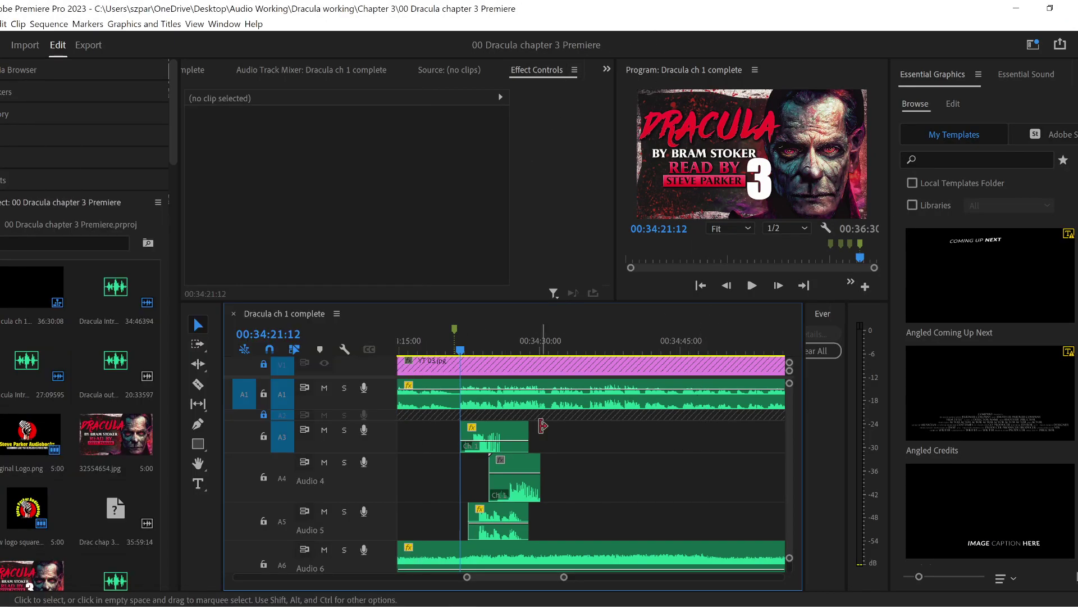
{"action": "key", "text": "ctrl+s"}
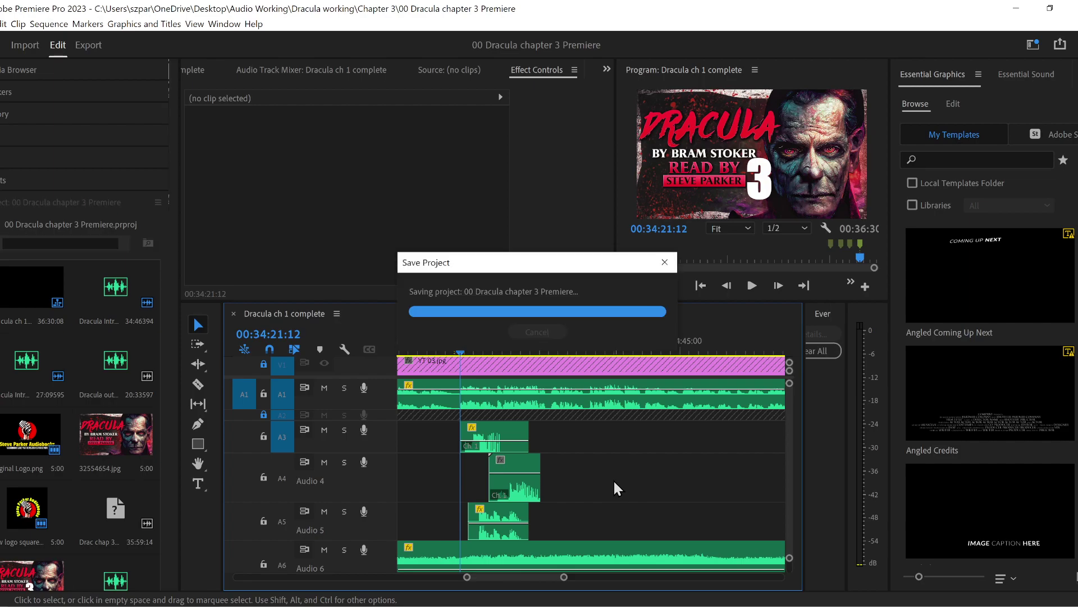
{"action": "key", "text": "ctrl+alt+s"}
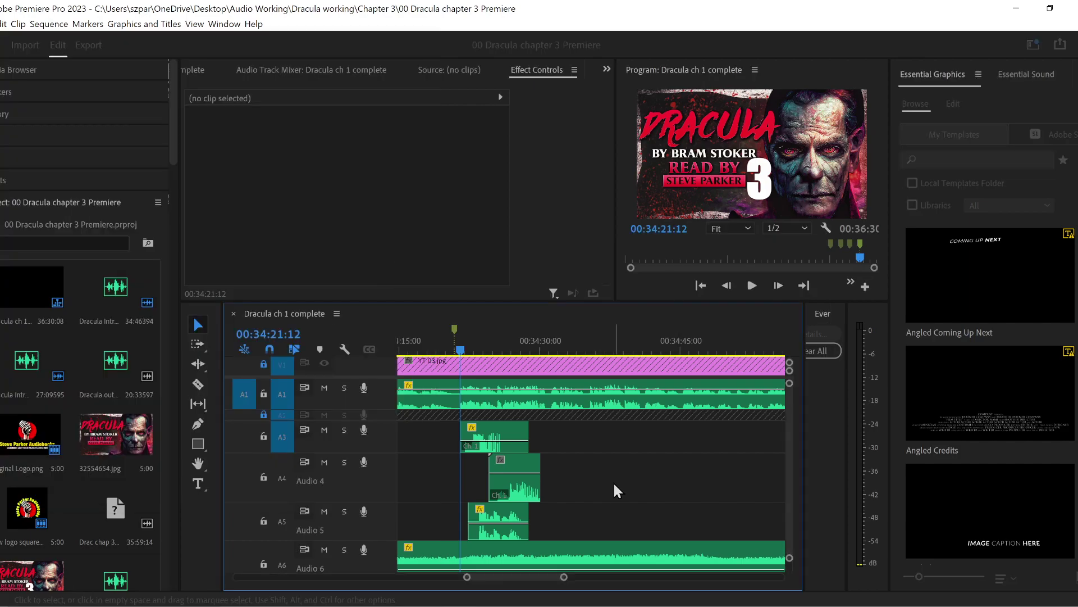
- Play the bride voices from 00:34:21:12 and replay the narration that follows to check its level
{"action": "key", "text": "space"}
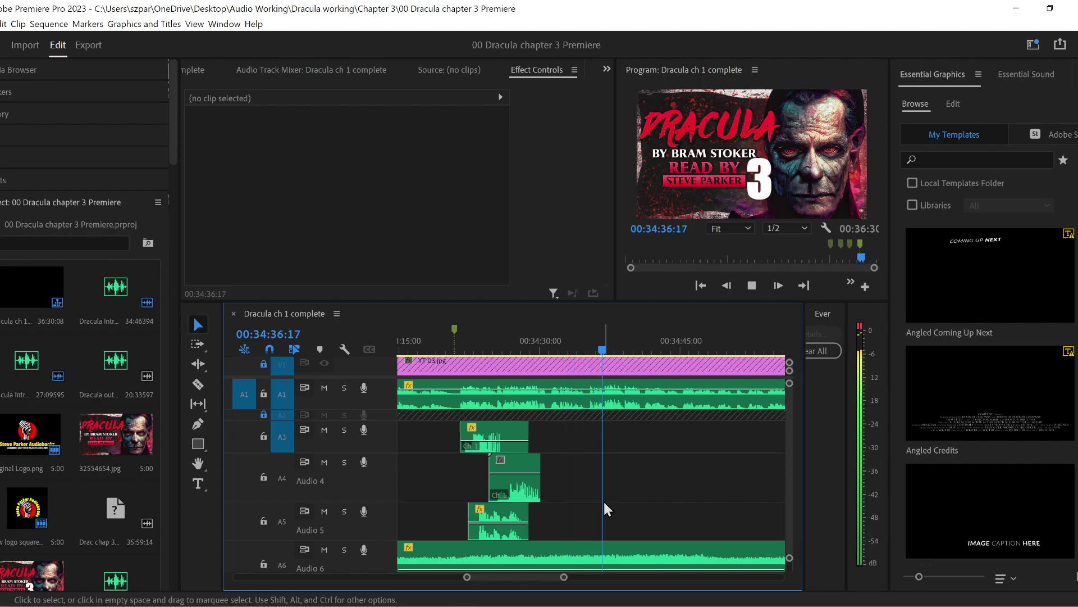
{"action": "left_click_drag", "start_coordinate": [564, 580], "coordinate": [534, 576]}
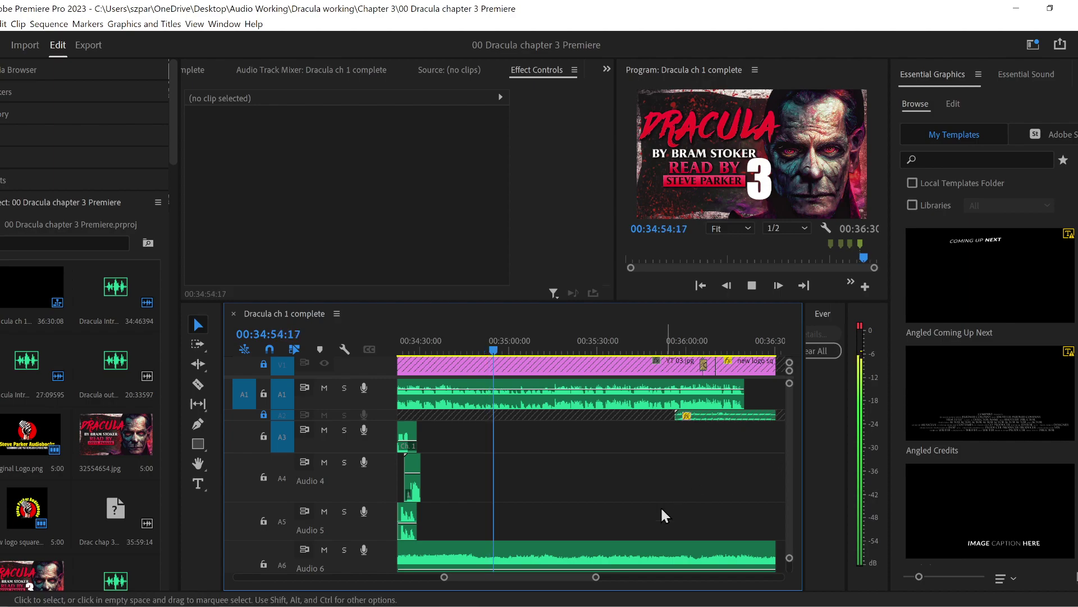
{"action": "left_click", "coordinate": [460, 351]}
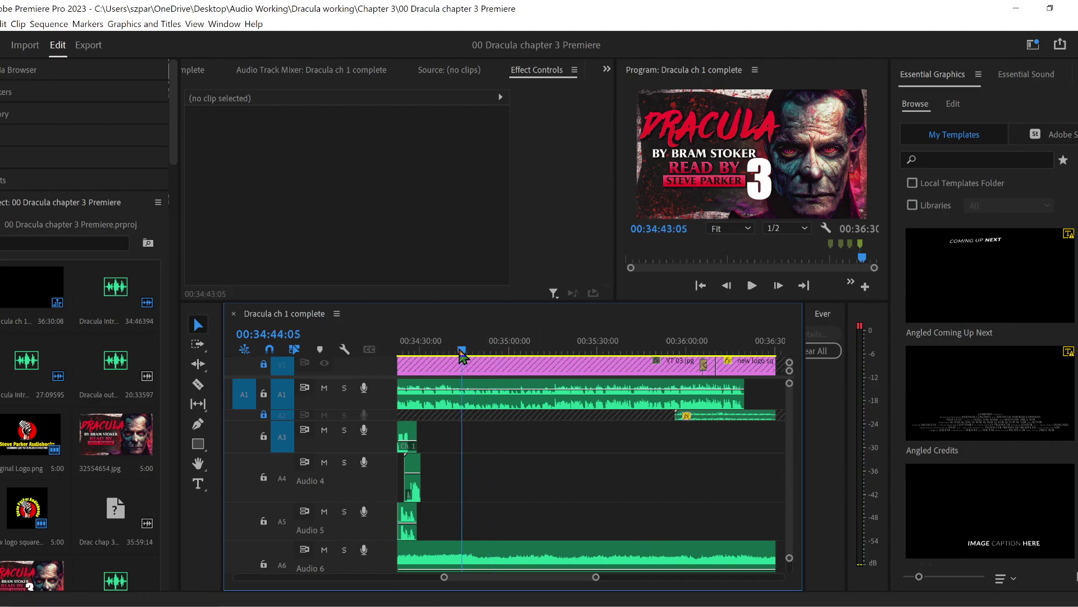
{"action": "left_click_drag", "start_coordinate": [445, 580], "coordinate": [477, 581]}
{"action": "key", "text": "space"}
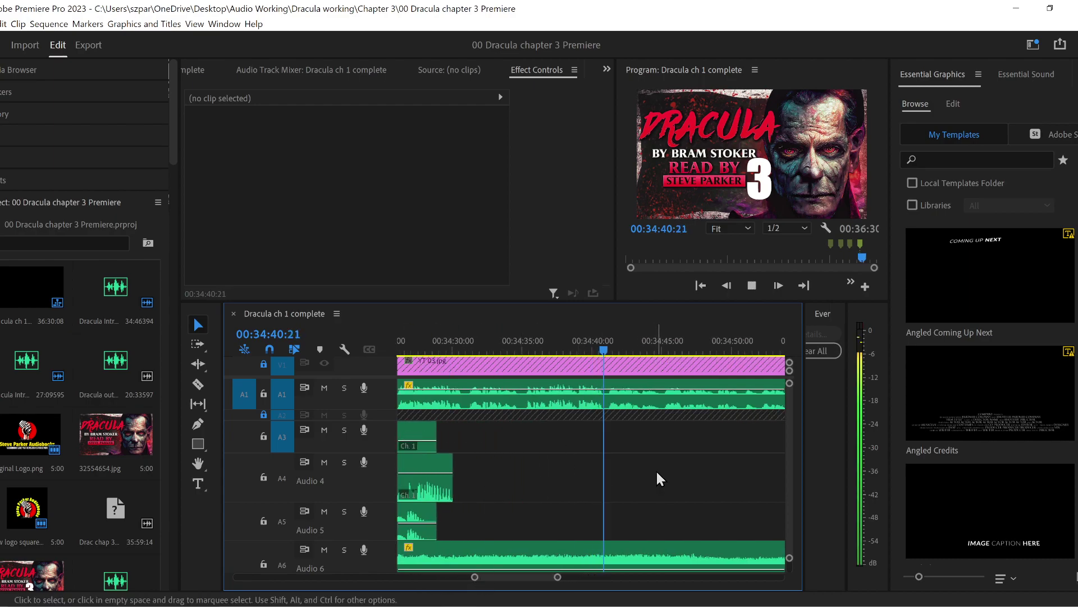
- Add two adjacent volume keyframes with the Pen tool to the Audio 1 narration at about 00:34:41
{"action": "left_click", "coordinate": [198, 424]}
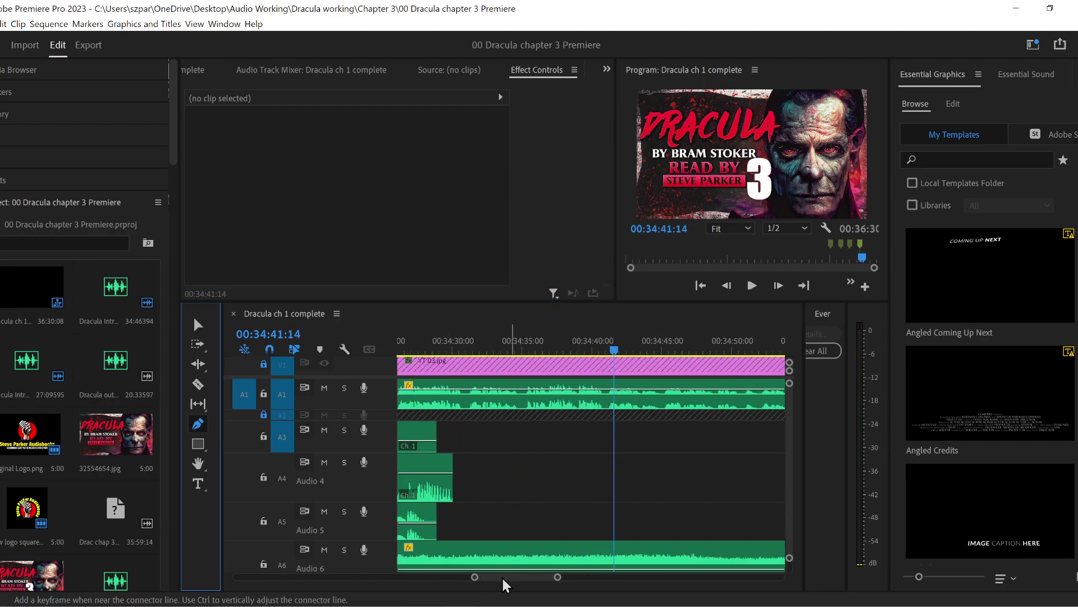
{"action": "left_click_drag", "start_coordinate": [476, 577], "coordinate": [483, 578]}
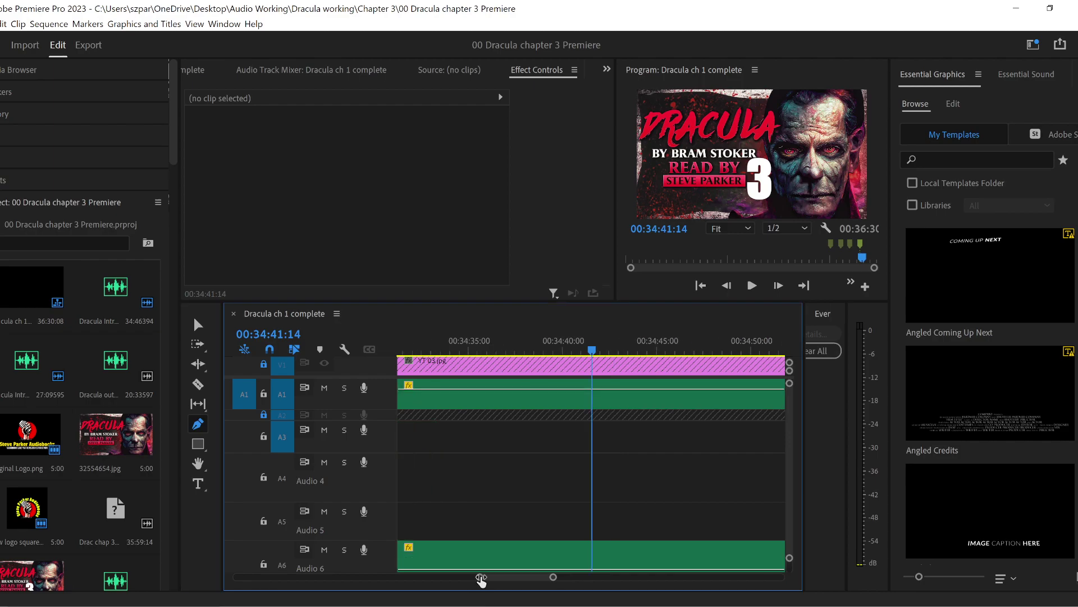
{"action": "left_click", "coordinate": [577, 389]}
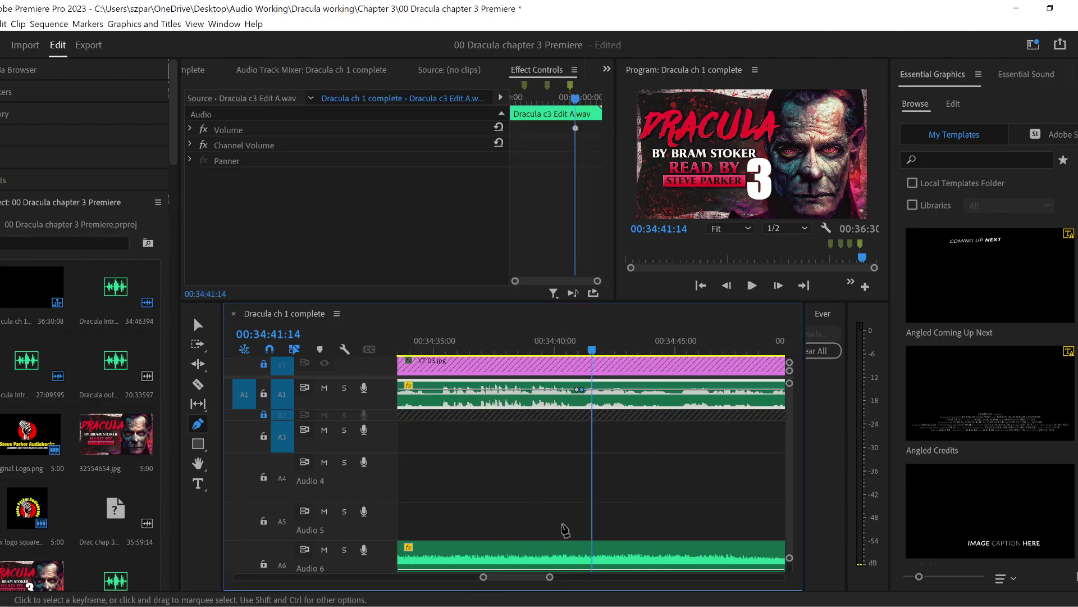
- Play on through the narration and add two adjacent volume keyframes on Audio 1 at about 00:35:03
{"action": "key", "text": "space"}
{"action": "left_click_drag", "start_coordinate": [550, 578], "coordinate": [572, 579]}
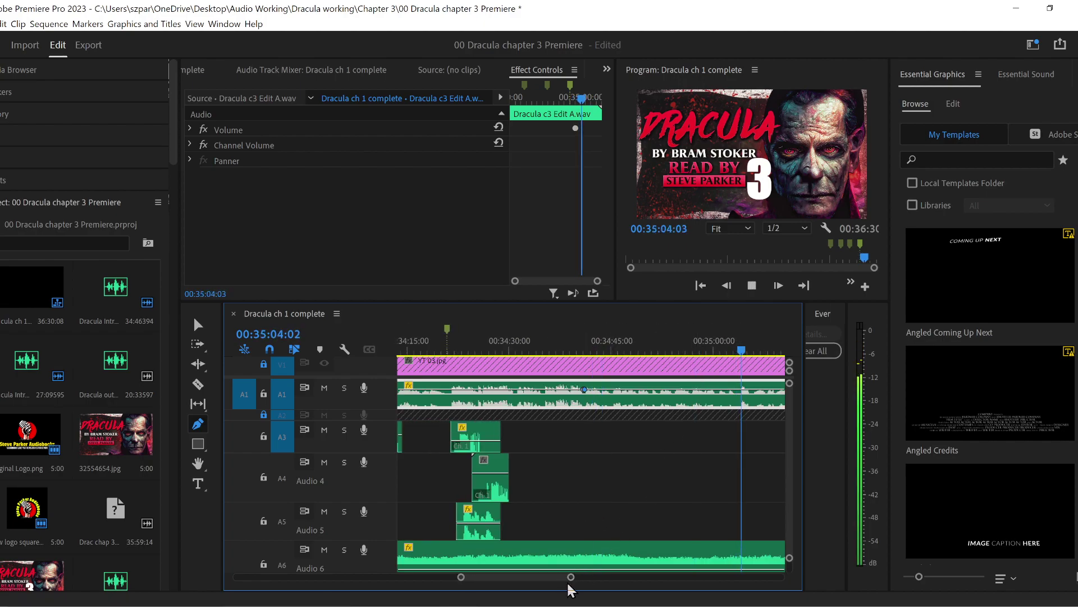
{"action": "left_click", "coordinate": [739, 388]}
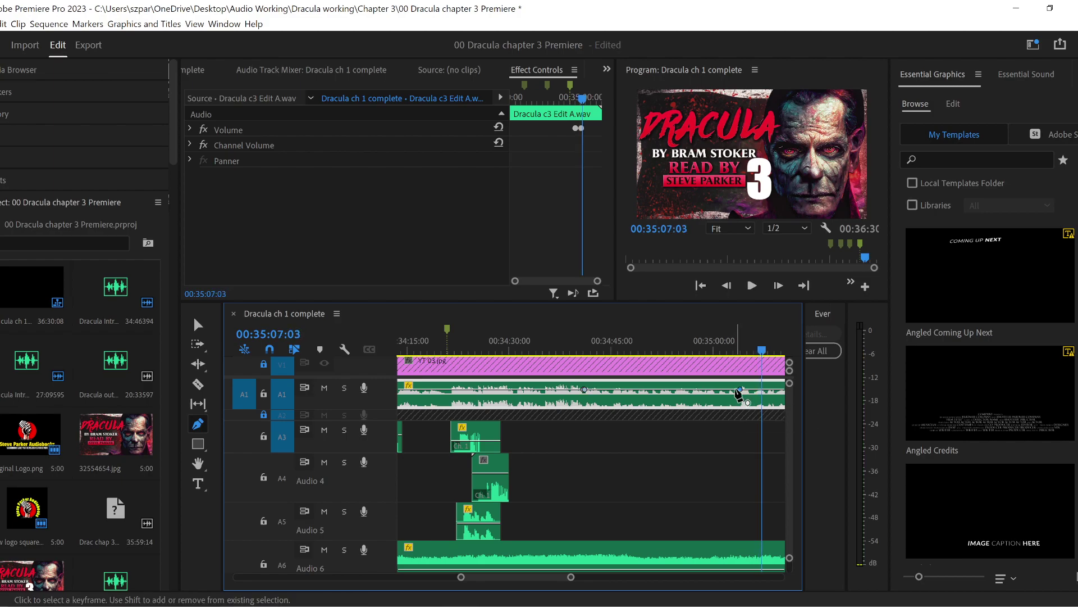
{"action": "left_click", "coordinate": [740, 343]}
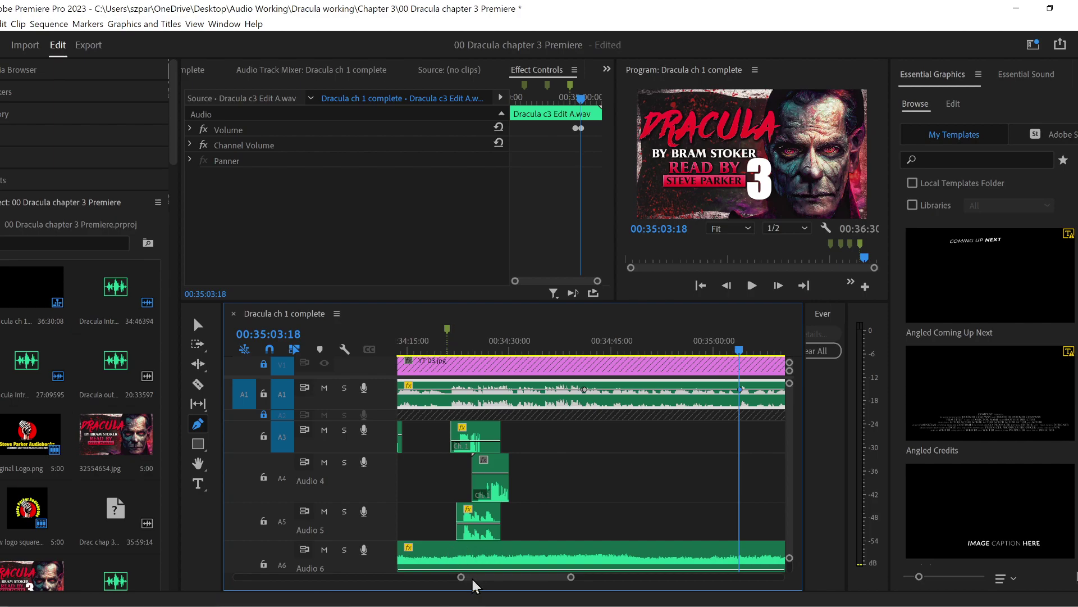
{"action": "left_click_drag", "start_coordinate": [461, 580], "coordinate": [488, 578]}
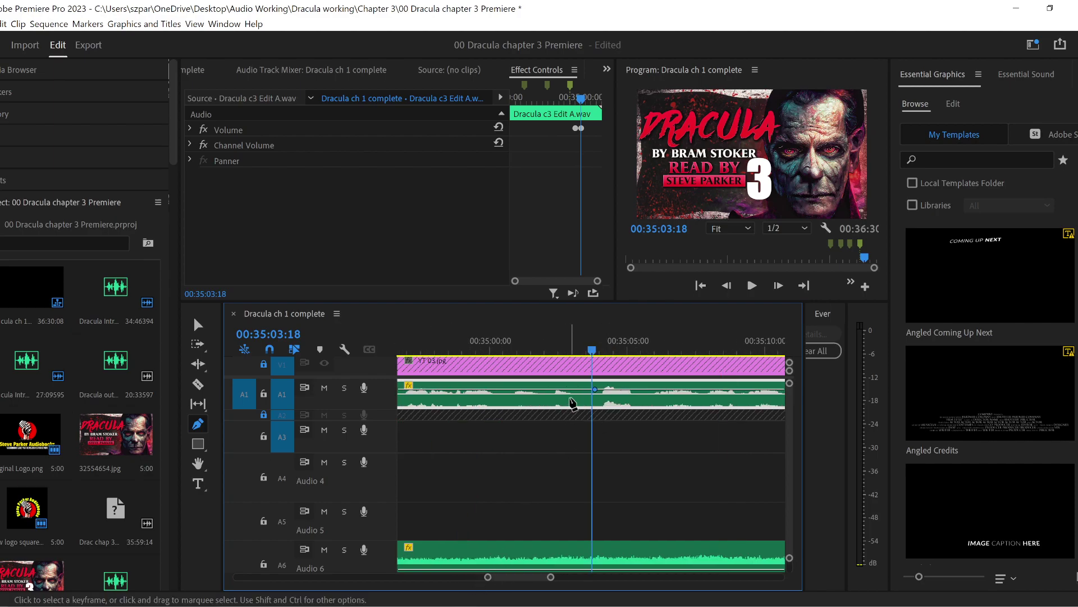
{"action": "left_click", "coordinate": [582, 388]}
- Raise the Audio 1 narration volume slightly between the two keyframe pairs and play back the adjusted section
{"action": "left_click", "coordinate": [198, 324]}
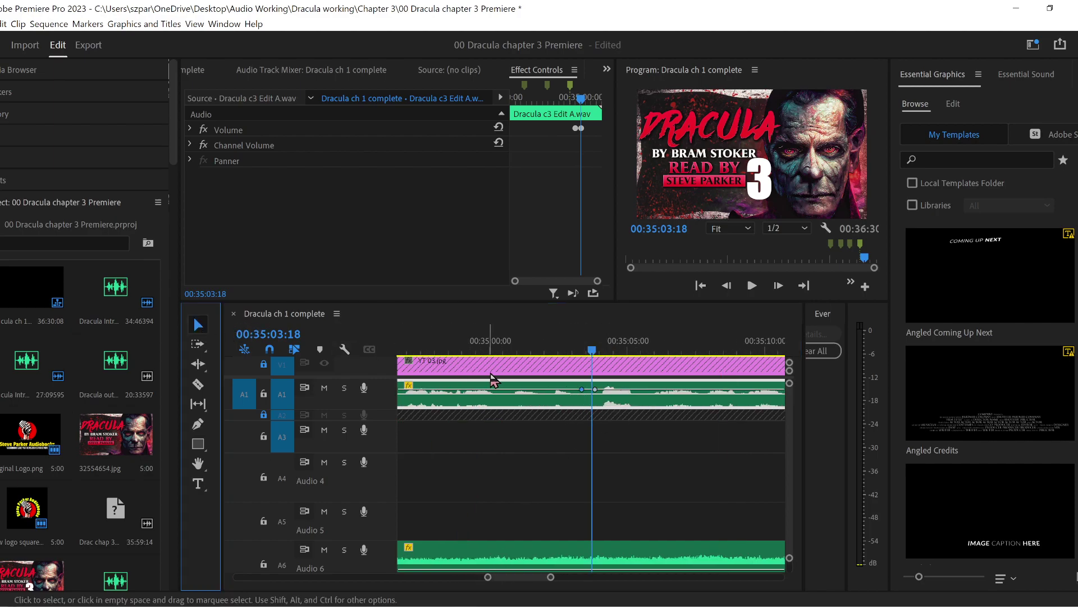
{"action": "left_click_drag", "start_coordinate": [527, 387], "coordinate": [527, 388]}
{"action": "key", "text": "shift+k"}
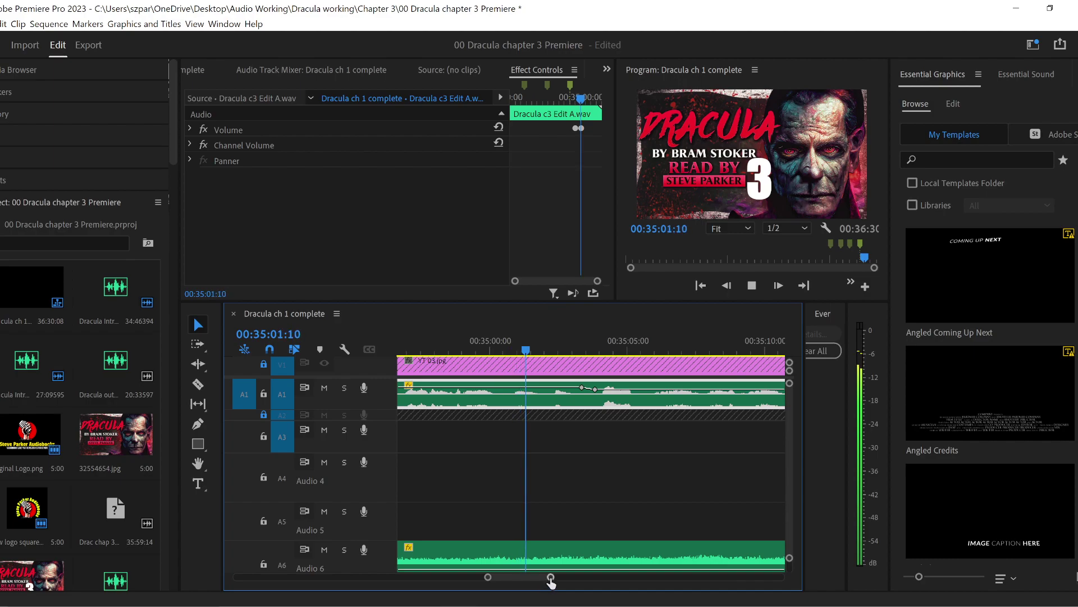
{"action": "key", "text": "minus"}
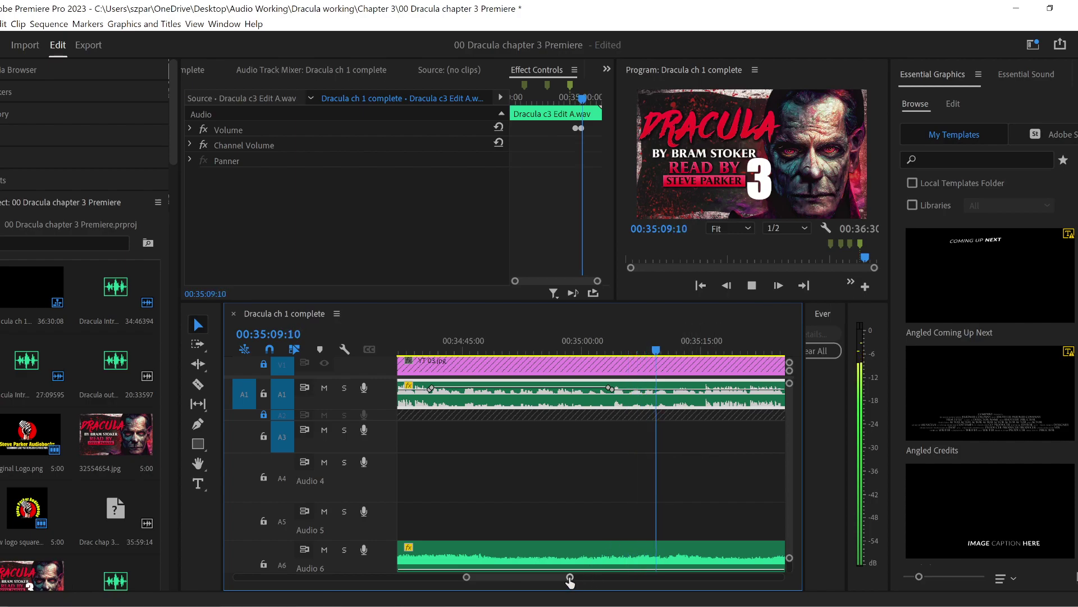
- Play the narration on to about 00:35:18 and check the lower audio tracks around that point
{"action": "left_click_drag", "start_coordinate": [570, 577], "coordinate": [583, 578]}
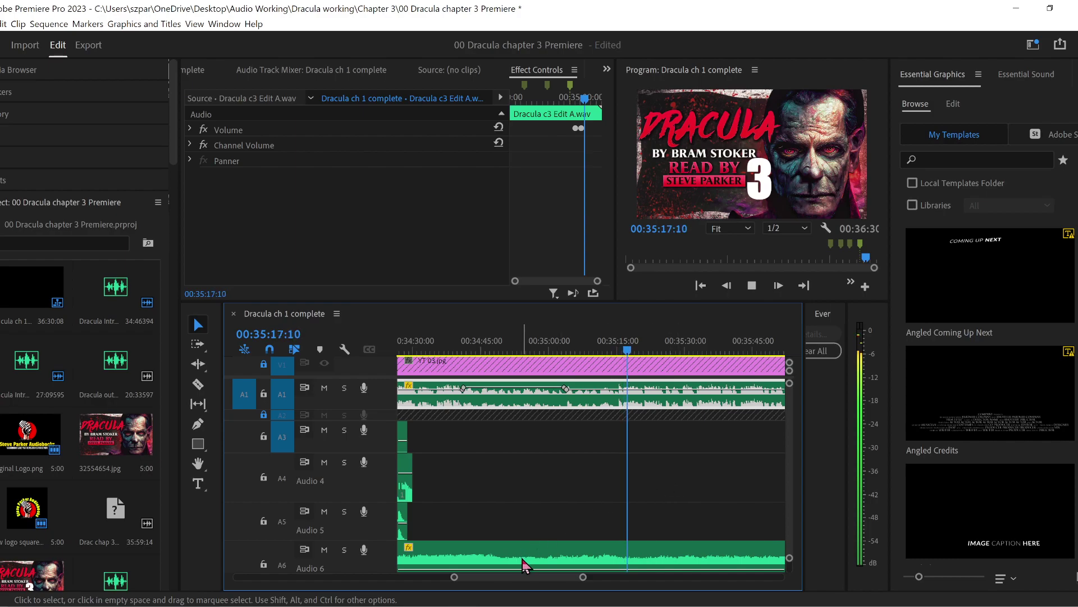
{"action": "key", "text": "space"}
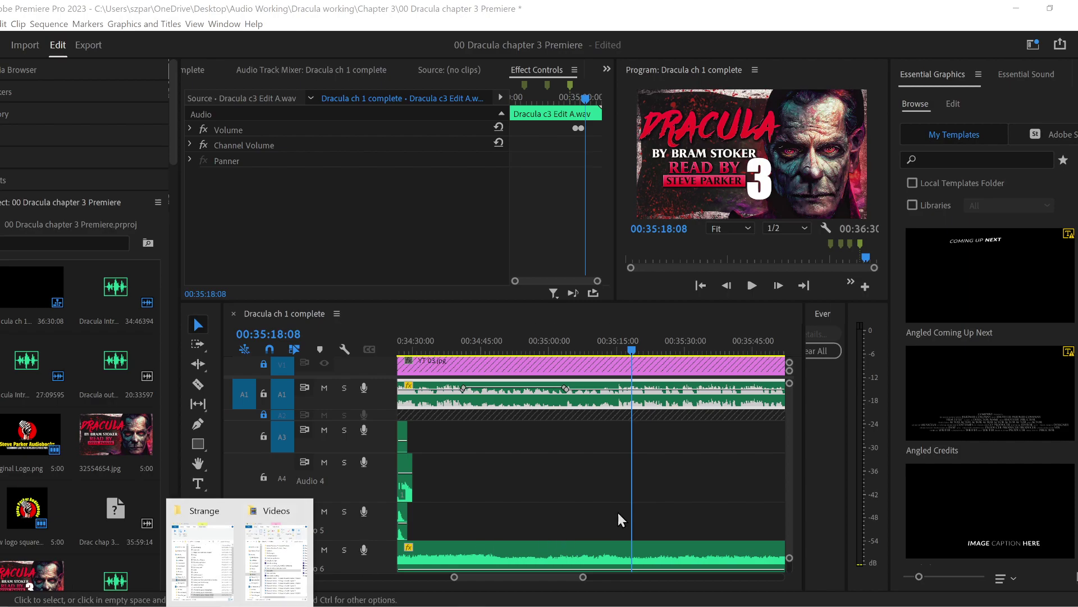
{"action": "left_click", "coordinate": [683, 477]}
{"action": "scroll", "coordinate": [786, 474], "scroll_direction": "down", "scroll_amount": 5}
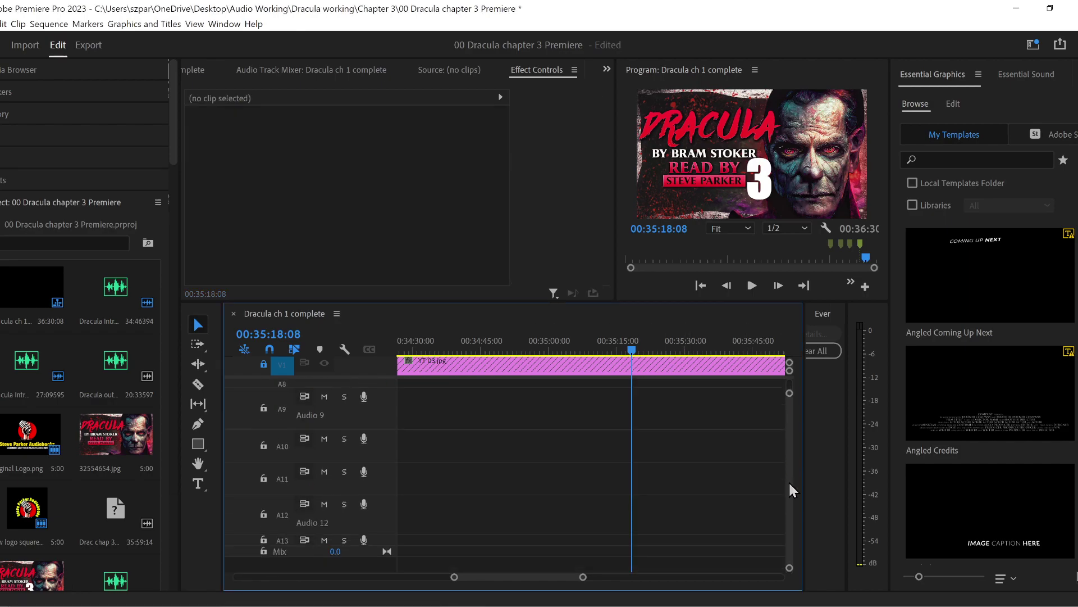
{"action": "scroll", "coordinate": [797, 477], "scroll_direction": "up", "scroll_amount": 5}
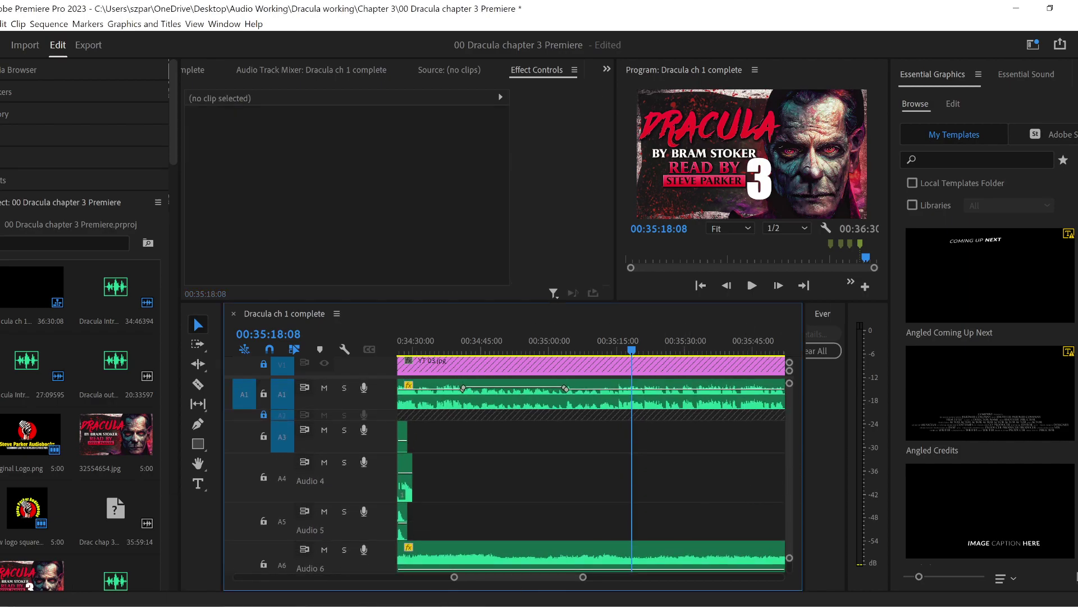
- Add the Brides of Dracula 1st bride file from the Chapter 3 folder to Audio 4, starting at about 00:35:13
{"action": "left_click", "coordinate": [202, 564]}
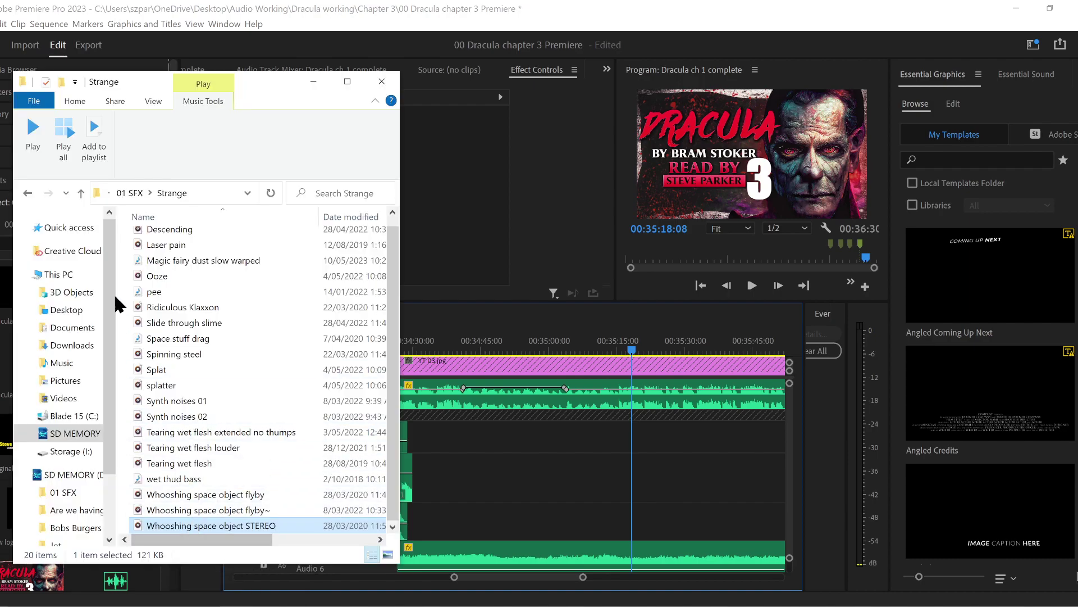
{"action": "left_click", "coordinate": [275, 568]}
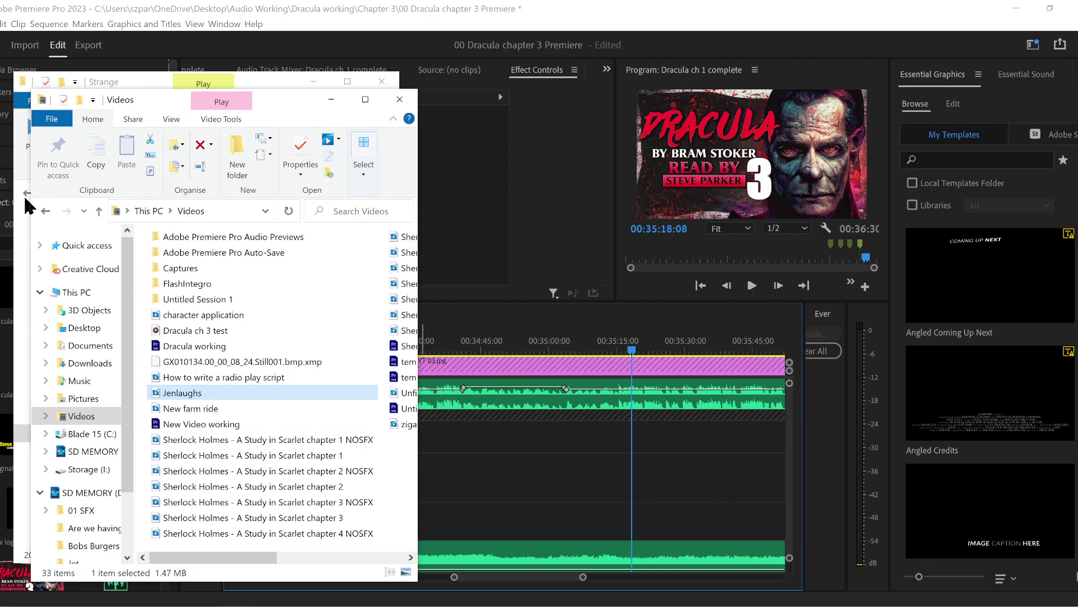
{"action": "left_click", "coordinate": [46, 212]}
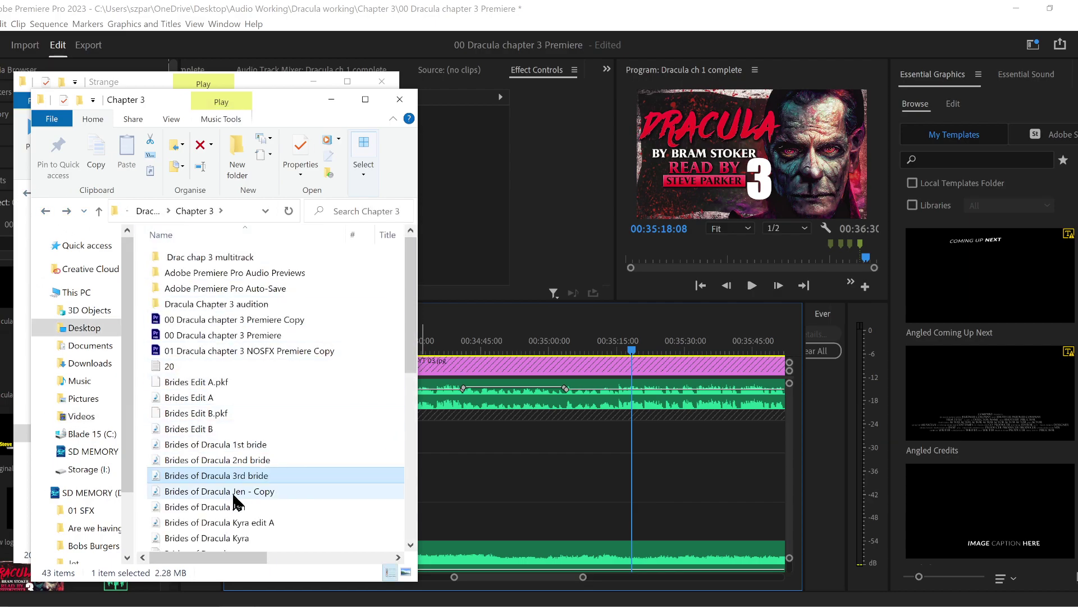
{"action": "left_click_drag", "start_coordinate": [250, 444], "coordinate": [606, 472]}
{"action": "left_click_drag", "start_coordinate": [584, 577], "coordinate": [621, 580]}
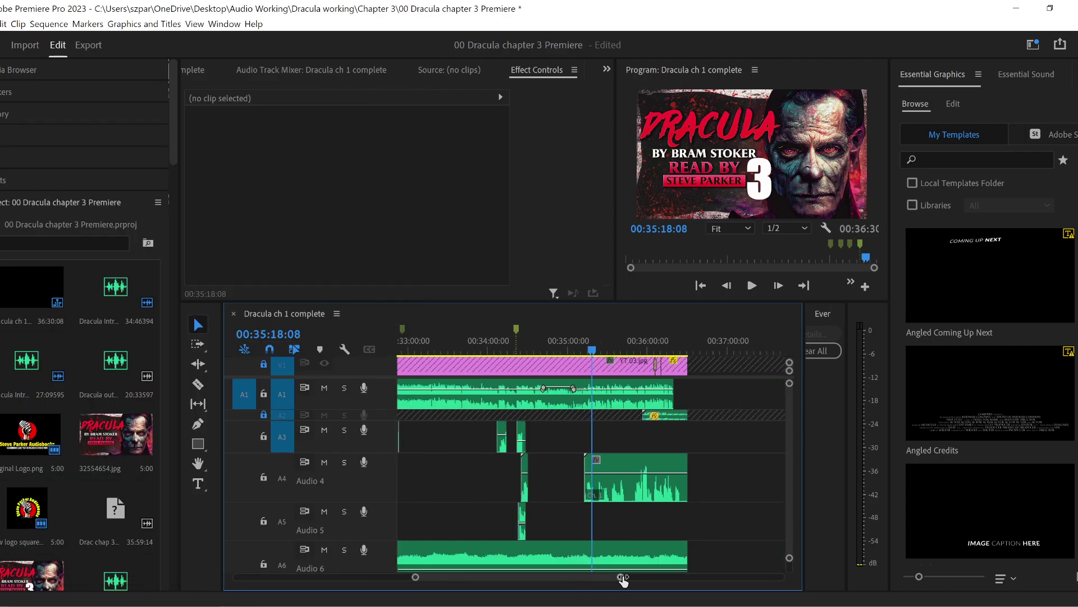
- Listen to parts of the first bride clip on Audio 4 from about 00:35:51 and 00:36:11
{"action": "left_click_drag", "start_coordinate": [626, 346], "coordinate": [637, 345]}
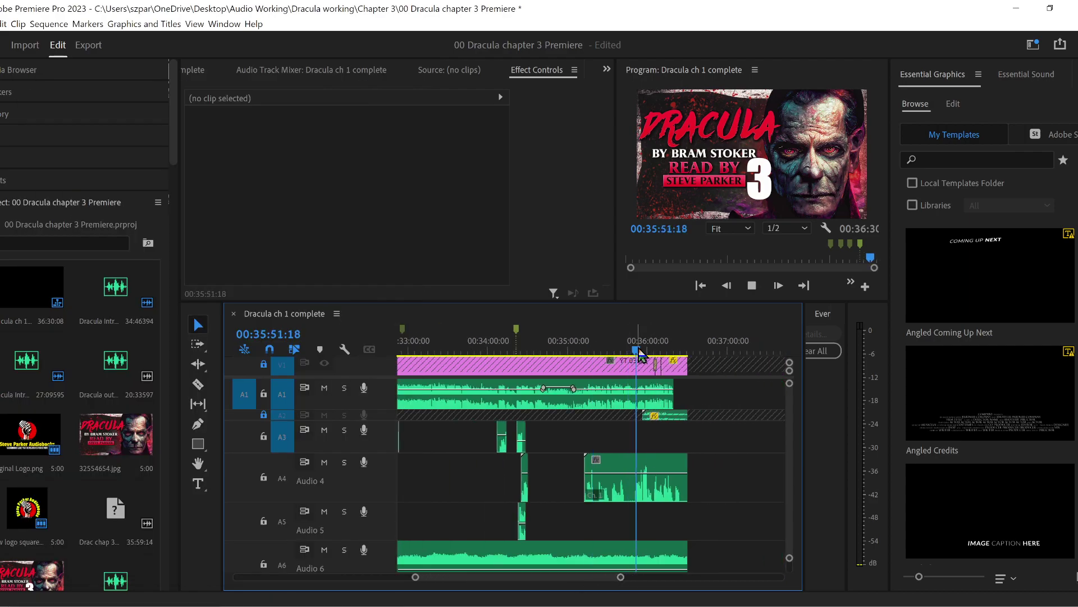
{"action": "key", "text": "space"}
{"action": "left_click_drag", "start_coordinate": [416, 578], "coordinate": [452, 577]}
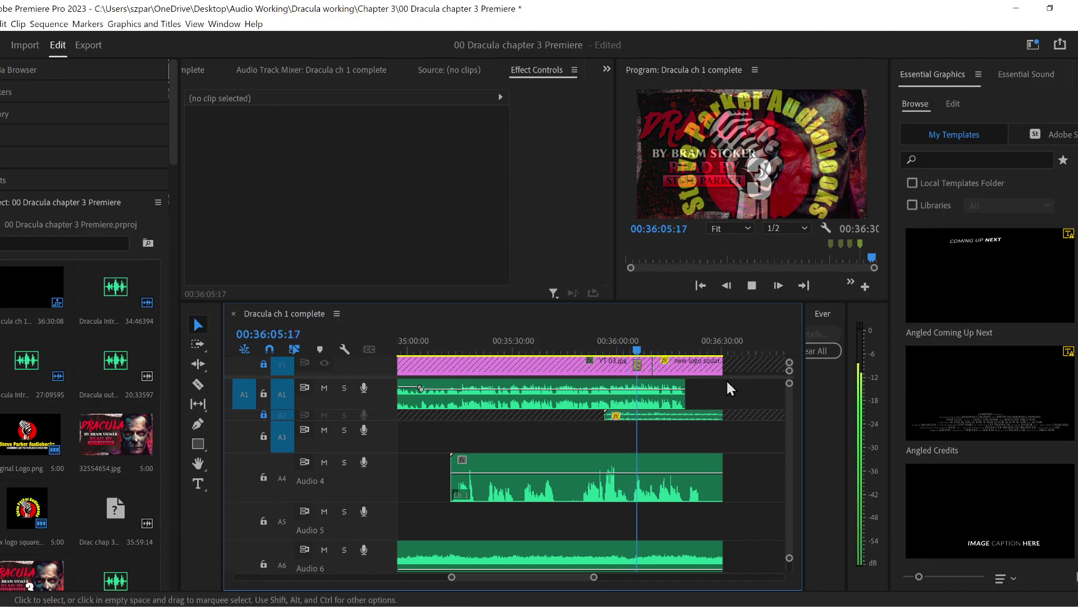
{"action": "left_click", "coordinate": [660, 351]}
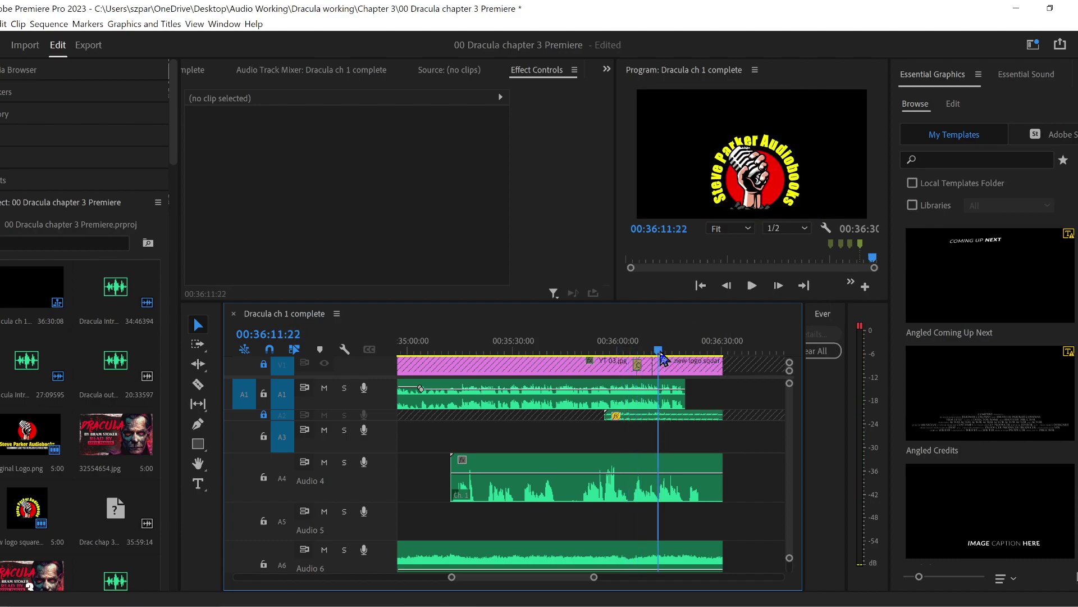
{"action": "key", "text": "space"}
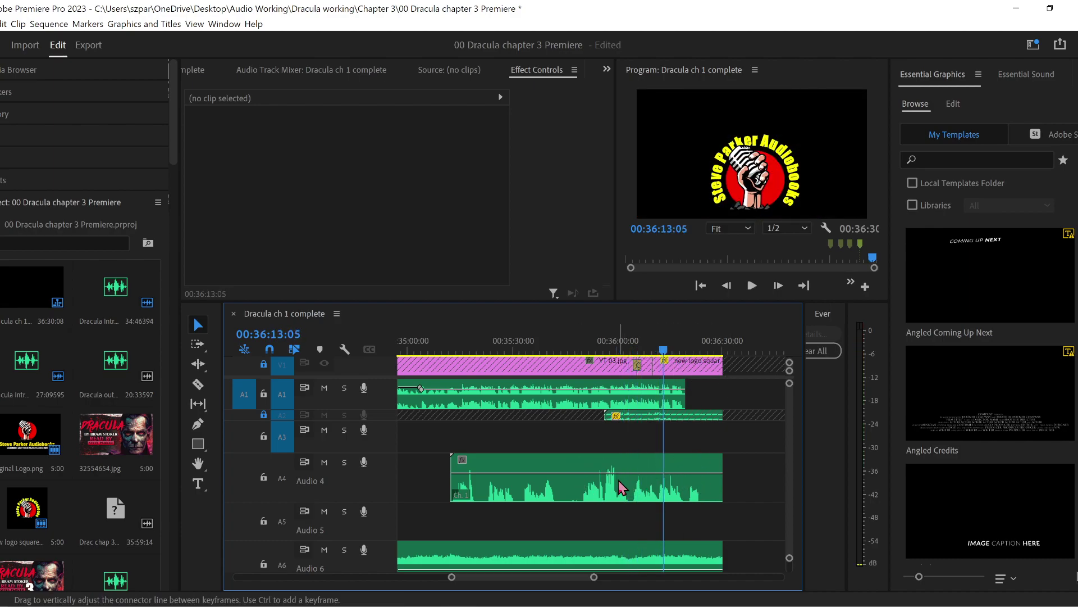
- Move the first bride clip on Audio 4 to end at about 00:37:11 and listen to its exposed part up to about 00:36:55
{"action": "left_click_drag", "start_coordinate": [629, 477], "coordinate": [770, 498]}
{"action": "left_click_drag", "start_coordinate": [747, 346], "coordinate": [861, 345]}
{"action": "left_click_drag", "start_coordinate": [379, 346], "coordinate": [565, 349]}
{"action": "key", "text": "space"}
{"action": "key", "text": "space"}
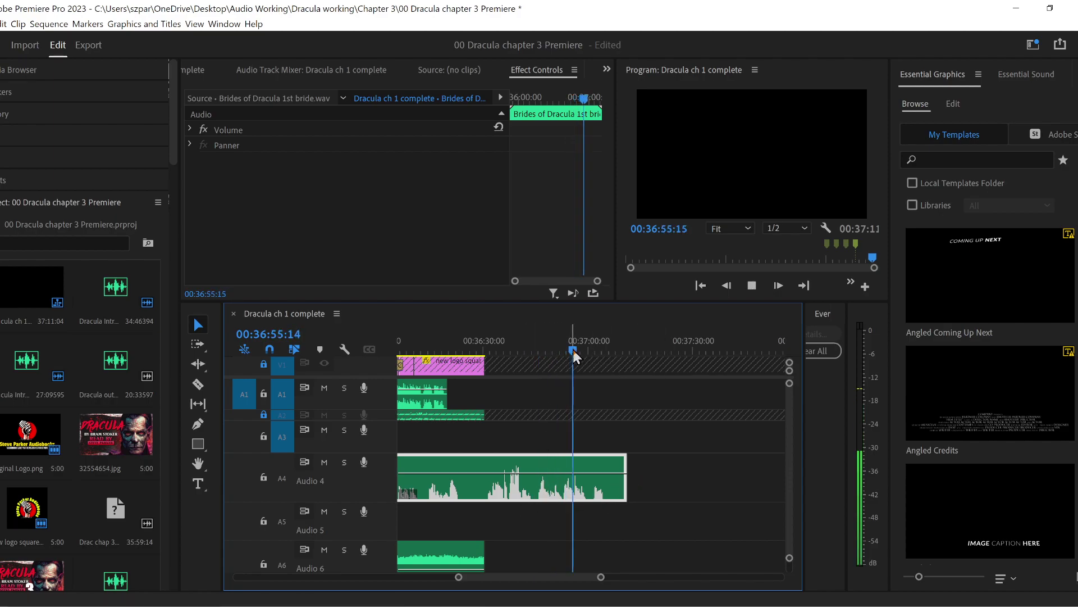
{"action": "left_click_drag", "start_coordinate": [573, 350], "coordinate": [560, 355]}
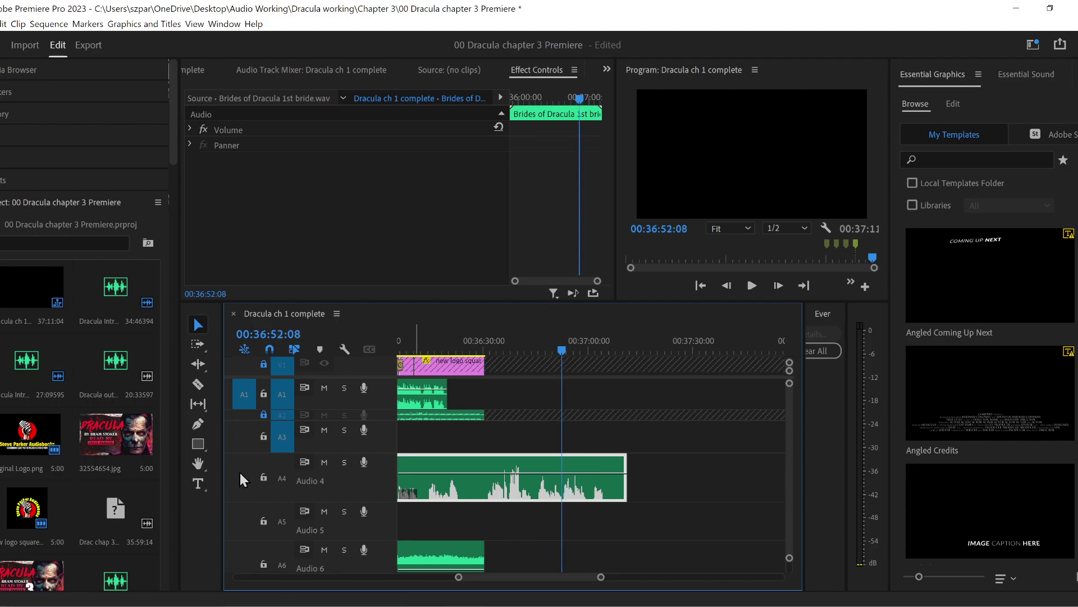
- Split the first bride clip with the Razor tool just after 00:36:52 and delete the part before the cut
{"action": "left_click", "coordinate": [198, 389]}
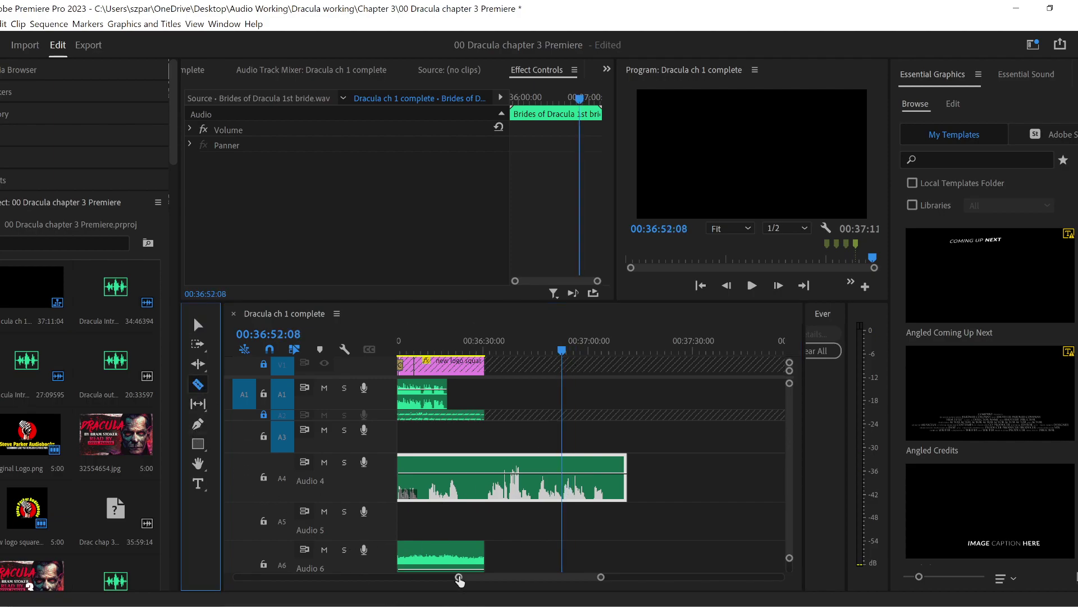
{"action": "left_click_drag", "start_coordinate": [459, 576], "coordinate": [499, 576]}
{"action": "left_click", "coordinate": [600, 487]}
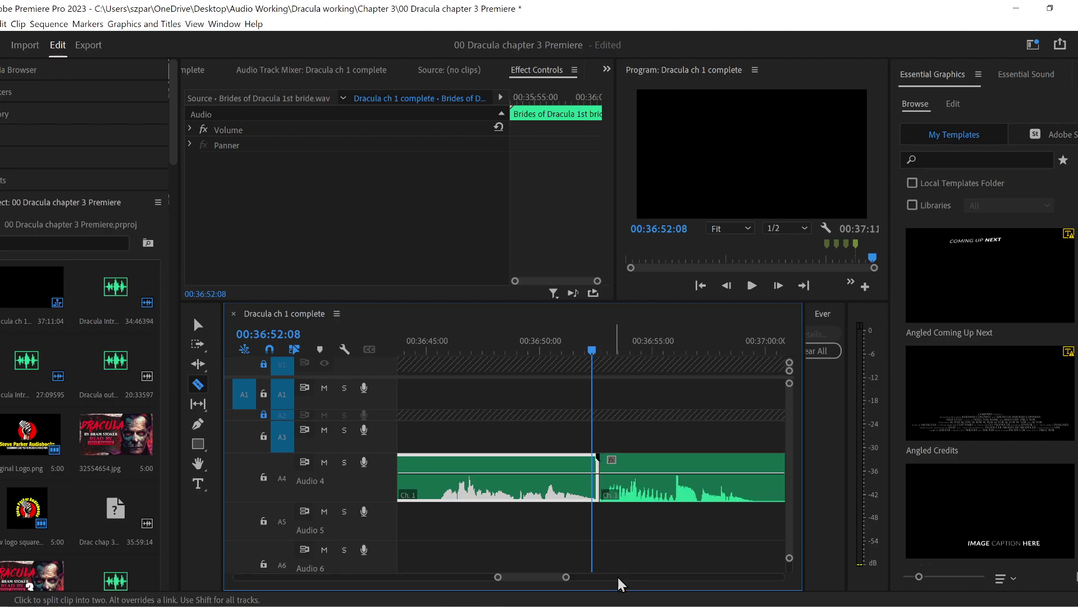
{"action": "key", "text": "v"}
{"action": "left_click", "coordinate": [573, 518]}
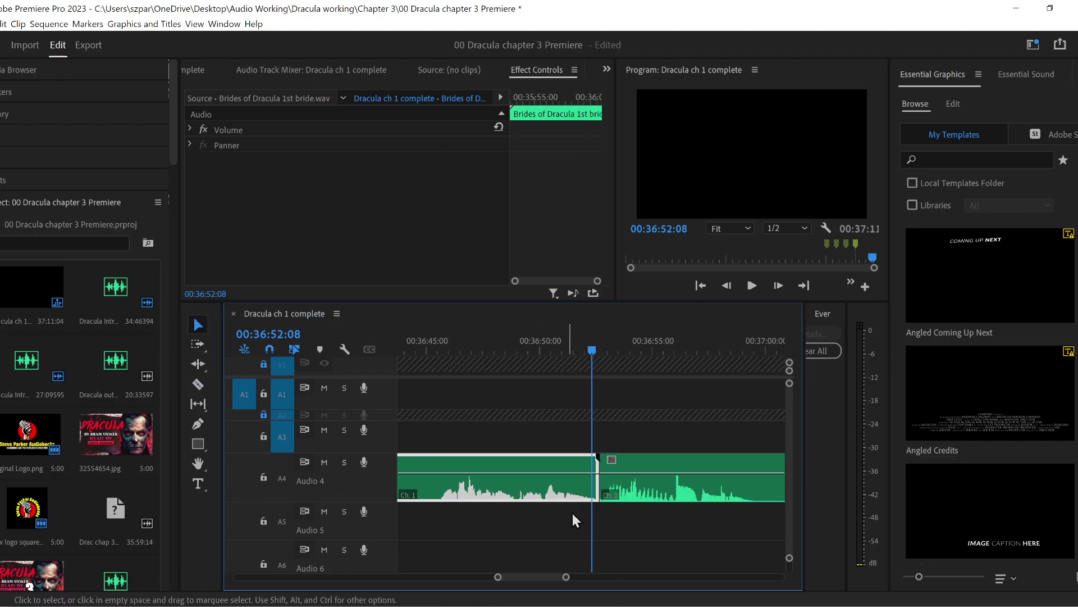
{"action": "key", "text": "Delete"}
- Play the remaining bride clip, shift it back on Audio 4 to end at about 00:36:30, and cut it to the clipboard
{"action": "left_click_drag", "start_coordinate": [566, 577], "coordinate": [588, 577]}
{"action": "left_click", "coordinate": [617, 344]}
{"action": "key", "text": "space"}
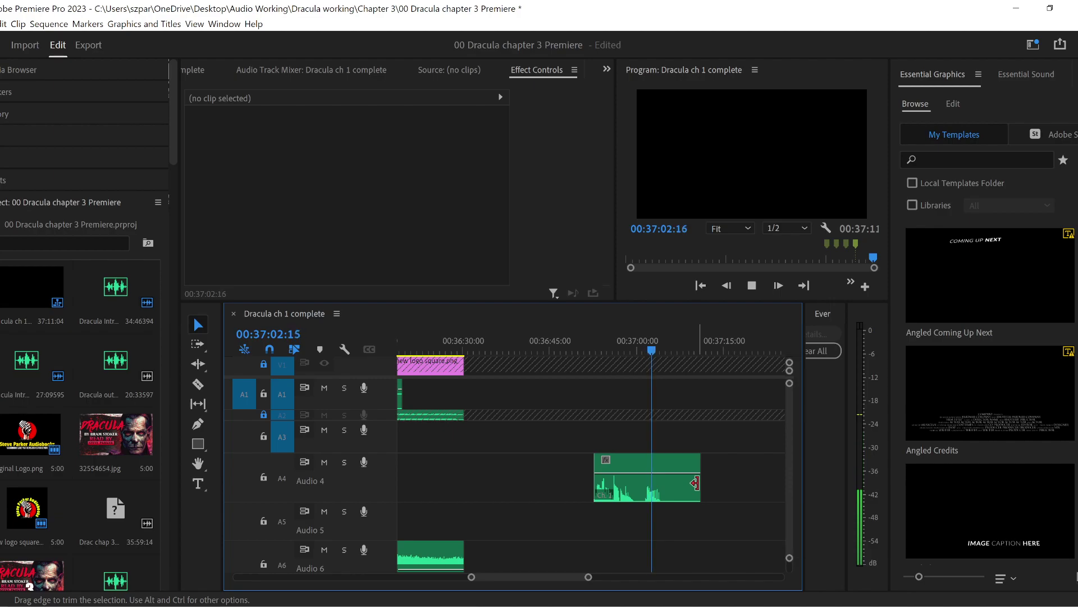
{"action": "left_click_drag", "start_coordinate": [695, 483], "coordinate": [435, 492]}
{"action": "scroll", "coordinate": [499, 573], "scroll_direction": "up", "scroll_amount": 5}
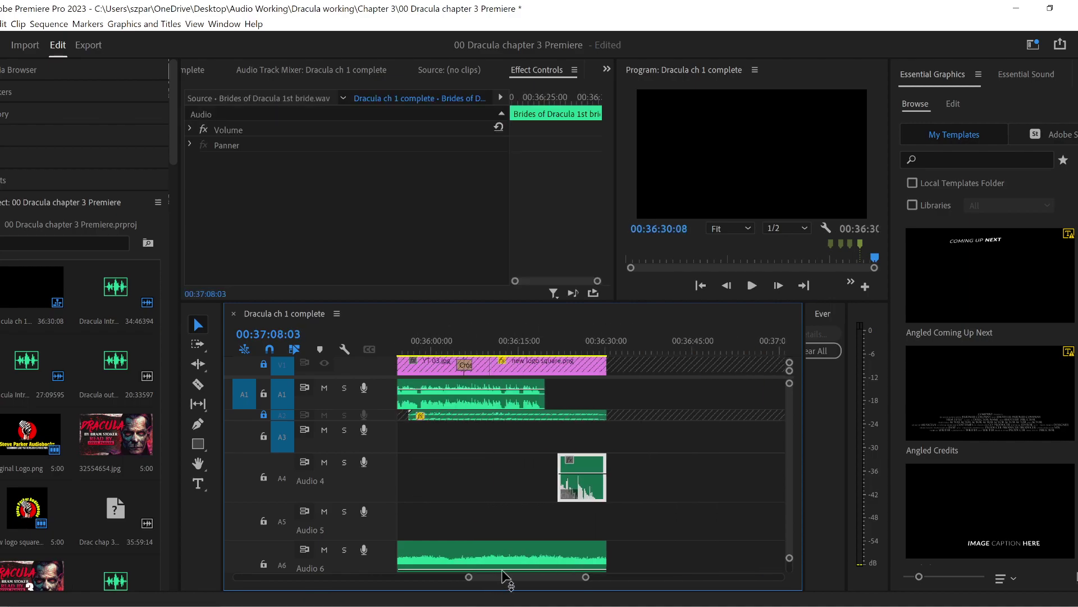
{"action": "left_click", "coordinate": [490, 417]}
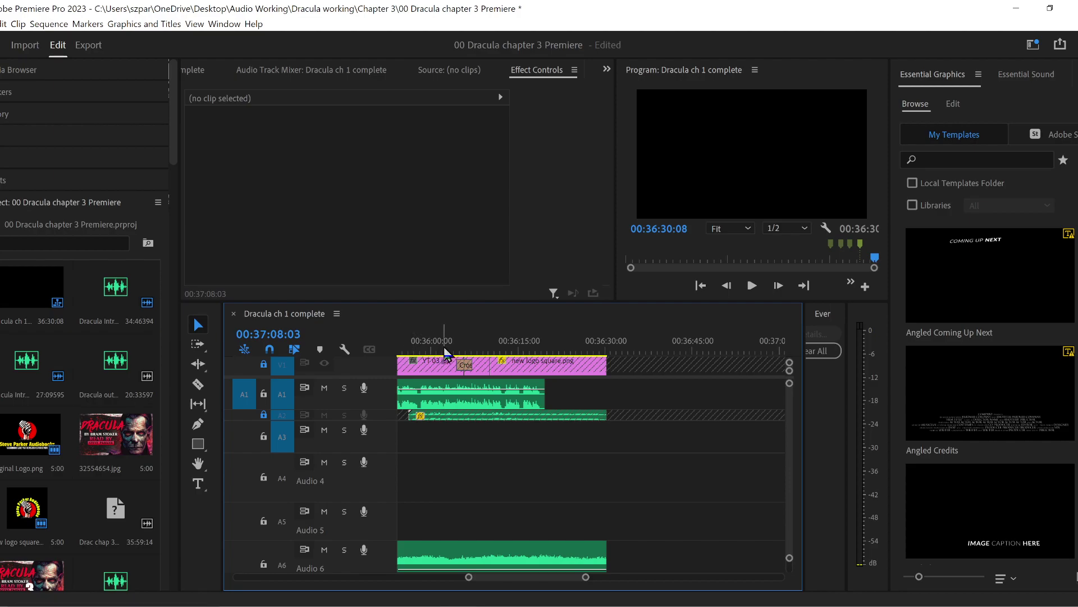
- Play the narration to about 00:35:17 and paste the cut bride clip onto Audio 4 there
{"action": "left_click_drag", "start_coordinate": [444, 340], "coordinate": [397, 341]}
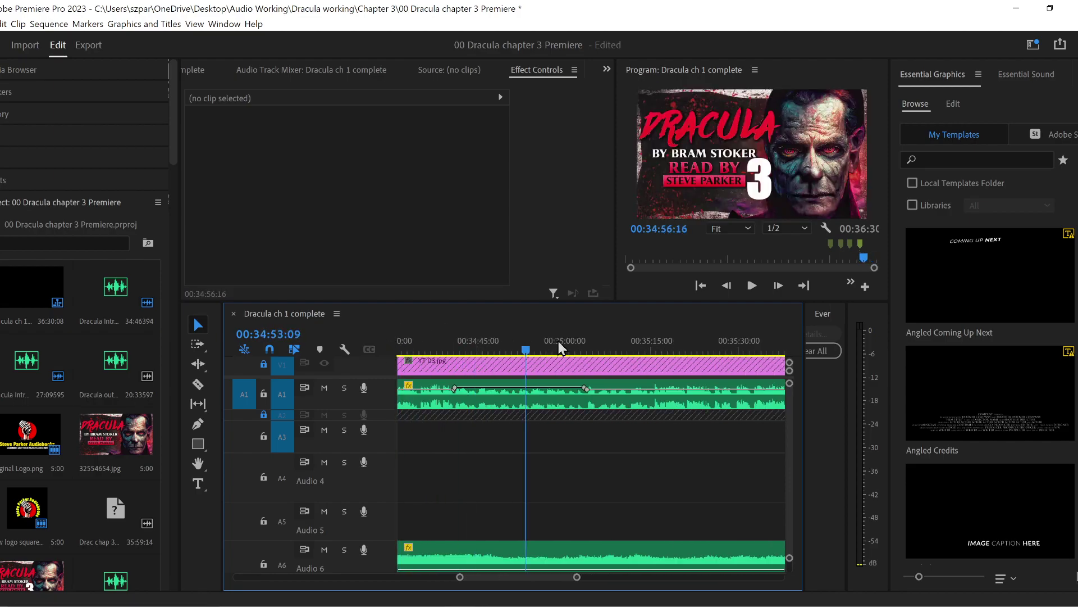
{"action": "key", "text": "space"}
{"action": "left_click", "coordinate": [648, 341]}
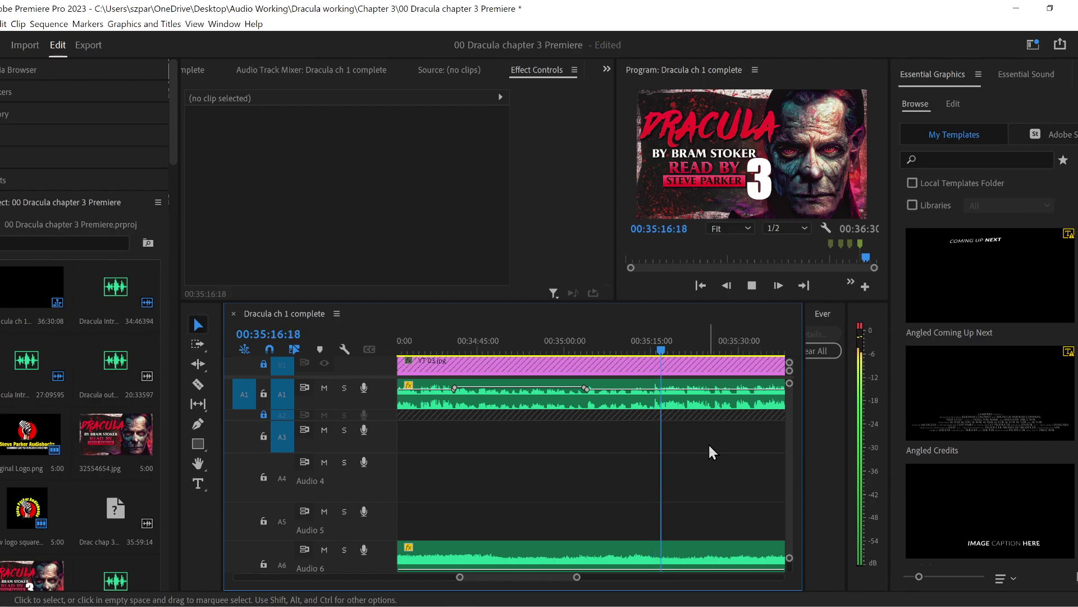
{"action": "key", "text": "space"}
{"action": "key", "text": "ctrl+v"}
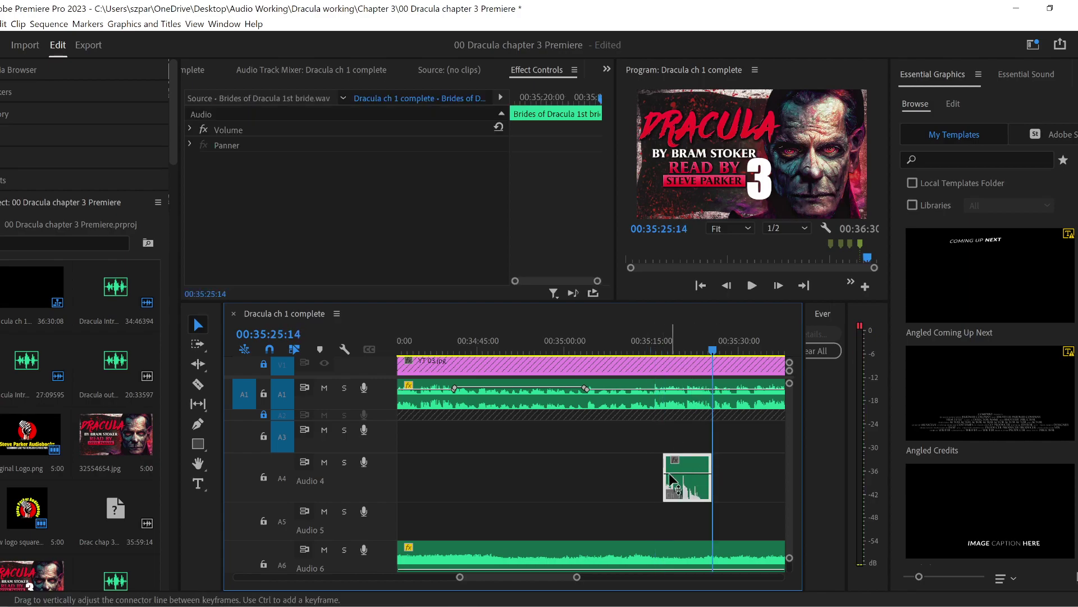
- Play from about 00:35:12 and move the pasted bride clip slightly earlier to start at about 00:35:16
{"action": "left_click", "coordinate": [636, 342]}
{"action": "key", "text": "space"}
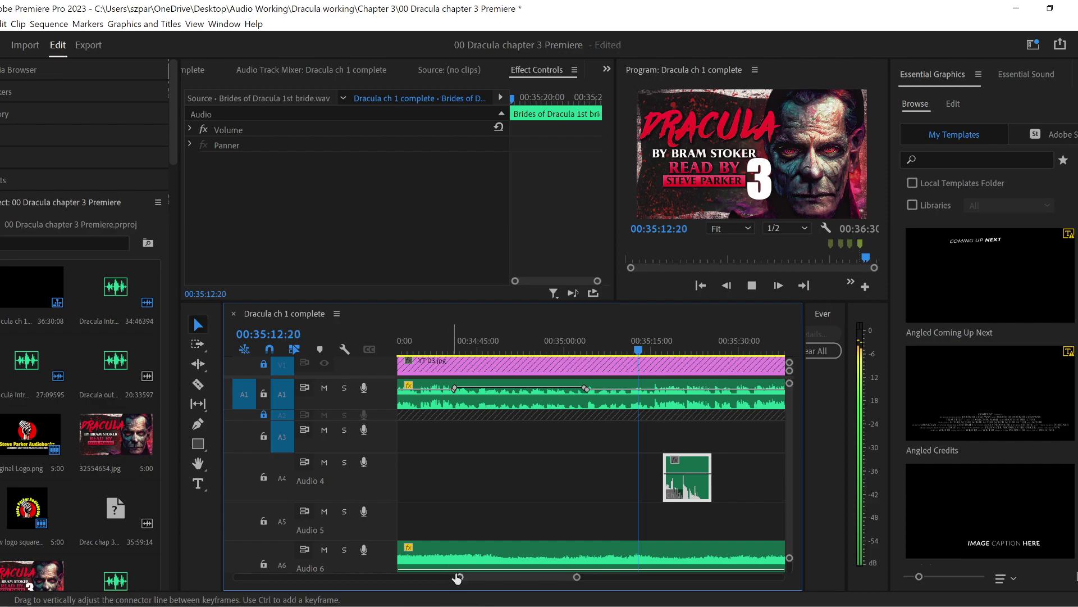
{"action": "scroll", "coordinate": [524, 548], "scroll_direction": "up", "scroll_amount": 3}
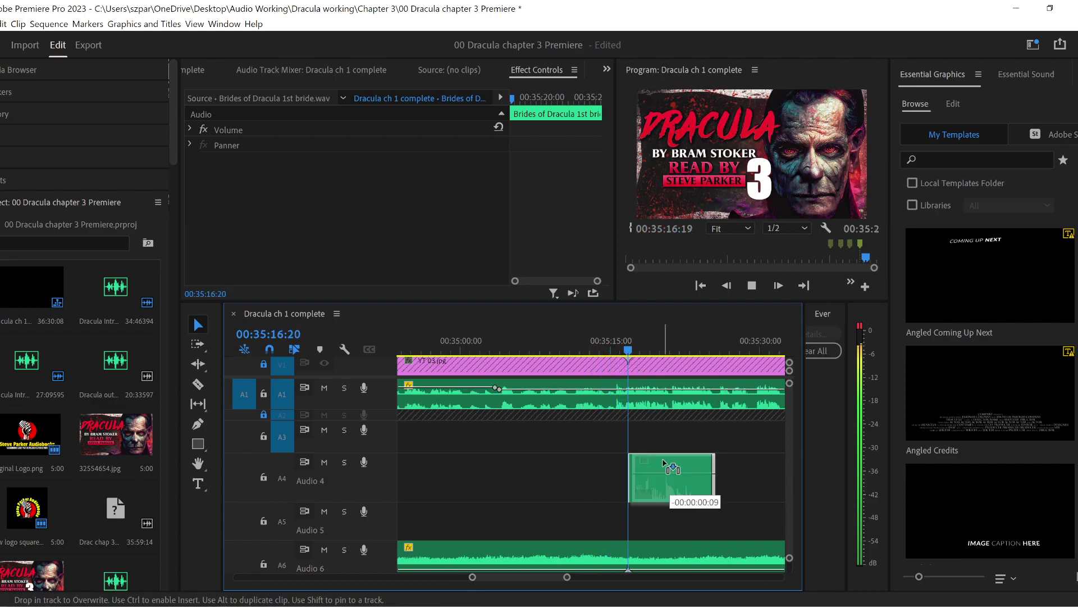
{"action": "left_click_drag", "start_coordinate": [669, 461], "coordinate": [657, 462]}
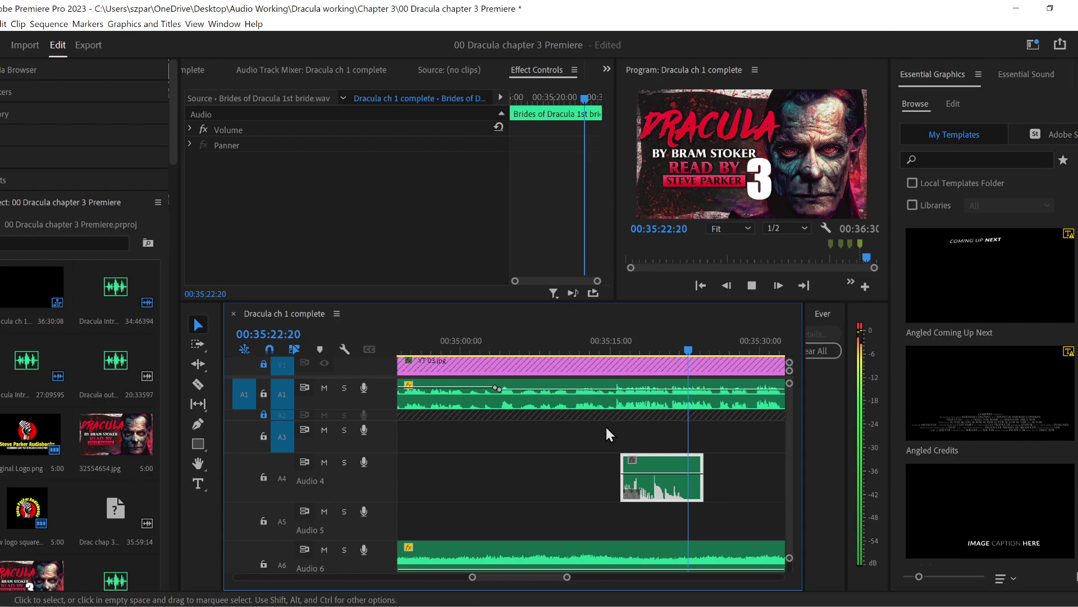
- Split the bride clip on Audio 4 at 00:35:19:06 with the Razor tool
{"action": "left_click_drag", "start_coordinate": [645, 345], "coordinate": [652, 354]}
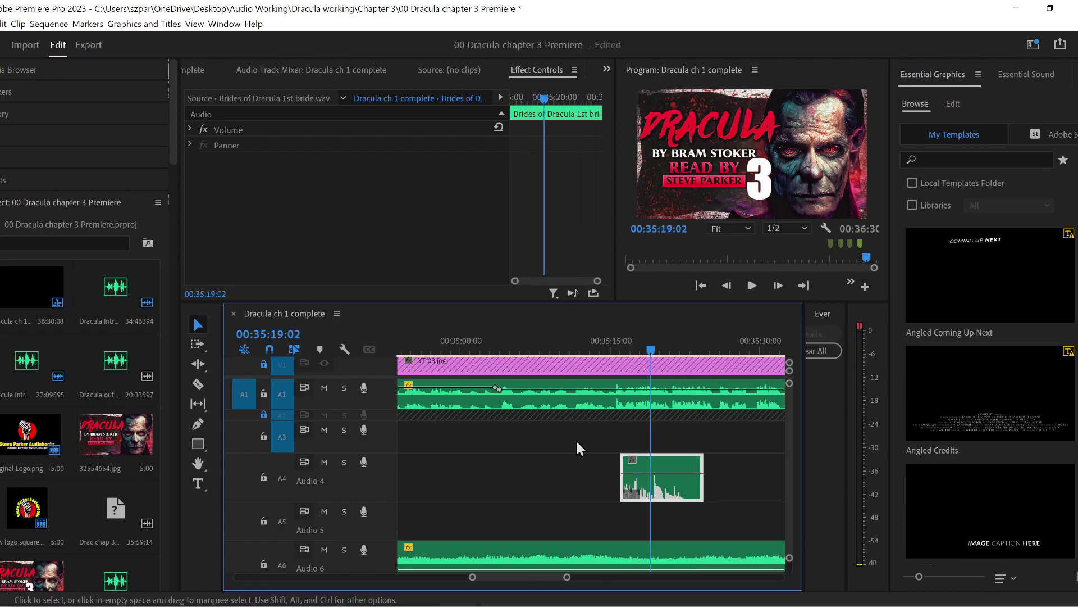
{"action": "left_click_drag", "start_coordinate": [472, 577], "coordinate": [489, 577]}
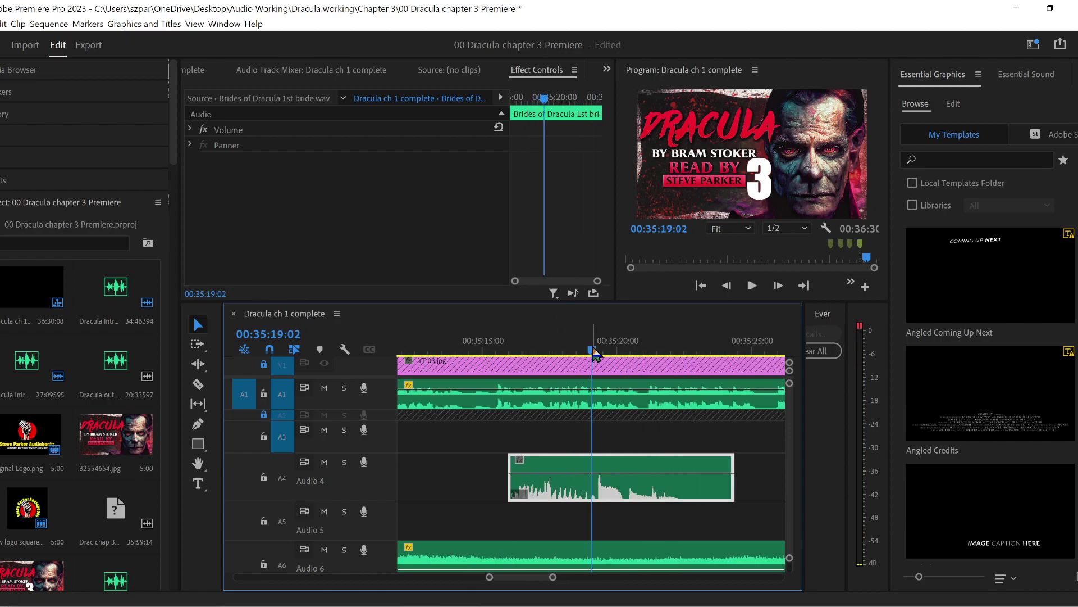
{"action": "left_click_drag", "start_coordinate": [594, 350], "coordinate": [598, 352]}
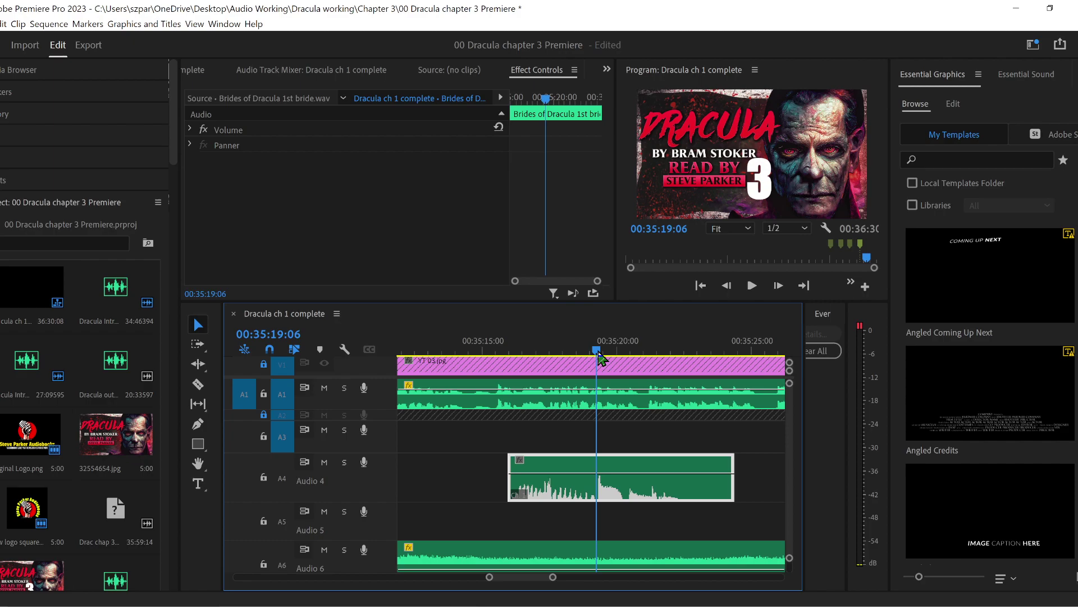
{"action": "left_click", "coordinate": [198, 385]}
{"action": "left_click", "coordinate": [608, 475]}
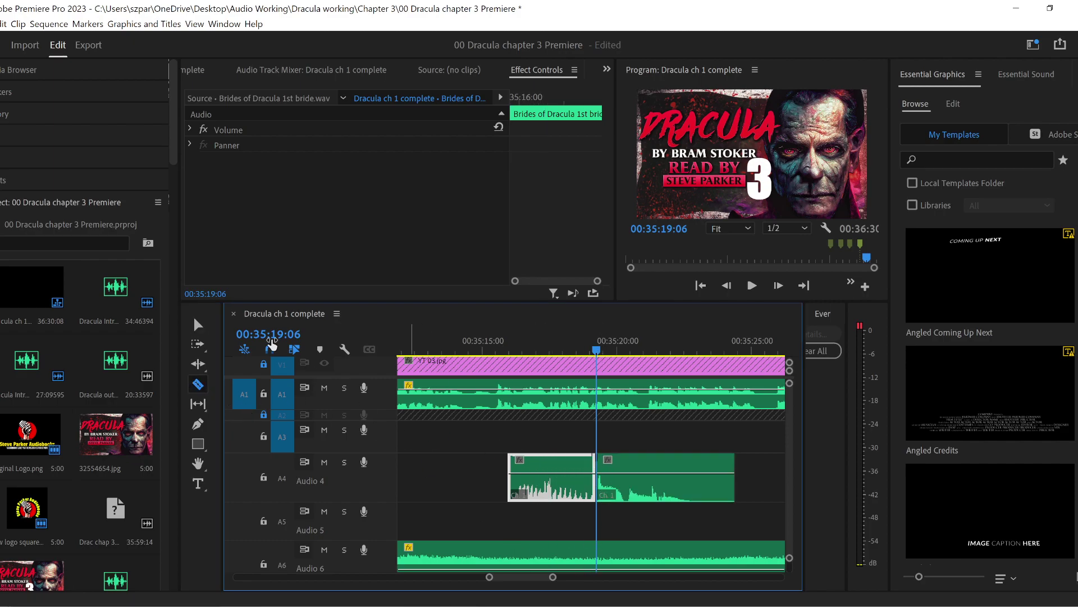
- Move the second piece of the bride clip to start at about 00:35:34 on Audio 4 and play the narration towards it
{"action": "left_click", "coordinate": [198, 325]}
{"action": "left_click", "coordinate": [622, 501]}
{"action": "left_click_drag", "start_coordinate": [622, 501], "coordinate": [768, 500]}
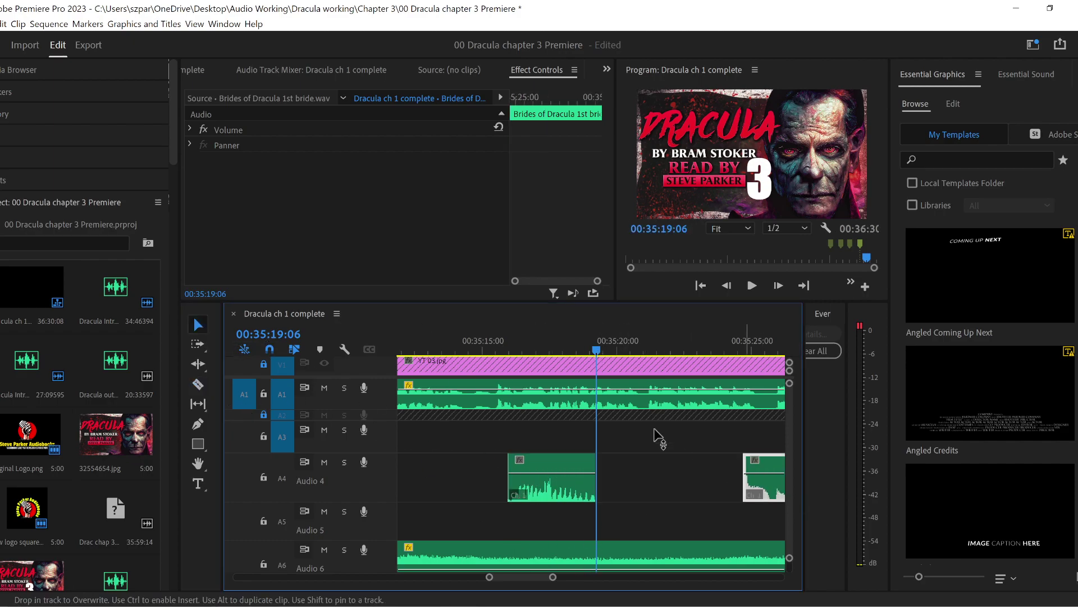
{"action": "key", "text": "shift+k"}
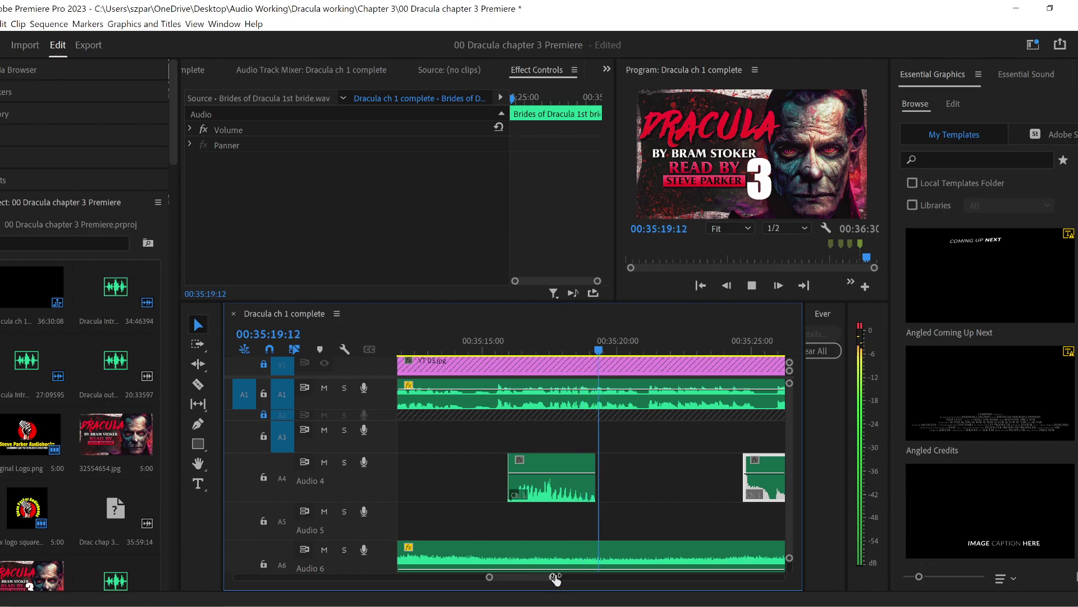
{"action": "left_click_drag", "start_coordinate": [554, 577], "coordinate": [590, 569]}
{"action": "left_click_drag", "start_coordinate": [626, 492], "coordinate": [662, 493]}
{"action": "left_click", "coordinate": [622, 522]}
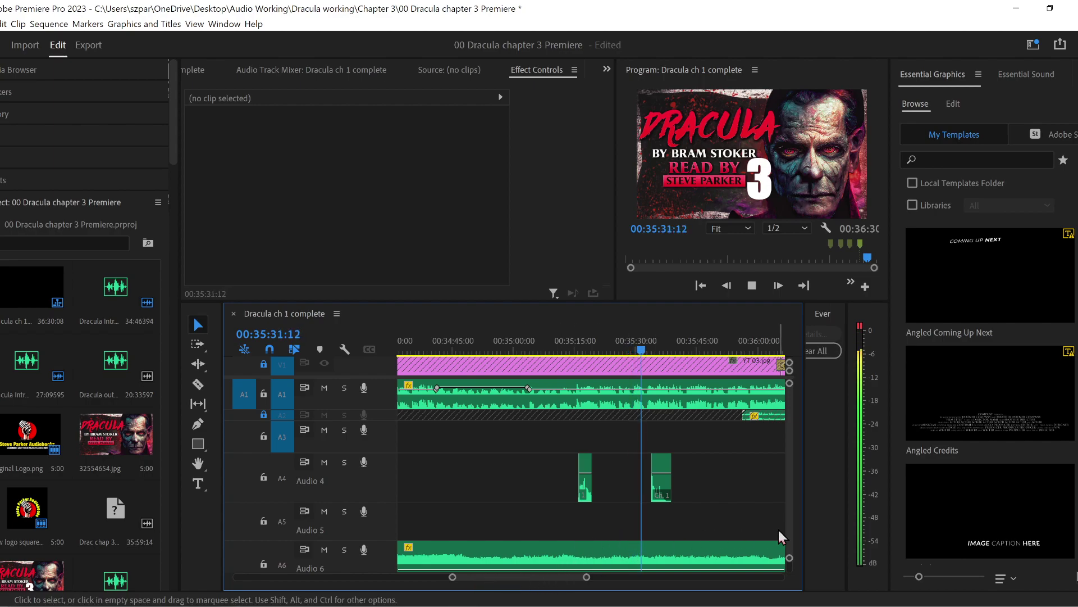
- Shift the second bride piece on Audio 4 to start at 00:35:32:08 and play it
{"action": "key", "text": "space"}
{"action": "left_click_drag", "start_coordinate": [662, 490], "coordinate": [656, 490]}
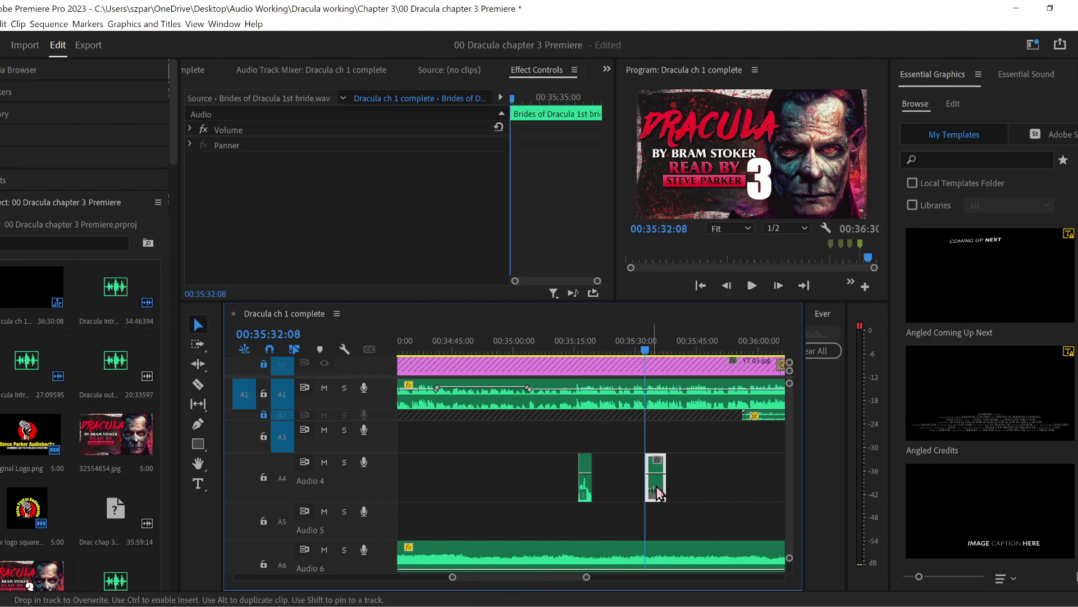
{"action": "key", "text": "space"}
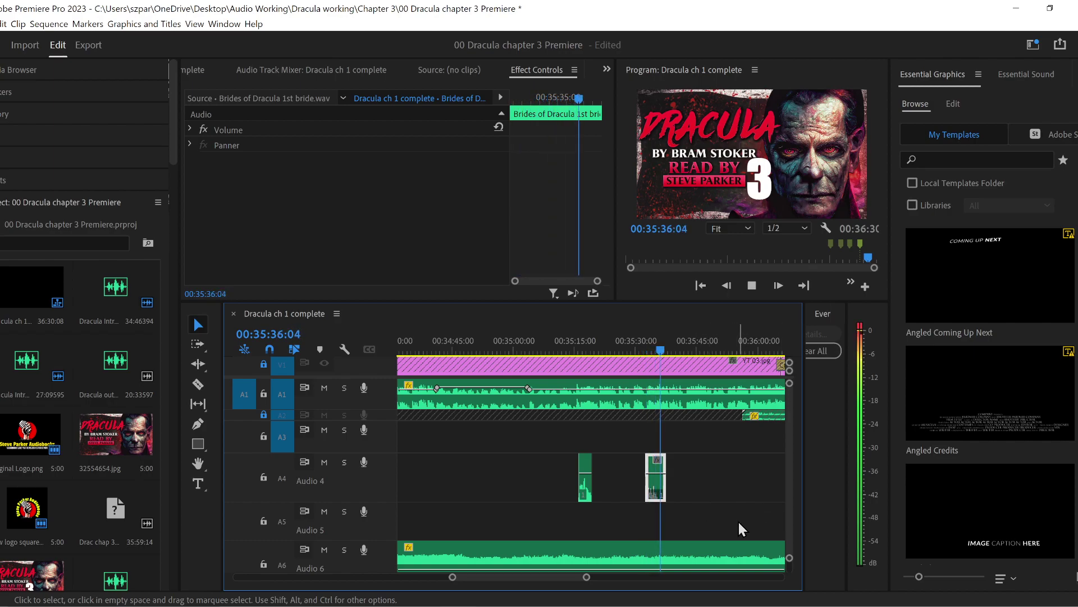
- Deselect the second bride piece and play the narration on beyond the bride clips
{"action": "left_click", "coordinate": [690, 511]}
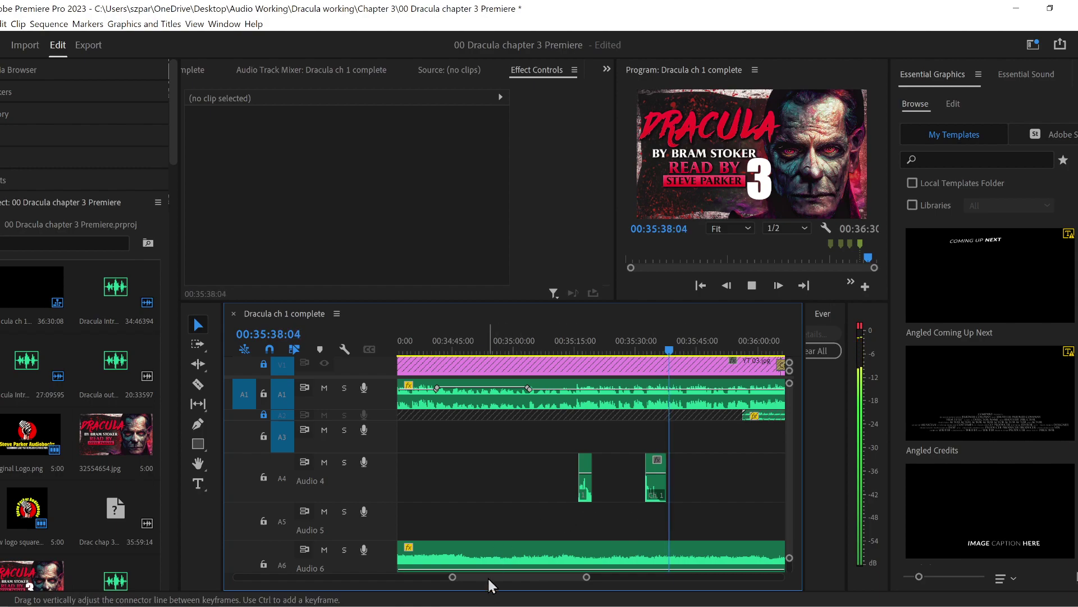
{"action": "scroll", "coordinate": [554, 576], "scroll_direction": "down", "scroll_amount": 5}
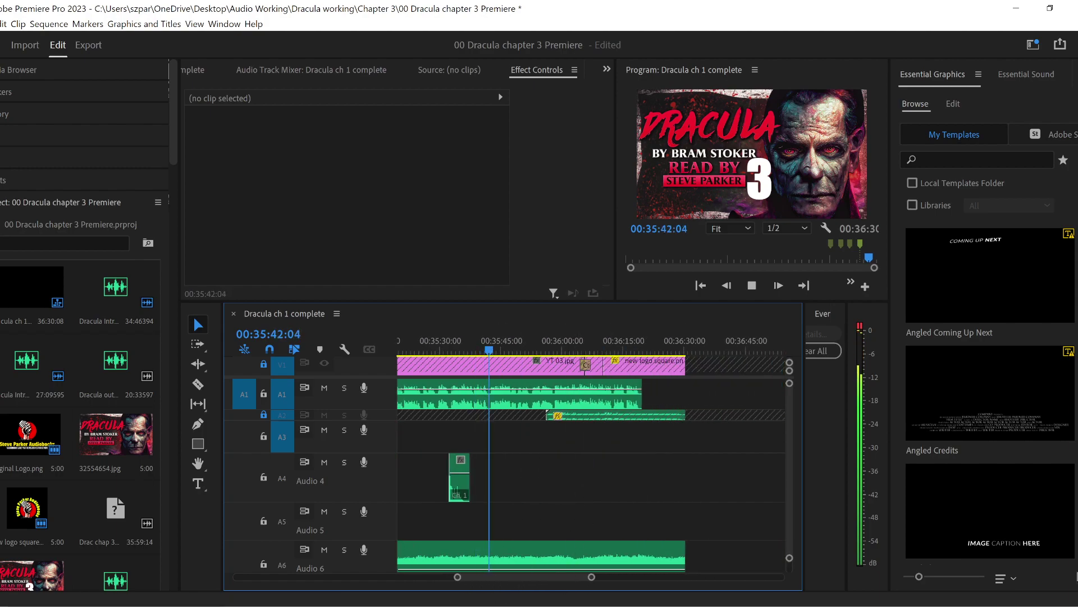
- Switch to Freesound in the browser and search its sounds for "baby"
{"action": "key", "text": "alt+Tab"}
{"action": "left_click", "coordinate": [396, 13]}
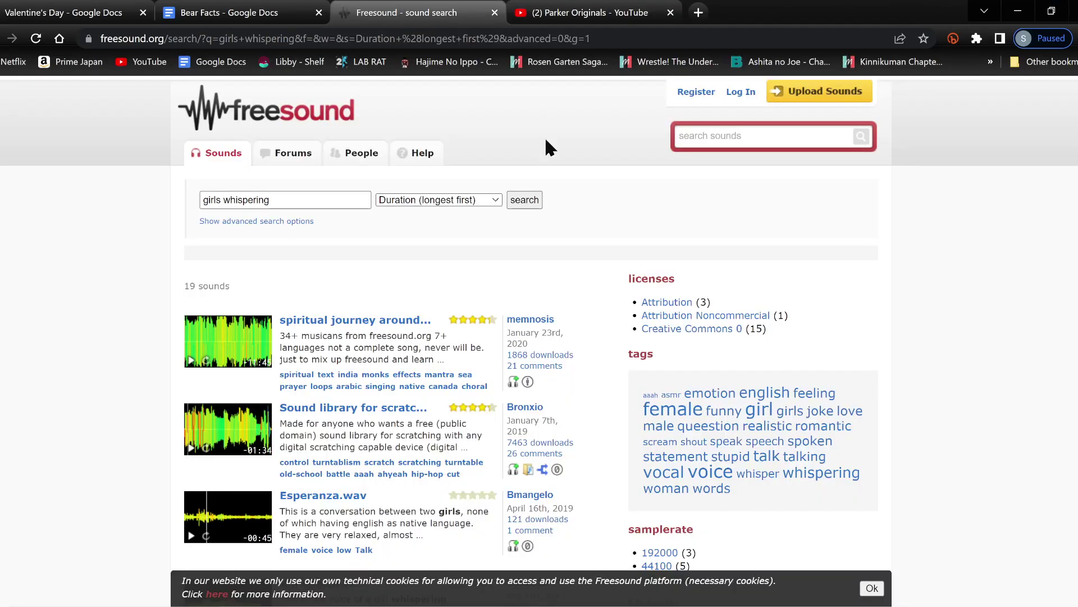
{"action": "left_click", "coordinate": [742, 141]}
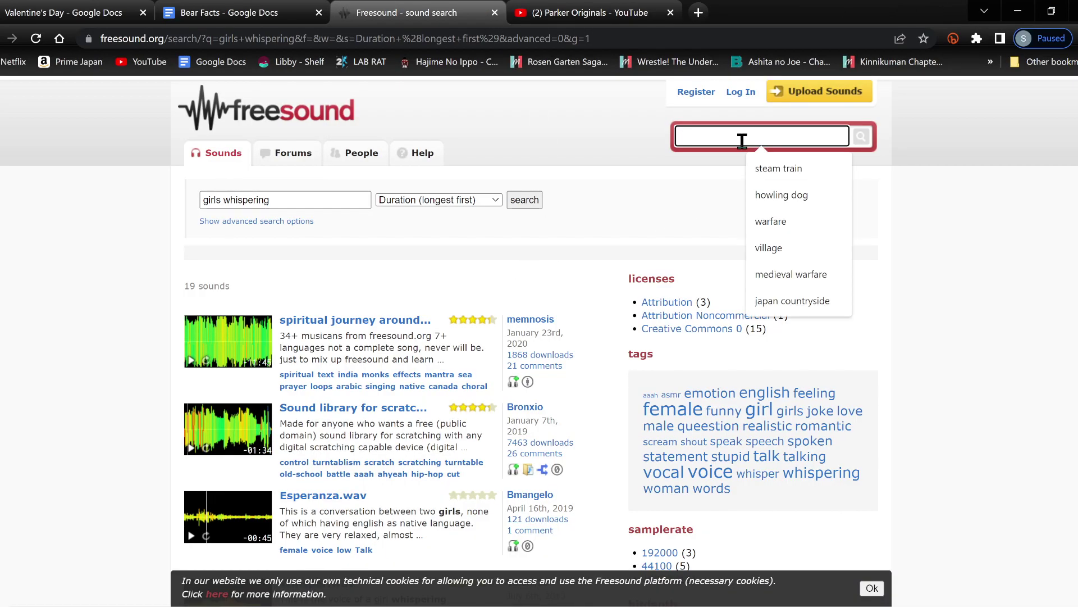
{"action": "type", "text": "baby"}
{"action": "key", "text": "Return"}
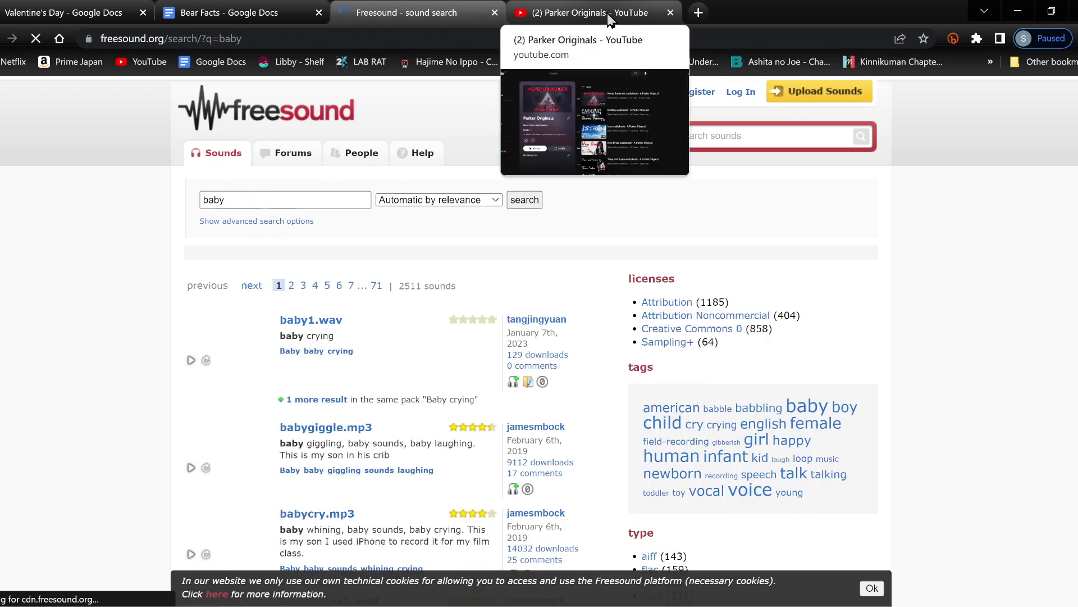
- Check the latest YouTube notifications and close the YouTube page
{"action": "left_click", "coordinate": [611, 19]}
{"action": "left_click", "coordinate": [1024, 99]}
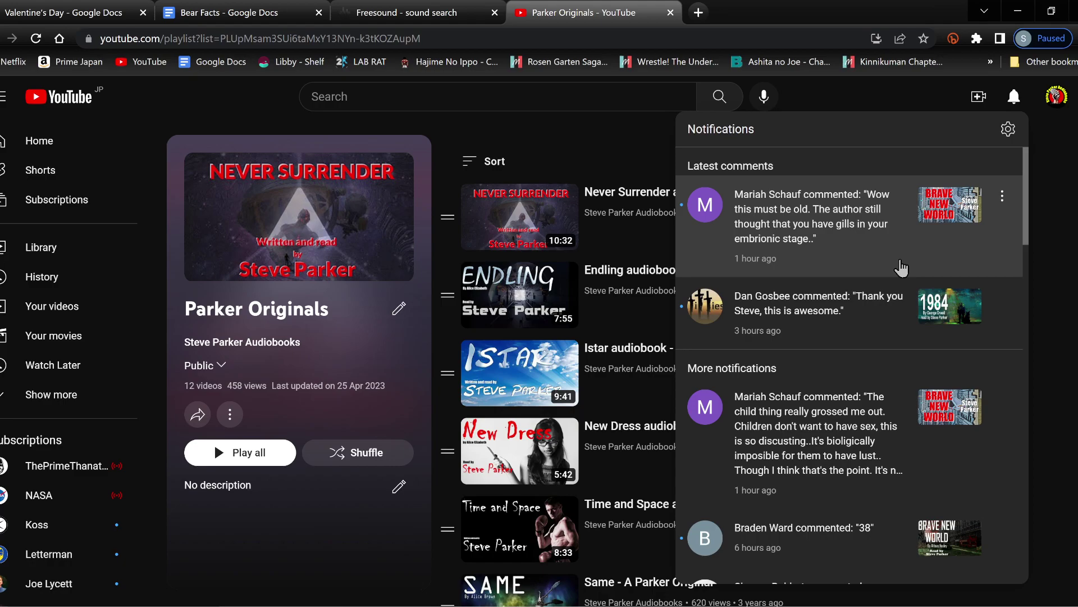
{"action": "key", "text": "ctrl+w"}
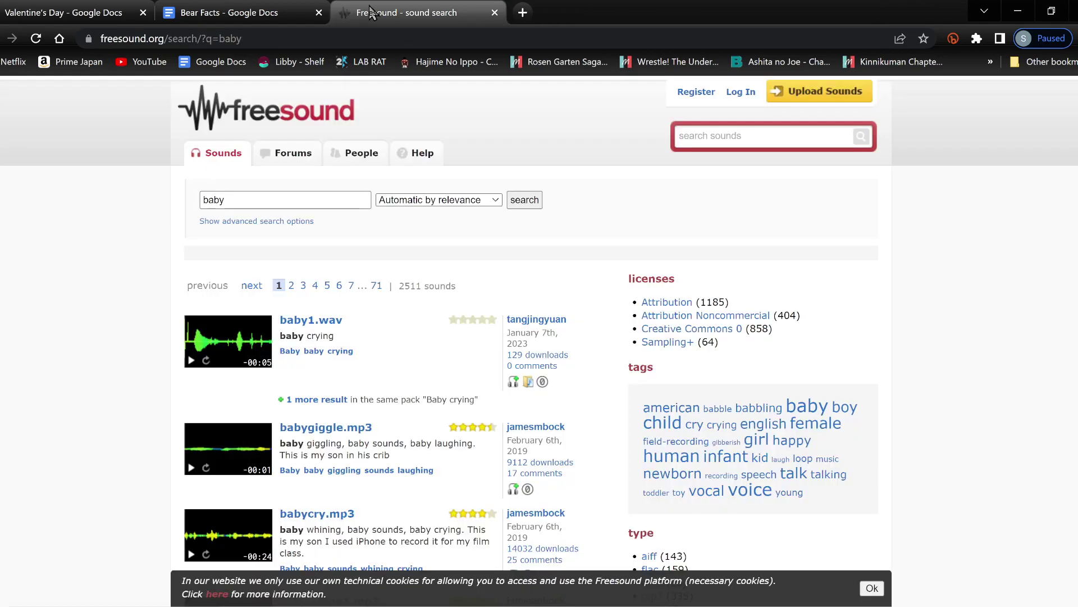
- Preview babywhine1.mp3 in the Freesound results and open its sound page
{"action": "scroll", "coordinate": [1040, 351], "scroll_direction": "down", "scroll_amount": 5}
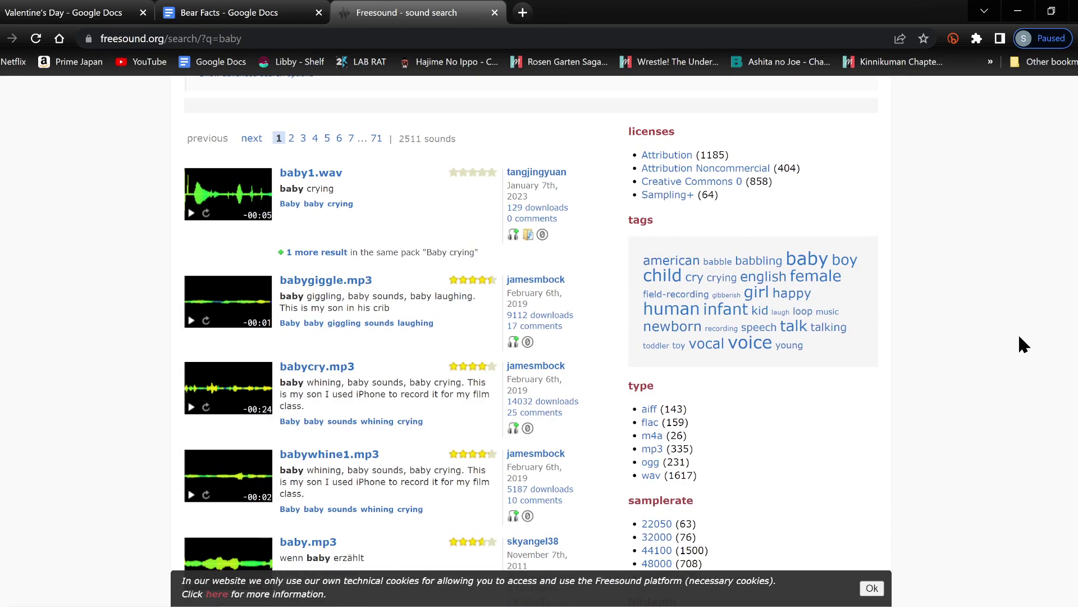
{"action": "scroll", "coordinate": [1007, 342], "scroll_direction": "down", "scroll_amount": 1}
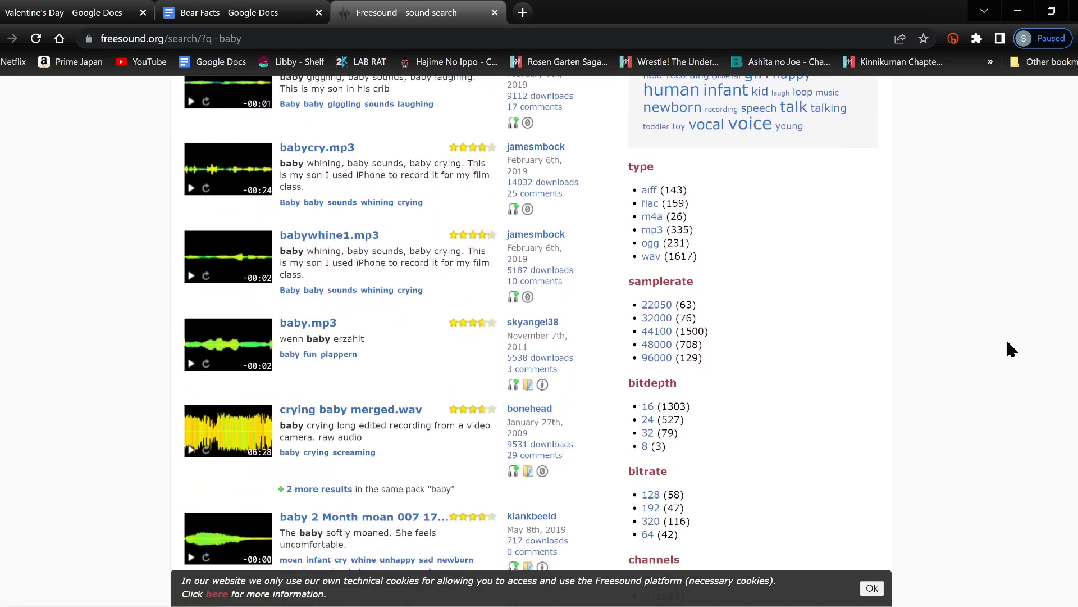
{"action": "left_click", "coordinate": [192, 274]}
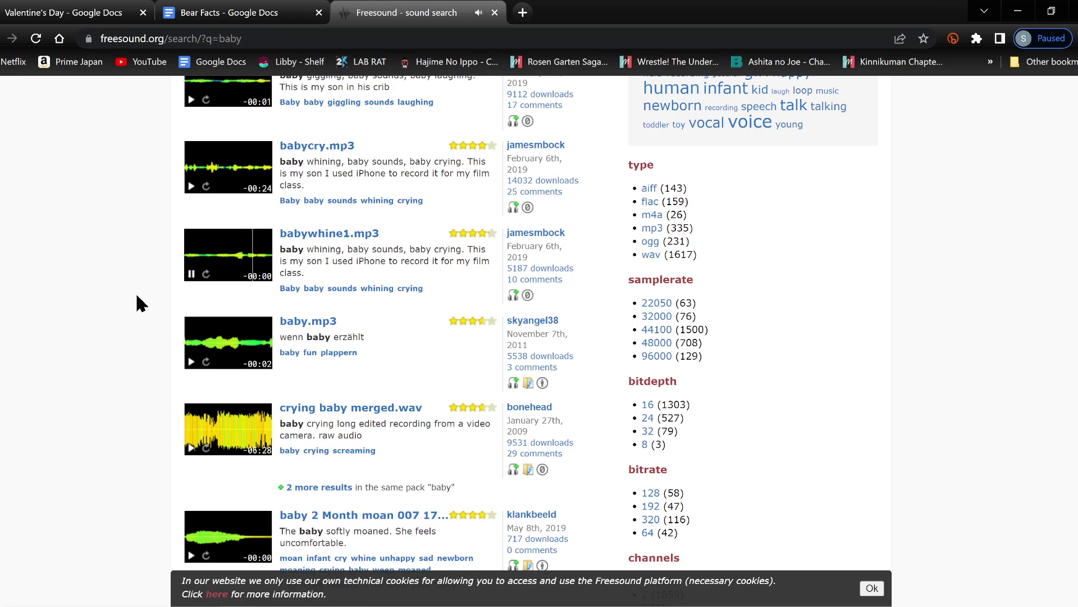
{"action": "left_click", "coordinate": [339, 235]}
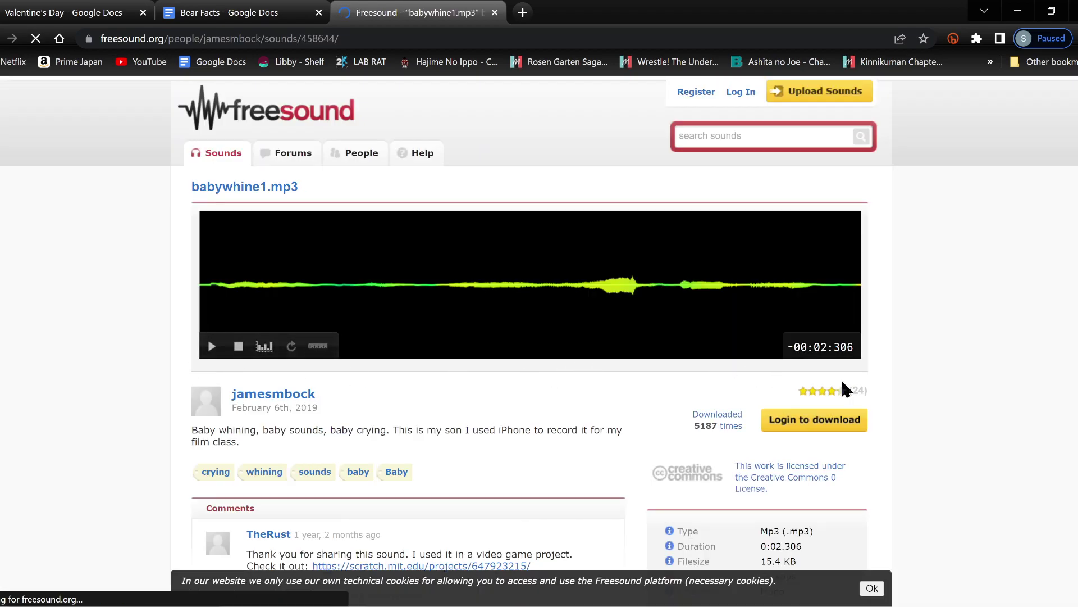
- Log in to Freesound with the saved account credentials and download babywhine1.mp3
{"action": "left_click", "coordinate": [734, 94]}
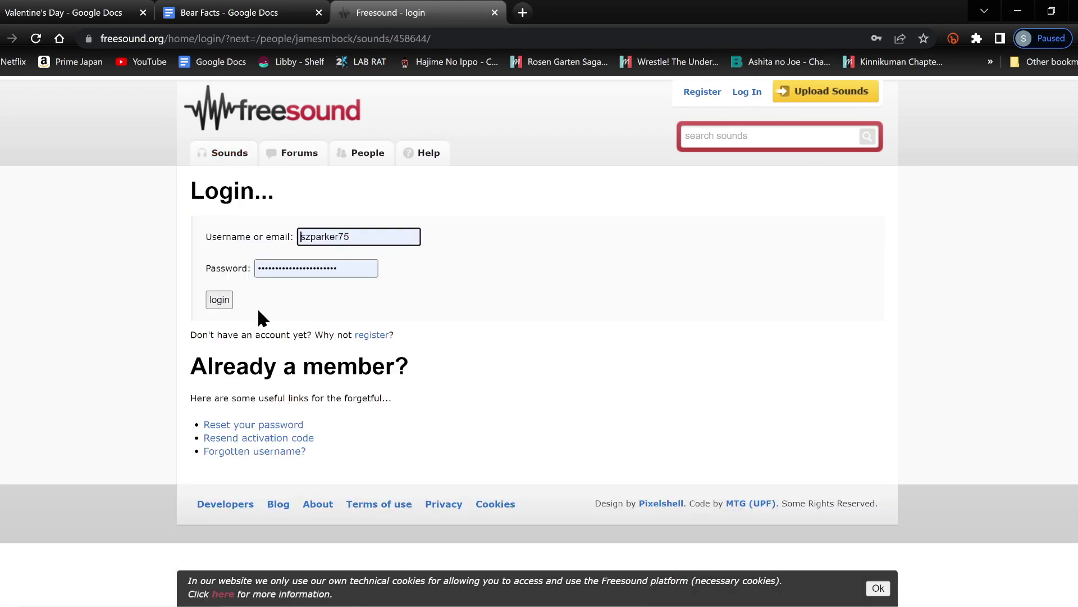
{"action": "left_click", "coordinate": [222, 304]}
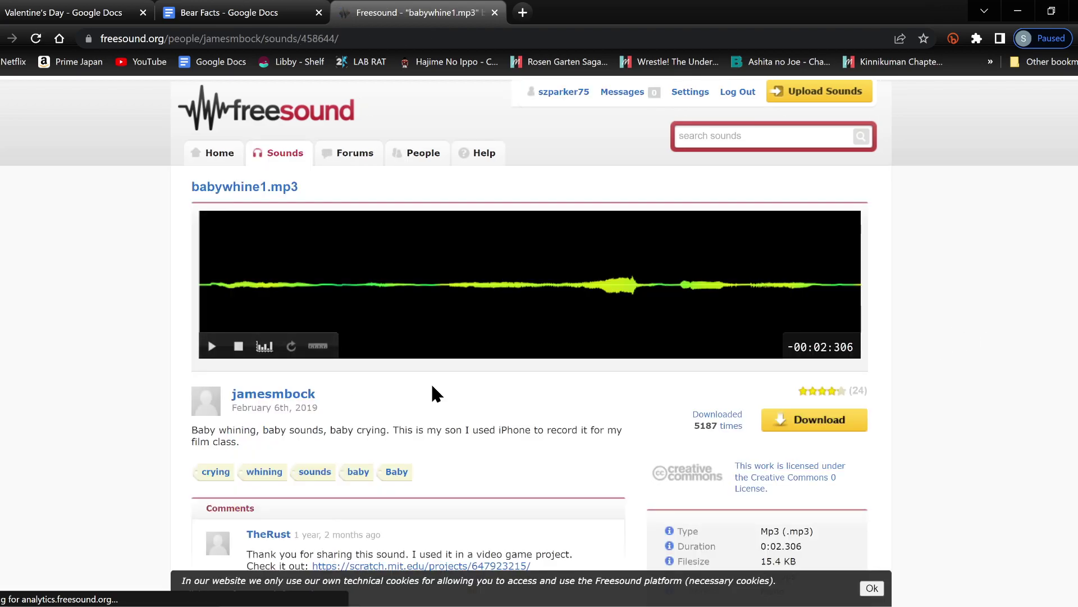
{"action": "scroll", "coordinate": [180, 437], "scroll_direction": "down", "scroll_amount": 3}
{"action": "left_click", "coordinate": [792, 274]}
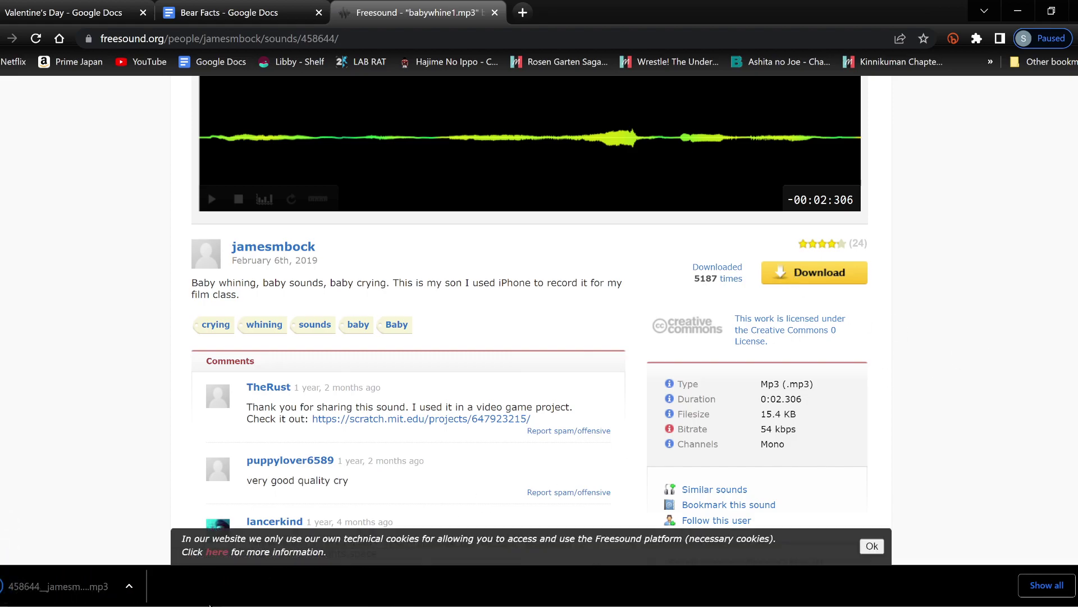
- Transfer the downloaded babywhine1 file from Downloads into the People folder of the 01 SFX library
{"action": "left_click", "coordinate": [129, 587]}
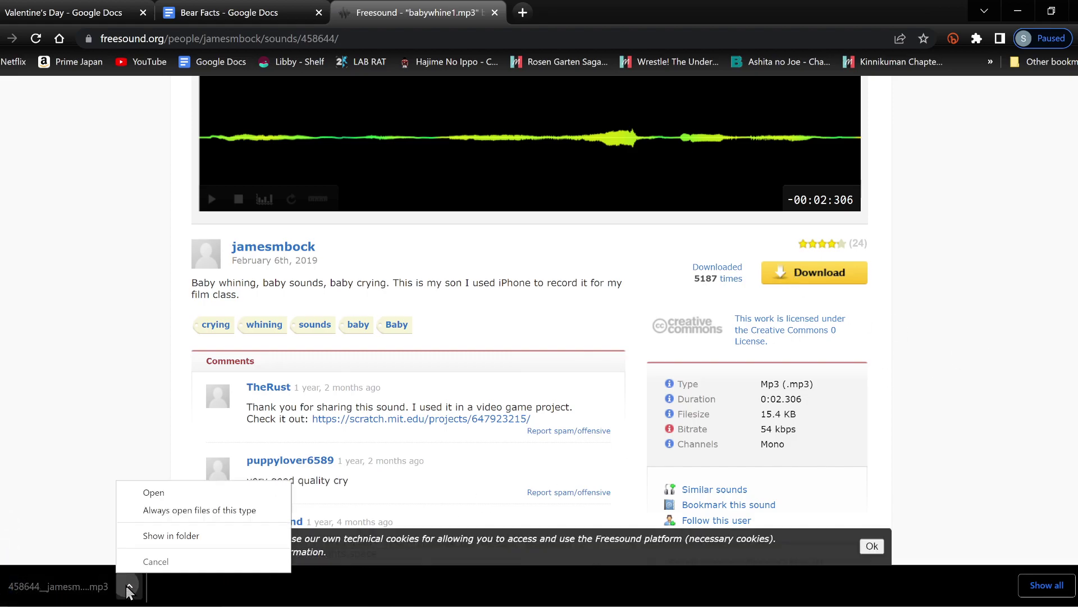
{"action": "left_click", "coordinate": [141, 533]}
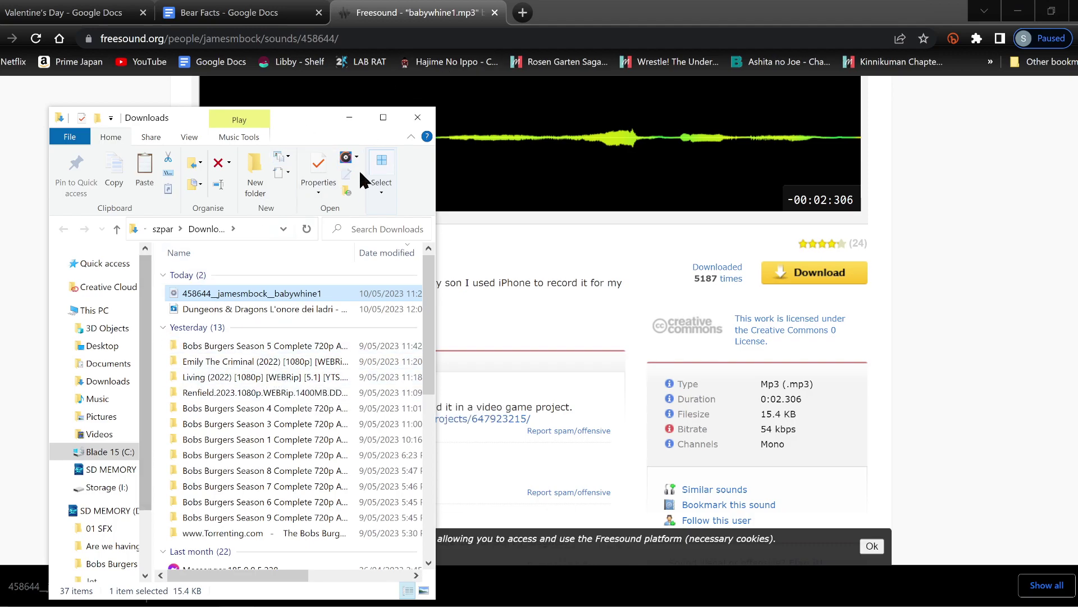
{"action": "left_click", "coordinate": [418, 118]}
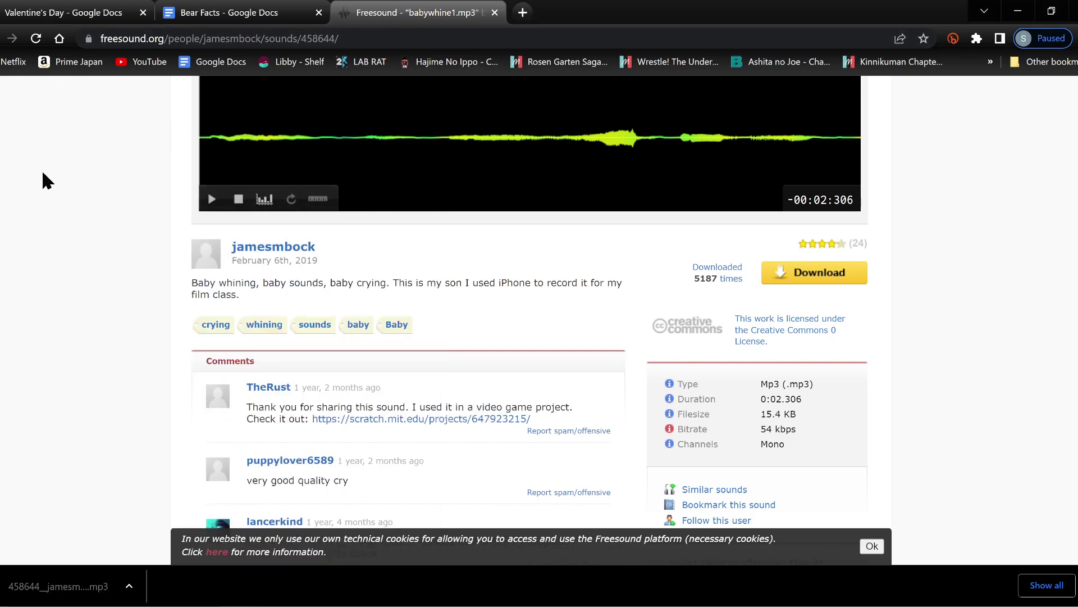
{"action": "left_click", "coordinate": [240, 605]}
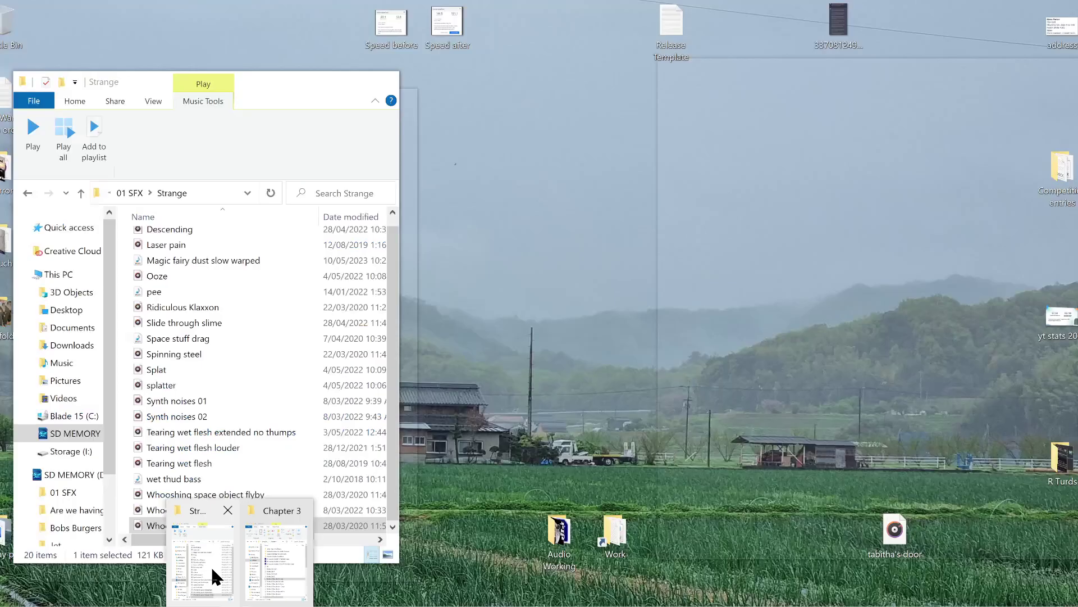
{"action": "left_click", "coordinate": [211, 565]}
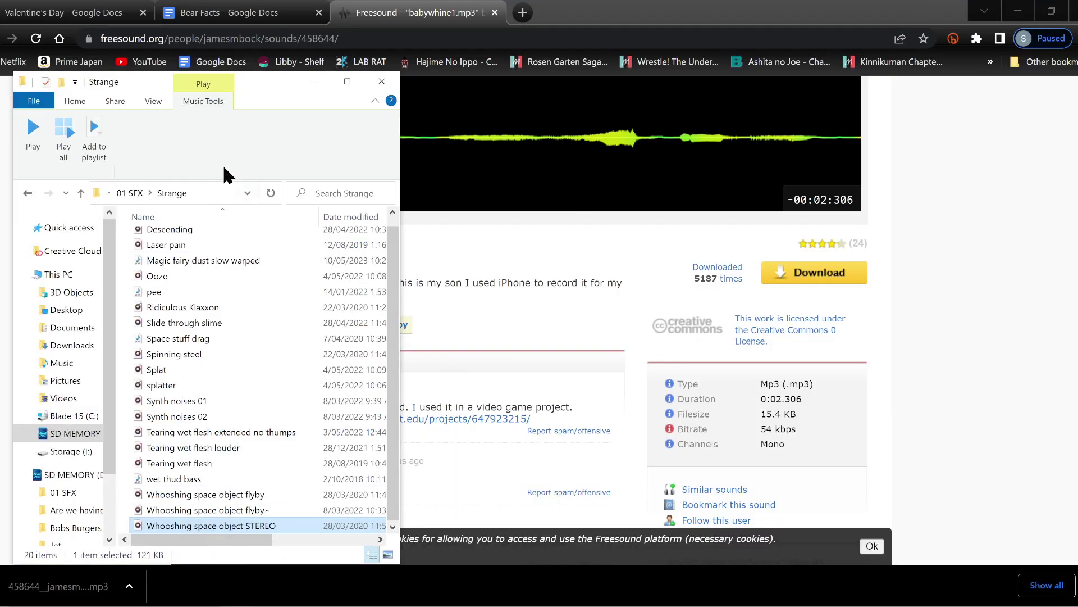
{"action": "left_click", "coordinate": [130, 192]}
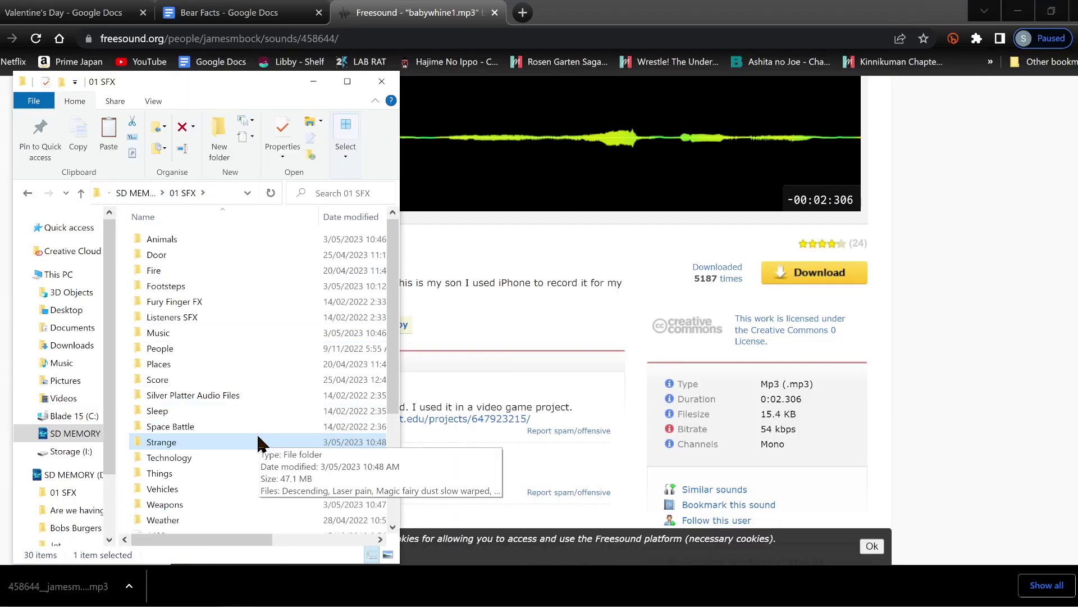
{"action": "double_click", "coordinate": [187, 349]}
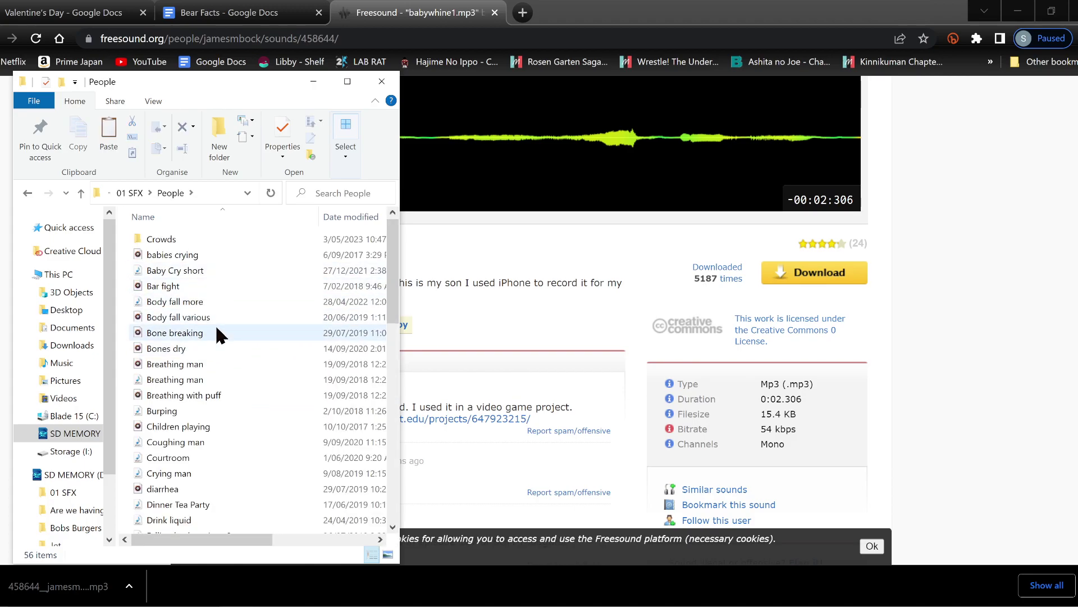
{"action": "key", "text": "ctrl+v"}
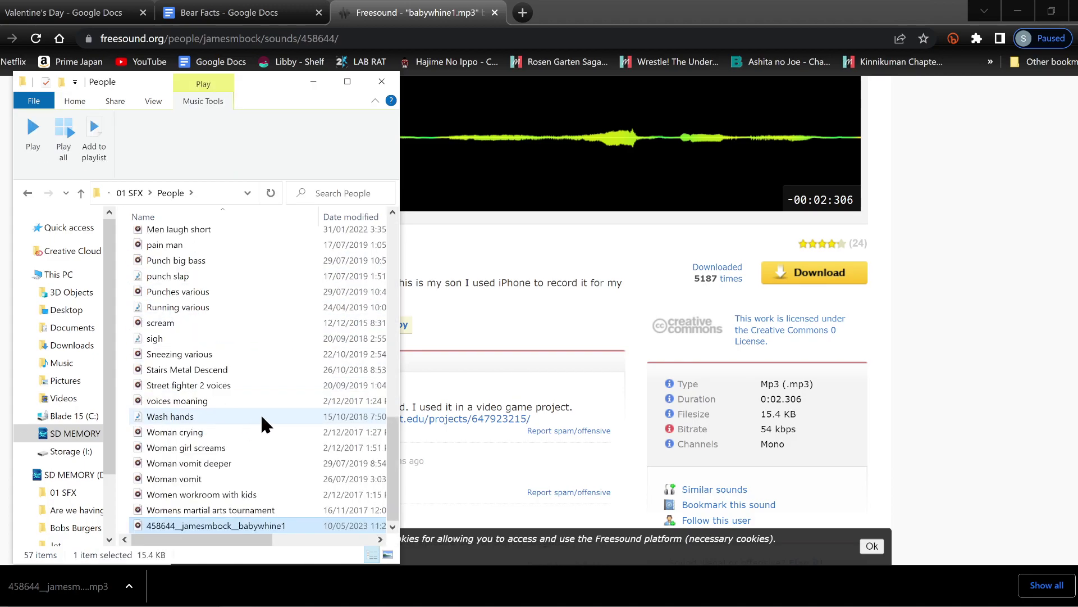
- Rename the new sound file in the People folder as "baby whine"
{"action": "left_click", "coordinate": [248, 526]}
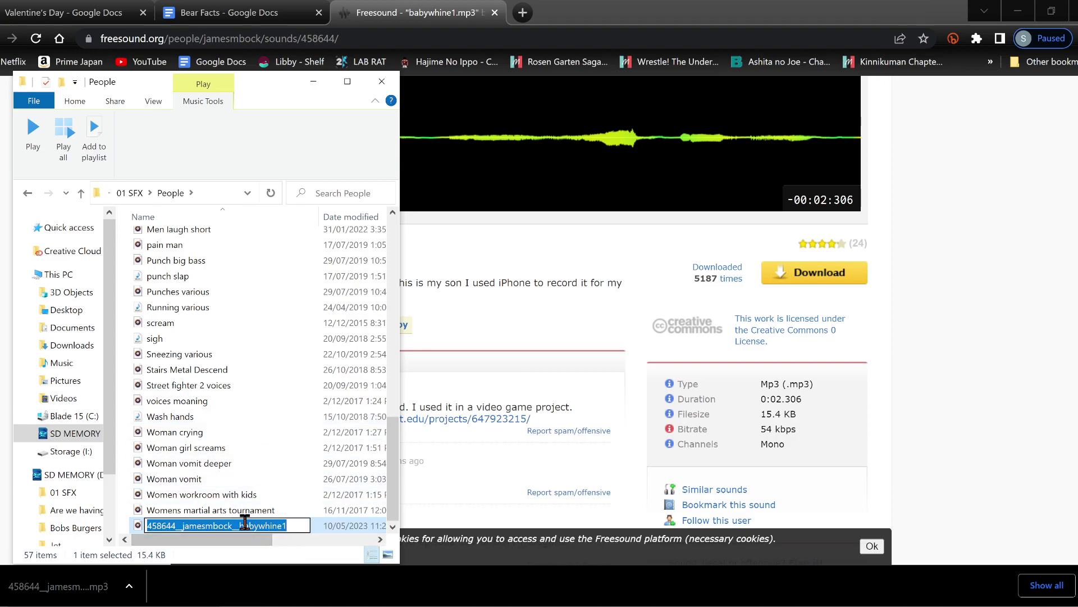
{"action": "left_click_drag", "start_coordinate": [239, 525], "coordinate": [17, 548]}
{"action": "key", "text": "BackSpace"}
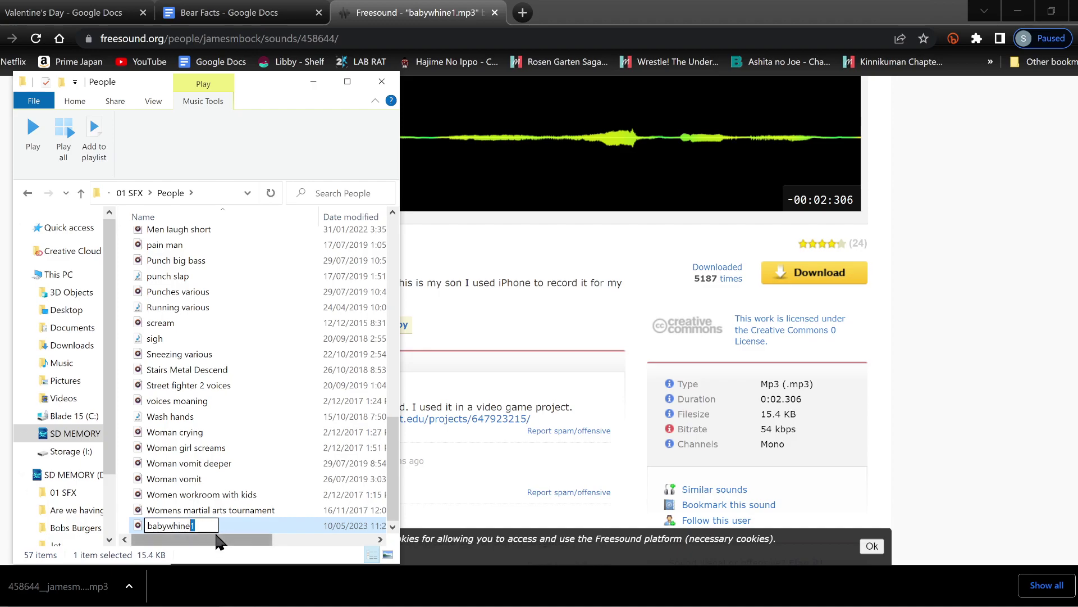
{"action": "key", "text": "BackSpace"}
{"action": "left_click", "coordinate": [165, 527]}
{"action": "key", "text": "Return"}
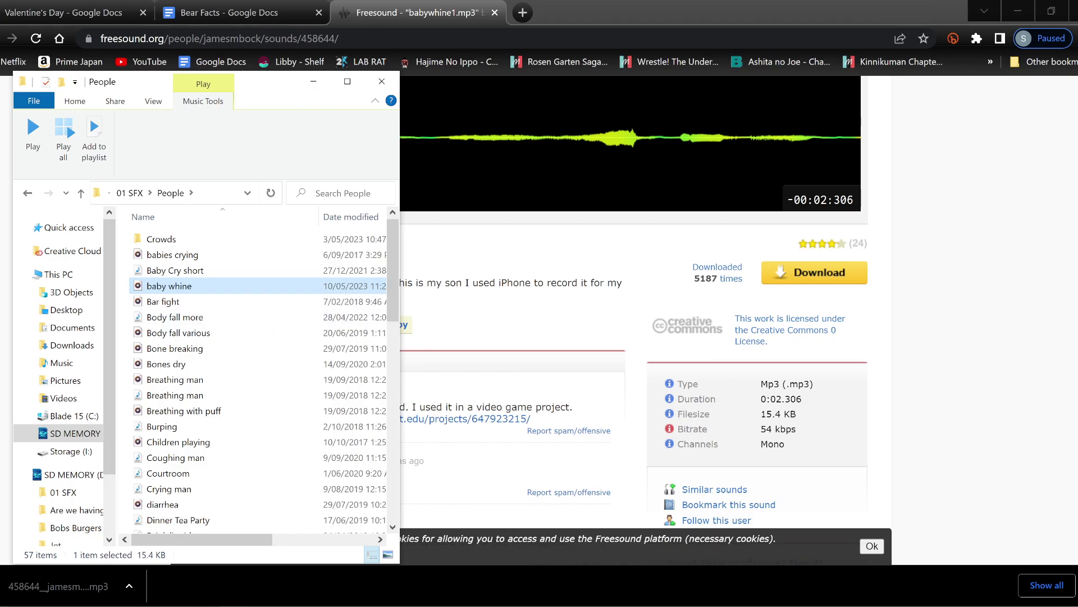
- Switch to Sound Forge, close the open footsteps audio, and open the baby whine file from the People folder
{"action": "mouse_move", "coordinate": [713, 605]}
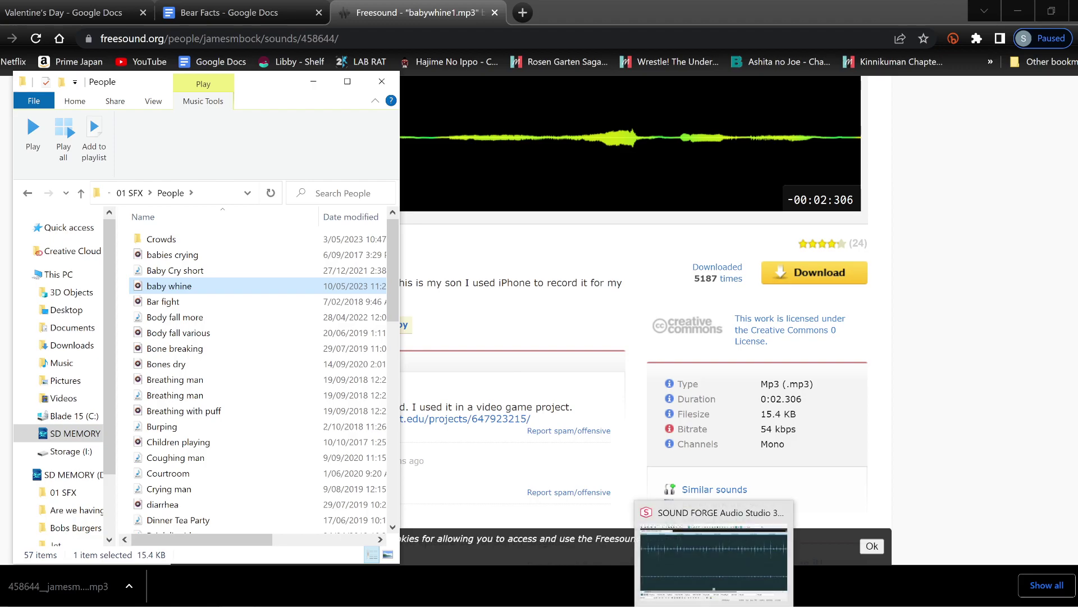
{"action": "left_click", "coordinate": [714, 605]}
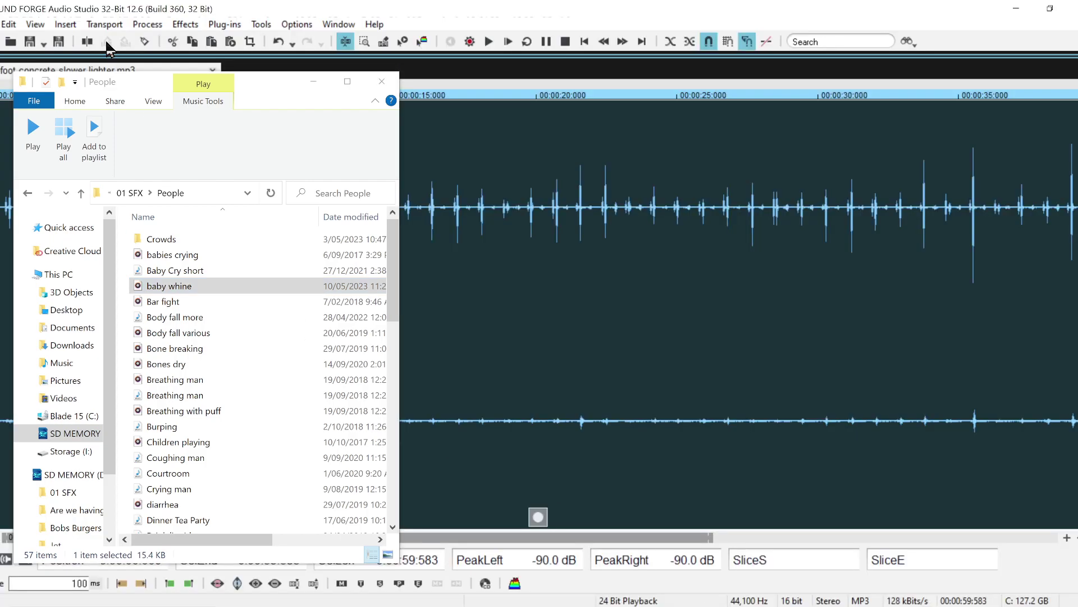
{"action": "left_click", "coordinate": [212, 69]}
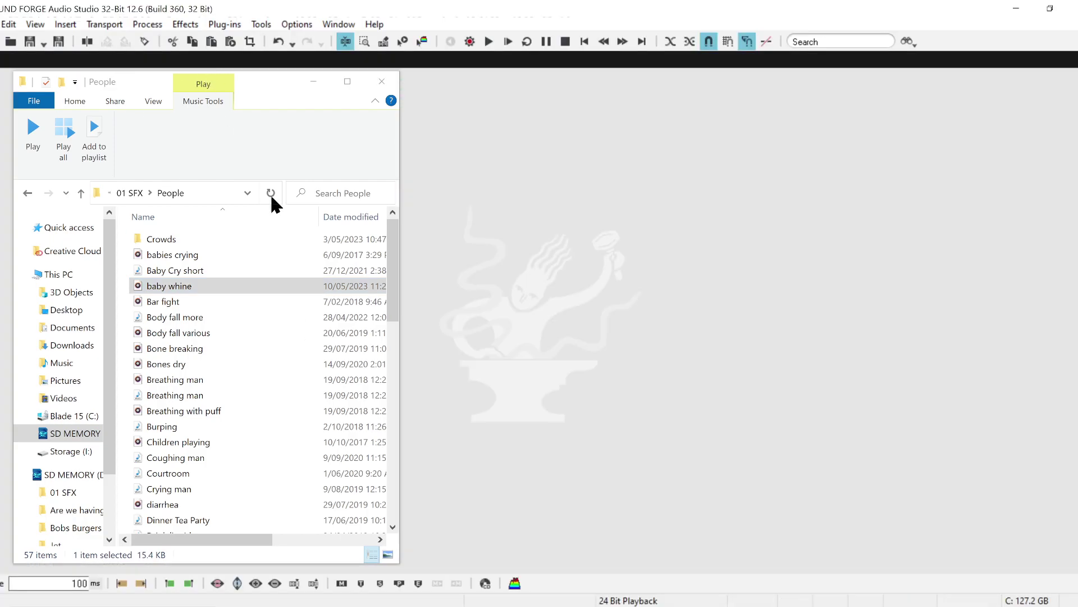
{"action": "left_click_drag", "start_coordinate": [214, 286], "coordinate": [628, 287]}
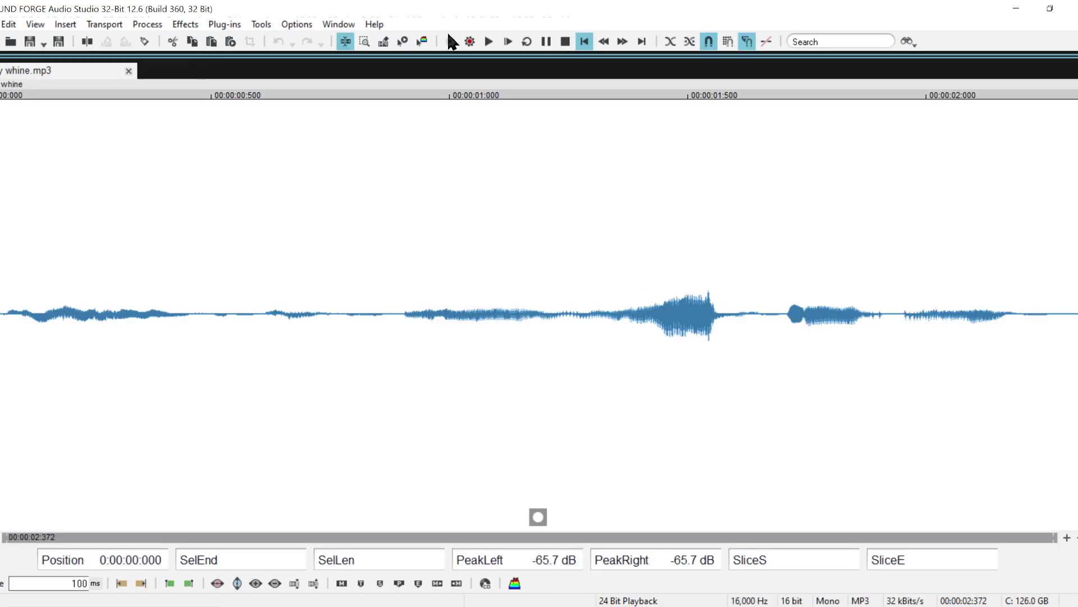
- In Graphic EQ, cut 1.8 kHz to -12.03 dB, 3.6 kHz to -39.21, 7.2 kHz to -69.61 and 15 kHz to -61.36, previewing the sound
{"action": "left_click", "coordinate": [147, 24]}
{"action": "mouse_move", "coordinate": [185, 24]}
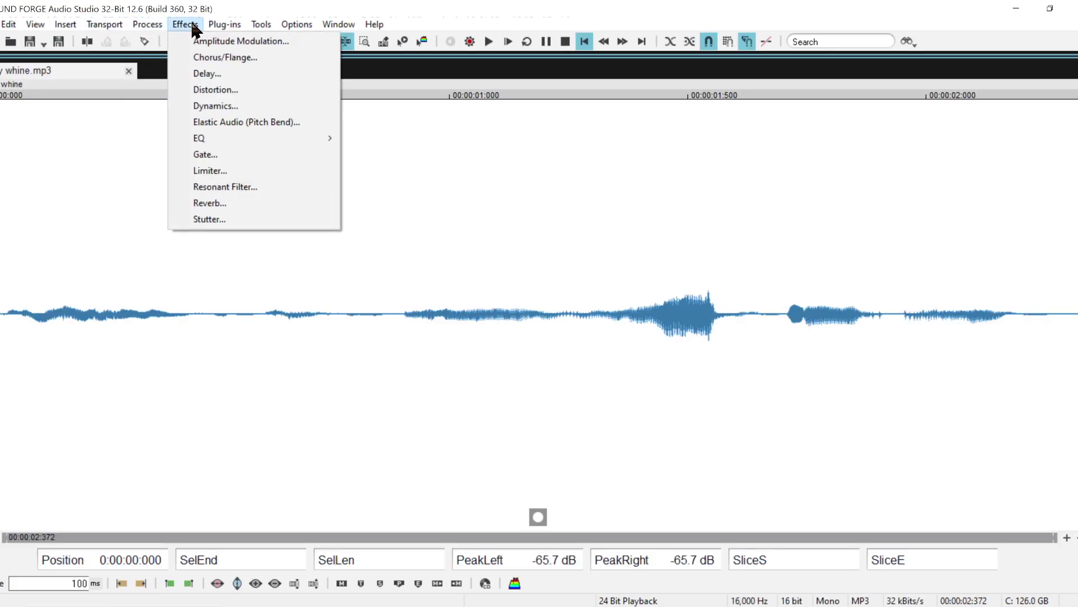
{"action": "mouse_move", "coordinate": [219, 139]}
{"action": "left_click", "coordinate": [382, 139]}
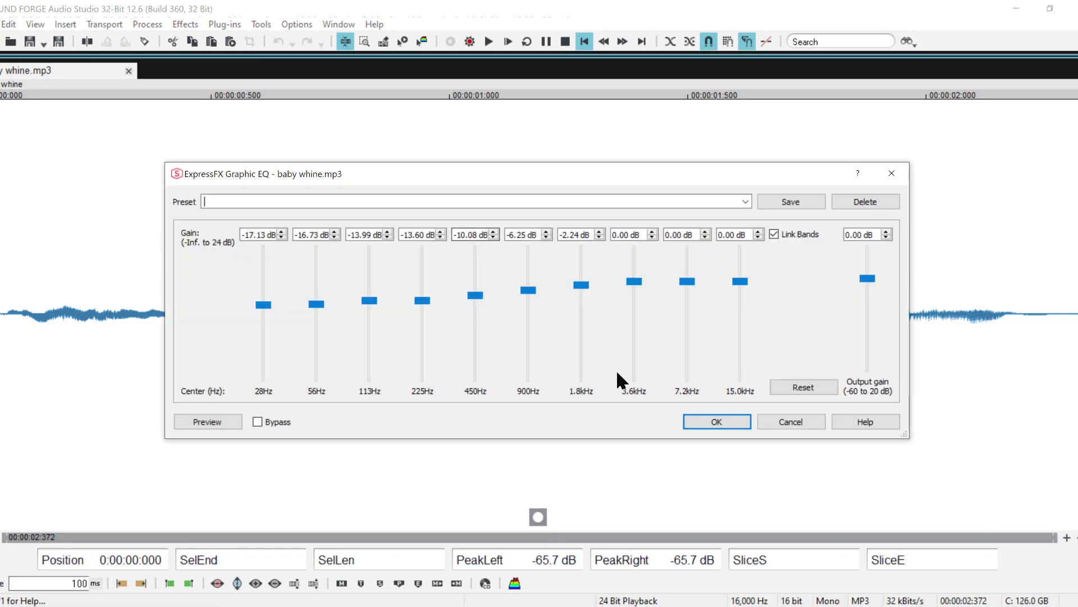
{"action": "left_click_drag", "start_coordinate": [695, 284], "coordinate": [687, 335]}
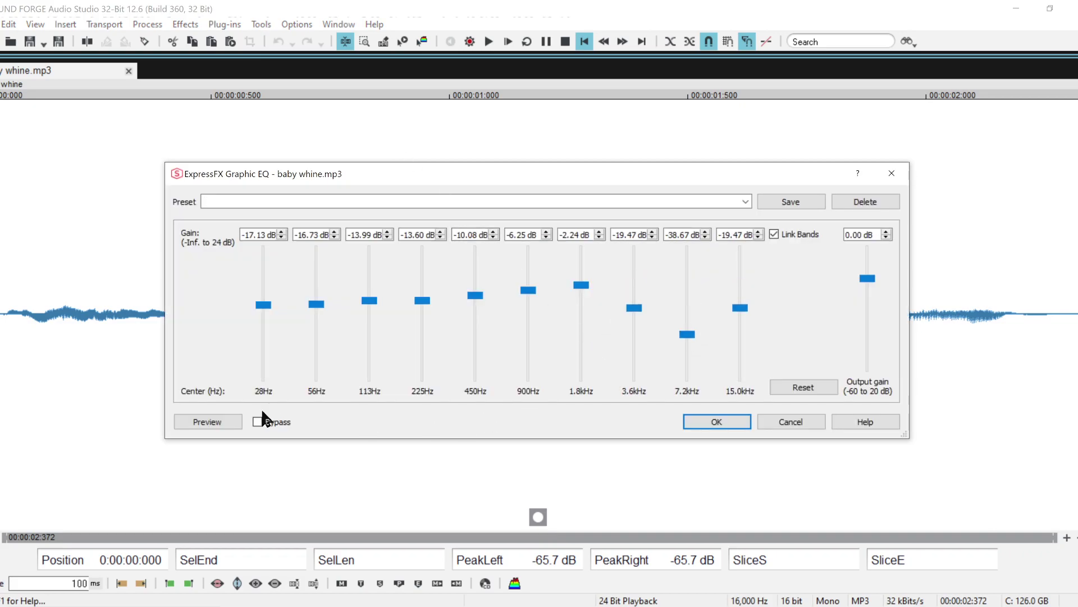
{"action": "left_click", "coordinate": [220, 422]}
{"action": "left_click_drag", "start_coordinate": [740, 307], "coordinate": [726, 363]}
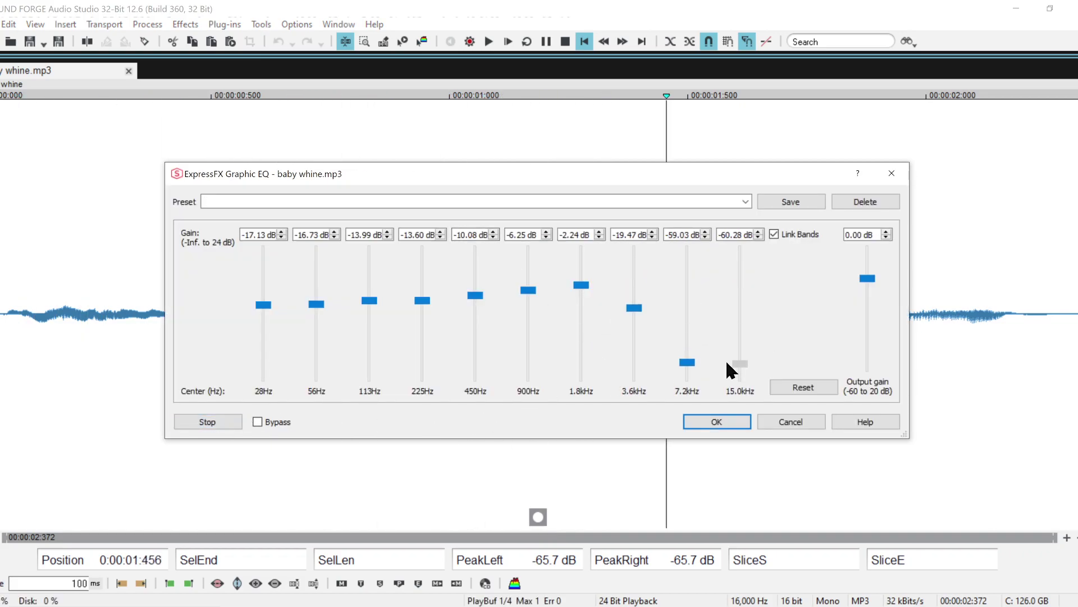
{"action": "left_click_drag", "start_coordinate": [635, 308], "coordinate": [633, 336]}
{"action": "left_click", "coordinate": [225, 422]}
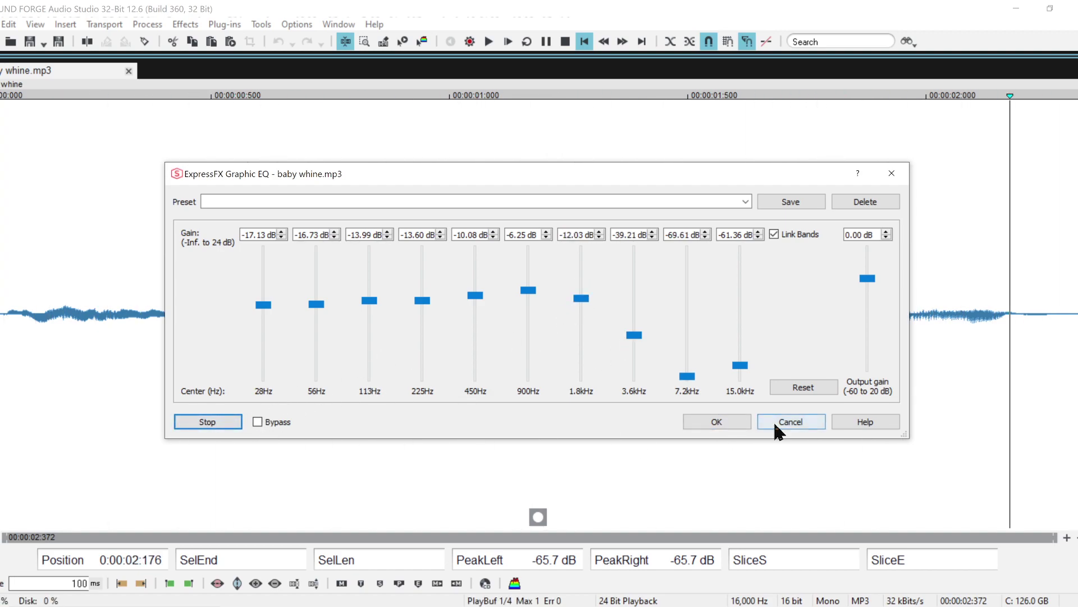
- Raise the Graphic EQ output gain to 14.53 dB and preview the baby whine
{"action": "left_click_drag", "start_coordinate": [869, 279], "coordinate": [873, 260]}
{"action": "left_click", "coordinate": [206, 422]}
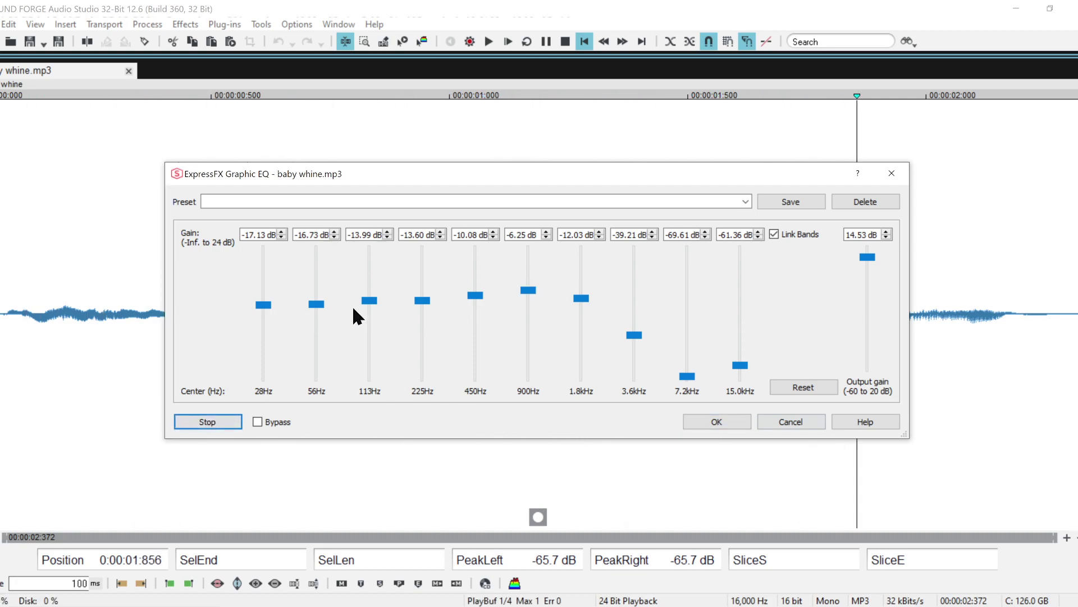
- In Graphic EQ, cut 3.6, 7.2 and 15 kHz to -Inf. and 1.8 kHz to -60.82 dB while previewing the sound
{"action": "left_click", "coordinate": [212, 422]}
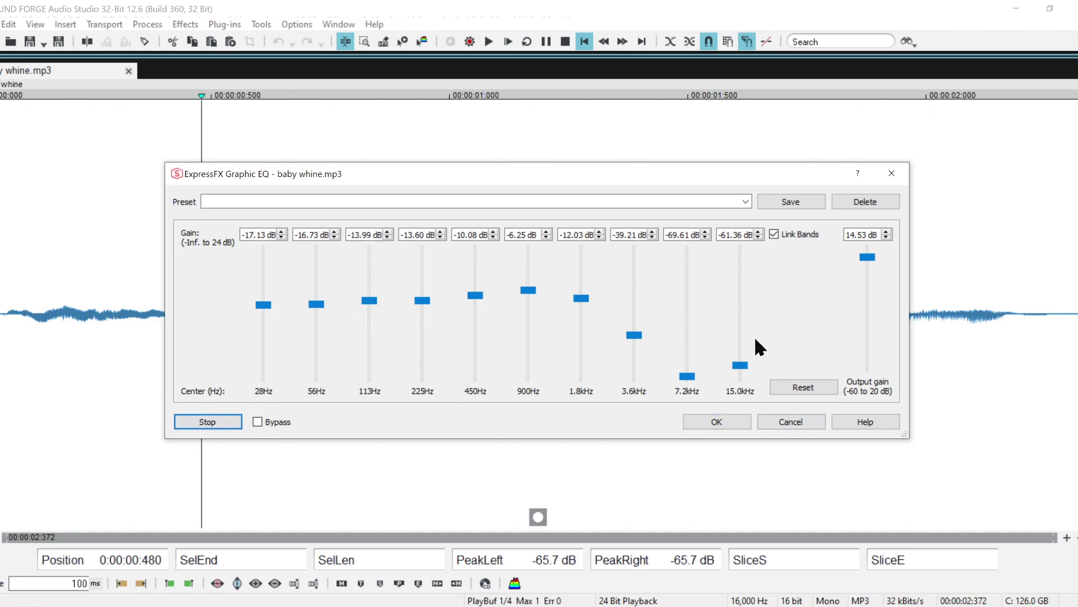
{"action": "left_click_drag", "start_coordinate": [740, 365], "coordinate": [741, 379]}
{"action": "left_click_drag", "start_coordinate": [634, 332], "coordinate": [626, 370]}
{"action": "left_click", "coordinate": [222, 421]}
{"action": "left_click_drag", "start_coordinate": [580, 316], "coordinate": [578, 363]}
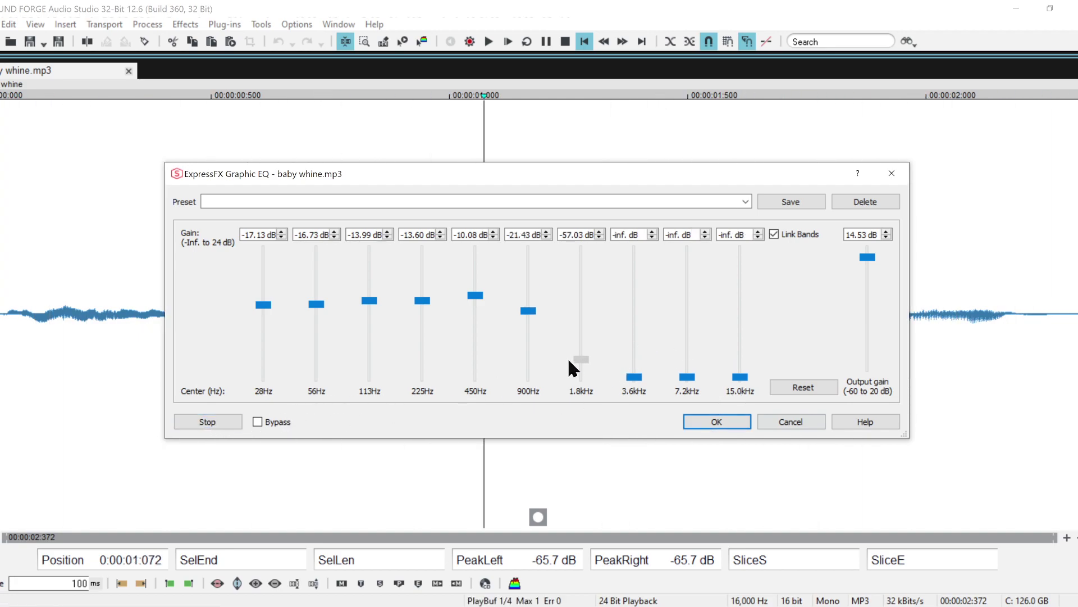
- Raise the 113 Hz band to -4.63 dB, 225 Hz to 0.89 dB and 450 Hz to 4.55 dB, previewing the baby whine
{"action": "left_click_drag", "start_coordinate": [369, 299], "coordinate": [366, 274]}
{"action": "left_click_drag", "start_coordinate": [426, 289], "coordinate": [475, 275]}
{"action": "left_click", "coordinate": [207, 420]}
{"action": "left_click_drag", "start_coordinate": [368, 280], "coordinate": [369, 288]}
{"action": "left_click", "coordinate": [225, 418]}
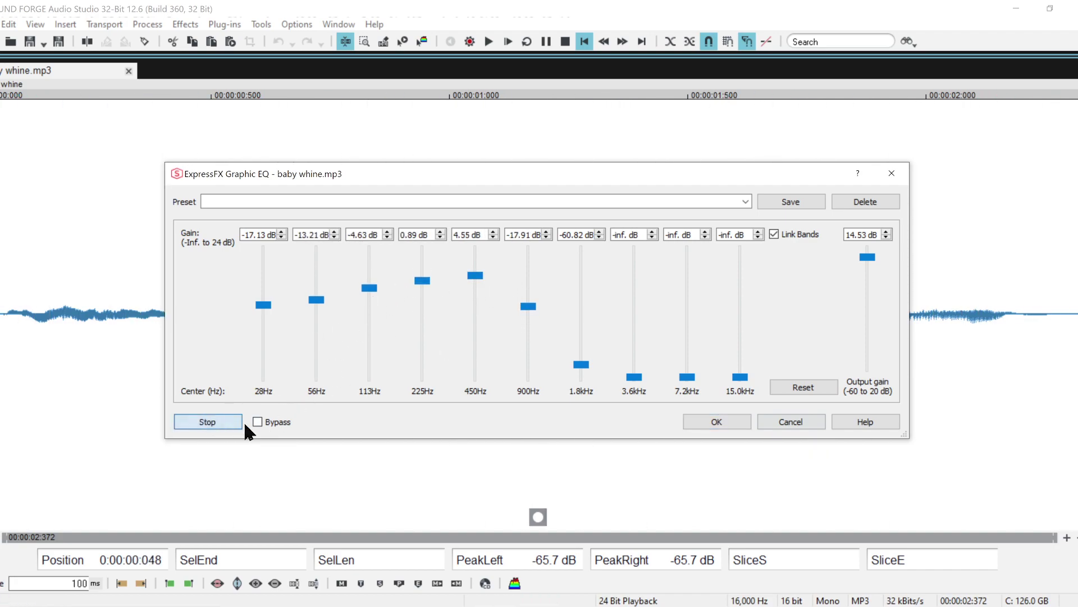
- Raise the output gain slightly, apply the Graphic EQ to the baby whine and play the processed audio
{"action": "left_click", "coordinate": [871, 259]}
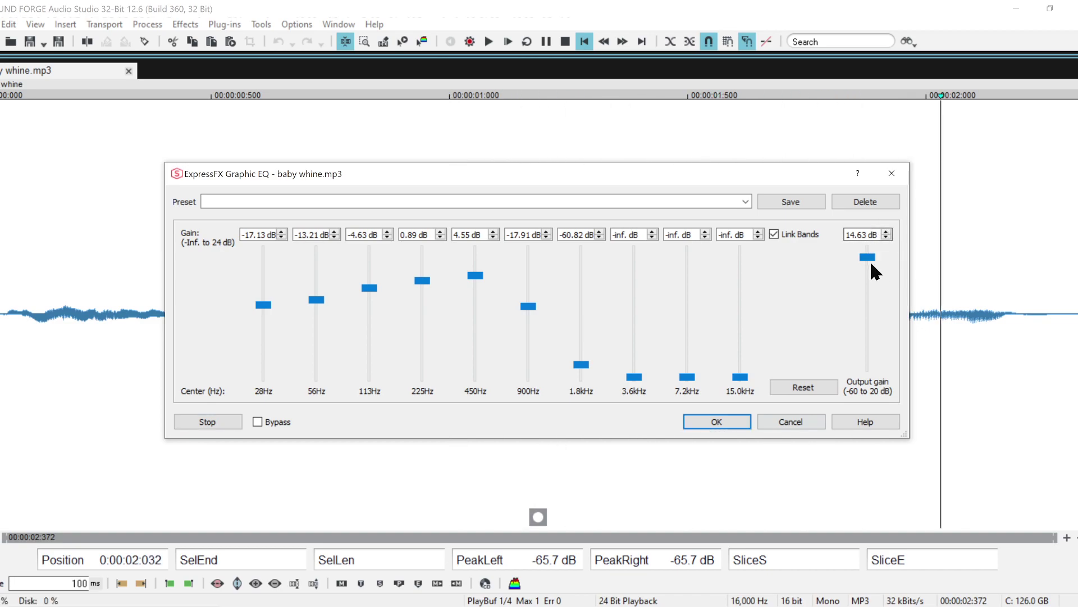
{"action": "left_click_drag", "start_coordinate": [870, 259], "coordinate": [871, 254]}
{"action": "left_click", "coordinate": [713, 421]}
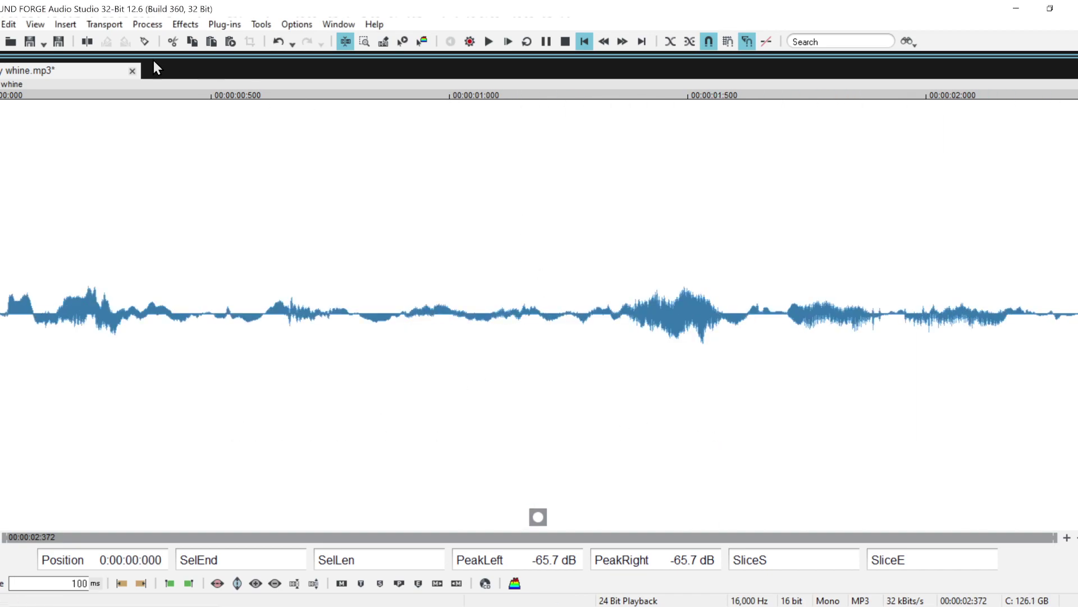
{"action": "key", "text": "space"}
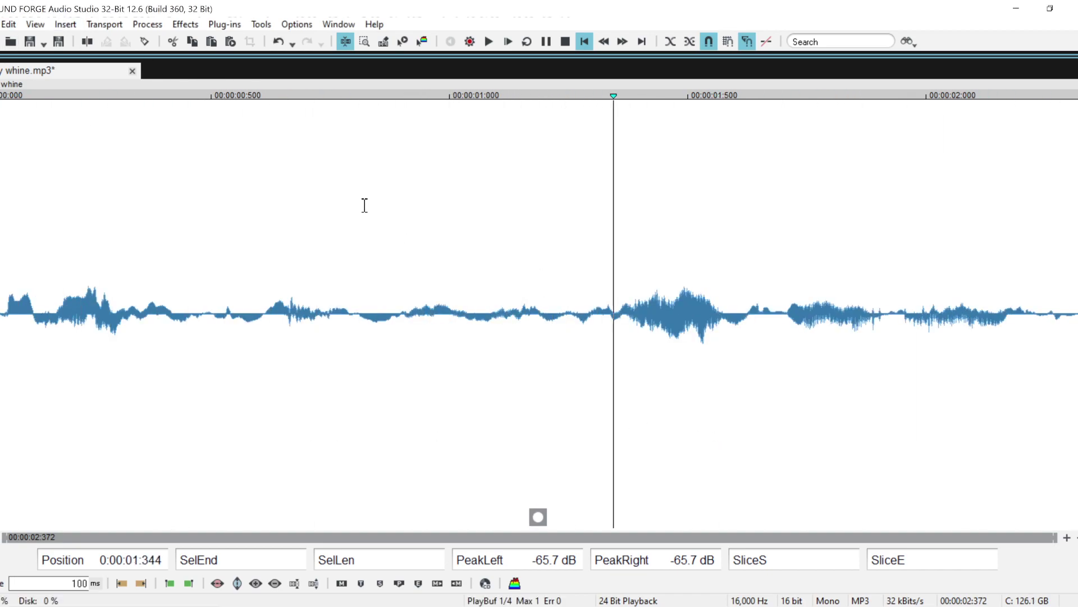
- Save the processed audio as a new MP3 named "baby whine muffled" in the 01 SFX folder
{"action": "left_click", "coordinate": [9, 24]}
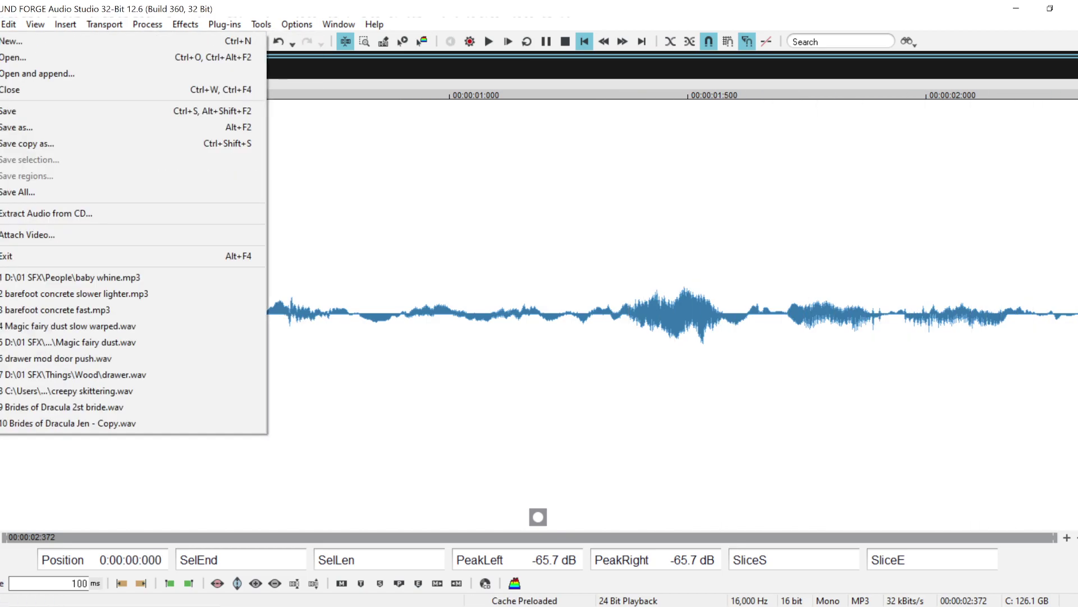
{"action": "left_click", "coordinate": [6, 125]}
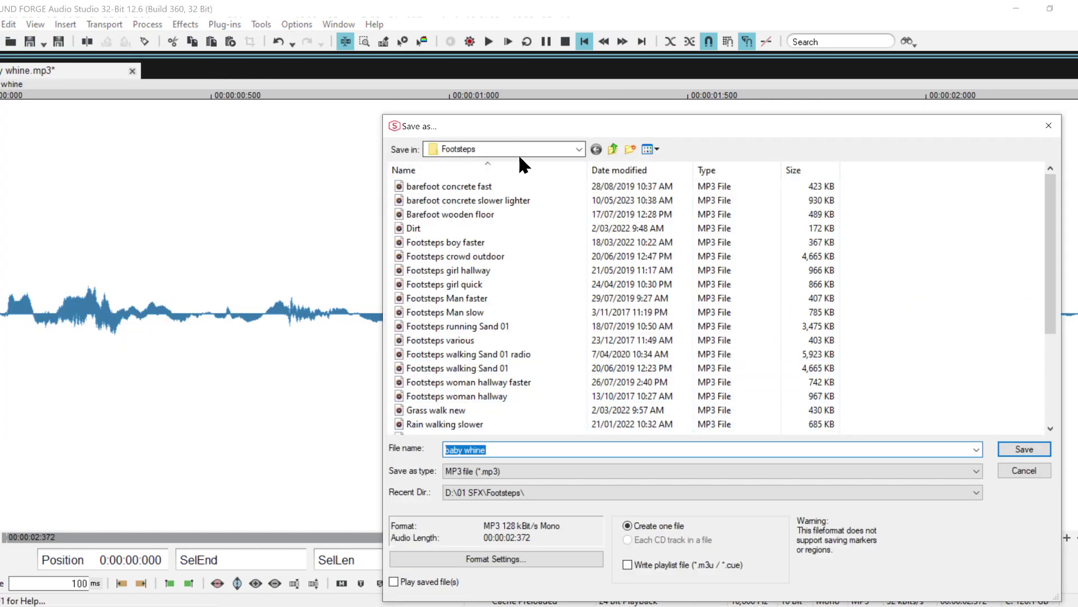
{"action": "left_click", "coordinate": [613, 150]}
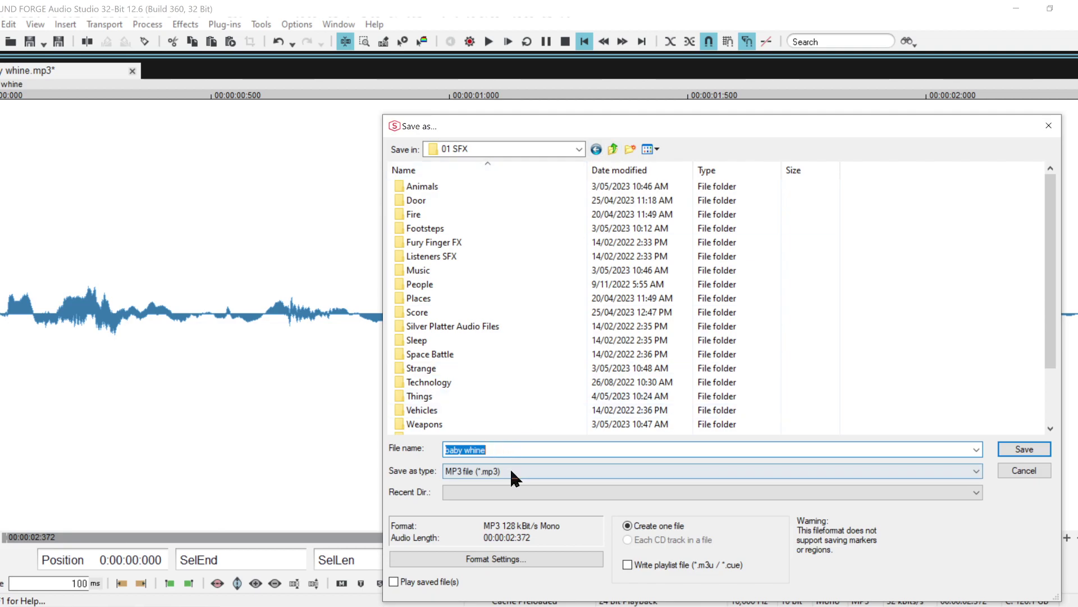
{"action": "left_click", "coordinate": [511, 448]}
{"action": "type", "text": "muffled"}
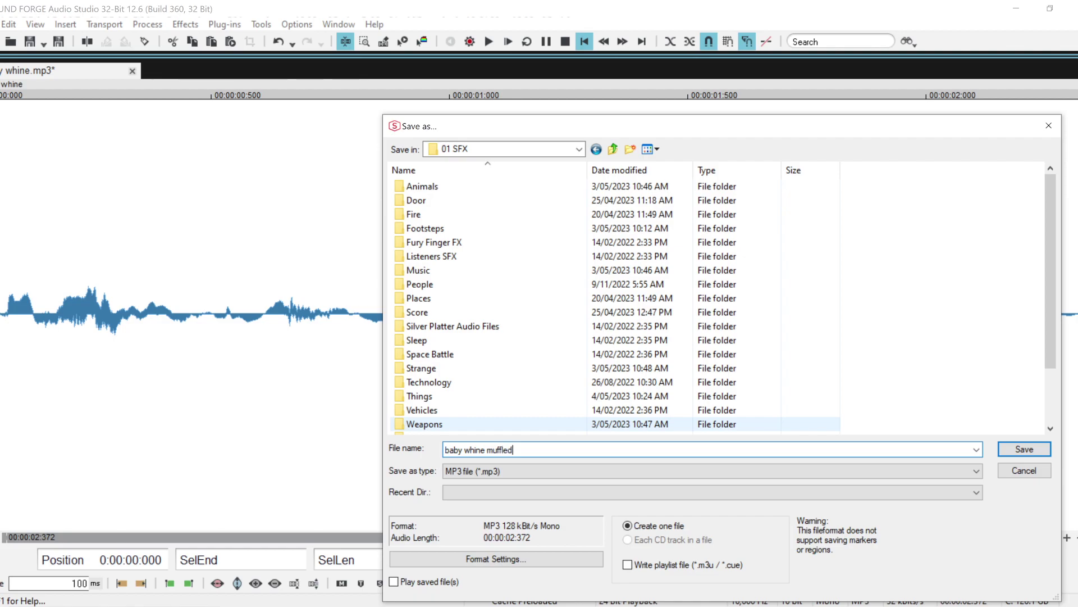
{"action": "key", "text": "Return"}
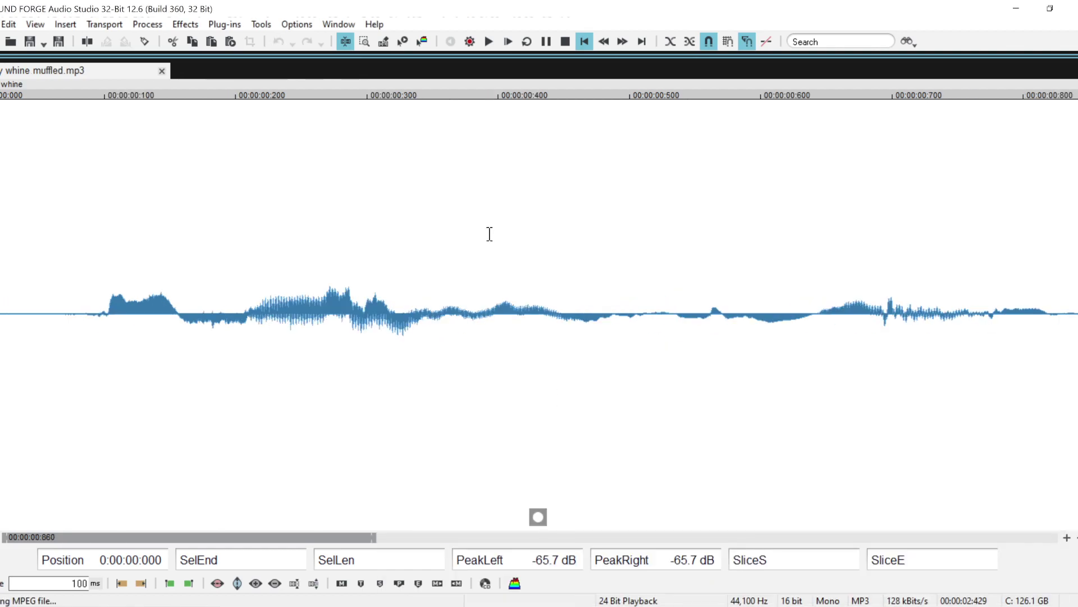
- Find baby whine muffled in the 01 SFX folder, switch to Premiere Pro and place it on Audio 4 at 00:35:42:07
{"action": "mouse_move", "coordinate": [240, 606]}
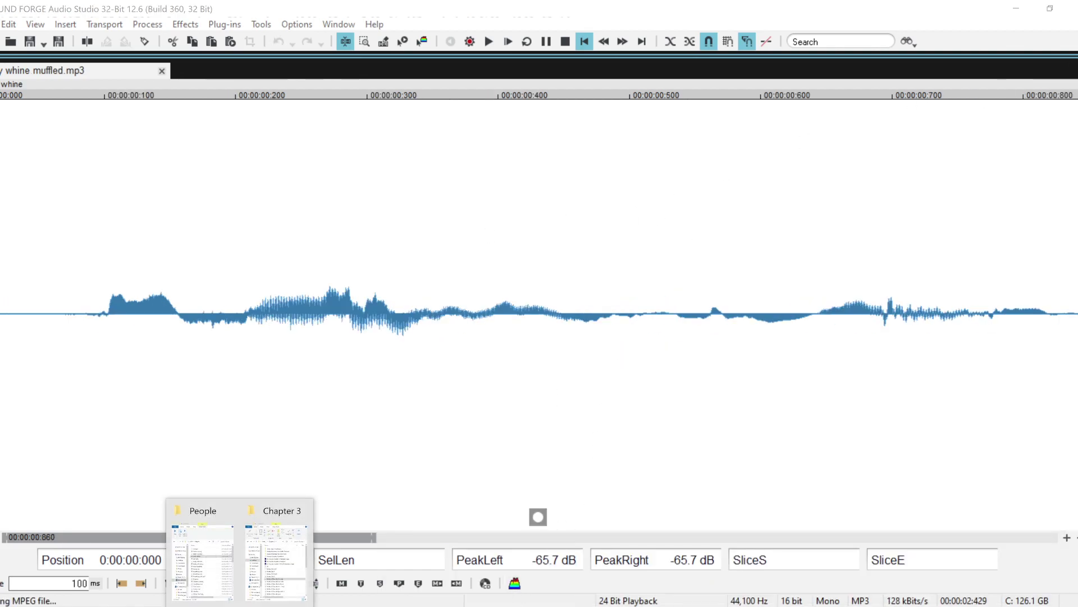
{"action": "left_click", "coordinate": [205, 549]}
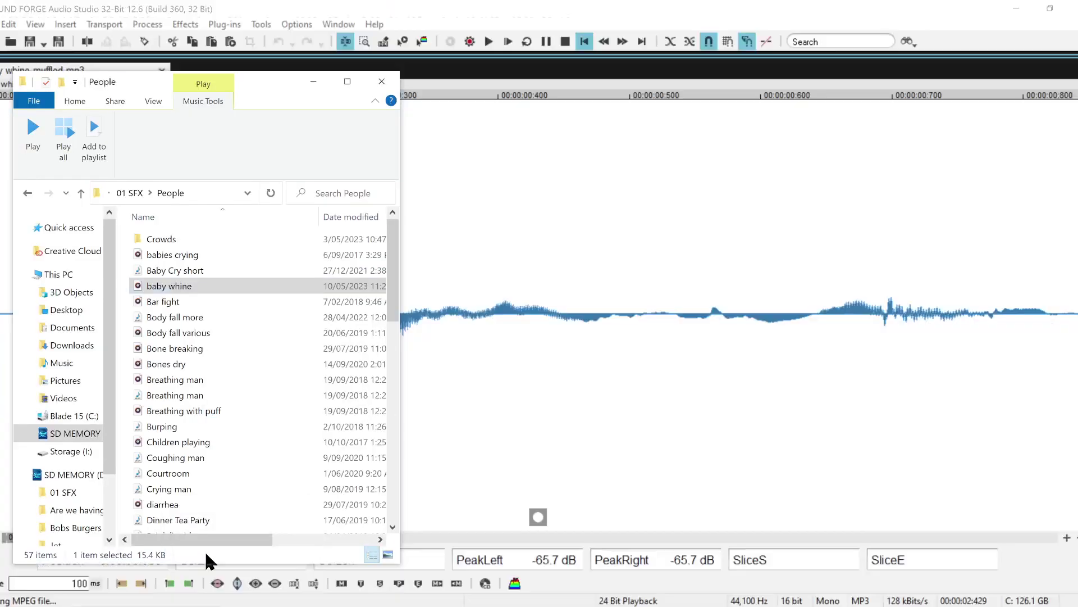
{"action": "left_click", "coordinate": [28, 193]}
{"action": "scroll", "coordinate": [268, 398], "scroll_direction": "down", "scroll_amount": 4}
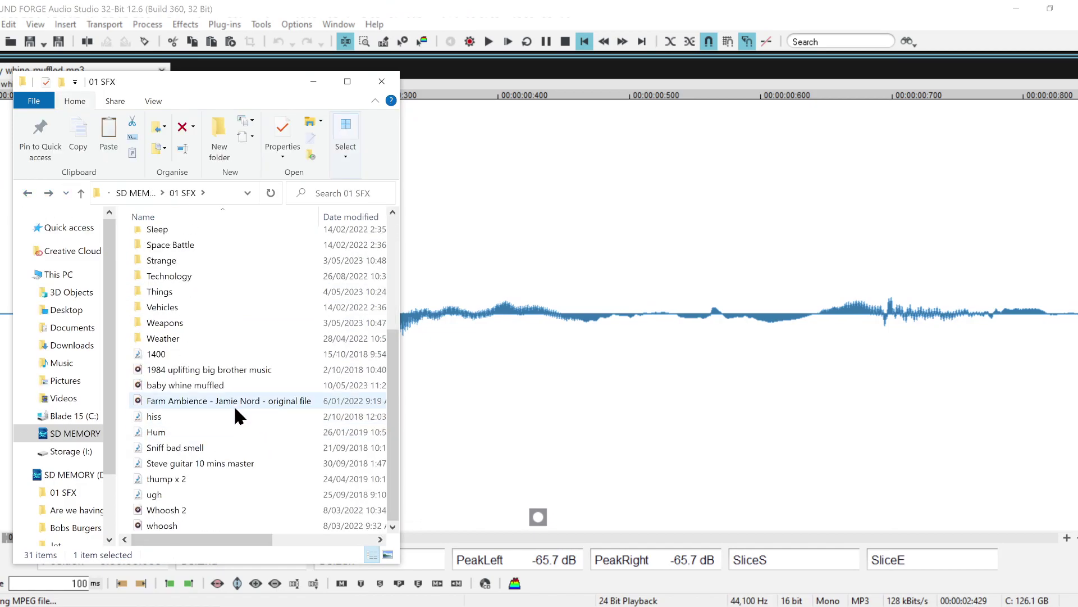
{"action": "left_click", "coordinate": [185, 386]}
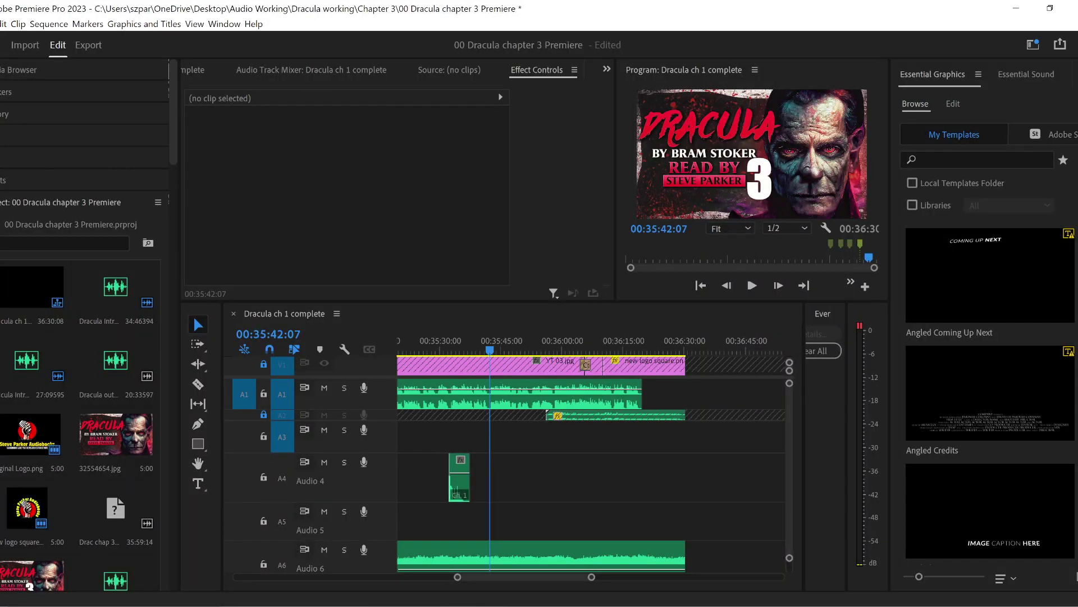
{"action": "left_click", "coordinate": [210, 589]}
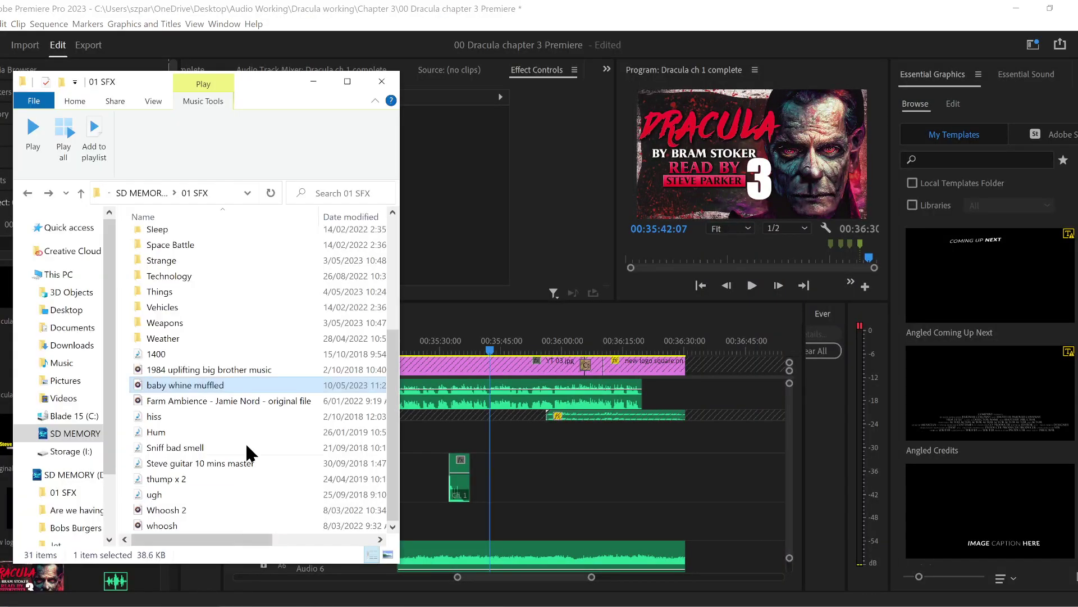
{"action": "left_click_drag", "start_coordinate": [210, 385], "coordinate": [504, 487]}
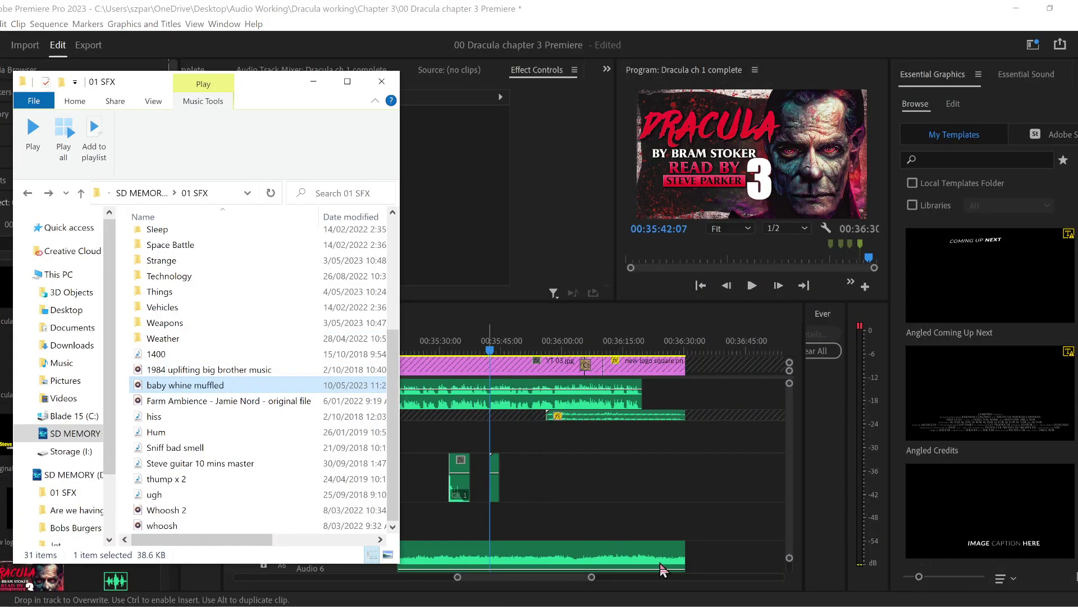
- Play the placed baby whine muffled clip, move it about 1.5 seconds earlier on Audio 4, and replay it
{"action": "left_click", "coordinate": [506, 439]}
{"action": "key", "text": "space"}
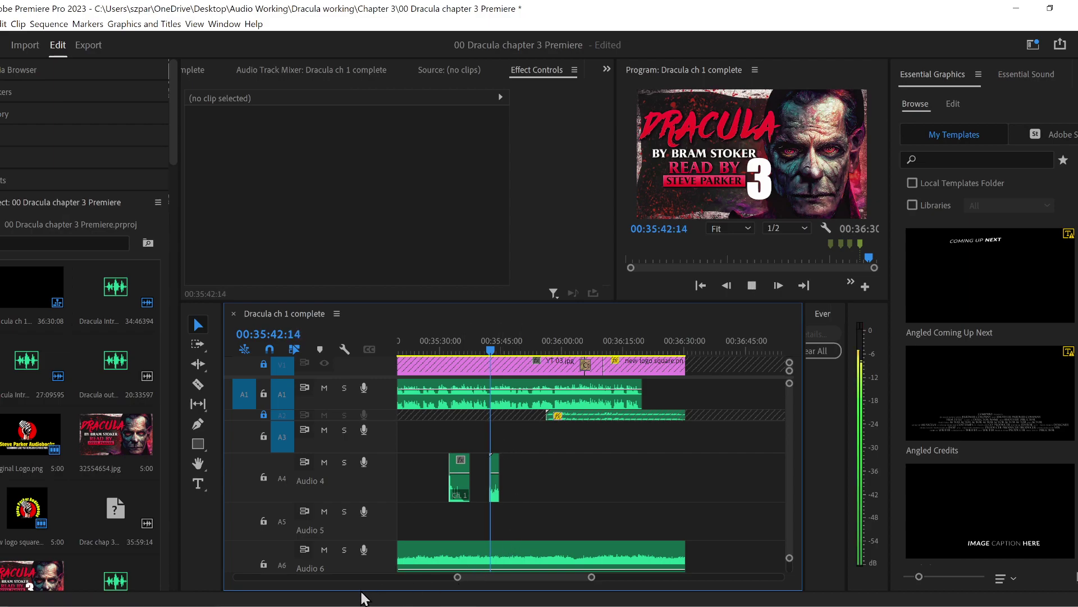
{"action": "left_click_drag", "start_coordinate": [457, 580], "coordinate": [483, 580]}
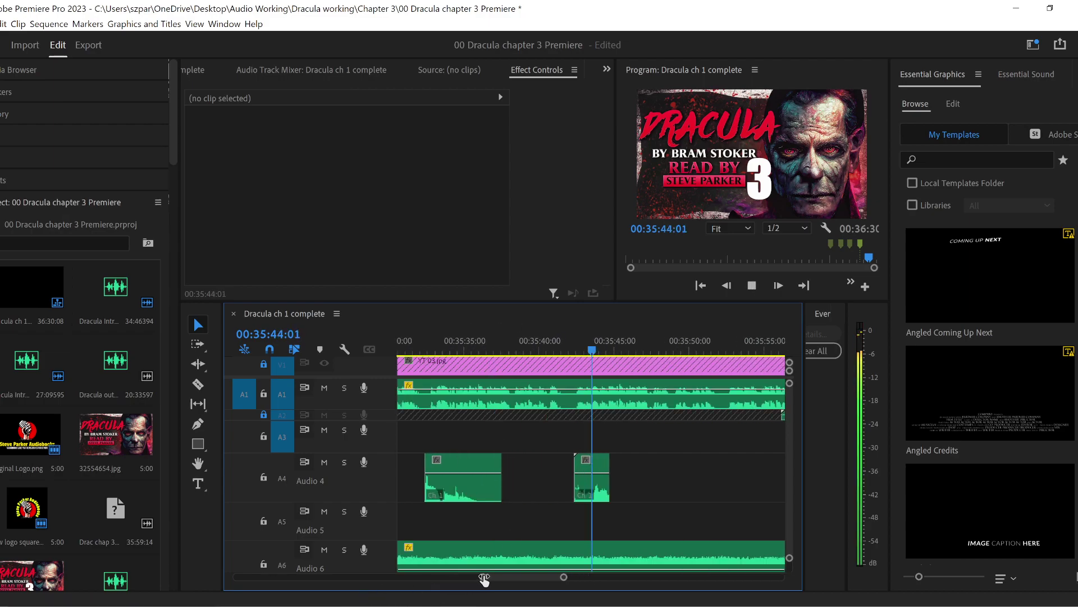
{"action": "left_click", "coordinate": [550, 346]}
{"action": "left_click_drag", "start_coordinate": [591, 472], "coordinate": [569, 476]}
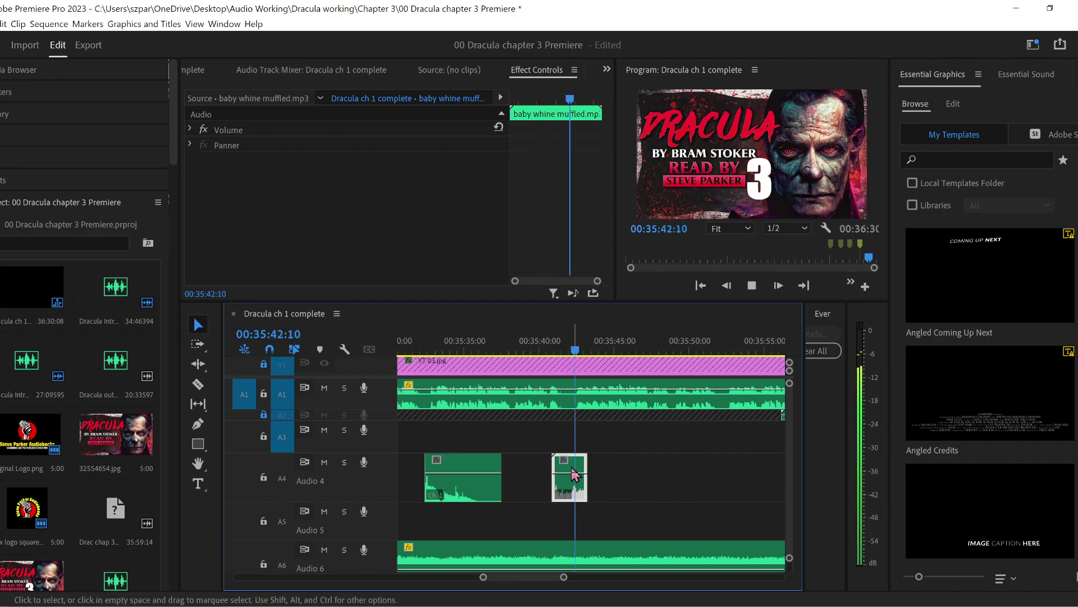
{"action": "left_click", "coordinate": [559, 349]}
{"action": "left_click", "coordinate": [544, 349]}
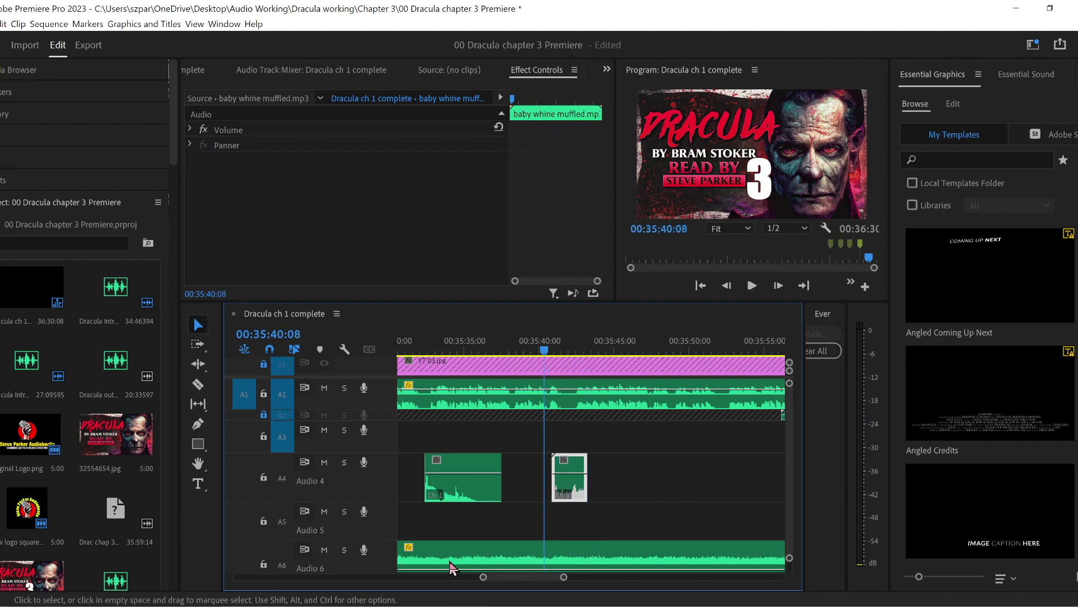
- Browse the audio effects and apply Graphic Equalizer (10 Bands) to the baby whine muffled clip on Audio 4
{"action": "left_click", "coordinate": [6, 179]}
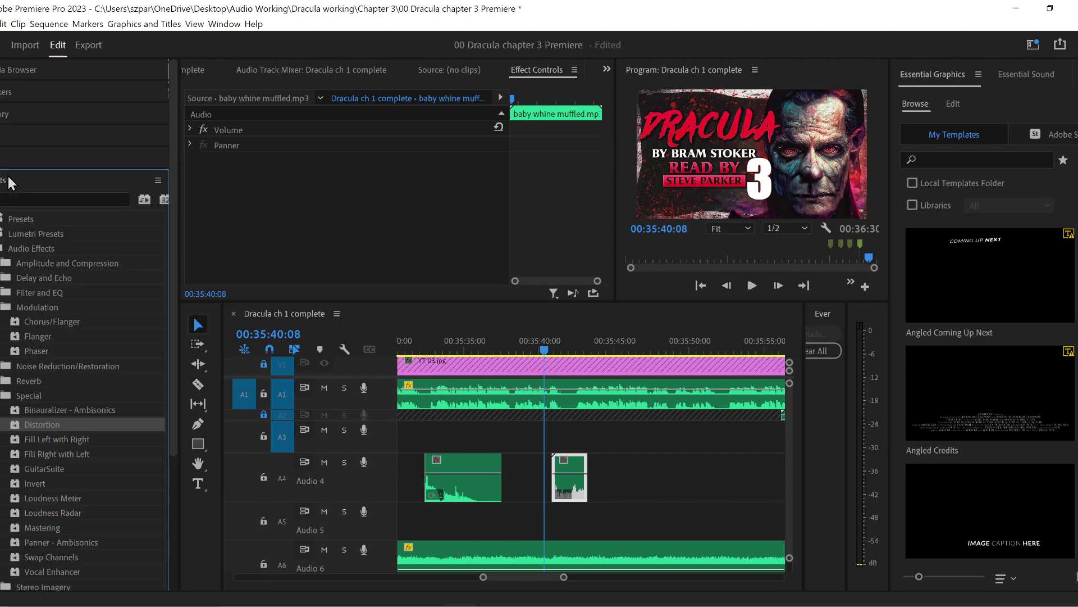
{"action": "left_click", "coordinate": [2, 396]}
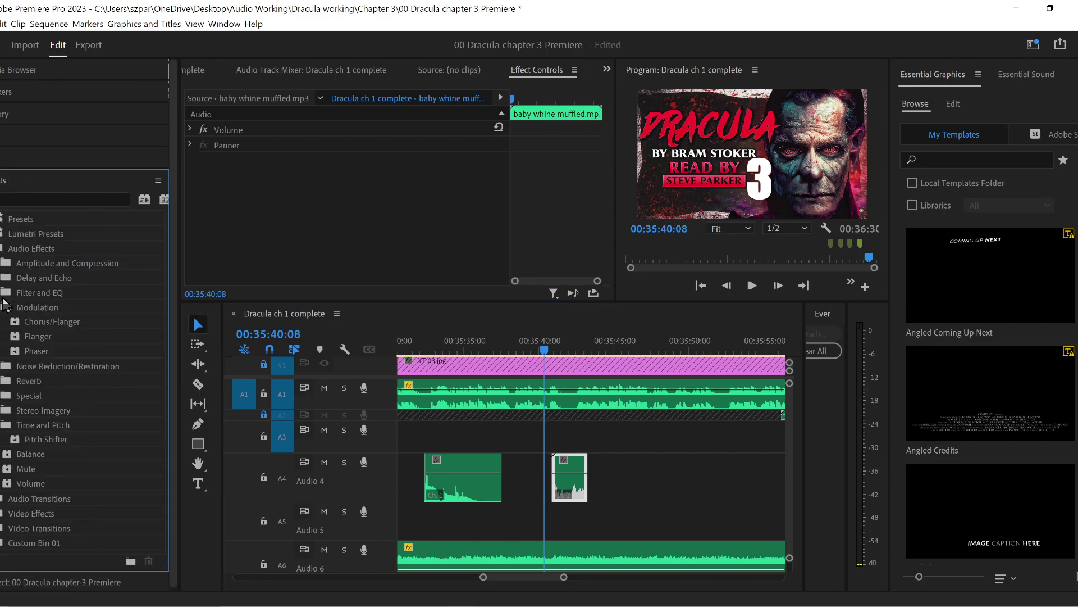
{"action": "left_click", "coordinate": [2, 309]}
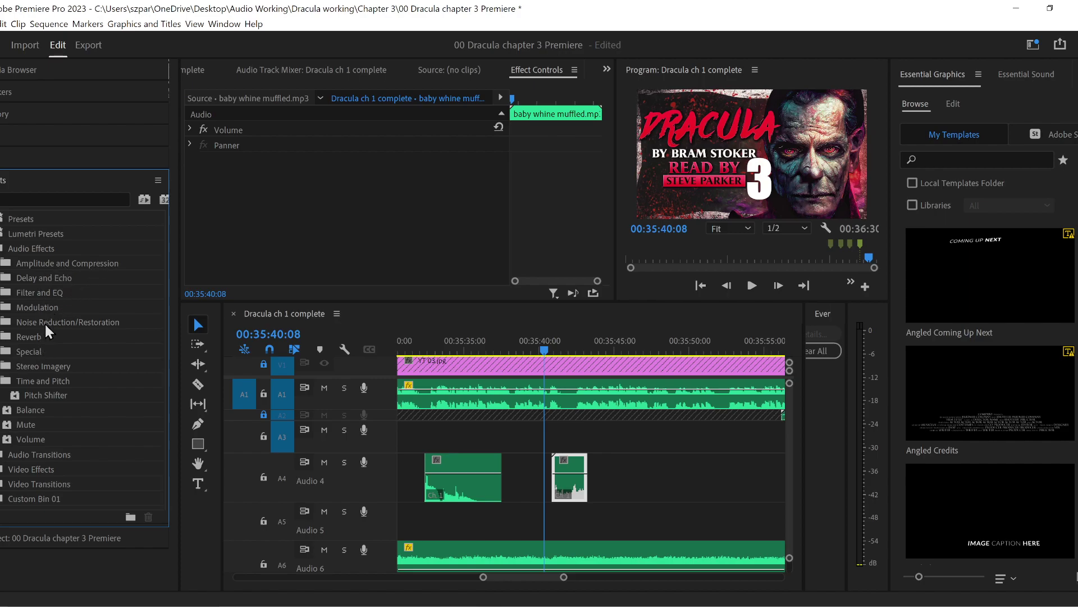
{"action": "left_click", "coordinate": [28, 389]}
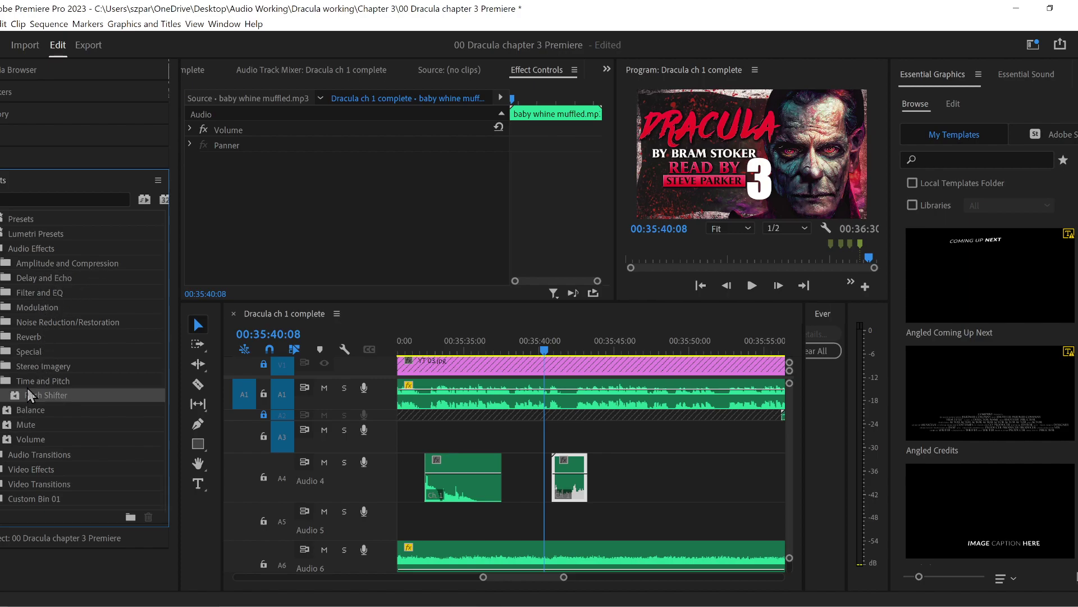
{"action": "left_click", "coordinate": [31, 337]}
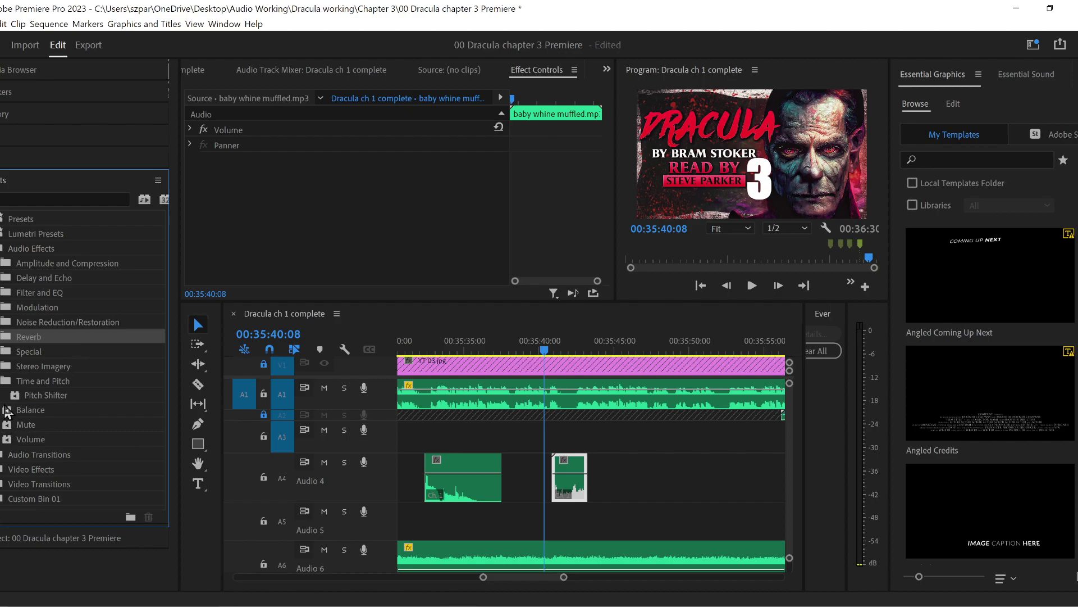
{"action": "left_click", "coordinate": [1, 381]}
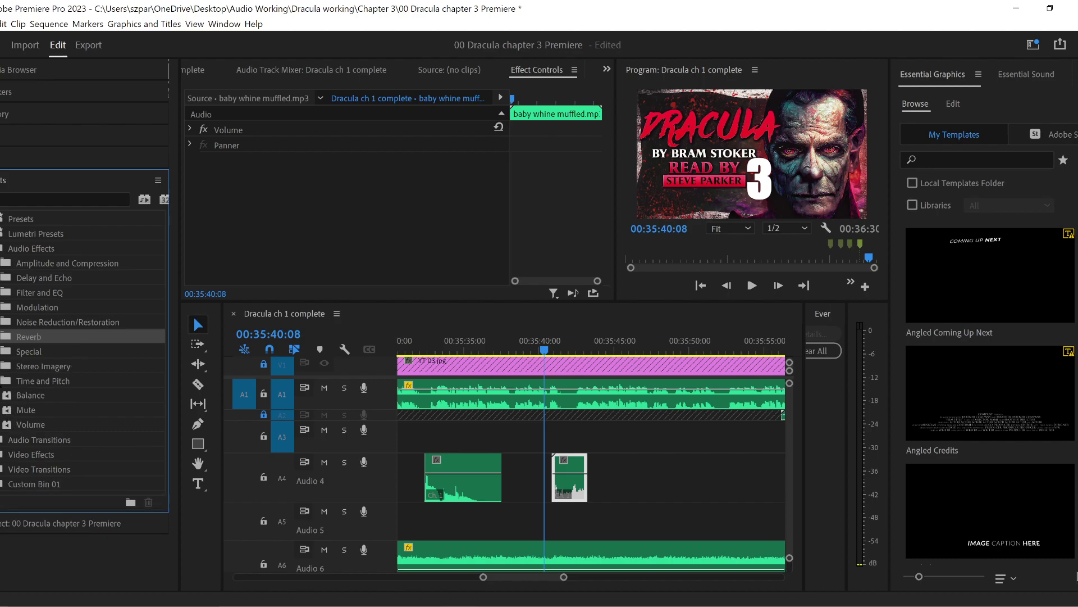
{"action": "left_click", "coordinate": [35, 385]}
{"action": "left_click", "coordinate": [3, 380]}
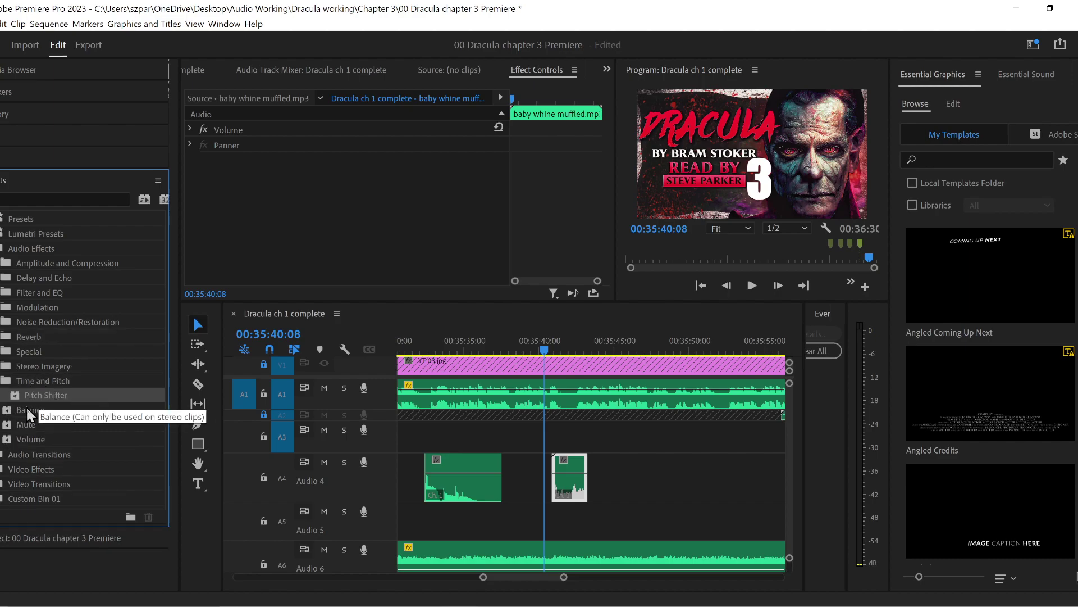
{"action": "left_click", "coordinate": [2, 381]}
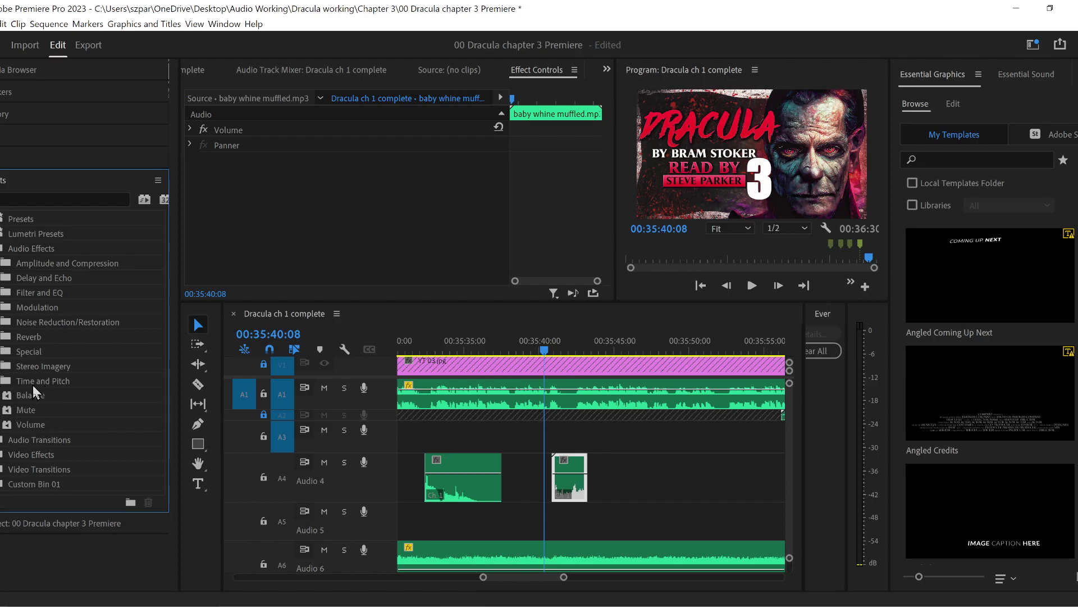
{"action": "left_click", "coordinate": [2, 292]}
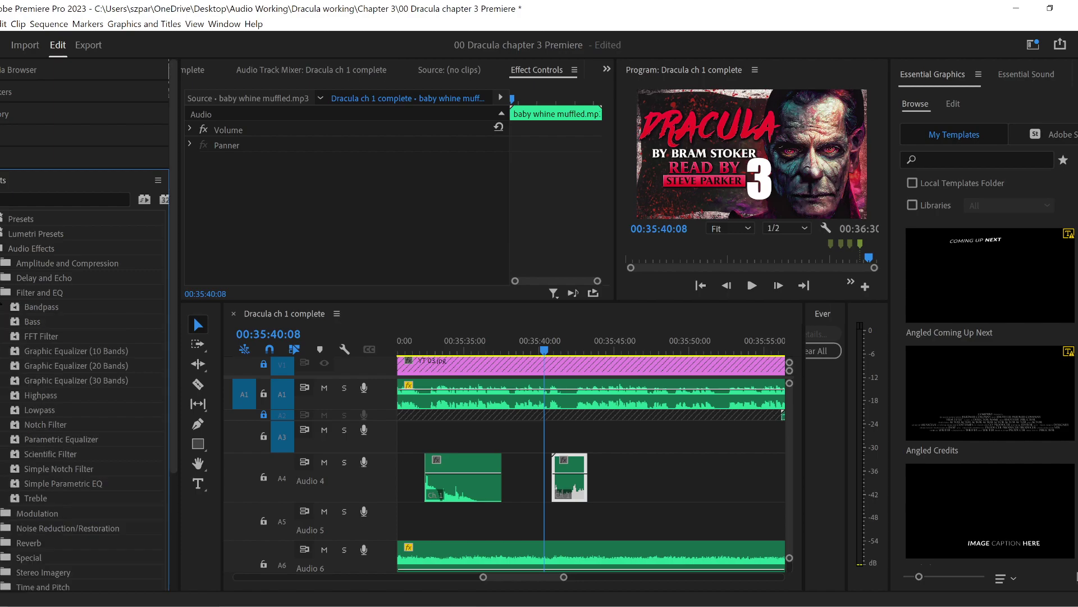
{"action": "left_click", "coordinate": [81, 354]}
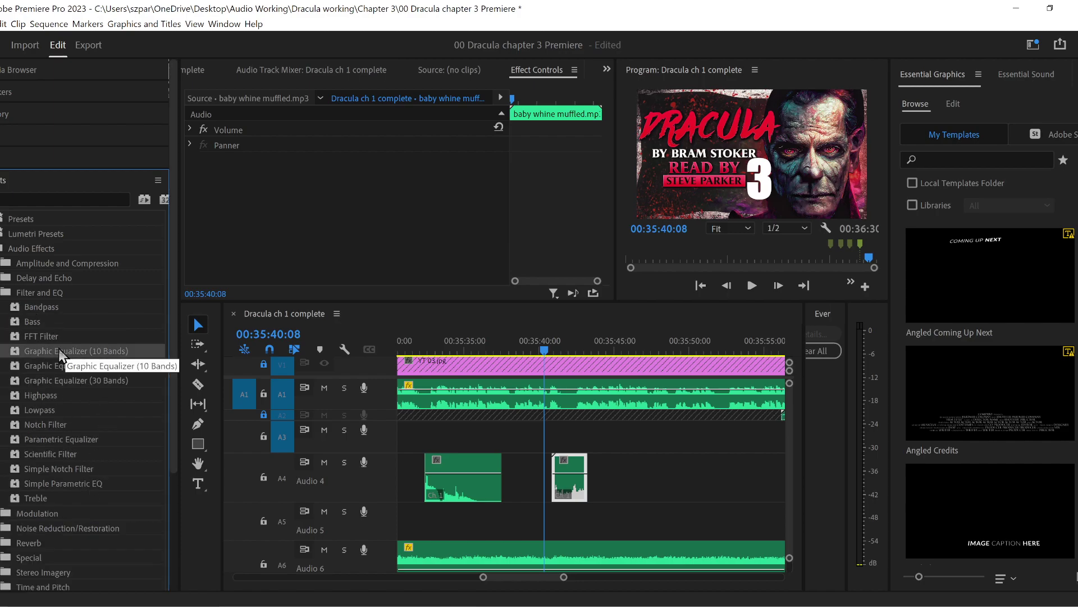
{"action": "left_click_drag", "start_coordinate": [60, 354], "coordinate": [570, 479]}
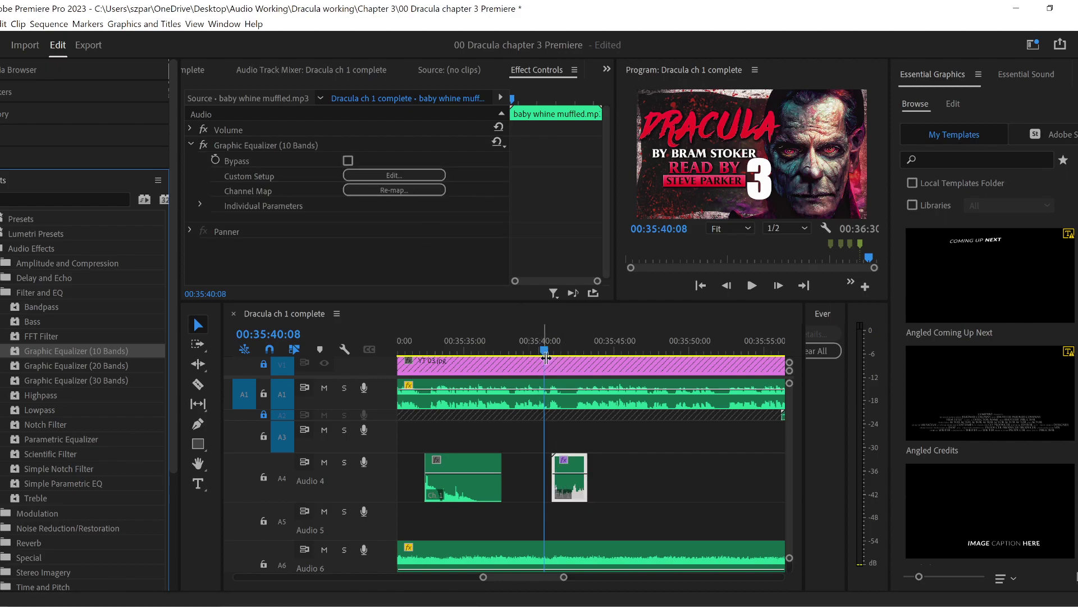
- In the clip's equalizer, set 63 Hz to 9.7, 125 Hz to 10.9, 8 kHz to -16.7 and >16 kHz to -11.6, playing the result
{"action": "left_click", "coordinate": [394, 175]}
{"action": "left_click_drag", "start_coordinate": [394, 162], "coordinate": [84, 147]}
{"action": "left_click_drag", "start_coordinate": [366, 268], "coordinate": [365, 291]}
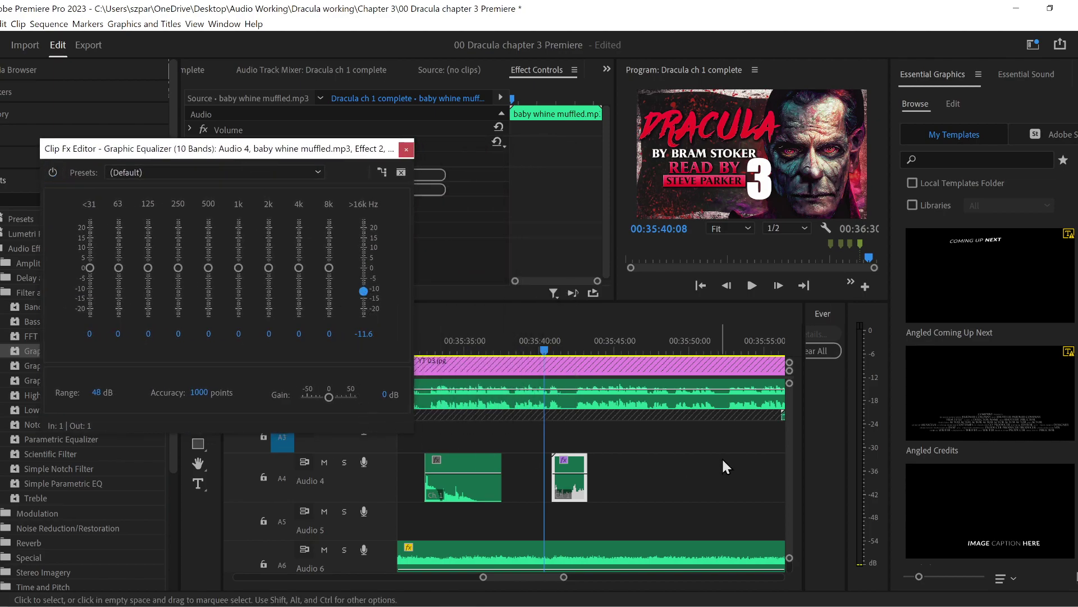
{"action": "key", "text": "space"}
{"action": "left_click_drag", "start_coordinate": [151, 268], "coordinate": [118, 247]}
{"action": "left_click_drag", "start_coordinate": [330, 268], "coordinate": [306, 298]}
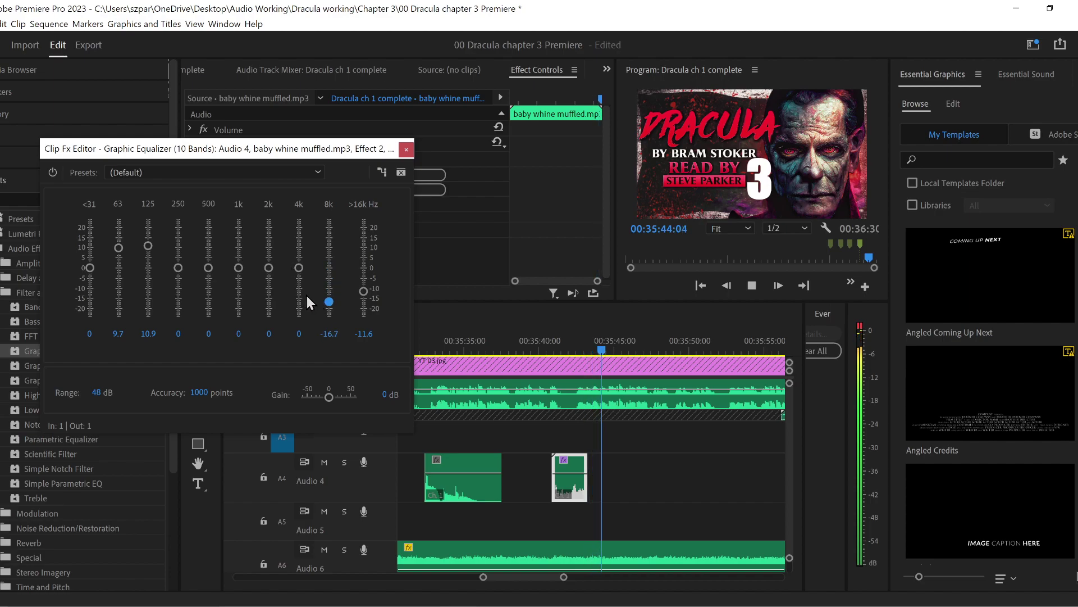
{"action": "left_click", "coordinate": [526, 341]}
{"action": "key", "text": "space"}
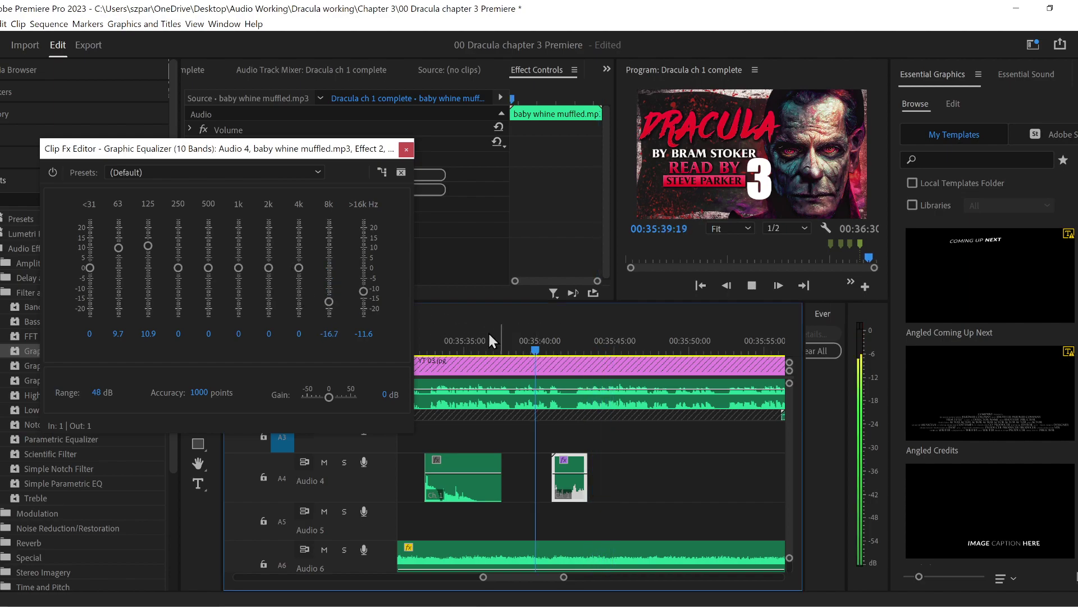
- In the baby whine muffled clip's equalizer, set 4 kHz to -10.8 and >16 kHz to -23.1, then close the effect editor
{"action": "left_click_drag", "start_coordinate": [298, 268], "coordinate": [363, 315]}
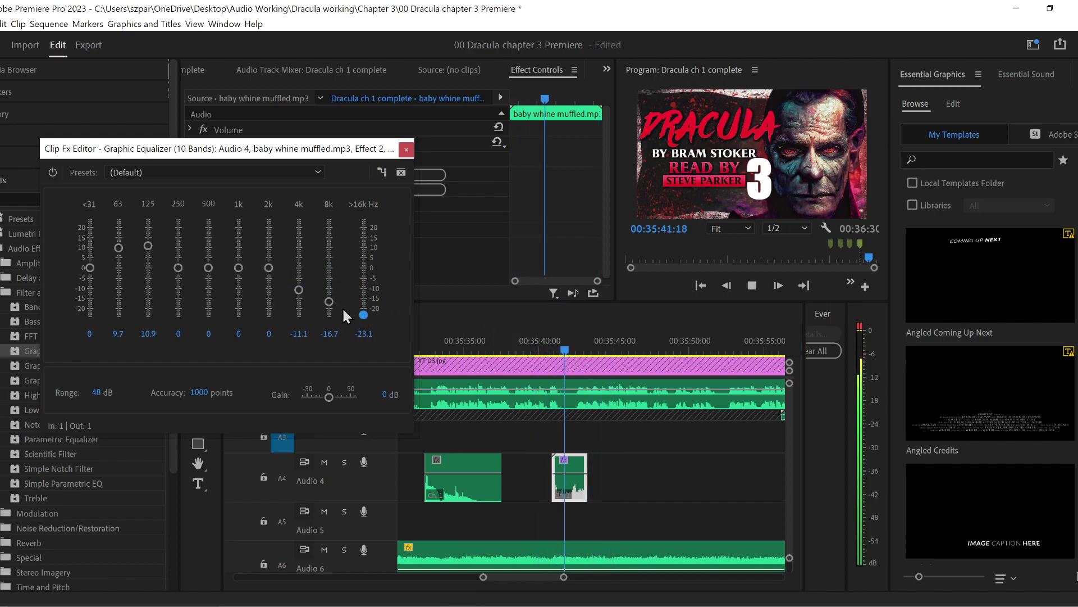
{"action": "left_click", "coordinate": [300, 290]}
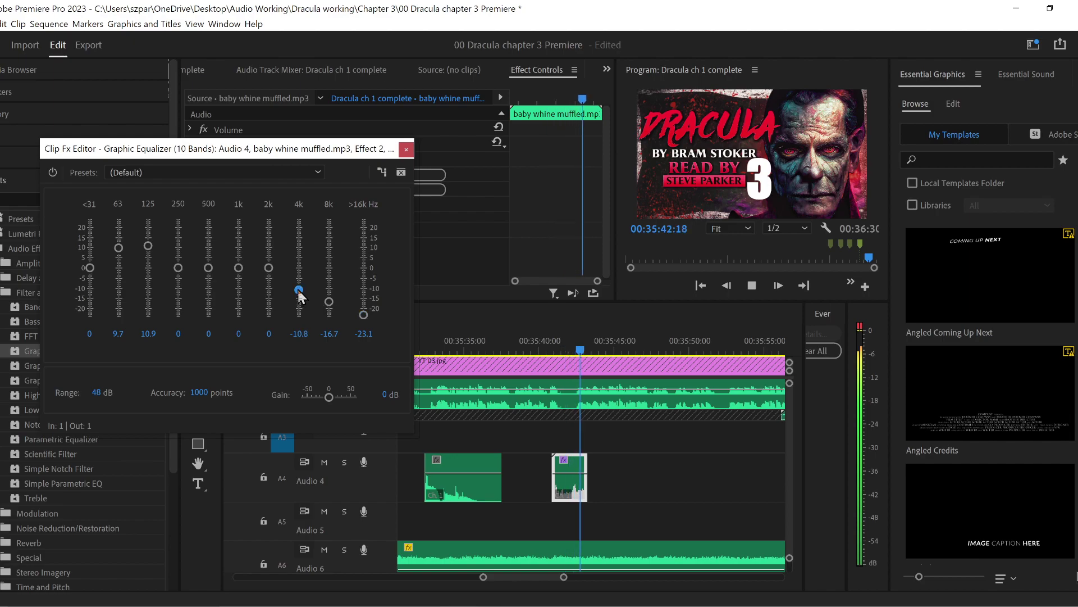
{"action": "left_click", "coordinate": [406, 149]}
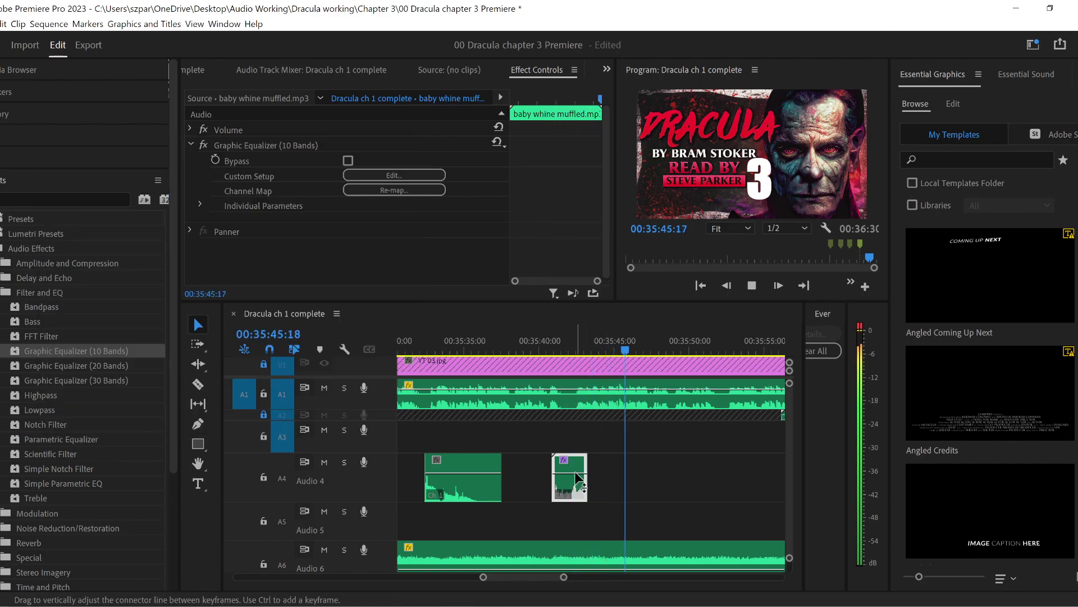
- Raise the baby whine muffled clip's volume slightly on Audio 4 and replay it with the narration
{"action": "left_click", "coordinate": [584, 509]}
{"action": "left_click", "coordinate": [523, 340]}
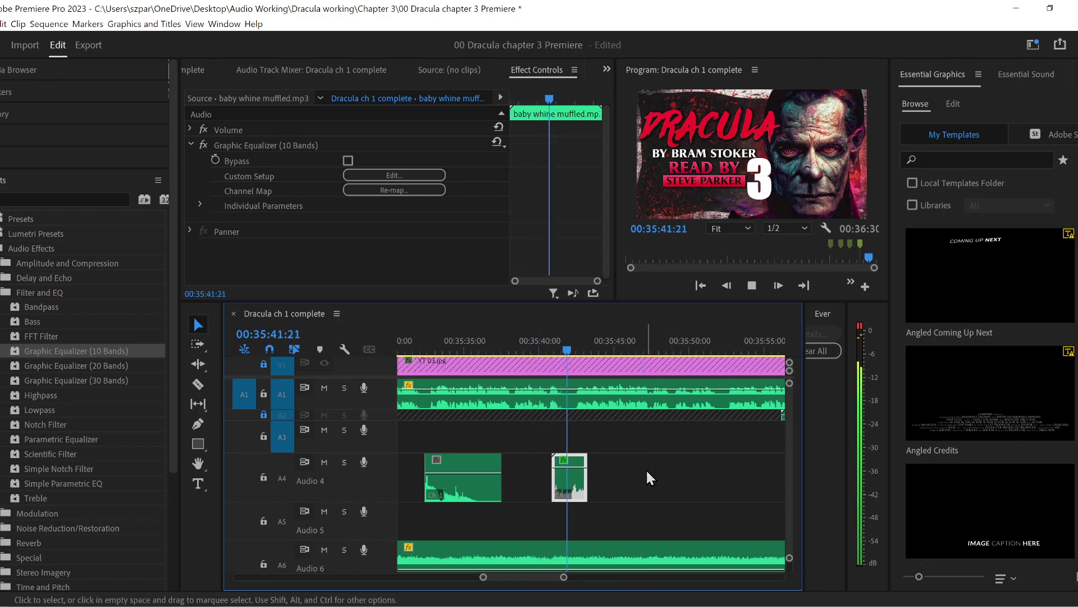
{"action": "key", "text": "space"}
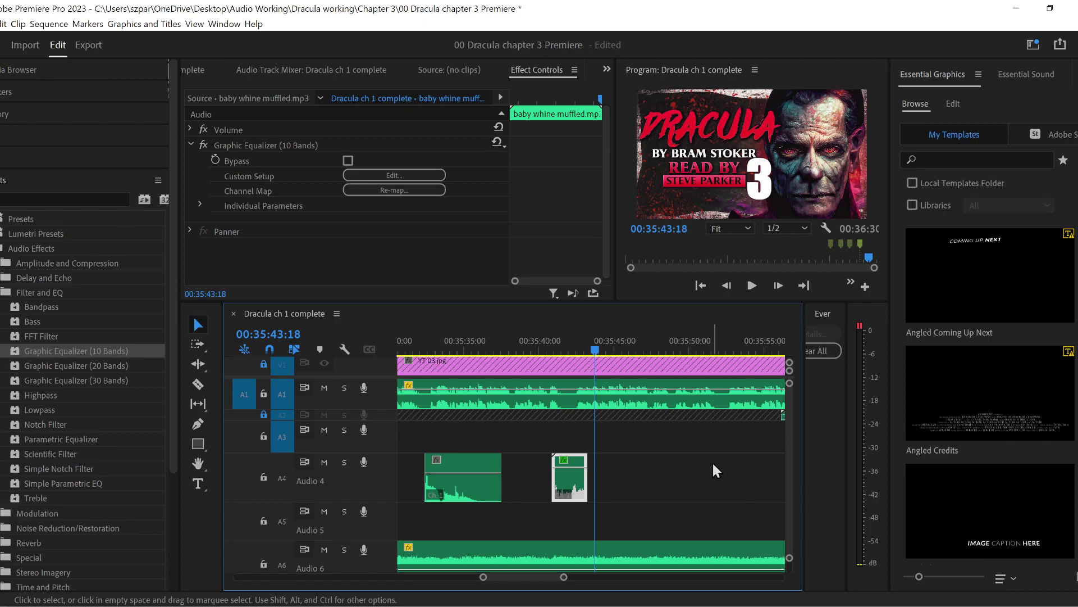
{"action": "left_click", "coordinate": [547, 342]}
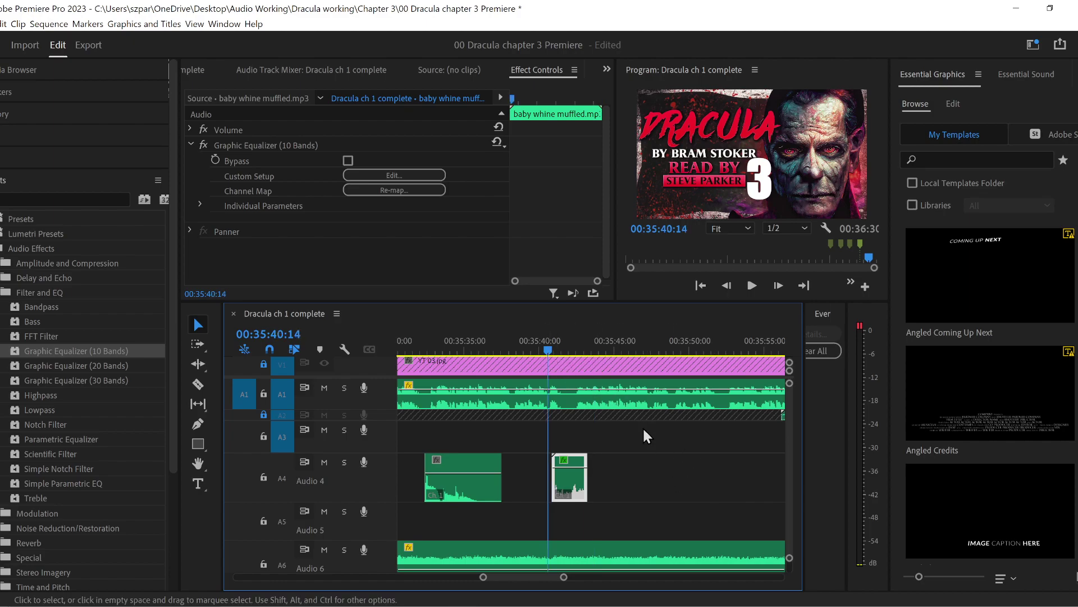
{"action": "key", "text": "space"}
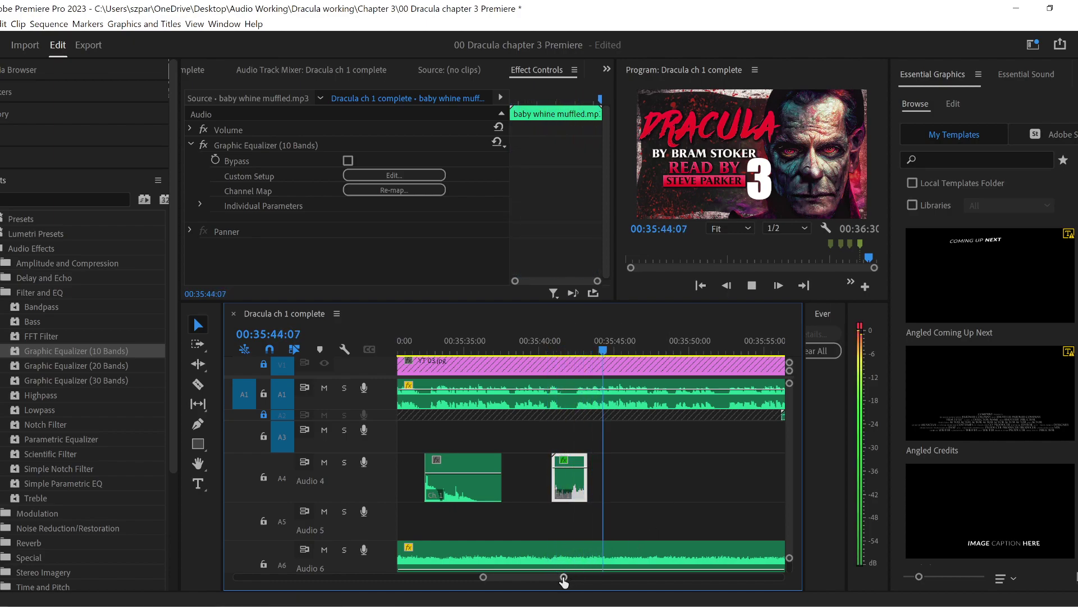
- Deselect the clip and play the narration on past the baby whine, stopping at 00:35:49:07
{"action": "left_click_drag", "start_coordinate": [564, 577], "coordinate": [575, 577]}
{"action": "left_click", "coordinate": [664, 482]}
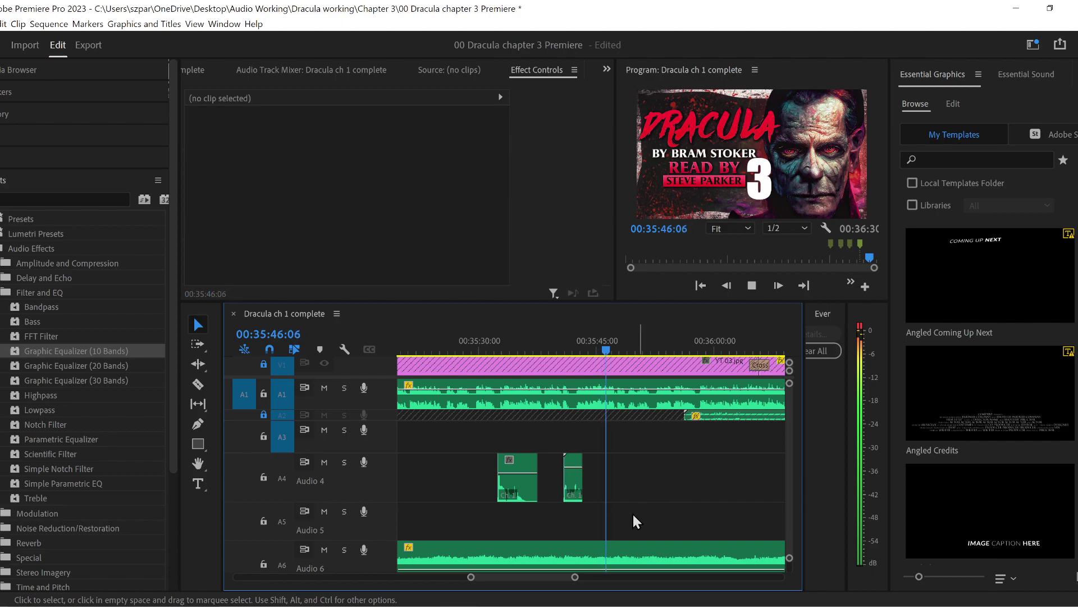
{"action": "scroll", "coordinate": [786, 479], "scroll_direction": "down", "scroll_amount": 1}
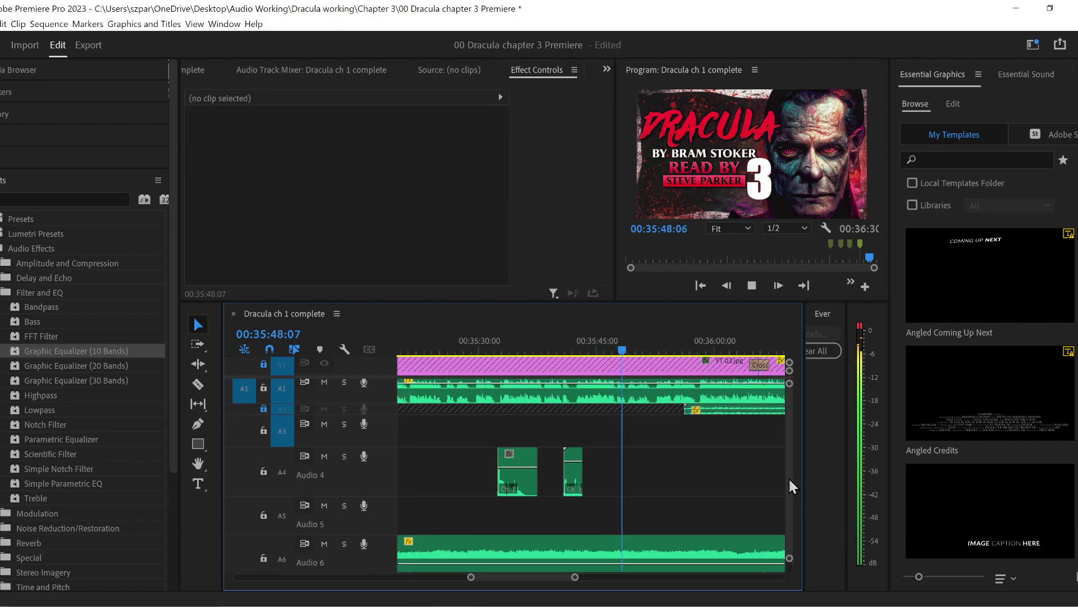
{"action": "key", "text": "space"}
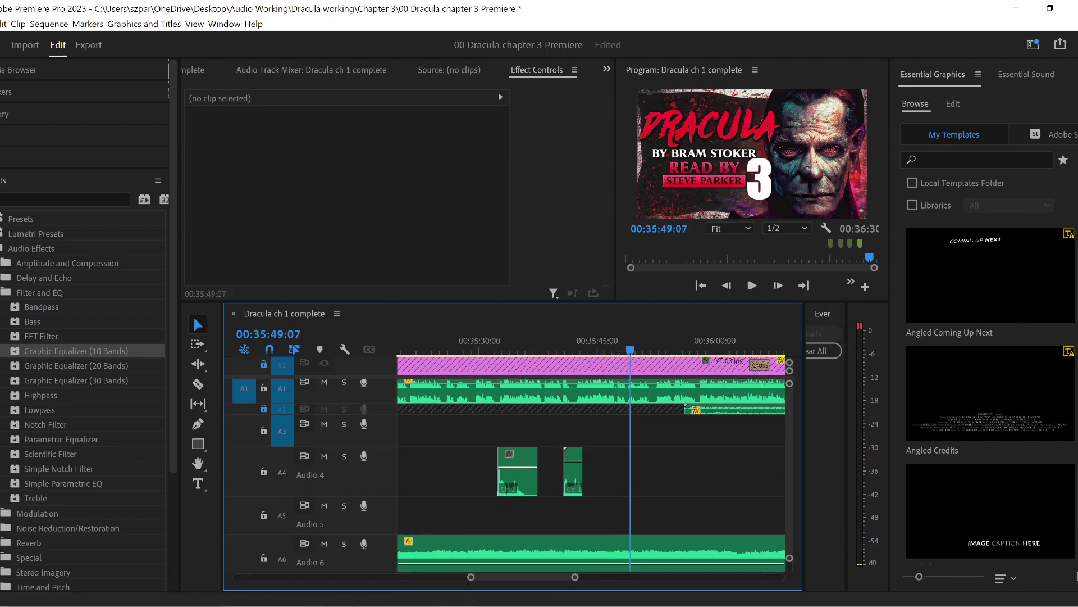
- Switch to File Explorer and look through the Strange folder in 01 SFX, checking Magic fairy dust slow warped
{"action": "left_click", "coordinate": [240, 605]}
{"action": "left_click", "coordinate": [212, 591]}
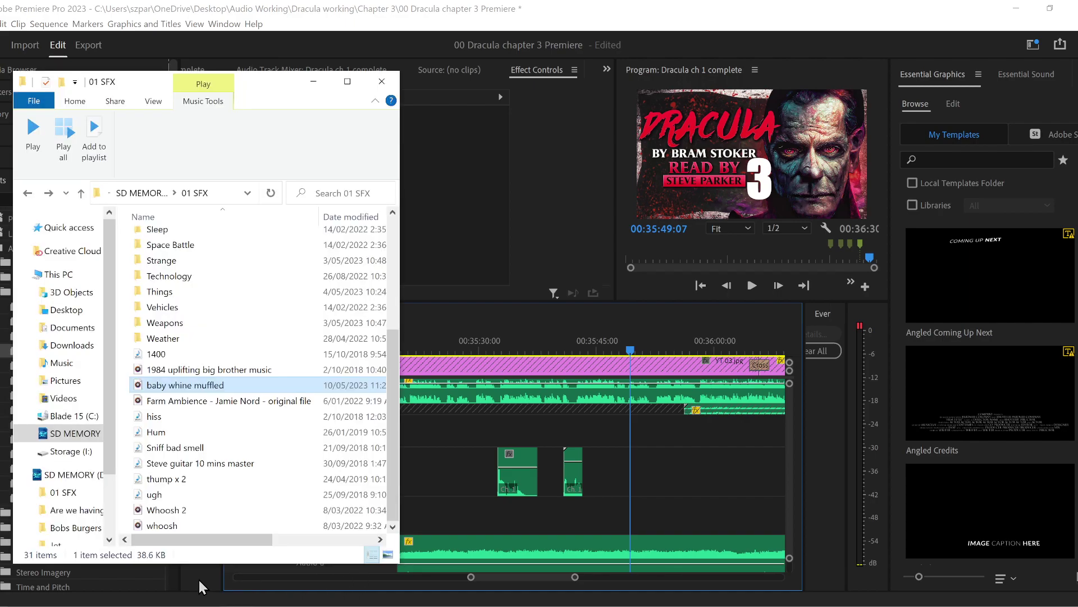
{"action": "left_click", "coordinate": [144, 193]}
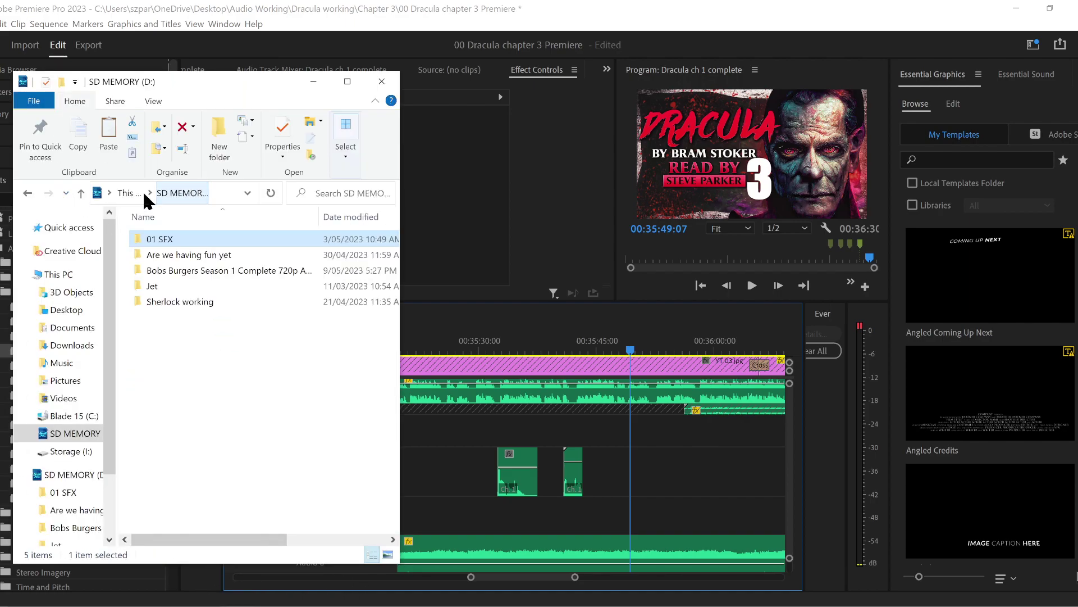
{"action": "double_click", "coordinate": [188, 237]}
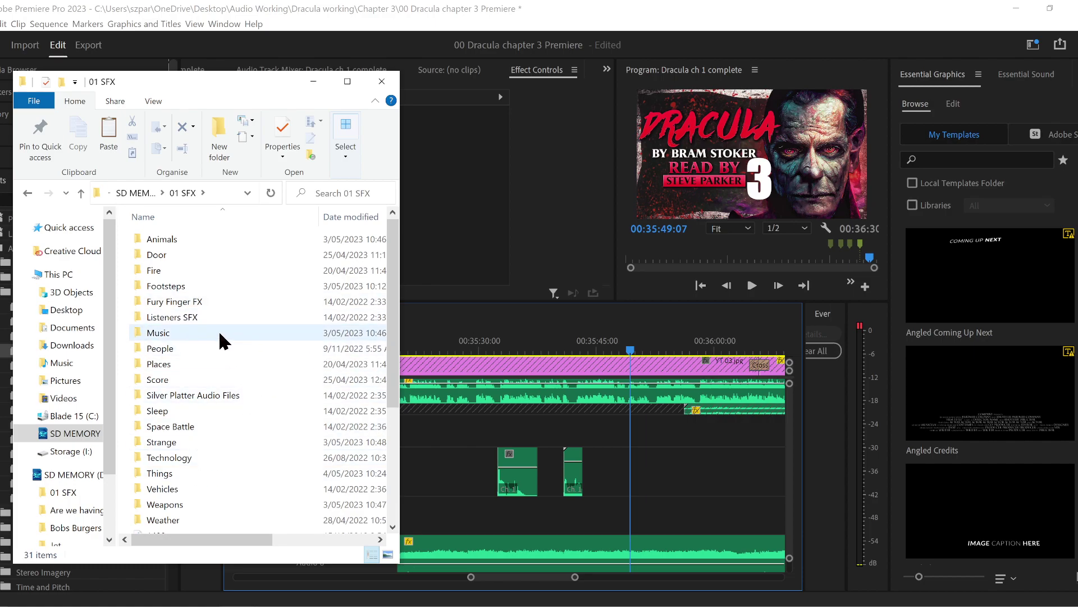
{"action": "double_click", "coordinate": [189, 441]}
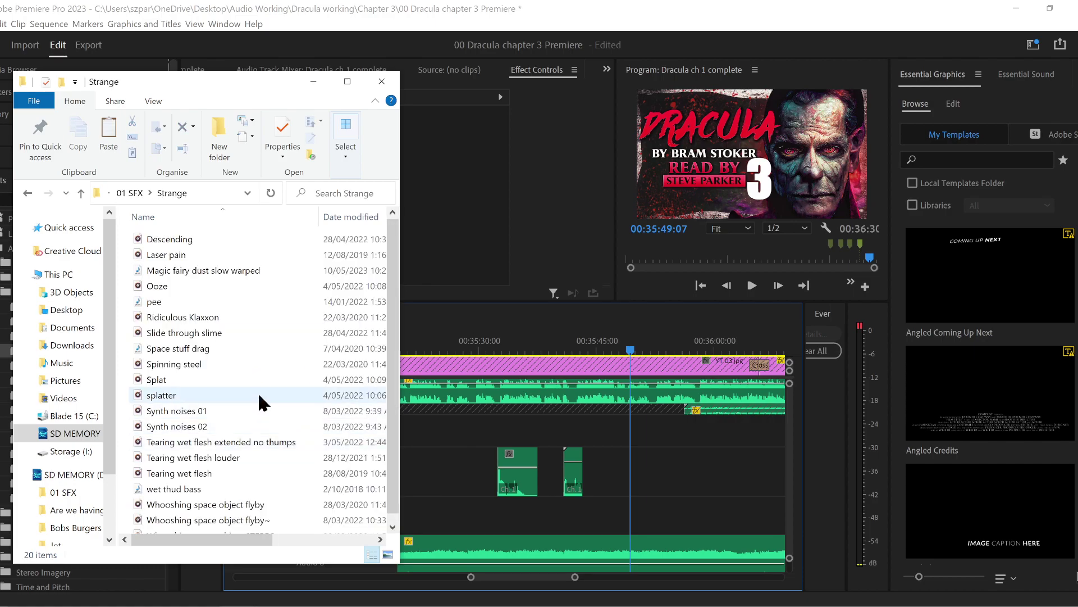
{"action": "left_click", "coordinate": [204, 271]}
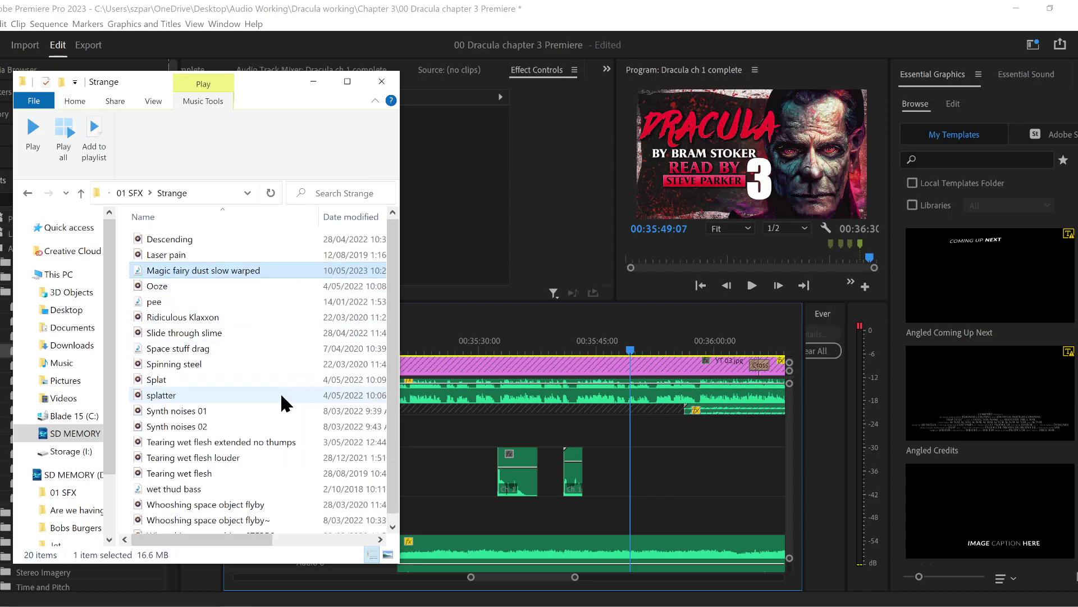
{"action": "left_click", "coordinate": [26, 192]}
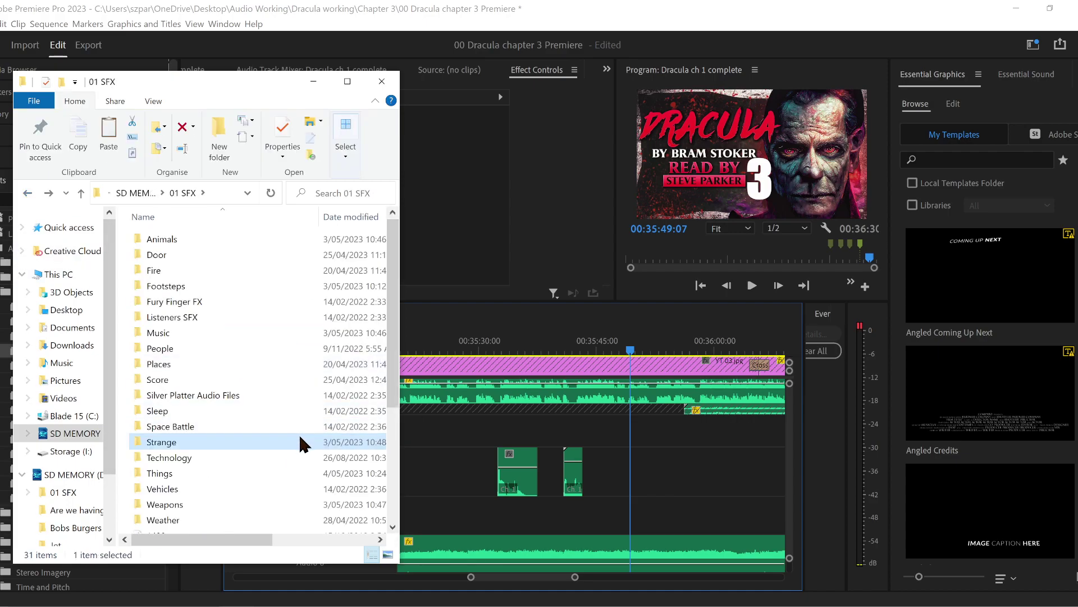
- Find Magic fairy dust reversed in the Things folder and place it on Audio 4 at 00:35:49:07
{"action": "double_click", "coordinate": [217, 473]}
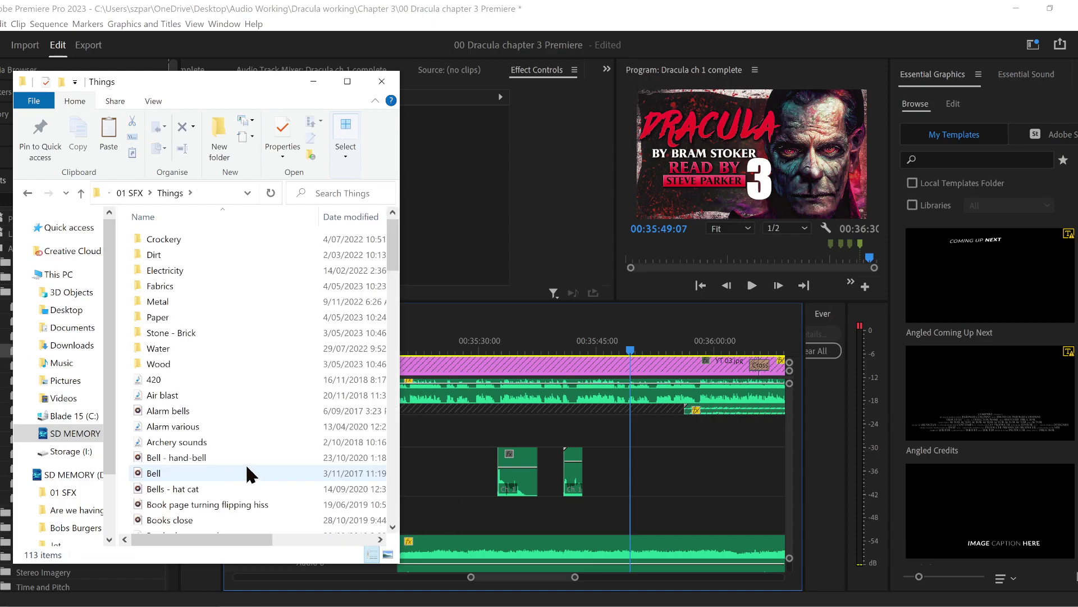
{"action": "scroll", "coordinate": [245, 463], "scroll_direction": "down", "scroll_amount": 18}
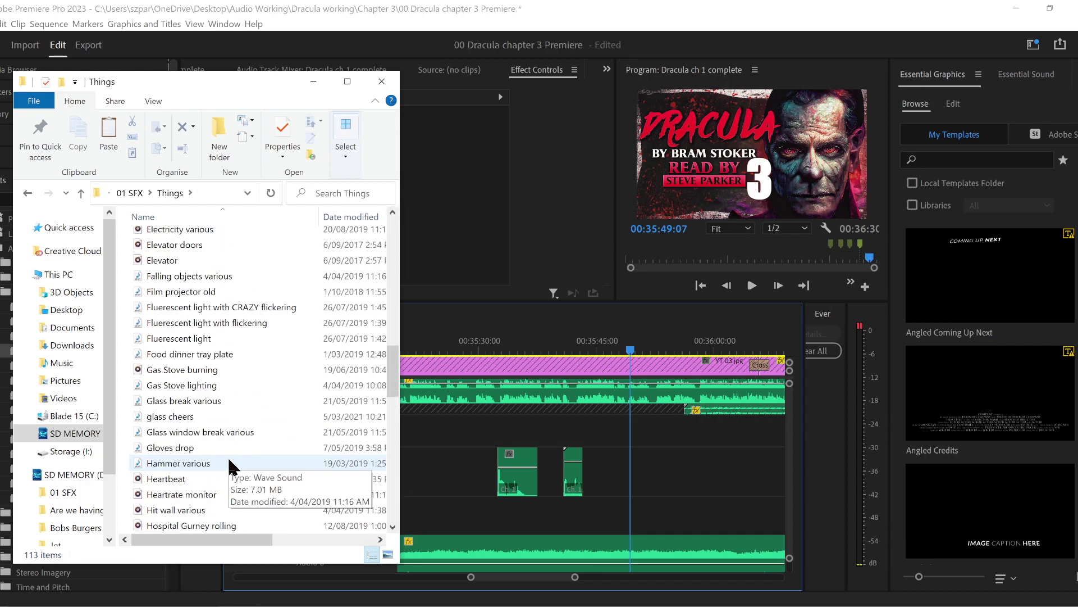
{"action": "scroll", "coordinate": [221, 458], "scroll_direction": "down", "scroll_amount": 7}
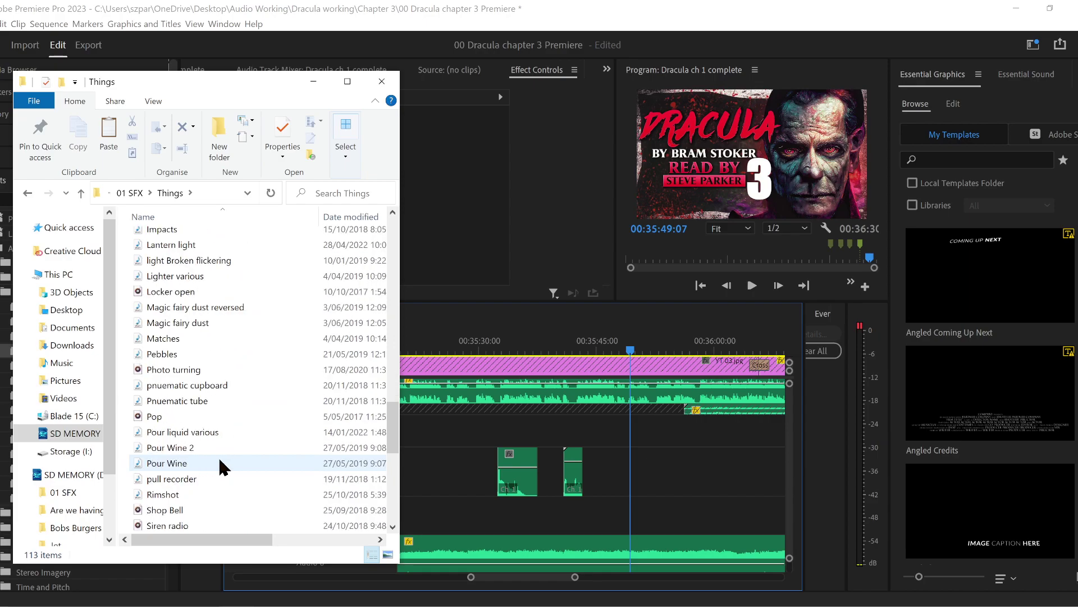
{"action": "left_click", "coordinate": [225, 308]}
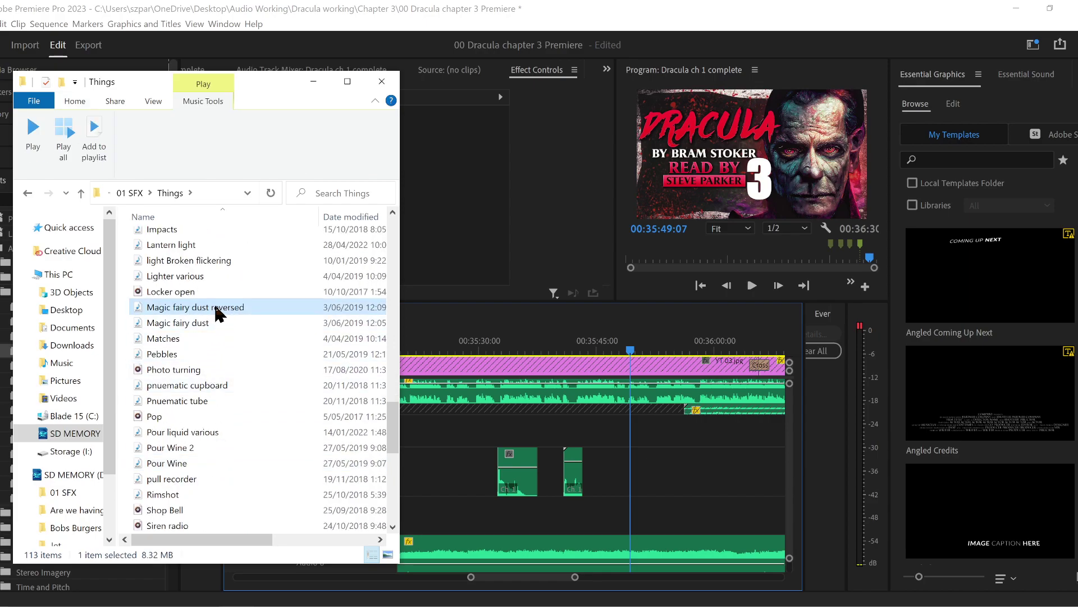
{"action": "left_click_drag", "start_coordinate": [216, 314], "coordinate": [638, 505]}
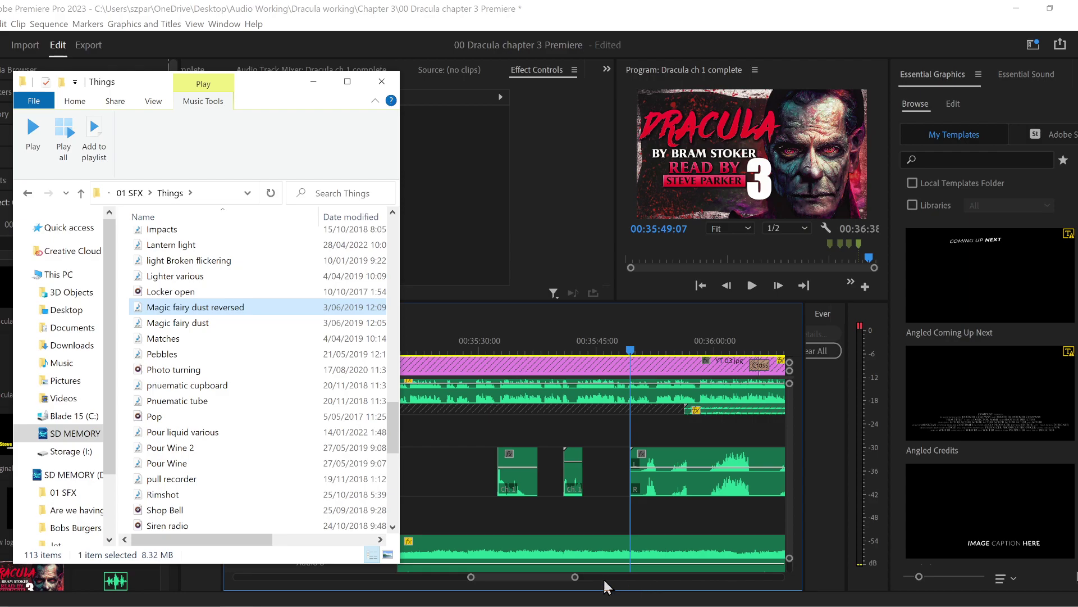
- Trim about 5 seconds off the start of the Magic fairy dust reversed clip, keep it beginning at 00:35:49:07, and play it
{"action": "left_click_drag", "start_coordinate": [575, 576], "coordinate": [613, 579]}
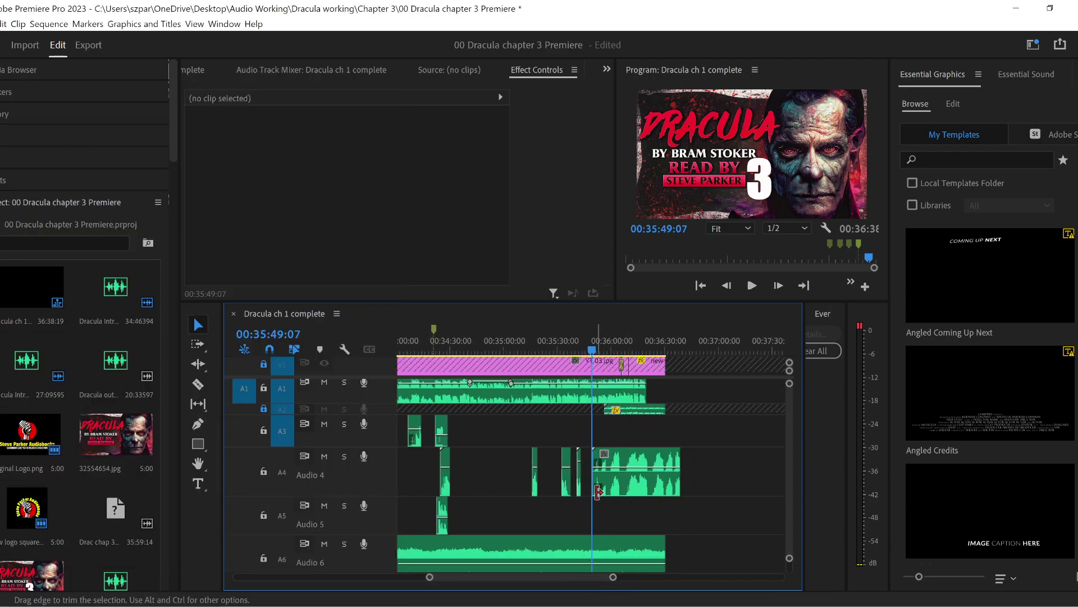
{"action": "left_click_drag", "start_coordinate": [429, 578], "coordinate": [481, 579]}
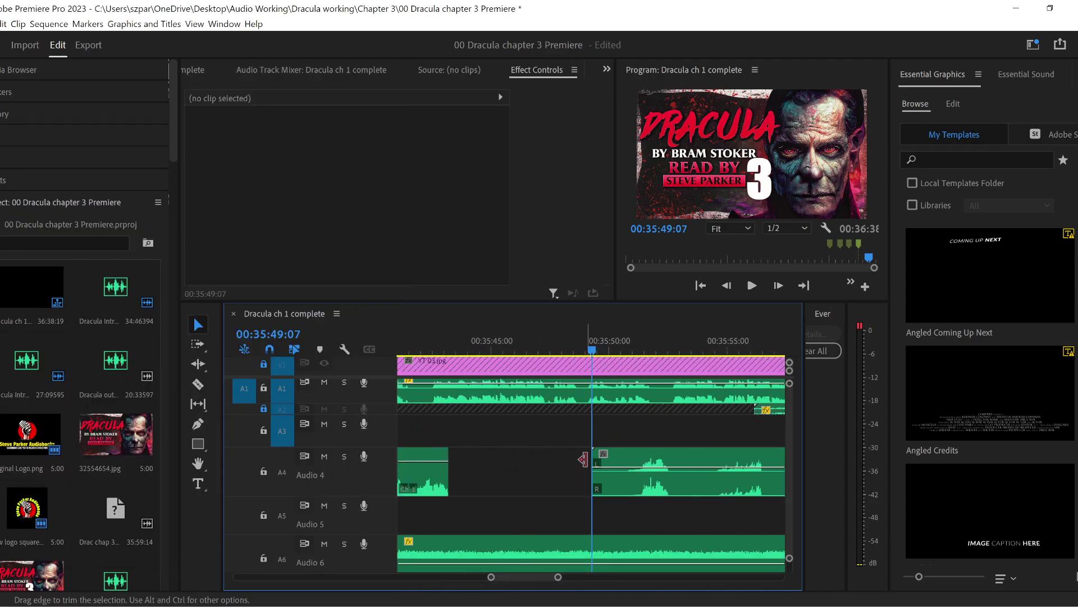
{"action": "left_click_drag", "start_coordinate": [597, 488], "coordinate": [647, 492]}
{"action": "key", "text": "space"}
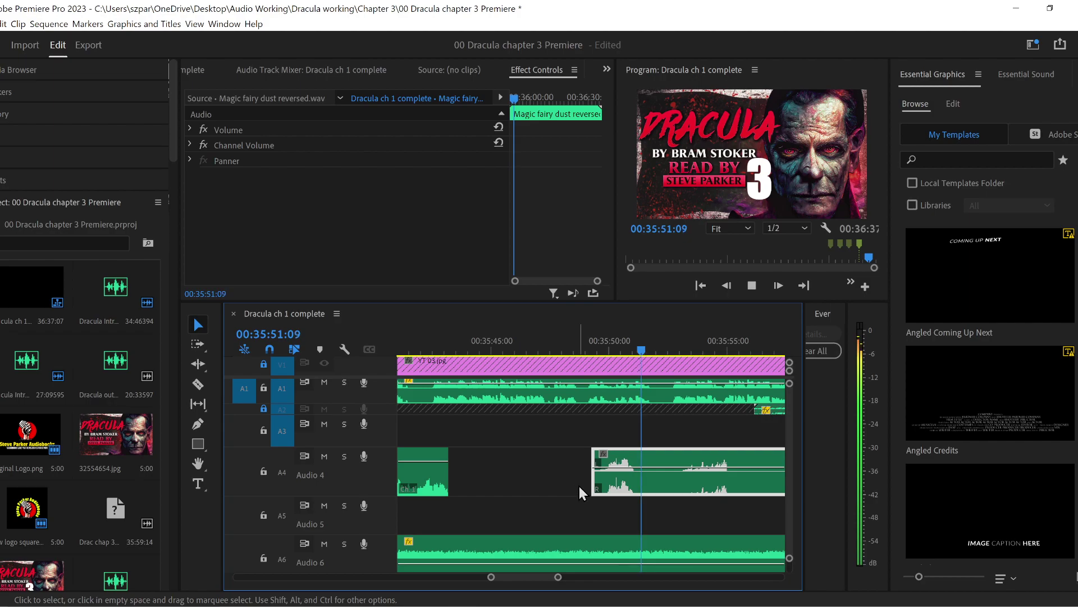
{"action": "left_click_drag", "start_coordinate": [593, 483], "coordinate": [677, 483]}
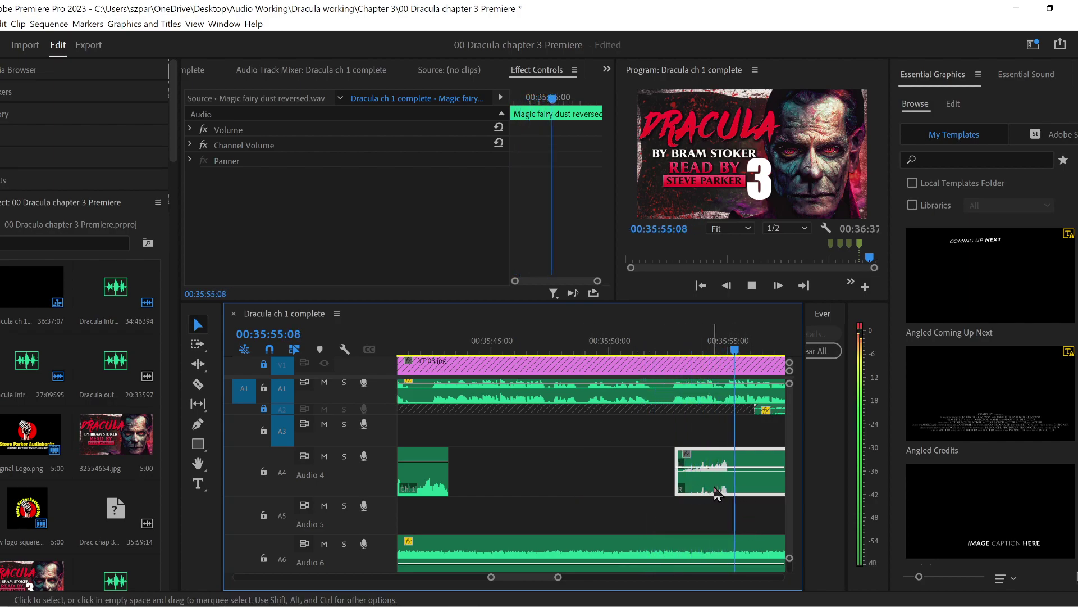
{"action": "key", "text": "ctrl+z"}
{"action": "key", "text": "space"}
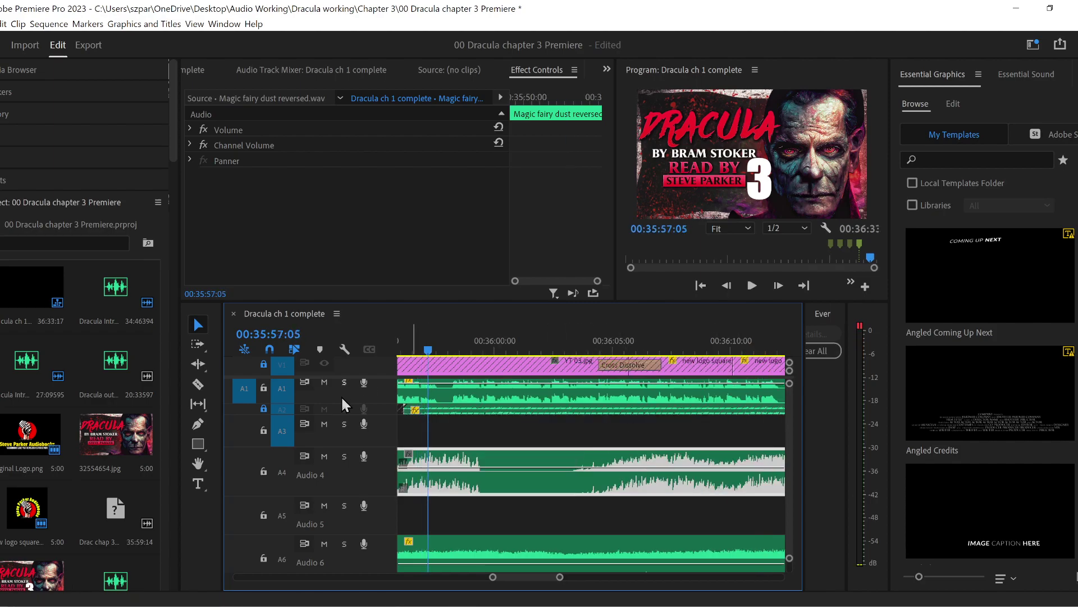
- Split the Magic fairy dust reversed clip with the Razor tool at about 00:35:53 and delete the part after the cut
{"action": "left_click_drag", "start_coordinate": [494, 578], "coordinate": [472, 578]}
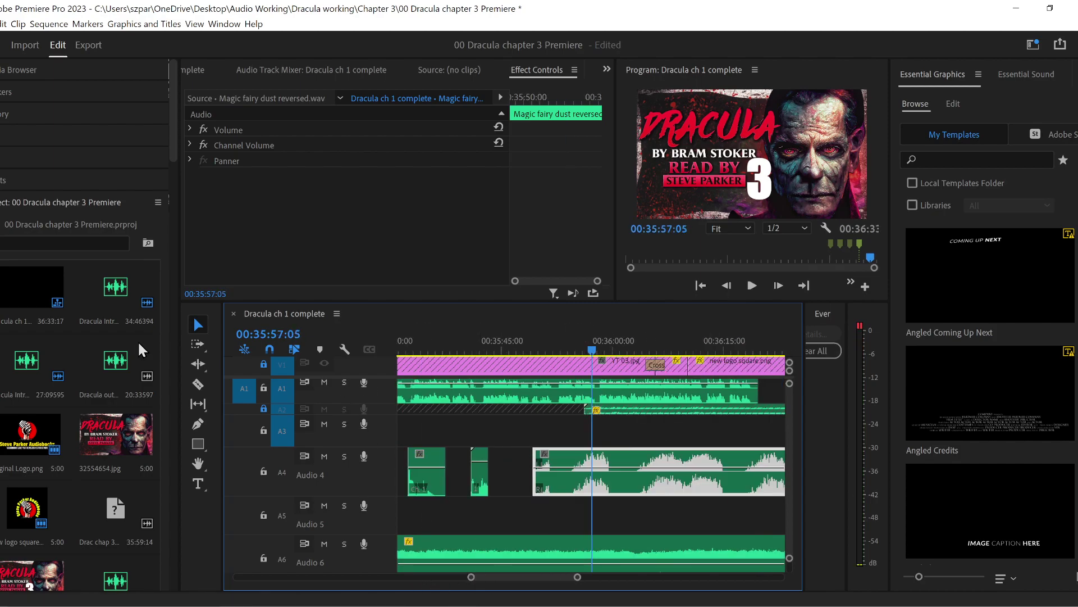
{"action": "left_click", "coordinate": [198, 384]}
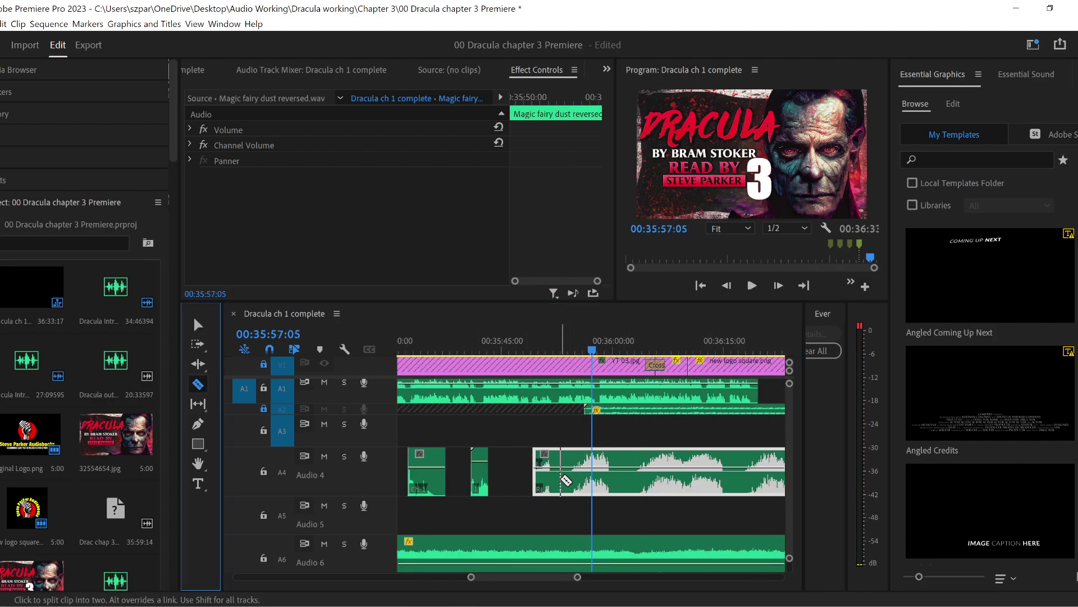
{"action": "left_click", "coordinate": [560, 472]}
{"action": "left_click", "coordinate": [198, 324]}
{"action": "left_click", "coordinate": [646, 493]}
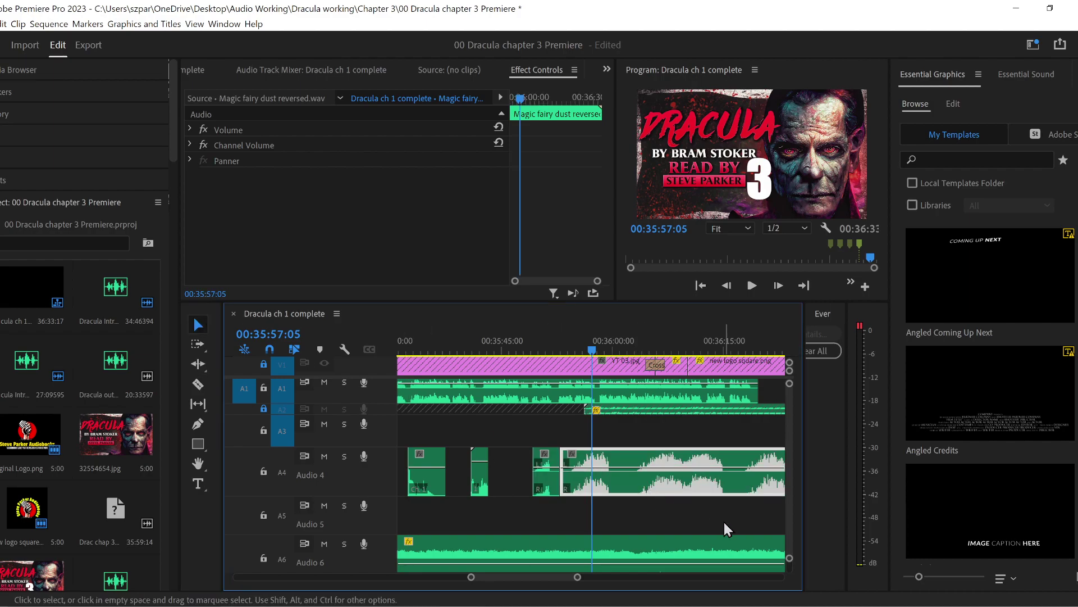
{"action": "key", "text": "Delete"}
- Play from about 00:35:46 and move the shortened Magic fairy dust reversed clip to begin at about 00:35:48 on Audio 4
{"action": "left_click", "coordinate": [509, 344]}
{"action": "key", "text": "space"}
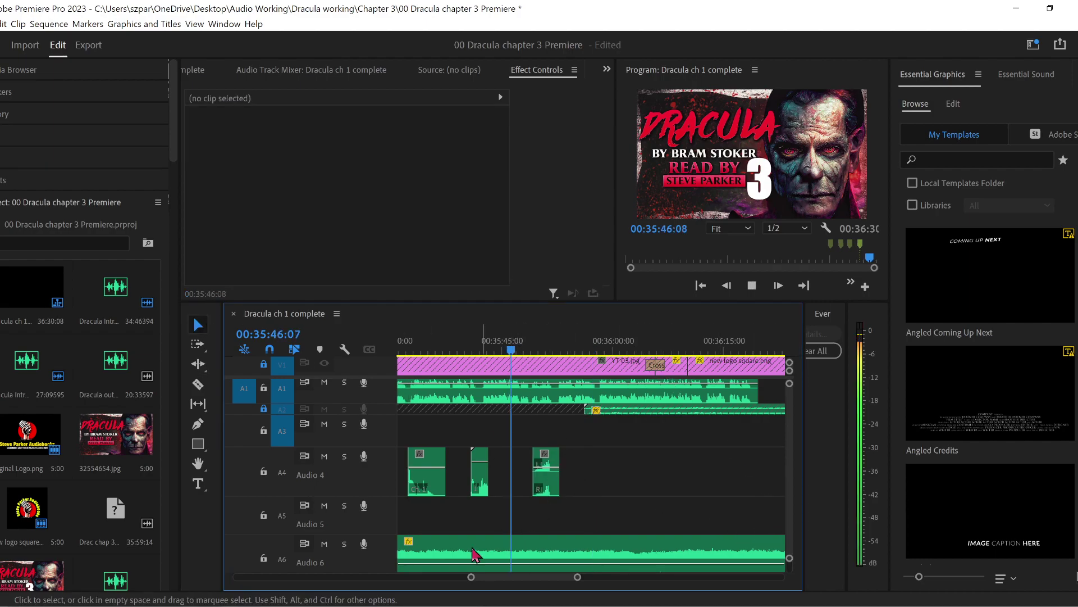
{"action": "left_click_drag", "start_coordinate": [470, 577], "coordinate": [489, 577]}
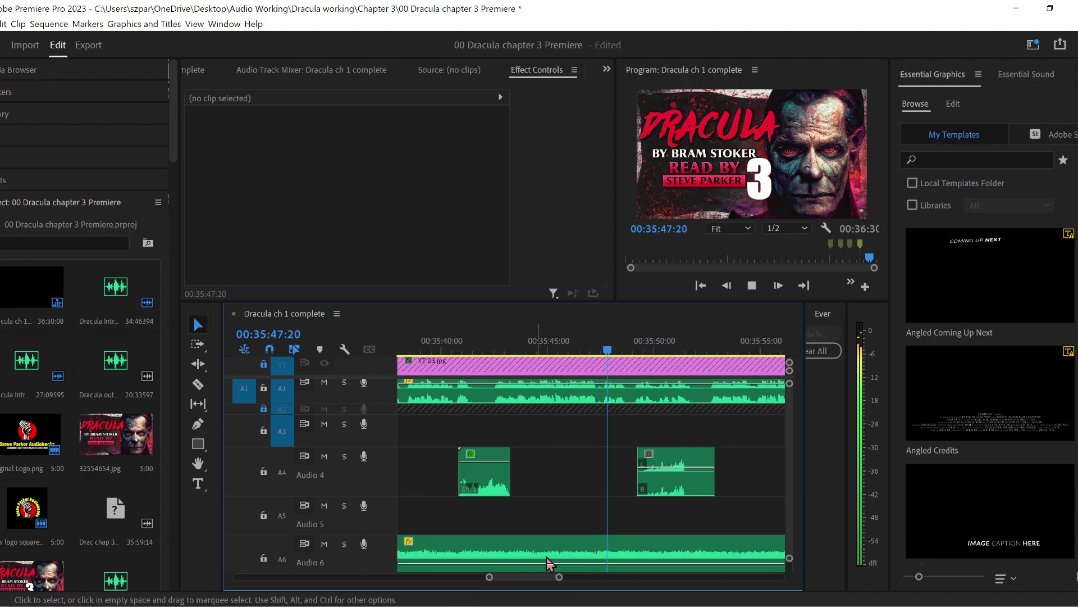
{"action": "left_click", "coordinate": [671, 484]}
{"action": "key", "text": "space"}
{"action": "left_click_drag", "start_coordinate": [669, 486], "coordinate": [644, 486]}
{"action": "key", "text": "space"}
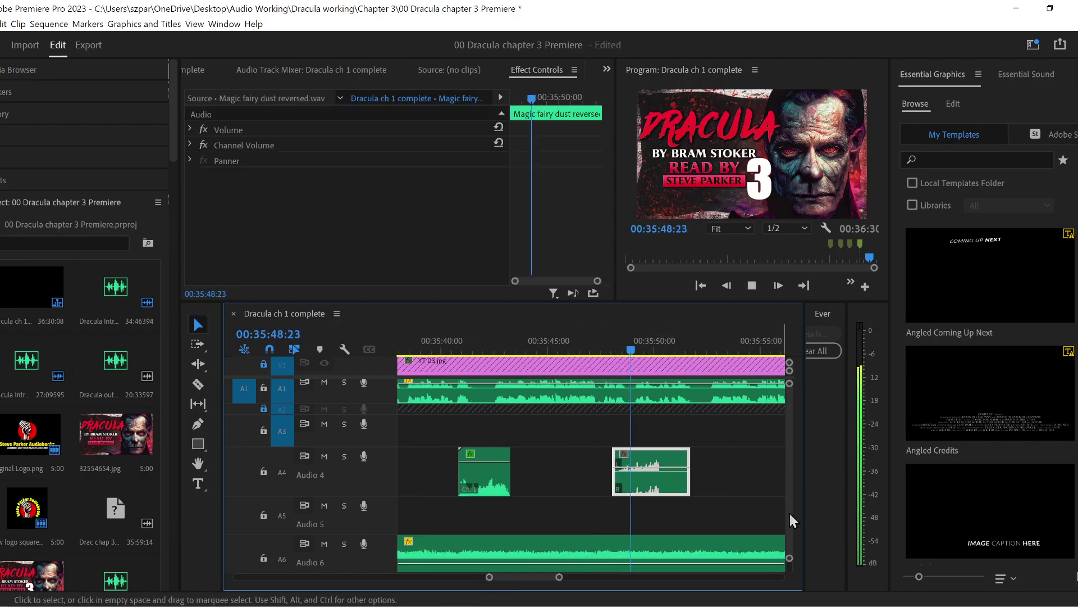
- Move the Magic fairy dust reversed clip about 1 second earlier on Audio 4, to about 00:35:47, and replay the passage
{"action": "left_click", "coordinate": [606, 343]}
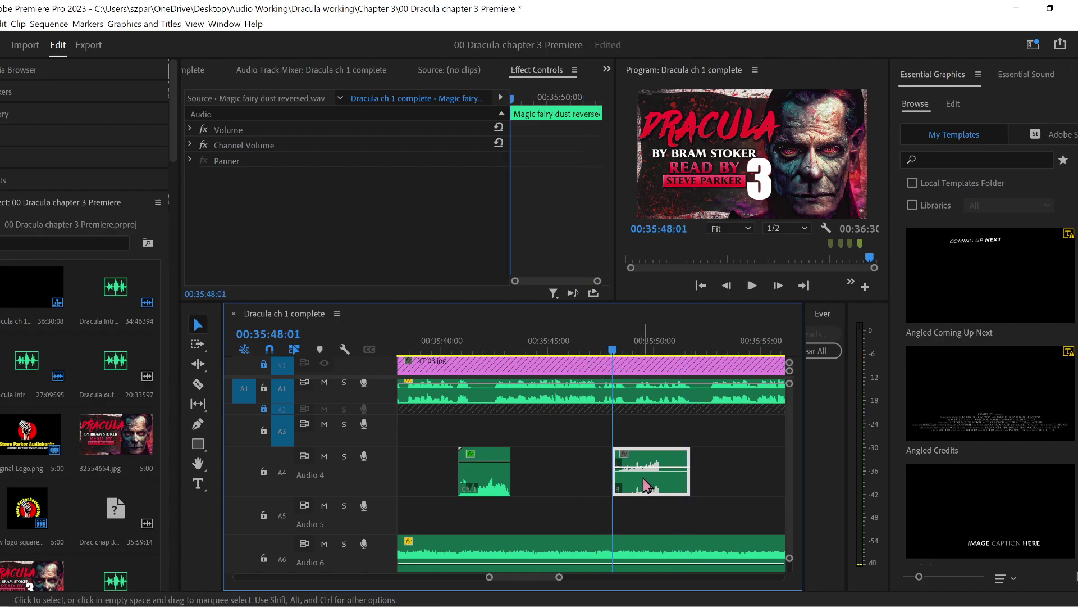
{"action": "mouse_move", "coordinate": [643, 480]}
{"action": "left_mouse_down"}
{"action": "mouse_move", "coordinate": [614, 479]}
{"action": "mouse_move", "coordinate": [633, 487]}
{"action": "left_mouse_up"}
{"action": "key", "text": "space"}
{"action": "left_click", "coordinate": [566, 344]}
{"action": "key", "text": "space"}
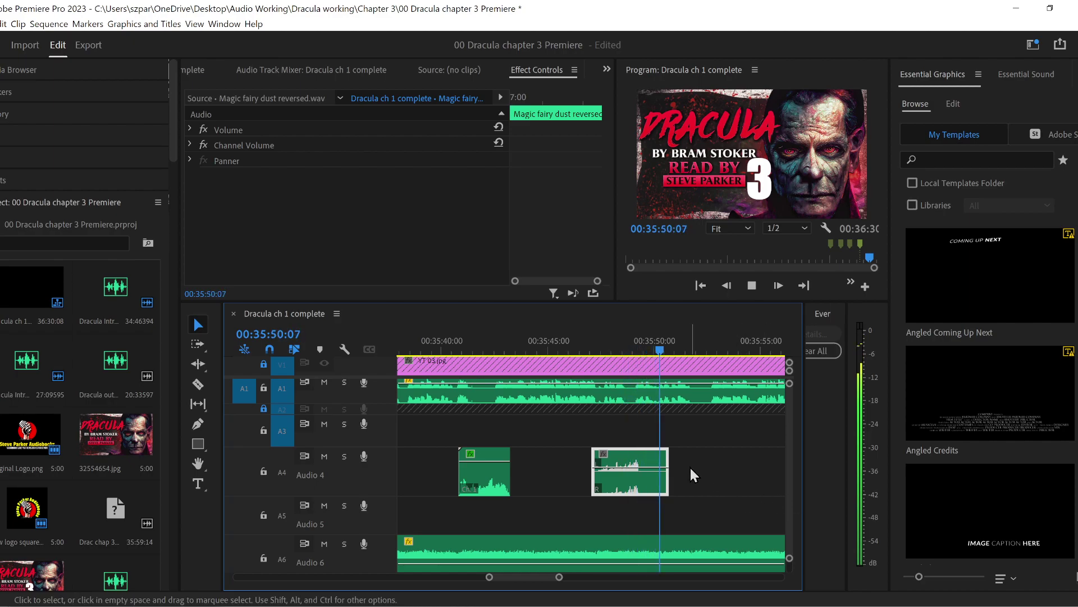
{"action": "left_click_drag", "start_coordinate": [562, 582], "coordinate": [614, 590]}
{"action": "scroll", "coordinate": [786, 479], "scroll_direction": "down", "scroll_amount": 5}
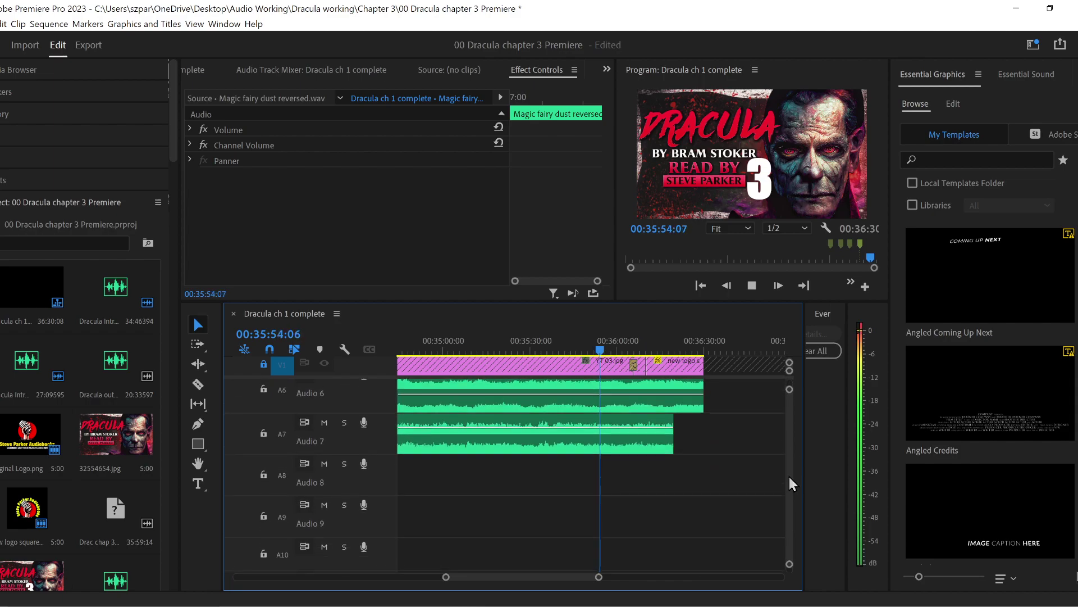
- Extend the end of the Audio 7 clip to line up with the Audio 6 clip at about 00:36:30
{"action": "scroll", "coordinate": [790, 478], "scroll_direction": "down", "scroll_amount": 1}
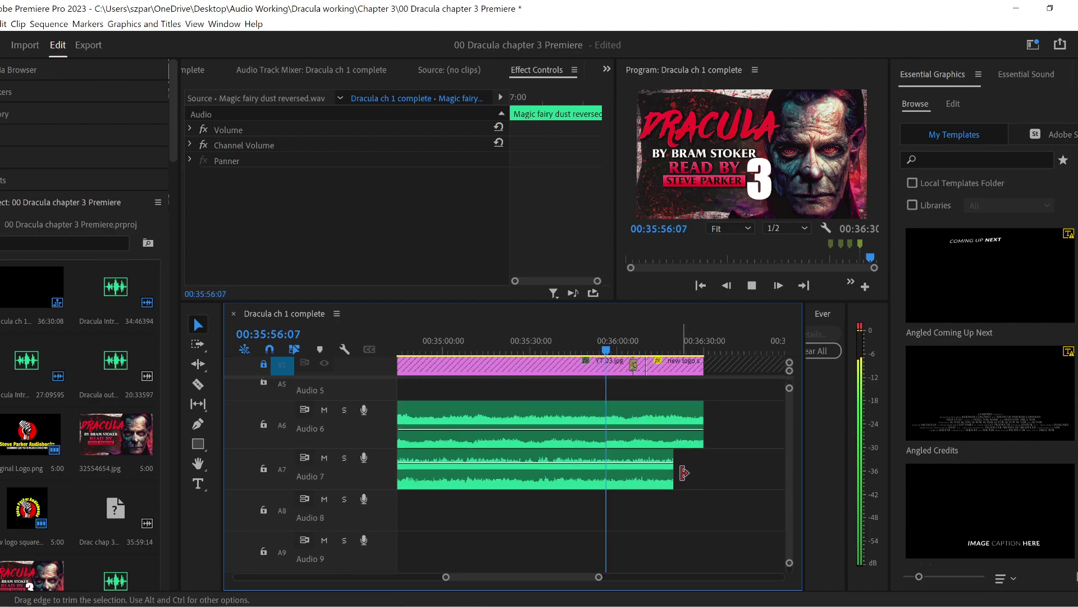
{"action": "left_click_drag", "start_coordinate": [680, 472], "coordinate": [719, 471]}
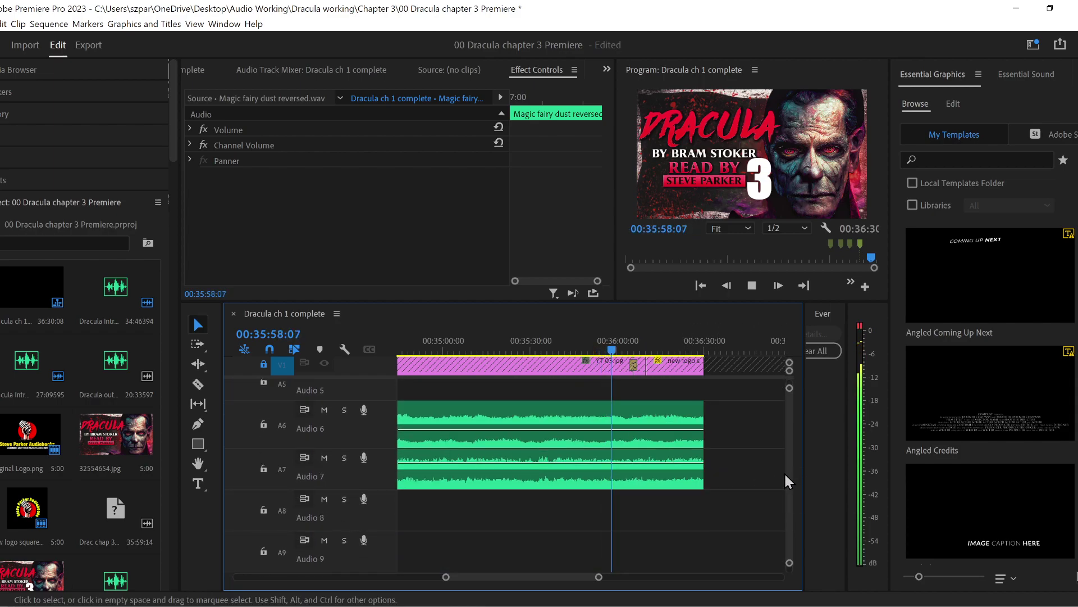
{"action": "left_click_drag", "start_coordinate": [784, 472], "coordinate": [784, 471]}
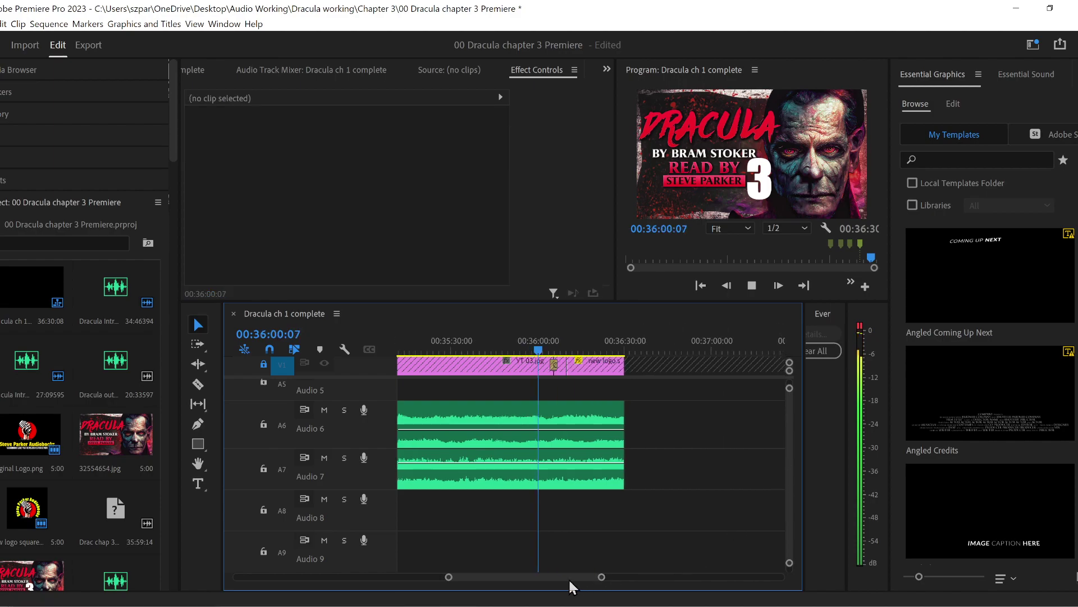
- Play the closing section through the narration's end to about 00:36:21, with the upper audio tracks in view
{"action": "left_click_drag", "start_coordinate": [568, 578], "coordinate": [567, 577]}
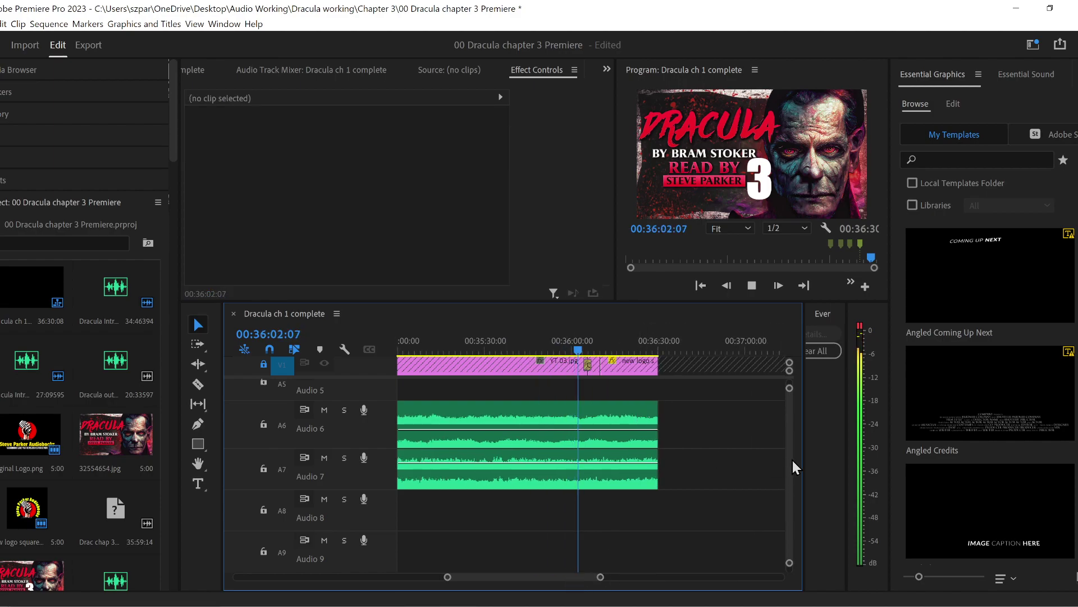
{"action": "scroll", "coordinate": [793, 460], "scroll_direction": "up", "scroll_amount": 3}
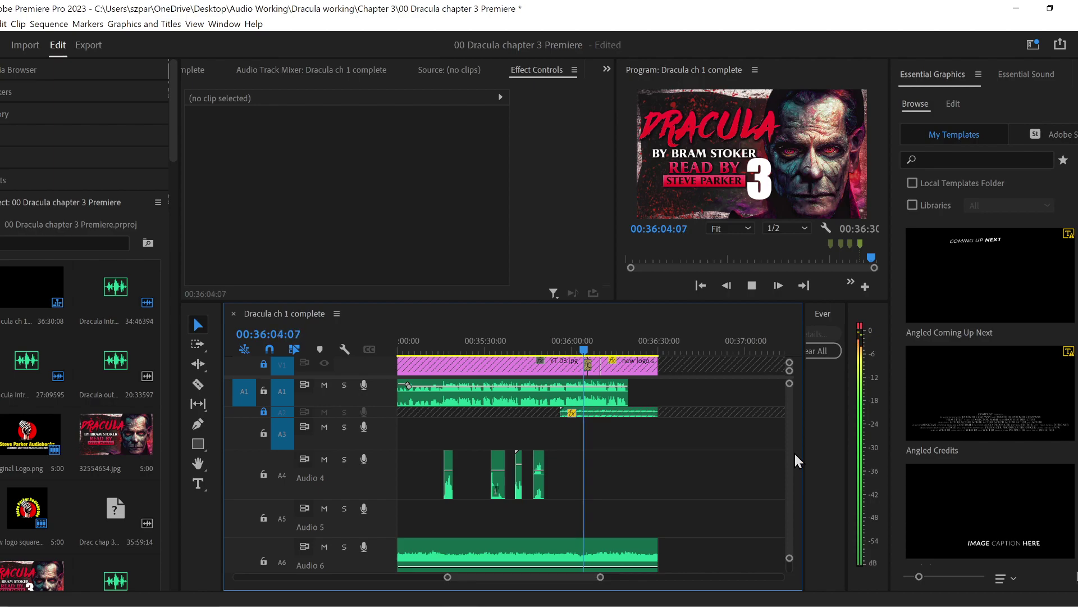
{"action": "left_click_drag", "start_coordinate": [794, 452], "coordinate": [794, 451]}
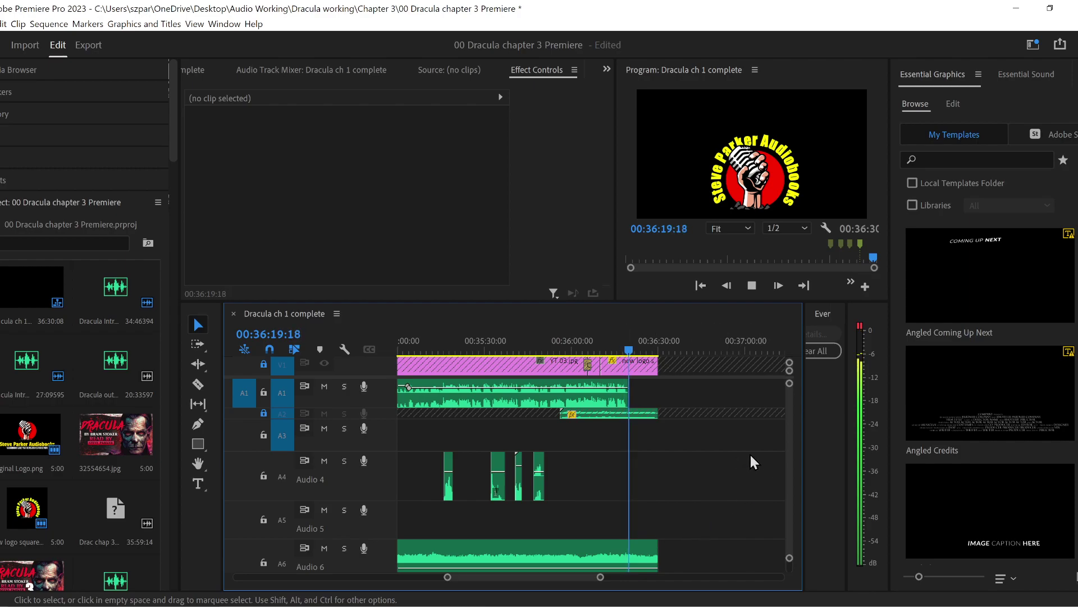
{"action": "key", "text": "space"}
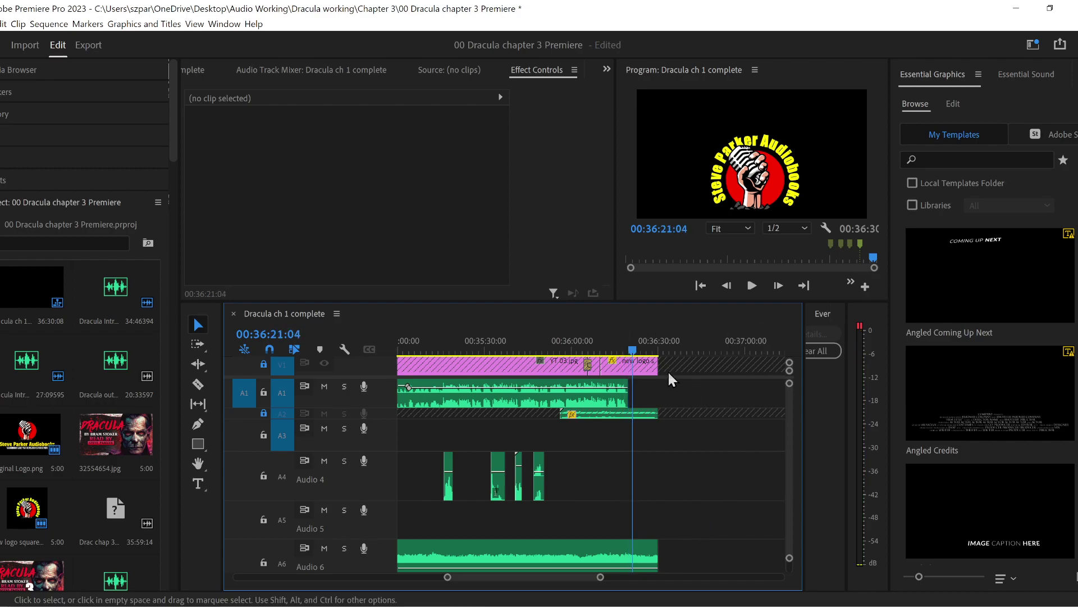
- Unlock tracks V1 and A2, and move both new logo square.png clips together with the A2 outro audio about 8 seconds later
{"action": "left_click", "coordinate": [264, 363]}
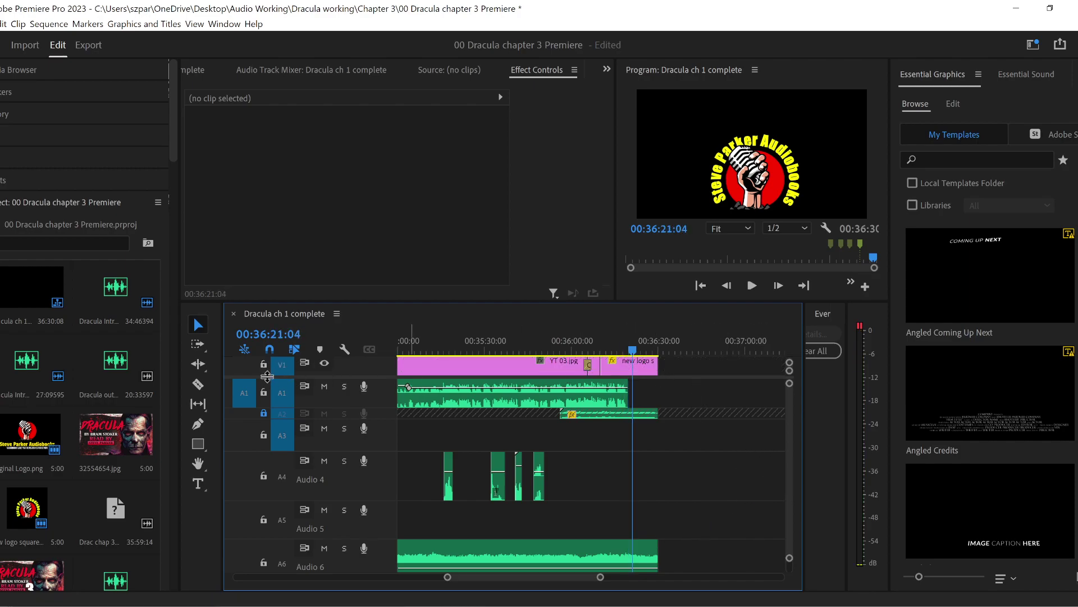
{"action": "left_click", "coordinate": [263, 414]}
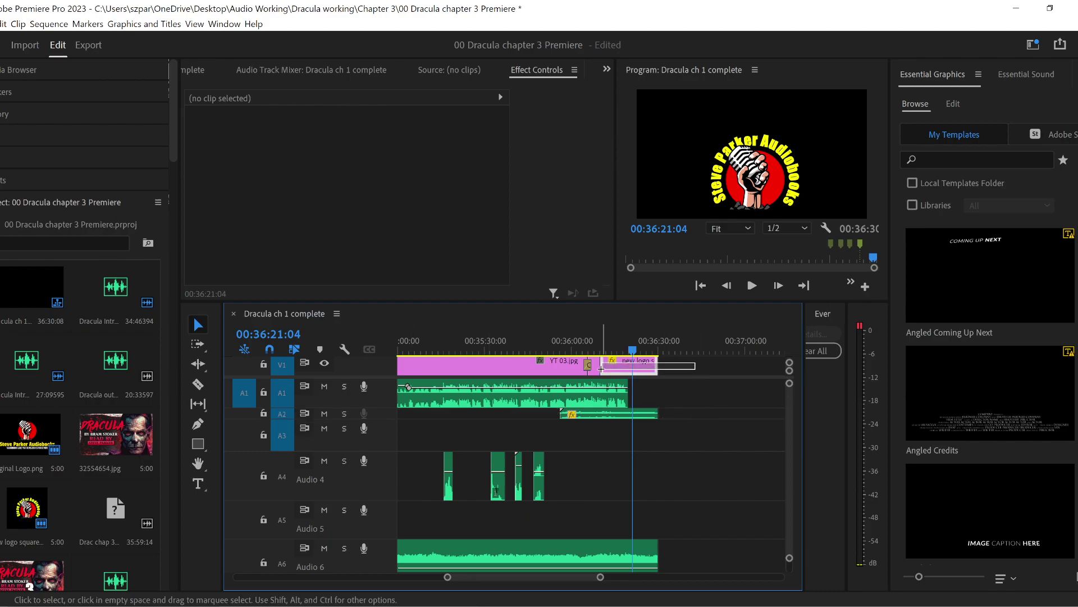
{"action": "left_click_drag", "start_coordinate": [597, 379], "coordinate": [599, 378]}
{"action": "left_click", "coordinate": [611, 416], "text": "shift"}
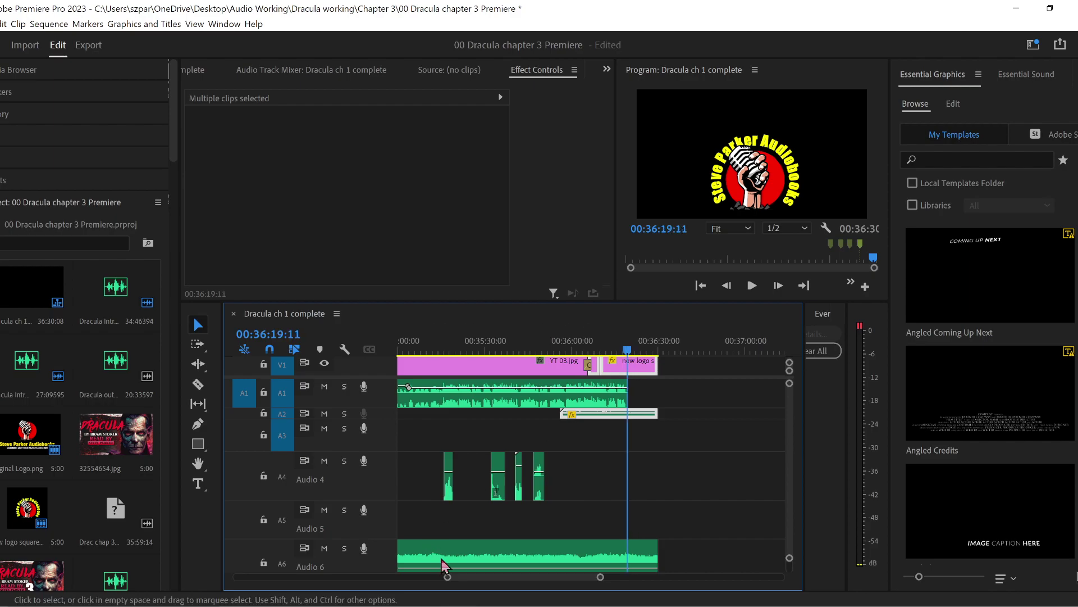
{"action": "left_click_drag", "start_coordinate": [448, 577], "coordinate": [499, 583]}
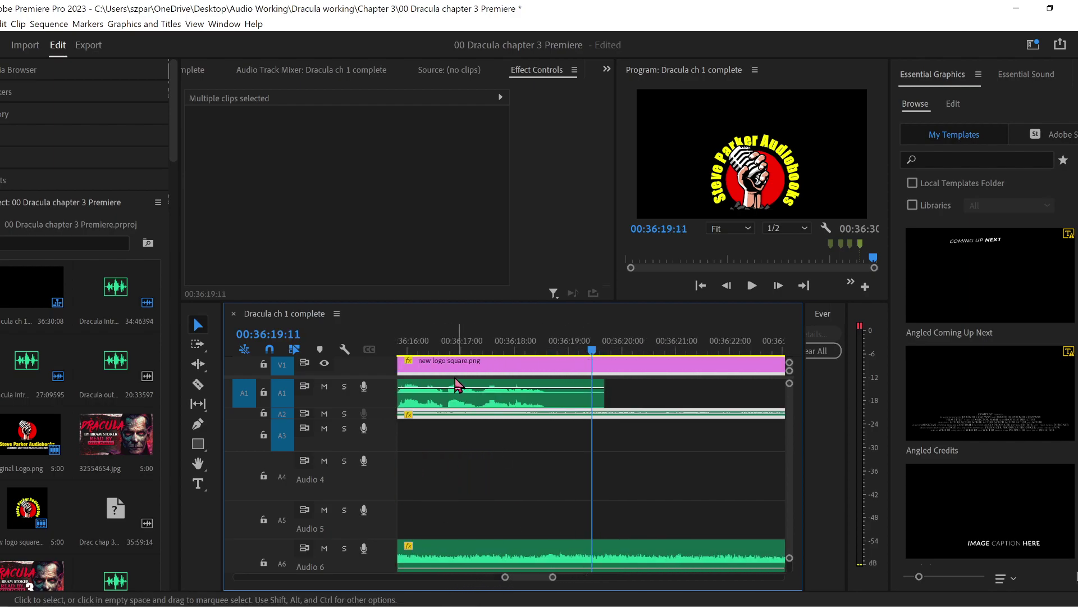
{"action": "left_click_drag", "start_coordinate": [448, 376], "coordinate": [617, 382]}
{"action": "left_click_drag", "start_coordinate": [524, 371], "coordinate": [663, 373]}
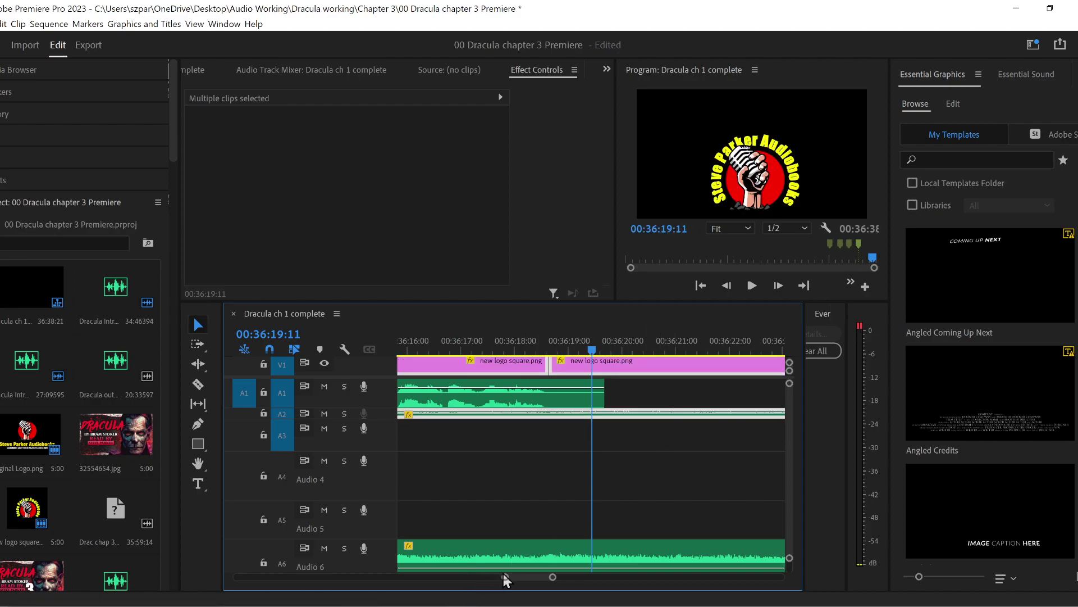
- Extend YT 03.jpg to meet the first logo clip, and trim the Audio 6 and Audio 7 clips to end at 00:36:19:11
{"action": "left_click_drag", "start_coordinate": [504, 577], "coordinate": [448, 576]}
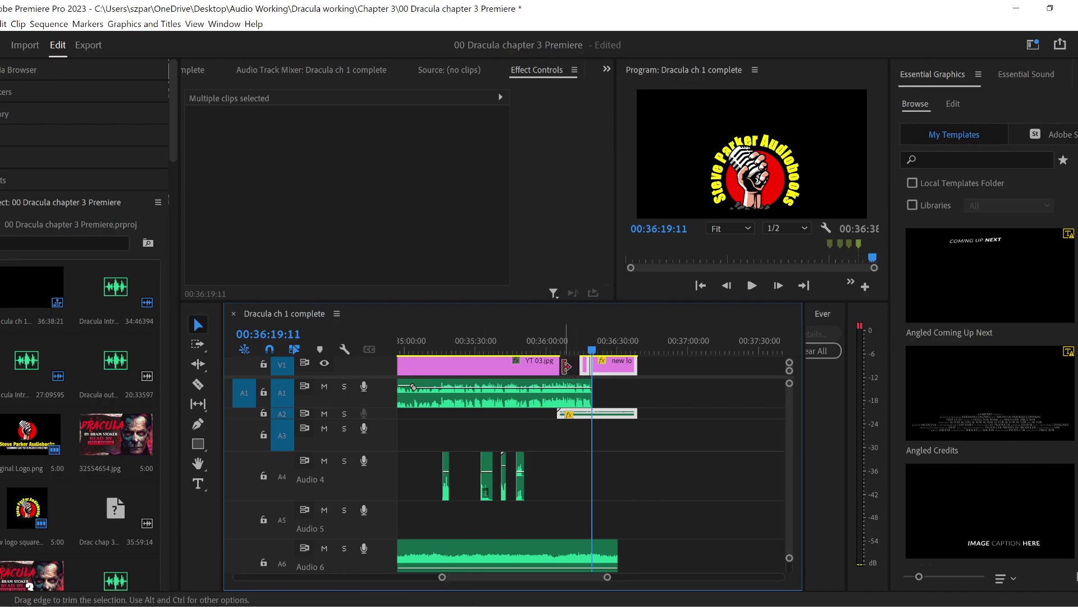
{"action": "left_click_drag", "start_coordinate": [564, 366], "coordinate": [585, 367]}
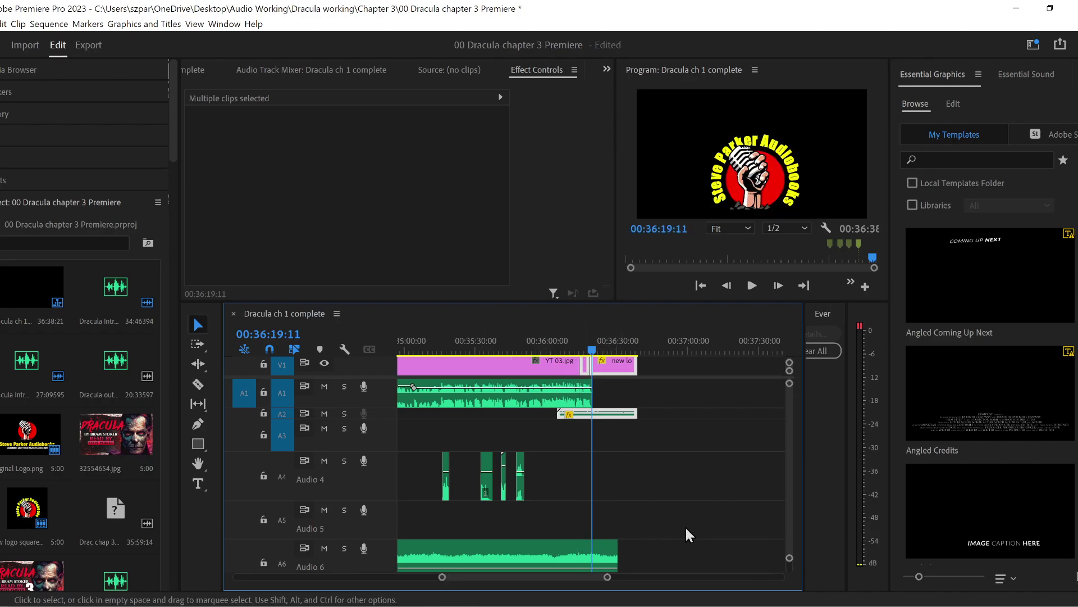
{"action": "scroll", "coordinate": [784, 456], "scroll_direction": "down", "scroll_amount": 5}
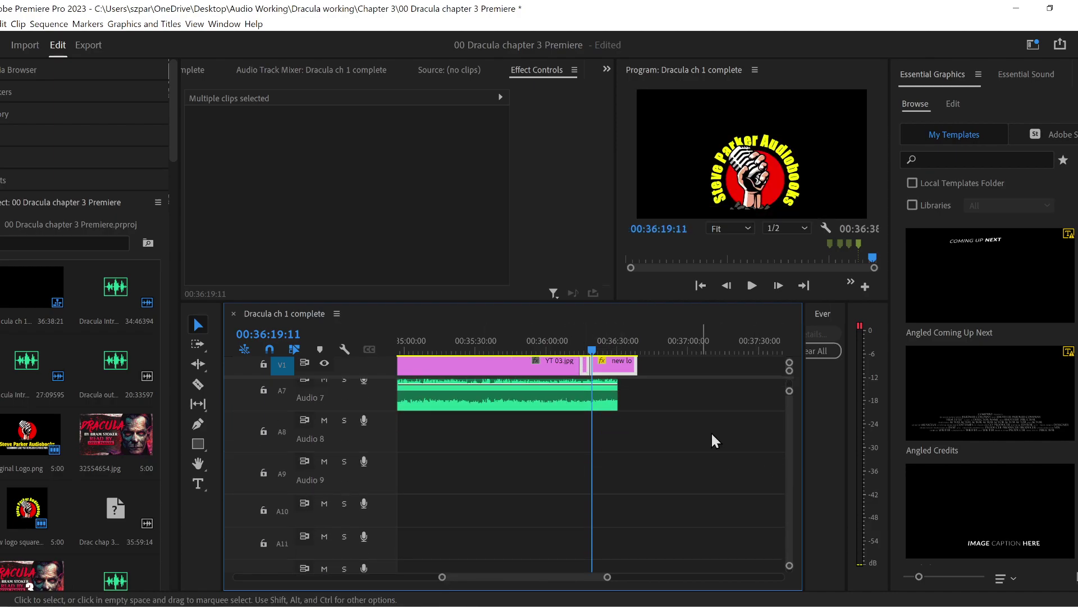
{"action": "scroll", "coordinate": [788, 464], "scroll_direction": "up", "scroll_amount": 3}
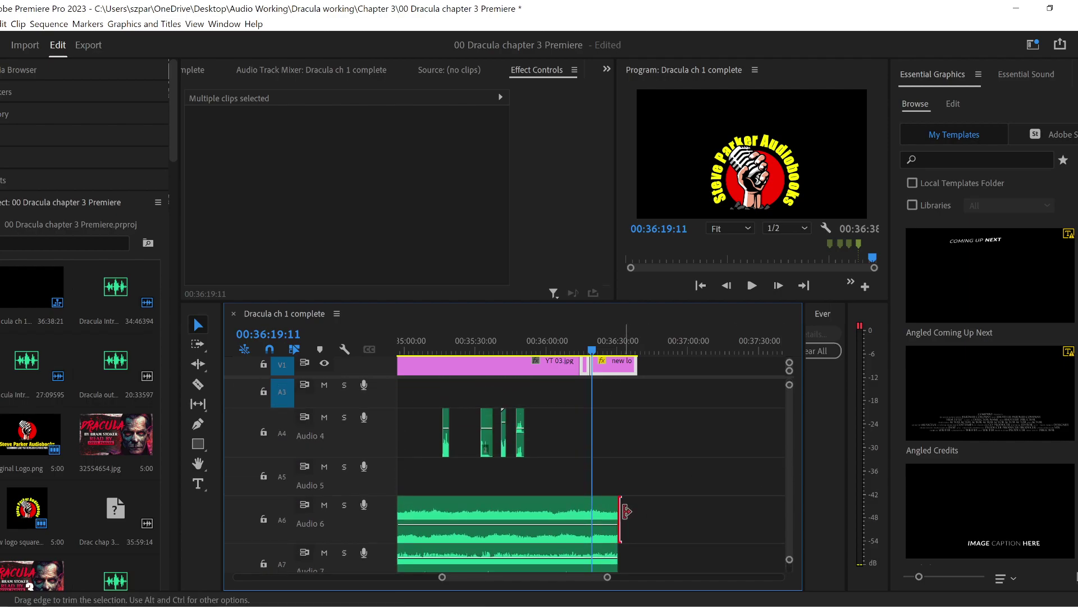
{"action": "left_click_drag", "start_coordinate": [620, 511], "coordinate": [592, 512]}
{"action": "left_click_drag", "start_coordinate": [620, 556], "coordinate": [592, 557]}
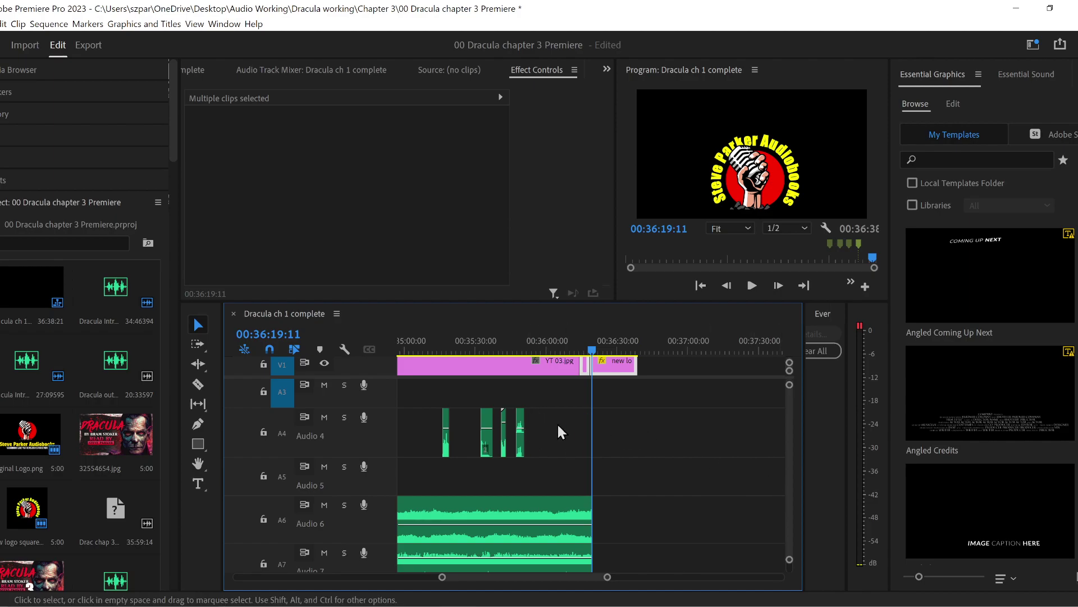
- Add volume keyframes at about 00:36:03 on the Wind Howling and Spooky atmosphere clips, and lower their end levels to fade both out
{"action": "left_click", "coordinate": [197, 425]}
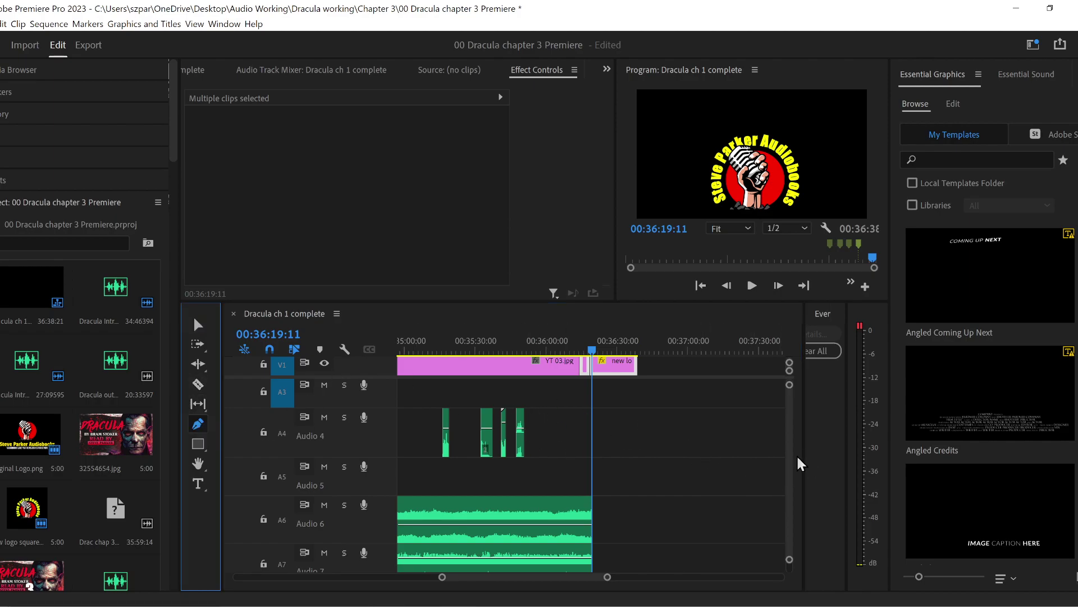
{"action": "scroll", "coordinate": [794, 461], "scroll_direction": "up", "scroll_amount": 2}
{"action": "scroll", "coordinate": [793, 462], "scroll_direction": "down", "scroll_amount": 2}
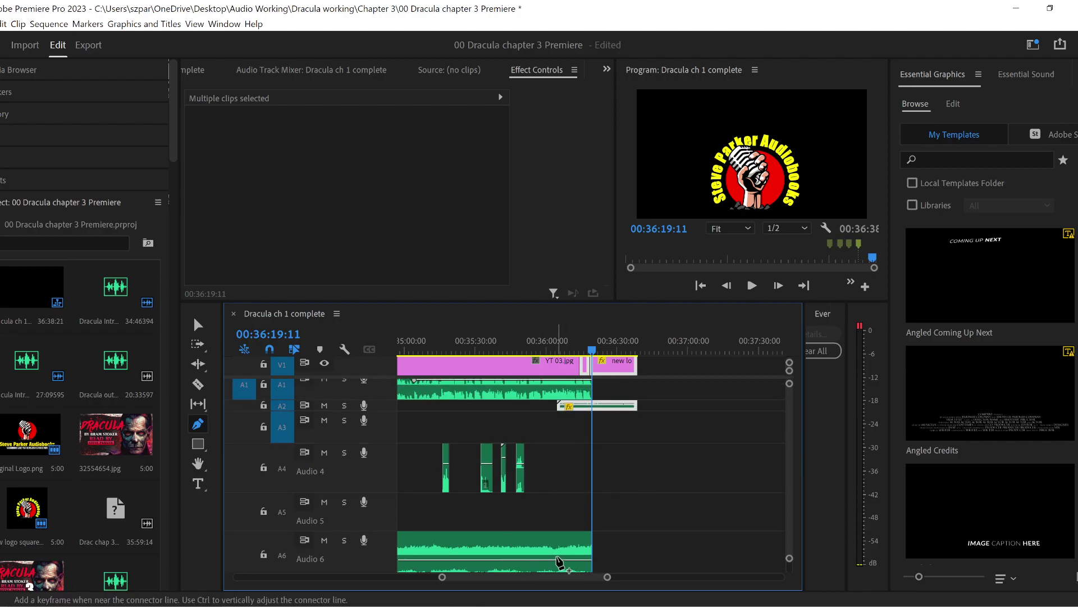
{"action": "left_click", "coordinate": [555, 560]}
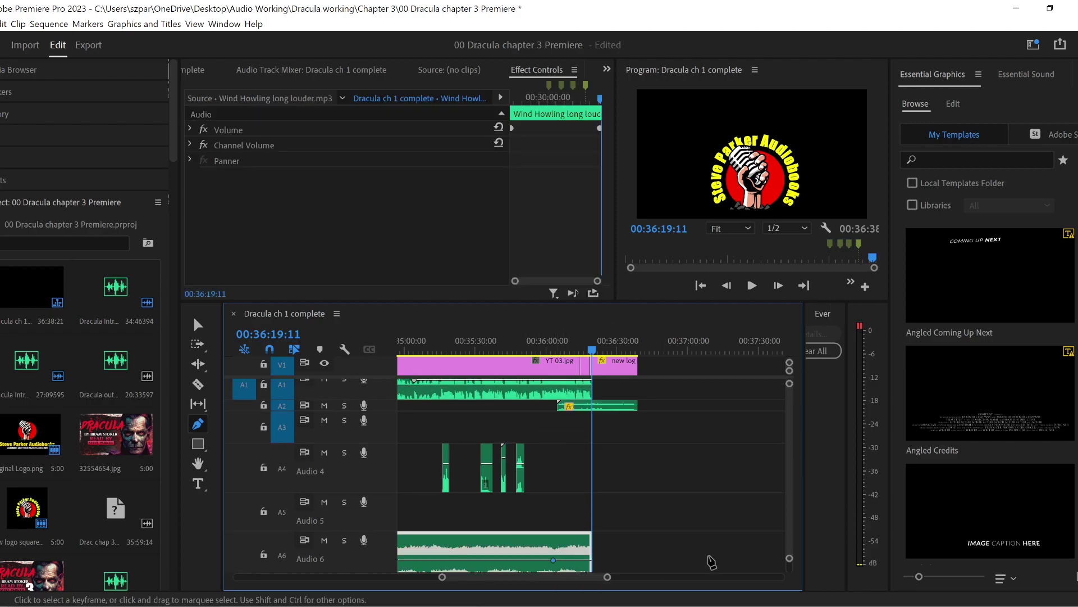
{"action": "scroll", "coordinate": [792, 464], "scroll_direction": "down", "scroll_amount": 3}
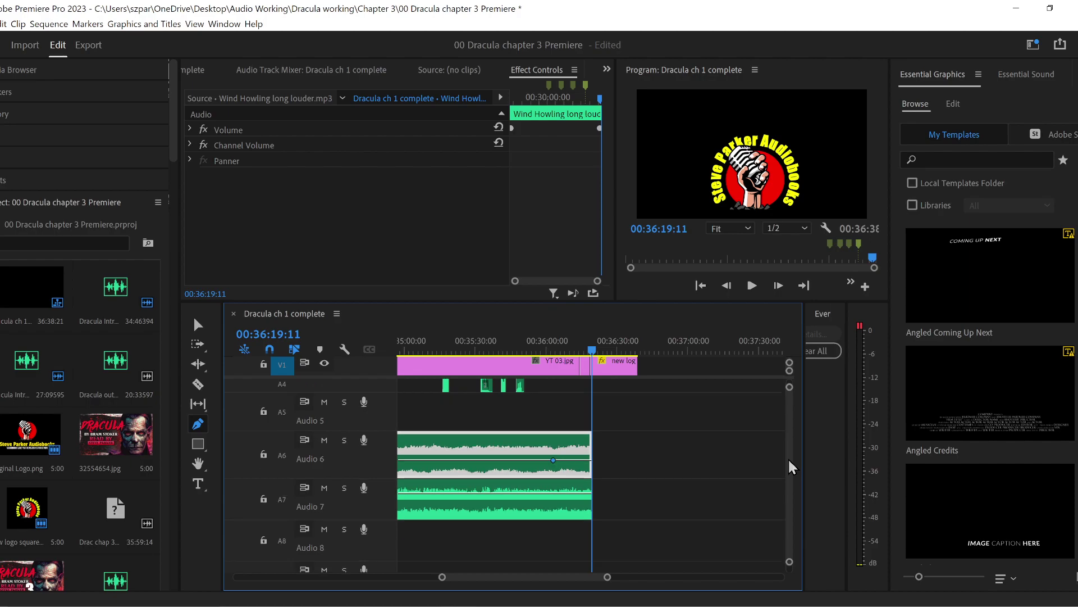
{"action": "left_click", "coordinate": [552, 494]}
{"action": "left_click_drag", "start_coordinate": [590, 460], "coordinate": [591, 512]}
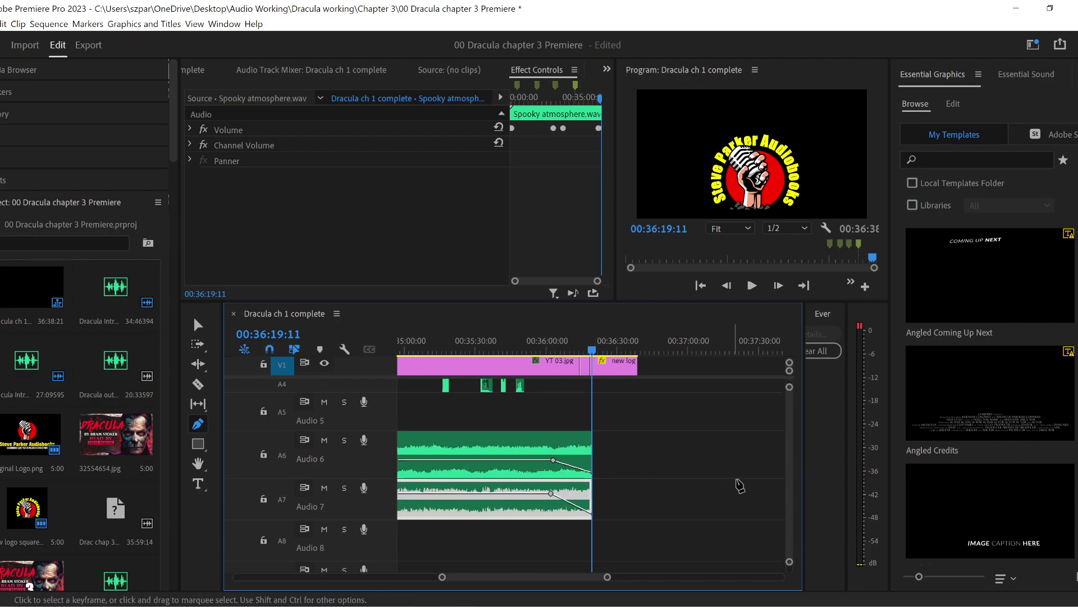
- Apply a Dip to Black transition between YT 03.jpg and the first new logo square.png clip, and play from 00:36:12:05
{"action": "scroll", "coordinate": [792, 492], "scroll_direction": "up", "scroll_amount": 3}
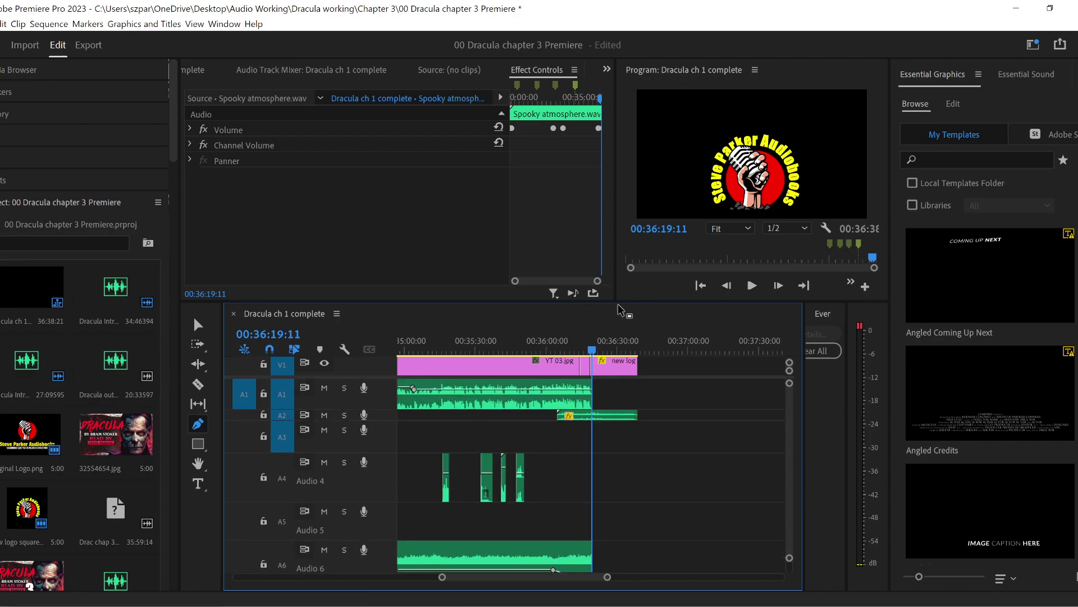
{"action": "left_click_drag", "start_coordinate": [442, 577], "coordinate": [489, 579]}
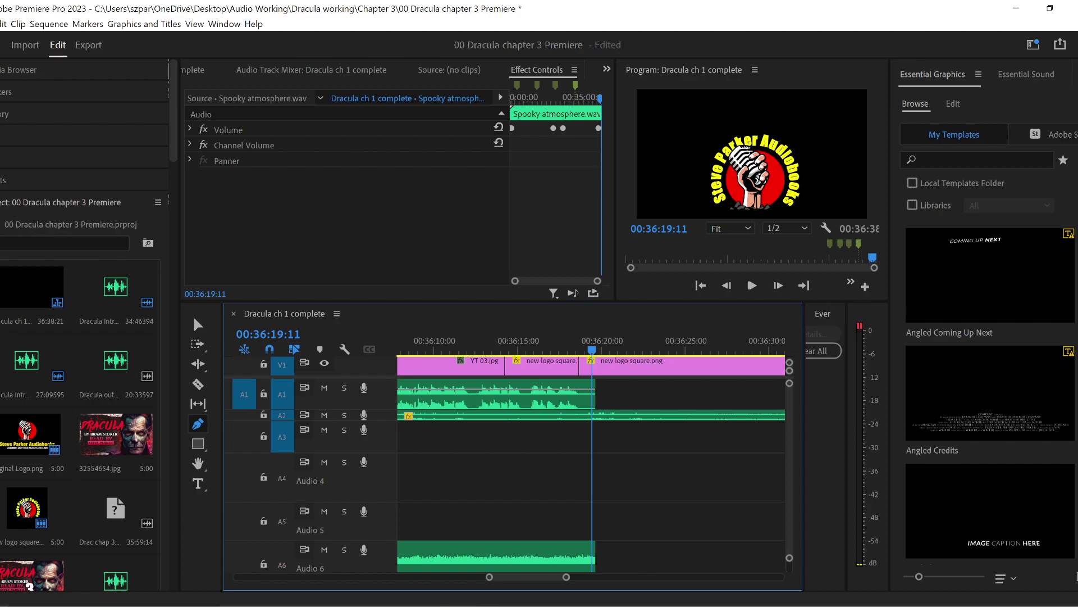
{"action": "left_click", "coordinate": [15, 179]}
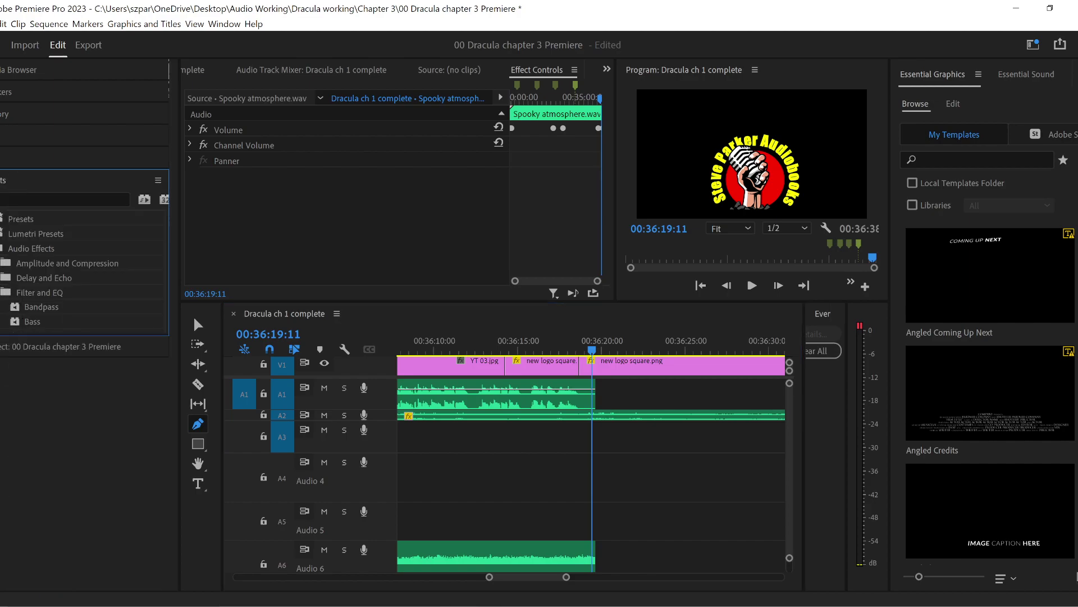
{"action": "left_click", "coordinate": [3, 248]}
{"action": "left_click", "coordinate": [2, 292]}
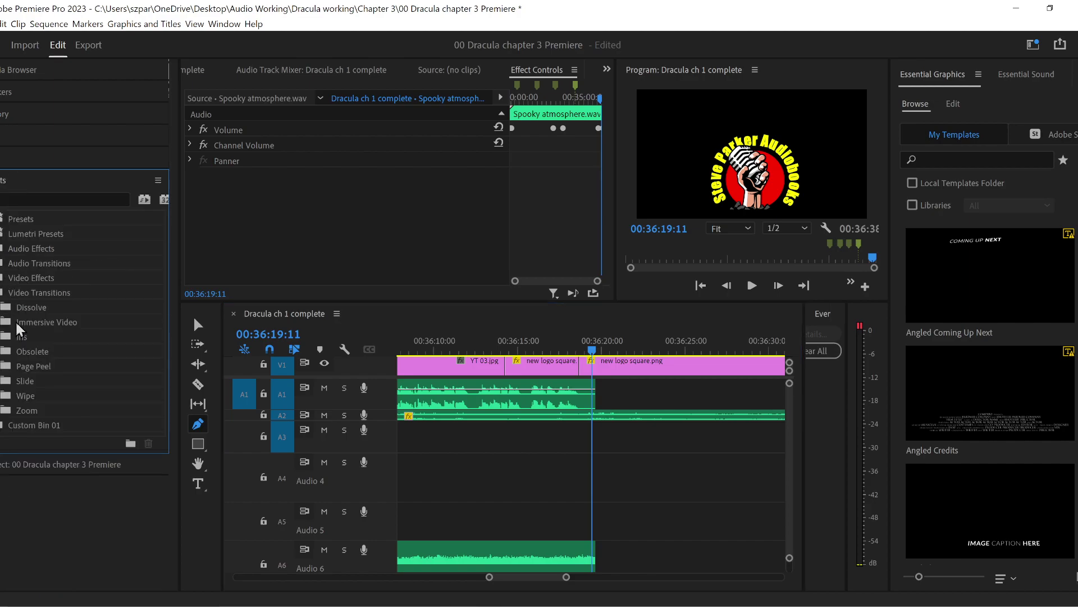
{"action": "left_click", "coordinate": [3, 307]}
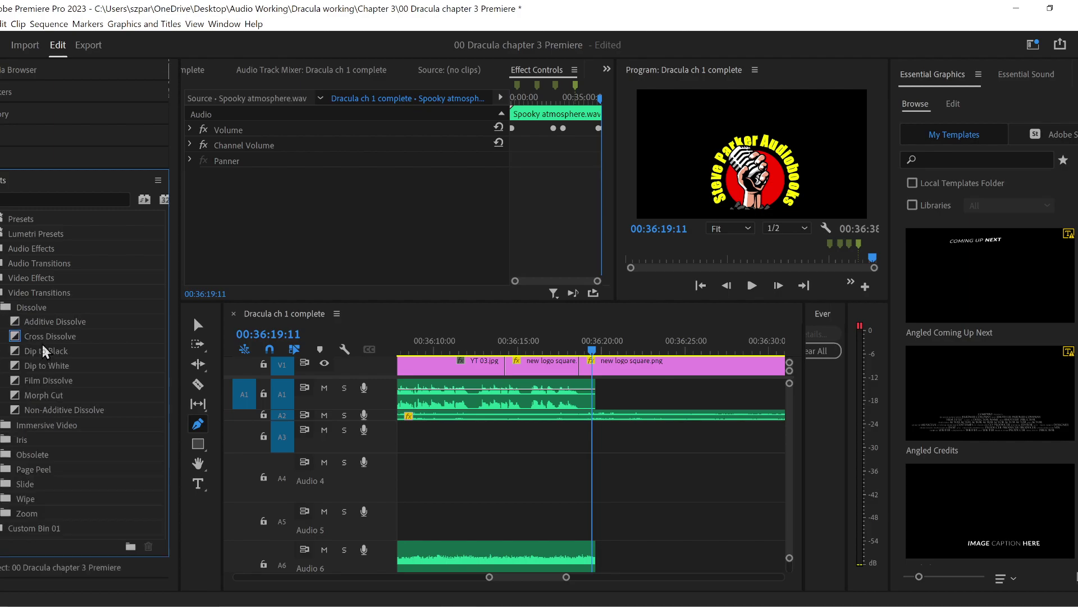
{"action": "left_click_drag", "start_coordinate": [44, 351], "coordinate": [410, 392]}
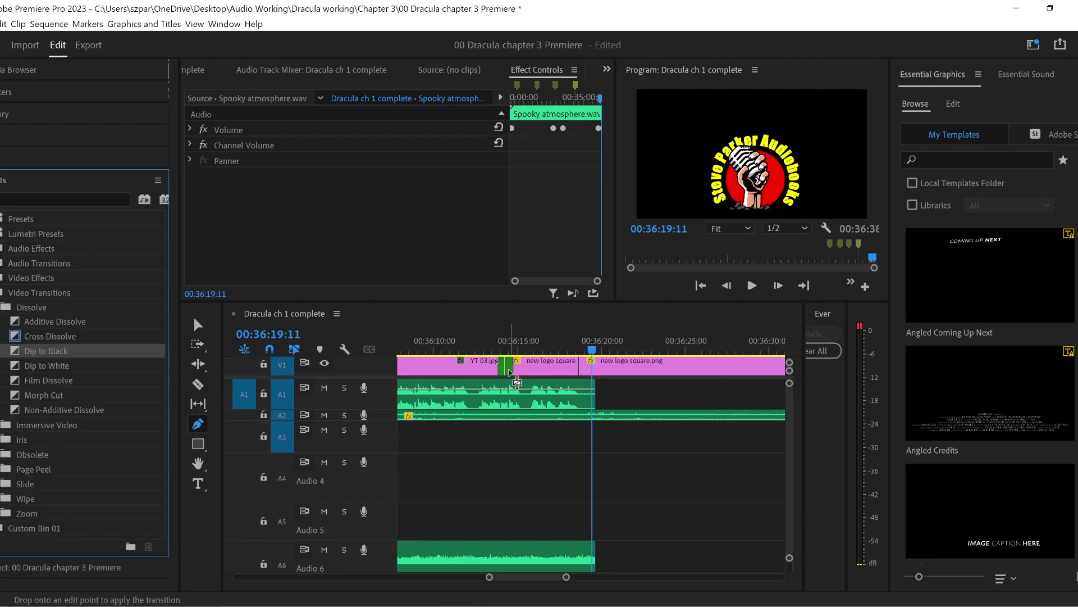
{"action": "left_click_drag", "start_coordinate": [511, 371], "coordinate": [510, 373]}
{"action": "left_click", "coordinate": [471, 342]}
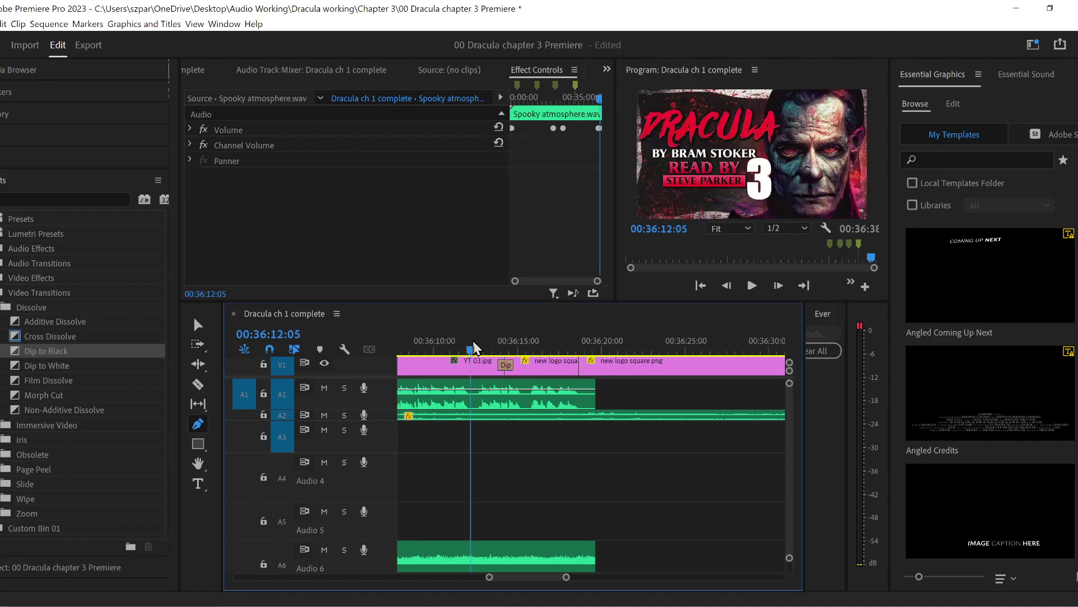
{"action": "key", "text": "space"}
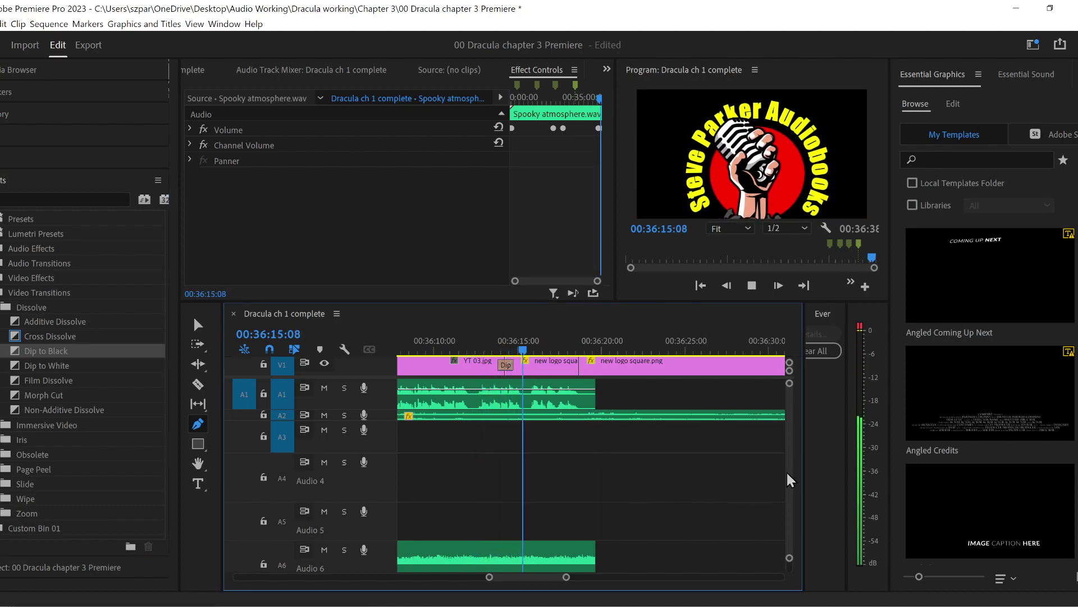
- Extend the Audio 6 and Audio 7 clips to about 00:36:23 and move their final fade keyframes to the new clip ends
{"action": "scroll", "coordinate": [791, 482], "scroll_direction": "down", "scroll_amount": 5}
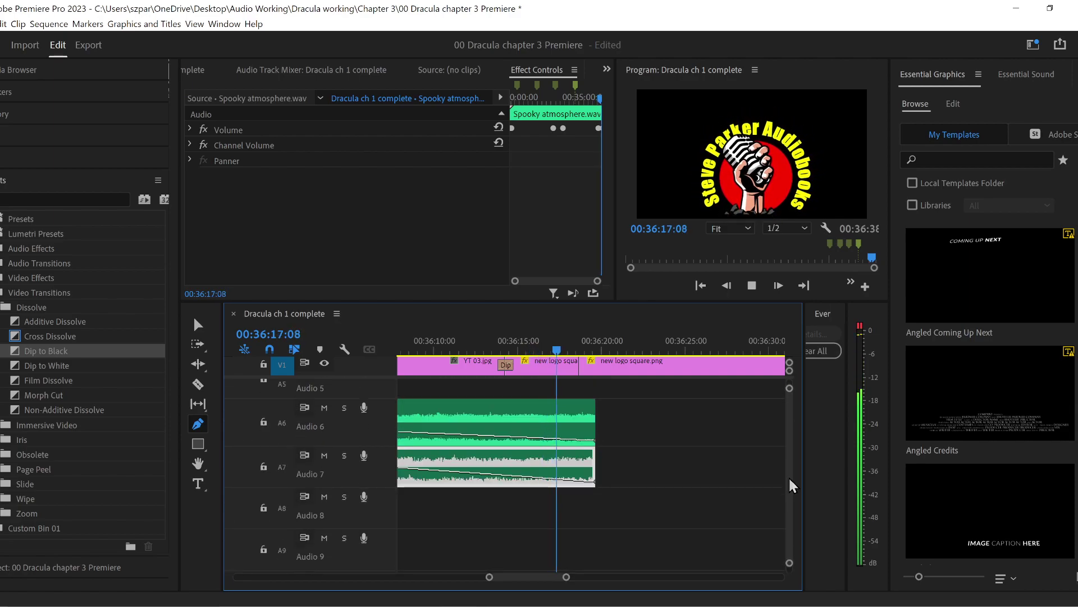
{"action": "left_click", "coordinate": [200, 325]}
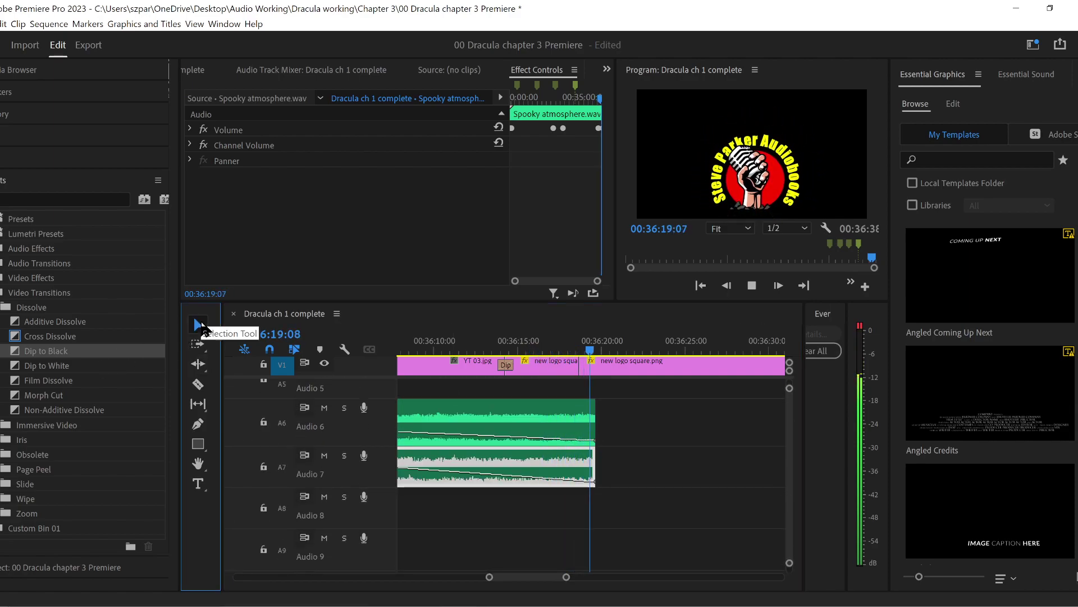
{"action": "key", "text": "space"}
{"action": "left_click_drag", "start_coordinate": [604, 421], "coordinate": [660, 430]}
{"action": "left_click_drag", "start_coordinate": [597, 471], "coordinate": [658, 469]}
{"action": "left_click", "coordinate": [597, 449]}
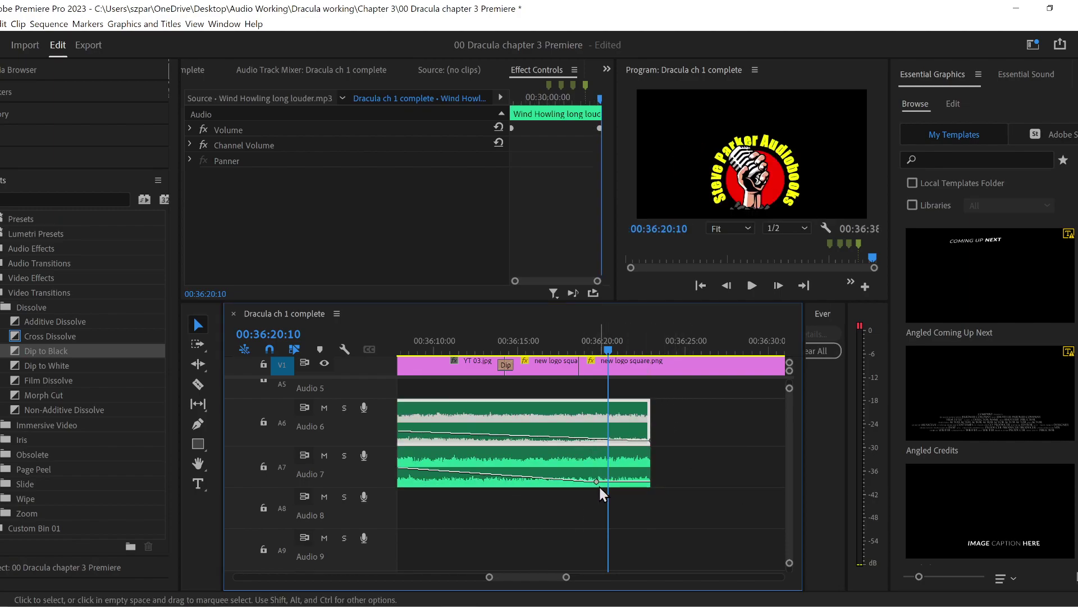
{"action": "left_click_drag", "start_coordinate": [597, 483], "coordinate": [598, 487]}
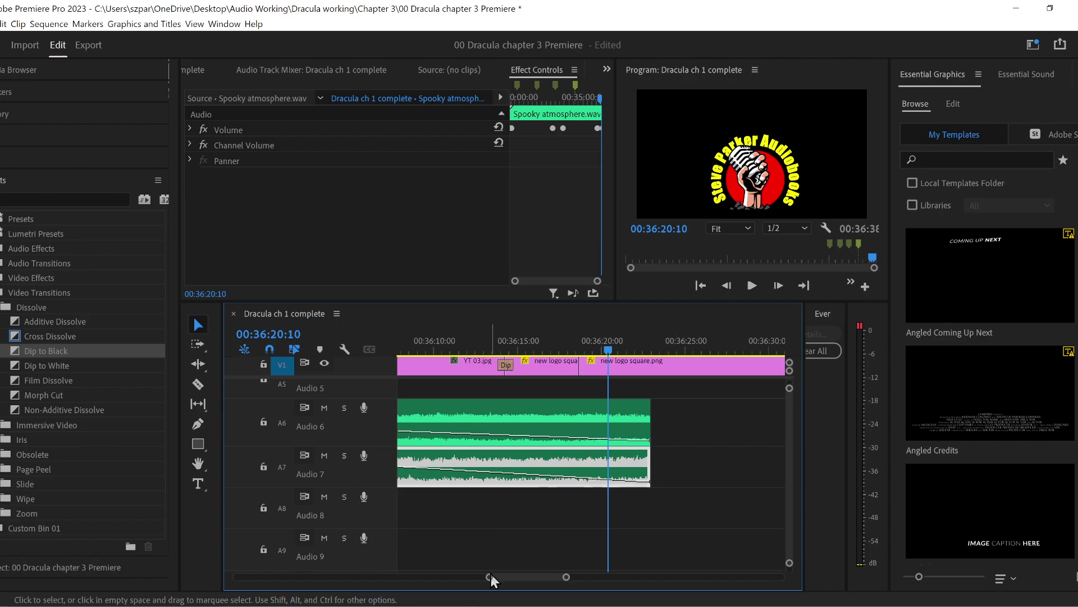
{"action": "left_click_drag", "start_coordinate": [490, 577], "coordinate": [464, 578]}
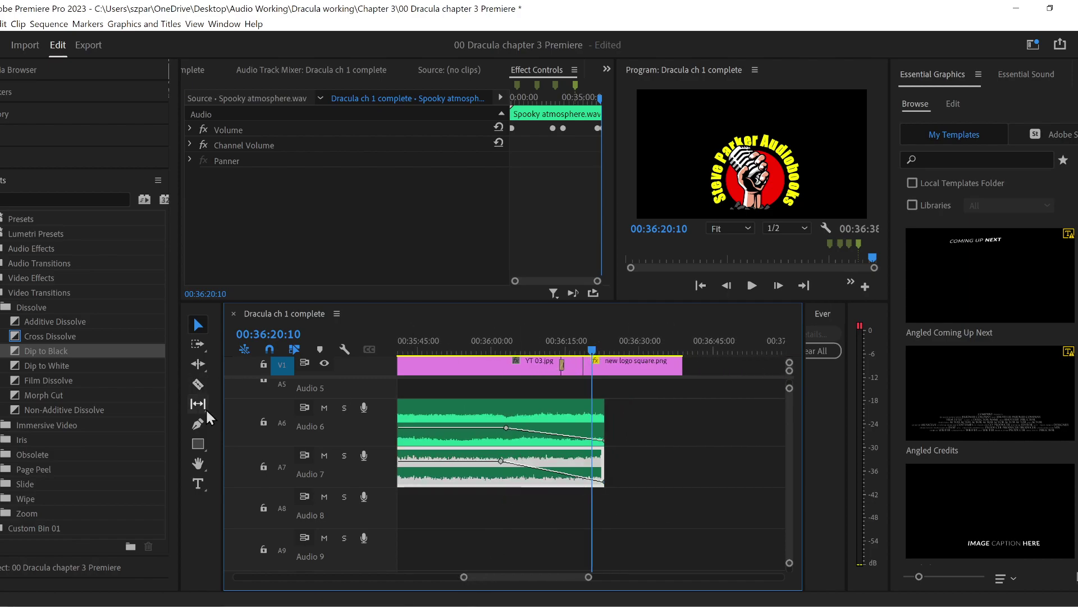
- Add volume keyframes at about 00:36:14 on the Wind Howling and Spooky atmosphere clips and play from about 00:35:58
{"action": "left_click", "coordinate": [196, 424]}
{"action": "left_click", "coordinate": [562, 435]}
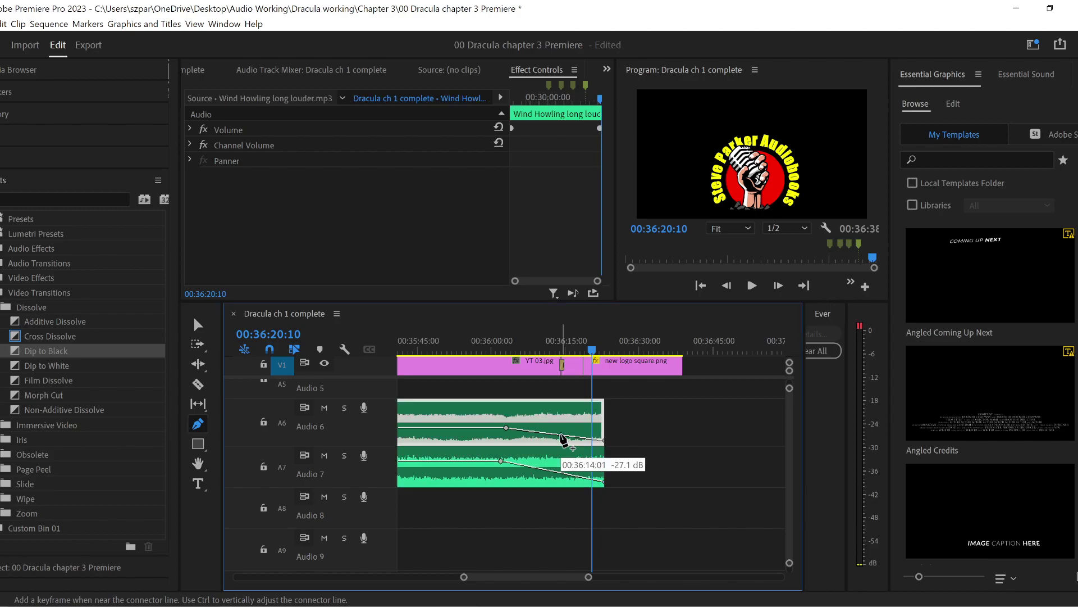
{"action": "left_click_drag", "start_coordinate": [558, 471], "coordinate": [558, 465]}
{"action": "left_click", "coordinate": [482, 345]}
{"action": "key", "text": "space"}
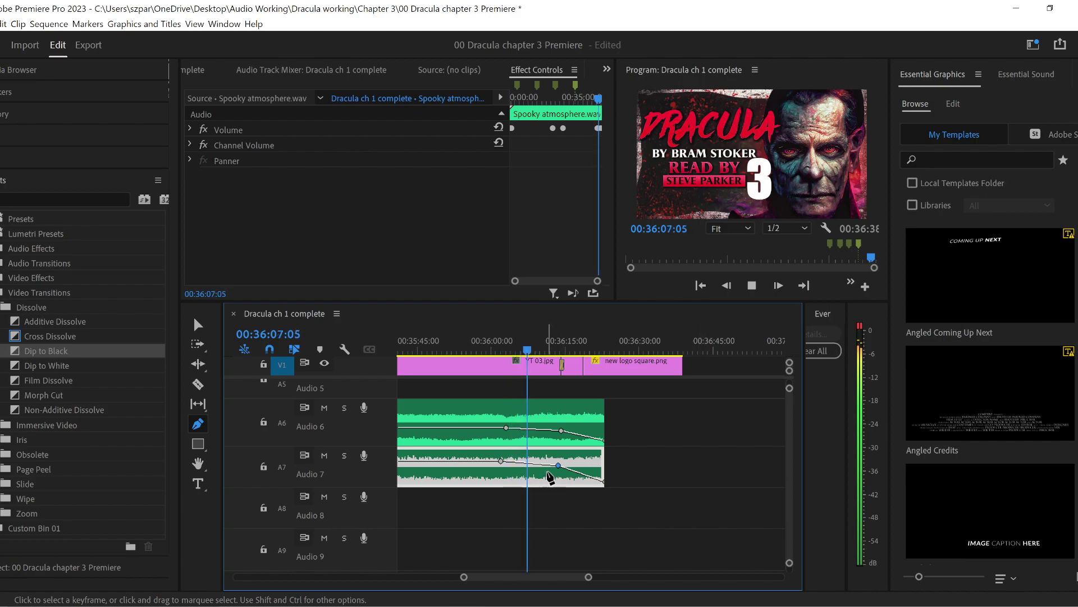
- Raise the 00:36:14 keyframes on both atmosphere clips level with their preceding keyframes, and replay the fade
{"action": "left_click_drag", "start_coordinate": [559, 467], "coordinate": [561, 427]}
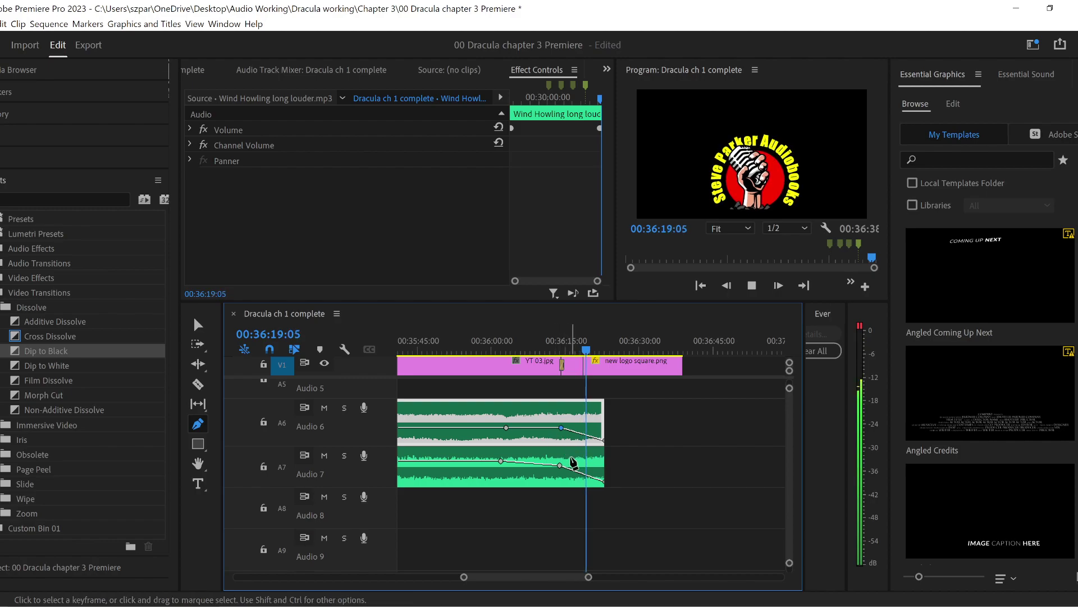
{"action": "left_click", "coordinate": [543, 344]}
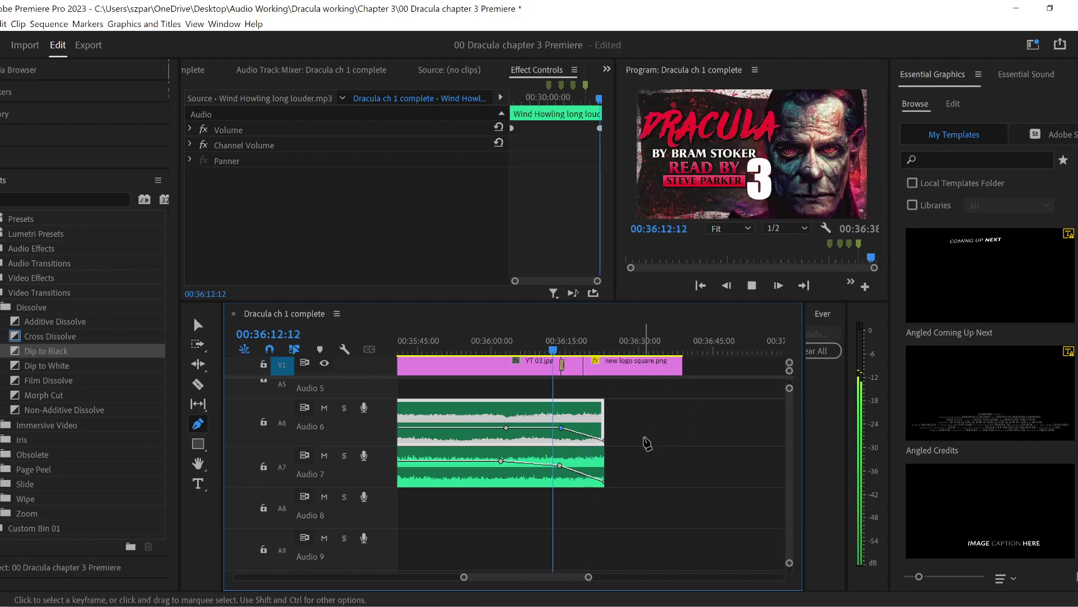
{"action": "left_click_drag", "start_coordinate": [559, 466], "coordinate": [560, 460]}
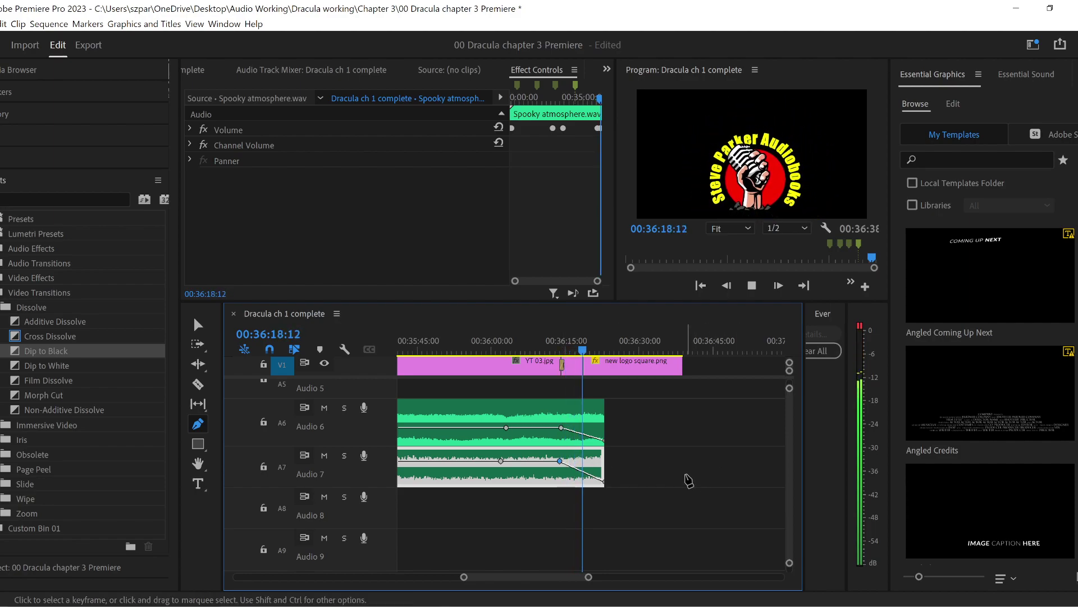
{"action": "key", "text": "space"}
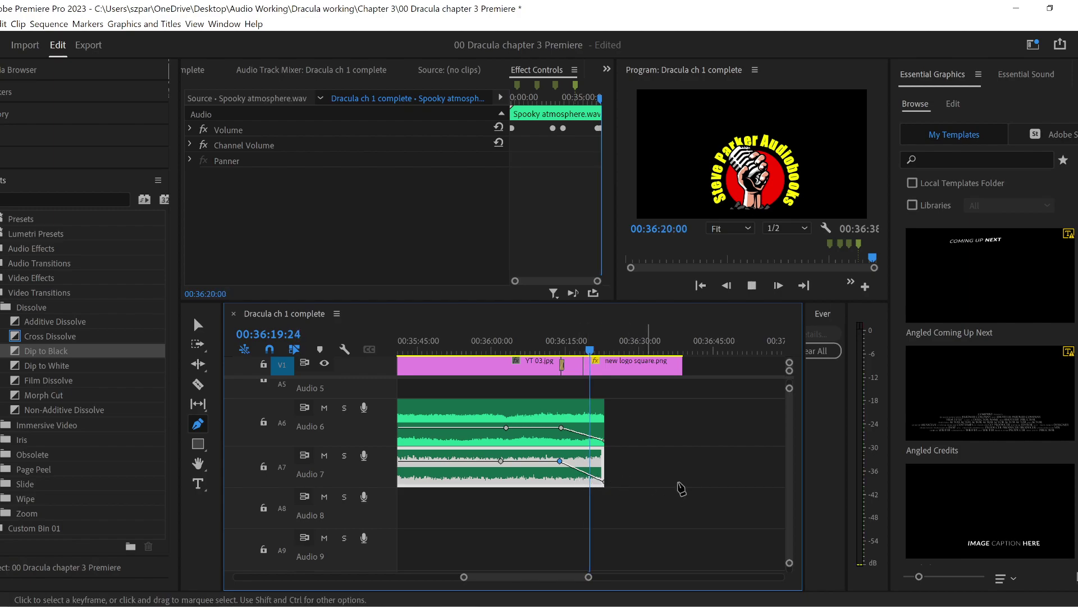
{"action": "key", "text": "space"}
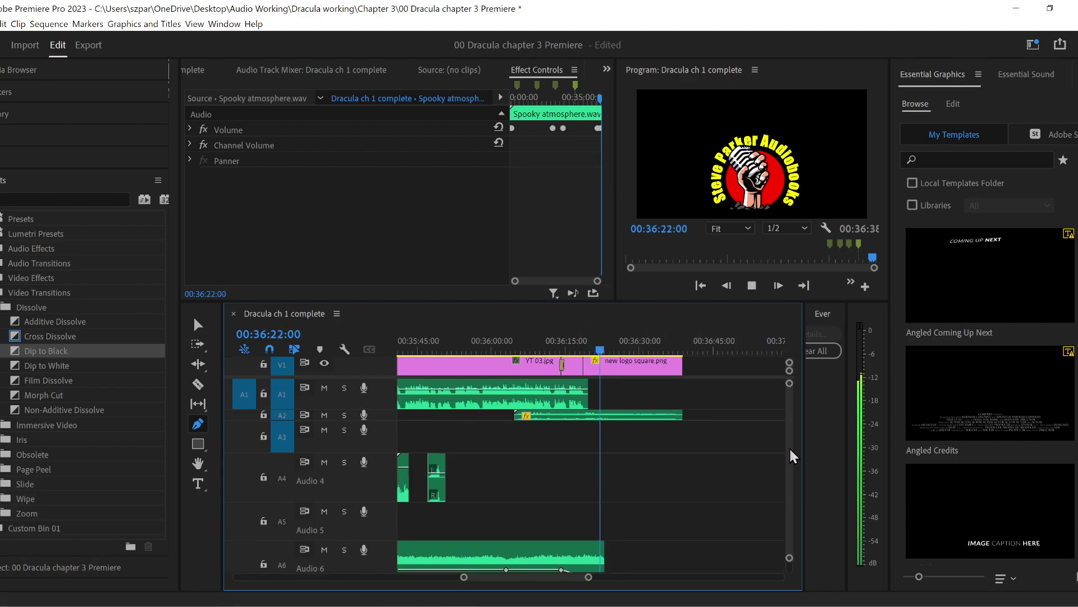
- Deselect the clips, save the project, and overwrite its backup copy 00 Dracula chapter 3 Premiere Copy
{"action": "scroll", "coordinate": [791, 457], "scroll_direction": "up", "scroll_amount": 5}
{"action": "left_click", "coordinate": [197, 329]}
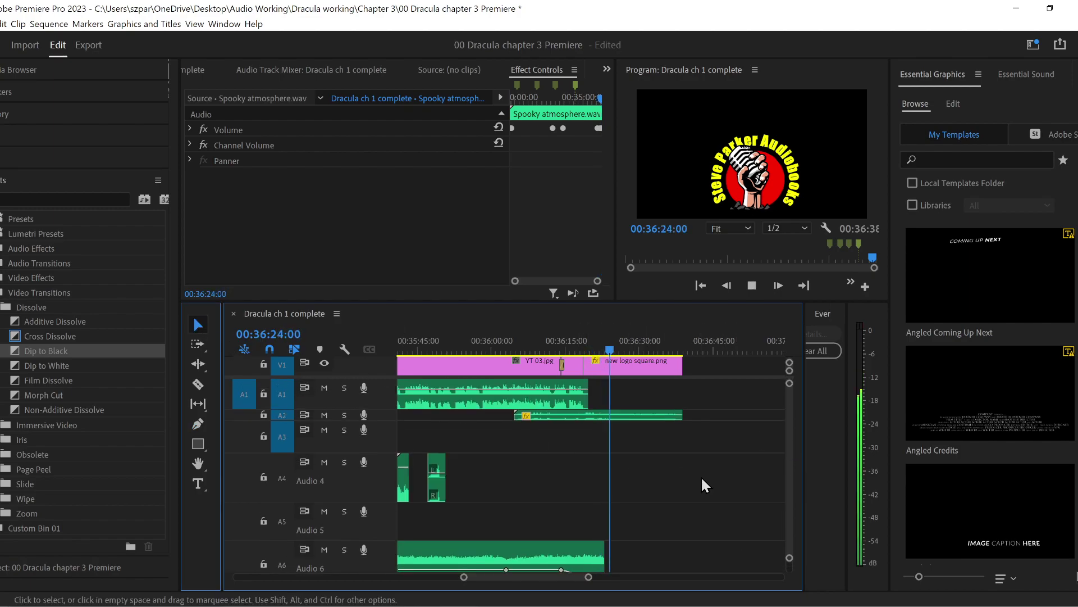
{"action": "left_click", "coordinate": [706, 495]}
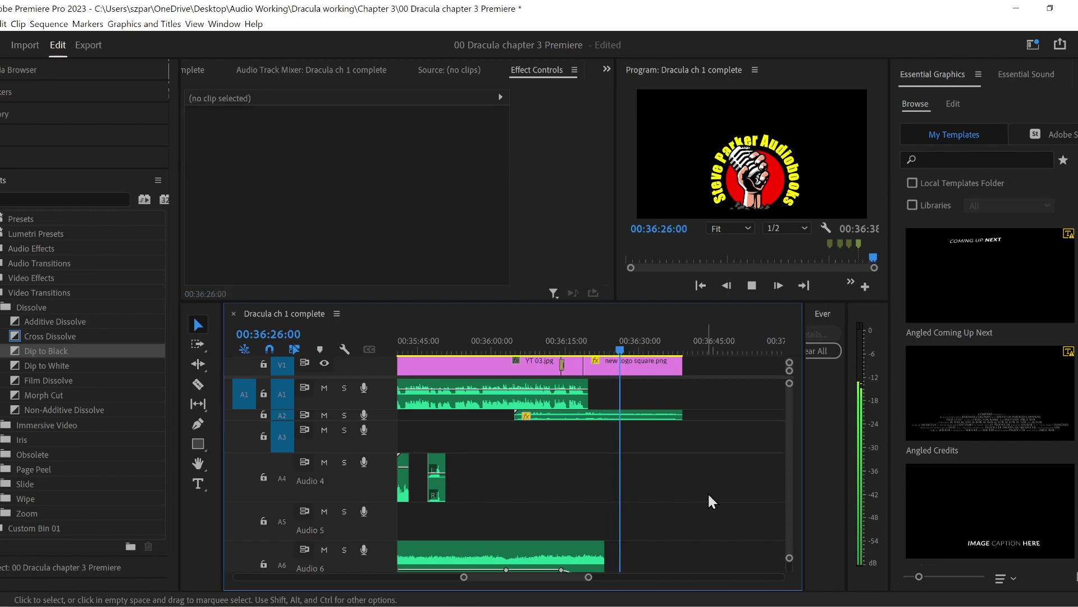
{"action": "key", "text": "ctrl+s"}
{"action": "key", "text": "ctrl+alt+s"}
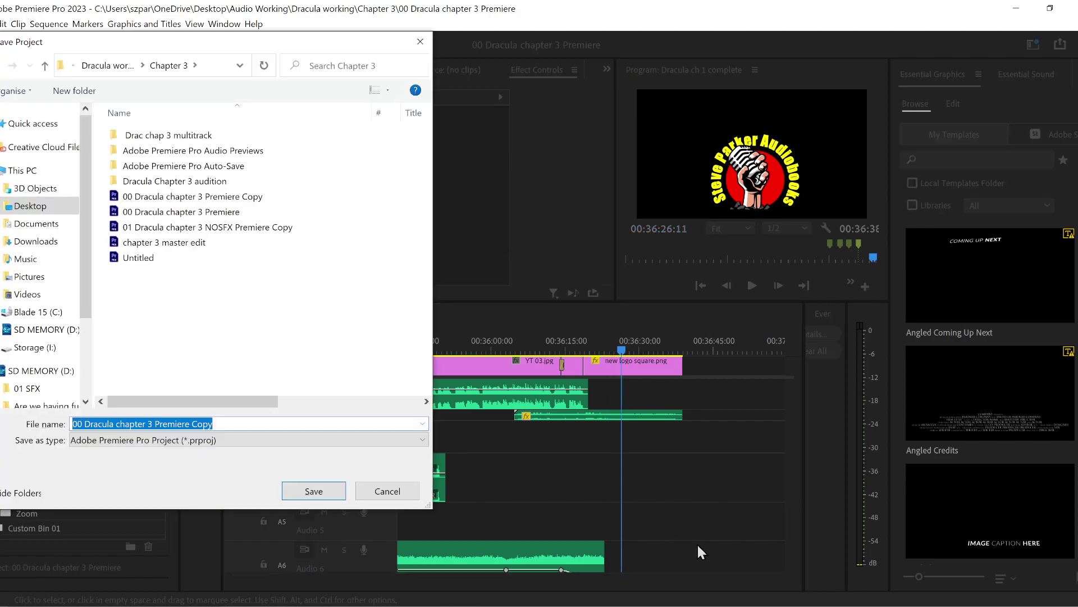
{"action": "key", "text": "Return"}
{"action": "key", "text": "Return"}
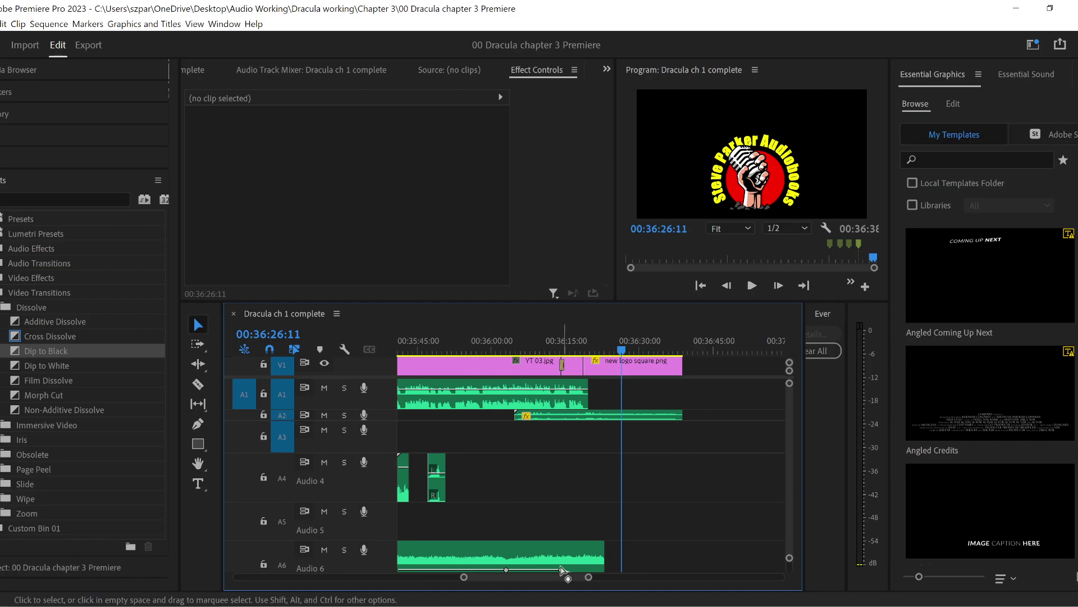
- Listen to the mix from about 00:30:00, 00:27:55 and 00:35:44 to check the background levels through to the closing logo
{"action": "left_click_drag", "start_coordinate": [464, 577], "coordinate": [356, 578]}
{"action": "left_click", "coordinate": [458, 349]}
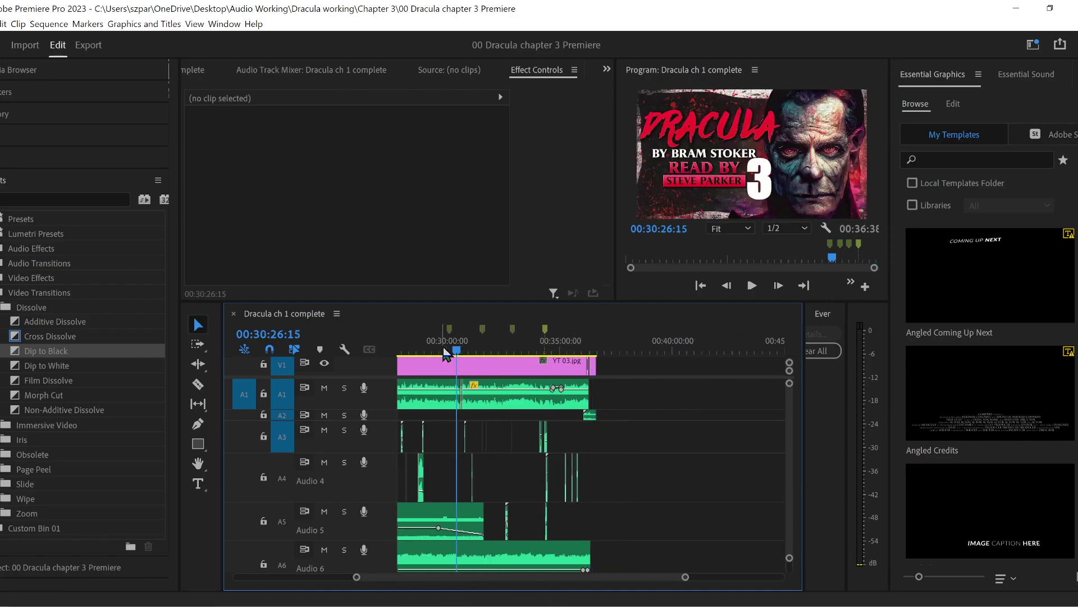
{"action": "left_click", "coordinate": [445, 347]}
{"action": "key", "text": "space"}
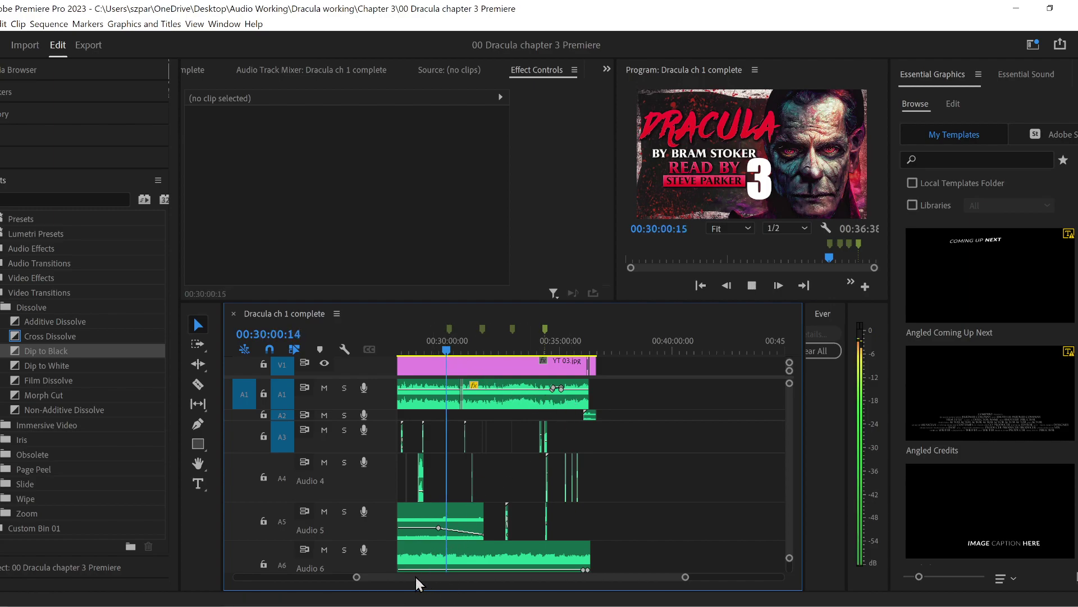
{"action": "left_click_drag", "start_coordinate": [381, 580], "coordinate": [367, 579]}
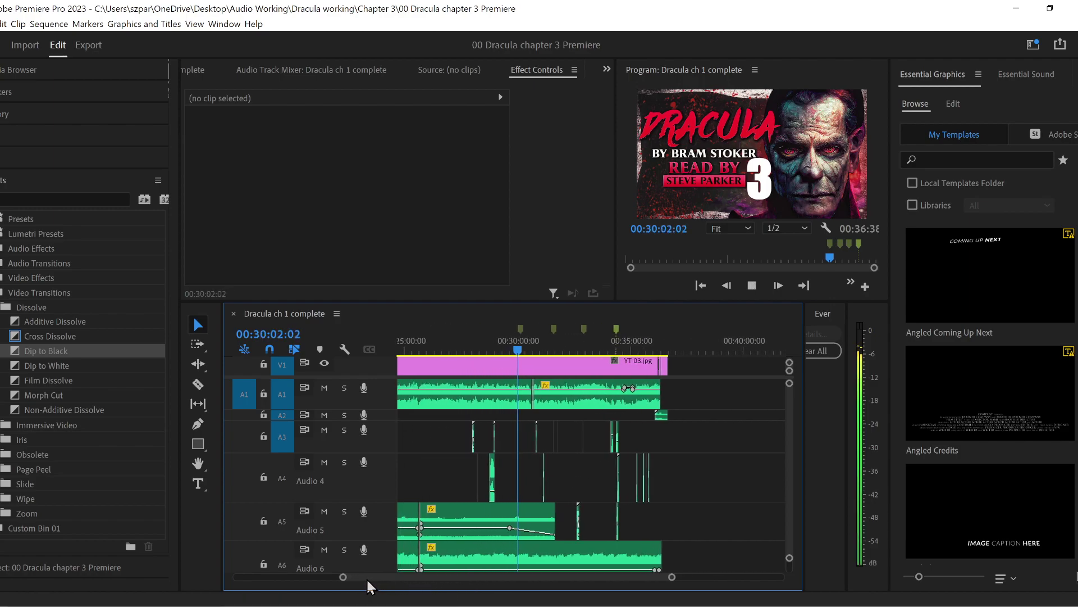
{"action": "left_click", "coordinate": [470, 348]}
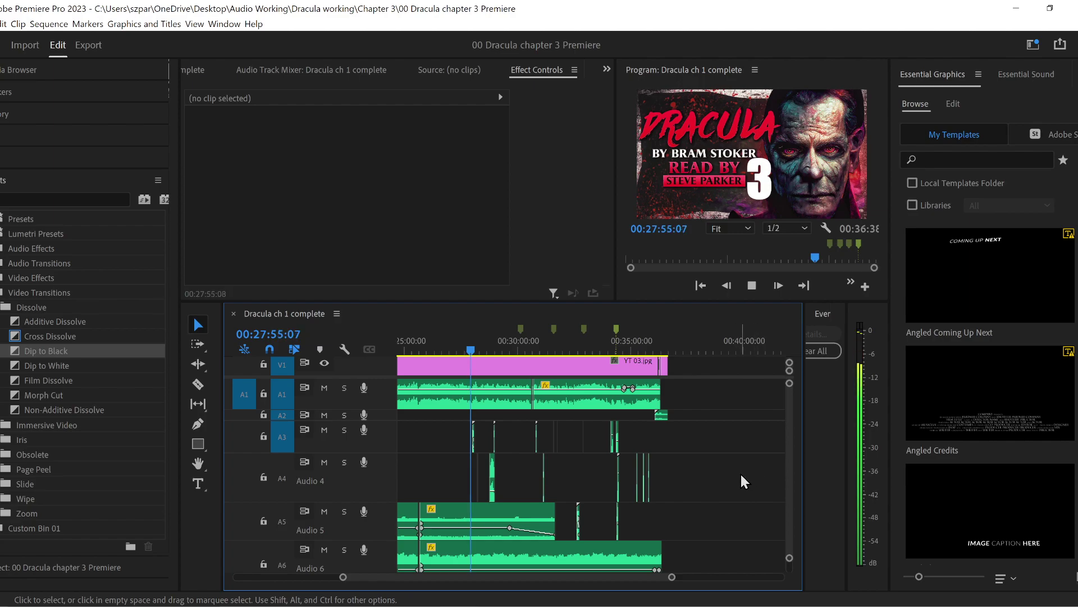
{"action": "left_click", "coordinate": [648, 339]}
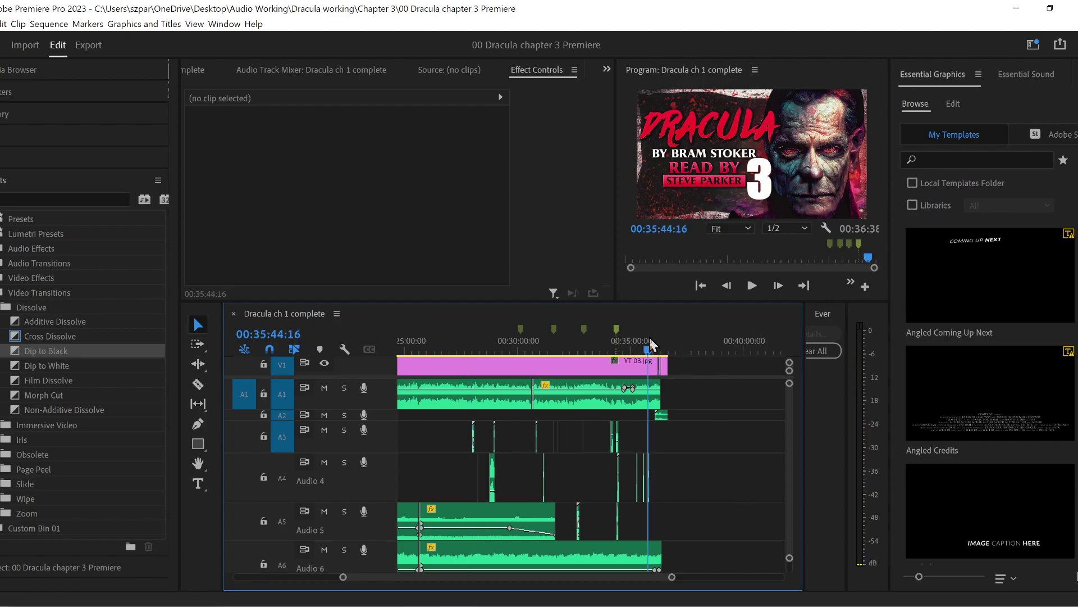
{"action": "key", "text": "space"}
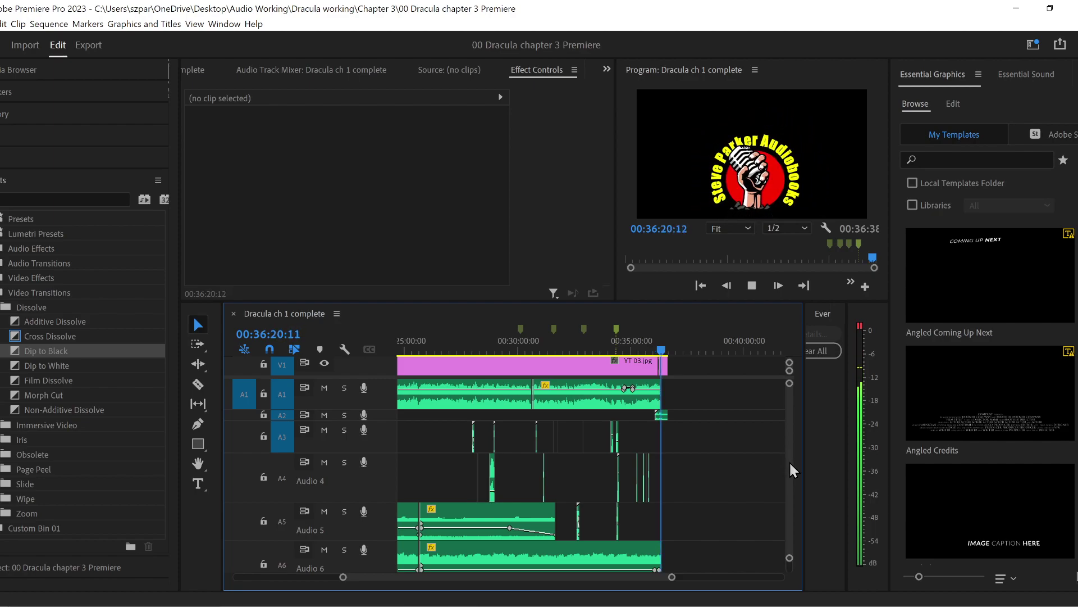
- Expand the Audio 2 track, raise the Dracula Intro long.wav volume keyframe at about 00:36:19, and replay from about 00:36:16
{"action": "left_click_drag", "start_coordinate": [343, 577], "coordinate": [470, 594]}
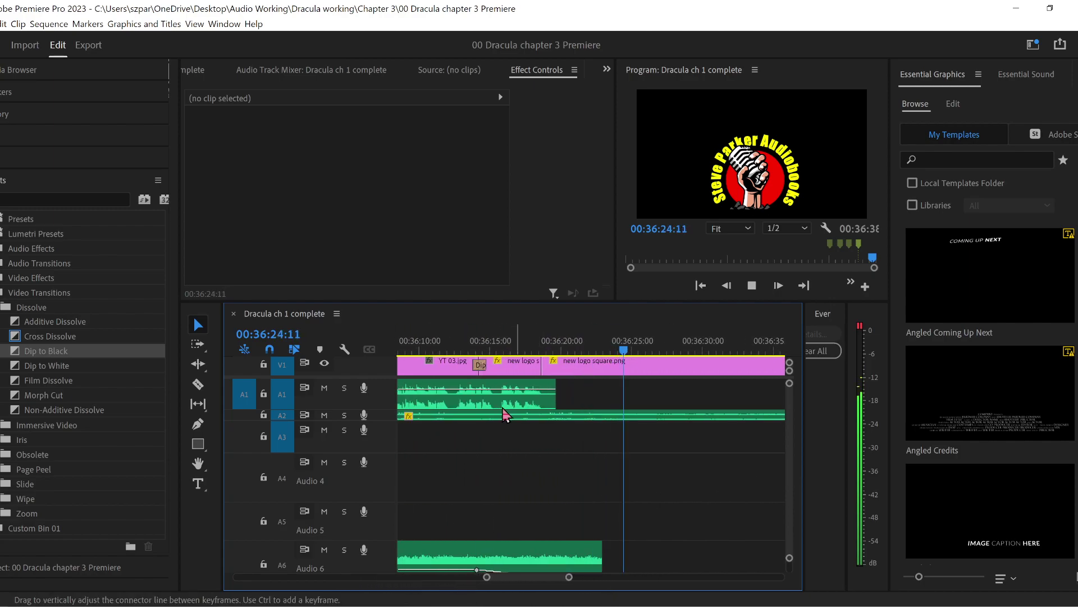
{"action": "left_click_drag", "start_coordinate": [383, 420], "coordinate": [399, 452]}
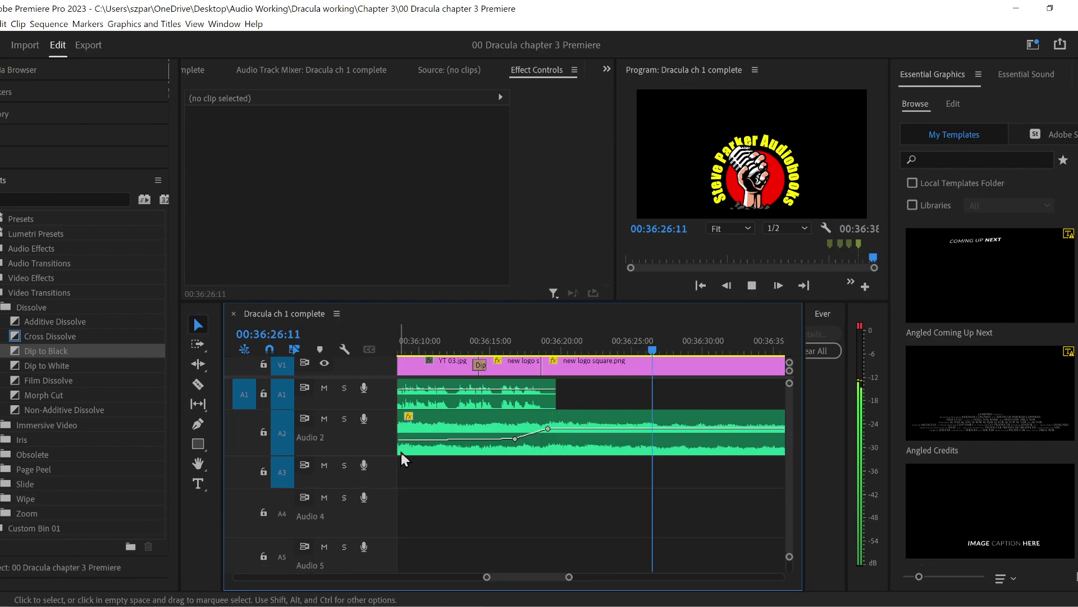
{"action": "left_click_drag", "start_coordinate": [546, 435], "coordinate": [554, 436]}
{"action": "left_click", "coordinate": [511, 340]}
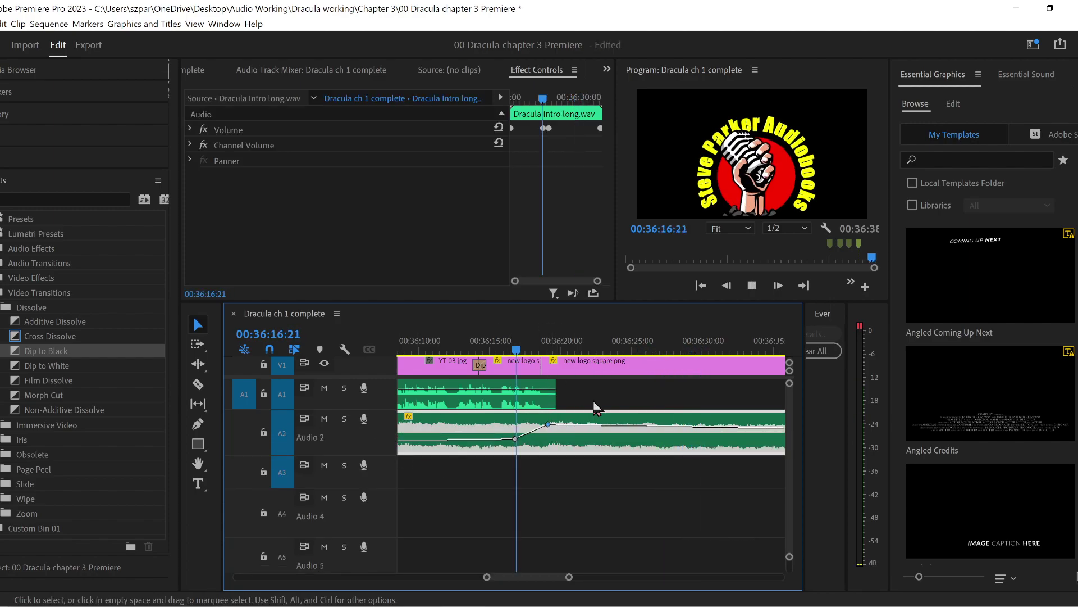
- Raise the final volume keyframe of Dracula Intro long.wav so the outro music stays loud to the end
{"action": "left_click_drag", "start_coordinate": [569, 577], "coordinate": [583, 578]}
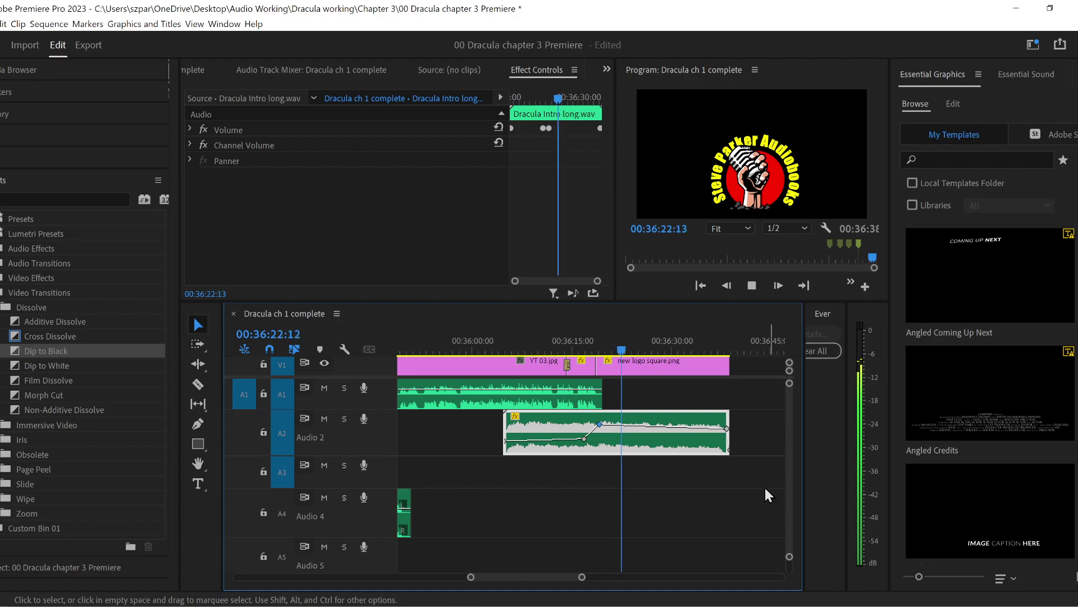
{"action": "left_click_drag", "start_coordinate": [726, 429], "coordinate": [727, 425]}
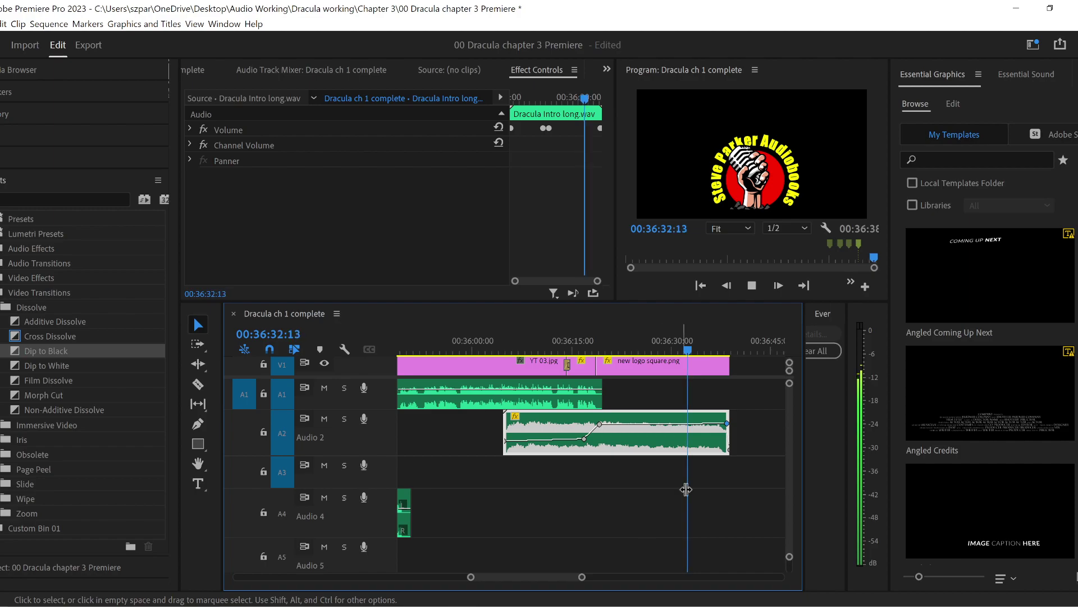
{"action": "mouse_move", "coordinate": [727, 427]}
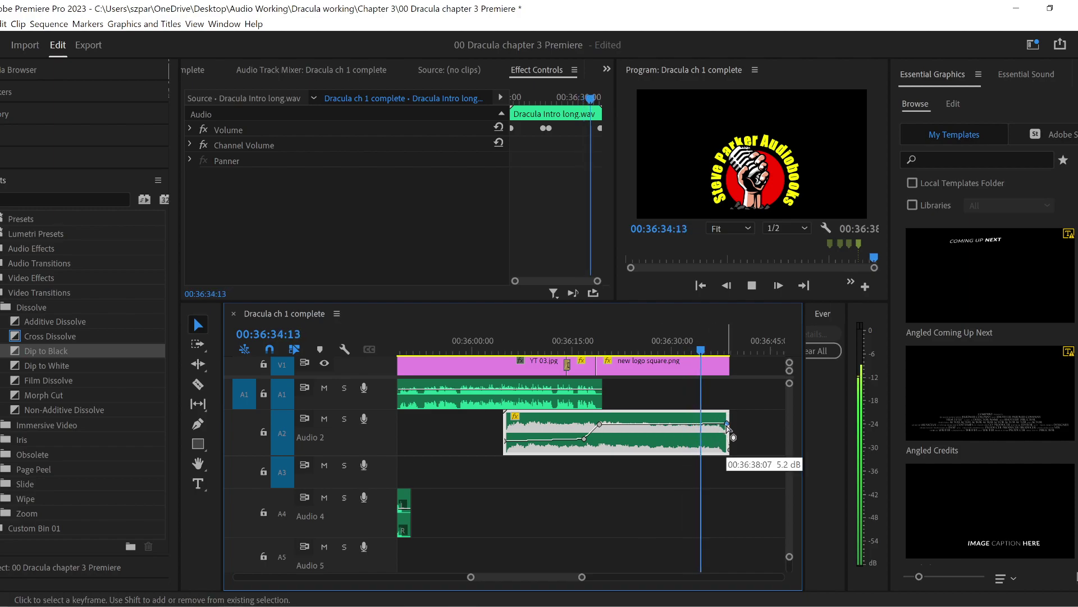
{"action": "left_click_drag", "start_coordinate": [727, 427], "coordinate": [725, 423]}
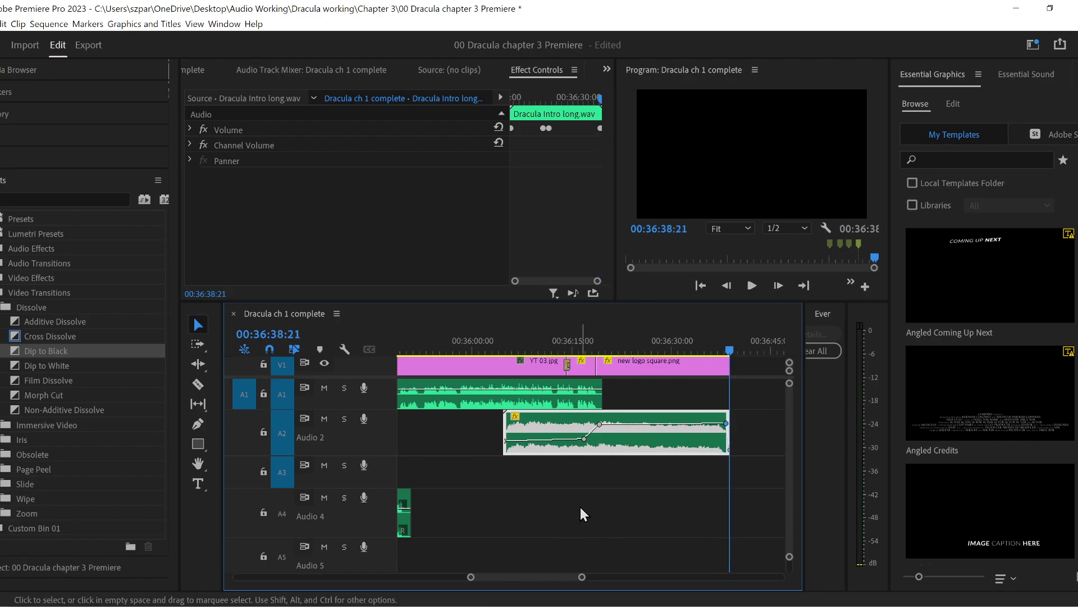
- Save the project with the louder outro music and overwrite 00 Dracula chapter 3 Premiere Copy
{"action": "key", "text": "ctrl+s"}
{"action": "key", "text": "ctrl+alt+s"}
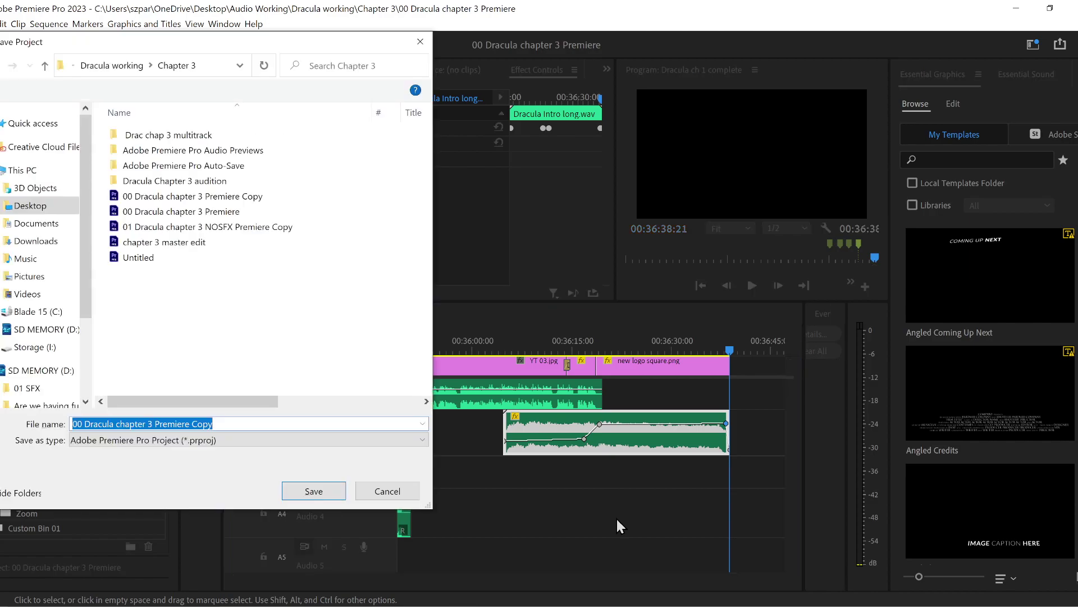
{"action": "key", "text": "Return"}
{"action": "key", "text": "Return"}
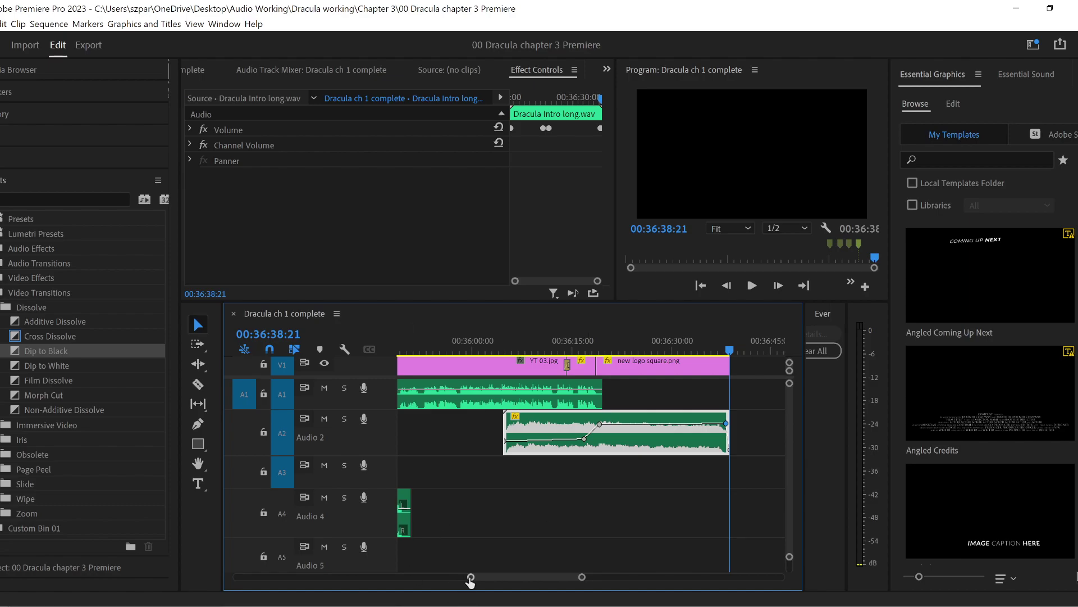
- Open the export settings for the complete sequence and choose the WAV 48 kHz 16-bit preset
{"action": "left_click_drag", "start_coordinate": [471, 577], "coordinate": [187, 576]}
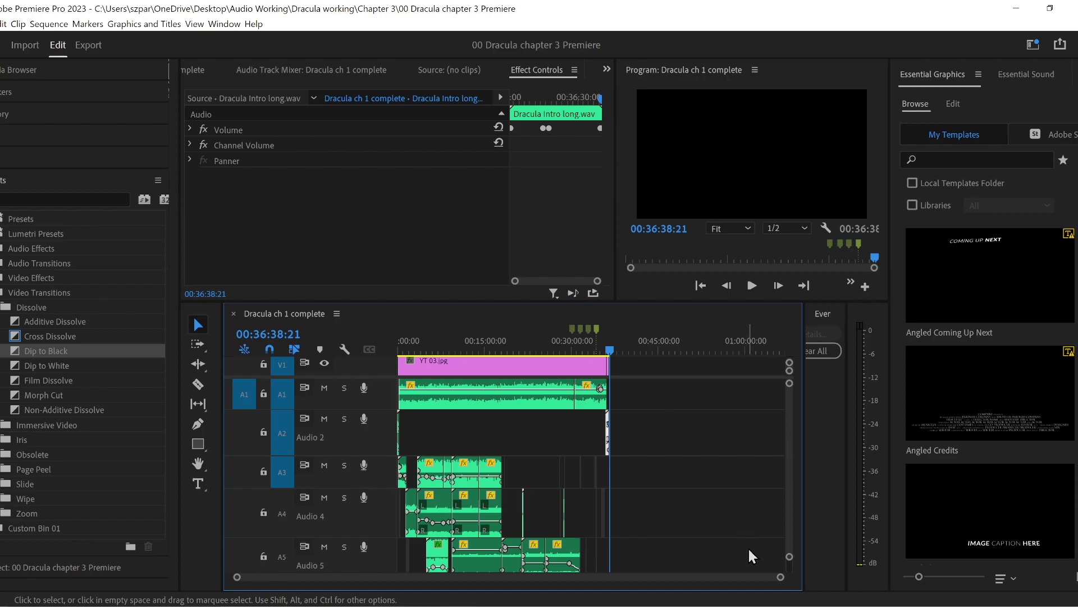
{"action": "left_click_drag", "start_coordinate": [789, 556], "coordinate": [702, 589]}
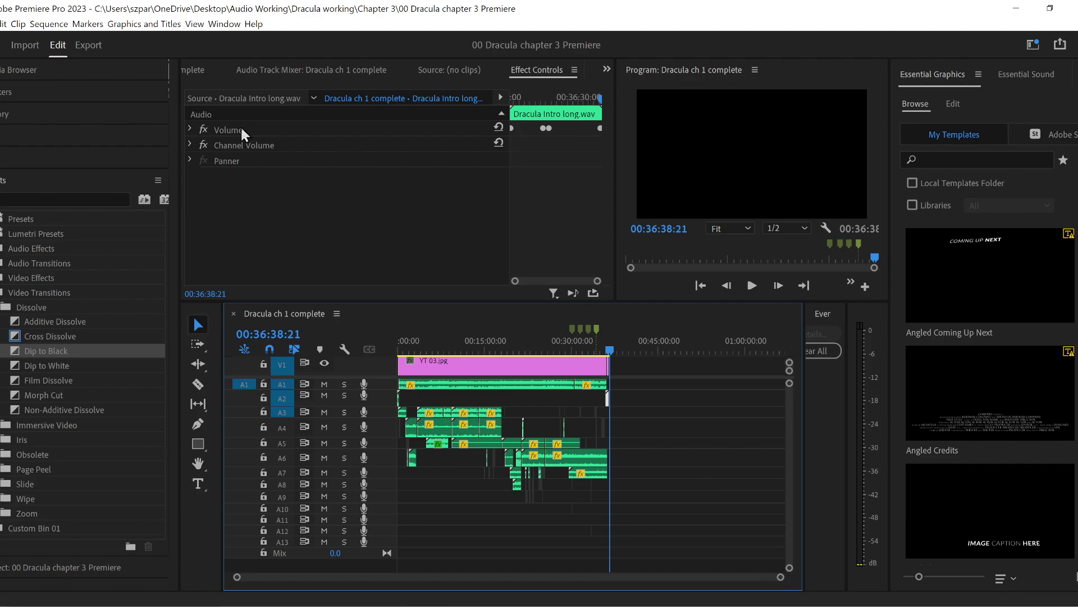
{"action": "left_click", "coordinate": [93, 44]}
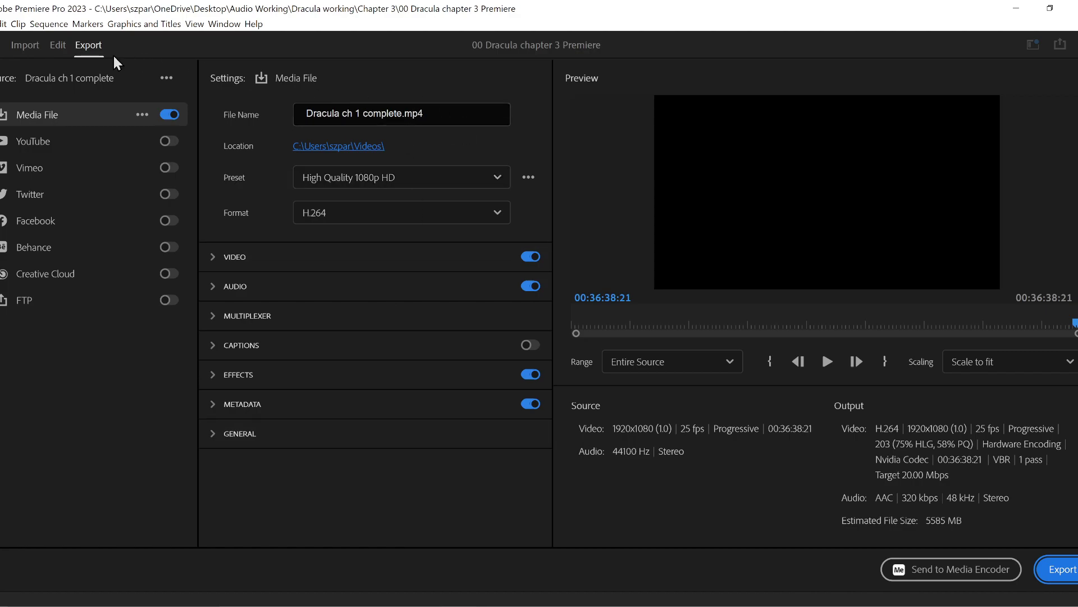
{"action": "left_click", "coordinate": [474, 181]}
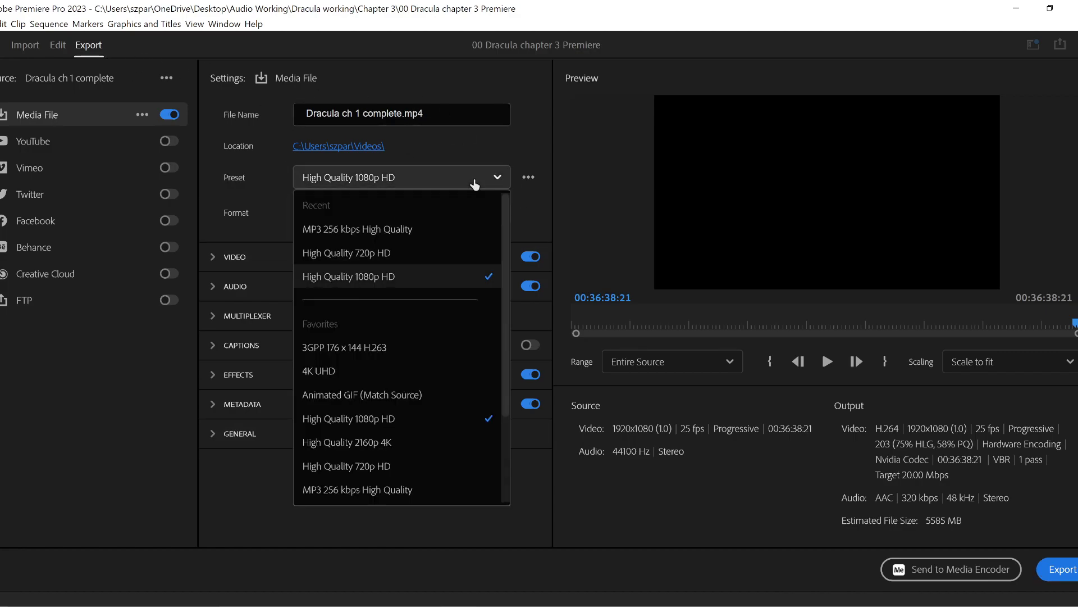
{"action": "scroll", "coordinate": [430, 320], "scroll_direction": "down", "scroll_amount": 3}
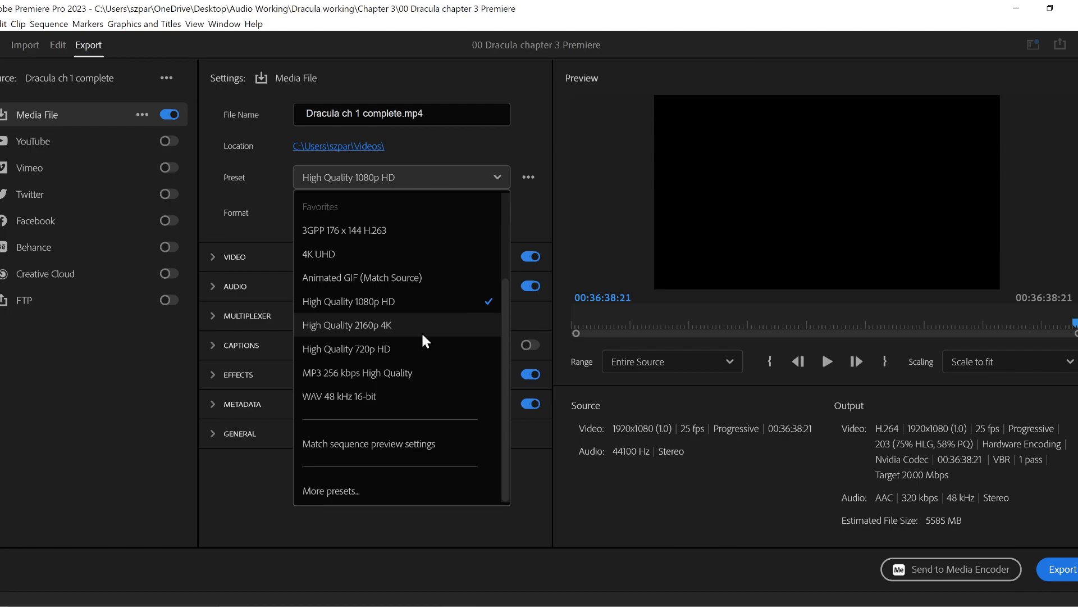
{"action": "left_click", "coordinate": [386, 394]}
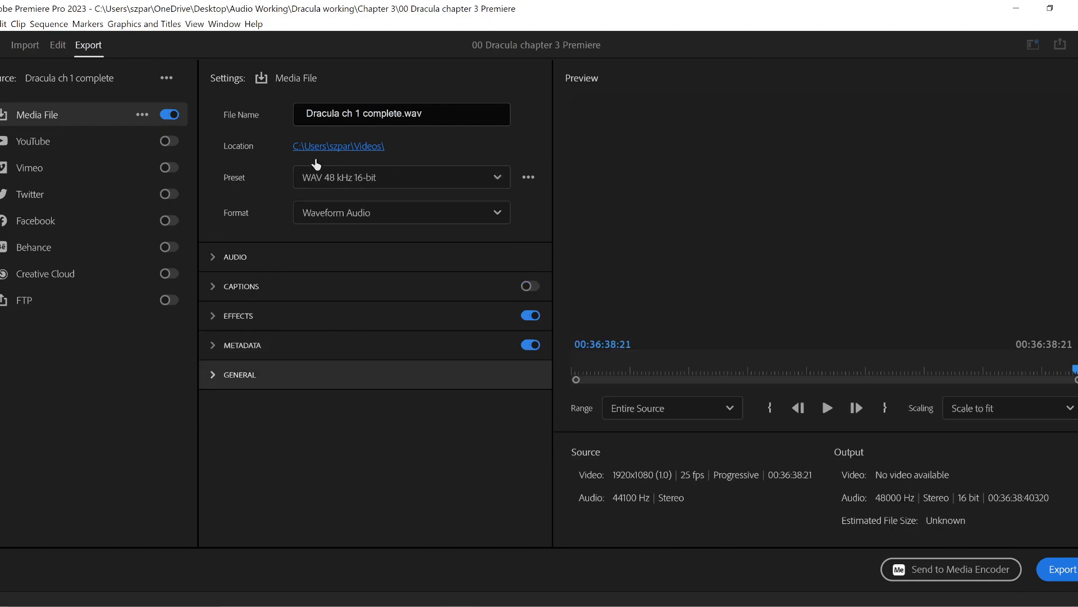
- Rename the export file as Dracula ch 3 complete.wav
{"action": "left_click", "coordinate": [361, 113]}
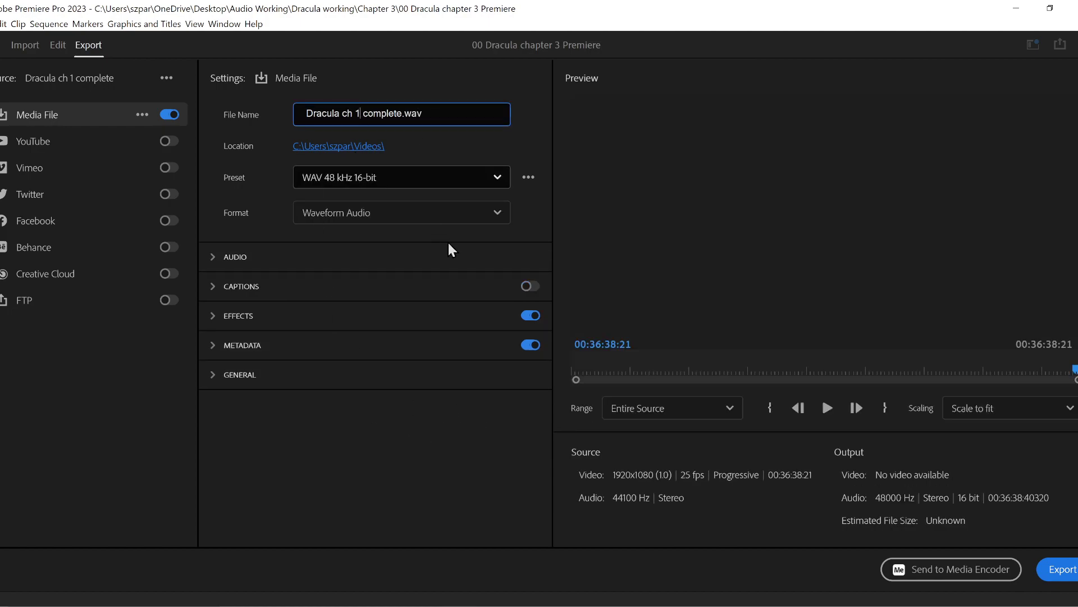
{"action": "key", "text": "BackSpace"}
{"action": "type", "text": "3"}
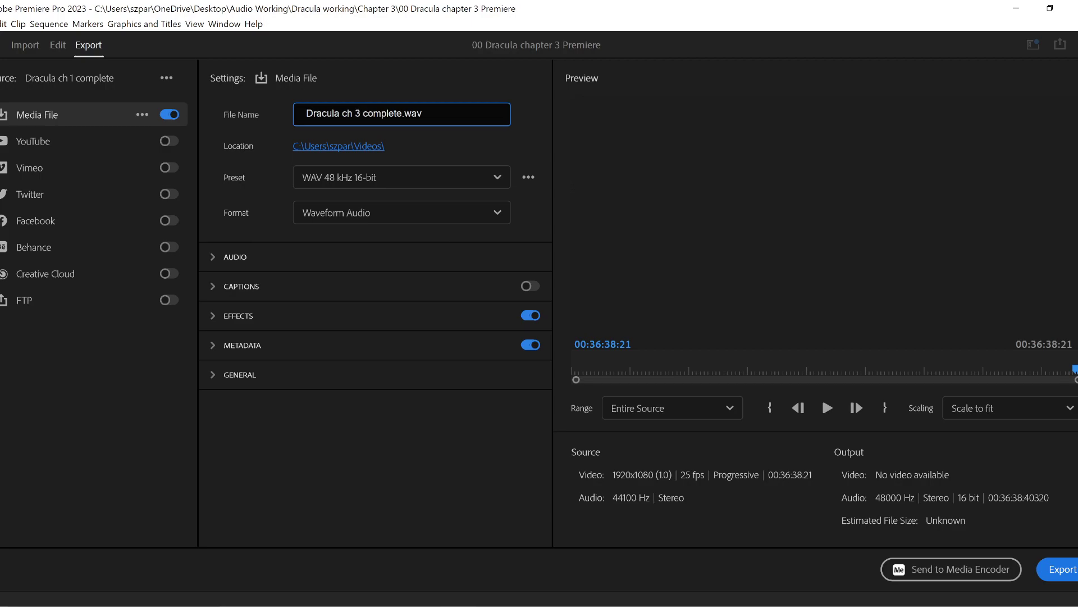
{"action": "key", "text": "Return"}
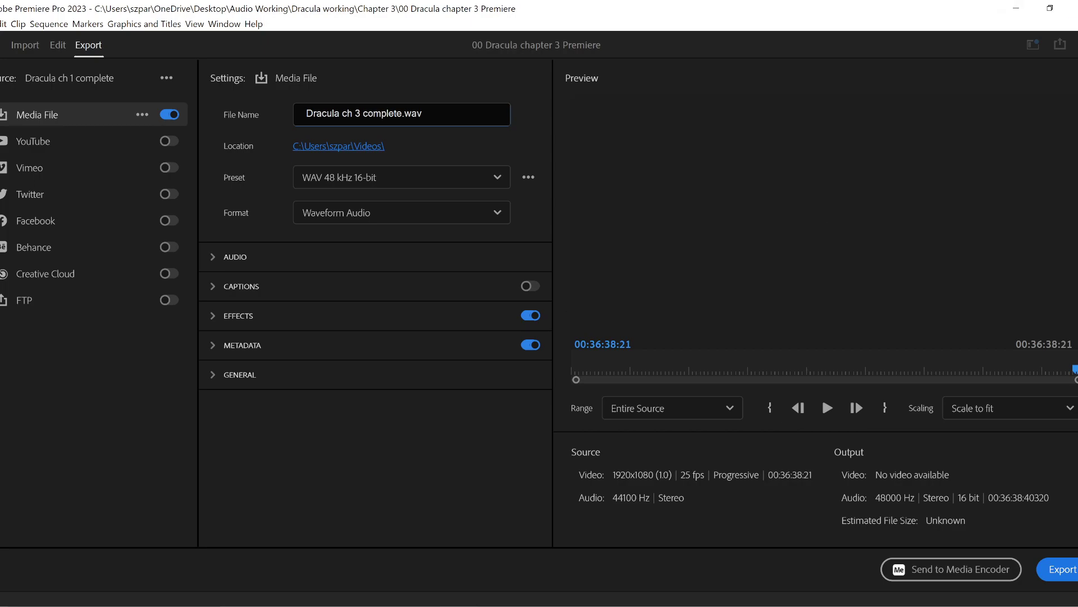
- Export the complete sequence as Dracula ch 3 complete.wav with the current WAV settings
{"action": "left_click", "coordinate": [1070, 574]}
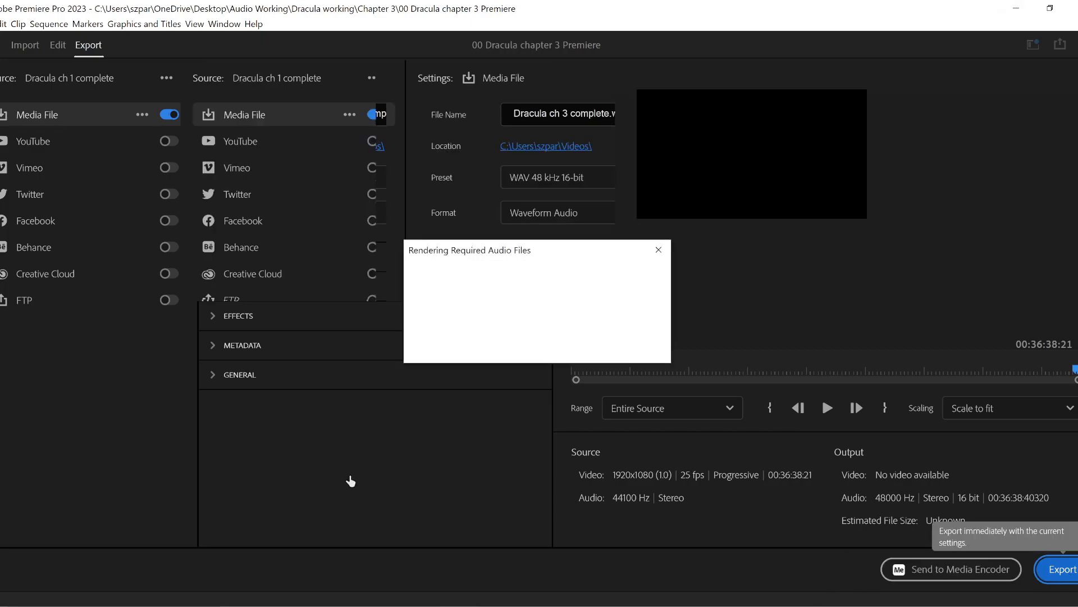
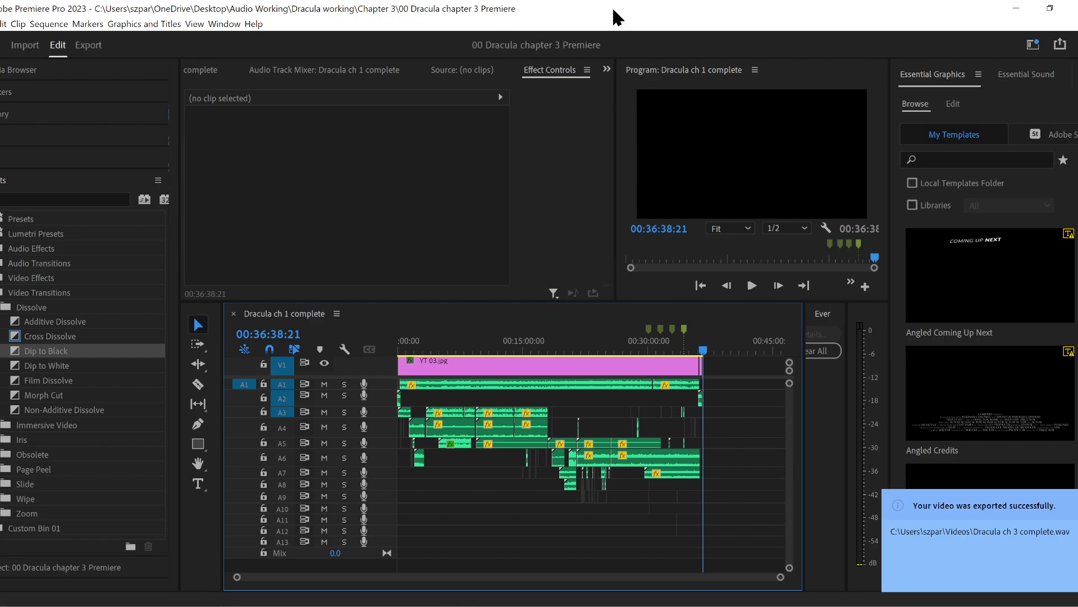
- Reopen the export settings for the complete sequence, browse the available presets and start a second export
{"action": "left_click", "coordinate": [100, 43]}
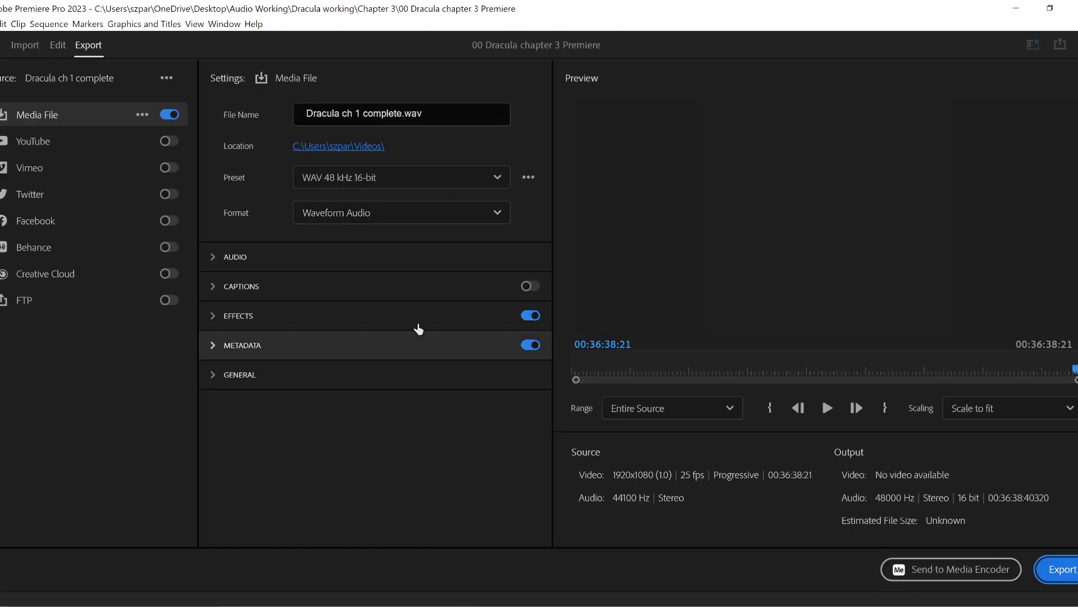
{"action": "left_click", "coordinate": [459, 182]}
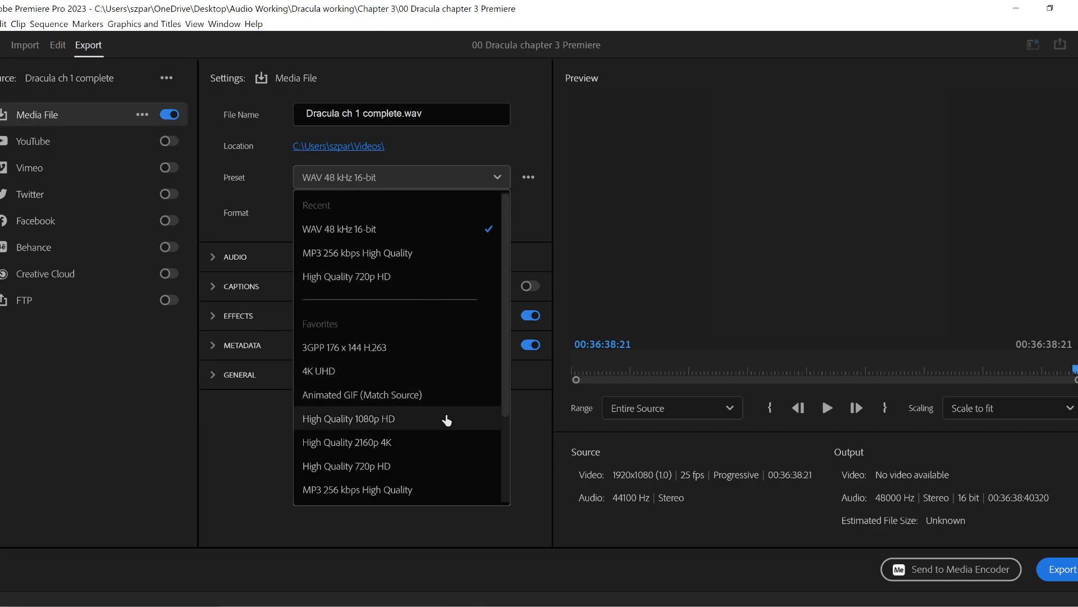
{"action": "scroll", "coordinate": [446, 416], "scroll_direction": "down", "scroll_amount": 3}
{"action": "scroll", "coordinate": [446, 415], "scroll_direction": "up", "scroll_amount": 3}
{"action": "key", "text": "Escape"}
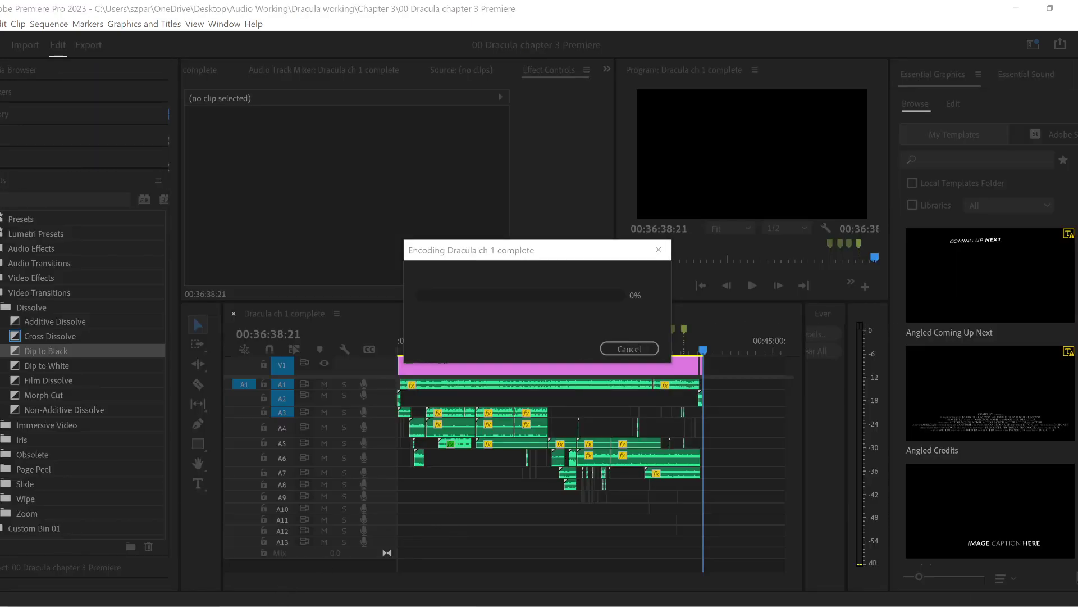
- Switch to File Explorer, open Work > Dracula > Audio on the Blade 15 (C:) drive and move its window aside
{"action": "mouse_move", "coordinate": [258, 524]}
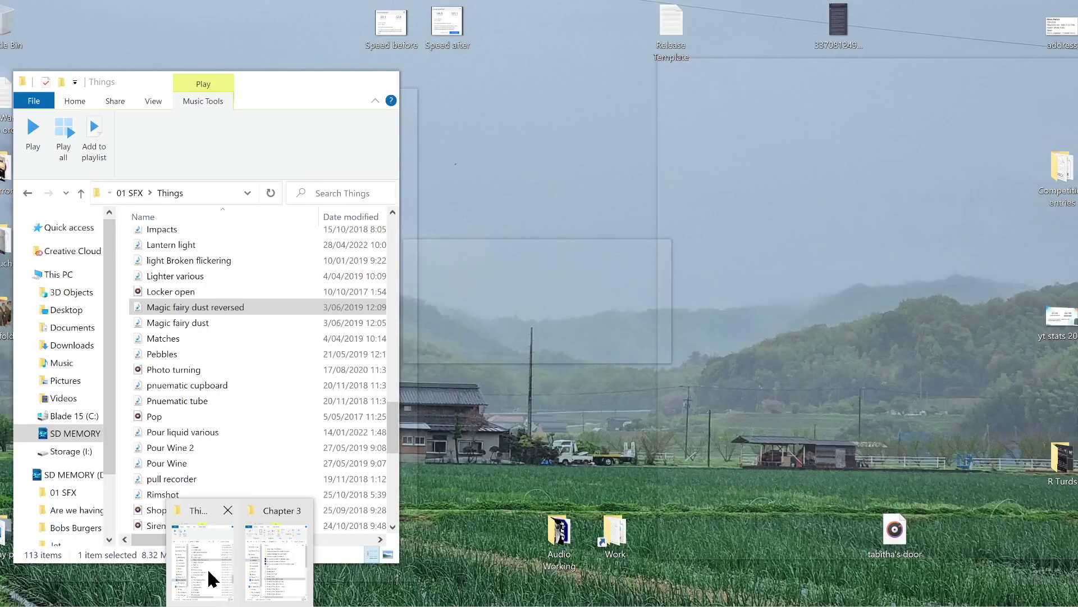
{"action": "mouse_move", "coordinate": [291, 561]}
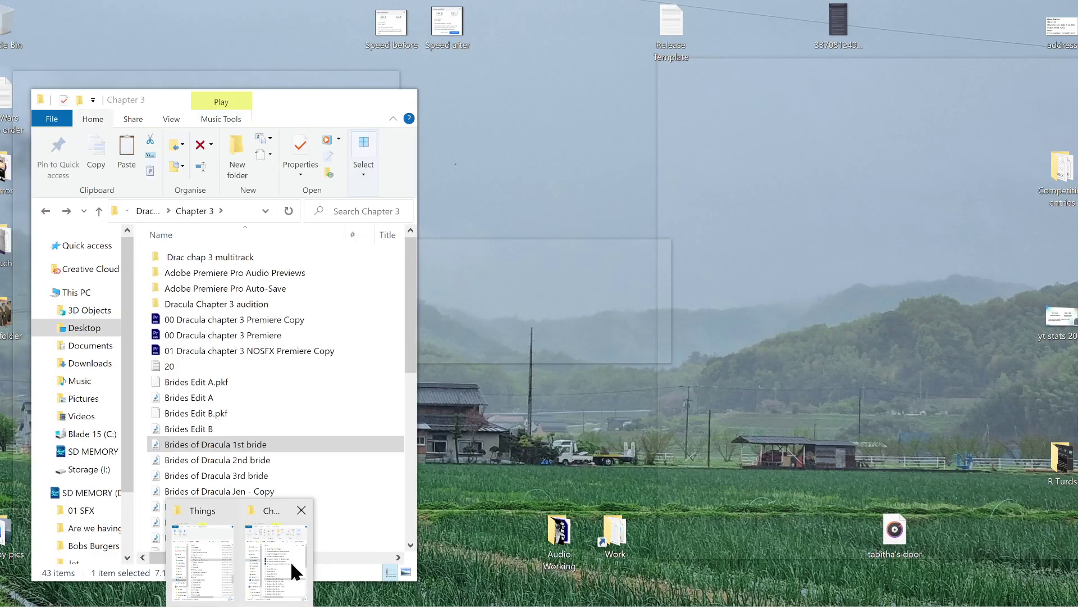
{"action": "left_click", "coordinate": [278, 561]}
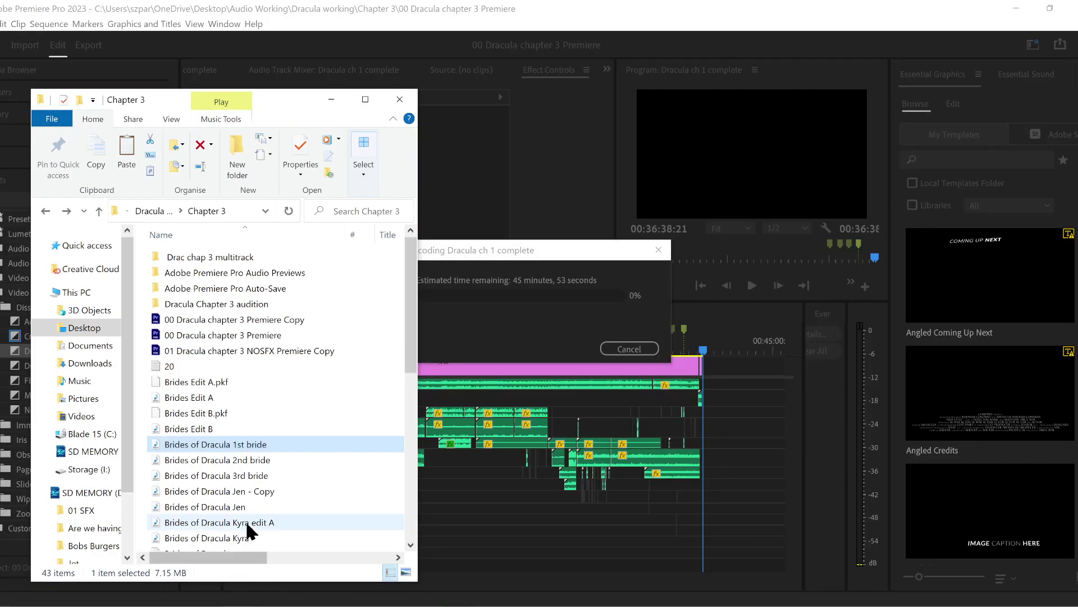
{"action": "left_click", "coordinate": [84, 434]}
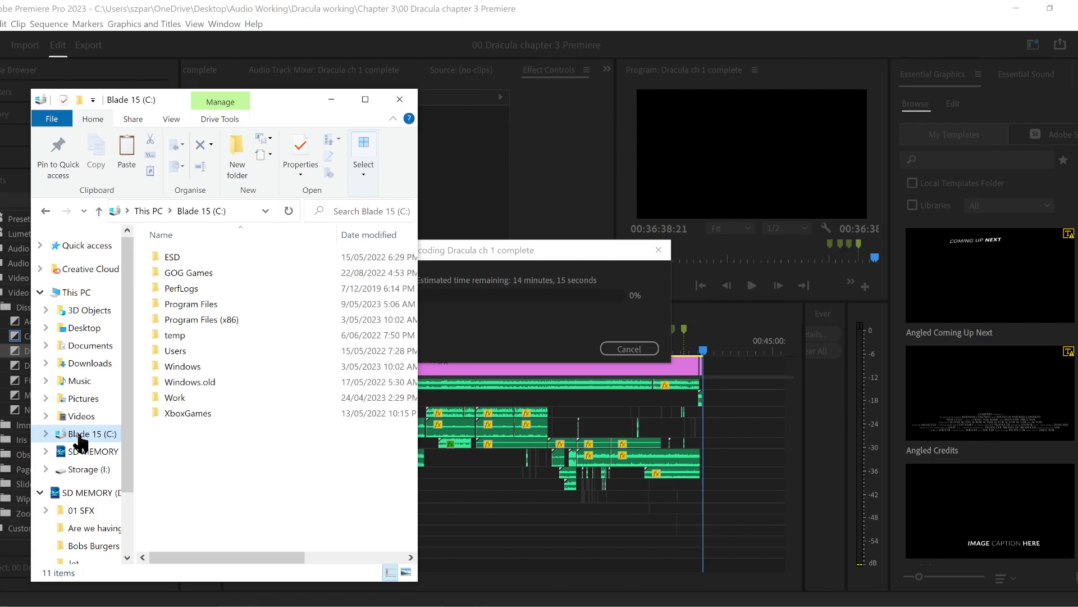
{"action": "double_click", "coordinate": [185, 398]}
{"action": "double_click", "coordinate": [193, 252]}
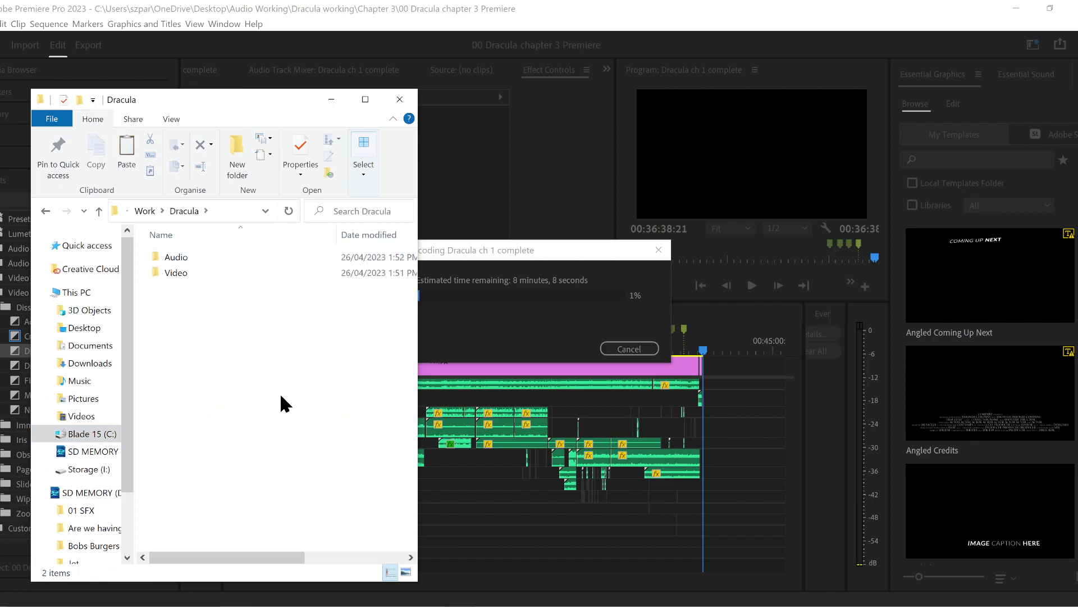
{"action": "double_click", "coordinate": [200, 255]}
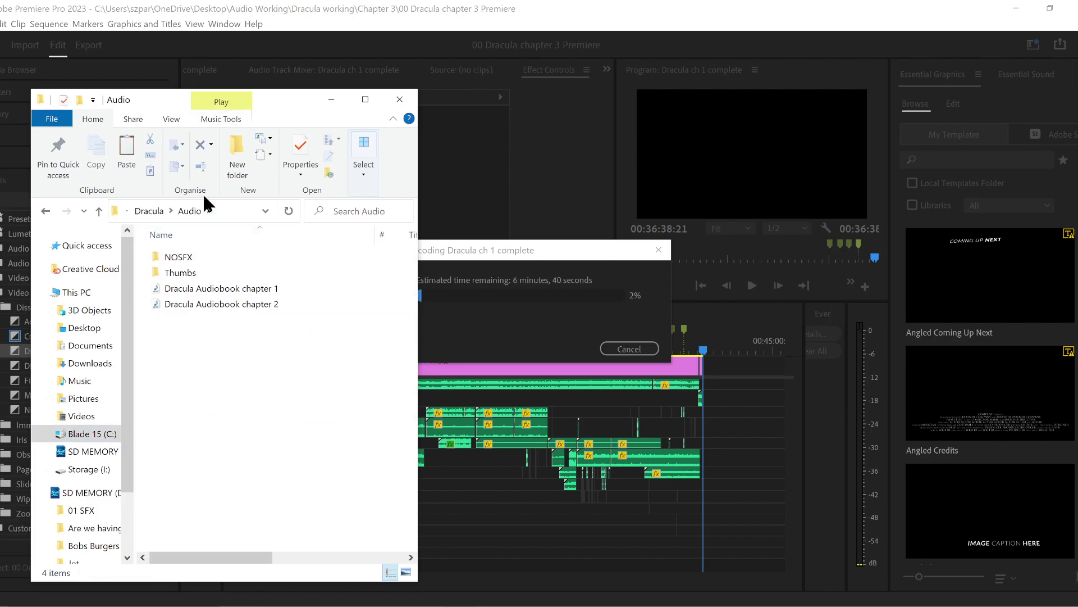
{"action": "left_click_drag", "start_coordinate": [289, 111], "coordinate": [814, 89]}
- Open the Videos folder in the other File Explorer window and briefly play Dracula ch 3 complete to check it
{"action": "key", "text": "alt+Tab"}
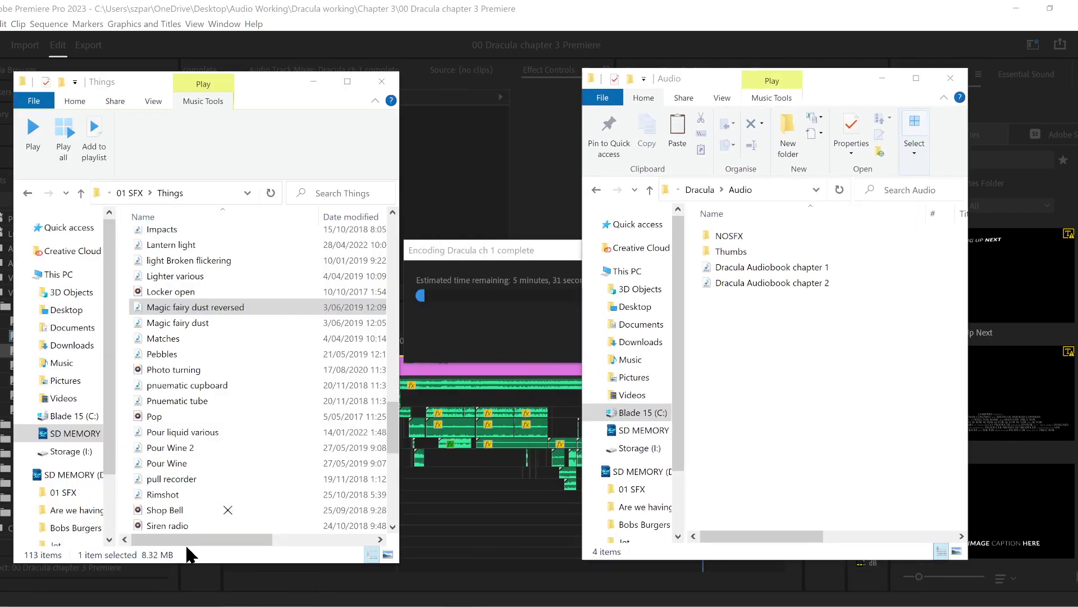
{"action": "left_click", "coordinate": [66, 398]}
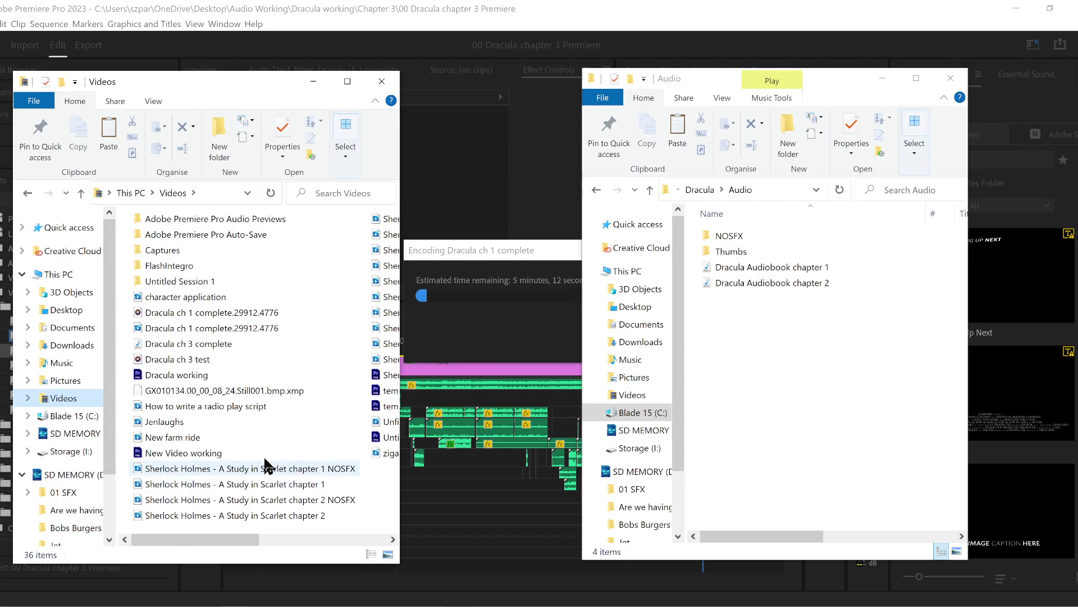
{"action": "double_click", "coordinate": [220, 346]}
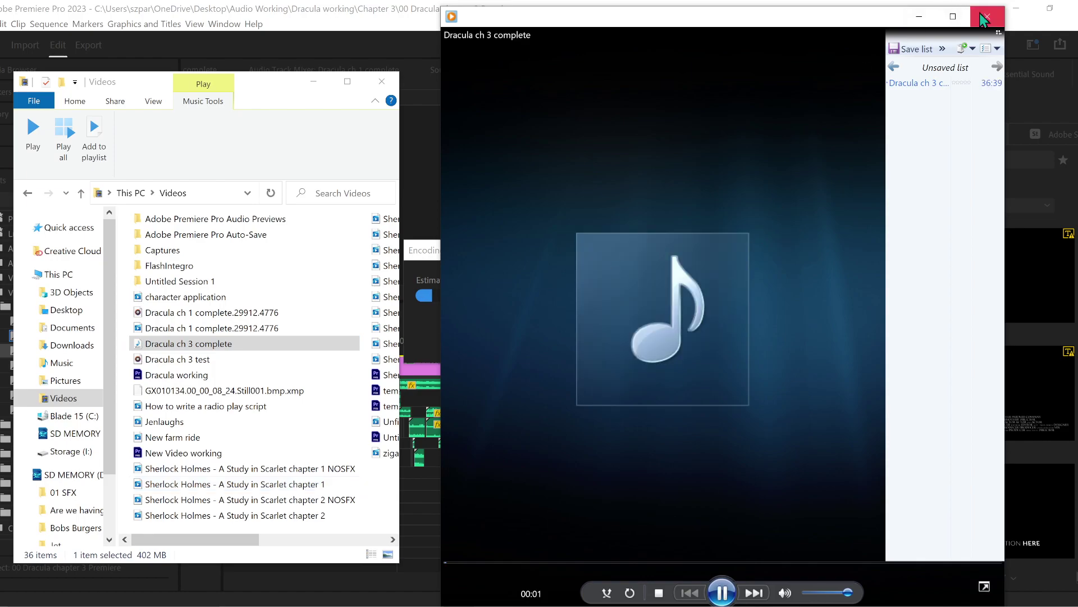
{"action": "left_click", "coordinate": [987, 17]}
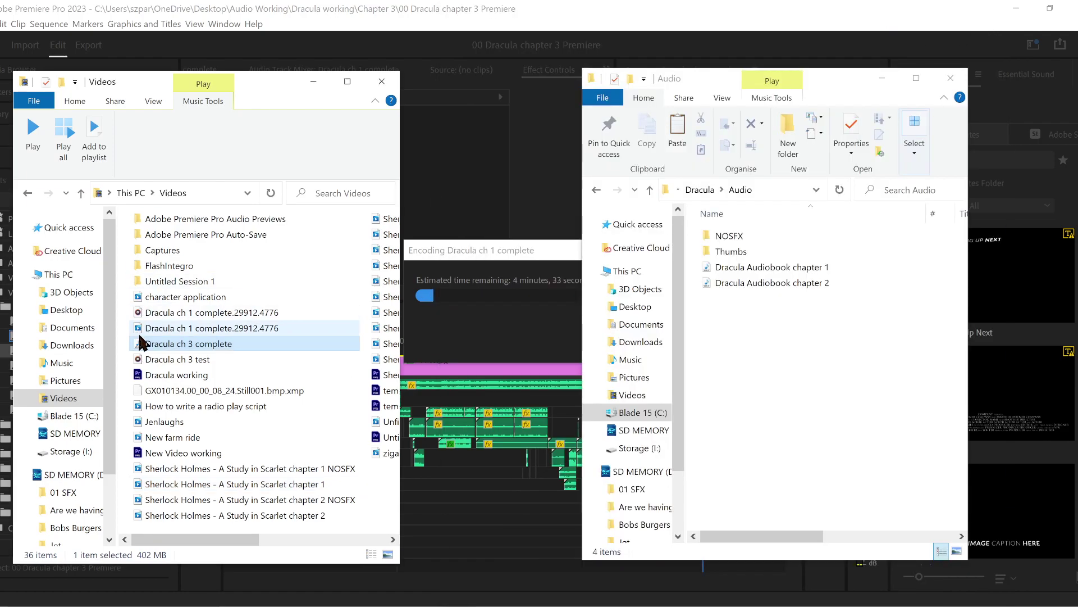
- Move Dracula ch 3 complete from the Videos folder into the Dracula Audio folder
{"action": "left_click", "coordinate": [212, 342]}
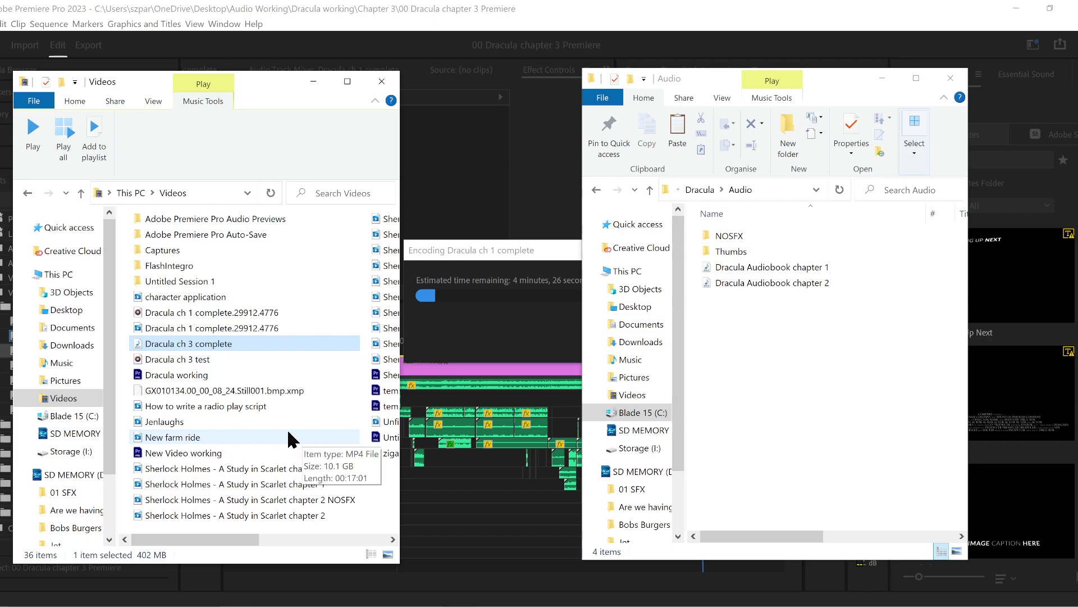
{"action": "left_click", "coordinate": [811, 352]}
{"action": "key", "text": "ctrl+v"}
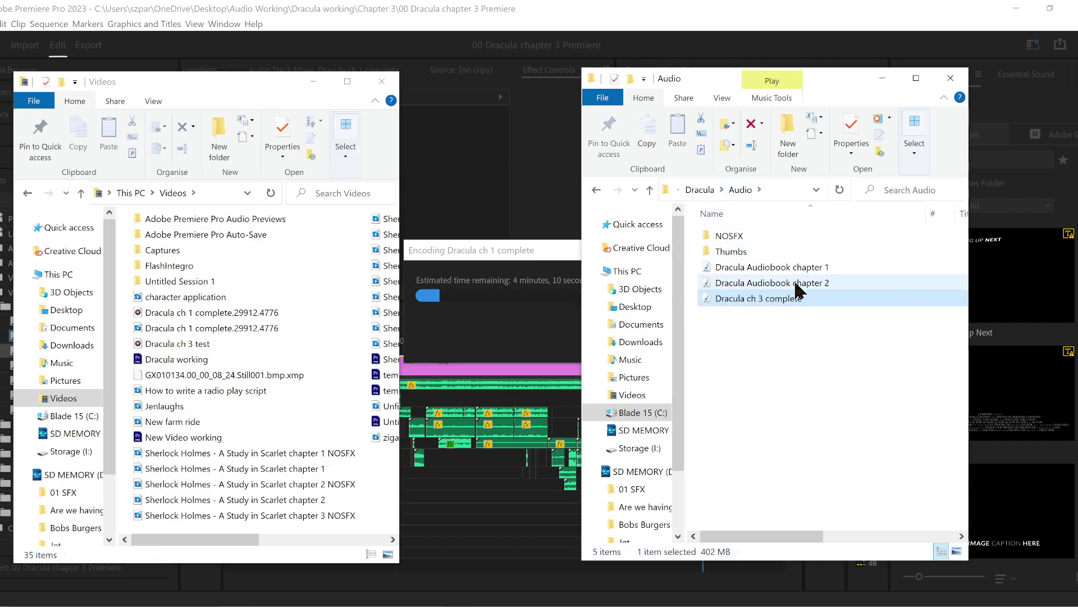
- Rename the moved file as Dracula Audiobook chapter 3, reusing the chapter 2 file's name as the pattern
{"action": "left_click", "coordinate": [794, 281]}
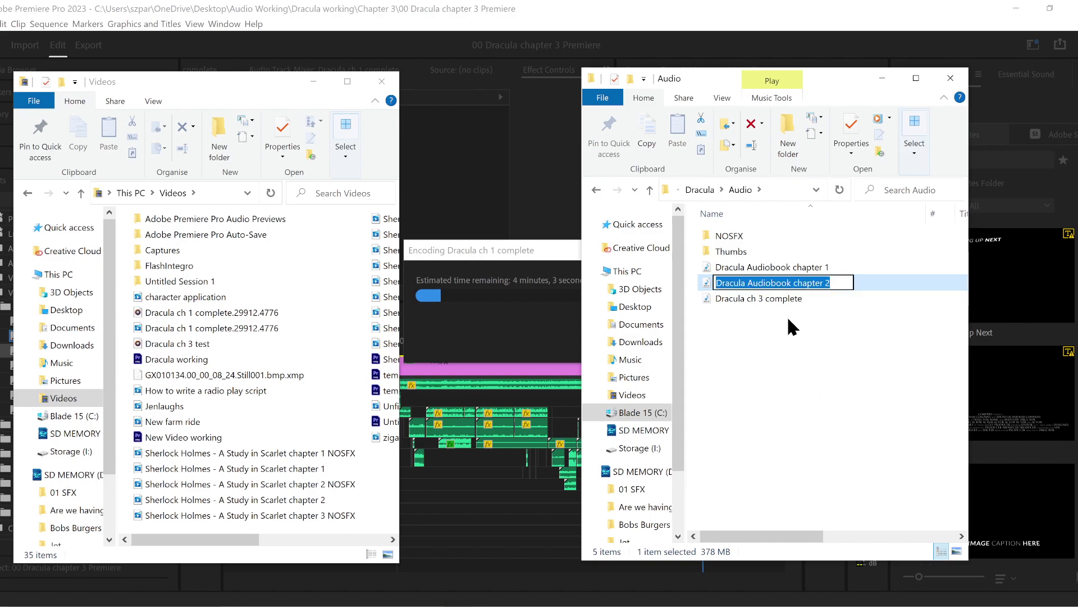
{"action": "left_click", "coordinate": [789, 298]}
{"action": "key", "text": "F2"}
{"action": "type", "text": "Dracula Audiobook chapter 2"}
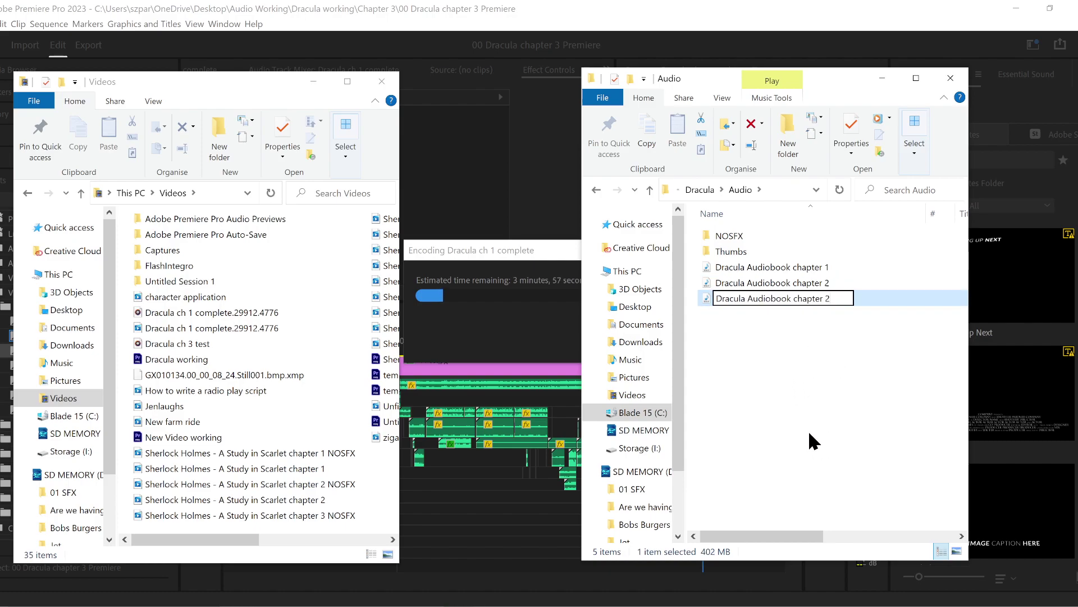
{"action": "key", "text": "BackSpace"}
{"action": "type", "text": "3"}
{"action": "key", "text": "Return"}
{"action": "left_click", "coordinate": [812, 440]}
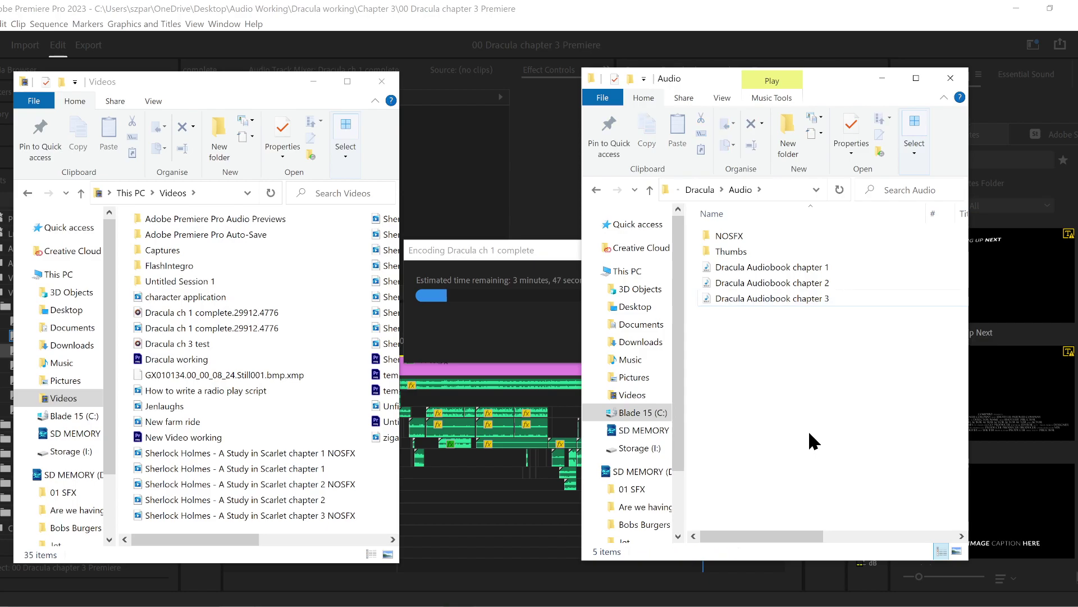
- Look through the Thumbs and Video folders of the Dracula project, then return to its Audio folder
{"action": "double_click", "coordinate": [765, 256]}
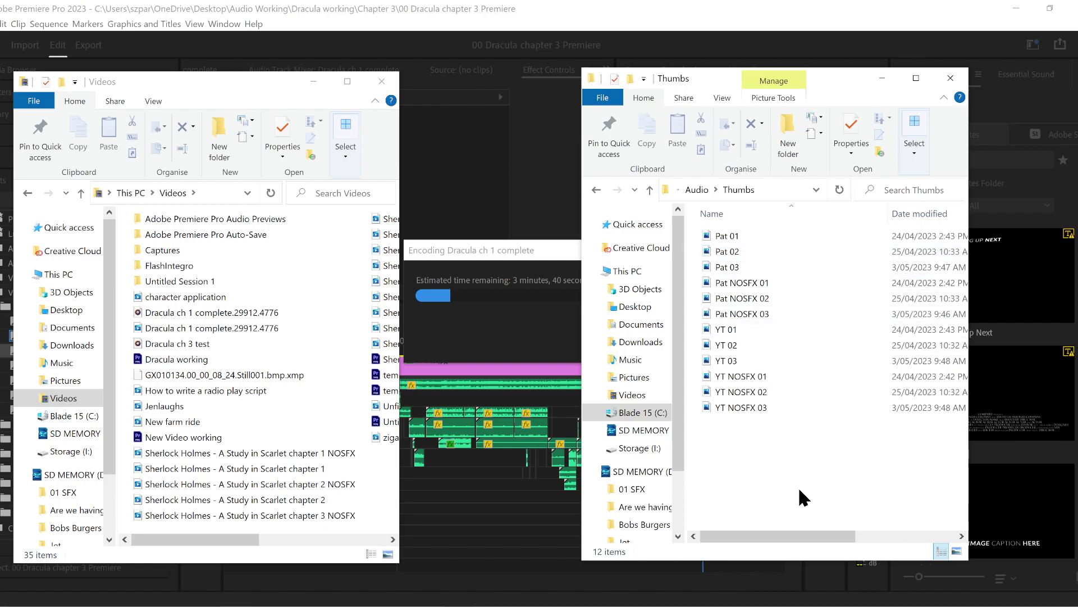
{"action": "left_click", "coordinate": [596, 191]}
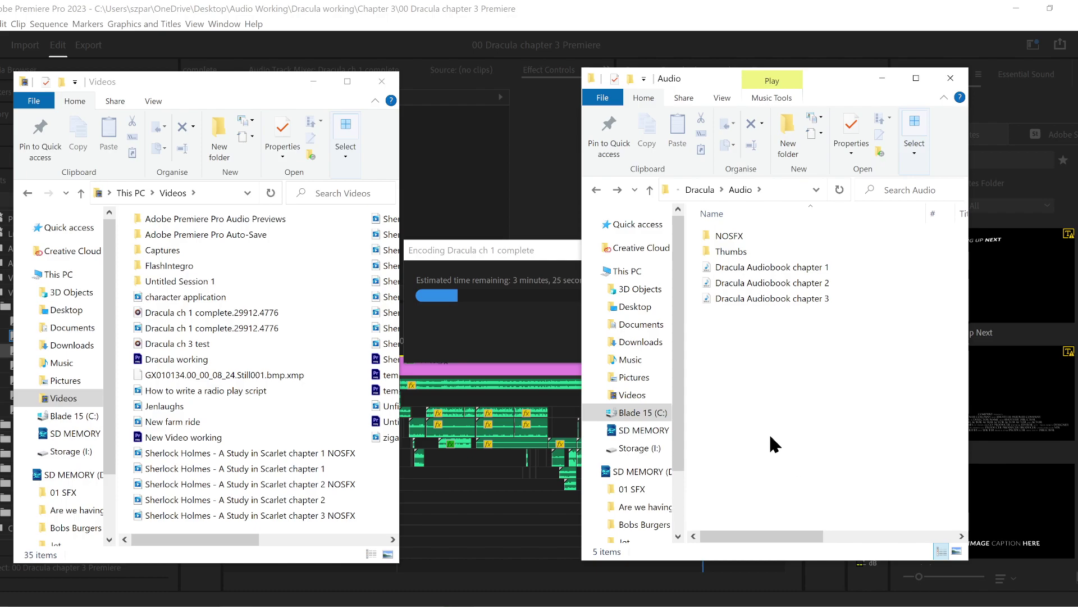
{"action": "left_click", "coordinate": [701, 190]}
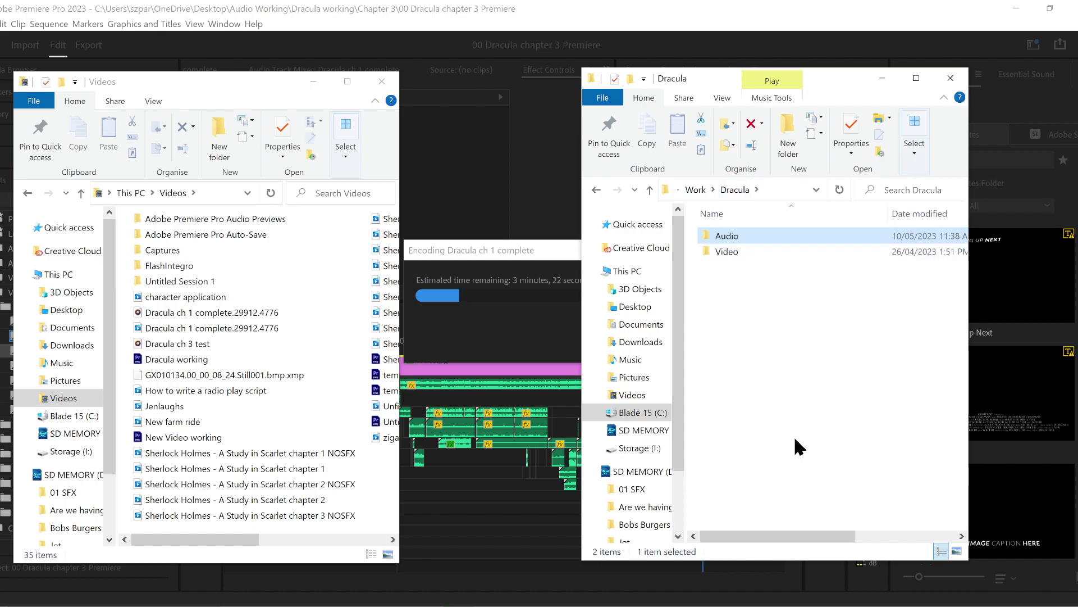
{"action": "double_click", "coordinate": [776, 251]}
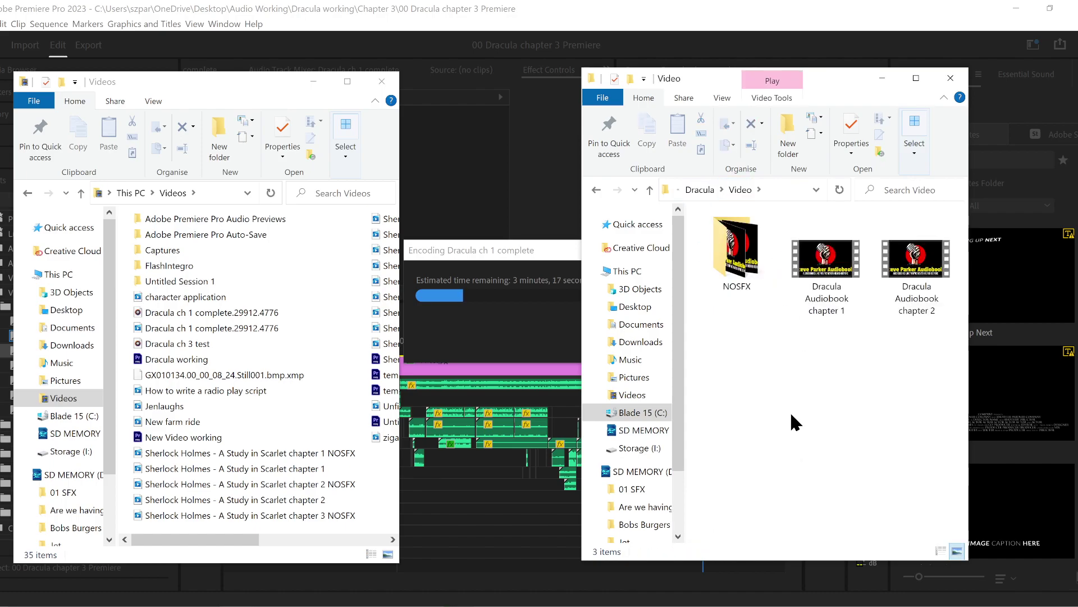
{"action": "left_click", "coordinate": [596, 190]}
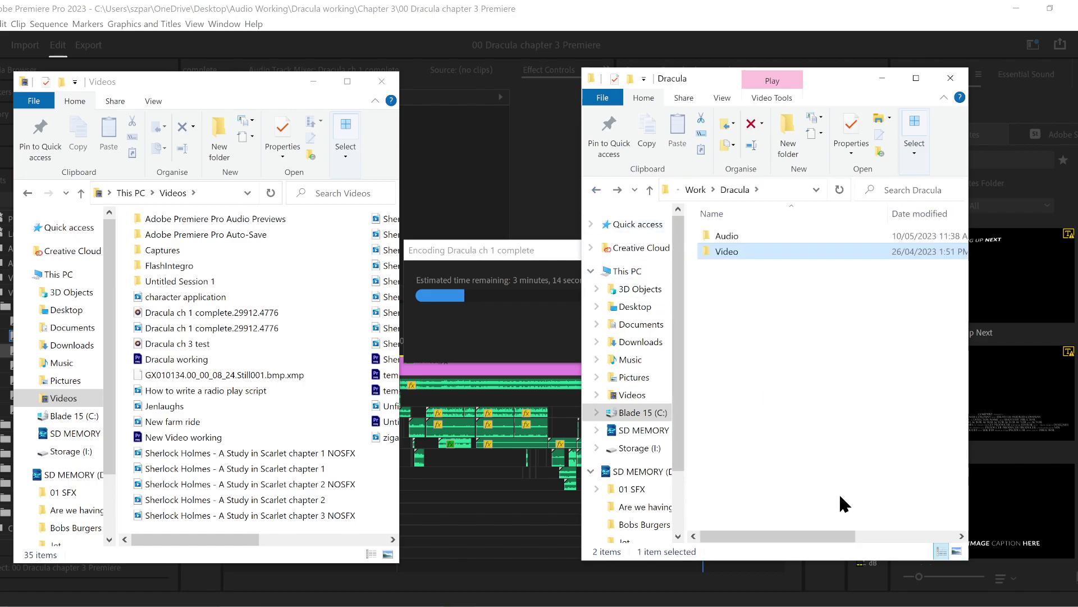
{"action": "left_click", "coordinate": [598, 191]}
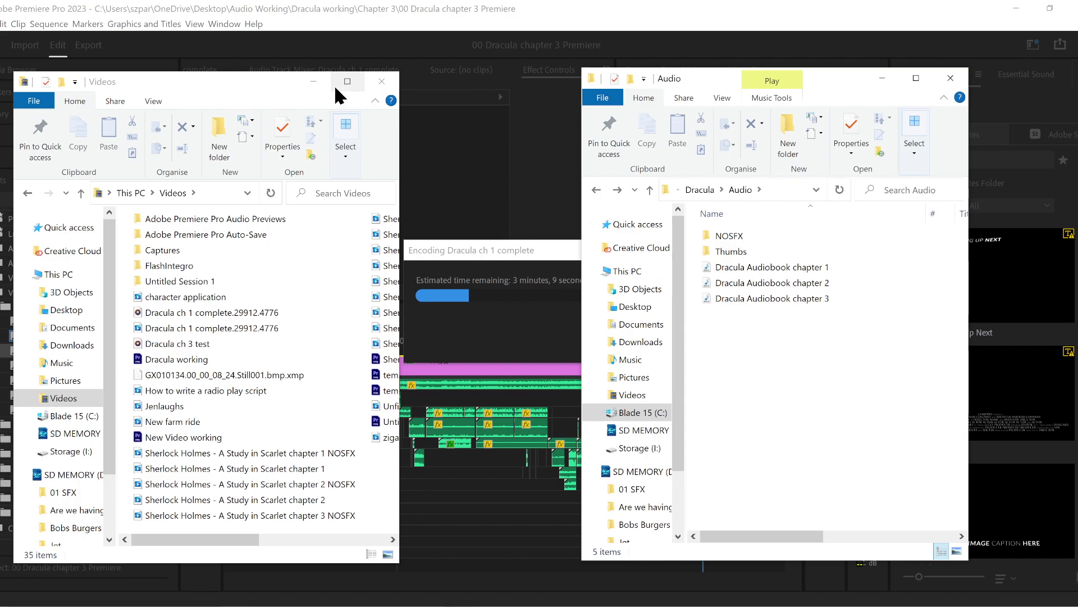
- Switch to Premiere Pro to check the encoding progress, glance at the OBS stream status and return to Premiere Pro
{"action": "left_click", "coordinate": [547, 256]}
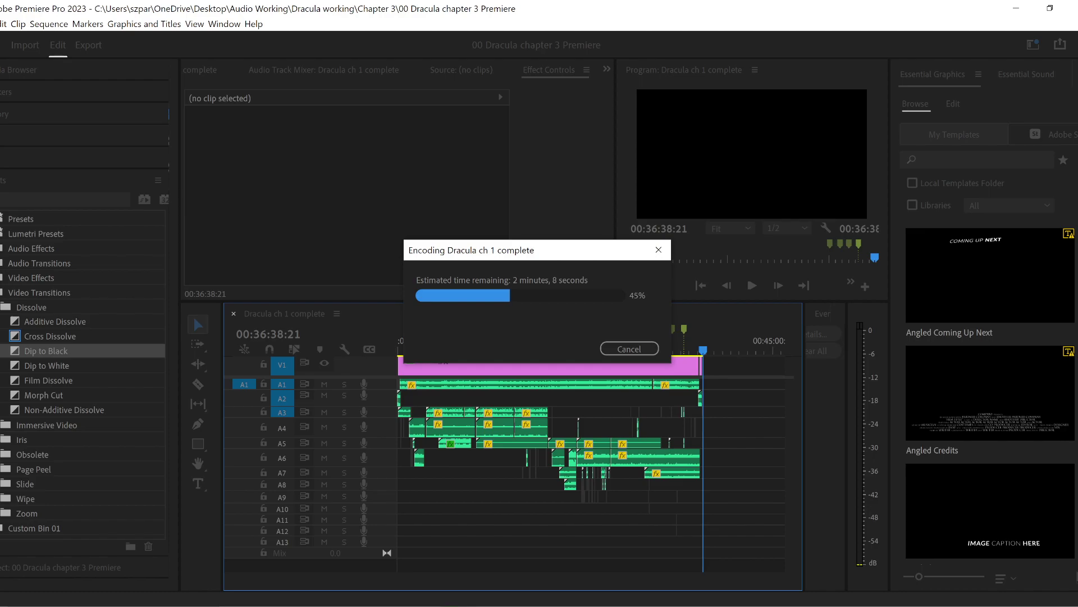
{"action": "left_click", "coordinate": [668, 601]}
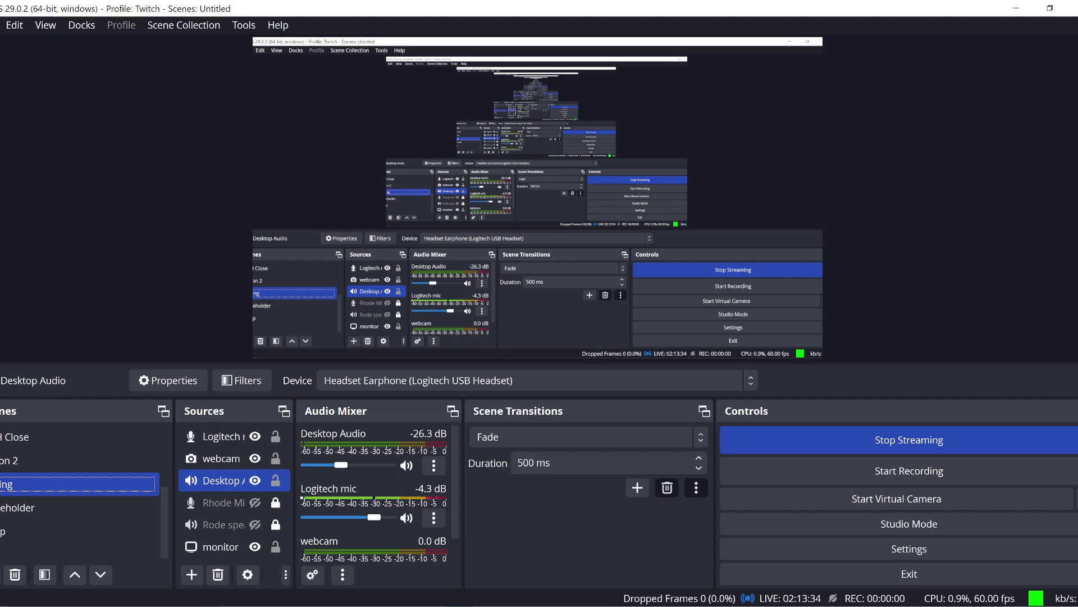
{"action": "key", "text": "alt+Tab"}
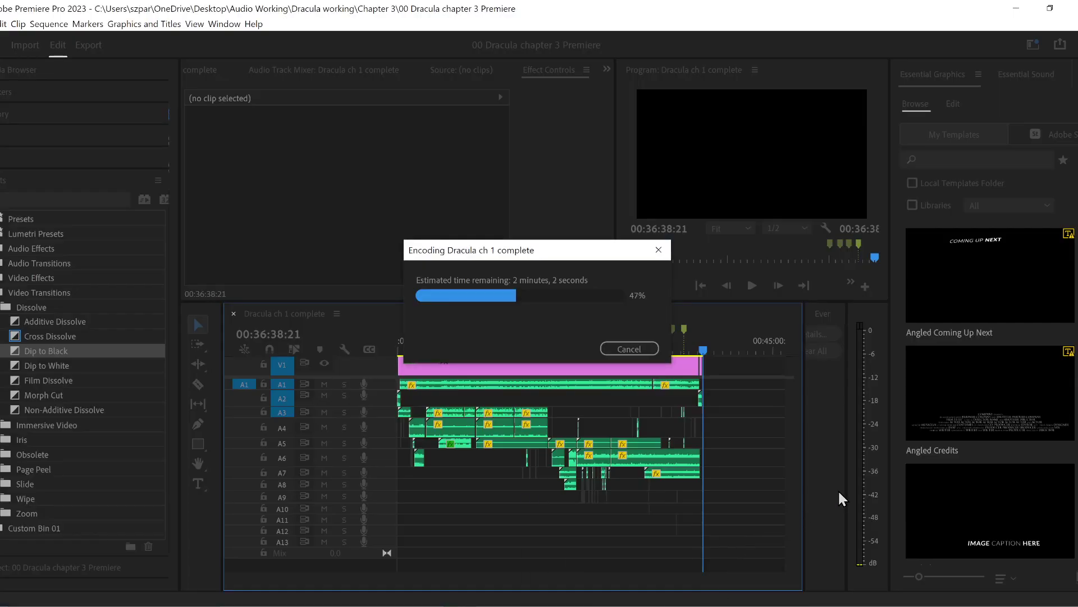